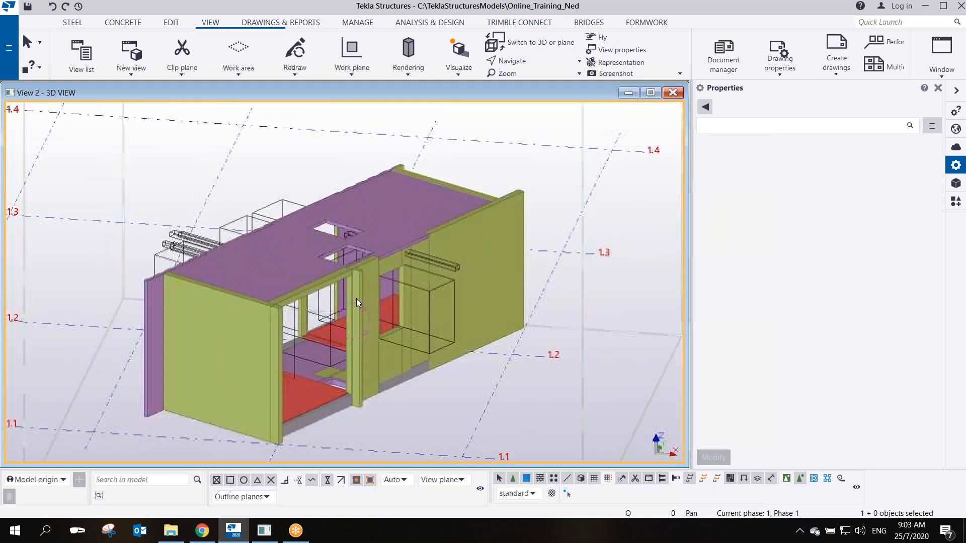
Examine the building module in the 3D view from its open side around to the plain end wall
scroll(427, 276, down, 1)
mouse_move(369, 283)
ctrl+middle_down()
mouse_move(477, 218)
mouse_move(504, 250)
mouse_move(389, 279)
mouse_move(397, 297)
mouse_move(370, 258)
mouse_move(439, 257)
mouse_move(489, 284)
mouse_move(382, 314)
mouse_move(369, 301)
ctrl+middle_up()
scroll(370, 258, up, 3)
scroll(371, 258, down, 2)
scroll(394, 280, up, 1)
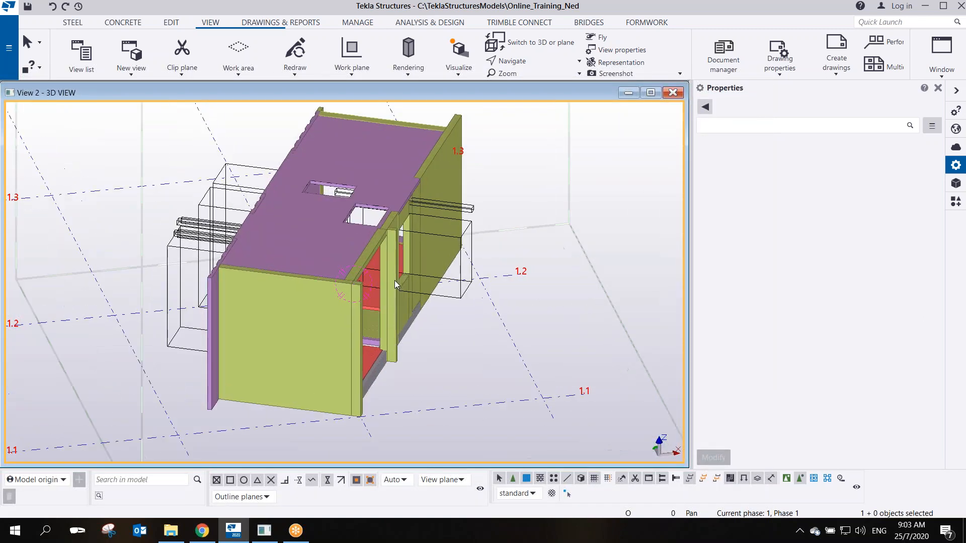
ctrl+middle_drag(468, 256, 439, 218)
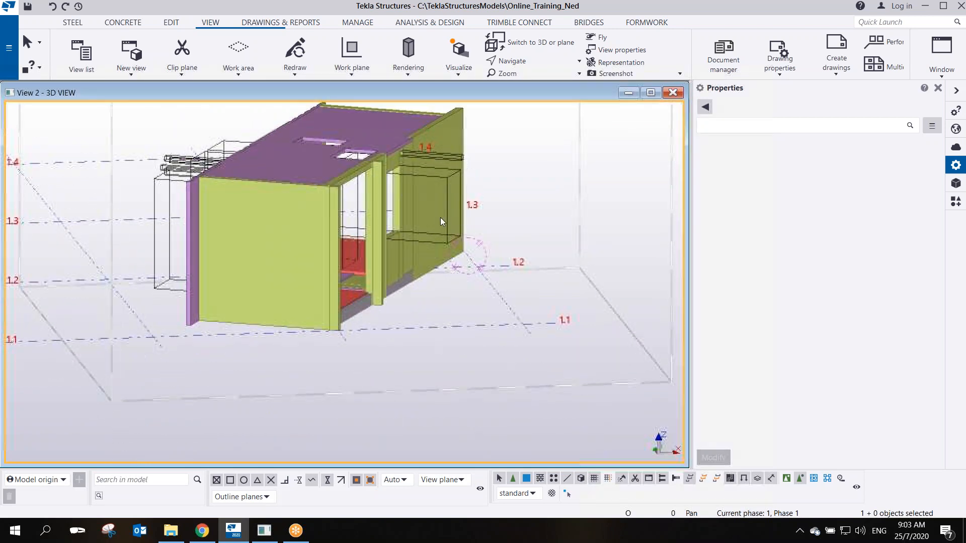
middle_drag(380, 227, 445, 282)
scroll(442, 281, up, 3)
scroll(442, 282, down, 2)
scroll(442, 282, up, 1)
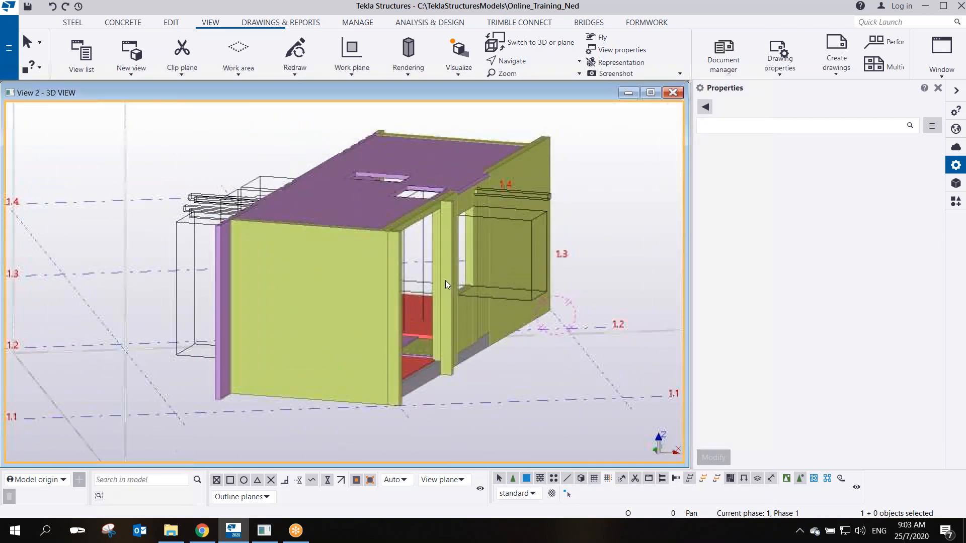
ctrl+middle_drag(457, 291, 513, 289)
scroll(445, 287, down, 2)
scroll(445, 286, up, 2)
scroll(445, 287, down, 2)
scroll(360, 271, up, 2)
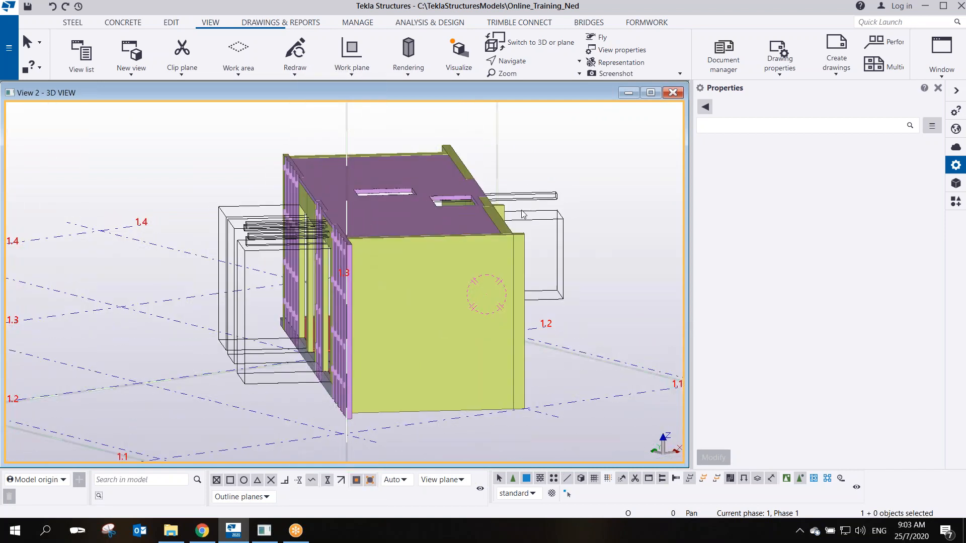
Examine the ribbed purple side of the module, its wall openings and the roof cut-outs from several angles and distances
ctrl+middle_drag(440, 294, 512, 308)
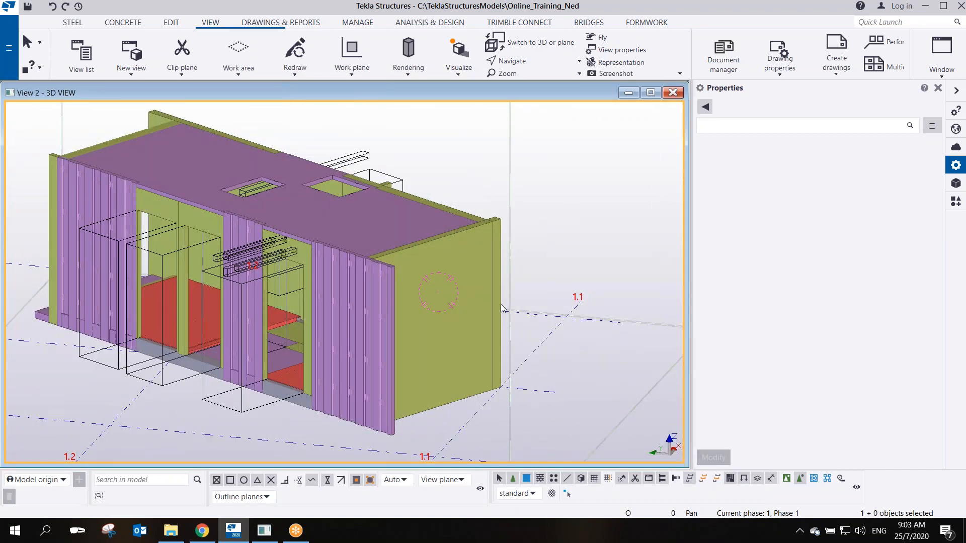
scroll(306, 268, up, 3)
scroll(307, 266, down, 4)
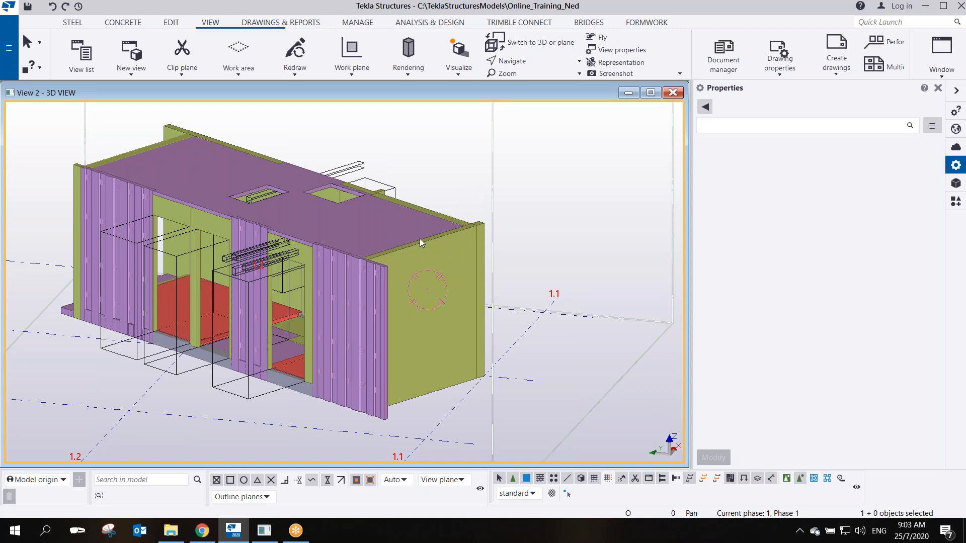
middle_drag(388, 316, 448, 292)
scroll(471, 222, up, 2)
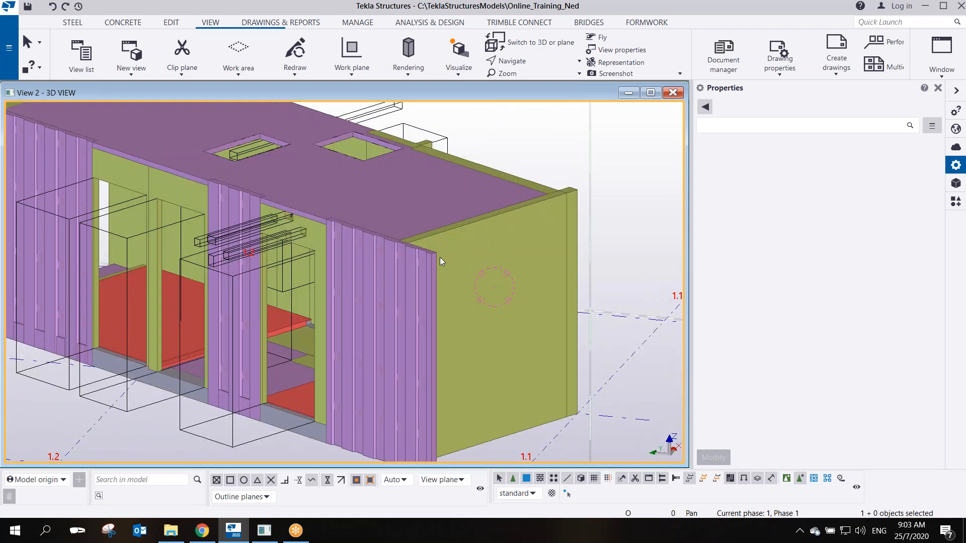
scroll(440, 258, down, 1)
scroll(440, 258, down, 1)
ctrl+middle_drag(383, 254, 415, 266)
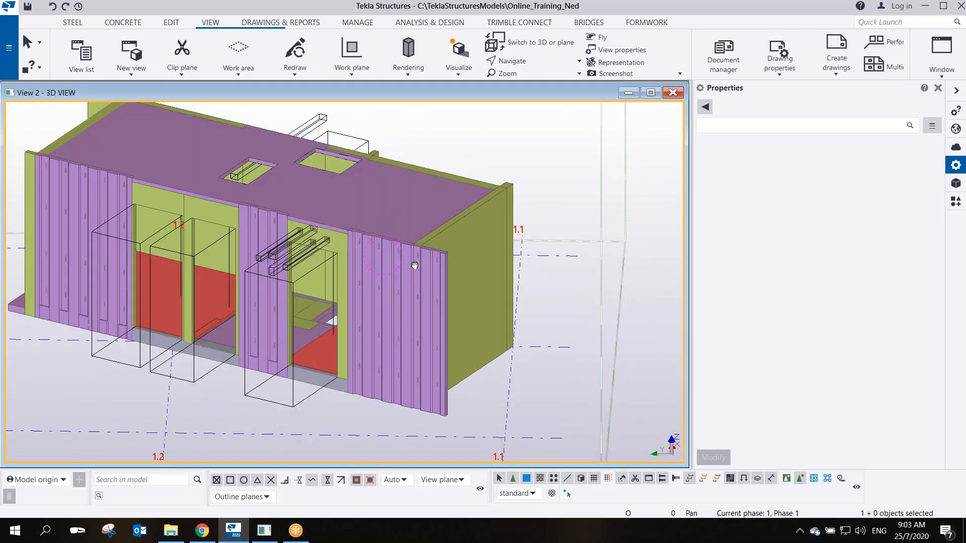
ctrl+middle_drag(467, 250, 426, 277)
scroll(448, 273, up, 5)
scroll(374, 278, up, 1)
scroll(413, 264, down, 8)
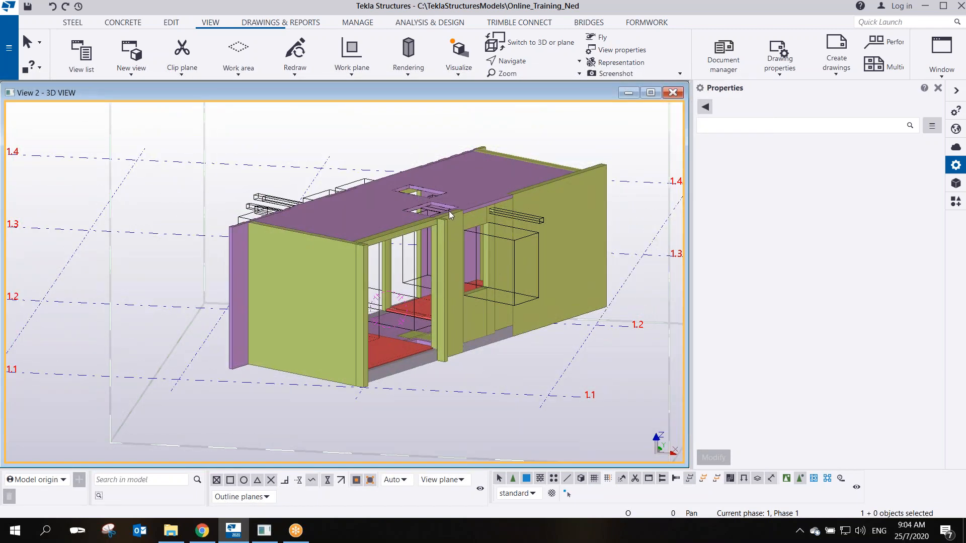
Select the front red floor slab inside the open side of the module to show its properties
middle_drag(478, 221, 413, 236)
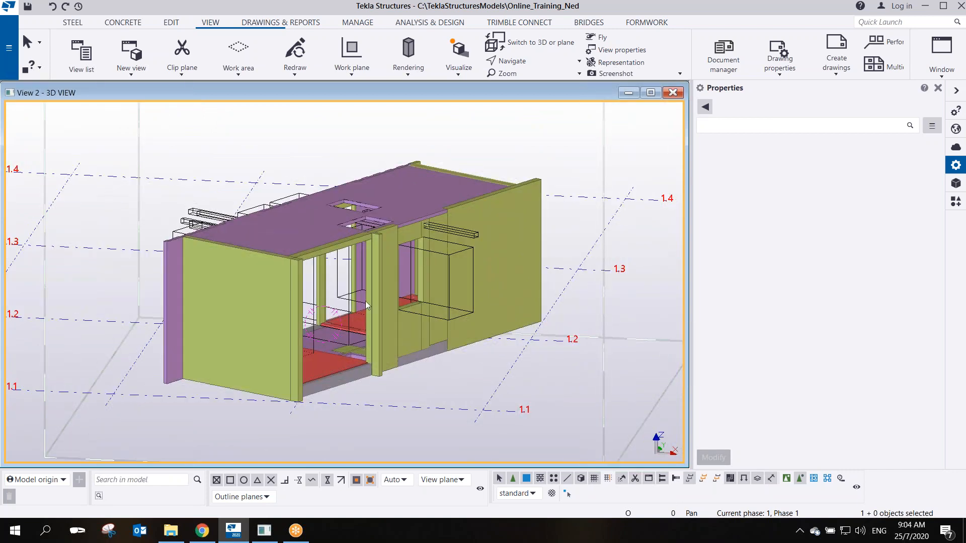
mouse_move(300, 280)
ctrl+middle_down()
mouse_move(409, 270)
mouse_move(325, 290)
mouse_move(416, 268)
mouse_move(304, 286)
ctrl+middle_up()
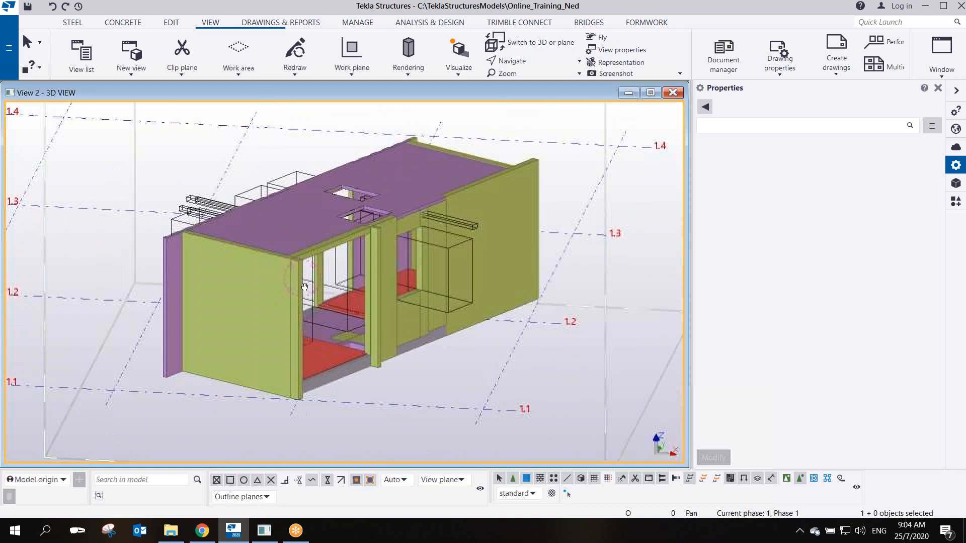
scroll(279, 375, up, 5)
click(389, 333)
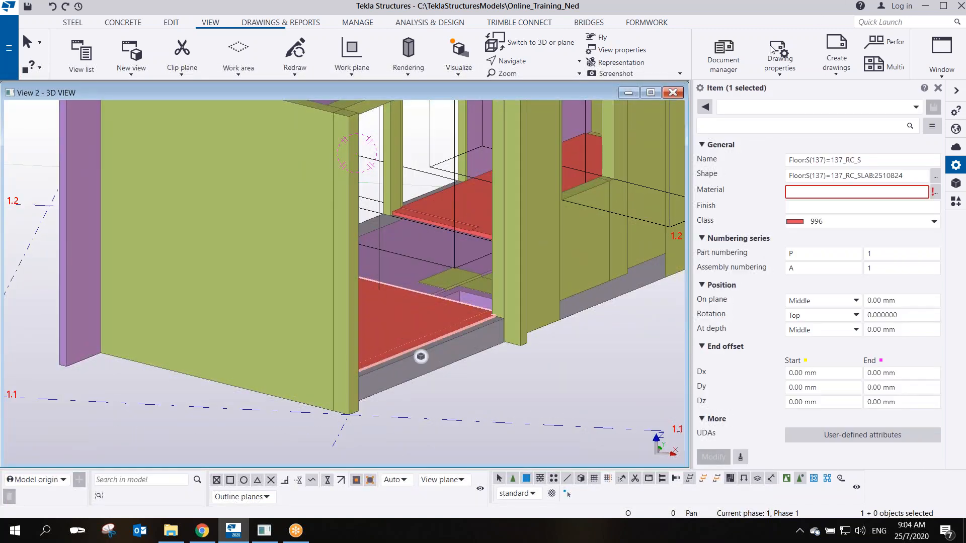
click(746, 51)
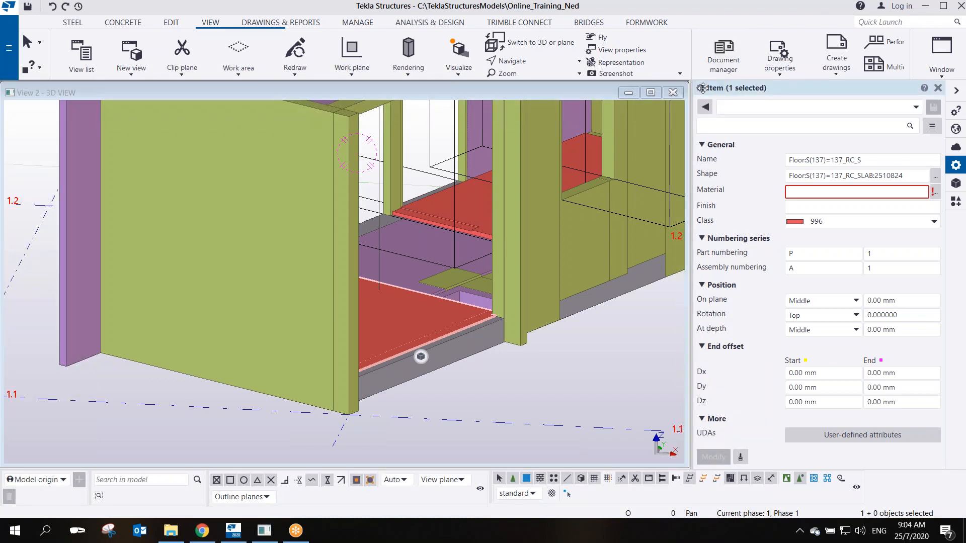
middle_drag(545, 203, 445, 258)
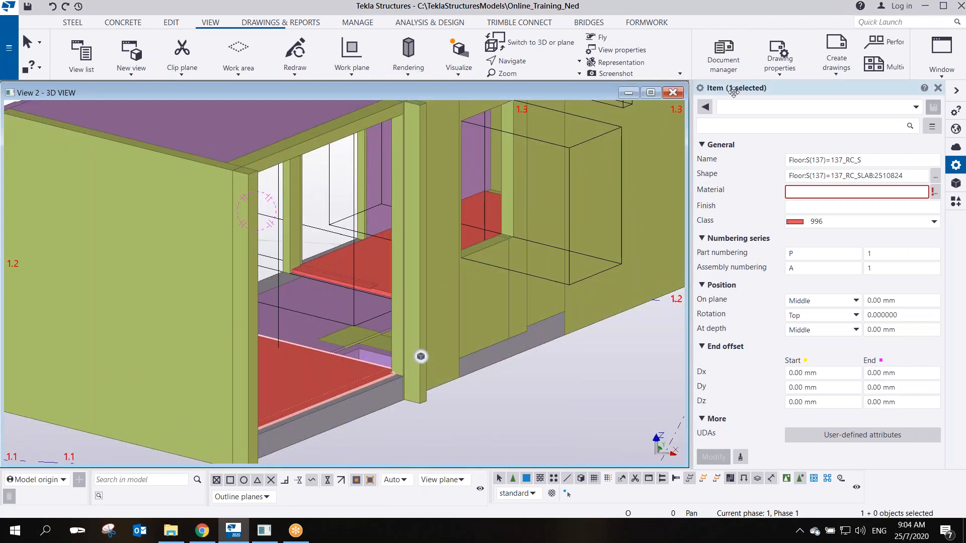
click(642, 9)
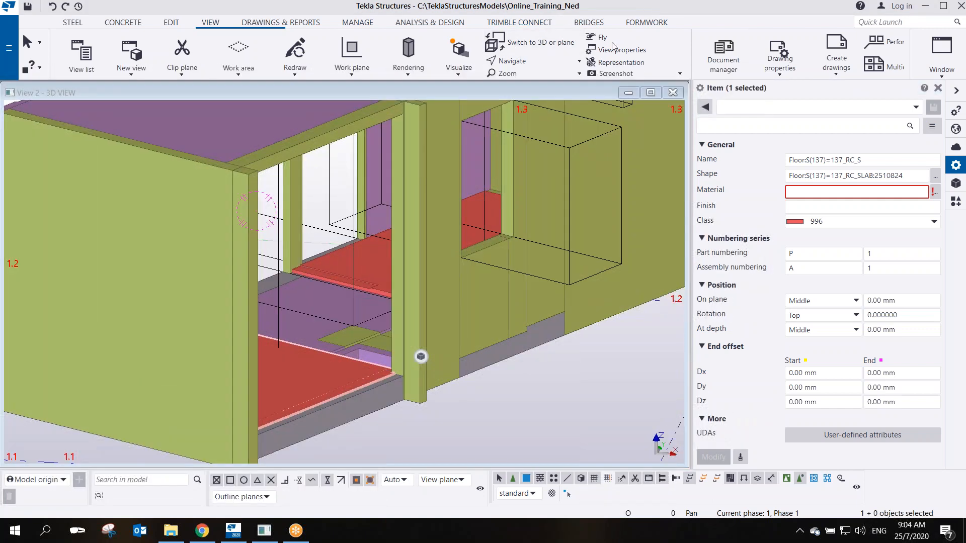
click(598, 39)
mouse_move(739, 80)
mouse_down()
mouse_move(665, 106)
mouse_move(735, 77)
mouse_up()
mouse_move(321, 379)
mouse_down()
mouse_move(518, 254)
mouse_move(677, 135)
mouse_move(696, 142)
mouse_up()
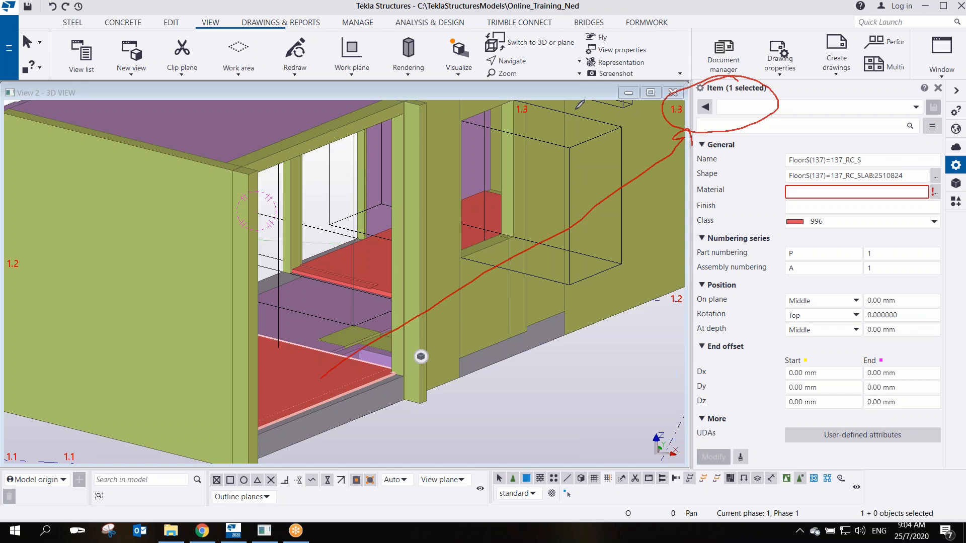
click(617, 185)
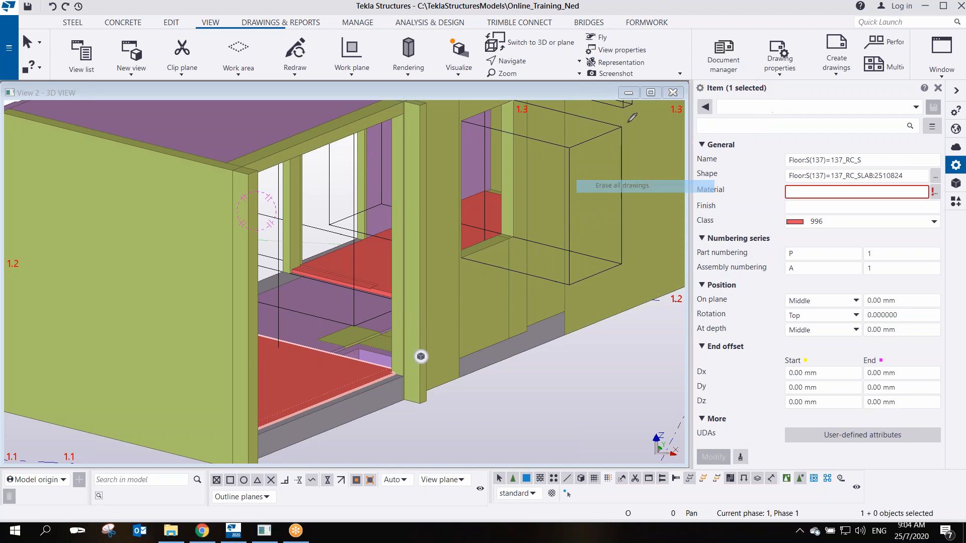
right_click(634, 88)
click(656, 92)
Compare the object types and properties of the column beside the opening, the grey edge beam and the end wall
ctrl+middle_drag(487, 254, 451, 285)
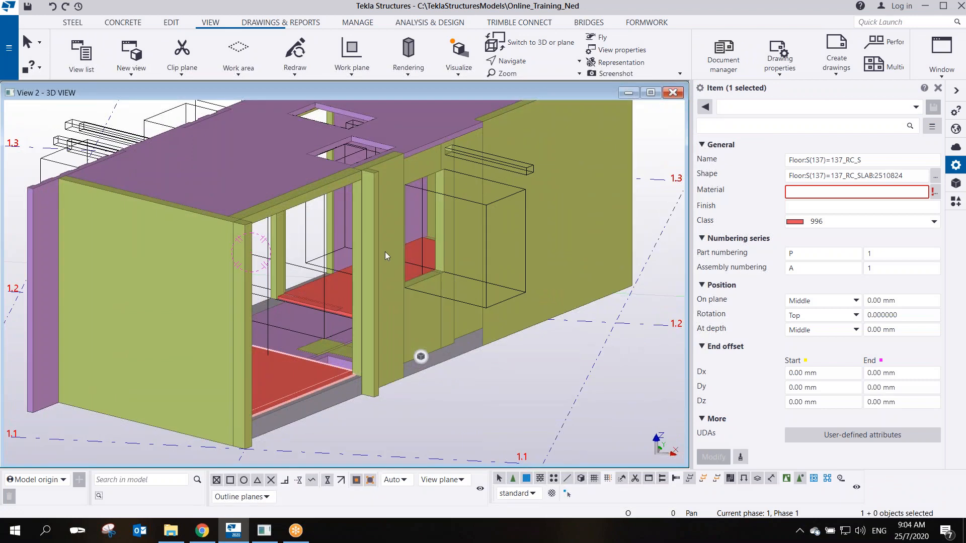
click(394, 240)
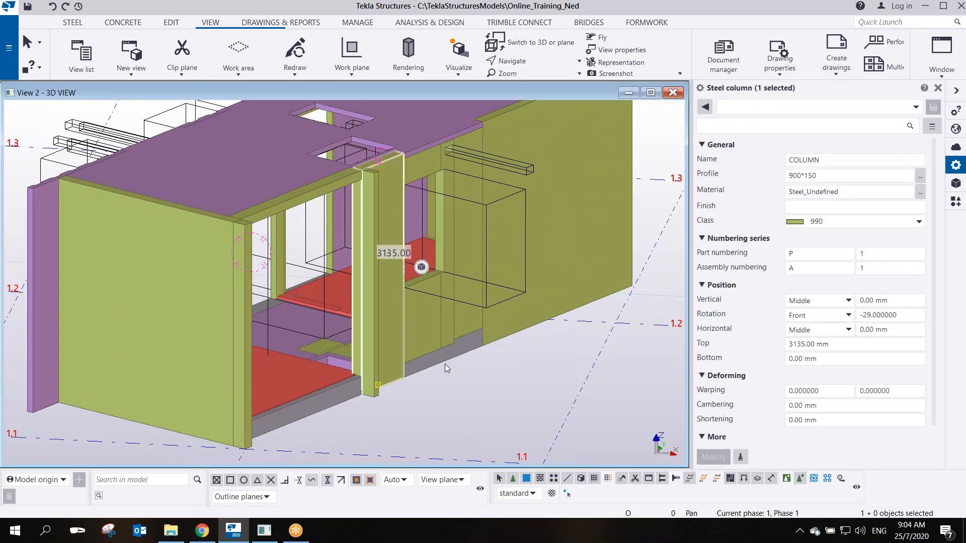
click(439, 386)
scroll(393, 362, up, 5)
click(403, 326)
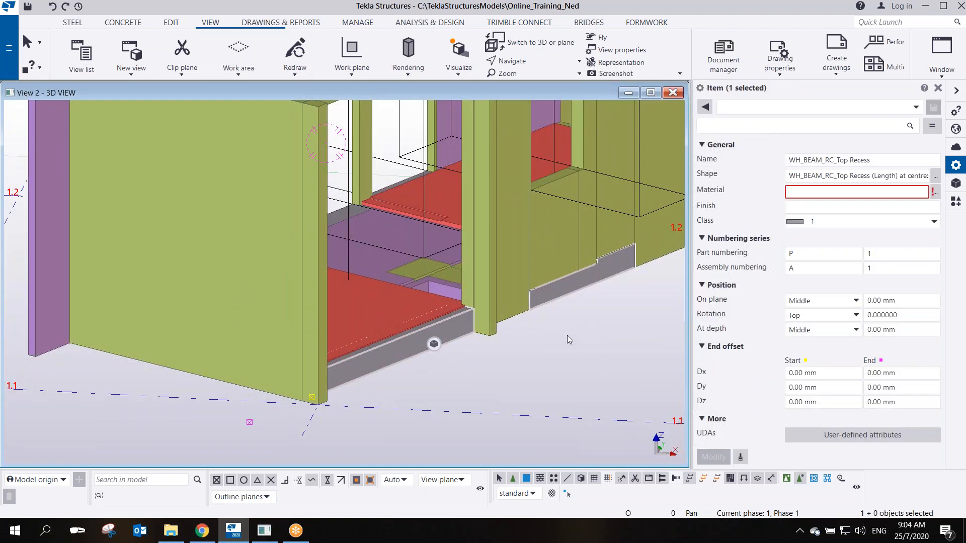
mouse_move(509, 323)
ctrl+middle_down()
mouse_move(341, 327)
mouse_move(290, 263)
ctrl+middle_up()
click(276, 262)
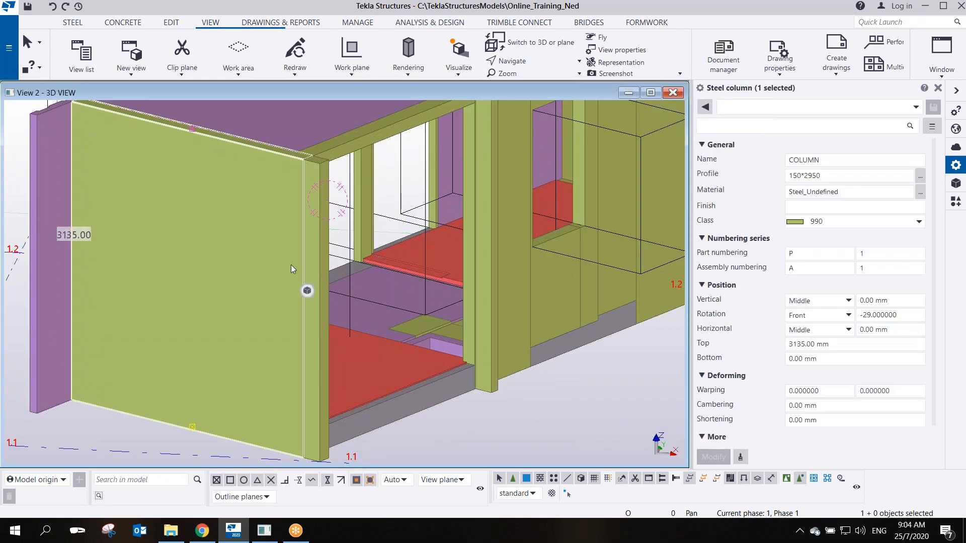
Reselect the front red floor slab and inspect its name and shape values
middle_drag(432, 283, 394, 319)
middle_drag(327, 382, 338, 287)
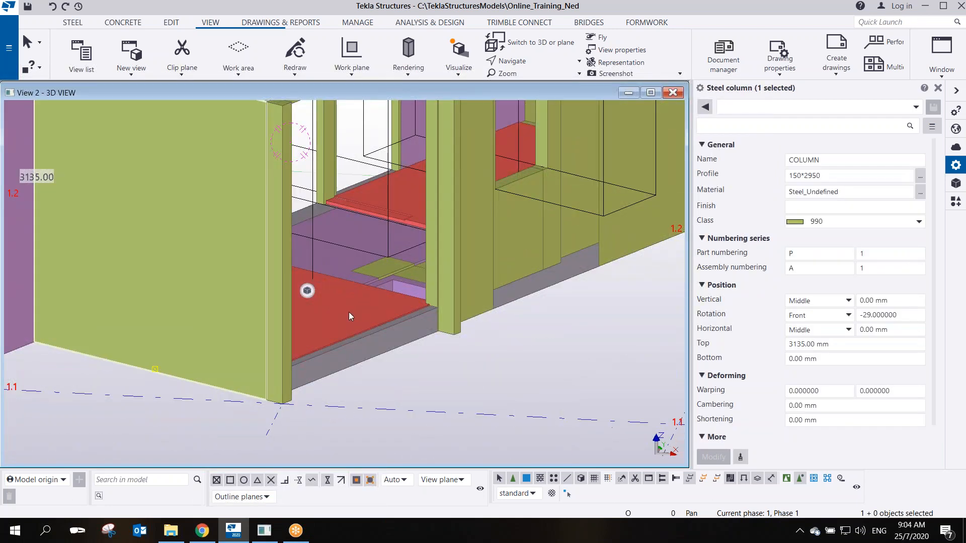
click(348, 313)
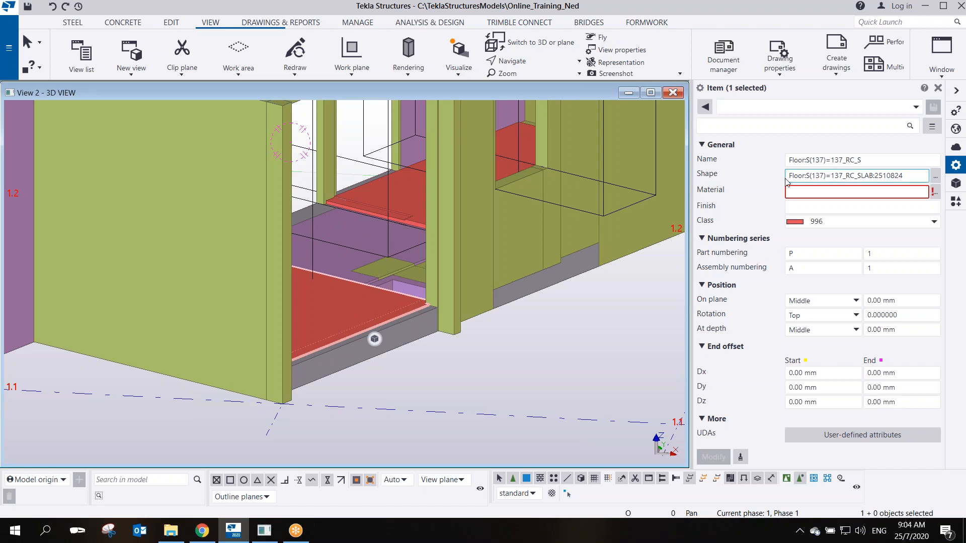
click(910, 174)
drag(910, 174, 753, 211)
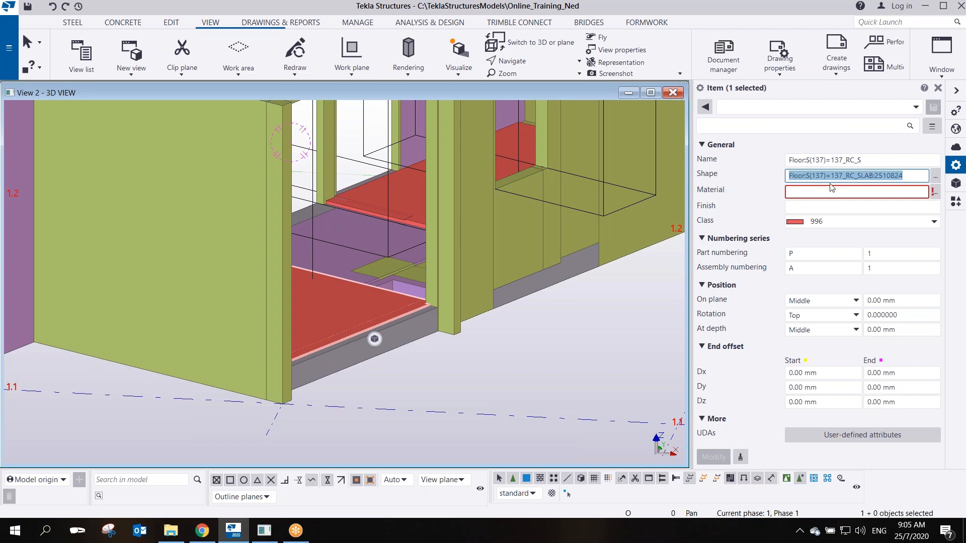
scroll(352, 323, up, 4)
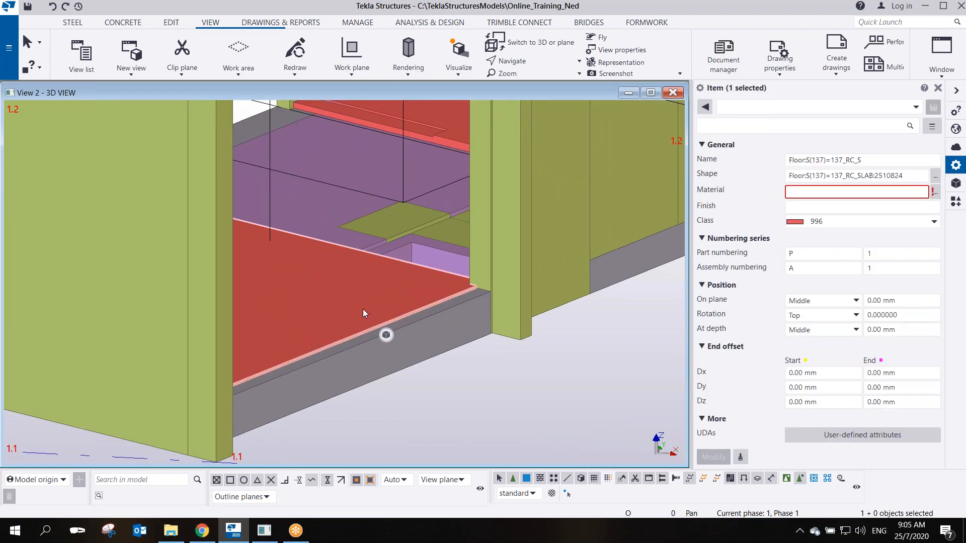
click(869, 175)
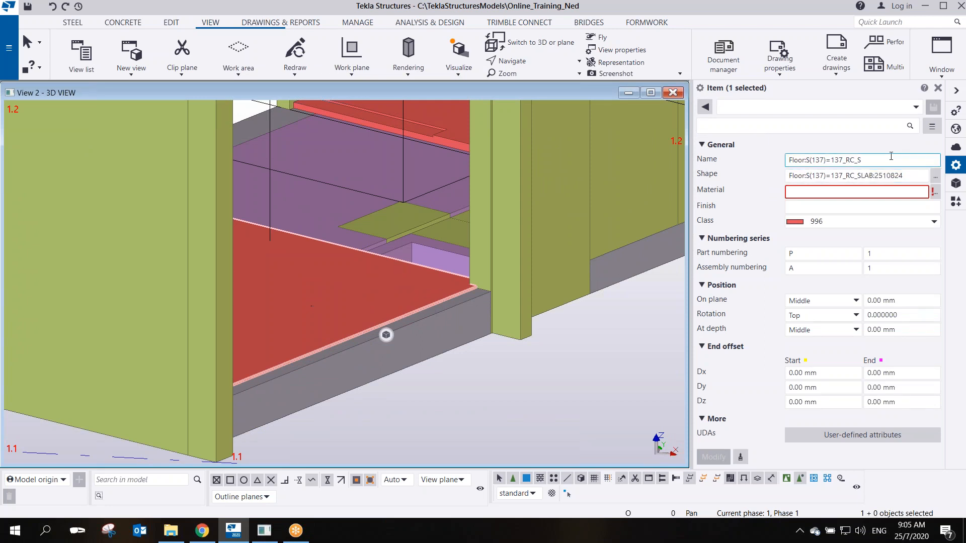
Open the Shape Catalog for the slab's shape, enlarge it and browse the full list of shapes
click(935, 175)
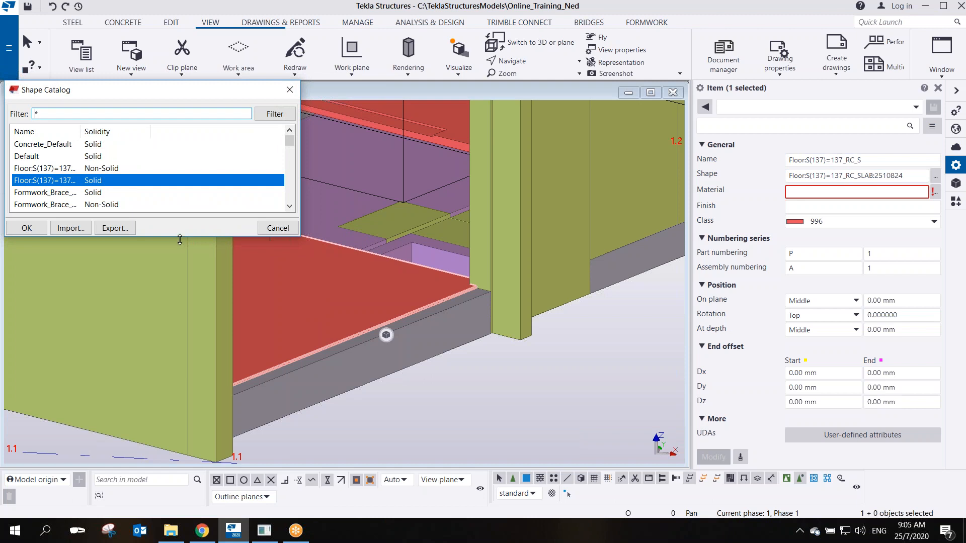
drag(179, 237, 179, 362)
scroll(83, 253, down, 15)
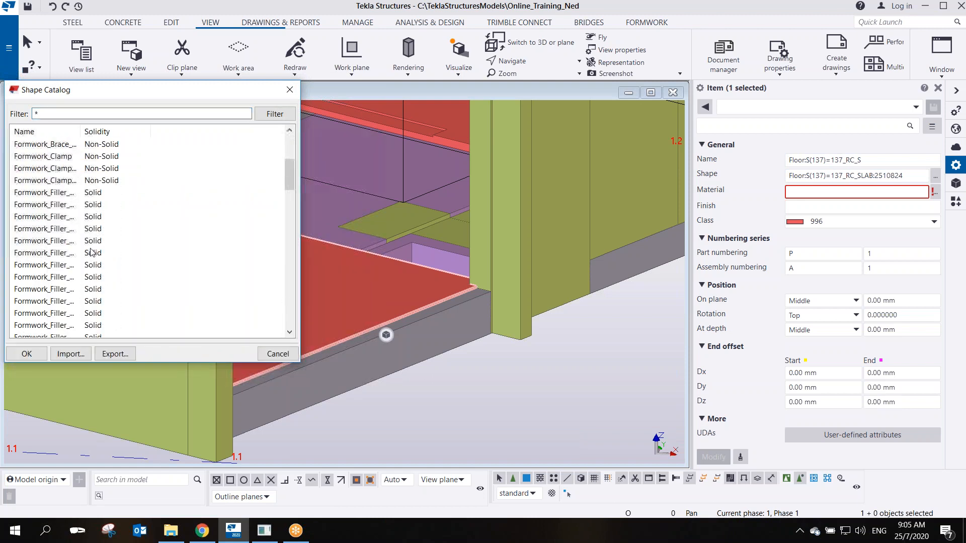
scroll(92, 253, down, 6)
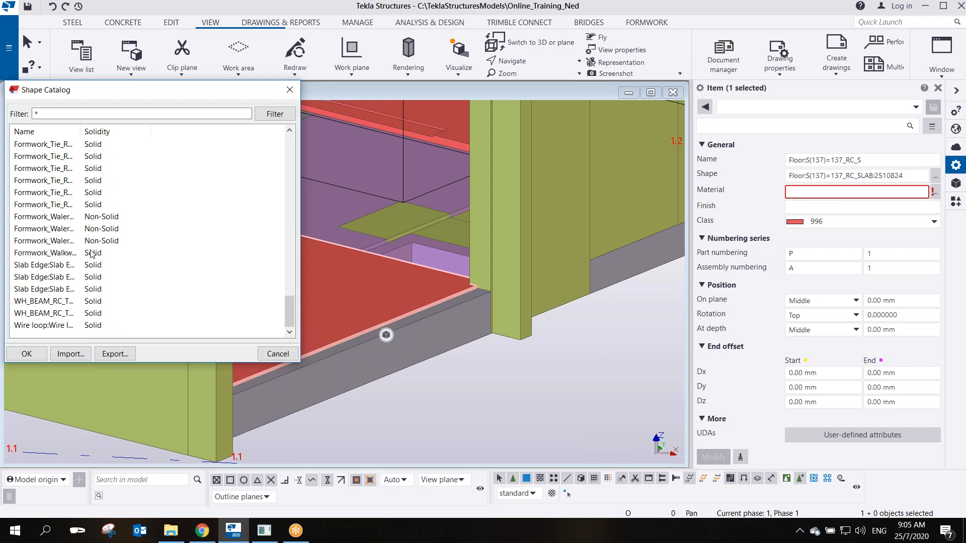
scroll(134, 230, up, 10)
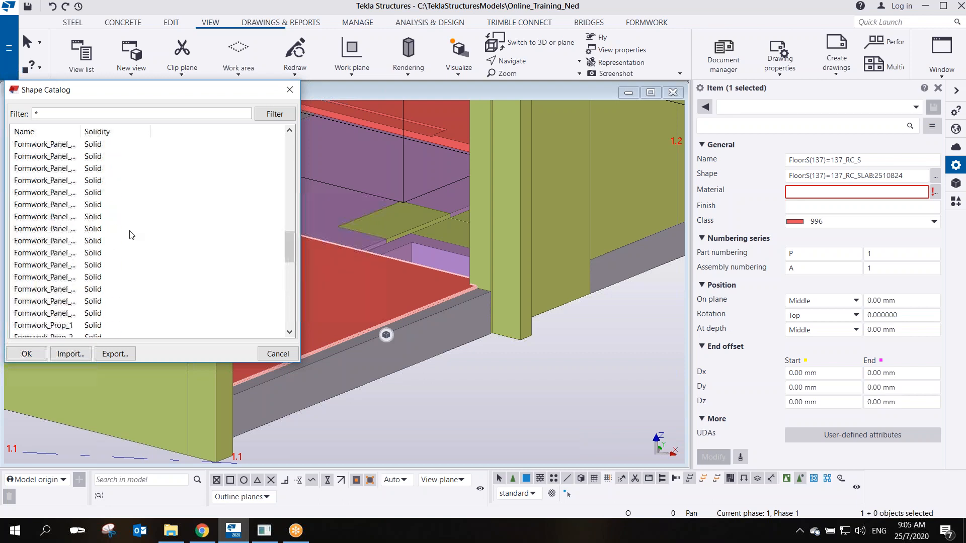
scroll(63, 158, up, 2)
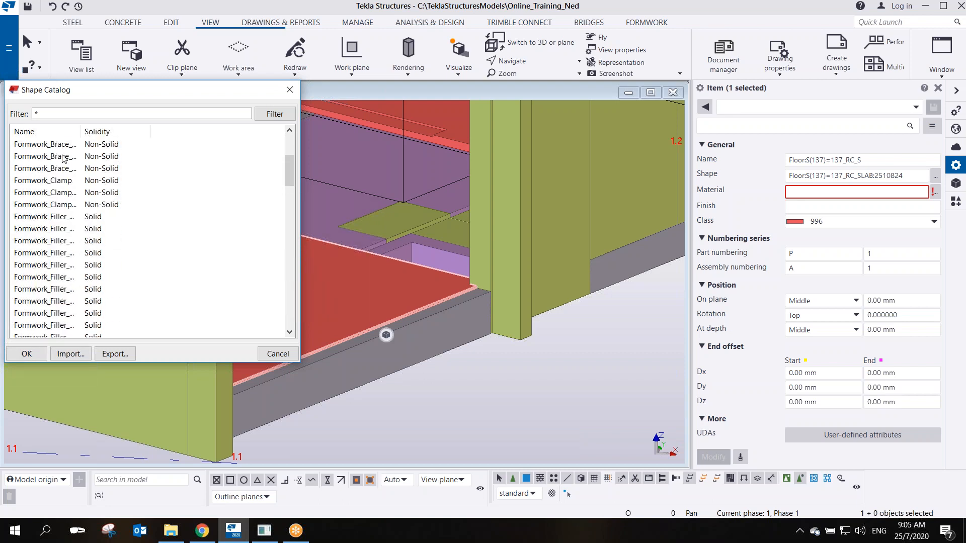
Widen the catalog's name column, read the full formwork shape names, and close the catalog without changing the shape
drag(79, 134, 120, 134)
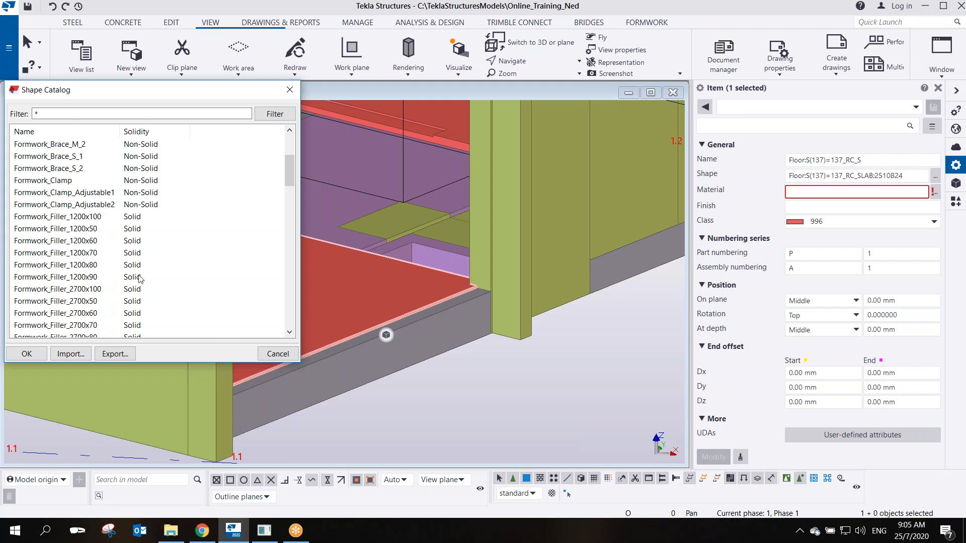
drag(248, 100, 462, 118)
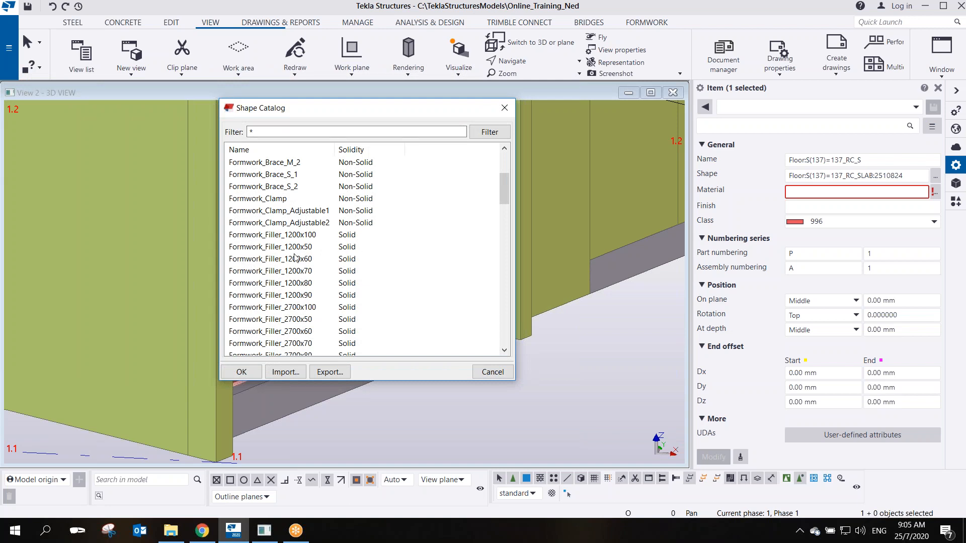
scroll(289, 261, down, 2)
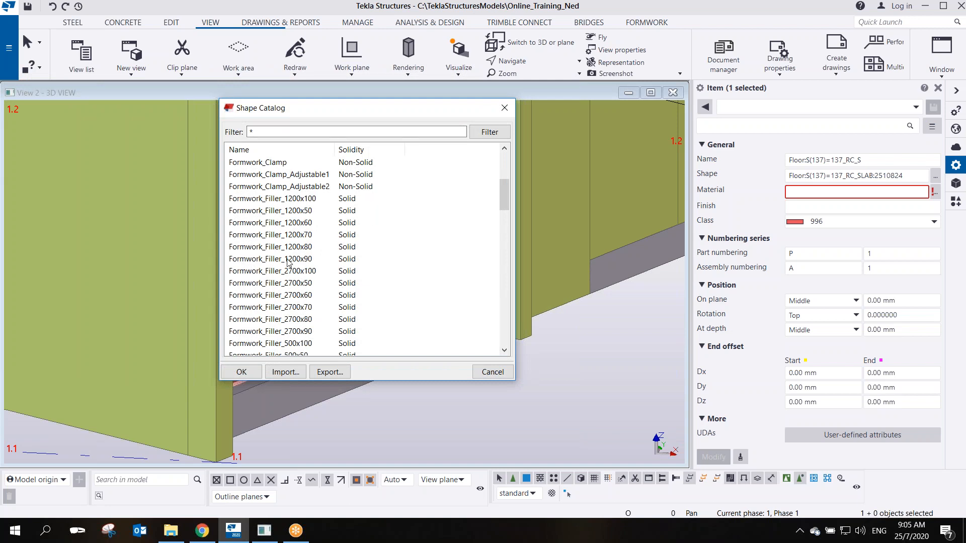
click(506, 107)
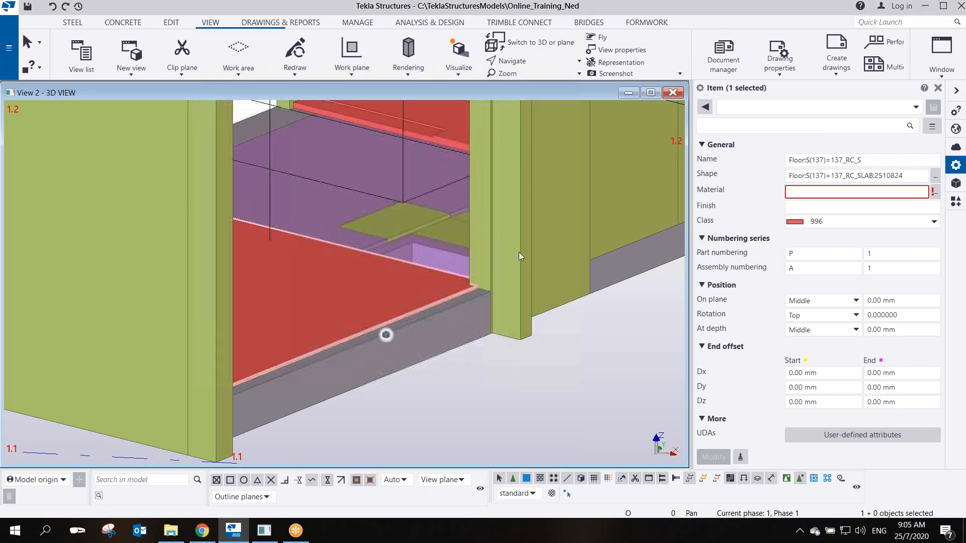
Select the green end wall and inspect its object type, profile and material
scroll(549, 313, down, 3)
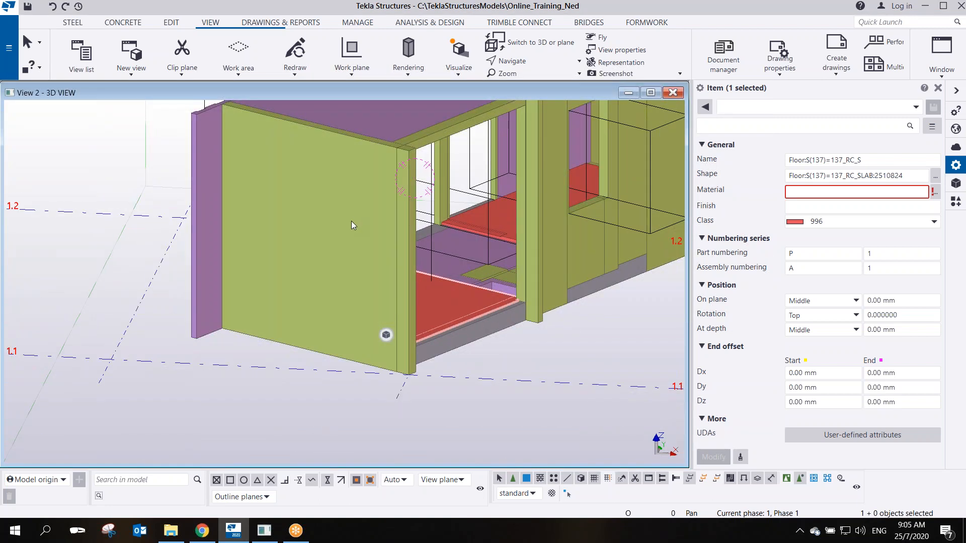
scroll(390, 246, down, 2)
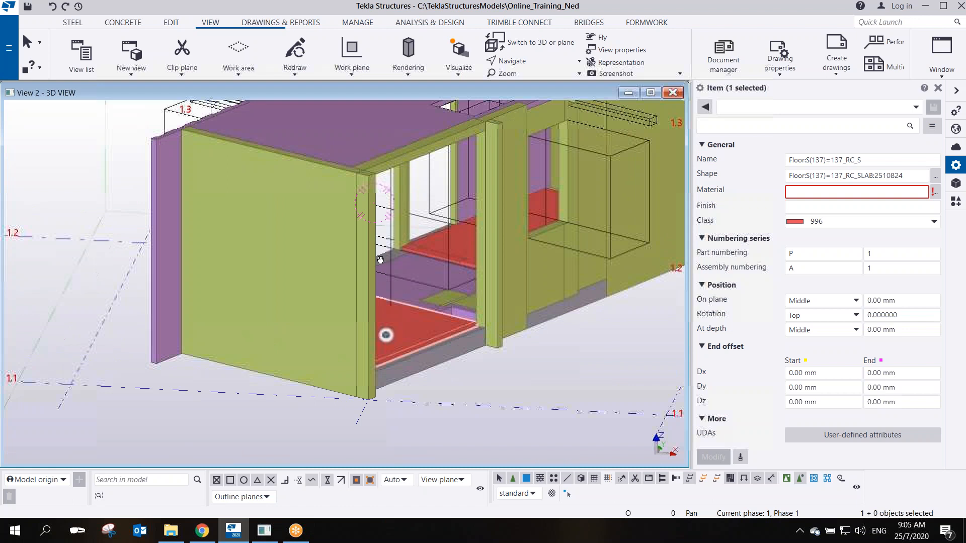
click(309, 234)
middle_drag(239, 207, 260, 221)
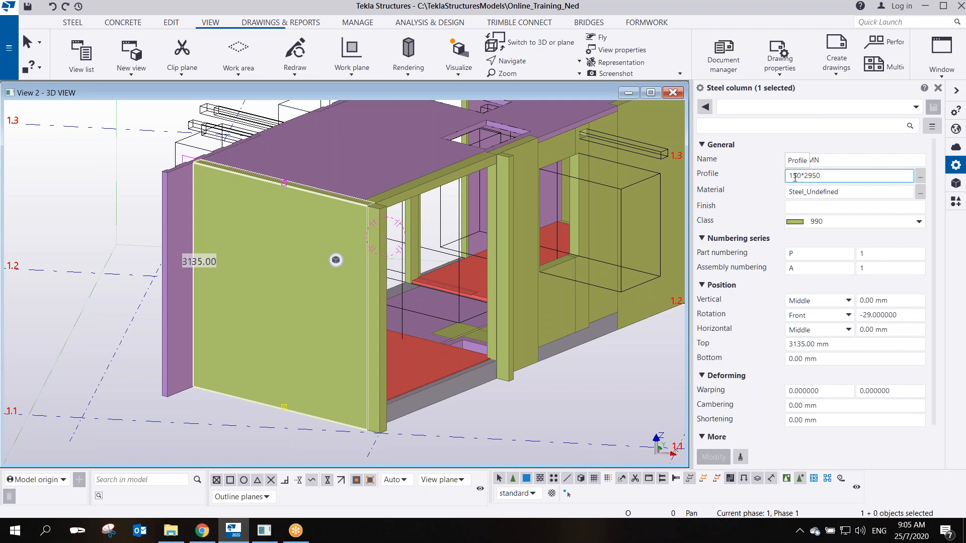
scroll(294, 203, up, 1)
scroll(294, 204, up, 4)
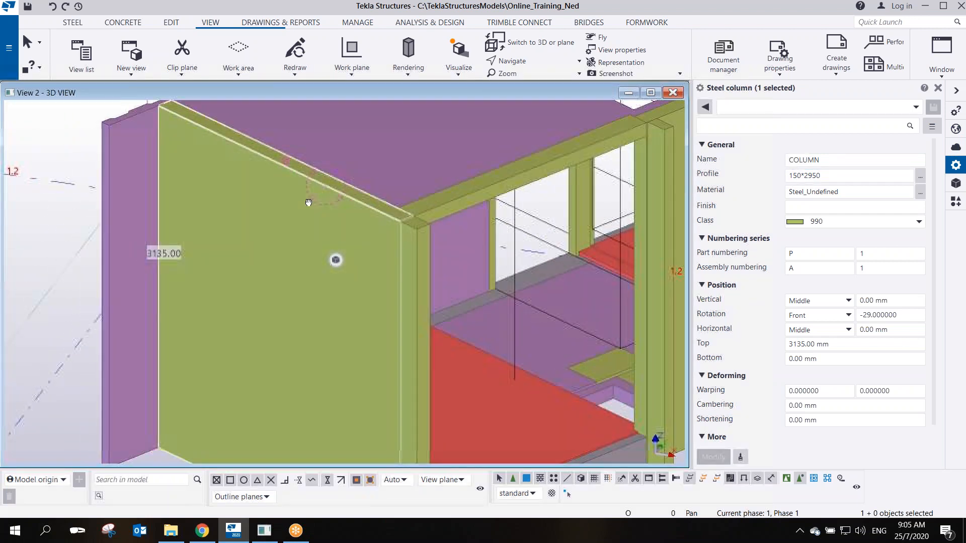
middle_drag(395, 271, 399, 273)
Reselect the green end wall and check the name it carries in its properties
click(366, 279)
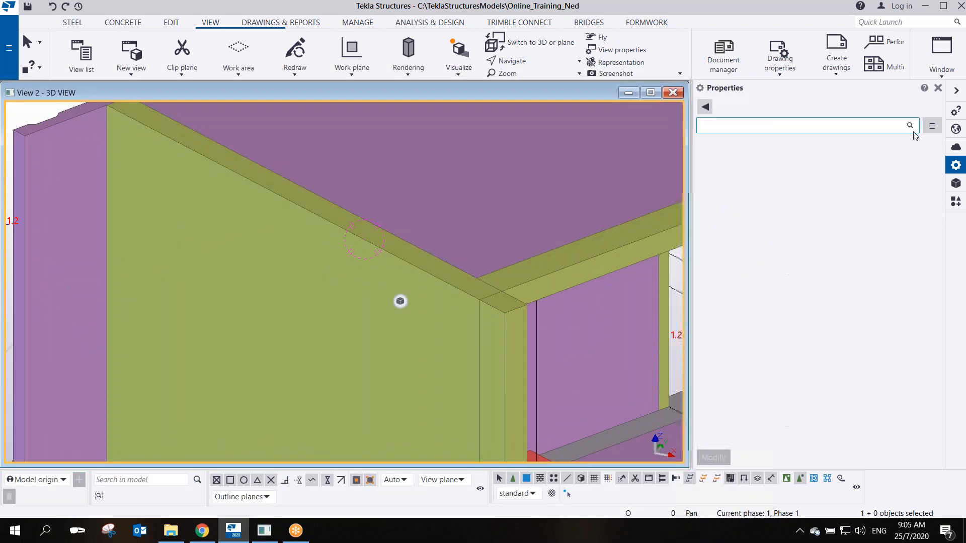
click(343, 332)
scroll(342, 241, down, 2)
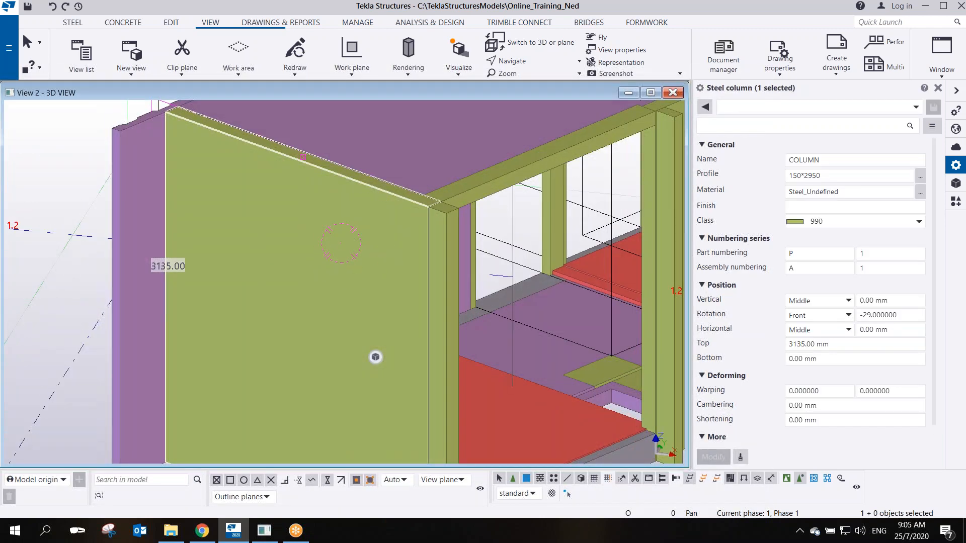
double_click(831, 160)
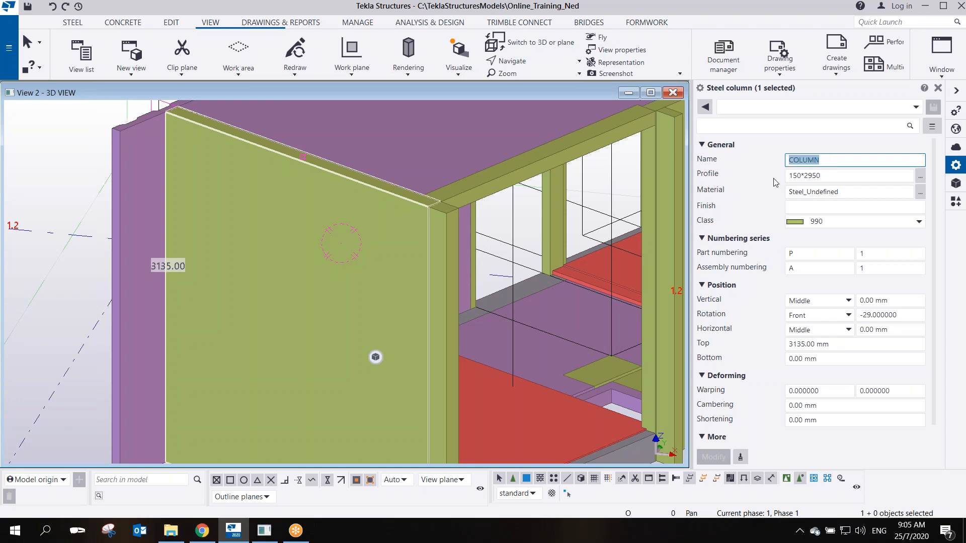
scroll(360, 232, down, 2)
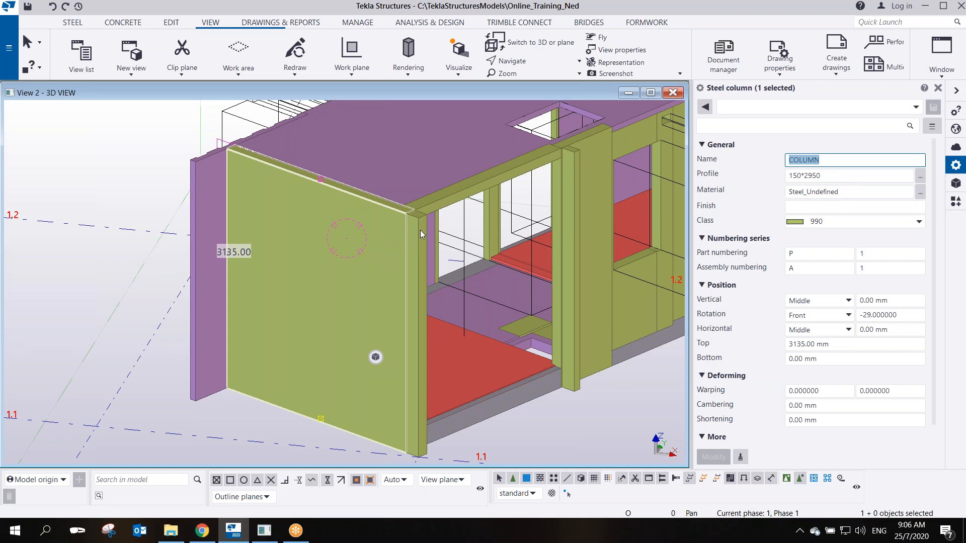
Change the end wall column's profile to 150*4500
scroll(420, 230, up, 5)
scroll(413, 259, down, 8)
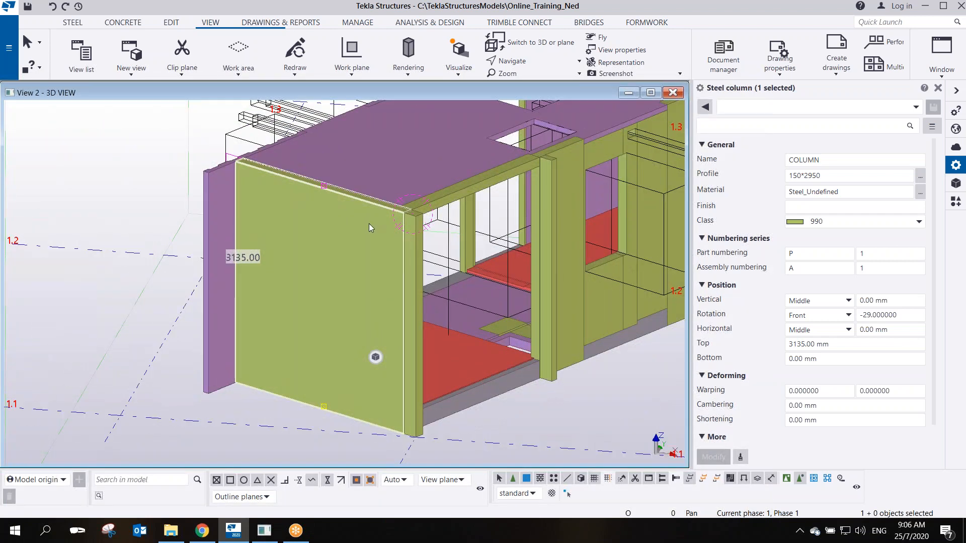
scroll(347, 209, up, 2)
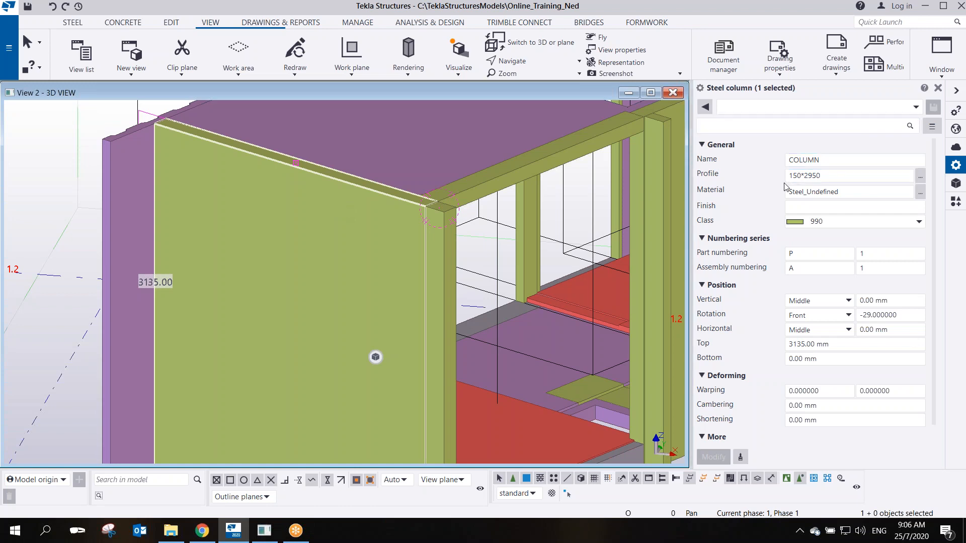
click(804, 176)
drag(811, 179, 892, 177)
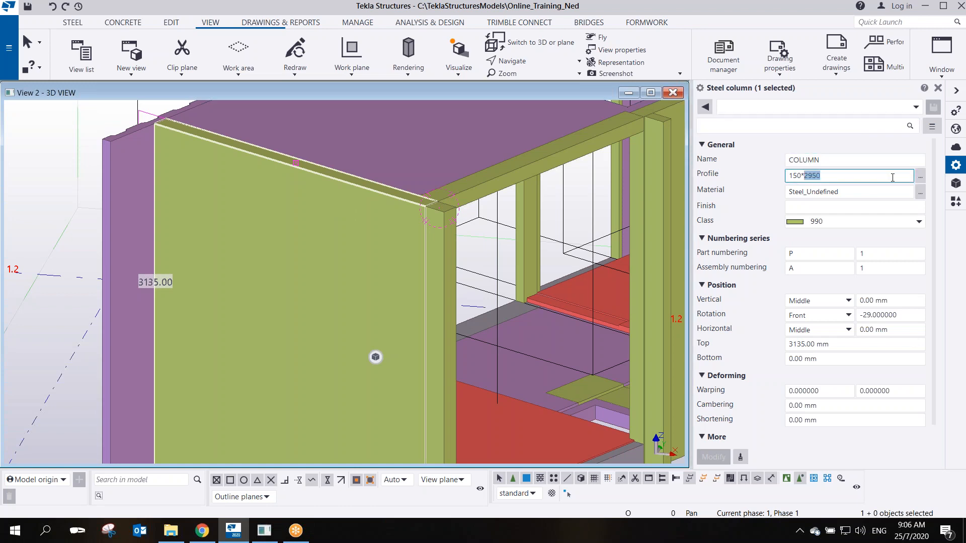
text(60)
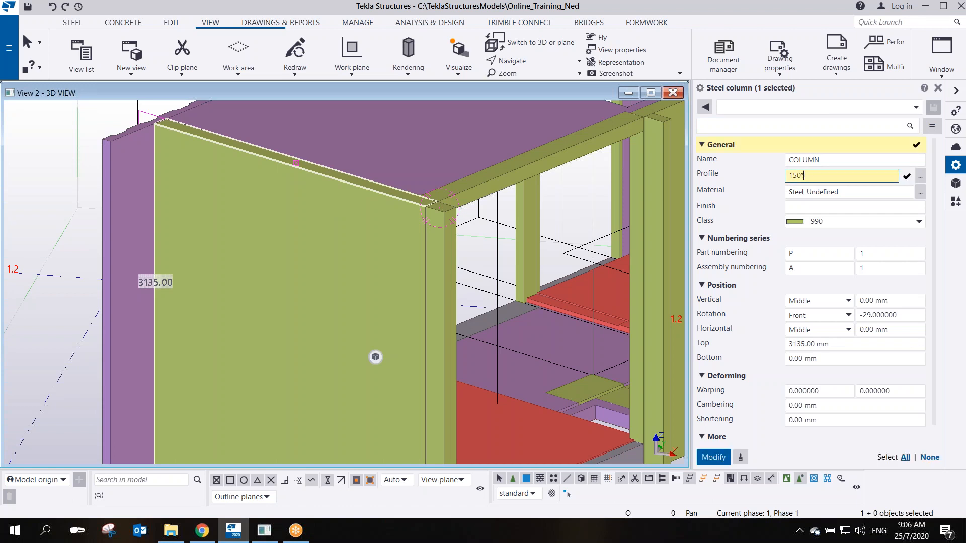
key(Return)
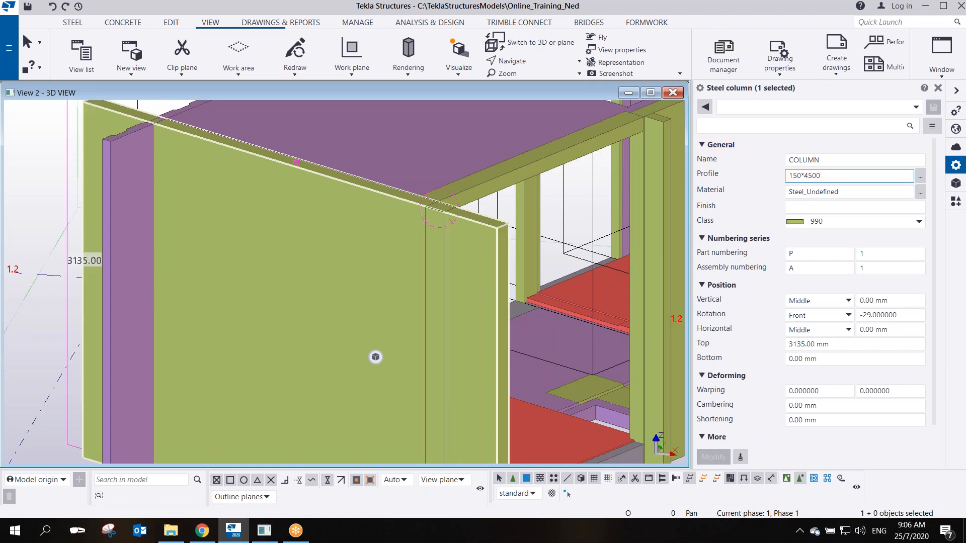
Set the end wall column's top level to 4500 mm
middle_drag(354, 281, 319, 260)
scroll(319, 260, down, 3)
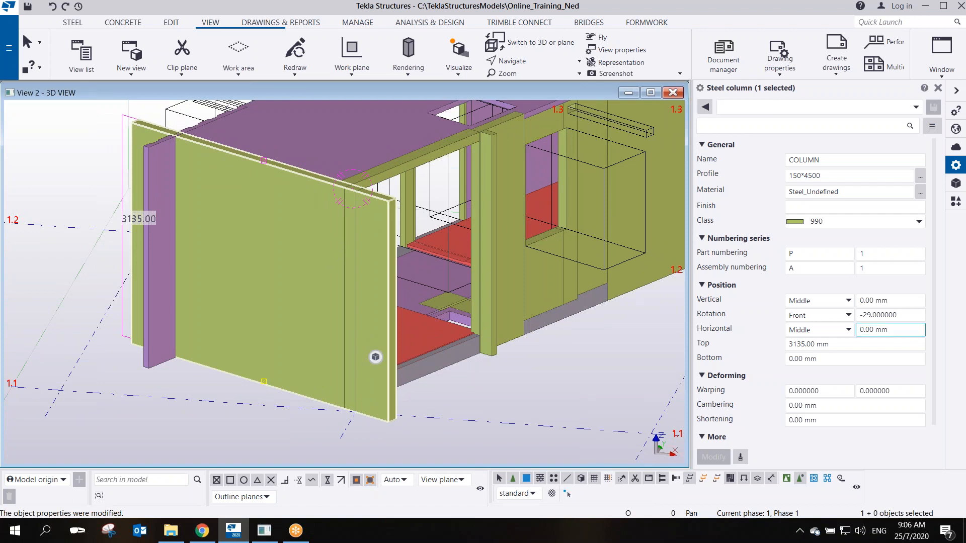
click(840, 346)
drag(840, 345, 684, 377)
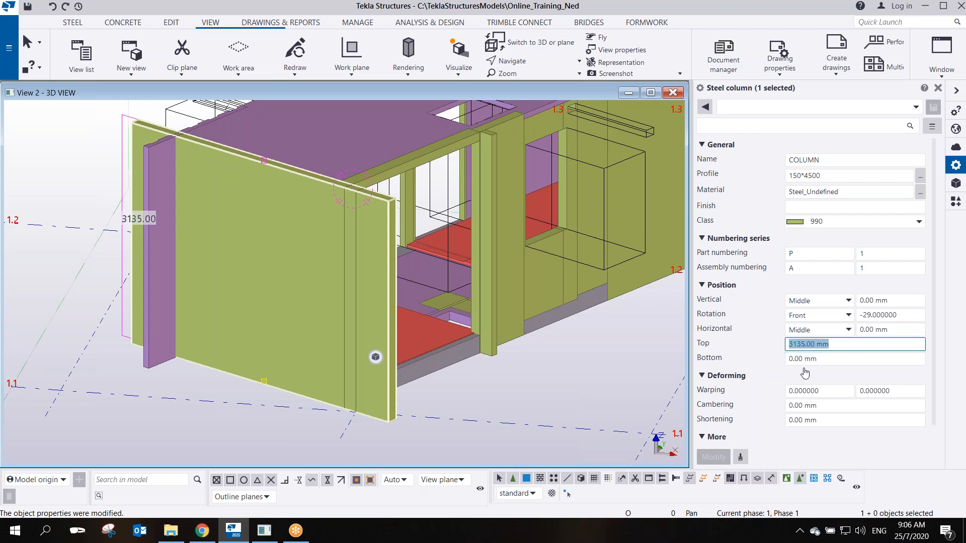
text(4)
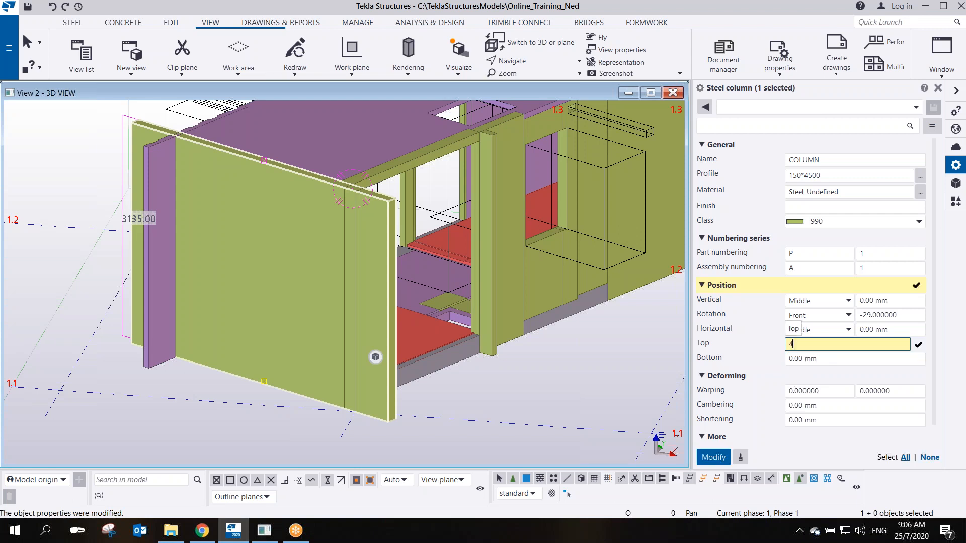
text(500)
key(Return)
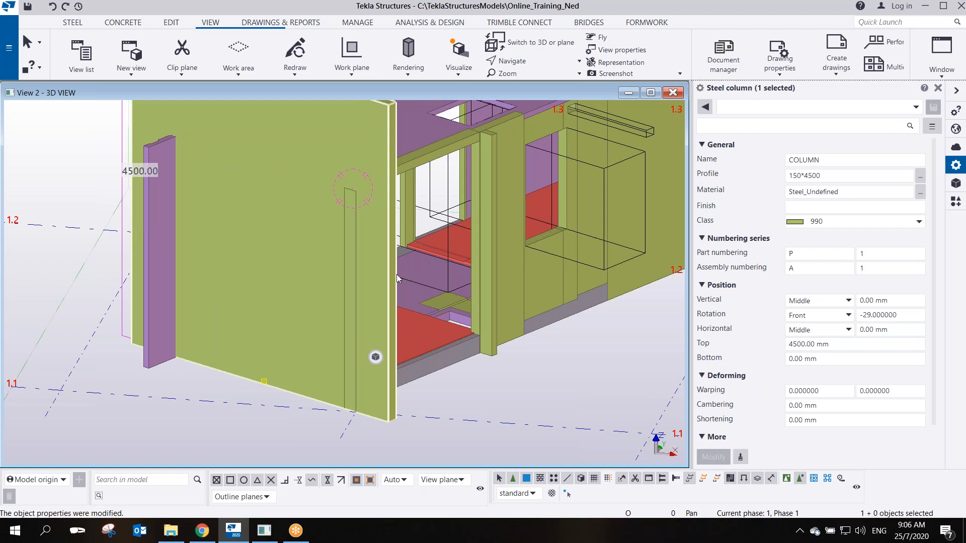
Undo the end wall's top level and profile changes and clear the selection
ctrl+middle_drag(421, 288, 438, 367)
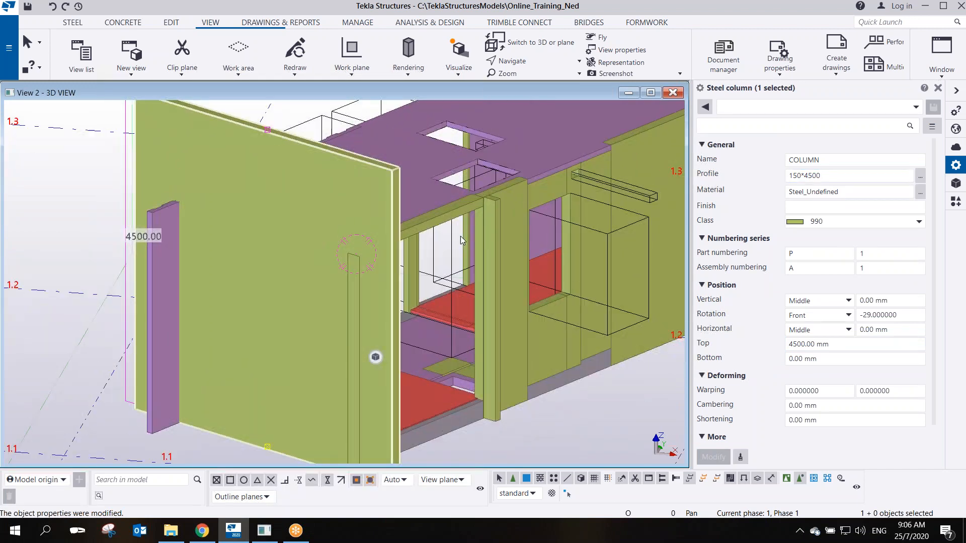
key(ctrl+z)
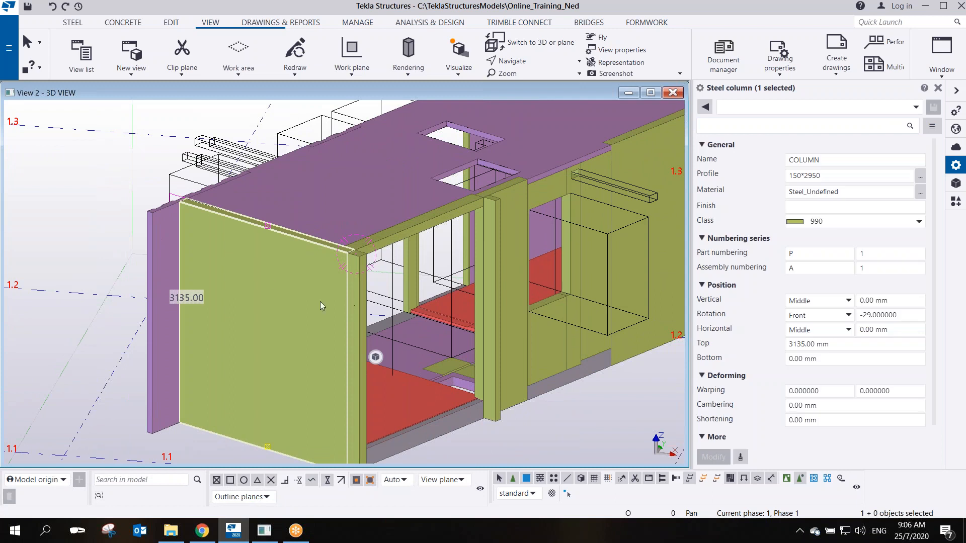
click(86, 173)
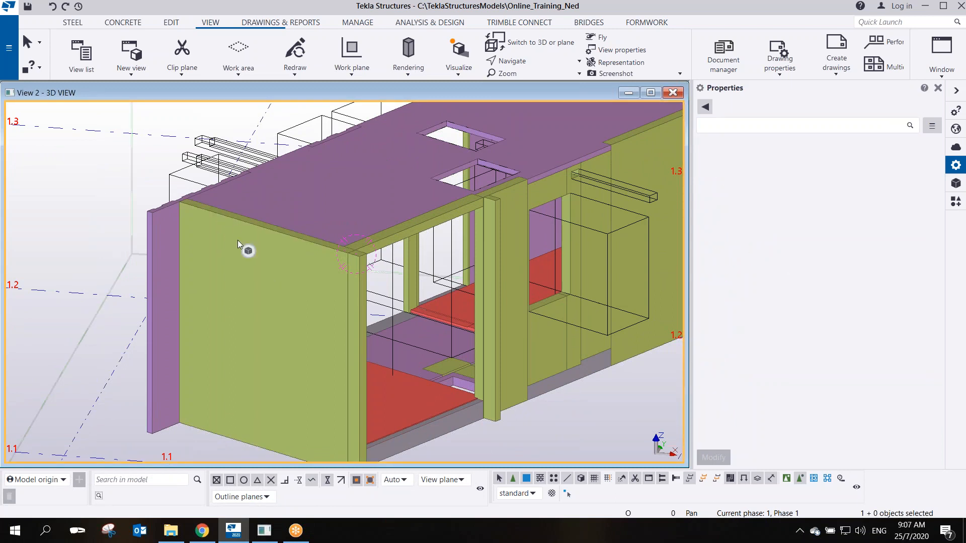
Select the purple roof slab with the two openings and set its thickness to 75
click(370, 183)
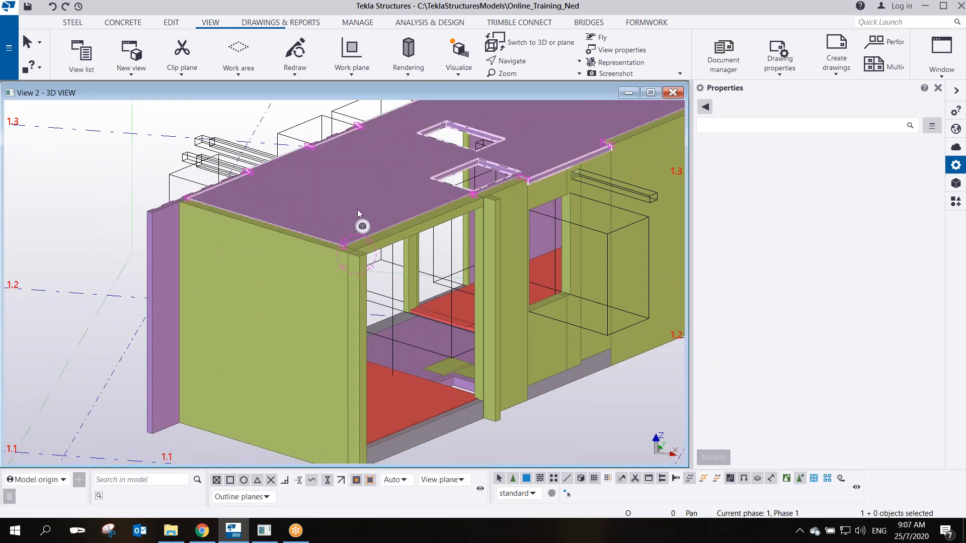
scroll(357, 207, up, 2)
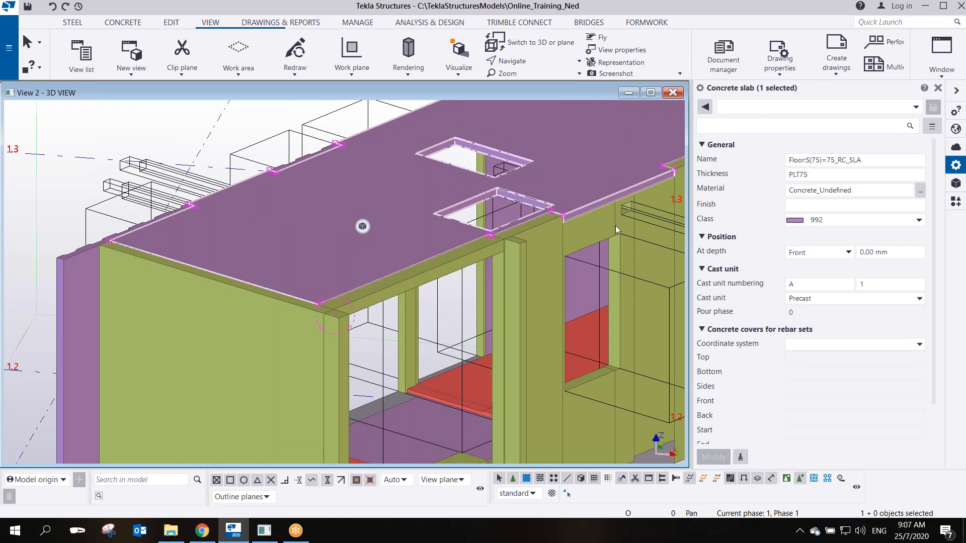
scroll(581, 204, up, 2)
scroll(581, 204, up, 2)
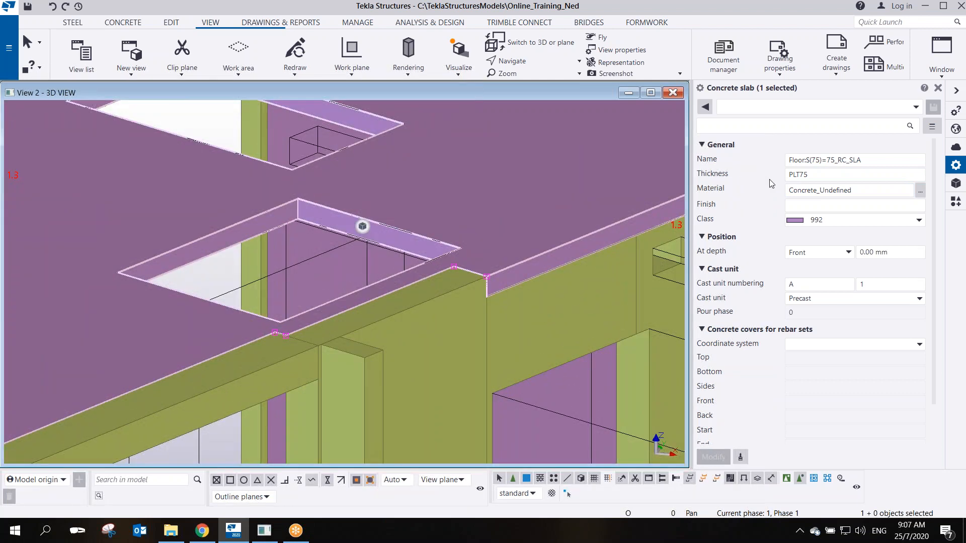
click(806, 176)
double_click(815, 175)
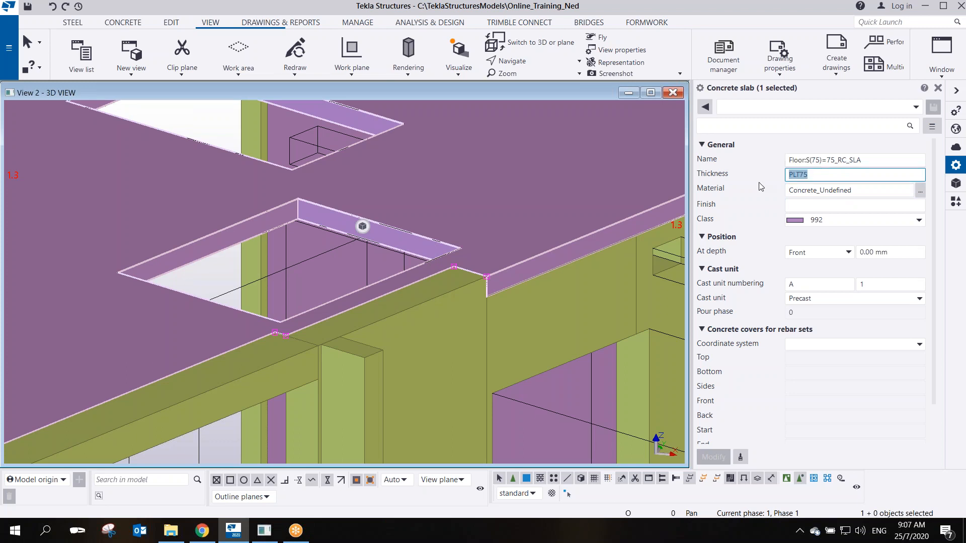
text(75)
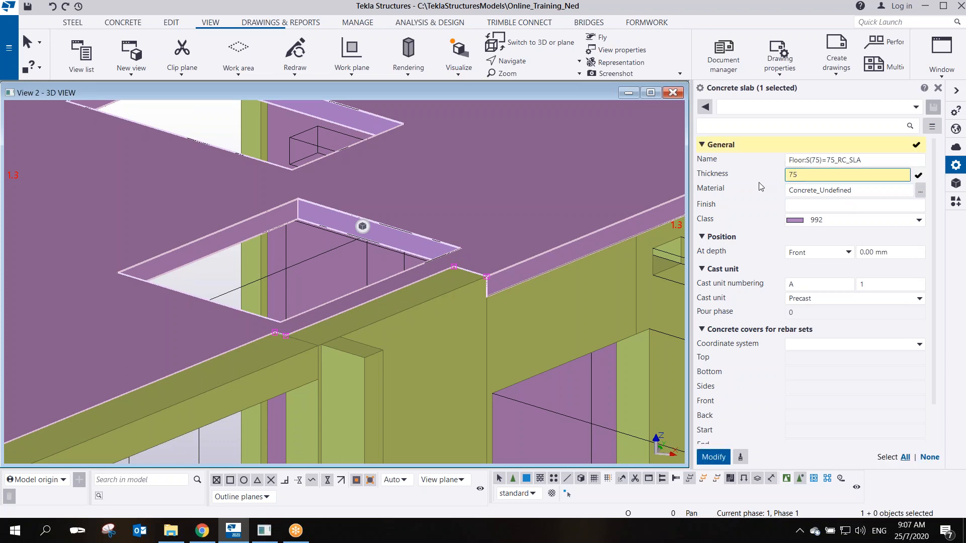
key(Return)
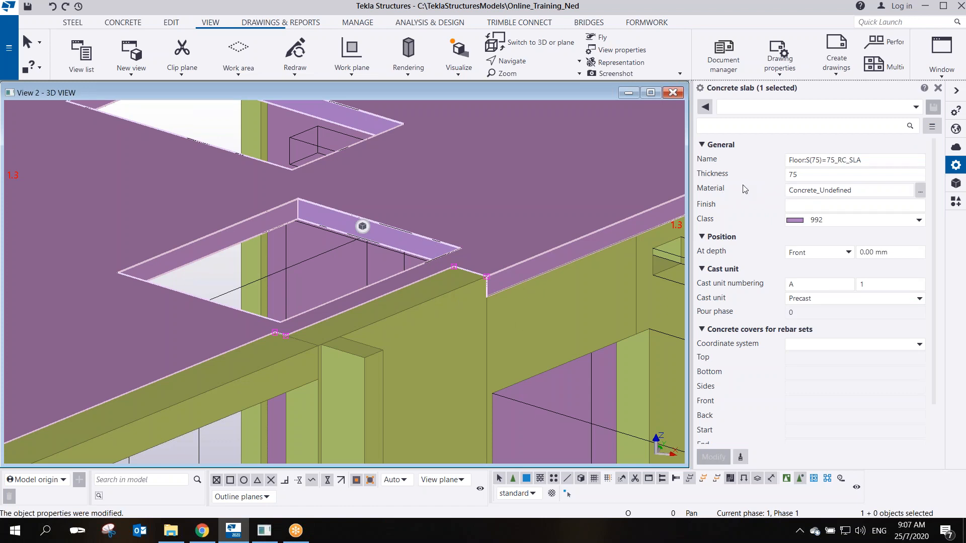
Set the roof slab's material to C40 and apply the change
double_click(852, 190)
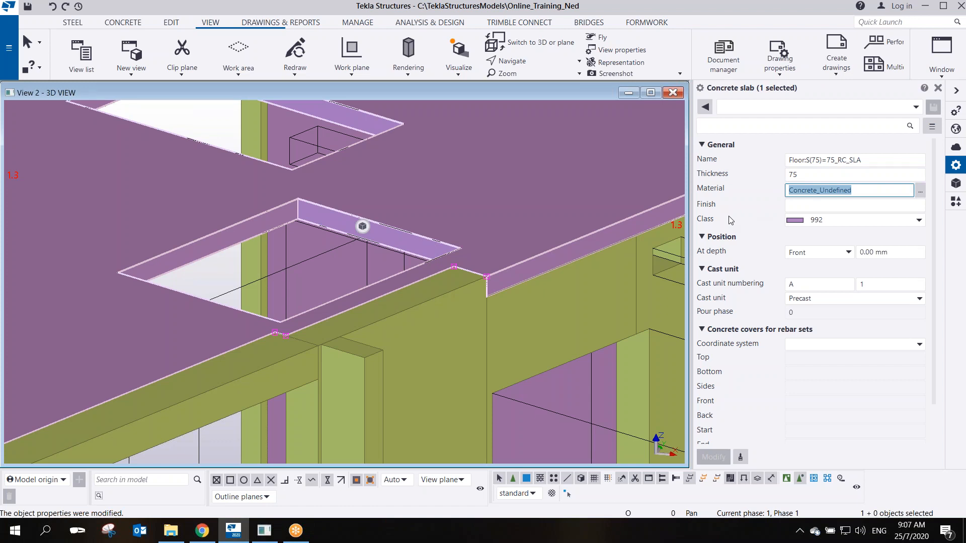
text(C40)
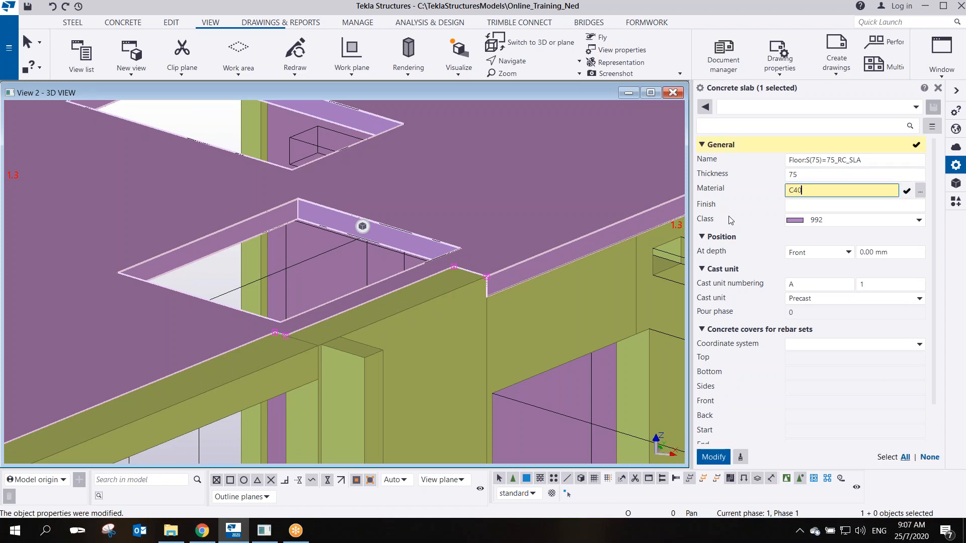
middle_click(731, 221)
Set the roof slab's thickness to 125 and examine its edge beside the openings
drag(817, 175, 712, 200)
text(1)
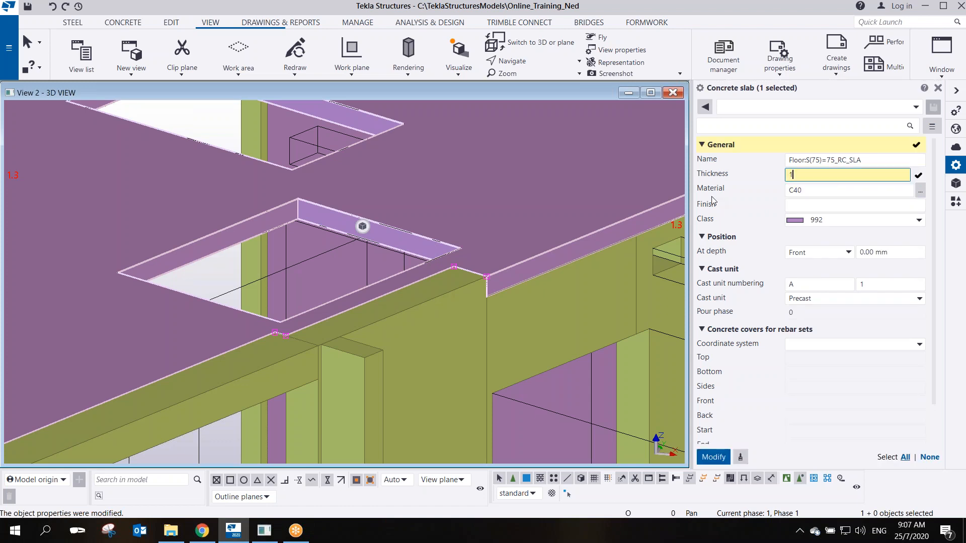
text(25)
key(Return)
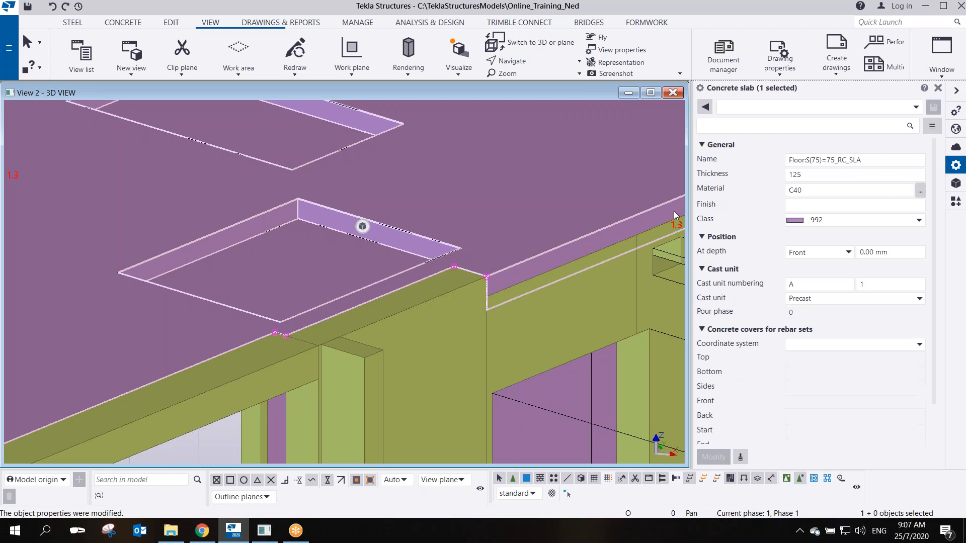
scroll(530, 283, up, 5)
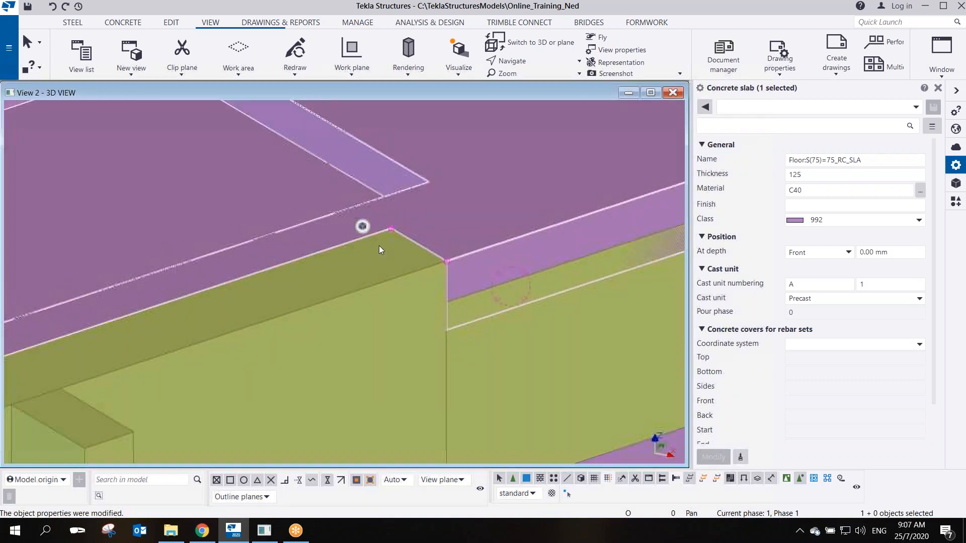
Return the roof slab's thickness to 75 and apply the change
ctrl+middle_drag(379, 246, 390, 154)
drag(806, 175, 774, 190)
text(75)
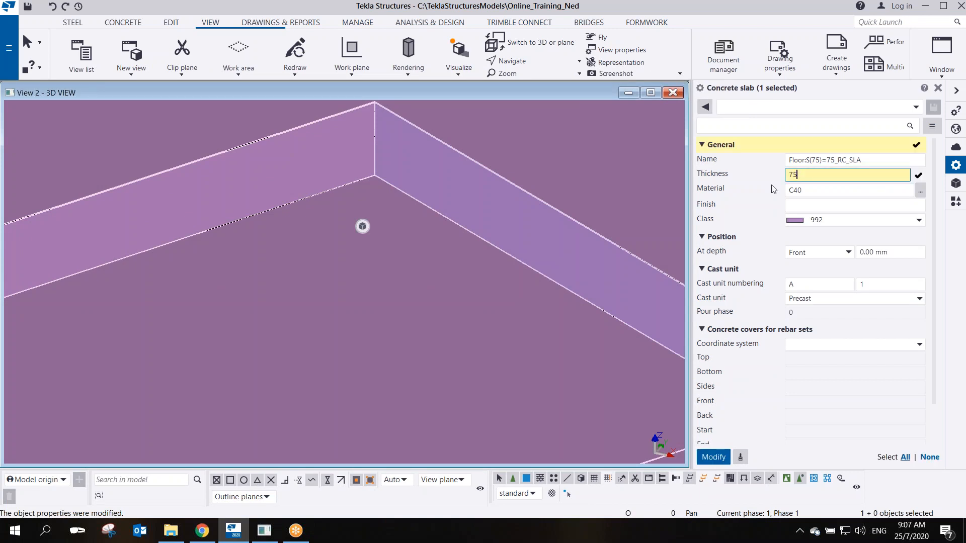
key(Return)
Examine the module from below, select the red floor slab and inspect its object type and shape
scroll(420, 283, down, 2)
ctrl+middle_drag(421, 287, 378, 296)
scroll(420, 337, up, 2)
middle_drag(420, 337, 465, 367)
scroll(466, 307, down, 4)
scroll(413, 230, up, 3)
click(543, 201)
scroll(527, 258, up, 2)
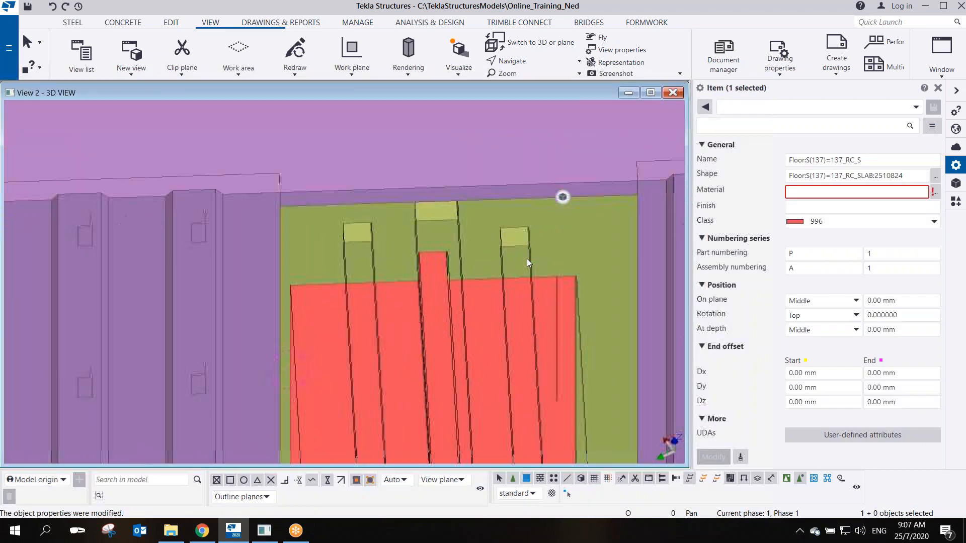
Select the green wall panel with the door opening, inspect its type and profile, and clear the selection
click(575, 239)
mouse_move(544, 272)
ctrl+middle_down()
mouse_move(460, 204)
mouse_move(415, 197)
mouse_move(415, 303)
mouse_move(431, 317)
mouse_move(440, 377)
ctrl+middle_up()
scroll(440, 307, up, 1)
scroll(440, 307, down, 3)
mouse_move(440, 307)
ctrl+middle_down()
mouse_move(448, 316)
mouse_move(395, 315)
mouse_move(455, 297)
mouse_move(440, 287)
mouse_move(426, 304)
ctrl+middle_up()
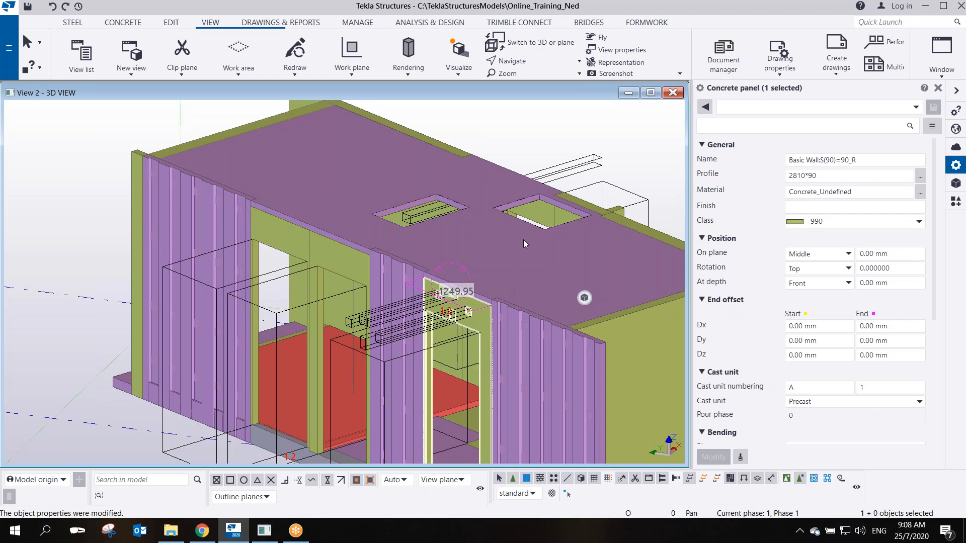
click(505, 123)
scroll(491, 328, down, 5)
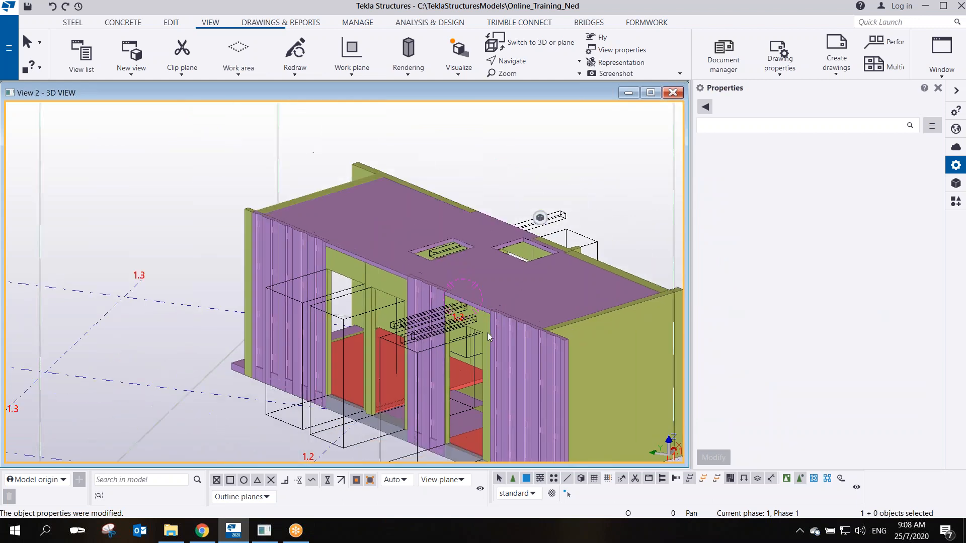
Examine the module from both long sides, including the roof openings, the wireframe items and the walls around the doorway and window
scroll(507, 336, up, 2)
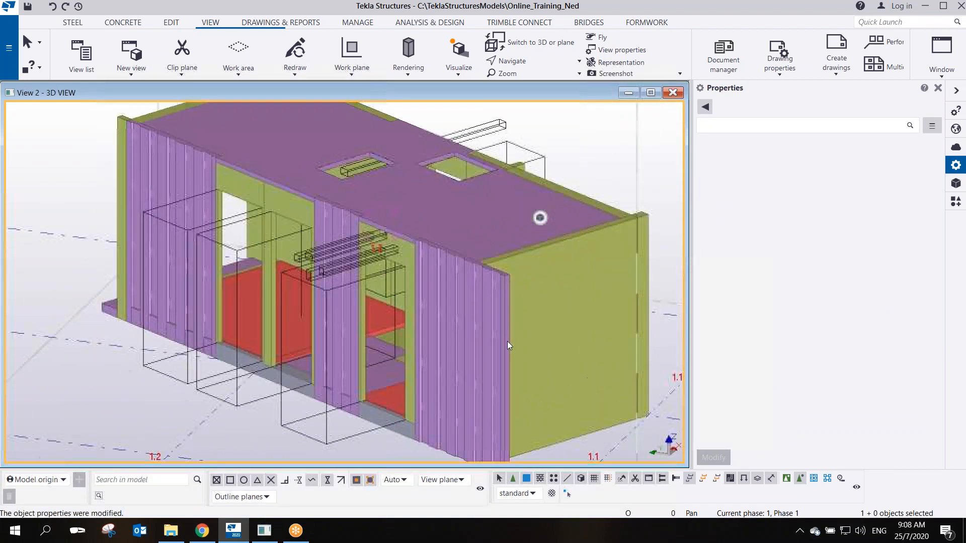
mouse_move(360, 393)
ctrl+middle_down()
mouse_move(502, 363)
mouse_move(508, 388)
mouse_move(250, 399)
ctrl+middle_up()
mouse_move(571, 367)
middle_down()
mouse_move(491, 296)
mouse_move(499, 330)
mouse_move(495, 321)
middle_up()
scroll(491, 299, down, 2)
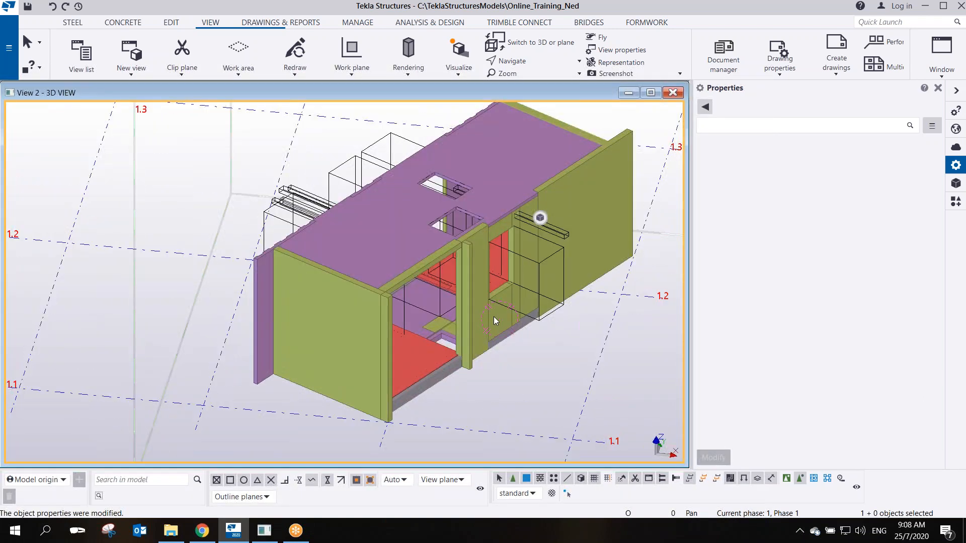
middle_drag(491, 283, 484, 295)
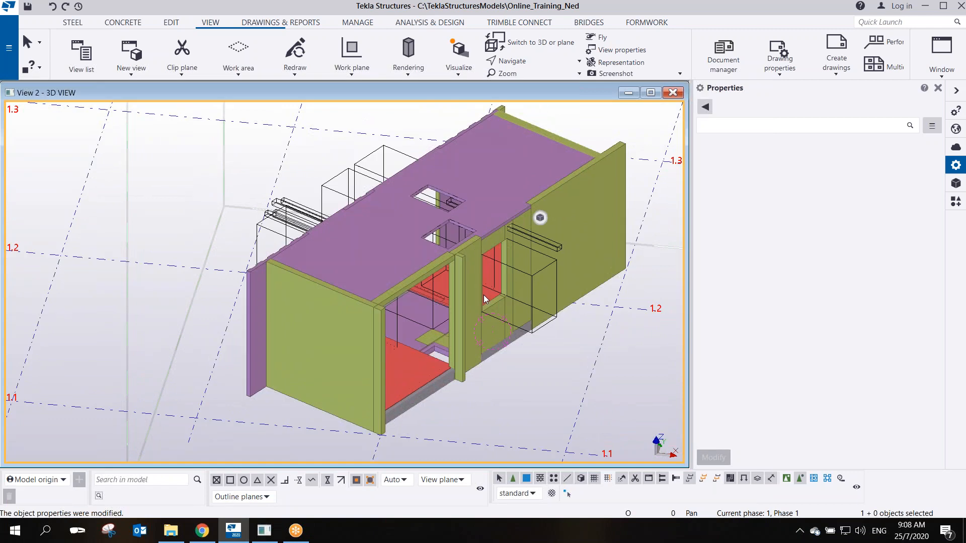
middle_drag(459, 237, 423, 253)
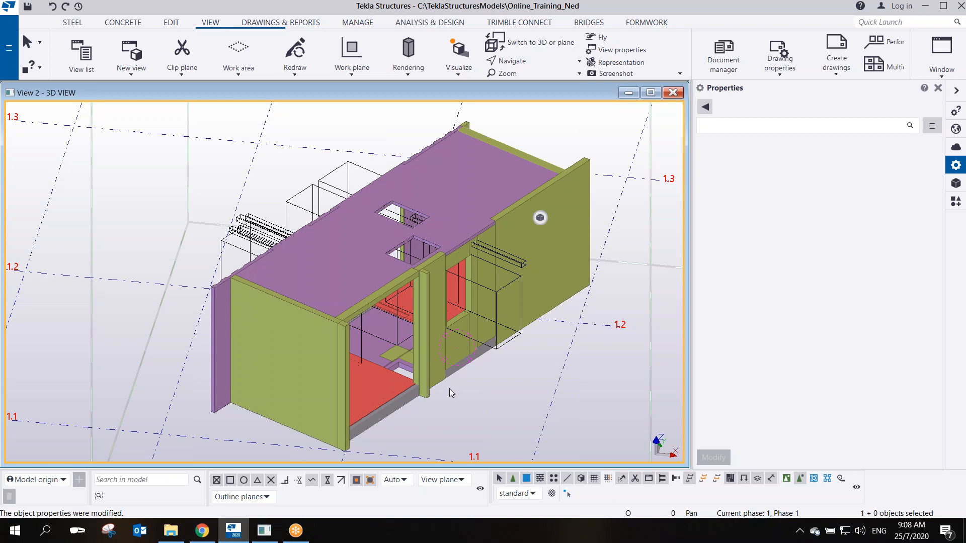
scroll(432, 362, up, 3)
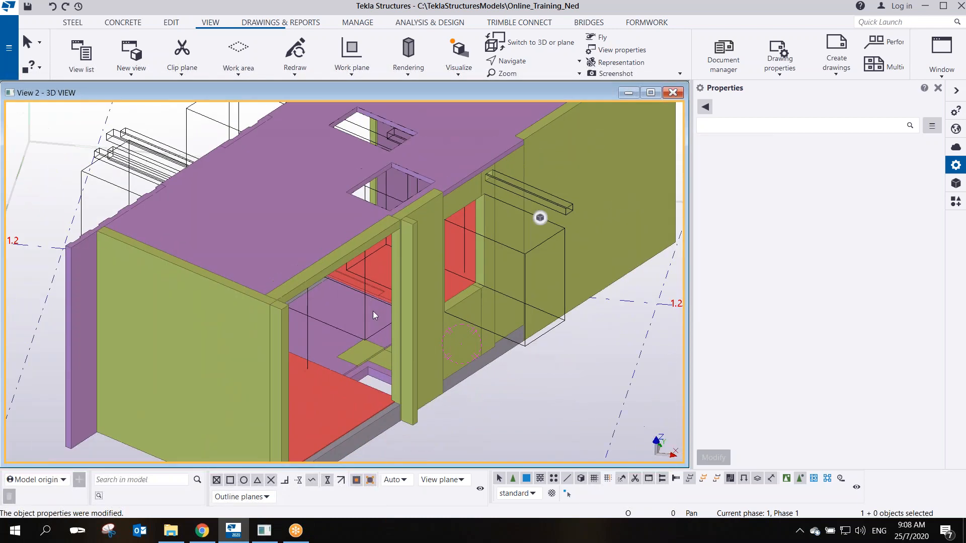
scroll(372, 311, down, 1)
scroll(484, 405, down, 3)
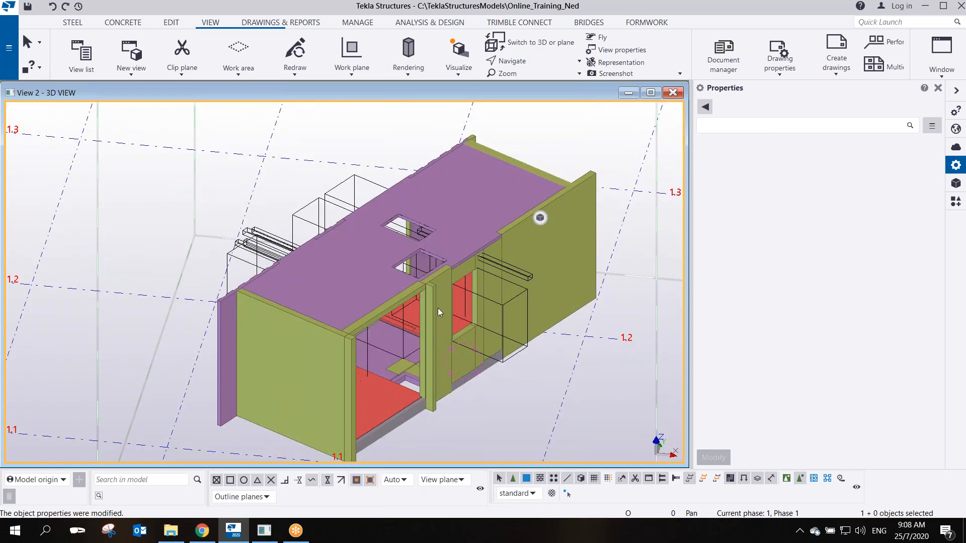
scroll(433, 305, up, 2)
scroll(429, 305, down, 1)
Select the narrow green wall piece beside the large opening, inspect its object type, profile and junction with the floor, and clear the selection
ctrl+middle_drag(369, 324, 377, 352)
scroll(439, 272, up, 4)
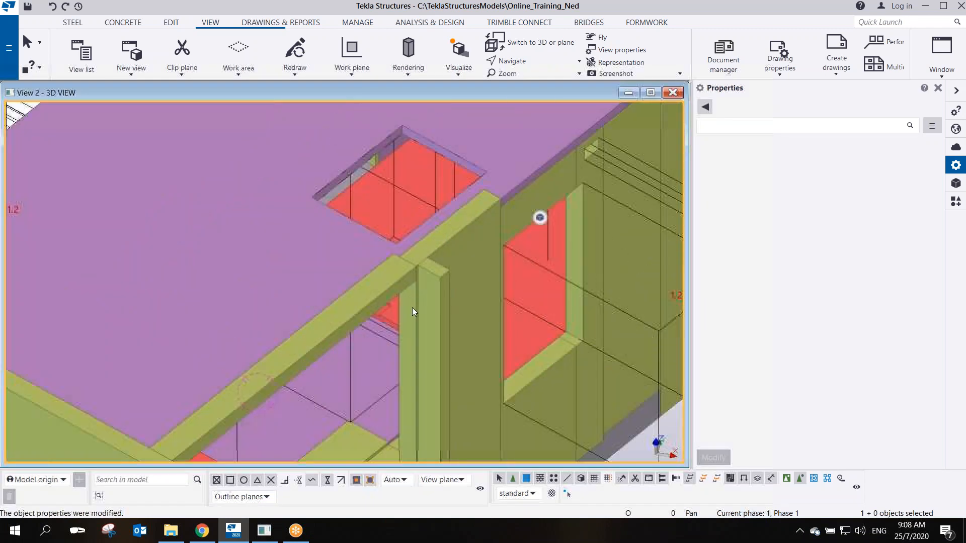
middle_drag(425, 326, 418, 250)
scroll(423, 255, down, 2)
middle_drag(426, 432, 460, 376)
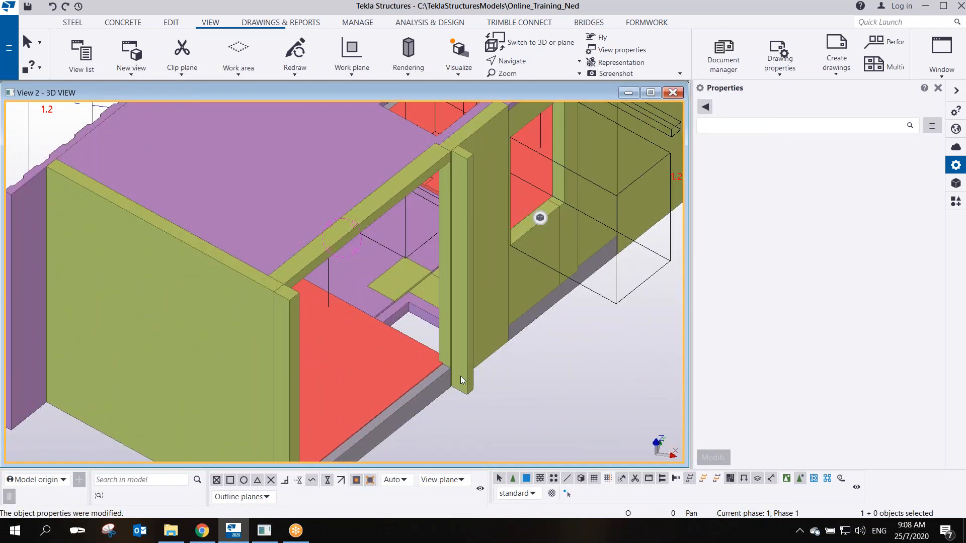
click(460, 375)
scroll(448, 357, up, 4)
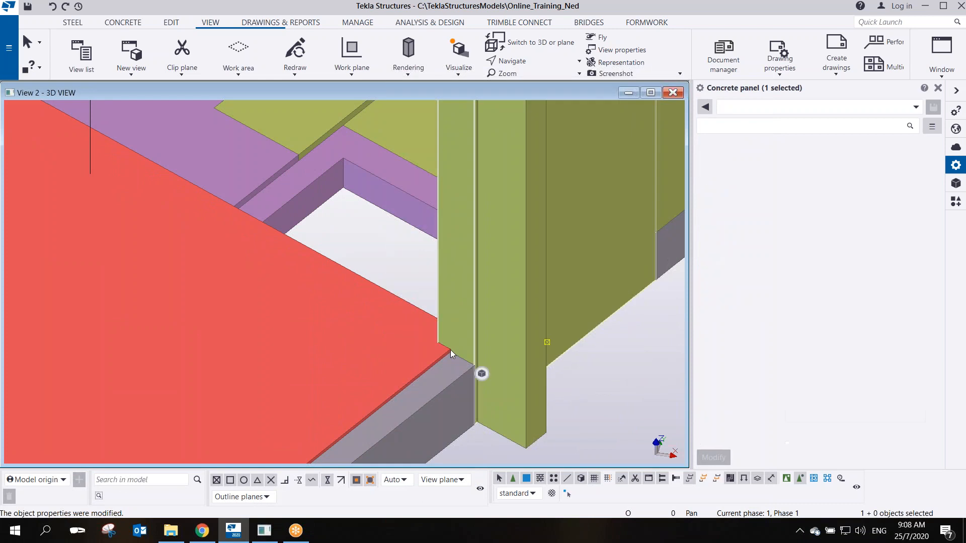
scroll(449, 351, up, 2)
mouse_move(410, 352)
ctrl+middle_down()
mouse_move(500, 194)
mouse_move(600, 201)
mouse_move(409, 322)
mouse_move(440, 320)
ctrl+middle_up()
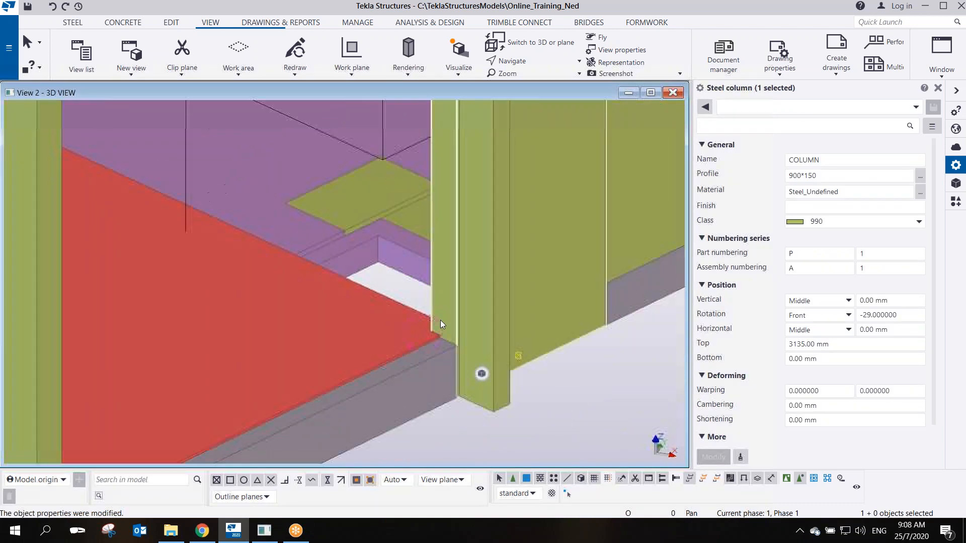
scroll(439, 320, down, 1)
click(394, 291)
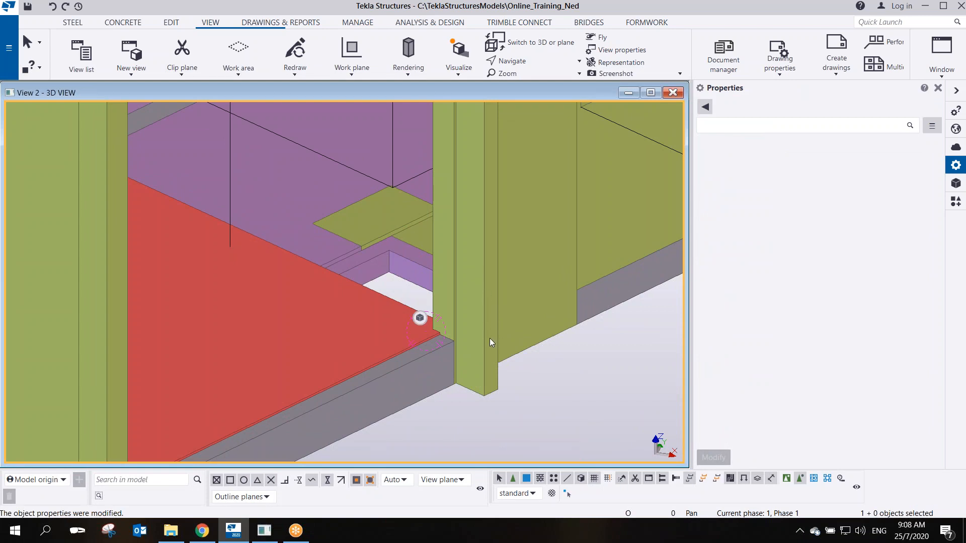
Inspect the object type and profile of the long green end wall, the narrow panel next to it and the panel with the window opening
scroll(490, 338, down, 4)
scroll(512, 351, up, 5)
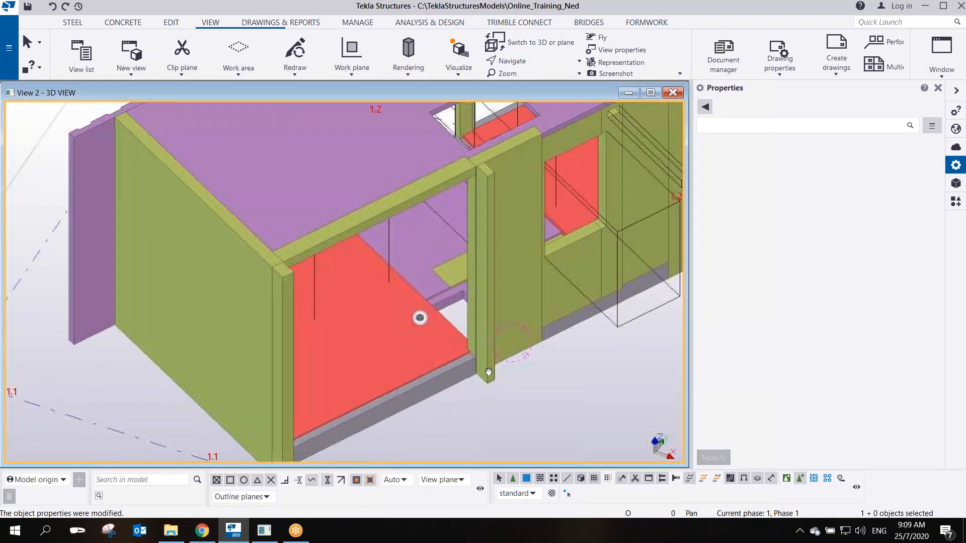
mouse_move(475, 372)
ctrl+middle_down()
mouse_move(517, 361)
mouse_move(366, 253)
mouse_move(303, 291)
mouse_move(301, 322)
mouse_move(536, 230)
ctrl+middle_up()
click(512, 232)
scroll(541, 204, up, 5)
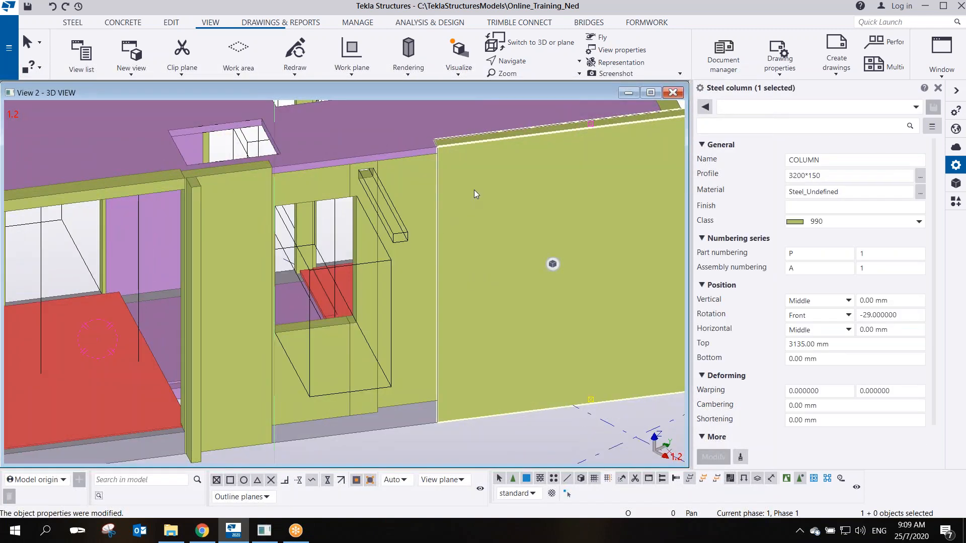
click(405, 187)
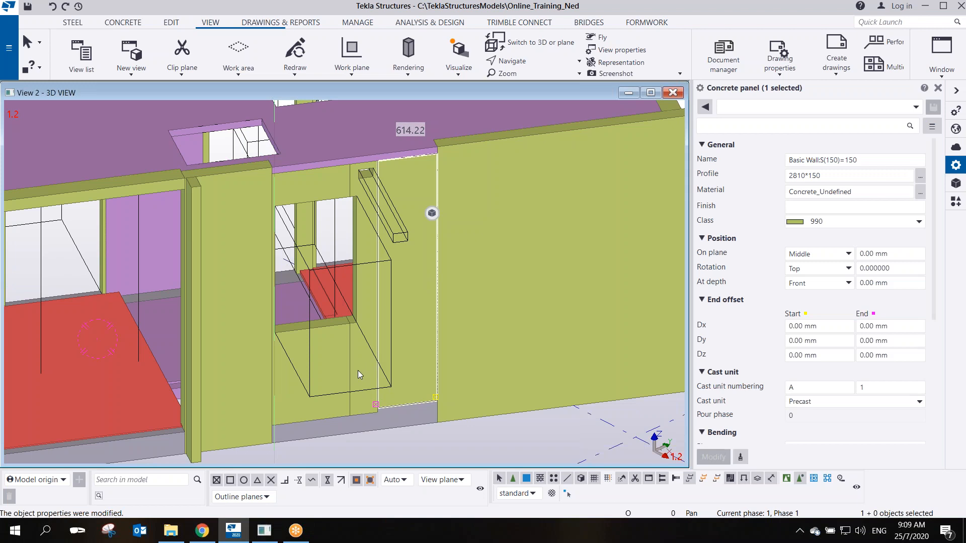
click(321, 369)
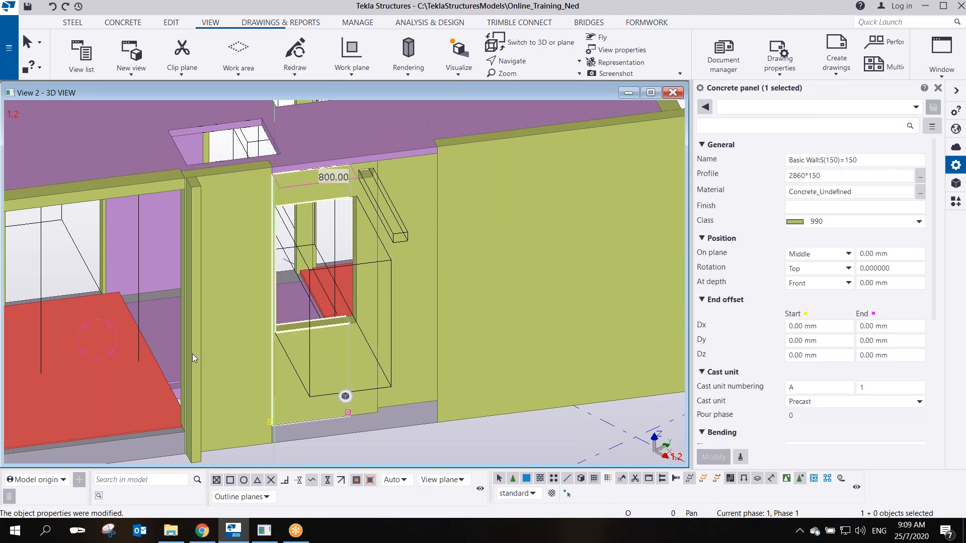
Compare the lower edges of the window panel and the adjoining narrow panel, inspect the narrow panel's properties, and clear the selection
scroll(370, 375, up, 4)
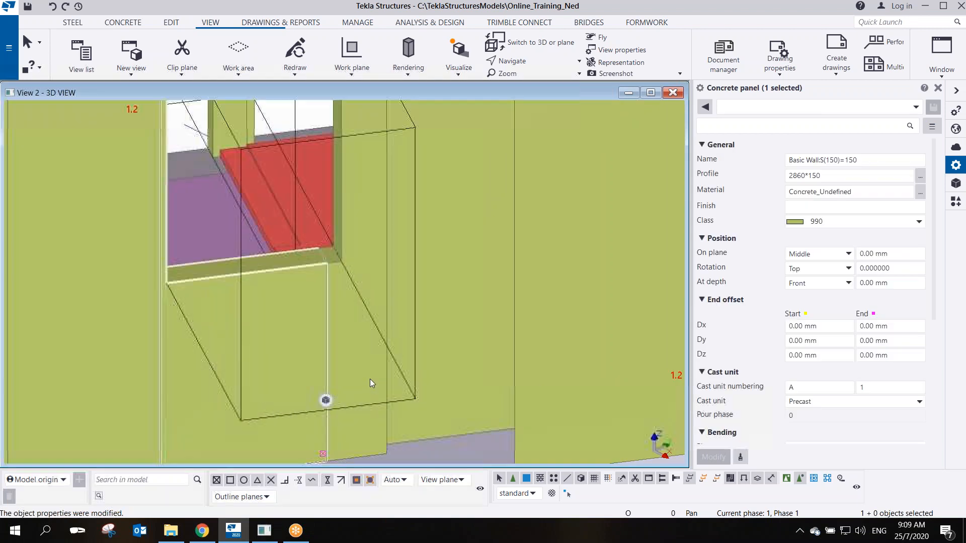
middle_drag(370, 383, 439, 288)
scroll(398, 368, up, 2)
mouse_move(382, 365)
ctrl+middle_down()
mouse_move(427, 338)
mouse_move(460, 283)
mouse_move(153, 364)
mouse_move(329, 337)
mouse_move(279, 411)
ctrl+middle_up()
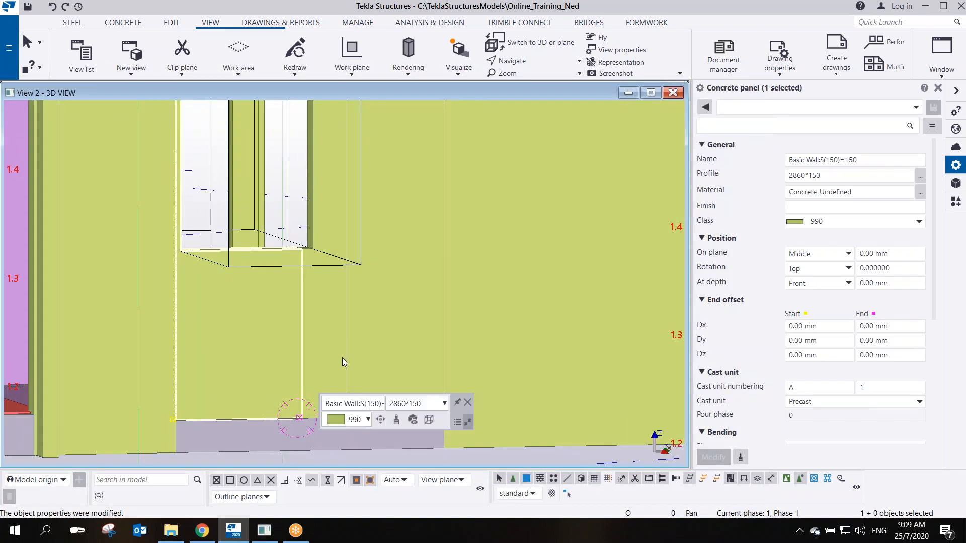
click(382, 329)
ctrl+middle_drag(403, 295, 400, 373)
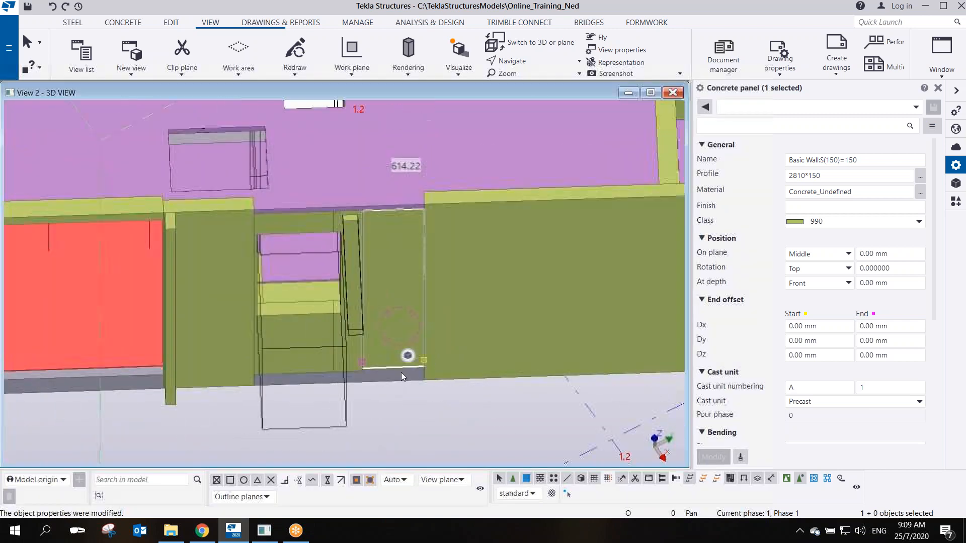
scroll(402, 371, down, 2)
scroll(395, 301, up, 4)
scroll(423, 292, down, 1)
ctrl+middle_drag(423, 292, 480, 246)
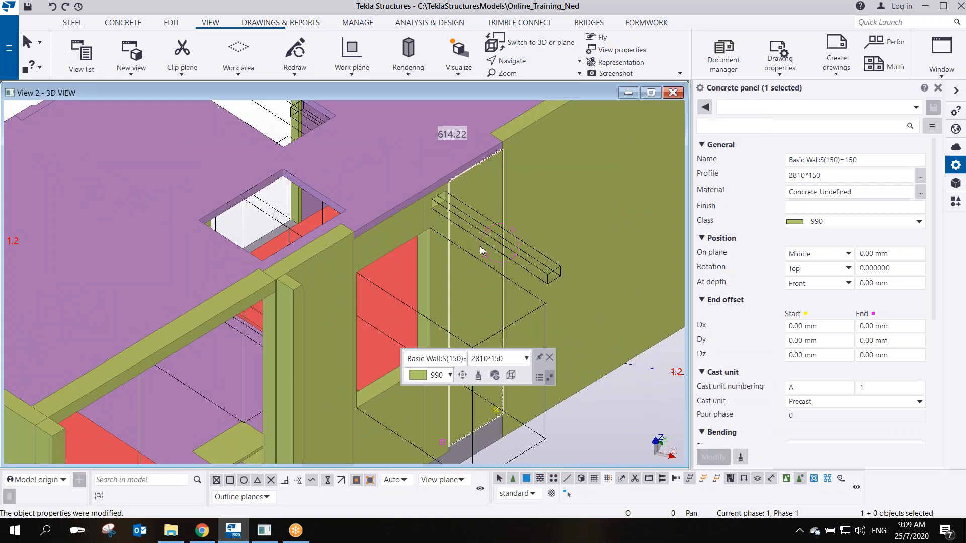
scroll(480, 246, down, 2)
click(573, 350)
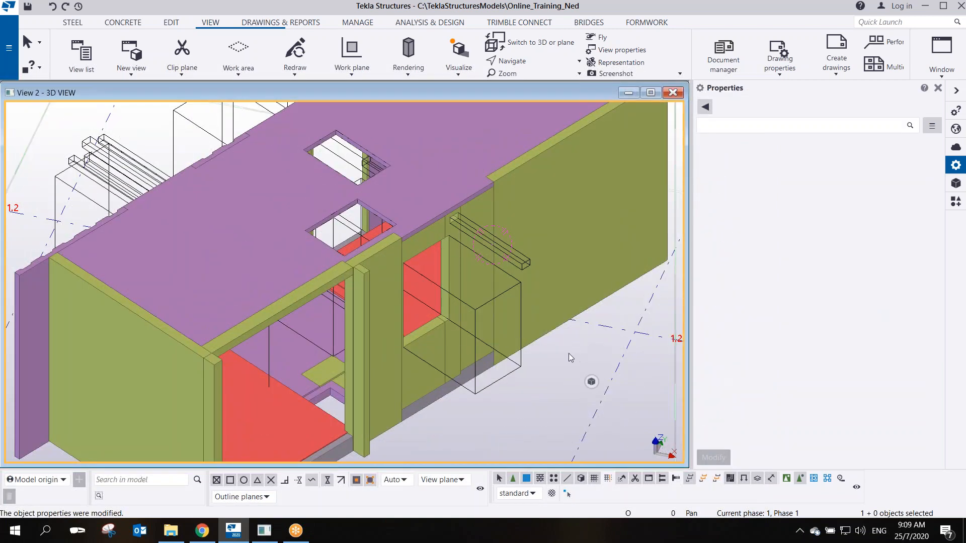
scroll(396, 371, down, 4)
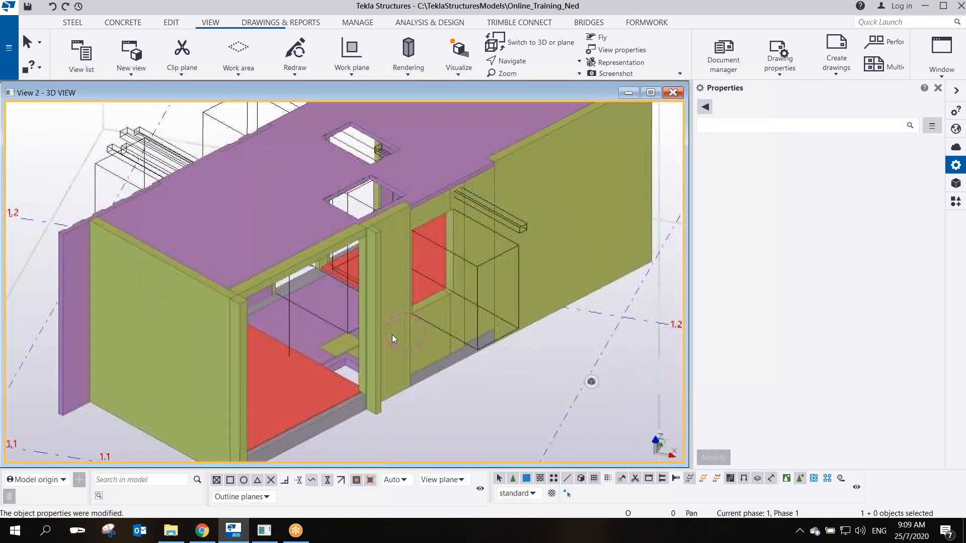
mouse_move(412, 327)
ctrl+middle_down()
mouse_move(422, 336)
mouse_move(453, 325)
ctrl+middle_up()
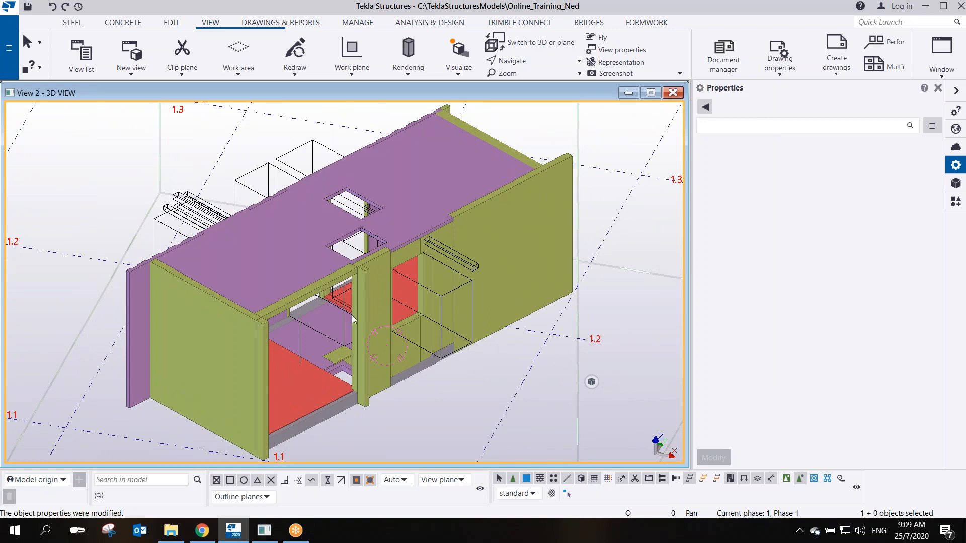
scroll(353, 311, up, 3)
scroll(348, 285, down, 2)
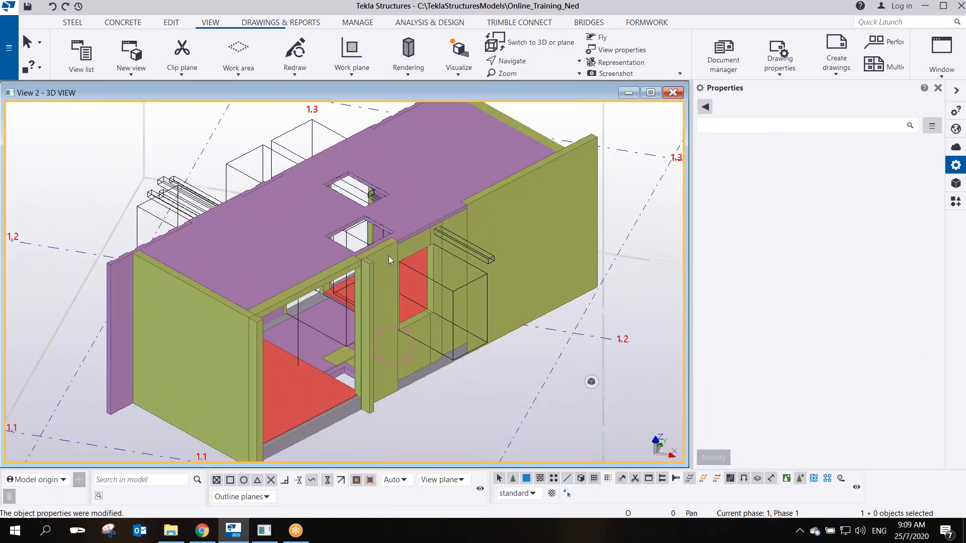
scroll(268, 314, up, 3)
scroll(267, 314, down, 2)
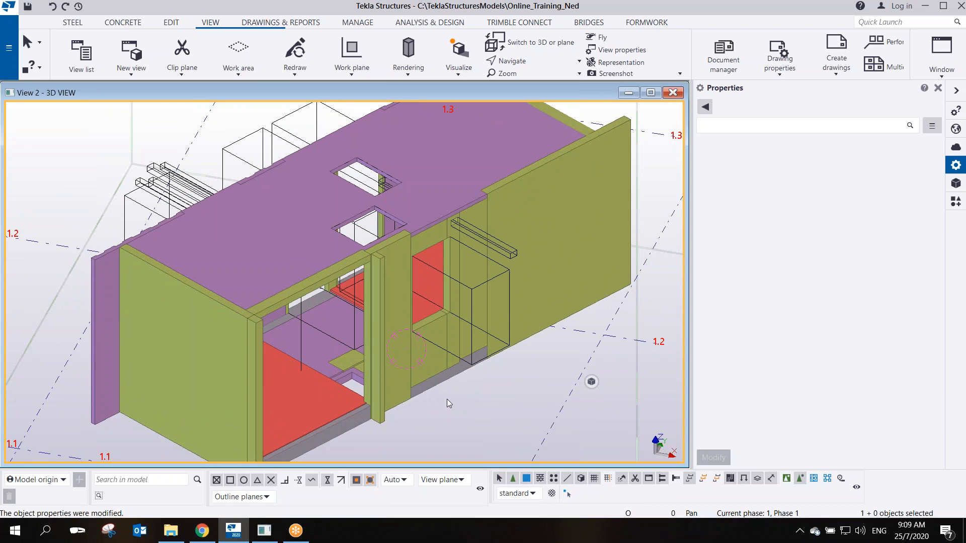
scroll(448, 395, down, 1)
scroll(447, 397, up, 2)
scroll(448, 397, down, 3)
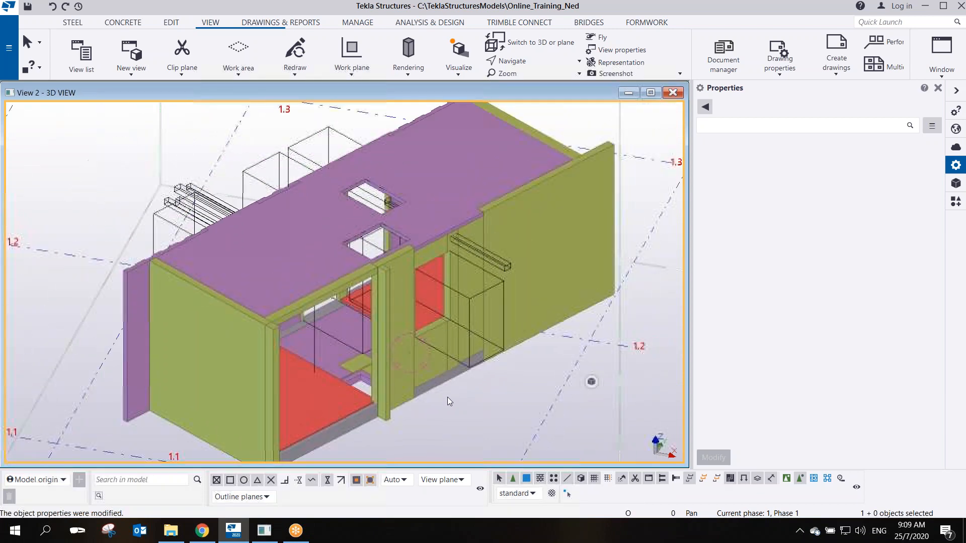
scroll(447, 397, up, 2)
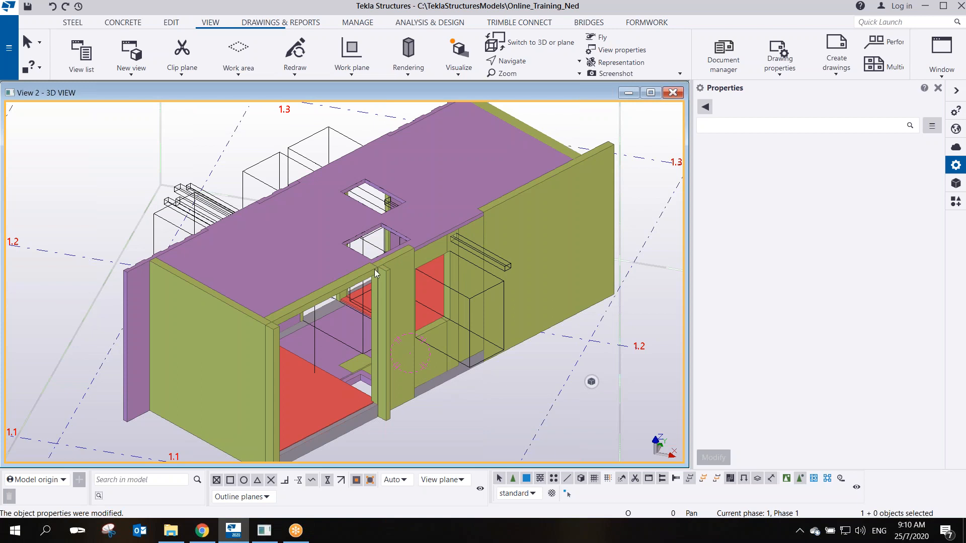
scroll(375, 270, up, 5)
scroll(378, 268, down, 5)
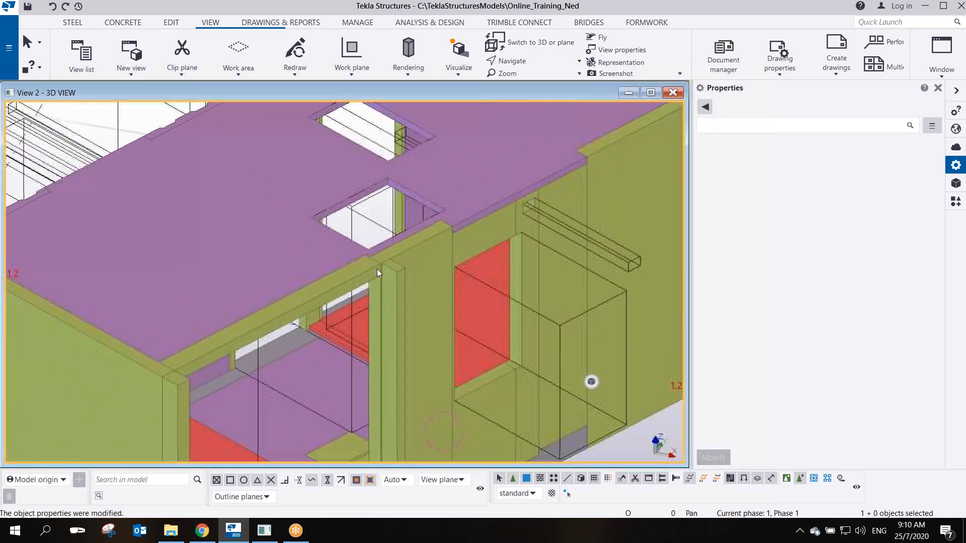
Select all of the module's converted objects and delete them from the model
scroll(389, 256, down, 6)
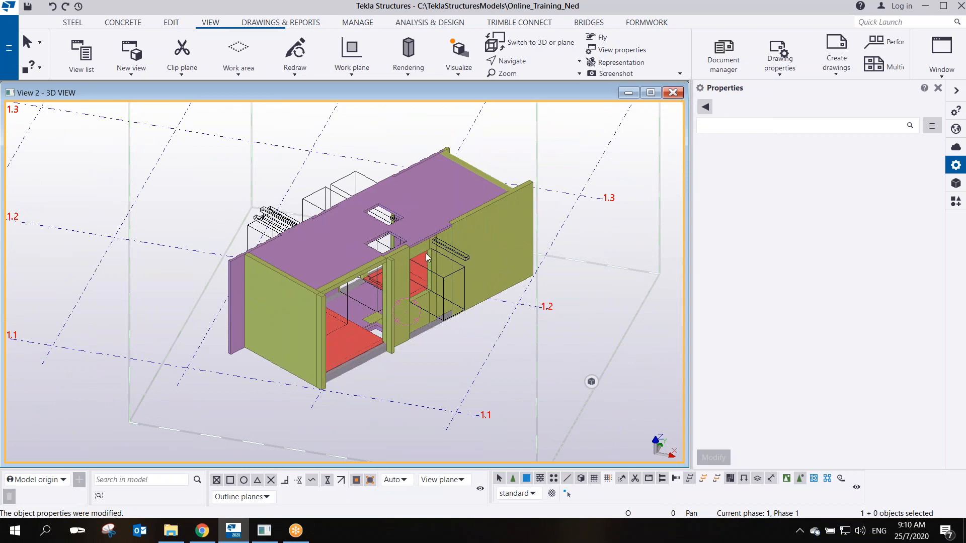
click(170, 132)
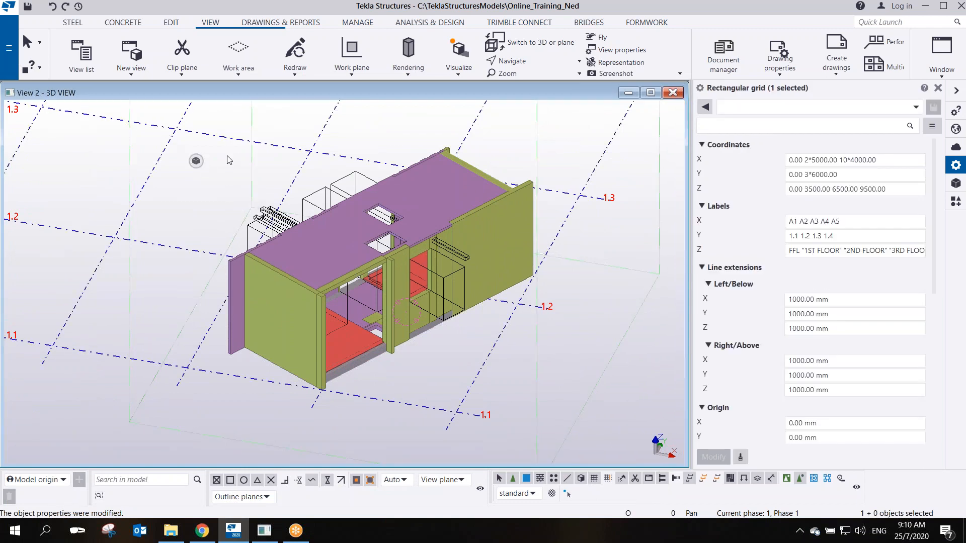
drag(188, 120, 605, 449)
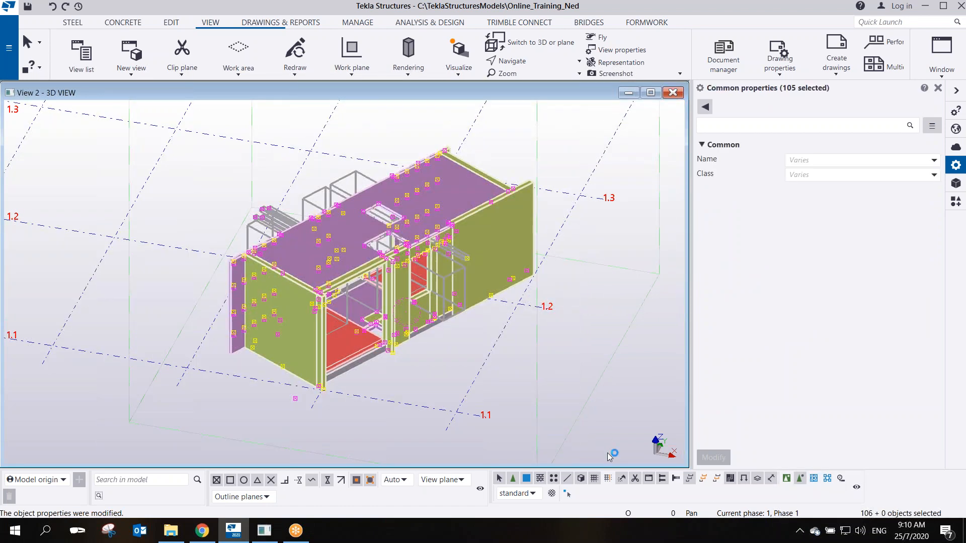
key(Delete)
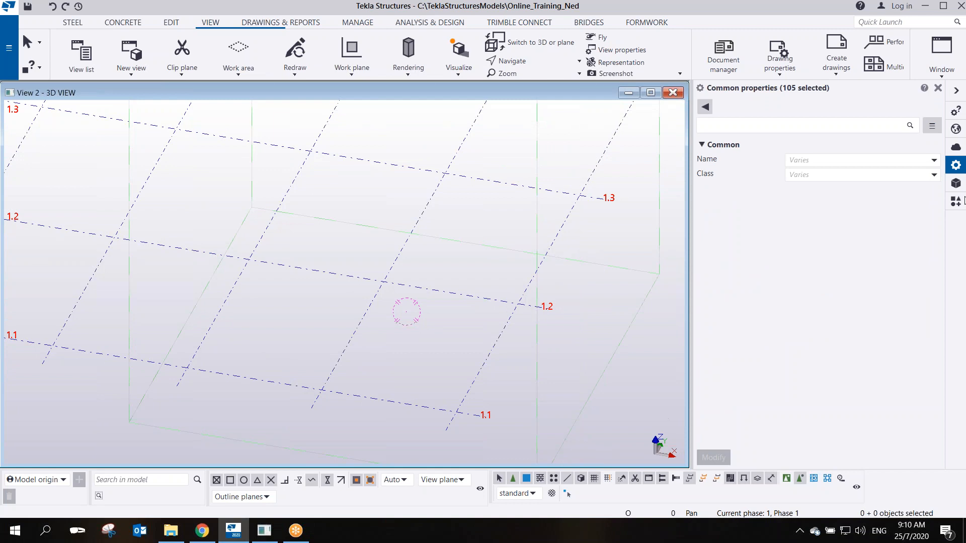
Make the Sample Module reference model visible and examine it from the large-opening side and the open far end
click(956, 183)
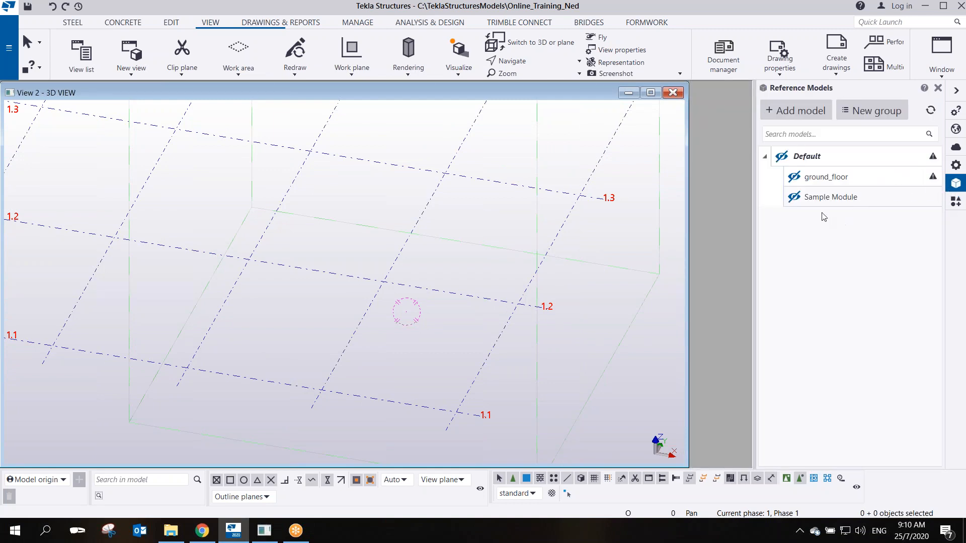
click(794, 197)
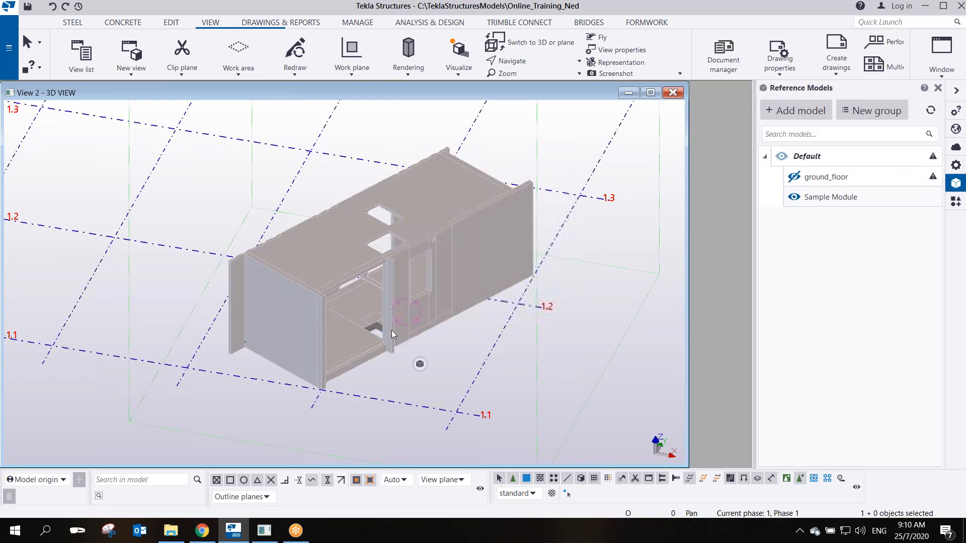
scroll(391, 330, up, 3)
scroll(385, 336, down, 2)
scroll(470, 242, up, 2)
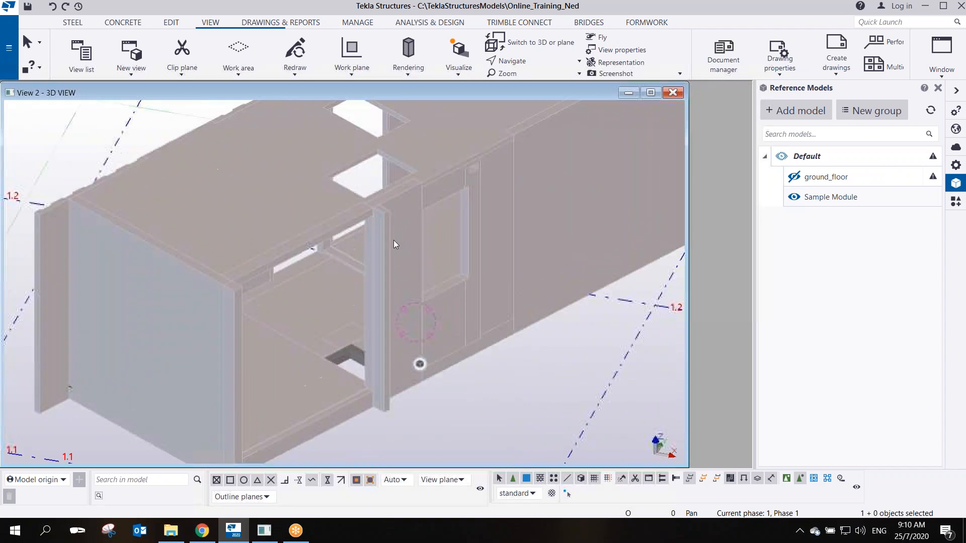
scroll(382, 275, down, 2)
ctrl+middle_drag(325, 303, 278, 336)
scroll(392, 308, down, 3)
ctrl+middle_drag(478, 282, 302, 226)
scroll(549, 240, up, 3)
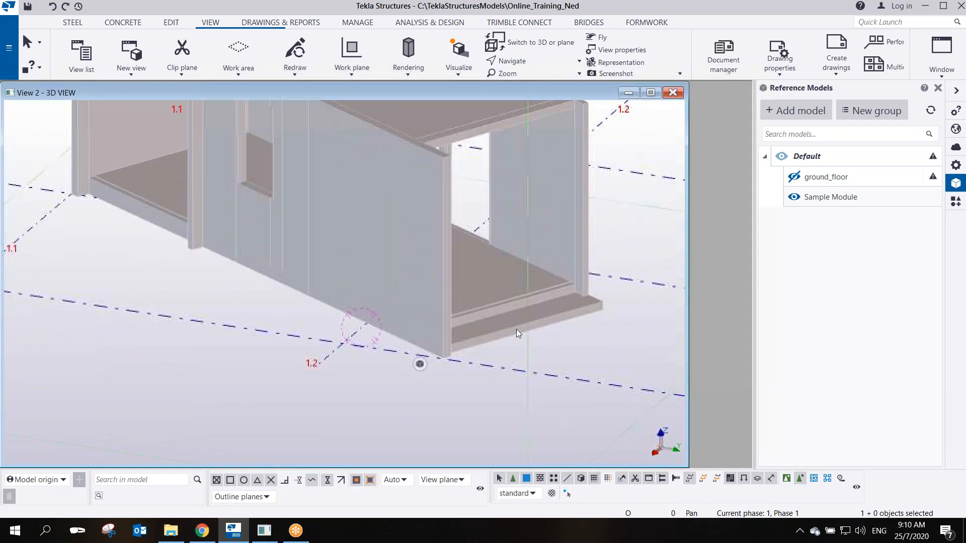
Examine the recesses and curved green inserts along the lower edge of the Sample Module's side wall
scroll(516, 329, up, 2)
ctrl+middle_drag(505, 303, 356, 304)
ctrl+middle_drag(556, 335, 451, 287)
scroll(424, 302, up, 4)
ctrl+middle_drag(358, 305, 372, 328)
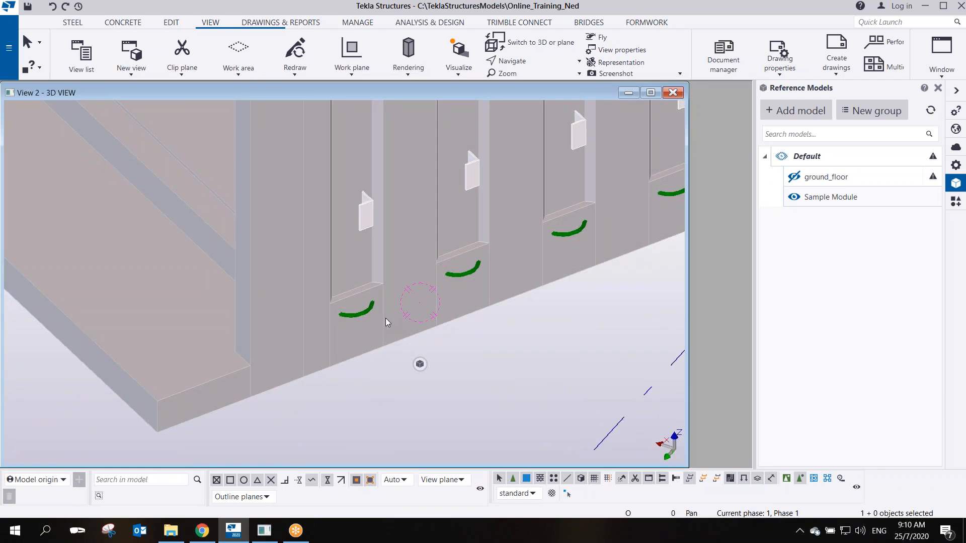
ctrl+middle_drag(388, 321, 394, 300)
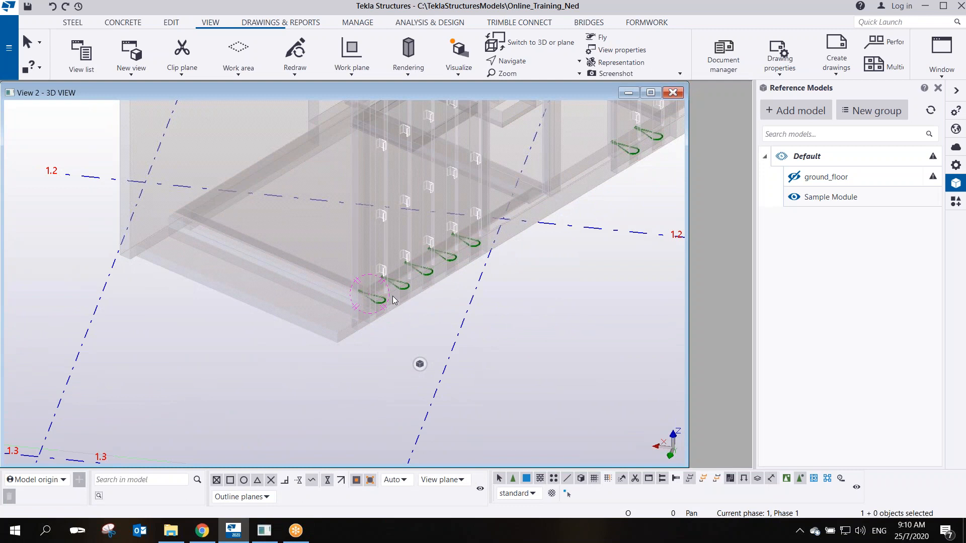
Examine the embedded green loops and floor recesses through the transparent module from both sides, and restore the opaque shaded rendering
middle_drag(429, 227, 388, 318)
scroll(407, 300, down, 2)
ctrl+middle_drag(379, 280, 431, 351)
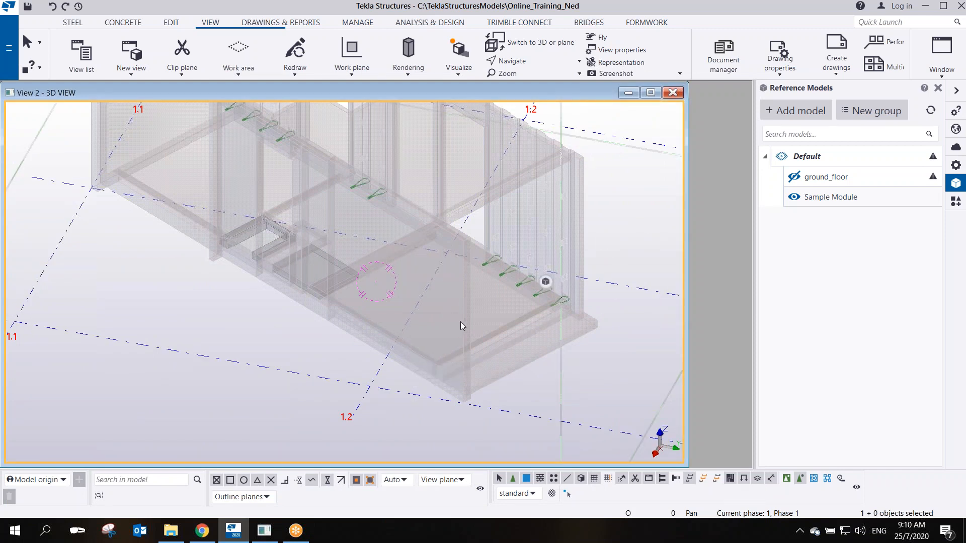
scroll(347, 278, up, 2)
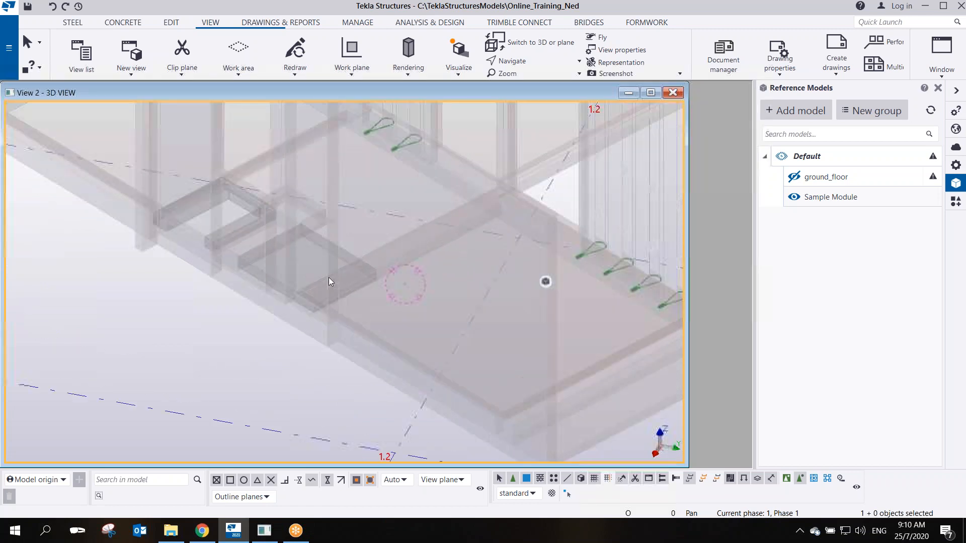
scroll(340, 291, up, 3)
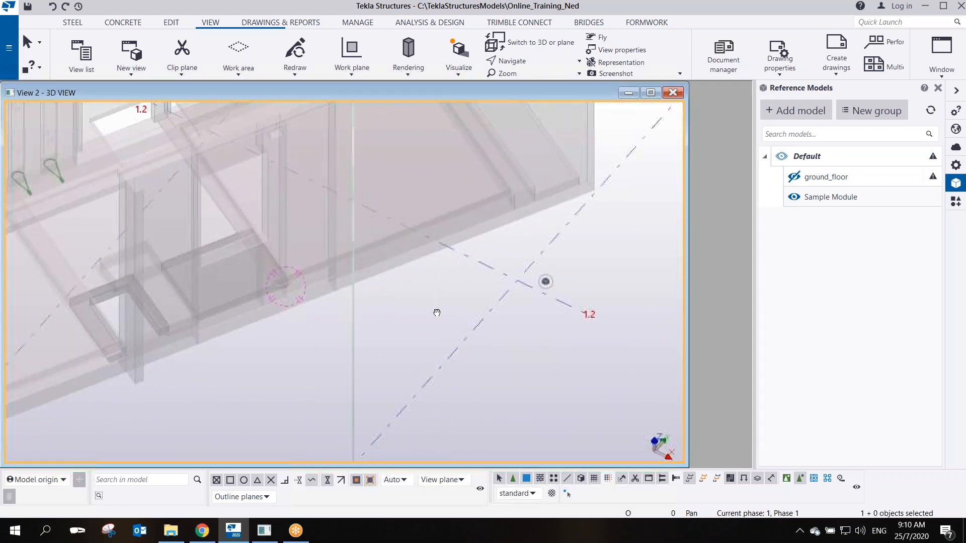
scroll(417, 295, down, 5)
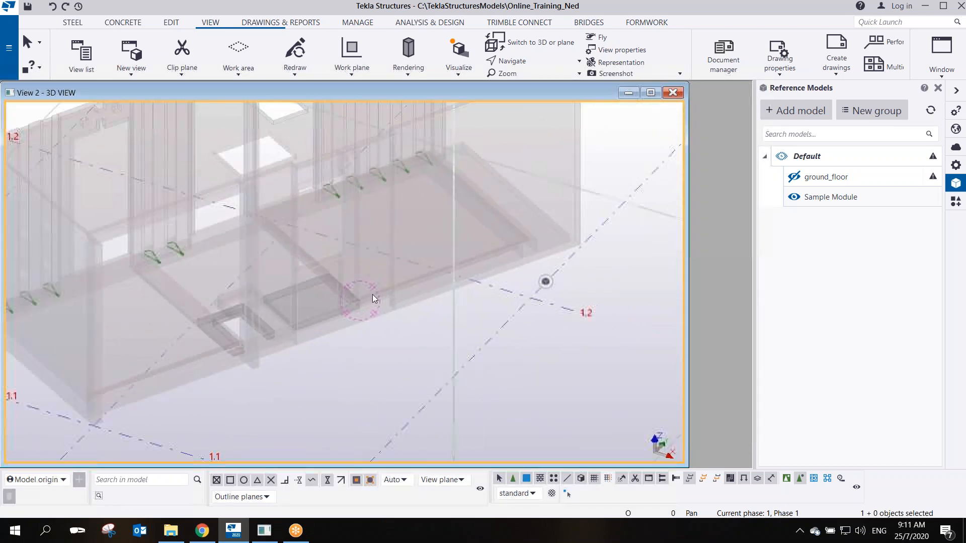
scroll(307, 319, down, 4)
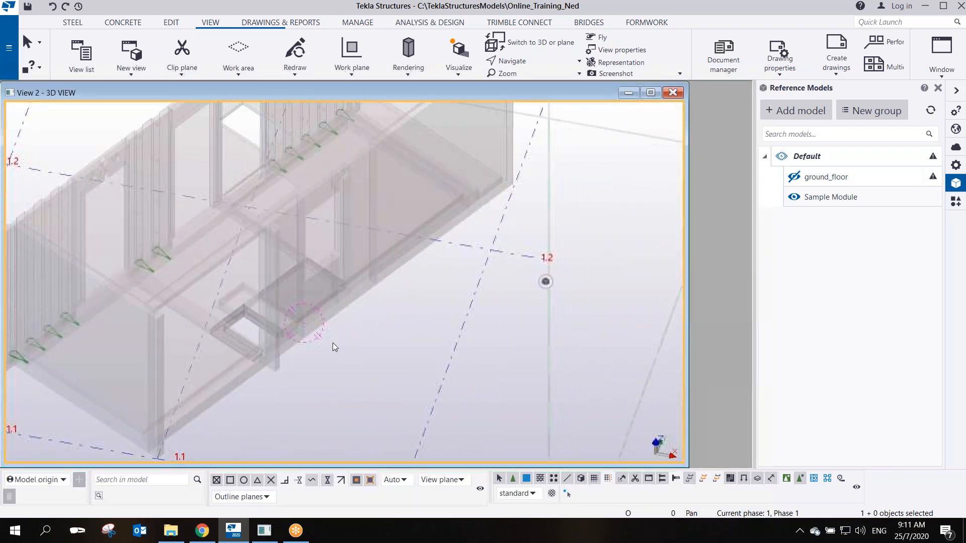
mouse_move(334, 337)
ctrl+middle_down()
mouse_move(352, 318)
mouse_move(411, 310)
mouse_move(388, 287)
mouse_move(396, 273)
mouse_move(423, 302)
mouse_move(448, 302)
ctrl+middle_up()
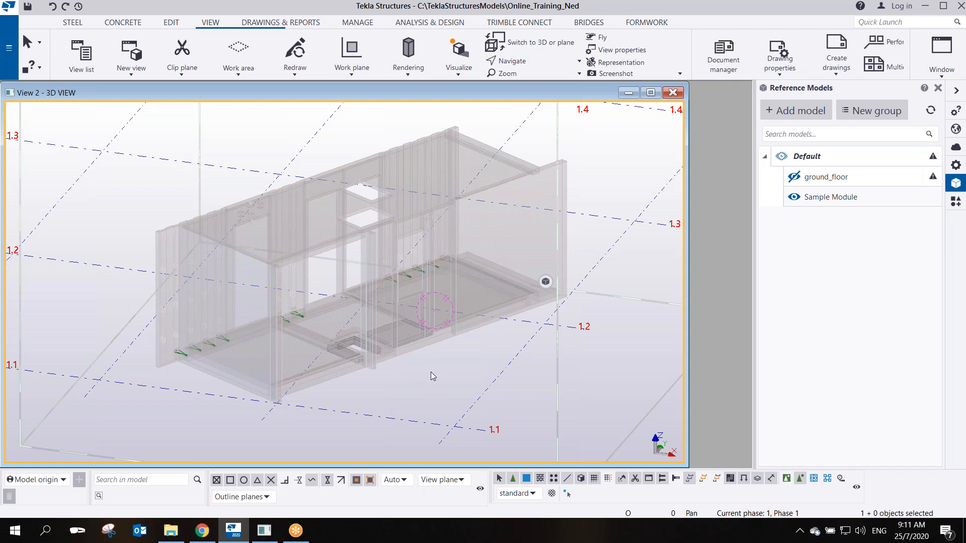
key(ctrl+4)
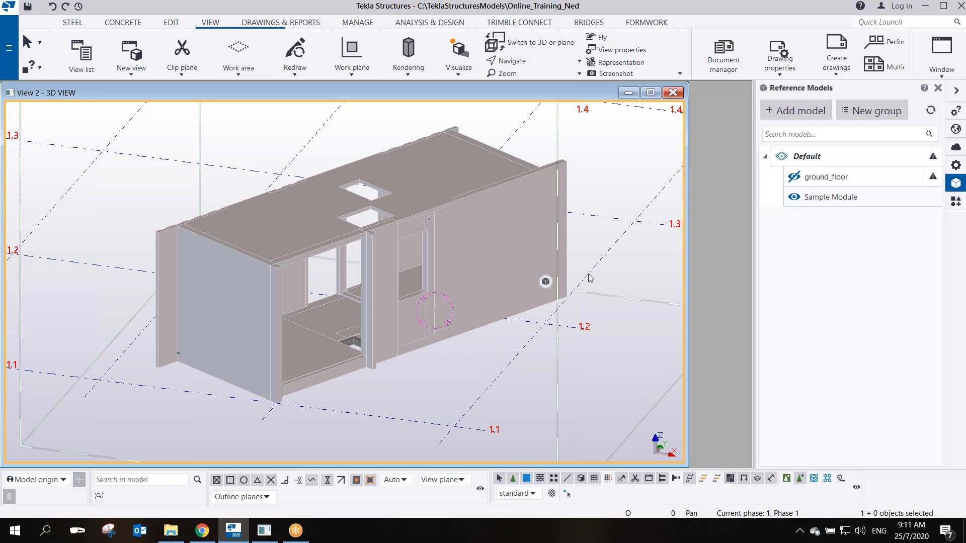
click(546, 282)
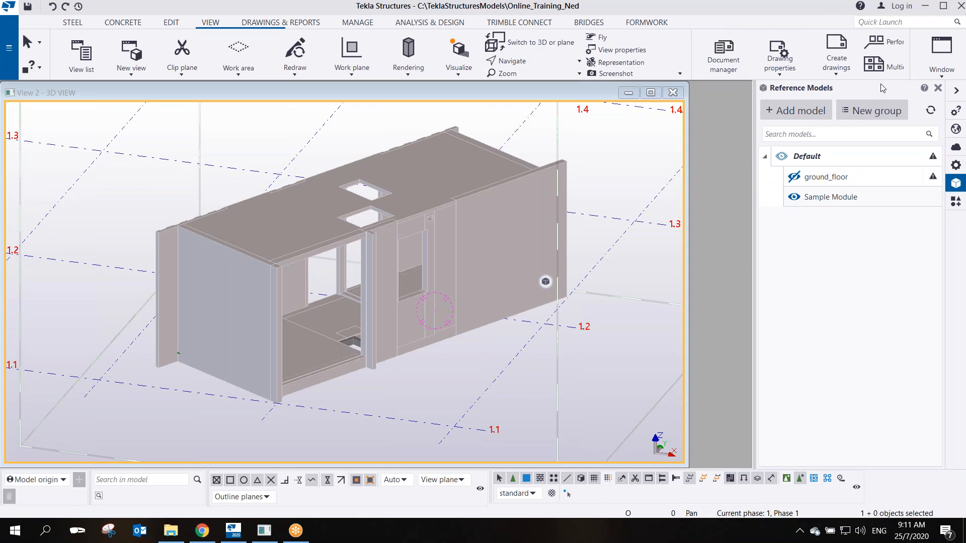
click(587, 260)
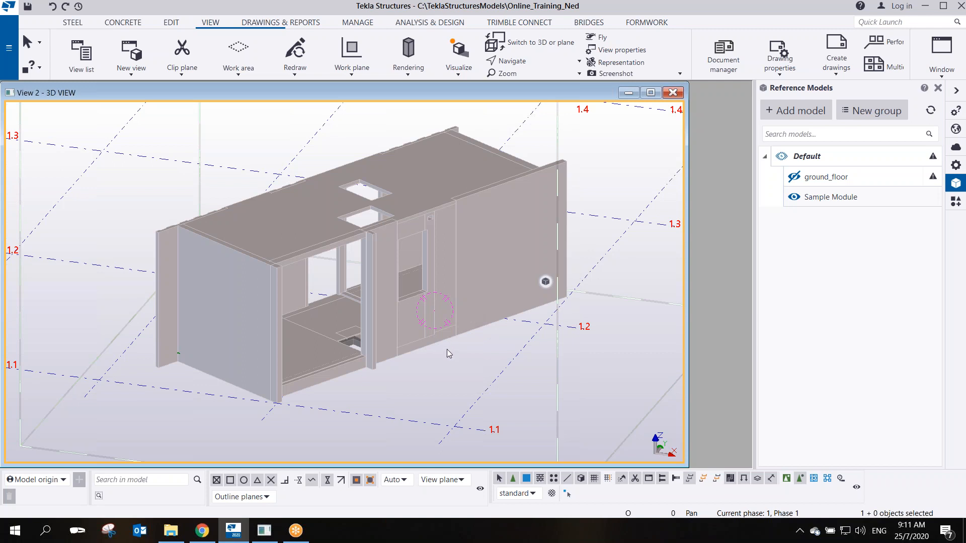
scroll(396, 376, up, 3)
scroll(398, 371, down, 1)
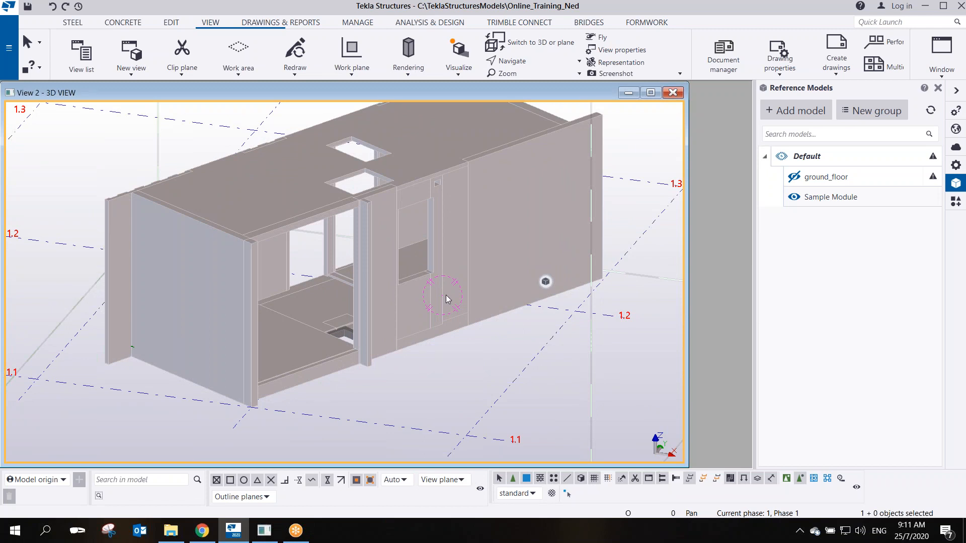
scroll(433, 328, up, 2)
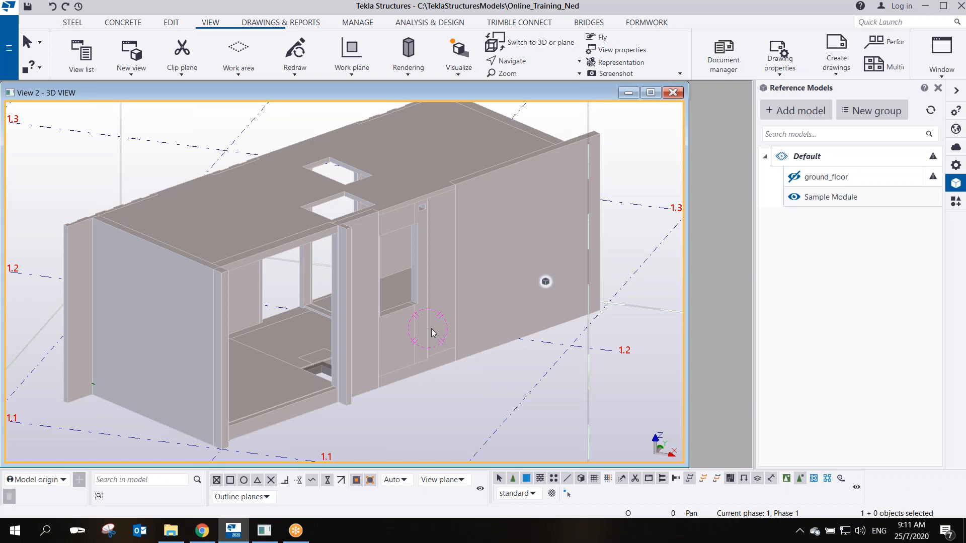
Check the module's end wall and roof slab as individually selectable reference objects, and deselect them
click(185, 282)
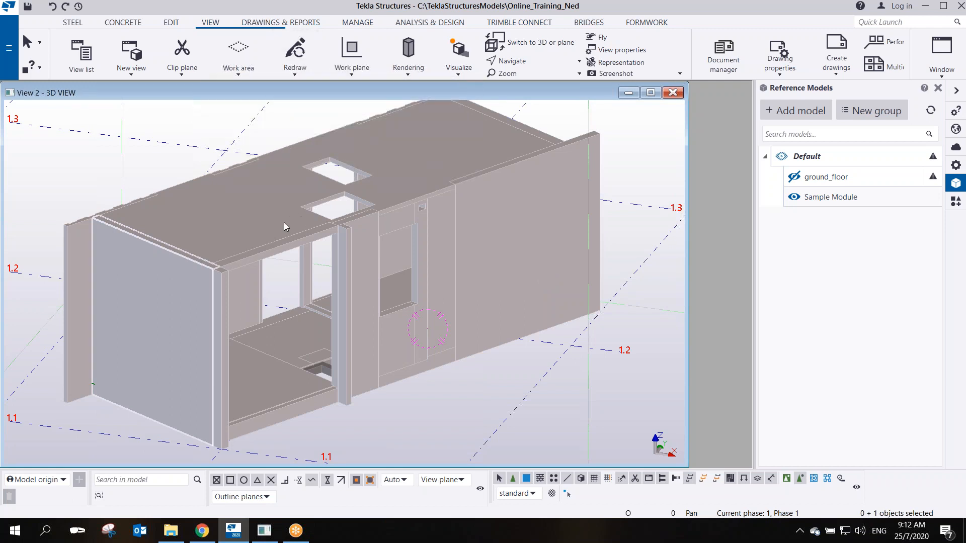
click(240, 191)
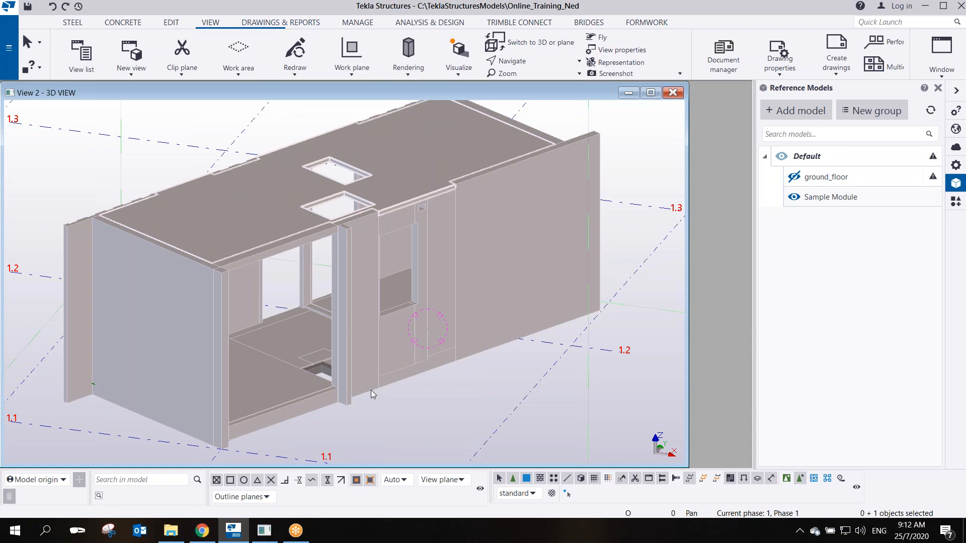
scroll(355, 418, up, 4)
scroll(369, 373, down, 3)
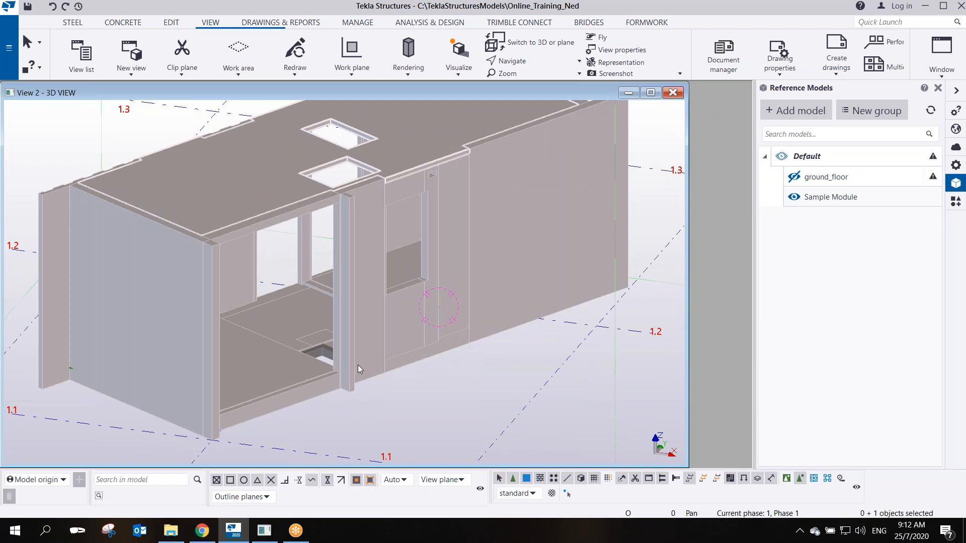
scroll(357, 364, down, 2)
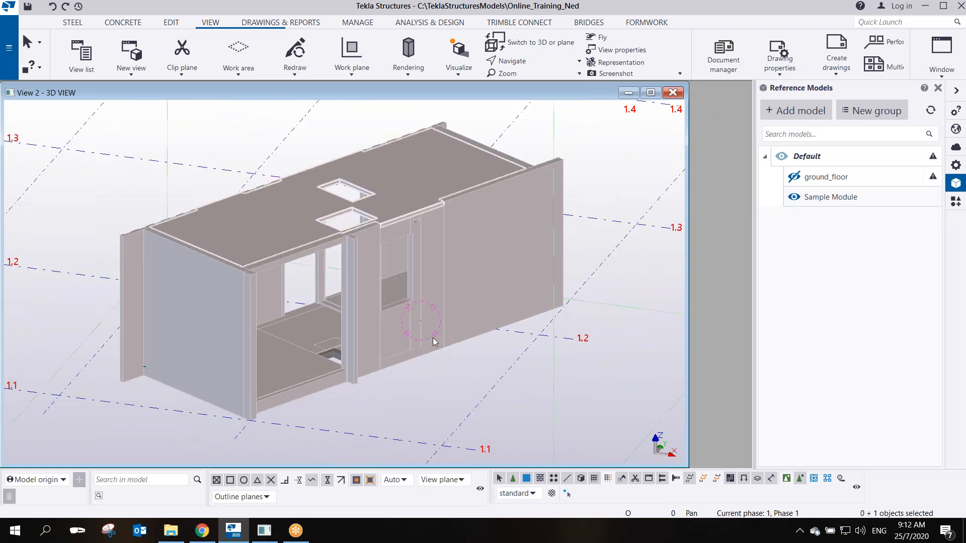
click(592, 240)
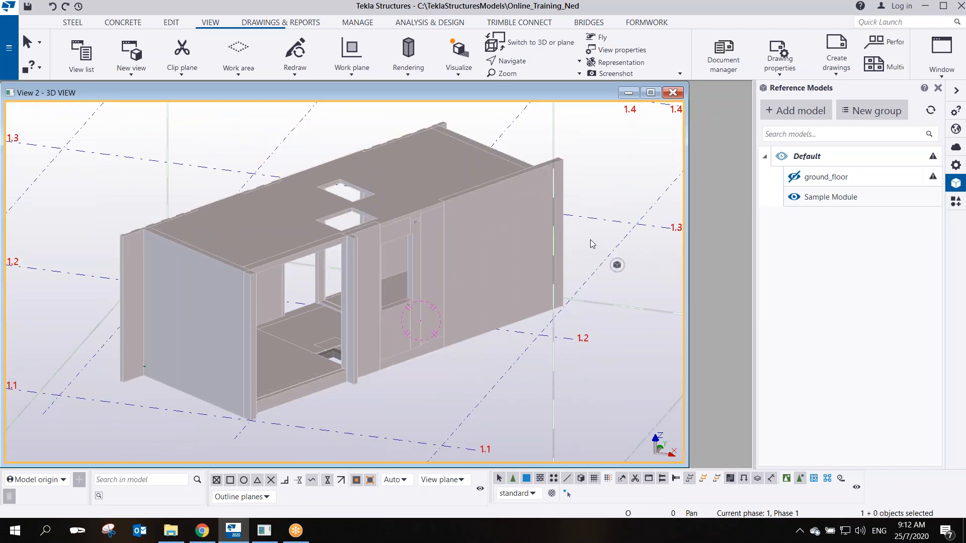
Widen the 3D view window up to the reference model list and centre the module in it
middle_drag(374, 291, 370, 307)
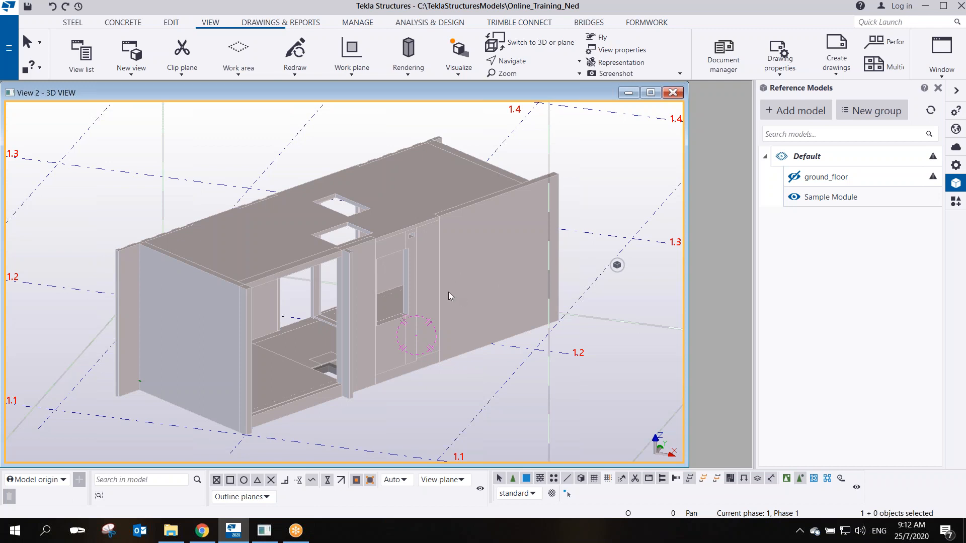
drag(684, 316, 751, 308)
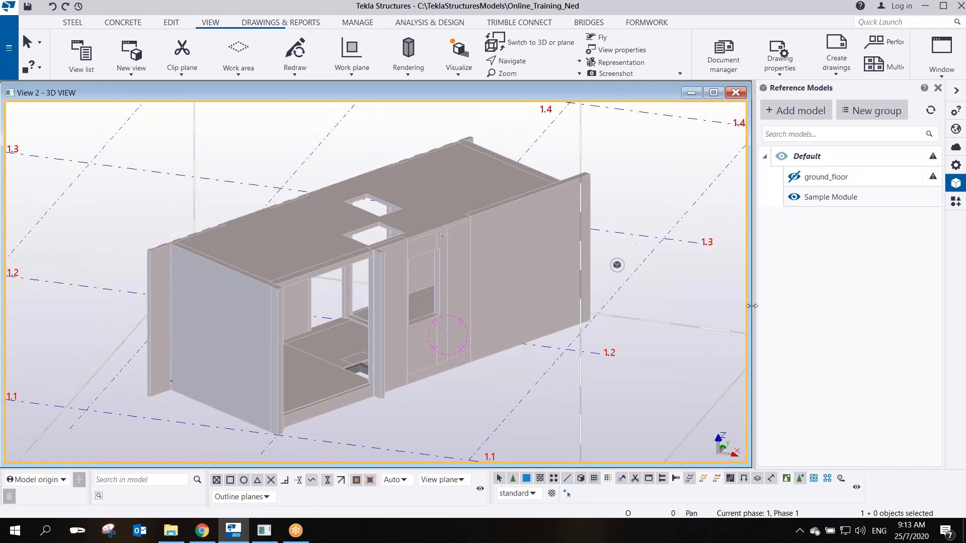
middle_drag(524, 340, 552, 328)
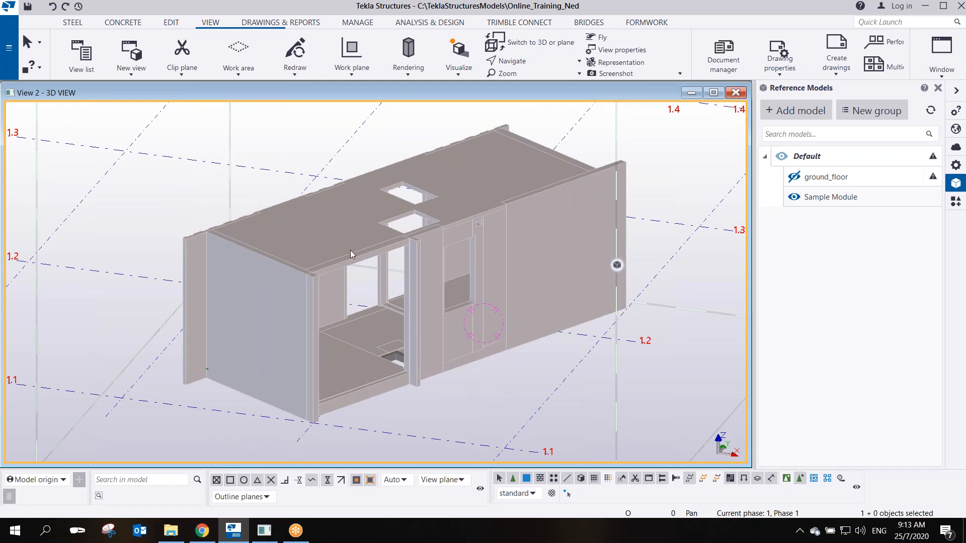
scroll(343, 240, up, 3)
scroll(342, 240, down, 2)
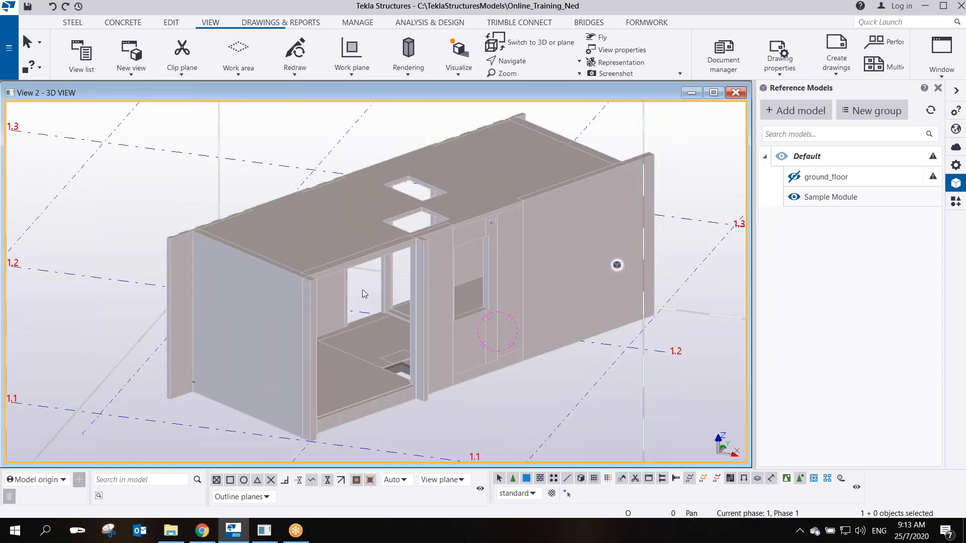
Select the long solid side wall as an individual reference object and examine the underside of the module
click(586, 210)
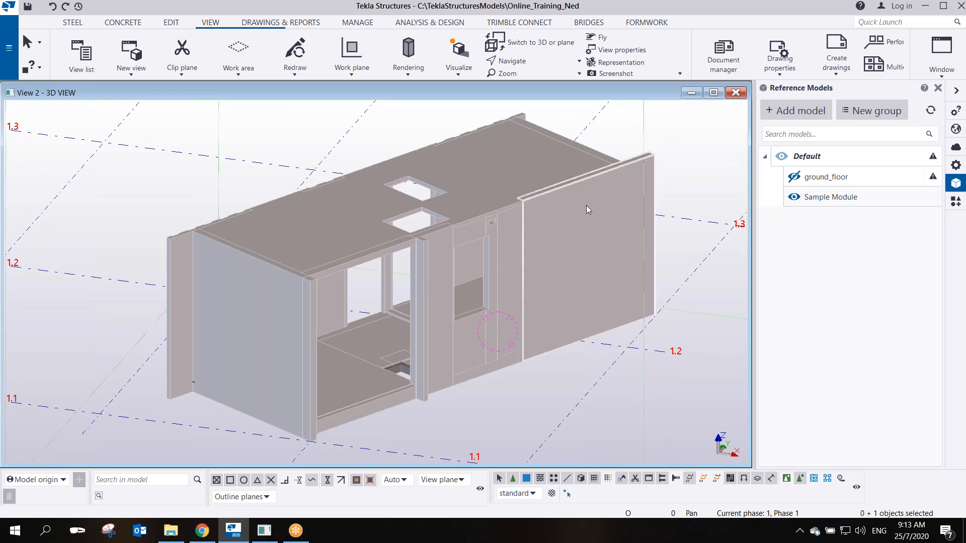
click(800, 480)
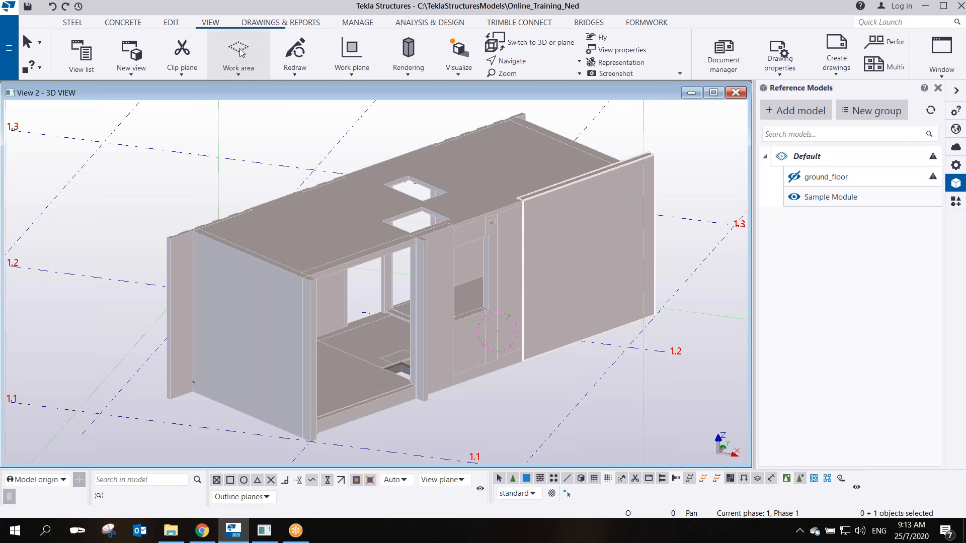
scroll(382, 401, up, 5)
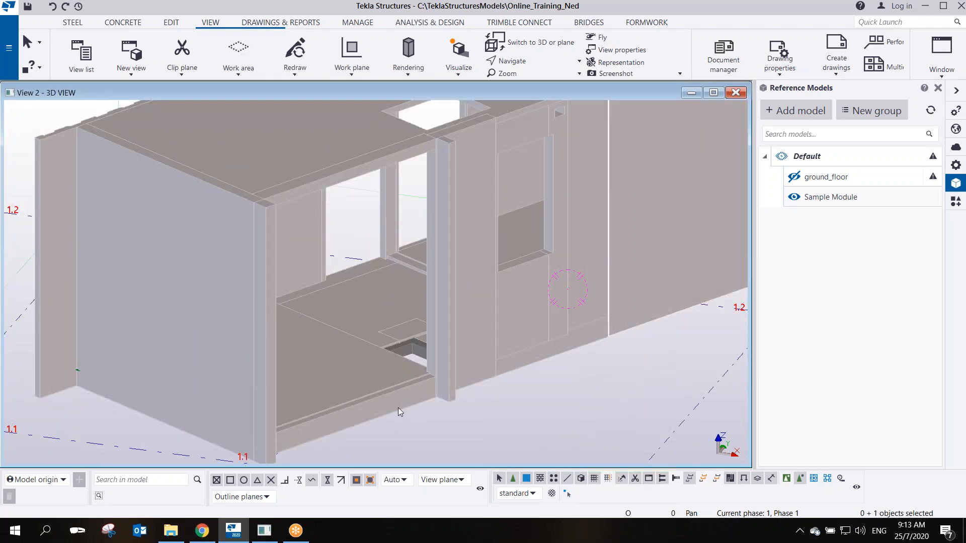
middle_drag(383, 401, 437, 312)
scroll(369, 371, up, 8)
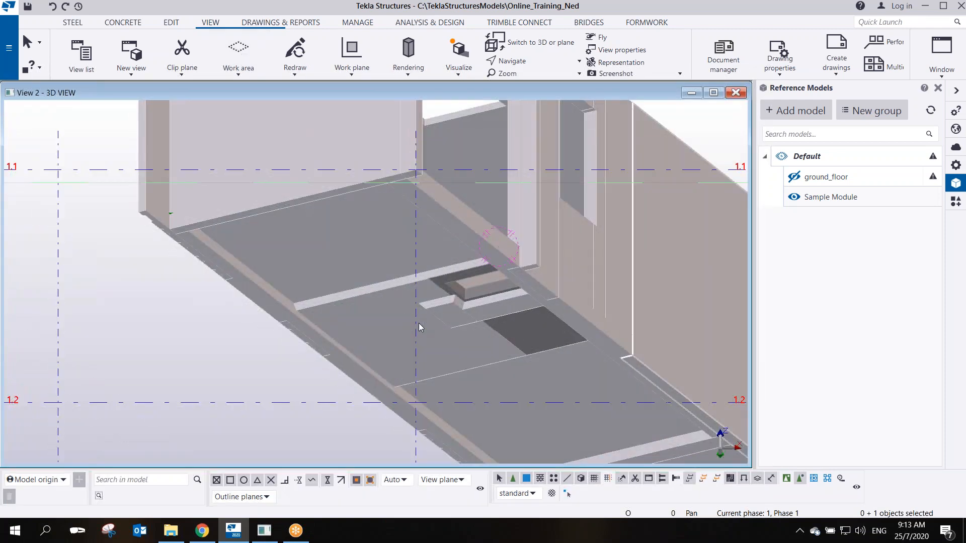
Examine the small rectangular recess, the adjoining strip and the nearby openings in the underside of the module's floor
ctrl+middle_drag(510, 297, 551, 214)
scroll(541, 306, up, 3)
ctrl+middle_drag(541, 306, 398, 312)
scroll(396, 216, up, 2)
mouse_move(396, 217)
ctrl+middle_down()
mouse_move(442, 192)
mouse_move(339, 192)
mouse_move(394, 198)
mouse_move(423, 175)
mouse_move(406, 218)
mouse_move(421, 225)
mouse_move(414, 182)
mouse_move(432, 161)
mouse_move(389, 222)
ctrl+middle_up()
scroll(406, 219, down, 2)
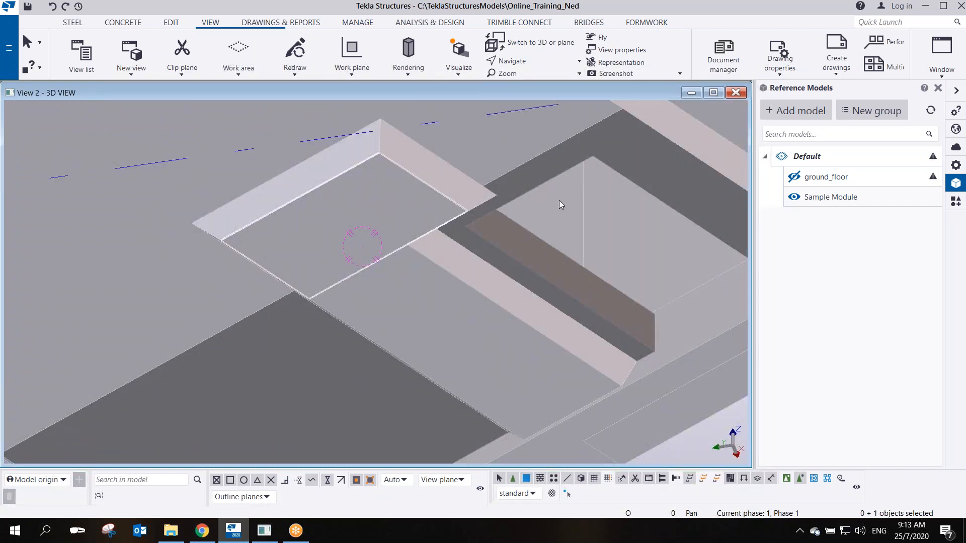
scroll(545, 269, down, 2)
ctrl+middle_drag(494, 306, 477, 265)
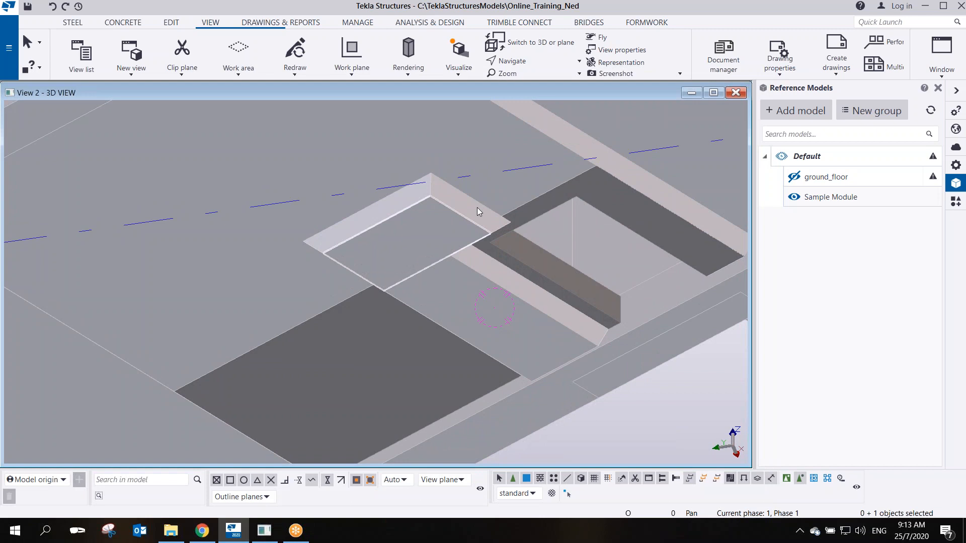
scroll(475, 209, up, 3)
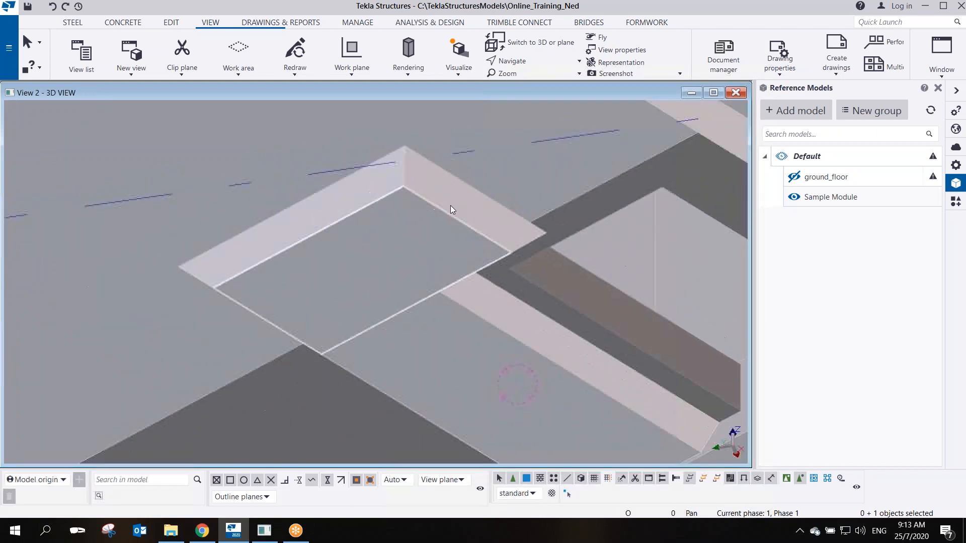
scroll(451, 205, down, 1)
ctrl+middle_drag(406, 282, 325, 257)
Select the three adjoining pieces forming the rectangular recess and side strip under the floor, show only them, and inspect them from above
click(378, 287)
middle_drag(479, 316, 517, 201)
click(405, 272)
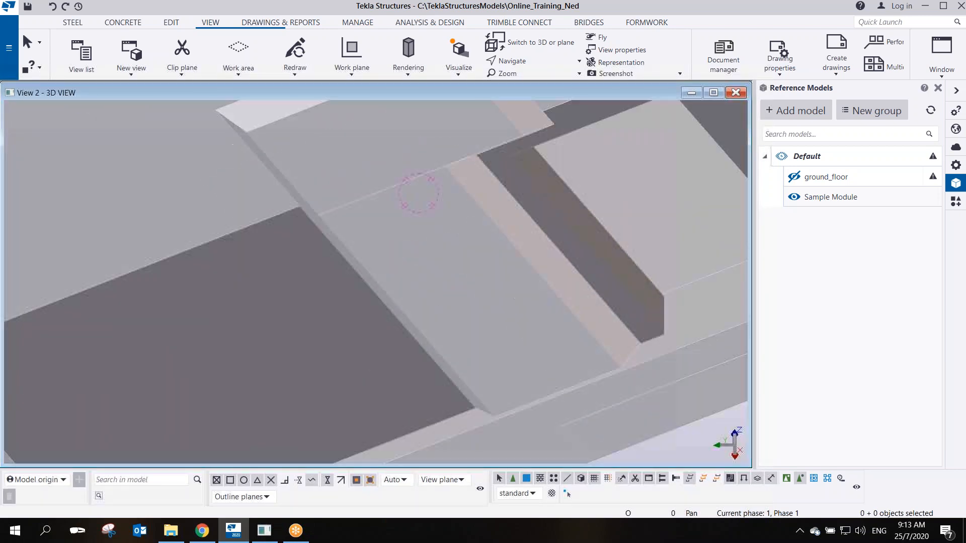
middle_drag(423, 183, 433, 185)
click(436, 168)
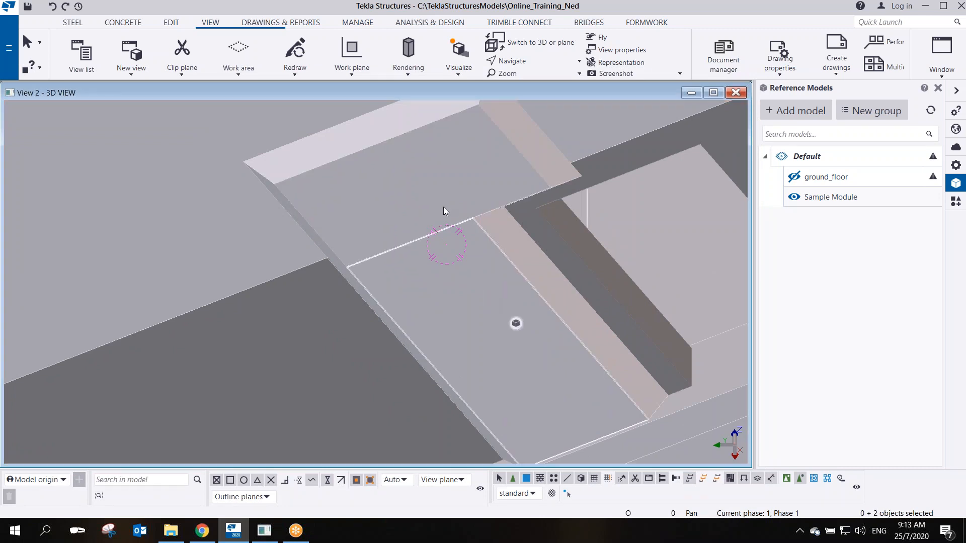
ctrl+middle_drag(418, 216, 400, 233)
scroll(408, 196, up, 3)
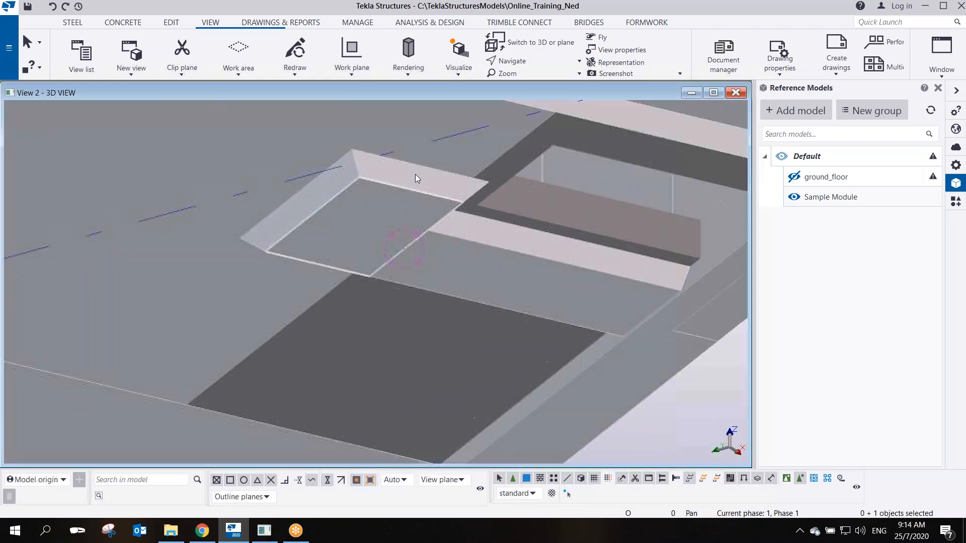
ctrl+click(408, 206)
ctrl+click(456, 258)
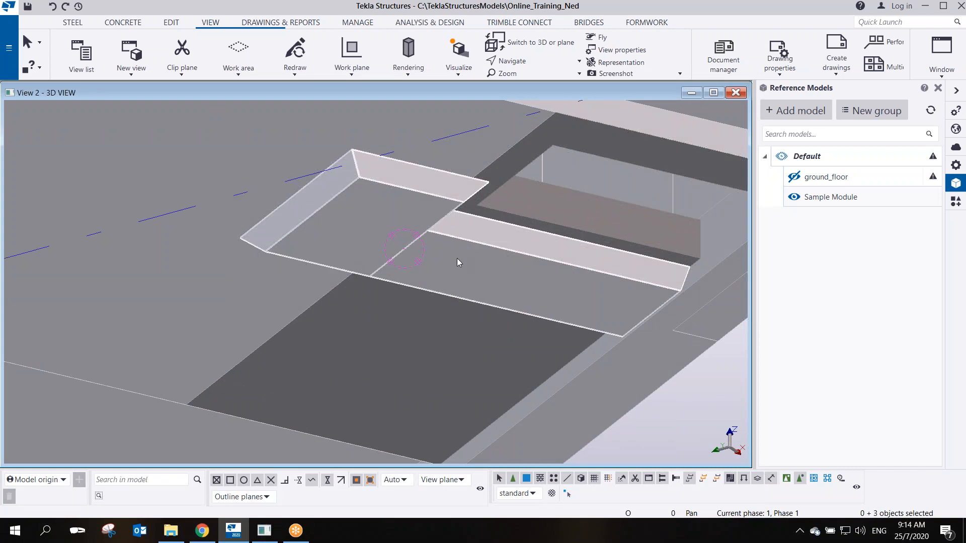
right_click(457, 258)
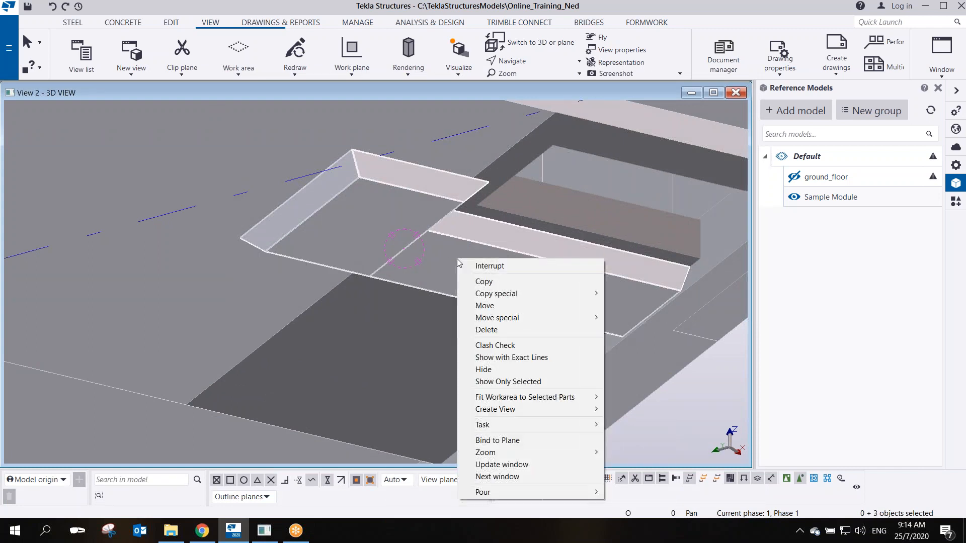
click(523, 382)
ctrl+middle_drag(475, 262, 337, 187)
key(Right)
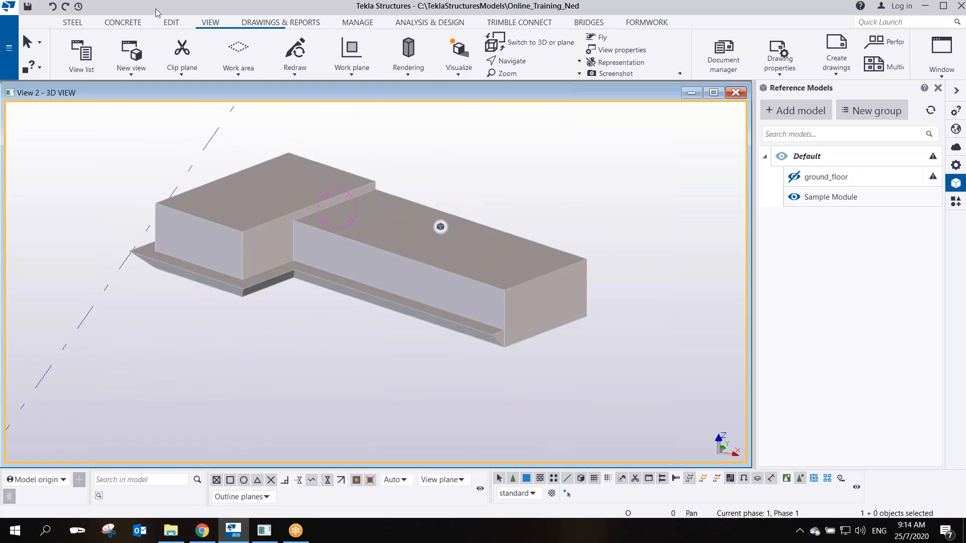
Start a concrete slab, placing its first corner at the wide end of the long straight edge of the isolated recess pieces
click(124, 23)
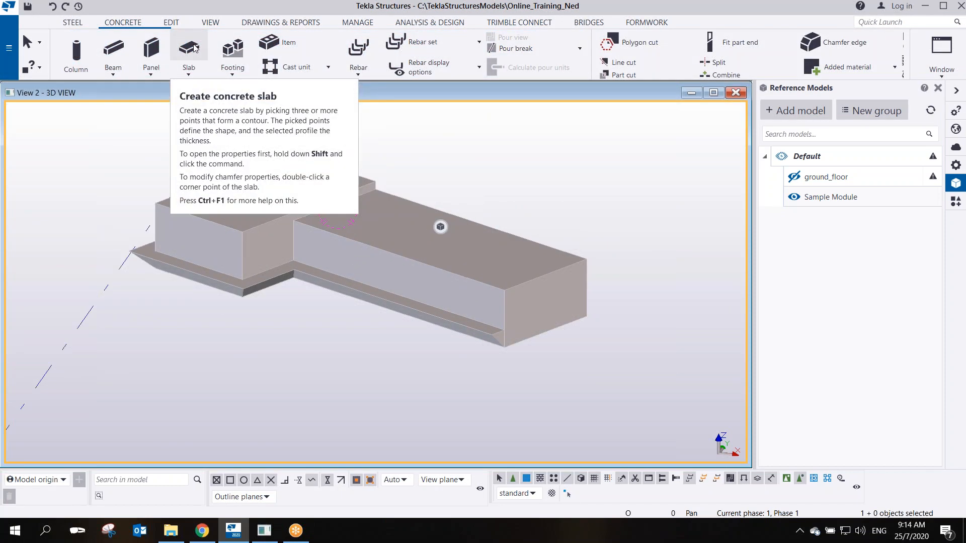
click(194, 48)
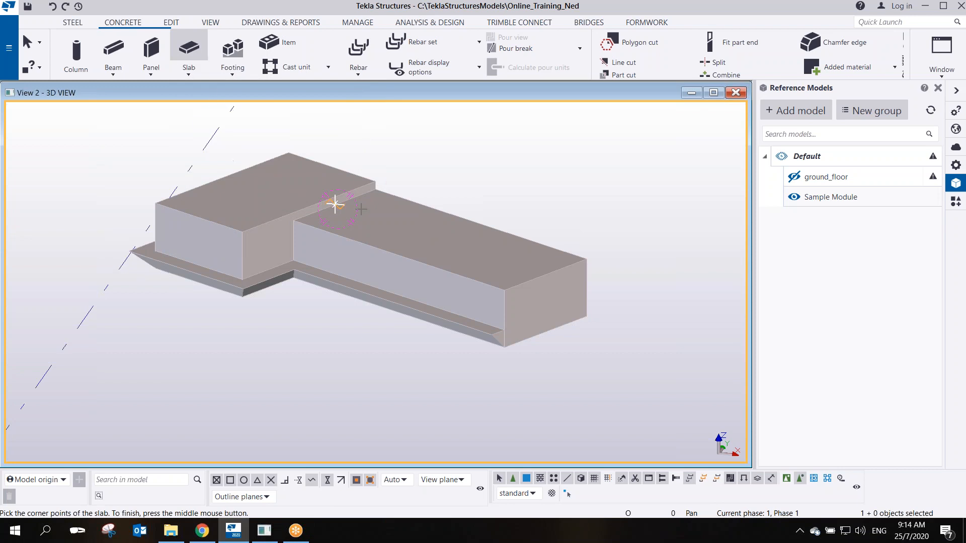
key(ctrl+p)
scroll(383, 324, up, 5)
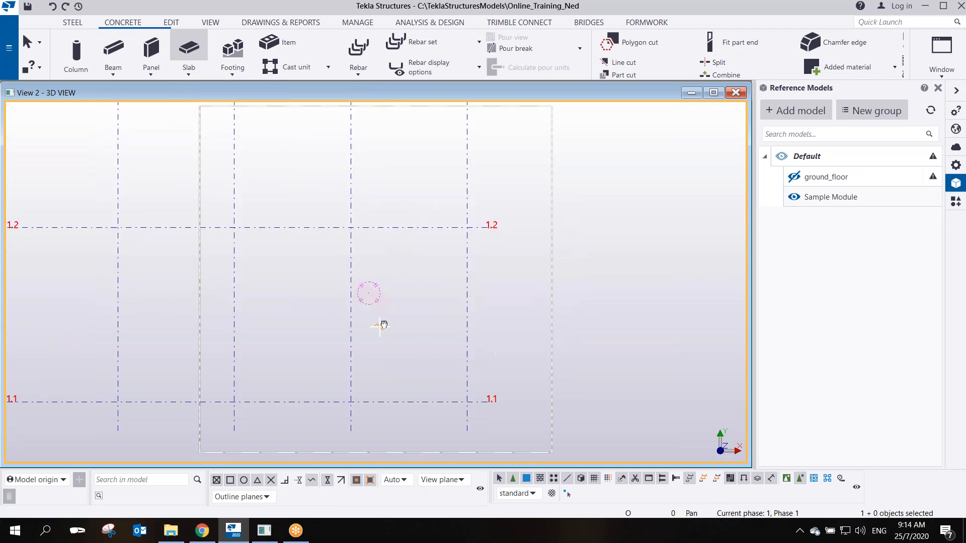
scroll(308, 234, up, 3)
scroll(304, 239, down, 3)
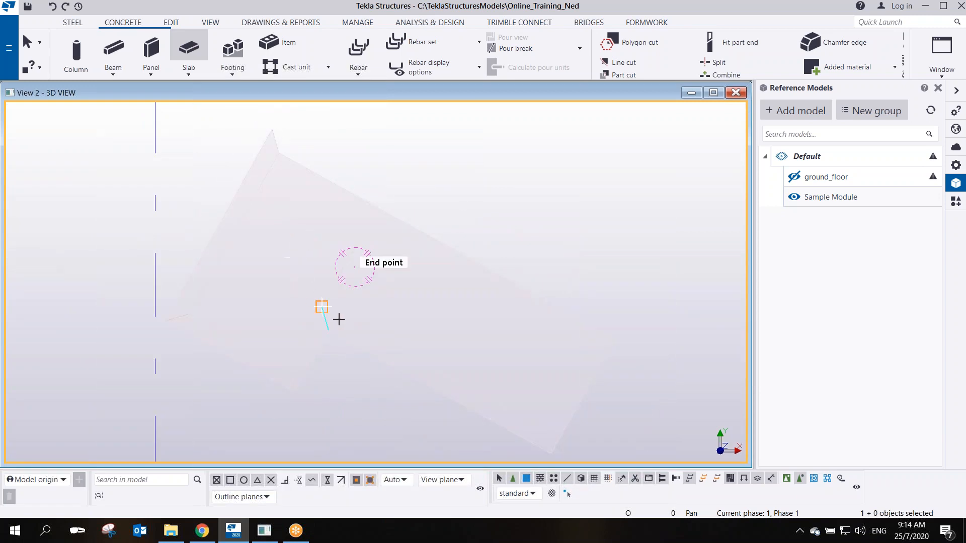
scroll(352, 325, up, 3)
middle_drag(370, 330, 273, 176)
scroll(446, 280, down, 5)
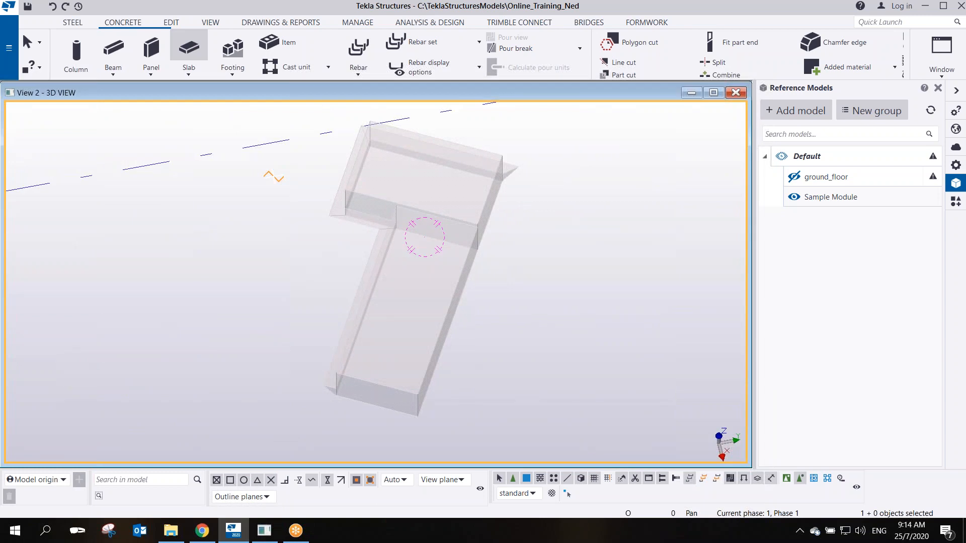
key(ctrl+p)
scroll(308, 430, up, 1)
scroll(390, 289, up, 8)
scroll(347, 206, up, 5)
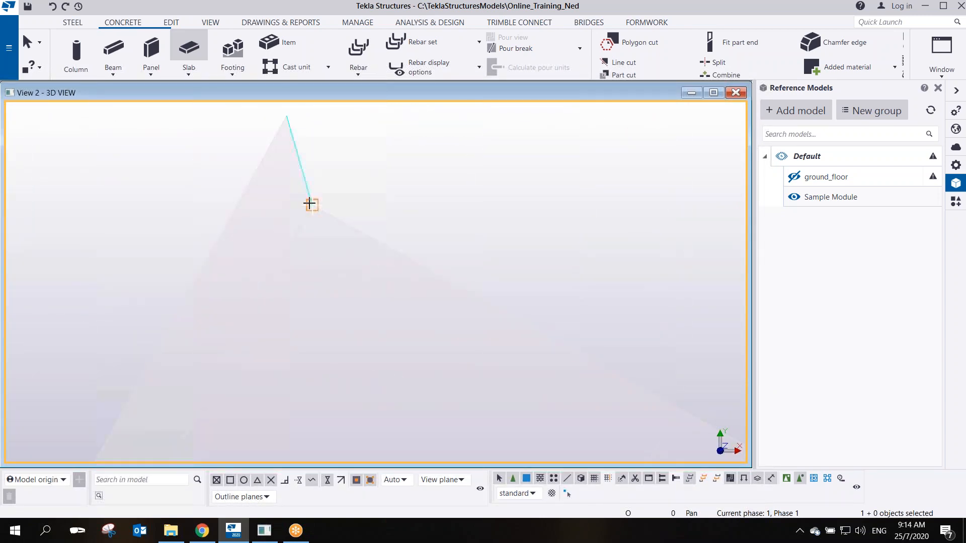
middle_drag(582, 312, 460, 243)
click(193, 135)
scroll(374, 259, down, 2)
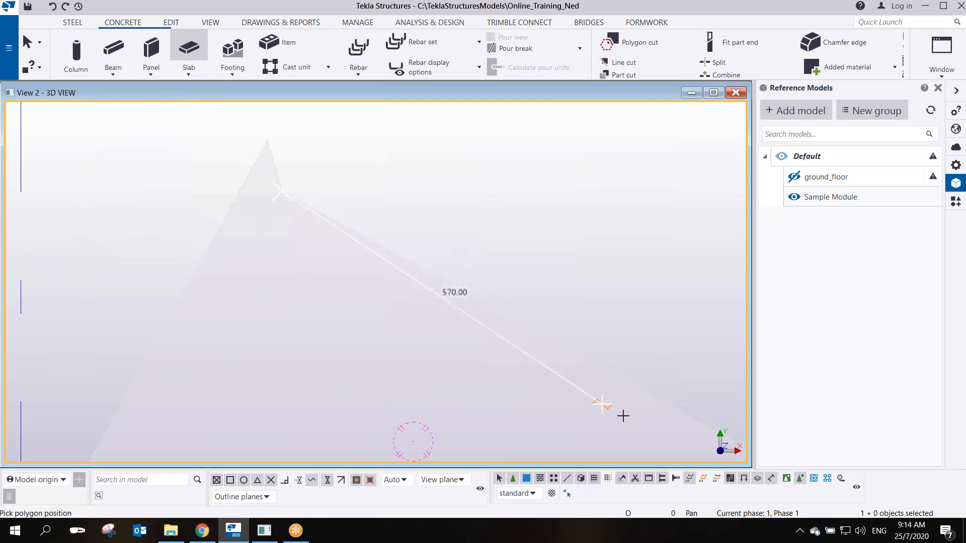
Place the slab's second corner 1200 mm along the long straight edge, at its far end
middle_drag(623, 416, 377, 231)
scroll(378, 231, down, 2)
scroll(588, 320, up, 1)
scroll(588, 320, up, 1)
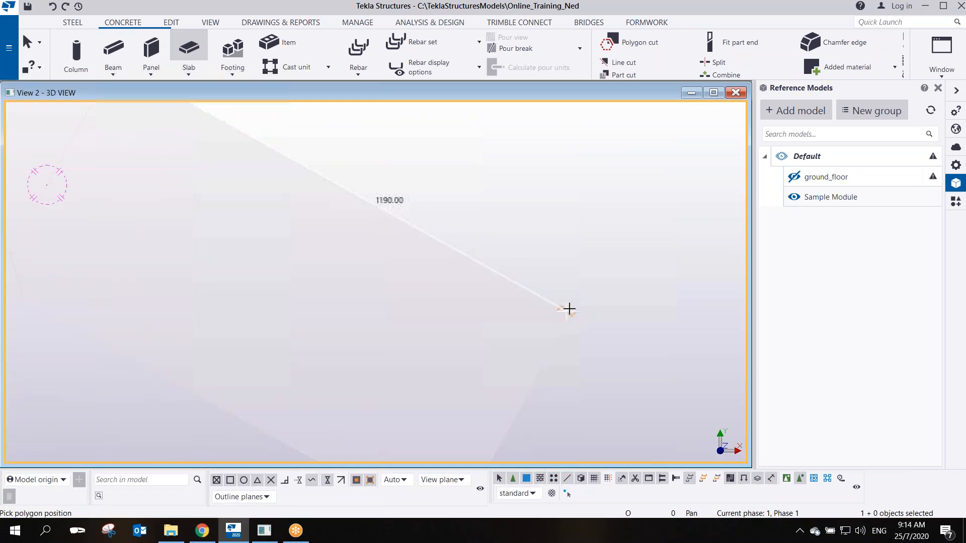
click(572, 313)
middle_drag(548, 319, 596, 146)
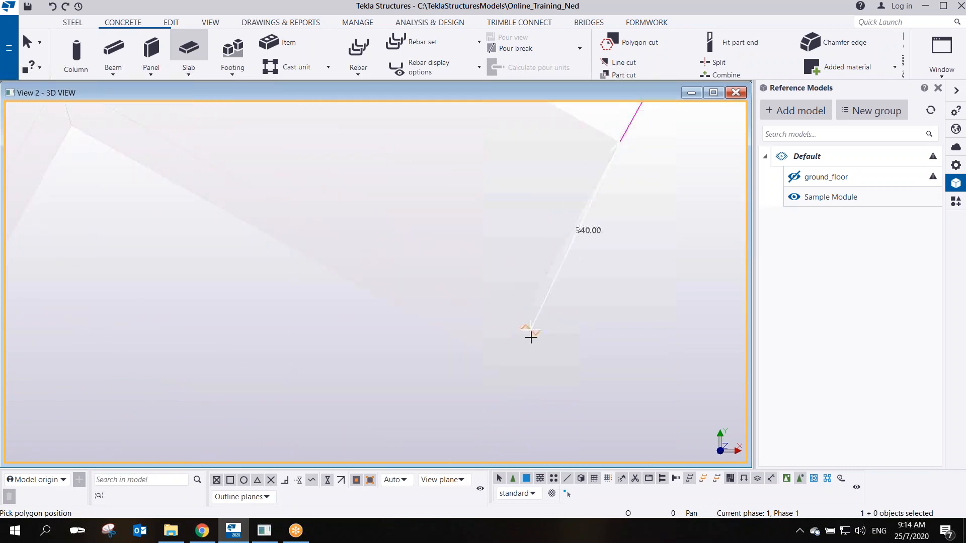
click(499, 364)
middle_drag(156, 209, 271, 294)
scroll(431, 367, up, 3)
key(BackSpace)
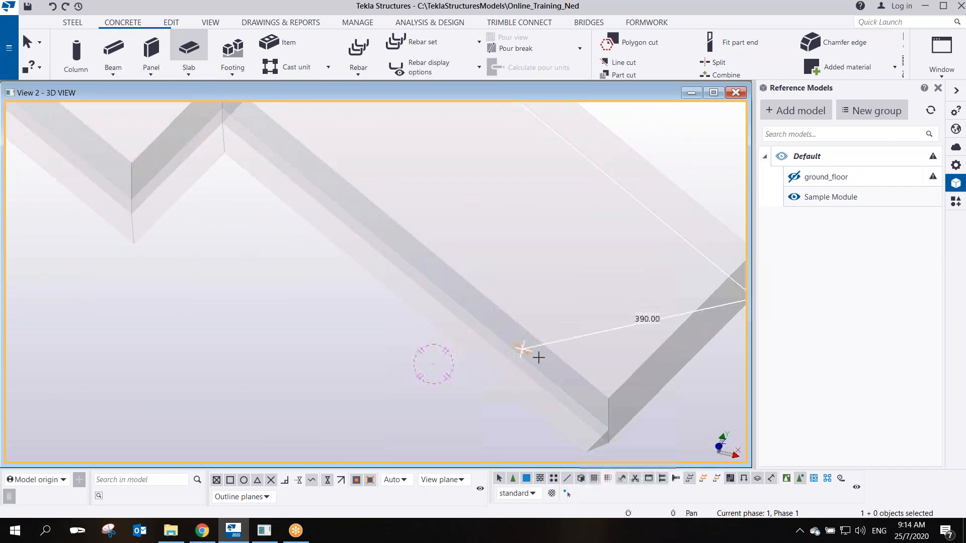
Place the slab's third corner 355 mm across the narrow end, snapping to the reference pieces' inner end point
middle_drag(605, 402, 545, 379)
scroll(547, 392, down, 5)
scroll(399, 302, up, 6)
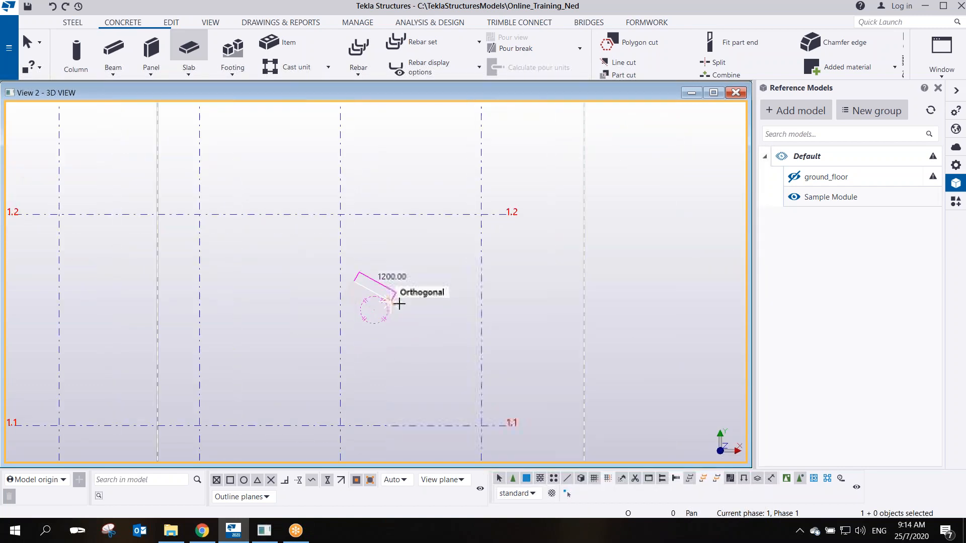
scroll(366, 347, up, 4)
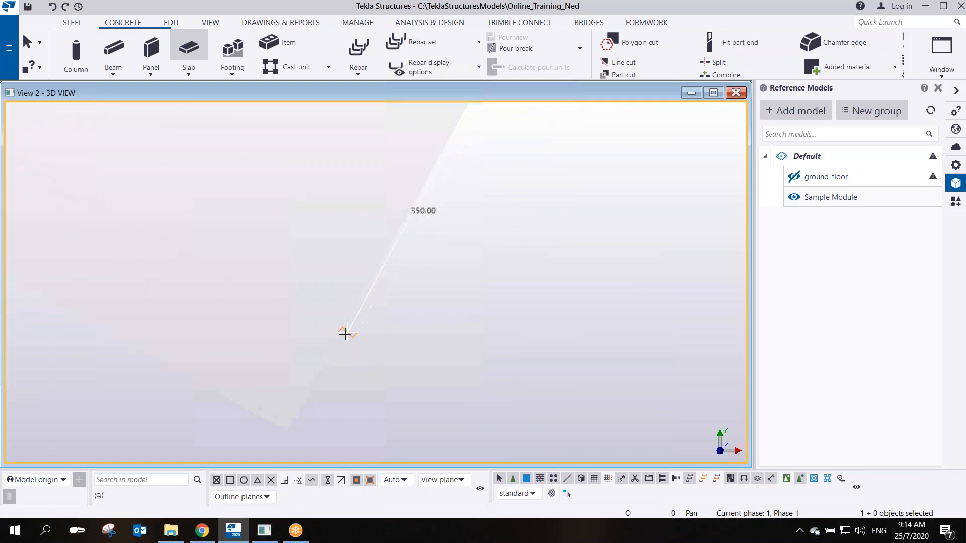
scroll(461, 412, down, 2)
middle_drag(461, 414, 521, 358)
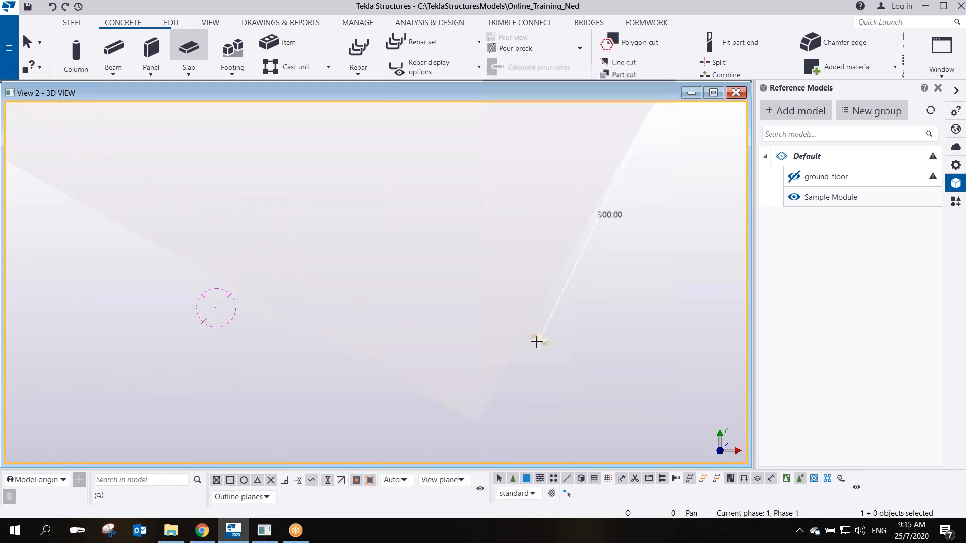
scroll(494, 385, up, 2)
scroll(495, 383, down, 2)
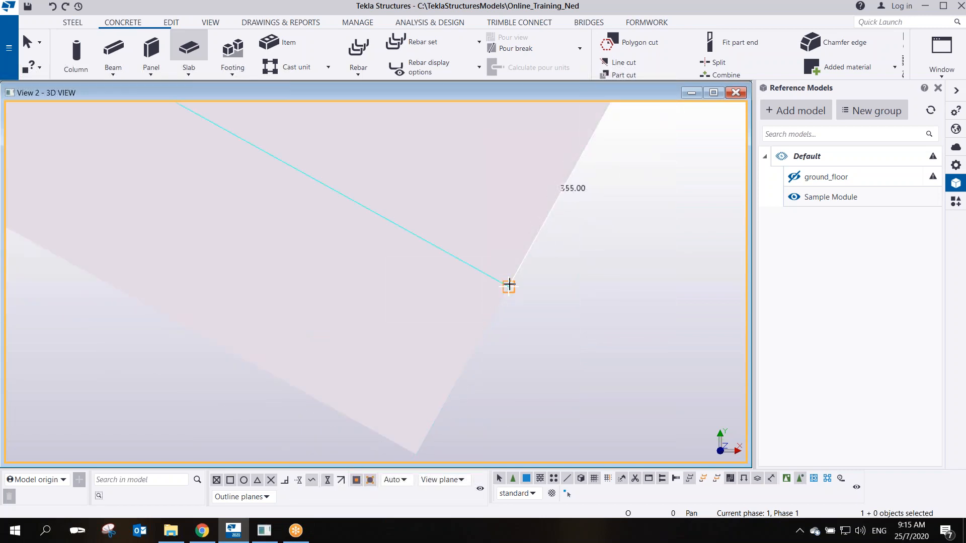
click(509, 284)
scroll(457, 280, down, 3)
middle_drag(345, 241, 604, 427)
scroll(325, 265, down, 2)
middle_drag(326, 265, 528, 382)
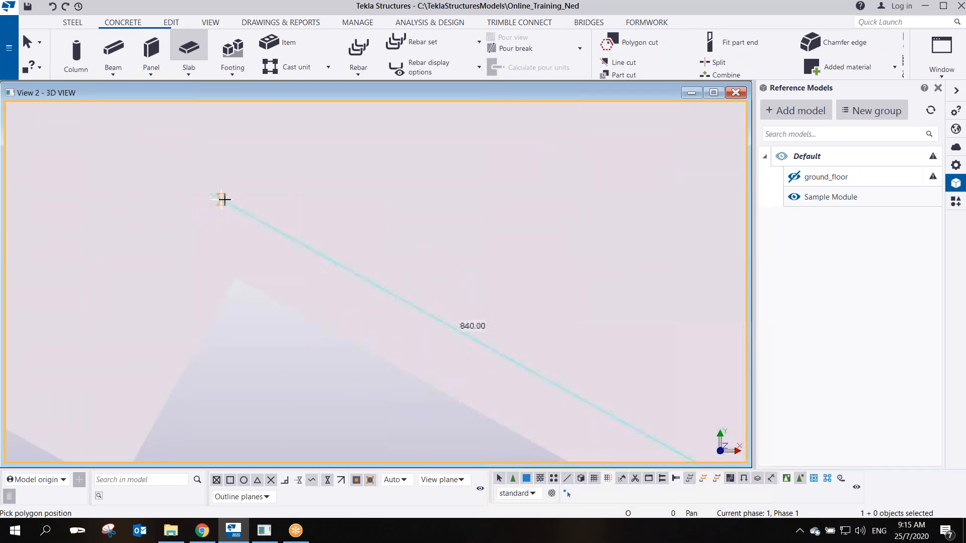
click(223, 199)
middle_drag(120, 361, 382, 174)
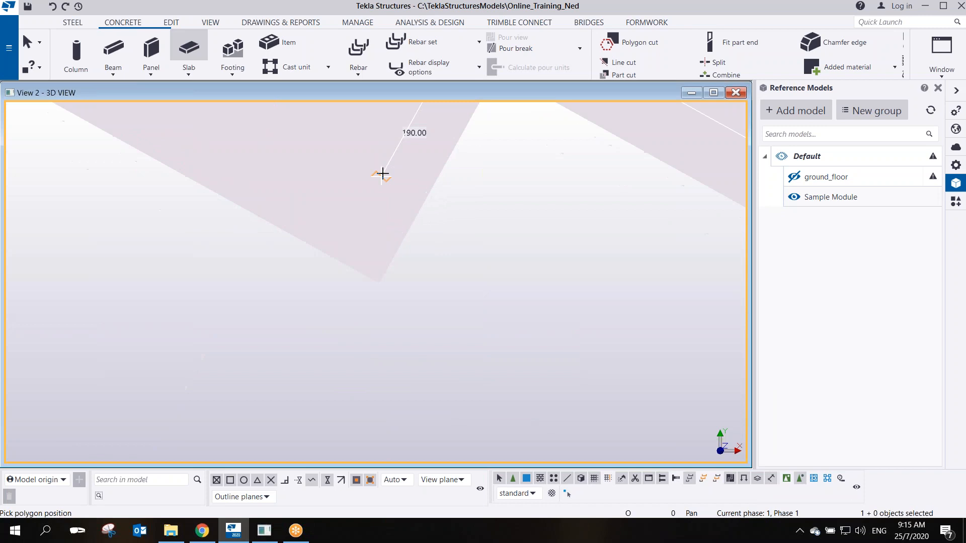
click(364, 202)
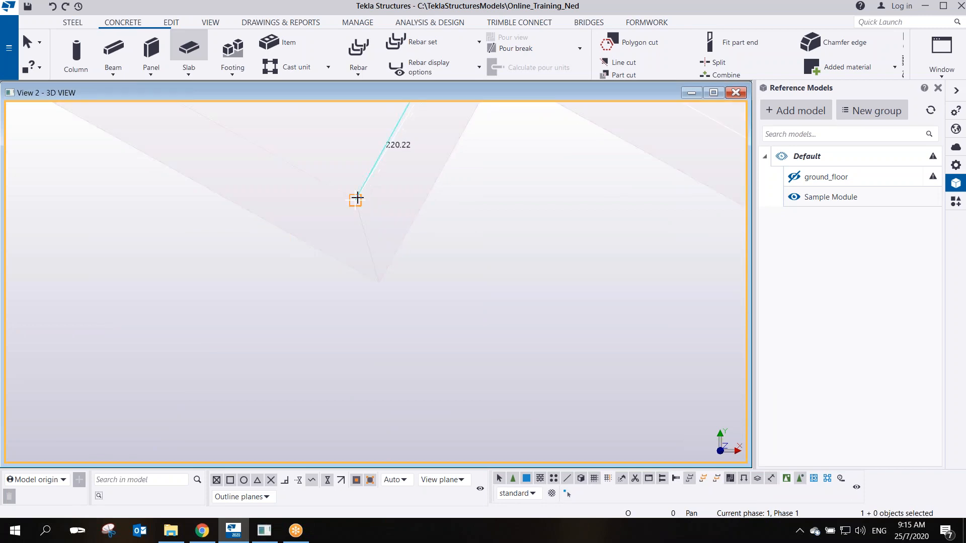
middle_drag(391, 189, 401, 325)
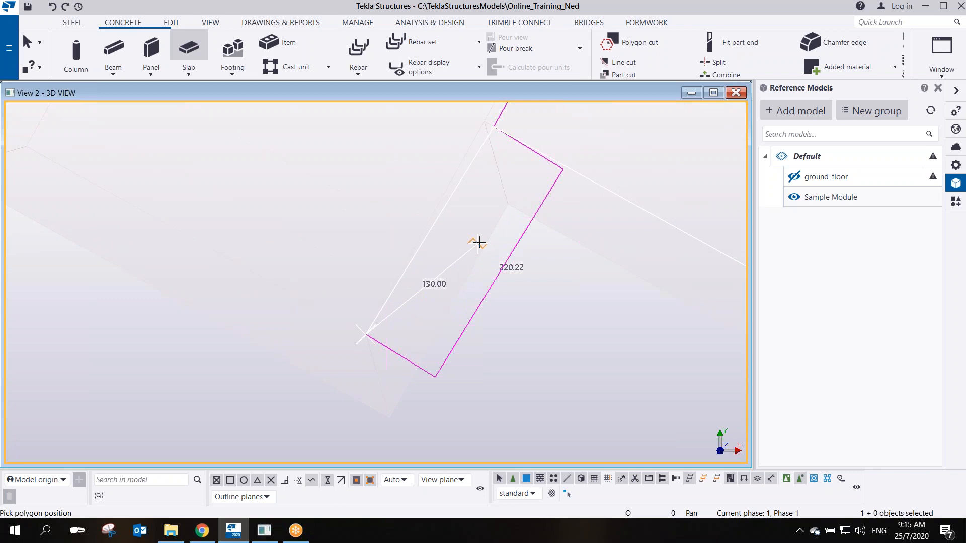
key(BackSpace)
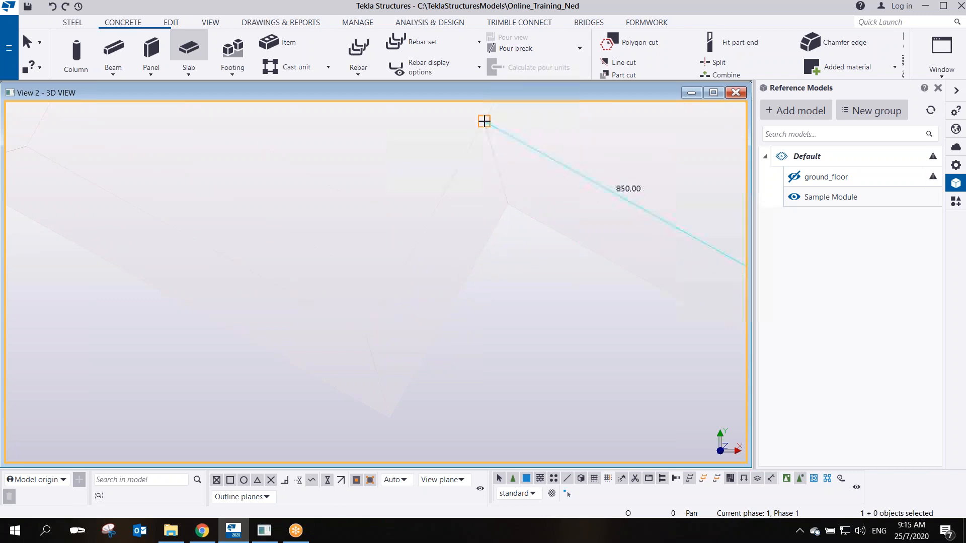
Add the slab's inner corner after an 850 mm edge and the following outer corner 220 mm further
click(477, 131)
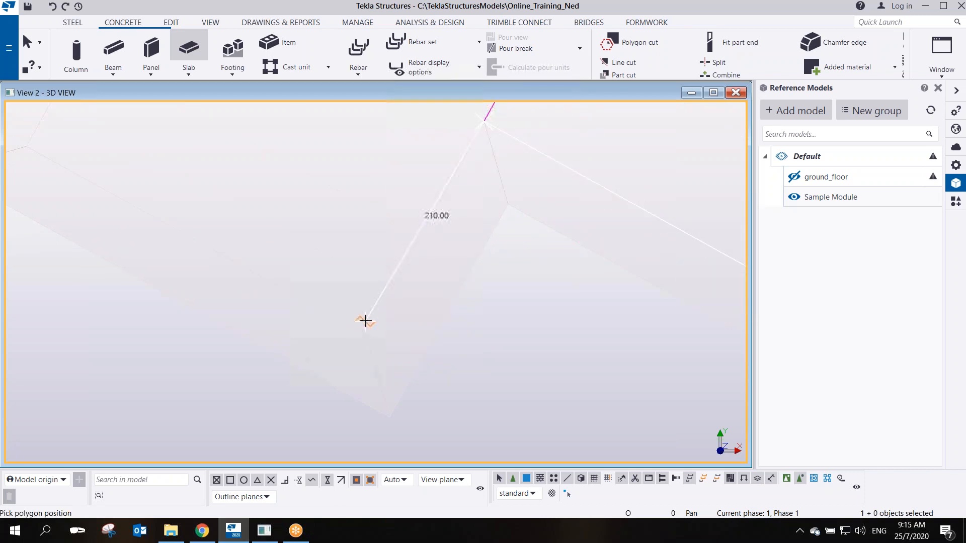
scroll(362, 332, up, 2)
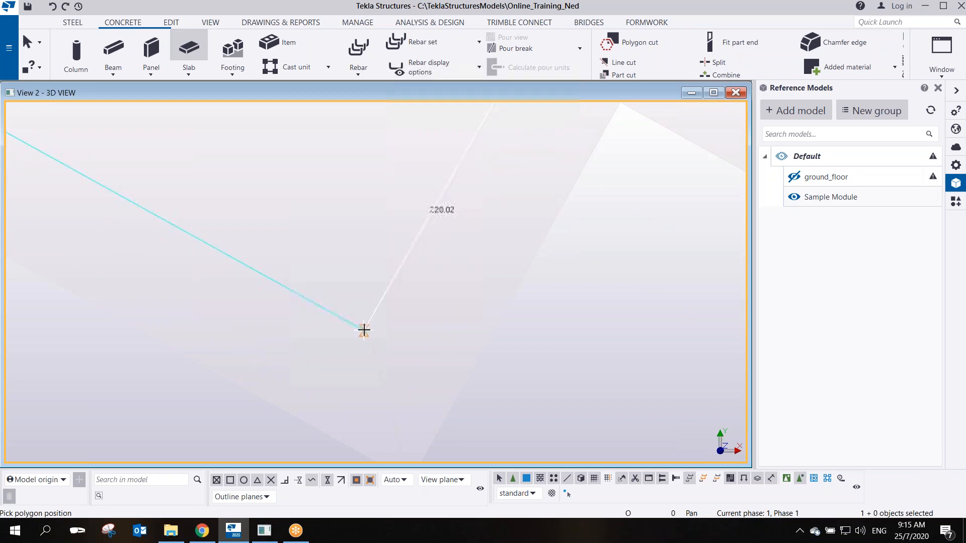
click(367, 331)
Add the slab's last corner after a 350 mm edge, close the contour to create the slab, and end the command
middle_drag(330, 307, 463, 341)
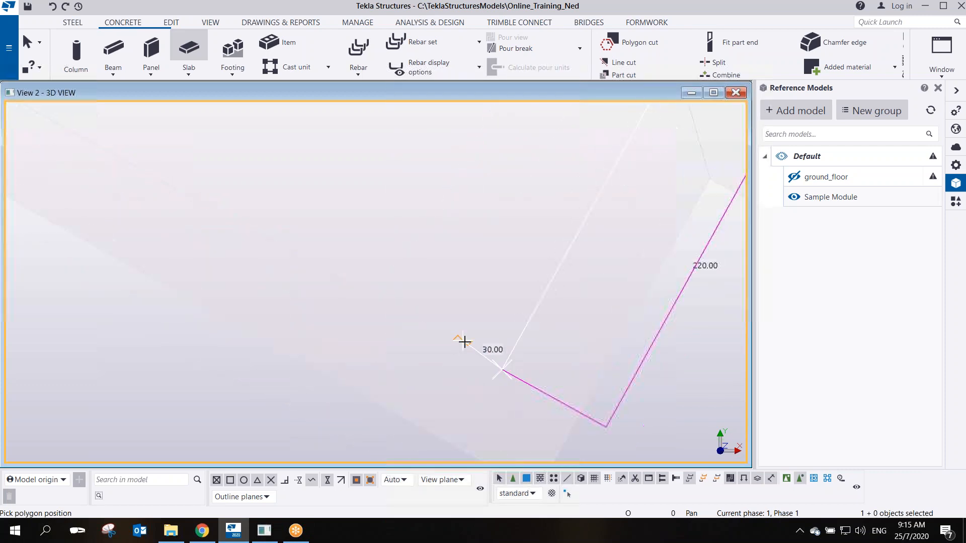
scroll(463, 341, down, 2)
middle_drag(335, 250, 438, 352)
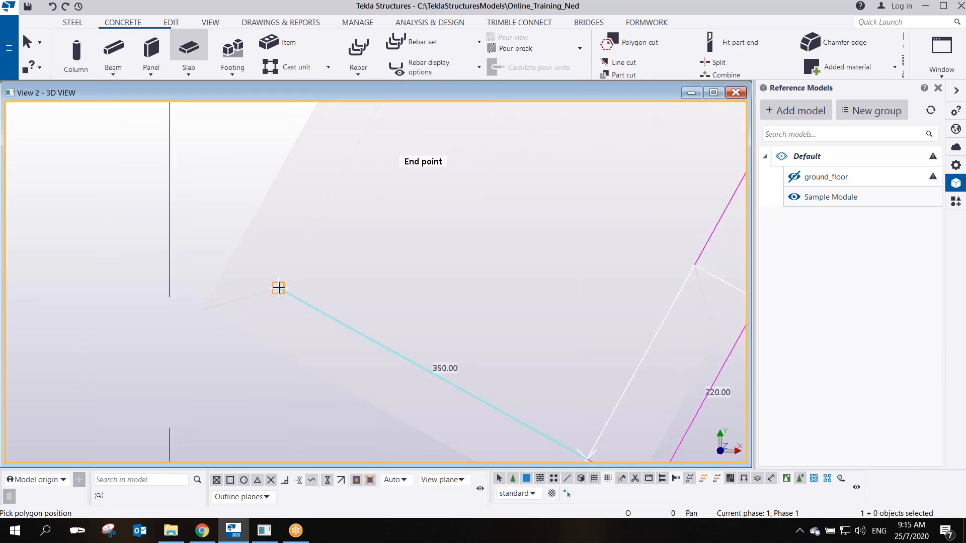
click(278, 288)
middle_drag(430, 175, 378, 323)
scroll(386, 310, down, 3)
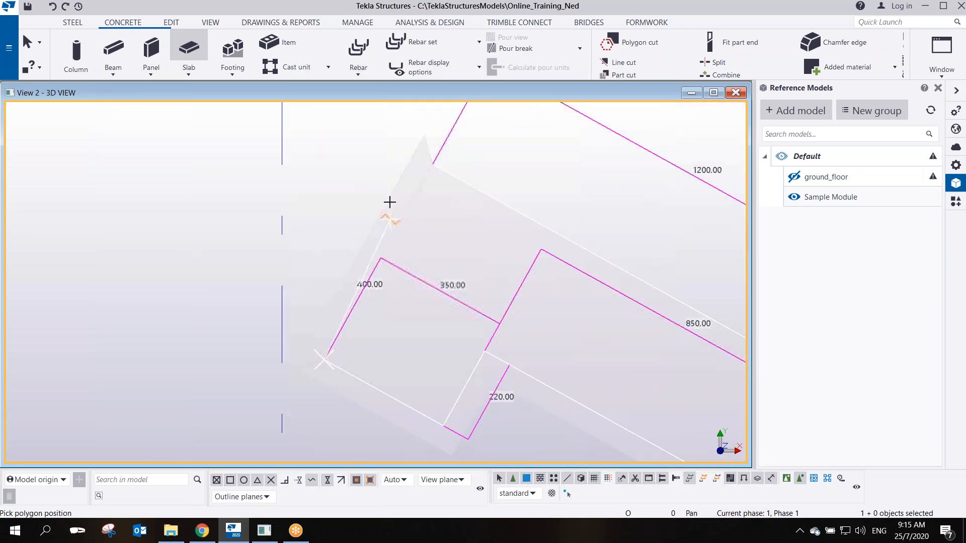
middle_click(435, 147)
right_click(437, 147)
click(455, 152)
Select the new concrete slab at the base of the isolated reference pieces in the 3D view
scroll(475, 196, down, 5)
ctrl+middle_drag(485, 242, 541, 142)
scroll(565, 243, up, 5)
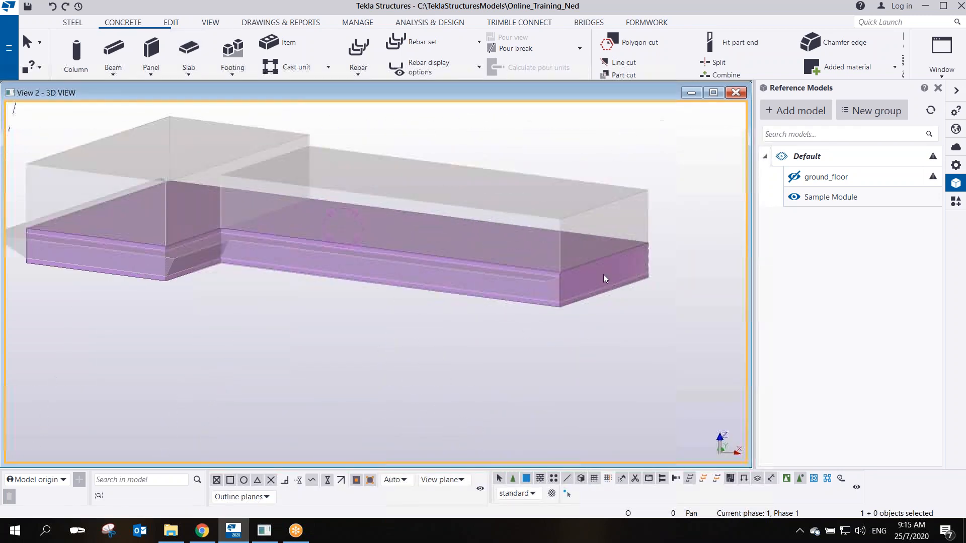
click(585, 298)
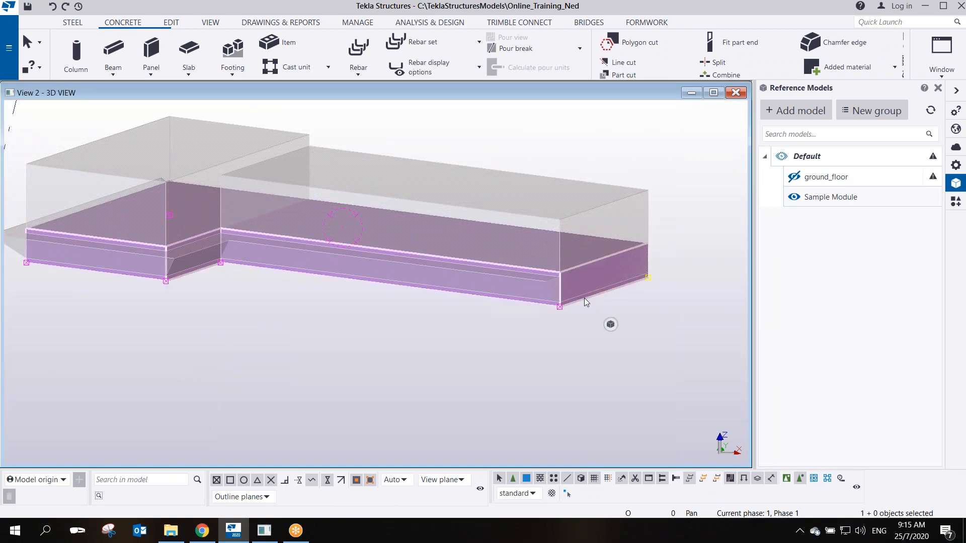
scroll(584, 300, up, 5)
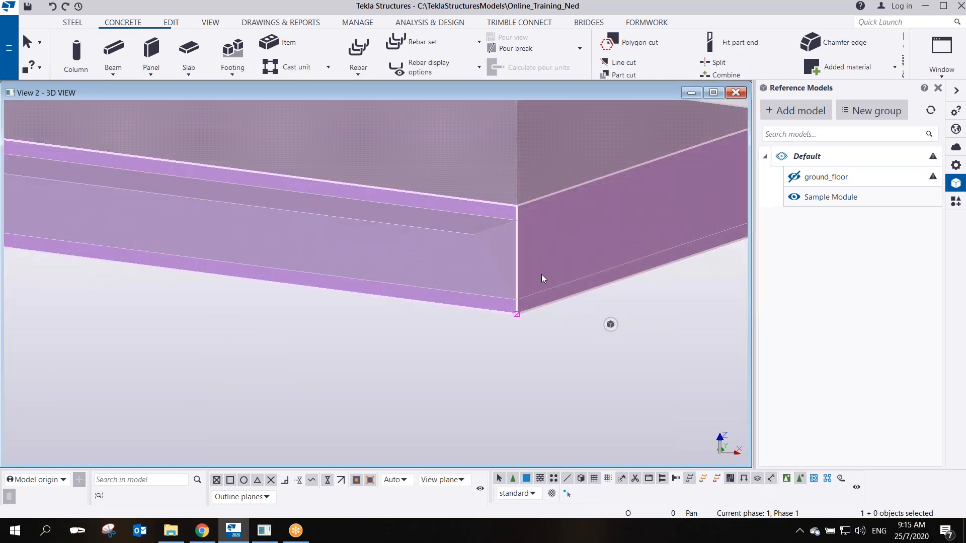
right_click(542, 275)
click(570, 260)
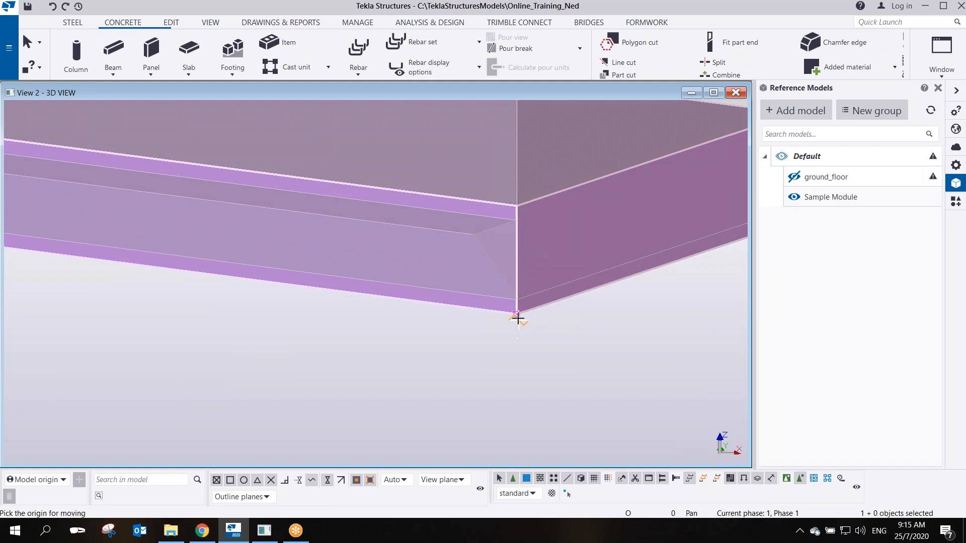
scroll(517, 312, down, 5)
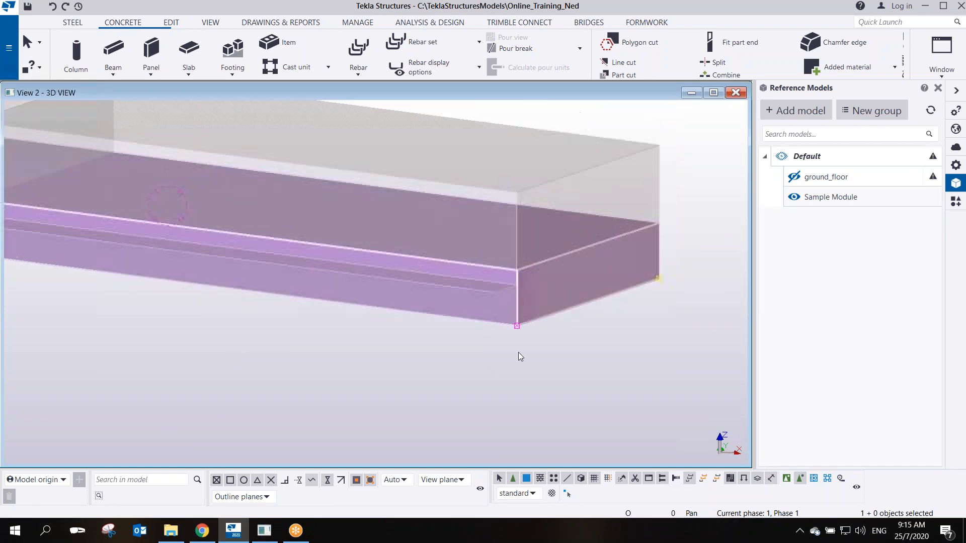
Measure the vertical distance from the slab's bottom corner to the top corner of the reference piece above it
middle_drag(360, 274, 536, 256)
ctrl+middle_drag(266, 258, 309, 264)
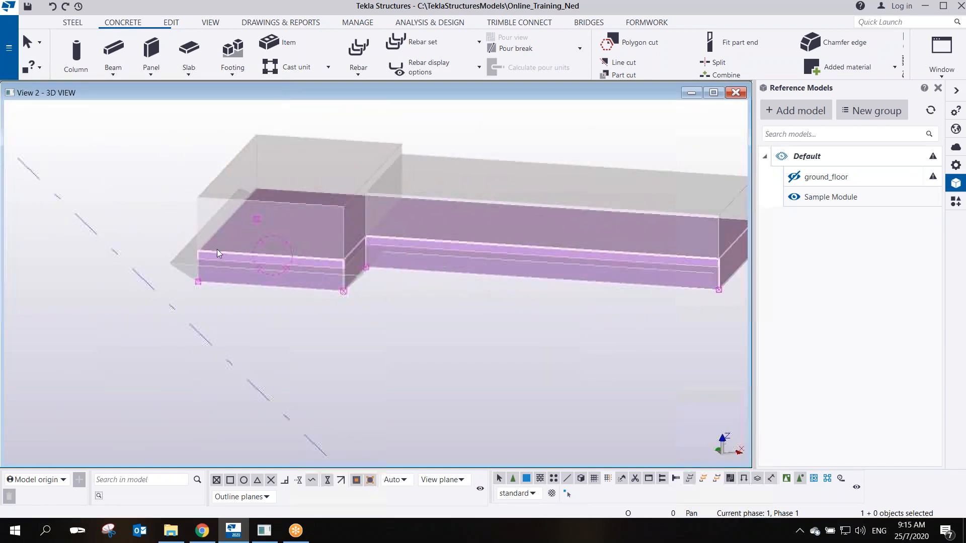
scroll(201, 250, up, 3)
scroll(201, 251, up, 2)
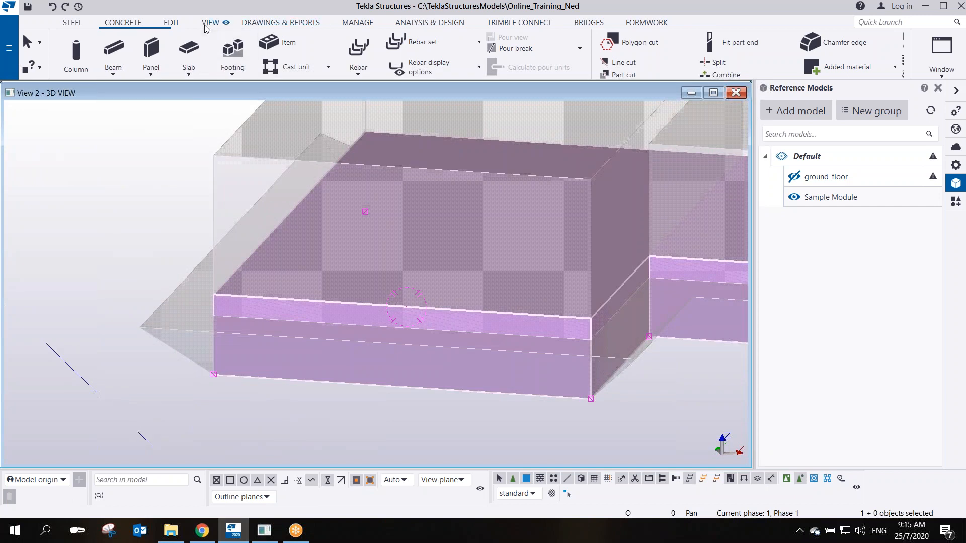
click(172, 23)
click(484, 50)
click(214, 374)
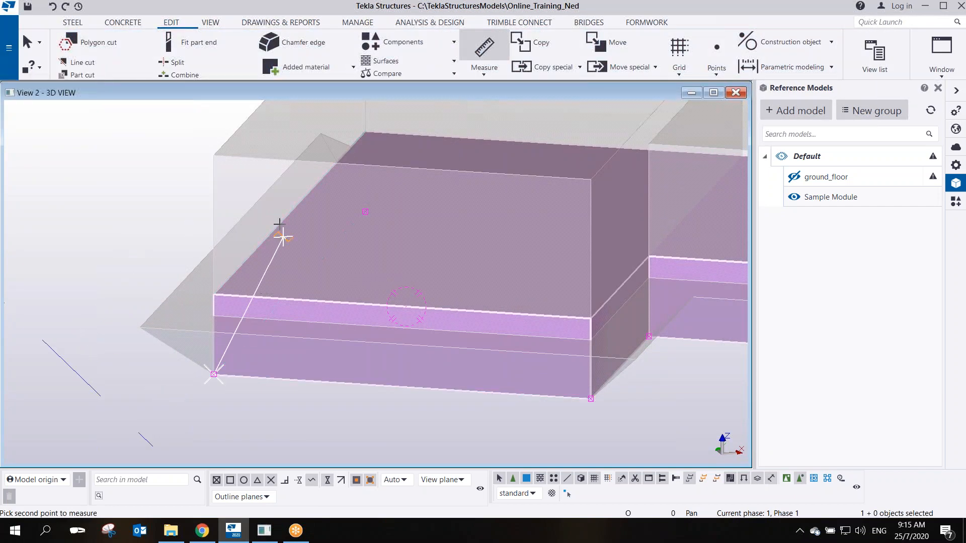
click(214, 155)
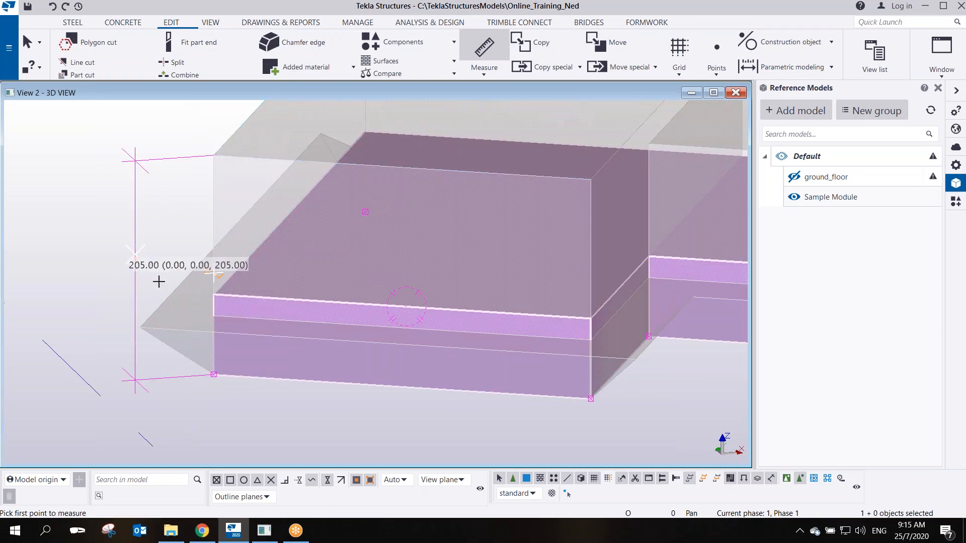
right_click(80, 245)
click(116, 254)
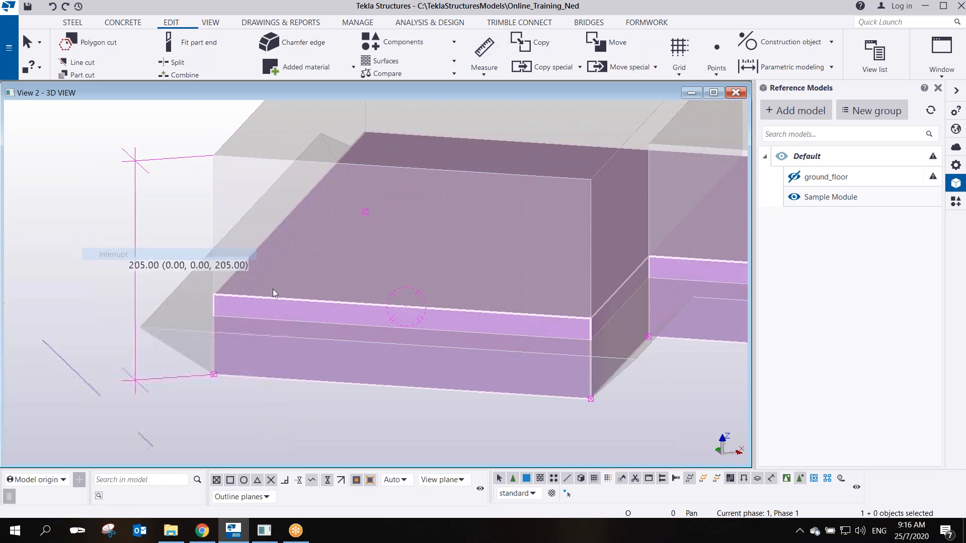
Name the new concrete slab SLAB and set its thickness to 205 mm to match the reference piece
double_click(324, 307)
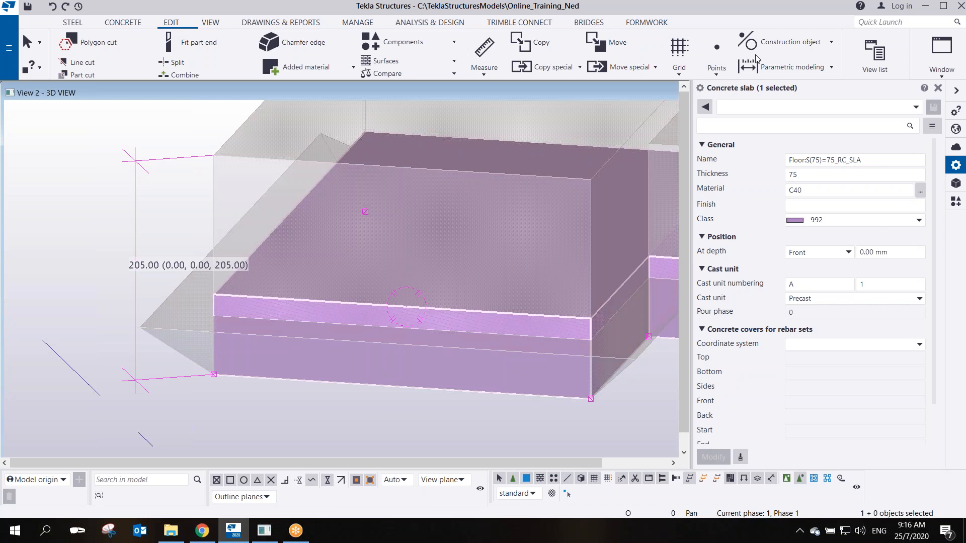
key(alt+Tab)
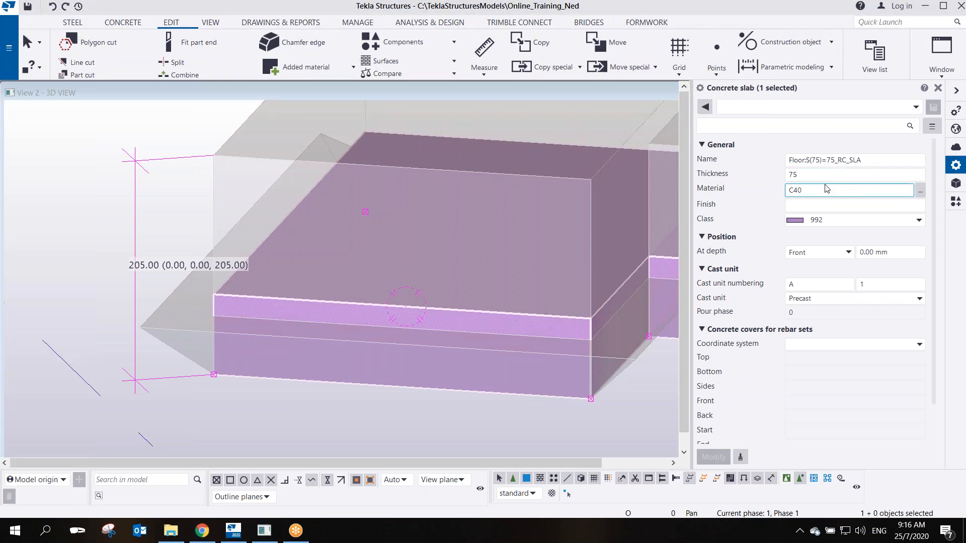
click(298, 302)
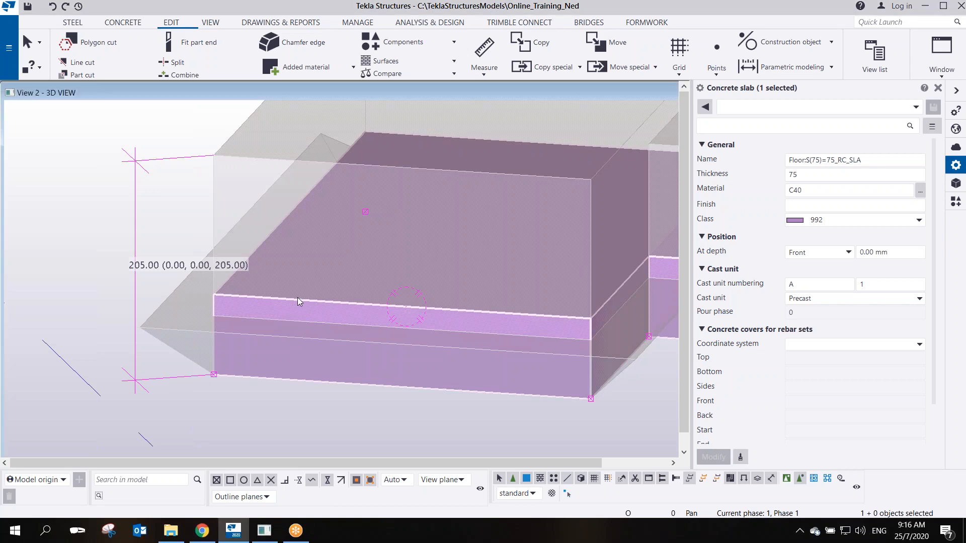
click(868, 160)
text(S)
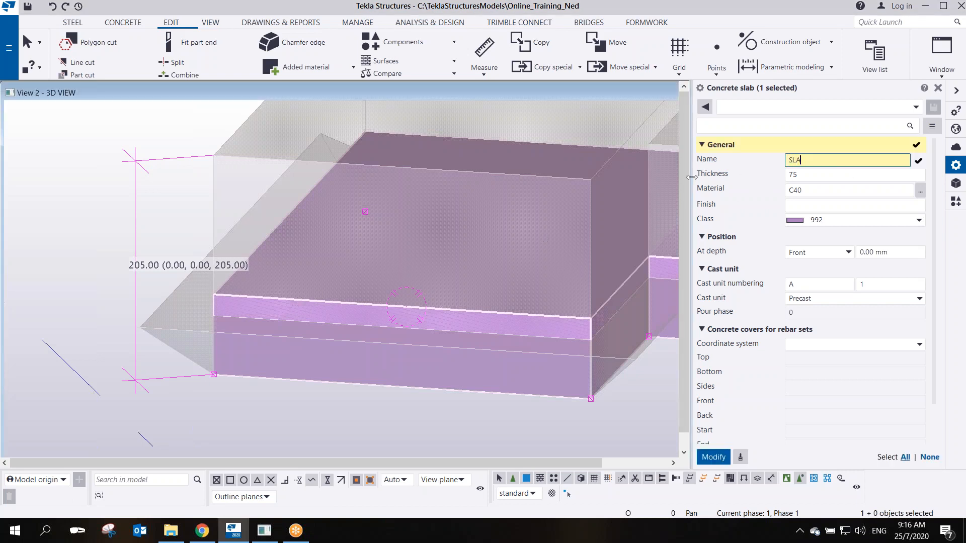
click(815, 174)
text(205)
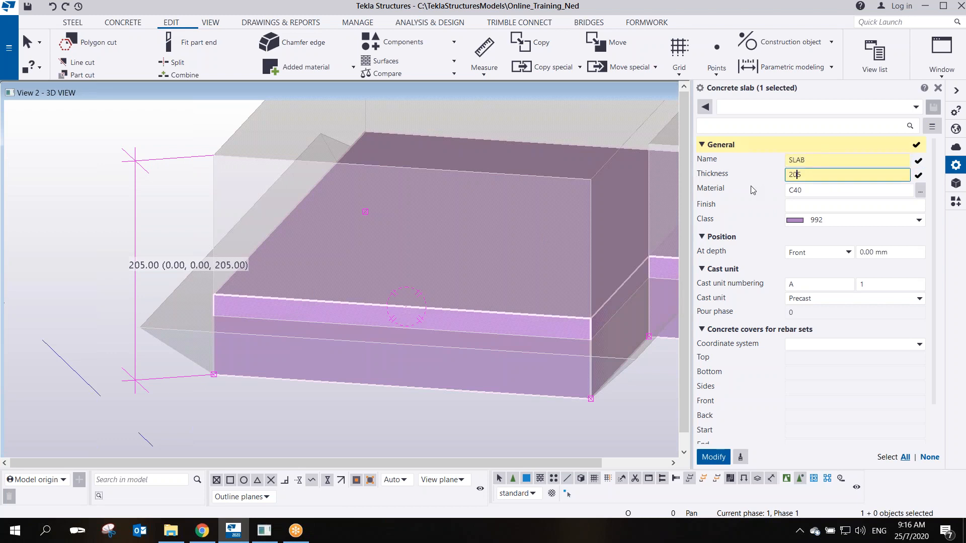
key(Return)
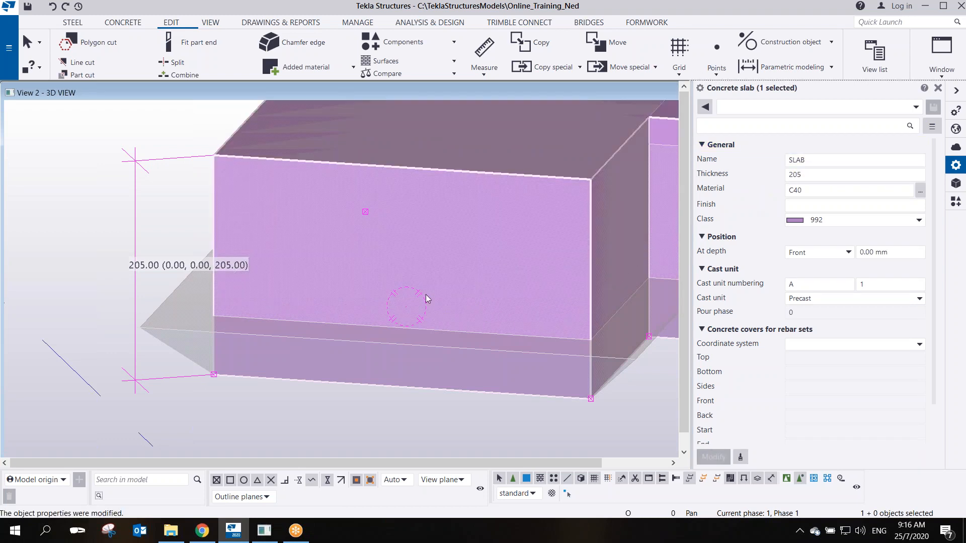
Examine how the thickened slab's top compares with the reference pieces along its long arm
scroll(470, 276, down, 1)
middle_drag(470, 277, 350, 292)
scroll(350, 291, down, 2)
middle_drag(473, 269, 283, 260)
click(522, 187)
scroll(539, 291, up, 3)
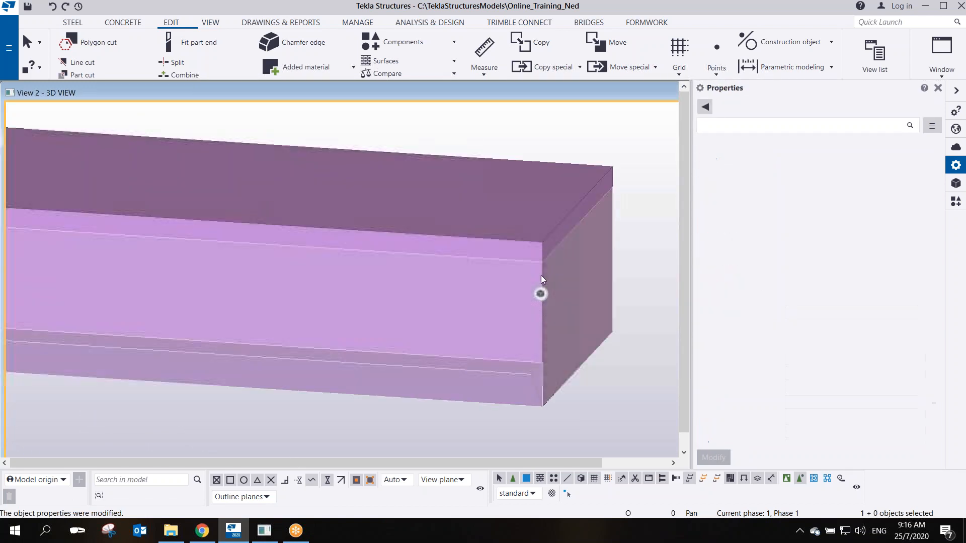
scroll(246, 241, up, 2)
scroll(247, 237, down, 3)
scroll(261, 242, up, 1)
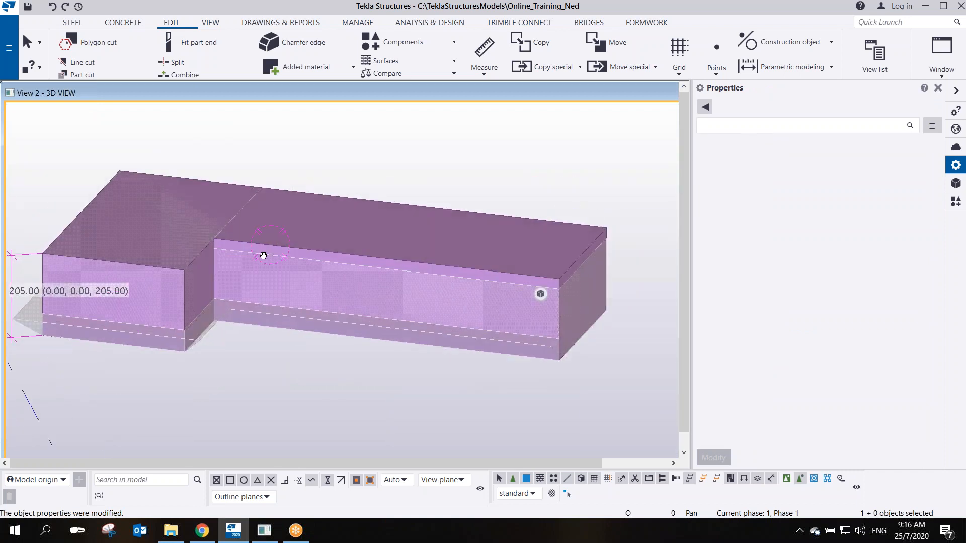
Start a polygon cut on the slab and pick its first edge, 355 mm across the top from the inner corner
click(101, 44)
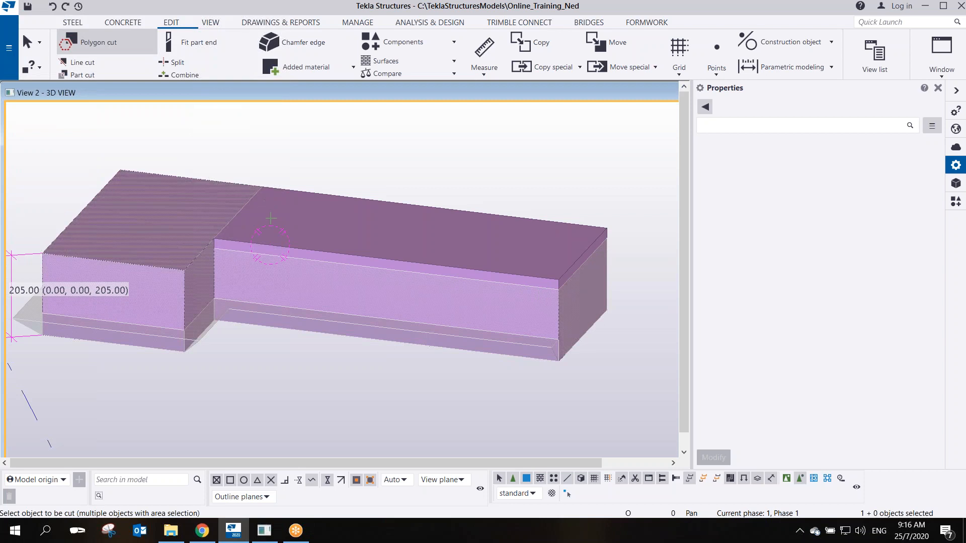
click(256, 245)
scroll(217, 244, up, 3)
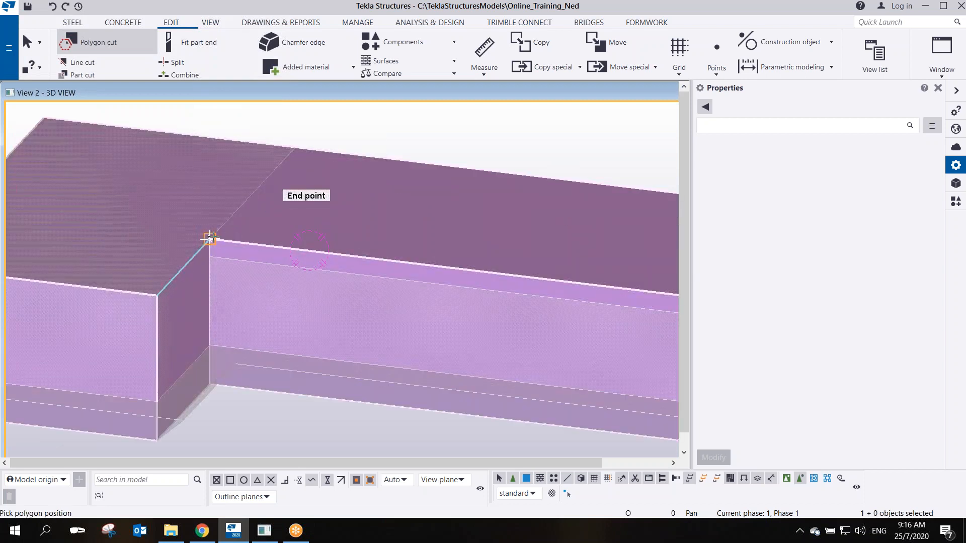
click(210, 240)
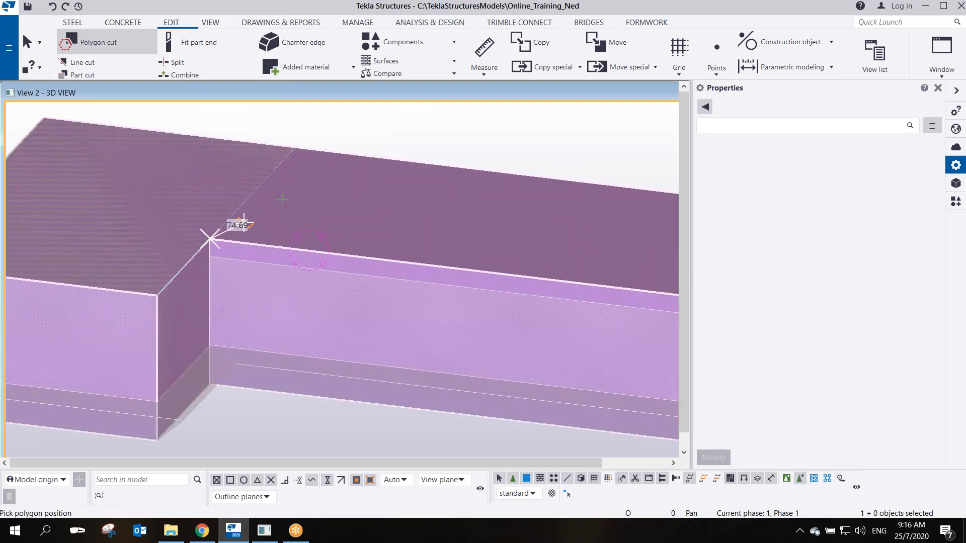
click(295, 147)
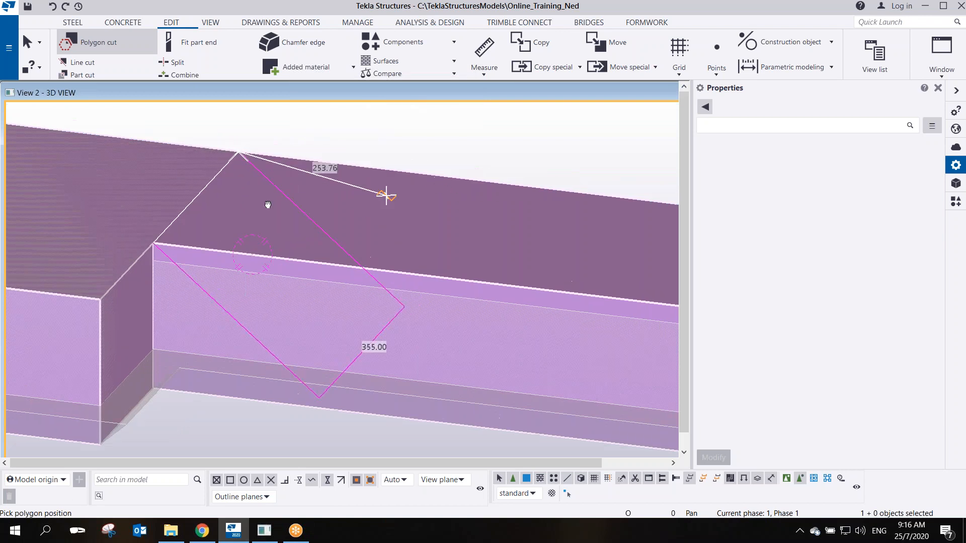
Pick the arm's two far-end top corners, about 850 mm along, close the cut polygon, and end the Polygon cut command
click(654, 252)
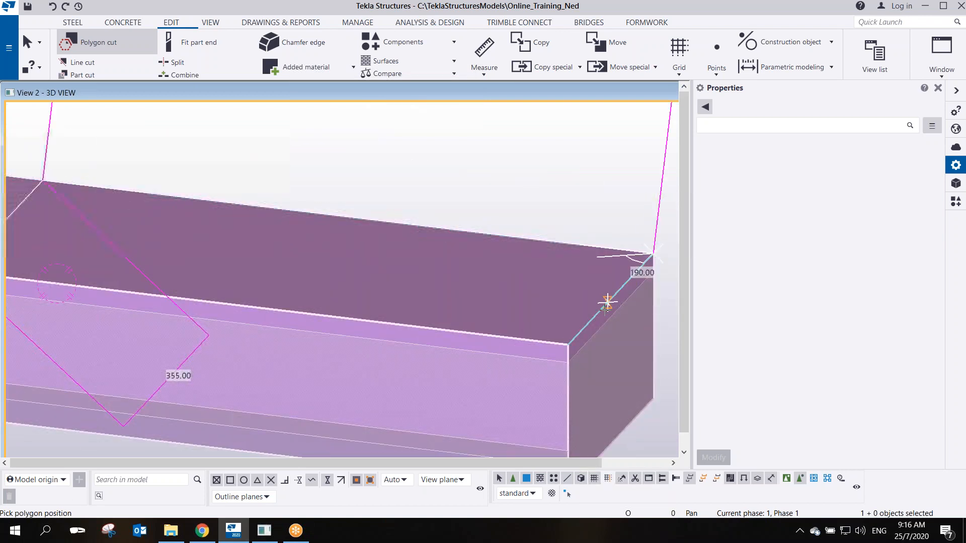
scroll(576, 319, down, 2)
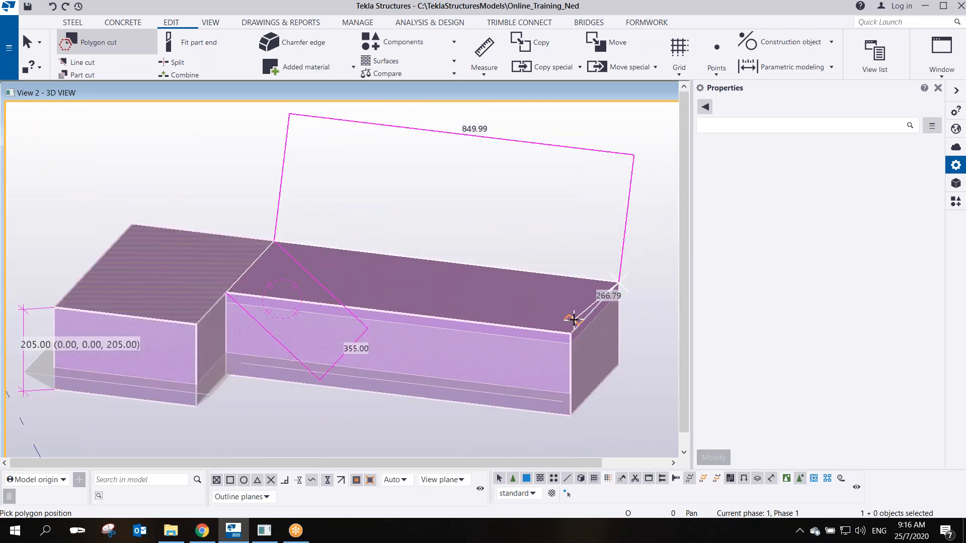
scroll(574, 319, up, 2)
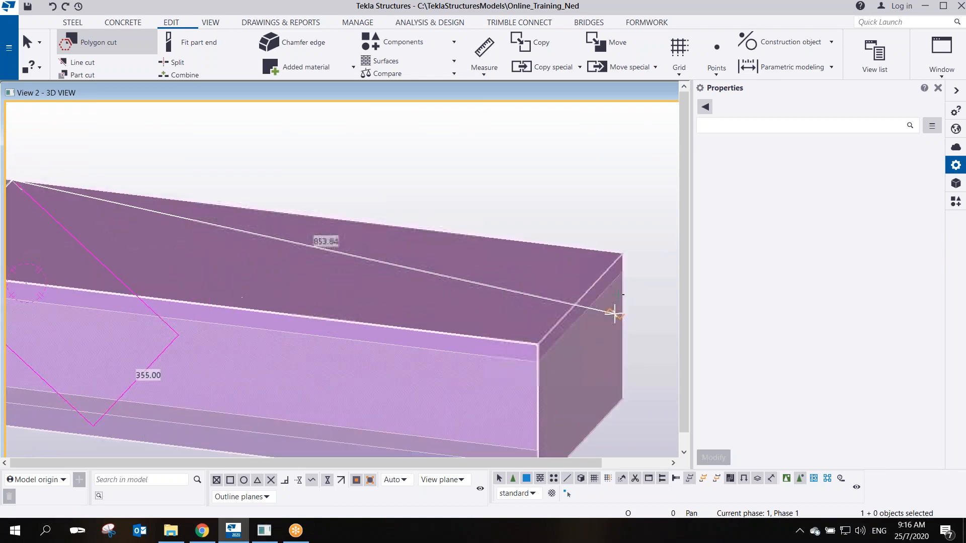
click(623, 252)
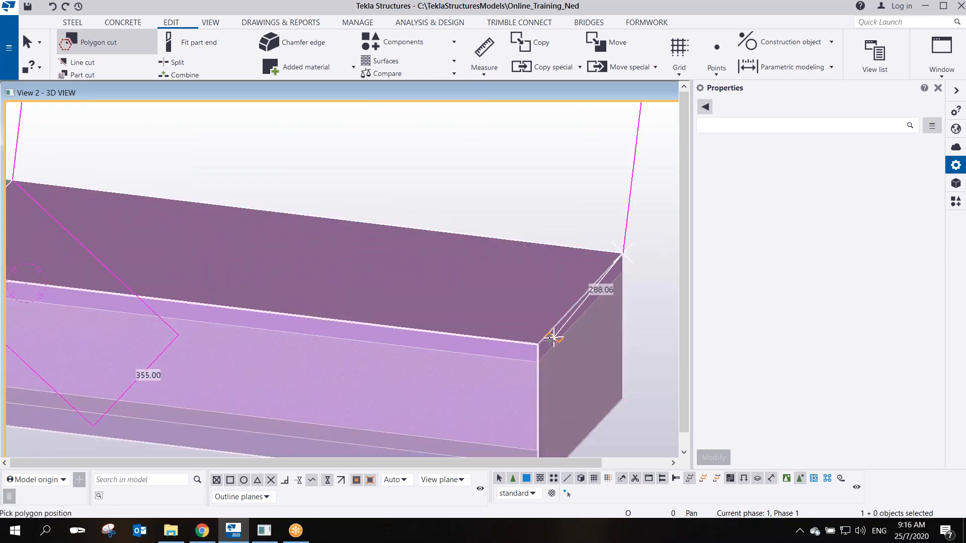
click(537, 344)
middle_drag(196, 366, 381, 390)
scroll(381, 390, down, 2)
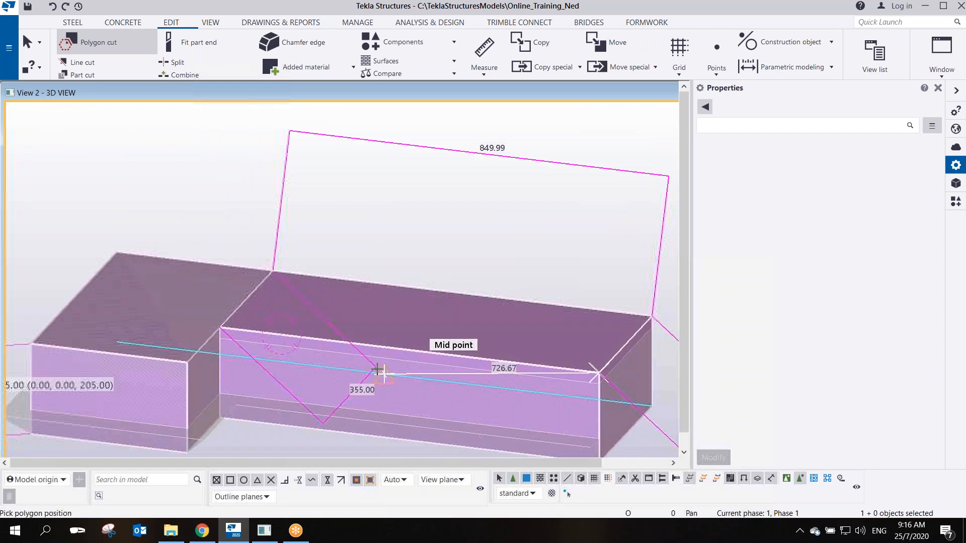
middle_click(389, 278)
right_click(414, 219)
click(425, 292)
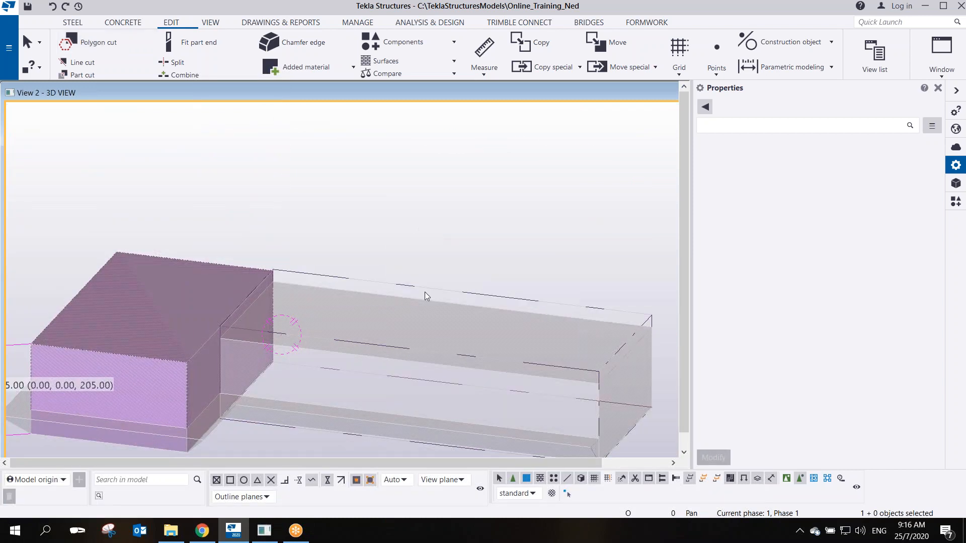
Select the polygon cut and try to measure the drop from its inner top corner to the reference piece's upper edge
click(433, 290)
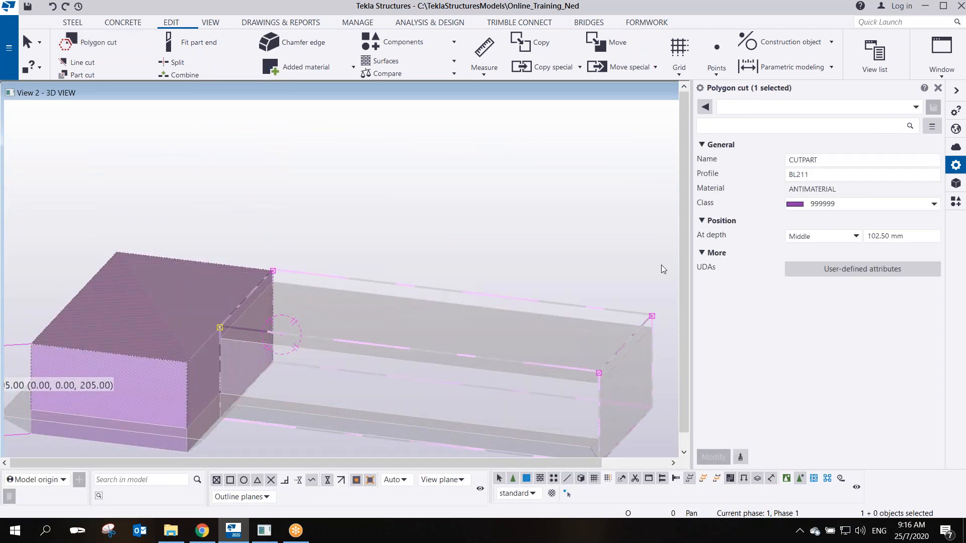
click(484, 47)
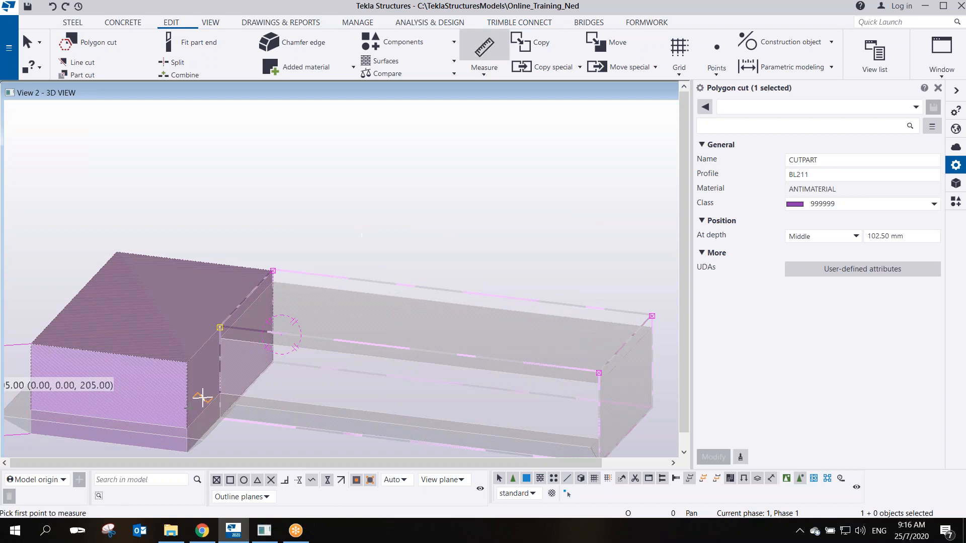
scroll(205, 338, up, 3)
scroll(206, 338, up, 2)
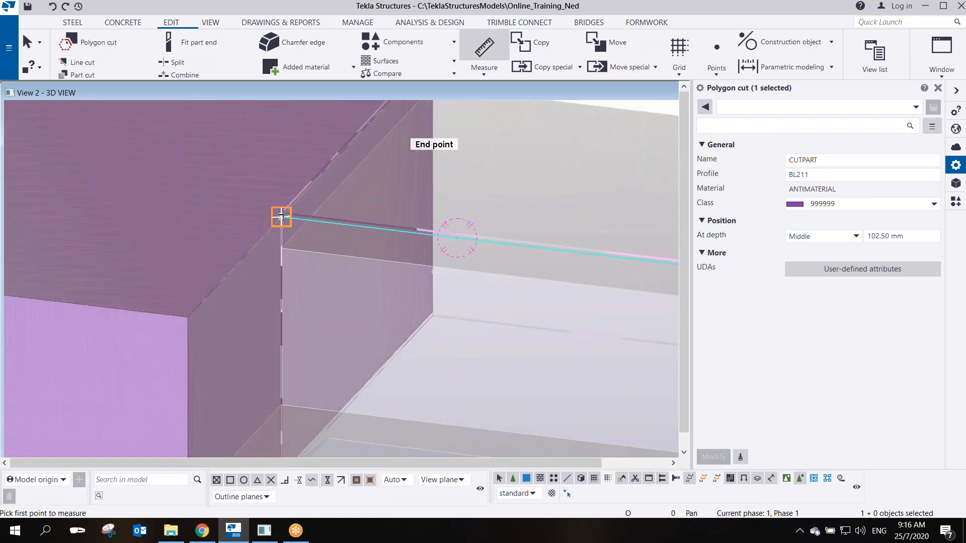
click(281, 217)
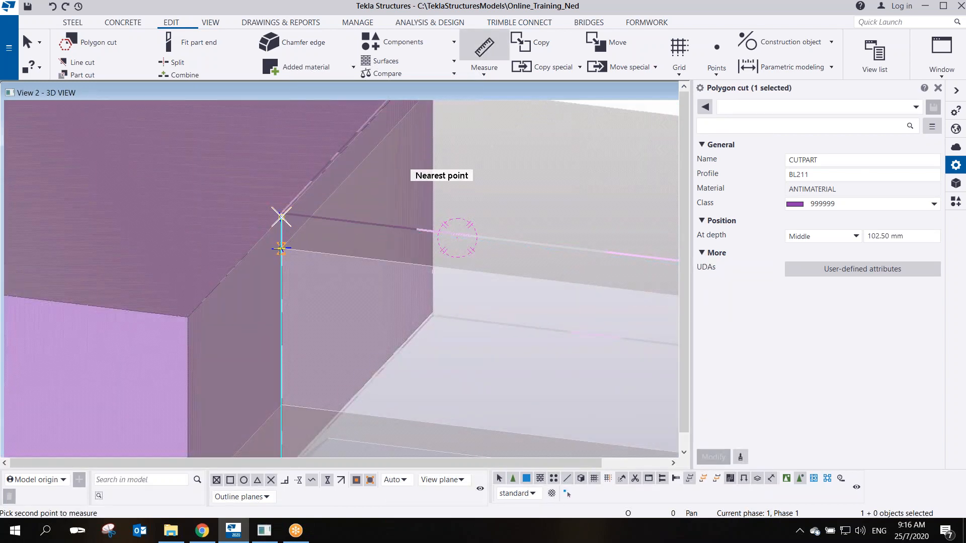
scroll(282, 249, up, 3)
click(250, 234)
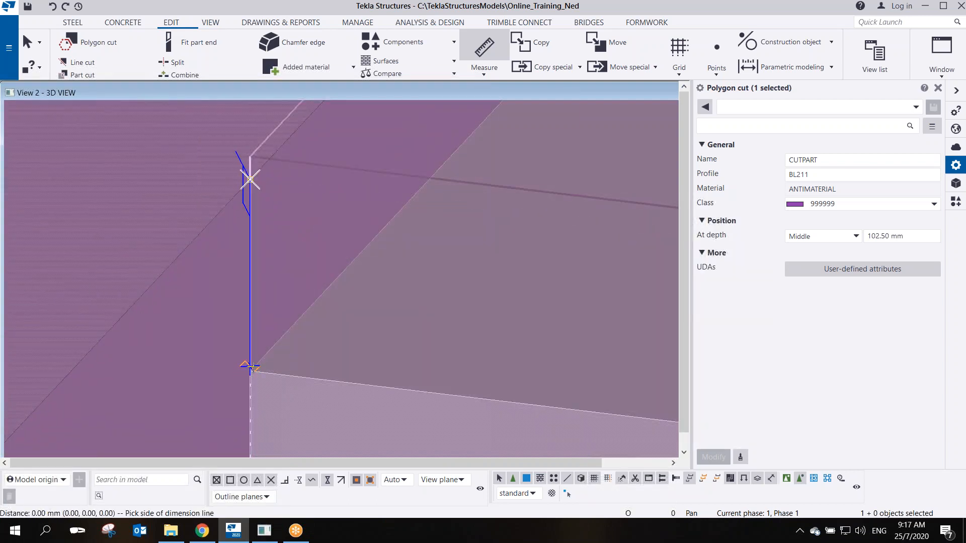
click(250, 372)
click(299, 319)
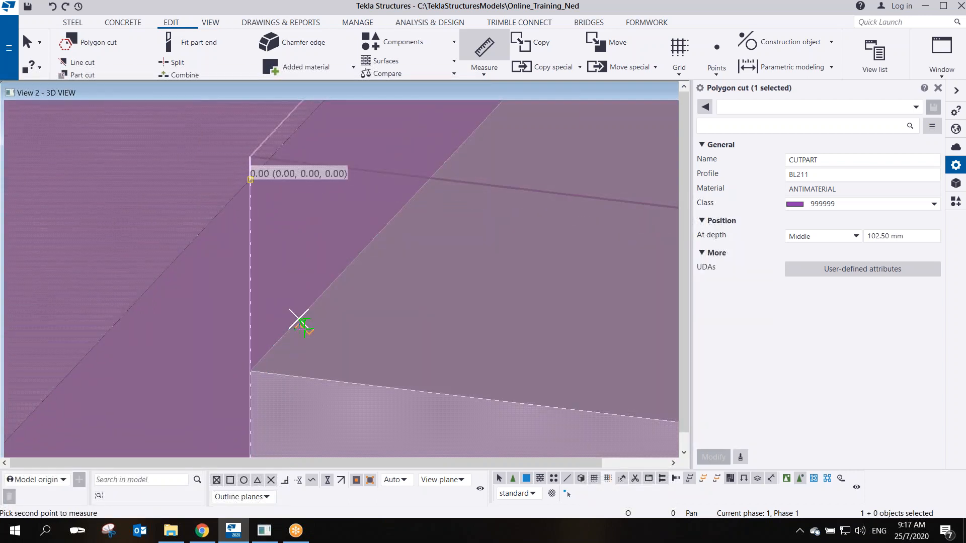
Measure the vertical distance between the reference piece's upper edge and the slab's inner top corner, and end the measuring command
scroll(299, 319, down, 4)
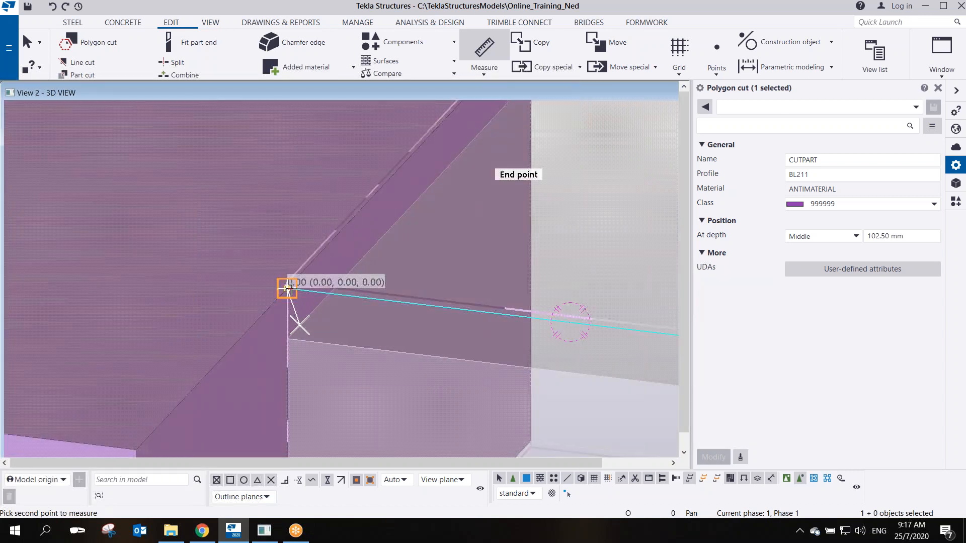
click(304, 271)
click(341, 335)
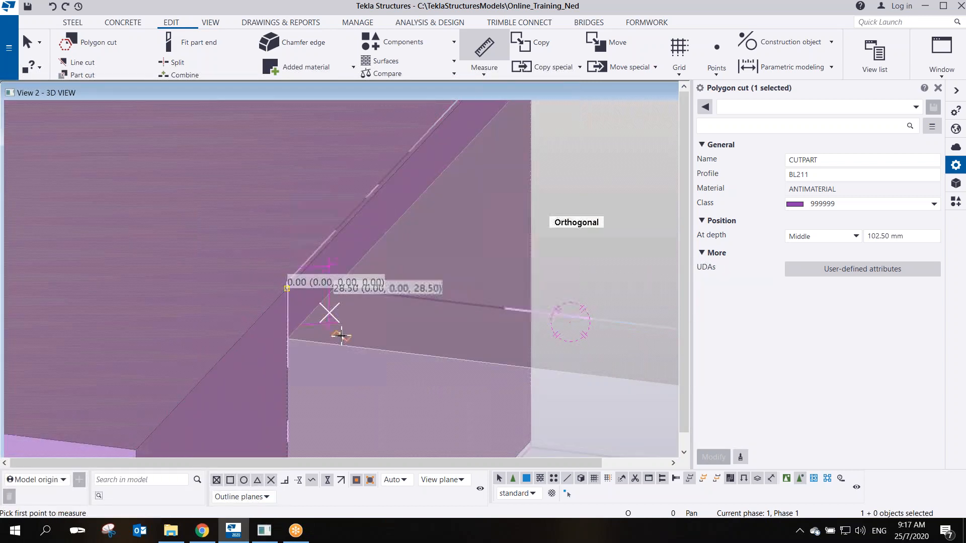
right_click(374, 242)
click(395, 250)
Try the Behind depth position for the polygon cut
scroll(431, 341, down, 5)
middle_drag(511, 322, 283, 227)
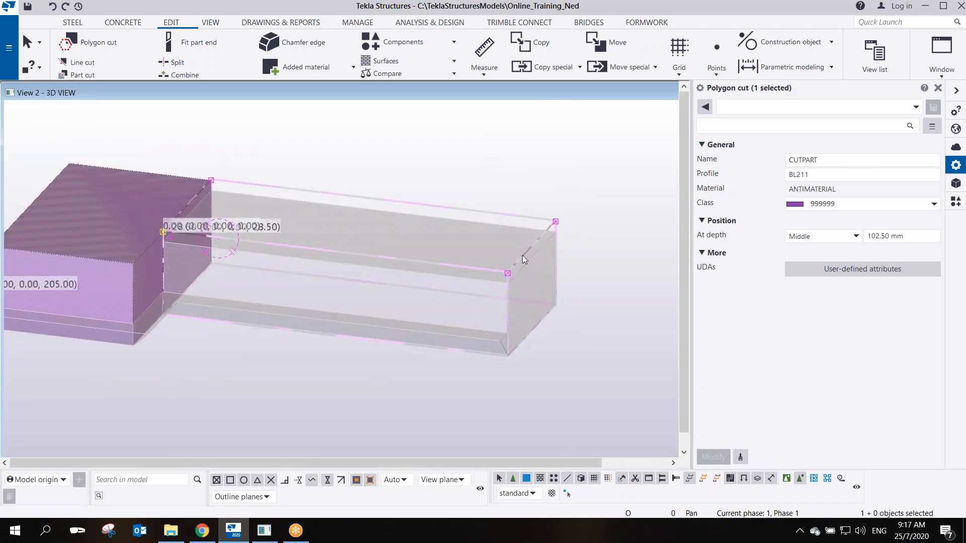
click(852, 241)
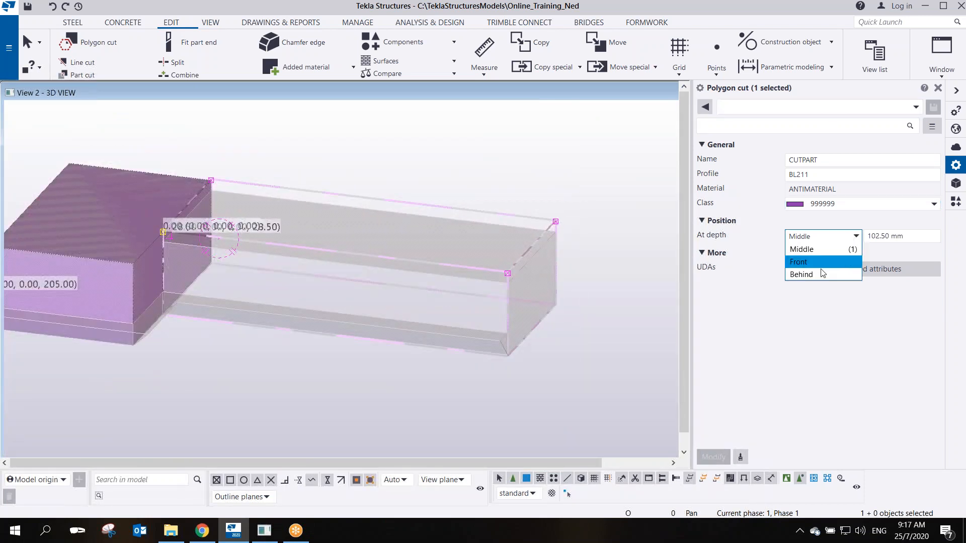
click(855, 274)
click(713, 457)
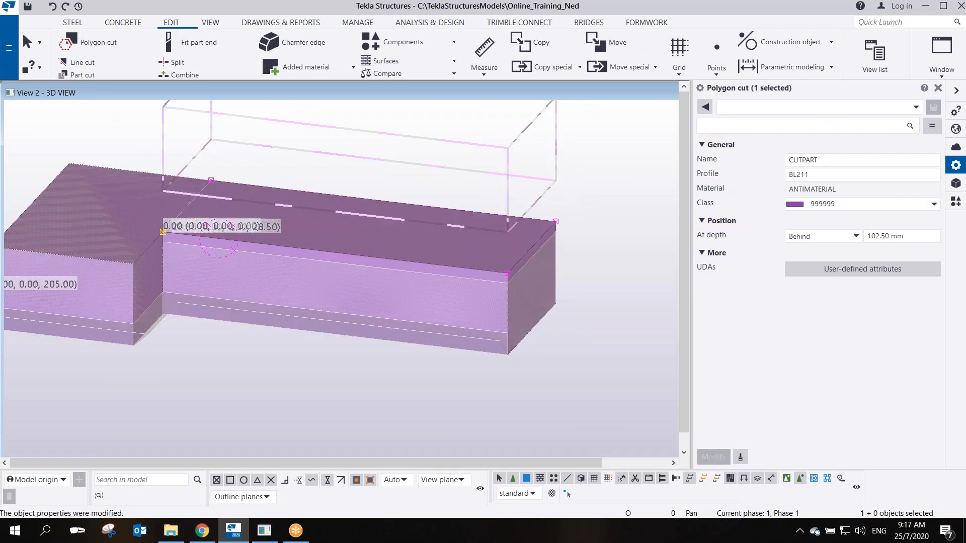
Set the polygon cut's depth position to Front with a 0 mm offset and its profile to BL25
click(830, 237)
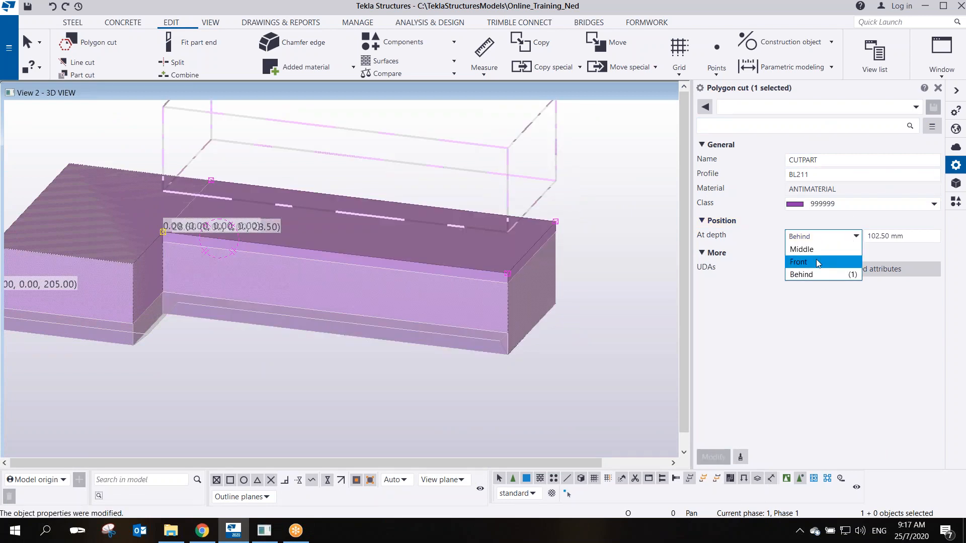
click(816, 258)
key(Tab)
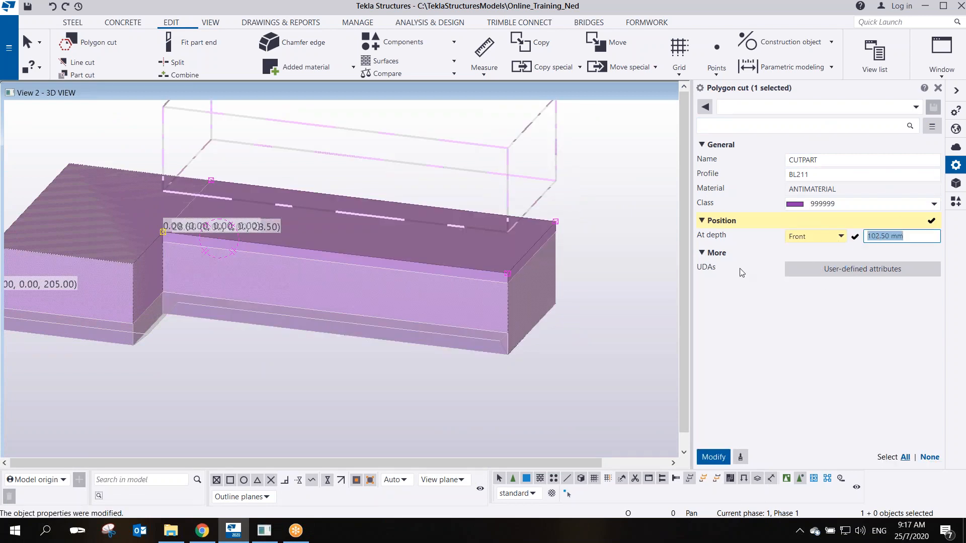
text(0)
key(Return)
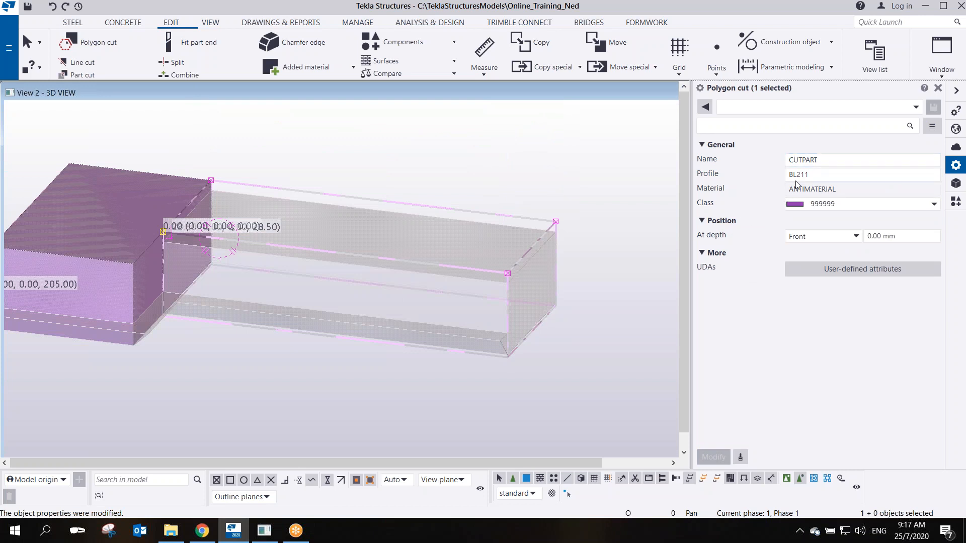
text(25)
key(Return)
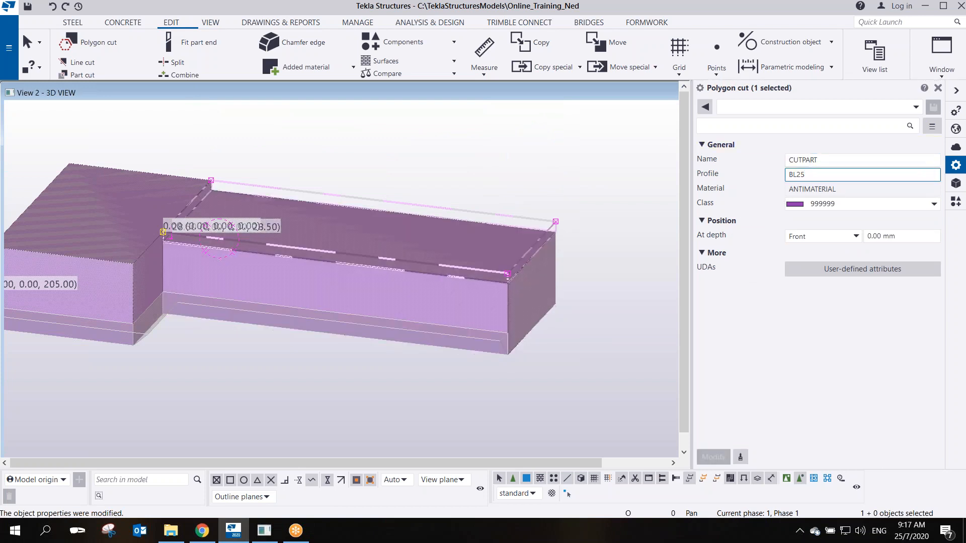
Examine the recessed slab and the sloped reference piece at its bottom corner
click(478, 163)
scroll(319, 258, up, 2)
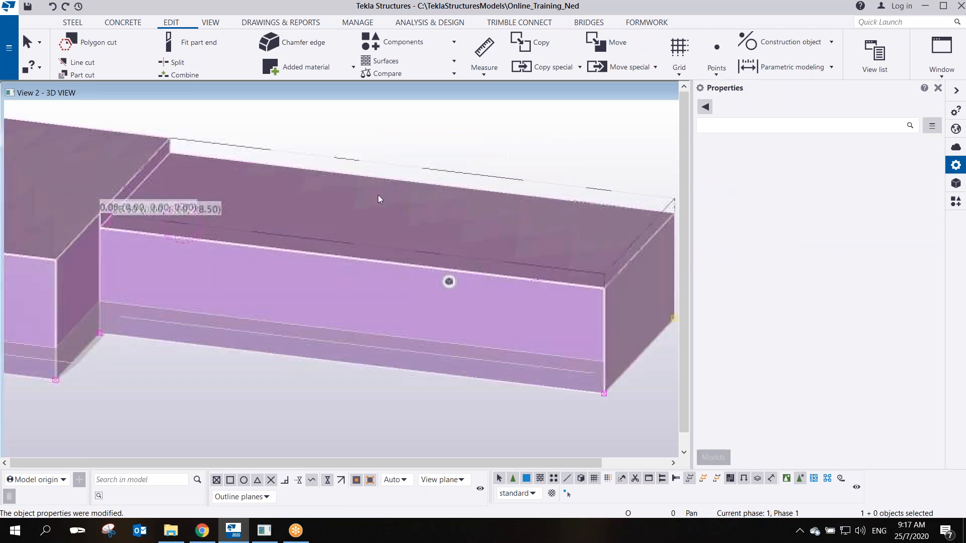
scroll(379, 197, down, 3)
ctrl+middle_drag(252, 218, 194, 229)
scroll(271, 307, up, 3)
scroll(497, 371, up, 2)
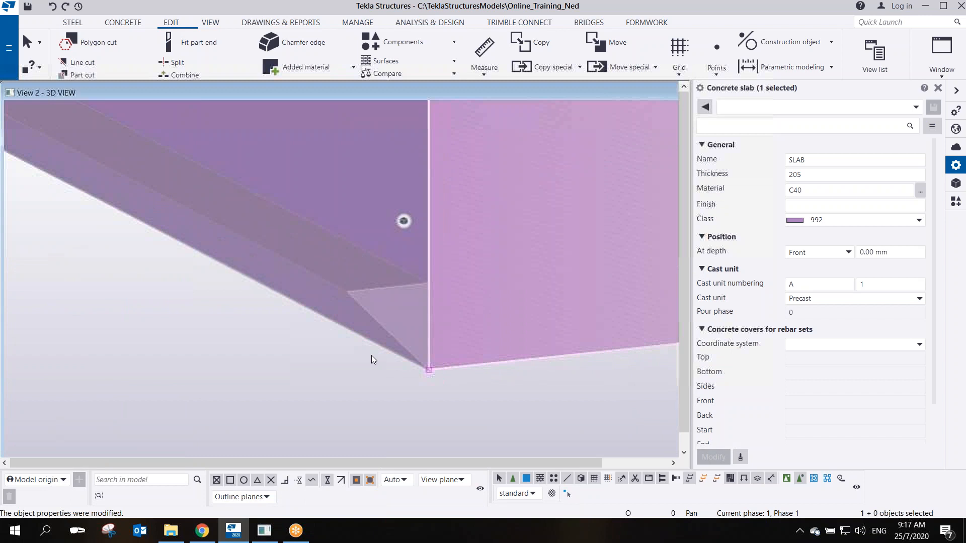
scroll(370, 316, down, 4)
mouse_move(360, 321)
ctrl+middle_down()
mouse_move(352, 281)
mouse_move(363, 296)
mouse_move(352, 334)
ctrl+middle_up()
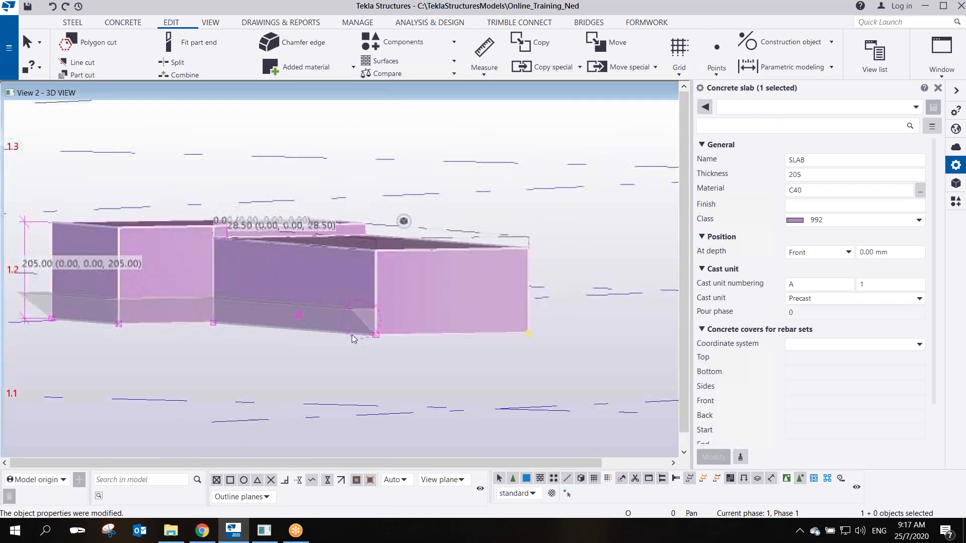
scroll(351, 334, down, 2)
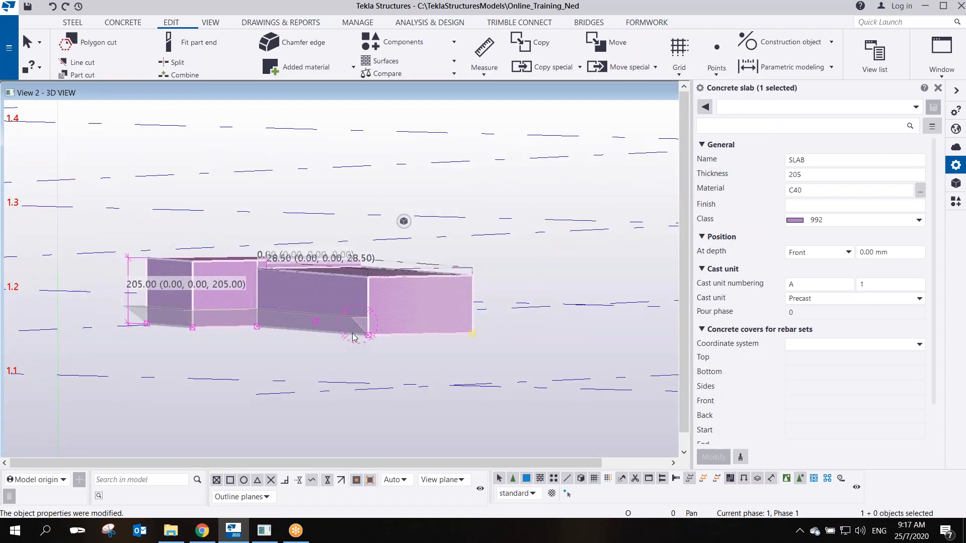
click(122, 25)
click(113, 55)
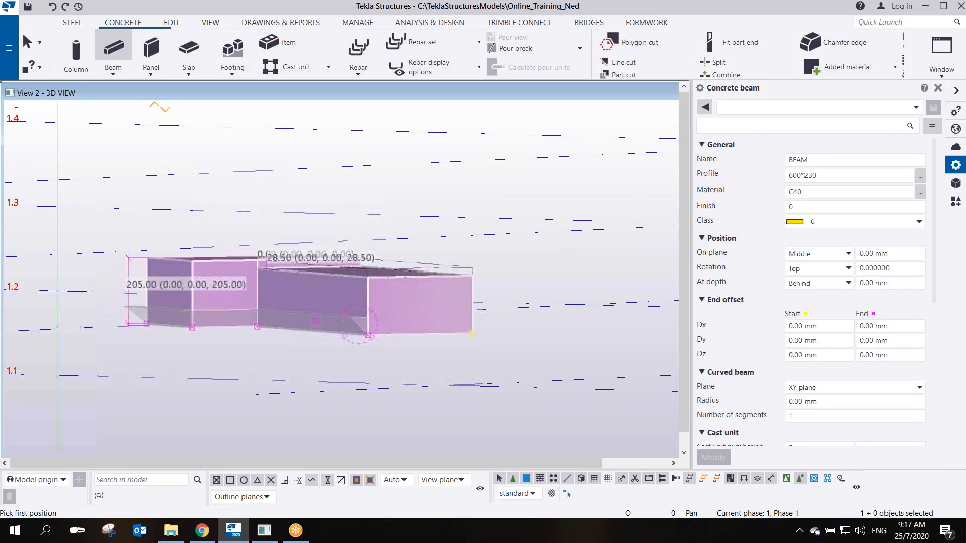
right_click(189, 166)
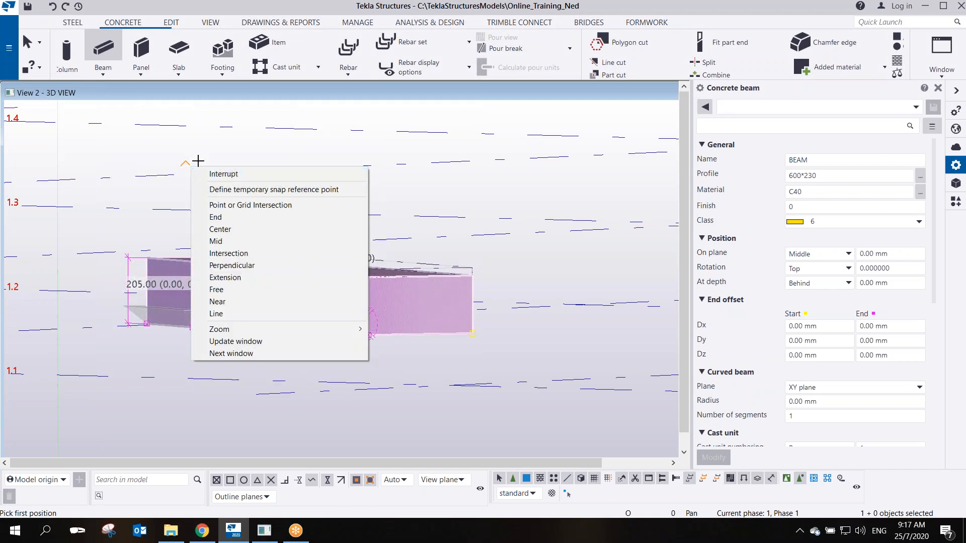
click(214, 172)
Start a concrete polybeam and set its name to SLAB and its class to 12
click(103, 70)
click(124, 117)
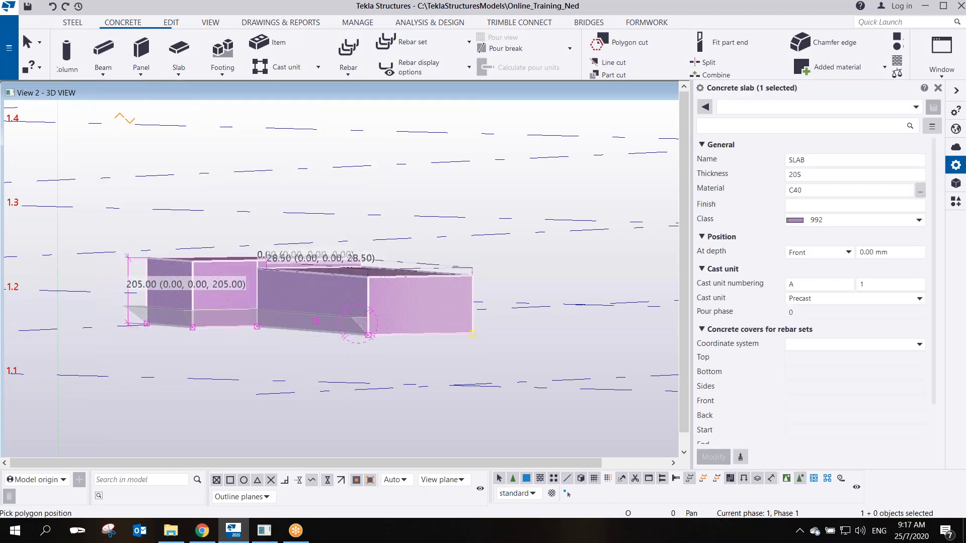
double_click(833, 163)
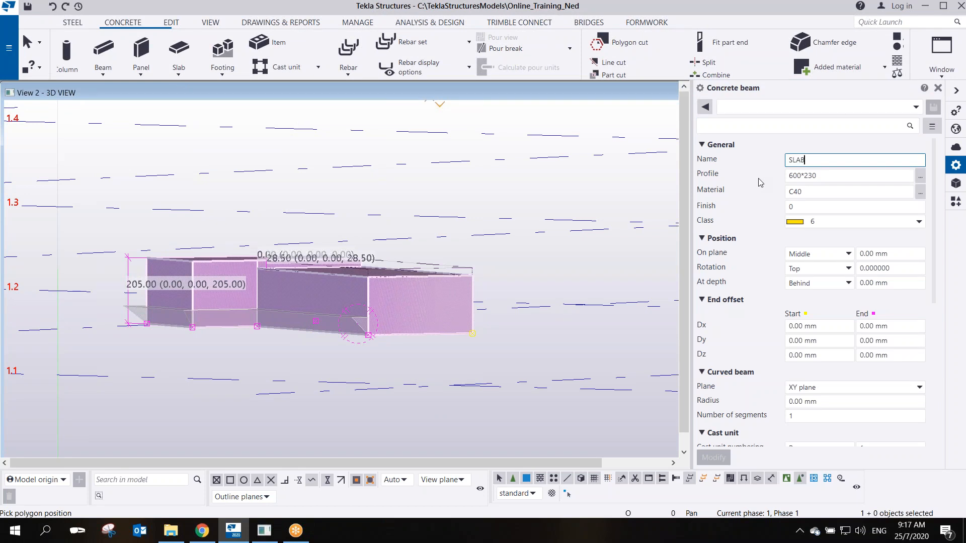
click(852, 177)
click(815, 221)
click(802, 371)
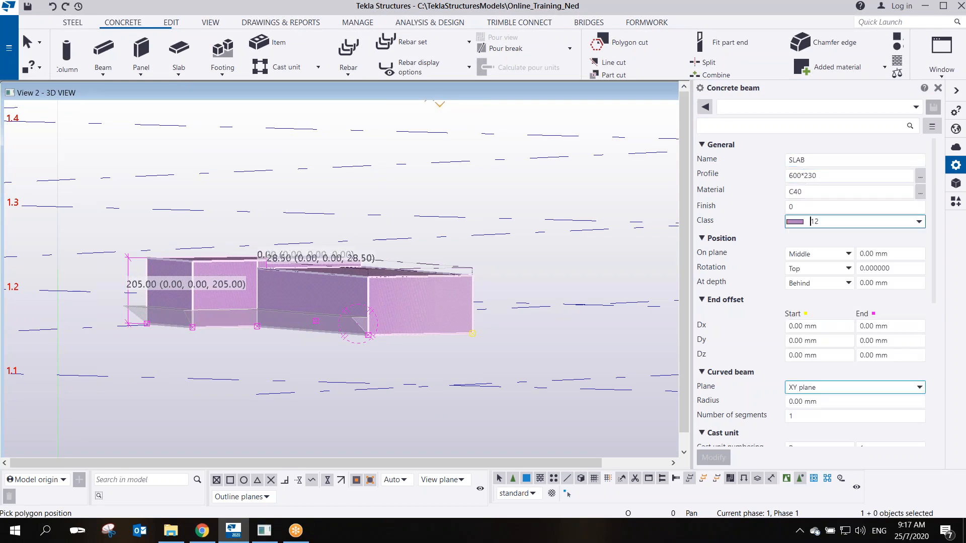
Browse the user-defined parametric profiles for the beam, previewing shapes such as BC, CAP, CORBEL_B, C_BUILT and FP_AA
click(919, 177)
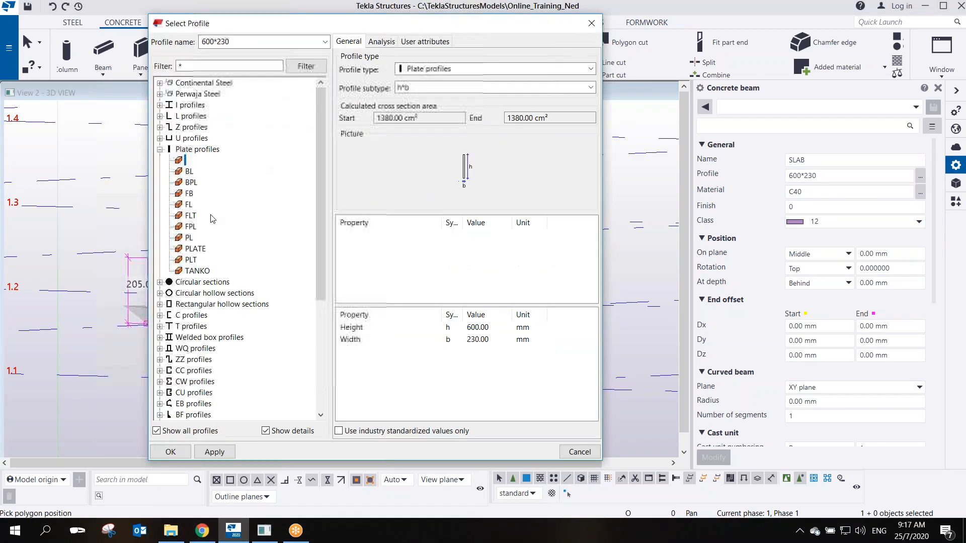
scroll(198, 325, down, 5)
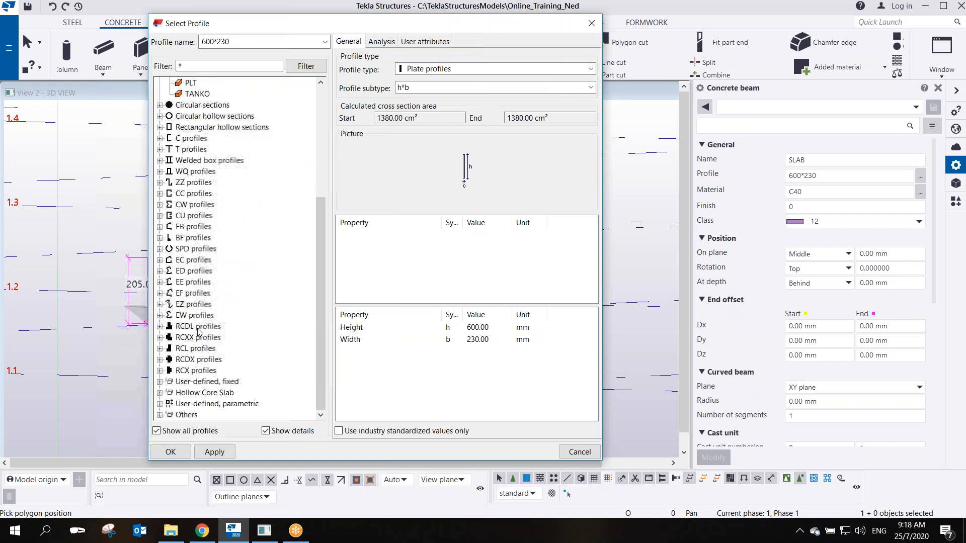
click(159, 404)
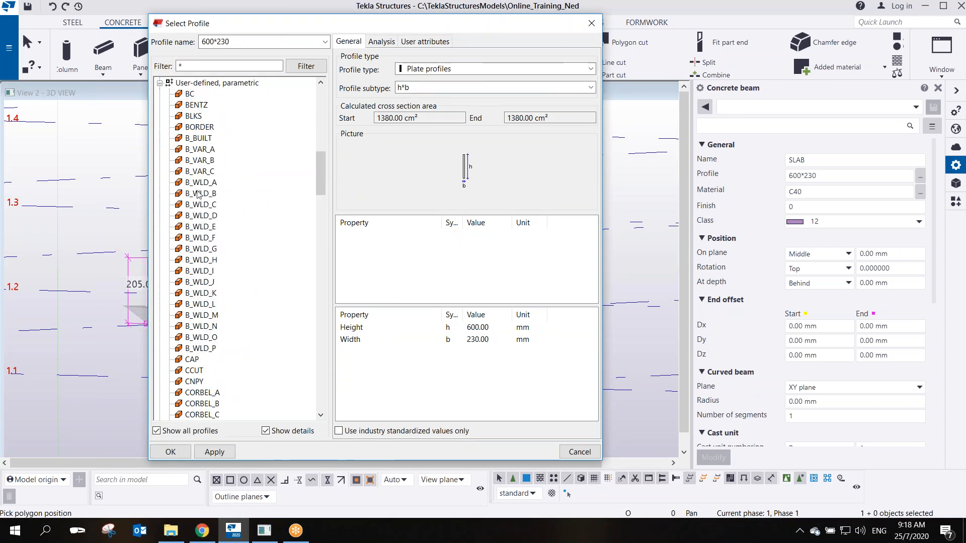
click(189, 96)
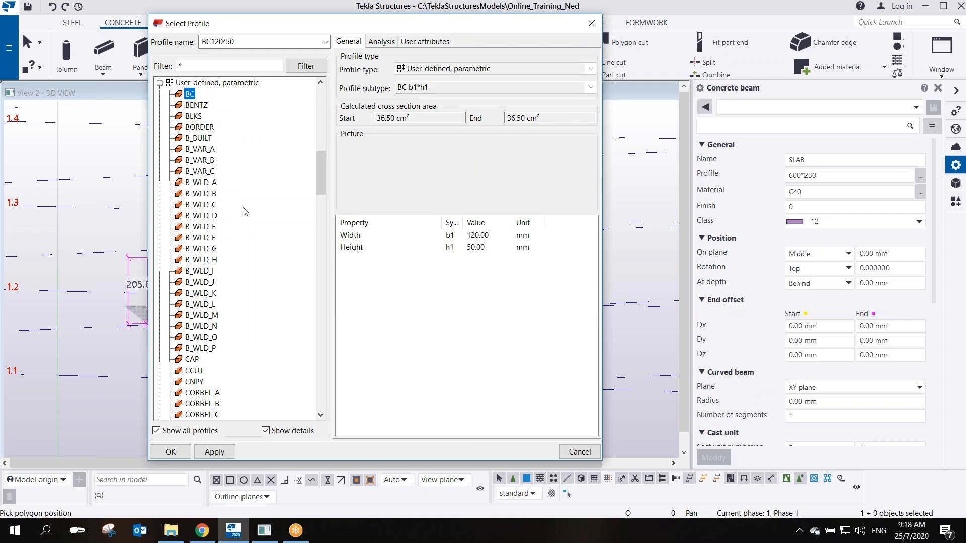
click(193, 359)
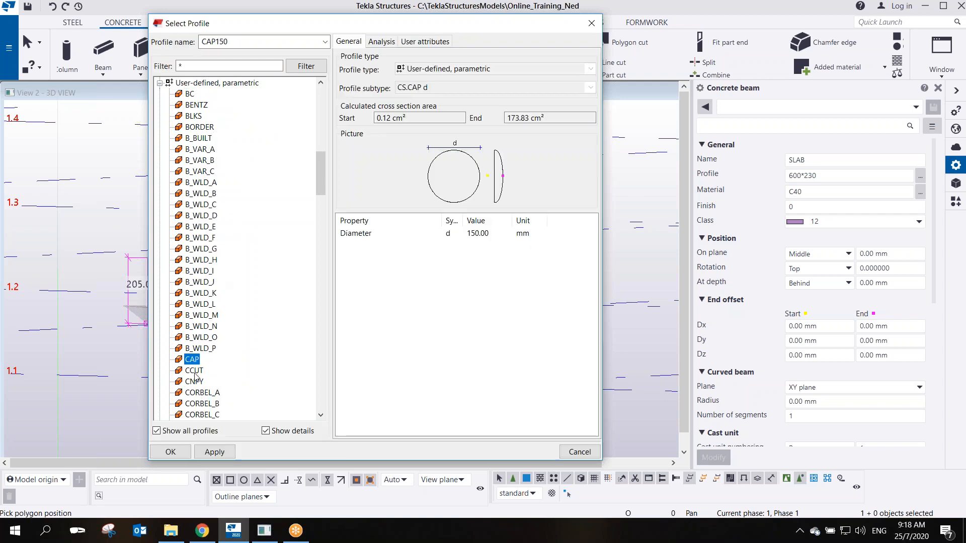
click(201, 383)
click(202, 404)
scroll(234, 380, down, 4)
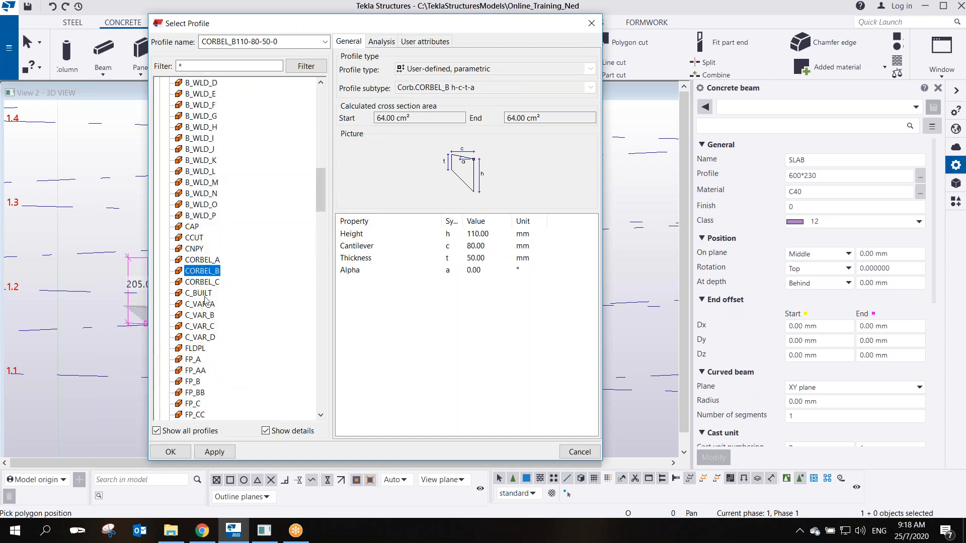
click(202, 283)
click(204, 293)
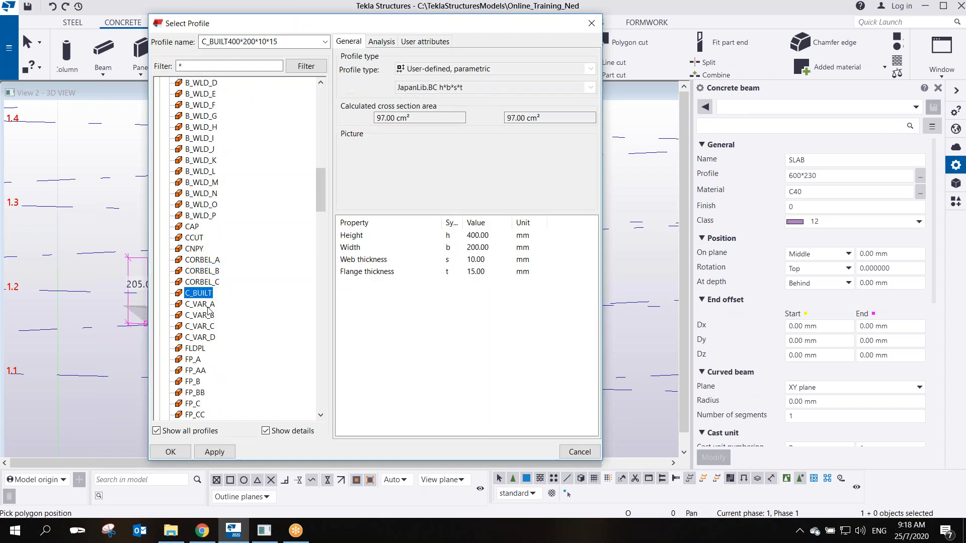
click(205, 305)
click(210, 337)
click(196, 370)
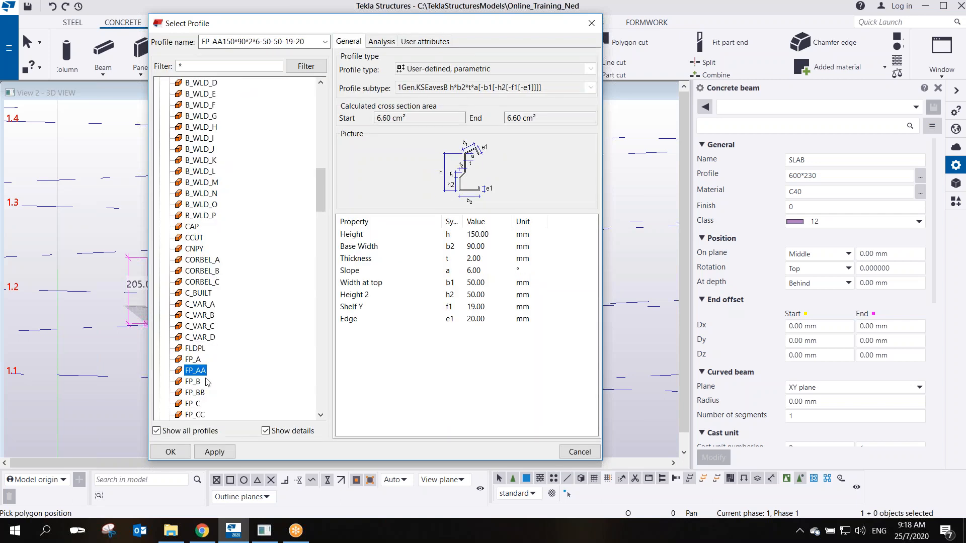
Examine the I_VAR_A, IRR_H, IRR_A, IRR_B, IRR_D and IRR_E profile shapes for one resembling the sloped reference piece
scroll(204, 372, down, 20)
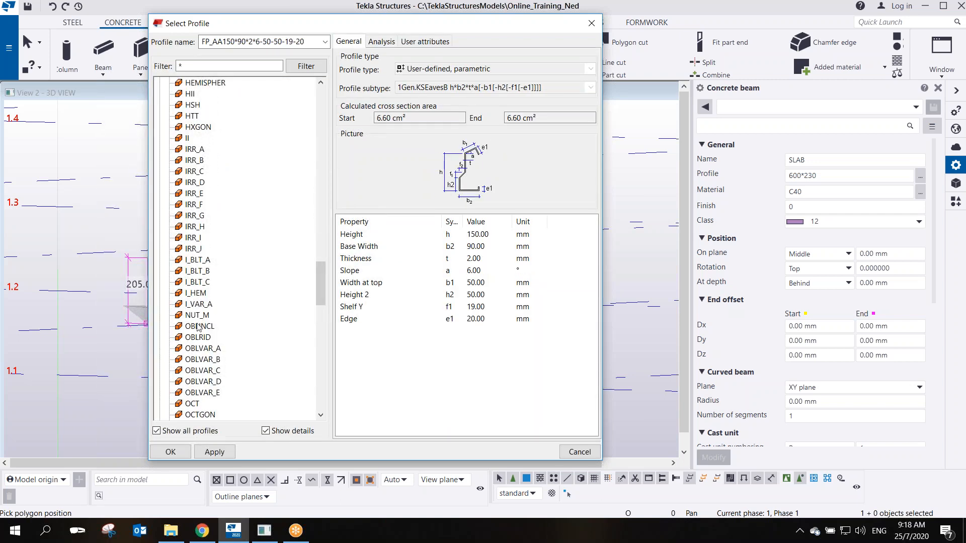
click(195, 292)
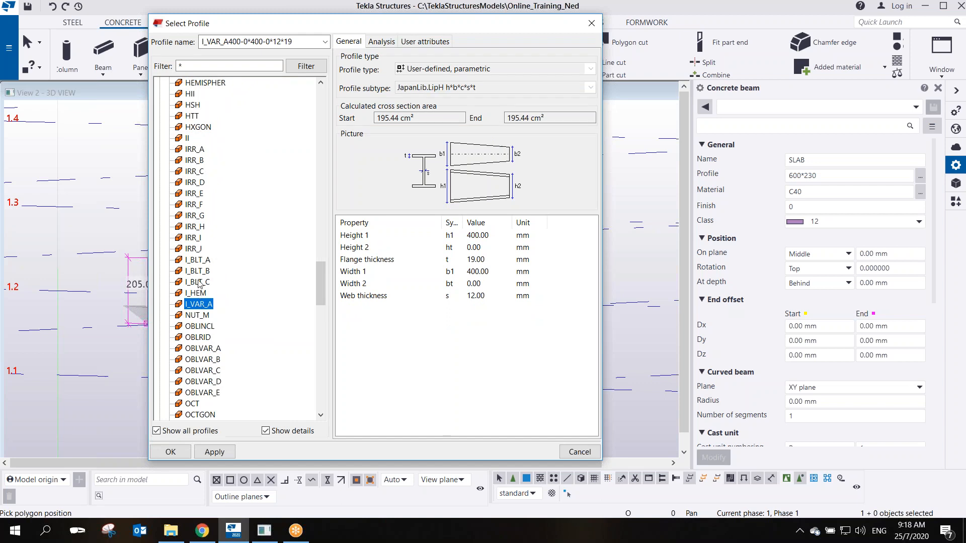
click(196, 226)
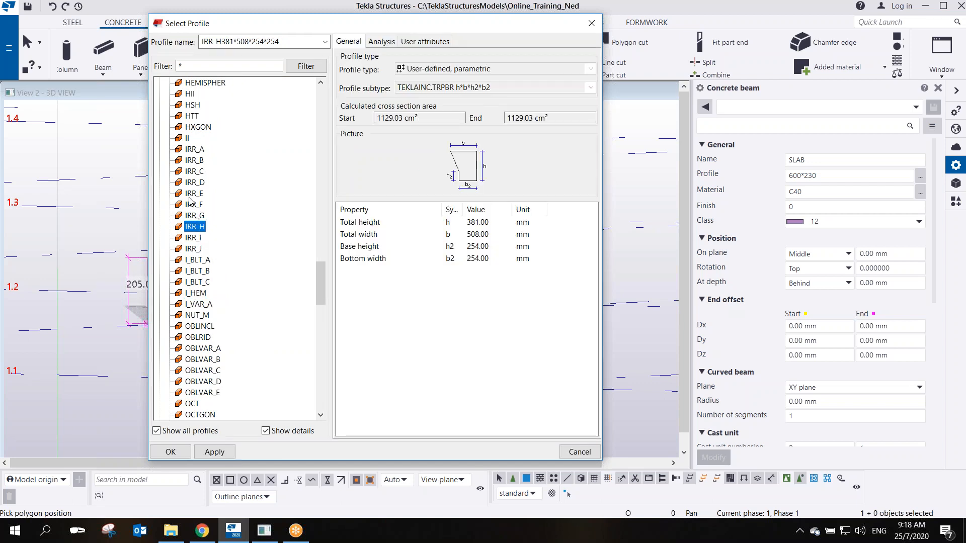
click(190, 195)
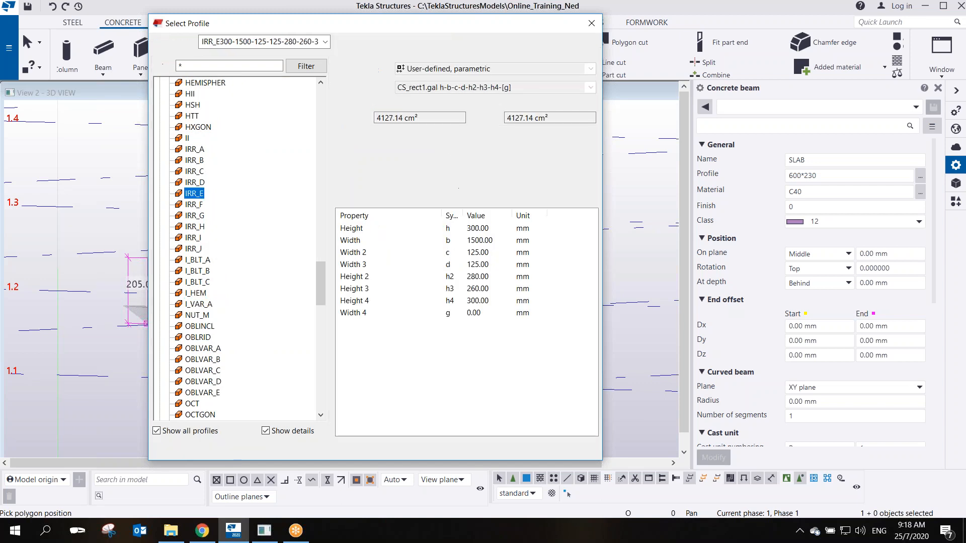
click(189, 148)
click(196, 160)
click(200, 182)
click(196, 194)
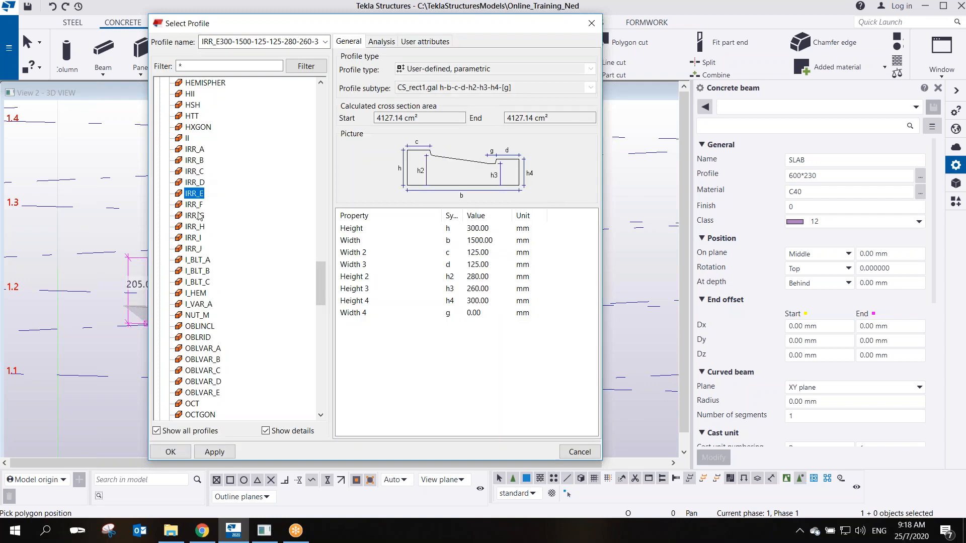
Compare the trapezoidal profiles IRR_I and IRR_J and select IRR_J for the beam
click(195, 216)
click(193, 238)
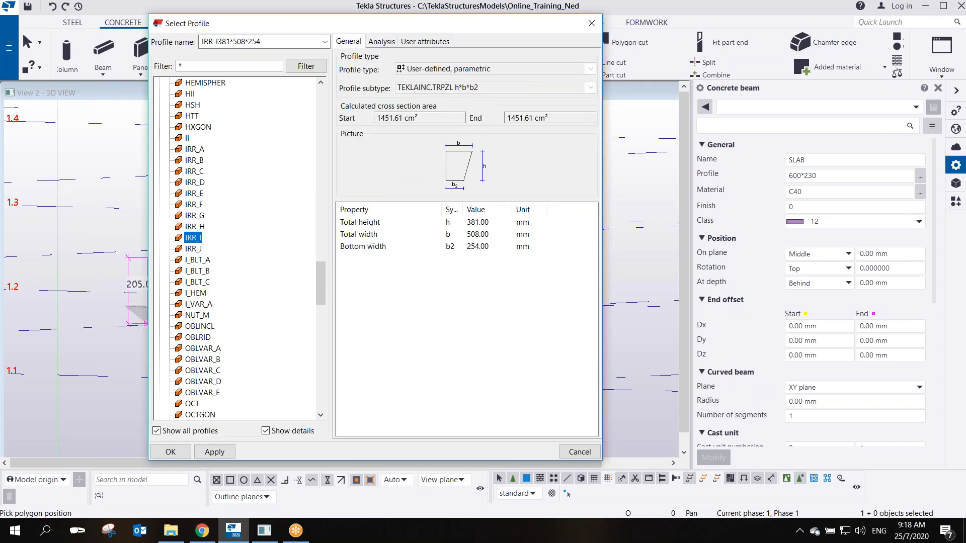
click(194, 250)
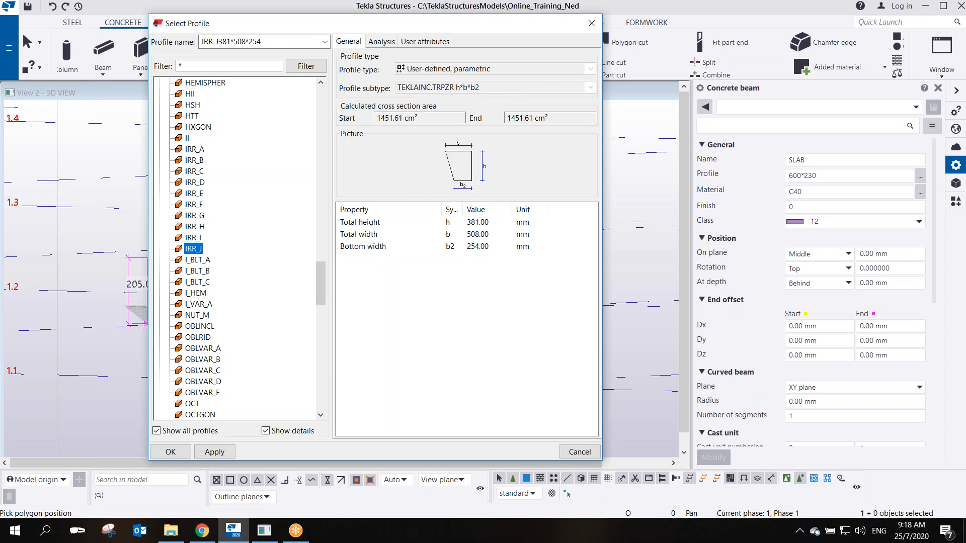
click(194, 238)
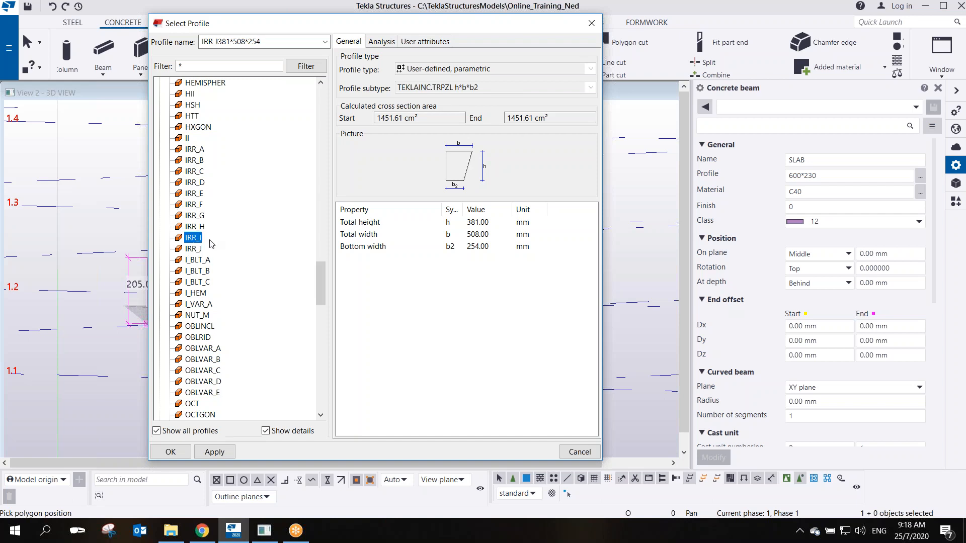
click(200, 249)
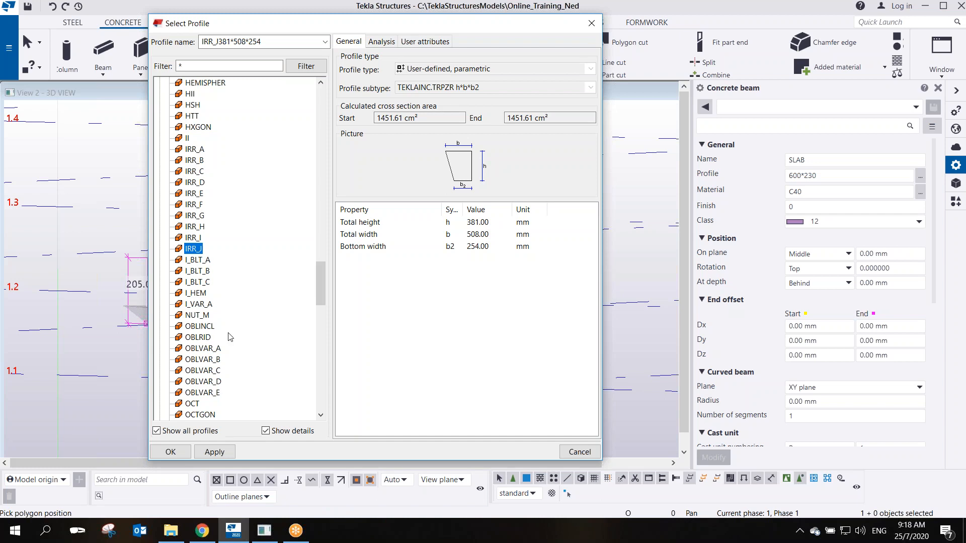
Measure the sloped reference piece from its upper edge to its lower corner at the slab's bottom corner
drag(300, 31, 507, 64)
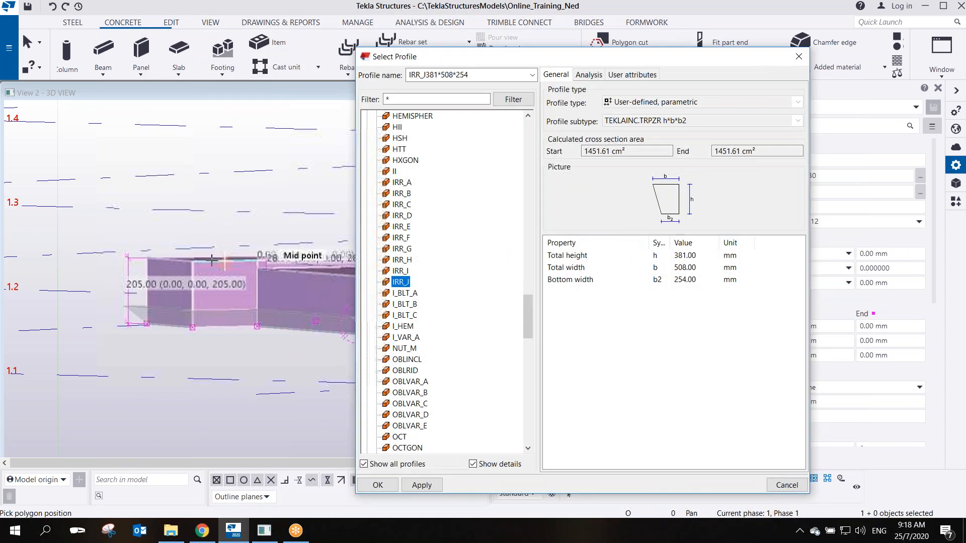
scroll(179, 312, up, 5)
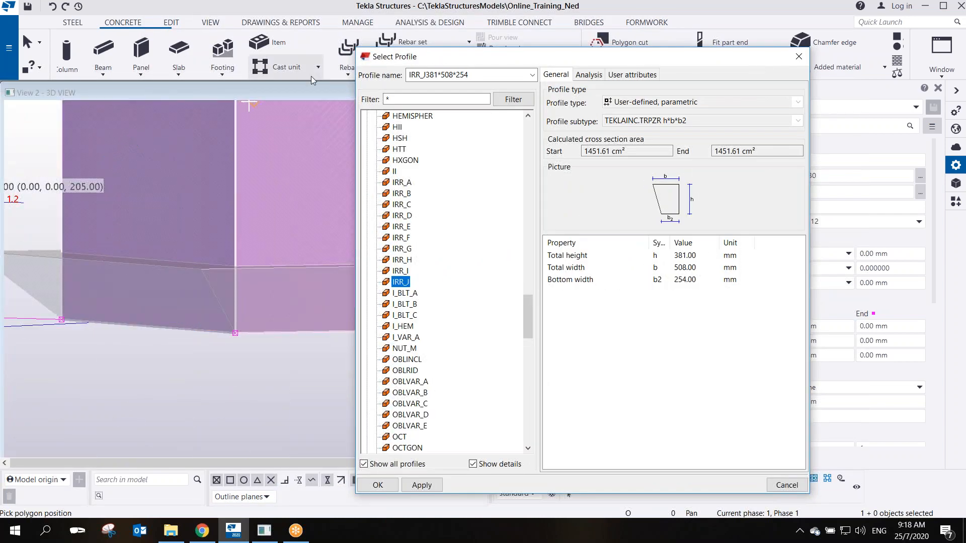
click(180, 25)
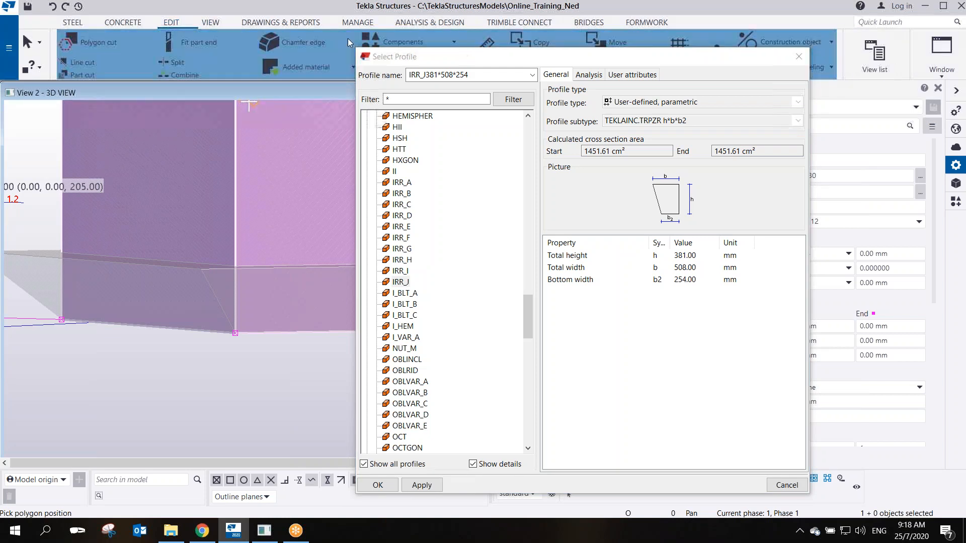
drag(440, 55, 446, 75)
click(486, 47)
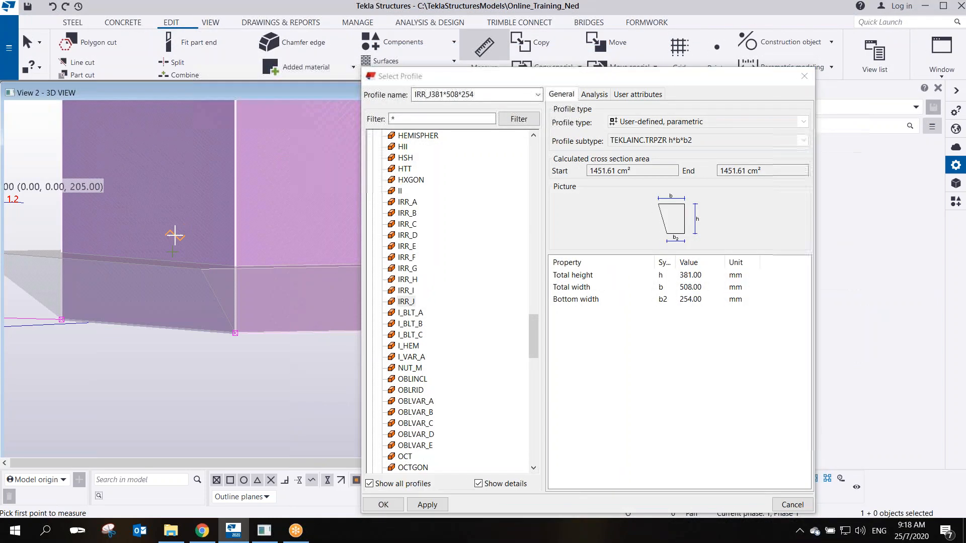
click(235, 267)
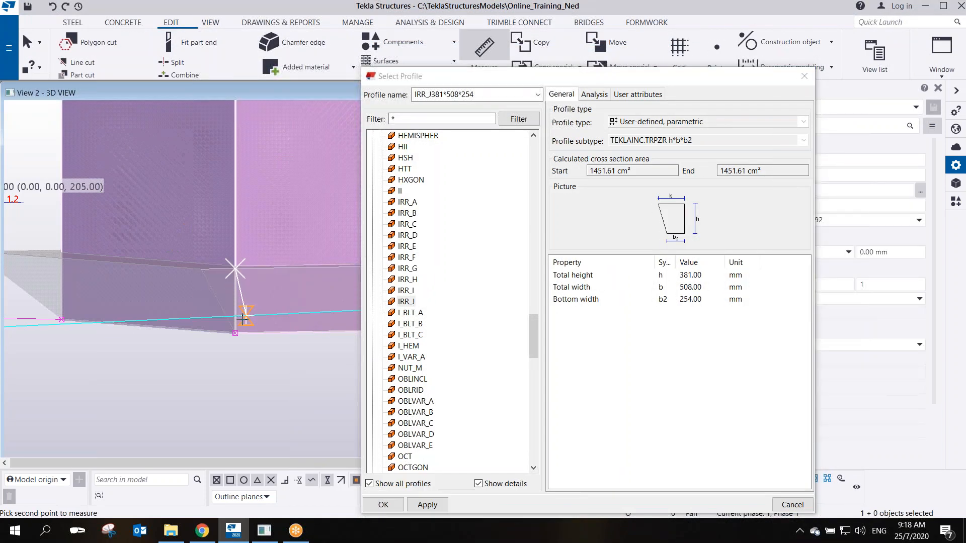
click(234, 333)
Measure the sloped reference piece's top width at its ends, end the measuring command and select the piece
ctrl+middle_drag(157, 288, 162, 327)
middle_drag(110, 289, 170, 348)
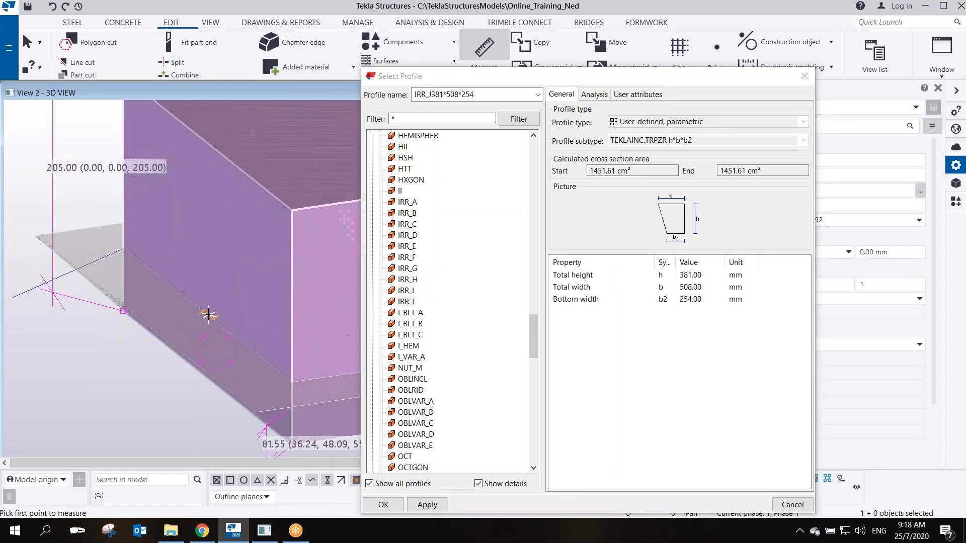
click(146, 325)
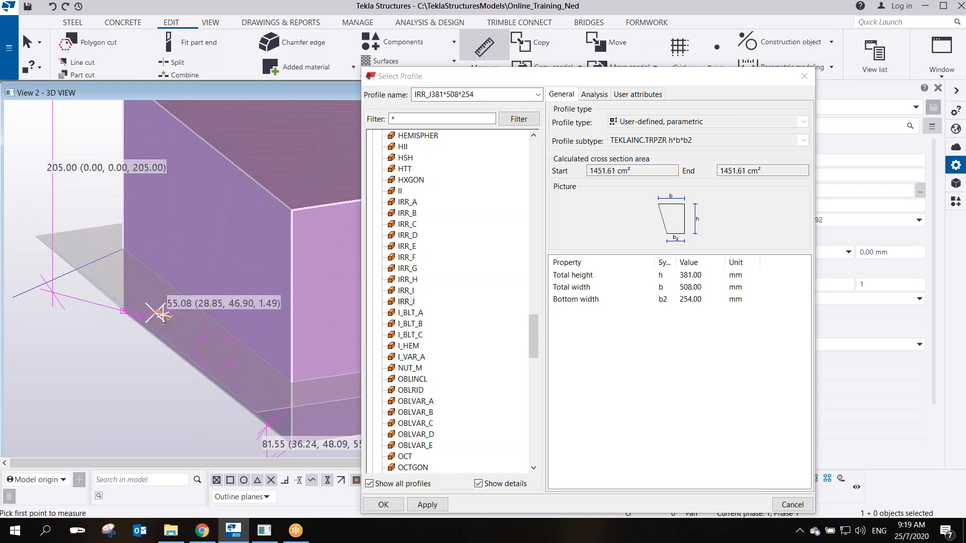
scroll(176, 330, down, 4)
middle_drag(244, 347, 98, 286)
scroll(190, 366, up, 3)
click(146, 325)
click(80, 343)
right_click(96, 248)
click(129, 255)
scroll(135, 314, down, 3)
click(129, 324)
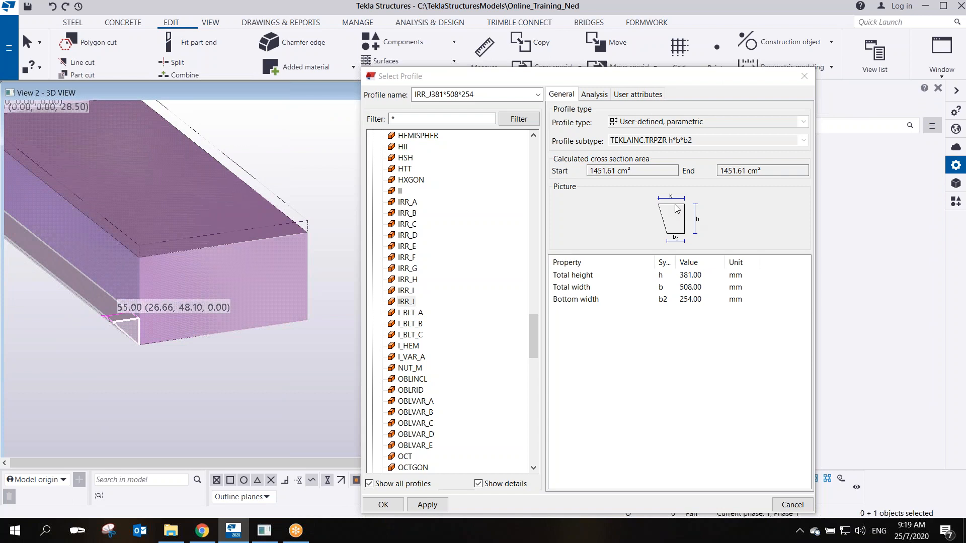
Set the IRR_J profile to 55 mm total width, 0 mm bottom width and 55 mm total height, and accept it
click(691, 286)
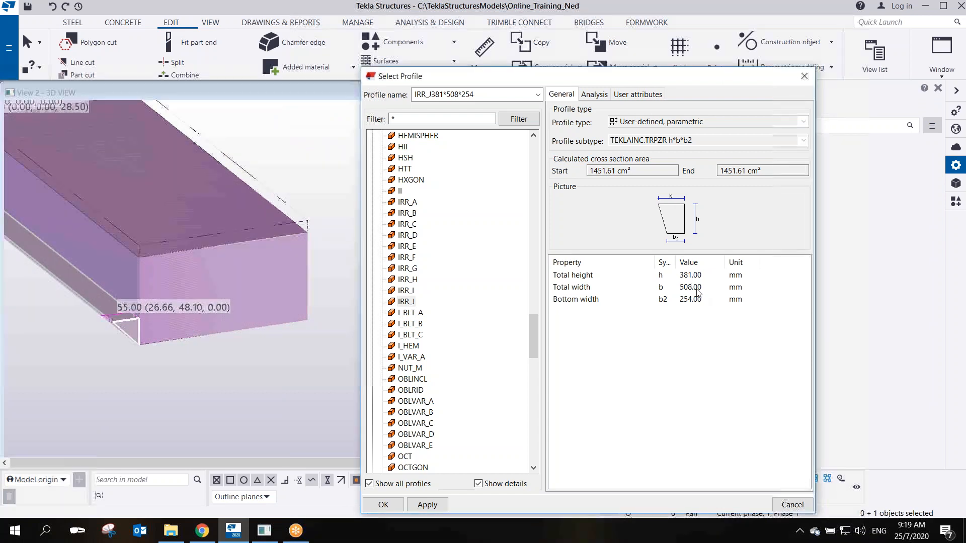
click(691, 287)
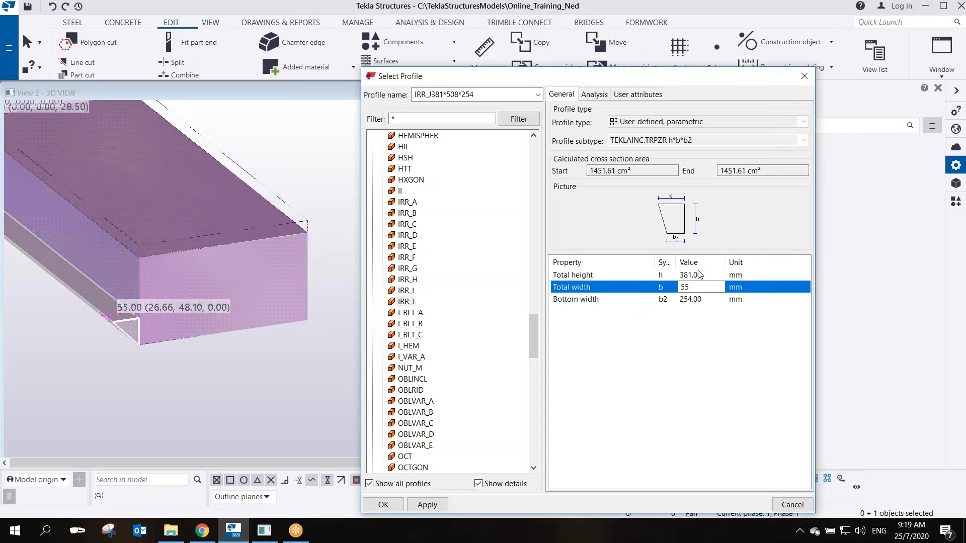
click(702, 300)
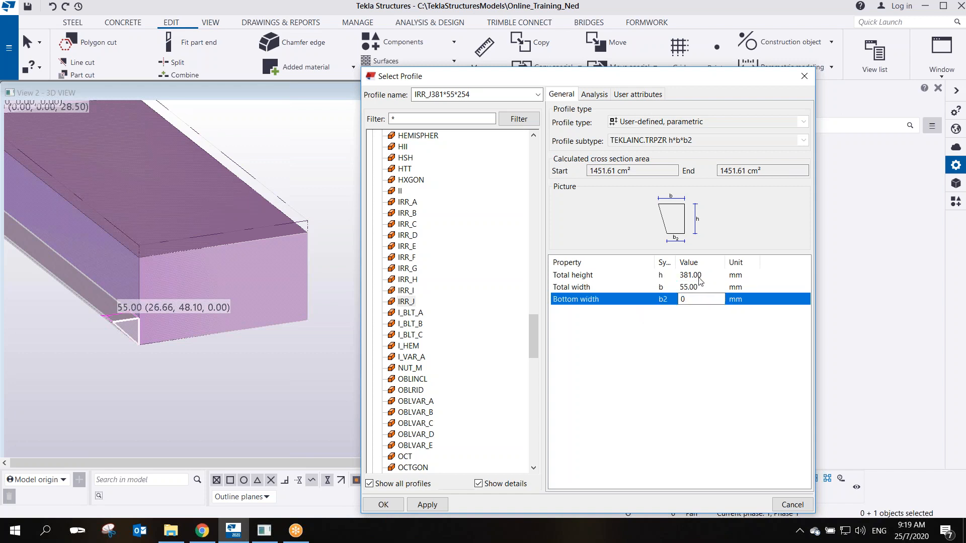
click(704, 276)
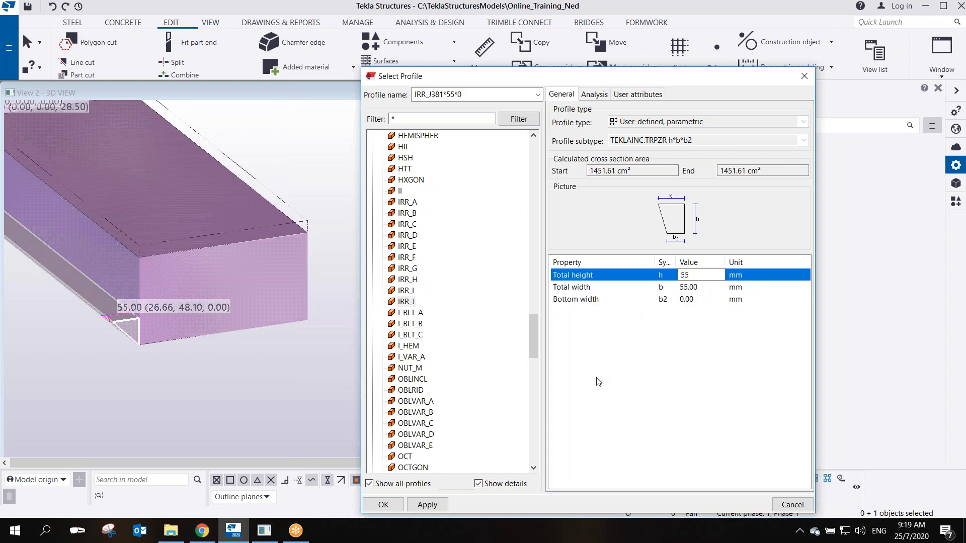
click(427, 505)
click(383, 505)
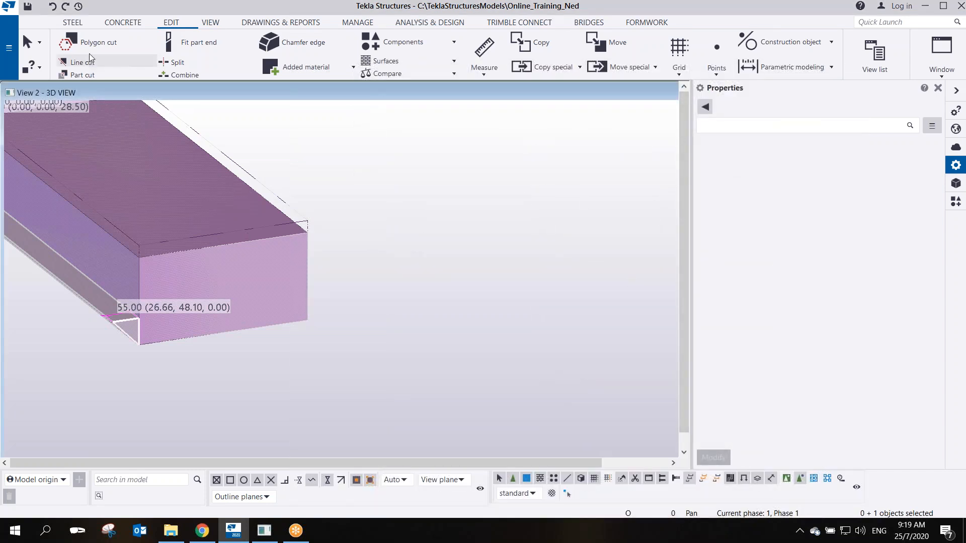
Start a concrete polybeam and choose the user-defined parametric profile IRR_J for it
click(117, 23)
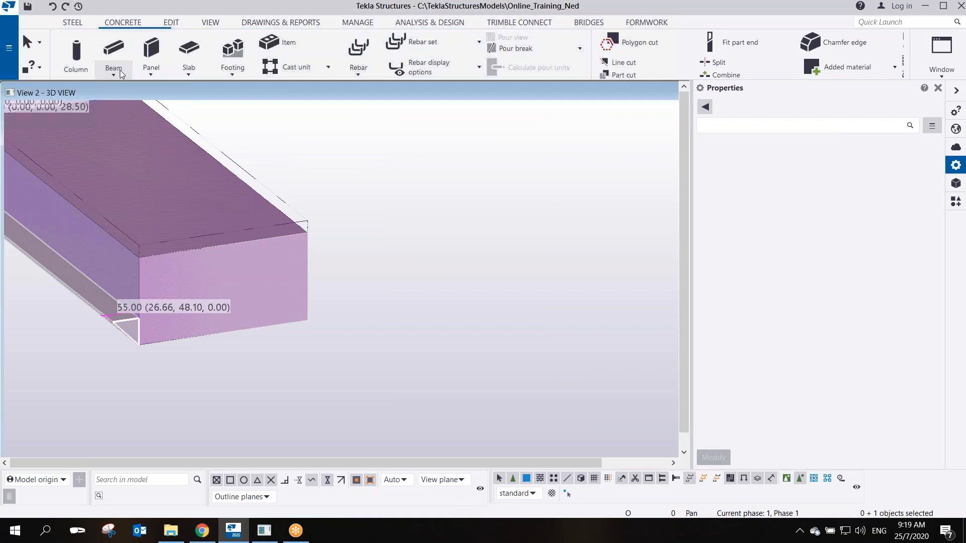
click(112, 74)
click(131, 118)
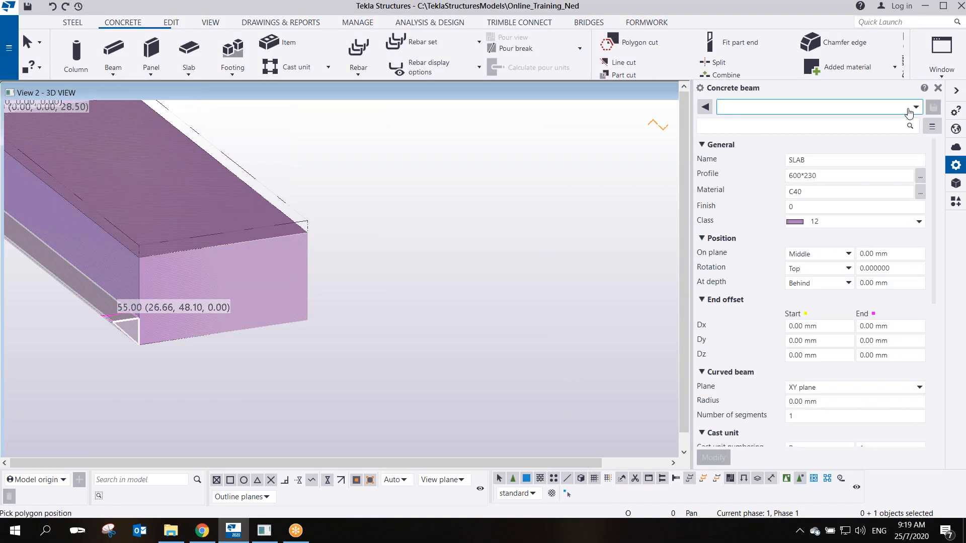
click(920, 175)
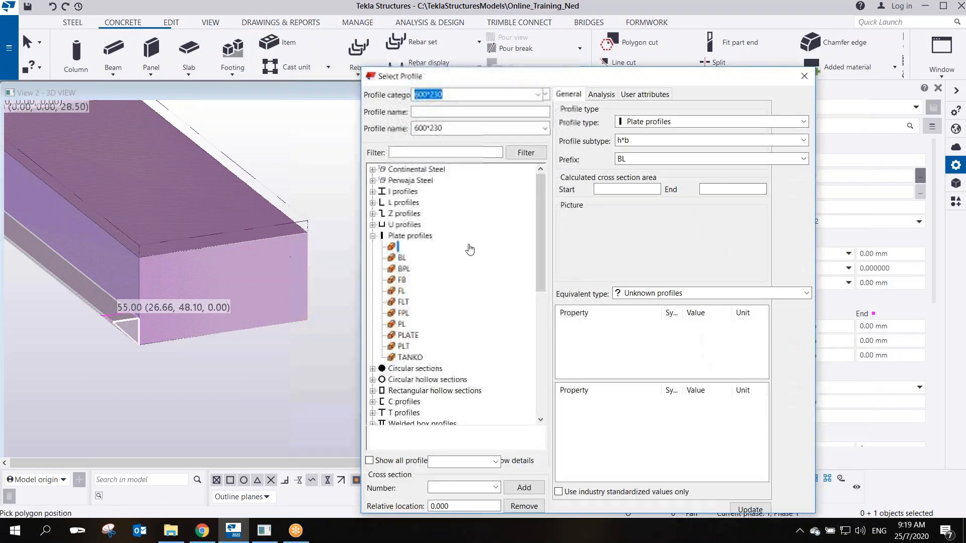
mouse_move(533, 221)
mouse_down()
mouse_move(517, 416)
mouse_move(460, 415)
mouse_up()
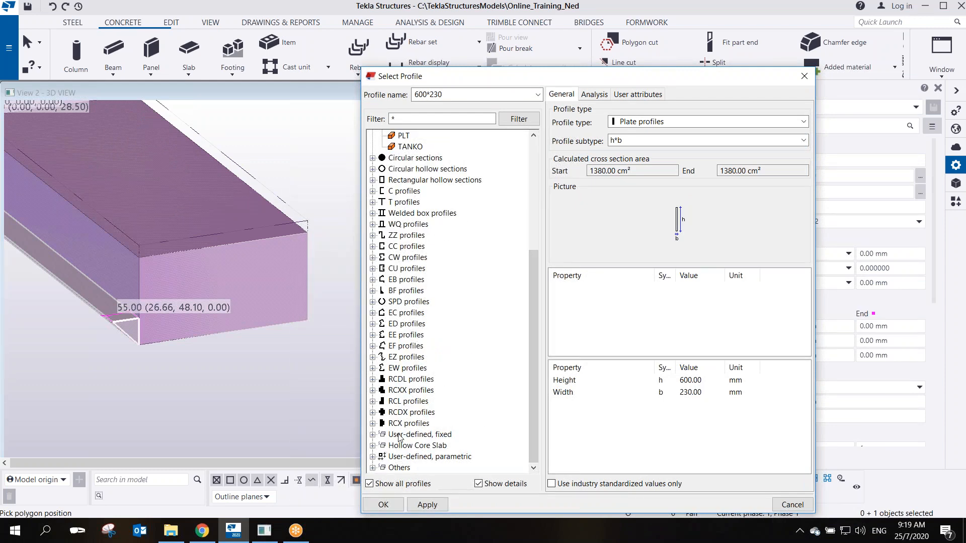
click(374, 457)
scroll(436, 403, down, 15)
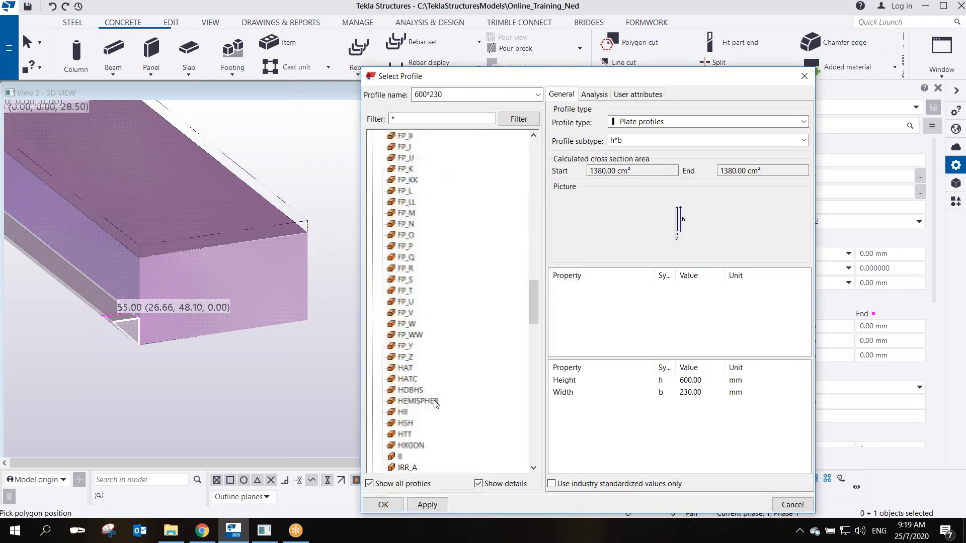
scroll(436, 404, down, 4)
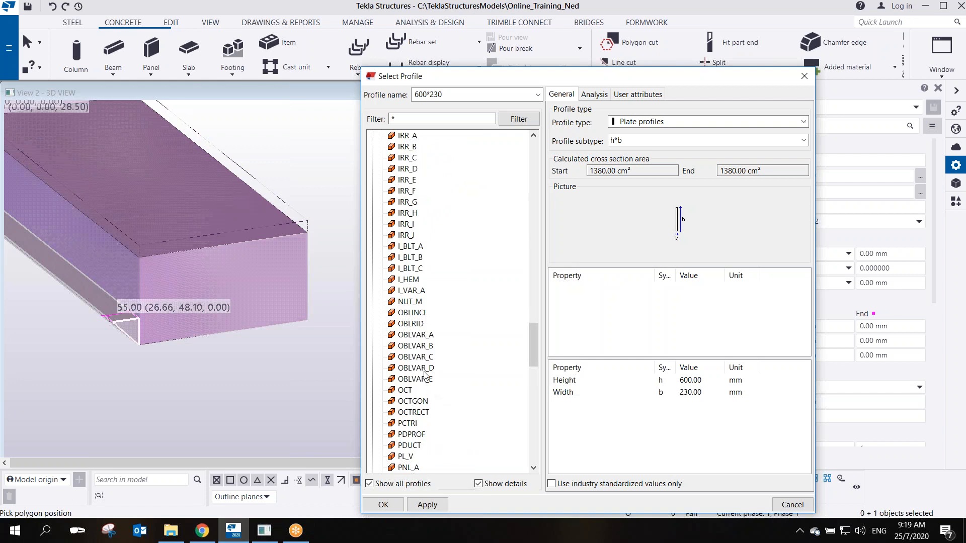
click(406, 225)
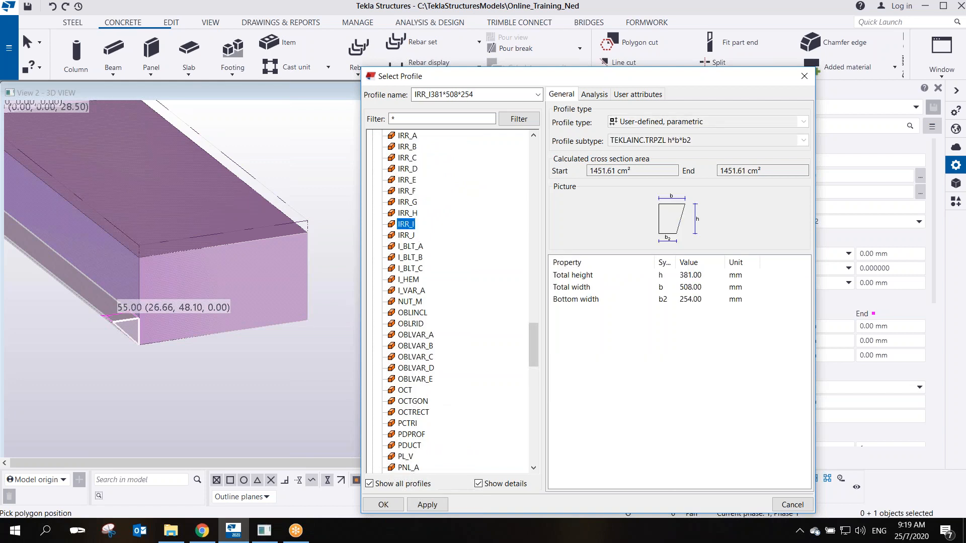
click(406, 236)
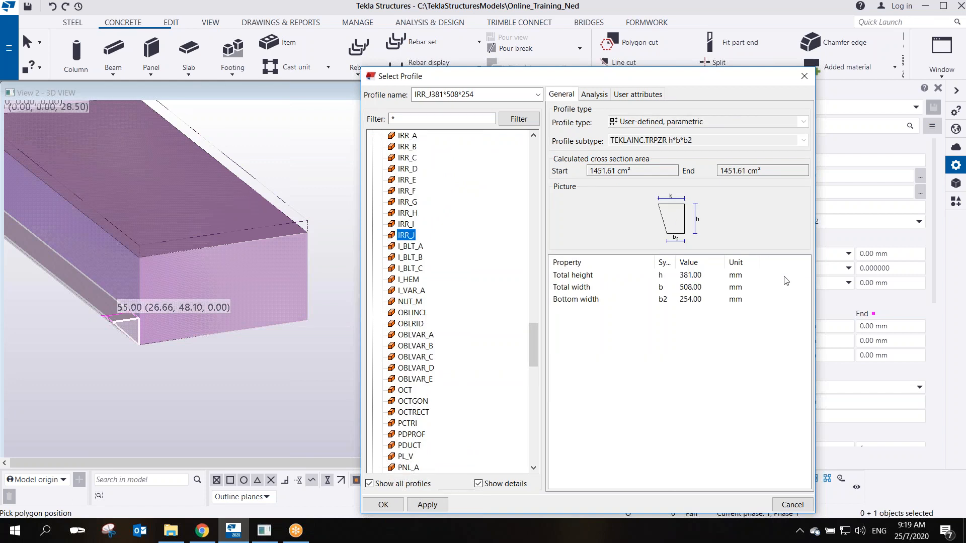
Set the polybeam's IRR_J profile to 55 mm total height, 55 mm total width and 0 mm bottom width, and accept it
click(705, 276)
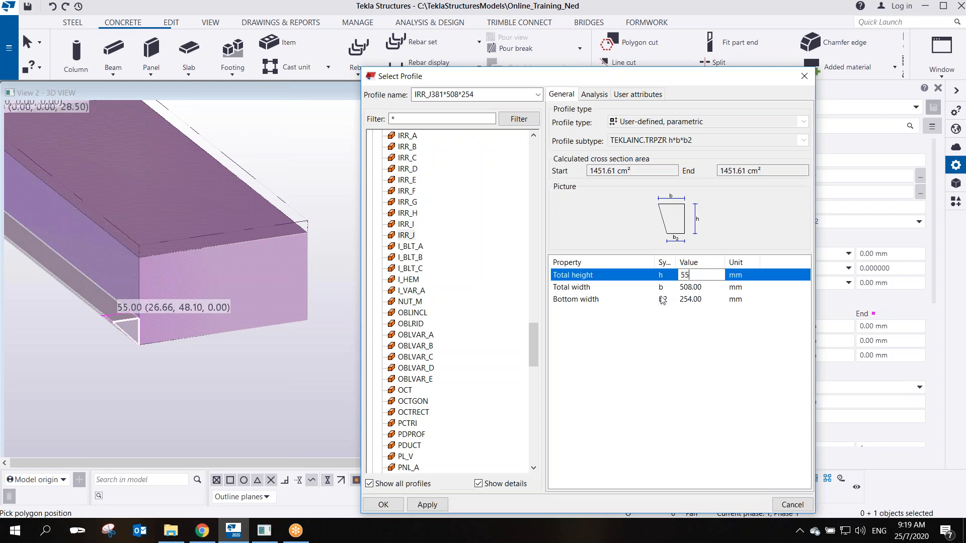
click(702, 287)
text(55)
key(Tab)
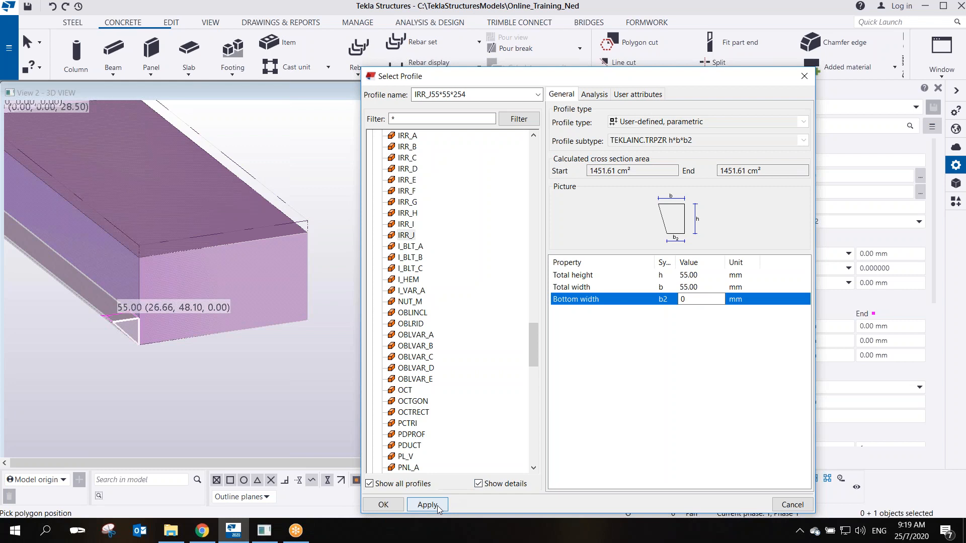
click(388, 505)
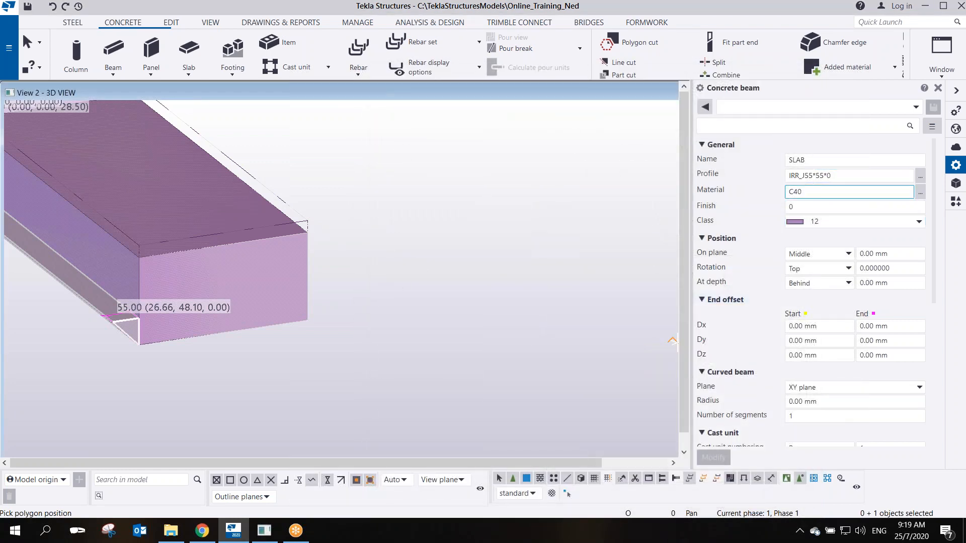
Trace the polybeam path along the slab's bottom edge from the outer corner through the recess's inner corners to the next outer corner
scroll(493, 256, up, 2)
middle_drag(166, 354, 475, 249)
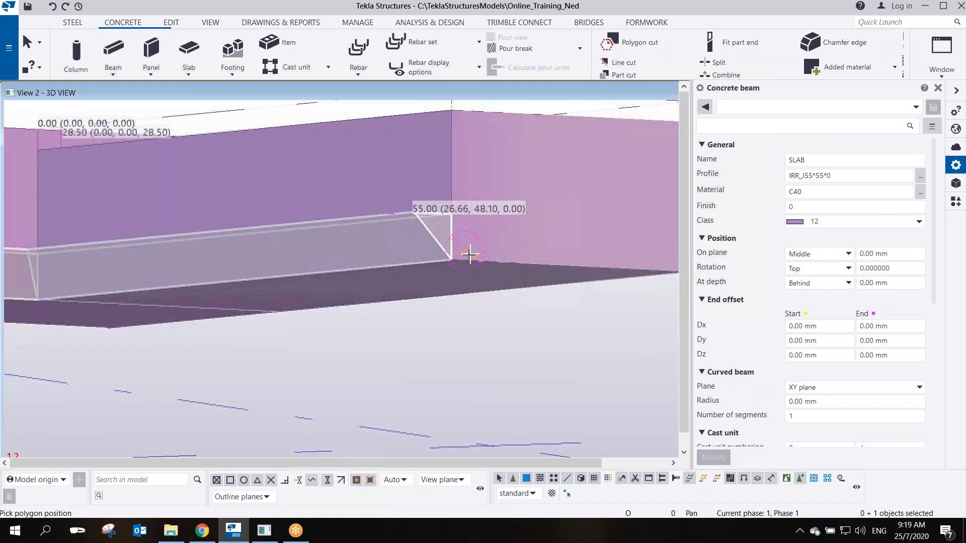
click(451, 259)
middle_drag(134, 320, 463, 247)
ctrl+middle_drag(367, 241, 371, 174)
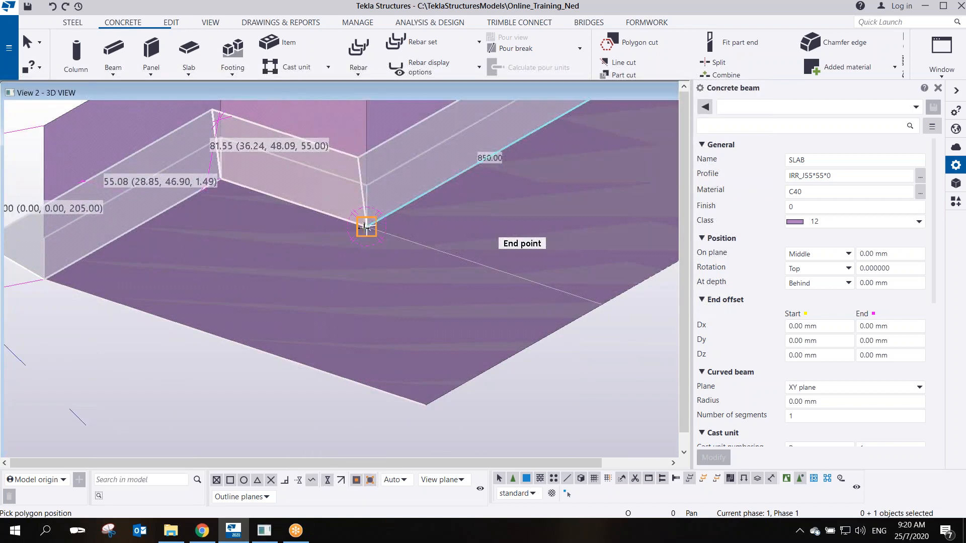
click(366, 227)
click(220, 178)
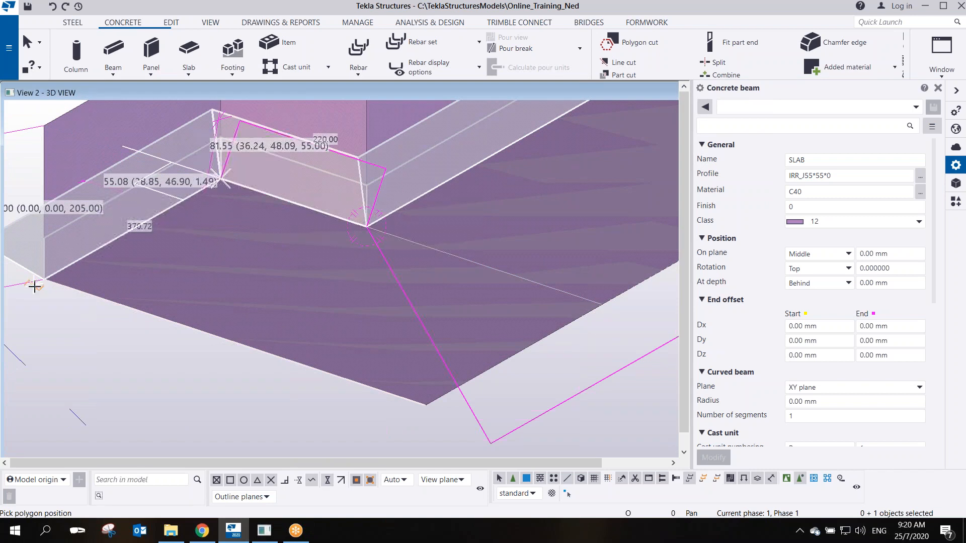
click(43, 278)
Continue the polybeam path to the slab's far bottom corner and slightly around it, create the beam and end the command
scroll(443, 395, up, 5)
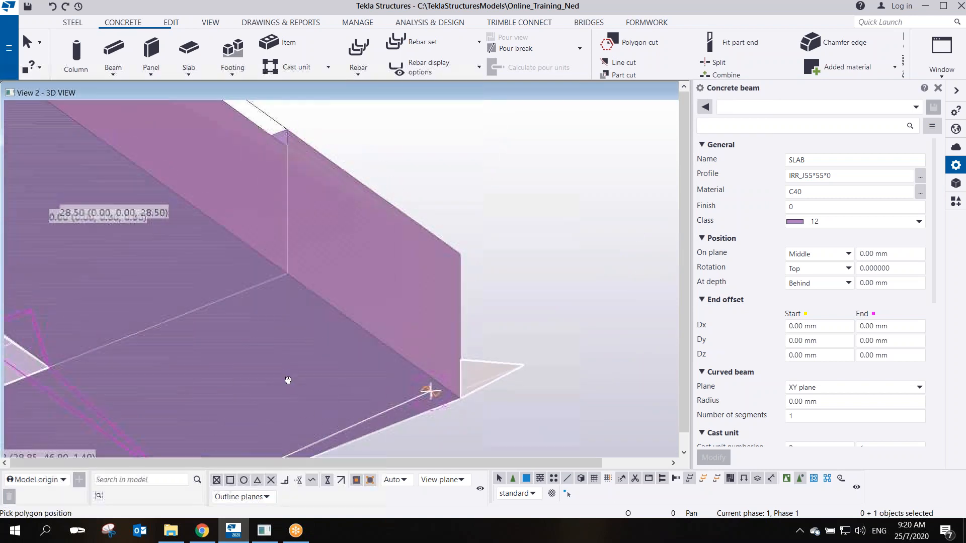
click(463, 398)
ctrl+middle_drag(519, 297, 357, 318)
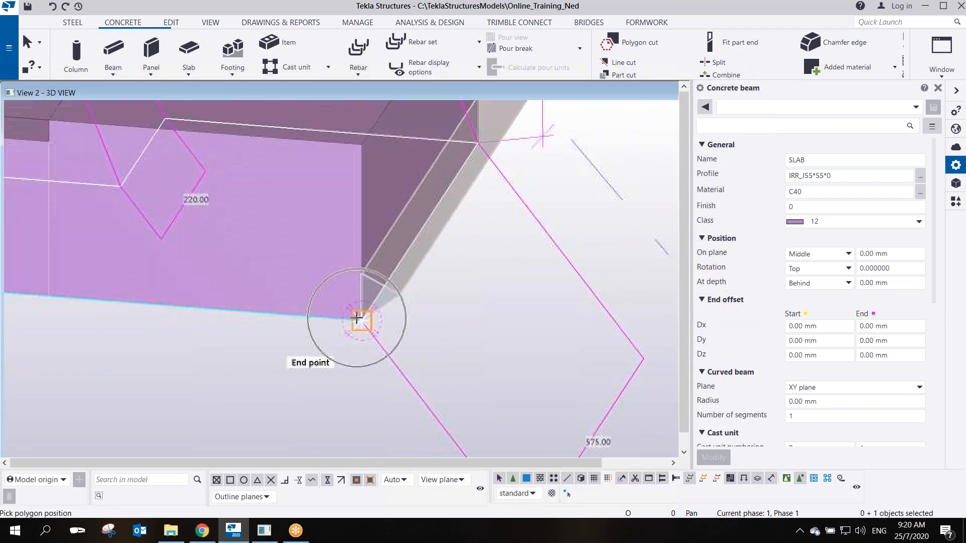
click(317, 318)
click(295, 276)
middle_click(295, 276)
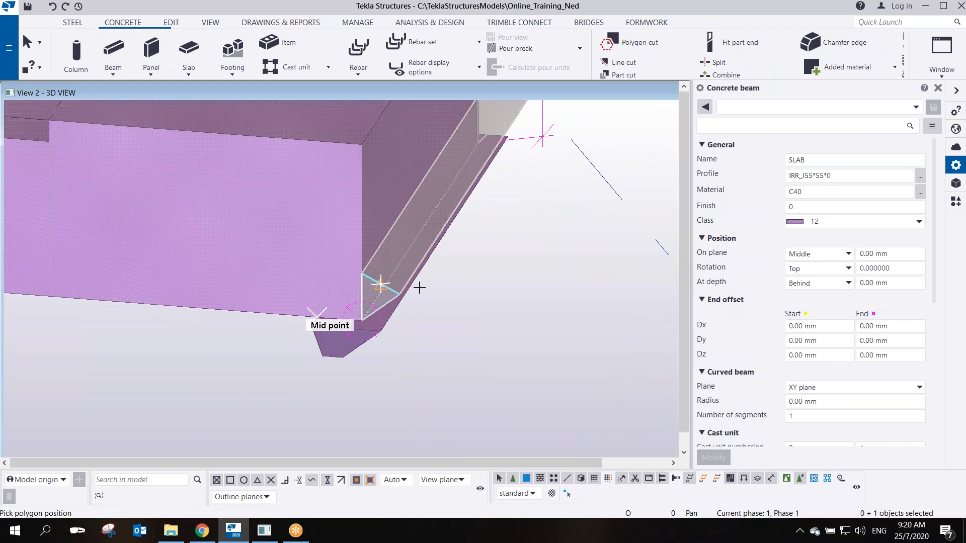
right_click(453, 282)
click(476, 288)
click(367, 345)
Align the new polybeam with the reference piece by setting its position to Left on plane and Front at depth
scroll(371, 344, up, 2)
scroll(360, 346, up, 2)
mouse_move(336, 308)
ctrl+middle_down()
mouse_move(354, 274)
mouse_move(343, 293)
mouse_move(420, 228)
mouse_move(384, 246)
mouse_move(326, 310)
ctrl+middle_up()
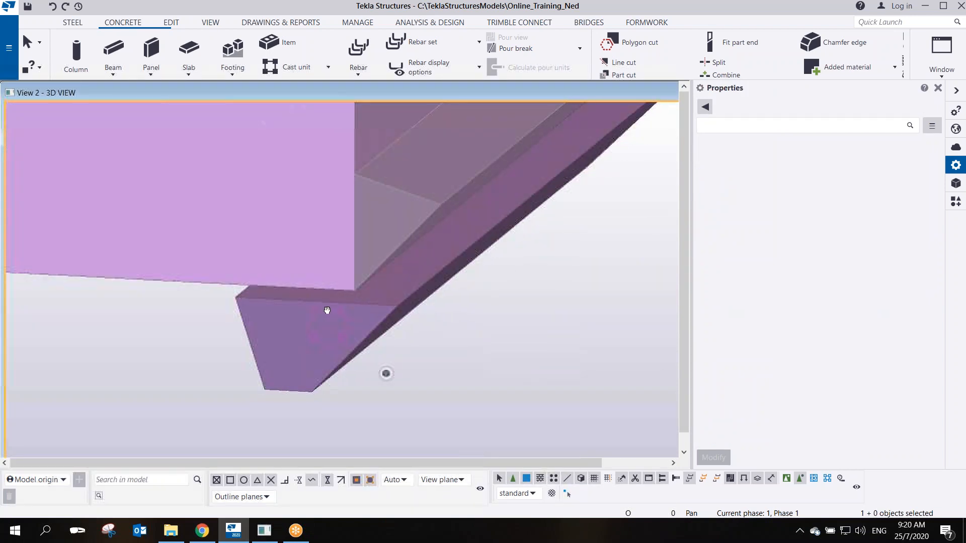
click(337, 324)
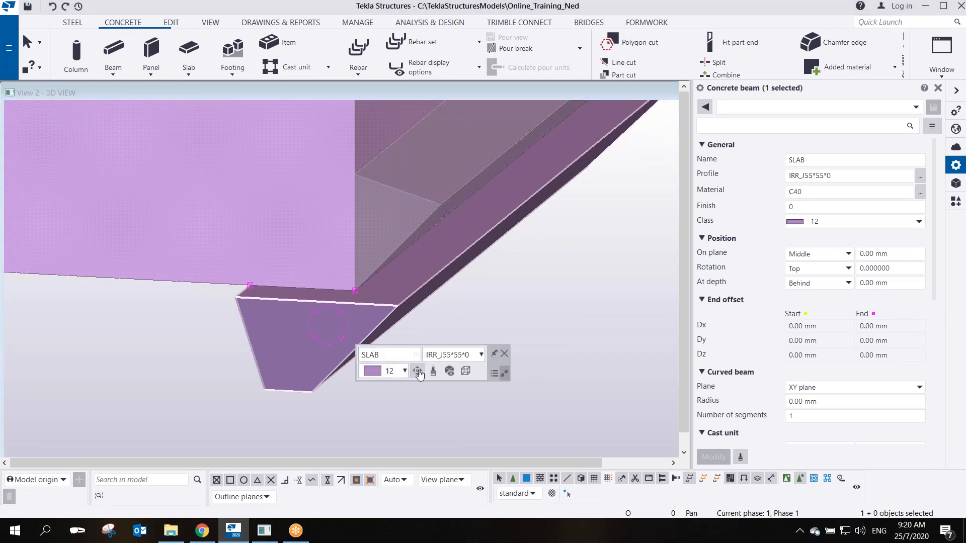
click(418, 372)
click(442, 392)
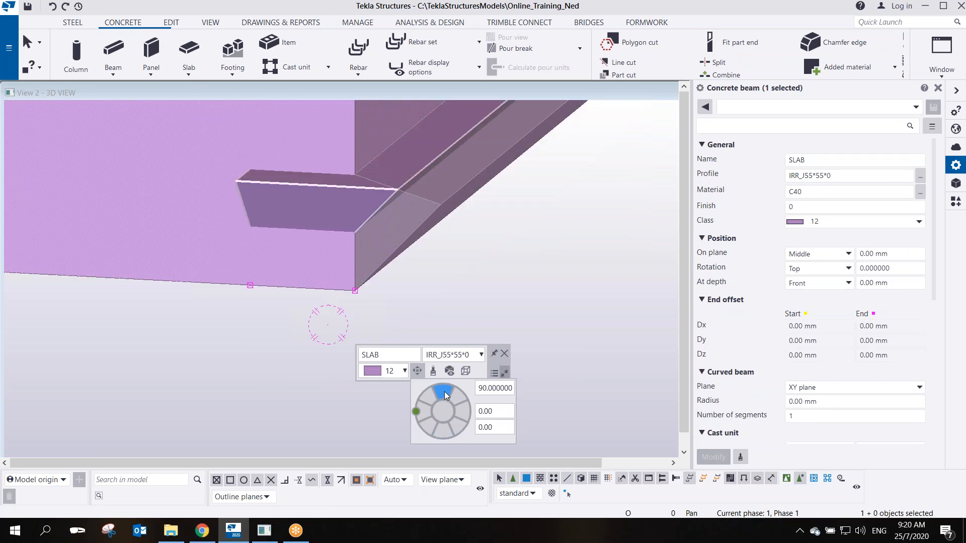
click(461, 397)
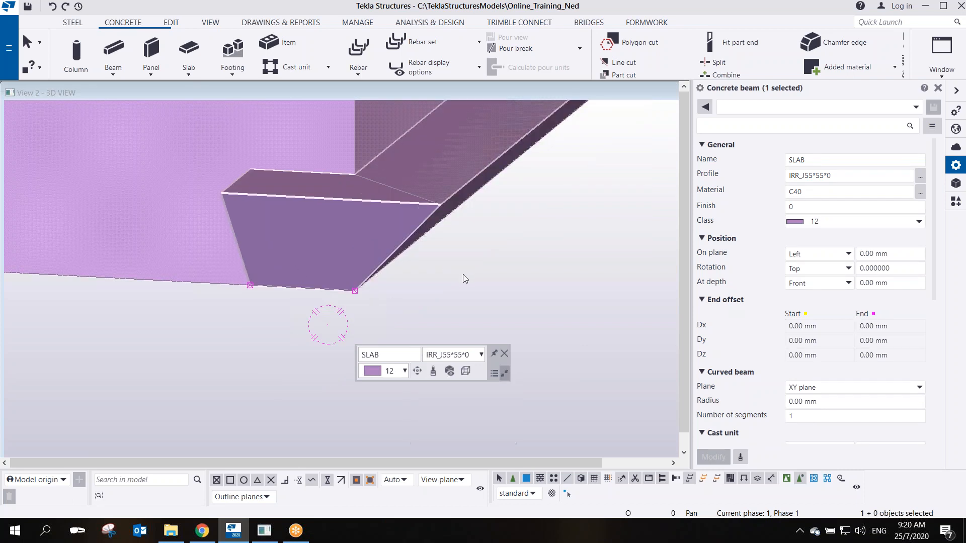
click(439, 287)
Enable direct modification and delete the polybeam's extra end point beyond the slab's corner
mouse_move(351, 303)
ctrl+middle_down()
mouse_move(420, 233)
mouse_move(489, 190)
mouse_move(378, 199)
mouse_move(289, 323)
mouse_move(347, 275)
ctrl+middle_up()
ctrl+middle_drag(283, 312, 353, 274)
key(ctrl+p)
mouse_move(464, 325)
ctrl+middle_down()
mouse_move(333, 303)
mouse_move(336, 328)
mouse_move(385, 294)
mouse_move(301, 131)
mouse_move(317, 206)
mouse_move(265, 222)
mouse_move(321, 266)
mouse_move(356, 274)
ctrl+middle_up()
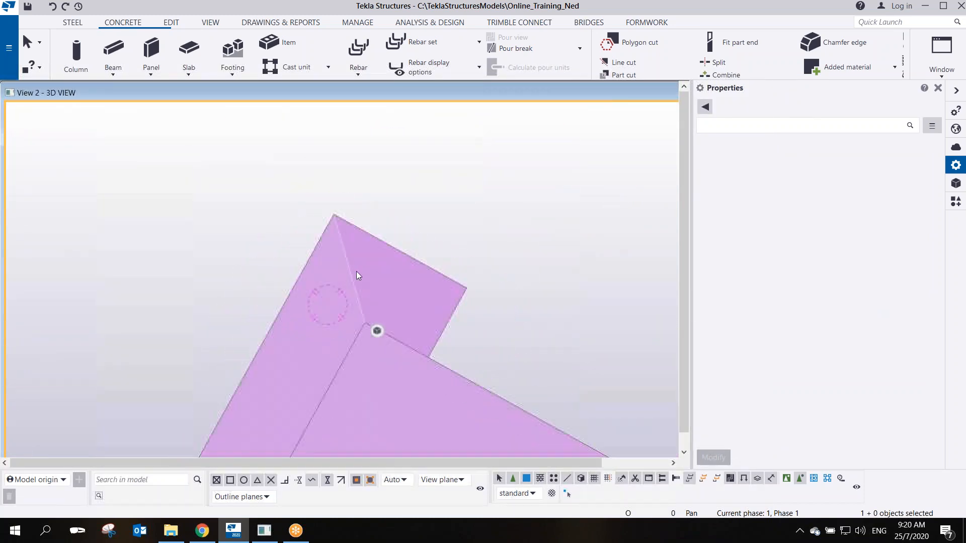
click(397, 277)
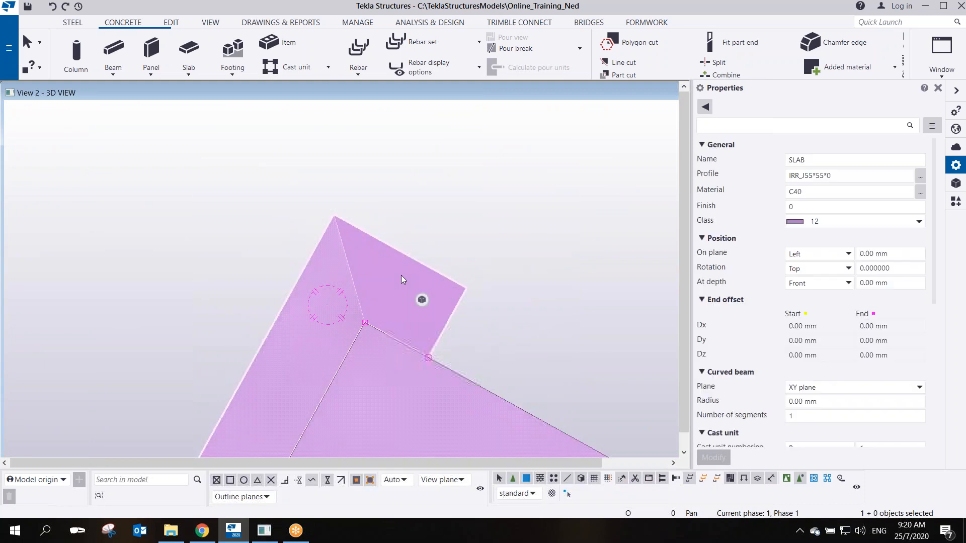
click(429, 358)
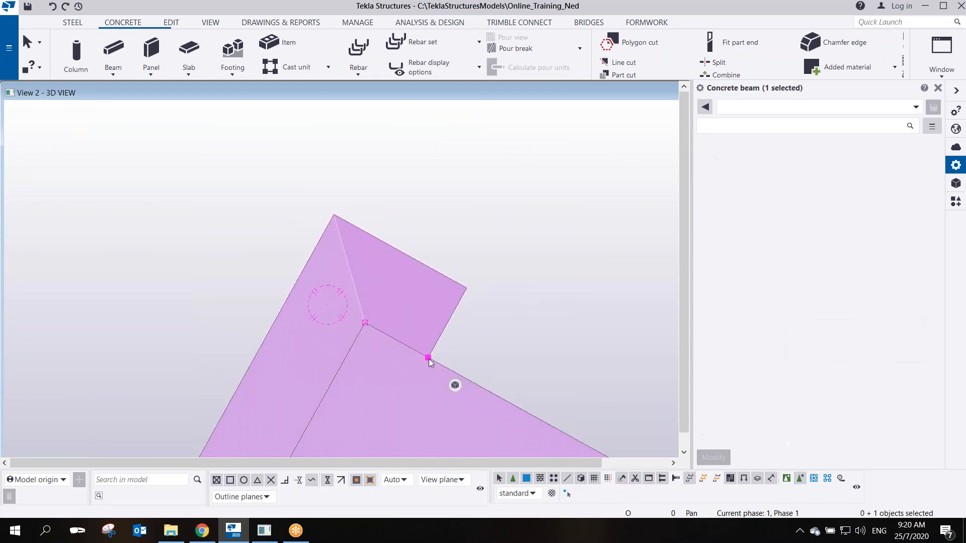
click(568, 496)
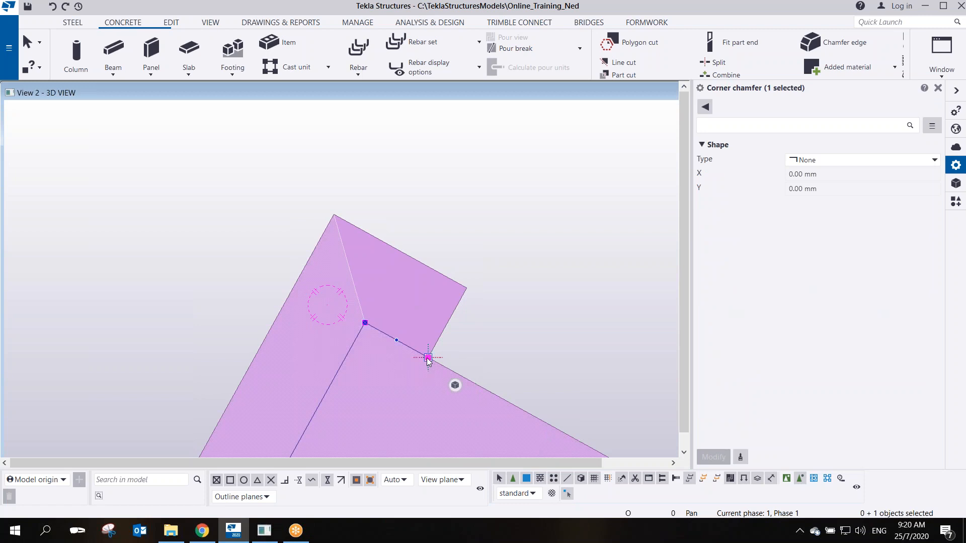
key(Delete)
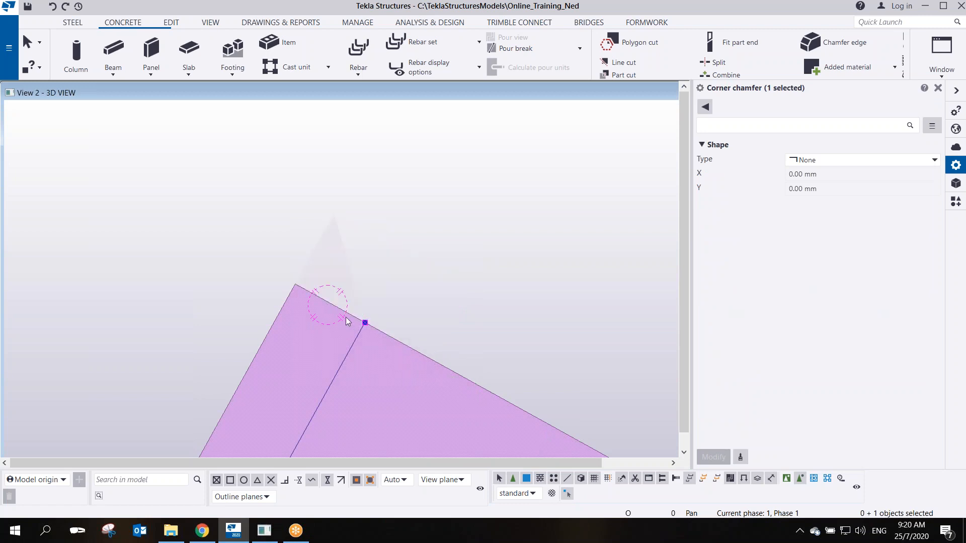
drag(365, 322, 408, 248)
scroll(375, 312, up, 4)
scroll(458, 192, down, 2)
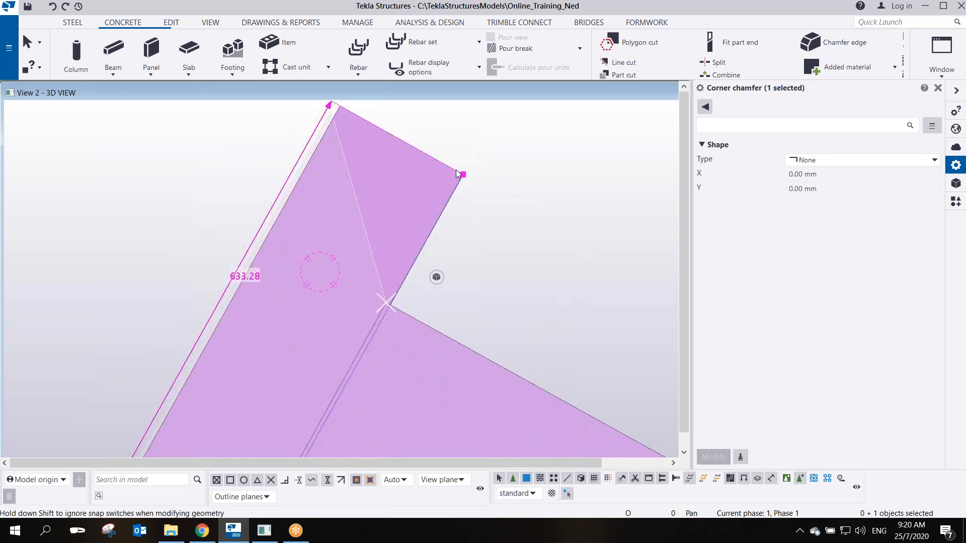
Move the polybeam's end point by the distance from its outer end corner to the reference piece's tip, and end the command
right_click(385, 303)
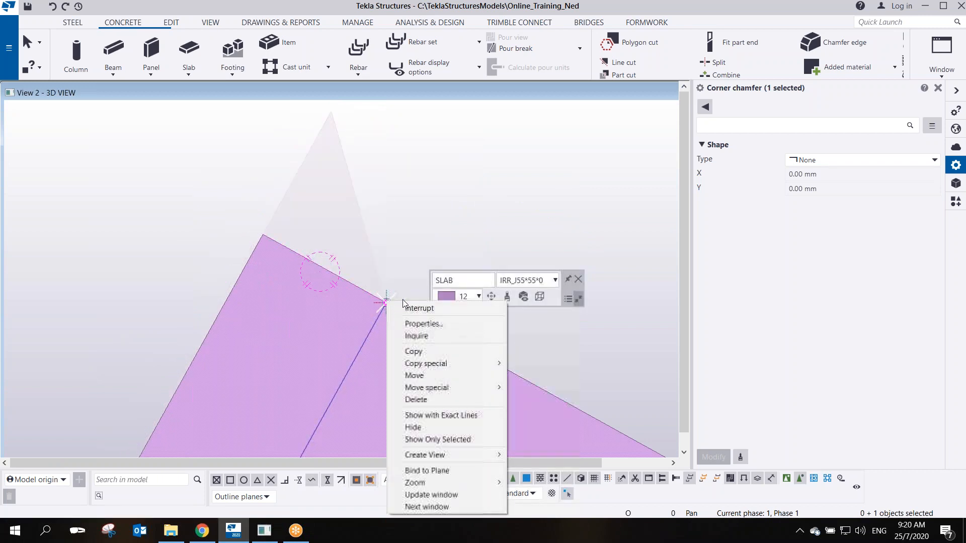
click(413, 375)
click(263, 235)
click(331, 113)
right_click(480, 138)
click(484, 136)
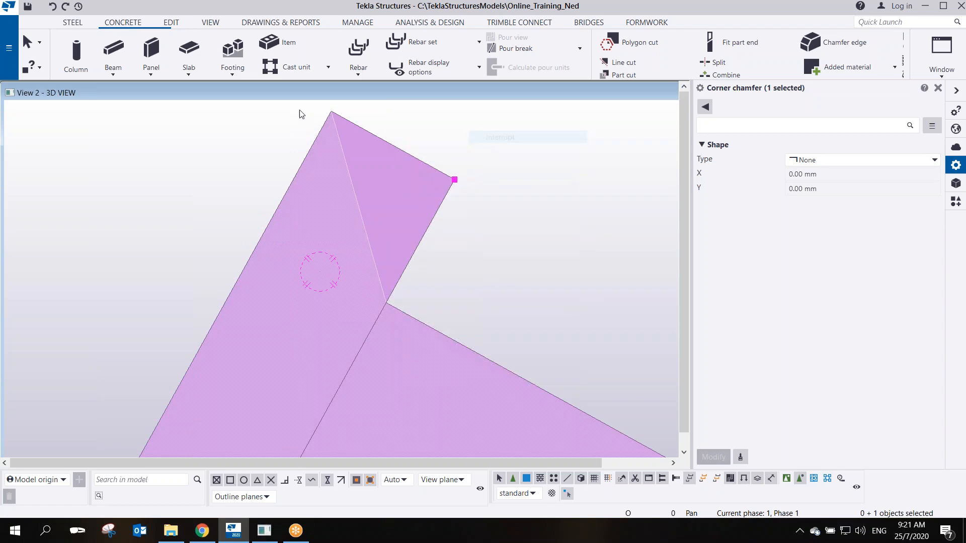
click(169, 22)
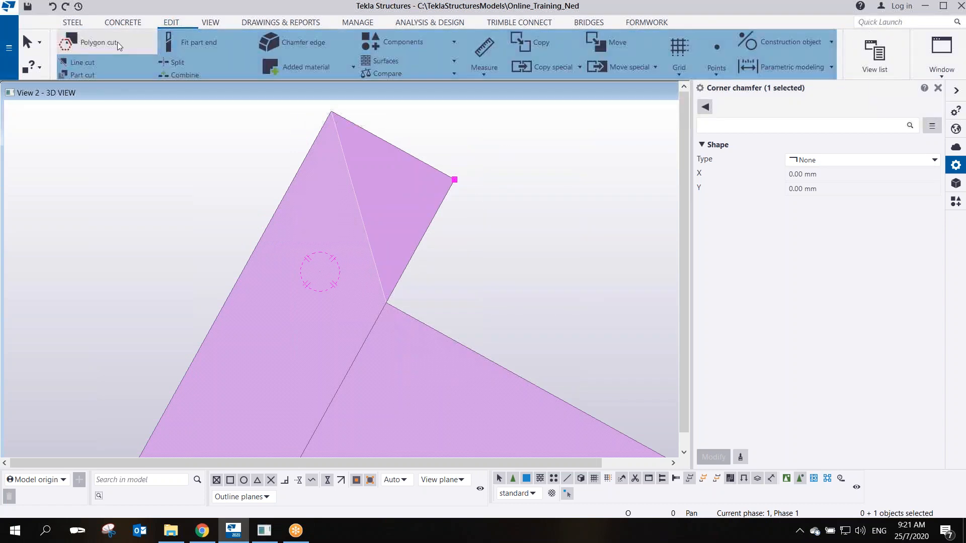
click(100, 61)
click(370, 140)
click(332, 113)
scroll(378, 202, down, 6)
middle_drag(450, 285, 431, 172)
scroll(431, 172, down, 2)
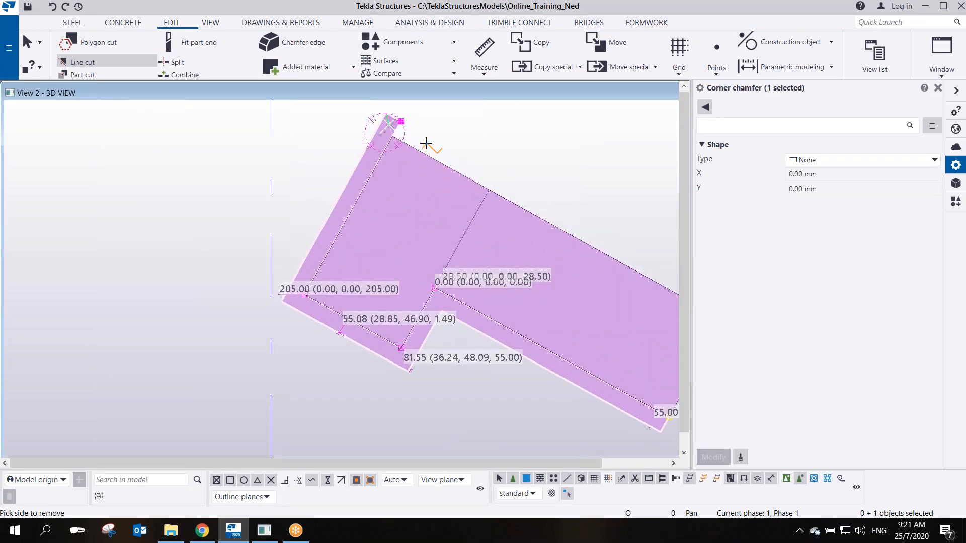
right_click(430, 129)
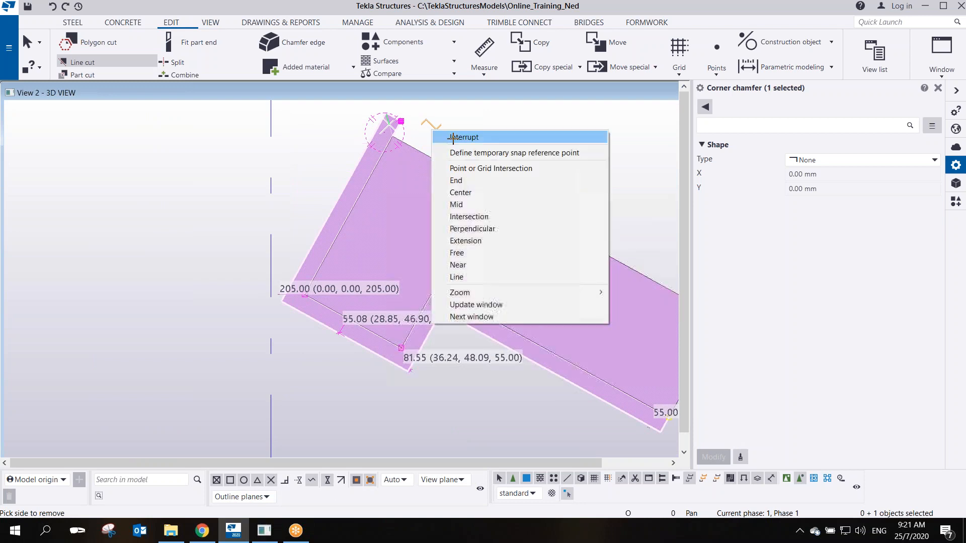
click(440, 135)
scroll(438, 123, up, 4)
middle_drag(413, 135, 419, 267)
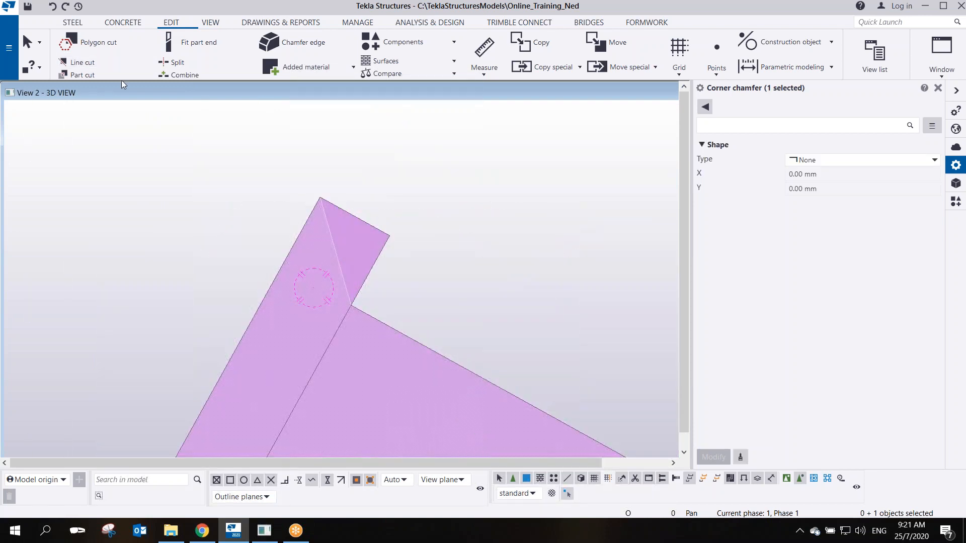
Trim the polybeam's end diagonally with a triangular polygon cut from its outer tip to the slab's corner, and end the command
click(98, 43)
scroll(283, 206, up, 2)
scroll(383, 253, down, 6)
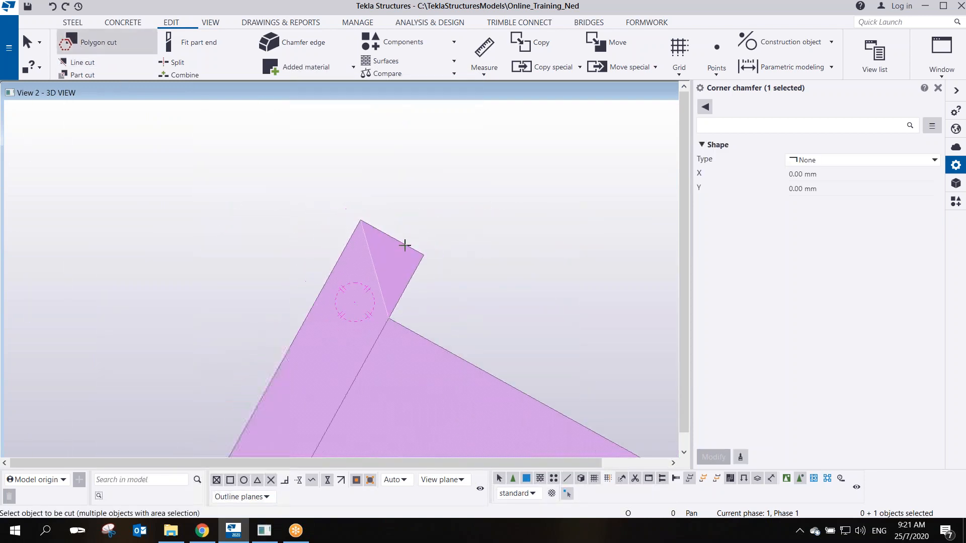
middle_drag(423, 339, 392, 250)
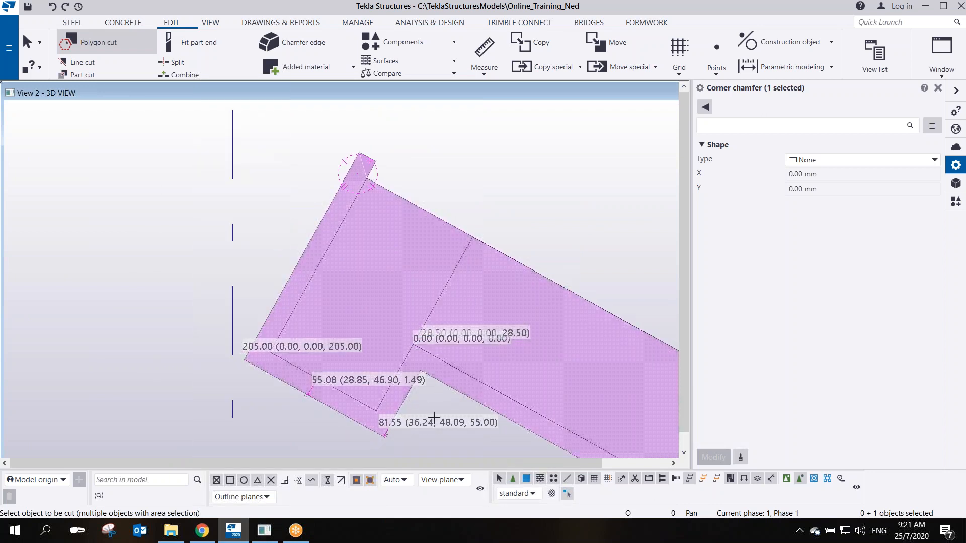
middle_drag(395, 195, 377, 263)
scroll(377, 263, up, 7)
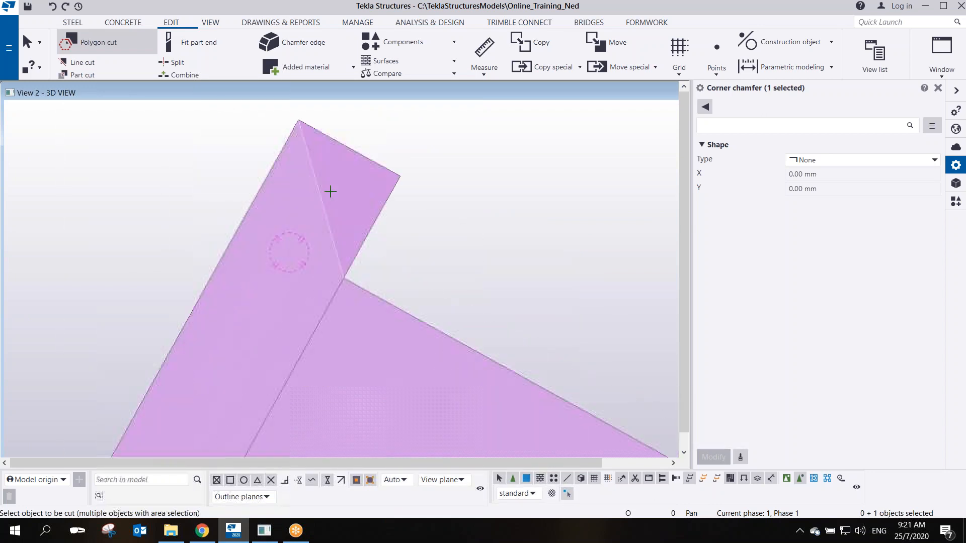
click(352, 153)
middle_drag(361, 199, 379, 302)
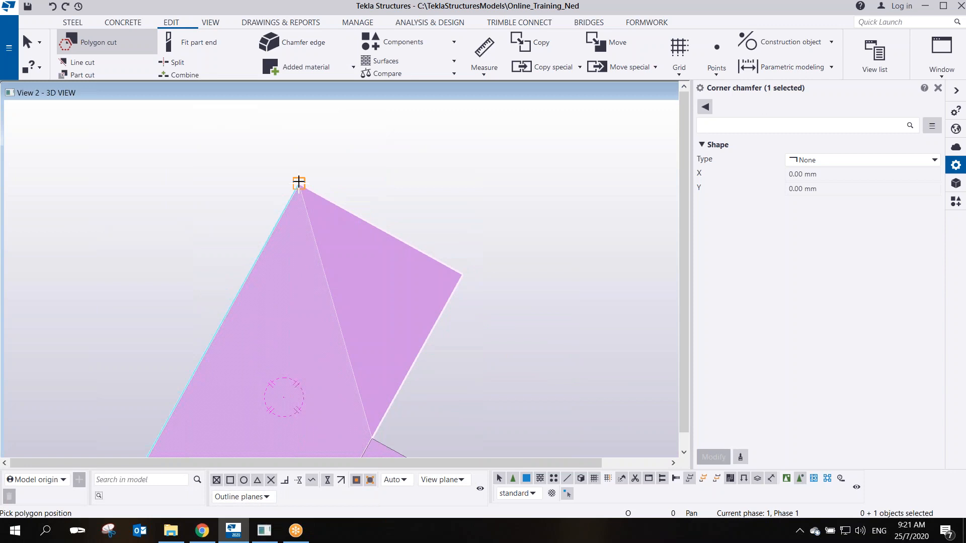
click(371, 433)
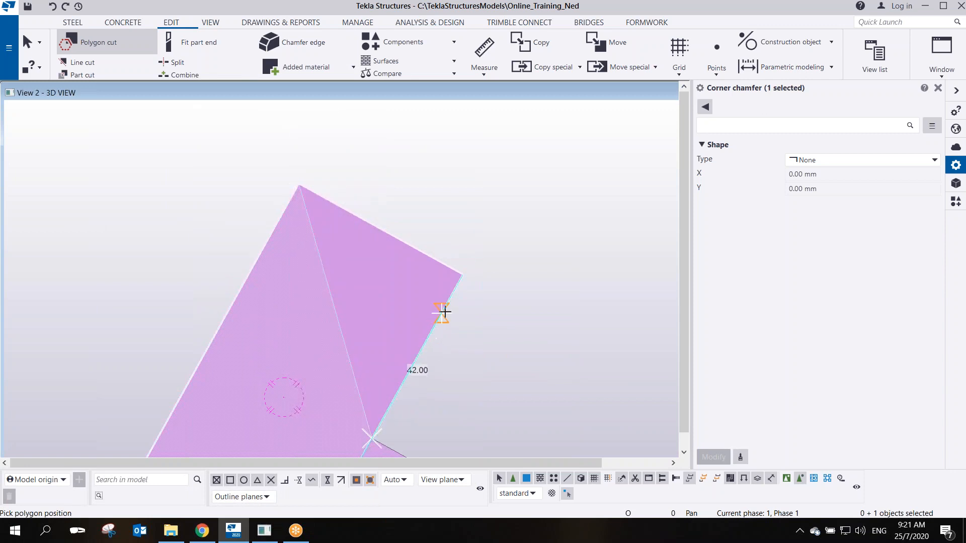
click(461, 274)
click(299, 184)
middle_click(363, 212)
right_click(449, 215)
click(474, 220)
Examine the trimmed polybeam end and the beam's run along the slab's bottom edge from several angles
scroll(487, 256, down, 8)
click(489, 256)
scroll(484, 257, down, 3)
middle_drag(498, 342, 377, 259)
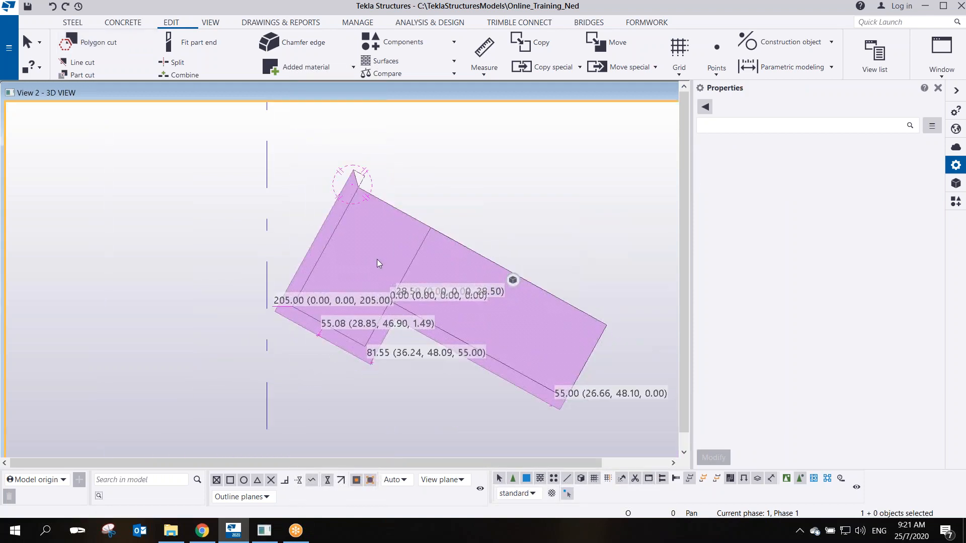
scroll(377, 260, up, 2)
scroll(376, 188, down, 3)
ctrl+middle_drag(396, 179, 282, 151)
scroll(381, 161, up, 5)
click(480, 200)
scroll(429, 158, down, 2)
ctrl+middle_drag(313, 254, 410, 291)
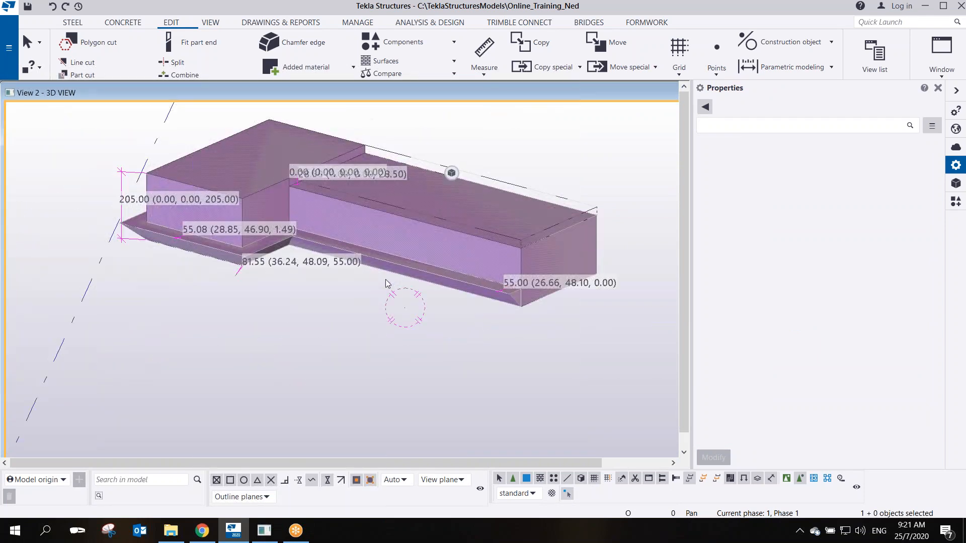
scroll(409, 293, down, 2)
scroll(467, 290, up, 7)
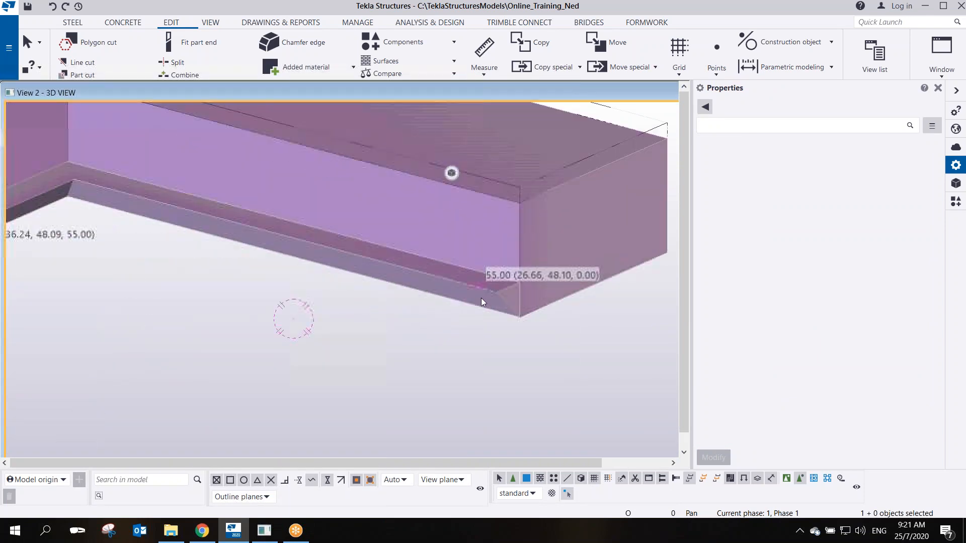
scroll(481, 297, down, 1)
scroll(408, 216, down, 1)
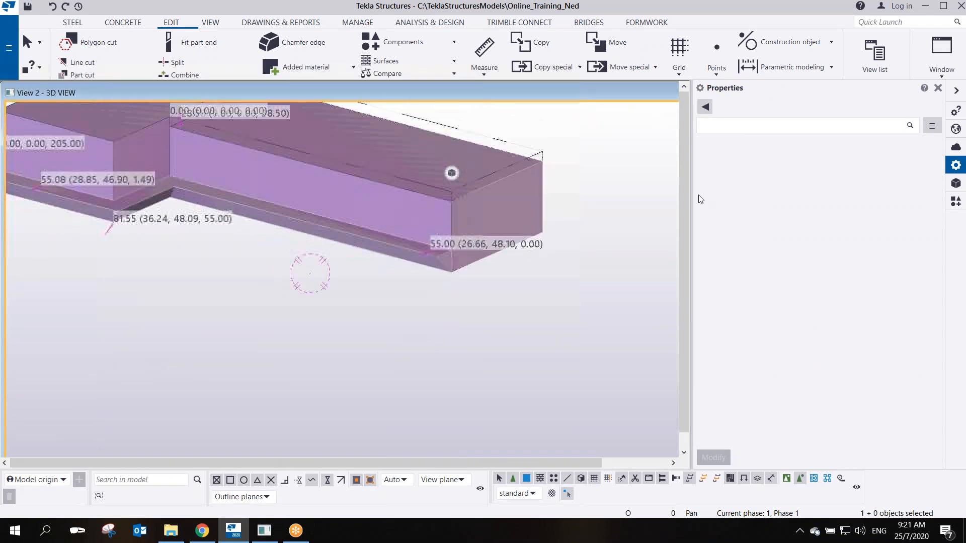
Hide the Sample Module reference model
click(956, 205)
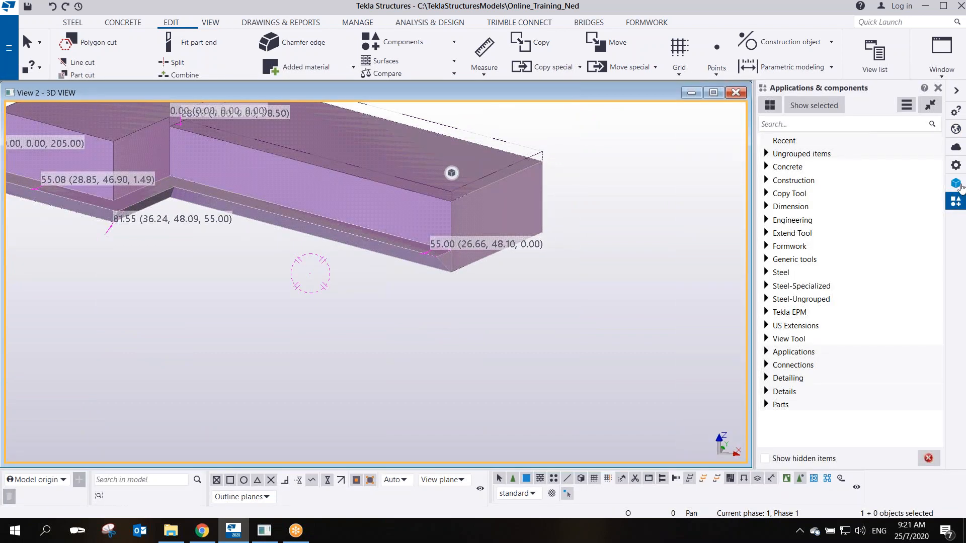
click(956, 184)
click(794, 197)
scroll(427, 236, down, 2)
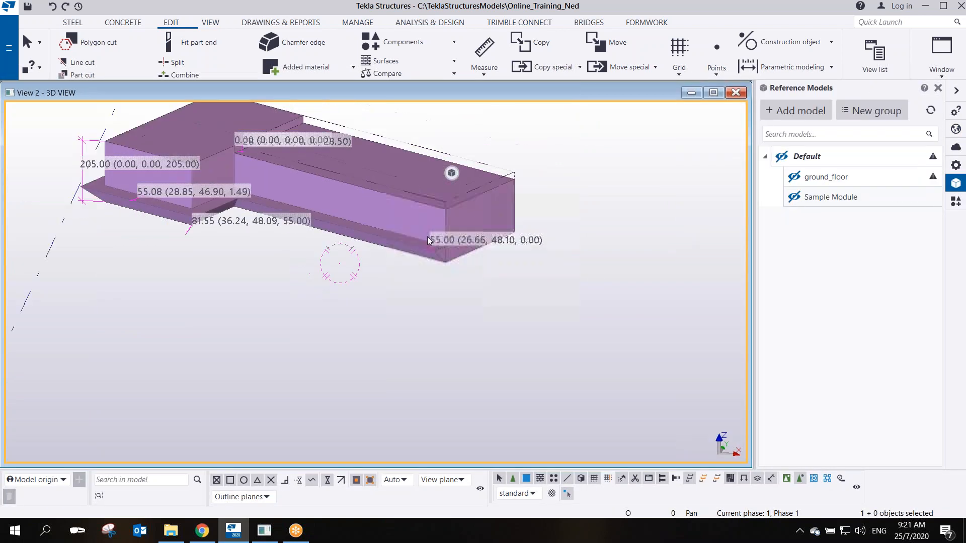
Add the bottom-edge polybeam to the slab's cast unit and end the command
scroll(410, 252, up, 3)
right_click(406, 241)
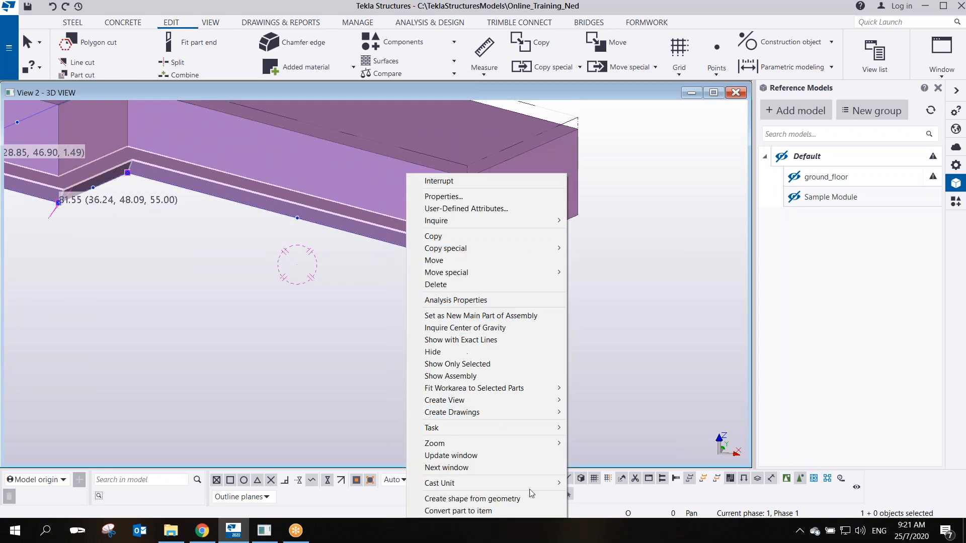
mouse_move(484, 487)
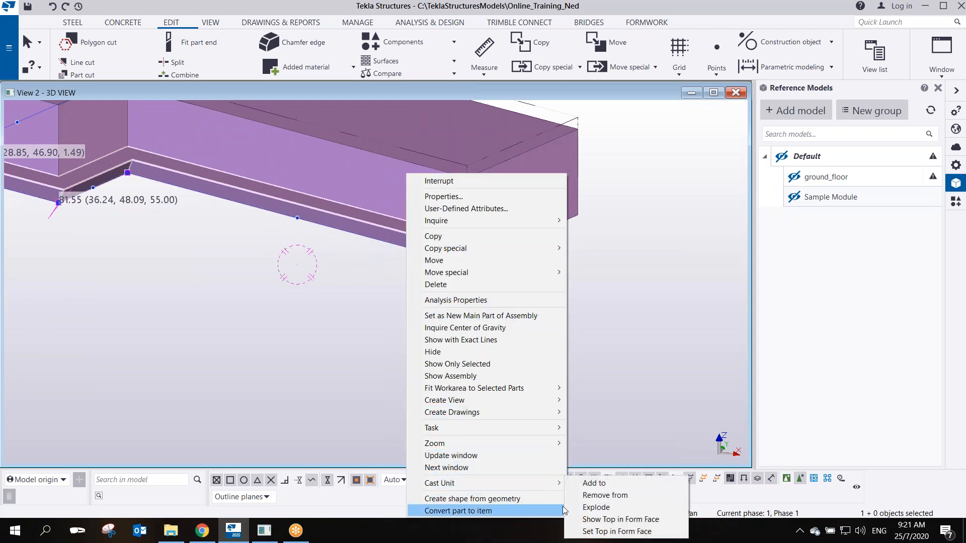
click(593, 484)
click(501, 178)
right_click(612, 156)
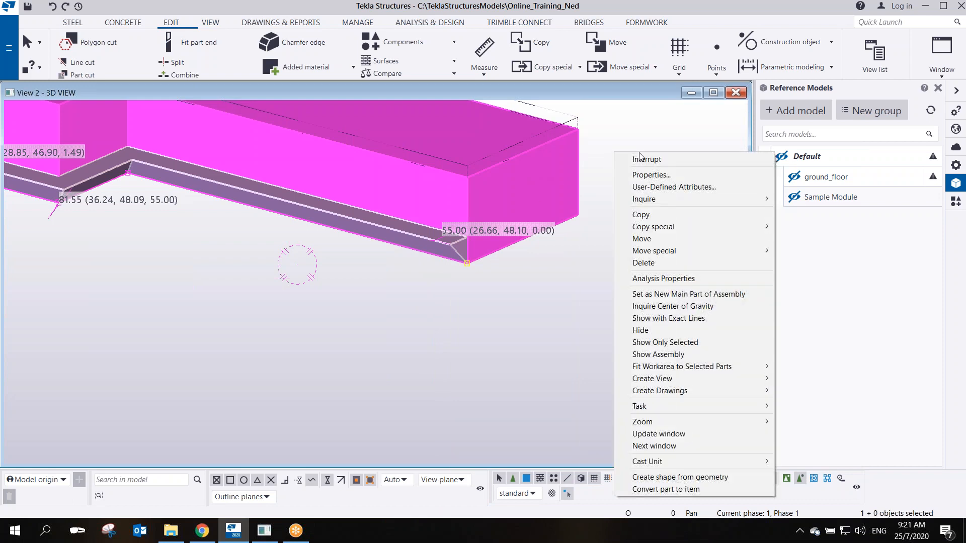
click(642, 159)
Examine the joint between the polybeam's end and the slab's end face up close
scroll(523, 255, up, 5)
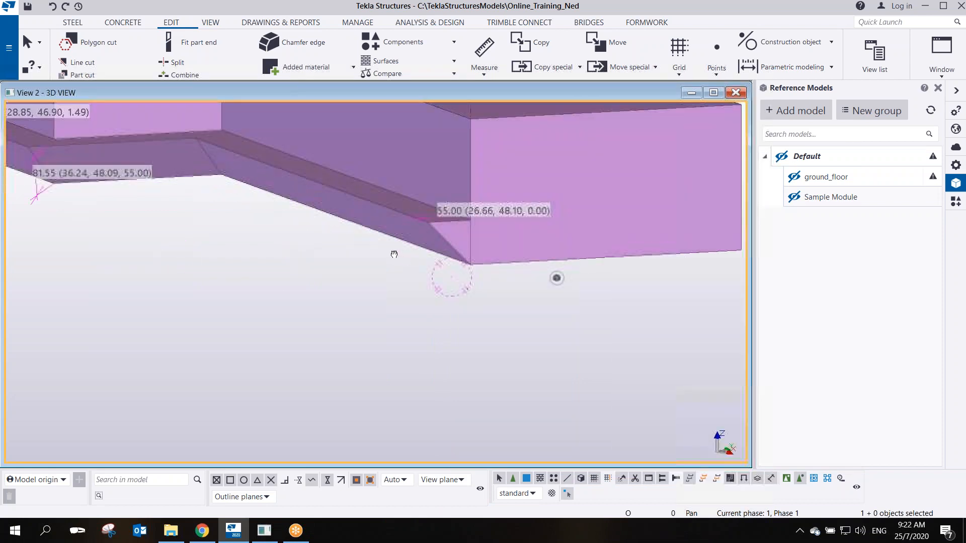
middle_drag(394, 254, 372, 254)
scroll(385, 254, up, 2)
middle_drag(508, 211, 338, 285)
scroll(345, 287, down, 1)
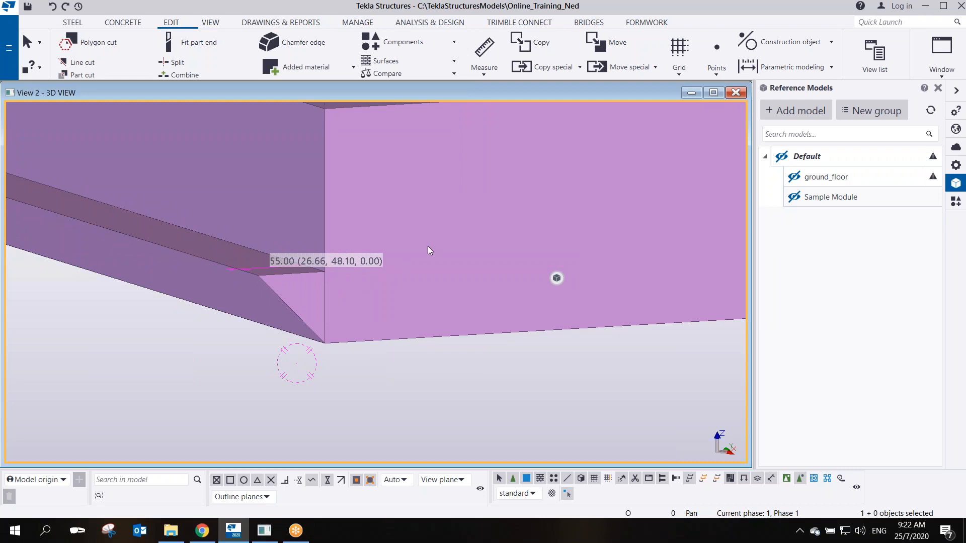
scroll(428, 246, down, 2)
middle_drag(448, 241, 419, 272)
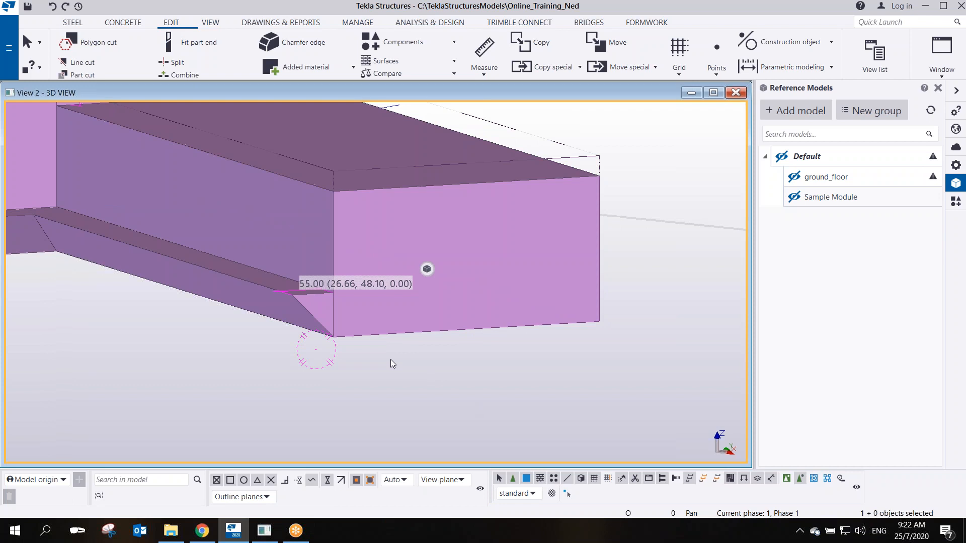
scroll(413, 347, up, 2)
scroll(303, 254, up, 2)
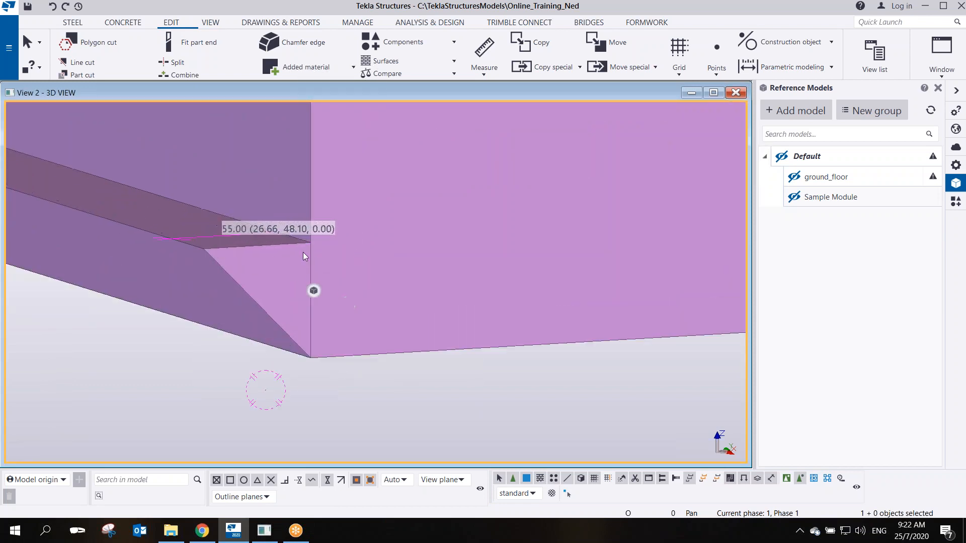
Change the slab's cast unit type to Cast in place and apply the modification
click(316, 265)
click(362, 252)
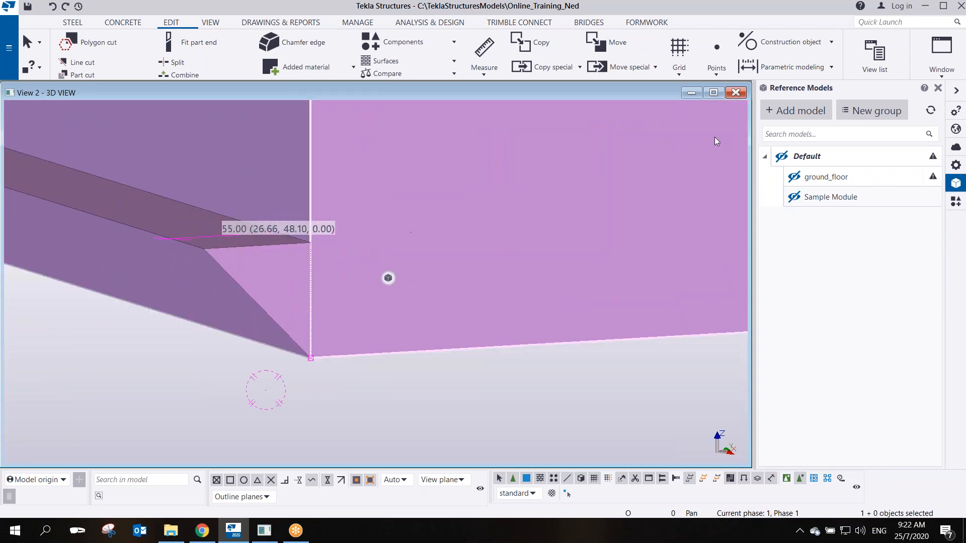
double_click(611, 190)
click(810, 299)
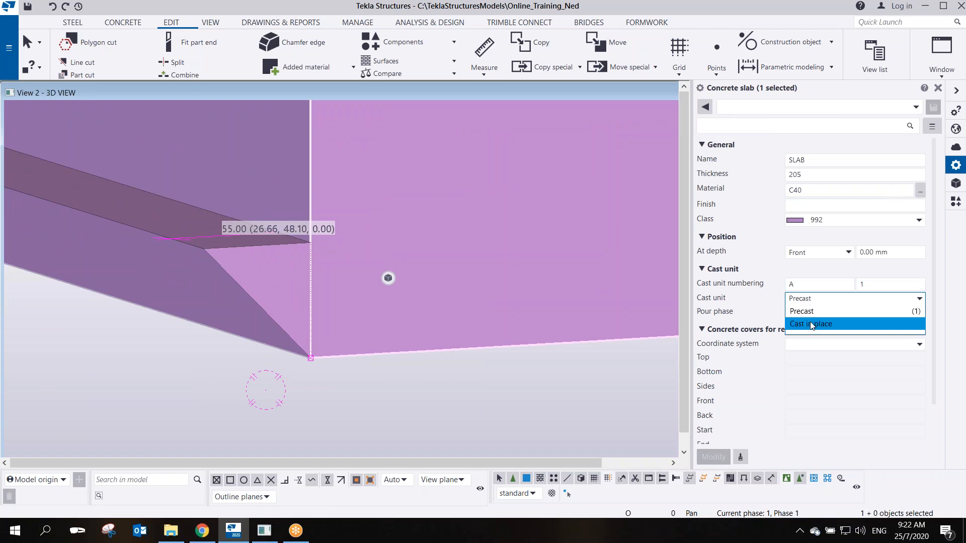
click(811, 325)
click(698, 453)
Change the polybeam's cast unit type to Cast in place and apply the modification
click(285, 280)
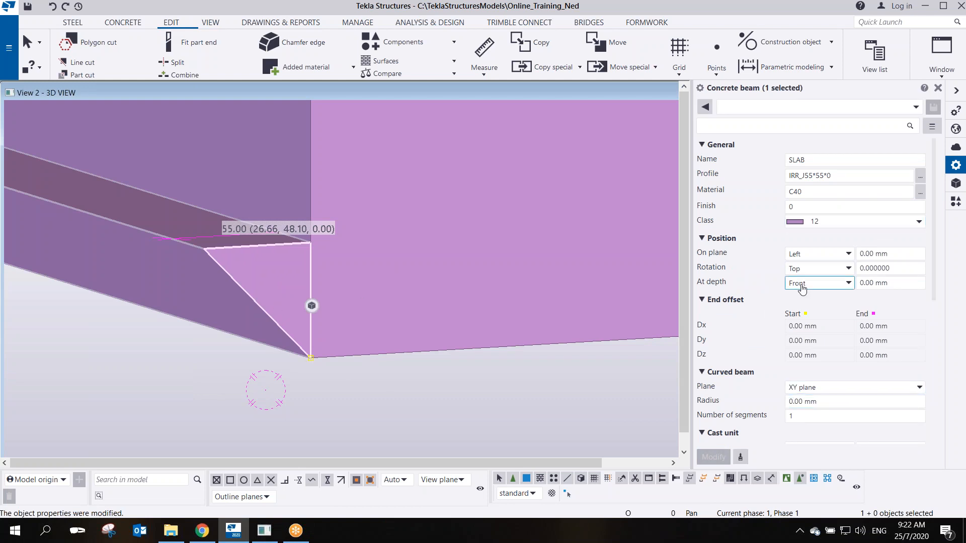
scroll(802, 290, down, 4)
click(805, 343)
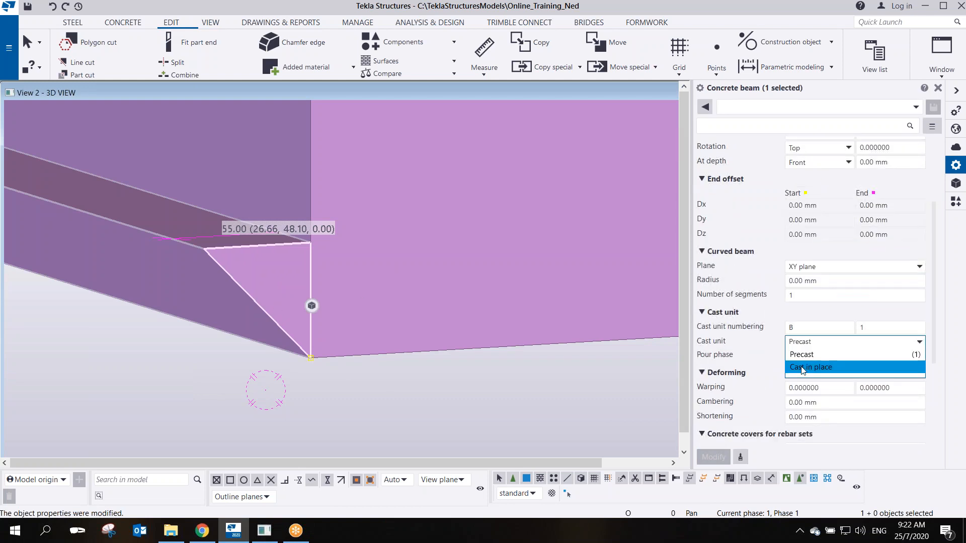
click(805, 367)
click(714, 457)
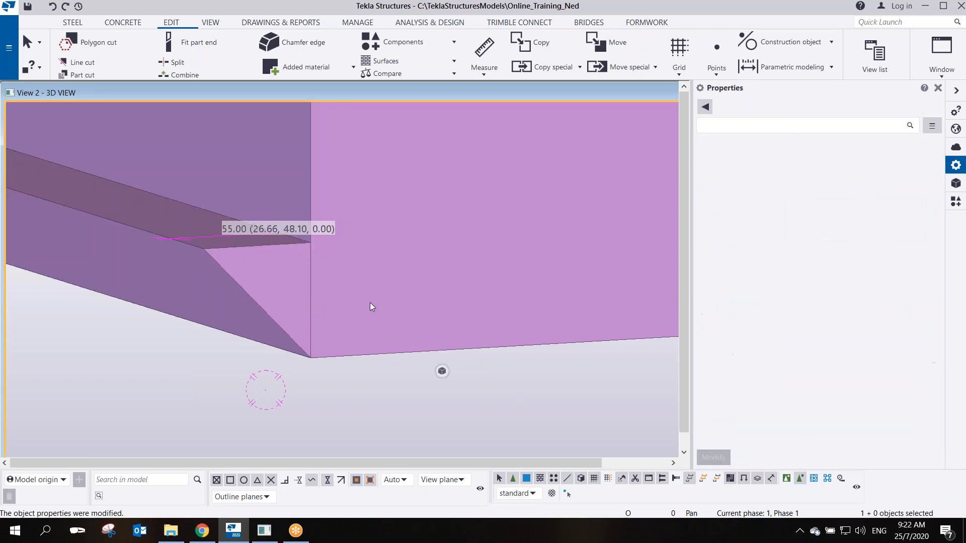
scroll(297, 278, up, 1)
scroll(308, 306, down, 5)
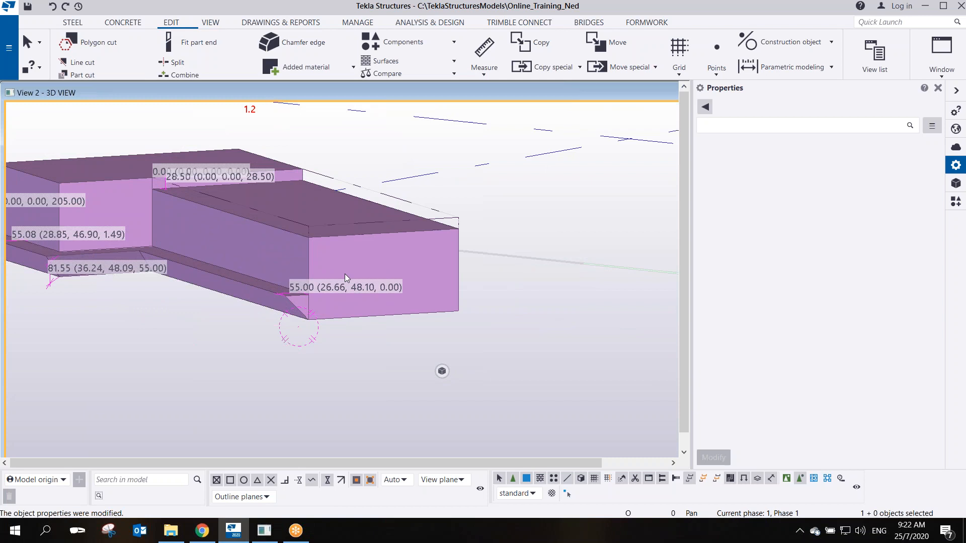
scroll(300, 306, up, 2)
scroll(331, 303, down, 2)
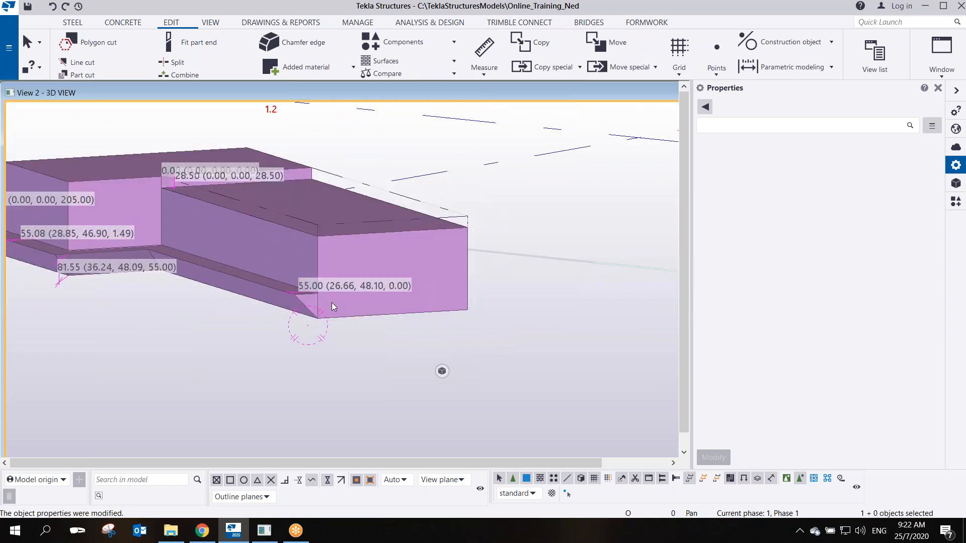
Search all advanced option categories for POUR, set XS_ENABLE_POUR_MANAGEMENT to TRUE, and save the options
key(ctrl+e)
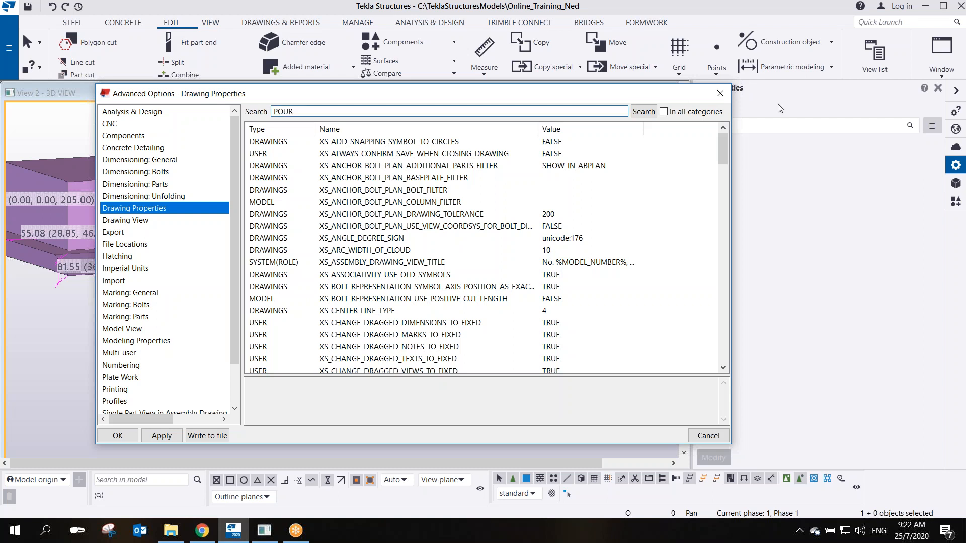
click(661, 113)
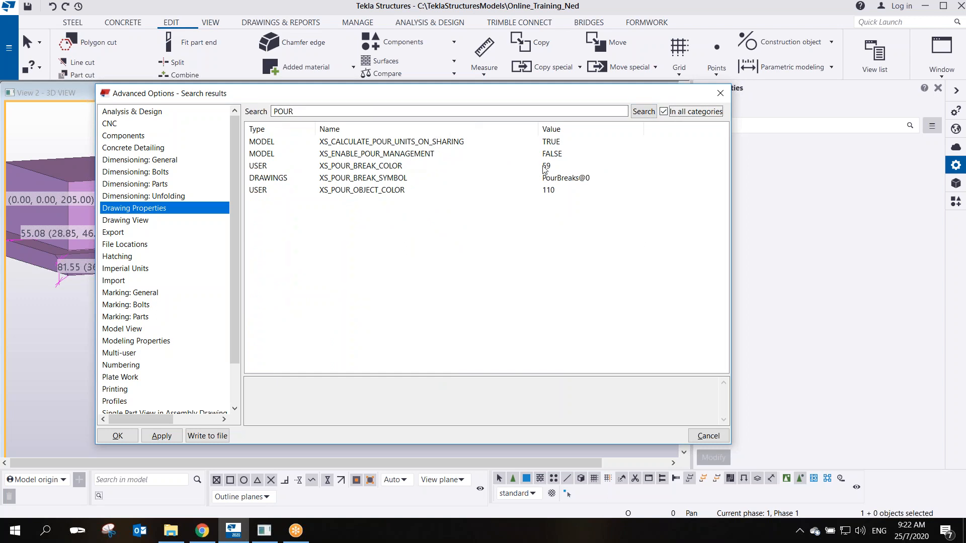
click(560, 154)
click(638, 154)
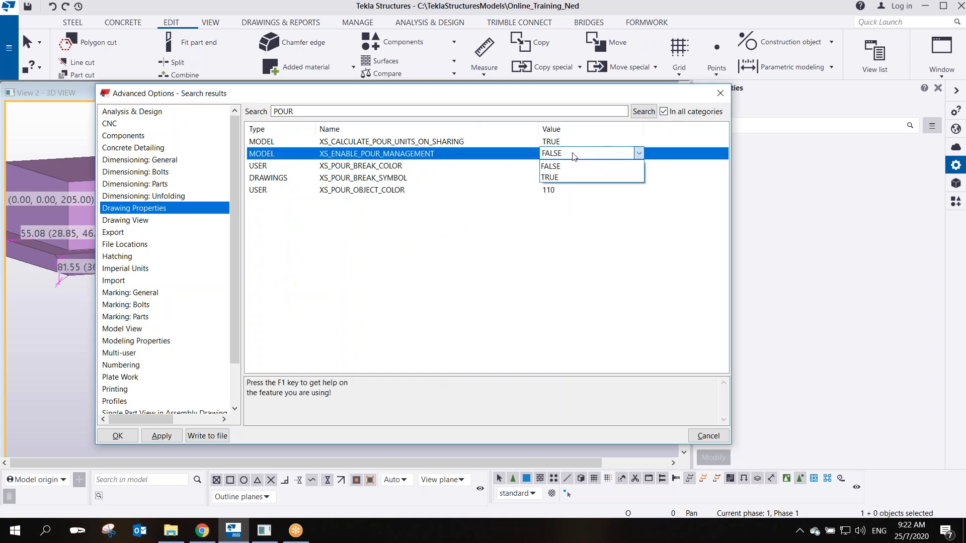
click(566, 177)
click(171, 441)
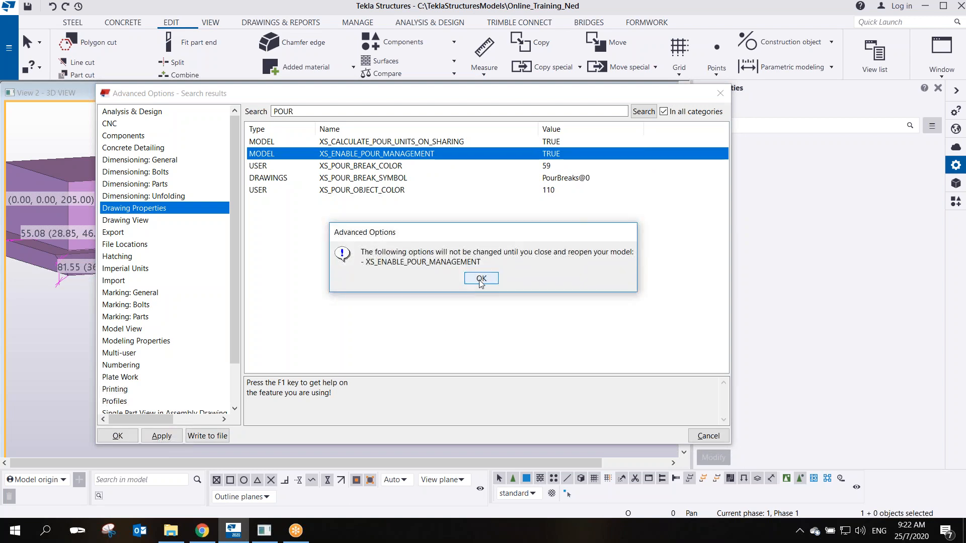
click(482, 280)
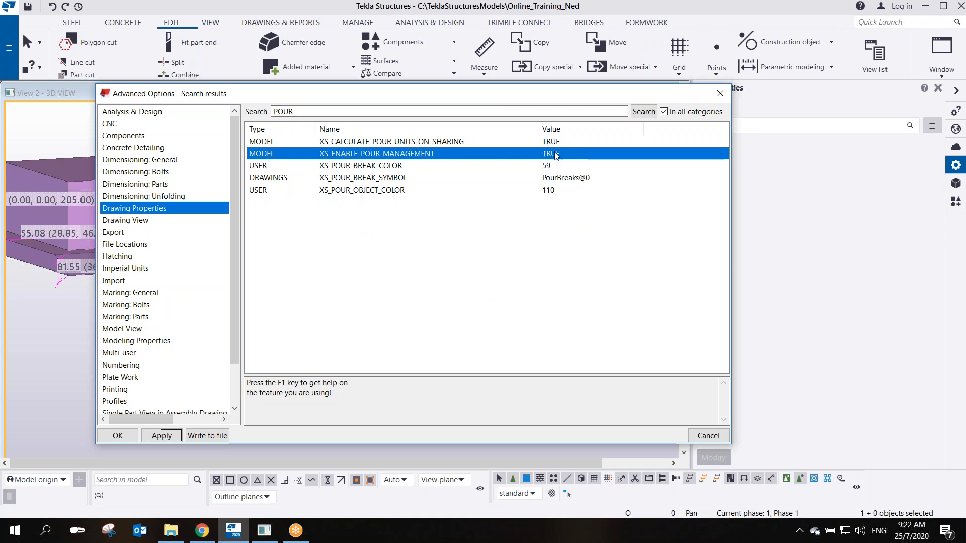
click(123, 437)
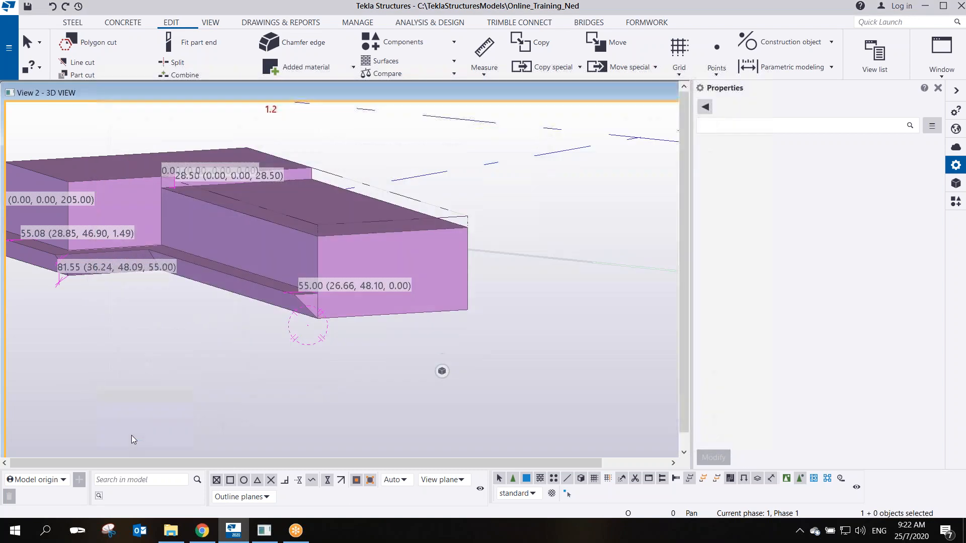
Reopen the recent Online_Training_Ned model
scroll(433, 274, down, 5)
scroll(433, 274, up, 3)
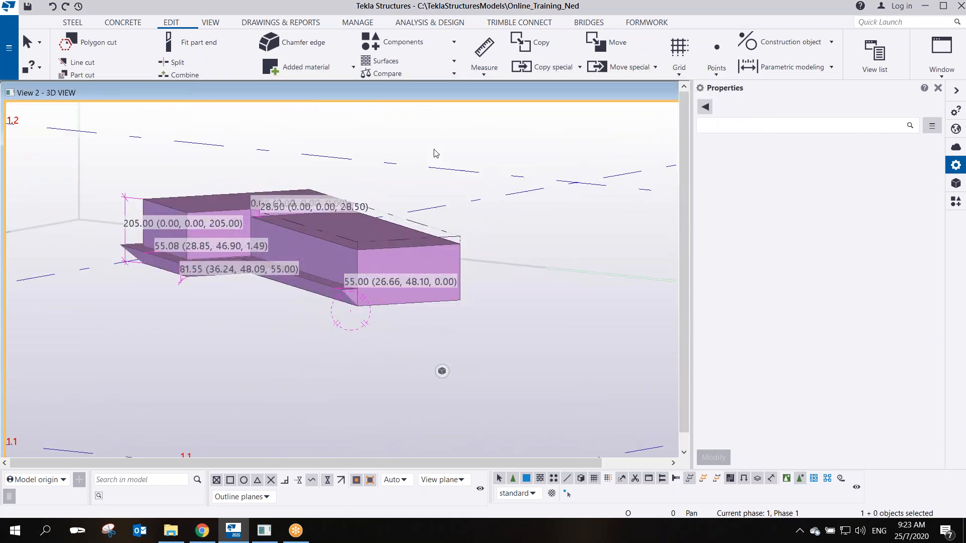
click(7, 48)
mouse_move(70, 104)
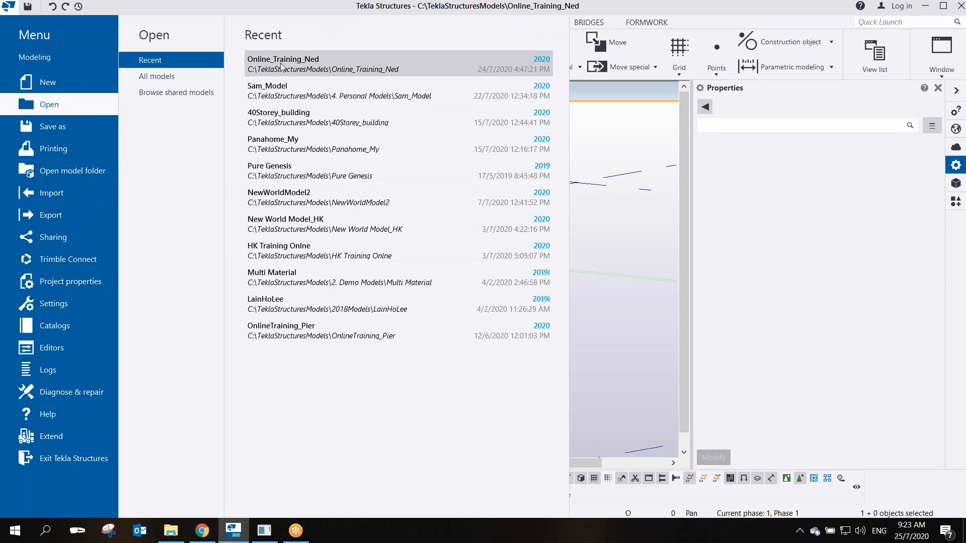
click(281, 63)
click(262, 133)
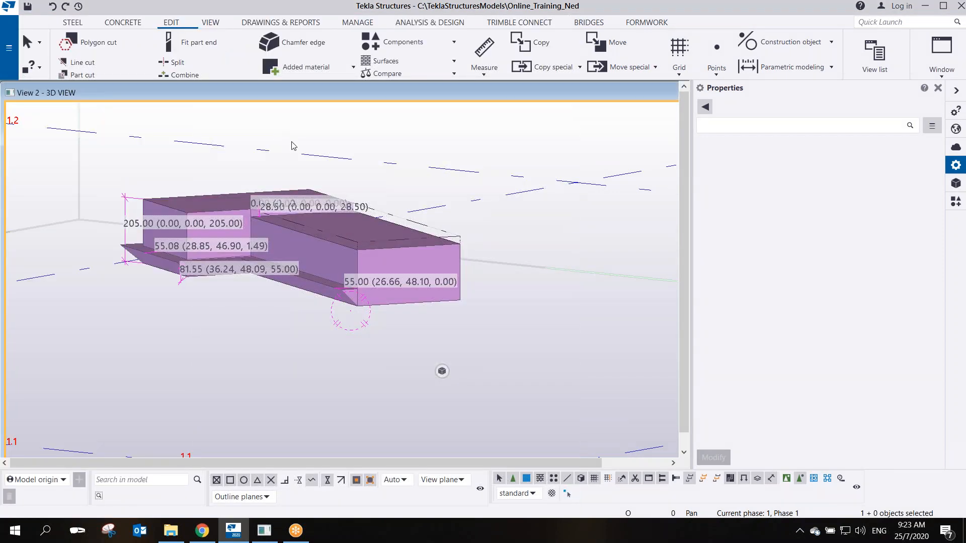
click(442, 278)
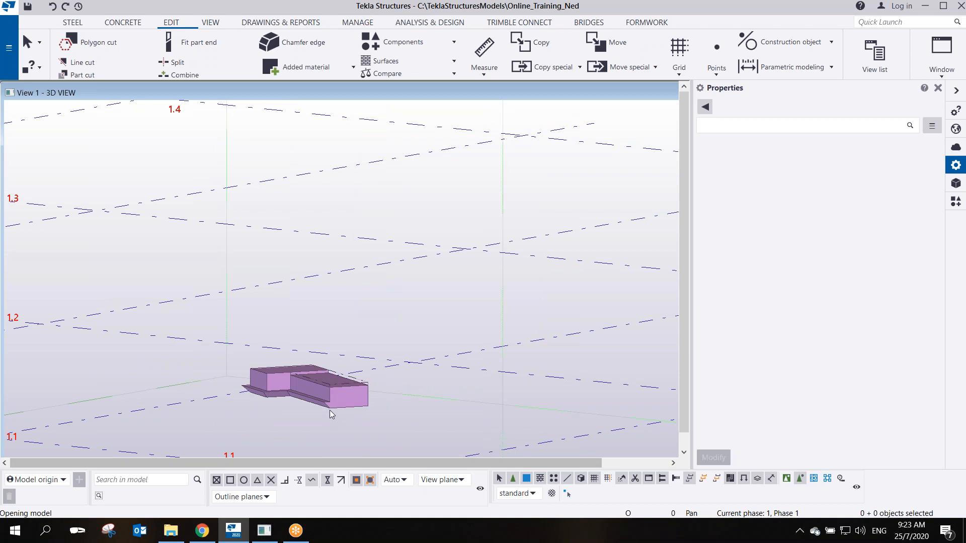
Examine the joined slab and sloped polybeam up close and from several angles, including their end face and stepped side
scroll(326, 409, up, 5)
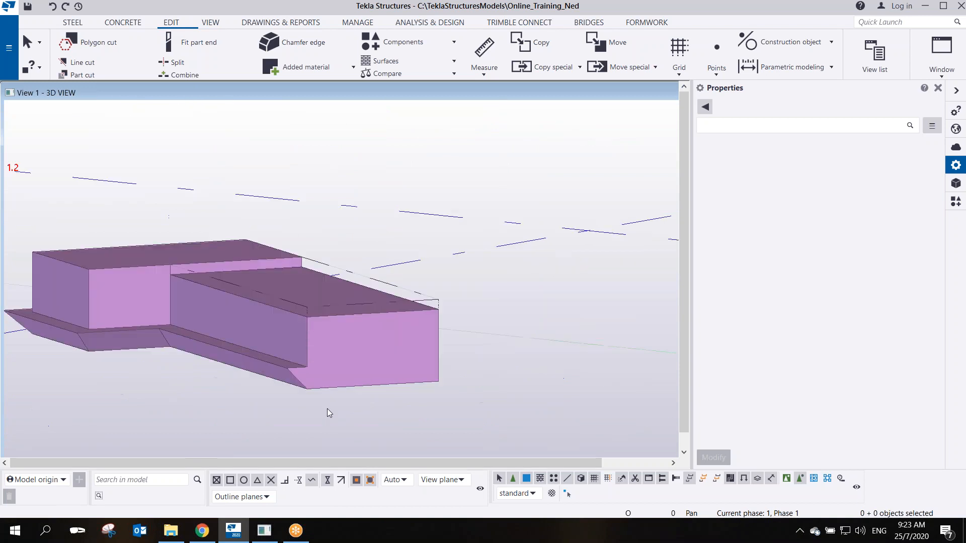
scroll(292, 372, up, 3)
mouse_move(286, 374)
middle_down()
mouse_move(407, 295)
mouse_move(420, 225)
mouse_move(379, 211)
mouse_move(499, 279)
mouse_move(500, 289)
middle_up()
scroll(437, 297, up, 3)
click(455, 284)
click(491, 372)
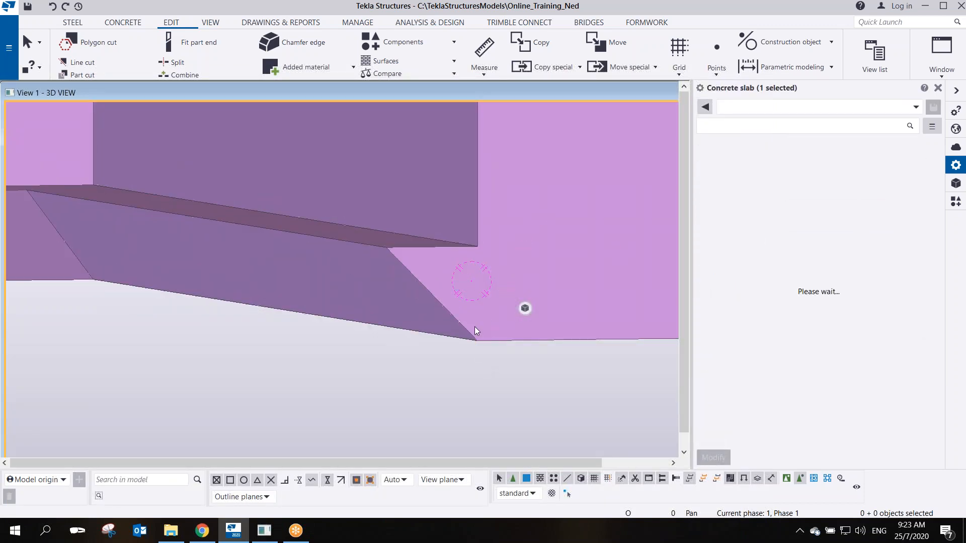
scroll(474, 327, down, 3)
scroll(433, 336, down, 5)
scroll(430, 282, up, 6)
ctrl+middle_drag(415, 298, 498, 293)
scroll(424, 297, down, 5)
click(421, 298)
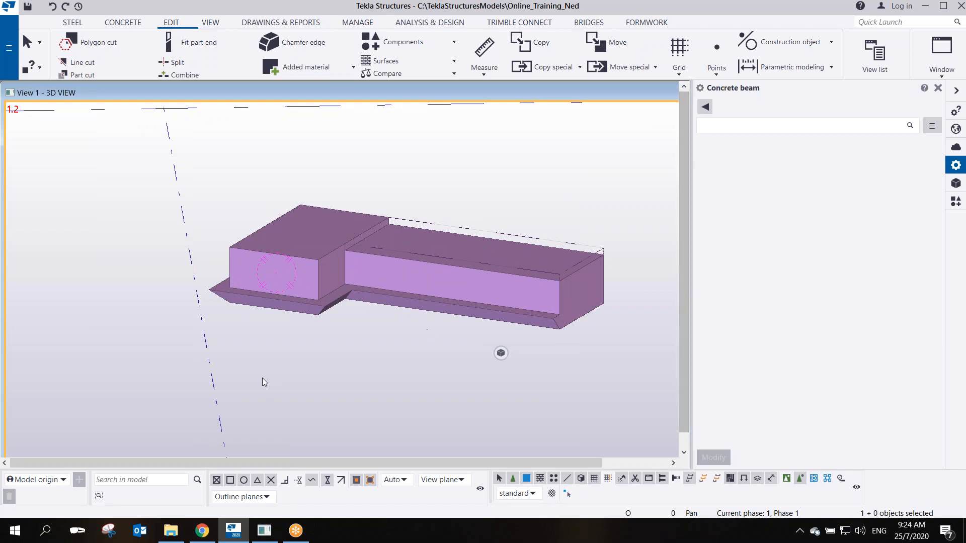
scroll(333, 327, down, 2)
ctrl+middle_drag(376, 328, 395, 286)
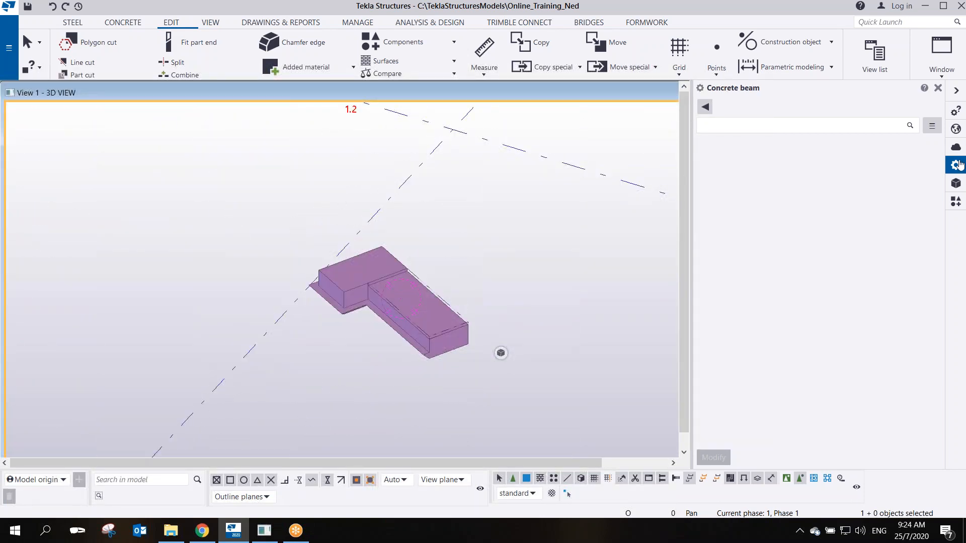
Show the Sample Module reference model together with the concrete recess parts
click(955, 183)
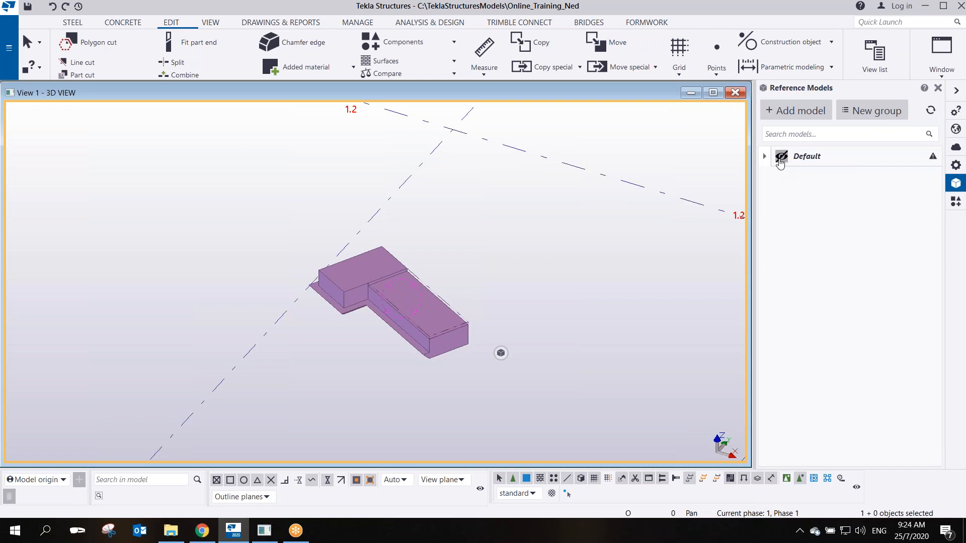
click(764, 156)
click(794, 197)
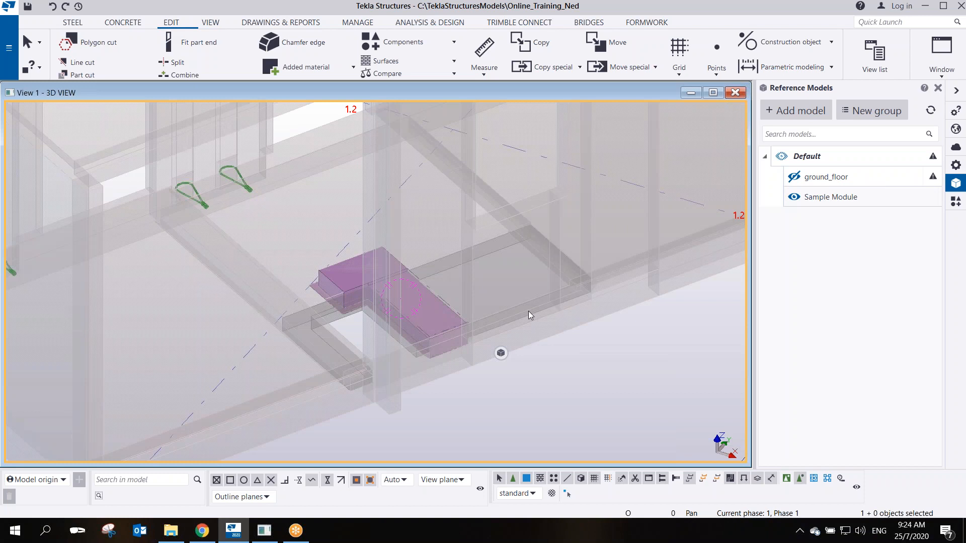
Examine how the concrete recess parts fit into the transparent Sample Module's floor, from below, up close and in overall view
scroll(520, 327, down, 3)
scroll(518, 327, down, 2)
ctrl+middle_drag(476, 280, 506, 257)
middle_drag(492, 313, 473, 213)
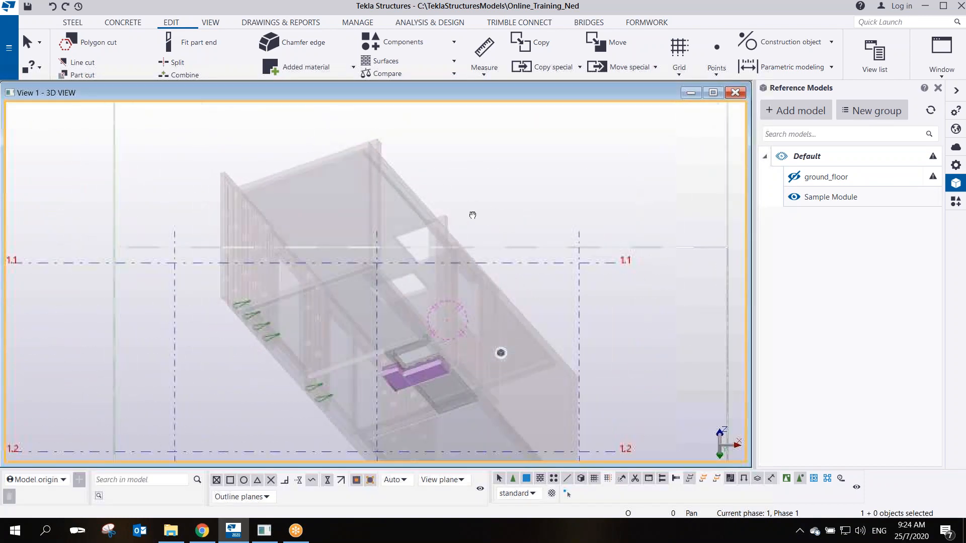
scroll(460, 376, up, 5)
scroll(397, 367, up, 1)
ctrl+middle_drag(427, 340, 402, 422)
ctrl+middle_drag(426, 278, 429, 306)
scroll(419, 337, down, 8)
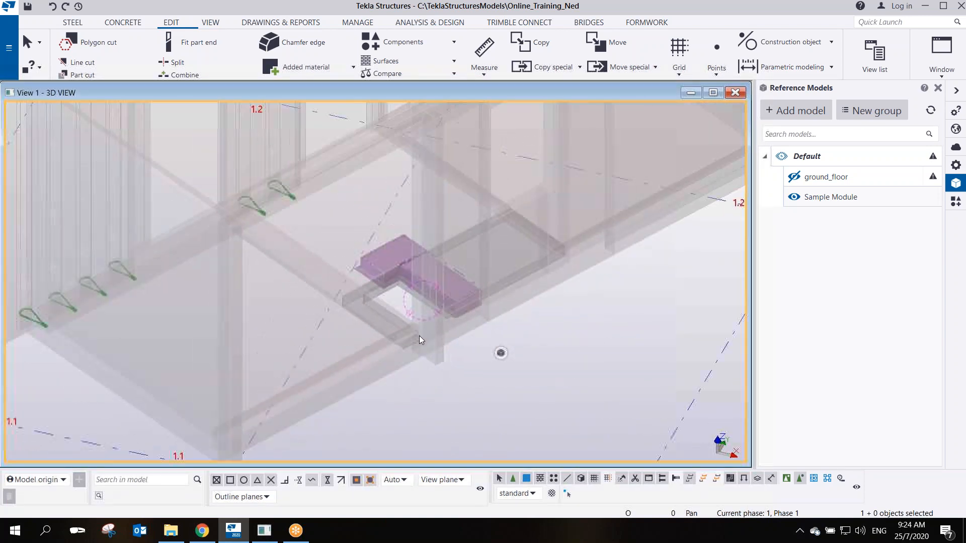
ctrl+middle_drag(460, 274, 455, 298)
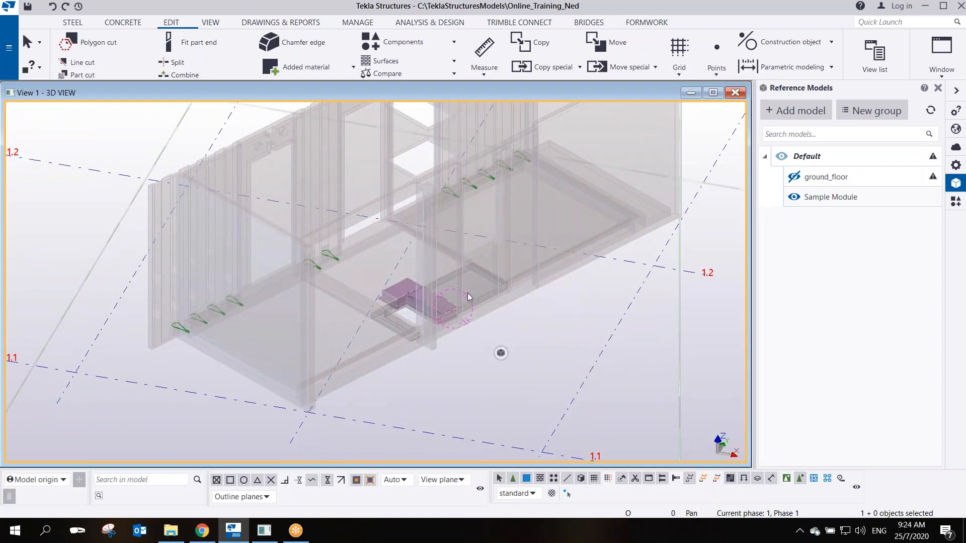
middle_drag(477, 261, 476, 297)
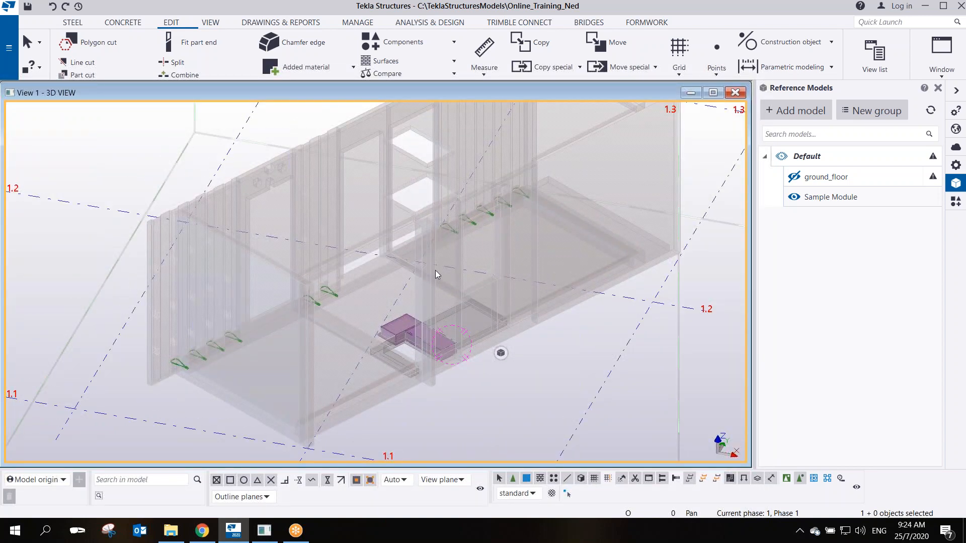
scroll(436, 270, down, 3)
mouse_move(454, 277)
ctrl+middle_down()
mouse_move(477, 240)
mouse_move(476, 264)
mouse_move(457, 279)
ctrl+middle_up()
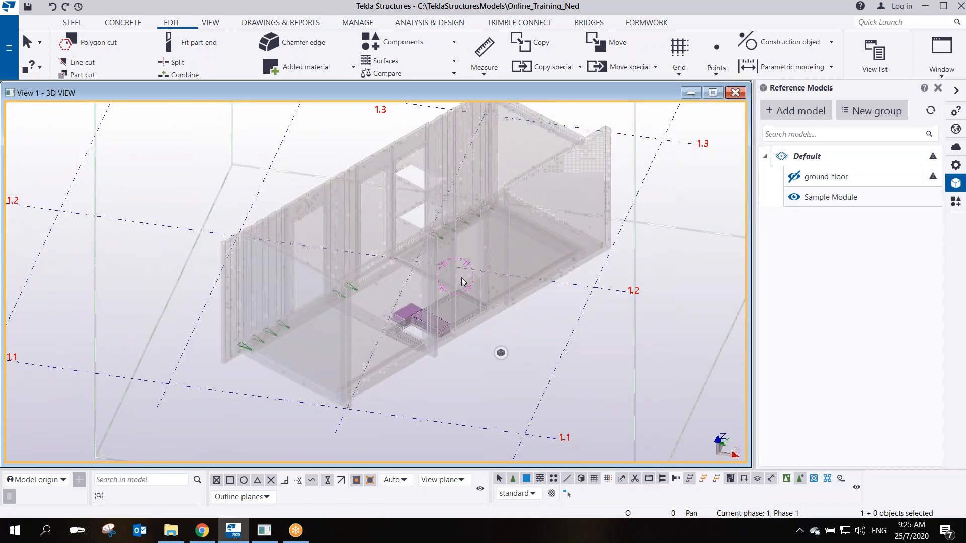
scroll(503, 276, up, 4)
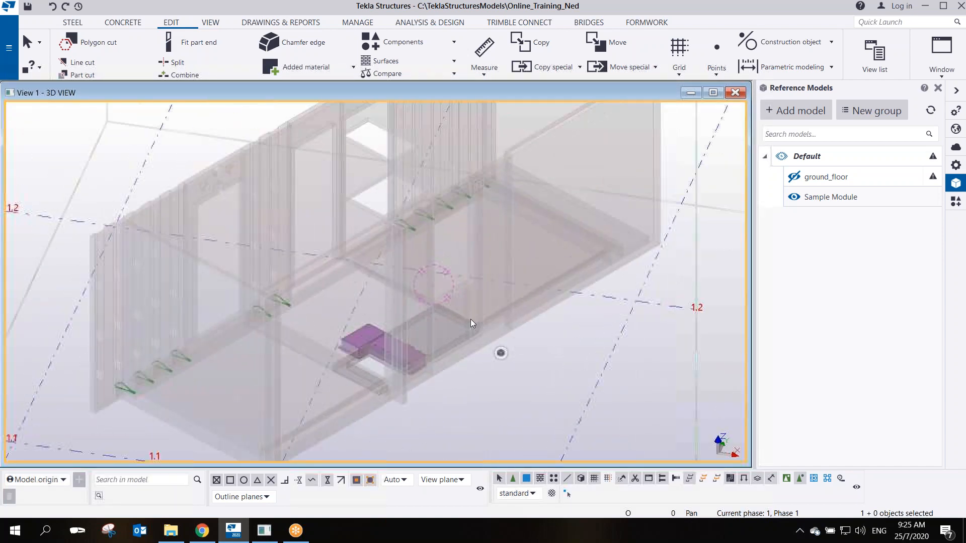
scroll(469, 319, down, 2)
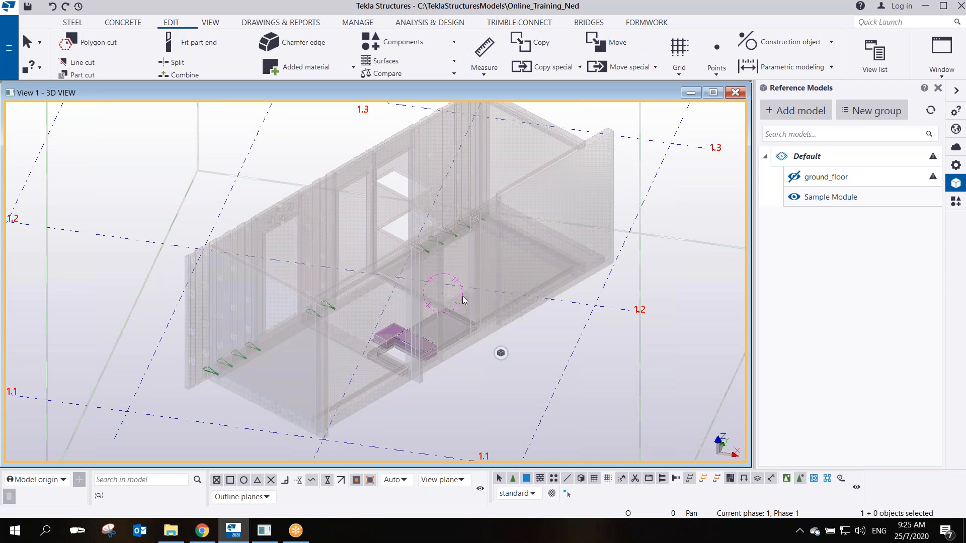
Compare the rendered, transparent and wireframe representations of the parts in the 3D view
key(ctrl+4)
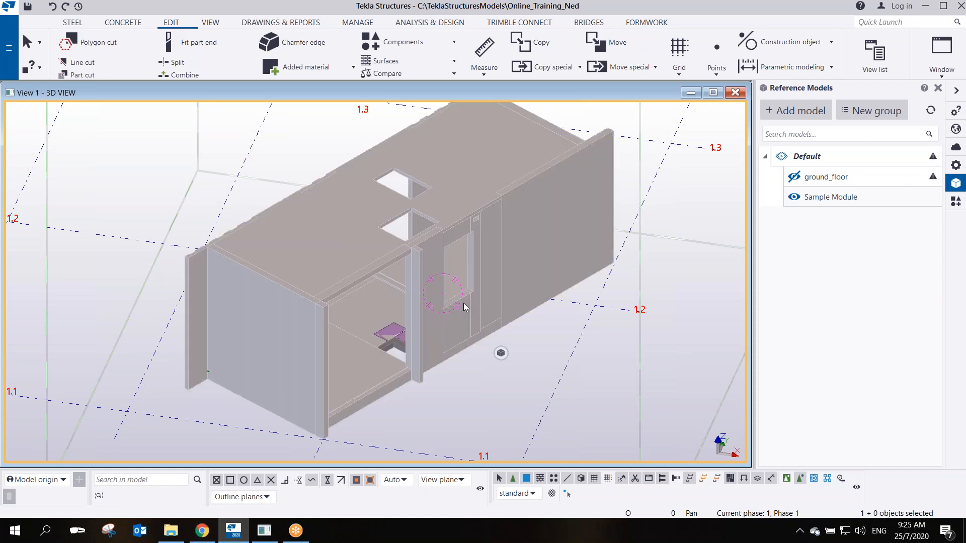
key(ctrl+2)
key(ctrl+4)
key(ctrl+2)
key(ctrl+4)
key(ctrl+2)
key(ctrl+4)
key(ctrl+2)
key(ctrl+1)
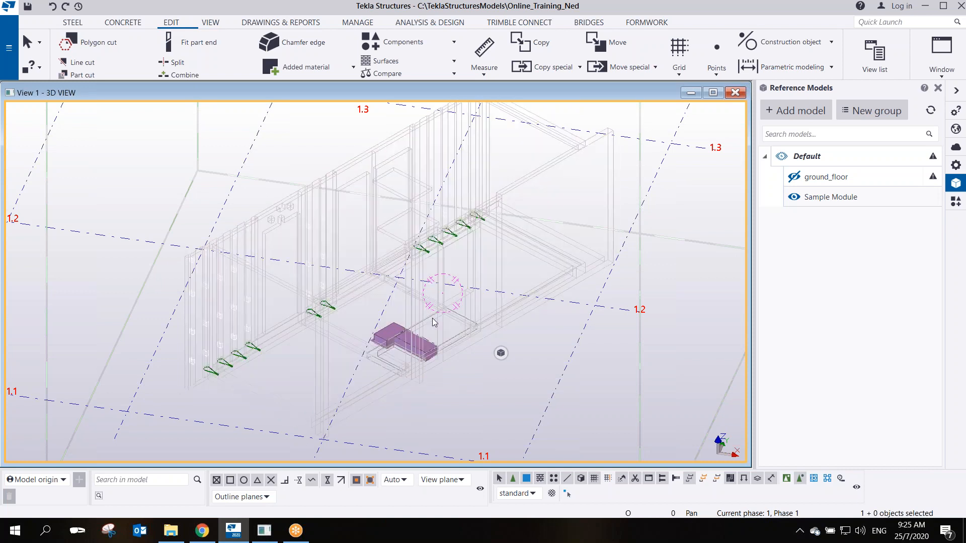
Try the selected-only representation on individual module parts, and return the view to fully rendered parts
key(ctrl+5)
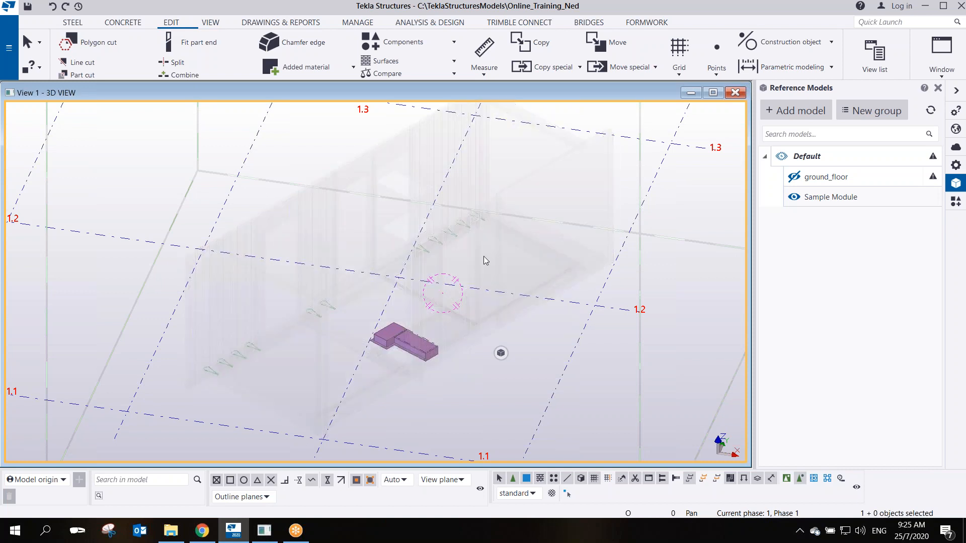
scroll(457, 322, up, 2)
click(458, 322)
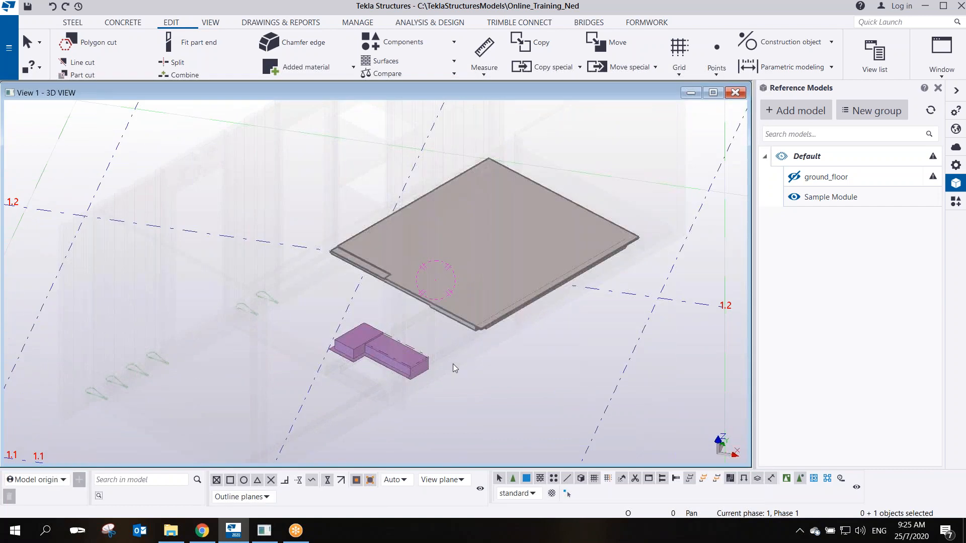
click(453, 364)
click(314, 377)
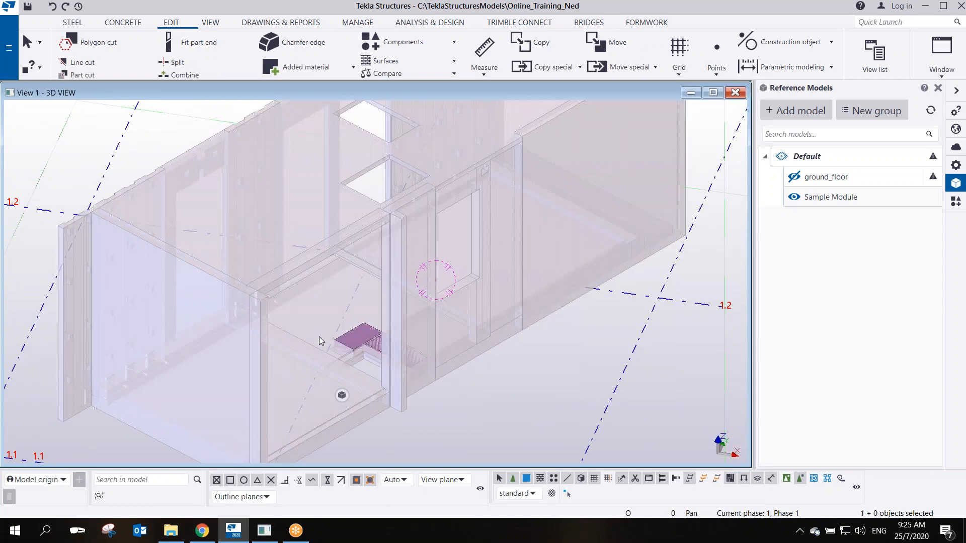
click(398, 289)
key(ctrl+4)
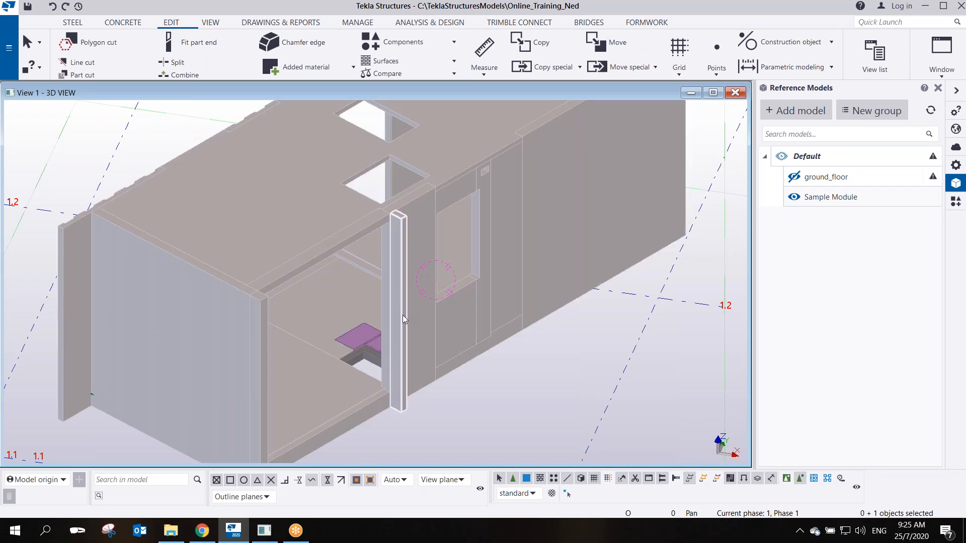
Examine the concrete recess inside the rendered Sample Module and view the whole module from outside
click(508, 369)
scroll(339, 318, up, 1)
scroll(339, 318, up, 8)
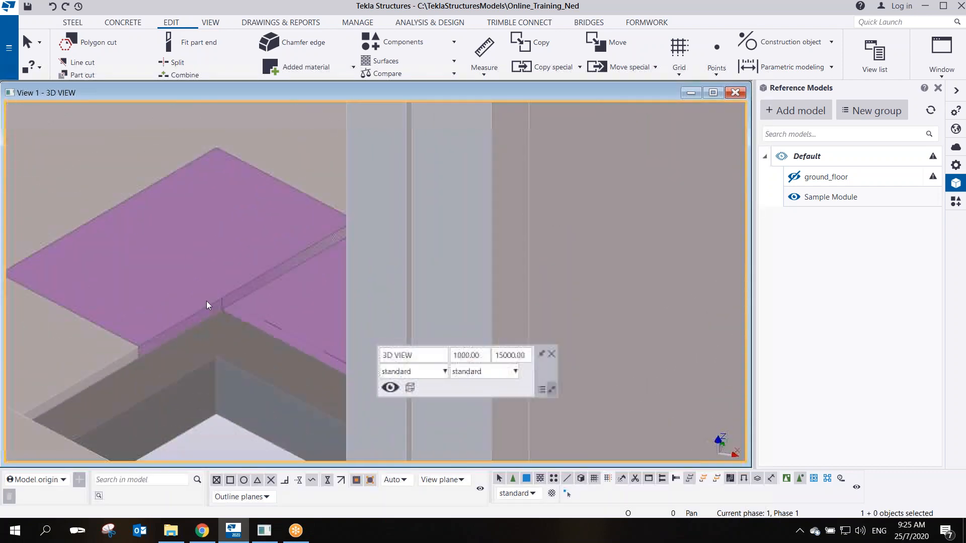
scroll(331, 284, down, 2)
scroll(330, 286, down, 2)
ctrl+middle_drag(328, 287, 422, 298)
scroll(348, 252, down, 10)
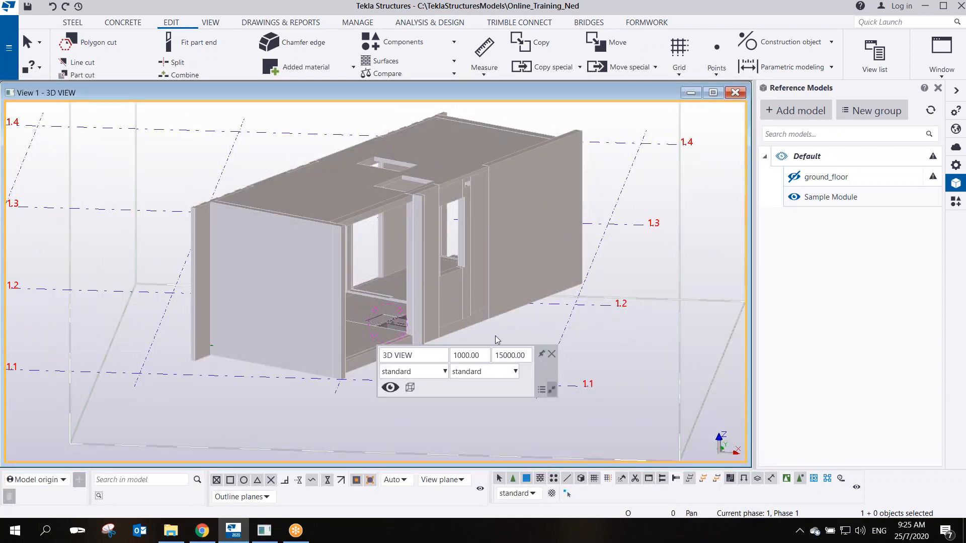
mouse_move(503, 264)
middle_down()
mouse_move(438, 243)
mouse_move(393, 259)
mouse_move(341, 249)
mouse_move(406, 268)
mouse_move(349, 250)
mouse_move(333, 261)
mouse_move(338, 271)
middle_up()
scroll(438, 243, down, 2)
scroll(392, 242, up, 2)
scroll(397, 262, down, 2)
scroll(395, 261, up, 5)
scroll(340, 249, down, 1)
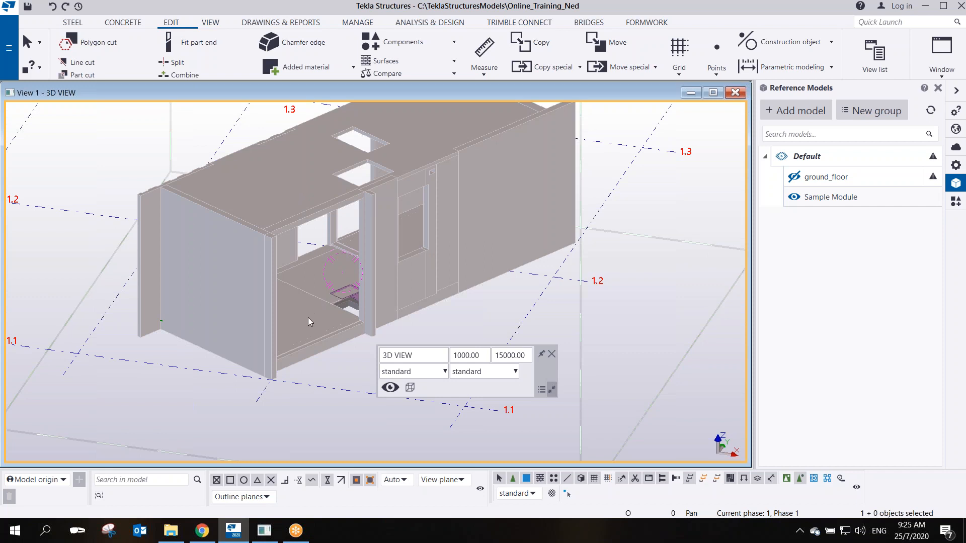
Select individual parts of the Sample Module to check how they are separated, and clear the selection
click(483, 185)
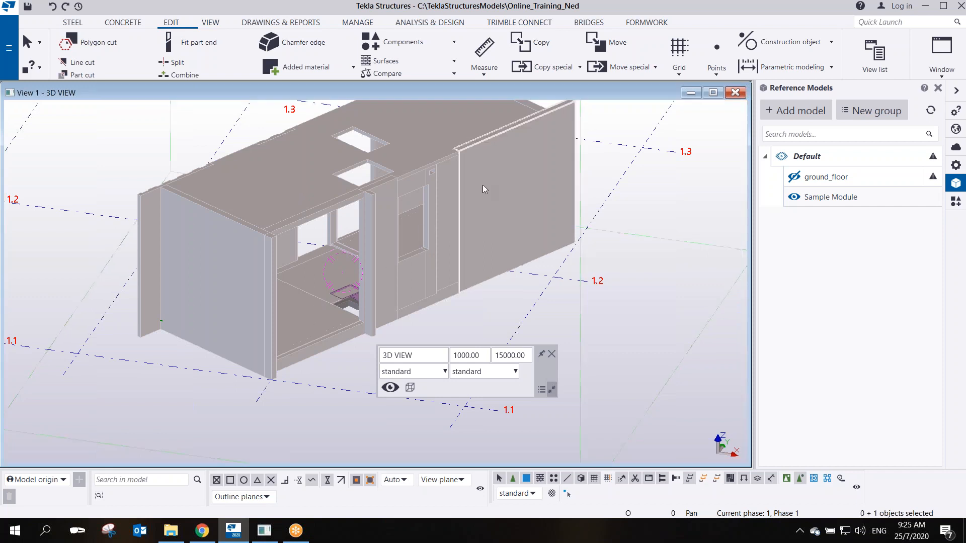
click(226, 249)
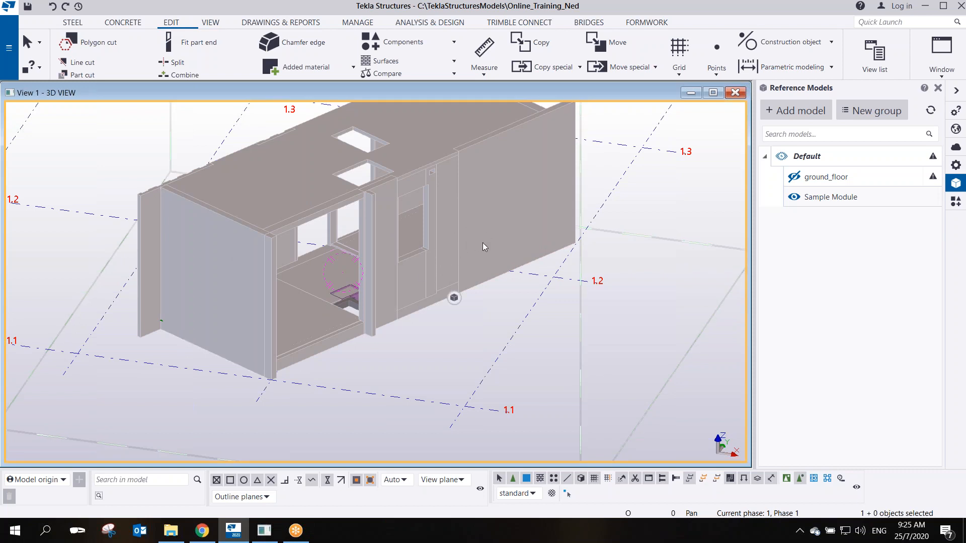
scroll(505, 228, down, 4)
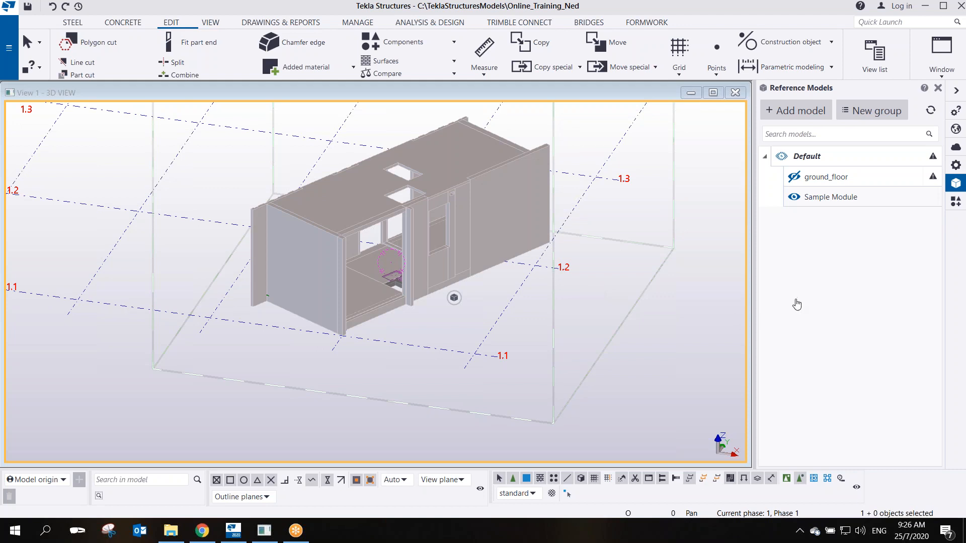
click(598, 197)
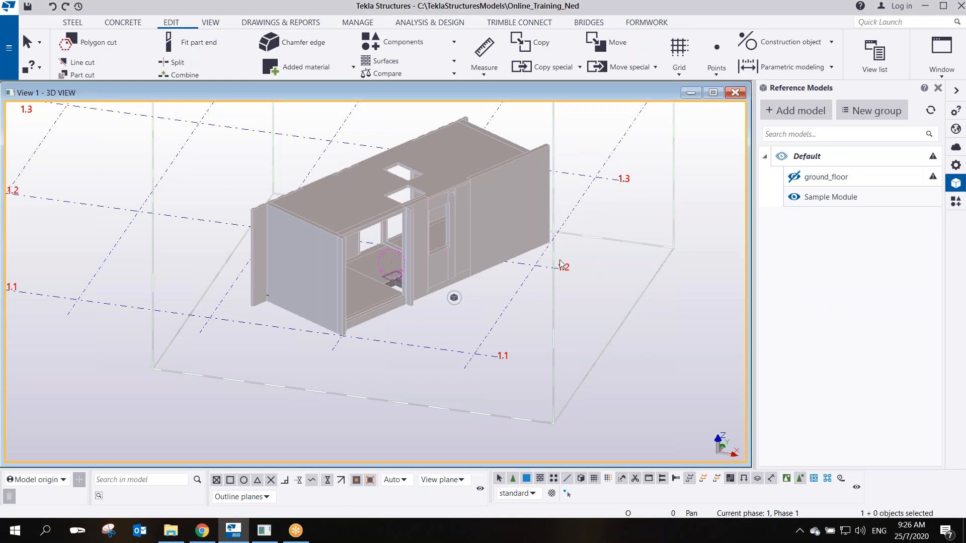
click(440, 231)
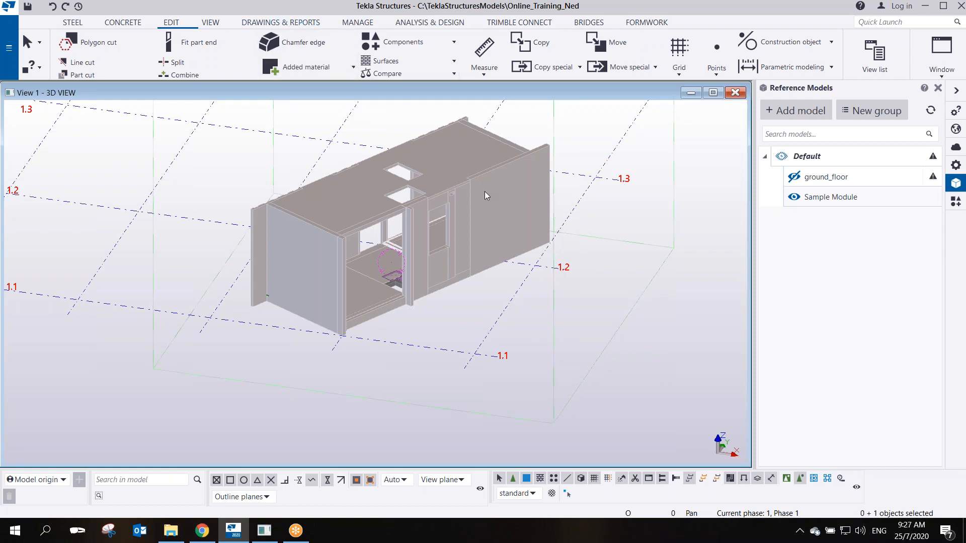
click(575, 190)
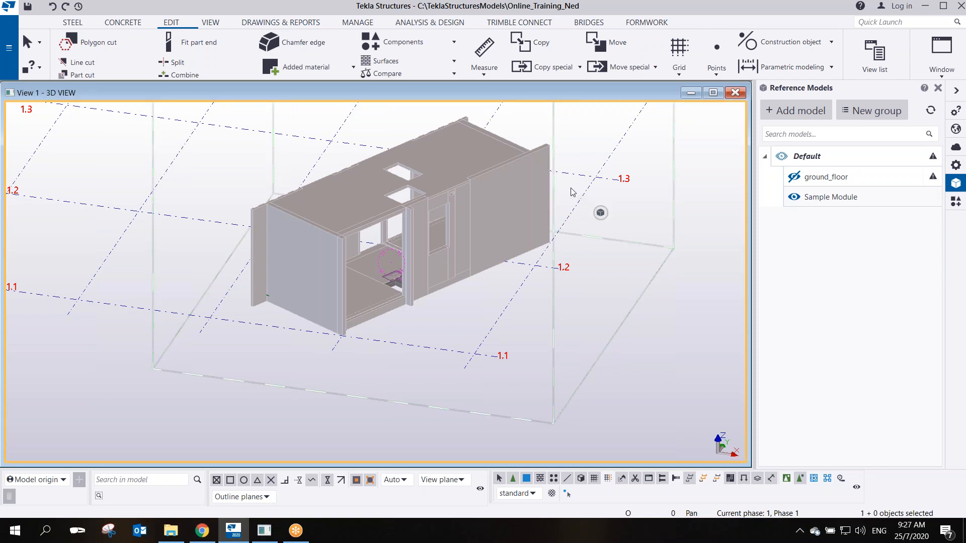
Examine the recess from beneath the module's floor and through the window openings of the opposite facade
scroll(452, 297, up, 4)
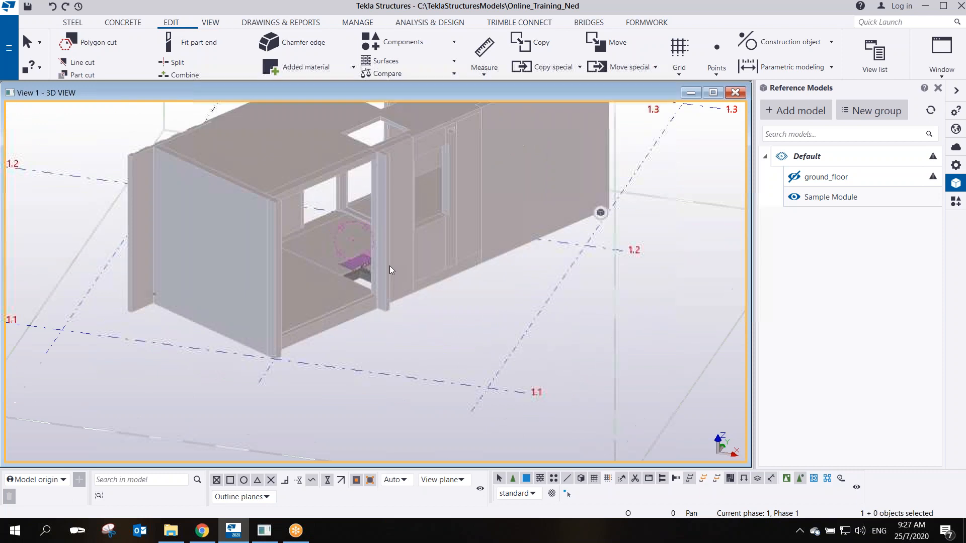
ctrl+middle_drag(351, 270, 400, 145)
scroll(420, 285, up, 3)
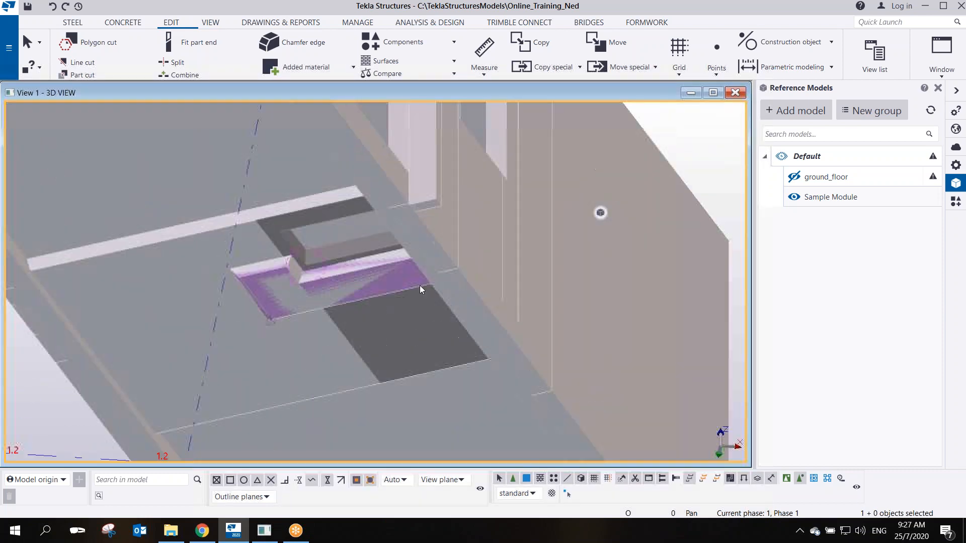
scroll(473, 301, down, 3)
middle_drag(403, 286, 460, 390)
scroll(473, 300, down, 3)
ctrl+middle_drag(529, 215, 473, 294)
ctrl+middle_drag(376, 276, 503, 234)
middle_drag(65, 347, 315, 237)
scroll(410, 235, up, 2)
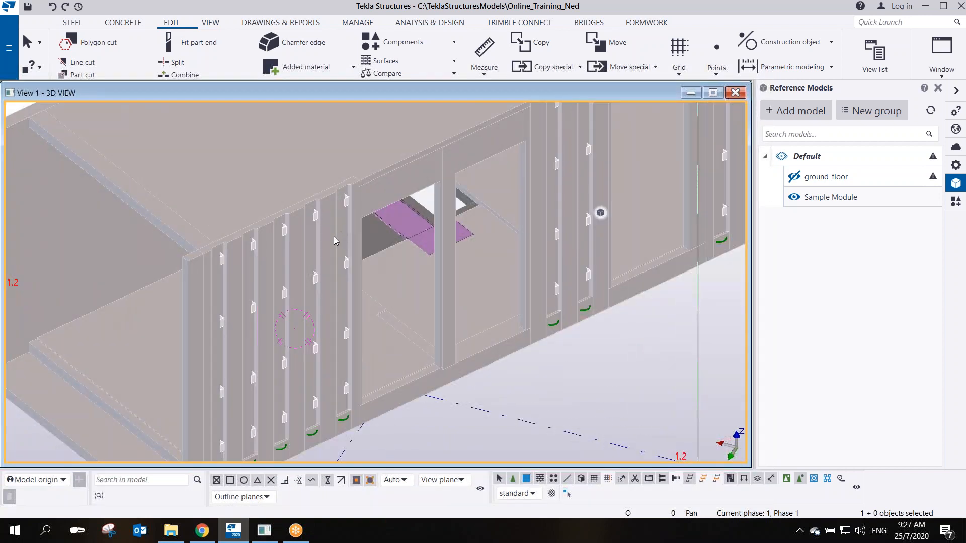
Select the ribbed wall panels and the framing parts around the openings along the window facade, and show only those parts
click(334, 236)
ctrl+click(391, 186)
ctrl+click(519, 147)
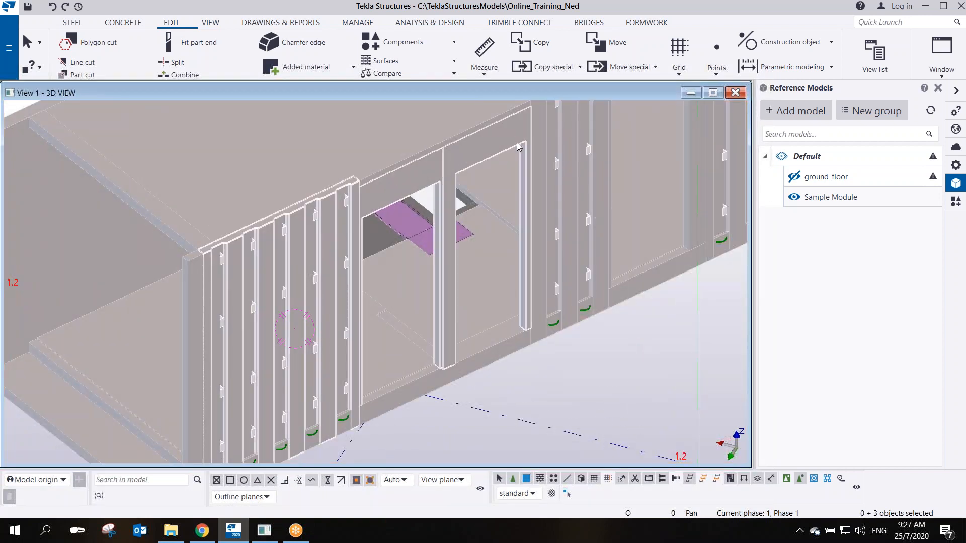
ctrl+click(571, 131)
ctrl+middle_drag(605, 120, 430, 243)
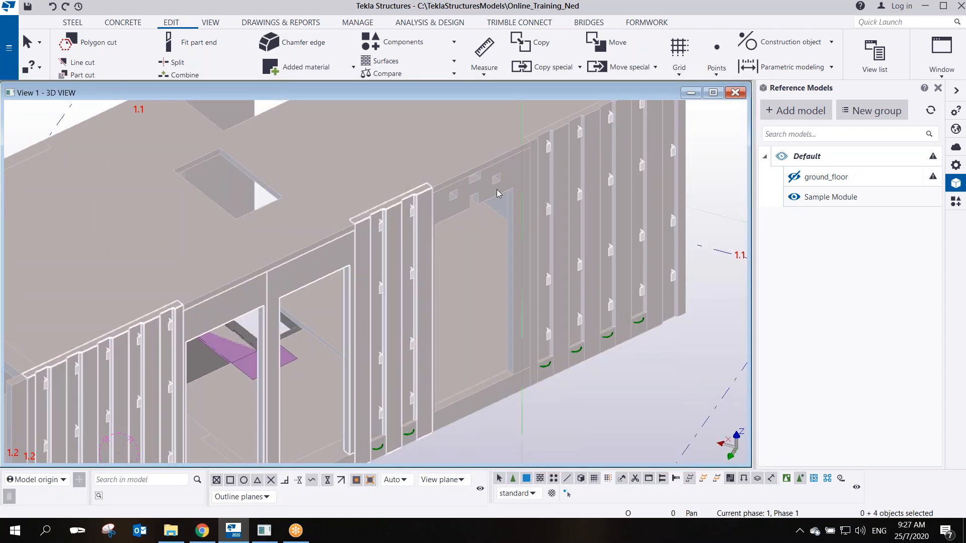
ctrl+click(560, 166)
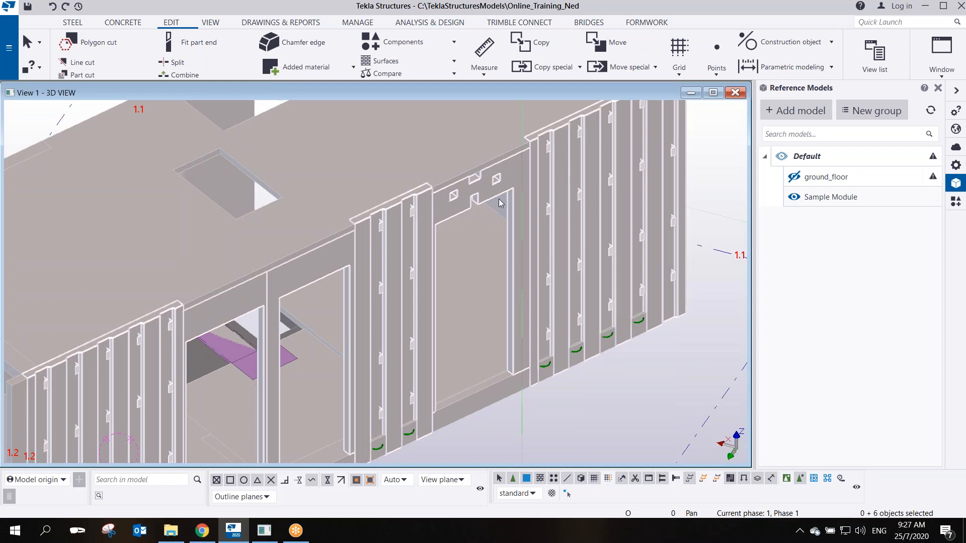
right_click(526, 200)
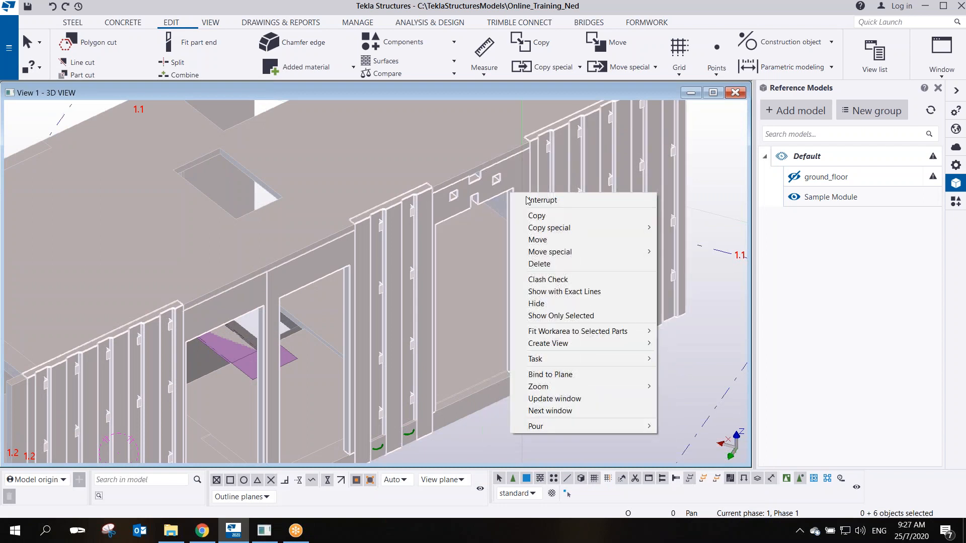
click(574, 317)
click(572, 358)
Examine the isolated facade parts from their smooth side and their ribbed side, with nothing selected
middle_drag(418, 342, 478, 304)
scroll(407, 274, down, 3)
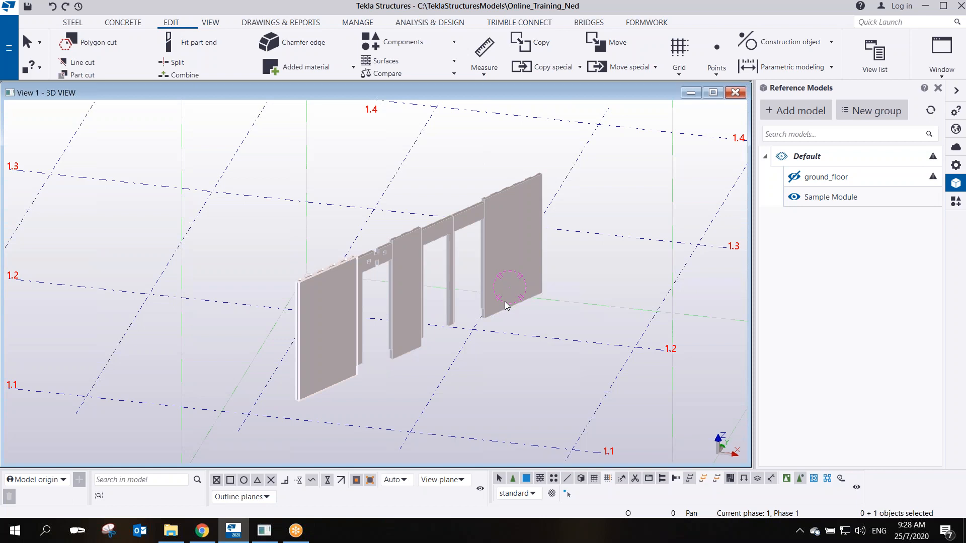
click(469, 283)
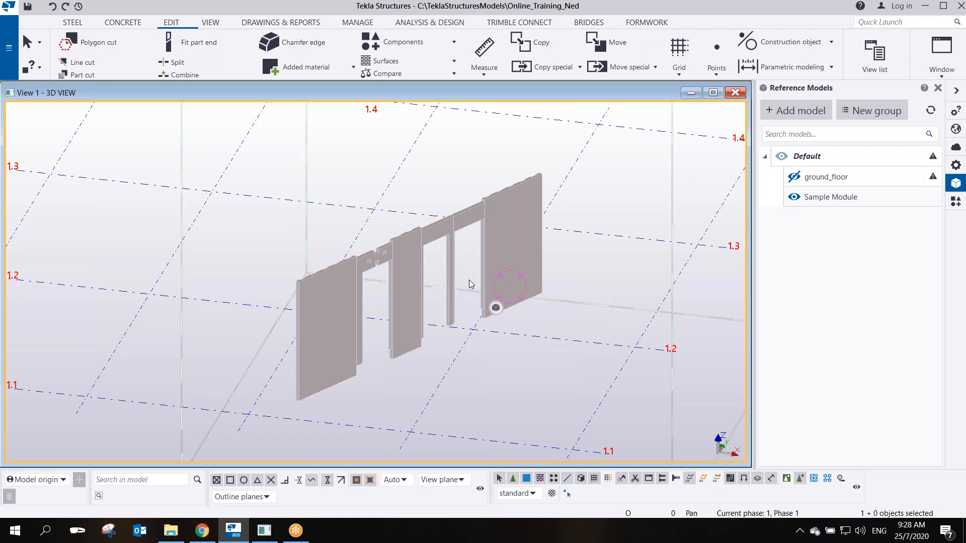
scroll(382, 322, up, 5)
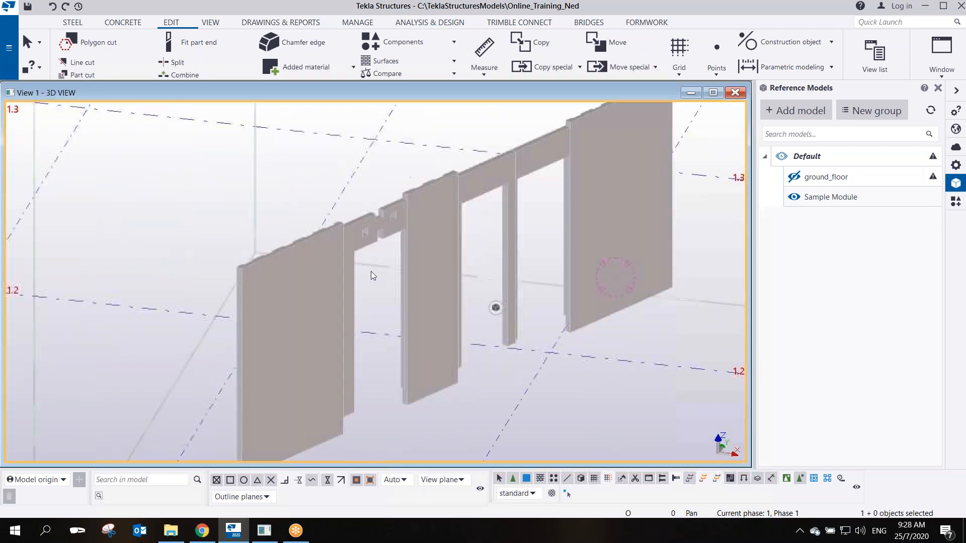
ctrl+middle_drag(333, 250, 589, 282)
middle_drag(357, 221, 470, 169)
scroll(424, 211, down, 2)
scroll(394, 244, down, 2)
middle_drag(314, 335, 417, 258)
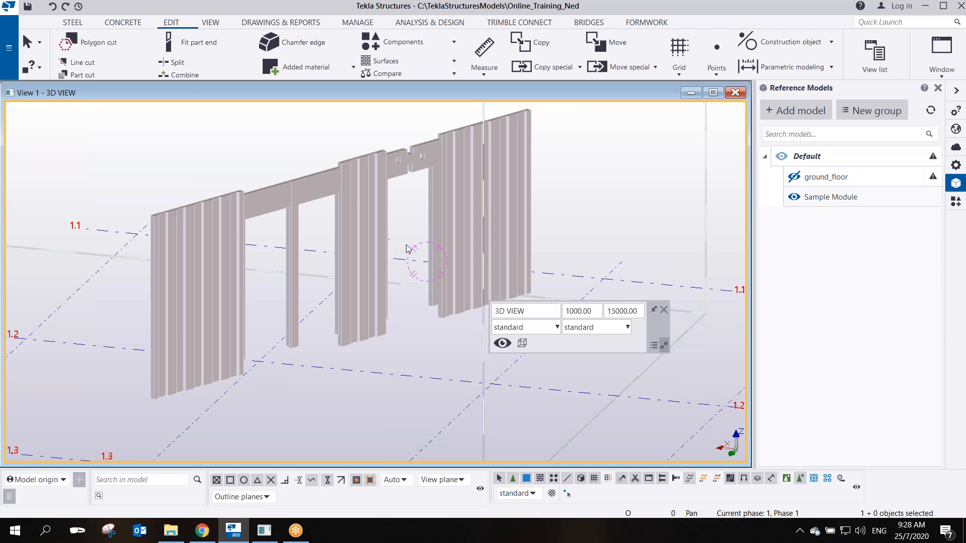
Redraw the view to bring back the whole module
right_click(417, 226)
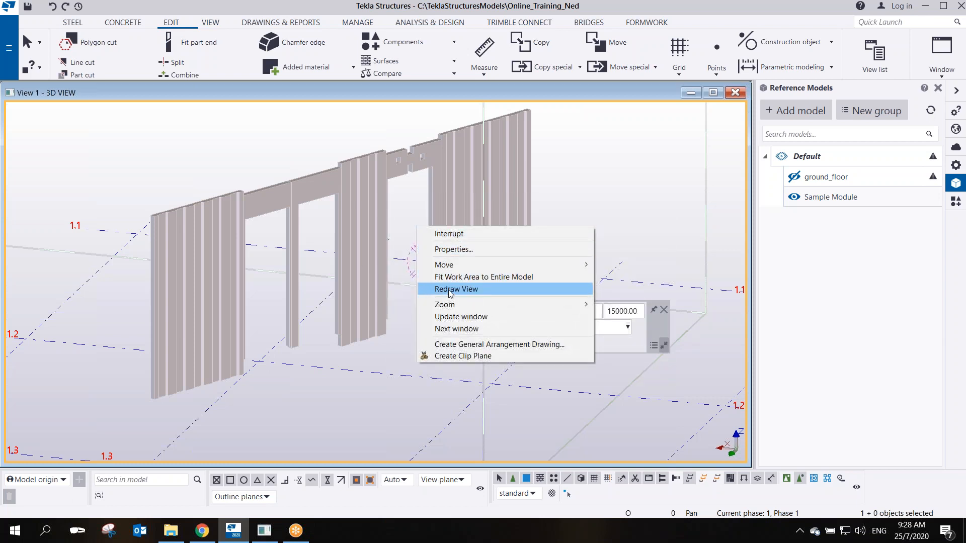
click(449, 290)
middle_drag(268, 255, 375, 299)
Show only the module's roof slab and examine its outline and two rectangular openings
click(297, 213)
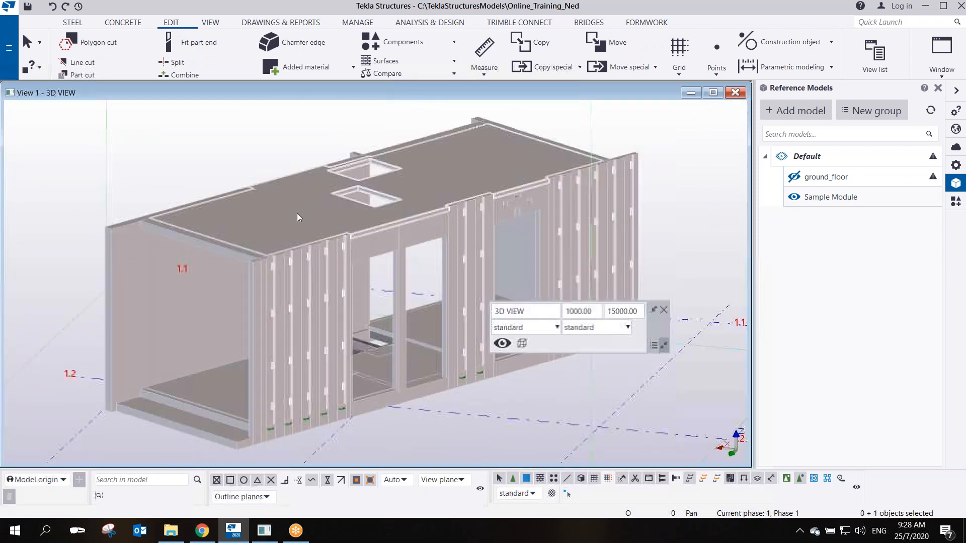
right_click(297, 213)
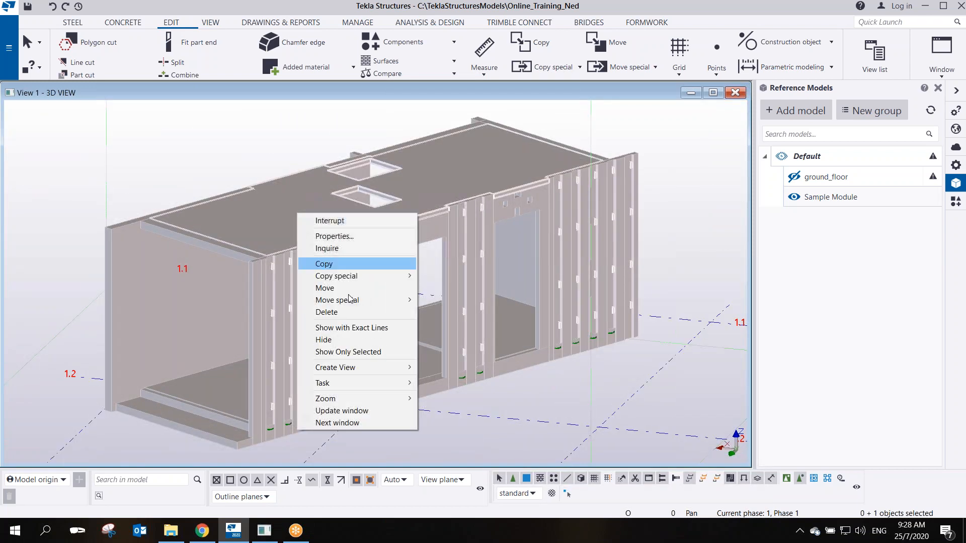
click(353, 354)
mouse_move(343, 299)
middle_down()
mouse_move(376, 345)
mouse_move(336, 322)
mouse_move(288, 383)
middle_up()
scroll(333, 305, up, 1)
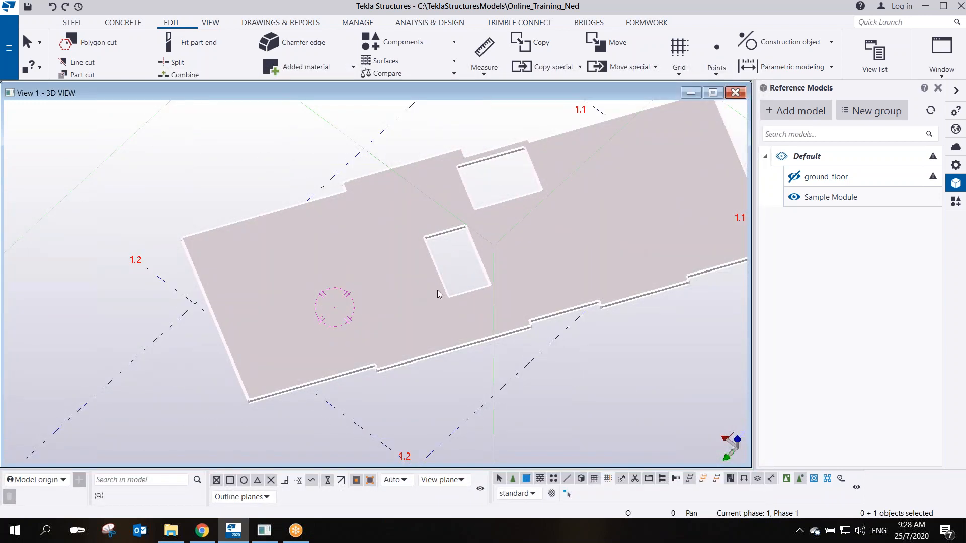
Redraw the 3D view to bring back the objects hidden around the floor slab
ctrl+middle_drag(397, 277, 439, 213)
right_click(333, 180)
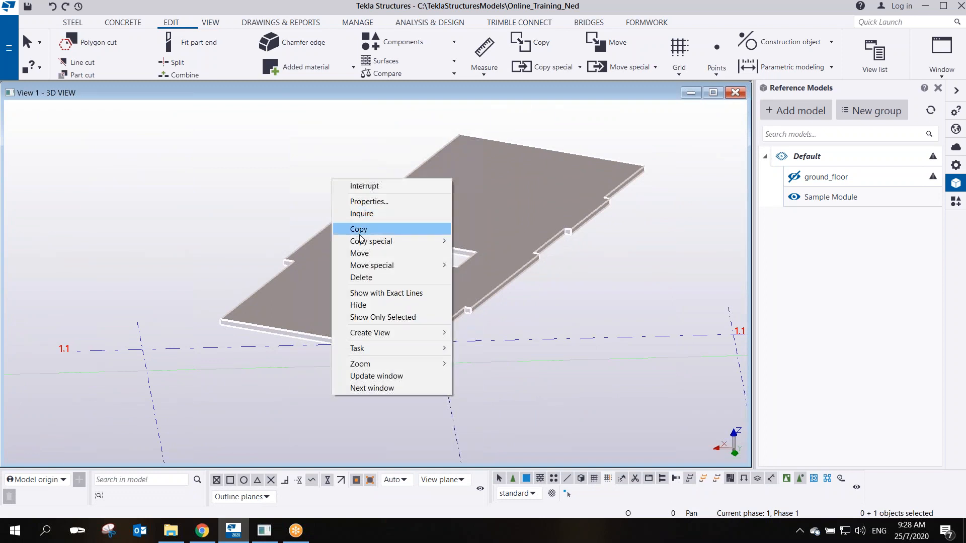
click(180, 200)
right_click(199, 196)
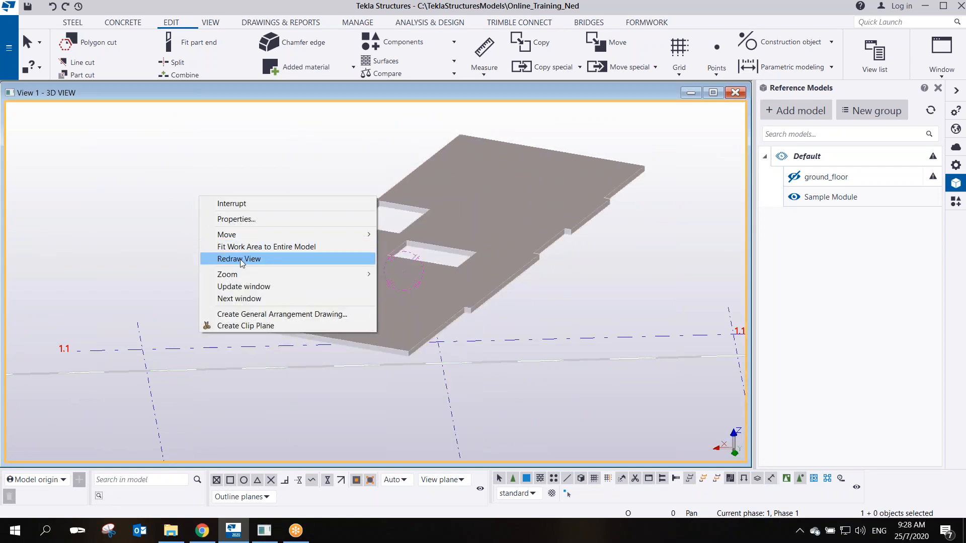
click(240, 260)
Window-select the slab parts around the openings and show only the selected objects
ctrl+middle_drag(258, 261, 442, 281)
middle_drag(410, 452, 435, 303)
ctrl+middle_drag(455, 339, 472, 366)
drag(482, 296, 367, 432)
right_click(409, 351)
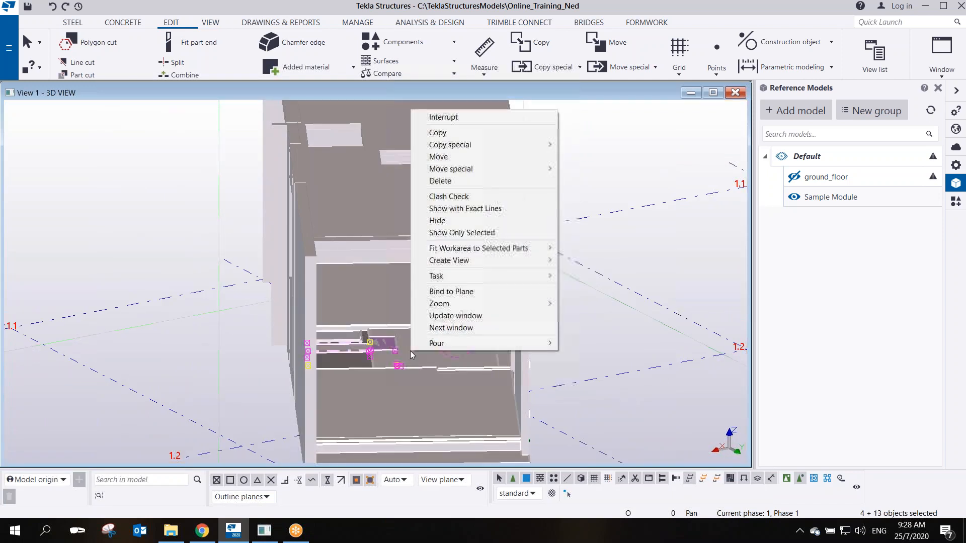
click(454, 234)
Examine the purple surfaces on the slab band beside the opening and the adjoining concrete parts
scroll(380, 382, up, 2)
ctrl+middle_drag(378, 383, 444, 181)
click(444, 221)
scroll(434, 243, up, 4)
ctrl+middle_drag(503, 228, 435, 302)
scroll(180, 221, up, 4)
ctrl+middle_drag(173, 224, 179, 186)
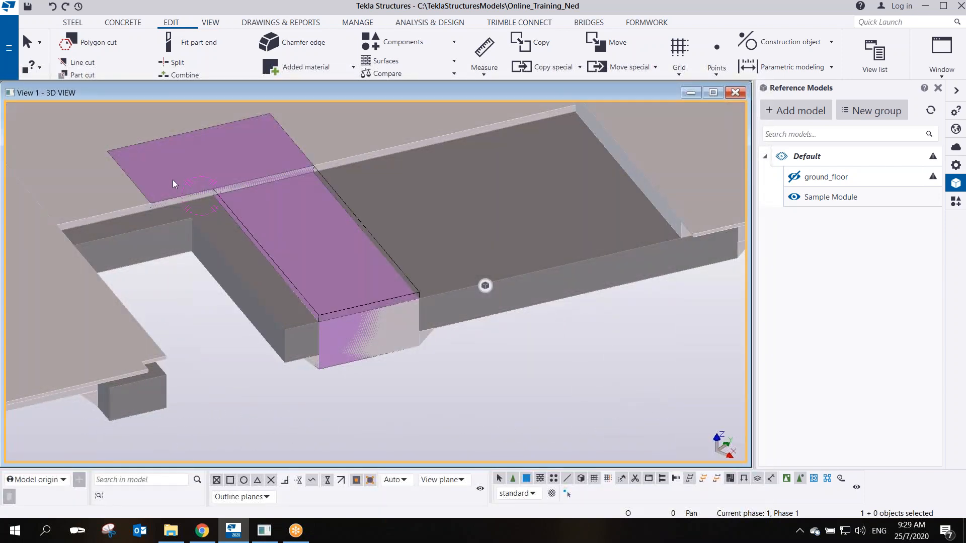
scroll(263, 200, down, 3)
scroll(289, 192, down, 2)
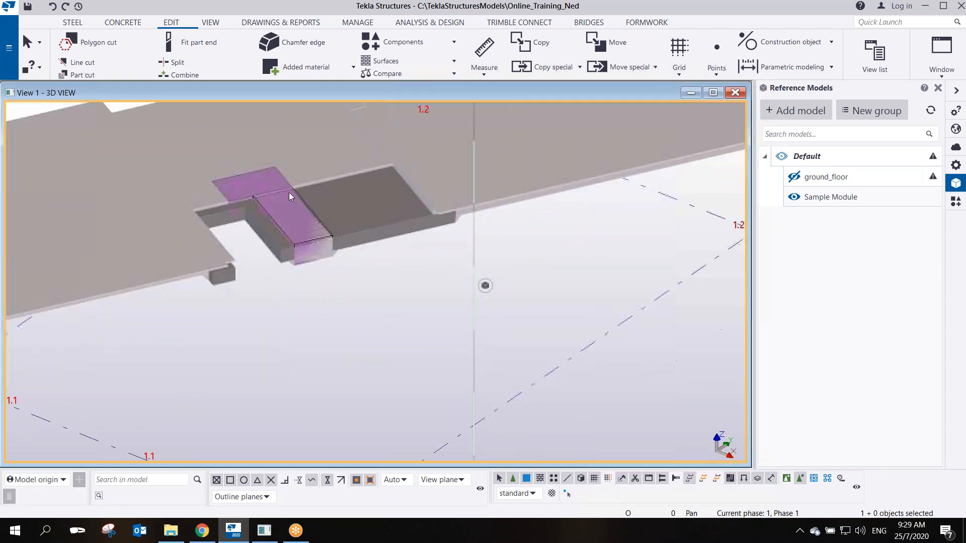
ctrl+middle_drag(289, 192, 285, 234)
scroll(201, 235, down, 2)
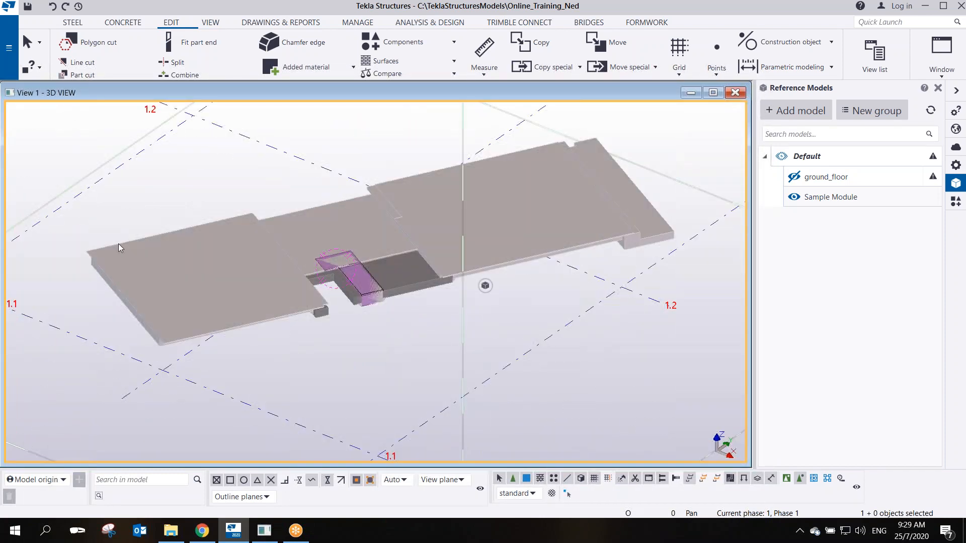
scroll(350, 297, up, 5)
scroll(367, 262, down, 3)
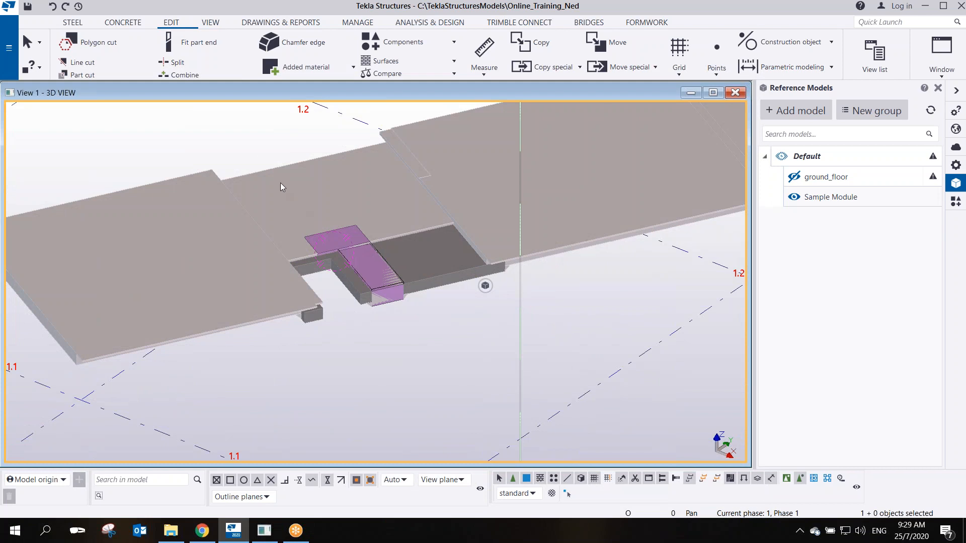
Try to delete the purple surface lying on top of the slab beside the opening
drag(261, 153, 402, 325)
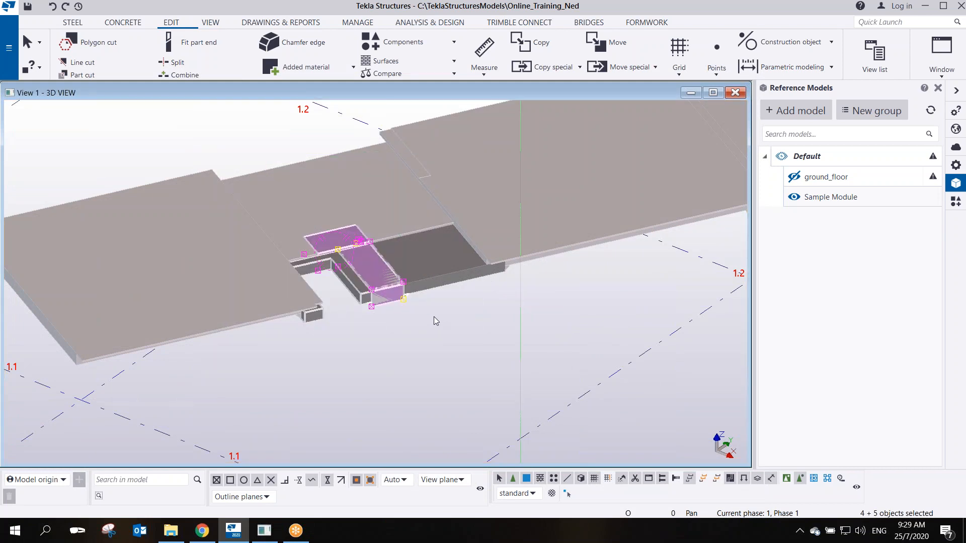
click(509, 290)
click(448, 318)
scroll(358, 267, up, 2)
click(337, 225)
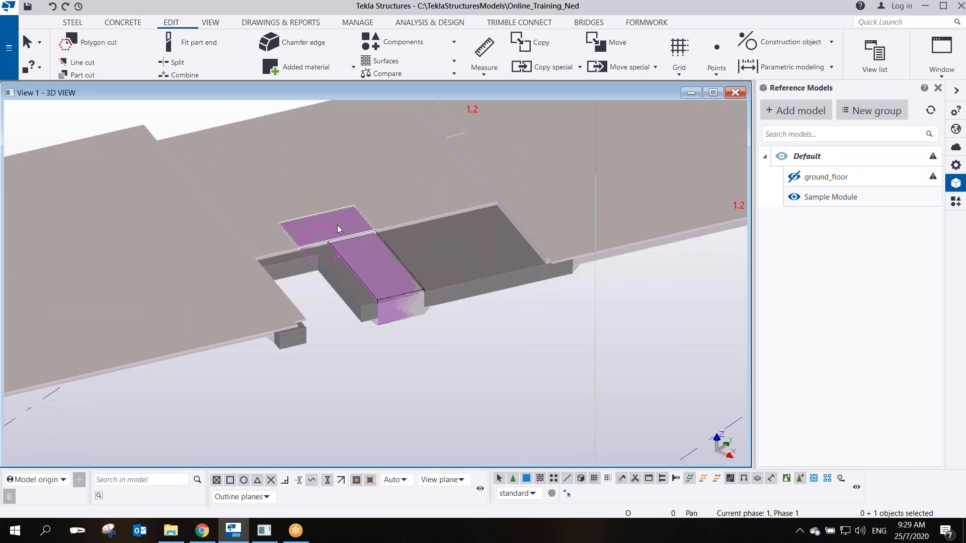
key(Delete)
click(534, 293)
Examine the isolated slab assembly and the purple surfaces around its opening from several angles
scroll(507, 335, down, 3)
scroll(246, 281, up, 2)
scroll(388, 330, down, 2)
middle_drag(473, 280, 502, 294)
scroll(507, 296, up, 4)
ctrl+middle_drag(599, 293, 638, 279)
scroll(610, 334, down, 4)
ctrl+middle_drag(600, 335, 482, 309)
scroll(508, 322, down, 3)
scroll(550, 326, down, 2)
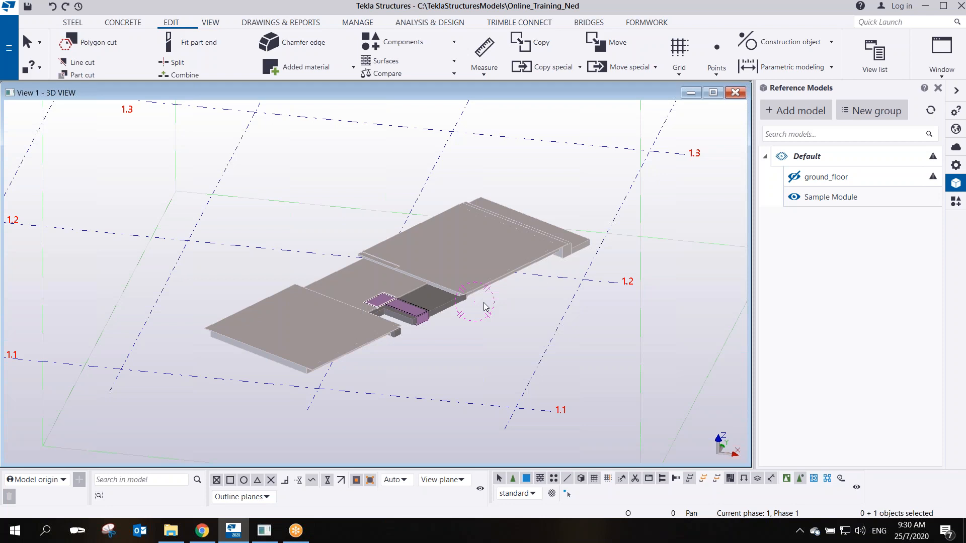
Window-select the purple surfaces on the slab and band beside the opening and delete them
scroll(396, 312, up, 2)
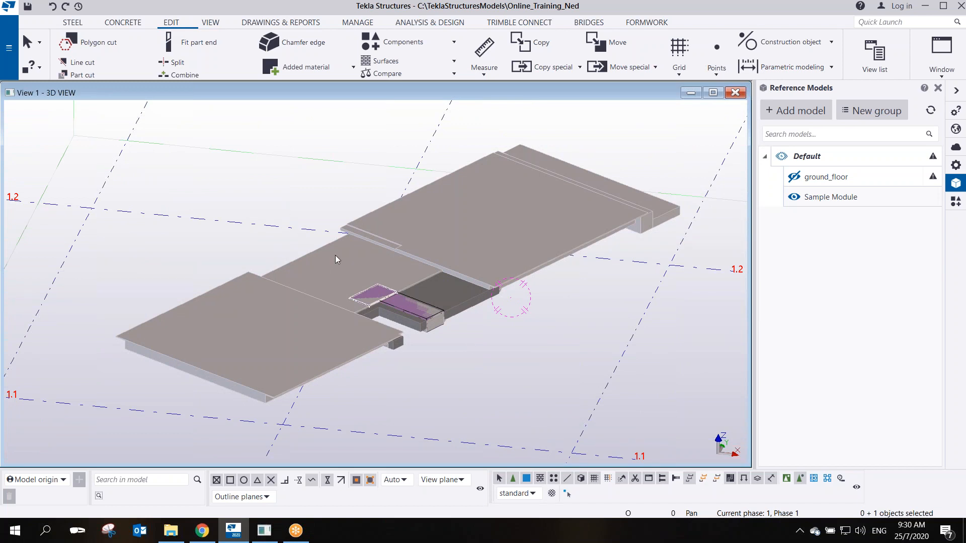
drag(327, 286, 439, 352)
scroll(448, 347, up, 2)
click(453, 321)
scroll(420, 296, up, 2)
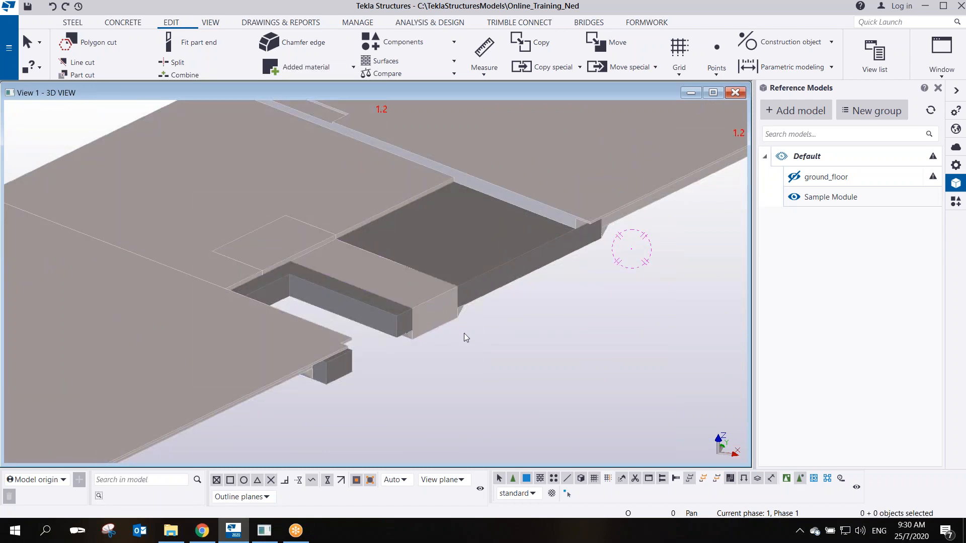
Try to delete the purple sloped surface on the underside of the slab step beside the opening
scroll(460, 338, up, 3)
scroll(416, 307, up, 2)
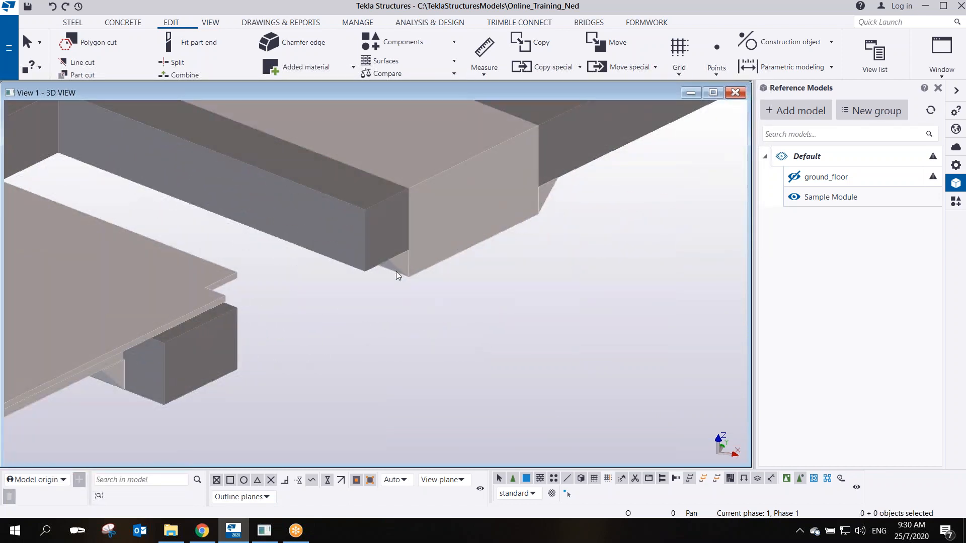
scroll(395, 270, down, 3)
ctrl+middle_drag(421, 304, 404, 285)
scroll(403, 285, up, 4)
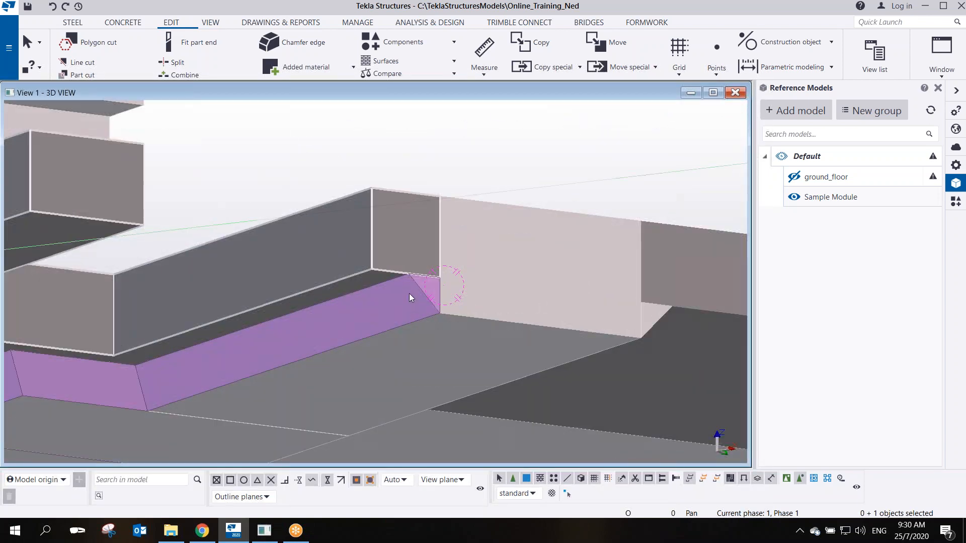
click(420, 296)
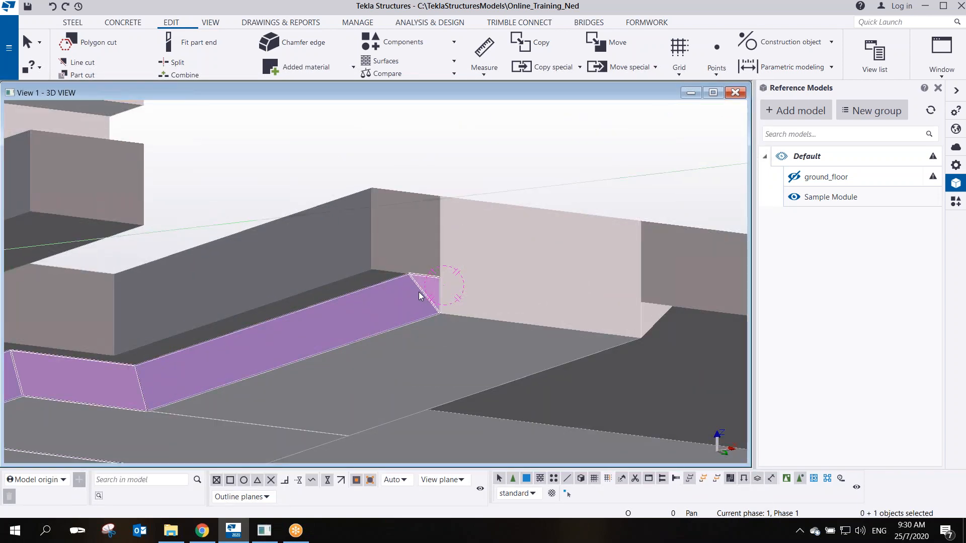
key(Delete)
Hide the slab parts around the underside step and delete the purple sloped surfaces left in view
click(511, 291)
click(503, 254)
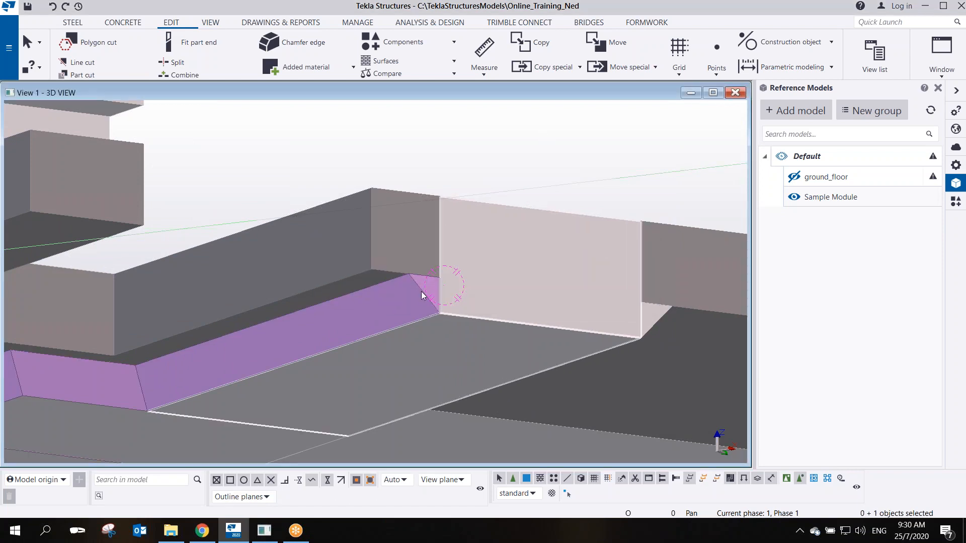
ctrl+click(430, 217)
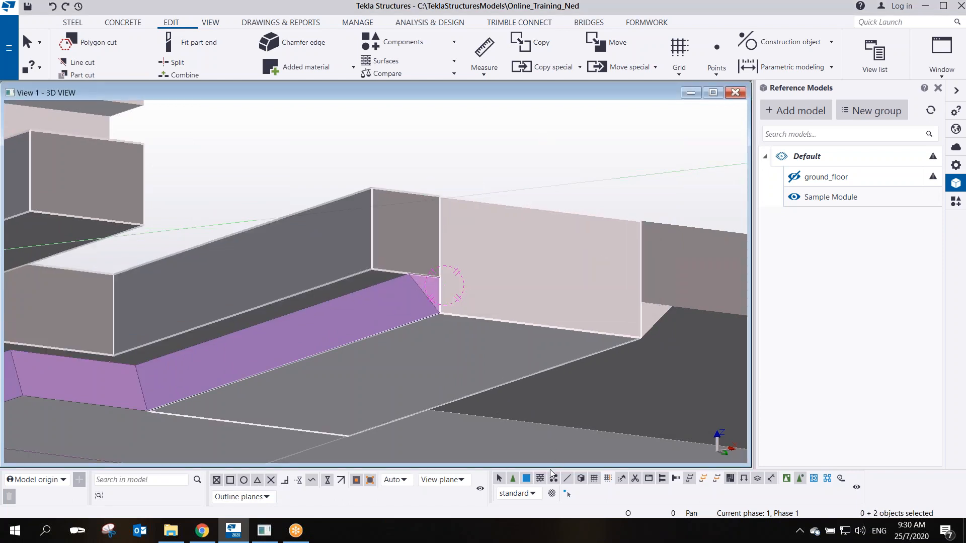
right_click(479, 244)
click(515, 372)
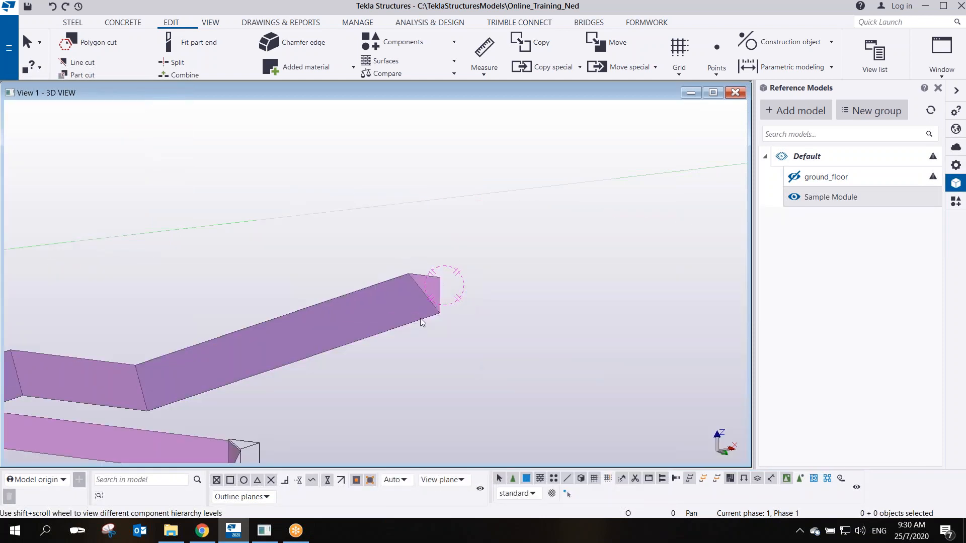
key(Delete)
scroll(433, 310, down, 6)
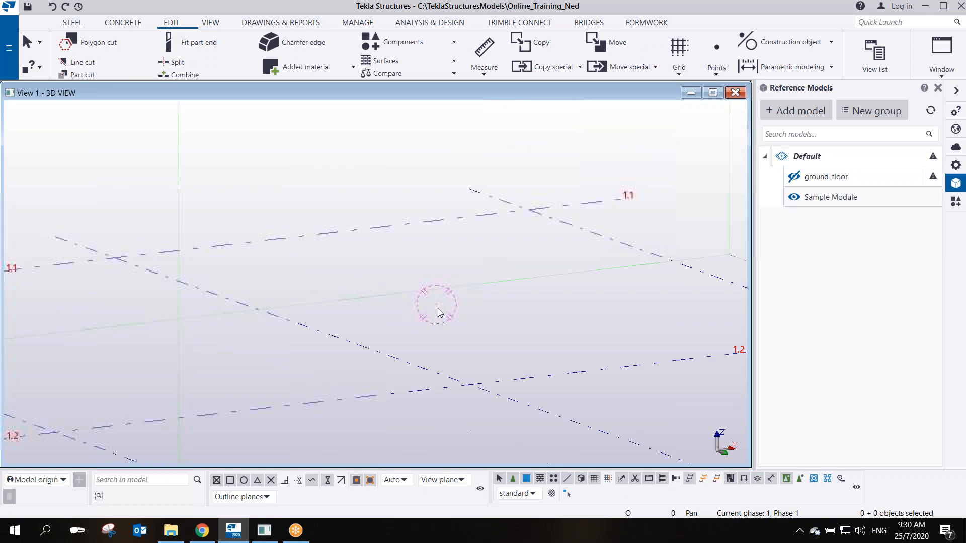
Redraw the view to restore the hidden slab parts
ctrl+middle_drag(458, 262, 443, 234)
right_click(447, 212)
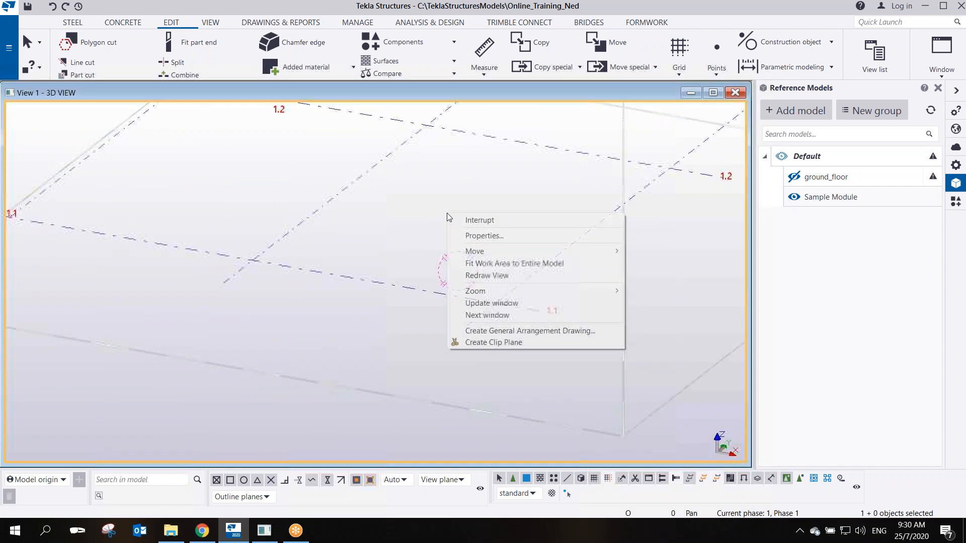
click(498, 274)
scroll(493, 249, down, 6)
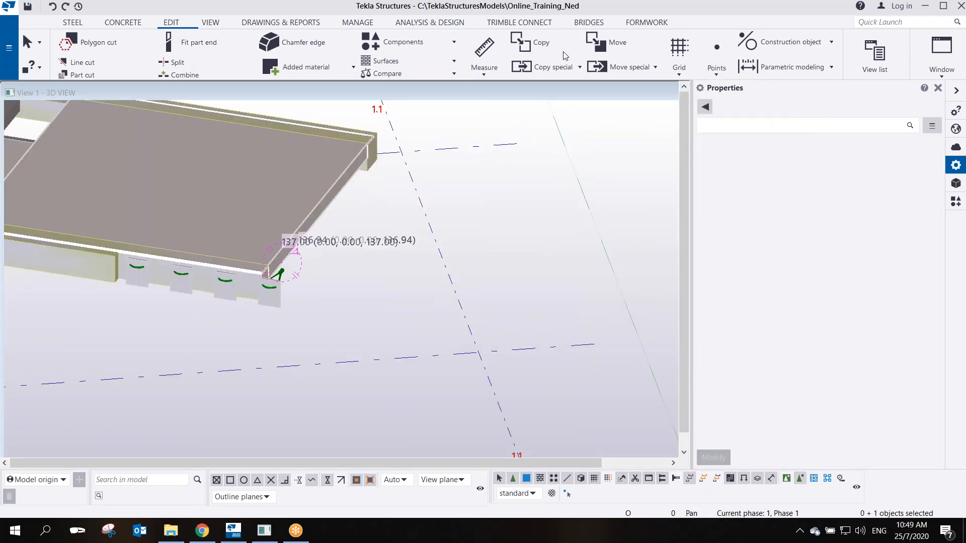
Examine the edge beams and the row of plates with green bars along the slab's long side
middle_drag(263, 249, 443, 298)
scroll(443, 297, up, 2)
scroll(443, 298, down, 3)
scroll(385, 307, up, 2)
scroll(385, 306, down, 2)
scroll(451, 272, up, 2)
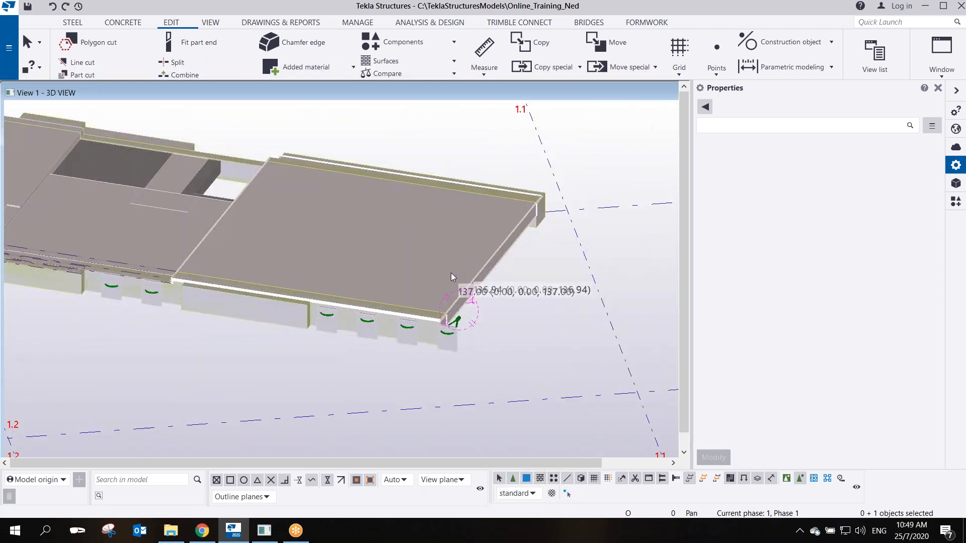
scroll(532, 276, down, 2)
ctrl+middle_drag(367, 291, 552, 203)
middle_drag(362, 243, 491, 289)
scroll(414, 246, up, 2)
ctrl+middle_drag(401, 238, 330, 312)
scroll(219, 278, up, 3)
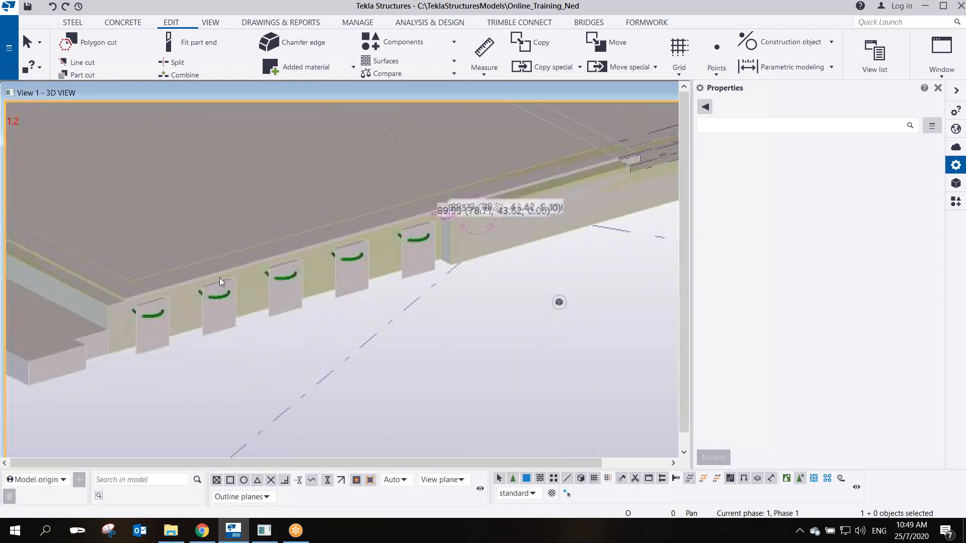
scroll(219, 277, down, 3)
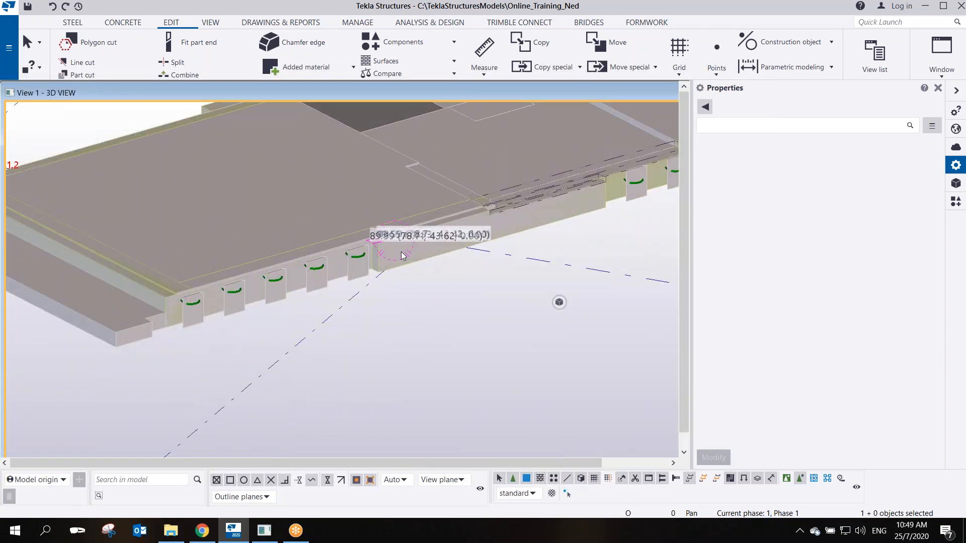
scroll(439, 220, up, 2)
scroll(466, 297, down, 4)
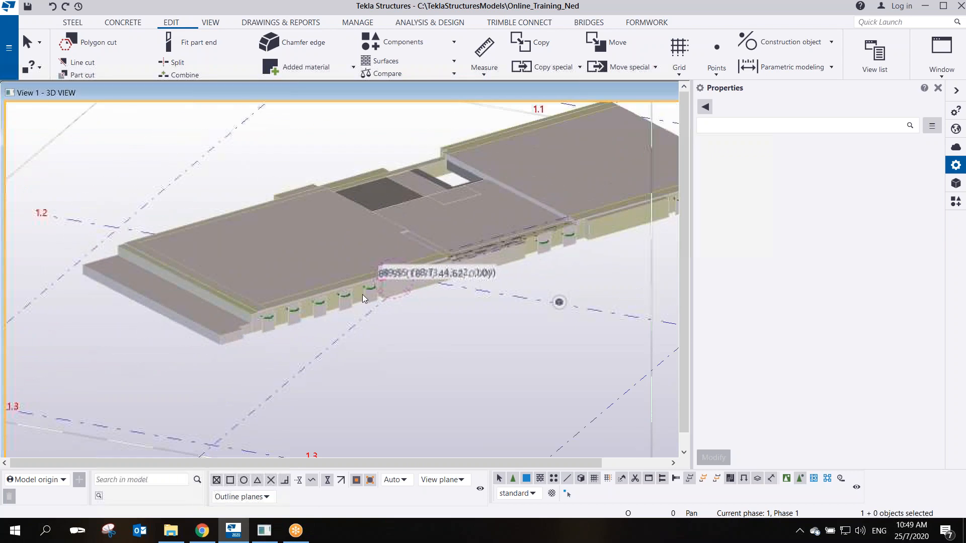
Examine the edge beams beside the openings on the opposite side, then the cut beams at mid-length
ctrl+middle_drag(255, 216, 544, 243)
ctrl+middle_drag(295, 273, 448, 304)
scroll(327, 284, up, 2)
ctrl+middle_drag(321, 276, 299, 246)
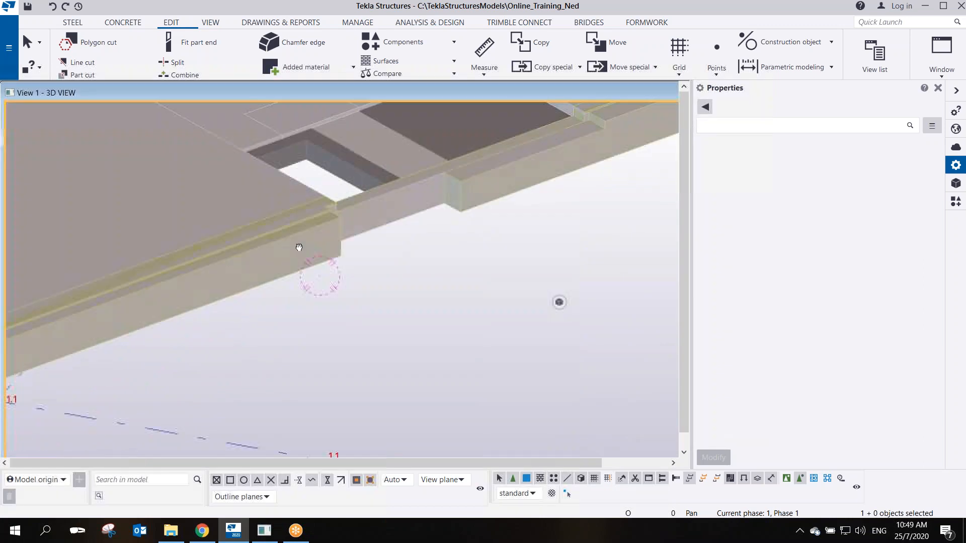
click(312, 231)
scroll(341, 240, down, 4)
ctrl+middle_drag(339, 299, 611, 250)
scroll(261, 244, up, 8)
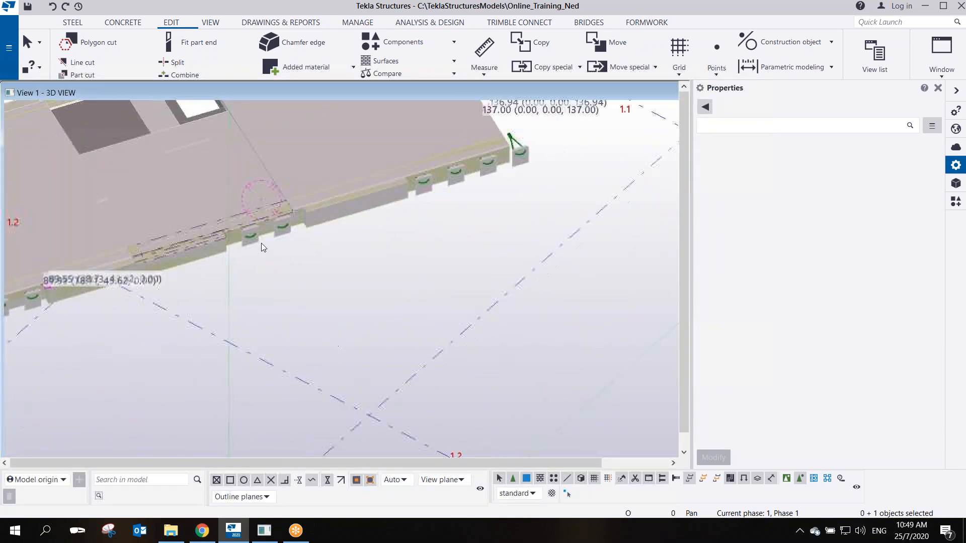
scroll(360, 309, up, 1)
middle_drag(126, 258, 382, 270)
scroll(360, 309, up, 1)
scroll(328, 294, up, 2)
Delete the BL96 and BL166 polygon cuts from the beams at the middle of the slab's long edge
click(328, 295)
scroll(327, 290, down, 2)
click(403, 342)
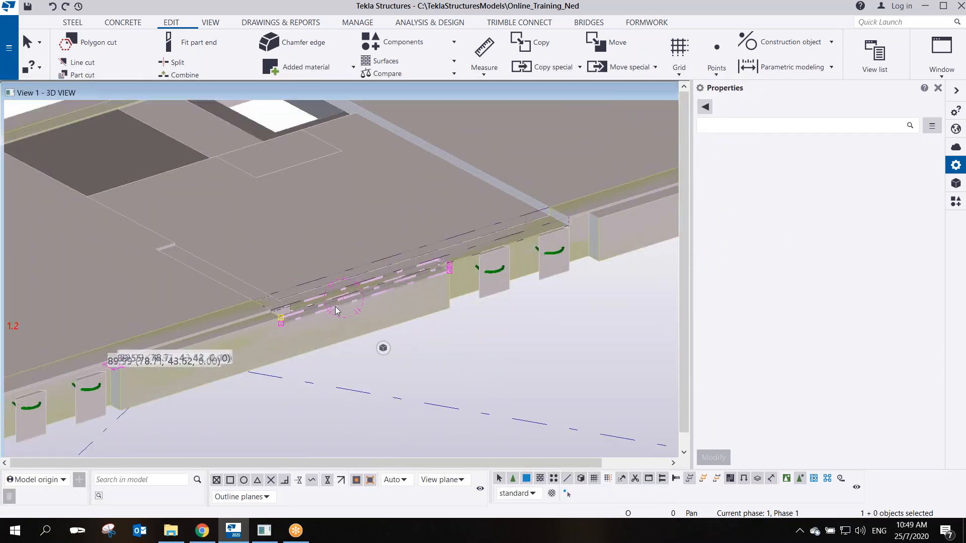
click(335, 307)
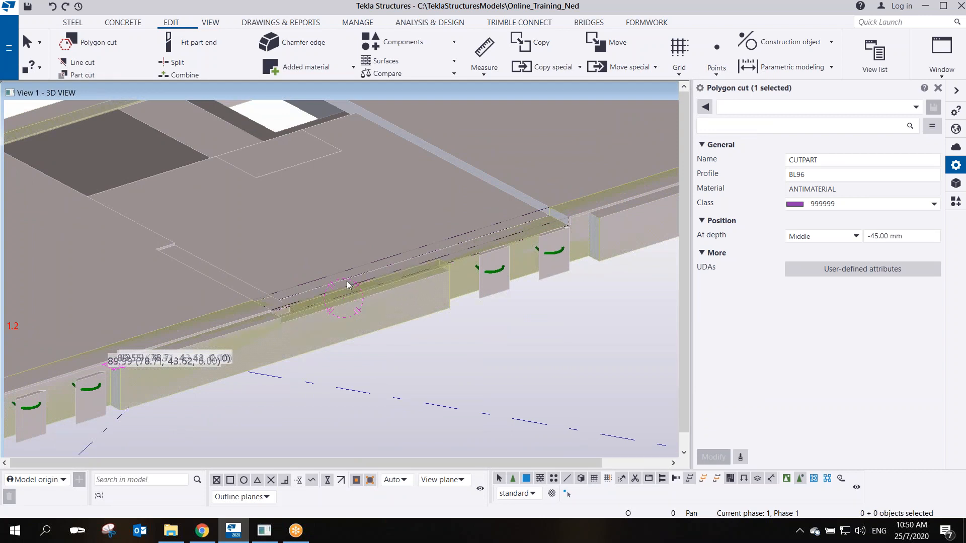
click(347, 284)
click(350, 269)
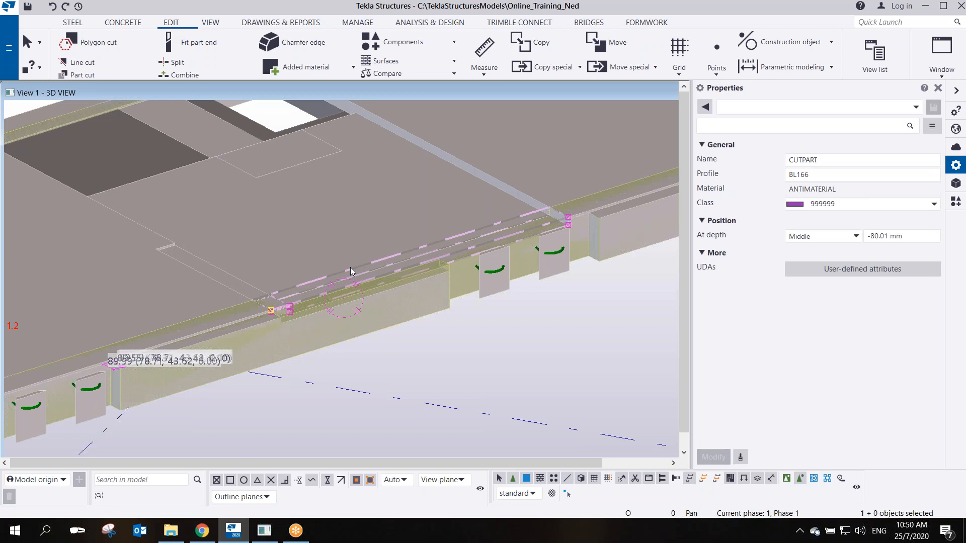
click(380, 340)
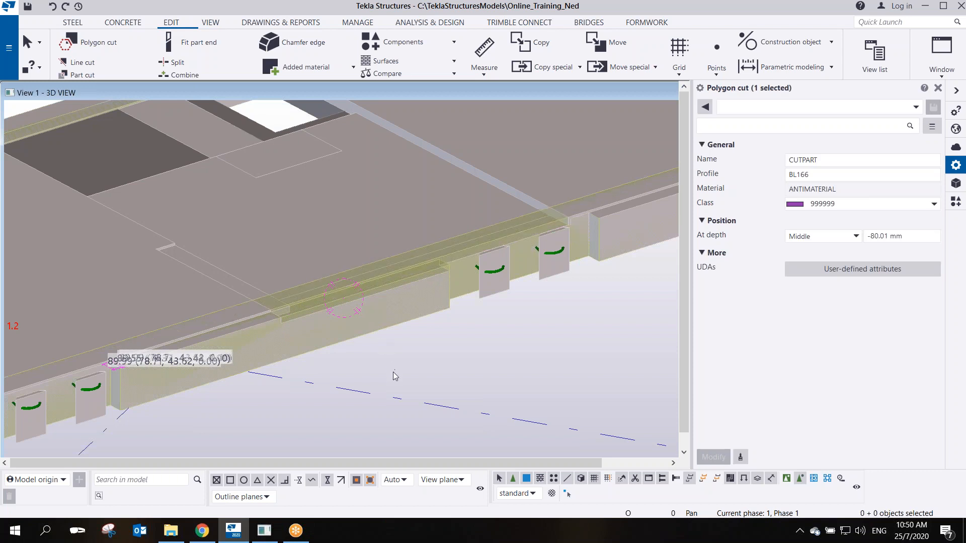
Select the outer concrete beam at the middle of the long edge and review its profile and position properties
scroll(373, 348, up, 2)
click(342, 340)
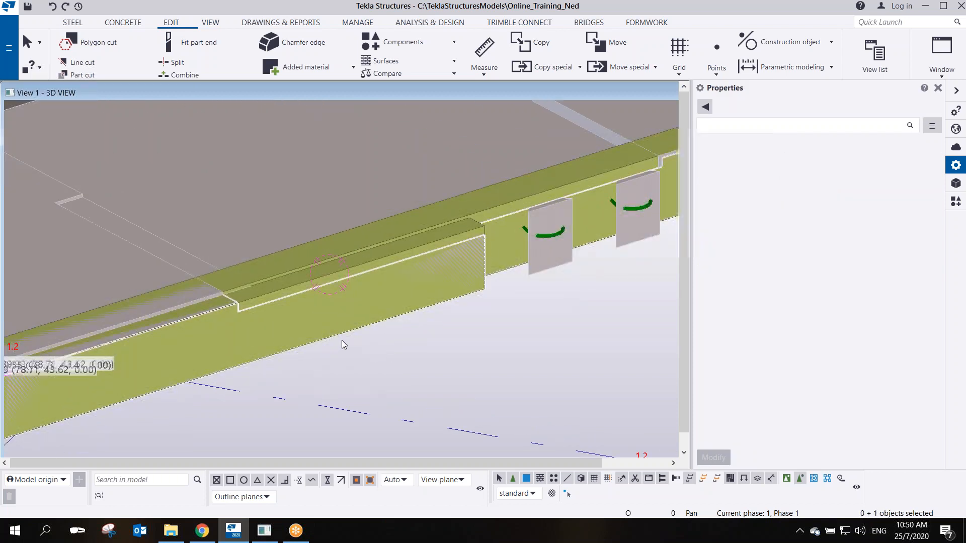
scroll(342, 340, down, 2)
middle_drag(306, 305, 381, 292)
scroll(380, 291, up, 2)
click(380, 279)
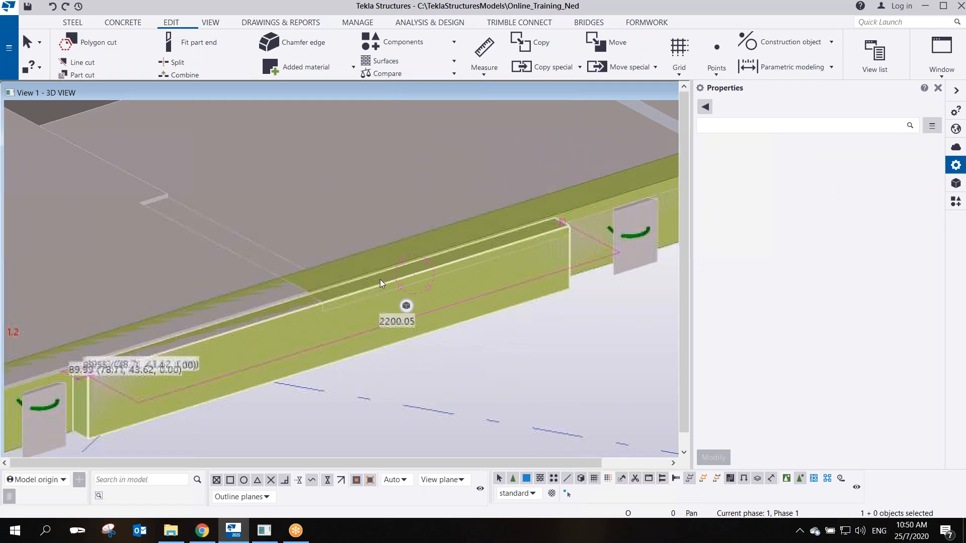
scroll(380, 279, down, 2)
middle_drag(311, 334, 402, 270)
scroll(501, 278, up, 2)
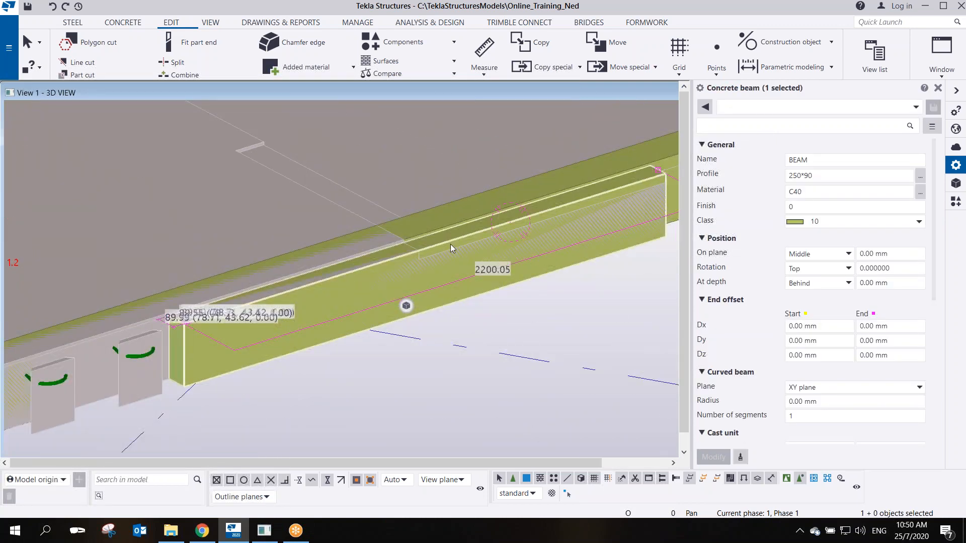
Select the 262*160 edge beam behind the plates and examine its length and the stepped notch at mid-length
click(441, 229)
scroll(450, 266, down, 2)
scroll(451, 275, down, 2)
scroll(129, 361, up, 4)
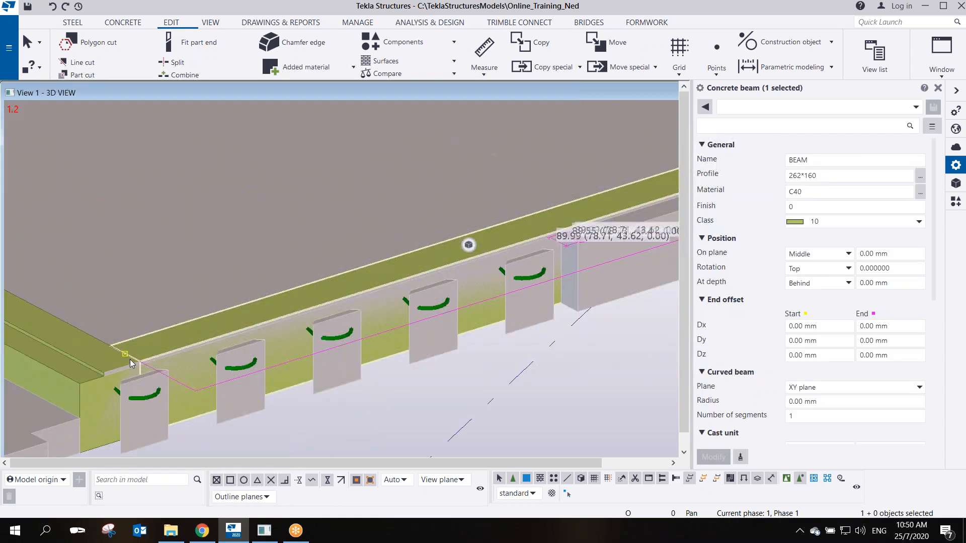
scroll(339, 315, down, 3)
scroll(579, 215, up, 4)
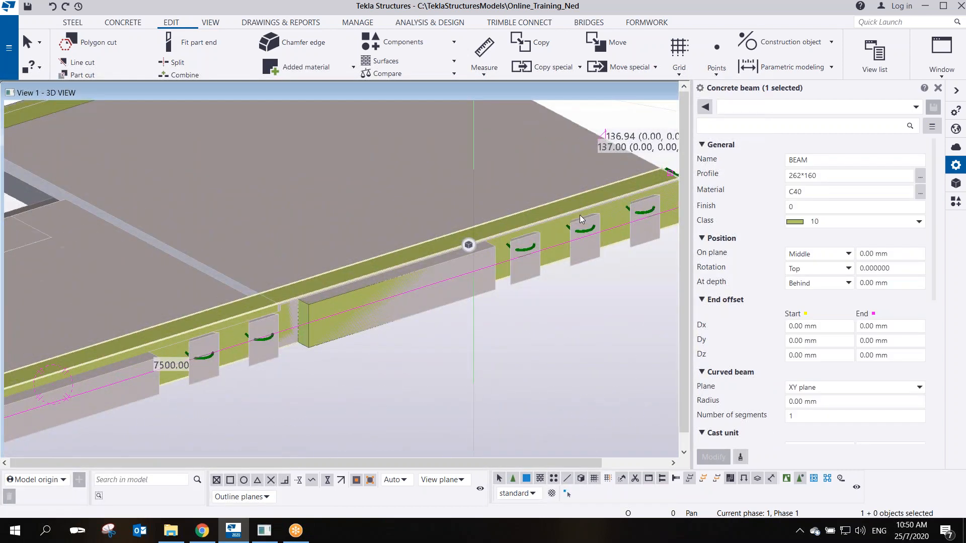
middle_drag(44, 350, 304, 324)
scroll(305, 338, up, 4)
middle_drag(187, 417, 241, 328)
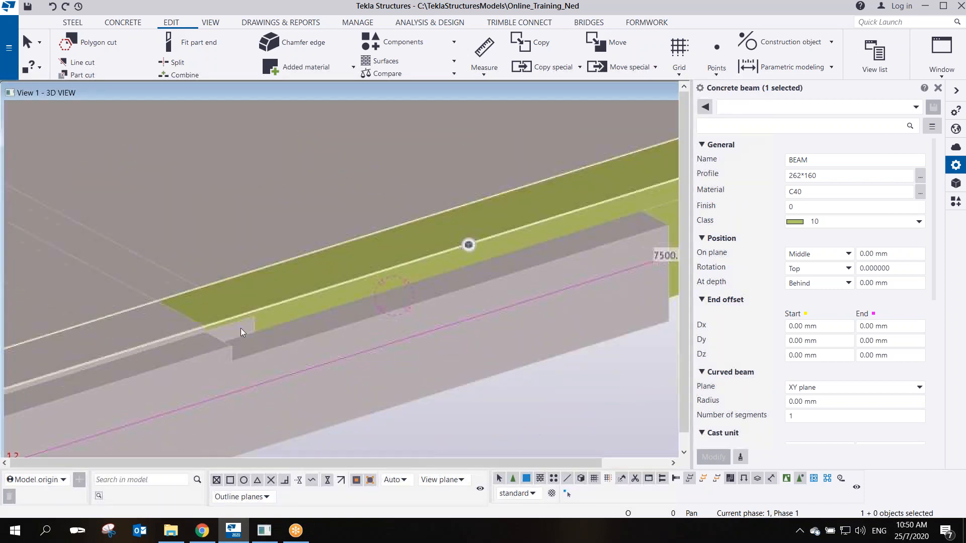
scroll(236, 327, up, 2)
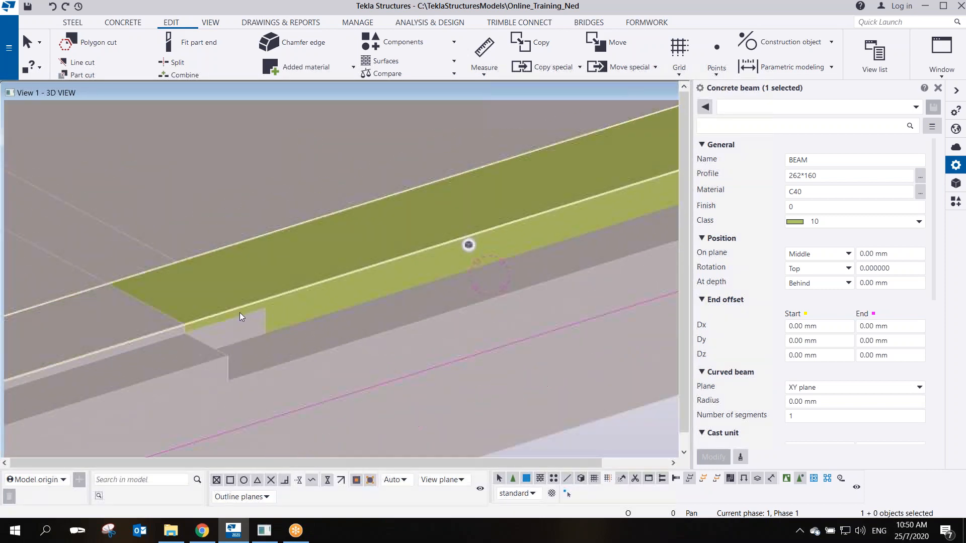
scroll(240, 311, down, 2)
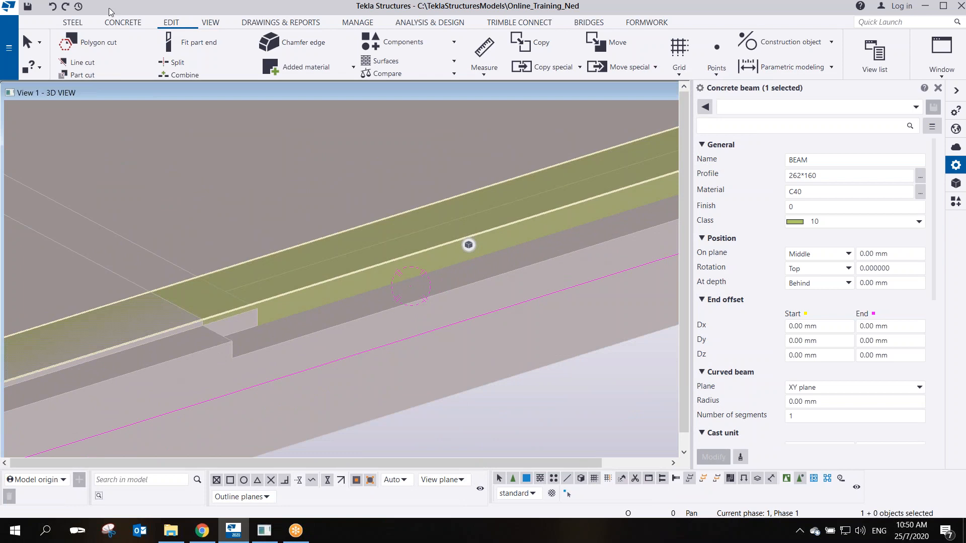
Polygon-cut the 262*160 edge beam's upper outer face from the mid-length notch to the slab joint beside the plates
click(112, 39)
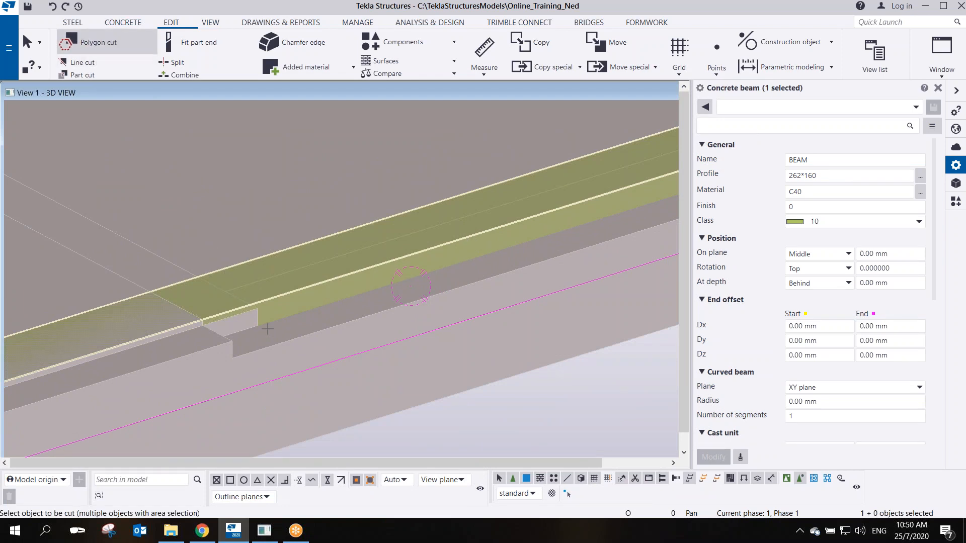
click(278, 298)
scroll(198, 324, up, 4)
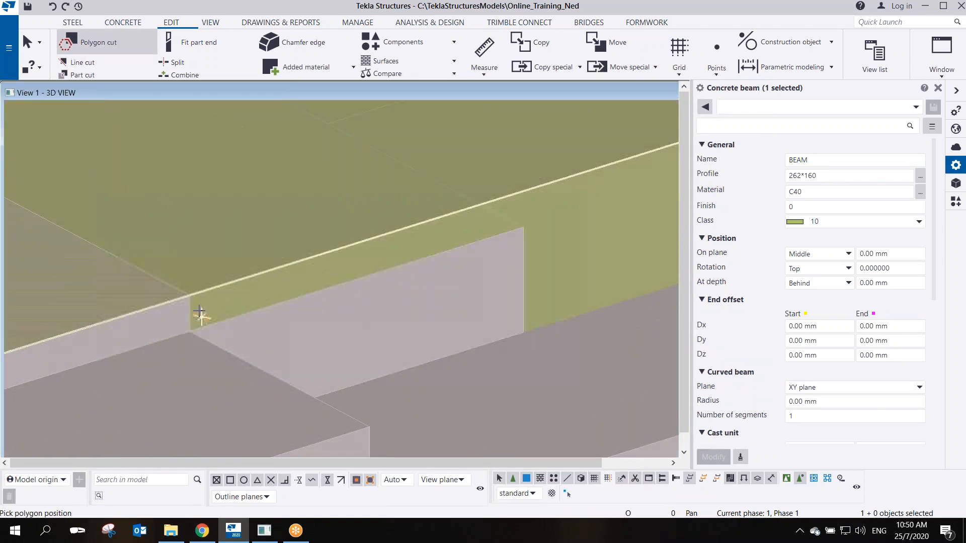
click(189, 332)
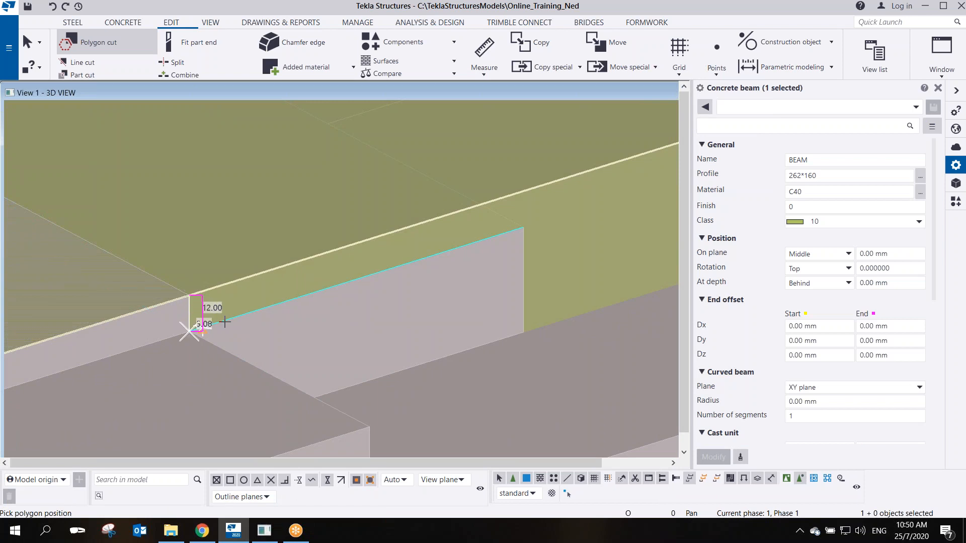
click(523, 227)
click(523, 333)
scroll(523, 333, down, 6)
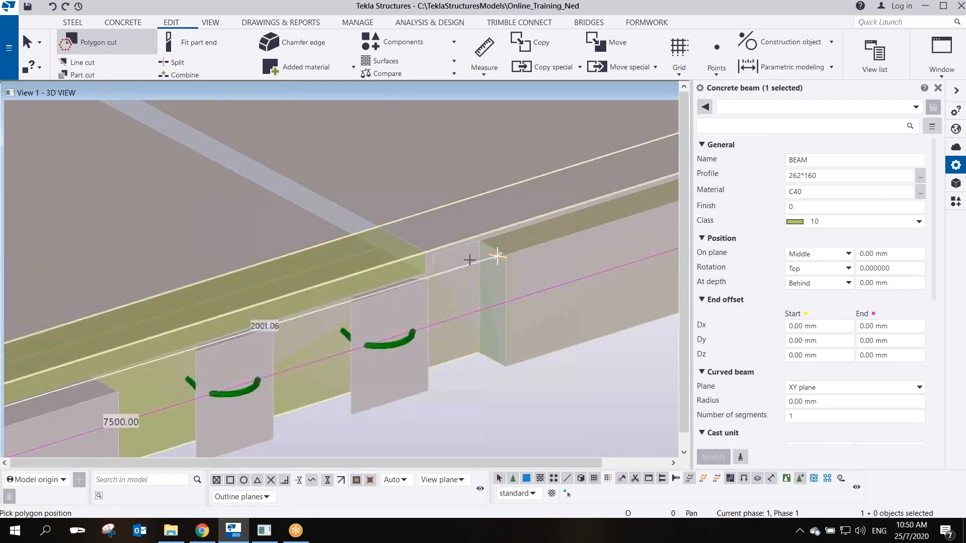
scroll(410, 270, up, 6)
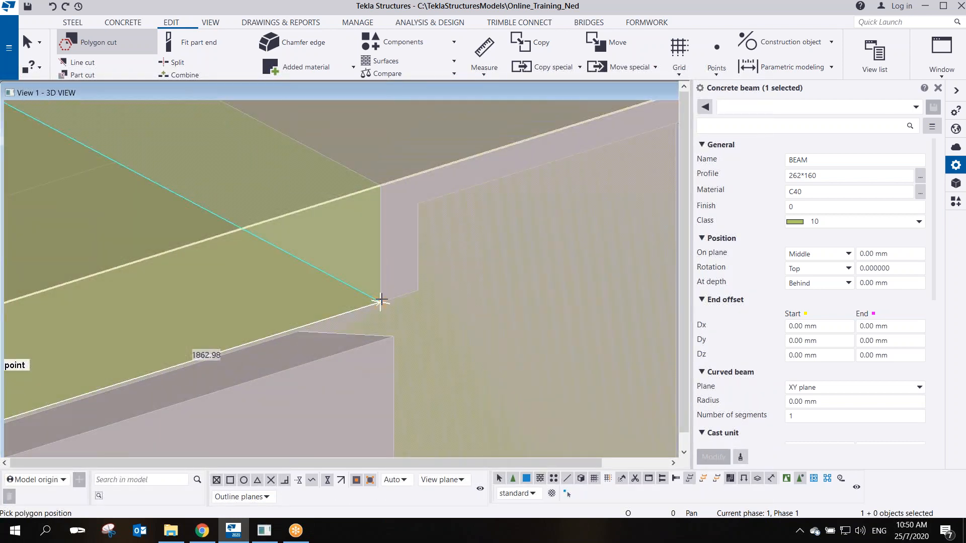
click(380, 300)
click(381, 184)
click(347, 185)
scroll(352, 200, down, 10)
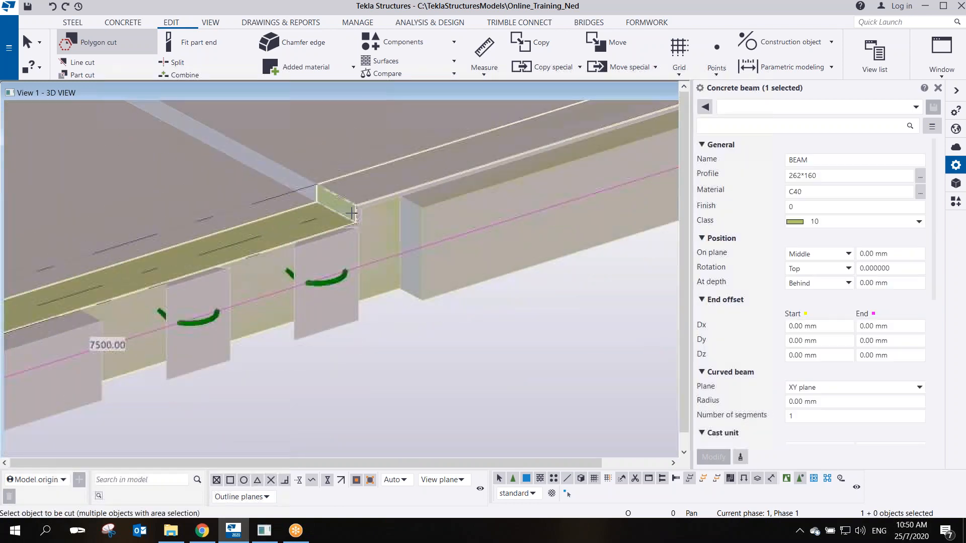
right_click(494, 256)
click(504, 262)
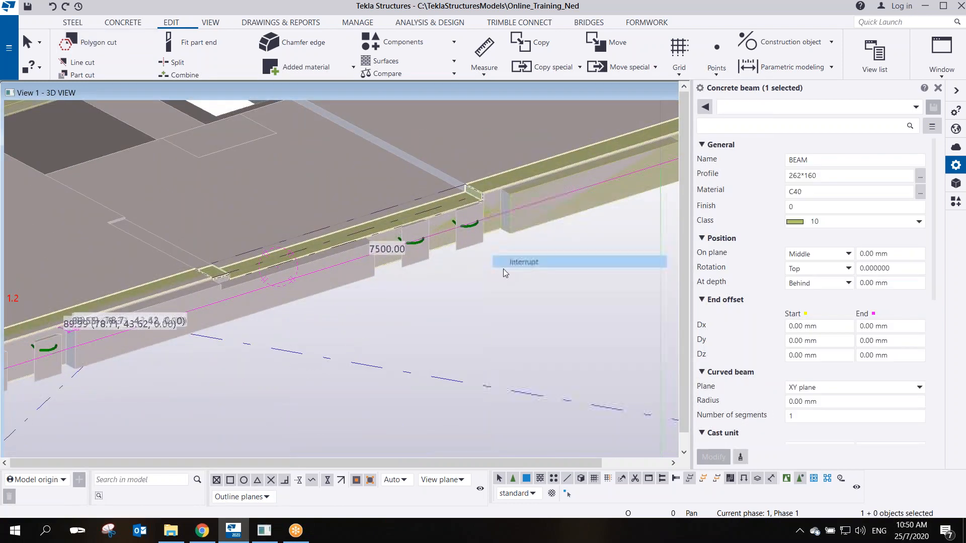
Create a 250*90 concrete beam between the lower outer end corners of the outer beam at mid-length
middle_drag(378, 303, 470, 265)
scroll(326, 273, up, 2)
click(354, 294)
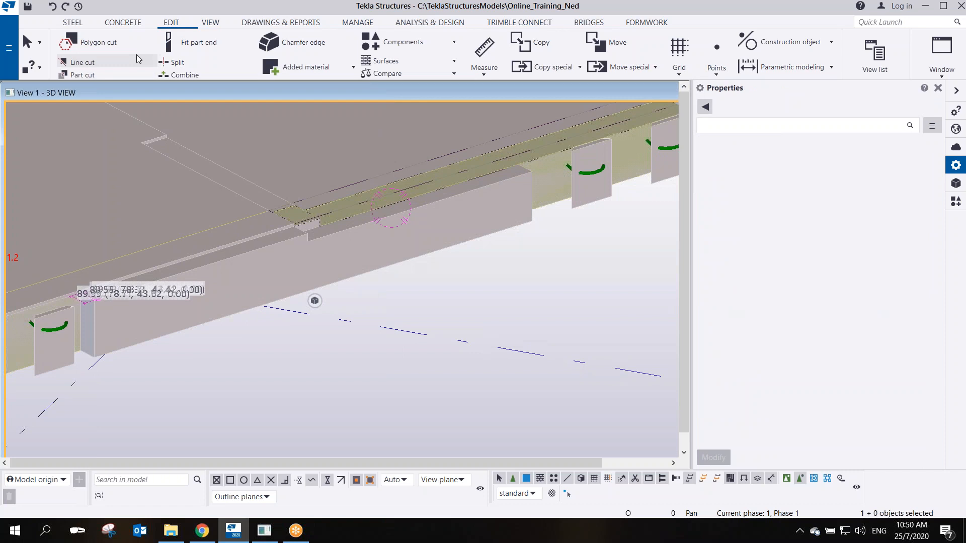
click(121, 22)
click(113, 50)
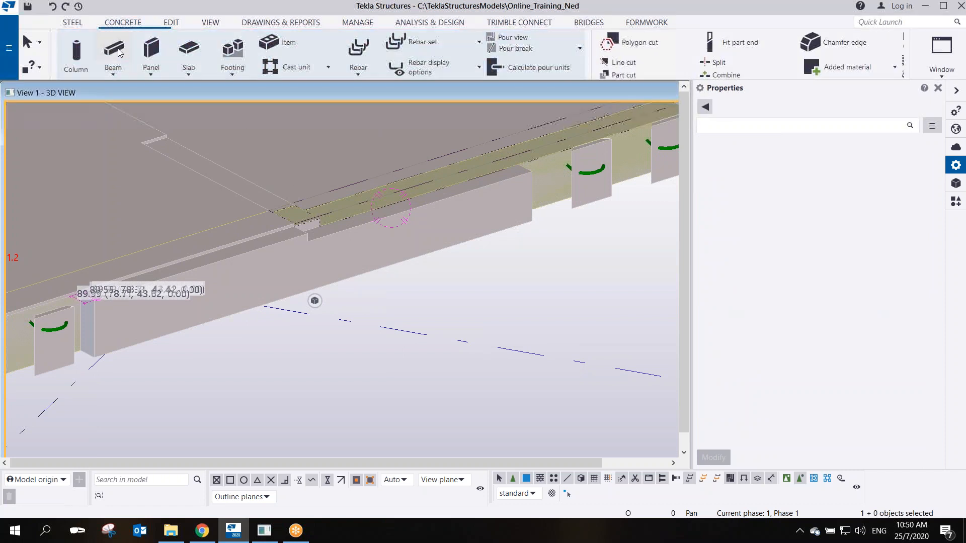
scroll(127, 373, up, 2)
click(73, 347)
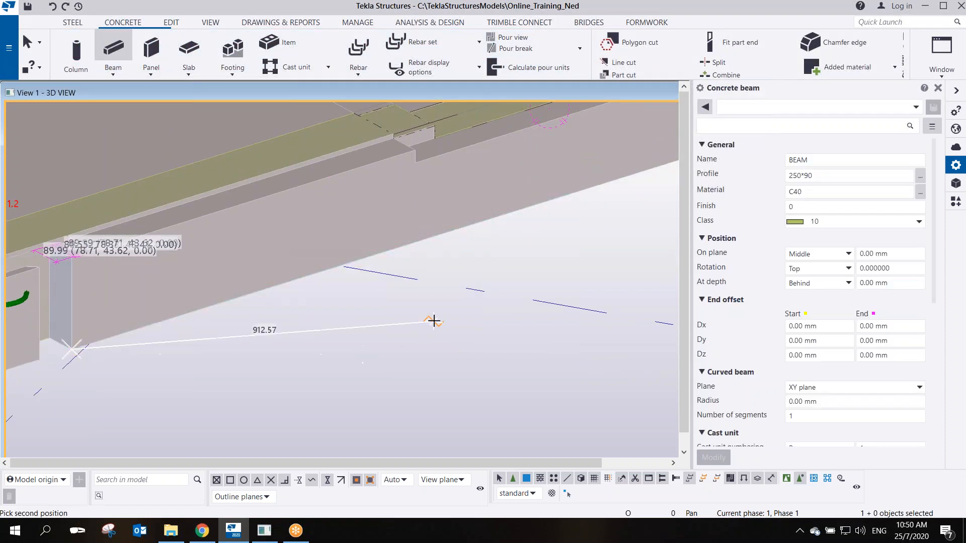
middle_drag(434, 321, 148, 394)
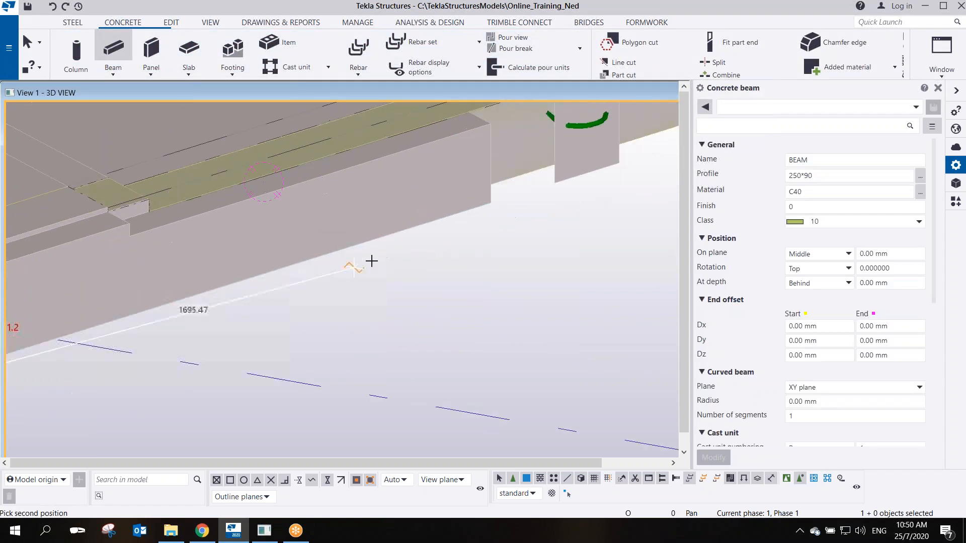
click(490, 204)
key(Escape)
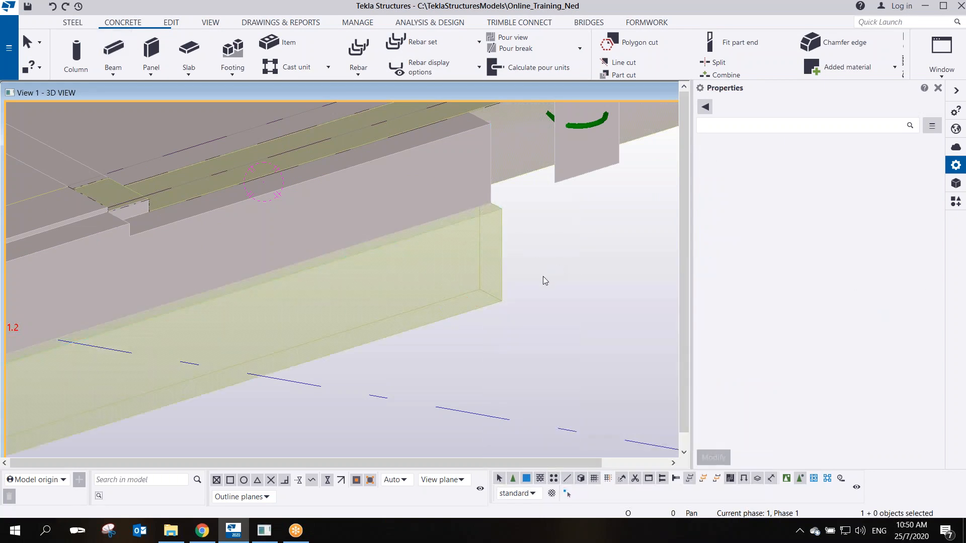
Move the new 250*90 beam from its lower outer corner to the existing outer beam's lower outer corner
middle_drag(334, 334, 533, 226)
scroll(533, 226, down, 3)
ctrl+middle_drag(325, 305, 403, 308)
scroll(288, 329, up, 3)
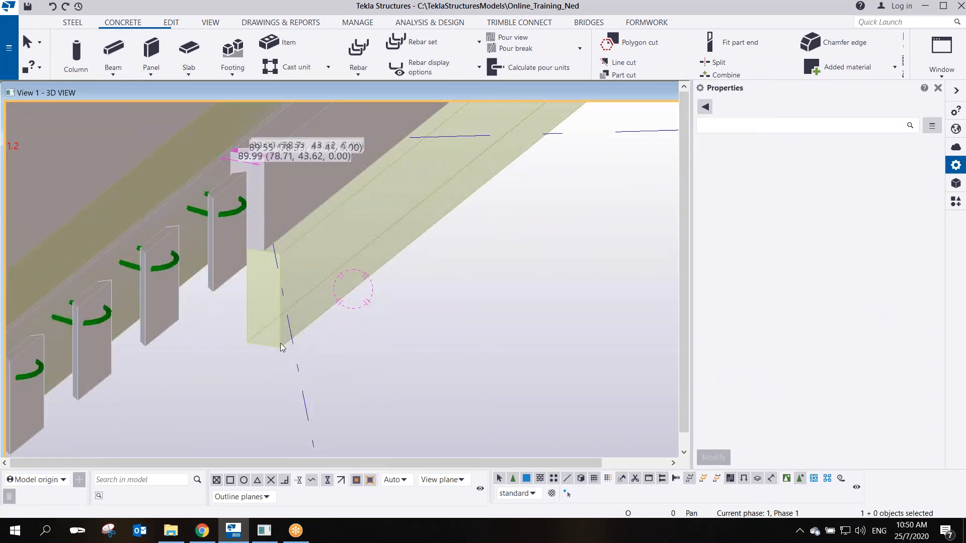
right_click(288, 332)
click(312, 260)
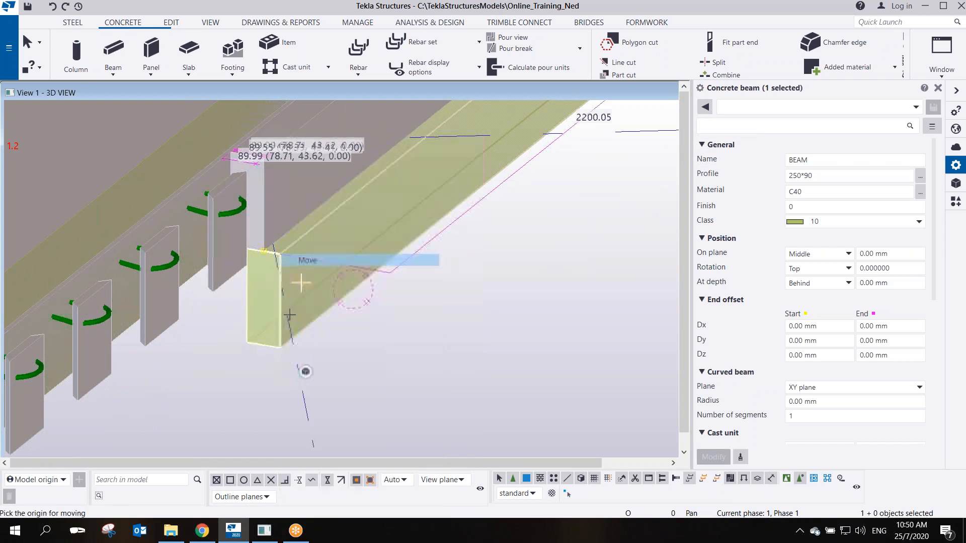
click(281, 349)
scroll(276, 307, up, 2)
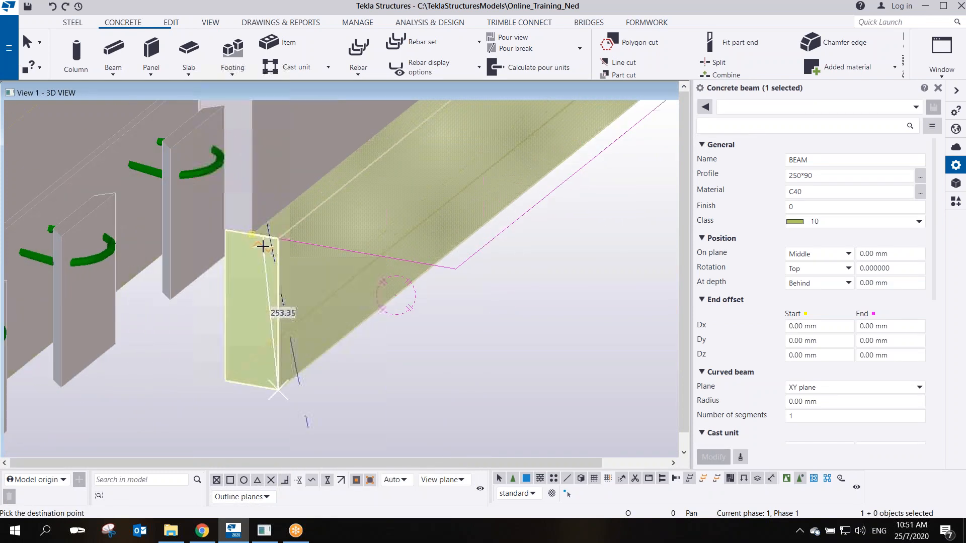
click(255, 240)
scroll(322, 252, down, 2)
right_click(384, 173)
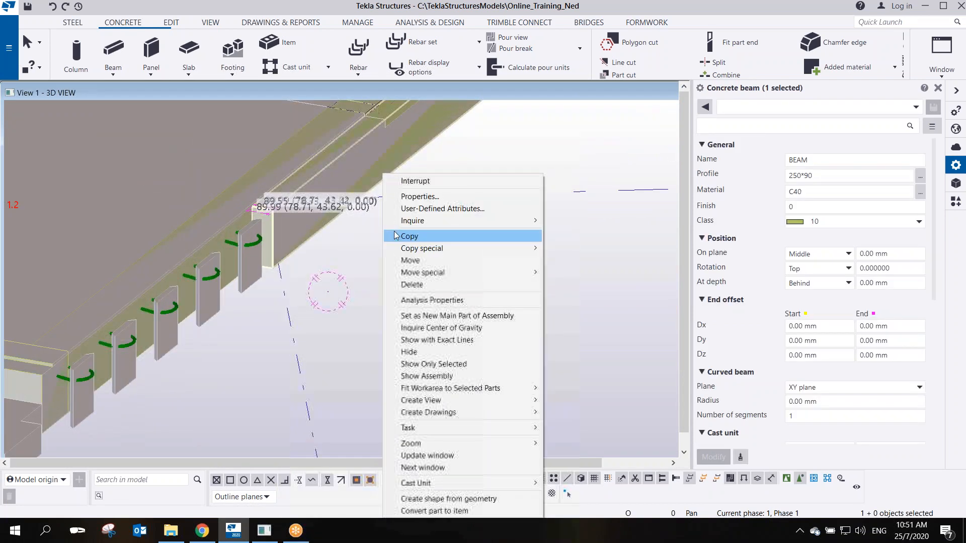
click(417, 181)
Polygon-cut the top of the new 250*90 beam from the mid-length notch to its far end corner
middle_drag(426, 116, 266, 190)
scroll(375, 357, up, 3)
scroll(266, 189, up, 2)
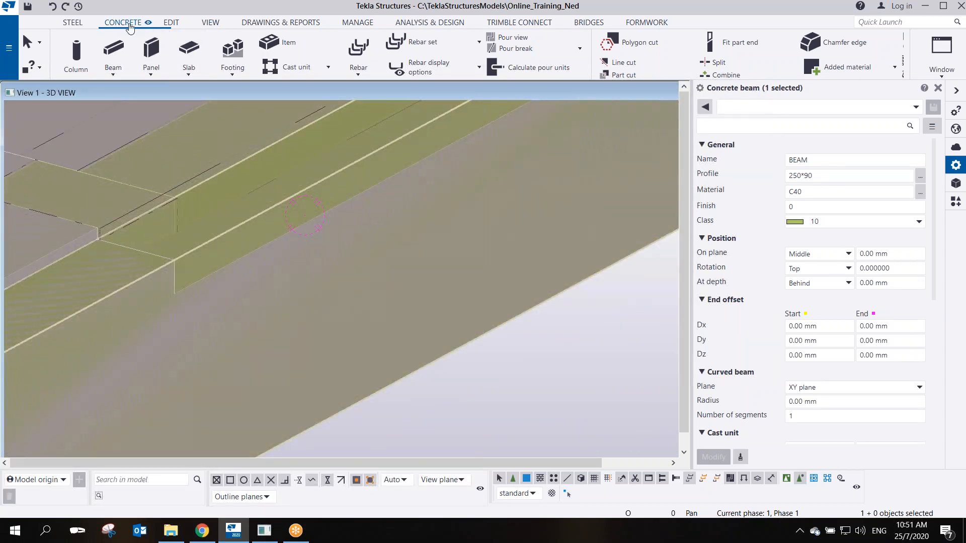
click(166, 24)
click(113, 42)
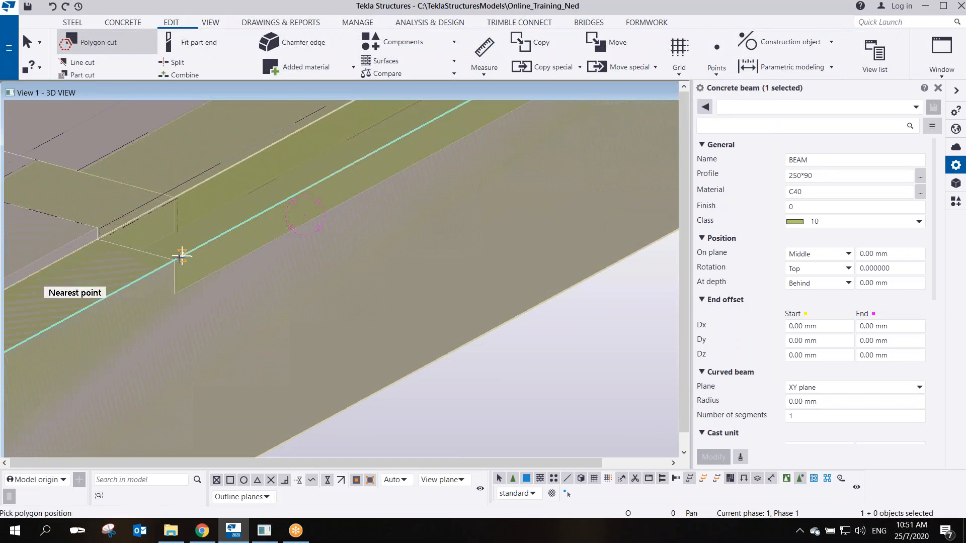
click(174, 294)
scroll(219, 302, down, 4)
middle_drag(455, 171, 403, 276)
scroll(403, 276, up, 5)
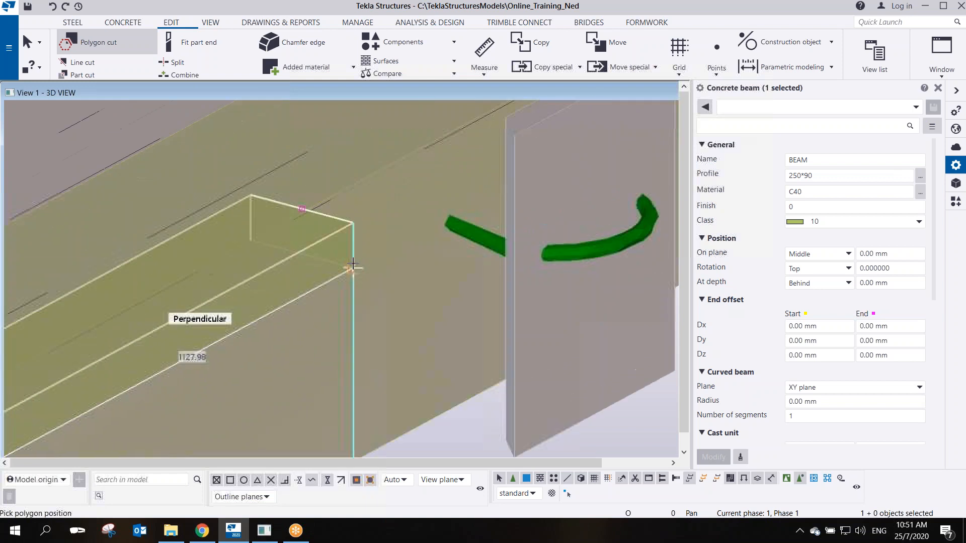
scroll(353, 265, up, 3)
click(353, 270)
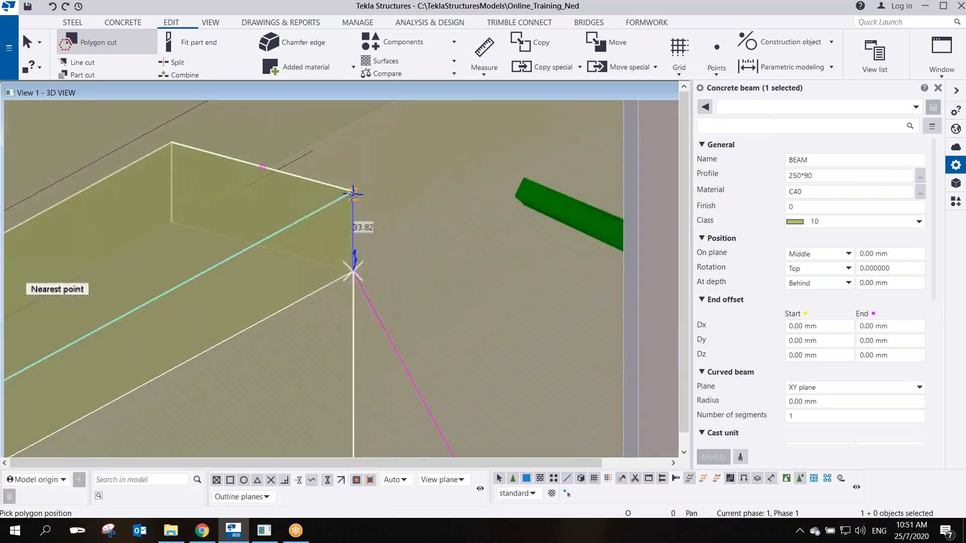
click(354, 191)
scroll(387, 228, down, 2)
middle_click(388, 207)
scroll(399, 254, down, 2)
scroll(400, 254, up, 2)
scroll(379, 265, up, 3)
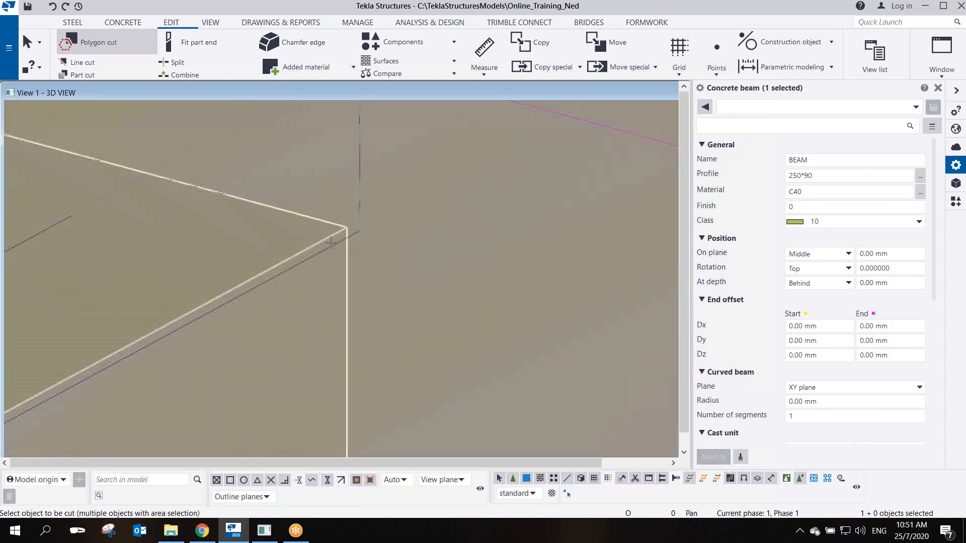
scroll(382, 251, down, 2)
right_click(382, 229)
click(402, 236)
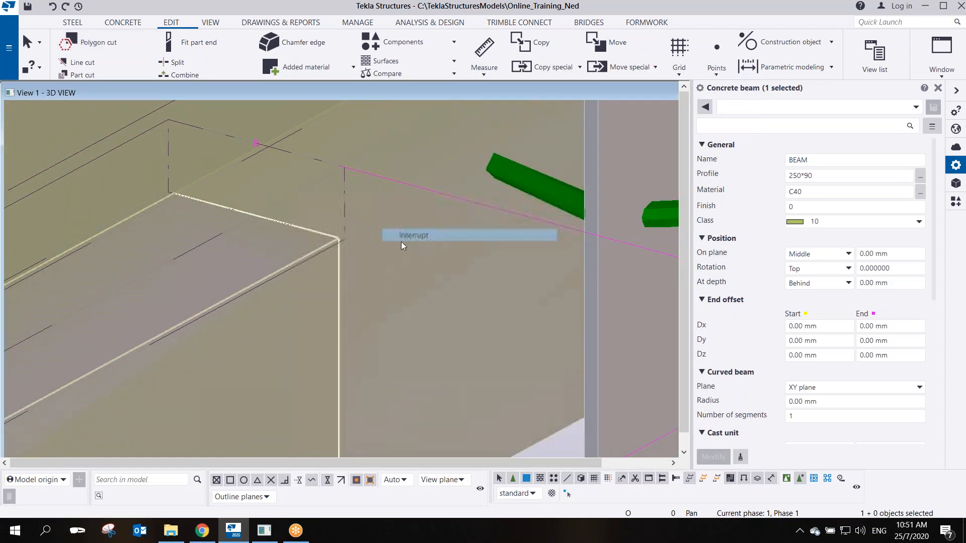
Examine the cut beams along the long edge and select the slab part at the joint
scroll(403, 267, down, 4)
ctrl+middle_drag(402, 268, 399, 336)
scroll(398, 338, down, 2)
click(410, 285)
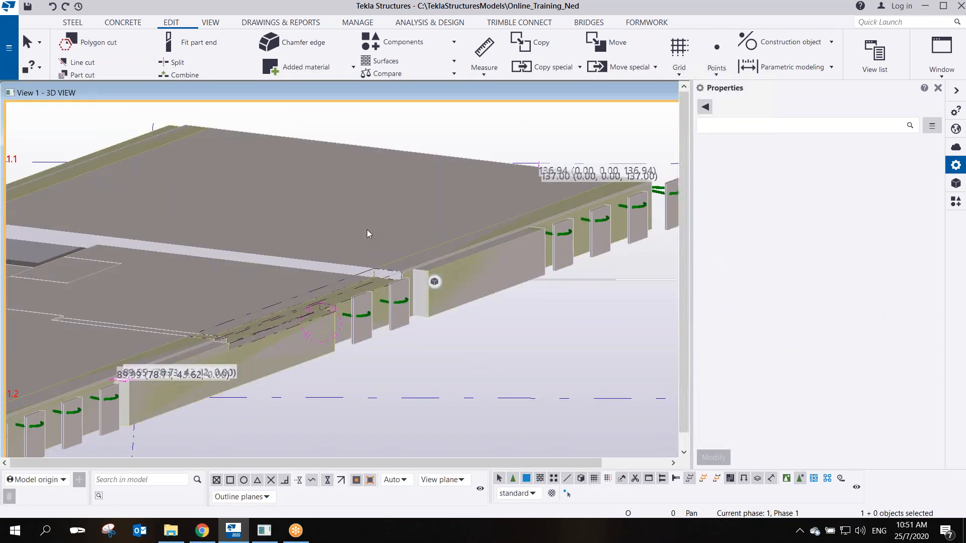
ctrl+middle_drag(367, 229, 346, 298)
scroll(351, 319, up, 4)
click(384, 343)
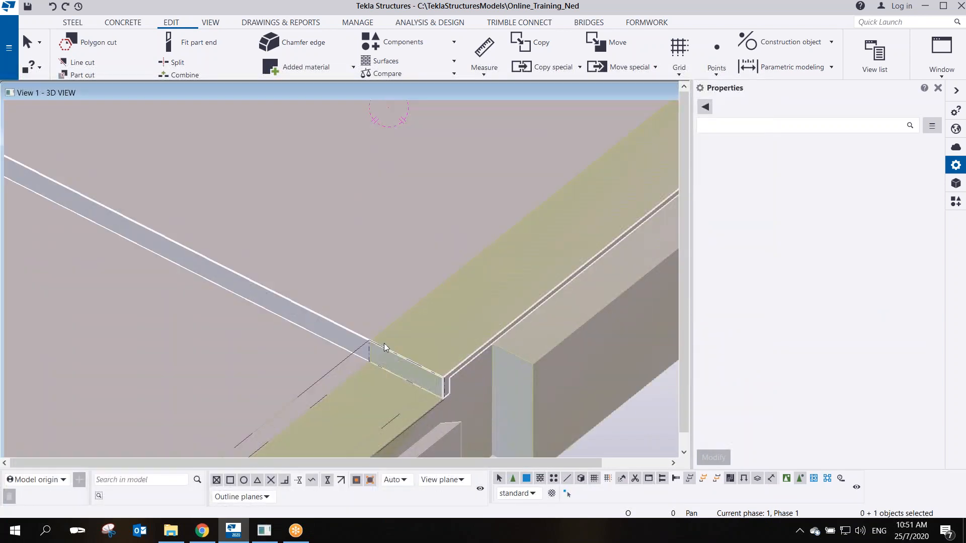
Measure the height of the slab's end face at two places beside the existing dimensions
scroll(385, 341, down, 3)
middle_drag(398, 278, 317, 453)
ctrl+middle_drag(473, 270, 274, 216)
scroll(539, 316, up, 5)
middle_drag(557, 260, 403, 274)
click(484, 50)
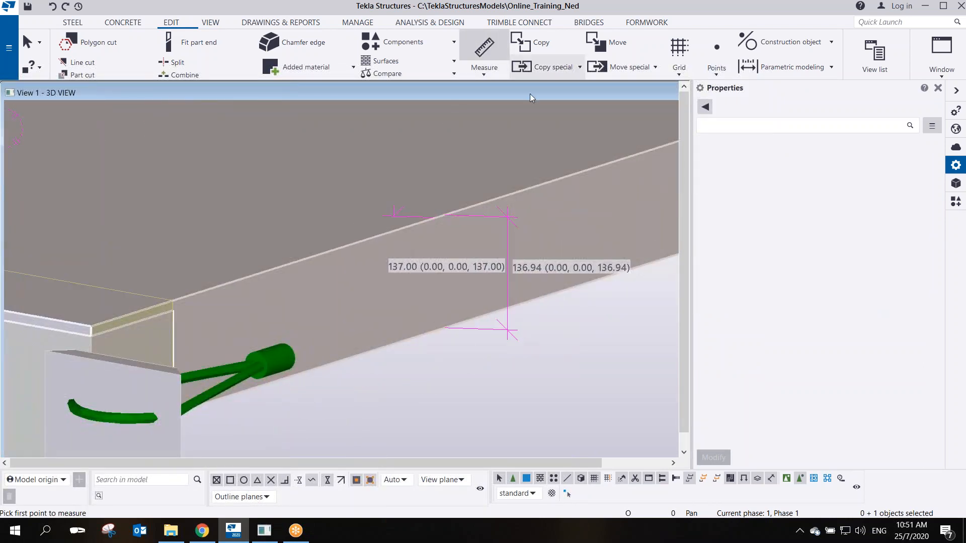
middle_drag(543, 198, 202, 229)
click(328, 176)
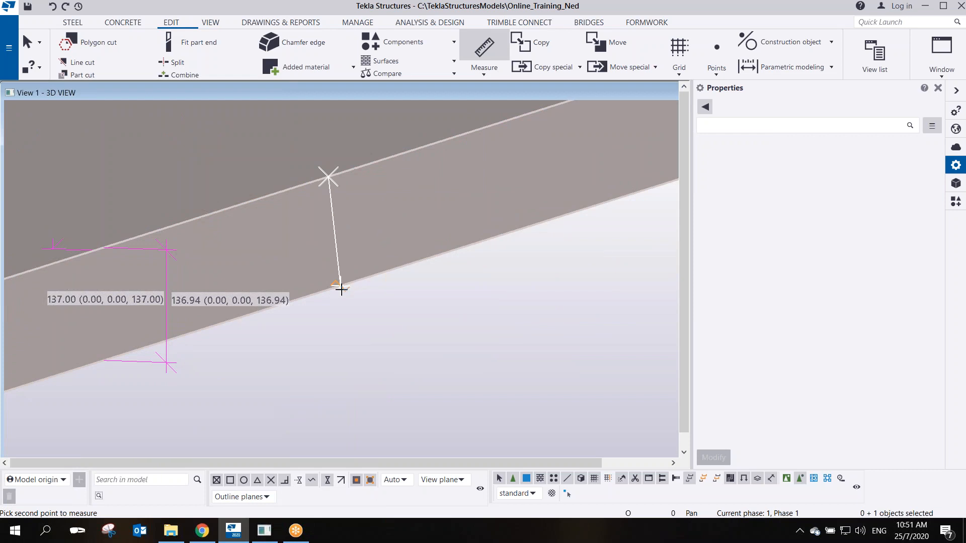
click(333, 291)
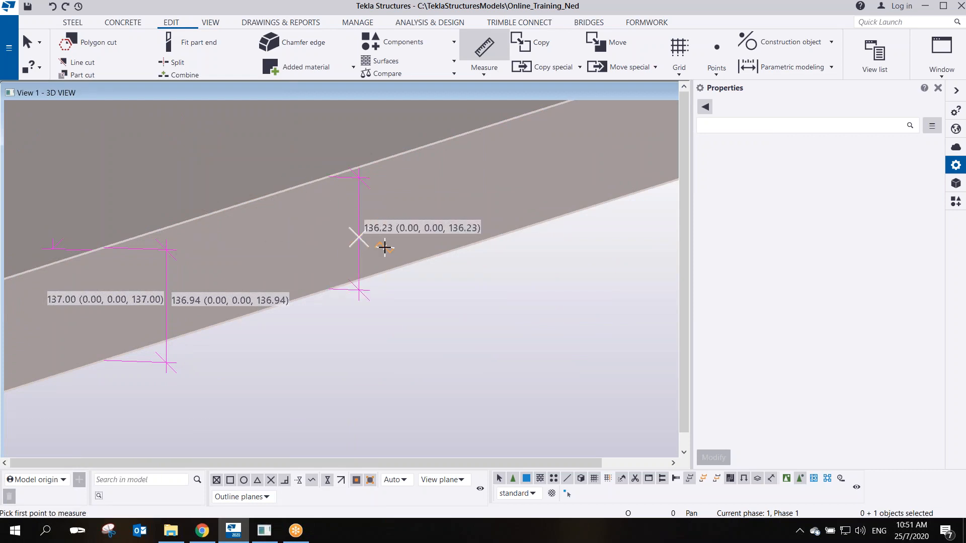
click(478, 245)
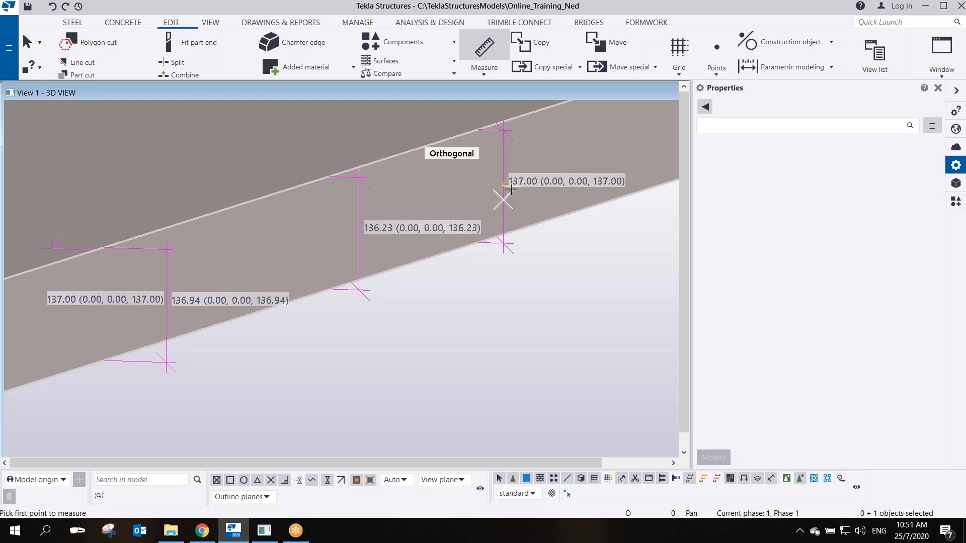
scroll(500, 243, down, 5)
right_click(463, 192)
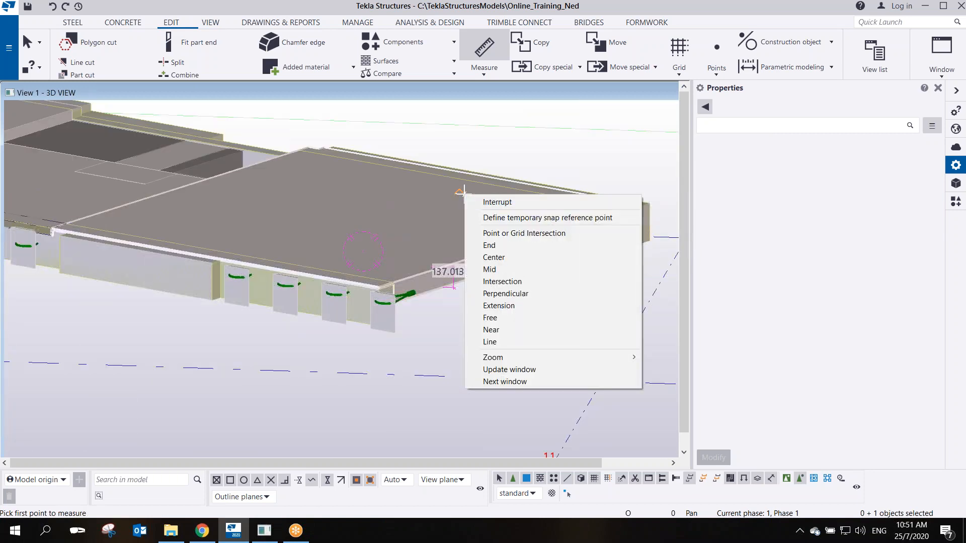
click(497, 202)
Set up a new concrete slab with thickness 137, class 10 and depth position Behind
scroll(392, 295, down, 3)
ctrl+middle_drag(401, 294, 432, 235)
click(465, 160)
middle_drag(567, 237, 652, 224)
scroll(193, 279, up, 2)
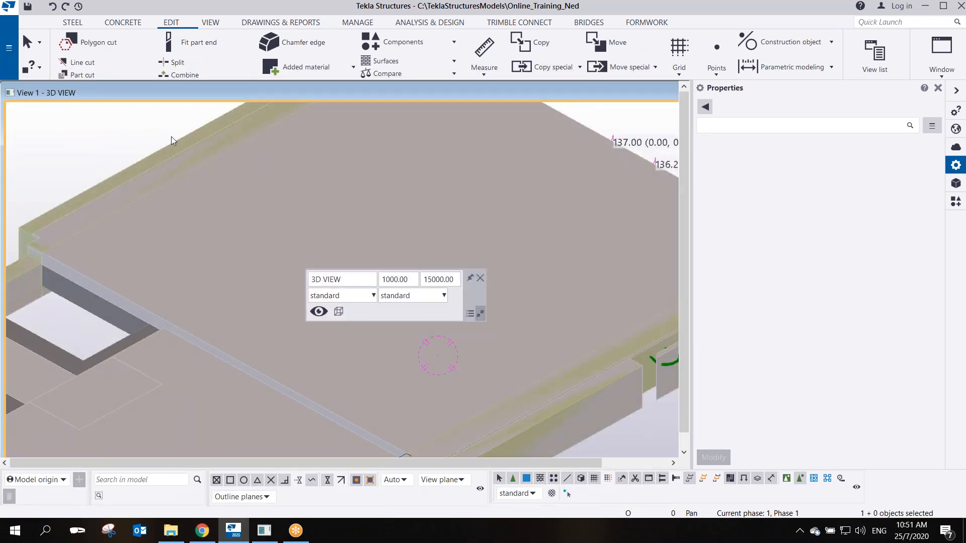
click(121, 23)
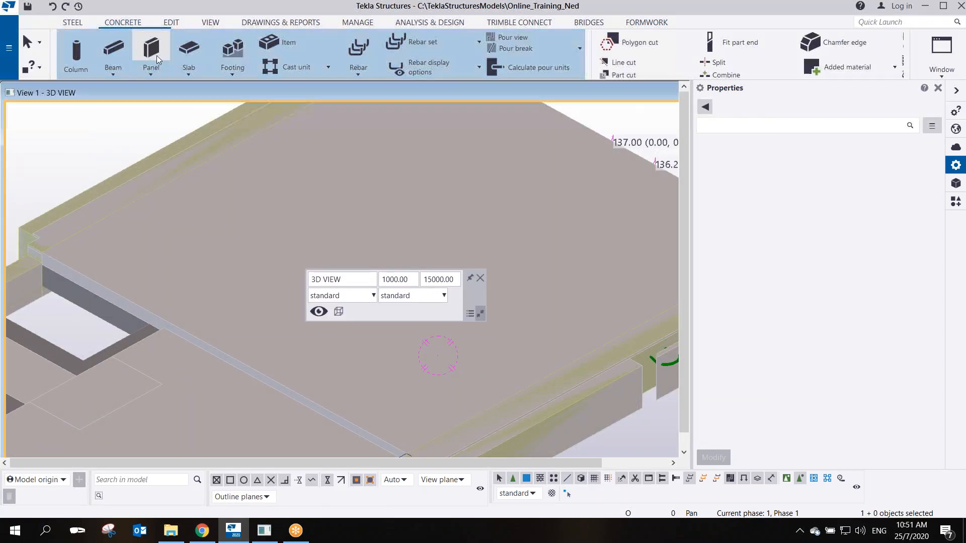
click(196, 52)
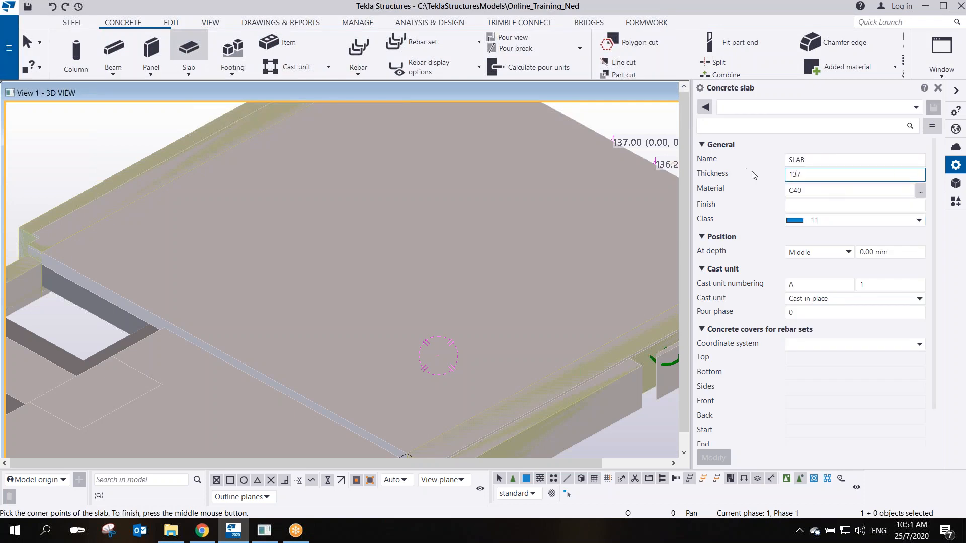
click(833, 221)
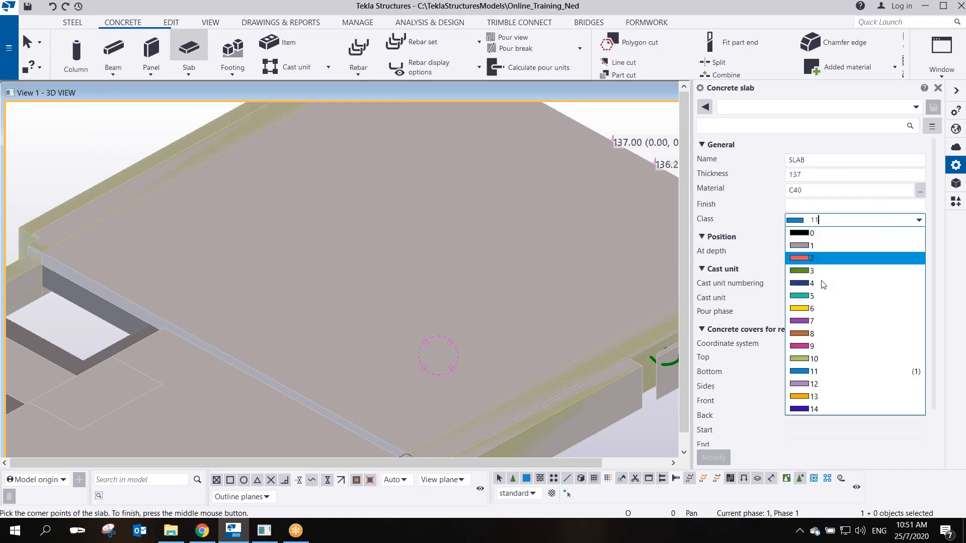
click(812, 357)
click(825, 251)
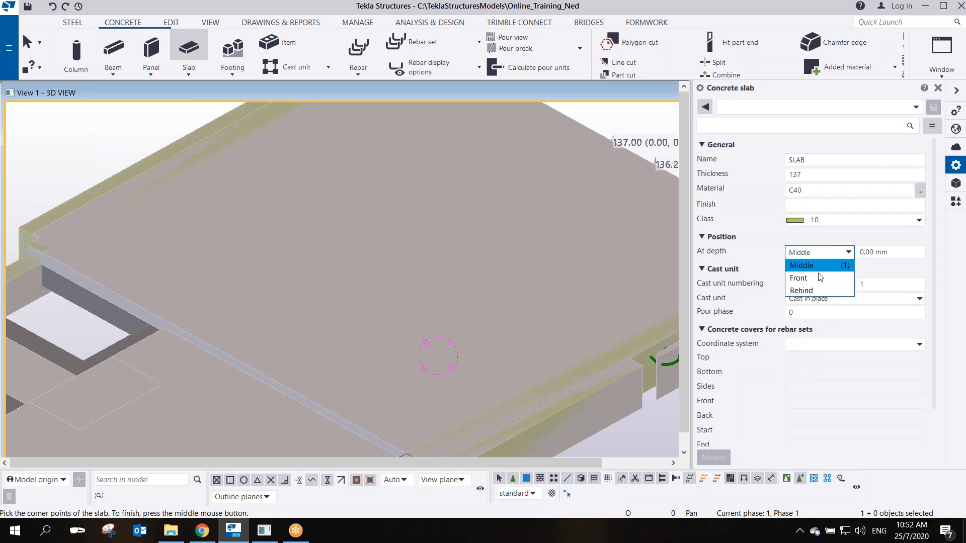
click(817, 292)
click(824, 302)
Pick the new slab's first three corners, from the joint across the end section's inner beam corners to the outer end face
scroll(51, 255, up, 3)
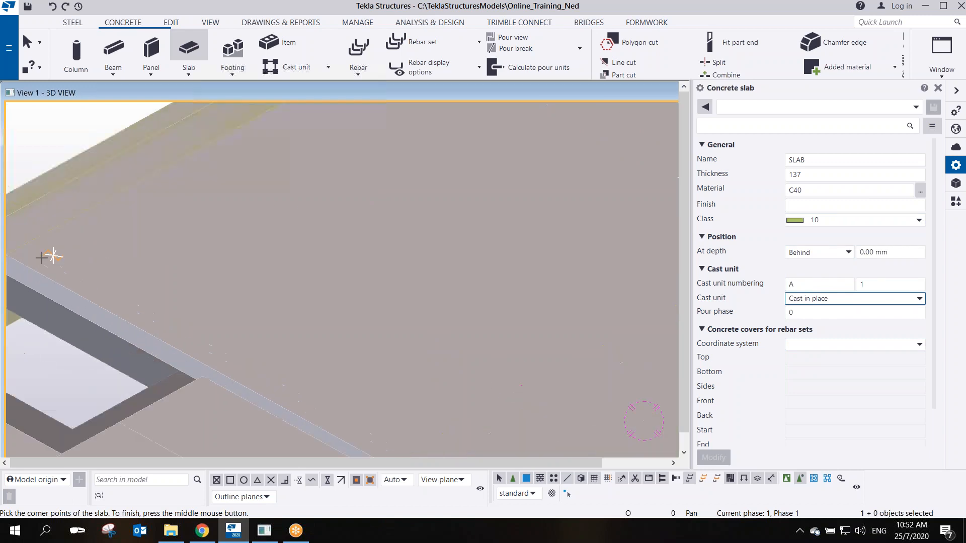
middle_drag(35, 260, 281, 359)
scroll(281, 359, up, 1)
scroll(246, 352, up, 1)
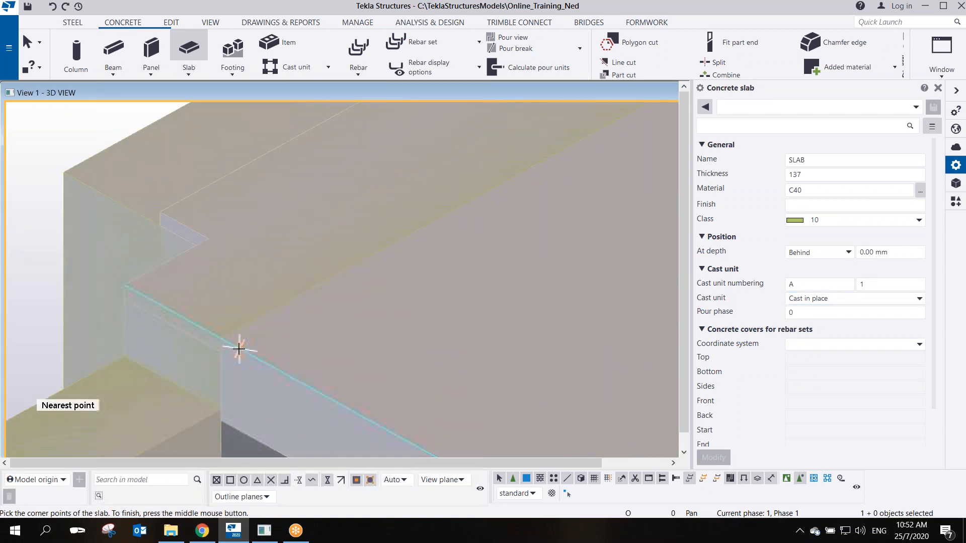
scroll(270, 371, down, 5)
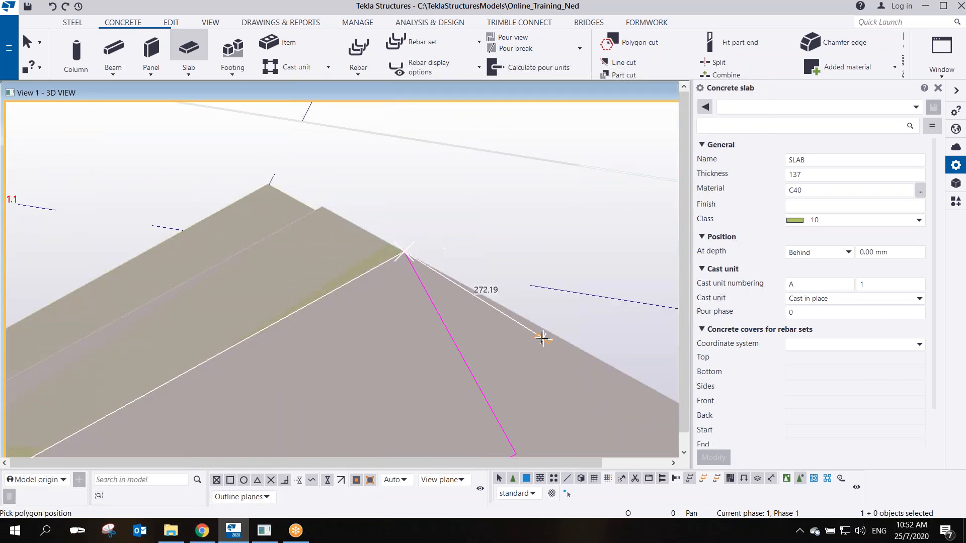
middle_drag(543, 338, 197, 173)
middle_drag(559, 422, 201, 176)
scroll(367, 206, up, 2)
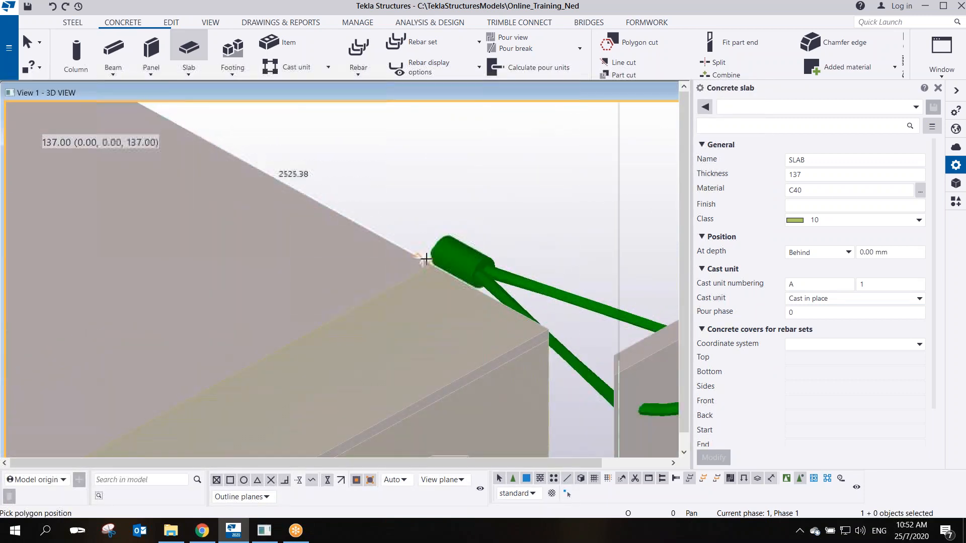
Pick the slab's last corner at the joint, 2686.96 mm along the beam line, and finish the slab outline
scroll(432, 265, down, 4)
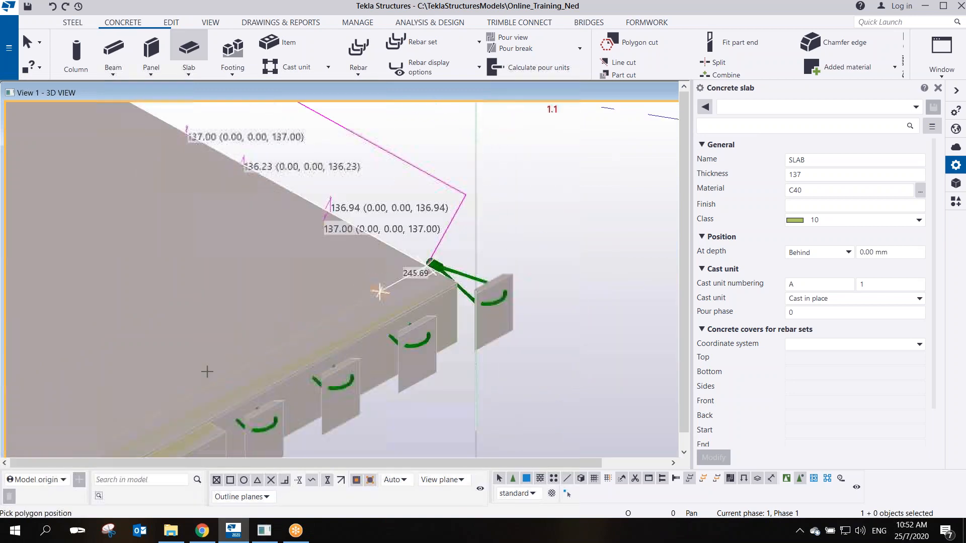
middle_drag(207, 371, 465, 175)
scroll(293, 242, up, 3)
scroll(218, 273, up, 4)
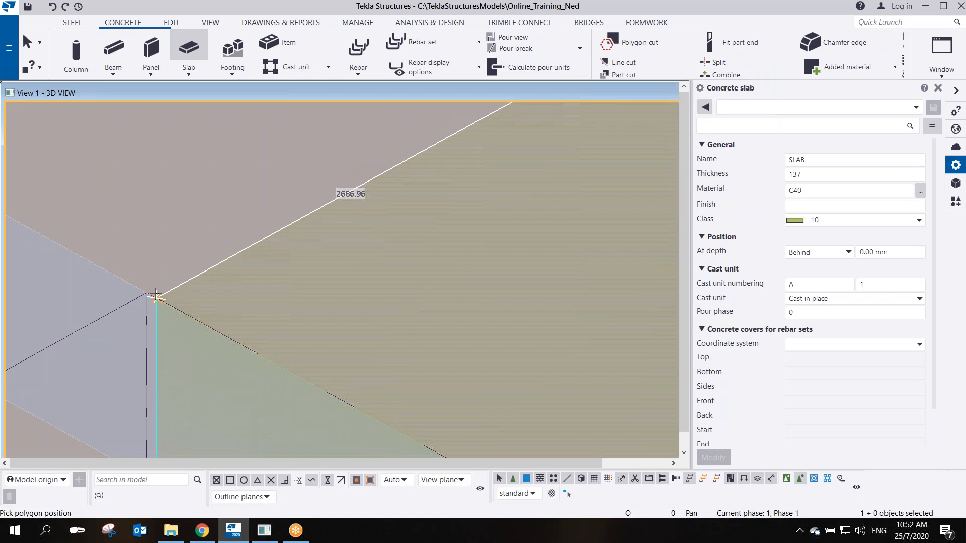
scroll(252, 272, down, 8)
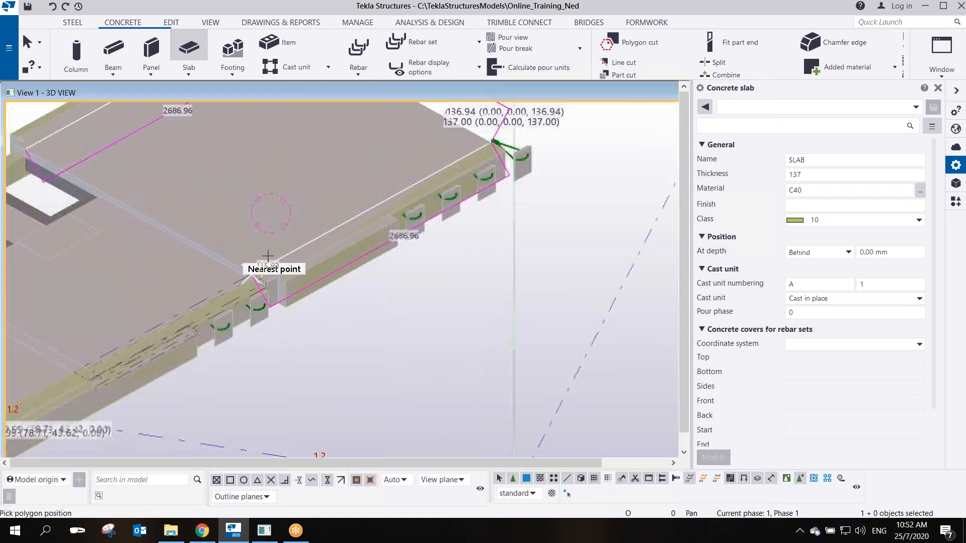
middle_drag(280, 250, 304, 327)
middle_click(272, 213)
scroll(272, 211, down, 2)
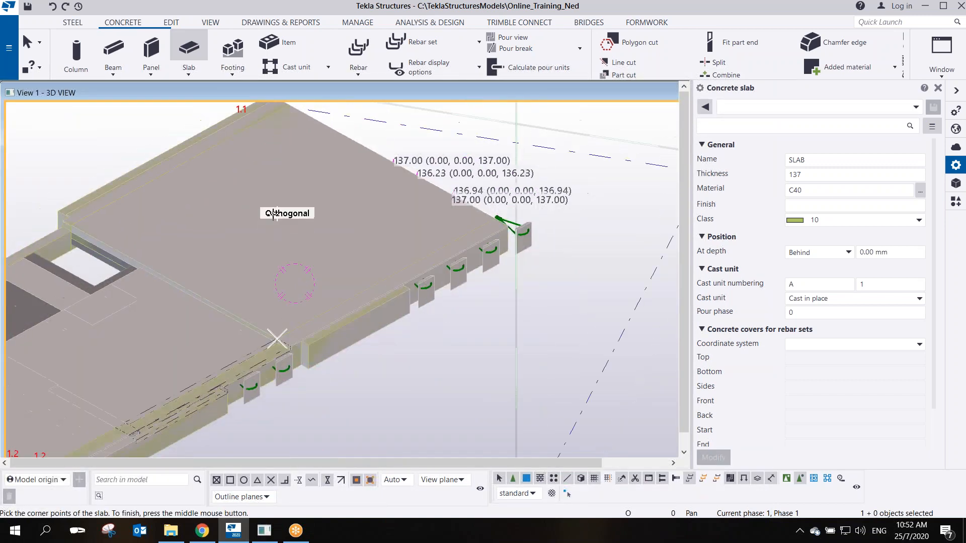
scroll(131, 233, up, 3)
scroll(130, 233, up, 2)
right_click(36, 168)
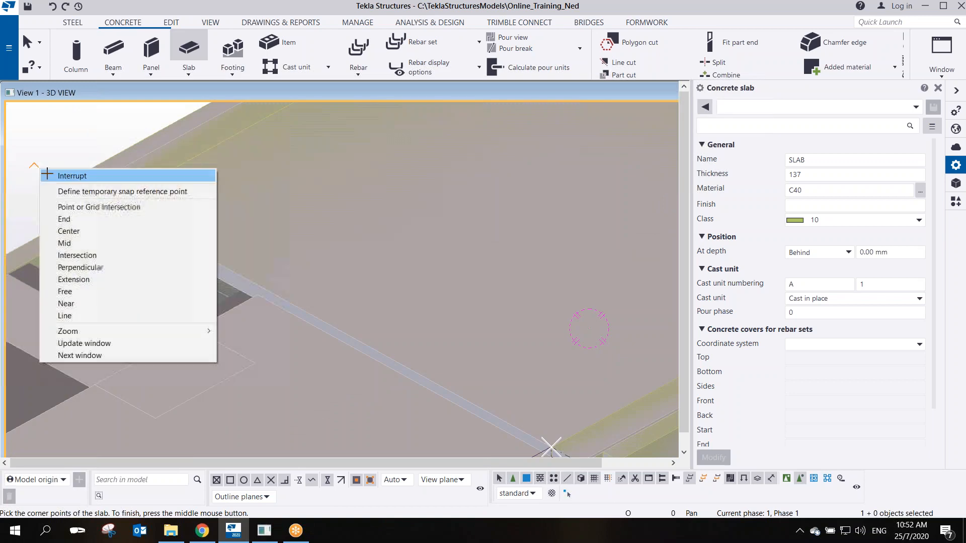
click(66, 182)
Start another 137 mm slab at the opposite end section, picking its first edge 2540 mm long beside the end beam
scroll(151, 246, up, 3)
ctrl+middle_drag(167, 244, 344, 102)
middle_drag(364, 244, 450, 218)
ctrl+middle_drag(321, 226, 568, 217)
middle_drag(447, 332, 443, 144)
scroll(451, 242, down, 2)
ctrl+middle_drag(487, 322, 289, 315)
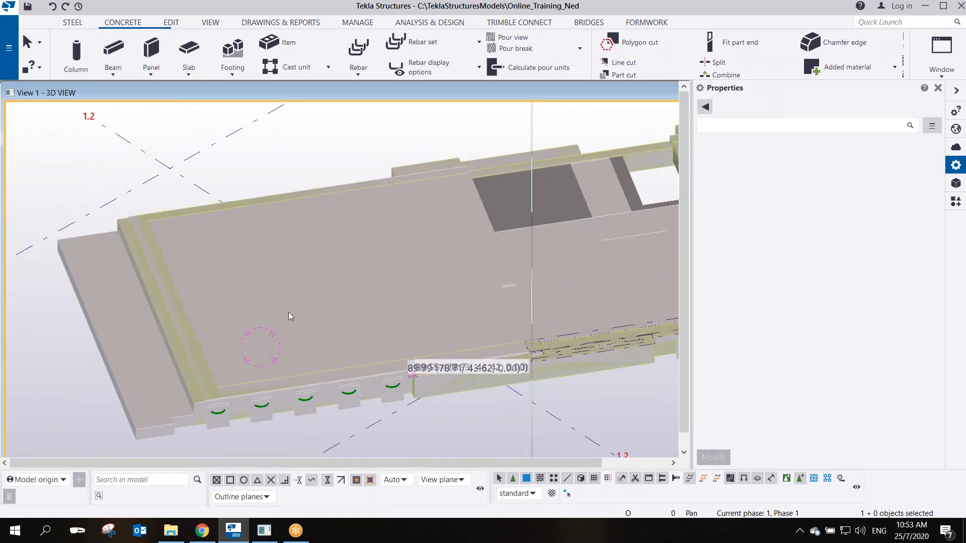
click(185, 46)
scroll(184, 233, up, 4)
middle_drag(251, 412, 182, 129)
middle_drag(283, 289, 317, 204)
scroll(292, 304, up, 4)
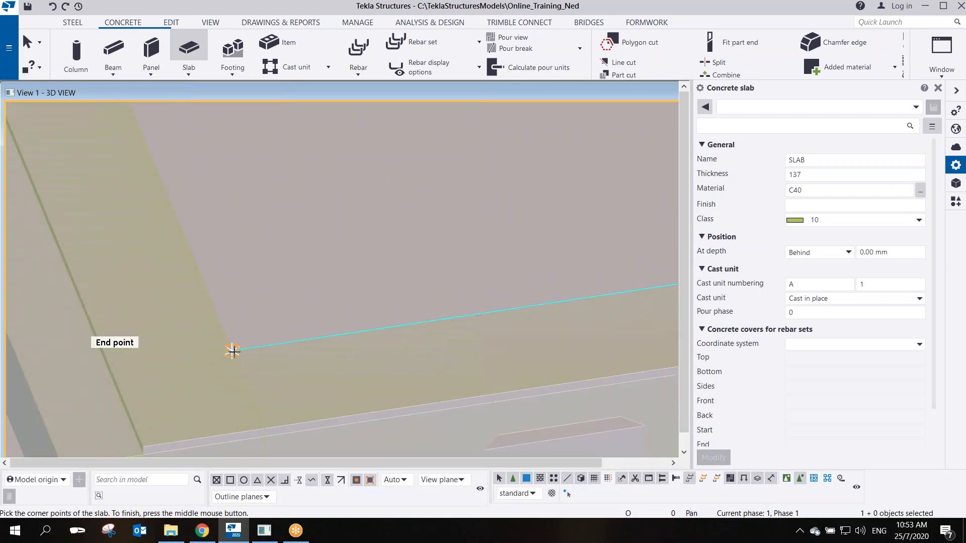
scroll(239, 340, down, 4)
middle_drag(226, 151, 401, 317)
scroll(302, 289, up, 3)
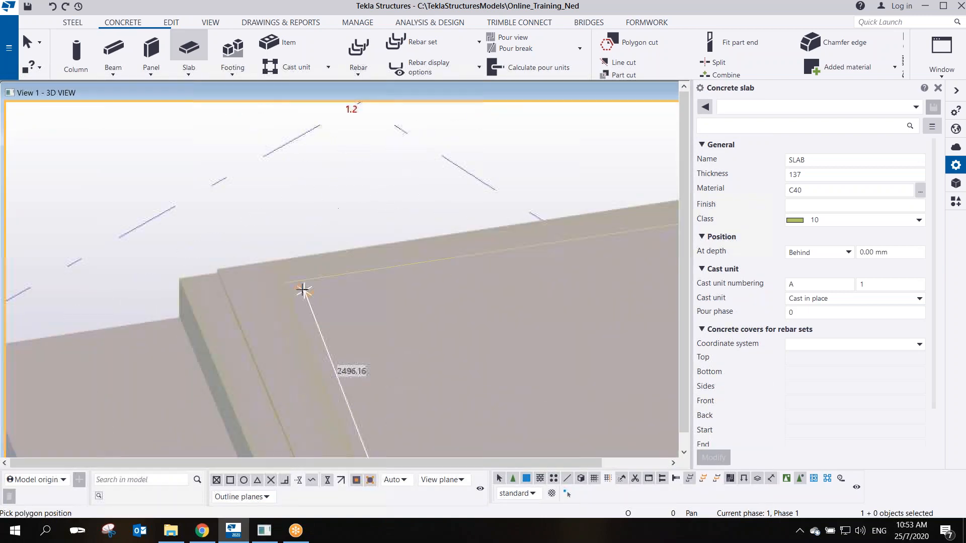
click(272, 278)
Extend the slab outline 2950.07 mm along the far edge beam to the line of the dark recess's near side
middle_drag(604, 267, 17, 370)
scroll(17, 371, down, 2)
scroll(588, 239, up, 2)
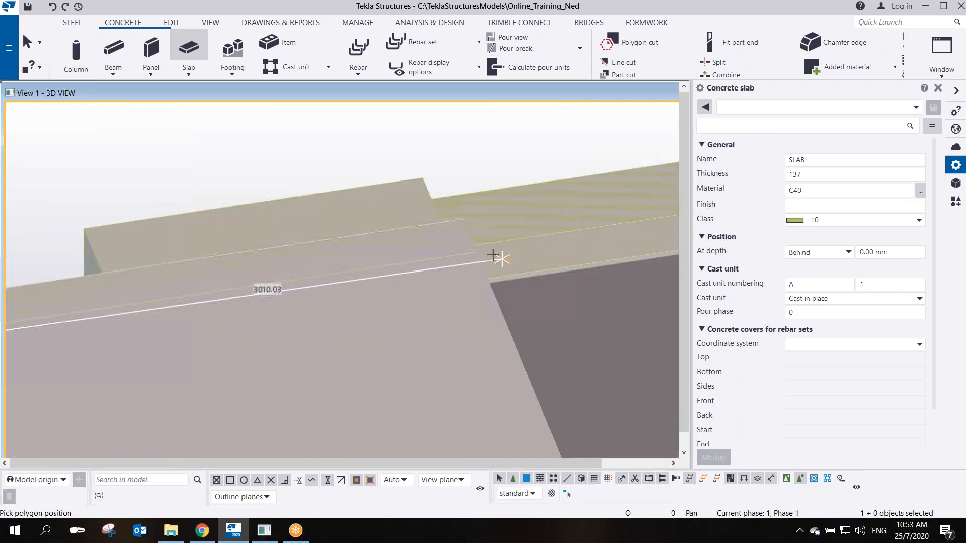
scroll(476, 252, up, 3)
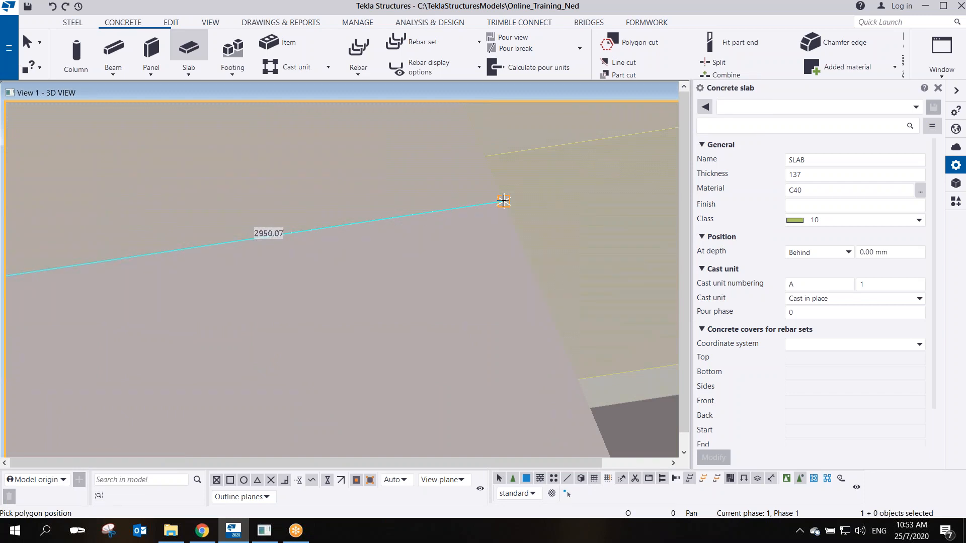
click(504, 201)
scroll(519, 277, down, 4)
middle_drag(583, 428, 228, 105)
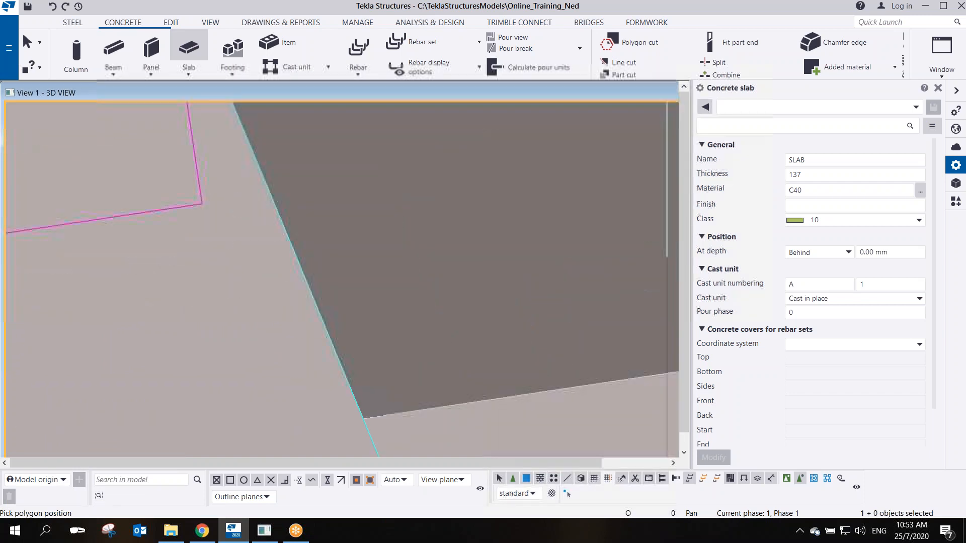
Place the slab's fourth corner 2540 mm from the third along the recess side and finish the outline
scroll(250, 167, down, 3)
middle_drag(341, 360, 338, 162)
scroll(339, 162, down, 2)
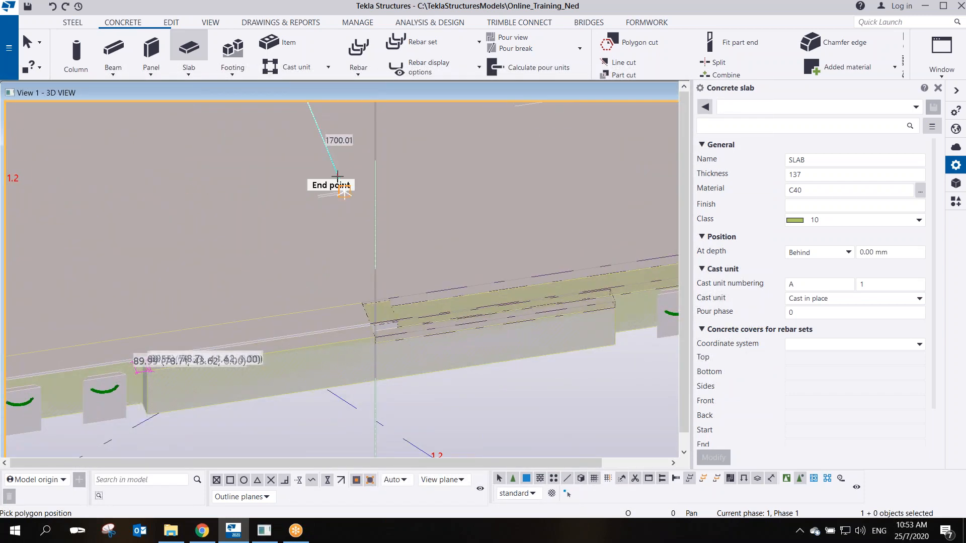
scroll(338, 173, down, 2)
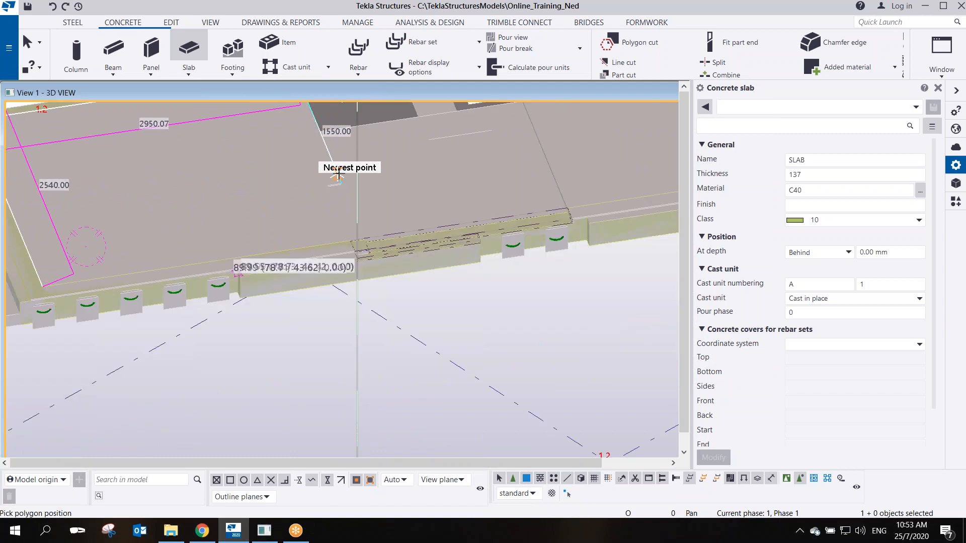
scroll(341, 170, up, 2)
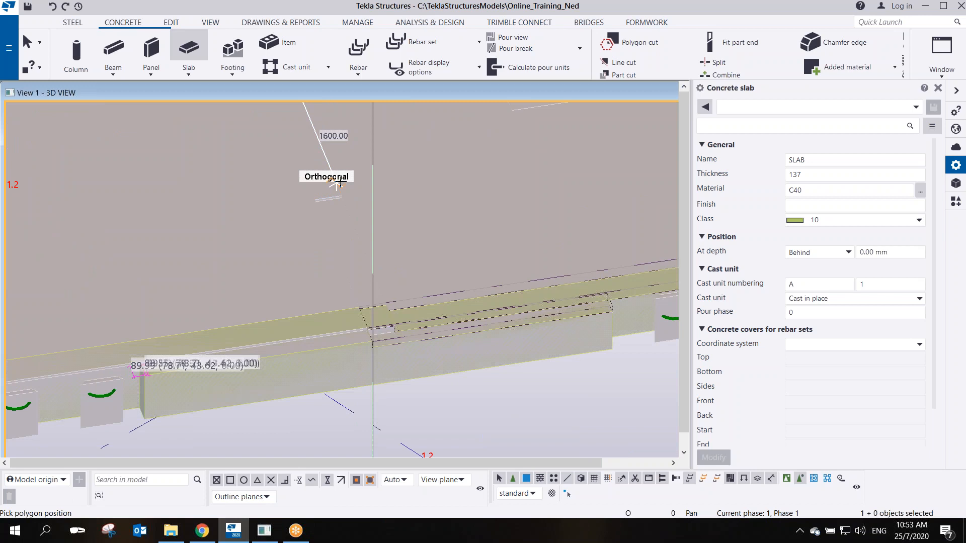
text(2540)
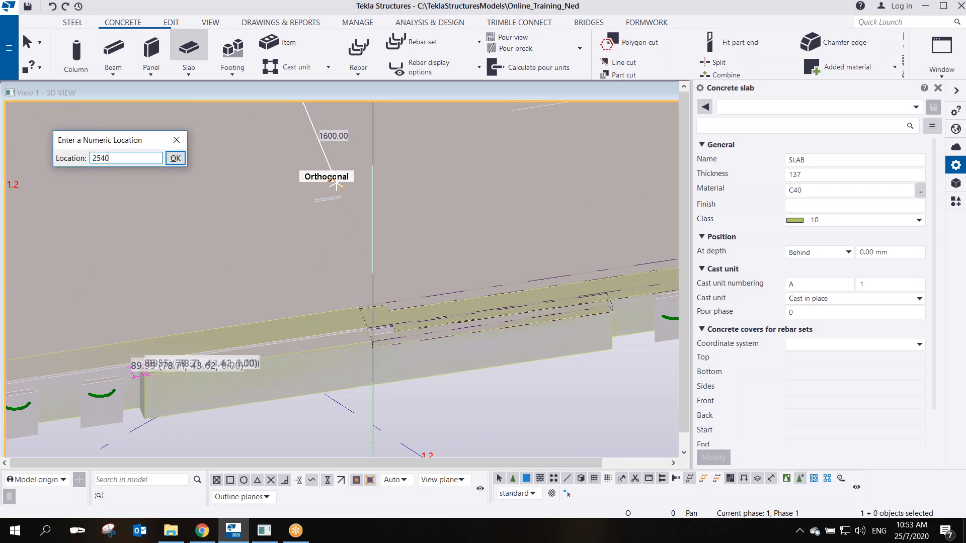
key(Return)
scroll(283, 203, down, 4)
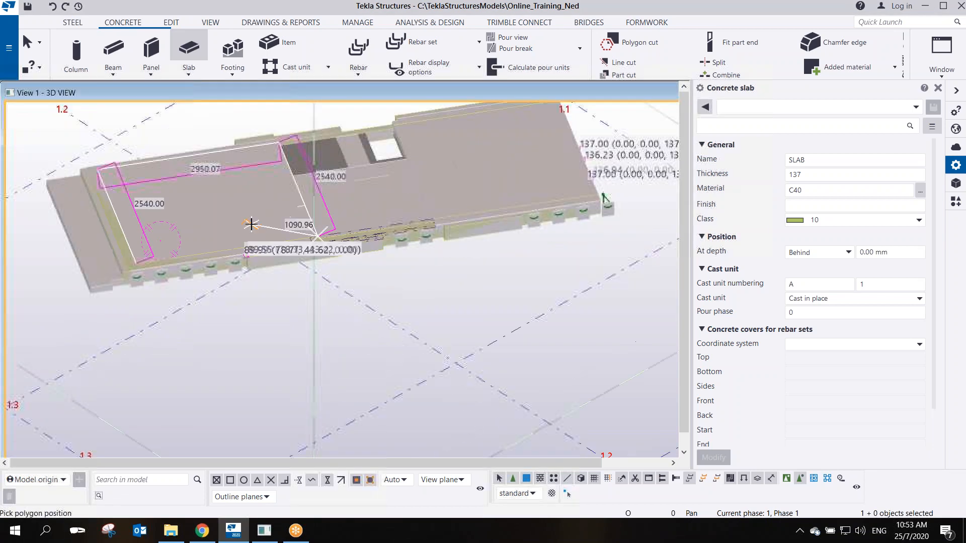
scroll(397, 273, up, 2)
middle_click(310, 137)
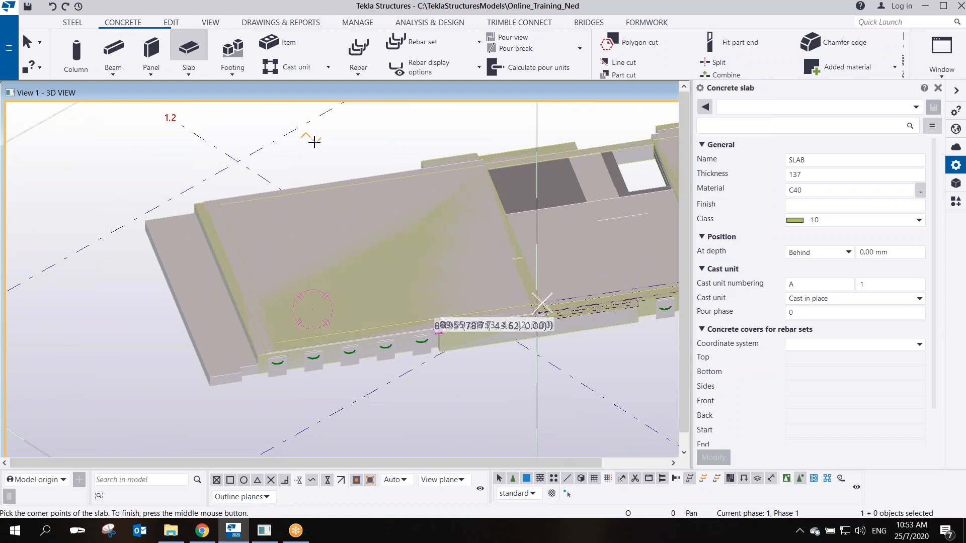
right_click(337, 137)
click(352, 142)
Examine the new slab's corner at the mid-length beam notch and select the existing polygon cut there
scroll(428, 266, up, 3)
ctrl+middle_drag(442, 278, 312, 233)
scroll(425, 316, up, 5)
mouse_move(424, 315)
middle_down()
mouse_move(301, 262)
mouse_move(281, 298)
mouse_move(279, 379)
middle_up()
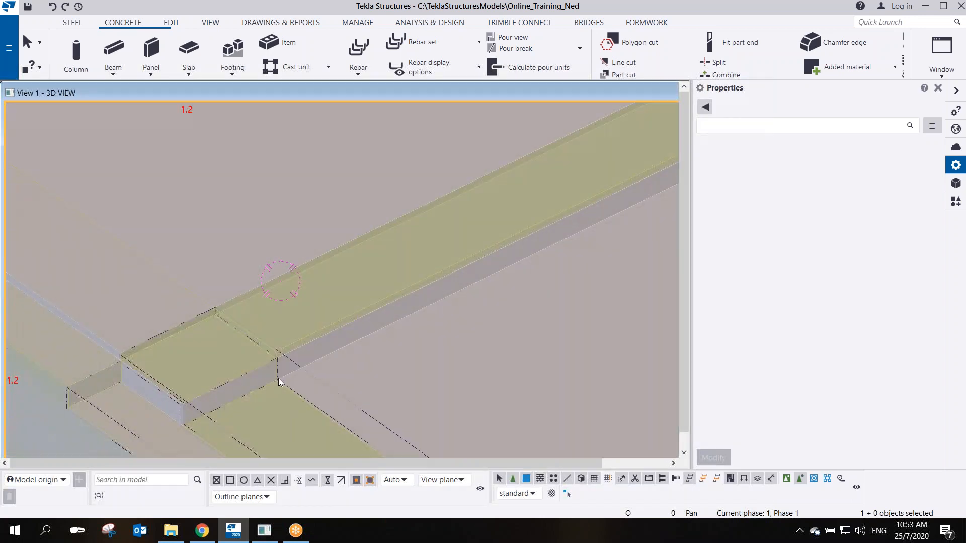
click(273, 361)
scroll(272, 361, down, 2)
scroll(340, 345, up, 2)
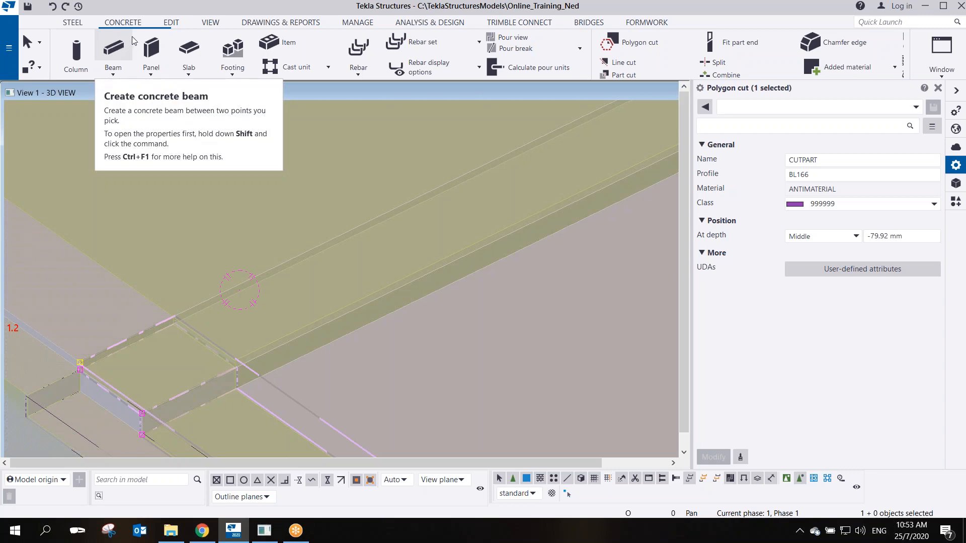
Start a polygon cut with its first point where the slab edge crosses the mid-length beam's edge
click(170, 23)
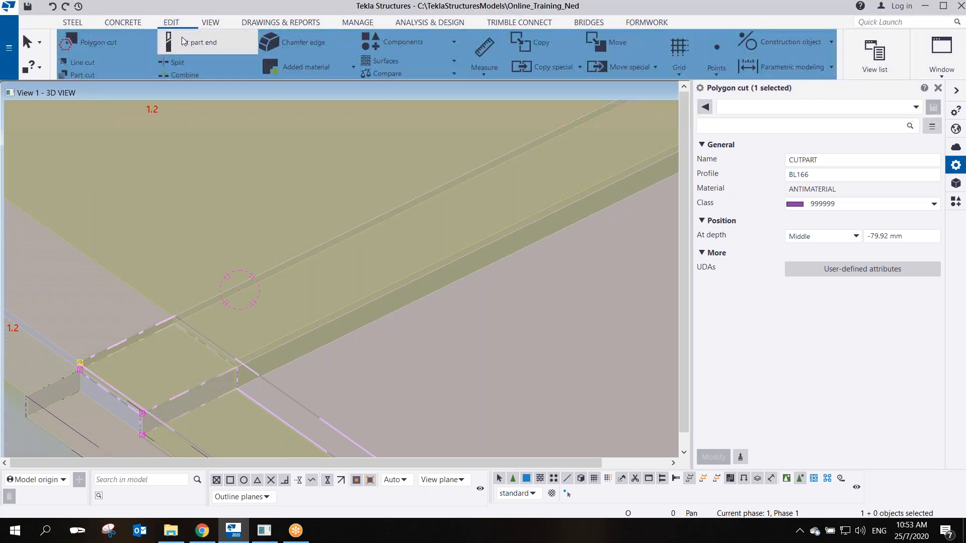
click(117, 46)
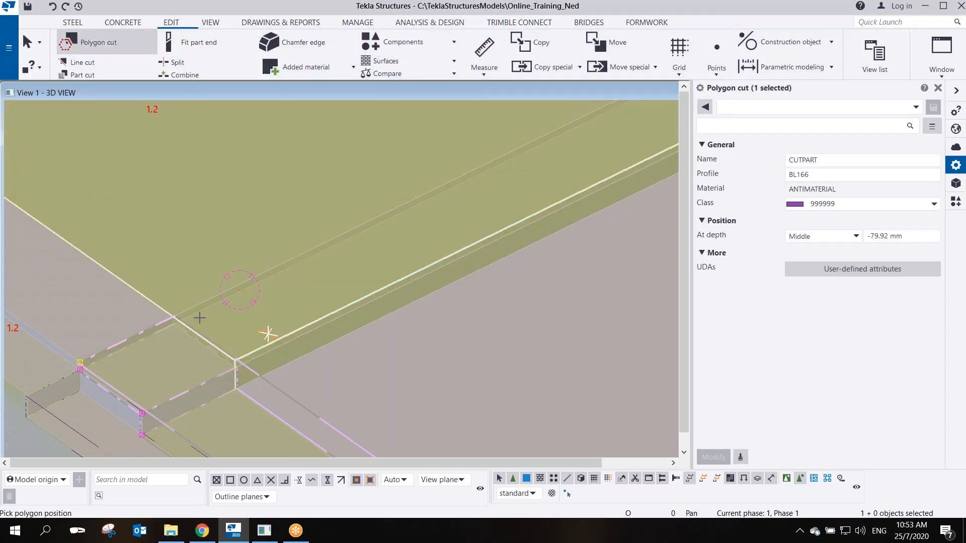
scroll(191, 314, up, 3)
scroll(146, 306, up, 3)
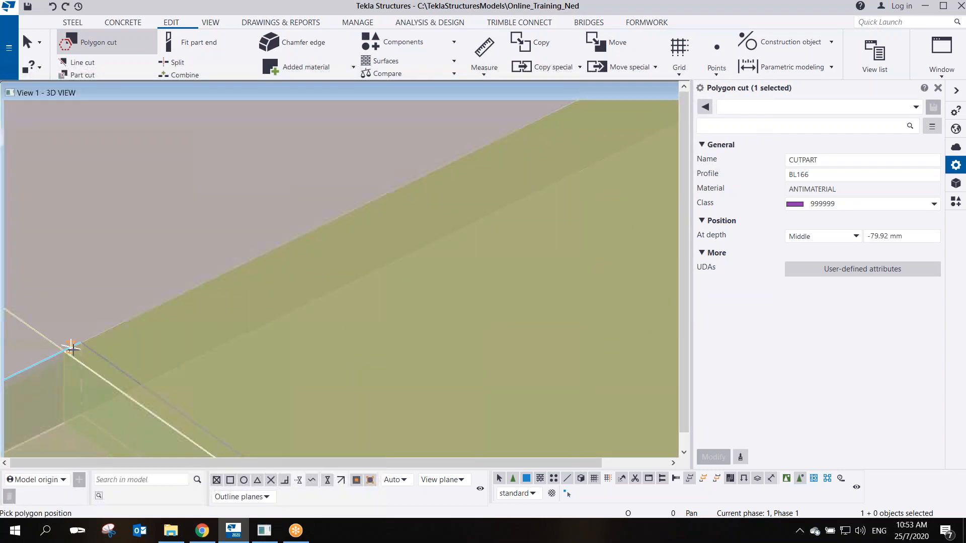
scroll(66, 347, up, 4)
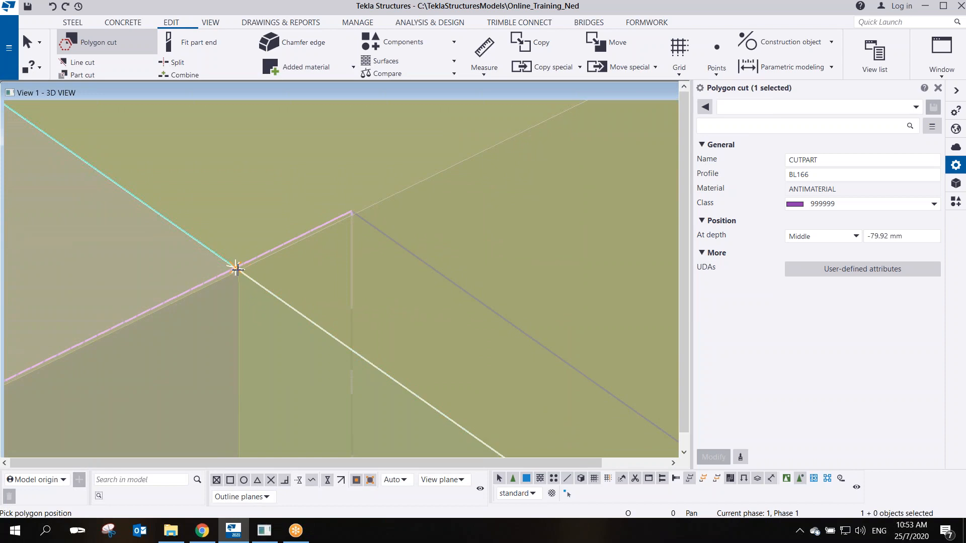
scroll(237, 270, up, 3)
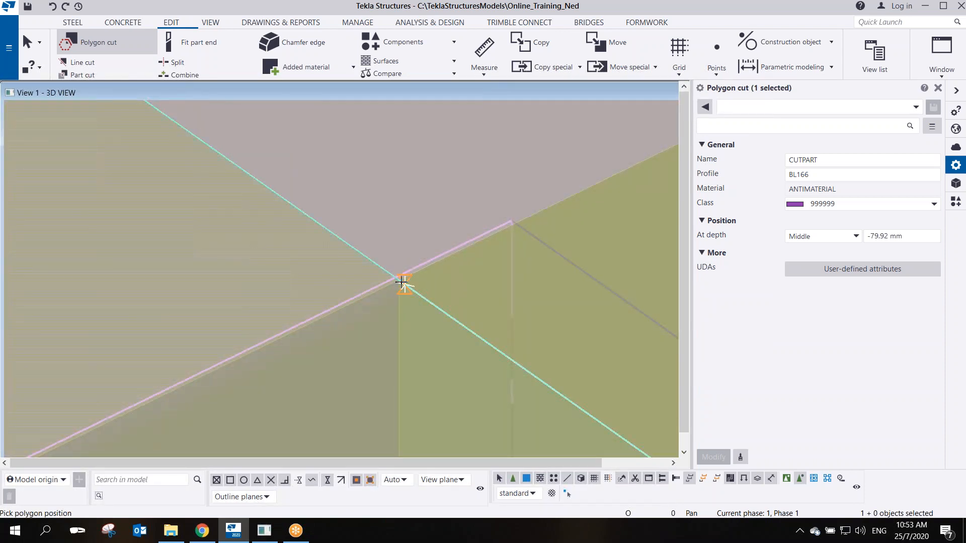
scroll(399, 283, down, 2)
ctrl+middle_drag(399, 283, 638, 260)
middle_drag(390, 251, 382, 270)
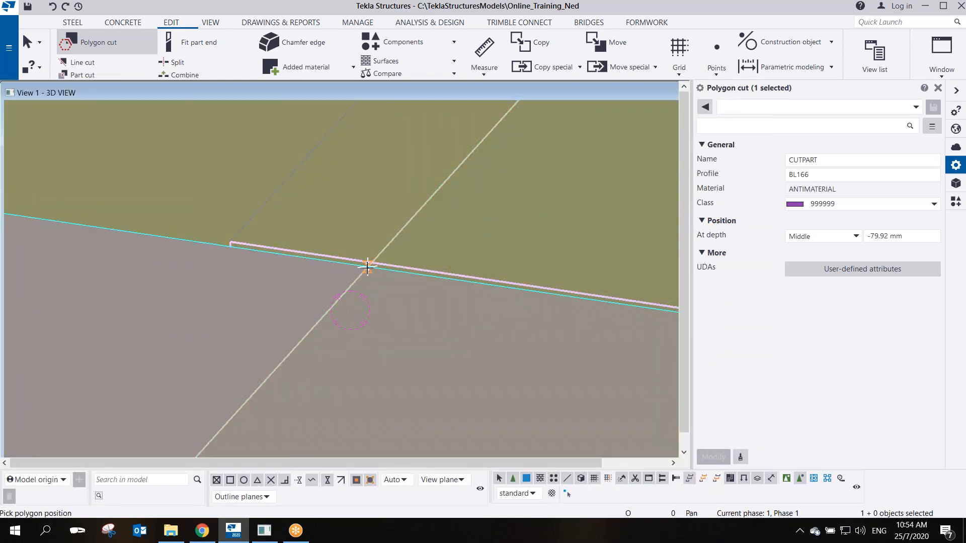
scroll(385, 339, down, 10)
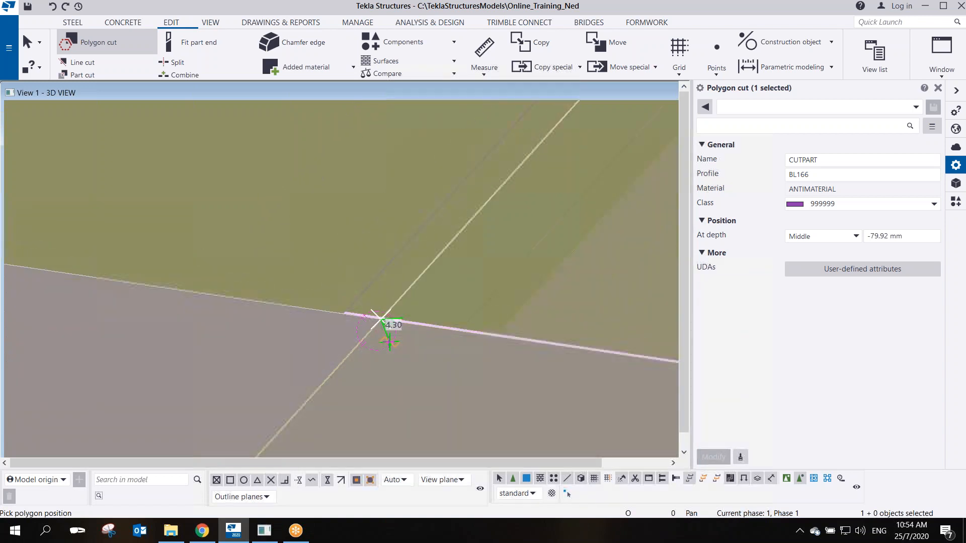
click(389, 342)
Extend the cut outline 840 mm along the beam's edge and 128.02 mm across to the beam's adjacent corner
middle_drag(275, 316, 567, 344)
scroll(594, 347, down, 3)
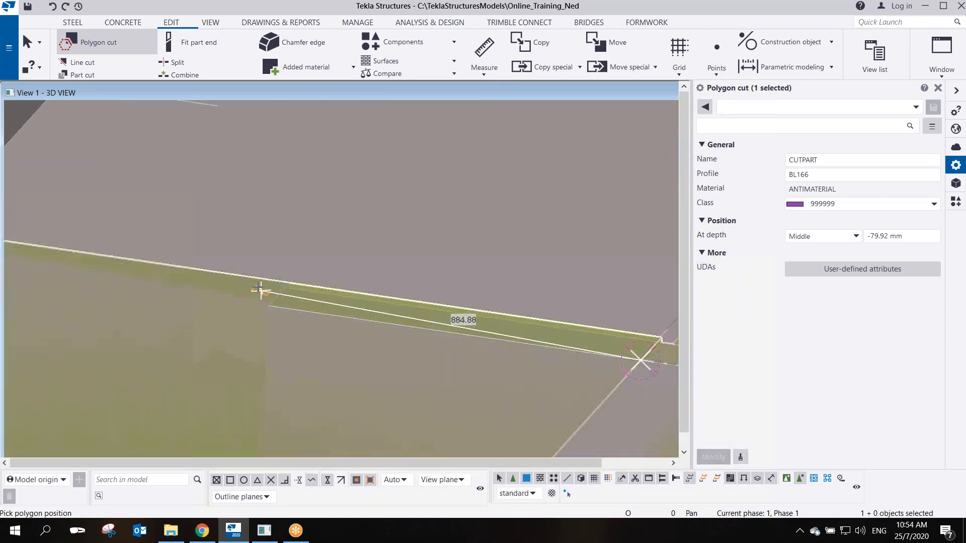
scroll(301, 317, up, 6)
scroll(302, 317, up, 1)
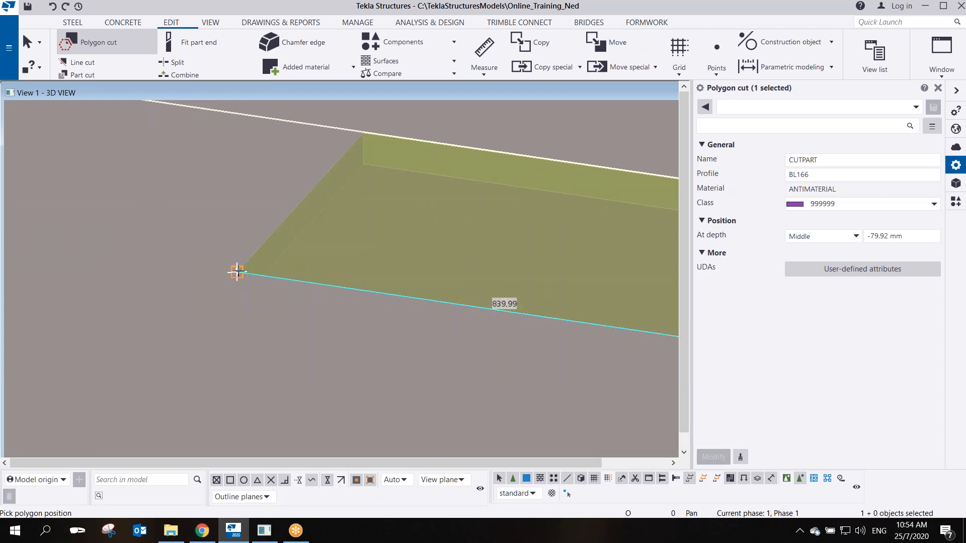
text(840)
key(Return)
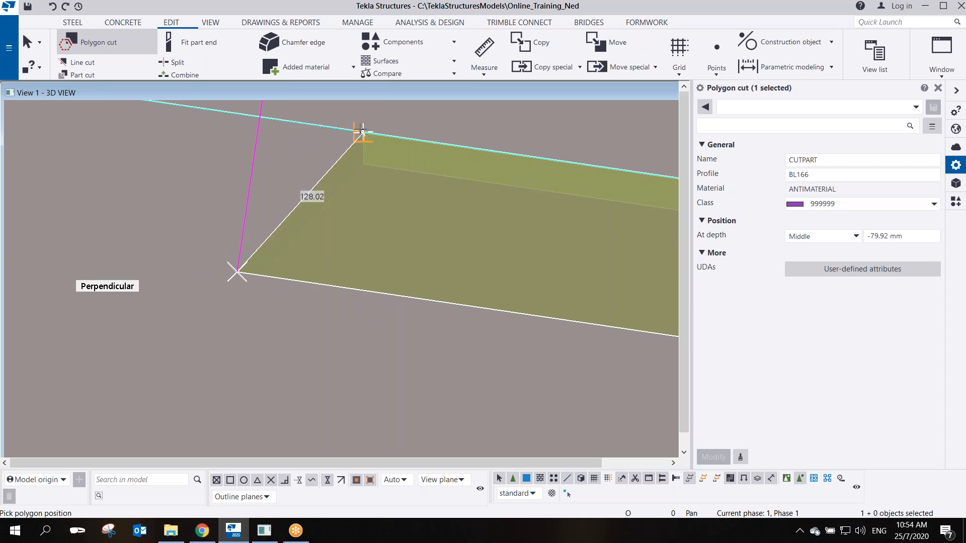
scroll(362, 131, up, 5)
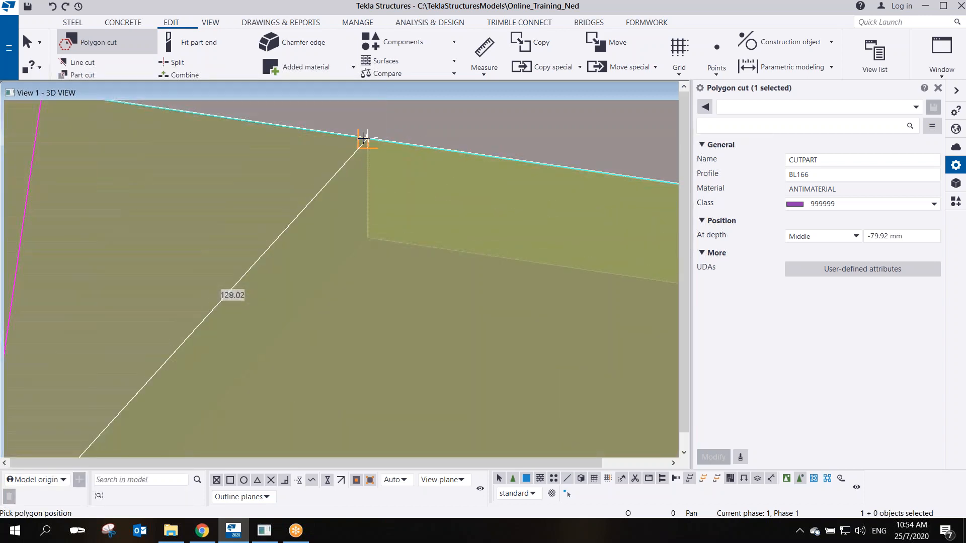
click(366, 139)
Place the cut's fourth corner 840 mm along the beam, replacing the misplaced pick, and finish the polygon cut
scroll(487, 267, down, 6)
middle_drag(487, 282, 4, 250)
middle_drag(423, 318, 56, 246)
scroll(474, 277, up, 2)
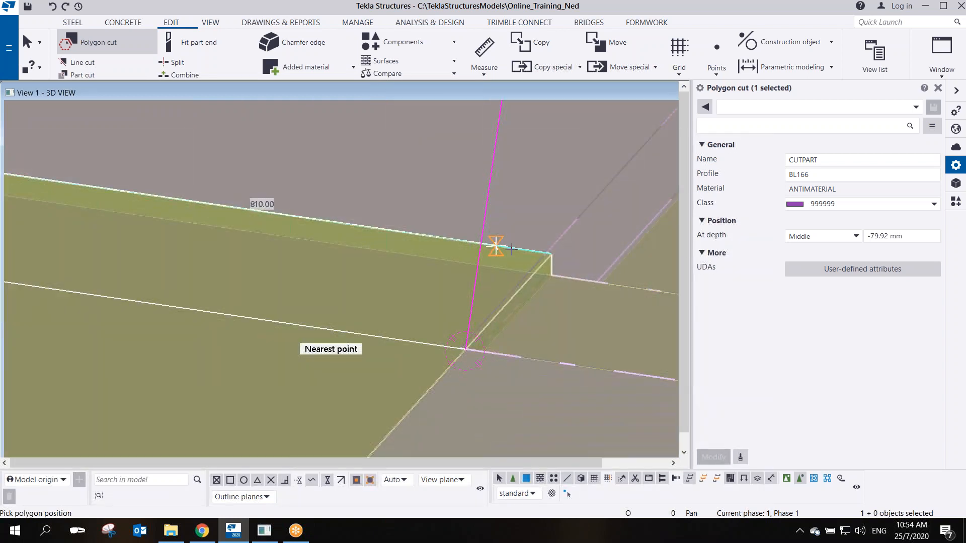
click(552, 253)
scroll(619, 268, up, 6)
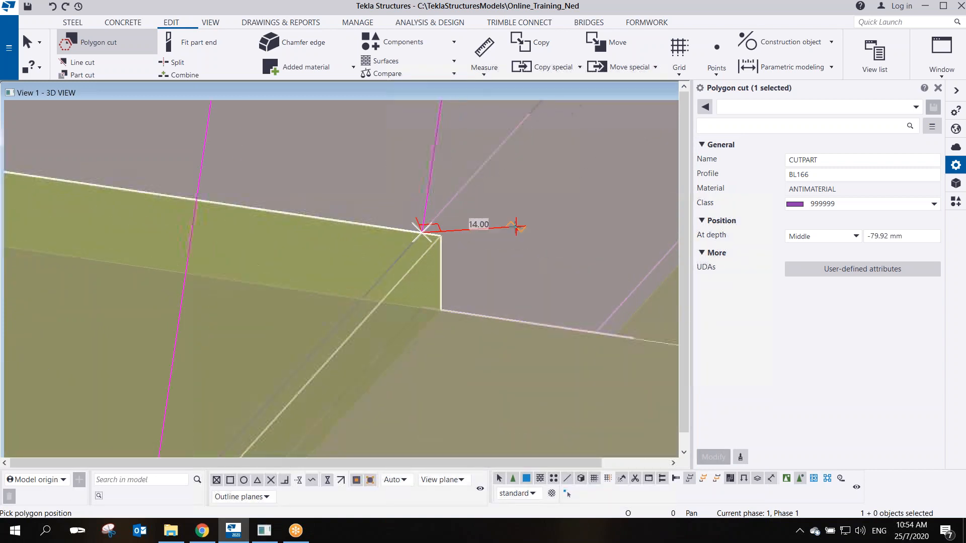
key(BackSpace)
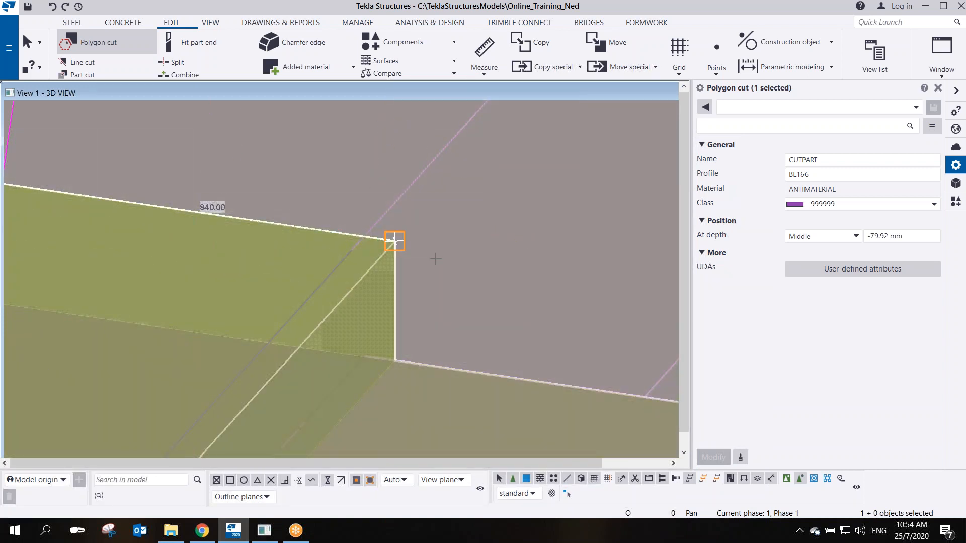
scroll(436, 259, down, 6)
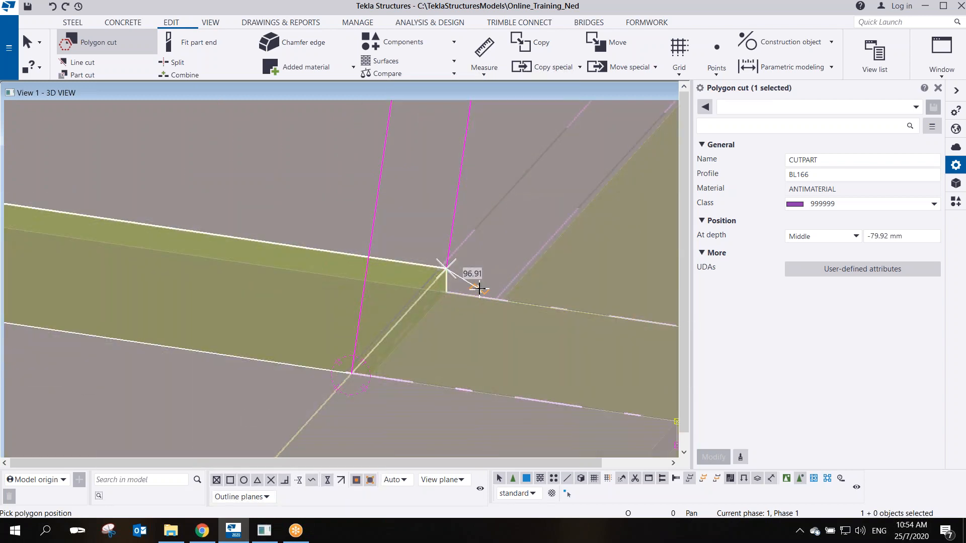
middle_click(499, 256)
right_click(432, 207)
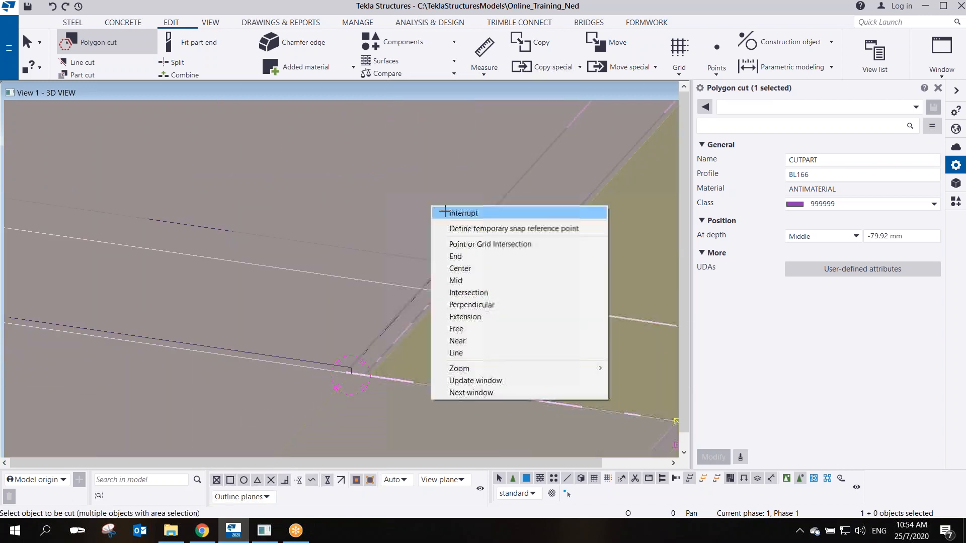
click(445, 212)
Set the new polygon cut's profile to BL12 and its depth position to Front with a 0 mm offset
click(422, 258)
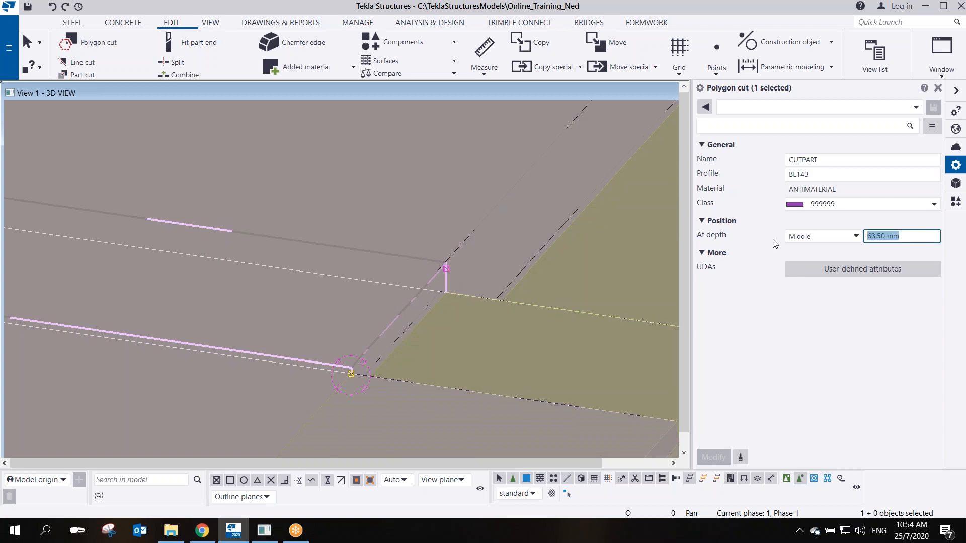
click(799, 245)
click(792, 272)
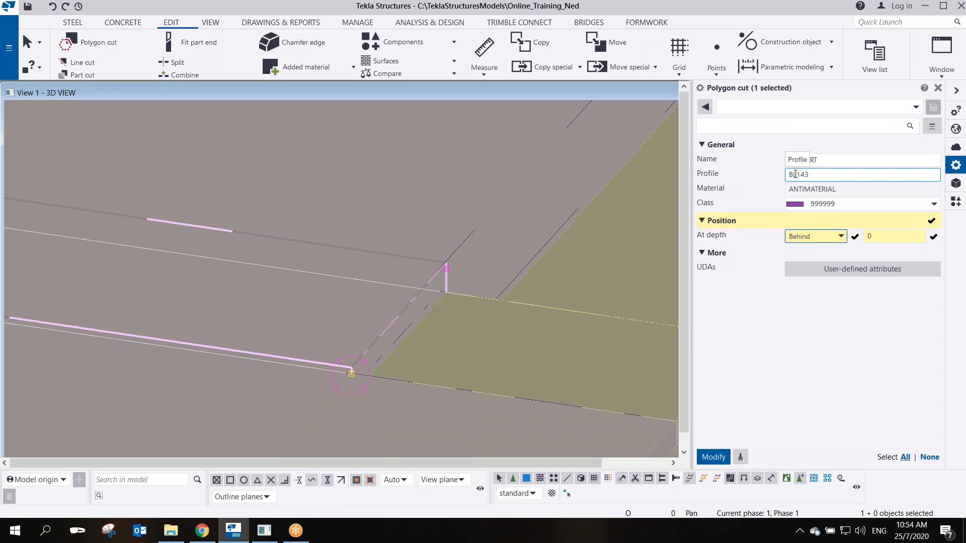
key(Return)
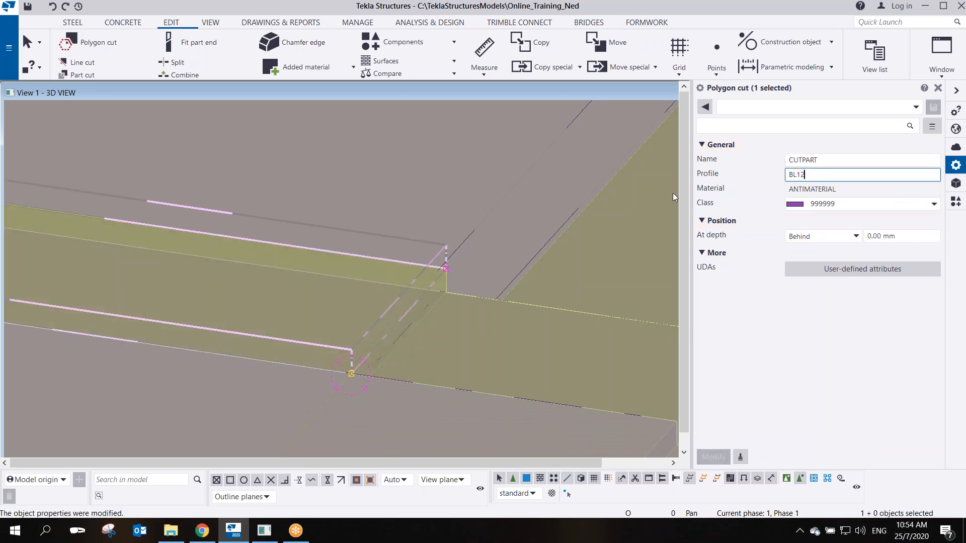
click(815, 233)
click(815, 260)
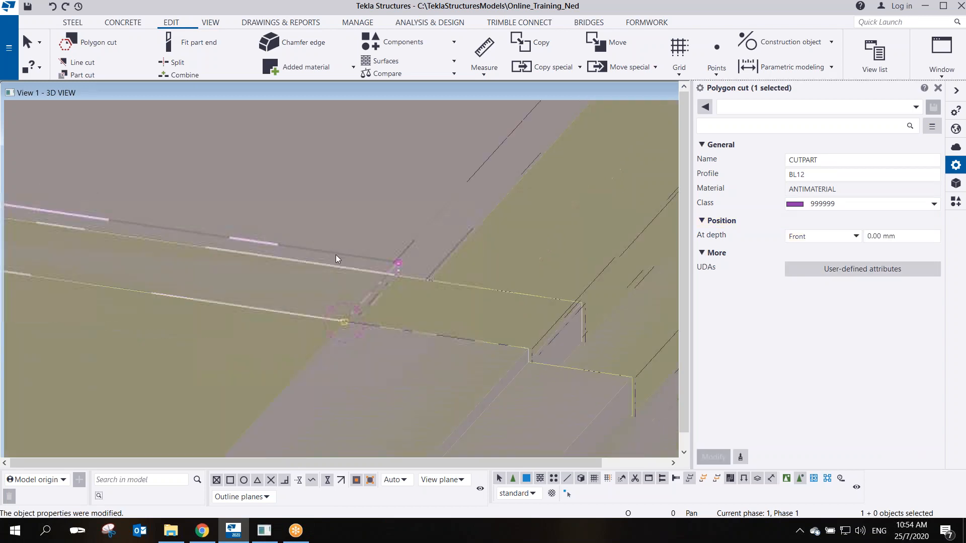
Hide the Sample Module reference model so only the concrete slab parts remain in the view
scroll(336, 255, down, 3)
ctrl+middle_drag(354, 250, 242, 306)
scroll(181, 280, down, 2)
scroll(242, 307, down, 2)
middle_drag(281, 332, 318, 375)
click(550, 138)
scroll(508, 201, down, 3)
ctrl+middle_drag(497, 219, 491, 163)
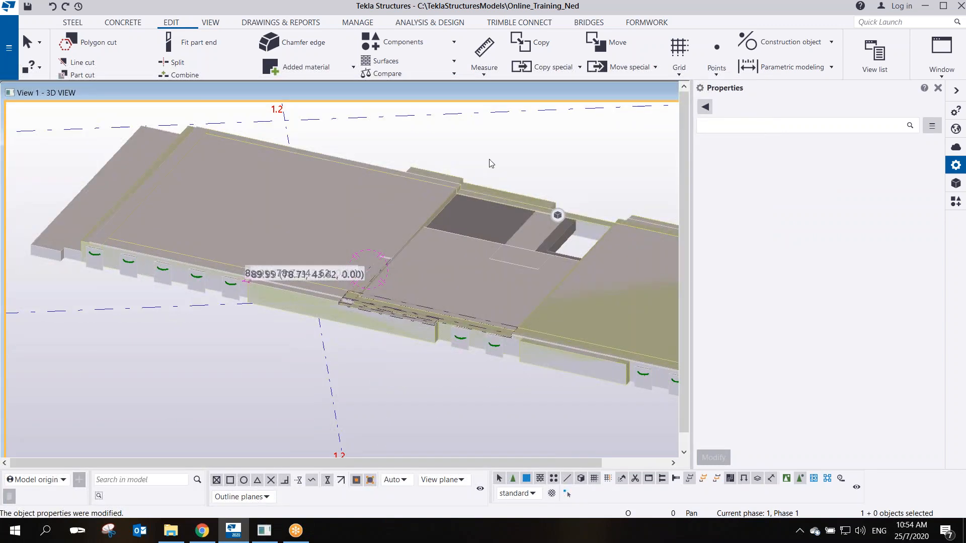
right_click(491, 163)
click(536, 220)
ctrl+middle_drag(418, 276, 384, 288)
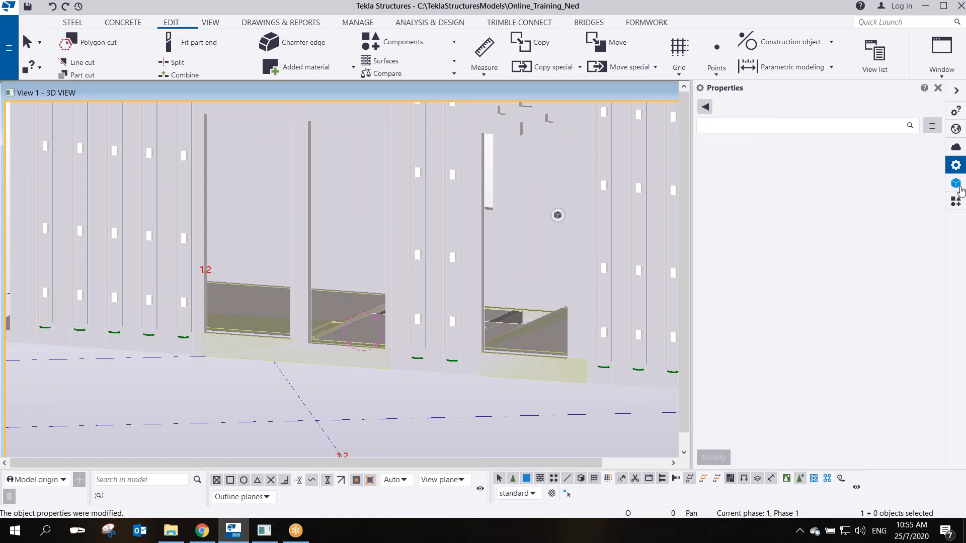
click(957, 185)
click(795, 198)
scroll(573, 290, down, 3)
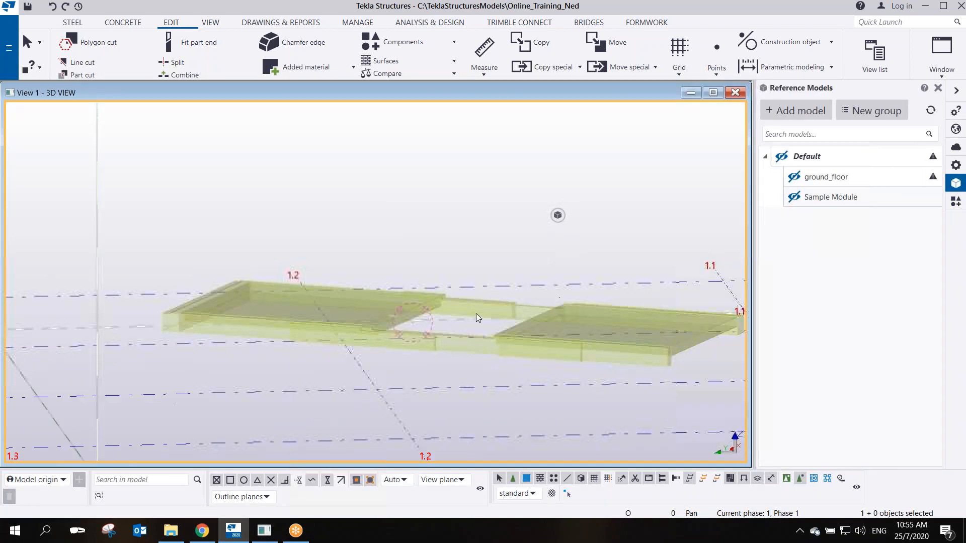
Switch the model parts to rendered display and examine the trimmed corner at the mid-length beam
ctrl+middle_drag(476, 312, 458, 351)
scroll(457, 351, up, 1)
key(ctrl+4)
scroll(457, 351, up, 5)
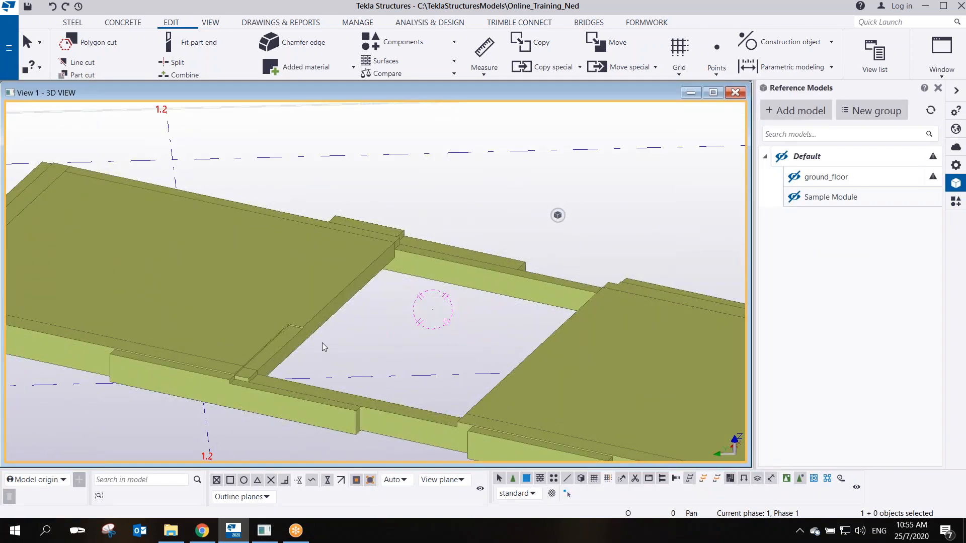
scroll(270, 372, up, 6)
ctrl+middle_drag(327, 324, 198, 298)
scroll(325, 322, down, 8)
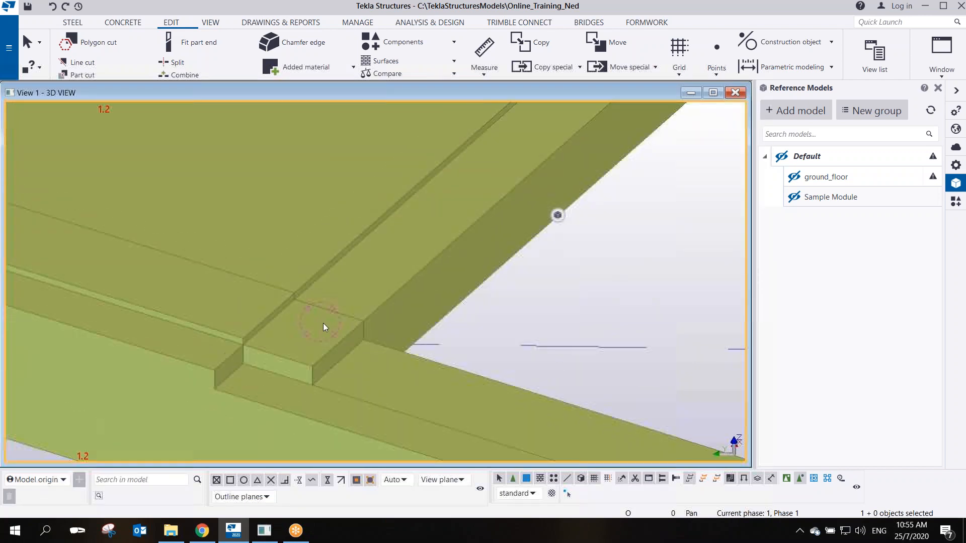
ctrl+middle_drag(450, 331, 484, 322)
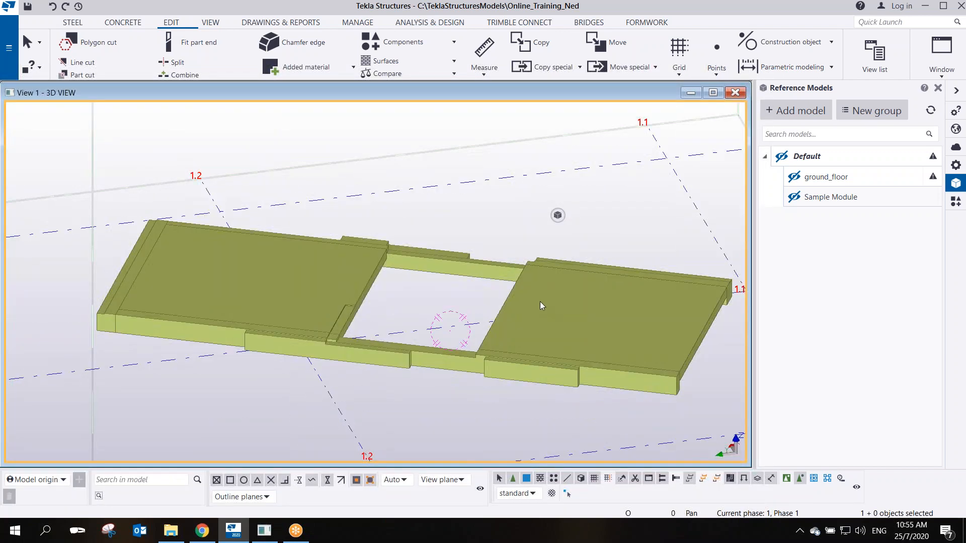
Turn off the visibility of grids in the 3D view's display settings
scroll(512, 319, down, 4)
ctrl+middle_drag(311, 301, 421, 204)
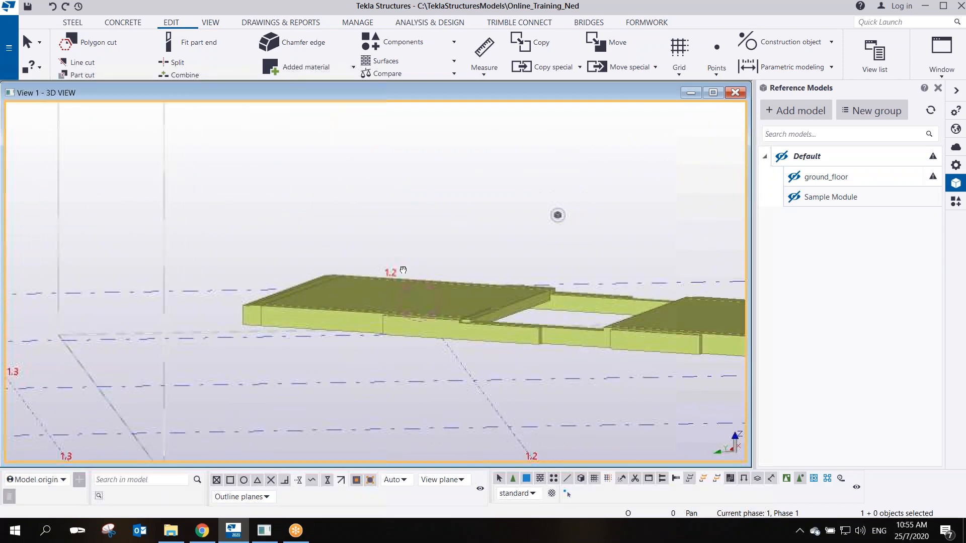
double_click(421, 203)
click(499, 285)
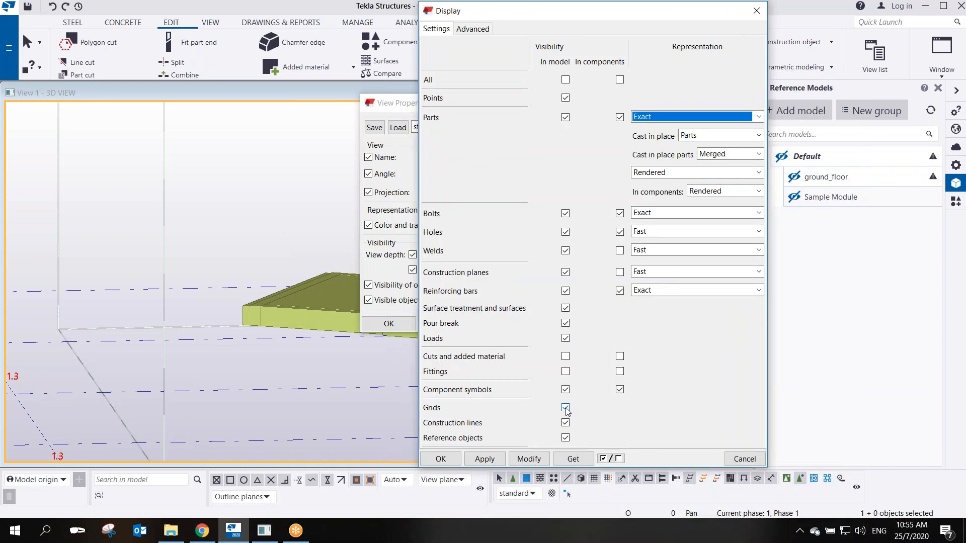
click(565, 408)
click(529, 459)
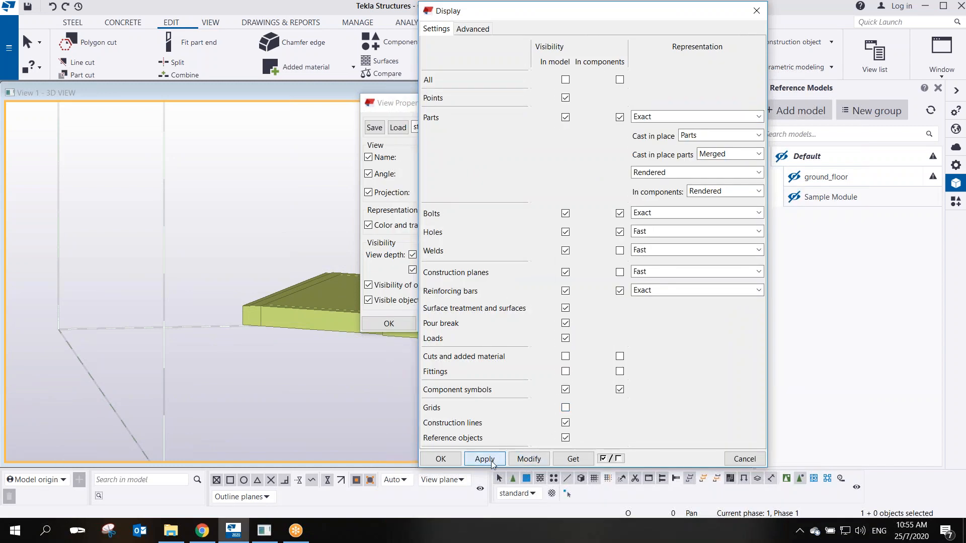
click(443, 459)
click(408, 325)
Select the seven concrete edge beams together and set their cast unit type to Cast in place
scroll(408, 325, down, 2)
ctrl+middle_drag(390, 318, 389, 296)
drag(296, 278, 692, 351)
click(673, 297)
scroll(665, 323, up, 1)
ctrl+middle_drag(664, 324, 669, 321)
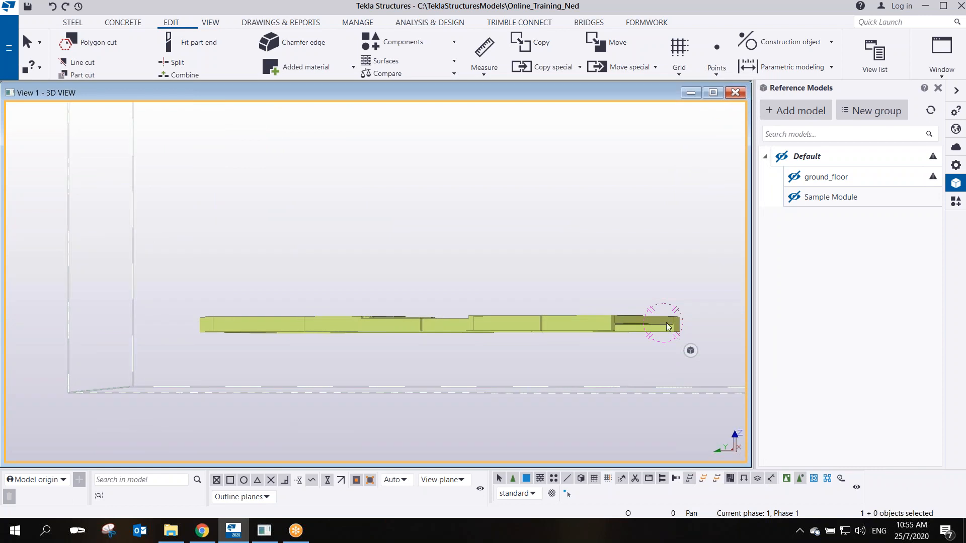
drag(690, 329, 170, 366)
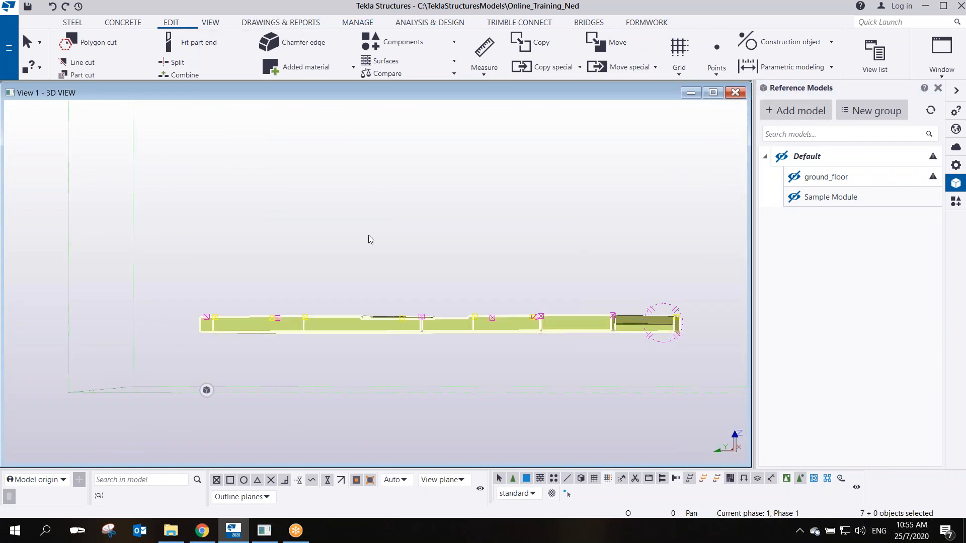
scroll(552, 337, up, 2)
double_click(576, 324)
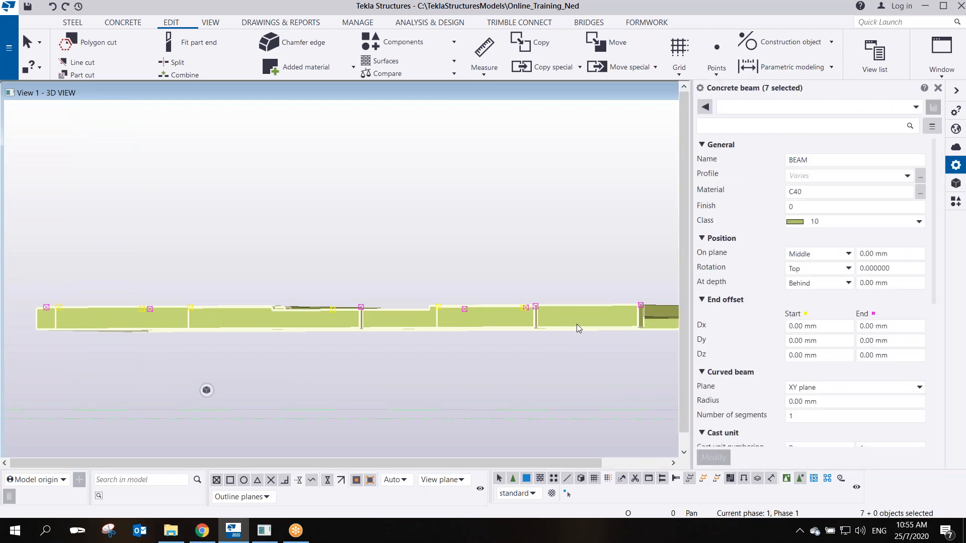
scroll(590, 313, down, 3)
click(827, 402)
scroll(828, 402, down, 3)
click(834, 286)
click(811, 306)
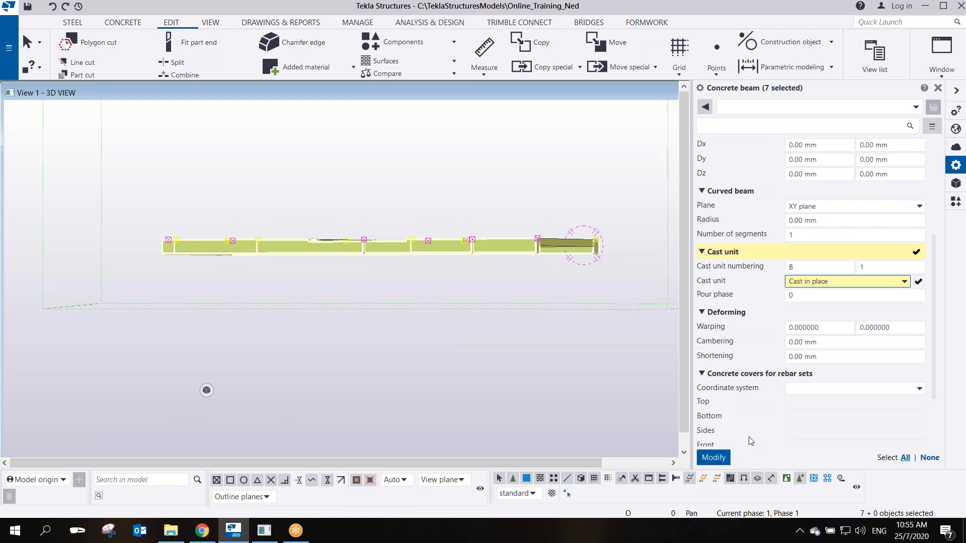
click(713, 457)
click(523, 221)
Examine the joints between the cast-in-place edge beams and infill slabs, and check the cast unit type of one edge beam
scroll(522, 220, up, 3)
scroll(478, 203, down, 8)
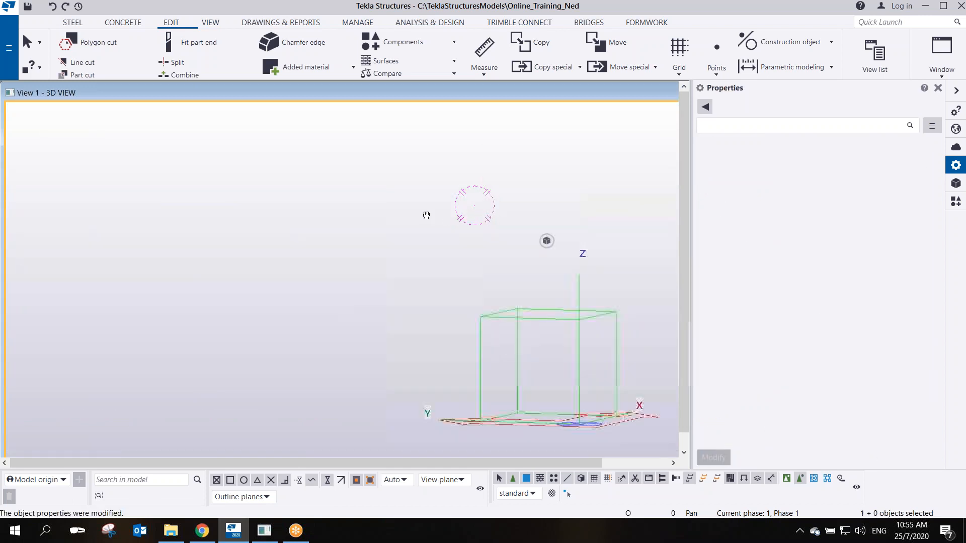
scroll(458, 311, up, 10)
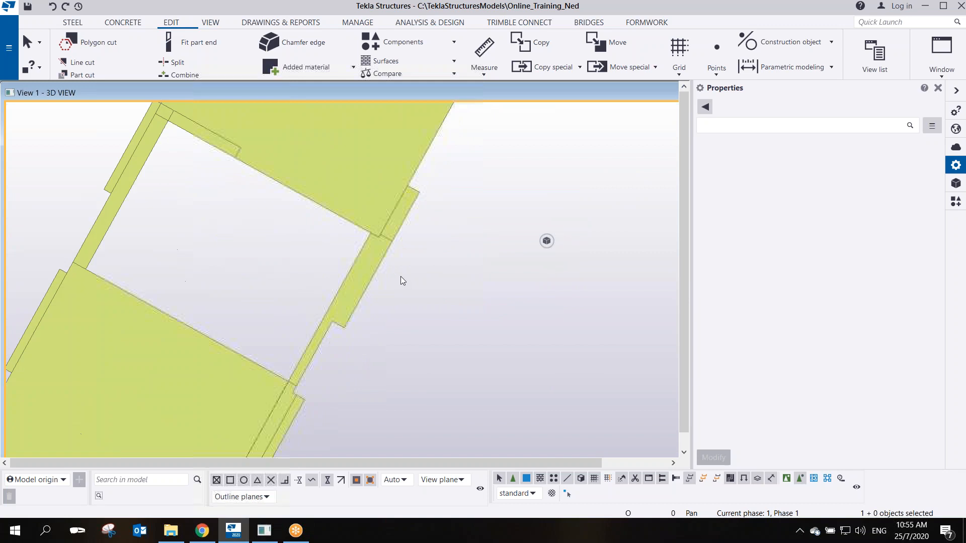
scroll(417, 330, up, 10)
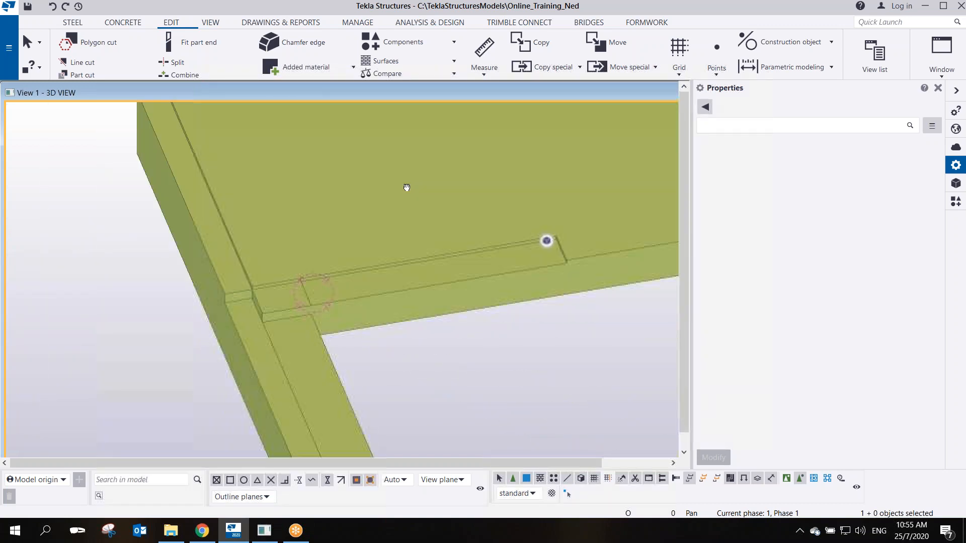
ctrl+middle_drag(309, 330, 378, 289)
click(245, 359)
scroll(379, 286, up, 3)
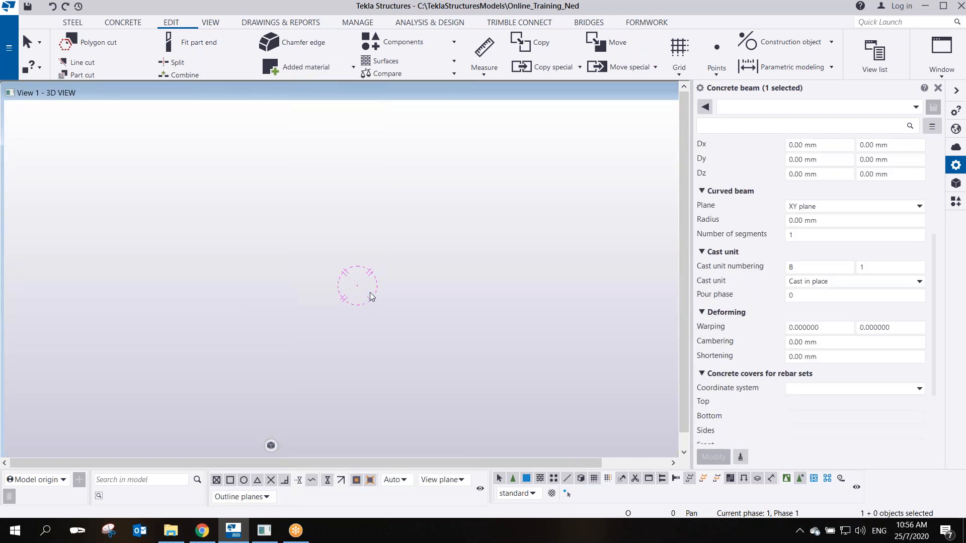
key(ctrl+p)
scroll(396, 312, up, 3)
ctrl+middle_drag(399, 302, 341, 232)
scroll(347, 244, down, 2)
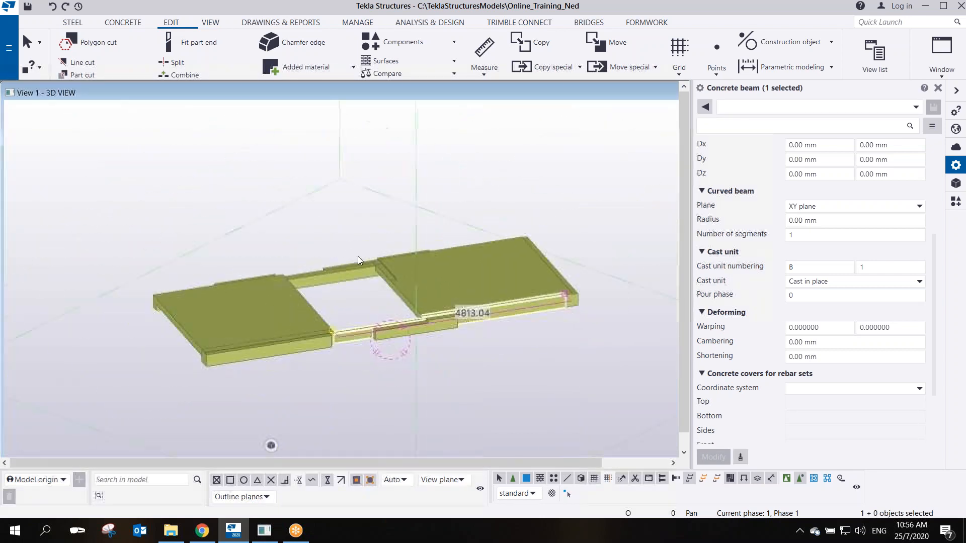
Show the Sample Module reference model again over the concrete slab parts and bring the long wall's base into view
click(954, 186)
click(794, 197)
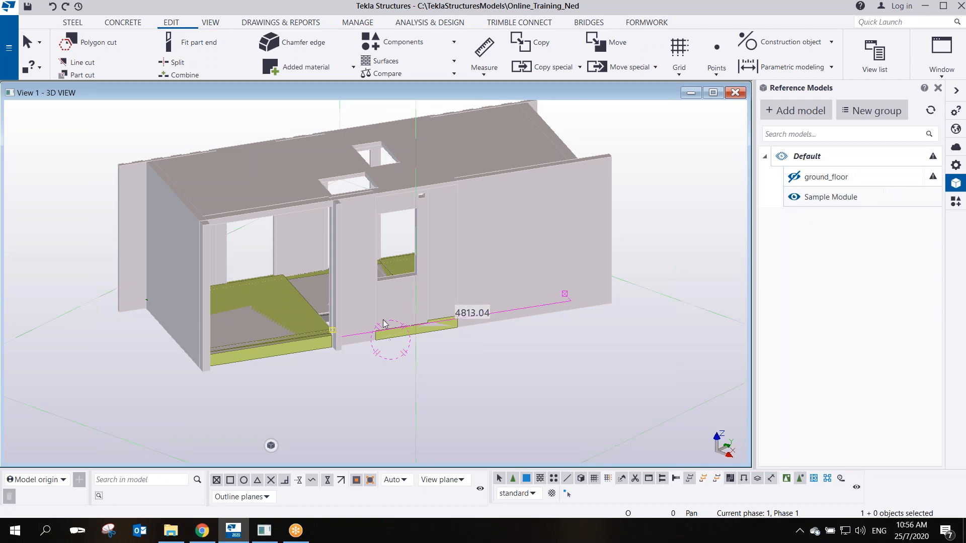
scroll(378, 332, up, 6)
ctrl+middle_drag(442, 352, 427, 291)
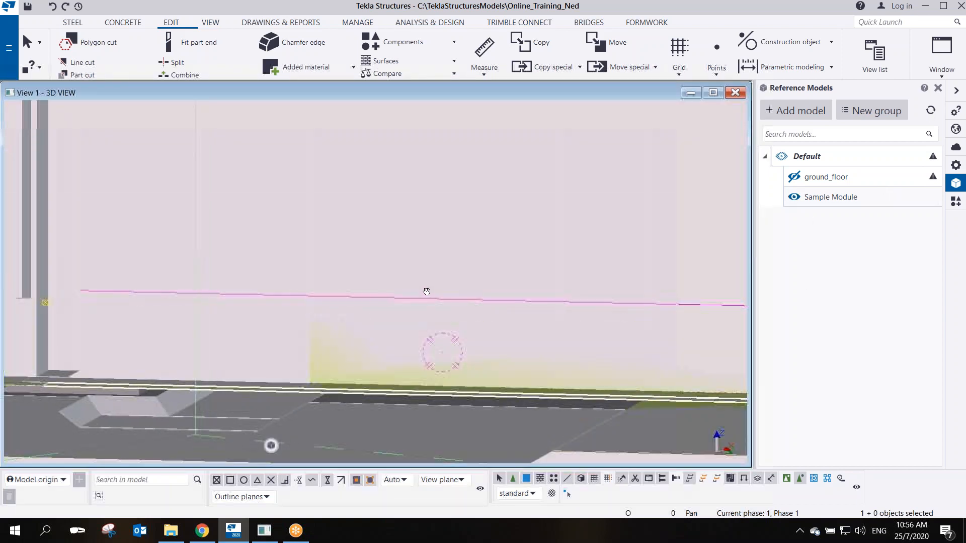
scroll(433, 317, down, 3)
scroll(518, 323, up, 1)
ctrl+middle_drag(522, 325, 577, 341)
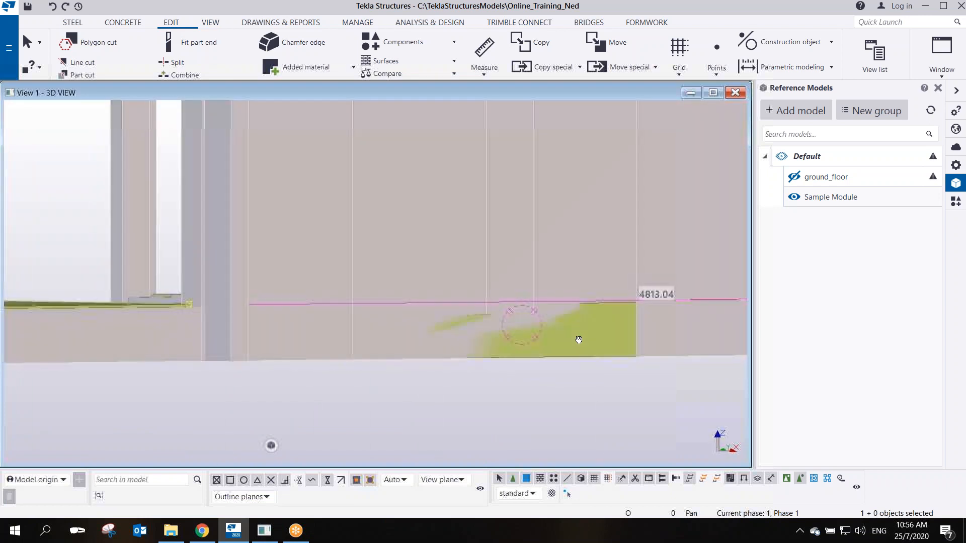
Examine how the reference wall panels meet the concrete edge beams along the long side of the slab
click(531, 234)
click(531, 238)
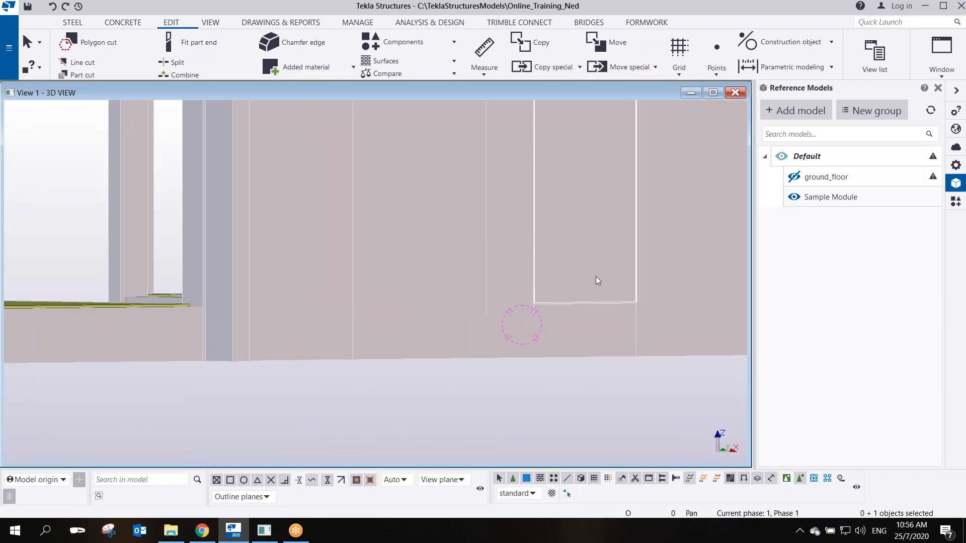
scroll(553, 285, up, 1)
scroll(554, 284, up, 2)
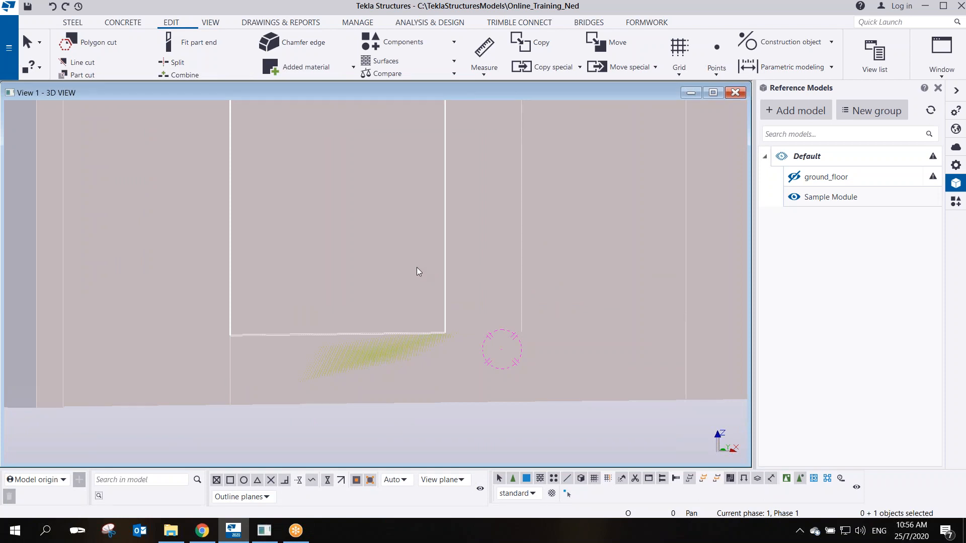
scroll(417, 268, down, 2)
scroll(286, 277, down, 2)
ctrl+middle_drag(285, 277, 281, 173)
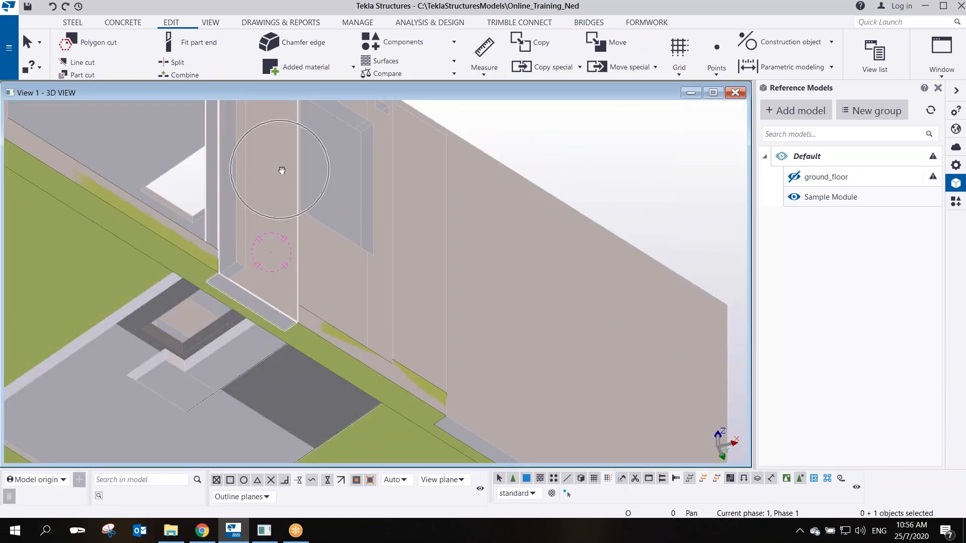
ctrl+middle_drag(322, 285, 177, 295)
middle_drag(595, 299, 434, 300)
scroll(434, 300, down, 2)
scroll(453, 285, up, 1)
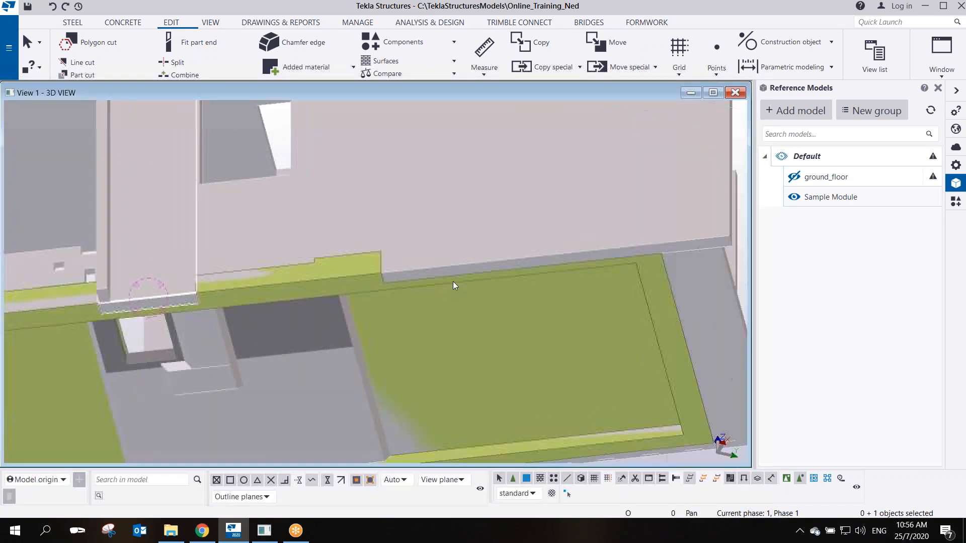
click(438, 229)
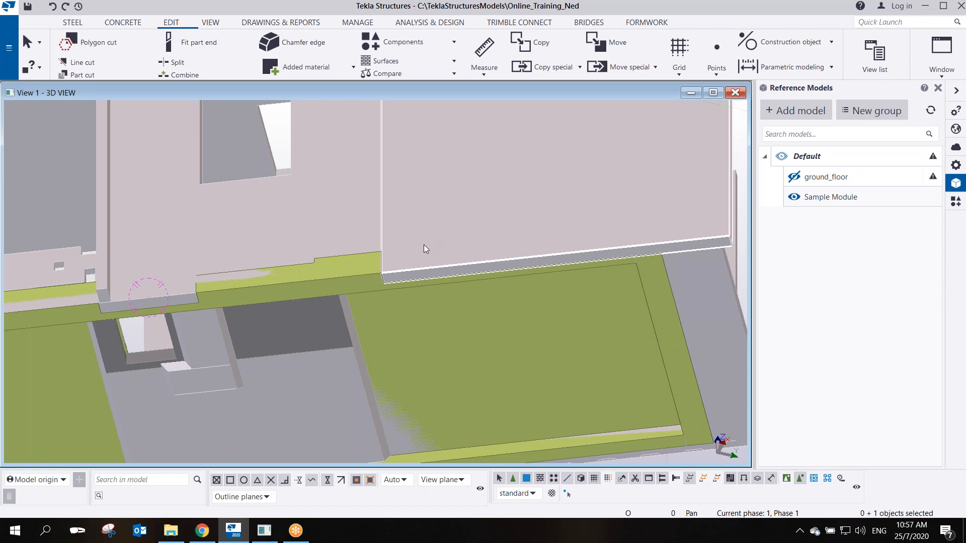
scroll(423, 244, down, 2)
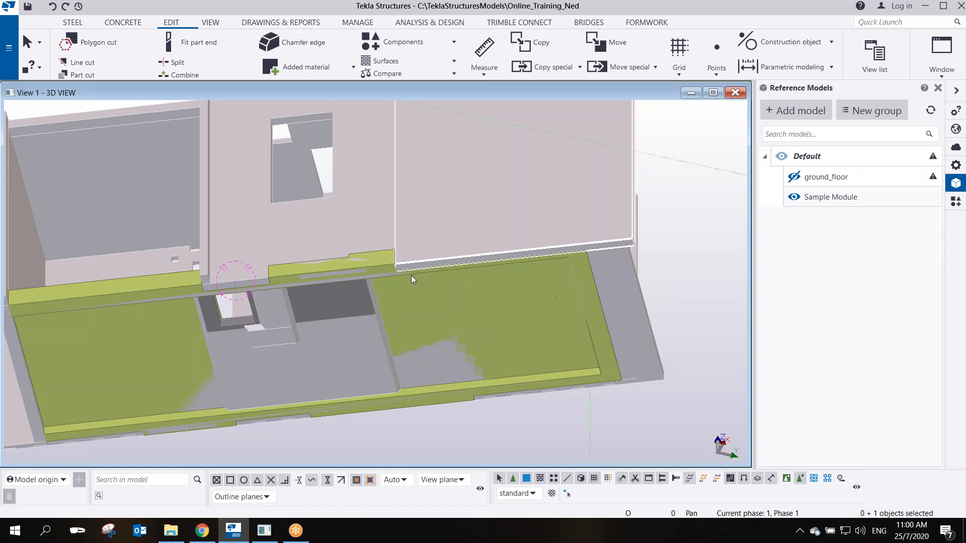
Hide the reference model's slab part that overlaps the concrete edge beams at the foot of the wall
scroll(319, 260, up, 5)
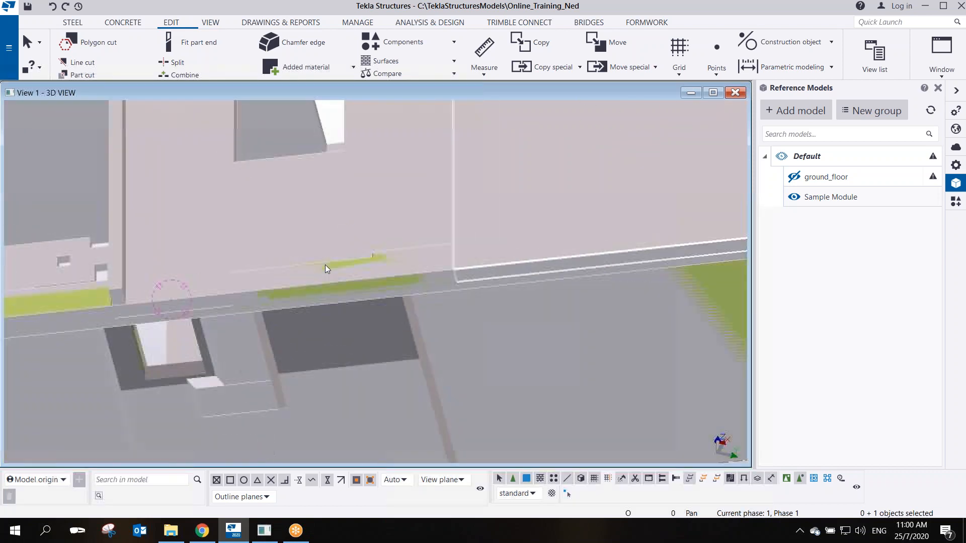
ctrl+middle_drag(320, 280, 282, 211)
scroll(283, 262, up, 3)
scroll(308, 288, up, 2)
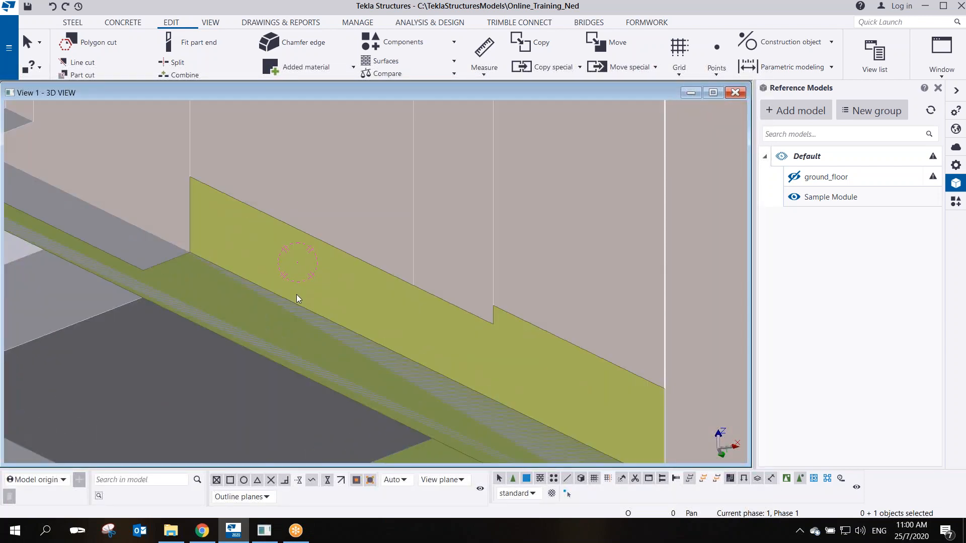
scroll(297, 295, down, 5)
ctrl+middle_drag(297, 295, 315, 303)
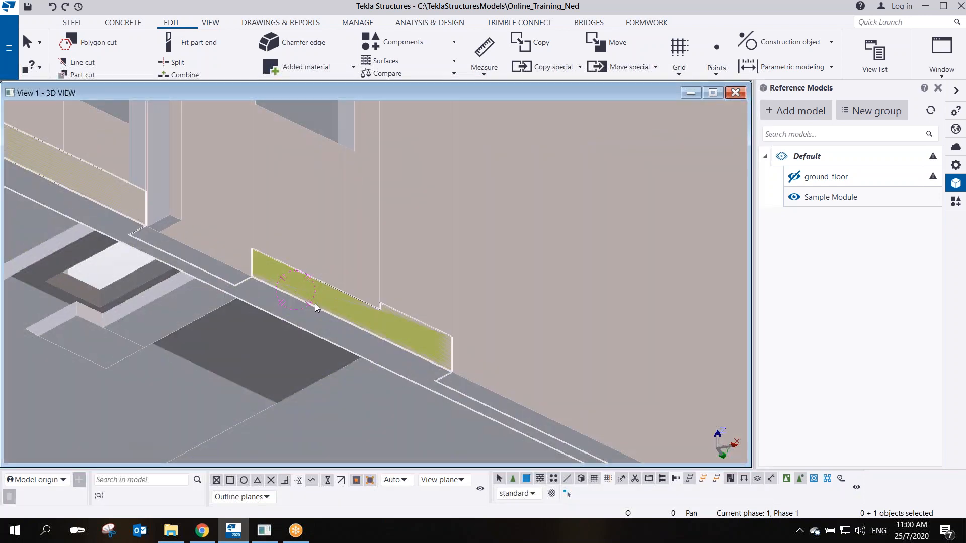
right_click(354, 317)
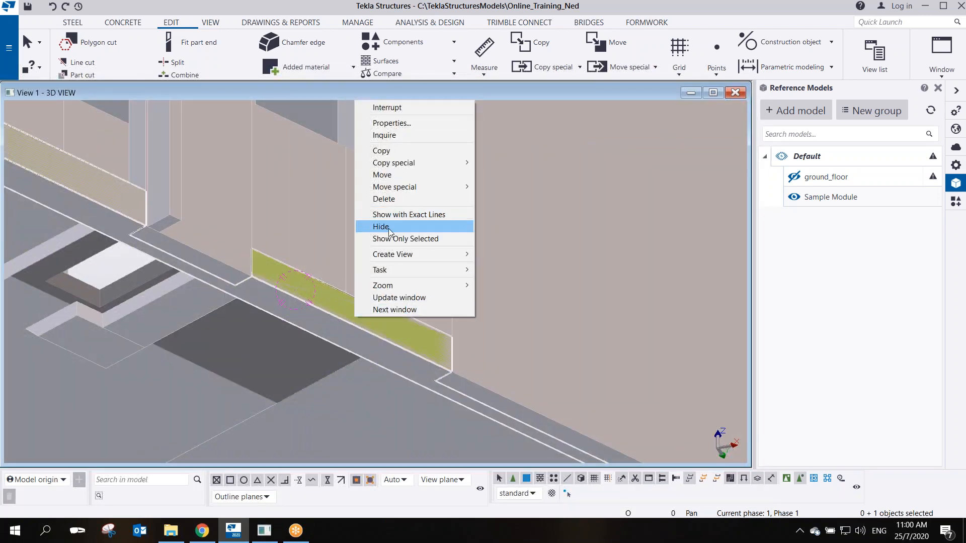
click(388, 227)
Delete the 1700 mm concrete edge beam at the foot of the wall beside the recessed floor area
click(362, 322)
ctrl+middle_drag(363, 329, 409, 264)
click(359, 274)
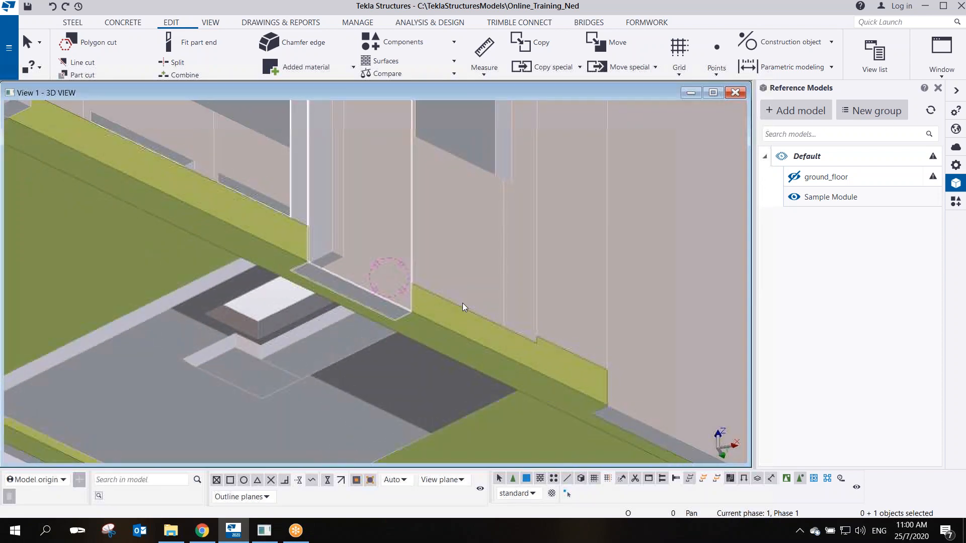
click(463, 325)
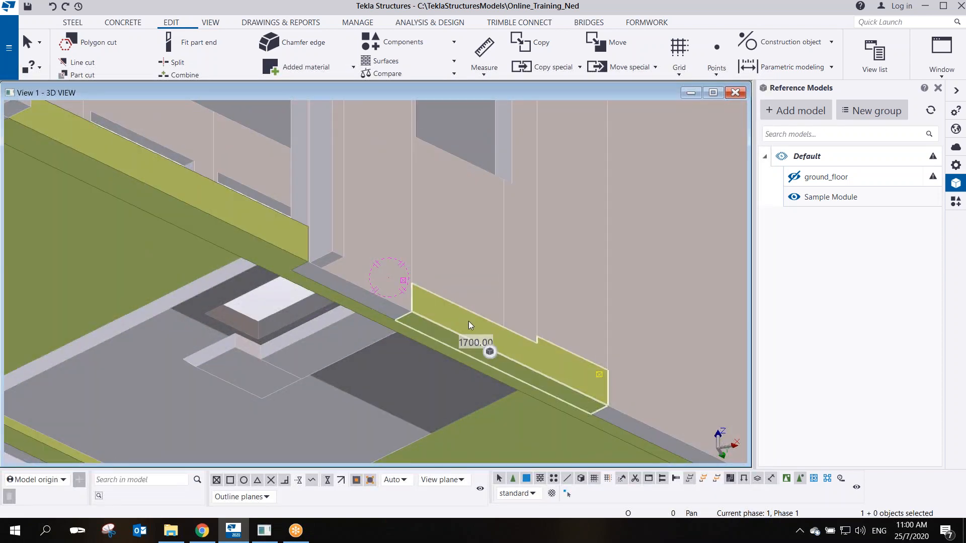
key(Delete)
scroll(503, 333, up, 4)
scroll(503, 333, down, 3)
ctrl+middle_drag(472, 325, 421, 248)
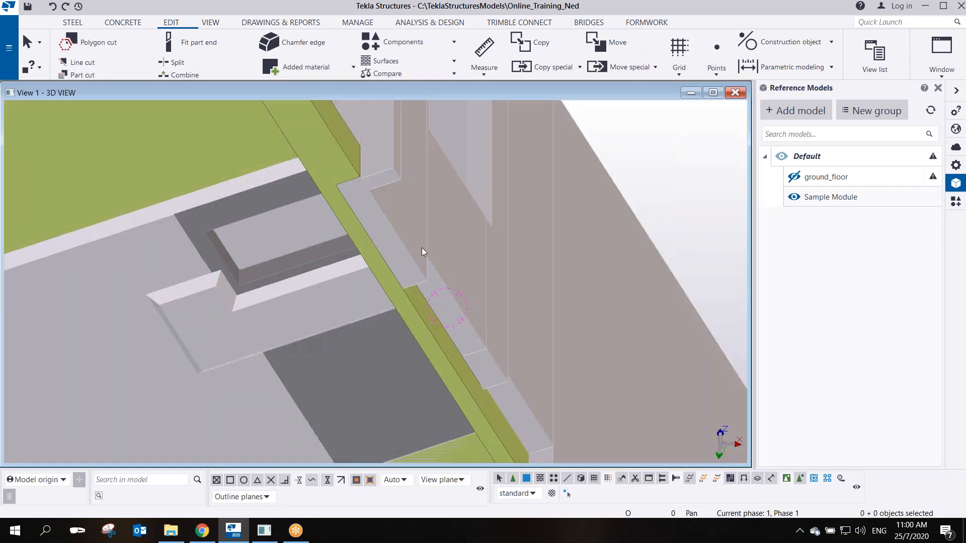
Examine the reference slab, the recessed floor area and the remaining edge beams from below and from the opposite facade
click(397, 240)
scroll(443, 296, down, 3)
ctrl+middle_drag(497, 374, 500, 198)
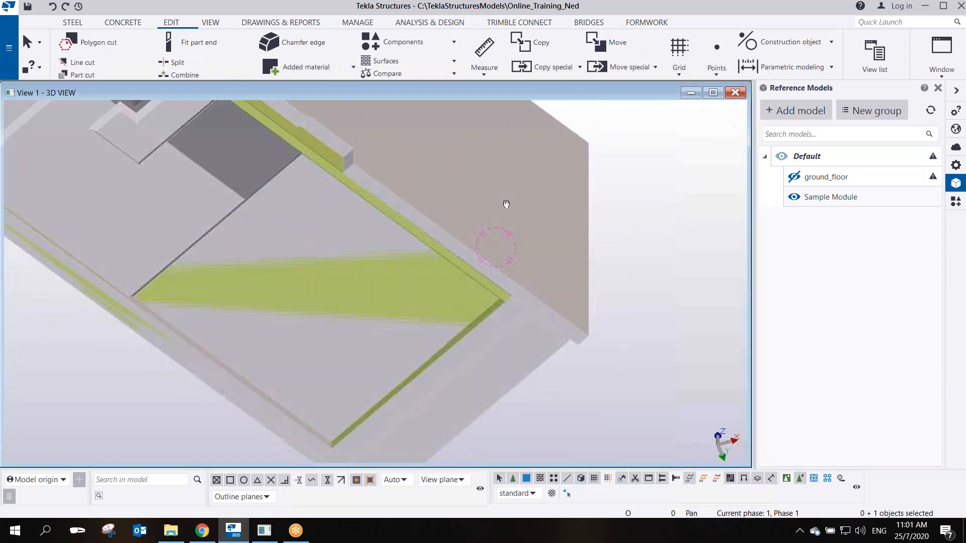
scroll(478, 309, up, 3)
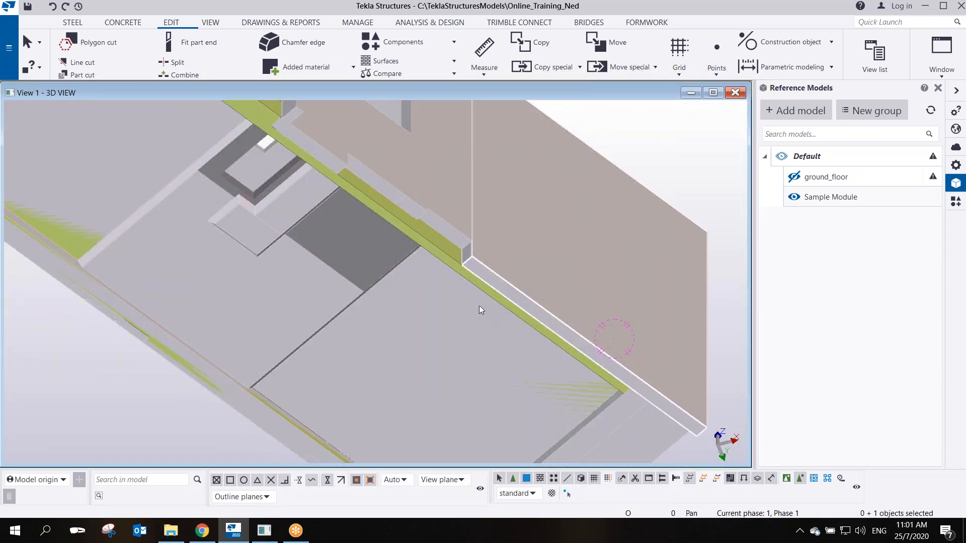
scroll(412, 279, down, 2)
middle_drag(364, 207, 500, 379)
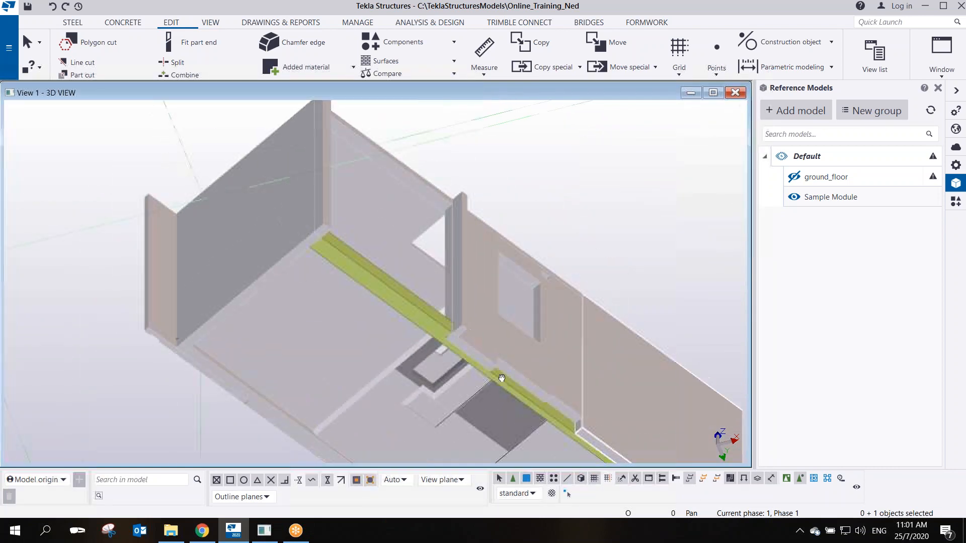
scroll(396, 284, up, 4)
ctrl+middle_drag(406, 307, 488, 303)
scroll(370, 331, up, 2)
ctrl+middle_drag(333, 329, 451, 345)
scroll(349, 346, up, 2)
ctrl+middle_drag(351, 346, 354, 382)
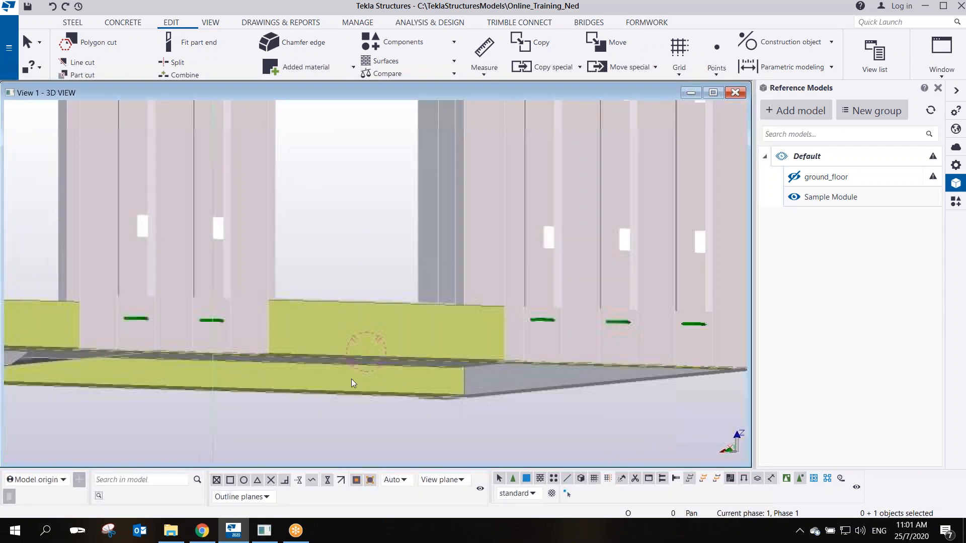
middle_drag(234, 365, 494, 304)
scroll(493, 304, down, 2)
ctrl+middle_drag(351, 310, 303, 295)
scroll(302, 296, up, 3)
ctrl+middle_drag(355, 240, 377, 263)
Isolate the notched reference slab so that only it is shown, viewed from above at an angle
middle_drag(296, 319, 271, 232)
right_click(264, 211)
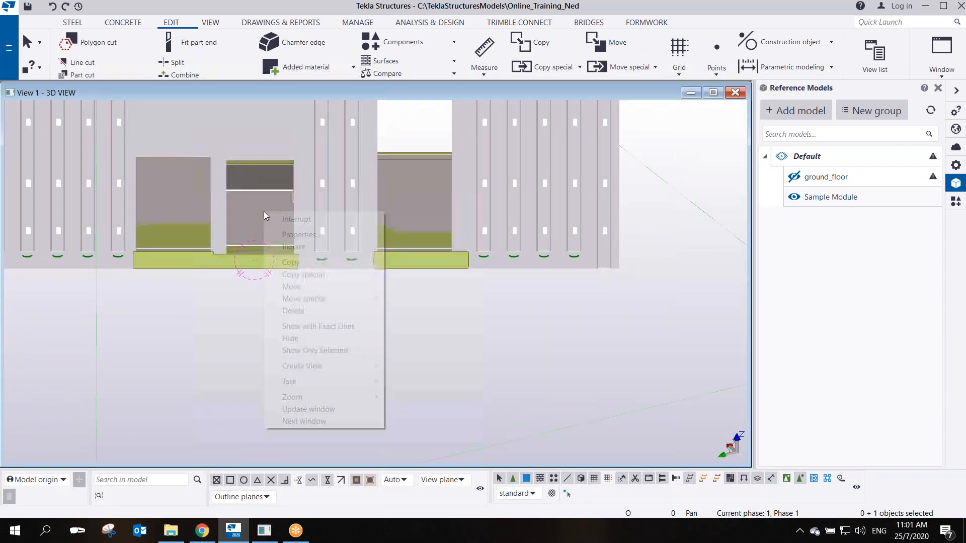
click(315, 349)
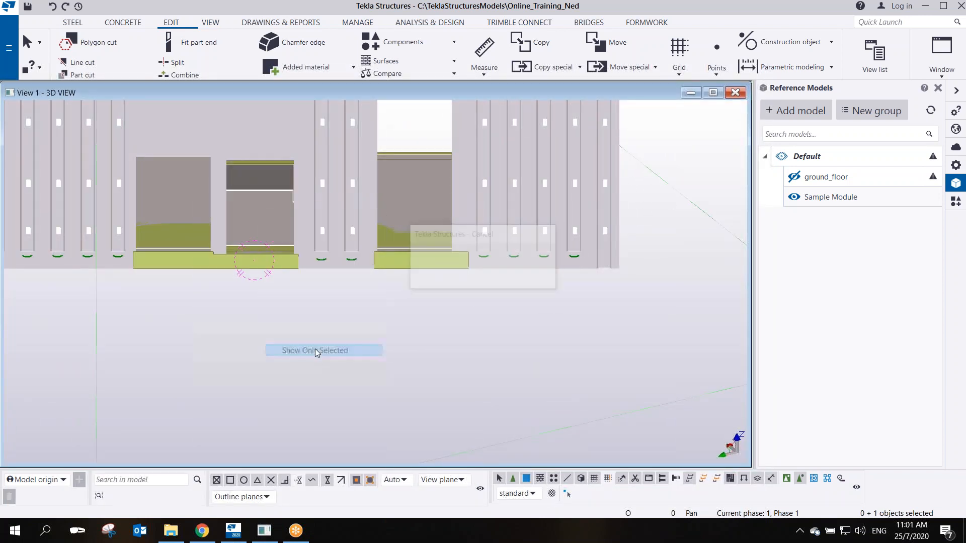
scroll(271, 226, up, 3)
ctrl+middle_drag(271, 222, 177, 158)
Start a concrete slab and place its outline points from the far corner along the notched edge of the isolated reference slab
click(122, 22)
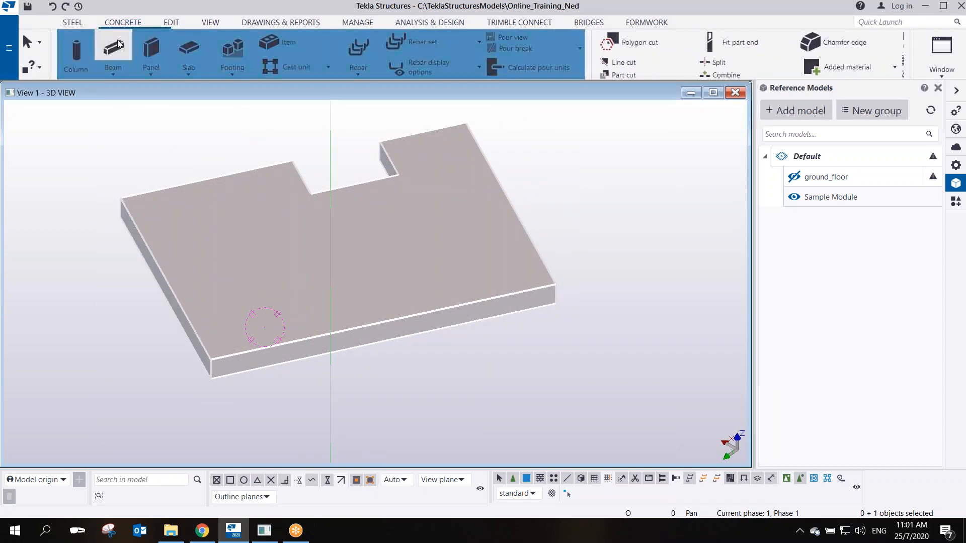
click(189, 50)
click(122, 200)
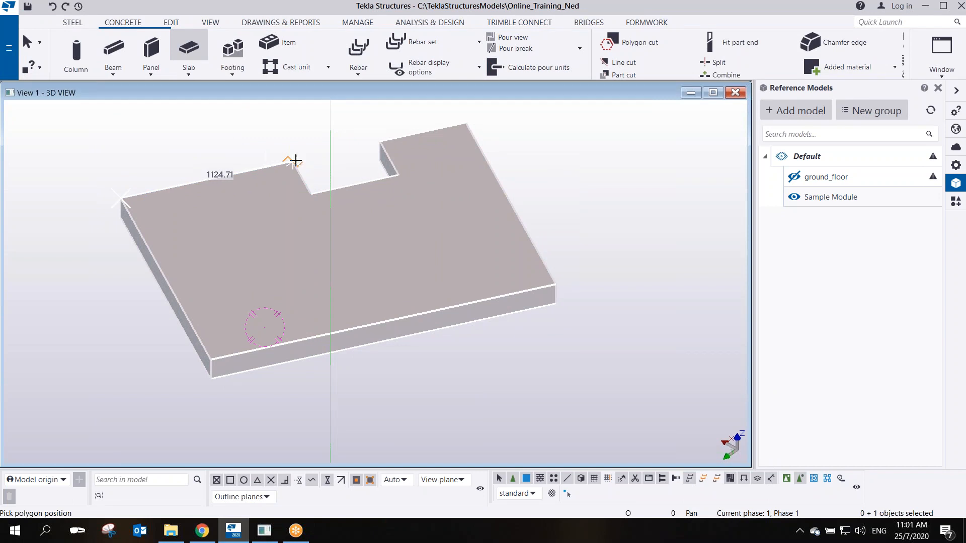
scroll(289, 158, up, 5)
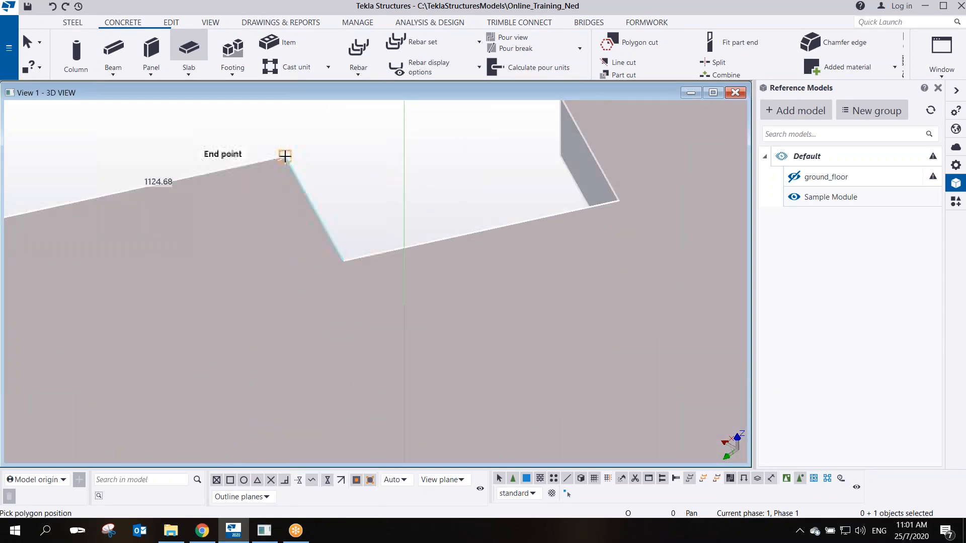
click(285, 159)
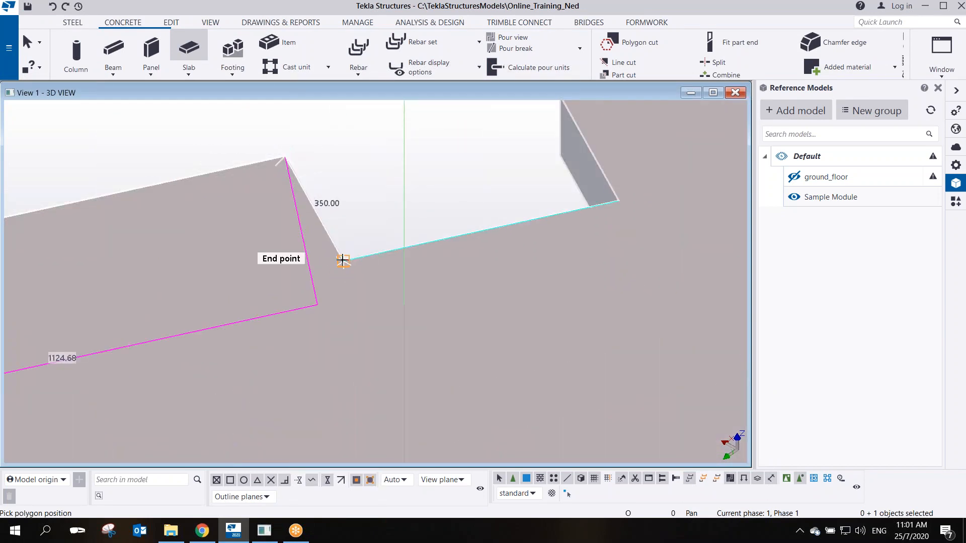
click(341, 259)
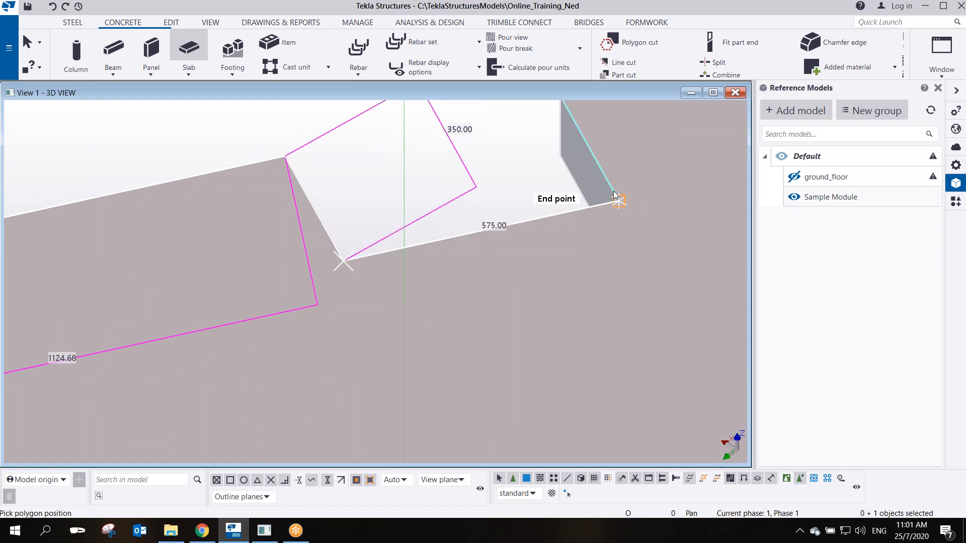
click(618, 200)
middle_drag(617, 199, 584, 316)
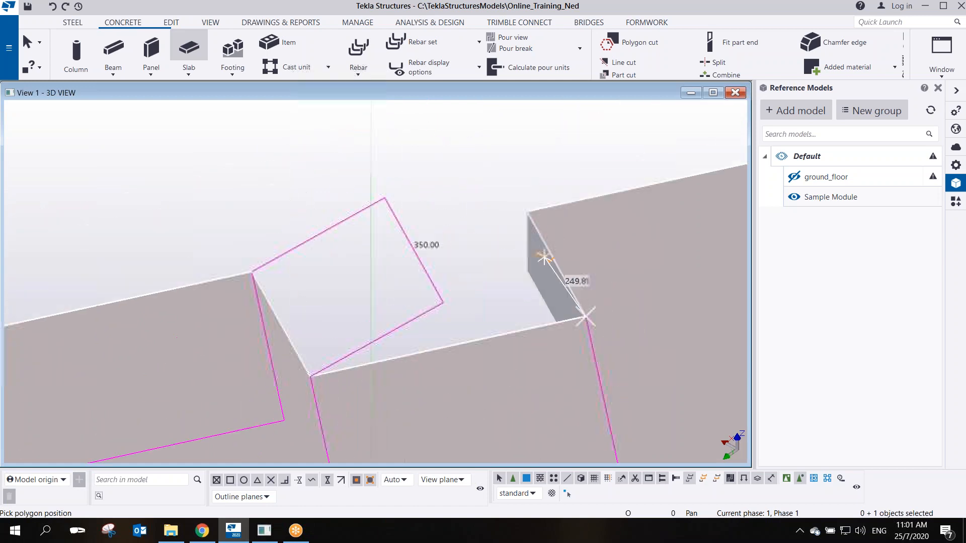
click(529, 210)
middle_drag(730, 148, 342, 197)
click(408, 200)
Complete the slab outline through the two remaining top corners of the reference slab, create the slab and leave the command
scroll(457, 317, down, 3)
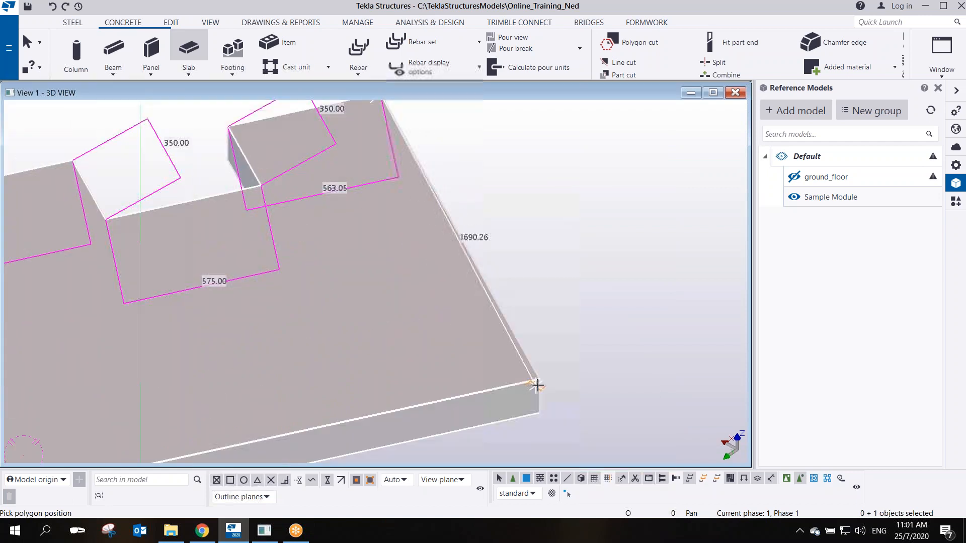
click(538, 379)
middle_drag(225, 285, 448, 109)
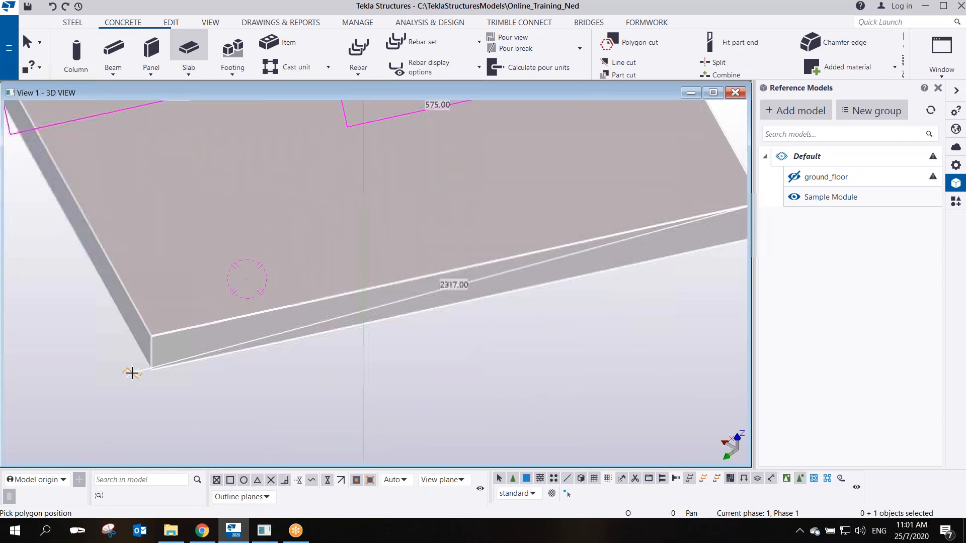
click(152, 336)
middle_drag(92, 229, 153, 312)
scroll(153, 313, down, 2)
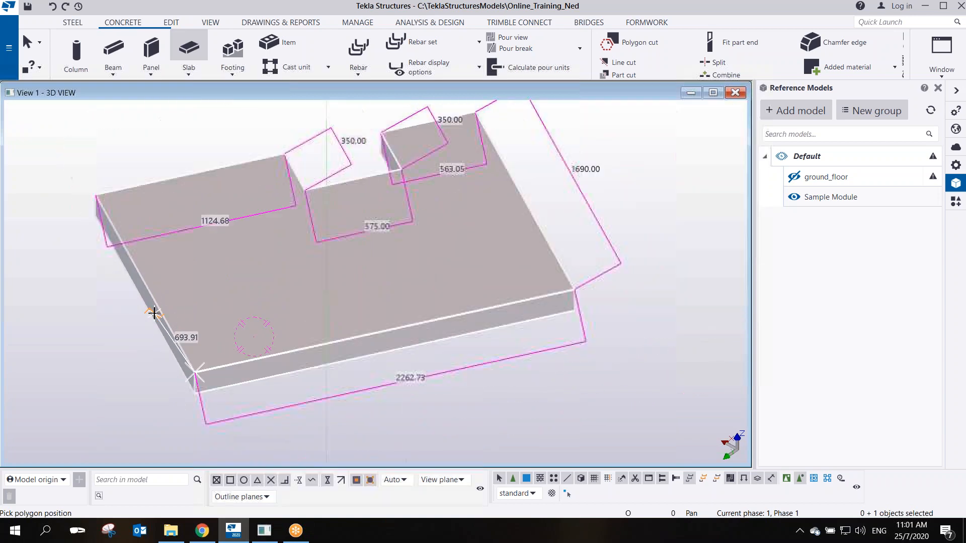
middle_click(57, 239)
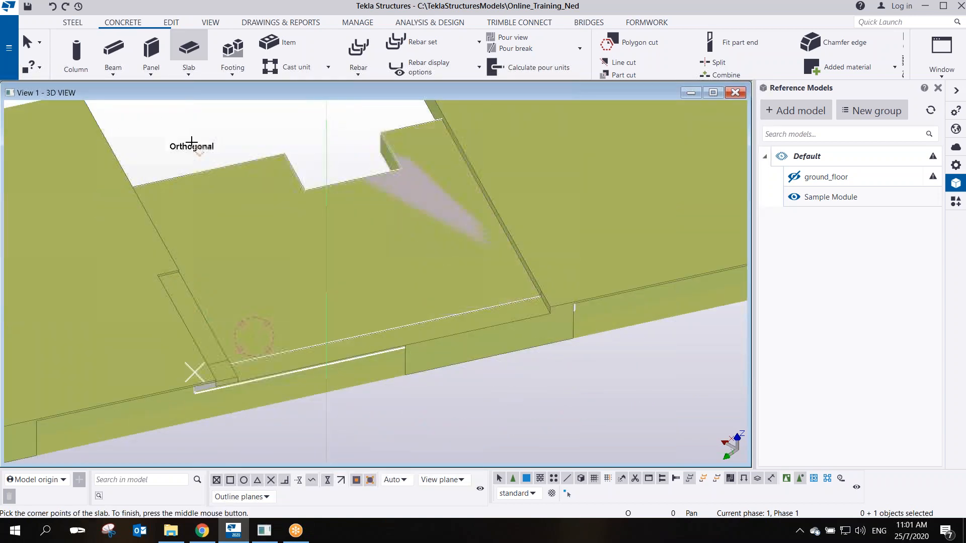
right_click(198, 124)
click(303, 132)
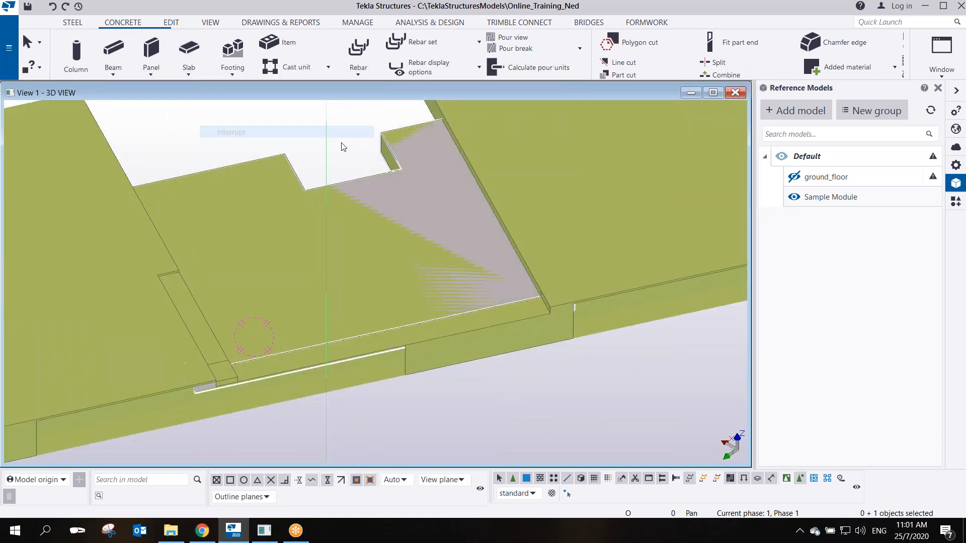
Try a thickness of 140 mm on the new notched slab, and set it to 150 mm to match the reference slab's underside
ctrl+middle_drag(288, 231, 297, 328)
click(297, 324)
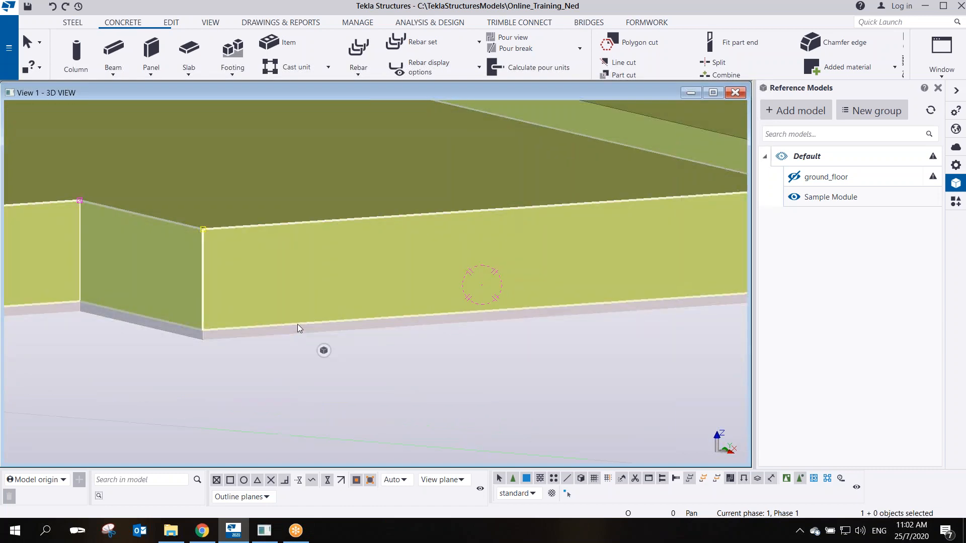
double_click(629, 302)
double_click(819, 177)
text(140)
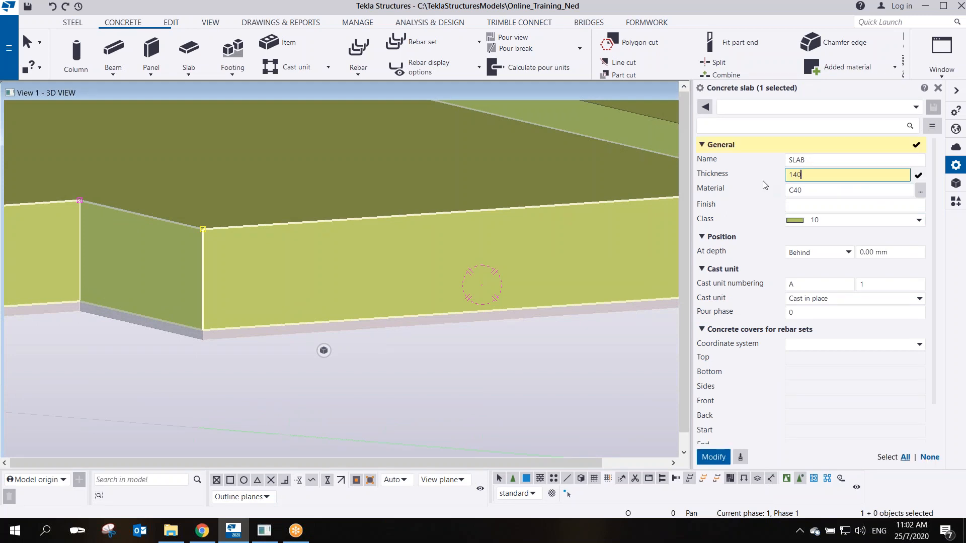
key(Return)
double_click(832, 177)
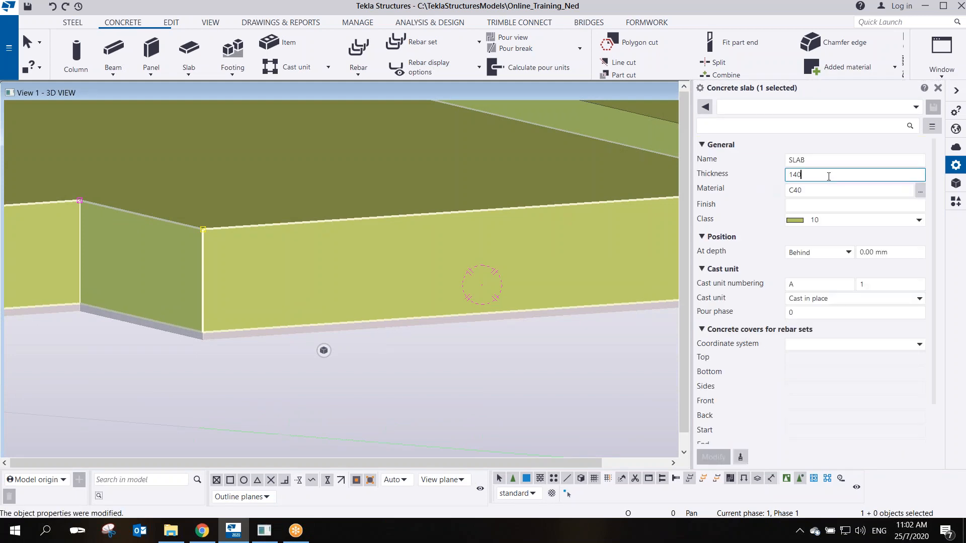
text(150)
key(Return)
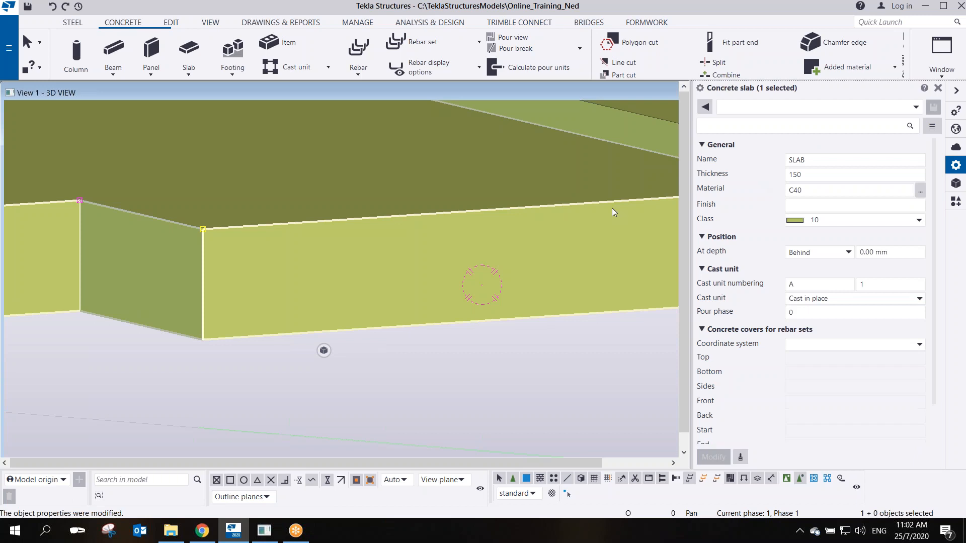
key(Escape)
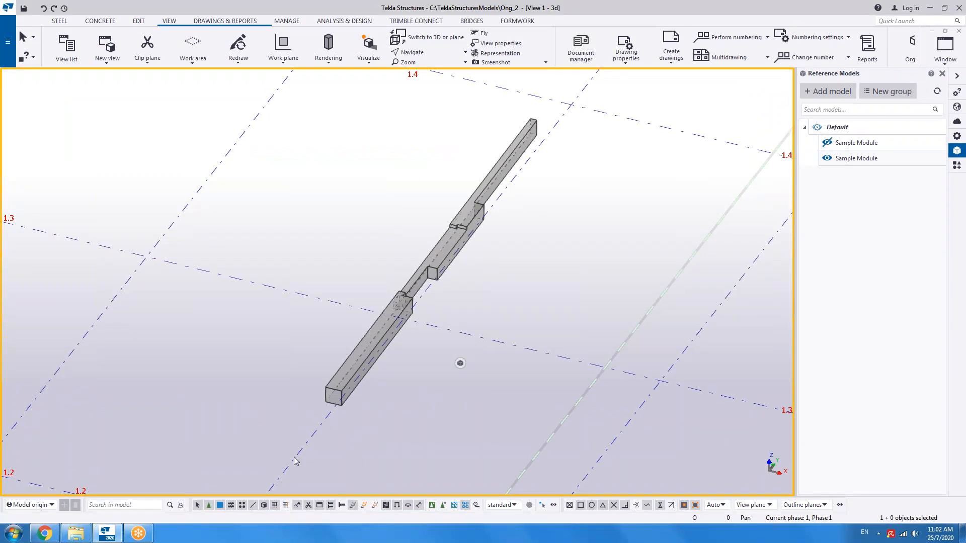
right_click(458, 251)
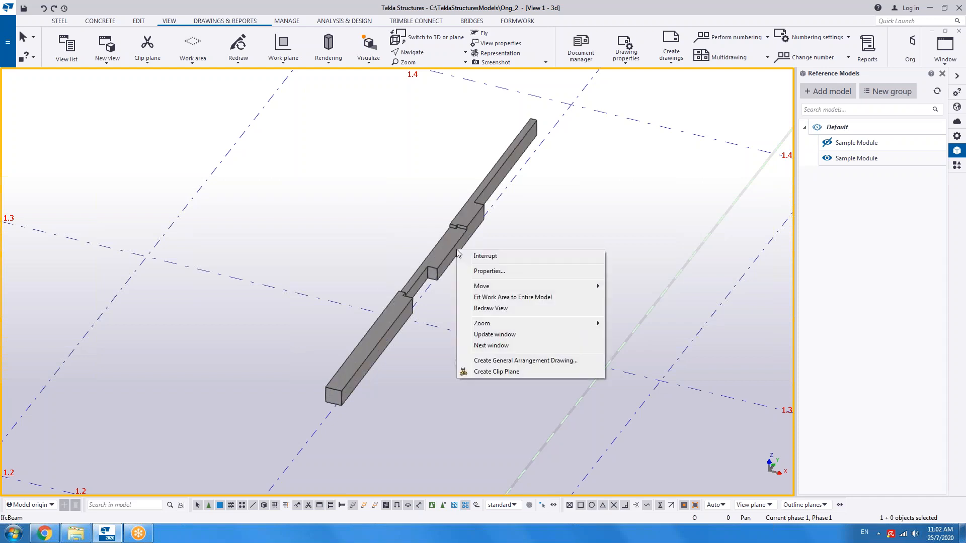
click(396, 289)
right_click(411, 284)
click(407, 284)
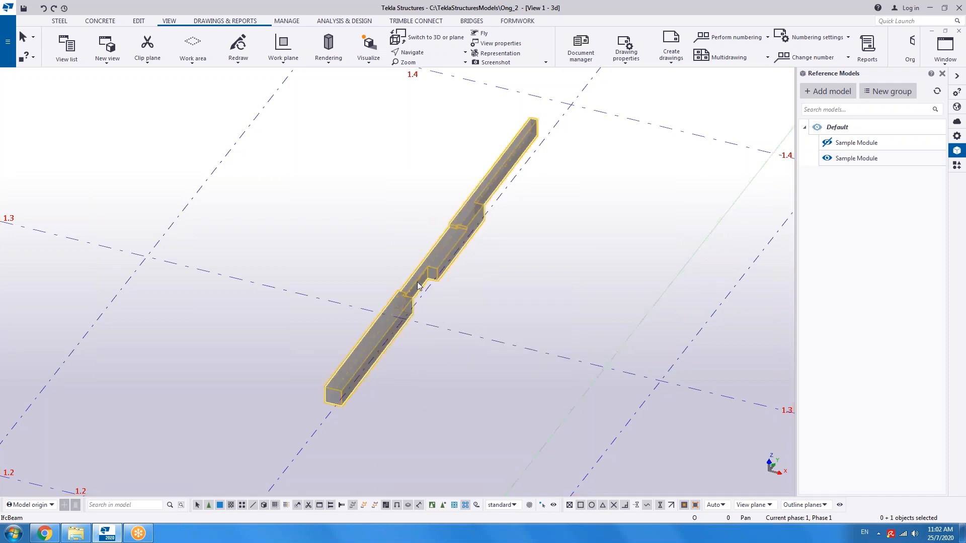
right_click(416, 283)
mouse_move(464, 427)
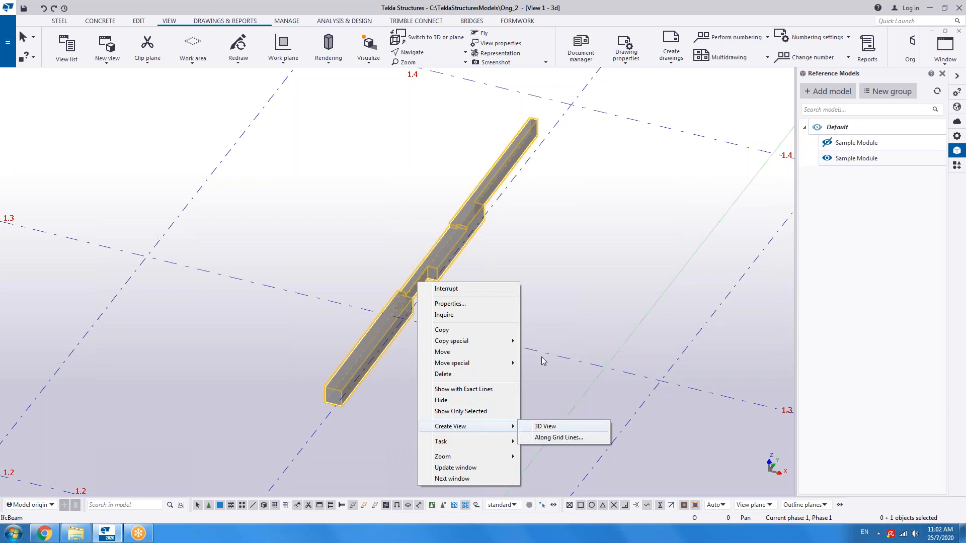
click(556, 308)
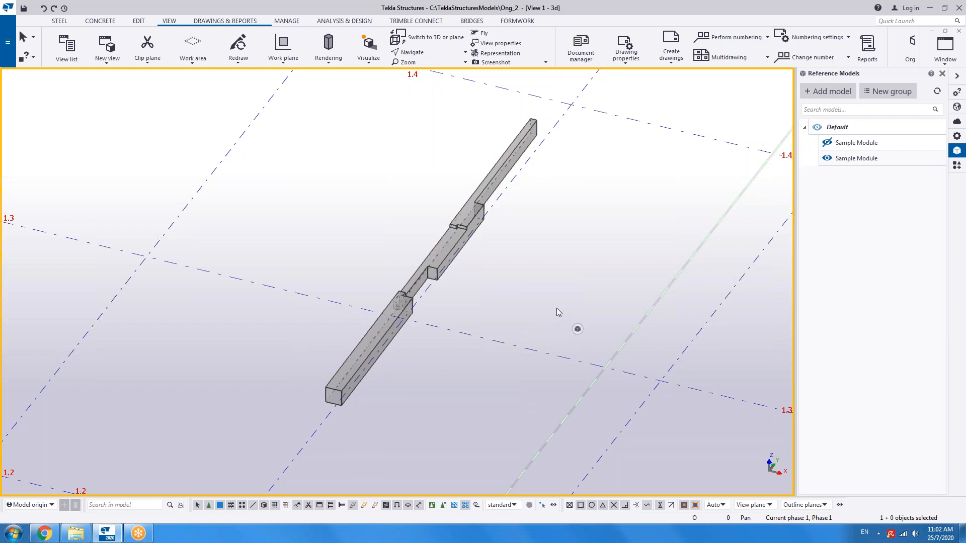
Examine the stepped reference beam and its notches in the other model, using both solid and transparent part rendering
scroll(453, 257, up, 5)
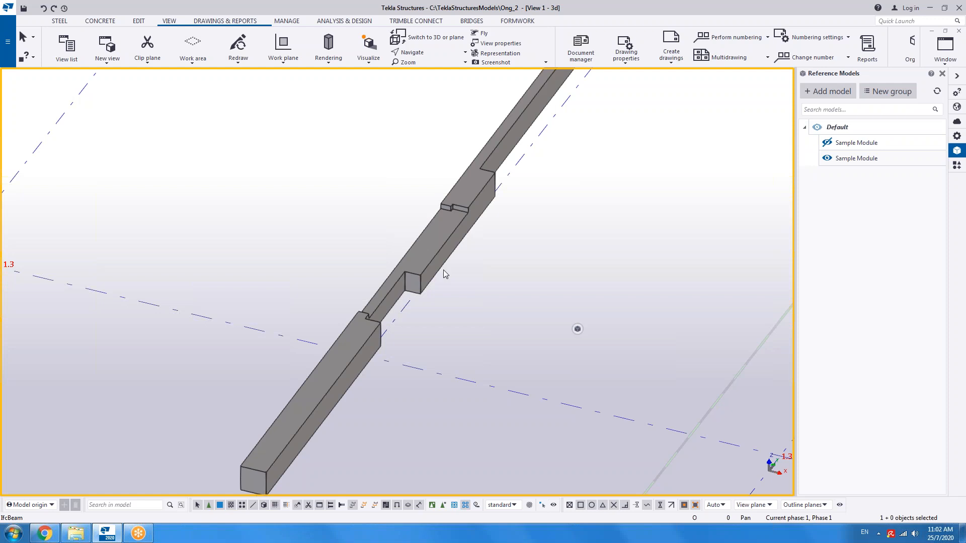
key(ctrl+2)
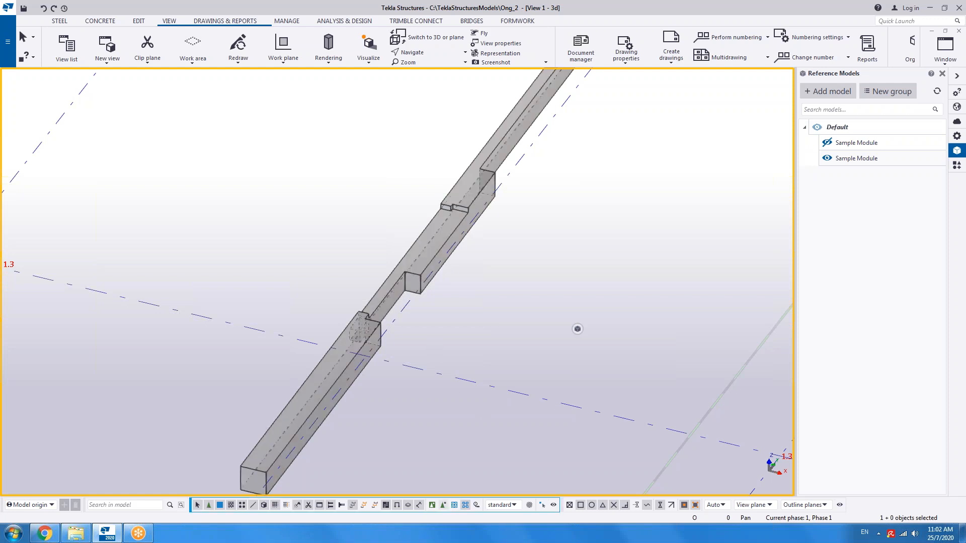
click(445, 509)
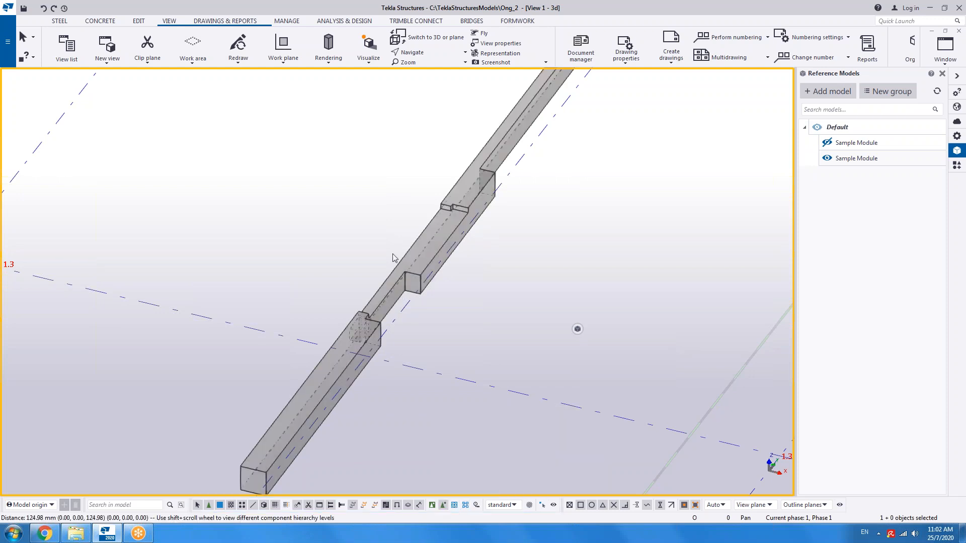
click(420, 274)
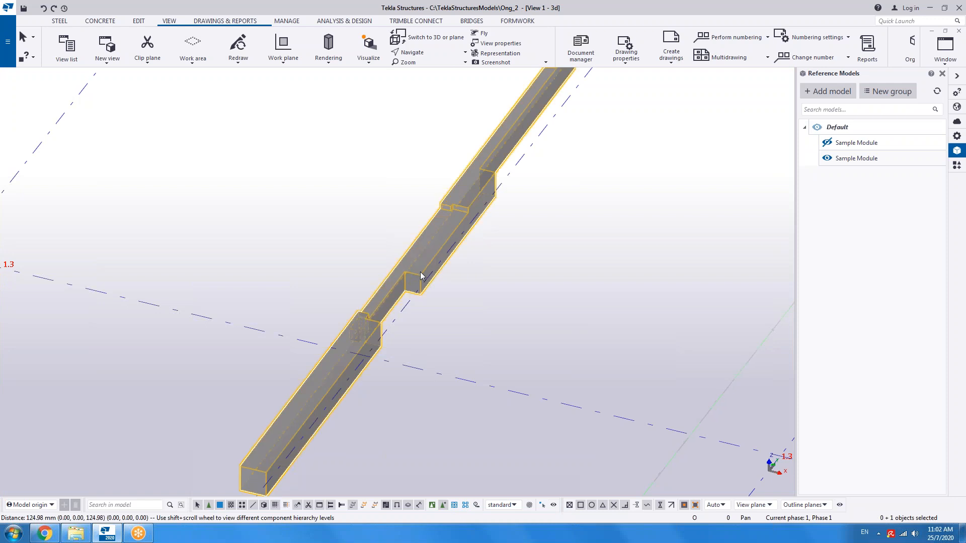
right_click(422, 275)
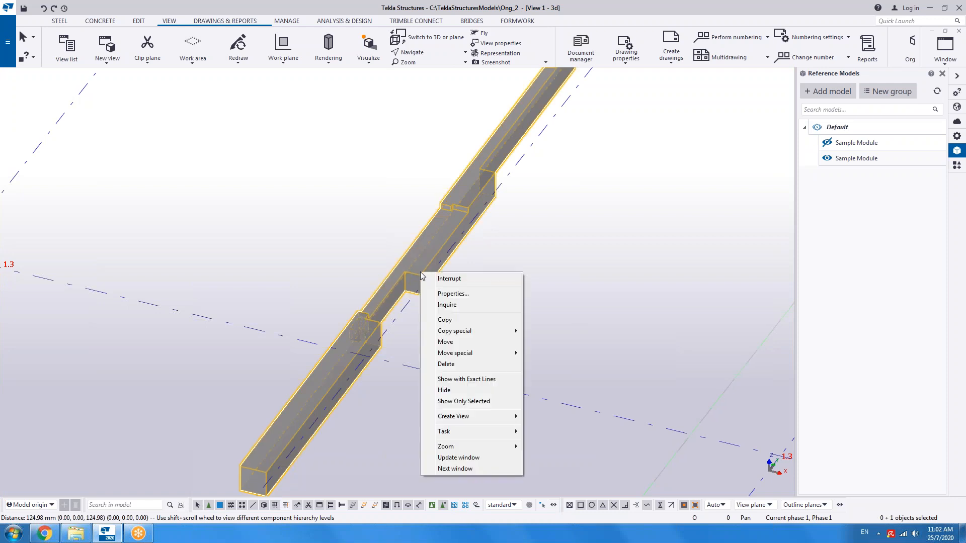
click(534, 237)
click(534, 236)
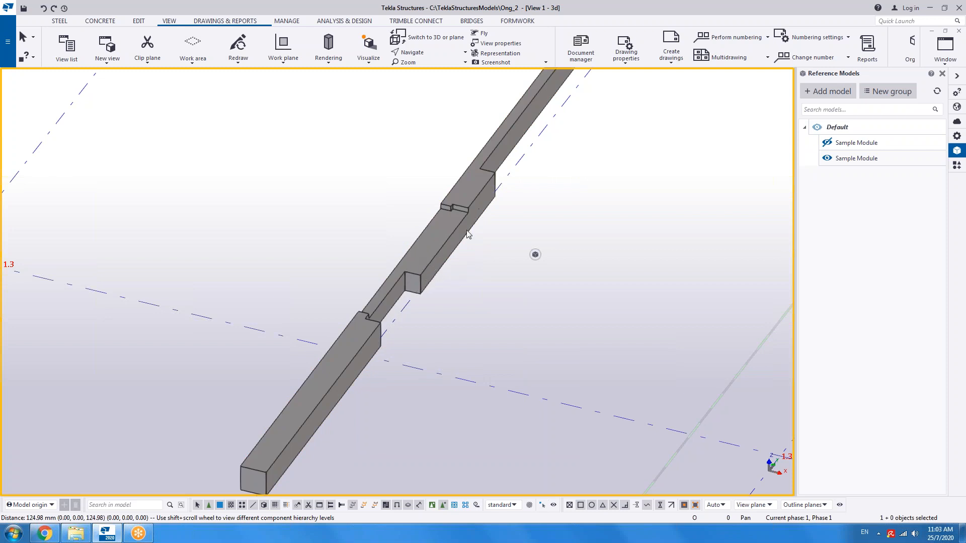
scroll(472, 241, up, 5)
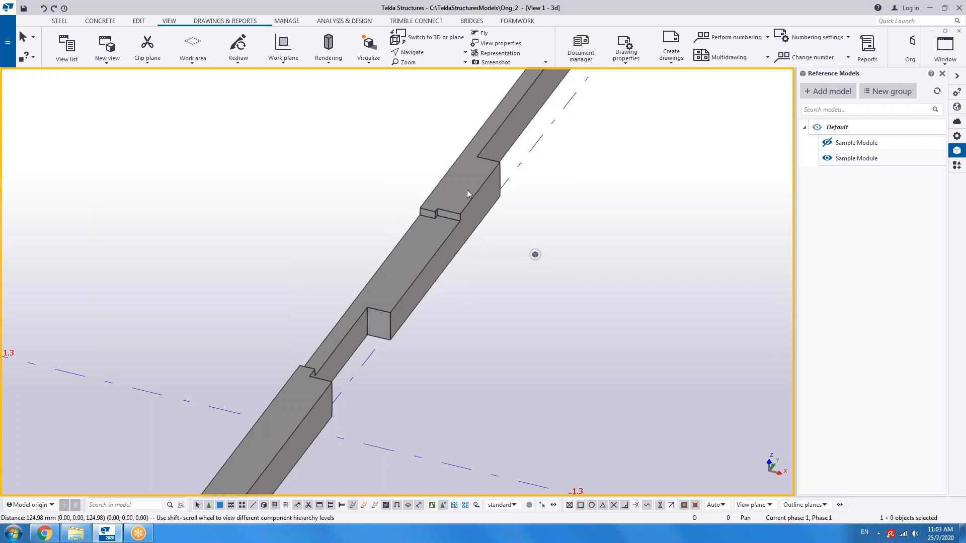
scroll(421, 339, down, 5)
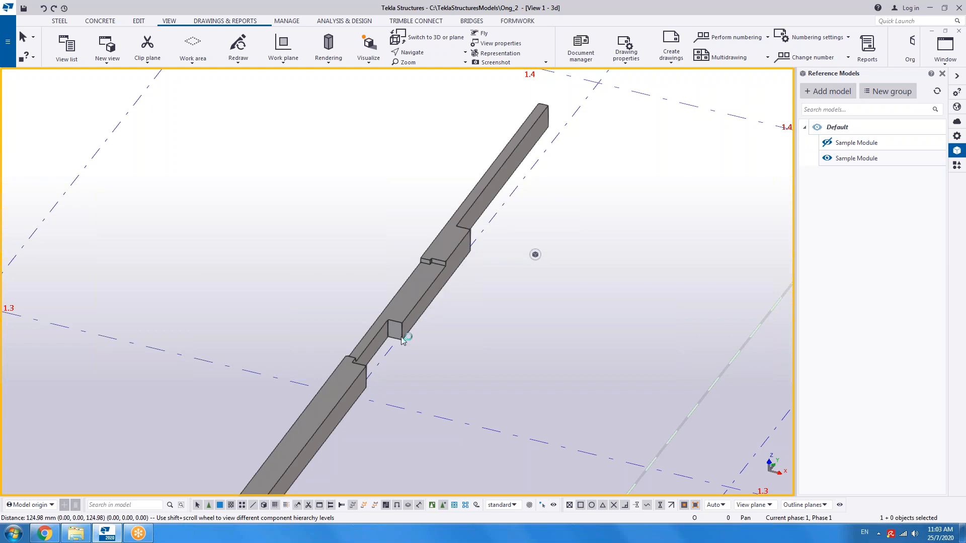
key(ctrl+2)
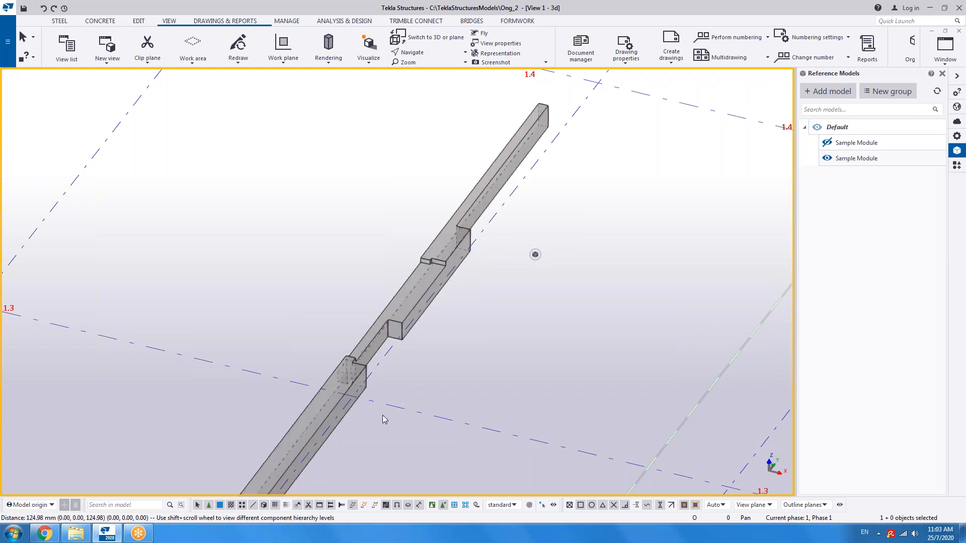
key(ctrl+4)
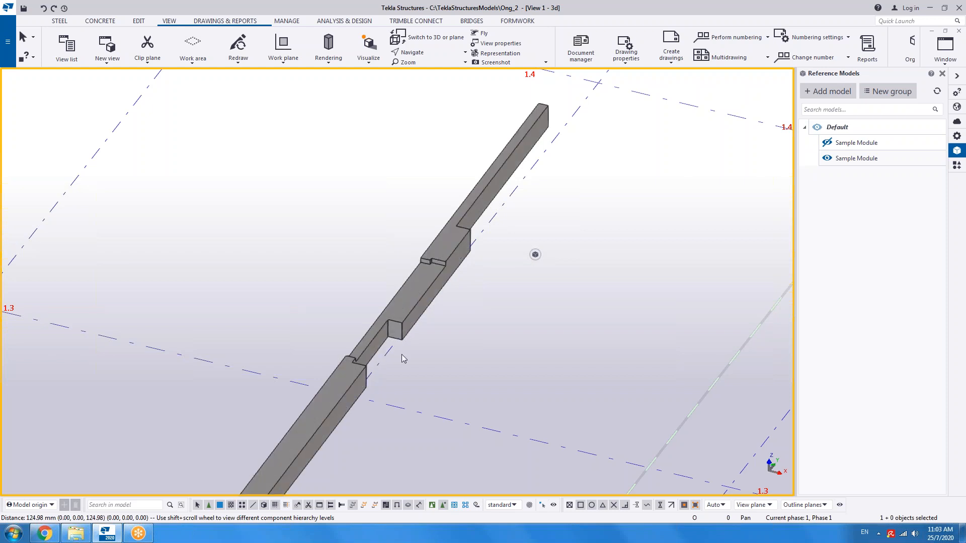
key(ctrl+2)
middle_drag(373, 433, 366, 349)
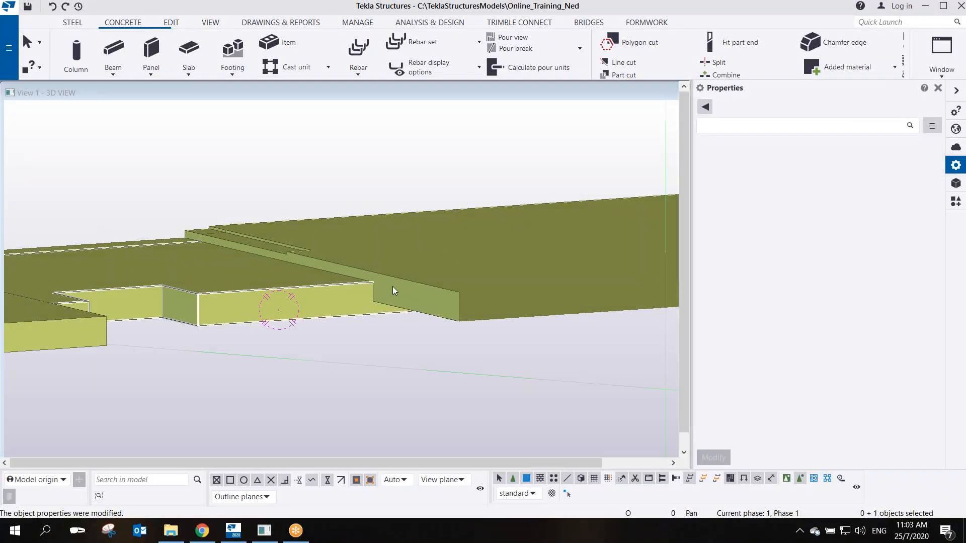
Redraw the 3D view of the training model to bring back the hidden reference parts around the concrete floor
ctrl+middle_drag(393, 287, 428, 262)
scroll(441, 320, down, 5)
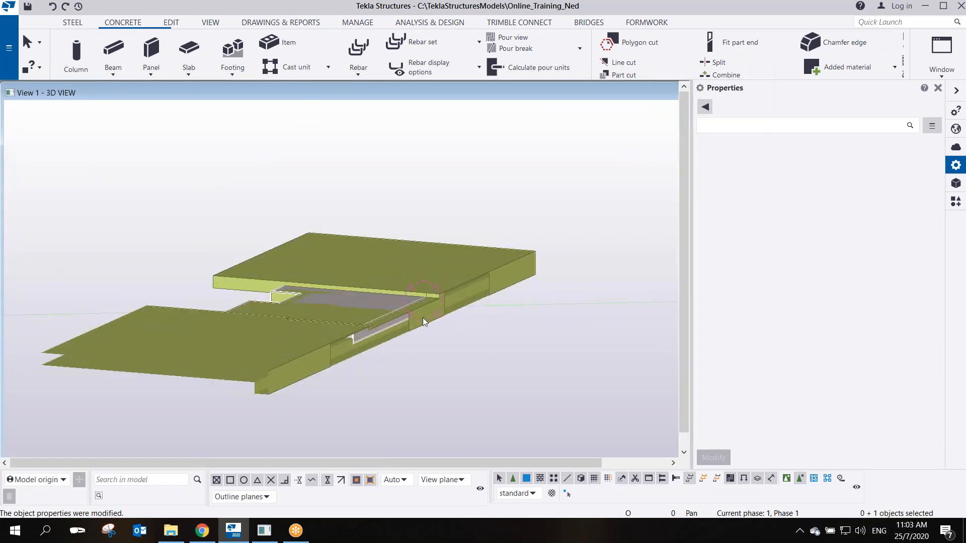
right_click(462, 207)
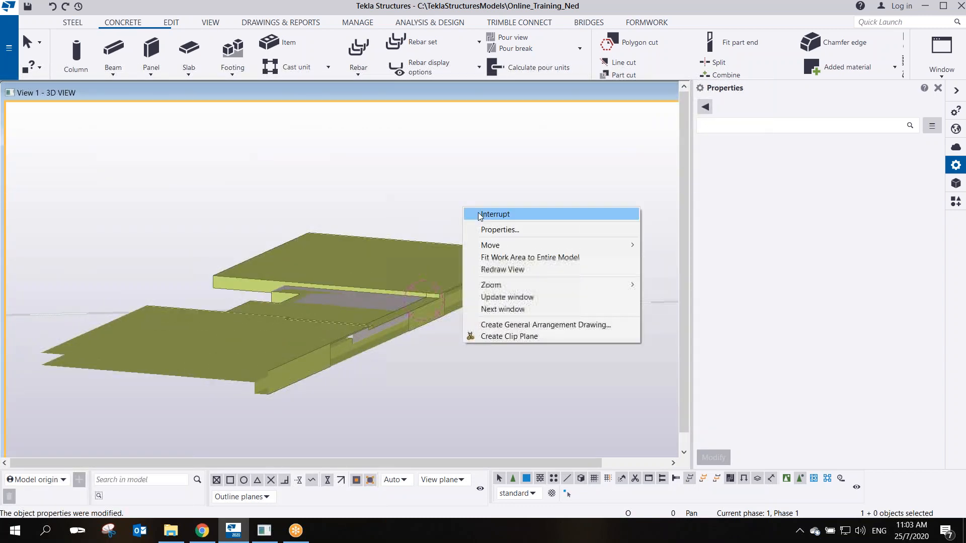
click(509, 270)
Examine the concrete edge beam at the foot of the wall beside the recessed floor area, with the parts rendered transparent
ctrl+middle_drag(182, 302, 554, 306)
scroll(216, 308, up, 3)
ctrl+middle_drag(278, 333, 302, 224)
middle_drag(327, 411, 369, 308)
scroll(370, 308, up, 2)
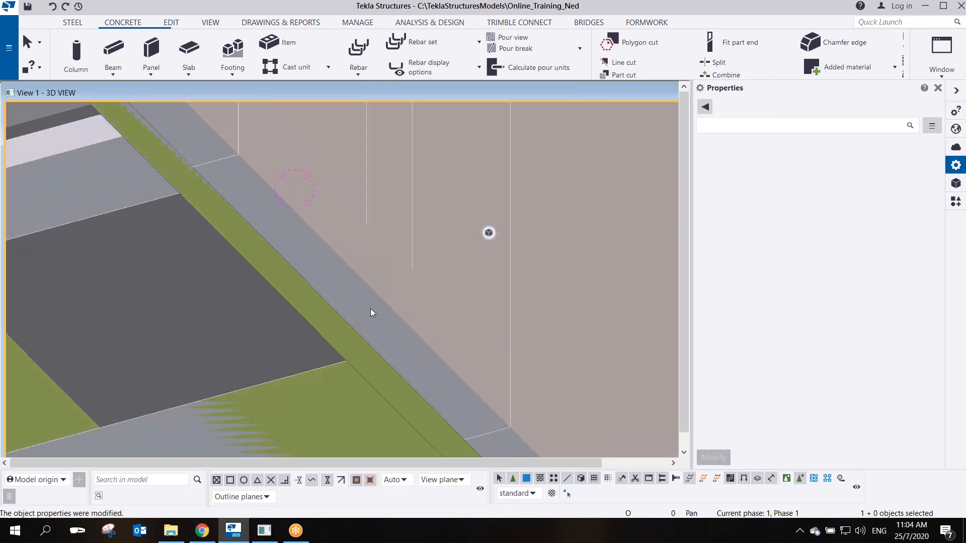
scroll(376, 323, down, 3)
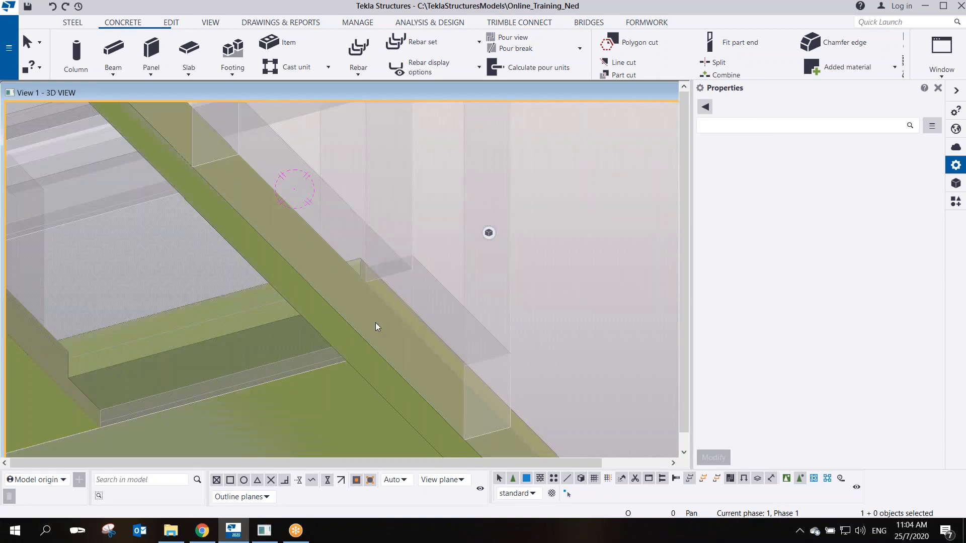
Inspect the 262*100 concrete edge beam and the stepped reference beam along the wall's foot from below and from the outer side
mouse_move(364, 277)
ctrl+middle_down()
mouse_move(344, 227)
mouse_move(325, 287)
mouse_move(246, 240)
mouse_move(416, 400)
ctrl+middle_up()
click(330, 290)
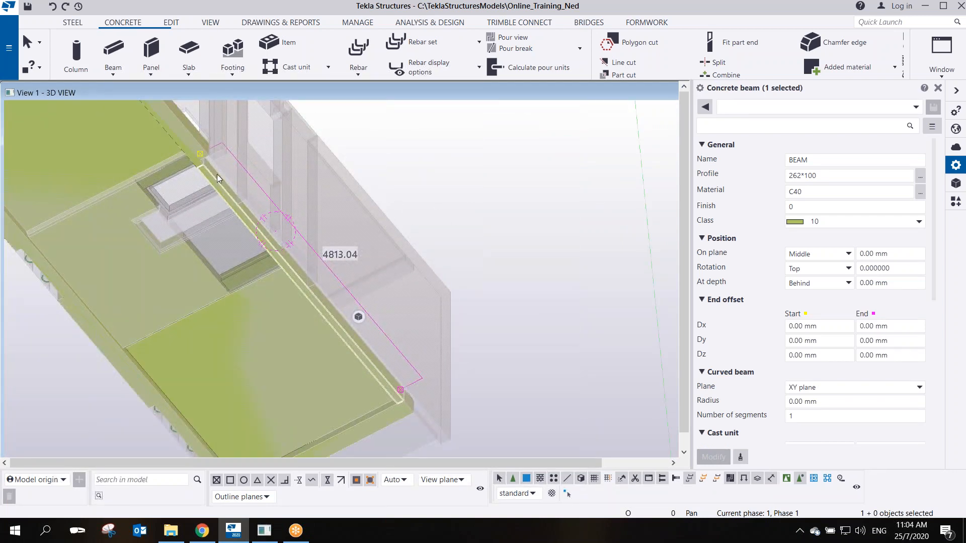
ctrl+middle_drag(279, 252, 267, 313)
scroll(217, 228, up, 4)
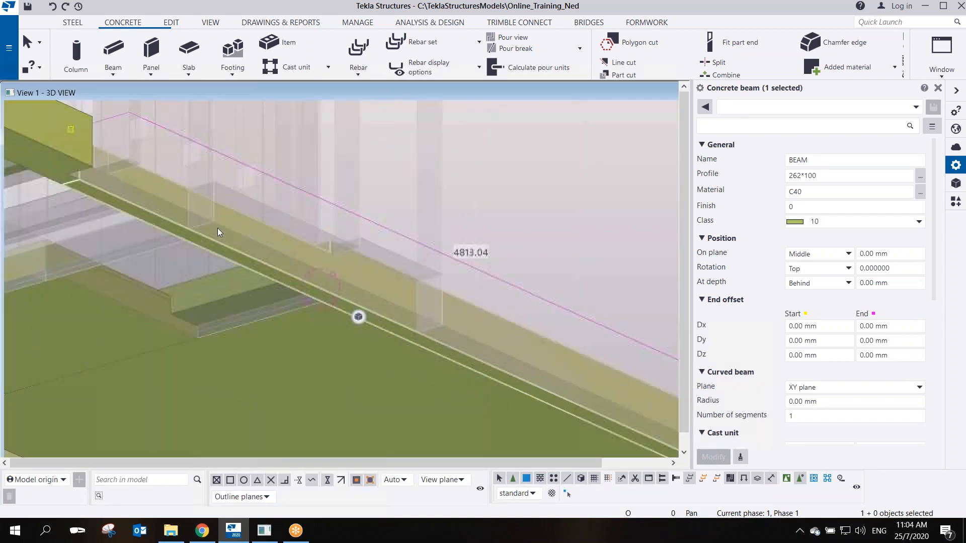
middle_drag(231, 208, 219, 274)
click(201, 279)
mouse_move(298, 277)
middle_down()
mouse_move(225, 267)
mouse_move(216, 334)
mouse_move(191, 327)
middle_up()
scroll(225, 266, down, 2)
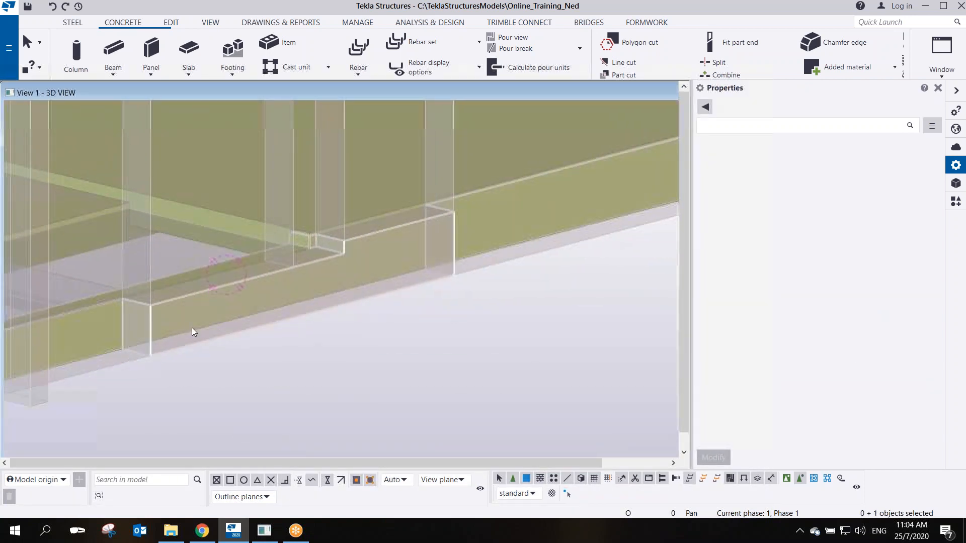
scroll(157, 240, down, 6)
middle_drag(163, 241, 190, 337)
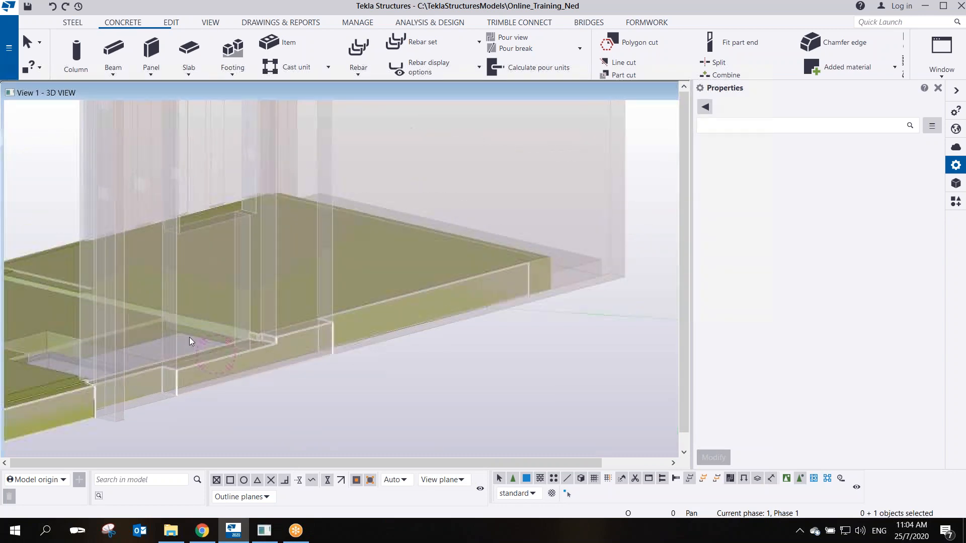
Select the individual reference wall parts standing on the floor edge to check where each one meets the edge beam
scroll(147, 382, up, 5)
click(177, 402)
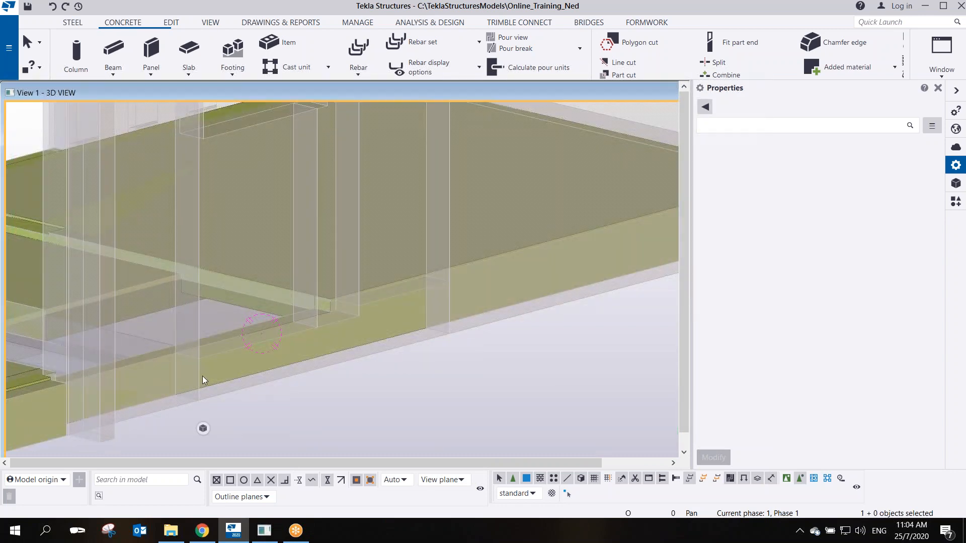
click(173, 406)
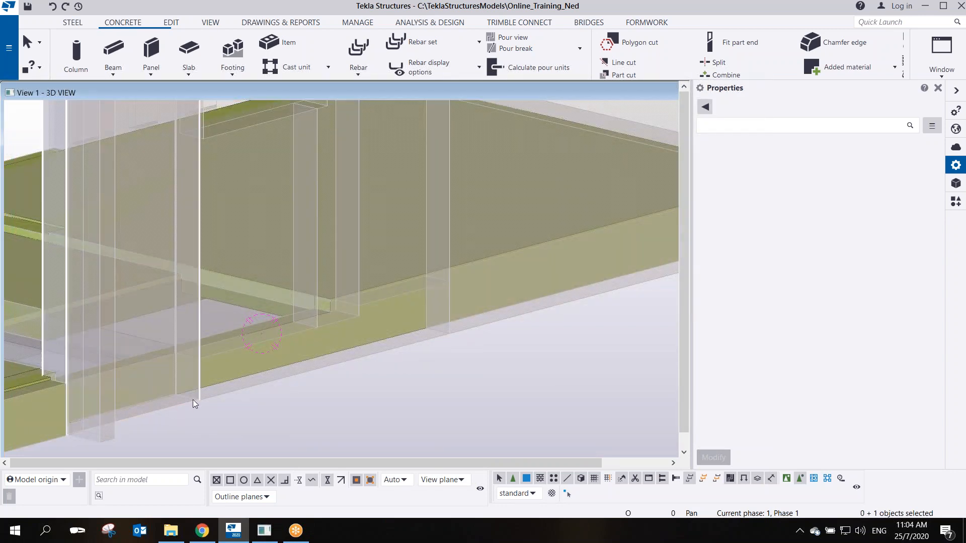
click(355, 255)
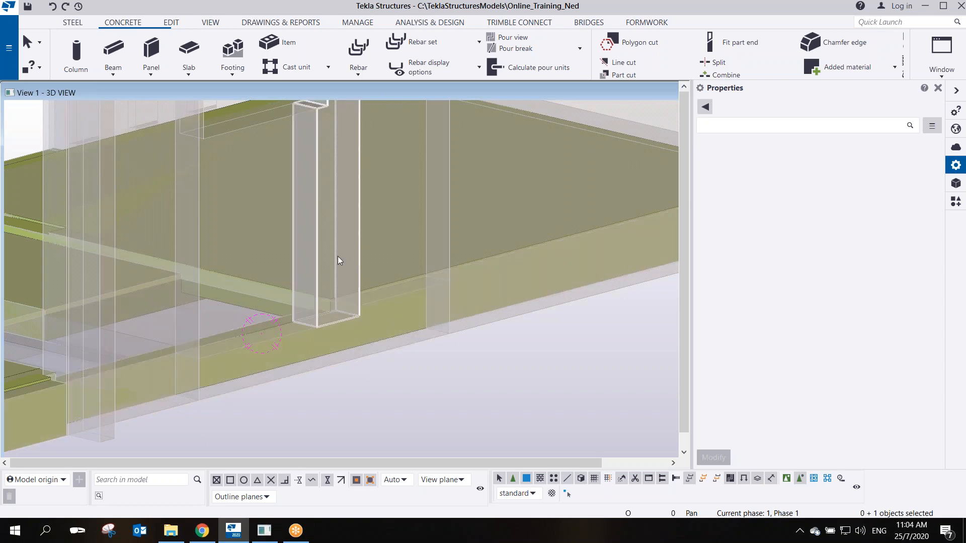
click(267, 207)
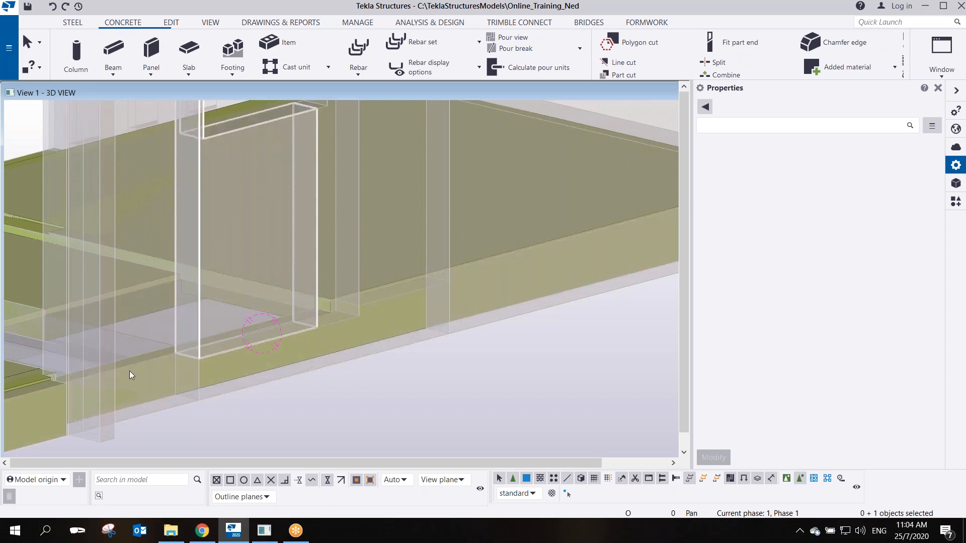
scroll(364, 363, up, 4)
scroll(349, 358, down, 3)
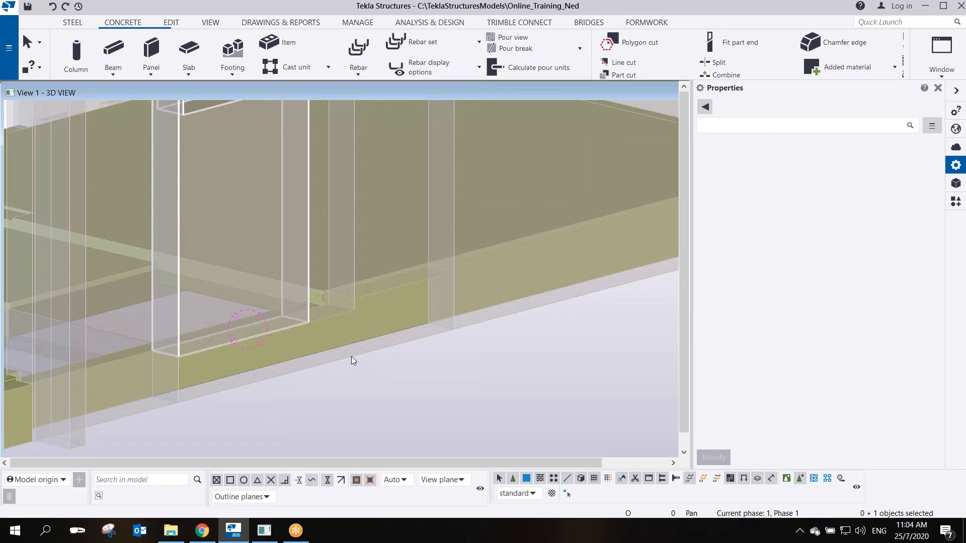
scroll(388, 344, down, 4)
middle_drag(301, 352, 390, 331)
scroll(361, 350, up, 3)
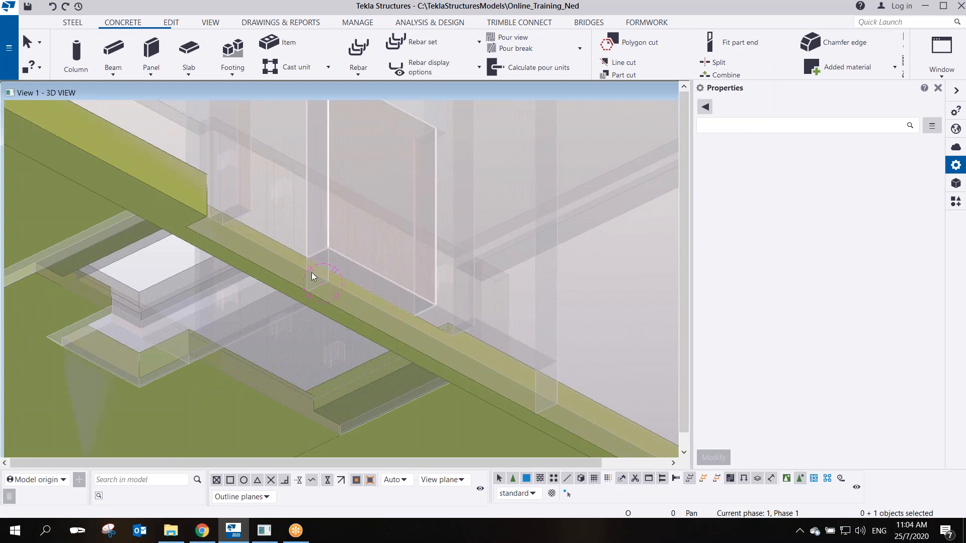
Examine the foot of the ribbed reference wall with its green rebar loops against the concrete edge beam, from below and side-on
ctrl+middle_drag(324, 262, 547, 330)
scroll(461, 280, up, 5)
ctrl+middle_drag(461, 279, 382, 334)
scroll(338, 304, up, 5)
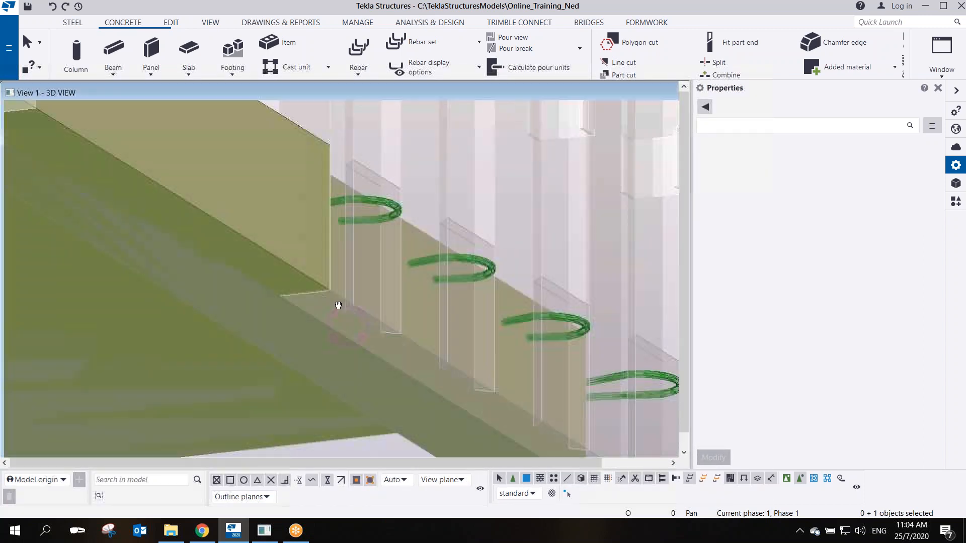
scroll(322, 290, down, 3)
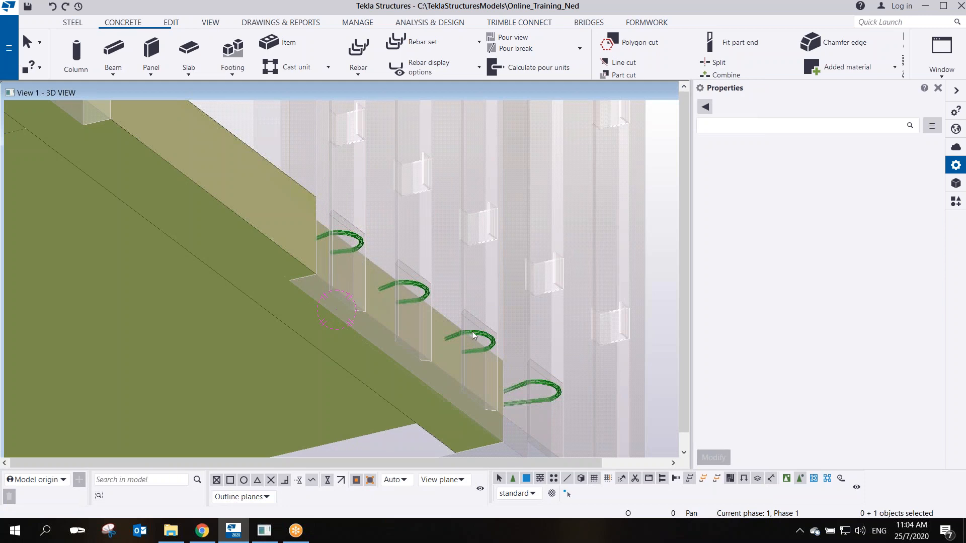
middle_drag(388, 327, 324, 318)
scroll(329, 315, down, 3)
scroll(336, 308, up, 4)
scroll(305, 234, up, 2)
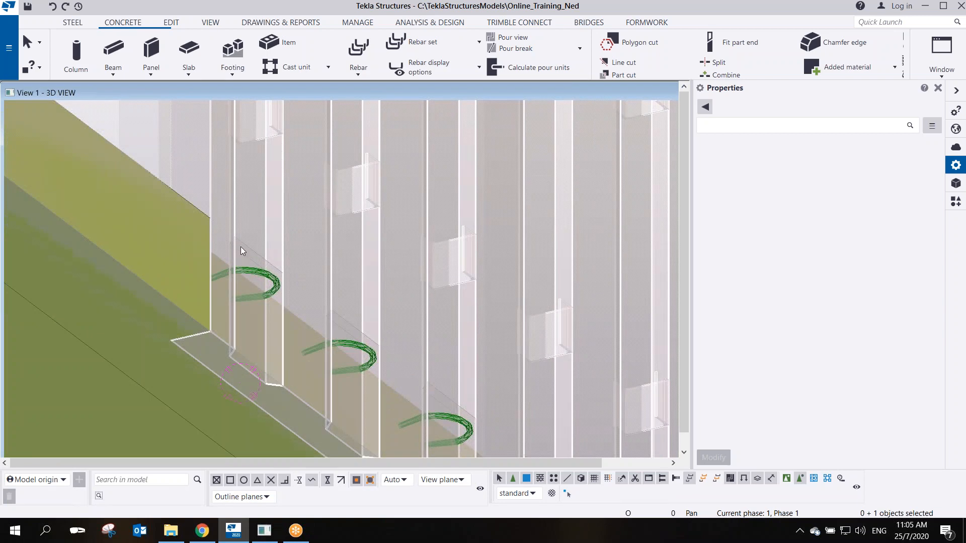
ctrl+middle_drag(261, 256, 303, 370)
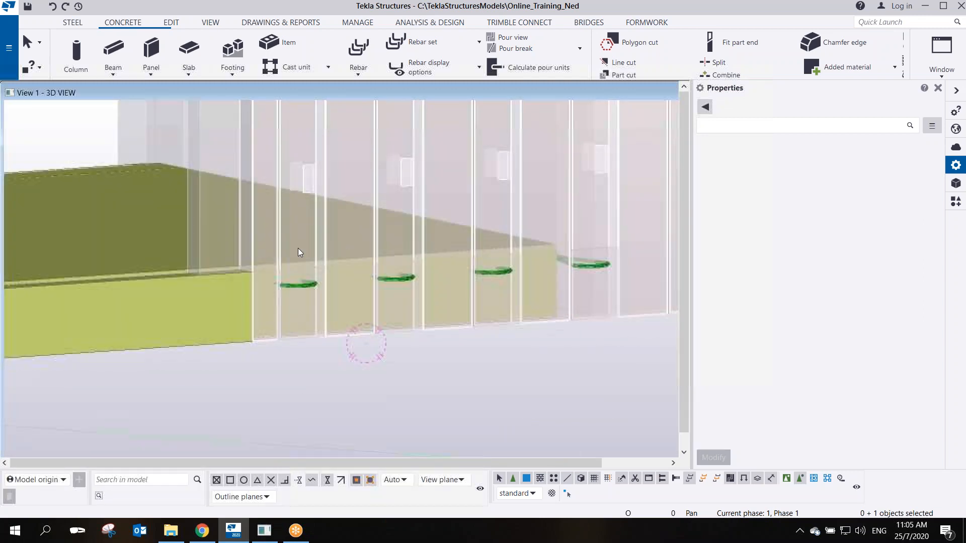
scroll(298, 249, up, 3)
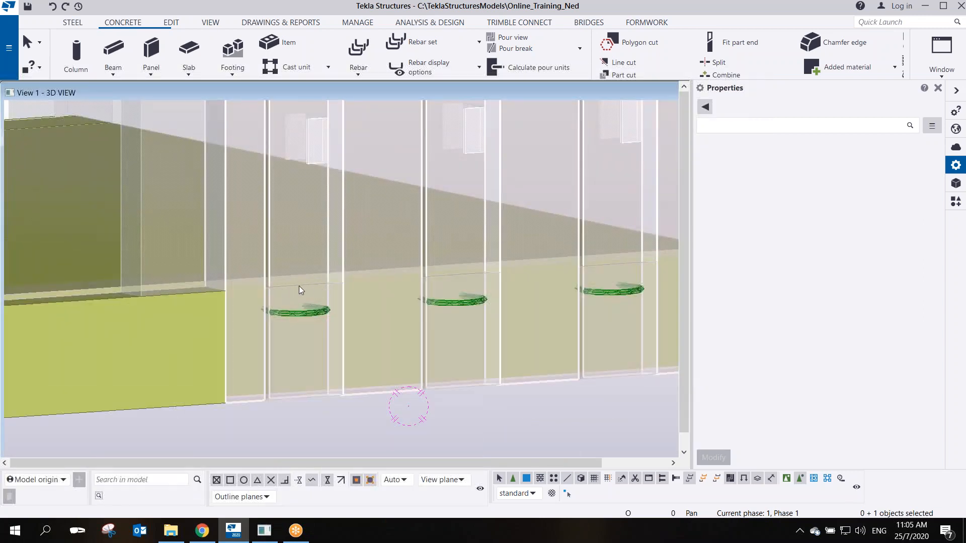
ctrl+middle_drag(301, 294, 246, 285)
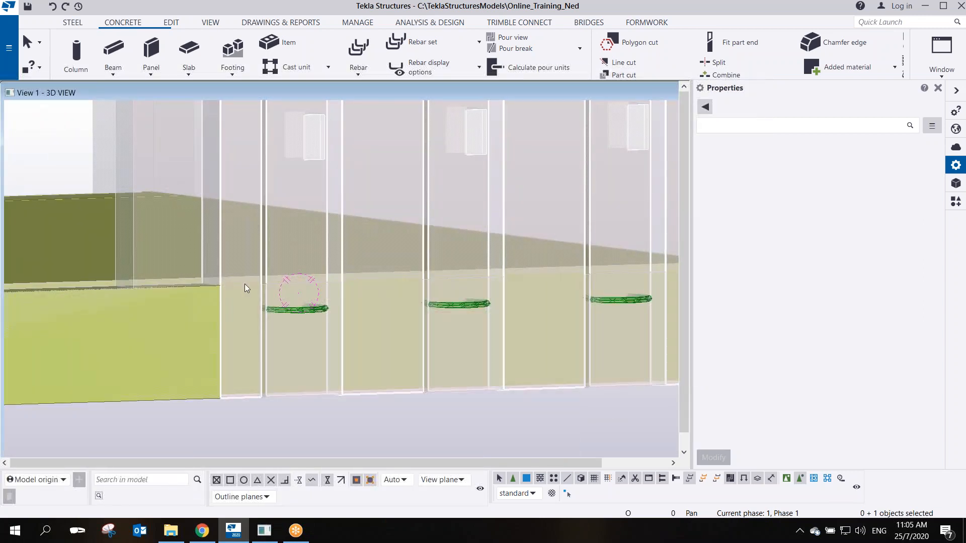
ctrl+middle_drag(427, 345, 394, 301)
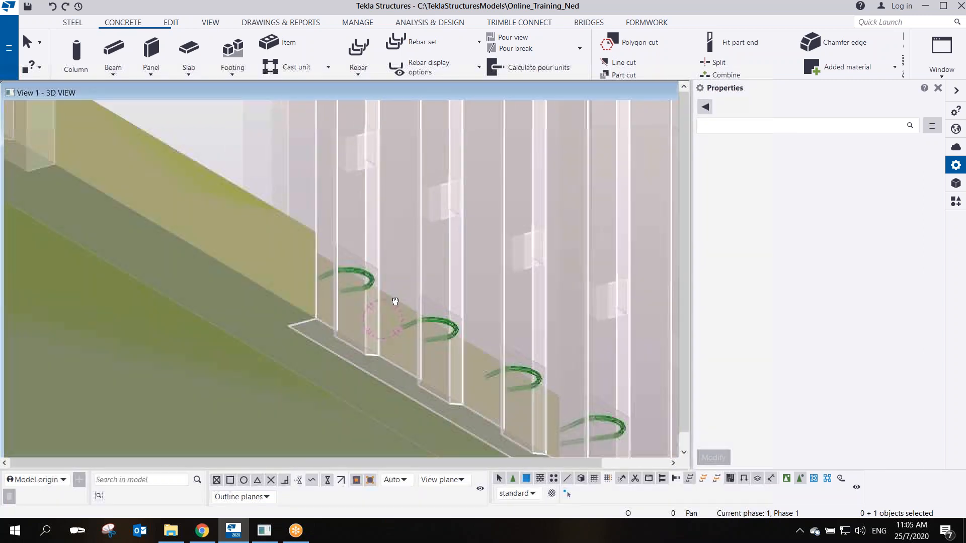
Examine the recesses around the green rebar loops at the foot of the reference walls along the whole floor edge
scroll(388, 302, up, 2)
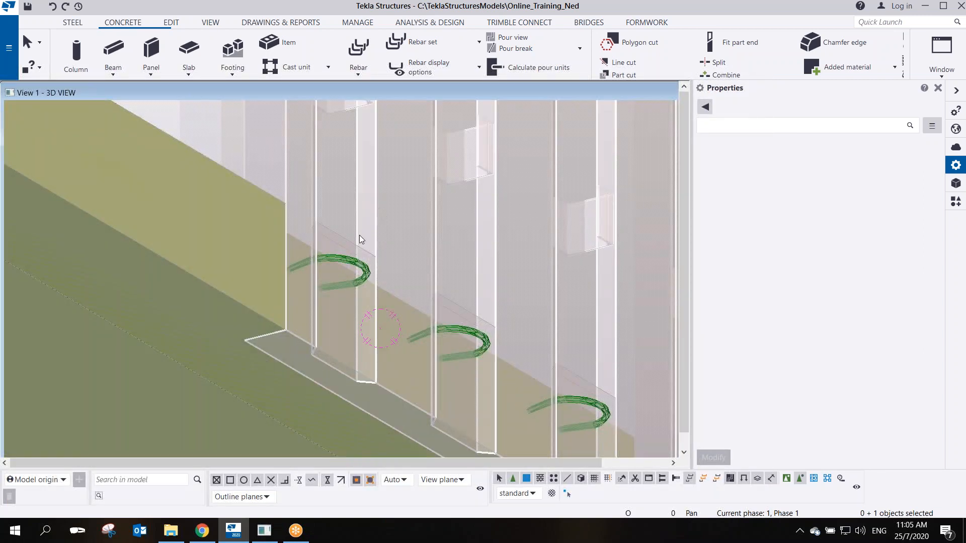
scroll(321, 227, up, 1)
scroll(333, 227, up, 1)
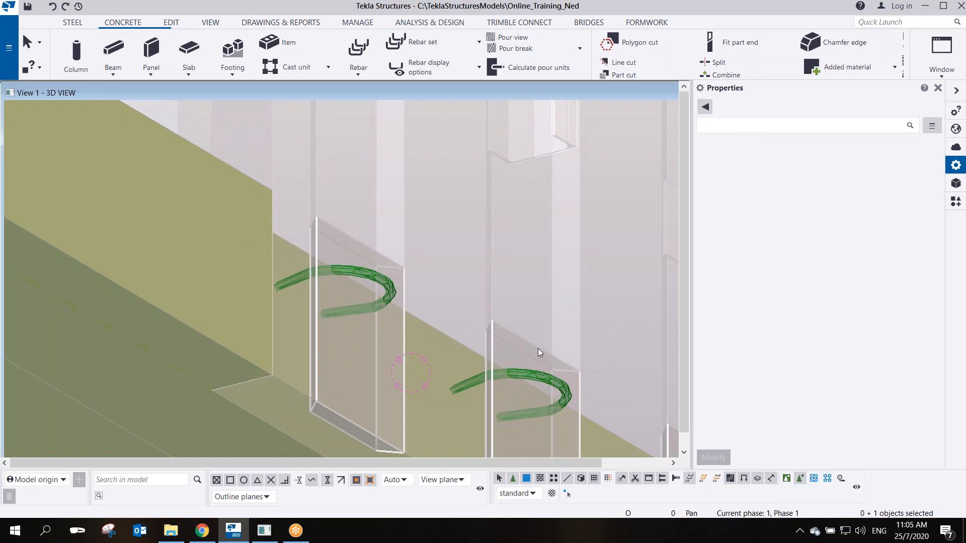
scroll(482, 324, down, 3)
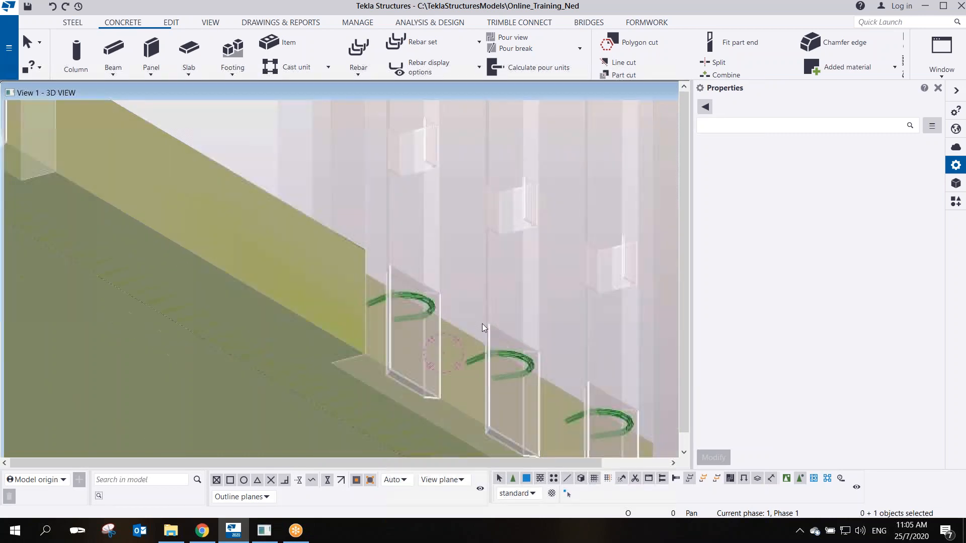
scroll(480, 319, down, 3)
middle_drag(480, 297, 474, 384)
scroll(464, 367, down, 1)
scroll(464, 367, up, 2)
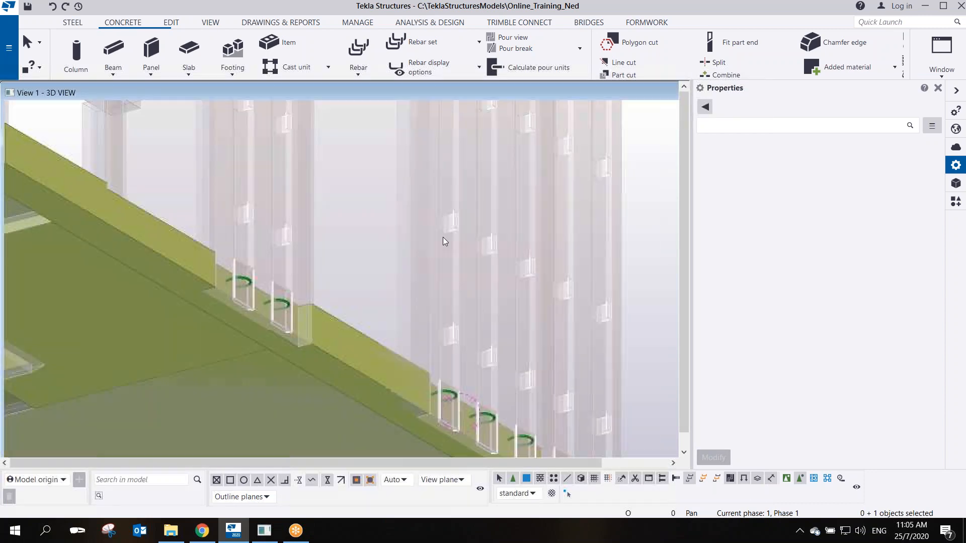
scroll(442, 241, down, 4)
scroll(452, 196, up, 2)
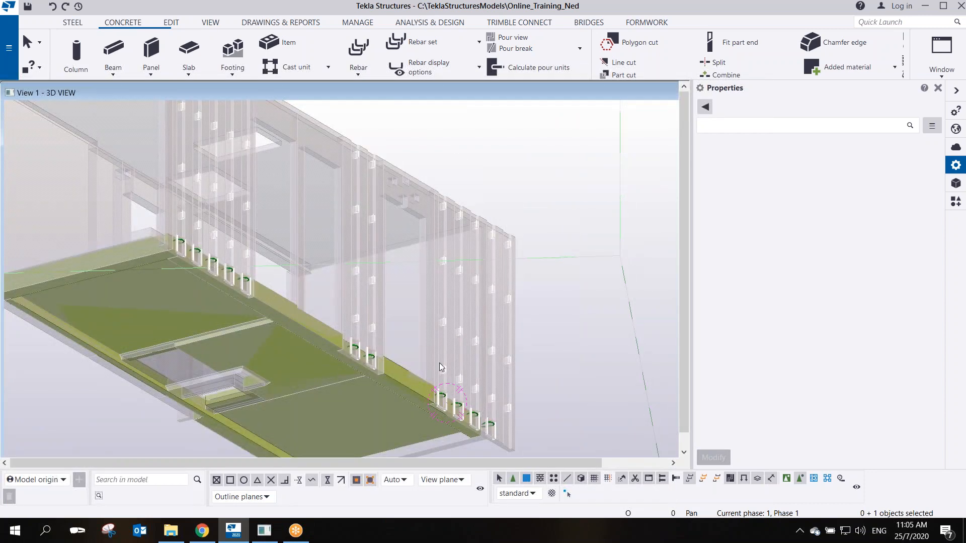
scroll(458, 389, up, 5)
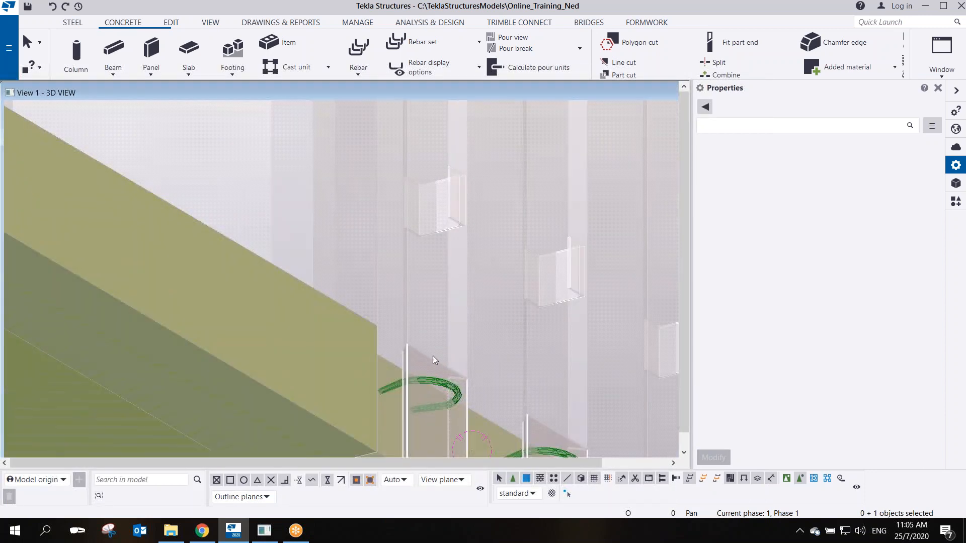
scroll(430, 355, down, 2)
scroll(418, 348, up, 2)
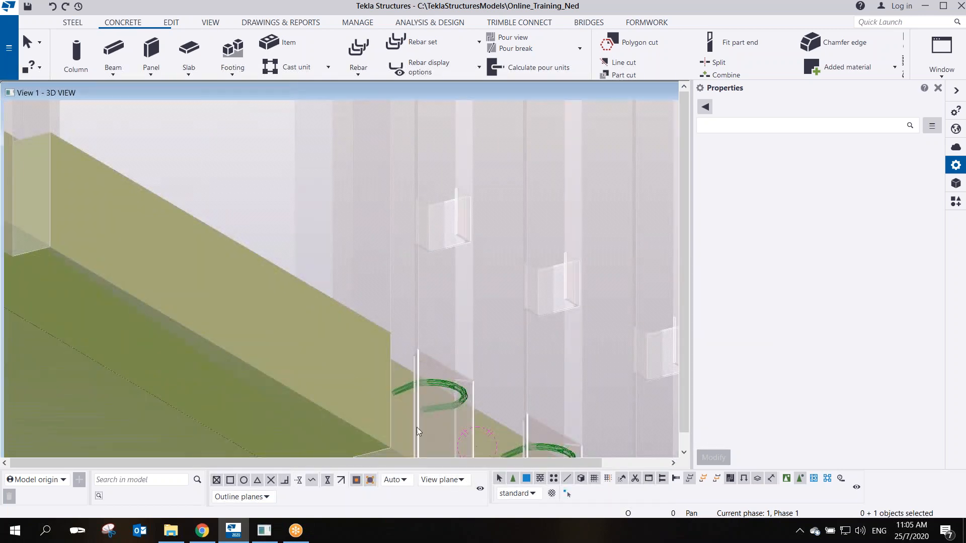
scroll(419, 354, down, 1)
middle_drag(411, 360, 409, 354)
scroll(410, 350, down, 4)
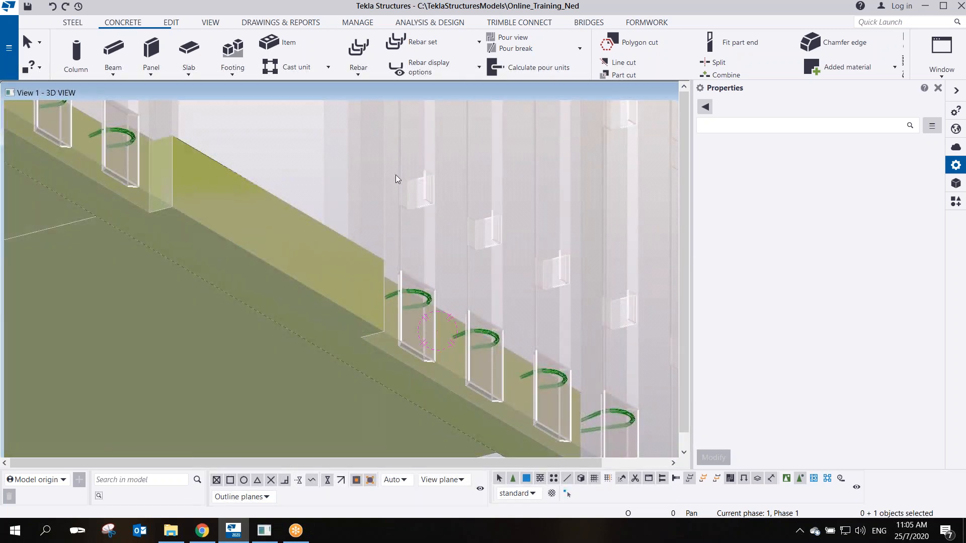
scroll(411, 349, up, 3)
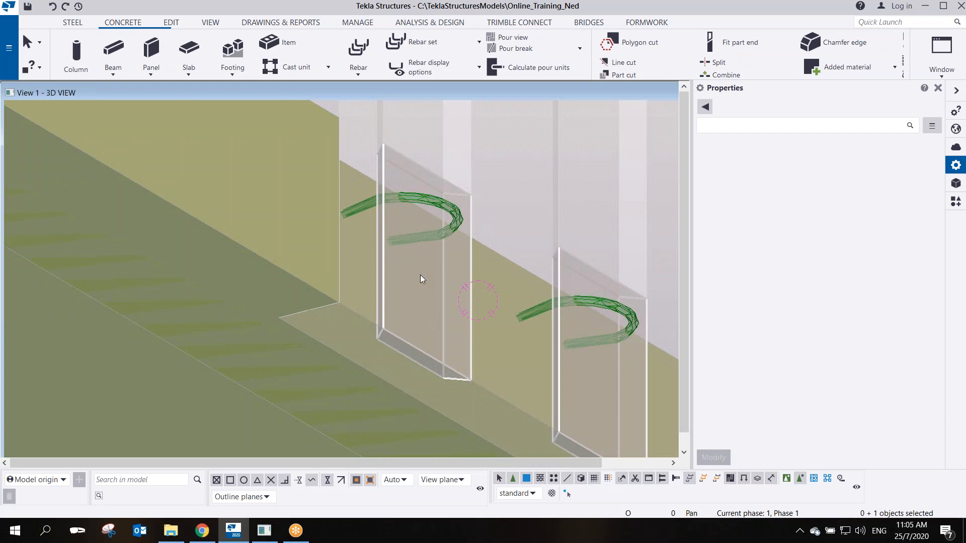
scroll(421, 275, down, 3)
scroll(421, 274, up, 3)
scroll(421, 273, down, 4)
scroll(421, 273, up, 3)
scroll(422, 269, down, 3)
scroll(423, 268, down, 4)
scroll(442, 287, up, 3)
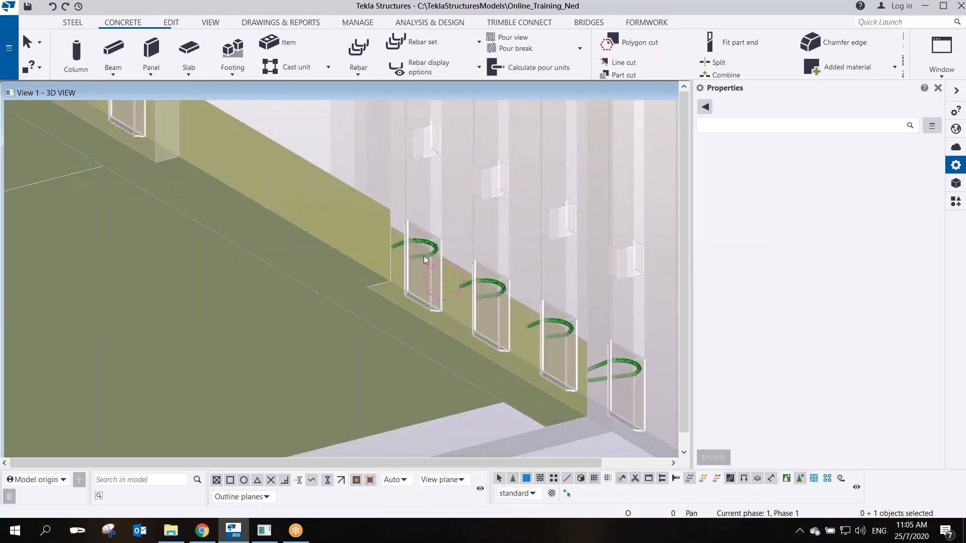
scroll(429, 284, down, 4)
scroll(429, 285, up, 2)
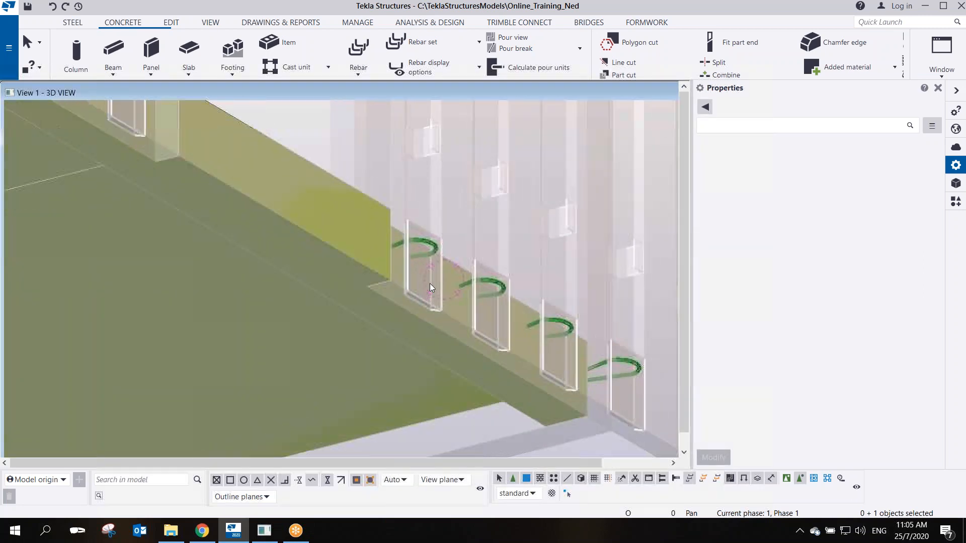
scroll(430, 287, down, 2)
scroll(430, 282, up, 5)
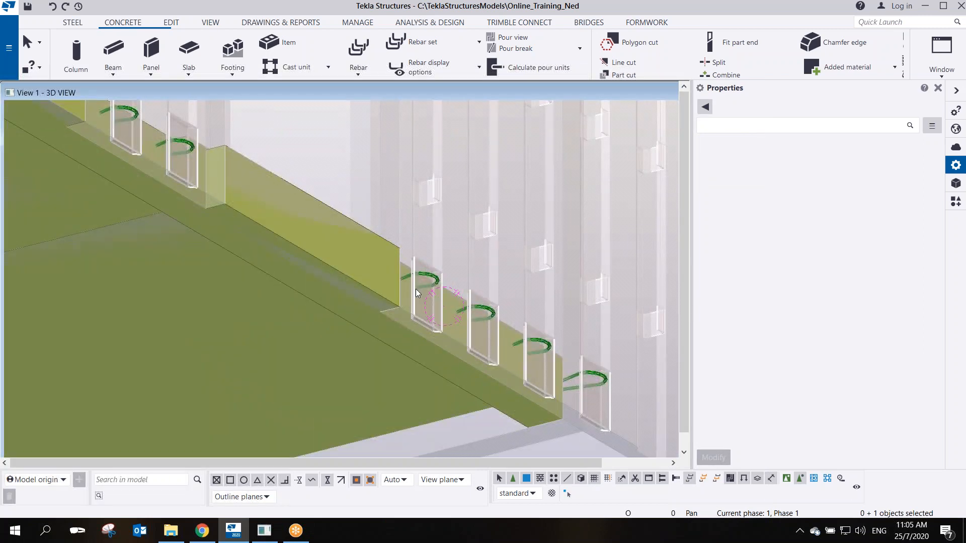
middle_drag(452, 315, 394, 258)
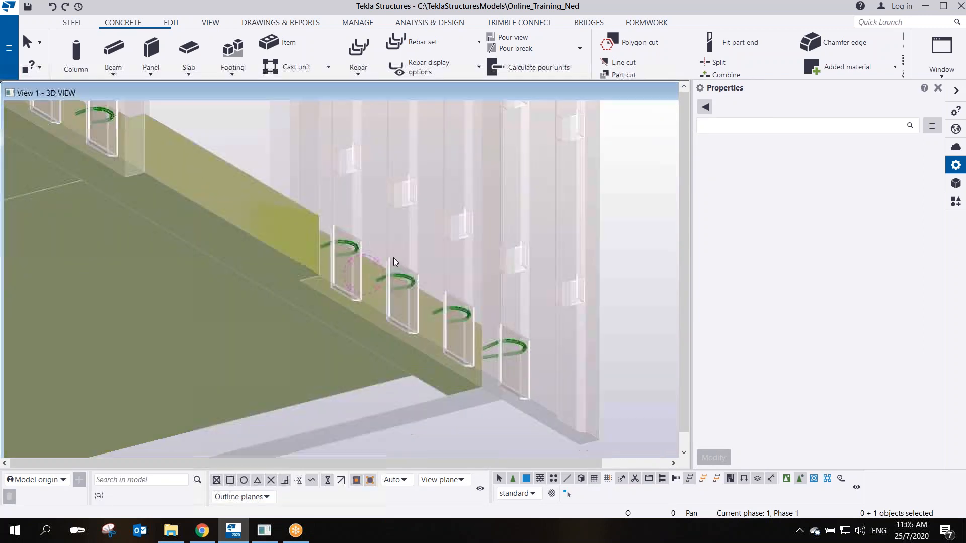
scroll(388, 297, up, 2)
scroll(388, 295, down, 3)
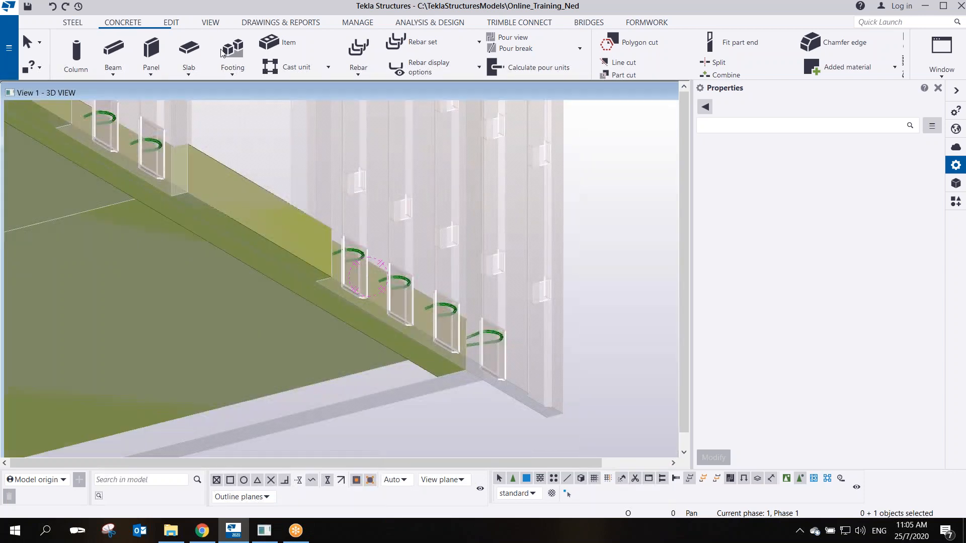
Set up a new concrete panel named WALL with class 2 and profile 3150*90
click(158, 56)
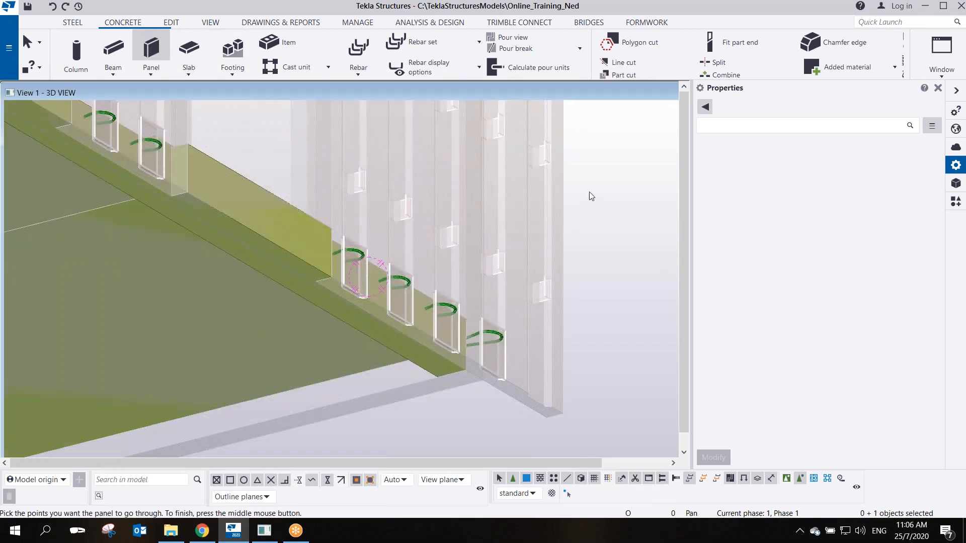
drag(832, 175, 771, 181)
drag(828, 159, 747, 173)
text(wall)
key(BackSpace)
key(BackSpace)
key(BackSpace)
key(BackSpace)
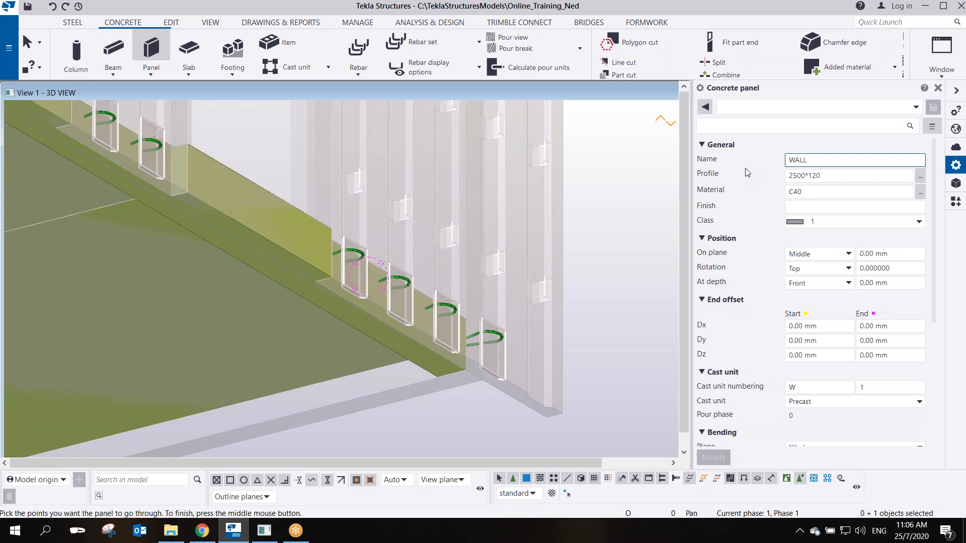
click(815, 221)
click(815, 244)
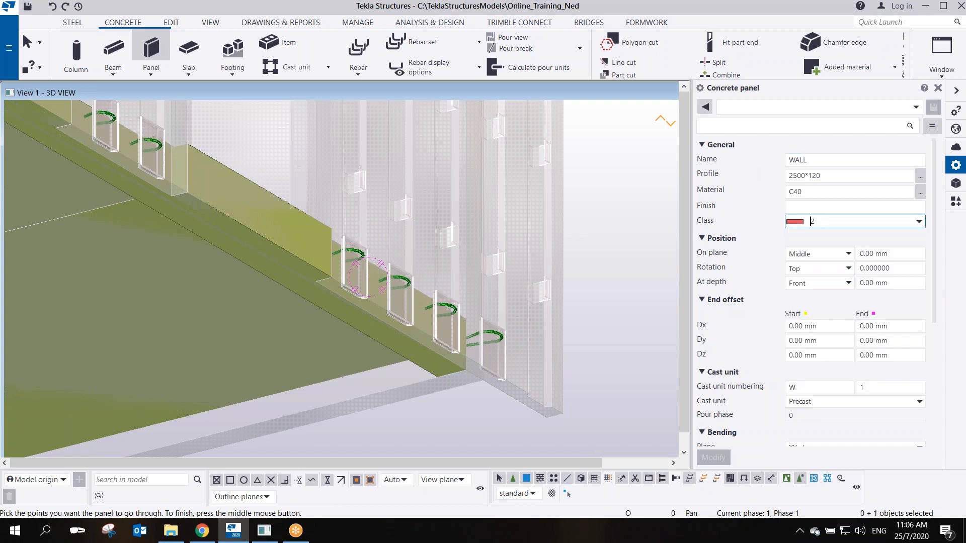
click(824, 176)
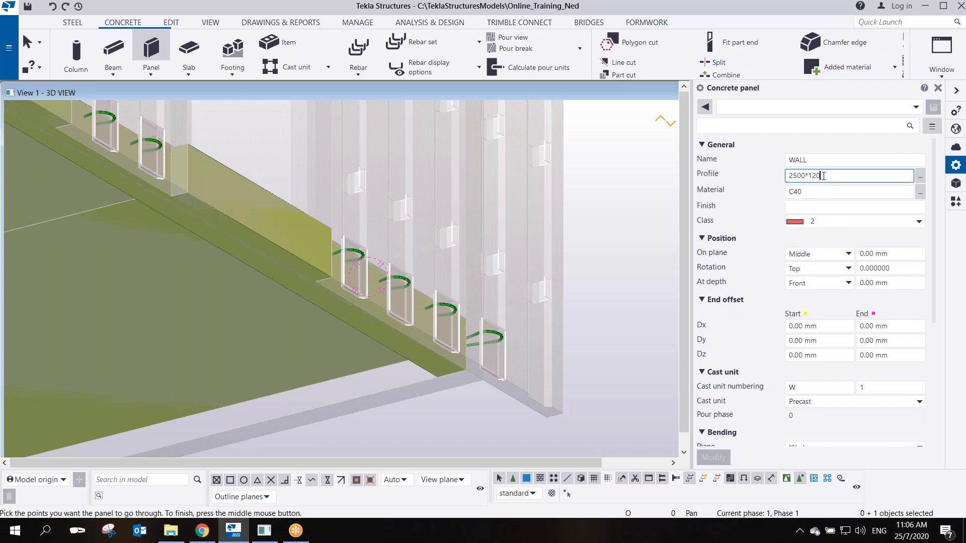
text(31)
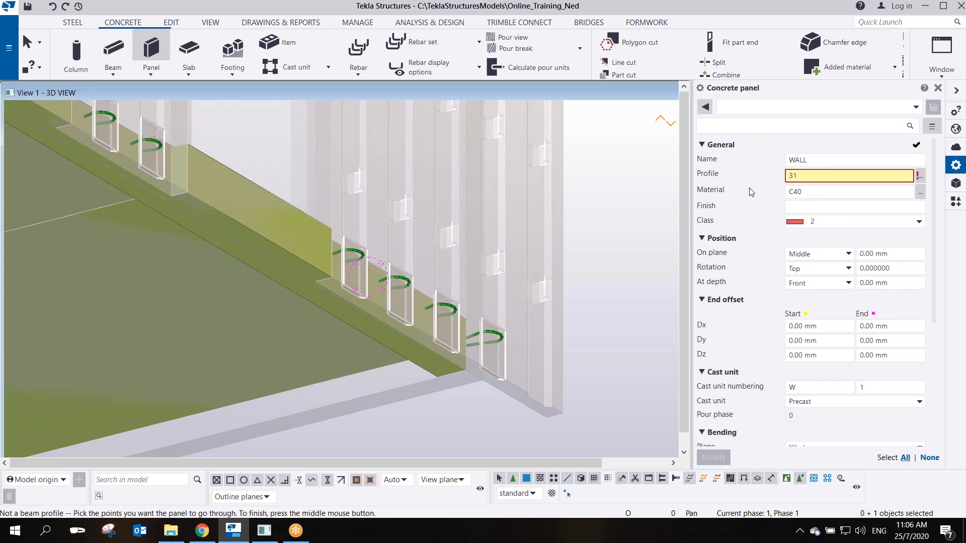
text(50*90)
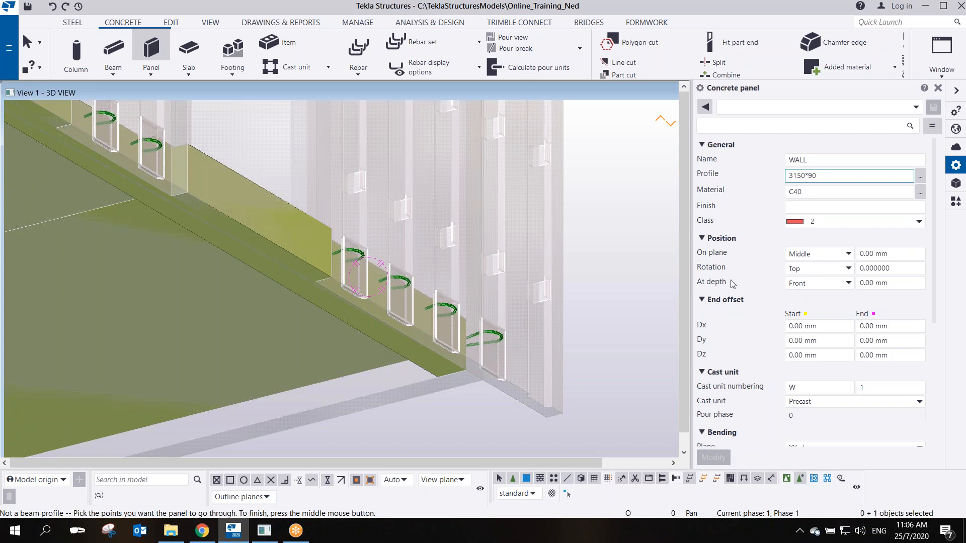
Place the wall panel along the foot of the ribbed reference wall, from the edge beam's corner to the wall's outer bottom corner
scroll(372, 327, up, 5)
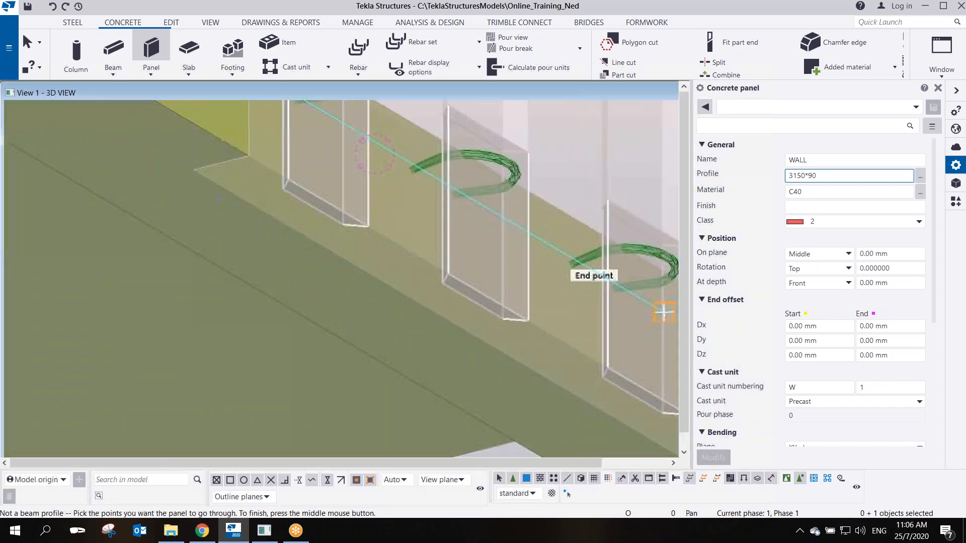
click(194, 170)
middle_drag(284, 267, 78, 141)
scroll(78, 140, down, 3)
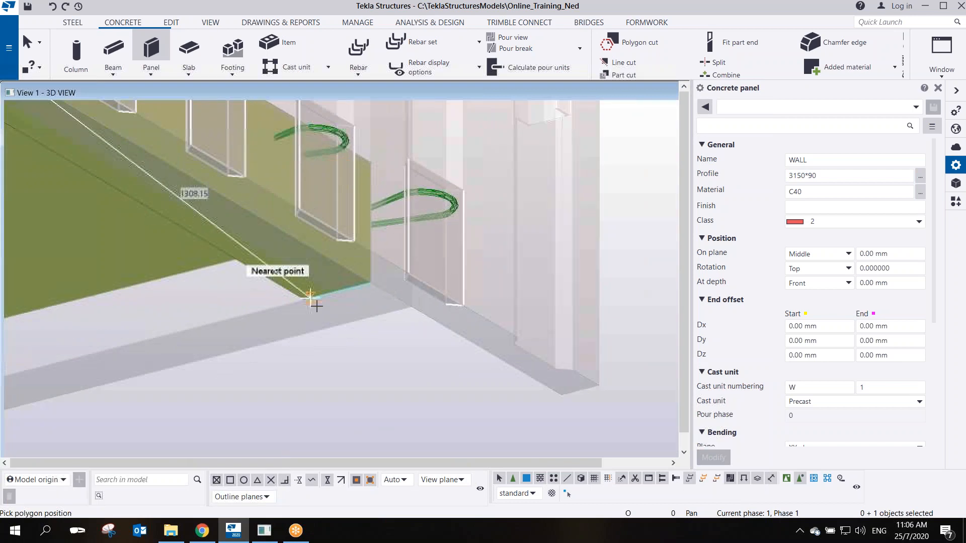
click(565, 397)
middle_click(595, 318)
scroll(597, 317, down, 2)
right_click(615, 301)
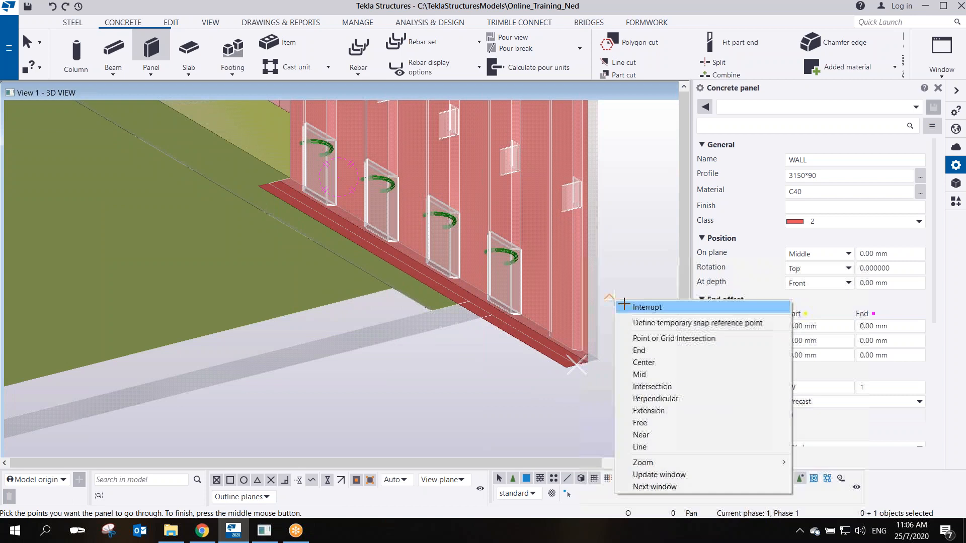
click(647, 306)
Set the new wall panel's on-plane position to Right
click(553, 363)
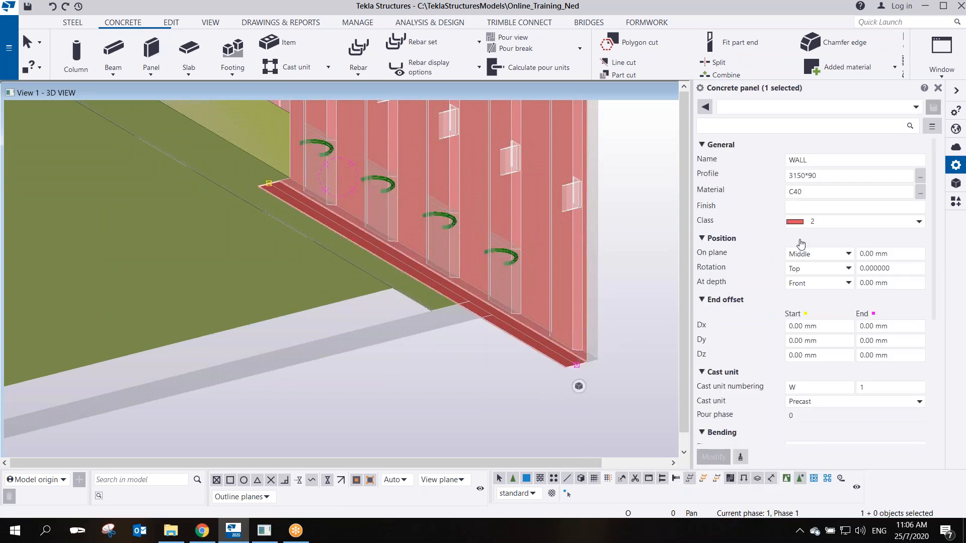
click(815, 255)
click(814, 254)
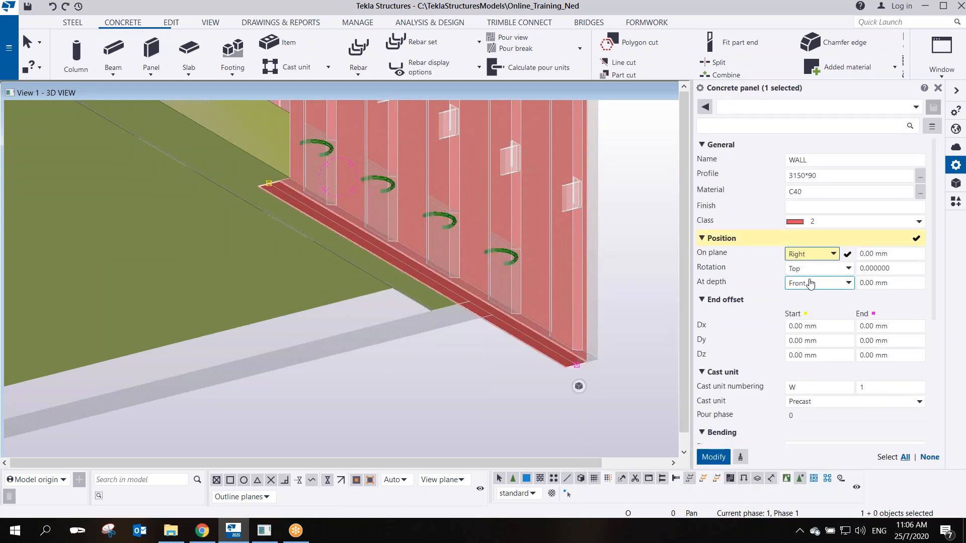
click(713, 457)
click(609, 291)
Try profile 3120*90 on the wall panel to match its top edge to the reference wall
scroll(608, 297, down, 2)
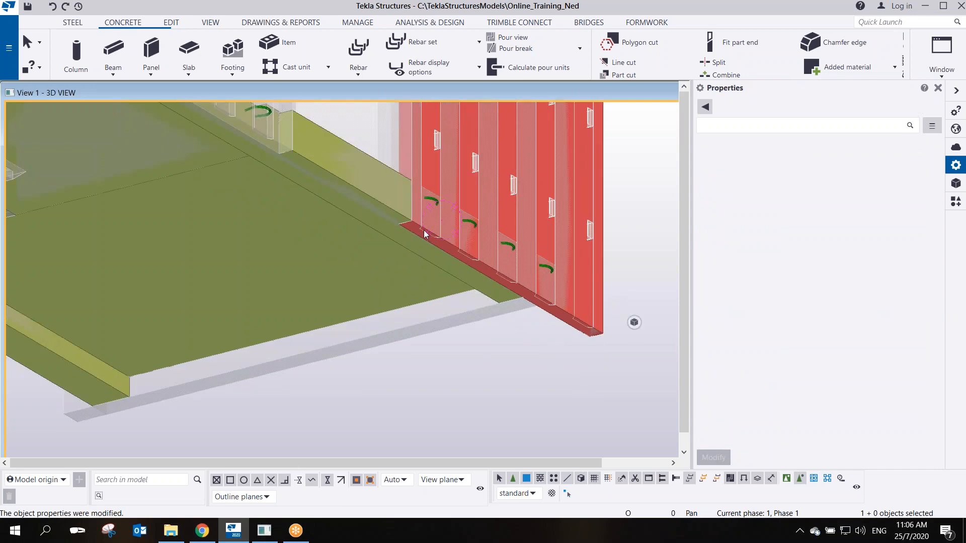
scroll(425, 234, up, 5)
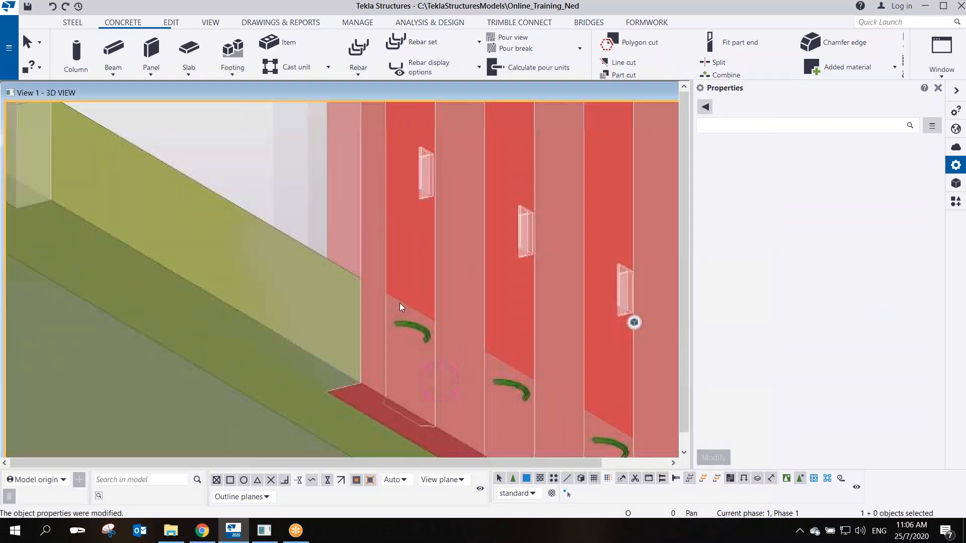
scroll(378, 385, up, 3)
scroll(436, 393, down, 5)
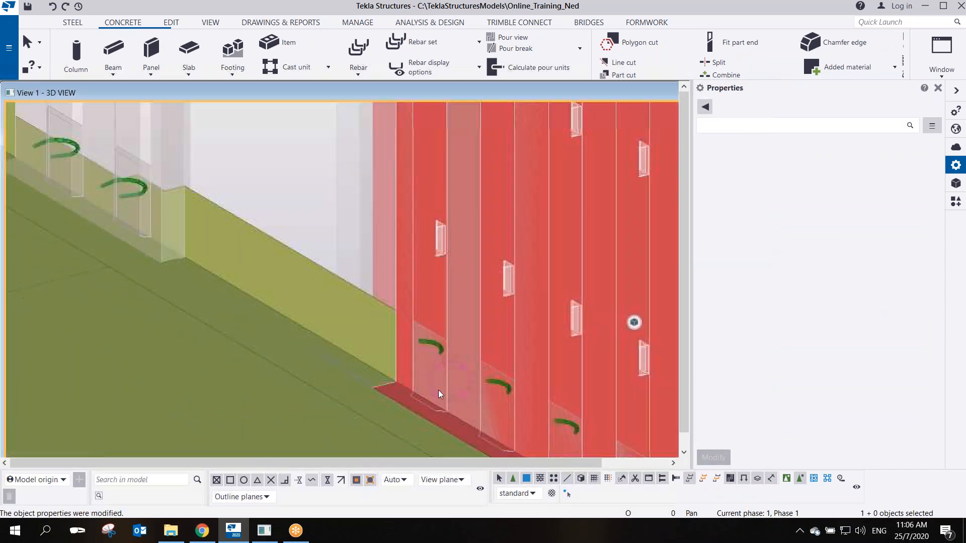
scroll(439, 390, down, 3)
ctrl+middle_drag(431, 257, 437, 218)
scroll(436, 219, up, 2)
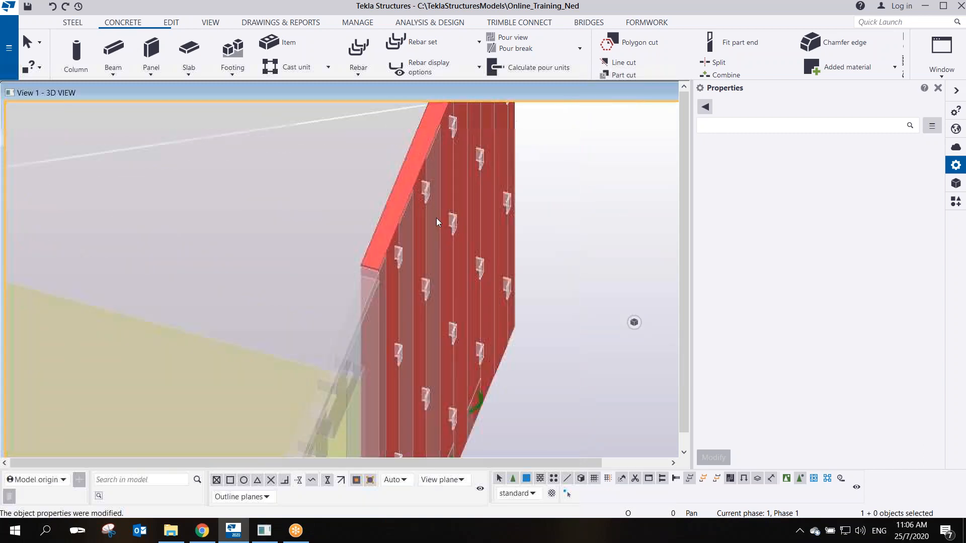
scroll(436, 218, up, 5)
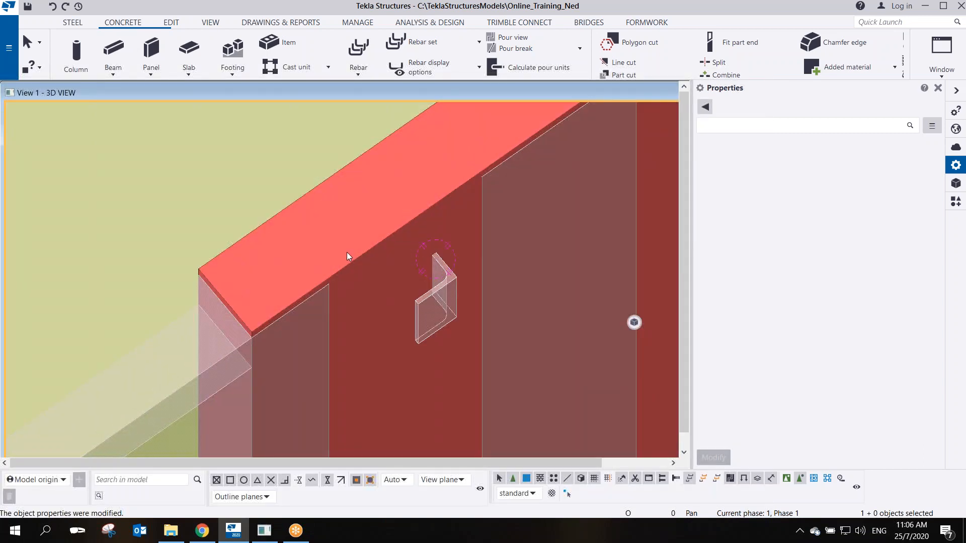
click(347, 252)
drag(797, 175, 802, 180)
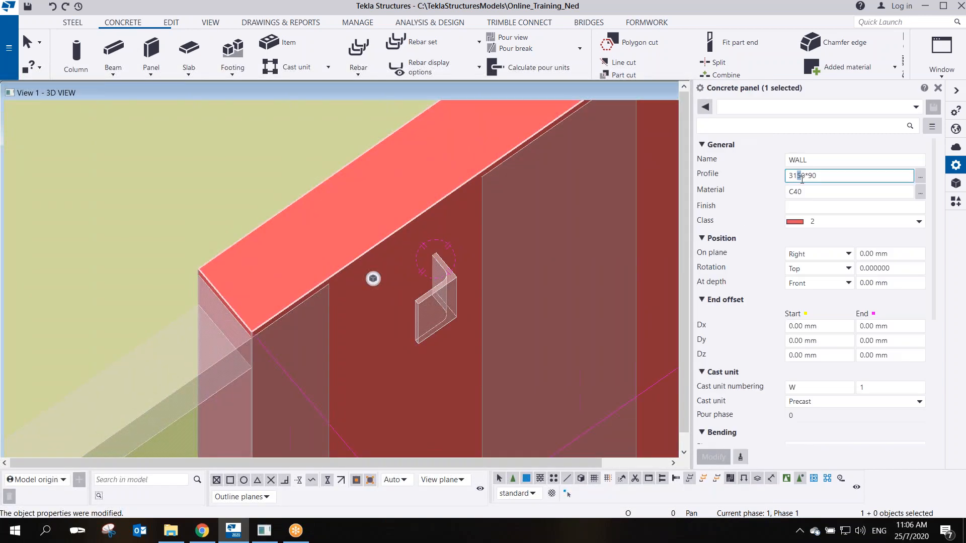
text(2)
key(Return)
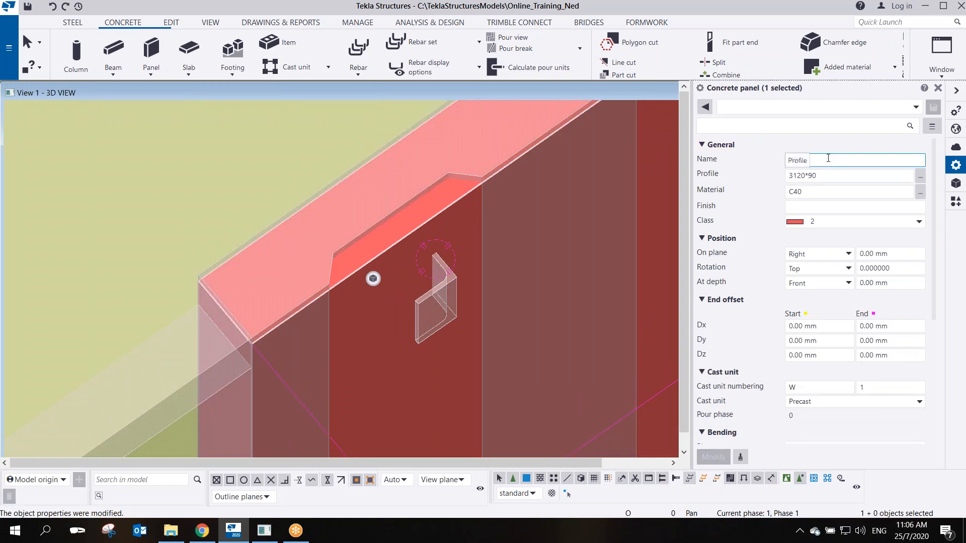
Try the profiles 3130*90 and 3140*90 on the wall panel against the reference wall's top edge
drag(802, 176, 797, 179)
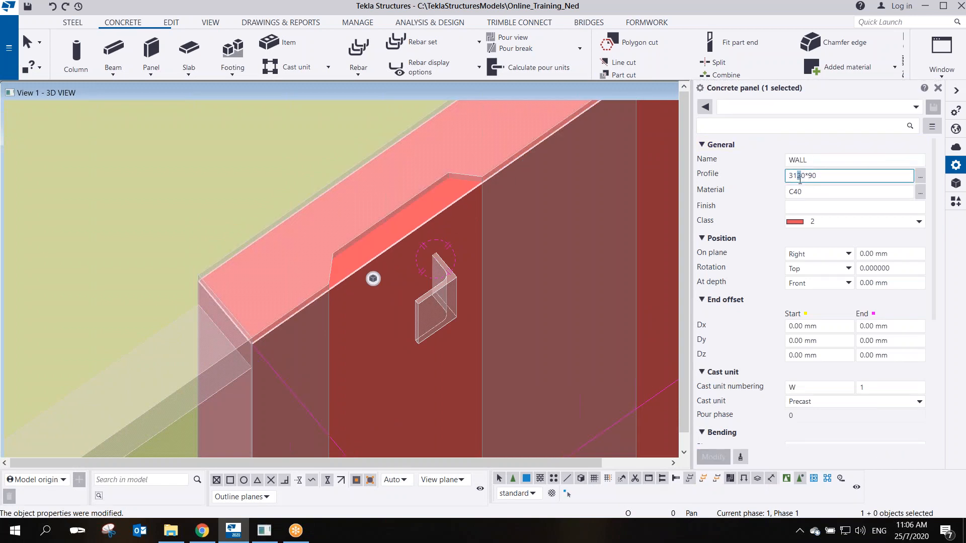
text(3)
key(Return)
scroll(317, 297, up, 3)
mouse_move(409, 273)
ctrl+middle_down()
mouse_move(372, 221)
mouse_move(374, 188)
mouse_move(384, 184)
ctrl+middle_up()
click(798, 176)
text(4)
key(Return)
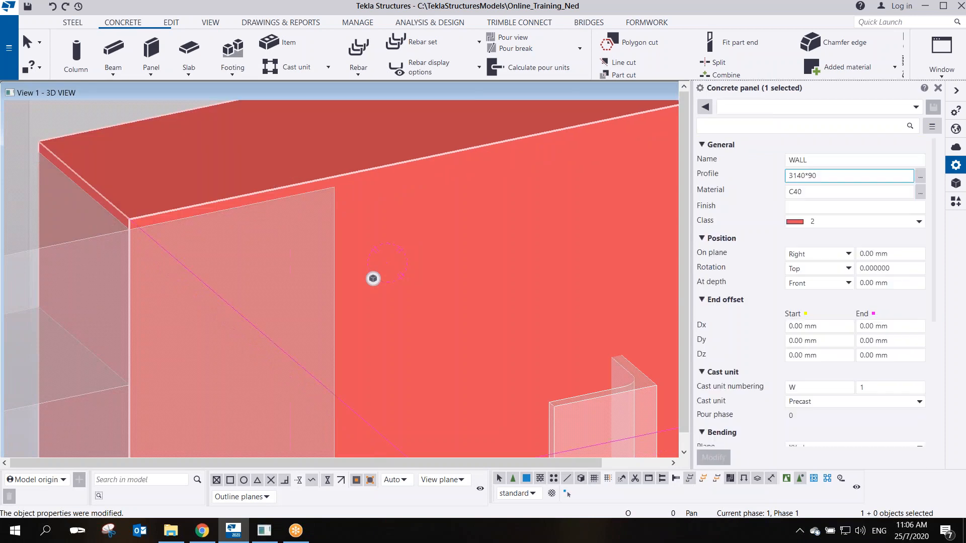
Set the wall panel's profile to 3135*90
drag(796, 176, 801, 176)
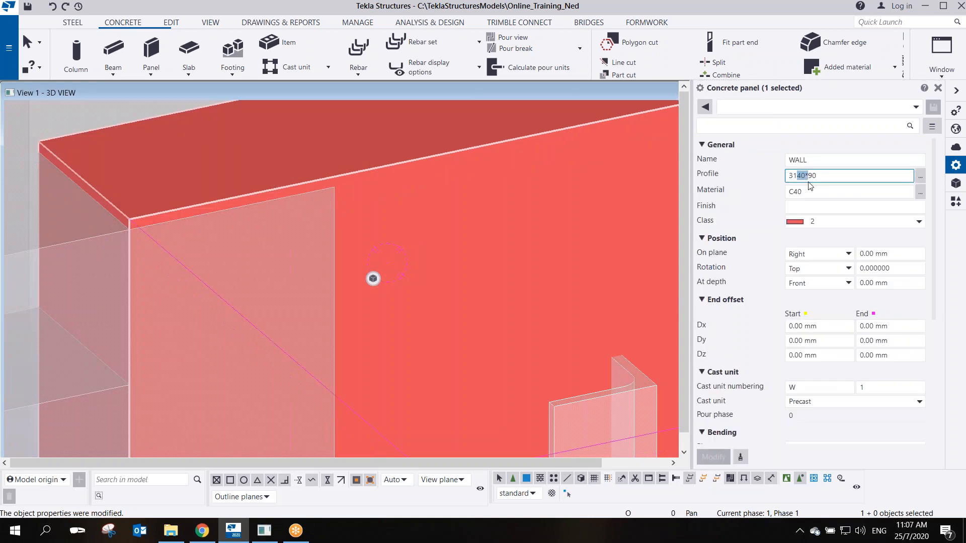
text(35)
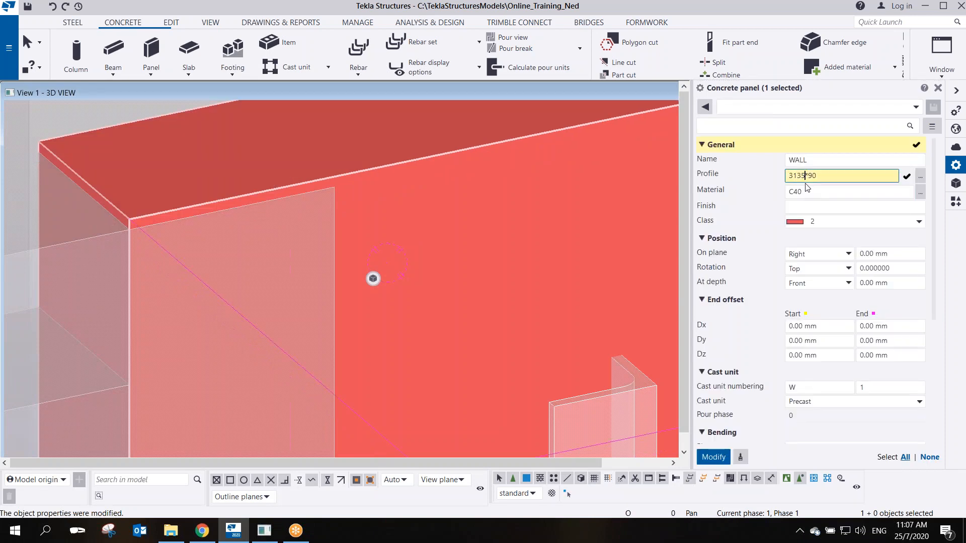
key(Return)
ctrl+middle_drag(377, 239, 309, 215)
scroll(315, 206, down, 2)
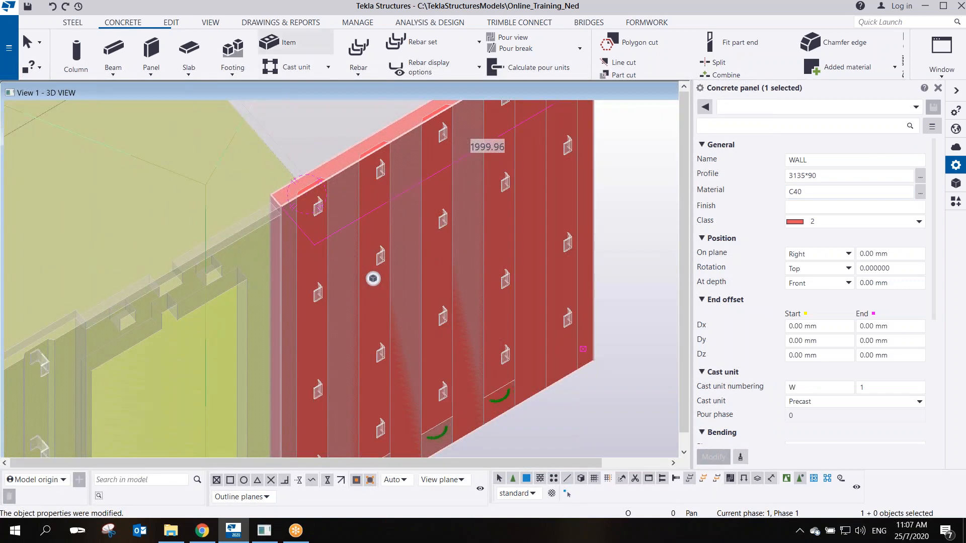
Measure the vertical length of the wall's first groove, from its top corner down to its lower end above the rebar loop
click(172, 23)
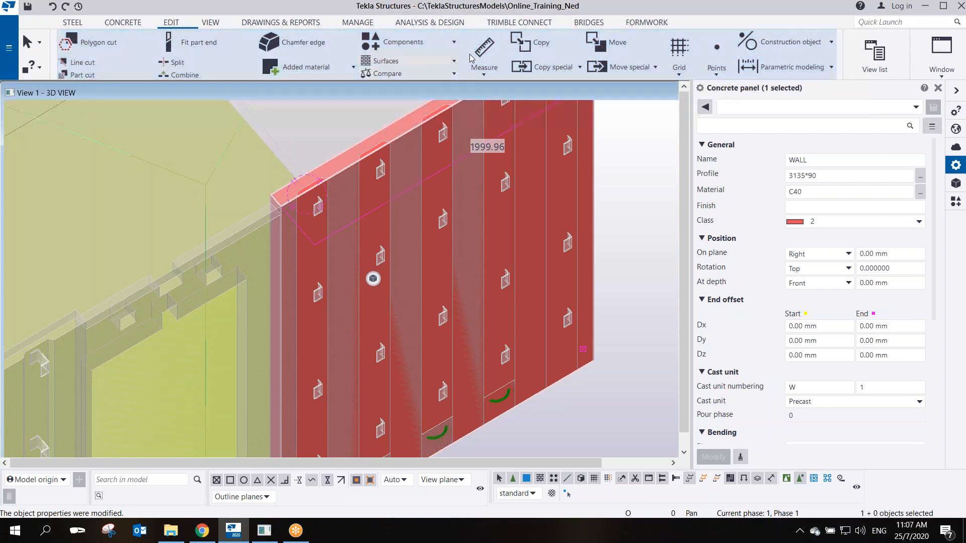
scroll(294, 231, up, 5)
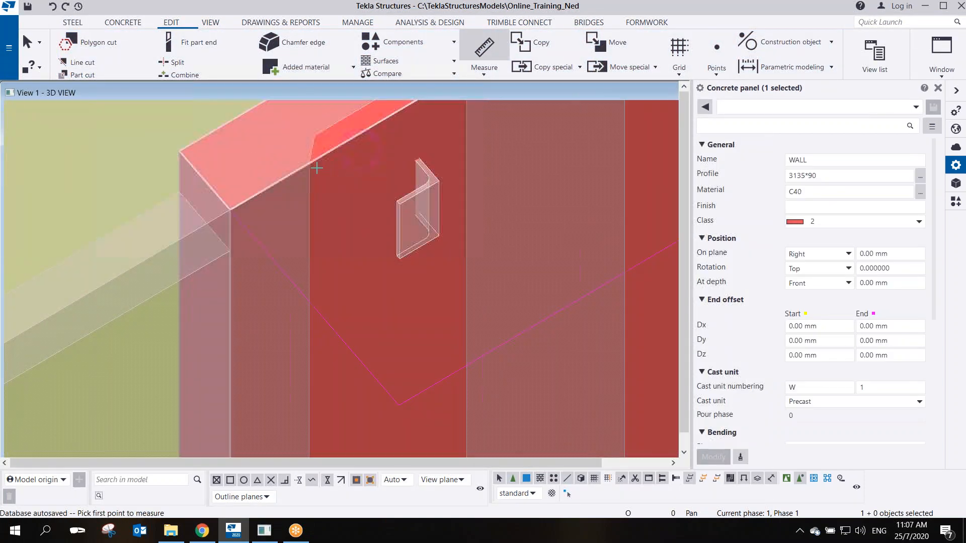
click(311, 162)
scroll(335, 269, down, 3)
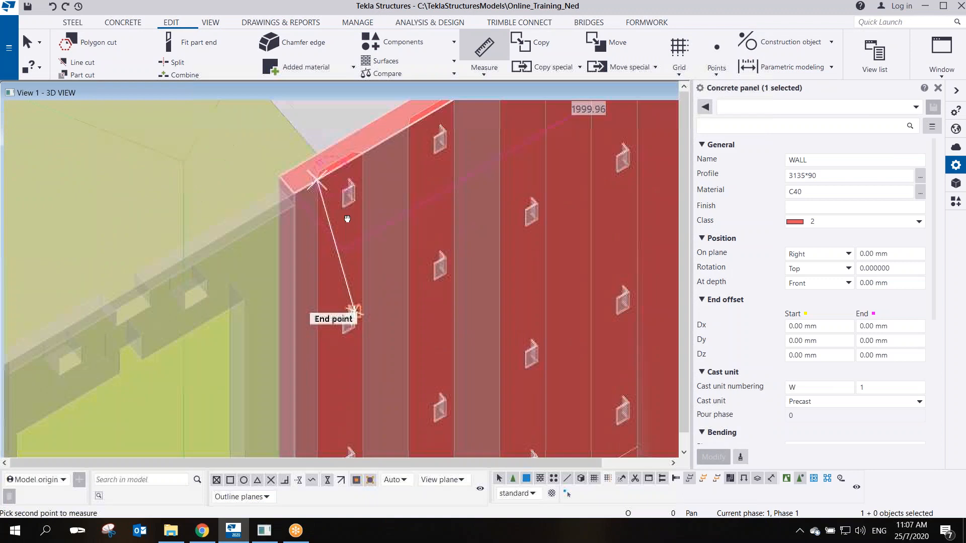
scroll(349, 278, up, 4)
scroll(349, 278, up, 4)
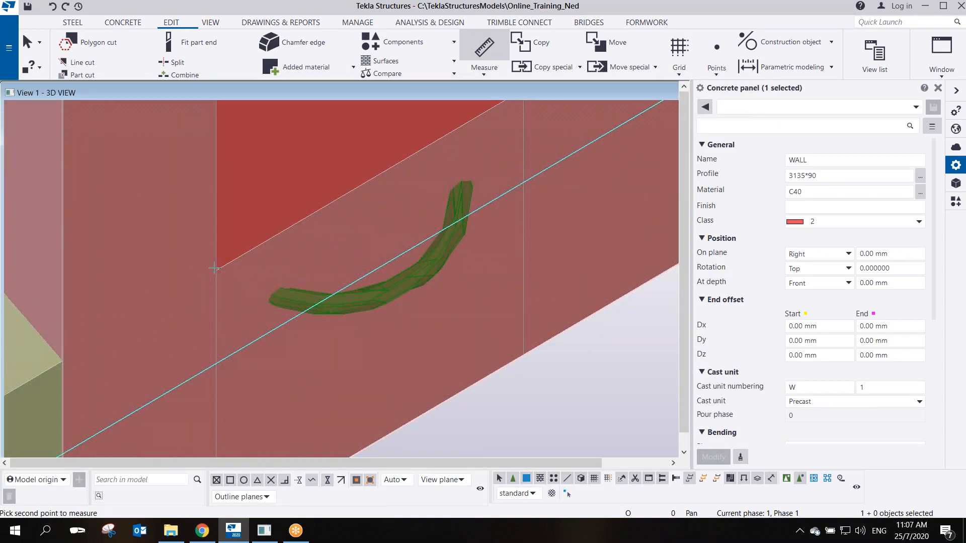
scroll(216, 268, up, 3)
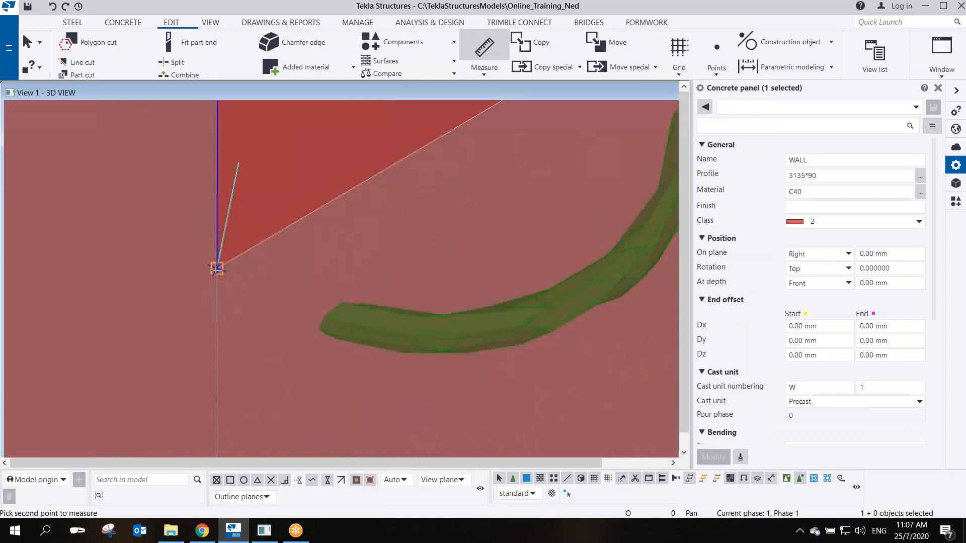
click(217, 268)
scroll(272, 258, down, 5)
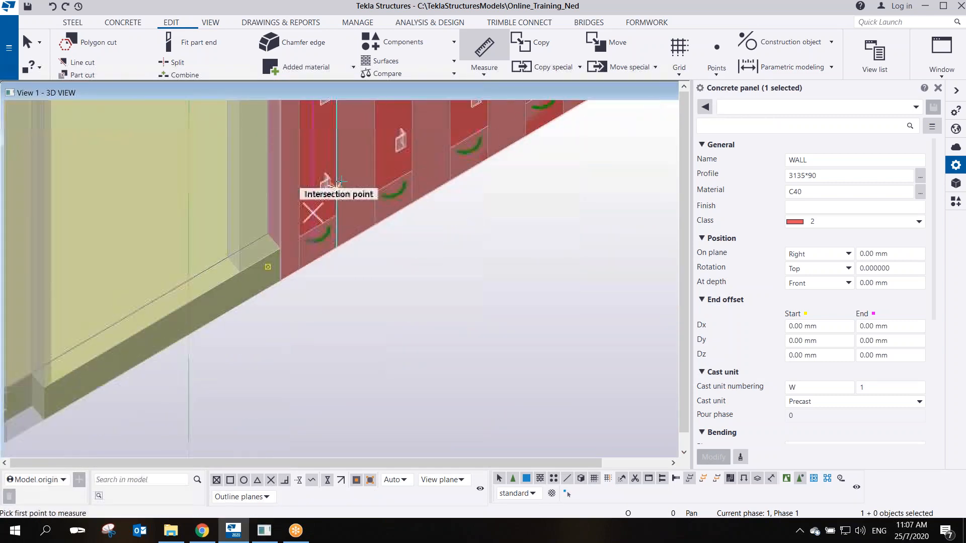
middle_drag(316, 220, 356, 421)
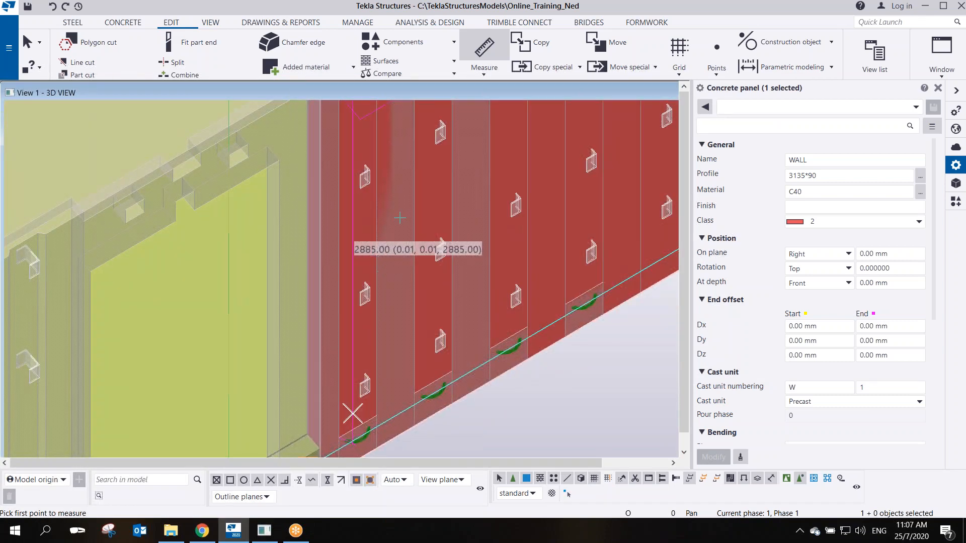
middle_drag(400, 218, 402, 356)
right_click(403, 234)
click(421, 238)
Cut the wall panel with a four-point polygon cut traced along the first groove's trapezoidal outline on the top face
scroll(359, 181, up, 5)
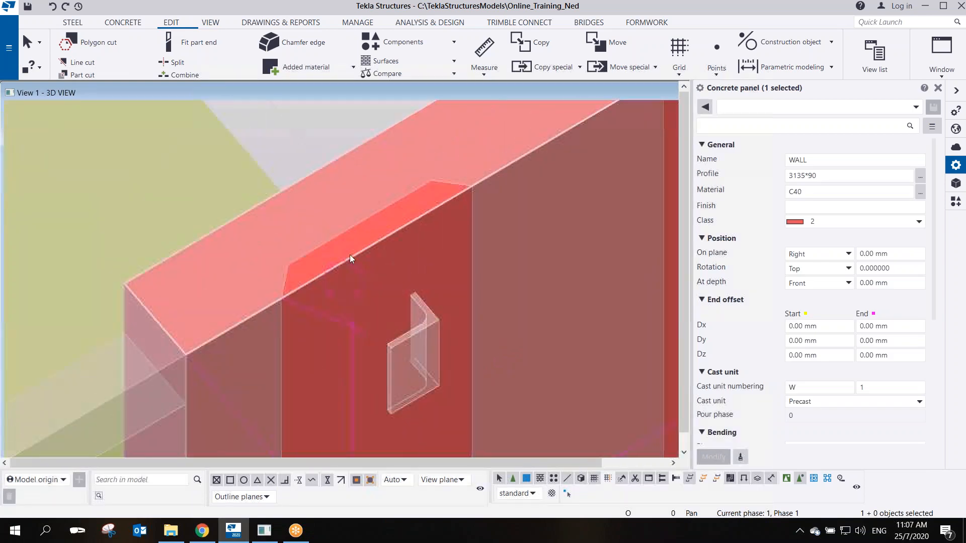
click(100, 42)
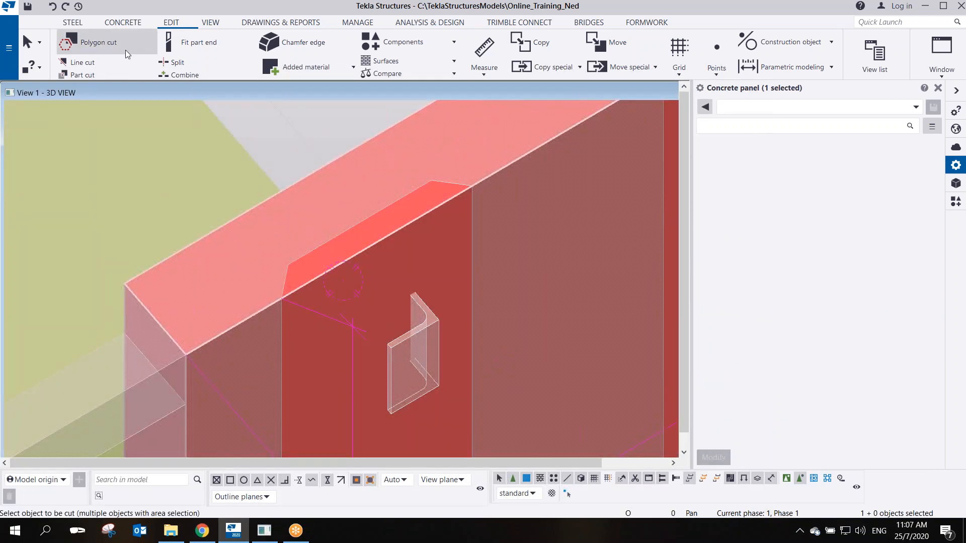
click(341, 253)
scroll(285, 296, up, 2)
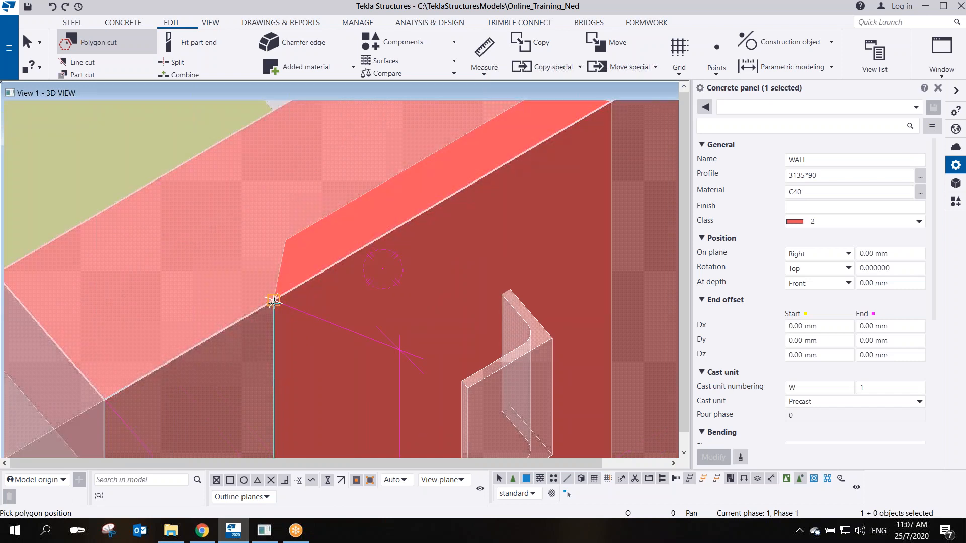
click(274, 301)
click(286, 240)
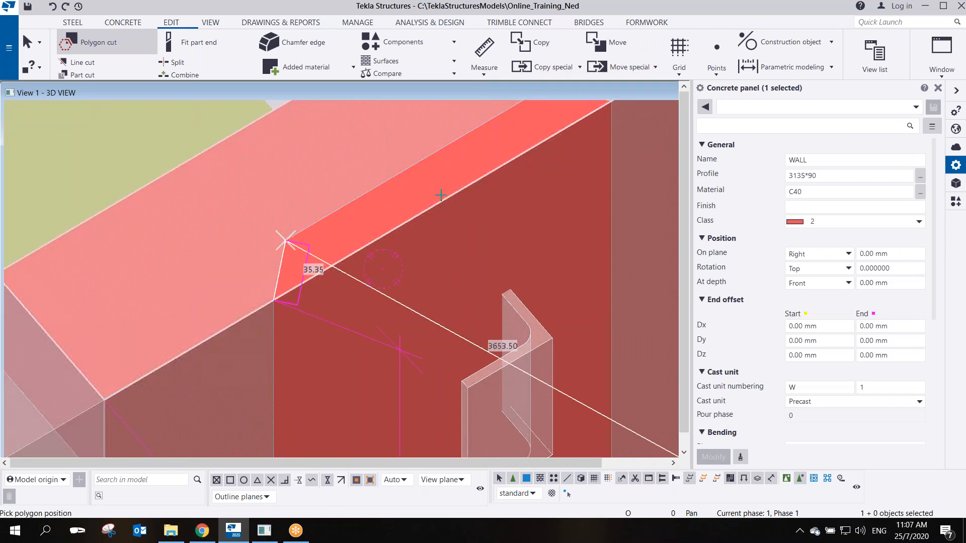
middle_drag(440, 196, 349, 322)
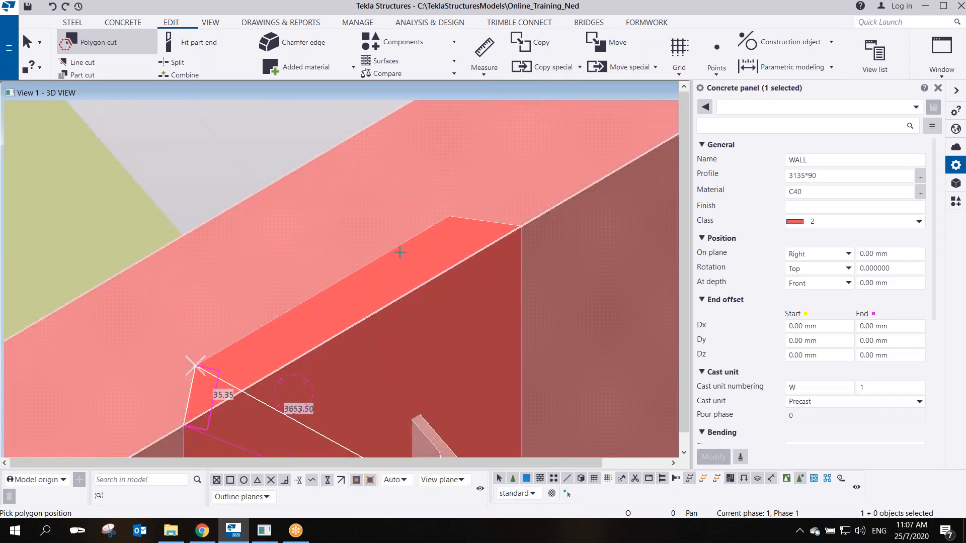
click(448, 216)
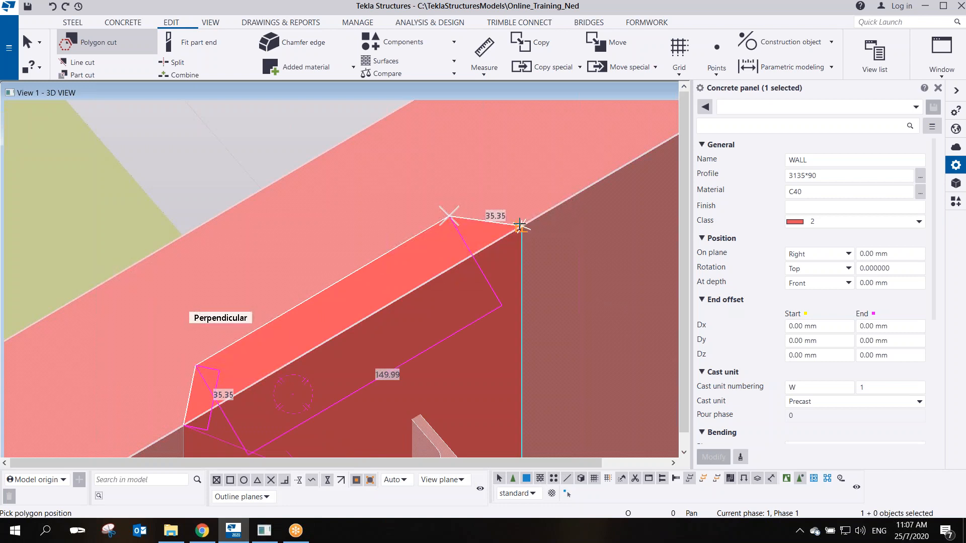
click(521, 226)
middle_click(506, 280)
right_click(379, 187)
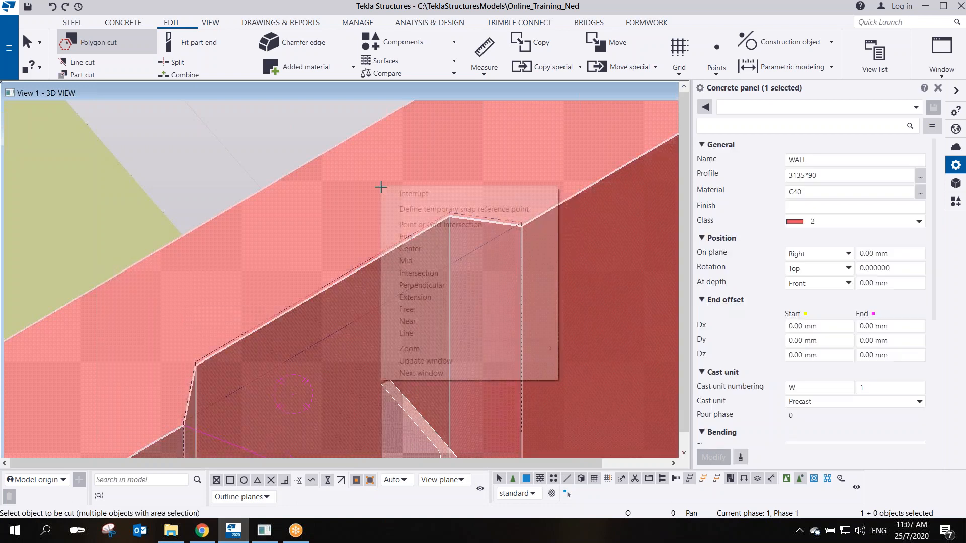
click(397, 193)
Set the polygon cut's depth position to Front with a 0 mm offset
click(484, 246)
scroll(484, 246, down, 3)
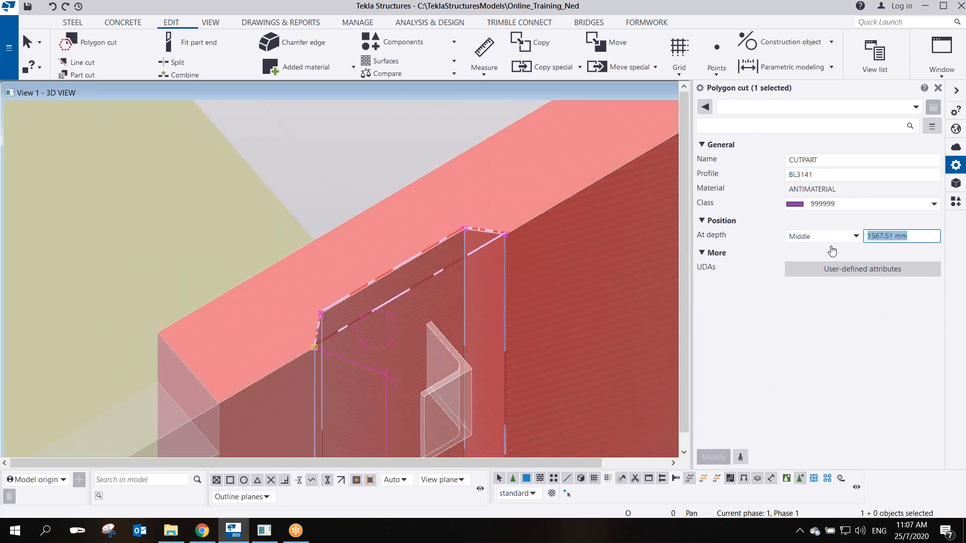
click(855, 236)
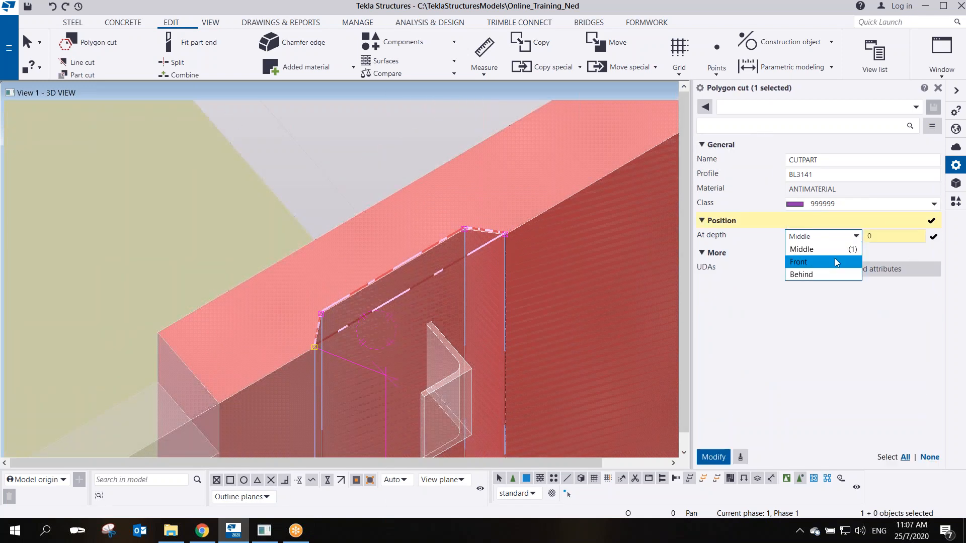
click(834, 258)
Examine where the first groove's cut starts and ends against the reference wall, from the top corner to the rebar loop recess
scroll(491, 260, up, 5)
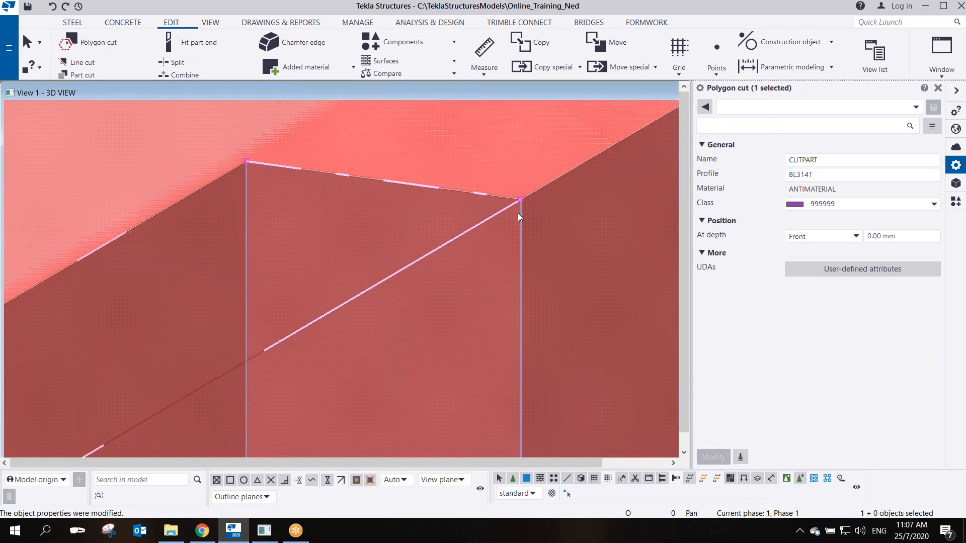
scroll(519, 209, down, 5)
scroll(495, 283, down, 3)
middle_drag(462, 406, 420, 292)
scroll(448, 234, up, 5)
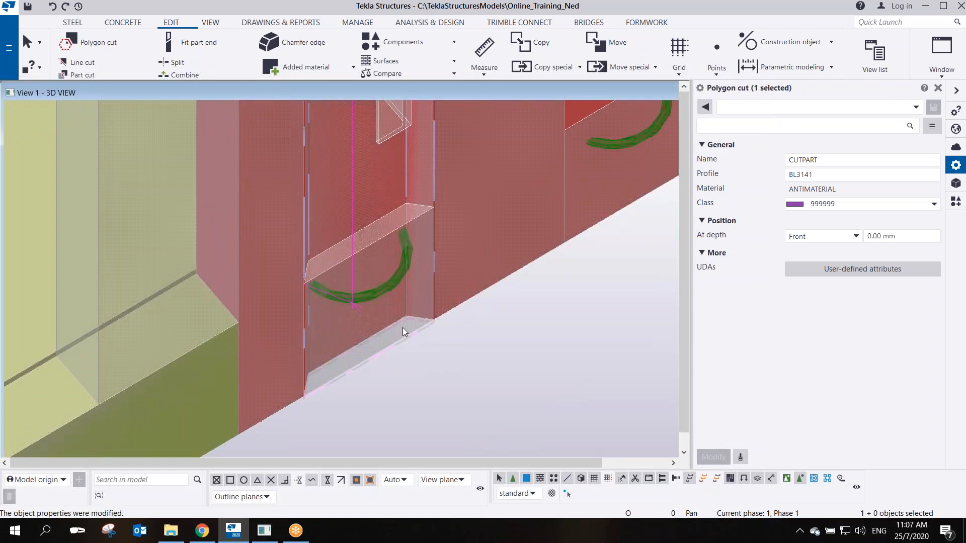
scroll(427, 325, up, 2)
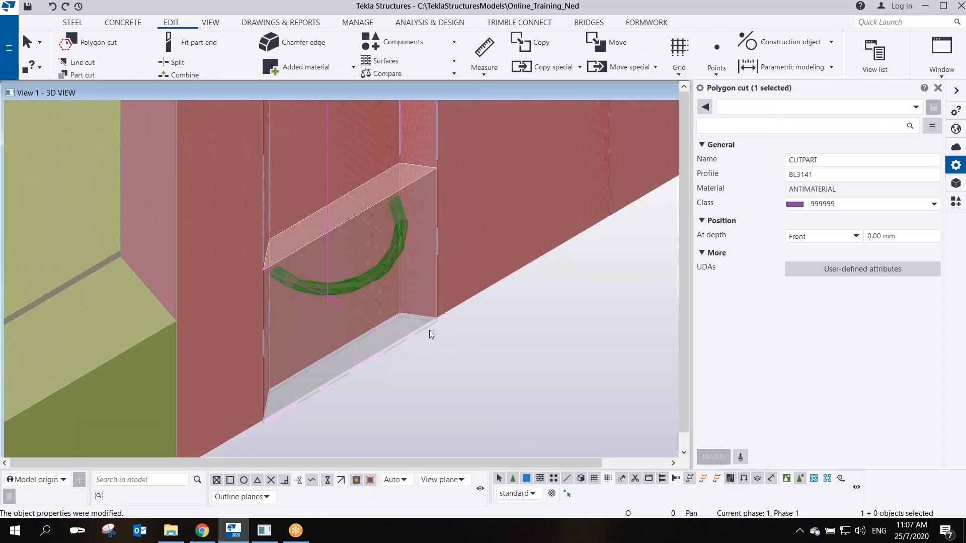
scroll(511, 279, down, 3)
middle_drag(511, 279, 457, 402)
scroll(452, 370, down, 2)
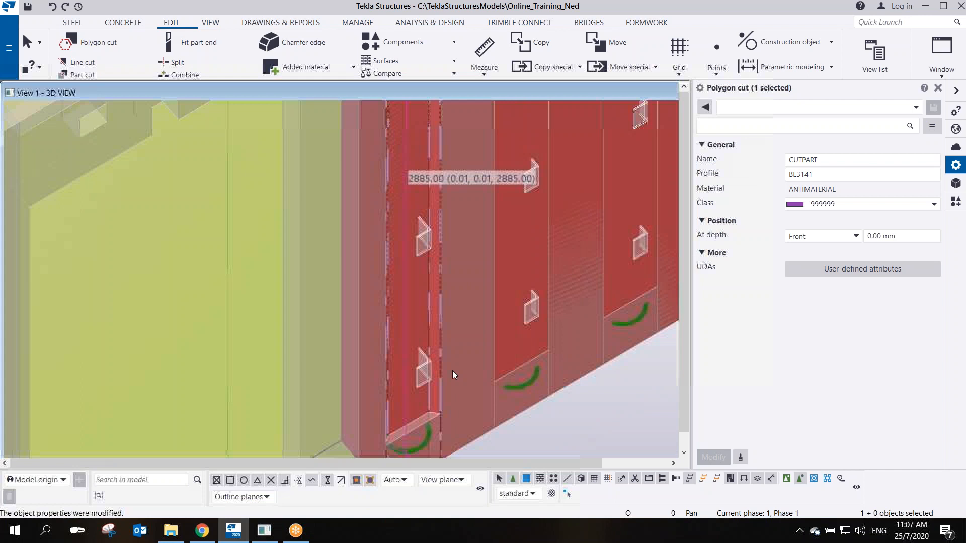
scroll(452, 373, down, 2)
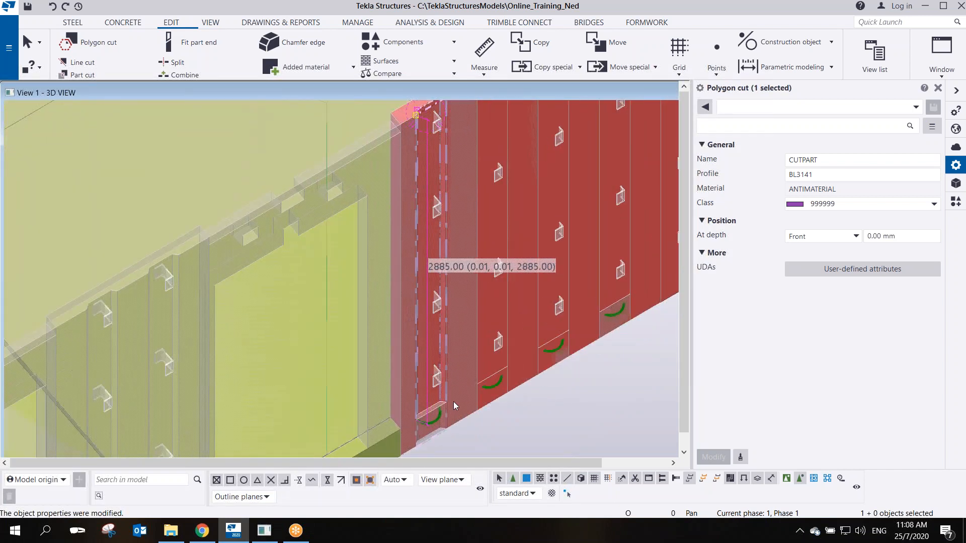
scroll(454, 401, up, 3)
click(385, 344)
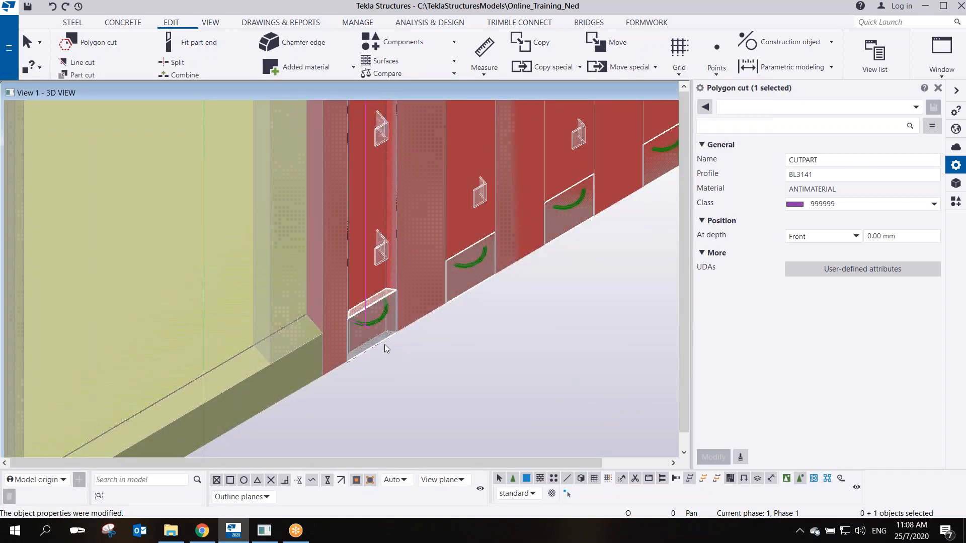
scroll(396, 281, up, 2)
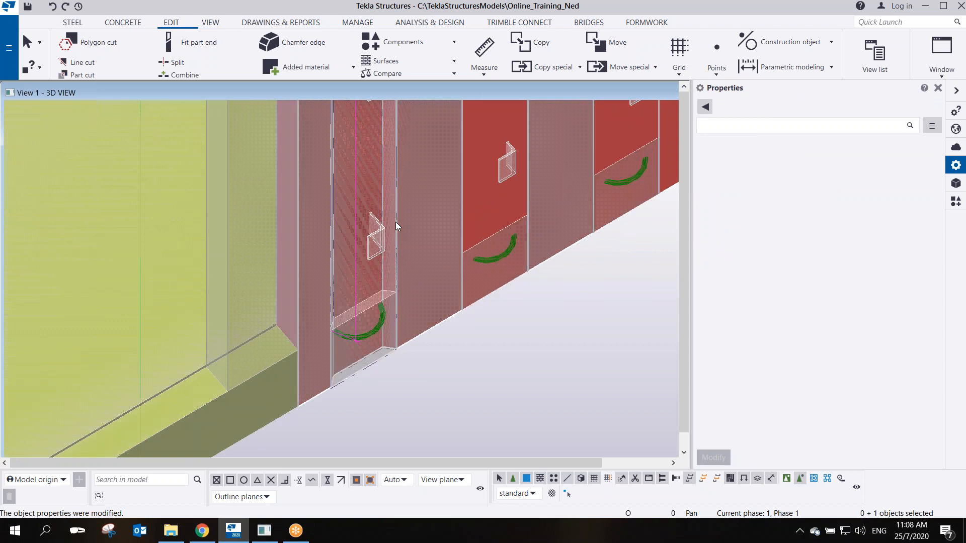
scroll(400, 212, down, 3)
middle_drag(401, 212, 442, 397)
middle_drag(452, 174, 448, 250)
scroll(418, 179, up, 2)
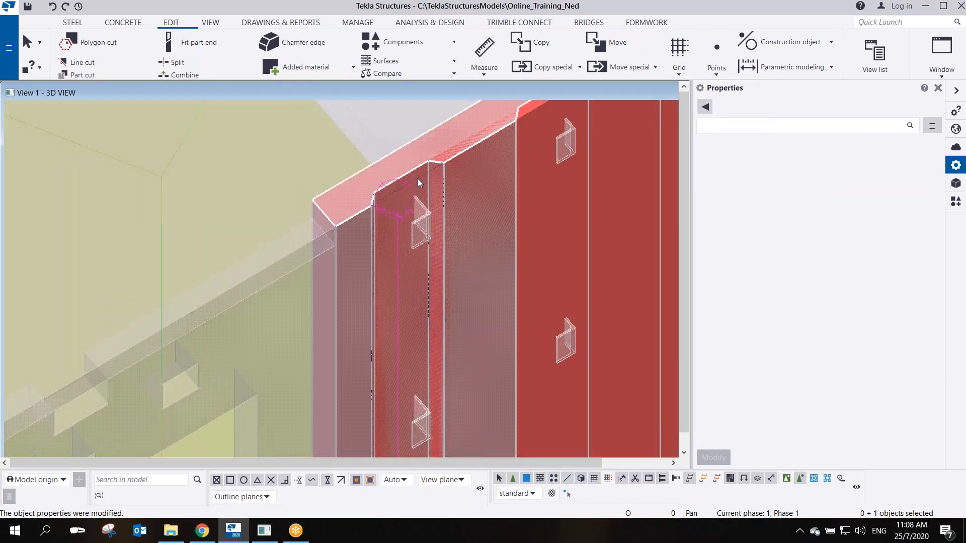
Change the first groove's polygon cut profile to BL2885
click(418, 177)
scroll(457, 233, down, 1)
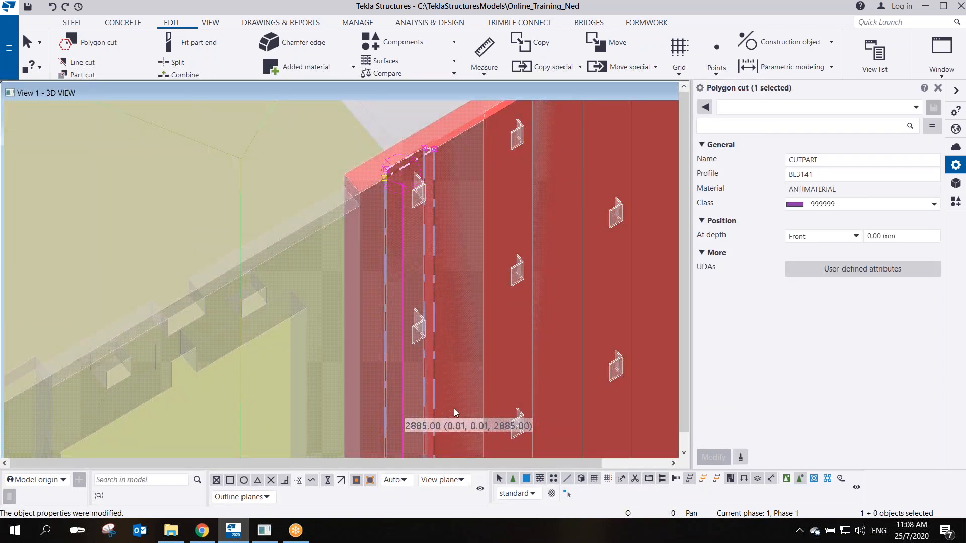
middle_drag(455, 409, 393, 318)
click(802, 177)
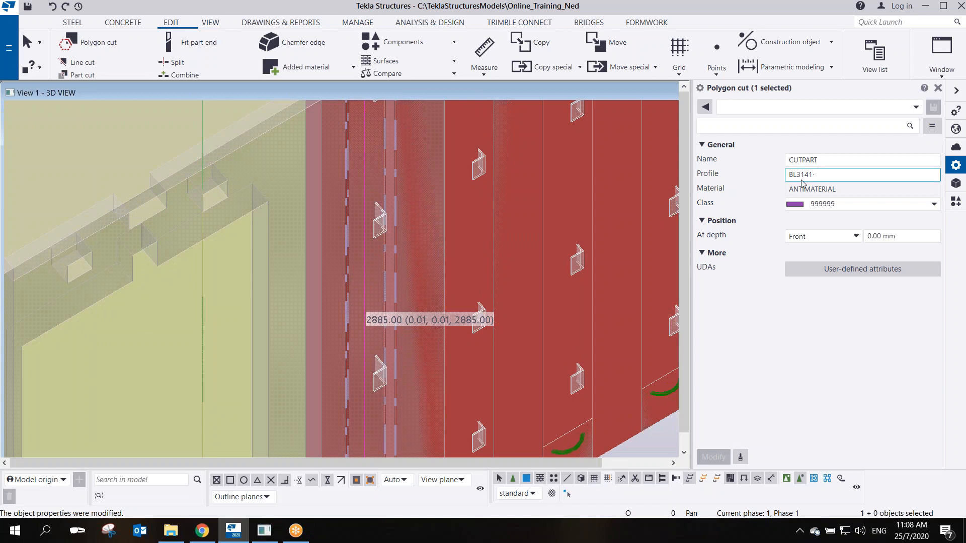
drag(797, 176, 852, 178)
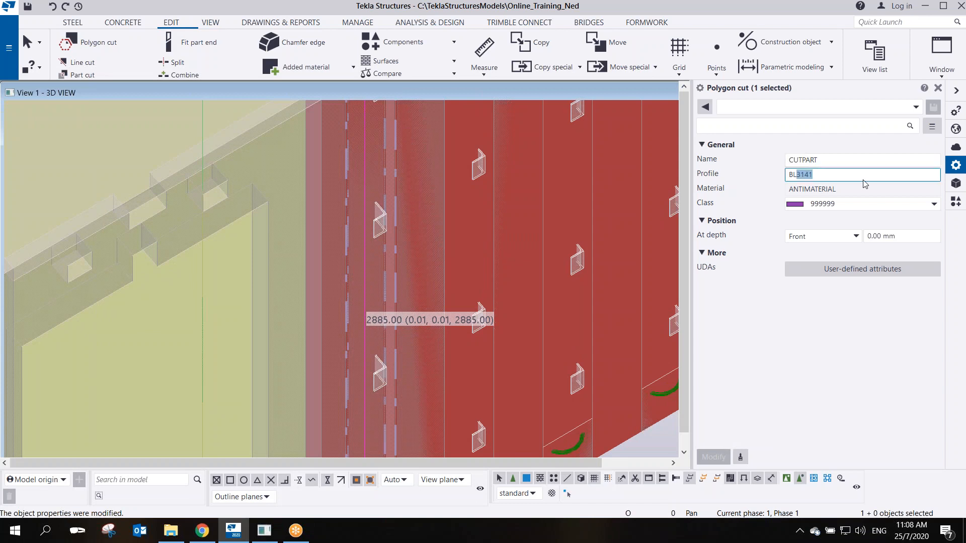
text(2885)
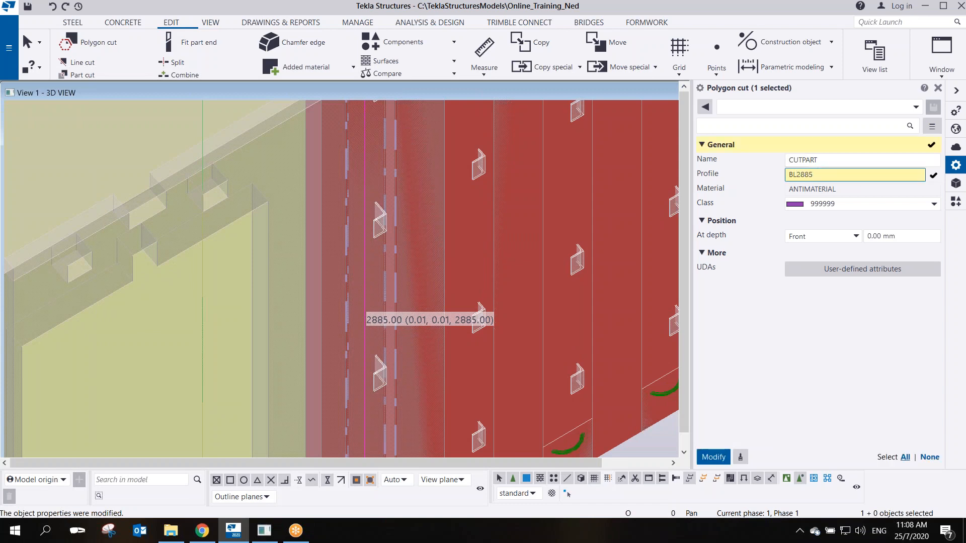
key(Return)
Copy the polygon cut from the first groove's top corner to the matching corner of the second groove
scroll(475, 288, down, 5)
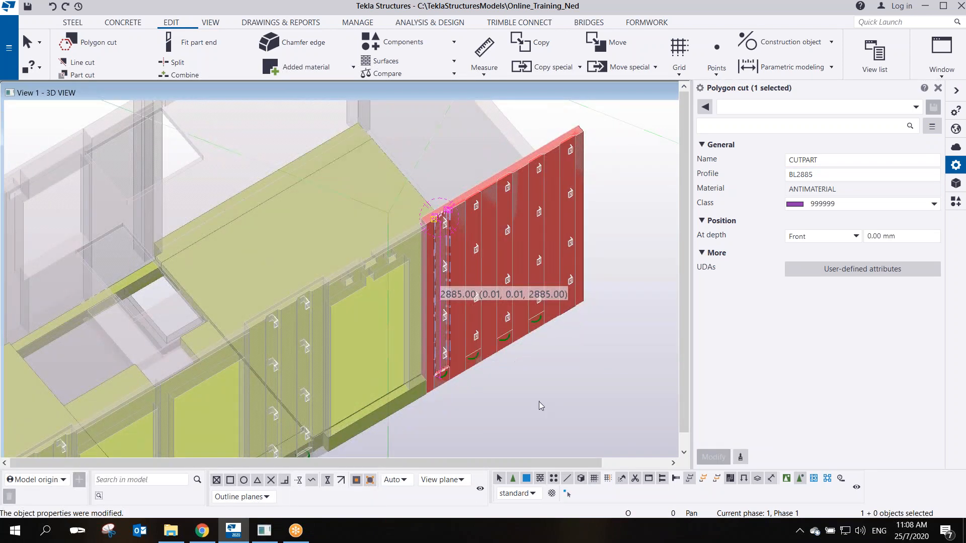
scroll(445, 362, up, 5)
key(Escape)
scroll(433, 346, down, 5)
scroll(394, 189, up, 3)
right_click(393, 186)
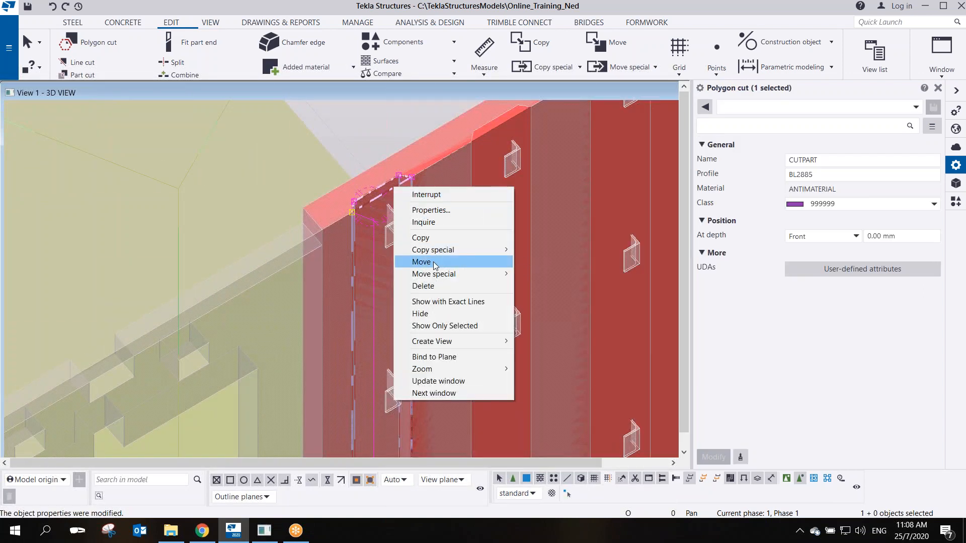
click(427, 238)
scroll(419, 181, up, 3)
click(404, 174)
middle_drag(485, 155, 364, 328)
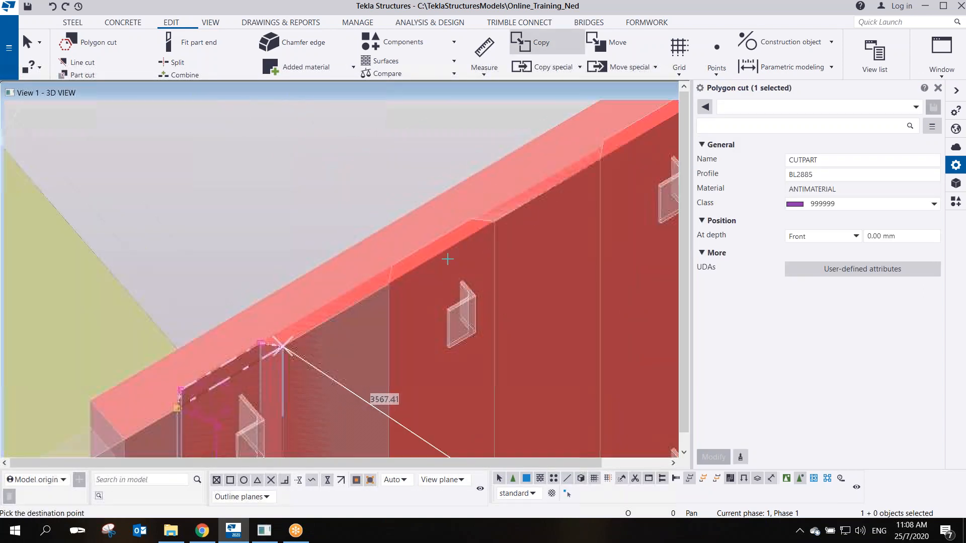
click(493, 222)
Place further copies of the polygon cut at the matching top corners of the third, fourth and fifth grooves
middle_drag(667, 123, 459, 233)
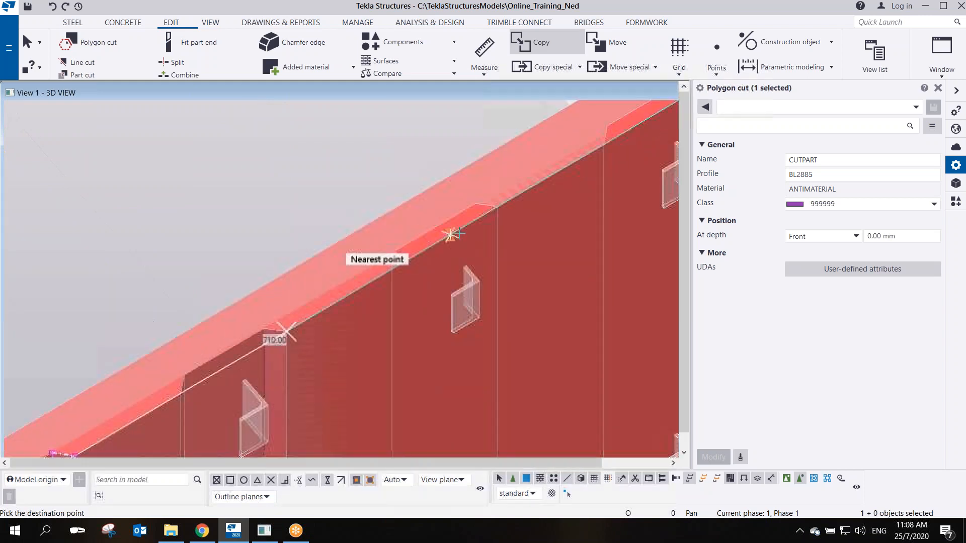
click(496, 208)
middle_drag(543, 176, 349, 282)
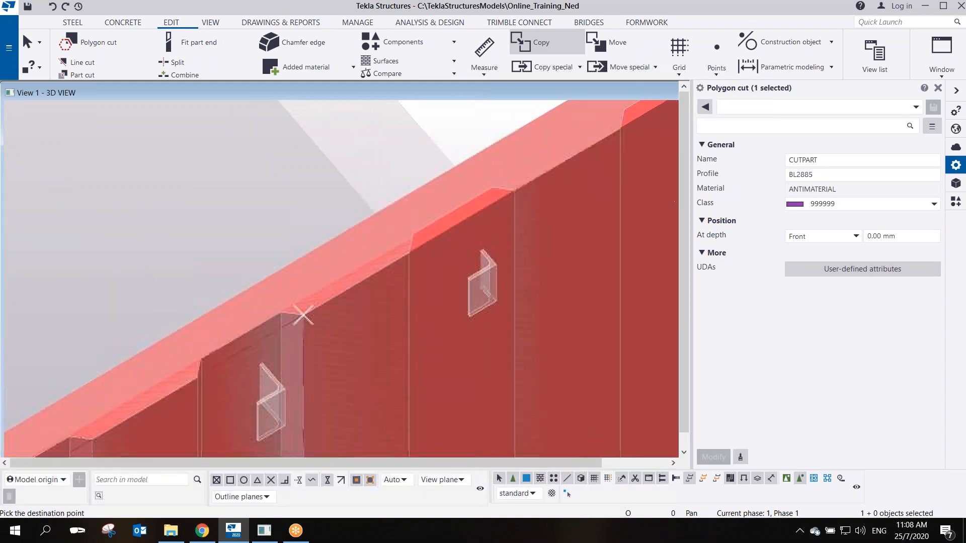
click(514, 190)
middle_drag(476, 219, 183, 359)
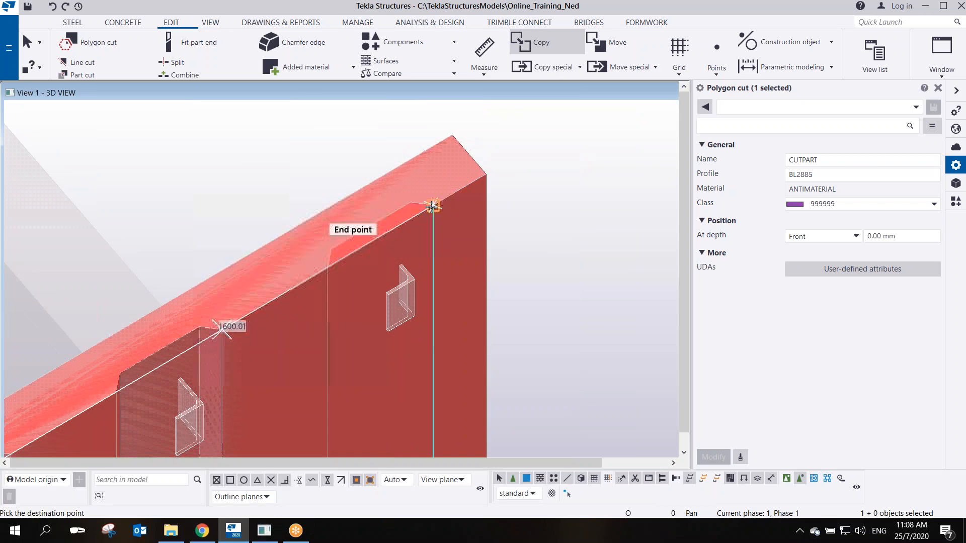
click(431, 206)
right_click(554, 213)
click(561, 219)
Inspect the bottom ends of the copied groove cuts, especially the last groove without a rebar loop
scroll(554, 219, down, 2)
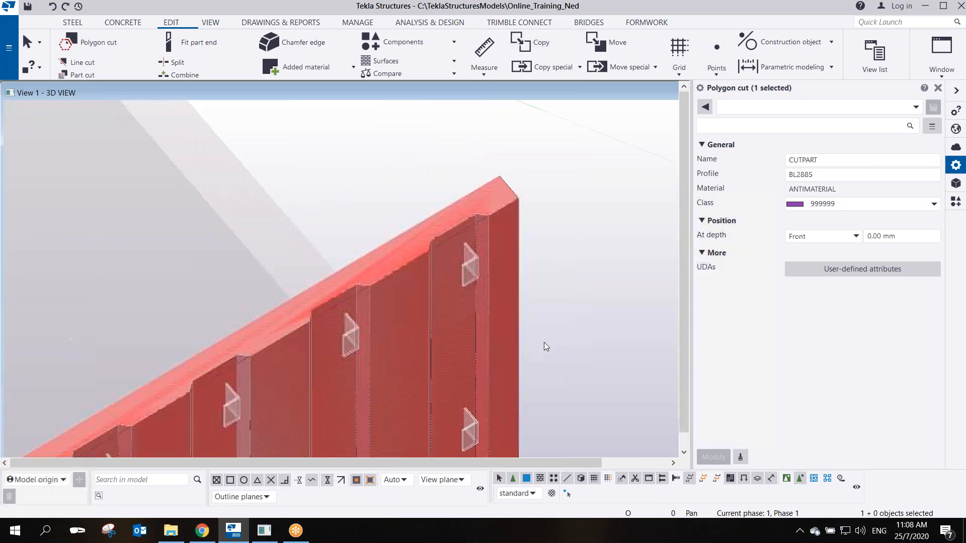
middle_drag(545, 342, 469, 196)
middle_drag(369, 394, 408, 231)
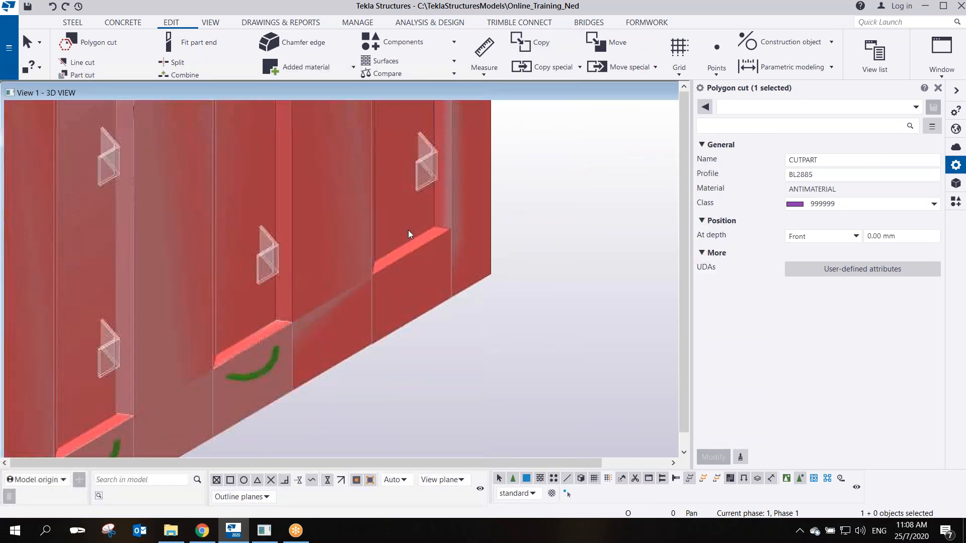
click(451, 212)
click(437, 205)
scroll(436, 204, down, 2)
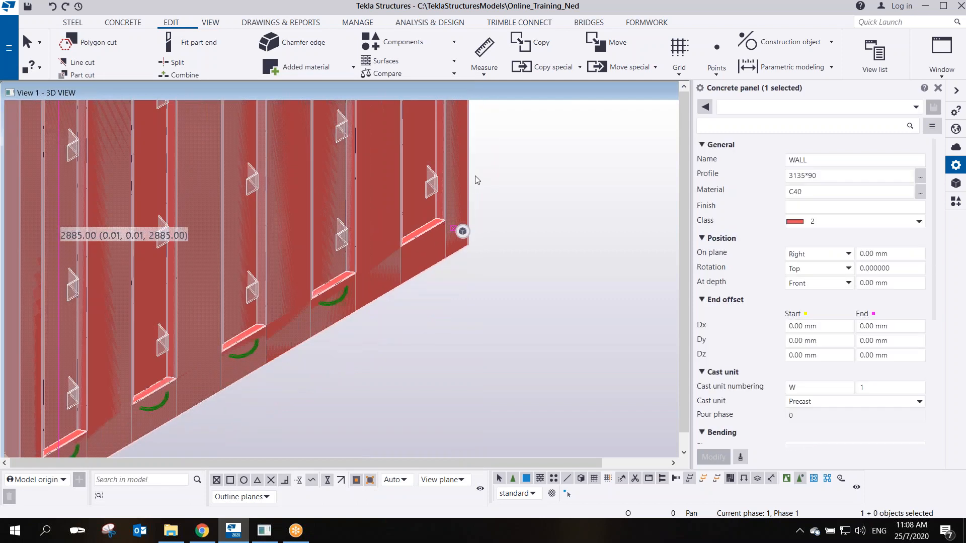
middle_drag(473, 171, 501, 437)
middle_drag(554, 147, 531, 308)
Set the last groove's polygon cut profile to BL3140 so it runs the wall's full height
click(431, 205)
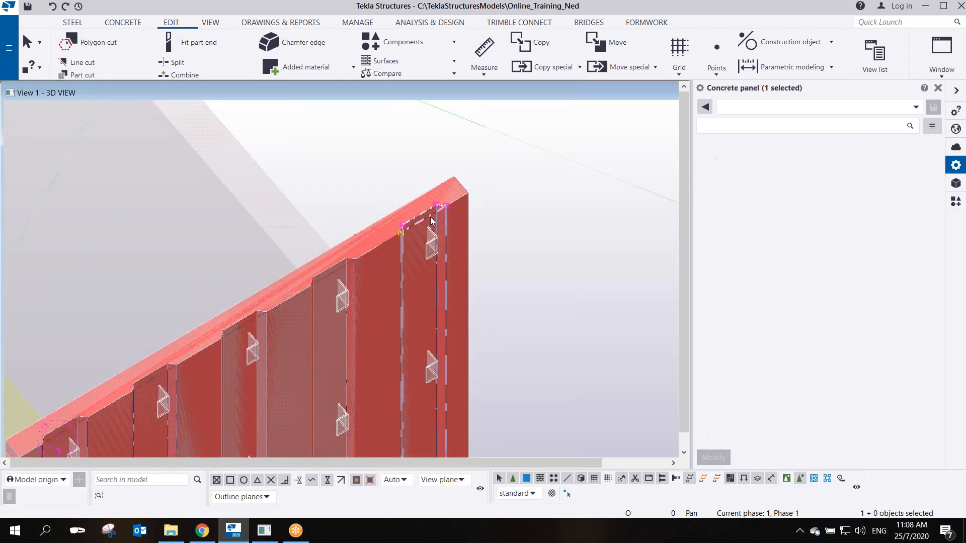
scroll(511, 205, up, 2)
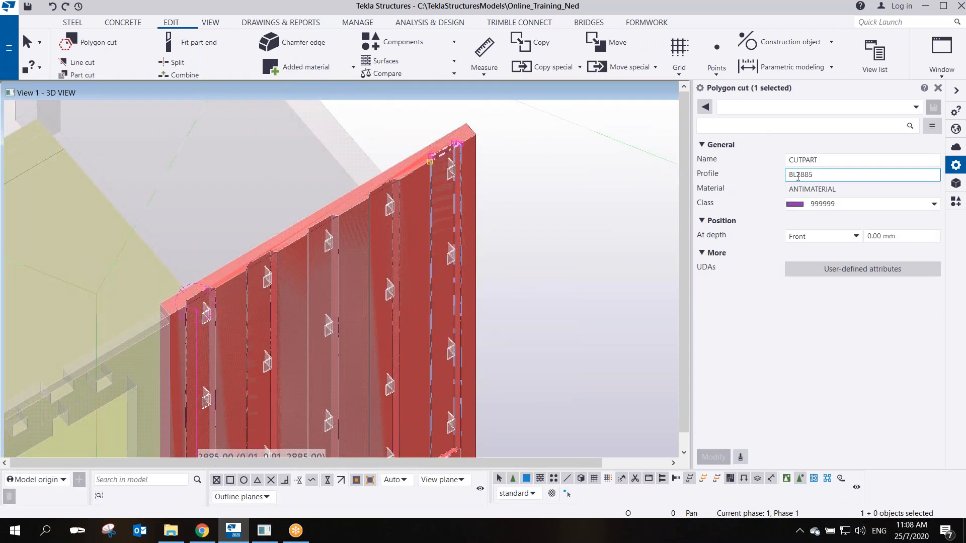
drag(797, 173, 848, 178)
text(3)
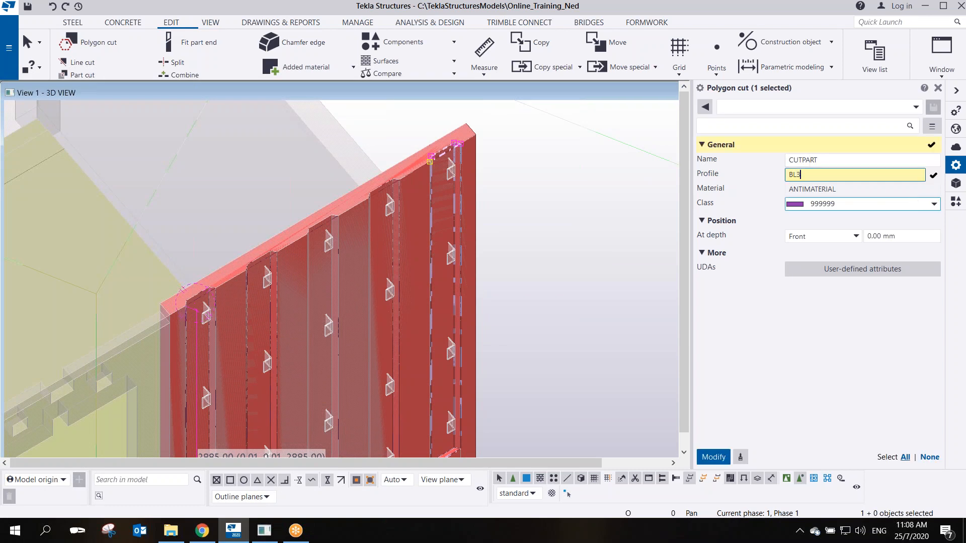
text(140)
key(Return)
scroll(503, 279, up, 6)
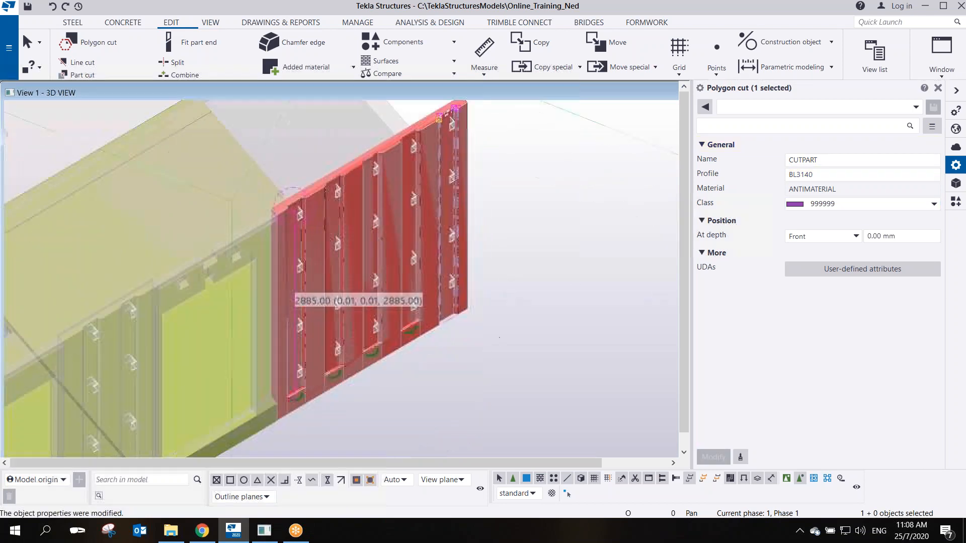
click(478, 376)
middle_drag(459, 341, 521, 311)
scroll(521, 310, down, 3)
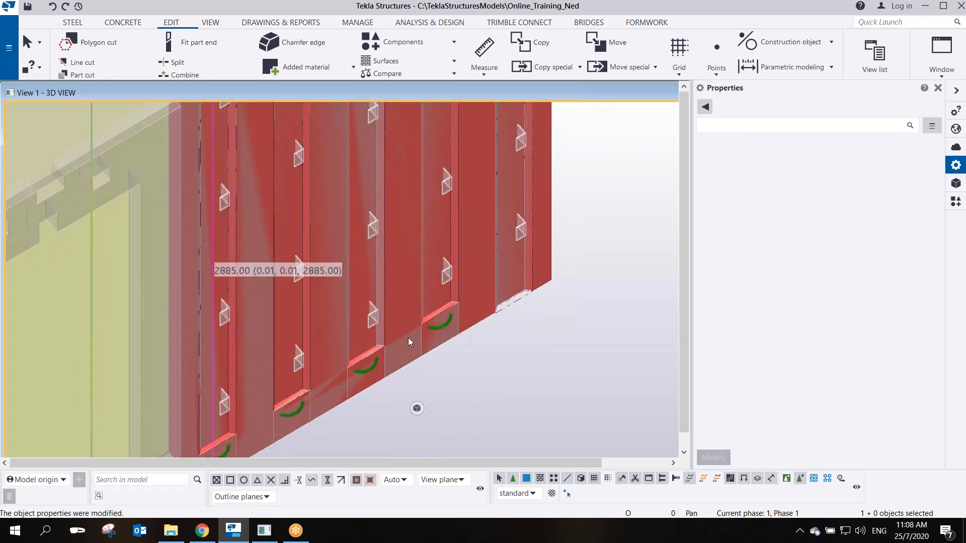
Examine the bottom ends of the grooves against the rebar loops in the reference wall, from the first groove to the last
ctrl+middle_drag(377, 341, 372, 282)
scroll(388, 374, up, 7)
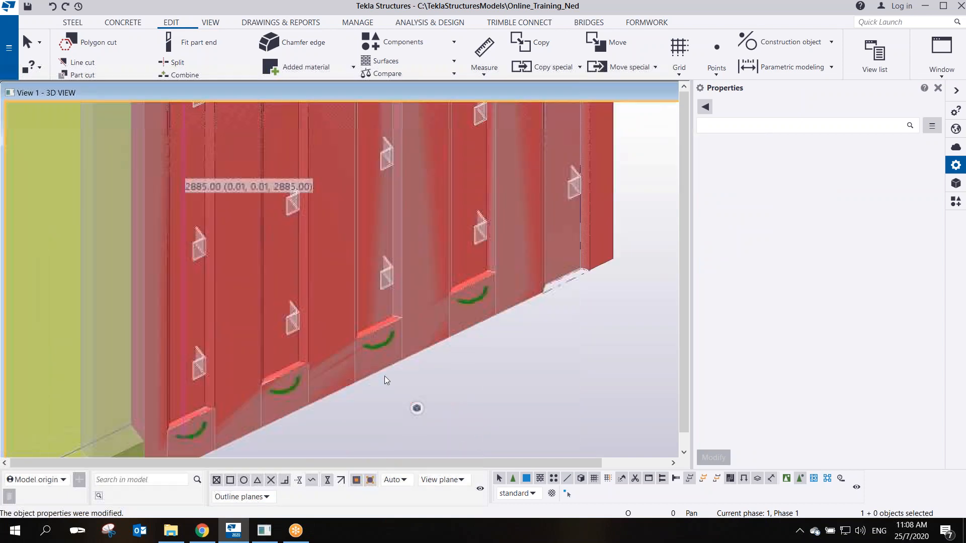
scroll(310, 342, up, 1)
middle_drag(217, 384, 327, 354)
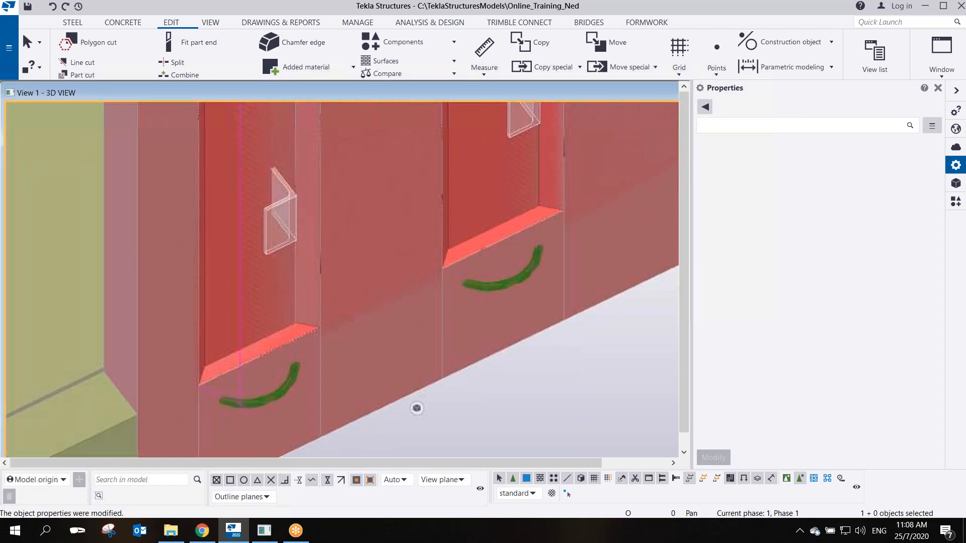
scroll(345, 338, down, 1)
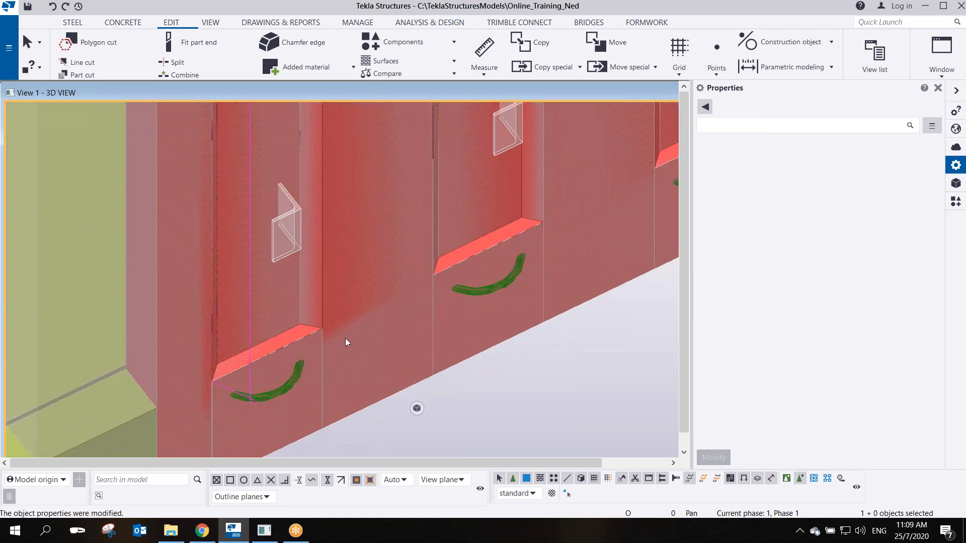
middle_drag(277, 376, 319, 336)
scroll(319, 336, up, 4)
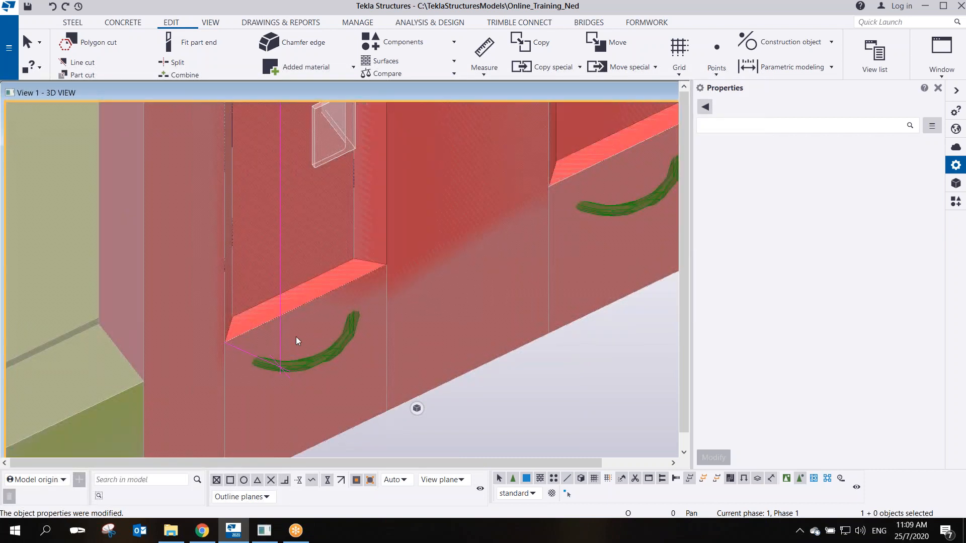
scroll(227, 347, up, 3)
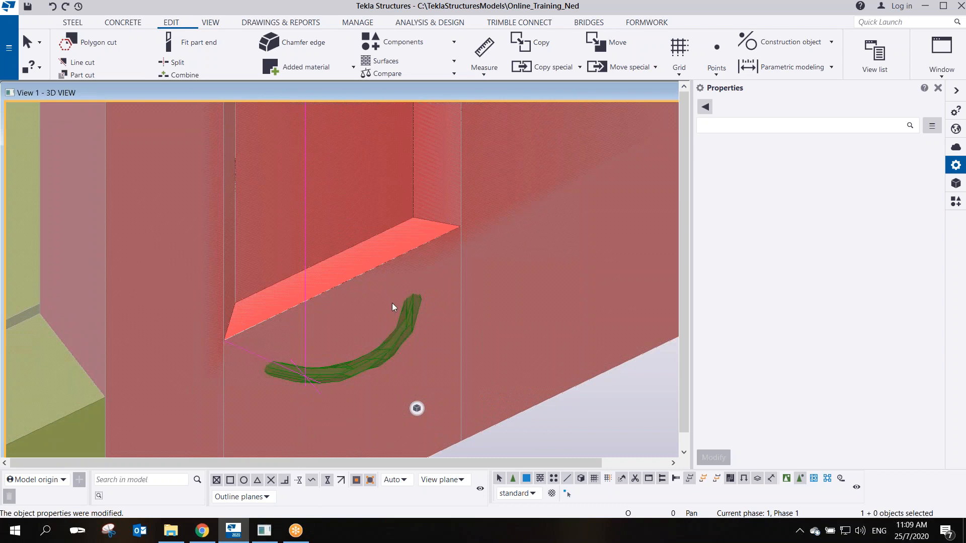
scroll(391, 302, down, 6)
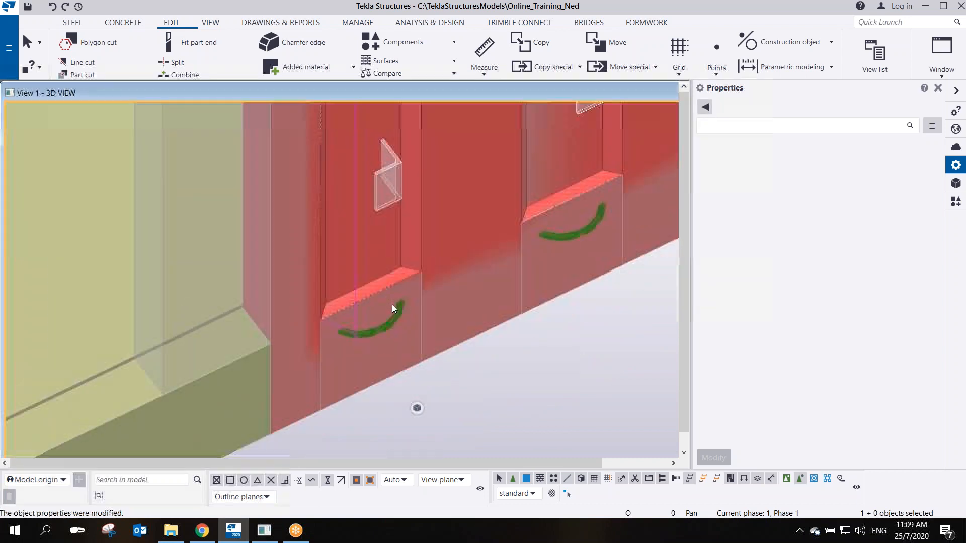
scroll(412, 376, down, 6)
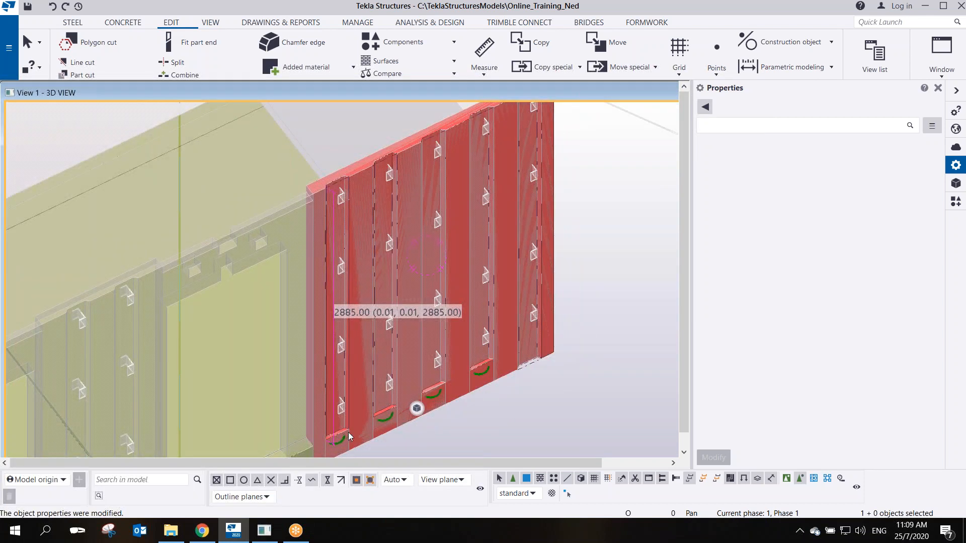
middle_drag(361, 425, 351, 394)
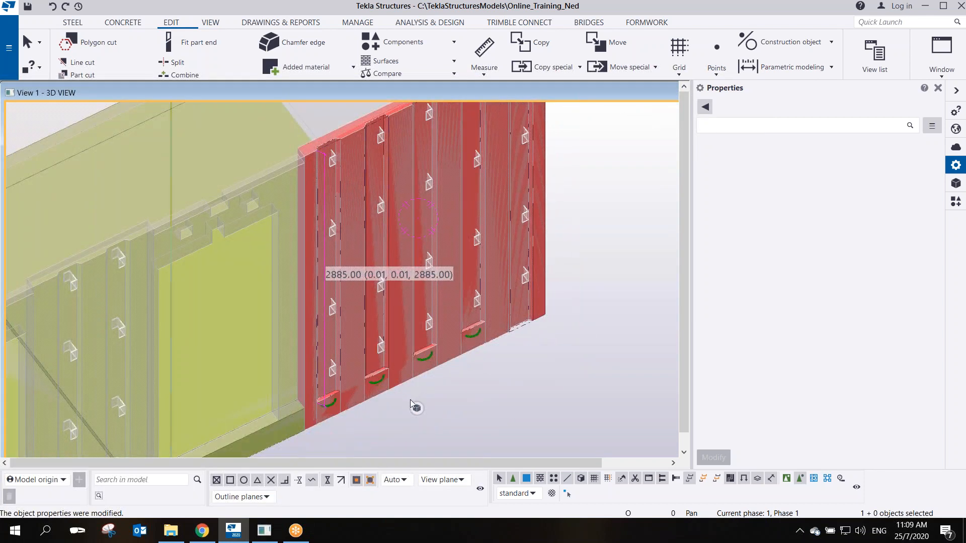
ctrl+middle_drag(409, 388, 442, 401)
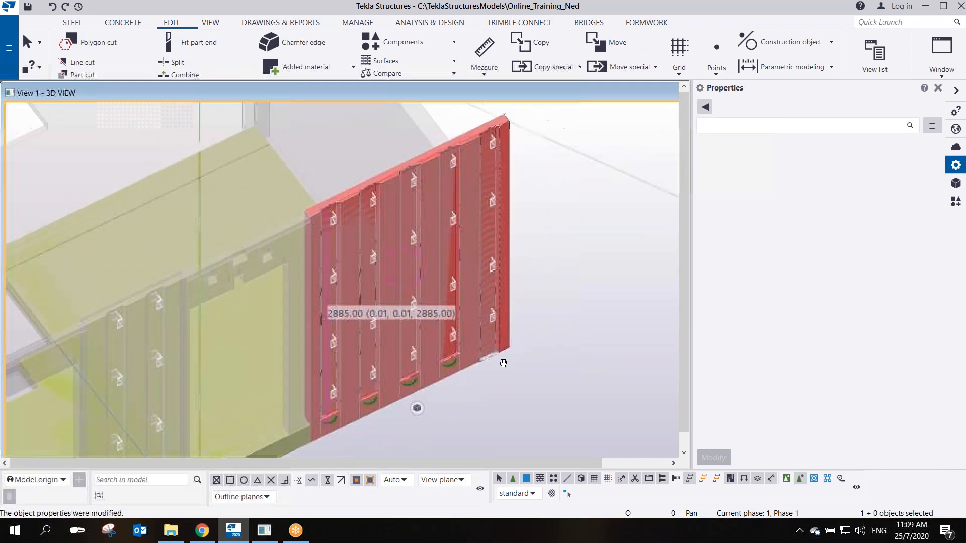
Hide the Sample Module reference model and view the lower part of the grooved wall panel on its own
click(956, 184)
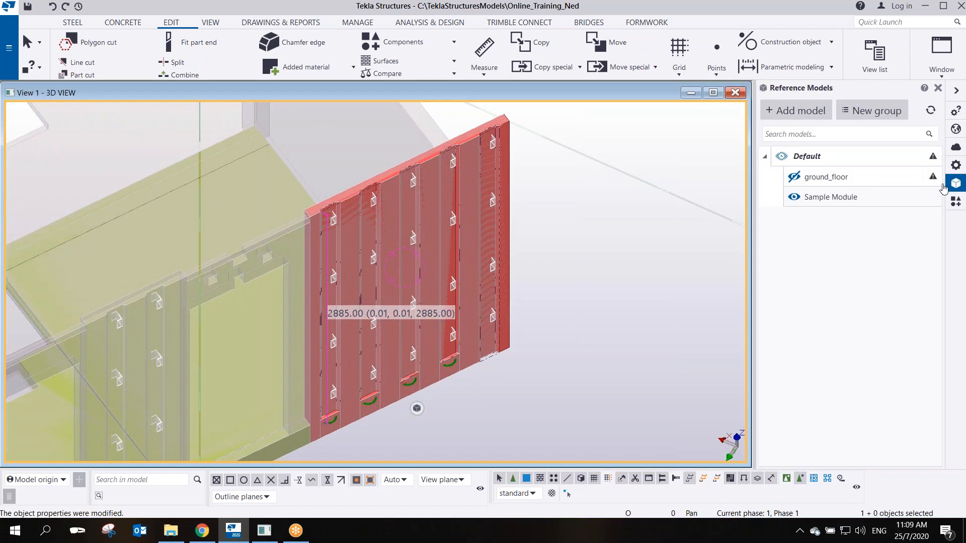
click(794, 197)
scroll(405, 392, up, 4)
ctrl+middle_drag(351, 323, 411, 352)
scroll(386, 409, up, 3)
middle_drag(385, 410, 610, 294)
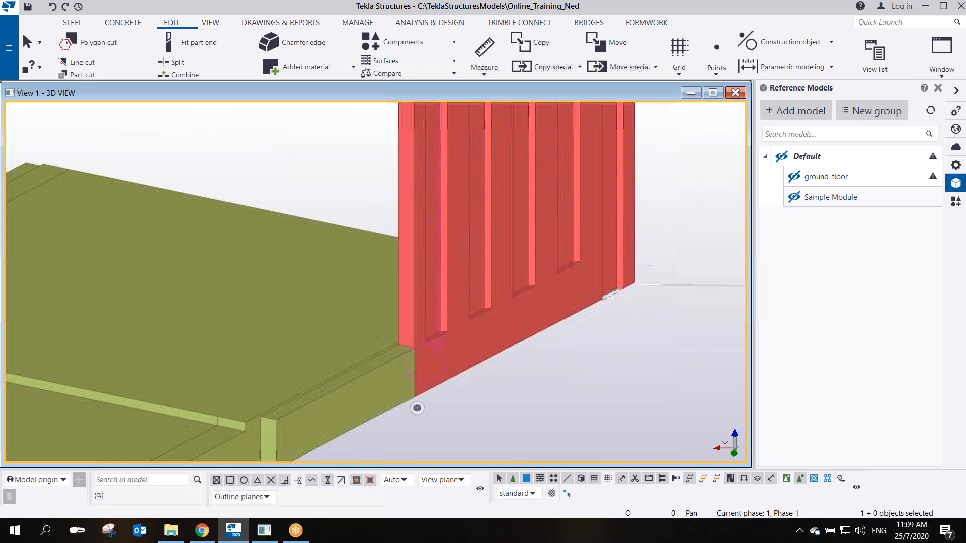
scroll(518, 301, down, 2)
ctrl+middle_drag(521, 303, 453, 325)
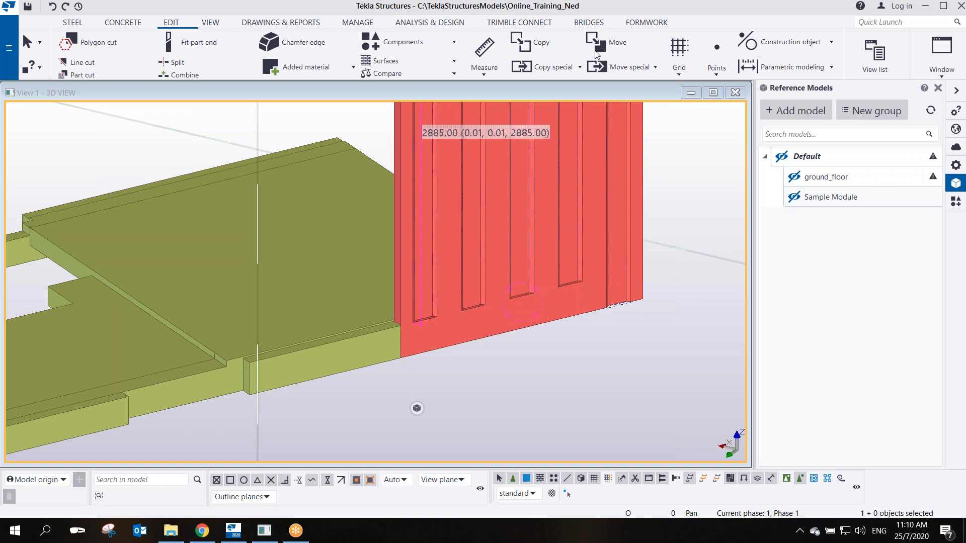
Set autosave in the general options to run after every 15 modeling or editing commands and apply the change
click(8, 47)
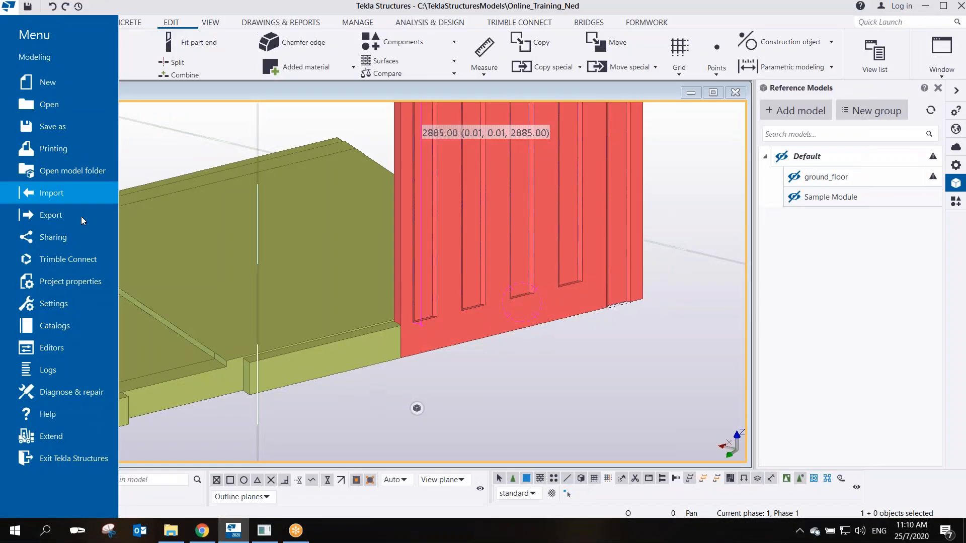
click(77, 304)
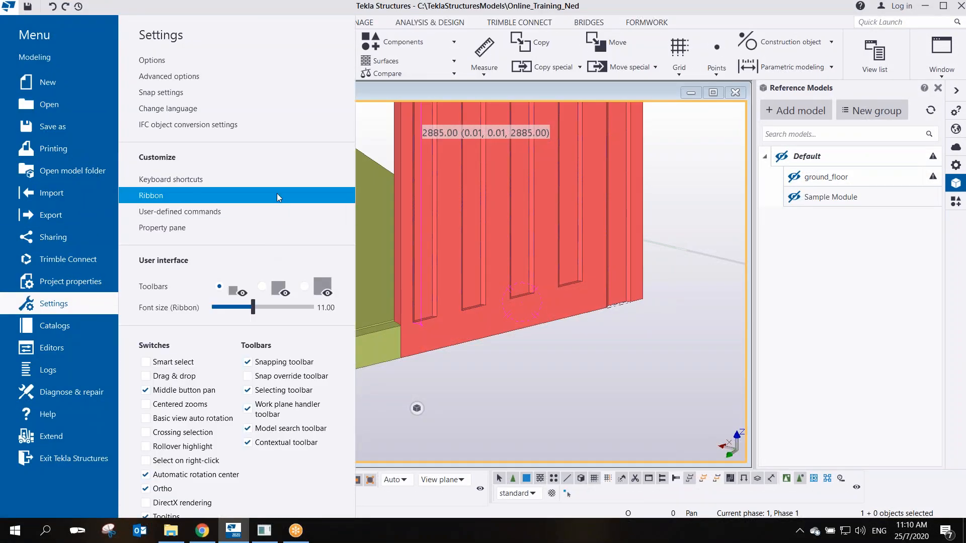
click(171, 62)
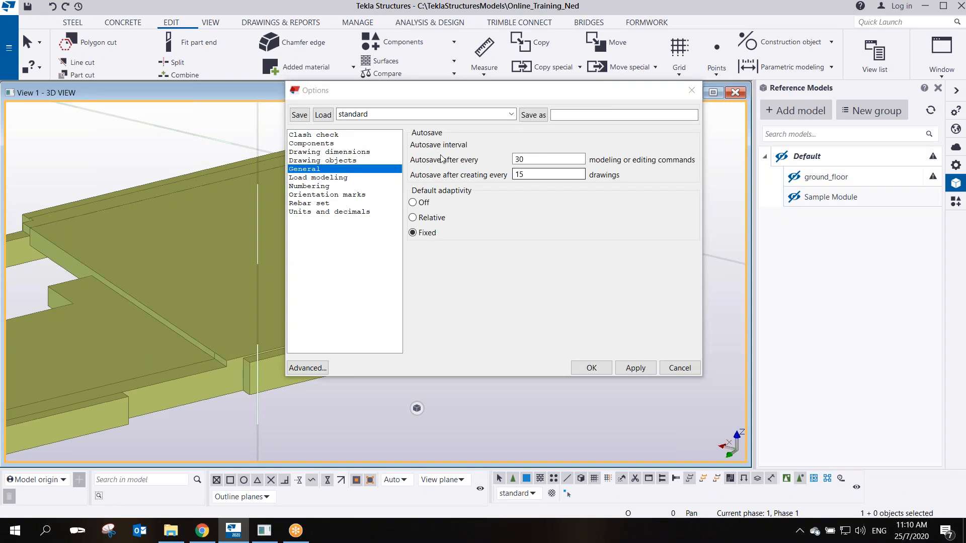
double_click(518, 159)
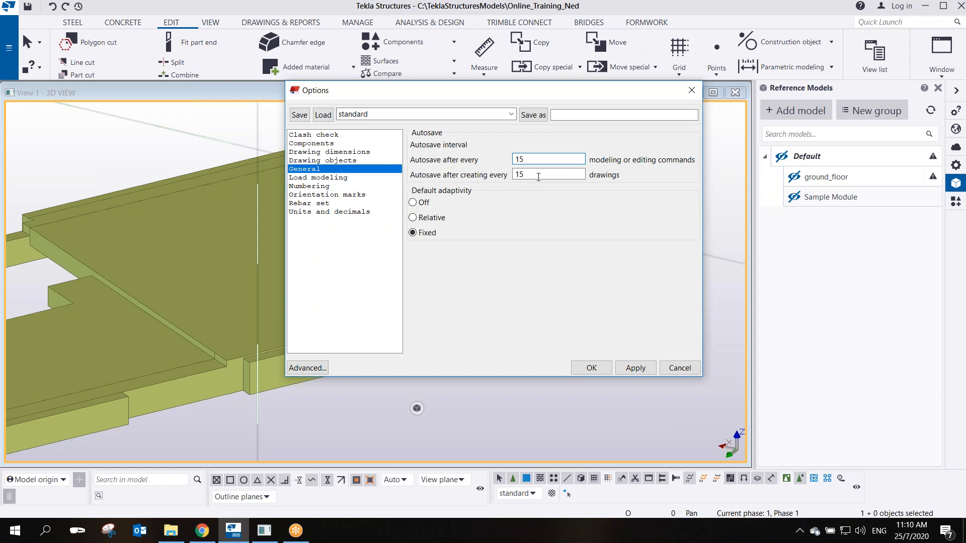
click(638, 368)
click(591, 369)
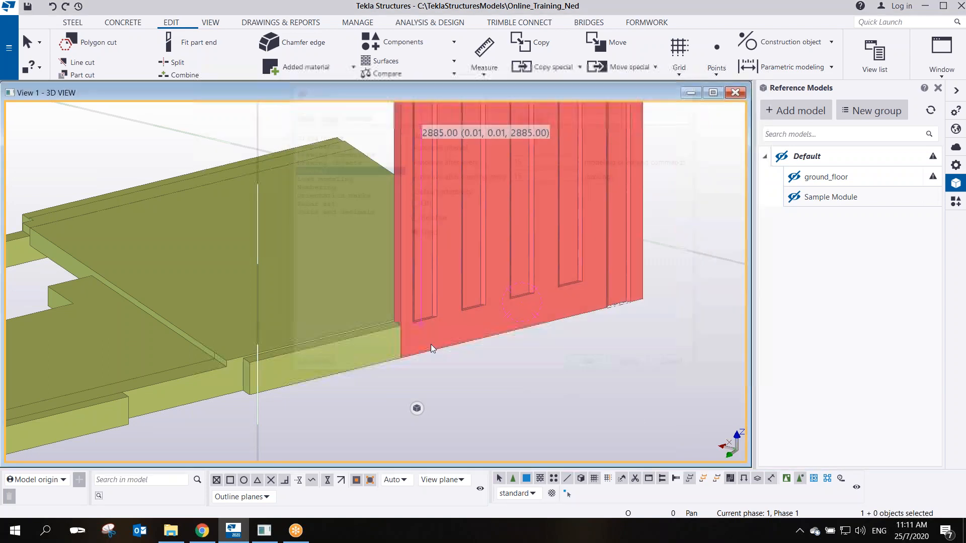
Examine the top ends of all five grooves along the wall panel's upper edge, including the overall wall
ctrl+middle_drag(370, 341, 430, 168)
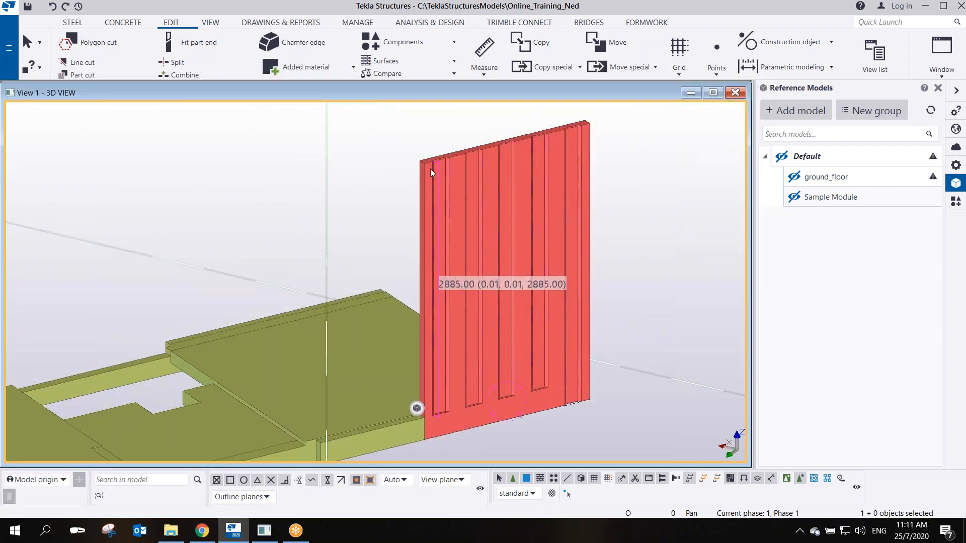
scroll(432, 163, up, 5)
scroll(463, 148, up, 2)
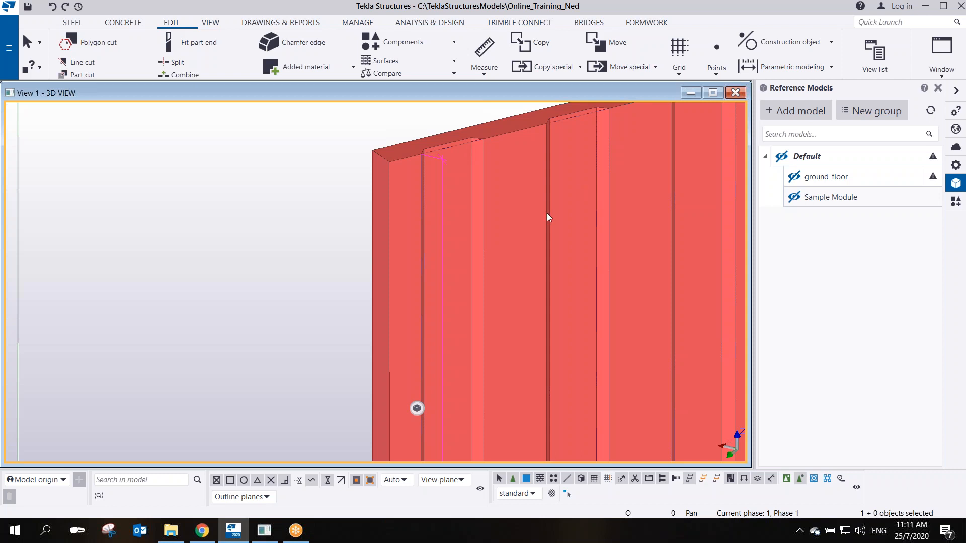
scroll(496, 210, down, 2)
scroll(473, 176, up, 2)
middle_drag(486, 177, 403, 209)
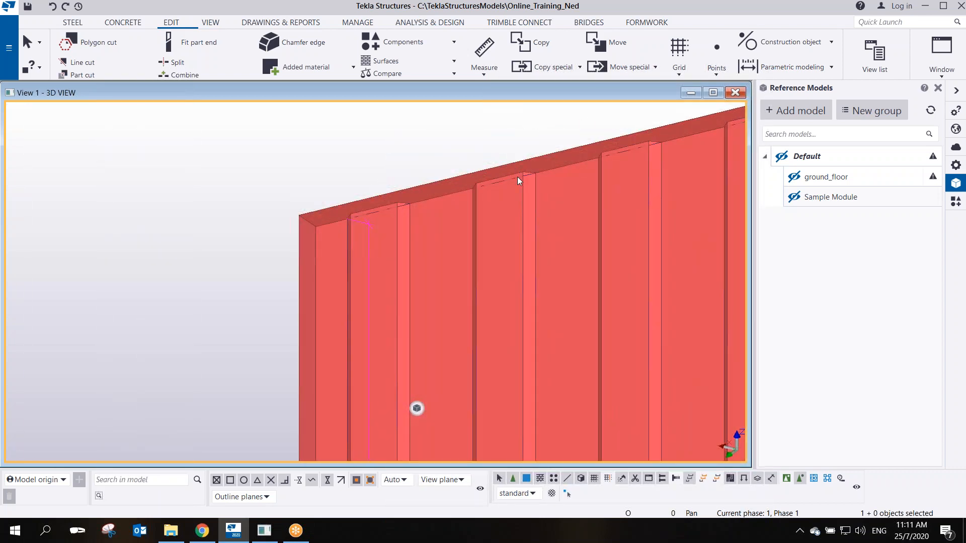
middle_drag(630, 173, 401, 148)
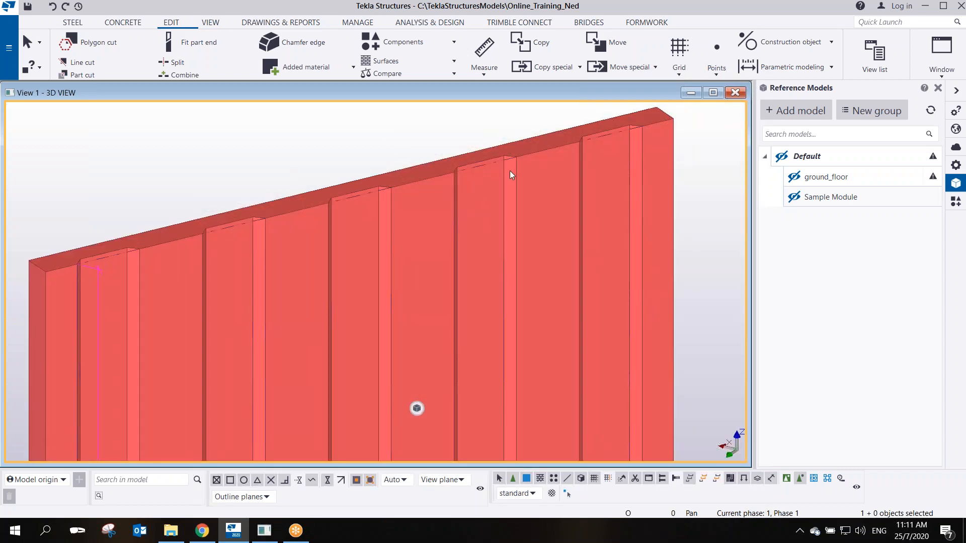
scroll(511, 173, down, 5)
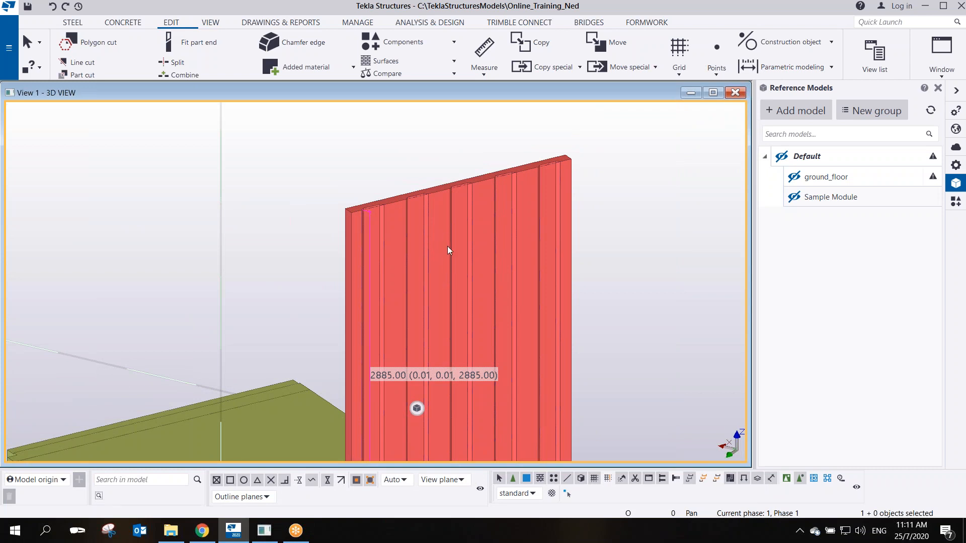
scroll(449, 248, down, 3)
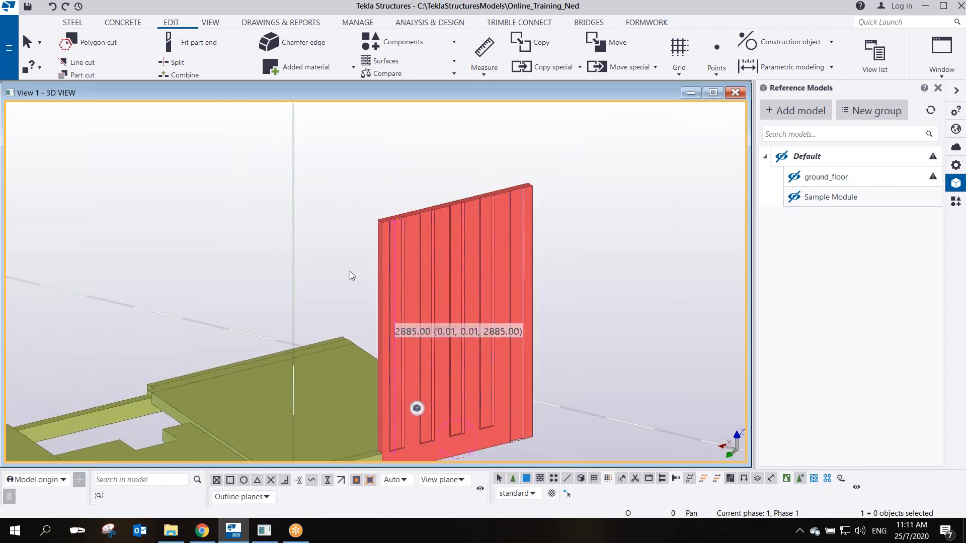
middle_drag(349, 272, 468, 246)
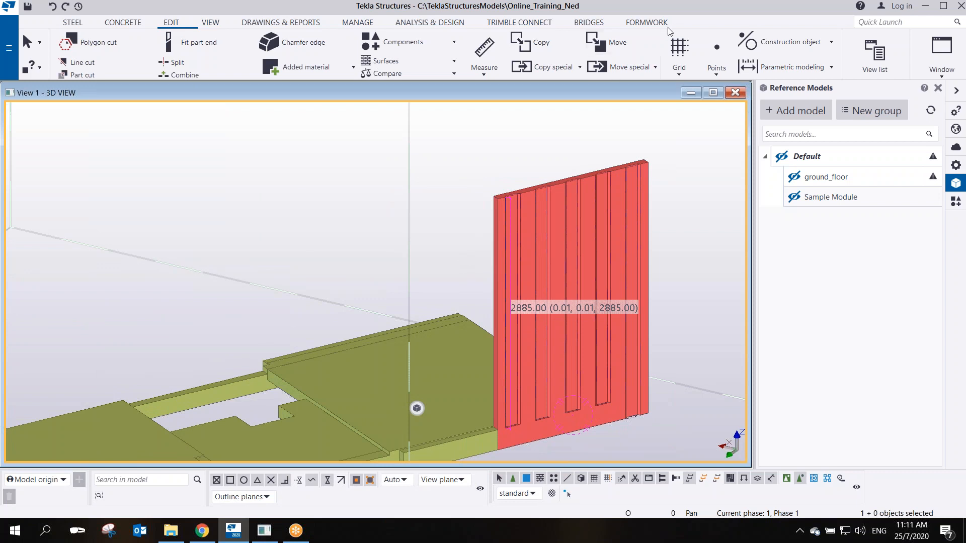
Save the model
click(685, 21)
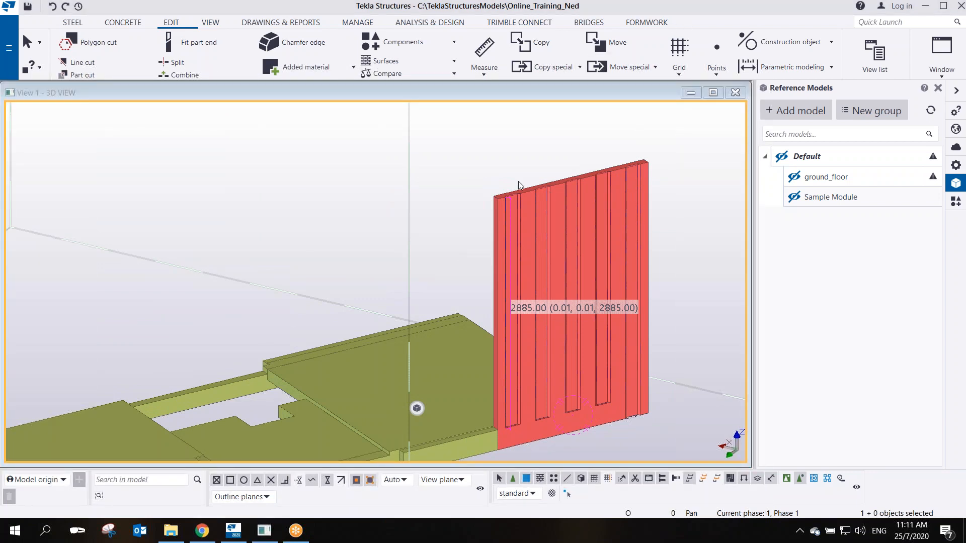
click(451, 140)
click(28, 7)
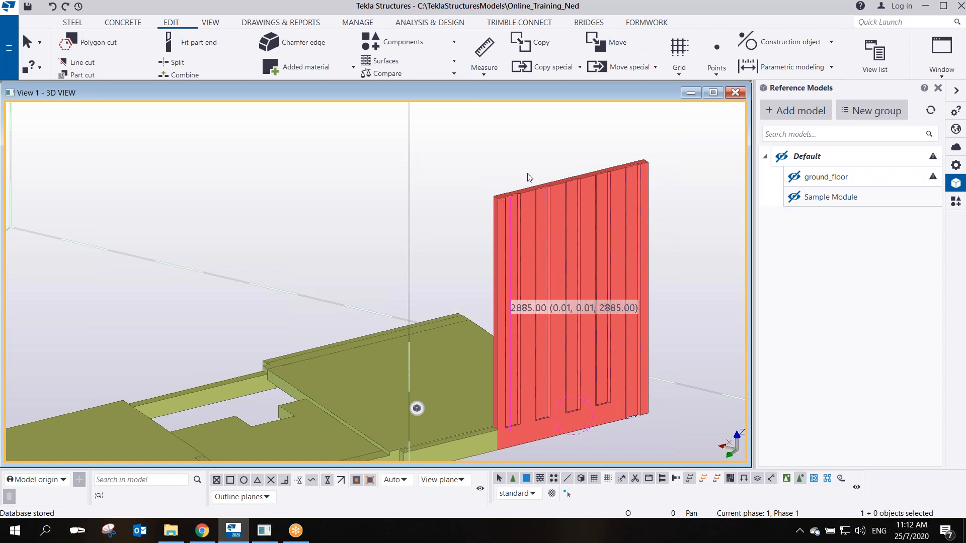
click(689, 21)
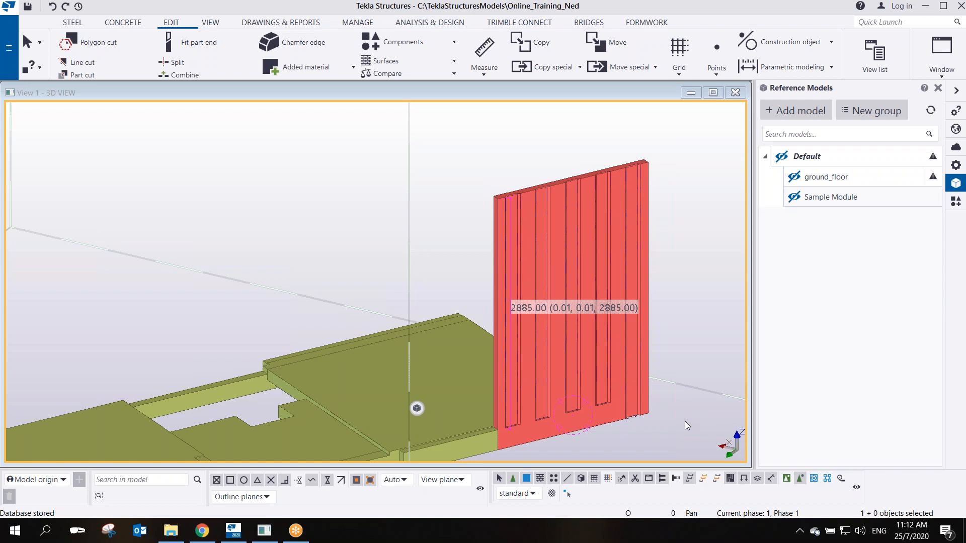
click(415, 193)
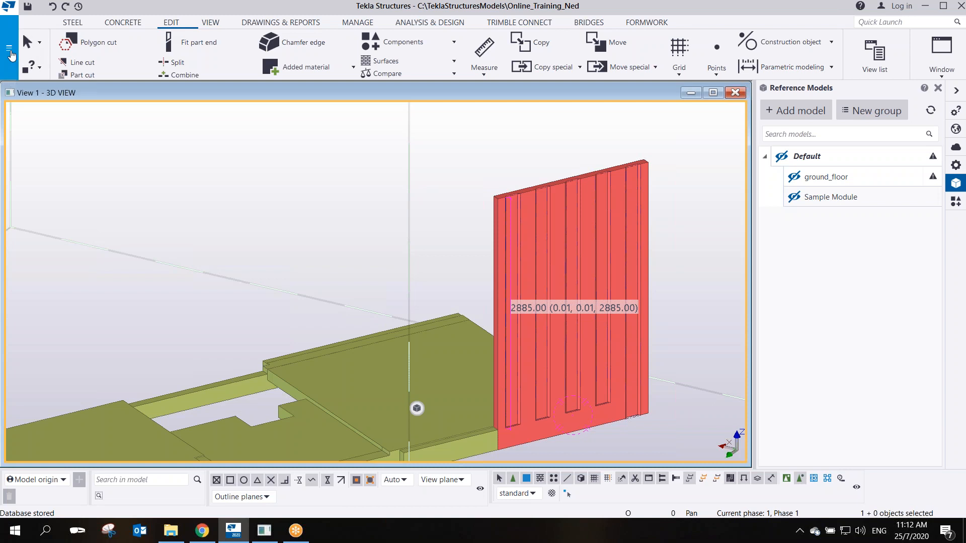
Open the model folder and compare the modified dates of the Online_Training_Ned .db1 and .db2 files with their .bak backups, closing the folder when done
click(10, 50)
click(61, 174)
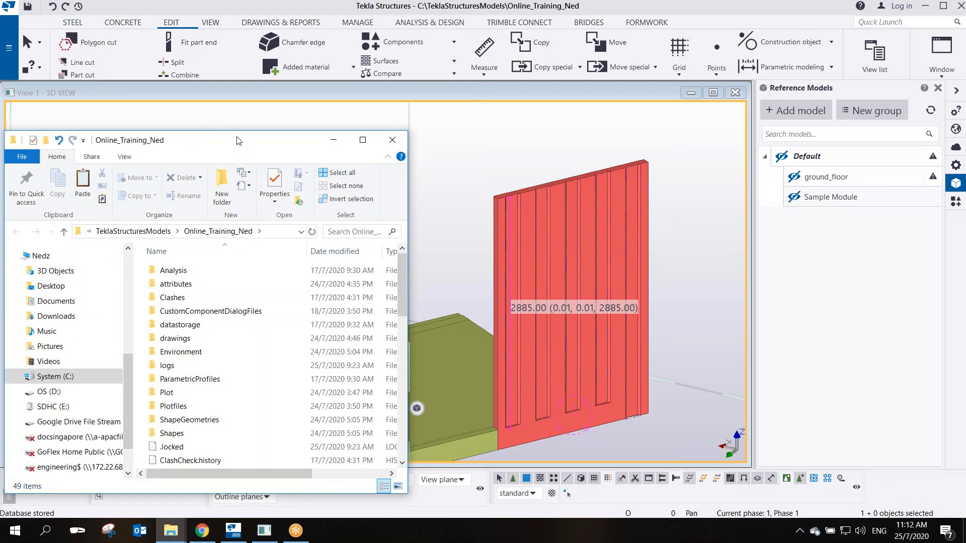
scroll(291, 302, down, 5)
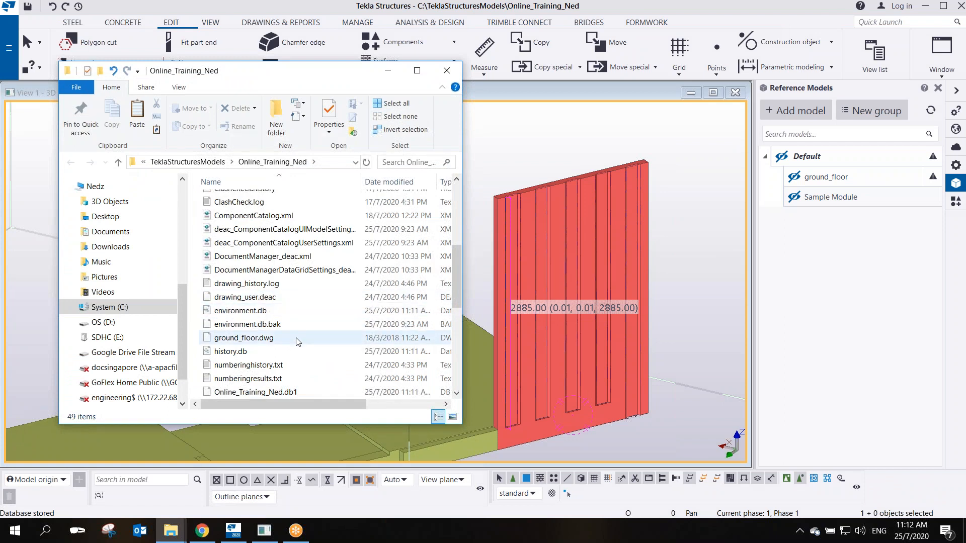
scroll(302, 342, down, 2)
click(252, 325)
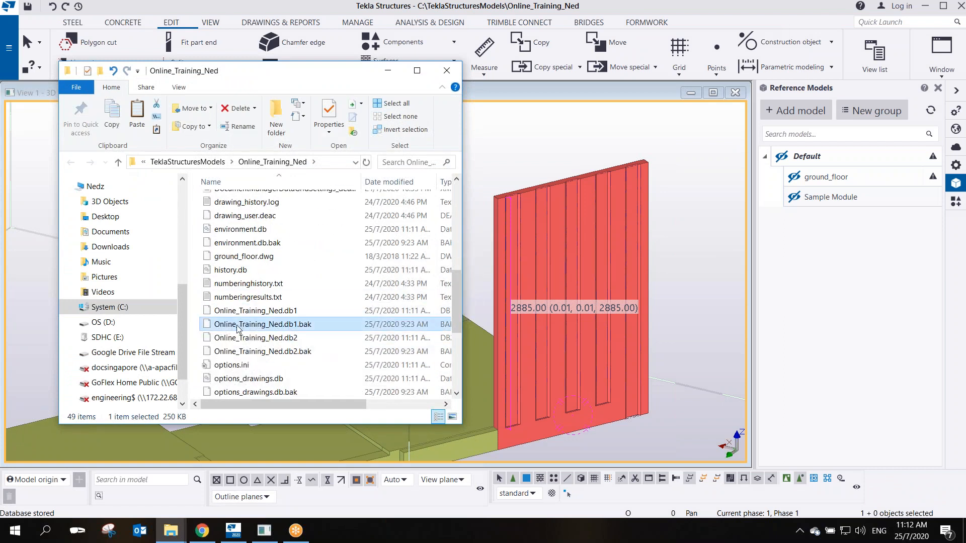
drag(310, 403, 354, 408)
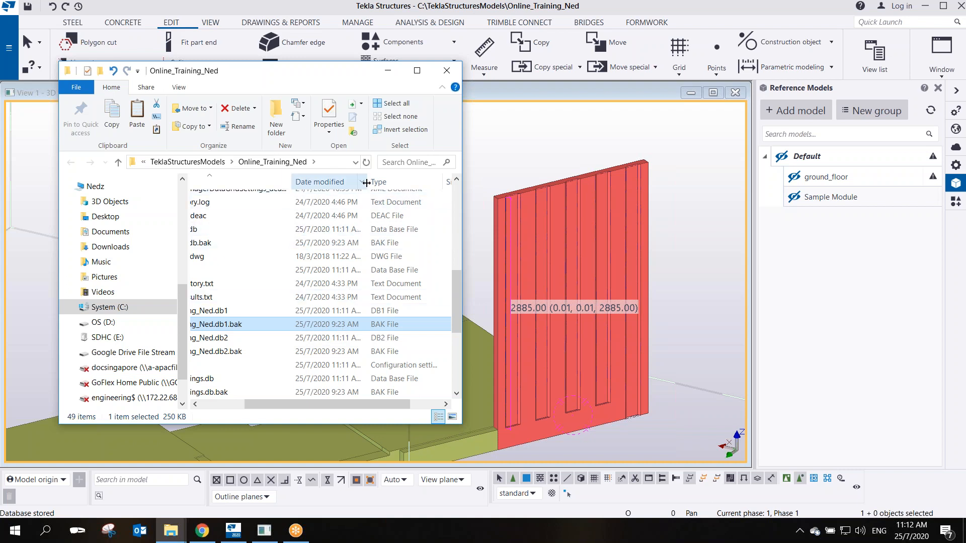
drag(367, 186, 396, 195)
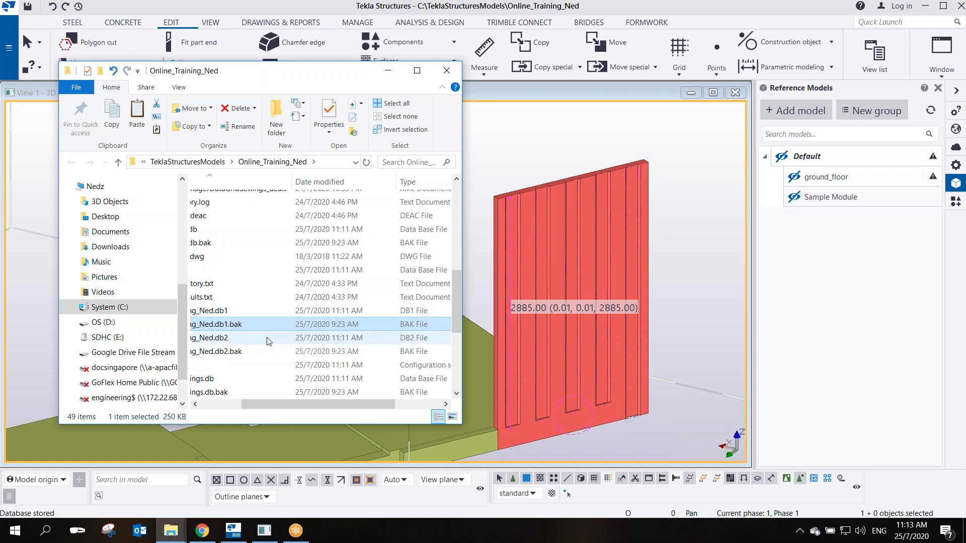
drag(295, 403, 247, 411)
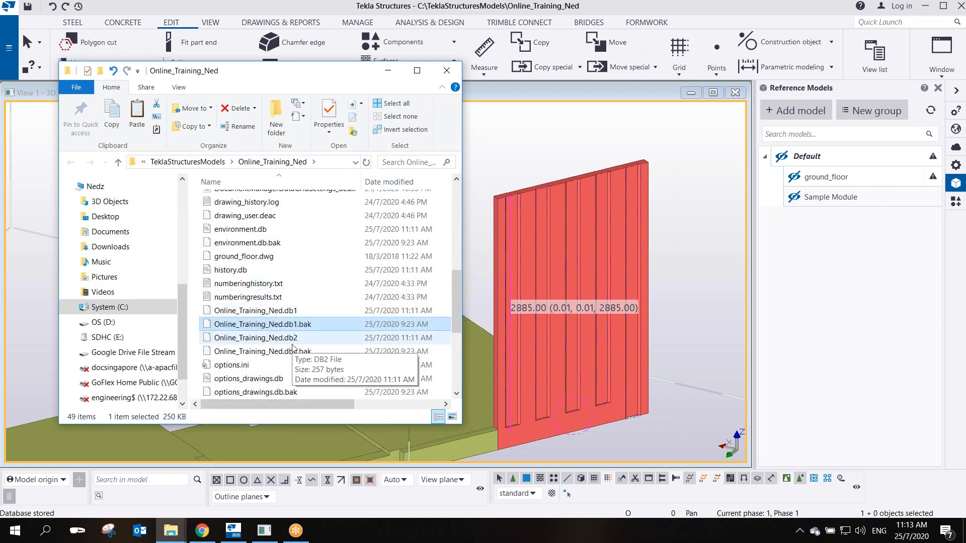
click(446, 71)
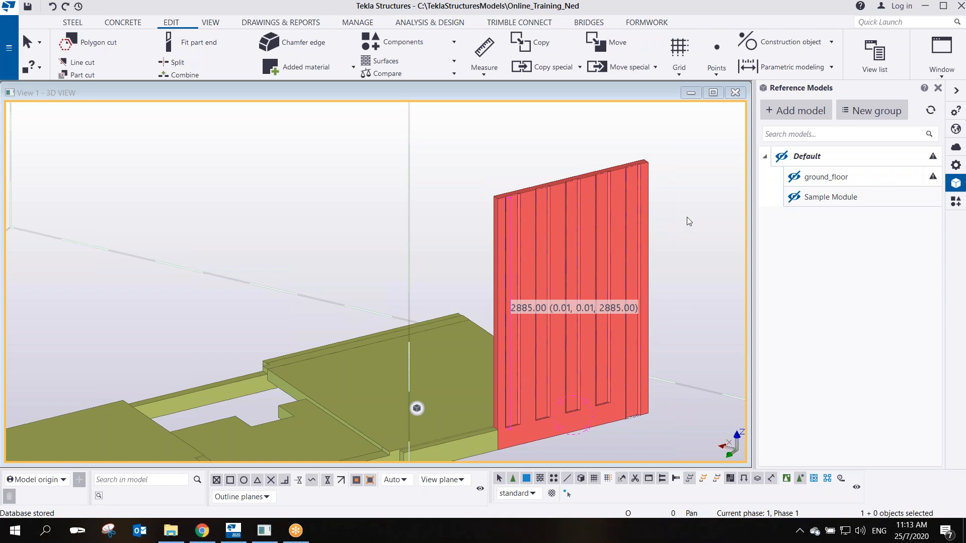
Examine the modelled floor slabs beside the wall panel, including the edge beams and the floor opening
middle_drag(488, 259, 434, 194)
scroll(420, 179, down, 2)
scroll(360, 225, up, 2)
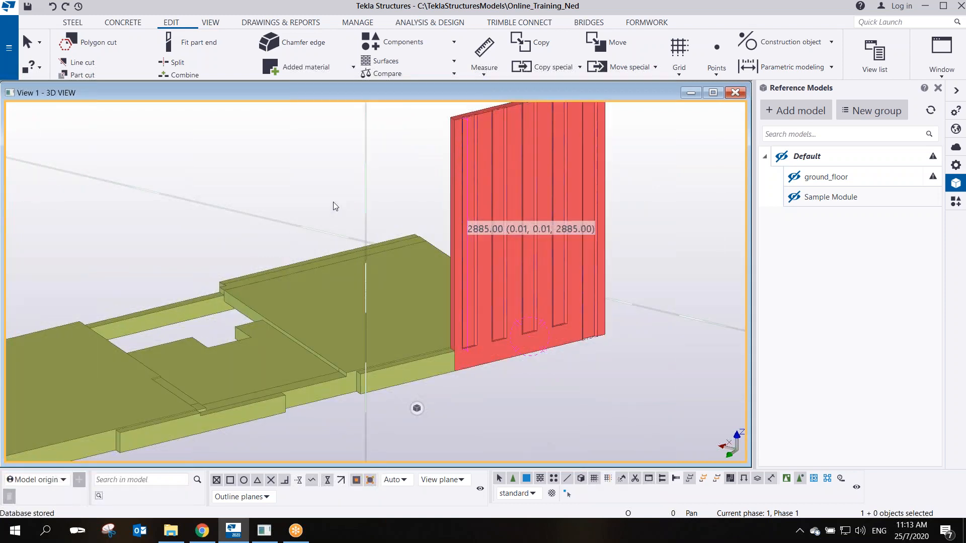
middle_drag(290, 177, 319, 202)
scroll(319, 212, down, 2)
scroll(295, 274, up, 2)
scroll(345, 252, up, 2)
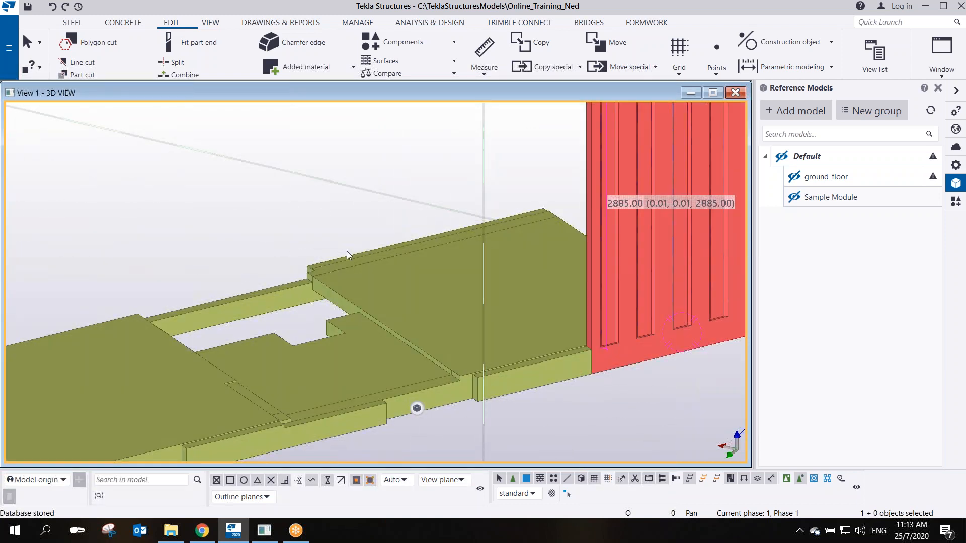
scroll(479, 338, down, 2)
scroll(416, 323, up, 3)
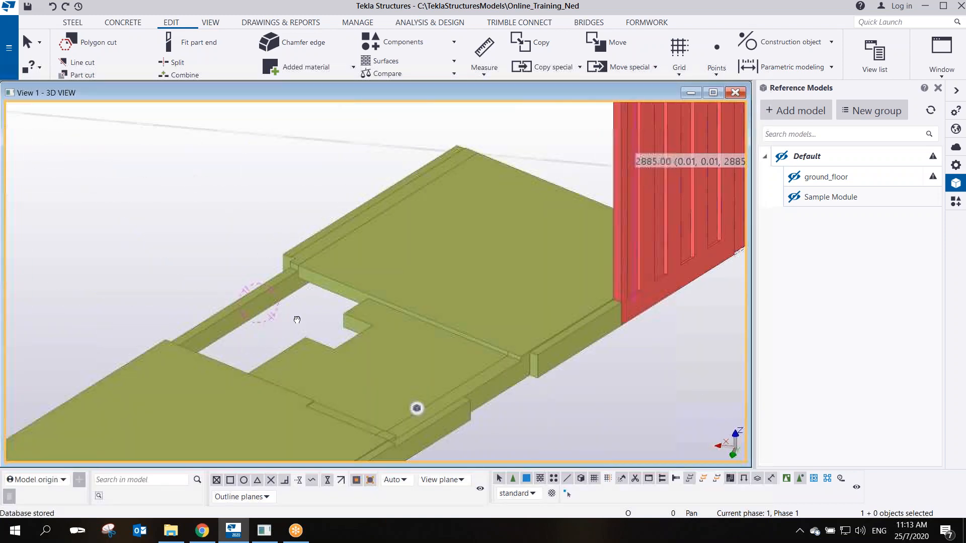
ctrl+middle_drag(271, 299, 352, 277)
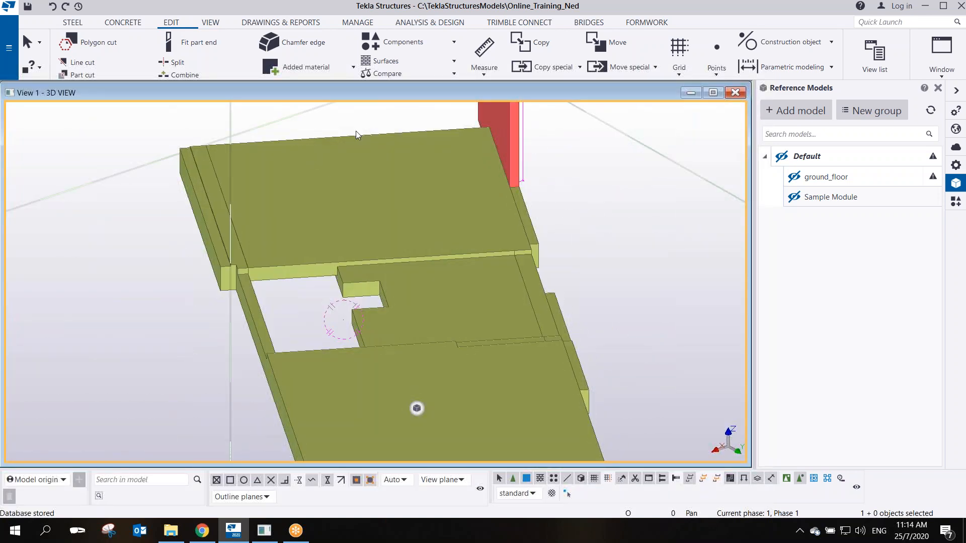
Redraw the 3D view to clear the temporary measurement and show the Sample Module reference model
right_click(625, 238)
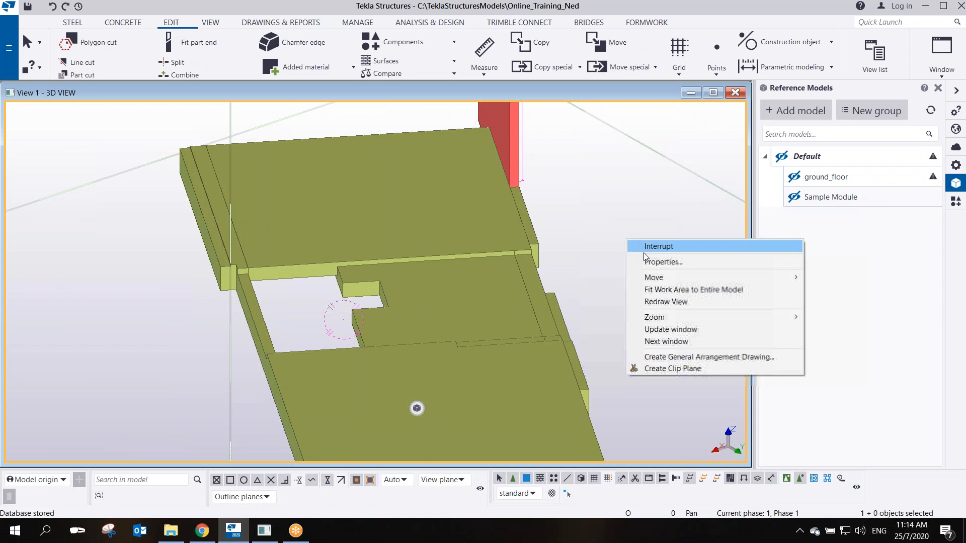
click(669, 301)
right_click(606, 244)
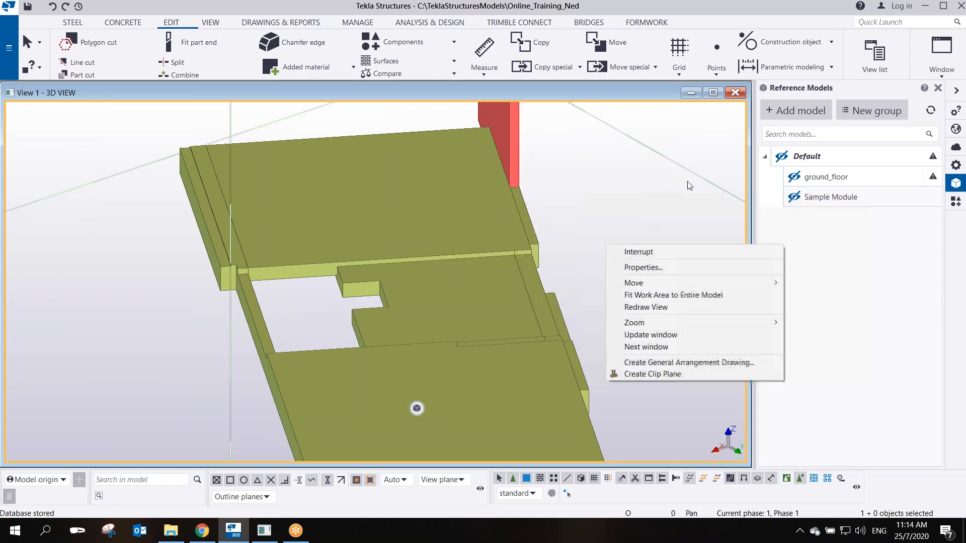
click(739, 37)
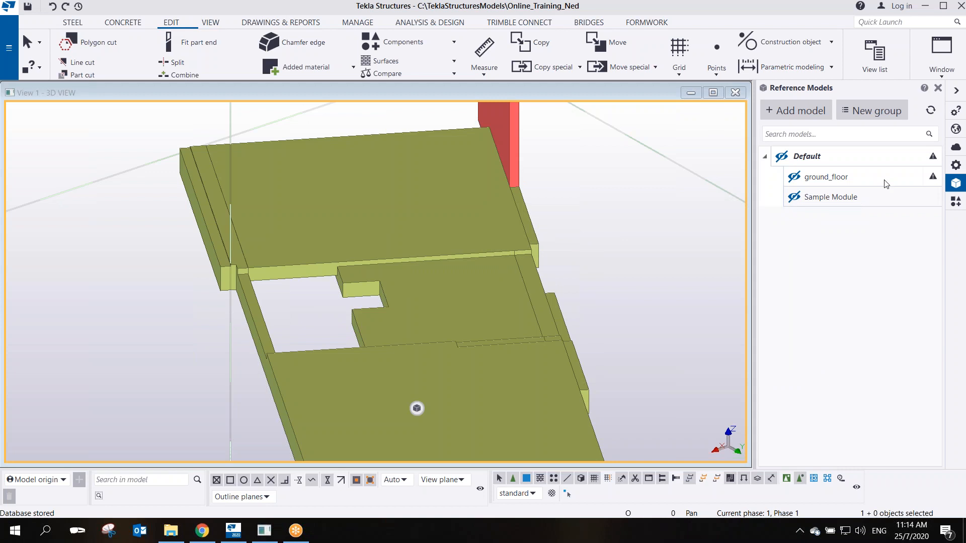
click(794, 197)
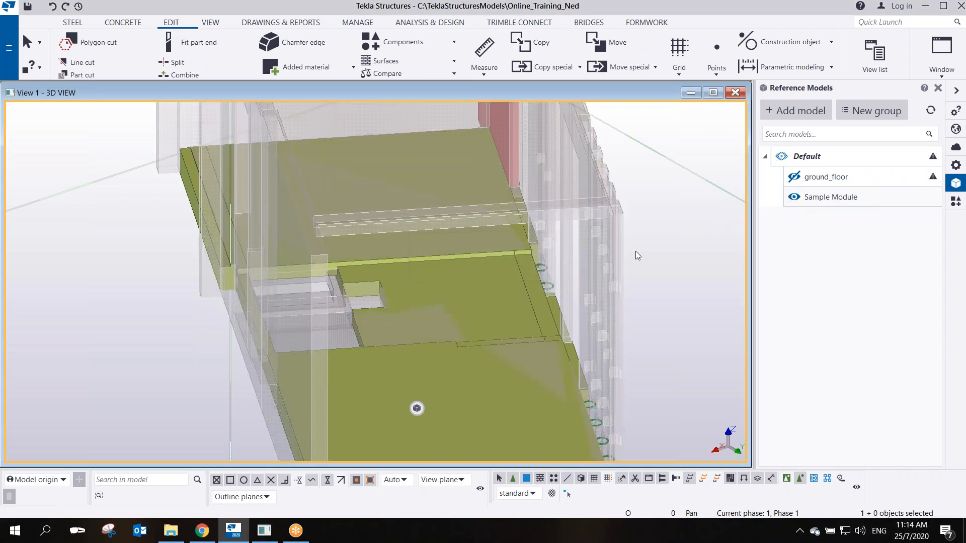
Select the module's wall objects above floor level together and hide them, leaving the floor slabs in view
scroll(323, 286, up, 3)
mouse_move(320, 288)
ctrl+middle_down()
mouse_move(270, 319)
mouse_move(242, 286)
mouse_move(295, 262)
mouse_move(386, 270)
mouse_move(303, 289)
mouse_move(401, 332)
mouse_move(446, 370)
mouse_move(311, 465)
mouse_move(186, 417)
mouse_move(500, 394)
mouse_move(377, 266)
mouse_move(421, 210)
mouse_move(475, 250)
mouse_move(444, 184)
mouse_move(474, 194)
ctrl+middle_up()
scroll(476, 258, down, 2)
ctrl+middle_drag(476, 258, 509, 249)
drag(641, 146, 139, 306)
right_click(440, 240)
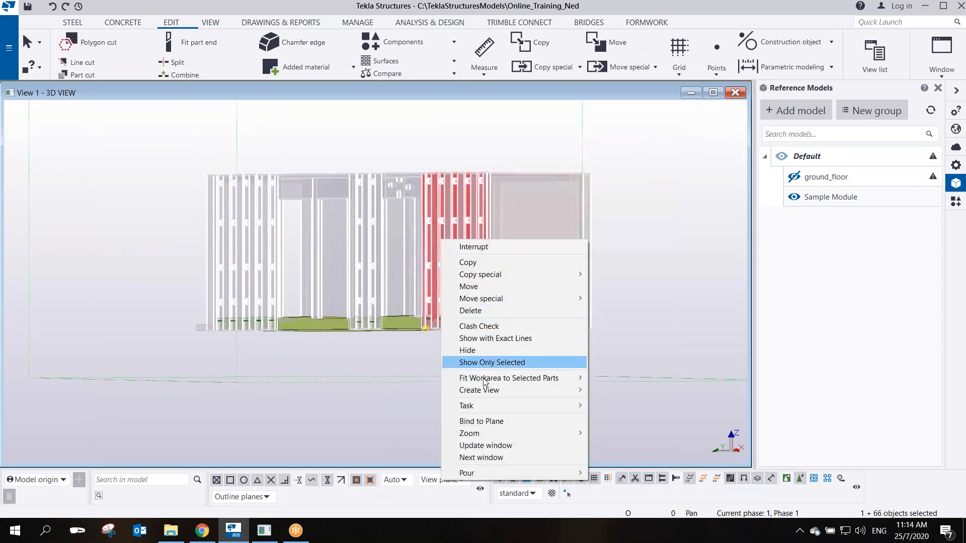
click(479, 351)
click(478, 351)
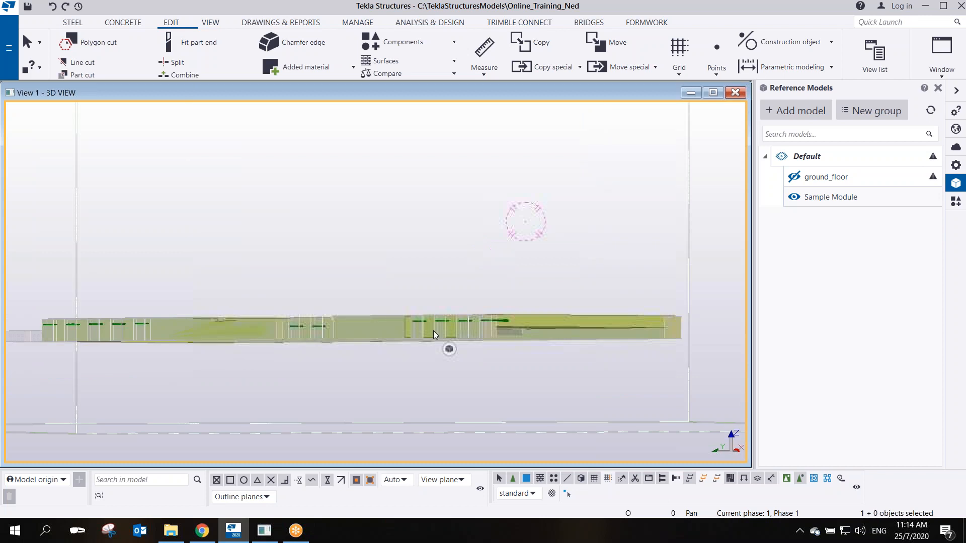
Examine the floor opening and the adjoining recessed area from above, comparing the modelled slabs with the Sample Module reference
key(ctrl+p)
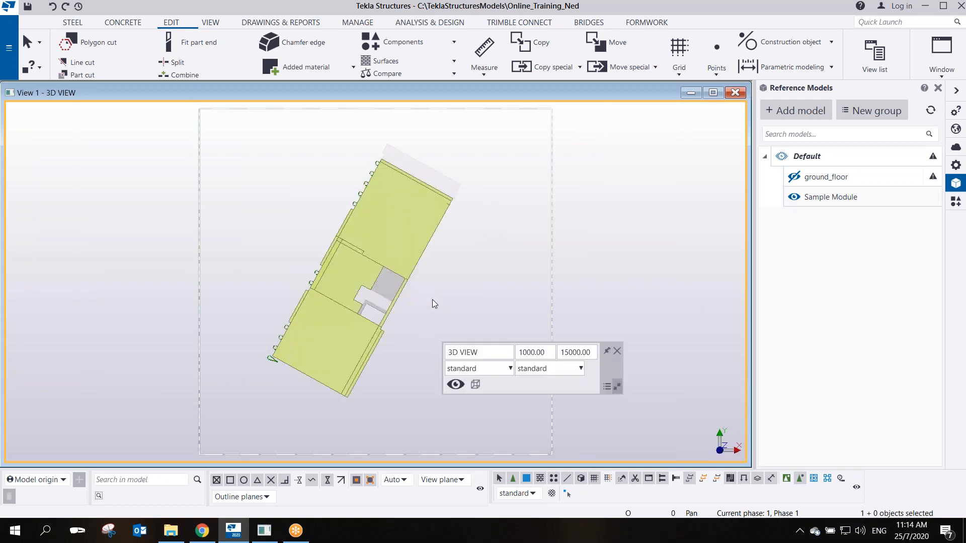
scroll(352, 201, up, 4)
ctrl+middle_drag(352, 332, 325, 213)
middle_drag(403, 342, 327, 125)
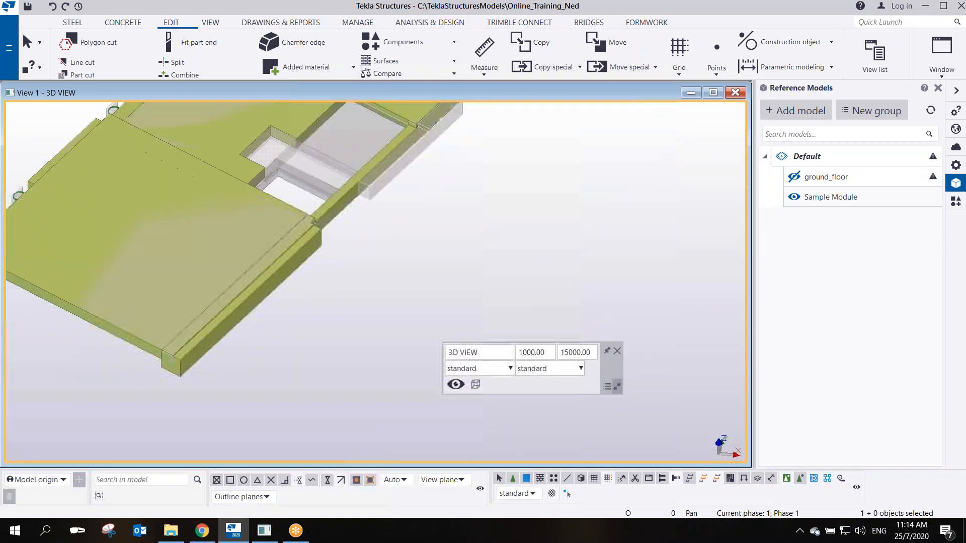
scroll(331, 228, up, 2)
scroll(340, 243, up, 1)
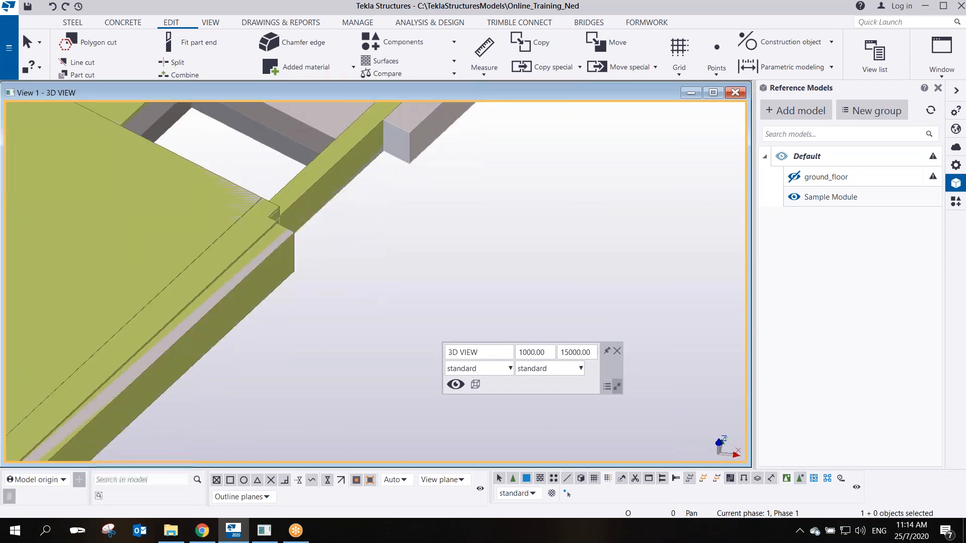
middle_drag(310, 126, 358, 296)
scroll(358, 297, up, 1)
mouse_move(246, 230)
ctrl+middle_down()
mouse_move(360, 168)
mouse_move(252, 201)
mouse_move(155, 149)
mouse_move(160, 76)
mouse_move(145, 134)
mouse_move(175, 209)
mouse_move(161, 212)
ctrl+middle_up()
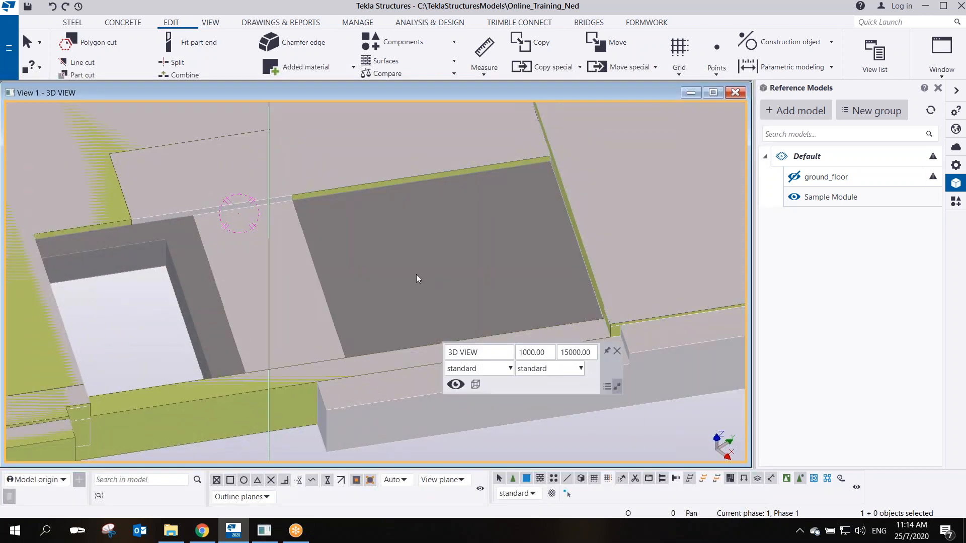
ctrl+middle_drag(396, 279, 254, 257)
middle_drag(375, 276, 501, 283)
Inspect the reference slab around the floor opening from below and above, including its inner faces and adjoining step
scroll(303, 244, up, 5)
ctrl+middle_drag(269, 220, 266, 86)
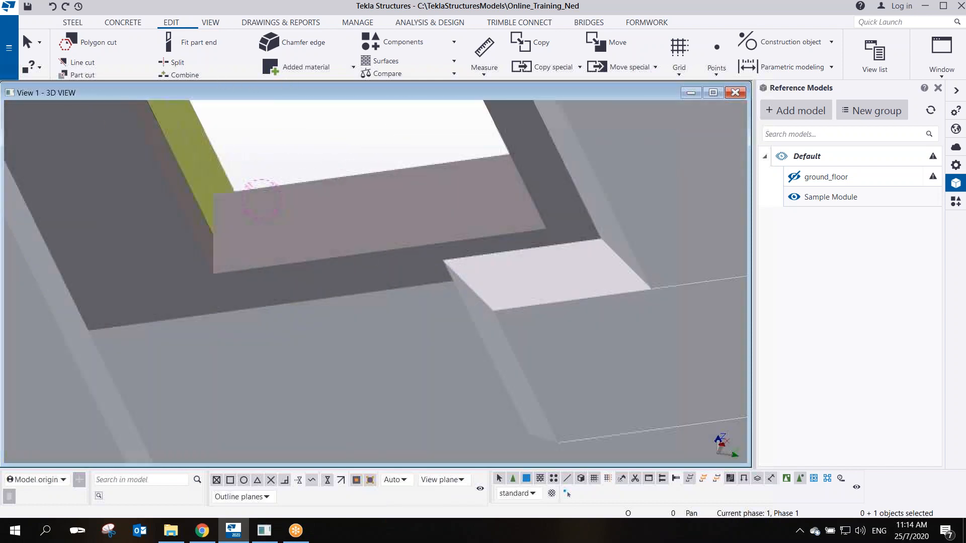
scroll(389, 298, down, 4)
mouse_move(389, 298)
ctrl+middle_down()
mouse_move(349, 250)
mouse_move(320, 149)
mouse_move(295, 296)
mouse_move(324, 255)
mouse_move(295, 363)
mouse_move(304, 480)
mouse_move(337, 443)
mouse_move(367, 330)
mouse_move(296, 367)
mouse_move(297, 355)
mouse_move(317, 437)
mouse_move(347, 464)
mouse_move(388, 284)
ctrl+middle_up()
ctrl+middle_drag(391, 340, 387, 501)
scroll(478, 338, up, 4)
middle_drag(520, 262, 654, 453)
scroll(444, 375, up, 2)
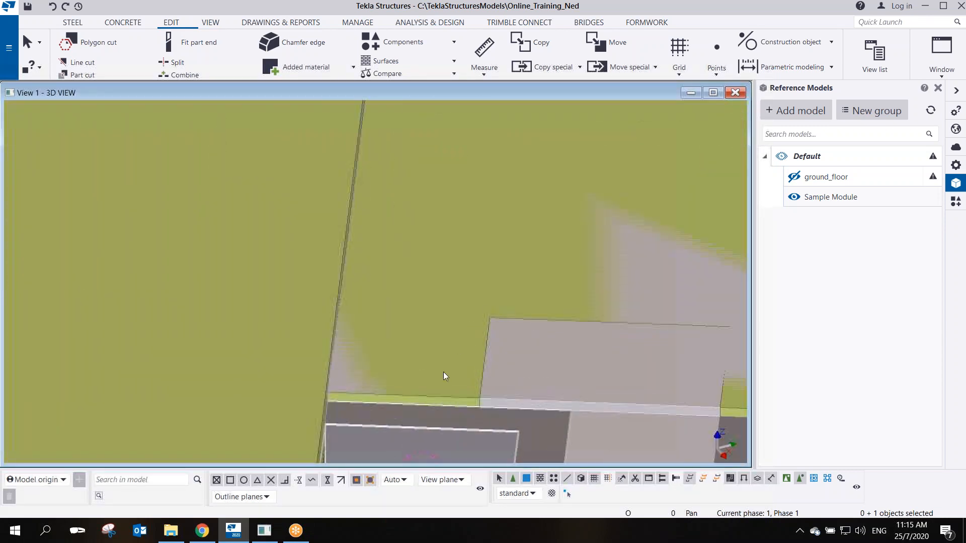
middle_drag(369, 411, 353, 192)
scroll(349, 222, up, 1)
mouse_move(360, 225)
ctrl+middle_down()
mouse_move(269, 191)
mouse_move(338, 237)
mouse_move(324, 263)
mouse_move(352, 157)
mouse_move(394, 119)
mouse_move(282, 269)
mouse_move(352, 231)
mouse_move(299, 245)
mouse_move(292, 233)
mouse_move(403, 182)
mouse_move(460, 233)
mouse_move(282, 297)
mouse_move(209, 286)
mouse_move(213, 319)
mouse_move(201, 274)
mouse_move(291, 272)
mouse_move(282, 274)
mouse_move(293, 383)
mouse_move(331, 276)
mouse_move(371, 227)
ctrl+middle_up()
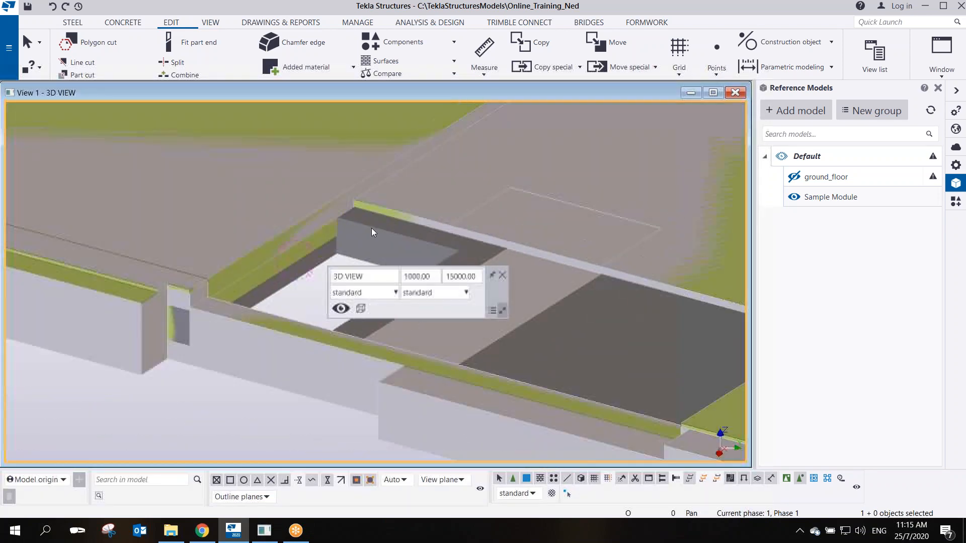
click(361, 225)
scroll(363, 234, up, 3)
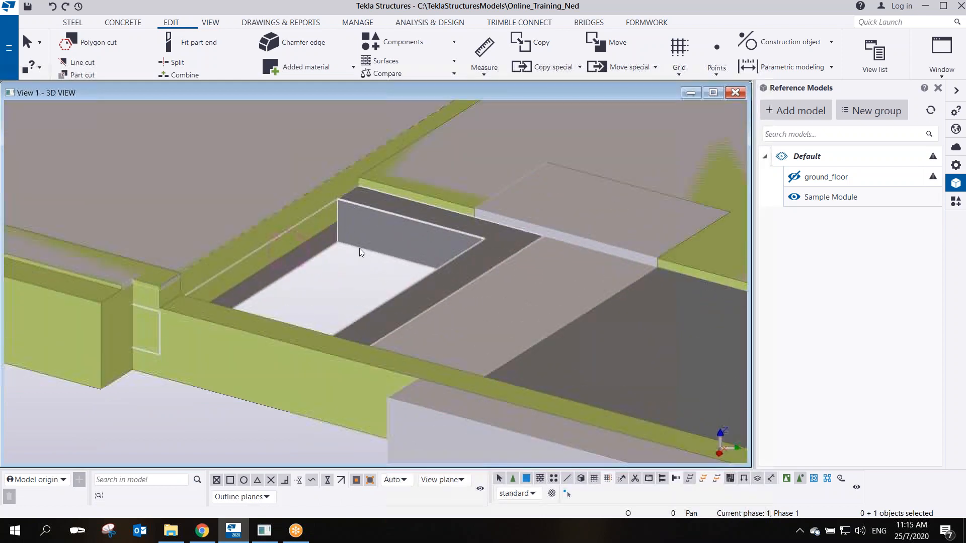
mouse_move(355, 251)
ctrl+middle_down()
mouse_move(405, 139)
mouse_move(352, 284)
mouse_move(360, 319)
mouse_move(383, 319)
mouse_move(390, 296)
mouse_move(379, 311)
mouse_move(674, 291)
mouse_move(670, 415)
mouse_move(565, 390)
mouse_move(582, 334)
mouse_move(578, 304)
mouse_move(552, 311)
mouse_move(561, 287)
mouse_move(629, 361)
mouse_move(599, 351)
mouse_move(627, 416)
mouse_move(598, 336)
mouse_move(599, 297)
mouse_move(586, 334)
mouse_move(563, 295)
mouse_move(628, 421)
ctrl+middle_up()
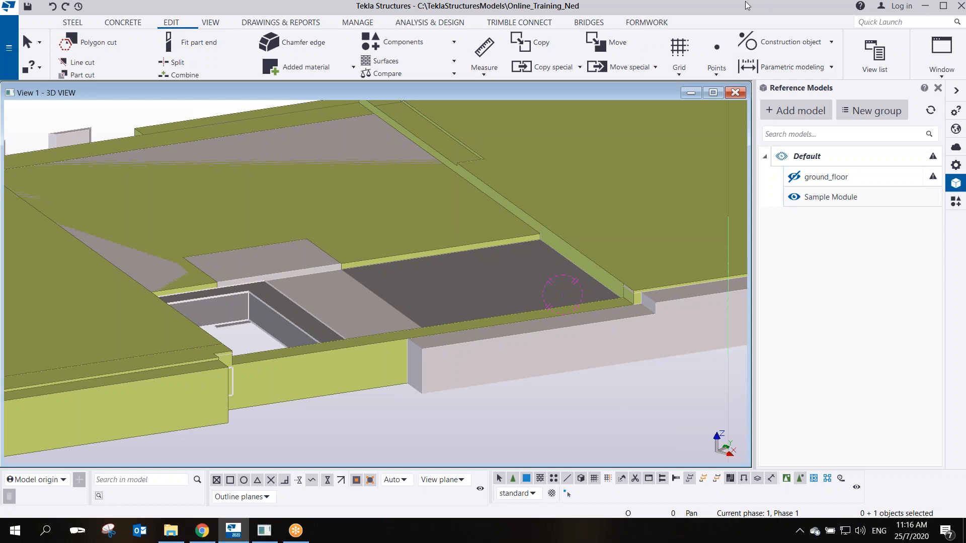
click(894, 90)
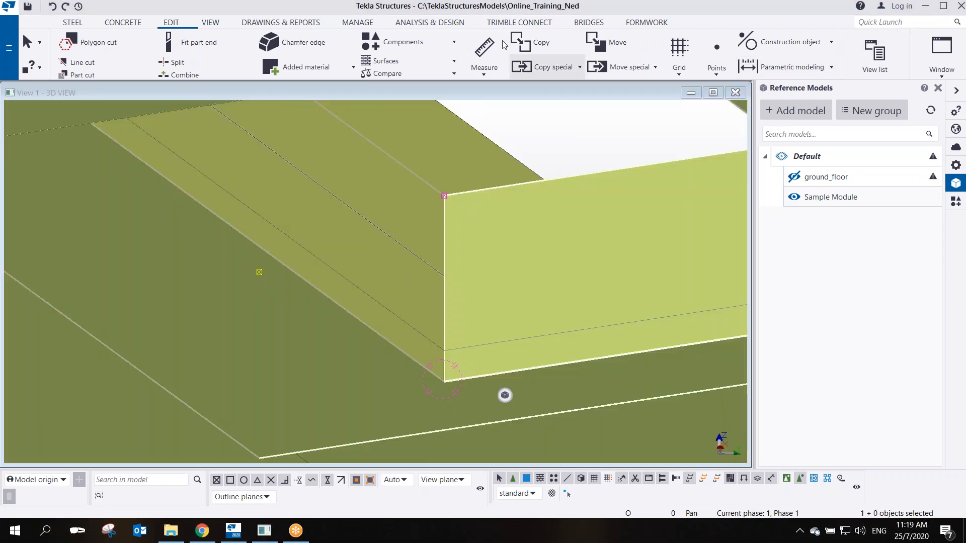
Measure the vertical distance from the selected slab's upper corner to the reference line near its underside
click(493, 46)
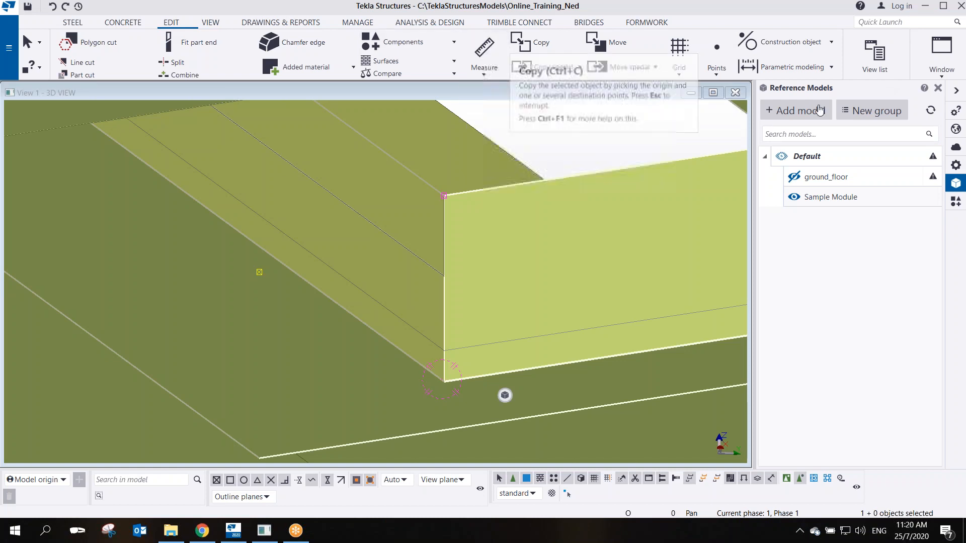
click(444, 195)
click(444, 352)
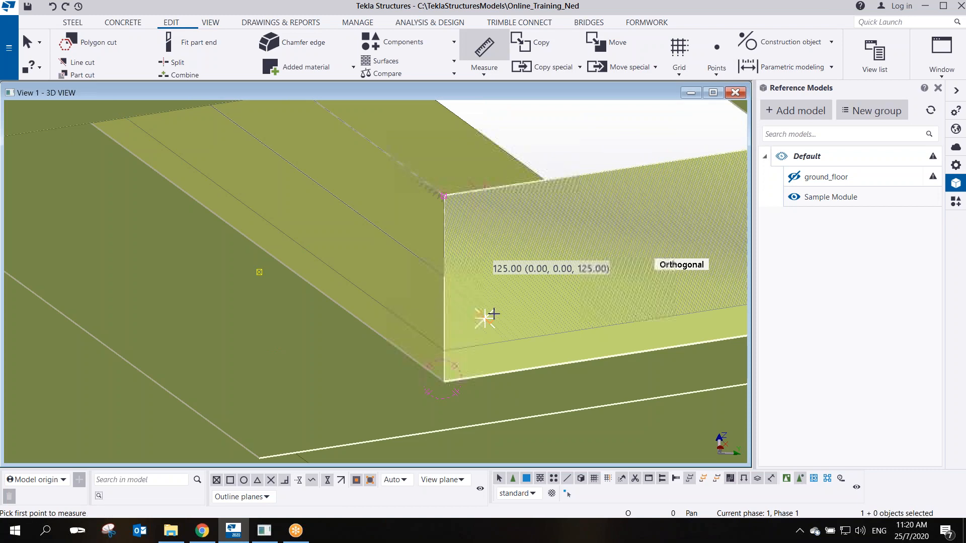
right_click(533, 226)
click(550, 242)
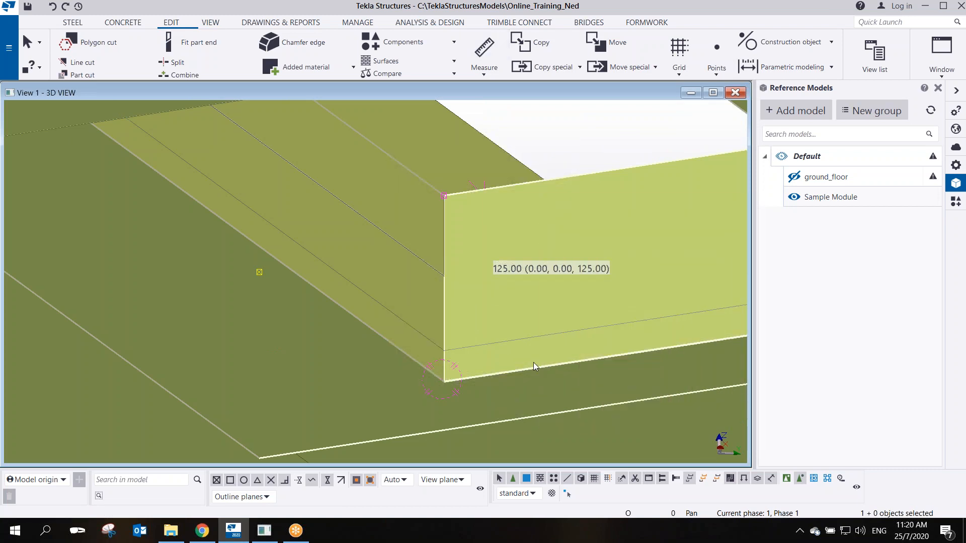
Set the selected concrete slab's thickness to 125 mm
double_click(533, 362)
click(800, 174)
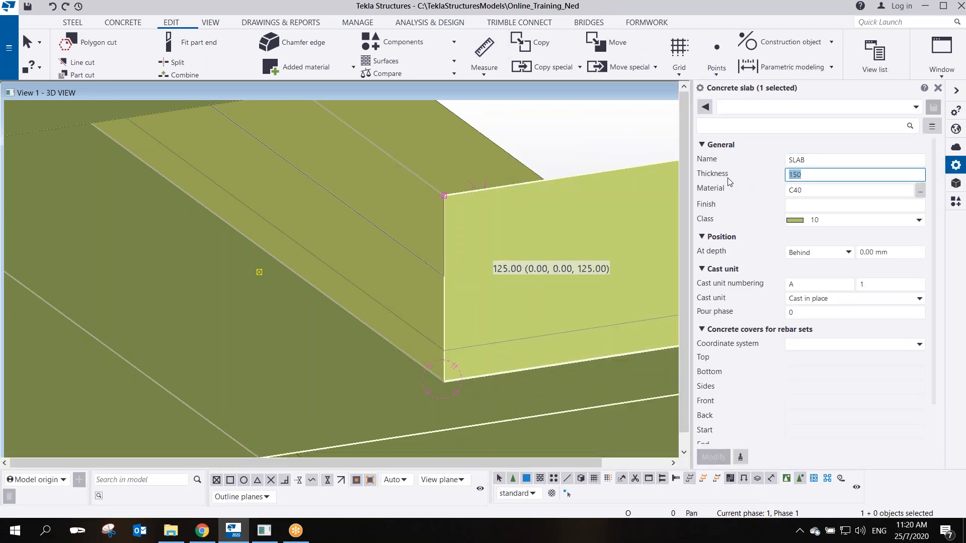
text(125)
key(Return)
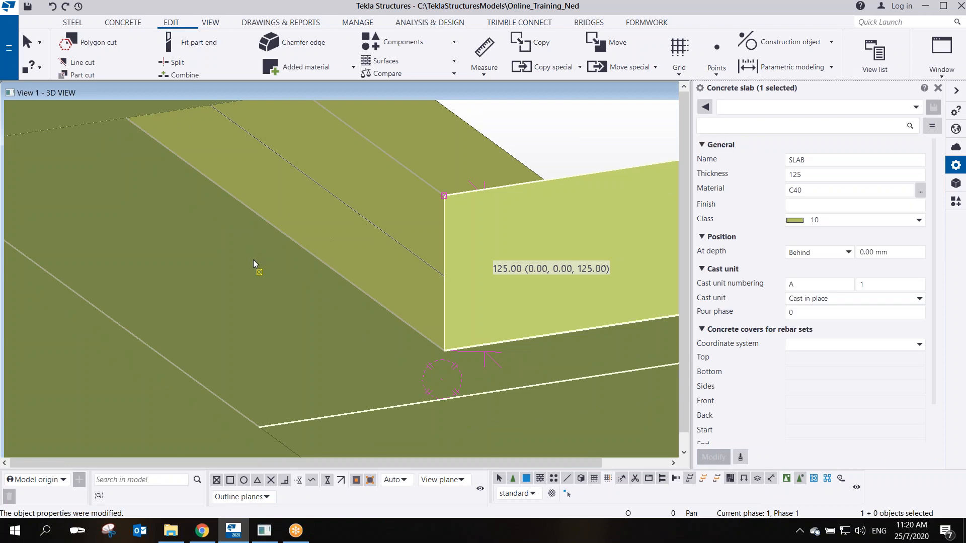
Move the corner point of the 137 mm slab onto the adjoining corner at the narrow step beside the opening
scroll(256, 261, down, 3)
ctrl+middle_drag(337, 234, 267, 240)
scroll(345, 252, down, 2)
scroll(343, 243, up, 4)
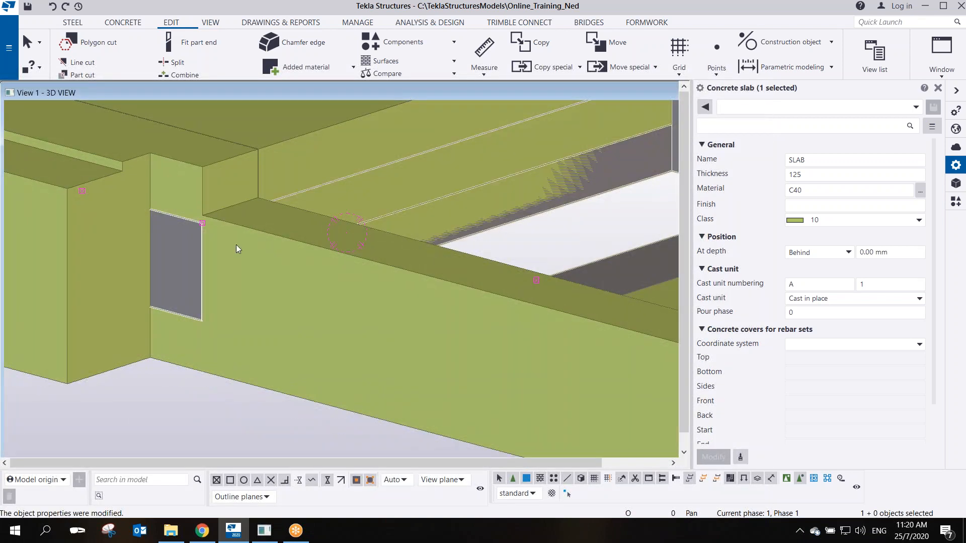
ctrl+middle_drag(206, 259, 364, 287)
ctrl+middle_drag(321, 251, 467, 222)
ctrl+middle_drag(509, 180, 493, 266)
scroll(473, 260, up, 3)
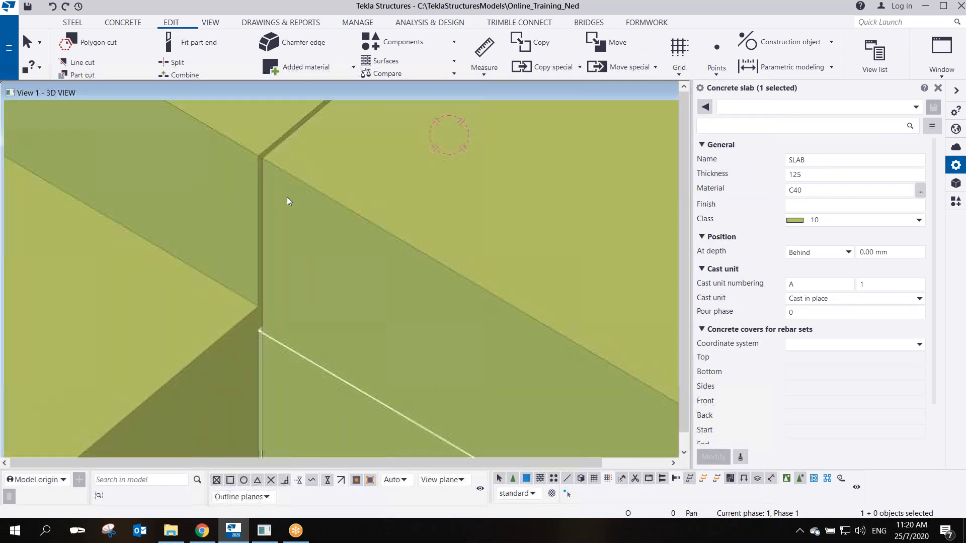
click(267, 157)
scroll(266, 157, up, 4)
click(255, 156)
ctrl+middle_drag(258, 161, 253, 133)
right_click(254, 133)
click(281, 177)
right_click(241, 195)
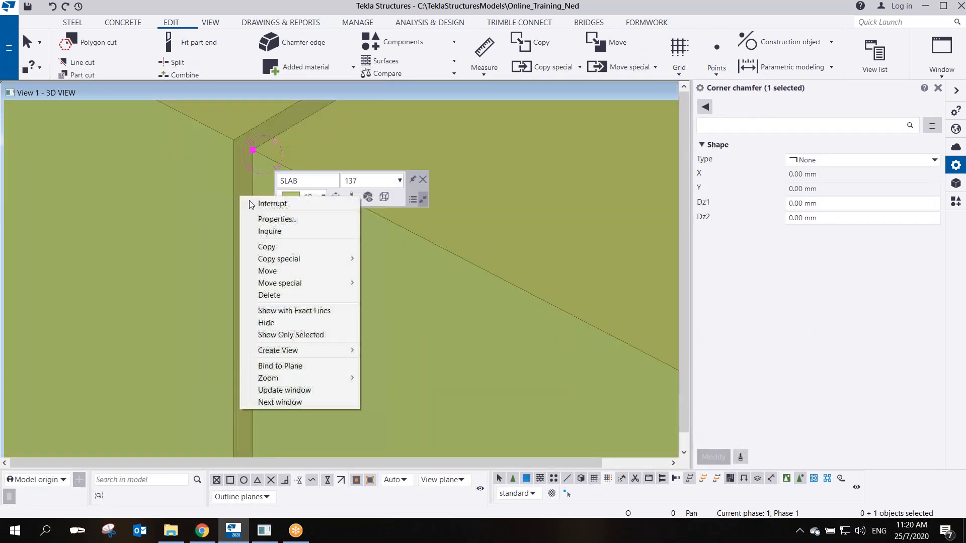
click(281, 273)
click(252, 150)
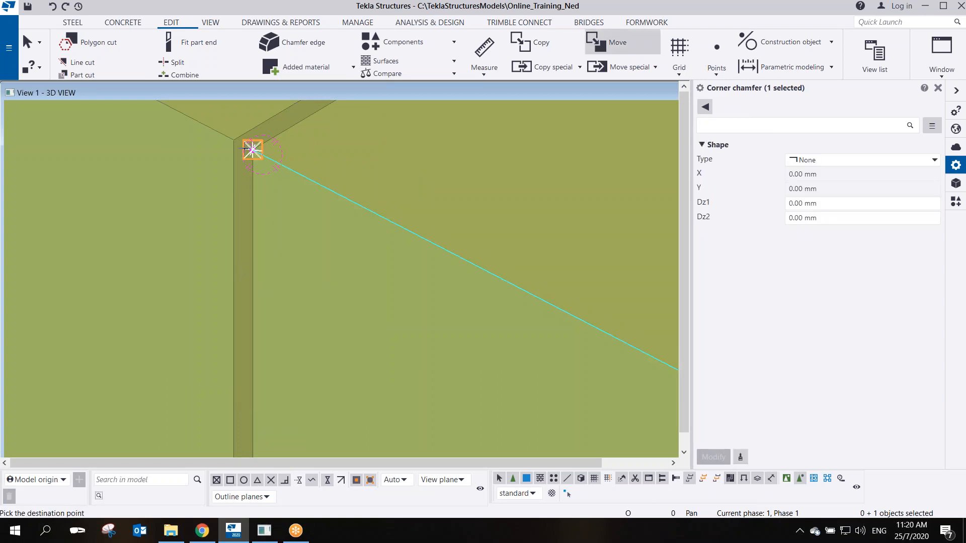
click(233, 141)
scroll(272, 243, down, 5)
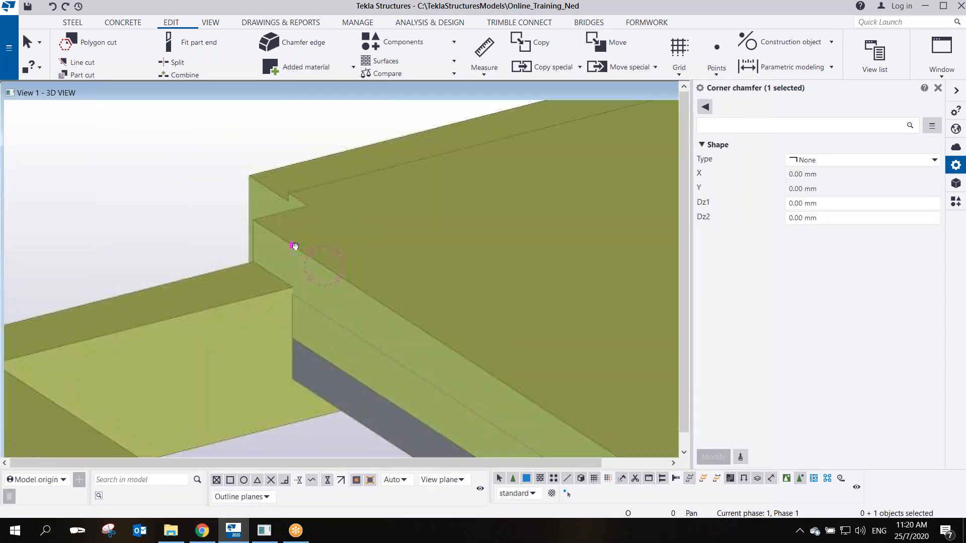
Examine the edges of the floor opening in plan and from below, checking the slabs against the reference
click(332, 386)
scroll(333, 373, down, 3)
middle_drag(363, 350, 294, 292)
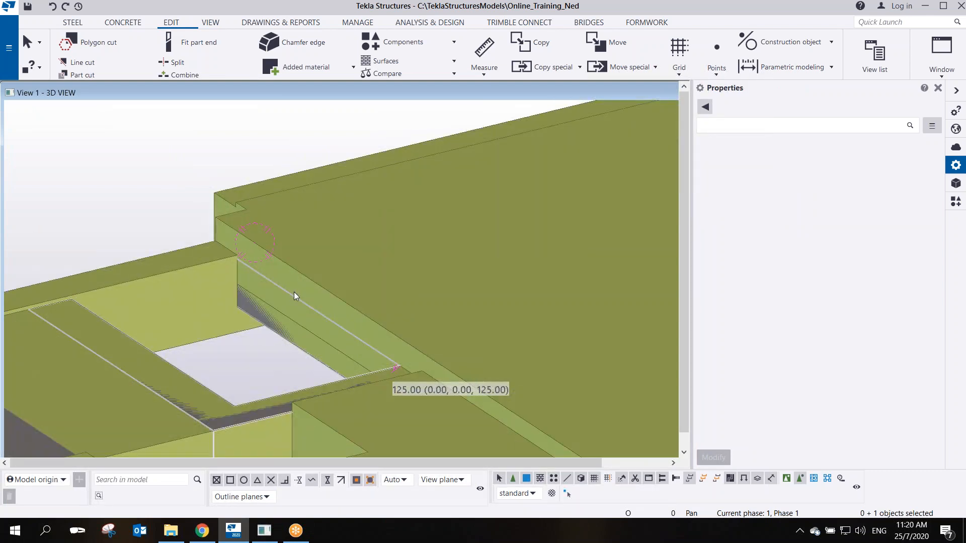
key(ctrl+p)
scroll(372, 293, up, 5)
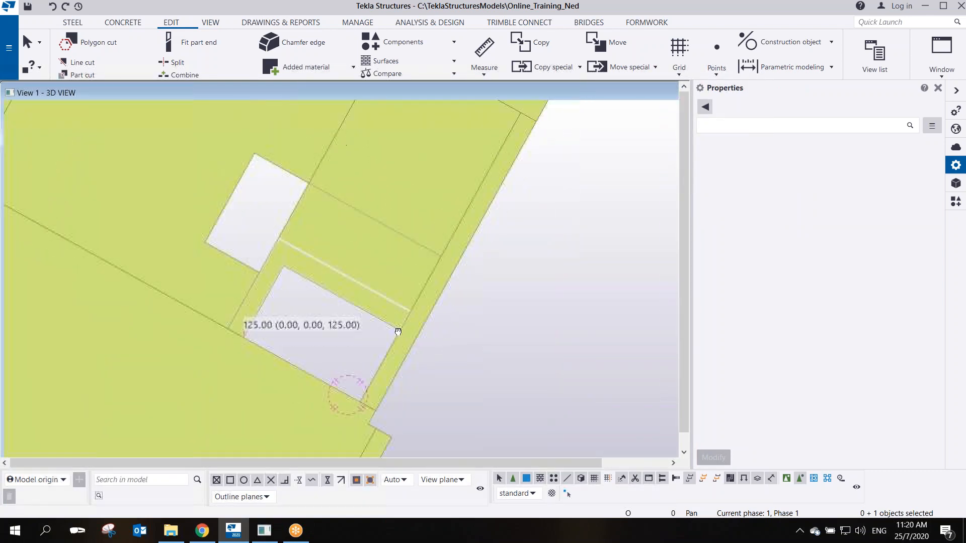
scroll(394, 287, up, 3)
scroll(410, 301, down, 2)
scroll(432, 251, up, 2)
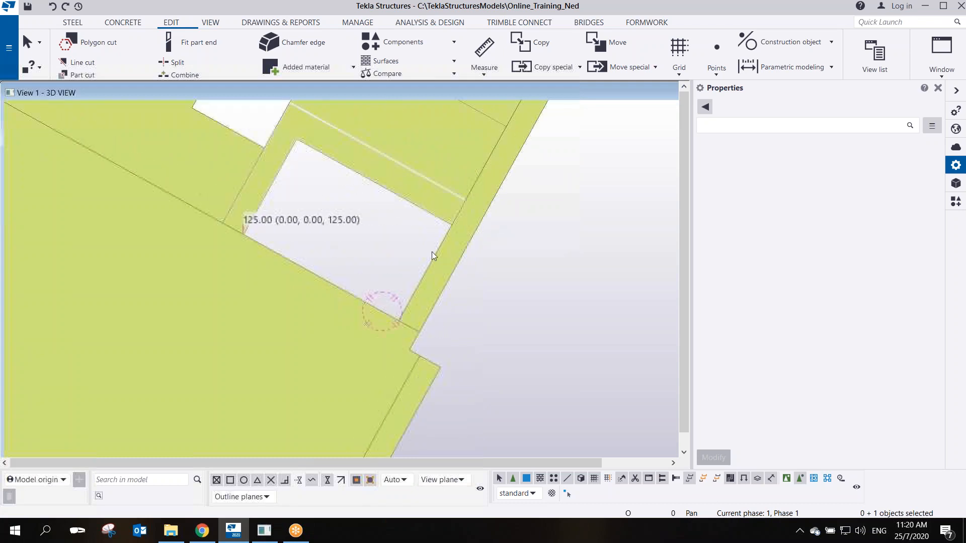
ctrl+middle_drag(367, 295, 421, 243)
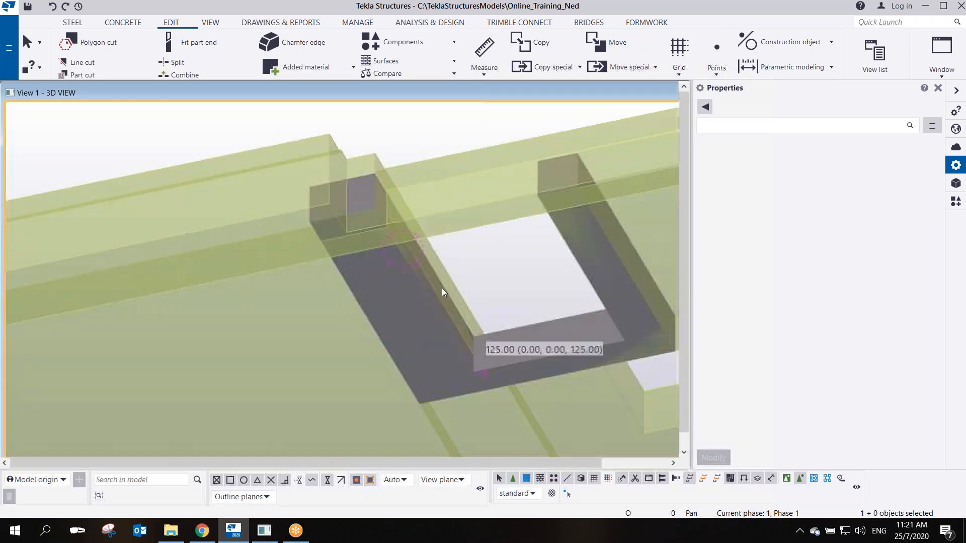
scroll(461, 324, up, 2)
click(498, 277)
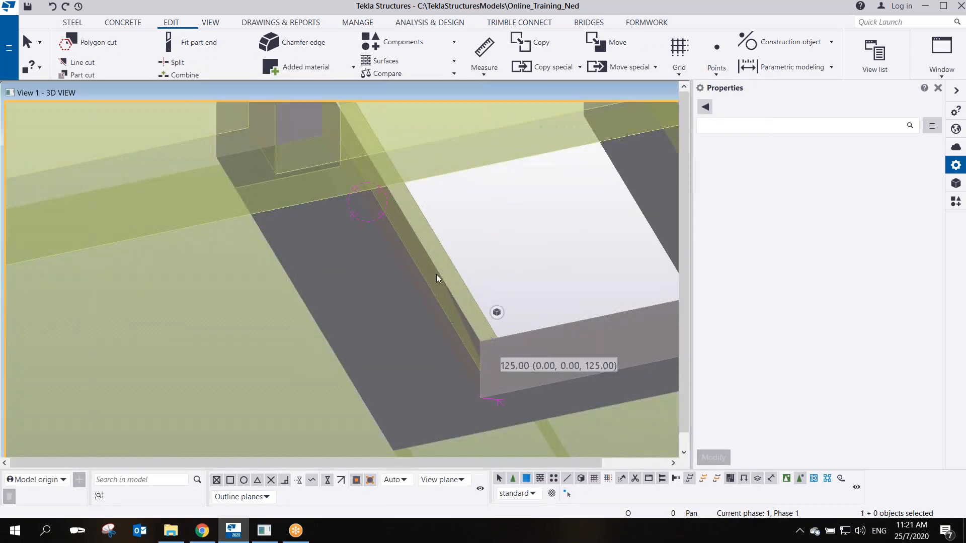
Hide the dark reference part overlapping the slab beside the opening
click(415, 280)
scroll(410, 290, down, 2)
ctrl+middle_drag(409, 291, 327, 332)
mouse_move(333, 258)
ctrl+middle_down()
mouse_move(384, 298)
mouse_move(415, 246)
ctrl+middle_up()
mouse_move(353, 435)
middle_down()
mouse_move(390, 265)
mouse_move(563, 109)
middle_up()
scroll(355, 206, up, 1)
right_click(410, 222)
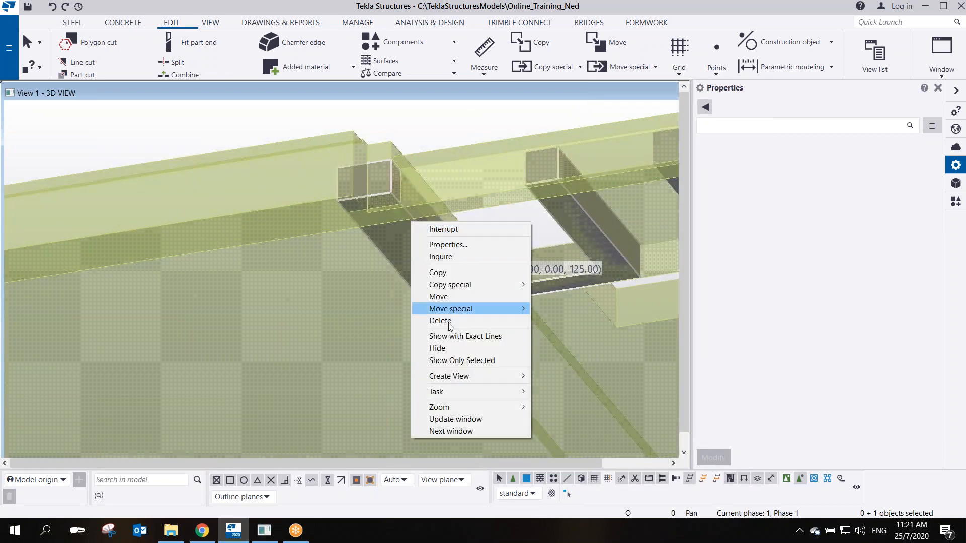
click(437, 348)
In plan view, move the 125 mm slab's two corner points beside the opening to align with the adjoining slab's edge
click(451, 263)
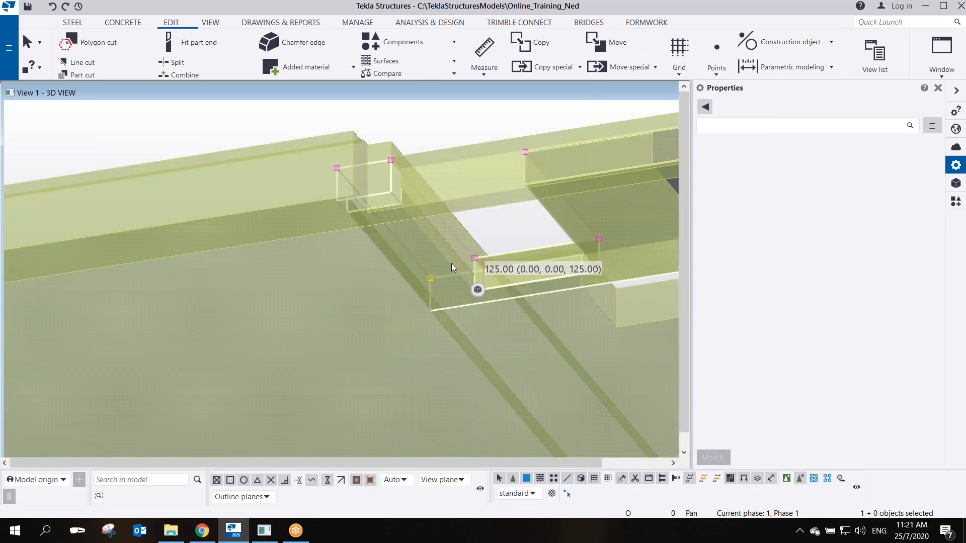
key(ctrl+p)
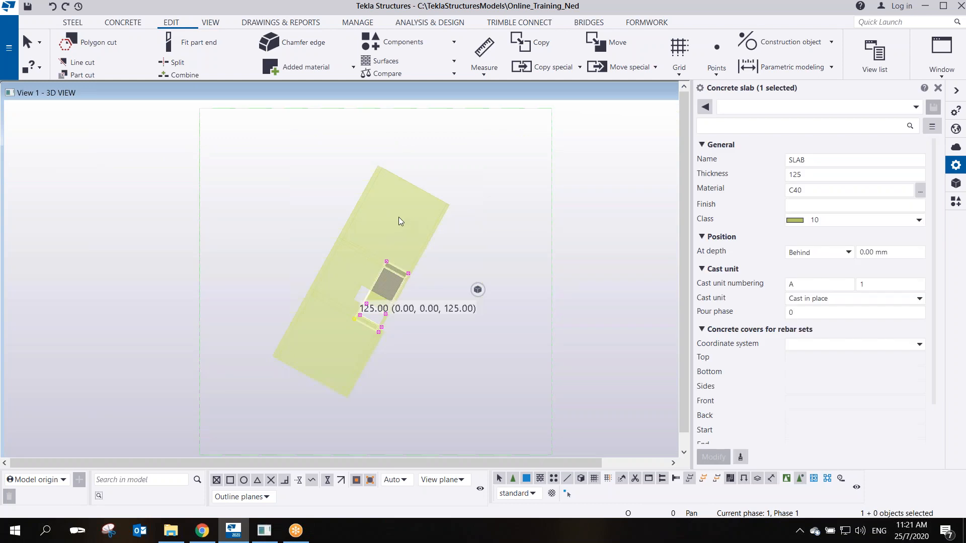
scroll(407, 358, up, 5)
scroll(361, 386, up, 3)
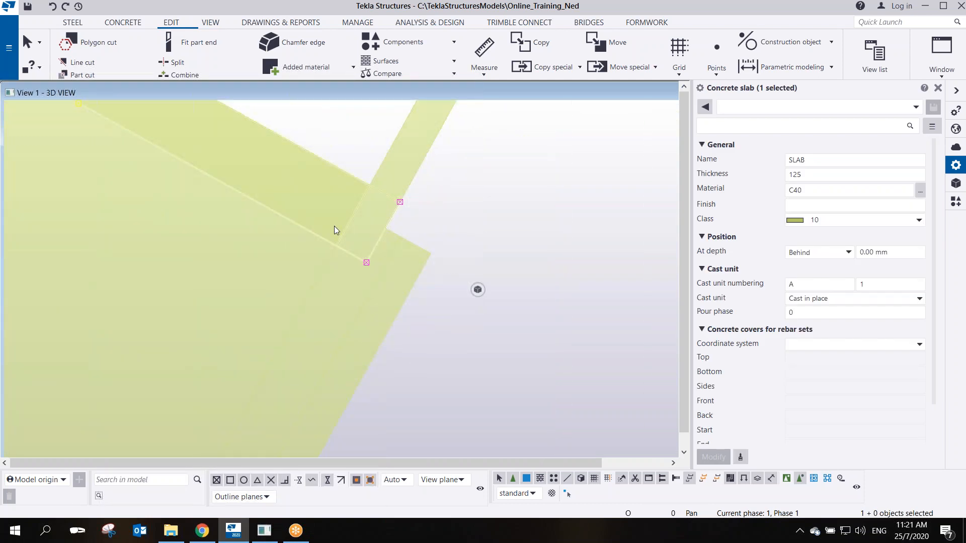
drag(292, 161, 476, 355)
scroll(396, 218, up, 3)
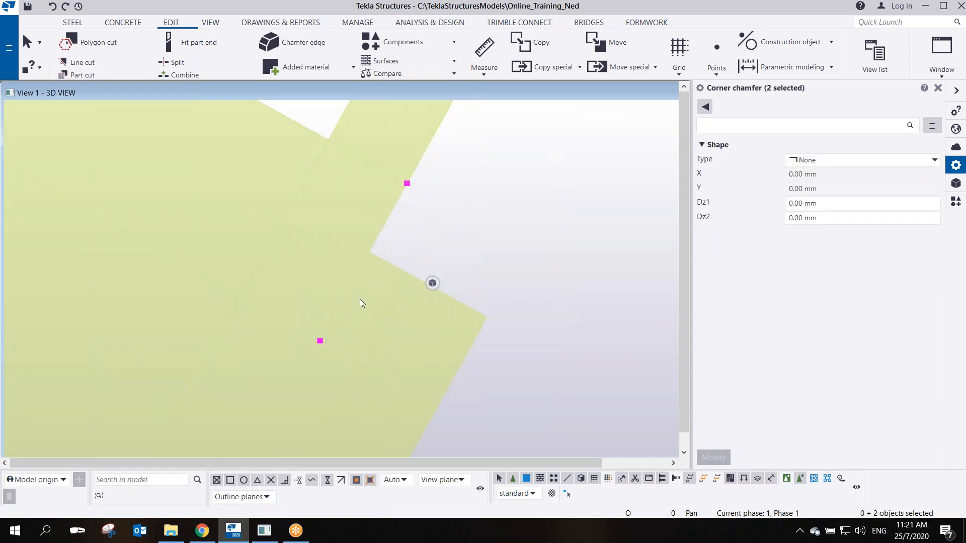
middle_drag(415, 247, 544, 288)
scroll(508, 319, down, 3)
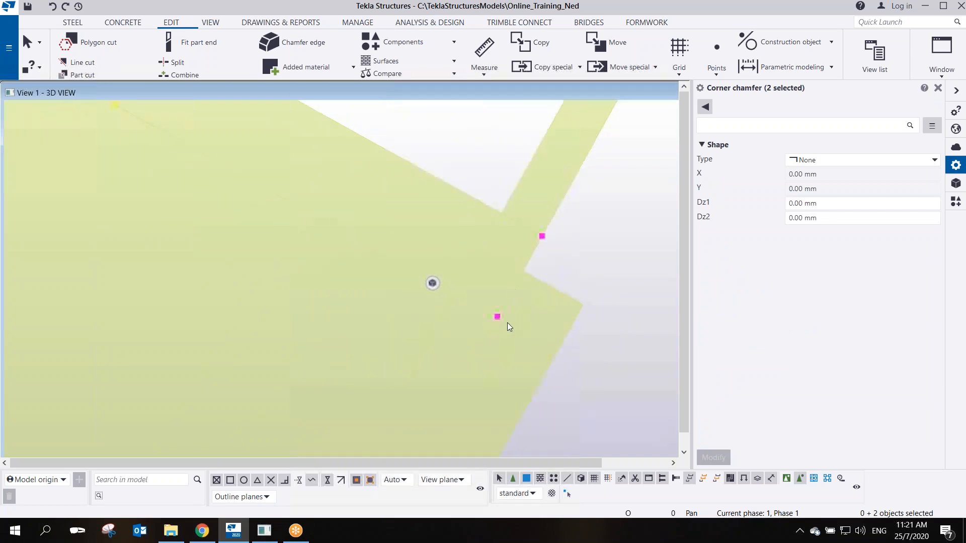
right_click(516, 331)
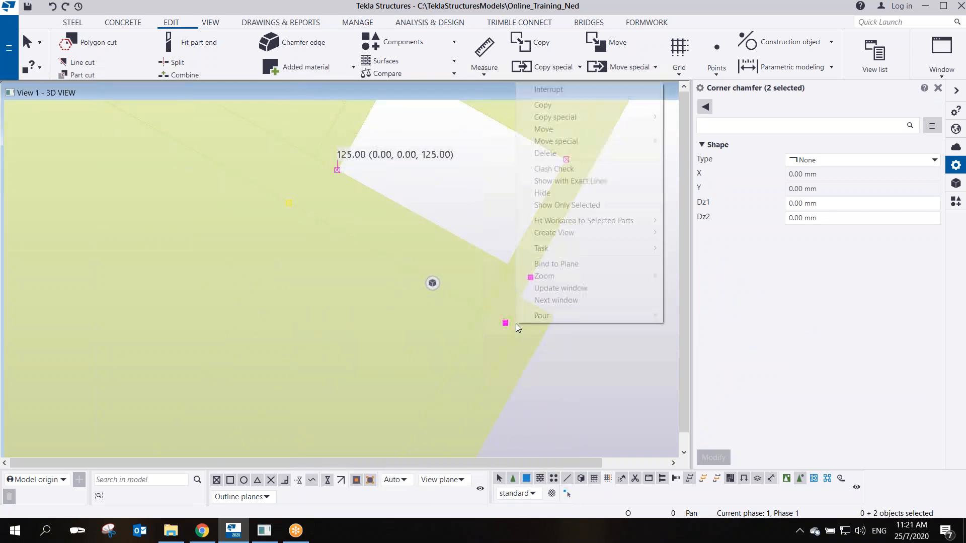
click(543, 129)
scroll(504, 354, up, 3)
click(506, 273)
click(444, 239)
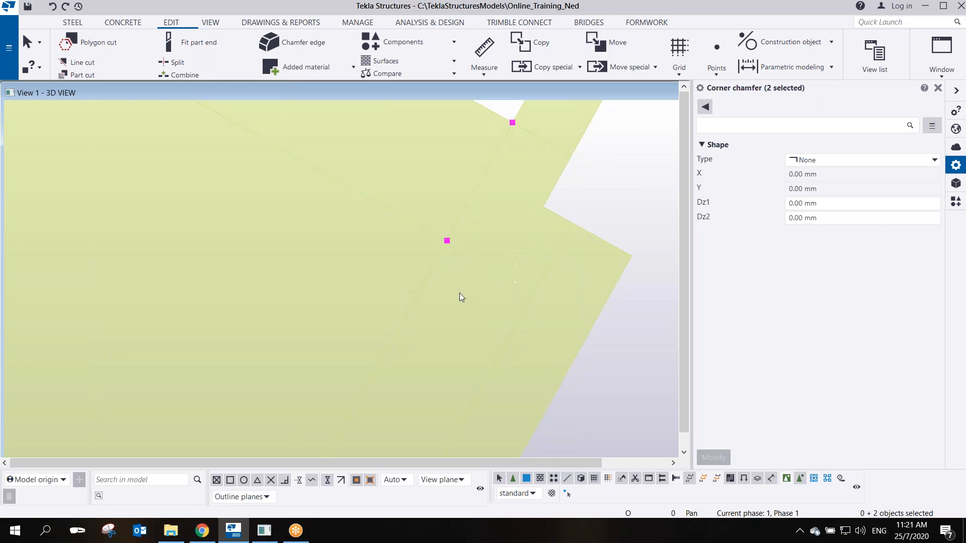
Display the model's parts as fully rendered solids and turn the view onto the slab opening
scroll(517, 260, down, 3)
ctrl+middle_drag(525, 241, 435, 91)
scroll(512, 243, up, 4)
ctrl+middle_drag(503, 241, 423, 143)
ctrl+middle_drag(508, 299, 239, 256)
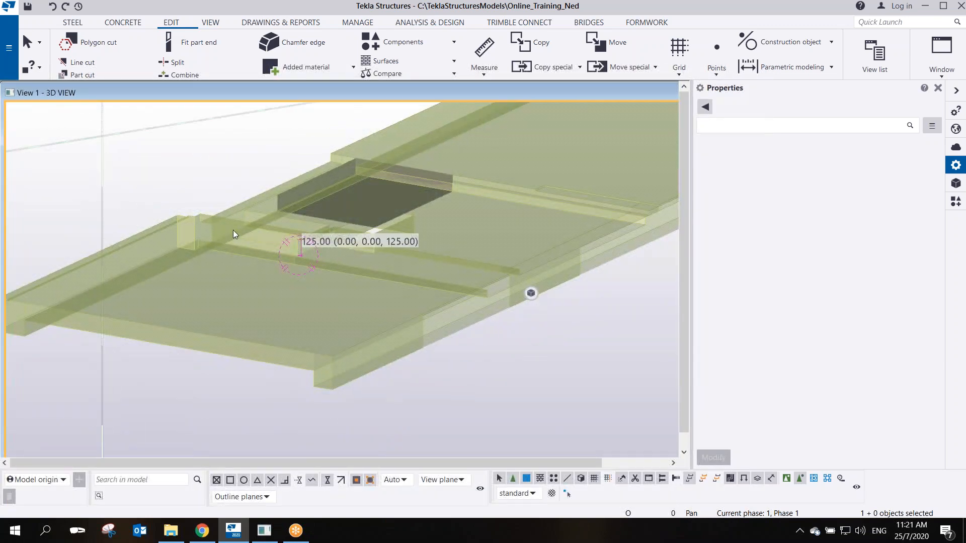
scroll(225, 196, up, 3)
scroll(224, 194, up, 1)
click(349, 332)
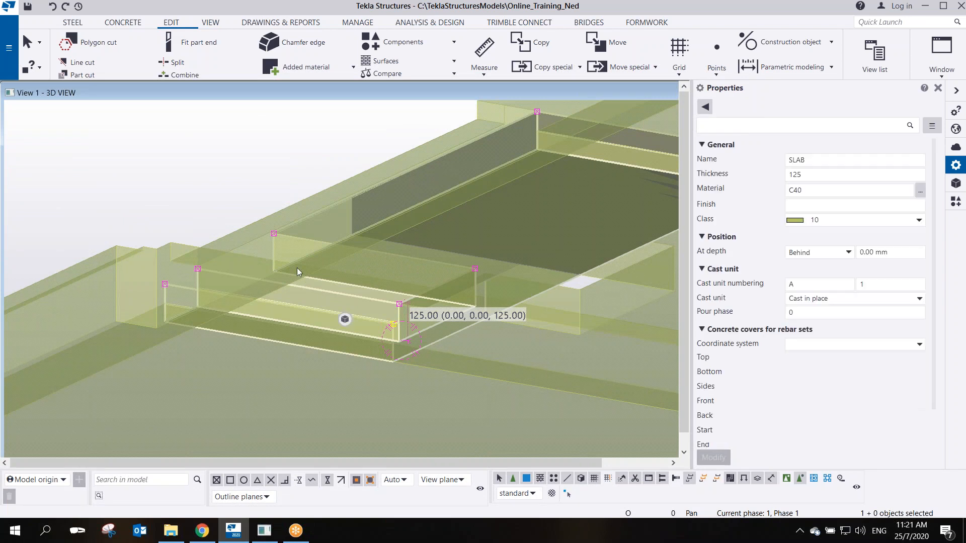
key(ctrl+4)
ctrl+middle_drag(311, 306, 347, 400)
Examine the slabs bordering the opening and how their edges meet at the level step
click(350, 228)
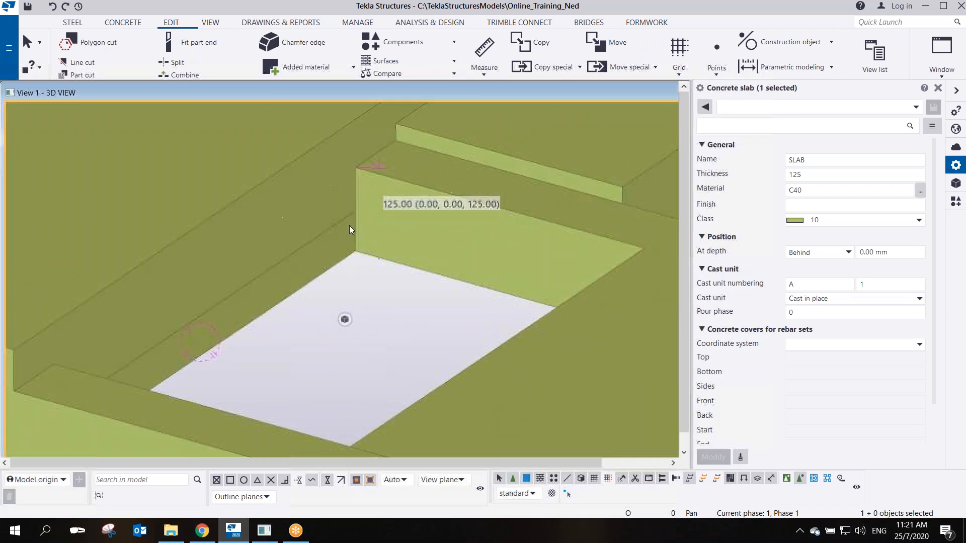
scroll(350, 228, down, 2)
click(336, 249)
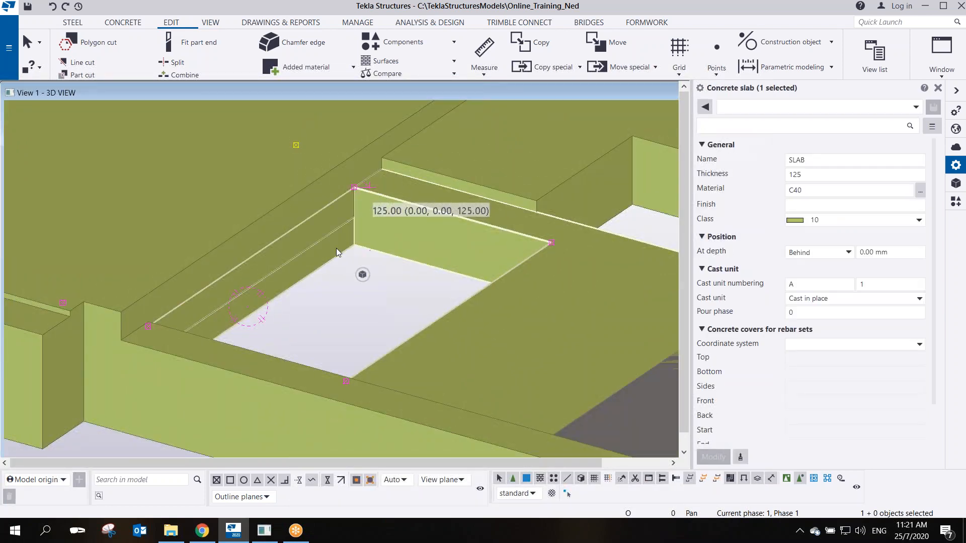
mouse_move(332, 247)
ctrl+middle_down()
mouse_move(285, 124)
mouse_move(263, 286)
mouse_move(317, 146)
mouse_move(261, 101)
mouse_move(246, 74)
mouse_move(264, 145)
mouse_move(323, 254)
mouse_move(328, 234)
mouse_move(328, 267)
mouse_move(330, 222)
mouse_move(341, 231)
mouse_move(327, 263)
mouse_move(348, 271)
mouse_move(352, 261)
mouse_move(345, 302)
mouse_move(361, 241)
mouse_move(363, 256)
ctrl+middle_up()
scroll(325, 238, up, 1)
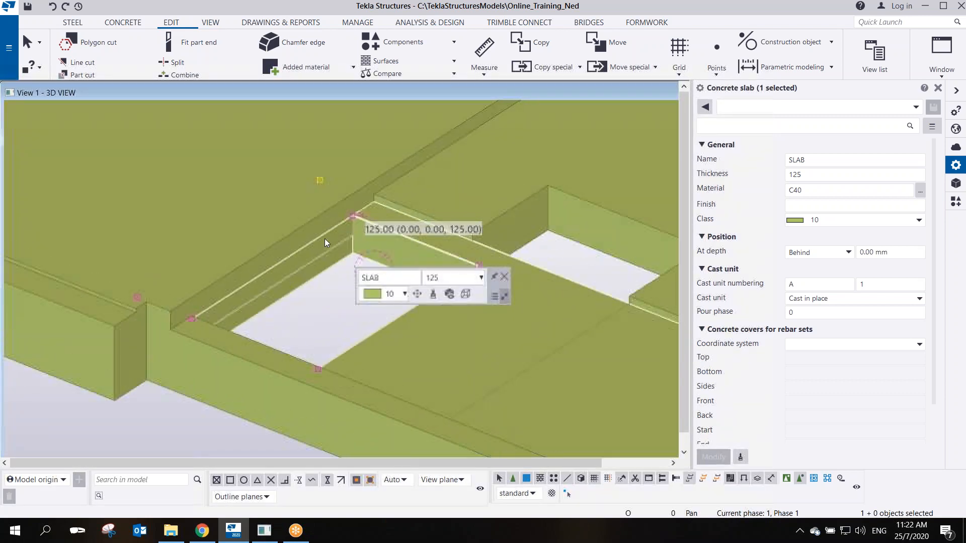
click(292, 214)
click(346, 315)
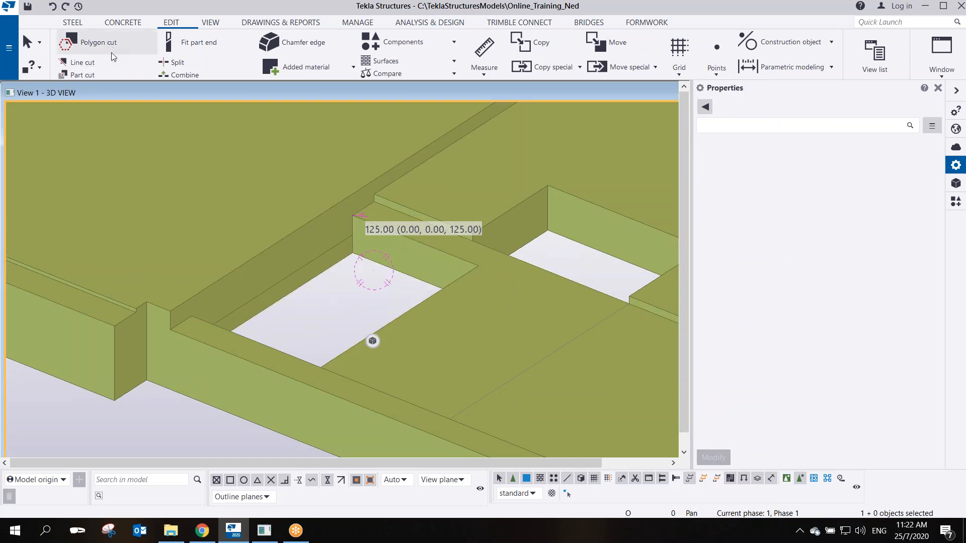
Part-cut the large 137 mm slab beside the opening, using the adjoining recessed slab as the cutting part
click(93, 74)
click(258, 229)
click(84, 75)
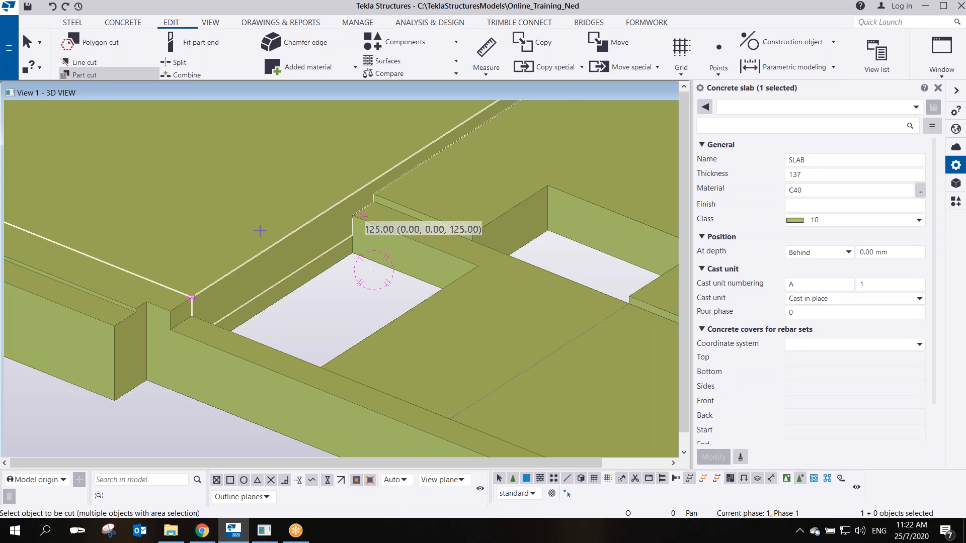
click(431, 269)
scroll(427, 272, down, 3)
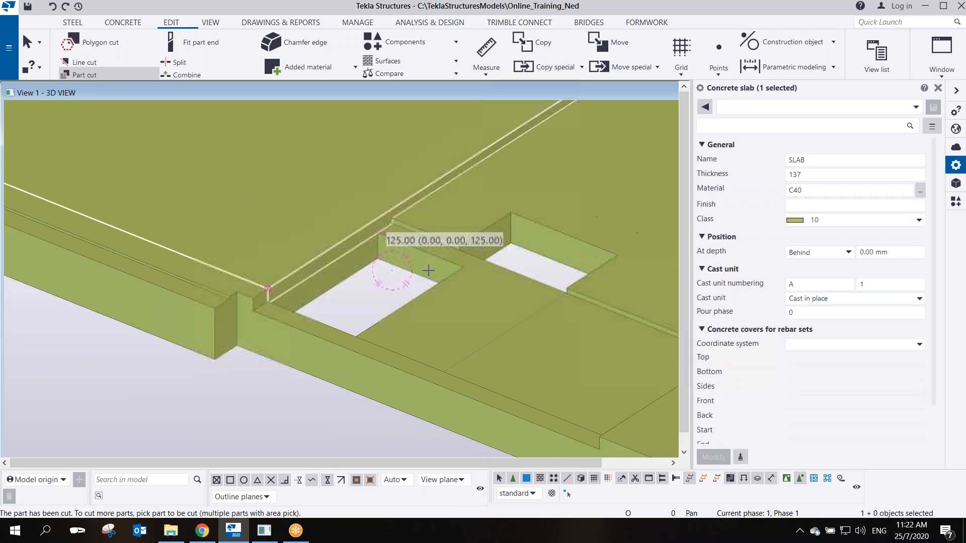
ctrl+middle_drag(459, 301, 612, 213)
middle_drag(579, 360, 453, 373)
scroll(441, 234, up, 2)
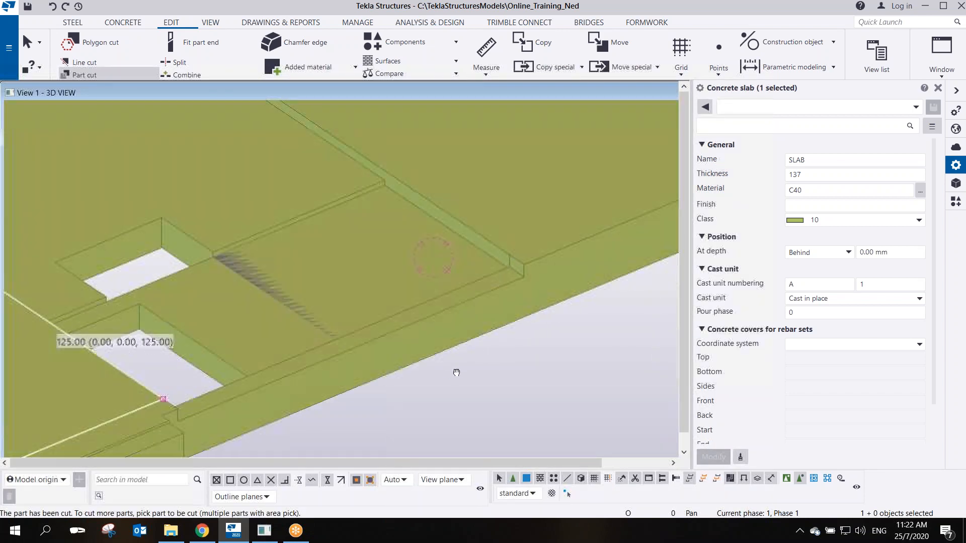
click(420, 190)
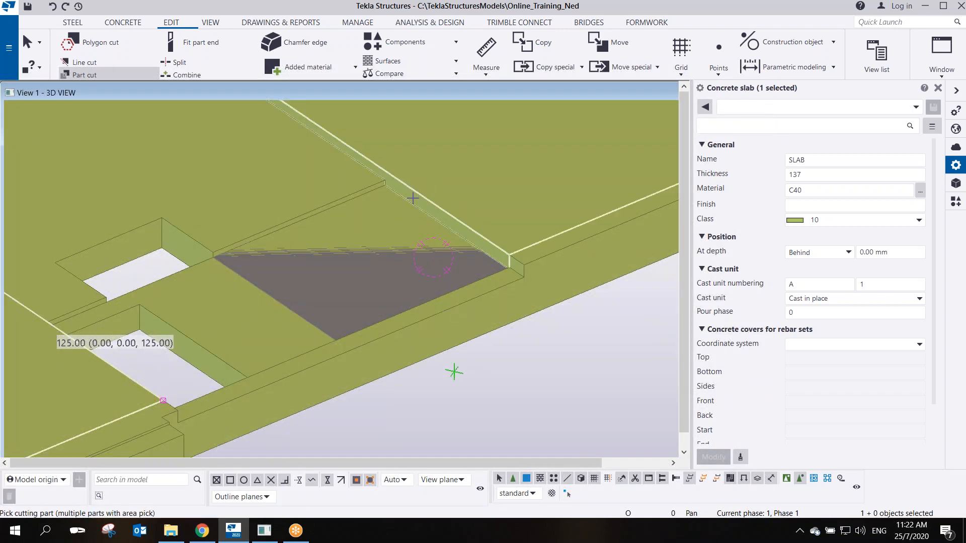
right_click(392, 215)
click(400, 215)
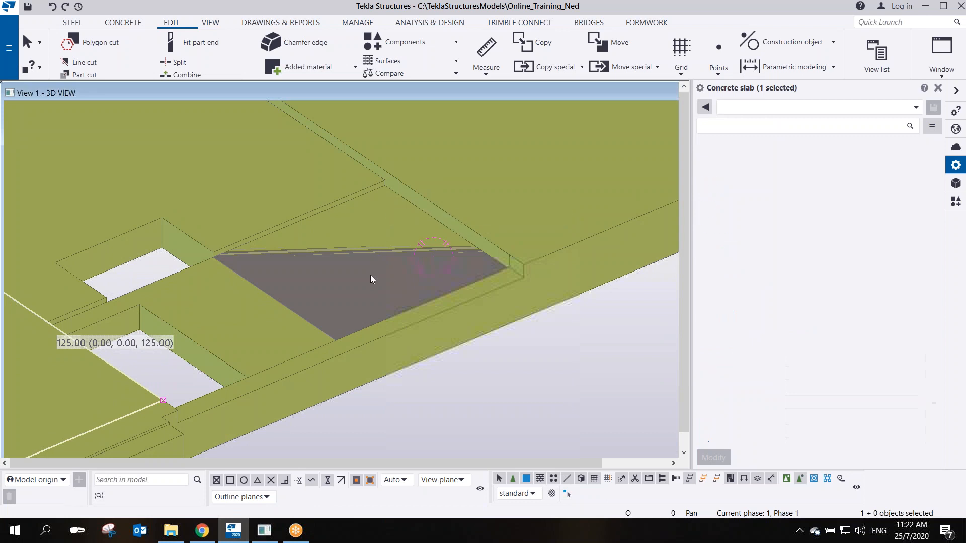
Hide the dark reference part overlapping the recessed slab
right_click(370, 275)
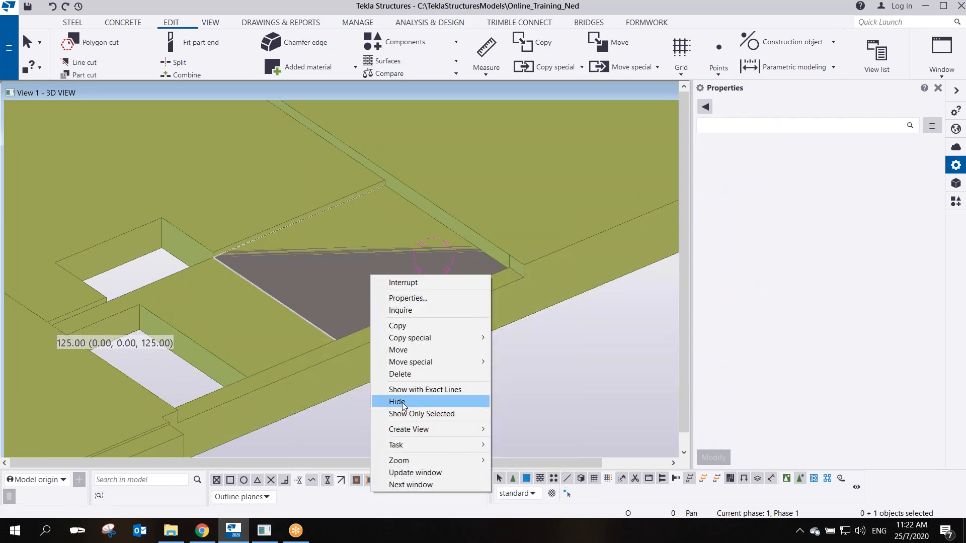
click(405, 402)
Part-cut the 137 mm slab on the recess's far side with the recessed slab, and end the command
click(481, 219)
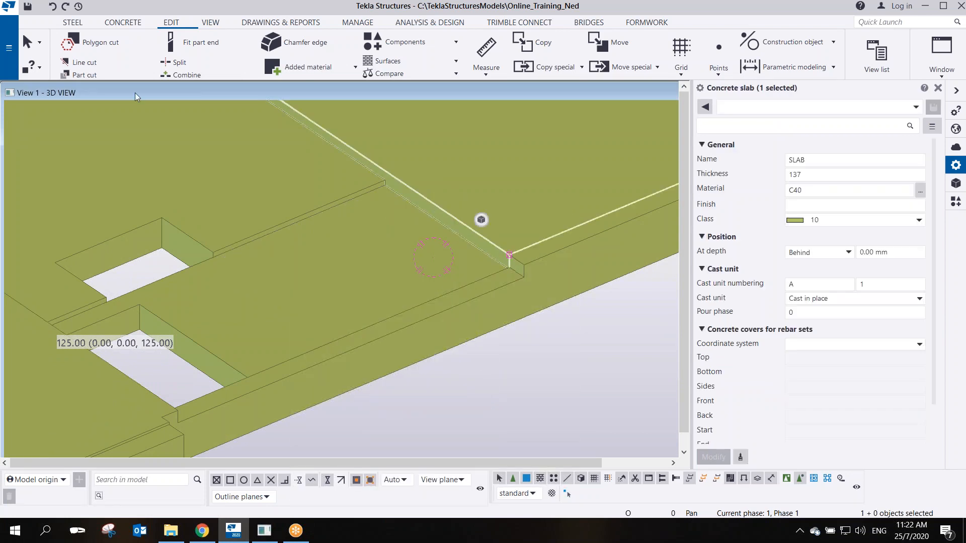
click(84, 75)
click(419, 205)
click(387, 238)
scroll(387, 239, down, 2)
right_click(409, 216)
click(419, 222)
Check the recessed 125 mm slab and redraw the view to bring back all hidden parts
scroll(431, 271, up, 3)
ctrl+middle_drag(475, 273, 523, 258)
middle_drag(445, 377, 532, 354)
click(480, 318)
scroll(480, 318, down, 4)
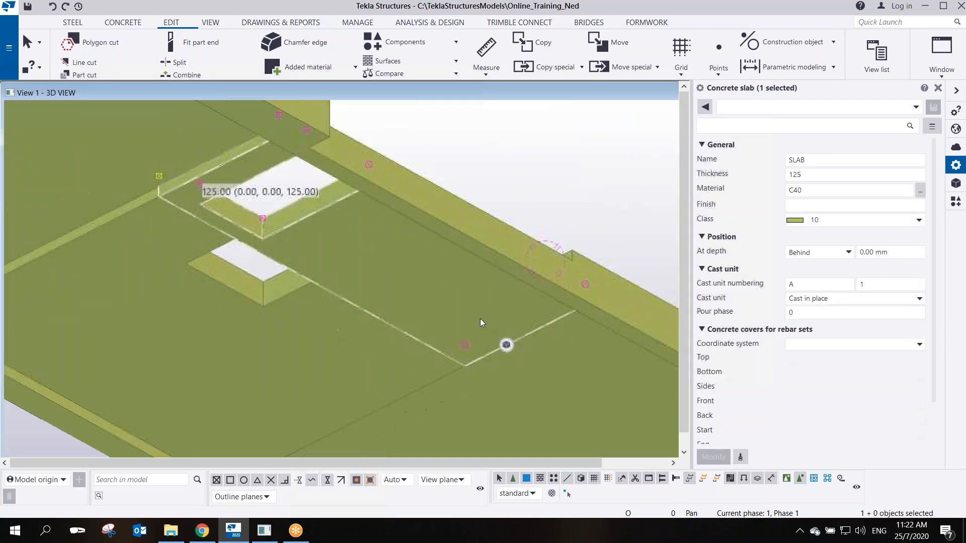
ctrl+middle_drag(438, 288, 376, 179)
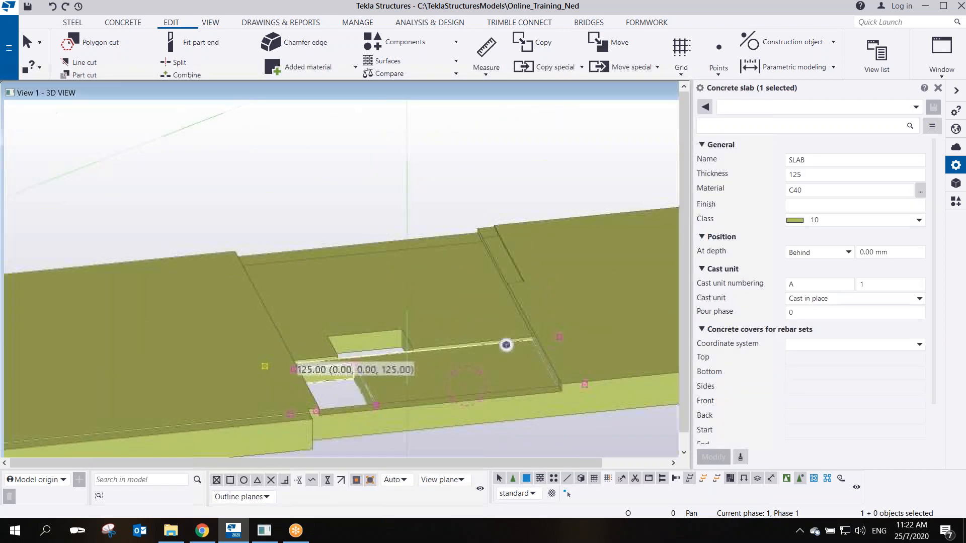
right_click(367, 178)
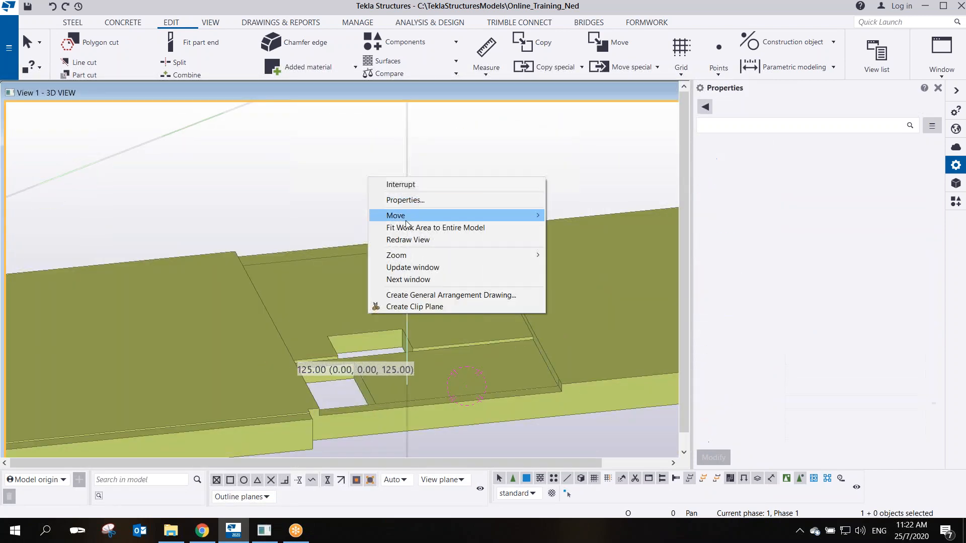
click(417, 239)
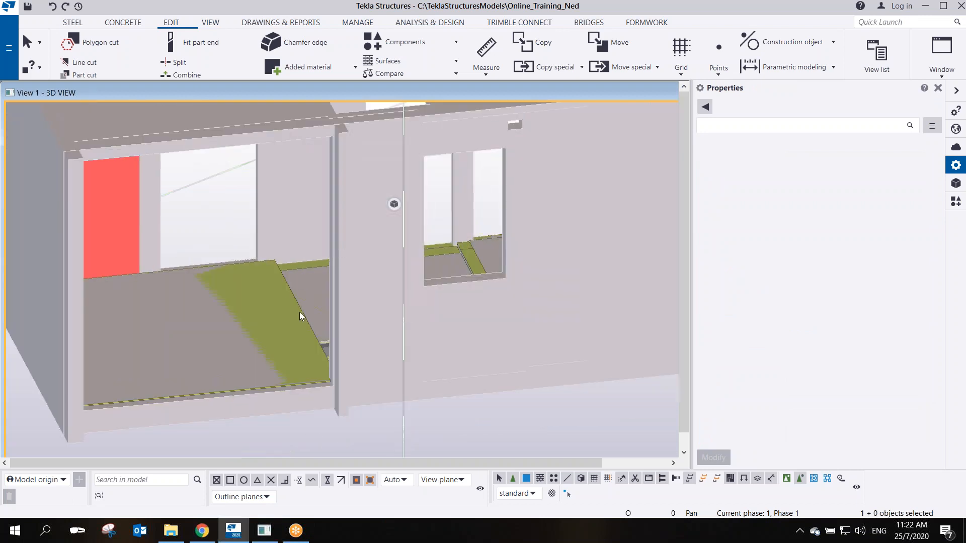
Select the wall panels and other parts standing above the floor slabs together and hide them
scroll(297, 357, down, 10)
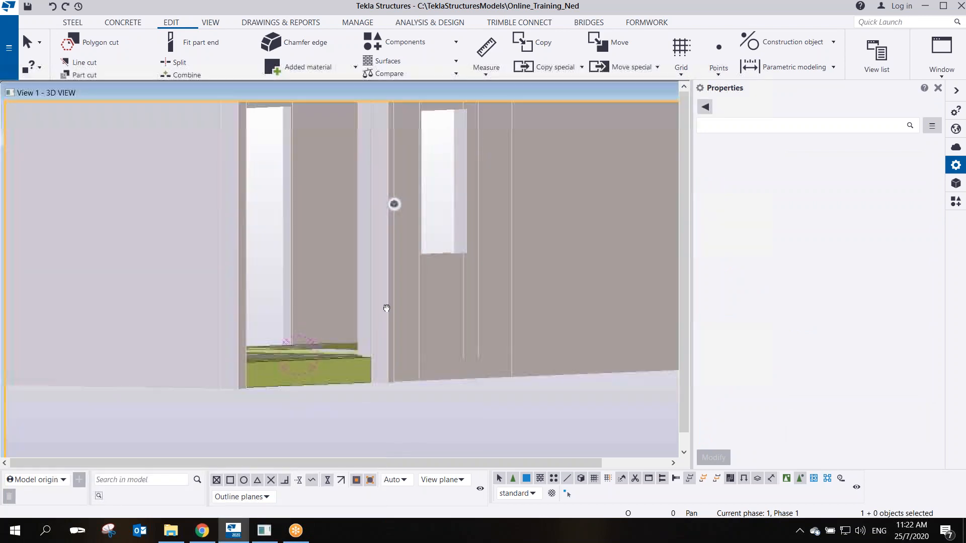
scroll(402, 317, down, 3)
drag(521, 248, 216, 356)
right_click(284, 330)
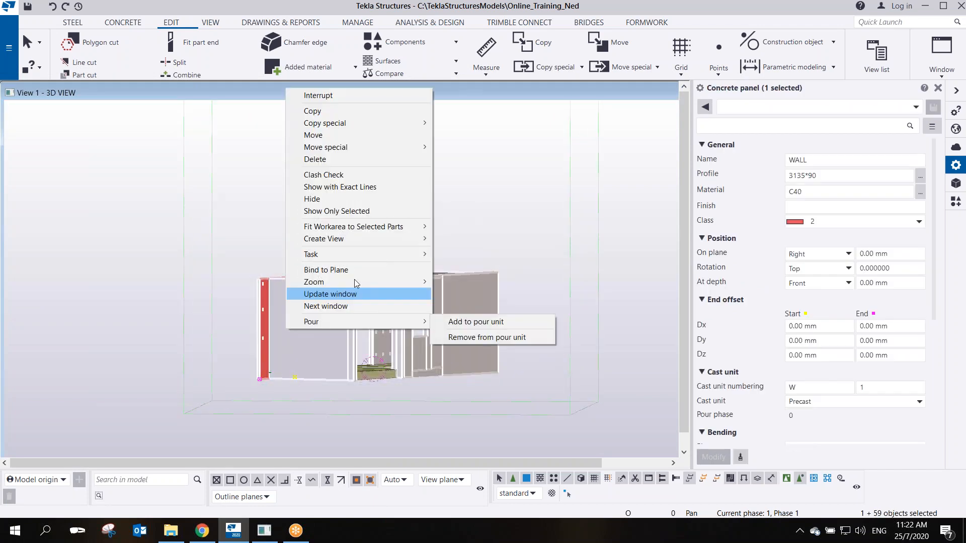
click(322, 200)
scroll(389, 357, up, 2)
Hide the small reference part covering the second slab opening
ctrl+middle_drag(407, 397, 392, 448)
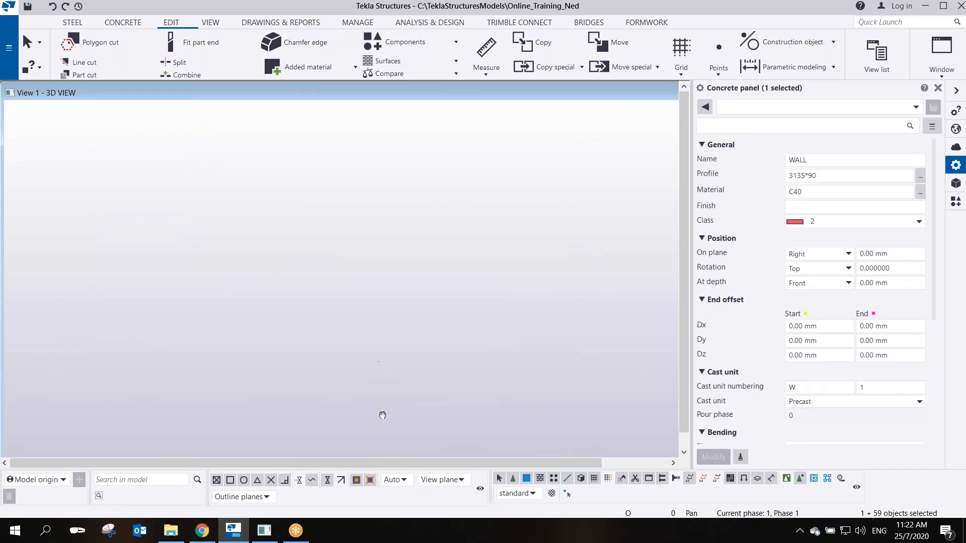
scroll(379, 285, up, 10)
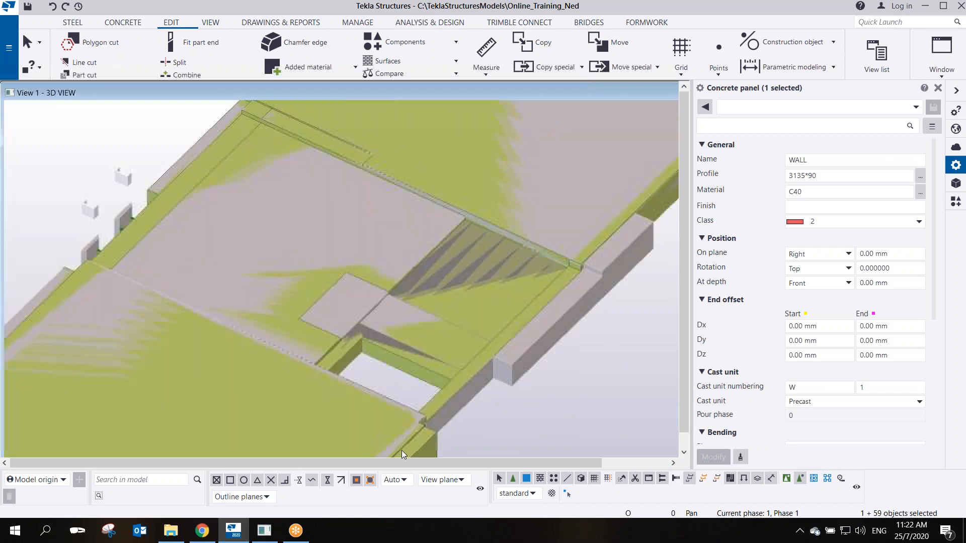
mouse_move(423, 351)
ctrl+middle_down()
mouse_move(371, 317)
mouse_move(310, 301)
mouse_move(372, 293)
mouse_move(430, 266)
mouse_move(432, 280)
mouse_move(459, 240)
ctrl+middle_up()
click(430, 265)
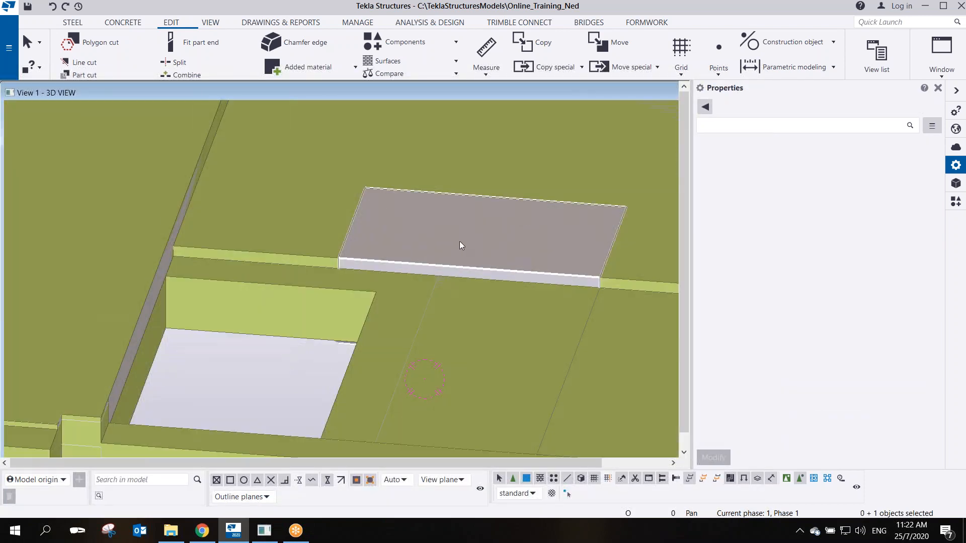
right_click(460, 241)
click(490, 369)
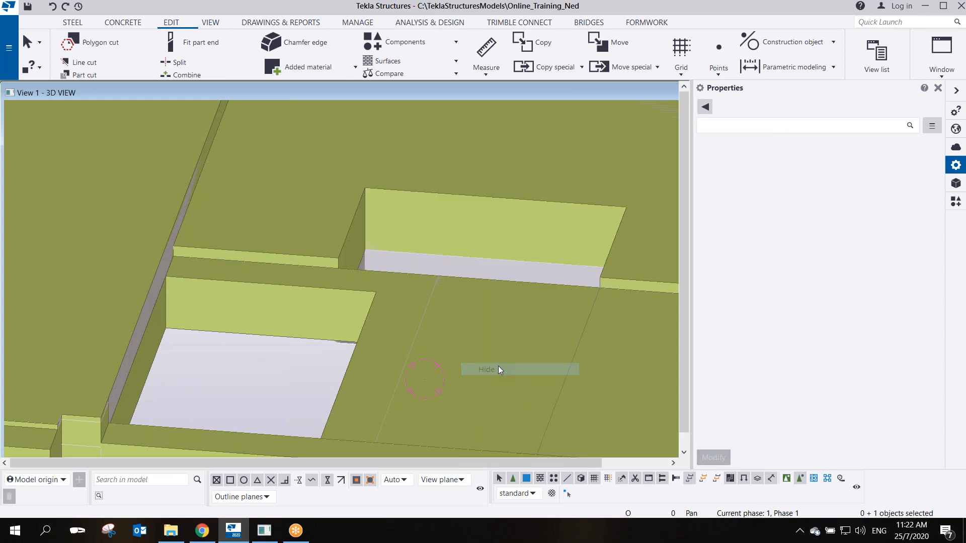
Hide the reference part overlapping the large slab around the smaller opening
mouse_move(471, 304)
ctrl+middle_down()
mouse_move(462, 267)
mouse_move(407, 324)
mouse_move(263, 315)
mouse_move(235, 273)
mouse_move(209, 306)
mouse_move(267, 255)
mouse_move(356, 286)
mouse_move(415, 212)
mouse_move(448, 133)
mouse_move(474, 204)
mouse_move(463, 277)
mouse_move(367, 352)
mouse_move(469, 263)
mouse_move(441, 186)
mouse_move(412, 224)
mouse_move(395, 226)
mouse_move(410, 196)
ctrl+middle_up()
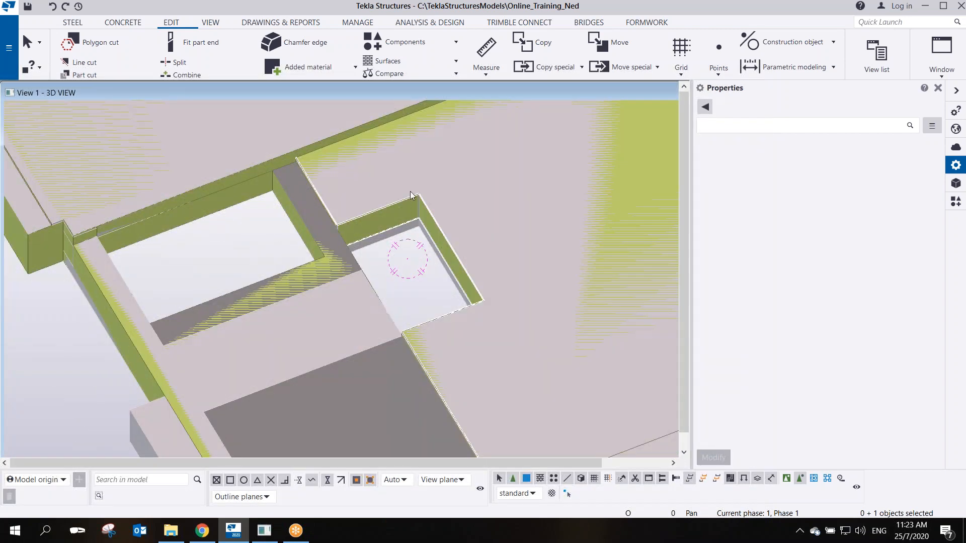
right_click(433, 177)
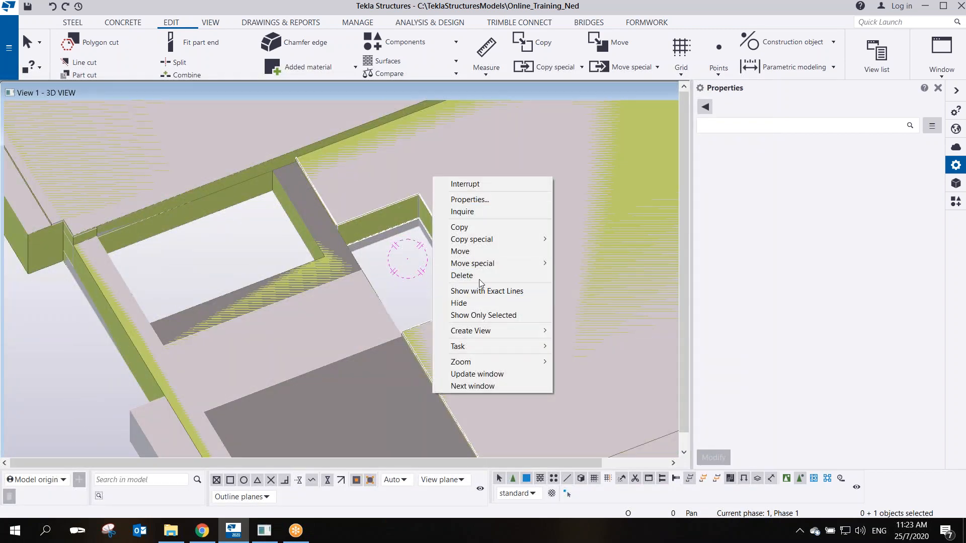
click(466, 303)
Delete the two inner corner points of the notch around the smaller opening in the large floor slab
click(458, 257)
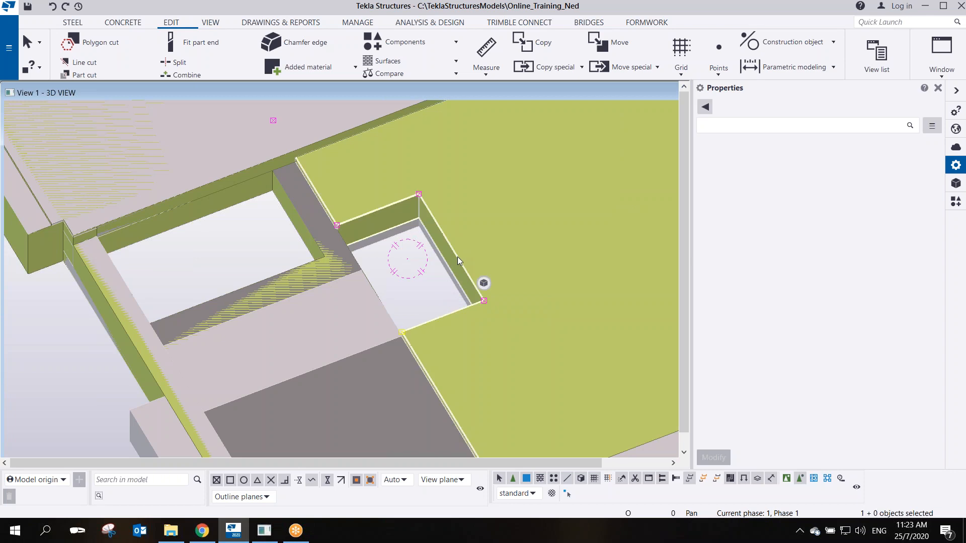
click(566, 494)
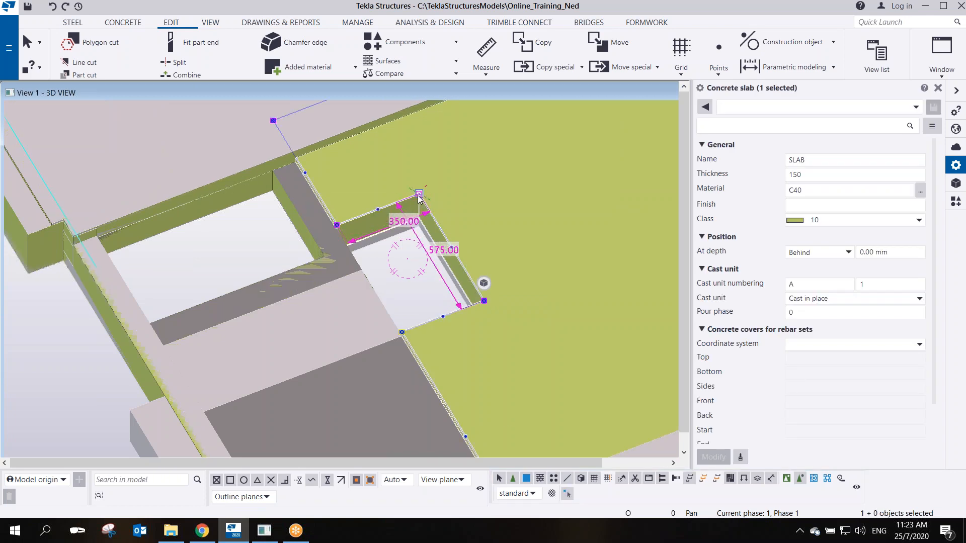
click(419, 194)
key(Delete)
key(Delete)
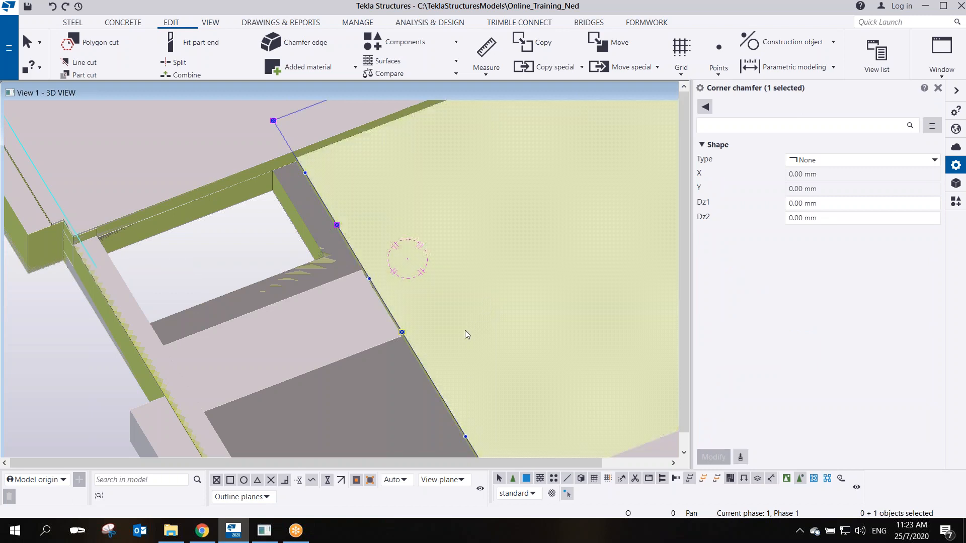
click(567, 494)
ctrl+middle_drag(266, 239, 303, 231)
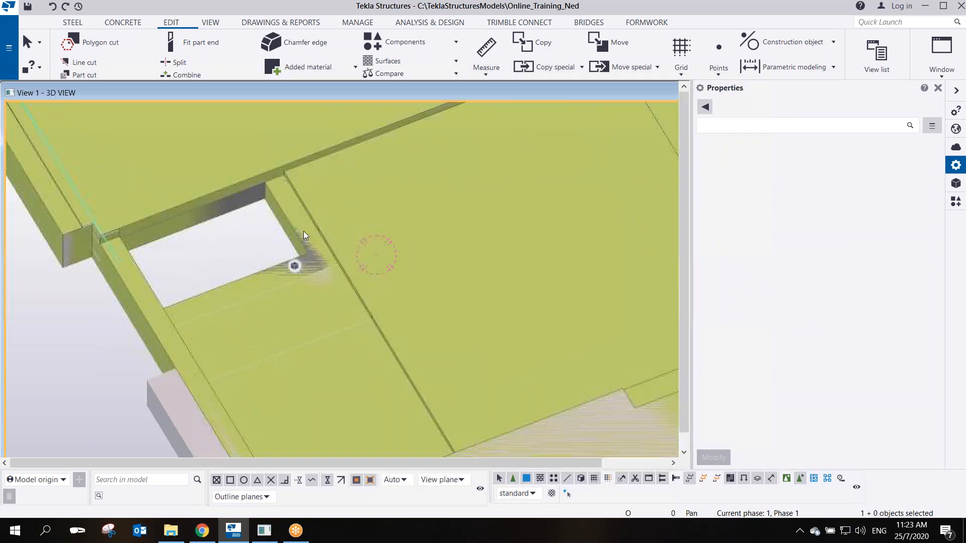
Delete the leftover intermediate corner points along the same slab's edge to straighten its outline
click(373, 306)
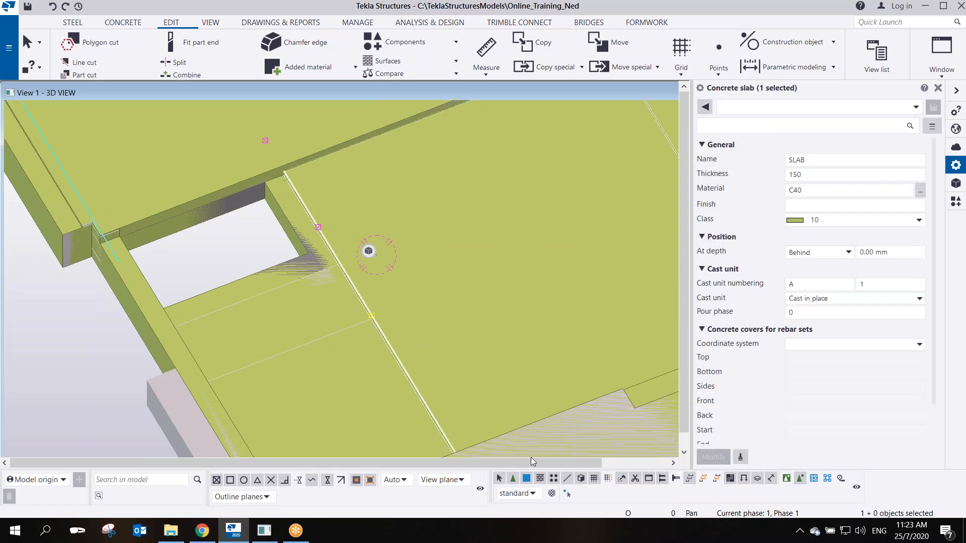
click(566, 494)
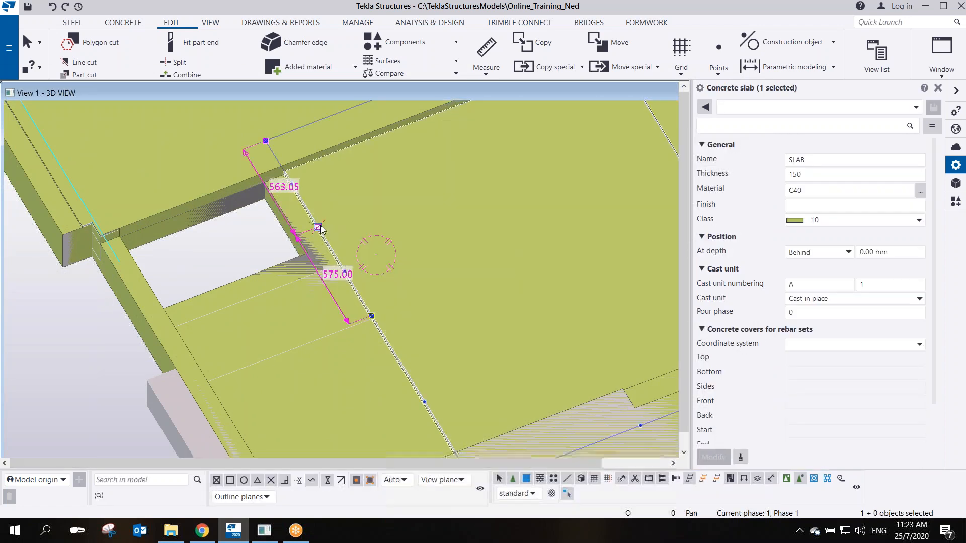
click(318, 228)
click(372, 316)
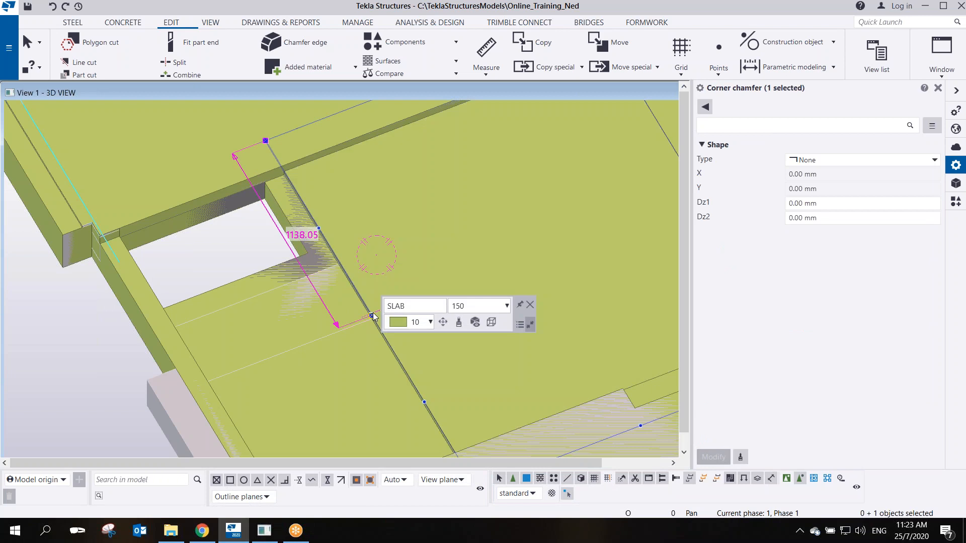
right_click(246, 230)
click(276, 235)
scroll(255, 274, down, 5)
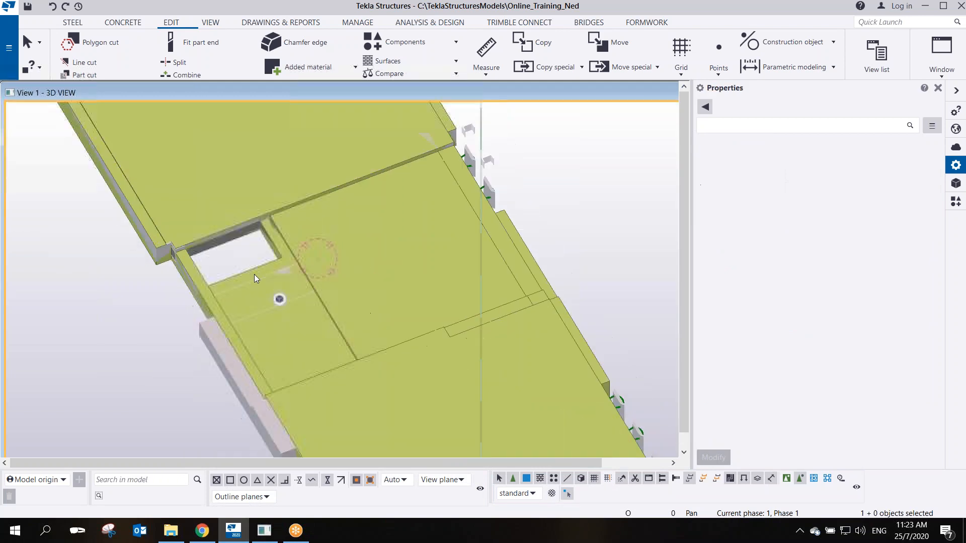
Hide the flat reference part at the recess beside the smaller opening on the underside of the slabs
mouse_move(363, 286)
ctrl+middle_down()
mouse_move(324, 317)
mouse_move(267, 324)
mouse_move(387, 252)
mouse_move(357, 219)
mouse_move(339, 166)
mouse_move(315, 242)
mouse_move(264, 217)
mouse_move(282, 211)
ctrl+middle_up()
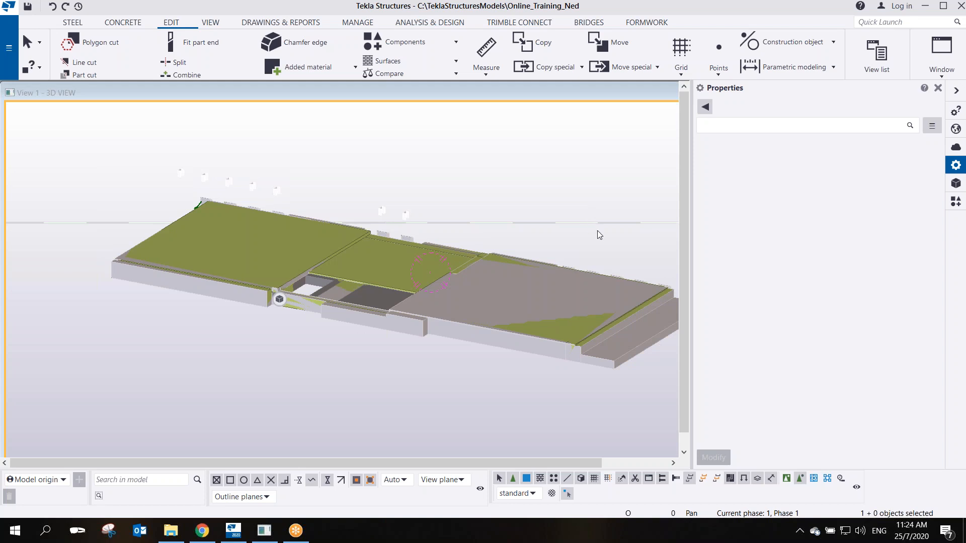
middle_drag(597, 231, 591, 241)
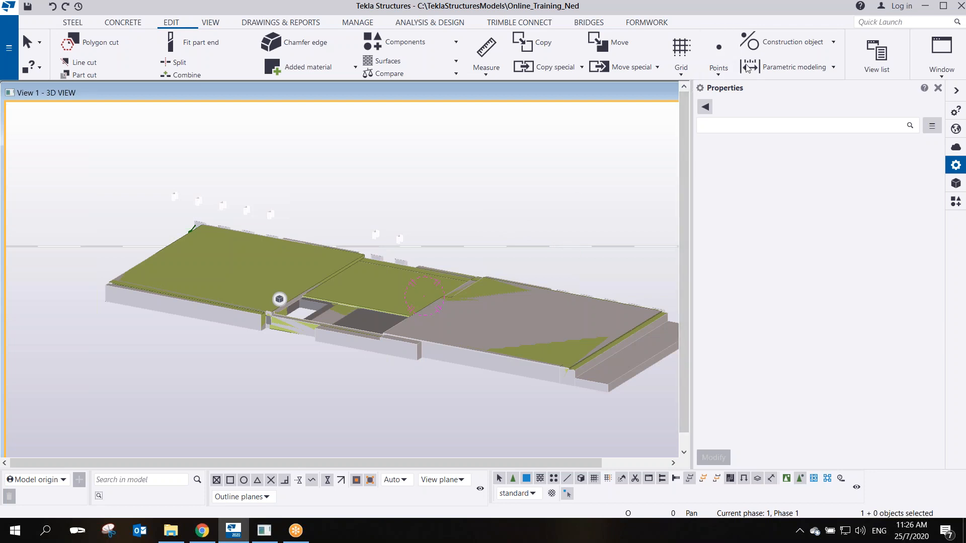
scroll(502, 215, up, 10)
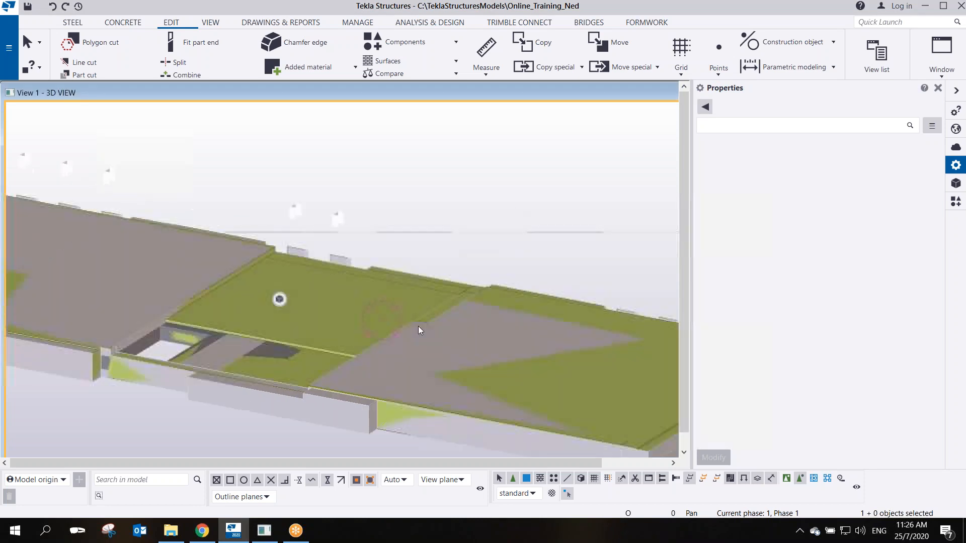
scroll(295, 333, up, 8)
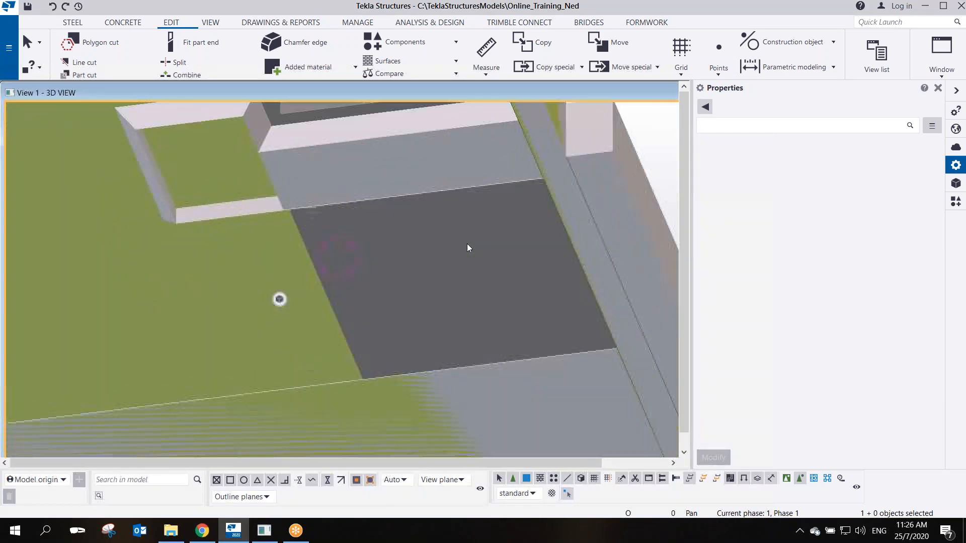
scroll(435, 316, down, 3)
mouse_move(440, 324)
ctrl+middle_down()
mouse_move(445, 301)
mouse_move(517, 306)
mouse_move(487, 240)
mouse_move(520, 230)
mouse_move(328, 241)
mouse_move(421, 240)
mouse_move(334, 297)
mouse_move(324, 394)
mouse_move(291, 416)
mouse_move(174, 363)
mouse_move(202, 364)
mouse_move(407, 462)
mouse_move(444, 216)
mouse_move(445, 298)
mouse_move(436, 218)
mouse_move(451, 356)
mouse_move(422, 210)
mouse_move(399, 244)
mouse_move(423, 179)
ctrl+middle_up()
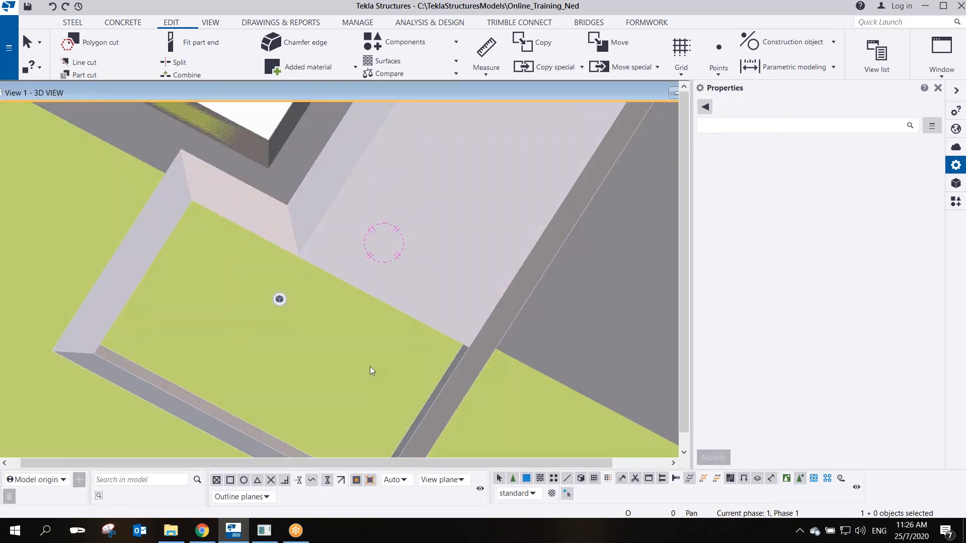
click(370, 366)
scroll(368, 367, down, 2)
ctrl+middle_drag(360, 367, 416, 342)
click(437, 281)
ctrl+middle_drag(437, 280, 542, 322)
right_click(478, 298)
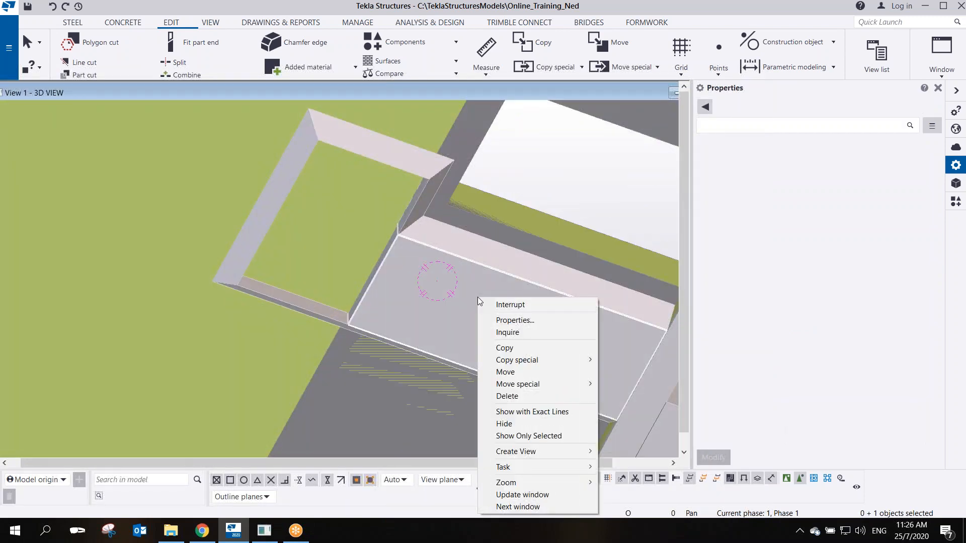
click(520, 424)
Select the stepped reference strip and the two long straight strips under the slabs together and show only these three
mouse_move(417, 232)
ctrl+middle_down()
mouse_move(405, 277)
mouse_move(472, 254)
mouse_move(545, 326)
mouse_move(423, 325)
mouse_move(492, 338)
mouse_move(478, 327)
mouse_move(357, 349)
mouse_move(372, 324)
mouse_move(354, 276)
mouse_move(260, 282)
mouse_move(326, 291)
ctrl+middle_up()
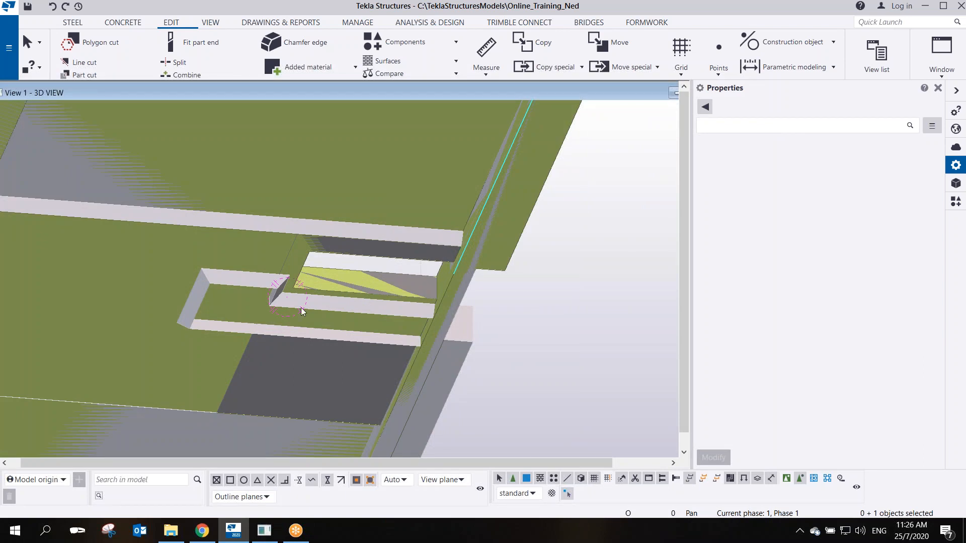
scroll(219, 295, up, 5)
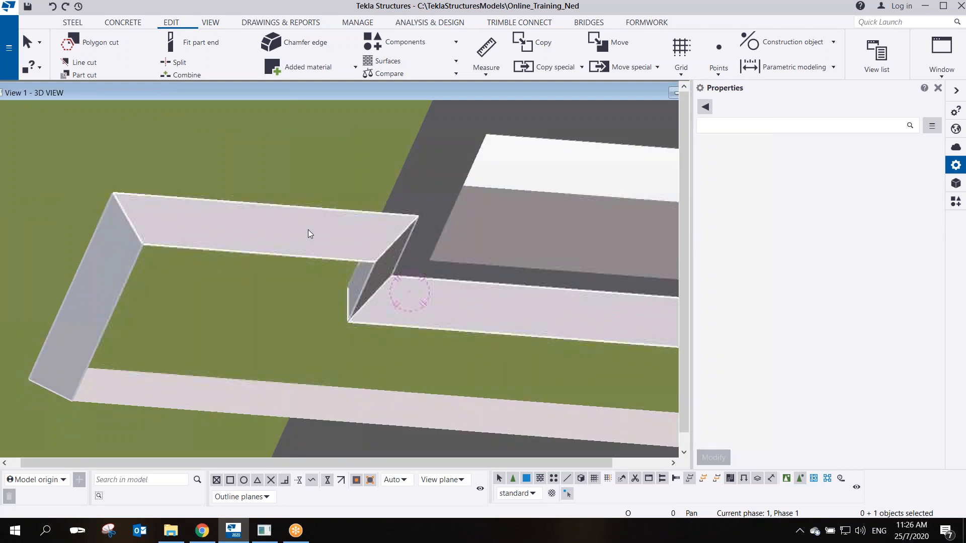
scroll(309, 232, down, 3)
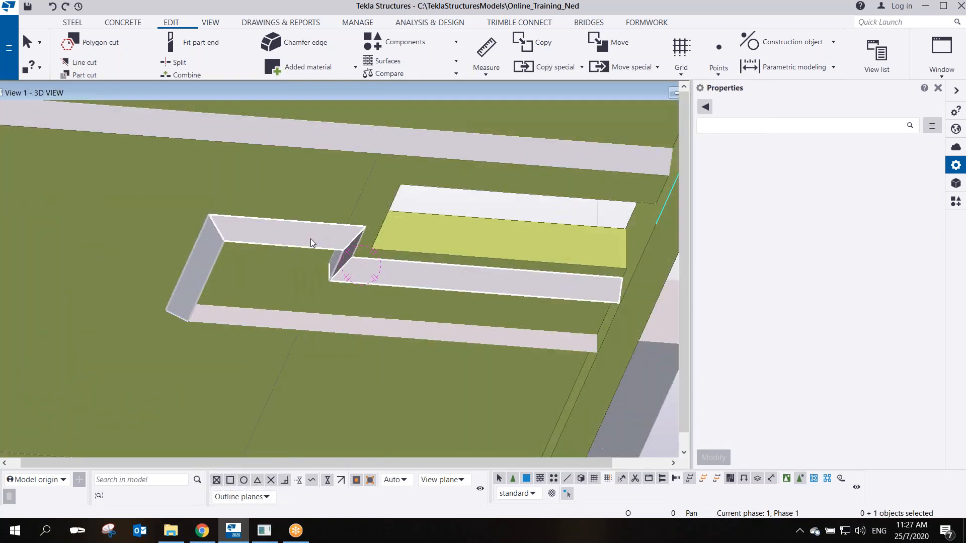
ctrl+click(327, 137)
middle_drag(285, 386, 409, 188)
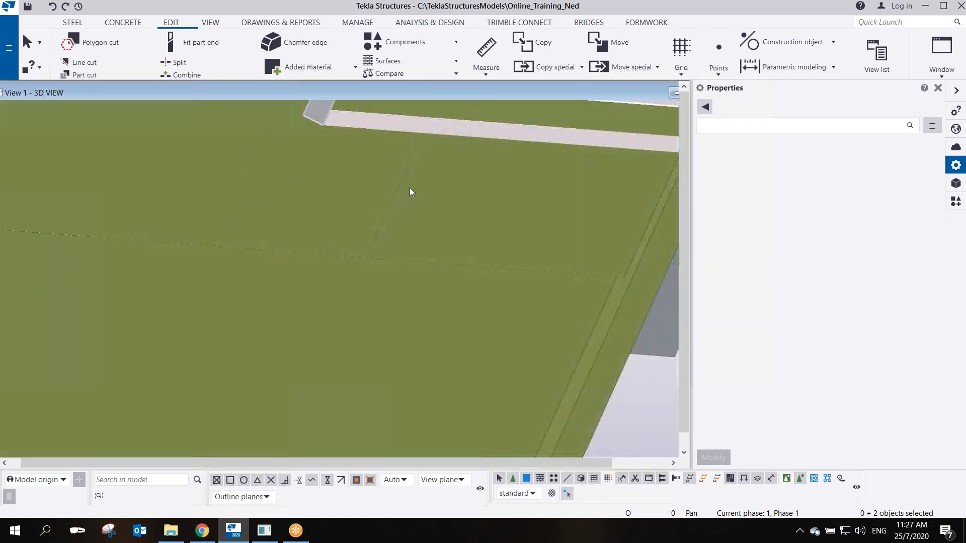
ctrl+middle_drag(309, 305, 482, 295)
ctrl+click(469, 287)
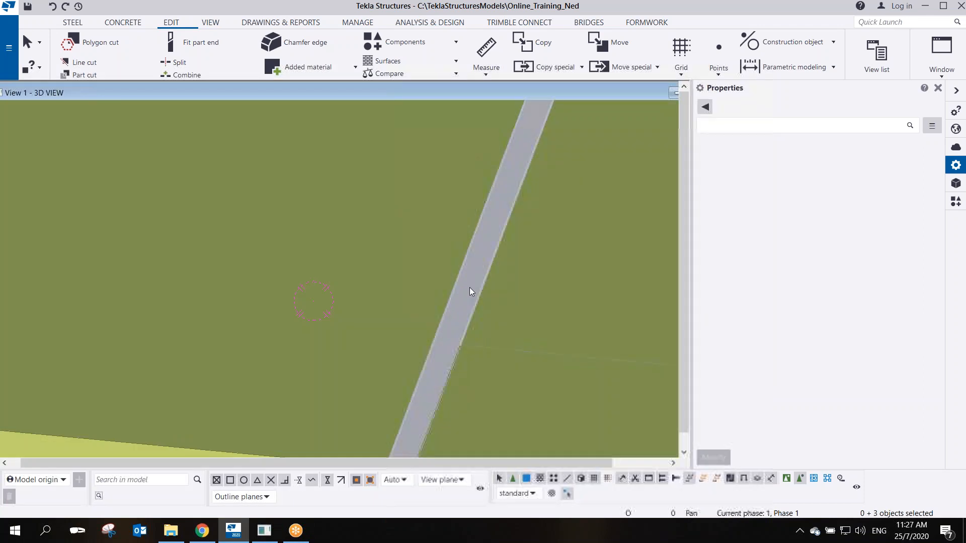
right_click(469, 287)
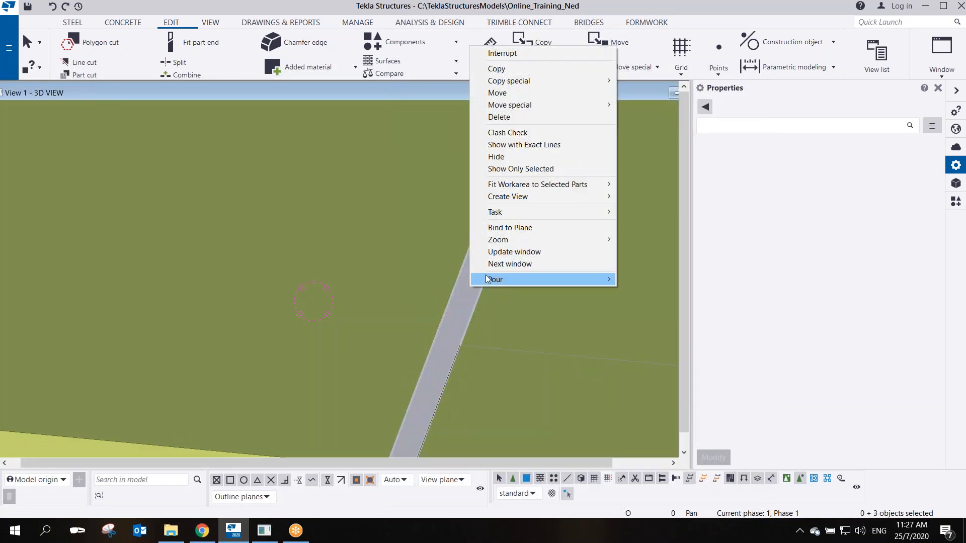
click(529, 172)
Examine the shape and layout of the three isolated reference strips from several angles
scroll(442, 317, down, 5)
ctrl+middle_drag(494, 321, 101, 478)
scroll(498, 360, up, 3)
ctrl+middle_drag(501, 355, 411, 249)
scroll(410, 250, down, 3)
scroll(386, 265, up, 5)
scroll(390, 266, down, 5)
scroll(391, 270, up, 4)
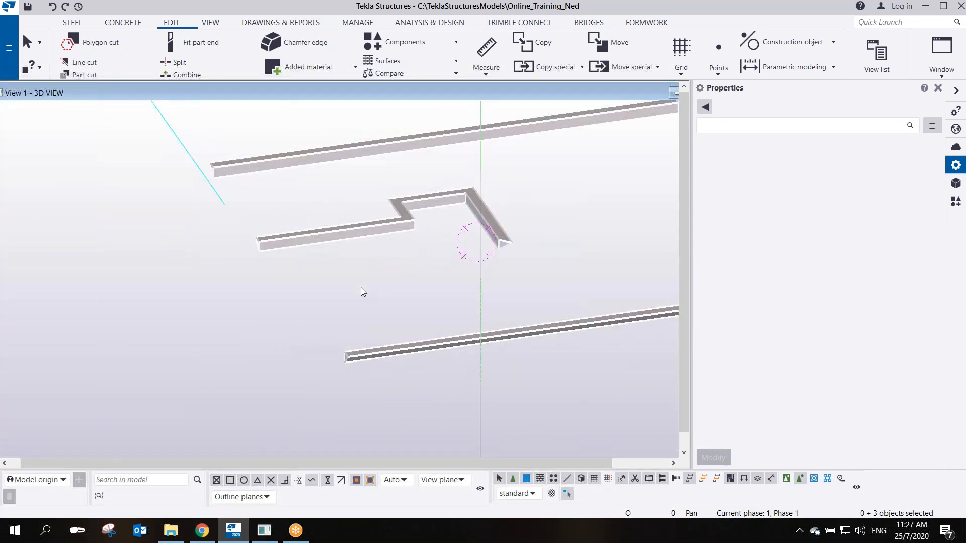
Measure the vertical height at the free end of the stepped reference strip
scroll(304, 242, up, 5)
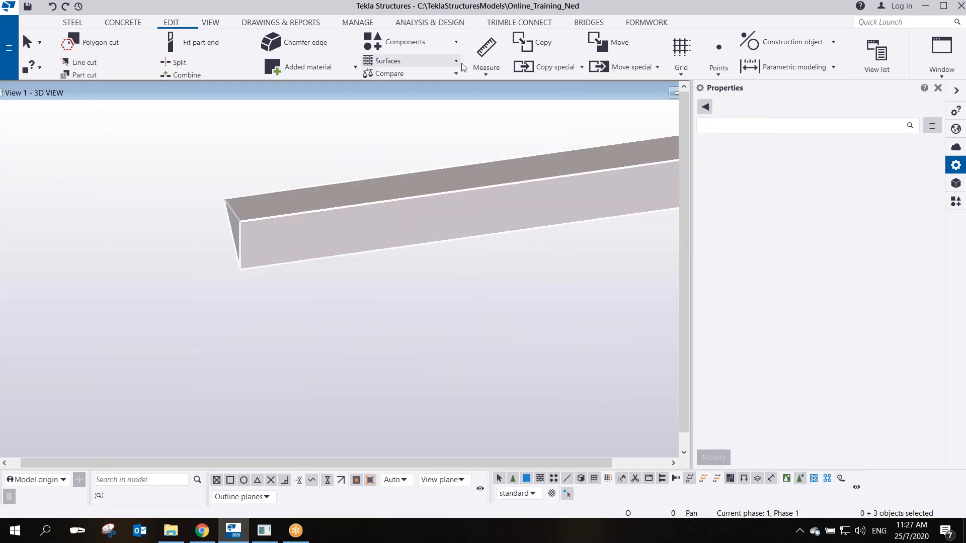
click(485, 50)
scroll(320, 206, up, 2)
click(198, 242)
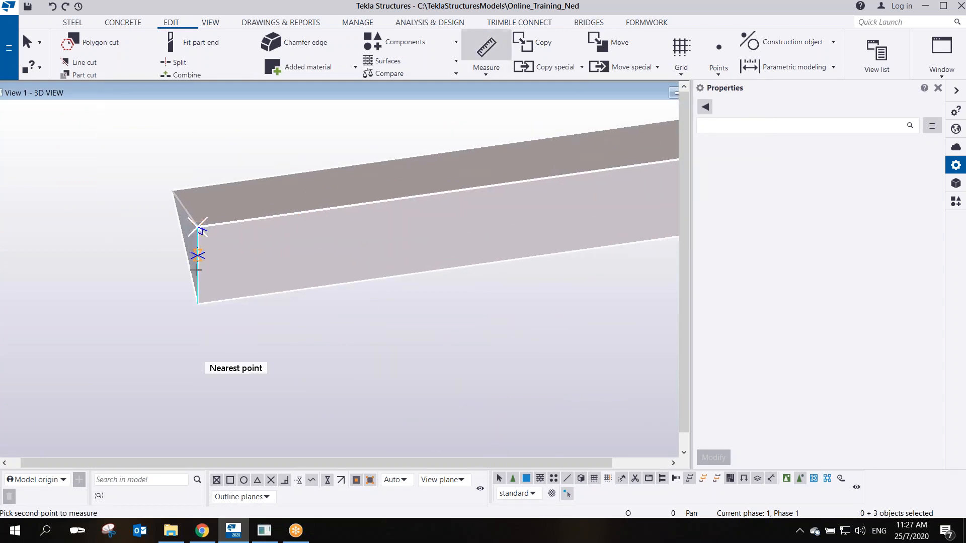
click(196, 302)
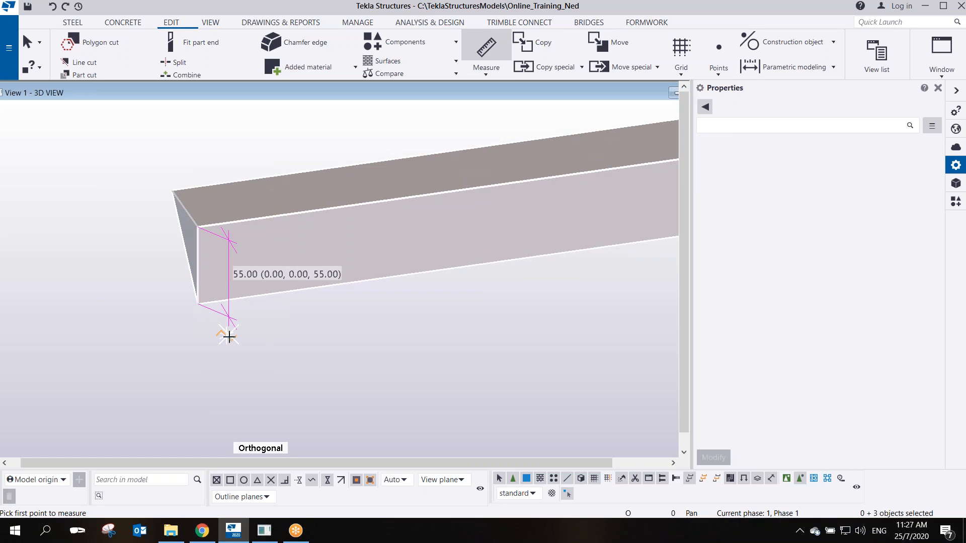
scroll(229, 337, down, 4)
right_click(226, 192)
click(254, 200)
click(270, 269)
scroll(270, 269, down, 3)
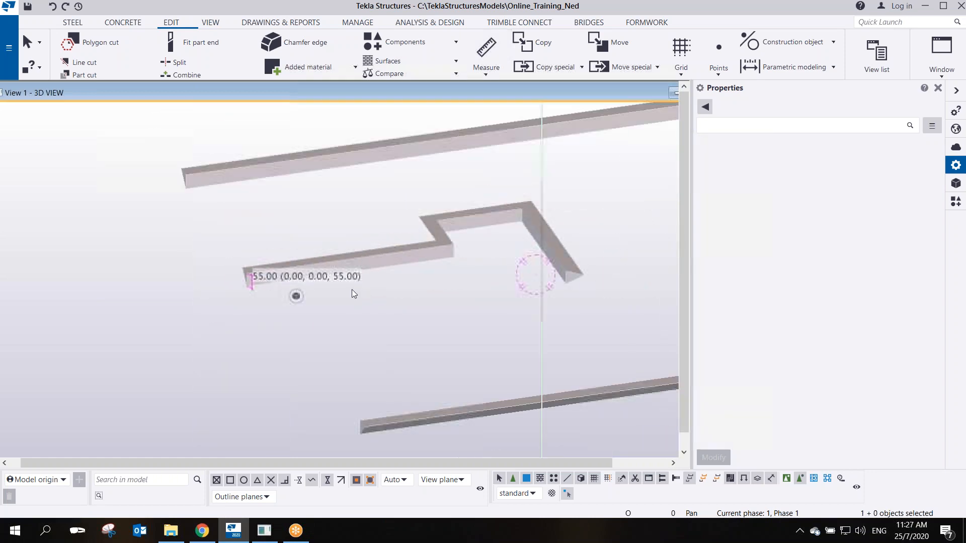
scroll(358, 286, up, 2)
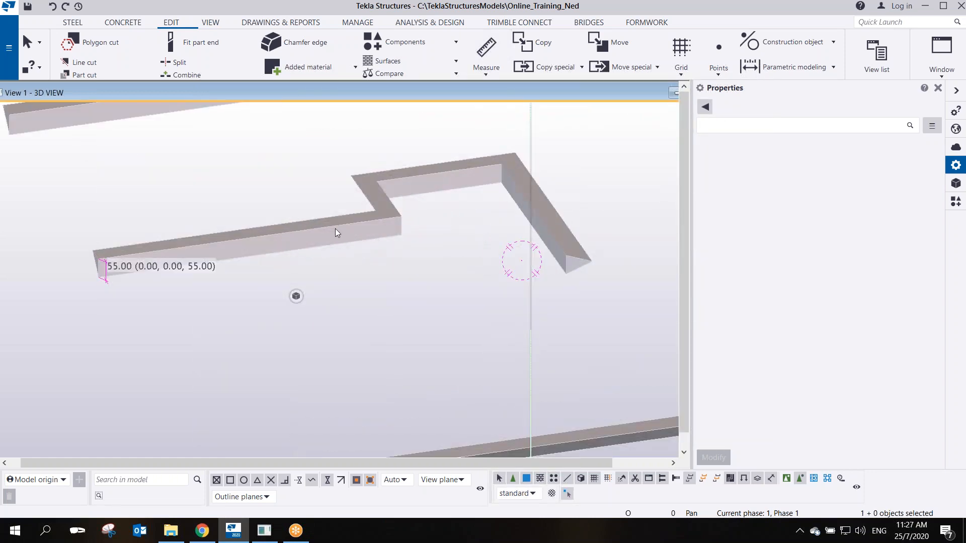
middle_drag(353, 241, 339, 250)
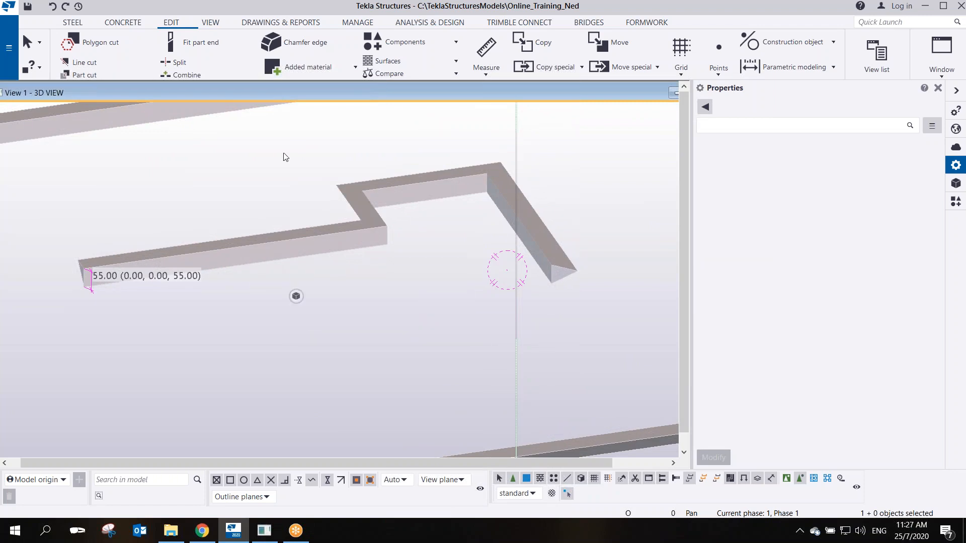
Outline a new concrete slab along the stepped reference strip's vertical faces, with sides of 850, 220, 350 and 575 mm
click(123, 22)
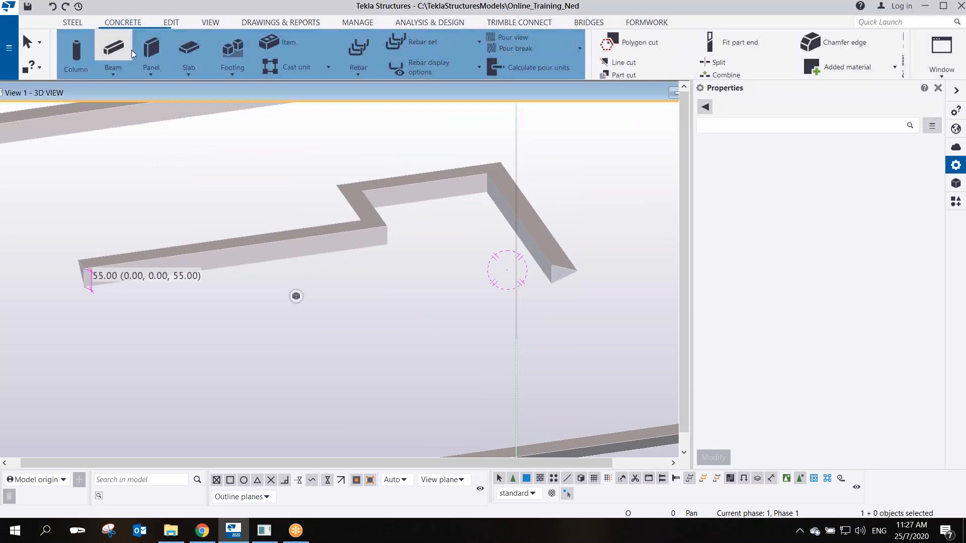
click(189, 49)
scroll(87, 271, up, 5)
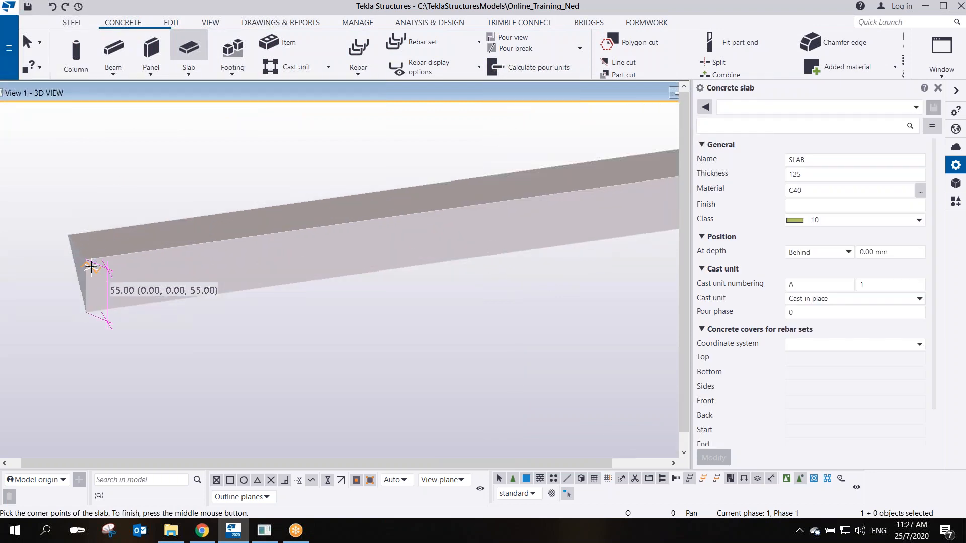
click(86, 260)
middle_drag(443, 267, 204, 319)
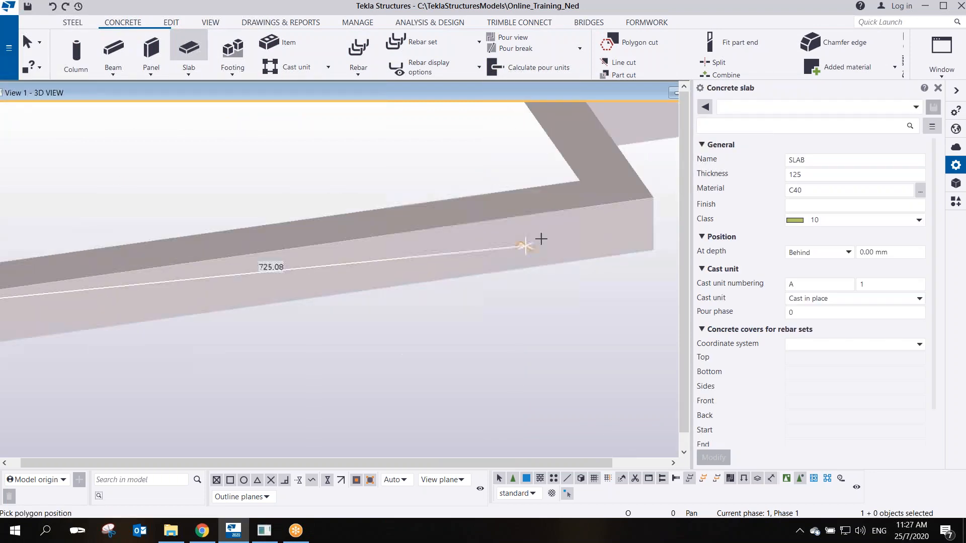
click(654, 201)
middle_drag(652, 196, 536, 378)
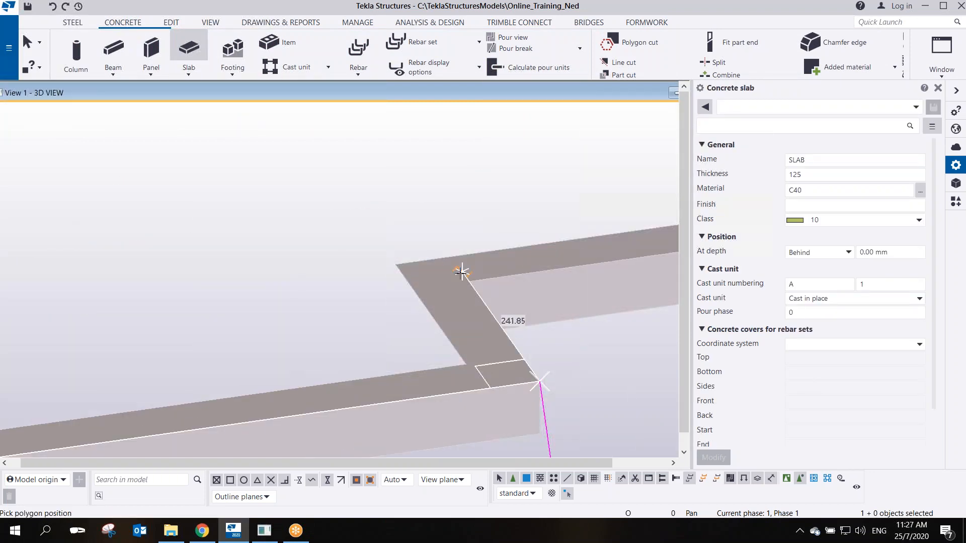
click(468, 282)
middle_drag(469, 282, 30, 311)
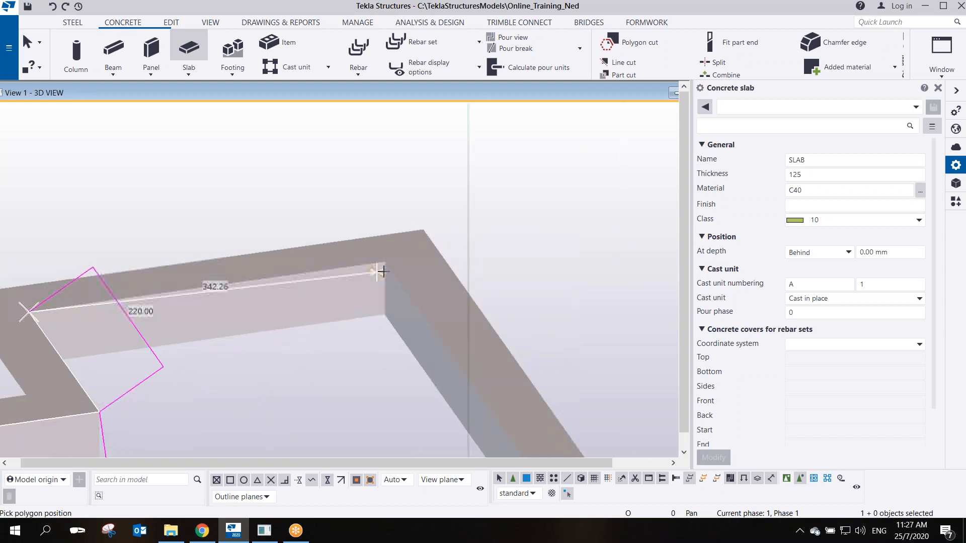
click(385, 262)
middle_drag(416, 360, 407, 276)
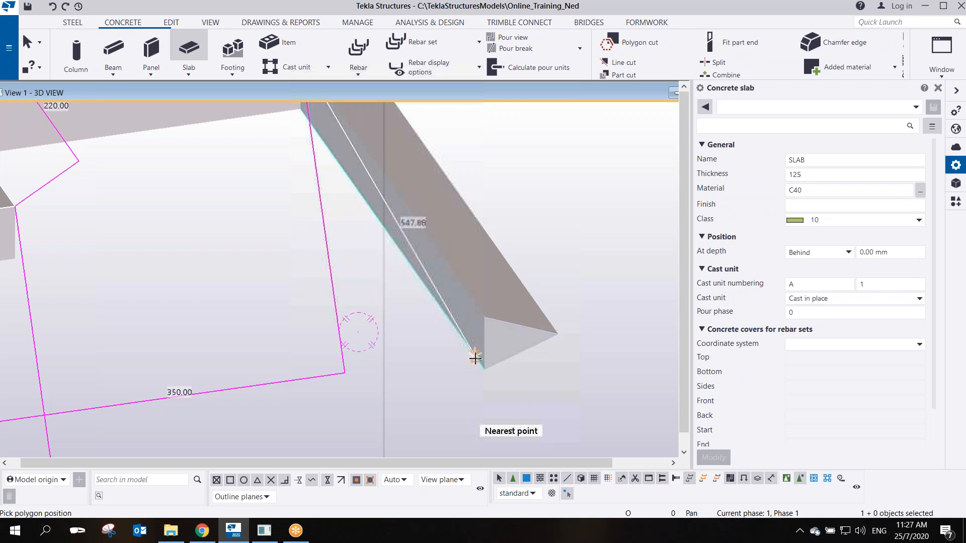
click(484, 317)
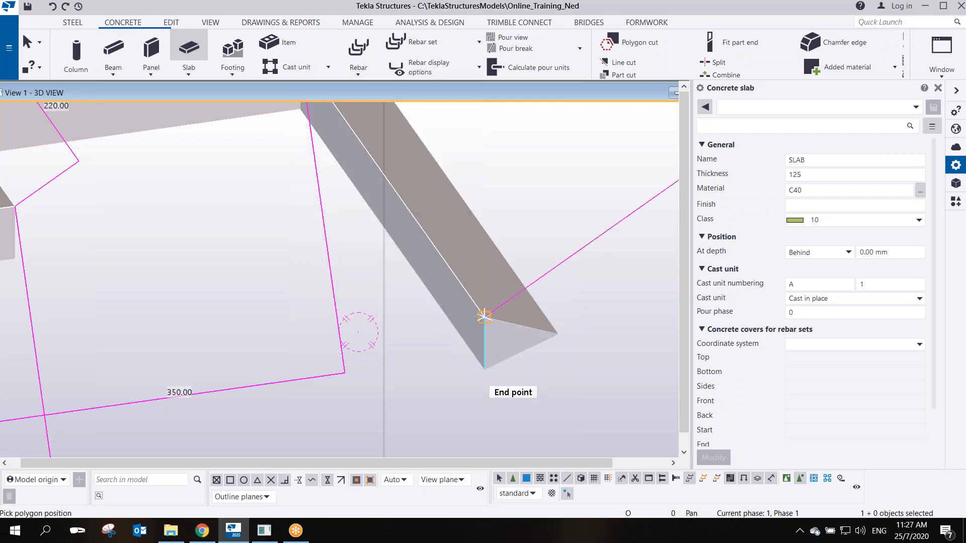
scroll(412, 366, down, 4)
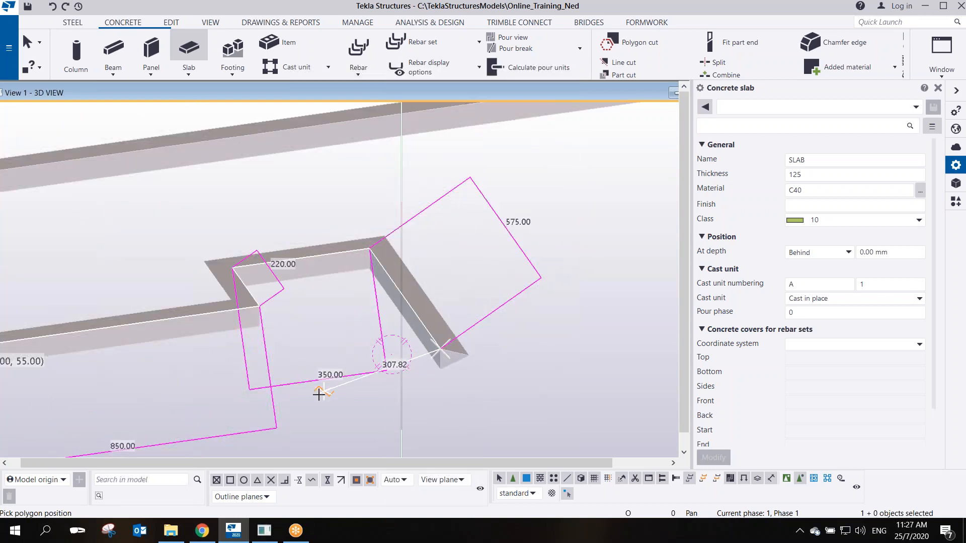
Add a 1200 mm side from the last corner, parallel to the strip's 350 and 850 mm sides, and finish the slab outline
middle_drag(274, 392, 416, 329)
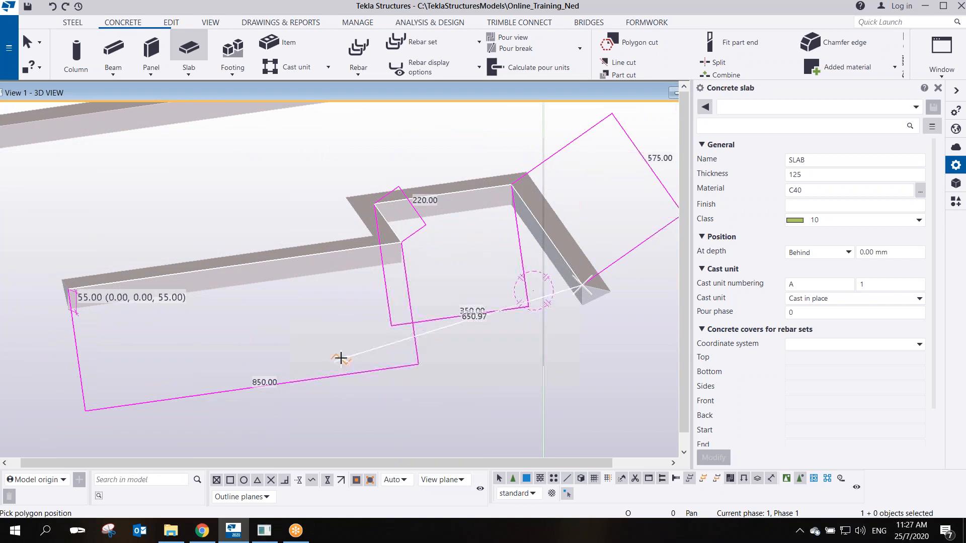
scroll(340, 353, down, 5)
scroll(367, 303, up, 6)
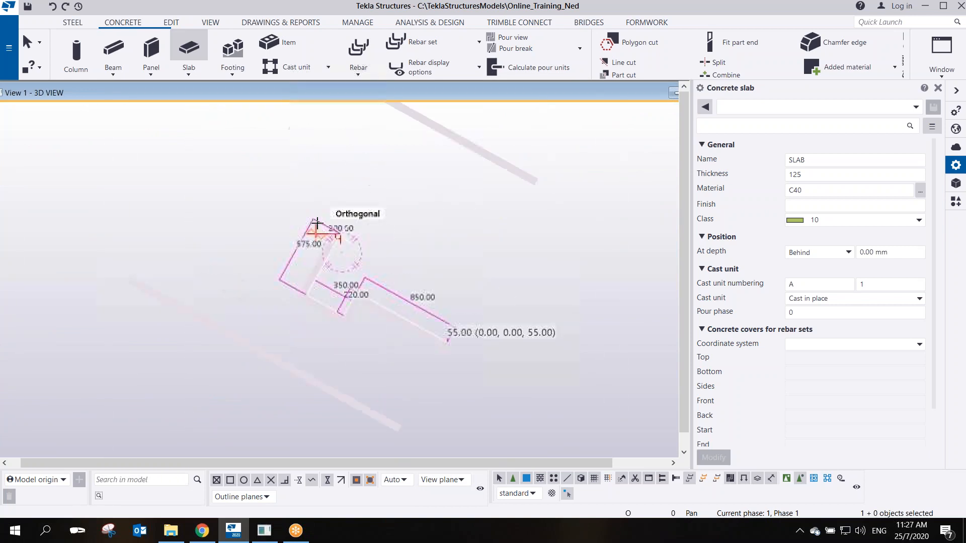
middle_drag(417, 299, 368, 242)
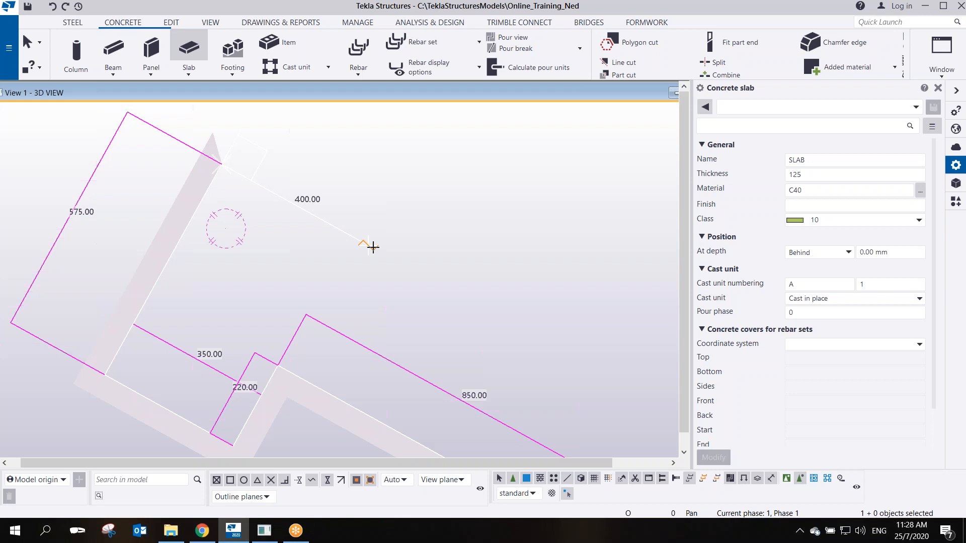
text(1200)
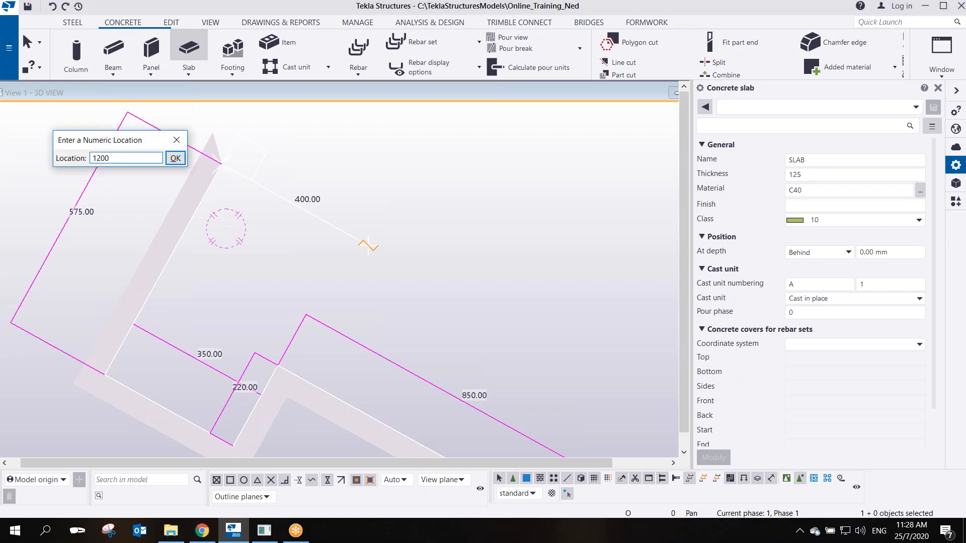
key(Return)
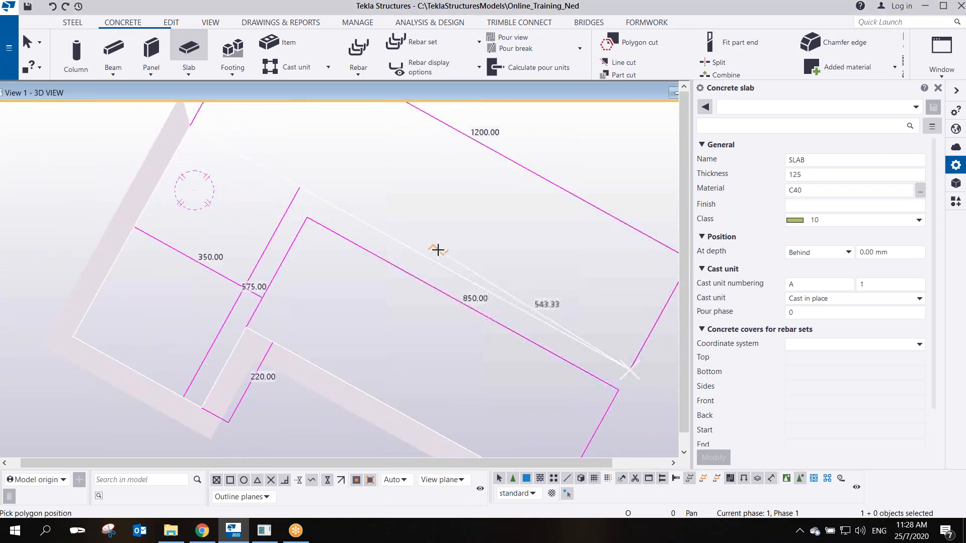
middle_click(438, 250)
Bring the hidden slabs back into view and select the newly drawn slab from the underside
right_click(454, 217)
click(463, 224)
ctrl+middle_drag(496, 290, 423, 86)
scroll(490, 365, up, 3)
ctrl+middle_drag(478, 380, 478, 227)
click(390, 198)
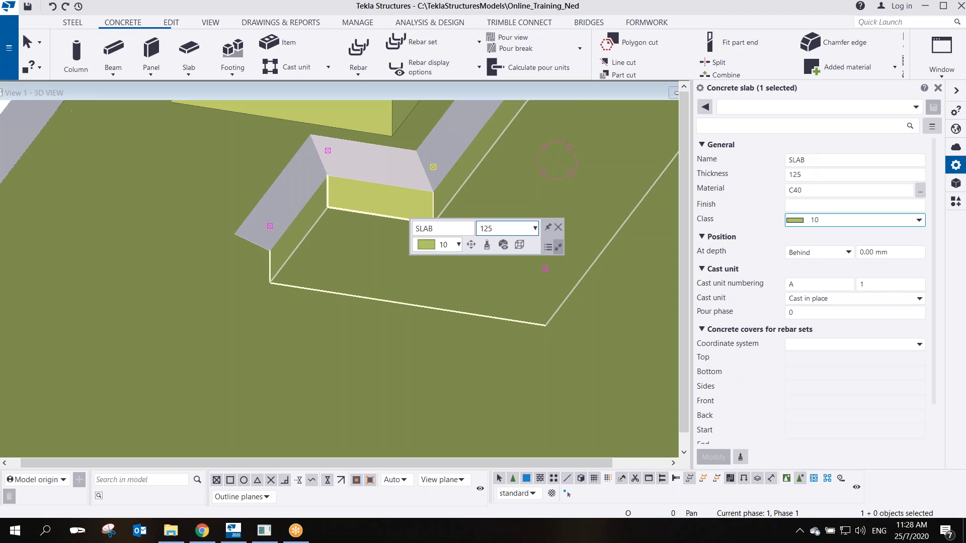
Try the Front depth position for the new slab and undo the change
click(827, 253)
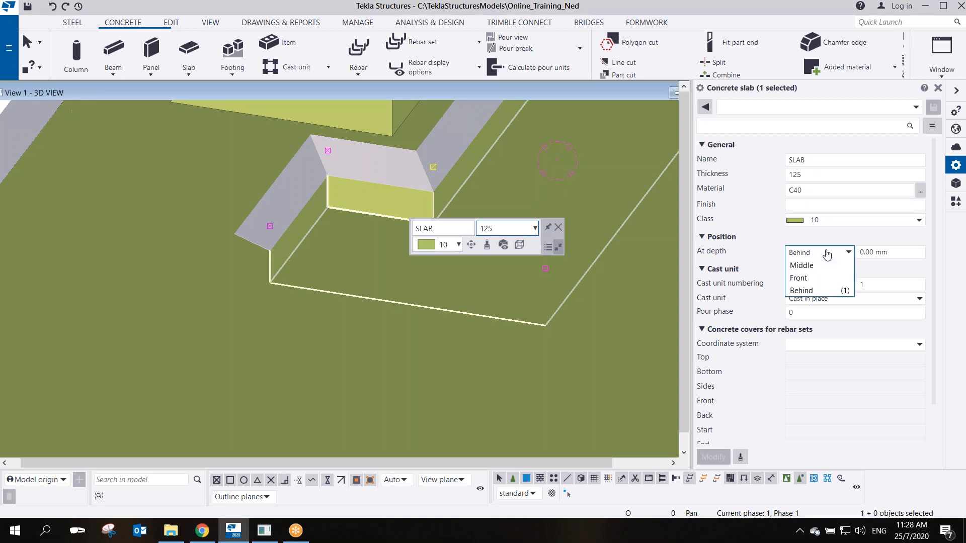
click(815, 278)
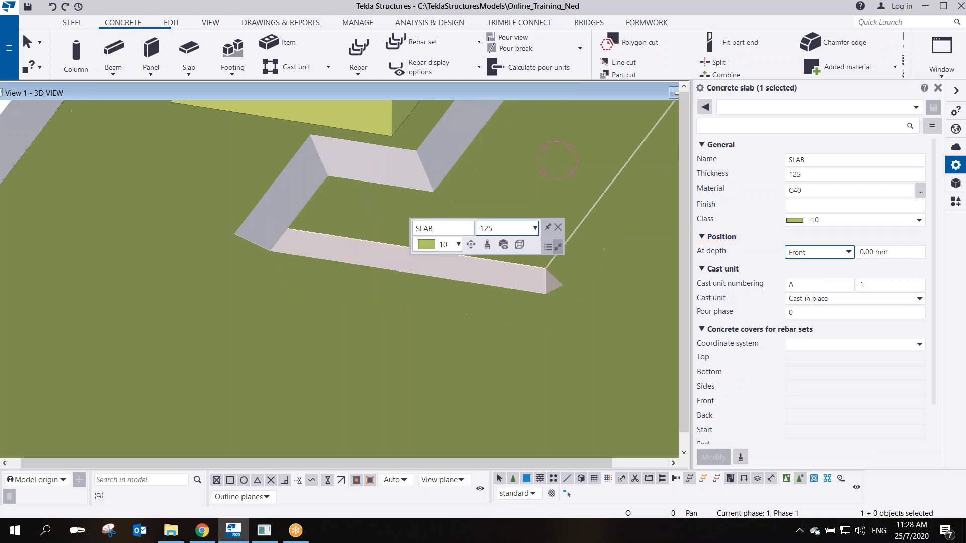
scroll(358, 190, up, 2)
ctrl+middle_drag(342, 219, 264, 236)
key(ctrl+z)
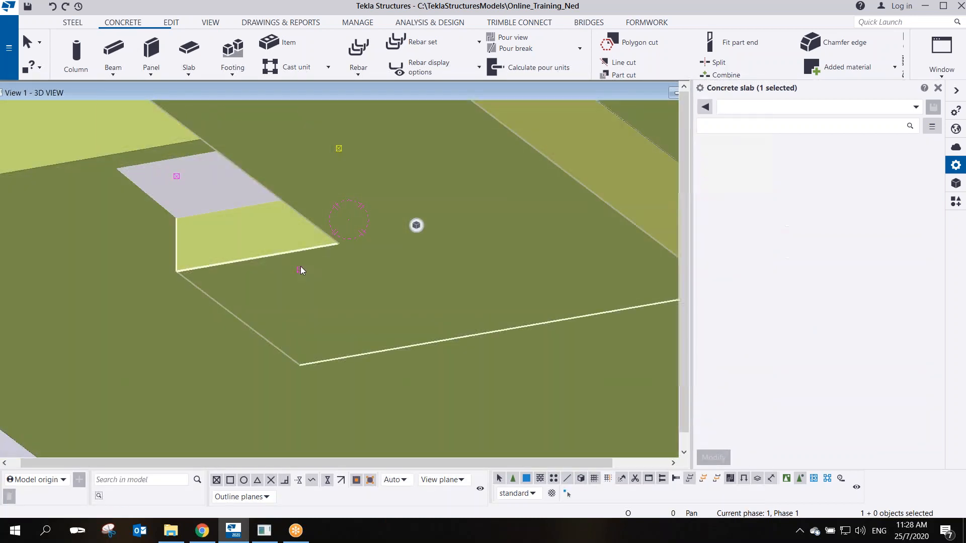
Set the new slab's thickness to 55 mm and save the model
ctrl+middle_drag(324, 269, 448, 271)
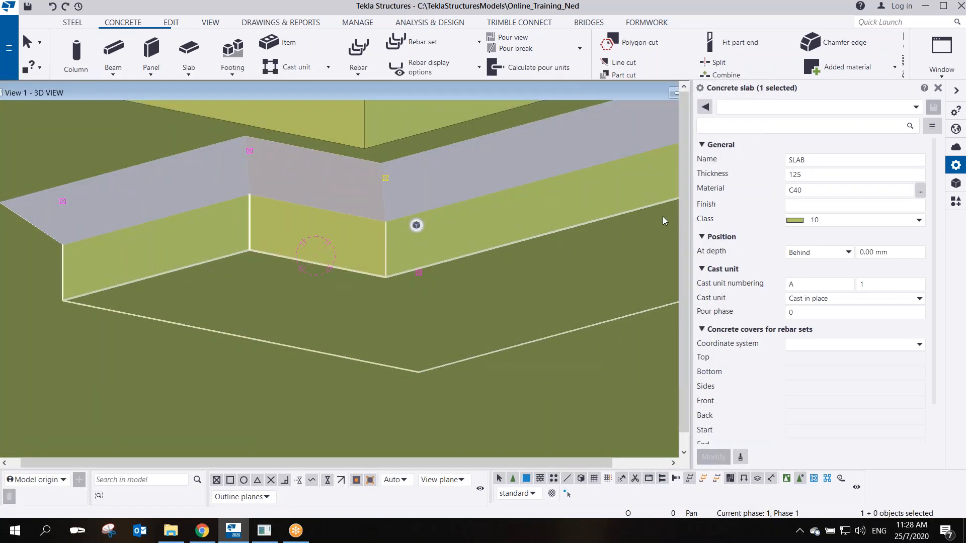
click(805, 174)
text(55)
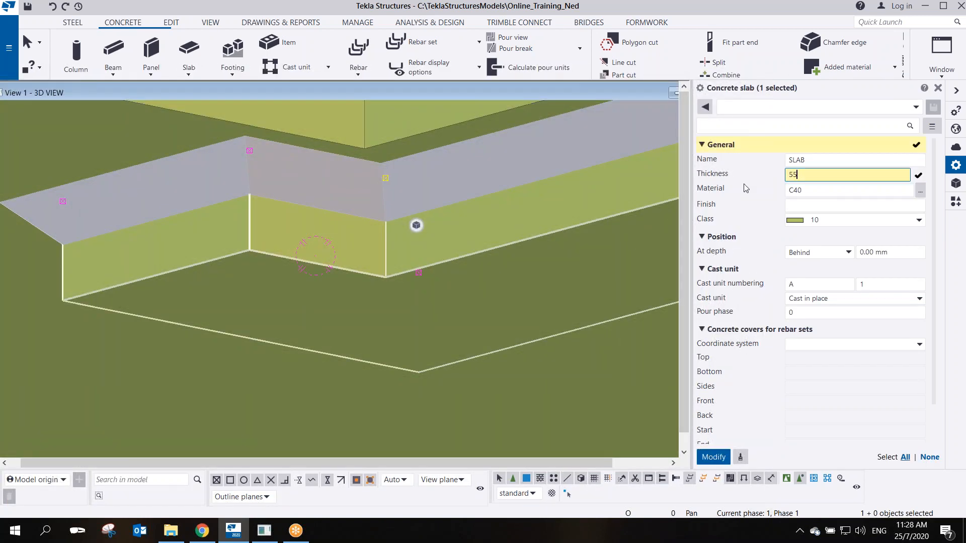
key(Return)
scroll(319, 215, down, 2)
mouse_move(319, 215)
ctrl+middle_down()
mouse_move(307, 175)
mouse_move(556, 211)
mouse_move(556, 233)
mouse_move(525, 211)
mouse_move(500, 281)
mouse_move(487, 250)
mouse_move(410, 261)
mouse_move(403, 287)
mouse_move(382, 237)
ctrl+middle_up()
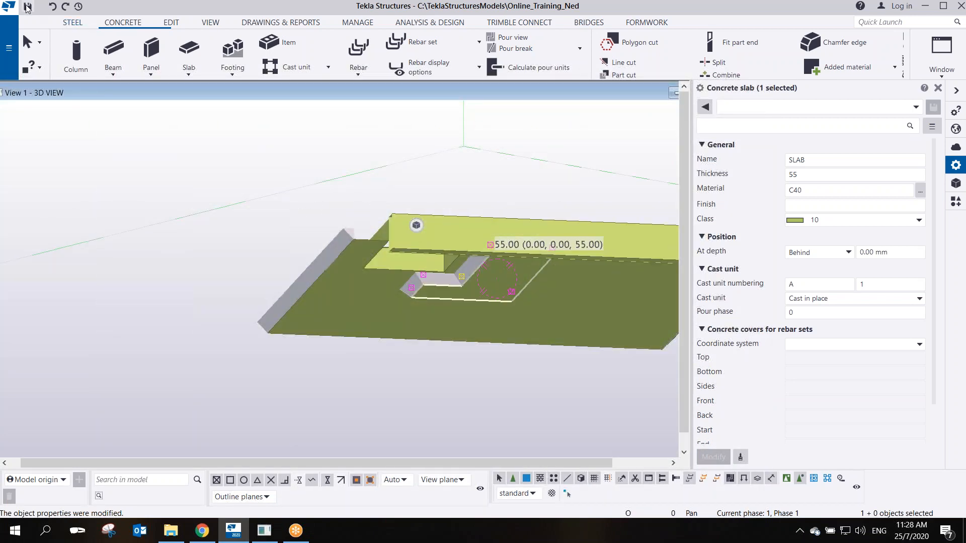
key(ctrl+s)
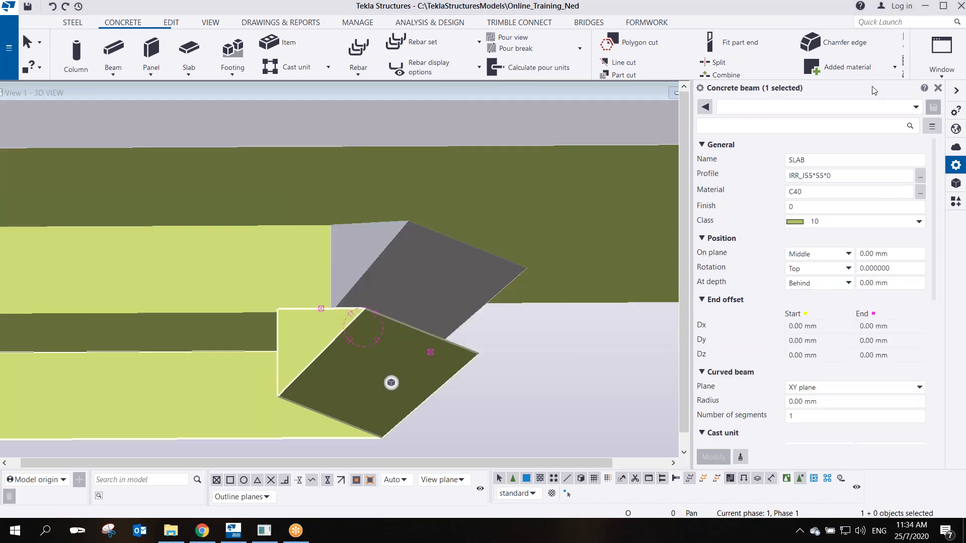
Review the dimensions of the selected edge beam's parametric IRR_J profile in the profile catalog
click(554, 382)
click(380, 357)
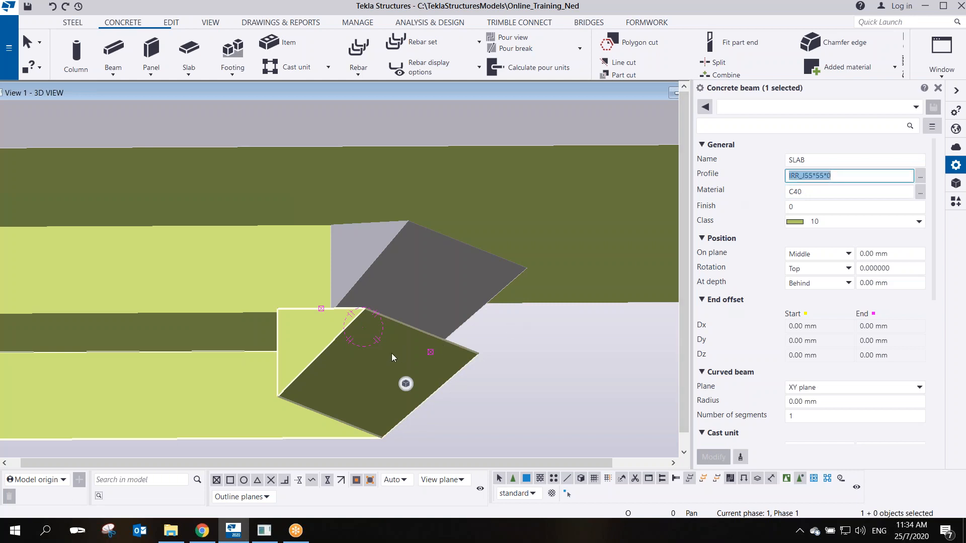
click(919, 177)
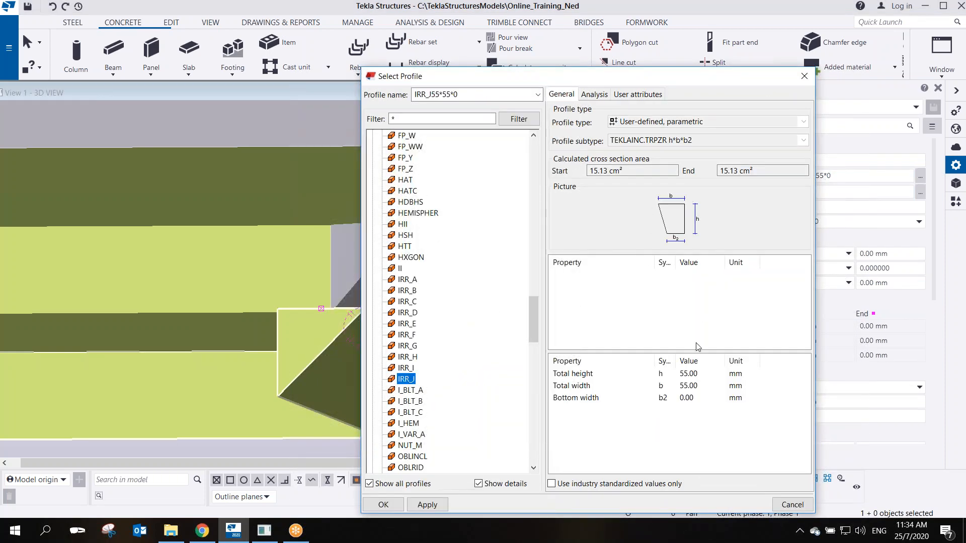
click(385, 505)
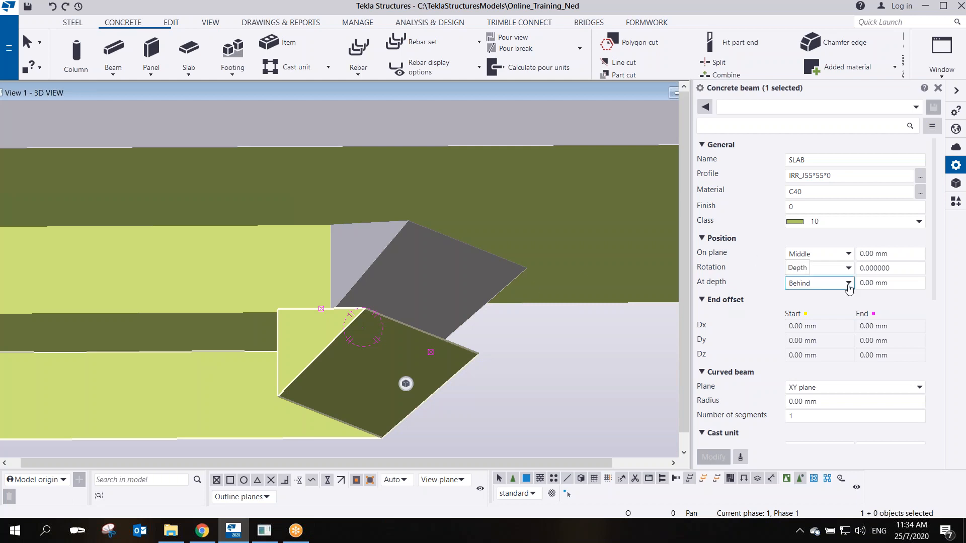
Try the Right on-plane position for the triangular edge beam
click(844, 253)
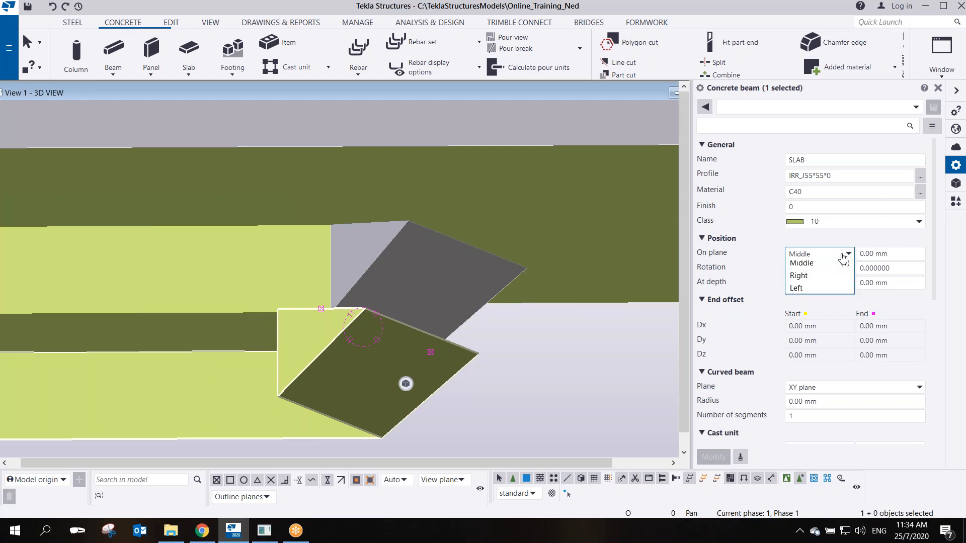
click(819, 281)
middle_click(819, 281)
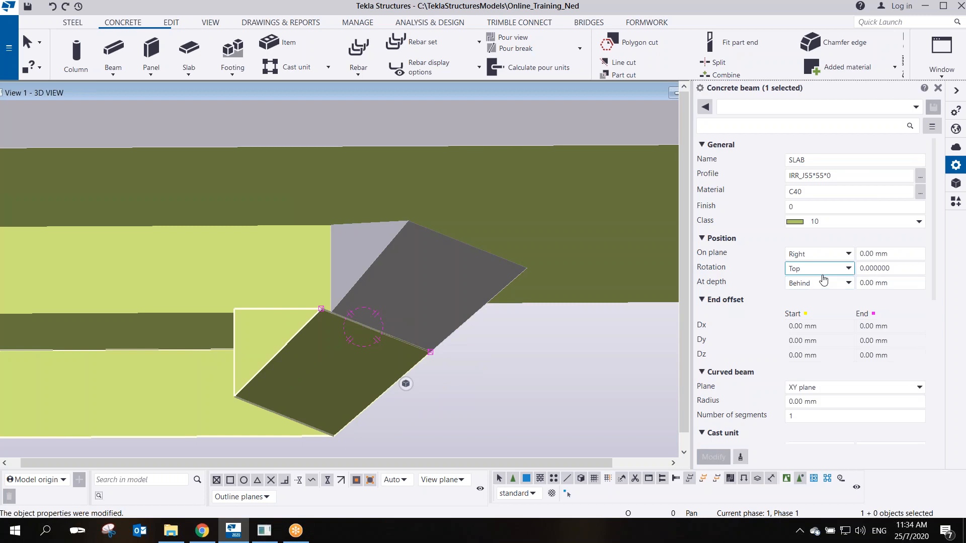
Set the triangular edge beam's on-plane position to Left and its depth position to Front
click(822, 255)
click(817, 291)
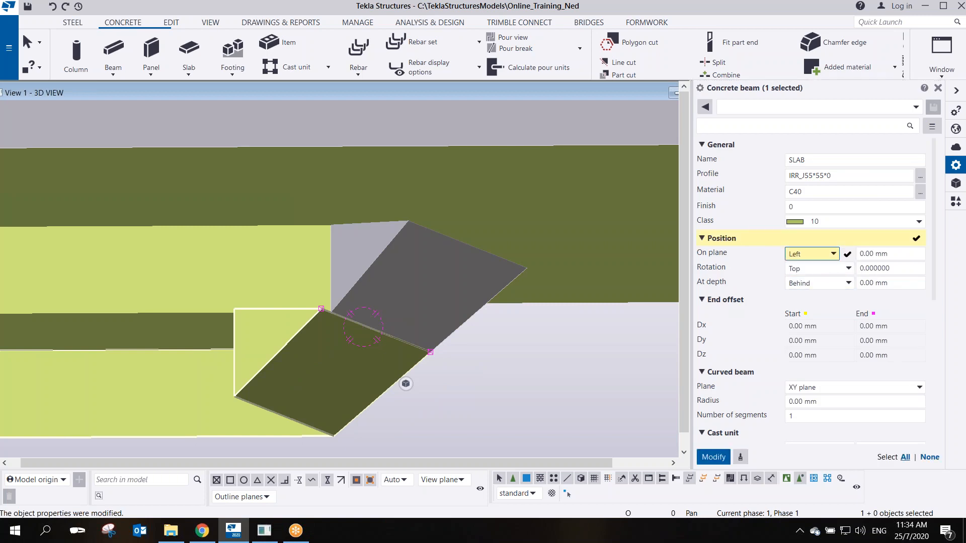
middle_click(821, 302)
click(818, 282)
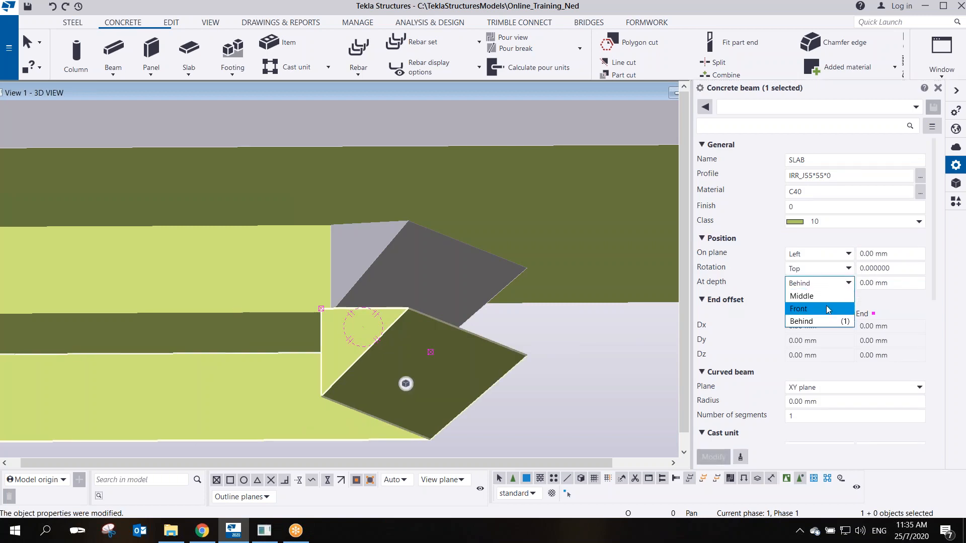
click(805, 307)
middle_click(805, 308)
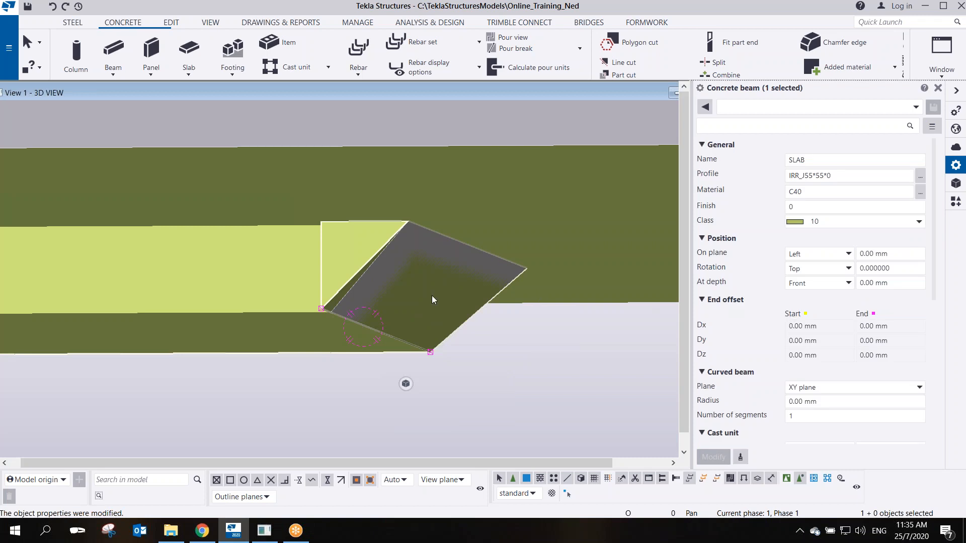
scroll(355, 279, up, 5)
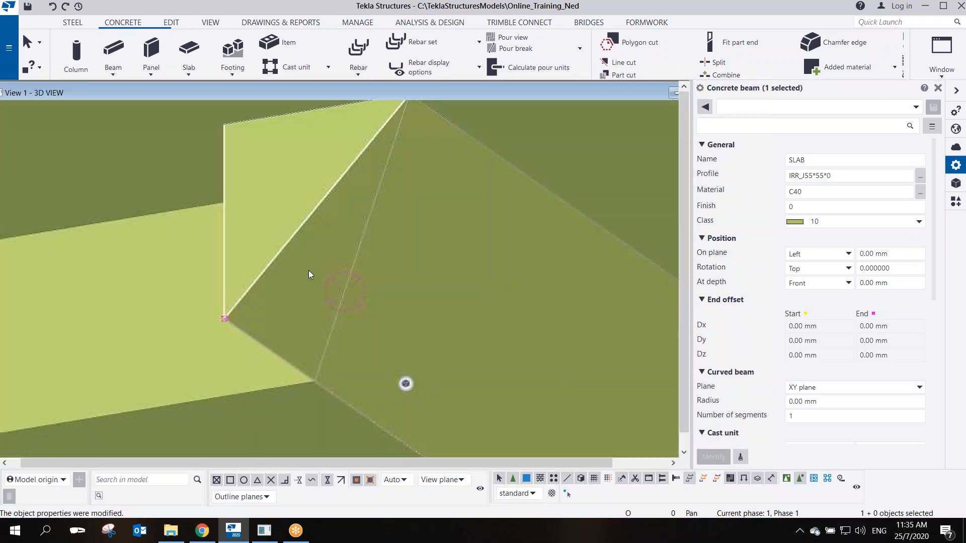
scroll(317, 279, down, 5)
Place another IRR_J55*55*0 concrete beam along the long straight reference strip under the slab, from the slab corner to the strip's far end
click(115, 52)
scroll(352, 281, down, 5)
scroll(351, 281, up, 2)
scroll(296, 266, down, 2)
mouse_move(215, 236)
ctrl+middle_down()
mouse_move(270, 243)
mouse_move(150, 245)
ctrl+middle_up()
scroll(149, 246, up, 7)
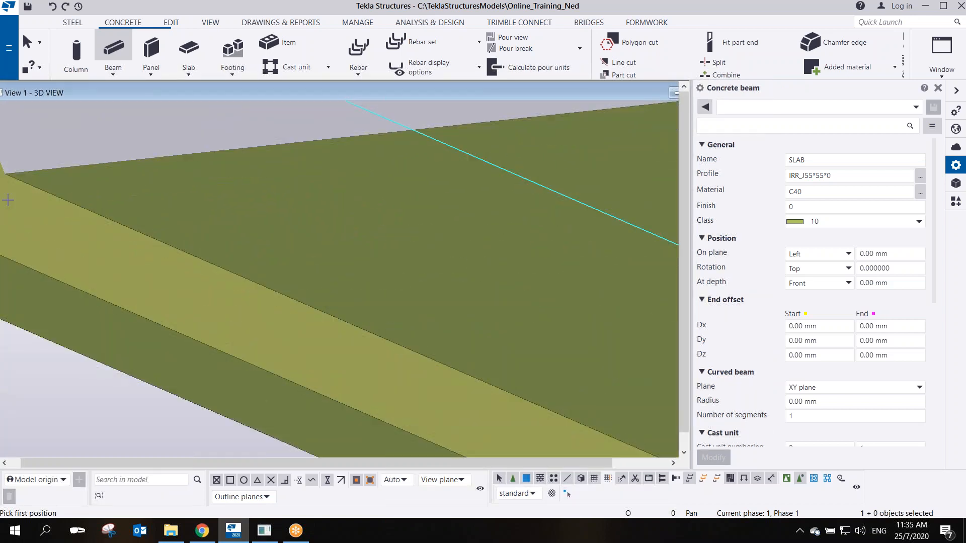
click(9, 176)
scroll(352, 262, down, 4)
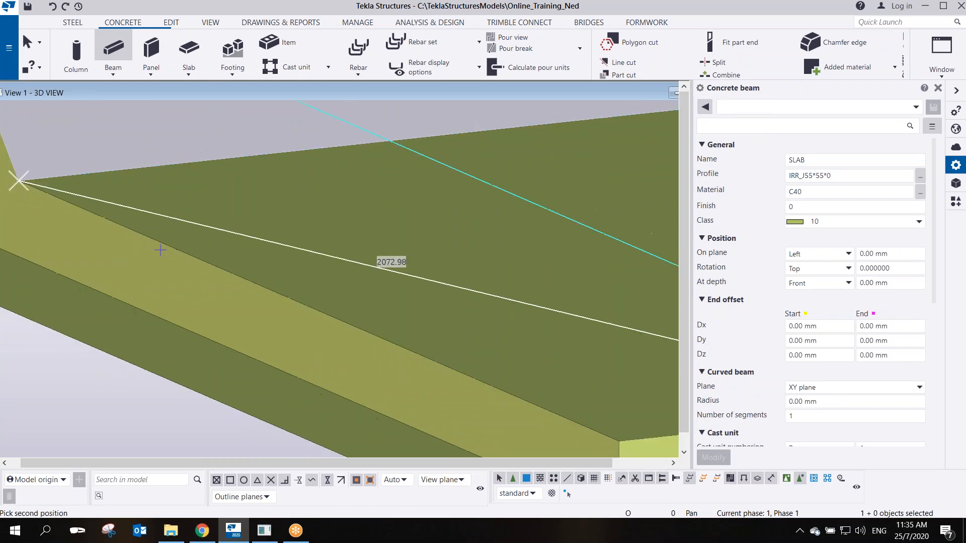
middle_drag(523, 234, 119, 308)
middle_drag(474, 264, 289, 295)
scroll(473, 246, up, 2)
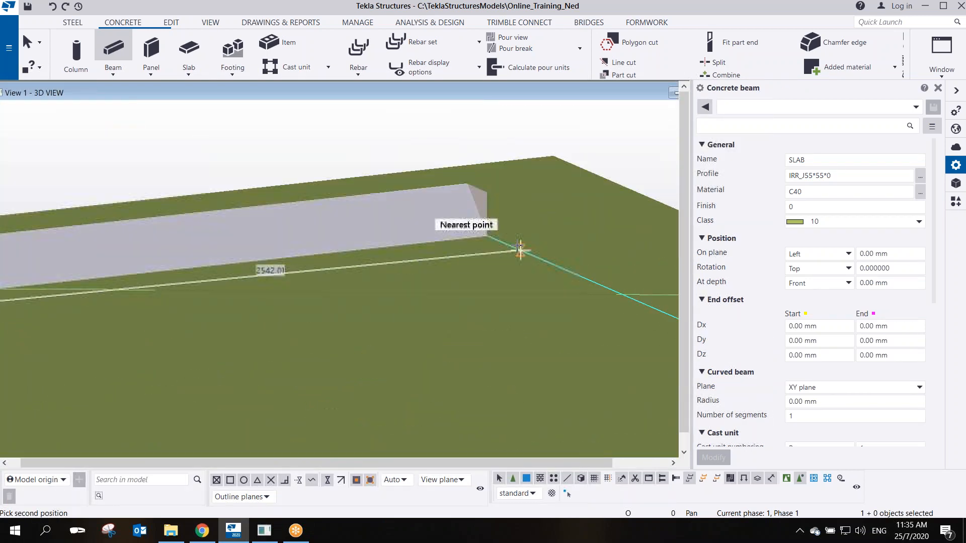
click(487, 235)
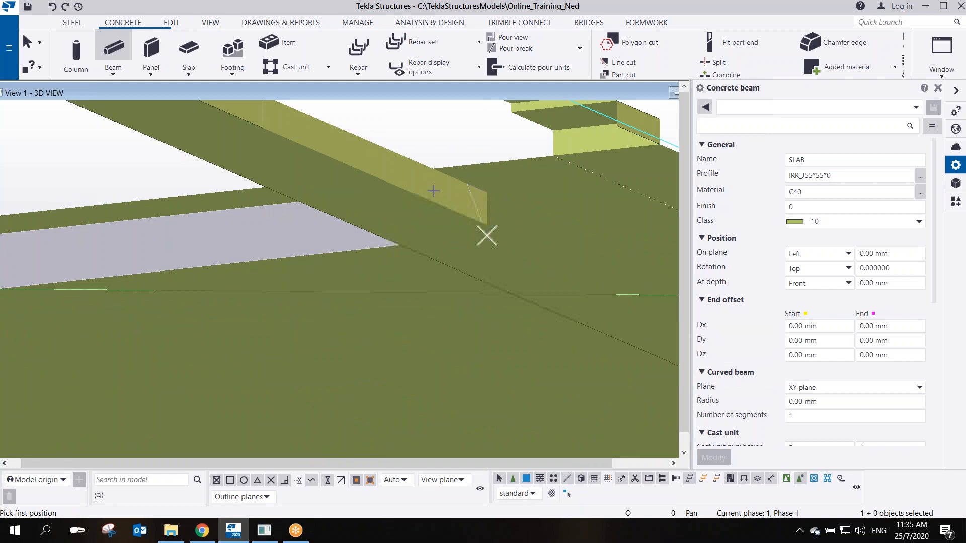
scroll(448, 233, down, 1)
mouse_move(304, 253)
ctrl+middle_down()
mouse_move(366, 217)
mouse_move(438, 304)
mouse_move(437, 278)
mouse_move(412, 272)
mouse_move(416, 305)
ctrl+middle_up()
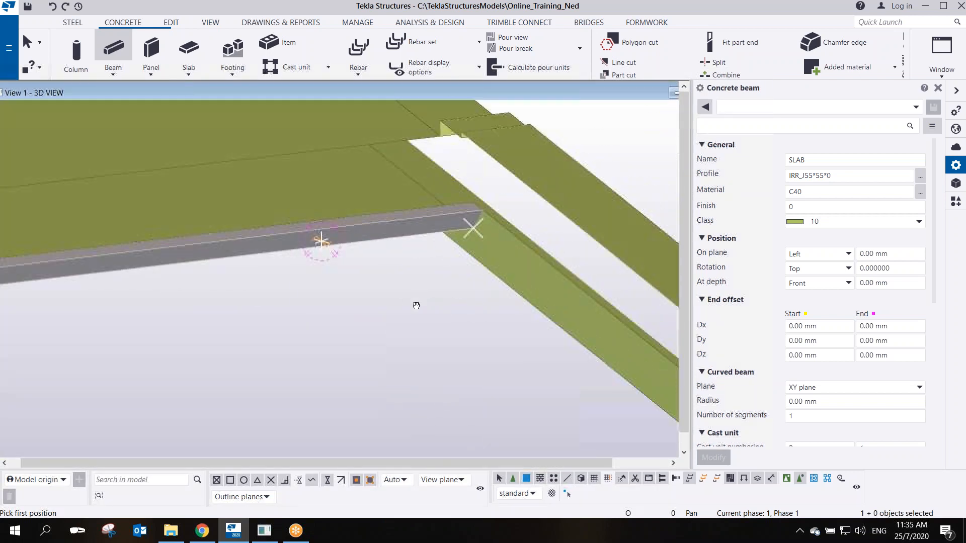
Hide the straight strip running along the slab edge
key(Escape)
scroll(439, 222, up, 2)
click(439, 223)
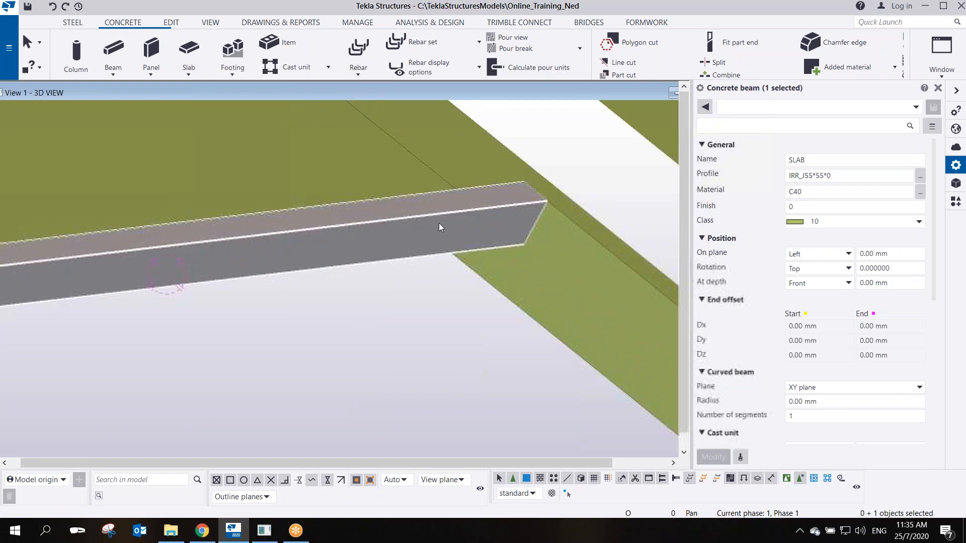
right_click(439, 222)
click(467, 350)
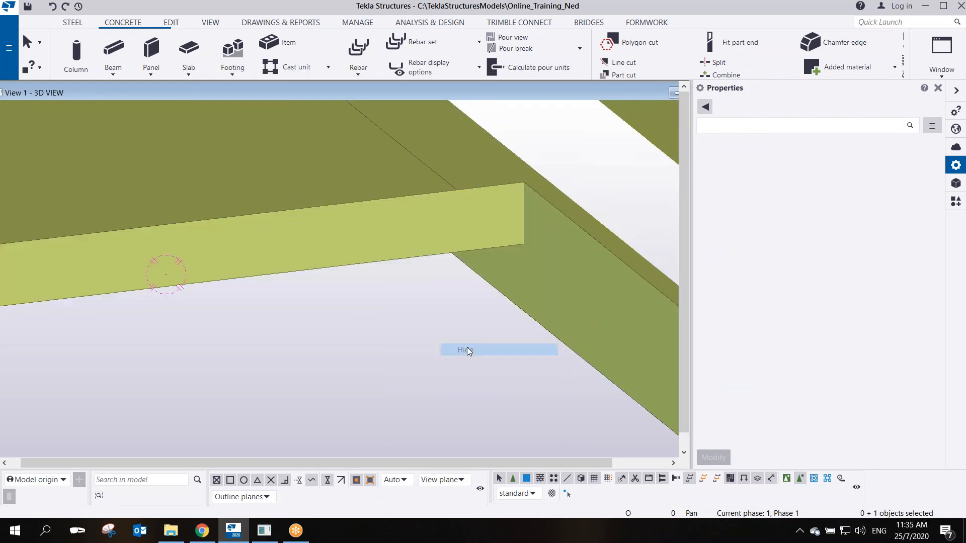
Place an IRR_J55*55*0 concrete beam about 2540 mm long along the slab side's bottom edge, from one slab corner to the far end point
scroll(466, 325, down, 3)
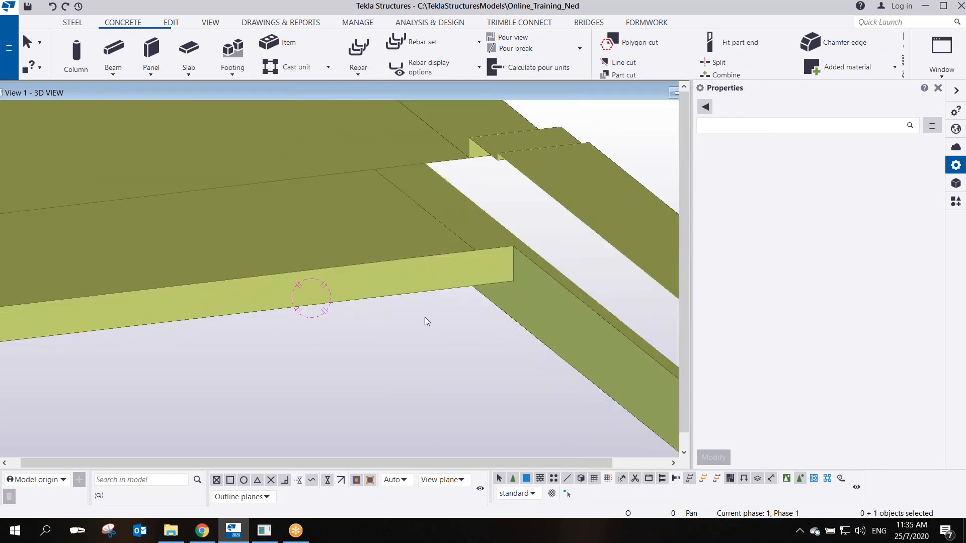
scroll(425, 317, down, 1)
ctrl+middle_drag(425, 318, 398, 254)
scroll(249, 319, up, 2)
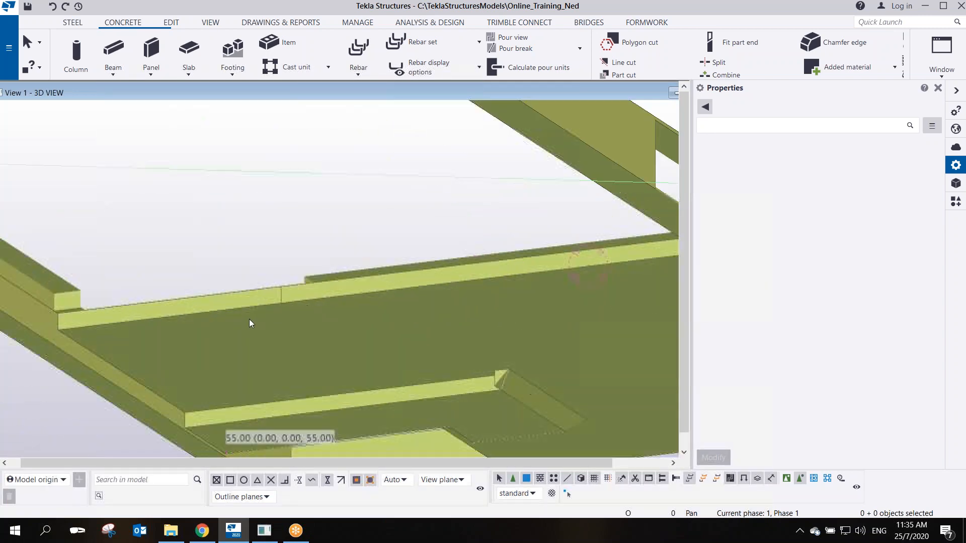
click(111, 56)
scroll(56, 329, up, 2)
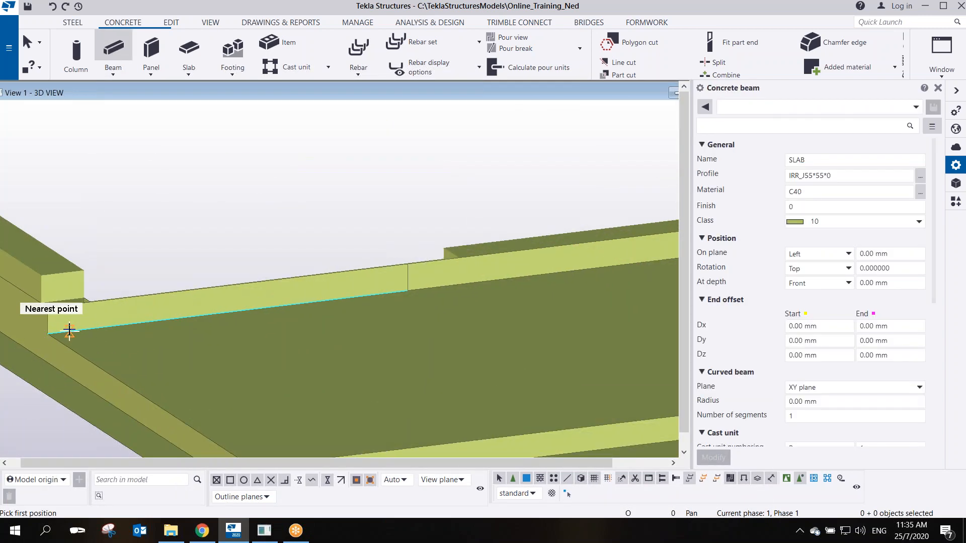
click(46, 329)
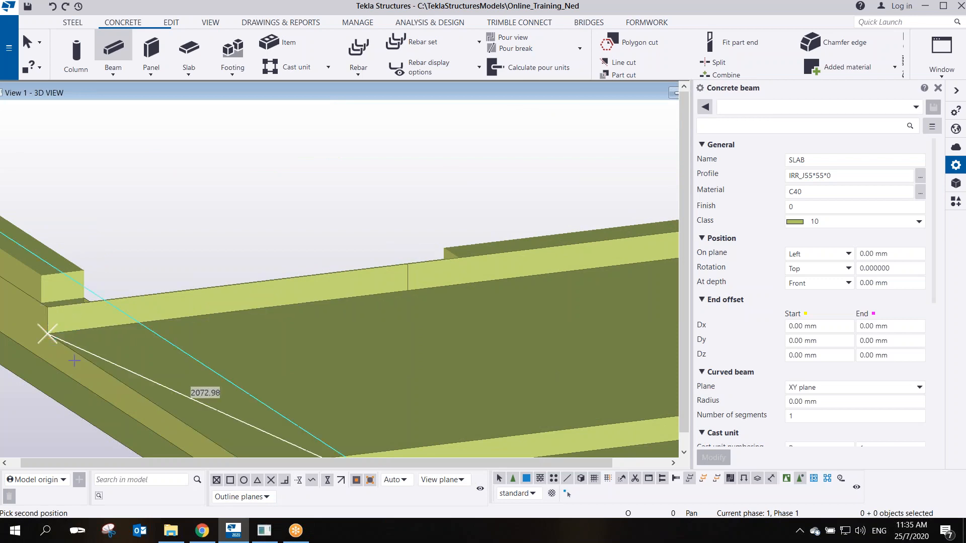
scroll(204, 392, down, 3)
scroll(477, 309, up, 3)
ctrl+middle_drag(500, 297, 599, 334)
scroll(601, 299, up, 3)
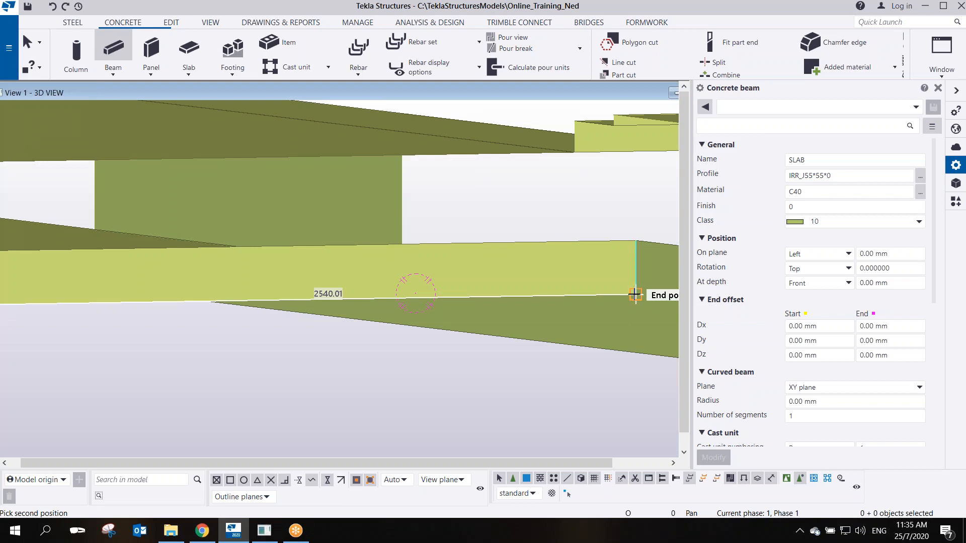
click(635, 294)
scroll(426, 399, down, 10)
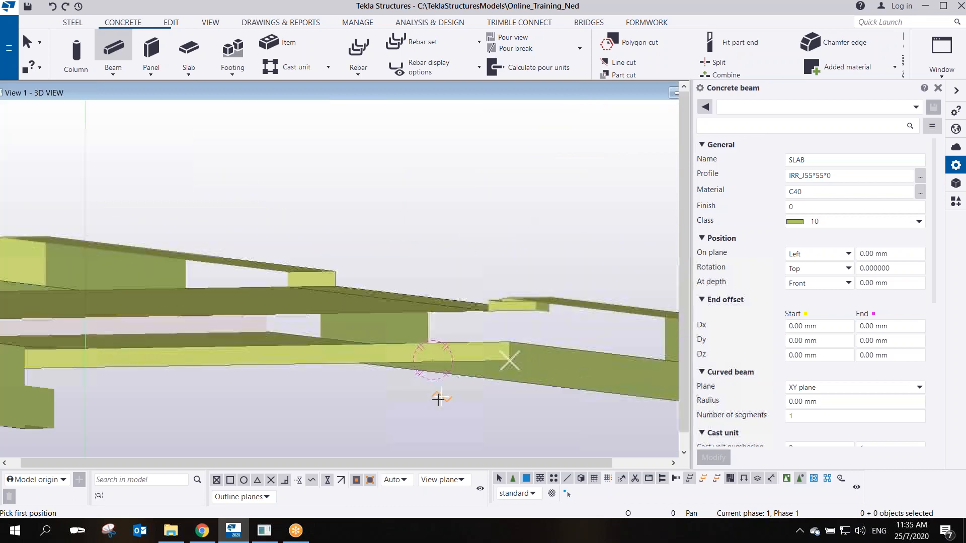
scroll(402, 401, up, 5)
middle_drag(474, 348, 358, 349)
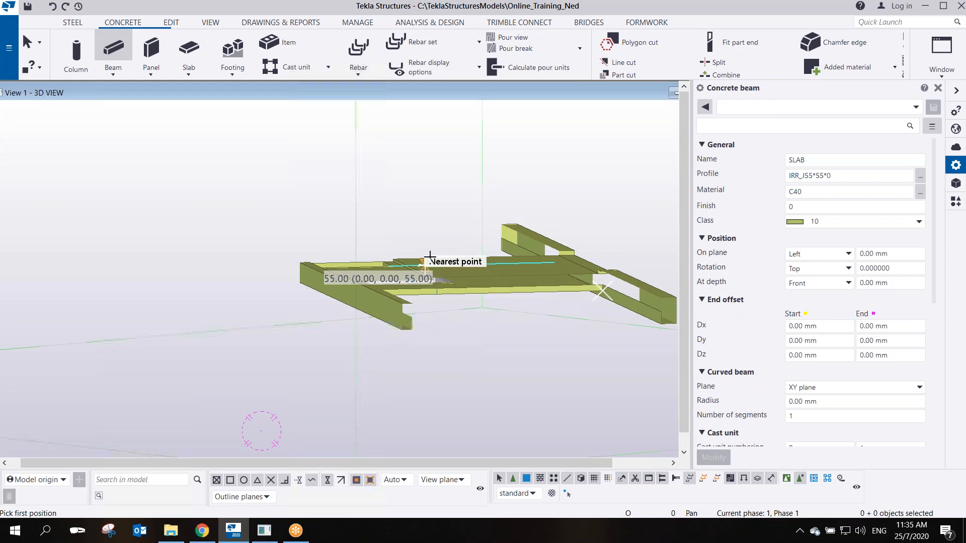
right_click(421, 212)
click(443, 218)
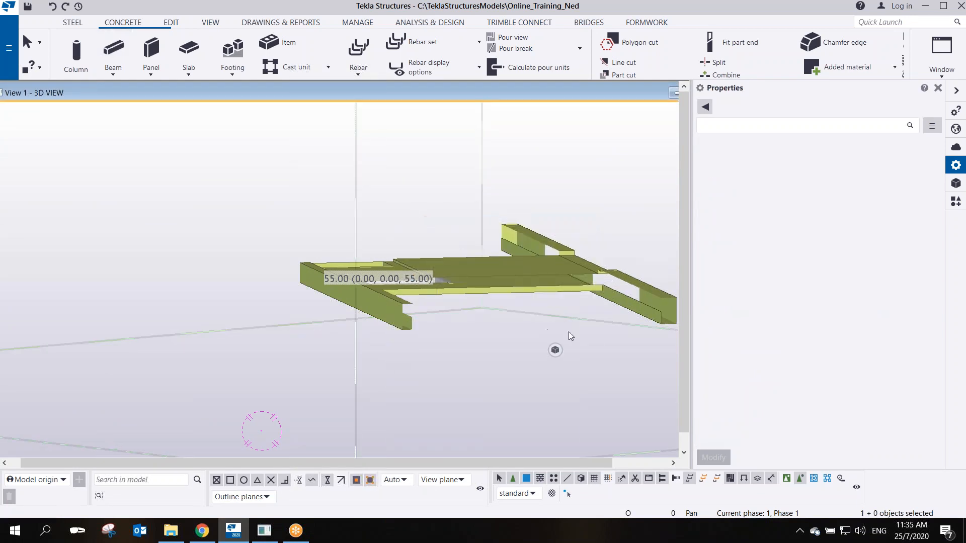
Select the 150 mm slab and examine its outline and opening from the underside
scroll(599, 246, up, 4)
click(599, 236)
ctrl+middle_drag(551, 270, 375, 257)
scroll(449, 280, up, 3)
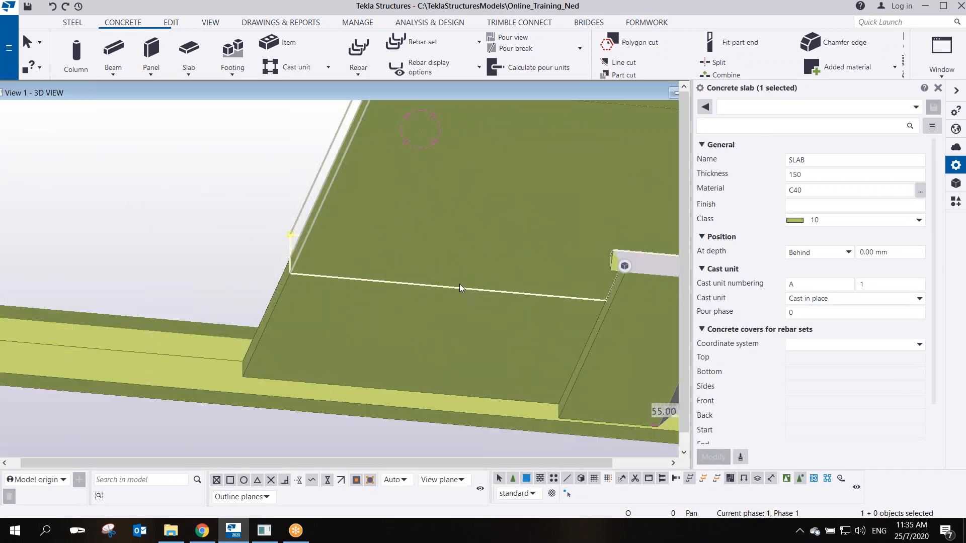
scroll(421, 272, down, 2)
middle_drag(544, 288, 414, 284)
scroll(389, 306, down, 2)
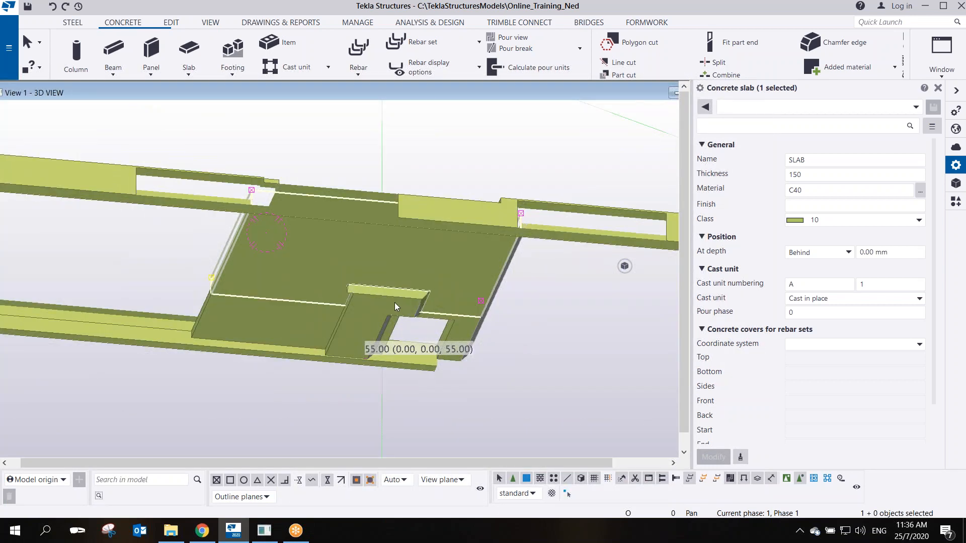
scroll(393, 303, up, 3)
scroll(372, 293, down, 3)
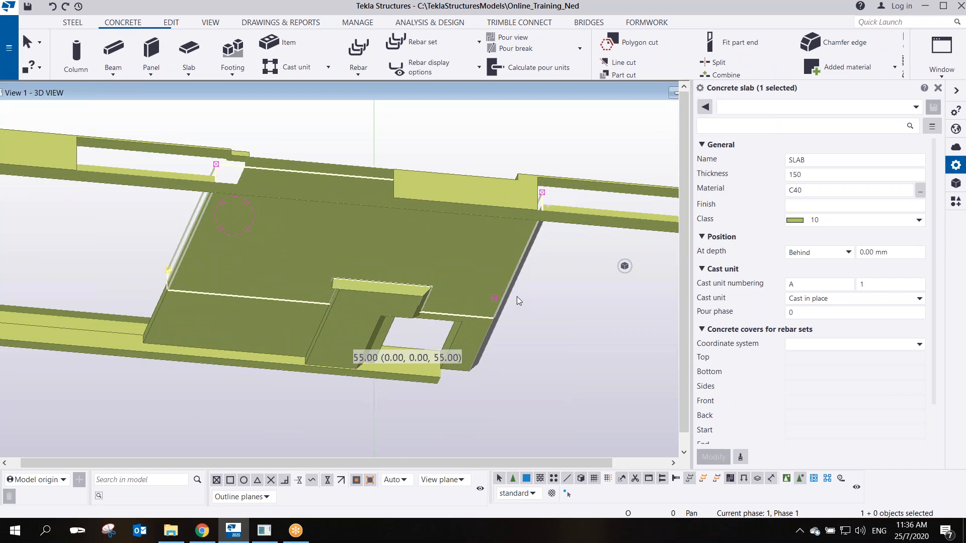
Clear the selection and update the view window to bring back the hidden parts
click(530, 294)
right_click(531, 295)
click(567, 355)
scroll(302, 300, up, 2)
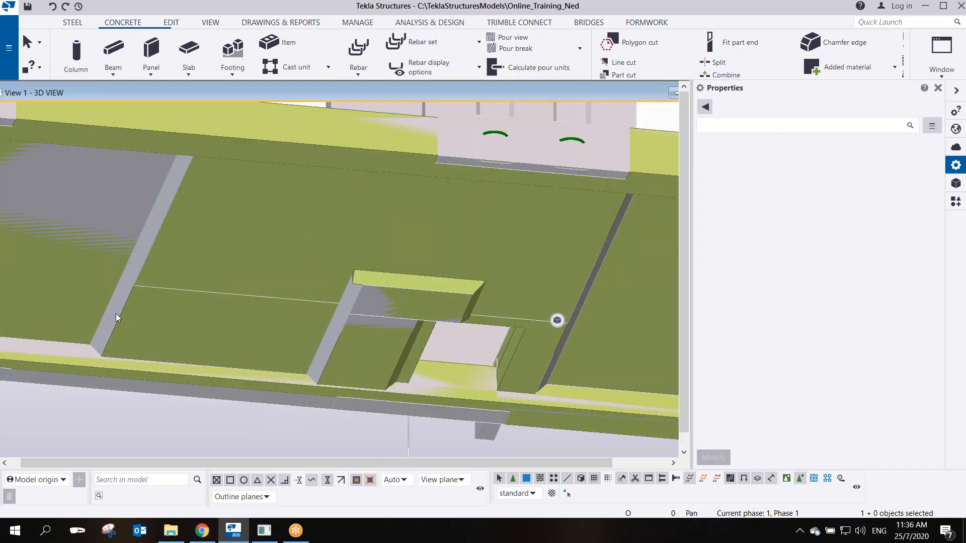
Select the multi-segment edge beam around the opening together with the straight strips, and show only the selected parts
scroll(334, 306, up, 3)
click(376, 265)
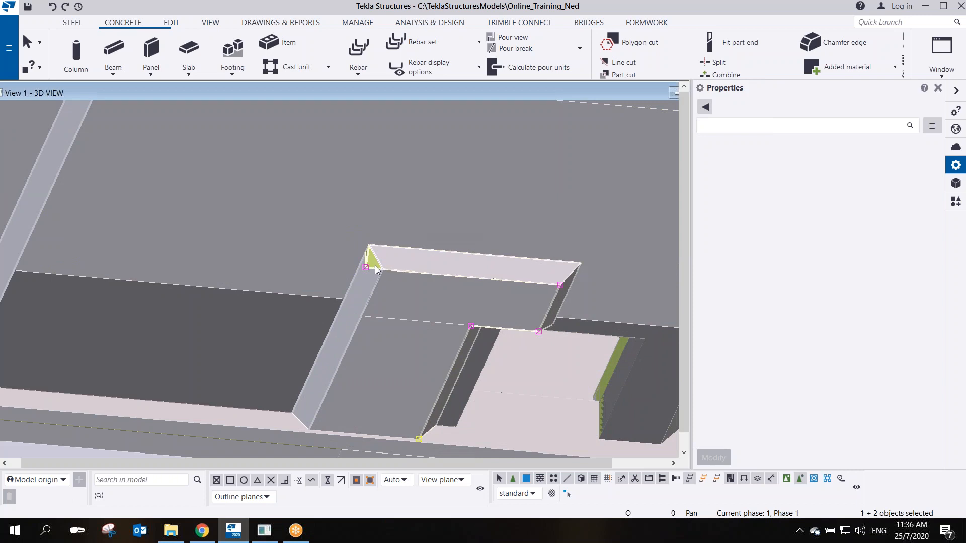
scroll(375, 266, down, 3)
middle_drag(534, 316, 355, 307)
scroll(379, 277, up, 1)
ctrl+middle_drag(379, 277, 316, 268)
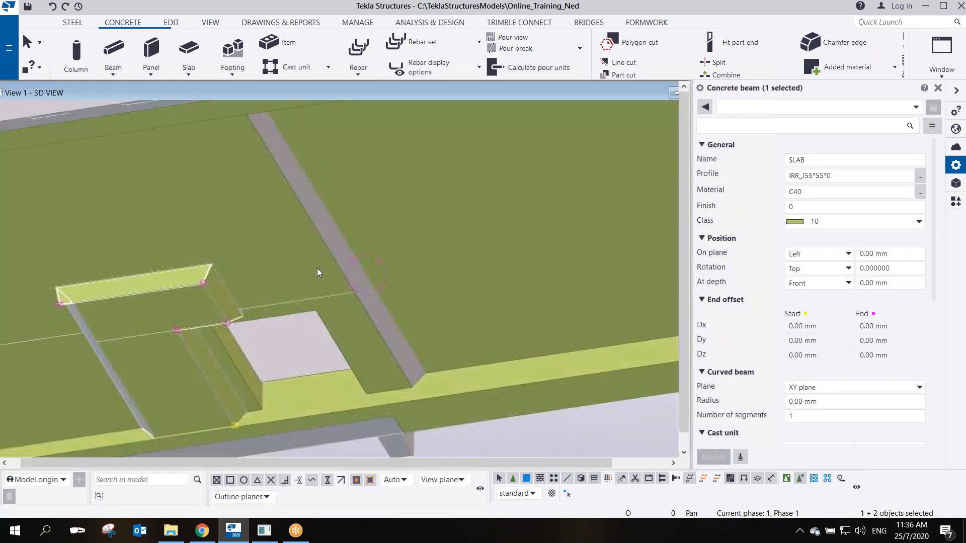
ctrl+click(348, 269)
right_click(348, 266)
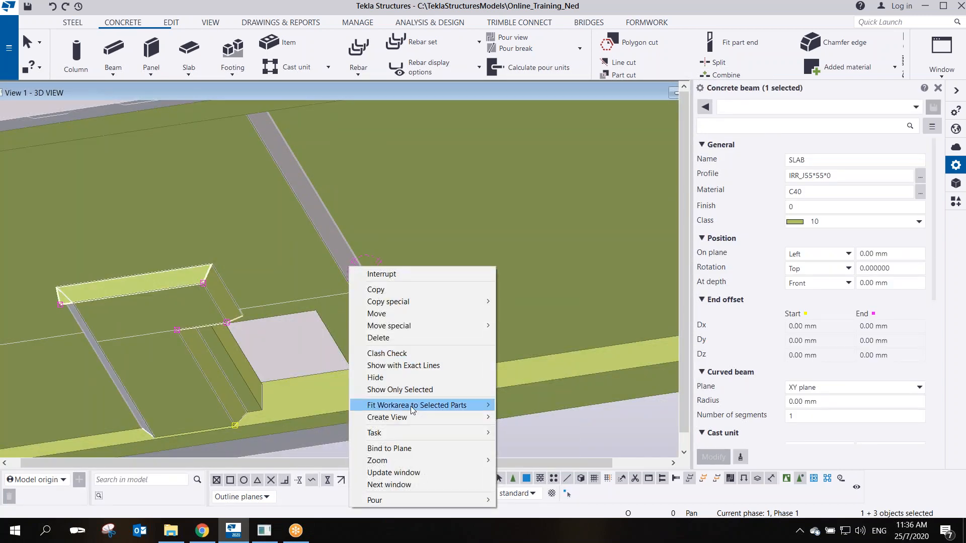
click(405, 390)
scroll(405, 391, down, 2)
ctrl+middle_drag(289, 336, 346, 458)
middle_drag(368, 411, 314, 333)
key(ctrl+p)
scroll(378, 323, up, 5)
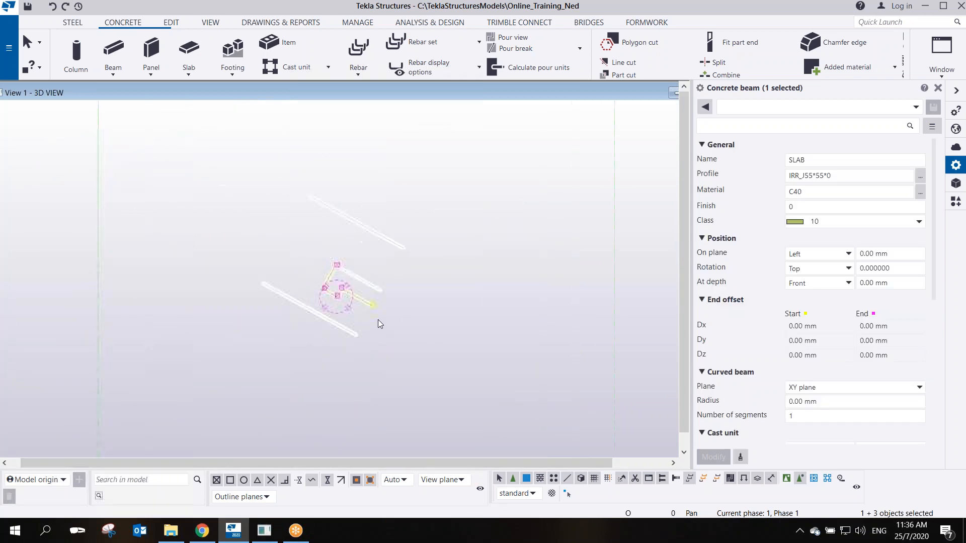
scroll(349, 286, up, 3)
middle_drag(267, 157, 370, 353)
scroll(328, 302, up, 7)
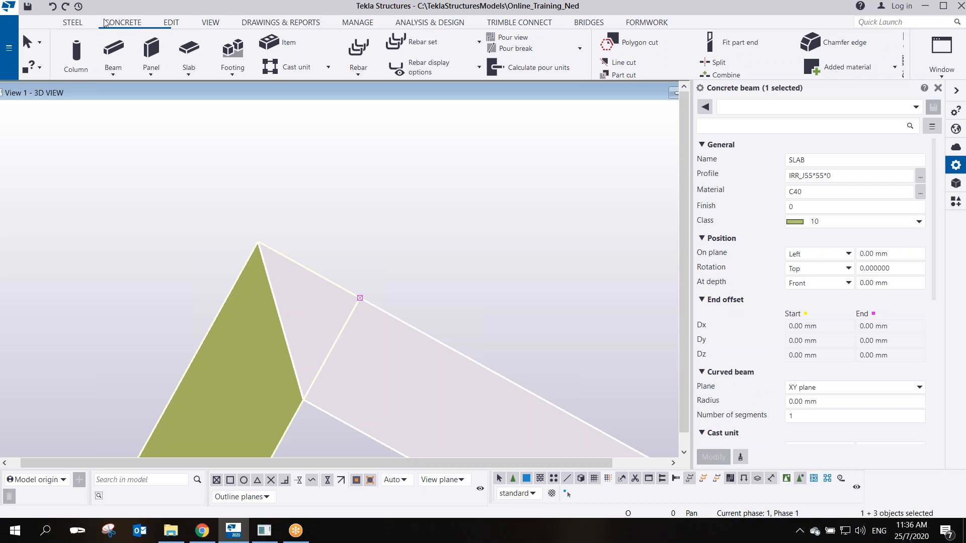
click(171, 22)
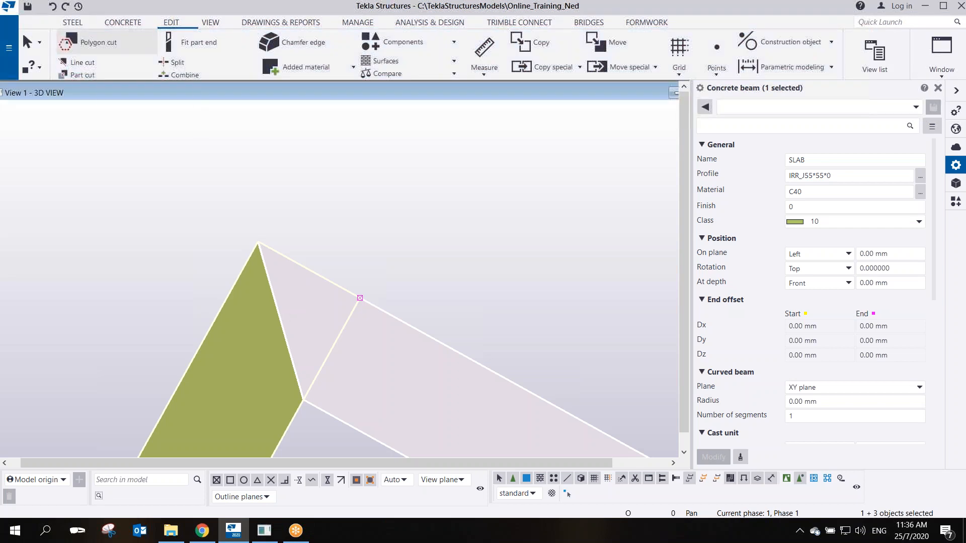
click(71, 42)
scroll(288, 362, up, 2)
scroll(267, 341, down, 5)
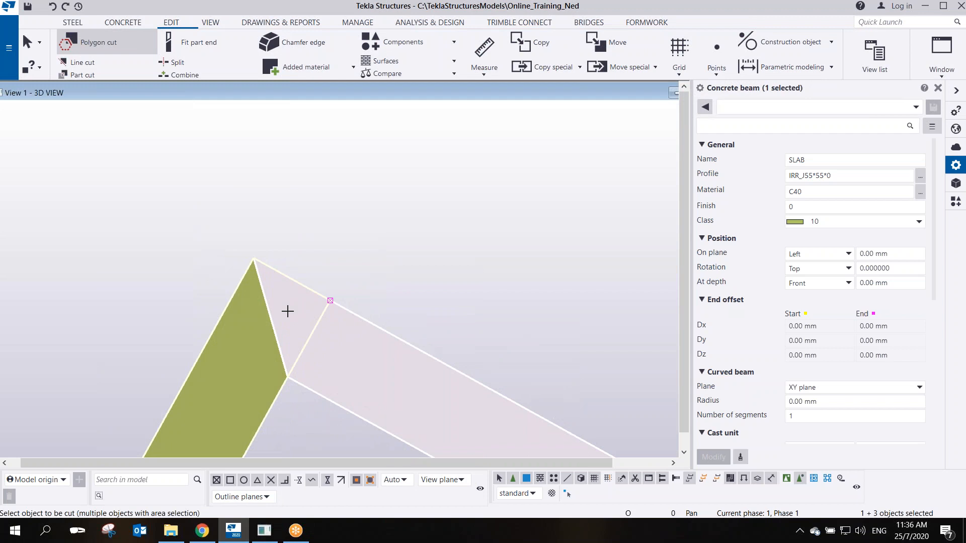
middle_drag(253, 389, 338, 211)
scroll(366, 265, down, 6)
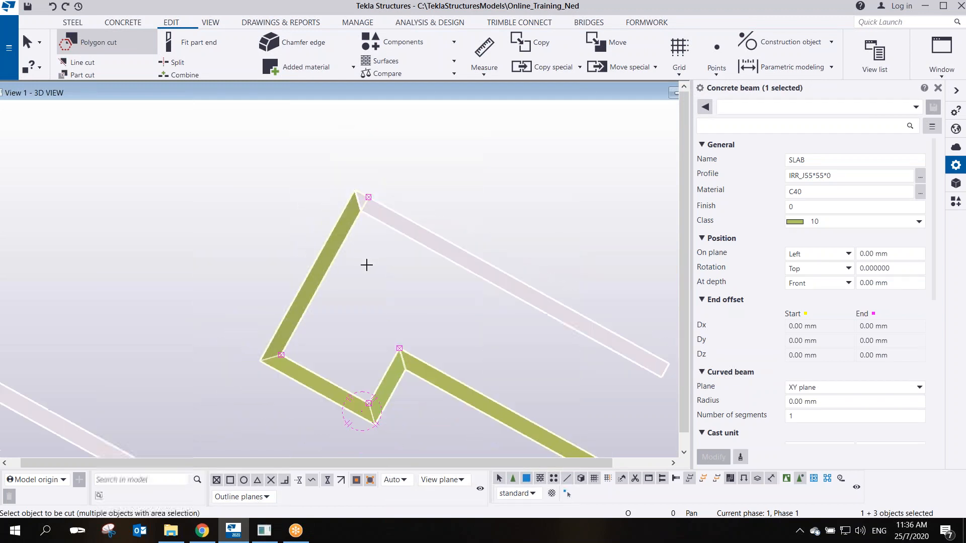
scroll(385, 262, up, 4)
ctrl+middle_drag(388, 250, 260, 57)
ctrl+middle_drag(361, 181, 464, 342)
scroll(465, 342, down, 2)
ctrl+middle_drag(388, 364, 339, 300)
right_click(550, 330)
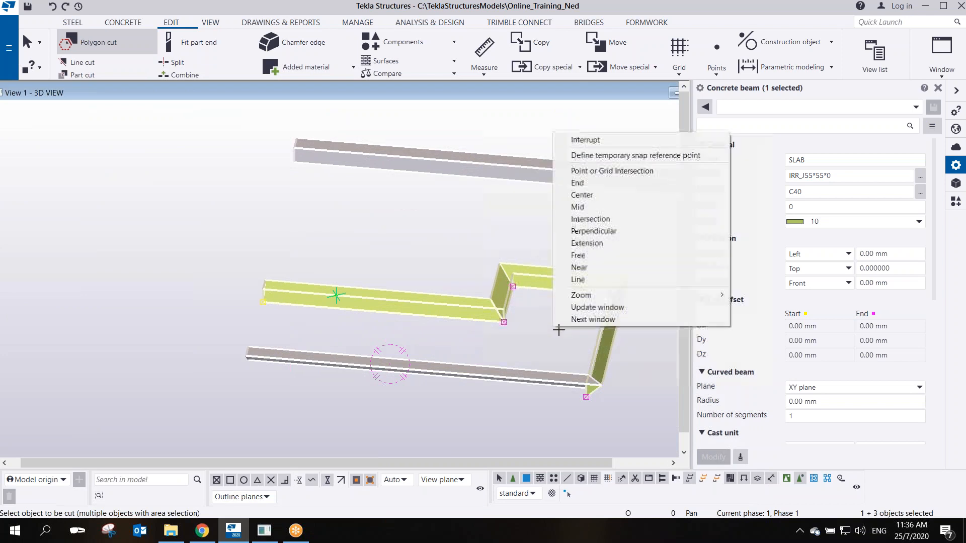
click(586, 142)
Select the end corner point of the multi-segment edge beam and turn on direct modification
scroll(618, 385, up, 2)
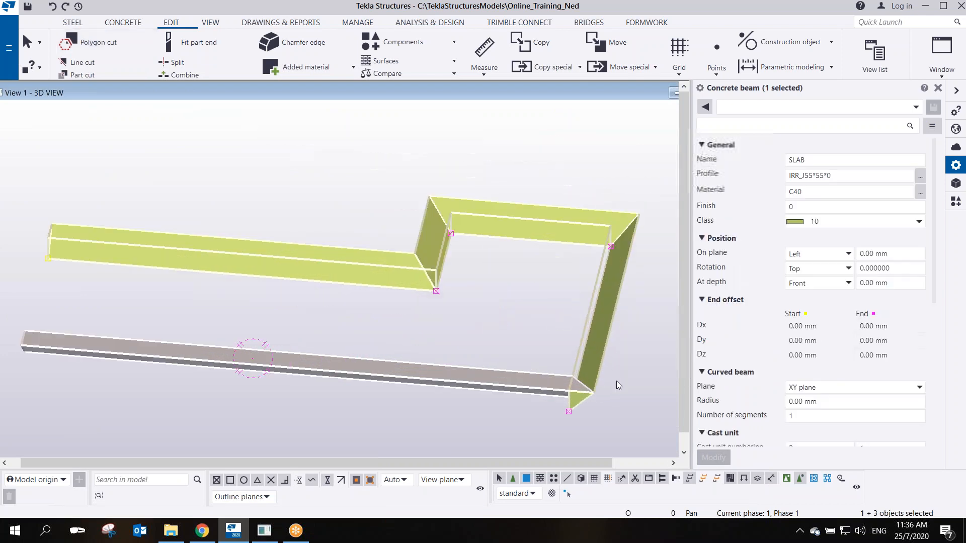
click(568, 417)
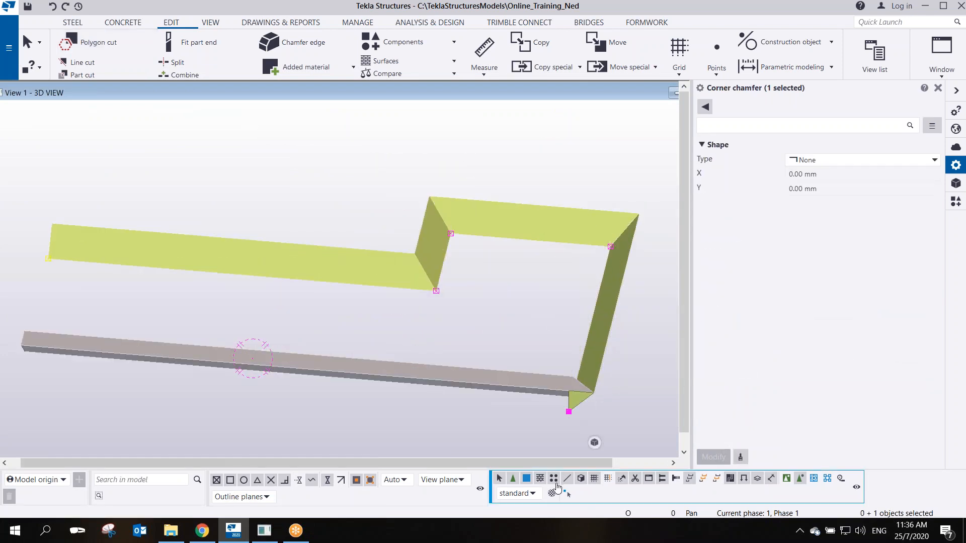
middle_drag(571, 416, 590, 317)
ctrl+middle_drag(612, 382, 578, 109)
scroll(473, 161, down, 1)
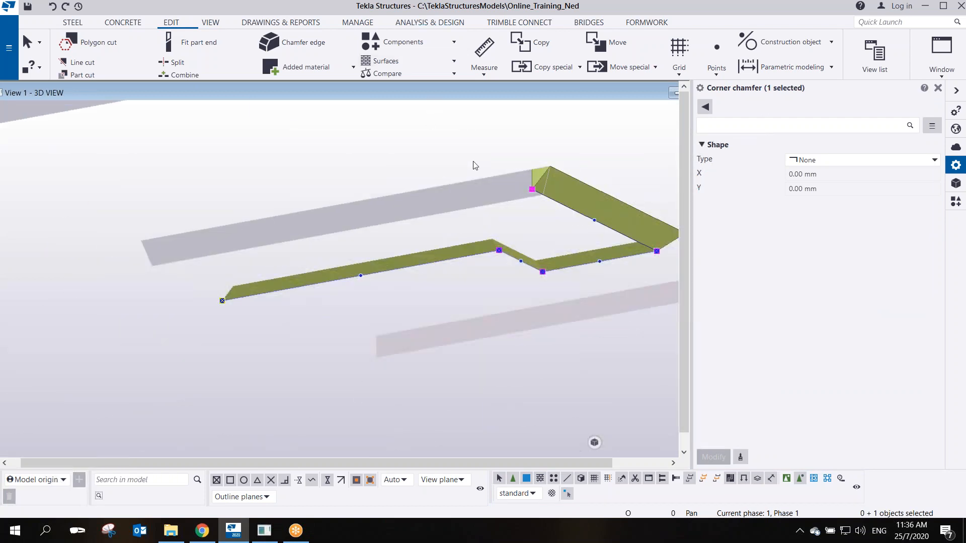
scroll(500, 243, up, 2)
scroll(534, 229, down, 1)
Try to move the edge beam's end point to the far end of the adjoining straight strip
drag(553, 215, 95, 306)
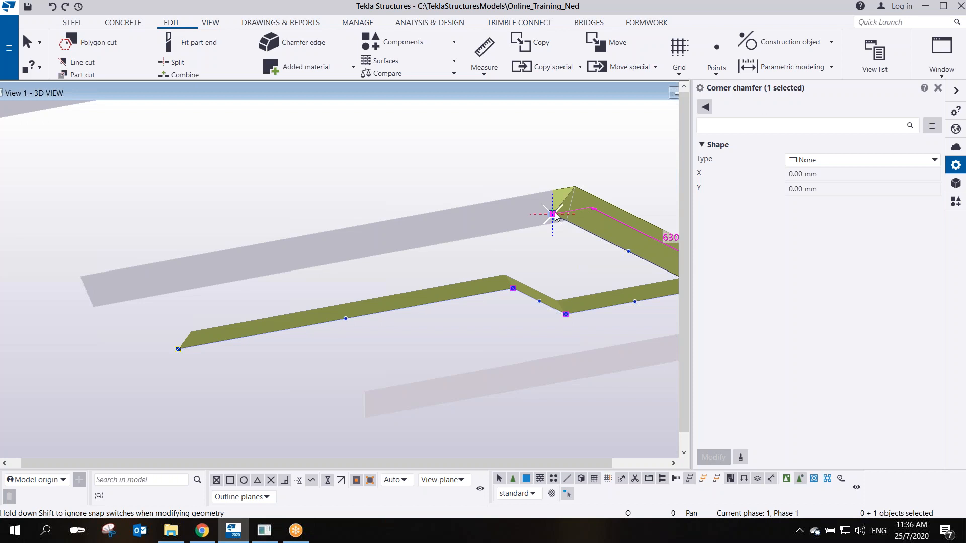
drag(553, 214, 93, 307)
scroll(316, 262, up, 6)
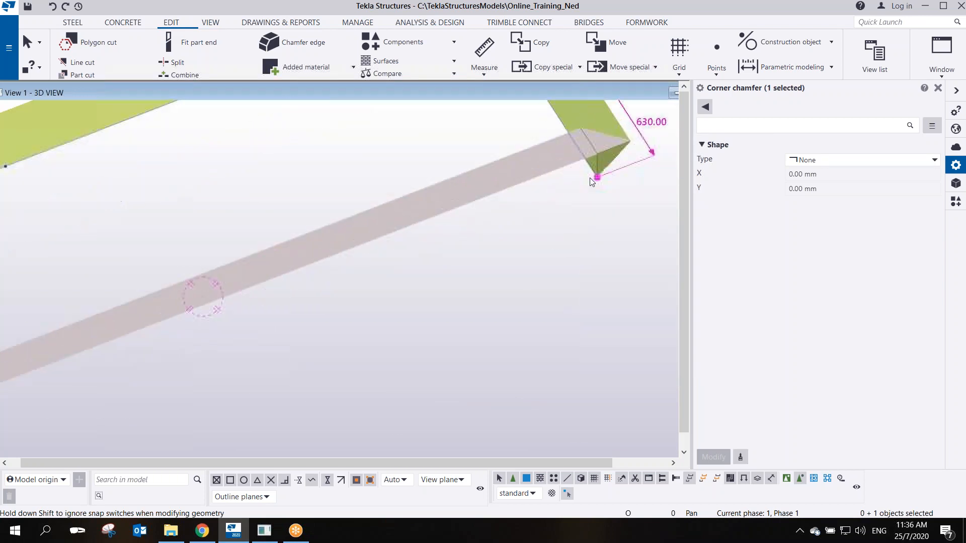
ctrl+middle_drag(609, 174, 353, 257)
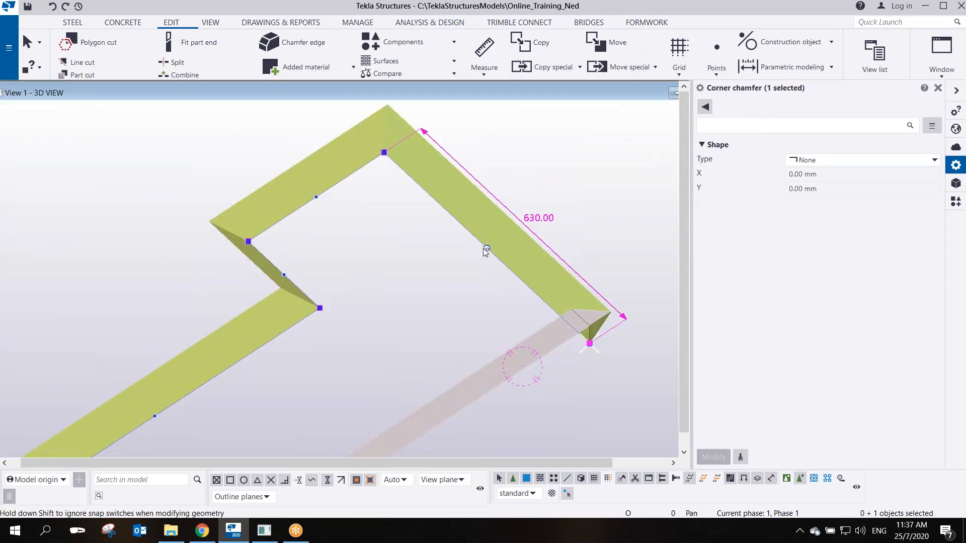
Add an extra corner to the edge beam's last segment, about 149 mm before its end point
drag(488, 251, 536, 300)
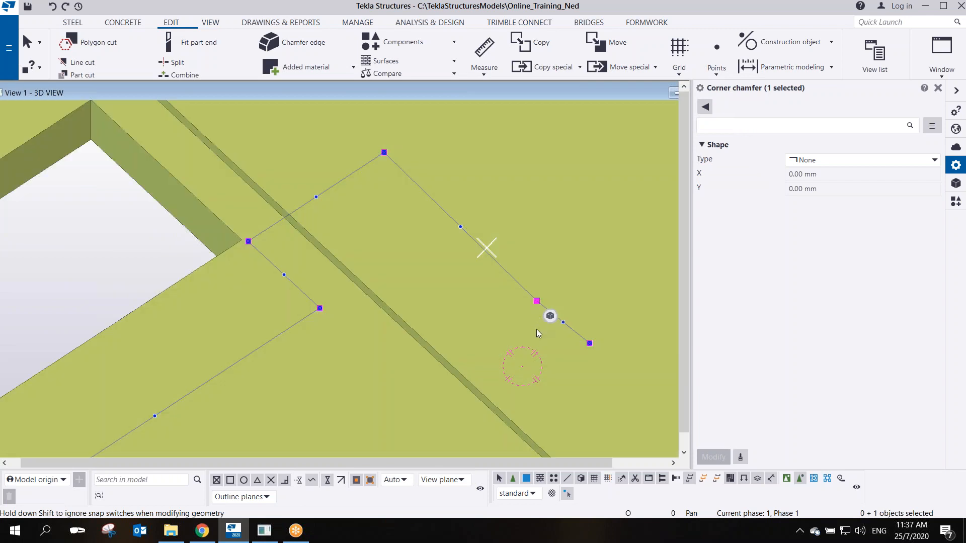
scroll(519, 350, down, 2)
ctrl+middle_drag(518, 351, 474, 251)
scroll(532, 430, up, 2)
middle_drag(532, 430, 556, 375)
ctrl+middle_drag(537, 337, 491, 265)
scroll(586, 356, down, 4)
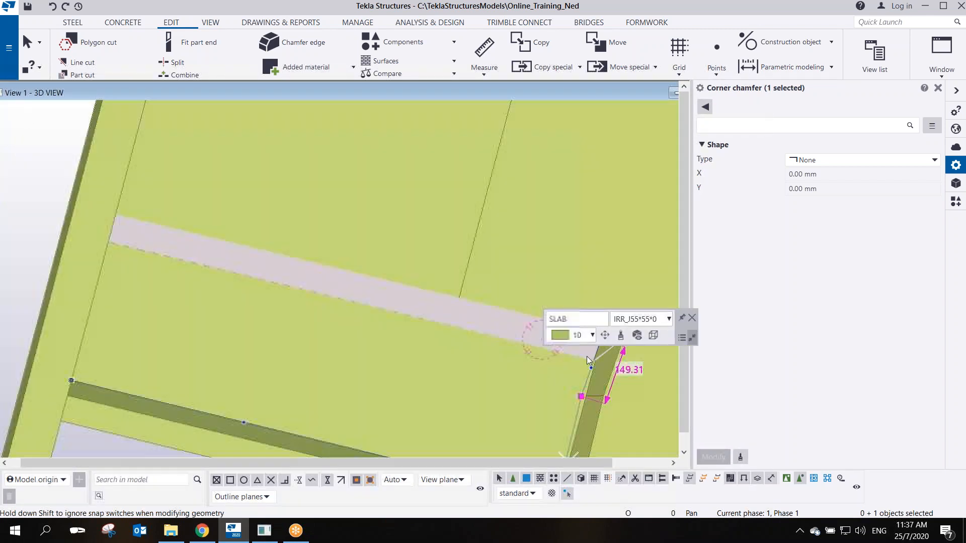
Move the edge beam's end point along the adjoining straight strip to the strip's far end
scroll(611, 373, up, 2)
middle_drag(611, 373, 591, 356)
drag(572, 320, 346, 280)
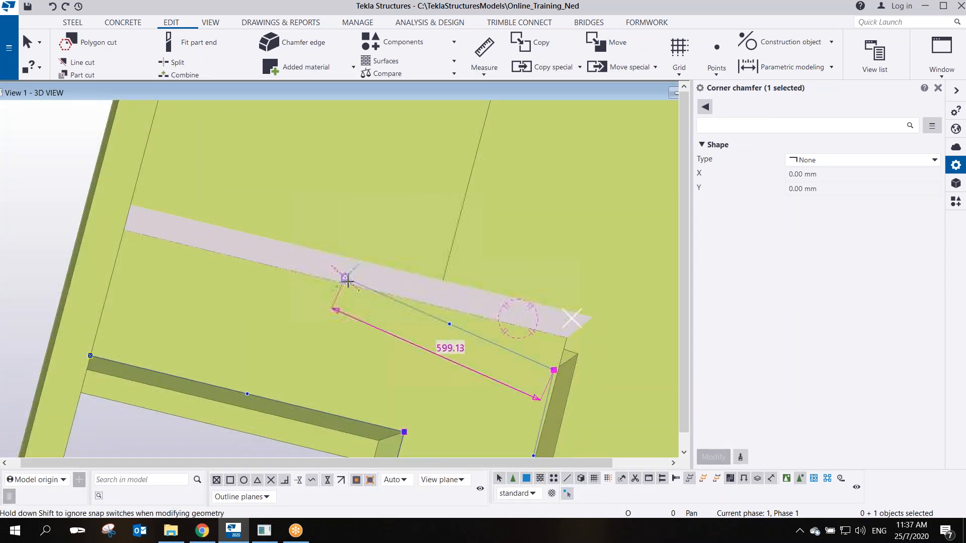
ctrl+middle_drag(323, 288, 231, 306)
middle_drag(326, 297, 489, 292)
drag(507, 264, 317, 357)
scroll(319, 355, up, 4)
mouse_move(321, 348)
ctrl+middle_down()
mouse_move(272, 431)
mouse_move(322, 367)
mouse_move(316, 337)
ctrl+middle_up()
drag(318, 342, 309, 437)
ctrl+middle_drag(309, 438, 391, 278)
Move the added corner point onto the recess corner so the edge beam's final leg is 1200 mm long
drag(428, 263, 352, 236)
ctrl+middle_drag(373, 297, 286, 331)
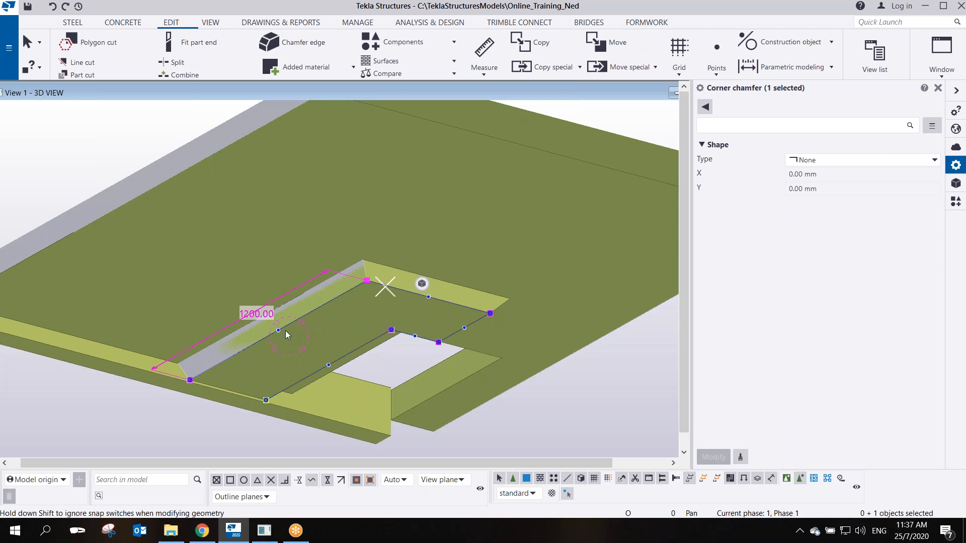
scroll(284, 319, down, 3)
Isolate the straight reference strip along the slab's long edge so only that strip is shown
click(276, 182)
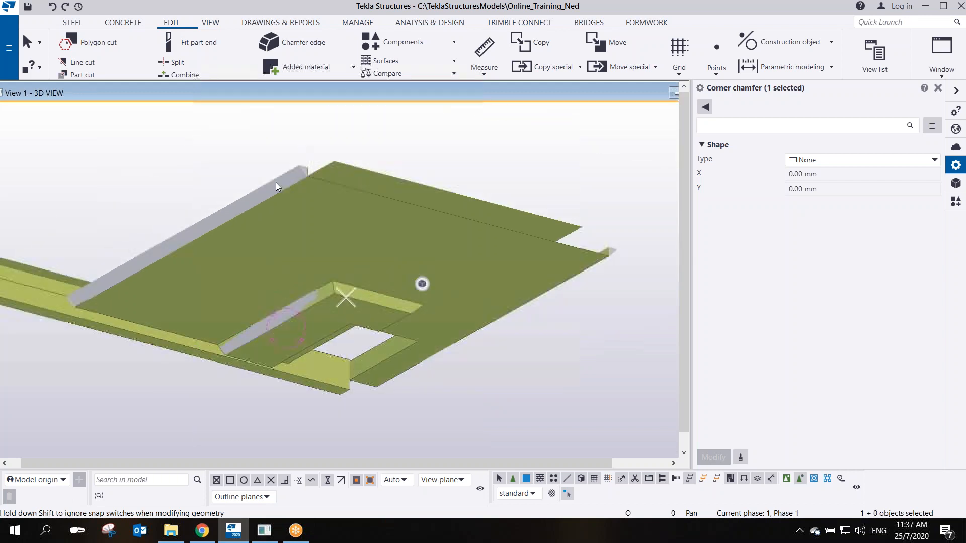
scroll(273, 199, up, 3)
scroll(280, 211, down, 4)
scroll(247, 203, up, 2)
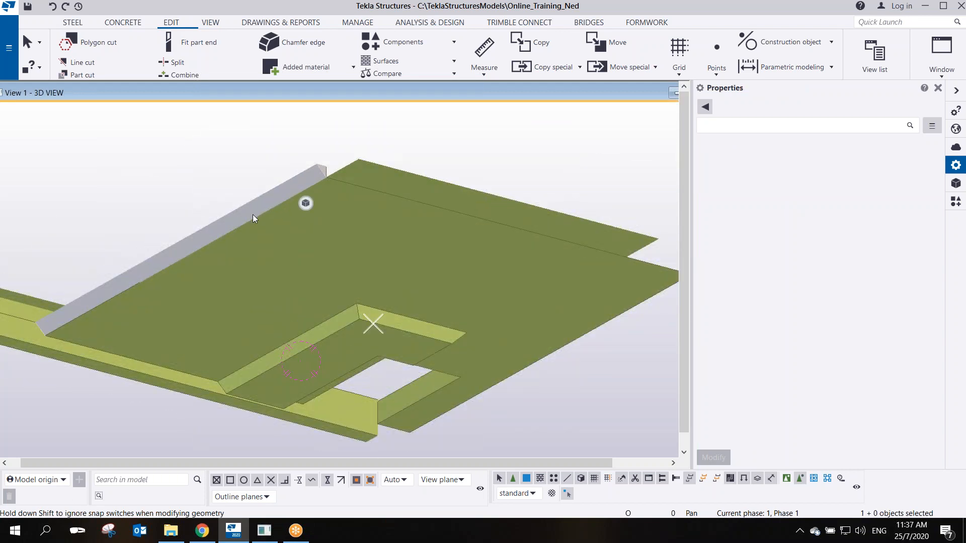
right_click(254, 213)
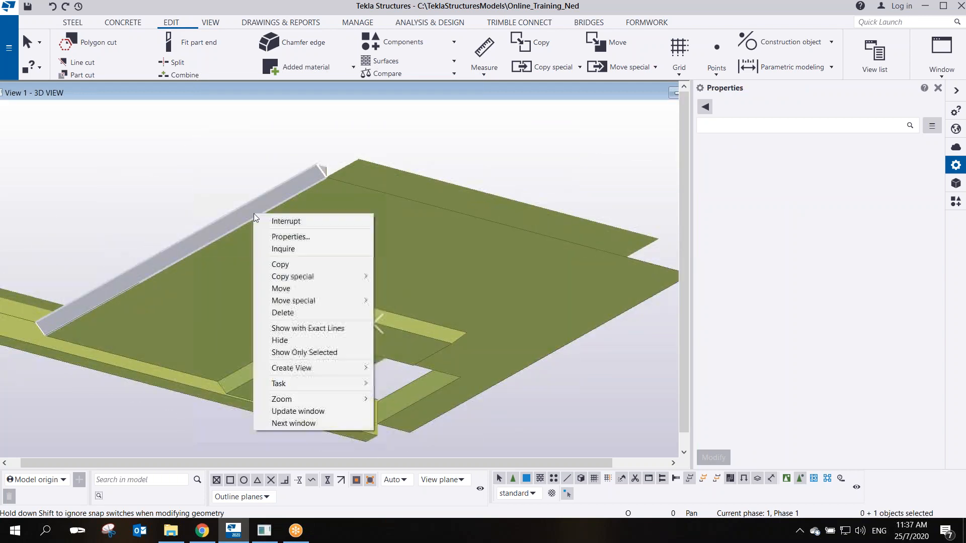
click(297, 352)
middle_drag(296, 352, 407, 213)
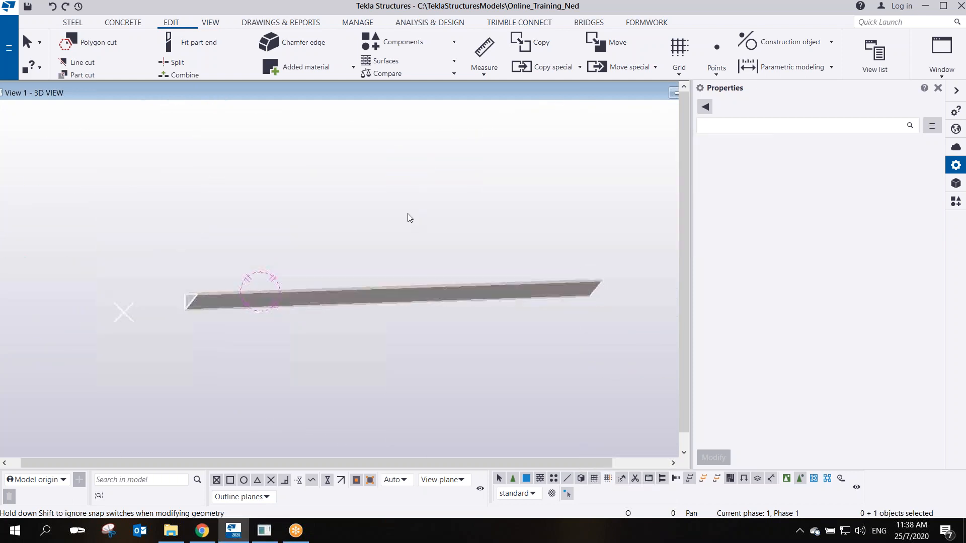
Try to model an IRR_J55*55*0 concrete beam along the isolated strip's lower edge from end to end, deleting duplicates
click(112, 24)
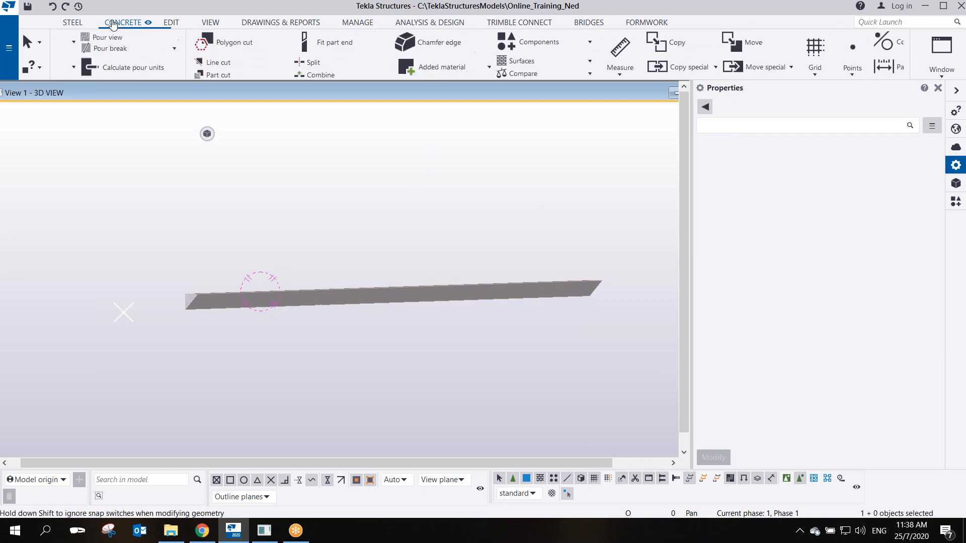
click(118, 47)
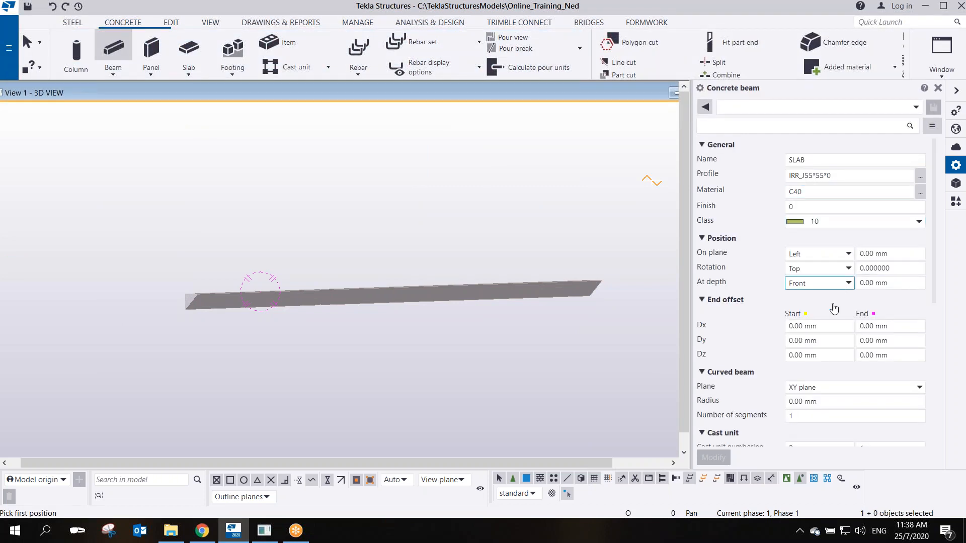
scroll(819, 356, down, 3)
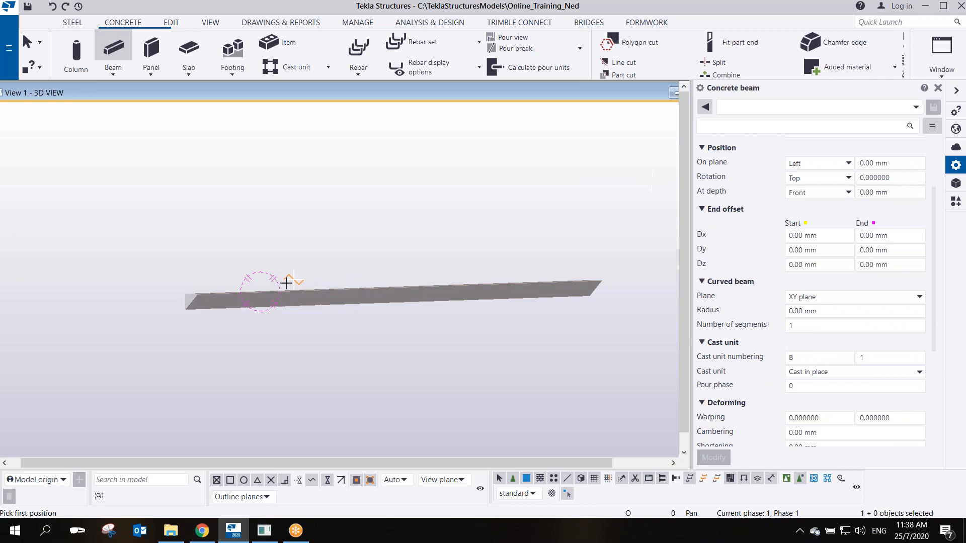
scroll(162, 317, up, 3)
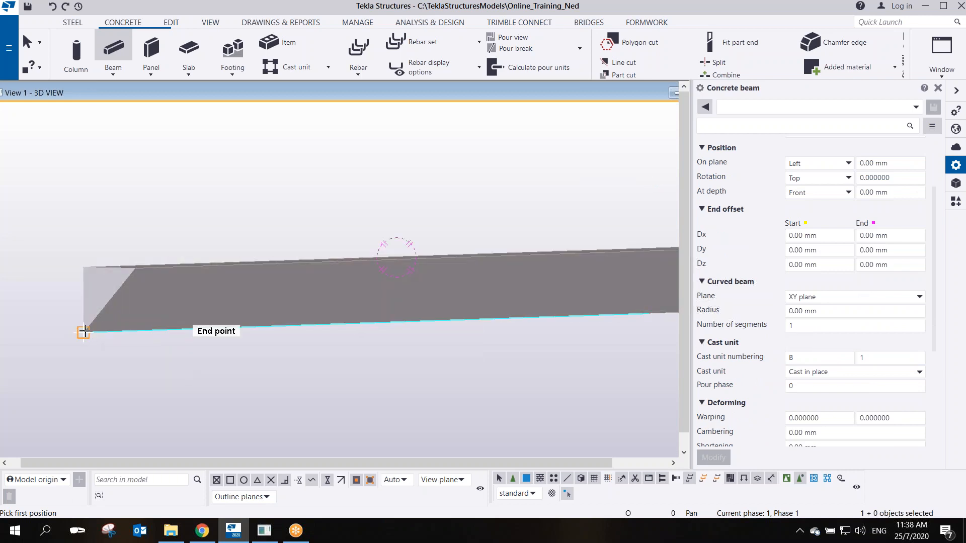
click(84, 332)
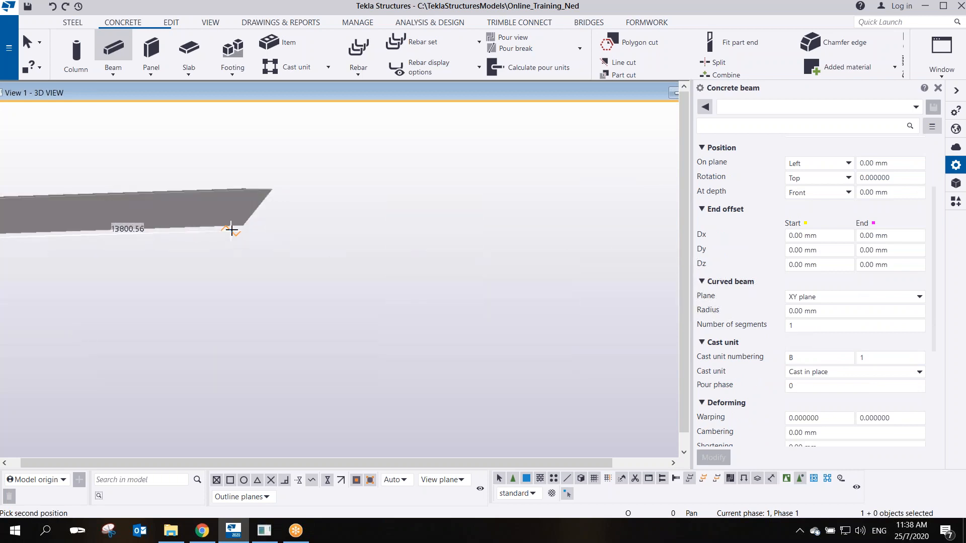
click(243, 224)
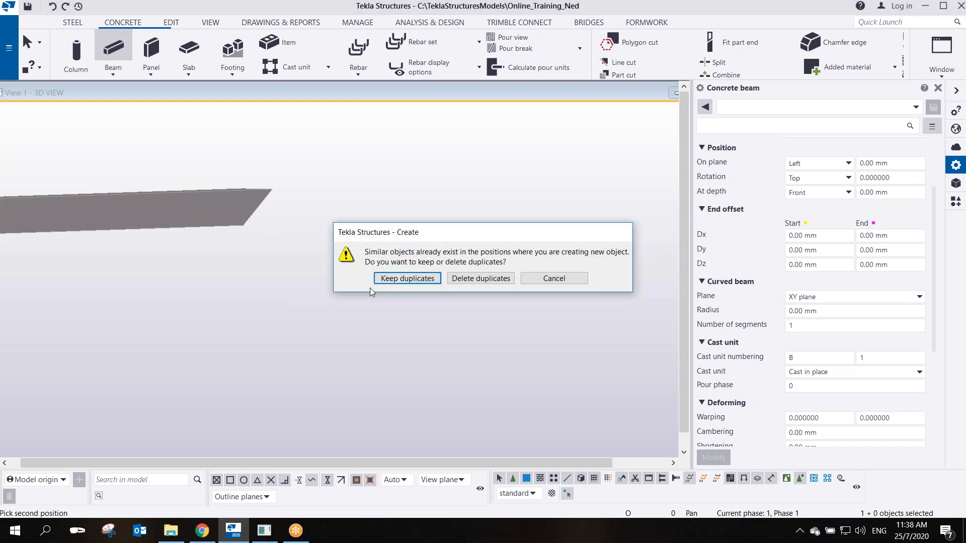
click(476, 279)
scroll(557, 291, down, 3)
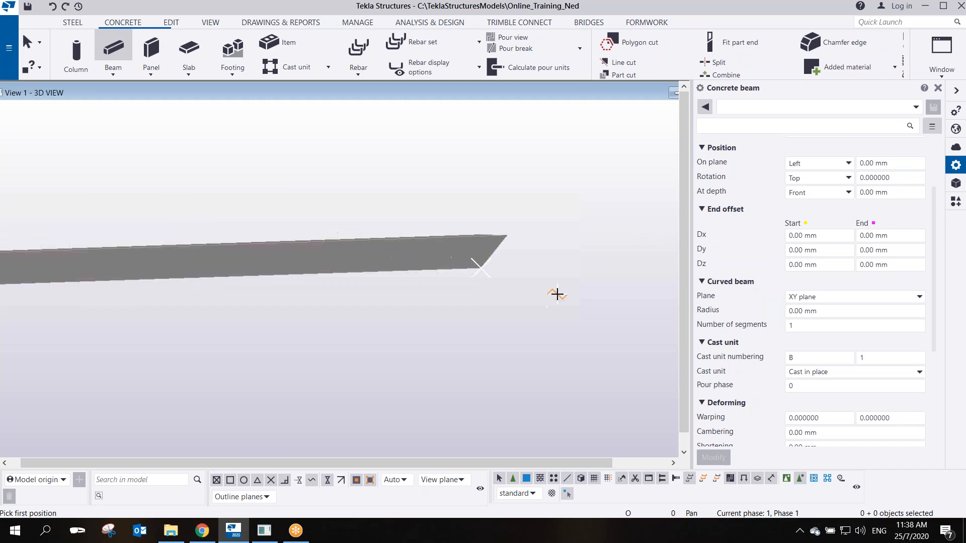
right_click(420, 223)
click(454, 218)
Redraw the view to bring back all objects of the module
right_click(454, 213)
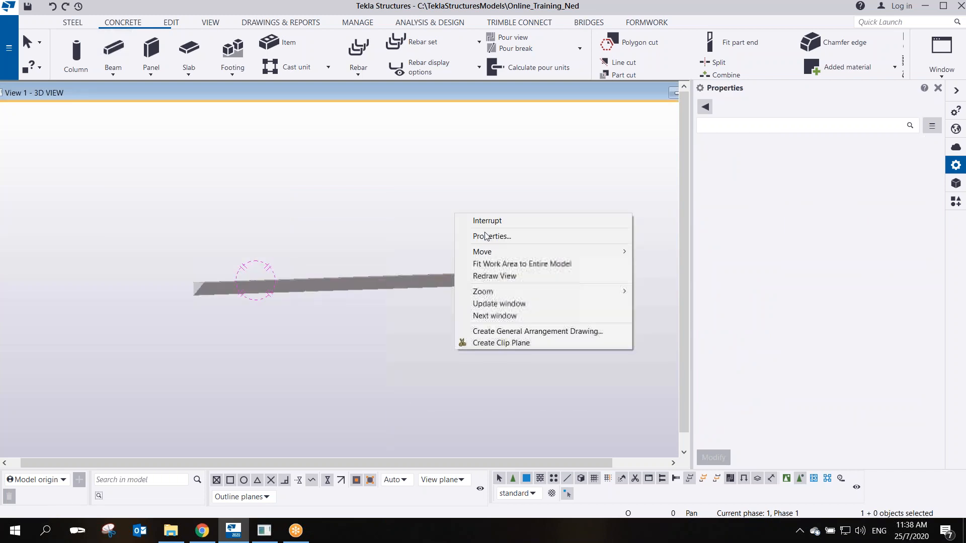
click(495, 276)
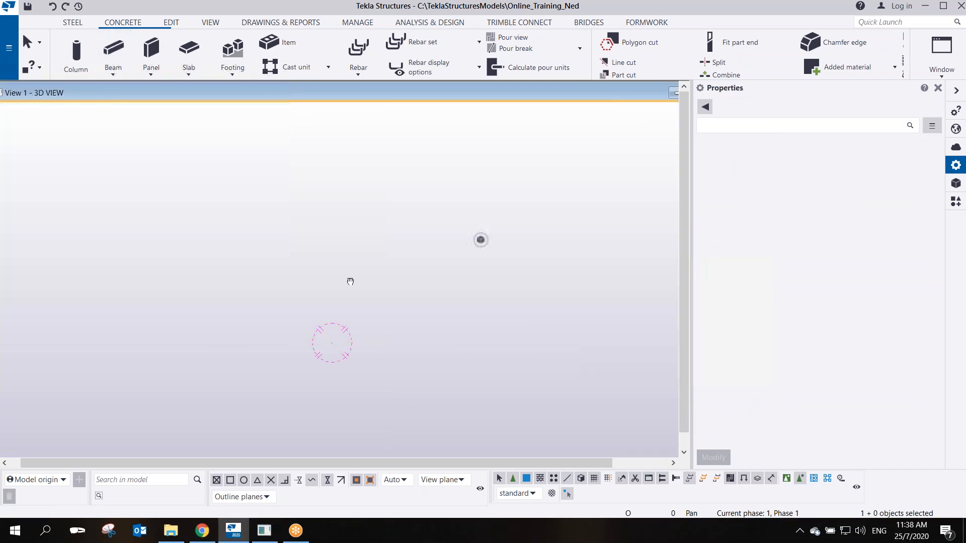
scroll(409, 352, up, 10)
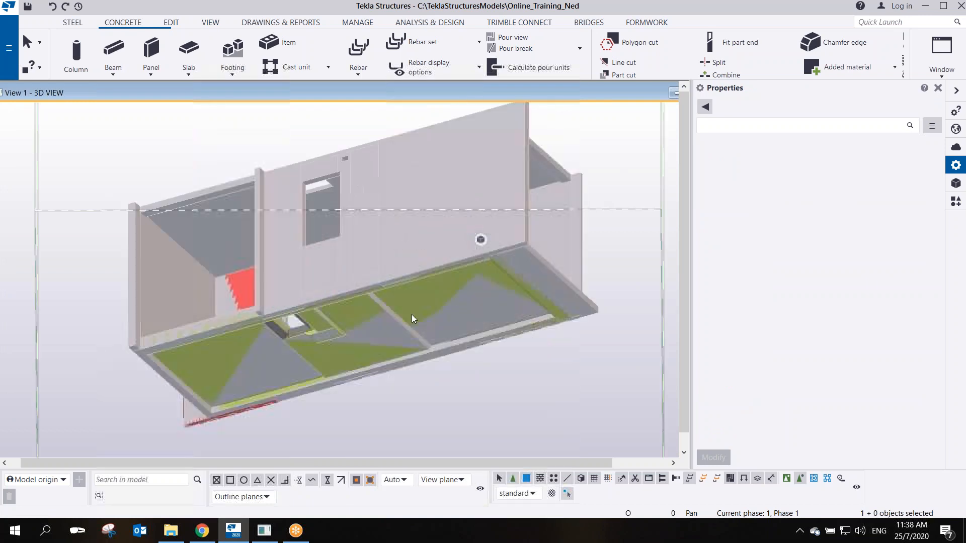
scroll(357, 310, up, 5)
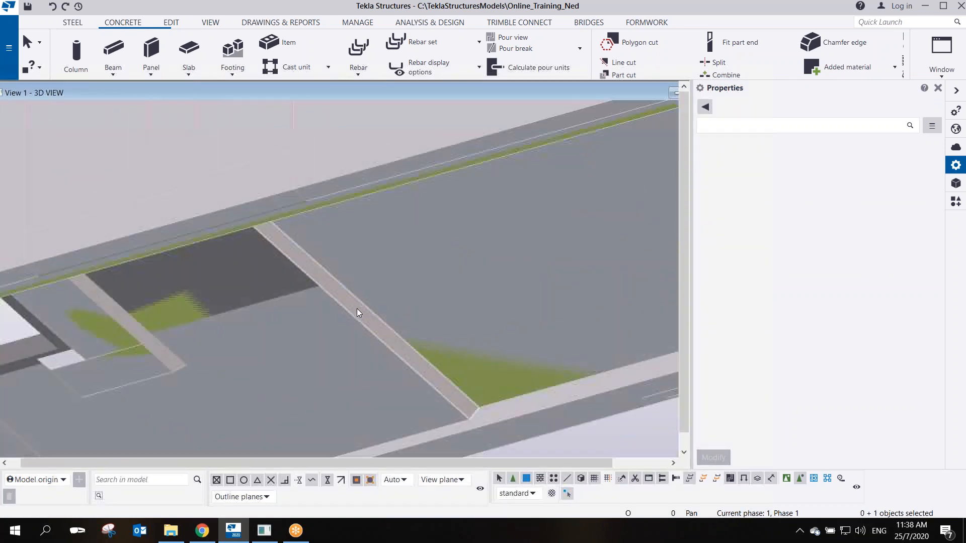
Hide the reference strip crossing the underside of the floor beside the recess
scroll(373, 279, up, 3)
right_click(375, 278)
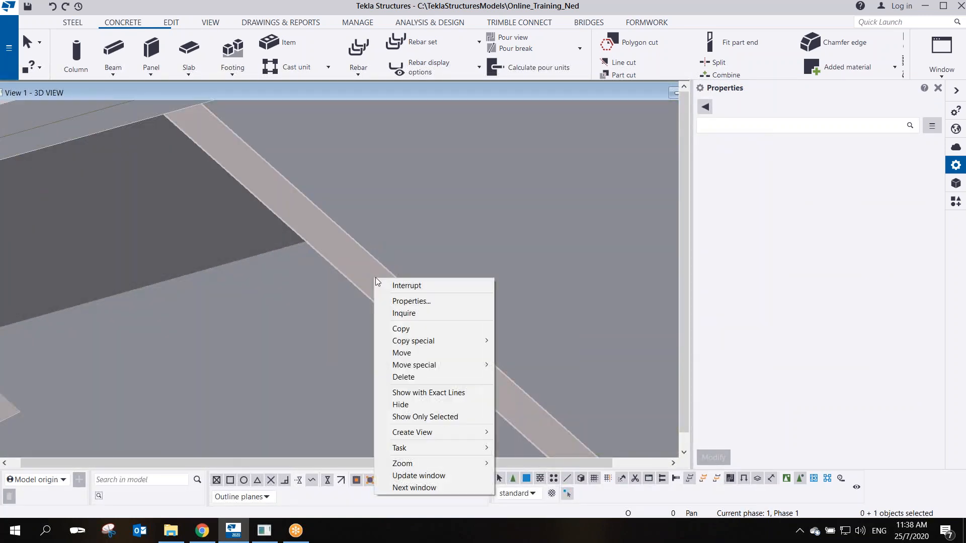
click(409, 404)
scroll(318, 230, up, 5)
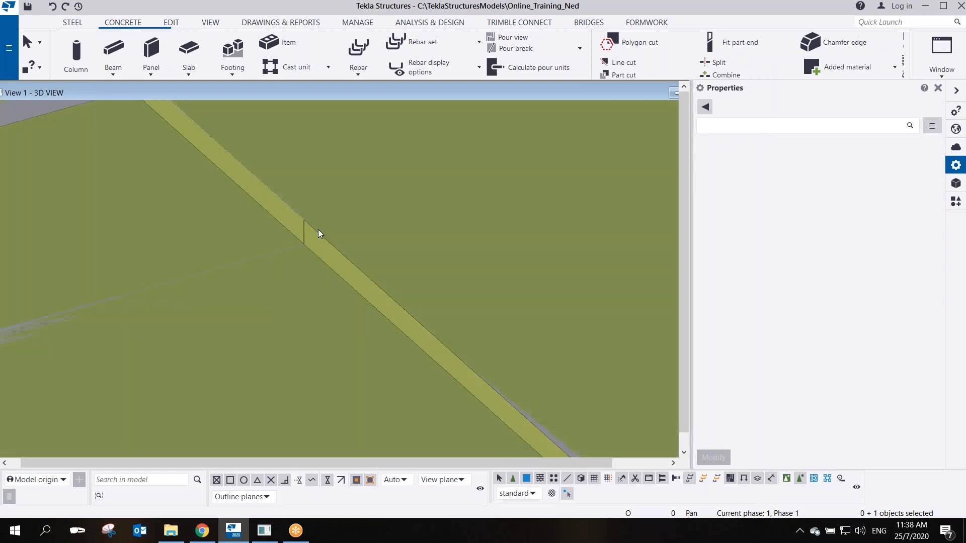
scroll(332, 247, down, 6)
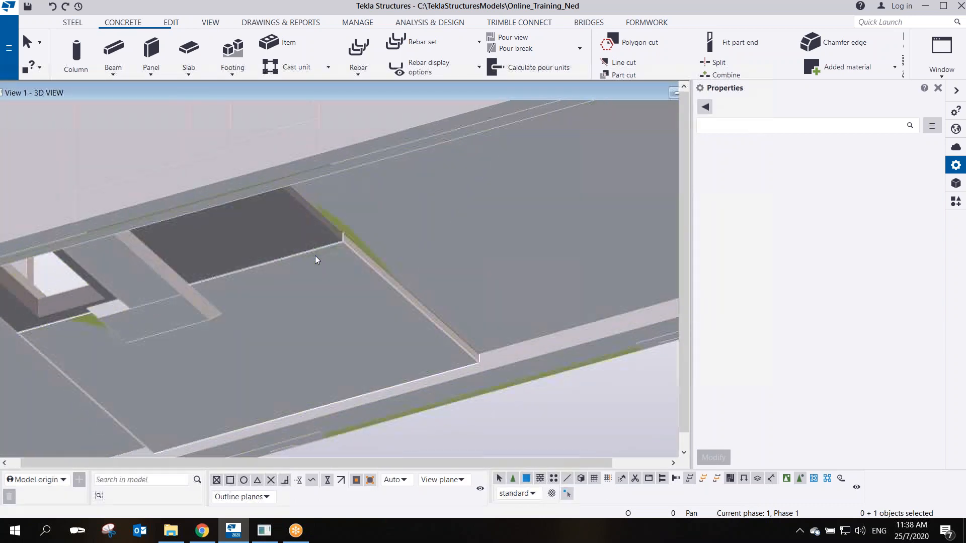
Reapply the 3D view's properties with the standard settings
ctrl+middle_drag(315, 256, 392, 348)
scroll(326, 282, down, 3)
double_click(405, 367)
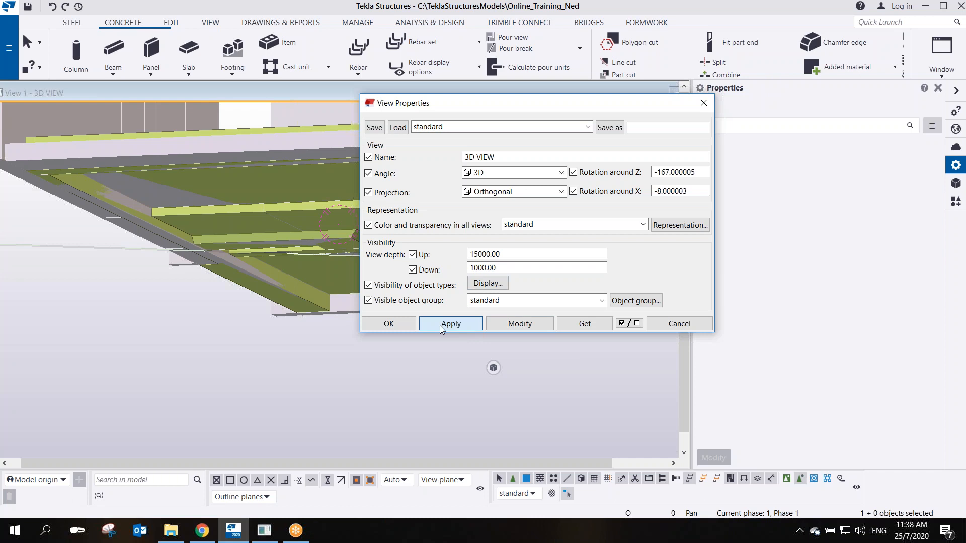
click(403, 324)
Start the concrete beam command and undo the stray beam placed outside the slab's edge
scroll(385, 231, up, 6)
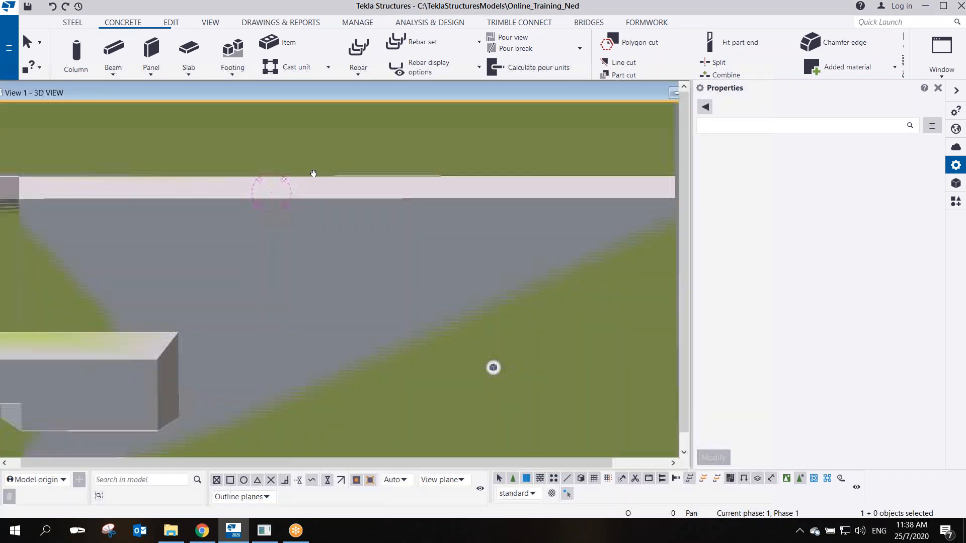
ctrl+middle_drag(418, 185, 61, 198)
scroll(457, 237, down, 2)
click(113, 51)
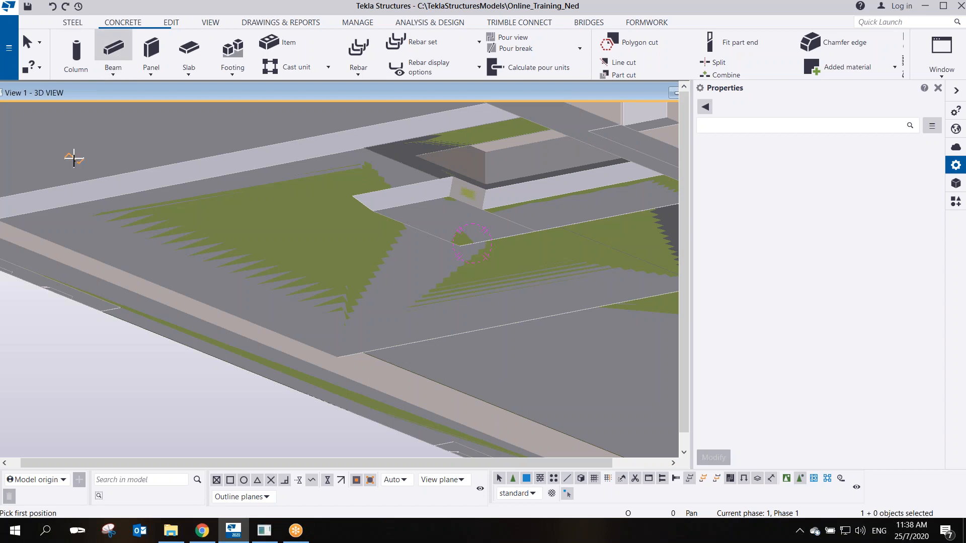
scroll(296, 272, up, 3)
scroll(296, 273, up, 1)
scroll(296, 272, down, 3)
middle_drag(296, 272, 315, 224)
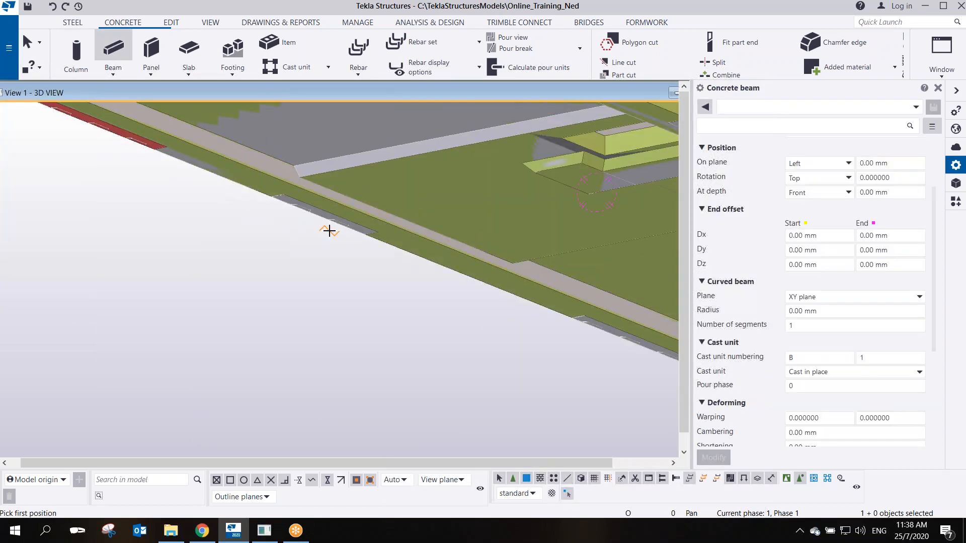
scroll(395, 270, up, 3)
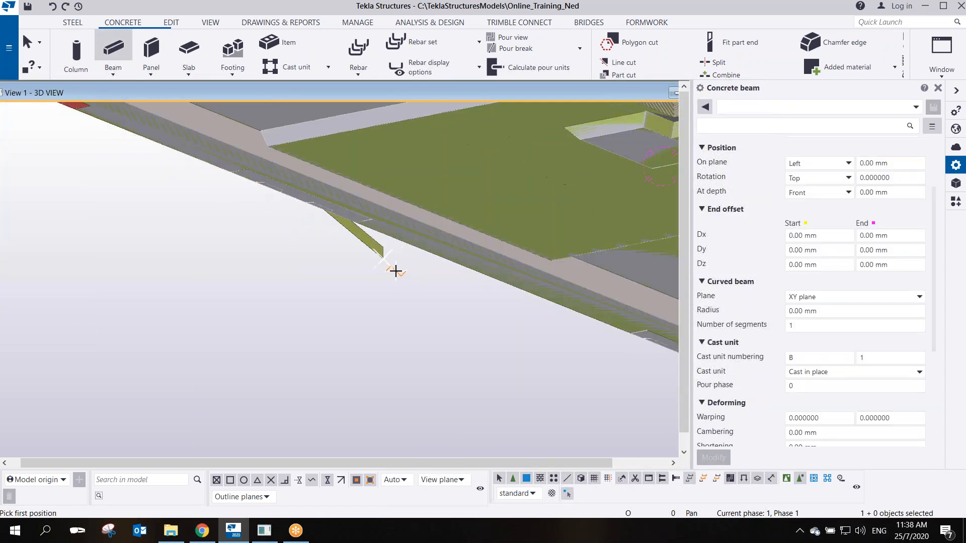
key(ctrl+z)
Model an IRR_J55*55*0 concrete beam along the lower edge of the cross strip, from the outer edge strip to its far end
middle_drag(336, 204, 393, 319)
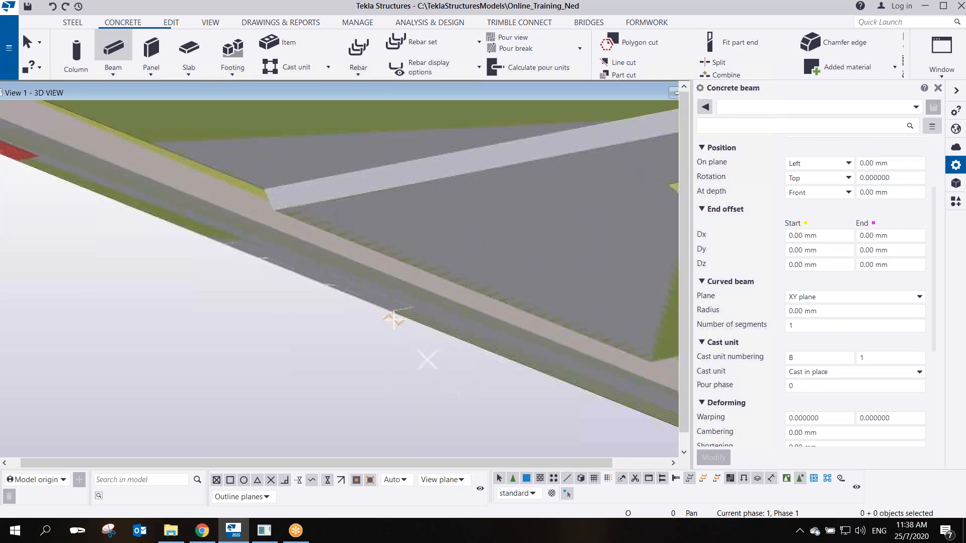
scroll(304, 198, up, 3)
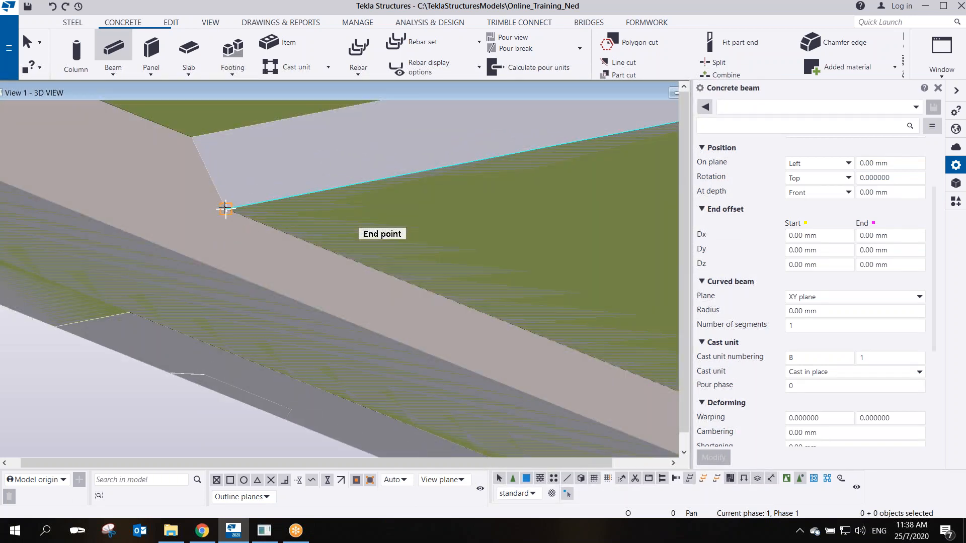
click(225, 209)
scroll(254, 243, down, 3)
middle_drag(281, 252, 11, 358)
ctrl+middle_drag(396, 264, 638, 321)
scroll(608, 332, up, 3)
click(558, 335)
right_click(518, 247)
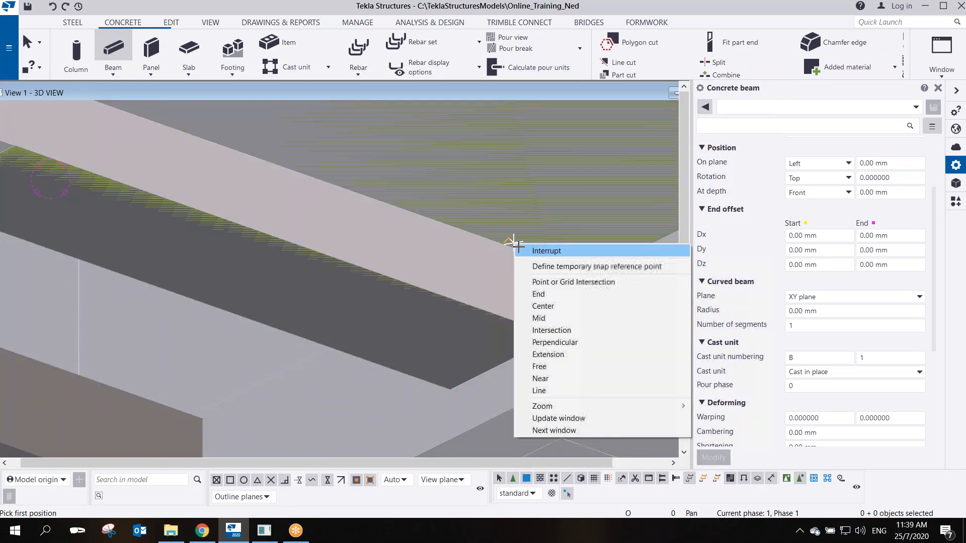
click(547, 250)
Hide the reference strip along the edge of the rectangular recess
ctrl+middle_drag(533, 282, 515, 301)
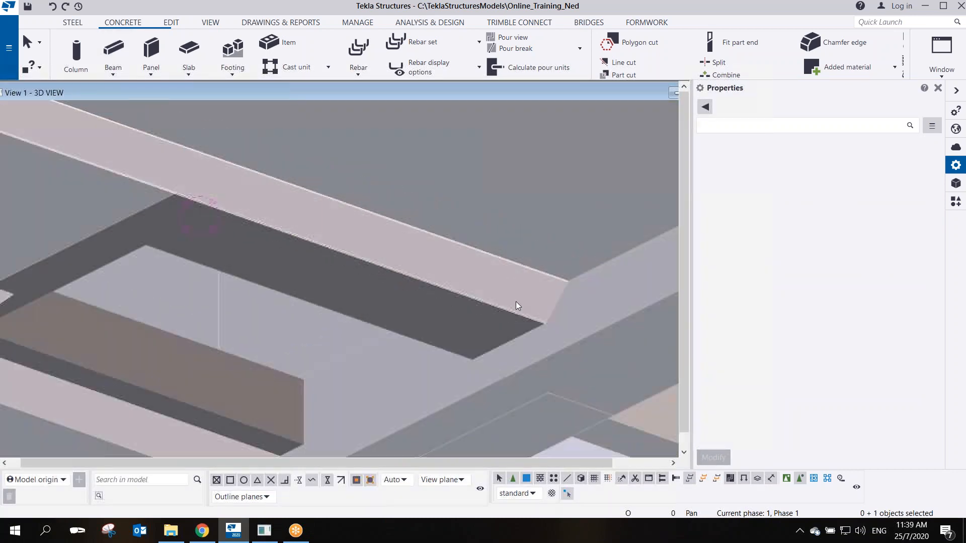
right_click(515, 300)
click(539, 423)
Examine the modelled edge beams against the reference strips beneath the whole slab
scroll(507, 357, down, 4)
ctrl+middle_drag(507, 356, 322, 226)
scroll(427, 291, down, 2)
mouse_move(387, 345)
ctrl+middle_down()
mouse_move(391, 297)
mouse_move(403, 337)
mouse_move(408, 272)
mouse_move(391, 289)
mouse_move(396, 280)
mouse_move(201, 291)
mouse_move(187, 279)
ctrl+middle_up()
scroll(407, 273, up, 2)
scroll(358, 222, up, 3)
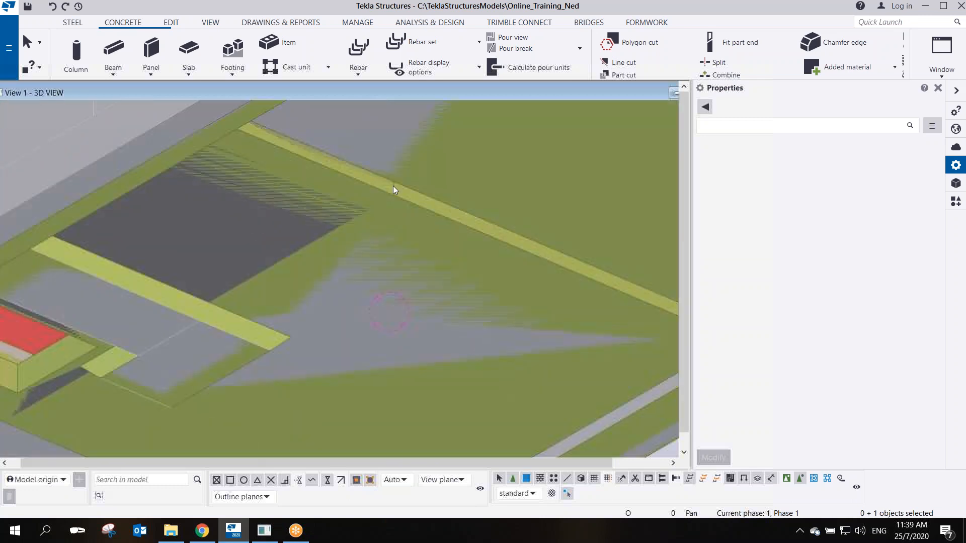
scroll(394, 186, down, 5)
ctrl+middle_drag(412, 286, 318, 261)
scroll(317, 262, up, 5)
ctrl+middle_drag(336, 193, 468, 224)
scroll(203, 222, up, 2)
ctrl+middle_drag(203, 222, 304, 317)
scroll(327, 300, down, 5)
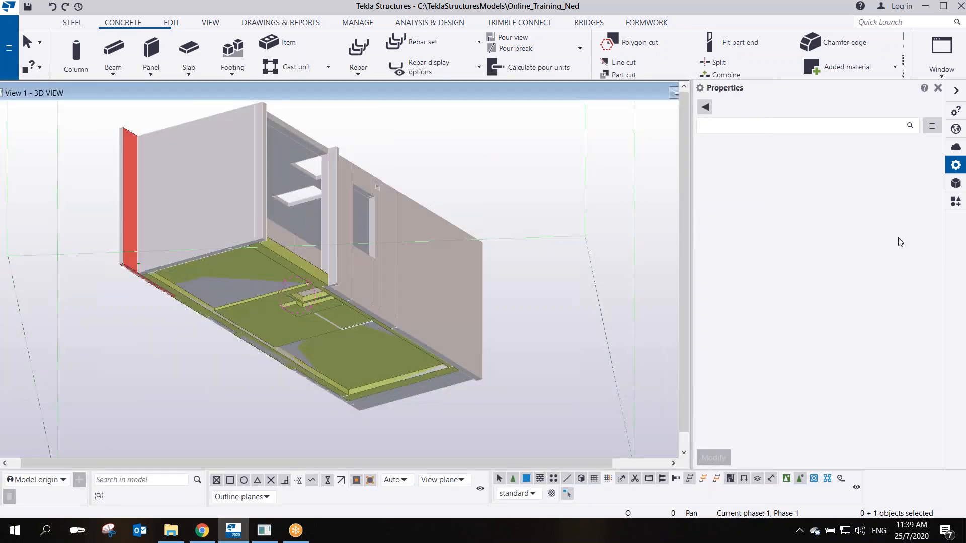
Hide the Sample Module reference model so only the modelled concrete parts are shown
click(955, 203)
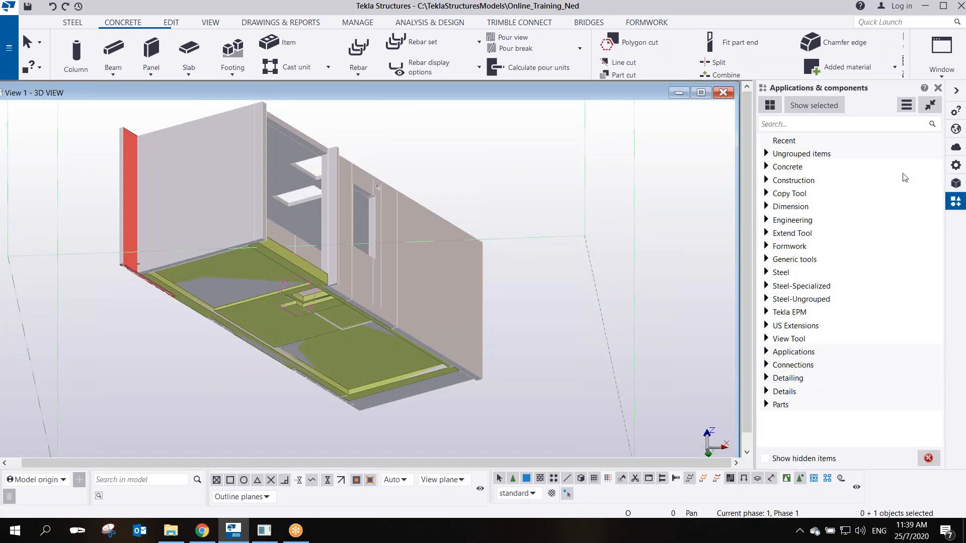
click(957, 184)
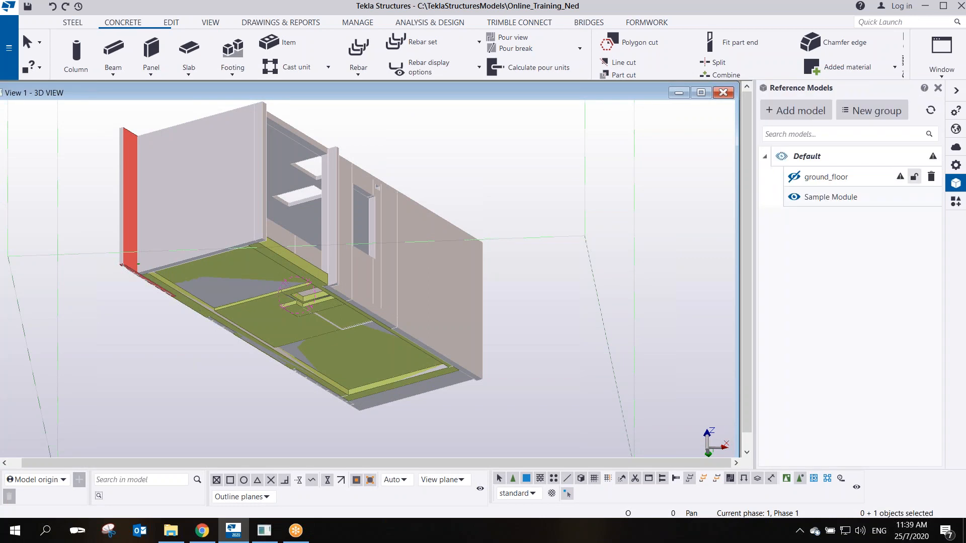
click(794, 197)
scroll(320, 295, up, 6)
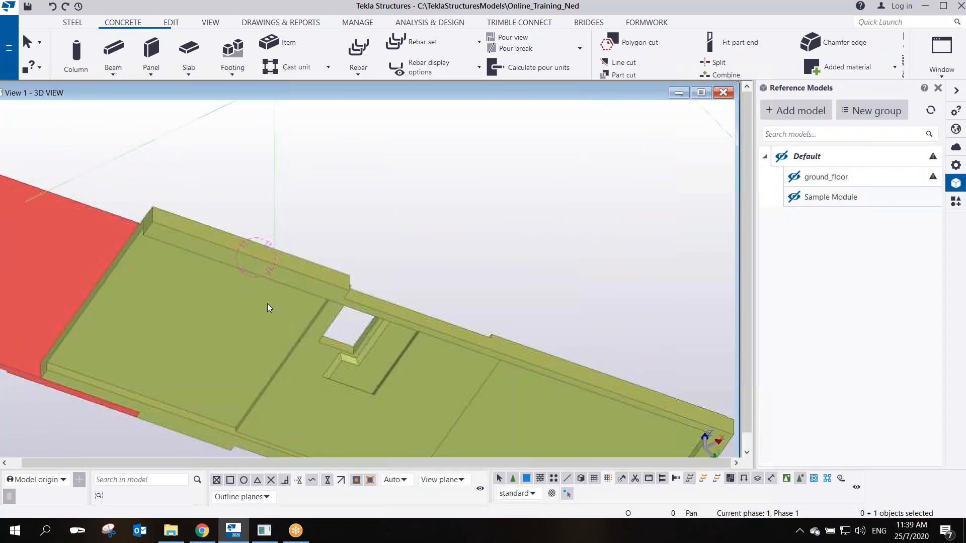
scroll(267, 304, up, 10)
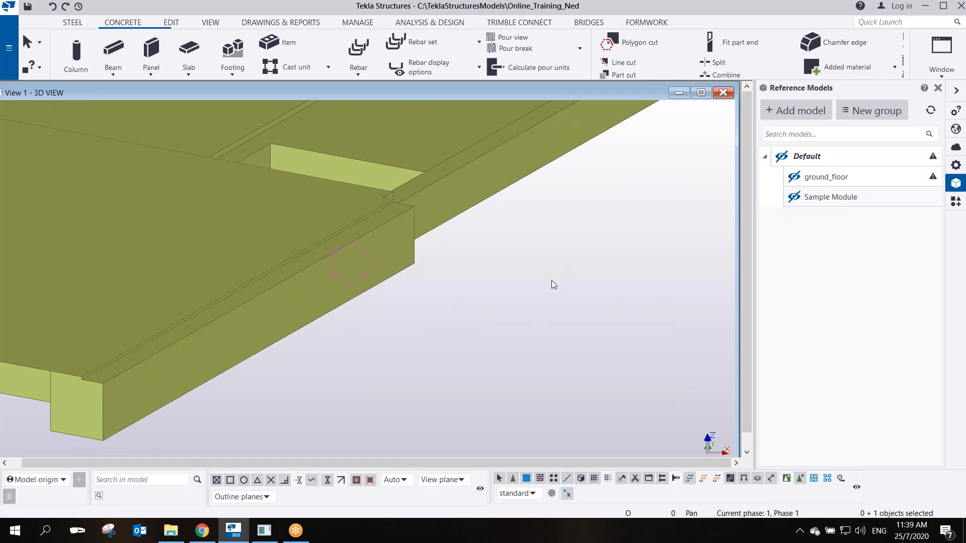
Fit the work area to the entire model
right_click(552, 283)
click(599, 330)
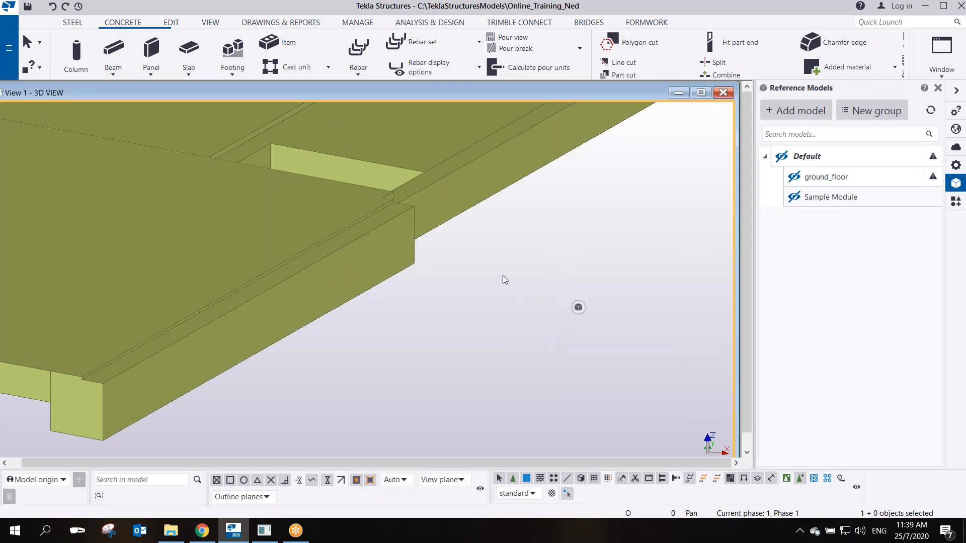
right_click(503, 275)
click(542, 327)
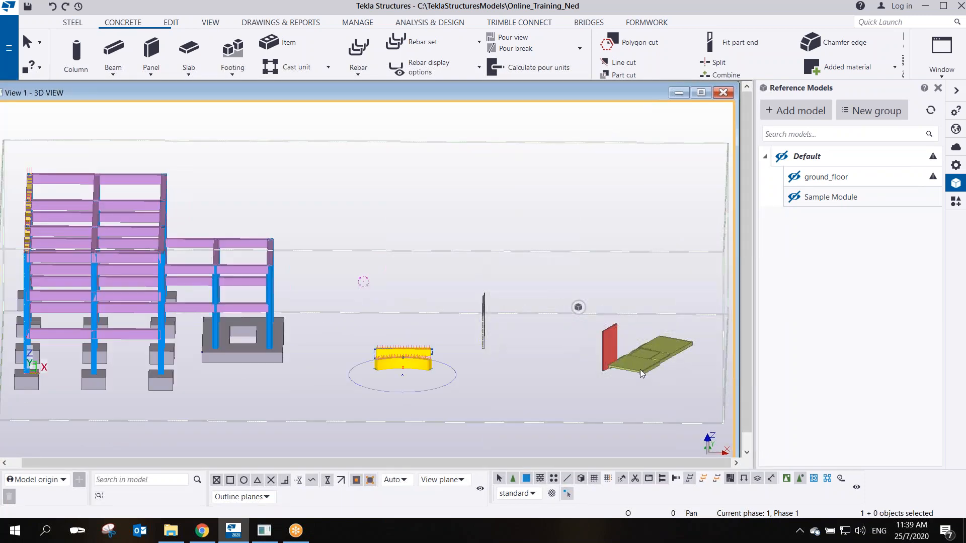
Limit the work area to the concrete slab module using two points picked around it in plan
middle_drag(633, 368, 515, 310)
key(ctrl+p)
scroll(664, 330, up, 5)
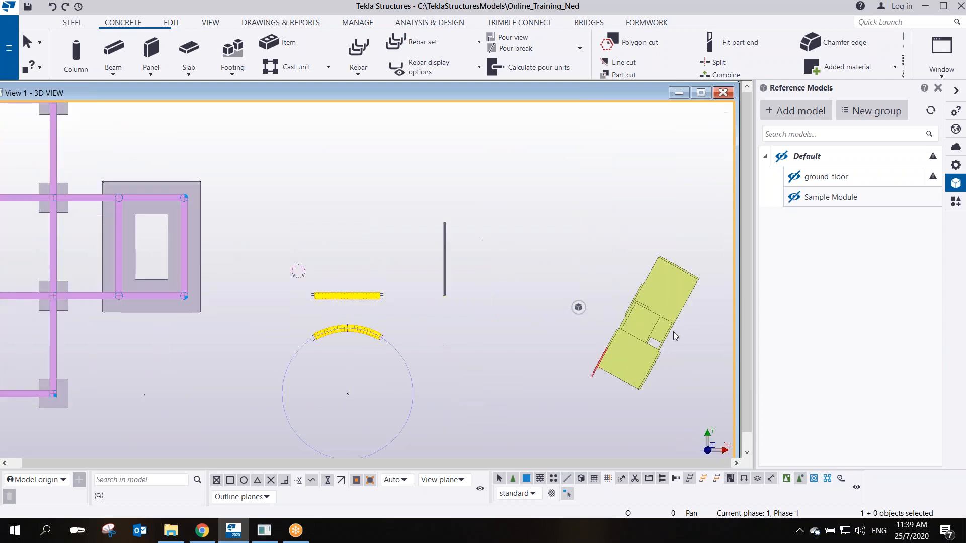
middle_drag(651, 329, 385, 252)
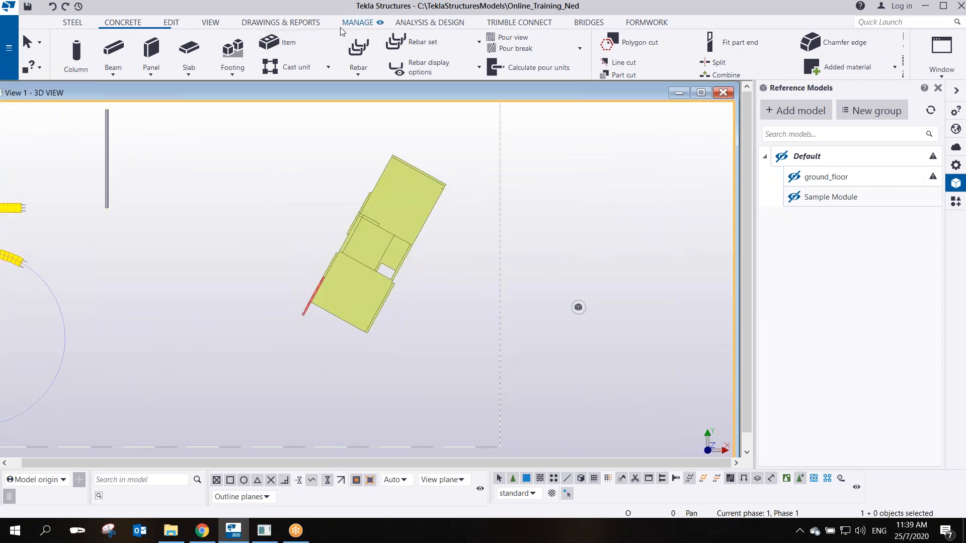
click(211, 22)
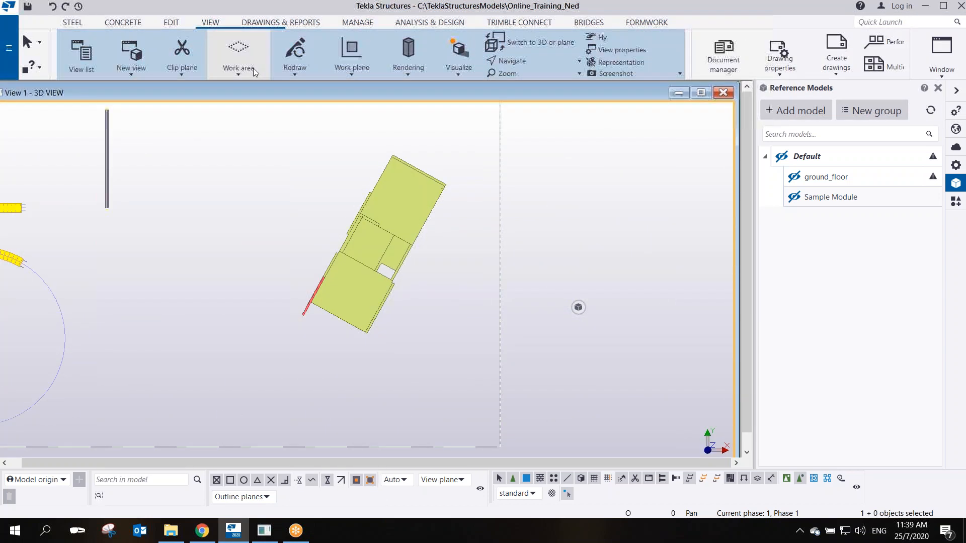
click(255, 68)
click(258, 251)
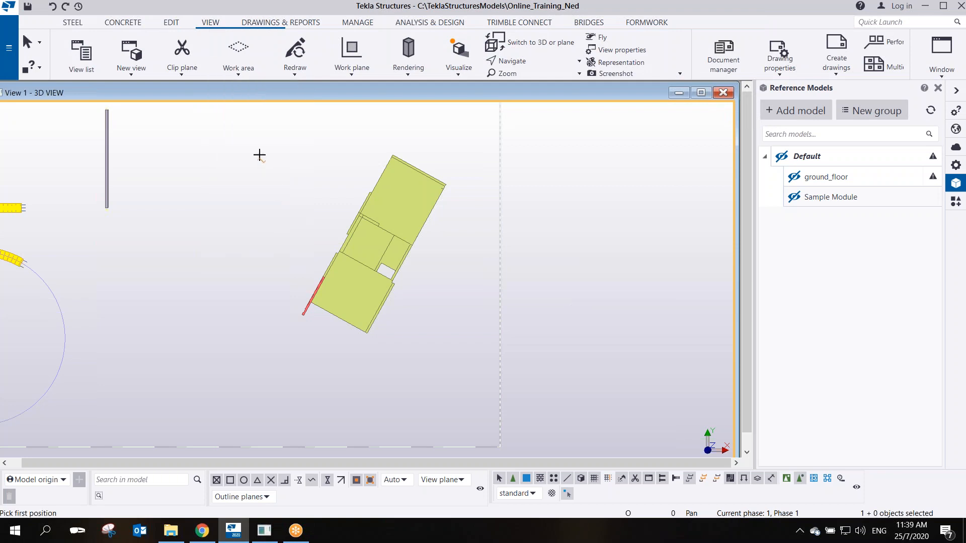
click(249, 129)
click(481, 363)
right_click(301, 170)
click(307, 173)
Examine the underside of the slab module, including the rectangular opening, the recess and the stepped edges between slabs
ctrl+middle_drag(434, 327, 371, 104)
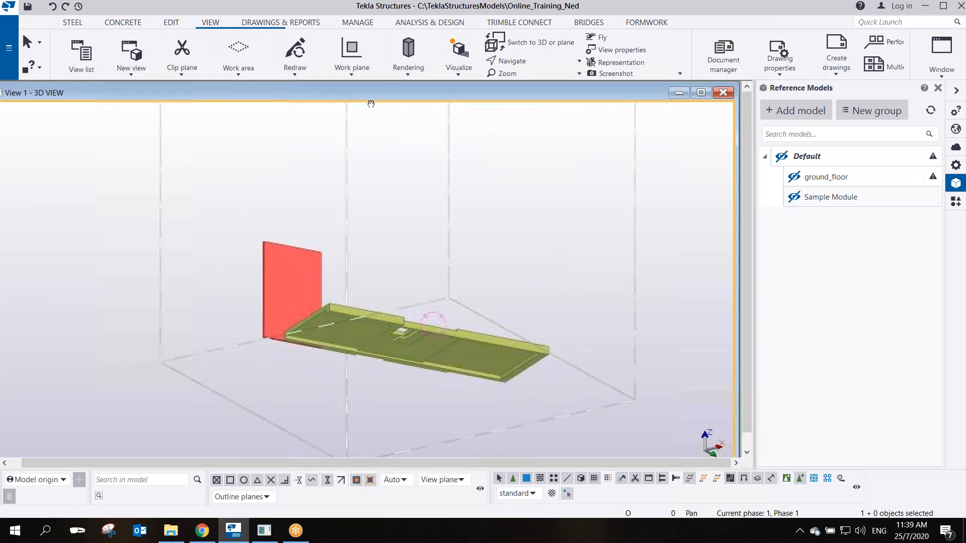
scroll(375, 339, up, 7)
middle_drag(395, 334, 304, 358)
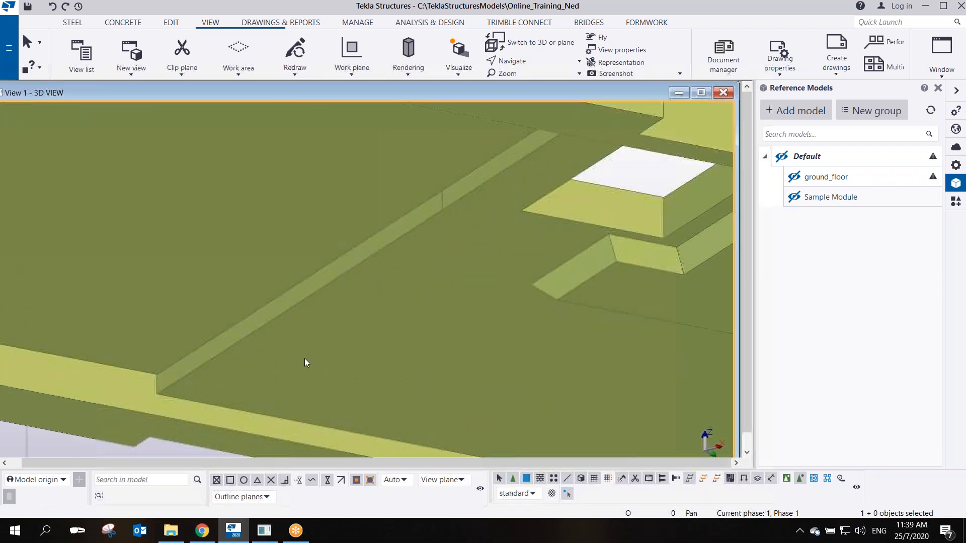
scroll(304, 358, down, 3)
ctrl+middle_drag(433, 300, 394, 432)
scroll(523, 300, up, 7)
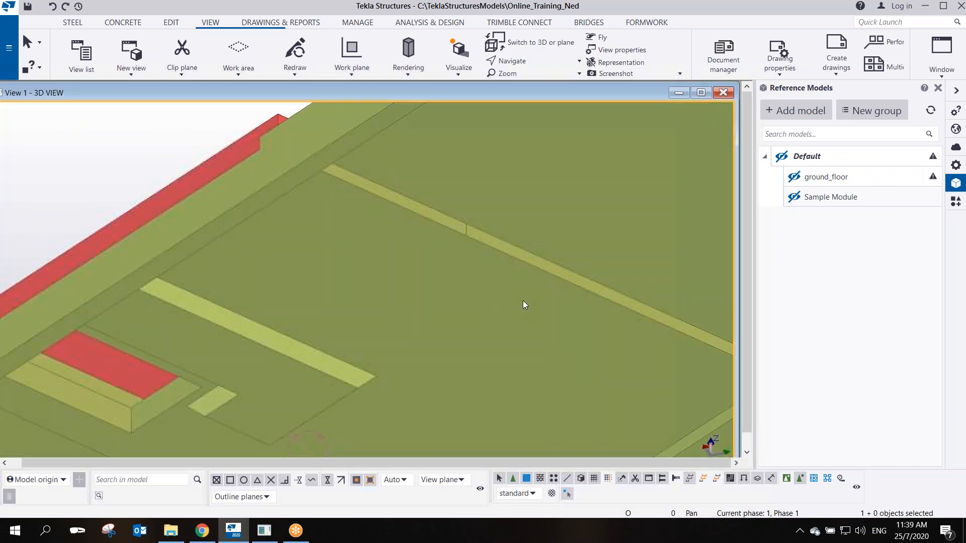
ctrl+middle_drag(395, 189, 368, 133)
scroll(272, 209, up, 1)
scroll(272, 209, down, 2)
ctrl+middle_drag(272, 209, 259, 228)
scroll(96, 207, up, 3)
middle_drag(95, 207, 243, 237)
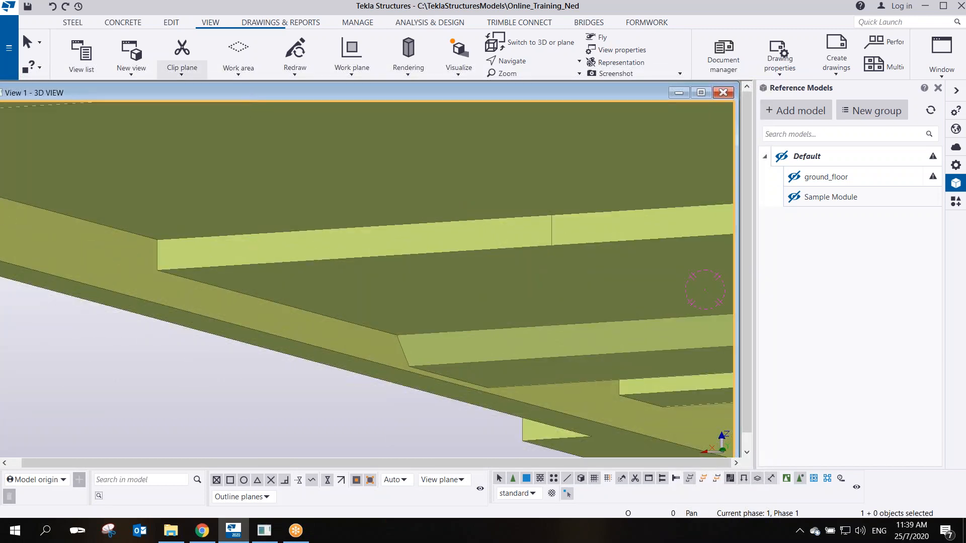
click(122, 24)
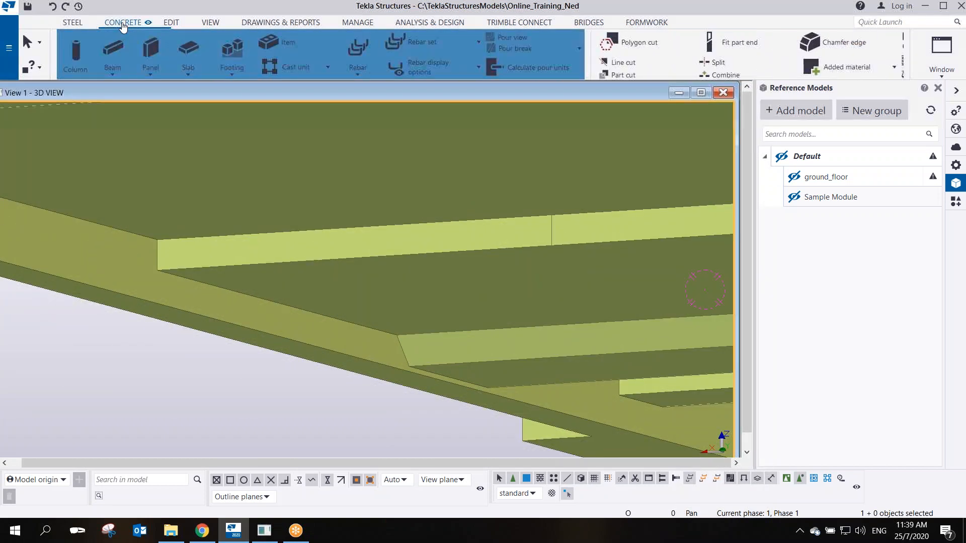
scroll(206, 252, up, 2)
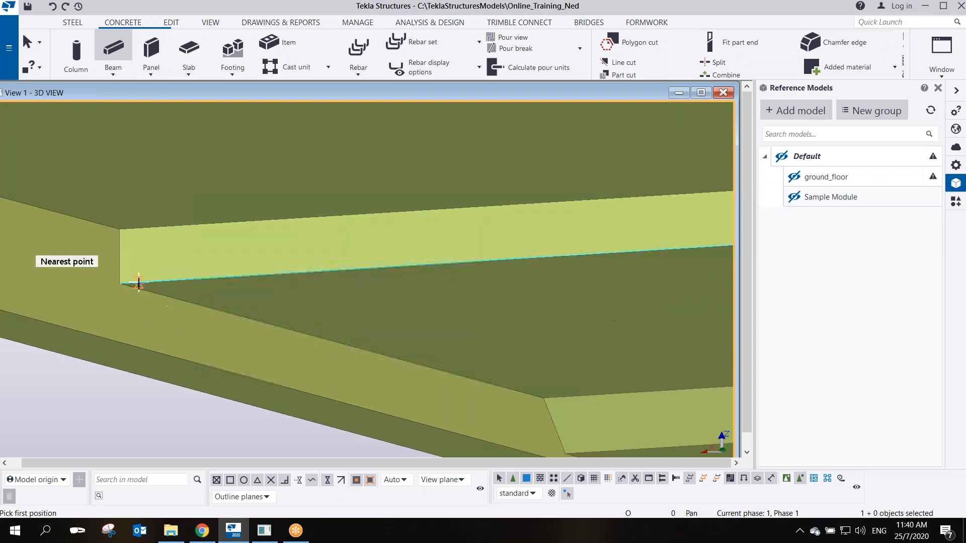
click(120, 284)
click(210, 278)
right_click(189, 257)
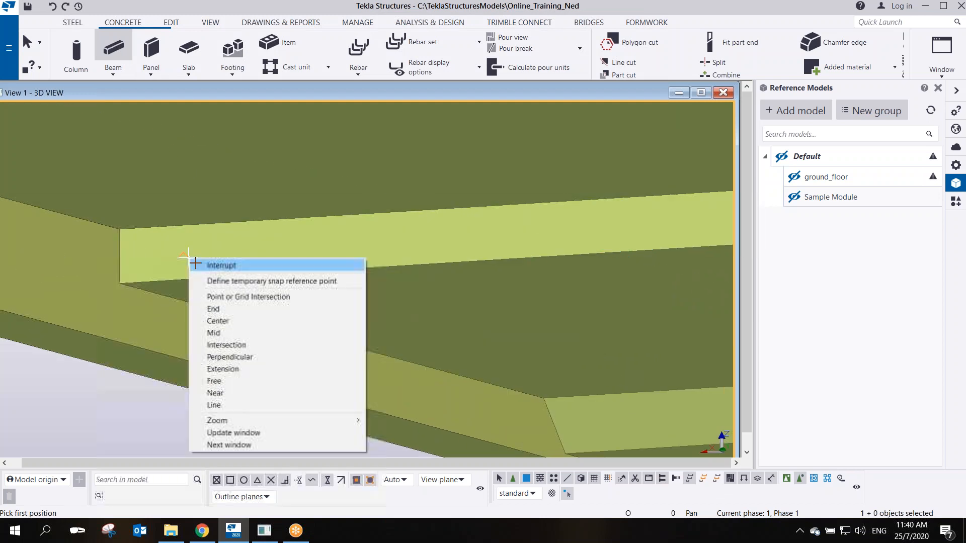
click(200, 265)
Examine the stepped edge of the 125 mm slab from below
click(207, 277)
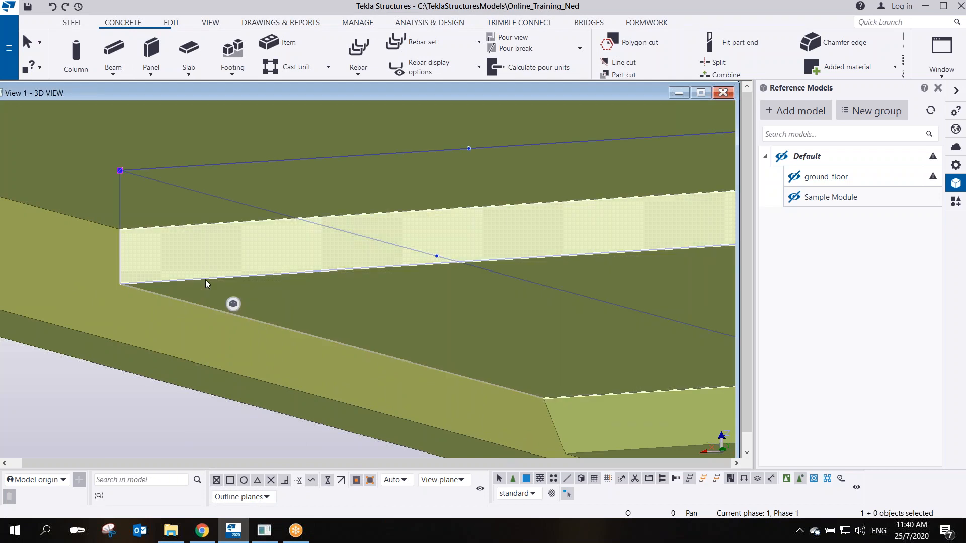
scroll(205, 279, down, 2)
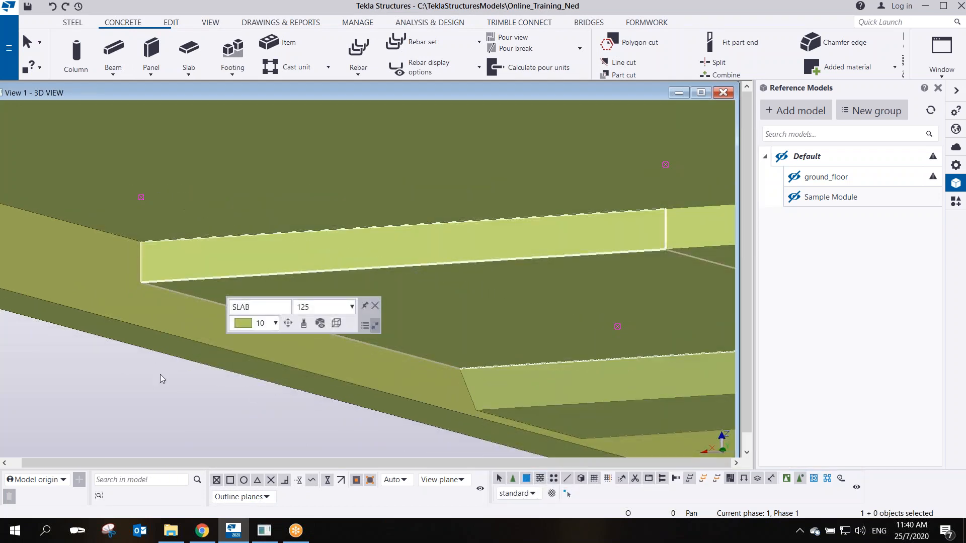
scroll(138, 352, down, 2)
click(172, 295)
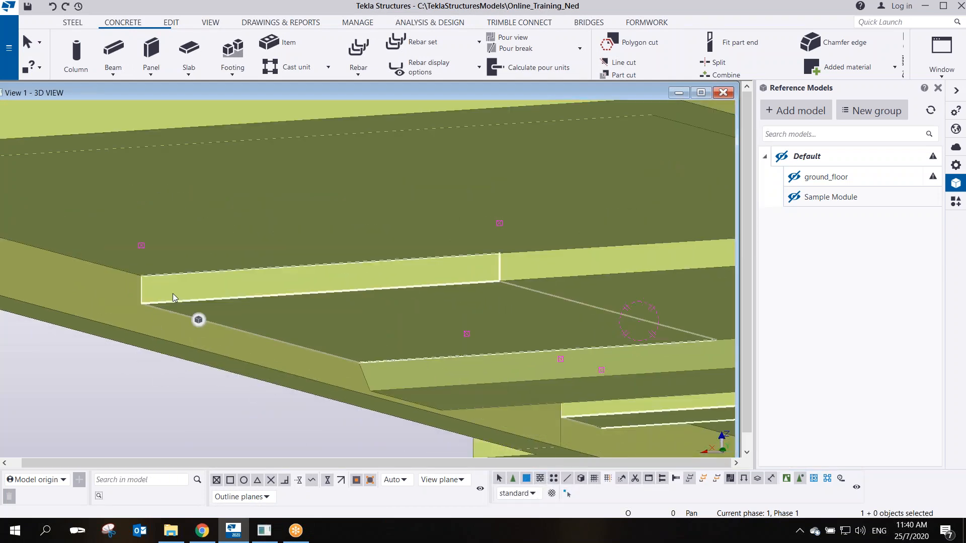
ctrl+middle_drag(216, 312, 270, 310)
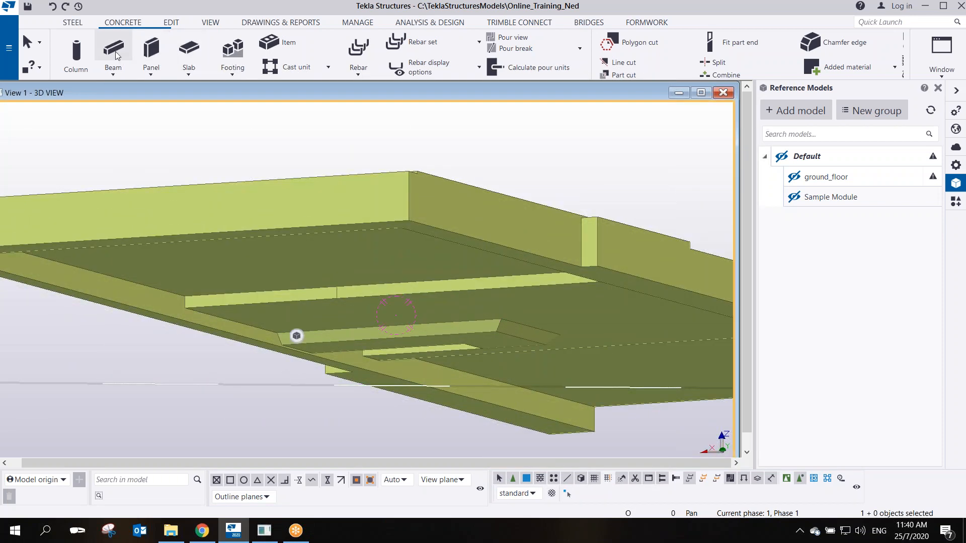
middle_drag(131, 230, 318, 253)
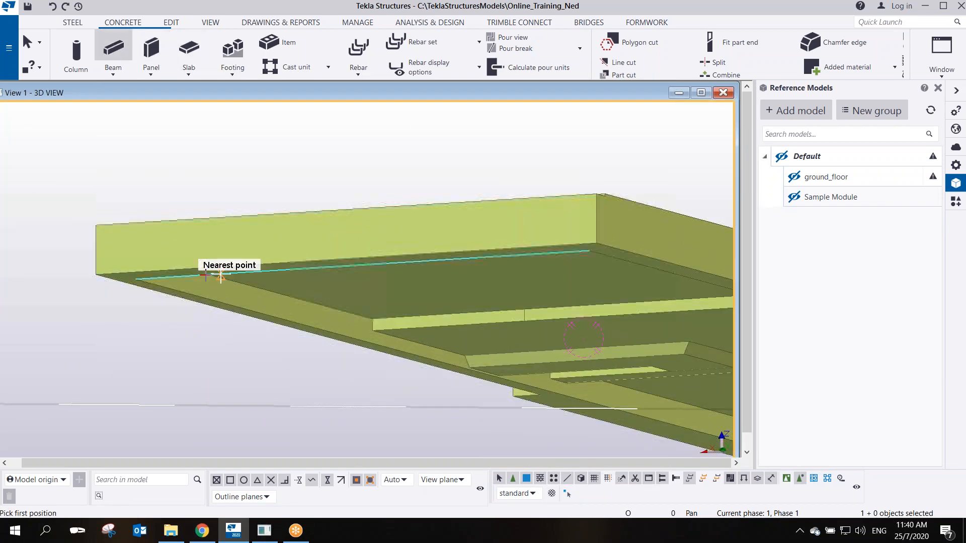
click(96, 273)
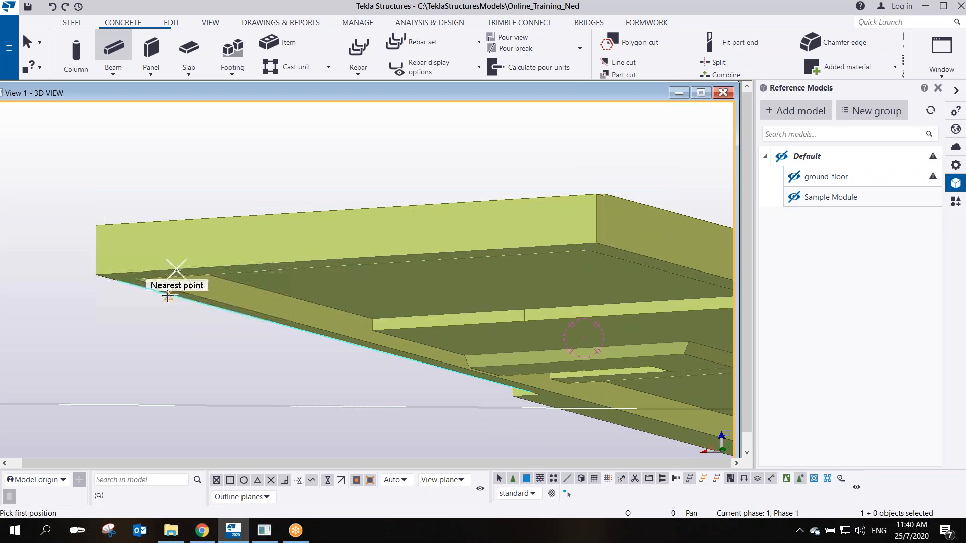
right_click(198, 217)
click(225, 236)
scroll(148, 272, up, 4)
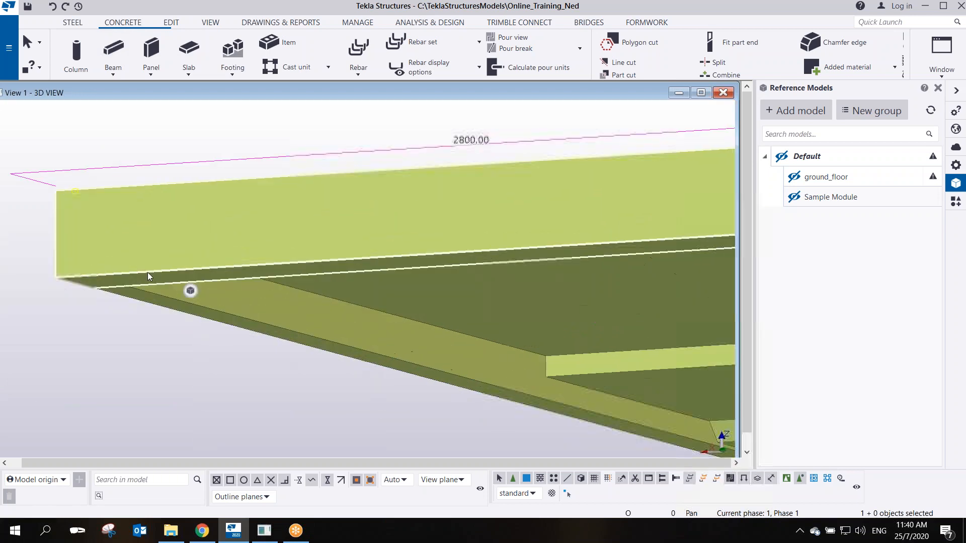
scroll(148, 276, down, 3)
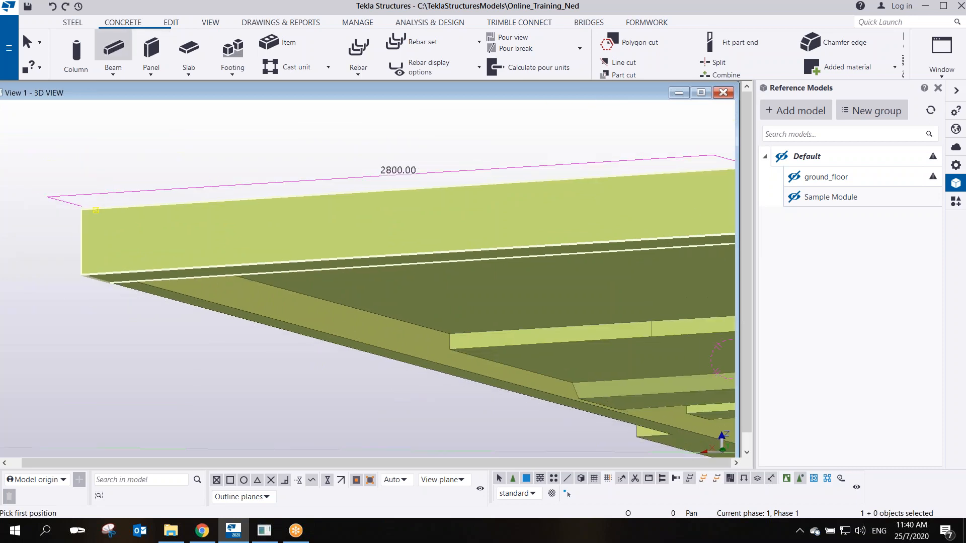
Open the properties for new concrete beams, showing the position and cast unit settings
click(115, 75)
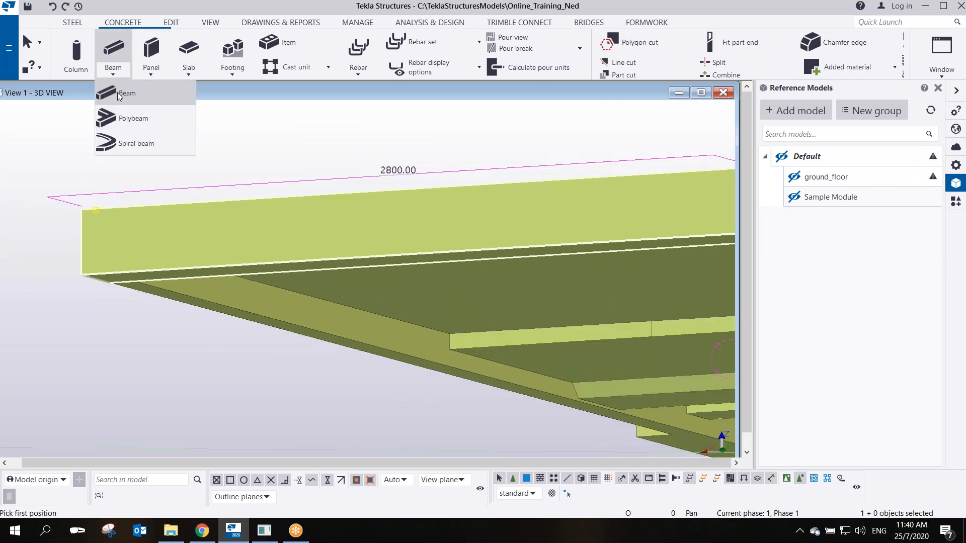
click(117, 93)
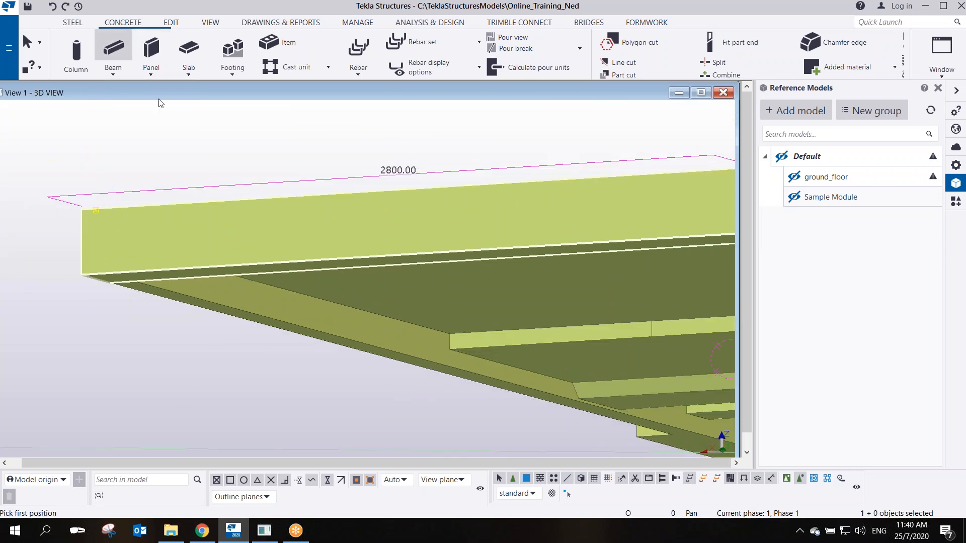
double_click(115, 51)
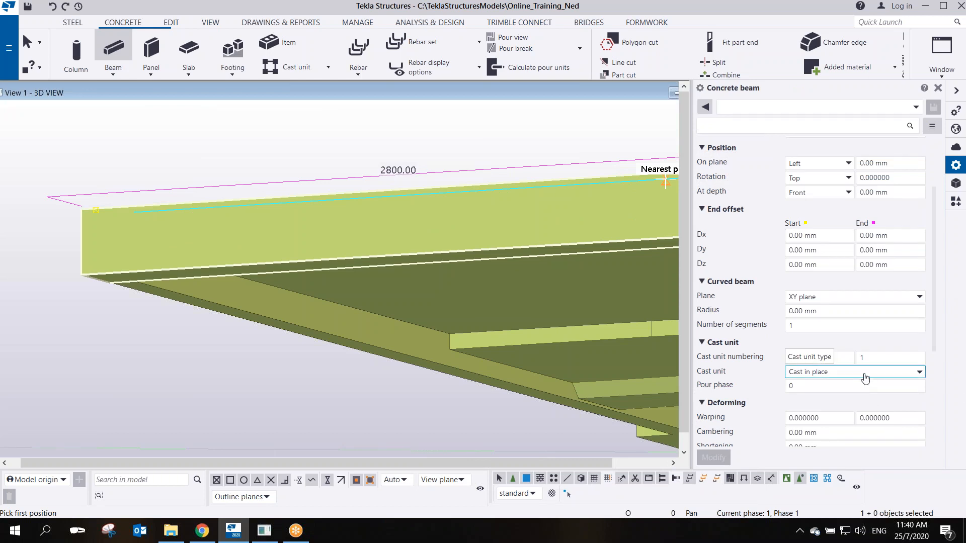
right_click(432, 146)
click(453, 149)
Hide the lower slab beside the stepped edge and inspect the edge beam exposed beneath the module
scroll(411, 297, up, 5)
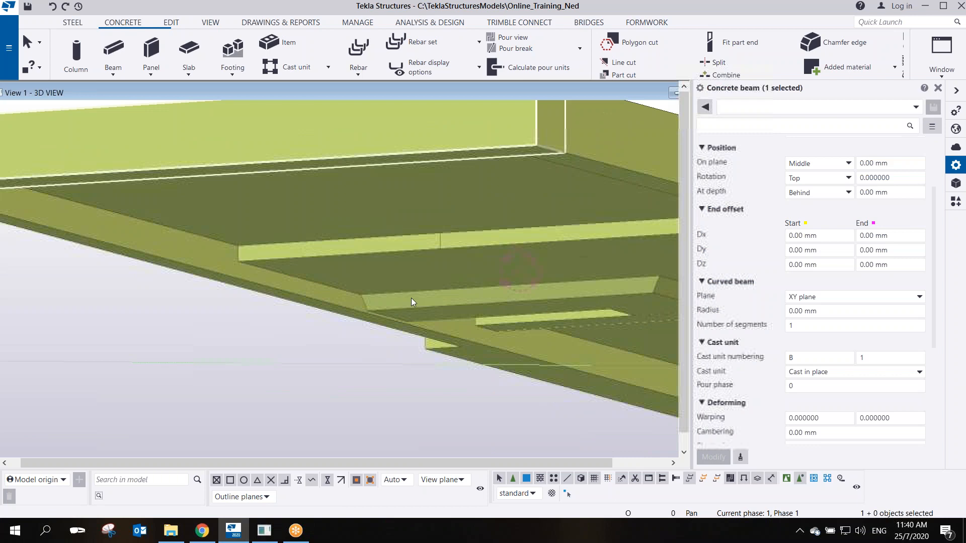
right_click(432, 269)
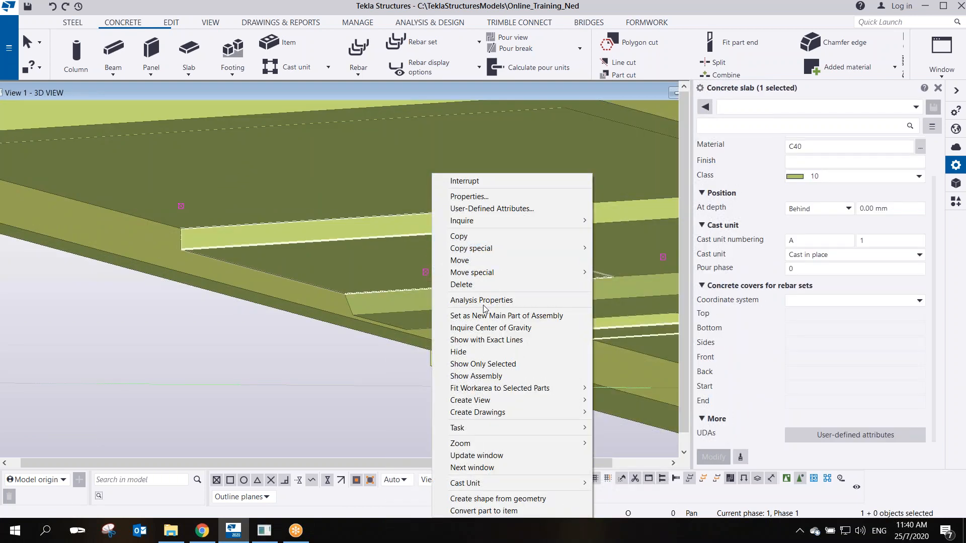
click(482, 351)
scroll(274, 234, up, 1)
ctrl+middle_drag(250, 227, 403, 312)
ctrl+middle_drag(268, 301, 157, 340)
scroll(161, 334, up, 2)
click(161, 334)
scroll(161, 337, down, 2)
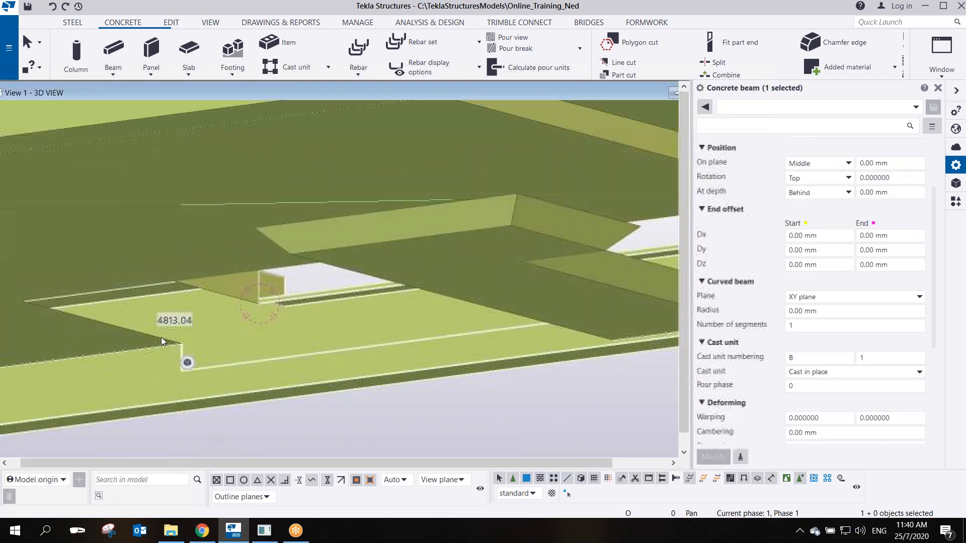
Inspect the slab step along the opposite edge and hide the slab adjoining it
middle_drag(388, 266, 237, 334)
middle_drag(137, 372, 503, 258)
scroll(368, 277, up, 2)
ctrl+middle_drag(368, 276, 498, 330)
scroll(422, 309, up, 2)
click(401, 355)
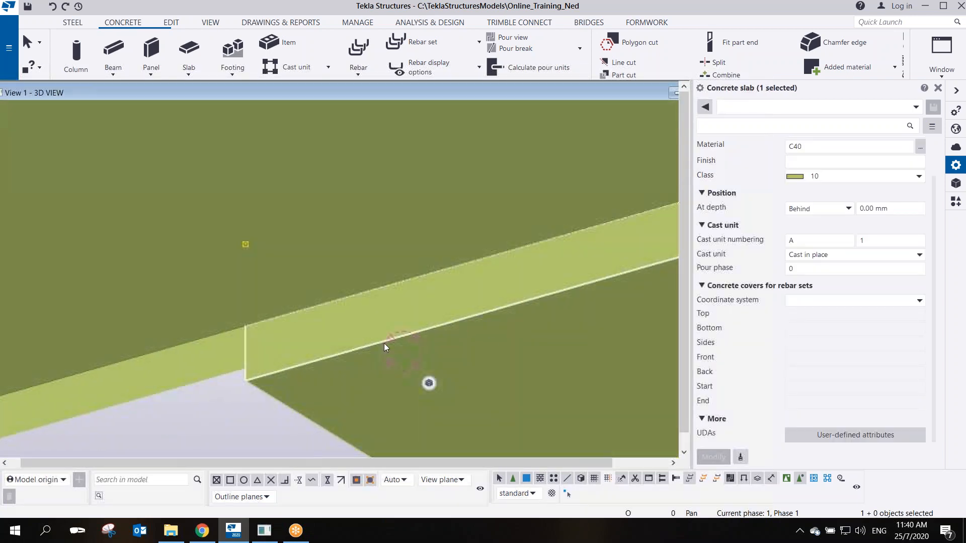
scroll(384, 342, down, 3)
middle_drag(211, 344, 304, 304)
click(304, 303)
right_click(304, 304)
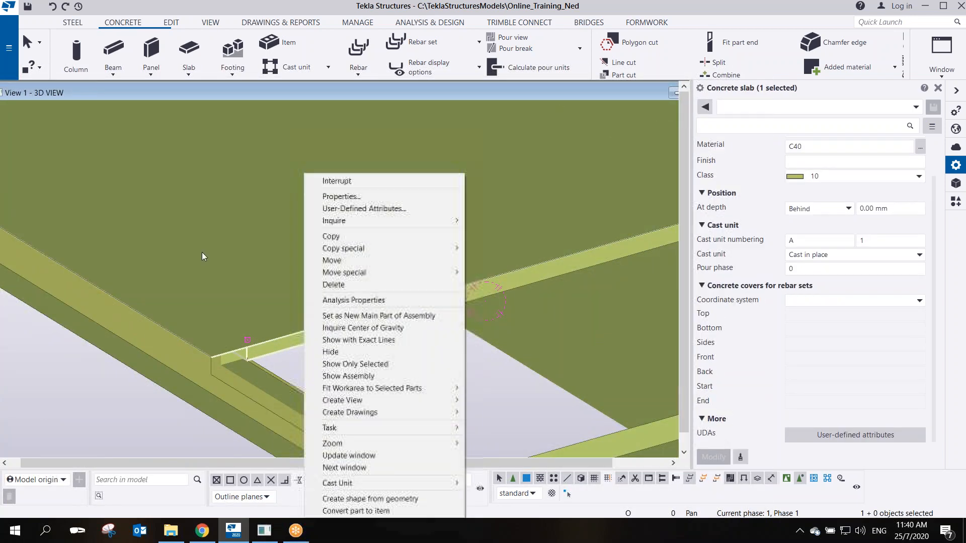
click(332, 352)
Hide the middle slab of the module and view the gap it leaves from below
ctrl+middle_drag(317, 361, 342, 345)
ctrl+middle_drag(336, 269, 421, 155)
ctrl+middle_drag(369, 254, 453, 288)
right_click(454, 287)
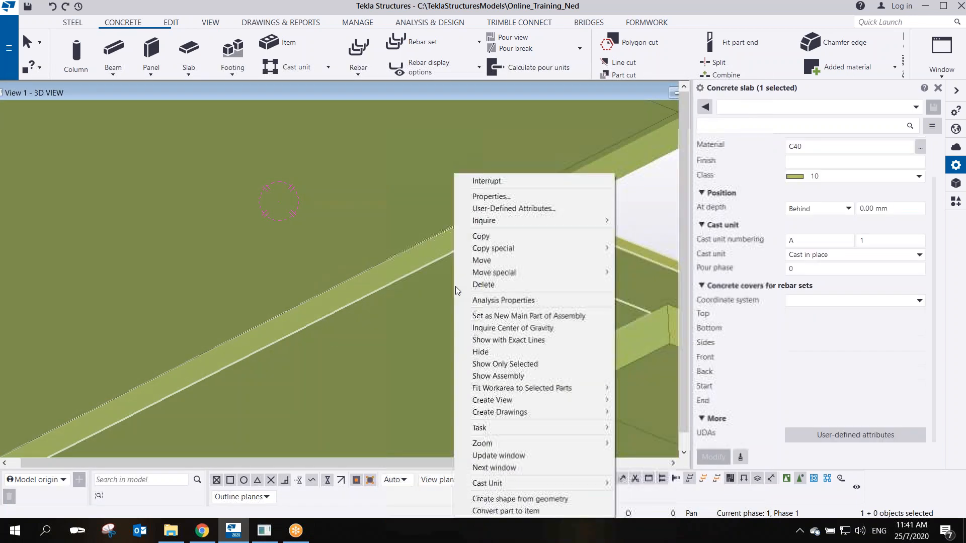
click(484, 352)
ctrl+middle_drag(463, 367, 446, 398)
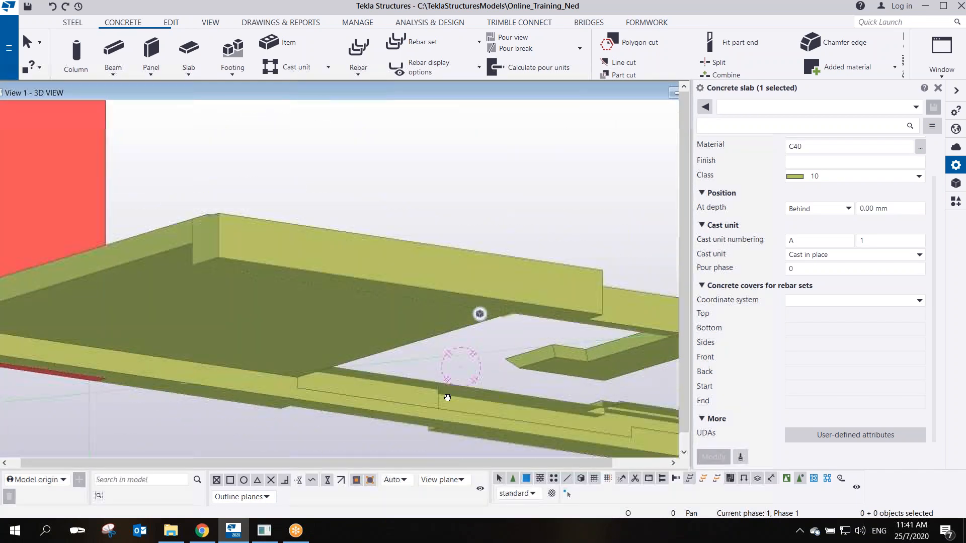
Redraw the view to bring back the hidden slabs
right_click(464, 204)
click(512, 269)
ctrl+middle_drag(512, 270, 199, 92)
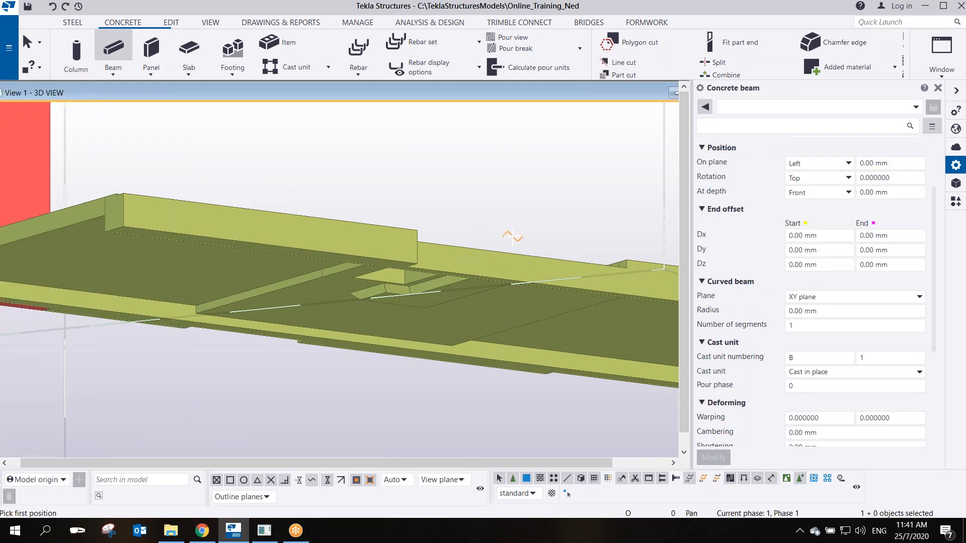
Set the new concrete beam's cast unit to Precast and its class to 4
click(833, 283)
click(816, 296)
click(856, 191)
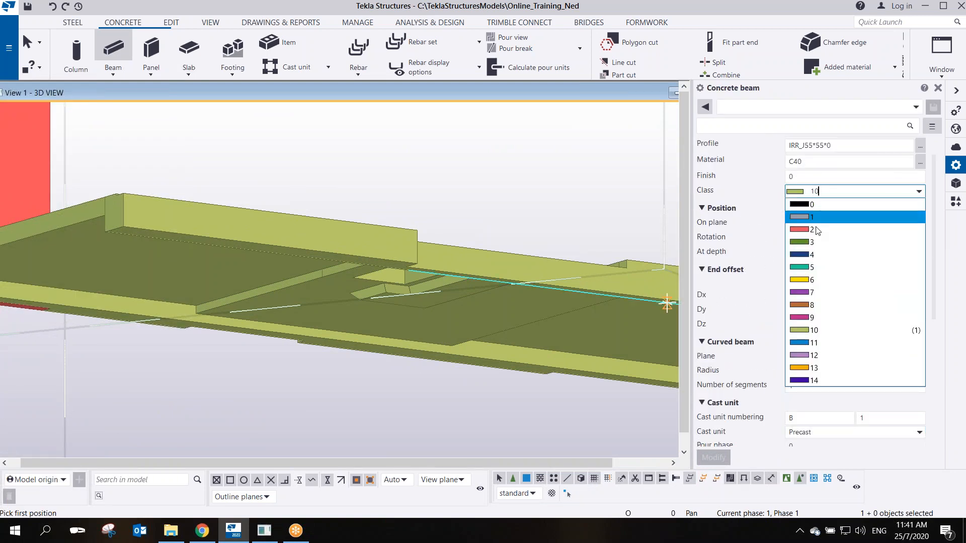
click(811, 257)
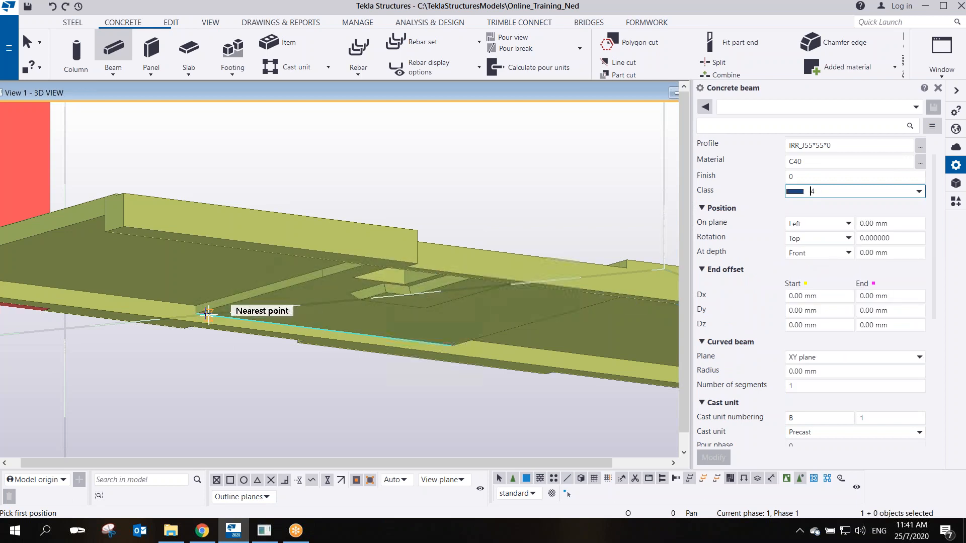
Try to place the precast IRR_J55*55*0 beam along the lower edge of the slab step, choosing to delete duplicates
scroll(208, 313, up, 5)
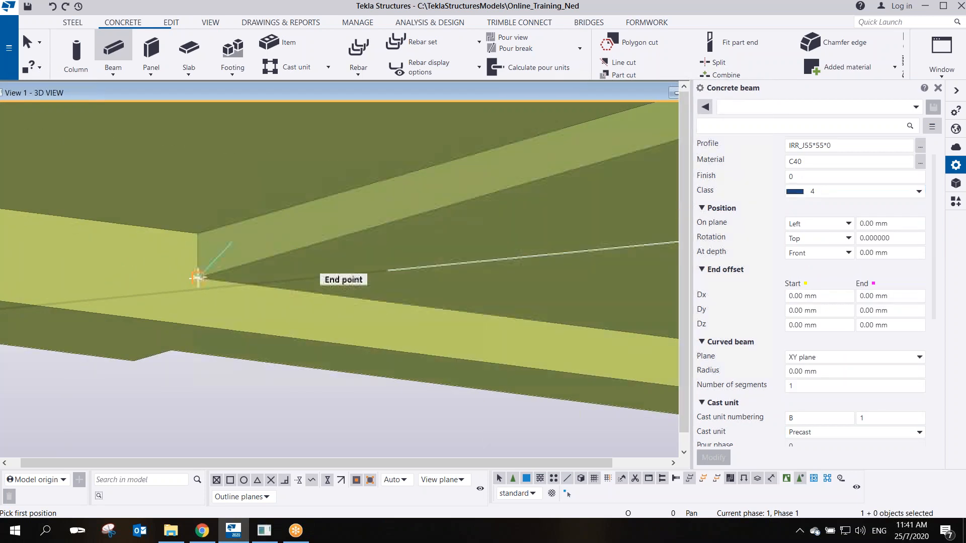
click(197, 277)
scroll(227, 317, down, 2)
ctrl+middle_drag(322, 308, 28, 354)
middle_drag(449, 336, 633, 355)
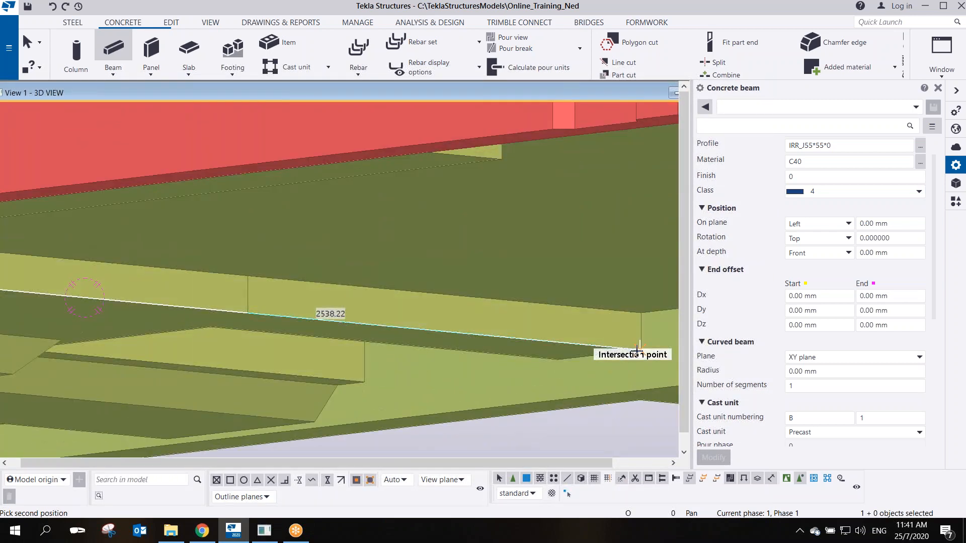
click(638, 352)
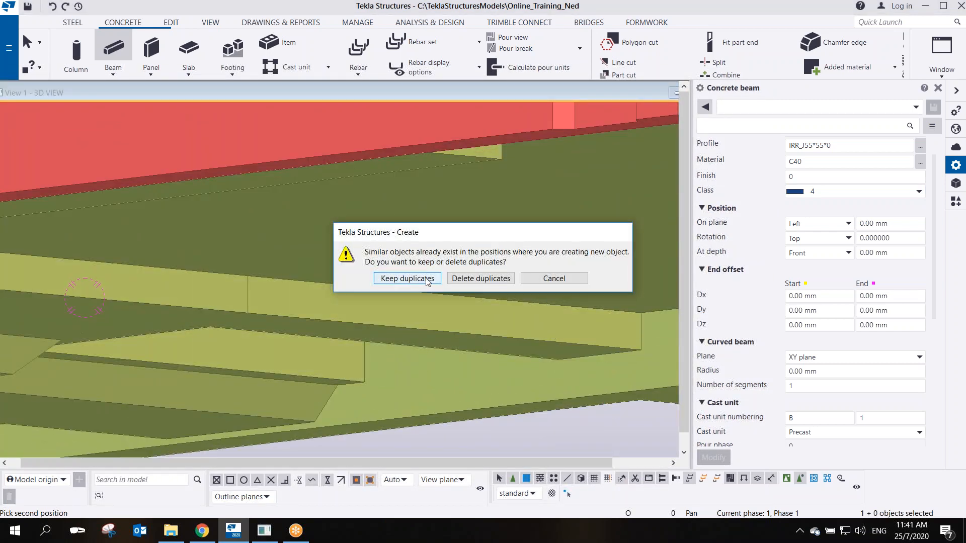
click(473, 279)
right_click(477, 308)
click(498, 315)
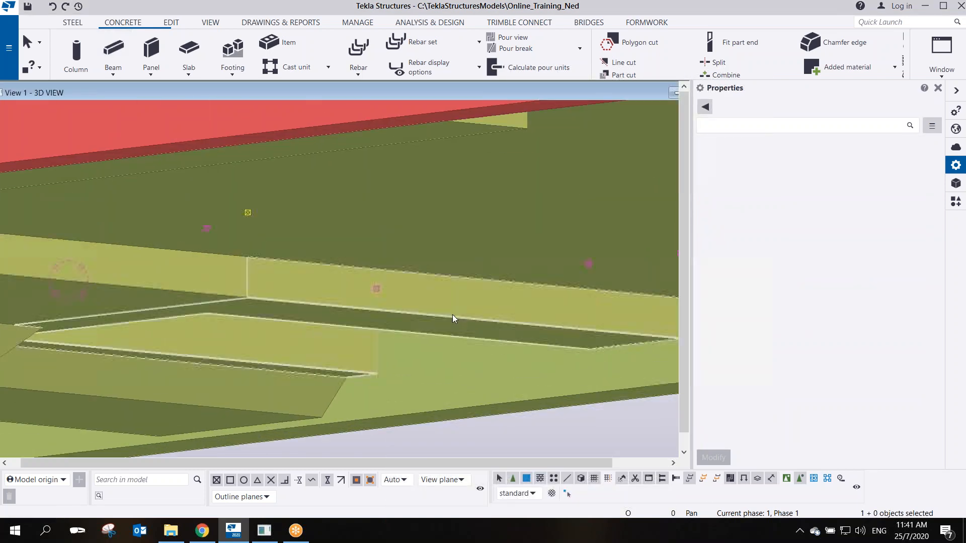
Select the slab and edge beam beside the step and examine how they meet from below
click(452, 315)
scroll(419, 323, up, 3)
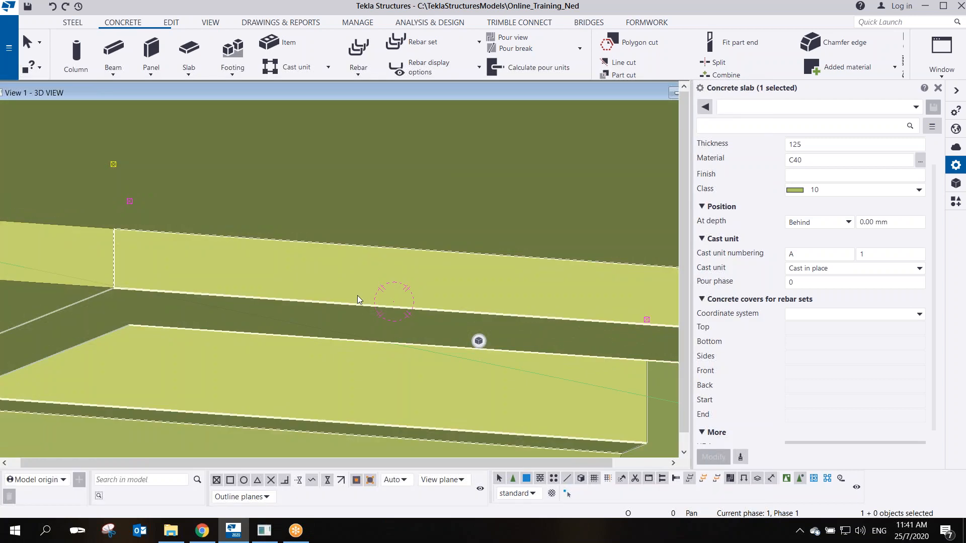
scroll(357, 295, down, 5)
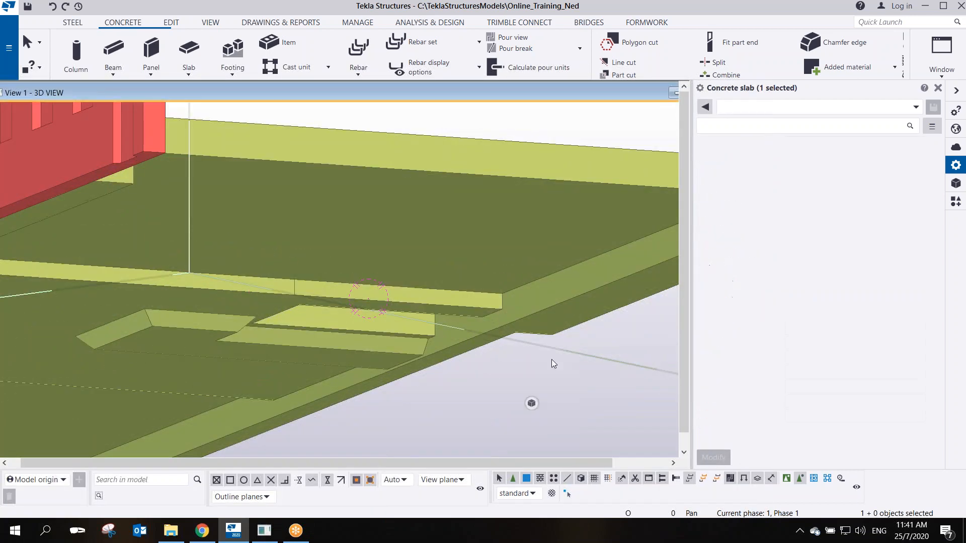
scroll(525, 367, down, 2)
click(505, 377)
mouse_move(393, 328)
ctrl+middle_down()
mouse_move(262, 322)
mouse_move(428, 316)
ctrl+middle_up()
click(303, 343)
middle_drag(589, 248, 402, 309)
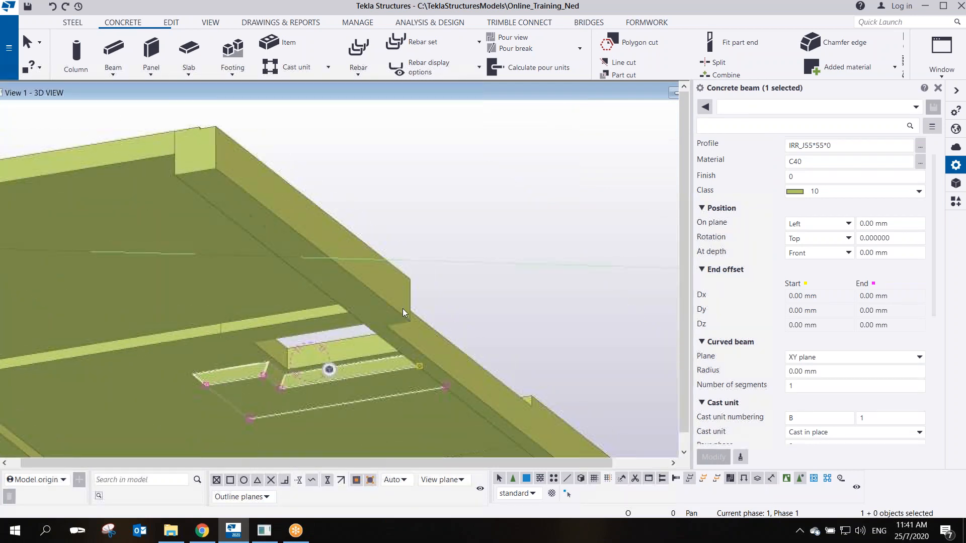
mouse_move(303, 347)
ctrl+middle_down()
mouse_move(263, 338)
mouse_move(188, 295)
mouse_move(261, 341)
mouse_move(274, 335)
ctrl+middle_up()
Review the 3D view's object display settings and its standard object group filter without changing them
double_click(427, 223)
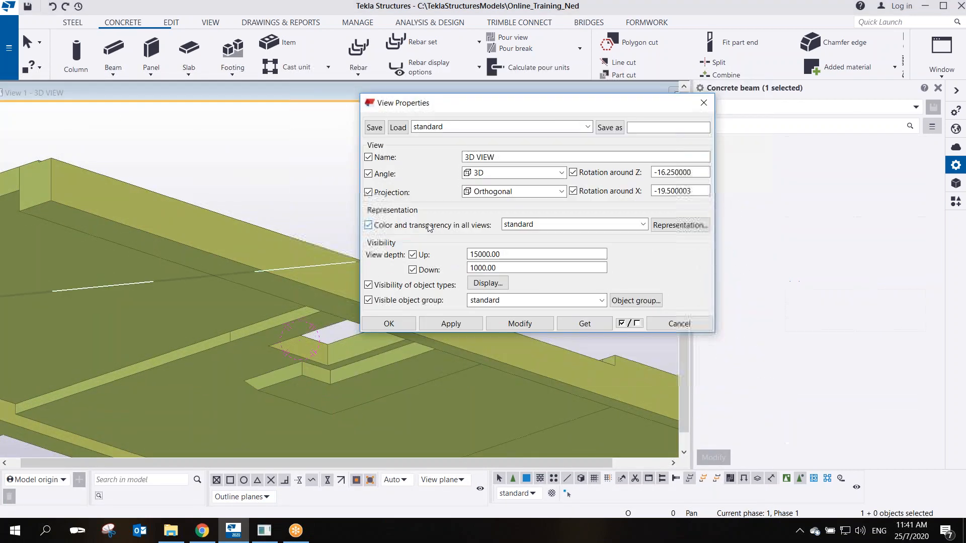
click(498, 285)
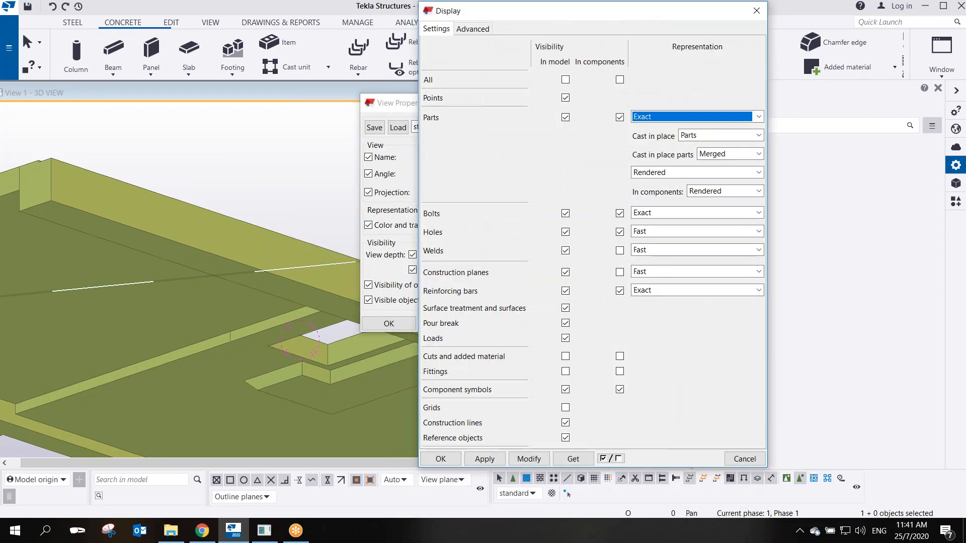
click(441, 458)
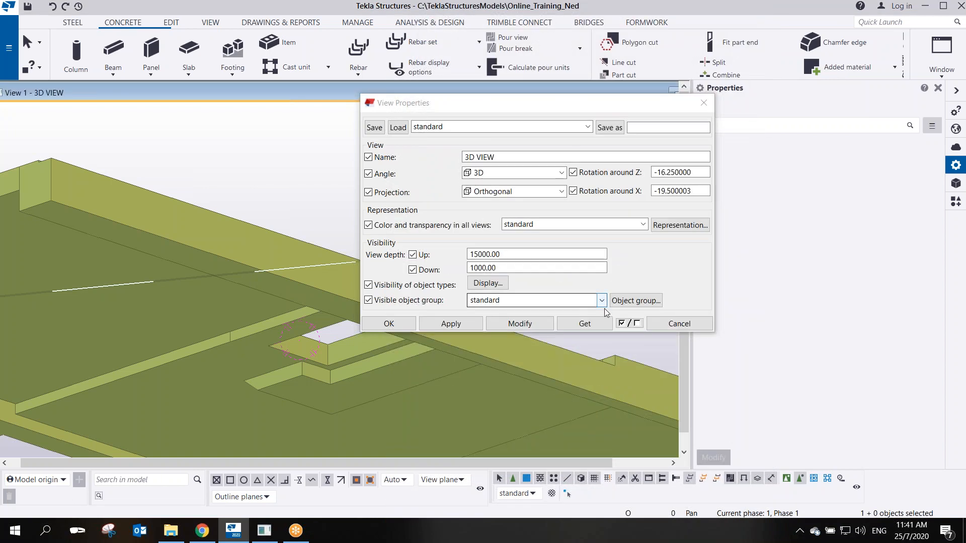
click(630, 302)
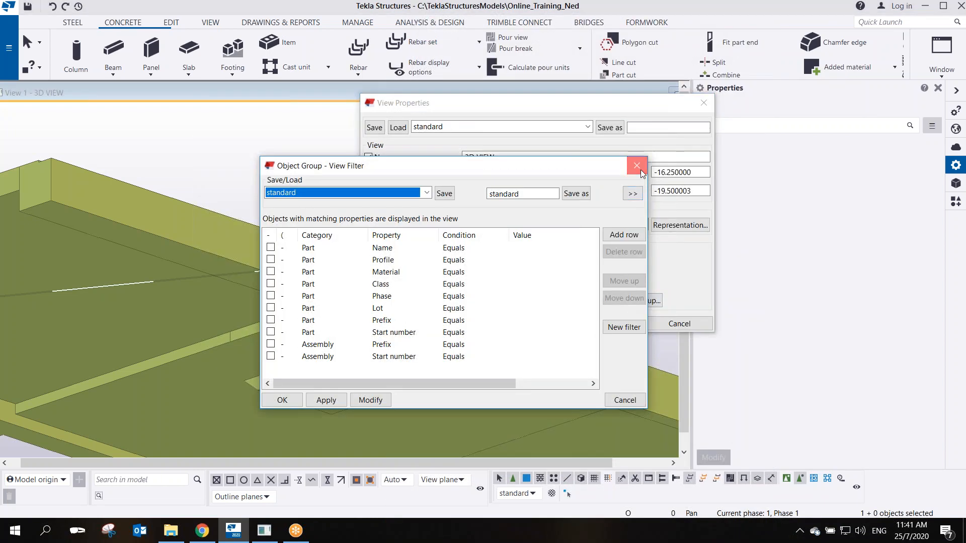
click(636, 166)
click(704, 102)
Redraw the view and check the properties of the two slabs adjoining the step
right_click(406, 195)
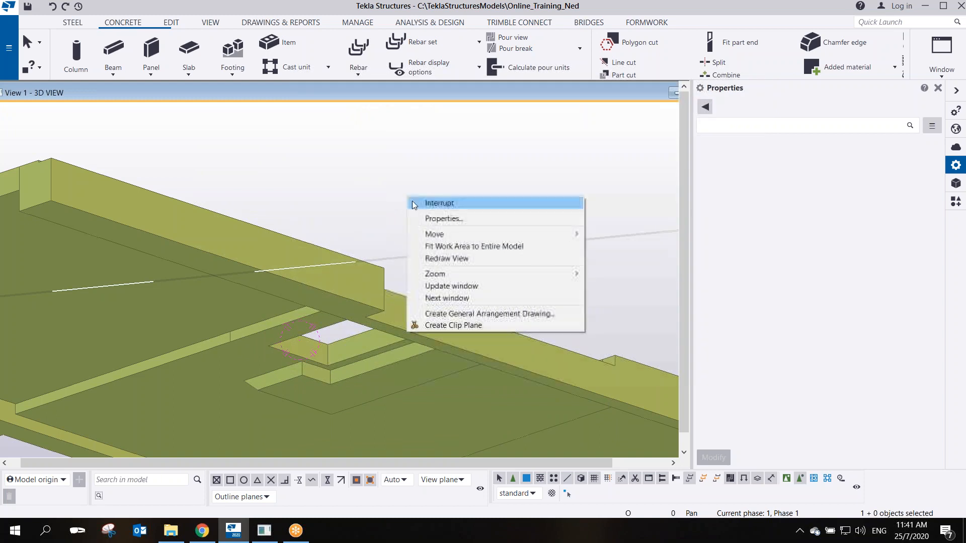
click(460, 258)
scroll(239, 355, up, 2)
click(246, 330)
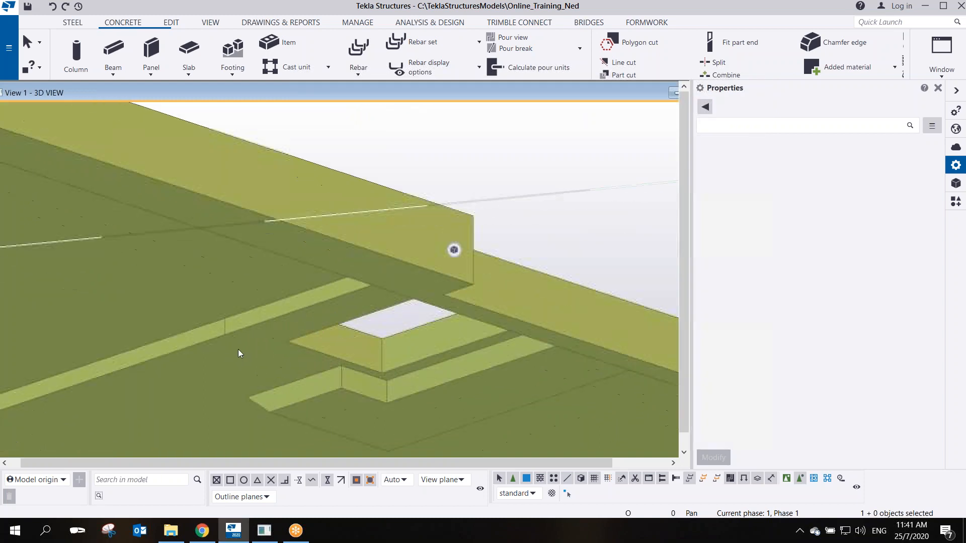
middle_drag(246, 330, 323, 292)
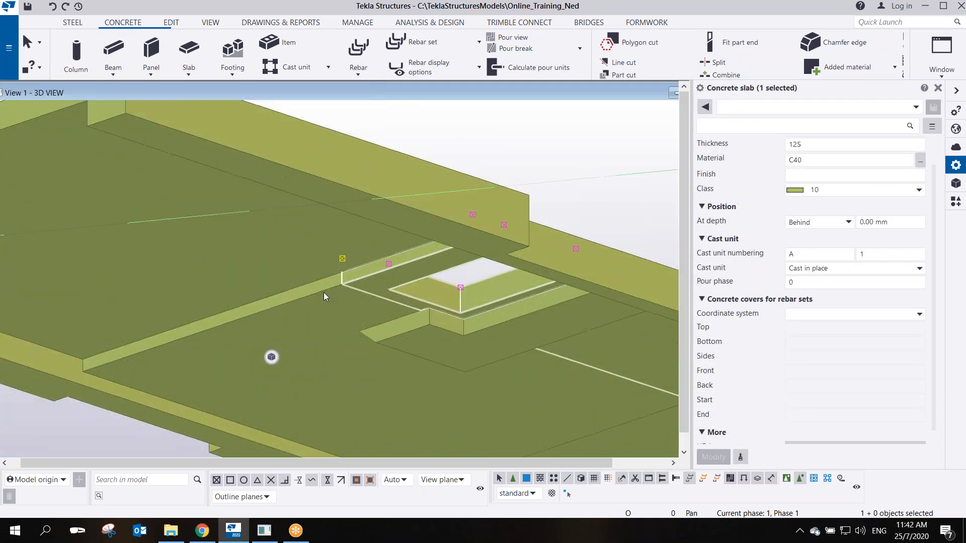
click(324, 292)
scroll(325, 293, down, 2)
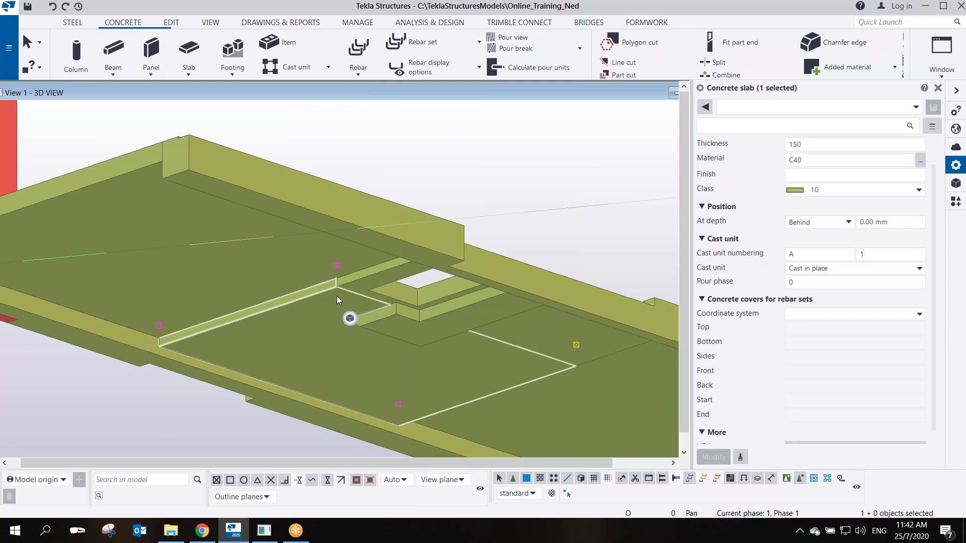
Display only the selected 150 mm slab as solid geometry and examine its edges against the surrounding outlines
key(ctrl+5)
scroll(263, 302, up, 2)
ctrl+middle_drag(360, 273, 434, 335)
scroll(418, 312, down, 4)
ctrl+middle_drag(213, 385, 223, 493)
middle_drag(326, 428, 305, 367)
scroll(305, 350, down, 2)
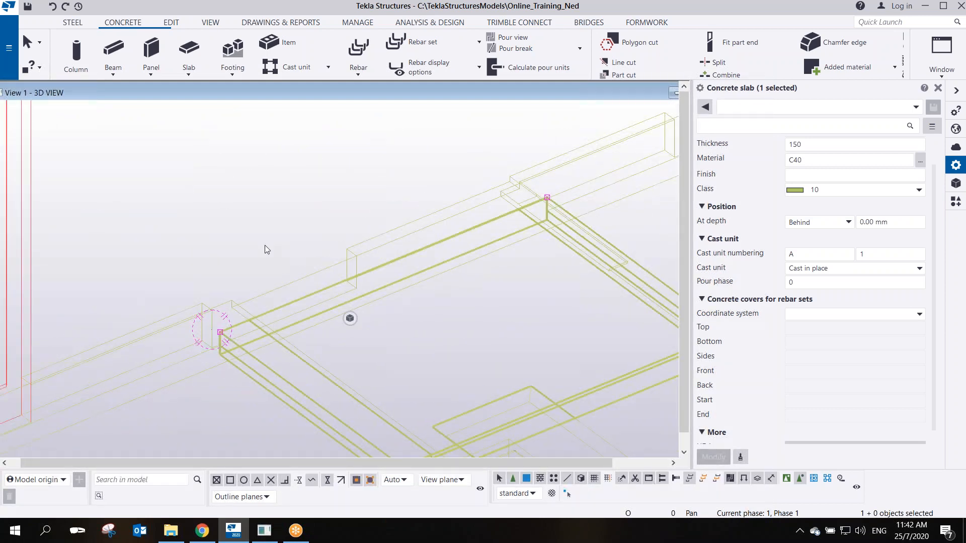
Select the 150 mm slab again and examine its far edge from below the module
click(257, 308)
scroll(256, 312, up, 3)
click(256, 324)
scroll(359, 331, down, 2)
middle_drag(635, 318, 317, 225)
scroll(451, 315, up, 2)
click(423, 316)
mouse_move(300, 307)
ctrl+middle_down()
mouse_move(386, 363)
mouse_move(421, 345)
ctrl+middle_up()
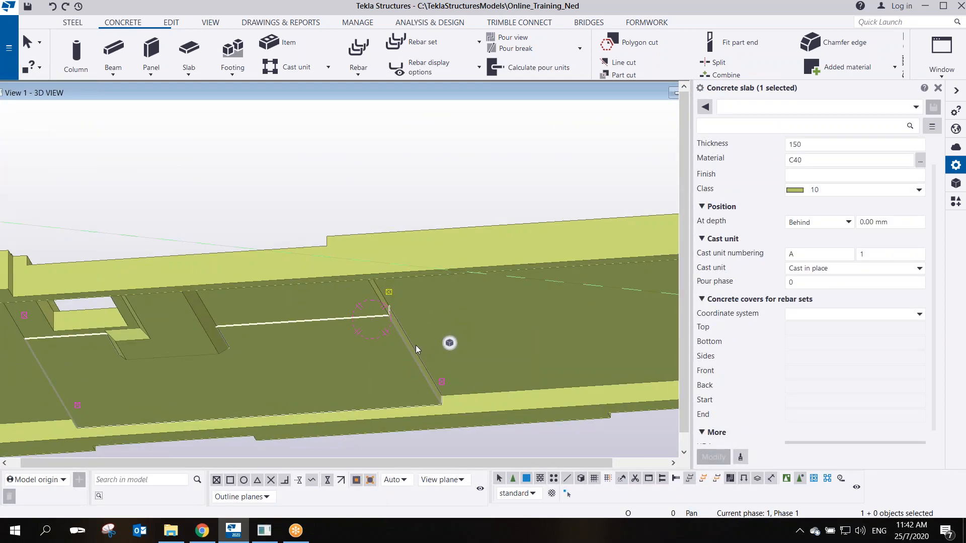
Switch to the show-only-selected representation, area-select the module's concrete parts to inspect them, and clear the selection
key(ctrl+5)
scroll(364, 328, up, 2)
middle_drag(364, 328, 526, 352)
scroll(526, 352, down, 3)
ctrl+middle_drag(355, 361, 402, 260)
scroll(300, 351, down, 2)
drag(351, 394, 352, 392)
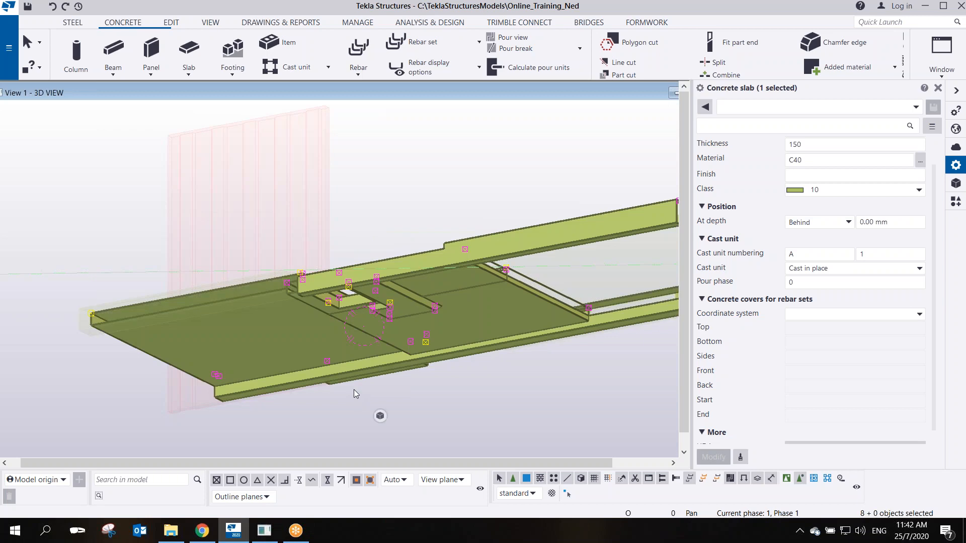
scroll(348, 327, up, 3)
ctrl+middle_drag(361, 284, 455, 304)
click(509, 174)
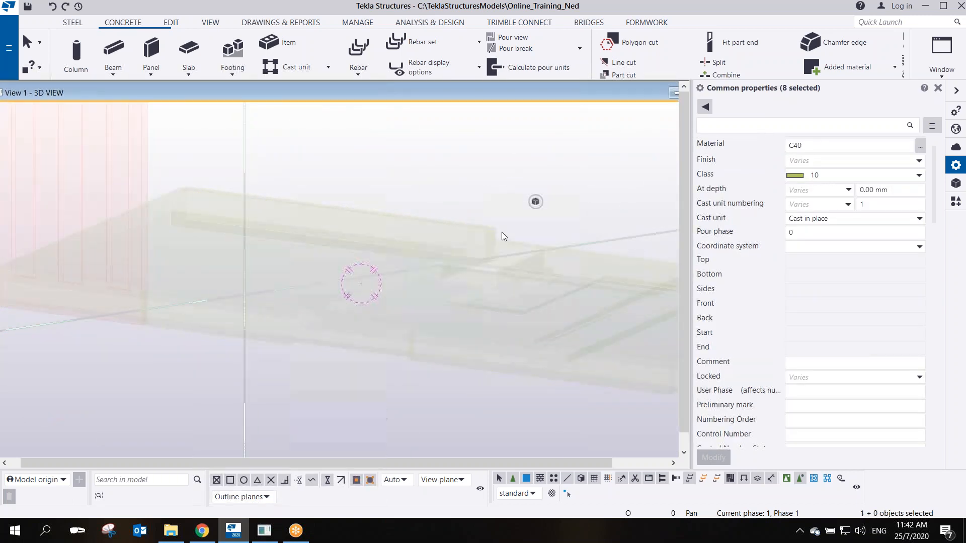
Hide the 150 mm slab and the adjoining 125 mm slab along the step
scroll(485, 380, down, 5)
ctrl+middle_drag(513, 391, 447, 335)
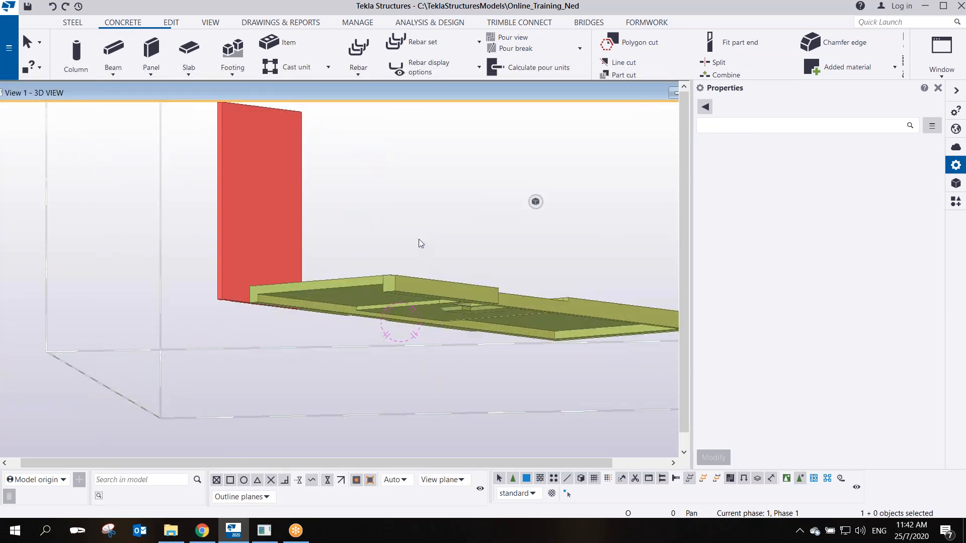
scroll(397, 321, up, 5)
ctrl+middle_drag(392, 313, 451, 319)
middle_drag(451, 319, 392, 322)
scroll(393, 345, up, 5)
scroll(338, 322, up, 3)
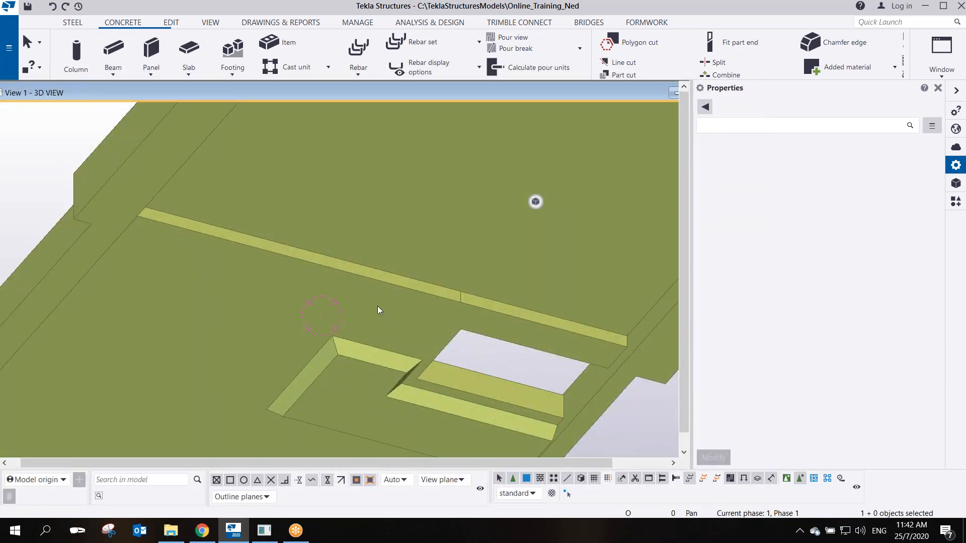
click(370, 277)
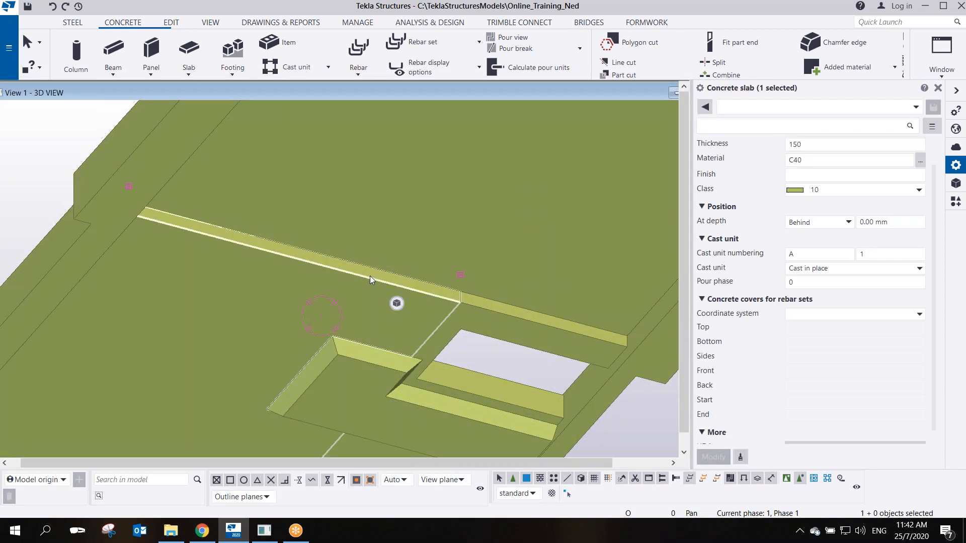
right_click(370, 276)
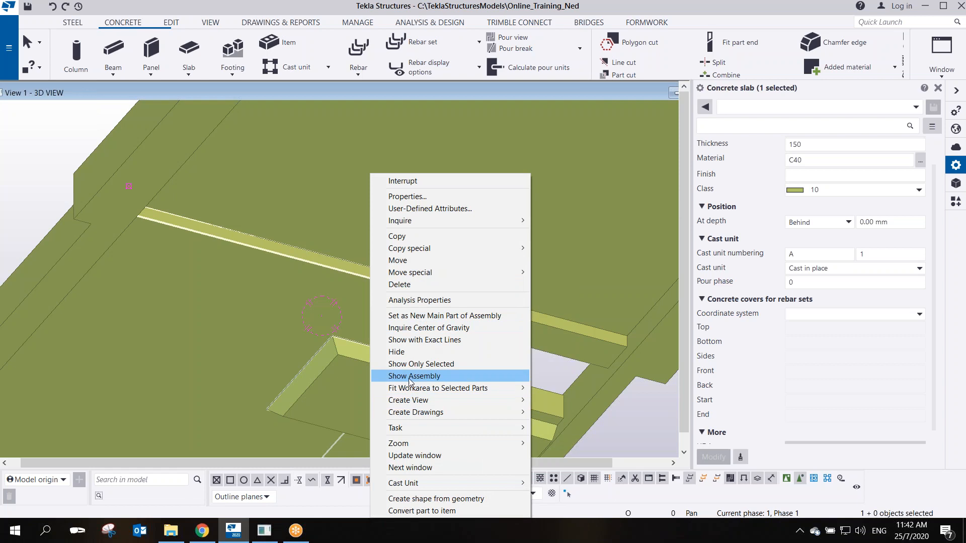
click(405, 362)
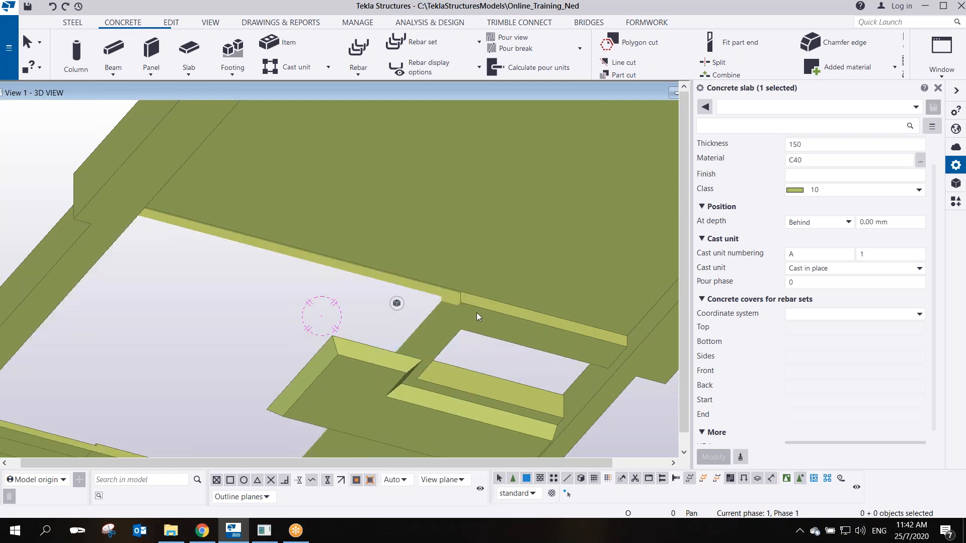
right_click(476, 313)
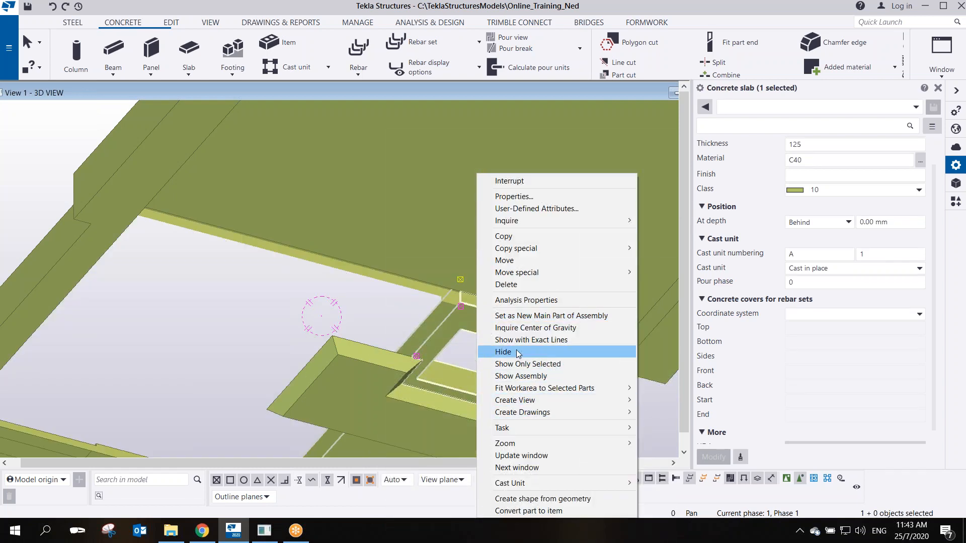
click(505, 352)
View the gap left by the two hidden slabs from below and redraw the view to restore them
scroll(475, 341, down, 2)
ctrl+middle_drag(475, 341, 349, 292)
right_click(350, 292)
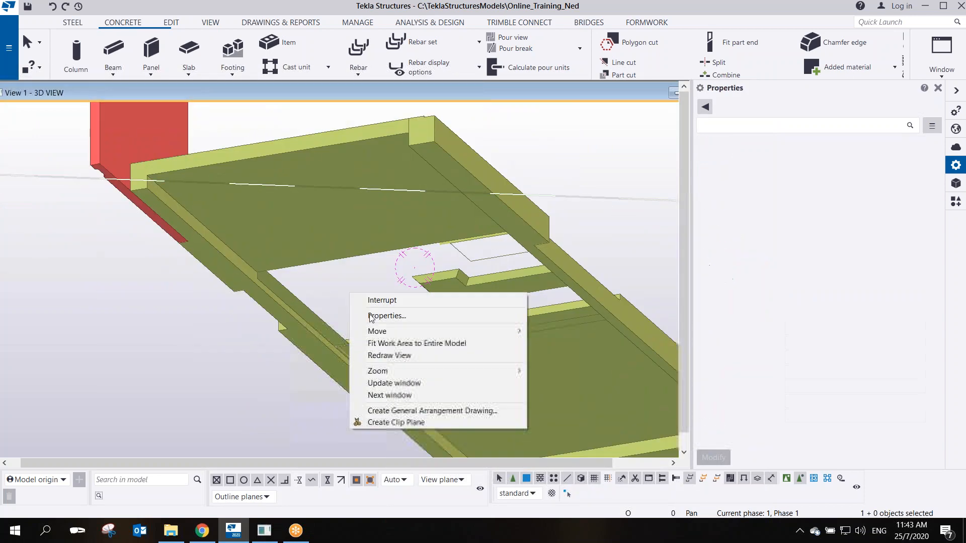
click(376, 355)
scroll(354, 286, up, 2)
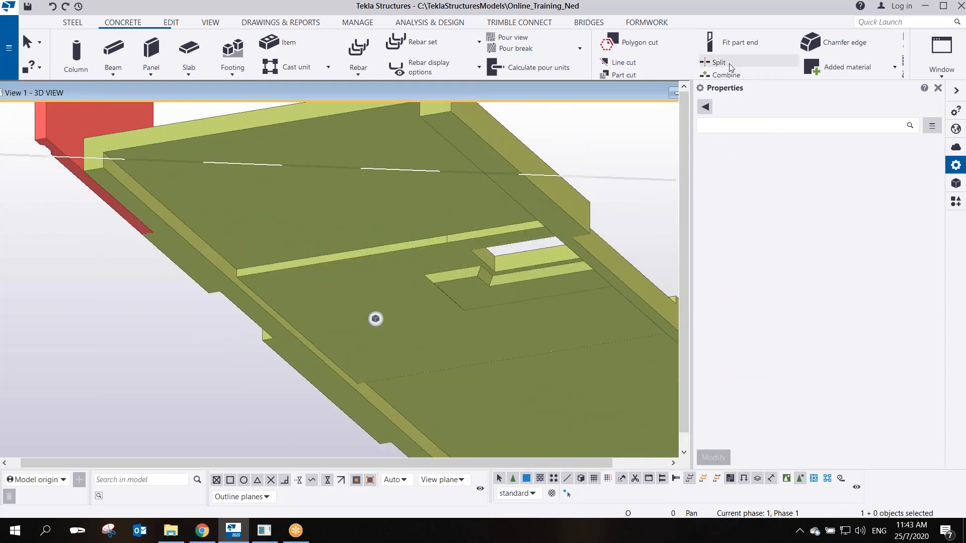
Cut a 150 by 100 mm rectangular opening through the purple wall with Polygon cut, following the marked outline at its upper ledge
click(902, 19)
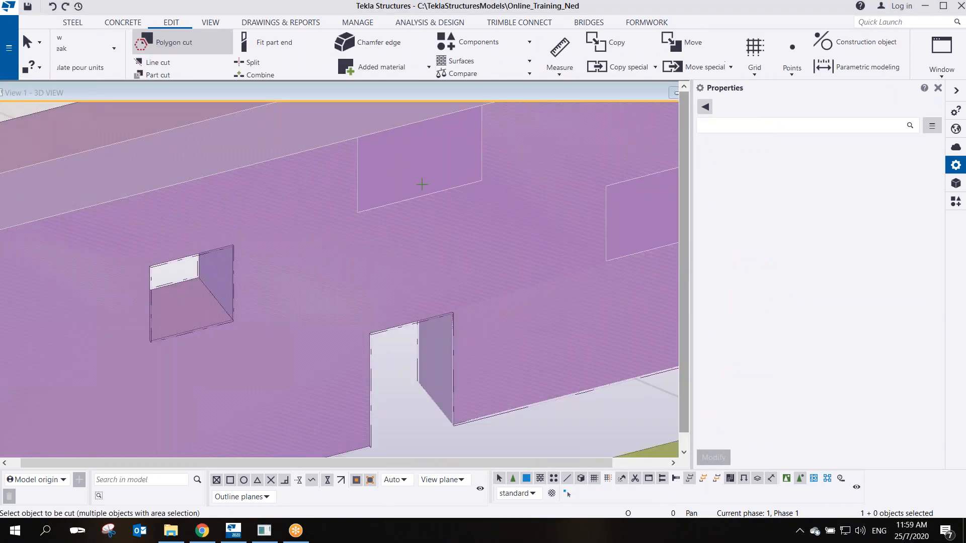
middle_drag(436, 189, 367, 263)
scroll(356, 264, down, 3)
click(341, 246)
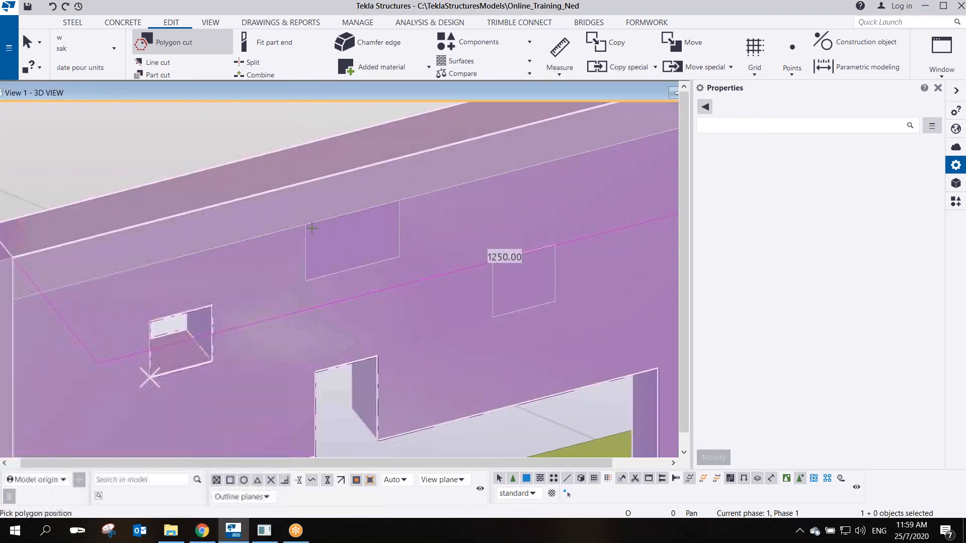
scroll(311, 228, up, 5)
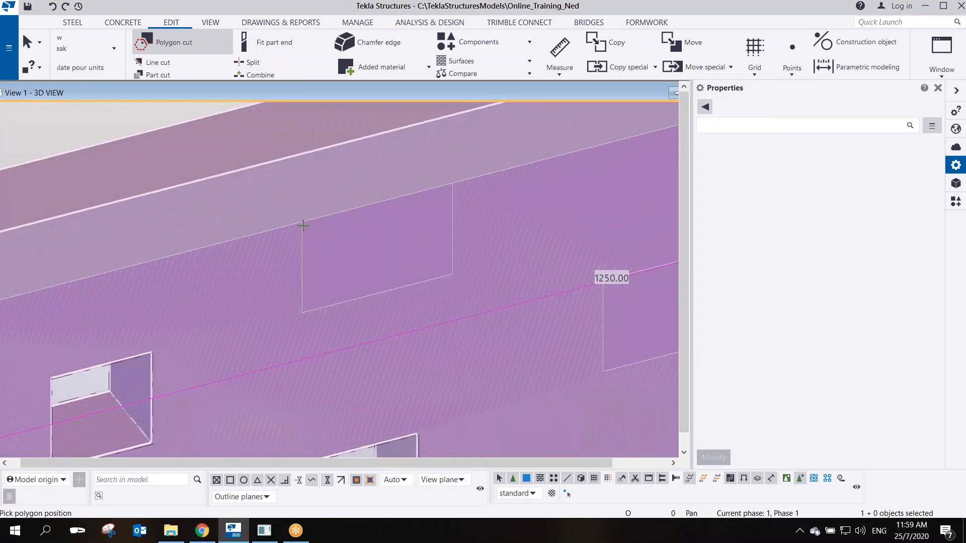
click(452, 184)
click(453, 273)
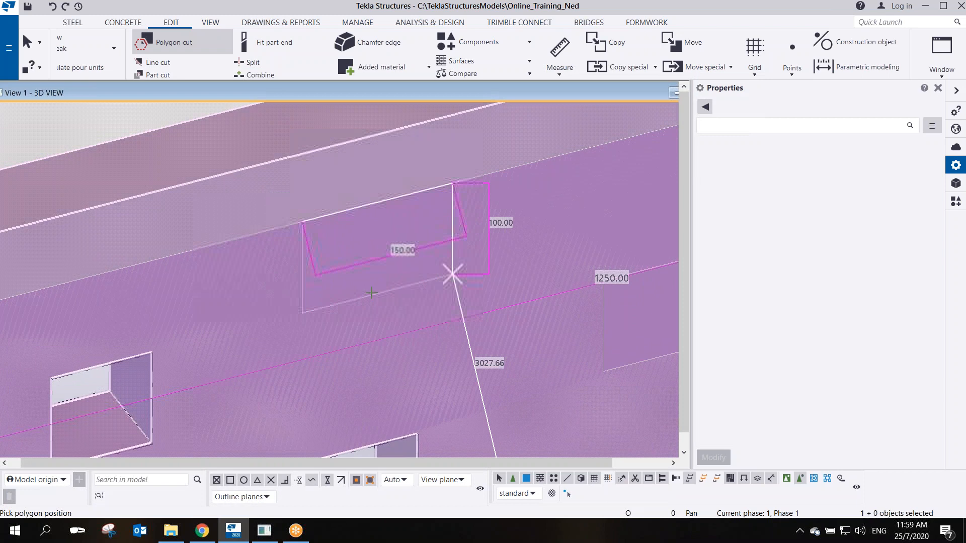
click(303, 221)
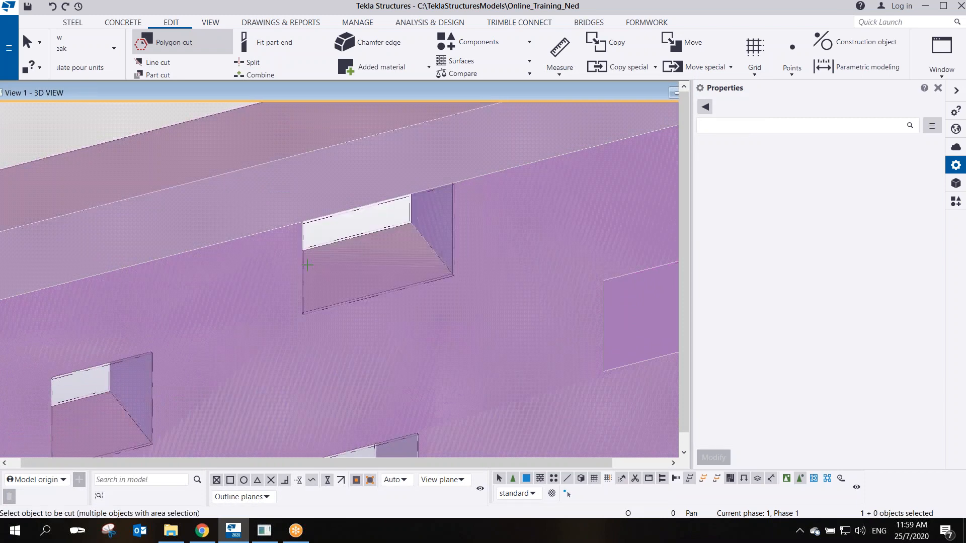
Cut a 100 by 100 mm opening through the same wall along the neighbouring marked outline with Polygon cut
scroll(304, 251, down, 2)
middle_drag(493, 288, 395, 252)
scroll(395, 252, up, 2)
click(424, 258)
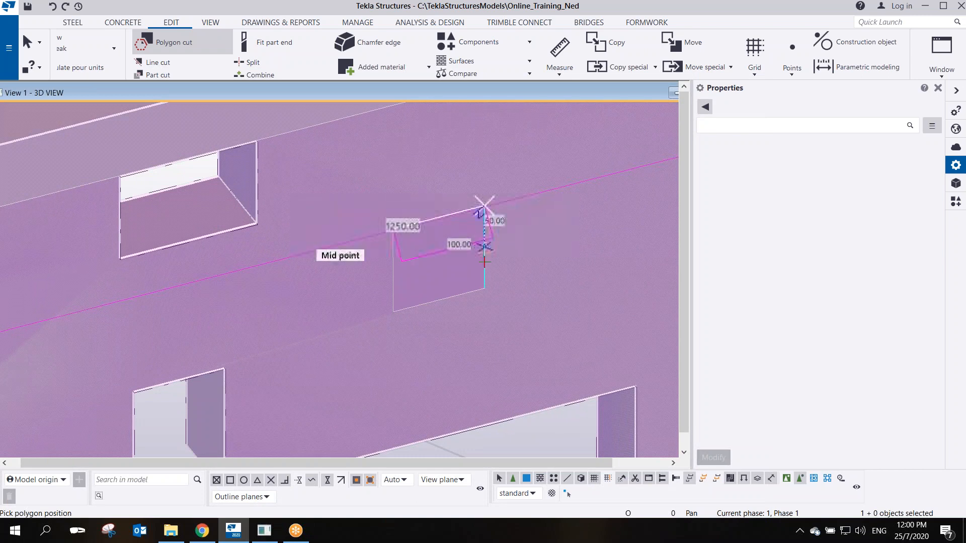
click(485, 289)
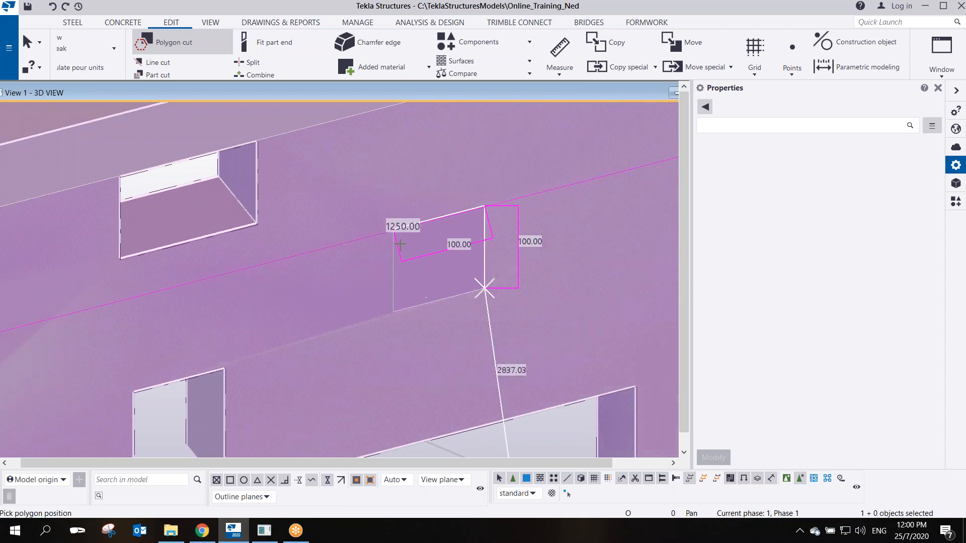
middle_click(407, 263)
scroll(402, 281, down, 5)
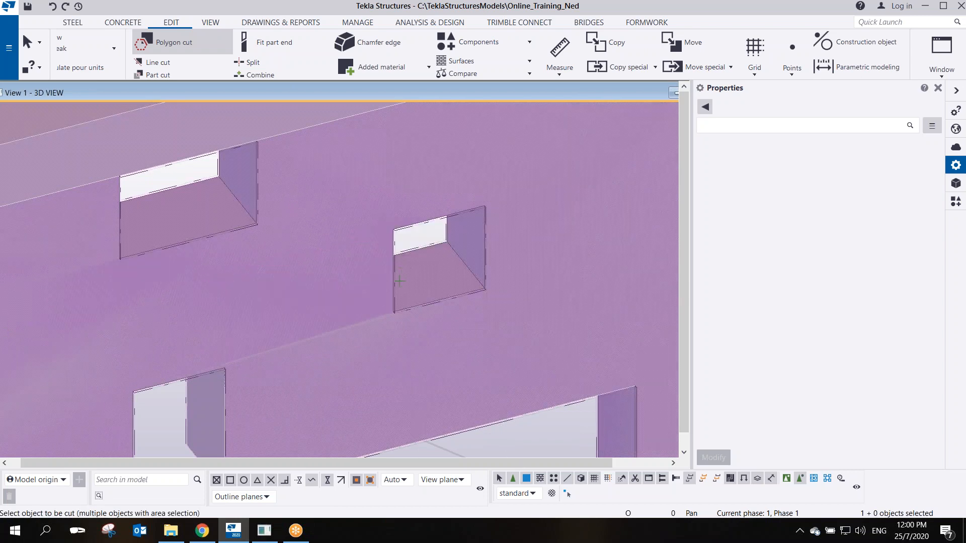
End the Polygon cut command and examine the wall's finished openings from both sides
right_click(366, 209)
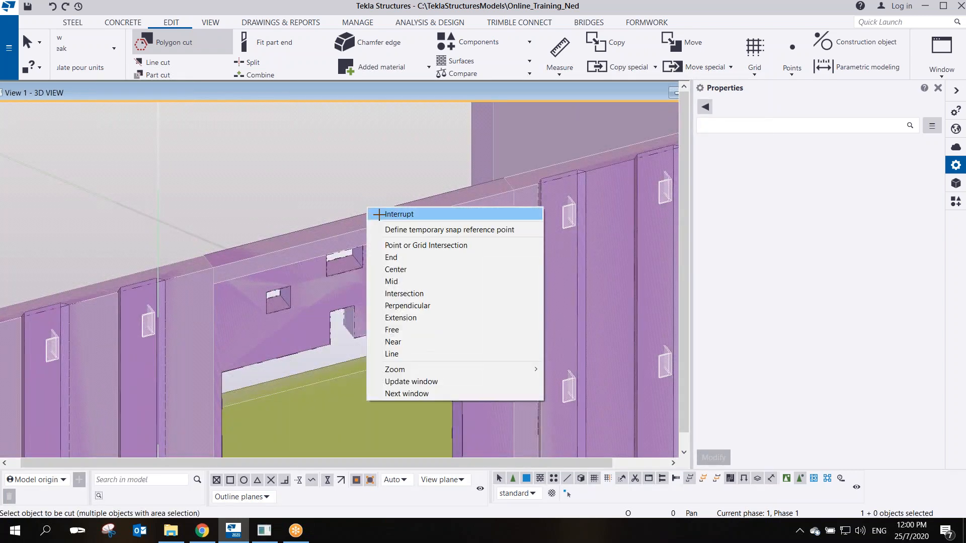
click(383, 210)
scroll(342, 287, up, 5)
scroll(327, 236, down, 4)
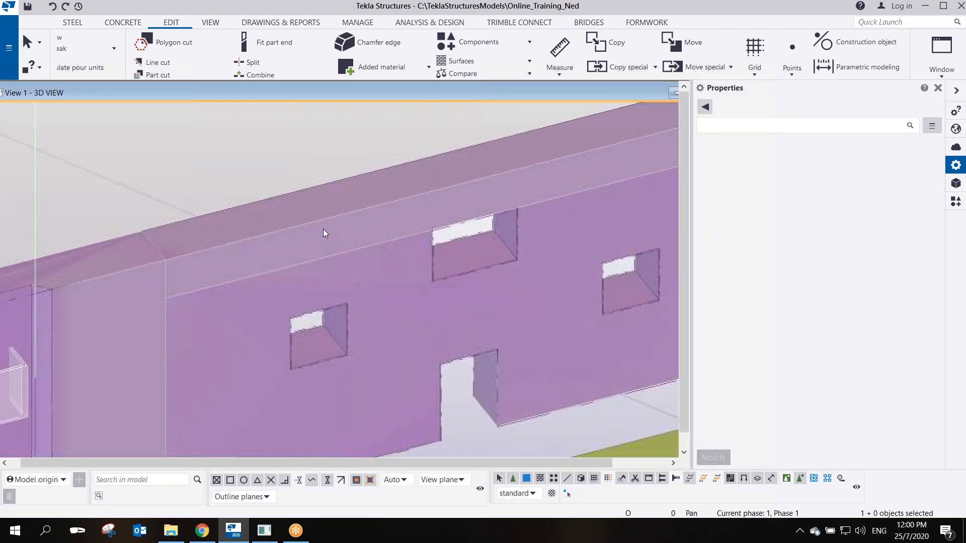
scroll(264, 246, up, 3)
middle_drag(261, 249, 593, 246)
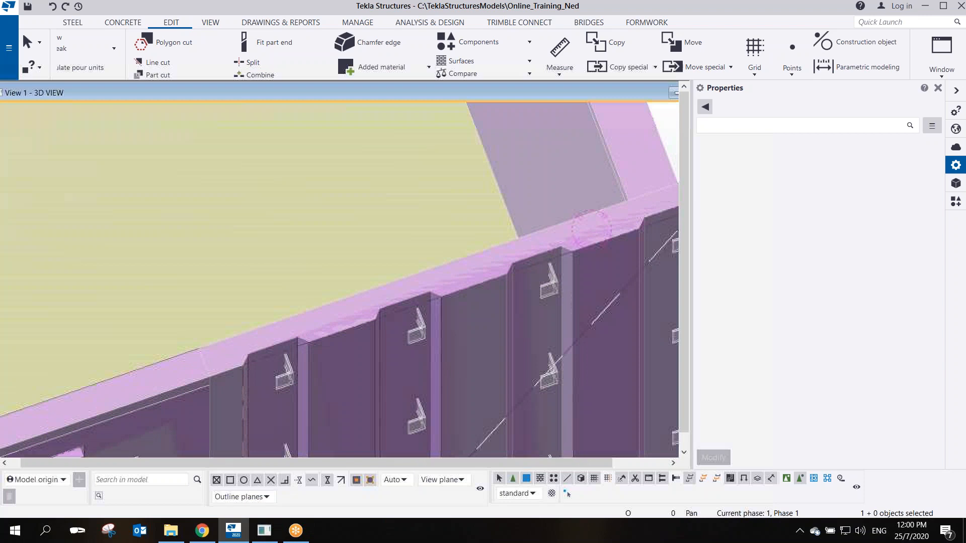
scroll(349, 265, down, 10)
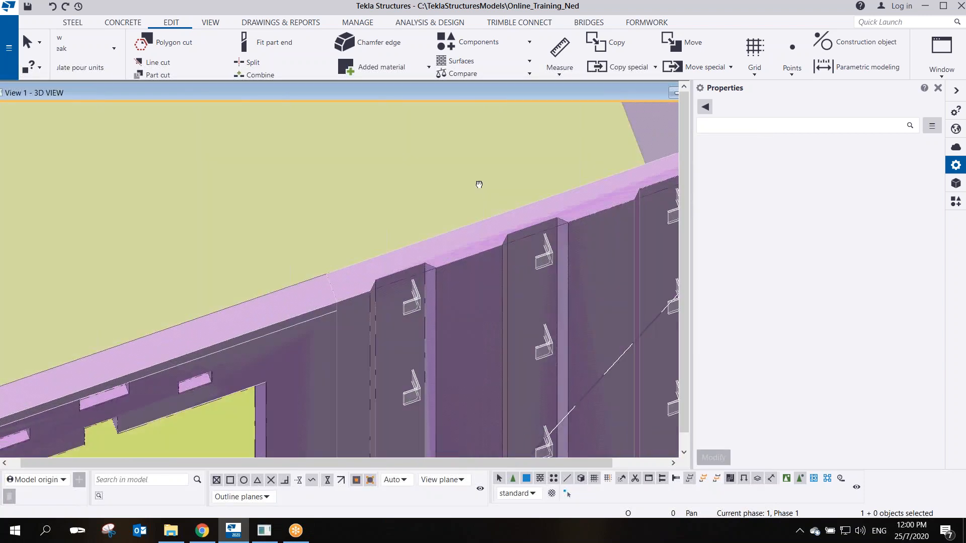
middle_drag(405, 286, 452, 175)
scroll(405, 295, up, 10)
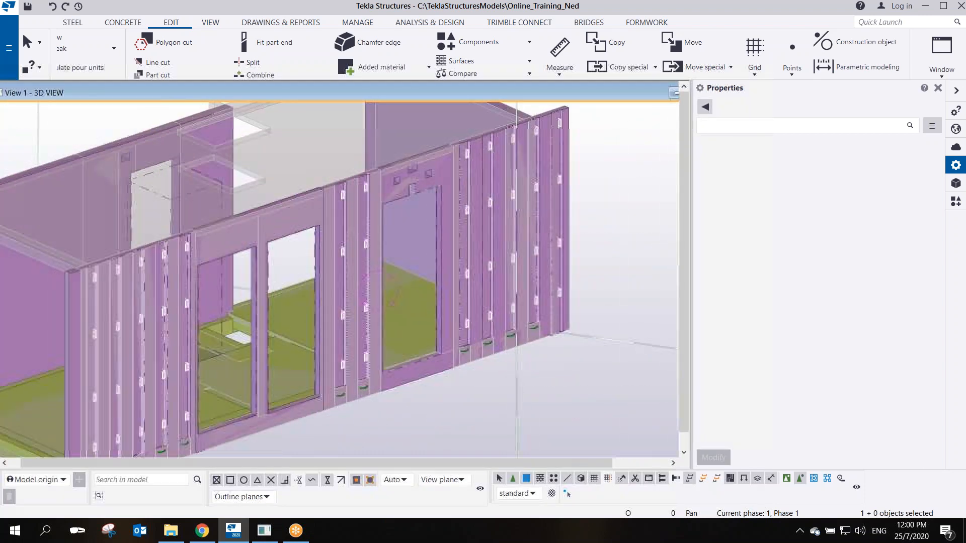
Select the wall panel with the two large openings and examine the model from above and from below the floor
click(352, 289)
scroll(468, 251, down, 4)
ctrl+middle_drag(397, 261, 422, 341)
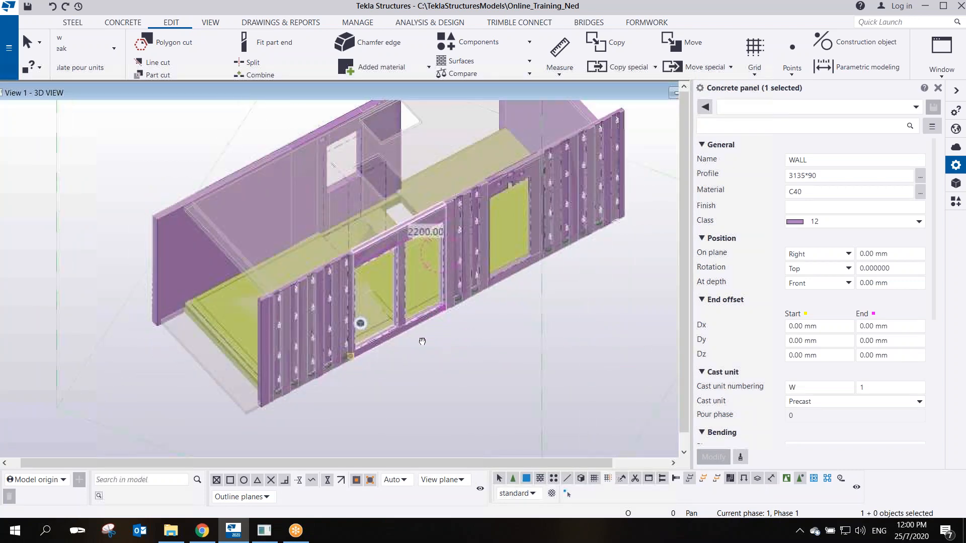
scroll(405, 330, up, 3)
scroll(406, 307, down, 5)
scroll(441, 258, up, 5)
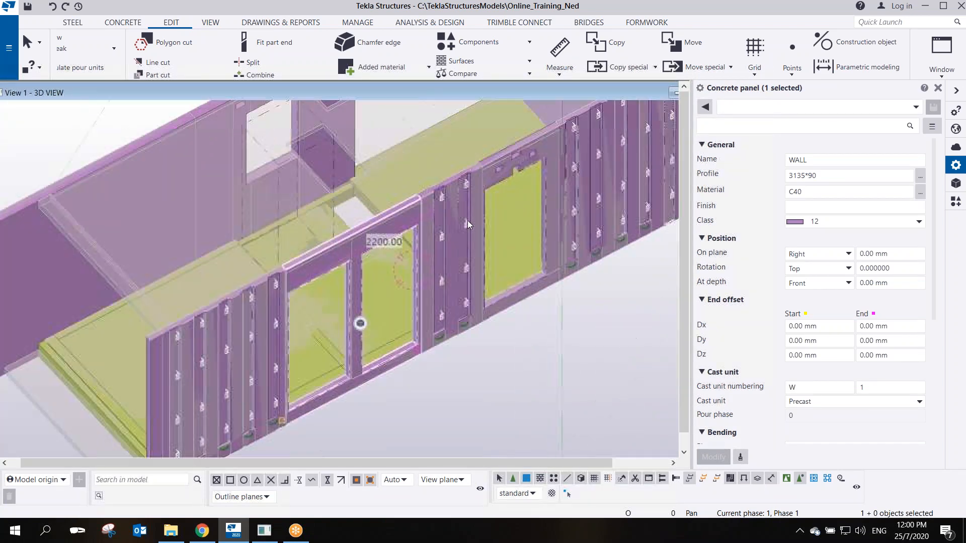
scroll(466, 223, down, 5)
scroll(385, 241, up, 6)
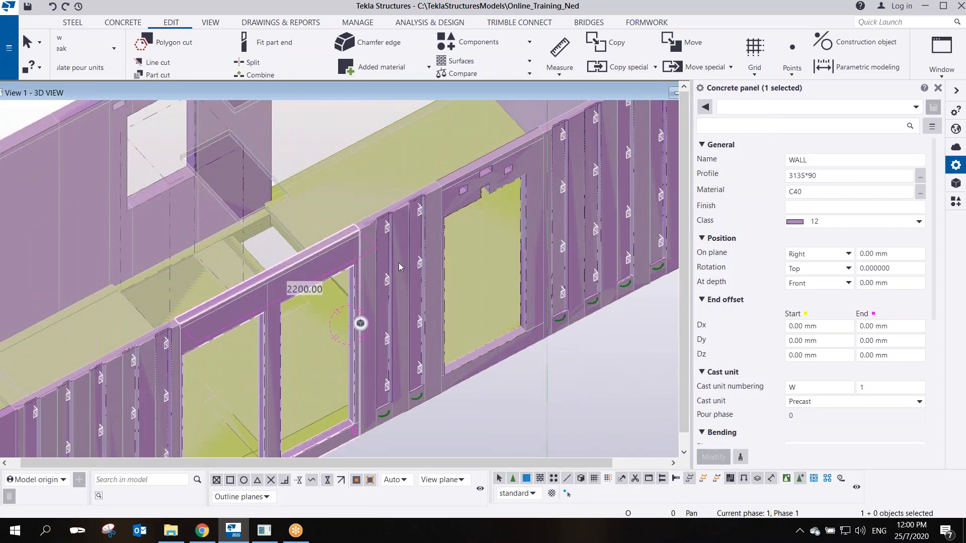
scroll(461, 322, down, 4)
ctrl+middle_drag(461, 321, 466, 300)
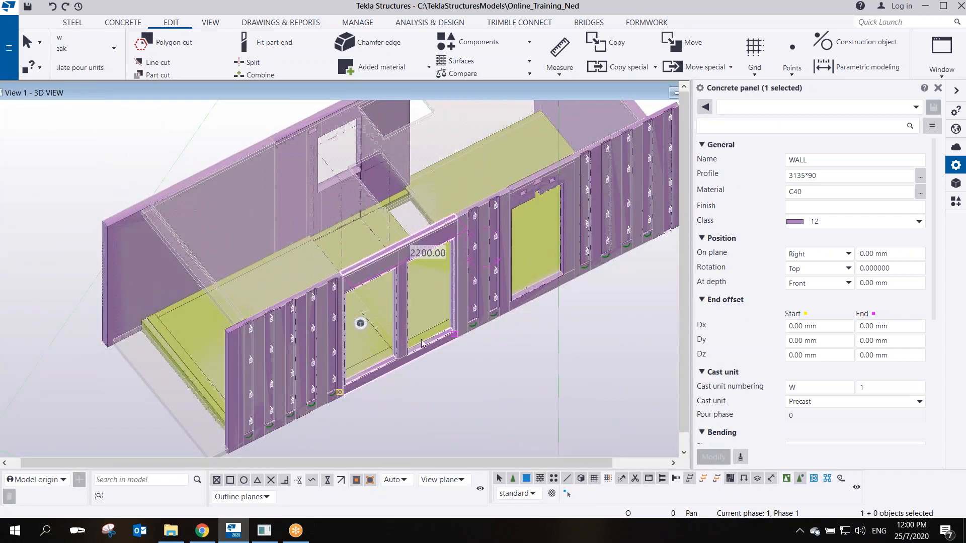
scroll(422, 343, down, 3)
ctrl+middle_drag(427, 347, 468, 192)
scroll(382, 404, up, 5)
middle_drag(385, 403, 385, 292)
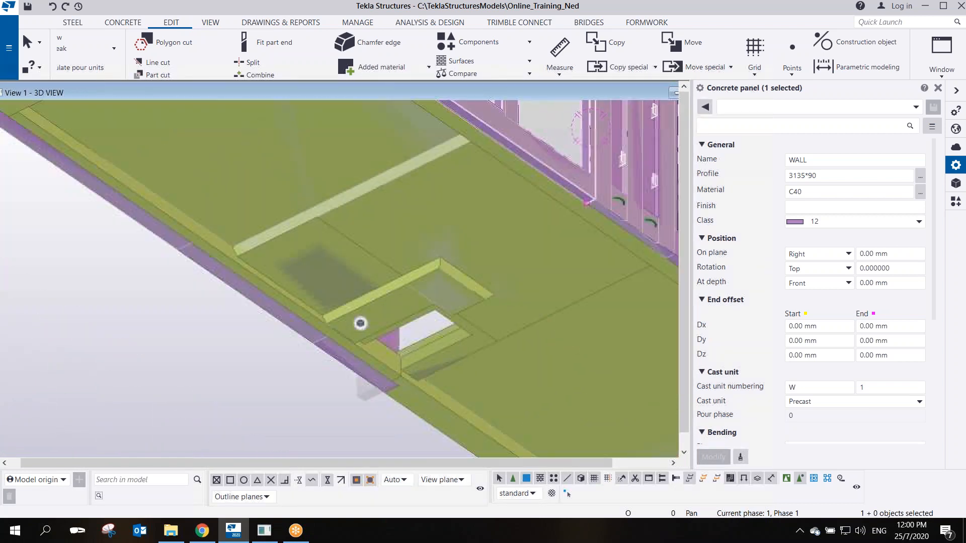
Select the 55 mm slab near the floor opening and examine how it sits between the surrounding slabs and walls
scroll(380, 292, up, 3)
click(308, 273)
ctrl+middle_drag(422, 216, 388, 377)
click(430, 270)
scroll(433, 272, down, 3)
mouse_move(456, 297)
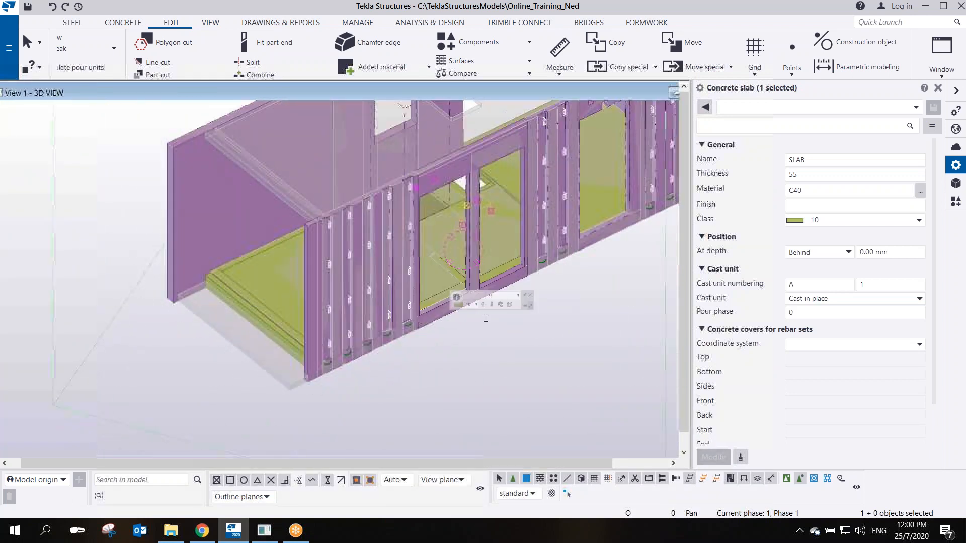
scroll(495, 222, down, 1)
middle_drag(495, 222, 439, 332)
scroll(500, 279, up, 4)
ctrl+middle_drag(500, 280, 441, 283)
scroll(495, 305, down, 2)
scroll(498, 302, up, 2)
scroll(501, 298, down, 3)
mouse_move(456, 297)
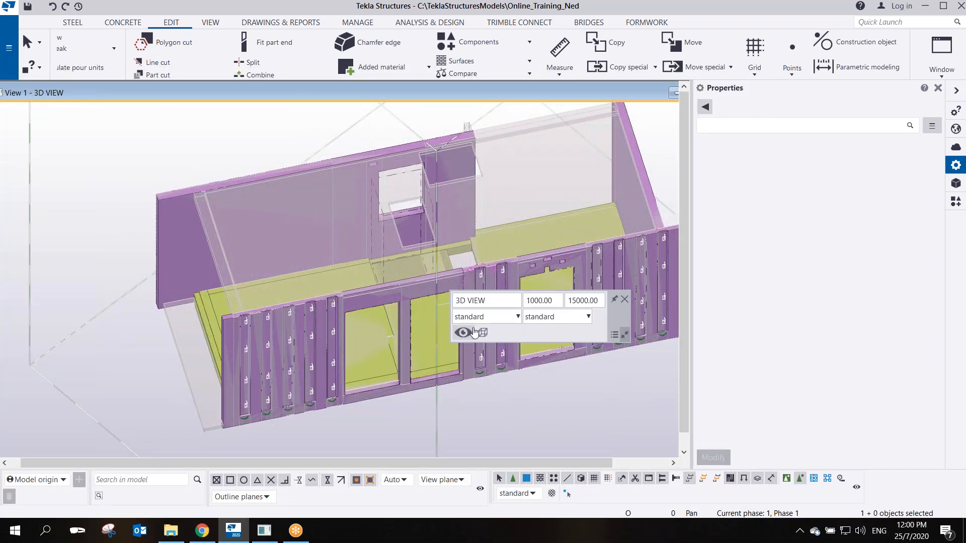
Model a concrete wall panel along the base edge of the grey reference upright at the outer corner of the floor
scroll(482, 361, up, 6)
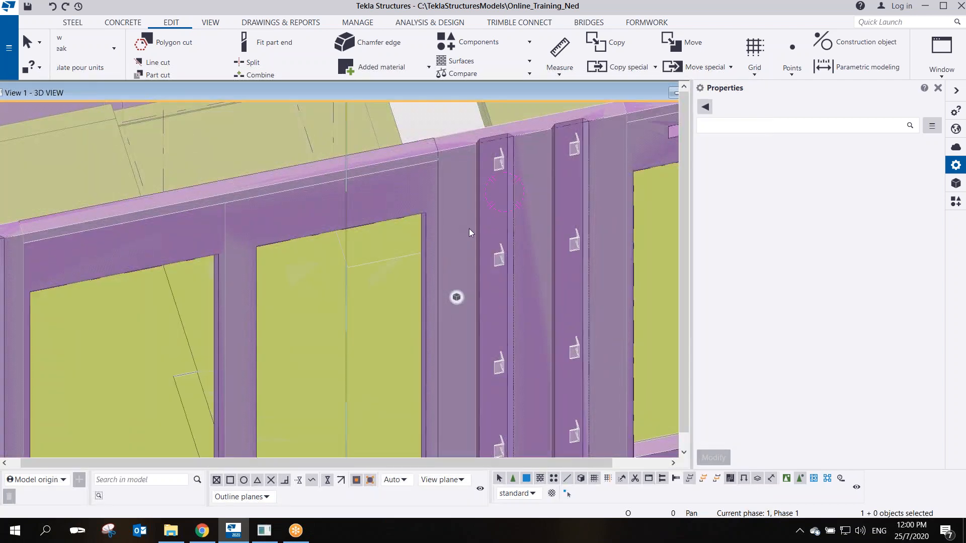
scroll(463, 235, down, 3)
mouse_move(475, 327)
ctrl+middle_down()
mouse_move(457, 219)
mouse_move(404, 248)
mouse_move(479, 234)
mouse_move(522, 248)
mouse_move(632, 232)
mouse_move(603, 219)
mouse_move(291, 315)
mouse_move(522, 302)
mouse_move(296, 309)
mouse_move(373, 319)
ctrl+middle_up()
scroll(391, 405, up, 2)
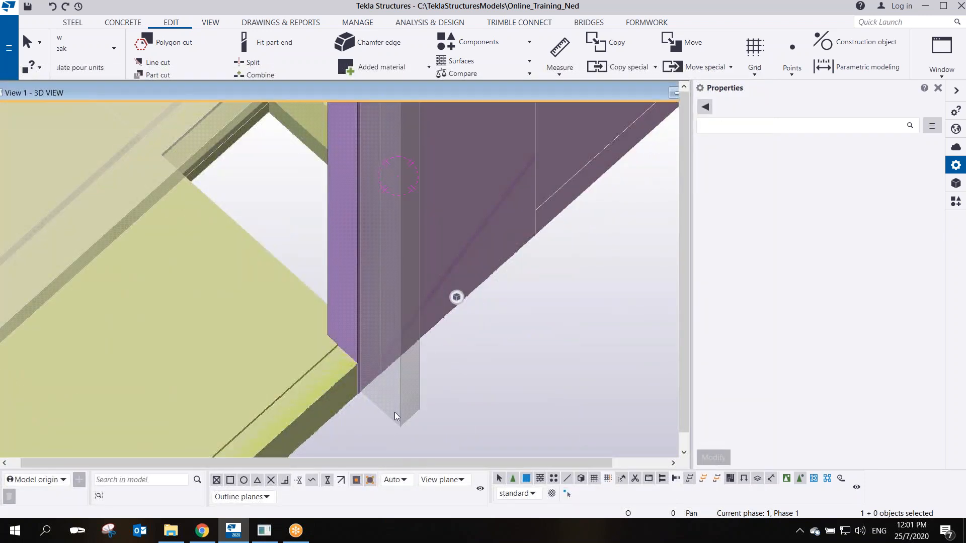
scroll(395, 409, down, 6)
middle_drag(397, 408, 415, 350)
scroll(367, 321, up, 2)
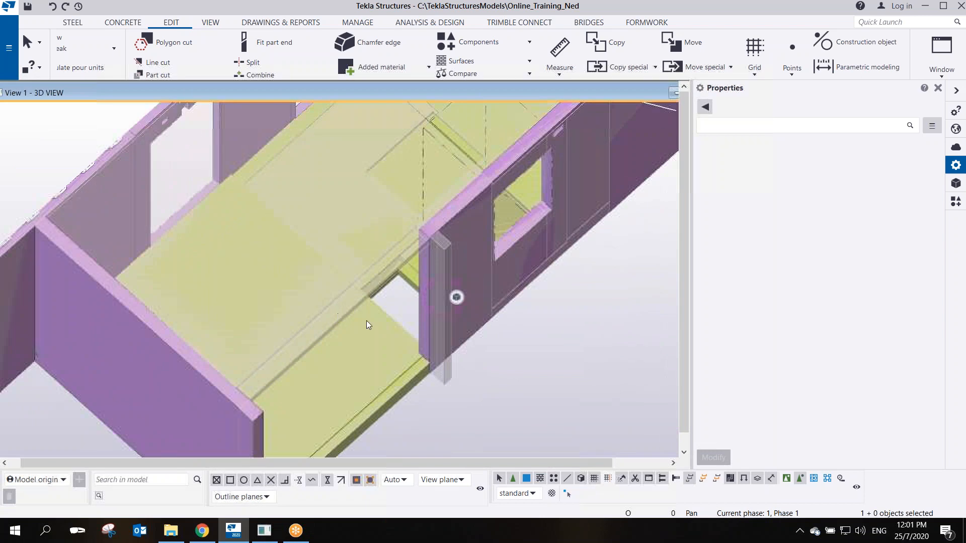
scroll(437, 362, up, 3)
click(424, 370)
scroll(425, 374, up, 2)
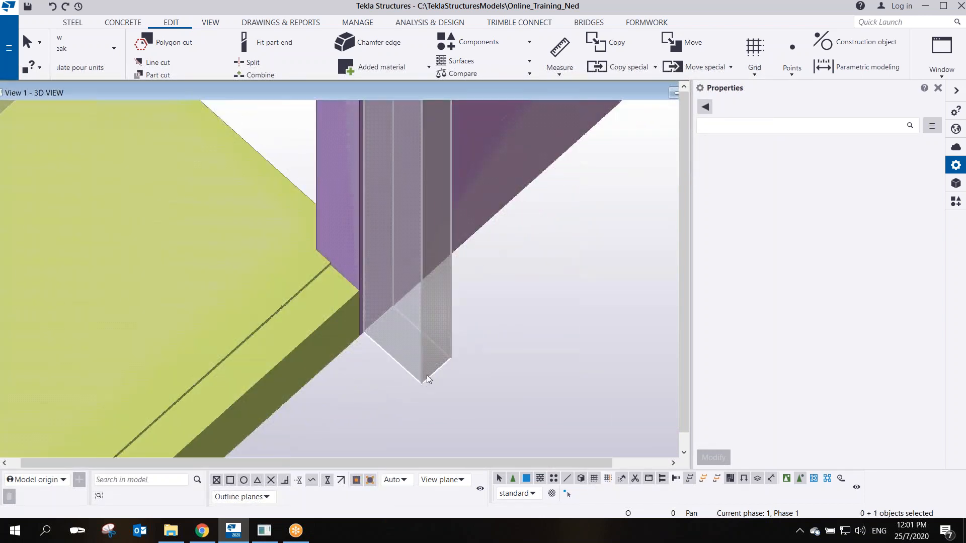
click(124, 22)
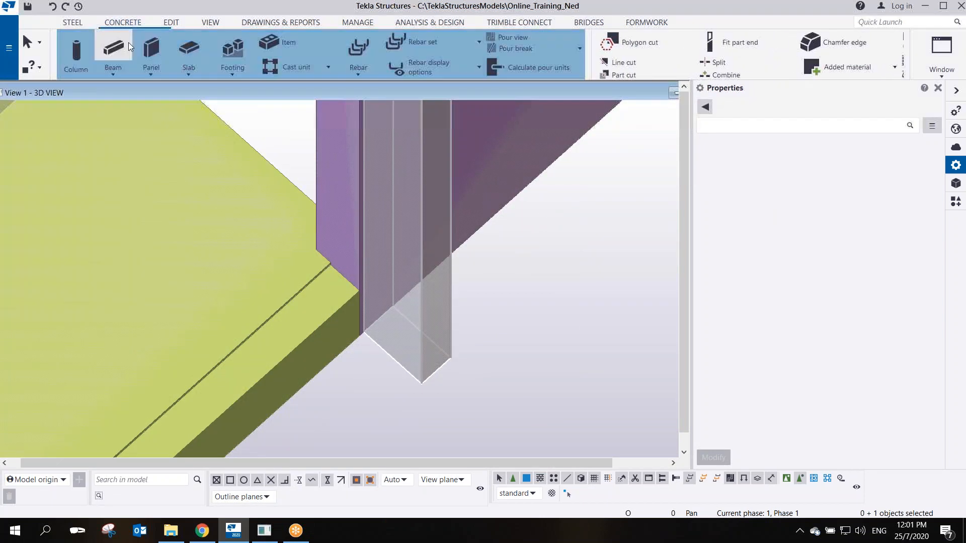
click(151, 49)
scroll(393, 359, up, 2)
click(340, 309)
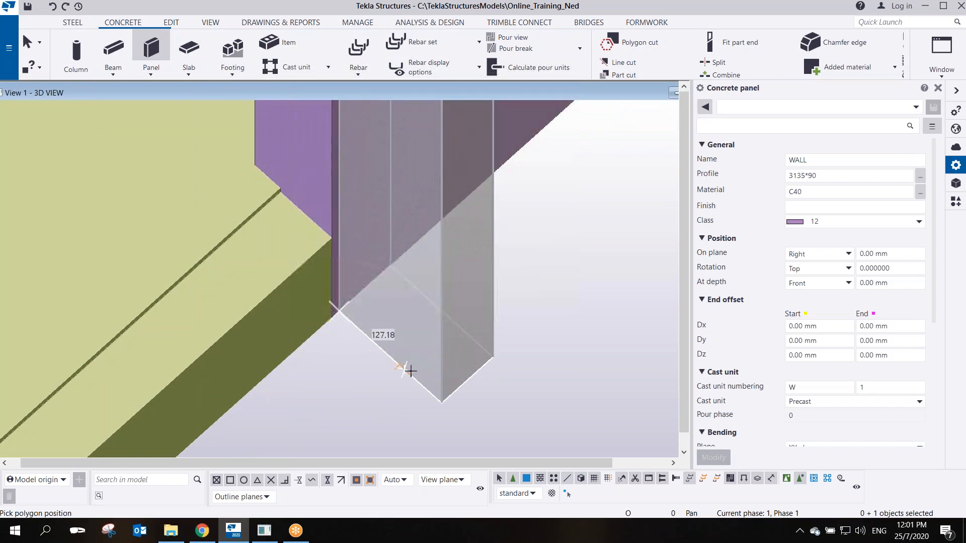
click(535, 321)
key(Escape)
Set the new wall panel's on-plane position to Left and its profile to 3135*100
click(396, 346)
scroll(407, 356, down, 1)
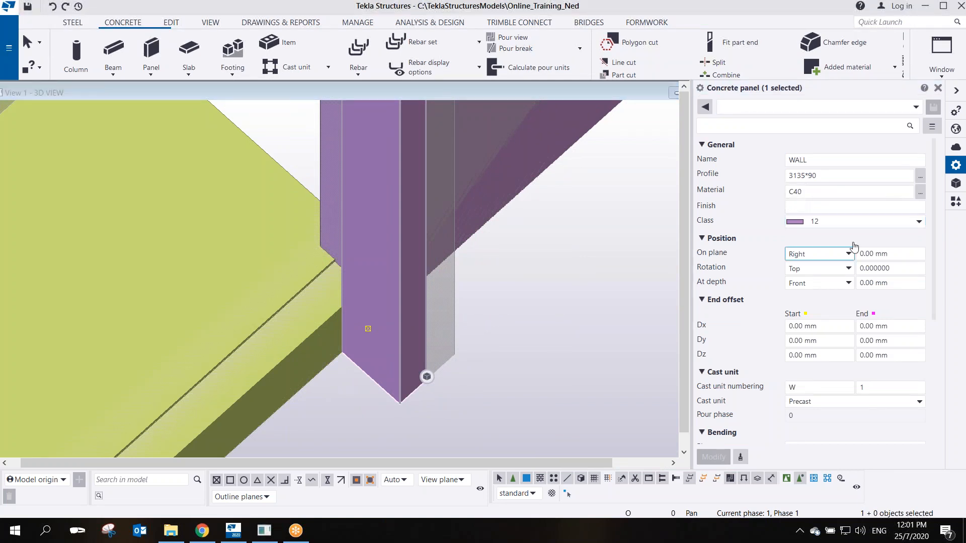
click(838, 257)
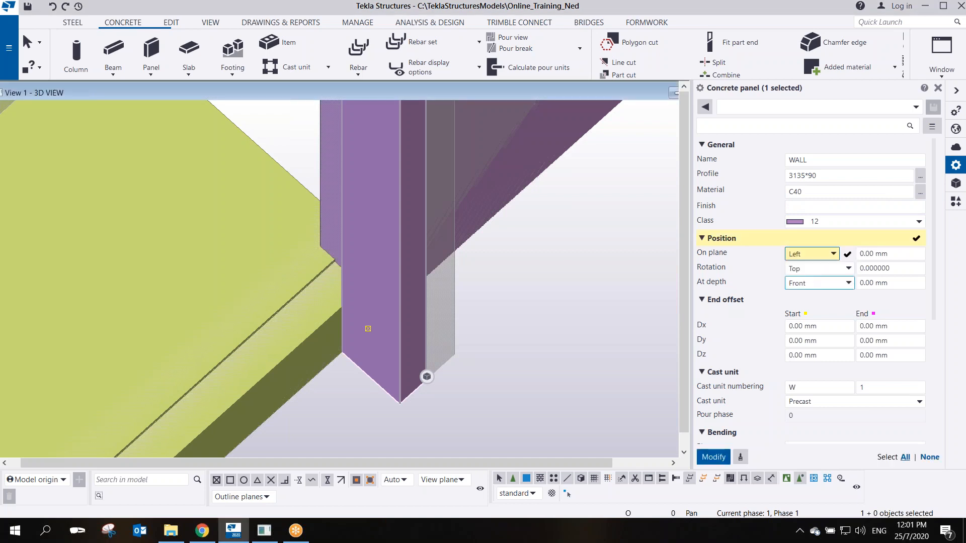
middle_click(819, 283)
scroll(431, 346, up, 3)
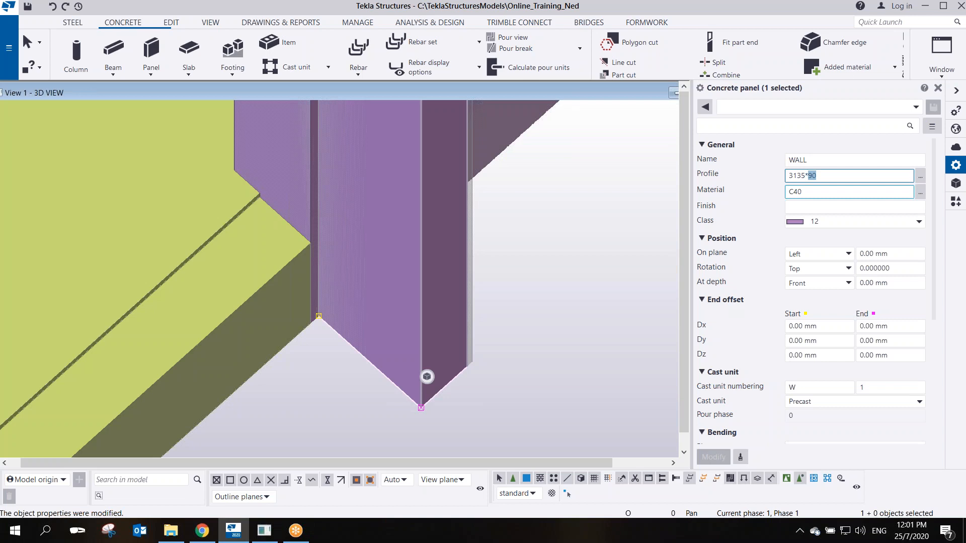
text(0)
key(Return)
Create a 125 mm concrete slab over the reference strip beyond the floor's end edge, following its outline around the wall's corner
scroll(499, 238, down, 8)
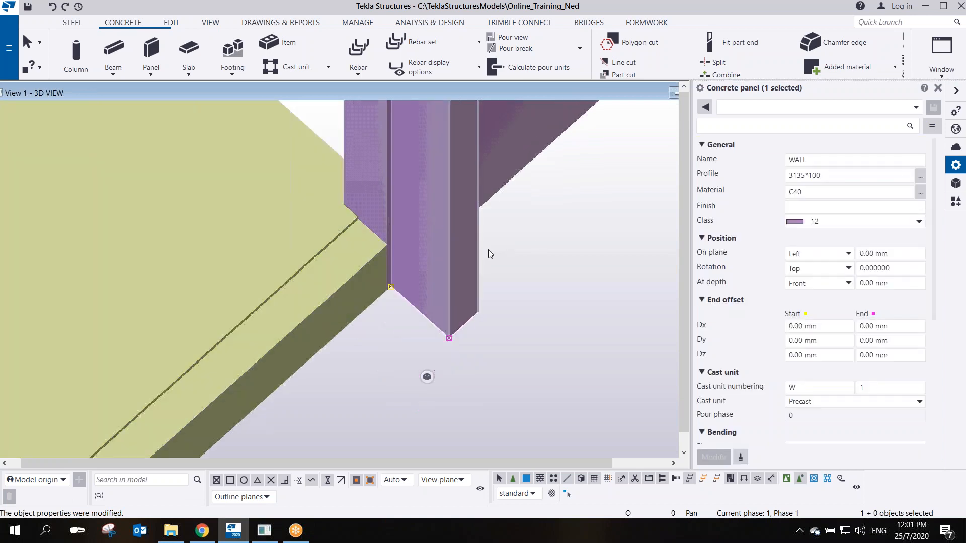
ctrl+middle_drag(522, 303, 547, 252)
scroll(546, 252, down, 4)
ctrl+middle_drag(396, 194, 635, 197)
scroll(279, 146, up, 5)
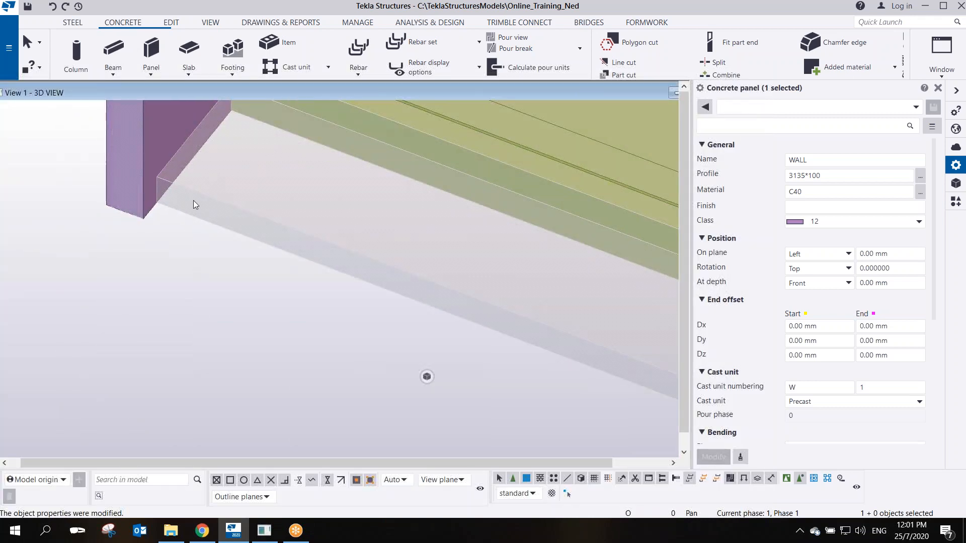
click(194, 197)
scroll(218, 191, up, 4)
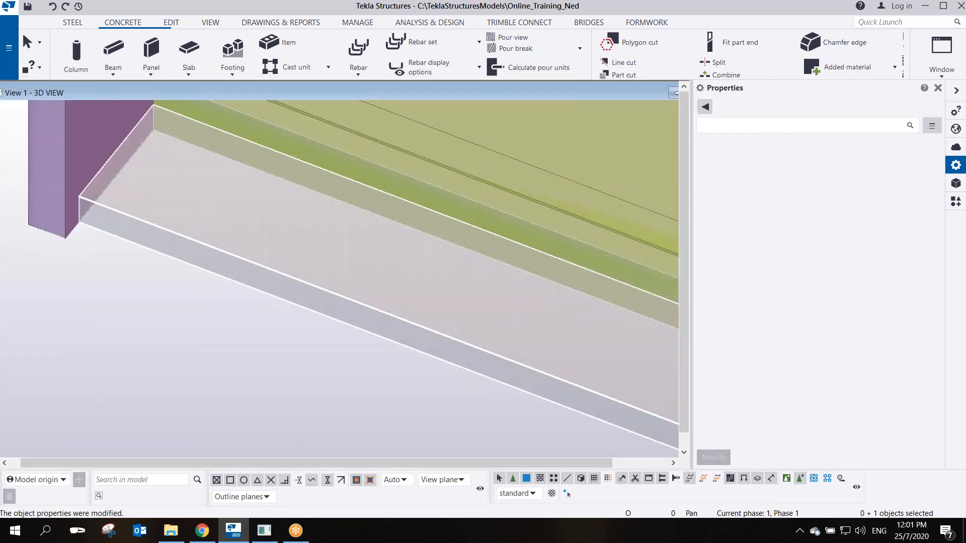
click(190, 50)
scroll(138, 192, up, 2)
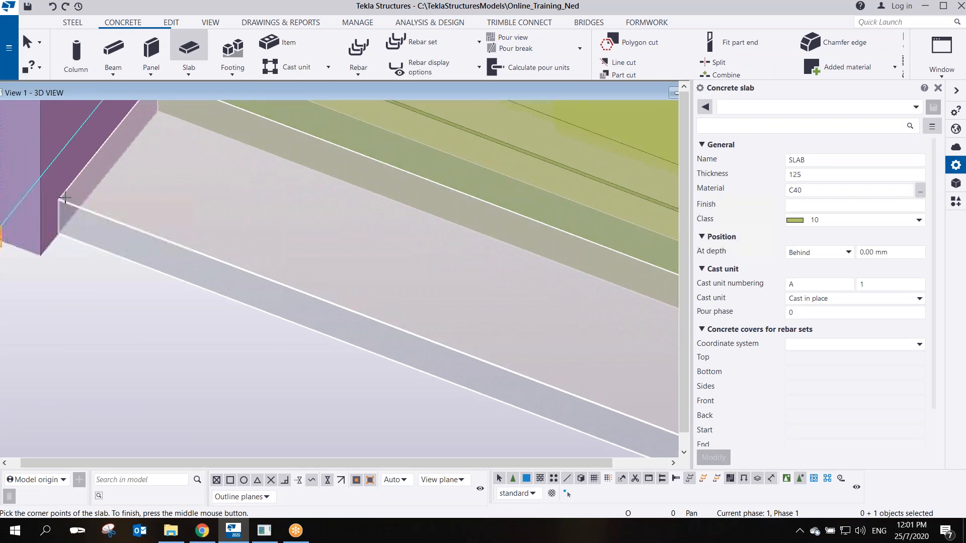
middle_drag(139, 150, 115, 251)
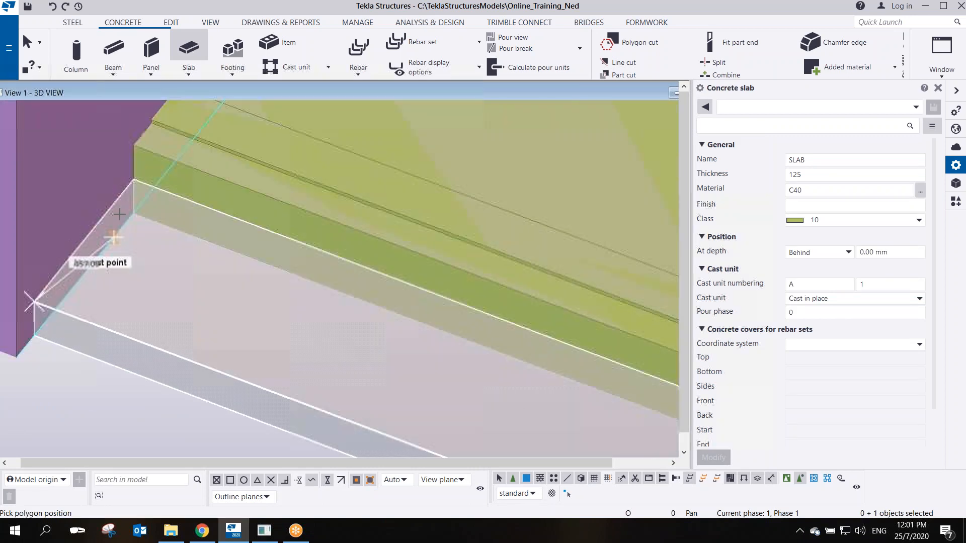
click(135, 180)
middle_drag(254, 253, 147, 152)
scroll(147, 152, down, 2)
scroll(396, 282, up, 2)
ctrl+middle_drag(396, 283, 506, 304)
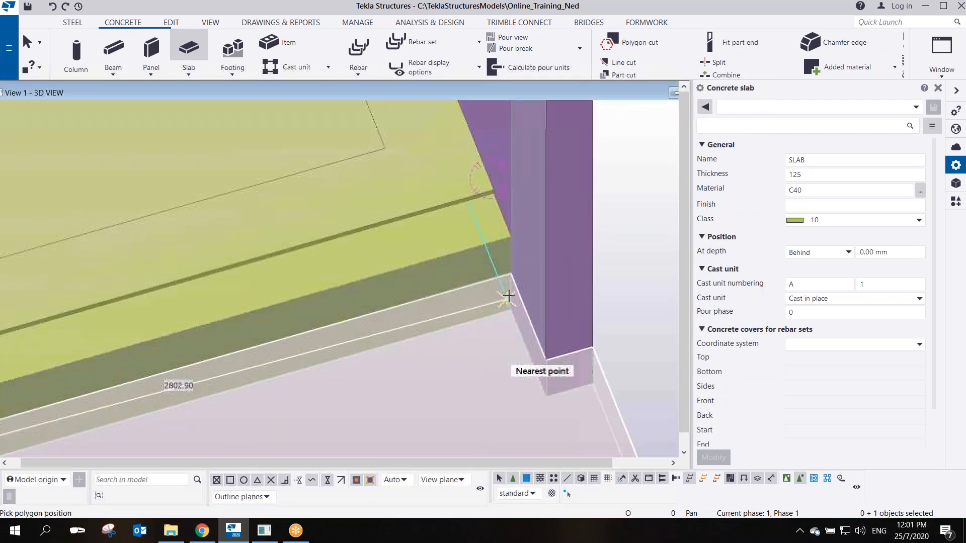
click(509, 274)
middle_drag(543, 377, 460, 286)
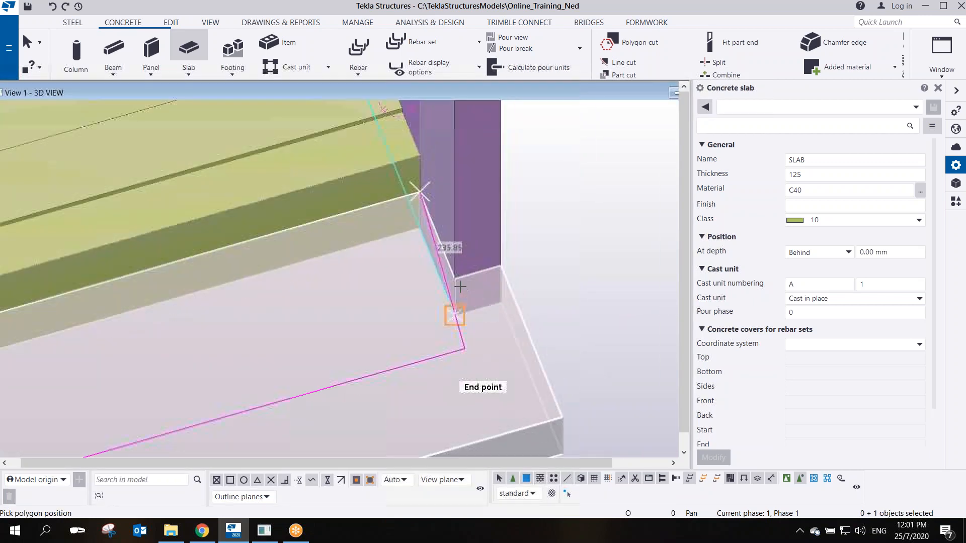
click(454, 278)
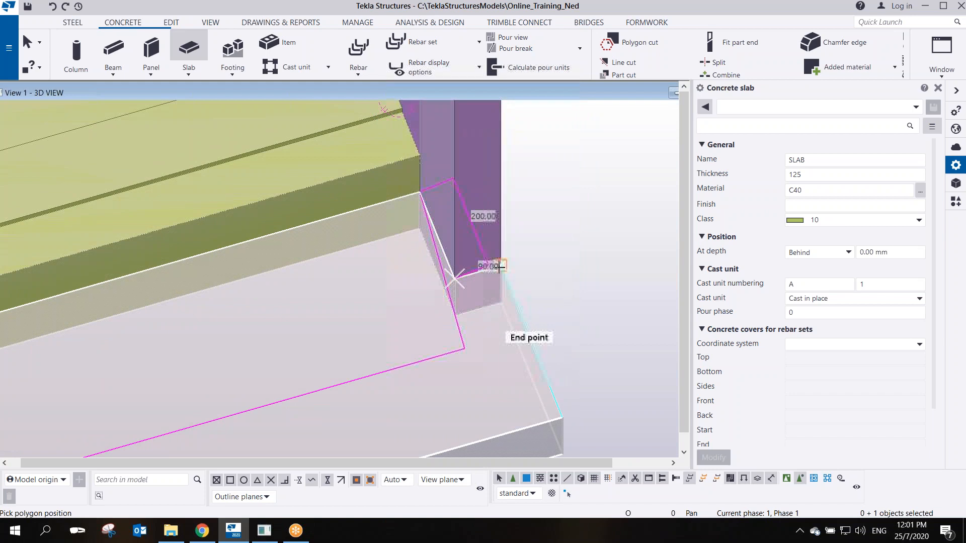
click(500, 268)
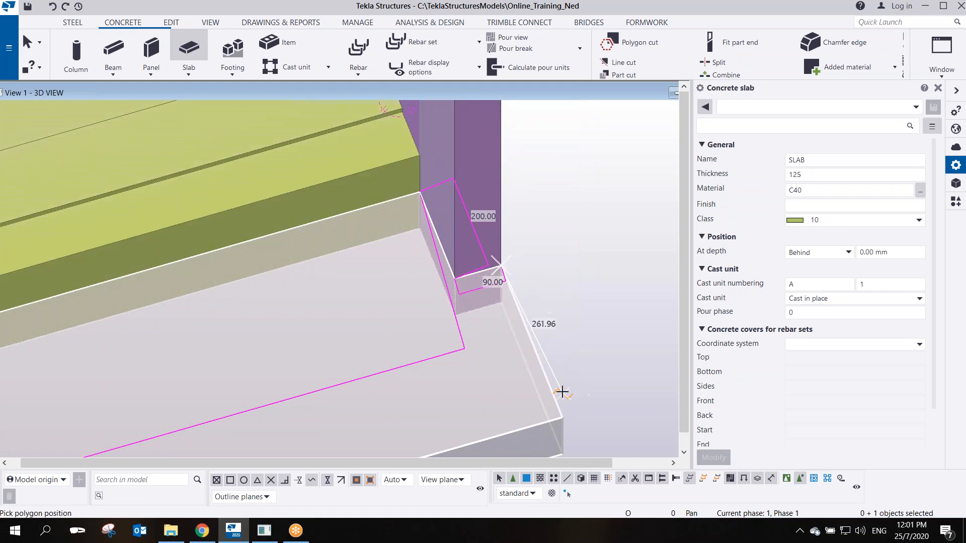
middle_drag(560, 391, 541, 305)
click(540, 312)
middle_click(562, 266)
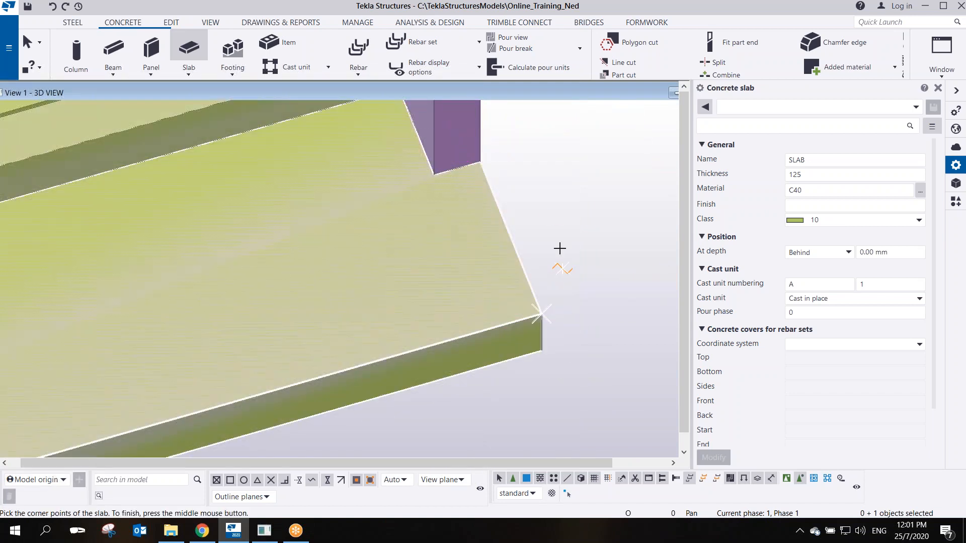
right_click(554, 218)
click(575, 227)
Select the concrete beam along the floor's end edge to review its properties
click(568, 272)
scroll(565, 279, down, 2)
ctrl+middle_drag(540, 323, 155, 173)
click(310, 301)
click(316, 311)
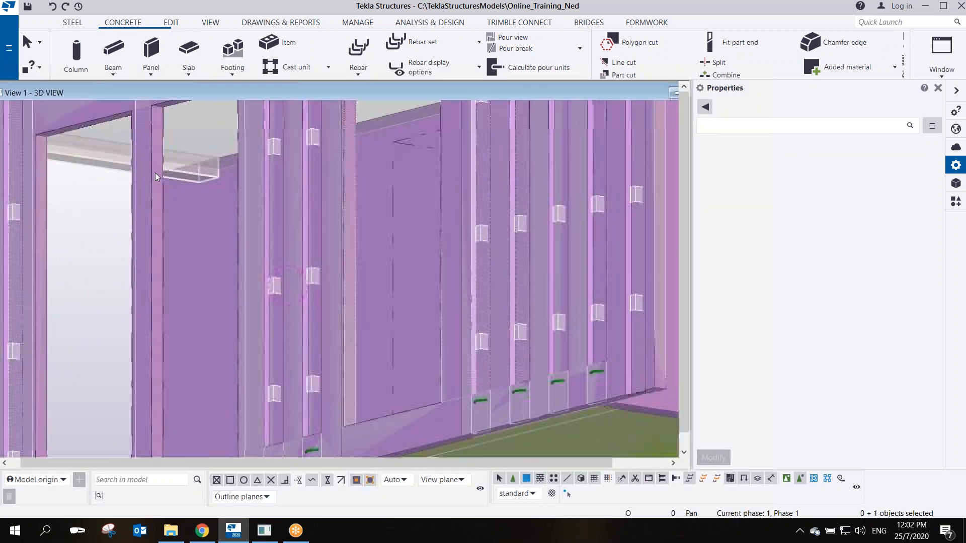
scroll(211, 188, up, 4)
ctrl+middle_drag(196, 197, 174, 376)
click(174, 377)
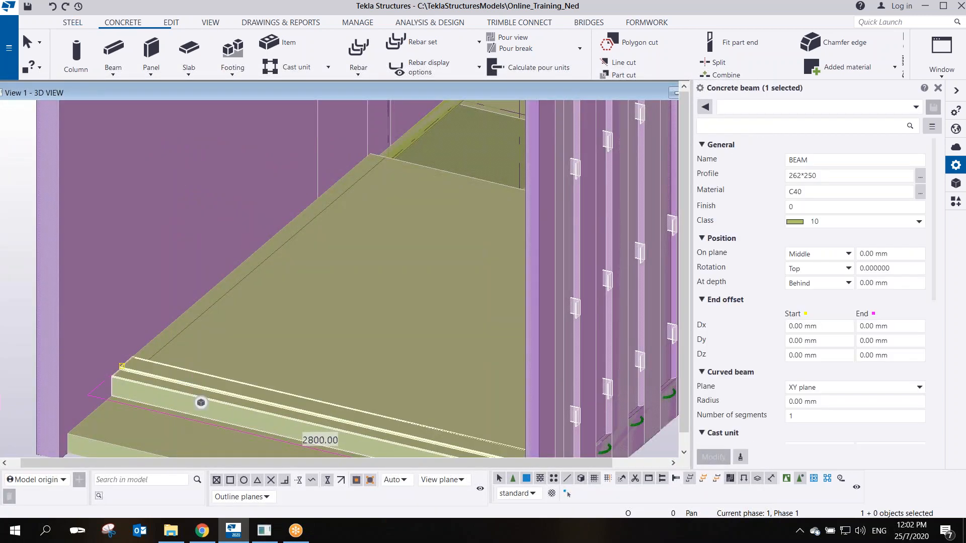
ctrl+middle_drag(297, 149, 243, 179)
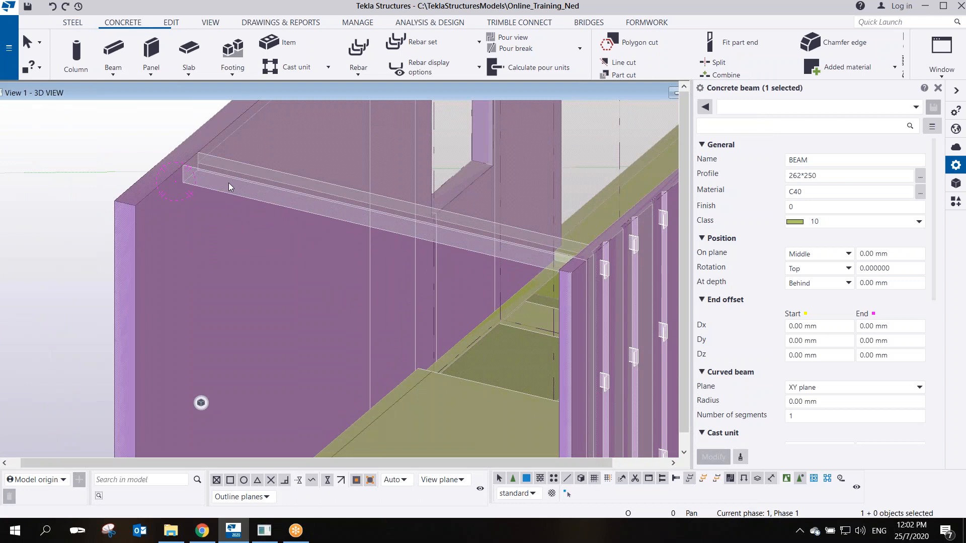
click(228, 183)
scroll(219, 180, up, 3)
click(113, 48)
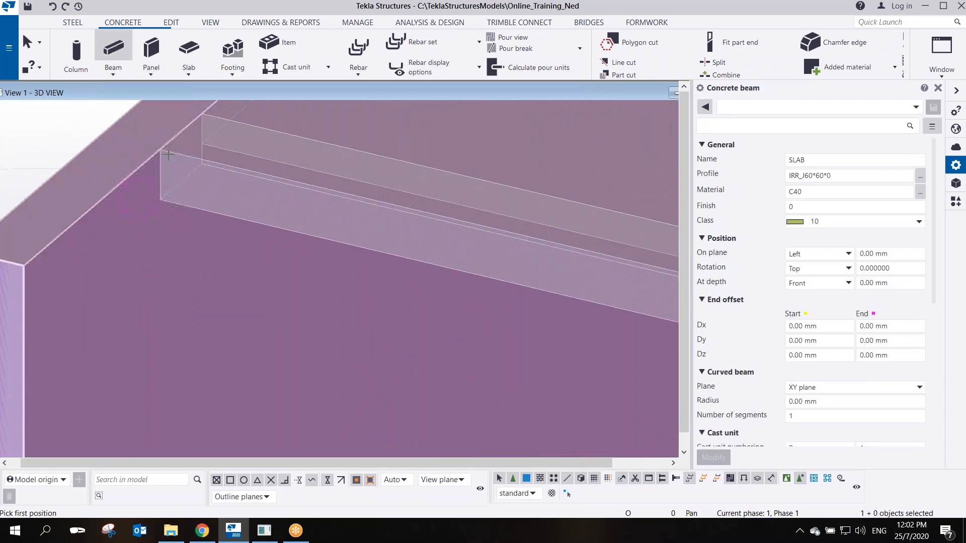
ctrl+middle_drag(314, 248, 10, 280)
scroll(9, 280, down, 3)
ctrl+middle_drag(138, 272, 469, 358)
middle_drag(572, 231, 301, 326)
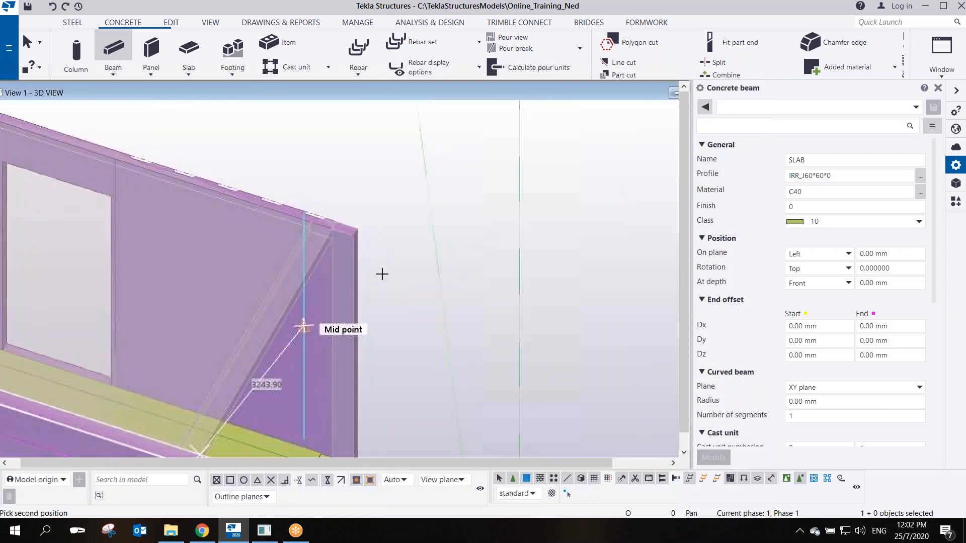
scroll(391, 268, up, 3)
right_click(370, 179)
click(400, 192)
mouse_move(355, 218)
ctrl+middle_down()
mouse_move(383, 352)
mouse_move(189, 311)
mouse_move(179, 278)
mouse_move(201, 241)
ctrl+middle_up()
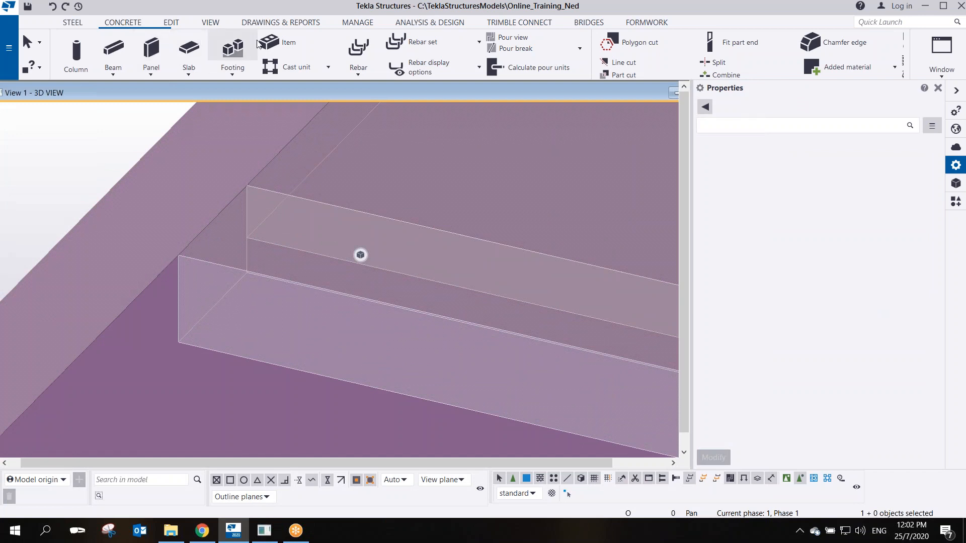
Measure the depth and width of the reference edge beam at the top of the end-bay walls
click(172, 23)
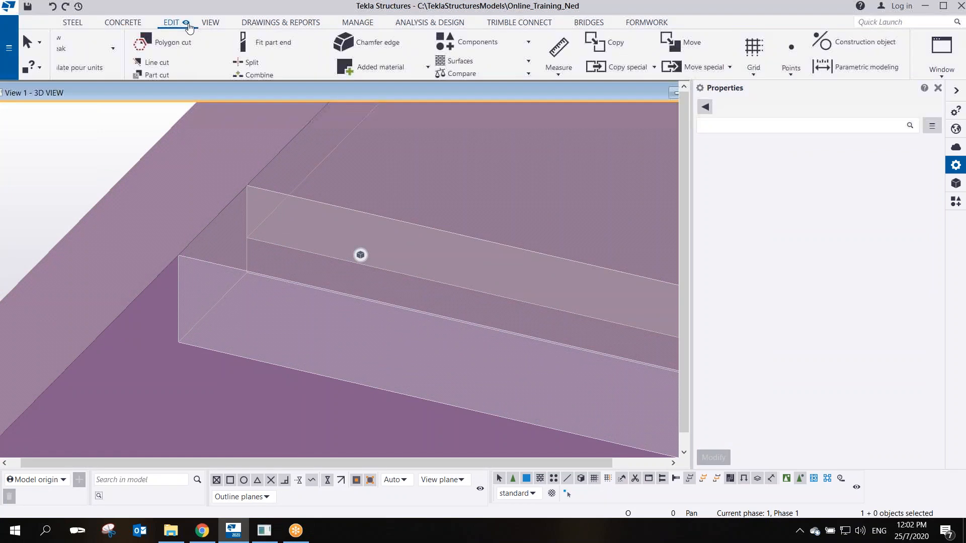
scroll(201, 247, up, 2)
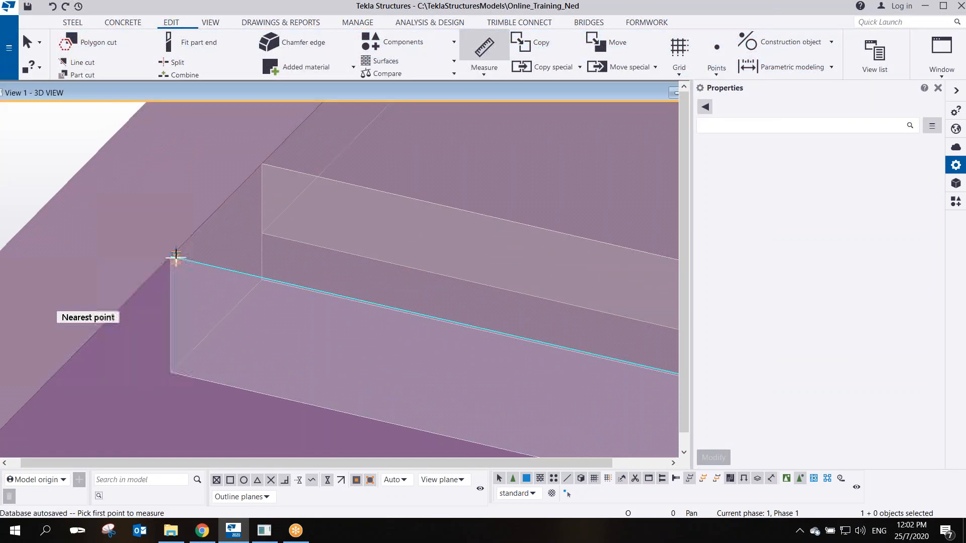
click(170, 372)
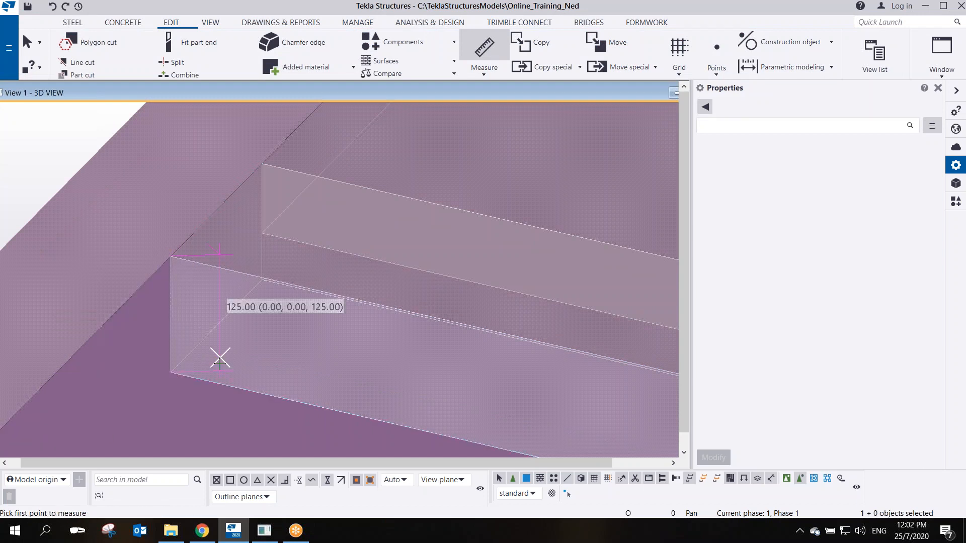
click(261, 163)
click(267, 195)
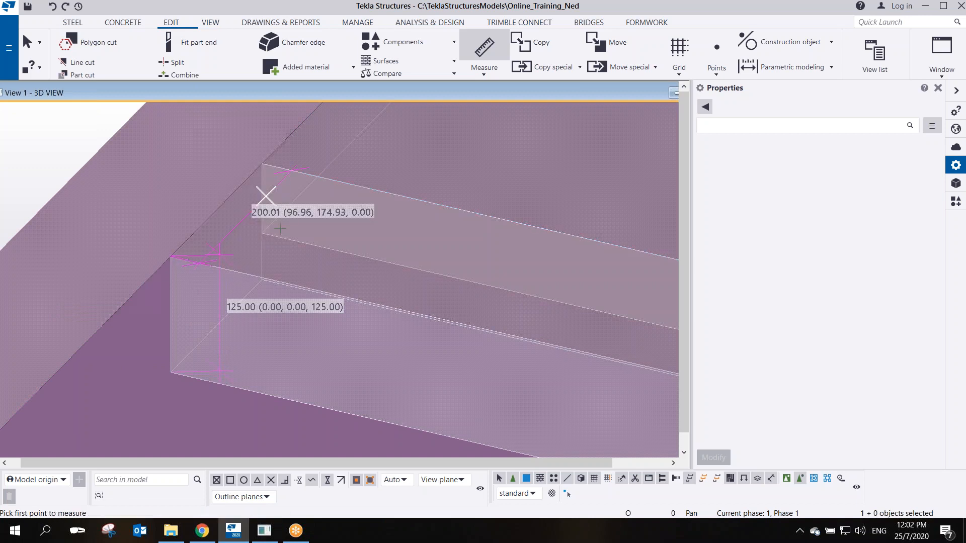
right_click(240, 237)
click(251, 243)
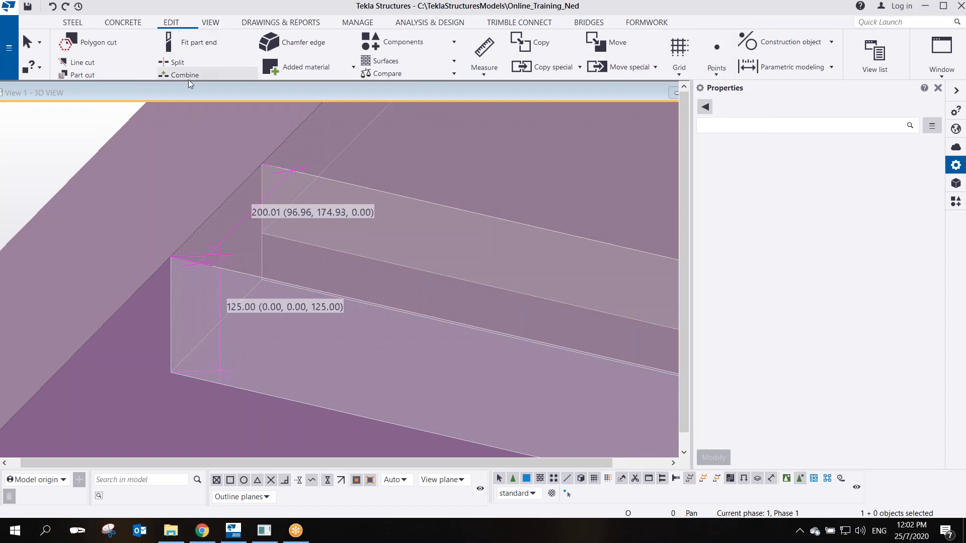
Model a 2800 mm concrete beam named BEAM with profile 125*200 along the reference edge beam between the end-bay wall tops
click(121, 24)
click(113, 50)
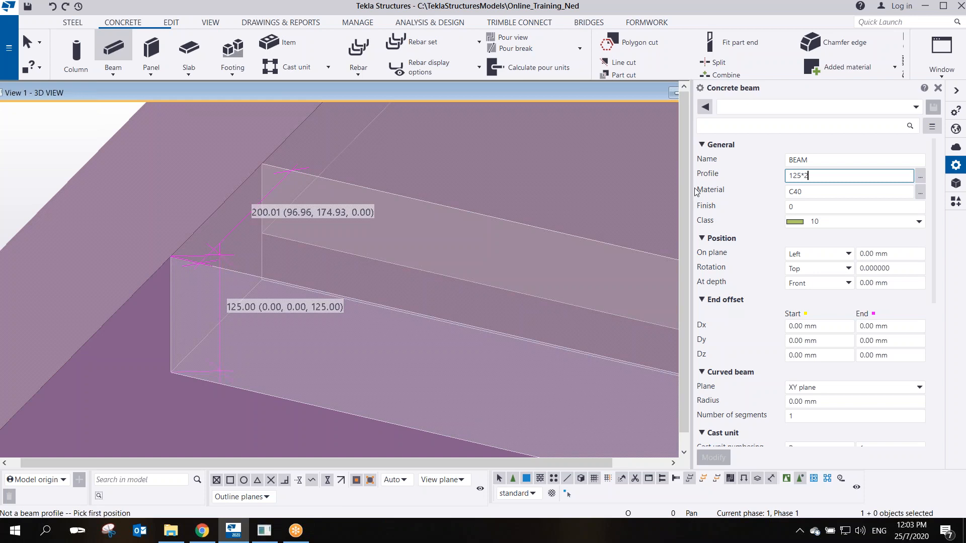
click(170, 256)
scroll(170, 256, down, 3)
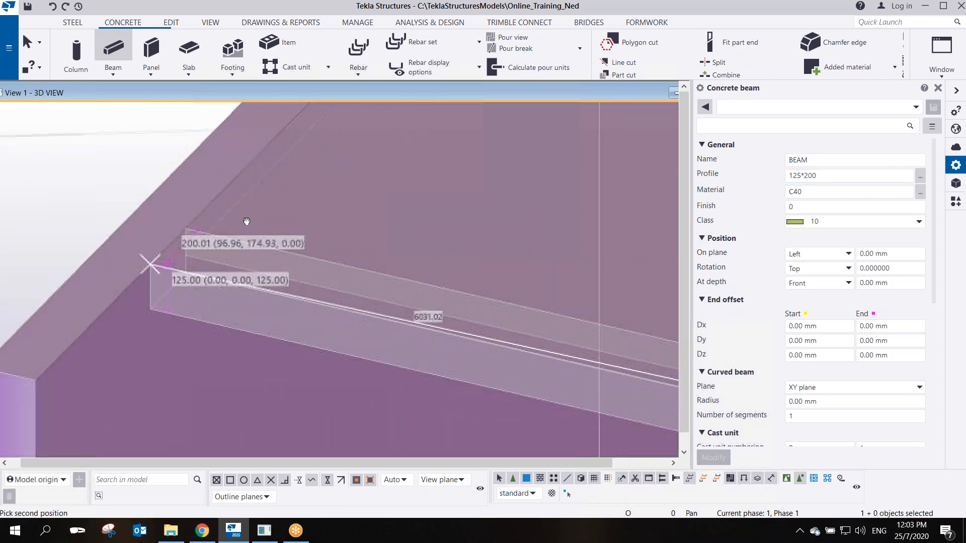
middle_drag(430, 334, 166, 239)
scroll(236, 272, down, 3)
key(ctrl+p)
middle_drag(532, 330, 41, 227)
scroll(171, 271, down, 4)
scroll(336, 328, up, 5)
key(ctrl+p)
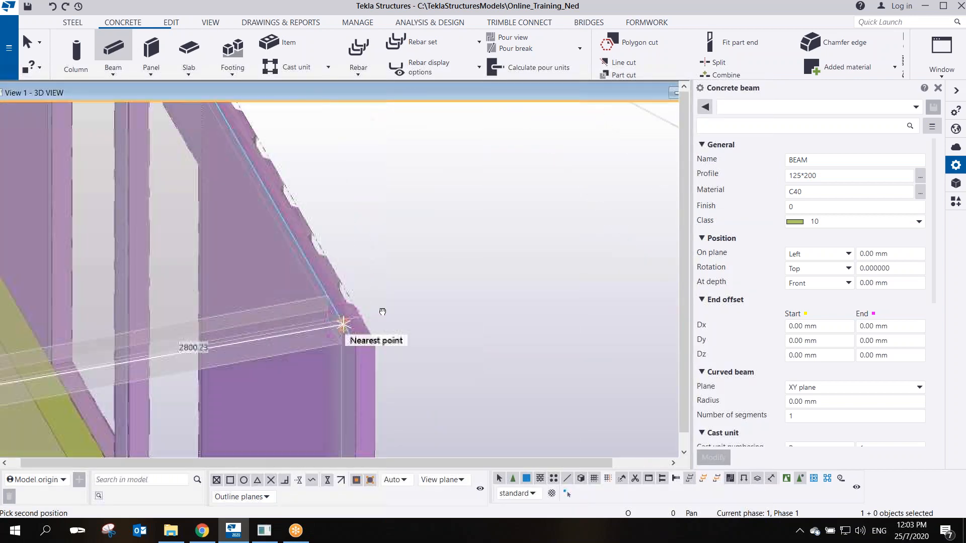
scroll(342, 324, up, 2)
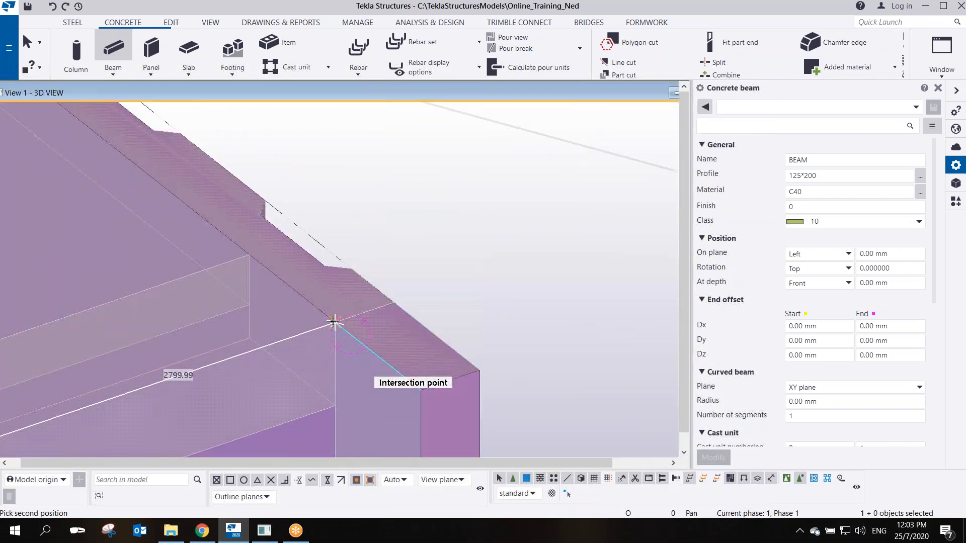
scroll(335, 322, up, 2)
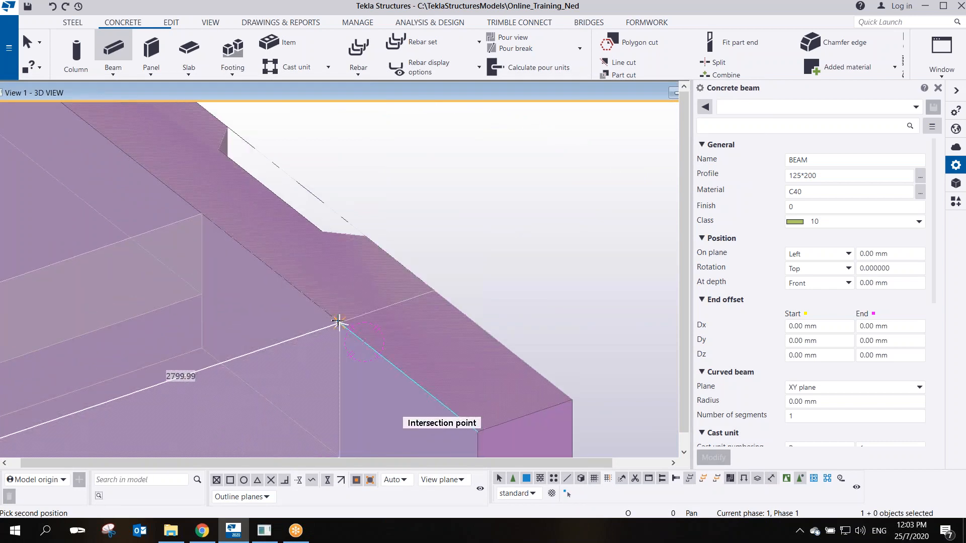
text(2800)
key(Return)
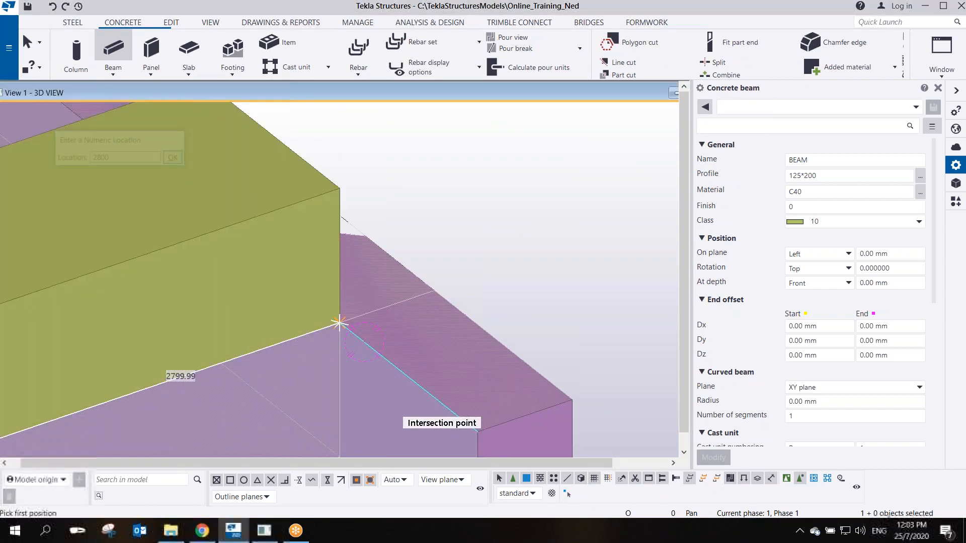
Set the new roof-level beam's at-depth position to Behind
click(455, 253)
click(336, 237)
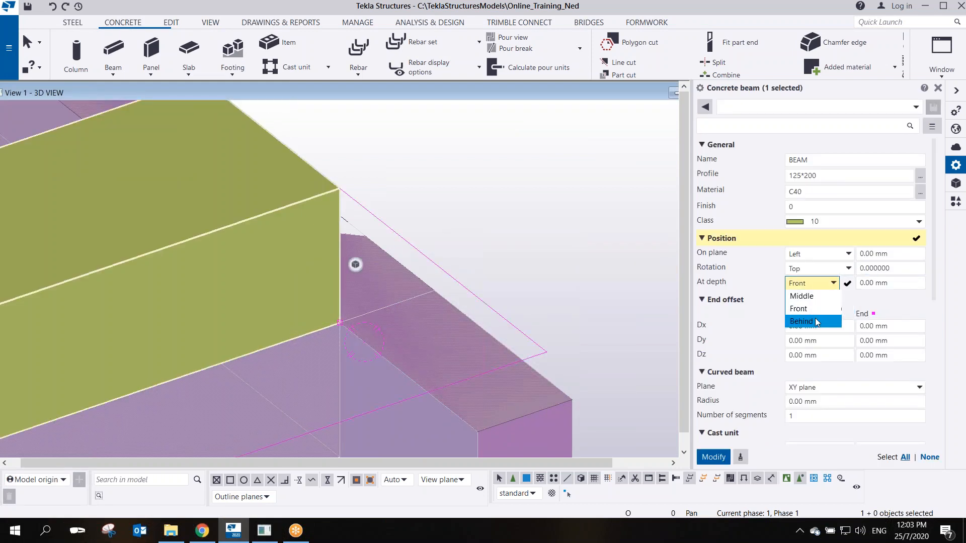
middle_click(815, 322)
click(506, 263)
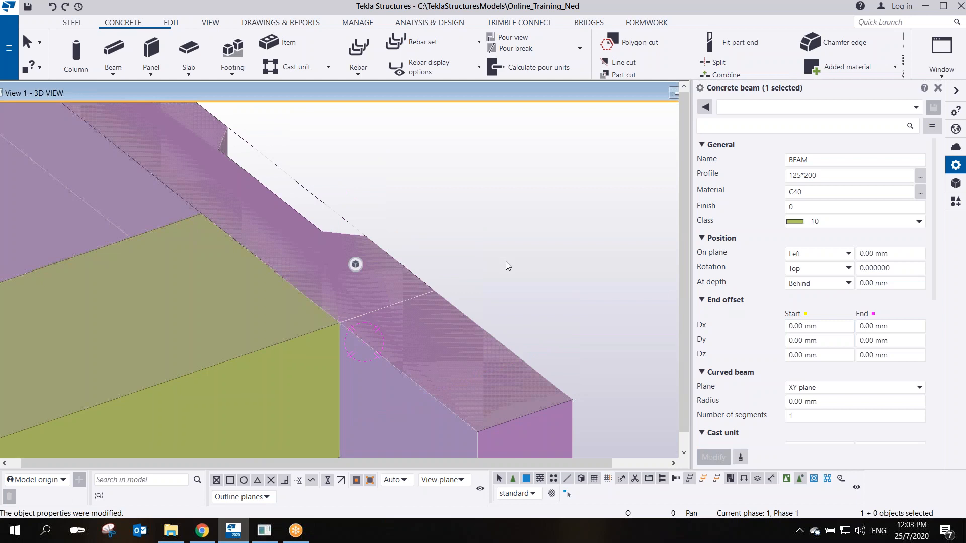
Model a 2600 mm long 125*200 concrete beam along the reference edge beam at the opposite end of the building
scroll(507, 264, down, 6)
scroll(507, 267, down, 5)
ctrl+middle_drag(507, 268, 367, 284)
middle_drag(511, 170, 355, 352)
scroll(392, 303, up, 4)
mouse_move(439, 211)
ctrl+middle_down()
mouse_move(465, 233)
mouse_move(688, 249)
mouse_move(231, 375)
mouse_move(375, 279)
mouse_move(384, 316)
mouse_move(345, 327)
mouse_move(325, 310)
ctrl+middle_up()
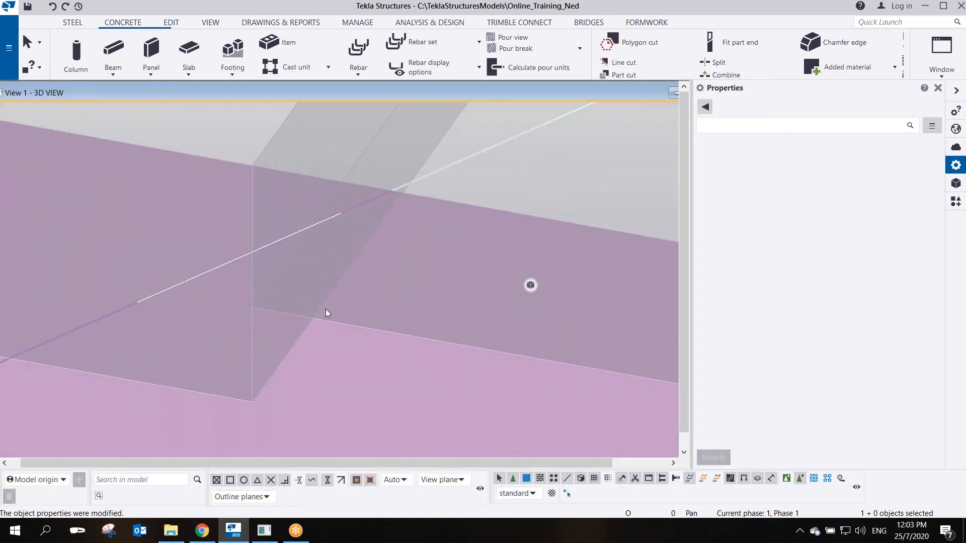
scroll(302, 313, down, 4)
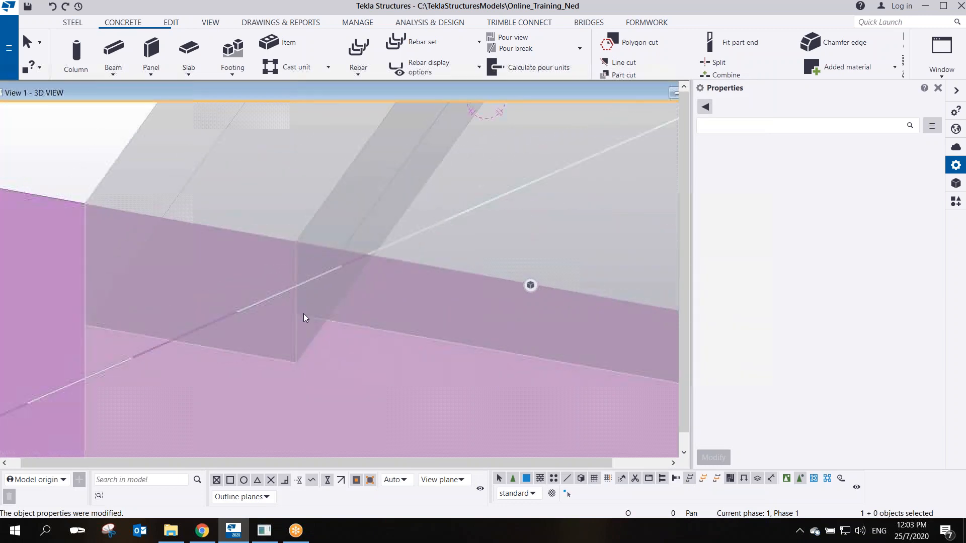
ctrl+middle_drag(306, 302, 400, 392)
scroll(309, 337, down, 4)
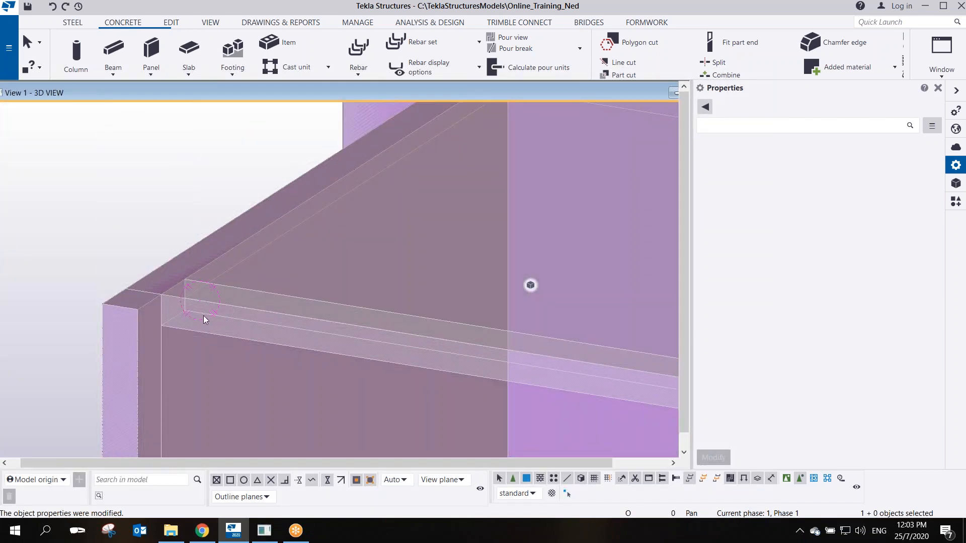
click(114, 51)
scroll(159, 333, up, 3)
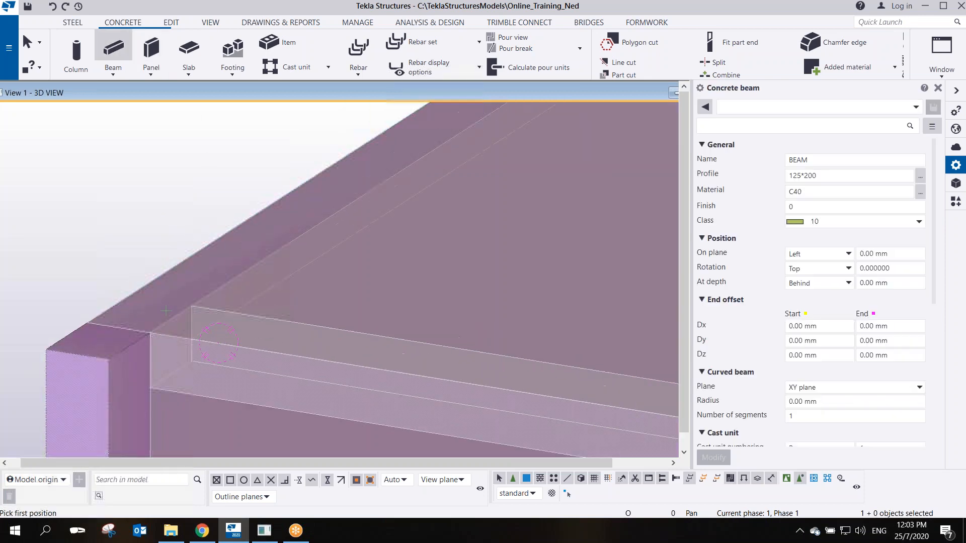
click(150, 333)
scroll(97, 231, down, 4)
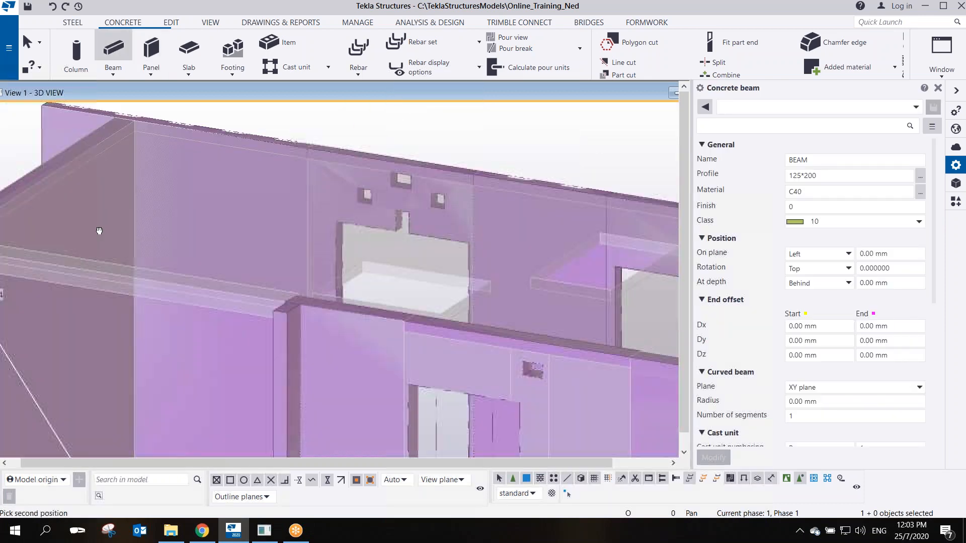
scroll(334, 287, up, 5)
scroll(209, 323, up, 4)
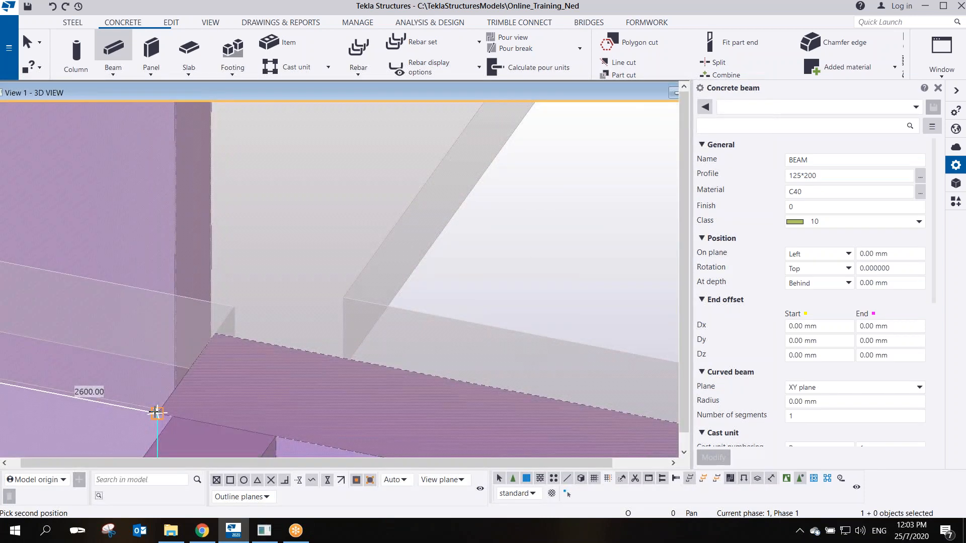
click(157, 413)
scroll(154, 402, down, 3)
right_click(170, 315)
click(188, 321)
Select the wall panels and roof-level beams and show only them, leaving out the floor parts
scroll(240, 337, down, 2)
ctrl+middle_drag(239, 336, 276, 425)
middle_drag(355, 365, 433, 300)
scroll(370, 275, down, 3)
drag(582, 205, 179, 295)
right_click(320, 281)
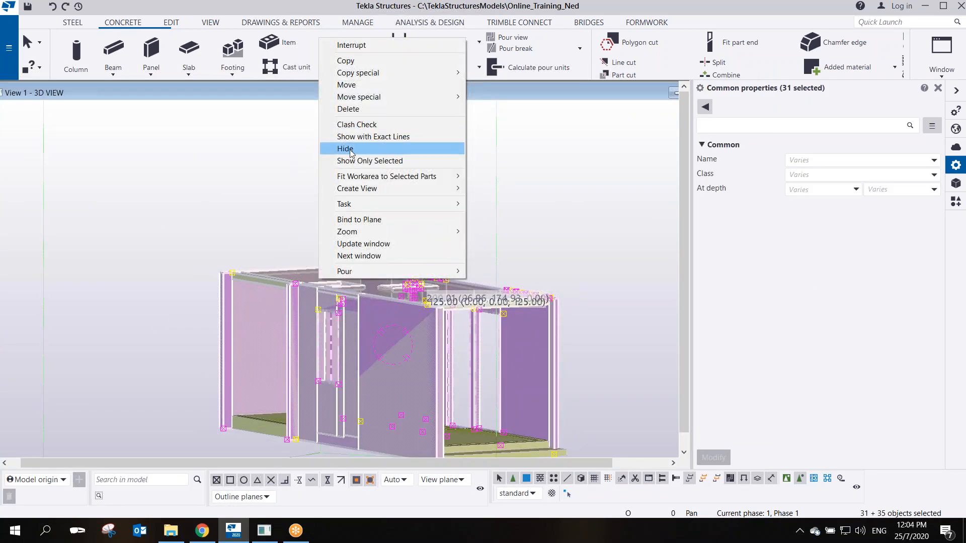
click(357, 160)
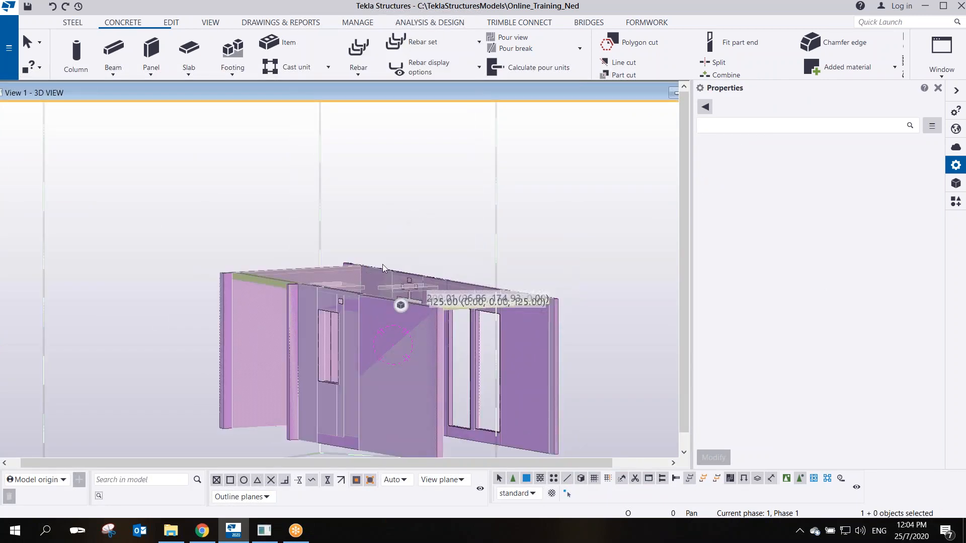
Measure the thickness of the reference roof slab at its corner above the wall opening
scroll(383, 265, up, 4)
ctrl+middle_drag(351, 274, 412, 340)
scroll(127, 245, up, 4)
ctrl+middle_drag(127, 244, 458, 313)
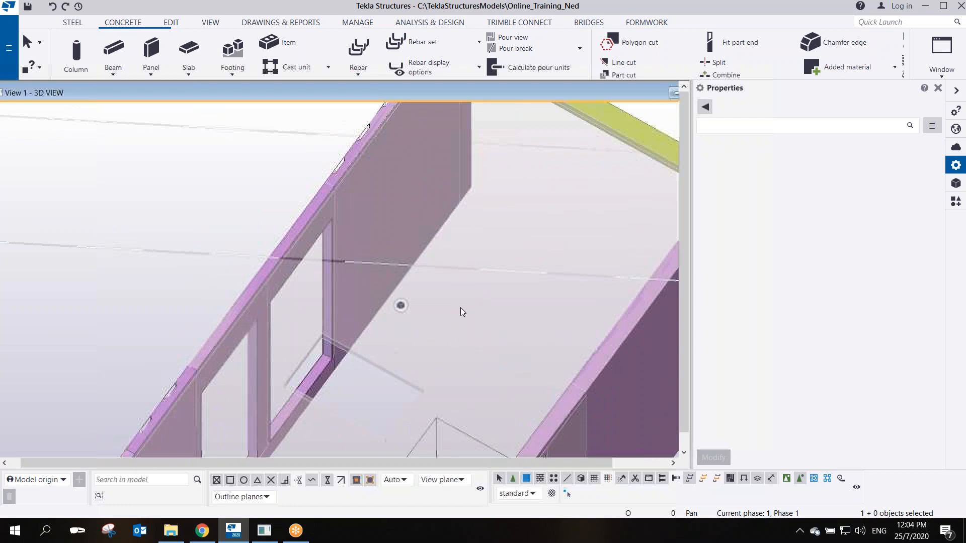
scroll(458, 313, down, 2)
scroll(433, 267, up, 6)
ctrl+middle_drag(283, 367, 236, 186)
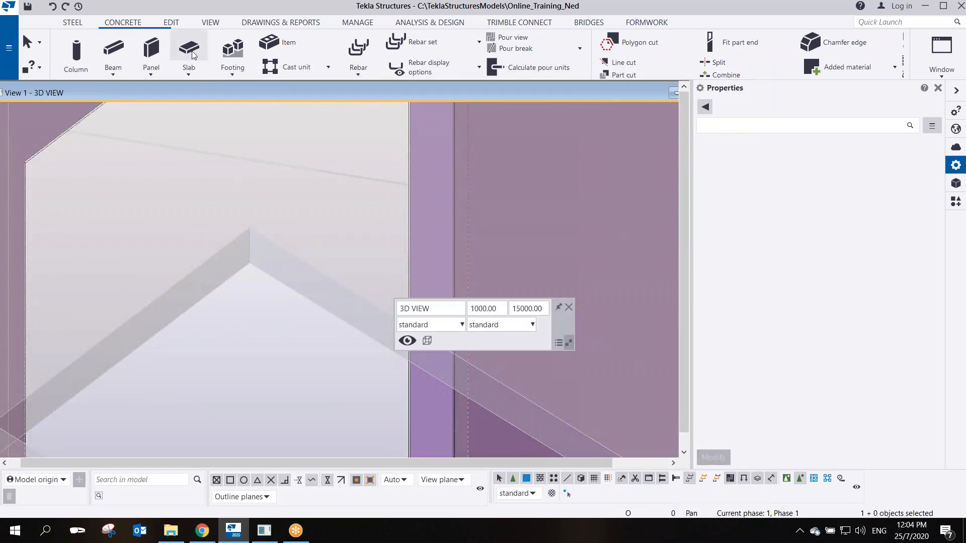
click(172, 22)
click(485, 52)
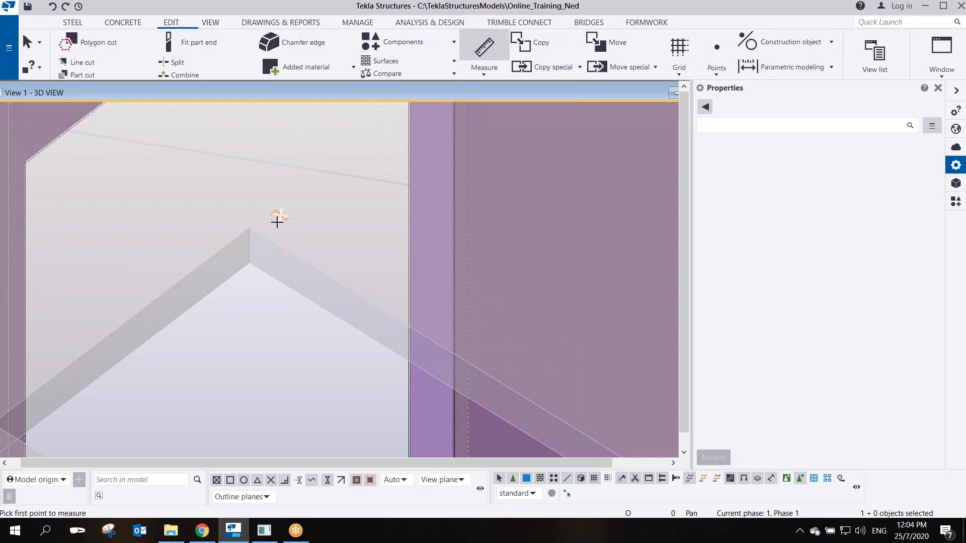
click(250, 264)
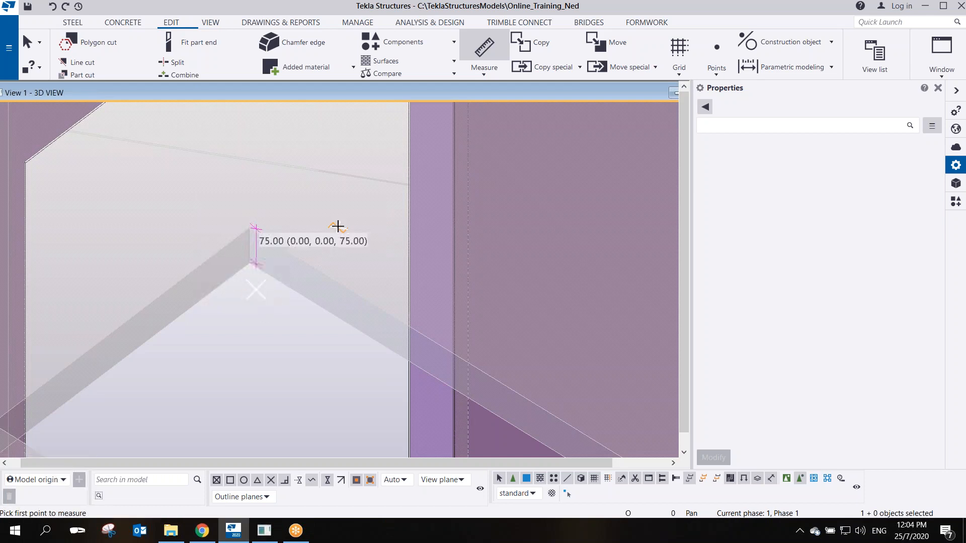
key(Escape)
Start a 75 mm thick C40 concrete roof slab with at-depth Behind and pick its first corners along the long wall panel's inner top edge
click(111, 25)
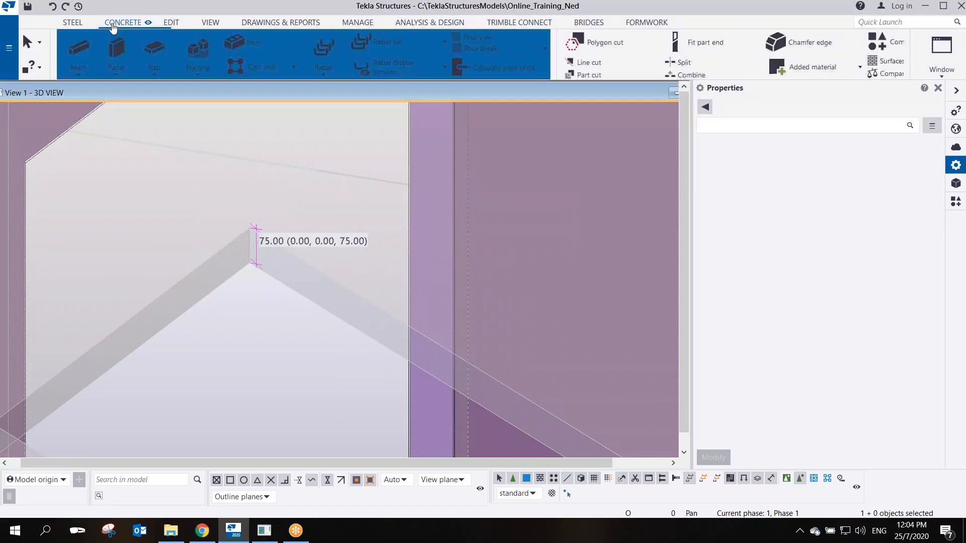
click(184, 51)
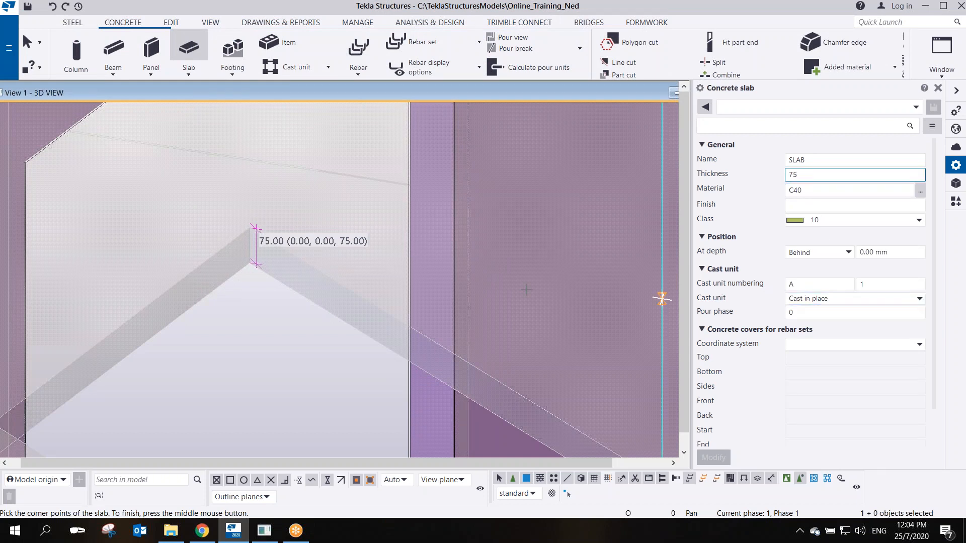
scroll(526, 290, down, 8)
middle_drag(463, 276, 391, 341)
scroll(329, 272, up, 10)
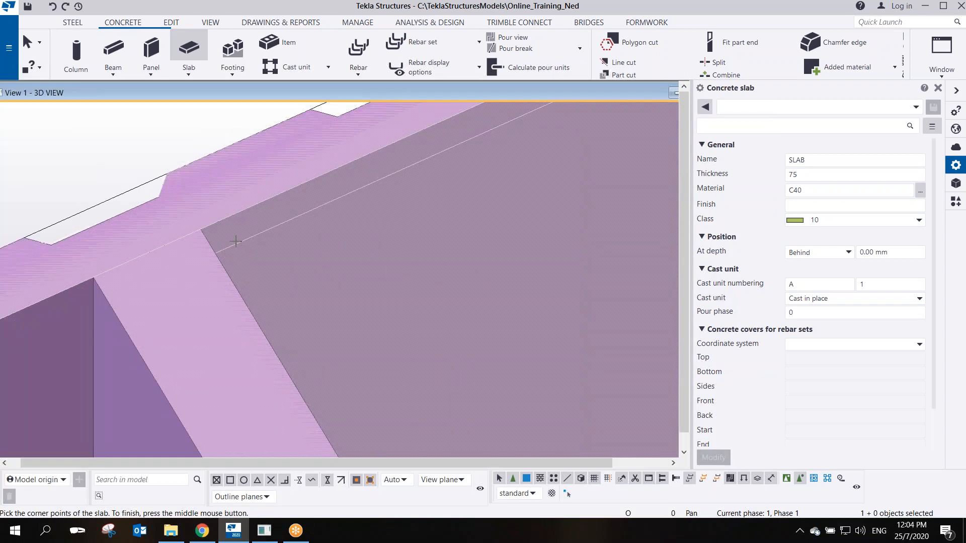
click(201, 229)
scroll(352, 267, down, 5)
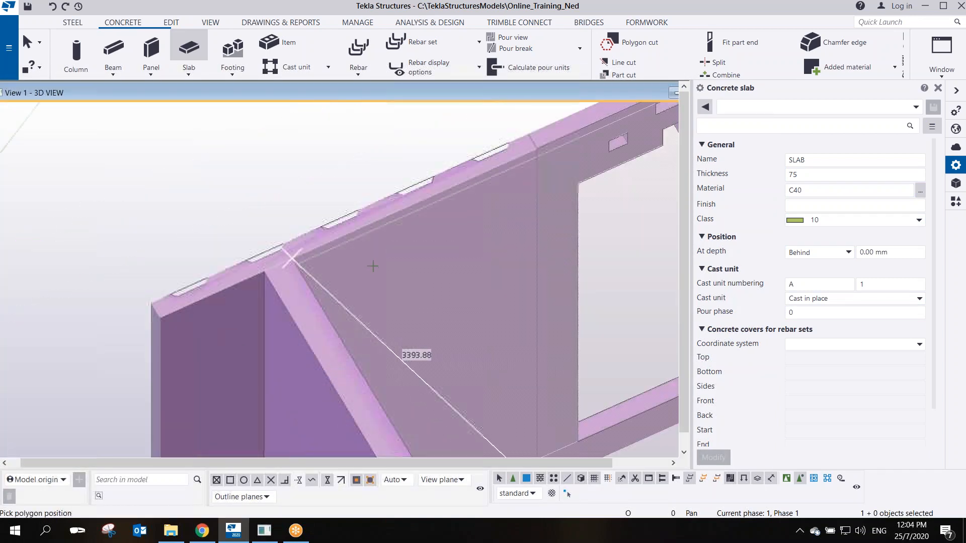
middle_drag(498, 211, 215, 363)
middle_drag(595, 192, 348, 287)
scroll(595, 136, up, 5)
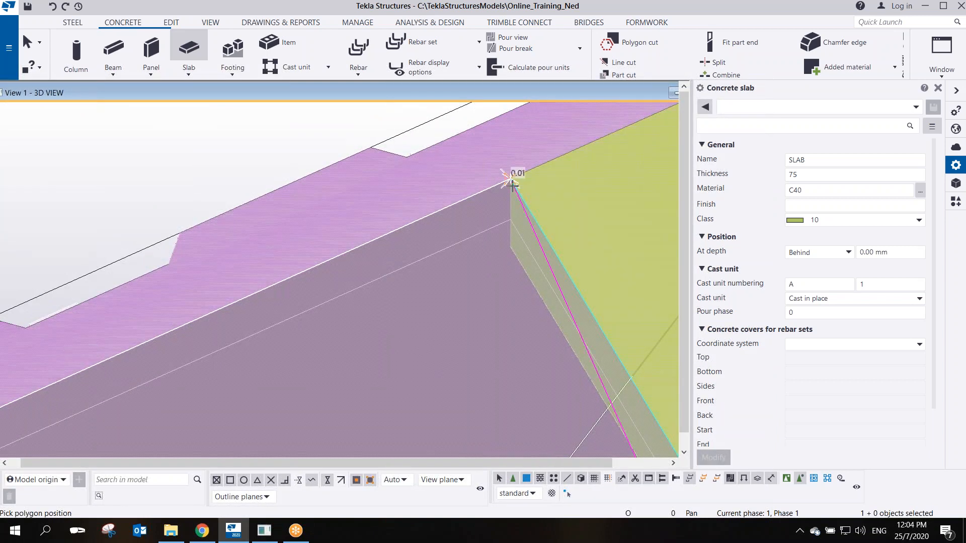
Continue the roof slab outline 2800 mm along the end edge beam to the opposite long wall
scroll(514, 194, down, 5)
middle_drag(645, 423, 508, 256)
middle_drag(573, 377, 509, 248)
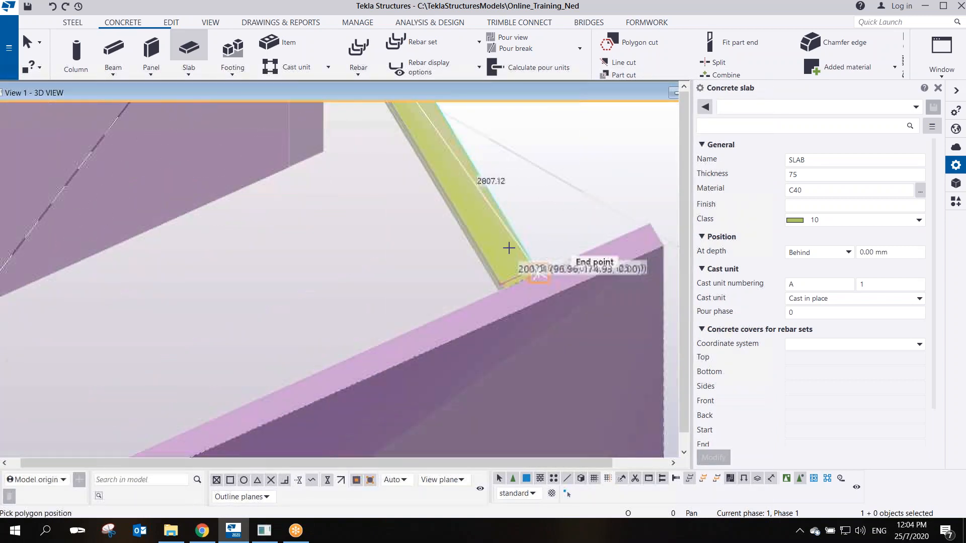
scroll(509, 248, up, 3)
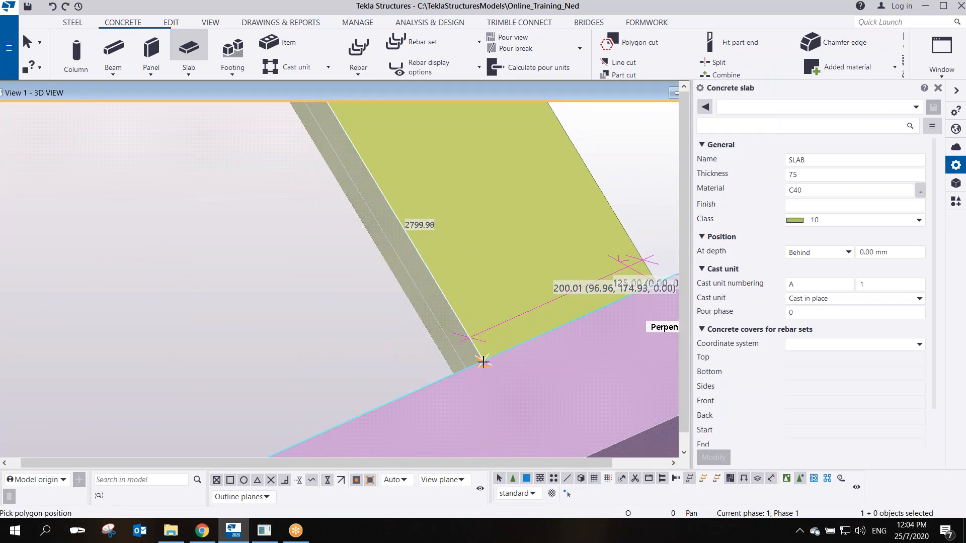
text(200)
key(Return)
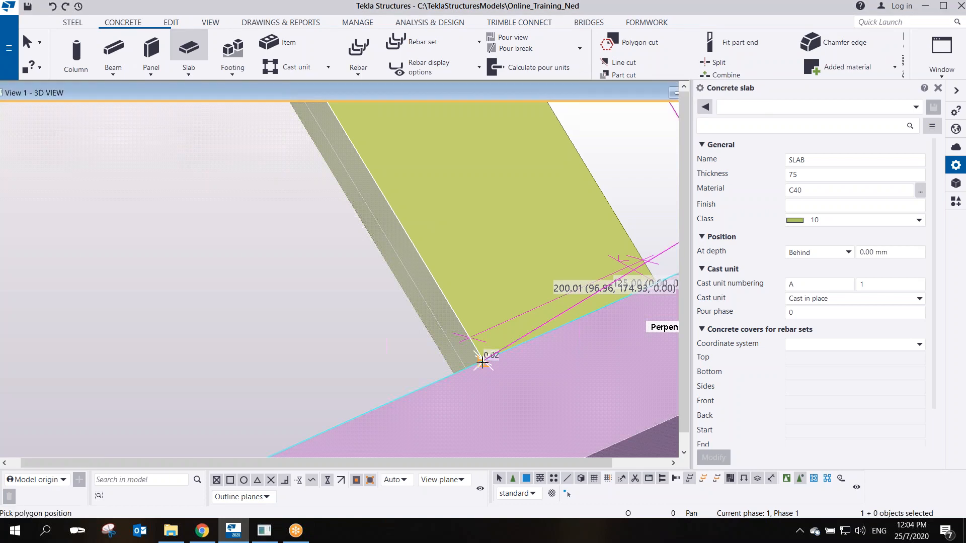
scroll(355, 328, down, 3)
scroll(355, 328, down, 5)
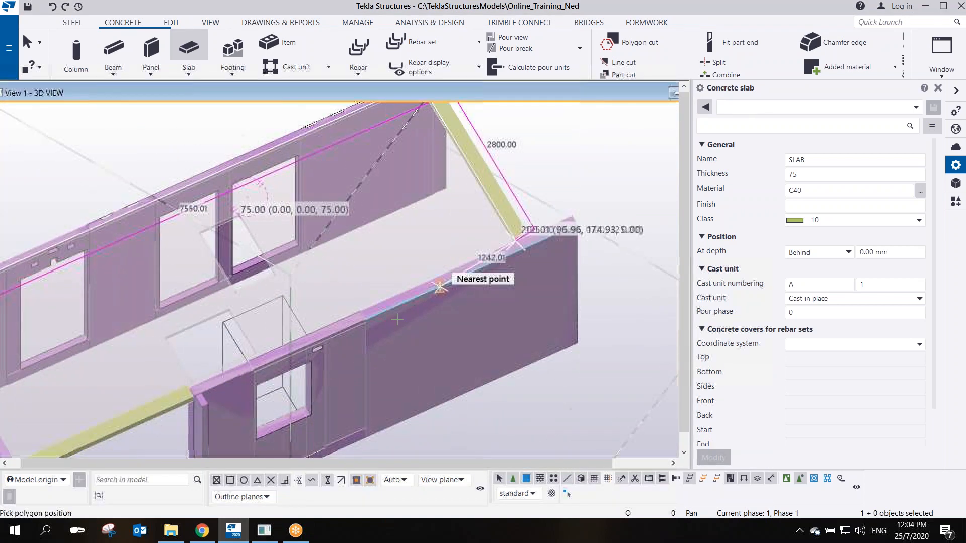
Trace the remaining roof slab corners around the 2600 mm edge beam, complete the slab outline and end the slab command
scroll(380, 412, up, 6)
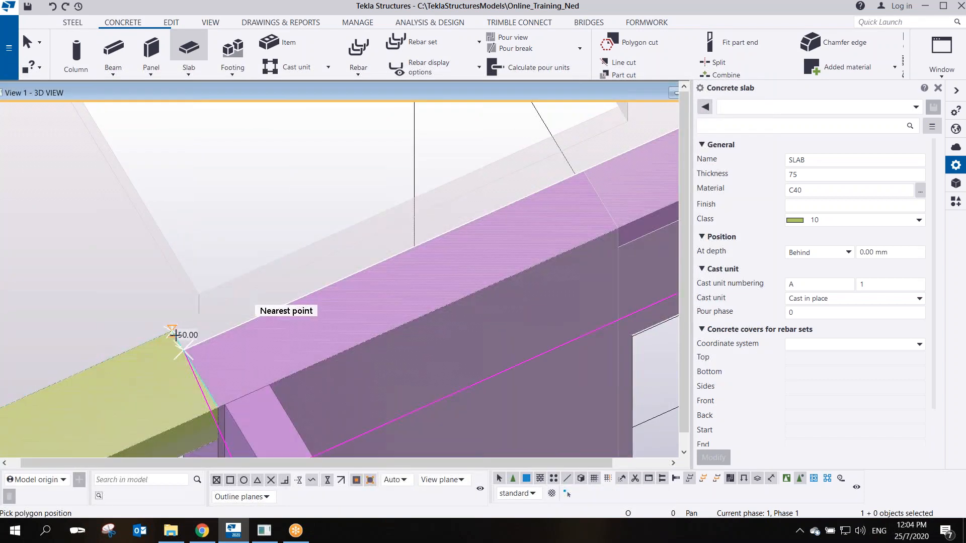
click(175, 335)
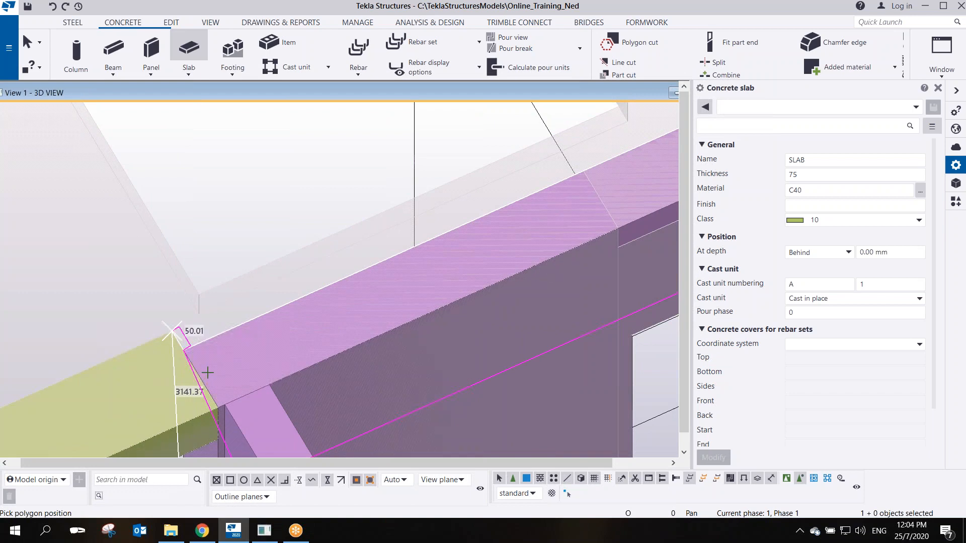
scroll(187, 352, down, 4)
scroll(330, 319, up, 5)
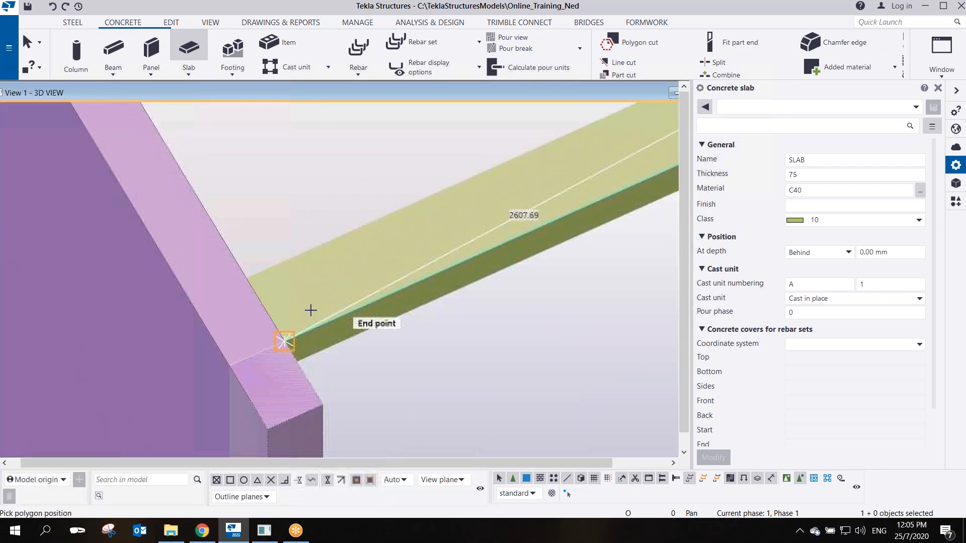
click(248, 278)
scroll(258, 226, down, 5)
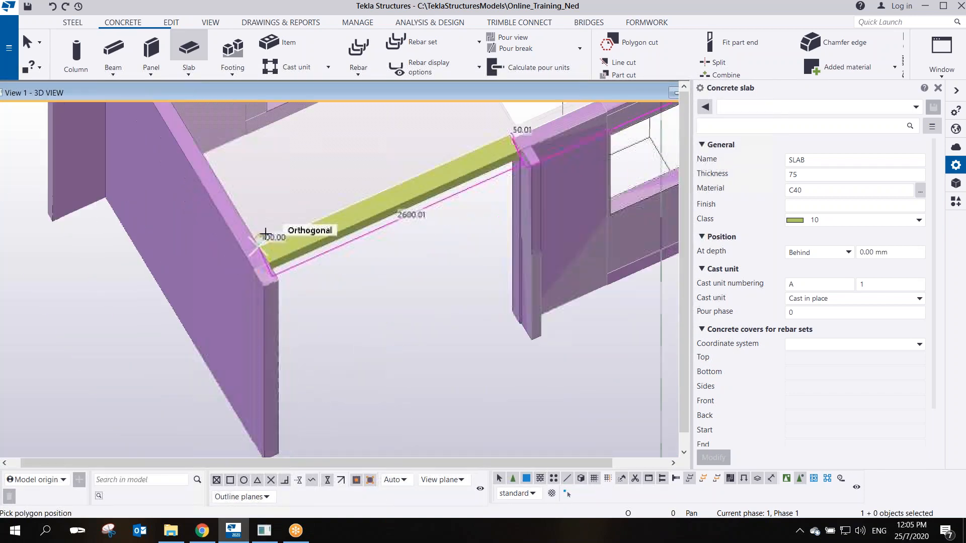
click(220, 204)
right_click(246, 163)
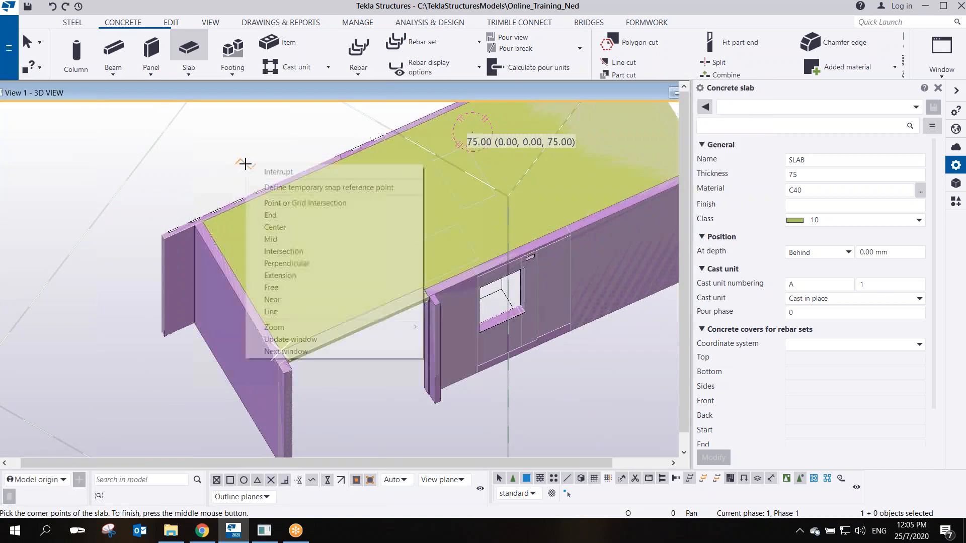
click(269, 173)
Redraw the view to clear the measurement labels and select the new roof slab
middle_drag(503, 286, 376, 352)
scroll(490, 253, up, 2)
middle_drag(578, 190, 457, 355)
scroll(475, 304, up, 1)
scroll(327, 349, down, 2)
click(346, 342)
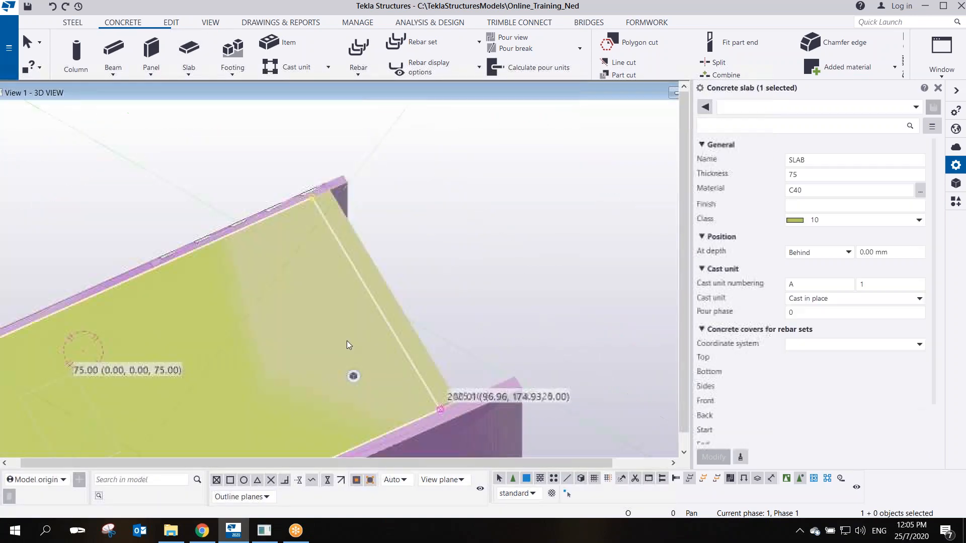
right_click(412, 260)
click(475, 321)
middle_drag(340, 297, 463, 192)
scroll(530, 223, down, 1)
scroll(530, 224, up, 2)
click(462, 285)
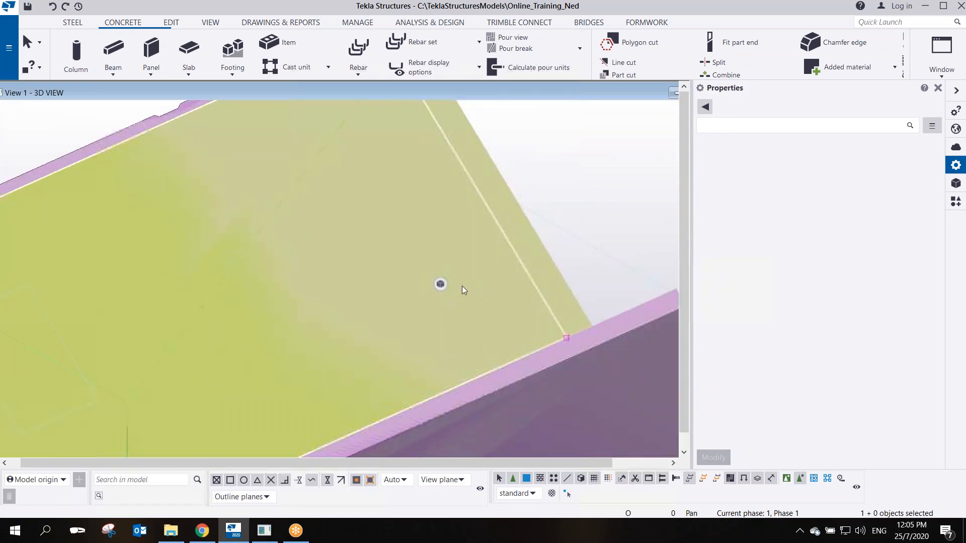
Look through the roof slab at the reference openings in a transparent display, and restore the rendered part display
ctrl+middle_drag(492, 260, 457, 253)
scroll(457, 252, down, 3)
scroll(323, 253, up, 5)
ctrl+middle_drag(321, 267, 434, 274)
key(ctrl+2)
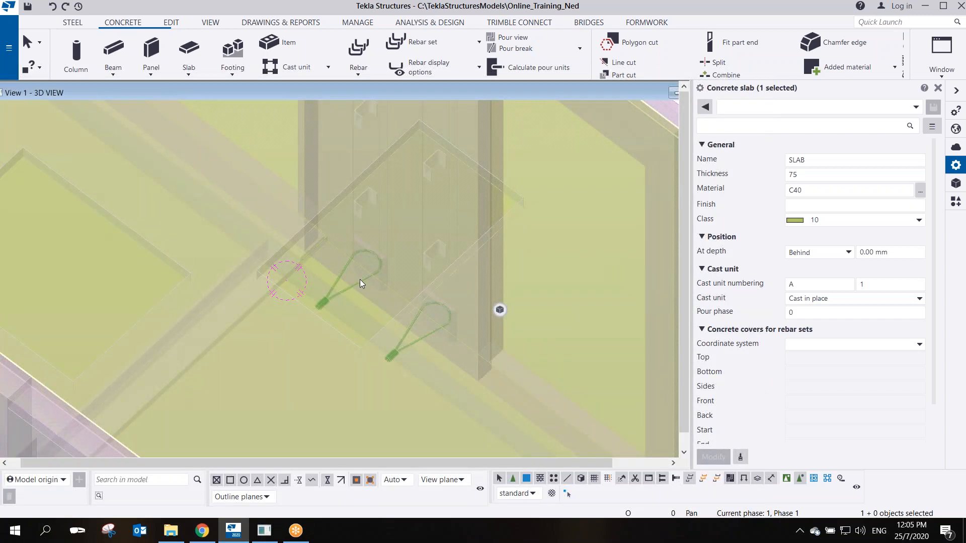
key(ctrl+4)
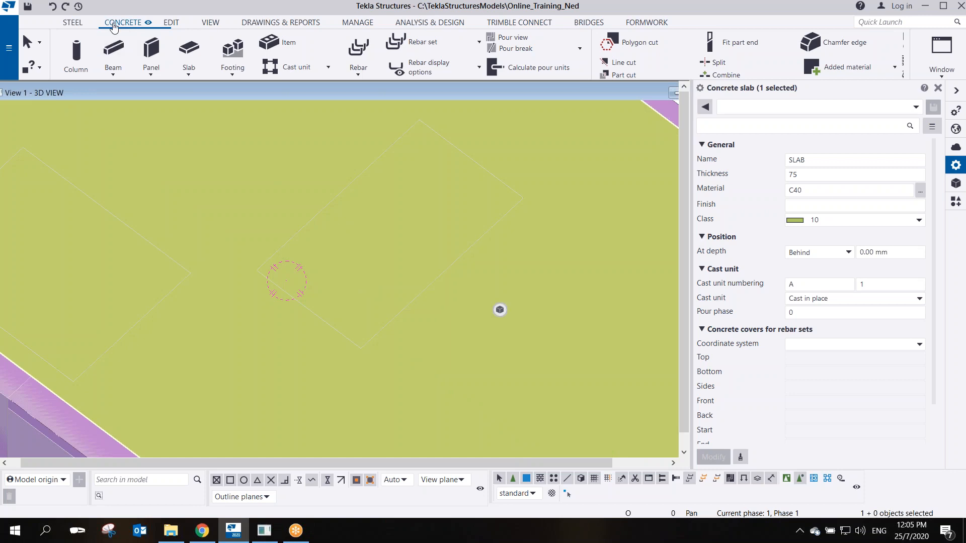
Start a polygon cut on the roof slab and trace the 1040 mm side of the reference opening farther from the wall edge
click(171, 23)
click(103, 44)
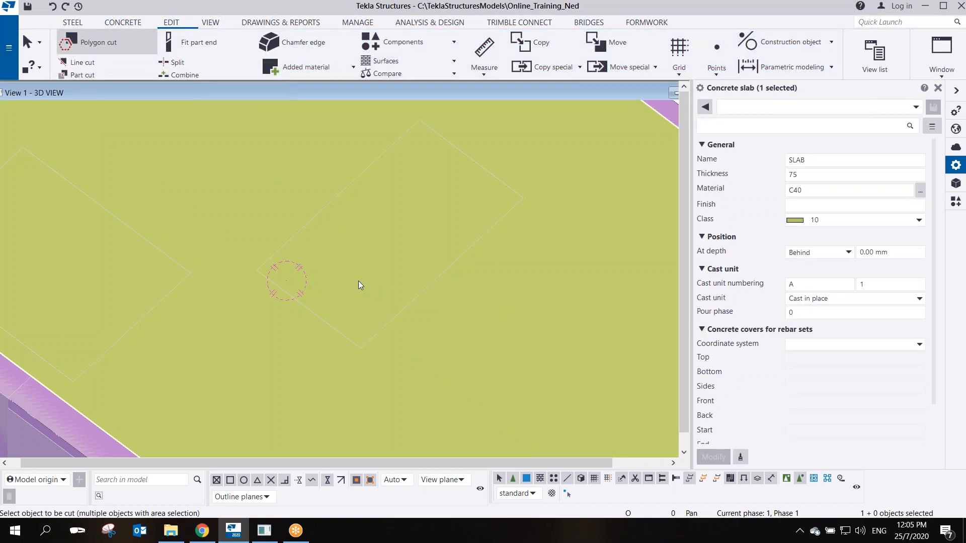
click(361, 285)
middle_drag(418, 230, 411, 274)
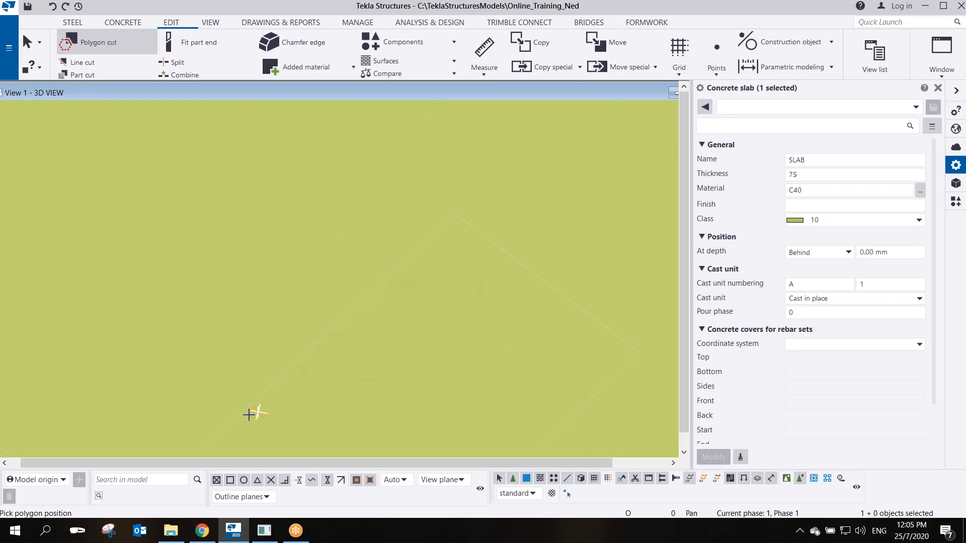
click(231, 353)
middle_drag(478, 181, 425, 267)
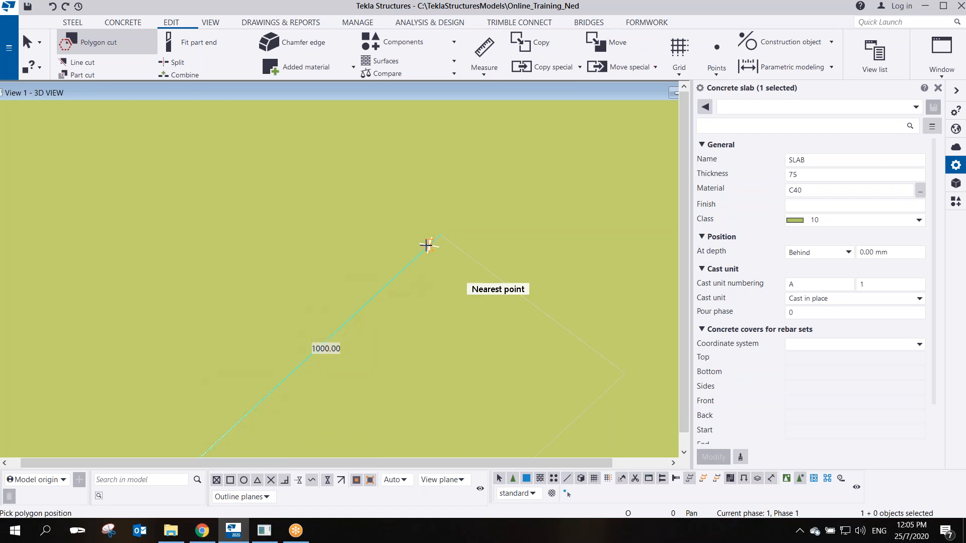
text(1000)
key(Return)
Trace the remaining corners of that reference opening and complete the polygon cut through the roof slab
scroll(600, 326, down, 3)
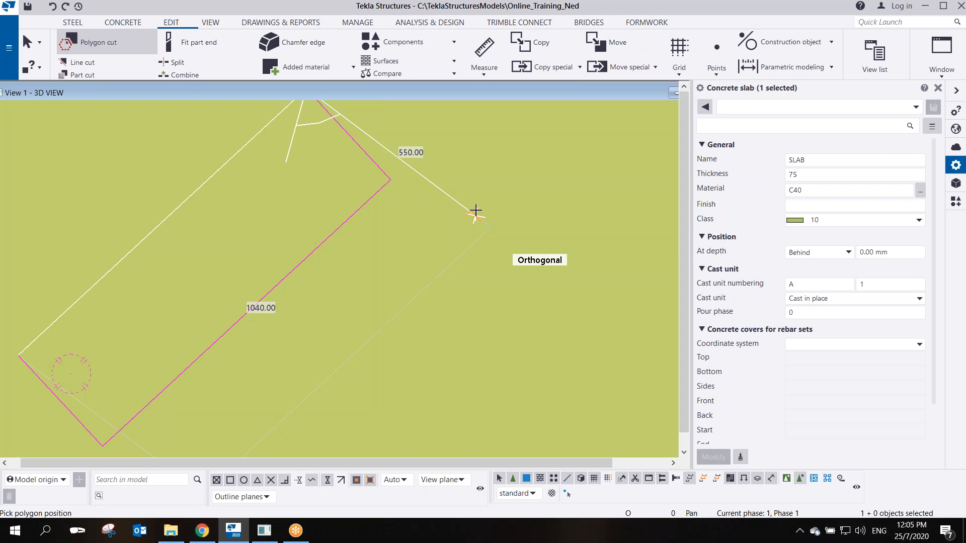
text(300)
key(Return)
middle_drag(394, 357, 487, 197)
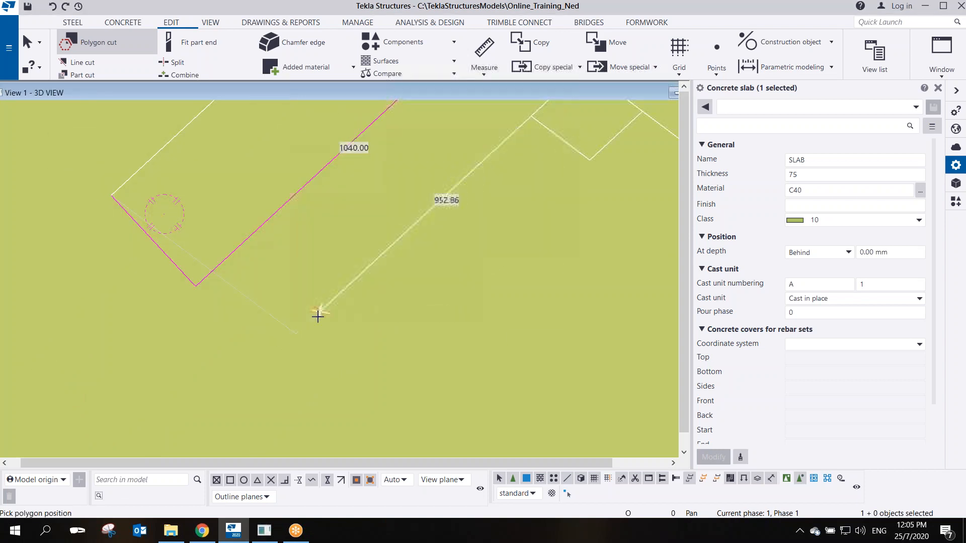
click(295, 334)
middle_click(250, 257)
scroll(252, 261, down, 4)
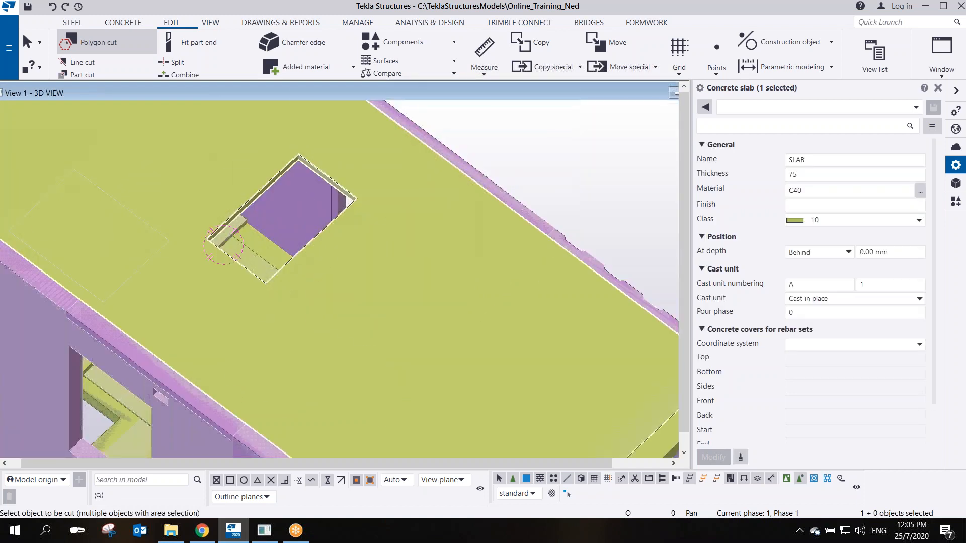
middle_drag(159, 222, 281, 298)
scroll(281, 298, up, 2)
click(281, 299)
scroll(177, 221, up, 2)
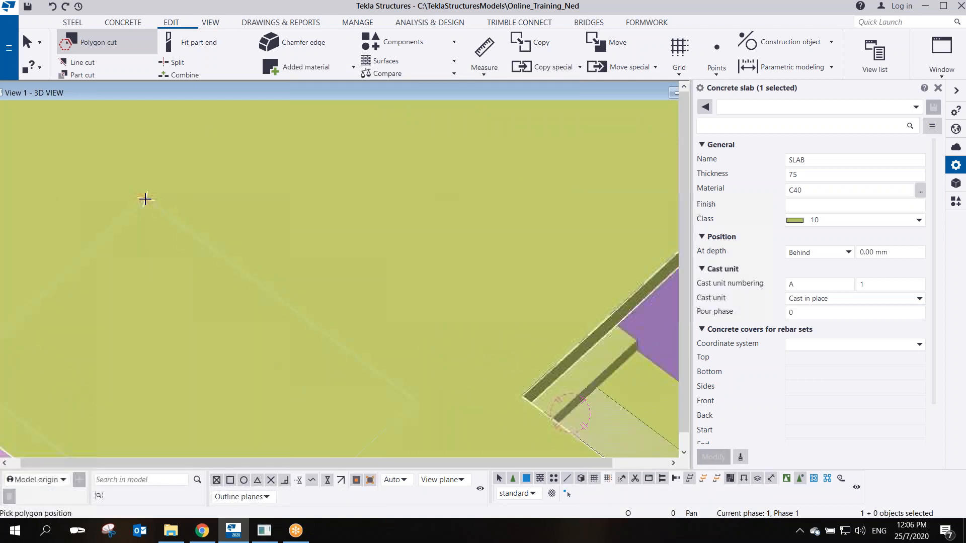
click(144, 197)
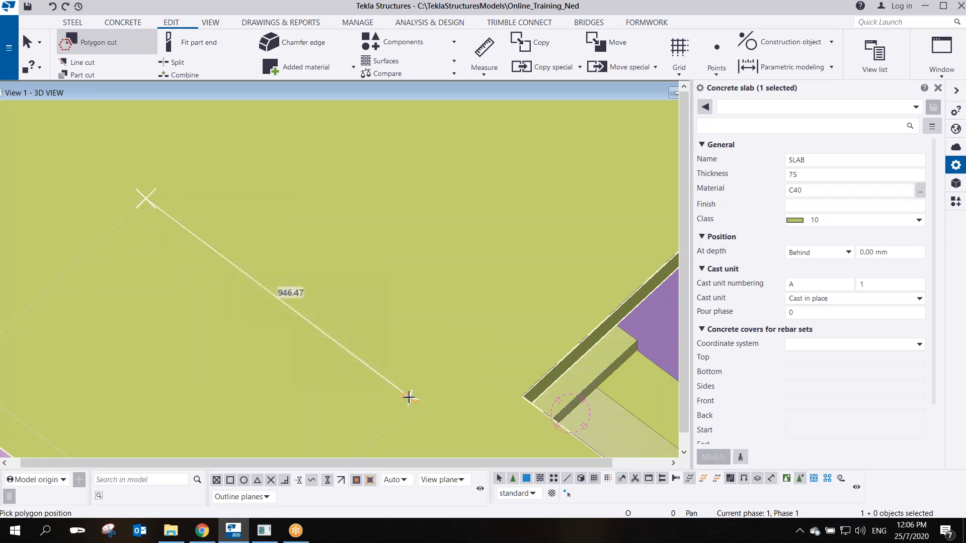
text(965)
key(Return)
middle_drag(442, 286, 561, 68)
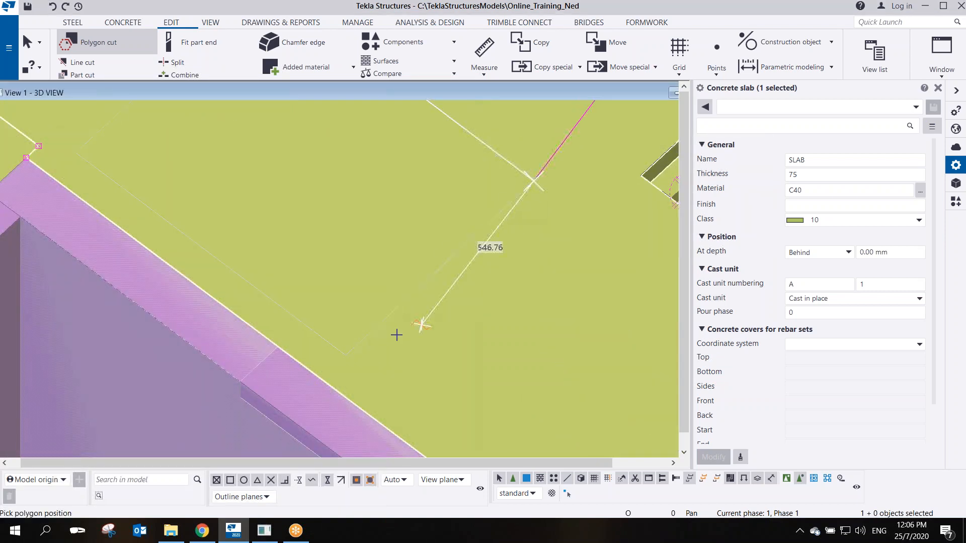
click(347, 353)
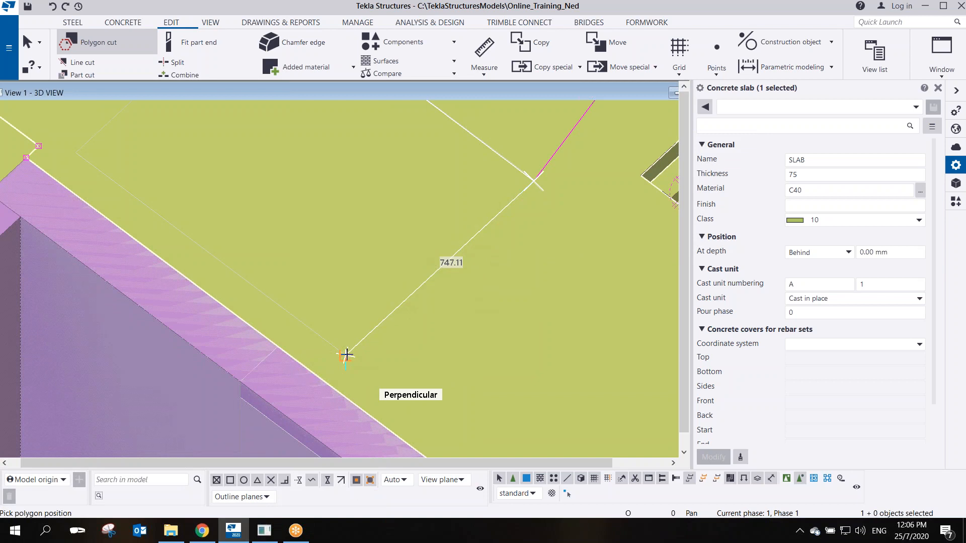
ctrl+middle_drag(348, 352, 648, 348)
middle_drag(54, 404, 255, 338)
key(BackSpace)
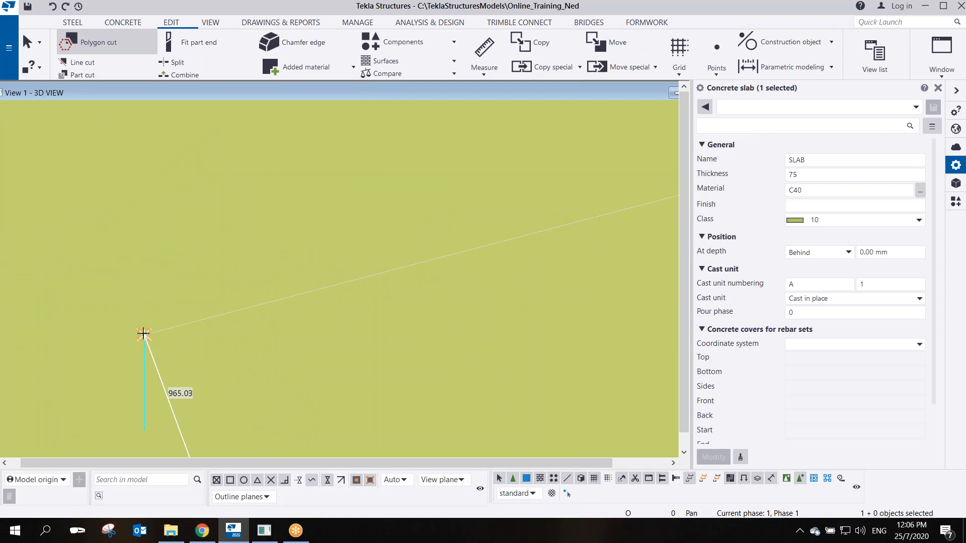
middle_drag(144, 335, 297, 211)
right_click(376, 219)
click(392, 225)
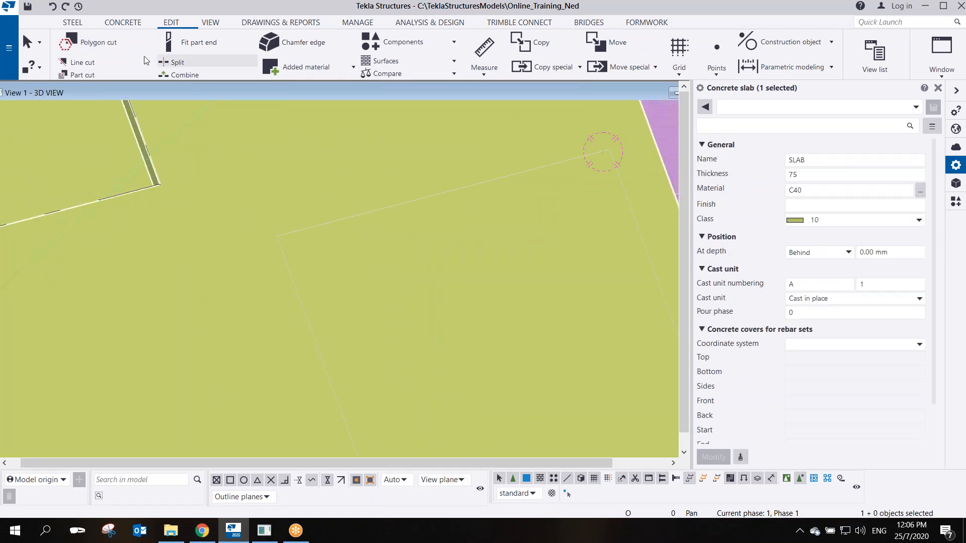
Cut a 750 by 965 mm polygon opening through the roof slab along the second reference opening, beside the long wall
click(68, 40)
scroll(295, 233, up, 3)
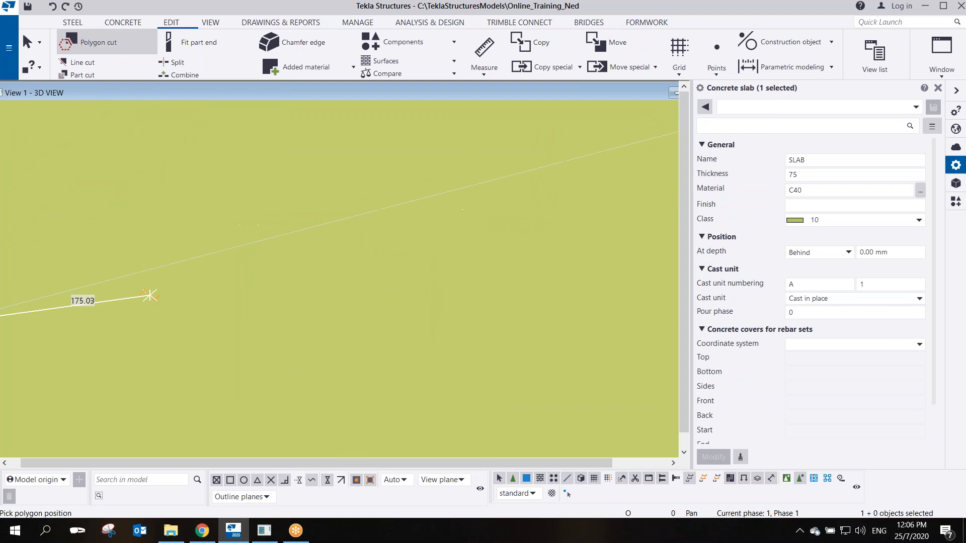
scroll(149, 296, down, 2)
click(526, 178)
middle_drag(543, 253, 366, 149)
scroll(374, 143, down, 2)
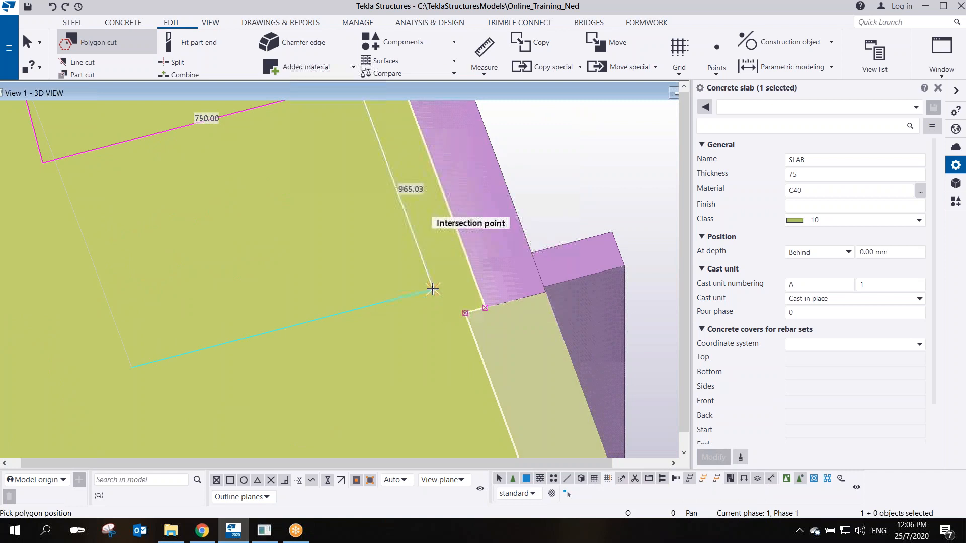
click(435, 287)
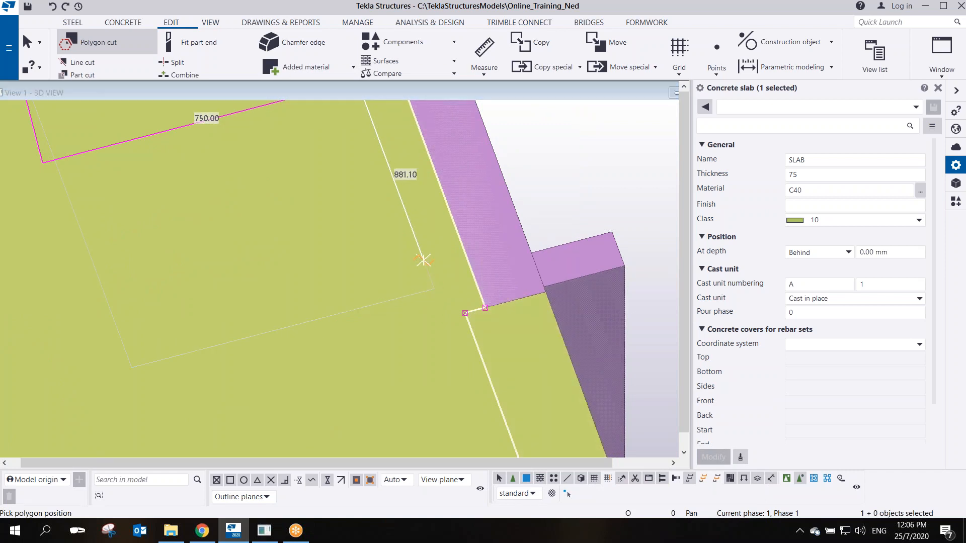
text(500)
key(Return)
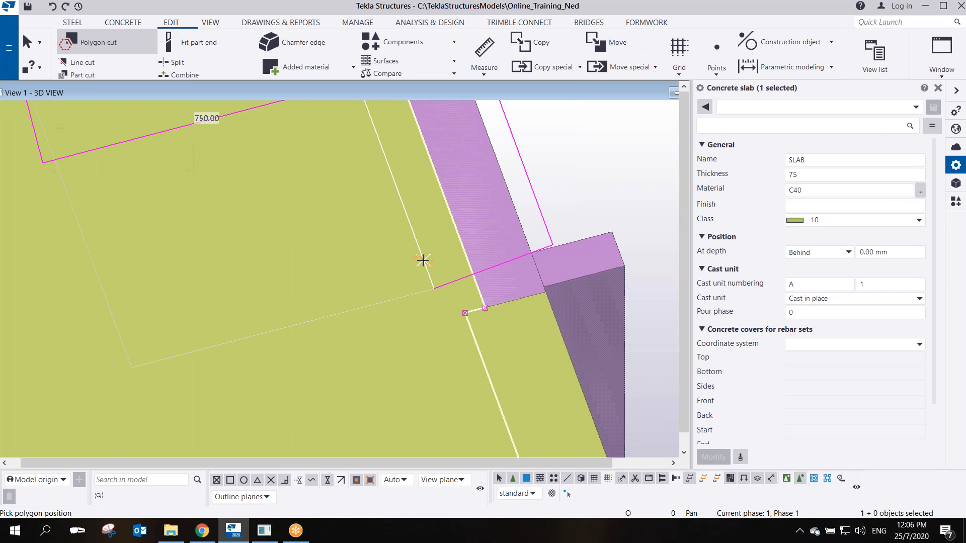
click(132, 369)
middle_click(187, 271)
scroll(200, 266, down, 4)
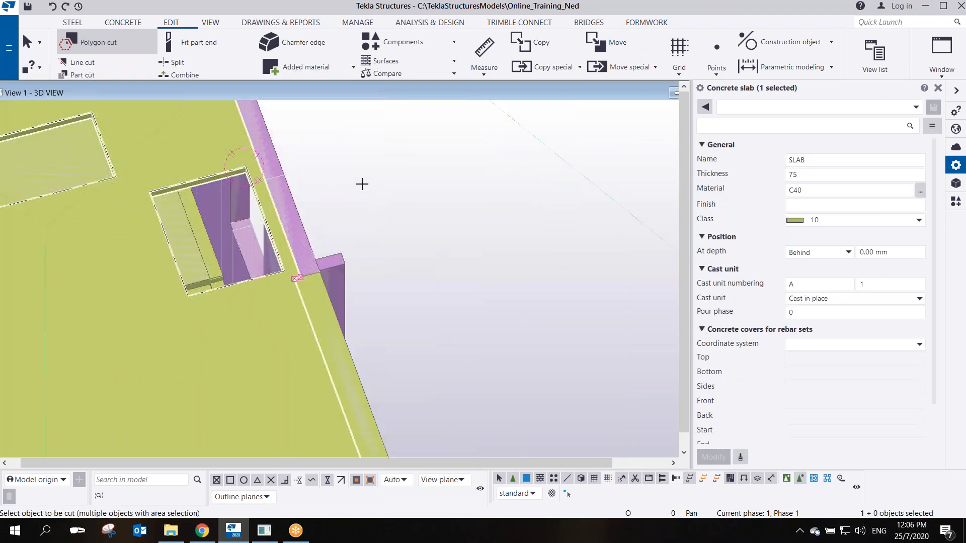
End the Polygon cut command on the roof slab and save the model
right_click(378, 172)
click(393, 181)
mouse_move(395, 190)
ctrl+middle_down()
mouse_move(373, 207)
mouse_move(250, 179)
mouse_move(422, 364)
mouse_move(336, 314)
mouse_move(327, 257)
mouse_move(451, 283)
mouse_move(410, 367)
mouse_move(347, 254)
ctrl+middle_up()
scroll(420, 368, down, 2)
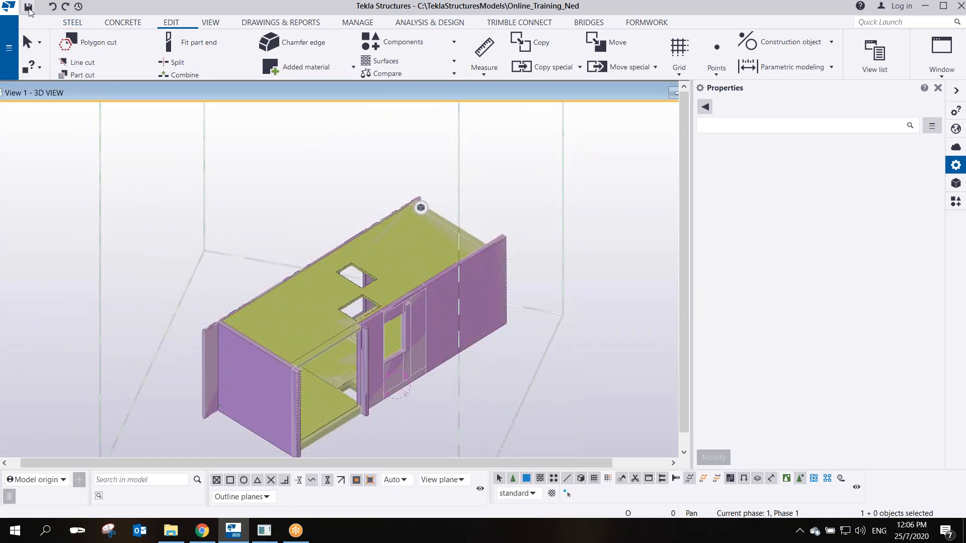
Examine the stepped floor slabs, the open end and the ribbed wall panels from several sides
mouse_move(417, 336)
ctrl+middle_down()
mouse_move(442, 276)
mouse_move(453, 288)
mouse_move(229, 206)
mouse_move(375, 360)
mouse_move(363, 387)
mouse_move(394, 373)
mouse_move(446, 242)
mouse_move(380, 381)
ctrl+middle_up()
scroll(388, 273, up, 6)
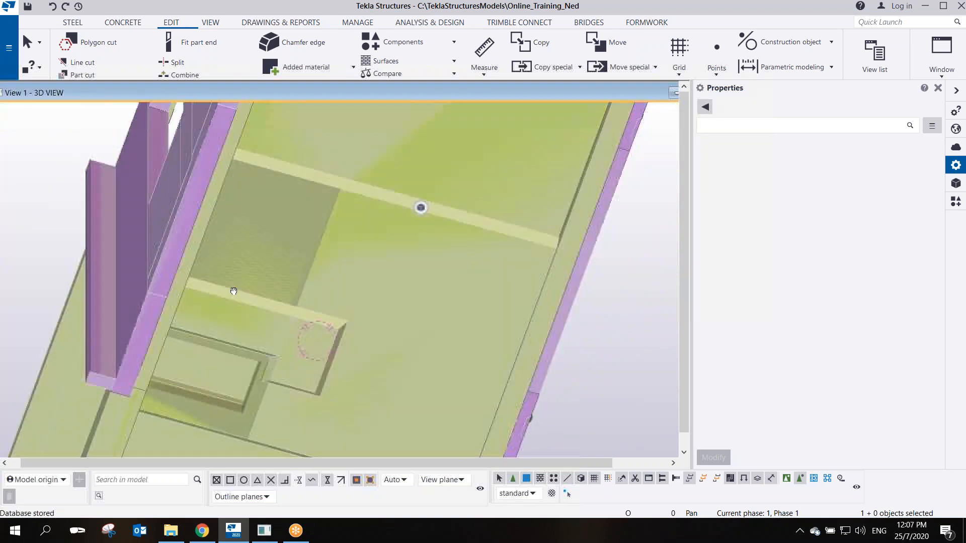
ctrl+middle_drag(233, 291, 441, 342)
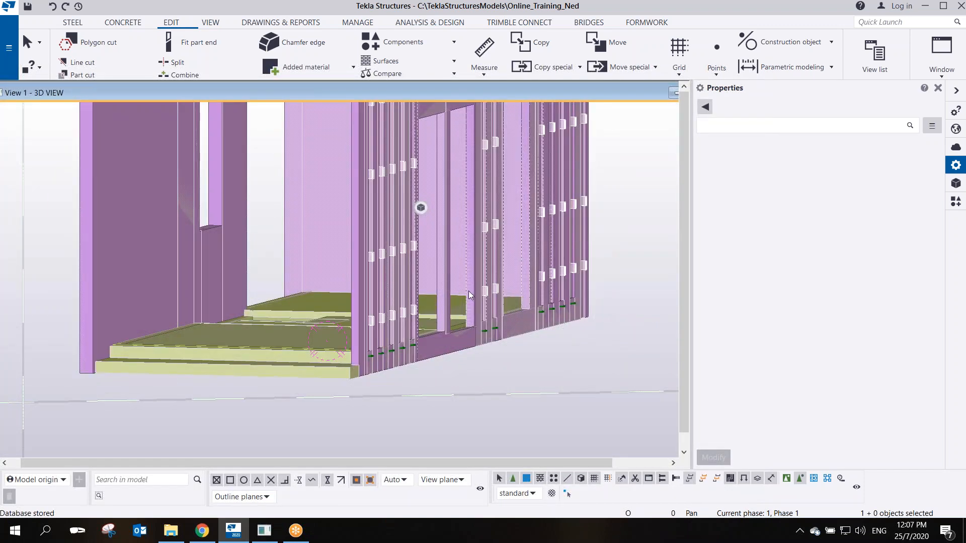
scroll(469, 291, down, 5)
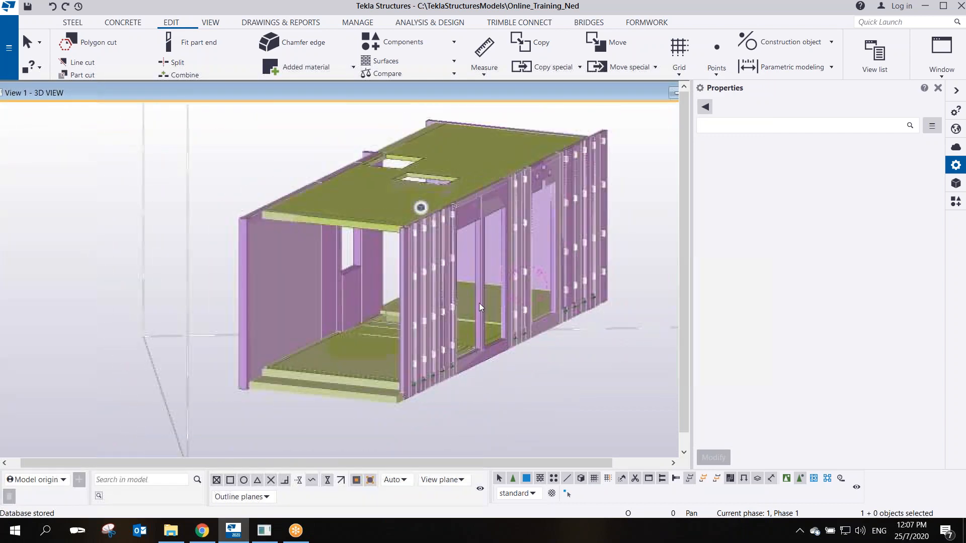
middle_drag(558, 322, 452, 303)
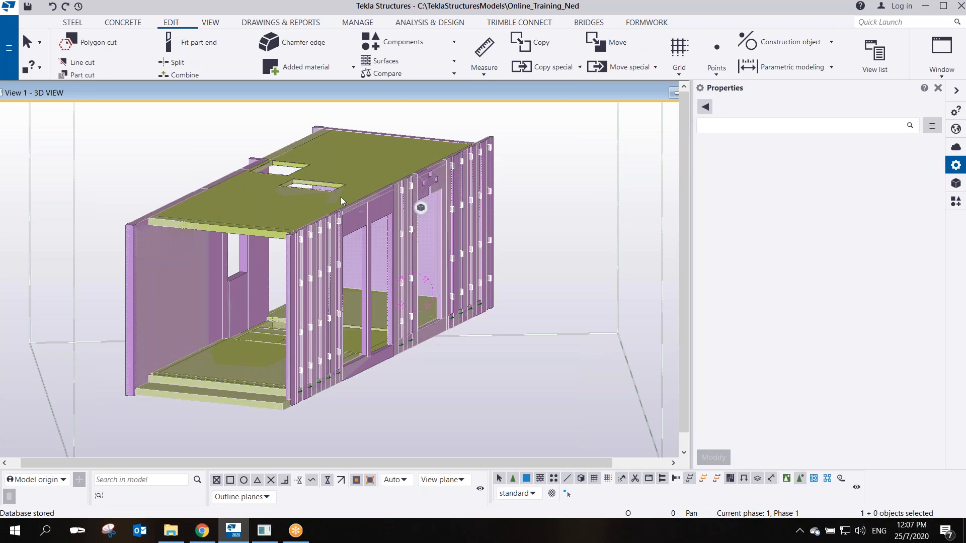
Hide the Sample Module reference model and look over the modelled concrete parts on their own
click(956, 185)
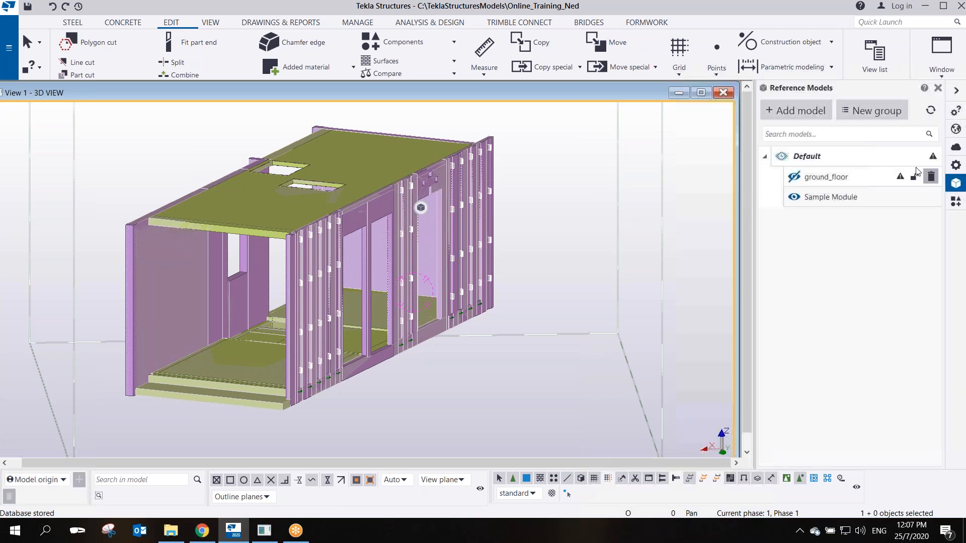
click(794, 197)
ctrl+middle_drag(330, 258, 322, 298)
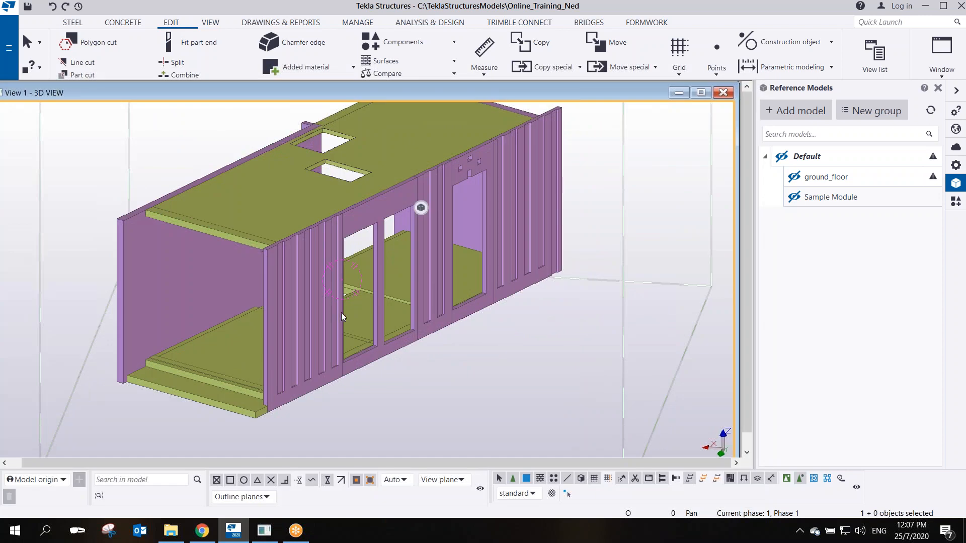
scroll(434, 334, down, 1)
ctrl+middle_drag(370, 339, 345, 348)
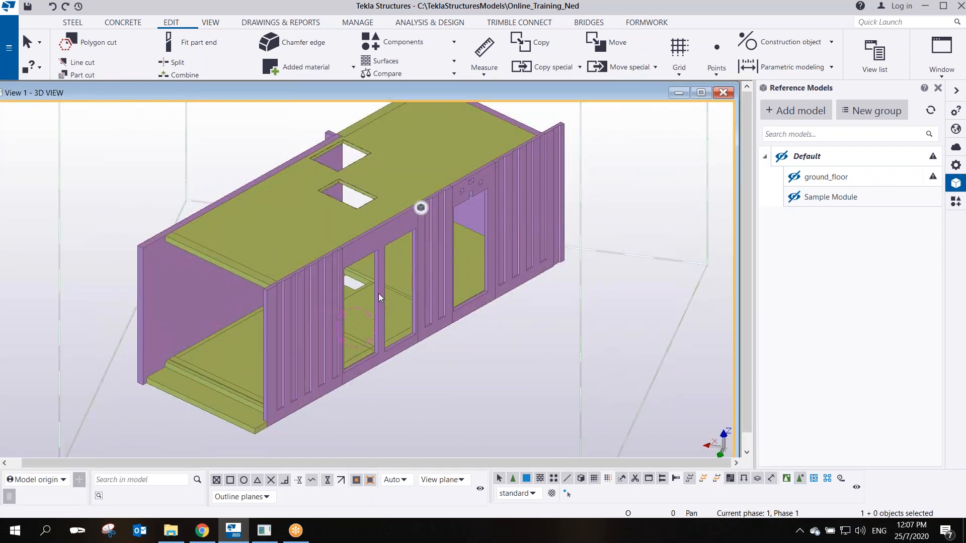
scroll(370, 339, up, 2)
ctrl+middle_drag(370, 340, 399, 293)
scroll(398, 308, down, 2)
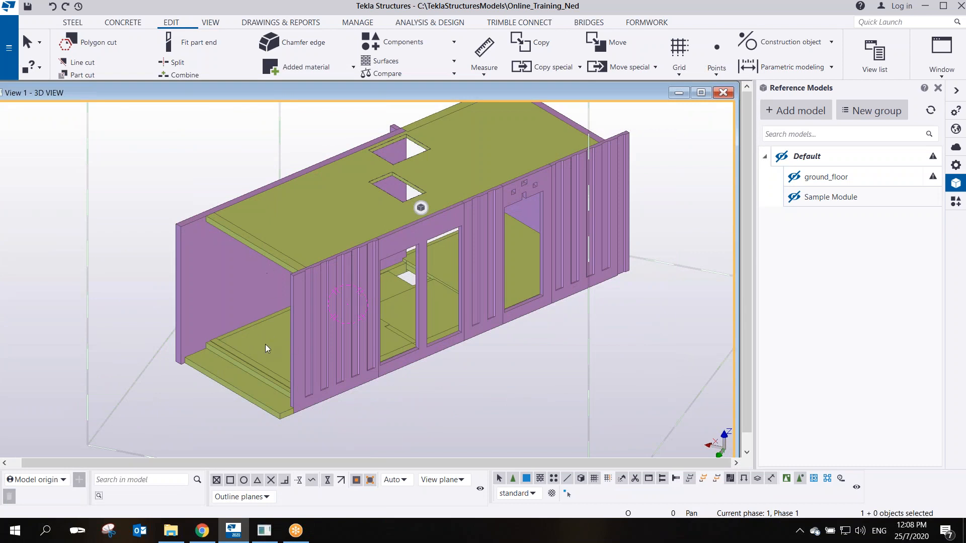
scroll(269, 368, up, 2)
middle_drag(279, 379, 542, 258)
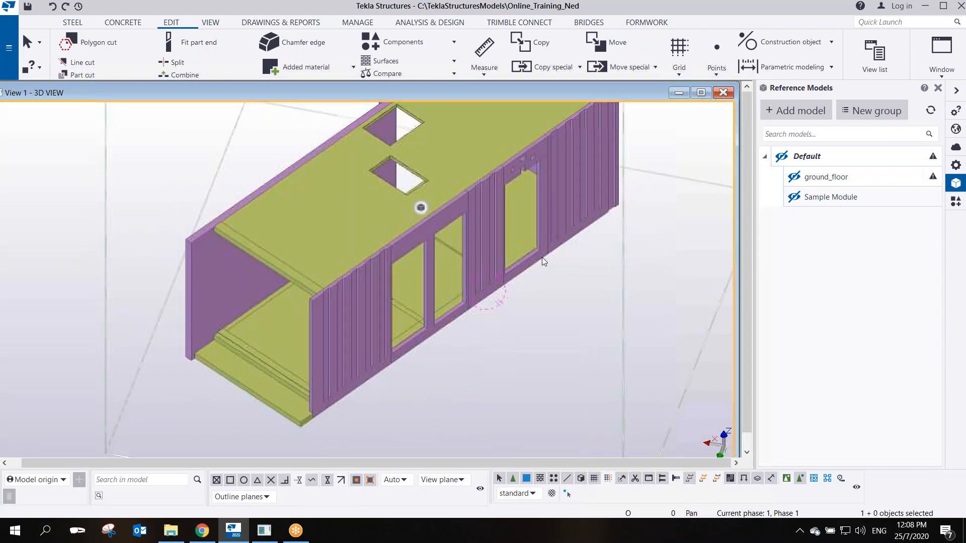
Change the cast unit type of the wall panel with the two large openings to Cast in place
scroll(544, 259, up, 3)
ctrl+middle_drag(480, 211, 386, 165)
scroll(388, 164, up, 2)
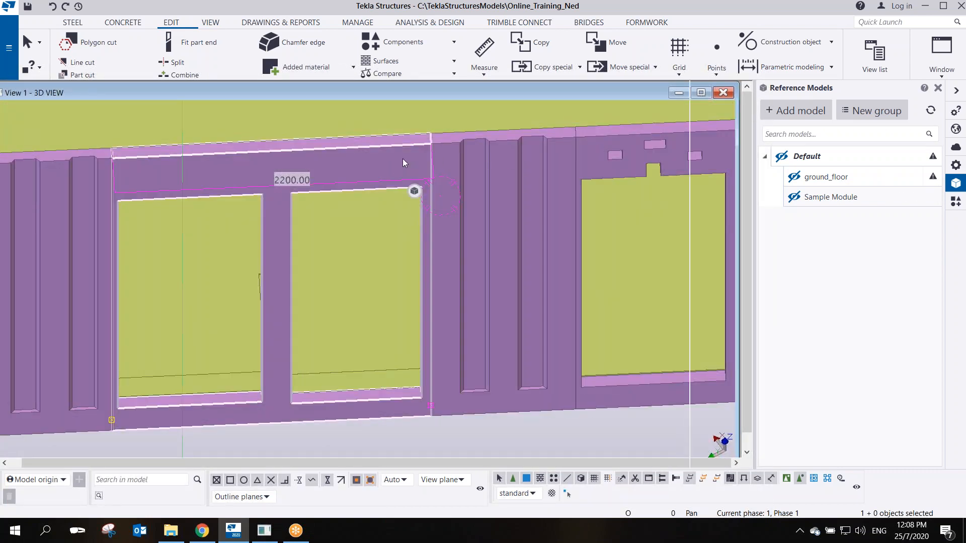
double_click(402, 162)
click(854, 405)
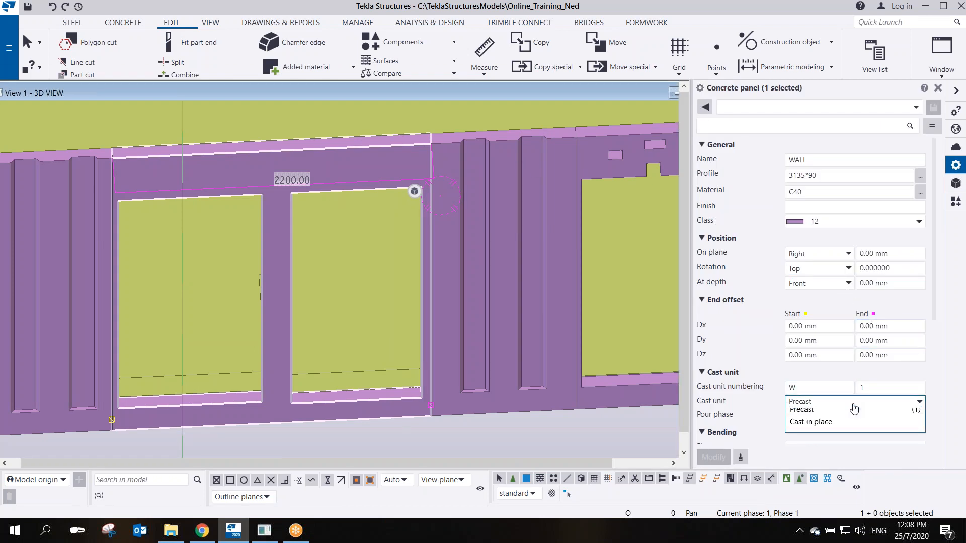
click(810, 421)
click(713, 456)
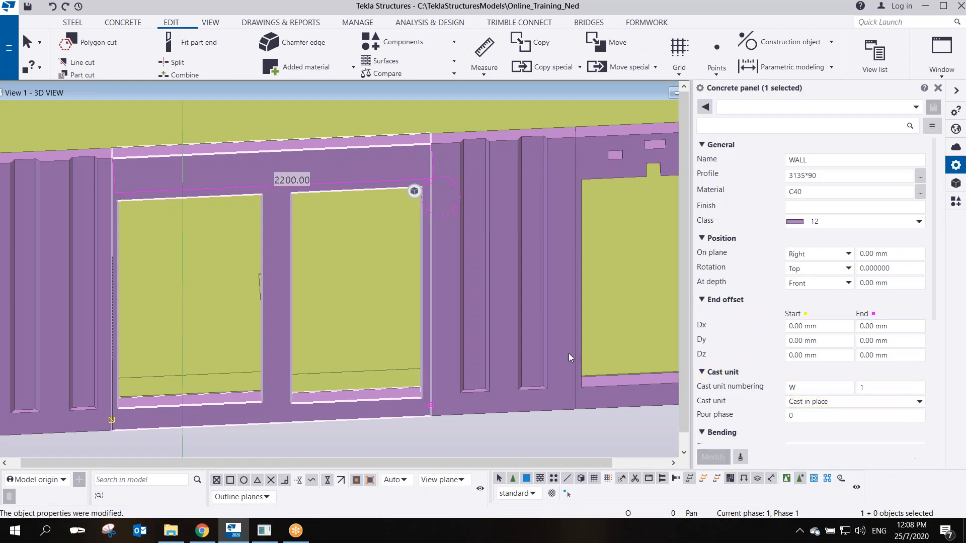
click(497, 425)
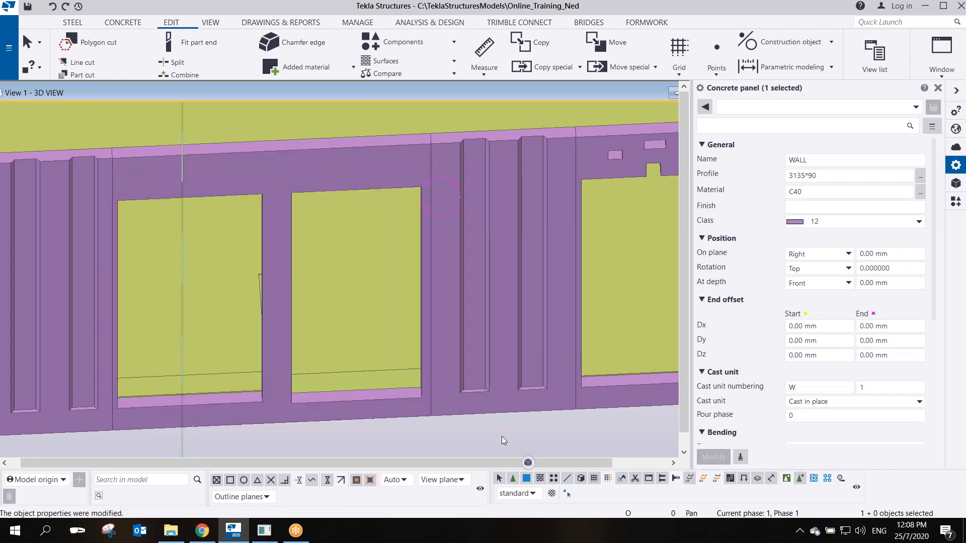
Change the cast unit type of the adjoining narrow ribbed wall panel to Cast in place
click(502, 173)
click(842, 402)
click(829, 424)
click(713, 457)
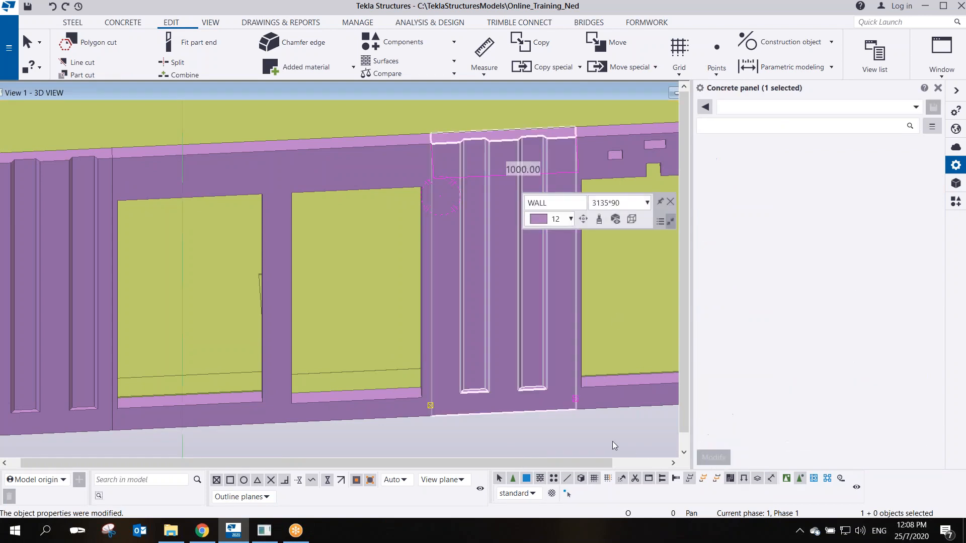
click(596, 433)
Check the joint between the two cast-in-place panels and save the model
scroll(432, 136, up, 4)
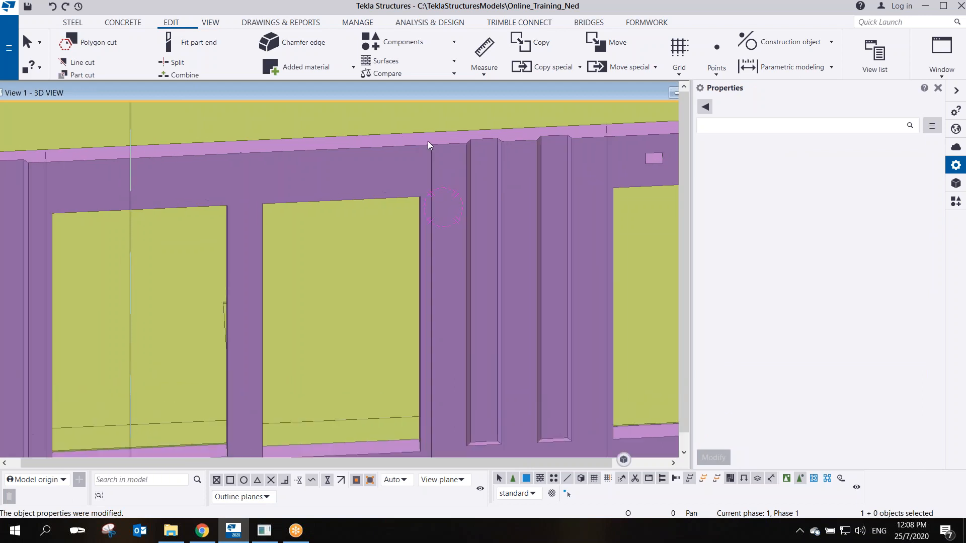
scroll(444, 175, down, 6)
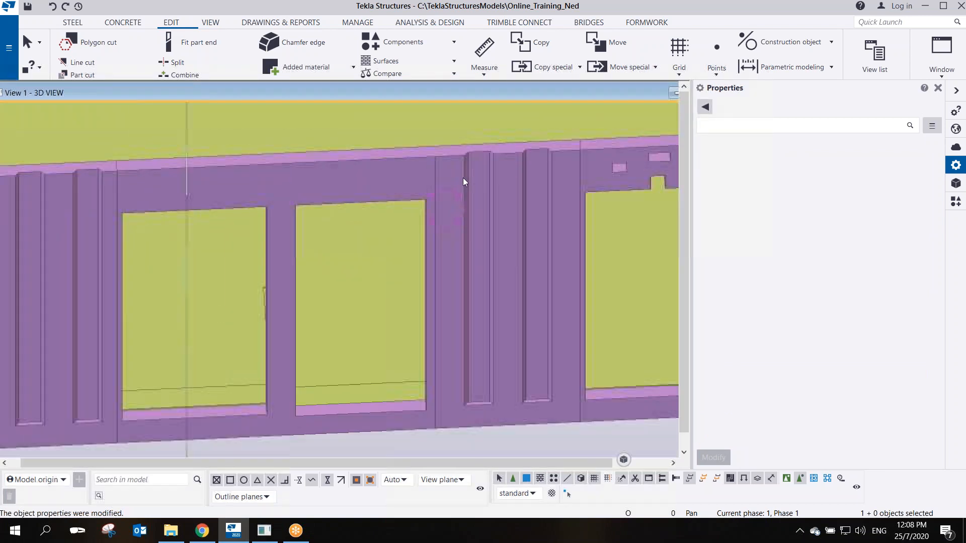
ctrl+middle_drag(473, 240, 443, 264)
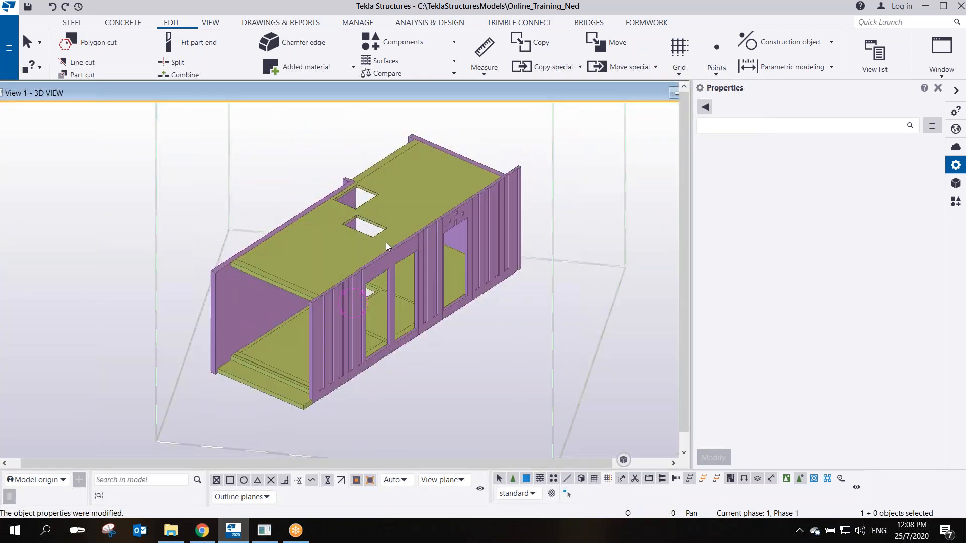
click(29, 7)
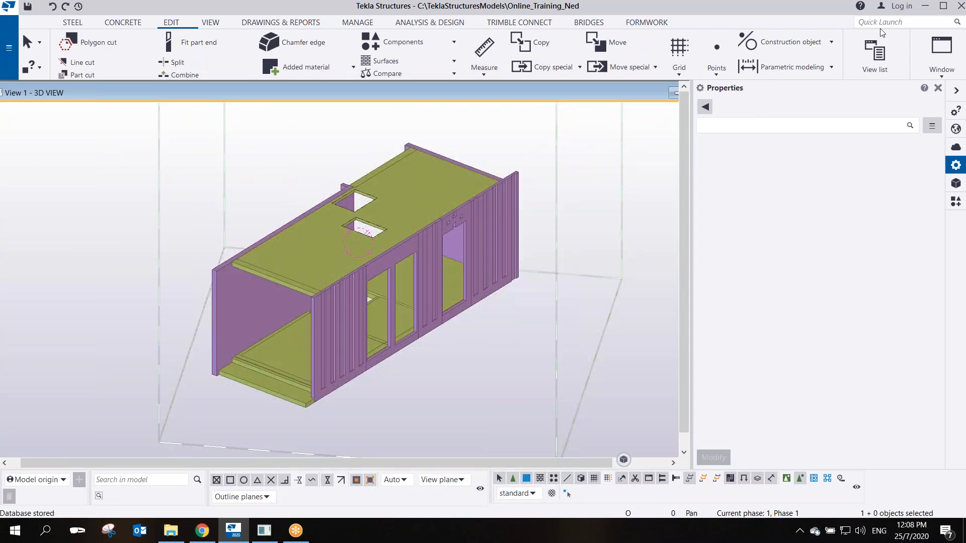
click(886, 85)
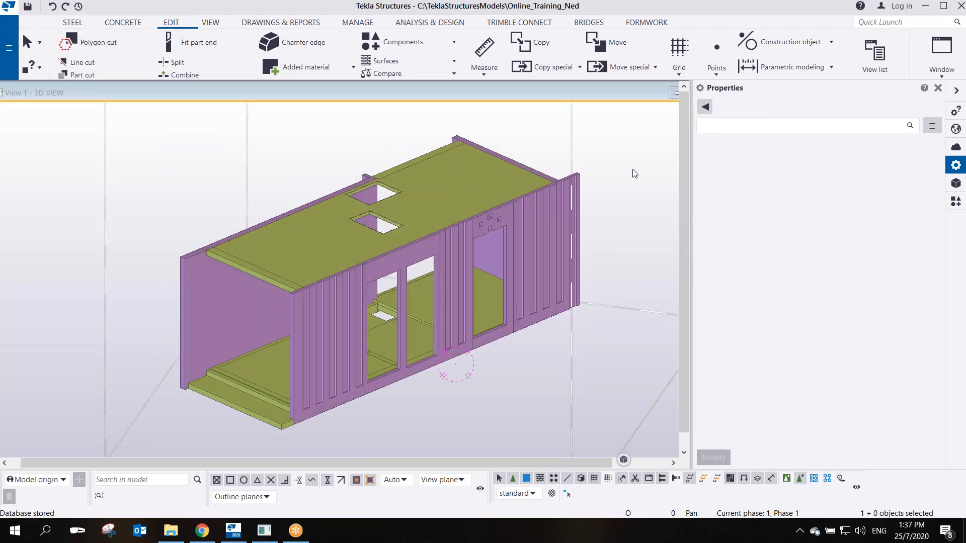
Examine the floor slabs beside the ribbed wall and view the properties of the slab near the open end
click(635, 173)
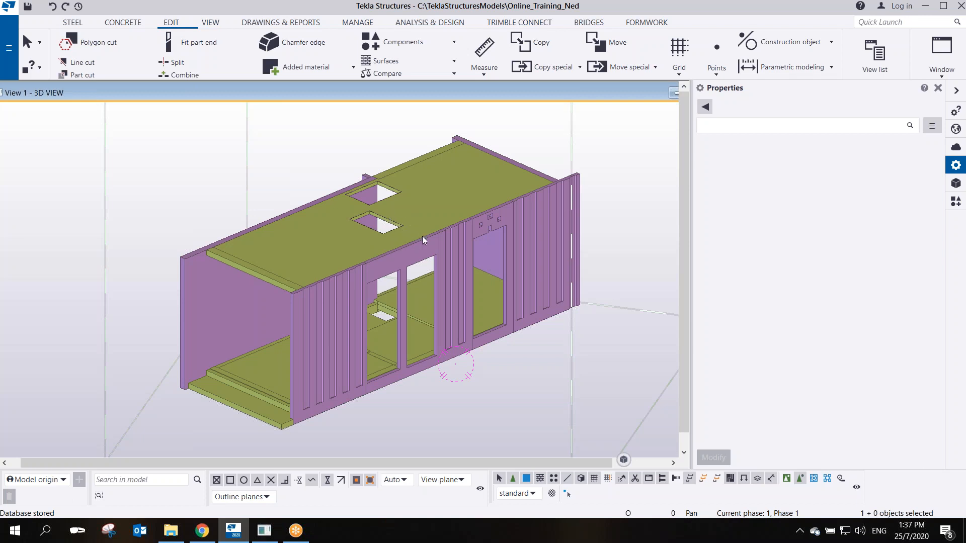
scroll(373, 341, up, 5)
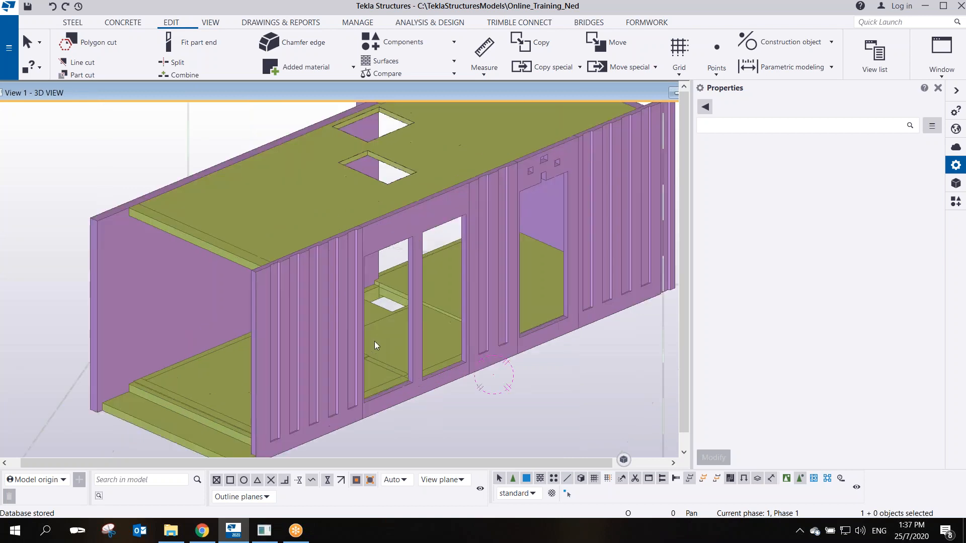
scroll(387, 339, down, 2)
scroll(388, 337, up, 10)
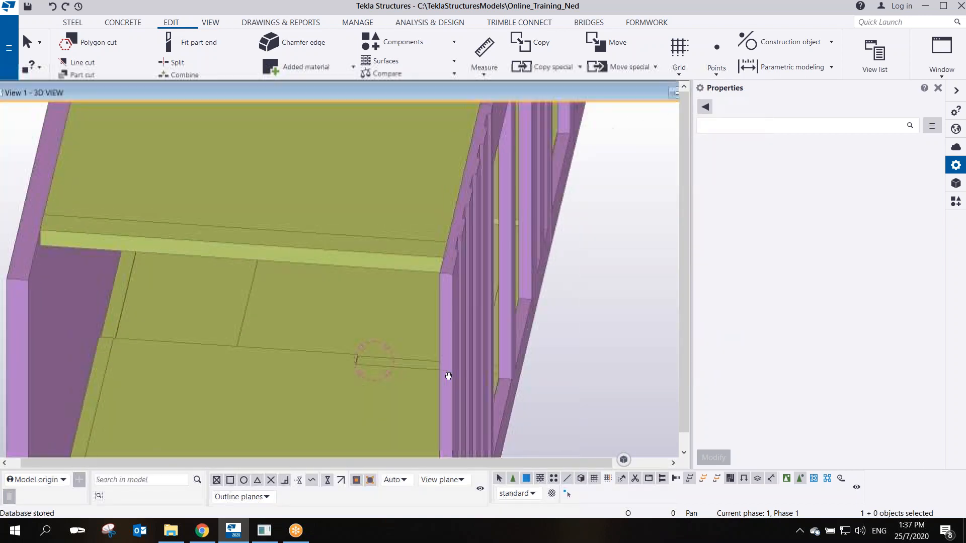
ctrl+middle_drag(448, 376, 385, 392)
ctrl+middle_drag(471, 410, 451, 349)
scroll(450, 349, up, 5)
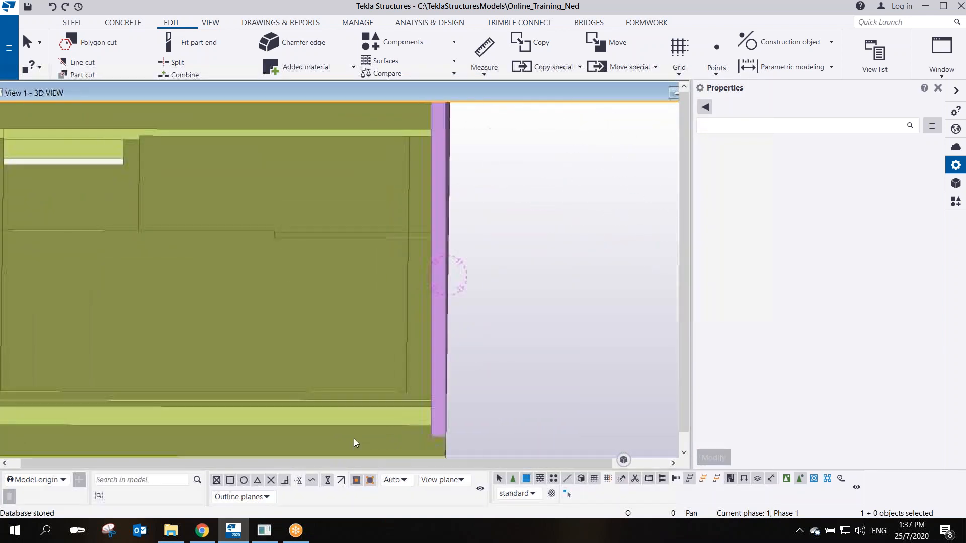
click(384, 345)
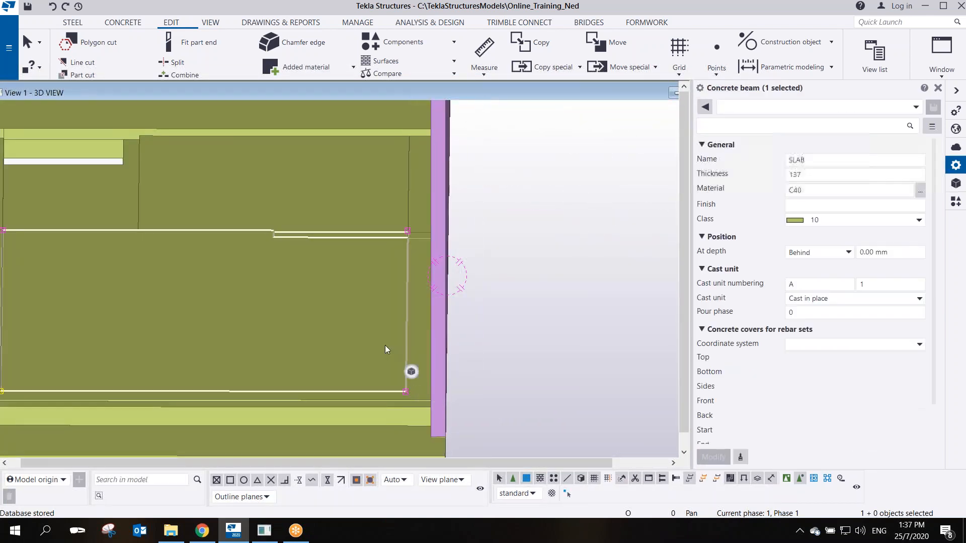
ctrl+middle_drag(433, 264, 455, 285)
scroll(488, 261, down, 5)
scroll(459, 286, up, 3)
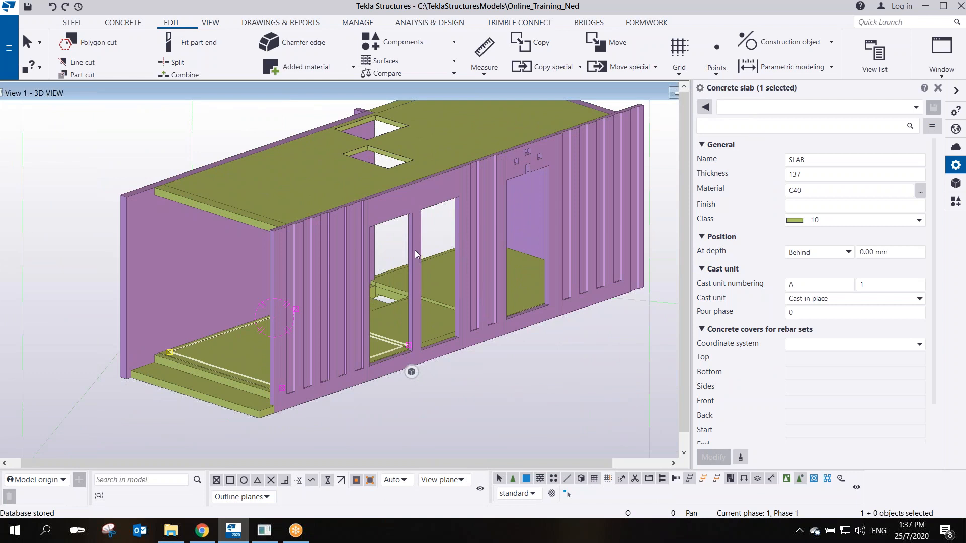
middle_drag(415, 252, 422, 271)
click(439, 256)
mouse_move(439, 256)
ctrl+middle_down()
mouse_move(421, 254)
mouse_move(438, 256)
ctrl+middle_up()
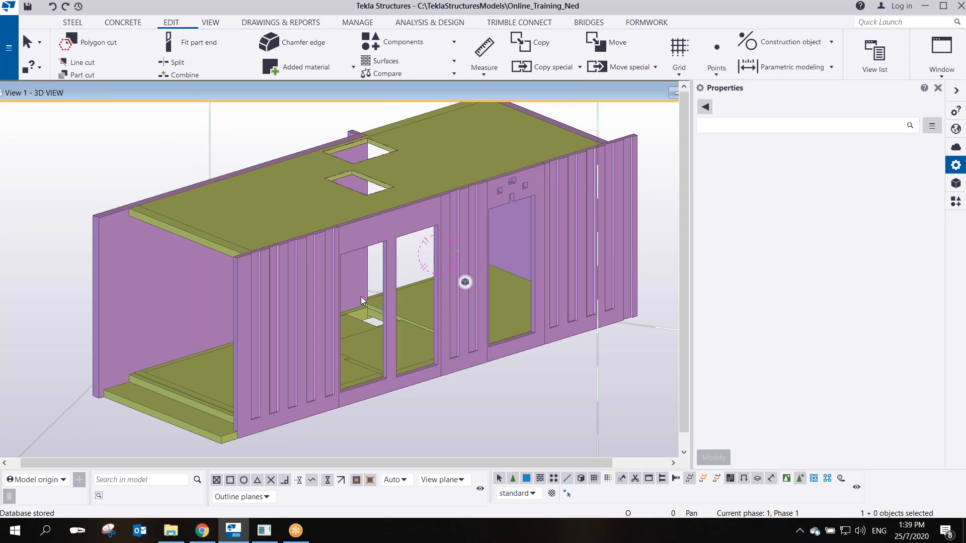
scroll(363, 296, down, 2)
scroll(364, 295, up, 2)
middle_drag(427, 289, 400, 316)
scroll(405, 305, down, 1)
scroll(413, 291, down, 1)
middle_drag(493, 394, 481, 361)
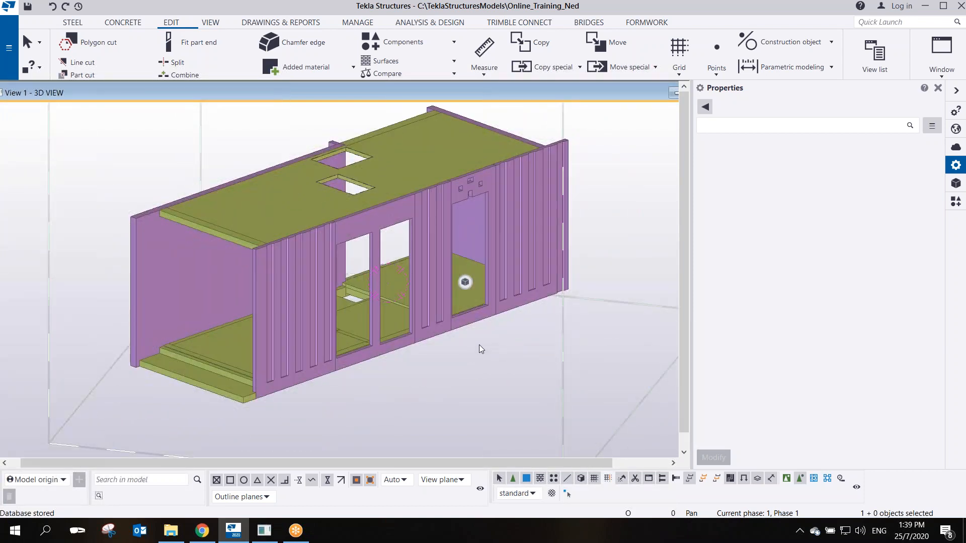
click(466, 279)
scroll(442, 180, up, 2)
scroll(380, 281, down, 2)
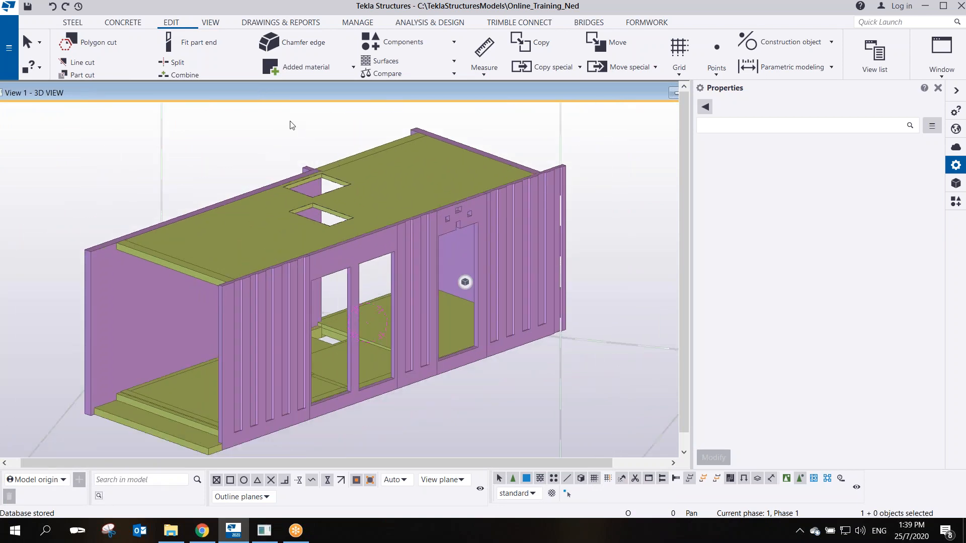
Examine the precast module's ribbed facade, openings, slabs and open end from several sides in the 3D view
ctrl+middle_drag(215, 337, 486, 317)
scroll(566, 330, up, 5)
ctrl+middle_drag(567, 331, 332, 236)
scroll(262, 298, up, 2)
middle_drag(262, 298, 318, 344)
scroll(352, 318, down, 2)
scroll(318, 340, up, 2)
middle_drag(260, 315, 359, 305)
middle_drag(369, 230, 356, 291)
scroll(356, 327, down, 2)
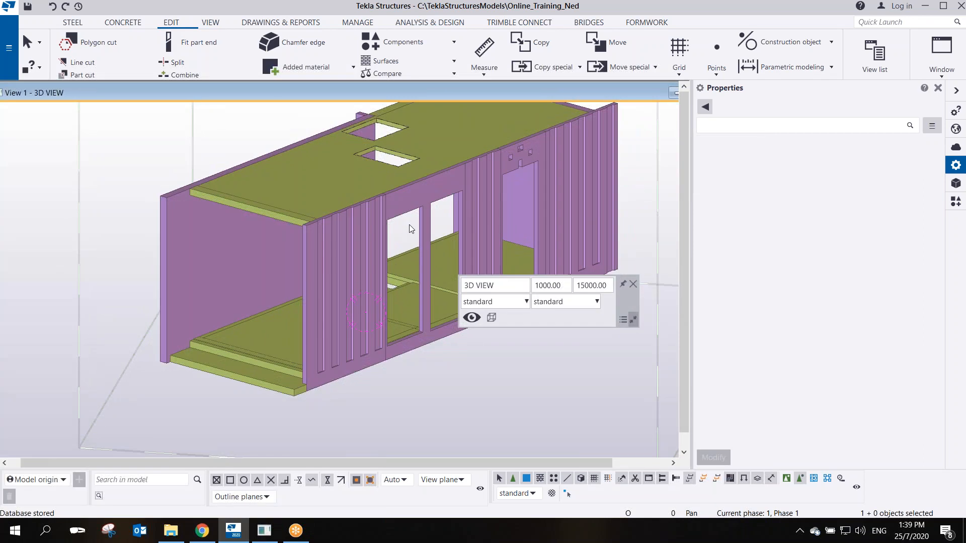
ctrl+middle_drag(347, 228, 417, 221)
scroll(351, 267, up, 2)
scroll(351, 267, up, 2)
ctrl+middle_drag(315, 273, 265, 264)
scroll(314, 272, down, 5)
ctrl+middle_drag(319, 290, 319, 261)
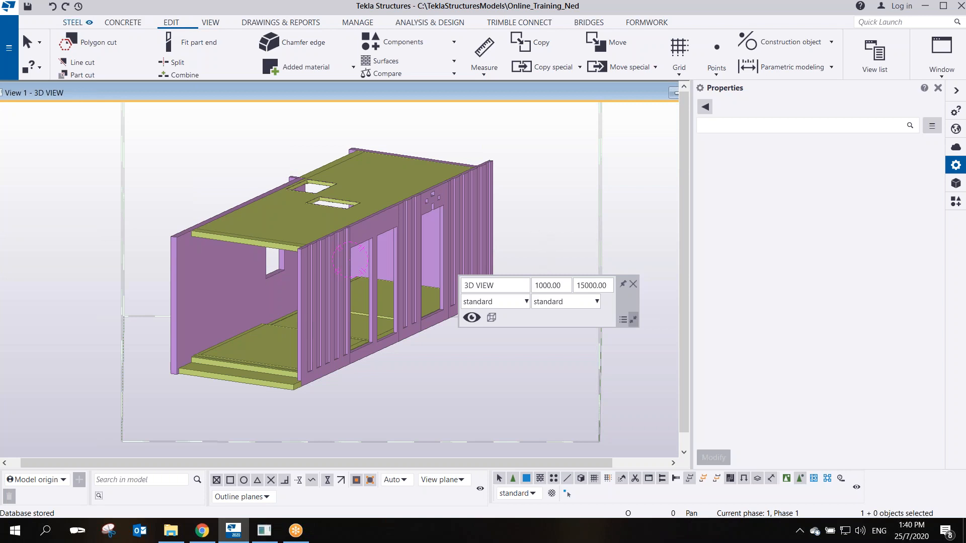
Open the model's folder, go up to TeklaStructuresModels and locate the Online_Training_Ned.zip archive
click(10, 52)
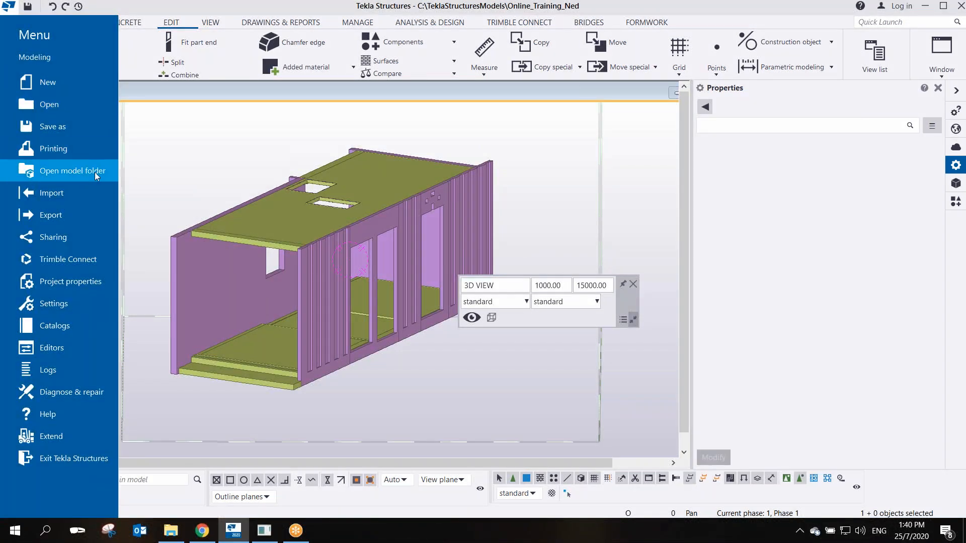
click(94, 172)
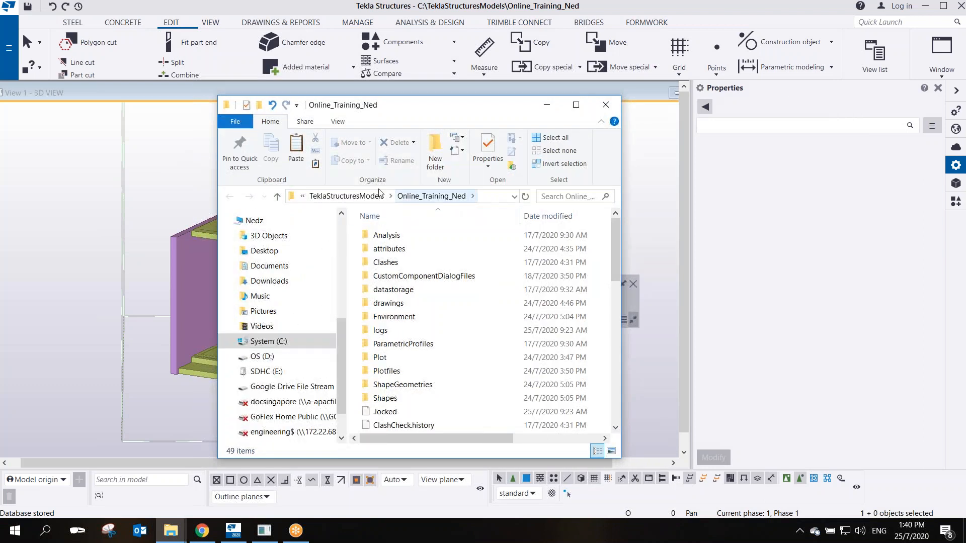
click(348, 196)
scroll(388, 282, down, 15)
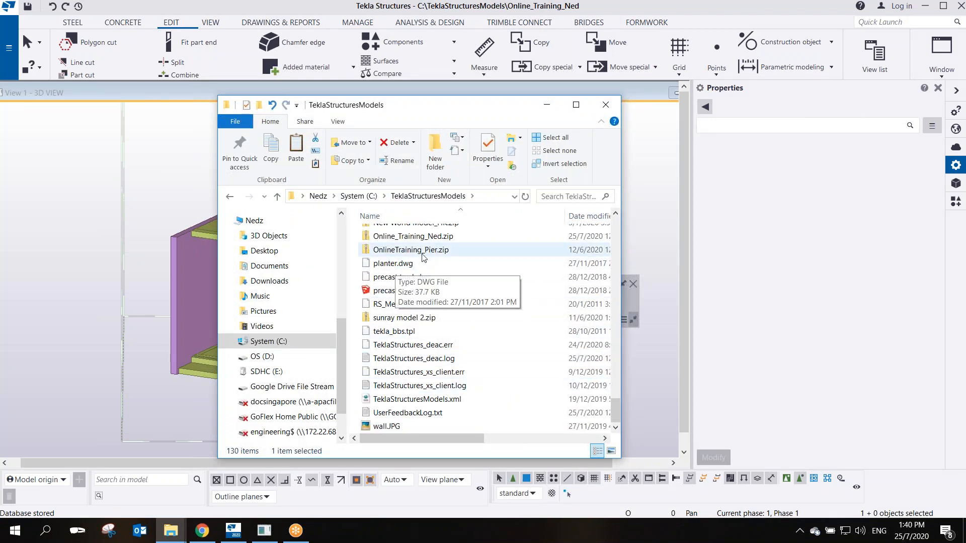
scroll(408, 236, up, 1)
click(409, 273)
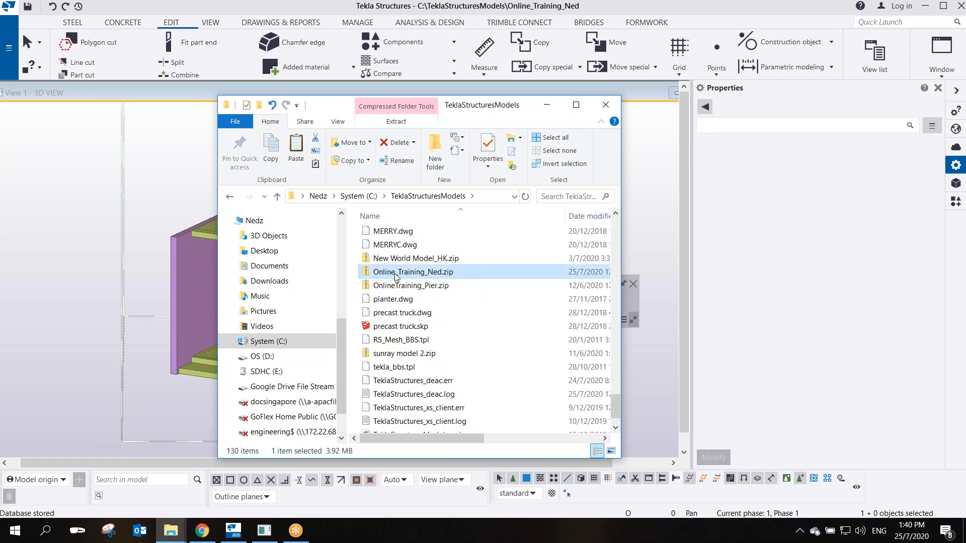
right_click(395, 275)
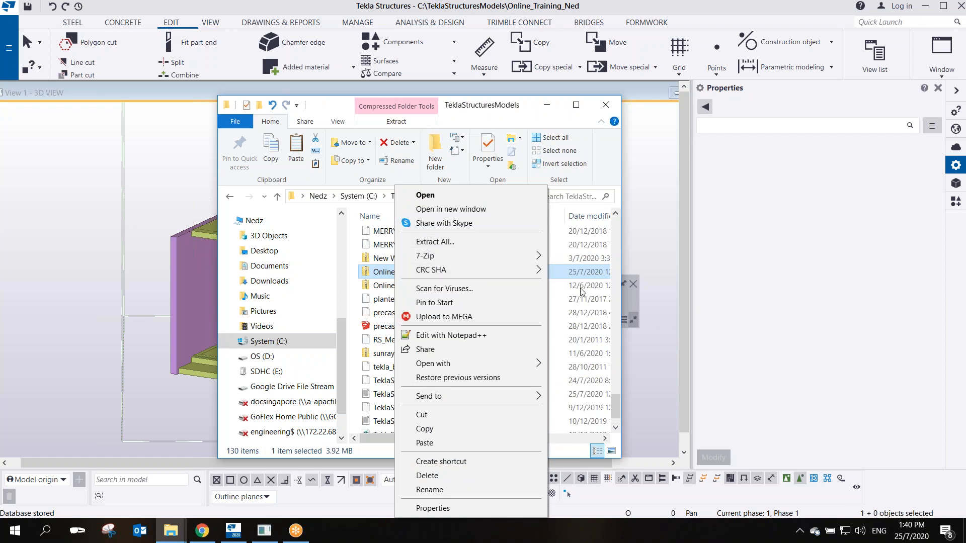
click(586, 342)
Look through the contents of the Online_Training_Ned model folder and return to TeklaStructuresModels
scroll(415, 266, up, 10)
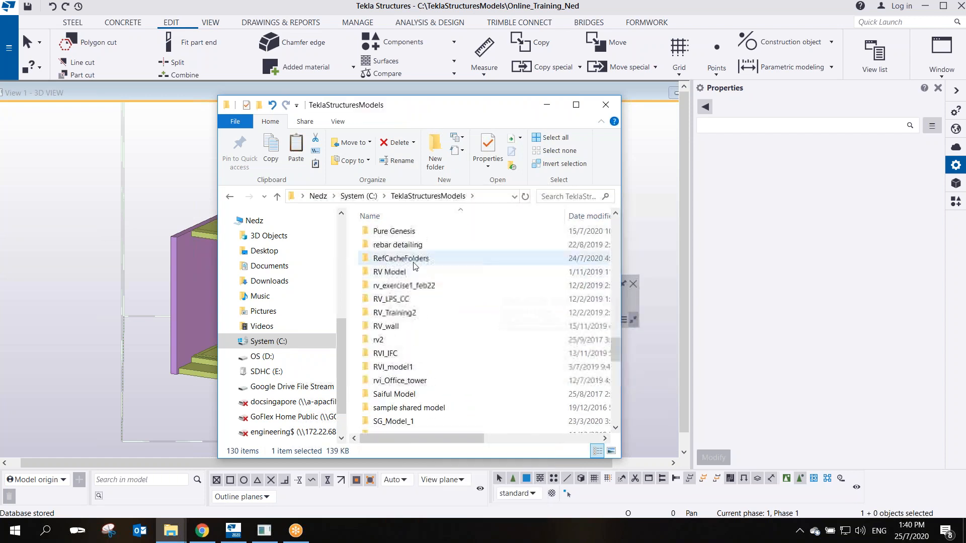
scroll(415, 267, up, 5)
click(416, 300)
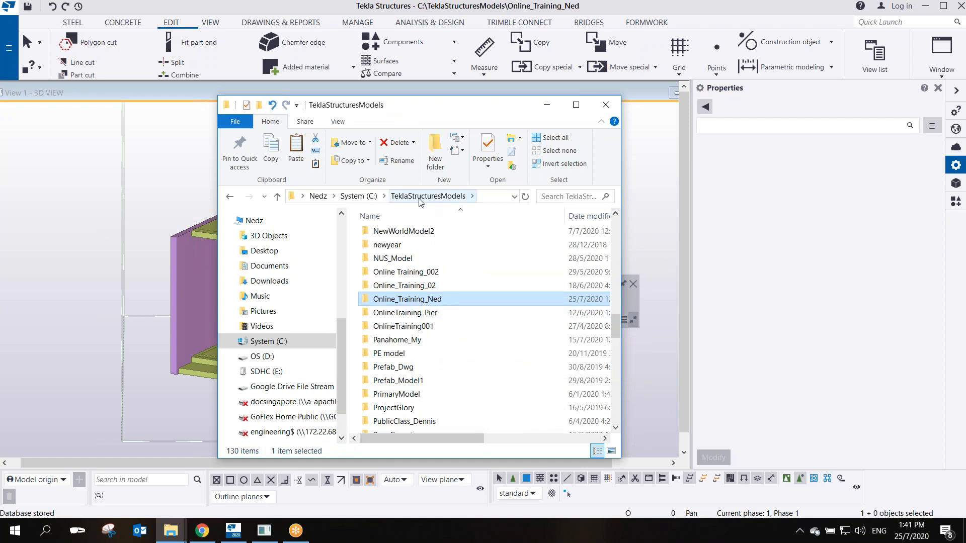
double_click(409, 300)
scroll(407, 280, down, 1)
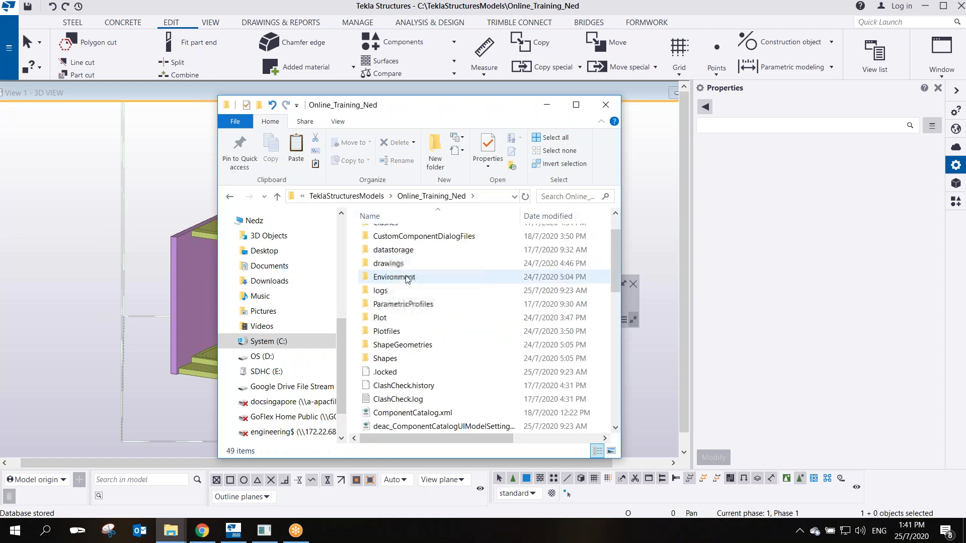
scroll(408, 279, down, 10)
scroll(382, 362, up, 11)
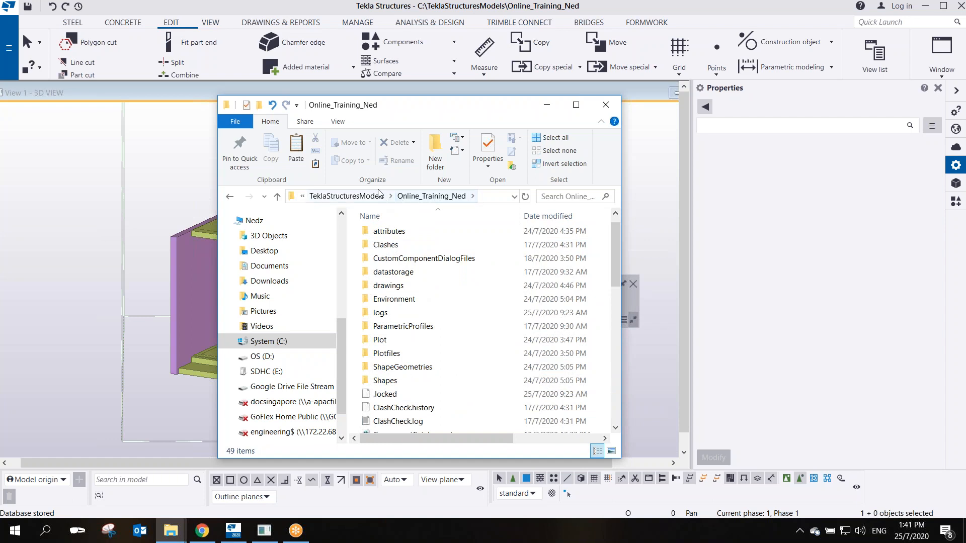
scroll(392, 302, up, 1)
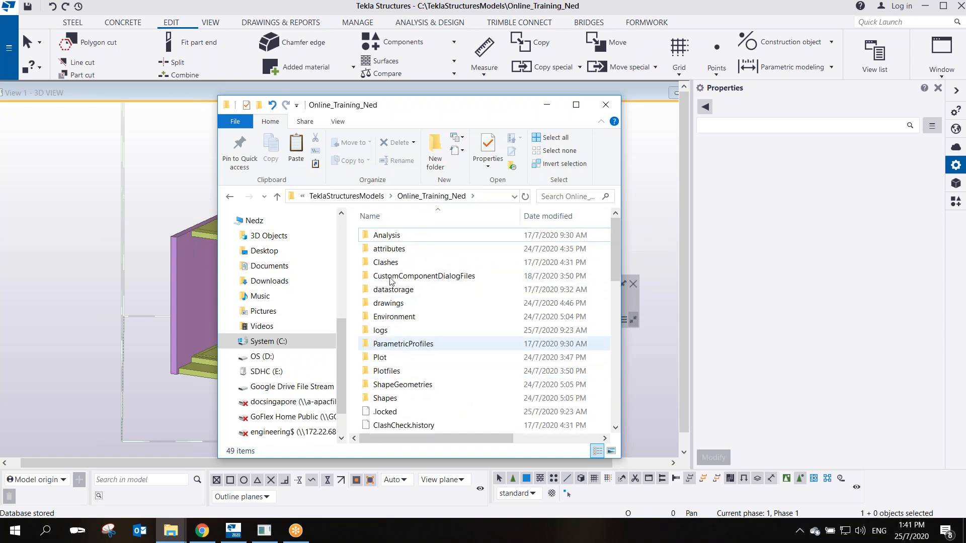
click(348, 196)
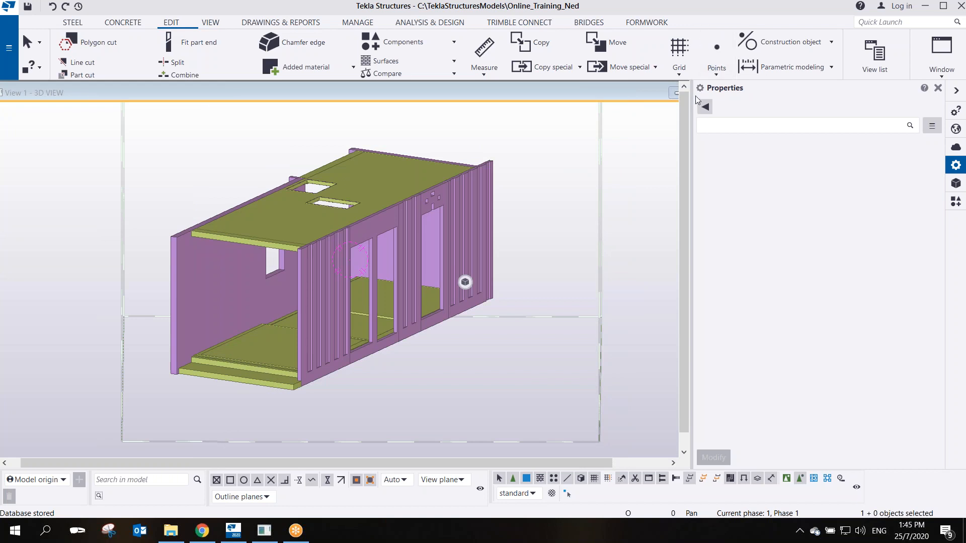
Close the Properties pane to give the 3D view more room
click(937, 88)
scroll(388, 312, up, 2)
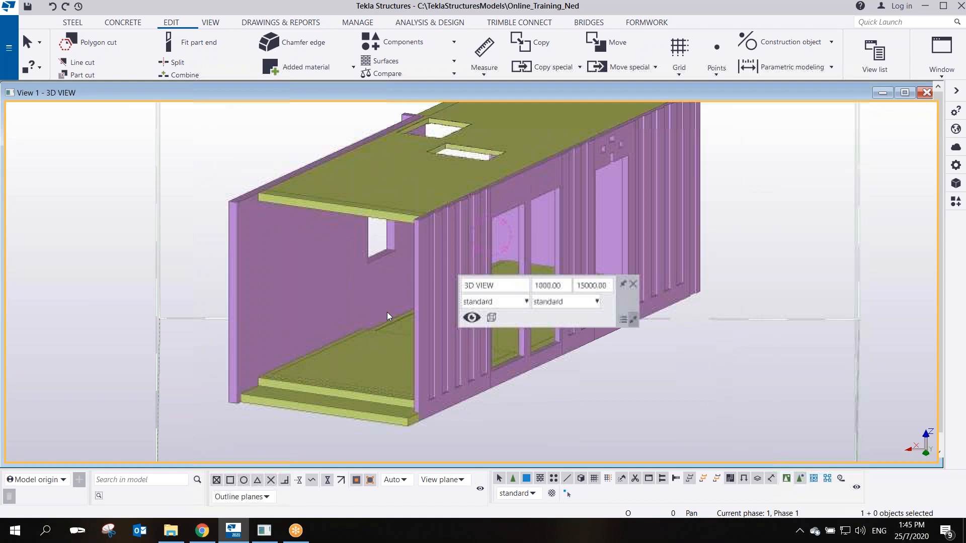
scroll(388, 312, down, 3)
scroll(387, 312, up, 2)
Inquire the cast unit information of the long wall with the window opening
ctrl+middle_drag(387, 308, 433, 275)
click(429, 253)
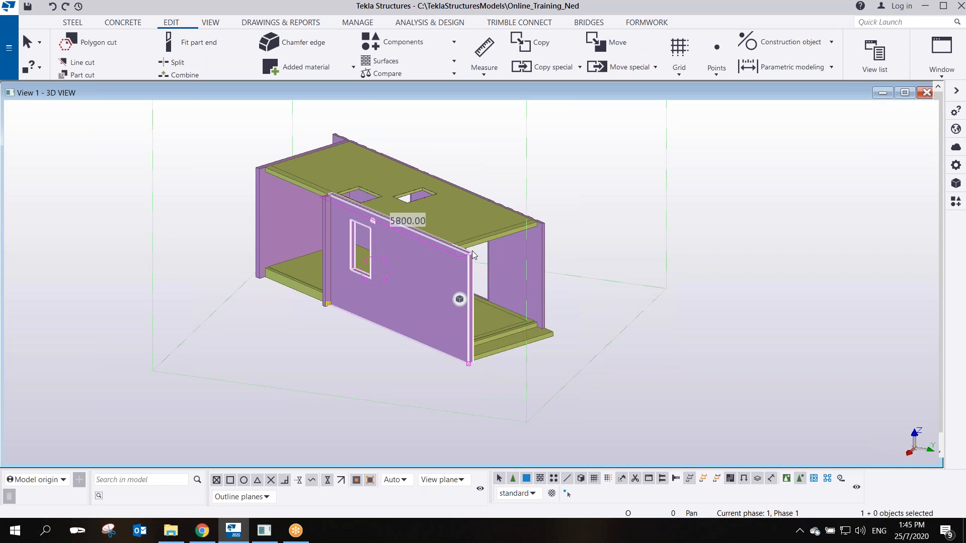
right_click(424, 255)
mouse_move(478, 225)
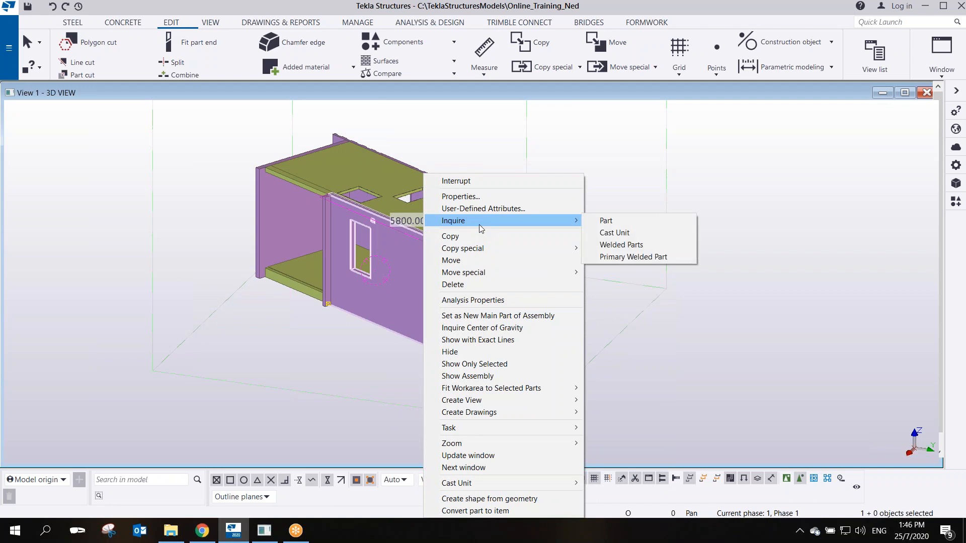
click(610, 232)
drag(513, 154, 716, 83)
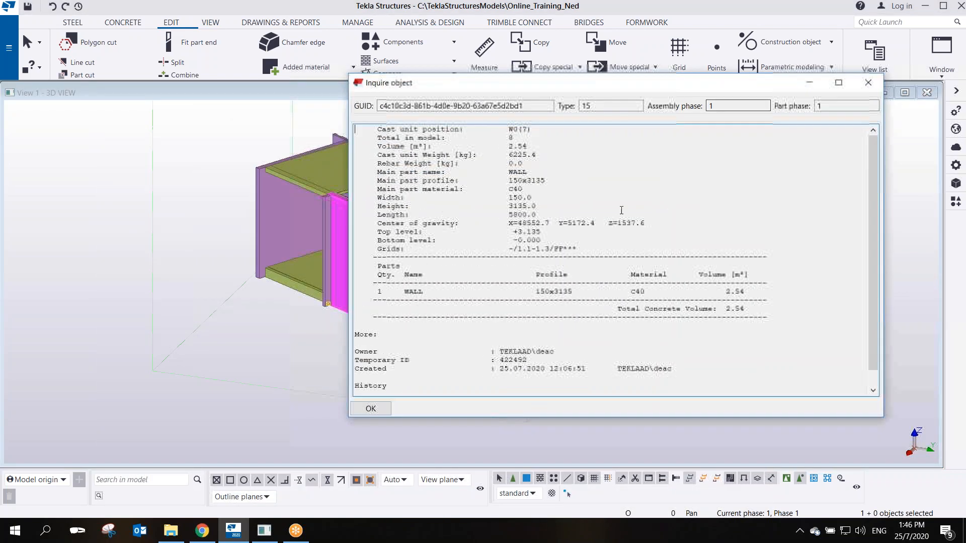
scroll(379, 284, down, 1)
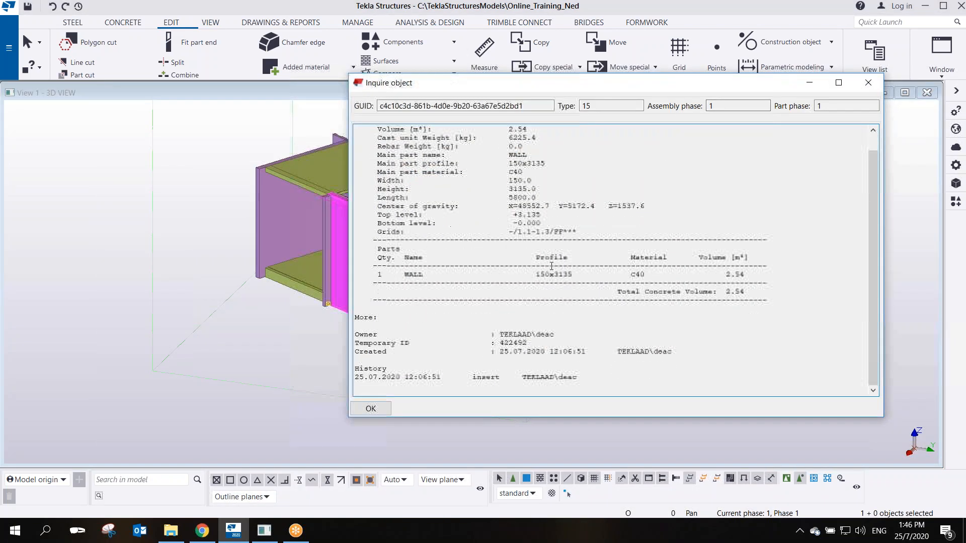
click(868, 83)
Try to reach the cast unit commands for all the module's parts selected together
scroll(542, 257, up, 1)
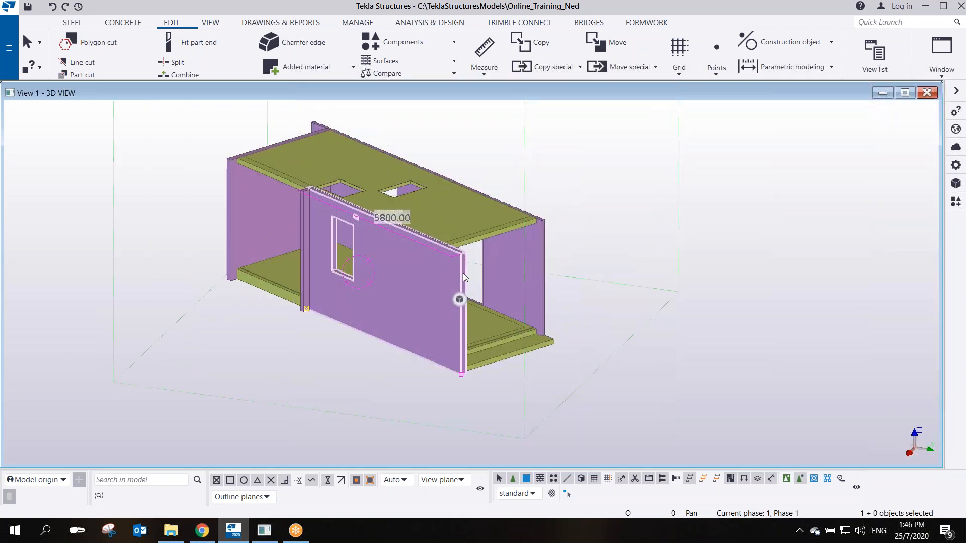
scroll(445, 292, down, 1)
ctrl+middle_drag(498, 292, 463, 302)
mouse_move(484, 229)
ctrl+middle_down()
mouse_move(476, 205)
mouse_move(480, 216)
ctrl+middle_up()
drag(262, 138, 556, 414)
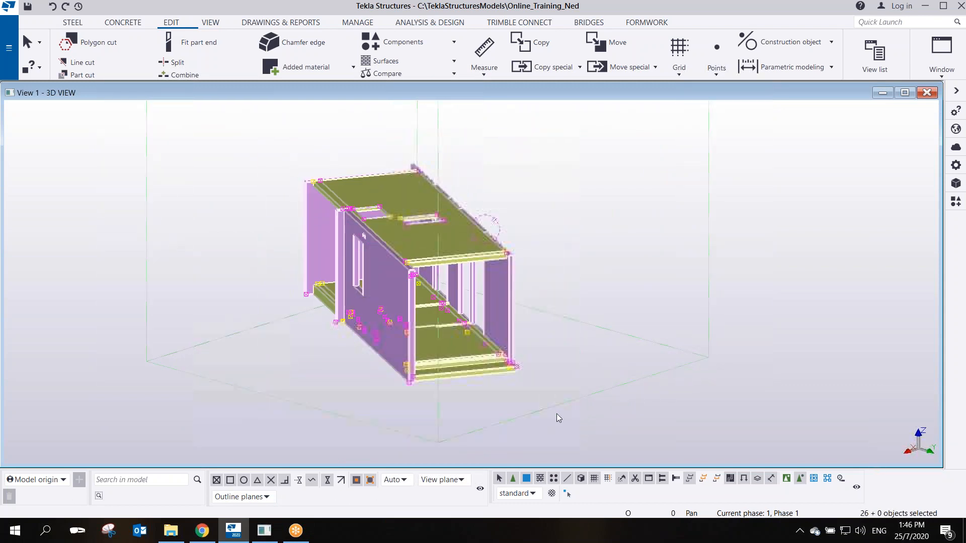
scroll(413, 228, up, 1)
scroll(412, 227, down, 3)
drag(270, 135, 541, 381)
scroll(439, 255, up, 5)
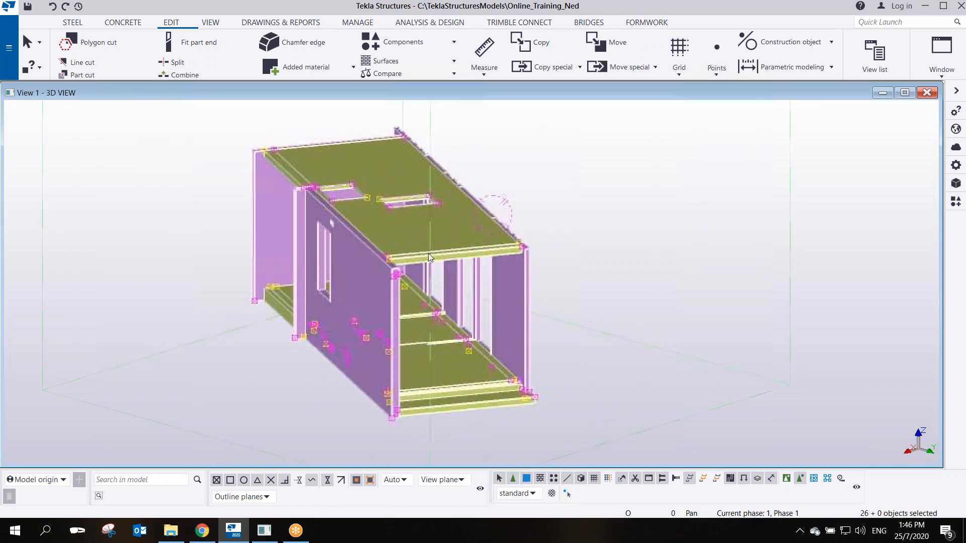
right_click(446, 229)
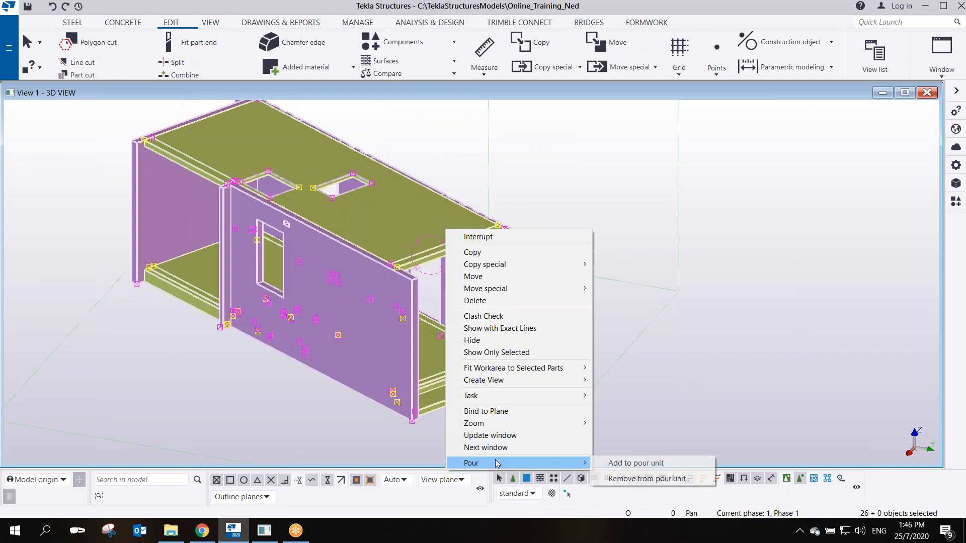
click(557, 231)
Select the module's walls and floor parts without the roof slab and look for their cast unit commands
ctrl+middle_drag(552, 264, 424, 188)
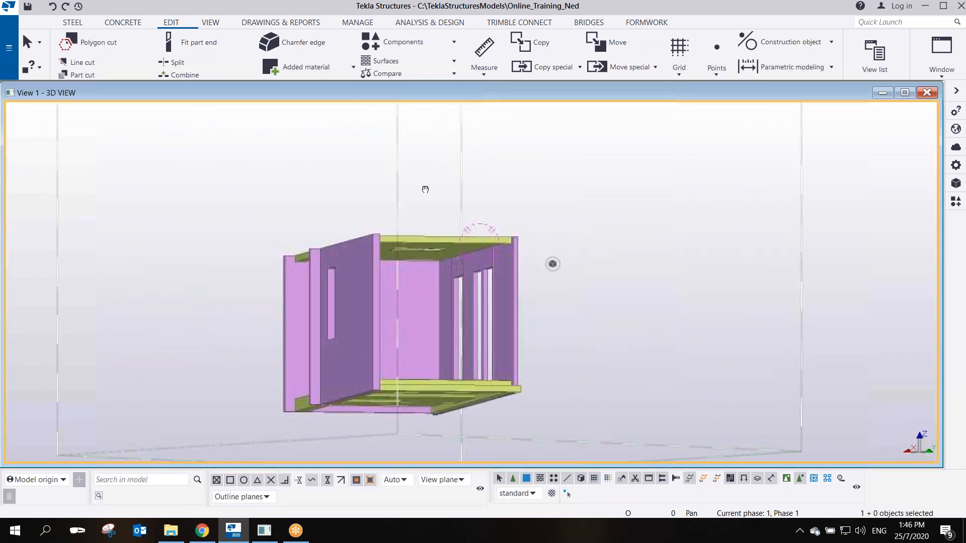
scroll(505, 257, up, 2)
ctrl+middle_drag(505, 257, 497, 272)
scroll(553, 274, down, 4)
drag(550, 275, 327, 458)
ctrl+middle_drag(425, 251, 495, 298)
right_click(574, 334)
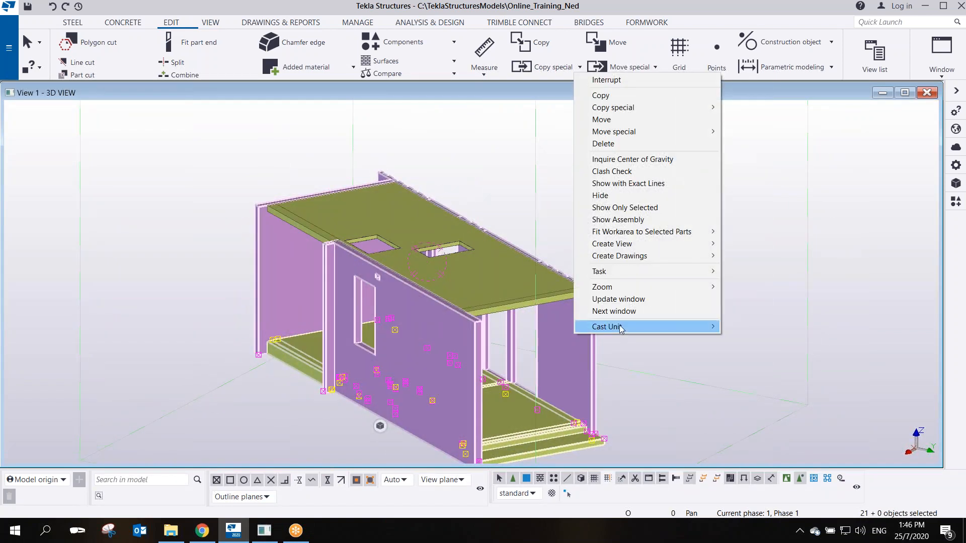
click(507, 210)
ctrl+middle_drag(555, 304, 510, 275)
scroll(511, 270, down, 3)
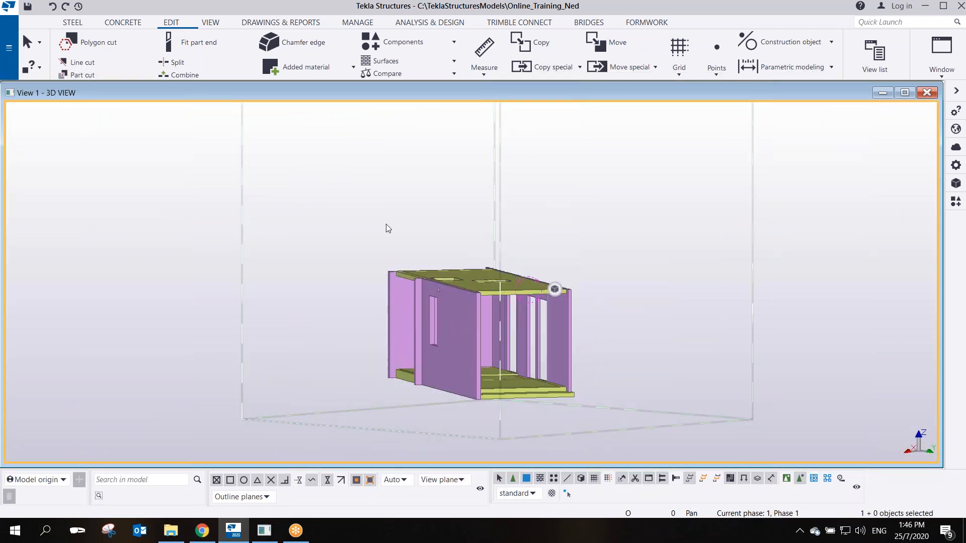
drag(326, 202, 590, 439)
scroll(478, 278, up, 6)
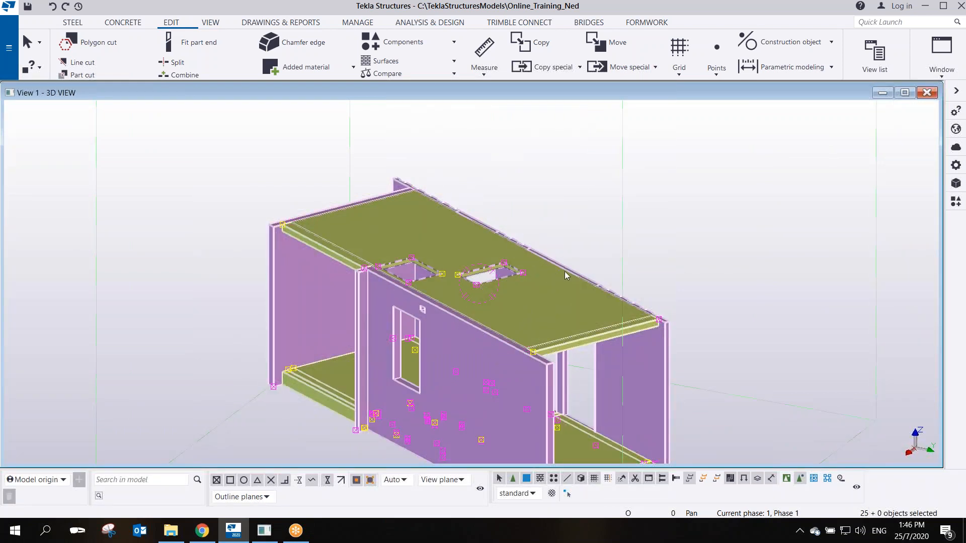
scroll(575, 240, down, 2)
right_click(515, 353)
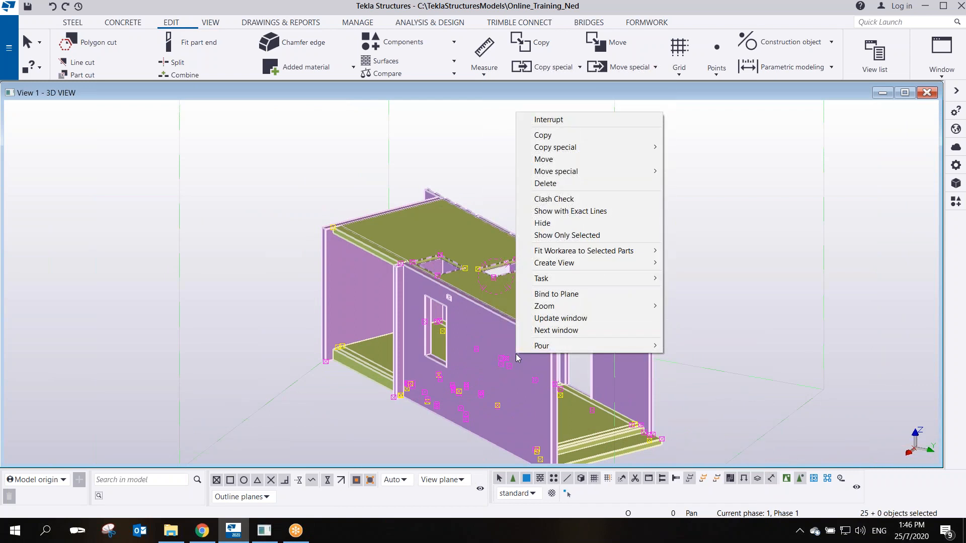
click(756, 275)
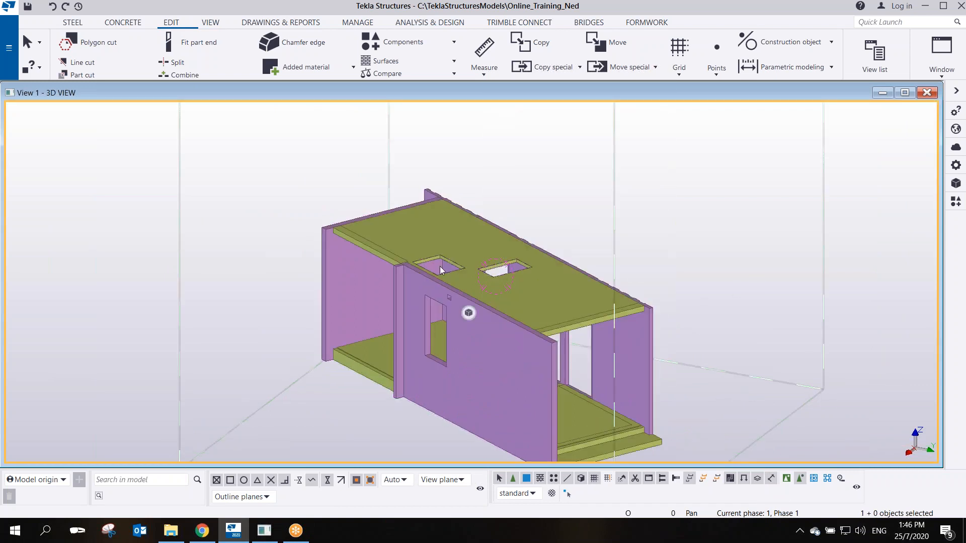
scroll(460, 291, up, 3)
scroll(461, 291, down, 5)
double_click(542, 245)
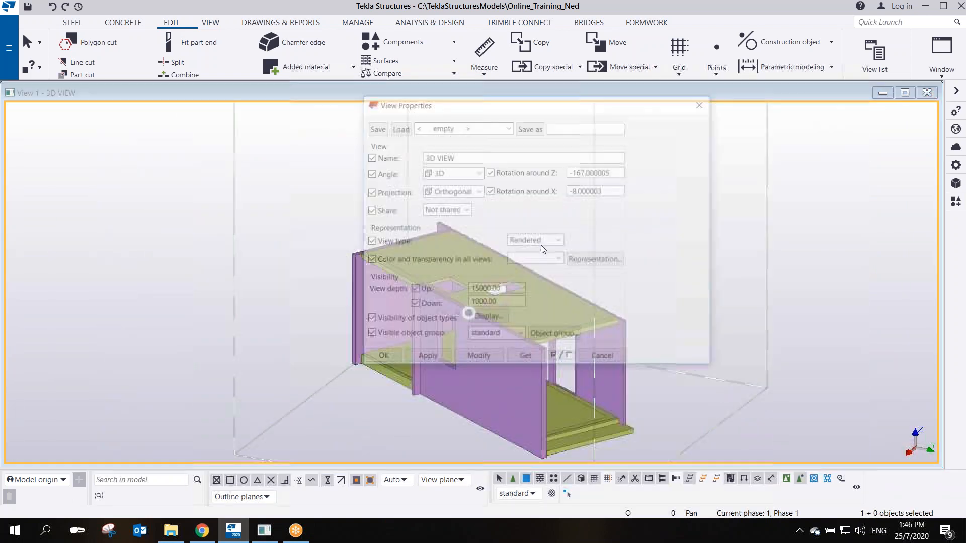
click(680, 322)
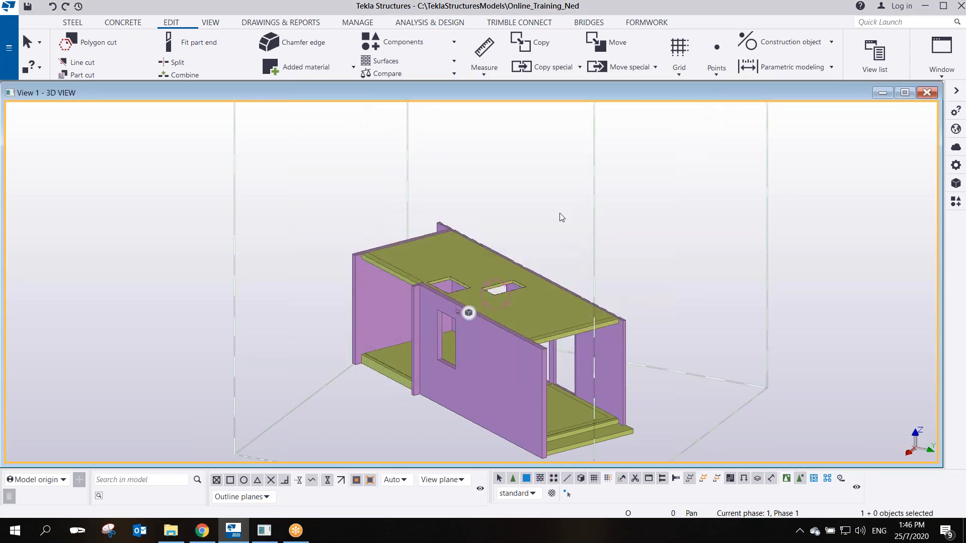
right_click(559, 213)
click(617, 279)
Select all the module's parts including the roof slab and look for their cast unit commands
scroll(509, 293, up, 3)
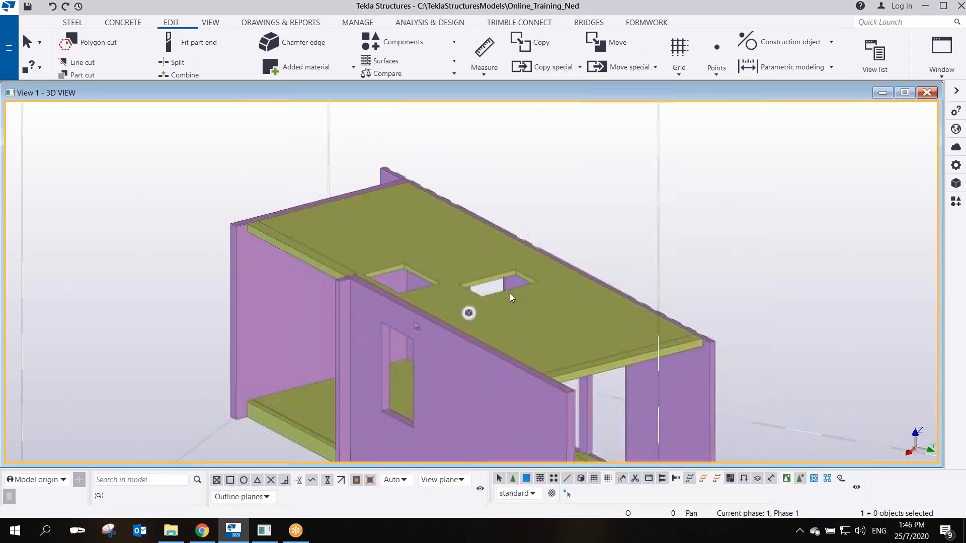
scroll(508, 285, down, 4)
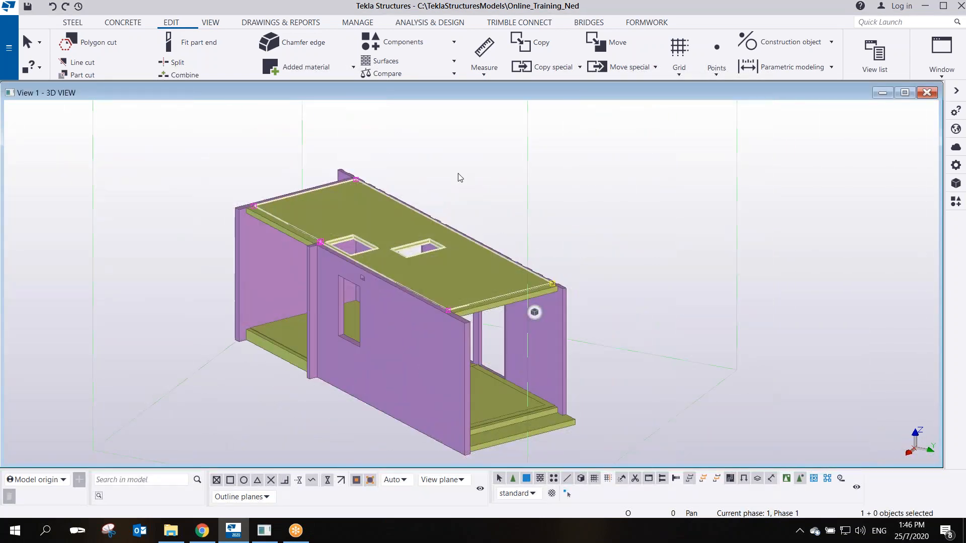
drag(185, 122, 664, 462)
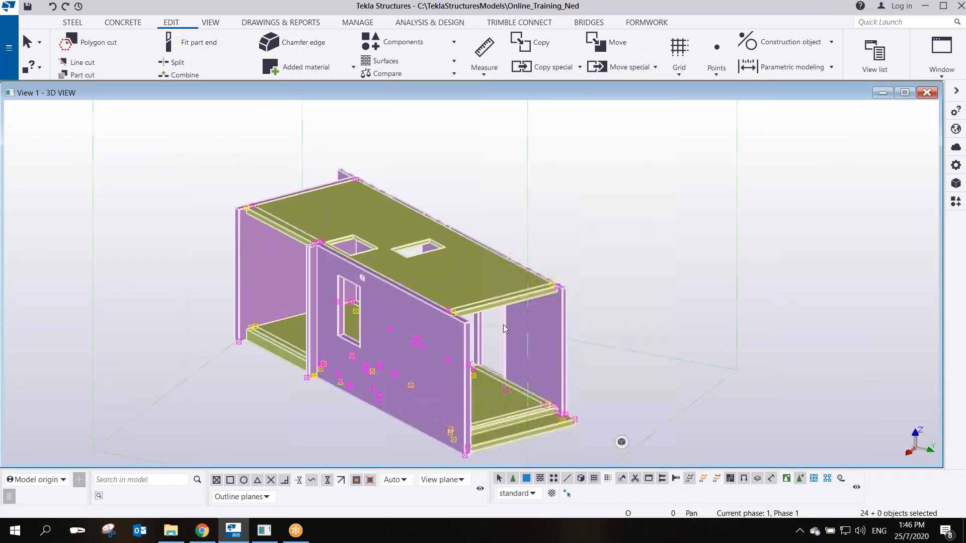
right_click(441, 331)
mouse_move(481, 325)
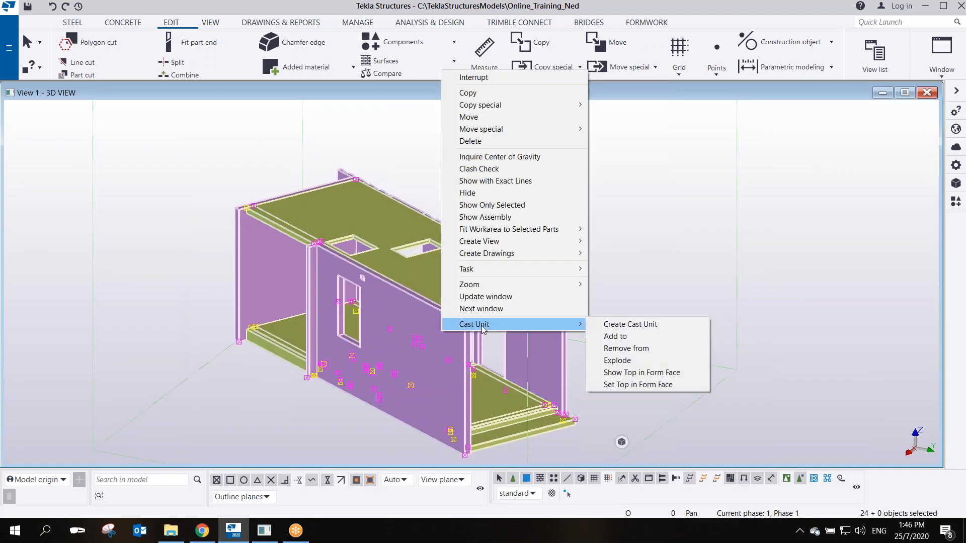
click(656, 260)
right_click(420, 324)
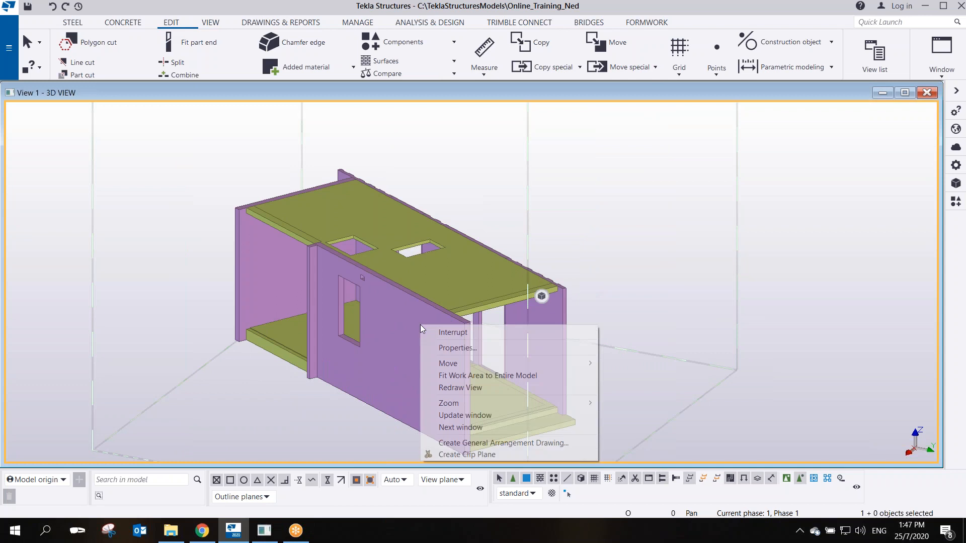
click(443, 453)
Check the visibility of cuts, added material and fittings in the 3D view's display settings and accept the view properties
scroll(421, 250, up, 3)
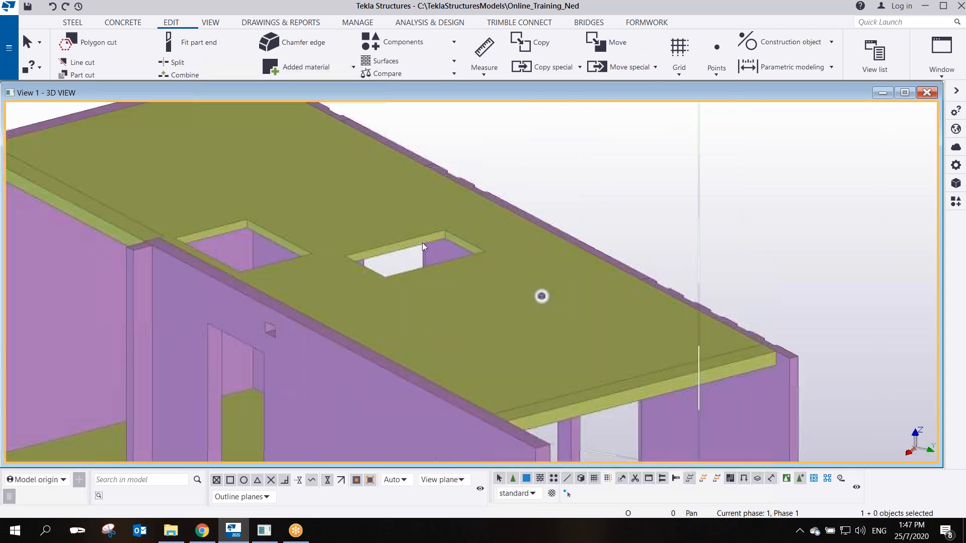
scroll(418, 246, down, 4)
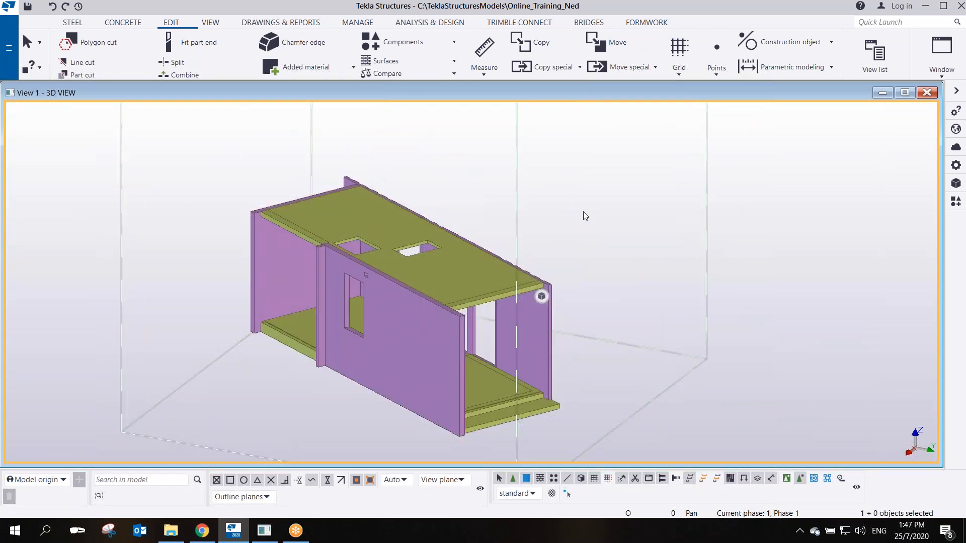
double_click(584, 212)
drag(600, 113, 750, 123)
click(638, 295)
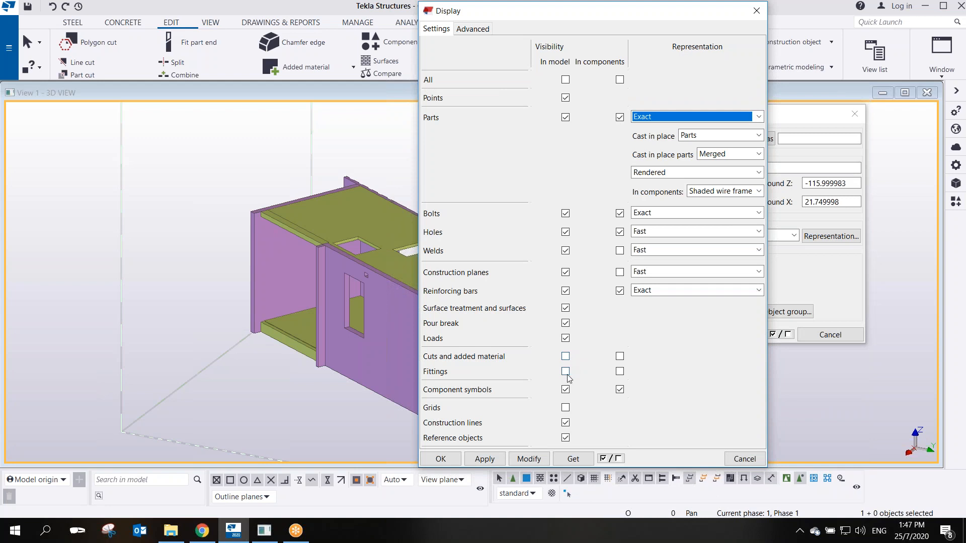
click(451, 460)
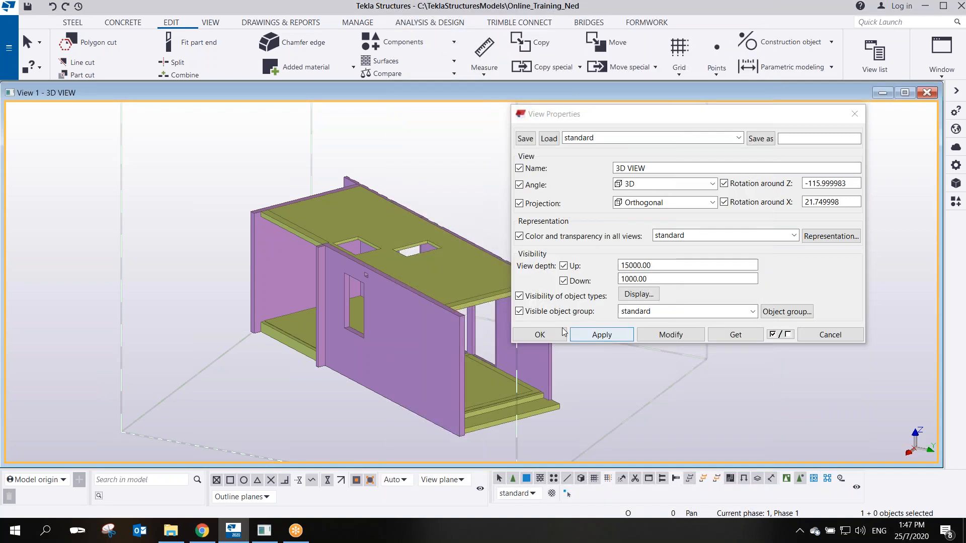
click(539, 334)
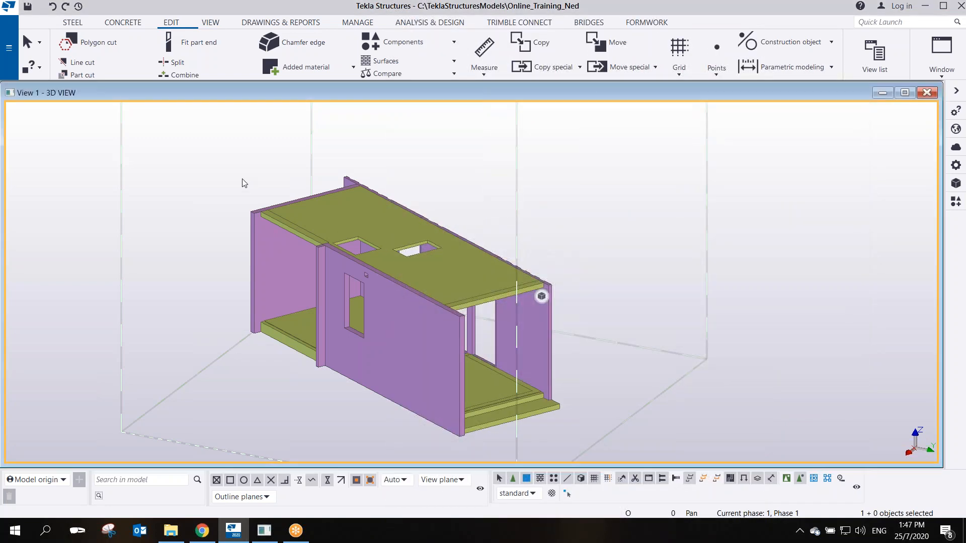
Try to add all the module's parts, including the roof slab, to the roof slab's cast unit
drag(205, 141, 606, 454)
right_click(471, 278)
mouse_move(481, 272)
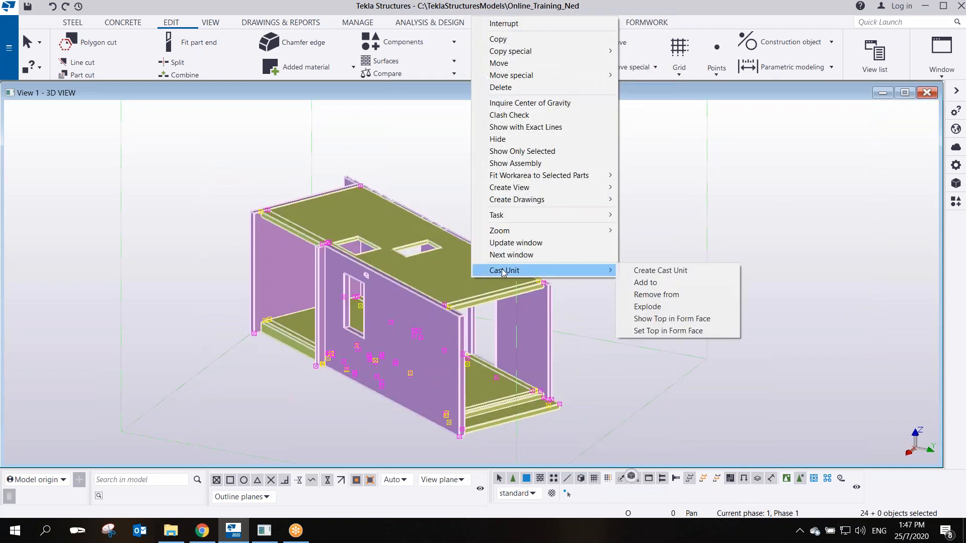
click(647, 283)
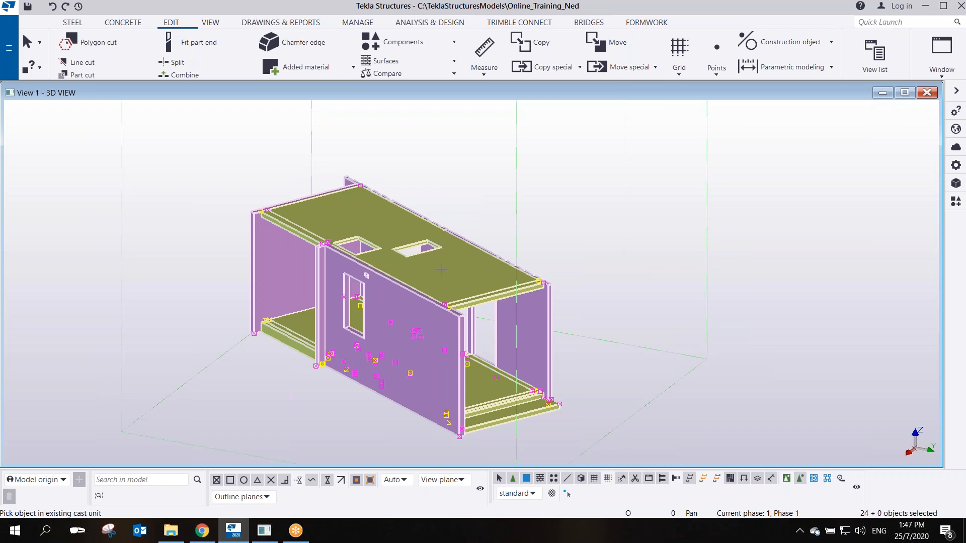
click(441, 269)
right_click(467, 211)
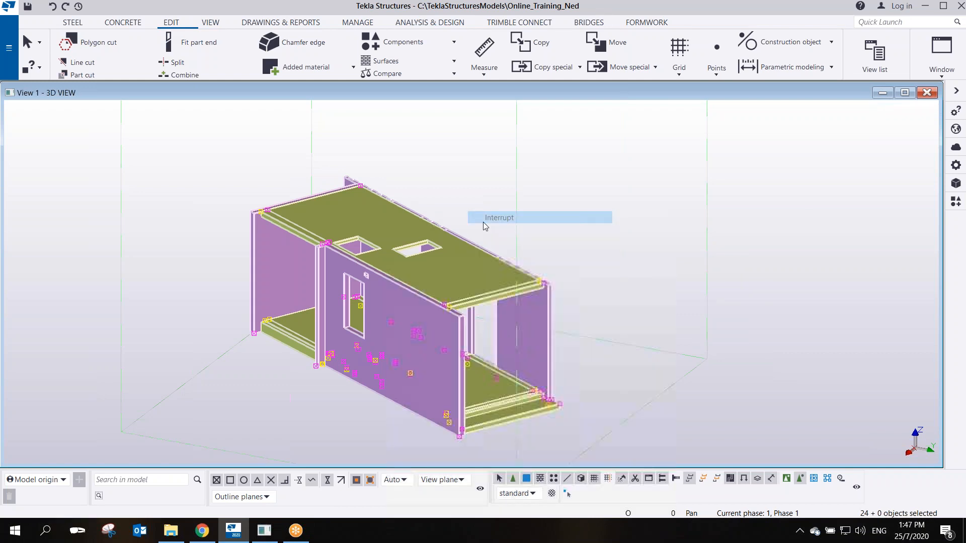
click(484, 221)
click(484, 223)
Select all the module's parts except the roof slab and add them to the roof slab's cast unit
drag(254, 146, 586, 393)
scroll(470, 271, up, 2)
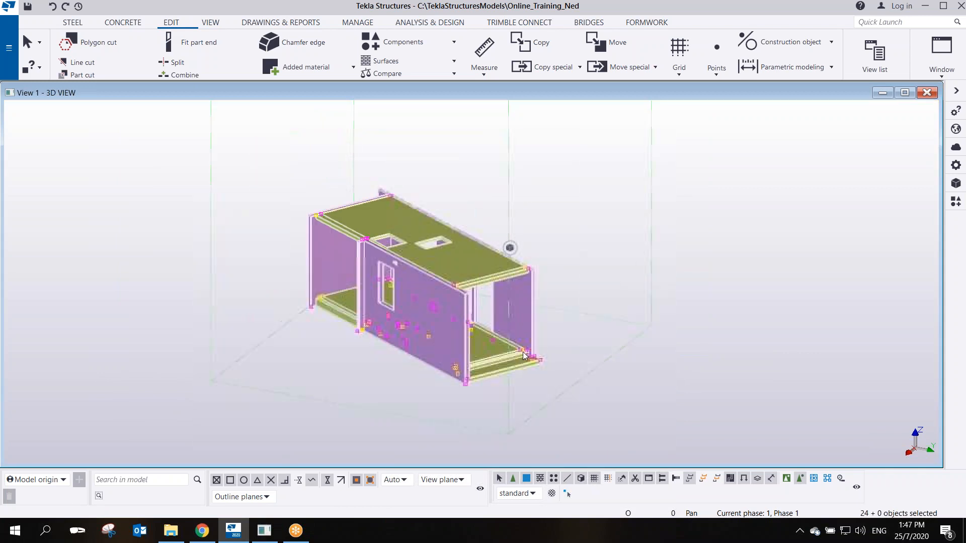
ctrl+click(438, 237)
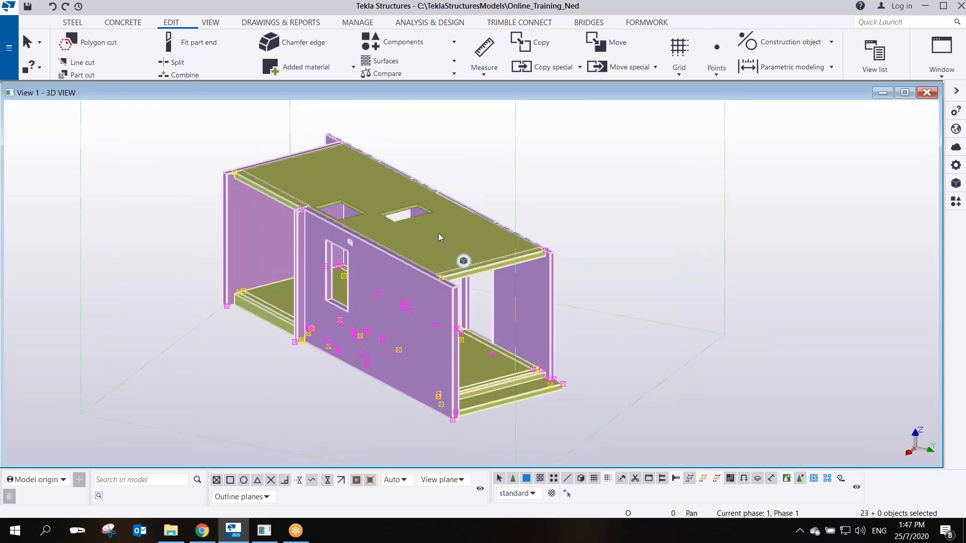
right_click(401, 294)
mouse_move(433, 286)
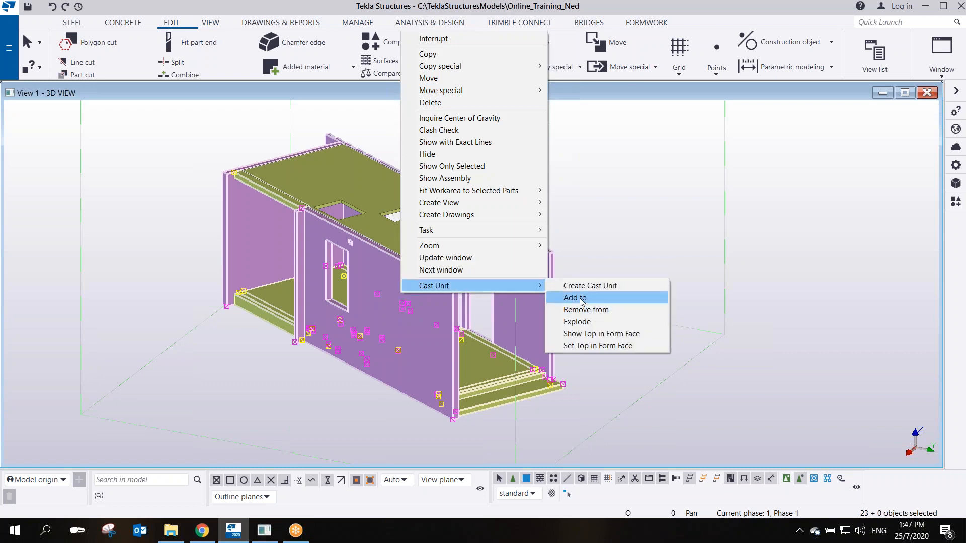
click(578, 297)
click(441, 238)
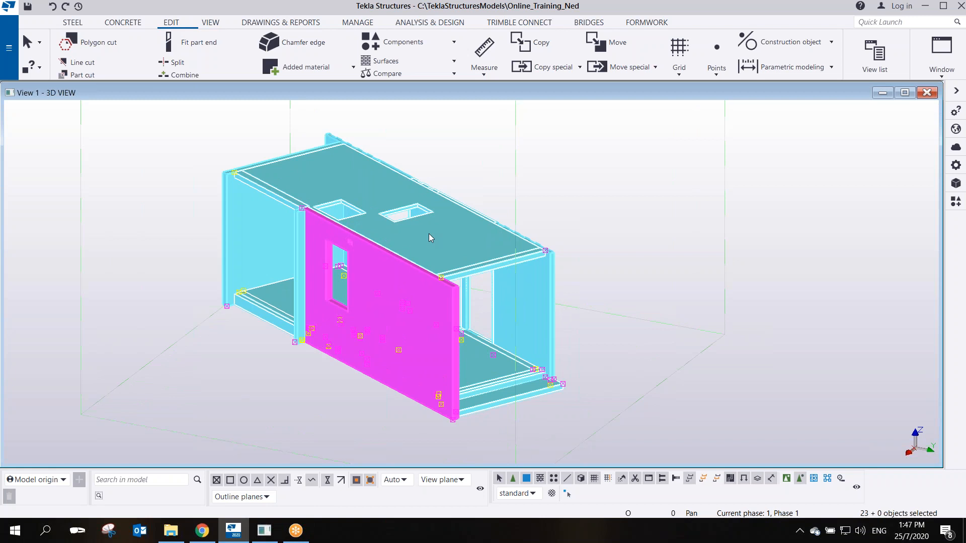
Check the concrete panel properties of the long wall with the window opening, including its cast unit settings
scroll(373, 287, up, 5)
click(389, 267)
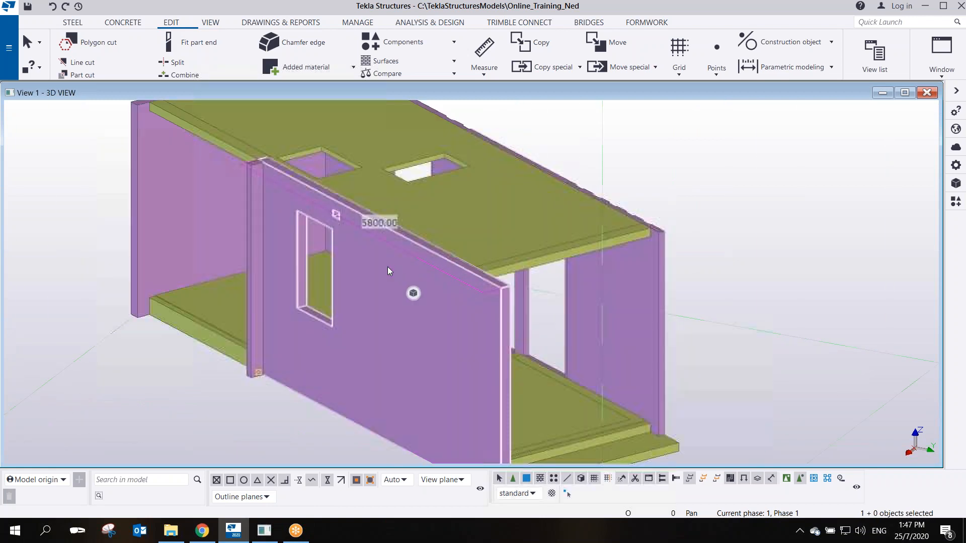
scroll(388, 269, down, 4)
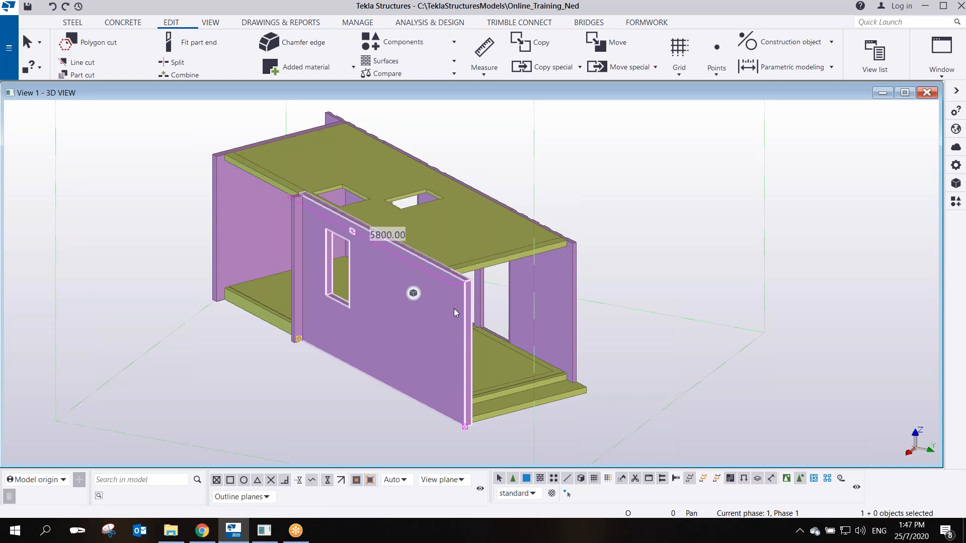
scroll(454, 309, up, 1)
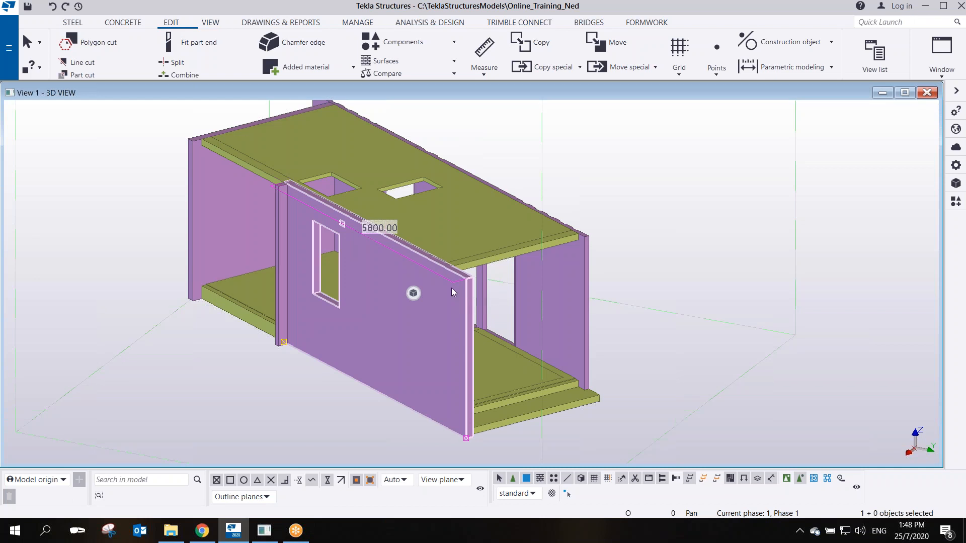
scroll(466, 314, up, 3)
double_click(468, 304)
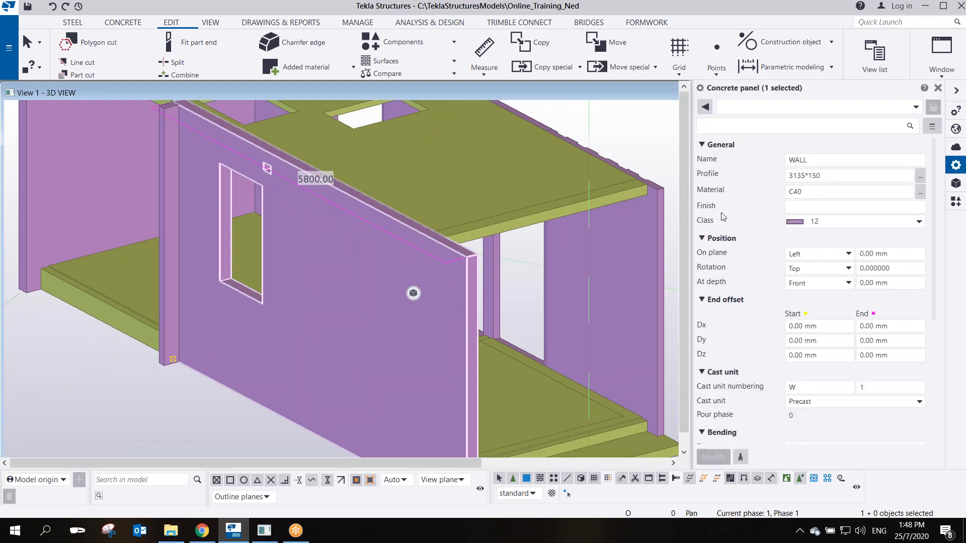
click(533, 172)
scroll(439, 282, down, 4)
scroll(419, 277, down, 1)
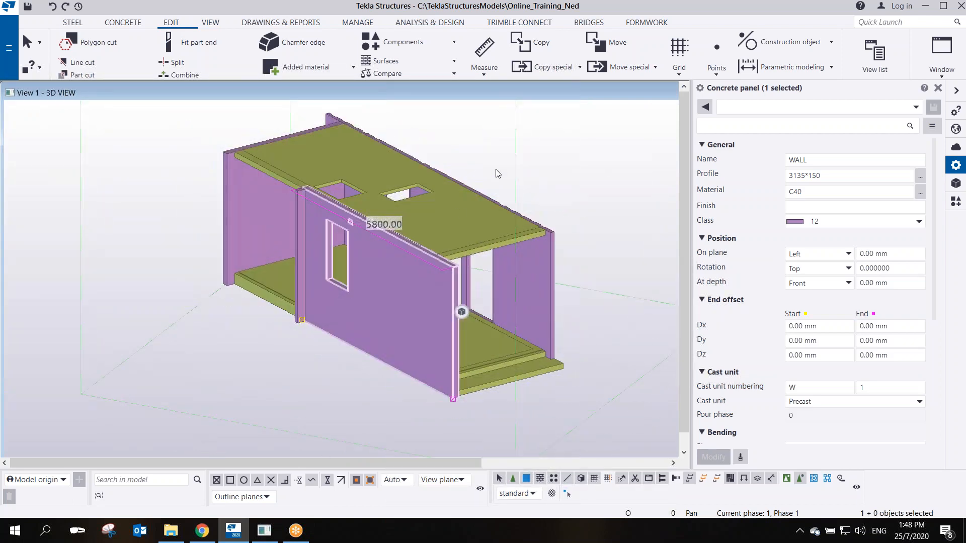
click(491, 185)
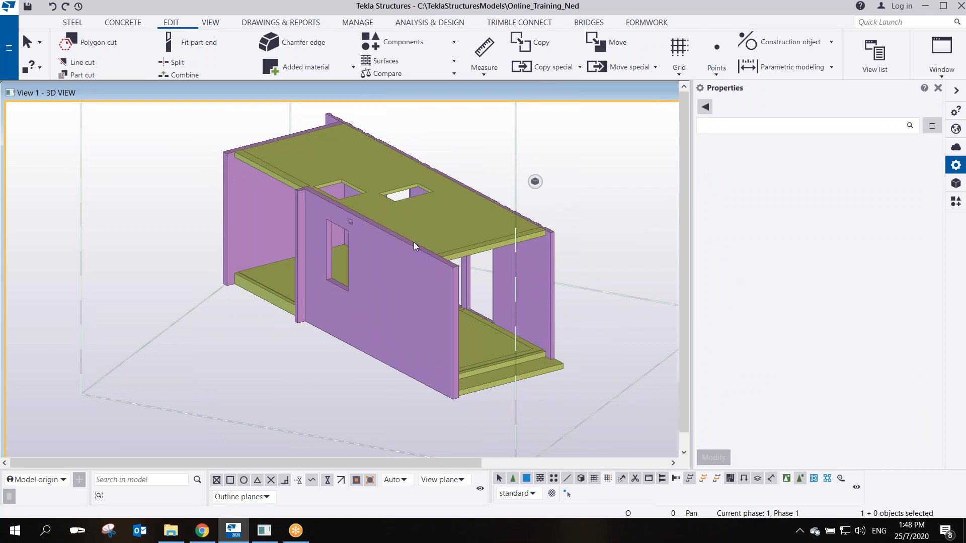
Set the roof slab as the new main part of the cast unit and view the module from other angles
scroll(427, 244, up, 3)
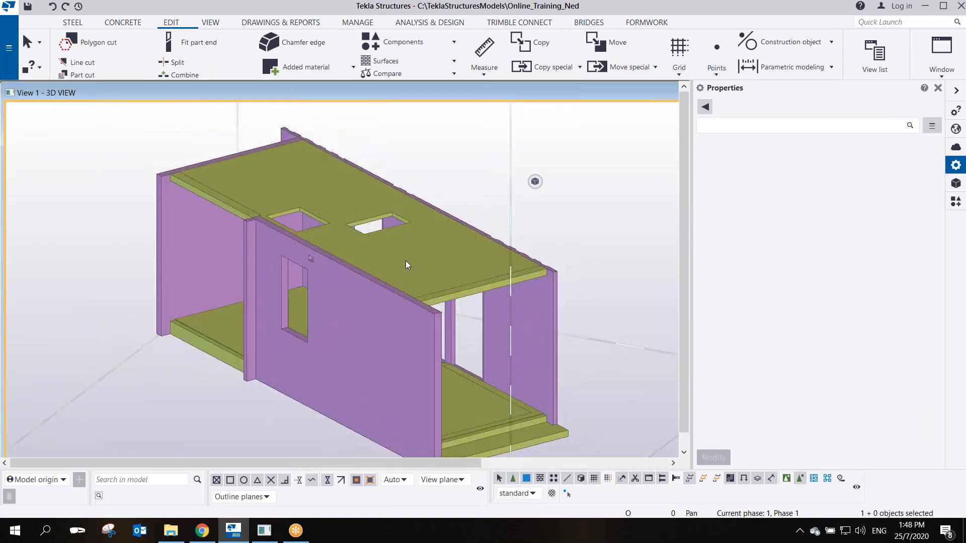
click(392, 236)
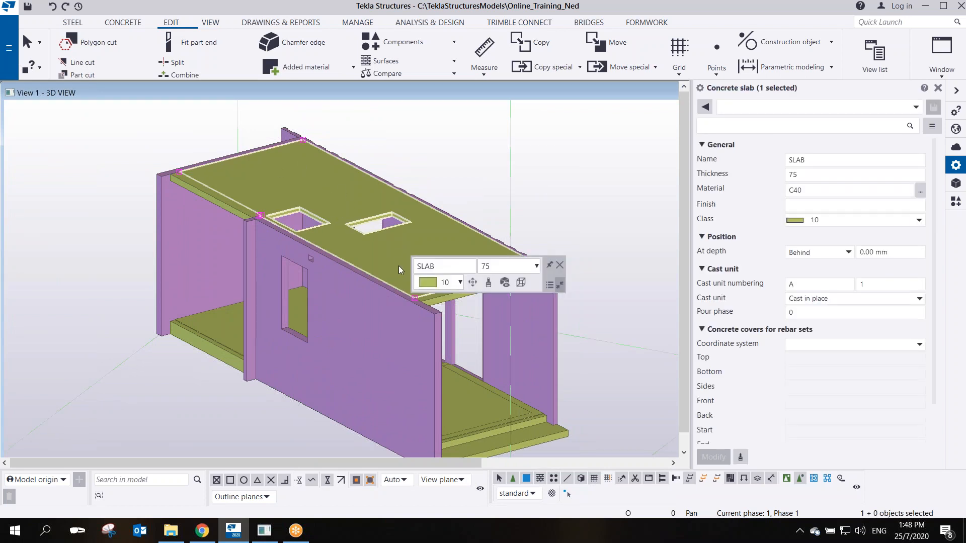
right_click(424, 236)
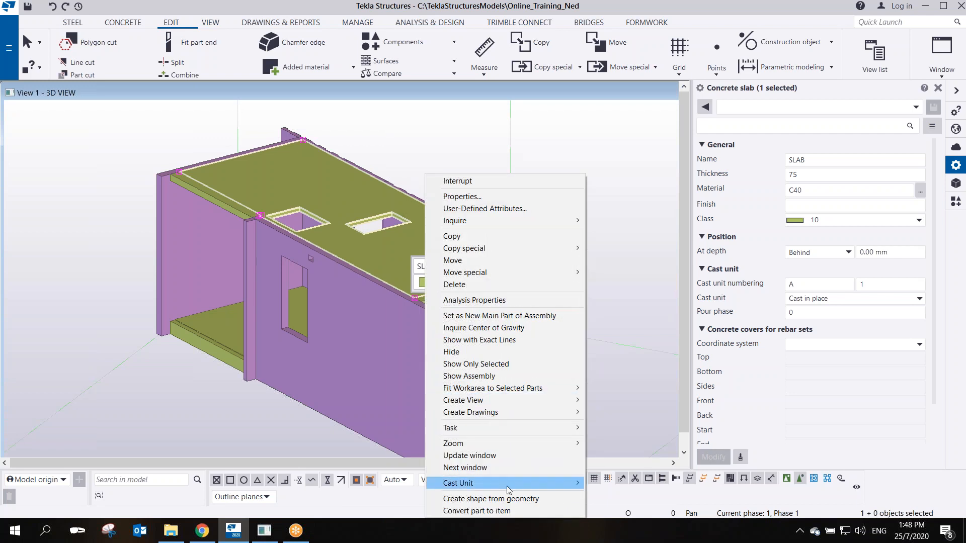
mouse_move(506, 486)
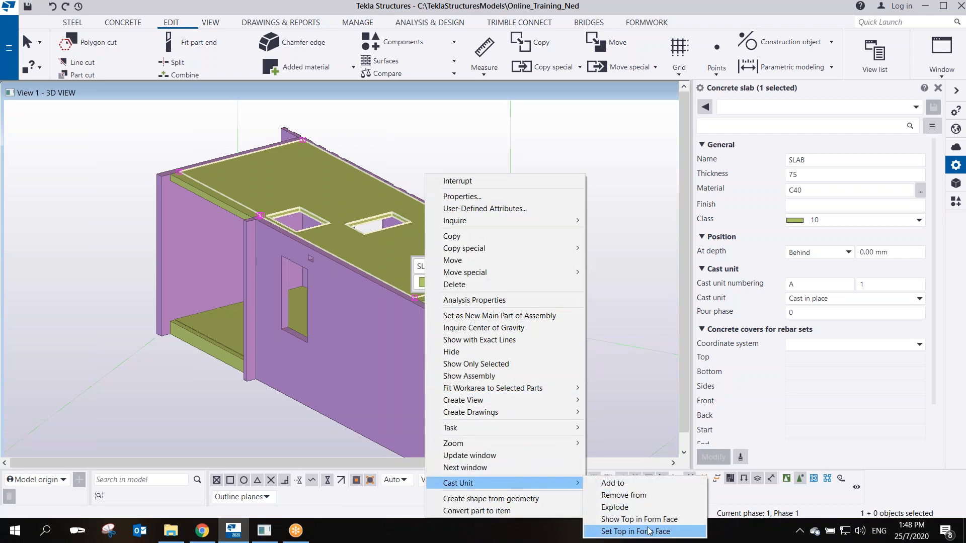
right_click(388, 249)
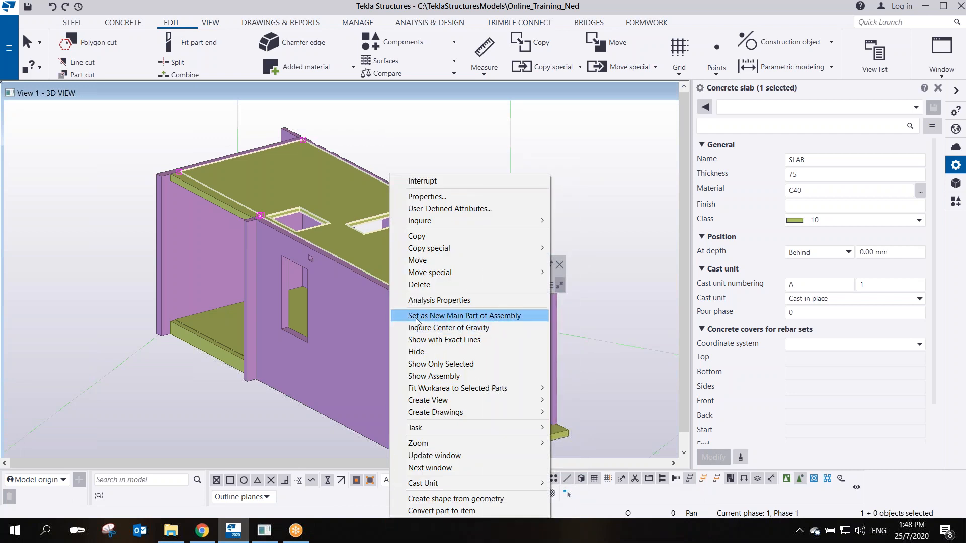
click(485, 317)
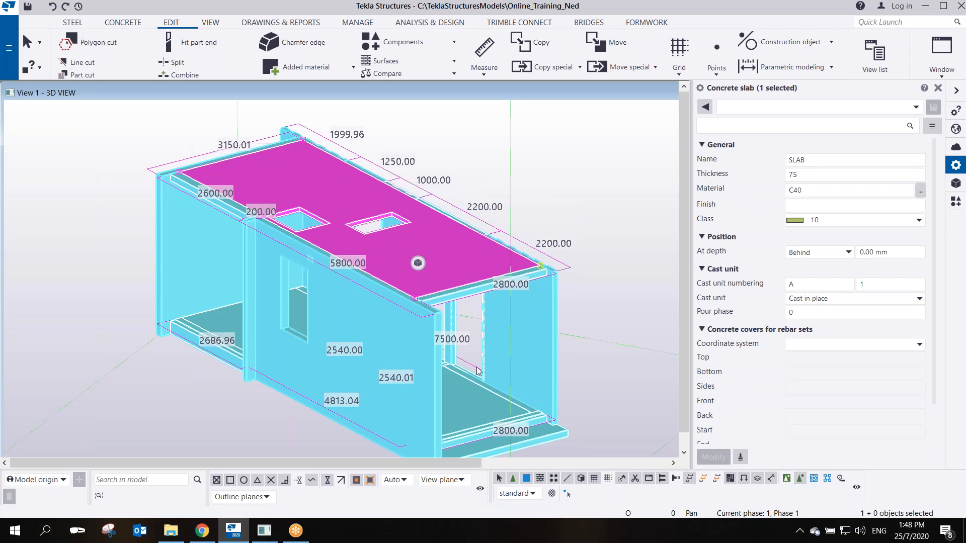
ctrl+middle_drag(478, 366, 470, 340)
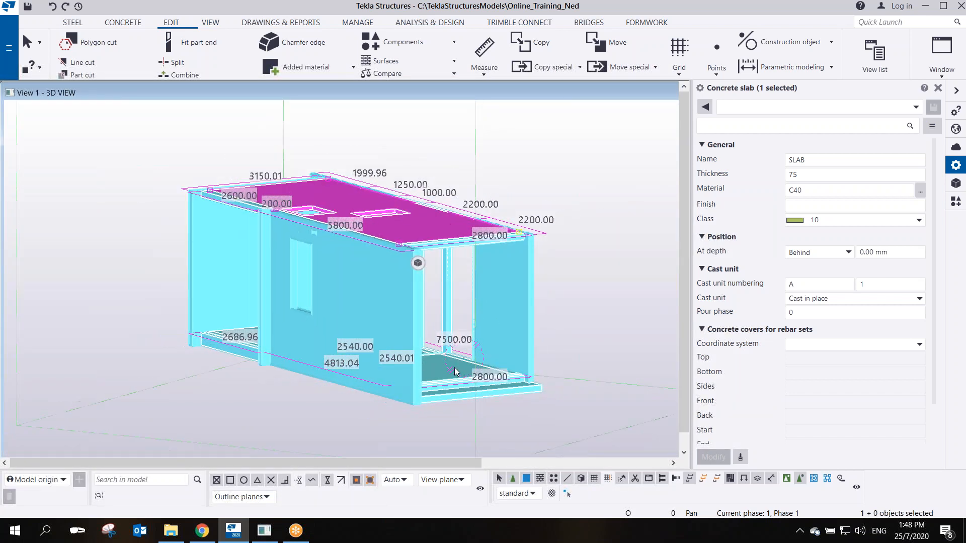
ctrl+middle_drag(411, 331, 445, 349)
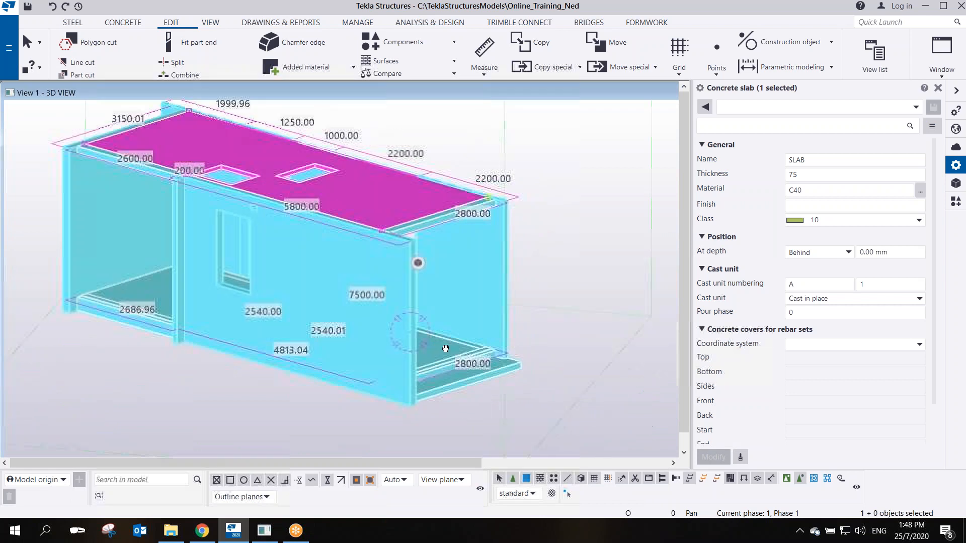
middle_drag(352, 291, 445, 320)
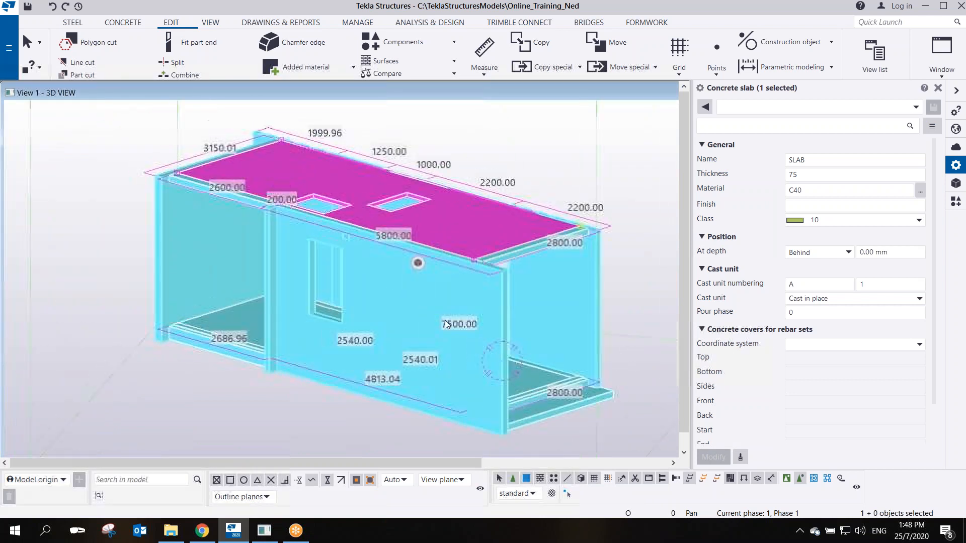
Set the long wall with the window opening as the new main part of the cast unit
click(427, 293)
right_click(419, 291)
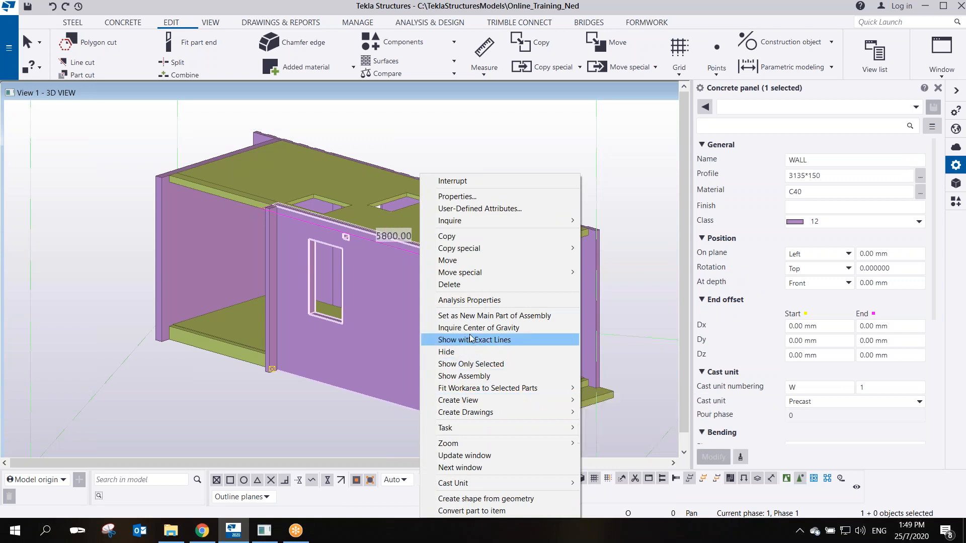
click(472, 317)
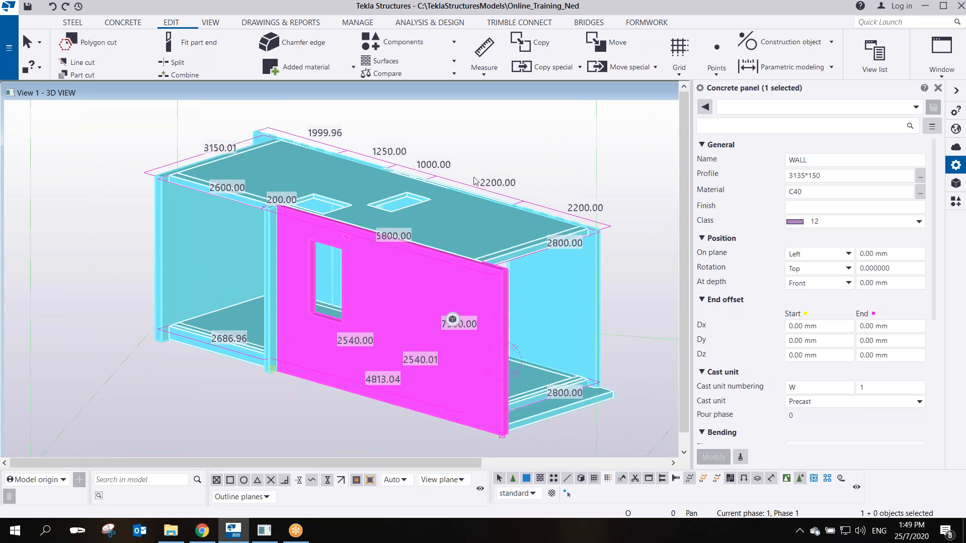
click(492, 156)
Inquire the cast unit information of the long wall with the window opening and review its parts list
click(413, 265)
right_click(413, 264)
mouse_move(458, 222)
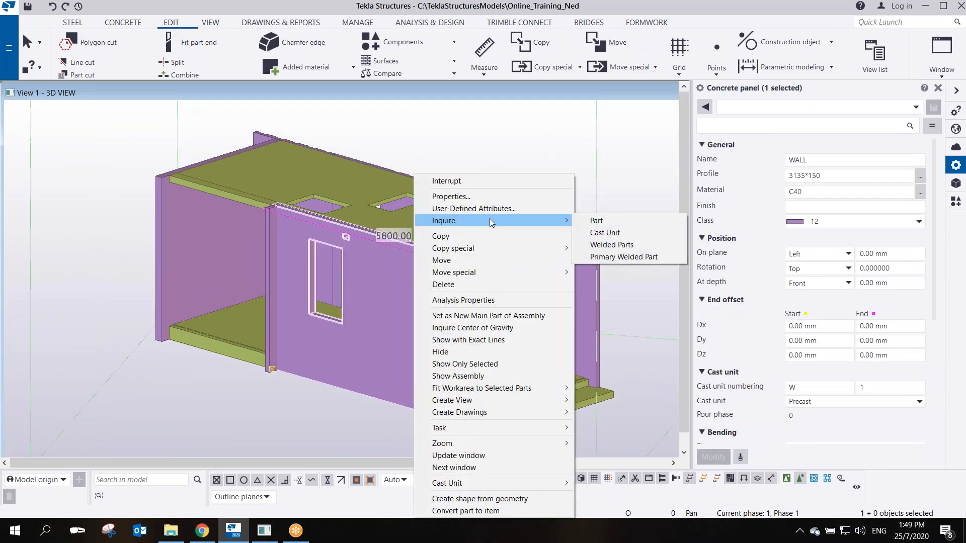
click(604, 234)
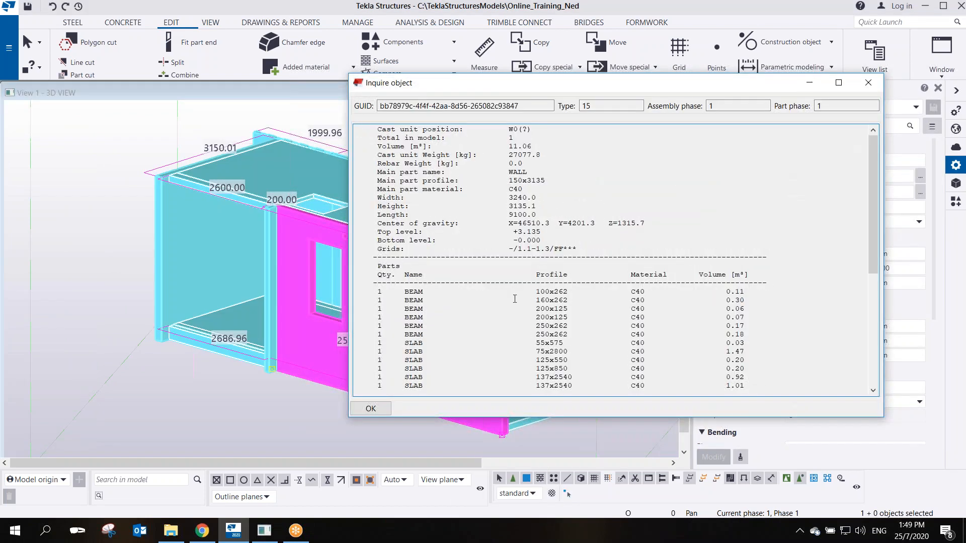
scroll(456, 313, down, 7)
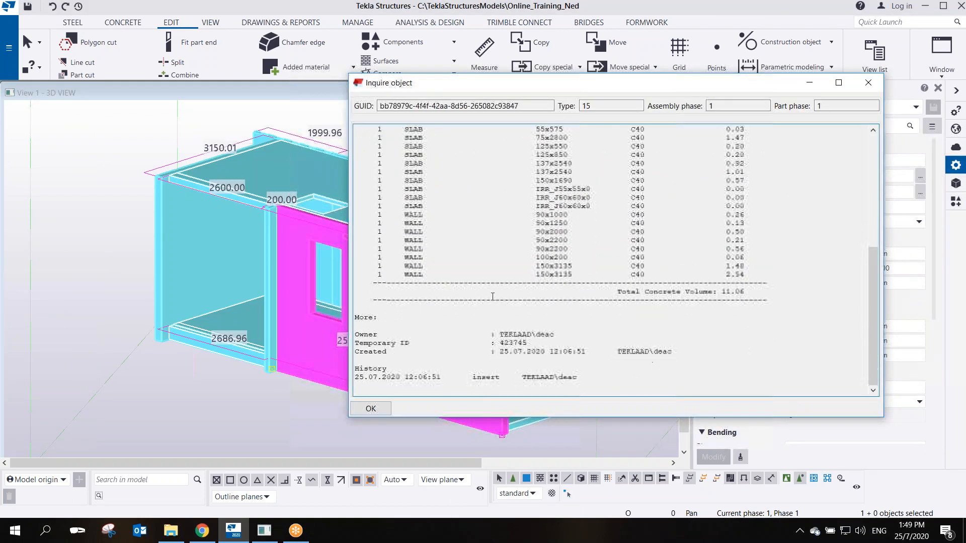
scroll(572, 269, up, 3)
drag(582, 377, 320, 178)
middle_drag(292, 210, 149, 232)
scroll(154, 237, down, 1)
scroll(259, 293, down, 1)
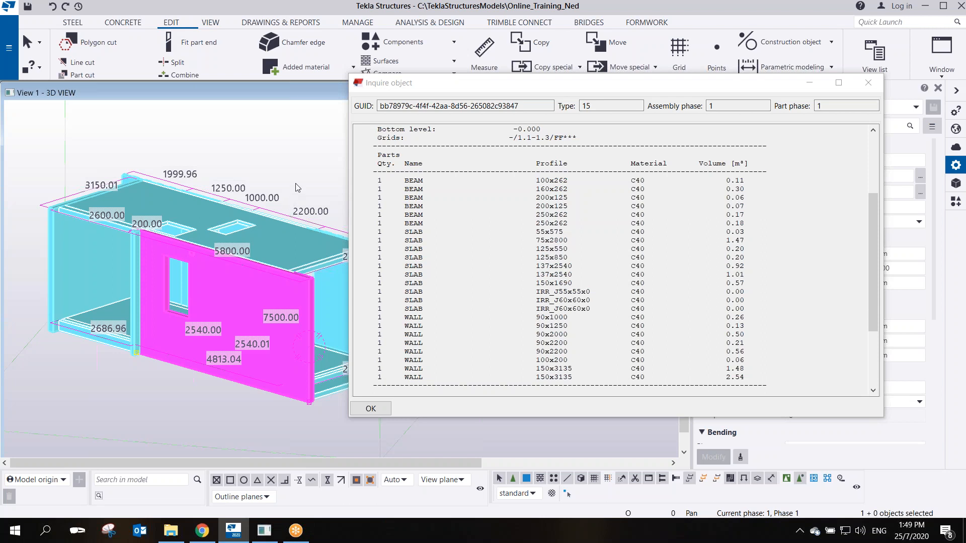
Compare the cast unit report's main part data and parts list with the model, then examine its cast unit position
scroll(406, 192, up, 4)
click(280, 161)
click(516, 132)
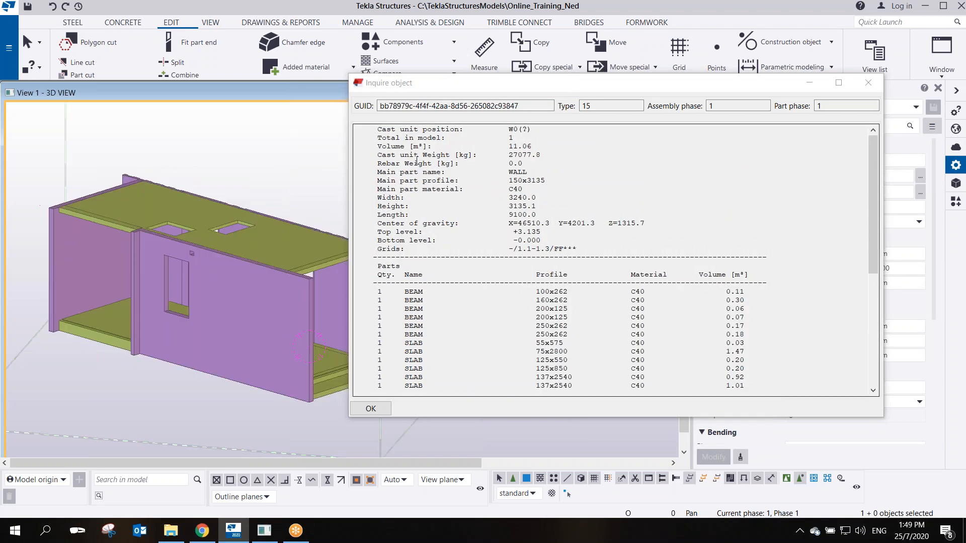
scroll(517, 136, down, 4)
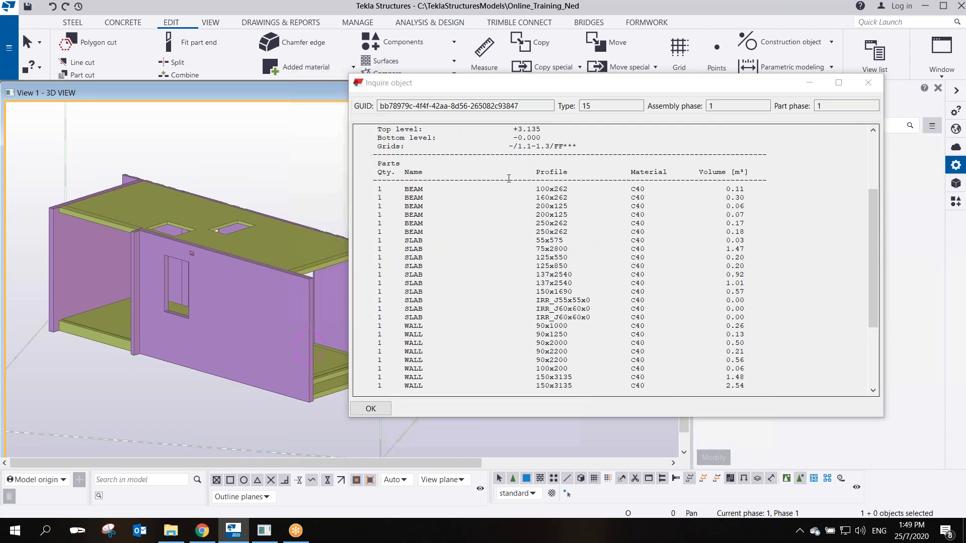
click(269, 303)
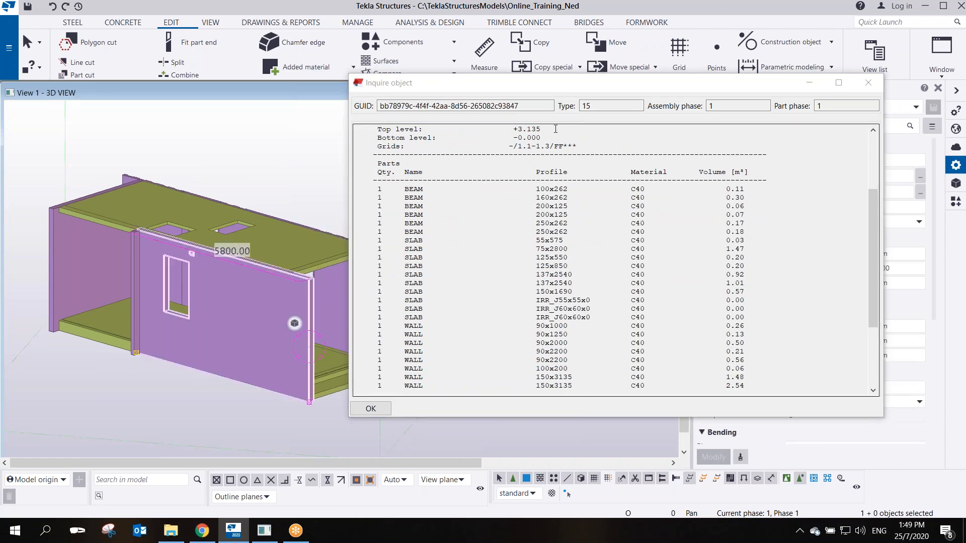
scroll(538, 155, up, 4)
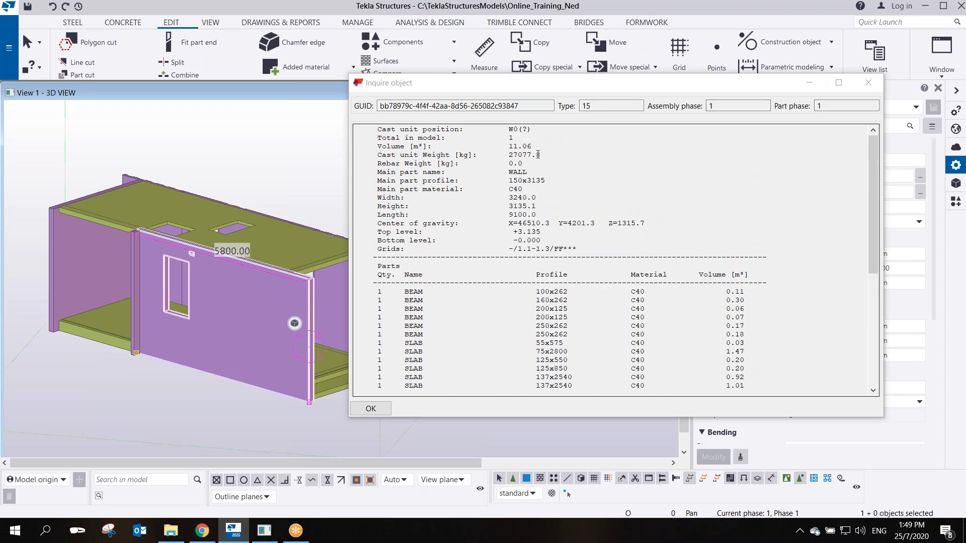
drag(542, 128, 509, 130)
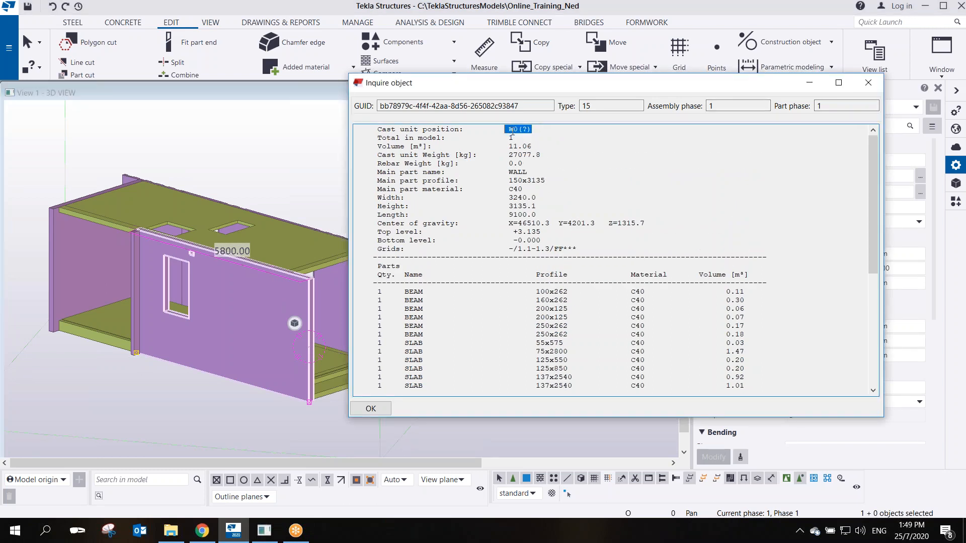
Close the report and set the long wall's cast unit numbering prefix to PPVC
click(867, 83)
click(268, 301)
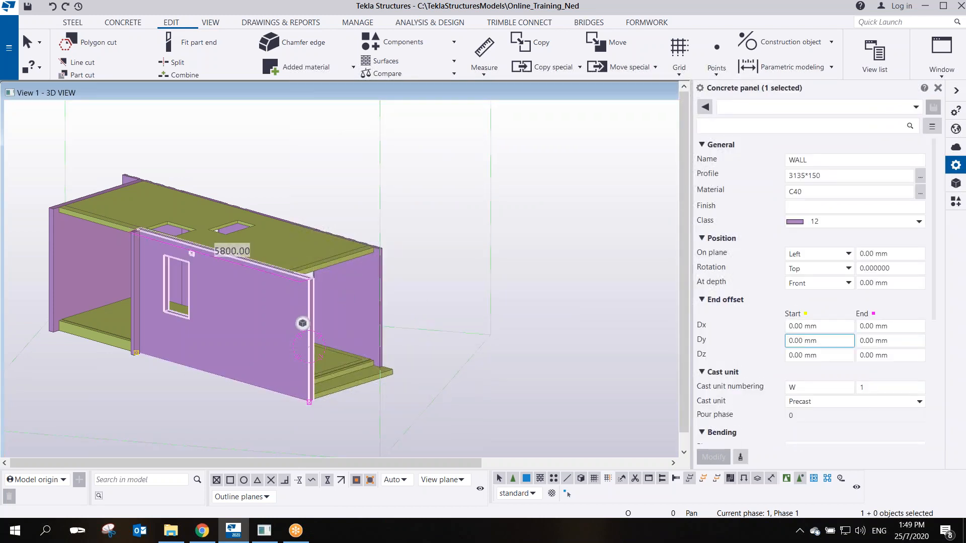
double_click(804, 388)
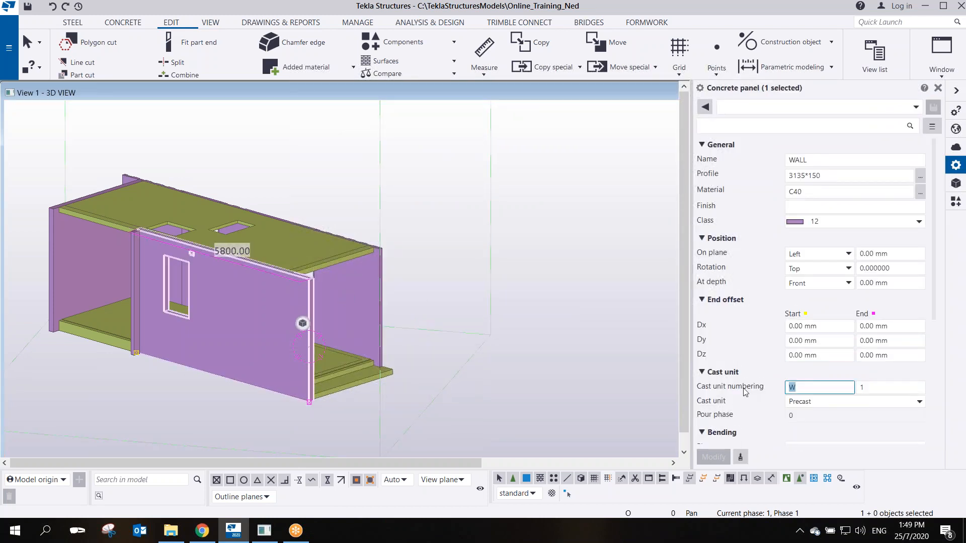
text(PPVC)
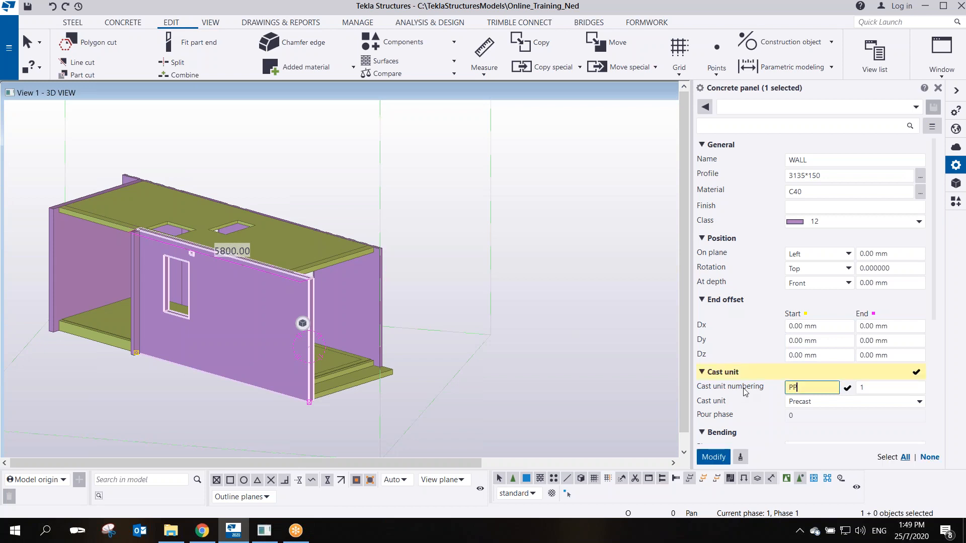
click(714, 457)
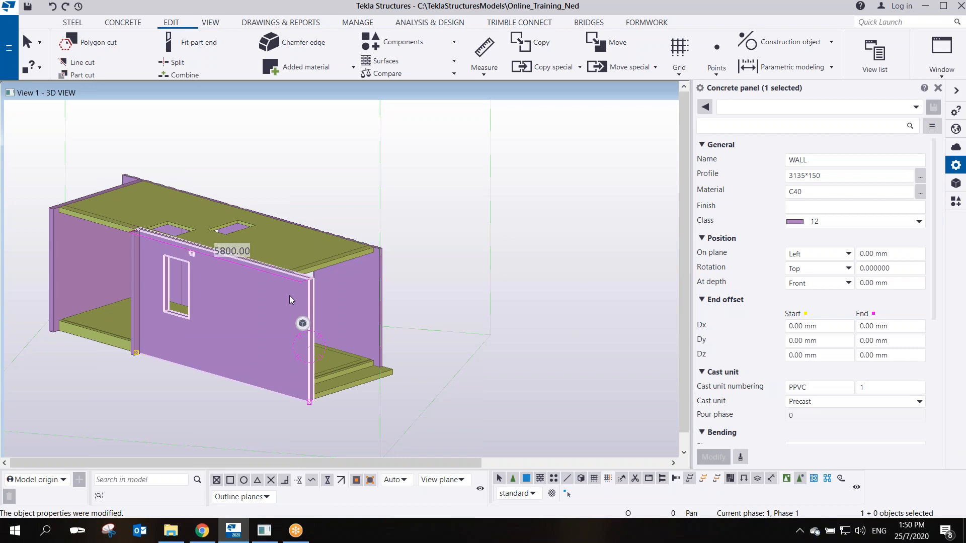
Inquire the long wall's cast unit again and check the cast unit position line
right_click(289, 295)
mouse_move(324, 221)
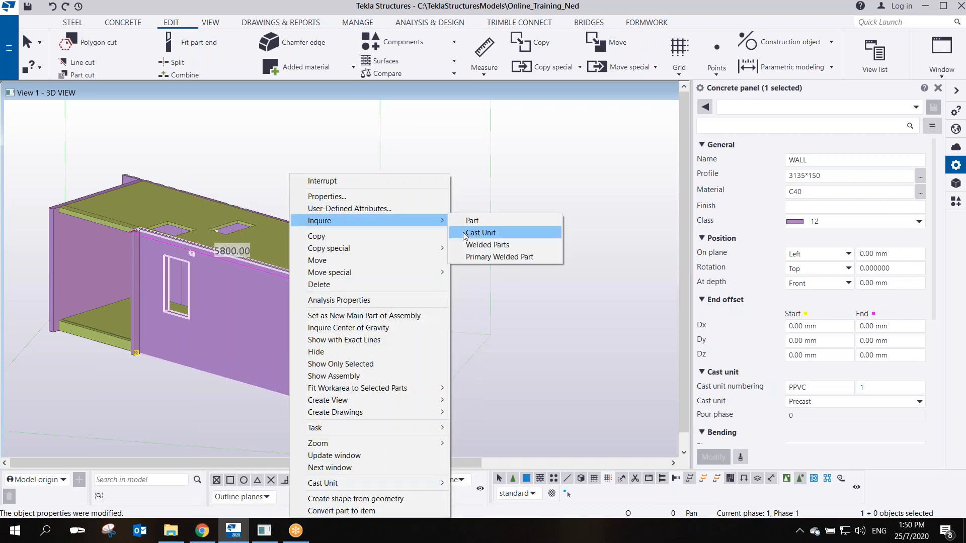
click(463, 232)
drag(549, 130, 360, 130)
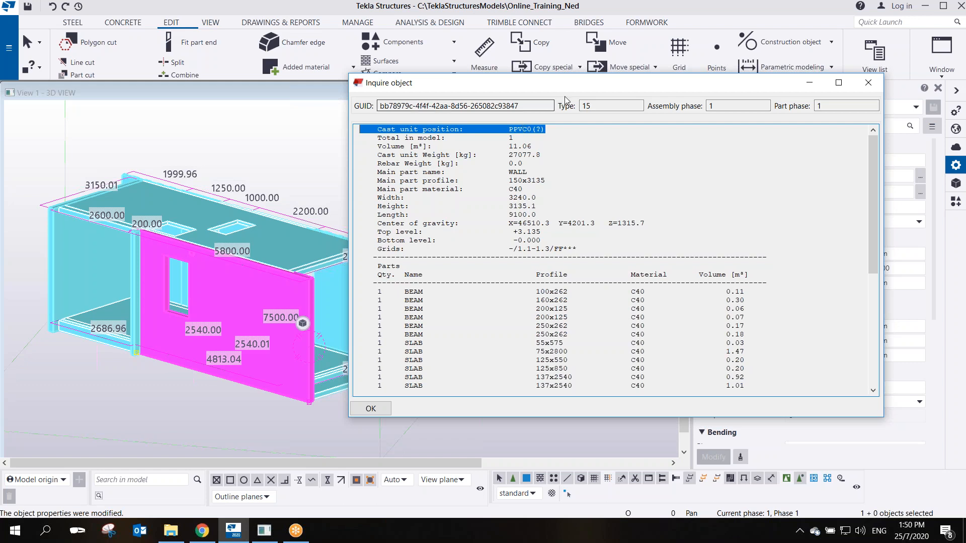
click(736, 19)
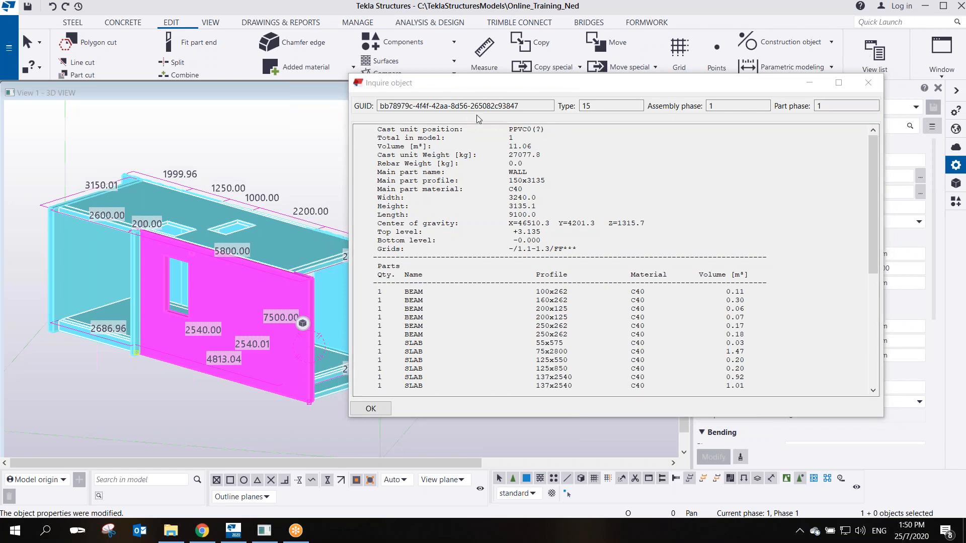
drag(494, 85, 534, 85)
Select all the module's parts, deselect the roof slab, and add the selected parts to the roof slab's cast unit
click(306, 186)
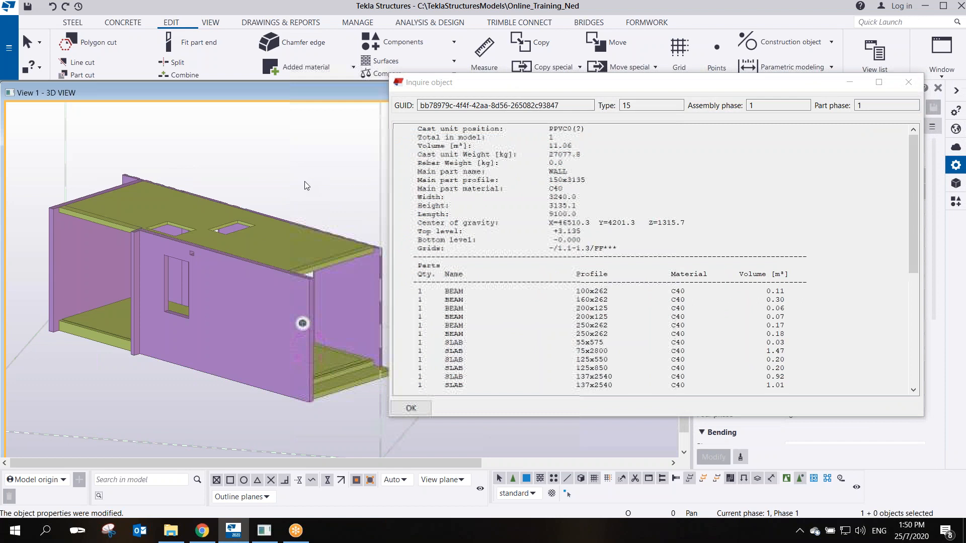
scroll(202, 210, down, 2)
drag(26, 148, 321, 409)
scroll(202, 254, up, 2)
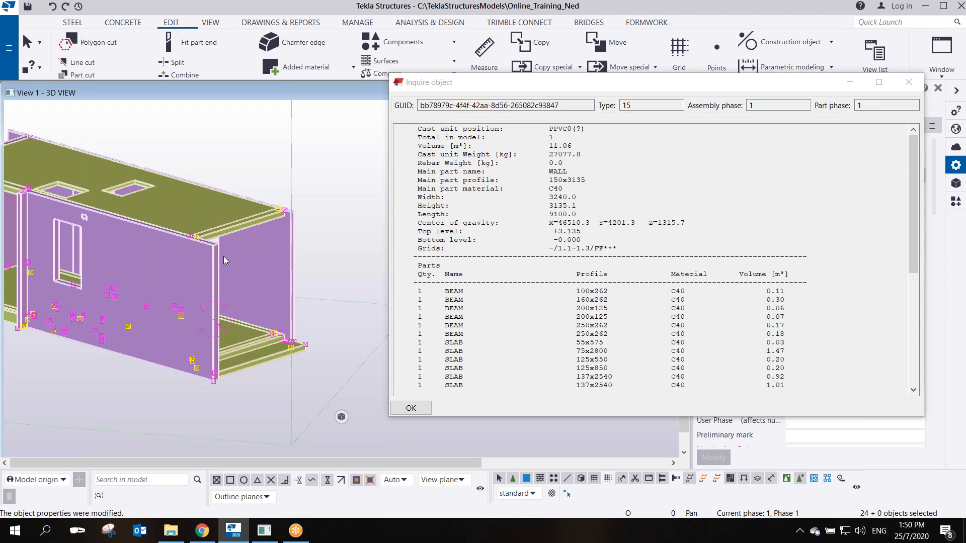
scroll(223, 256, down, 4)
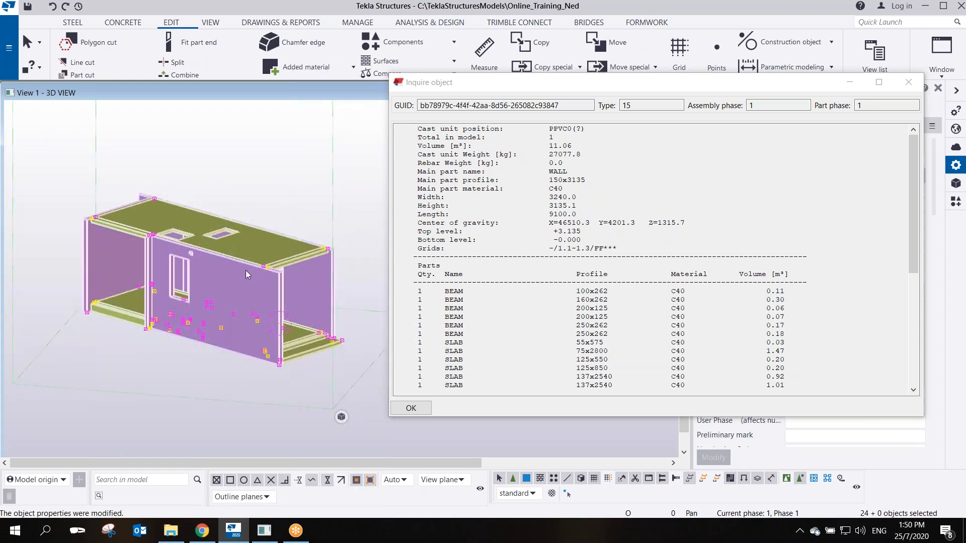
ctrl+click(257, 247)
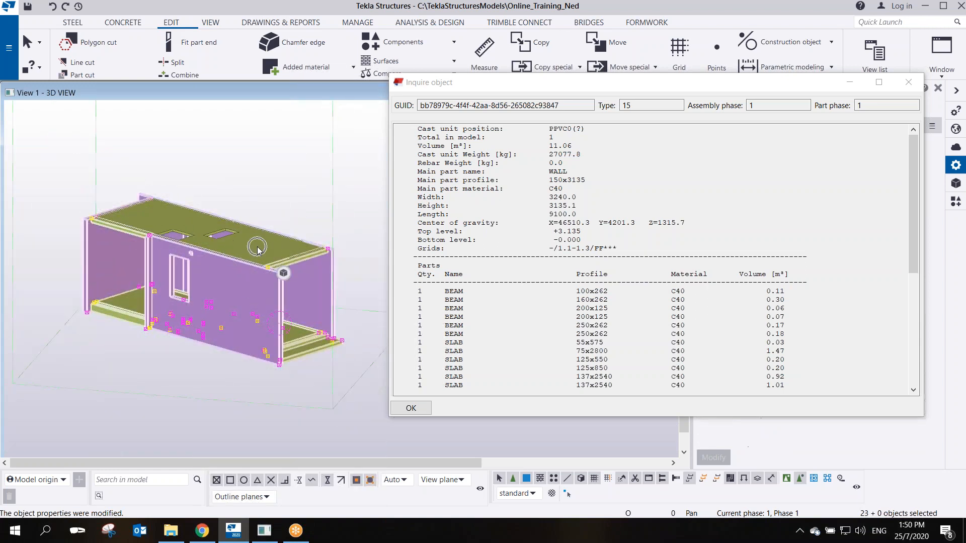
right_click(238, 282)
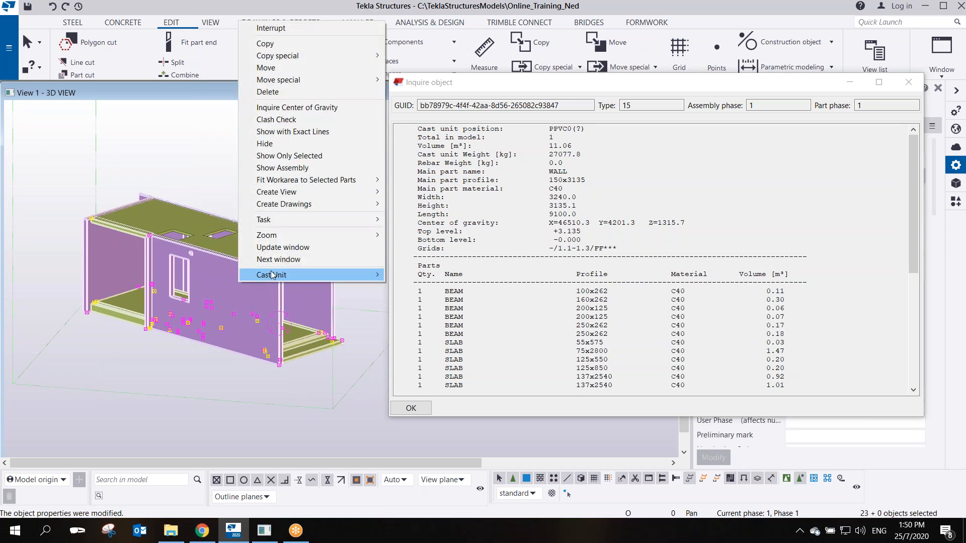
mouse_move(274, 275)
click(426, 290)
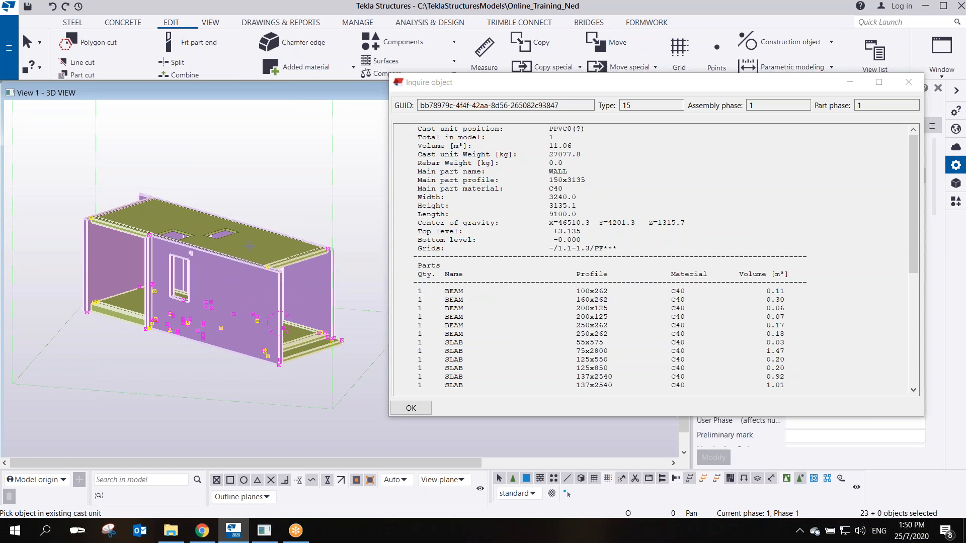
click(250, 246)
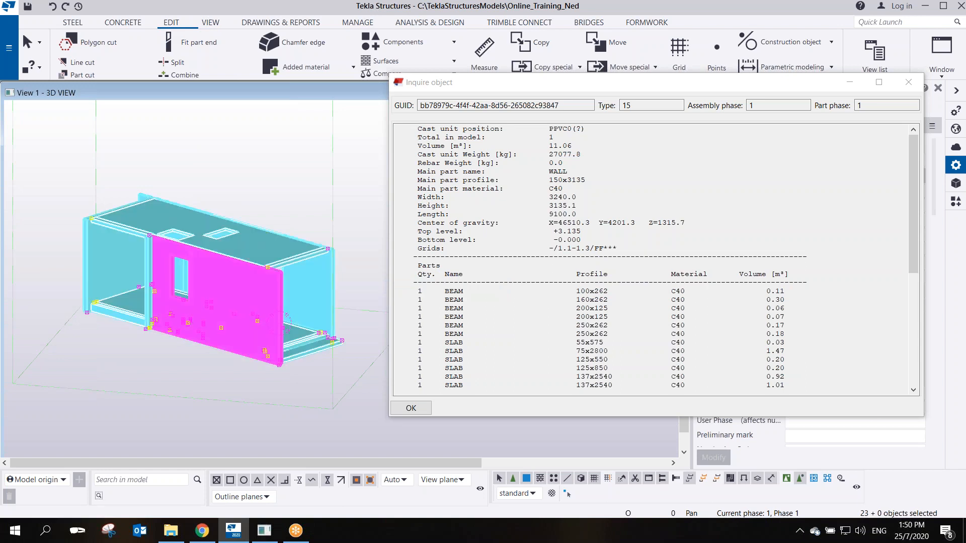
Select all parts of the module and close the cast unit report
click(234, 297)
drag(75, 170, 369, 427)
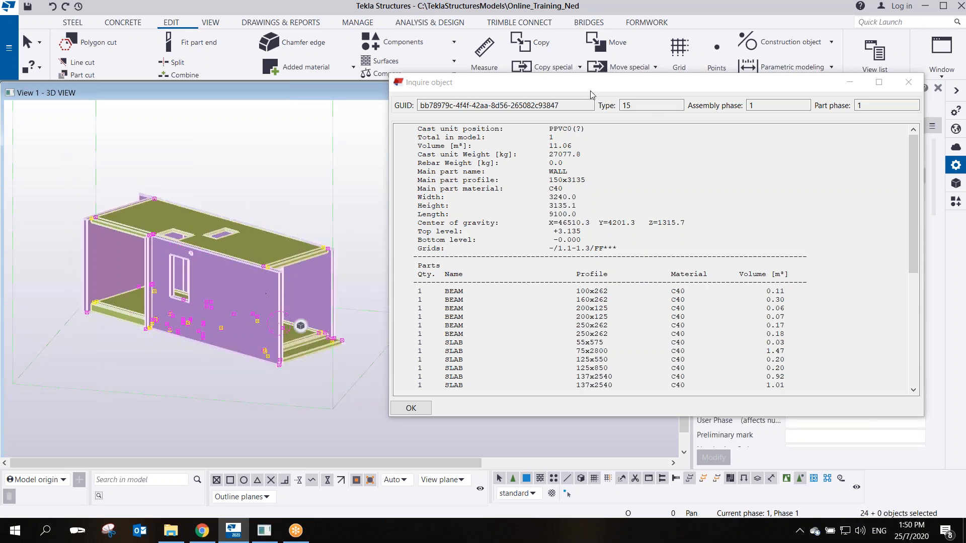
drag(590, 90, 331, 71)
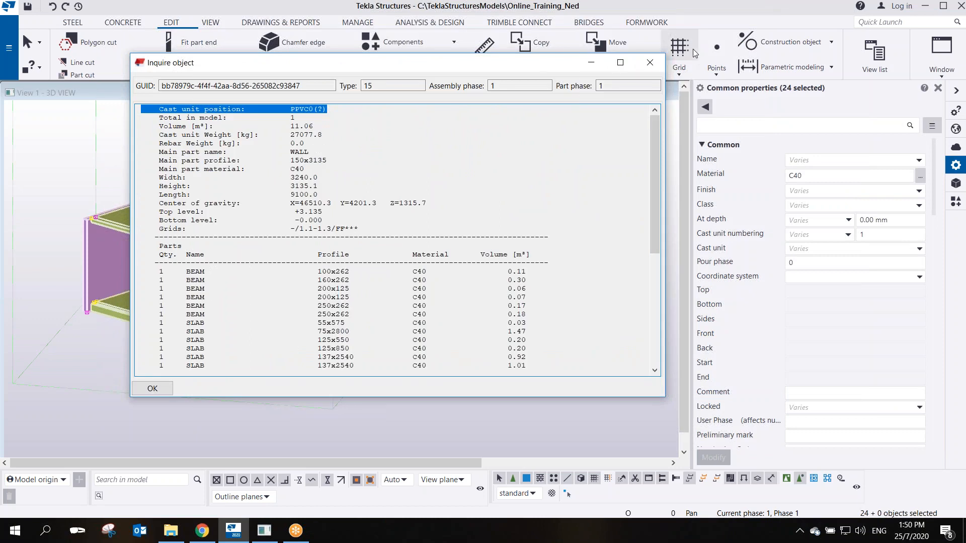
click(650, 62)
Select only the long wall with the window opening and inquire its cast unit information
right_click(267, 303)
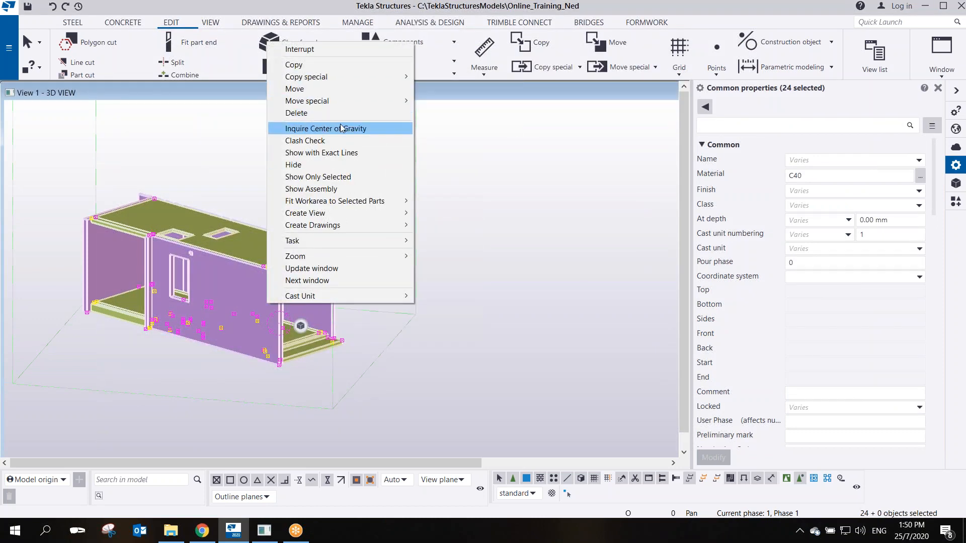
click(438, 198)
click(270, 288)
right_click(269, 289)
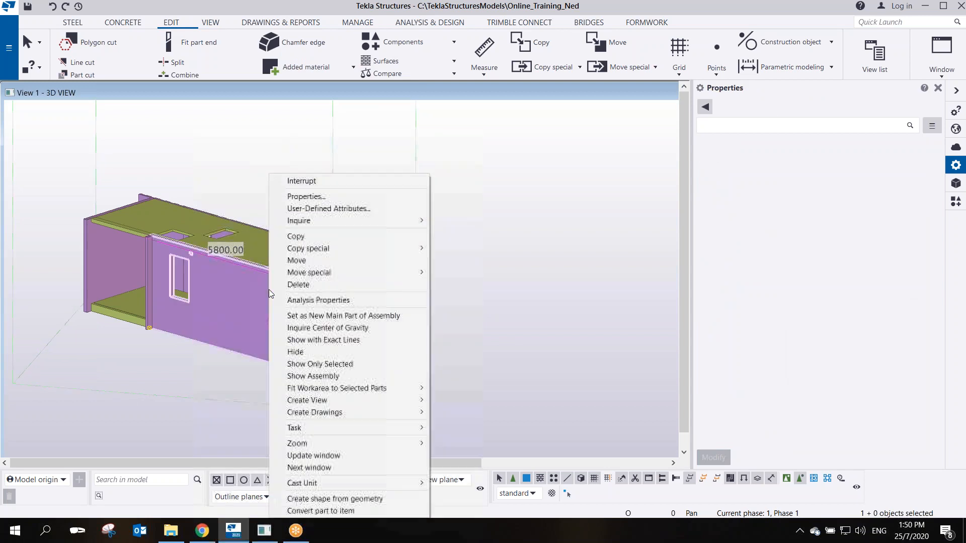
mouse_move(427, 221)
click(453, 232)
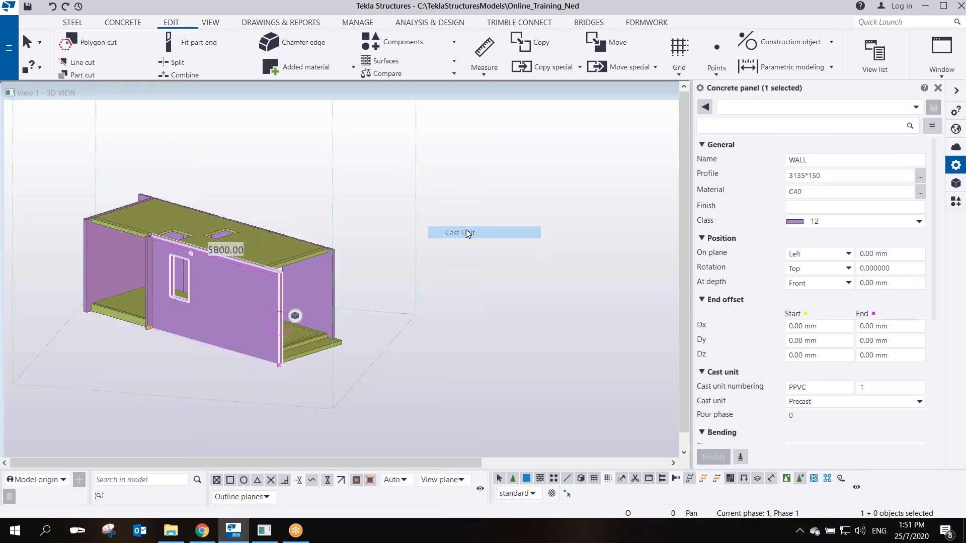
drag(312, 62, 396, 69)
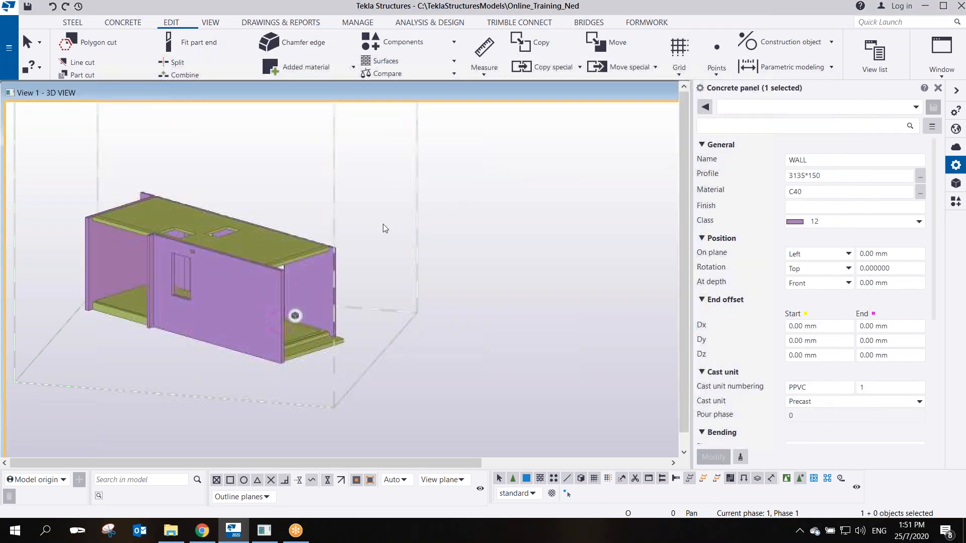
Turn on assembly selection, then select the module's whole cast unit and examine it from several angles
click(382, 224)
middle_drag(382, 225, 463, 224)
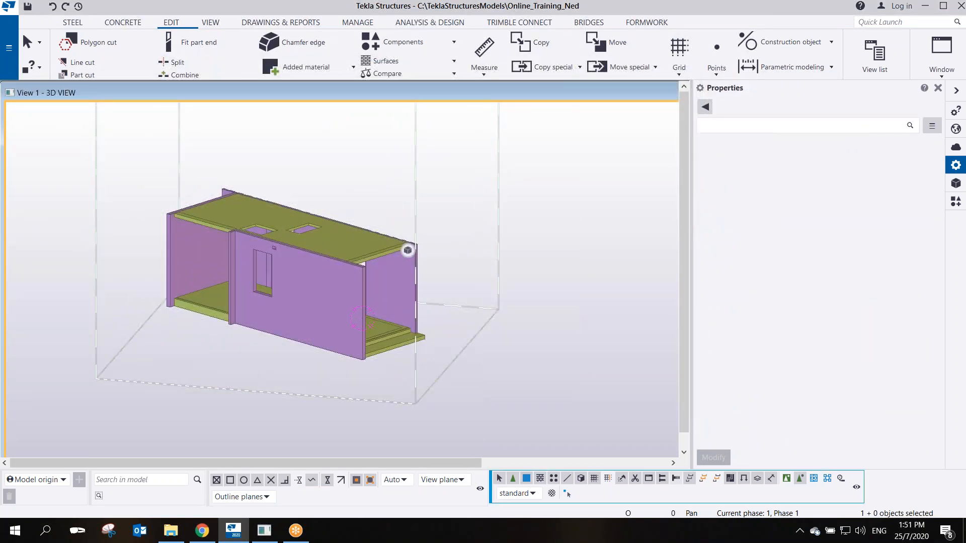
click(813, 479)
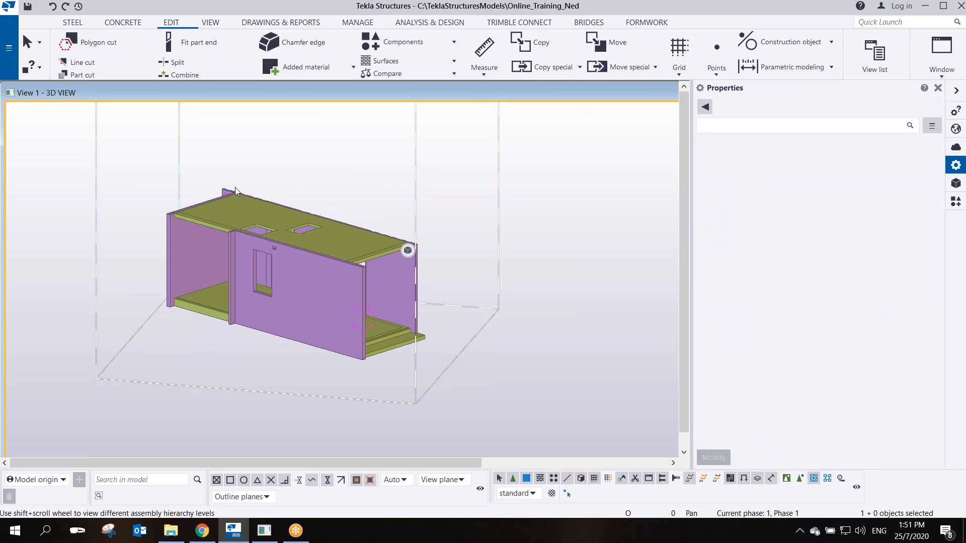
click(169, 246)
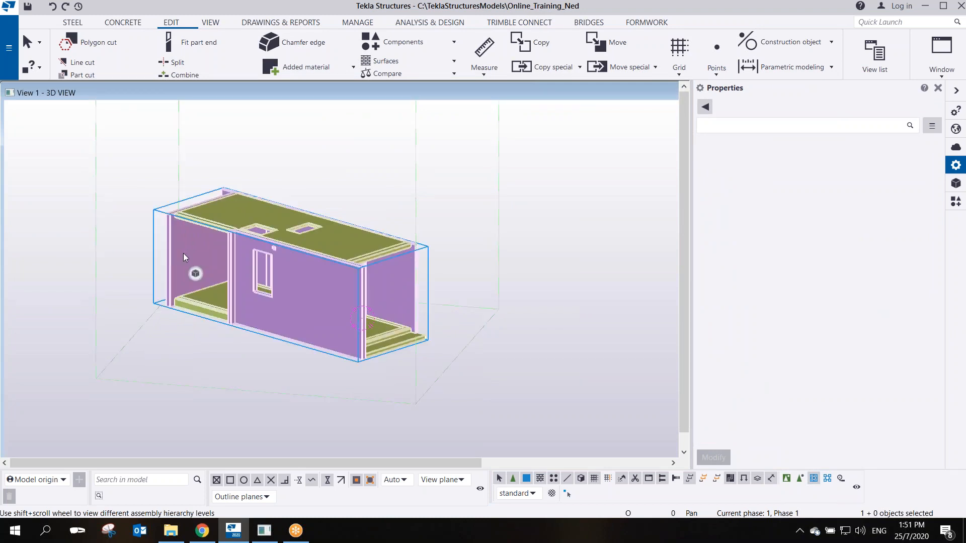
scroll(184, 252, up, 5)
ctrl+middle_drag(359, 284, 423, 274)
scroll(424, 274, down, 3)
ctrl+middle_drag(481, 291, 447, 269)
scroll(491, 242, up, 4)
scroll(479, 242, down, 3)
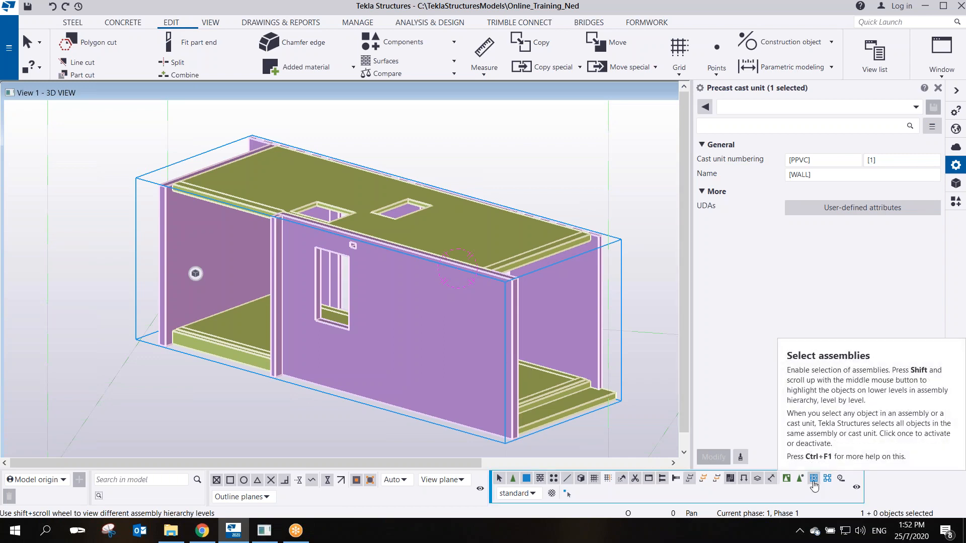
Clear the selection and select the module's whole cast unit again through one of its walls
click(479, 167)
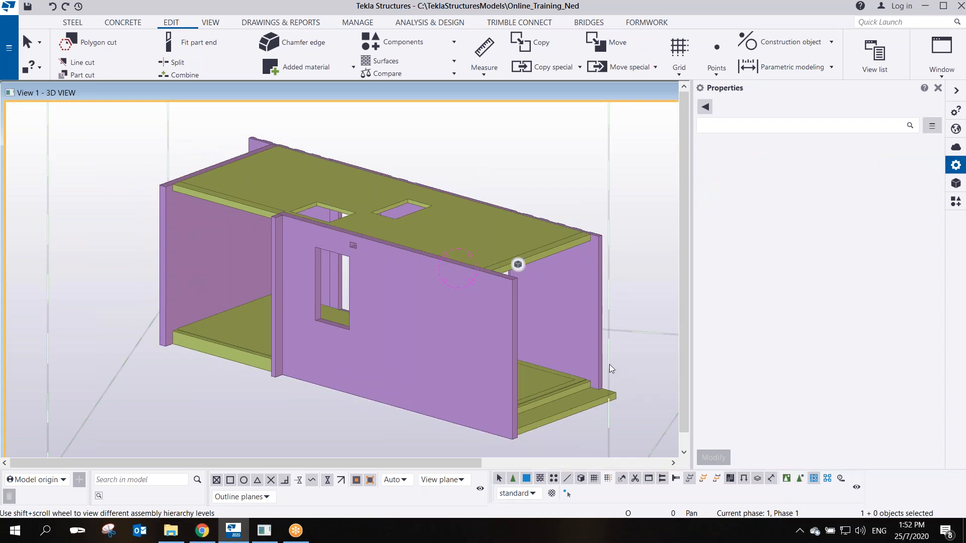
click(587, 324)
middle_drag(415, 272, 376, 276)
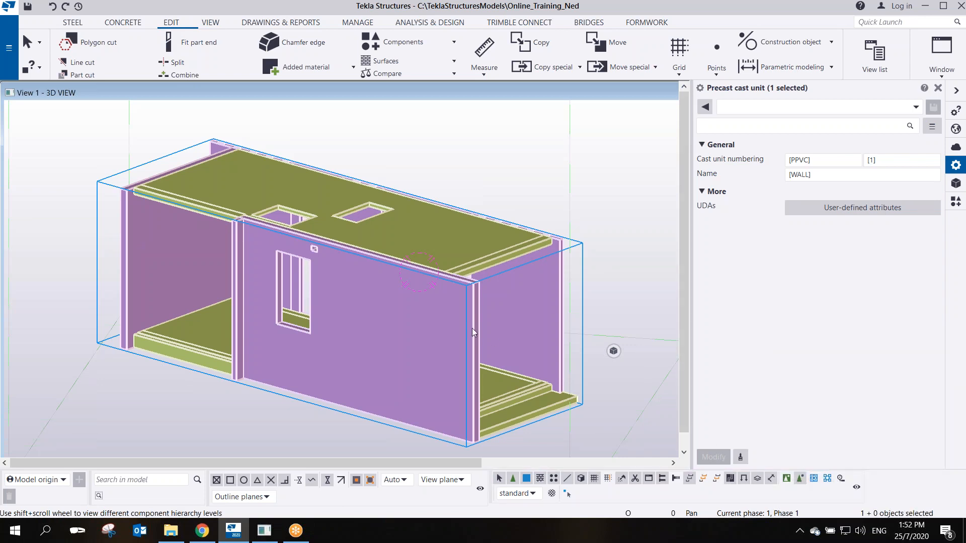
Select the short end wall part, then turn on assembly selection and select the module's whole cast unit
click(530, 321)
click(251, 292)
click(210, 269)
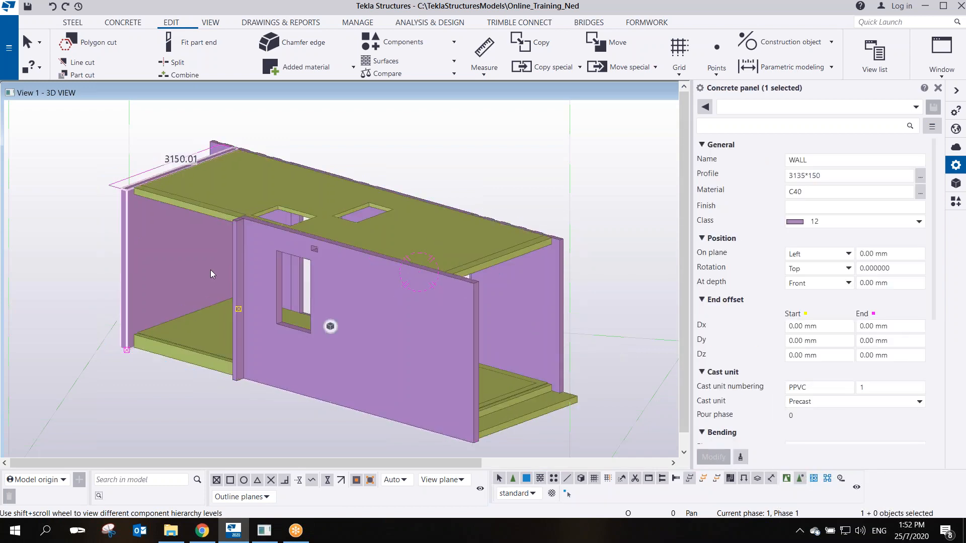
click(815, 480)
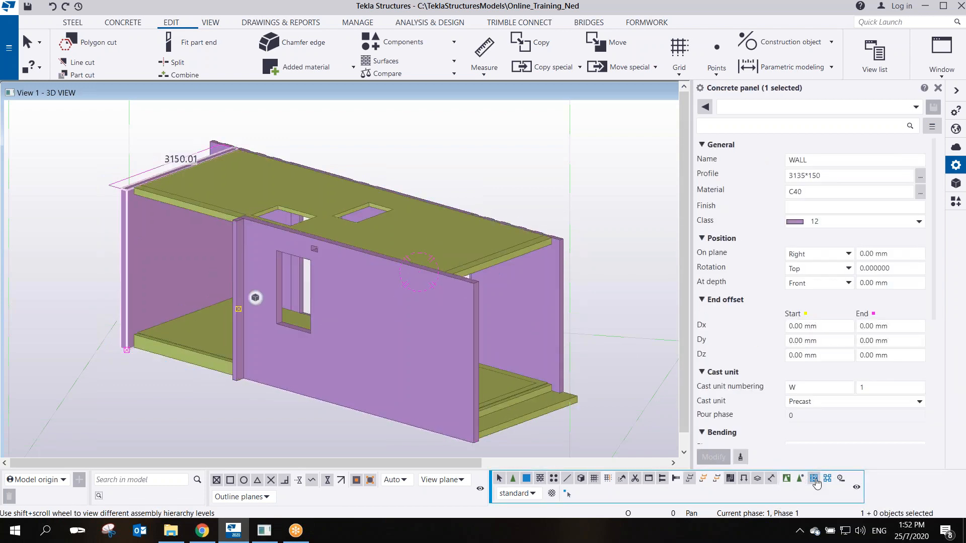
click(496, 306)
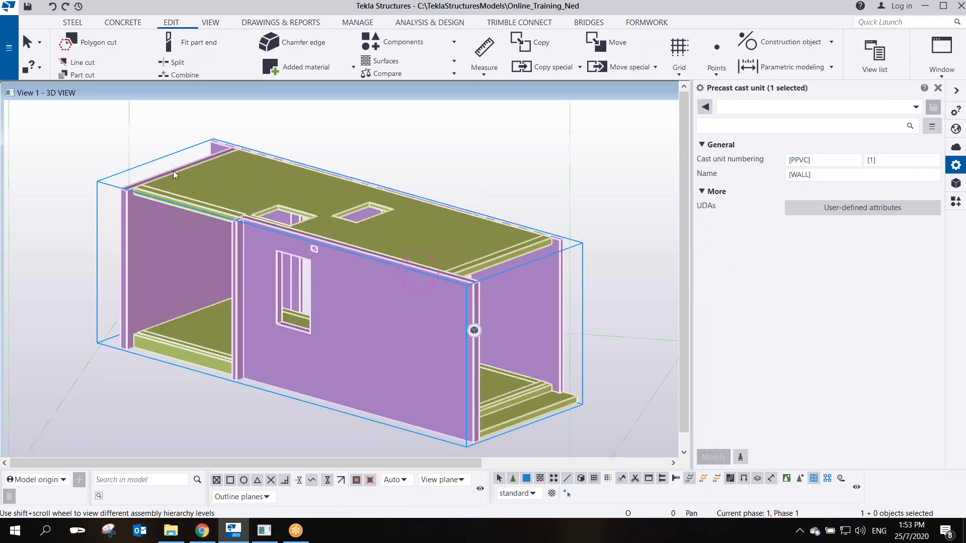
Inquire the centre of gravity of the selected cast unit, review the weight and area report, and close it
right_click(404, 239)
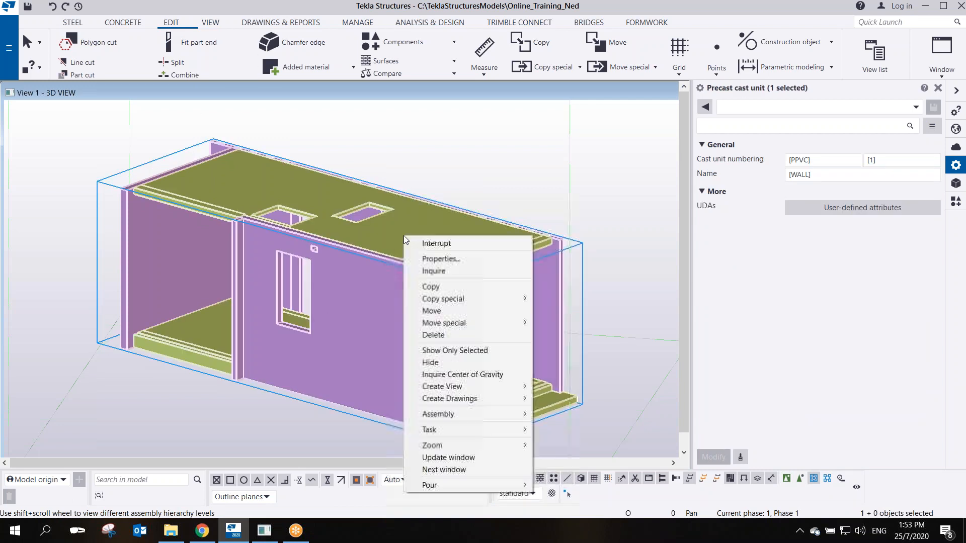
click(460, 375)
drag(385, 87, 377, 121)
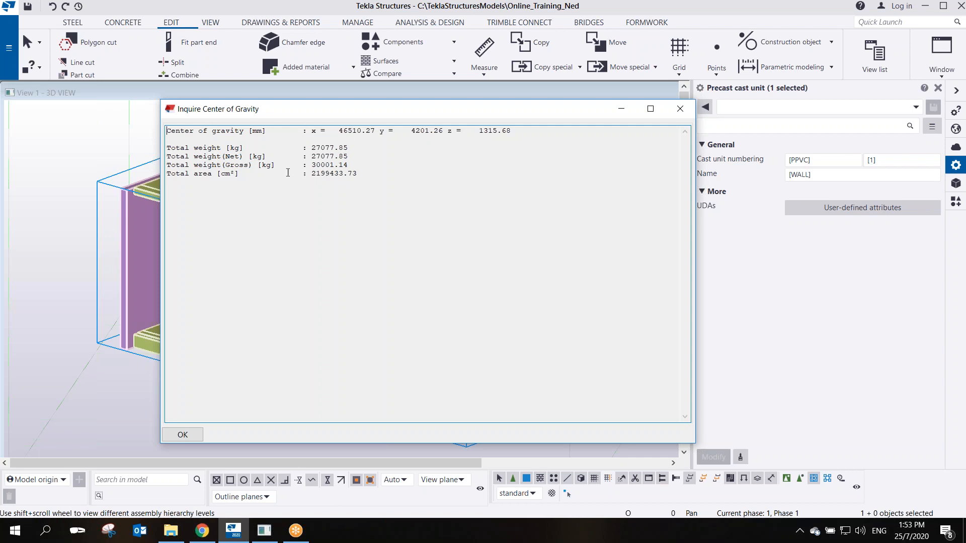
drag(371, 174, 160, 125)
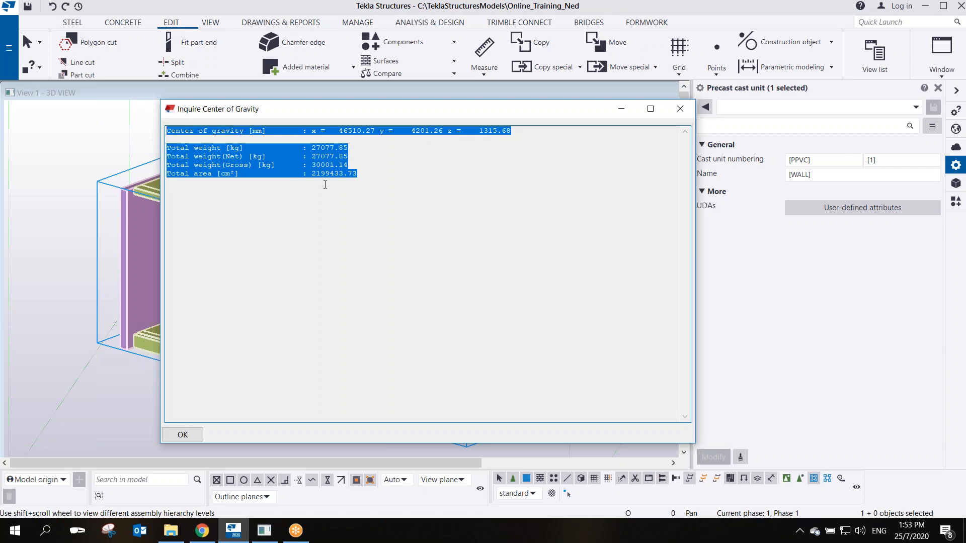
click(681, 107)
Select the centre of gravity point inside the module to show its coordinates
scroll(316, 311, up, 8)
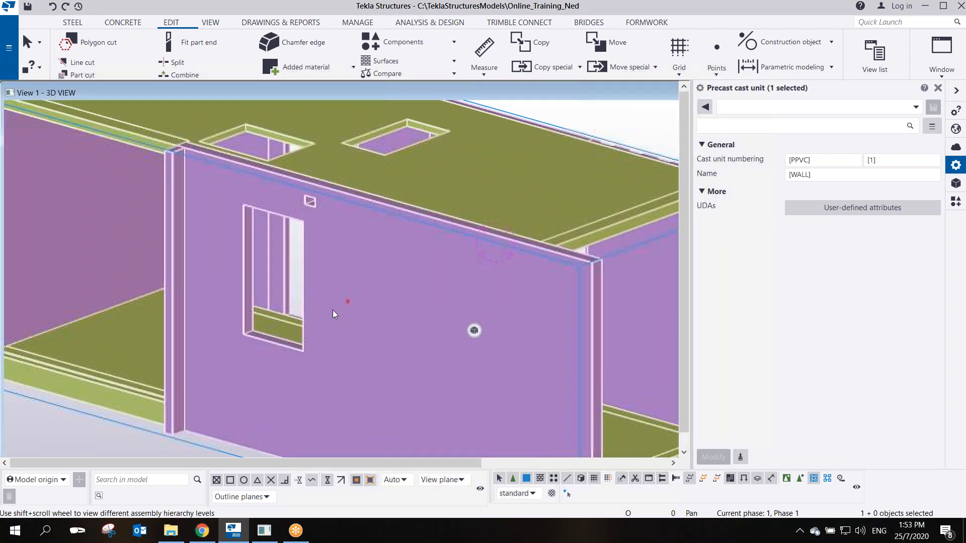
ctrl+middle_drag(351, 314, 363, 315)
click(260, 304)
ctrl+middle_drag(252, 311, 388, 248)
scroll(403, 258, up, 5)
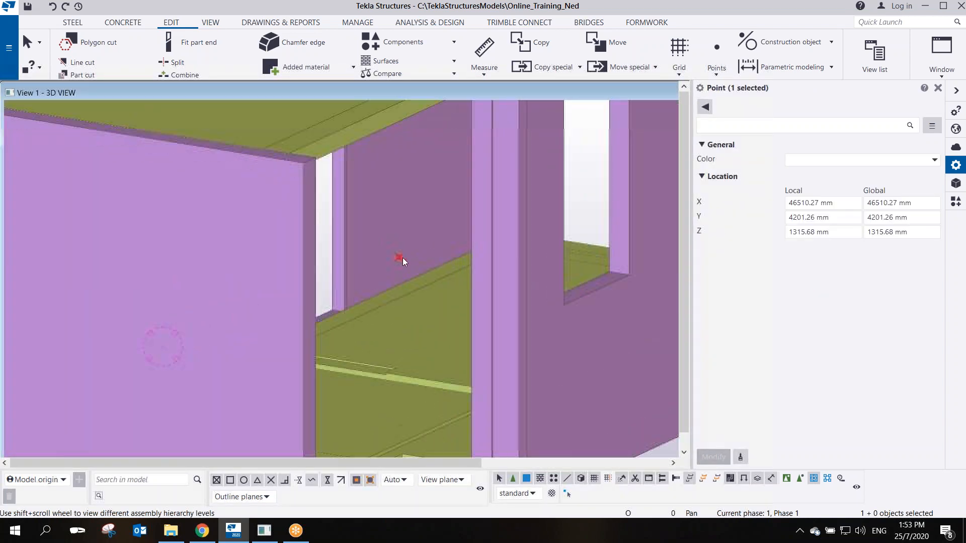
Examine where the centre of gravity point sits in the module, alternating between the plan and 3D views
scroll(402, 258, down, 5)
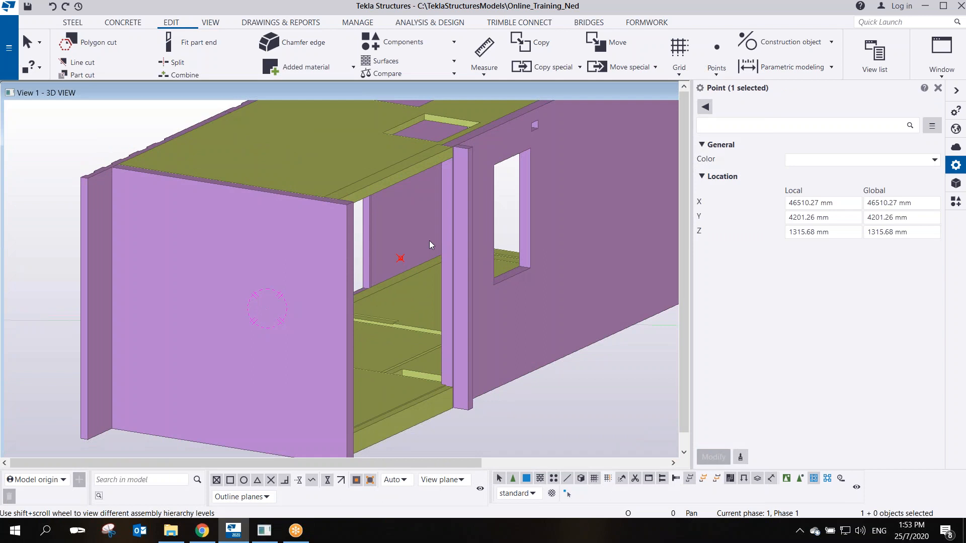
key(ctrl+p)
scroll(502, 295, up, 3)
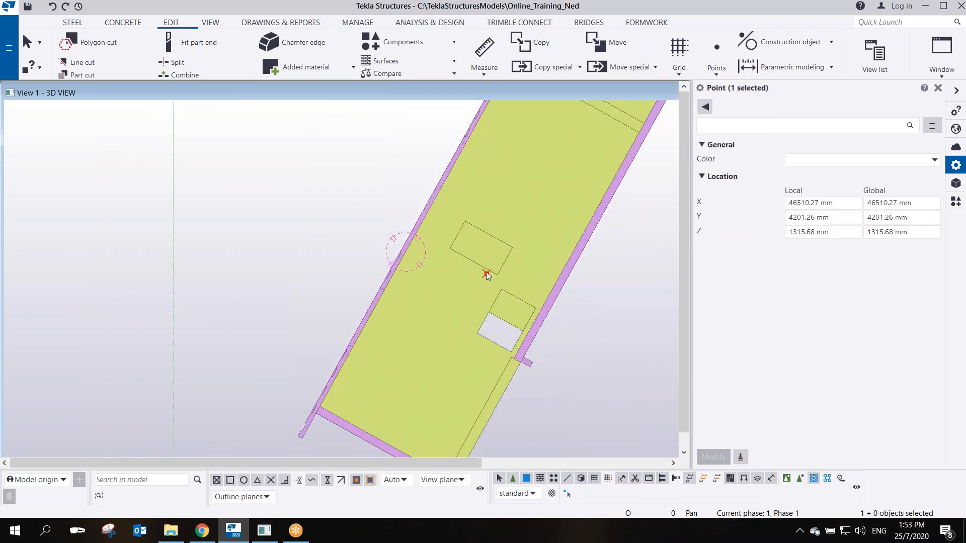
scroll(486, 274, down, 2)
scroll(486, 273, down, 1)
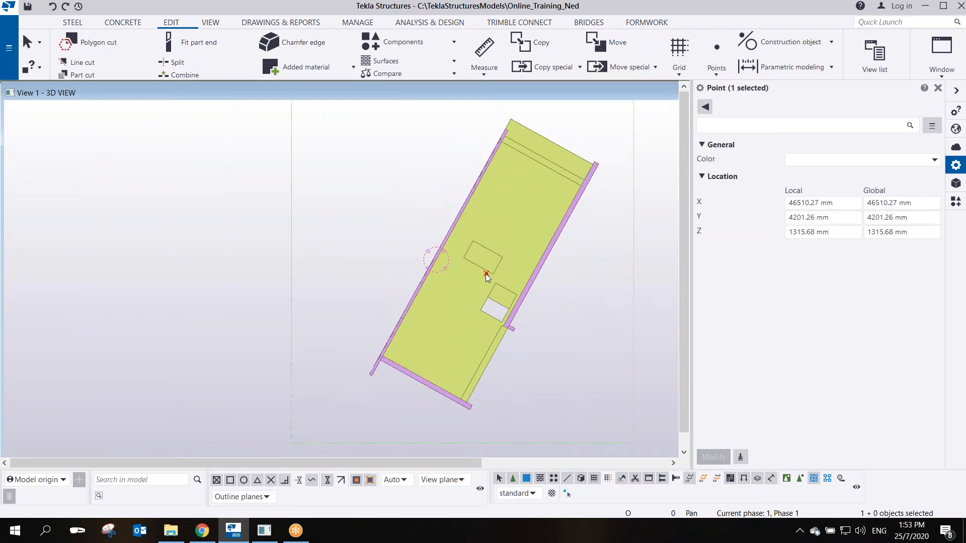
key(ctrl+p)
scroll(475, 262, up, 3)
scroll(494, 280, up, 2)
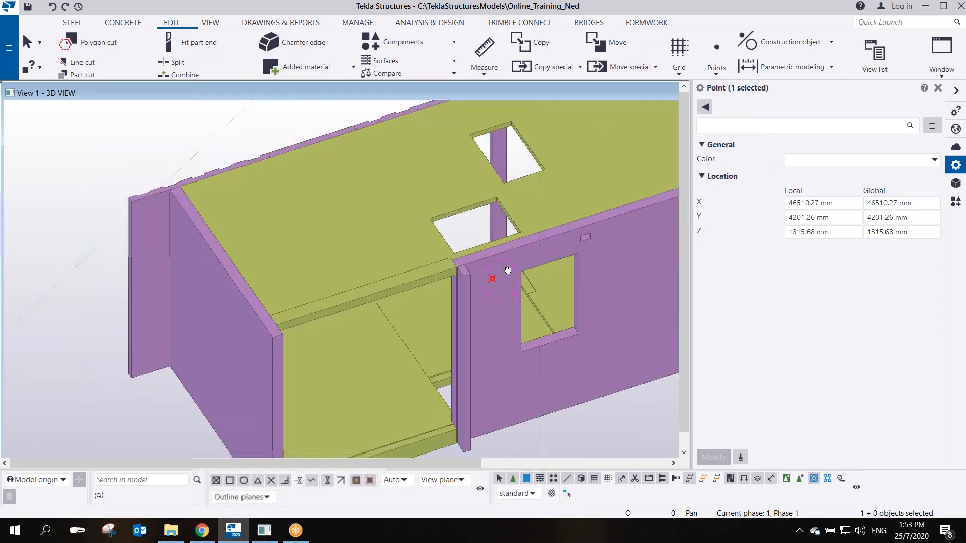
ctrl+middle_drag(507, 272, 575, 233)
scroll(472, 371, up, 3)
middle_drag(376, 310, 341, 243)
scroll(355, 228, down, 2)
scroll(349, 246, up, 2)
scroll(341, 244, down, 3)
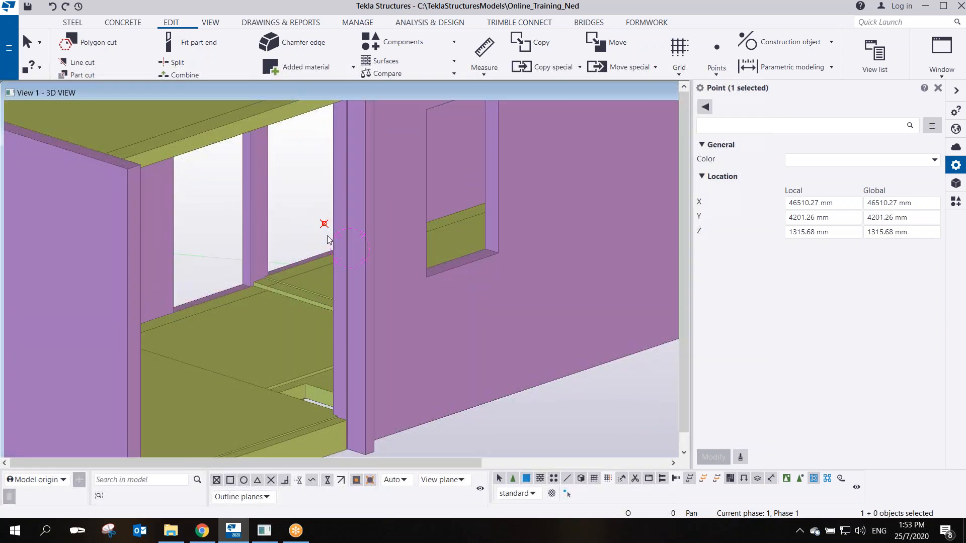
key(ctrl+p)
scroll(466, 284, up, 2)
scroll(512, 302, down, 3)
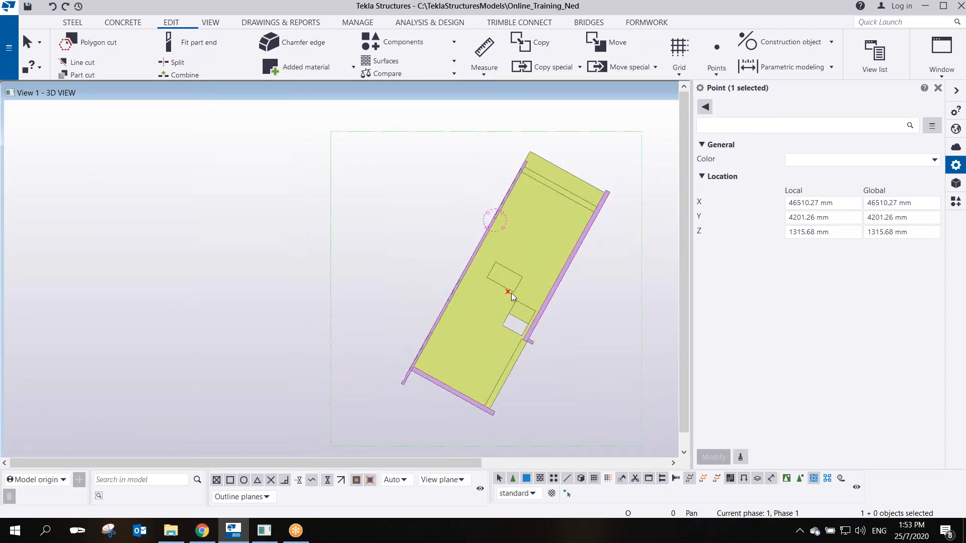
scroll(523, 200, up, 1)
scroll(474, 216, down, 1)
scroll(466, 214, up, 1)
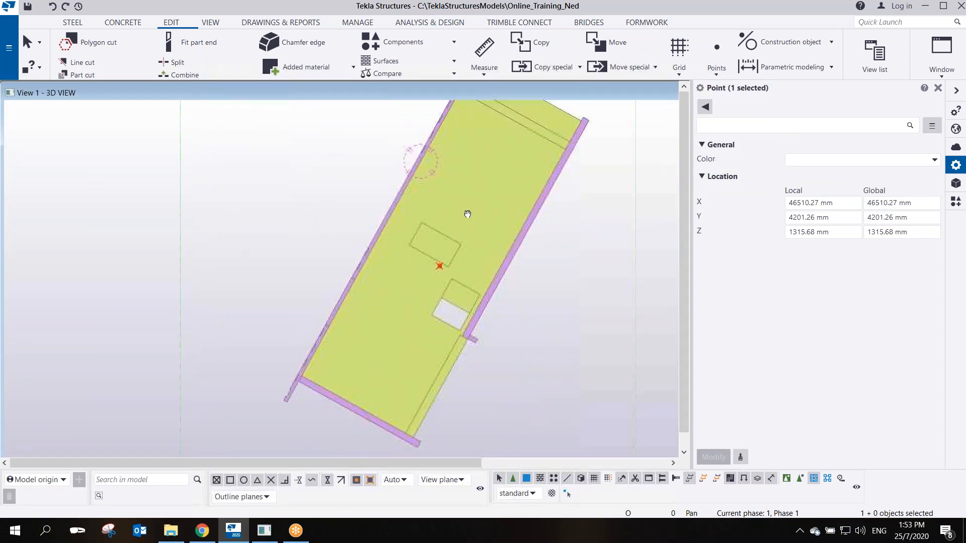
scroll(466, 209, down, 1)
middle_drag(455, 130, 438, 174)
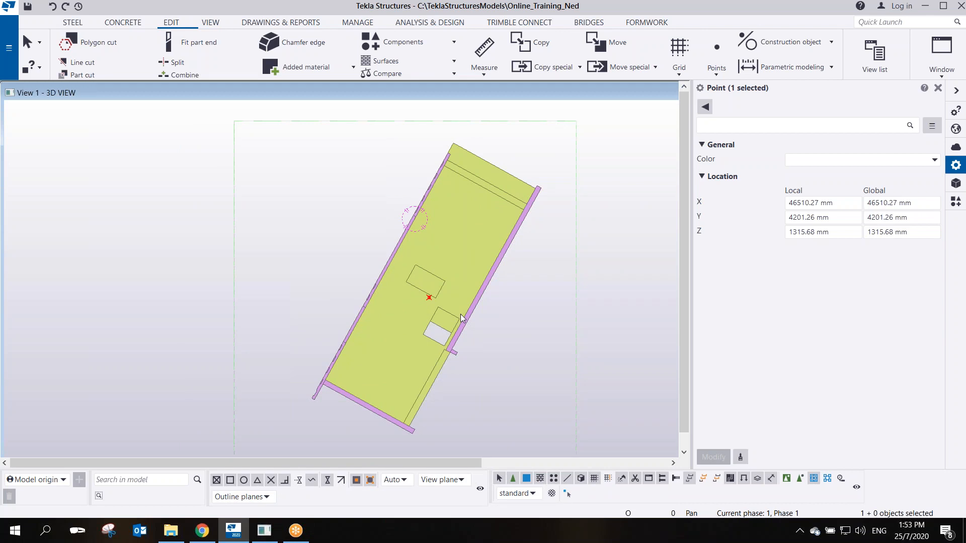
scroll(433, 301, up, 1)
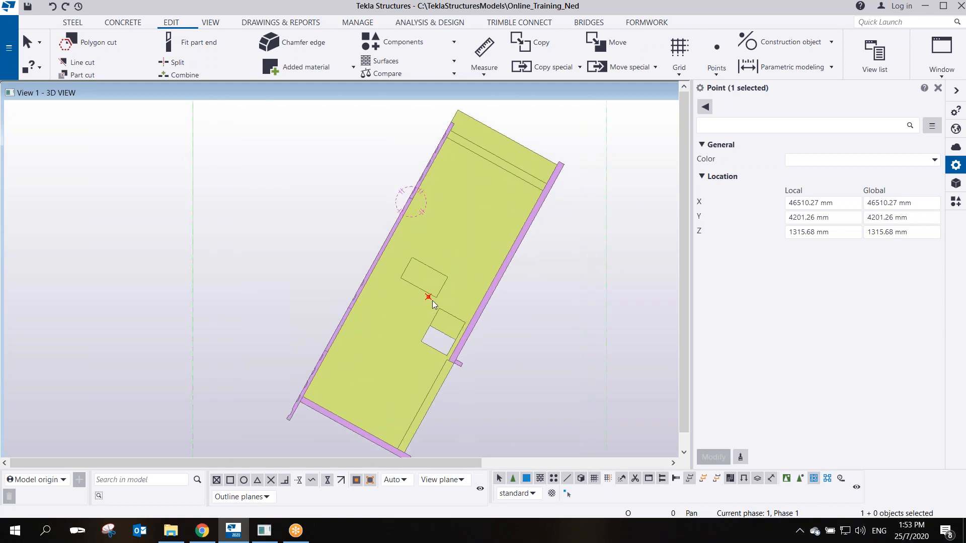
scroll(433, 300, down, 3)
ctrl+middle_drag(483, 345, 433, 250)
mouse_move(512, 313)
middle_down()
mouse_move(401, 335)
mouse_move(385, 307)
mouse_move(409, 289)
middle_up()
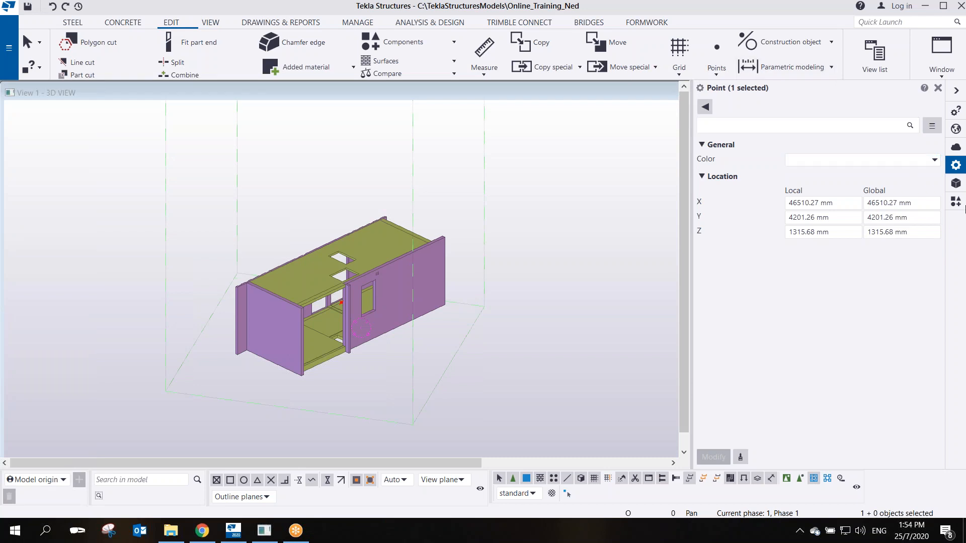
Search the applications and components catalogue for LIF
click(956, 200)
click(807, 125)
drag(807, 125, 714, 121)
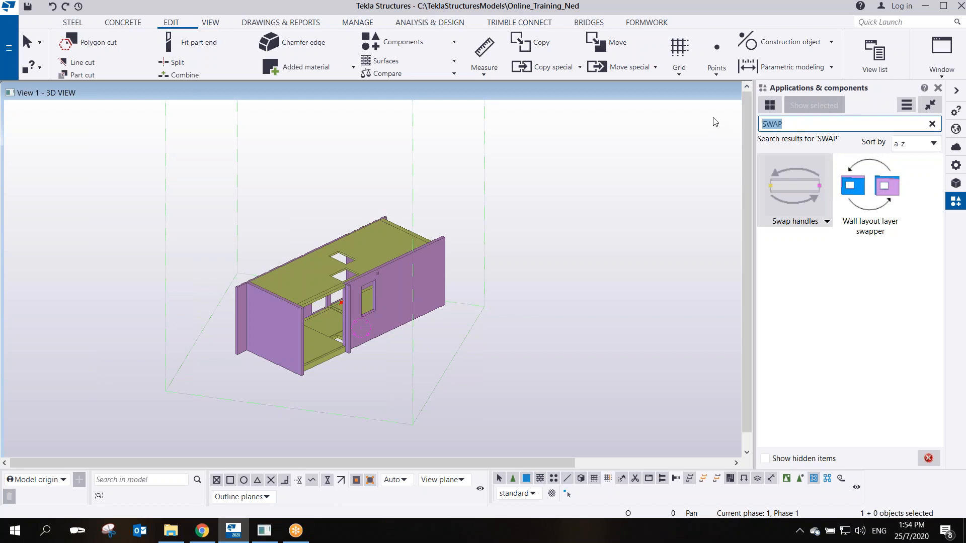
text(LIF)
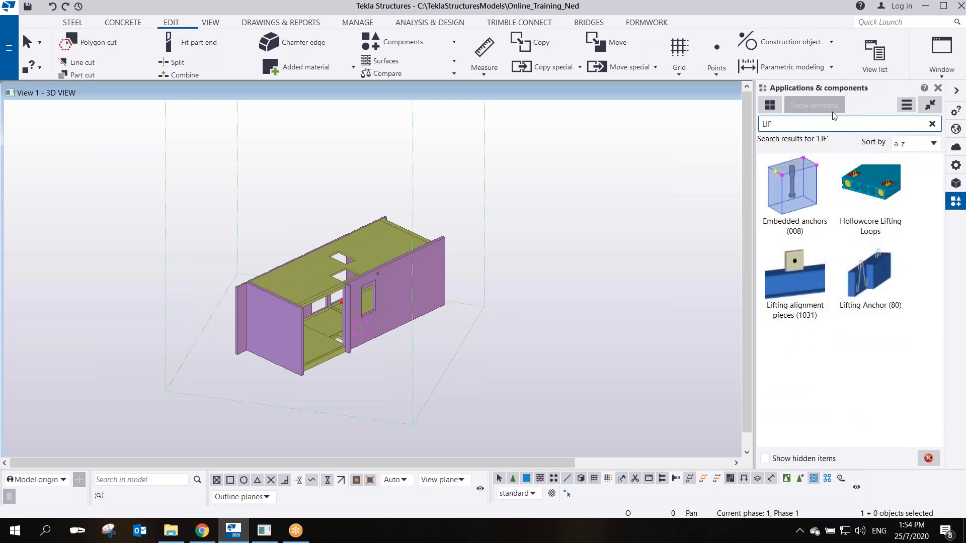
Open the Lifting Anchor (80) settings, try the vertical hook shape with straight leg ends, and close them without applying
click(874, 284)
double_click(874, 286)
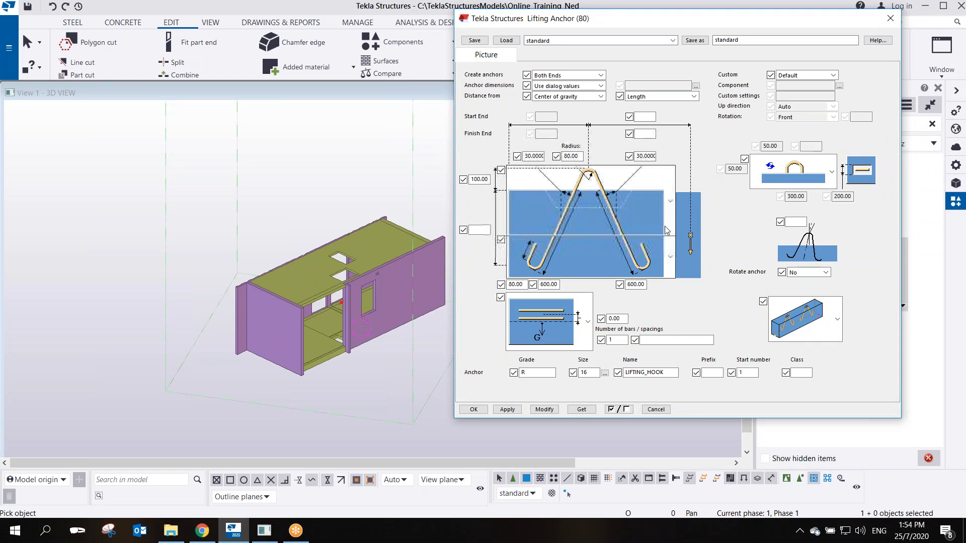
click(602, 208)
click(614, 349)
click(632, 247)
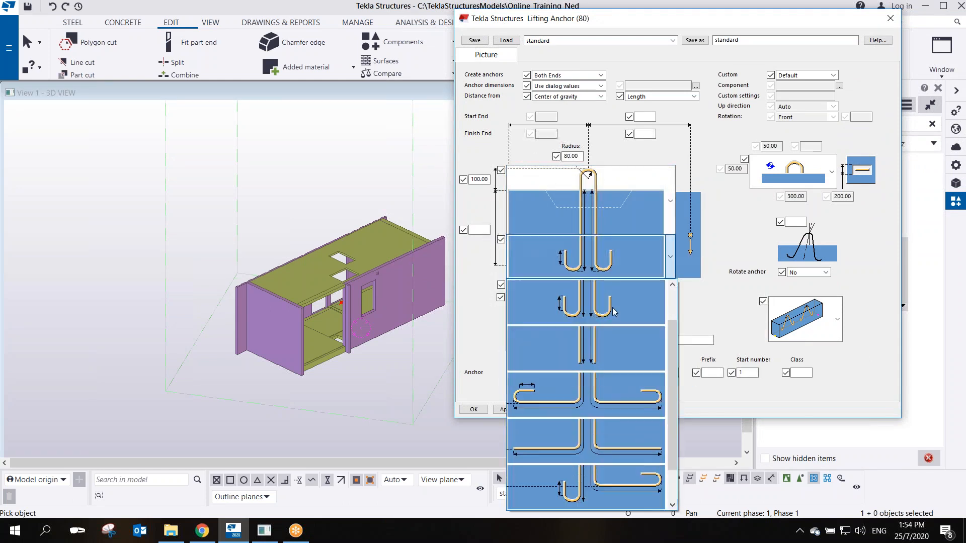
click(602, 355)
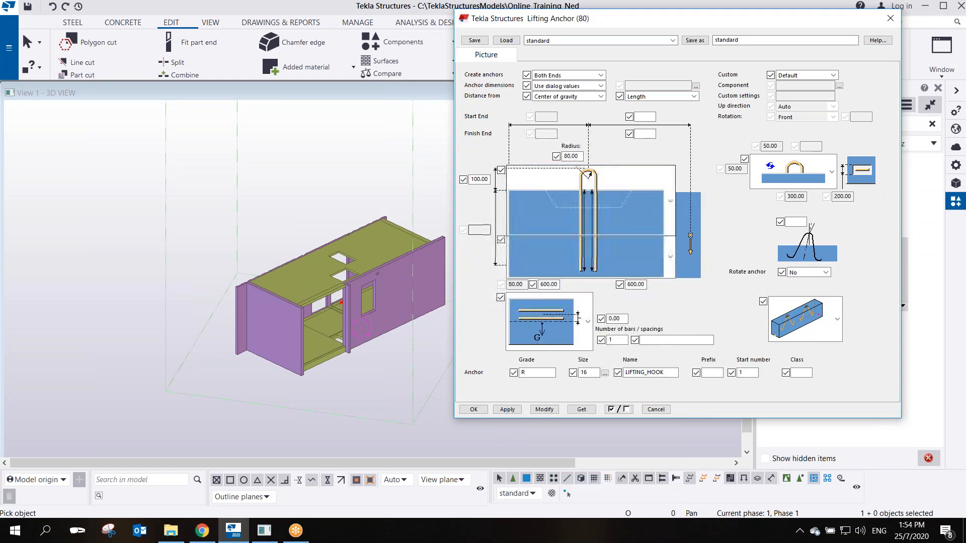
scroll(445, 262, up, 5)
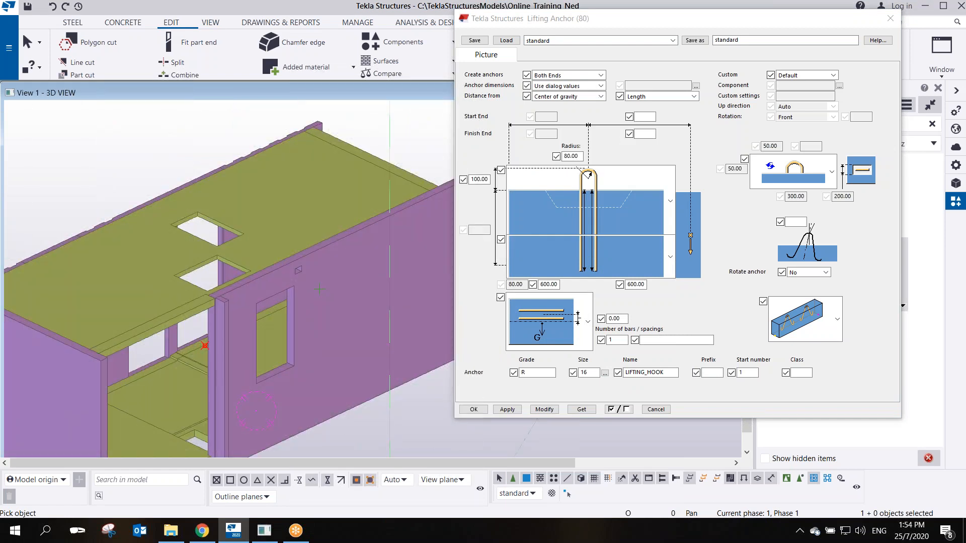
scroll(445, 262, down, 1)
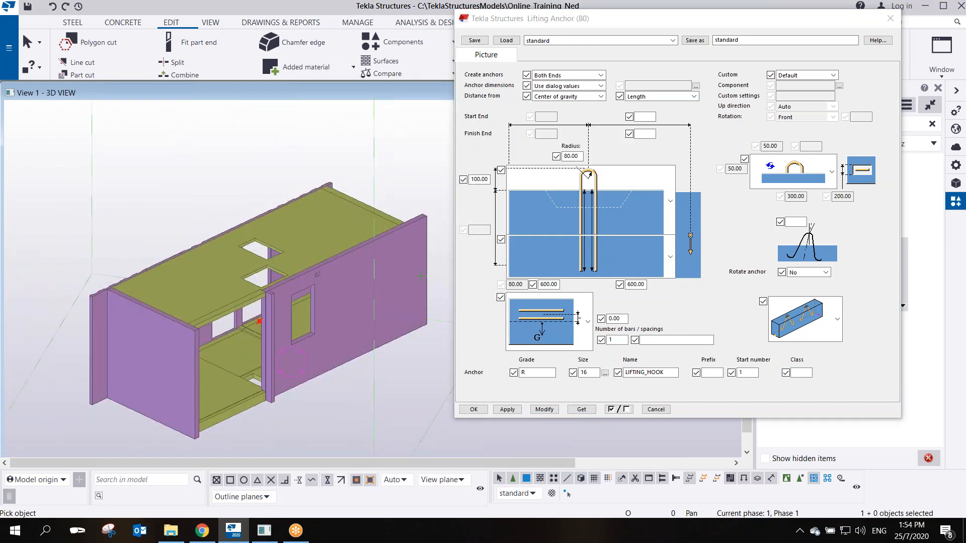
scroll(372, 292, down, 3)
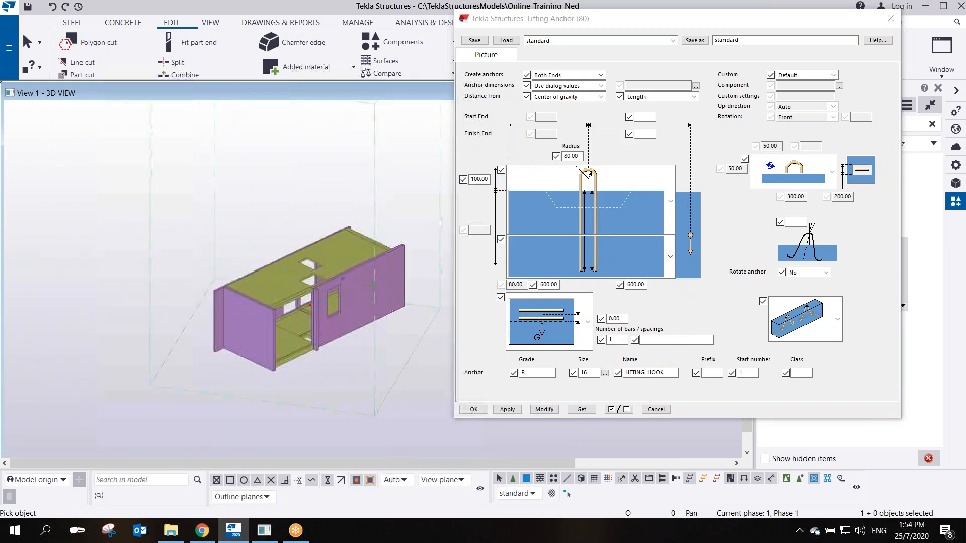
scroll(372, 284, up, 2)
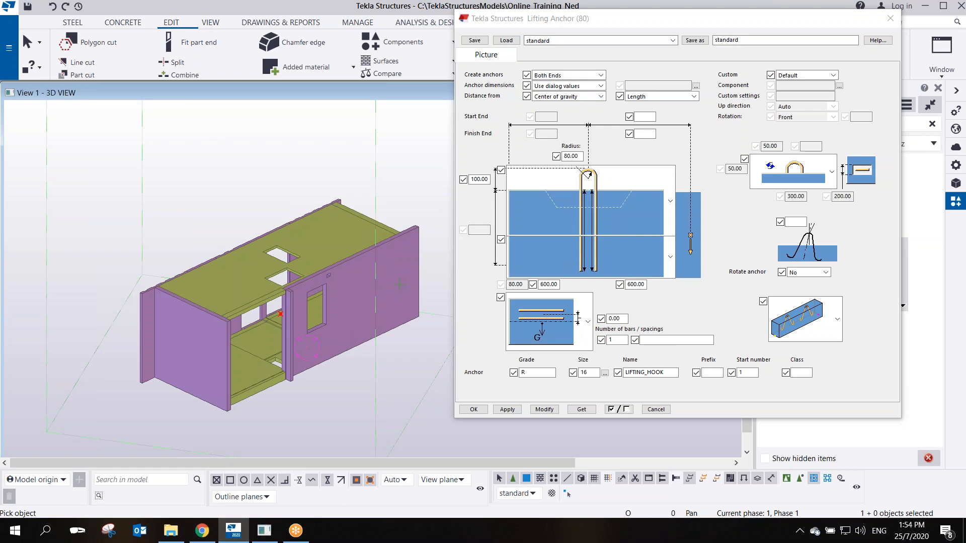
drag(633, 18, 591, 82)
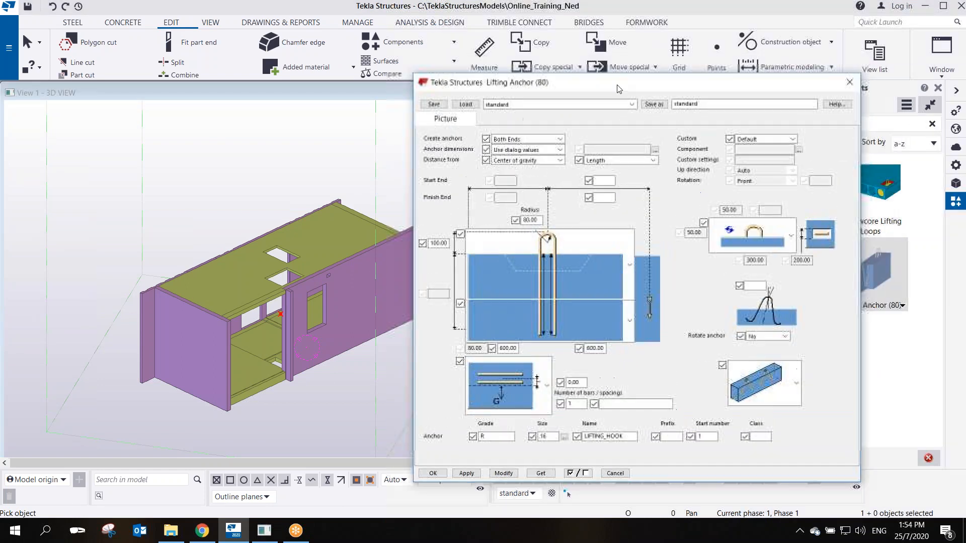
click(848, 87)
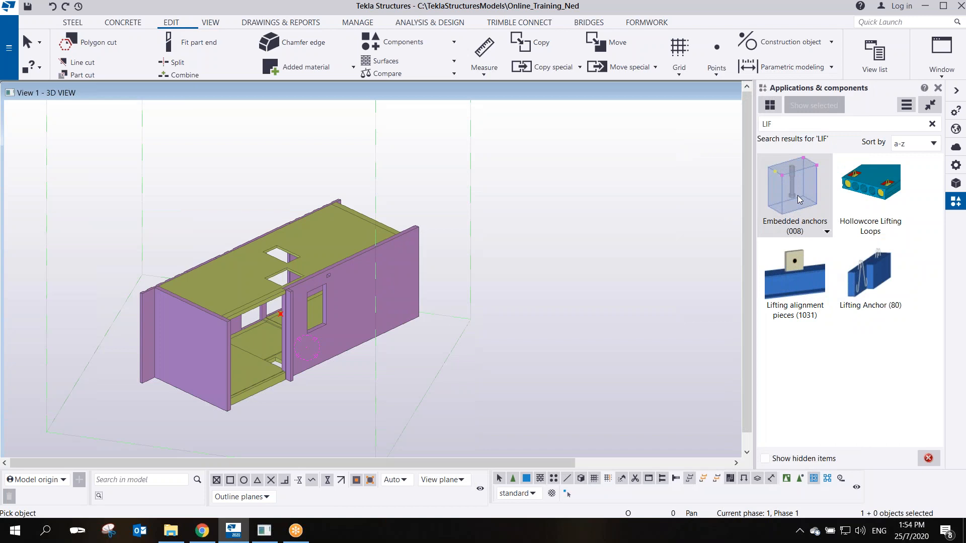
Open the Embedded anchors (8) settings and review the lift system arrangements available for anchor placement
double_click(798, 195)
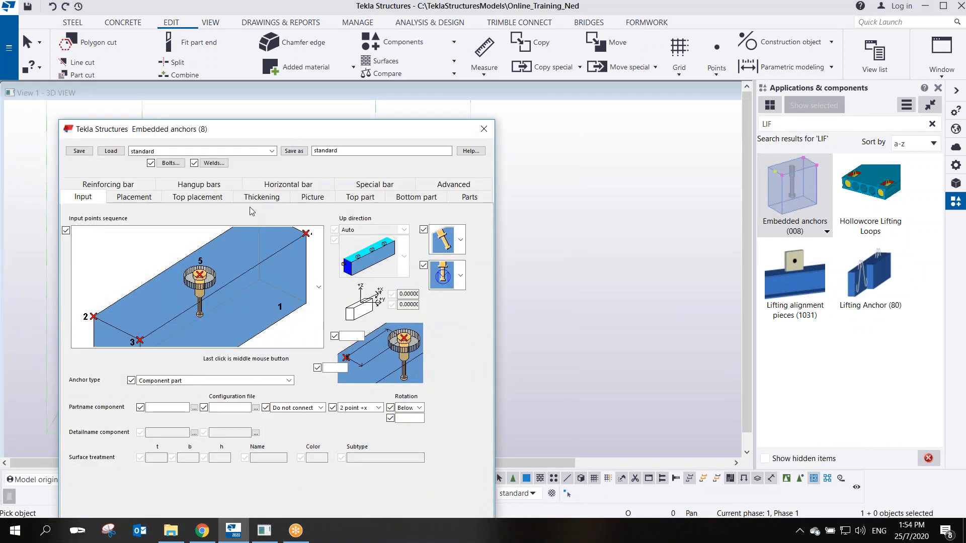
click(147, 199)
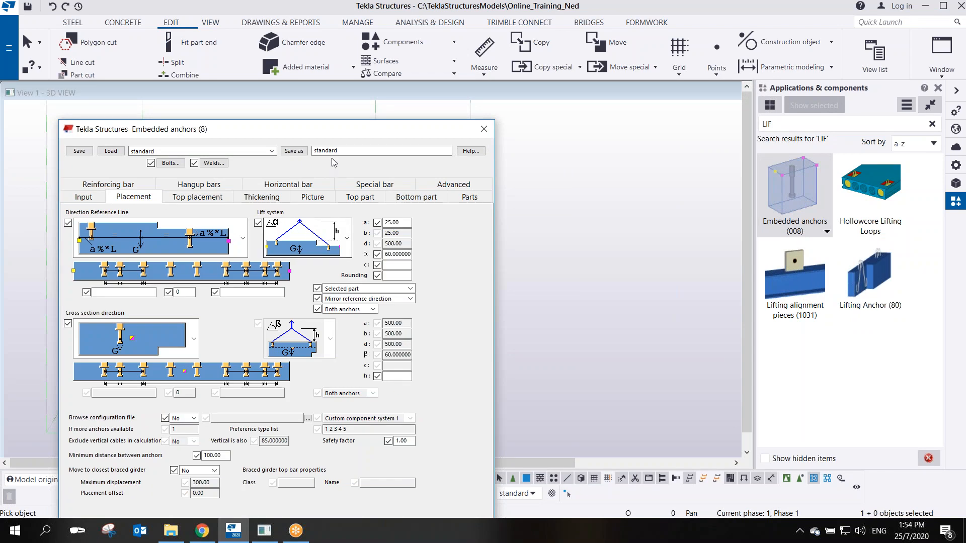
drag(343, 132, 522, 67)
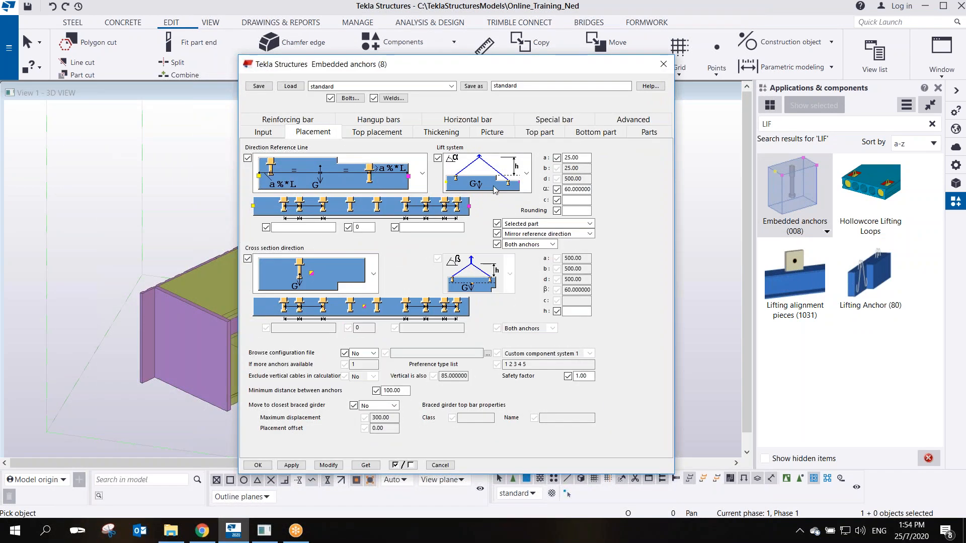
click(526, 176)
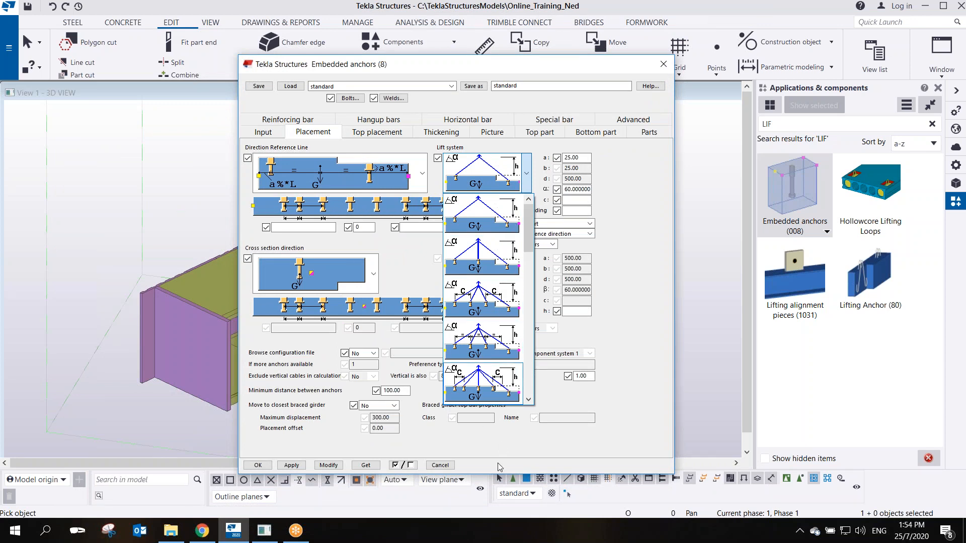
click(631, 322)
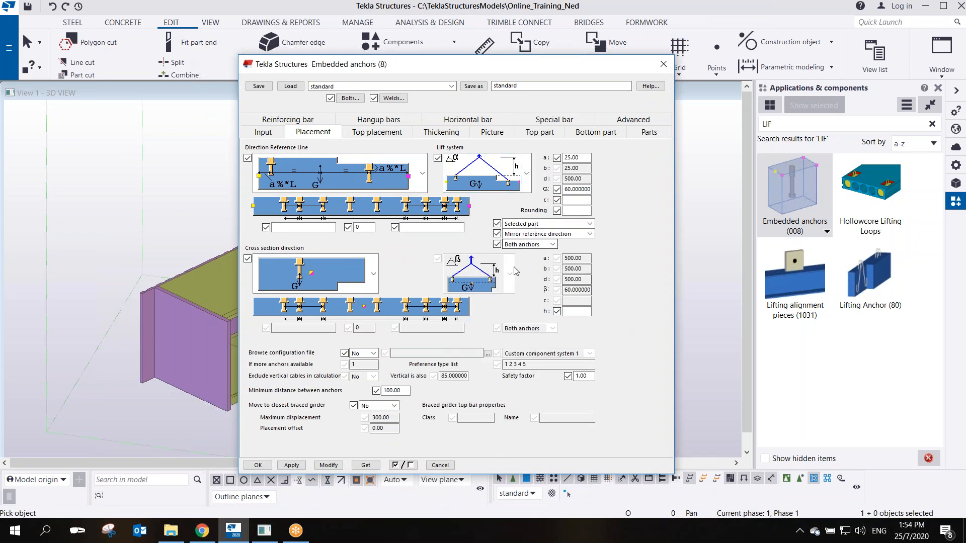
click(527, 176)
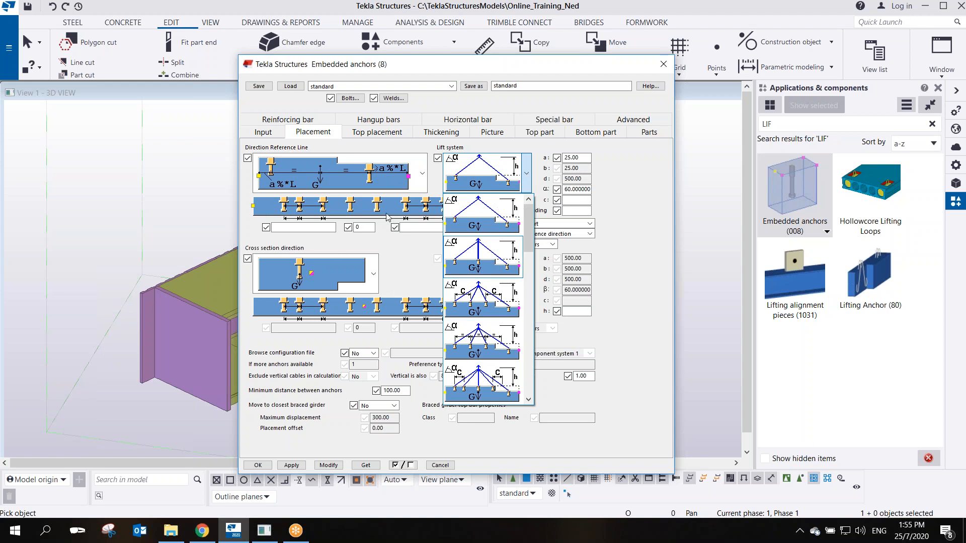
click(501, 212)
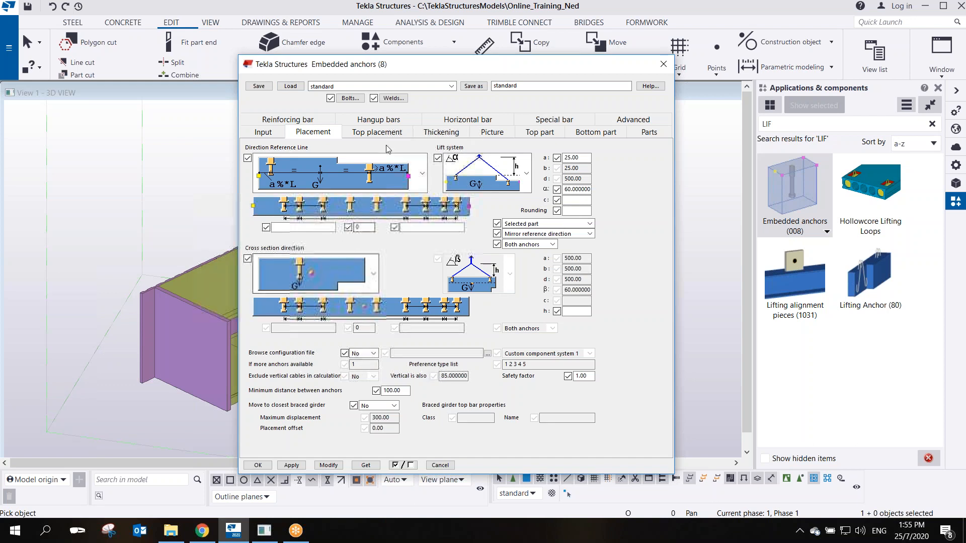
Review the top placement, thickening, picture and top part settings of the embedded anchors, and close them without applying
click(375, 133)
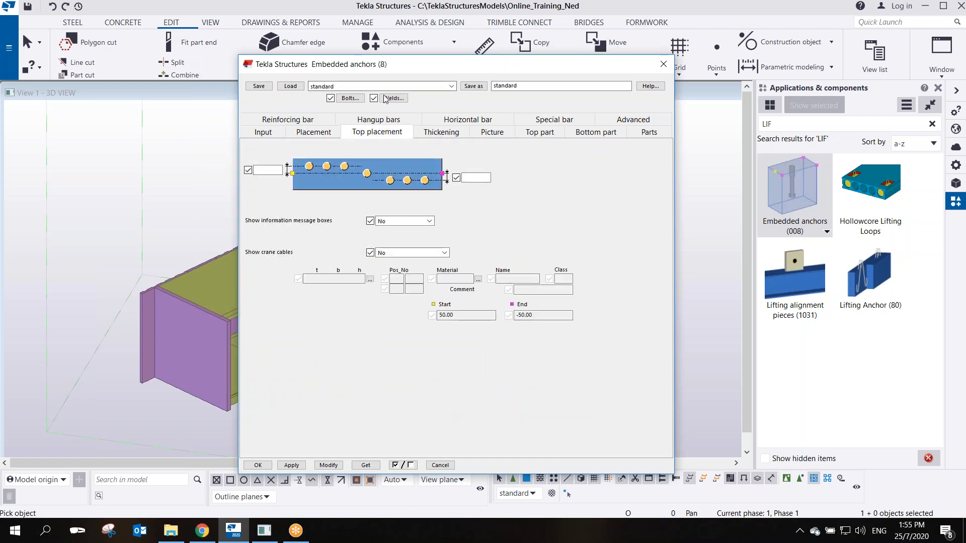
click(456, 134)
click(492, 132)
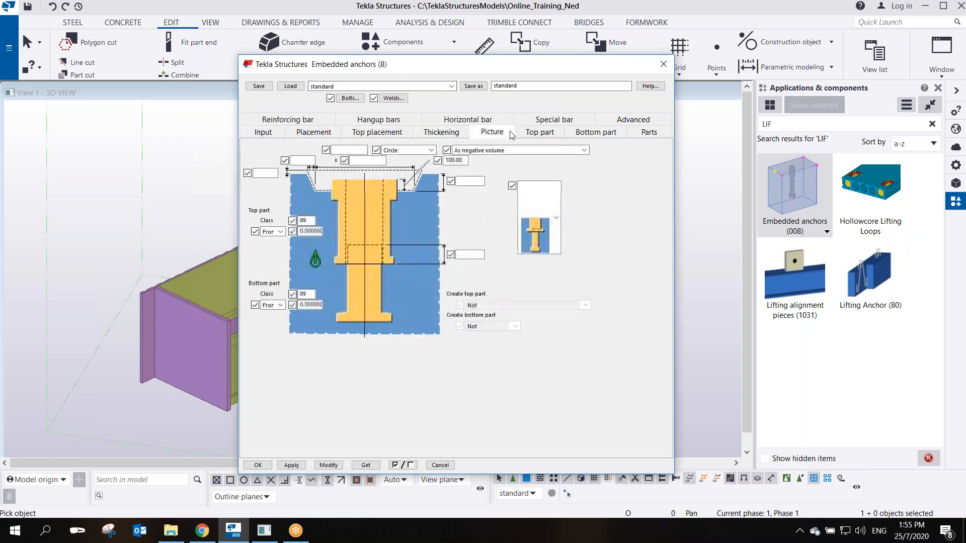
click(539, 132)
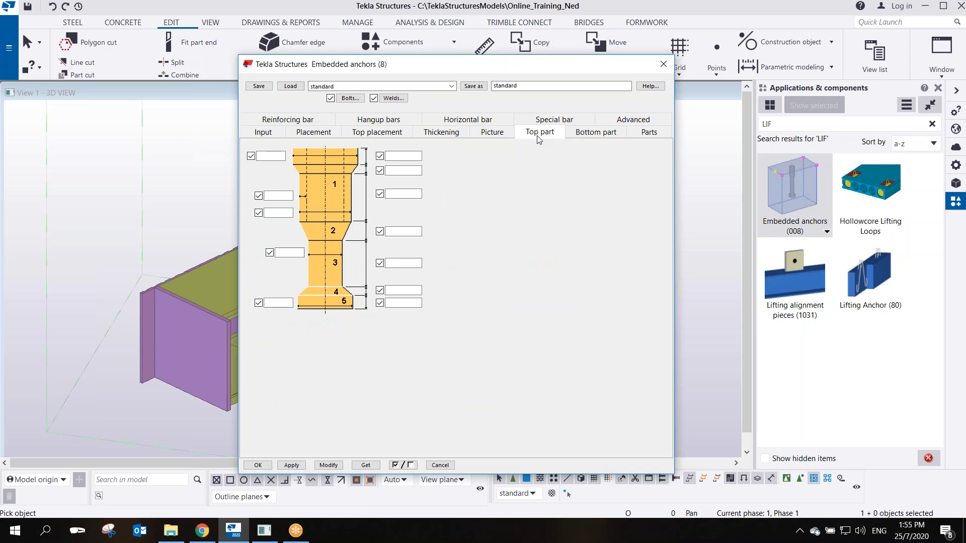
click(663, 64)
right_click(438, 155)
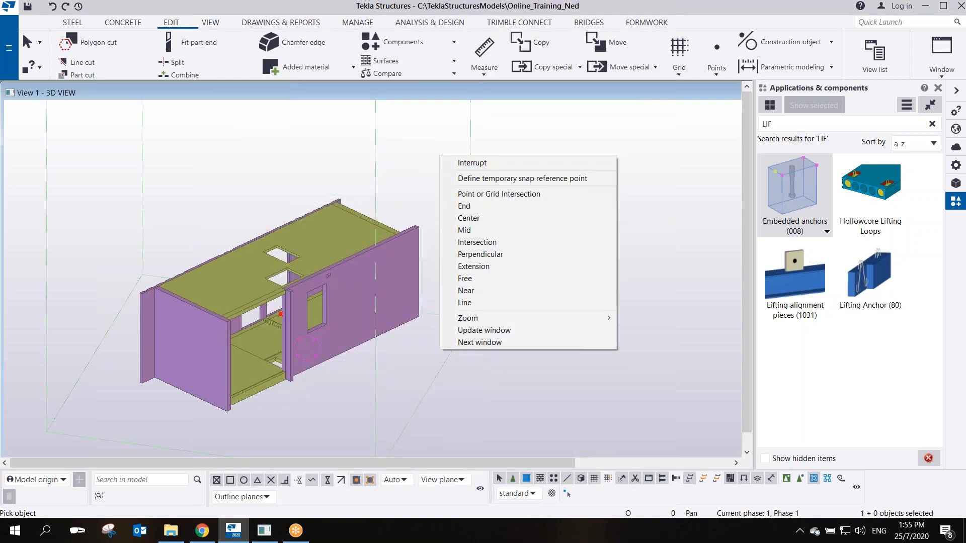
key(Escape)
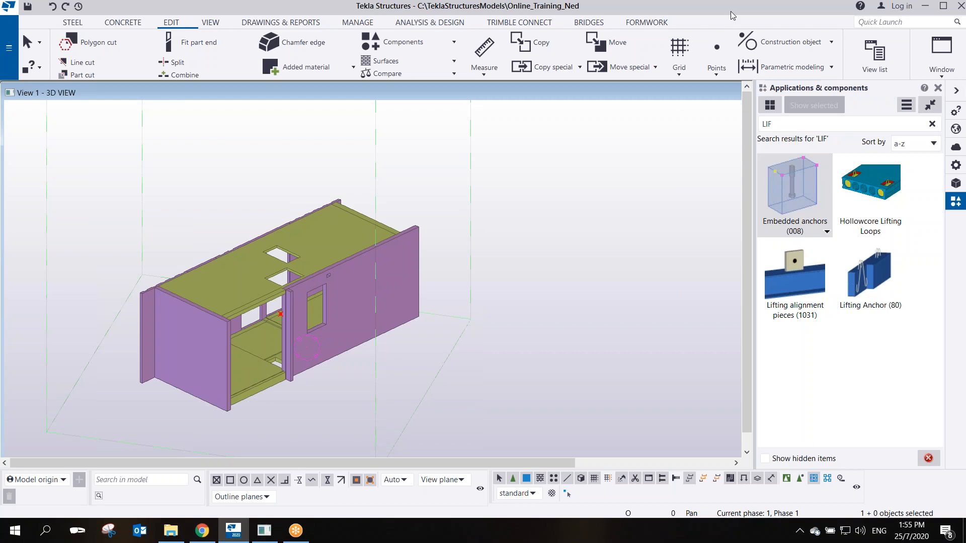
click(707, 22)
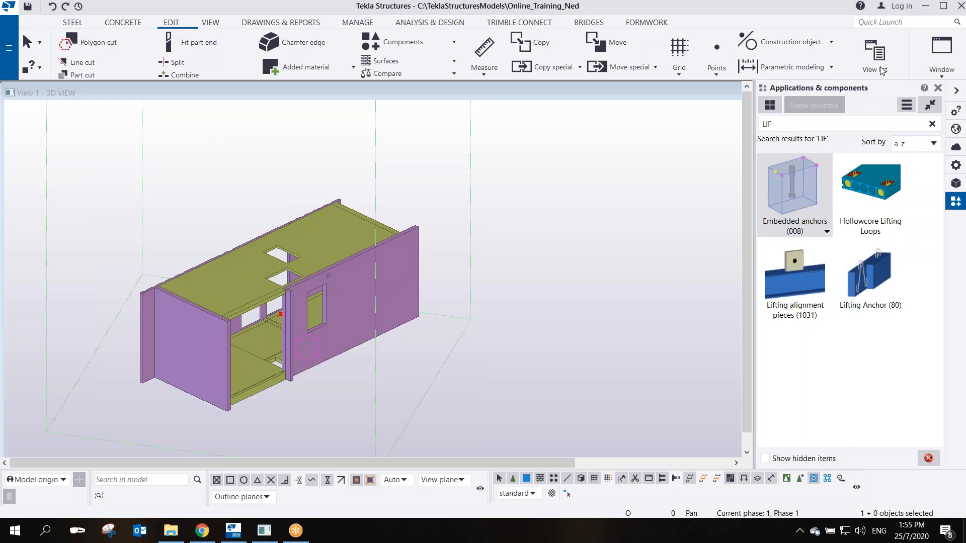
Examine the module in 3D from the side with the window wall and the open bay
click(527, 185)
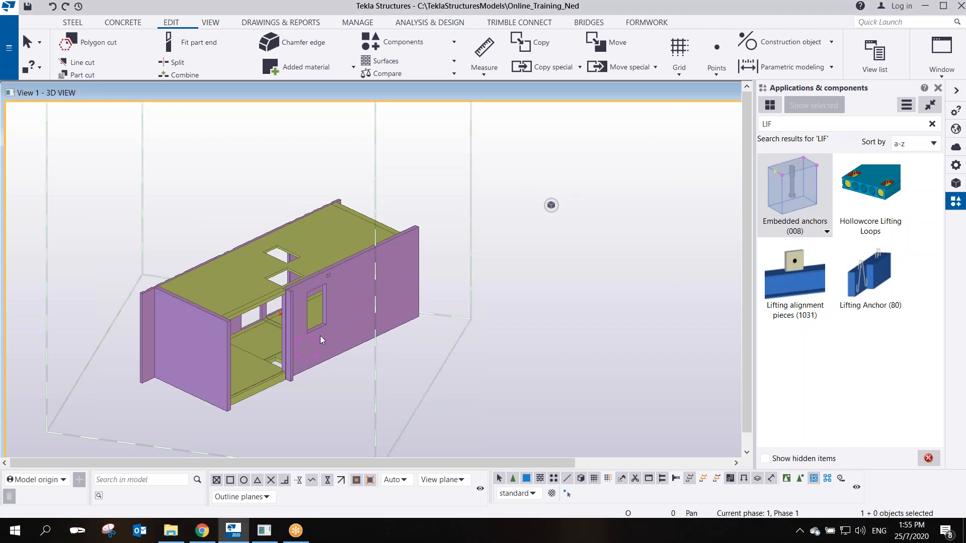
scroll(320, 336, up, 10)
middle_drag(272, 304, 305, 299)
scroll(408, 277, down, 2)
scroll(470, 312, up, 2)
ctrl+middle_drag(470, 312, 444, 314)
scroll(448, 309, down, 3)
scroll(473, 317, up, 2)
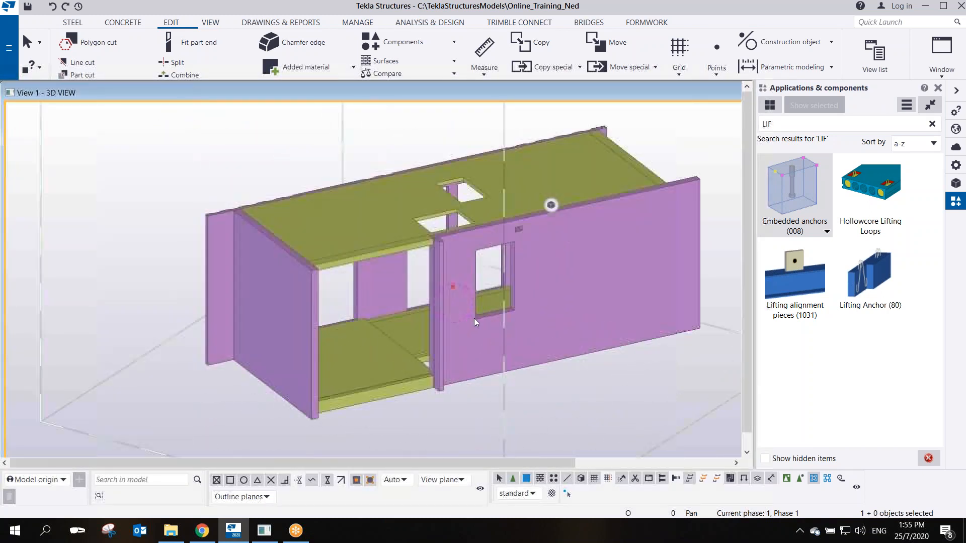
scroll(473, 318, up, 2)
ctrl+middle_drag(530, 309, 488, 297)
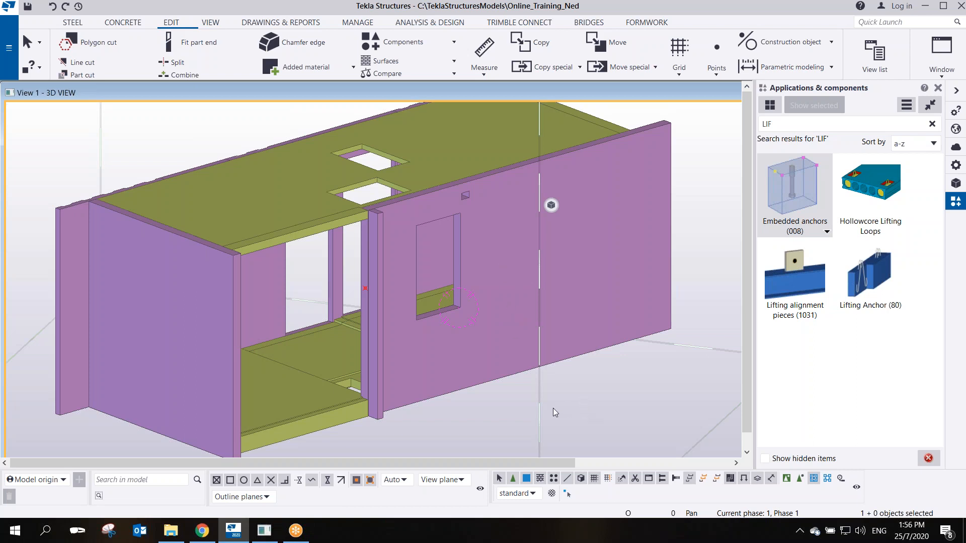
scroll(490, 388, down, 2)
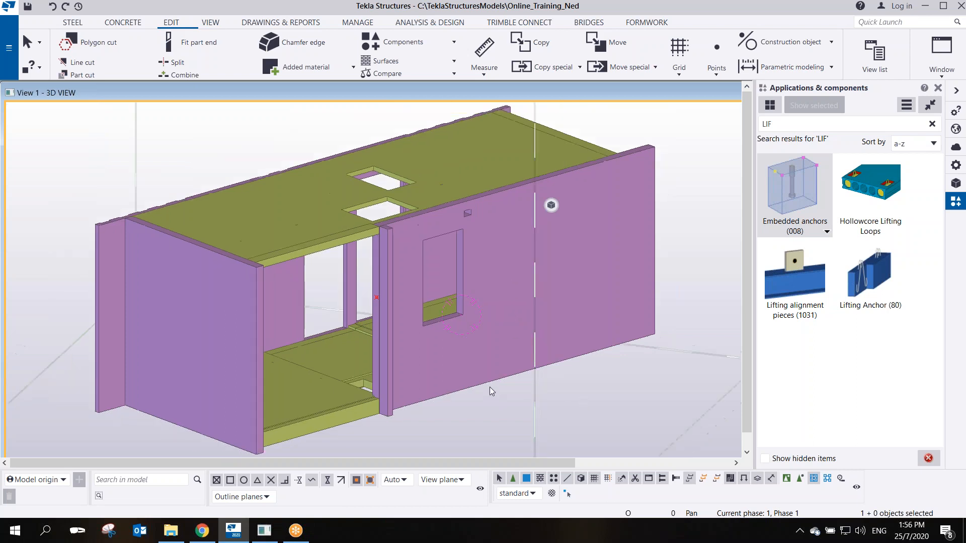
Examine the grooved side wall and its corner with the end wall up close in 3D
ctrl+middle_drag(347, 377, 452, 341)
scroll(506, 328, up, 3)
scroll(503, 327, up, 3)
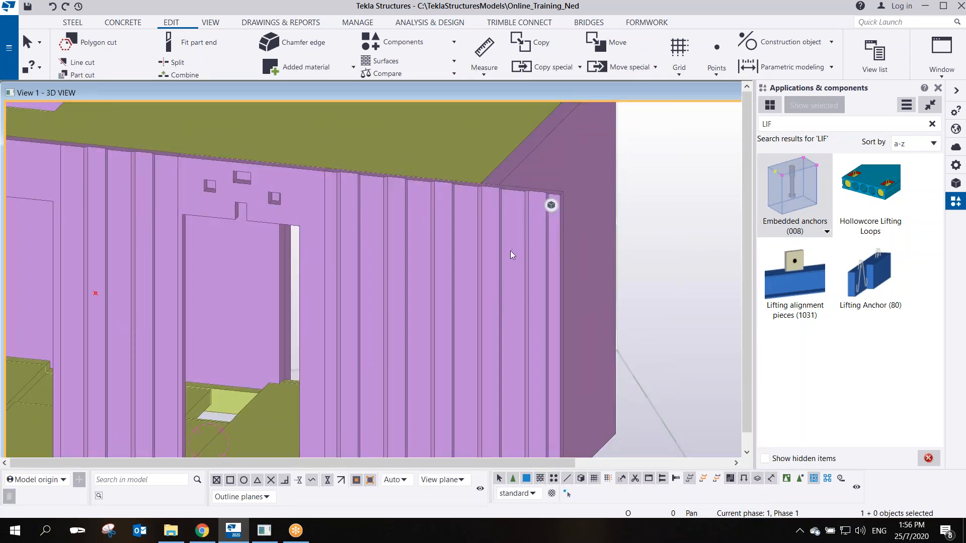
scroll(510, 252, down, 2)
ctrl+middle_drag(512, 255, 442, 327)
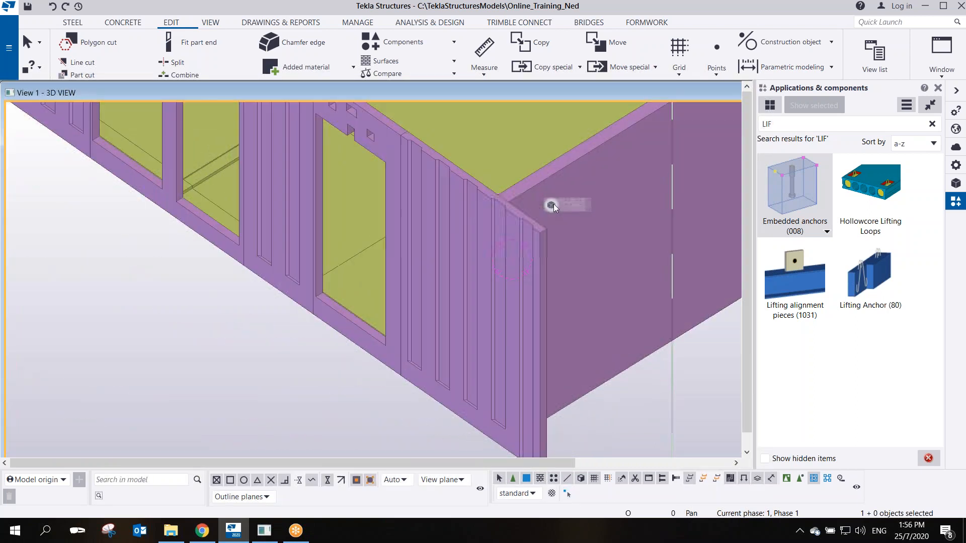
scroll(533, 264, up, 8)
scroll(334, 312, down, 6)
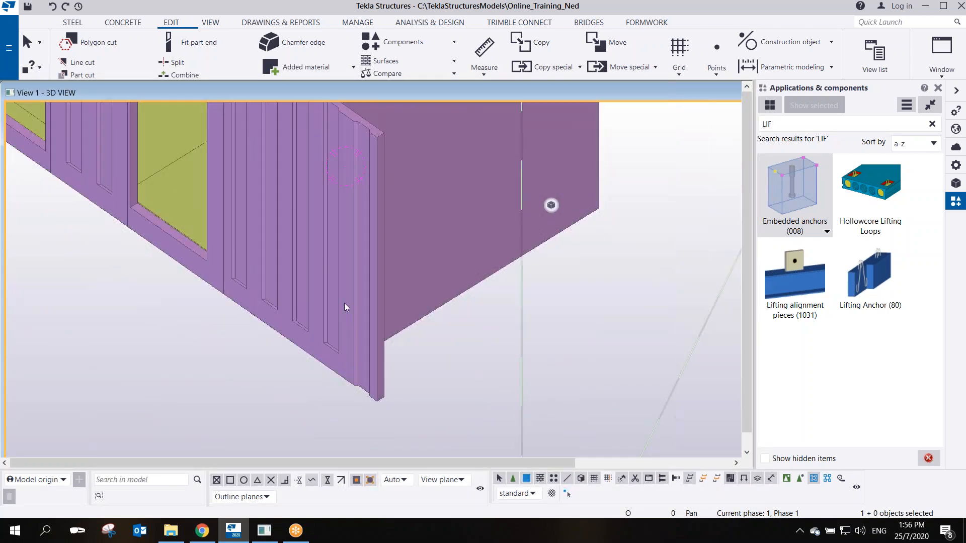
middle_drag(354, 325, 377, 393)
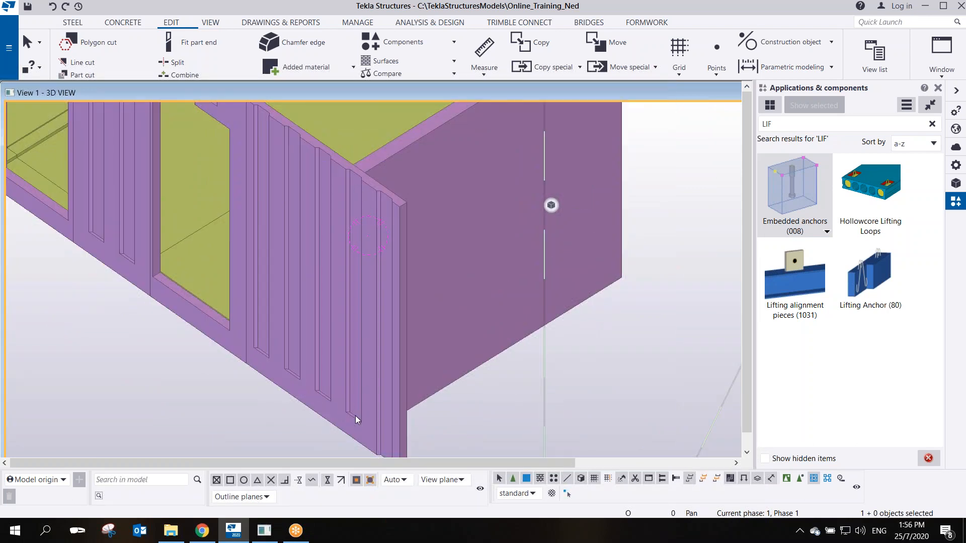
scroll(356, 372, down, 3)
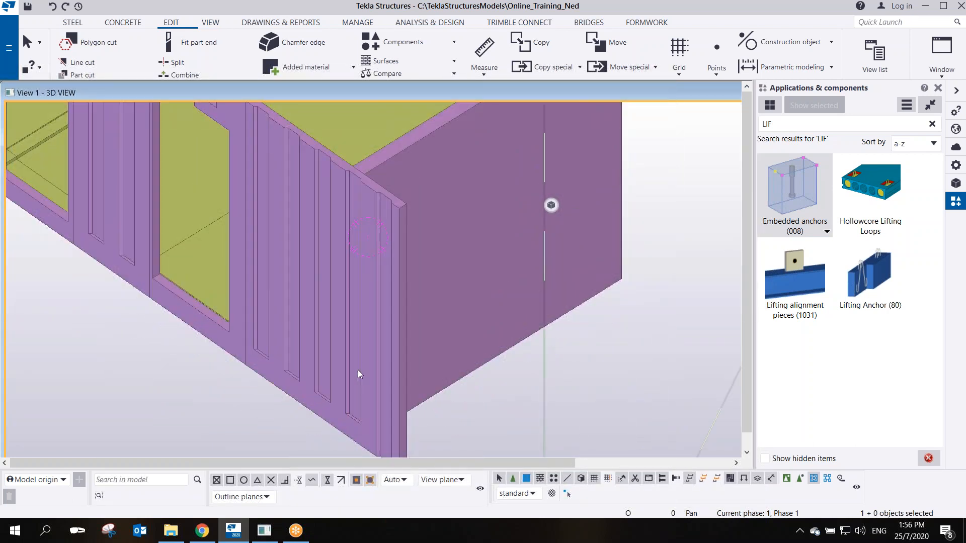
scroll(364, 246, up, 3)
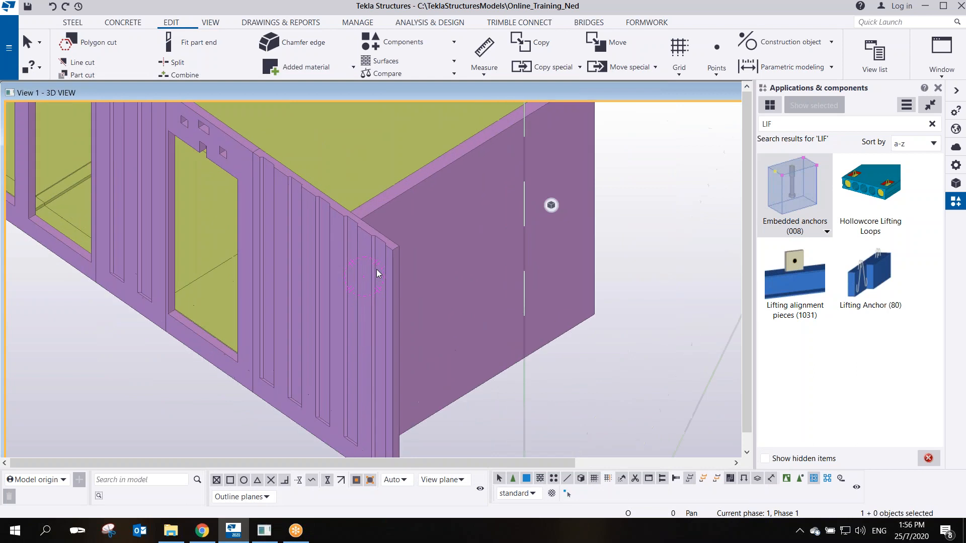
scroll(350, 231, up, 2)
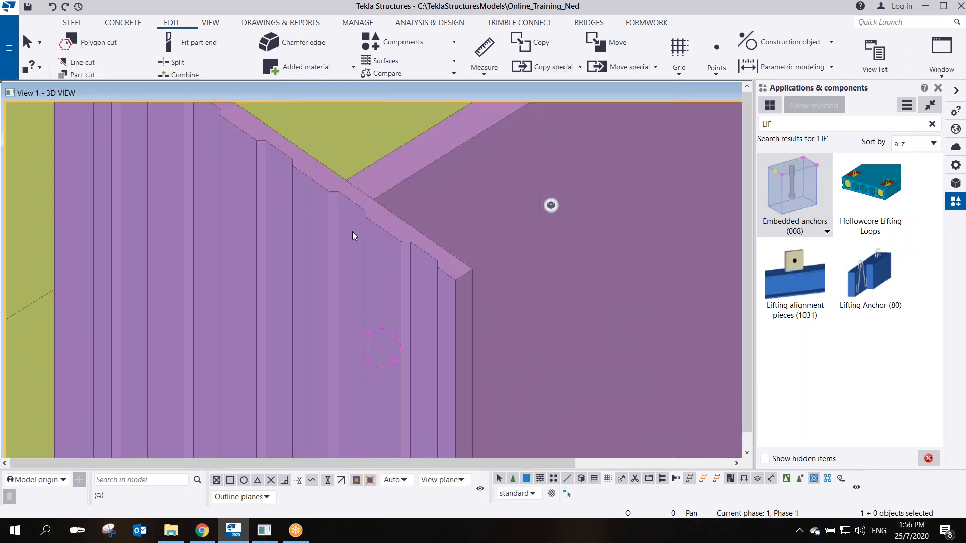
scroll(356, 236, down, 3)
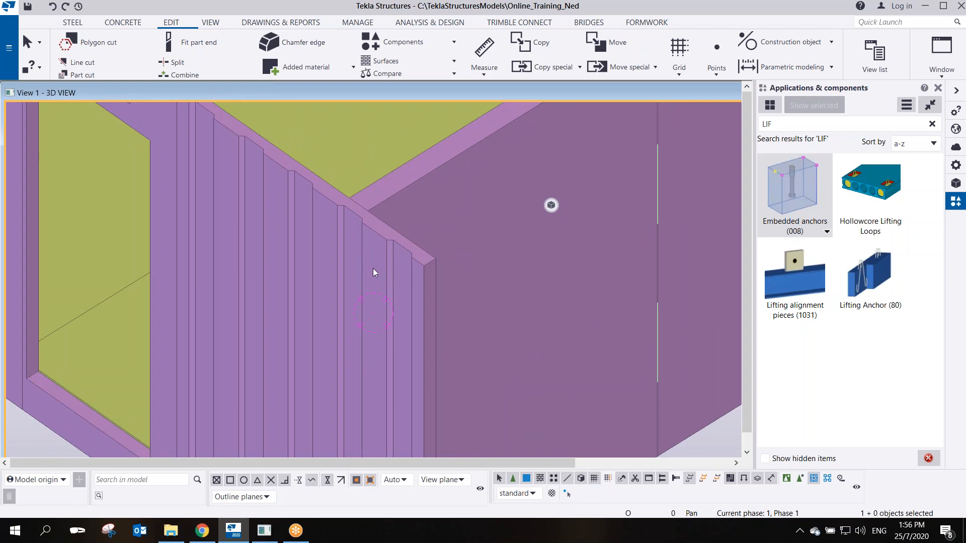
scroll(394, 276, down, 2)
scroll(388, 370, up, 3)
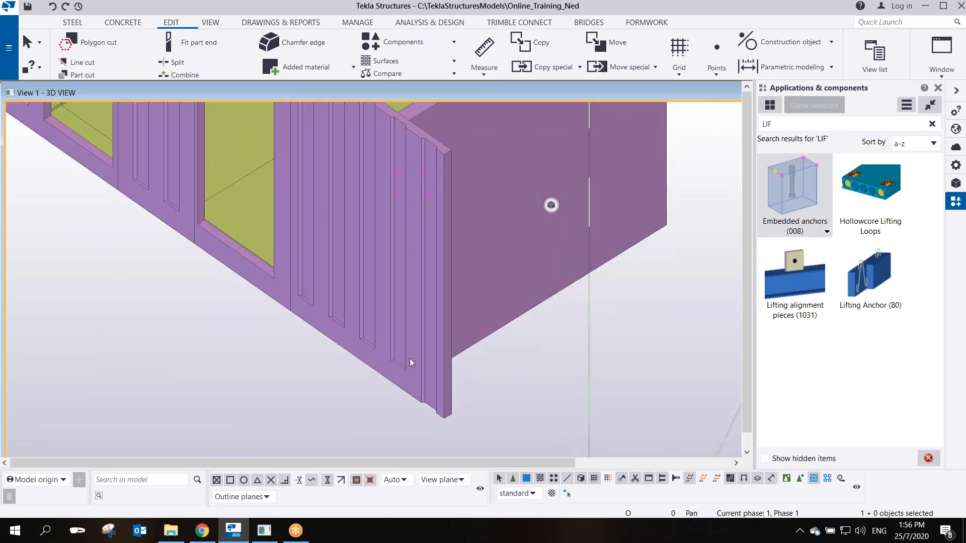
scroll(401, 353, up, 2)
scroll(408, 385, down, 2)
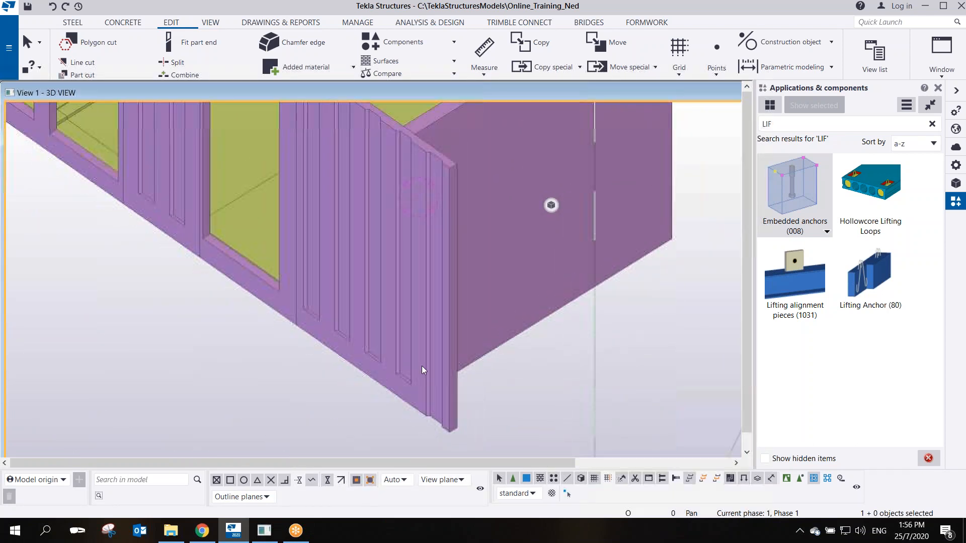
scroll(420, 369, up, 2)
scroll(409, 367, down, 1)
scroll(409, 367, down, 1)
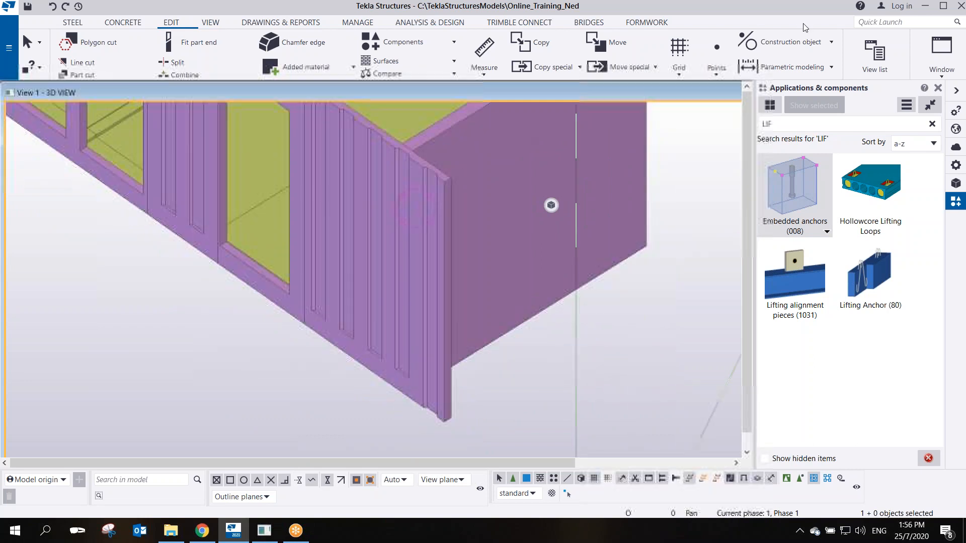
click(128, 22)
click(360, 74)
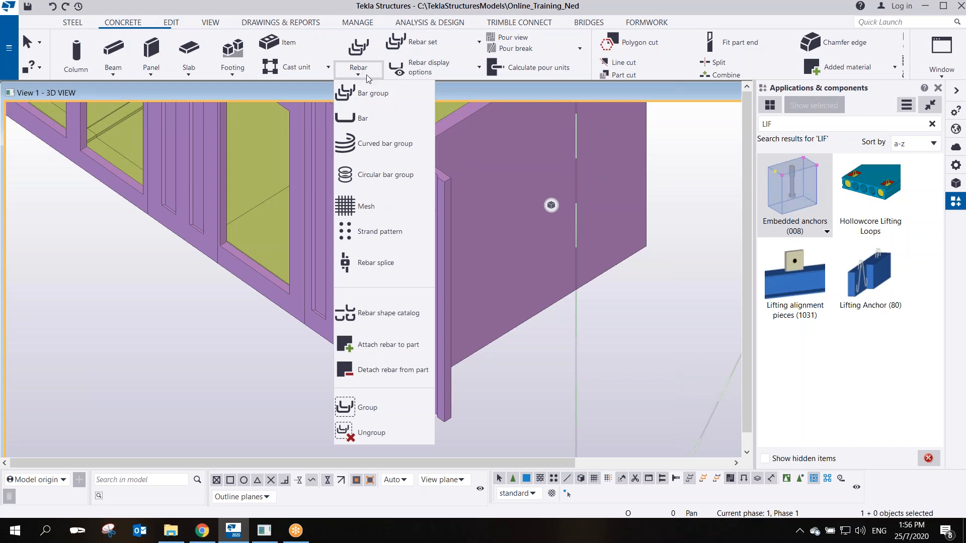
click(377, 94)
right_click(612, 243)
click(624, 246)
Examine in plan view the junction where the grooved side wall meets the end wall
middle_drag(548, 306, 473, 306)
key(ctrl+p)
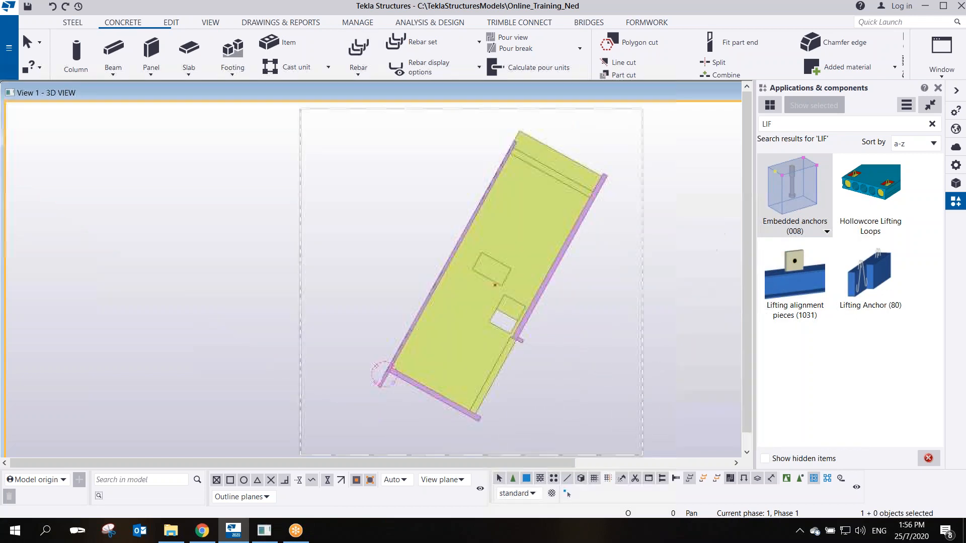
scroll(397, 346, up, 5)
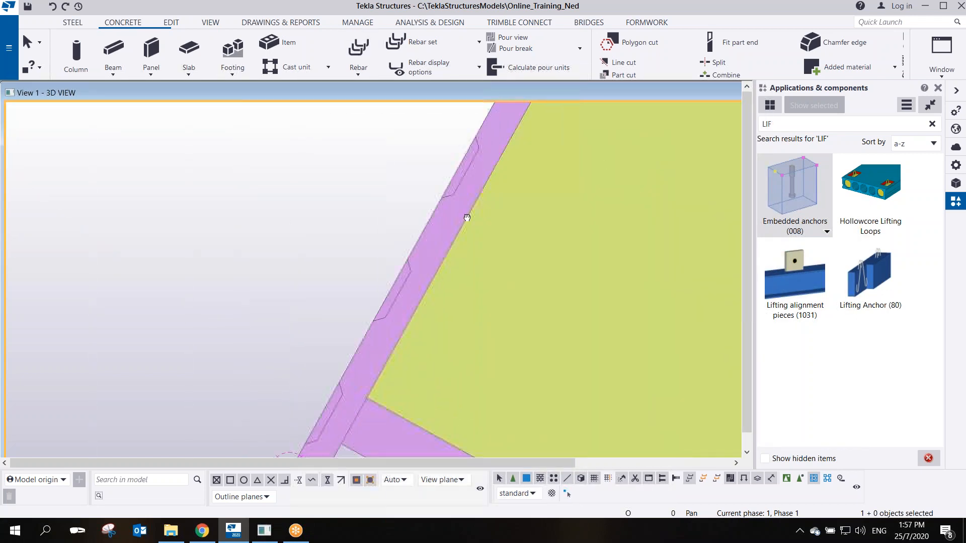
scroll(397, 310, up, 2)
middle_drag(396, 310, 463, 206)
scroll(427, 255, up, 2)
scroll(424, 255, down, 4)
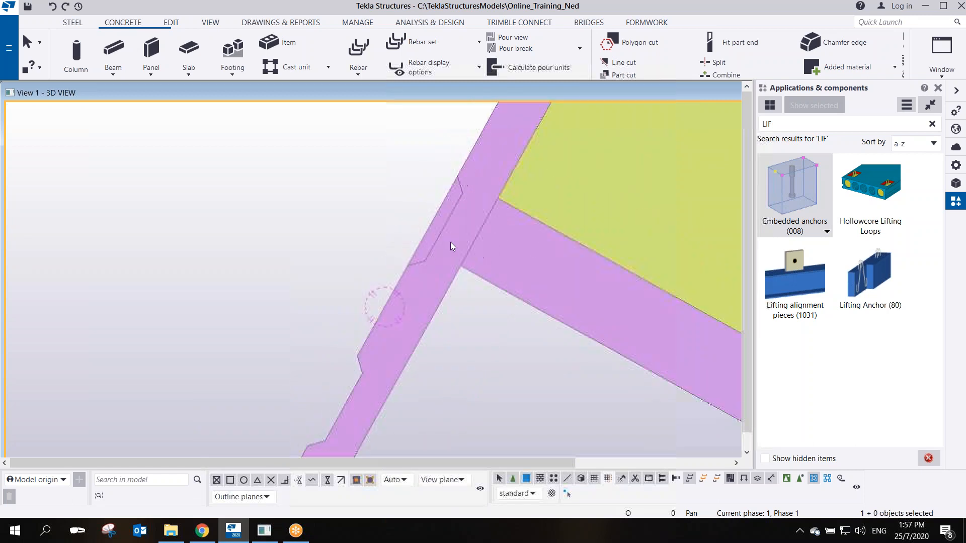
scroll(451, 242, up, 2)
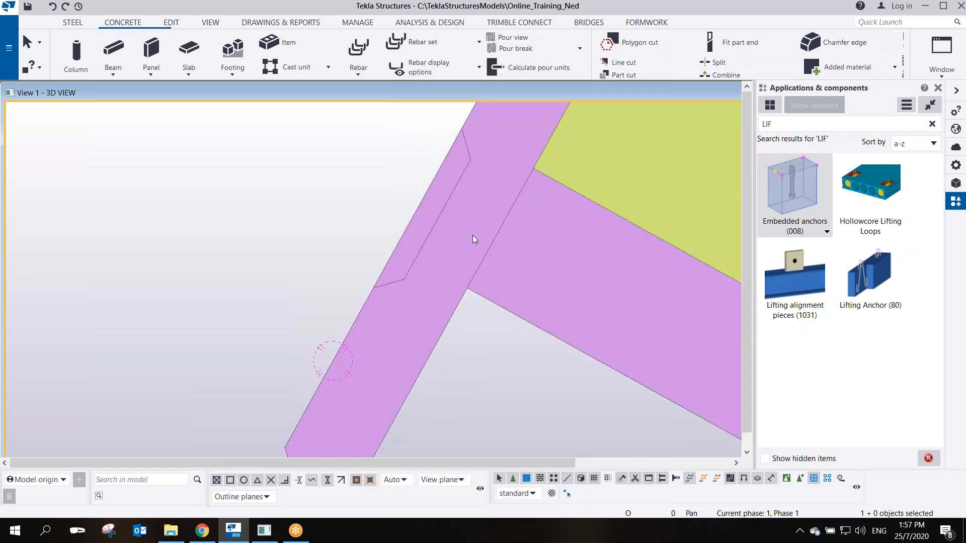
scroll(473, 235, down, 2)
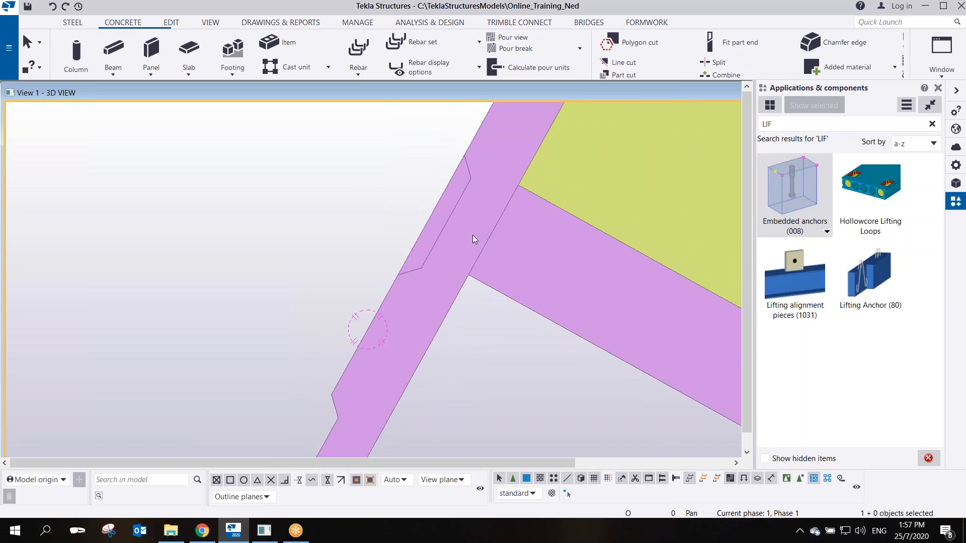
key(alt+Tab)
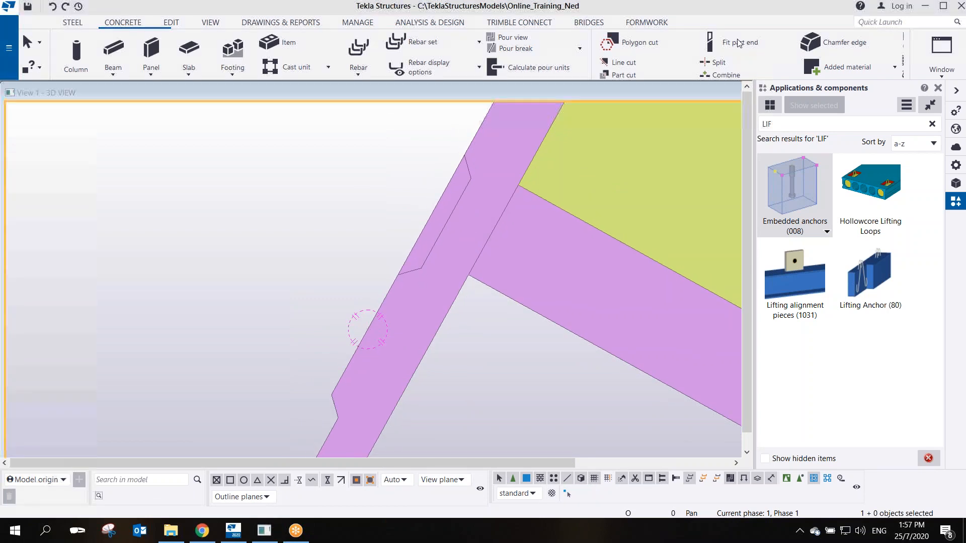
Select the grooved wall at its junction with the end wall and switch the selection mode to components
click(442, 387)
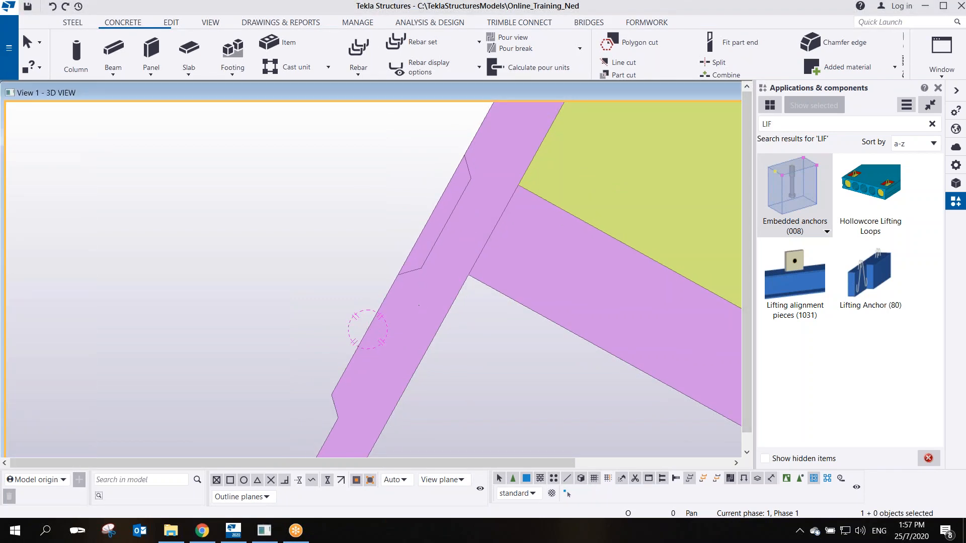
scroll(440, 382, down, 2)
scroll(431, 297, up, 3)
scroll(431, 297, down, 1)
scroll(448, 257, up, 2)
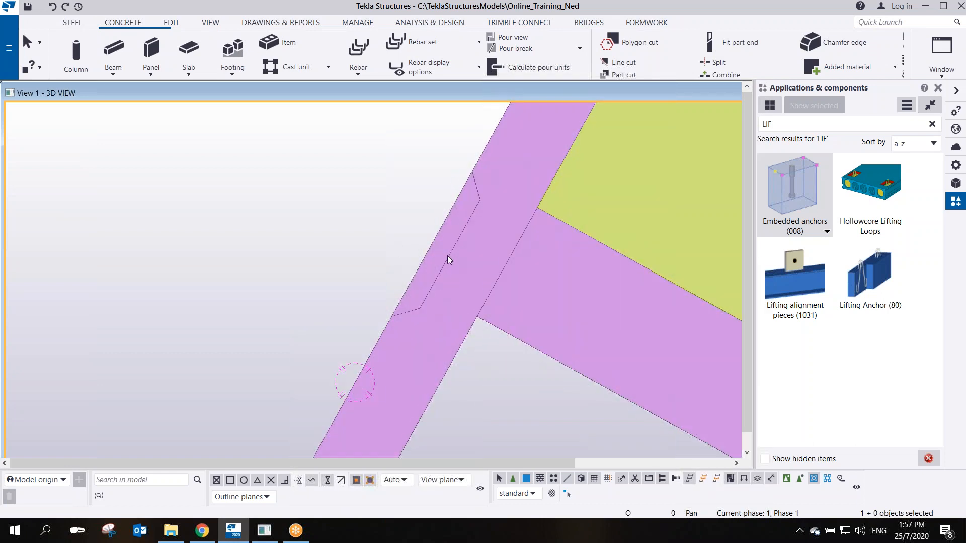
click(448, 256)
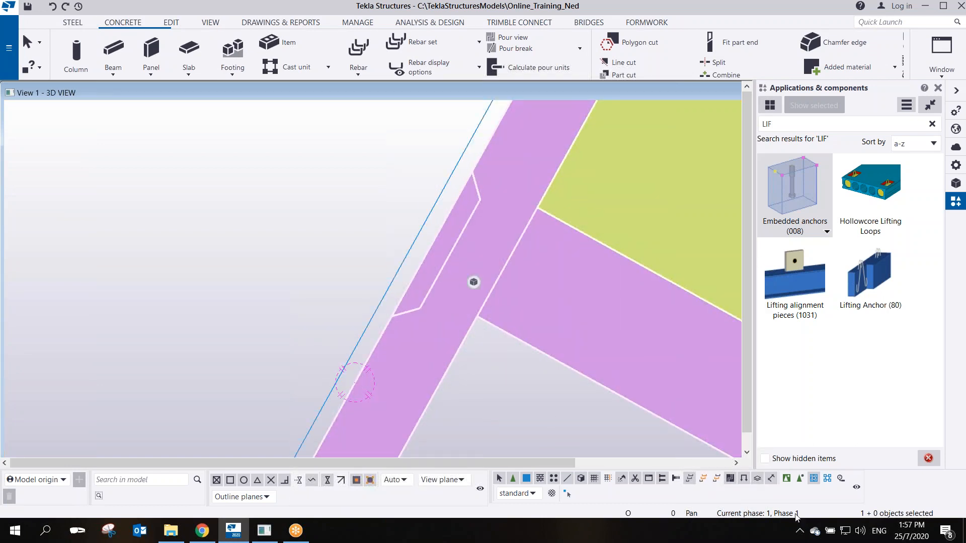
click(786, 478)
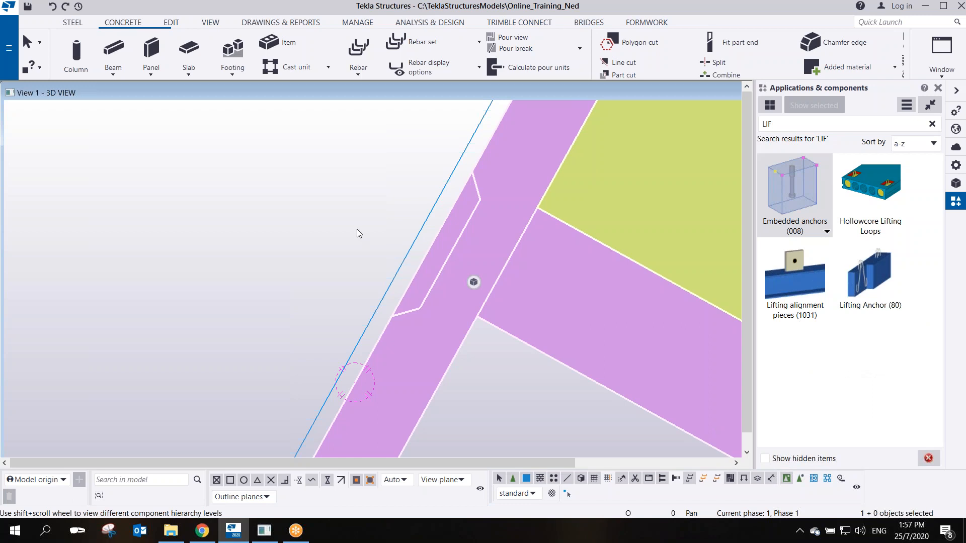
scroll(455, 287, up, 1)
scroll(462, 268, down, 2)
scroll(453, 231, up, 3)
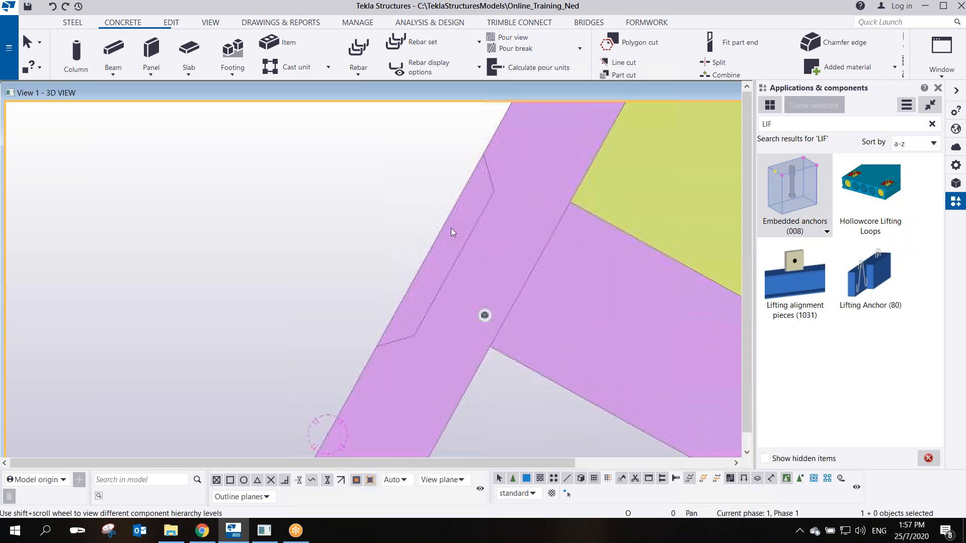
scroll(453, 247, down, 2)
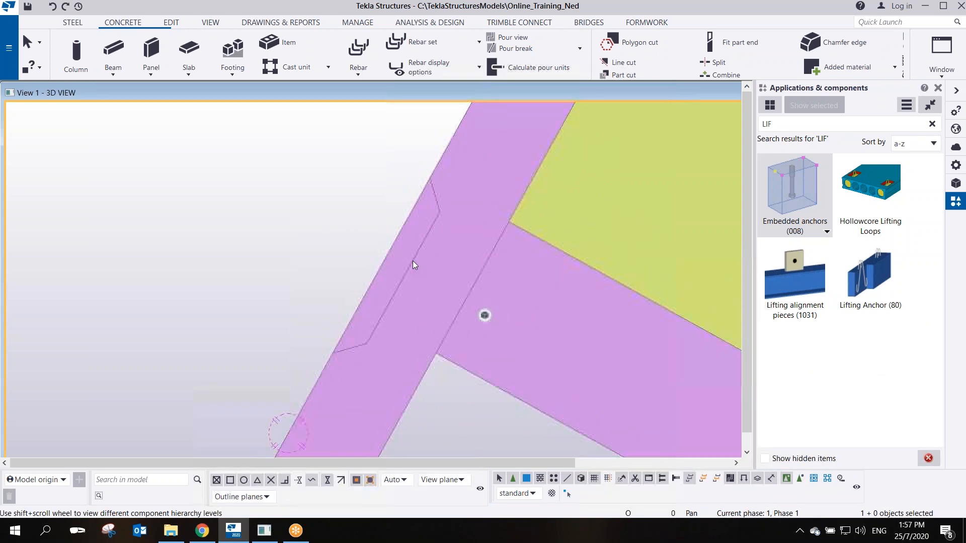
Draw a construction line from the midpoint of the groove's inner edge straight across to the wall's opposite face, and display the parts semi-transparent
click(173, 24)
click(778, 44)
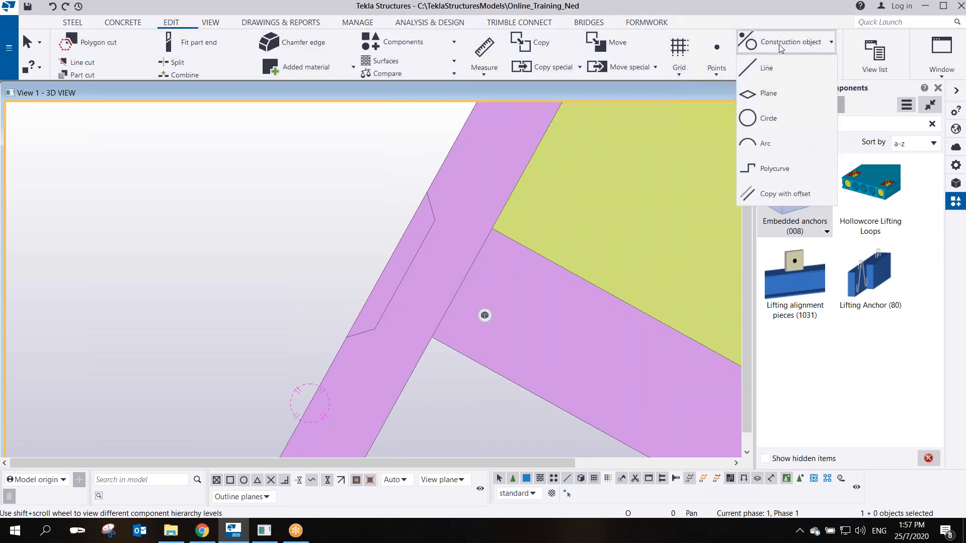
click(766, 68)
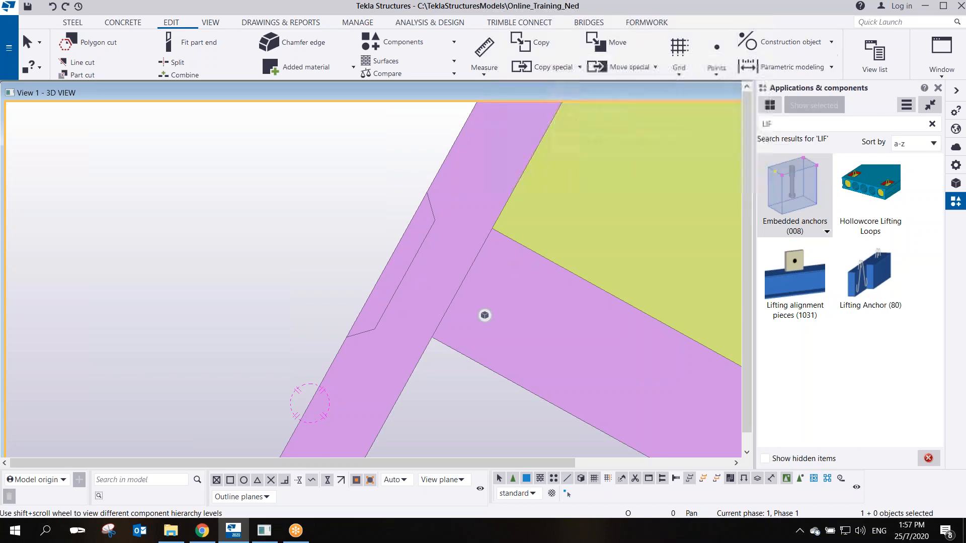
click(405, 274)
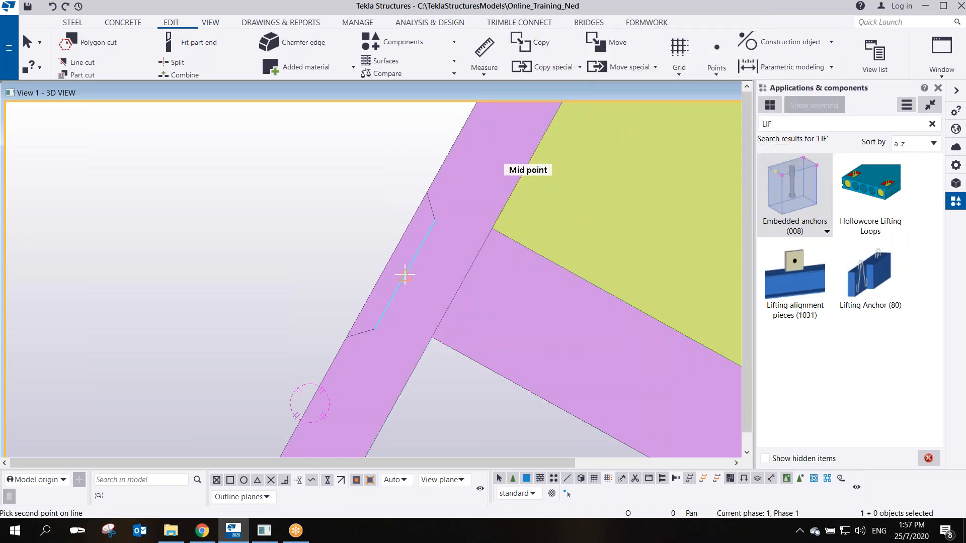
click(448, 299)
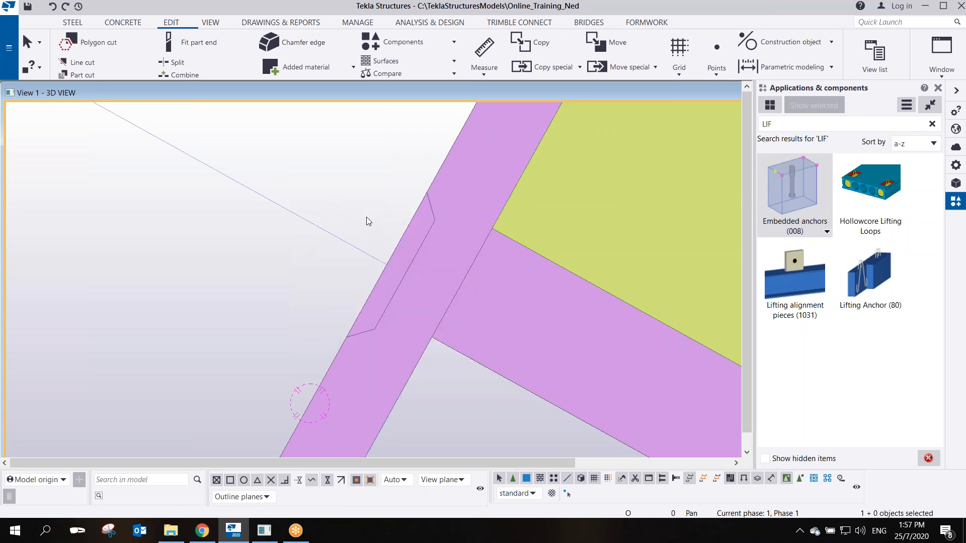
key(ctrl+2)
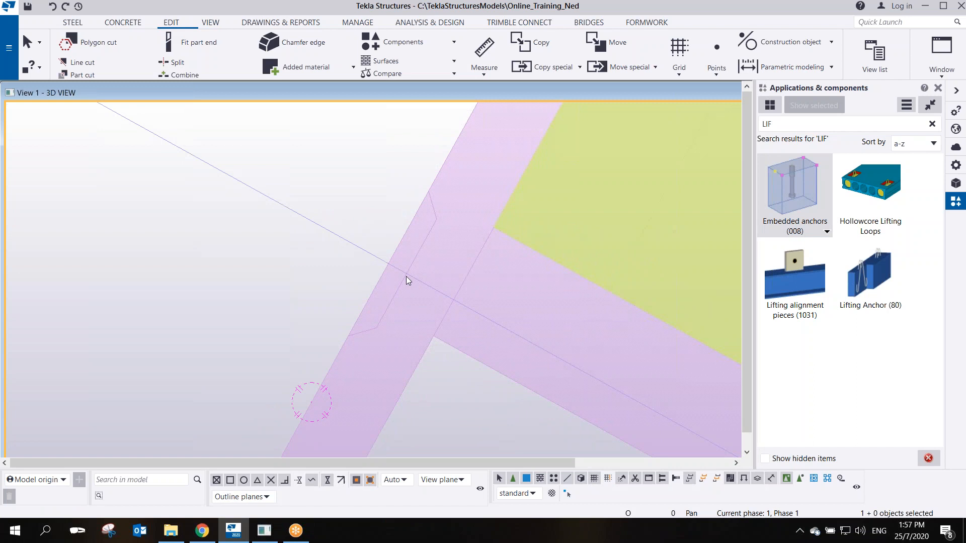
scroll(450, 304, up, 2)
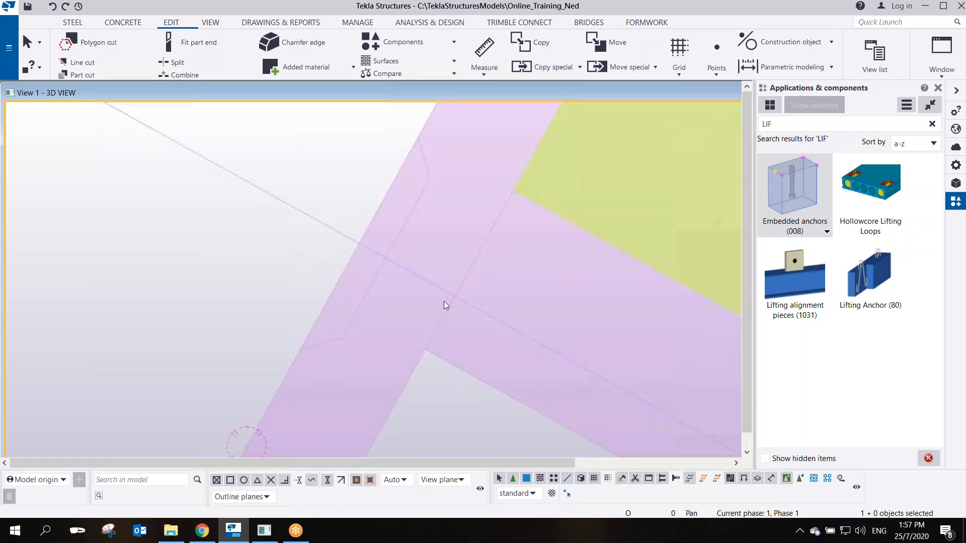
Copy the construction line linearly once, 10 mm along the groove's inner edge towards its upper end
click(420, 277)
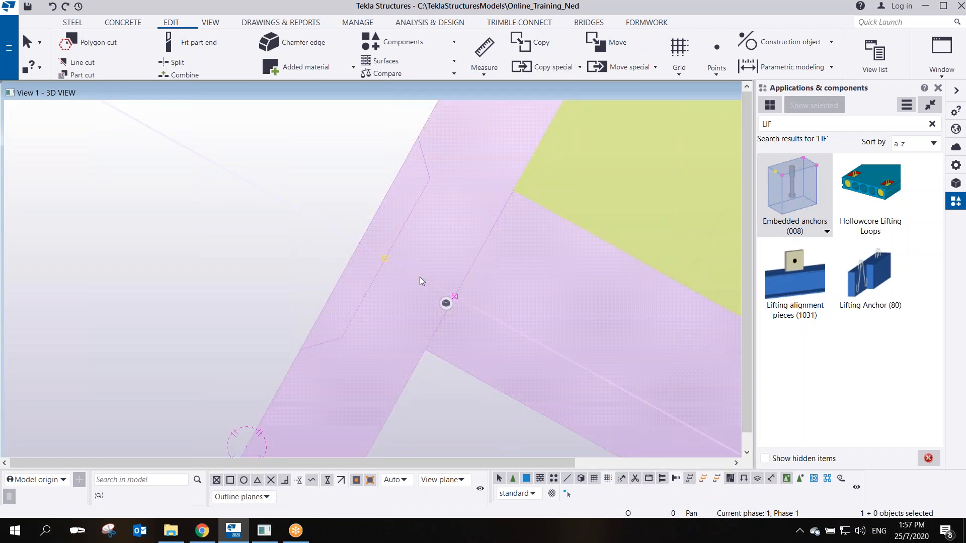
right_click(420, 278)
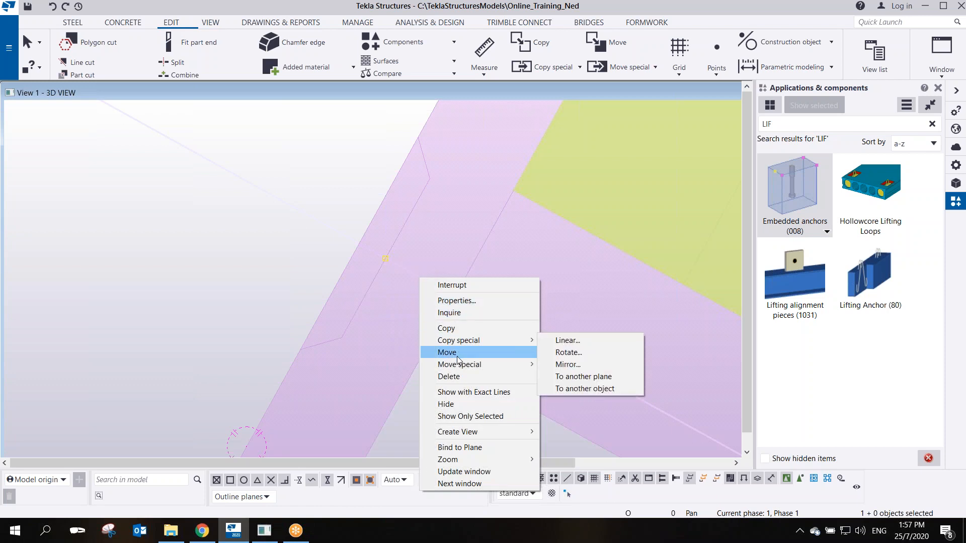
mouse_move(460, 345)
click(567, 340)
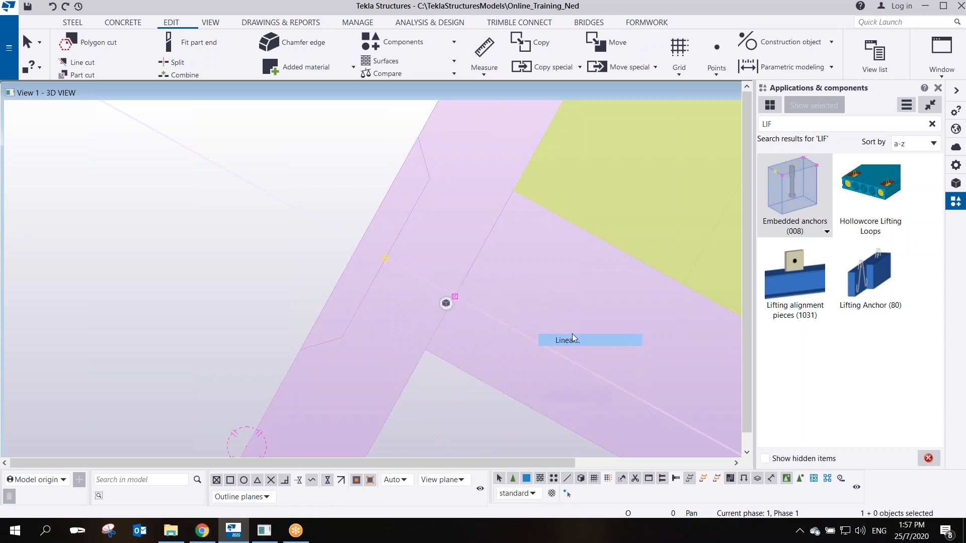
click(387, 259)
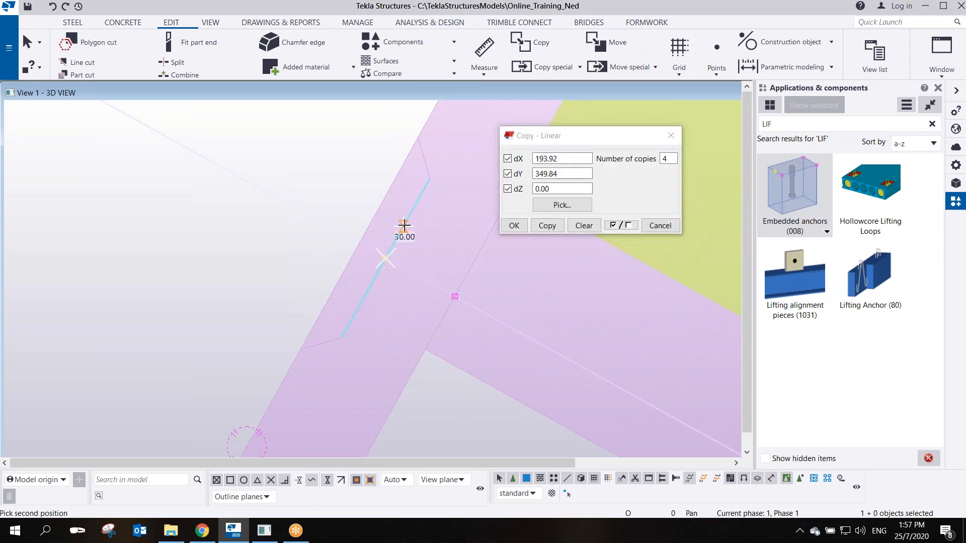
text(1)
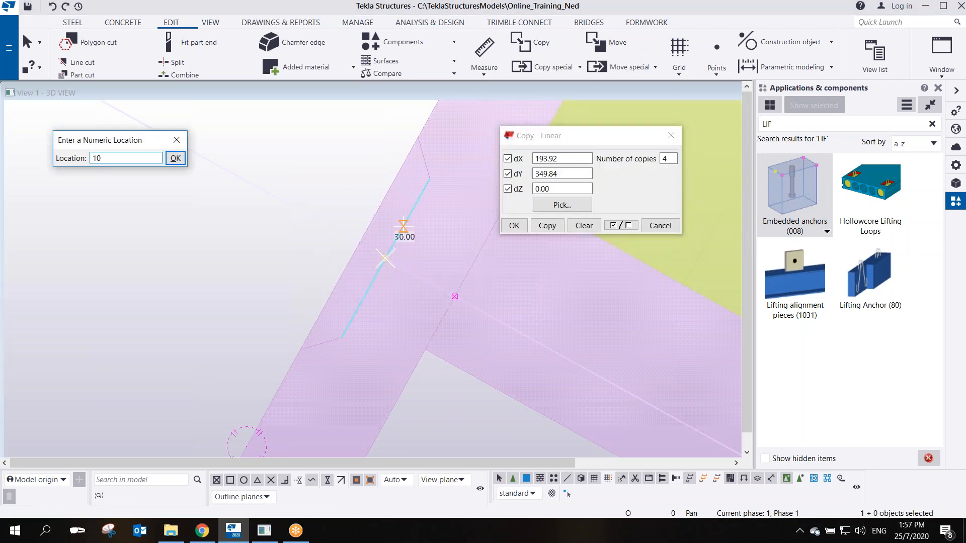
text(0)
key(Return)
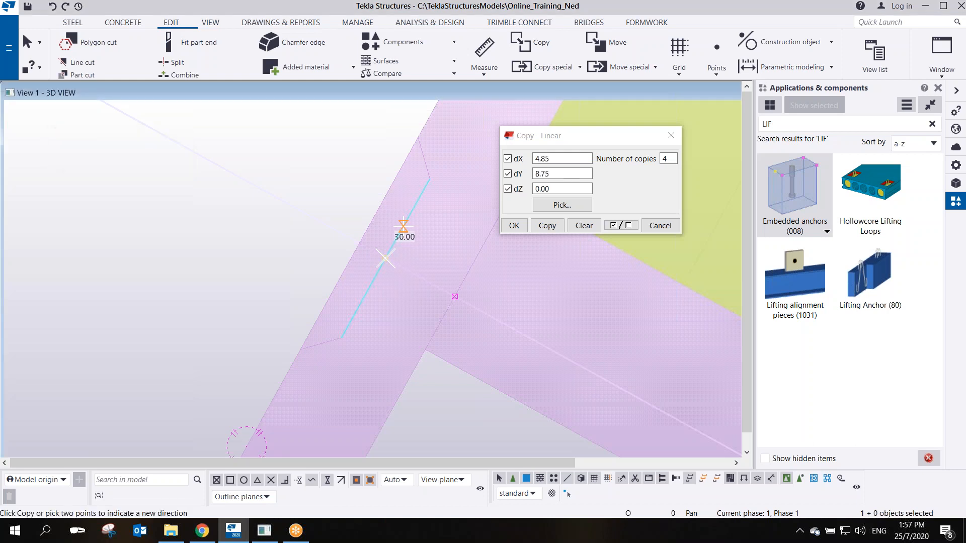
double_click(664, 159)
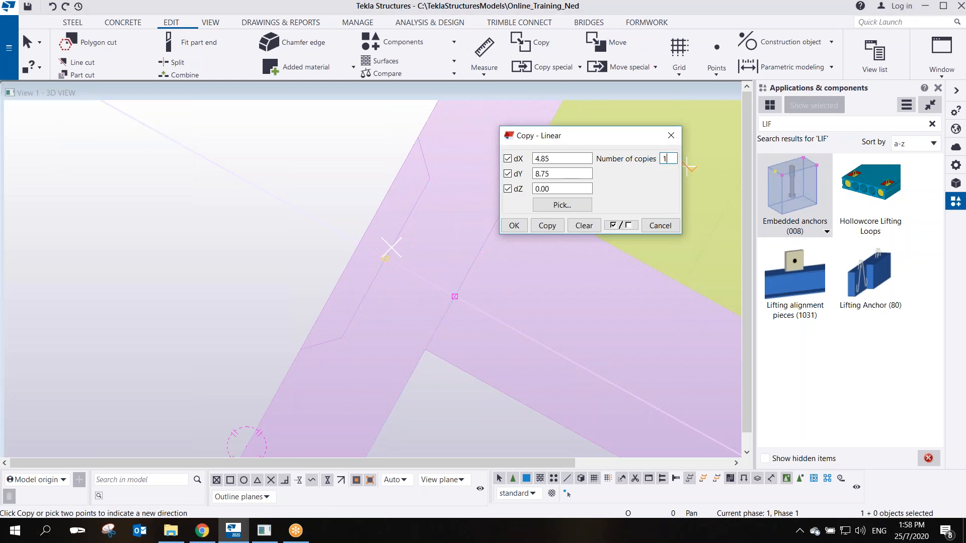
click(551, 229)
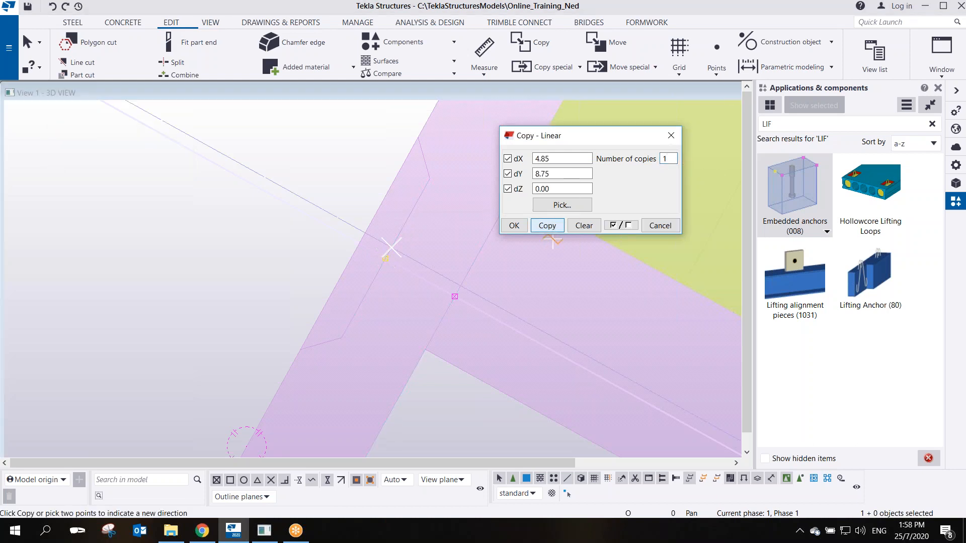
Copy the original construction line once by dX -4.85 and dY -8.75 to its opposite side, and end the copying
scroll(386, 258, up, 5)
click(385, 258)
click(376, 261)
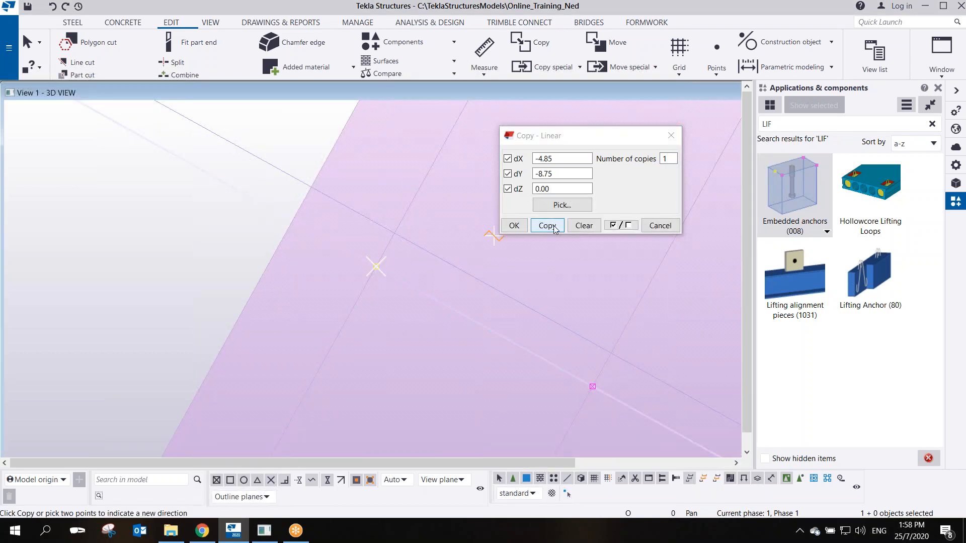
right_click(310, 201)
click(328, 209)
click(328, 193)
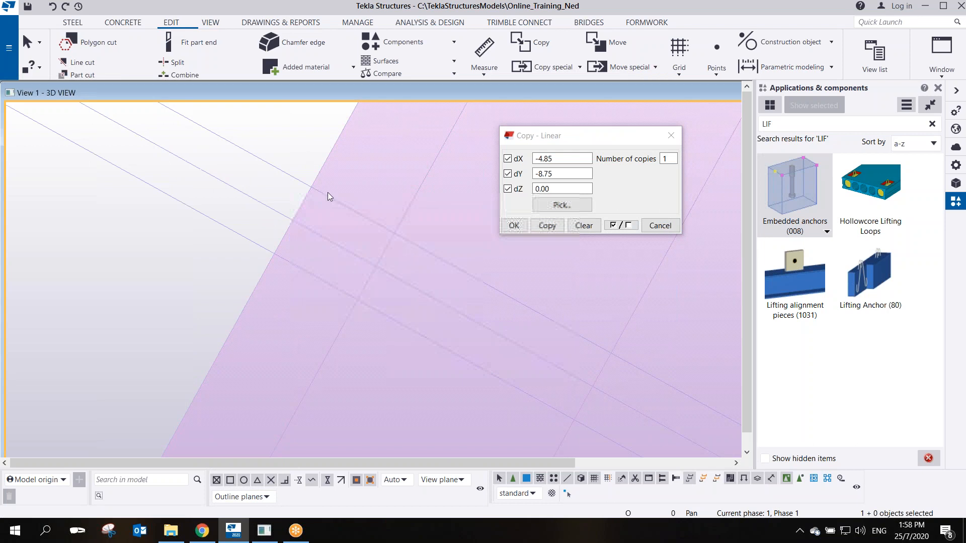
Examine in plan view where the three parallel construction lines cross the grooved wall and the end wall
scroll(329, 191, down, 4)
middle_drag(409, 282, 390, 312)
scroll(390, 312, down, 1)
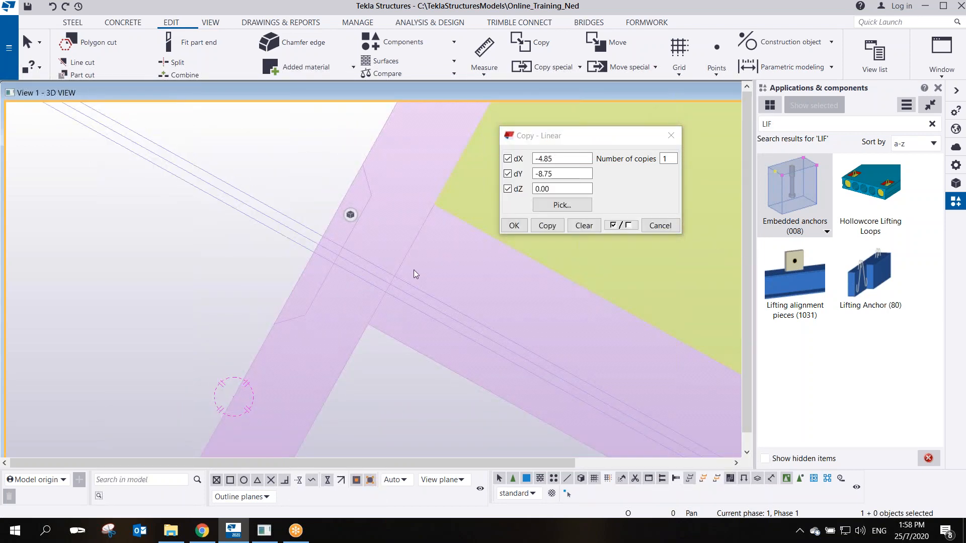
middle_drag(355, 273, 451, 252)
scroll(450, 241, up, 1)
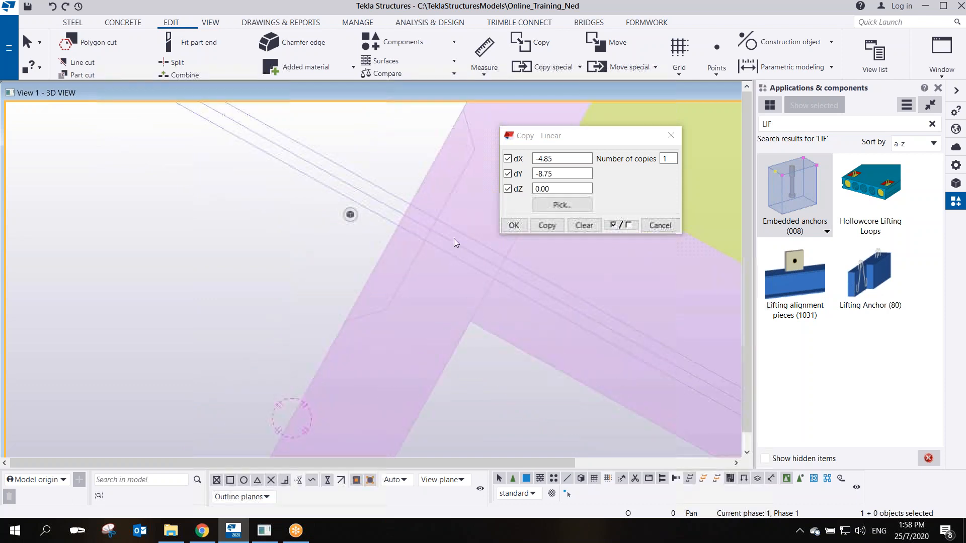
scroll(453, 245, down, 4)
scroll(464, 247, up, 3)
scroll(434, 236, up, 2)
scroll(432, 234, down, 2)
middle_drag(446, 243, 348, 285)
scroll(348, 284, up, 2)
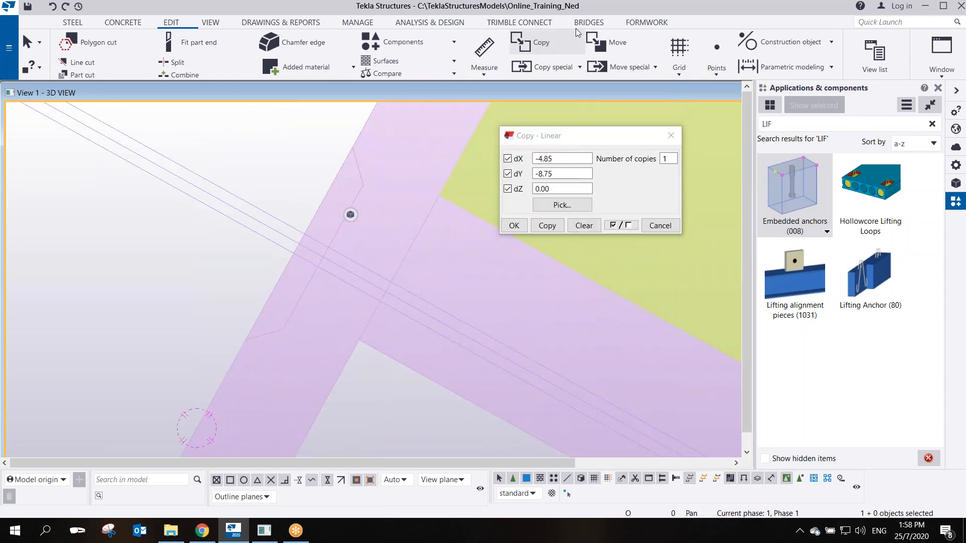
click(643, 8)
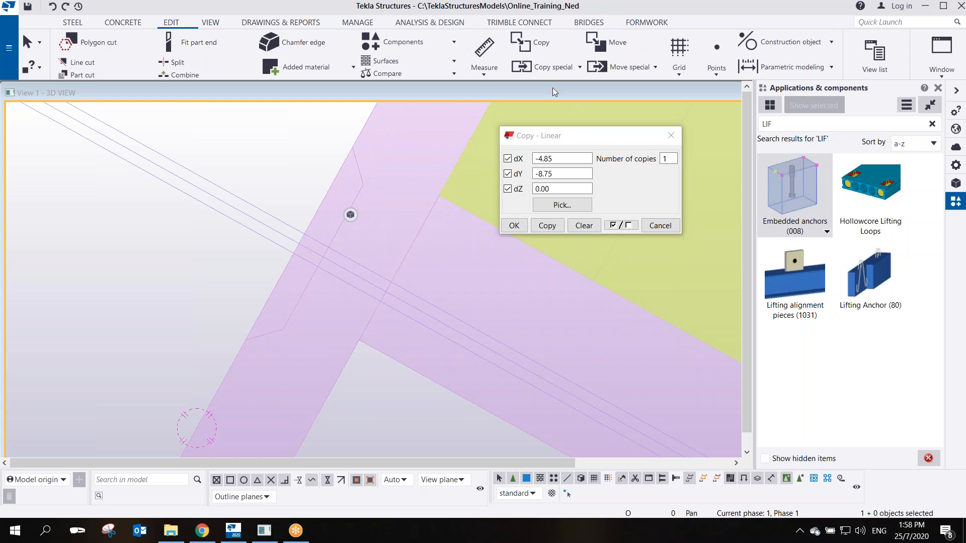
Examine the top of the grooved wall and its corner with the end wall in 3D
ctrl+middle_drag(328, 308, 402, 264)
scroll(287, 294, down, 4)
middle_drag(294, 279, 306, 443)
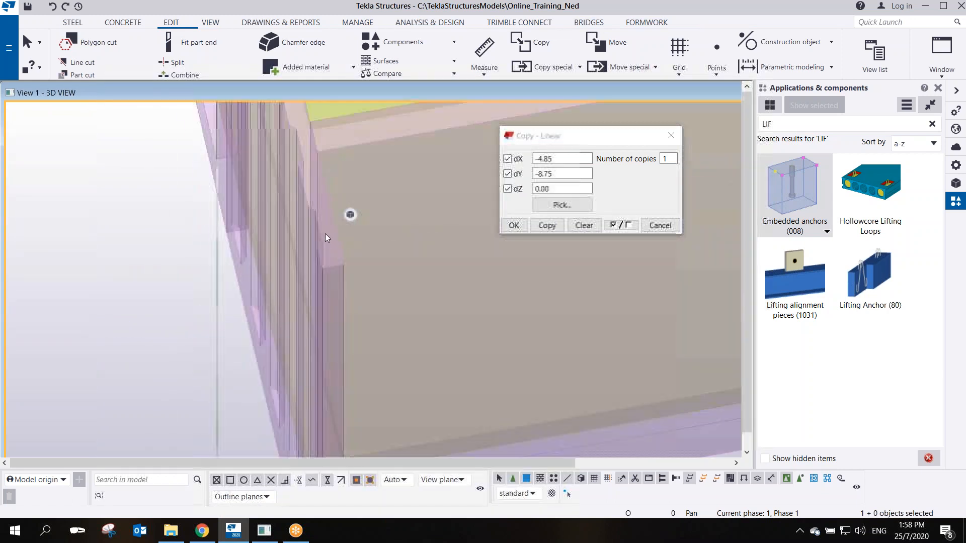
middle_drag(325, 233, 309, 274)
scroll(309, 274, up, 6)
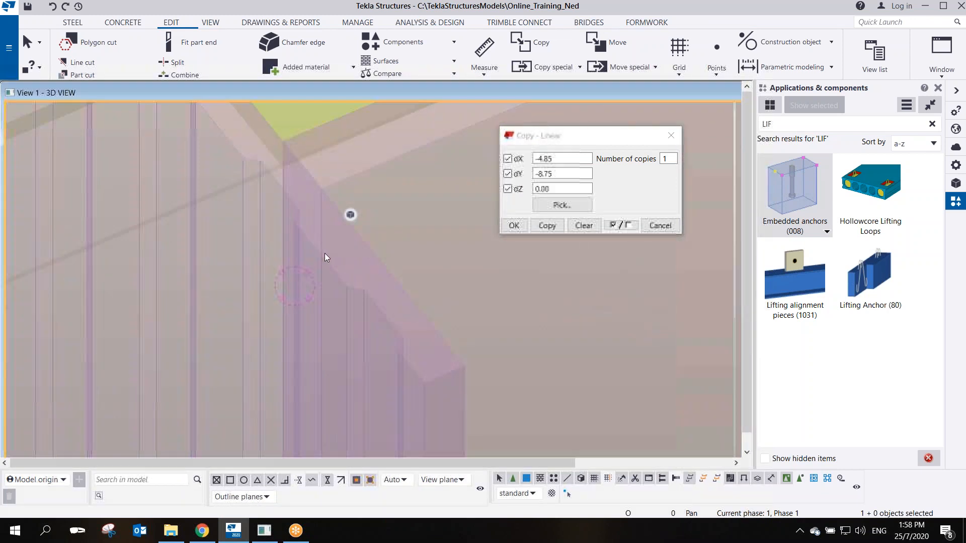
middle_drag(313, 240, 295, 279)
click(596, 9)
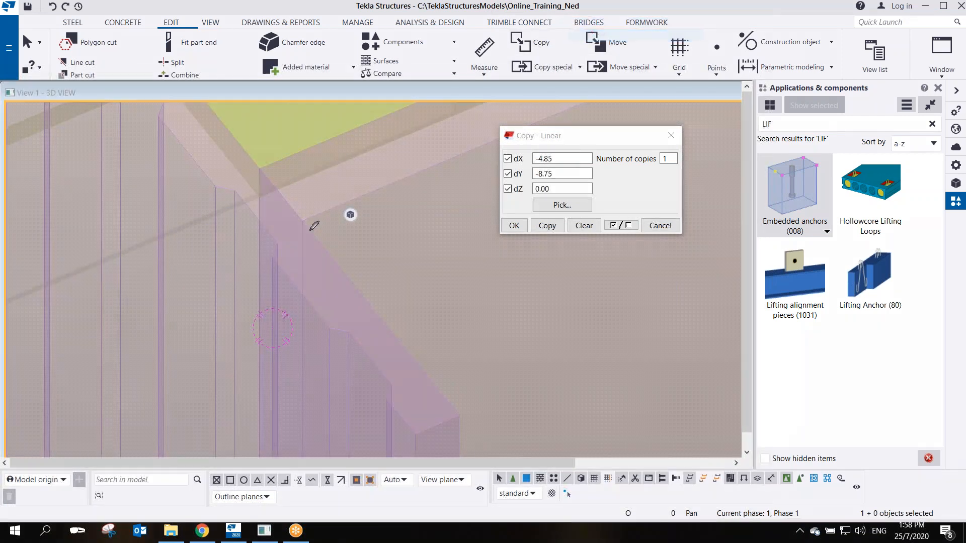
mouse_move(270, 334)
mouse_down()
mouse_move(269, 275)
mouse_move(216, 295)
mouse_move(210, 264)
mouse_move(259, 267)
mouse_move(269, 326)
mouse_up()
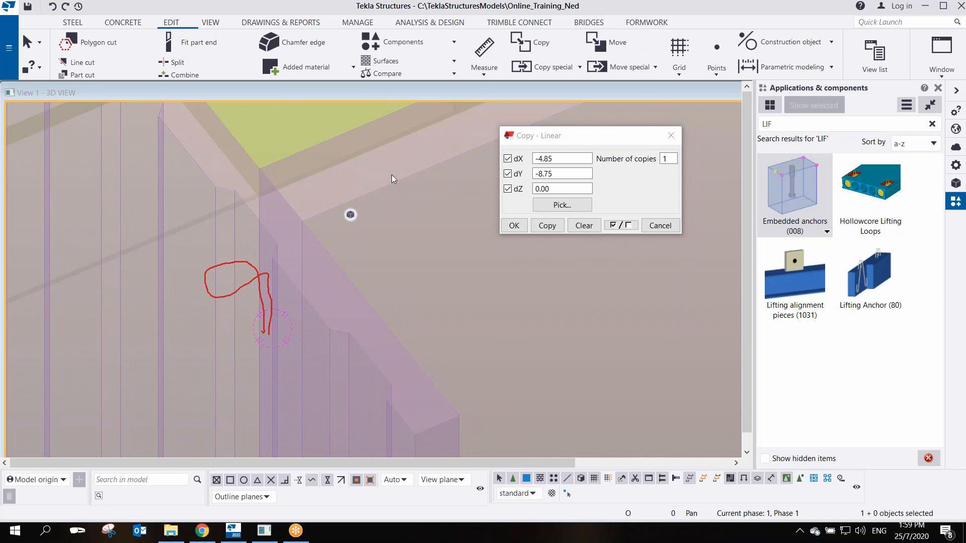
right_click(428, 134)
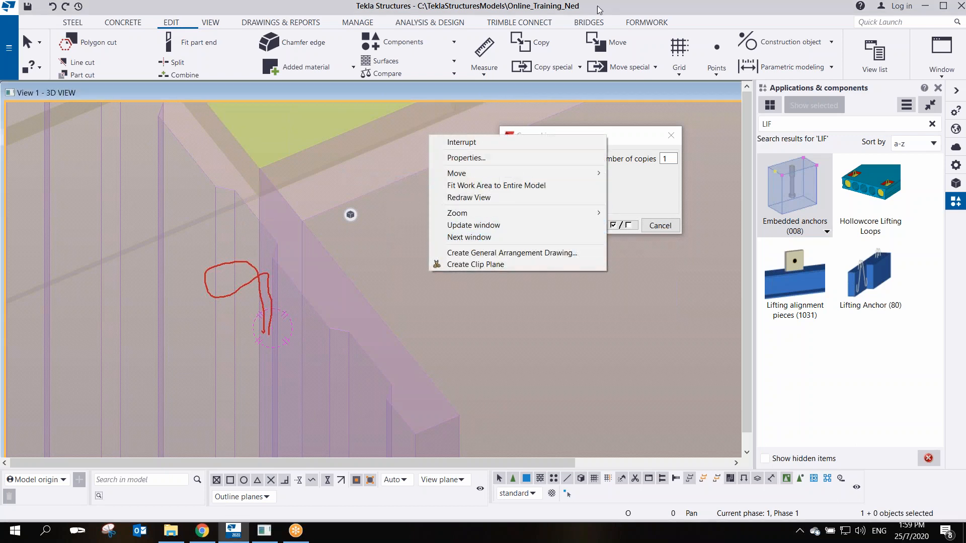
click(635, 10)
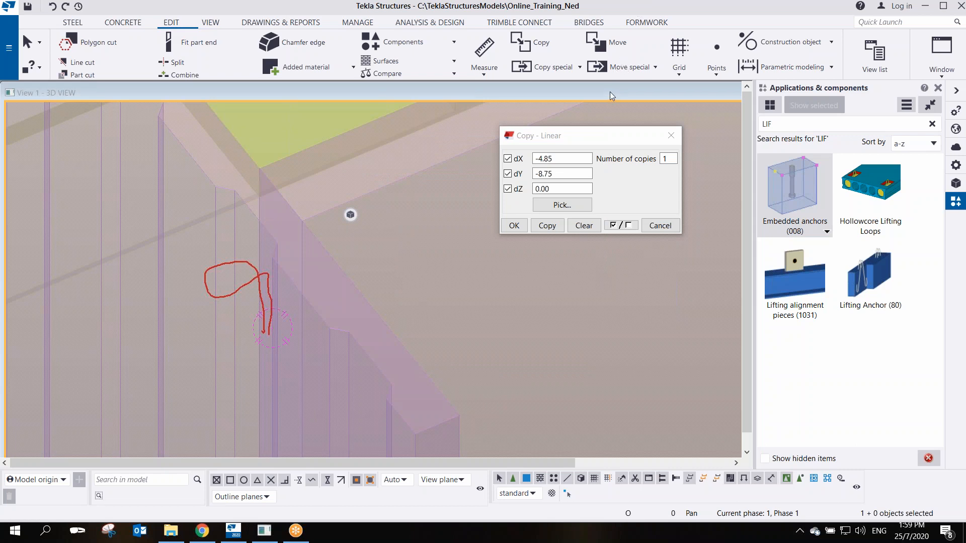
Return to the plan view and check the three construction lines against the groove's inner edge
key(Escape)
middle_drag(351, 250, 337, 233)
scroll(340, 388, down, 5)
scroll(400, 375, up, 6)
scroll(367, 355, up, 4)
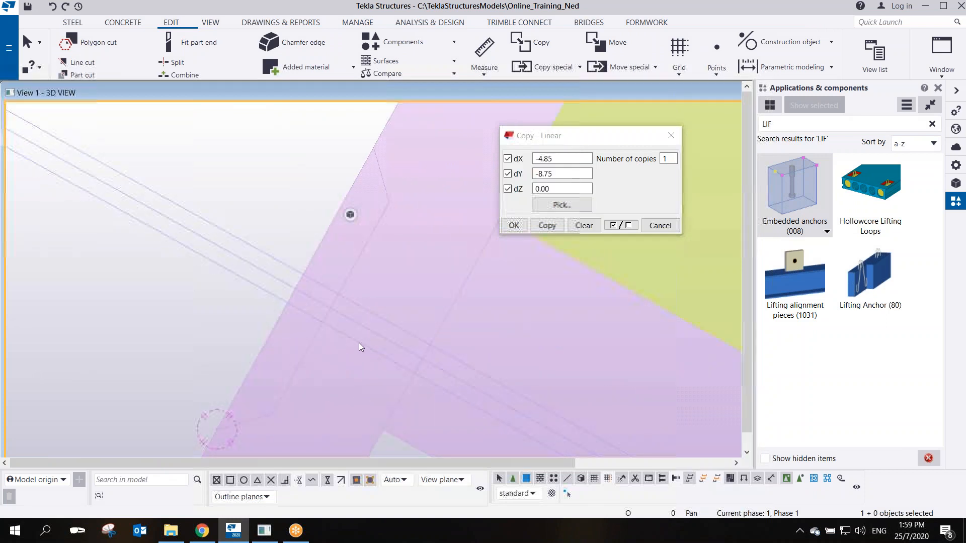
scroll(309, 276, down, 2)
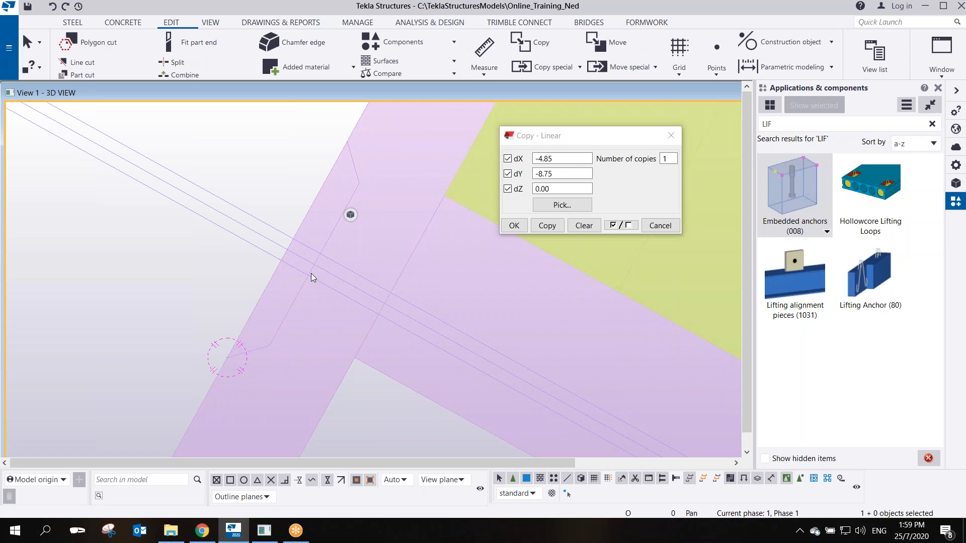
scroll(340, 284, up, 2)
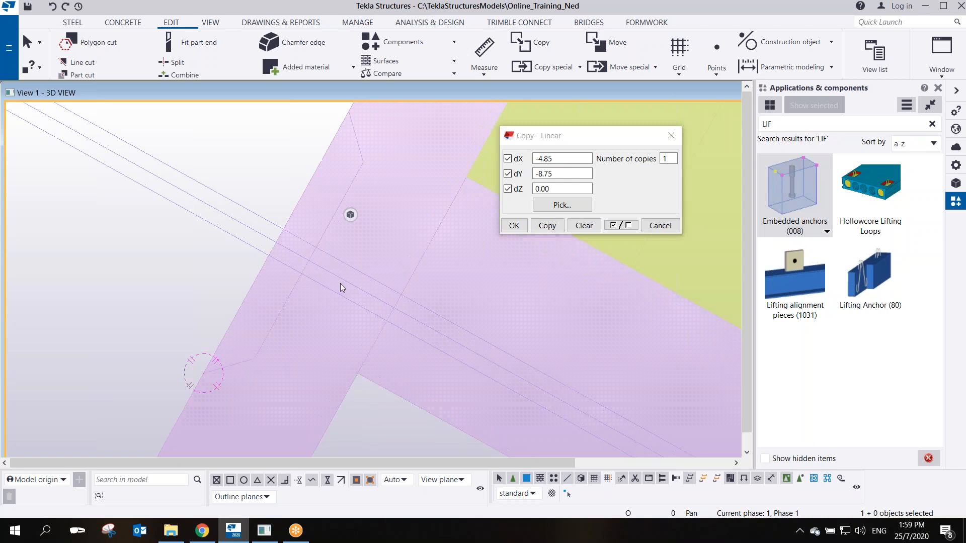
Start a single rebar in the concrete tools, name it LOOPBAR and set its size to 8
scroll(340, 284, down, 5)
scroll(347, 306, up, 1)
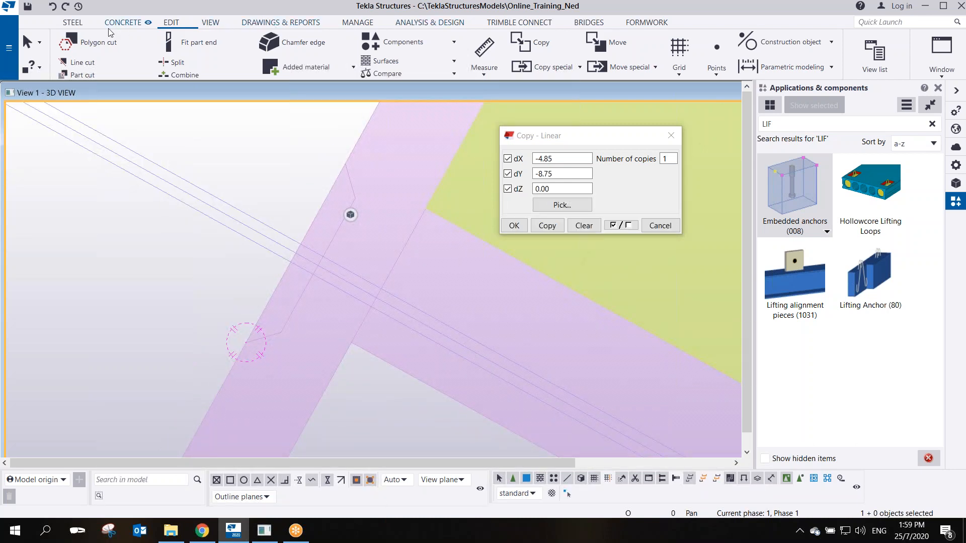
click(122, 23)
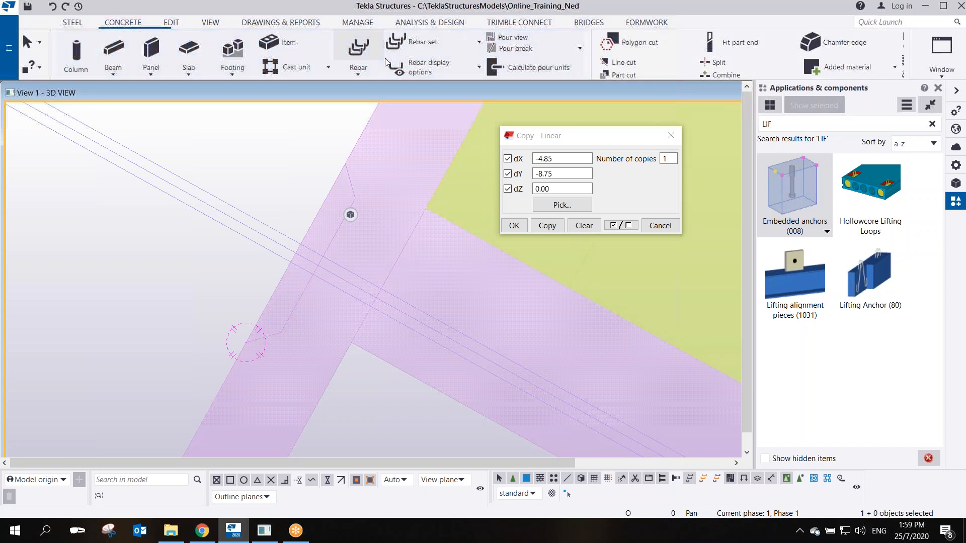
click(362, 71)
click(372, 122)
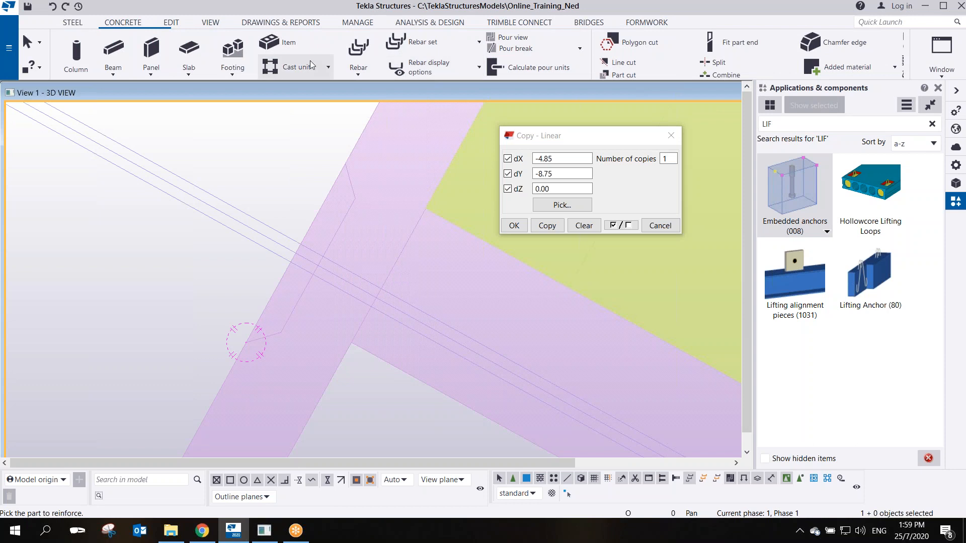
click(360, 73)
click(364, 120)
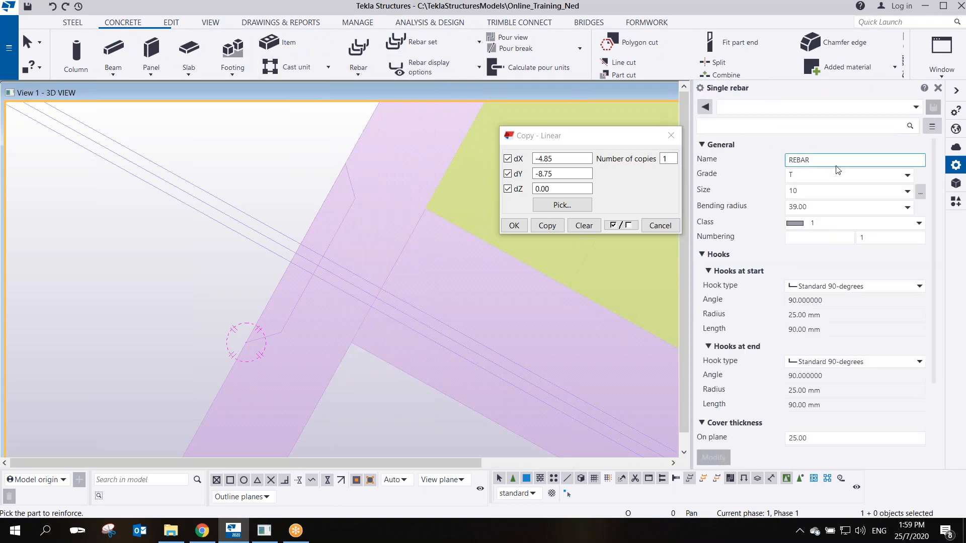
text(LOOP)
click(855, 191)
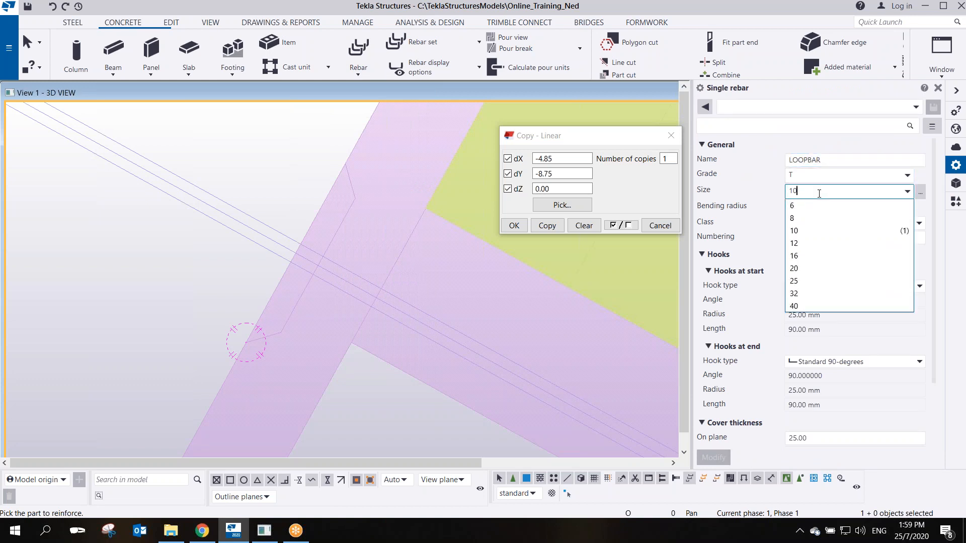
click(807, 218)
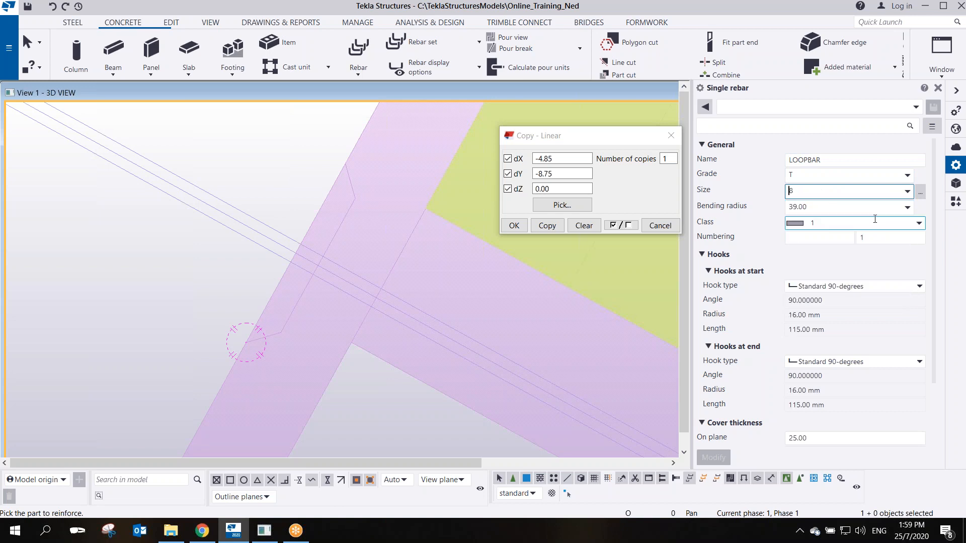
Set the loop bar's bending radius to 20 and its class to 4
click(907, 207)
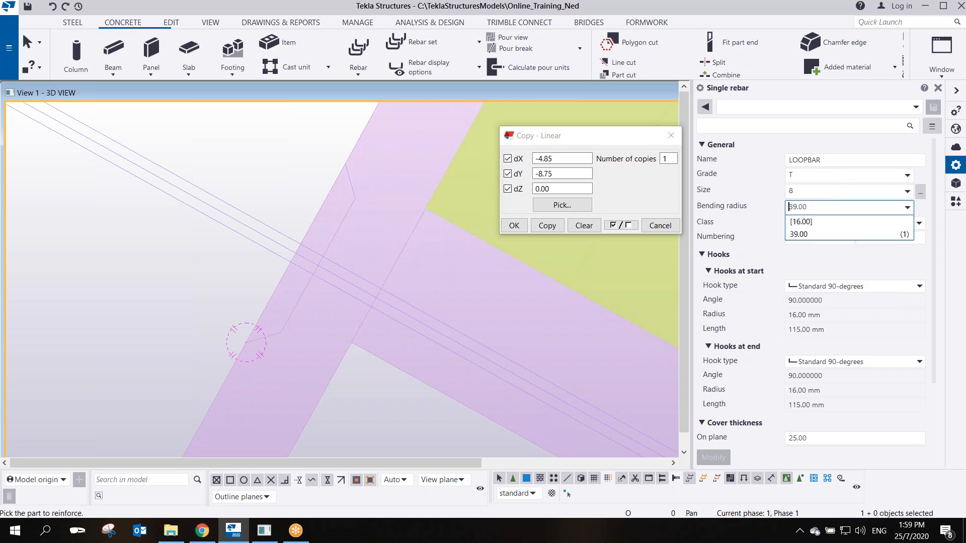
click(814, 209)
double_click(813, 210)
text(20)
click(919, 223)
click(919, 223)
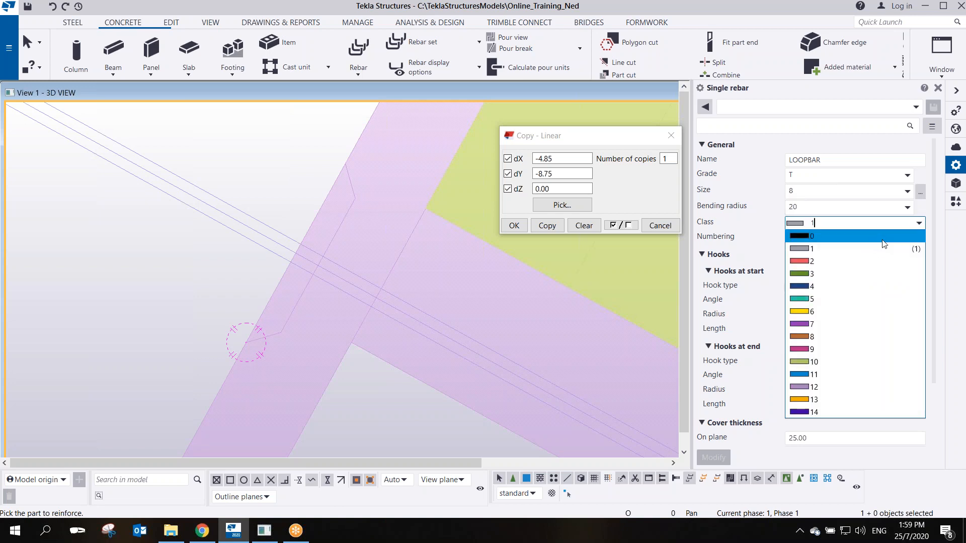
click(814, 286)
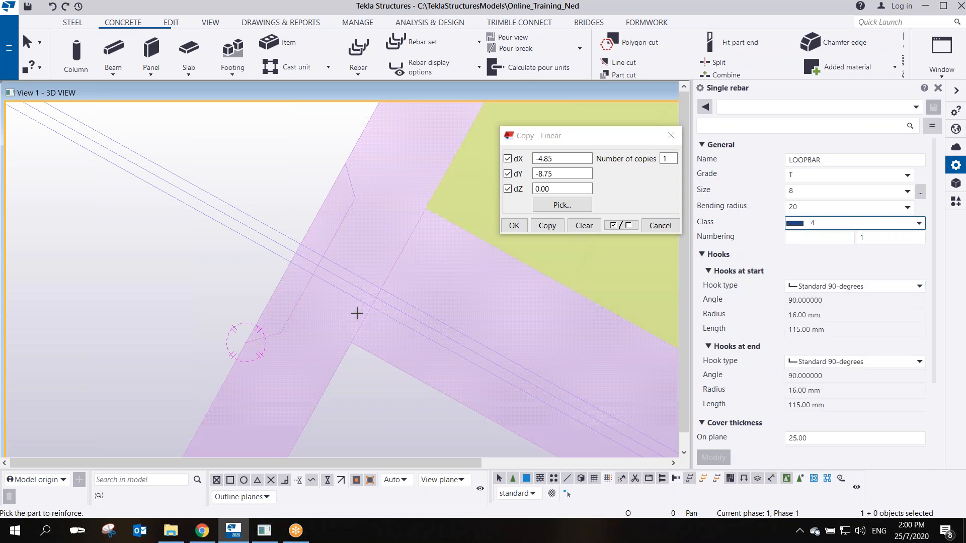
Set the hook type to No hook at both the start and the end of the bar
click(809, 288)
click(806, 300)
click(811, 362)
click(810, 374)
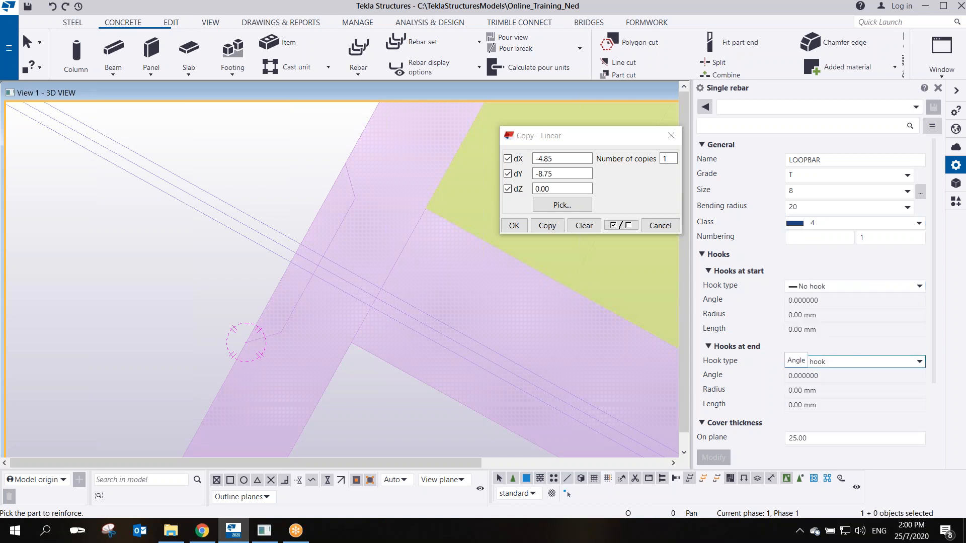
Set the bar's cover thickness to 0 on plane, from plane, at the start and at the end
scroll(811, 374, down, 3)
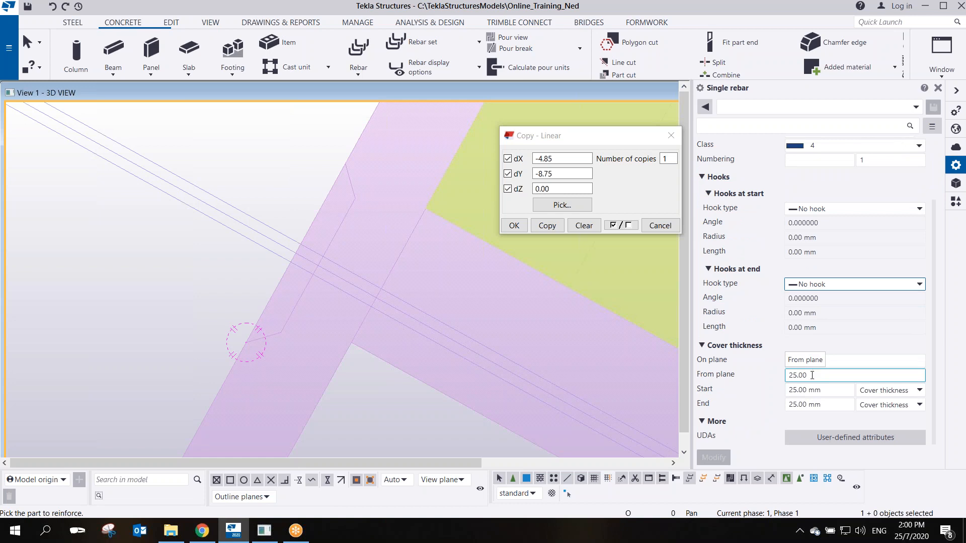
drag(831, 363, 761, 380)
text(0)
text(0)
drag(826, 375, 753, 416)
text(00)
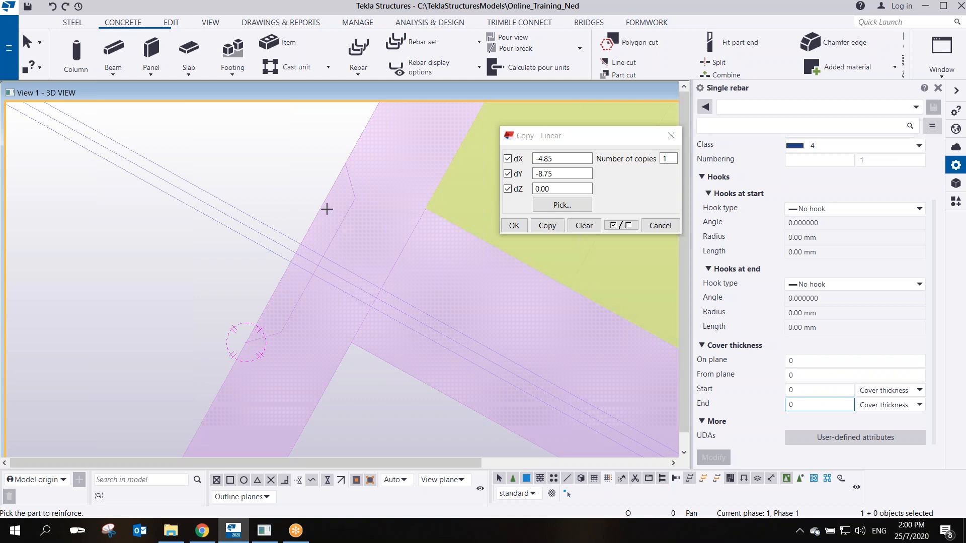
Reinforce the grooved wall with a bar running 40 mm along the lower construction line from the inner edge, then to the outer edge 30 mm below that line
click(324, 204)
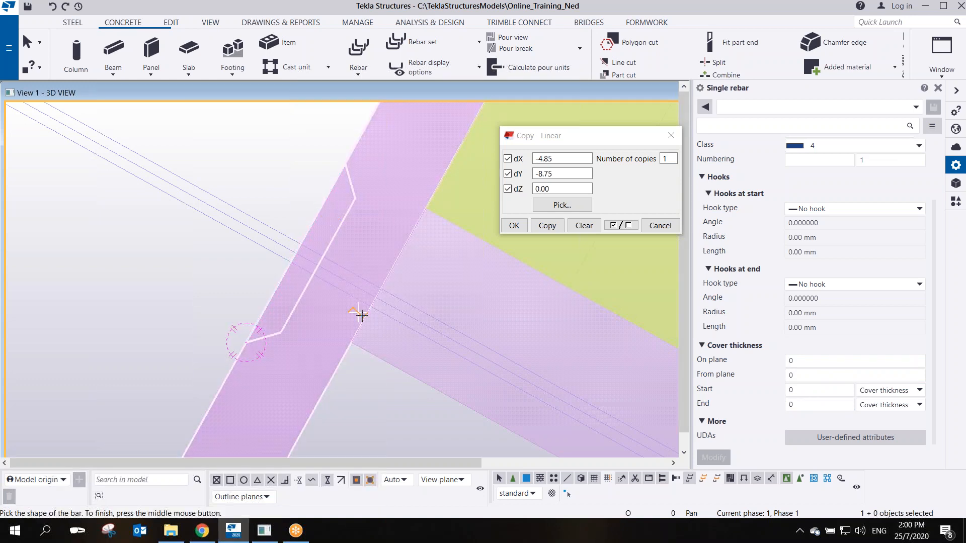
scroll(373, 312, up, 1)
scroll(341, 299, up, 1)
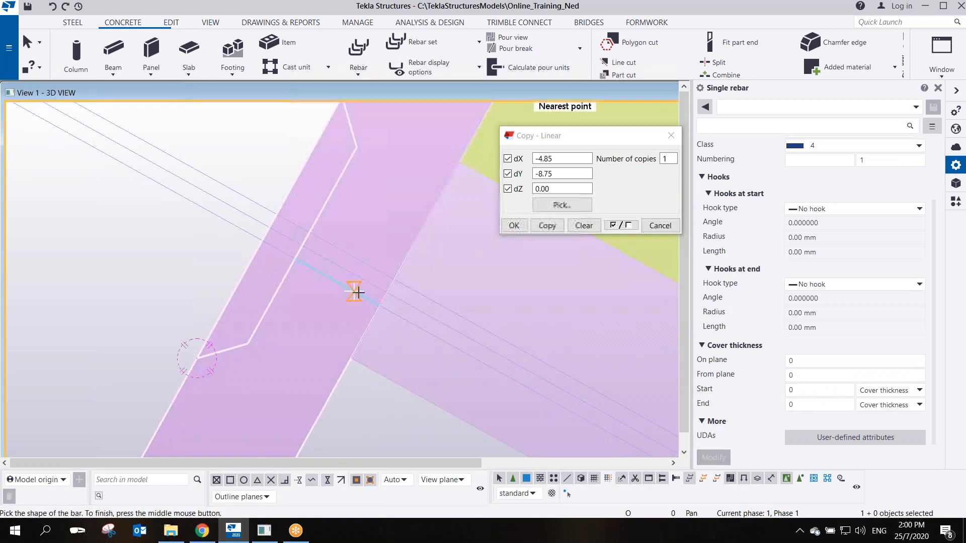
click(378, 303)
middle_click(373, 295)
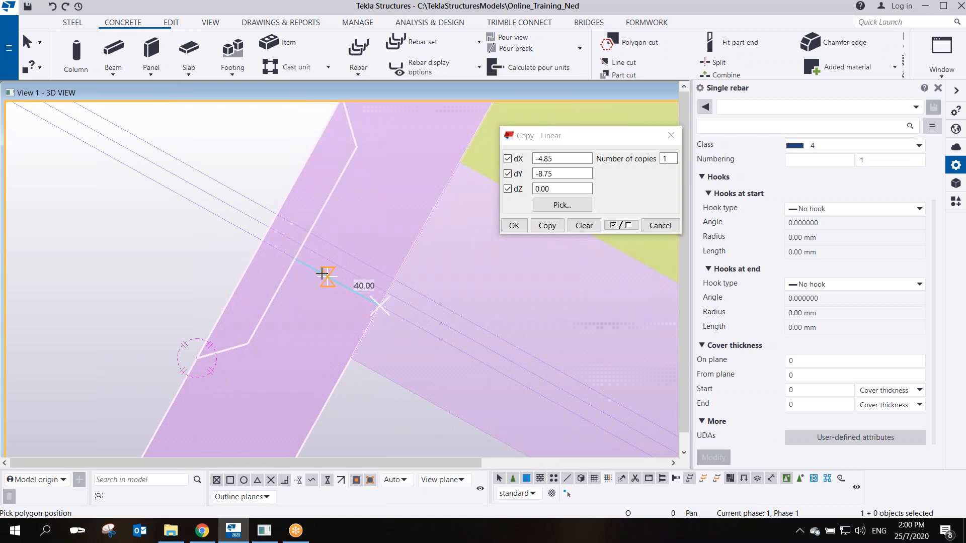
click(326, 275)
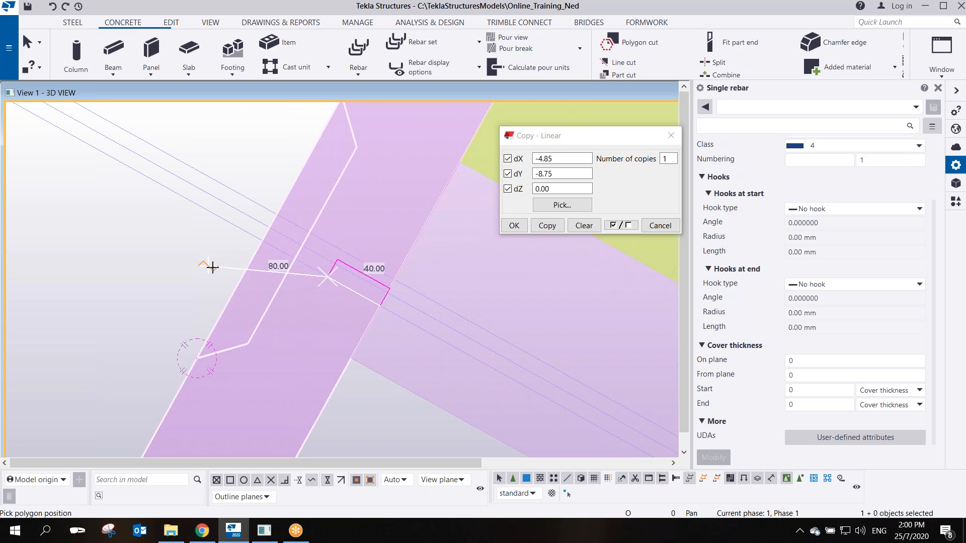
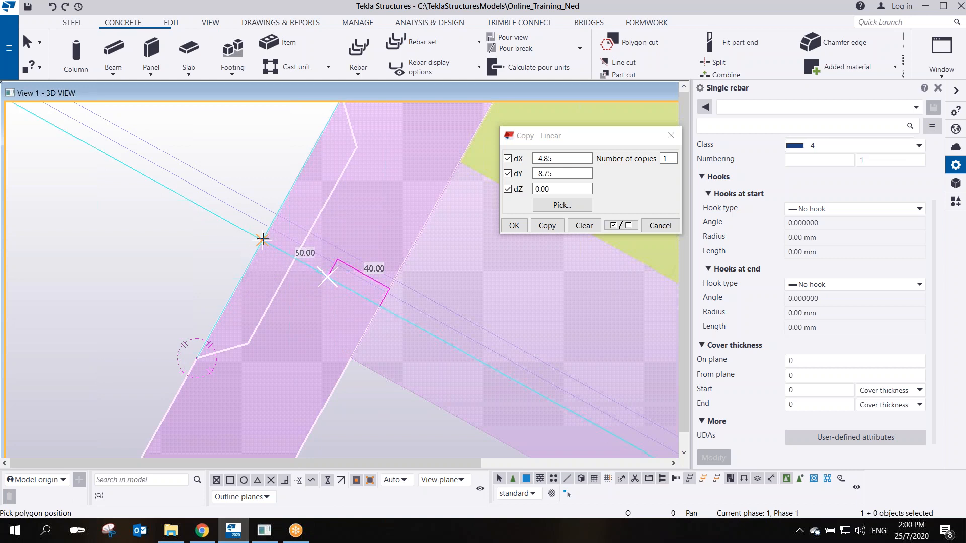
click(262, 239)
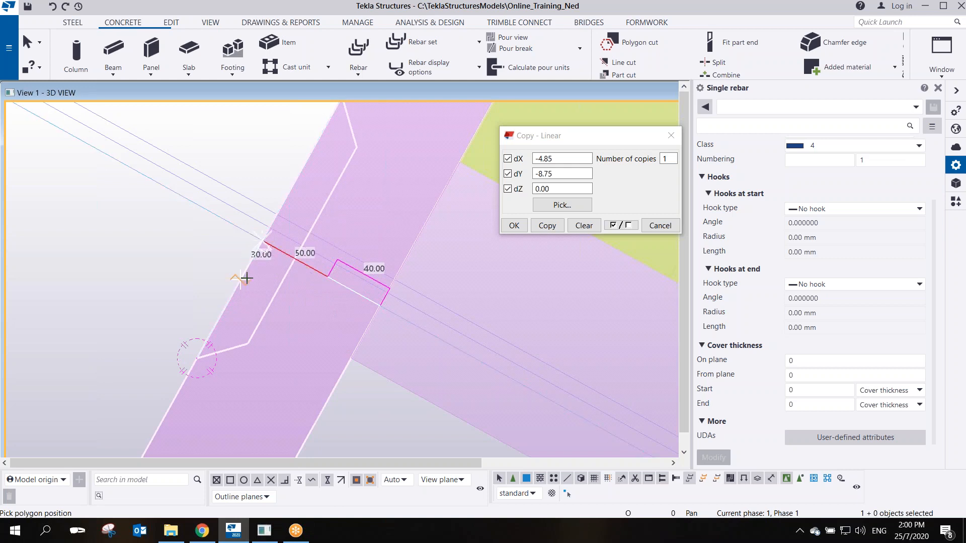
click(241, 280)
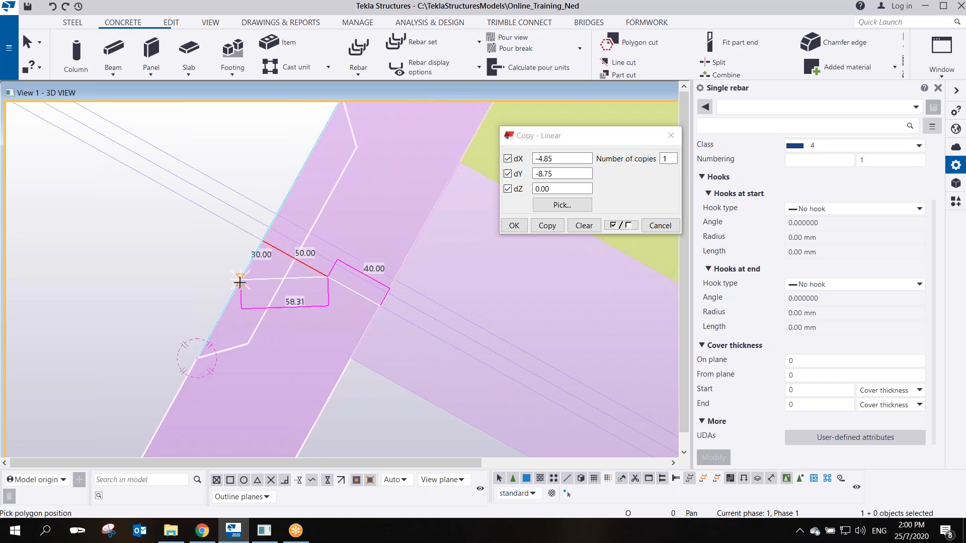
click(279, 217)
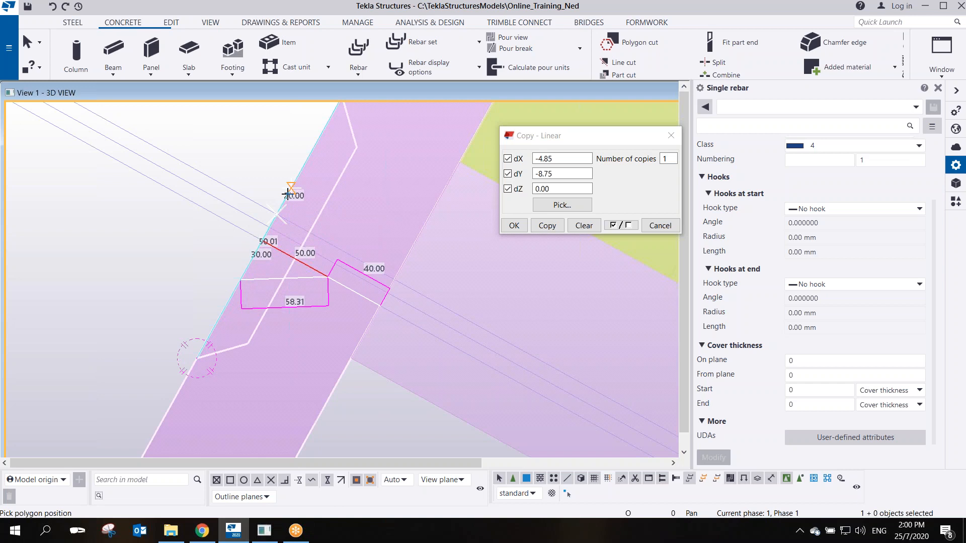
scroll(328, 210, up, 2)
scroll(328, 210, up, 1)
key(BackSpace)
Continue the loop bar 80 mm along the wall's outer edge, across the three construction lines
scroll(255, 222, up, 3)
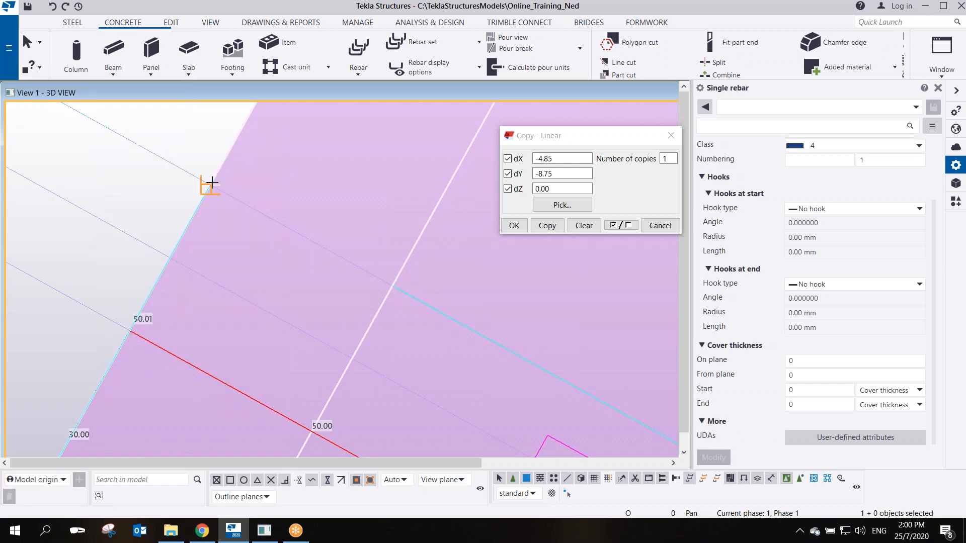
scroll(211, 182, down, 3)
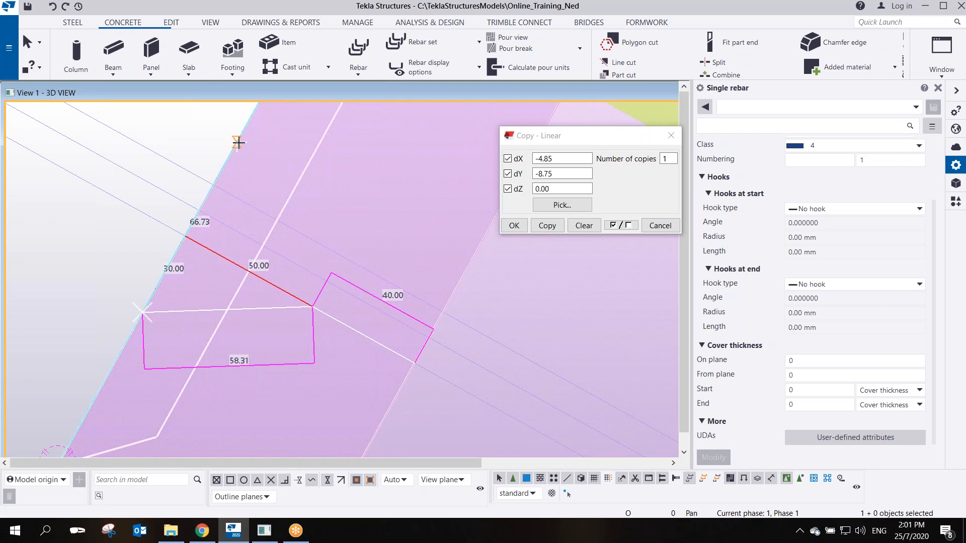
text(20)
key(Return)
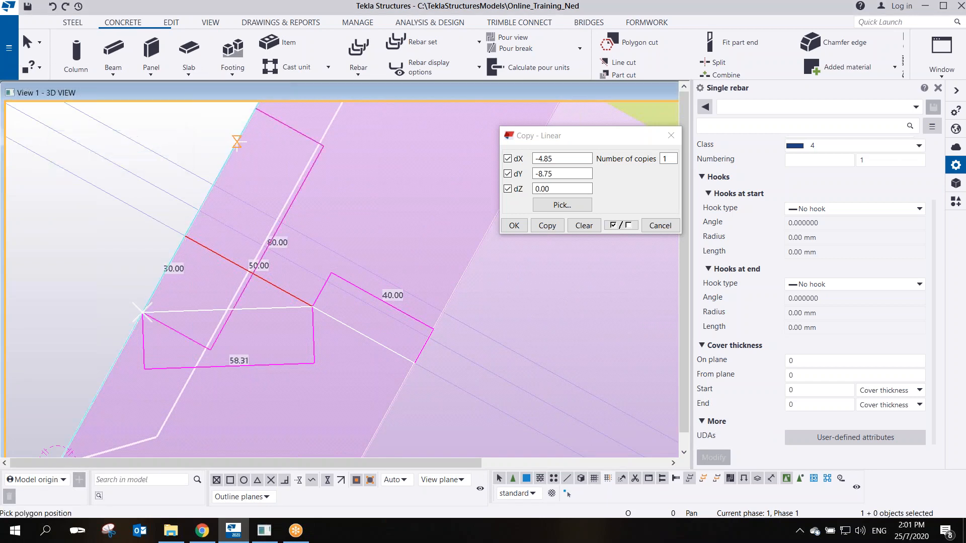
Bring the bar back to the upper construction line 50 mm inside the outer edge, run it 40 mm to the inner edge, and finish the shape
scroll(297, 203, down, 1)
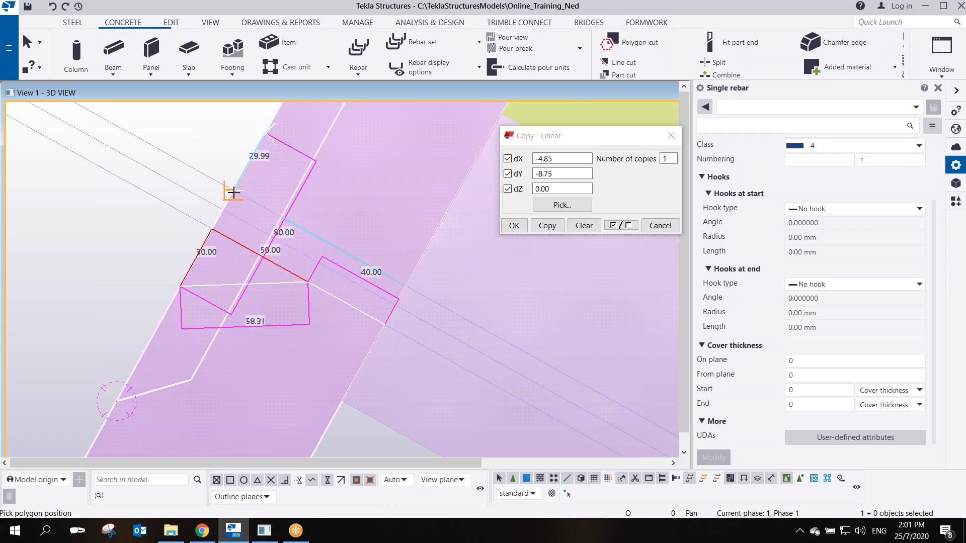
scroll(233, 192, up, 2)
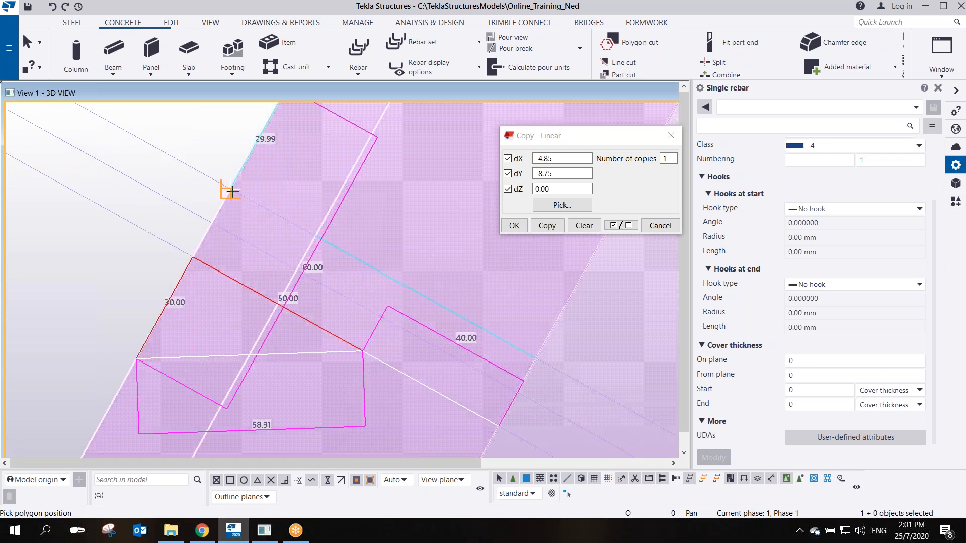
scroll(233, 191, up, 2)
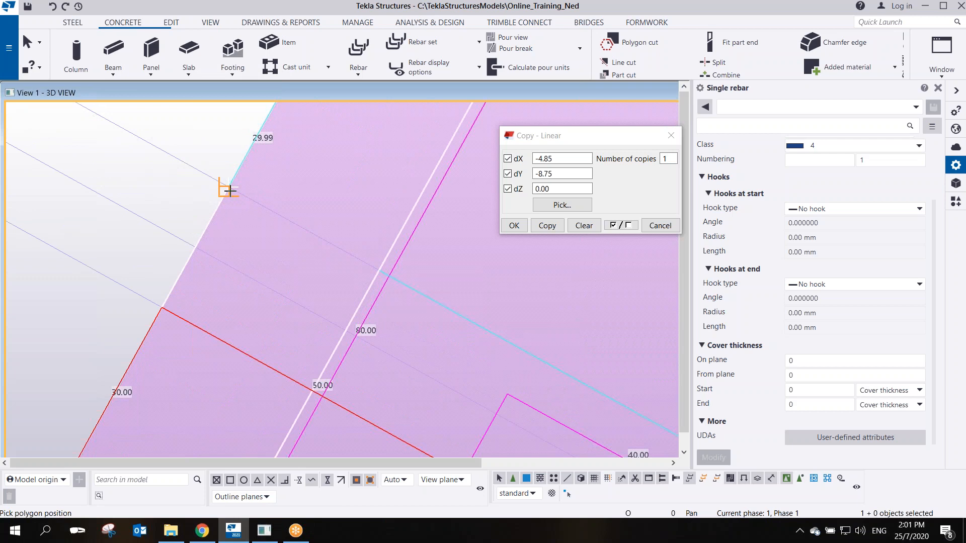
click(229, 192)
scroll(357, 299, down, 3)
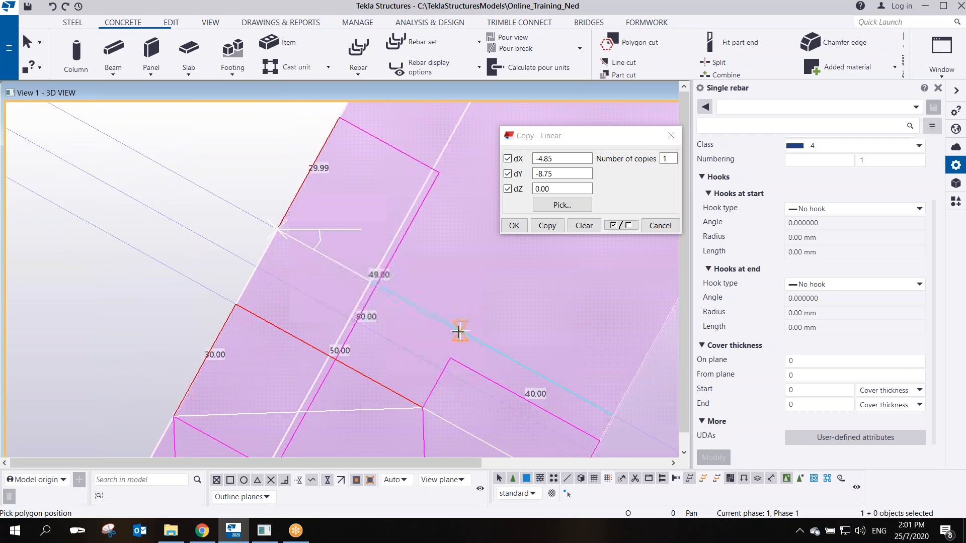
middle_drag(572, 386, 477, 335)
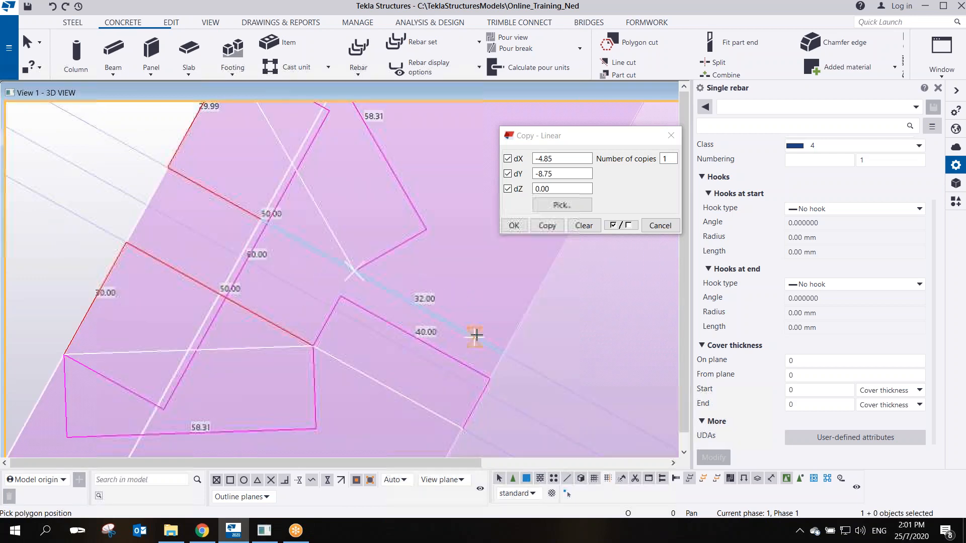
click(508, 353)
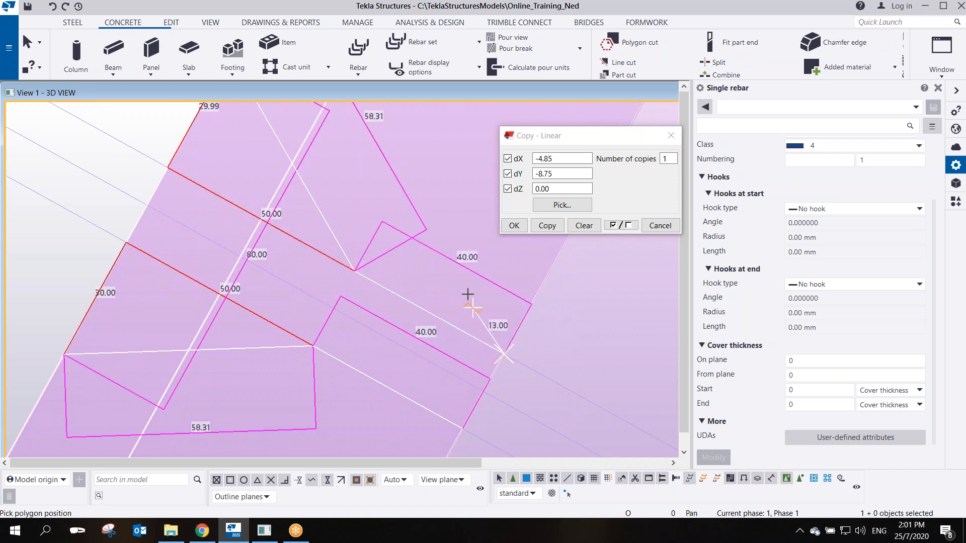
middle_click(441, 257)
Change the new loop bar's bending radius to 5 mm
click(242, 346)
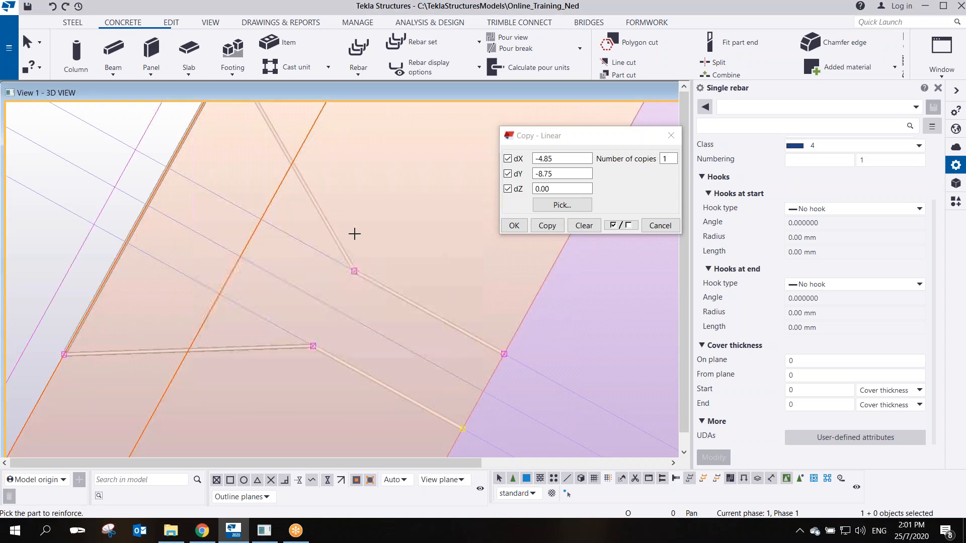
click(345, 253)
scroll(345, 254, down, 3)
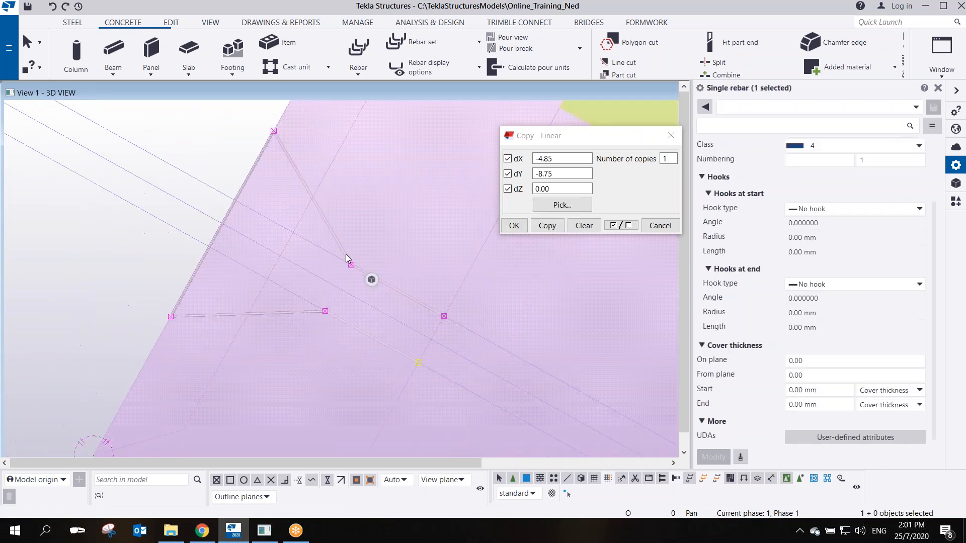
scroll(835, 236, up, 2)
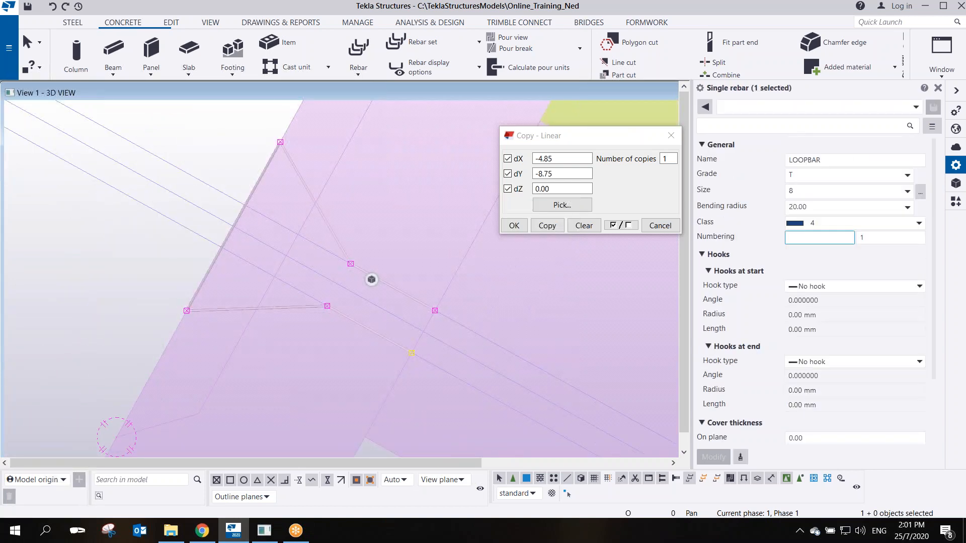
click(816, 205)
text(5)
key(Return)
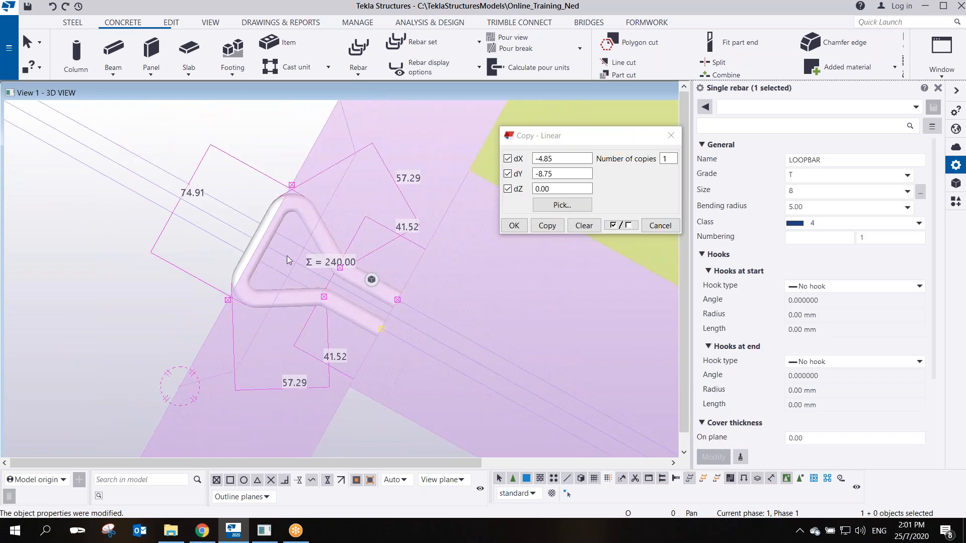
scroll(326, 302, down, 2)
scroll(323, 300, up, 2)
scroll(305, 291, down, 2)
scroll(308, 288, up, 2)
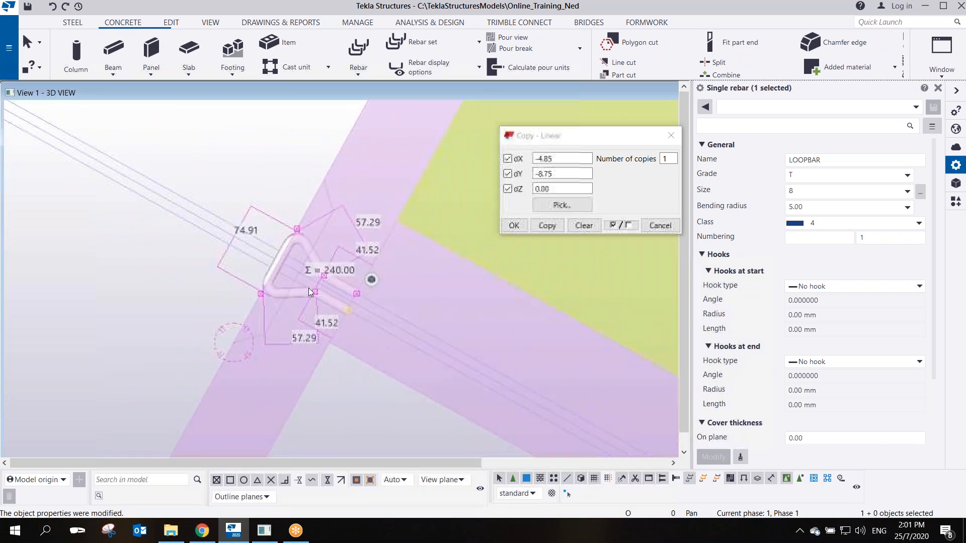
scroll(307, 282, down, 3)
scroll(297, 274, up, 3)
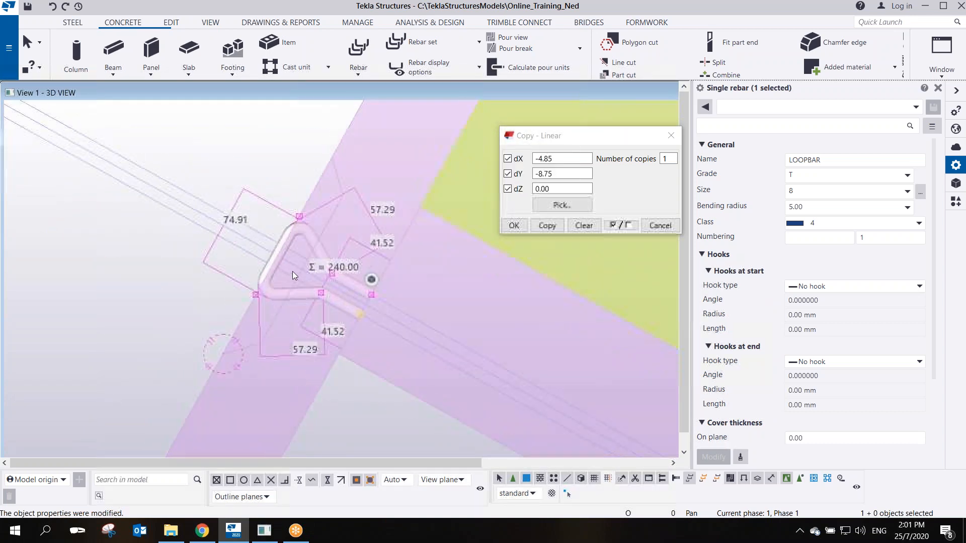
Reshape the loop bar by pulling the middle of its outer segment beyond the wall's outer edge, along the middle construction line
scroll(272, 253, down, 1)
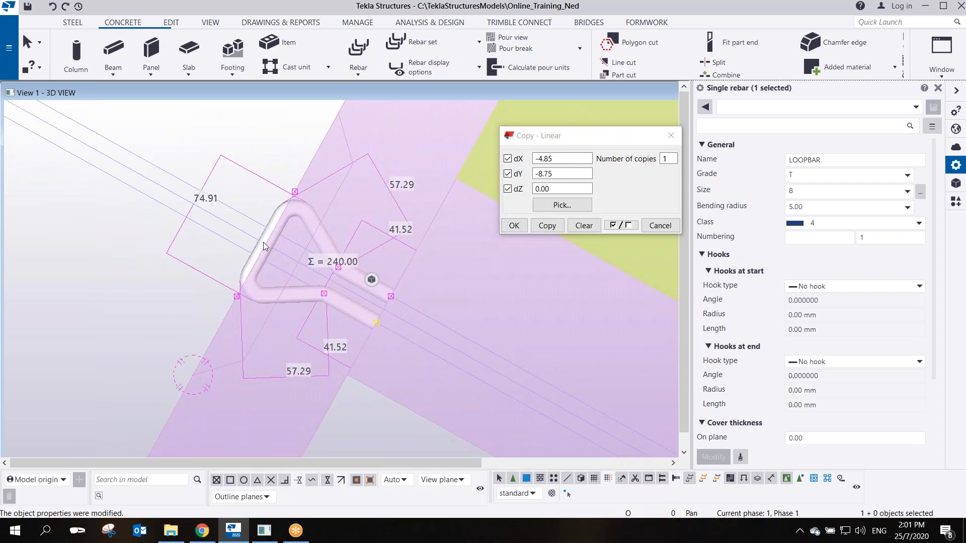
click(264, 242)
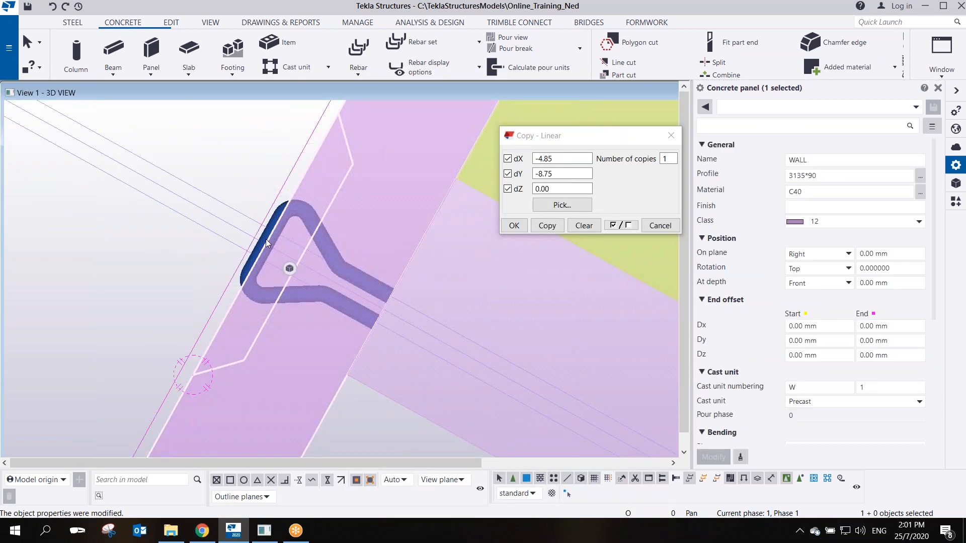
click(266, 243)
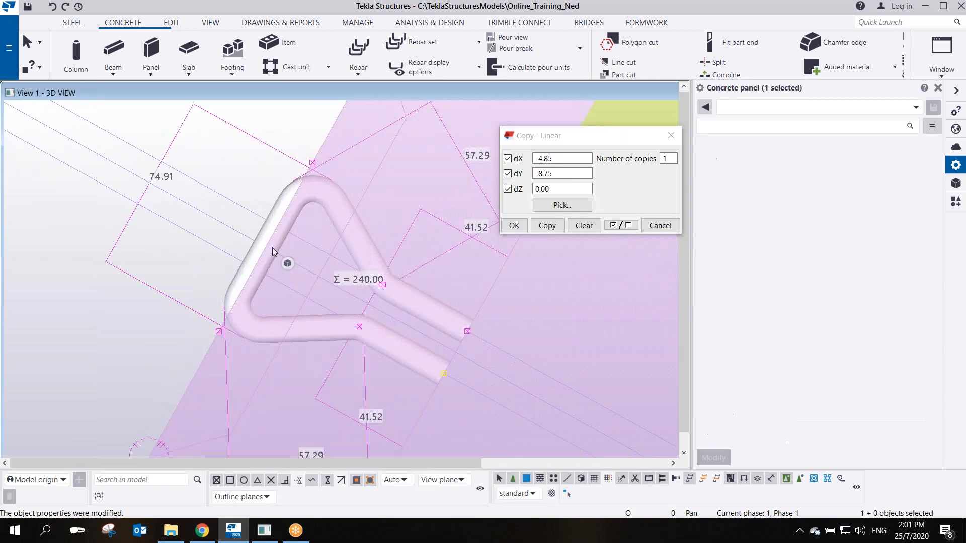
click(564, 493)
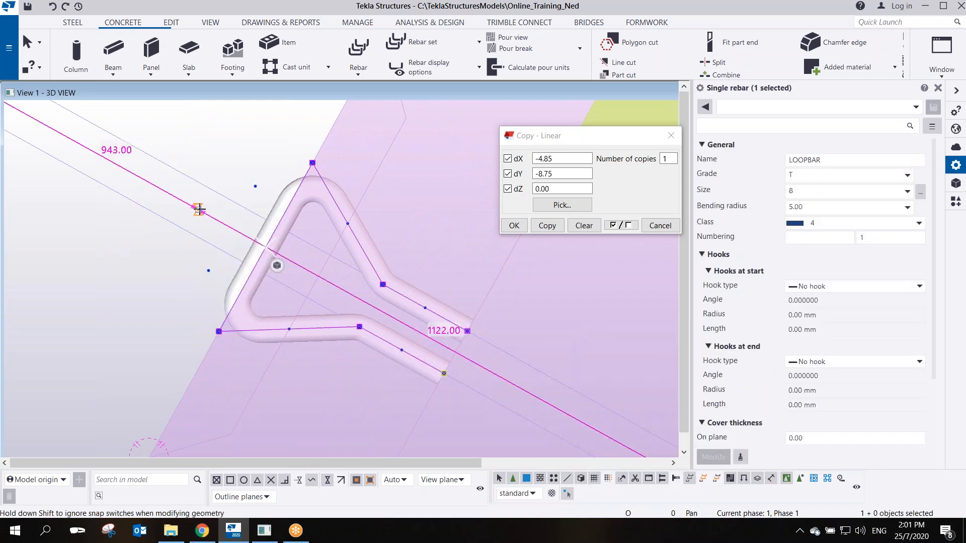
drag(199, 209, 199, 210)
scroll(220, 231, up, 1)
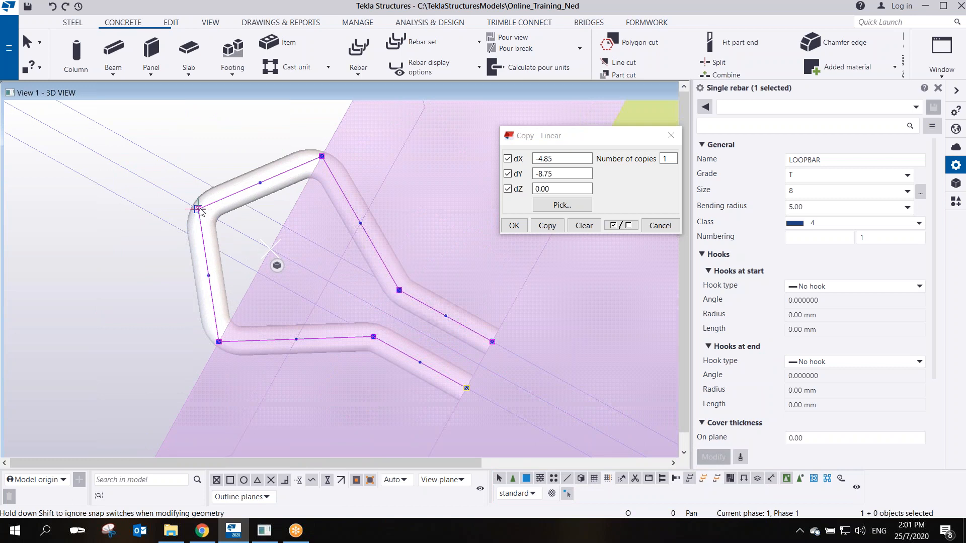
Set the reshaped loop bar's bending radius to 20 mm
click(813, 205)
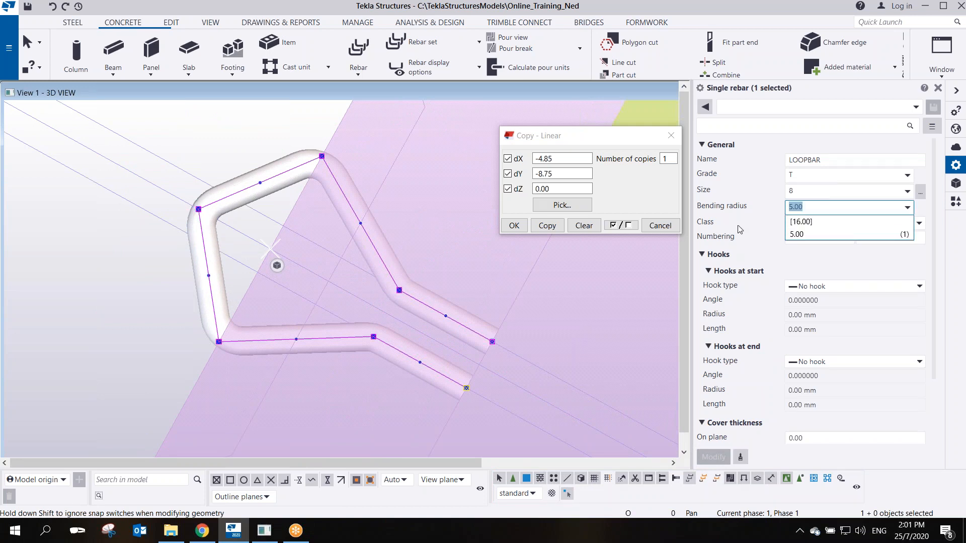
text(10)
key(Return)
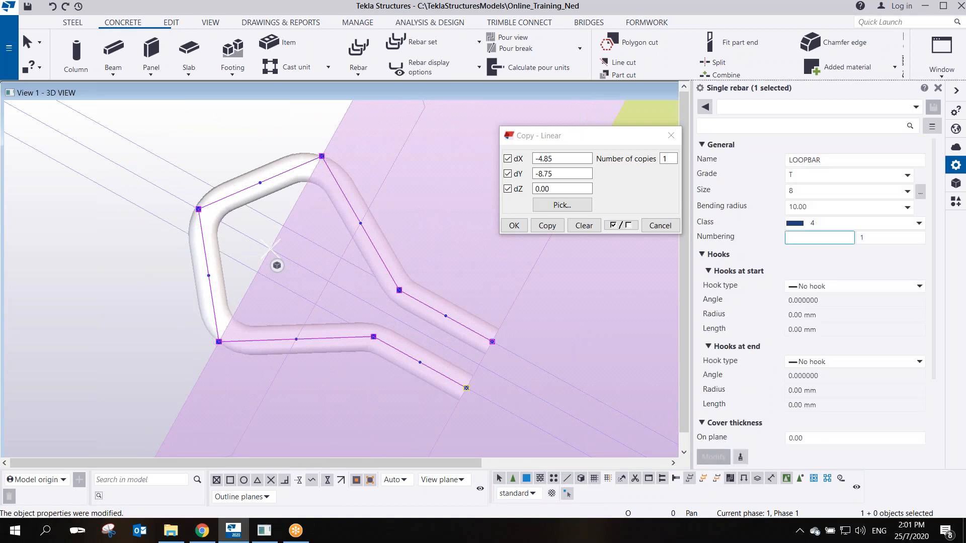
click(818, 205)
text(20)
key(Return)
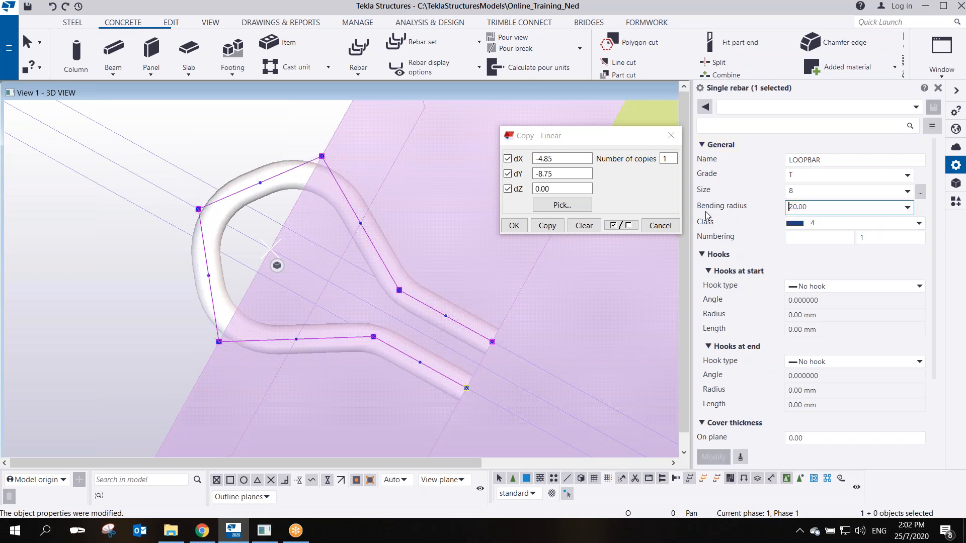
right_click(236, 143)
click(261, 149)
Move the loop bar's two end points straight up so that its legs rise vertically inside the wall
scroll(237, 199, down, 2)
scroll(369, 287, down, 2)
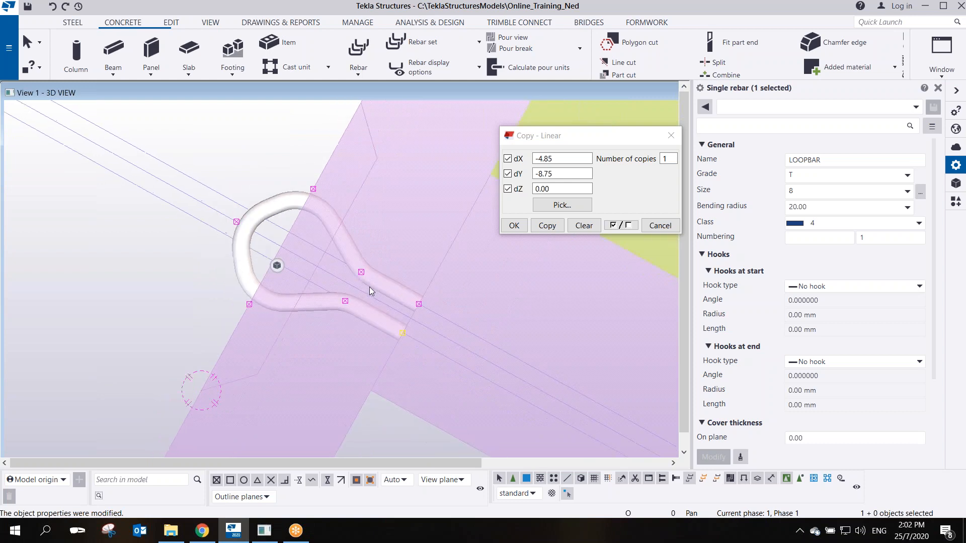
mouse_move(355, 302)
ctrl+middle_down()
mouse_move(358, 329)
mouse_move(493, 193)
mouse_move(345, 297)
mouse_move(346, 308)
mouse_move(325, 303)
mouse_move(351, 306)
mouse_move(382, 279)
ctrl+middle_up()
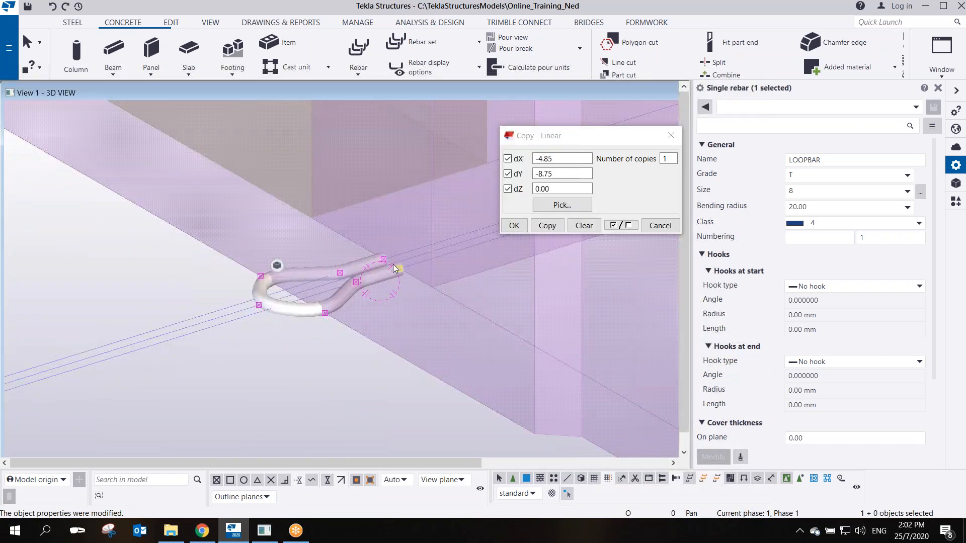
drag(426, 288, 427, 278)
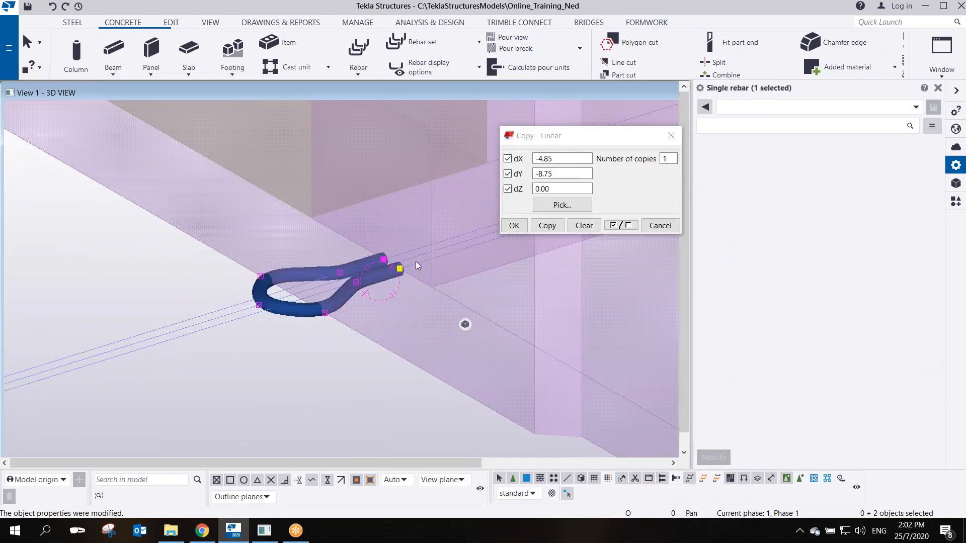
right_click(397, 219)
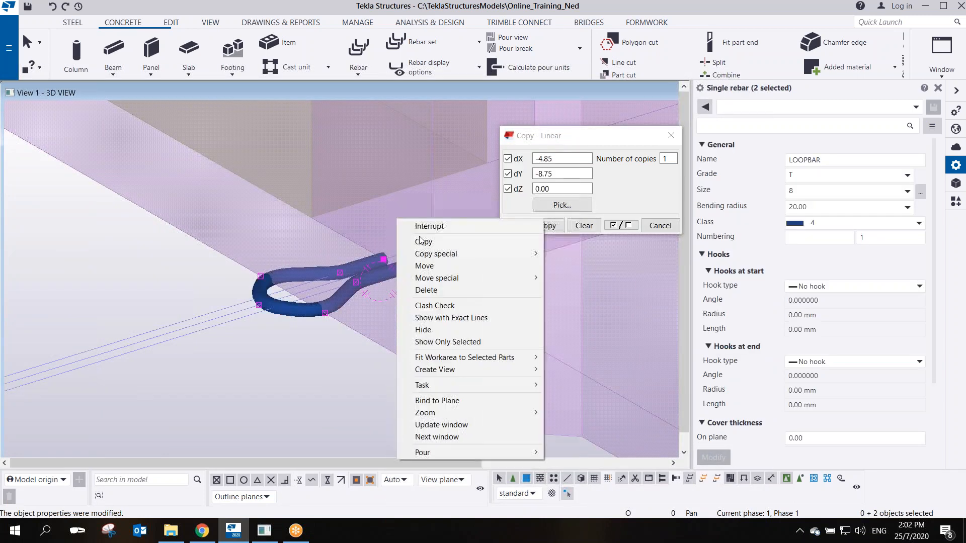
click(436, 266)
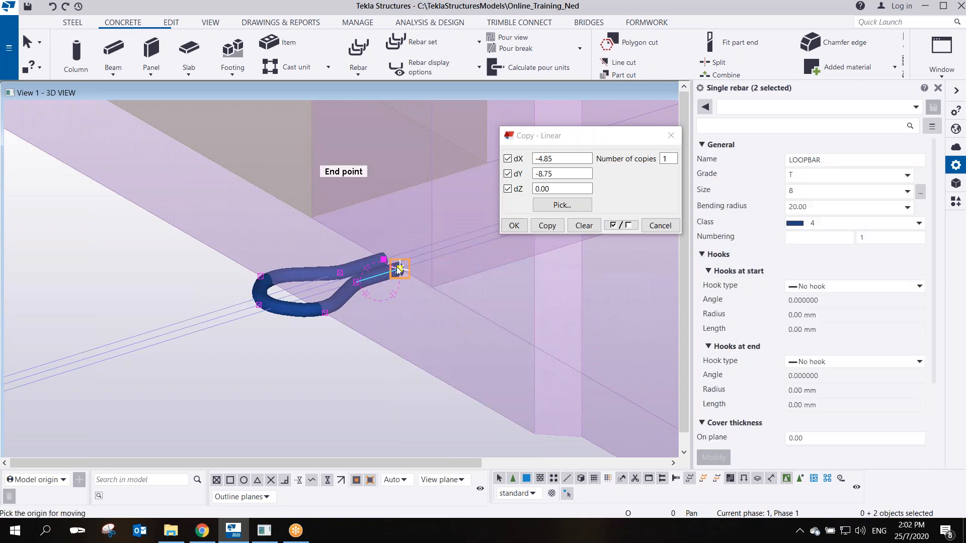
click(399, 269)
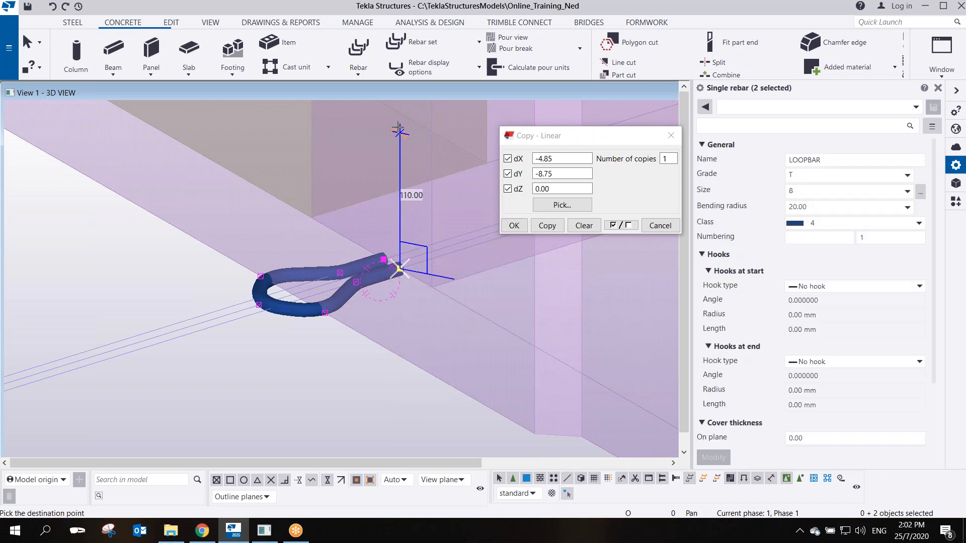
middle_drag(399, 131, 390, 229)
click(391, 187)
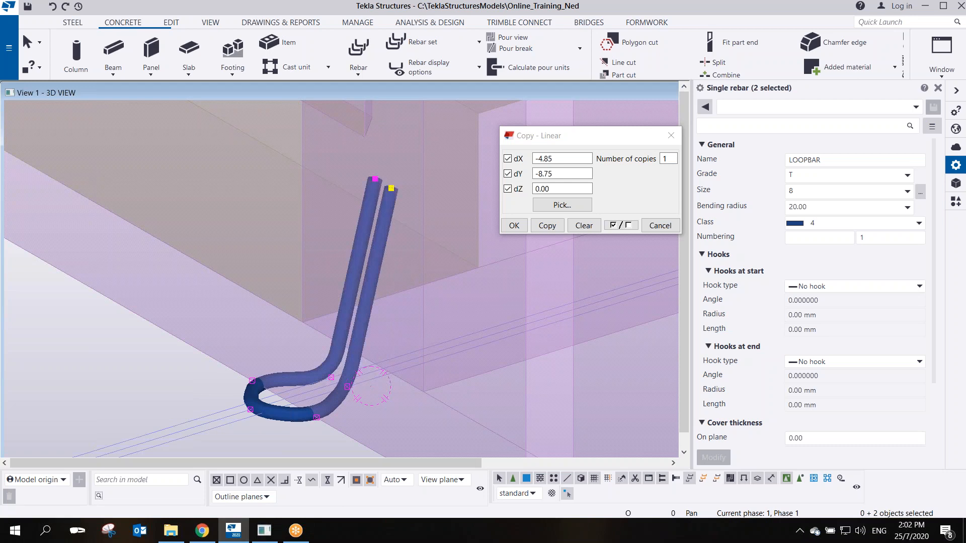
middle_drag(366, 314, 346, 309)
scroll(378, 355, up, 10)
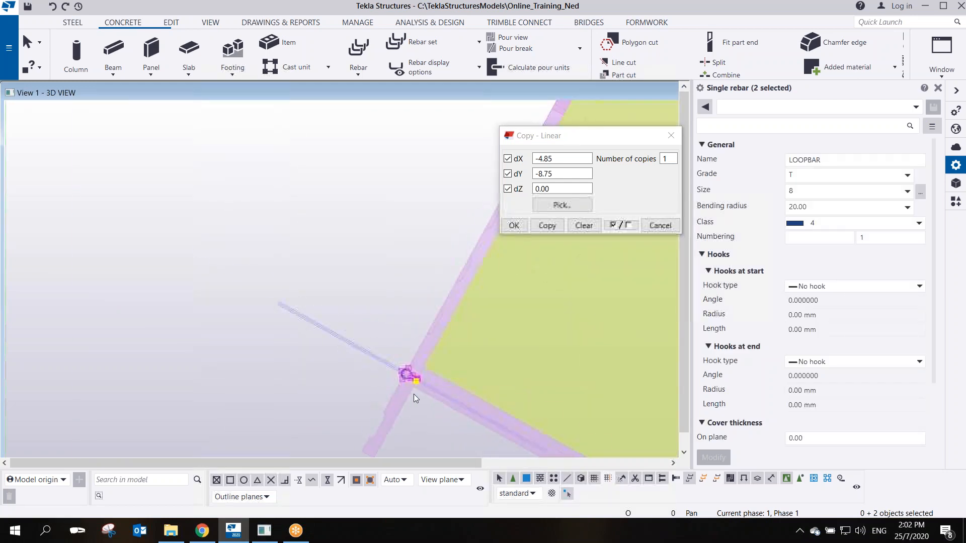
scroll(415, 383, up, 5)
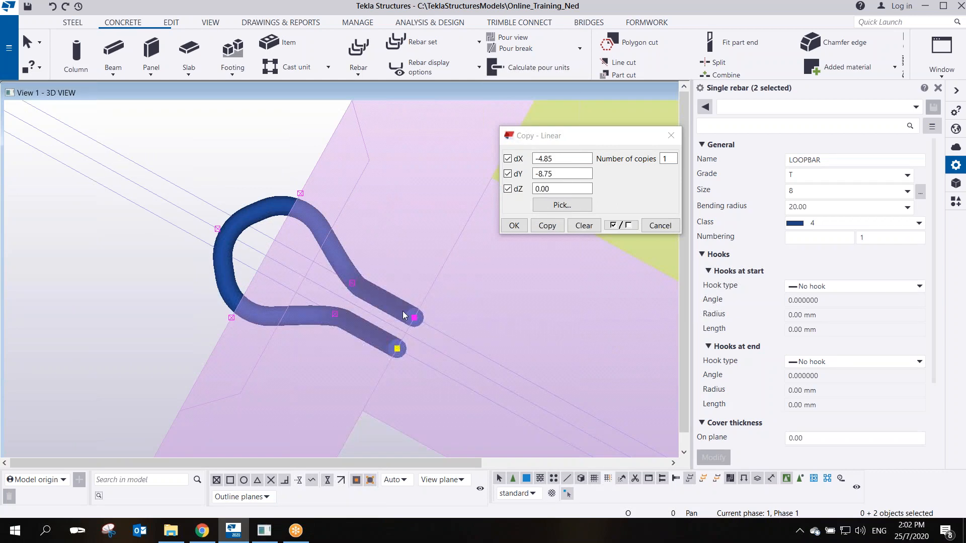
drag(385, 296, 453, 384)
right_click(431, 299)
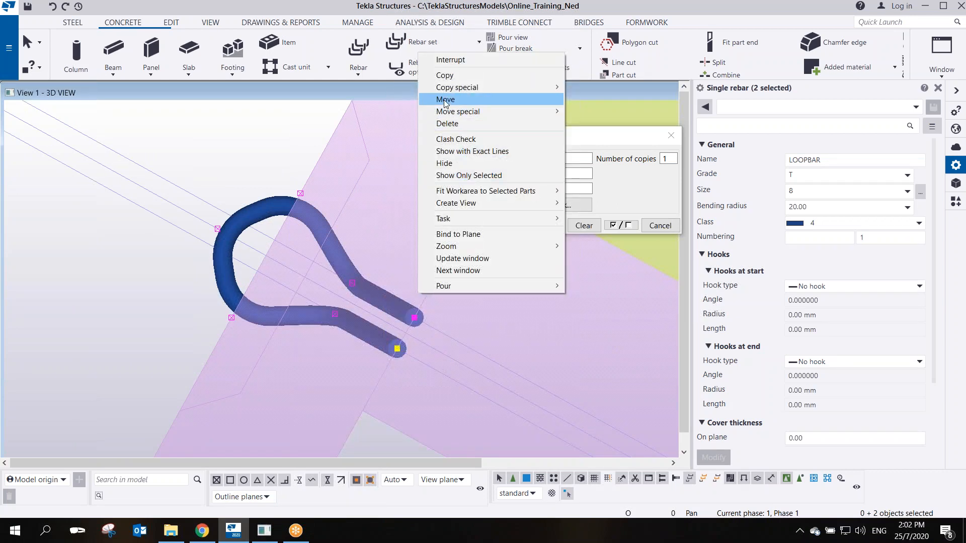
click(445, 99)
click(414, 316)
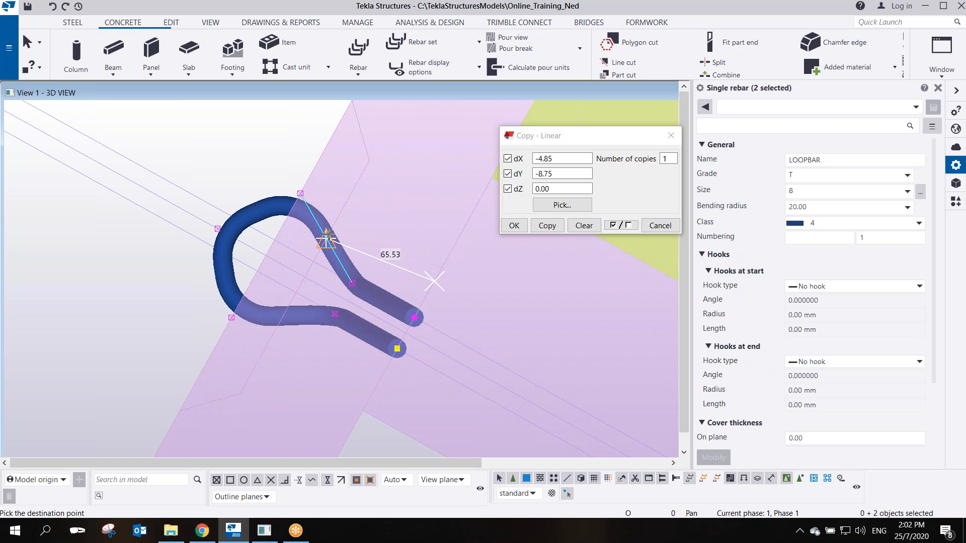
right_click(395, 228)
click(406, 234)
Move the loop bar's two raised end points 50 mm toward the wall's outer edge, parallel to the construction lines
right_click(434, 242)
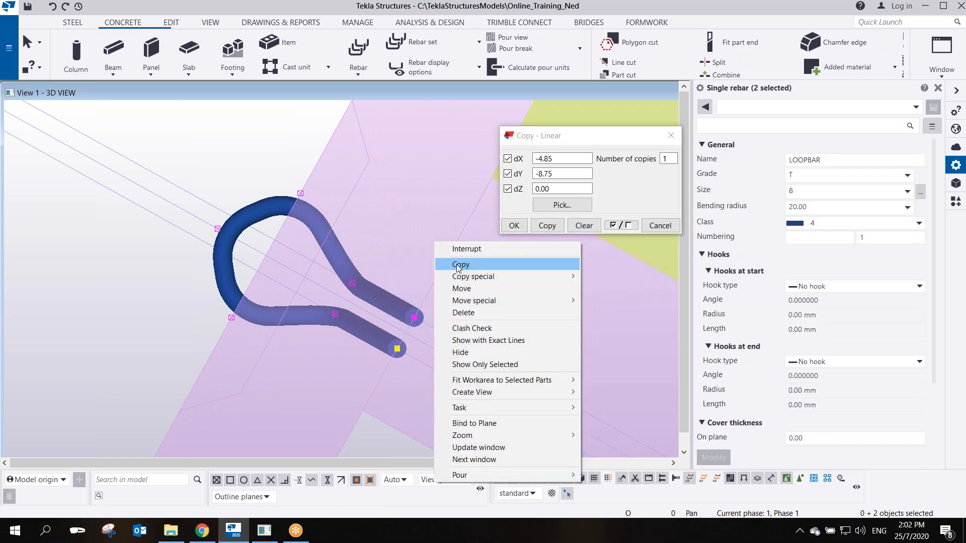
click(449, 247)
click(455, 242)
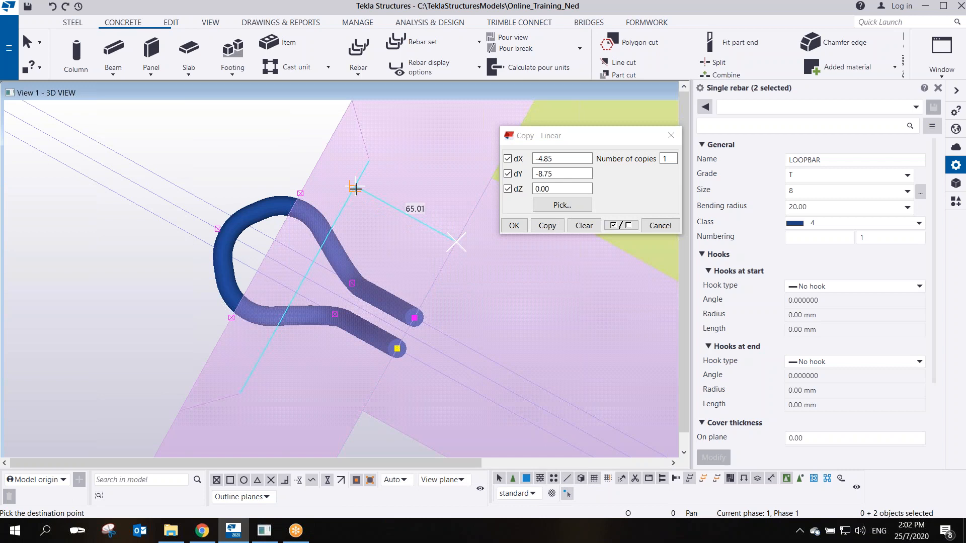
text(50)
key(Return)
right_click(211, 162)
click(228, 164)
Align the loop bar's two upper end points above their lower bends with a linear move of dX 8.75 and dY -4.85
click(335, 325)
scroll(336, 326, down, 1)
scroll(334, 327, up, 1)
mouse_move(334, 327)
ctrl+middle_down()
mouse_move(368, 293)
mouse_move(377, 365)
mouse_move(394, 366)
mouse_move(354, 327)
mouse_move(320, 318)
mouse_move(434, 259)
mouse_move(471, 310)
mouse_move(358, 241)
mouse_move(368, 253)
mouse_move(354, 328)
mouse_move(393, 381)
mouse_move(328, 337)
mouse_move(386, 355)
ctrl+middle_up()
scroll(404, 356, up, 6)
middle_drag(458, 361, 372, 306)
scroll(373, 306, down, 1)
scroll(372, 302, up, 2)
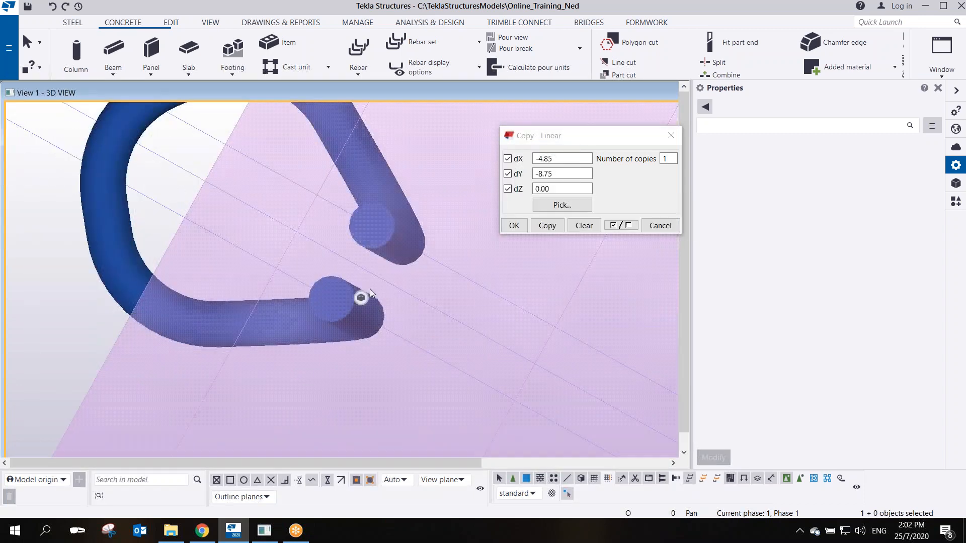
click(387, 233)
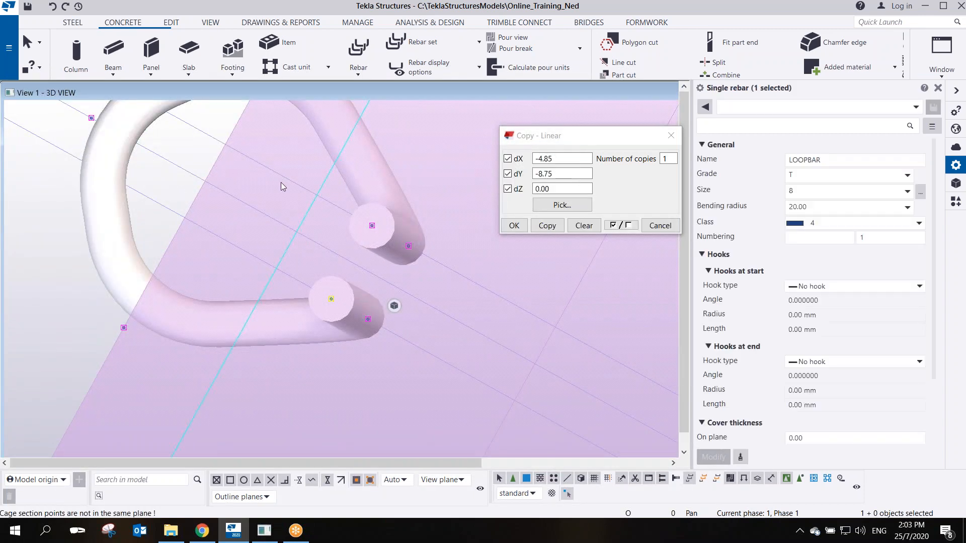
drag(363, 278, 388, 317)
right_click(388, 317)
mouse_move(443, 301)
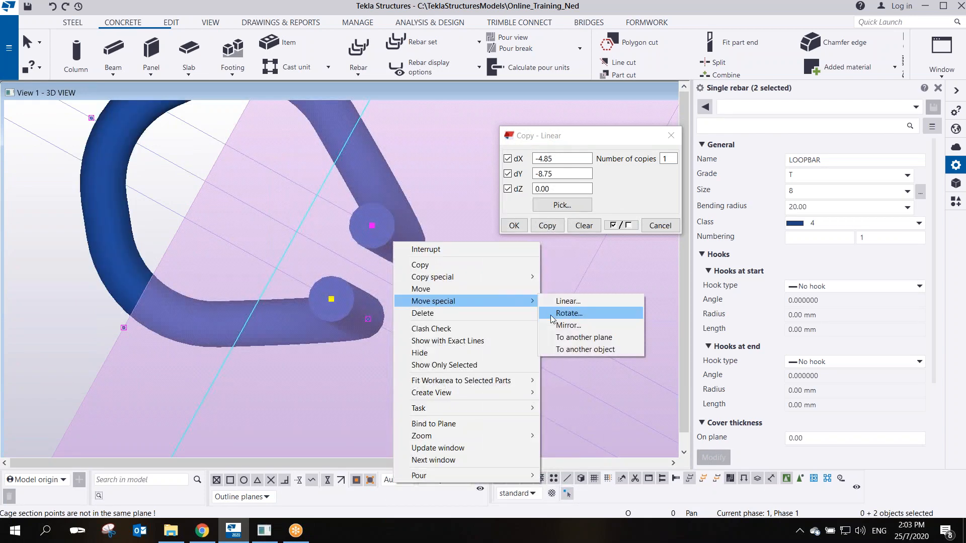
click(566, 302)
click(372, 226)
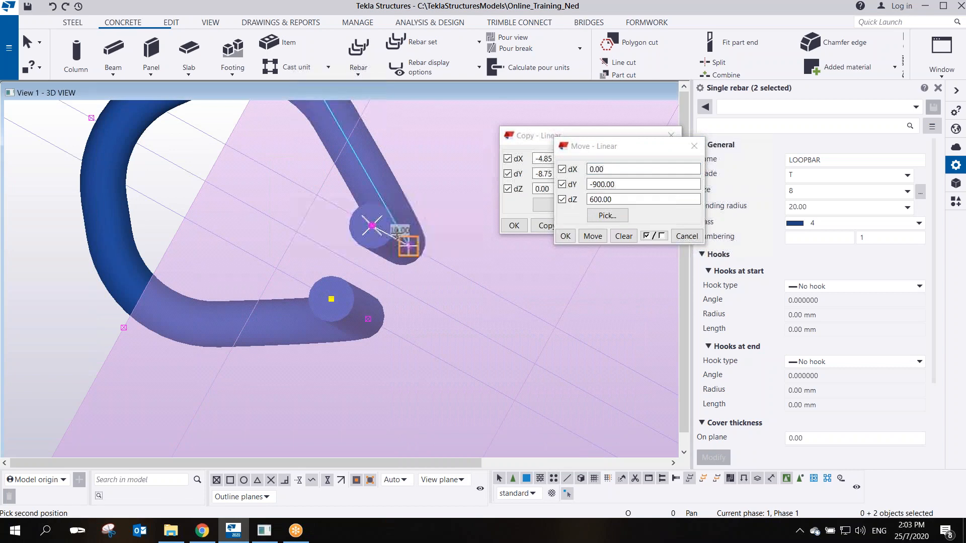
click(408, 246)
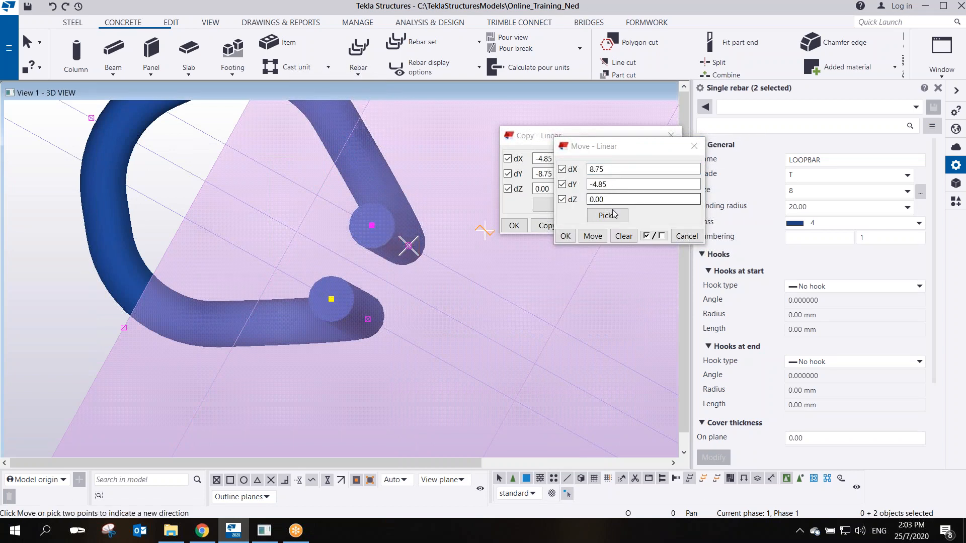
click(593, 236)
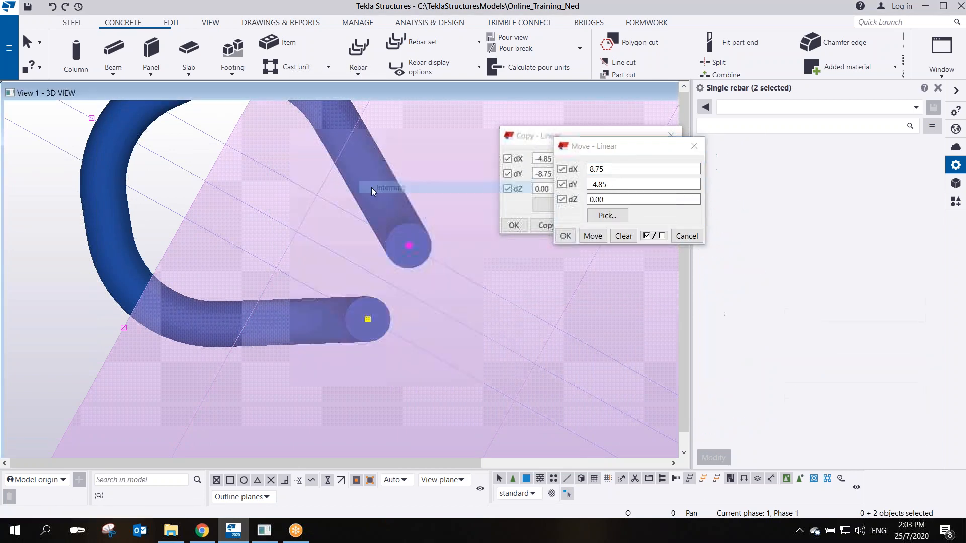
Move the whole loop bar up the wall with a linear move of dX 0, dY 0 and dZ 500 mm
scroll(401, 261, down, 6)
ctrl+middle_drag(344, 259, 491, 173)
scroll(361, 339, down, 2)
scroll(363, 336, up, 4)
middle_drag(349, 335, 338, 390)
scroll(338, 391, down, 1)
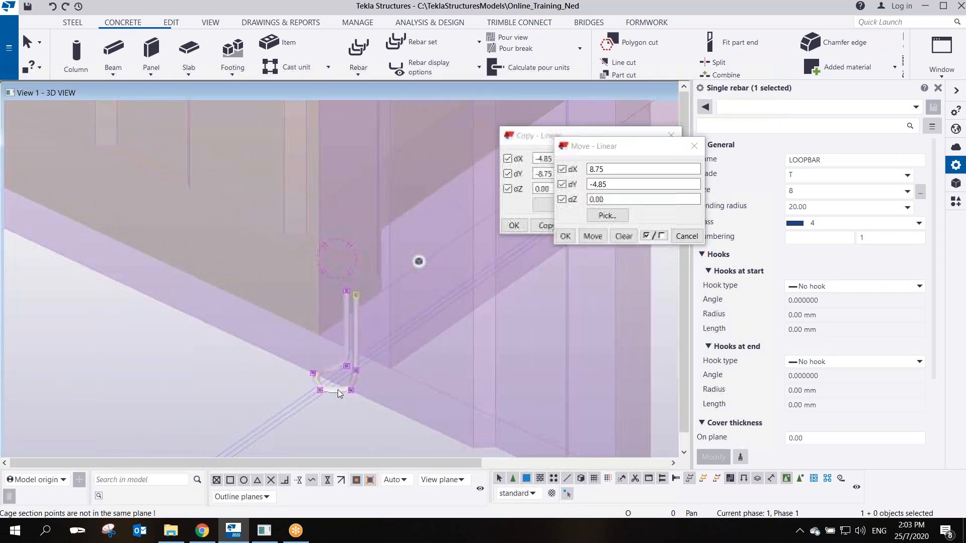
right_click(337, 394)
mouse_move(400, 224)
click(499, 226)
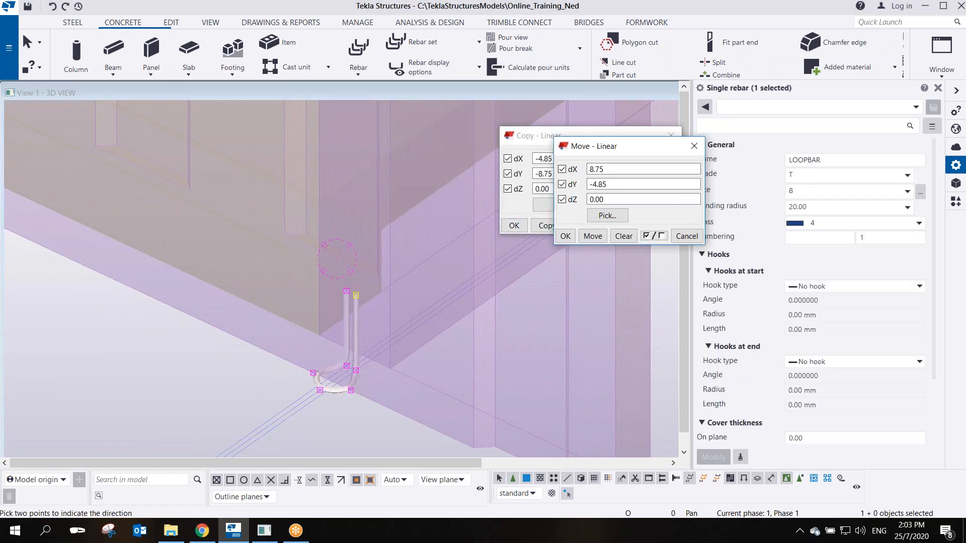
click(624, 236)
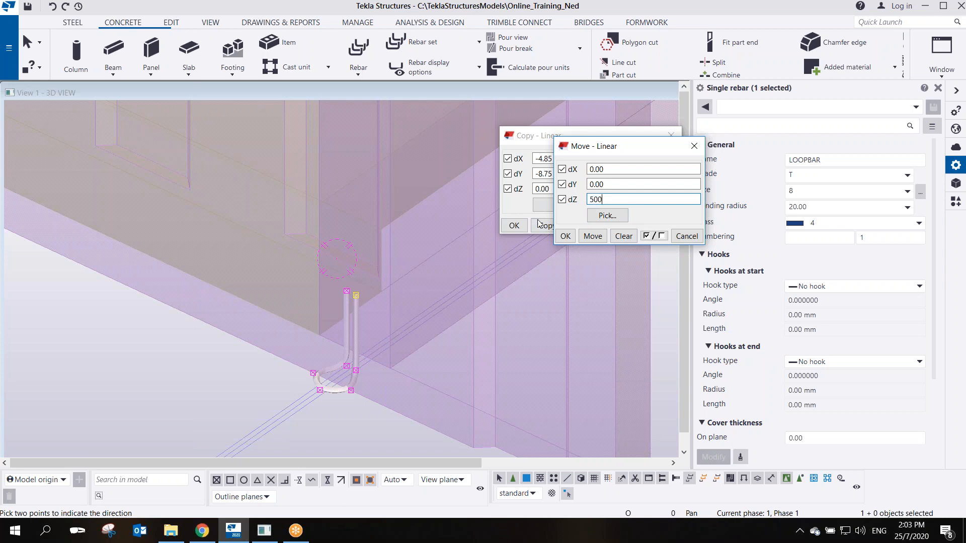
click(591, 241)
scroll(402, 217, down, 2)
middle_drag(384, 227, 319, 317)
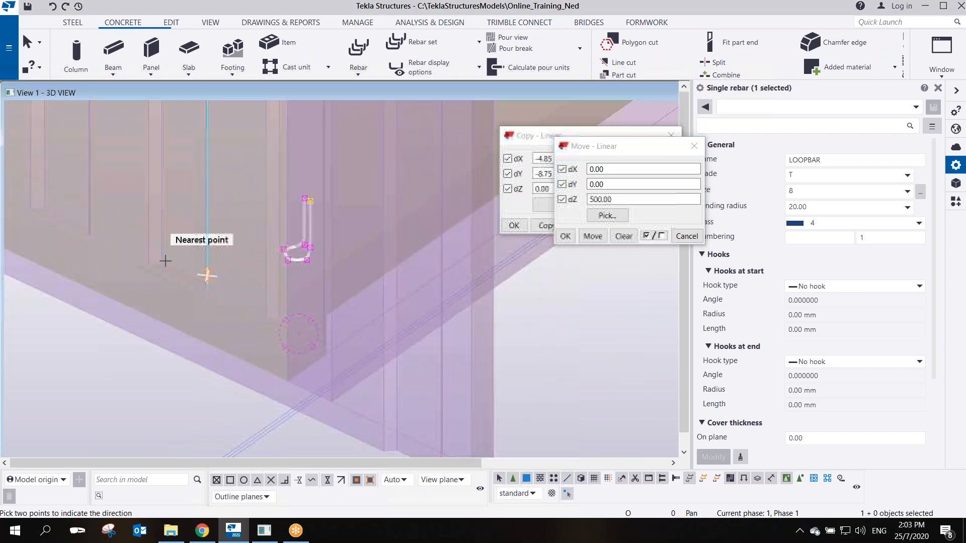
right_click(154, 246)
click(173, 254)
Move the loop bar's two upper end points down with a linear move of dX 0, dY 0 and dZ -300 mm
scroll(282, 226, up, 4)
middle_drag(373, 205, 322, 179)
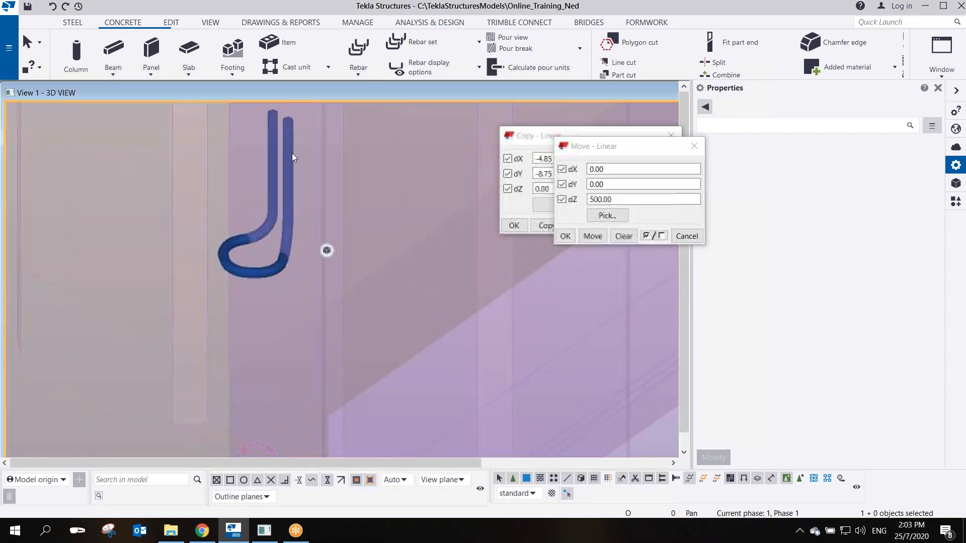
scroll(271, 203, down, 1)
scroll(274, 146, up, 2)
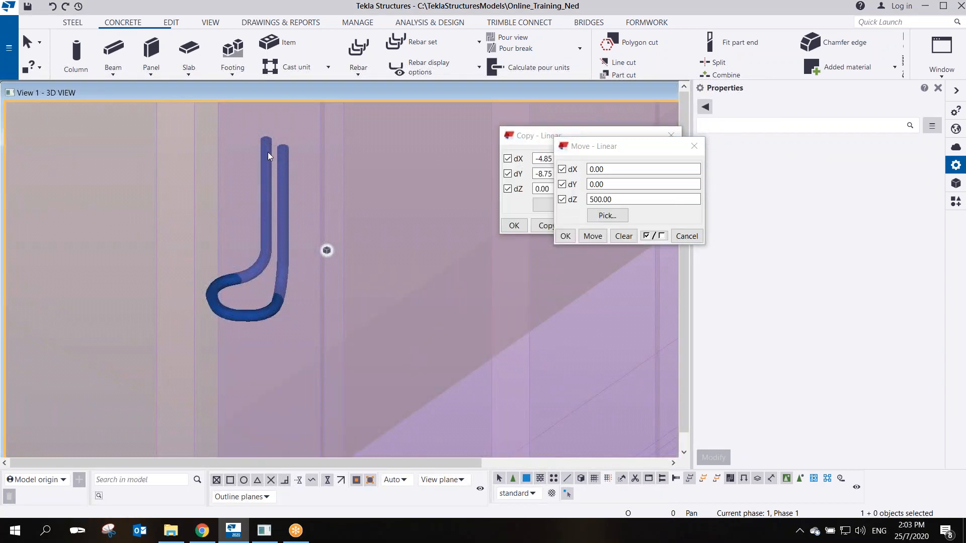
scroll(269, 148, up, 2)
click(270, 144)
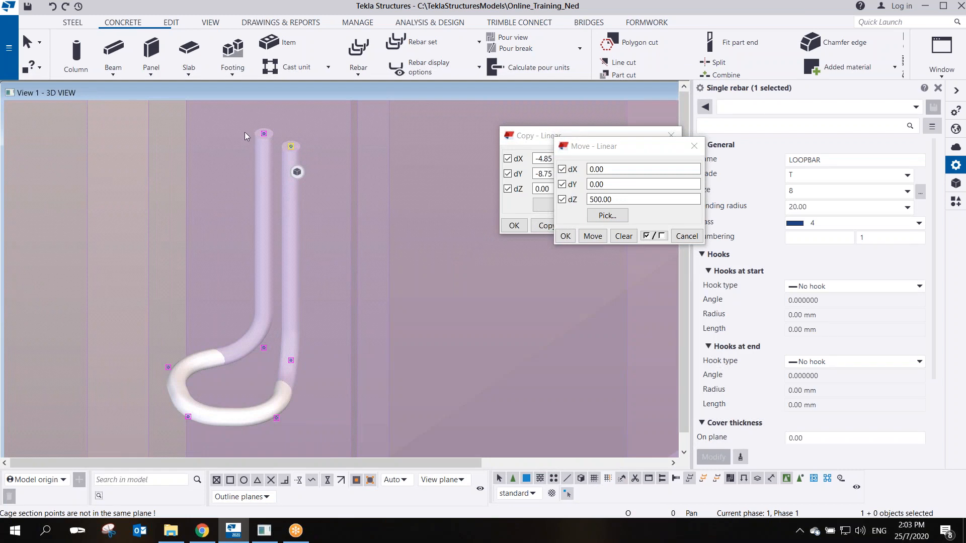
drag(227, 112, 316, 190)
right_click(312, 137)
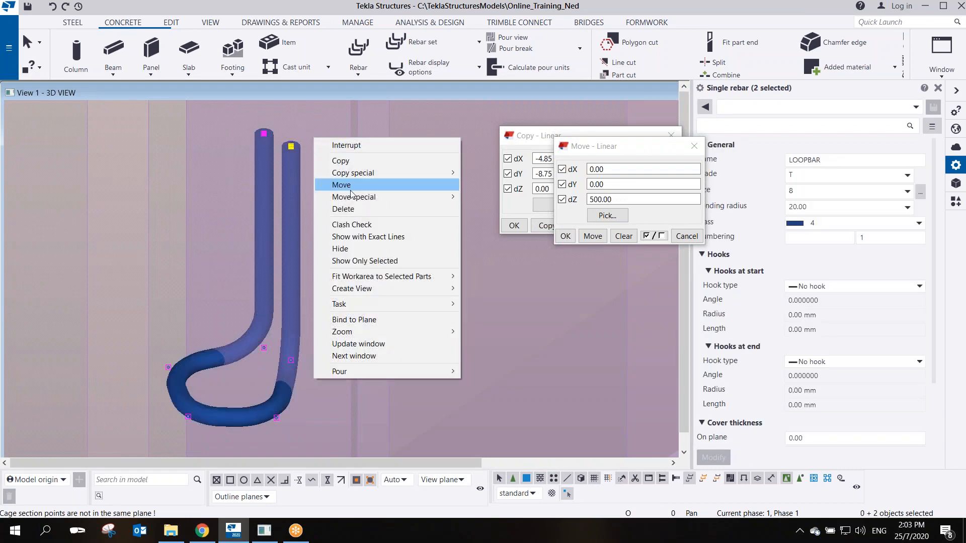
mouse_move(362, 200)
click(502, 198)
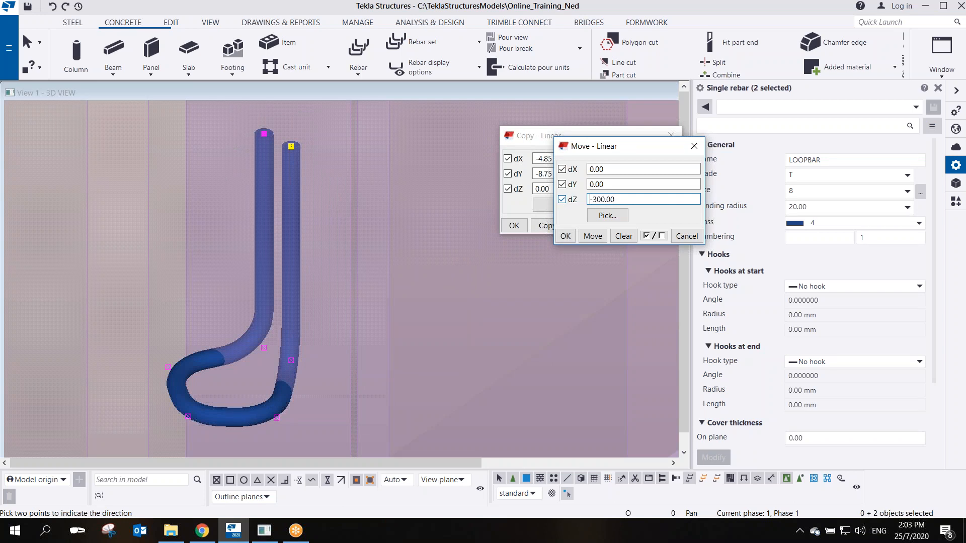
click(602, 236)
scroll(428, 302, down, 1)
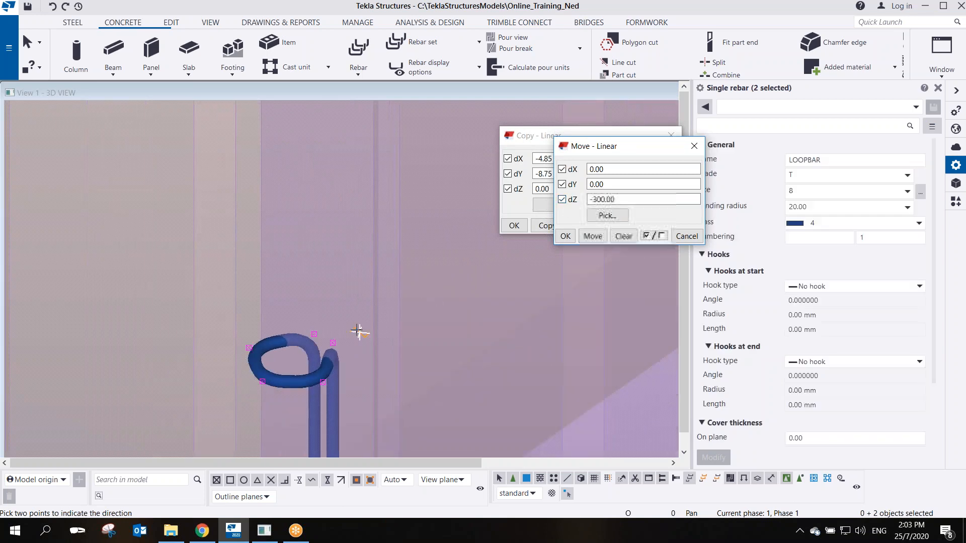
middle_drag(342, 320, 323, 244)
right_click(323, 243)
click(340, 250)
In plan view, move one of the loop bar's bend points on the wall edge outward by 15 mm along that edge
scroll(319, 298, down, 5)
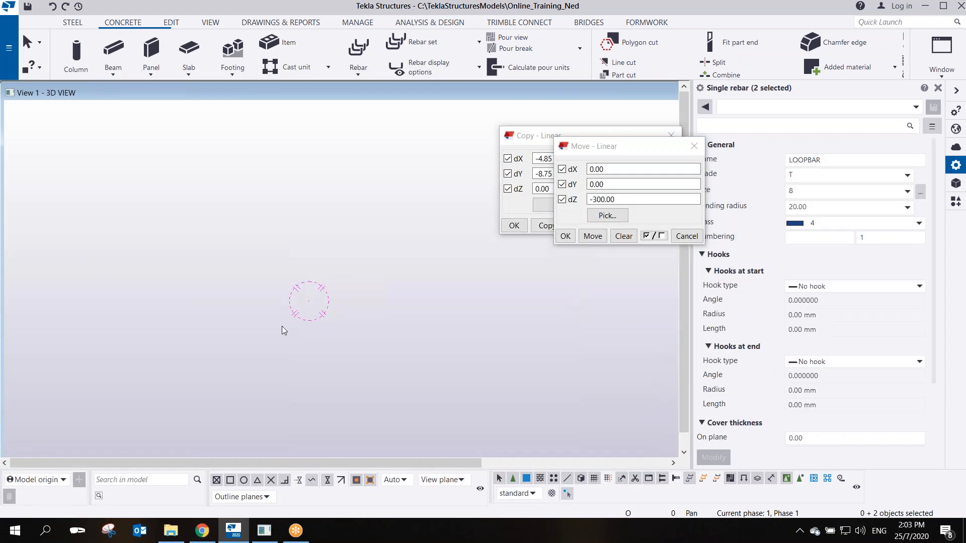
scroll(393, 369, up, 6)
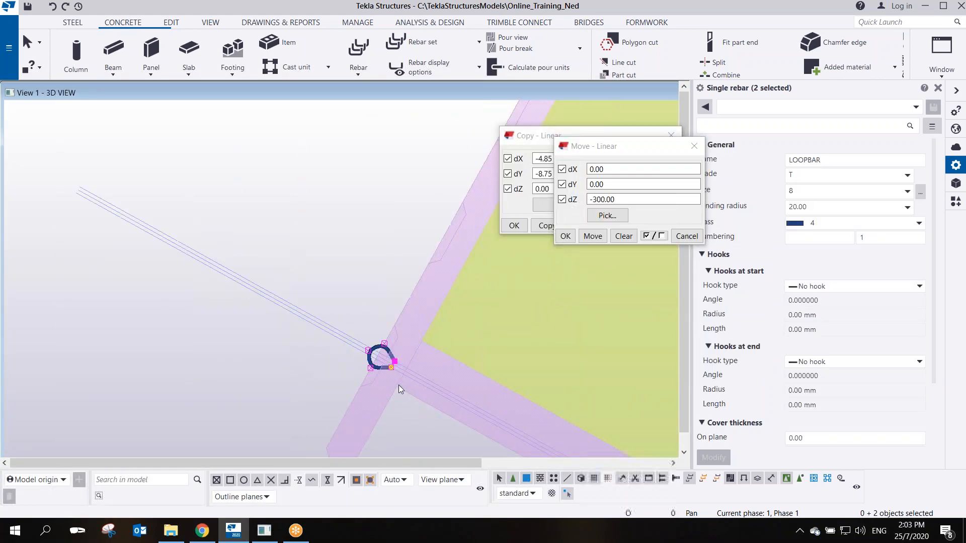
click(381, 348)
mouse_move(381, 348)
ctrl+middle_down()
mouse_move(324, 262)
mouse_move(327, 213)
ctrl+middle_up()
click(320, 188)
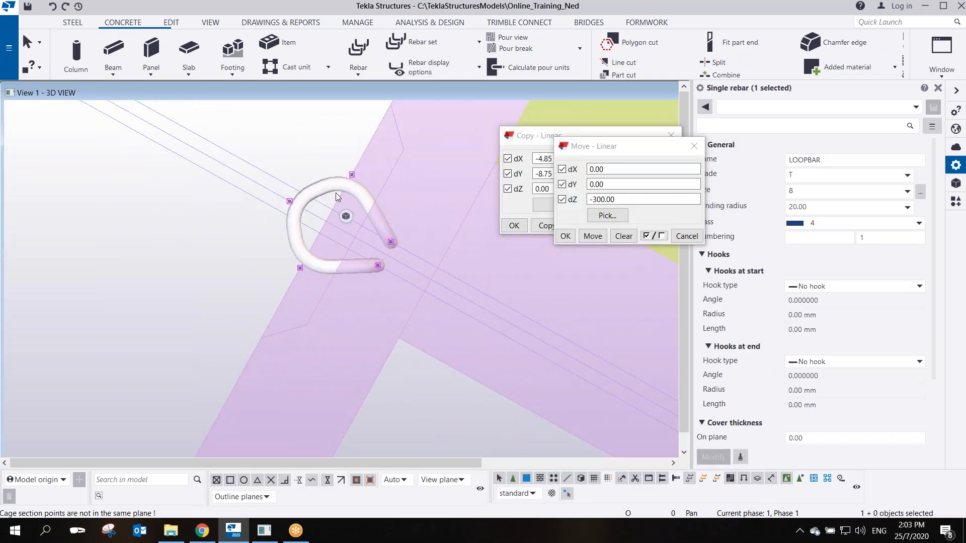
scroll(338, 191, up, 3)
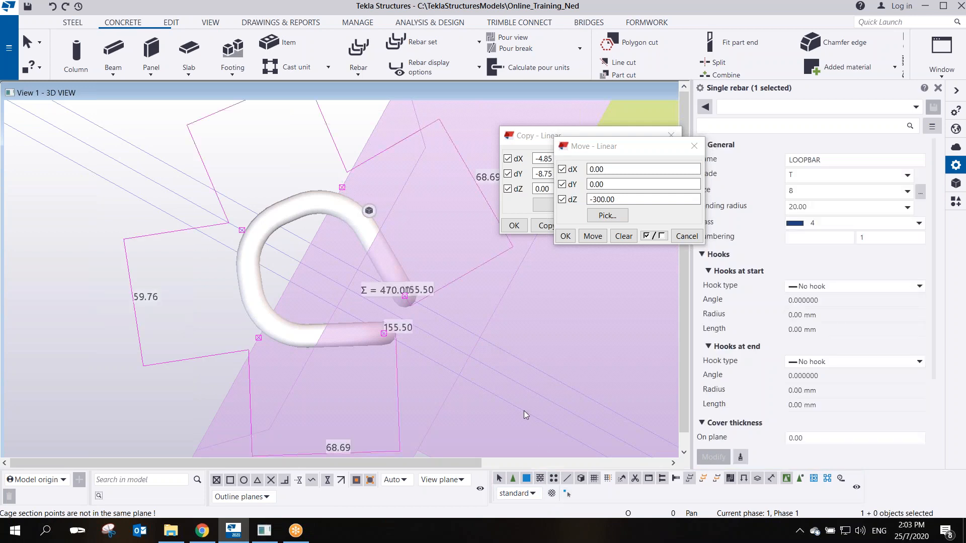
click(342, 188)
right_click(342, 188)
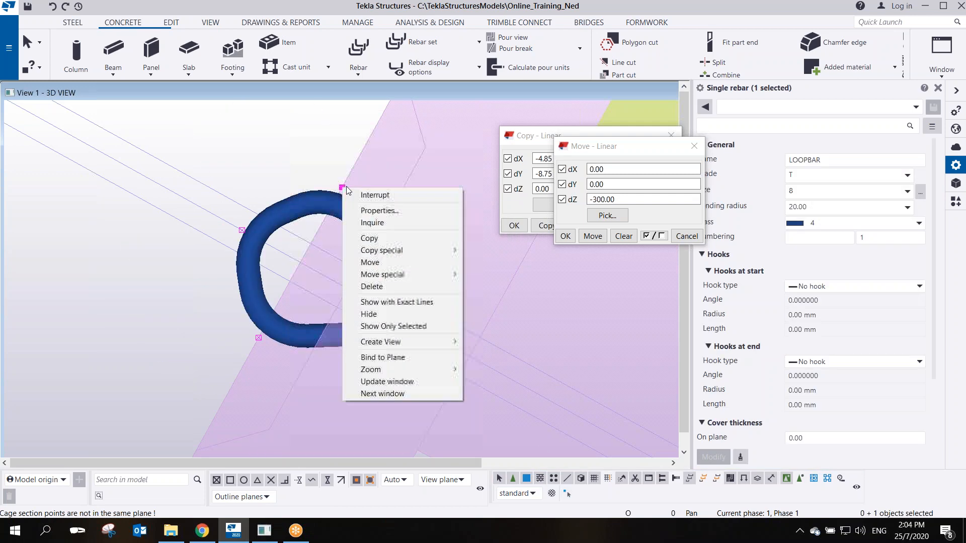
click(384, 265)
click(342, 187)
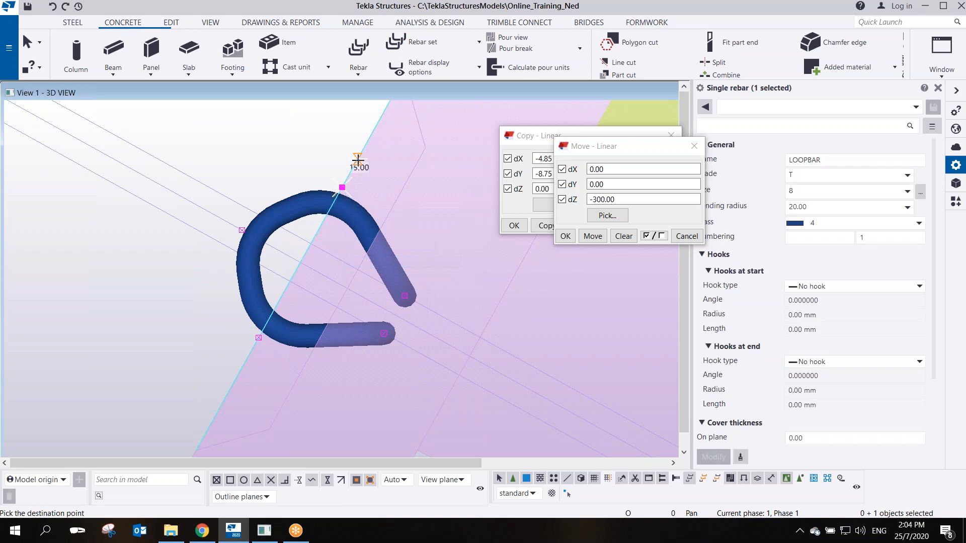
click(358, 160)
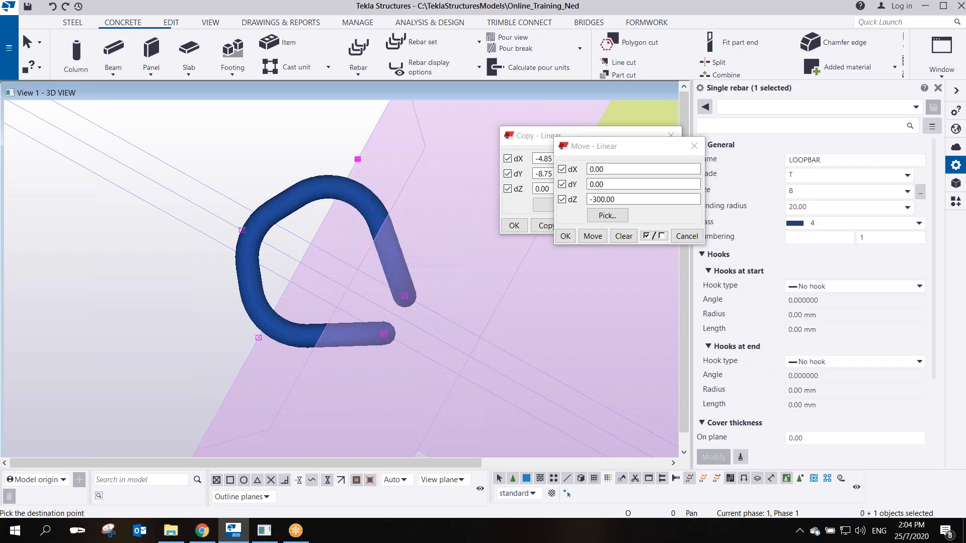
Move the loop bar's opposite bend point on the wall edge 15 mm outward along the edge to widen the loop
right_click(261, 339)
click(284, 136)
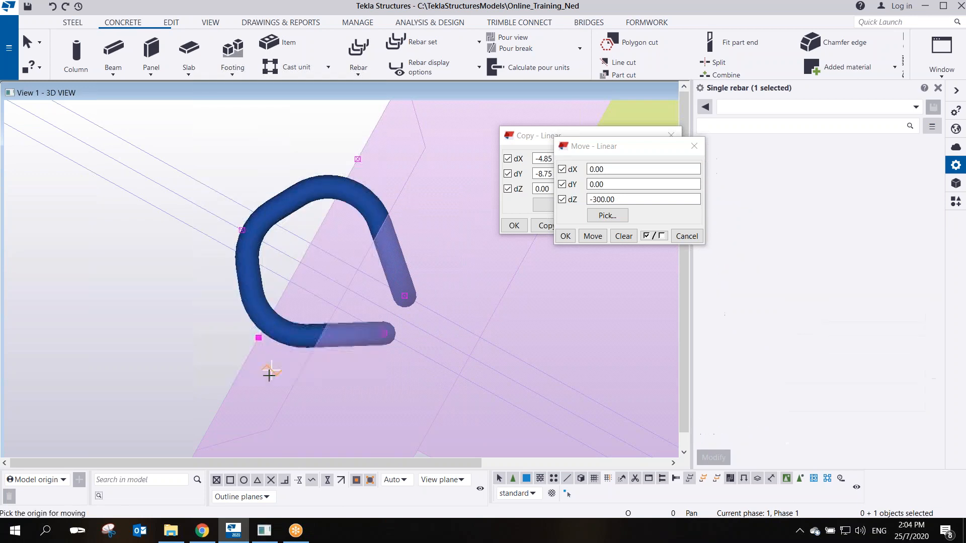
click(260, 338)
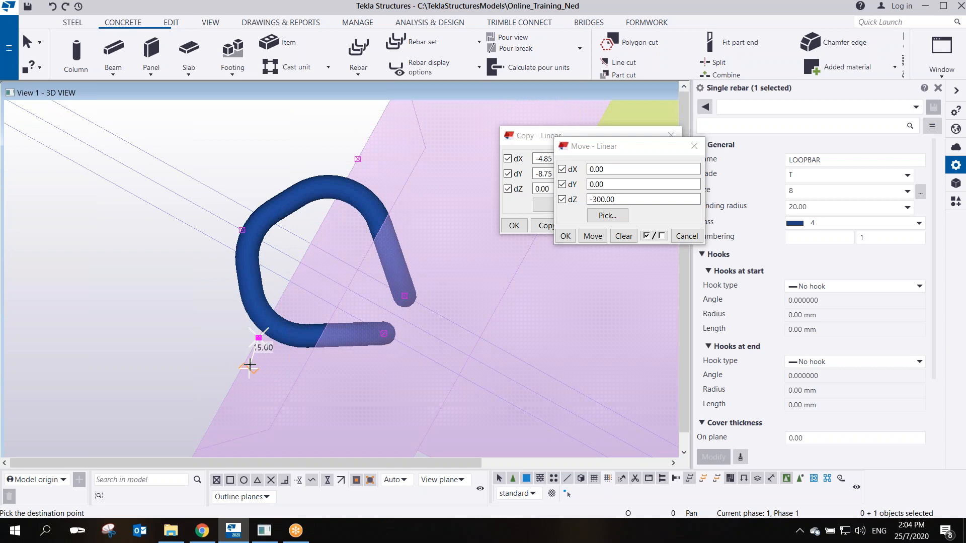
text(15)
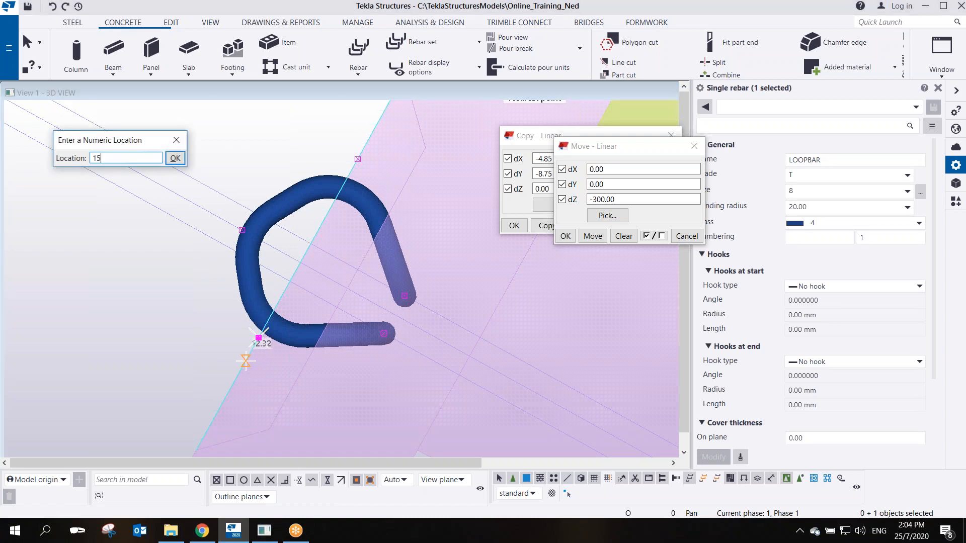
key(Return)
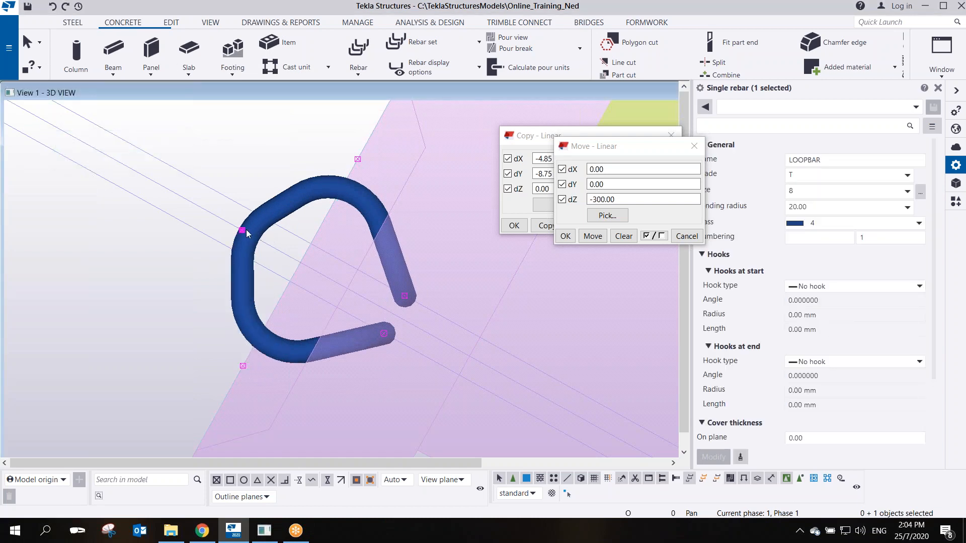
Move the loop bar's outermost bend point farther out from the wall, parallel to the construction lines
right_click(246, 232)
click(275, 304)
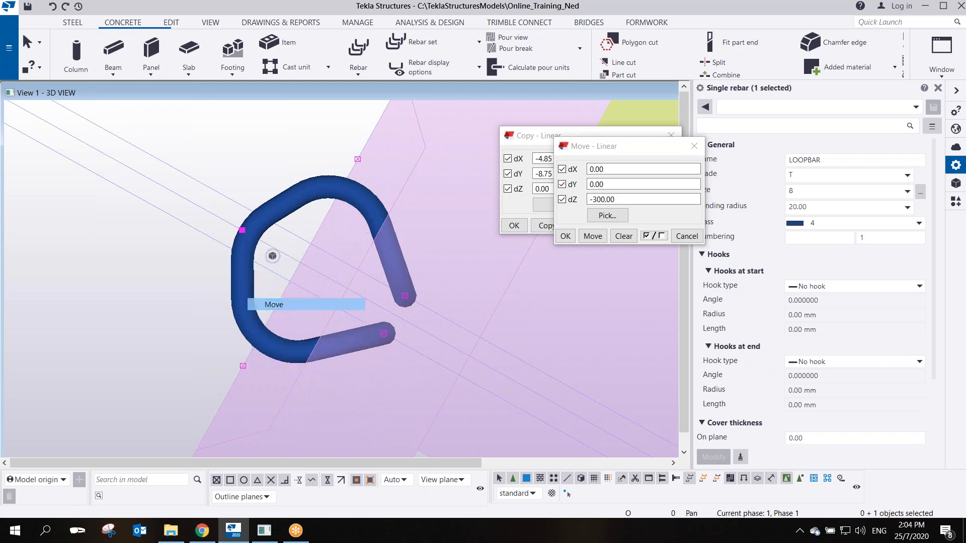
click(239, 227)
click(214, 213)
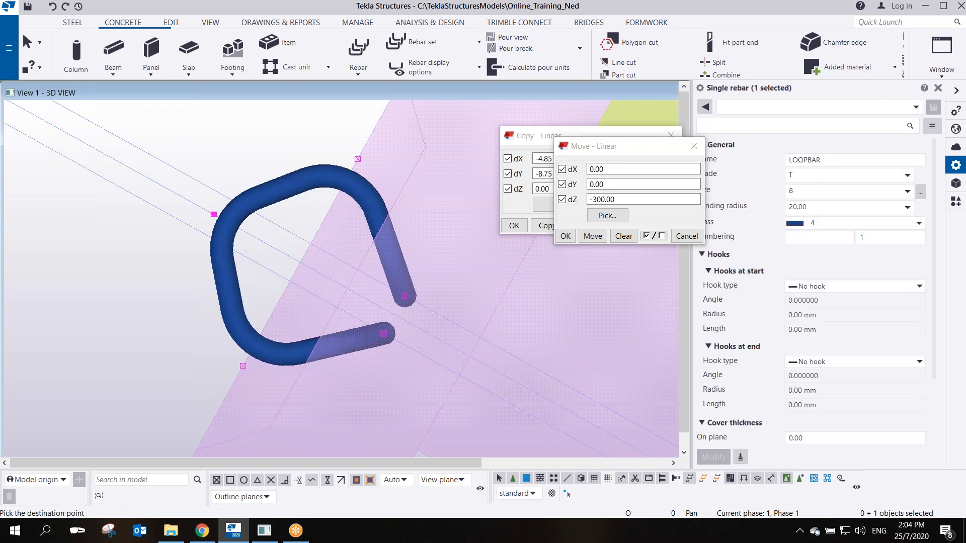
Try a bending radius of 30 mm for the loop bar
click(226, 220)
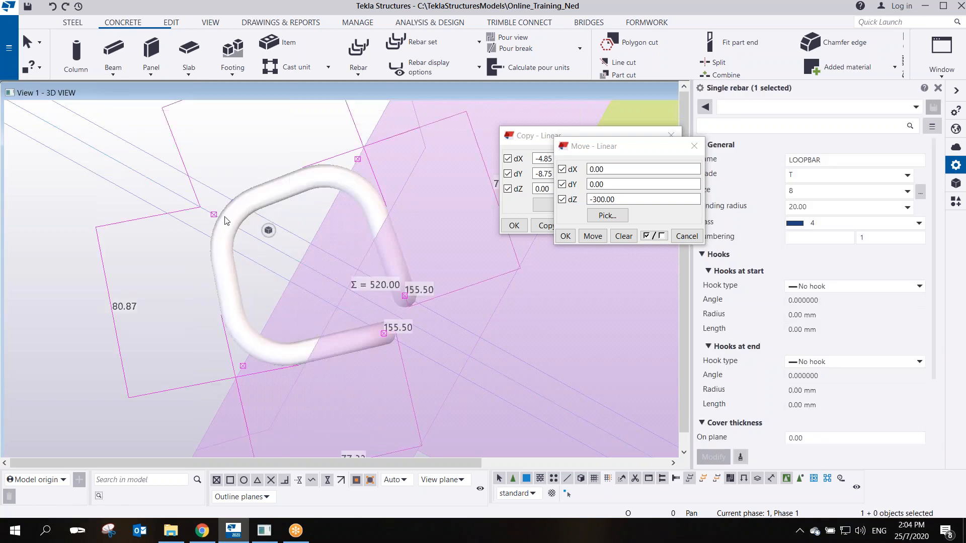
click(738, 209)
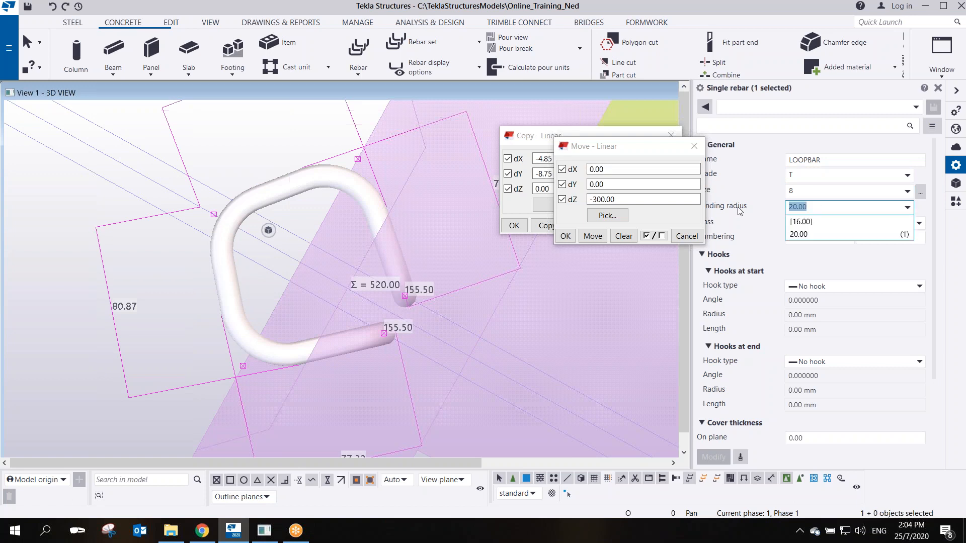
text(30)
key(Return)
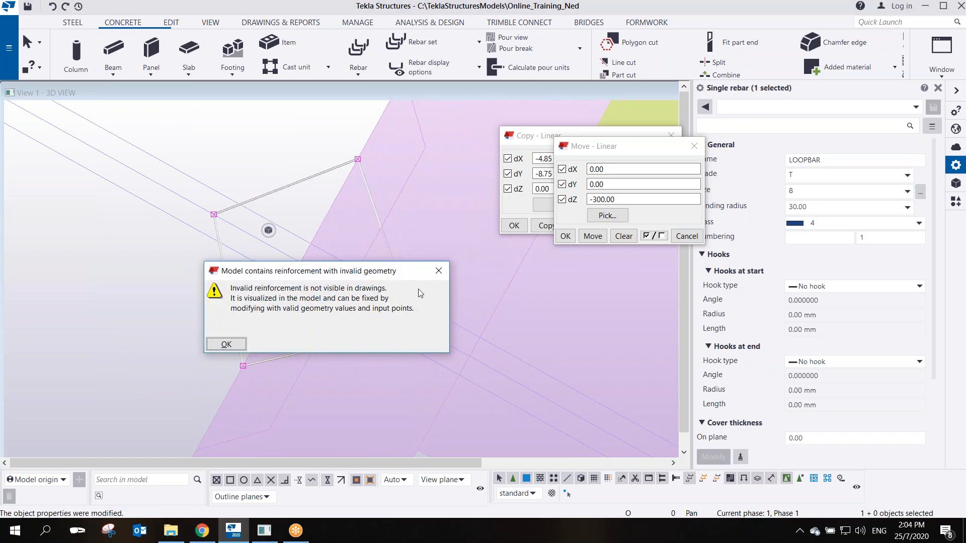
click(439, 272)
Set the loop bar's bending radius to 25 mm
click(811, 207)
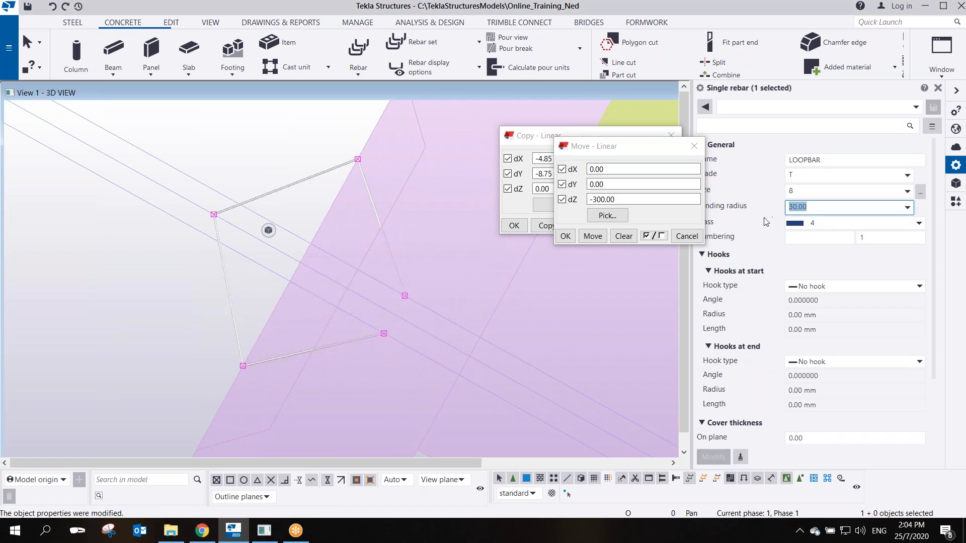
text(25)
key(Return)
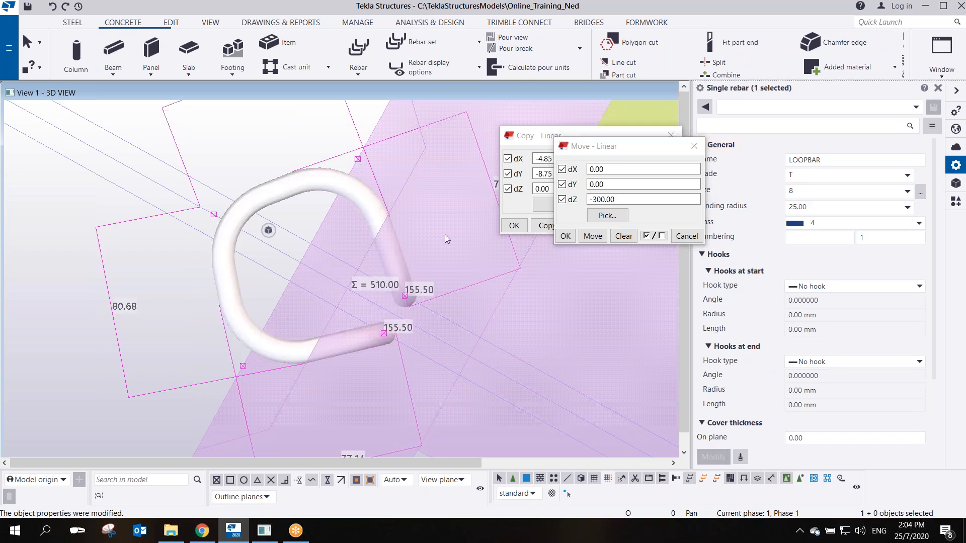
Examine the reshaped loop bar in 3D and in plan, including the gap between its two legs
click(286, 153)
scroll(289, 168, down, 2)
scroll(267, 210, up, 1)
scroll(281, 214, down, 2)
ctrl+middle_drag(278, 227, 297, 313)
scroll(343, 261, up, 4)
key(ctrl+p)
scroll(417, 393, up, 2)
scroll(342, 325, up, 10)
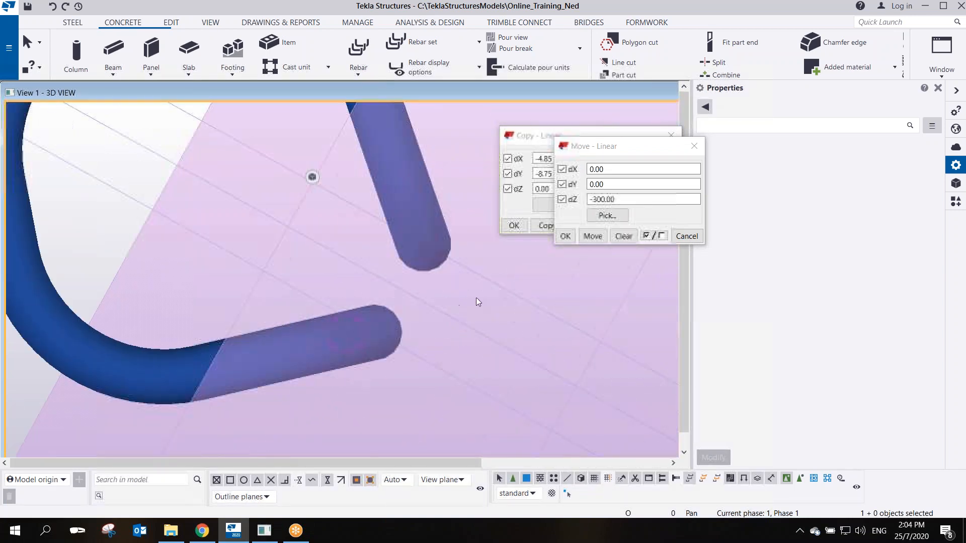
Move one leg's end point 5 mm toward the other leg with a linear move of dX -2.42 and dY -4.37
click(369, 306)
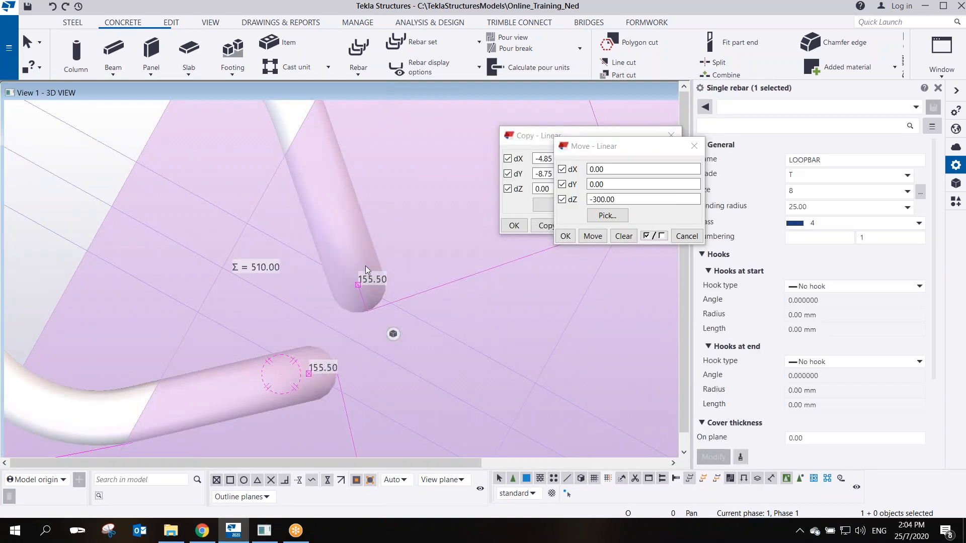
right_click(360, 285)
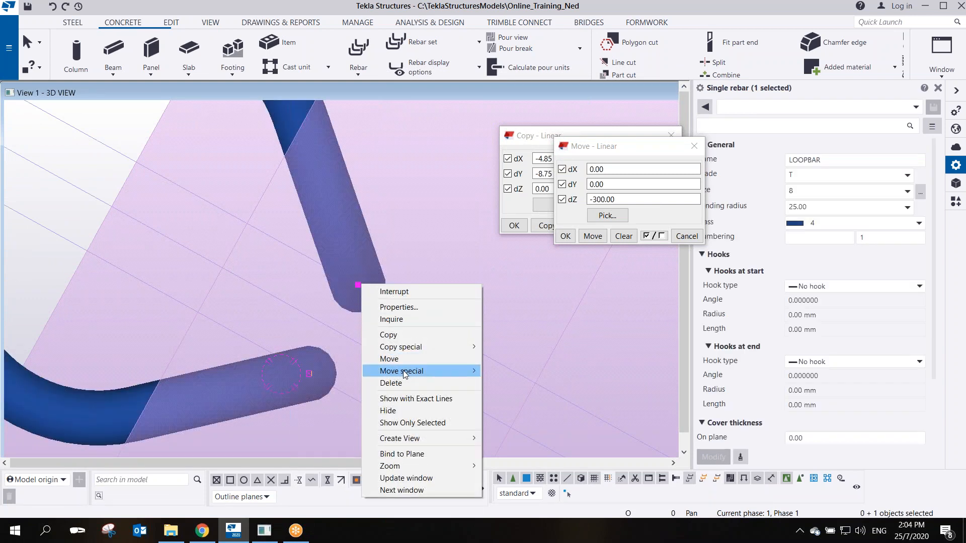
mouse_move(405, 373)
click(499, 374)
scroll(356, 296, up, 3)
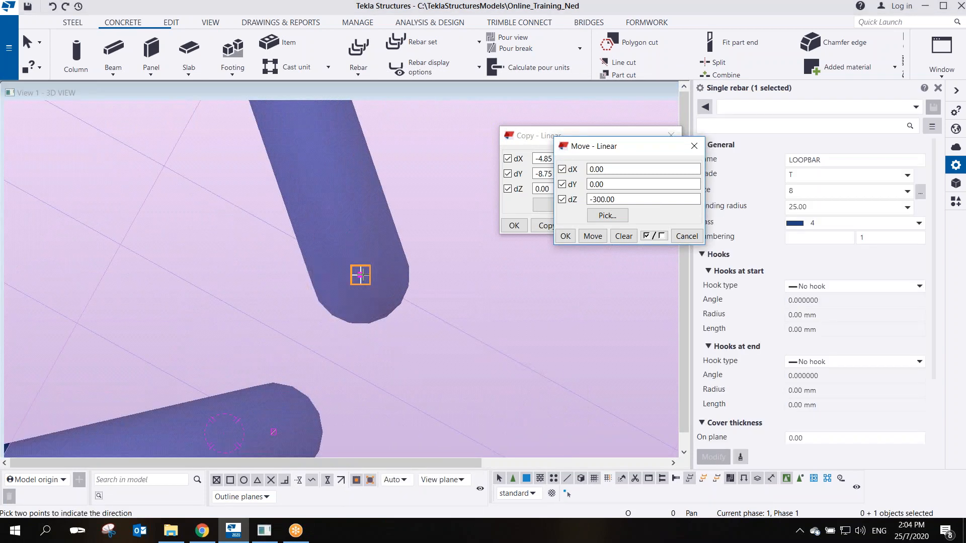
click(360, 275)
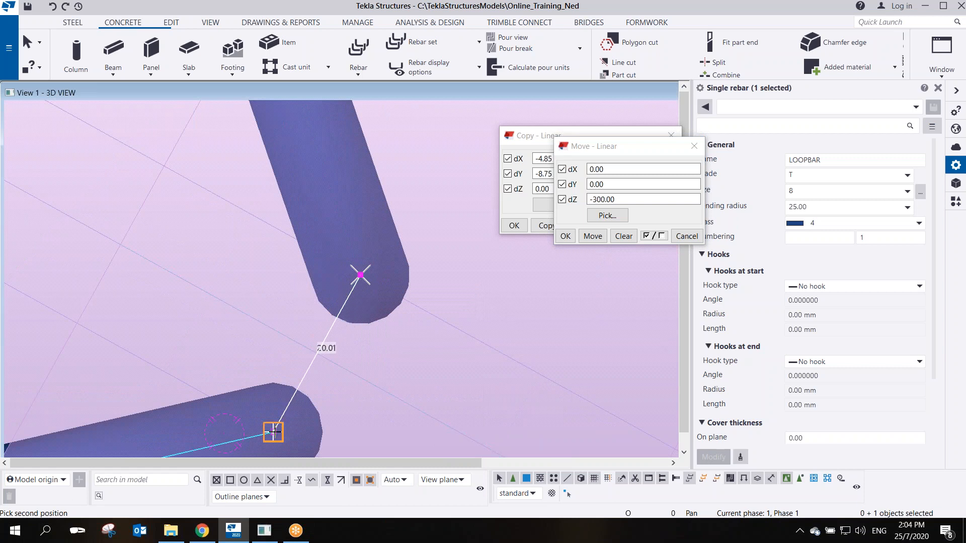
text(5)
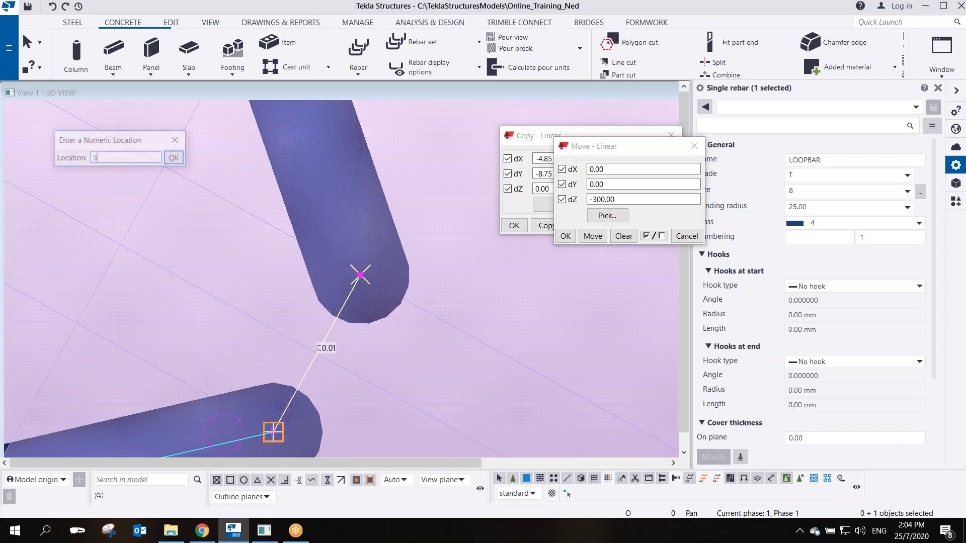
key(Return)
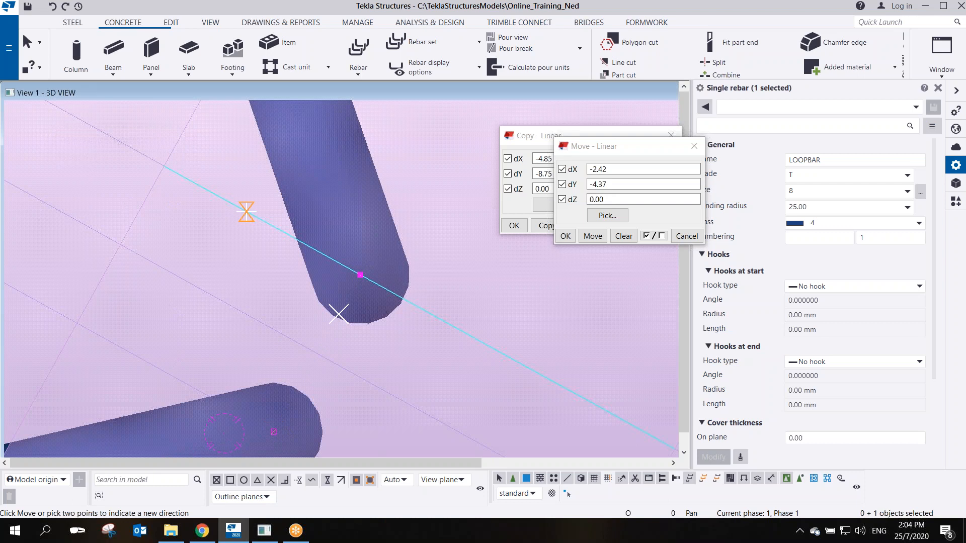
click(593, 235)
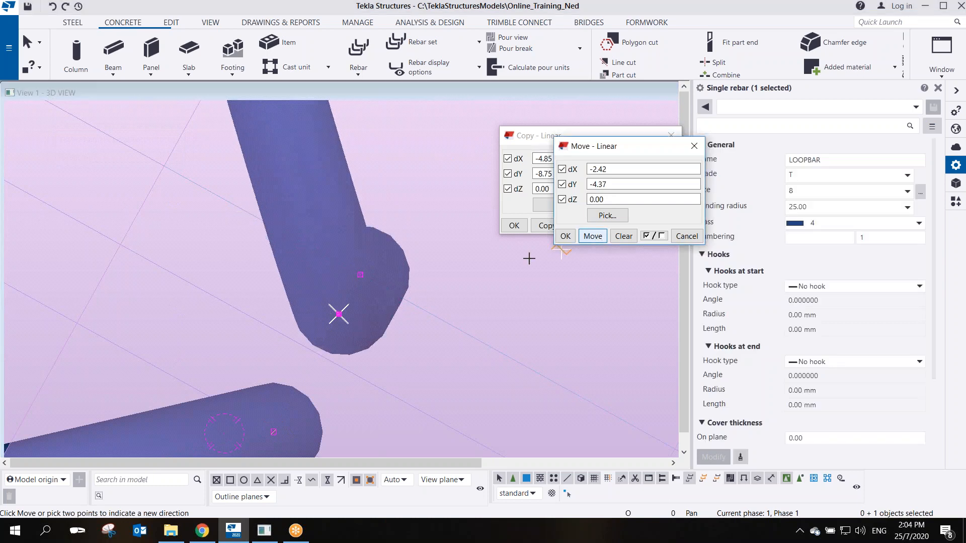
Apply the same dX -2.42, dY -4.37 linear move to the remaining point of that leg so the leg stays vertical
right_click(410, 220)
click(422, 228)
click(361, 276)
click(603, 238)
Shift both points of the loop bar's other leg with a linear move of dX 2.42 and dY 4.37
middle_drag(302, 346, 317, 265)
click(278, 342)
drag(336, 394, 343, 383)
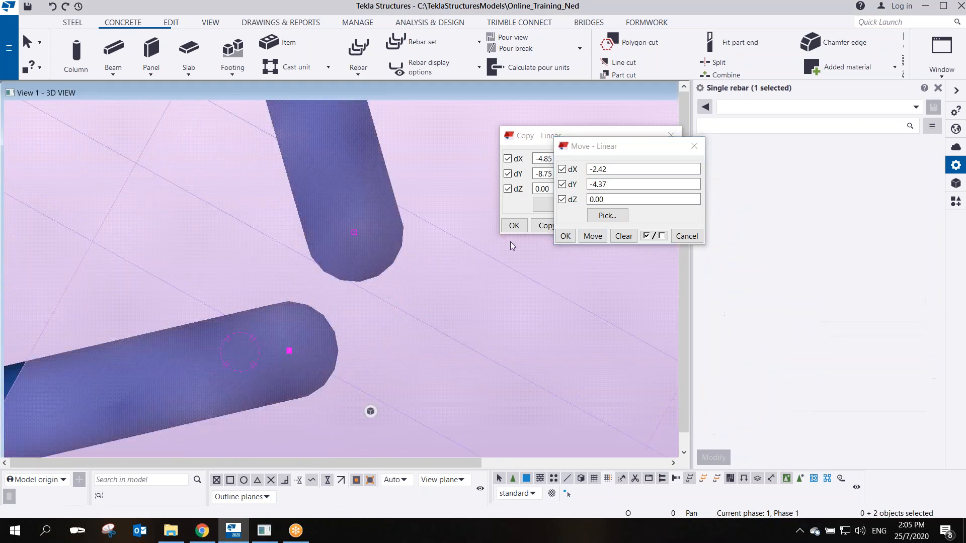
click(591, 185)
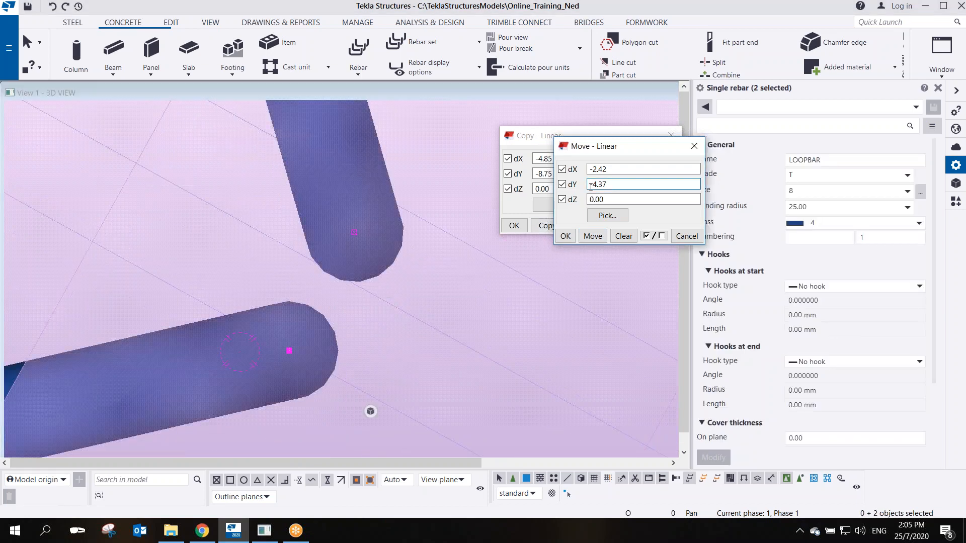
click(592, 236)
scroll(427, 289, down, 10)
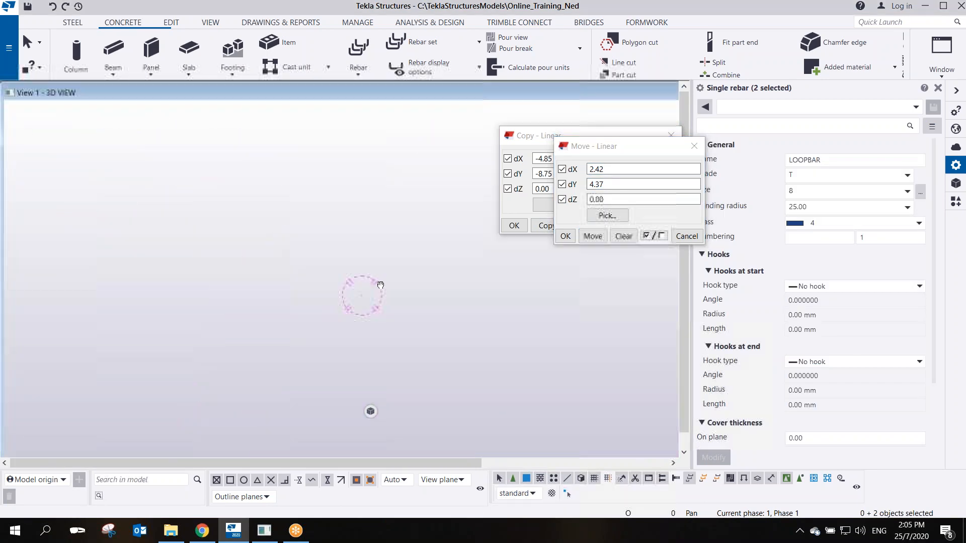
Examine the loop bar's two legs and their position in the wall corner in 3D
scroll(394, 342, up, 10)
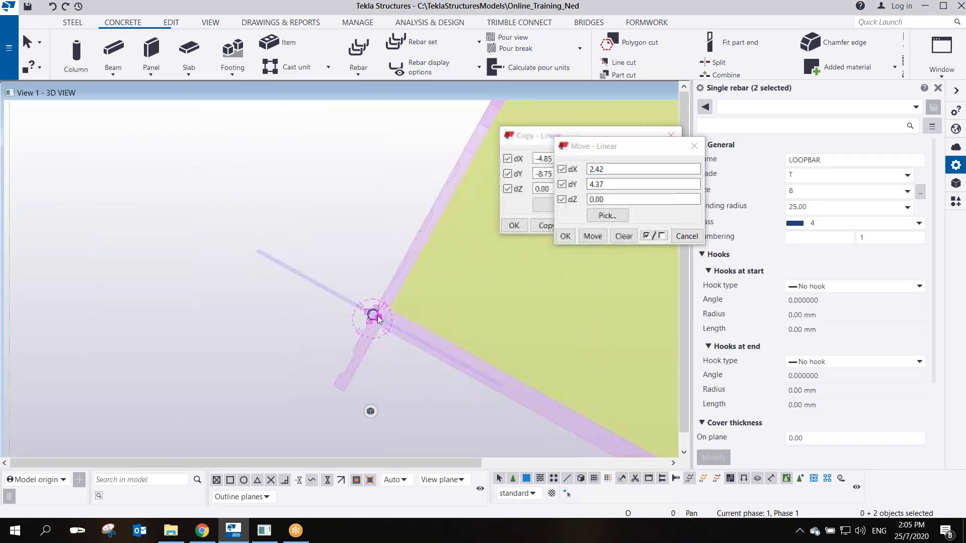
middle_drag(396, 301, 468, 255)
scroll(361, 280, down, 3)
scroll(360, 287, up, 4)
ctrl+middle_drag(346, 286, 355, 135)
scroll(355, 134, down, 3)
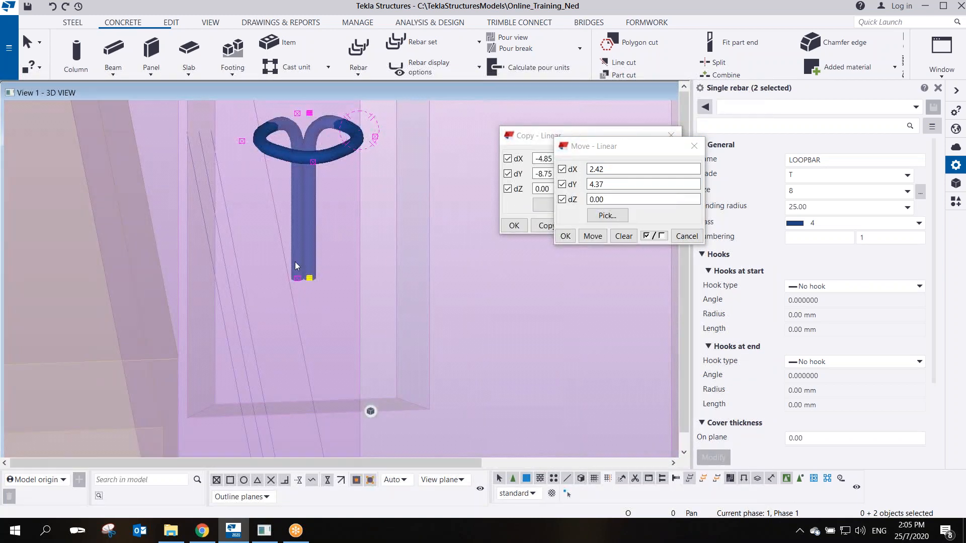
scroll(296, 261, down, 6)
scroll(313, 255, down, 8)
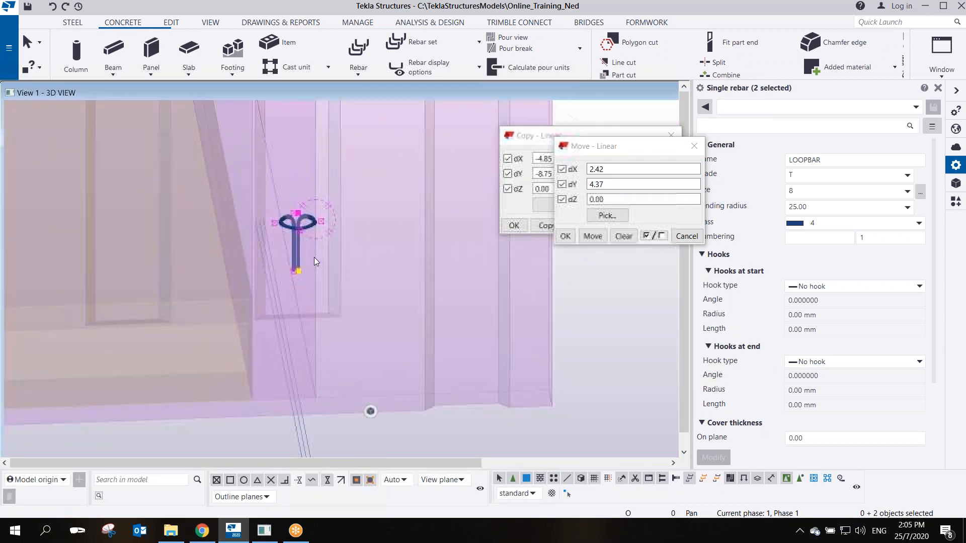
ctrl+middle_drag(317, 244, 276, 220)
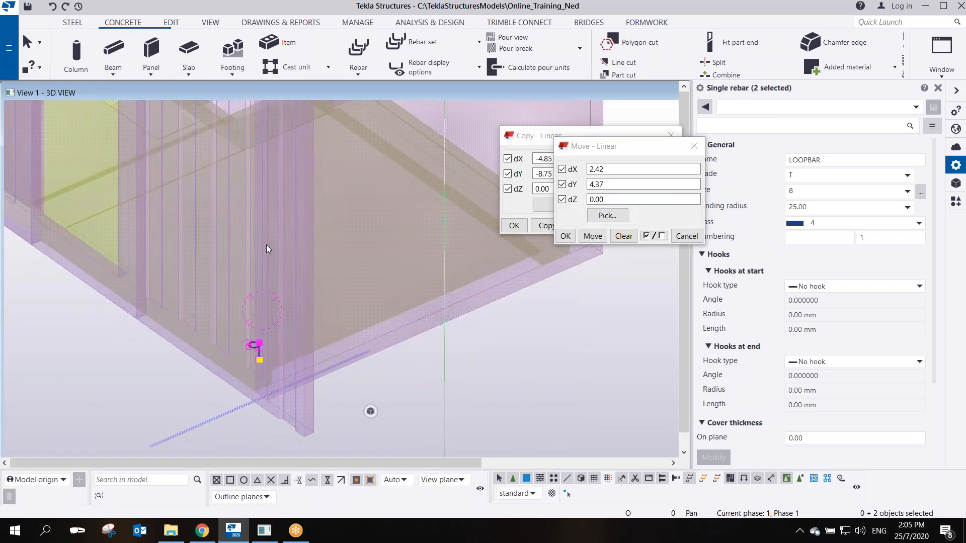
scroll(281, 295, down, 5)
scroll(270, 318, up, 6)
ctrl+middle_drag(271, 334, 256, 309)
scroll(256, 310, up, 5)
middle_drag(264, 343, 271, 277)
scroll(273, 281, up, 2)
scroll(273, 282, down, 5)
Examine the loop bar in plan, checking how close the two legs sit and how they line up with the construction lines
key(ctrl+p)
scroll(427, 383, up, 4)
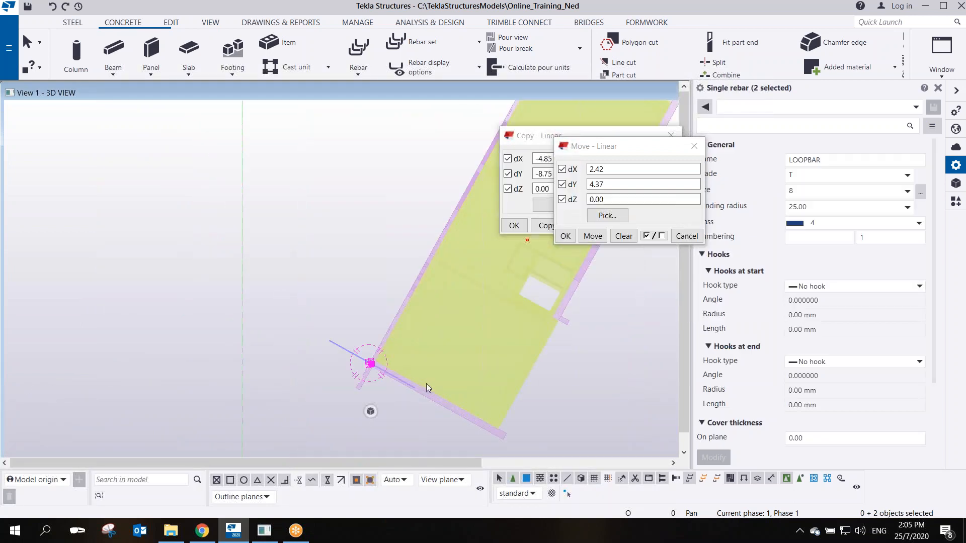
scroll(345, 330, up, 4)
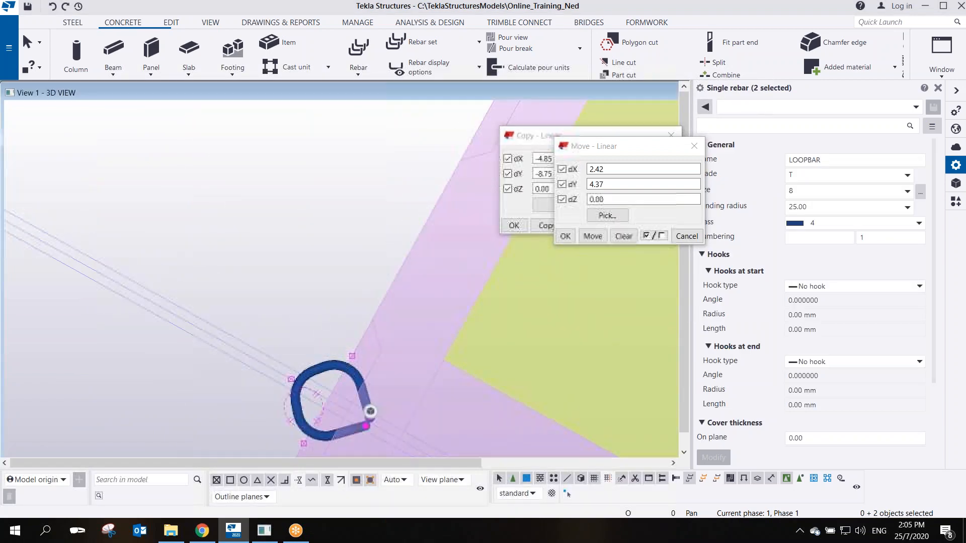
middle_drag(352, 339, 259, 221)
scroll(260, 221, up, 4)
scroll(270, 185, down, 3)
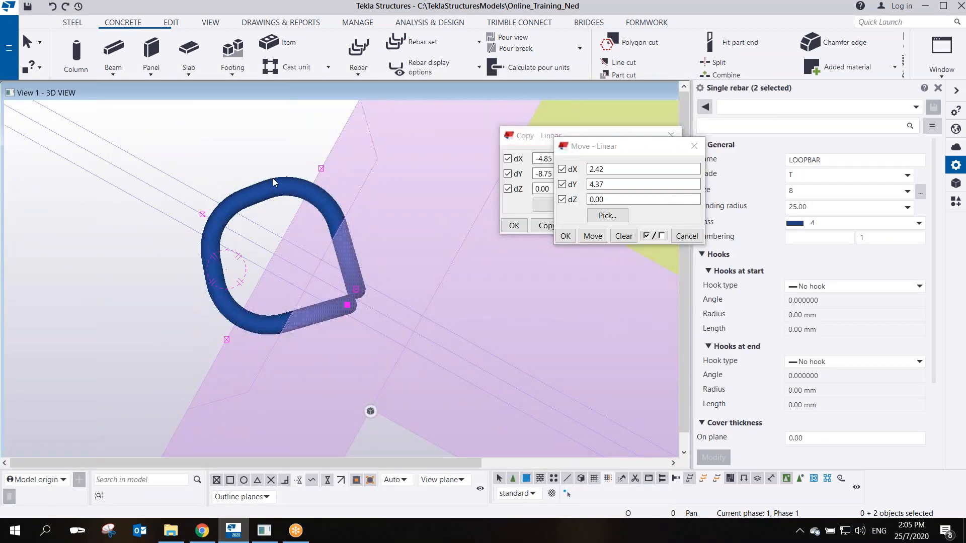
click(274, 183)
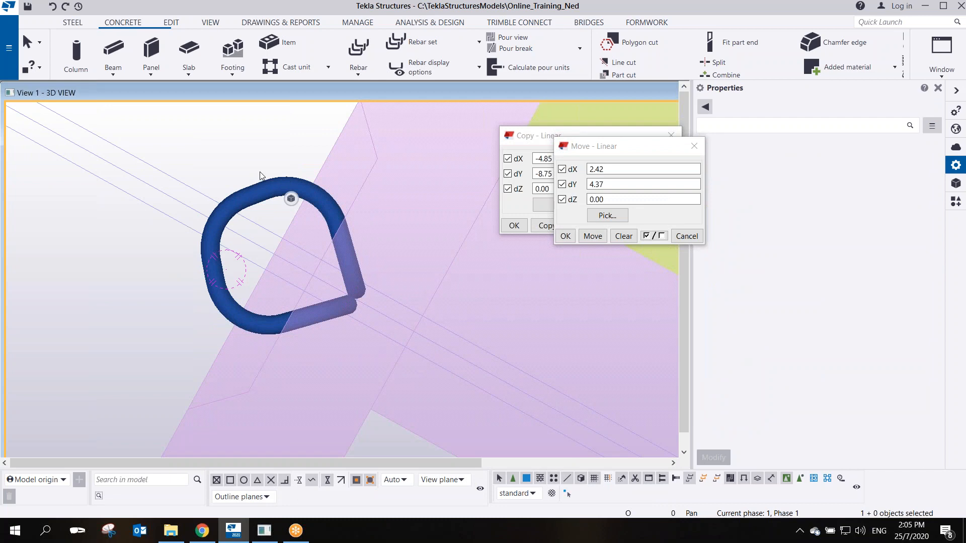
scroll(249, 253, up, 3)
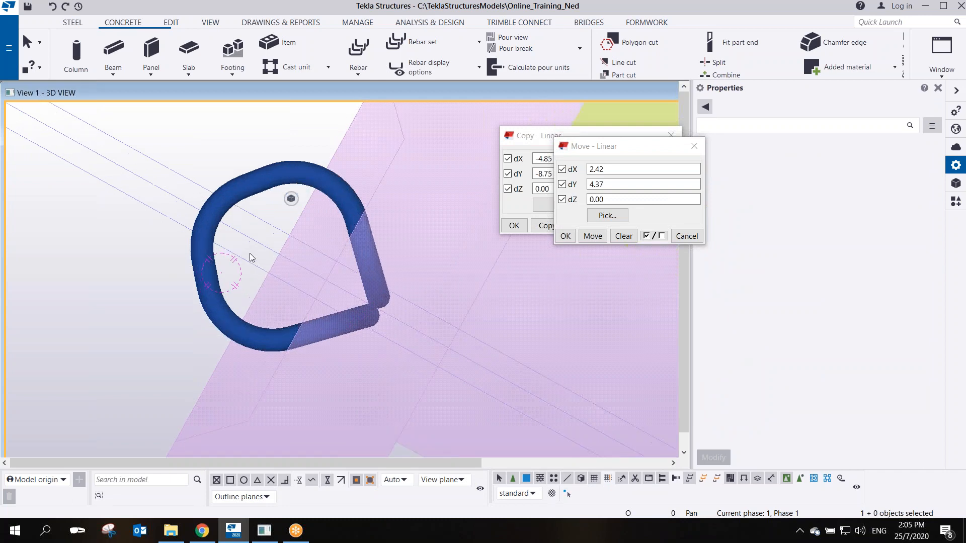
scroll(250, 252, down, 4)
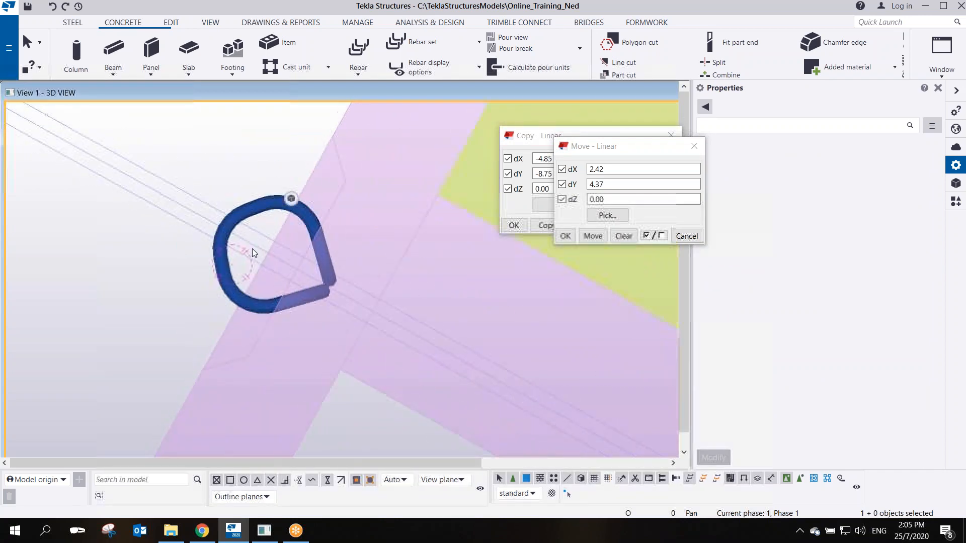
scroll(252, 249, up, 5)
scroll(254, 246, down, 3)
scroll(364, 403, down, 3)
Inquire the loop bar in 3D and read its total length in the rebar information
scroll(321, 344, up, 5)
middle_drag(317, 348, 310, 321)
scroll(309, 321, up, 1)
scroll(310, 321, down, 2)
scroll(312, 321, up, 1)
click(312, 322)
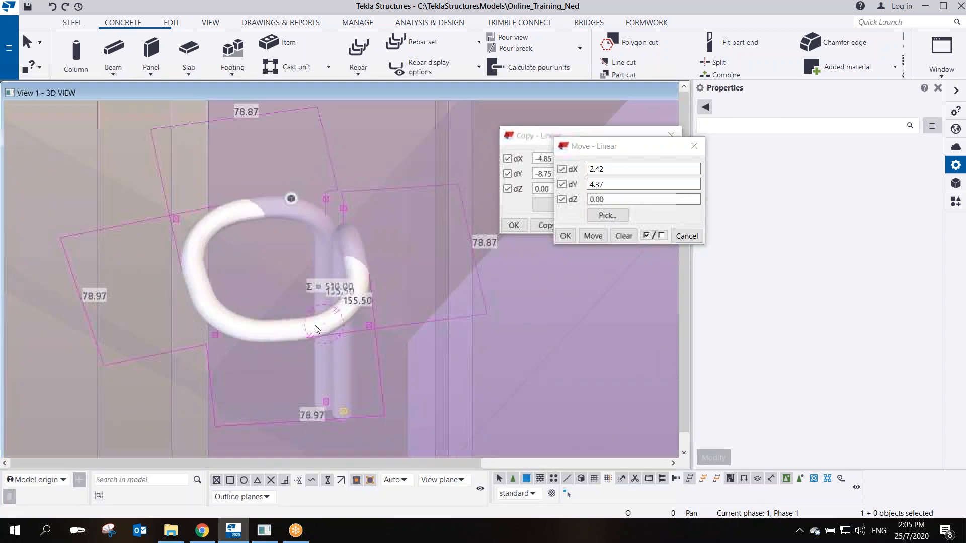
right_click(315, 325)
click(391, 108)
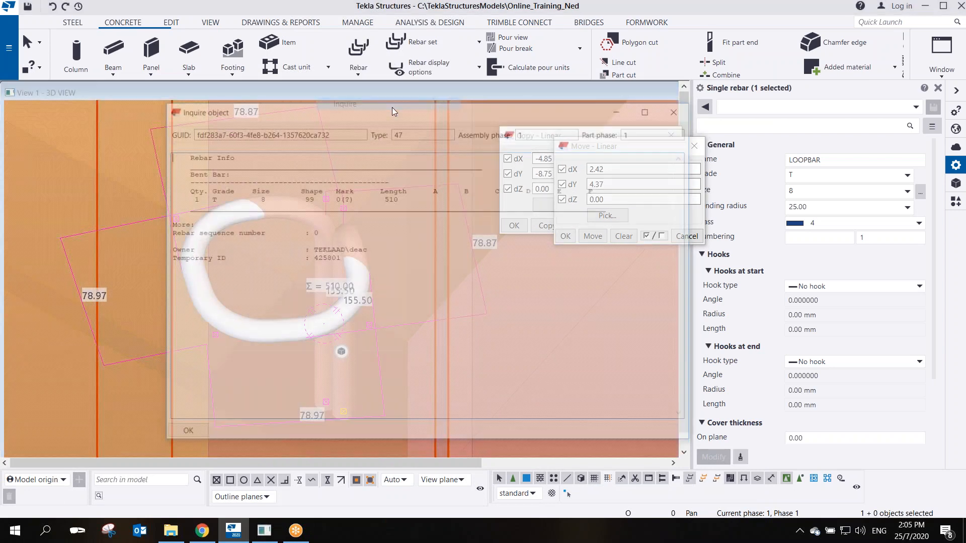
mouse_move(401, 193)
mouse_down()
mouse_move(376, 207)
mouse_move(381, 192)
mouse_up()
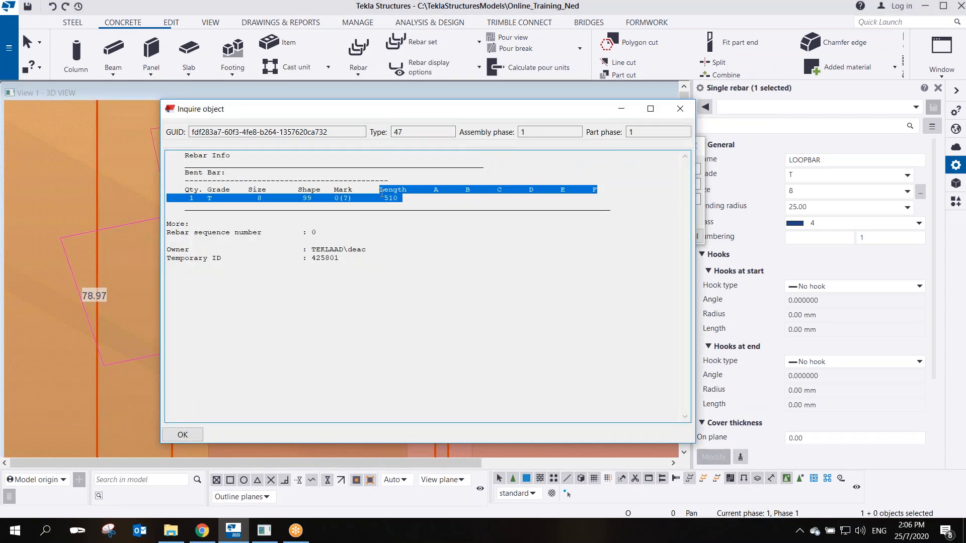
click(415, 225)
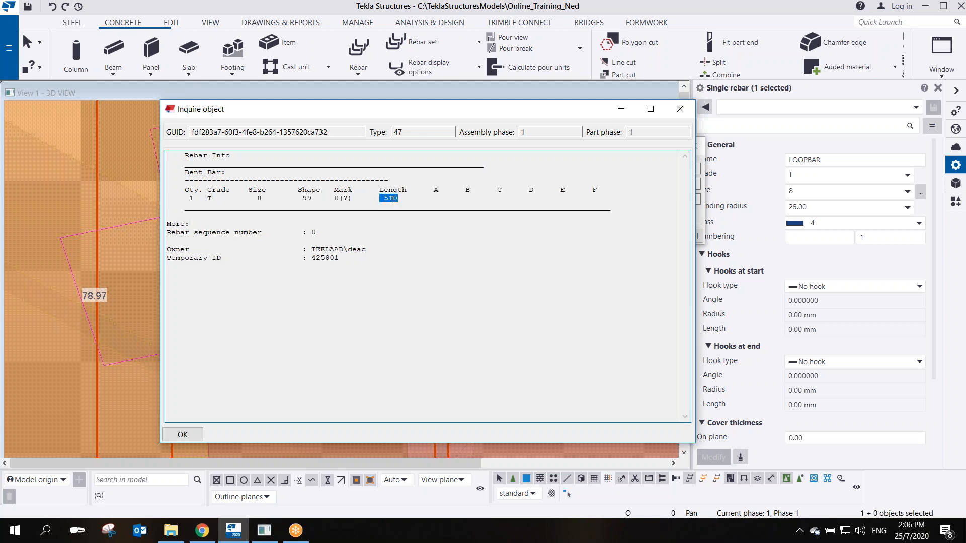
click(680, 109)
Inspect the loop bar's leg ends up close and inquire its quantity, grade, size, shape, mark and length again
scroll(344, 296, down, 1)
scroll(343, 297, up, 3)
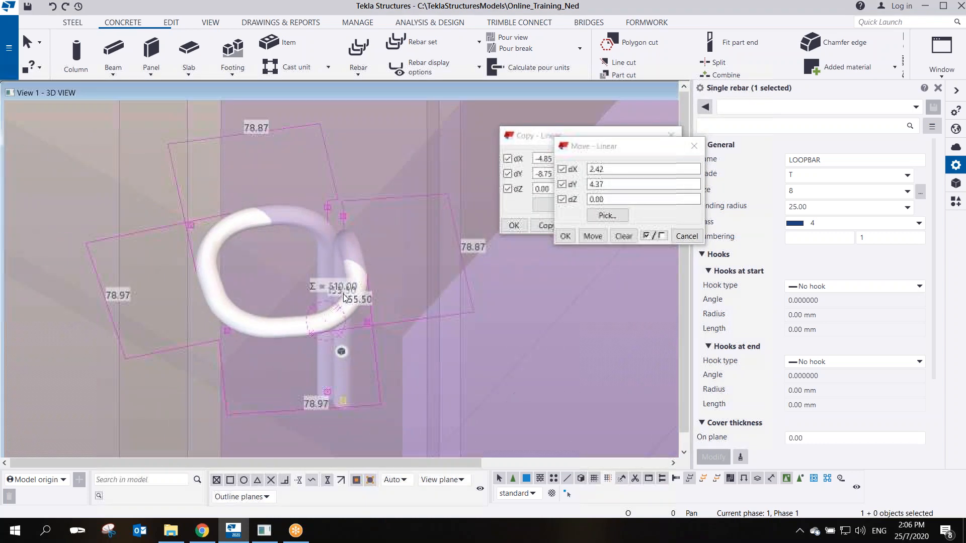
scroll(299, 328, down, 3)
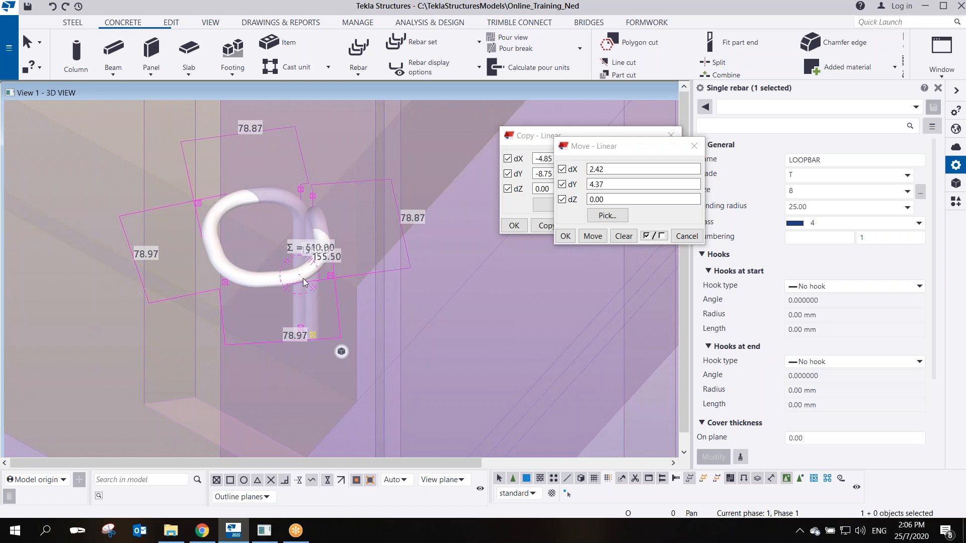
scroll(317, 329, up, 3)
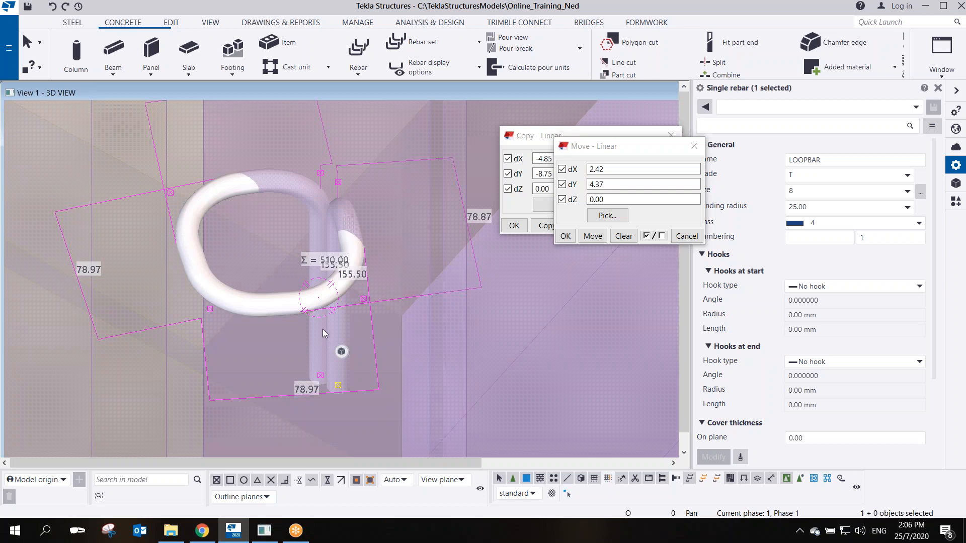
scroll(324, 375, up, 2)
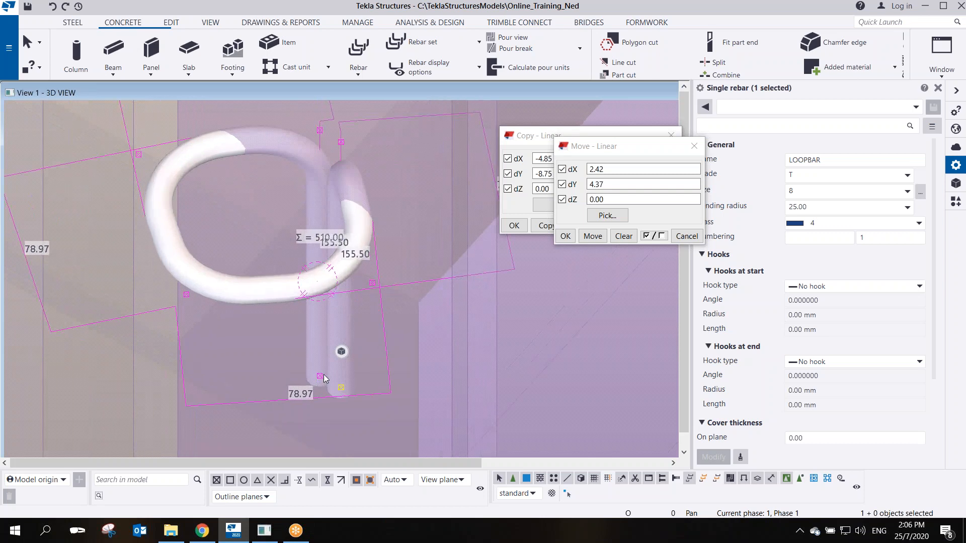
scroll(324, 374, down, 3)
click(300, 288)
click(297, 311)
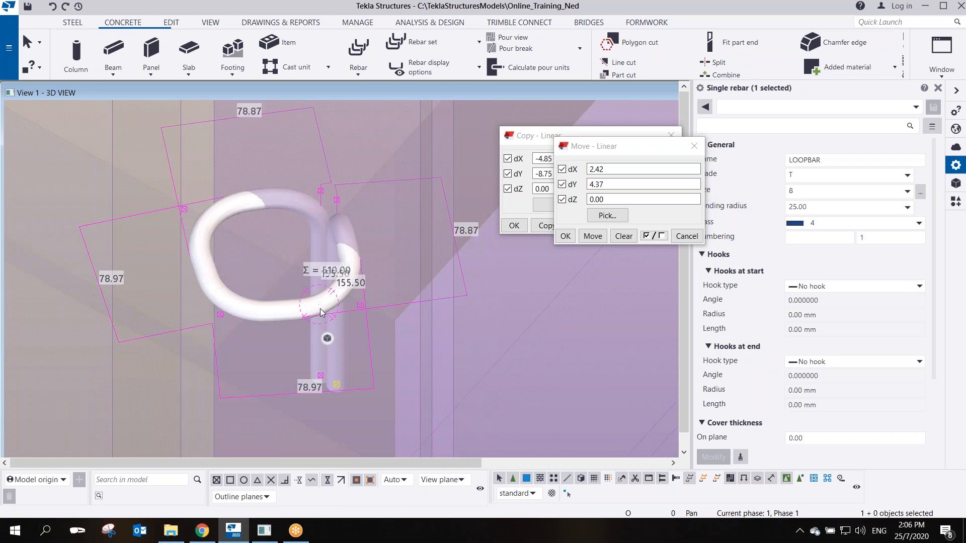
right_click(341, 298)
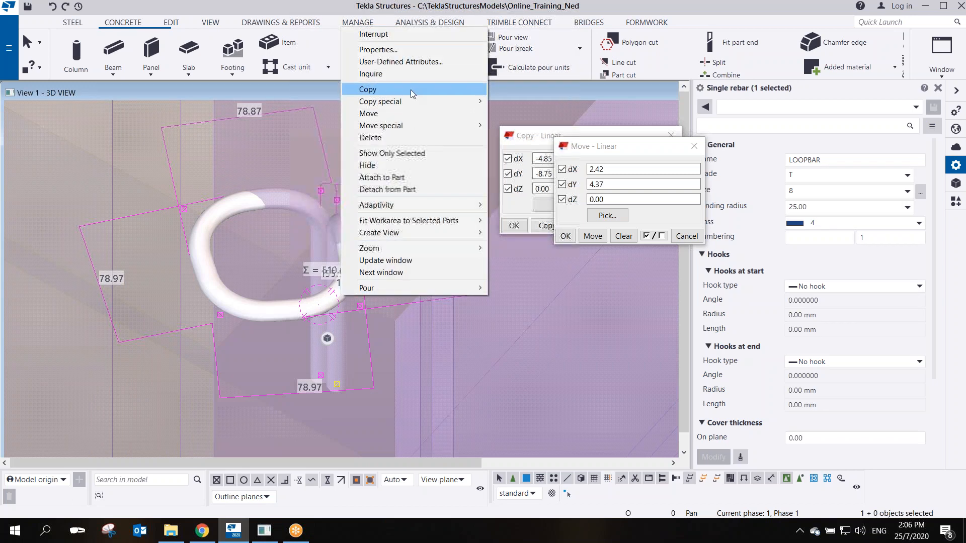
click(402, 75)
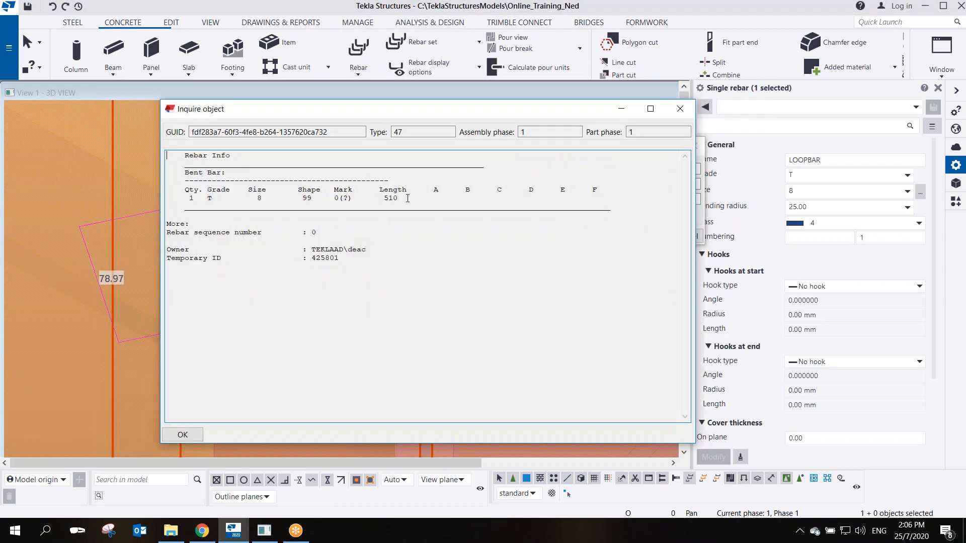
drag(329, 196, 169, 196)
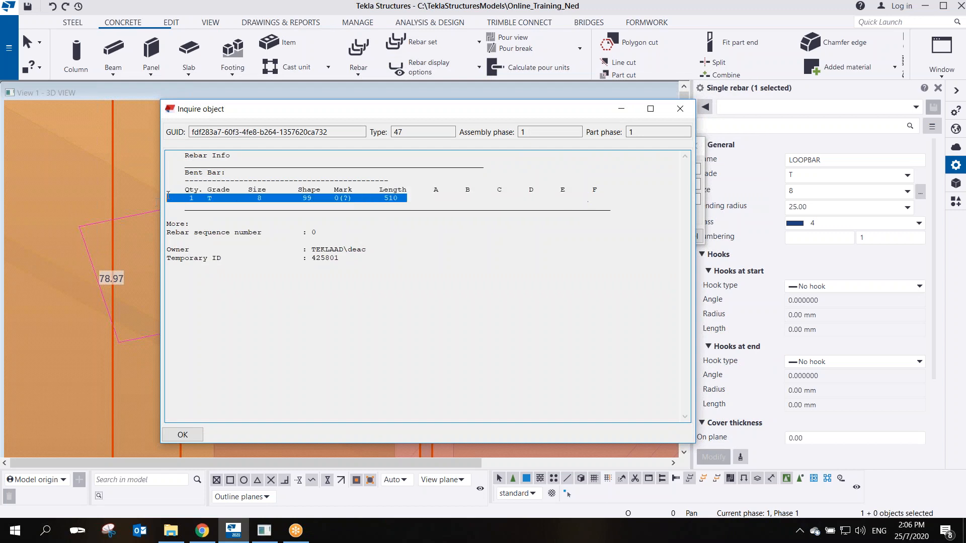
click(683, 111)
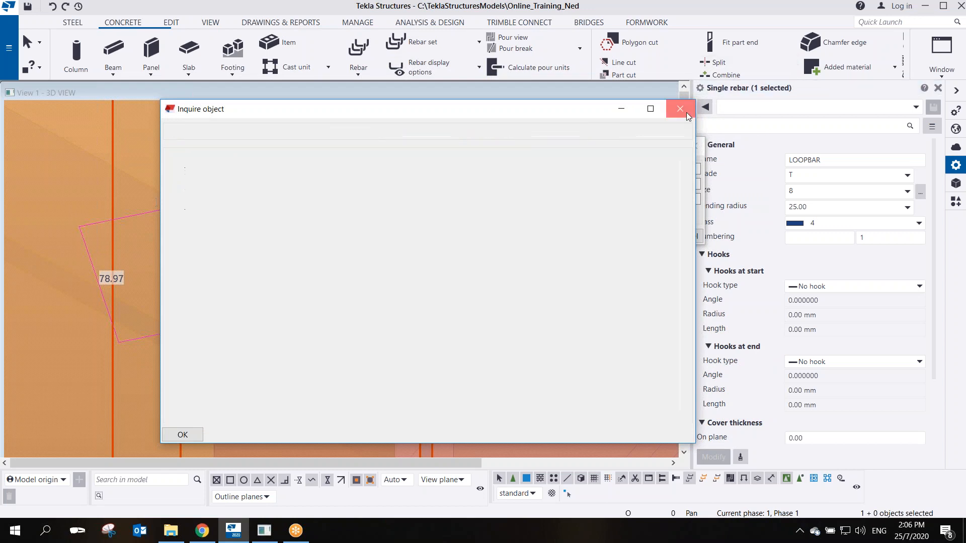
Reselect the loop bar and examine its segment dimensions and shape within the wall
click(291, 226)
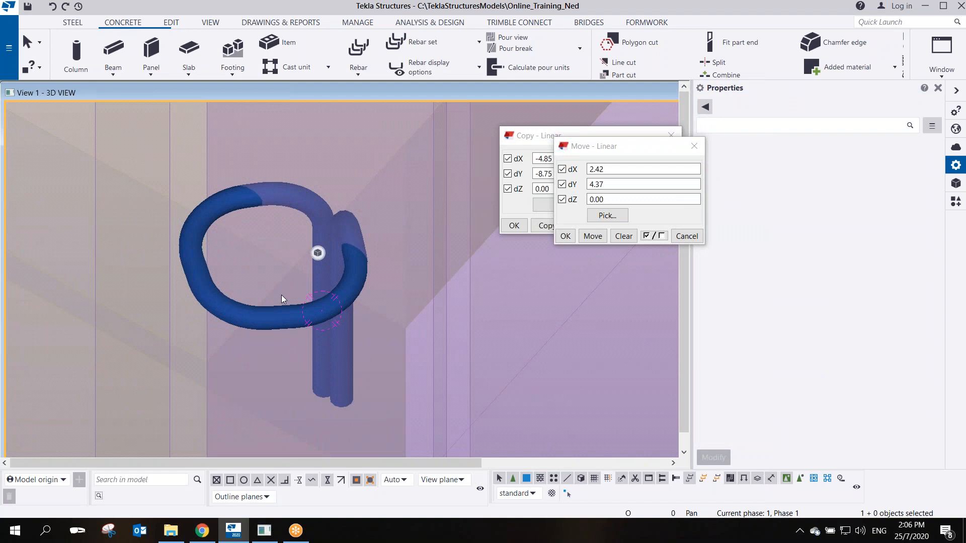
click(311, 322)
middle_drag(349, 337, 320, 286)
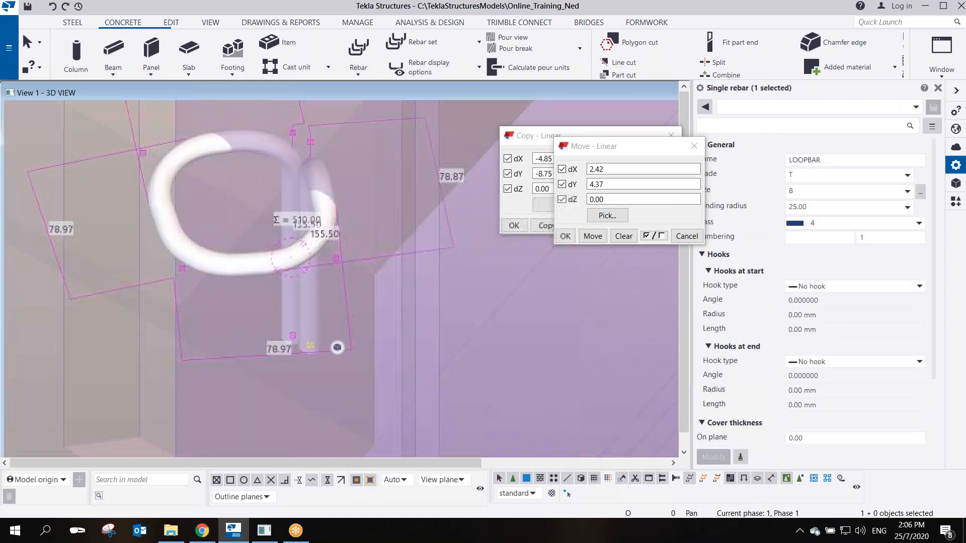
scroll(307, 261, down, 2)
scroll(316, 282, down, 1)
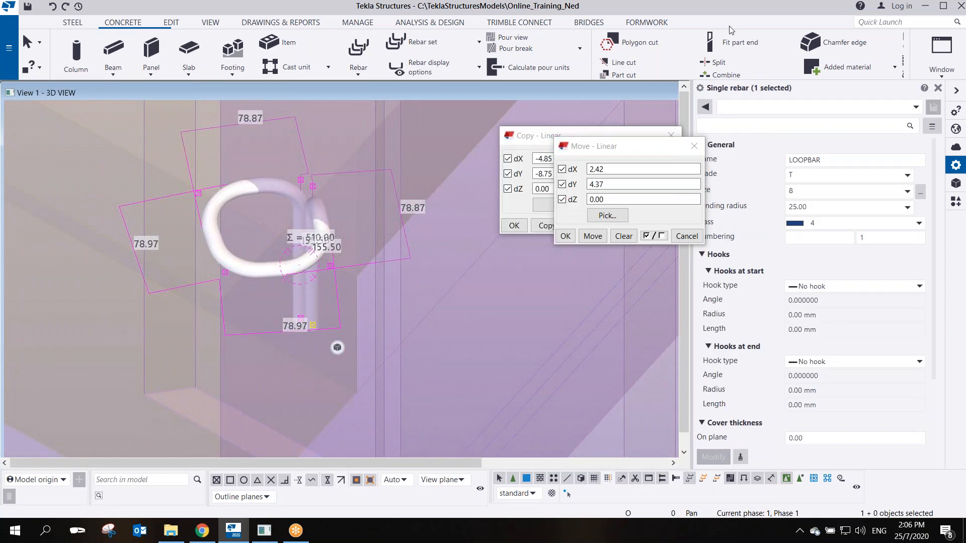
click(704, 17)
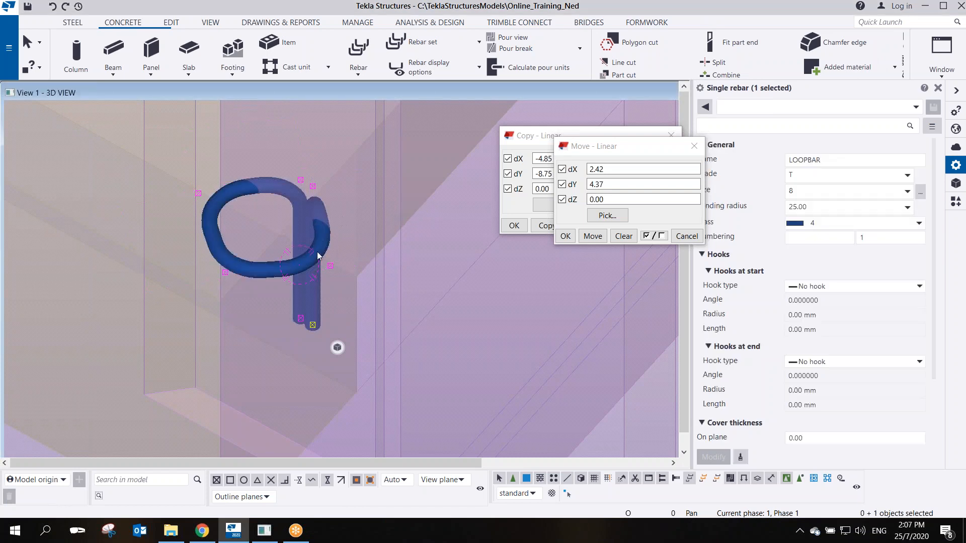
scroll(317, 252, down, 1)
scroll(317, 254, down, 1)
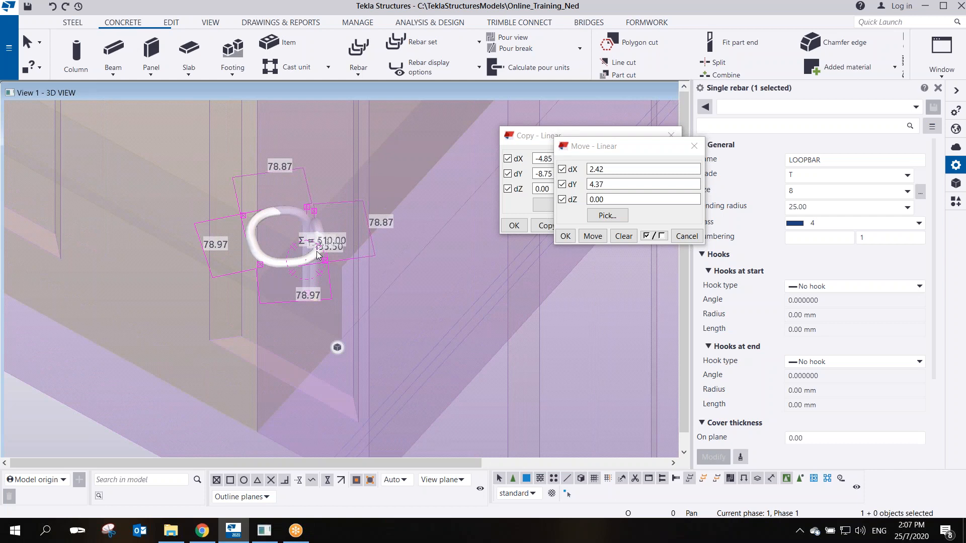
Measure the distance between two opposite corner points of the loop bar in plan
key(ctrl+p)
scroll(353, 355, up, 5)
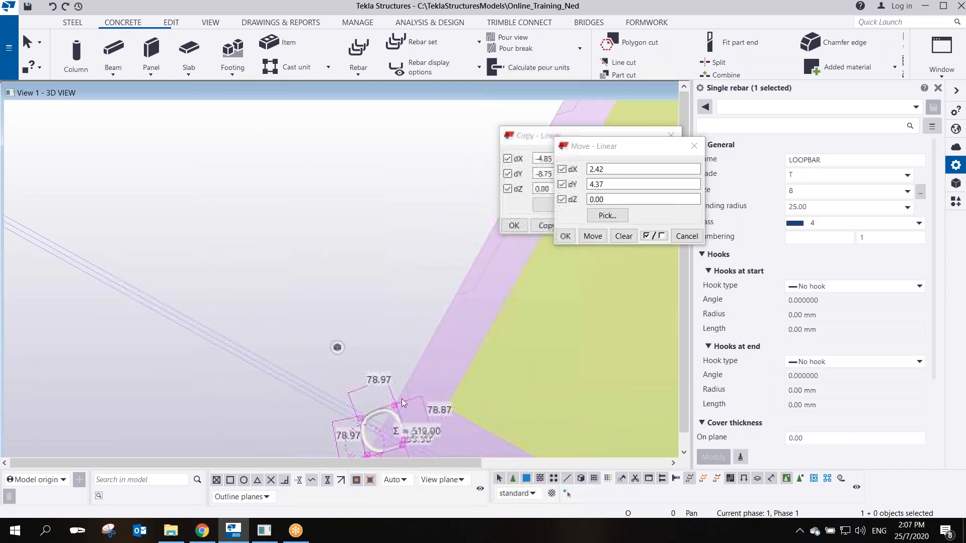
middle_drag(394, 406, 348, 219)
scroll(349, 219, up, 4)
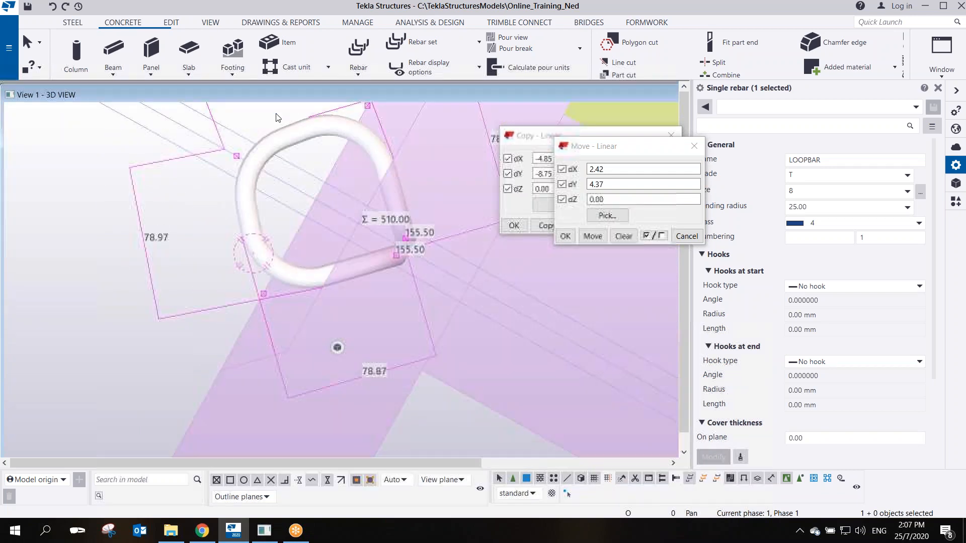
middle_drag(275, 154, 271, 204)
scroll(271, 203, down, 2)
click(263, 192)
scroll(273, 238, up, 2)
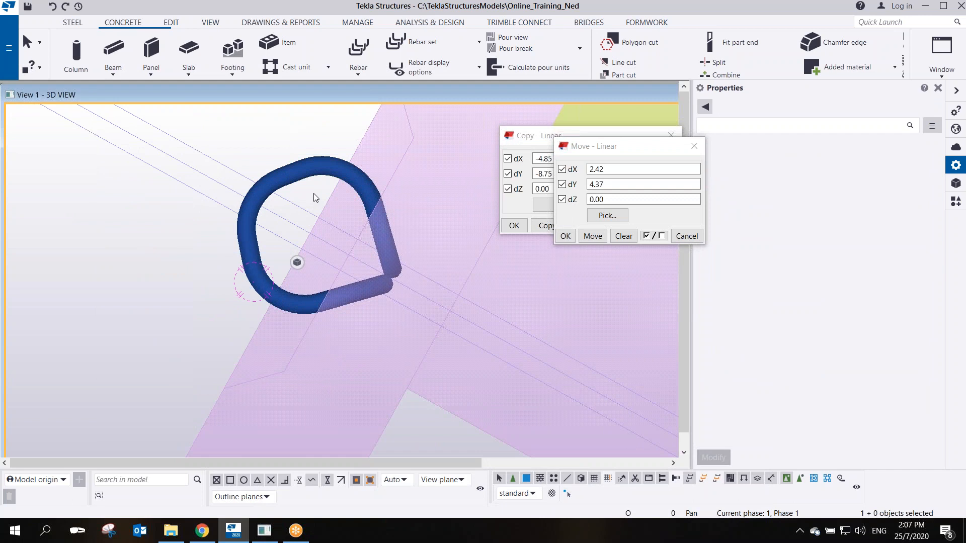
click(315, 175)
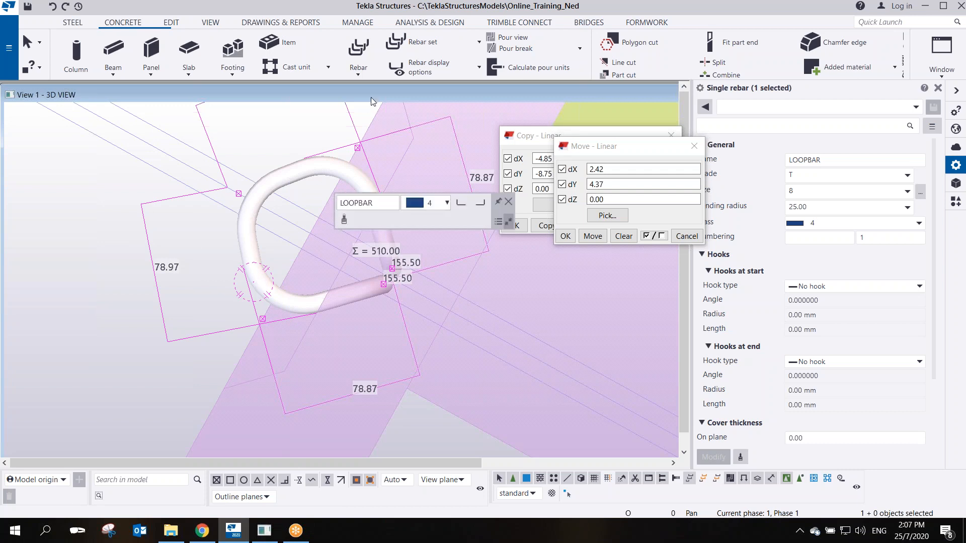
click(171, 23)
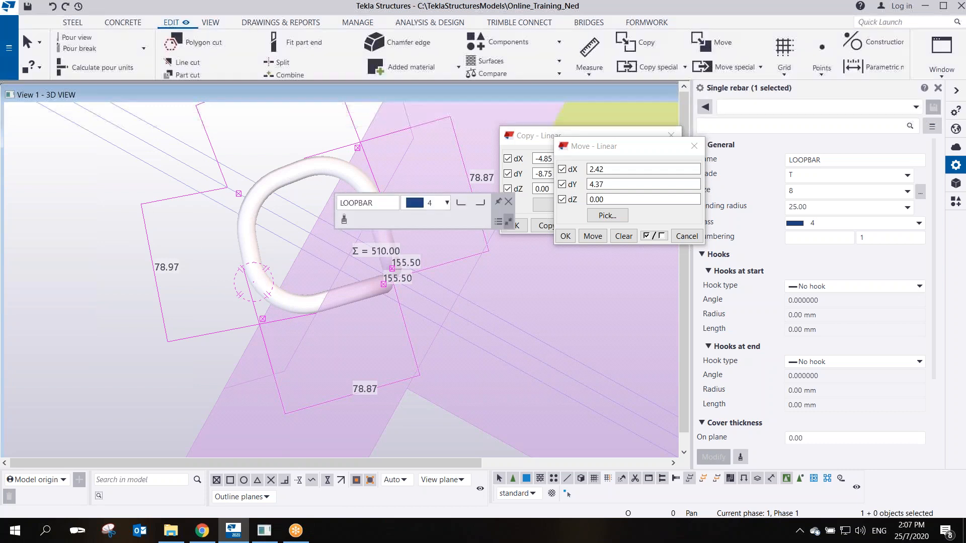
click(484, 53)
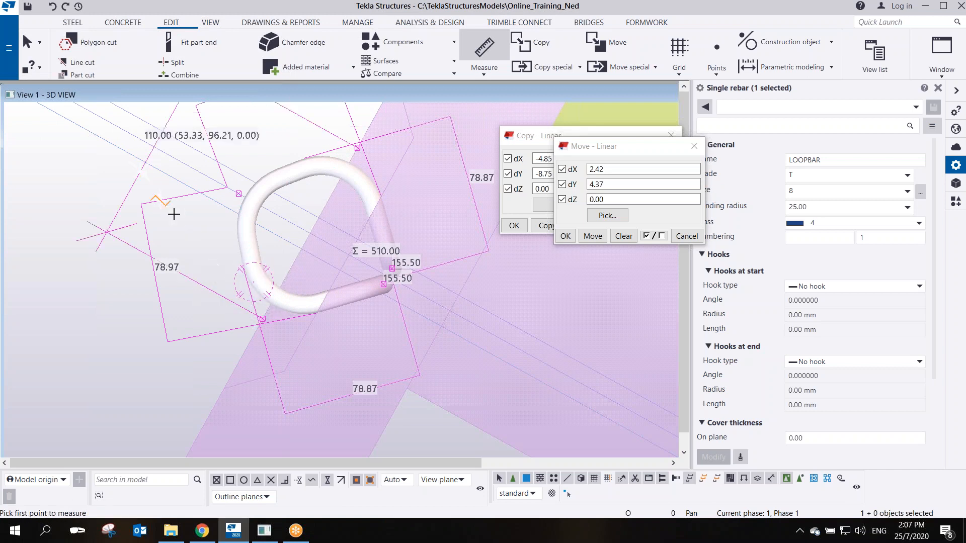
middle_drag(184, 173, 181, 200)
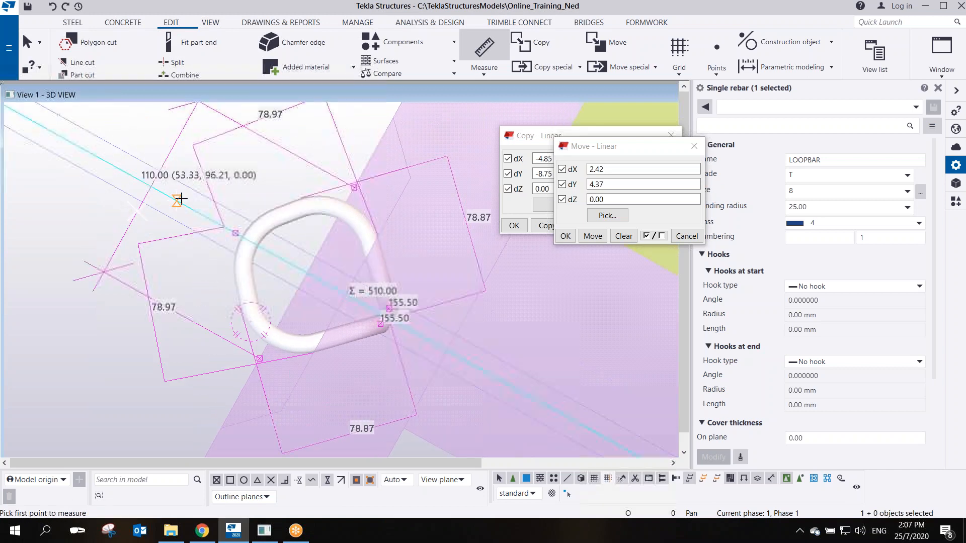
Measure the distance from the loop bar's outer corner point along the construction line to the wall face
click(236, 234)
click(307, 271)
click(296, 184)
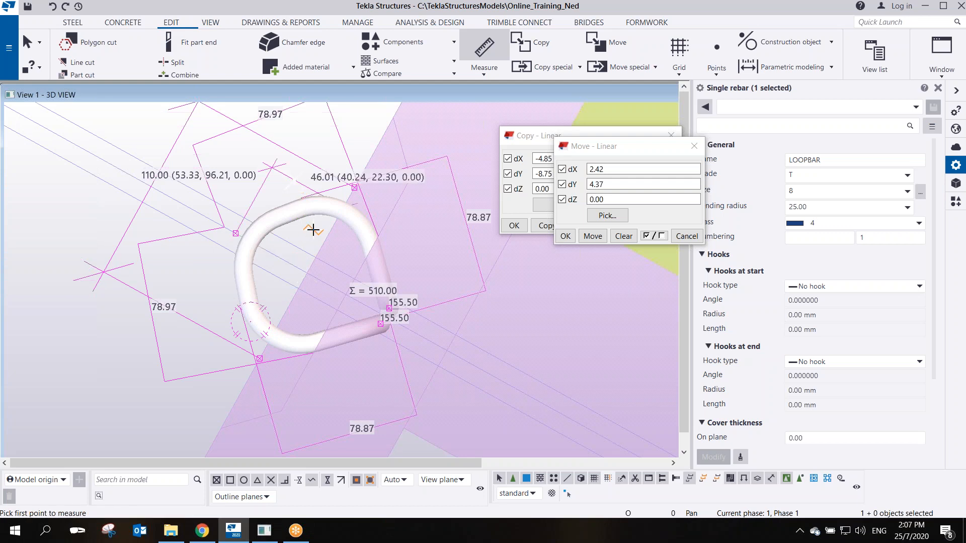
key(Escape)
Move the loop bar's upper outer corner point slightly outward, away from the wall, and reselect the bar
click(243, 232)
click(255, 235)
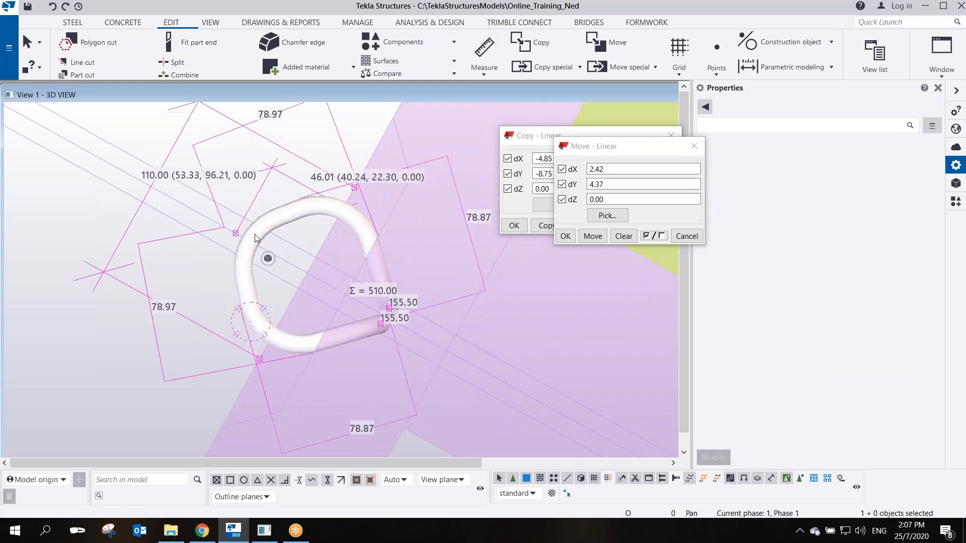
right_click(238, 237)
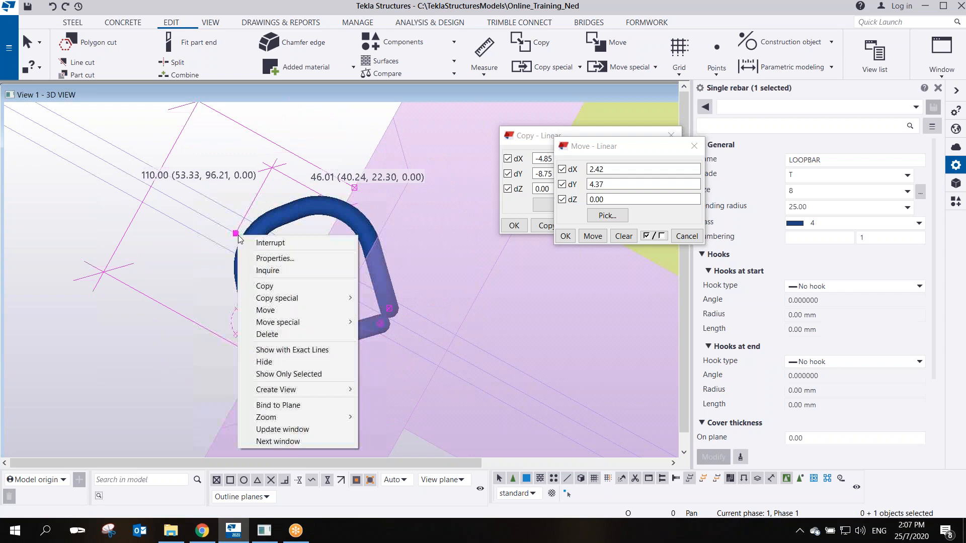
click(280, 312)
click(236, 233)
click(214, 218)
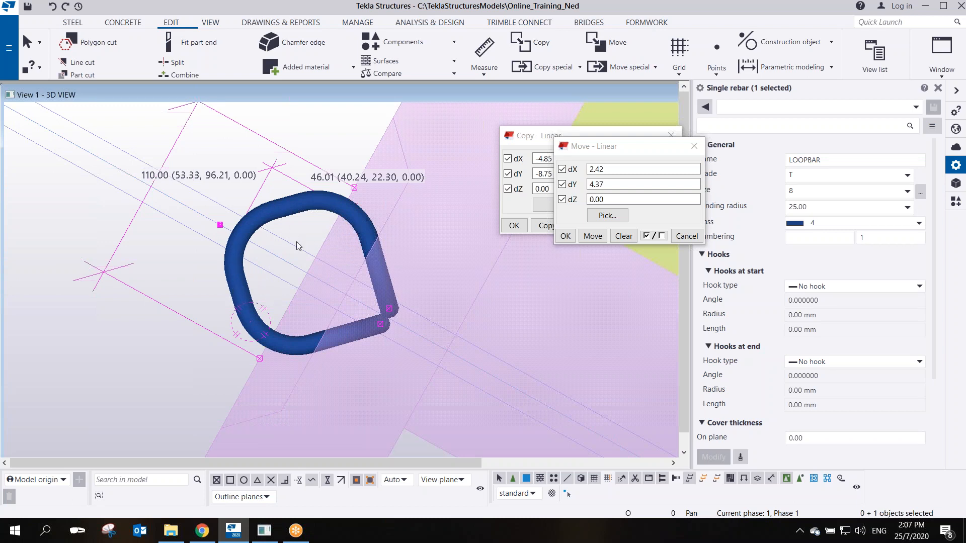
click(284, 212)
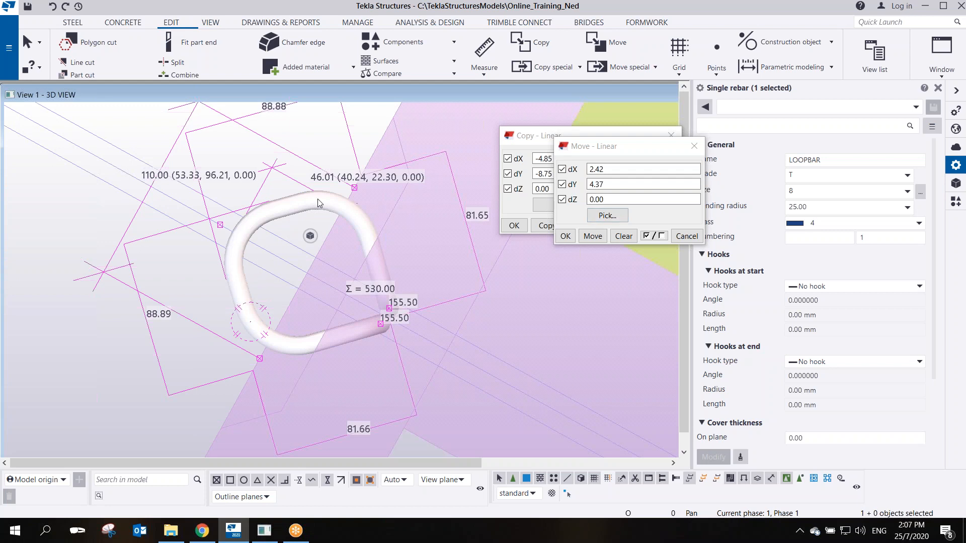
Set the loop bar's bending radius to 30 mm
click(742, 42)
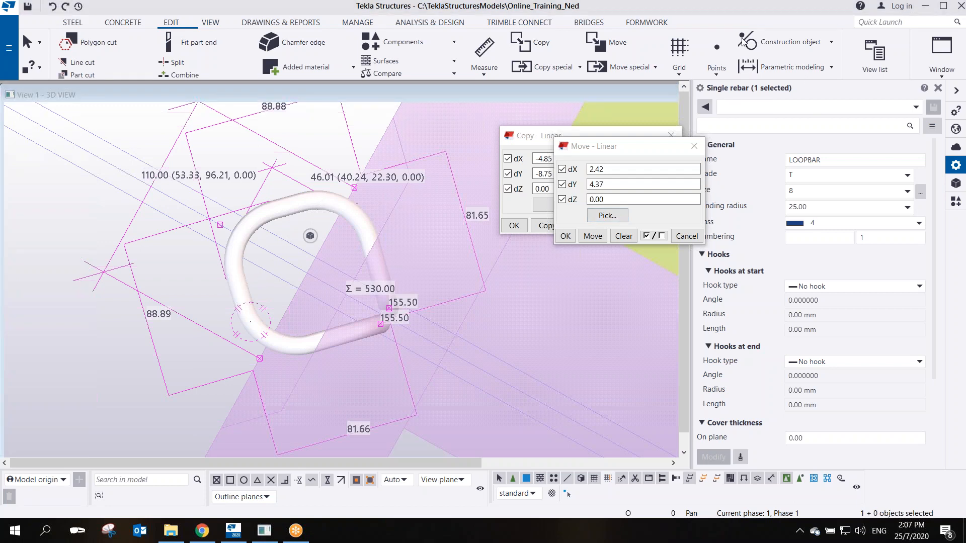
click(805, 207)
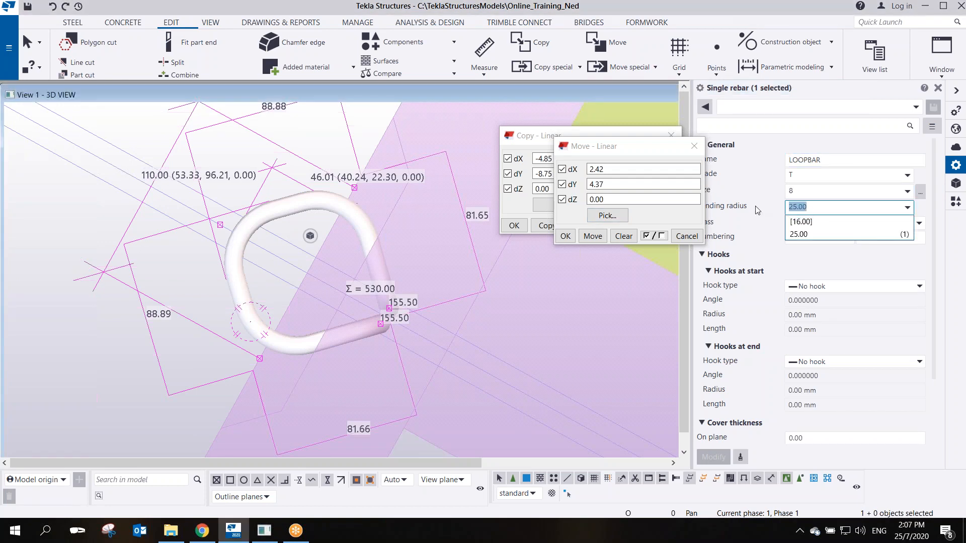
text(30)
key(Return)
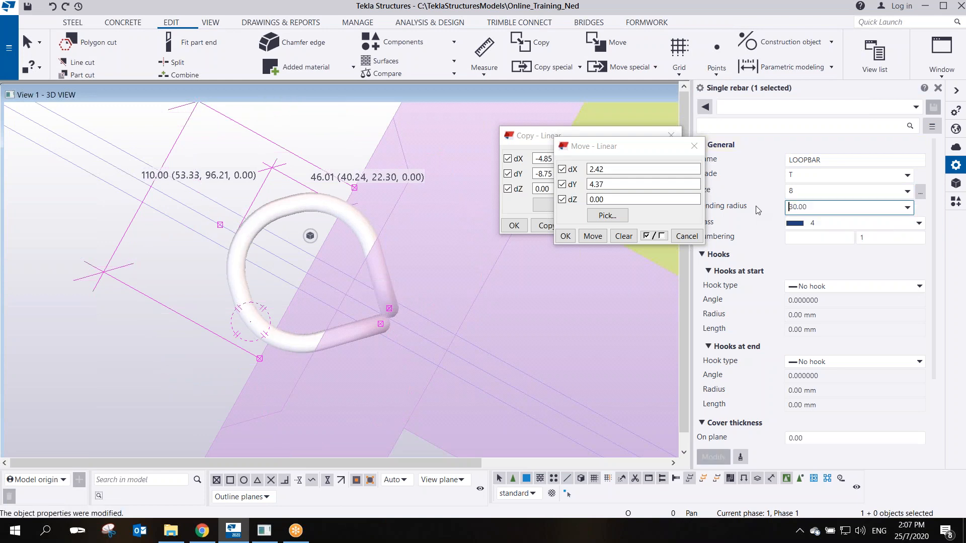
Reselect the loop bar and try a bending radius of 32 mm
click(298, 243)
scroll(298, 244, up, 2)
scroll(295, 256, down, 1)
scroll(326, 206, up, 4)
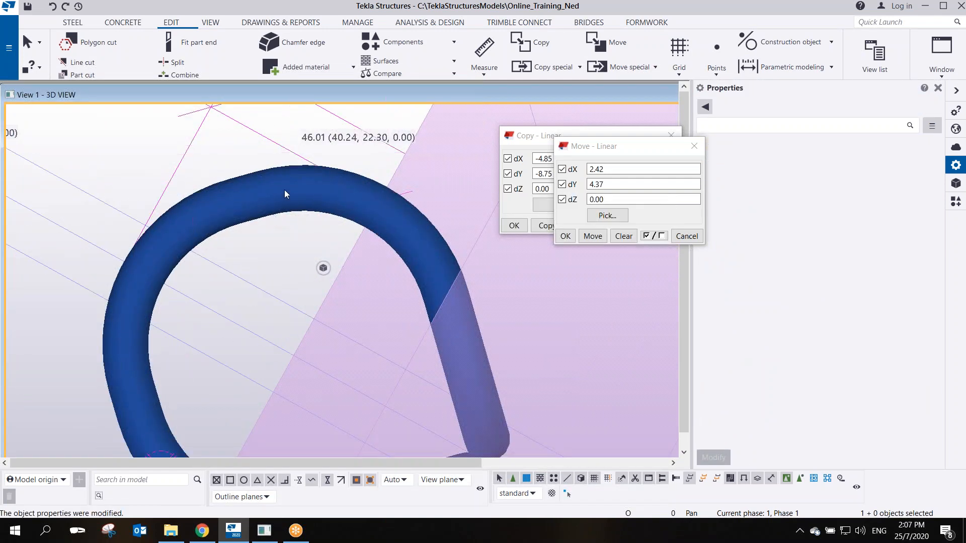
click(285, 189)
scroll(288, 210, up, 1)
scroll(282, 196, down, 1)
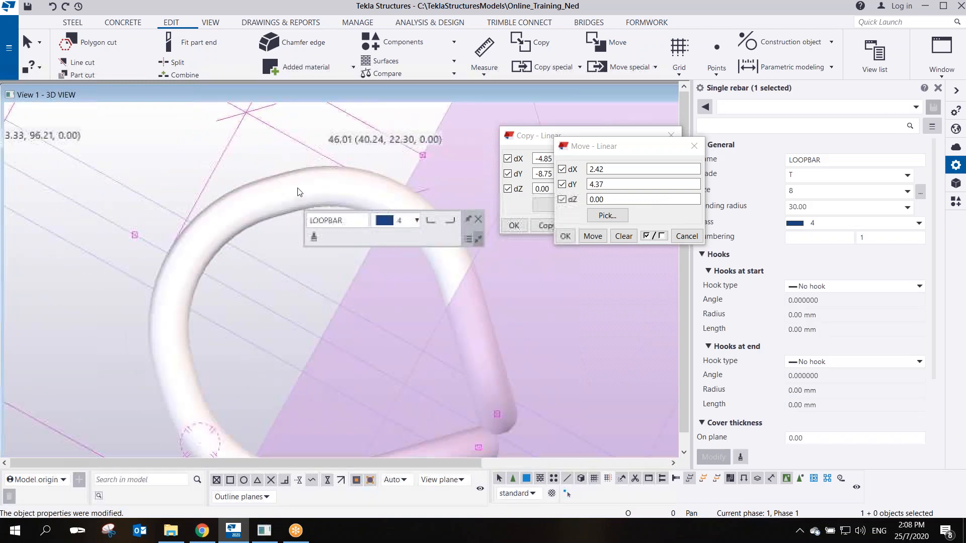
click(805, 207)
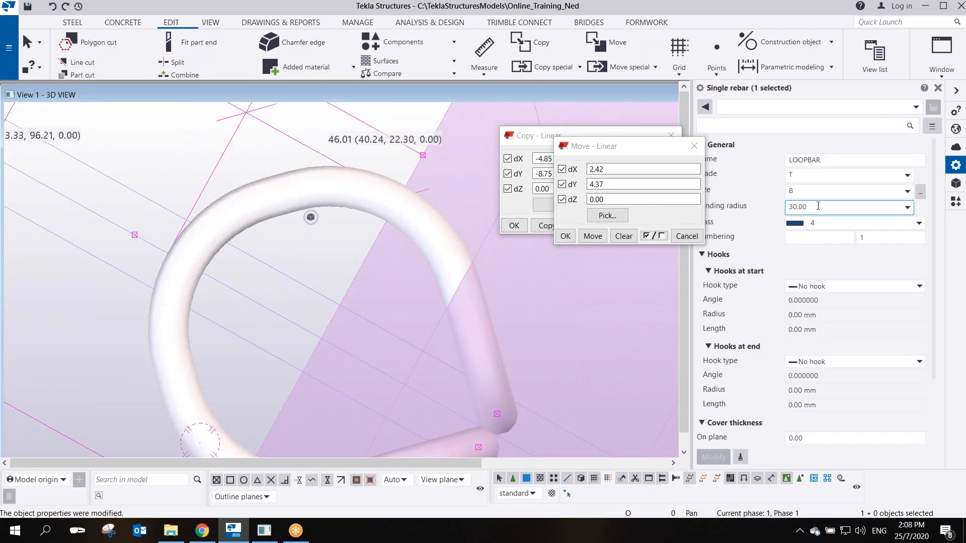
text(32)
key(Return)
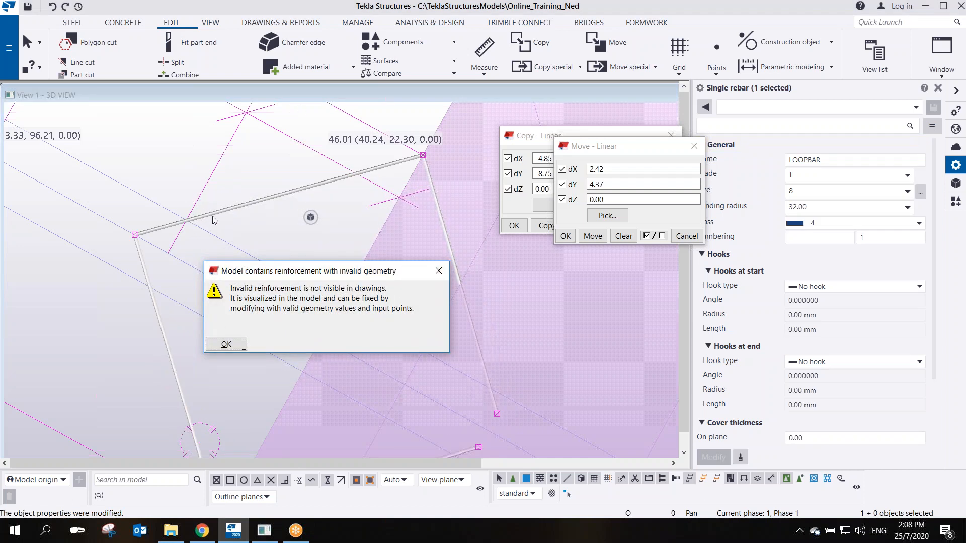
click(437, 272)
Try a bending radius of 31 mm on the same loop bar
click(805, 207)
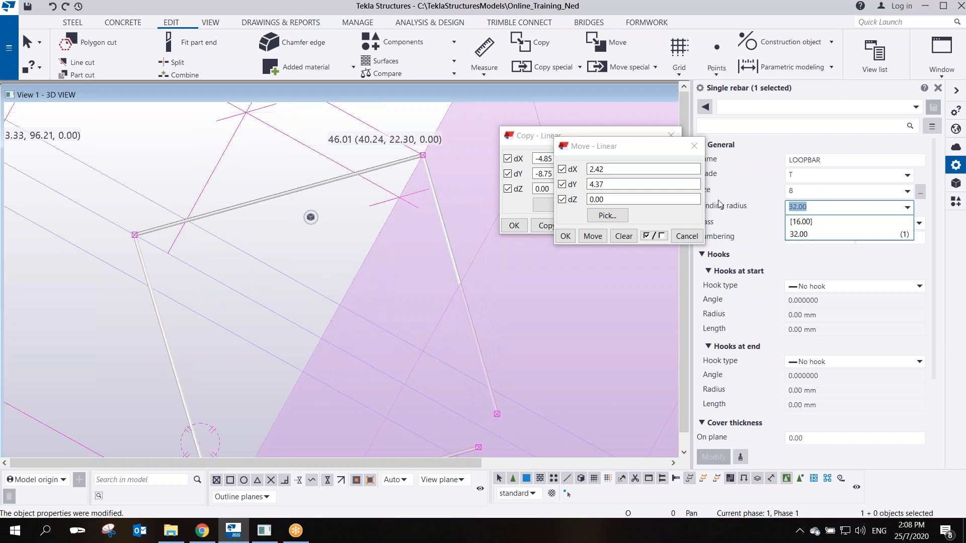
text(31)
key(Return)
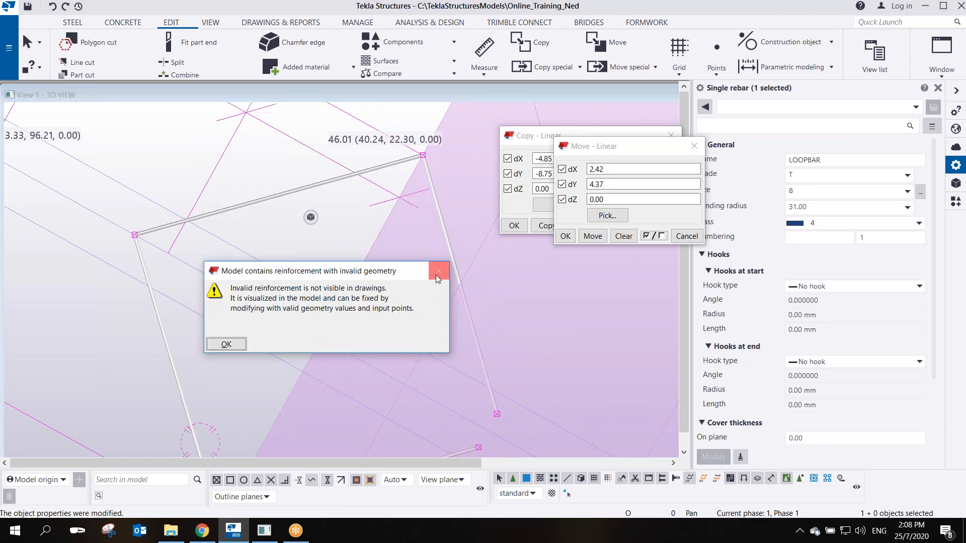
click(437, 271)
Return the loop bar's bending radius to 30 mm
click(805, 207)
text(3)
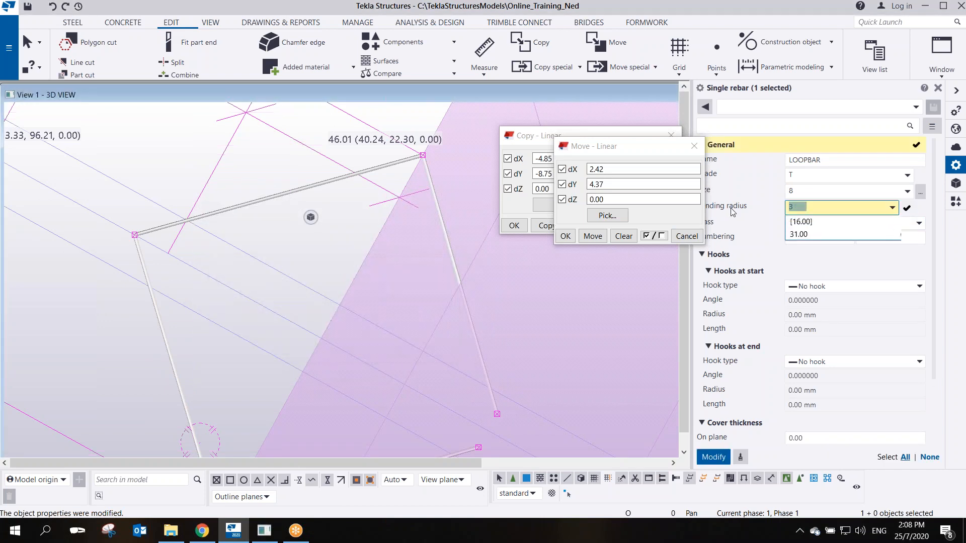
text(0)
key(Return)
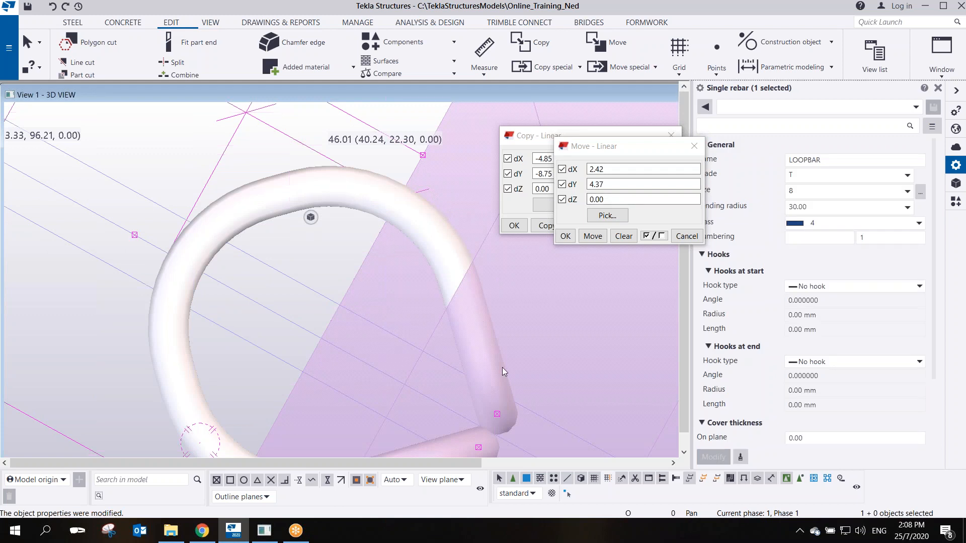
scroll(262, 303, down, 4)
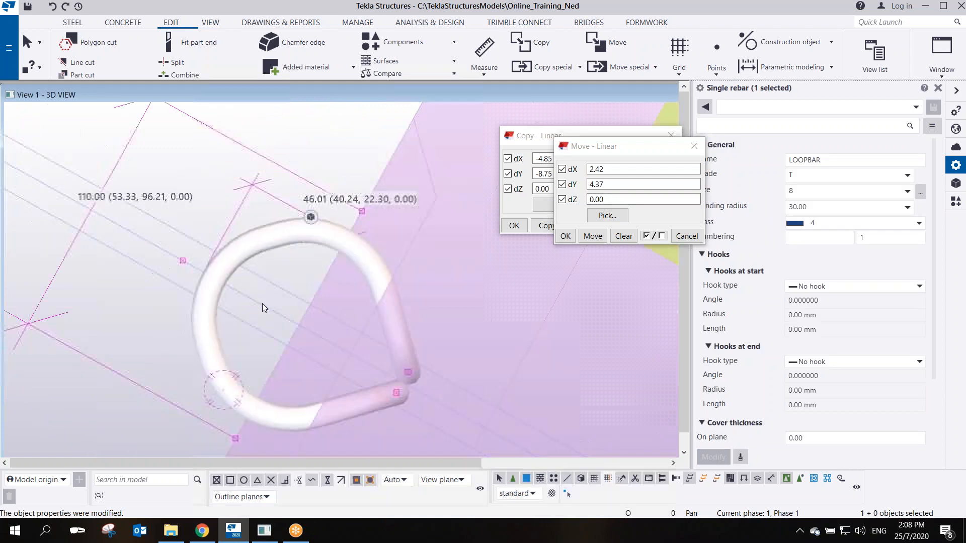
Delete the loop bar at the wall face
click(221, 230)
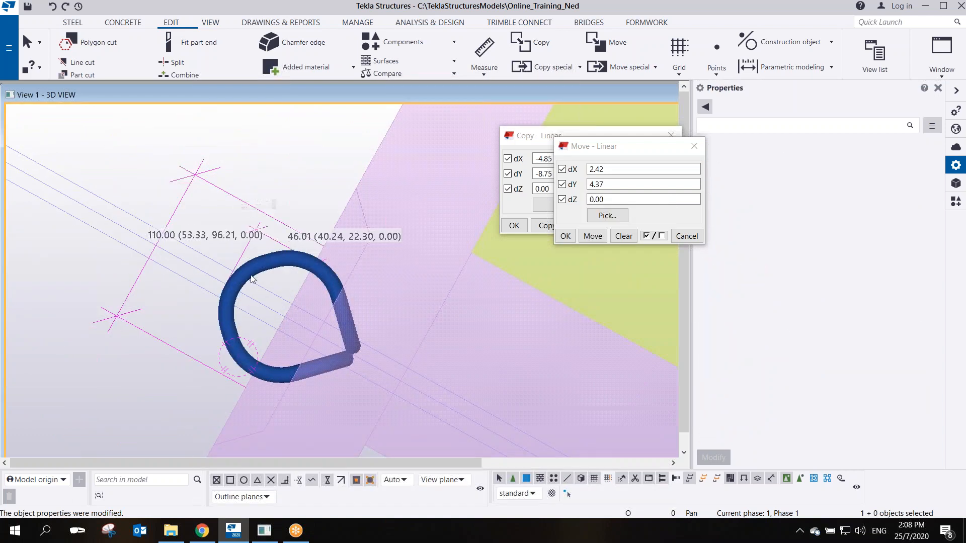
click(267, 265)
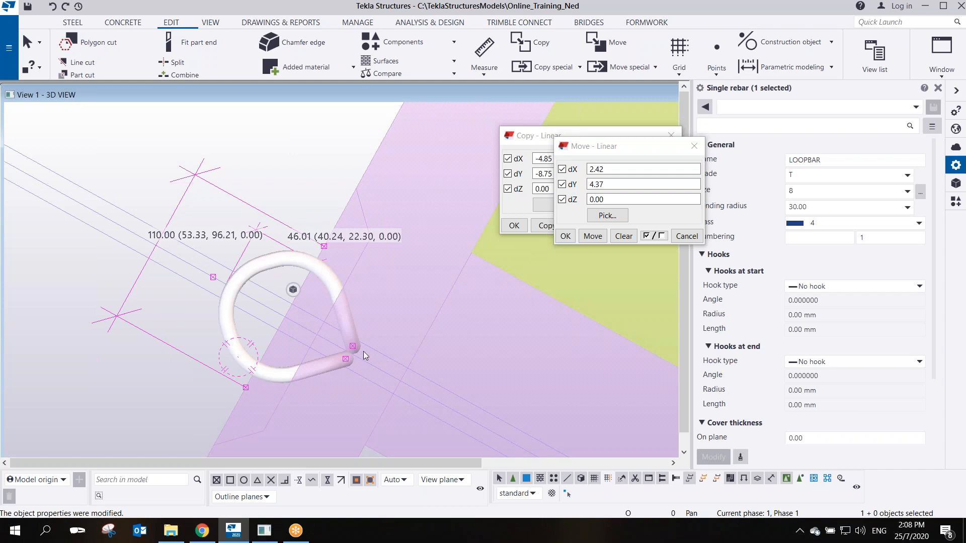
key(Delete)
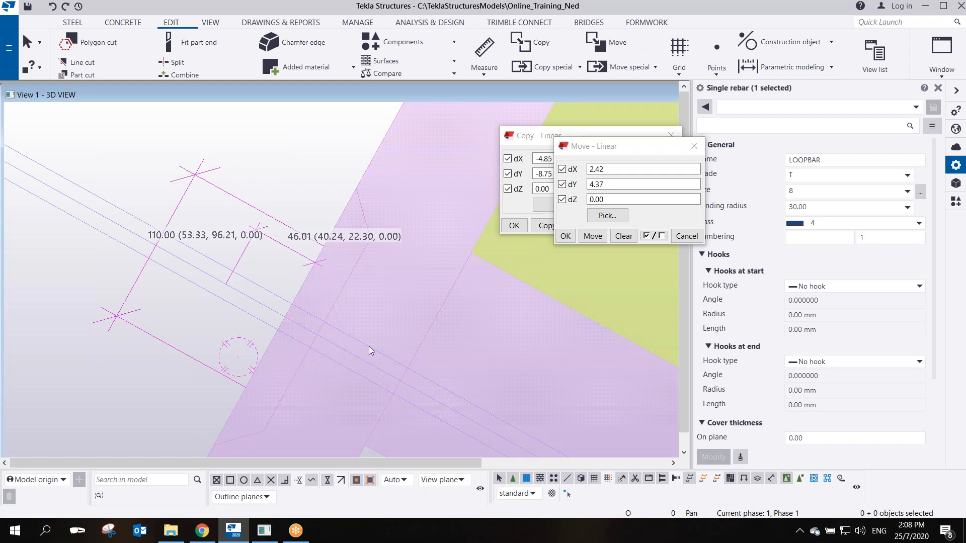
Delete the remaining parallel construction lines that cross the wall at the loop bar's location
scroll(375, 354, up, 2)
click(365, 341)
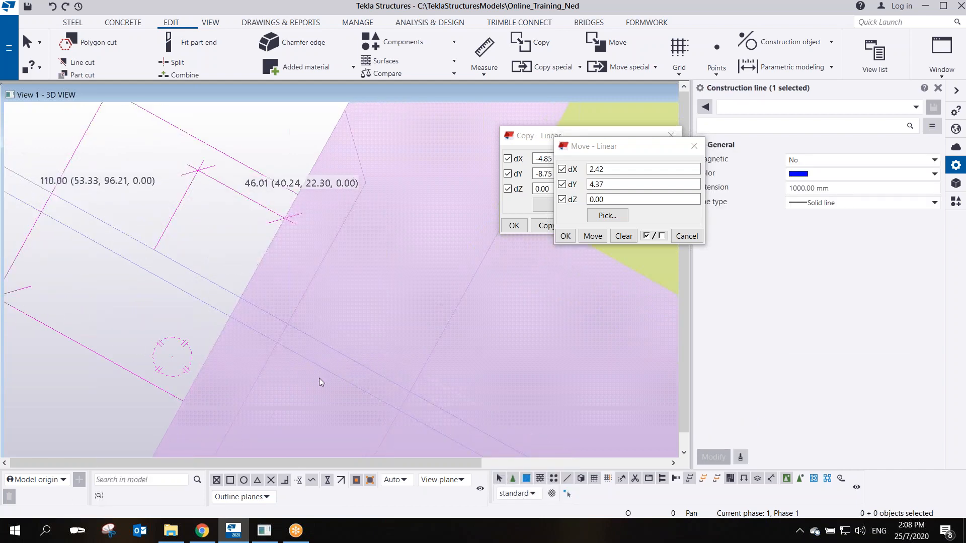
key(Delete)
scroll(336, 361, down, 2)
middle_drag(336, 361, 314, 278)
click(318, 267)
scroll(301, 259, down, 2)
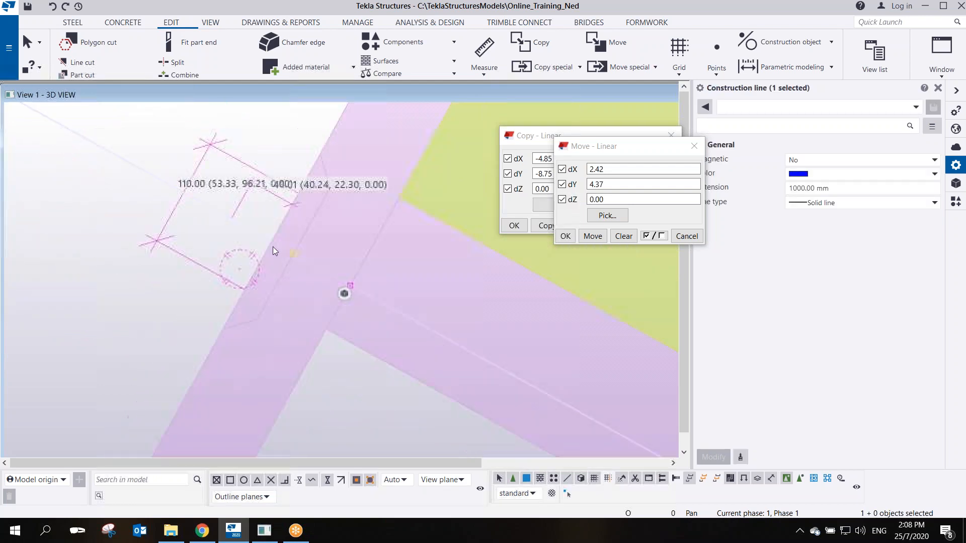
Redraw the view to clear the temporary measurement dimensions
right_click(190, 190)
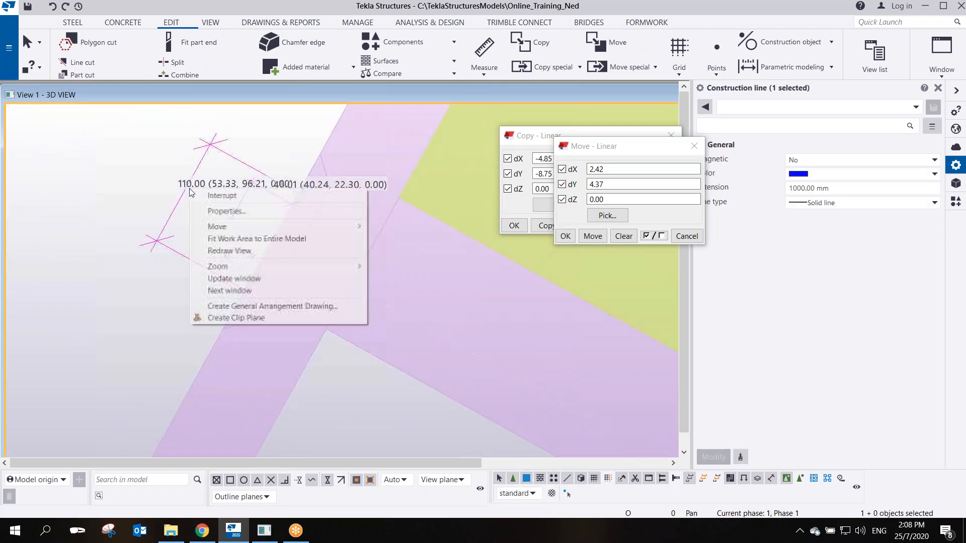
Clear the temporary measurements and draw a construction line from the midpoint of the inner chamfered line perpendicular to the plate's opposite edge
click(230, 251)
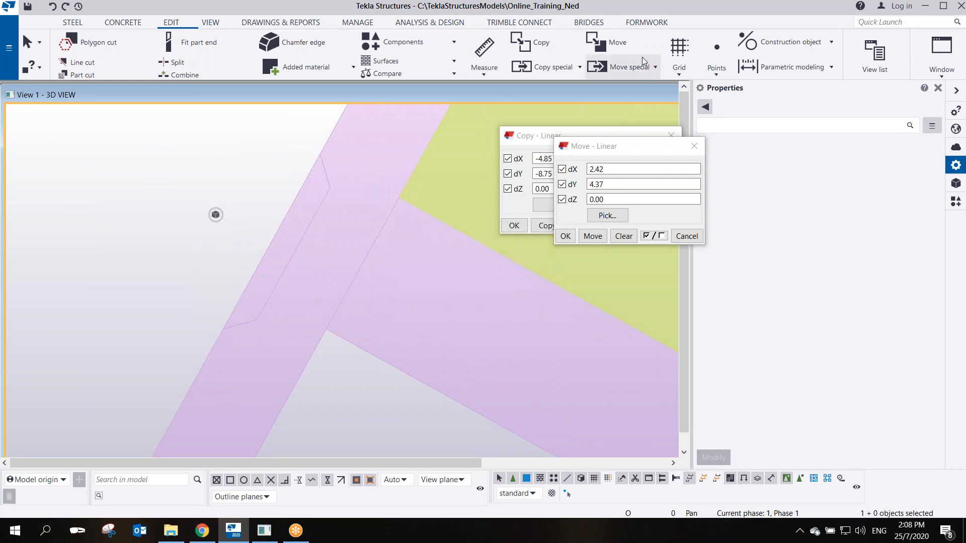
click(750, 54)
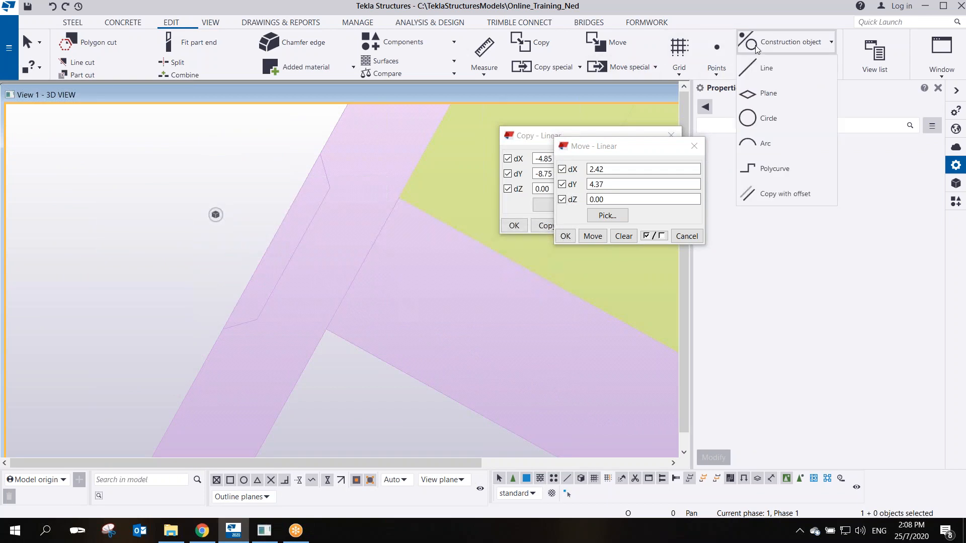
click(757, 71)
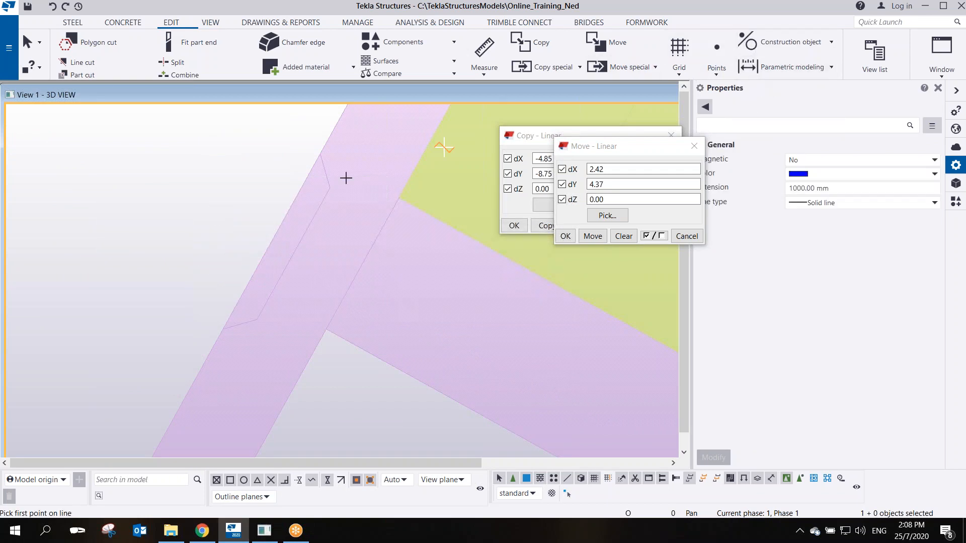
click(292, 254)
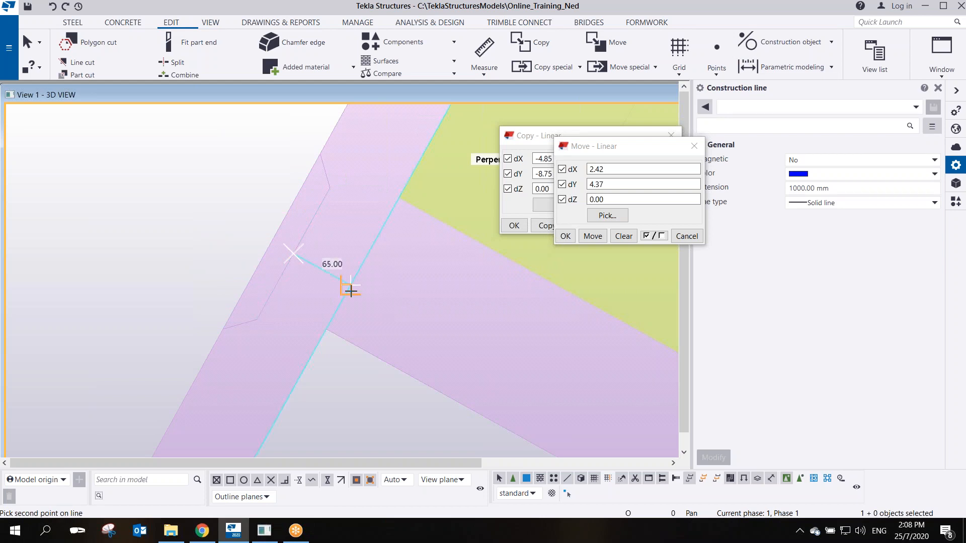
click(351, 291)
right_click(231, 172)
click(271, 184)
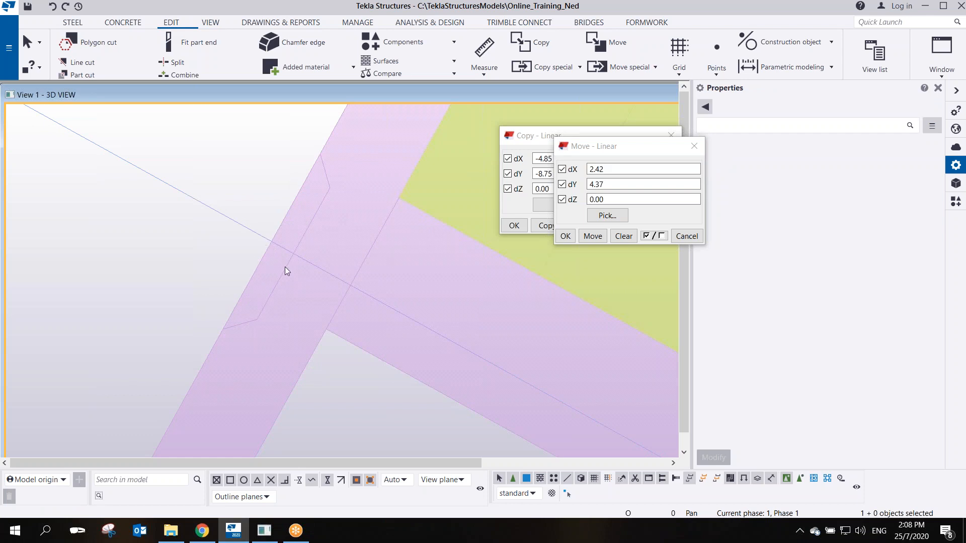
Copy the construction line linearly 5 mm along the inner line, using dX 2.42 and dY 4.37
scroll(290, 262, up, 2)
right_click(315, 262)
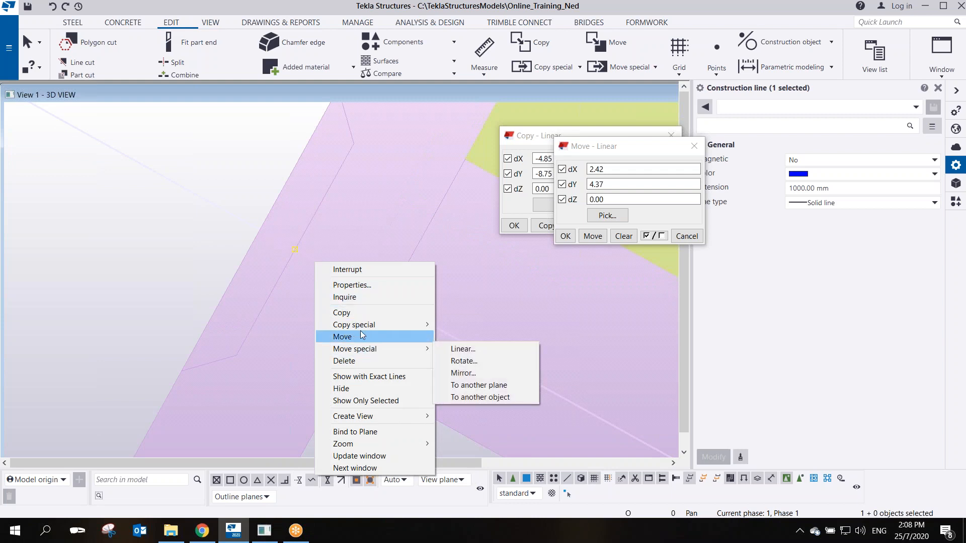
mouse_move(365, 325)
click(452, 325)
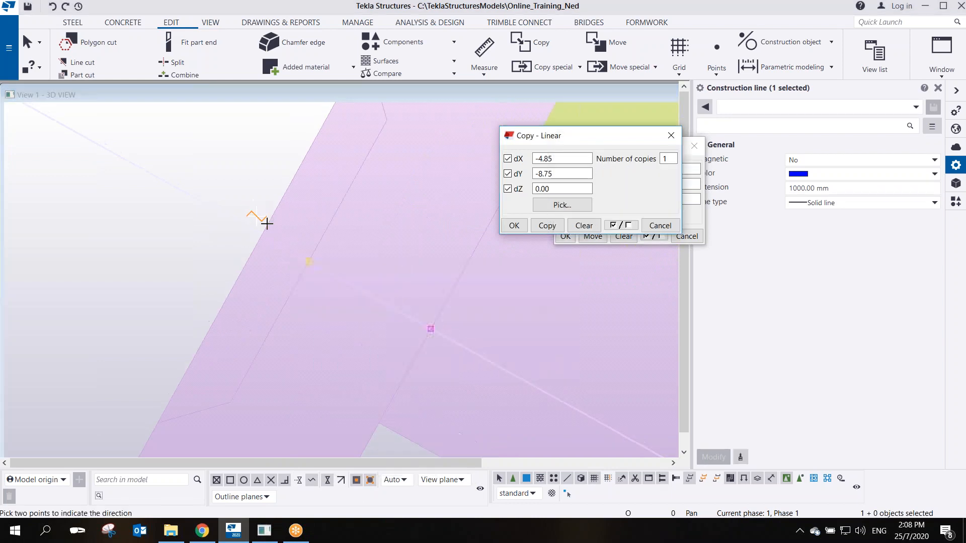
click(307, 259)
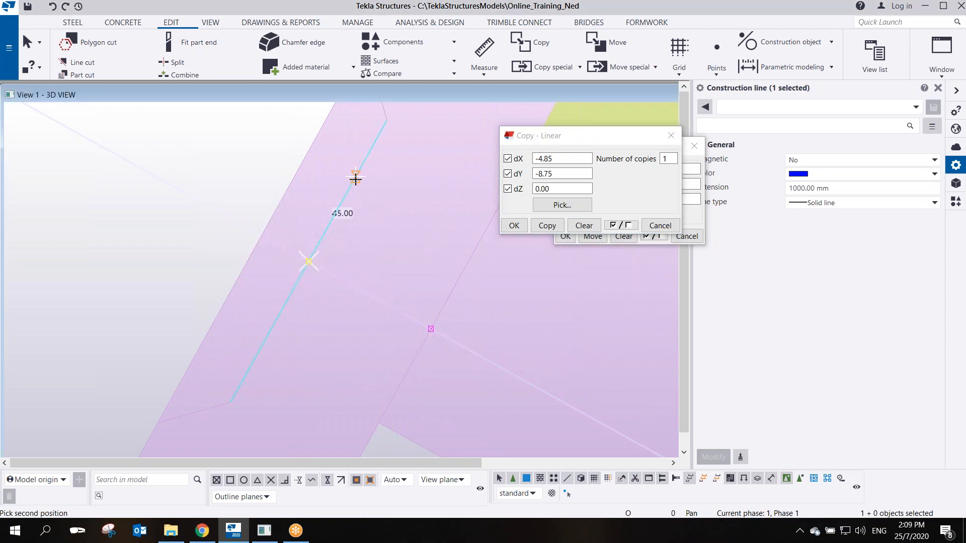
text(5)
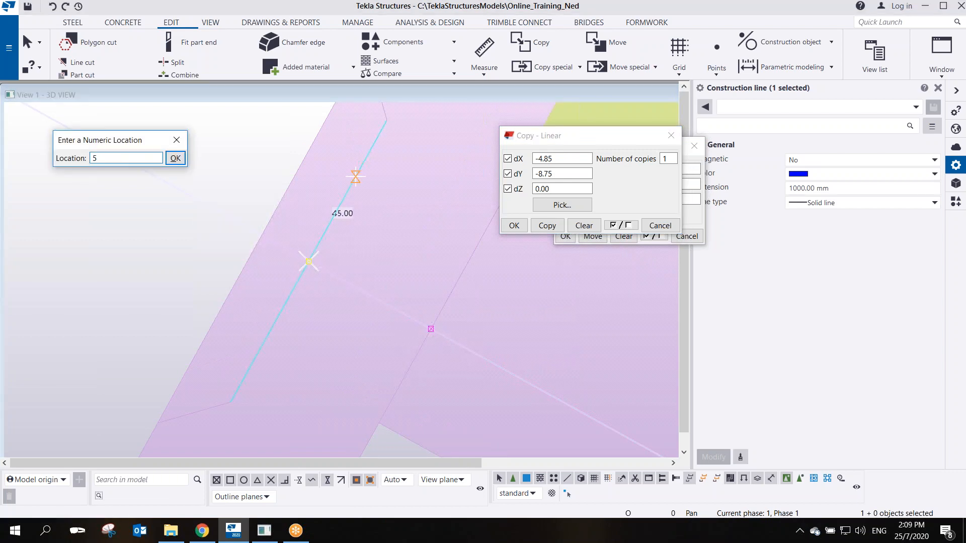
key(Return)
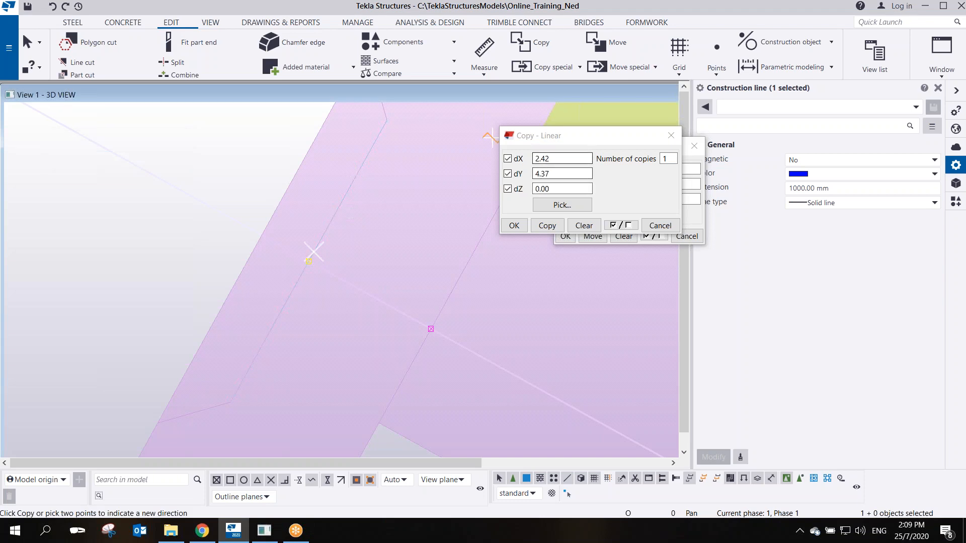
click(548, 226)
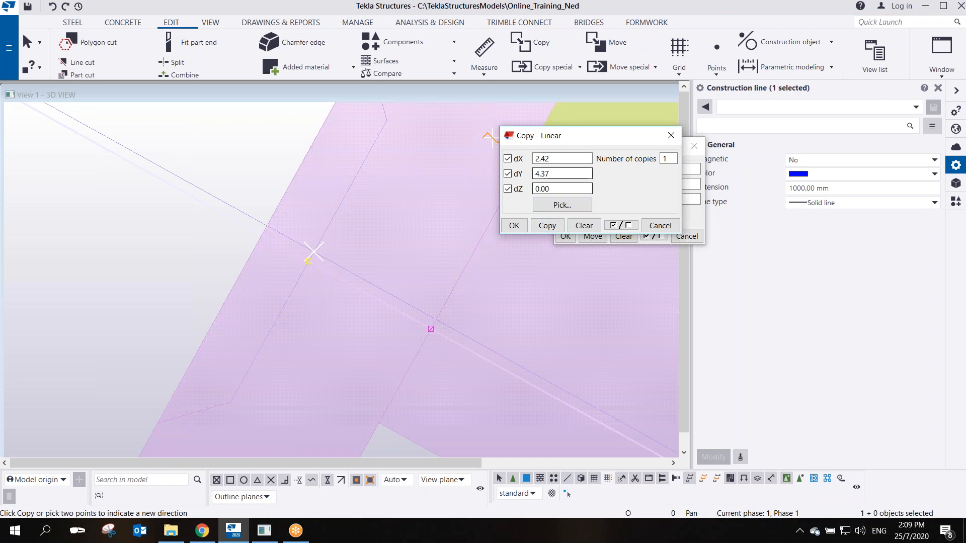
Copy the original construction line to its opposite side with dX -2.42 and dY -4.37, and end the copying
click(537, 159)
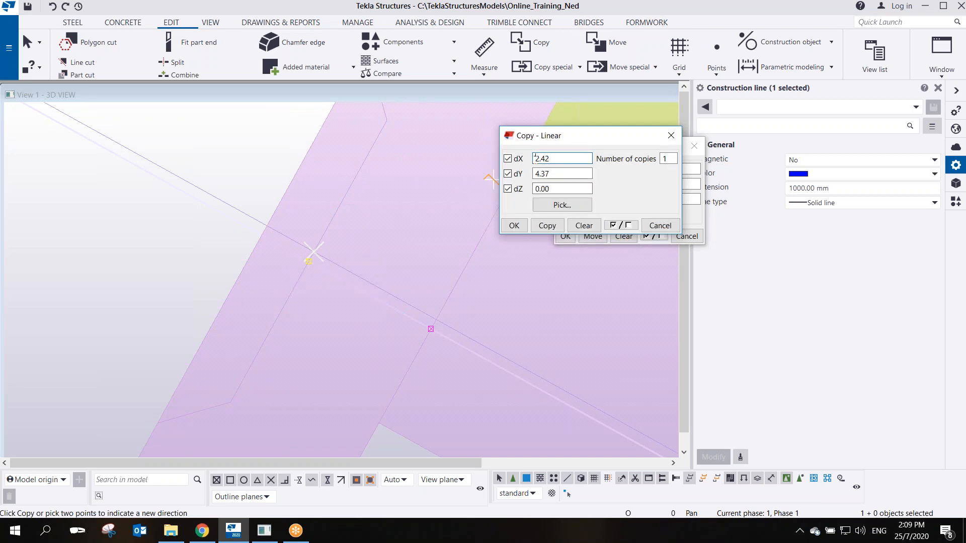
text(-)
click(535, 174)
text(-)
click(550, 225)
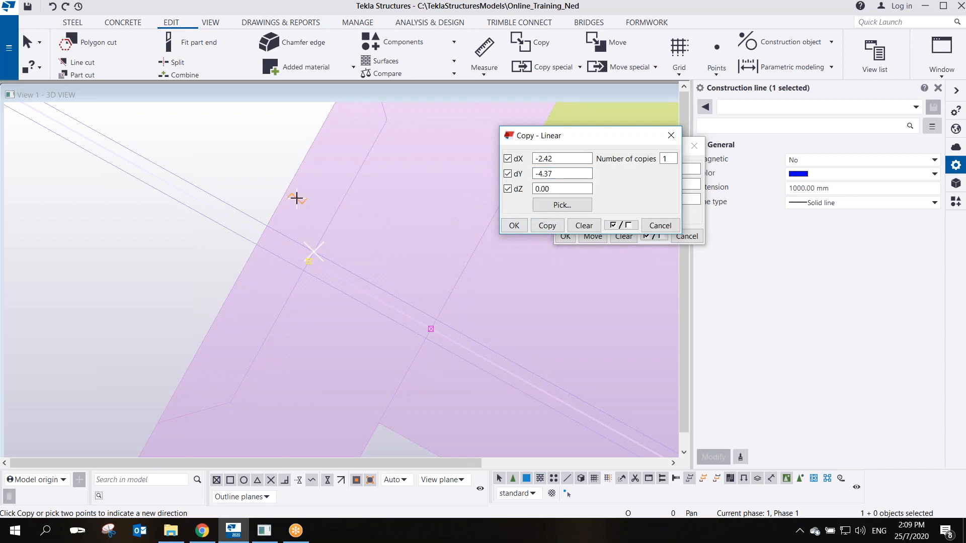
right_click(297, 198)
click(304, 200)
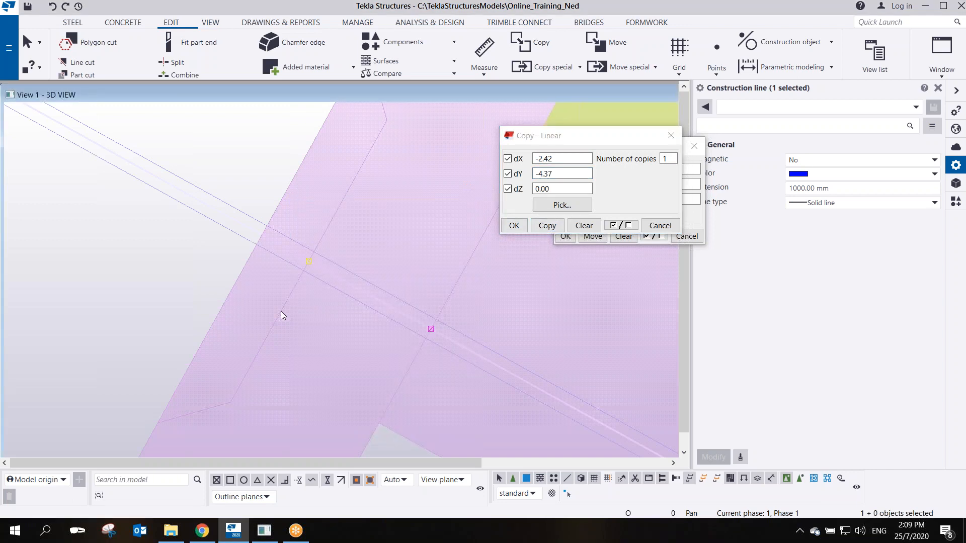
Measure the distance between the inner line and the plate's opposite edge along the middle construction line
click(301, 267)
middle_drag(301, 267, 398, 287)
scroll(372, 237, down, 1)
scroll(372, 237, up, 3)
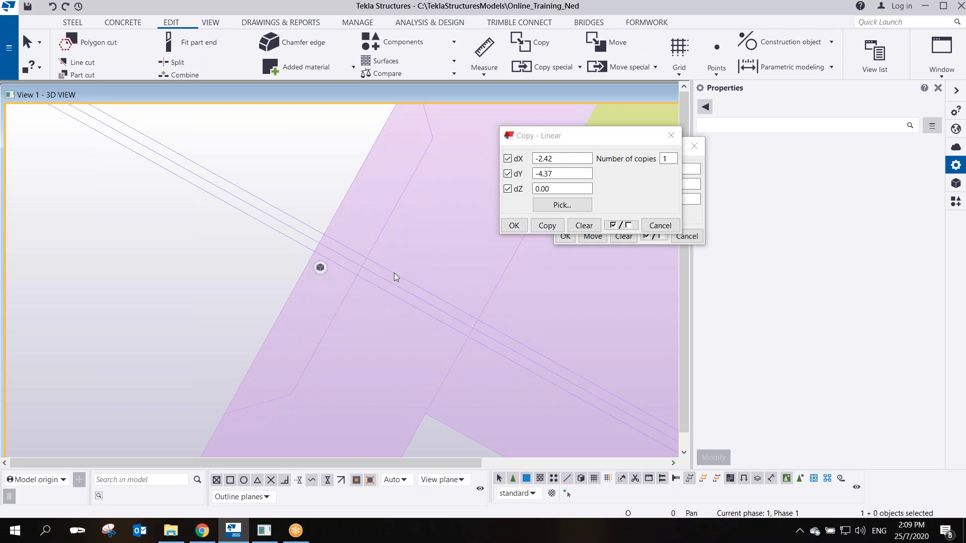
click(484, 50)
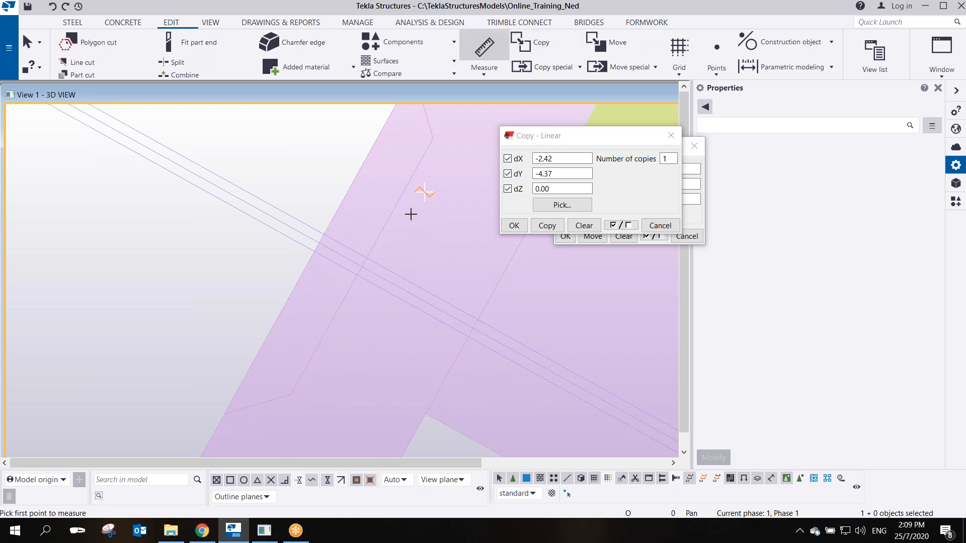
click(362, 268)
click(478, 332)
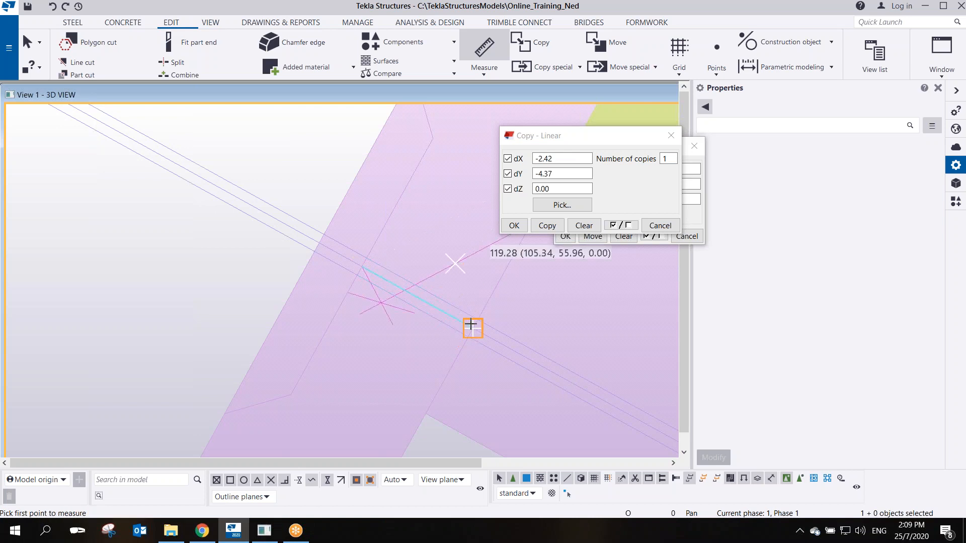
click(362, 268)
click(354, 367)
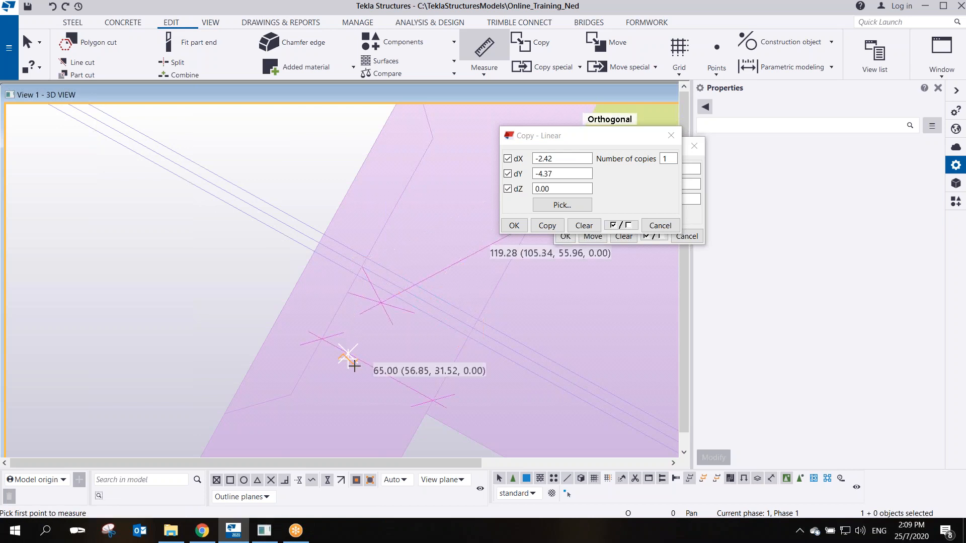
right_click(323, 166)
click(334, 175)
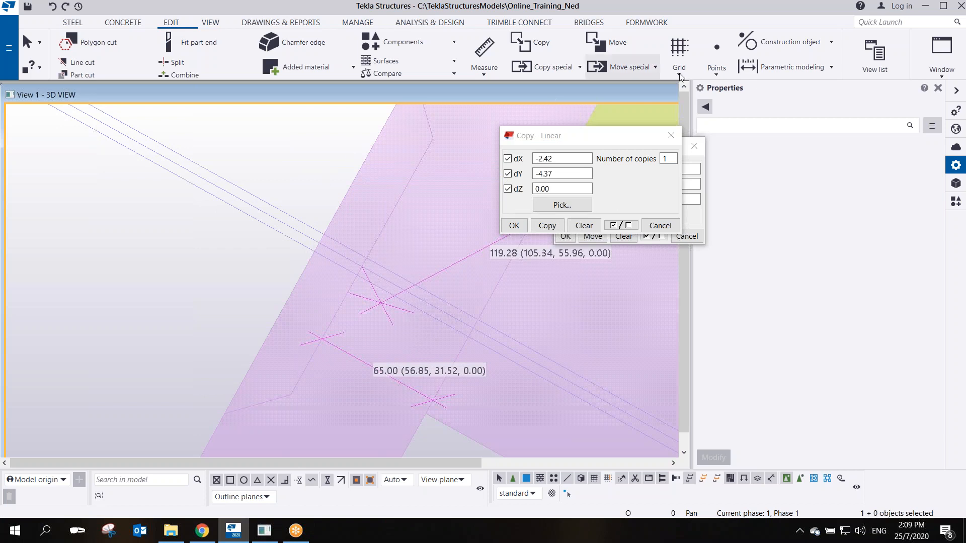
Add a point on the middle construction line, 35 mm beyond its crossing with the inner line, using points along extension
click(717, 66)
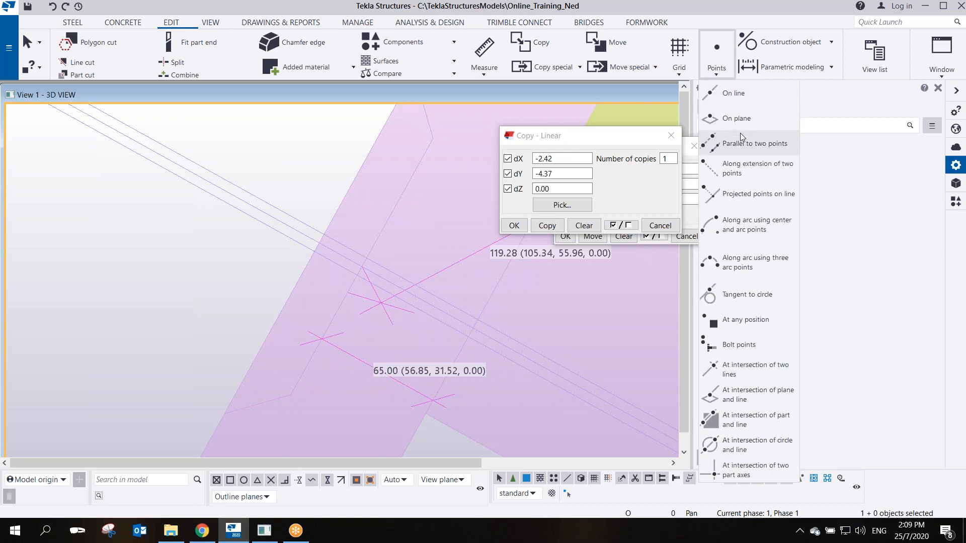
click(731, 169)
text(35)
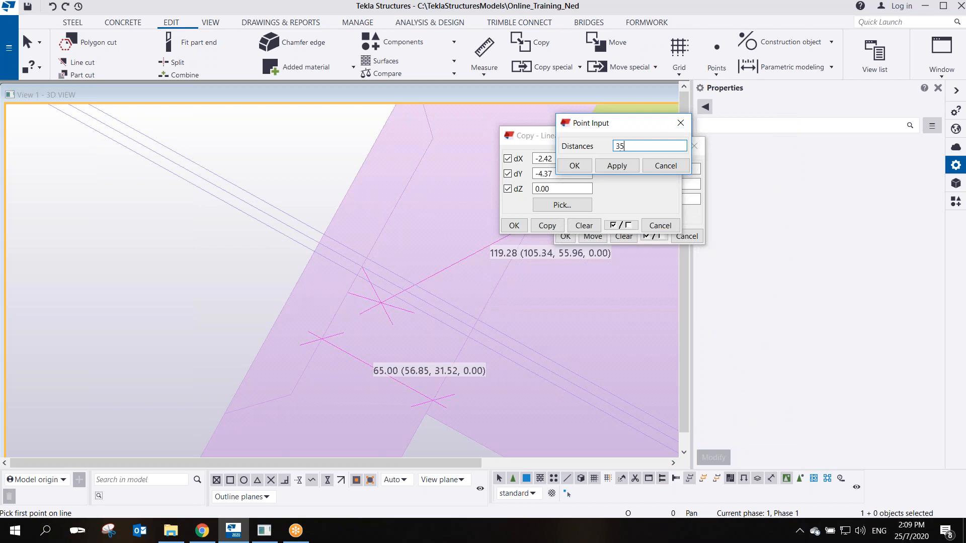
click(617, 165)
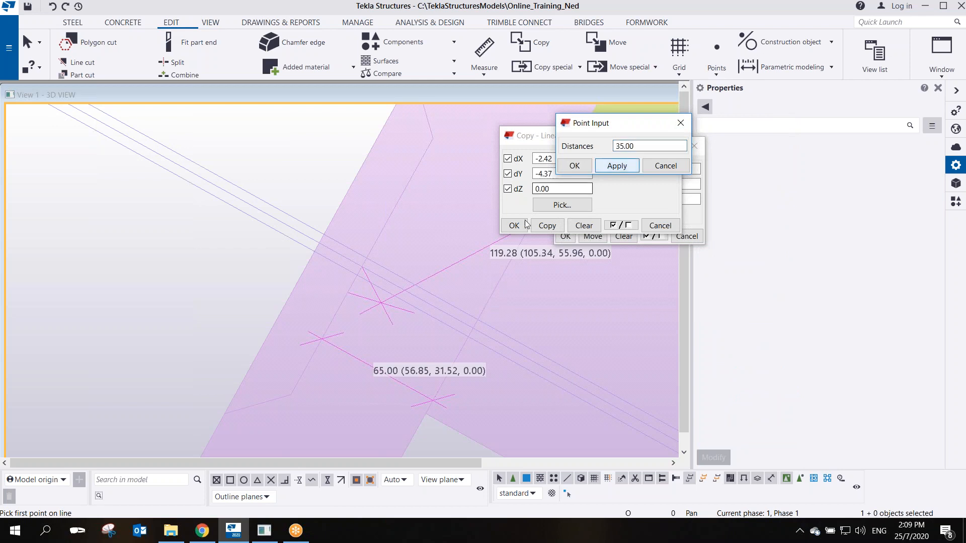
click(325, 244)
scroll(359, 264, up, 3)
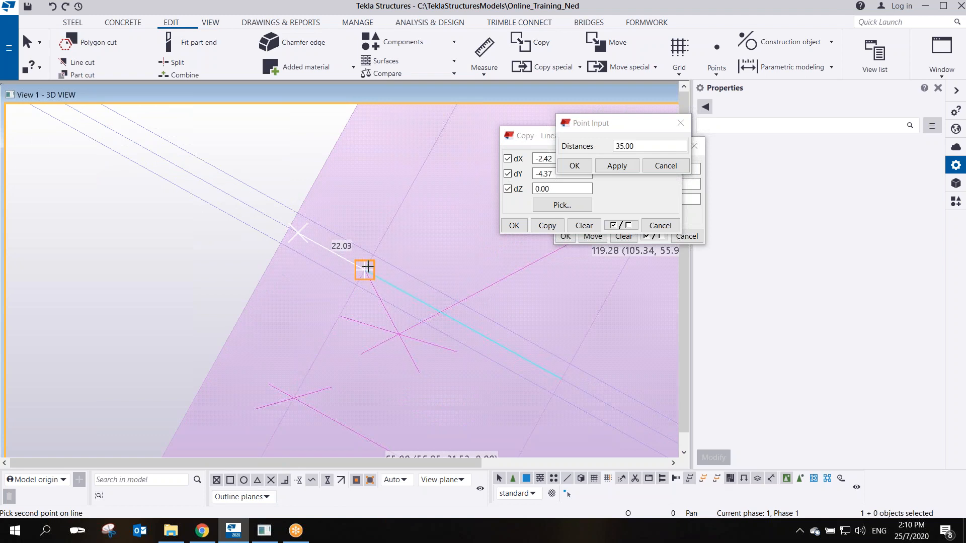
right_click(425, 243)
click(443, 249)
scroll(480, 339, up, 2)
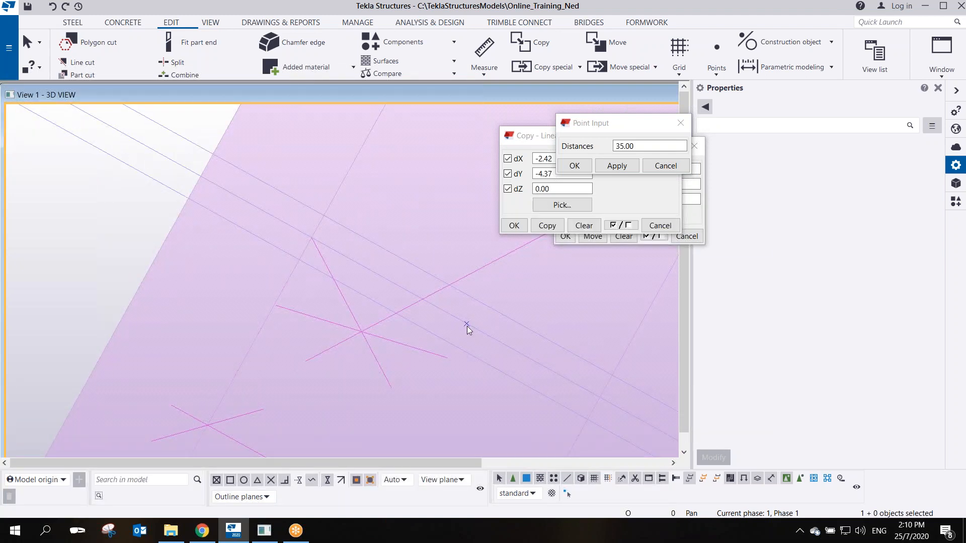
scroll(467, 325, up, 1)
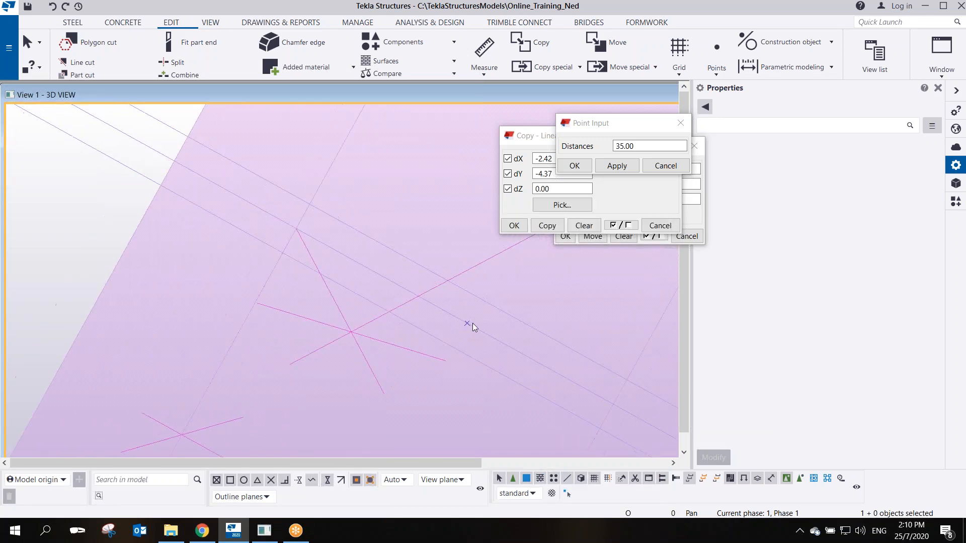
Draw a construction line through the new point parallel to the plate's long edges, and redraw the view to clear the measurements
scroll(472, 324, down, 2)
middle_drag(468, 327, 405, 272)
click(784, 41)
click(770, 95)
click(405, 272)
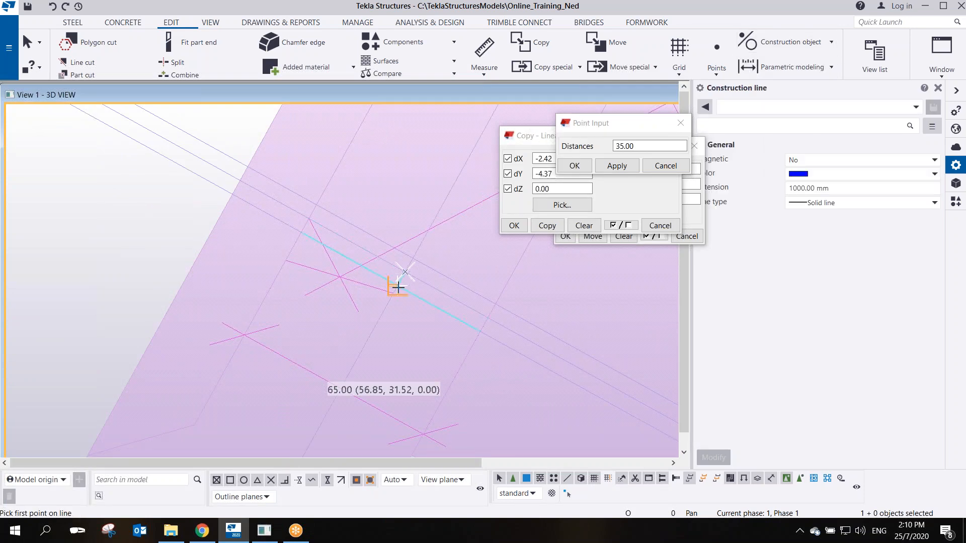
right_click(399, 196)
click(417, 198)
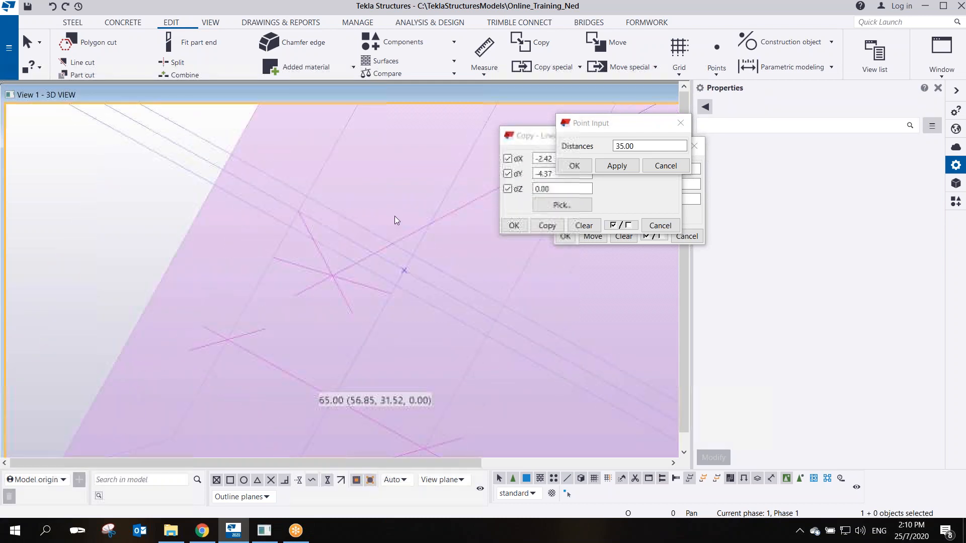
right_click(397, 219)
click(434, 276)
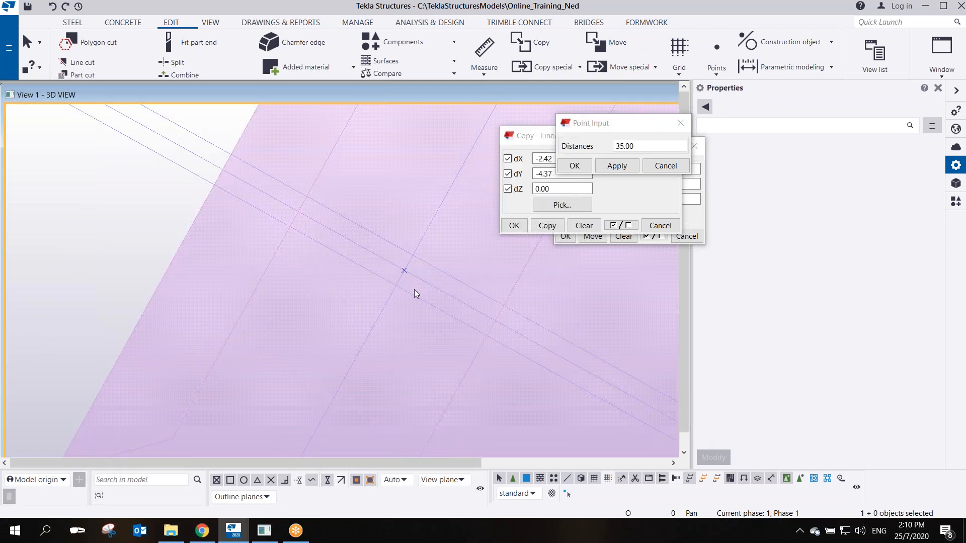
Add a point on the part's inner edge line, 55 mm beyond its upper side of the crossing with the middle construction line
scroll(418, 282, down, 4)
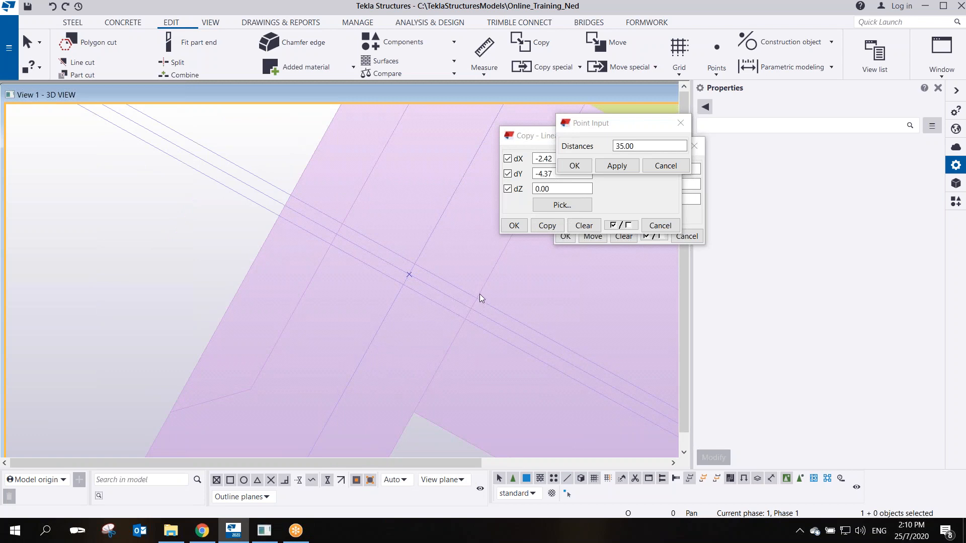
scroll(415, 264, down, 2)
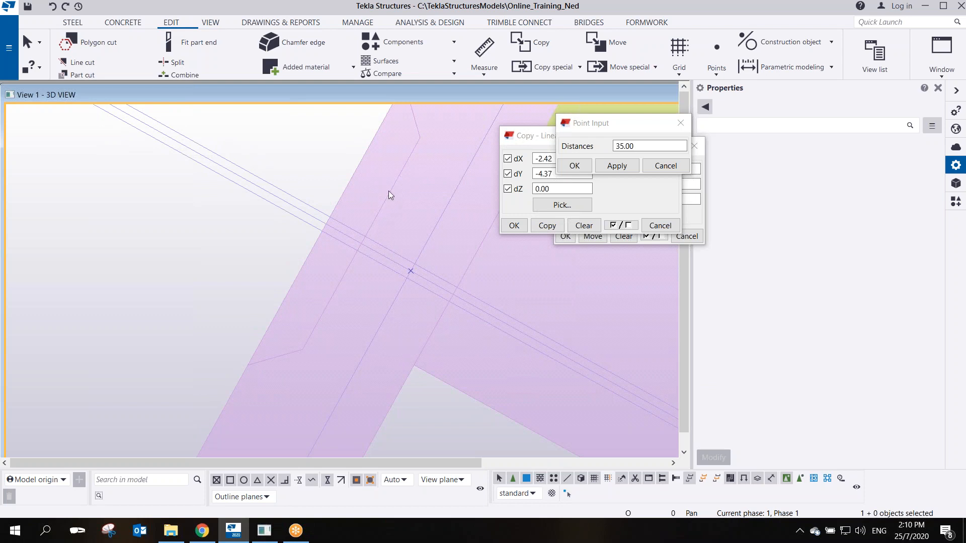
click(723, 54)
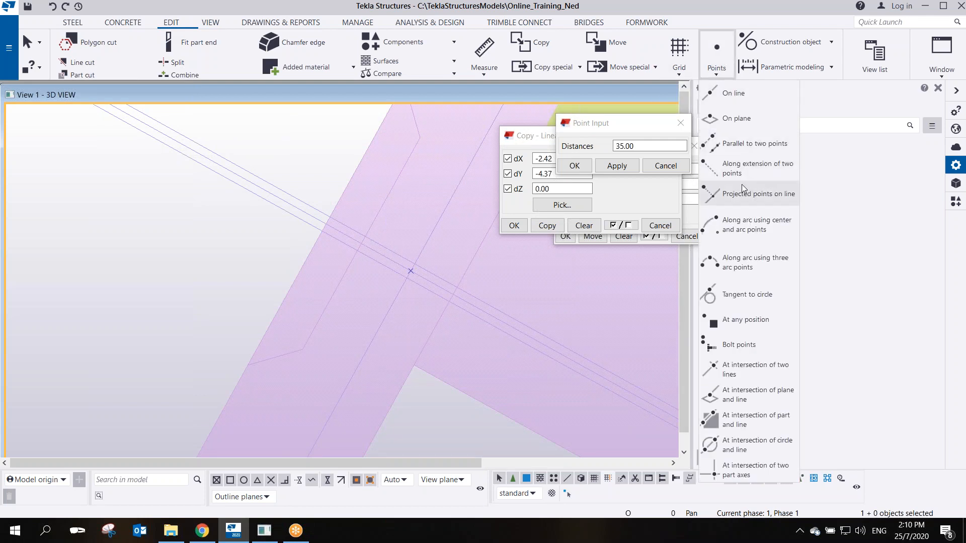
click(720, 169)
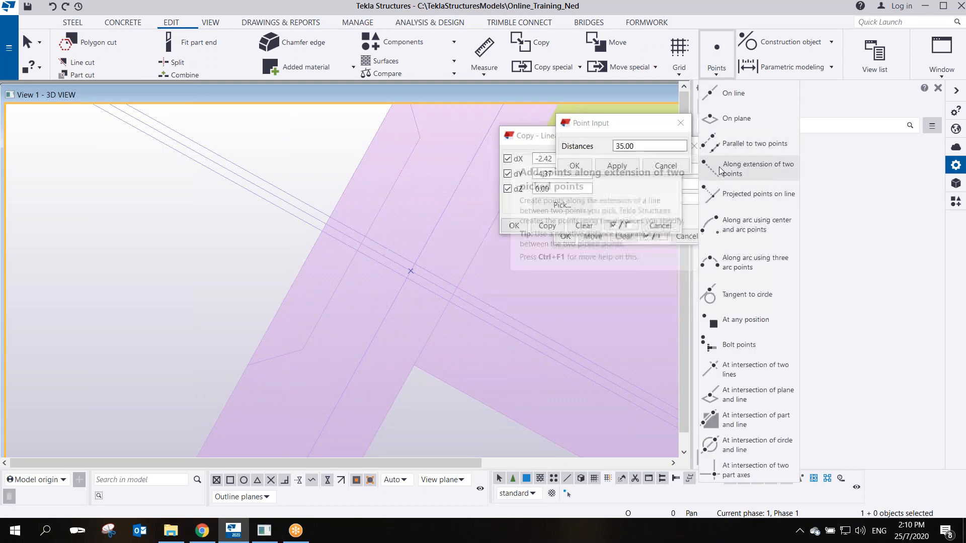
drag(624, 125, 272, 124)
drag(330, 145, 210, 145)
text(55)
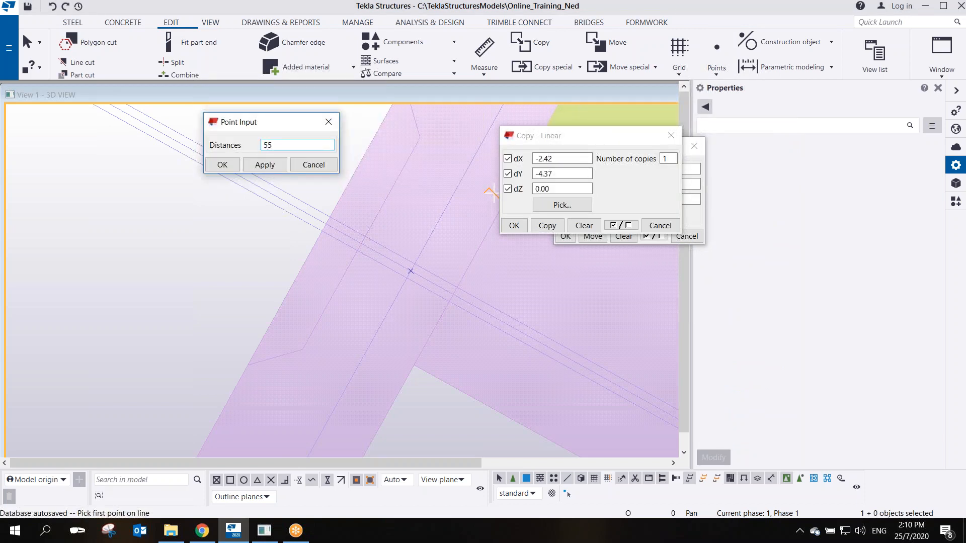
click(264, 164)
scroll(352, 262, up, 3)
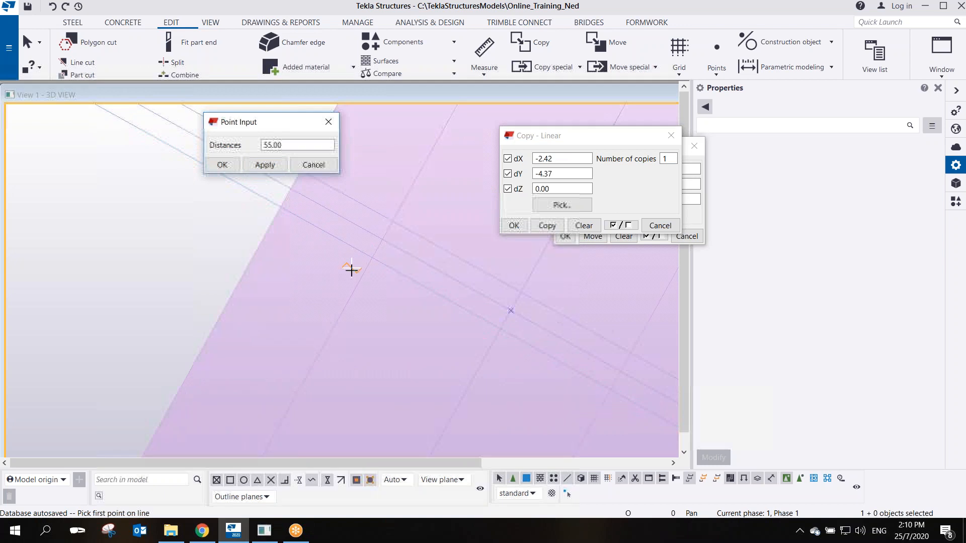
click(354, 289)
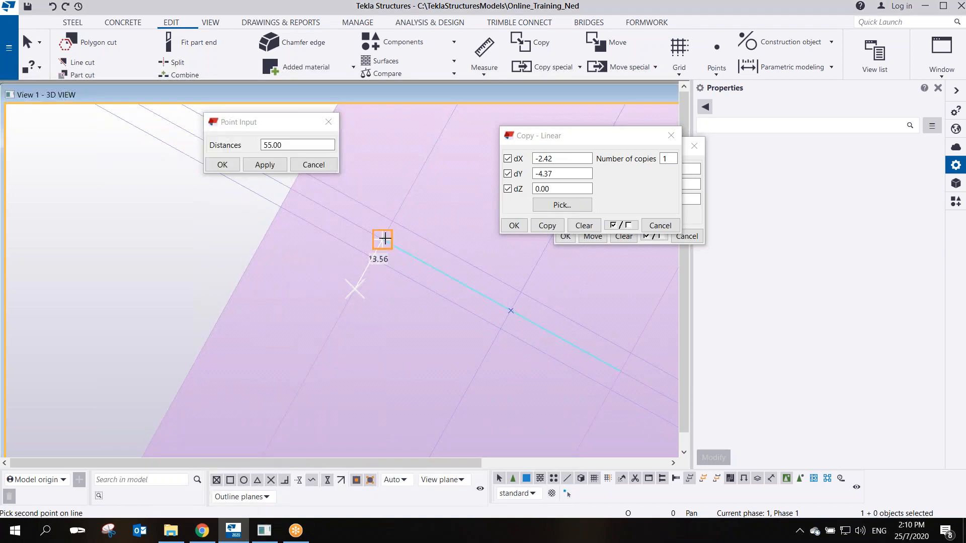
middle_drag(387, 235, 295, 312)
scroll(295, 312, down, 4)
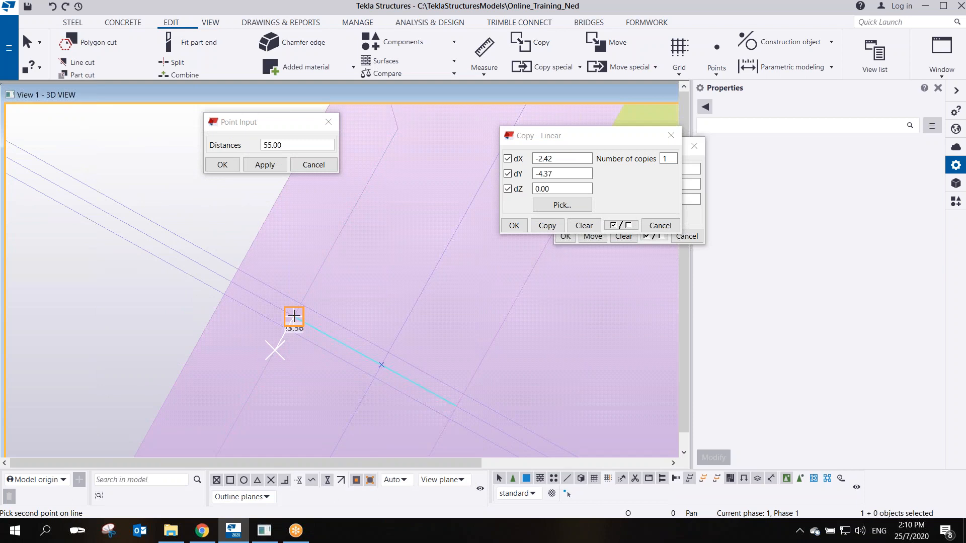
click(294, 315)
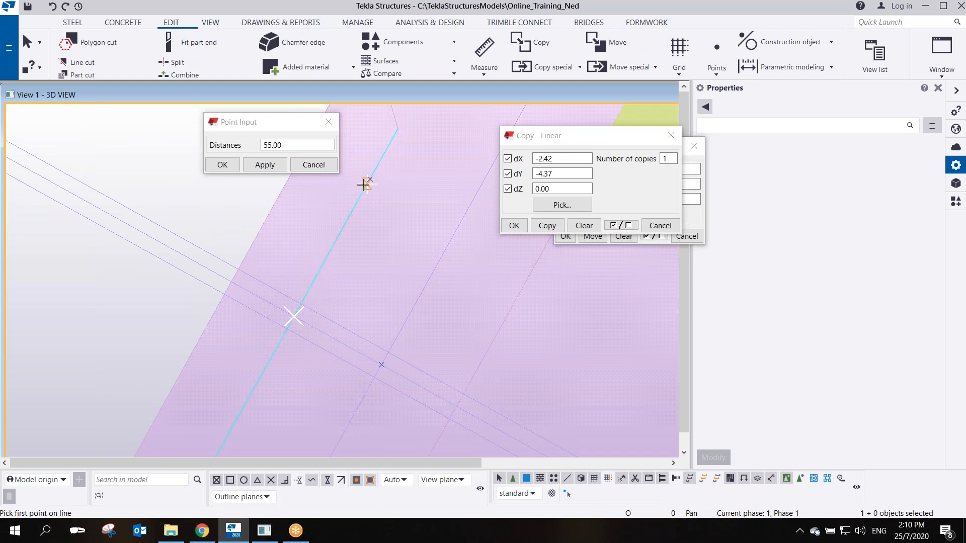
Add a second point on the inner edge line, 55 mm from the same crossing in the opposite direction, and end the command
click(342, 231)
click(294, 316)
middle_drag(290, 326, 327, 262)
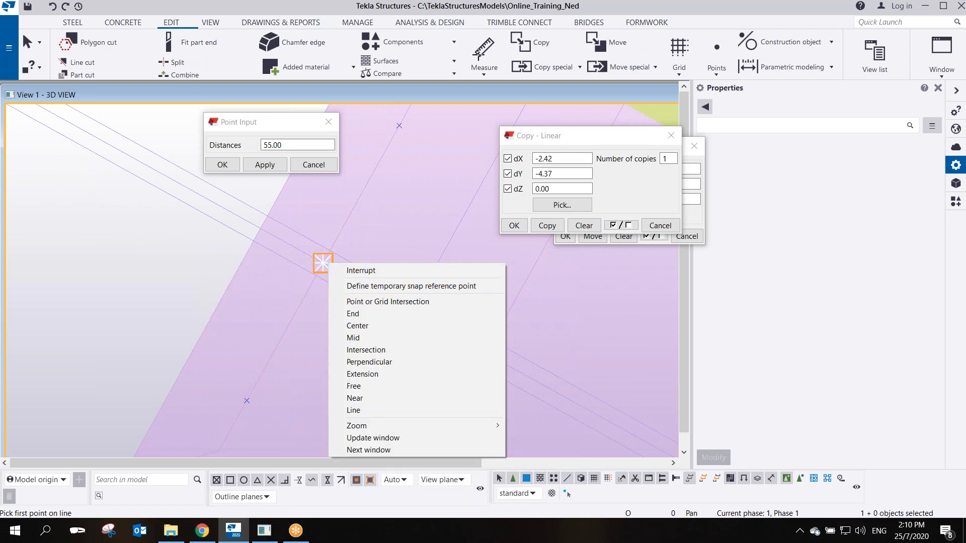
click(399, 271)
Measure the distances from the middle-line crossing to each of the two new points on the inner edge line
click(476, 57)
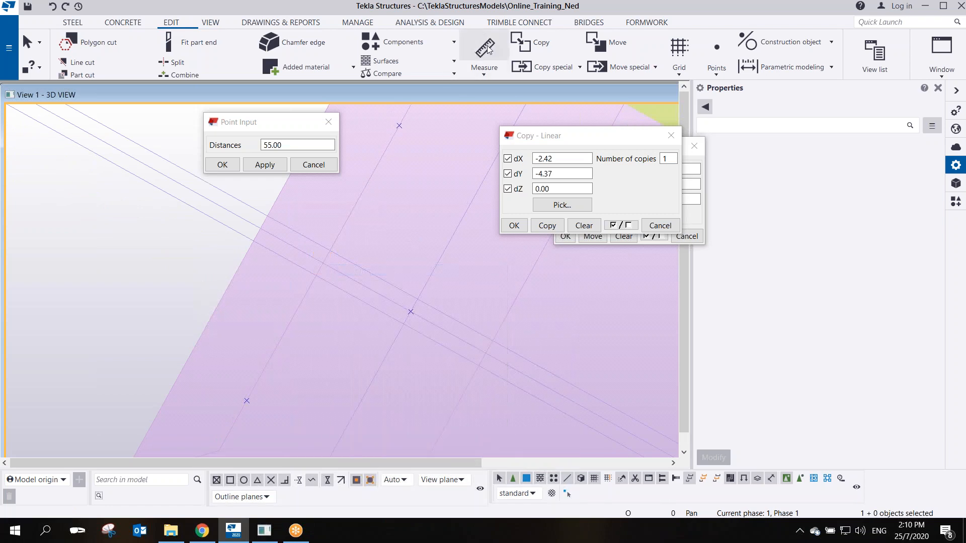
click(399, 126)
click(324, 264)
click(333, 269)
click(246, 400)
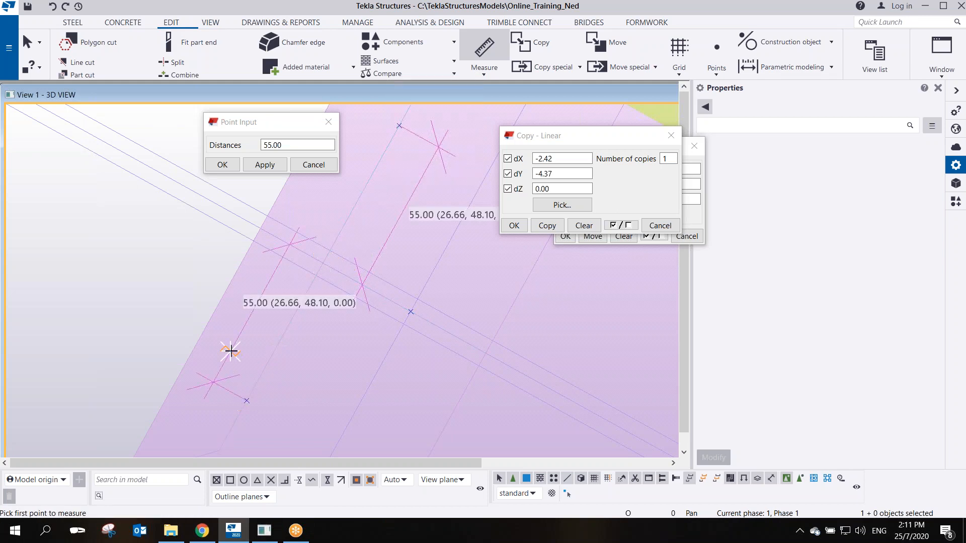
middle_drag(295, 271, 315, 315)
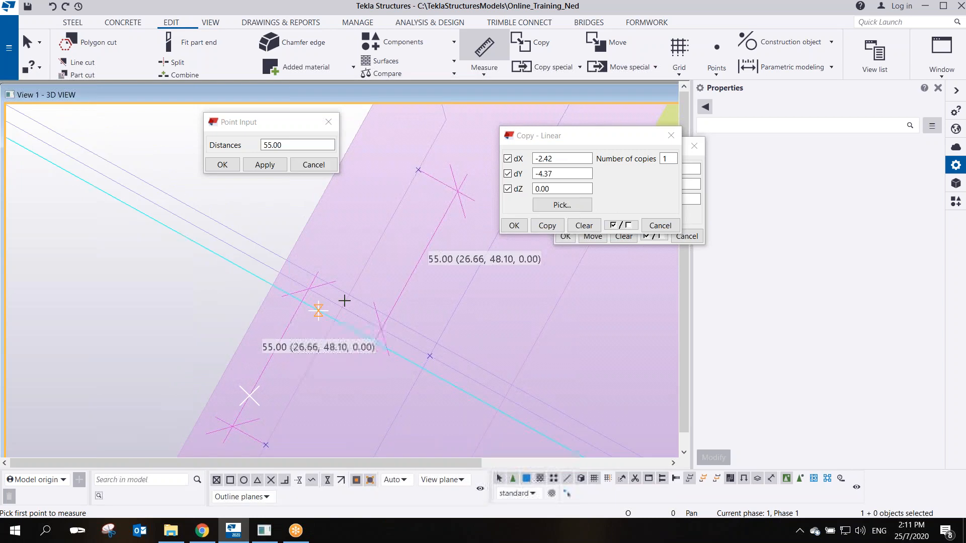
right_click(360, 213)
click(375, 219)
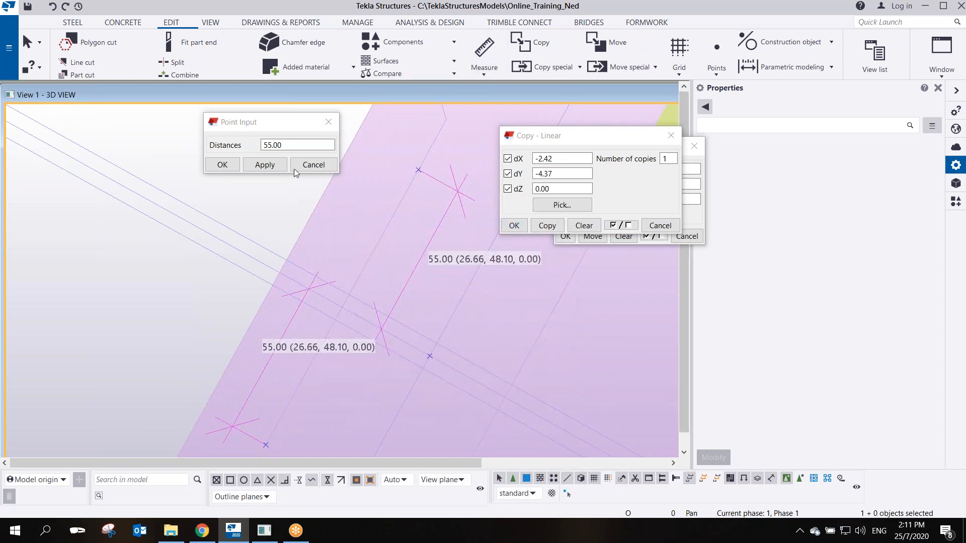
Add a point along the middle construction line, 55 mm beyond the inner edge line towards the outside, and redraw the view to clear the measurements
click(272, 166)
click(716, 56)
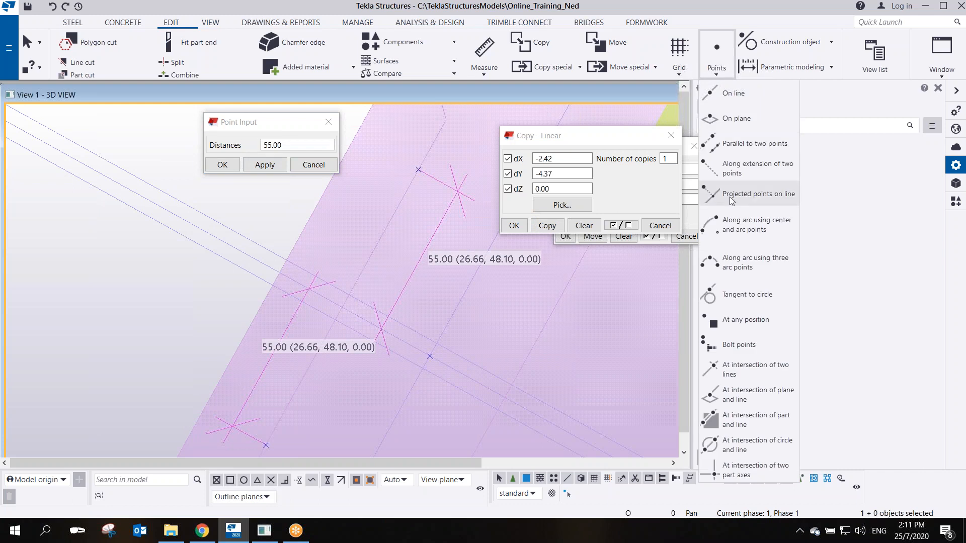
click(737, 171)
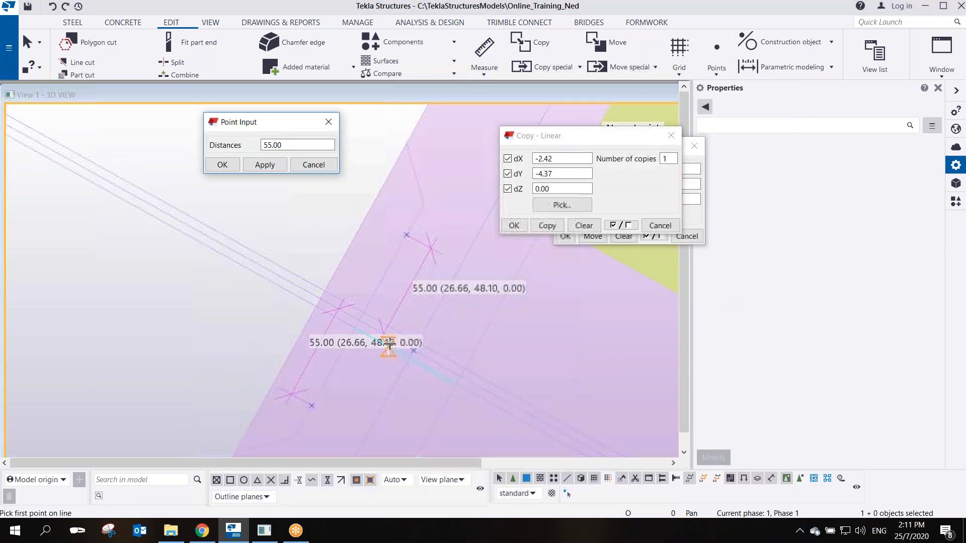
middle_drag(388, 345, 338, 268)
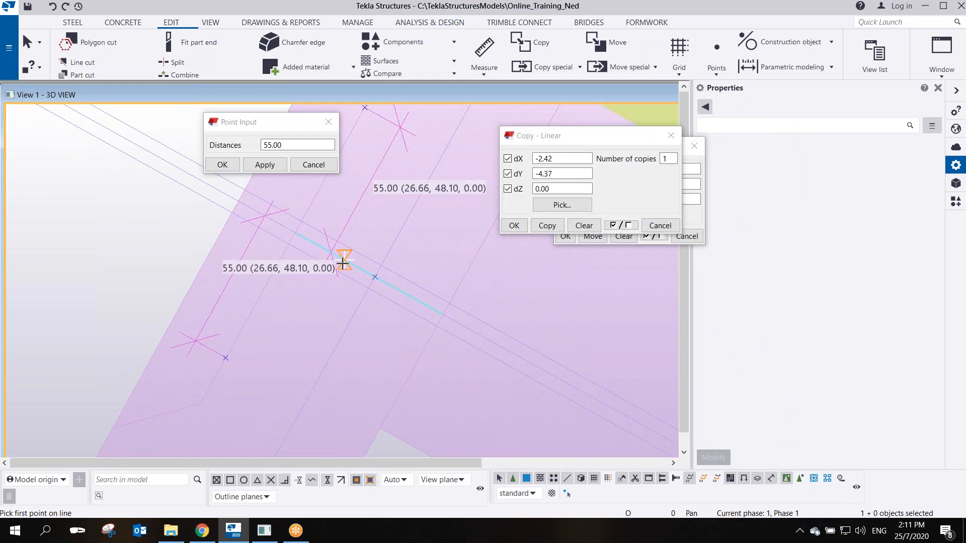
click(350, 264)
click(297, 233)
middle_drag(322, 237, 353, 289)
right_click(345, 238)
click(367, 248)
scroll(366, 252, down, 2)
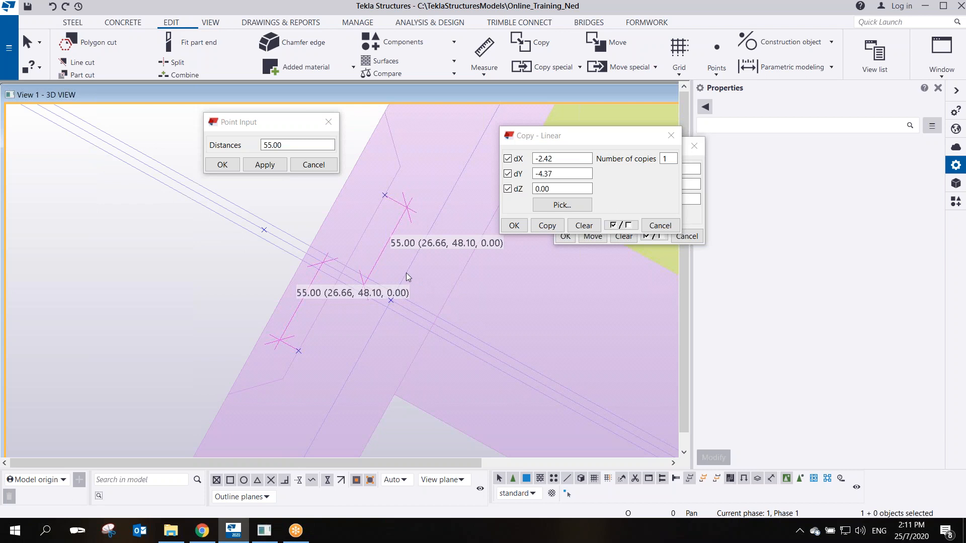
right_click(341, 218)
click(391, 276)
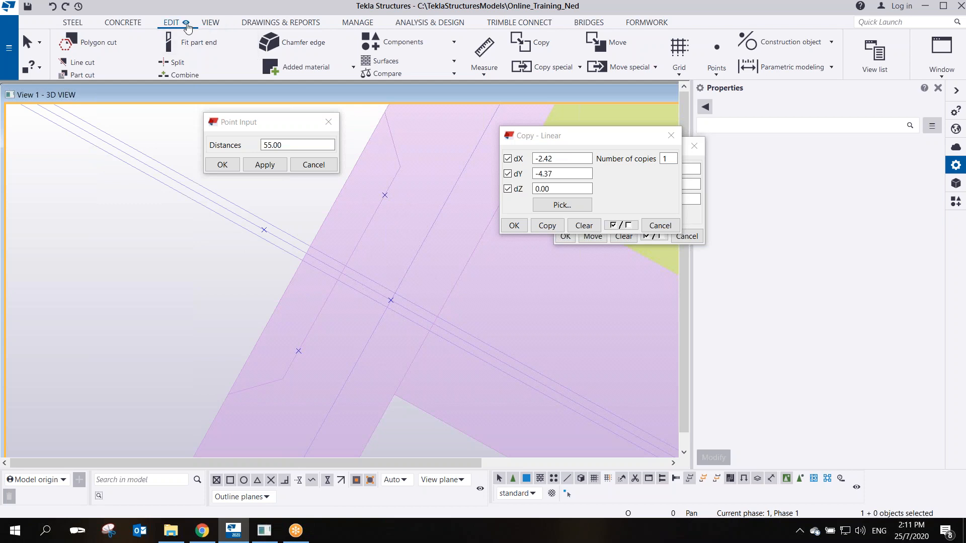
Start a single reinforcing bar with the LOOPBAR properties and choose the part with the construction lines as the part to reinforce
click(132, 23)
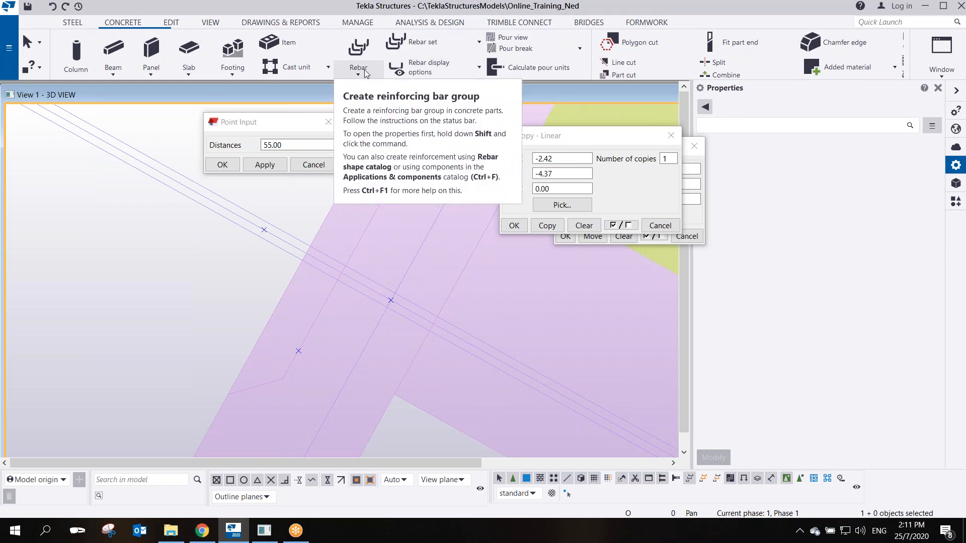
click(358, 71)
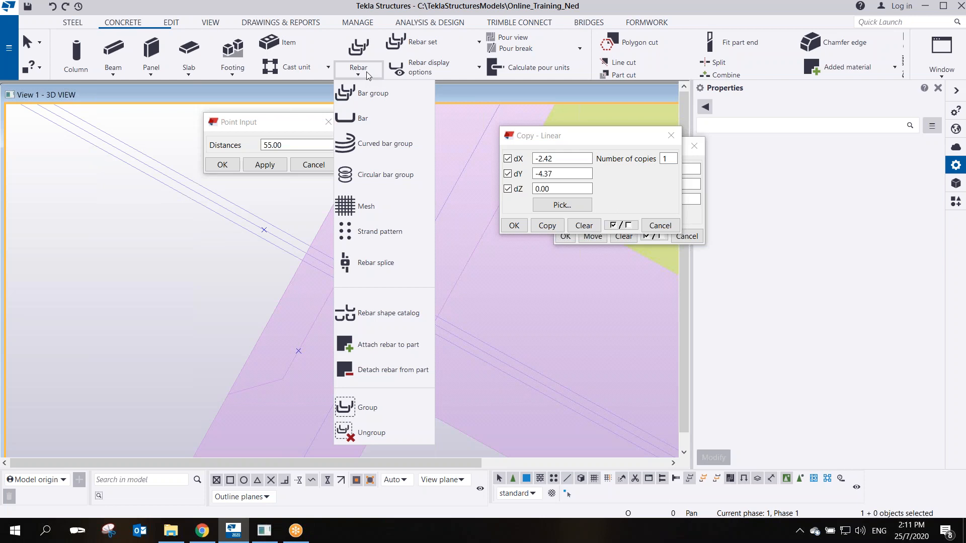
click(364, 121)
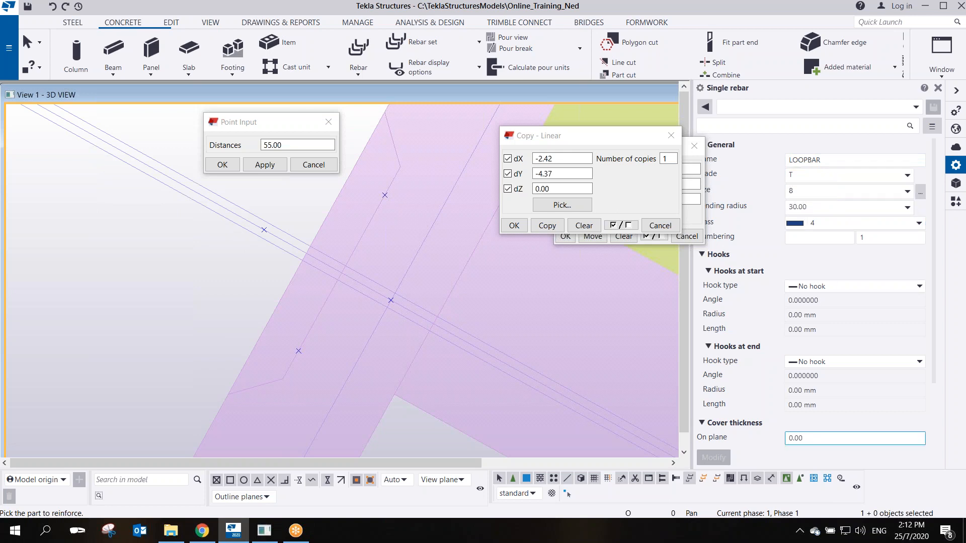
scroll(821, 423, down, 3)
scroll(835, 322, up, 3)
click(332, 206)
scroll(421, 291, up, 2)
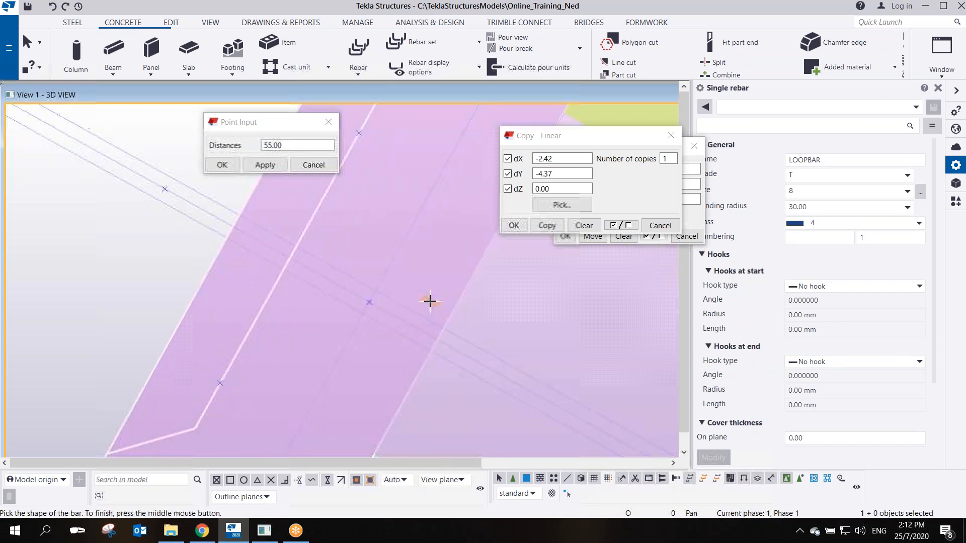
scroll(439, 325, up, 3)
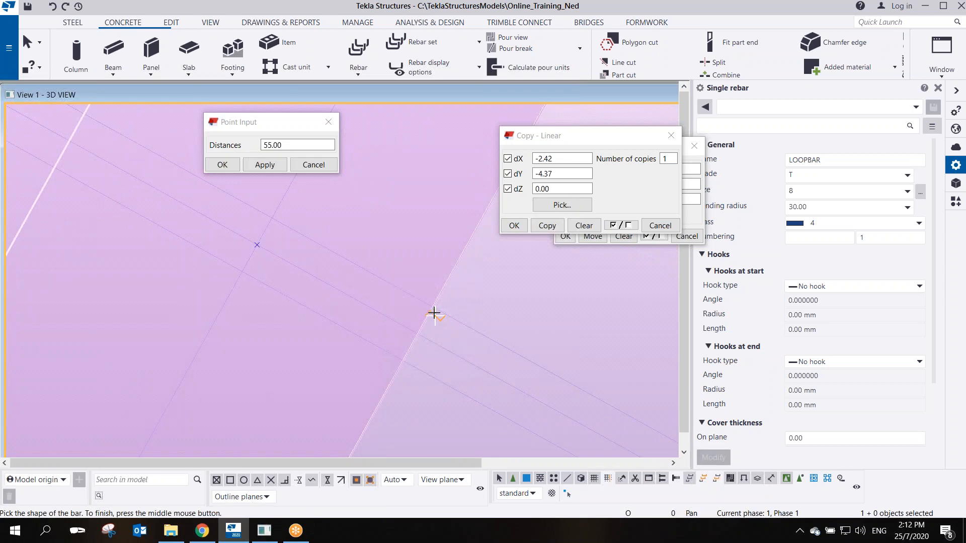
Shape the loop bar from the part edge along the upper offset line, around the three 55 mm points, and back along the lower offset line
click(431, 307)
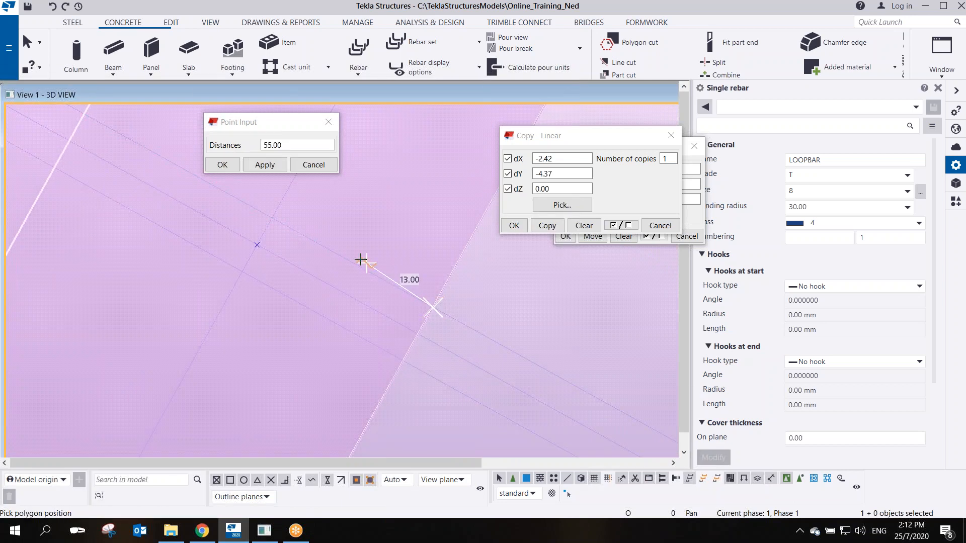
click(274, 218)
scroll(363, 274, down, 3)
middle_drag(367, 276, 409, 344)
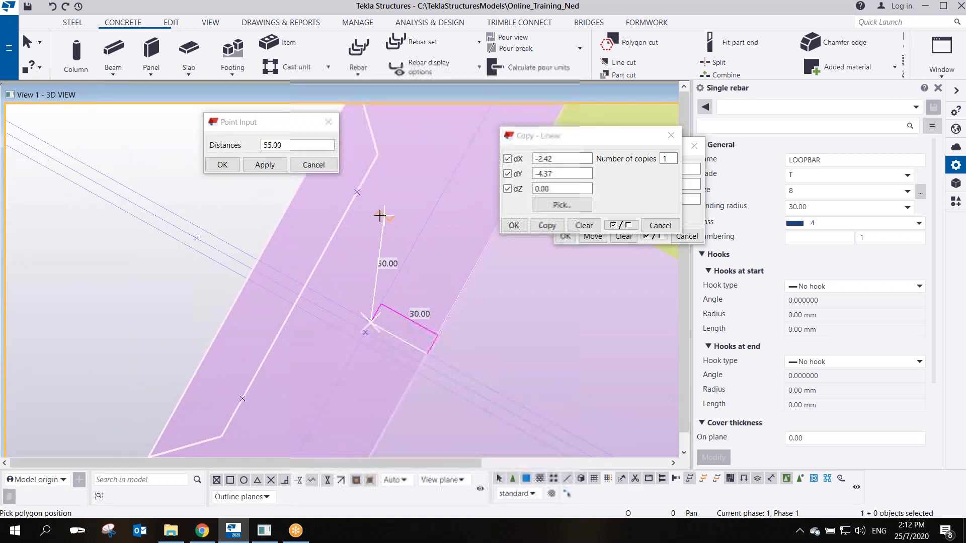
click(357, 192)
click(196, 239)
click(243, 399)
scroll(357, 355, up, 2)
click(358, 328)
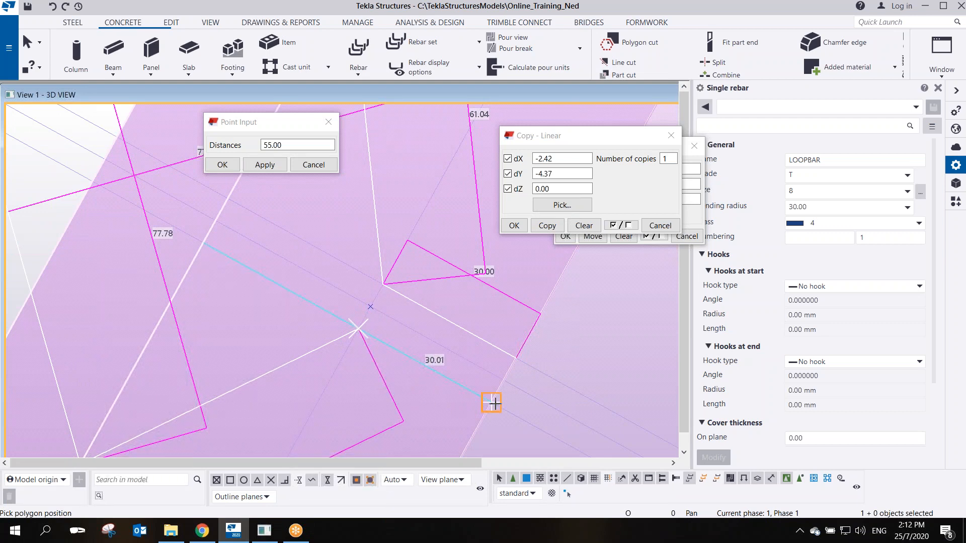
click(494, 403)
scroll(446, 386, down, 4)
middle_click(381, 304)
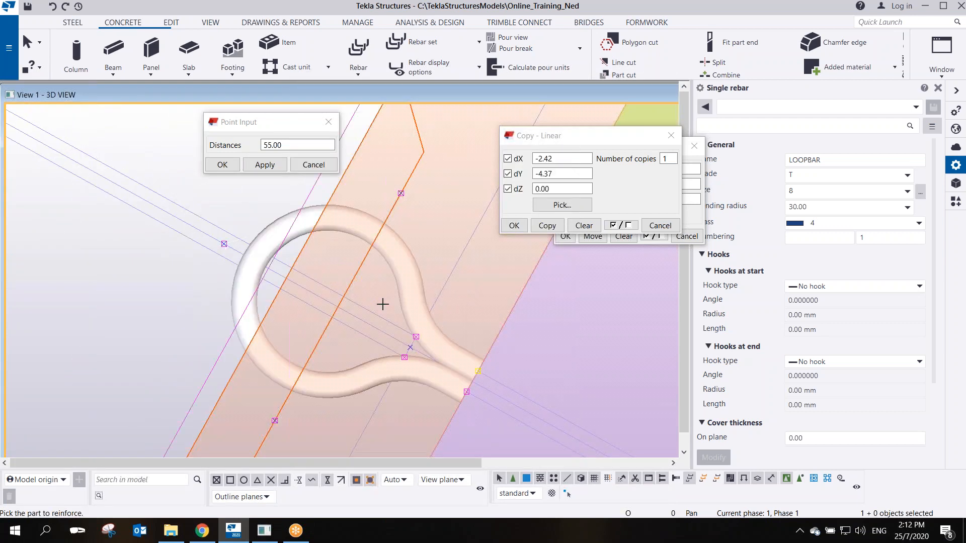
right_click(373, 287)
click(386, 295)
Try moving the loop bar 15 mm outward along the middle construction line, and undo the move
middle_drag(475, 396, 421, 338)
scroll(421, 343, down, 2)
scroll(266, 281, up, 1)
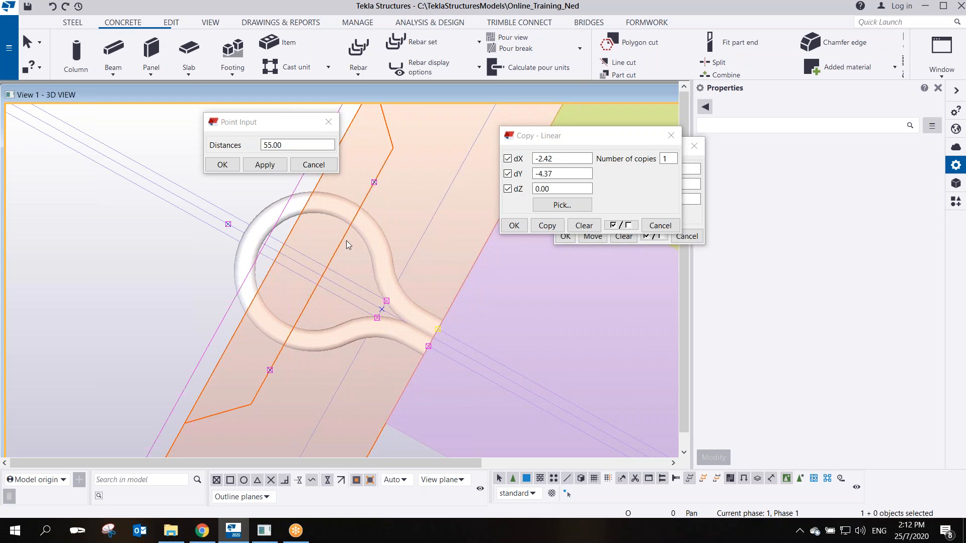
right_click(418, 250)
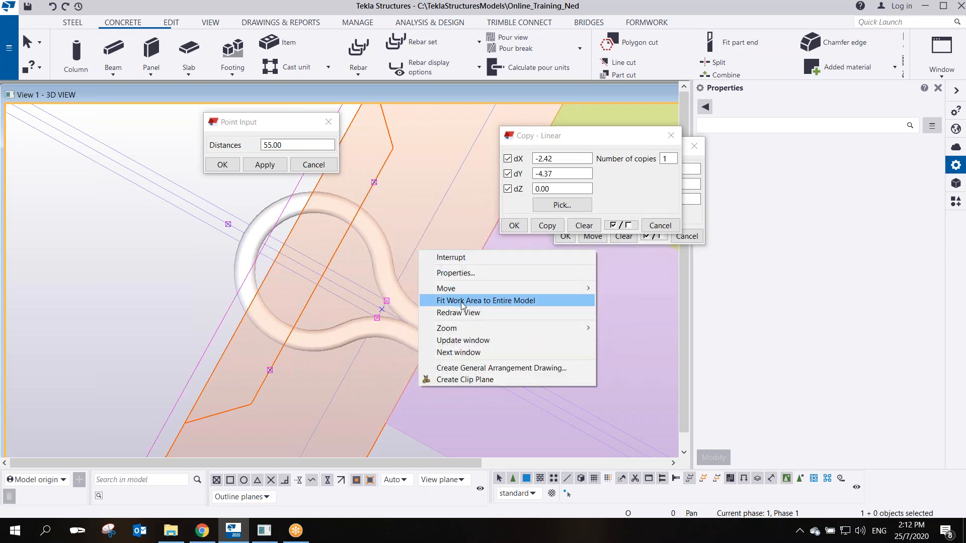
click(385, 246)
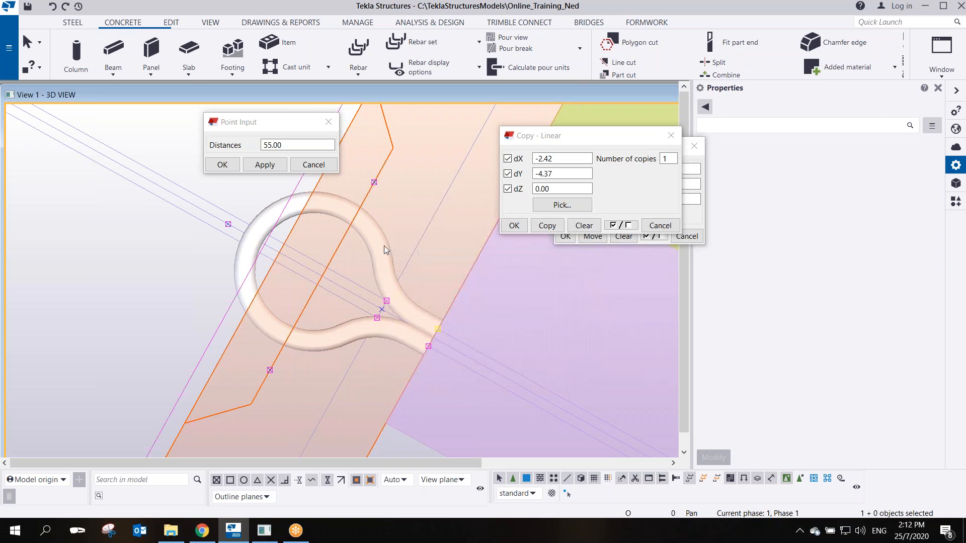
right_click(384, 246)
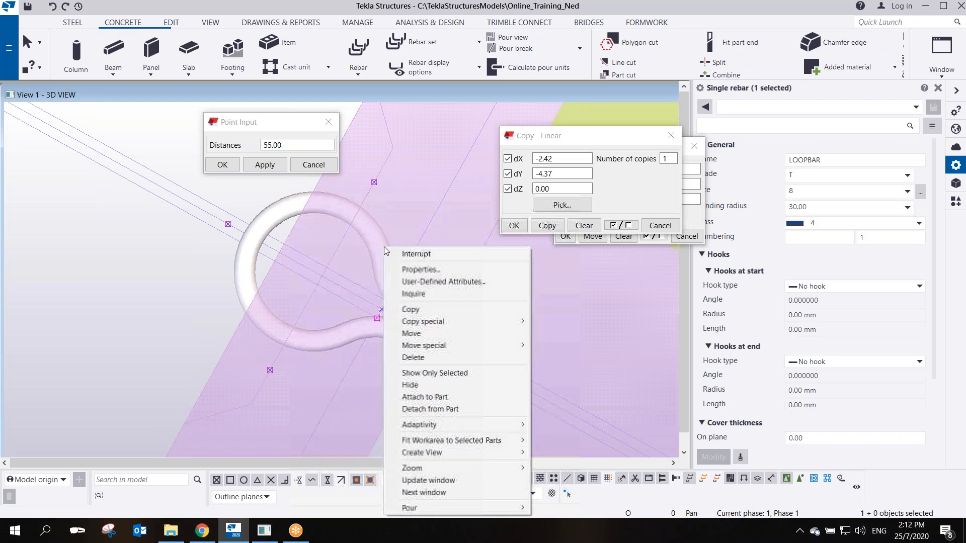
click(424, 334)
scroll(382, 309, up, 2)
click(384, 309)
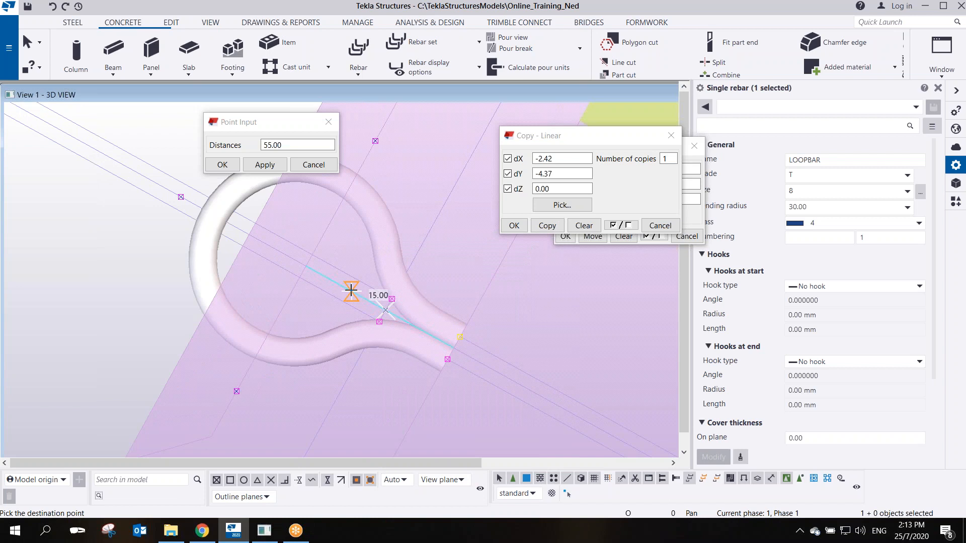
click(350, 291)
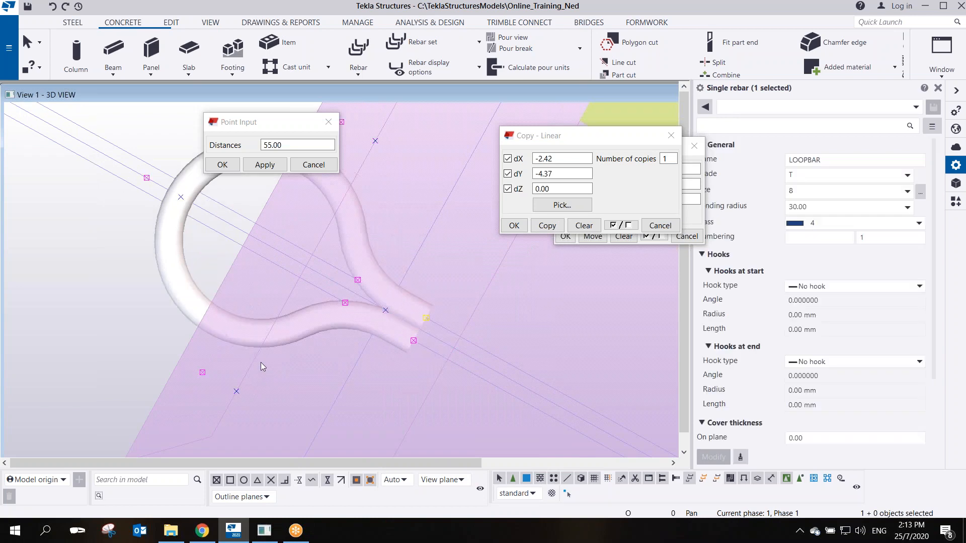
key(ctrl+z)
Move the loop bar 10 mm outward along the middle construction line, starting from the point on the inner edge line
right_click(348, 314)
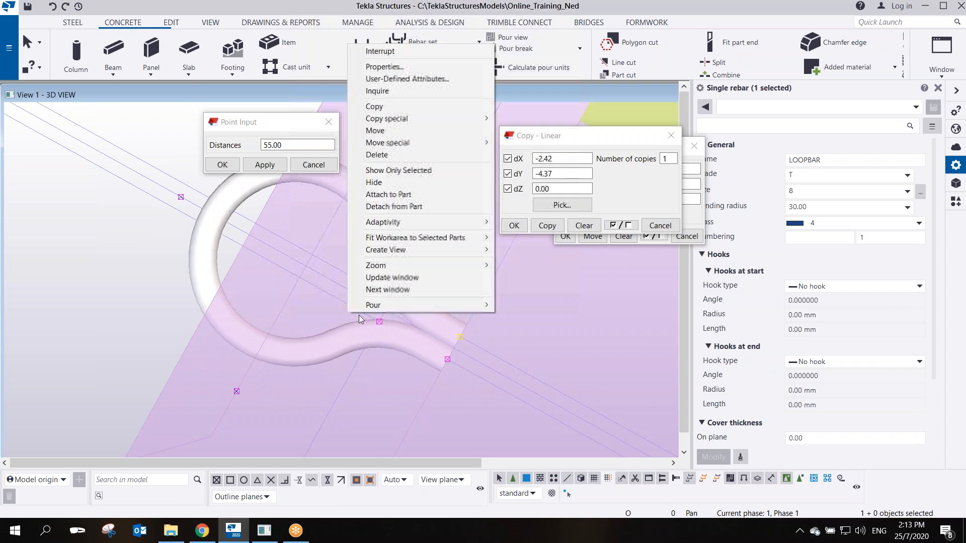
click(372, 132)
click(385, 310)
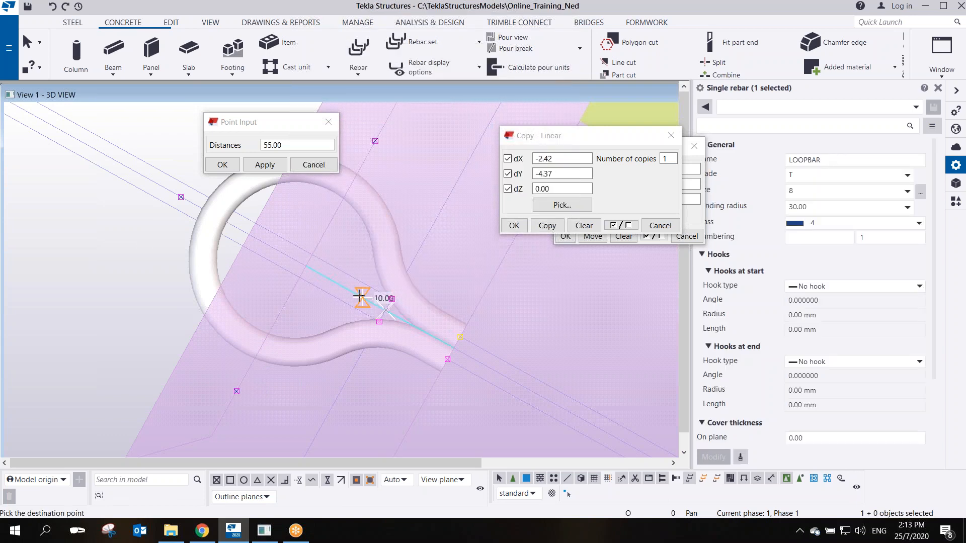
click(354, 292)
scroll(345, 342, down, 3)
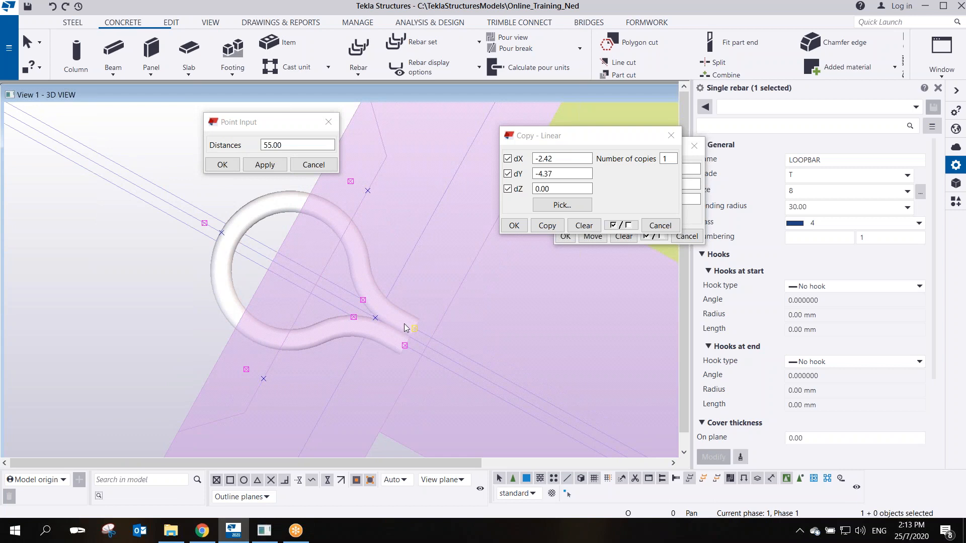
mouse_move(312, 330)
ctrl+middle_down()
mouse_move(355, 329)
mouse_move(362, 300)
ctrl+middle_up()
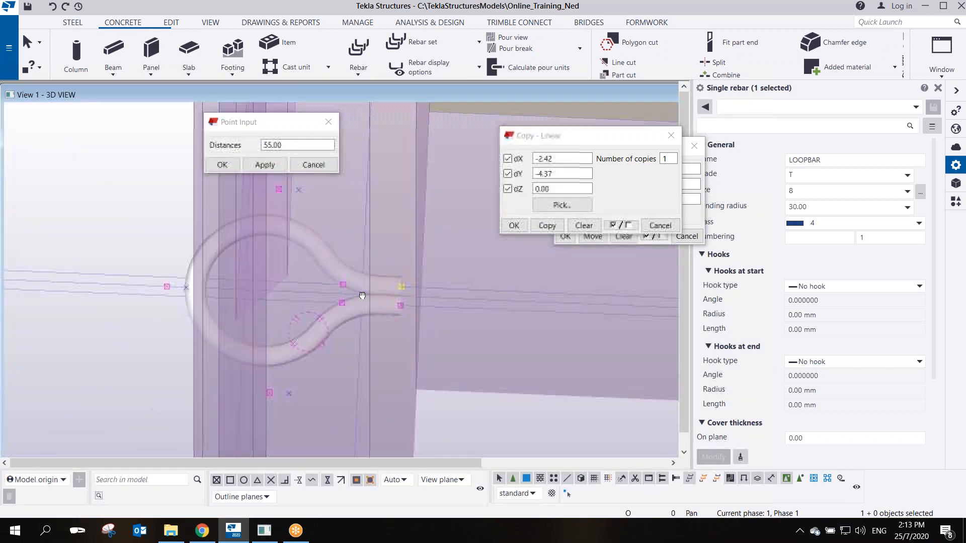
scroll(360, 296, down, 4)
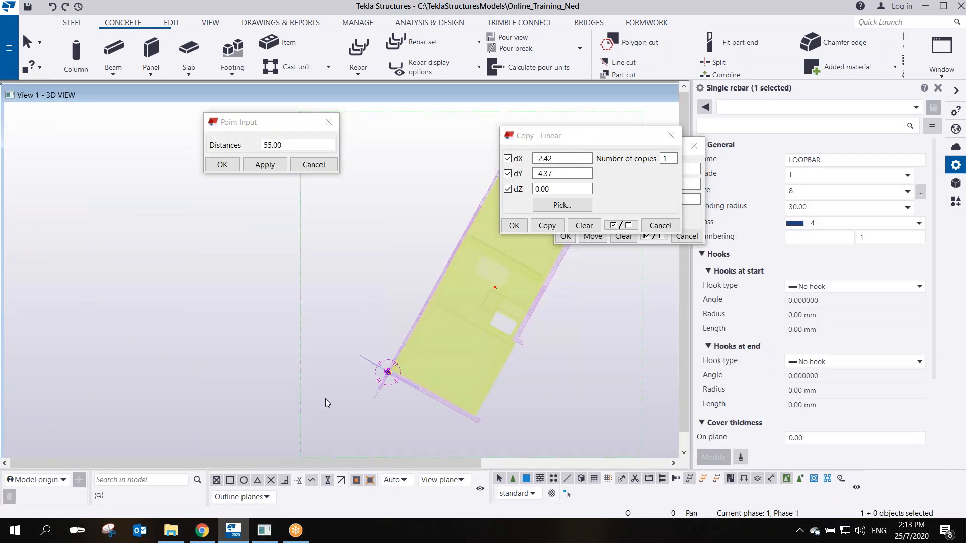
Move the loop bar's two end points straight down with a linear move of dX 0, dY 0 and dZ -200 mm
scroll(427, 332, up, 4)
scroll(416, 311, up, 3)
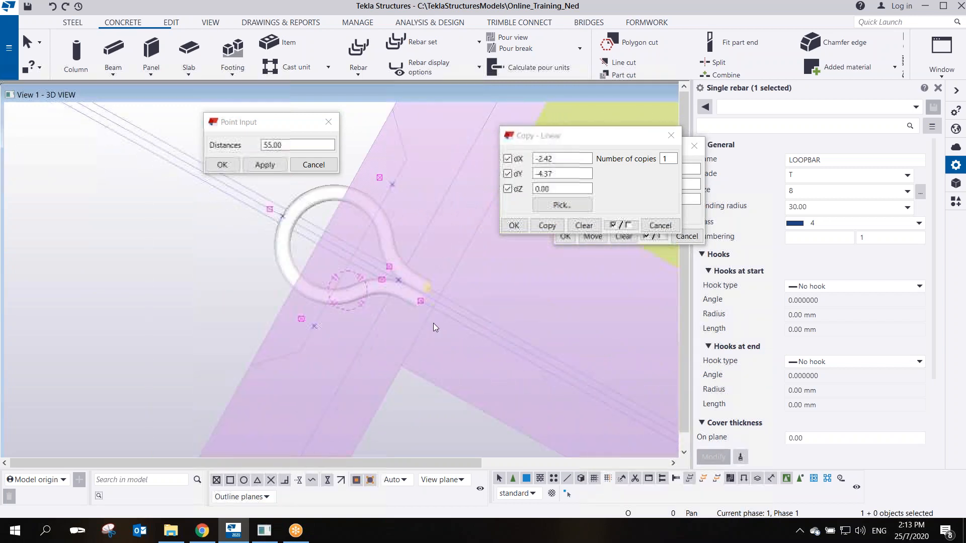
drag(403, 278, 450, 337)
click(425, 274)
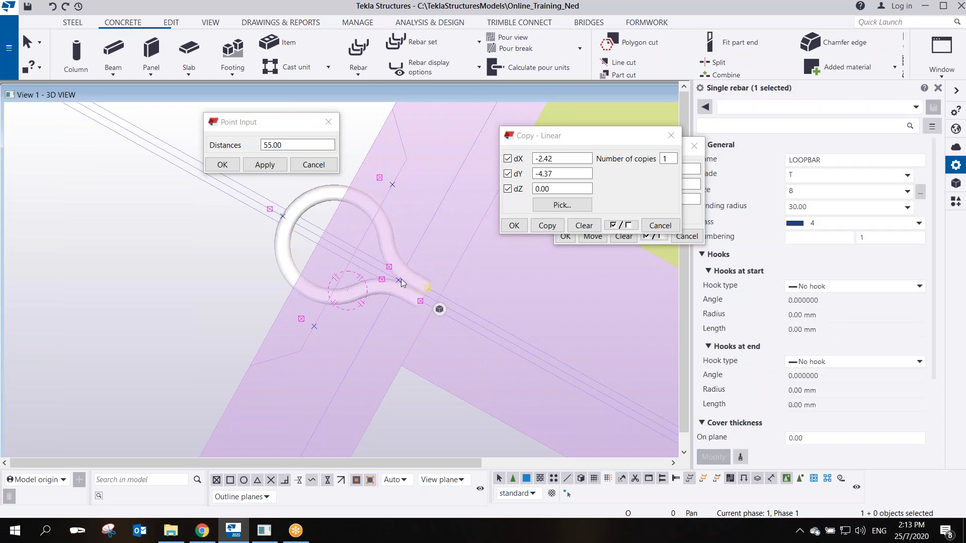
drag(400, 276, 416, 307)
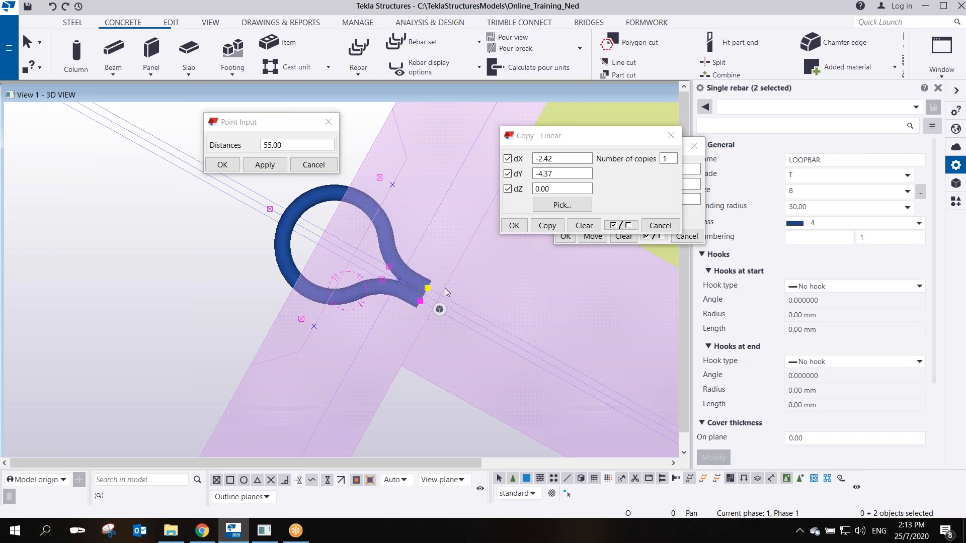
click(671, 135)
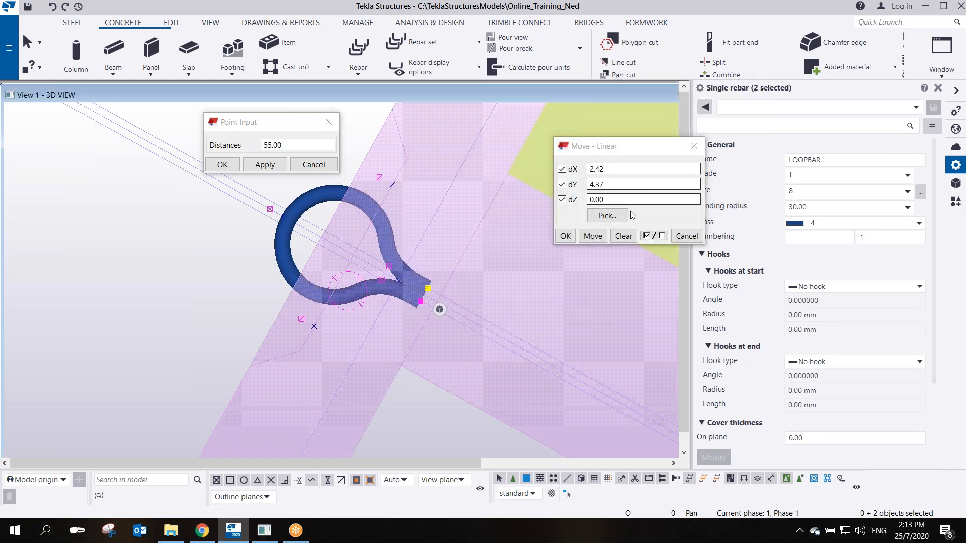
click(675, 240)
right_click(426, 283)
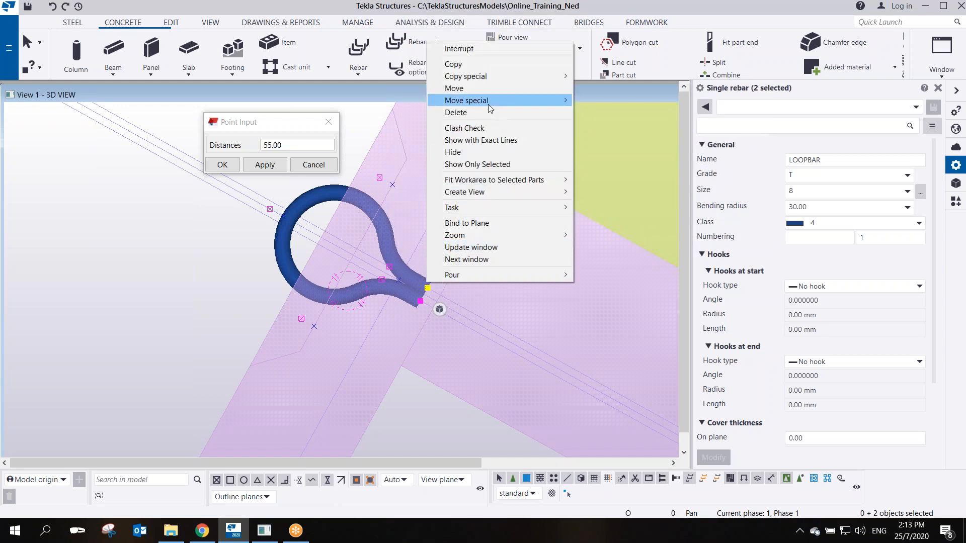
mouse_move(488, 103)
click(612, 102)
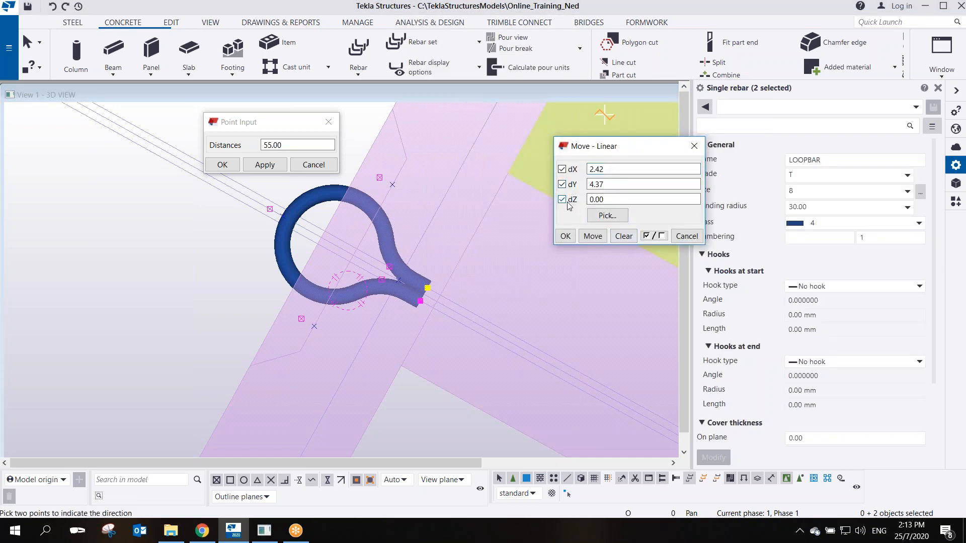
click(632, 236)
drag(610, 200, 589, 199)
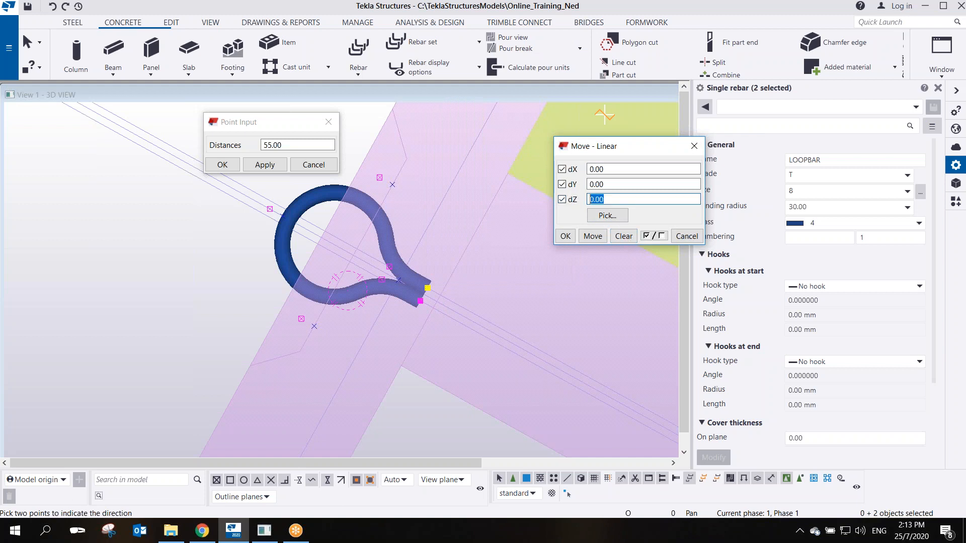
text(-2)
click(592, 236)
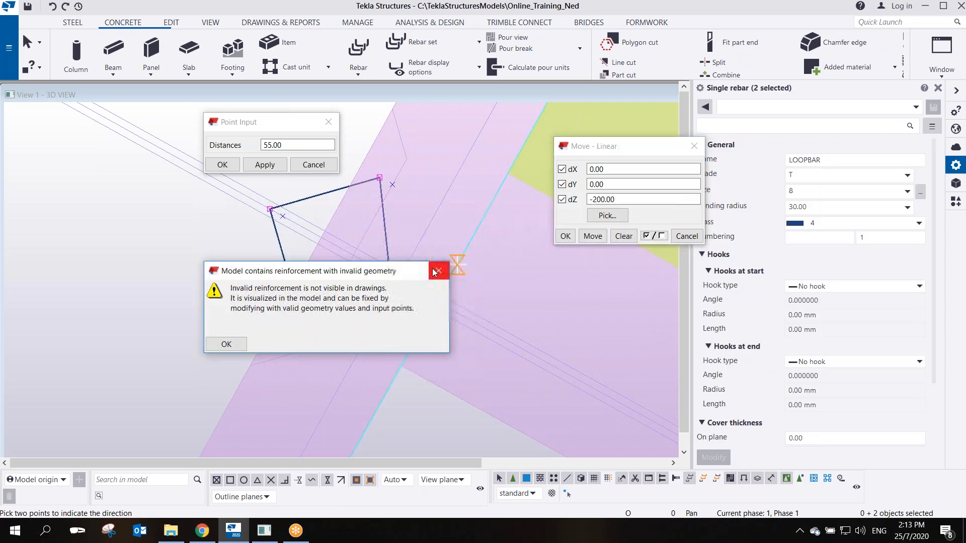
click(437, 270)
right_click(431, 242)
click(454, 255)
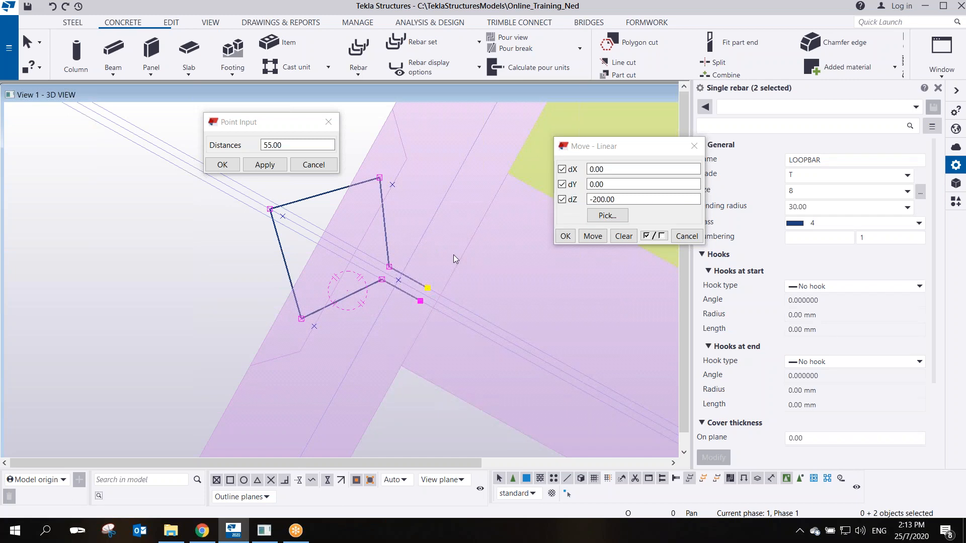
Move the loop bar's two neck corner points linearly by dX 26.24 and dY -14.55 mm, so they lie directly above the lowered end points
scroll(401, 285, up, 2)
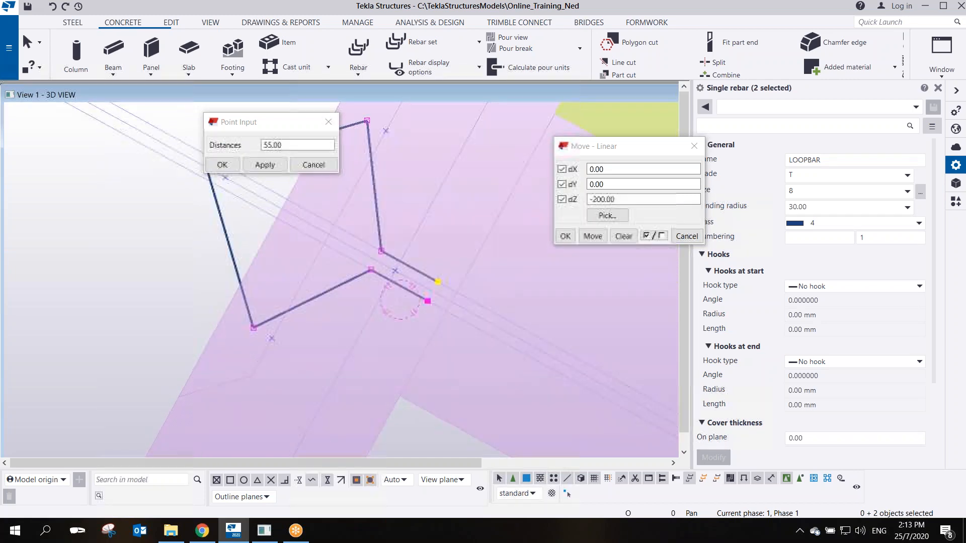
ctrl+middle_drag(427, 294, 363, 281)
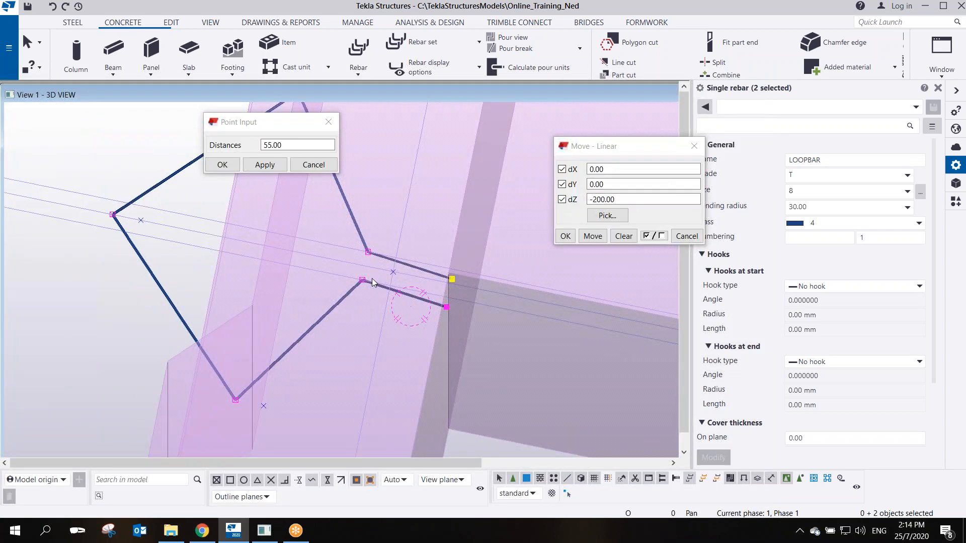
ctrl+middle_drag(372, 279, 416, 310)
scroll(413, 335, up, 4)
middle_drag(299, 293, 313, 235)
scroll(313, 234, up, 2)
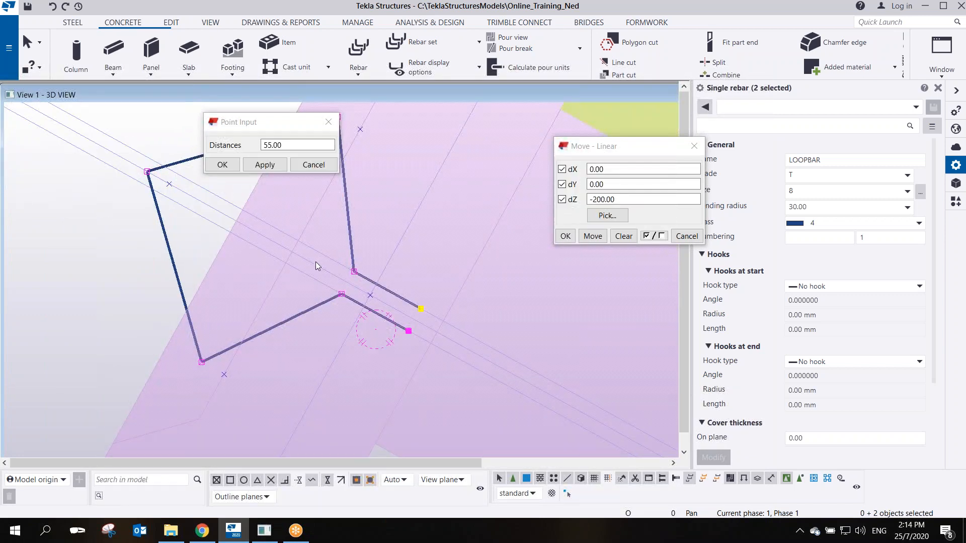
drag(311, 240, 370, 308)
right_click(357, 275)
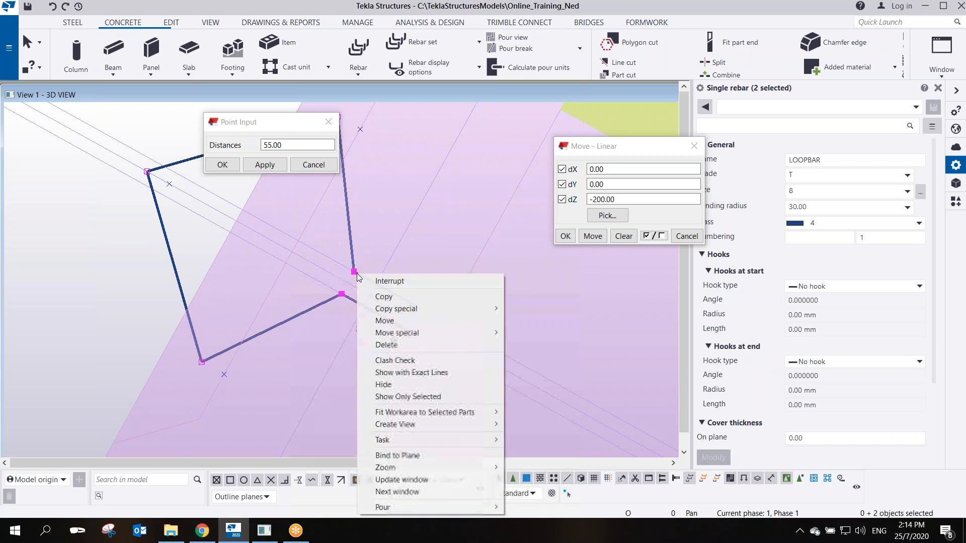
mouse_move(401, 335)
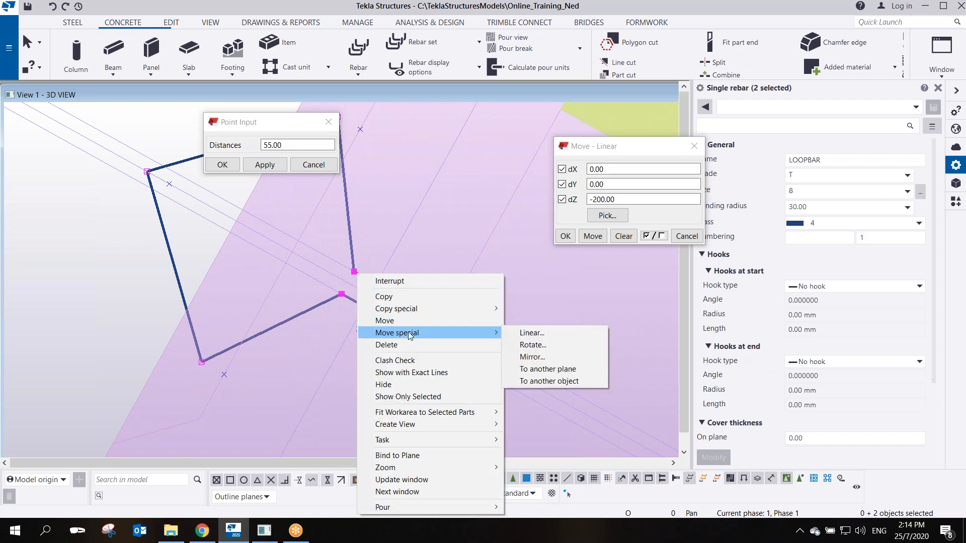
click(531, 333)
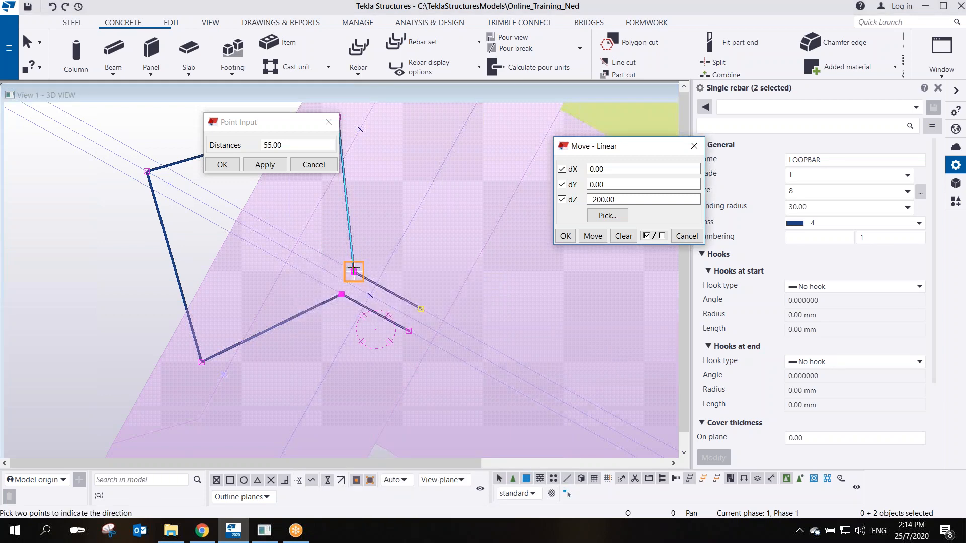
click(353, 272)
click(353, 272)
click(424, 308)
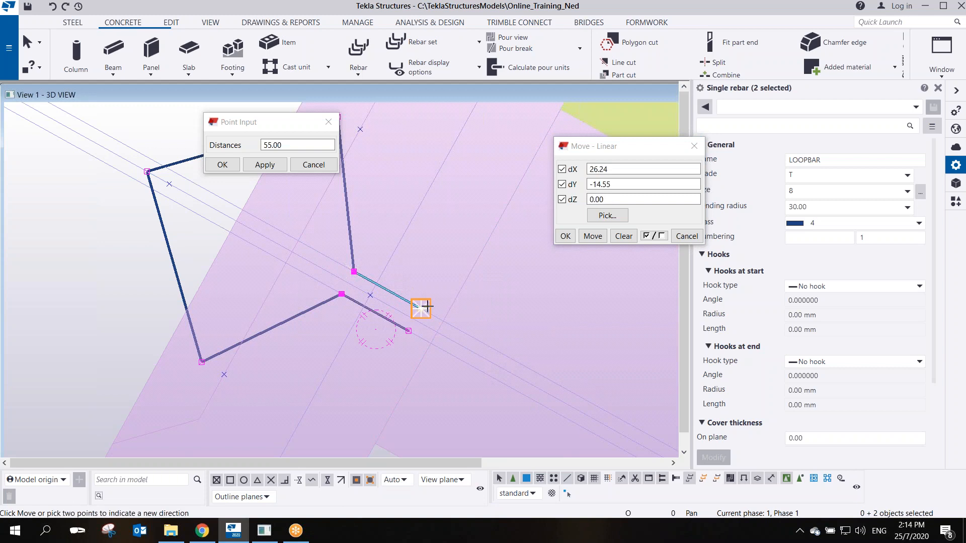
click(597, 239)
right_click(433, 197)
click(450, 203)
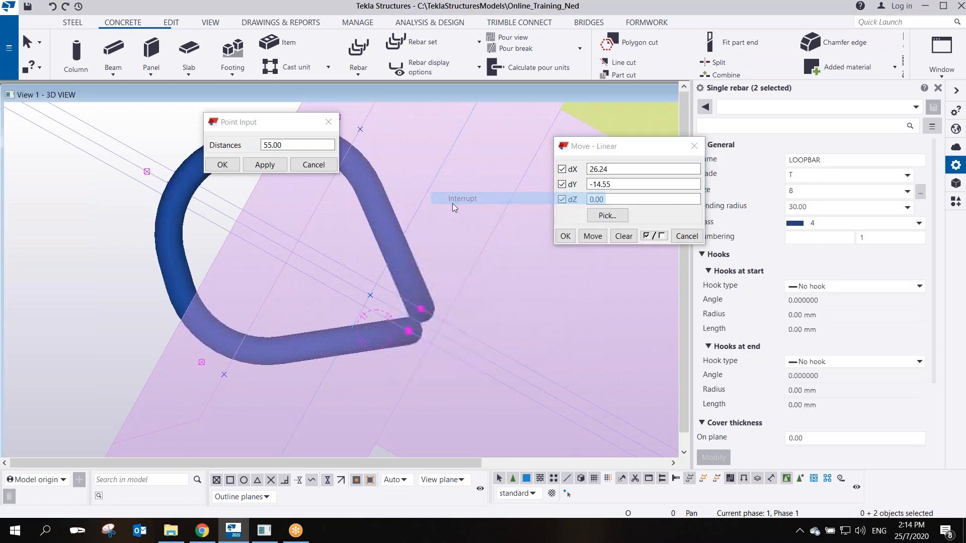
Examine the reshaped loop bar where its two legs meet near the part edge
click(446, 273)
middle_drag(446, 272, 478, 254)
scroll(333, 322, up, 1)
scroll(334, 322, up, 2)
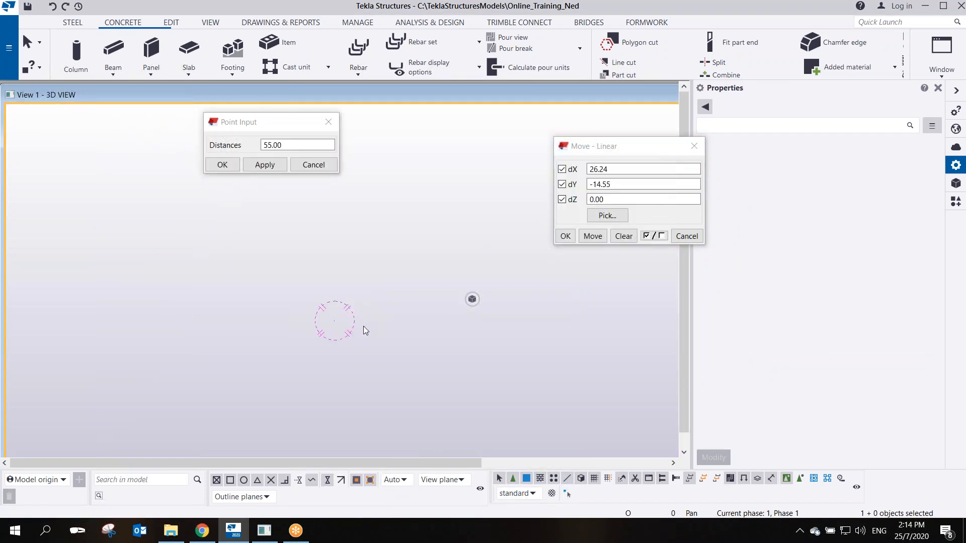
scroll(360, 332, down, 3)
scroll(351, 337, up, 4)
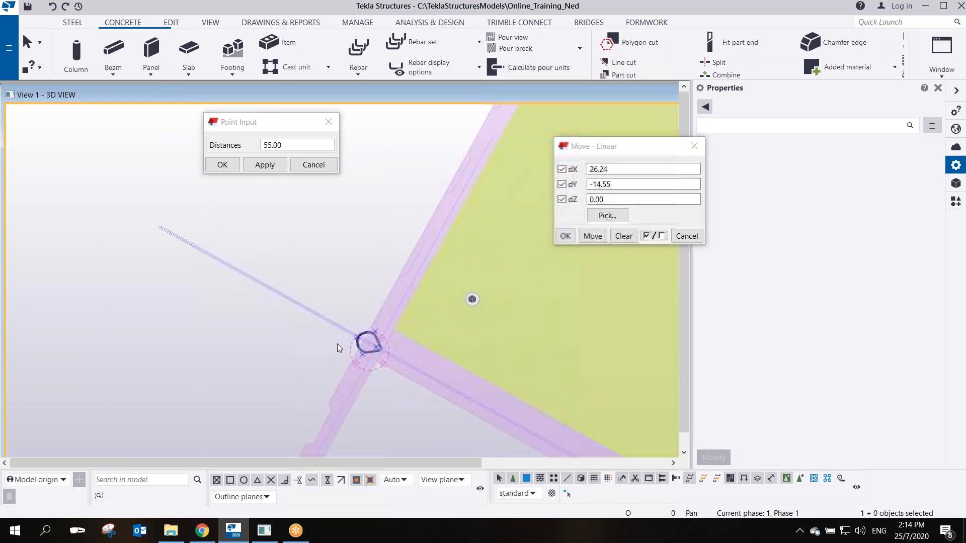
scroll(406, 349, up, 2)
middle_drag(411, 342, 385, 389)
scroll(384, 389, up, 10)
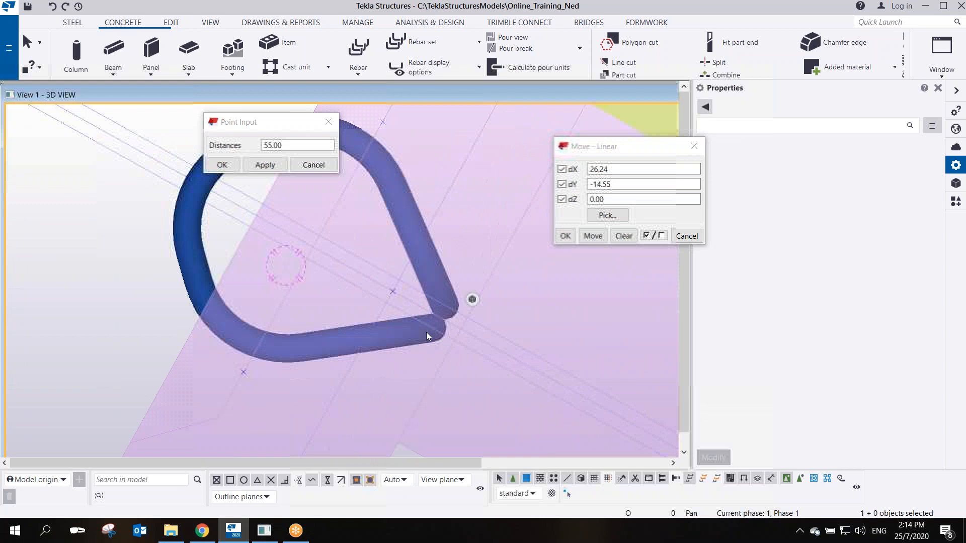
Select the neck corner points and end points of both legs and move them 10 mm outward along the upper offset line
click(411, 338)
click(445, 261)
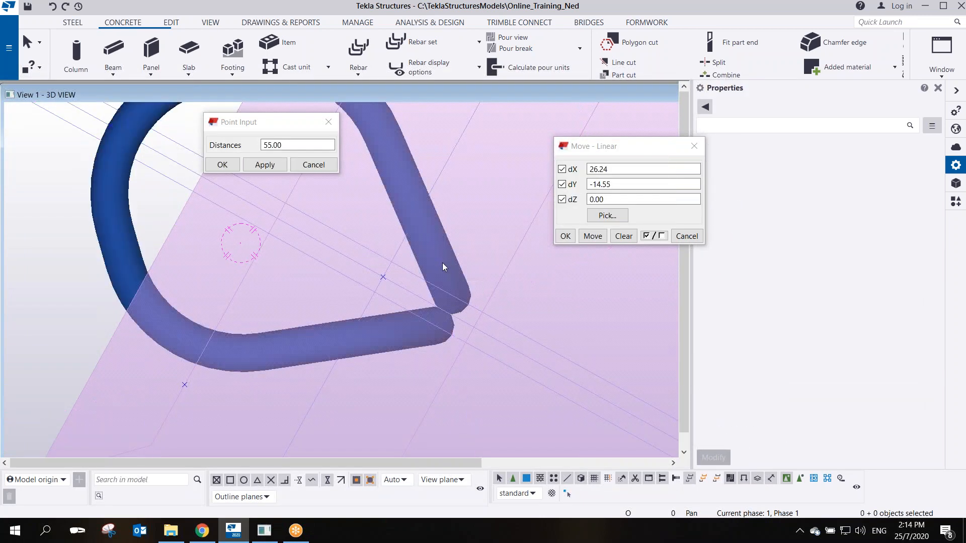
click(442, 262)
drag(372, 258, 506, 388)
right_click(466, 207)
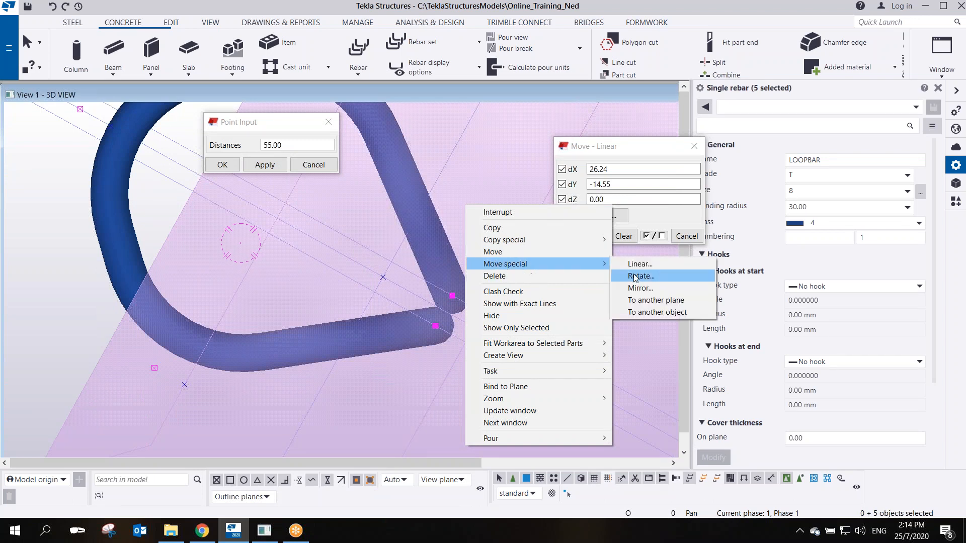
click(633, 263)
scroll(443, 301, up, 2)
click(457, 295)
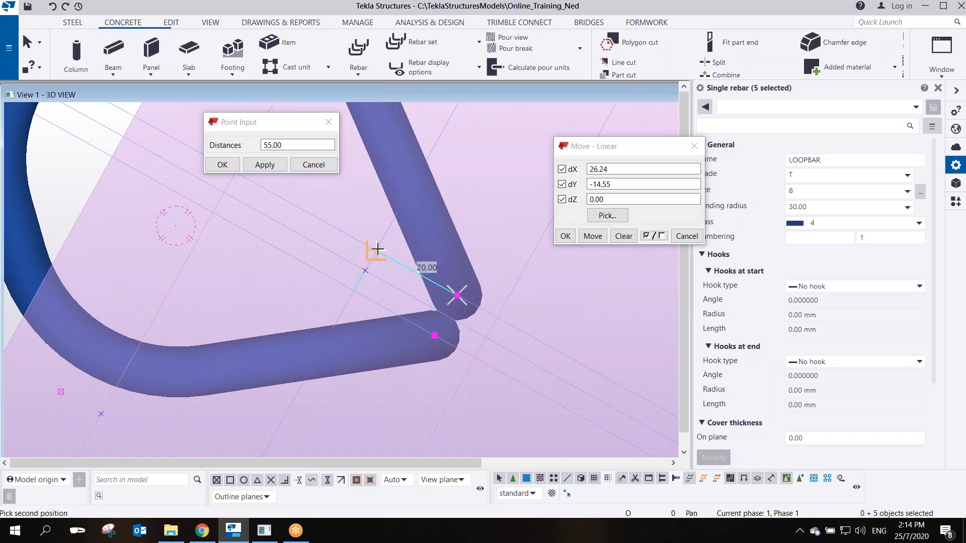
text(10)
key(Return)
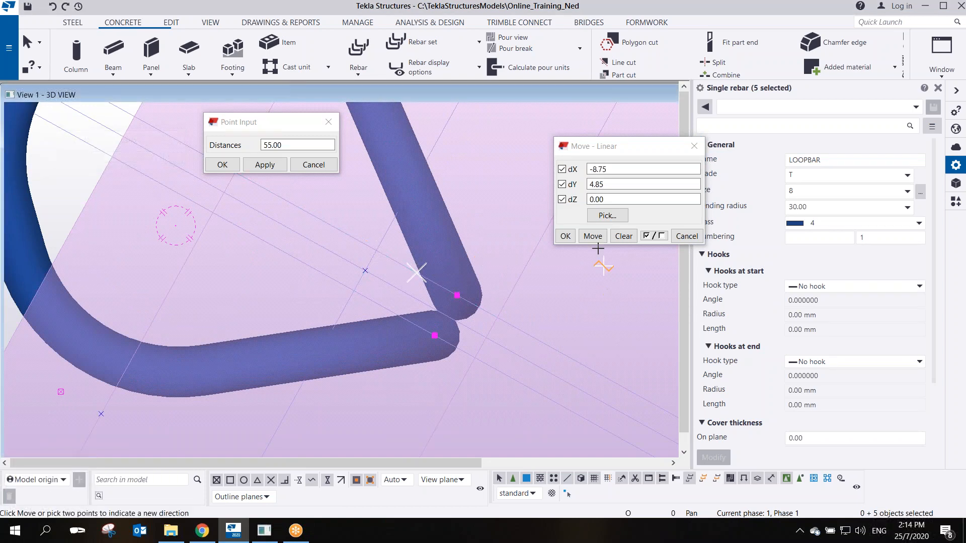
click(592, 236)
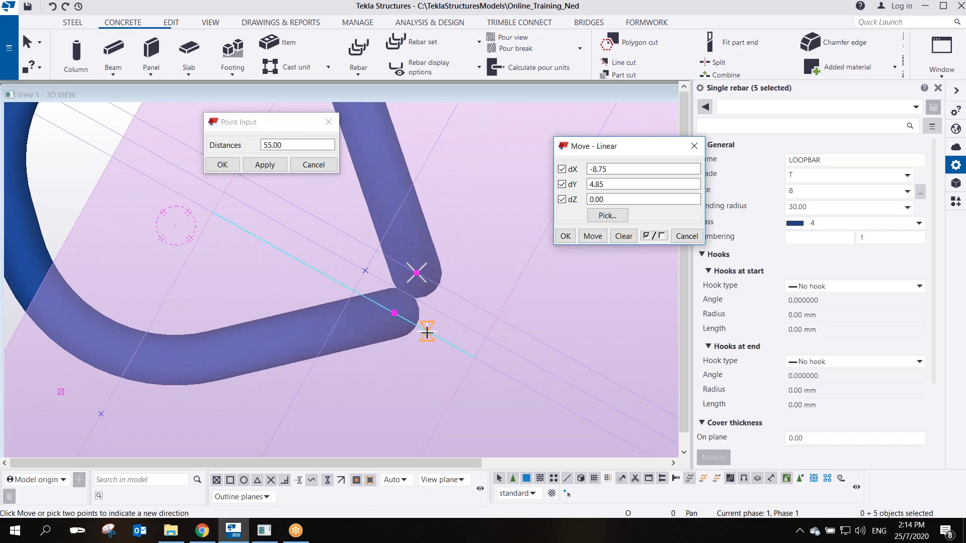
Move the same leg points a further 5 mm outward along the upper offset line
scroll(425, 330, down, 2)
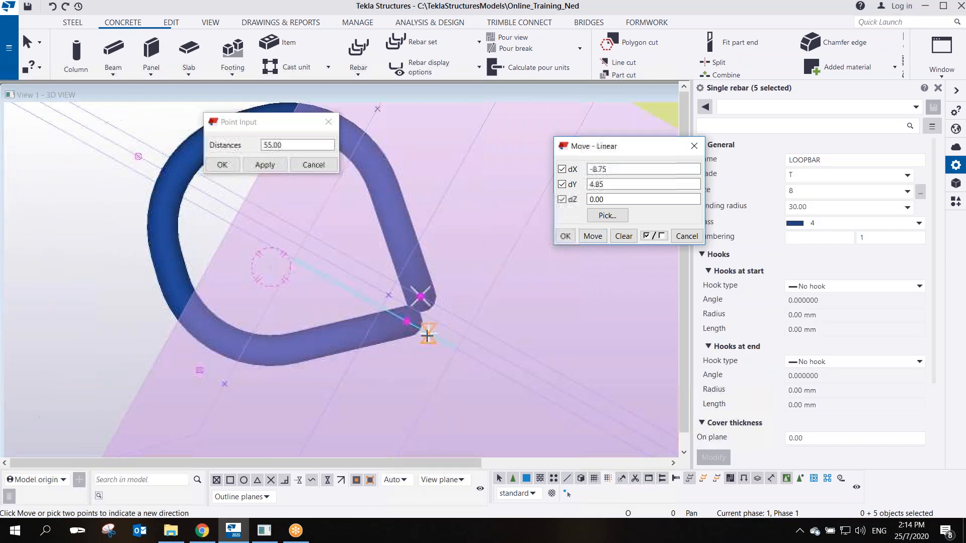
scroll(419, 298, up, 2)
click(424, 293)
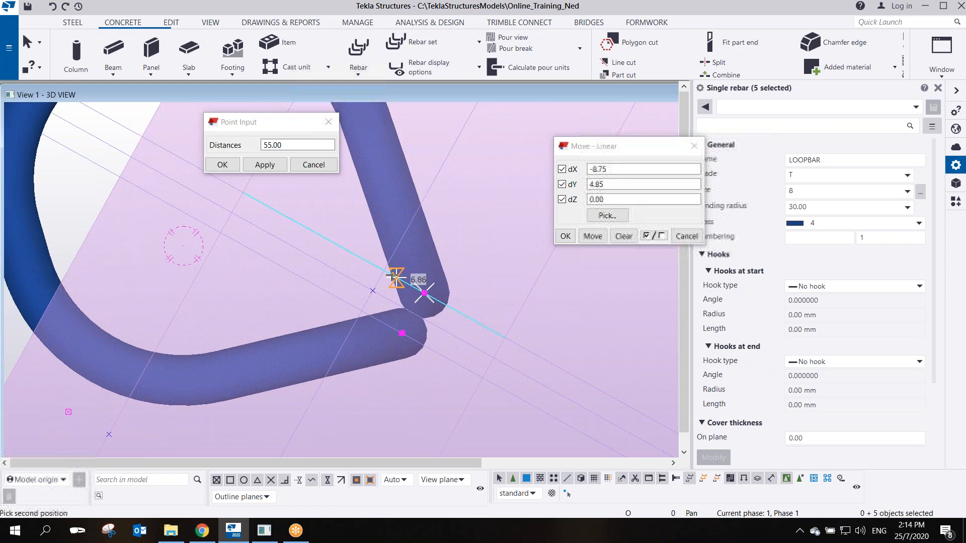
text(5)
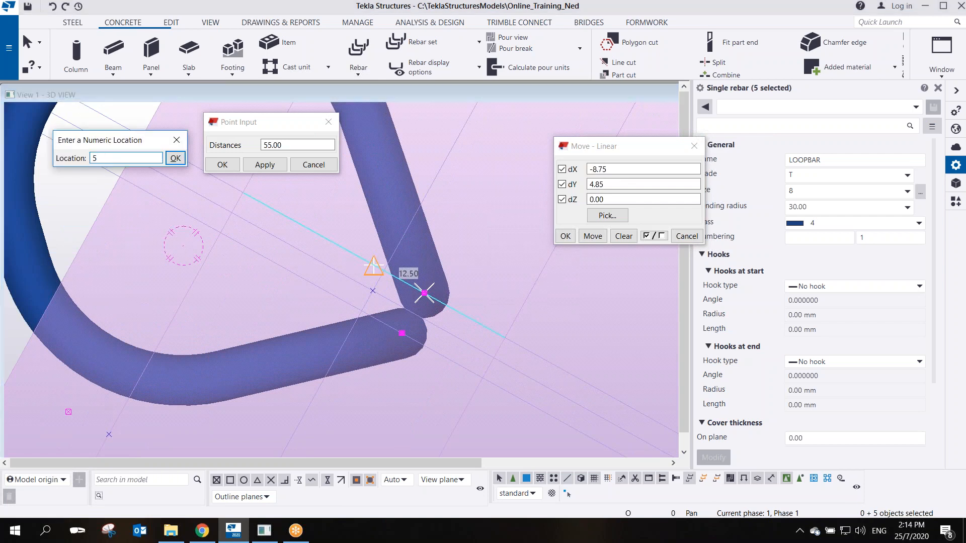
key(Return)
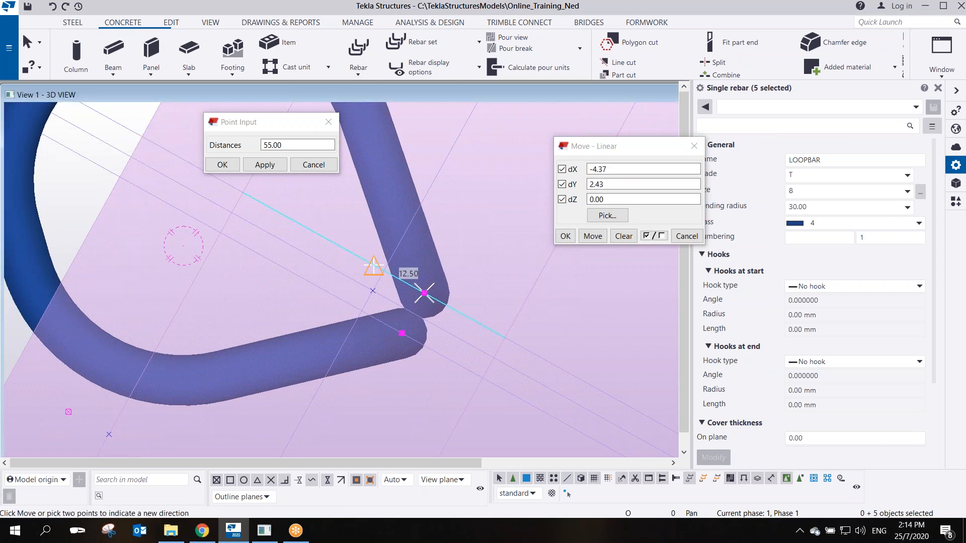
click(593, 236)
scroll(410, 304, down, 2)
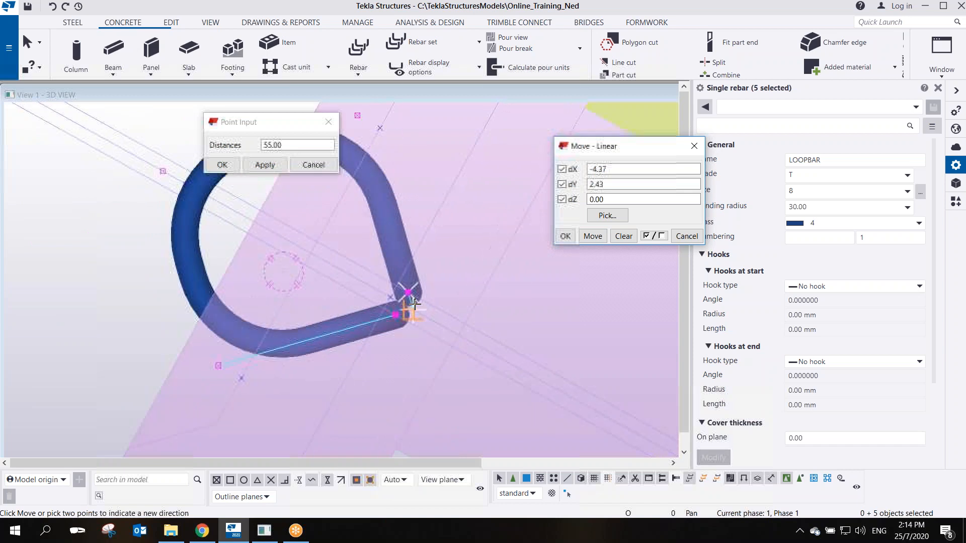
Try to move the loop bar's neck and end points linearly by dX -4.37 and dY 2.43 mm
click(596, 237)
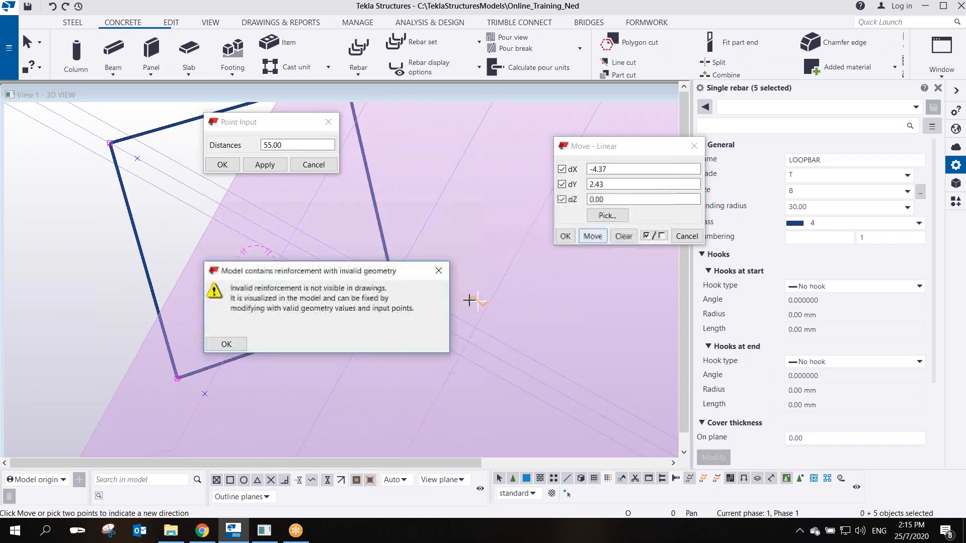
click(437, 272)
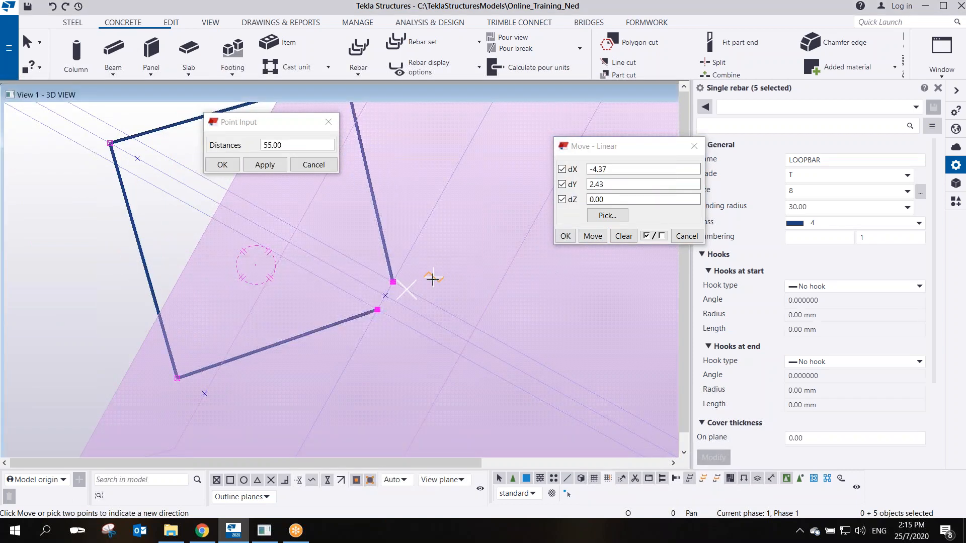
scroll(420, 279, up, 3)
key(Escape)
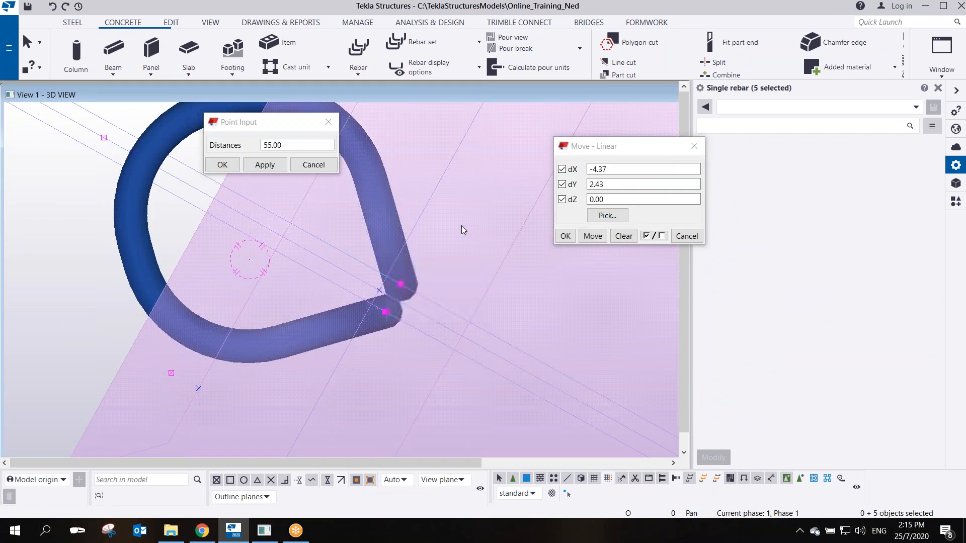
click(417, 306)
scroll(414, 295, down, 2)
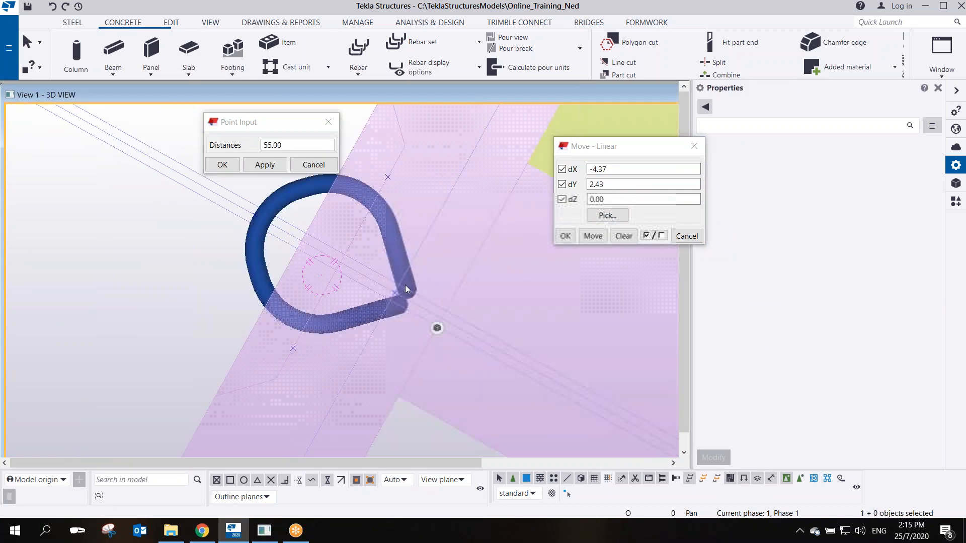
click(694, 146)
Dismiss the point input and examine the loop bar and its downward legs from above and below the part edge
scroll(467, 273, down, 4)
scroll(402, 231, up, 3)
scroll(403, 233, up, 1)
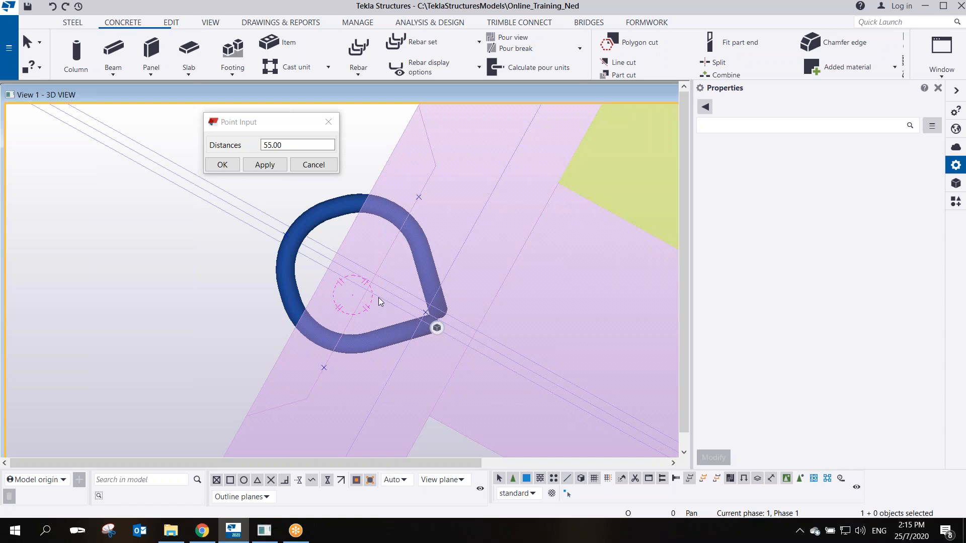
click(328, 121)
scroll(362, 255, down, 3)
ctrl+middle_drag(341, 302, 360, 325)
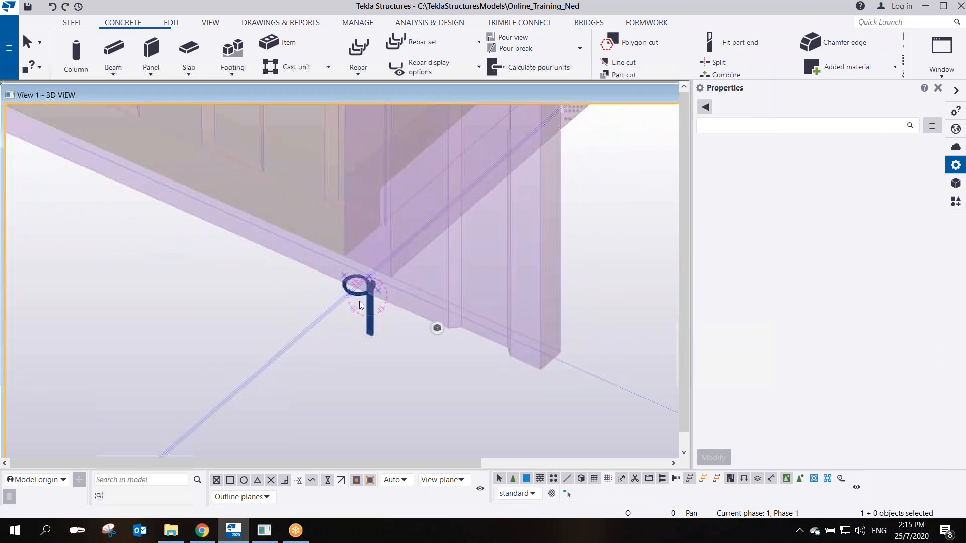
scroll(367, 302, up, 2)
scroll(379, 286, down, 1)
scroll(380, 285, up, 2)
scroll(378, 288, up, 1)
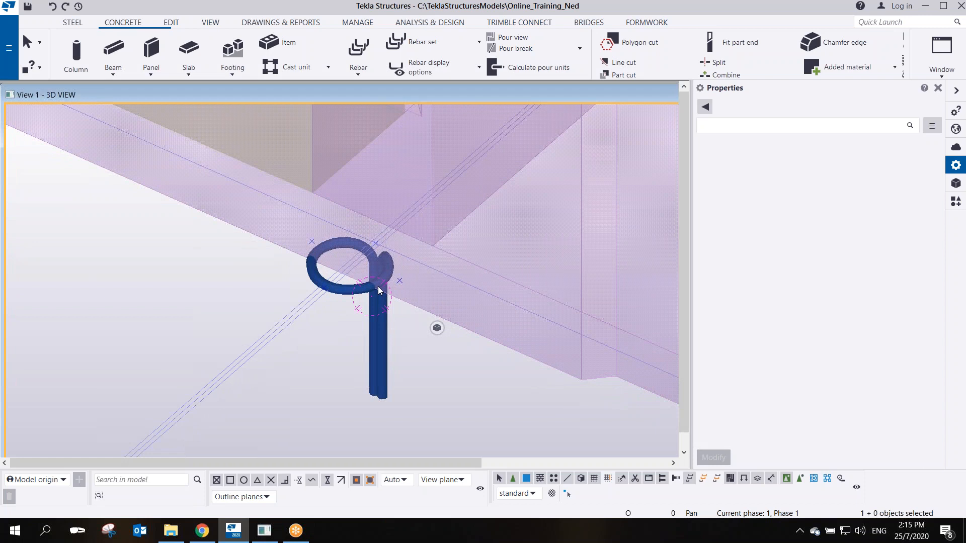
scroll(388, 293, down, 2)
scroll(390, 293, up, 2)
scroll(390, 292, down, 2)
scroll(390, 293, up, 2)
scroll(391, 292, down, 2)
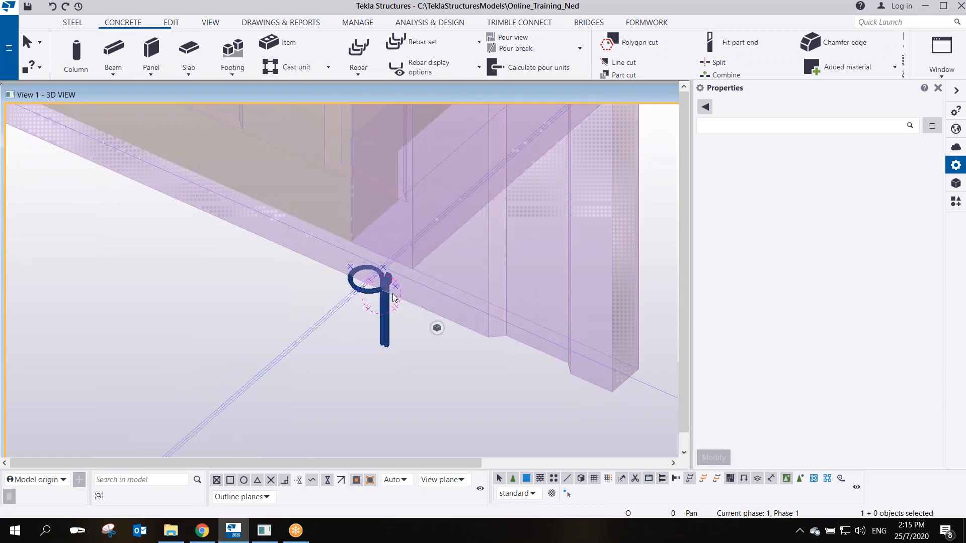
scroll(392, 296, down, 2)
scroll(391, 296, up, 2)
Move the whole loop bar linearly up by dZ 400 mm
click(382, 297)
right_click(380, 293)
click(350, 331)
click(386, 325)
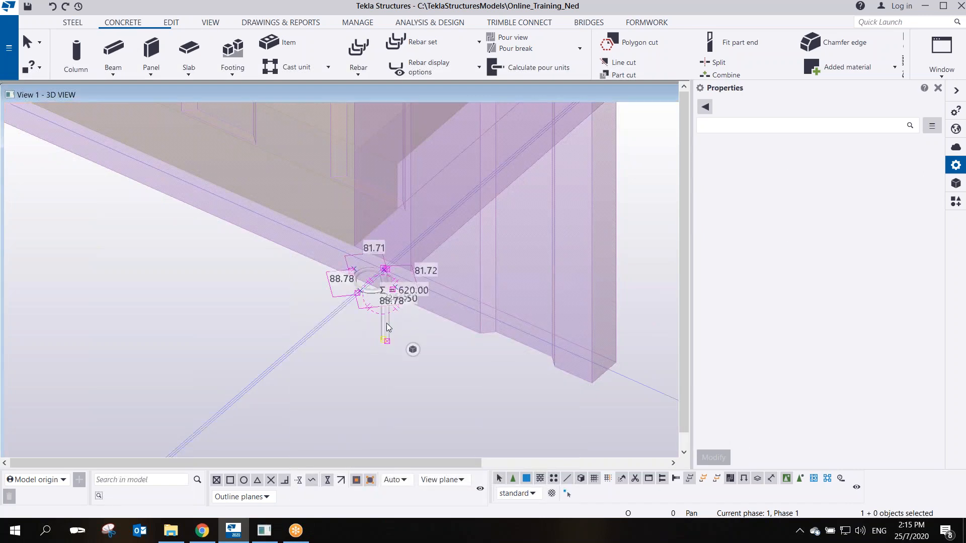
right_click(387, 325)
mouse_move(459, 152)
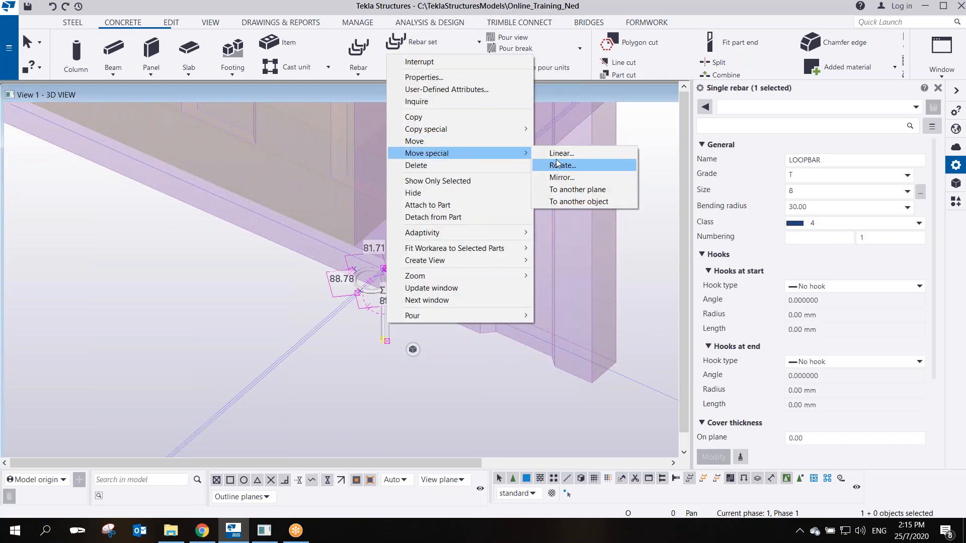
click(561, 153)
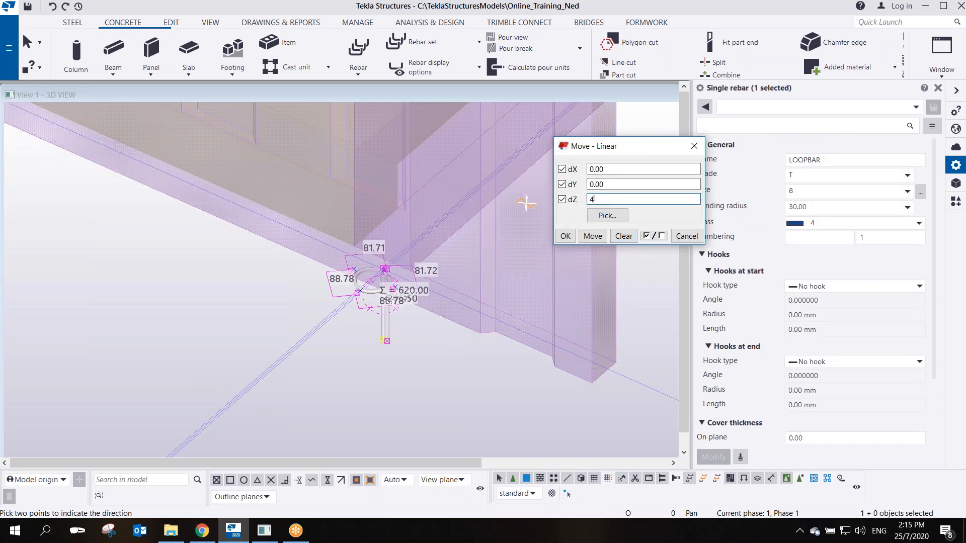
click(593, 235)
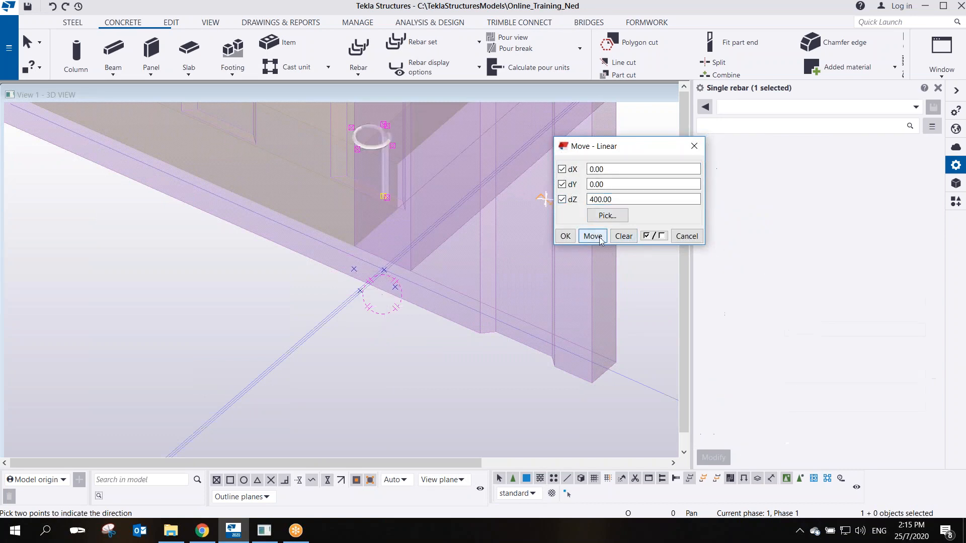
click(388, 196)
scroll(388, 195, up, 2)
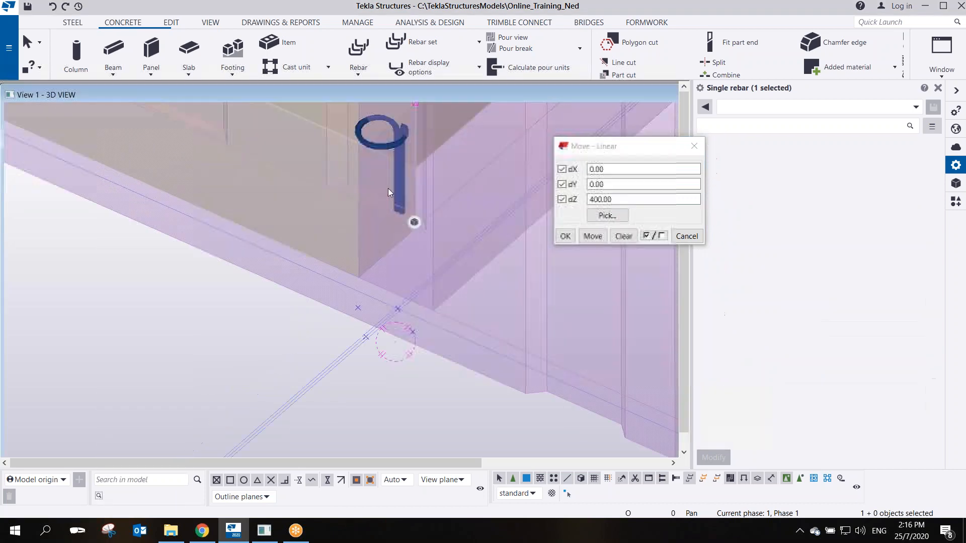
Examine from above how the raised loop bar sits in the wall recess beside the slab corner
ctrl+middle_drag(384, 157, 357, 230)
ctrl+middle_drag(362, 353, 543, 99)
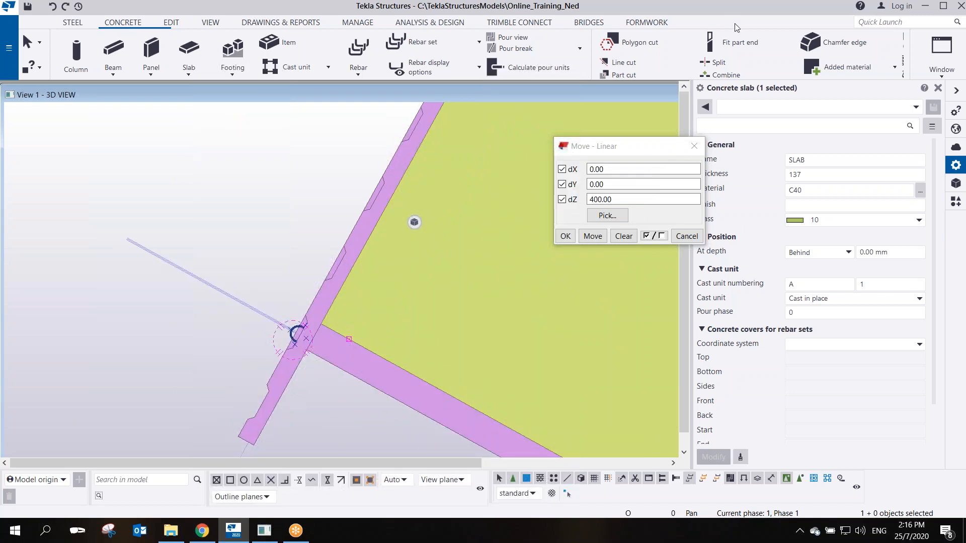
click(703, 17)
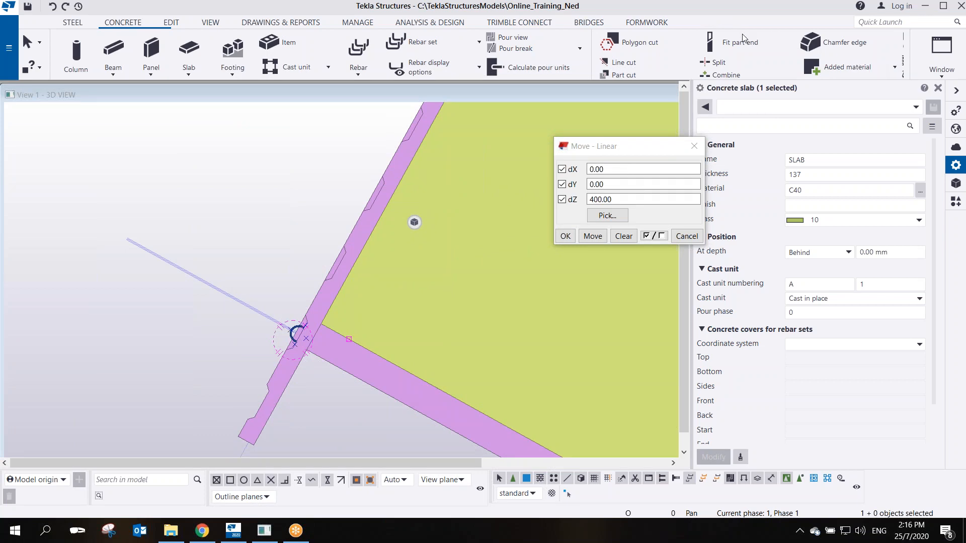
scroll(308, 337, up, 3)
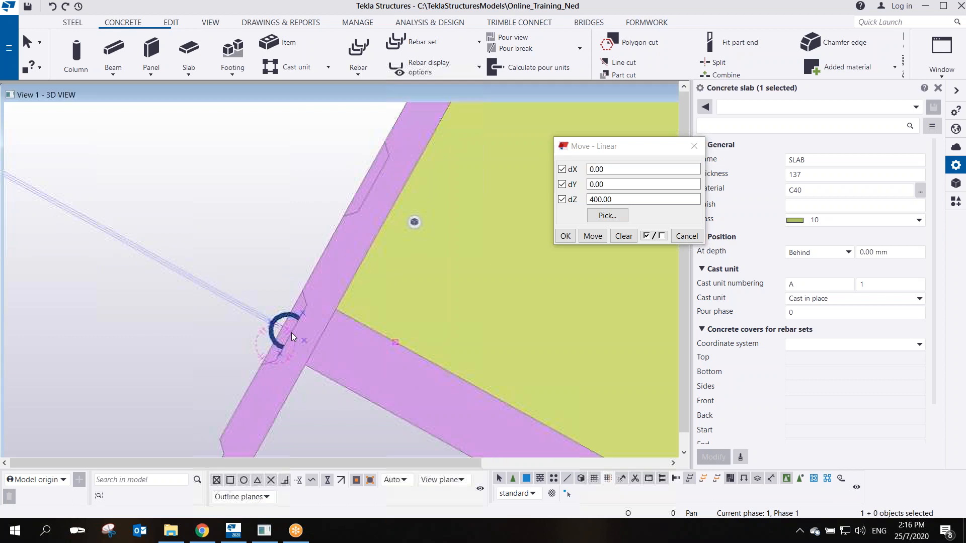
middle_drag(291, 333, 312, 309)
scroll(312, 306, up, 2)
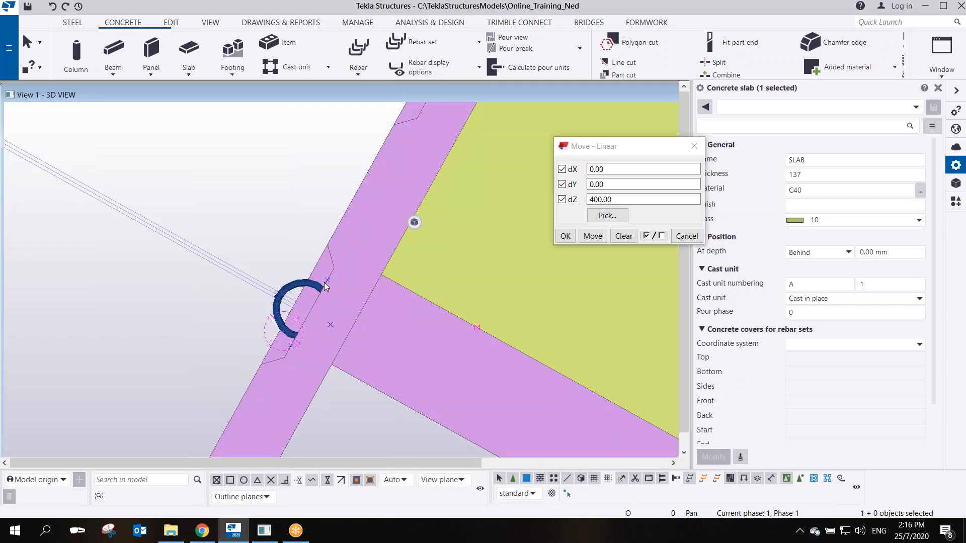
scroll(334, 294, up, 3)
middle_drag(334, 294, 302, 299)
scroll(303, 299, down, 4)
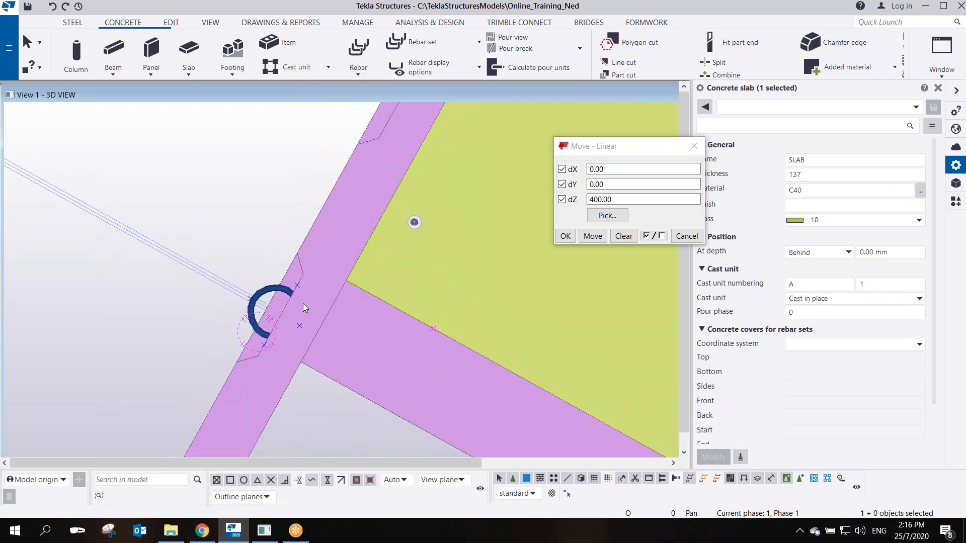
Move the loop bar along the wall from its current recess to the next recess, away from the construction points
click(280, 292)
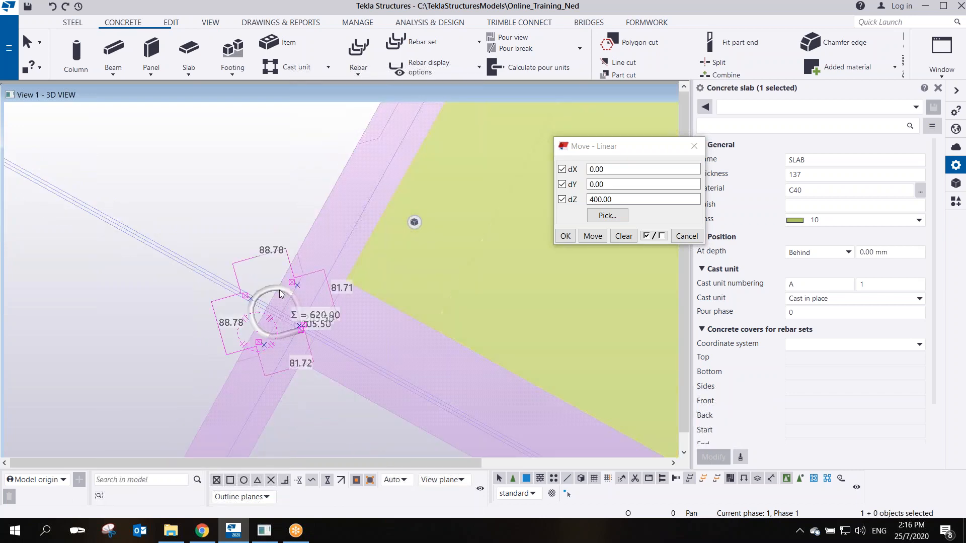
right_click(280, 292)
click(318, 108)
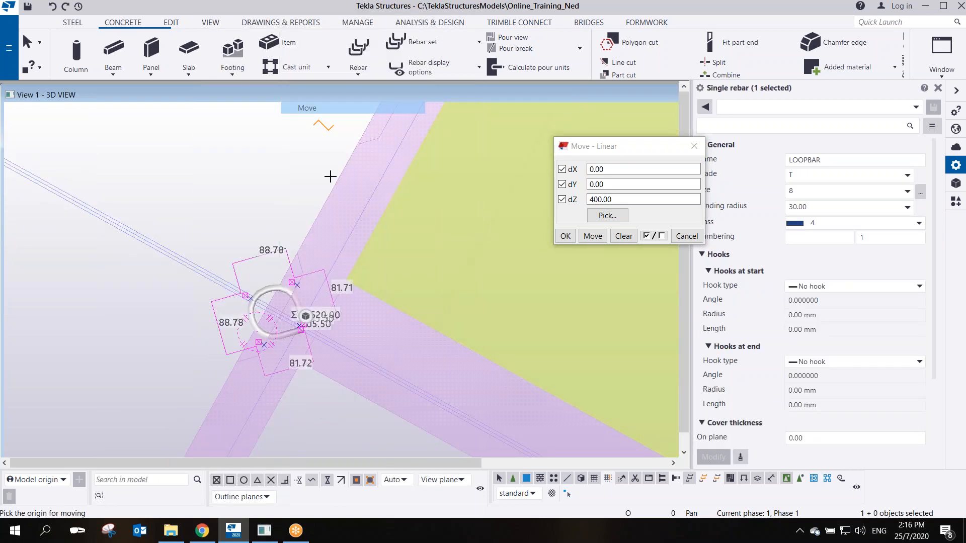
scroll(296, 311, up, 3)
click(282, 297)
middle_drag(405, 158, 263, 387)
scroll(327, 347, down, 2)
middle_drag(377, 196, 327, 301)
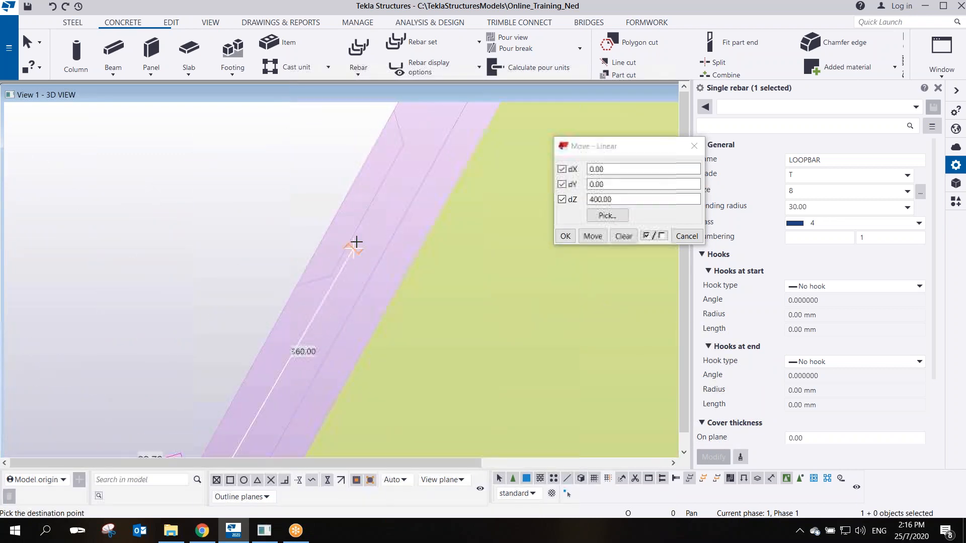
click(368, 211)
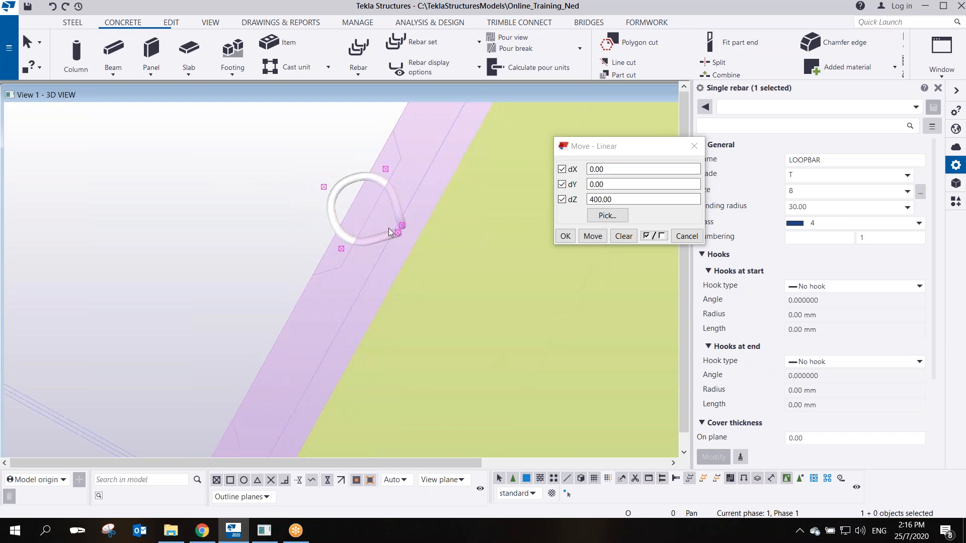
Inspect the relocated loop bar and the construction points remaining at the wall junction
scroll(388, 226, down, 1)
scroll(391, 234, up, 1)
middle_drag(390, 234, 346, 196)
scroll(346, 196, down, 1)
scroll(324, 247, down, 2)
middle_drag(223, 376, 278, 305)
scroll(278, 306, down, 1)
scroll(279, 306, up, 4)
scroll(305, 300, up, 1)
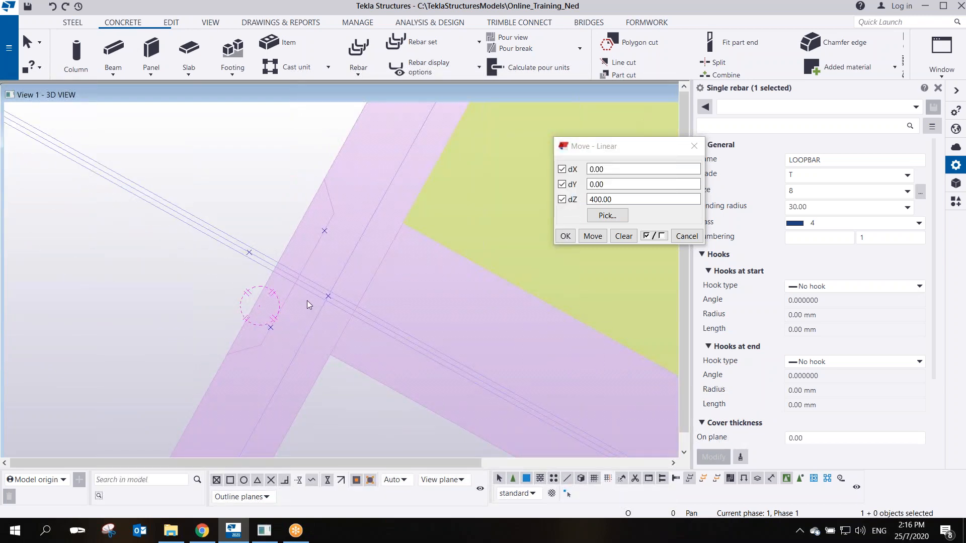
scroll(279, 202, up, 1)
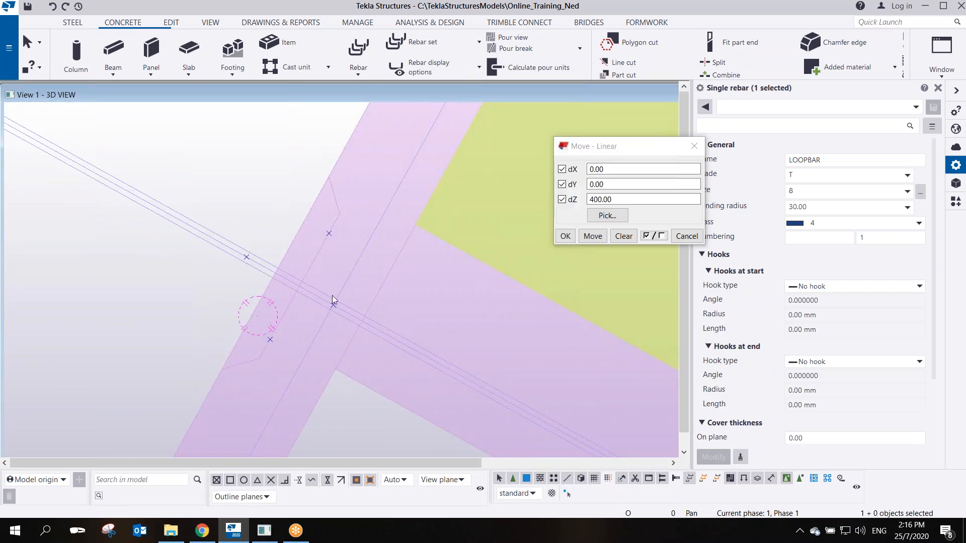
Start a reinforcing bar group named LOOPBAR with size 8, bending radius 30 and class 14
click(363, 75)
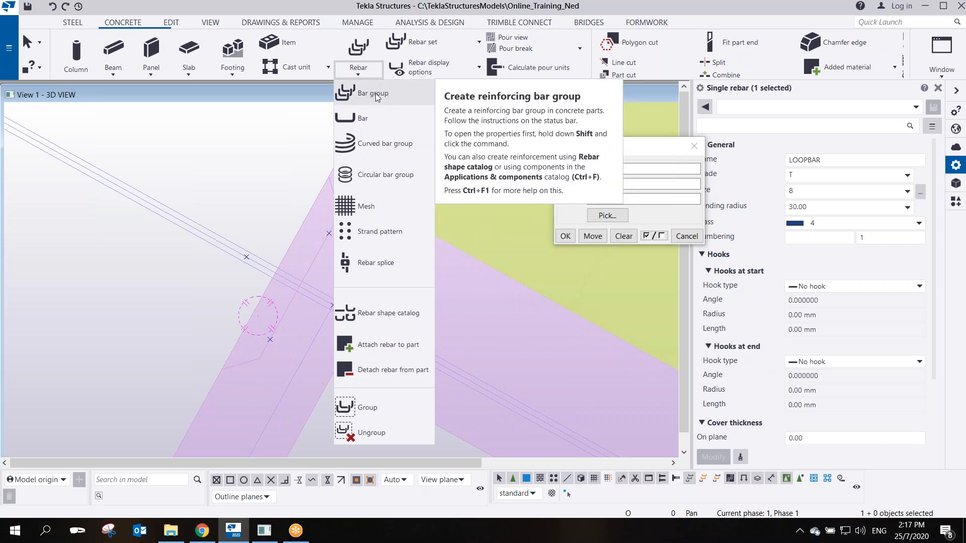
click(374, 94)
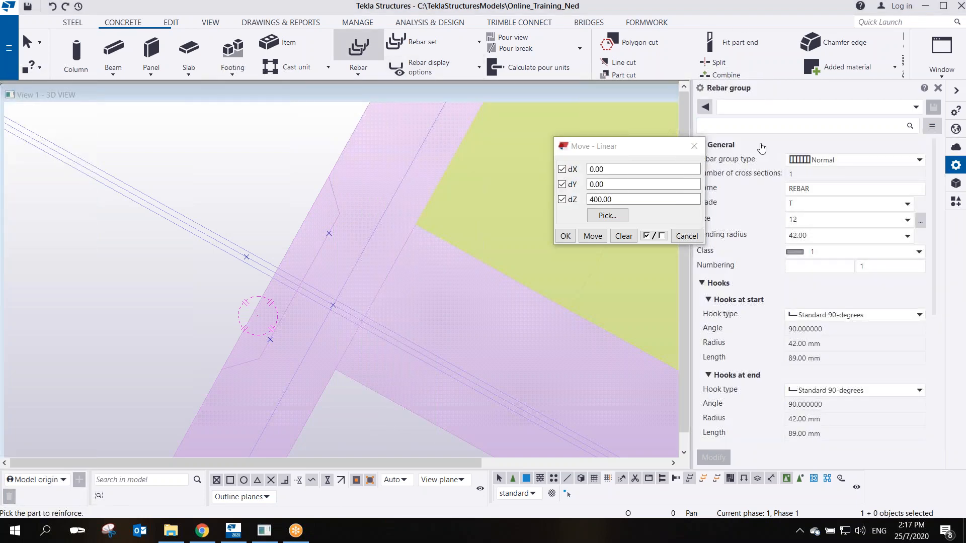
text(LOPP)
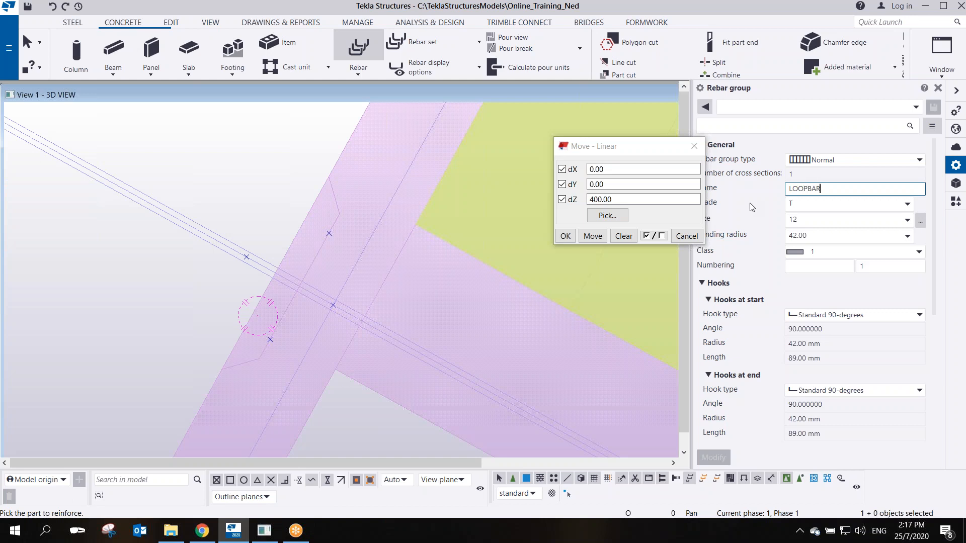
click(800, 220)
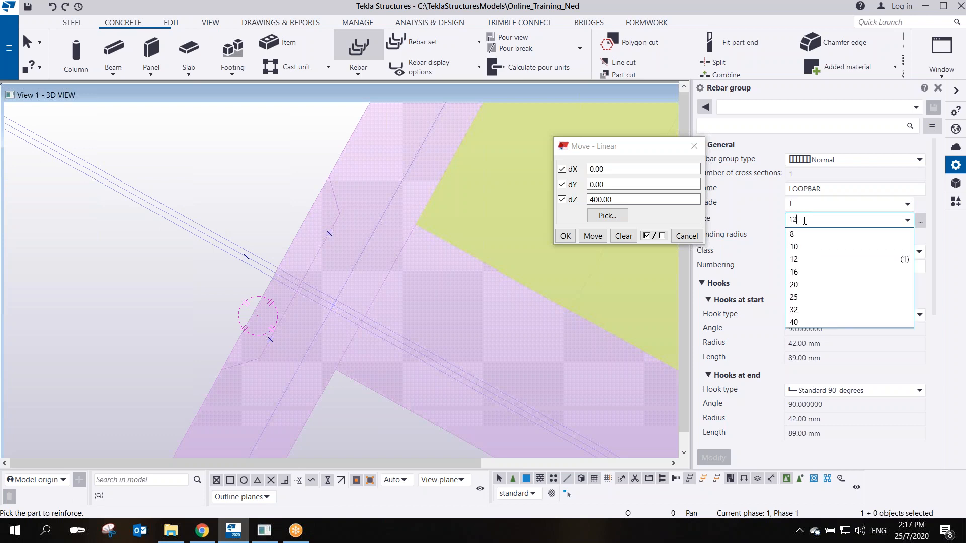
click(792, 247)
click(816, 236)
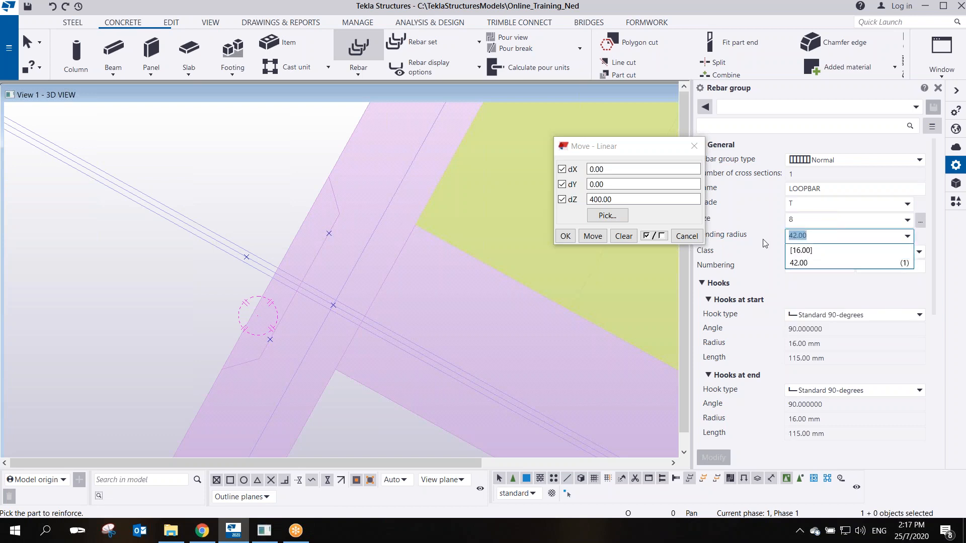
text(30)
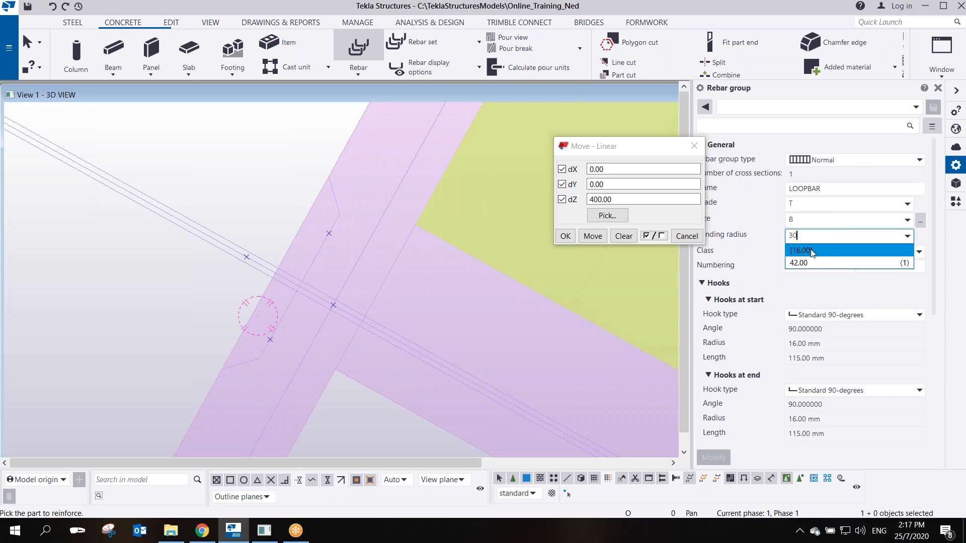
click(815, 287)
click(922, 252)
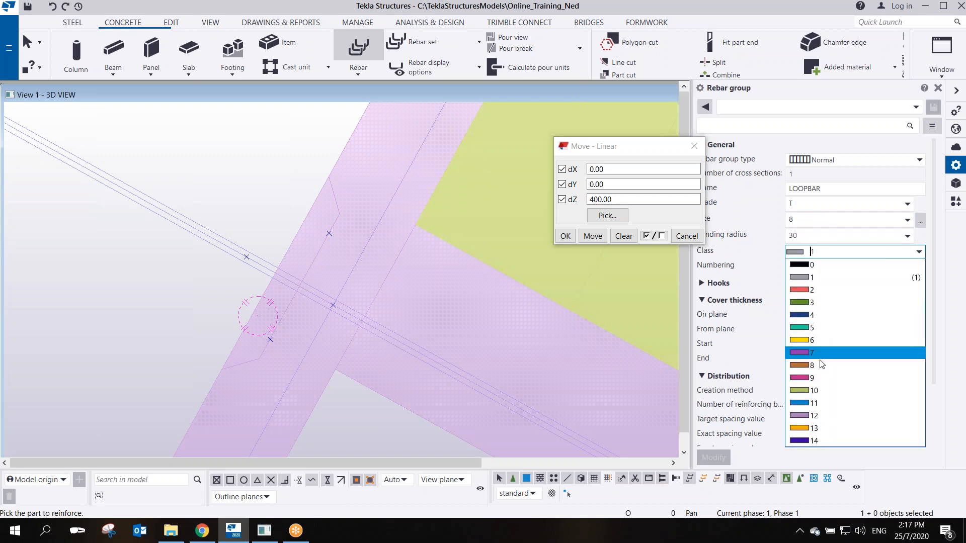
click(801, 440)
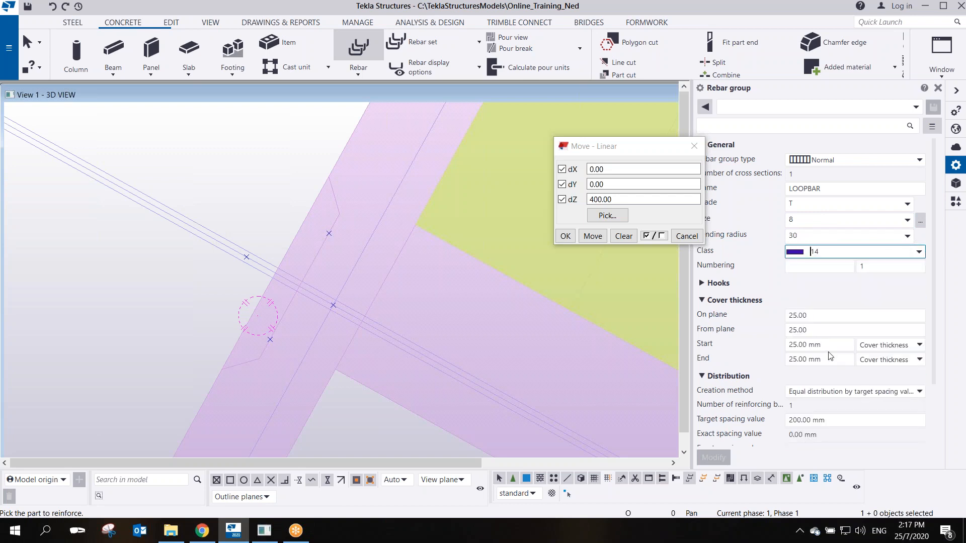
Set the bar group's cover thickness to 0 on plane, from plane, at start and at end
click(812, 316)
text(0)
key(Tab)
text(0)
key(Tab)
text(0)
key(Tab)
text(0)
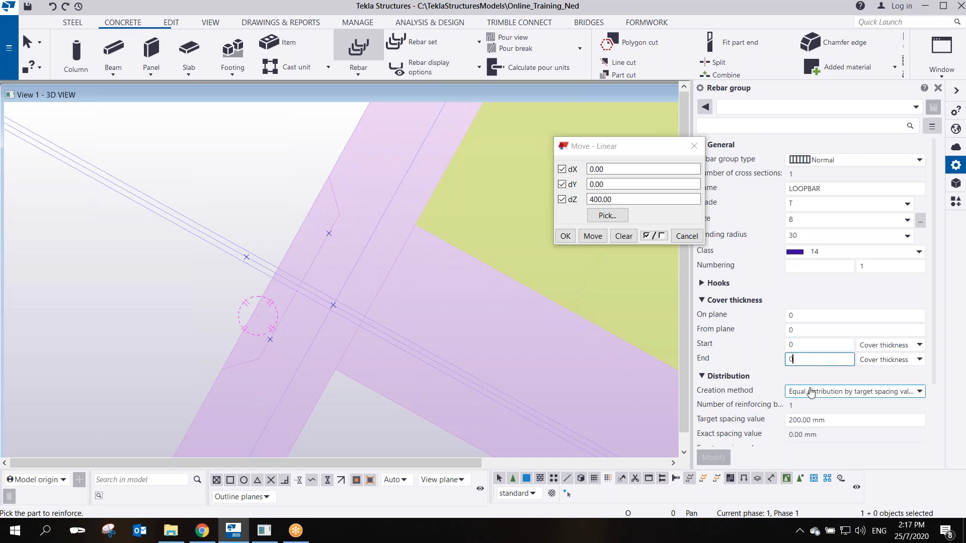
Set the bar group's target spacing to 400 mm and pick the wall with the construction points as the part to reinforce
drag(829, 422, 729, 419)
text(400)
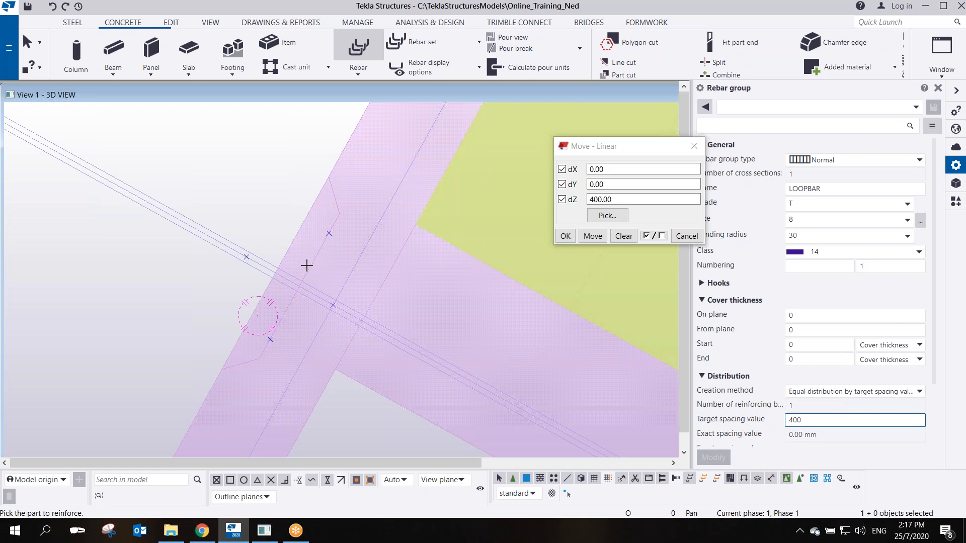
scroll(373, 317, up, 3)
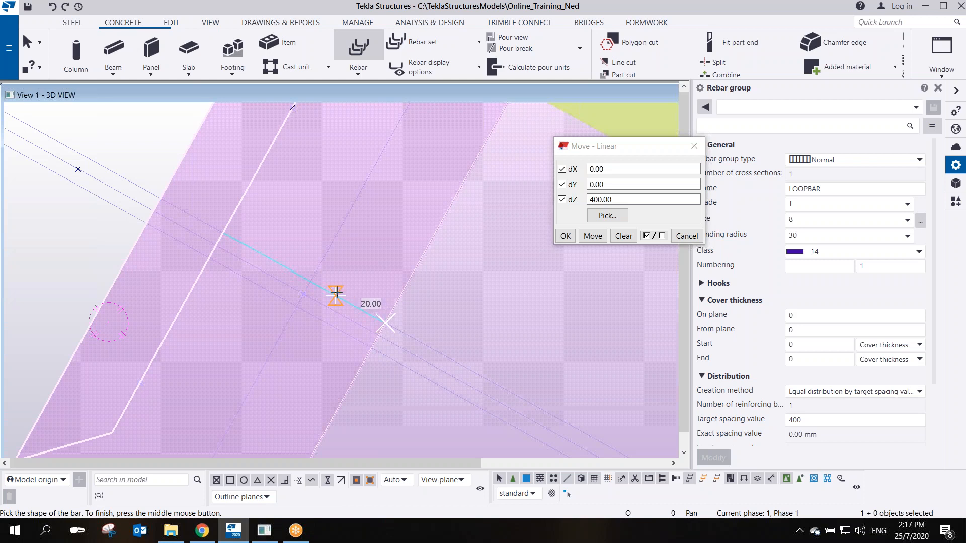
Define the bar group's loop shape through the construction points at the wall junction, with both neck ends on the wall face
scroll(336, 292, up, 2)
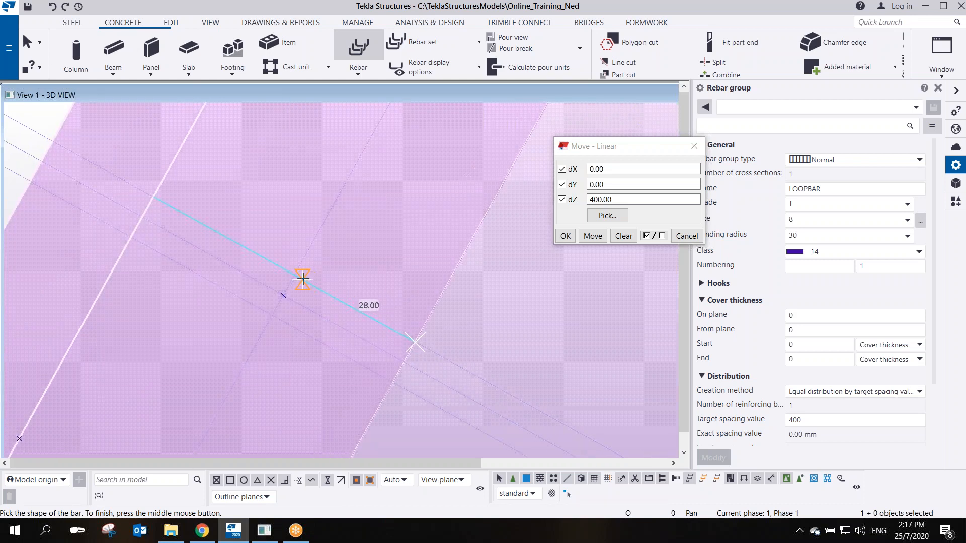
click(297, 274)
scroll(293, 317, down, 2)
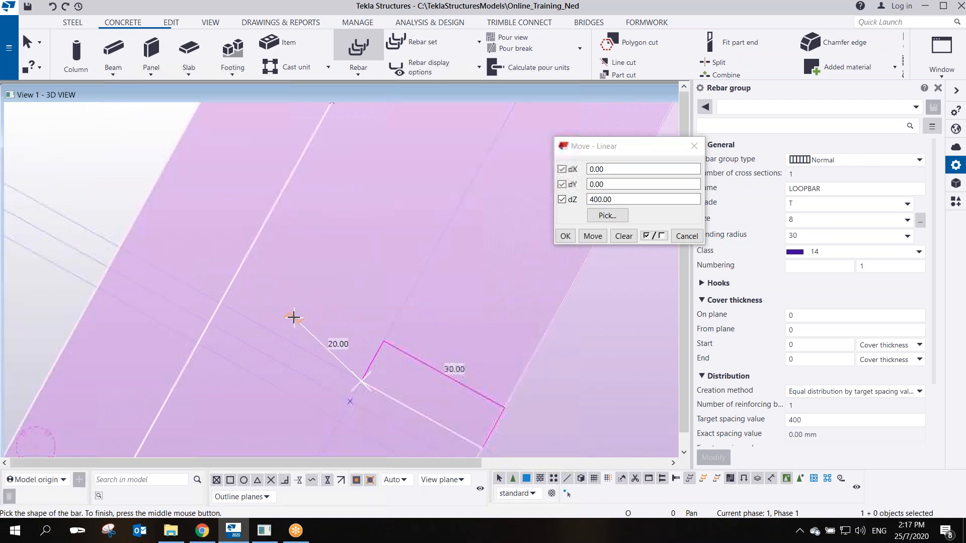
click(316, 195)
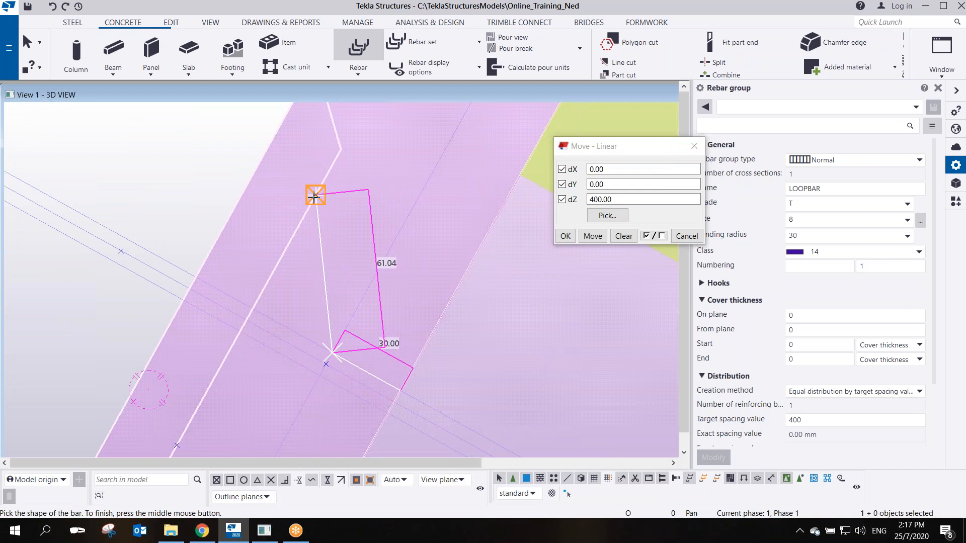
click(121, 249)
middle_drag(121, 248, 219, 183)
click(254, 312)
click(396, 246)
click(463, 280)
scroll(416, 334, down, 3)
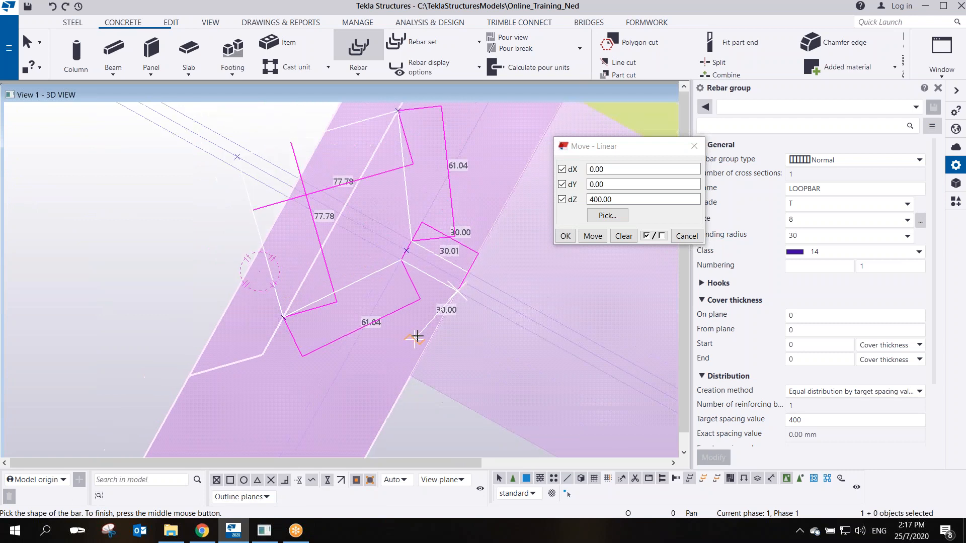
middle_click(463, 314)
Set the bar group's range from the groove's bottom midpoint to its top midpoint on the wall, and end the command
ctrl+middle_drag(351, 352, 425, 324)
scroll(425, 323, down, 3)
scroll(425, 323, down, 1)
mouse_move(371, 295)
middle_down()
mouse_move(362, 336)
mouse_move(416, 289)
mouse_move(406, 245)
mouse_move(384, 304)
middle_up()
scroll(362, 336, up, 3)
scroll(390, 276, up, 2)
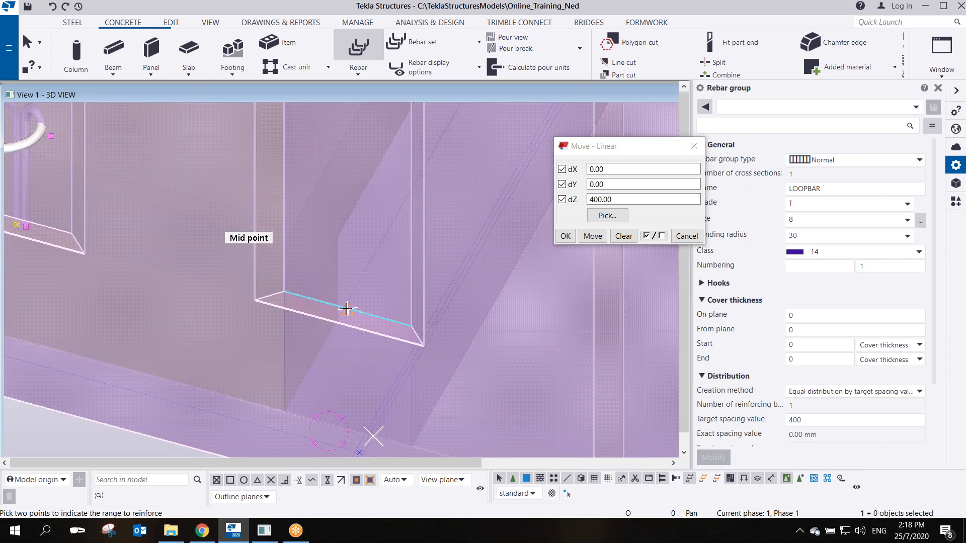
click(347, 309)
middle_drag(355, 277, 362, 436)
scroll(362, 436, down, 4)
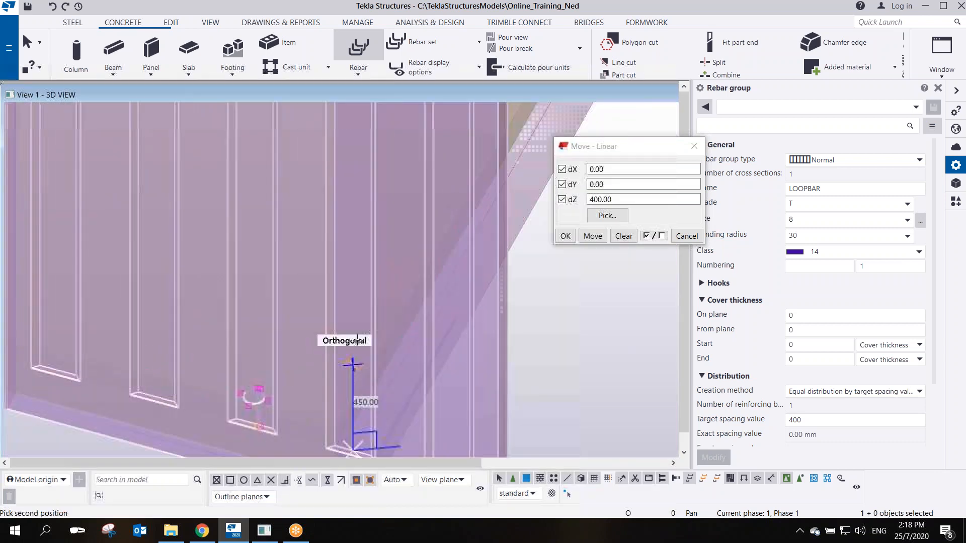
middle_drag(354, 166, 372, 418)
middle_drag(375, 232, 385, 432)
scroll(383, 296, up, 3)
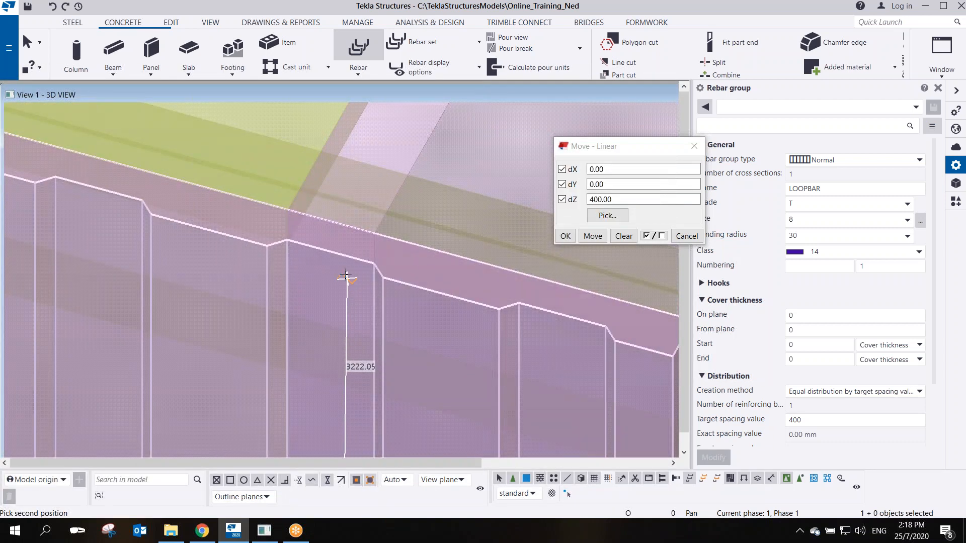
click(330, 251)
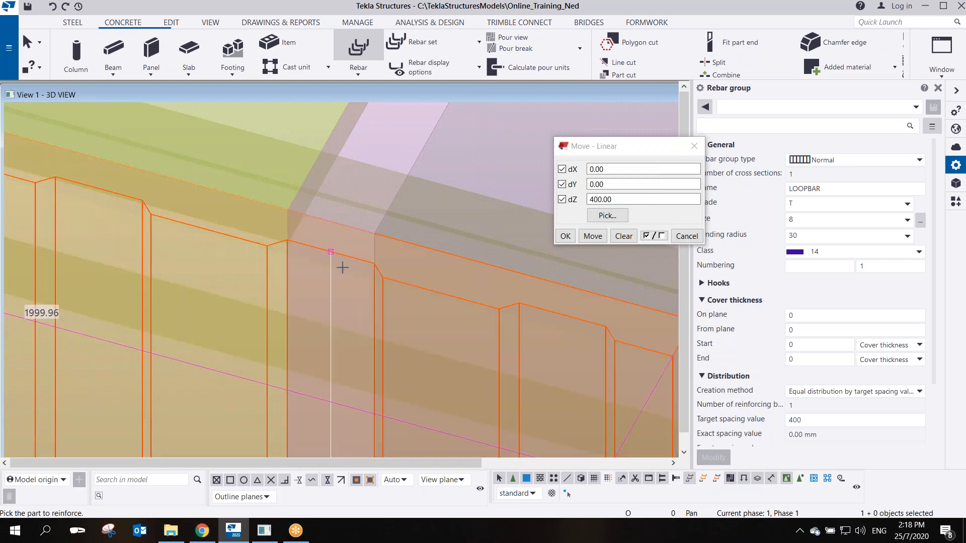
scroll(346, 285, down, 4)
middle_drag(358, 428, 361, 252)
right_click(352, 240)
click(378, 251)
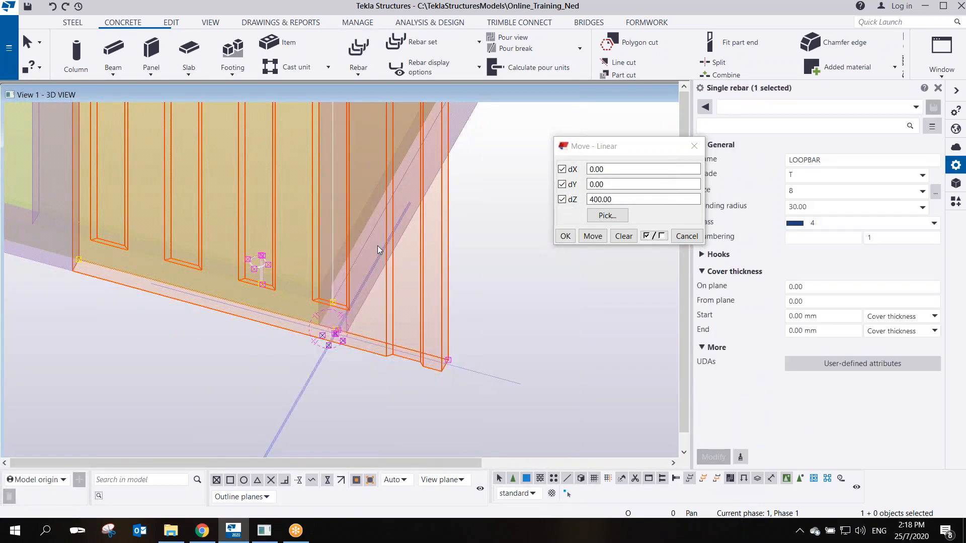
Move the loop bar group's two inner neck points 5 mm along the neck towards the bar ends
key(ctrl+p)
scroll(407, 360, up, 7)
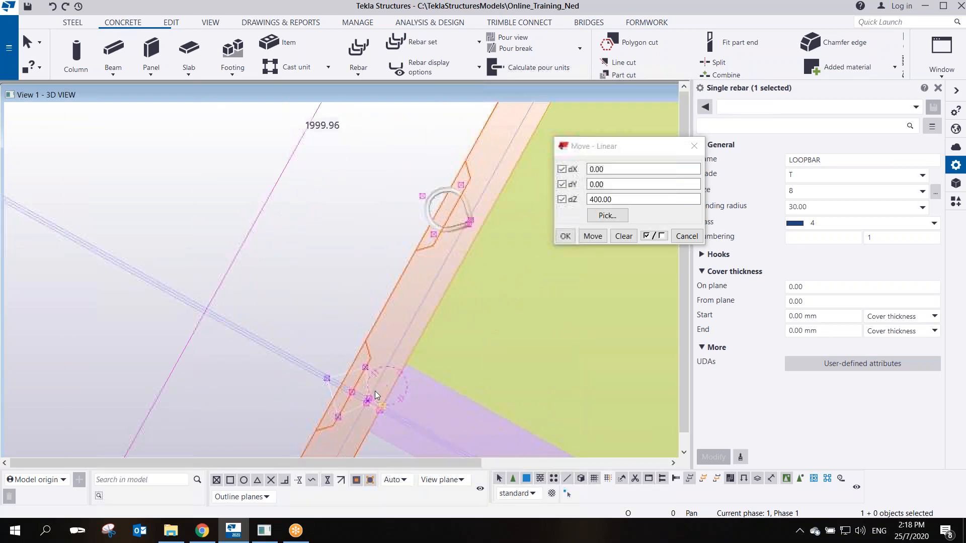
scroll(375, 391, up, 5)
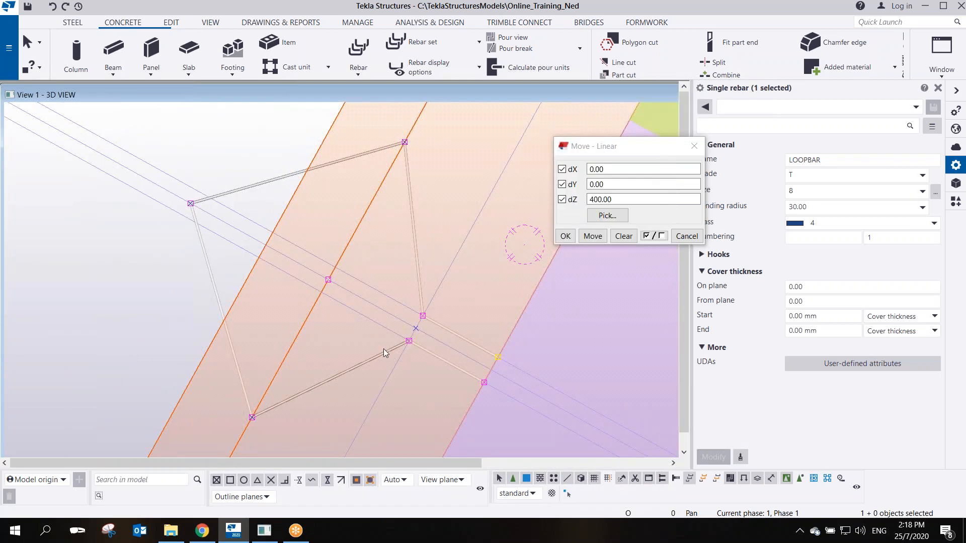
click(383, 351)
middle_drag(384, 352, 320, 254)
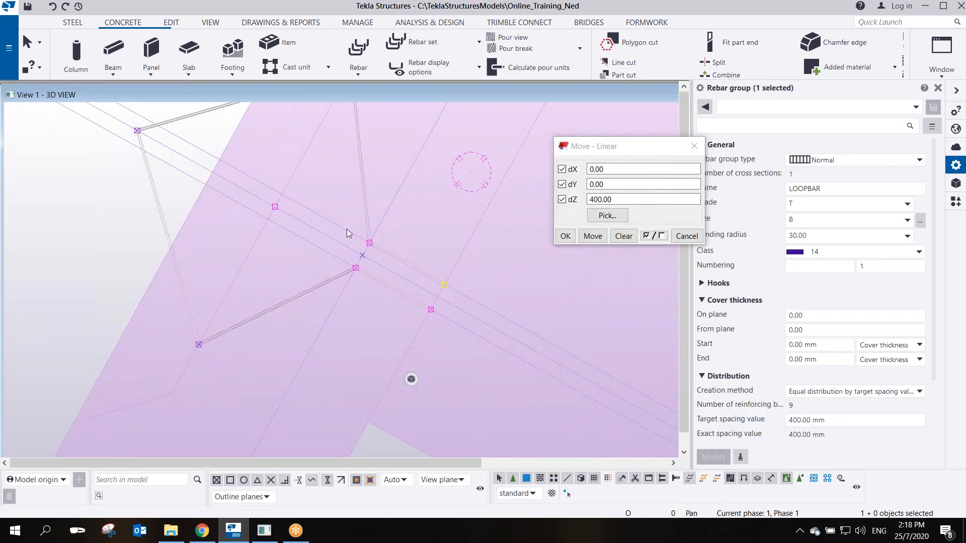
alt+drag(325, 200, 429, 319)
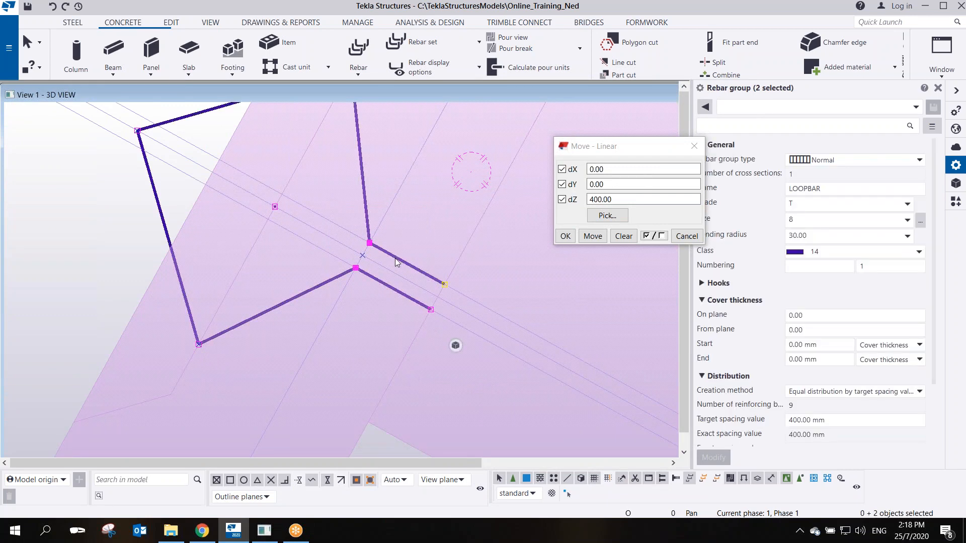
click(405, 241)
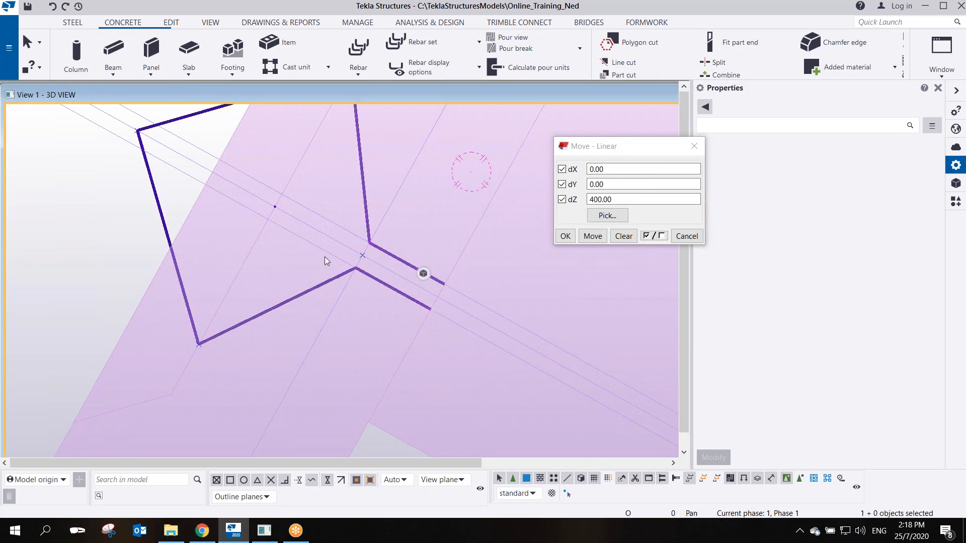
click(367, 219)
alt+drag(325, 218, 393, 305)
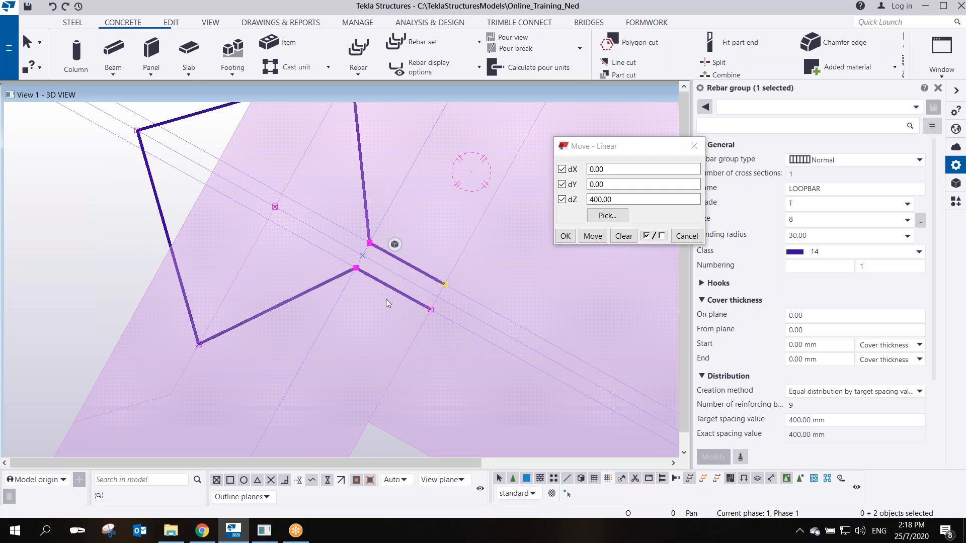
right_click(362, 278)
click(391, 84)
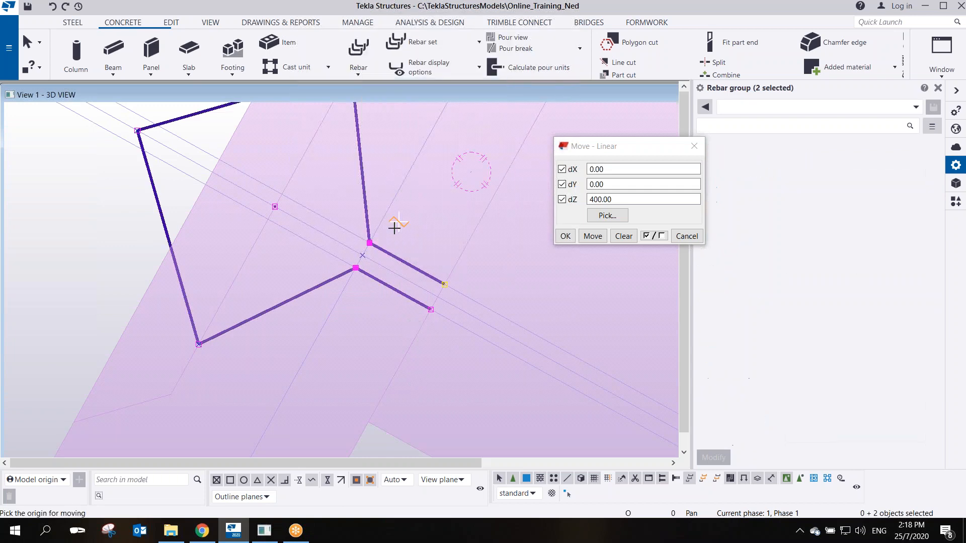
scroll(394, 224, up, 2)
click(361, 251)
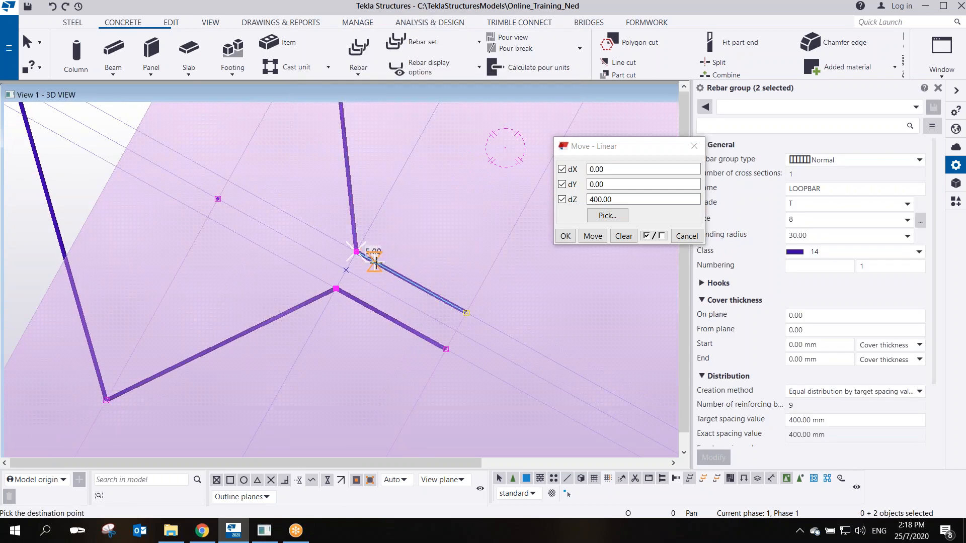
click(375, 262)
click(438, 272)
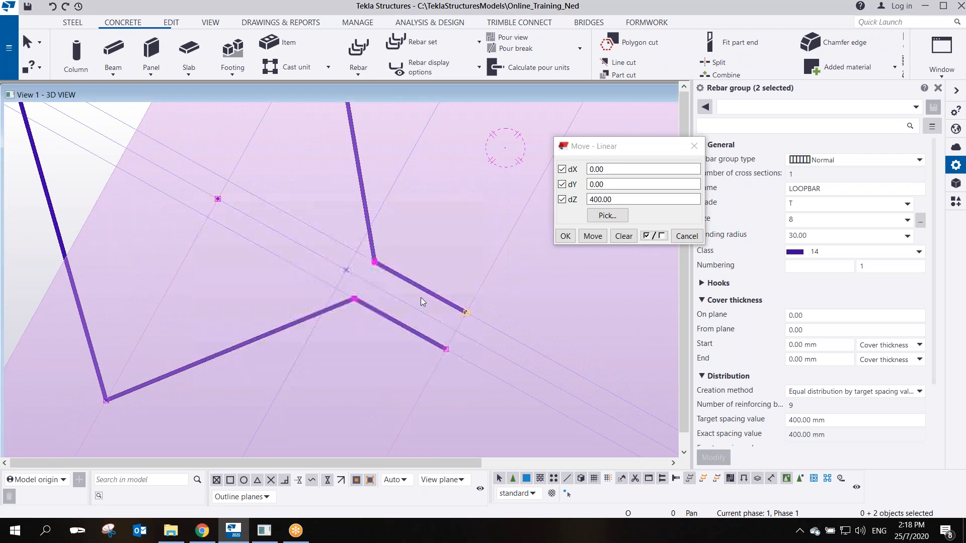
scroll(413, 273, down, 2)
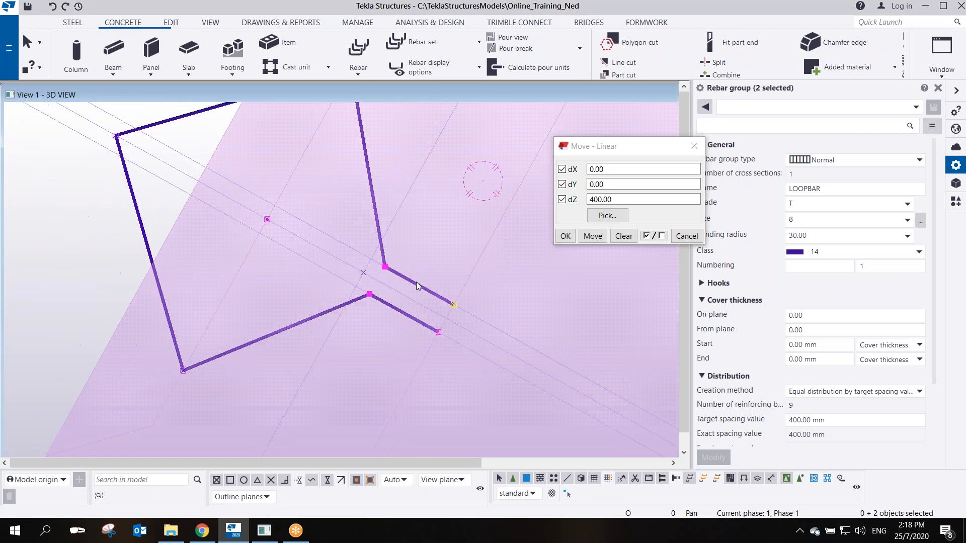
Set the loop bar group's bending radius to 20 and dismiss the geometry warning
click(376, 213)
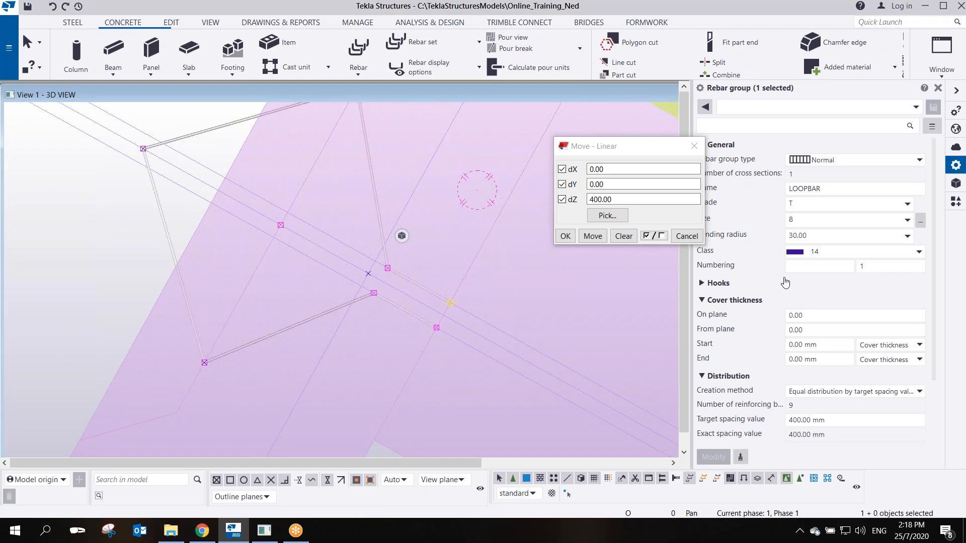
drag(815, 235, 672, 220)
text(20)
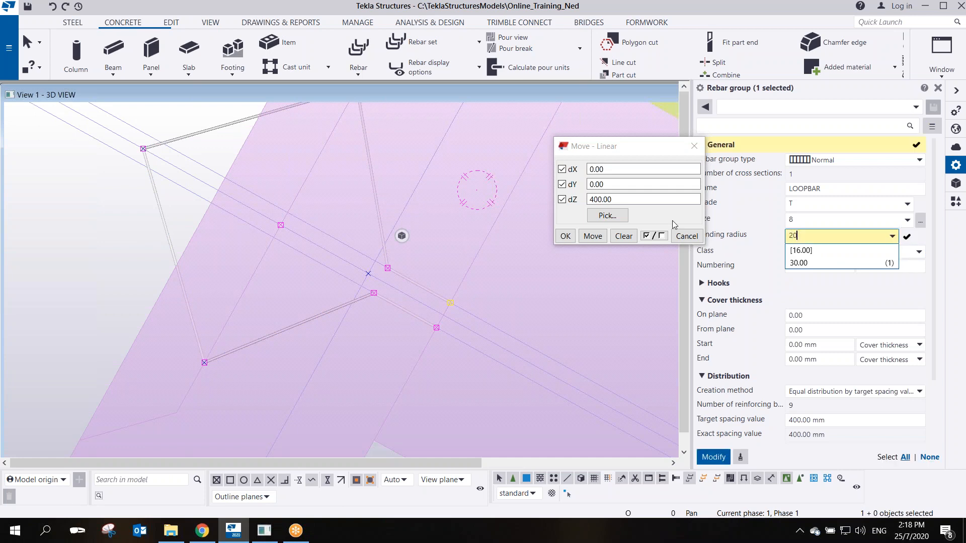
key(Return)
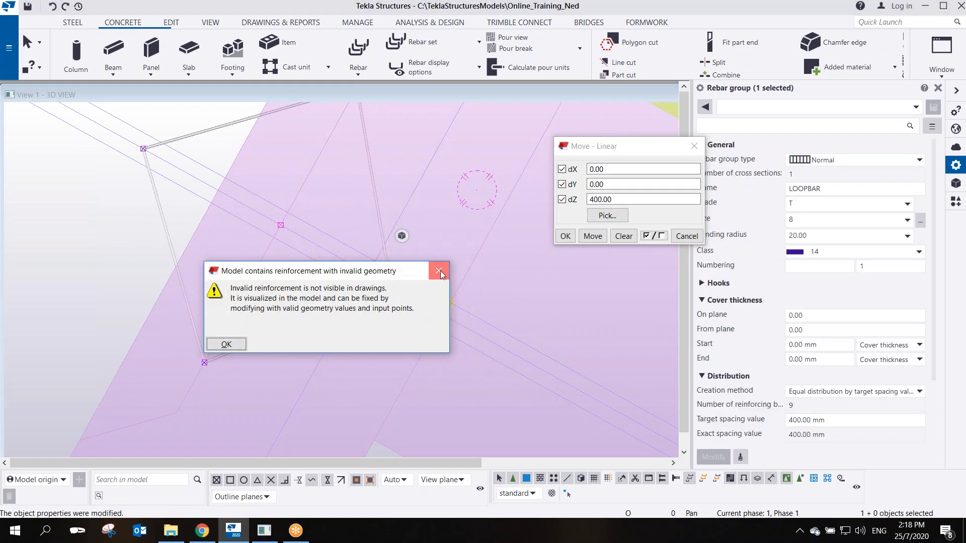
click(439, 271)
Move the loop bar group's two end points linearly by dZ -200 mm
drag(449, 351, 503, 373)
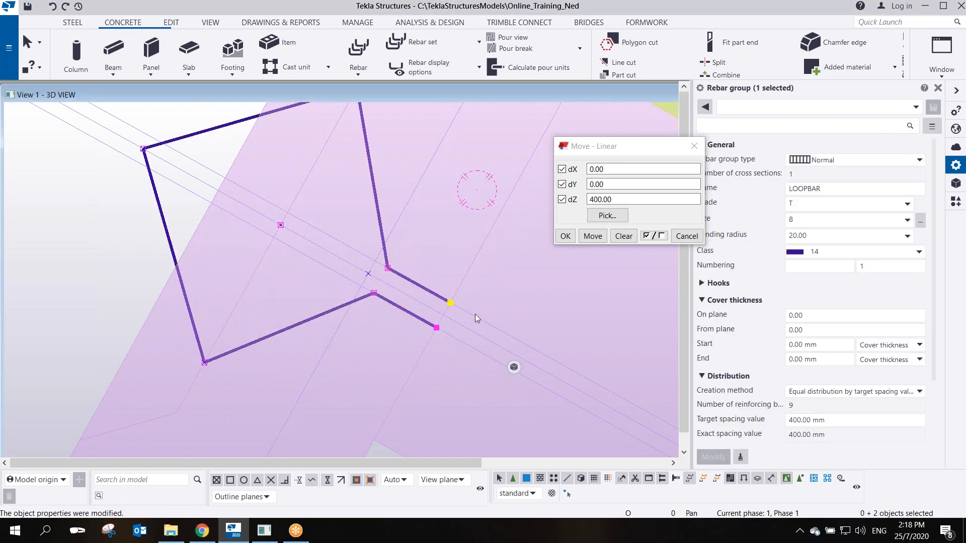
right_click(456, 260)
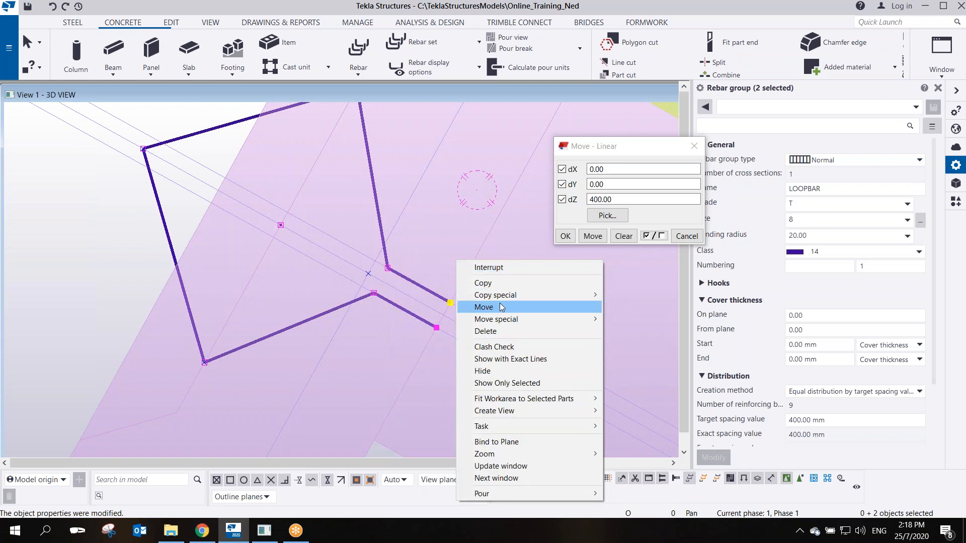
mouse_move(516, 321)
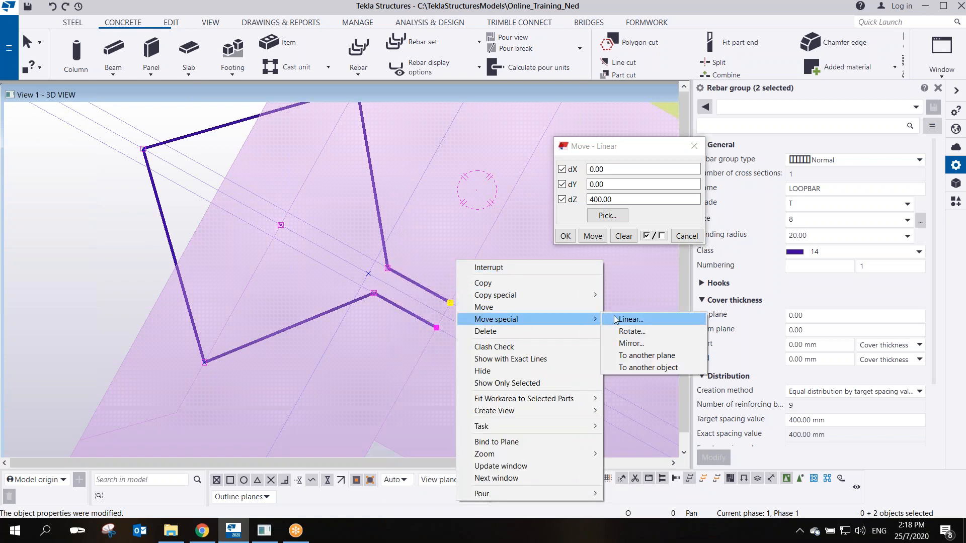
click(629, 319)
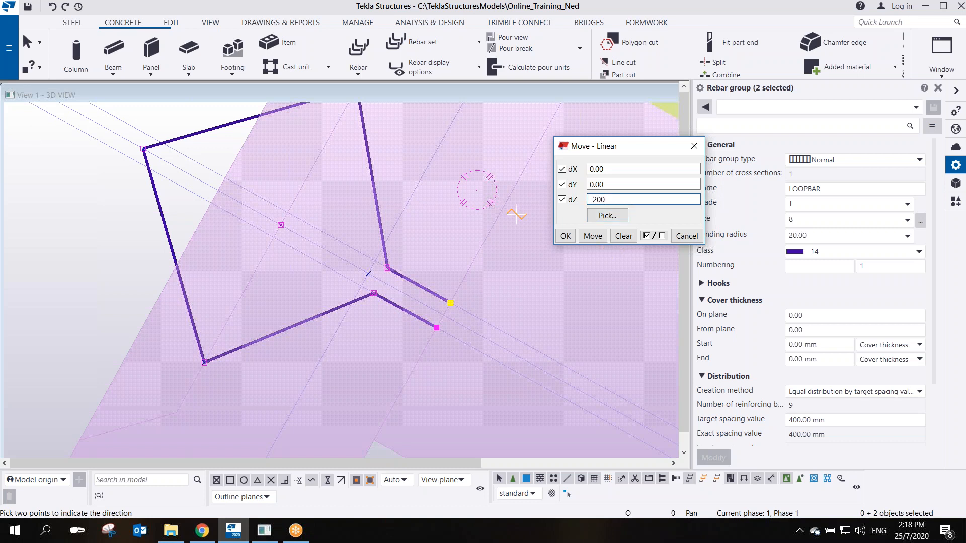
click(592, 236)
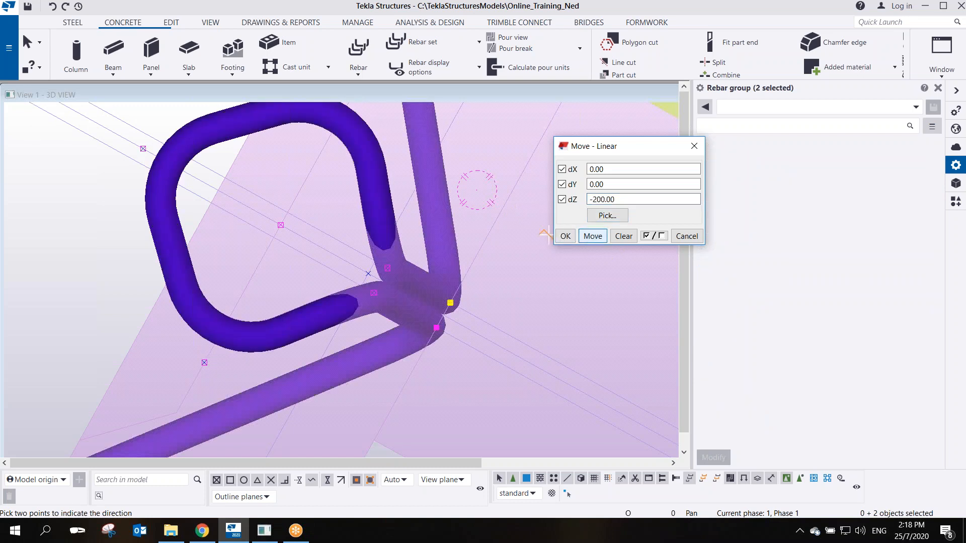
click(565, 236)
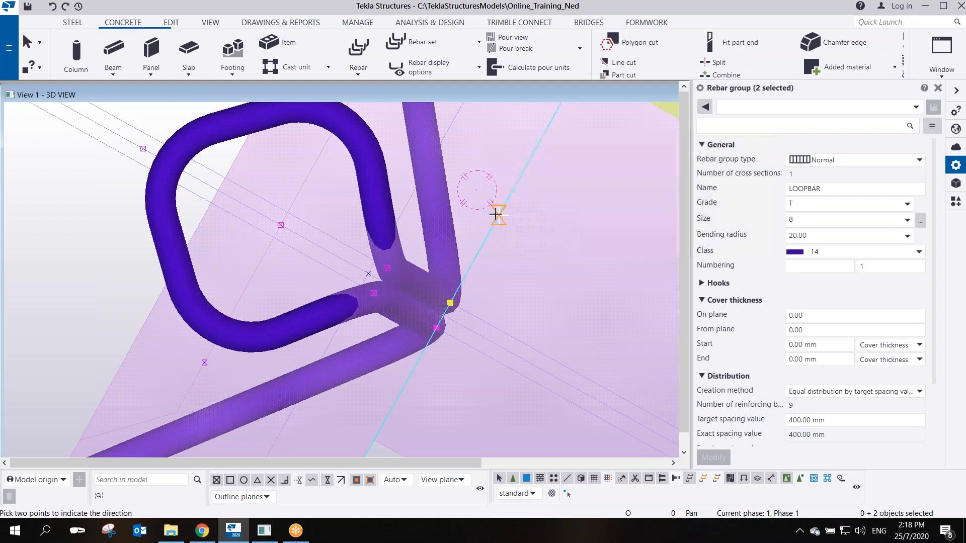
Change the loop bar group's hook type to No hook at both start and end
click(440, 215)
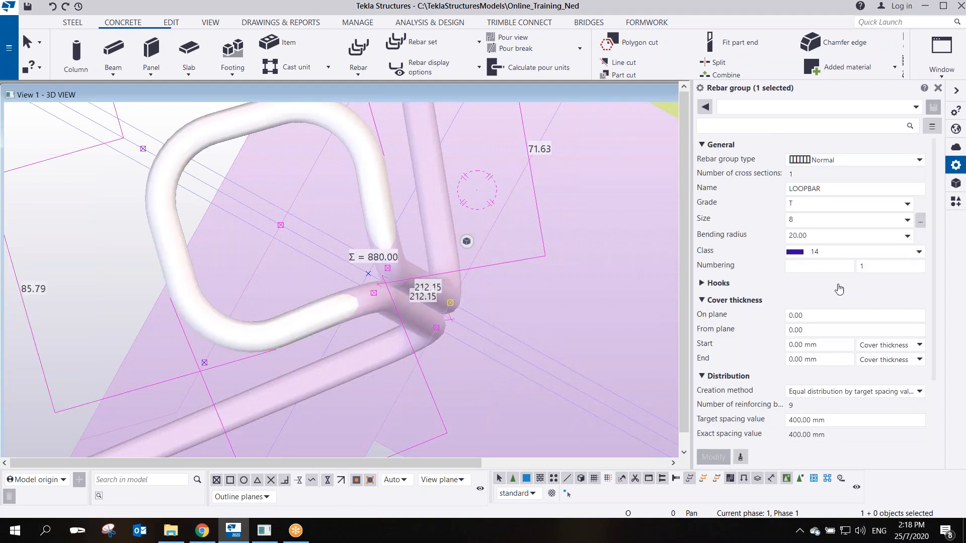
click(701, 284)
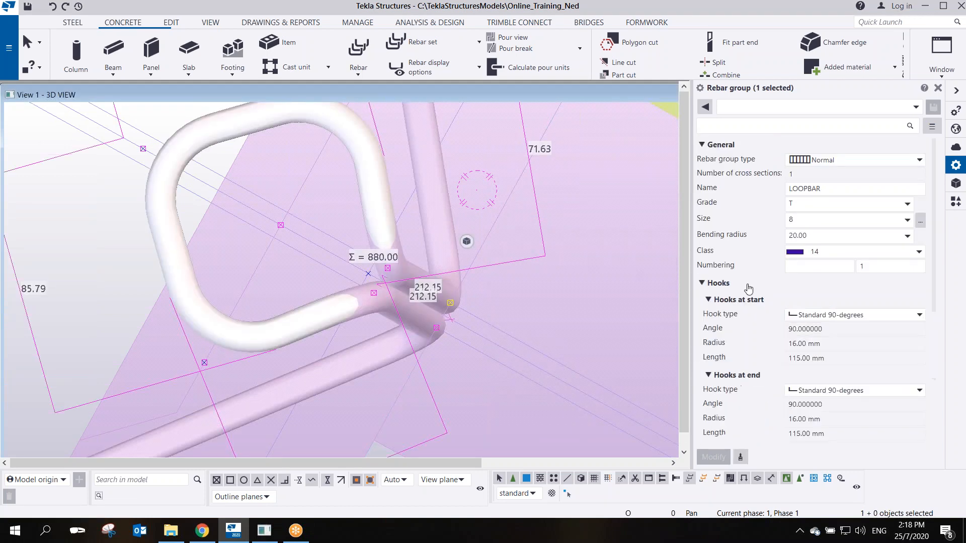
click(842, 320)
click(827, 328)
click(826, 390)
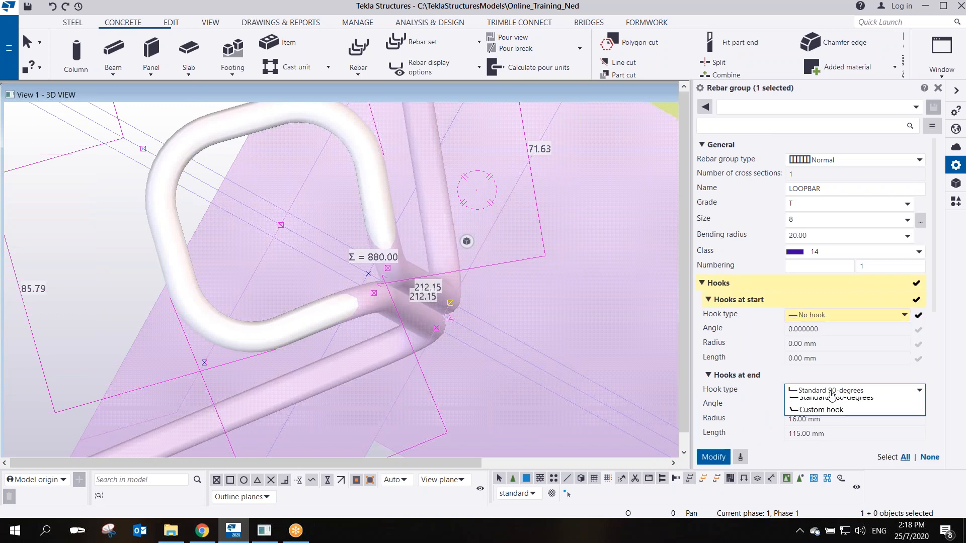
click(826, 403)
click(713, 456)
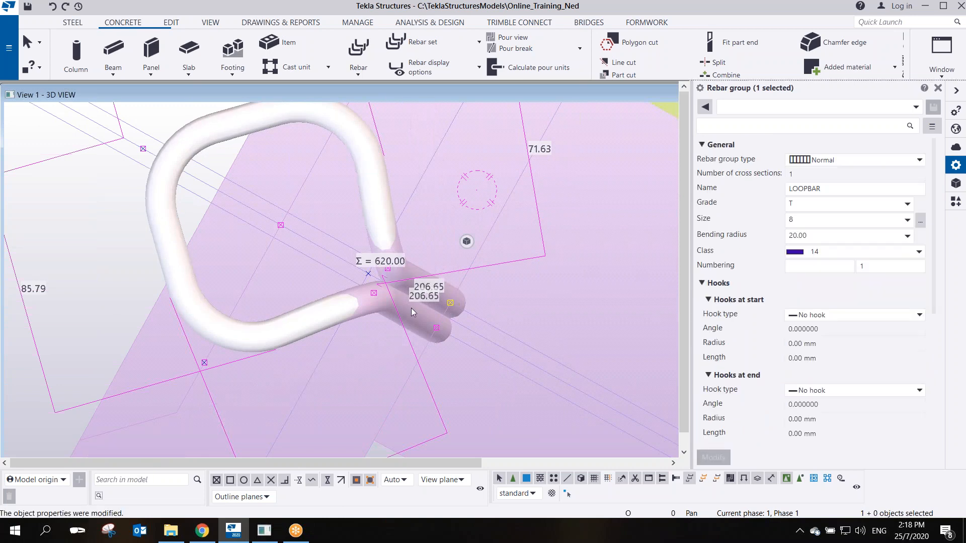
Move the loop bar group's two end points linearly back to the inner neck points, by dX -21.87 and dY 12.12 mm
scroll(412, 307, up, 1)
drag(417, 274, 518, 371)
right_click(526, 313)
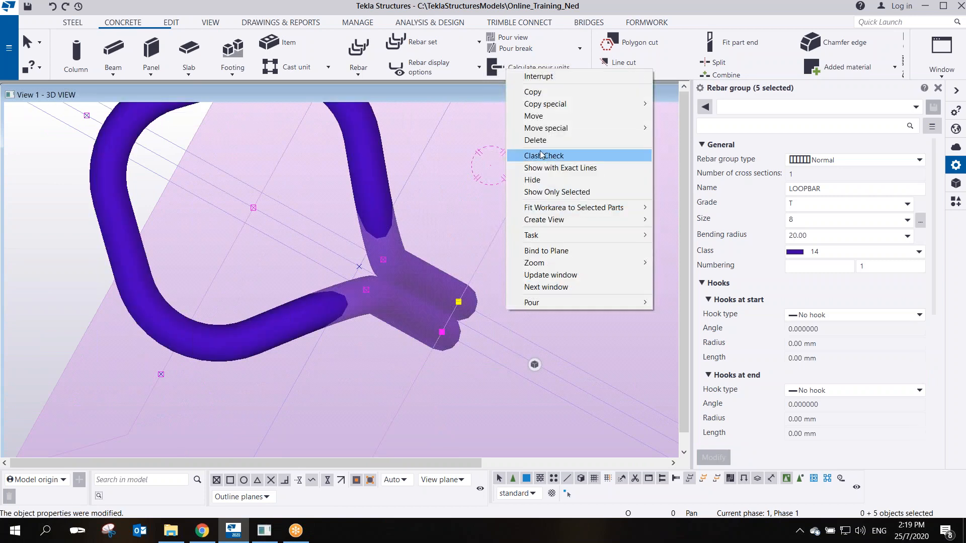
mouse_move(584, 128)
click(680, 128)
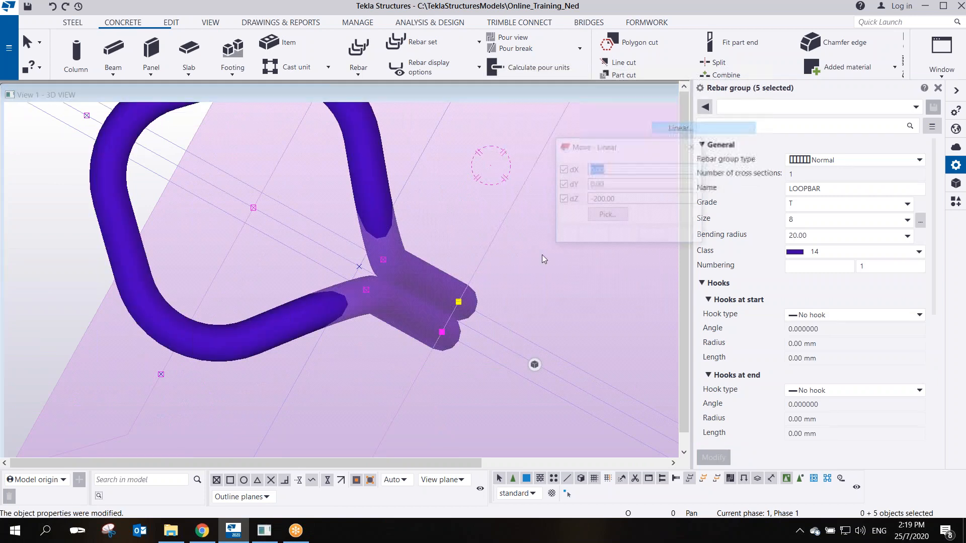
click(459, 301)
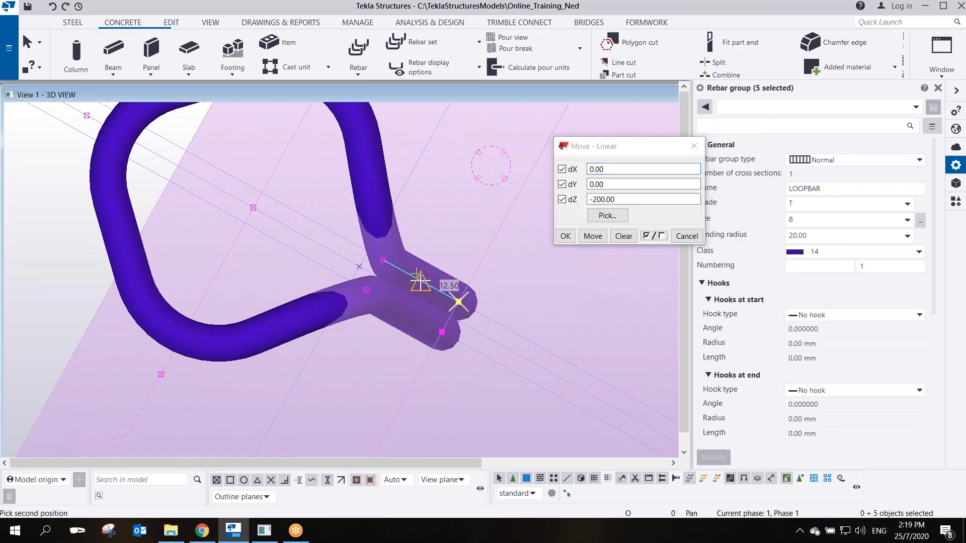
click(382, 260)
click(592, 235)
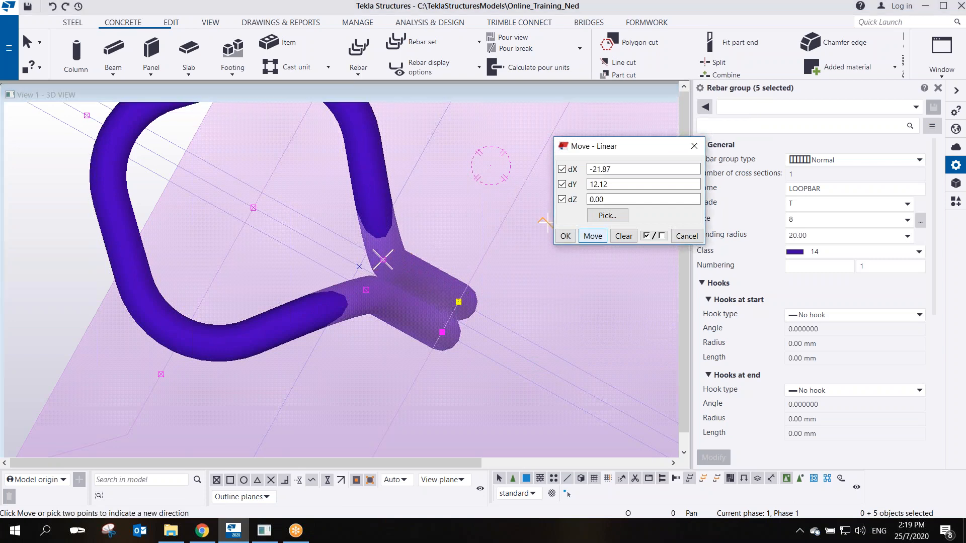
right_click(466, 215)
click(480, 218)
Set the loop bar group's bending radius to 30 and dismiss the geometry warning
click(371, 175)
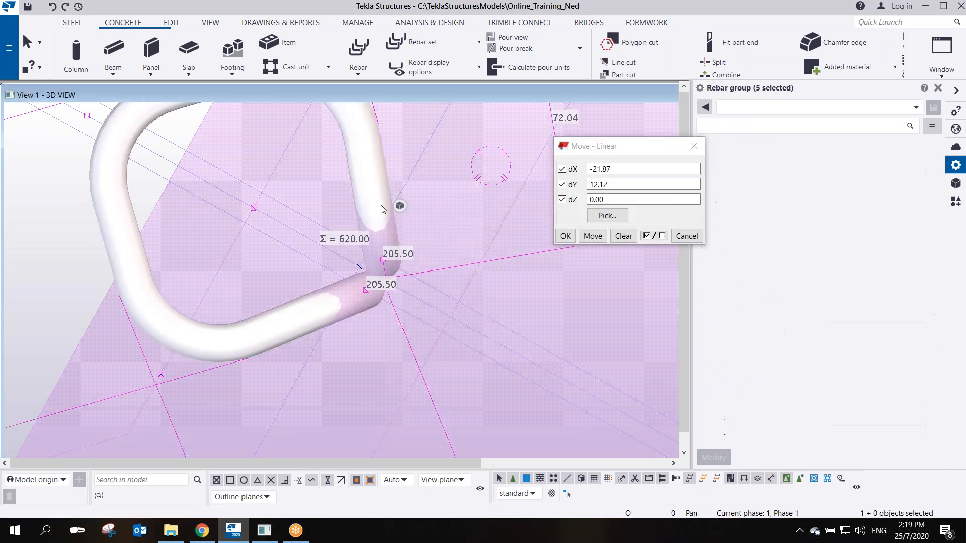
click(812, 235)
text(30)
key(Return)
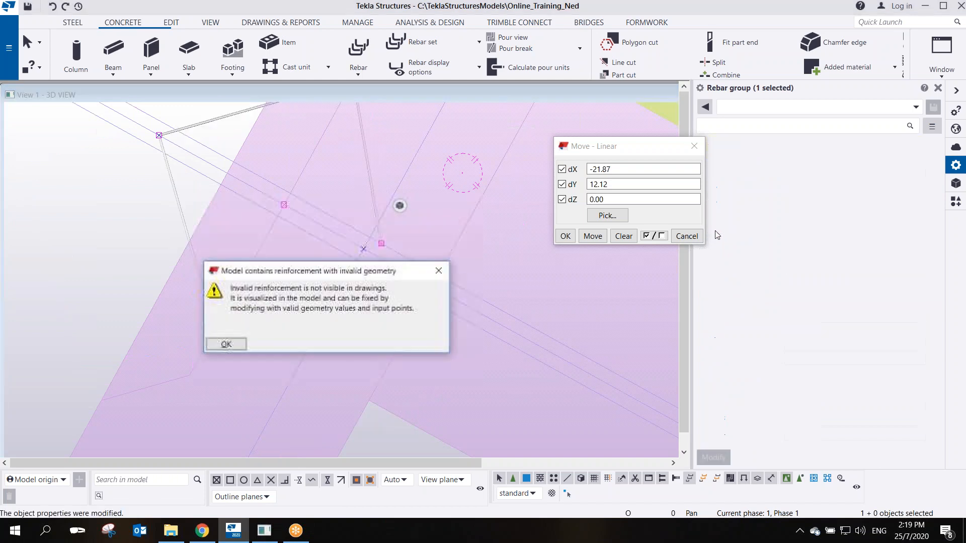
click(442, 276)
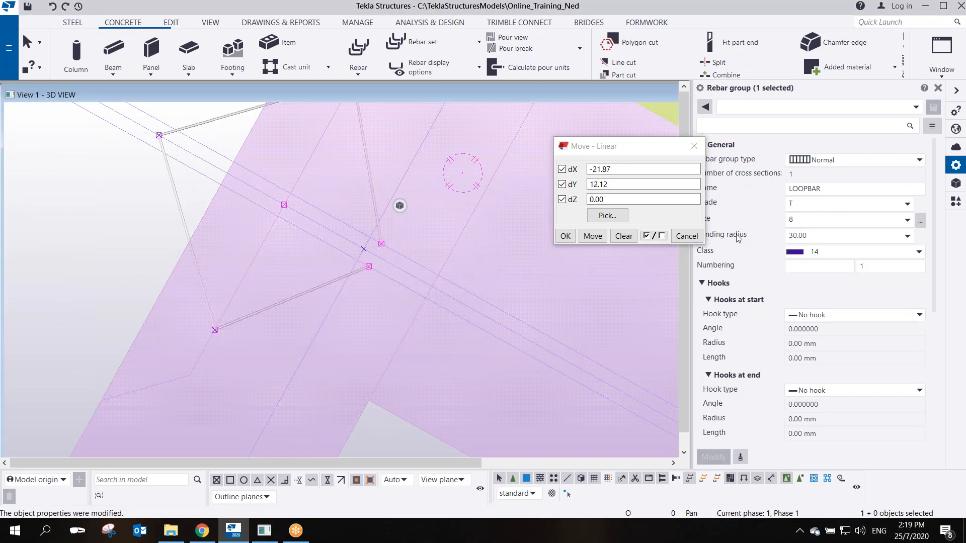
Move the loop bar group's two inner neck points 5 mm outward from the loop and dismiss the geometry warning
click(379, 241)
right_click(389, 255)
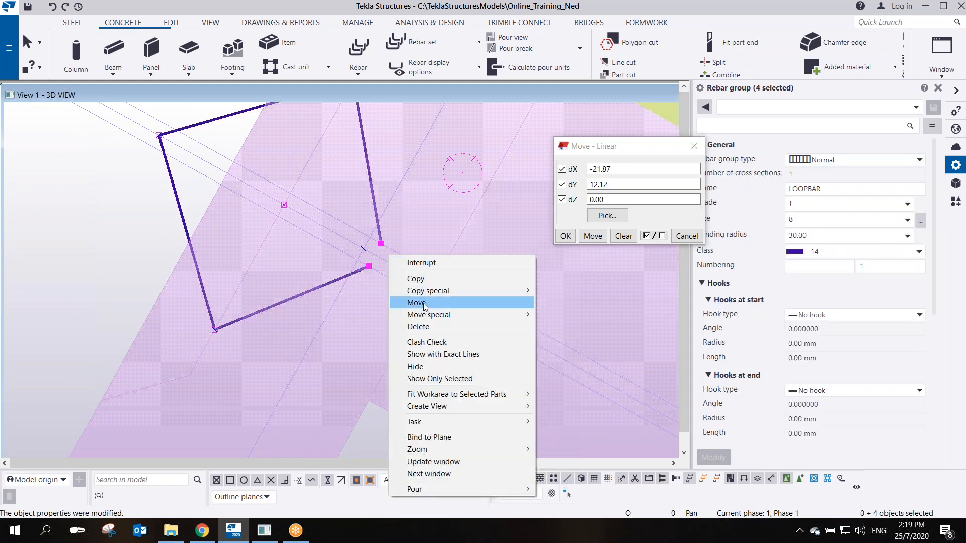
click(417, 302)
click(382, 243)
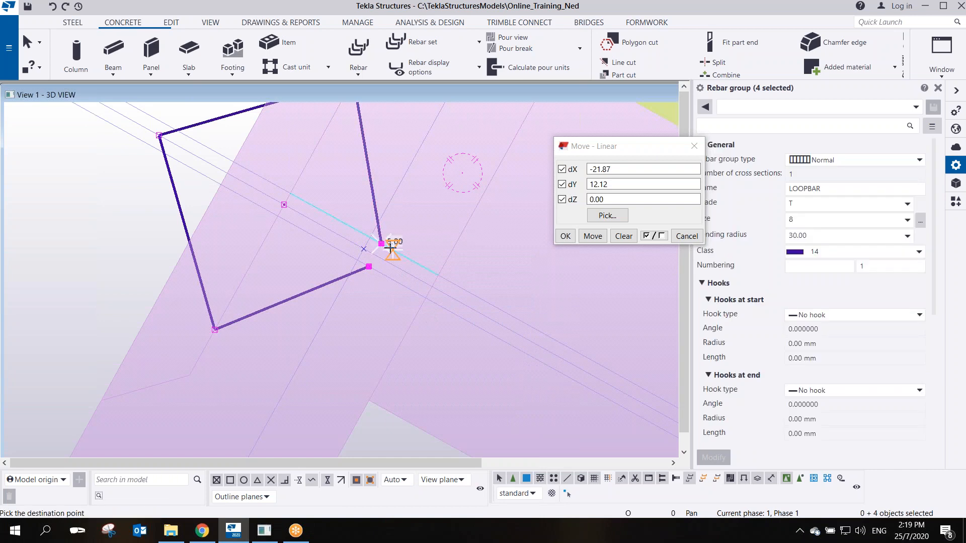
click(391, 247)
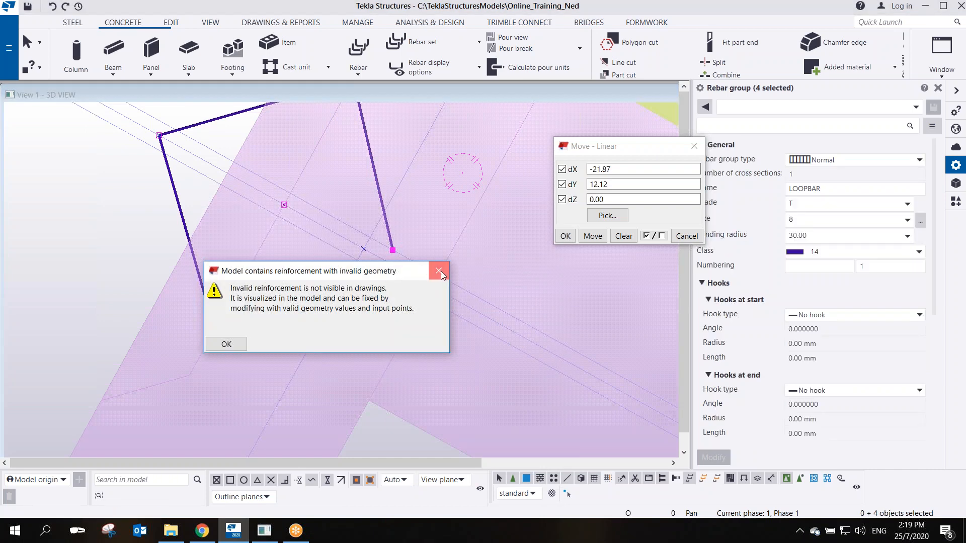
click(438, 271)
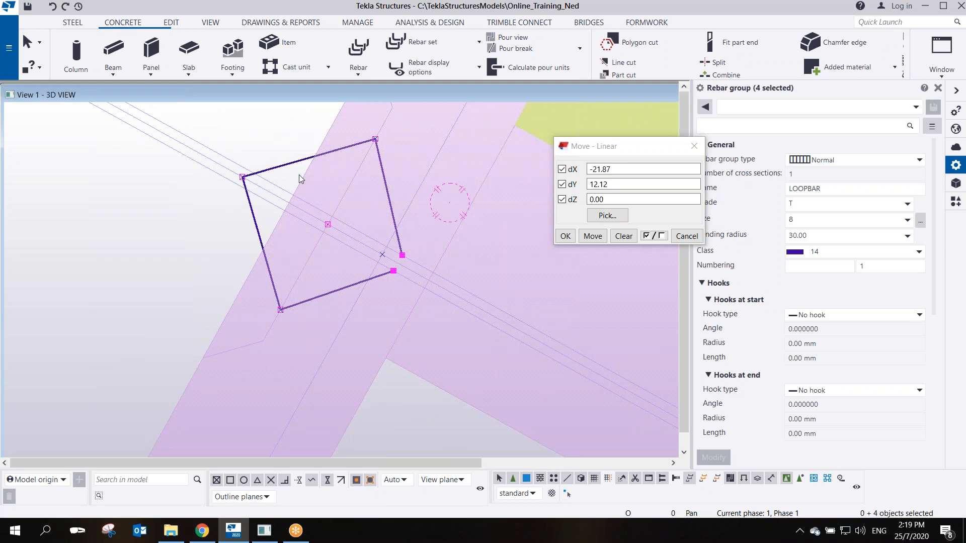
Set the loop bar group's bending radius to 25
click(298, 163)
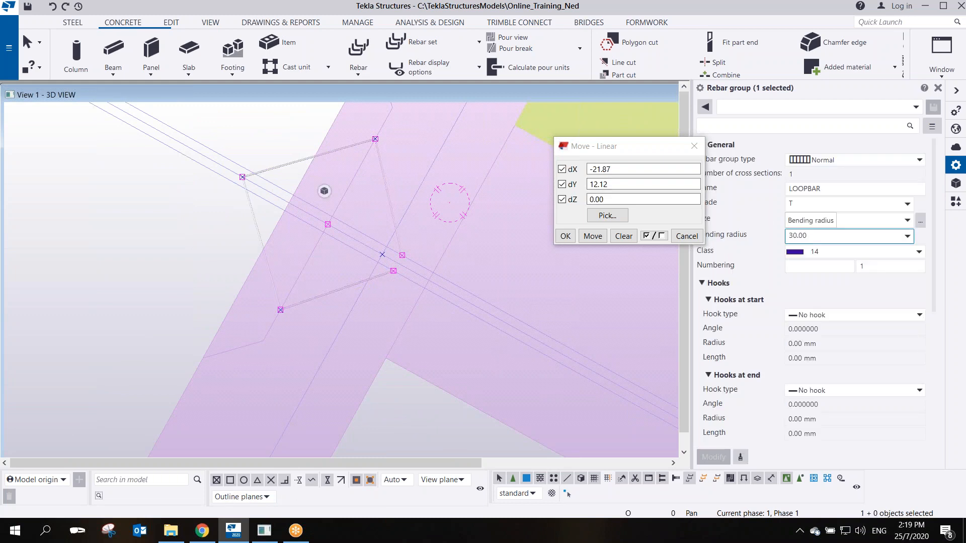
double_click(796, 235)
text(25)
key(Return)
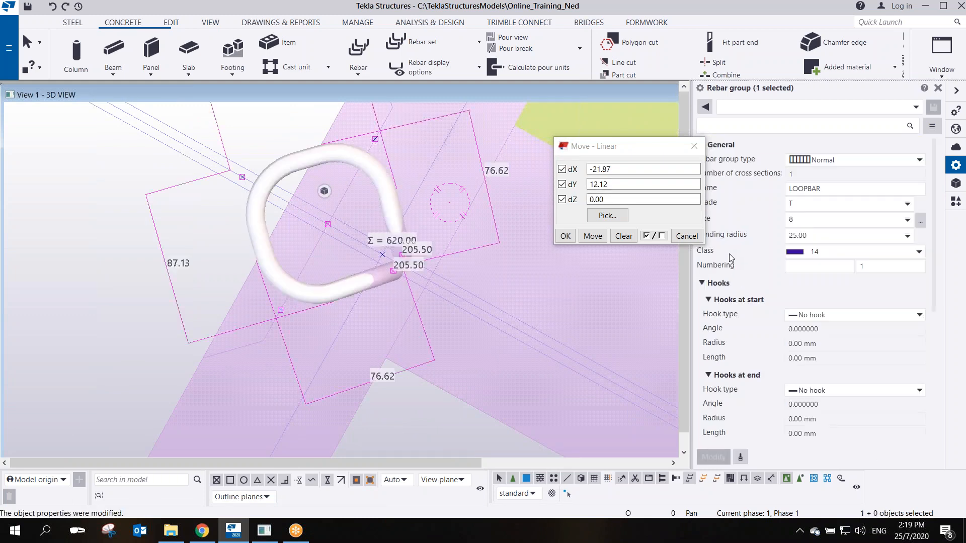
Move the loop bar group's two neck points and end points 5 mm back towards the loop
scroll(340, 243, up, 2)
click(375, 293)
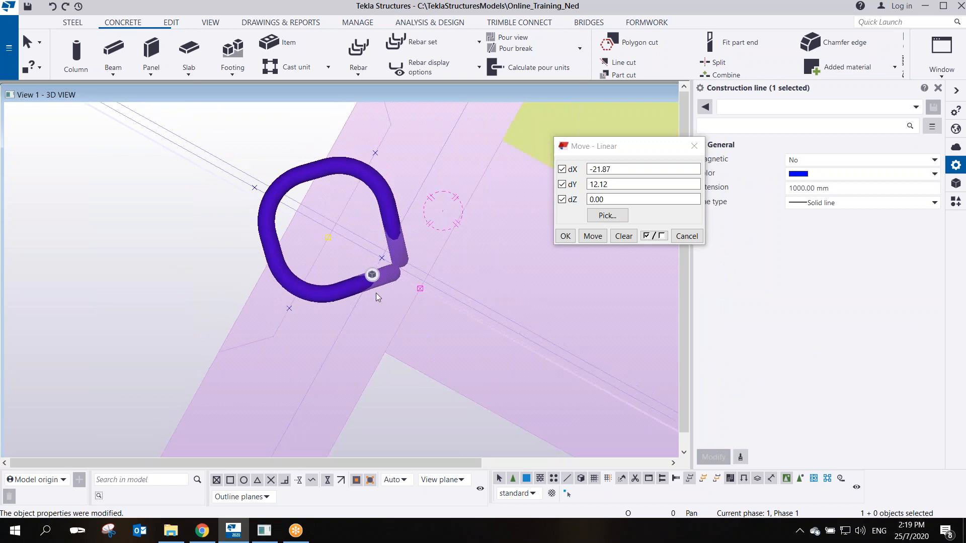
click(395, 208)
scroll(367, 246, up, 3)
drag(373, 244, 465, 314)
right_click(460, 228)
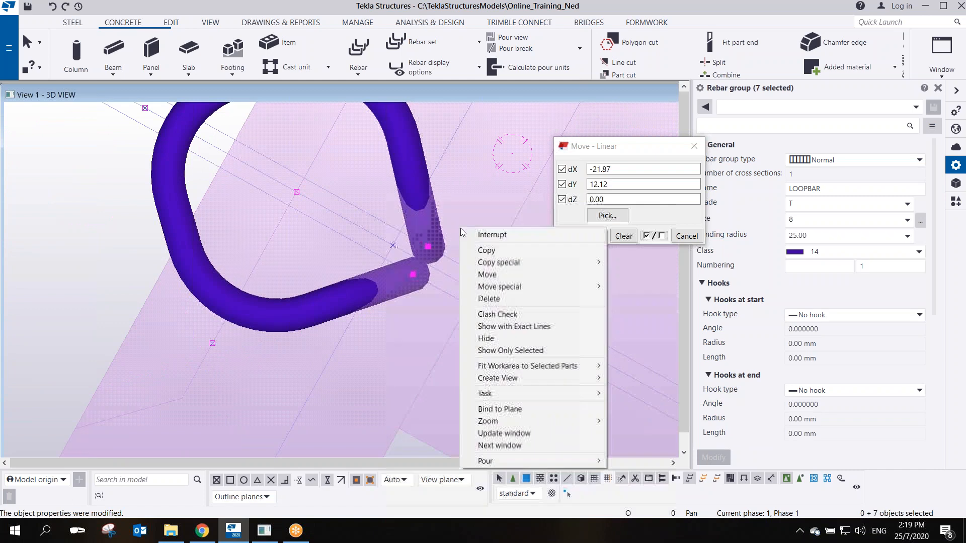
click(492, 274)
scroll(423, 247, up, 2)
click(433, 243)
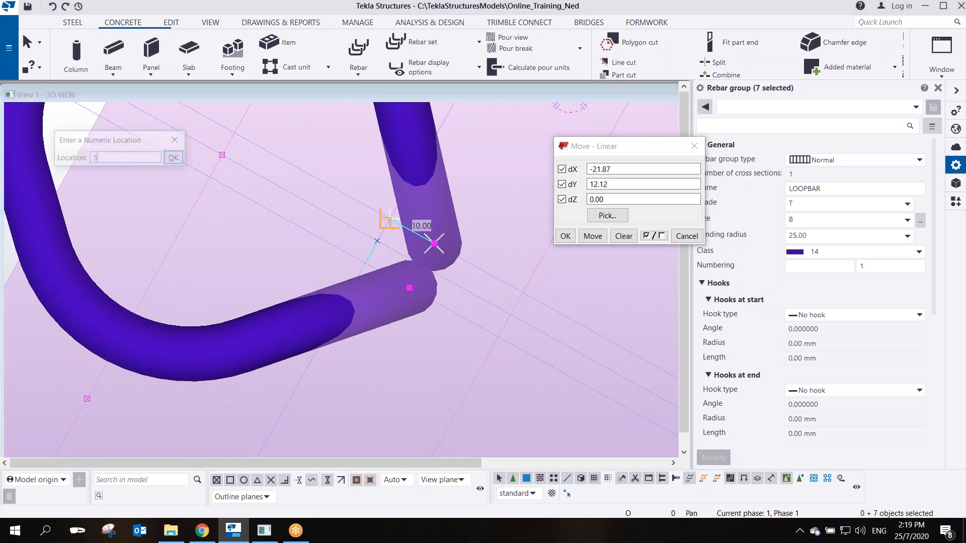
click(391, 219)
Examine the loop bars' shape and their distribution up the wall groove to the slab above
scroll(334, 279, down, 3)
scroll(331, 285, down, 1)
scroll(287, 267, up, 2)
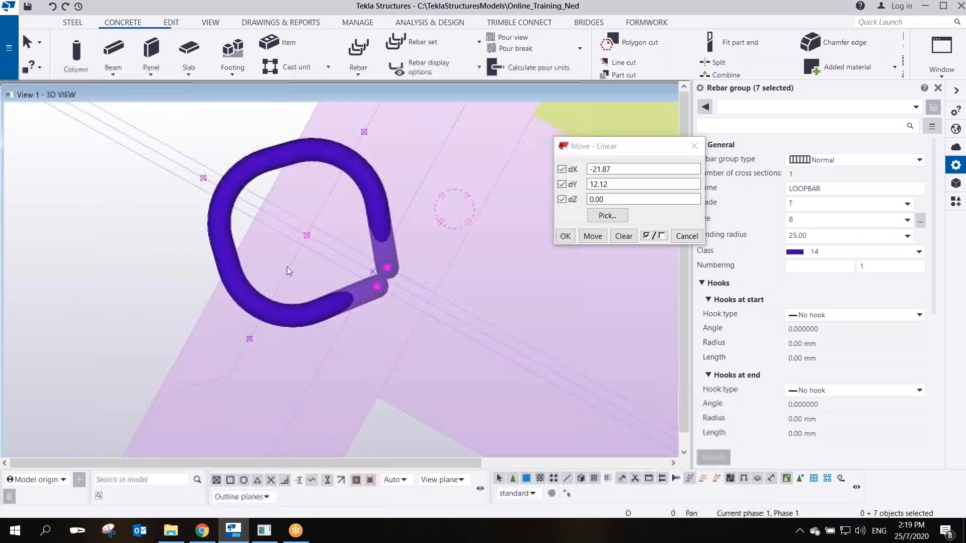
scroll(287, 268, down, 2)
scroll(275, 261, up, 2)
ctrl+middle_drag(273, 259, 392, 276)
scroll(349, 334, up, 2)
ctrl+middle_drag(349, 334, 415, 321)
scroll(416, 319, down, 4)
middle_drag(450, 280, 453, 438)
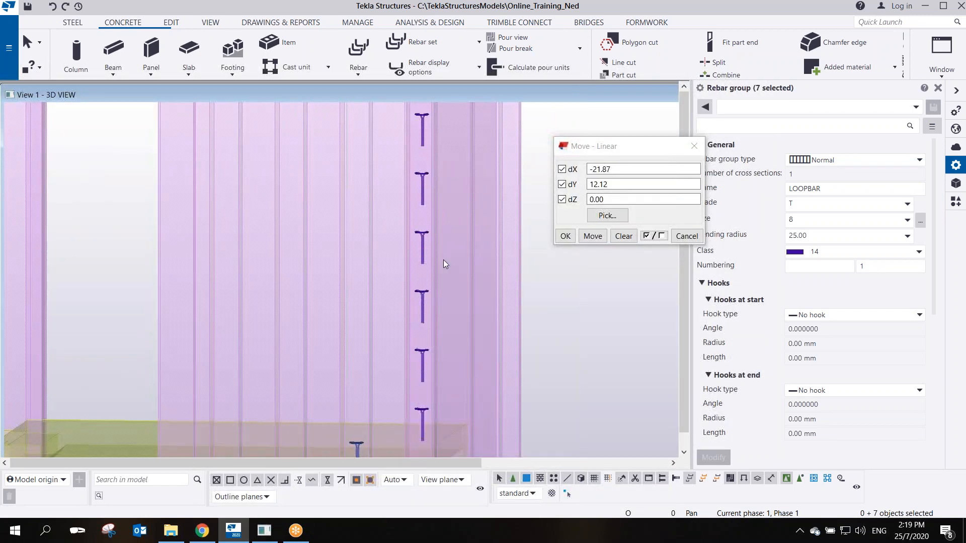
scroll(442, 260, down, 2)
scroll(396, 176, up, 4)
click(413, 219)
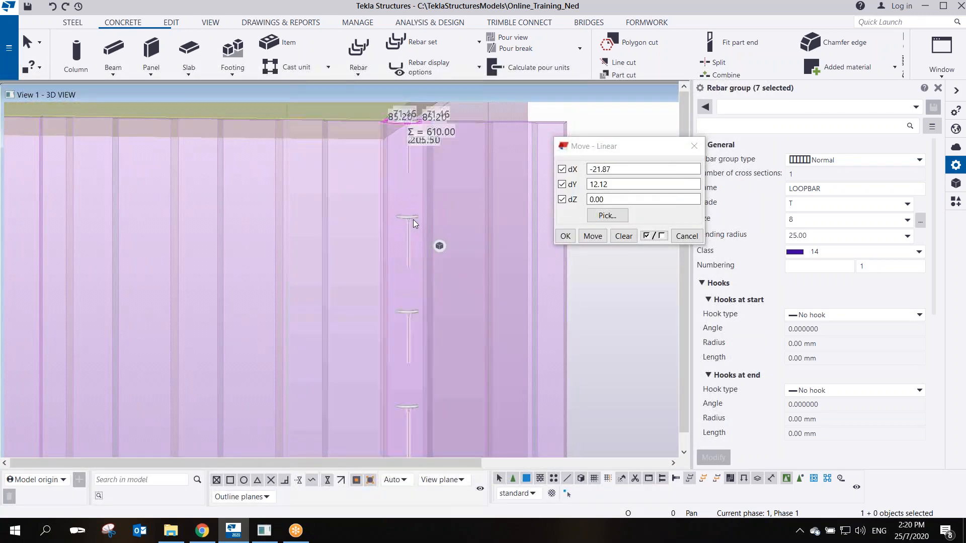
click(742, 20)
click(607, 118)
scroll(379, 246, down, 3)
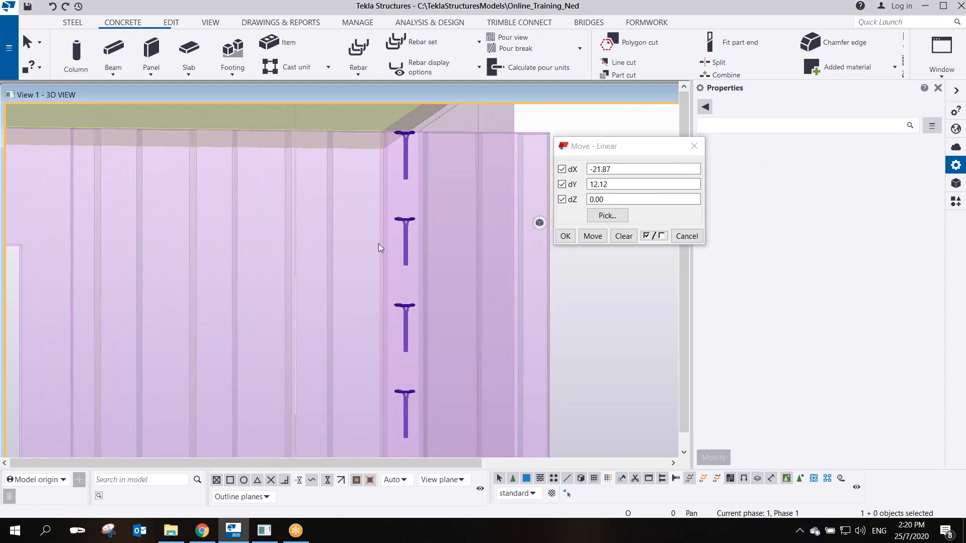
Move the loop bar group's input points at the wall base linearly by dZ 400 mm
ctrl+middle_drag(397, 230, 376, 185)
scroll(392, 221, up, 2)
click(398, 243)
scroll(385, 236, down, 3)
middle_drag(375, 378, 366, 282)
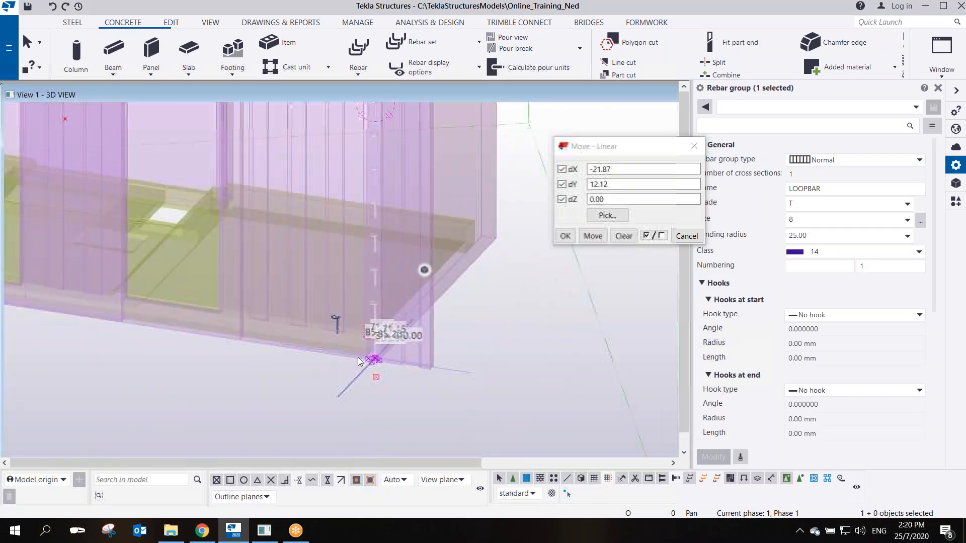
scroll(377, 363, up, 5)
scroll(405, 371, up, 2)
middle_drag(409, 402, 399, 358)
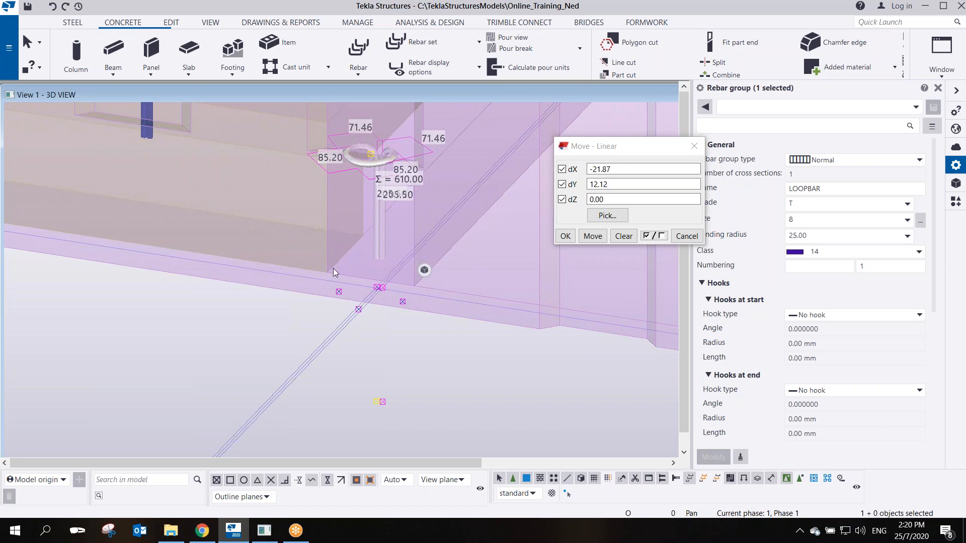
drag(306, 250, 460, 439)
right_click(422, 338)
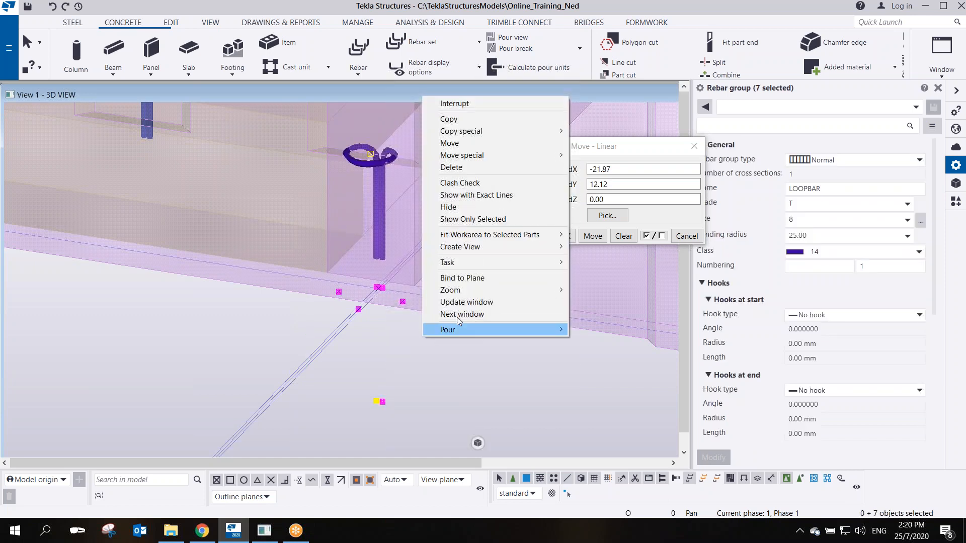
click(624, 236)
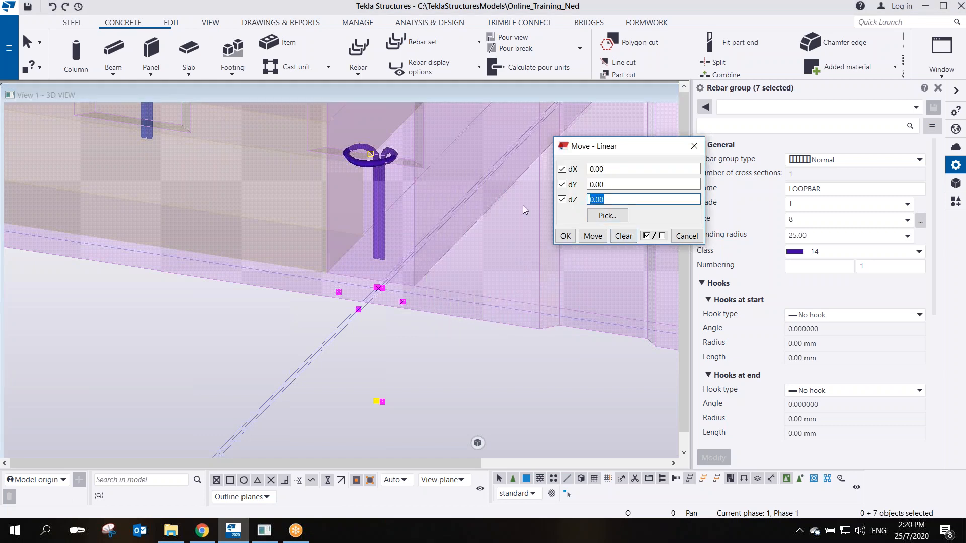
text(400)
click(591, 237)
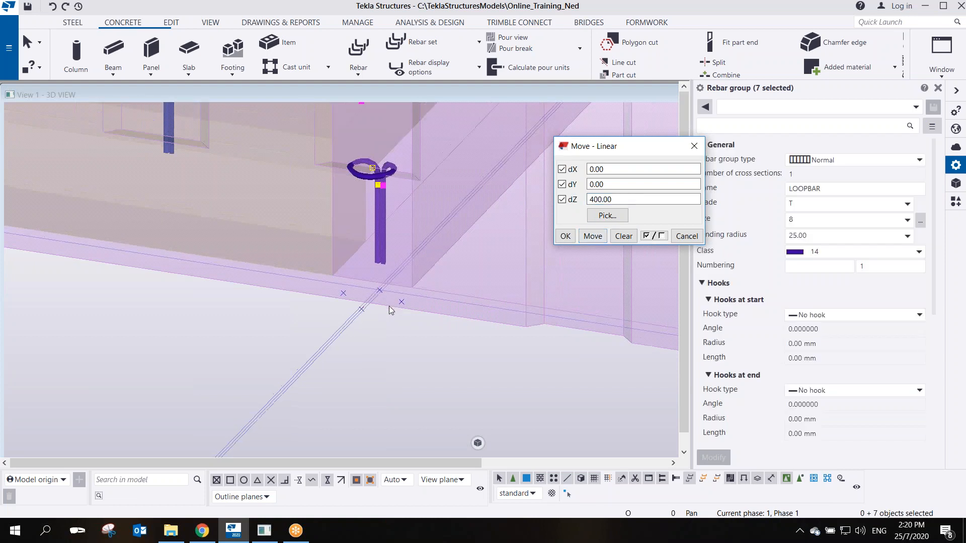
Set the loop bar group's target spacing value to 600 mm
scroll(389, 306, up, 3)
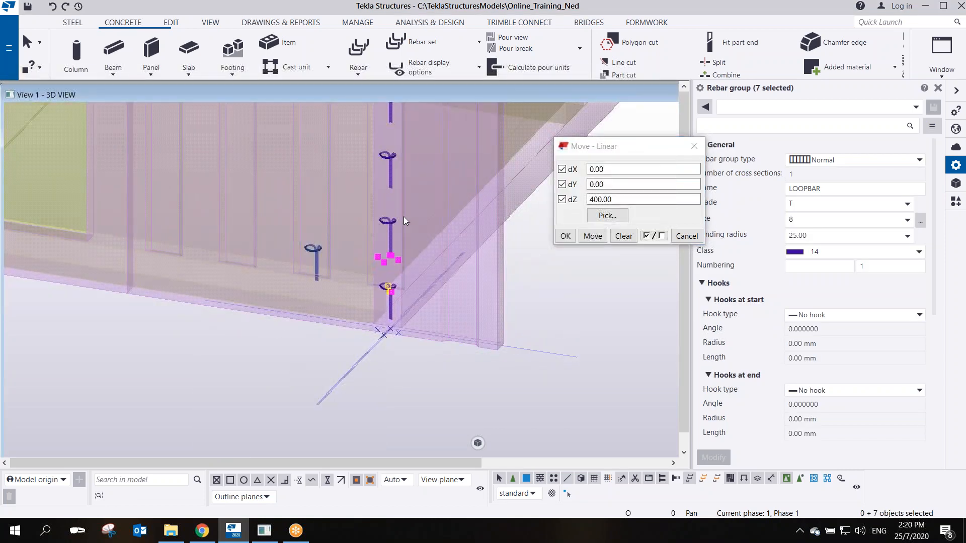
click(393, 222)
scroll(830, 387, down, 3)
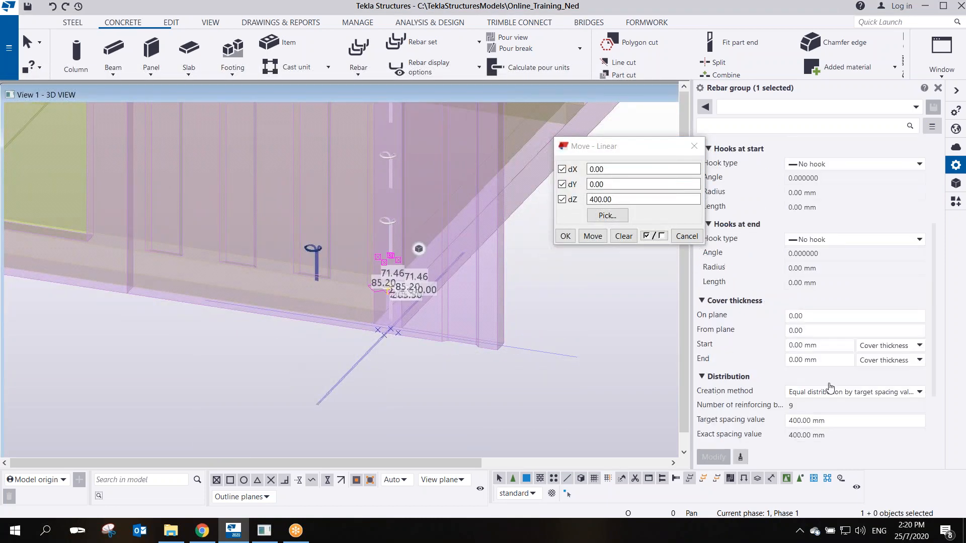
click(836, 422)
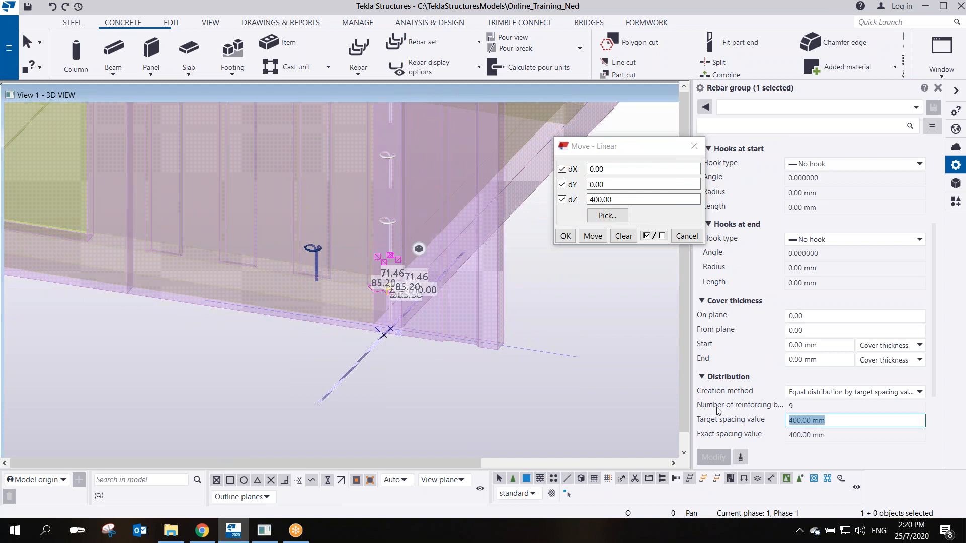
text(600)
key(Return)
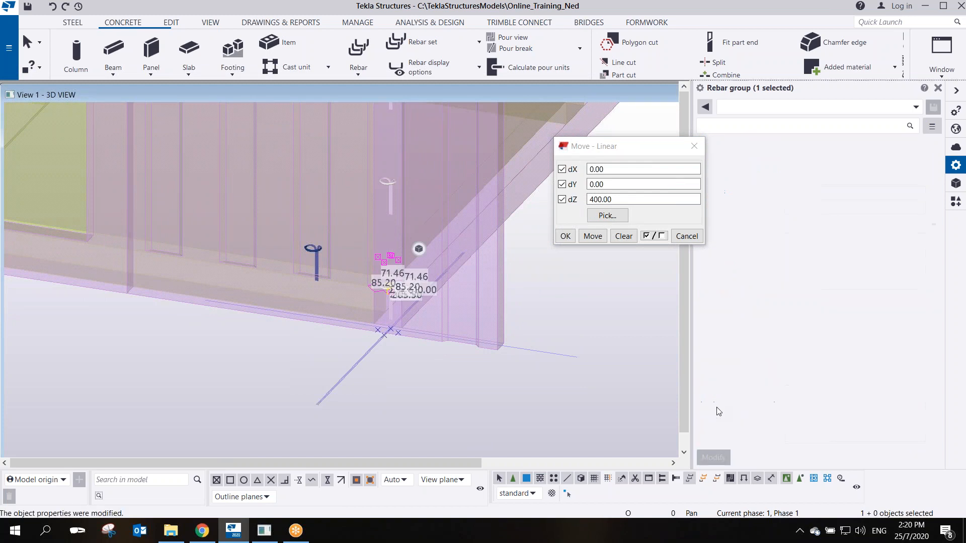
Set the loop bar group's from-plane cover thickness to 100 mm
scroll(436, 302, up, 3)
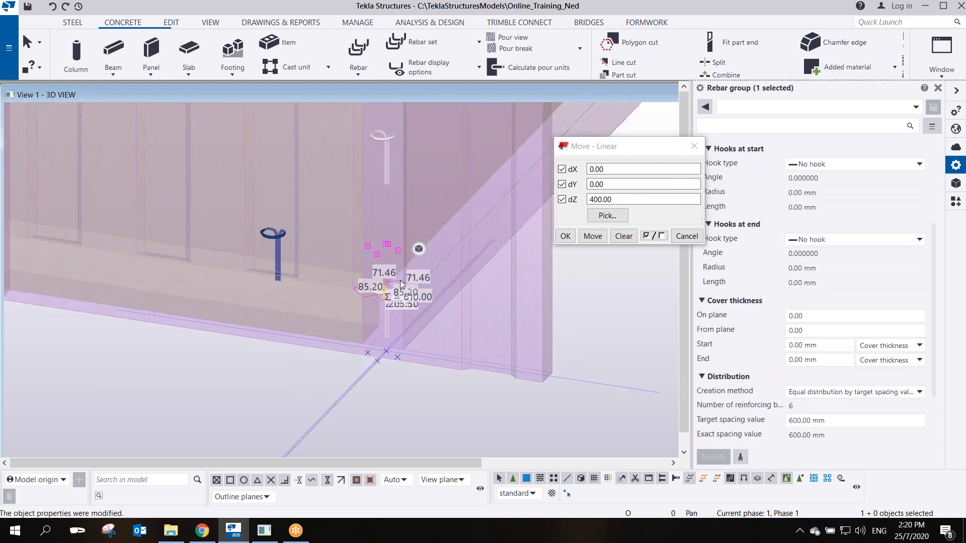
click(817, 332)
text(100)
key(Return)
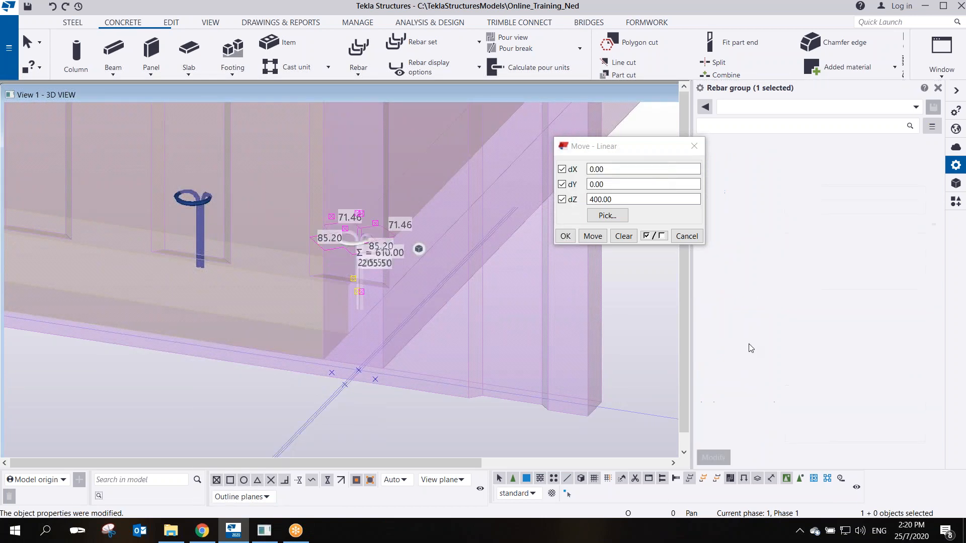
Examine the loop bars' positions along the full height of the wall groove, from the upper slab to the base
scroll(468, 344, down, 2)
scroll(468, 344, down, 3)
middle_drag(453, 151, 420, 266)
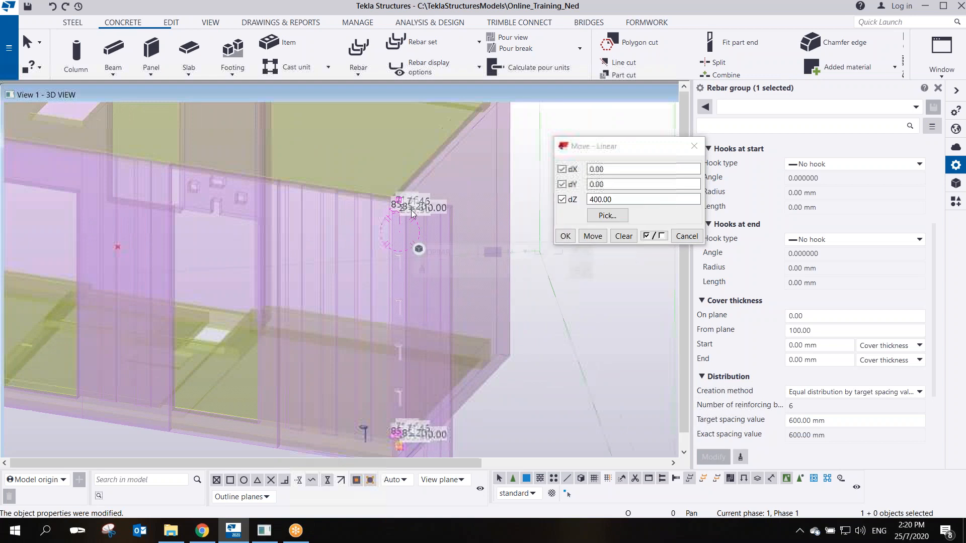
scroll(414, 203, up, 3)
middle_drag(368, 234, 292, 202)
scroll(292, 203, down, 2)
click(516, 309)
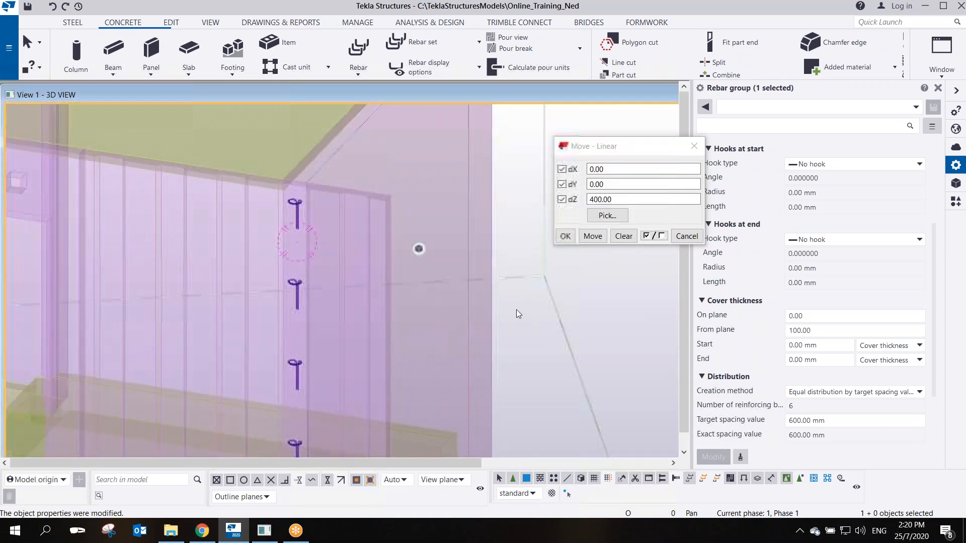
scroll(300, 239, up, 2)
middle_drag(312, 257, 326, 170)
scroll(325, 170, down, 3)
ctrl+middle_drag(365, 341, 431, 313)
scroll(328, 387, up, 1)
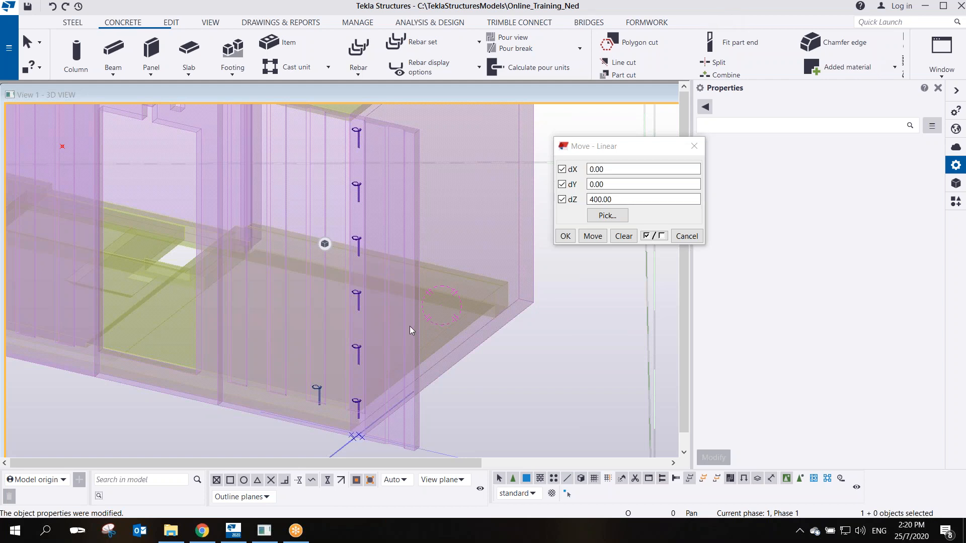
scroll(356, 293, up, 1)
scroll(356, 296, up, 1)
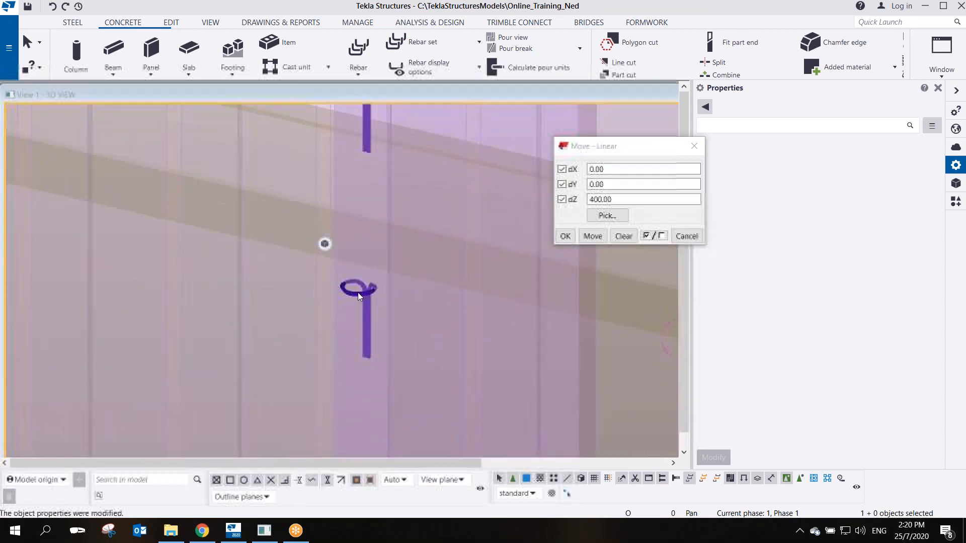
Compare the loop bar group at the wall corner with the single loop bar in the neighbouring groove, in 3D and plan
click(357, 295)
scroll(358, 297, down, 5)
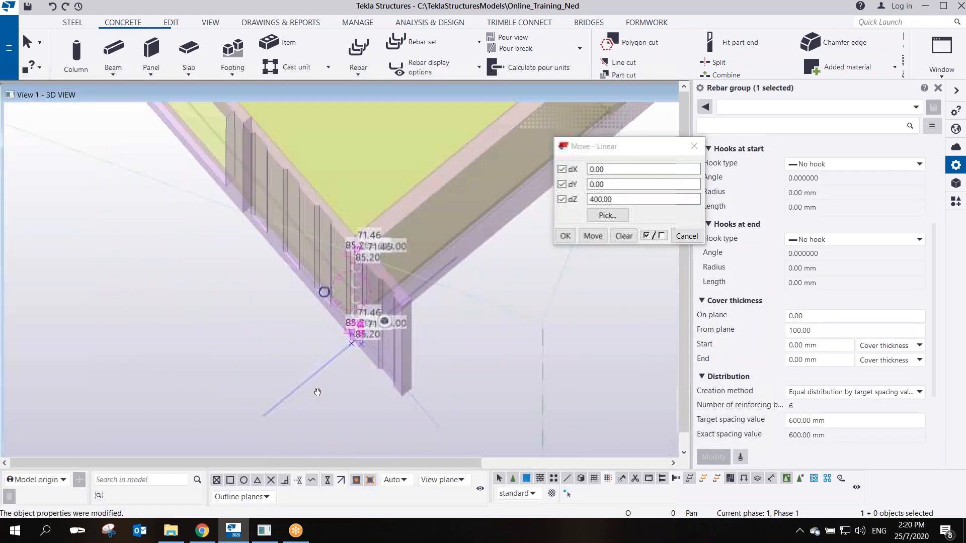
scroll(331, 324, up, 5)
click(292, 315)
scroll(291, 315, down, 5)
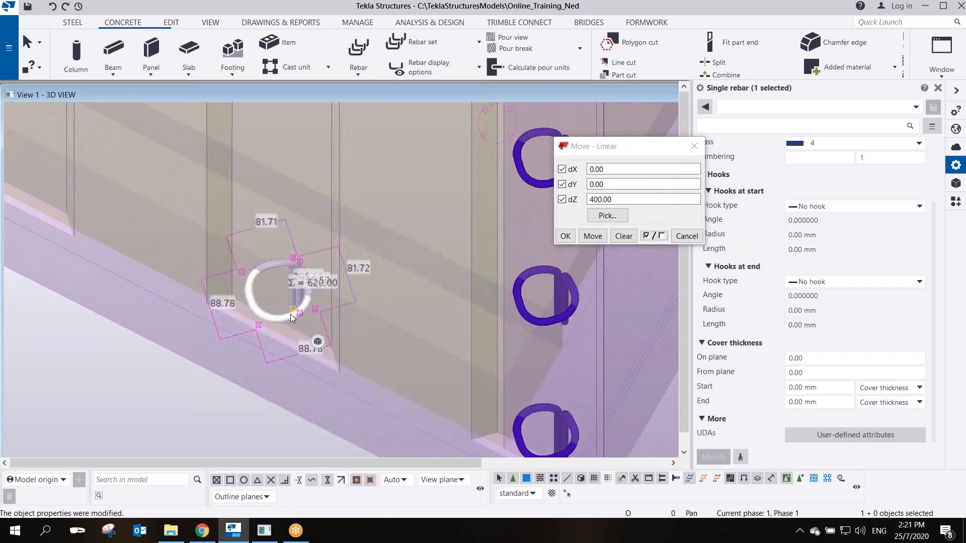
scroll(277, 272, up, 5)
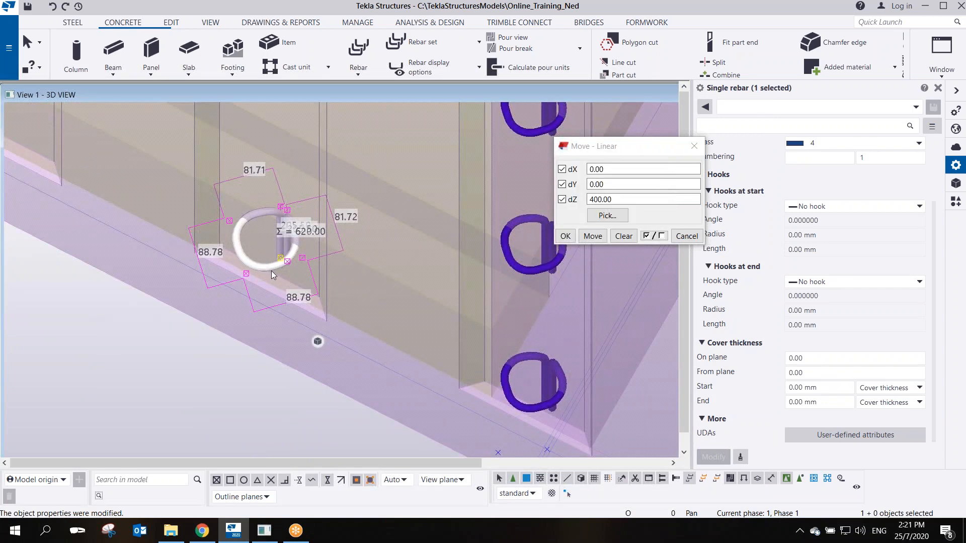
scroll(271, 272, down, 3)
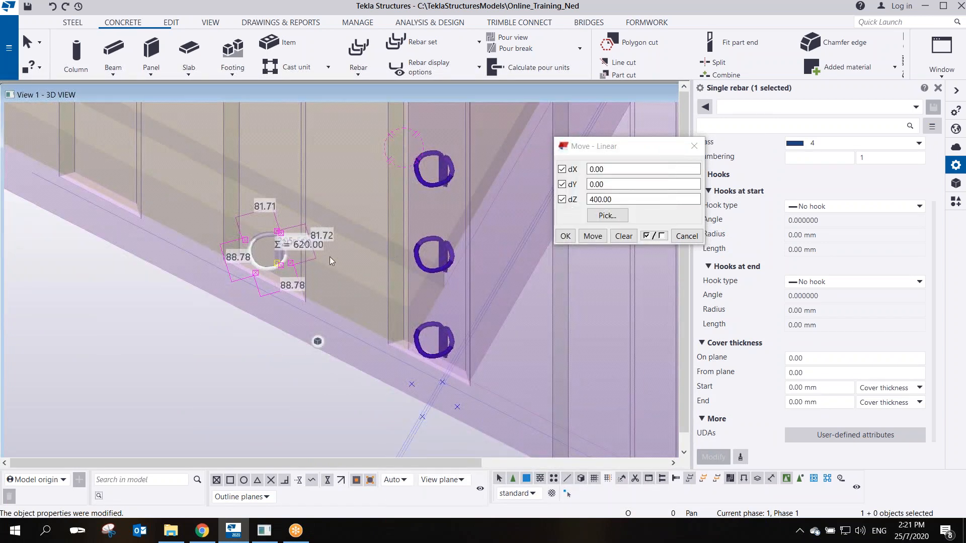
key(ctrl+p)
scroll(394, 382, up, 7)
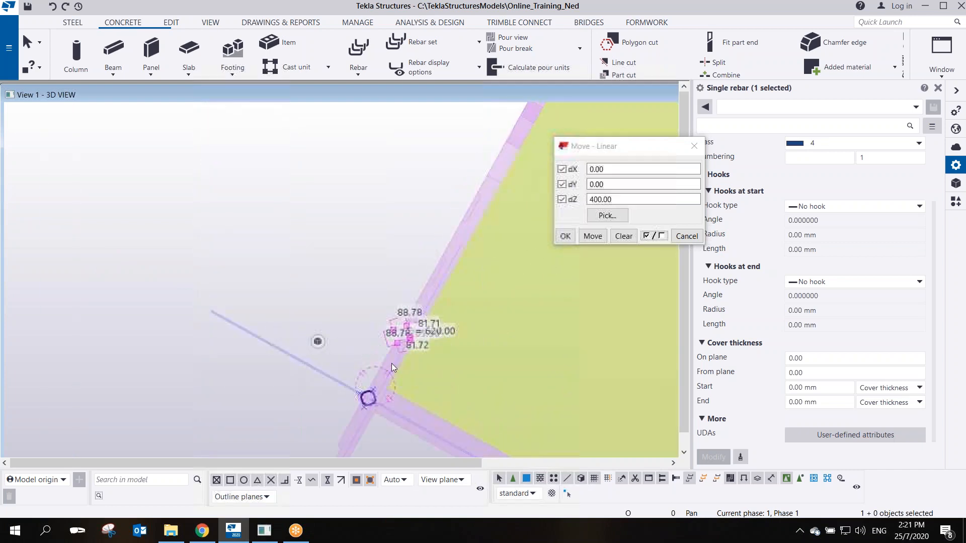
scroll(383, 222, up, 3)
scroll(386, 210, down, 6)
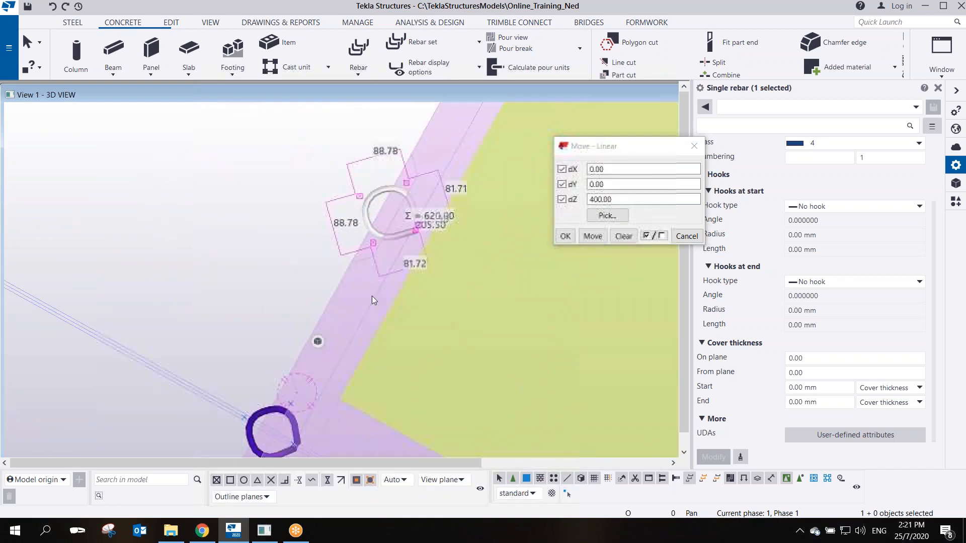
Try to move the loop bar group's outer corner point slightly further outward from the wall face
scroll(315, 265, up, 5)
click(280, 160)
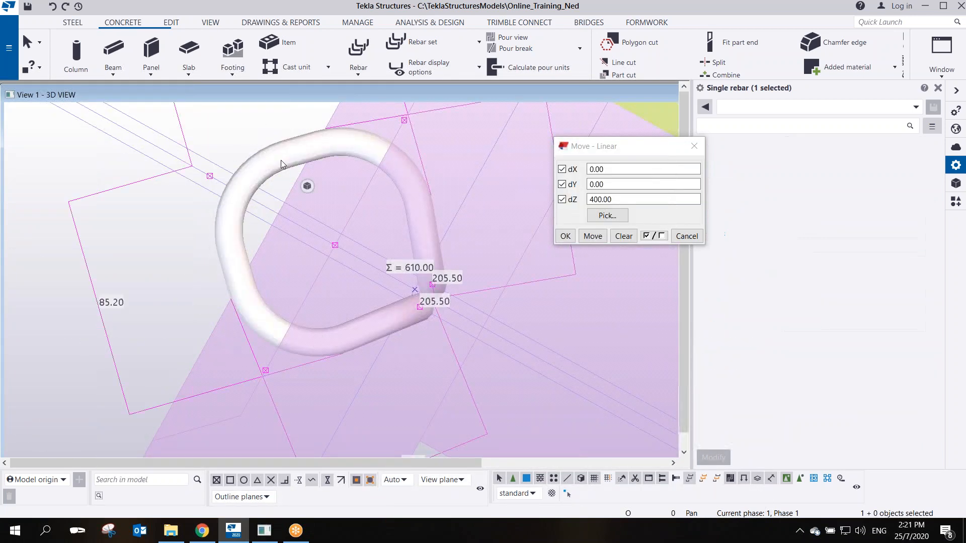
right_click(213, 179)
click(248, 257)
click(199, 169)
click(246, 172)
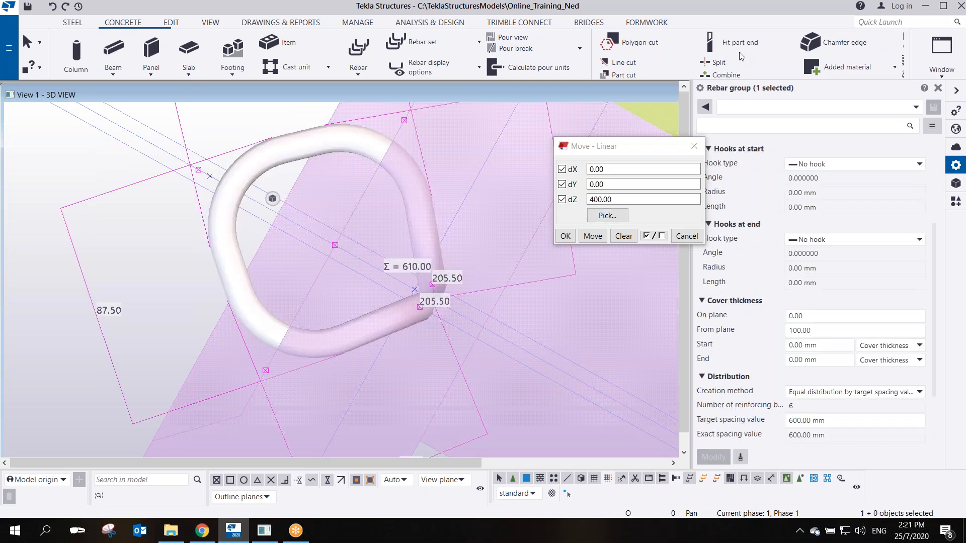
click(745, 38)
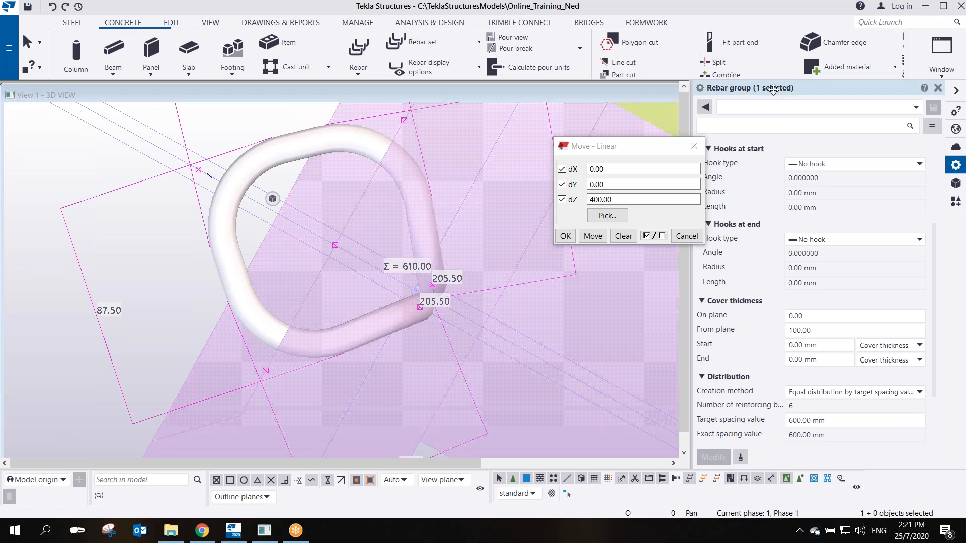
Try bending radii of 30 mm and 28 mm on the loop bar group
click(205, 173)
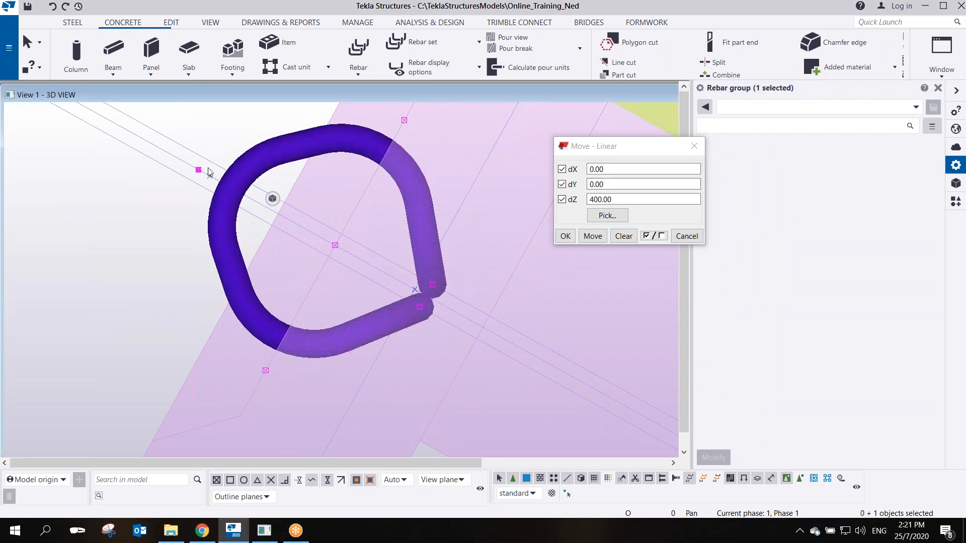
scroll(839, 298, up, 3)
click(808, 236)
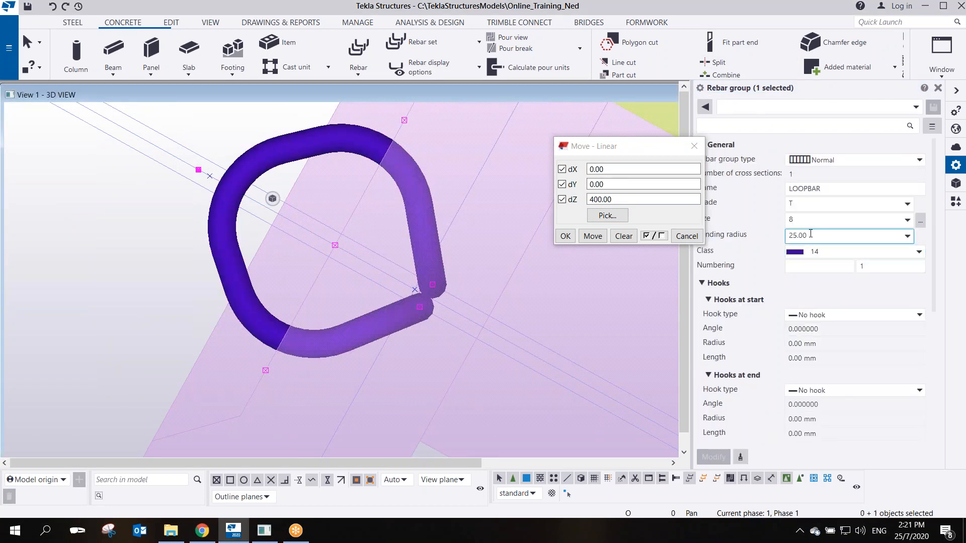
text(30)
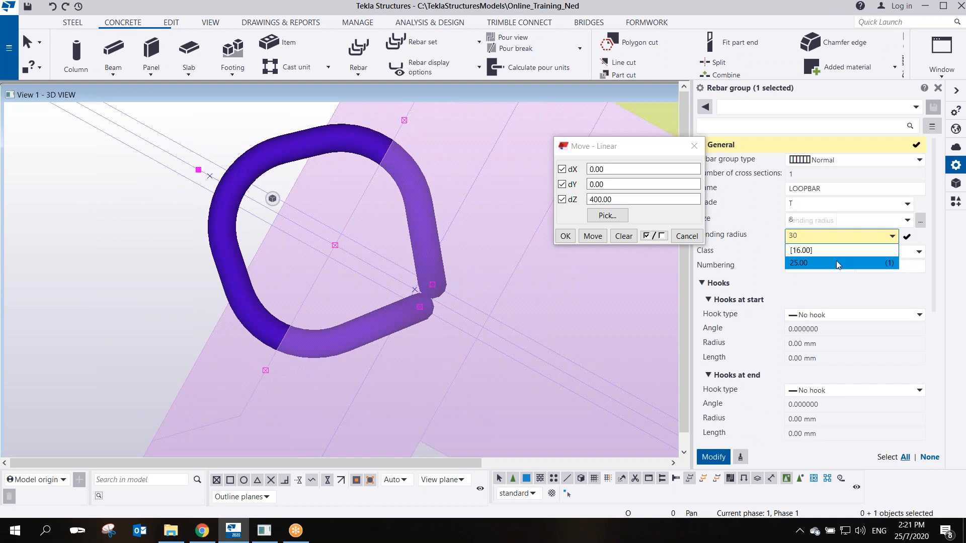
key(Return)
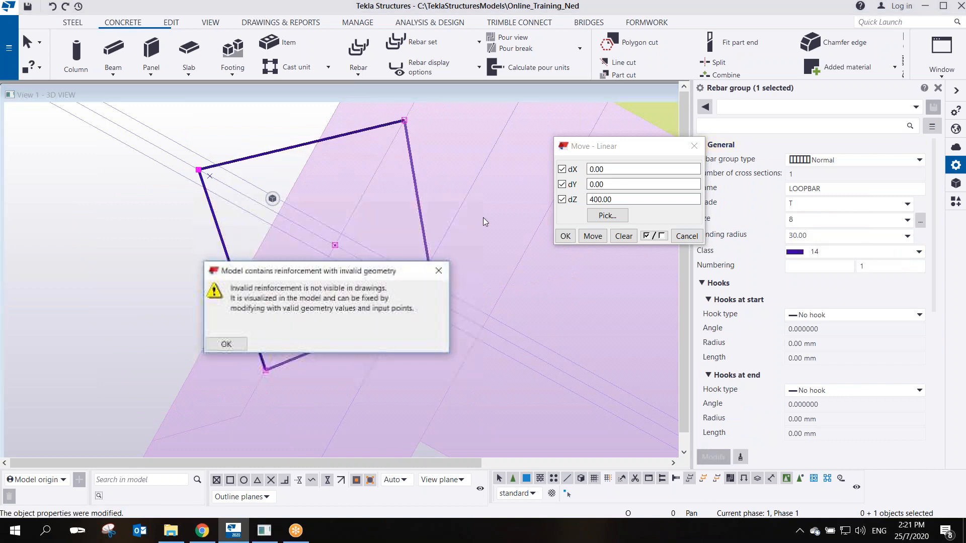
click(237, 349)
click(805, 236)
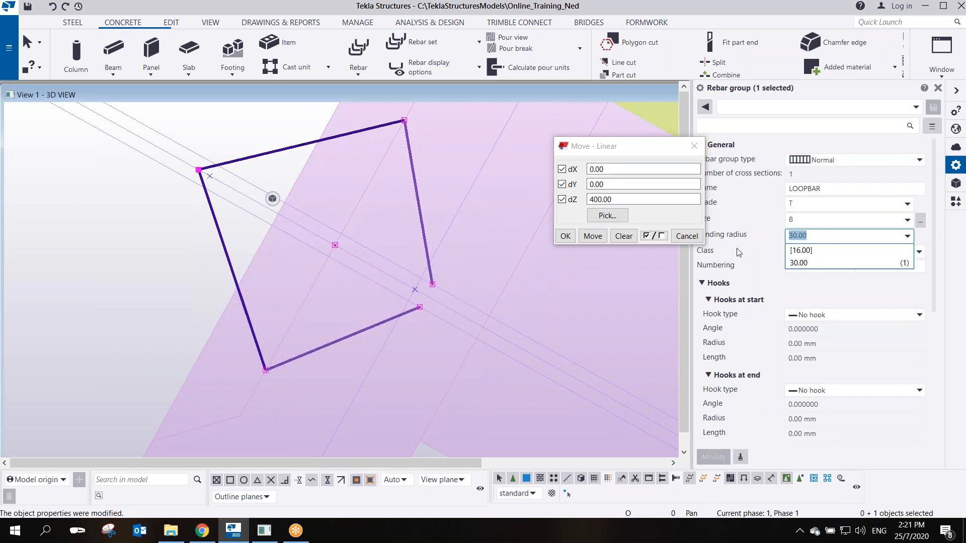
text(28)
key(Return)
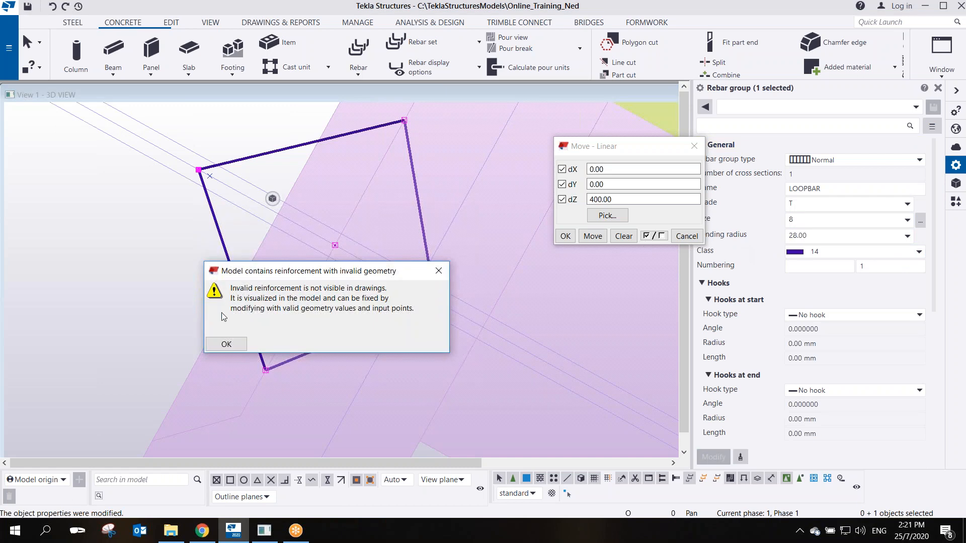
Set the loop bar group's bending radius back to 25 mm
click(236, 348)
click(804, 235)
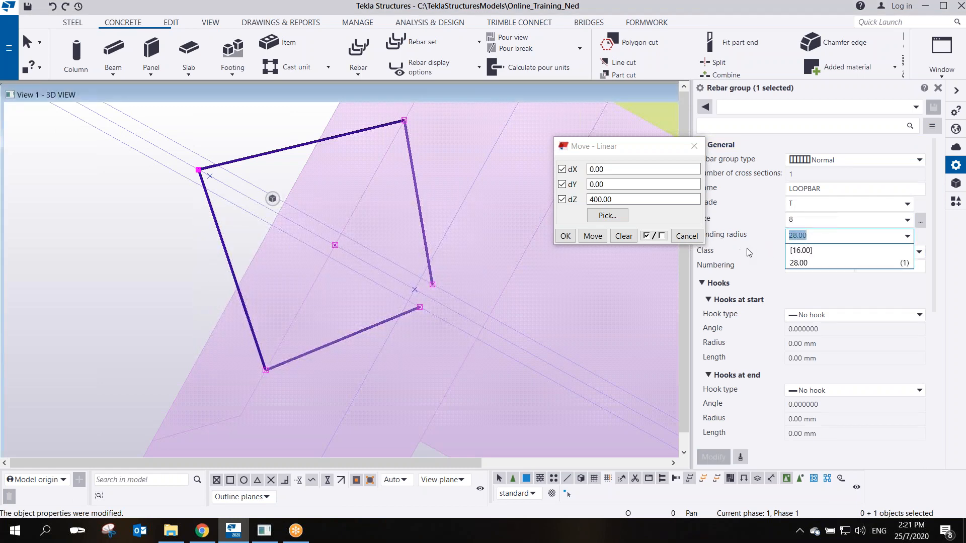
text(25)
key(Return)
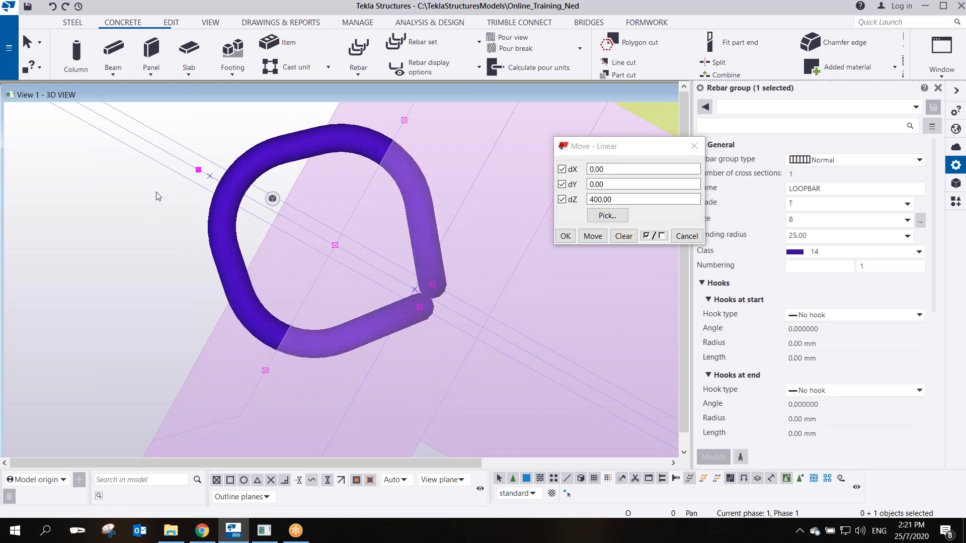
click(144, 226)
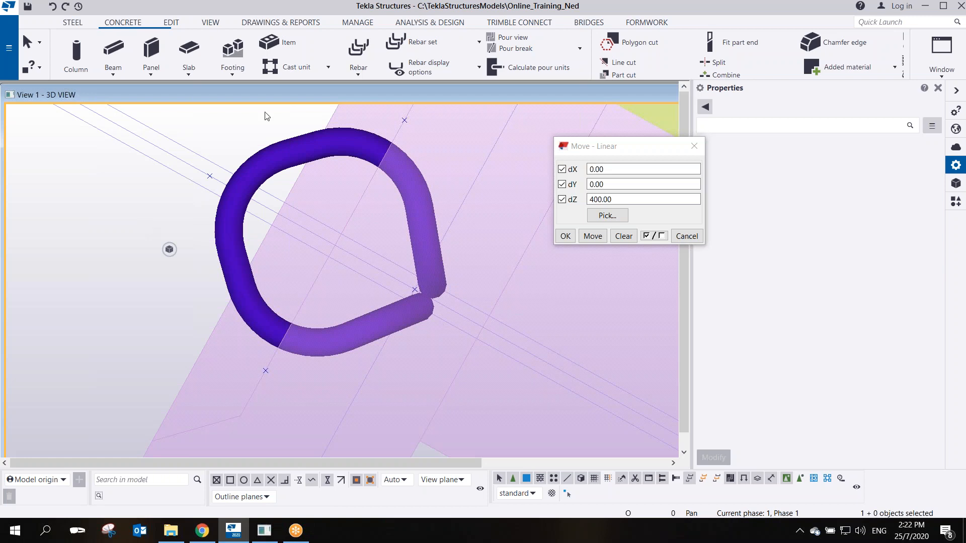
Examine the single loop bar in the neighbouring groove and its position relative to the corner group and the whole building
click(719, 28)
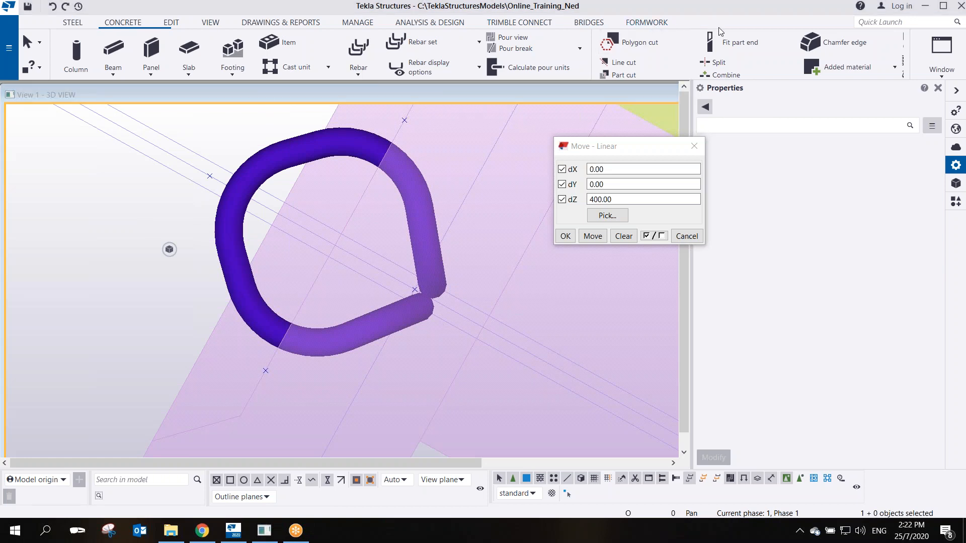
scroll(409, 261, down, 7)
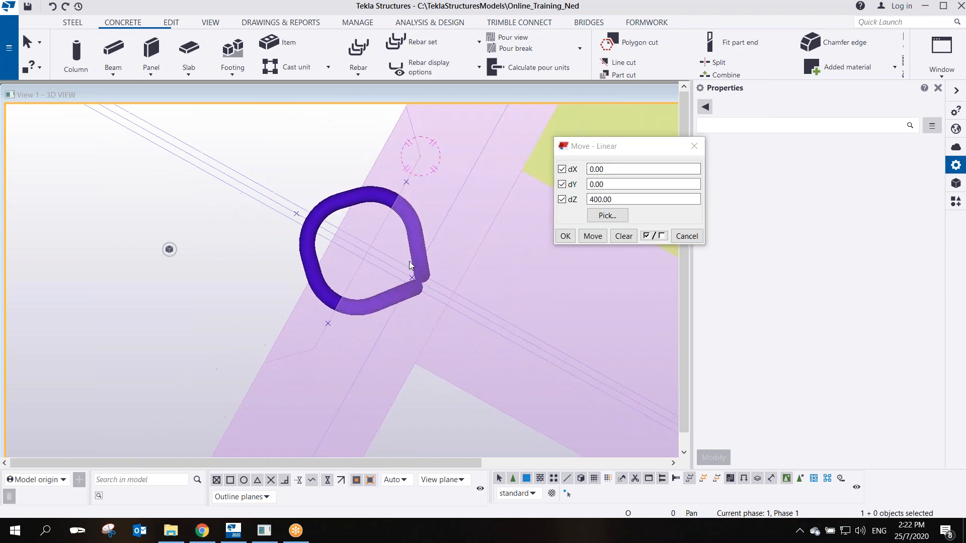
scroll(409, 258, down, 2)
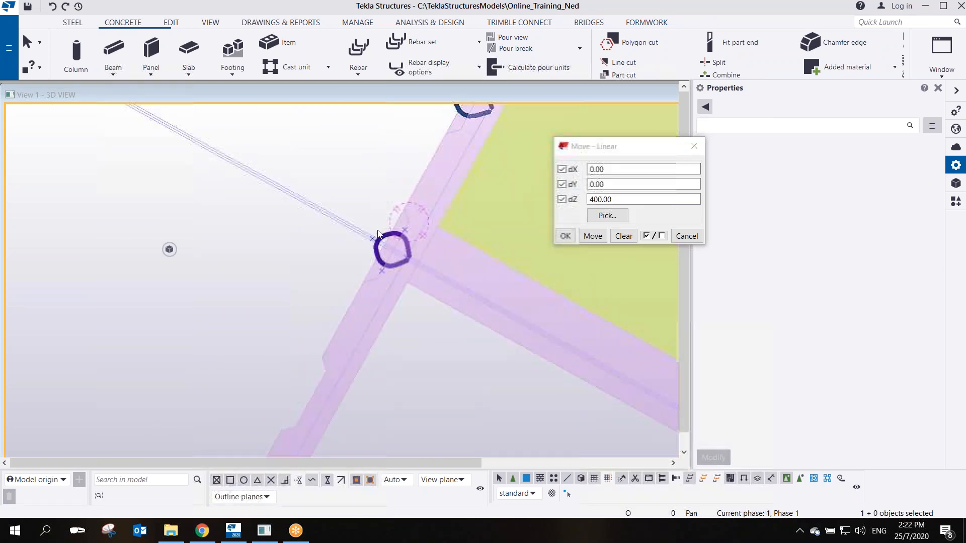
scroll(406, 252, up, 5)
middle_drag(406, 253, 300, 303)
scroll(300, 303, down, 2)
middle_drag(287, 187, 289, 292)
scroll(289, 292, down, 1)
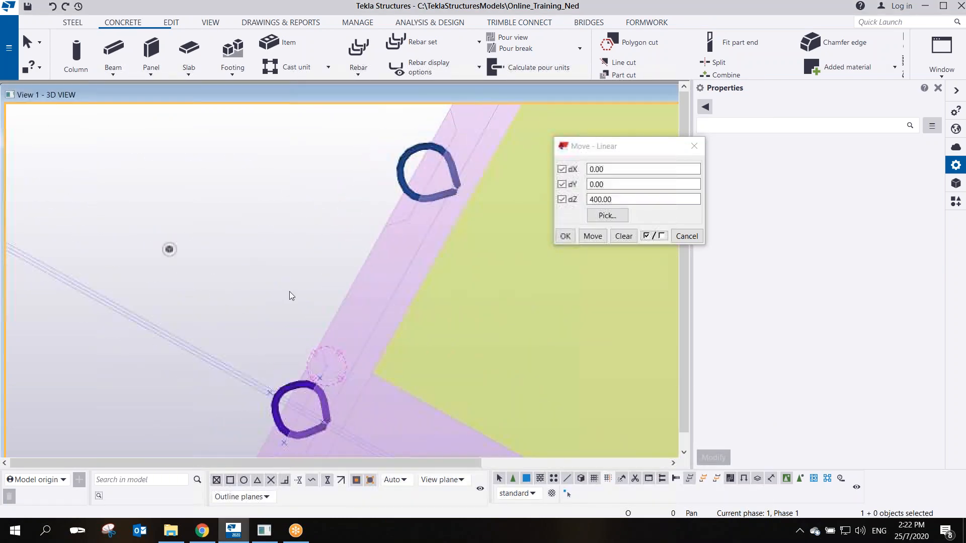
click(400, 173)
scroll(391, 200, down, 3)
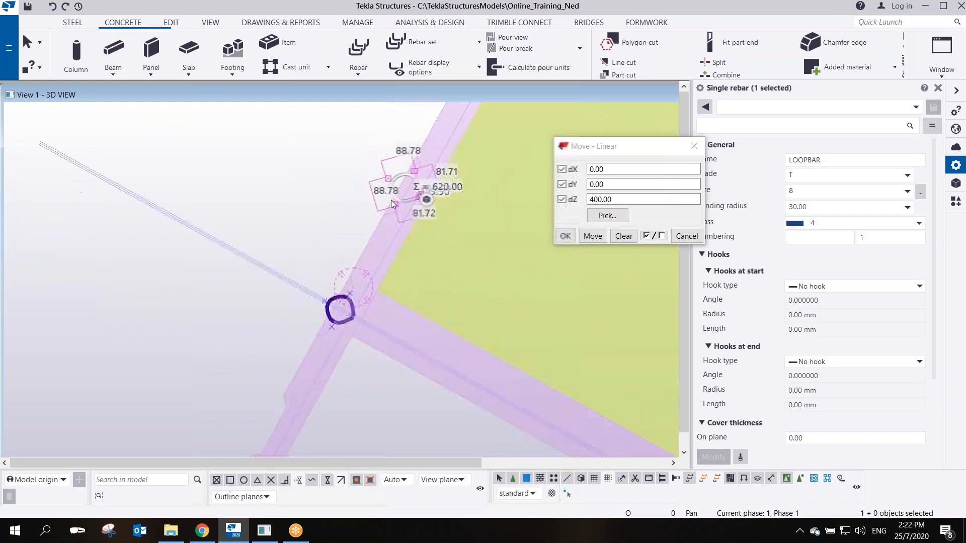
scroll(392, 203, up, 1)
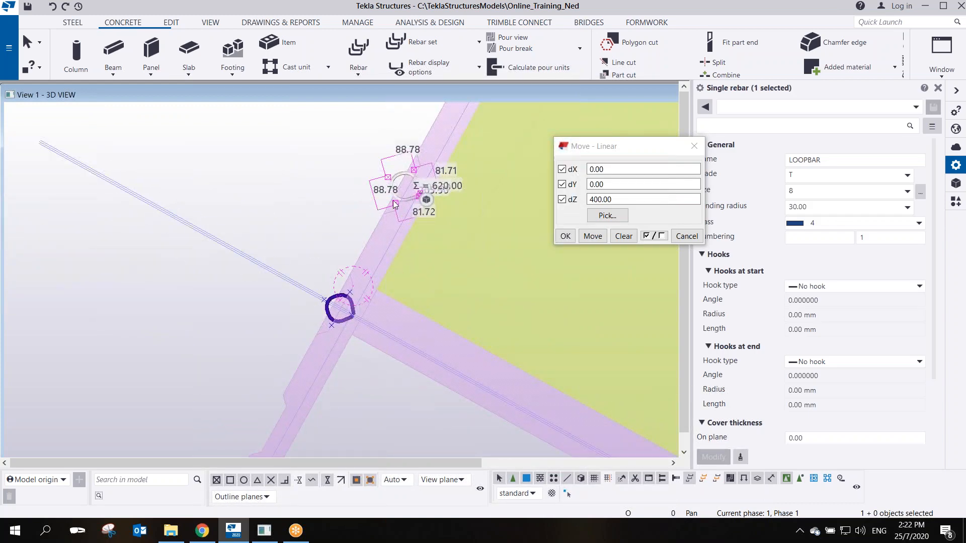
scroll(376, 240, down, 1)
ctrl+middle_drag(376, 240, 170, 214)
scroll(242, 286, down, 3)
ctrl+middle_drag(355, 319, 363, 280)
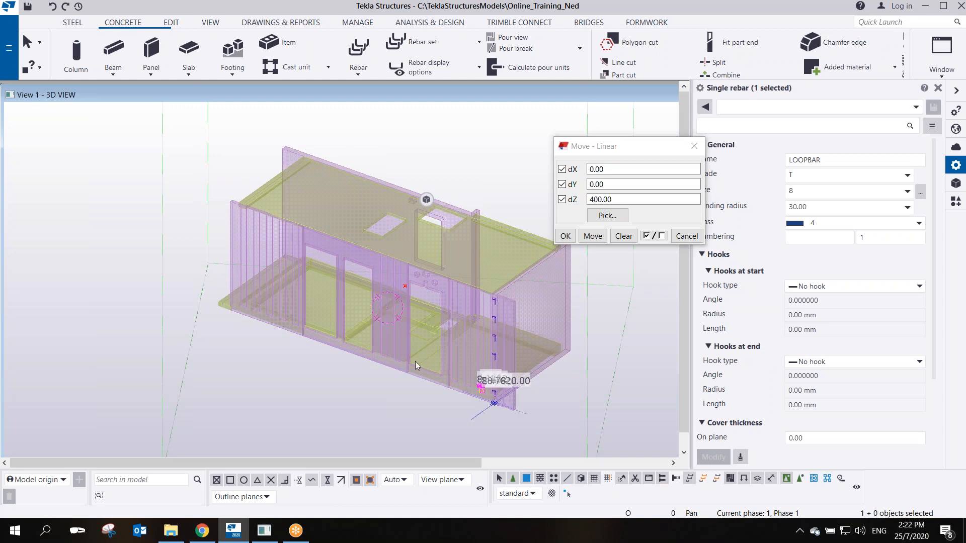
Select the loop bar group at the wall corner and inspect its lowest loop and legs near the wall base
scroll(491, 352, up, 10)
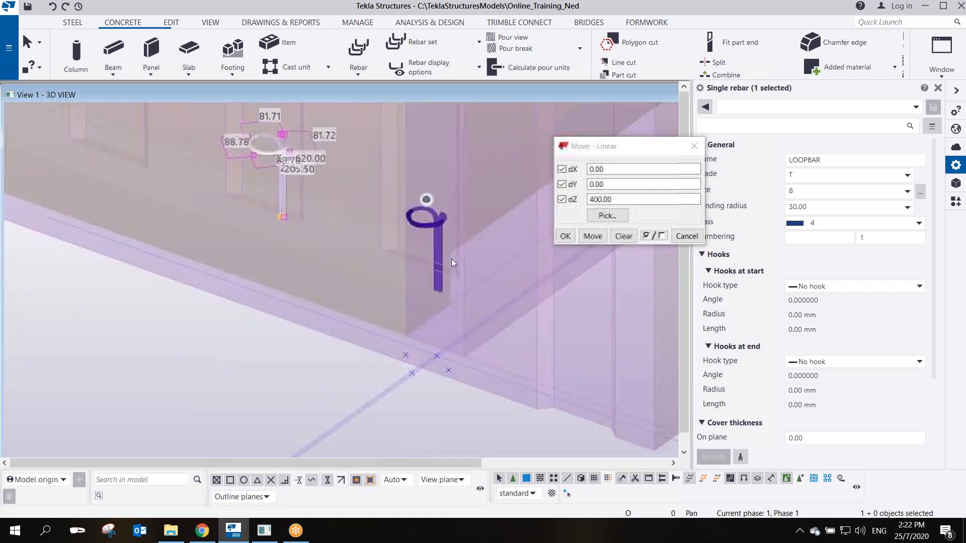
click(436, 230)
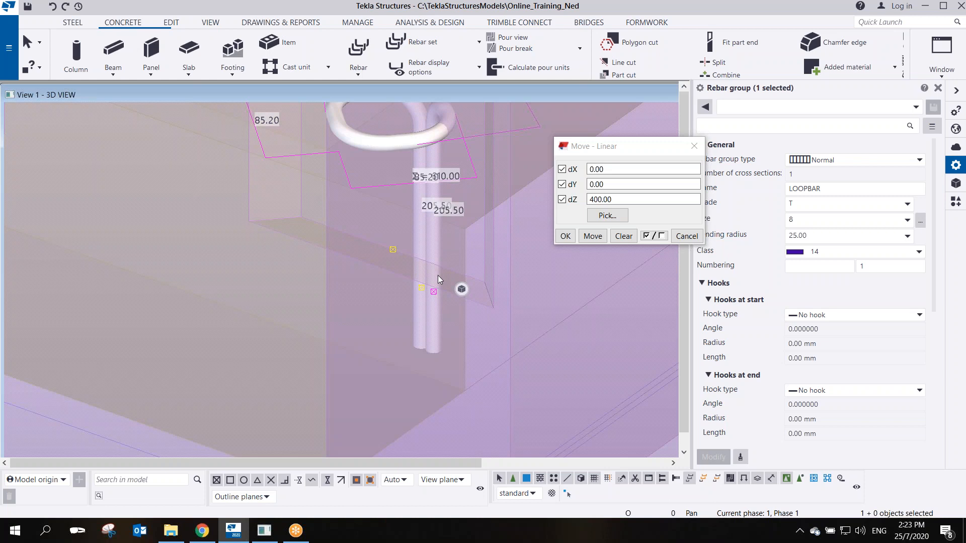
scroll(438, 276, down, 5)
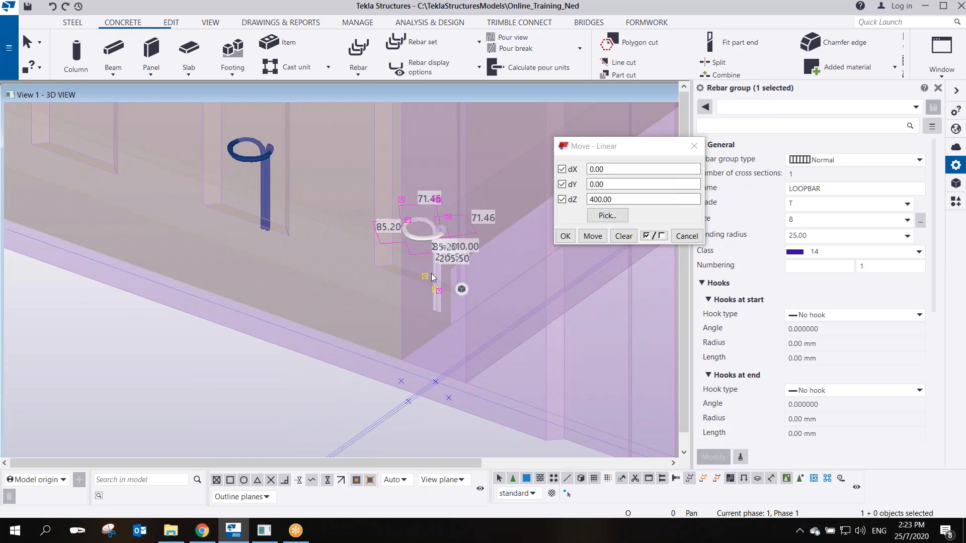
scroll(432, 277, down, 3)
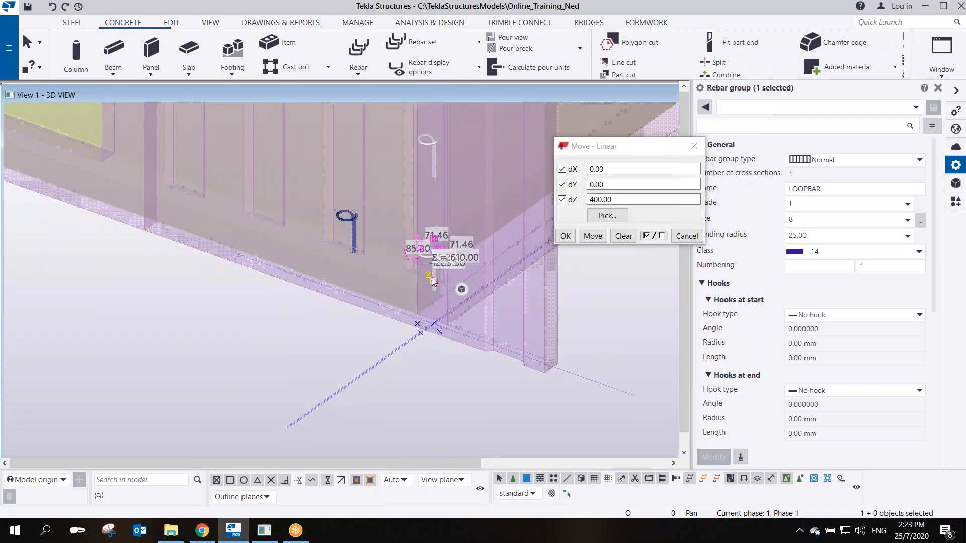
scroll(425, 288, up, 8)
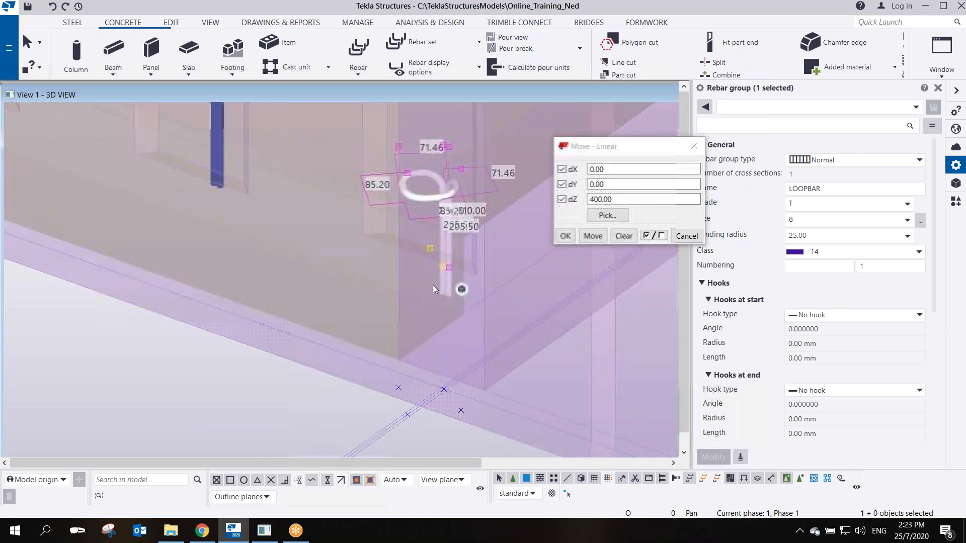
scroll(441, 296, down, 1)
middle_drag(442, 294, 440, 330)
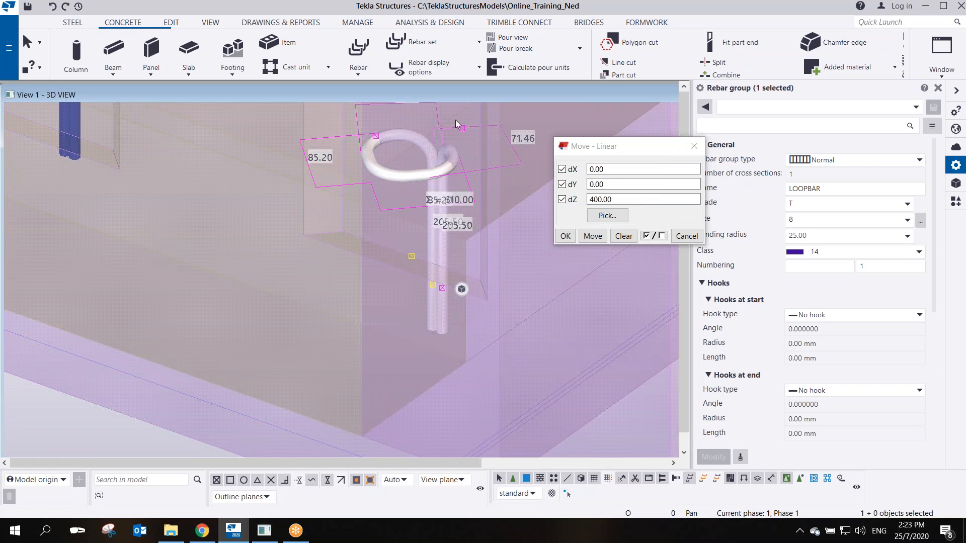
Move the loop bar group from its centre point at the wall corner to the wall groove beyond the single loop bar
ctrl+middle_drag(448, 255, 393, 388)
scroll(393, 388, up, 4)
scroll(301, 349, up, 7)
middle_drag(276, 342, 320, 231)
scroll(320, 230, down, 4)
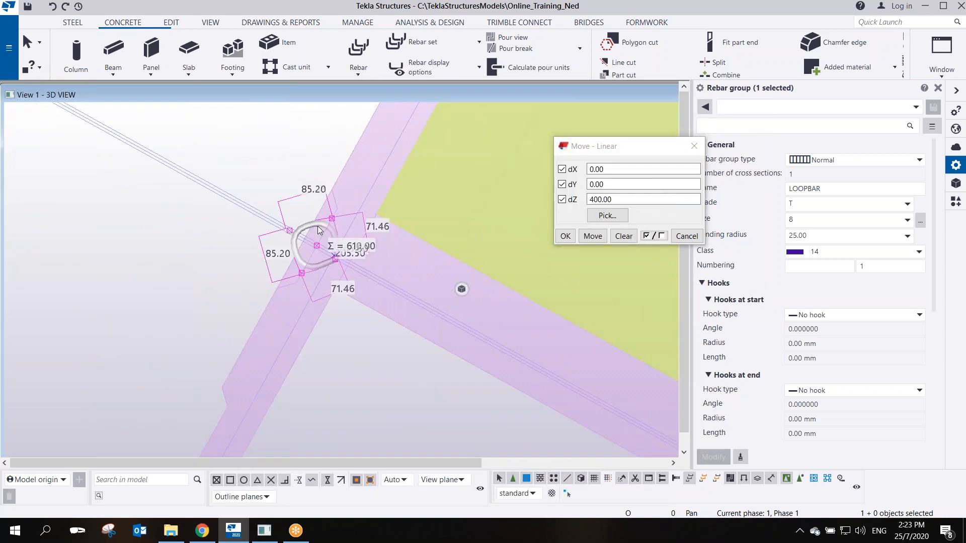
right_click(319, 228)
click(345, 313)
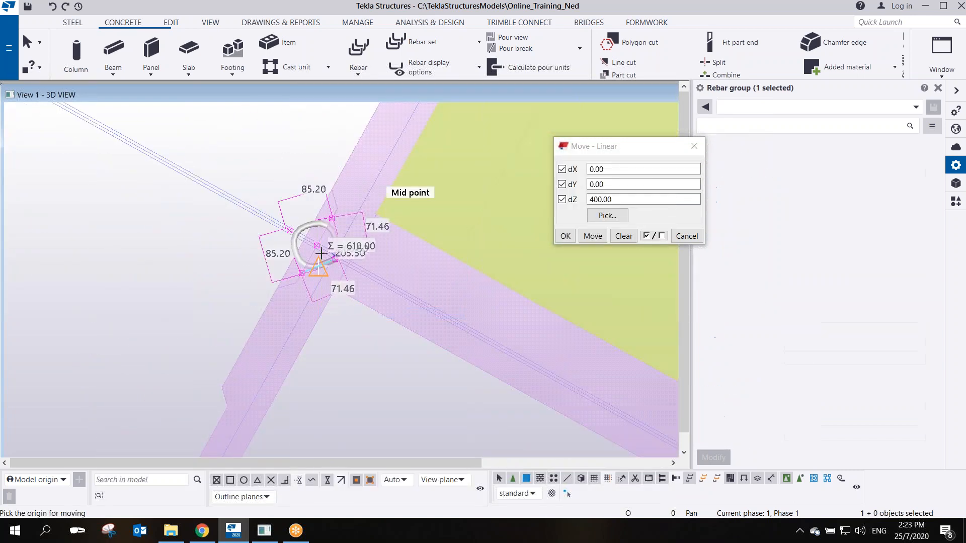
click(316, 246)
scroll(402, 179, down, 2)
middle_drag(403, 179, 312, 361)
middle_drag(394, 224, 362, 293)
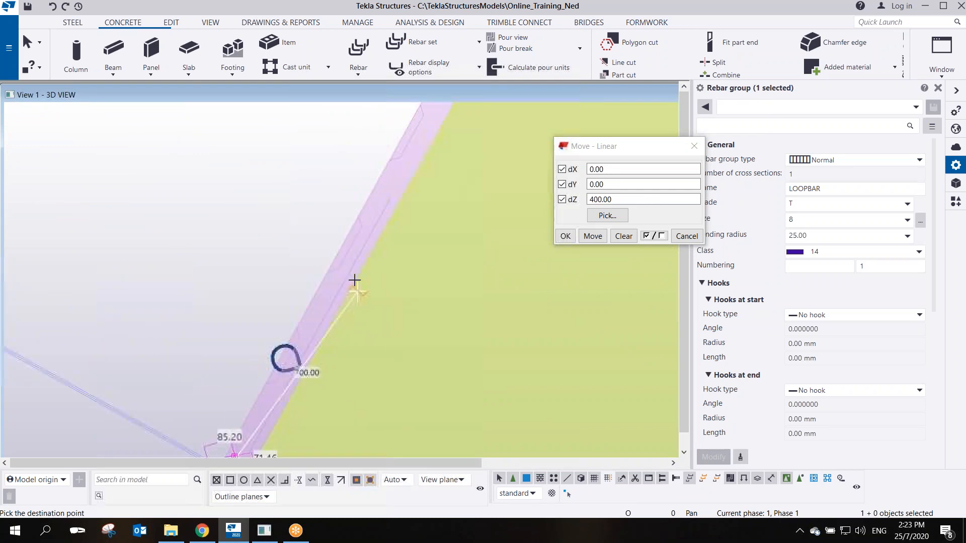
scroll(351, 279, up, 2)
click(342, 237)
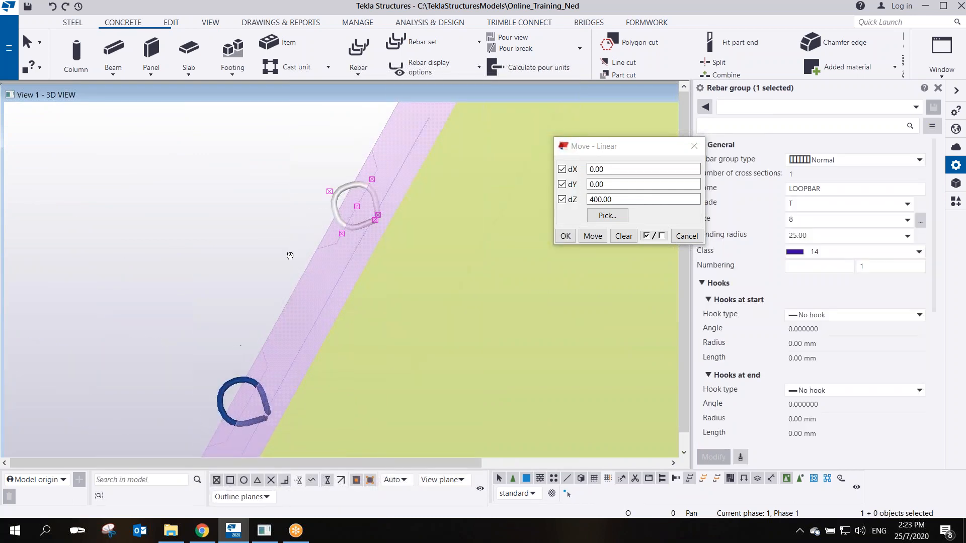
Start a LOOPBAR bar group on the corner wall, picking a loop shape through the construction points with two legs about 30 mm long
scroll(324, 251, down, 2)
scroll(336, 297, up, 3)
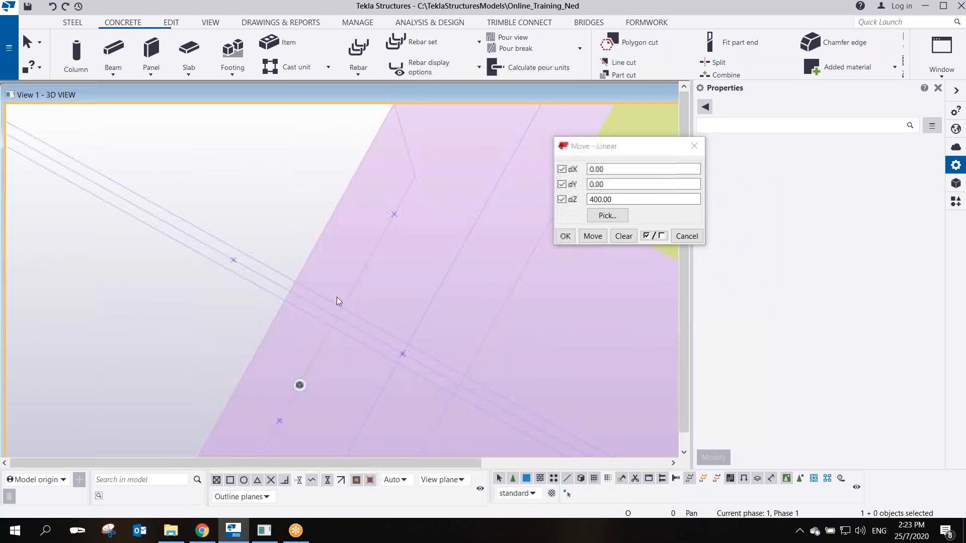
scroll(337, 302, up, 2)
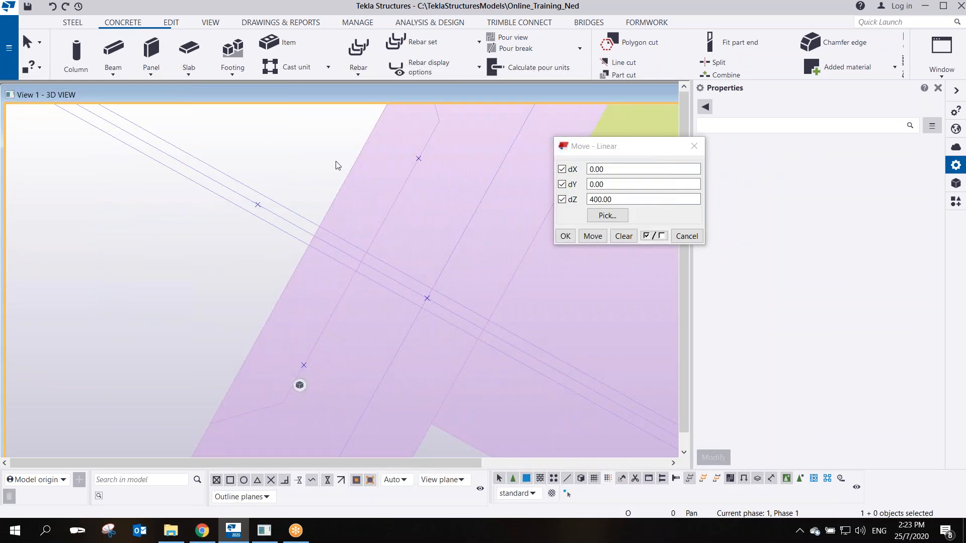
click(369, 73)
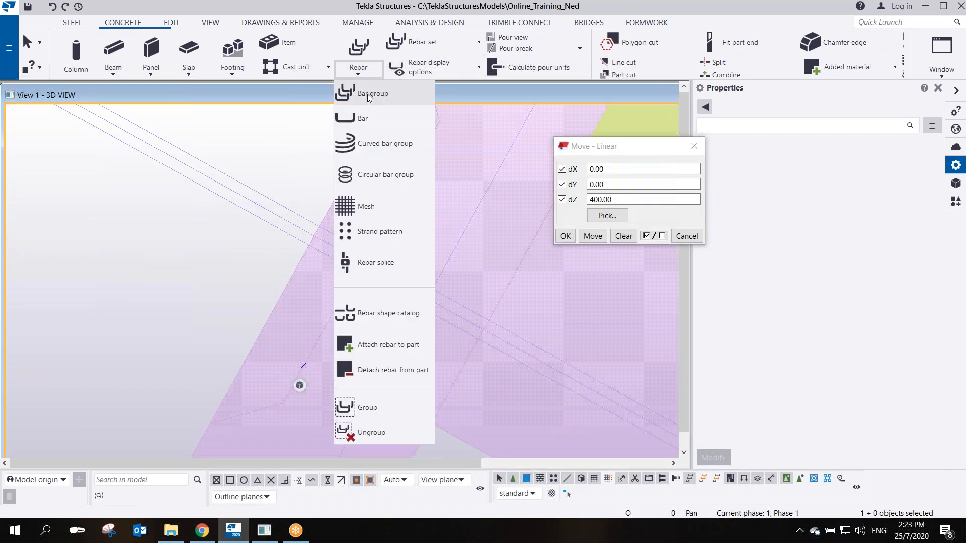
click(370, 95)
middle_drag(380, 264, 349, 256)
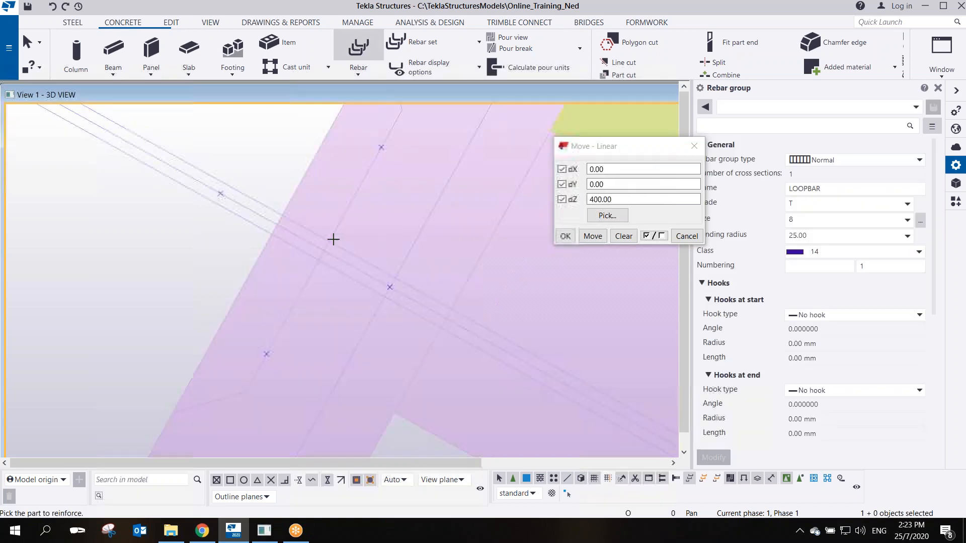
click(357, 244)
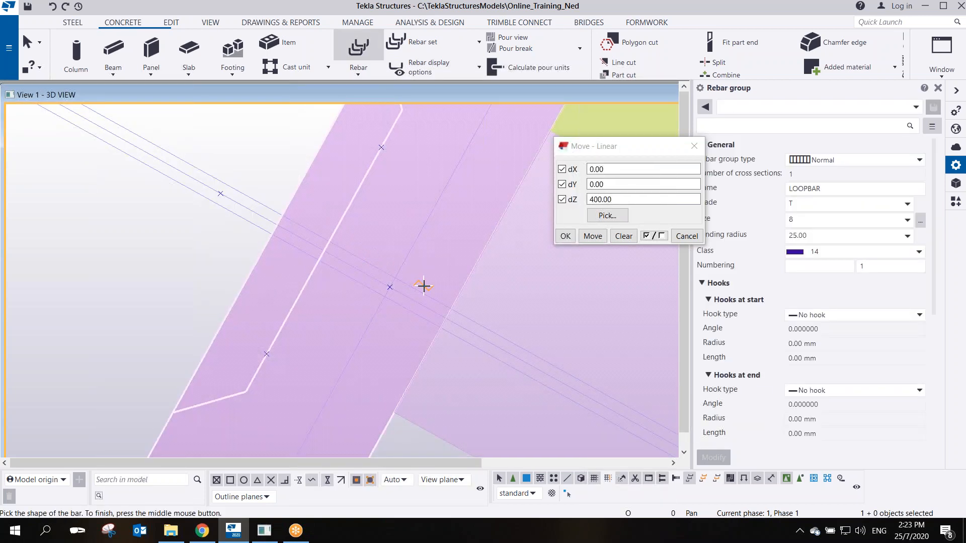
click(451, 305)
click(395, 276)
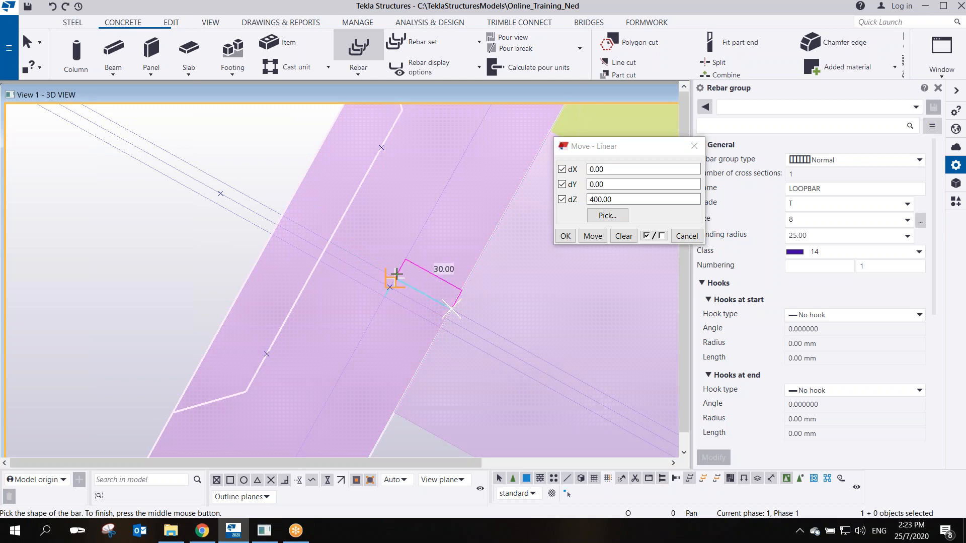
click(382, 147)
click(221, 194)
click(267, 354)
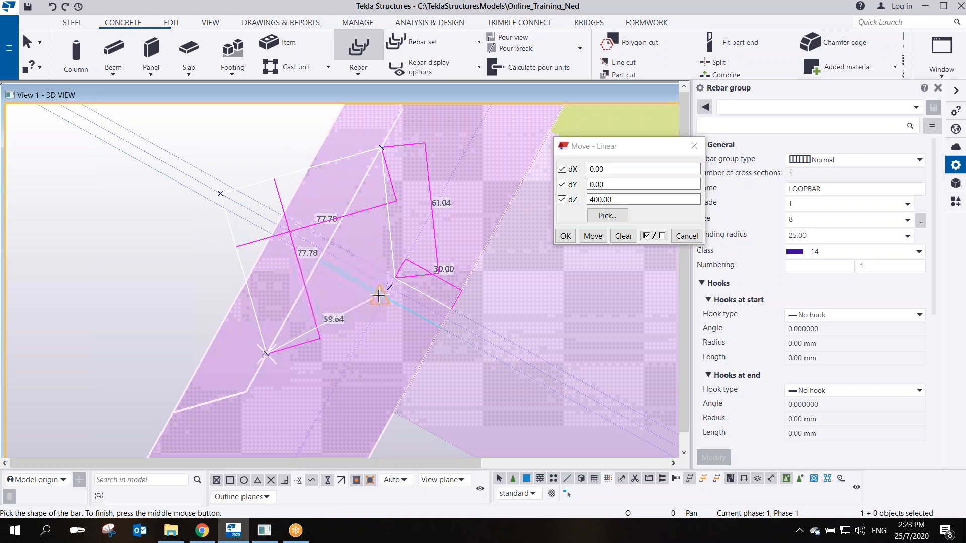
click(384, 296)
click(442, 327)
middle_click(463, 232)
Set the bar group's range from the corner groove's bottom edge 2900 mm vertically up the wall and end the command
scroll(459, 255, down, 2)
middle_drag(582, 251, 401, 280)
scroll(267, 328, down, 1)
mouse_move(267, 327)
ctrl+middle_down()
mouse_move(299, 319)
mouse_move(277, 327)
ctrl+middle_up()
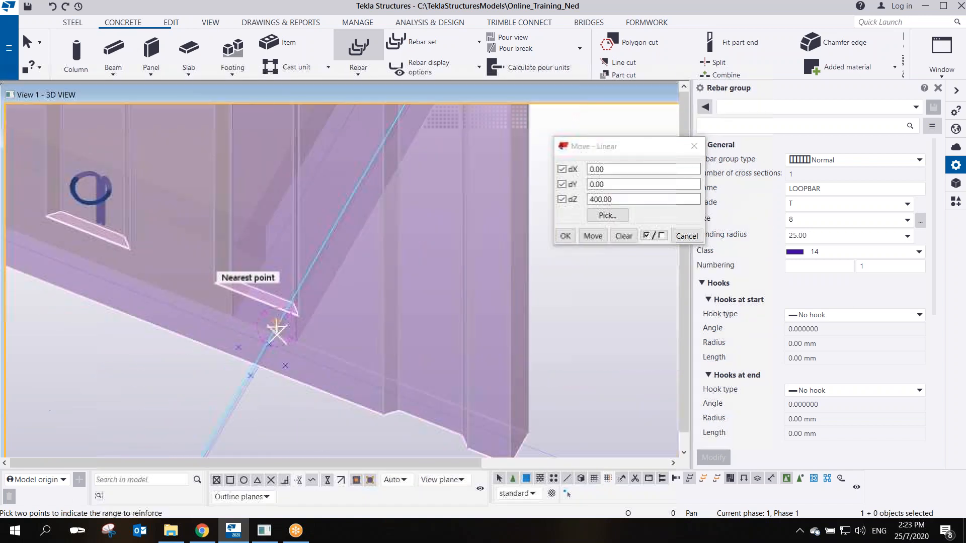
scroll(276, 330, up, 2)
click(270, 284)
scroll(306, 252, down, 2)
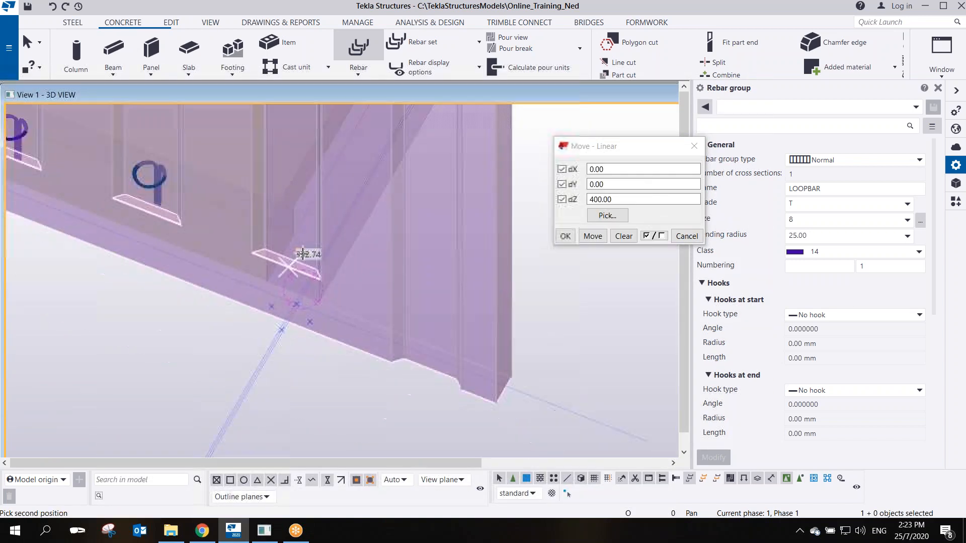
middle_drag(302, 124, 309, 449)
middle_drag(320, 156, 317, 324)
scroll(314, 326, up, 1)
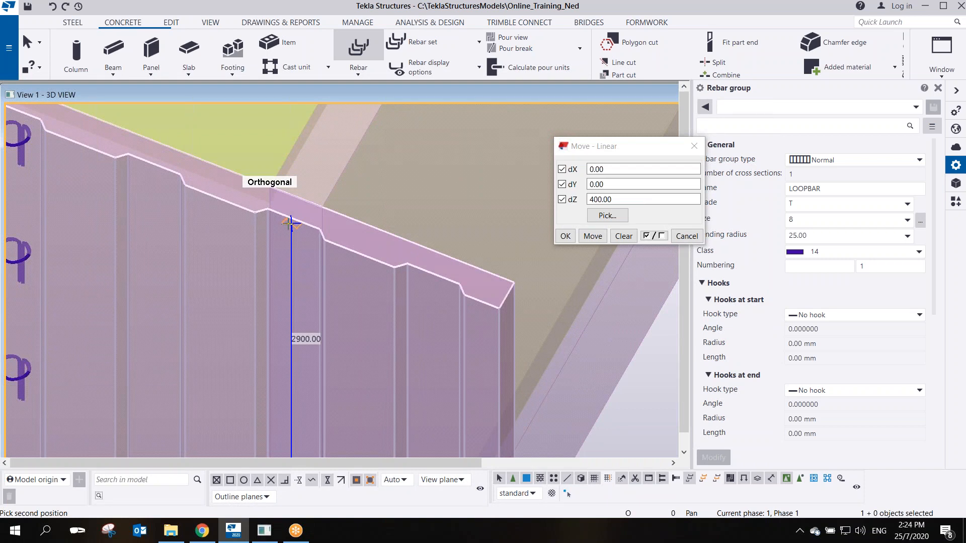
click(291, 224)
scroll(296, 279, down, 2)
right_click(338, 227)
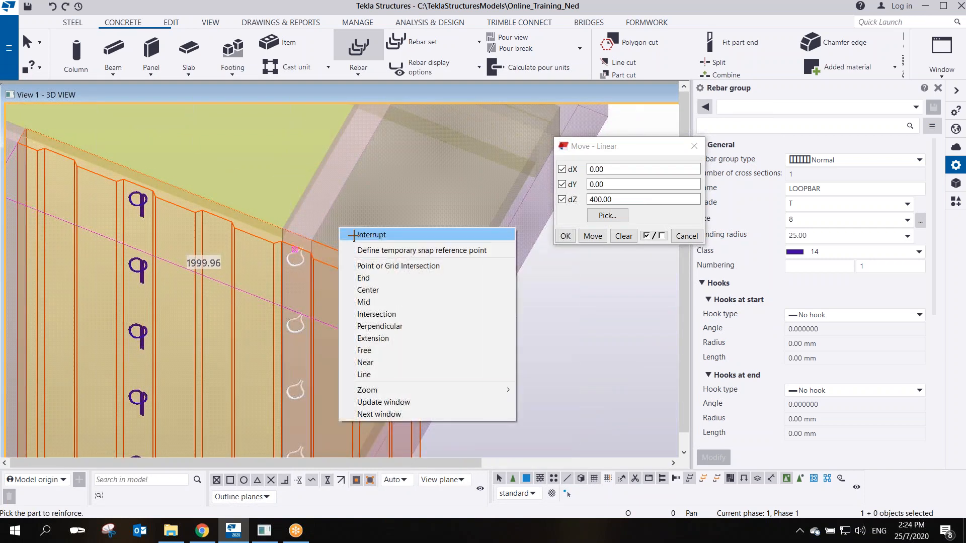
click(353, 235)
Examine the lowest loop of the new bar group at the wall corner and select the group
scroll(303, 351, up, 2)
scroll(324, 215, up, 2)
middle_drag(303, 351, 447, 101)
scroll(324, 215, up, 2)
scroll(324, 206, down, 2)
scroll(408, 125, down, 1)
scroll(410, 301, up, 2)
middle_drag(459, 390, 424, 255)
scroll(424, 256, up, 2)
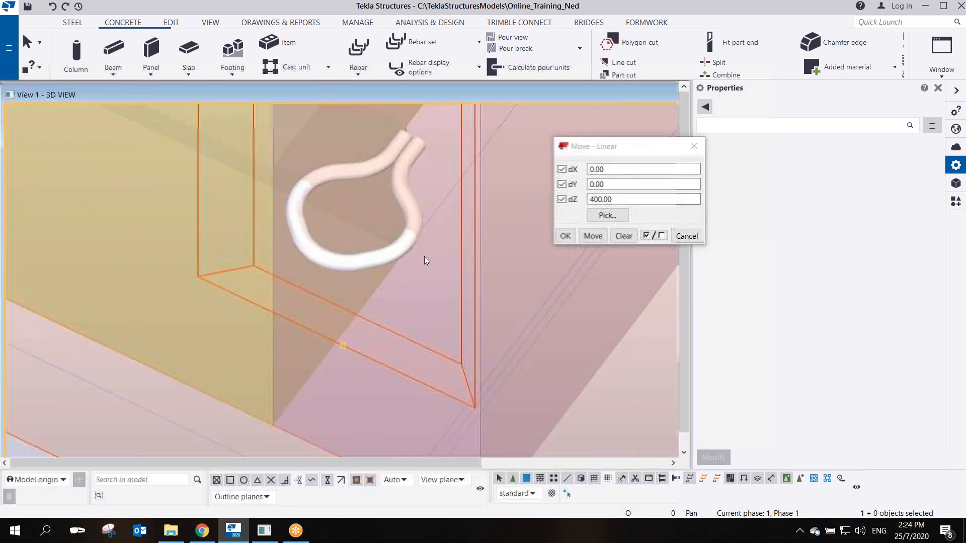
middle_drag(411, 175, 345, 228)
click(341, 203)
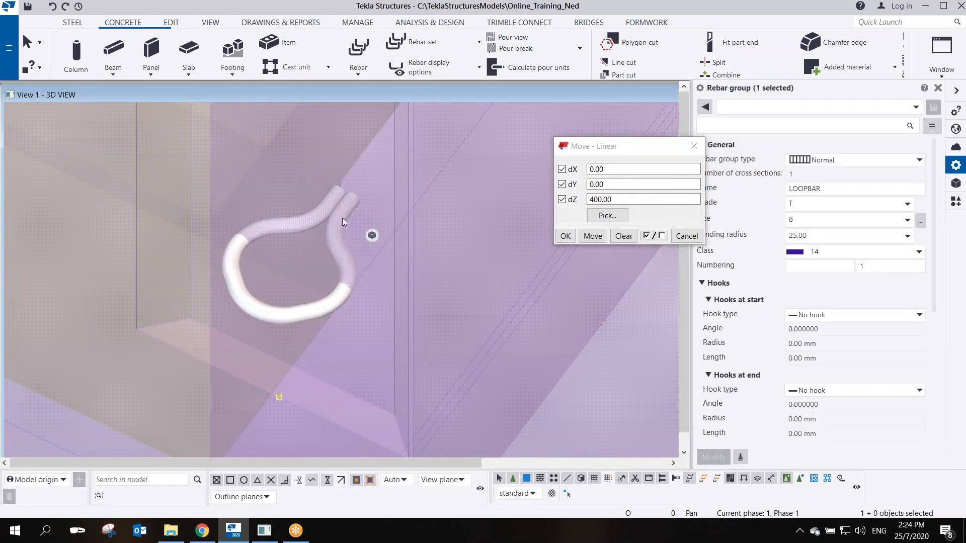
Select both leg-end points of the corner loop bar group and move them linearly by -200 in dZ
scroll(352, 330, down, 2)
middle_drag(359, 443, 344, 233)
scroll(328, 225, up, 3)
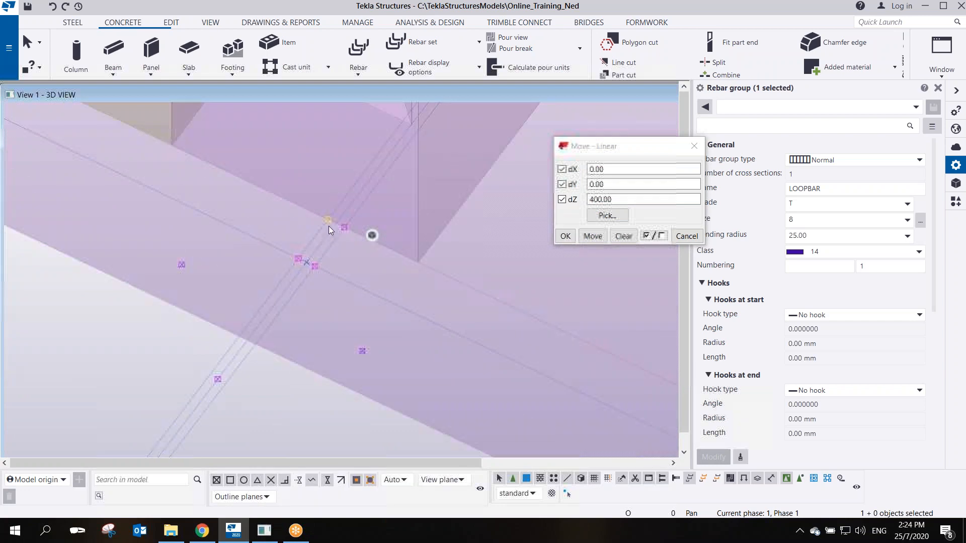
drag(316, 195, 358, 249)
scroll(340, 236, up, 1)
scroll(336, 230, down, 3)
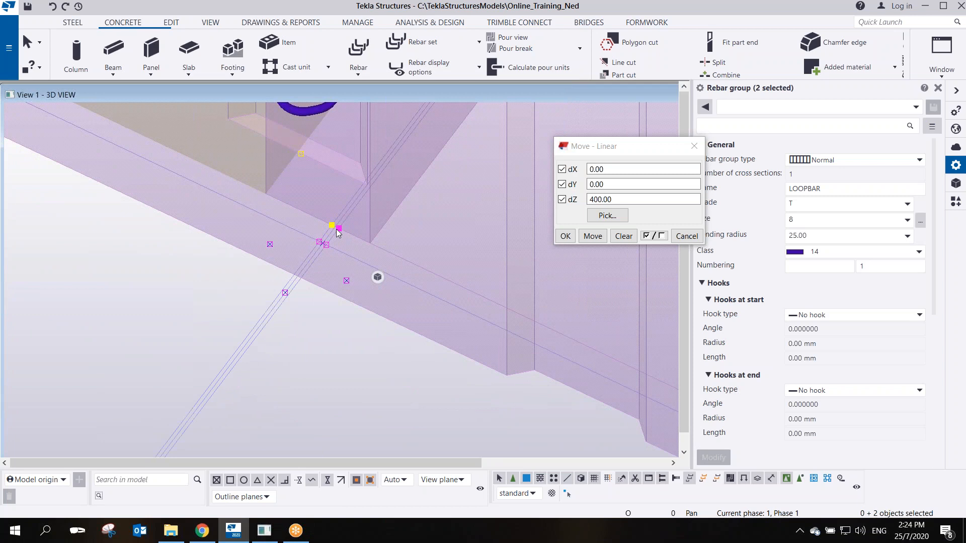
scroll(337, 229, down, 2)
middle_drag(342, 196, 333, 265)
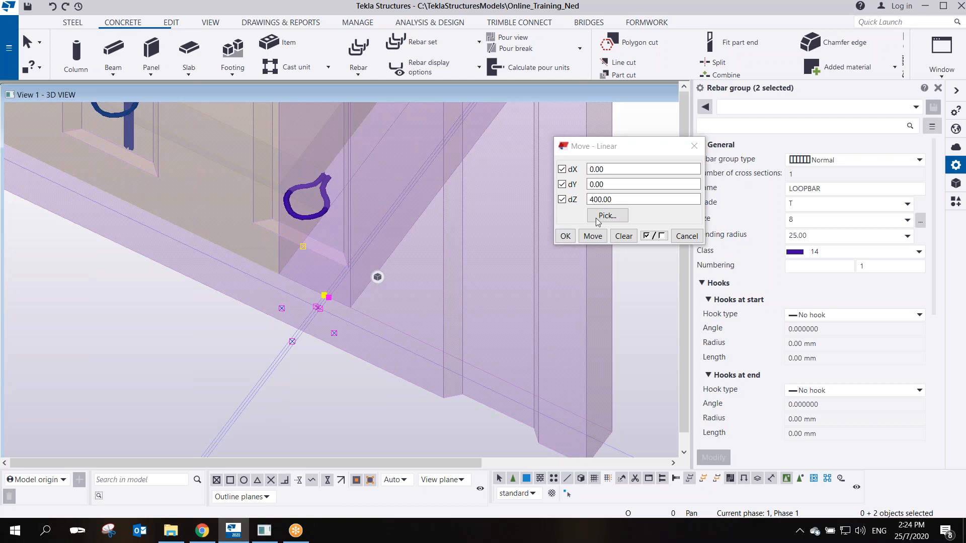
click(567, 216)
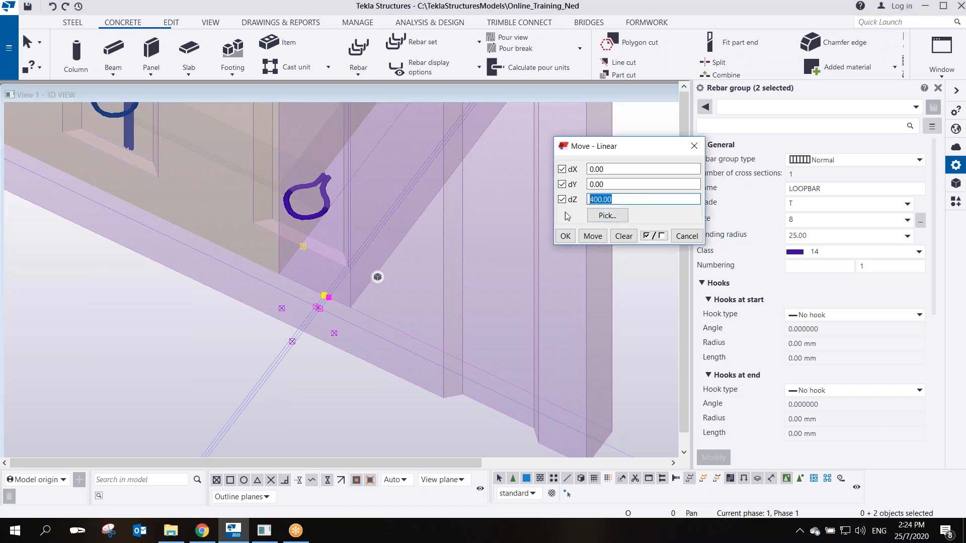
right_click(322, 294)
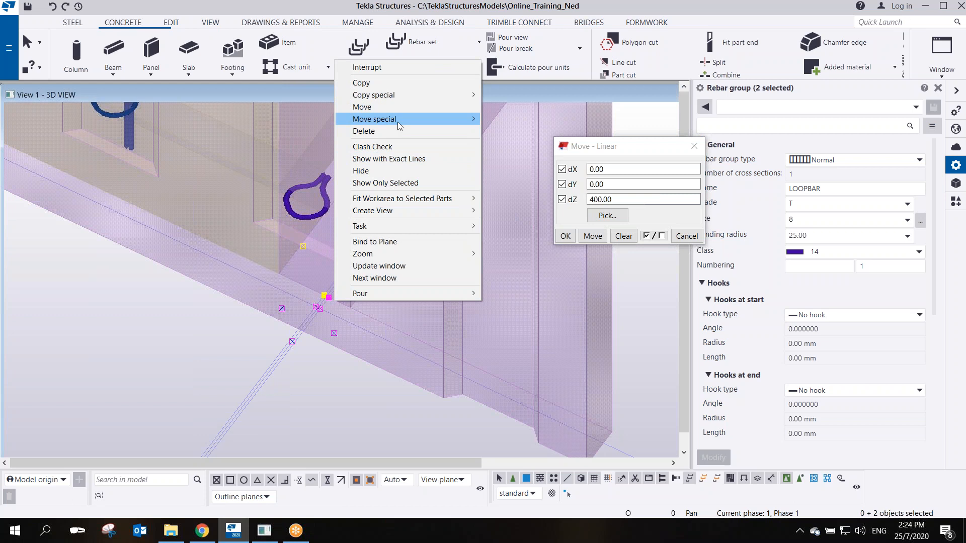
mouse_move(399, 125)
click(548, 124)
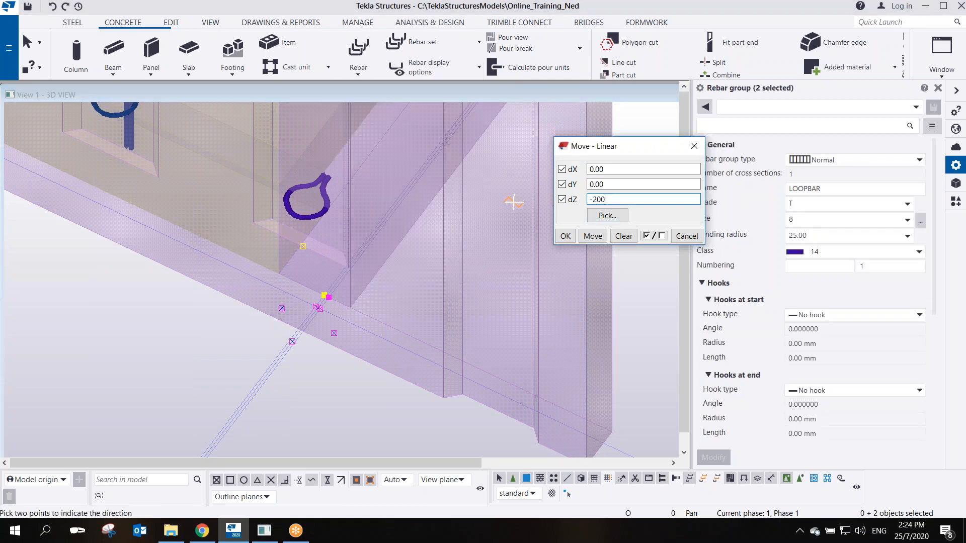
click(592, 236)
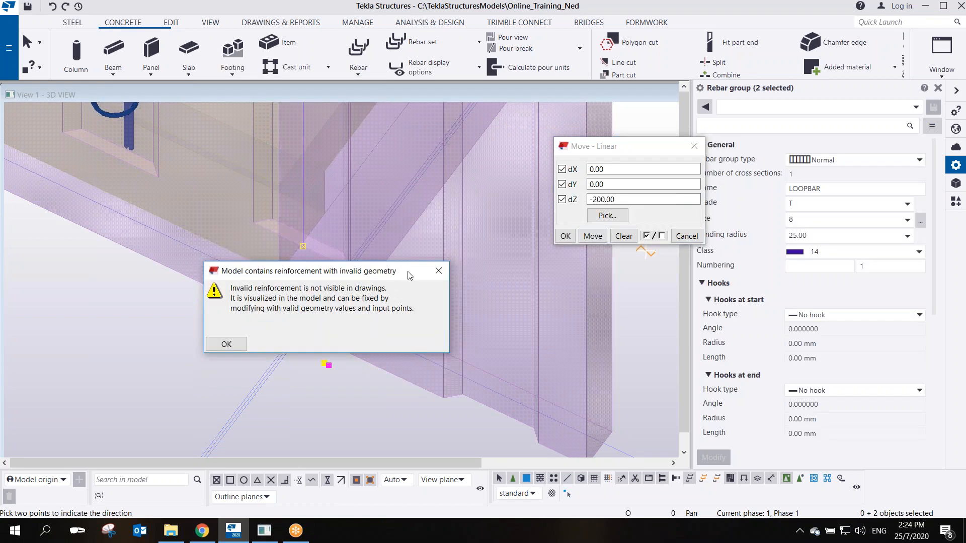
click(440, 273)
scroll(320, 308, up, 5)
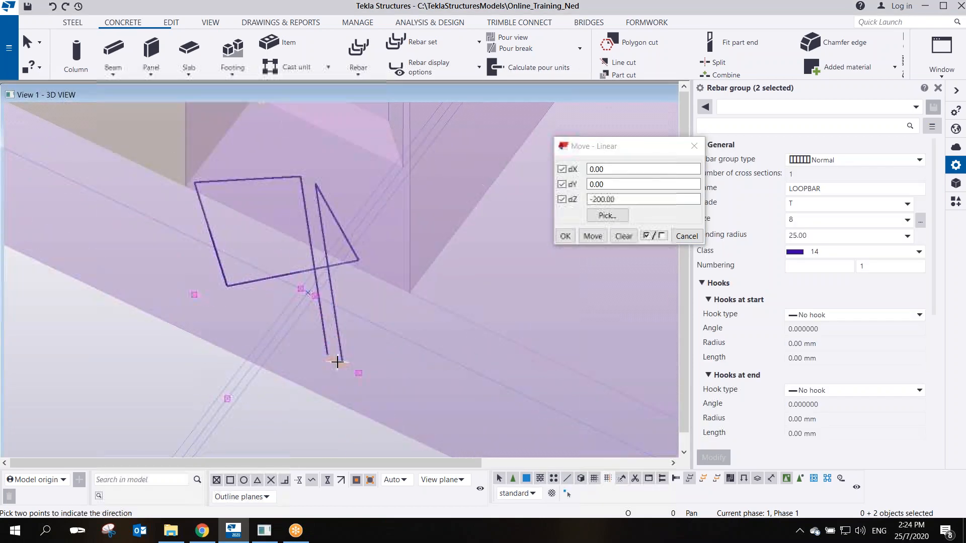
middle_drag(341, 357, 334, 285)
right_click(381, 236)
click(381, 235)
In plan view, shift both leg-end points 15 mm along the direction of the loop's legs
middle_drag(346, 245, 331, 258)
key(ctrl+p)
scroll(386, 368, up, 4)
scroll(386, 391, up, 10)
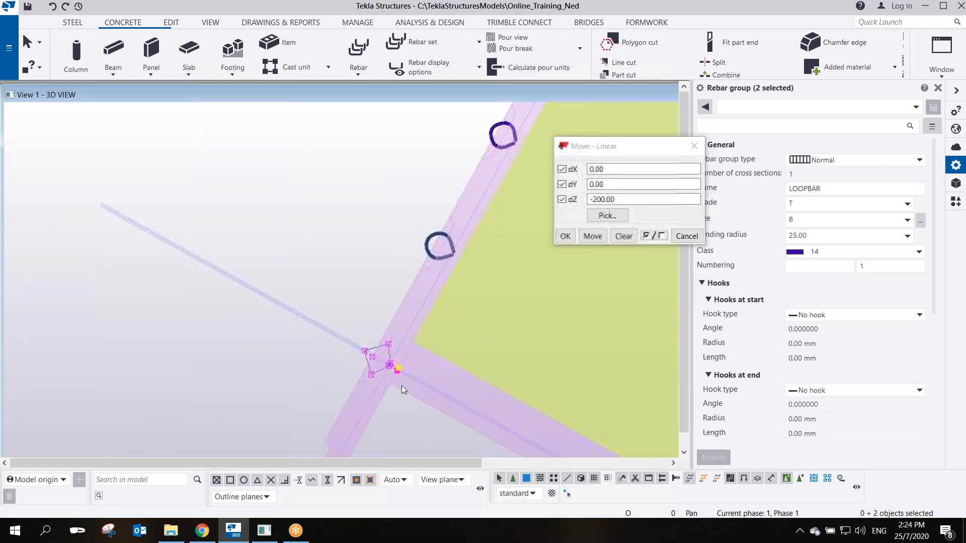
scroll(370, 331, down, 2)
scroll(371, 280, up, 2)
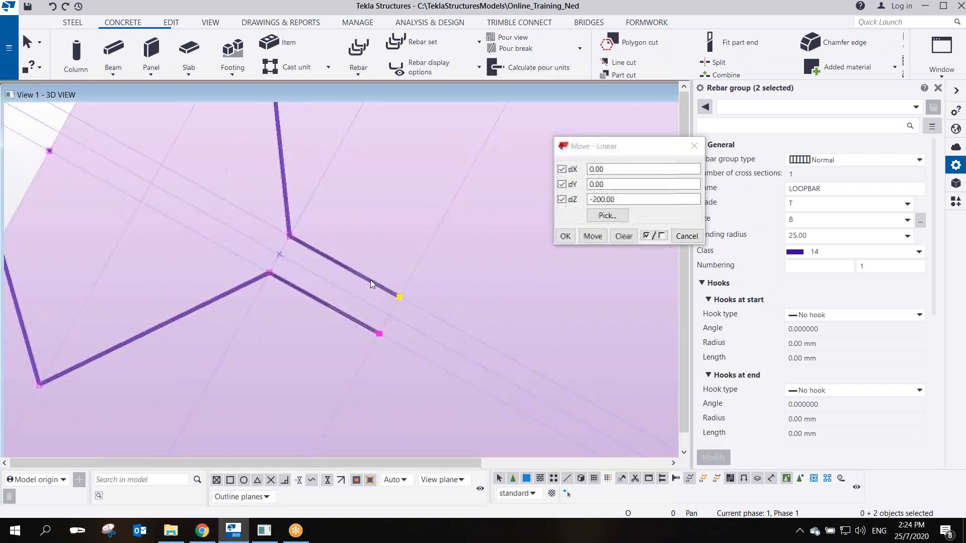
drag(308, 307, 309, 307)
right_click(262, 234)
click(304, 281)
click(248, 272)
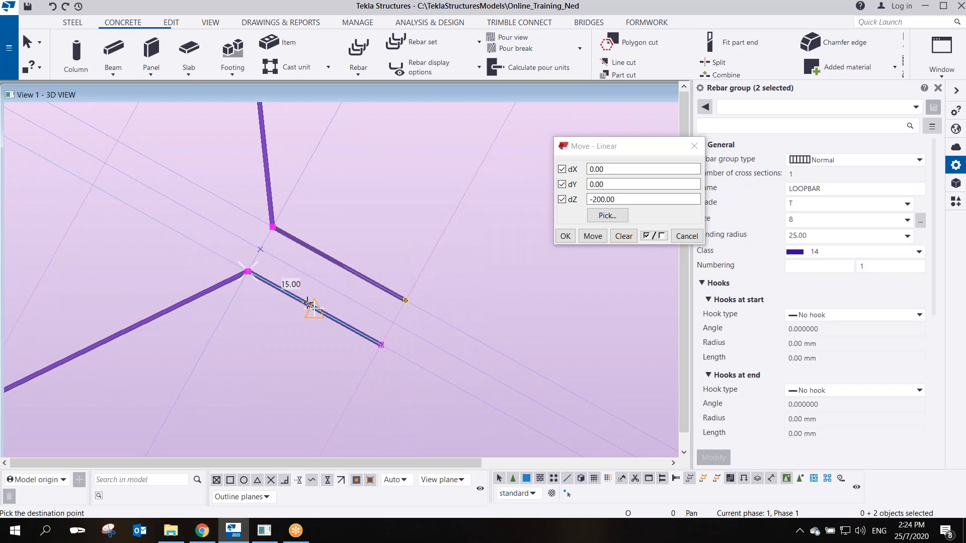
click(314, 307)
Move both leg-end points of the corner group onto the loop's closing corners in plan
scroll(354, 326, down, 2)
click(419, 376)
click(382, 297)
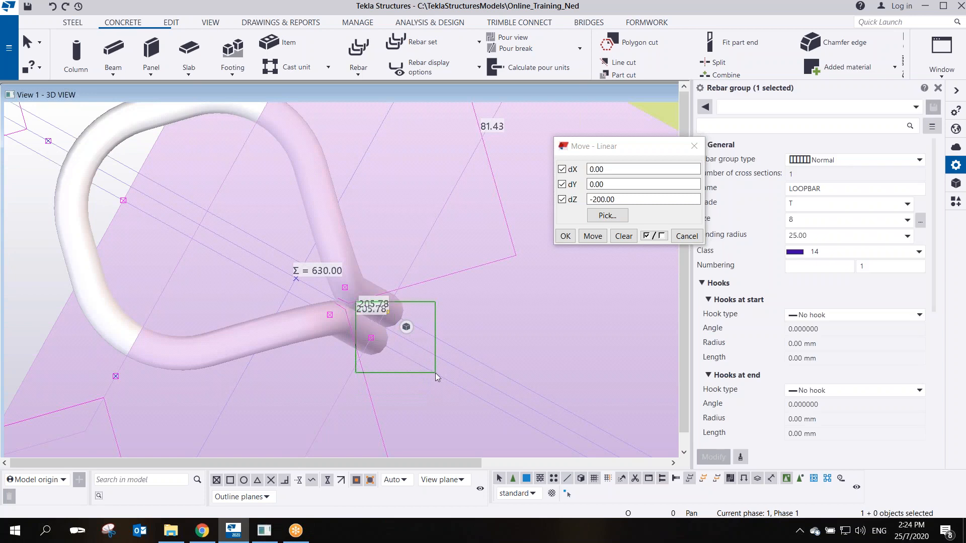
drag(436, 377, 437, 378)
right_click(381, 319)
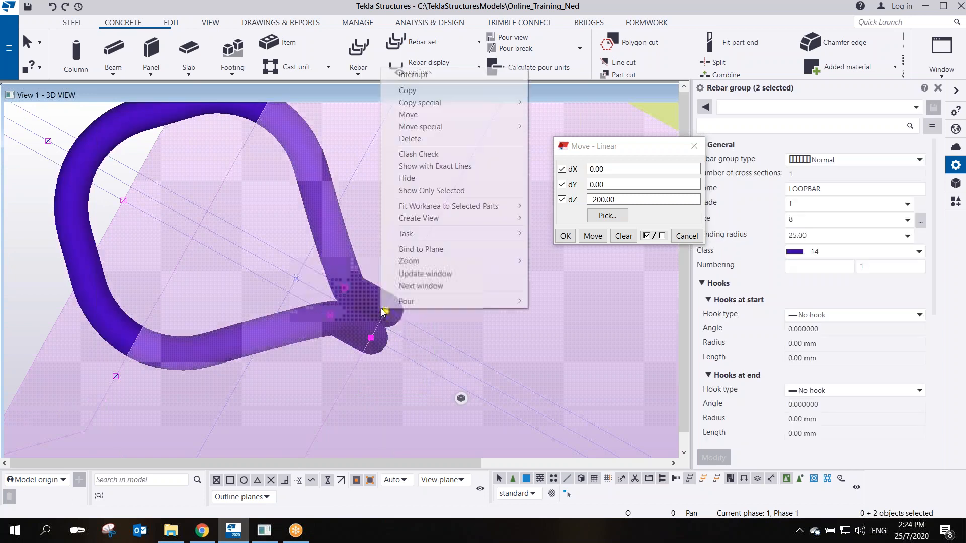
click(411, 116)
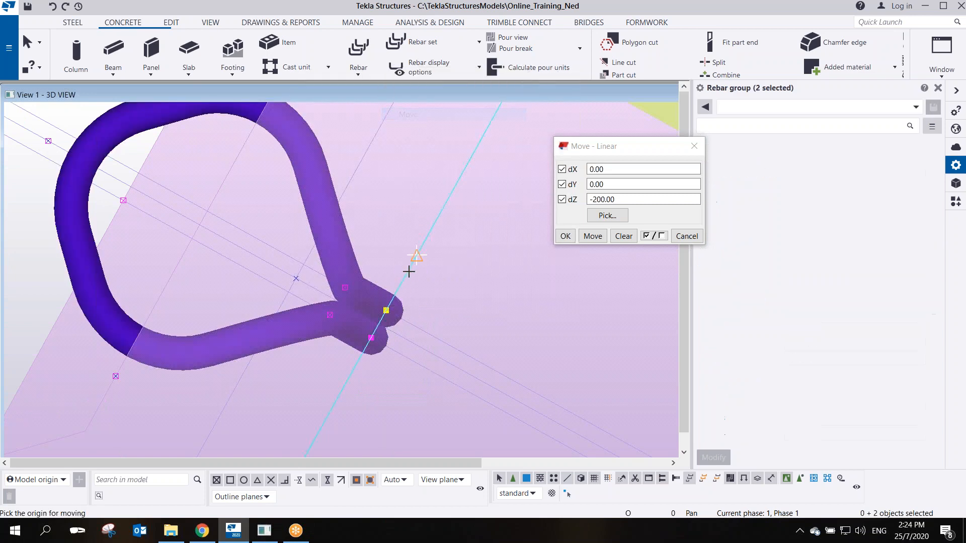
click(345, 287)
scroll(371, 263, down, 3)
scroll(342, 309, up, 2)
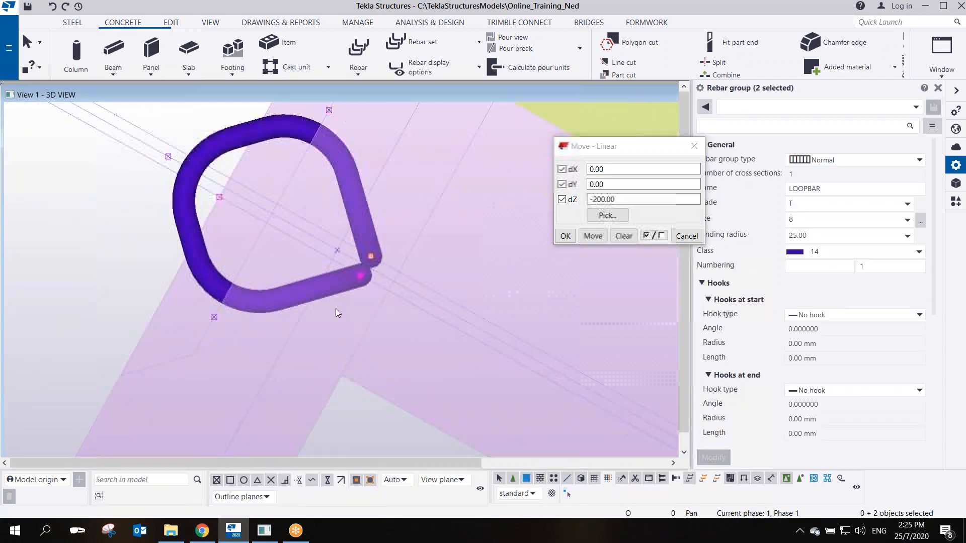
Examine the corner group's lowest loop and legs from the side against the loops in the other grooves
ctrl+middle_drag(333, 300, 346, 292)
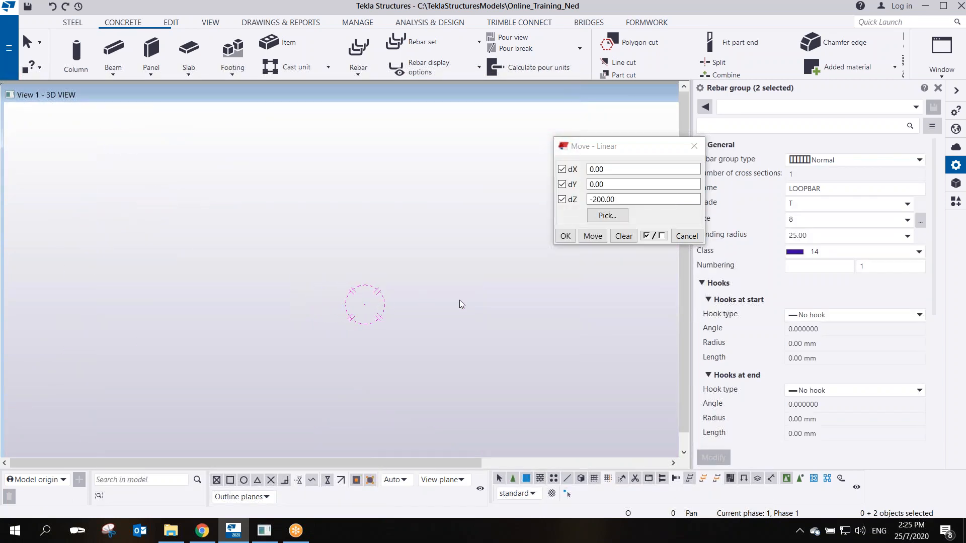
ctrl+middle_drag(247, 282, 373, 216)
scroll(330, 285, up, 6)
ctrl+middle_drag(309, 209, 261, 203)
middle_drag(378, 105, 371, 190)
scroll(371, 315, up, 2)
scroll(354, 305, down, 5)
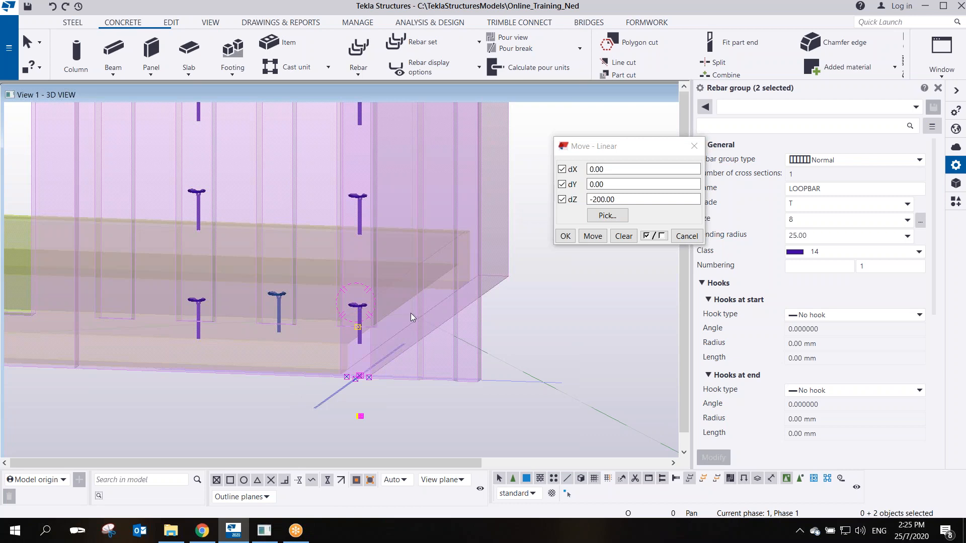
Delete the loop bar group at the wall corner and the single loop bar in the neighbouring groove
click(359, 311)
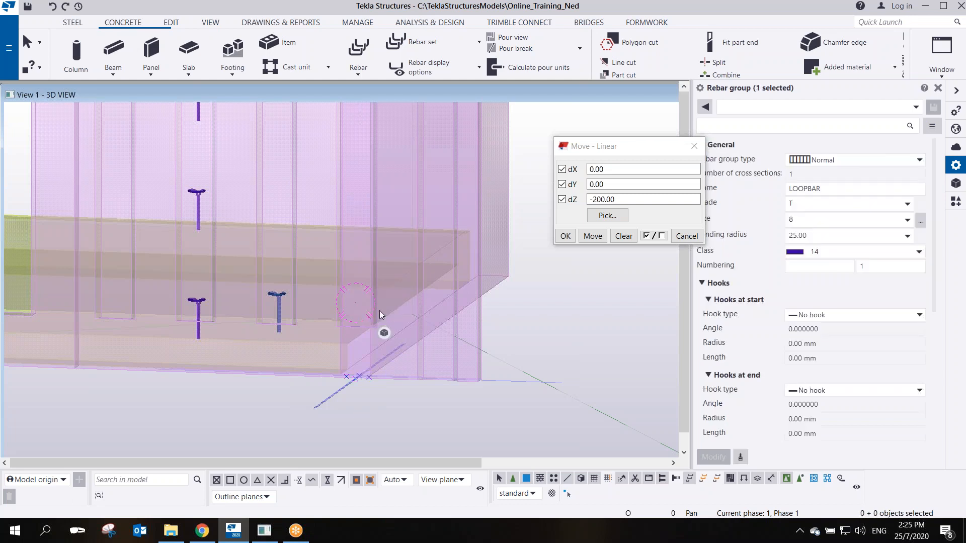
key(Delete)
scroll(367, 319, down, 1)
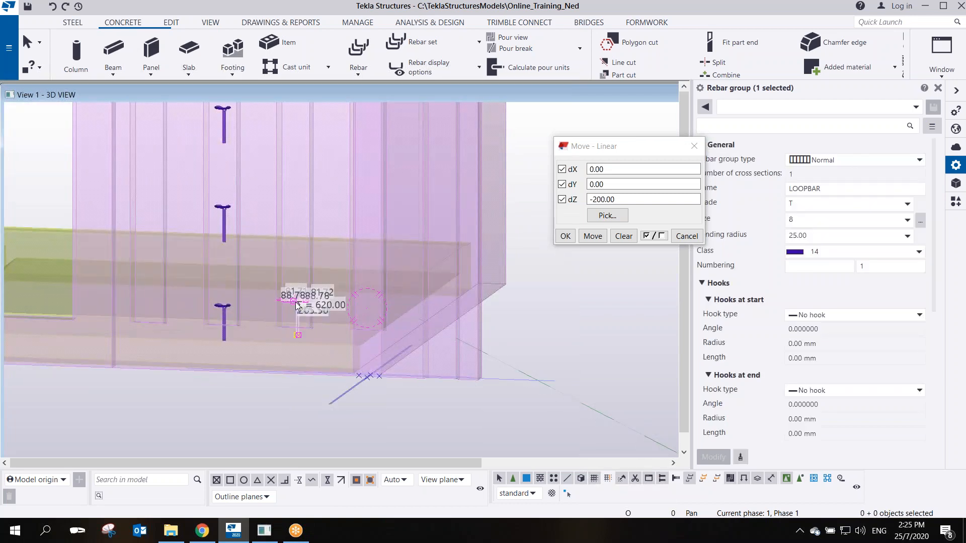
click(297, 304)
middle_drag(296, 305, 285, 323)
In plan view, copy the loop bar group into the wall grooves leading towards and past the wall corner
key(ctrl+p)
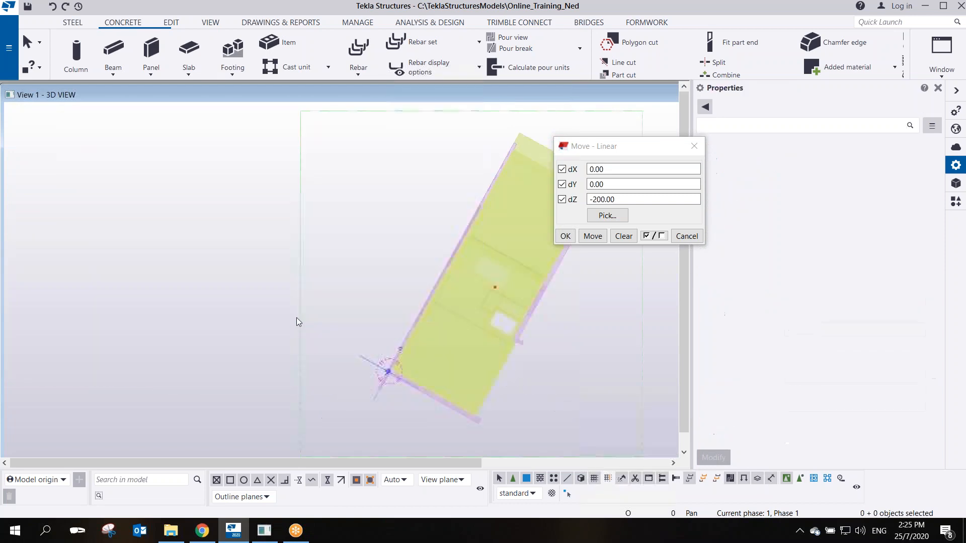
scroll(366, 384, up, 4)
scroll(433, 282, up, 2)
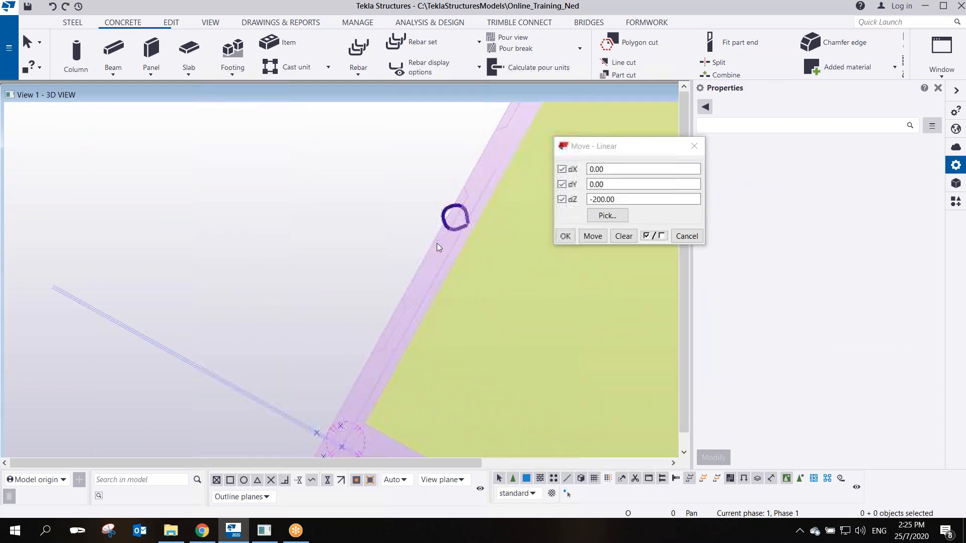
click(446, 218)
right_click(446, 215)
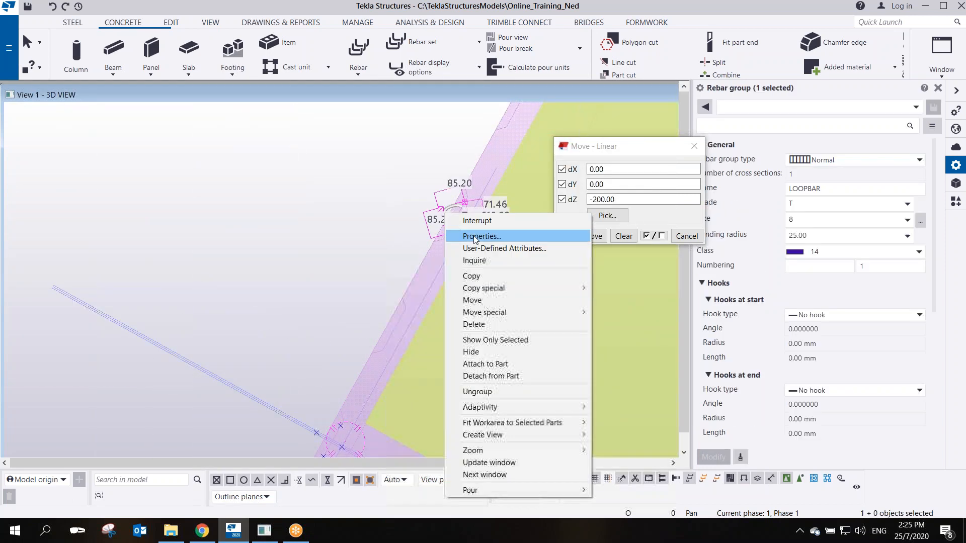
click(484, 277)
scroll(460, 209, up, 2)
middle_drag(412, 389, 412, 197)
scroll(412, 196, down, 2)
middle_drag(304, 384, 372, 190)
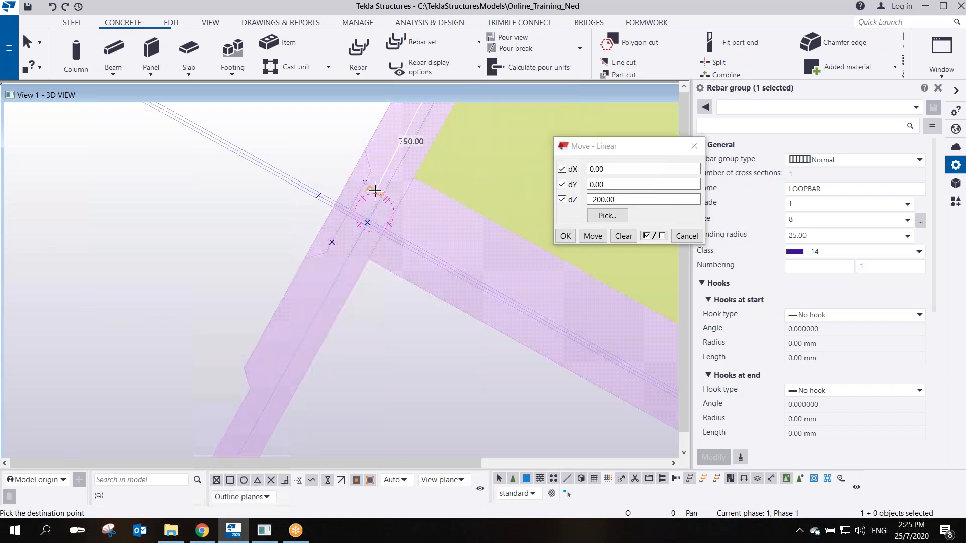
middle_drag(307, 364, 417, 156)
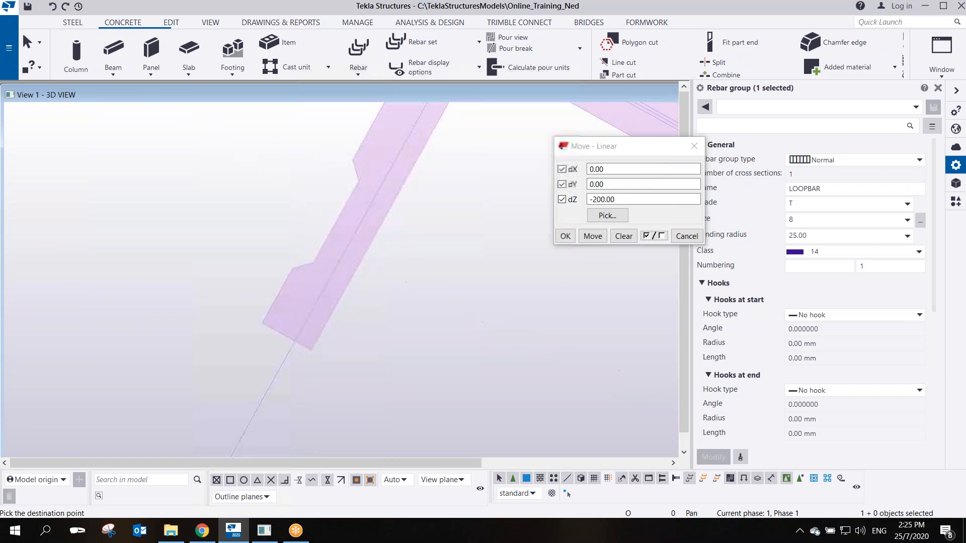
click(334, 224)
Copy the loop bar group to the midpoint of the neighbouring groove on the side away from the corner
scroll(345, 232, down, 6)
middle_drag(420, 197, 363, 371)
scroll(401, 231, up, 5)
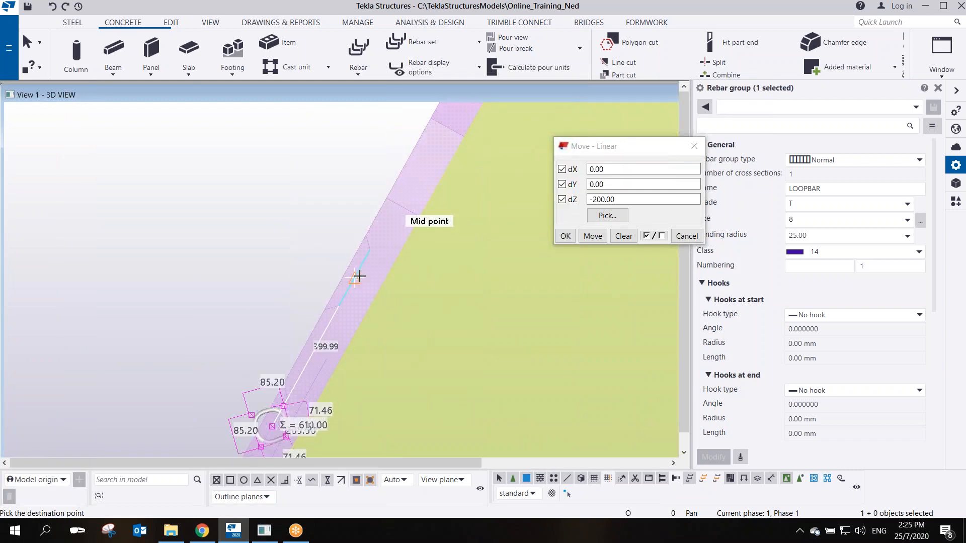
click(357, 277)
Place copies of the loop bar group in the two grooves of the middle wall section
scroll(355, 276, down, 3)
middle_drag(431, 173, 373, 319)
middle_drag(437, 202, 351, 369)
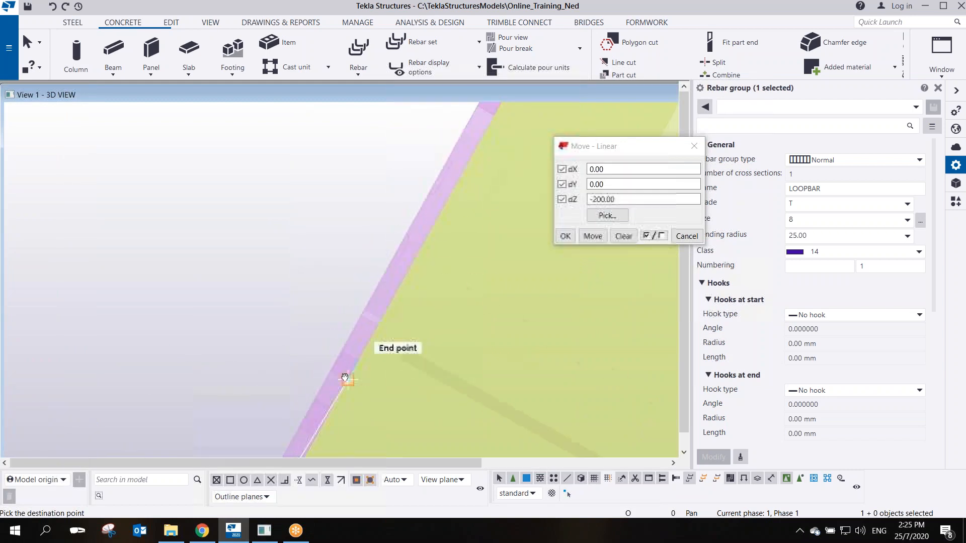
scroll(405, 241, up, 2)
click(390, 243)
middle_drag(440, 168, 355, 308)
click(415, 186)
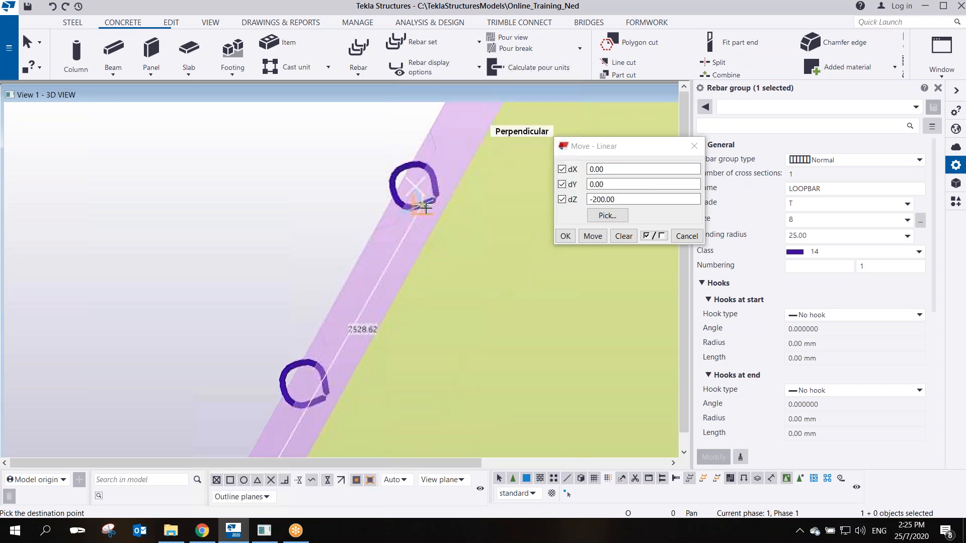
Place a copy of the loop bar group in the first groove of the far wall section and end the copying
scroll(426, 244, down, 4)
middle_drag(498, 133, 354, 409)
middle_drag(422, 252, 356, 384)
scroll(370, 335, up, 2)
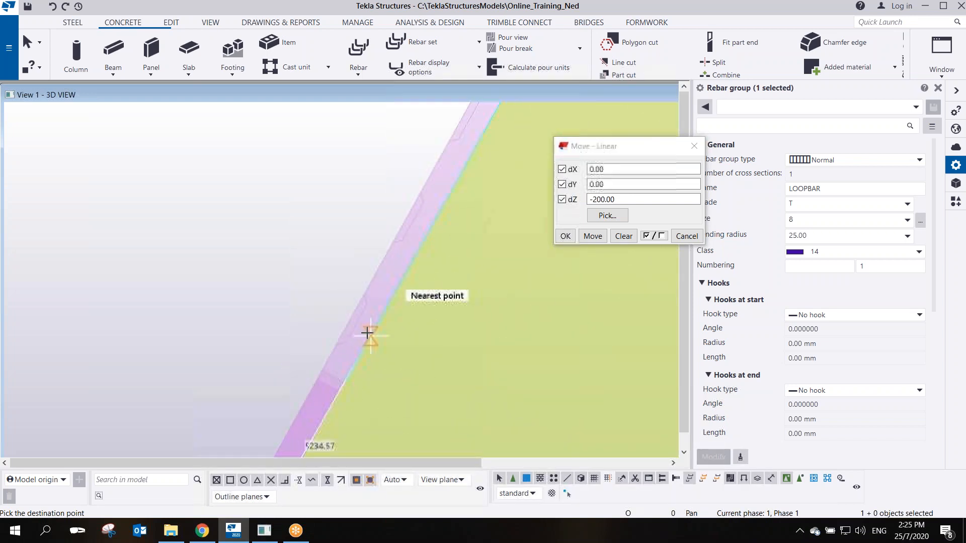
right_click(338, 307)
click(375, 313)
Copy the far section's loop bar group linearly 4 times along the wall with dX 193.92 and dY 349.84, from groove to groove
click(351, 315)
right_click(350, 314)
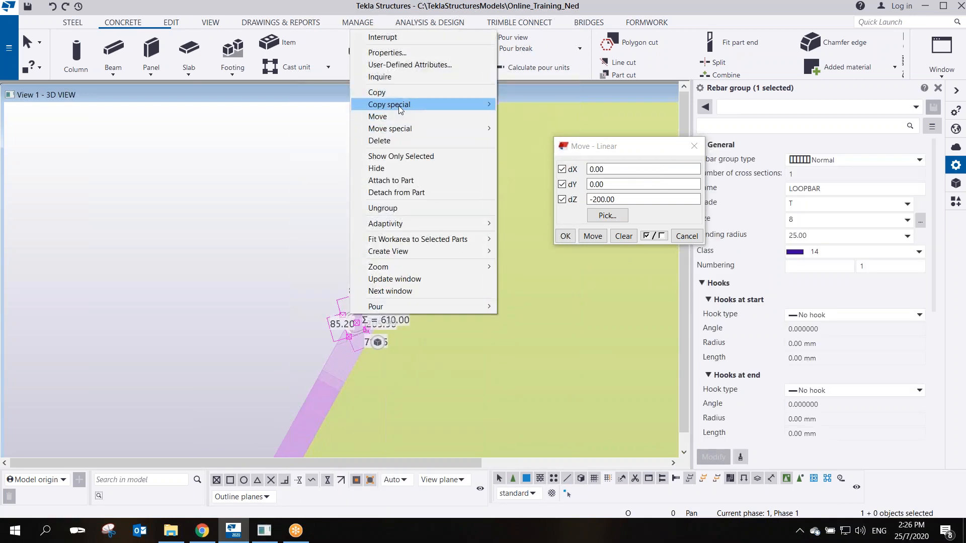
mouse_move(392, 104)
click(518, 104)
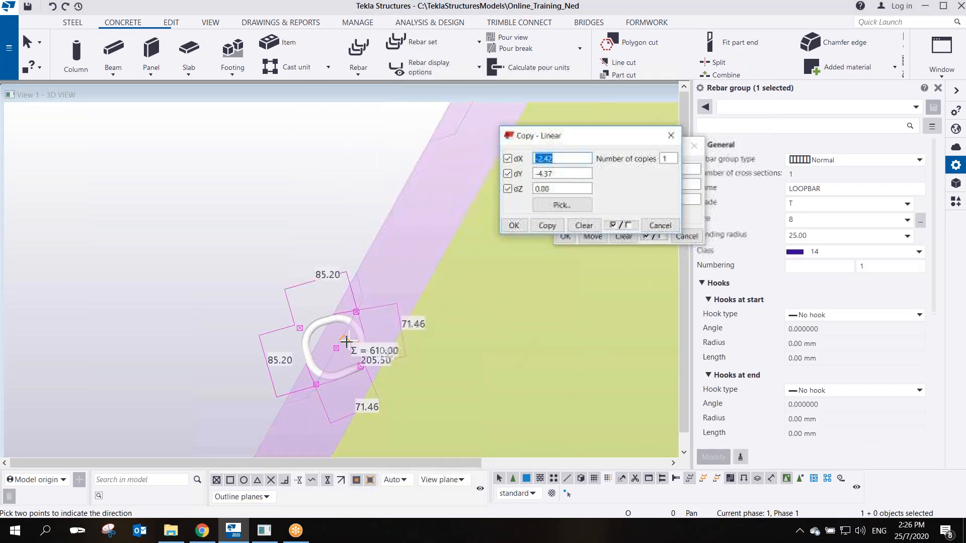
click(336, 347)
scroll(390, 237, up, 2)
middle_drag(390, 237, 300, 368)
click(371, 272)
scroll(259, 341, down, 4)
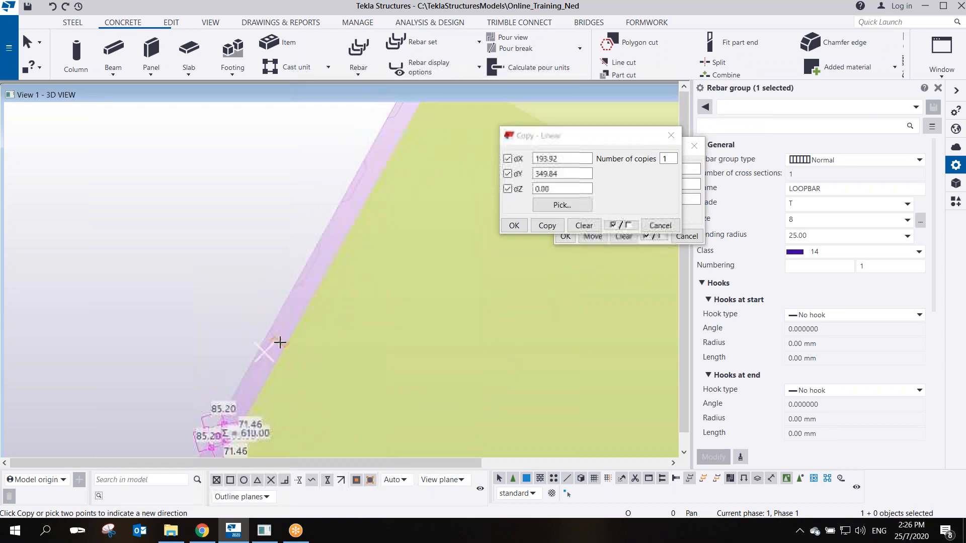
click(666, 162)
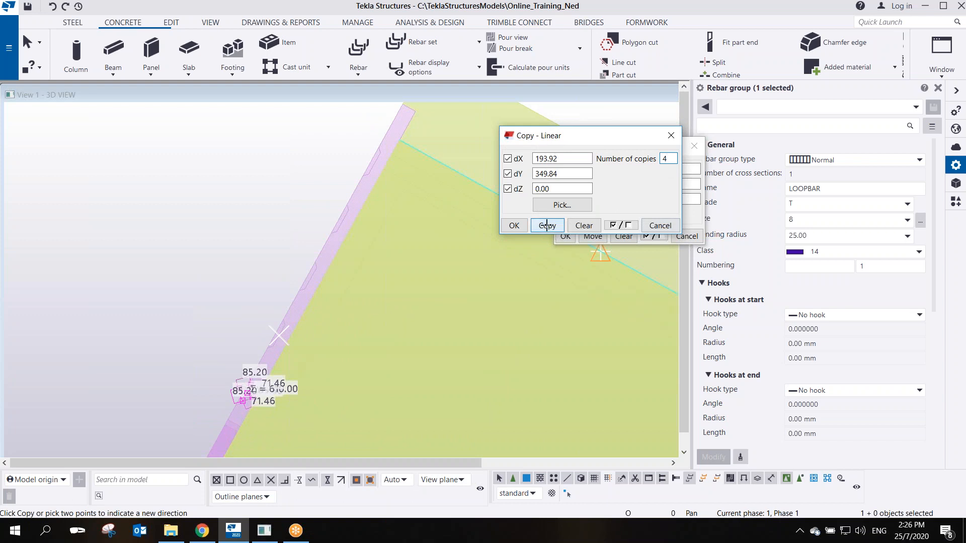
click(507, 222)
right_click(234, 182)
click(256, 196)
scroll(274, 277, down, 2)
click(323, 310)
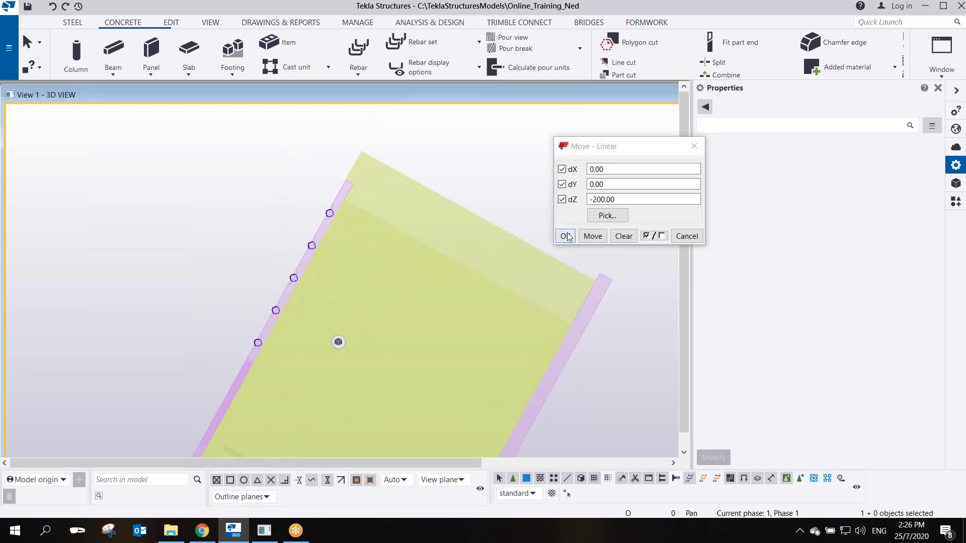
click(565, 236)
Delete the four construction points at the base of the wall corner
scroll(518, 276, down, 2)
ctrl+middle_drag(514, 279, 430, 290)
scroll(441, 306, up, 5)
scroll(429, 290, down, 3)
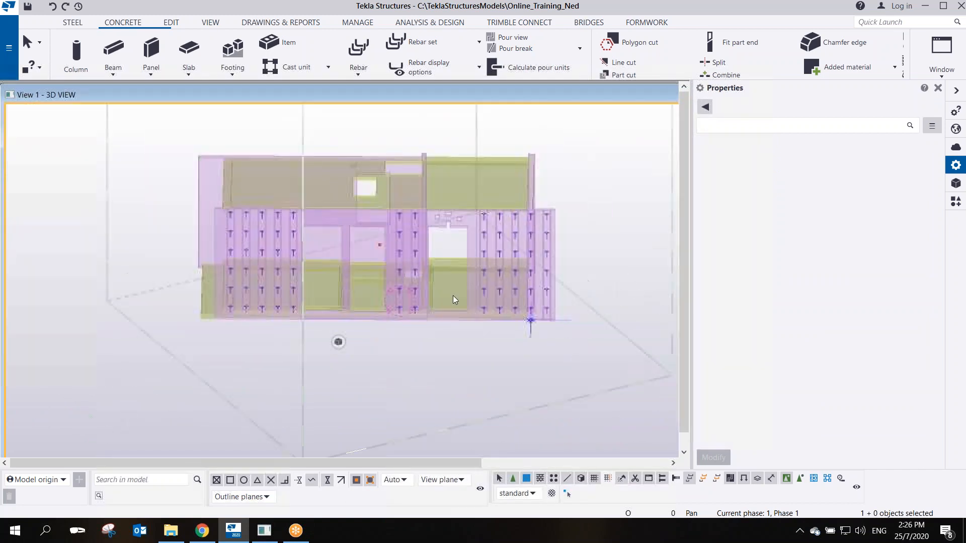
scroll(504, 300, up, 2)
ctrl+middle_drag(513, 304, 465, 298)
scroll(556, 362, up, 2)
scroll(465, 322, up, 2)
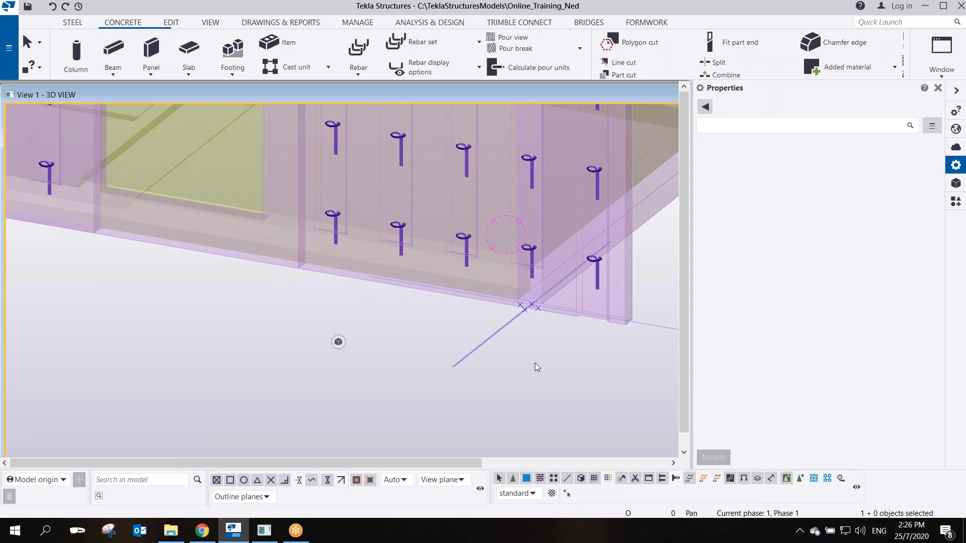
scroll(535, 363, up, 2)
drag(537, 306, 439, 299)
key(Delete)
key(Delete)
Examine the loop bars distributed in the wall grooves from the outer and inner sides of the wall
scroll(467, 342, down, 2)
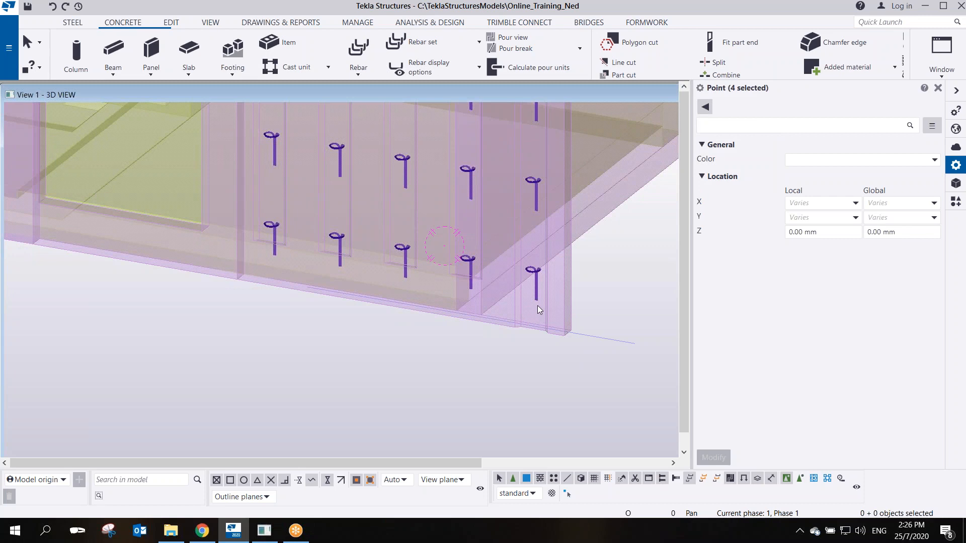
scroll(498, 356, down, 4)
scroll(473, 364, down, 3)
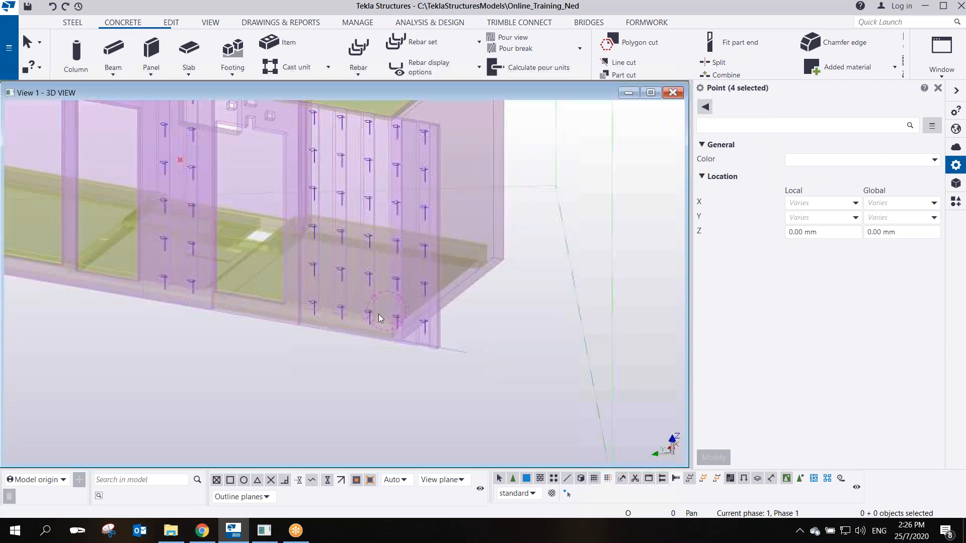
middle_drag(245, 210, 403, 252)
scroll(356, 269, up, 2)
middle_drag(281, 265, 424, 330)
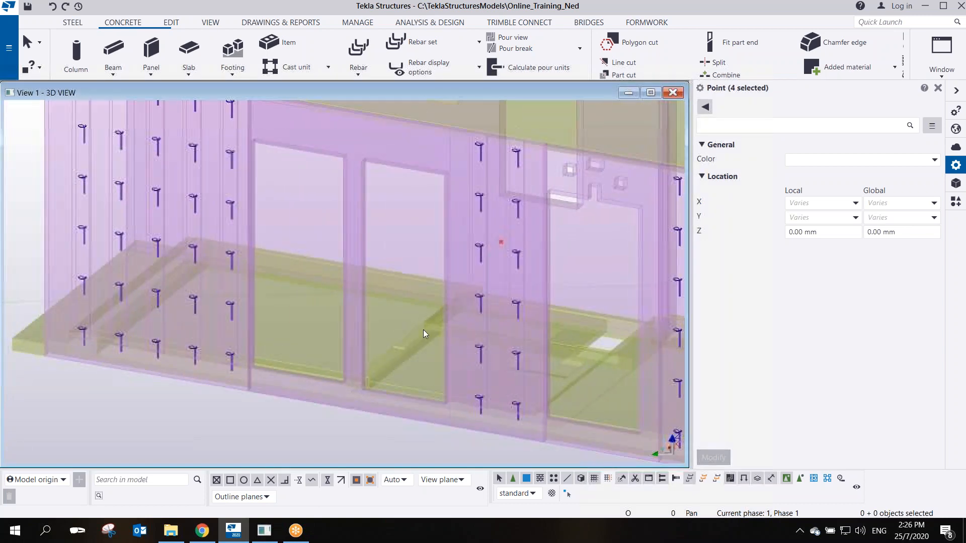
scroll(424, 330, down, 1)
ctrl+middle_drag(283, 367, 546, 347)
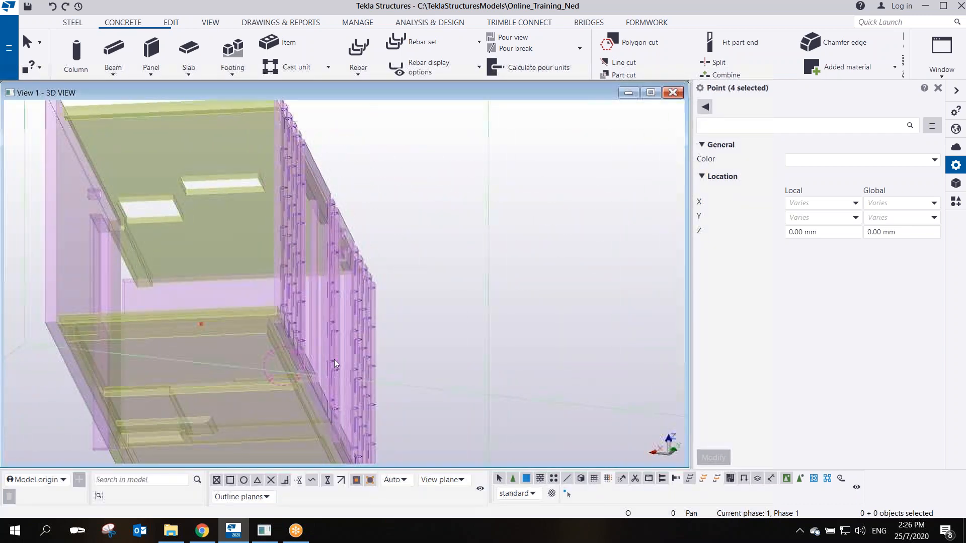
scroll(300, 354, up, 3)
middle_drag(282, 363, 439, 322)
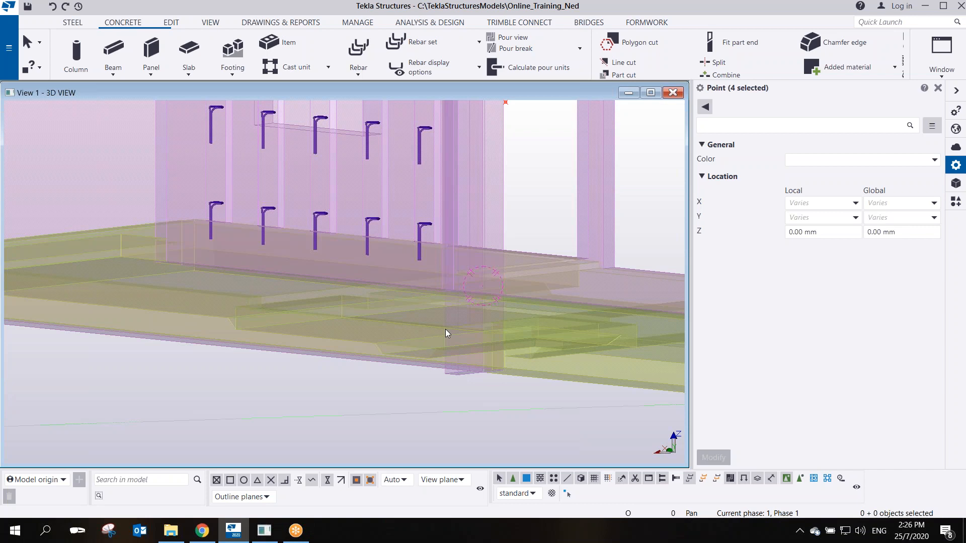
scroll(446, 327, down, 3)
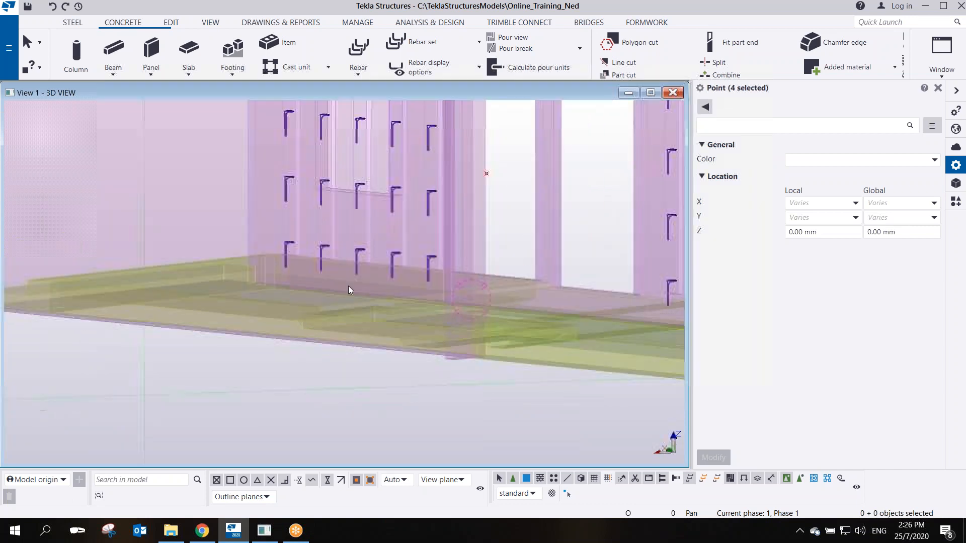
scroll(420, 355, up, 5)
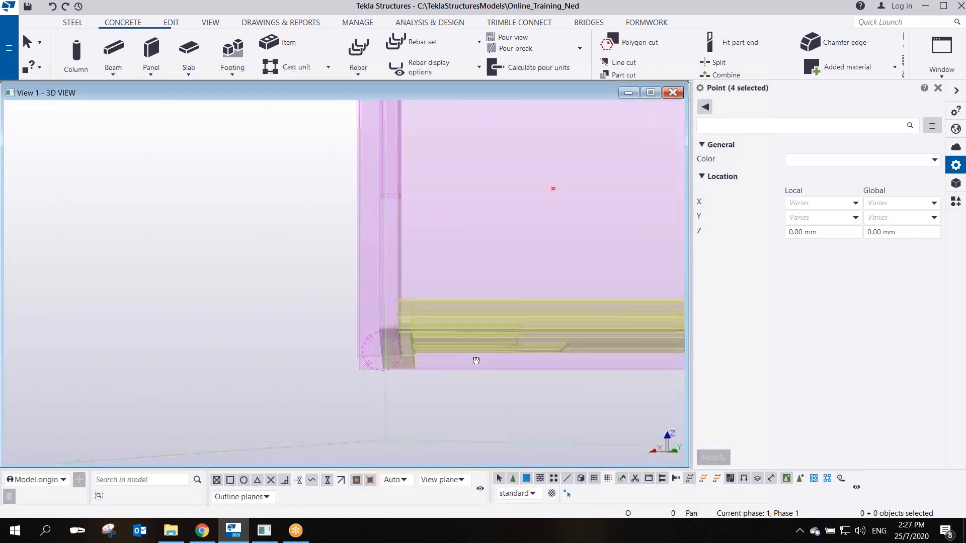
Examine the inner corner and the floor slab edges where they meet the walls
scroll(458, 345, up, 5)
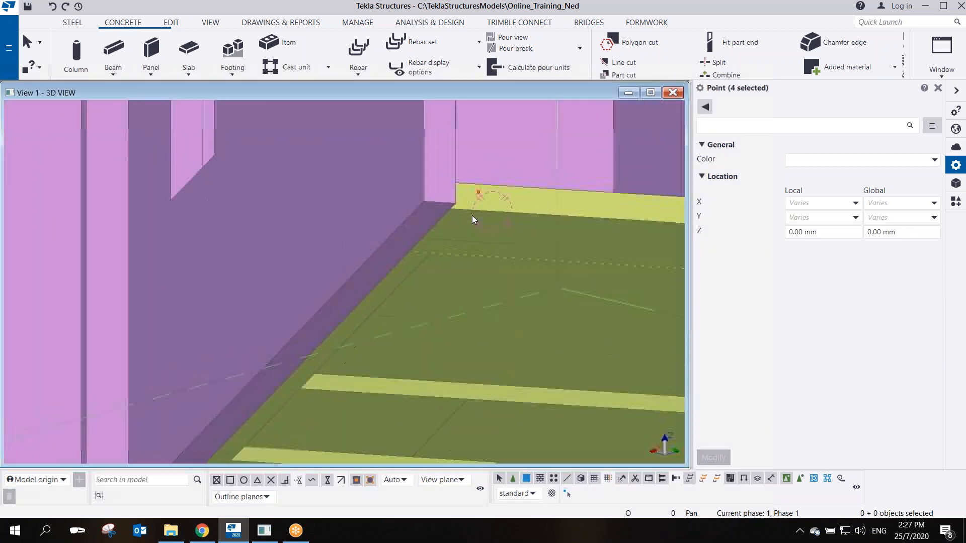
scroll(472, 215, down, 2)
middle_drag(299, 400, 542, 305)
scroll(384, 287, up, 2)
scroll(541, 301, up, 5)
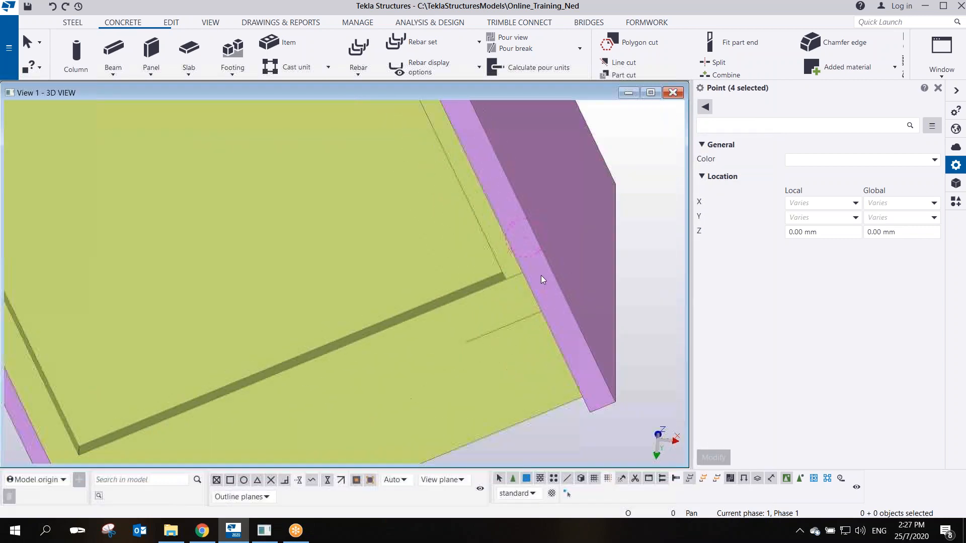
ctrl+middle_drag(542, 275, 496, 338)
scroll(518, 279, down, 5)
scroll(519, 259, up, 4)
middle_drag(538, 237, 481, 316)
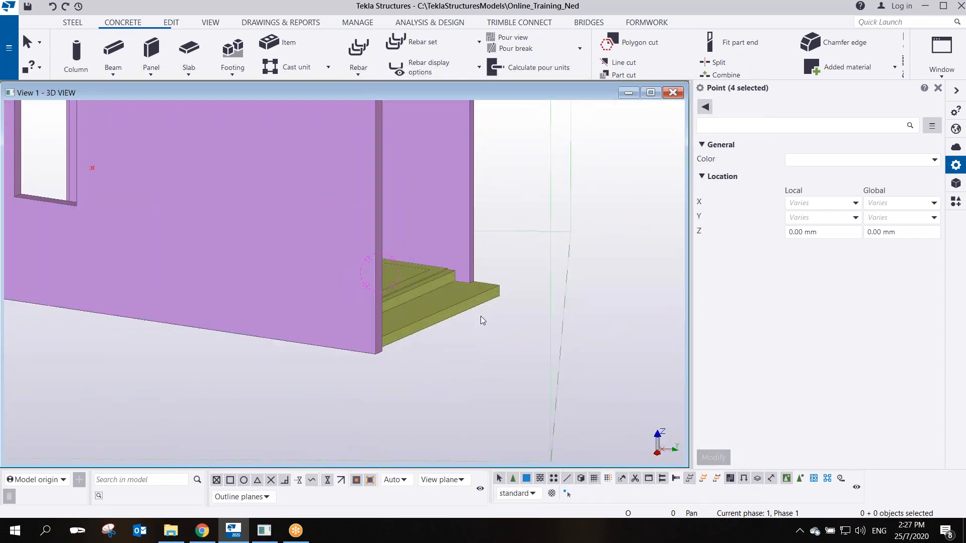
Review the whole module from outside, checking the grooved wall with its loop bars
scroll(481, 316, down, 4)
scroll(407, 307, up, 1)
middle_drag(278, 275, 478, 316)
scroll(406, 307, up, 3)
scroll(429, 324, down, 1)
middle_drag(281, 339, 436, 336)
scroll(436, 337, down, 1)
ctrl+middle_drag(338, 307, 513, 315)
middle_drag(237, 308, 375, 294)
ctrl+middle_drag(295, 294, 402, 301)
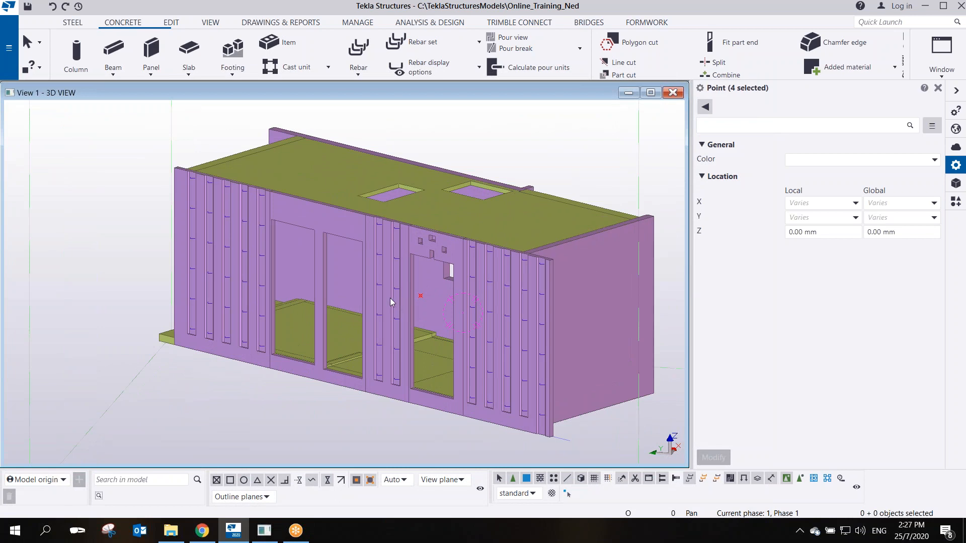
scroll(394, 298, up, 1)
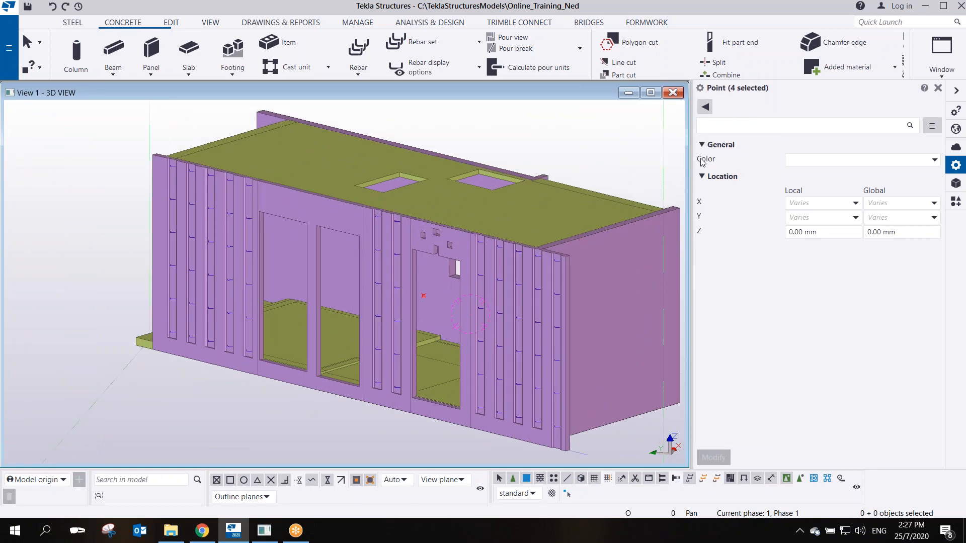
key(alt+Tab)
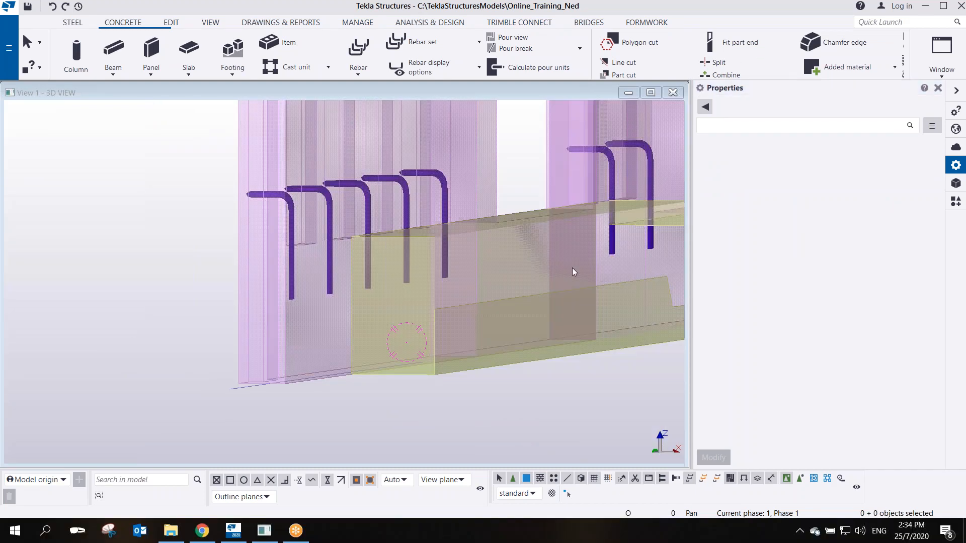
Redraw the 3D view of the wall with the loop bars
scroll(372, 290, down, 5)
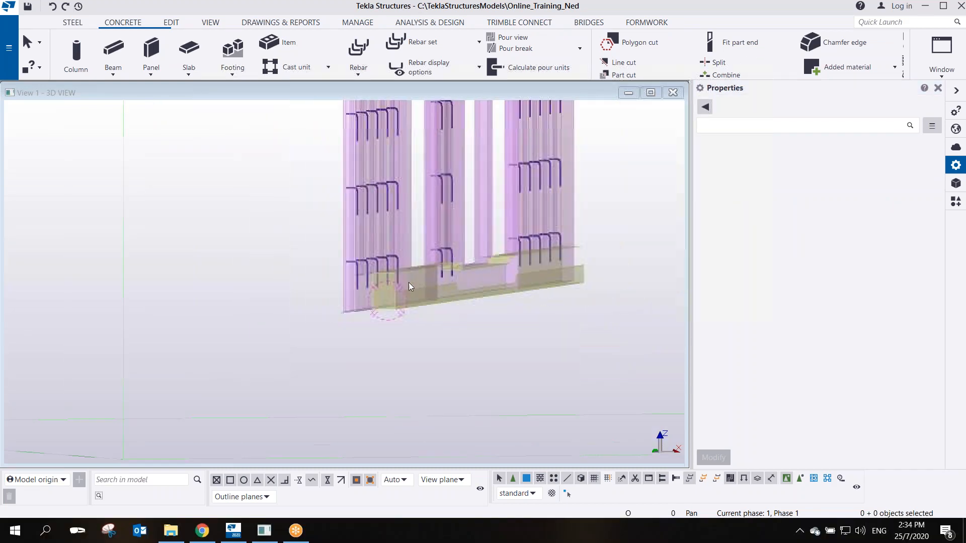
scroll(366, 301, down, 2)
right_click(342, 243)
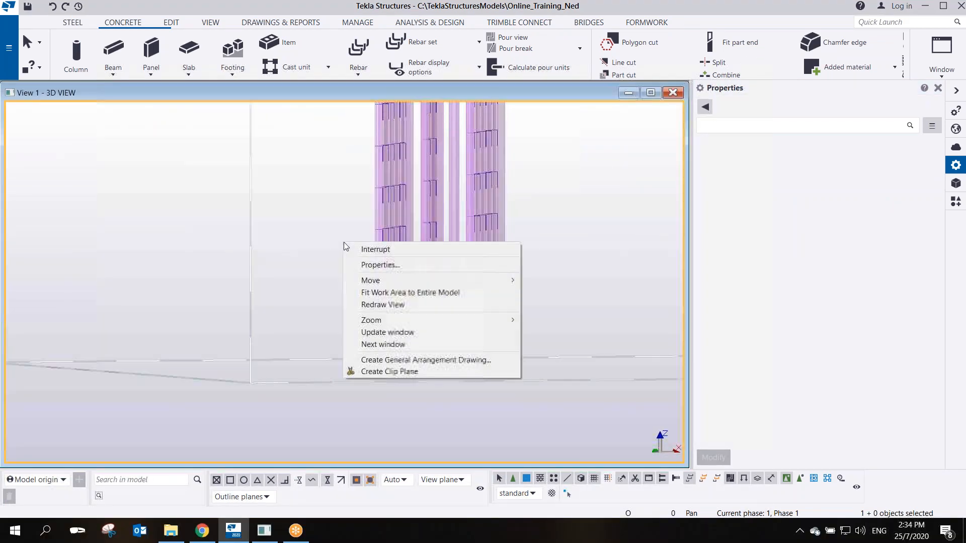
click(378, 304)
Examine the base of the wall and the underside of the floor slab along it
scroll(413, 292, up, 6)
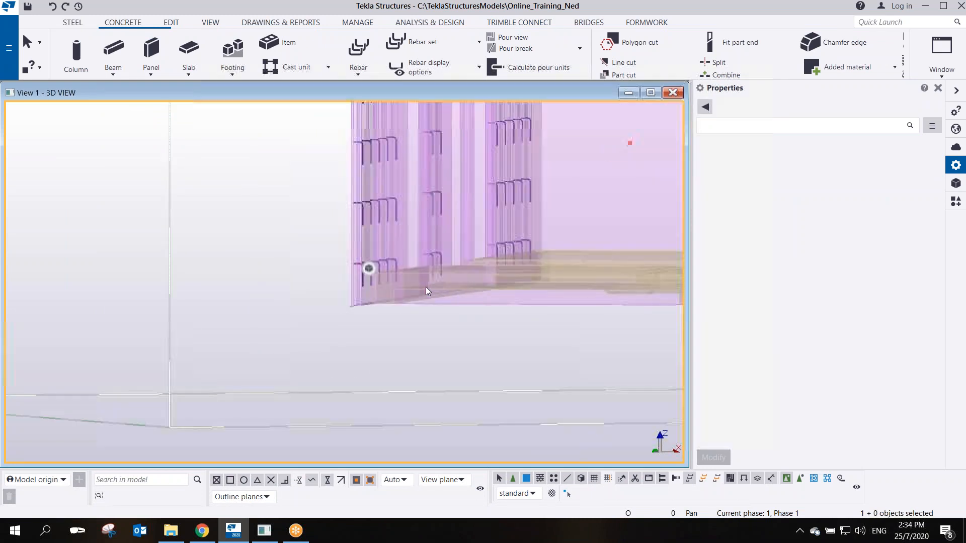
scroll(427, 288, down, 2)
ctrl+middle_drag(451, 293, 352, 293)
middle_drag(659, 282, 379, 310)
scroll(488, 298, down, 2)
scroll(538, 316, up, 2)
middle_drag(553, 316, 491, 267)
scroll(548, 321, up, 2)
scroll(548, 321, up, 2)
middle_drag(507, 376, 439, 222)
scroll(439, 225, up, 3)
middle_drag(430, 349, 437, 199)
Examine the underside of the floor slab, the edge beam and the adjoining wall, selecting the beam and the wall together
click(435, 279)
scroll(436, 278, down, 3)
scroll(418, 270, up, 2)
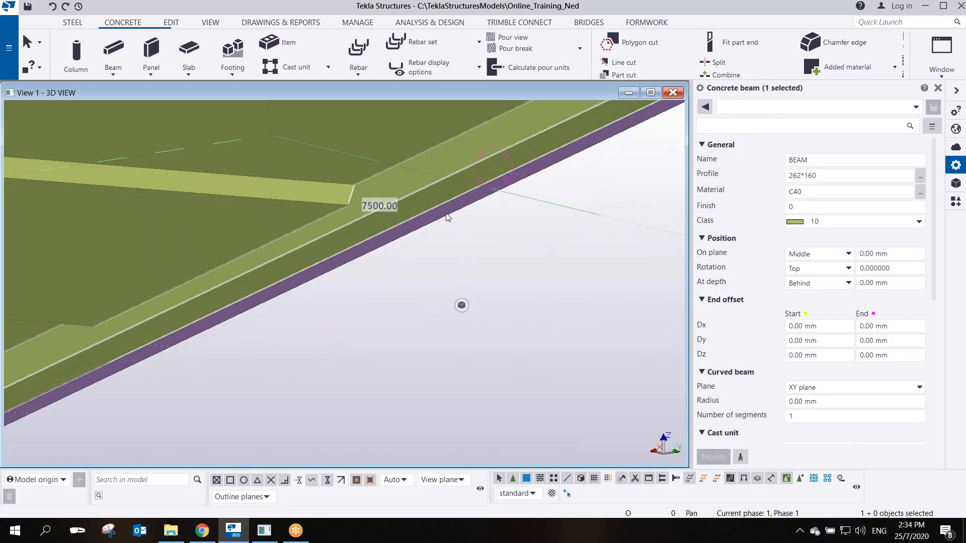
ctrl+click(447, 212)
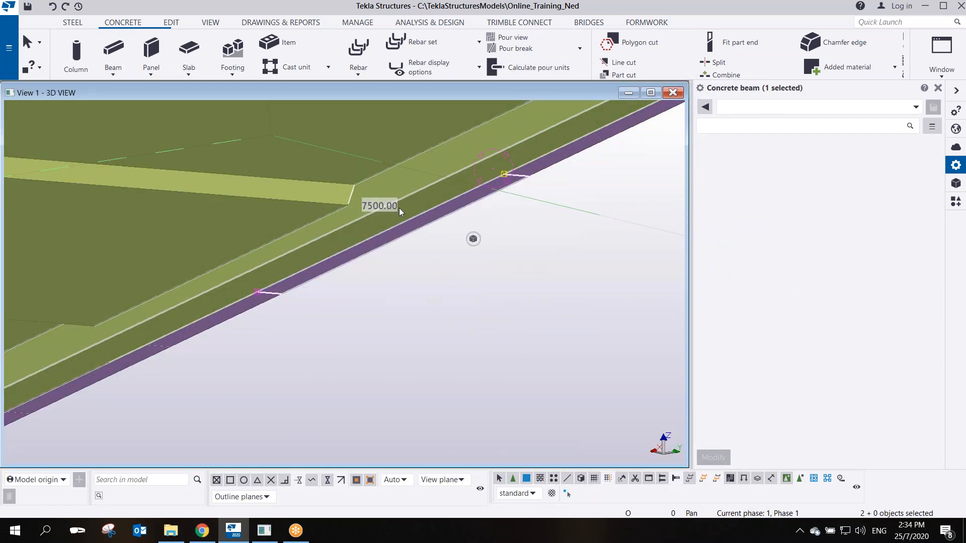
ctrl+middle_drag(399, 212, 452, 199)
ctrl+middle_drag(512, 241, 456, 247)
scroll(457, 247, up, 5)
ctrl+middle_drag(424, 182, 348, 249)
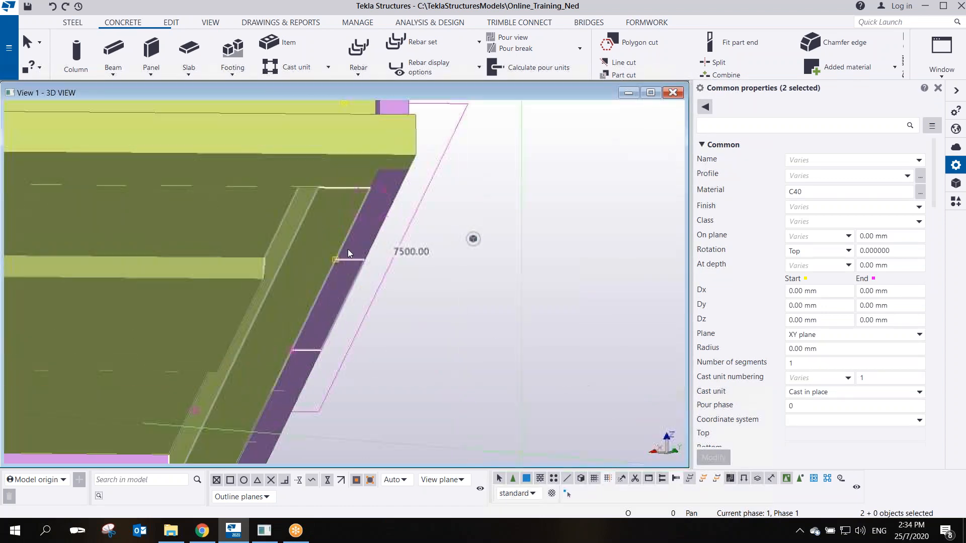
scroll(362, 230, down, 10)
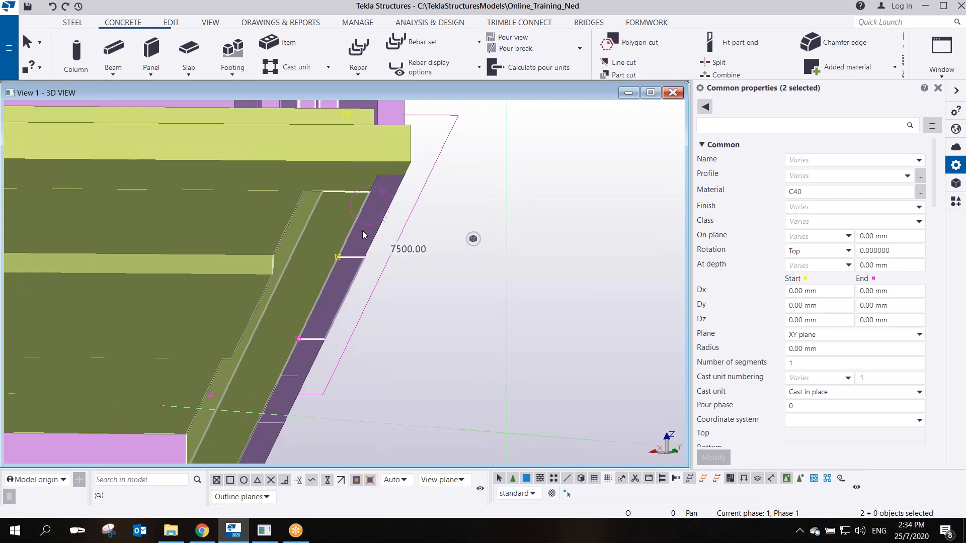
middle_drag(374, 227, 386, 290)
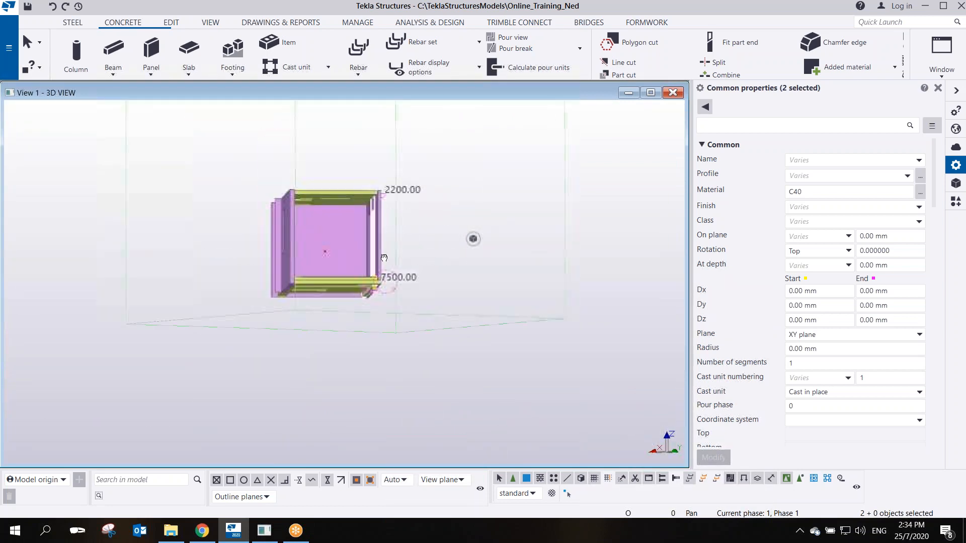
Hide the other module parts, leaving only the grooved wall and its edge beam shown
drag(364, 147, 358, 179)
ctrl+middle_drag(350, 191, 354, 184)
drag(366, 165, 280, 288)
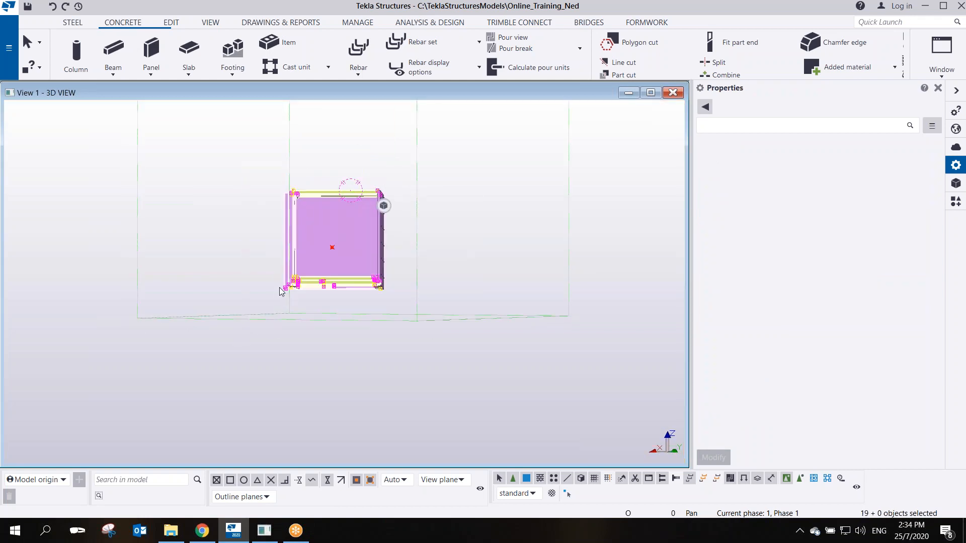
right_click(349, 234)
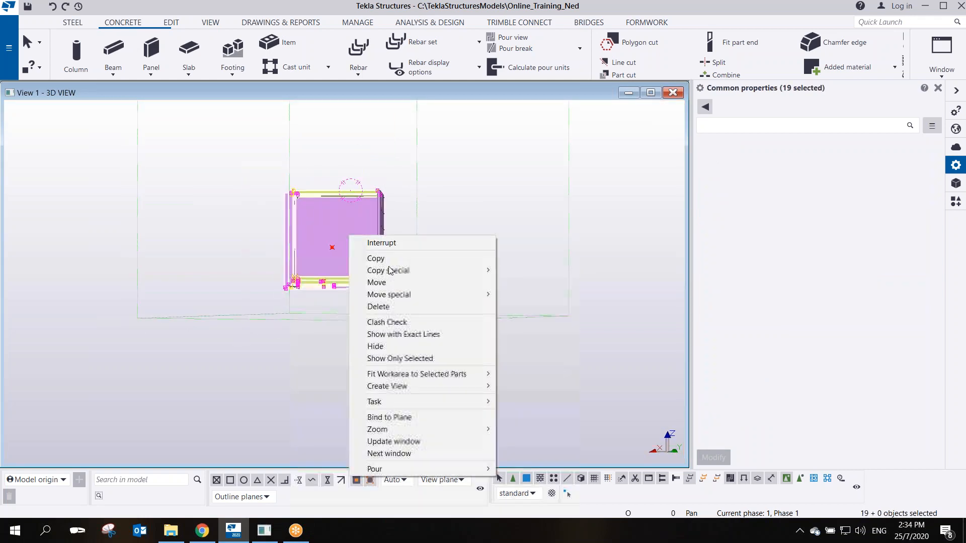
click(387, 347)
Create a clip plane on the end face of the edge beam beside the grooved wall
scroll(384, 264, up, 6)
middle_drag(350, 316, 496, 282)
middle_drag(256, 283, 470, 271)
scroll(469, 273, down, 3)
ctrl+middle_drag(308, 267, 421, 265)
scroll(372, 267, up, 5)
click(367, 285)
middle_drag(157, 315, 222, 275)
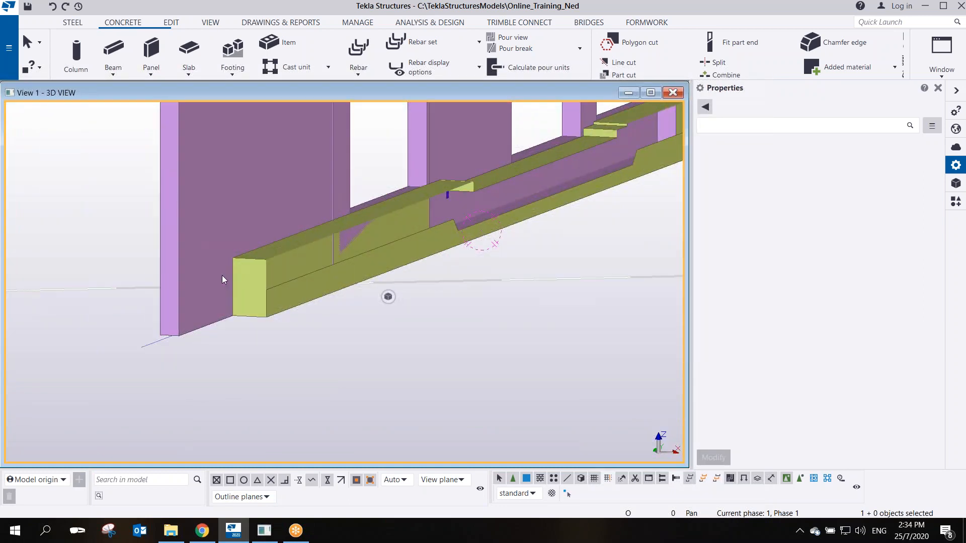
right_click(122, 222)
click(161, 346)
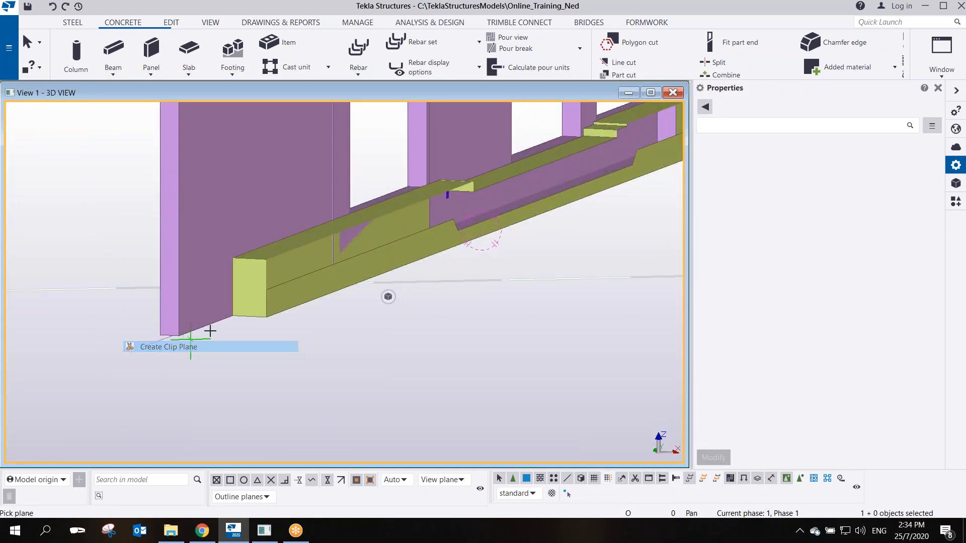
click(253, 298)
Examine the clipped beam section and the notches along the beam where the loop bars project
scroll(233, 255, up, 2)
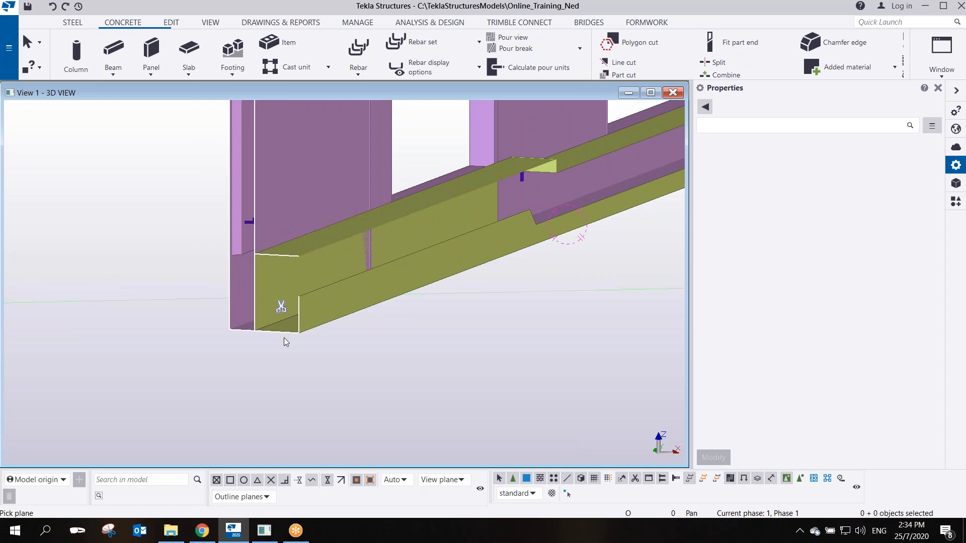
scroll(267, 283, up, 1)
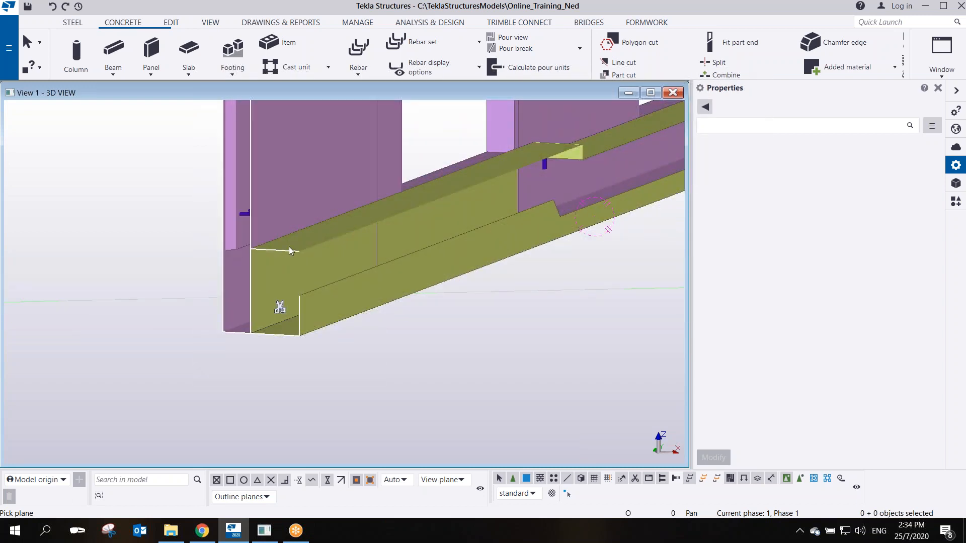
scroll(581, 171, up, 2)
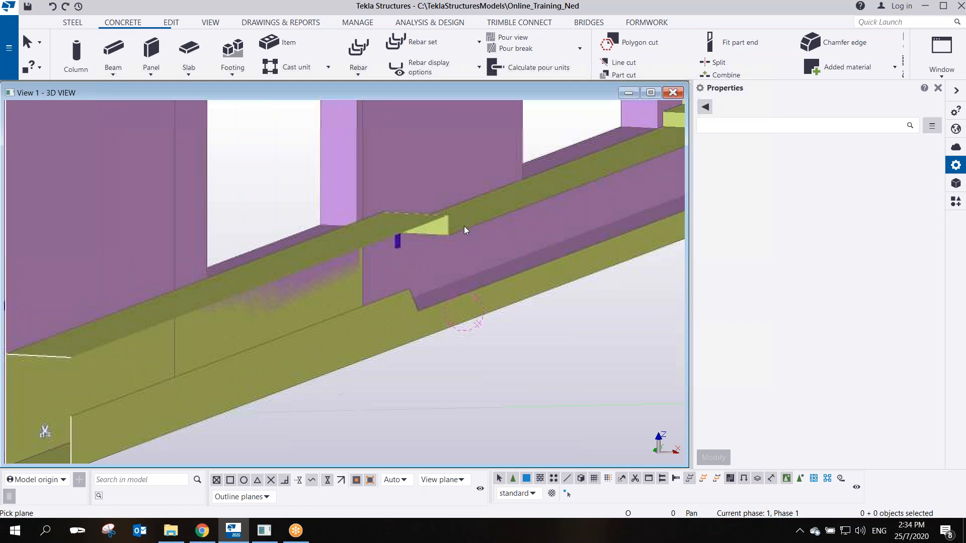
scroll(486, 256, down, 3)
ctrl+middle_drag(486, 256, 428, 244)
scroll(379, 246, up, 5)
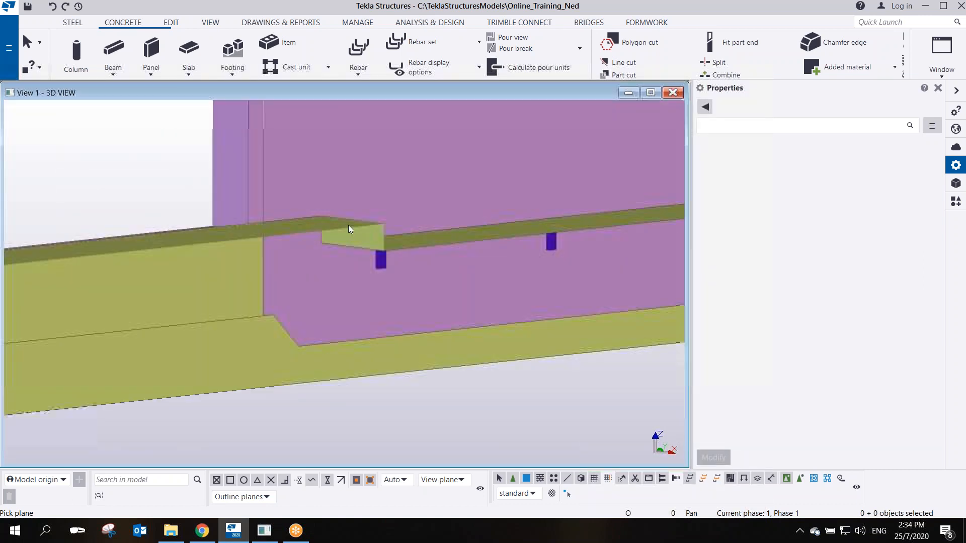
scroll(415, 259, down, 2)
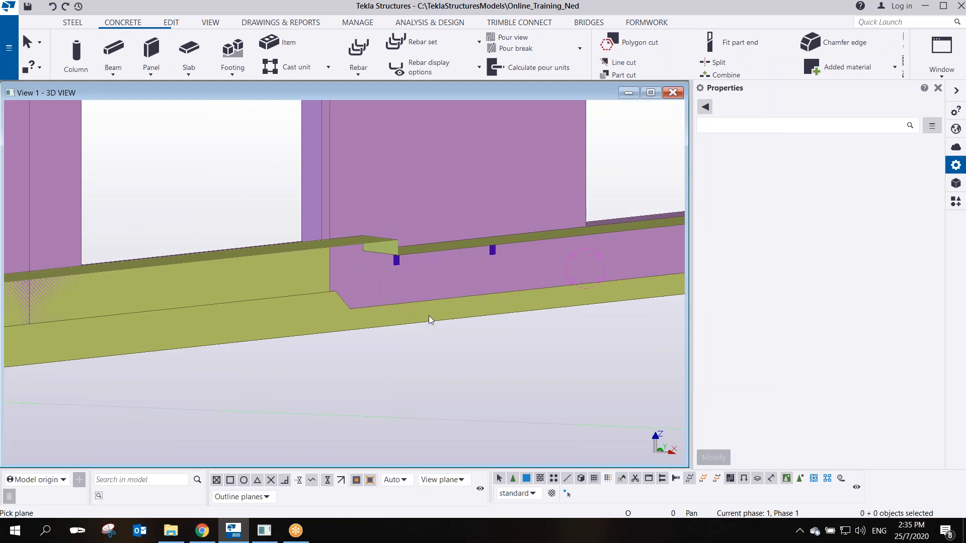
scroll(443, 318, down, 4)
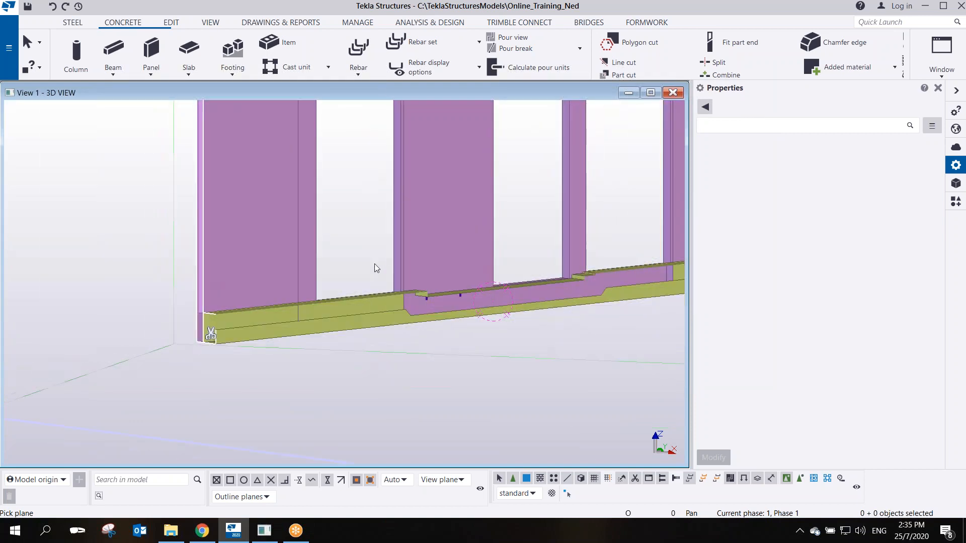
Delete the clip plane and display the wall and beam as transparent parts with the bars showing through
right_click(379, 254)
click(387, 261)
key(Delete)
ctrl+middle_drag(201, 336, 392, 317)
scroll(292, 352, up, 3)
scroll(275, 324, up, 2)
key(ctrl+2)
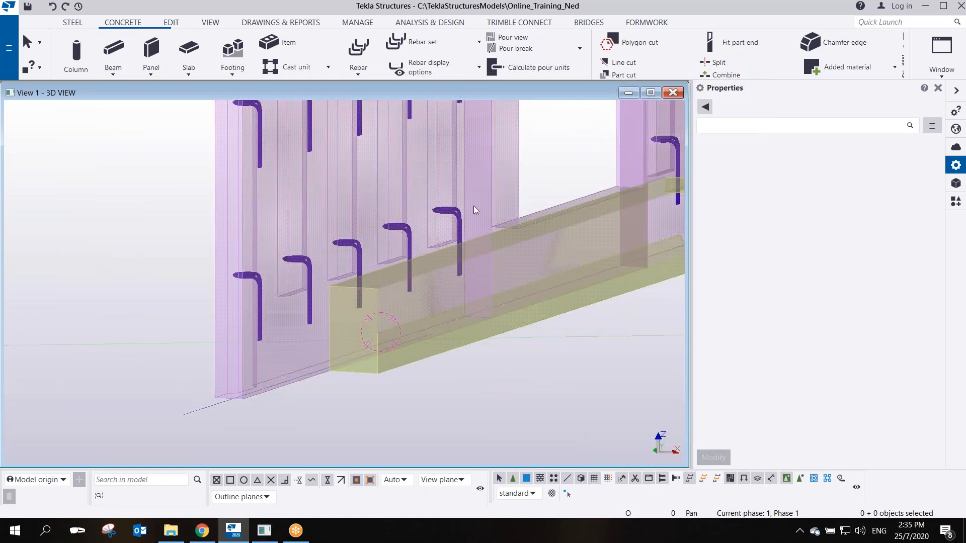
Start a new rebar group named BEAM LINKS with grade H, size 8 and class 13
click(360, 75)
click(373, 94)
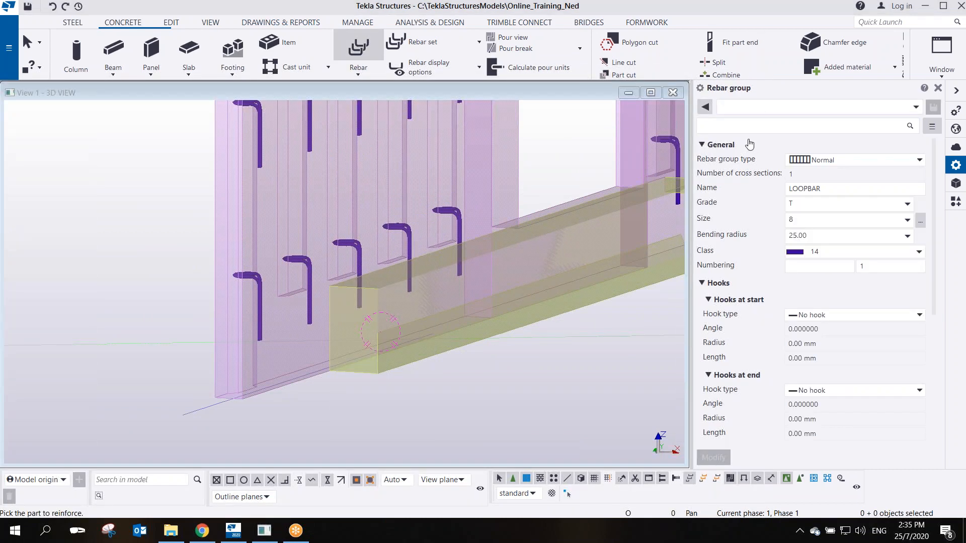
drag(827, 188, 678, 183)
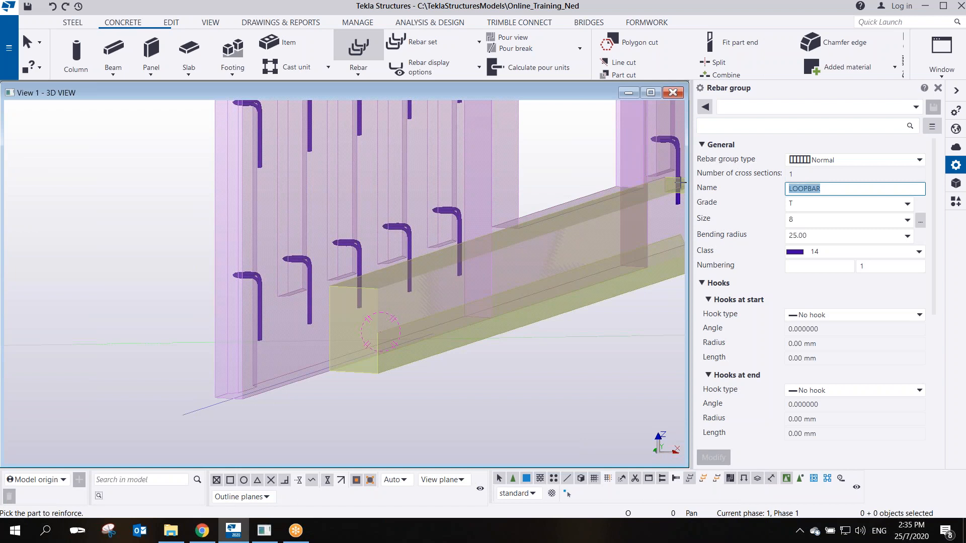
text(BEAM LINKS)
click(795, 203)
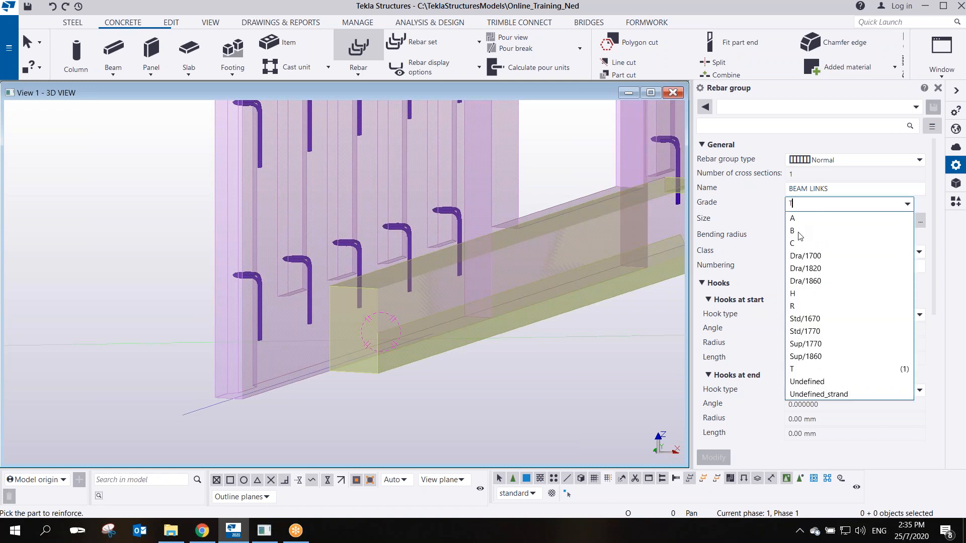
click(795, 293)
click(814, 221)
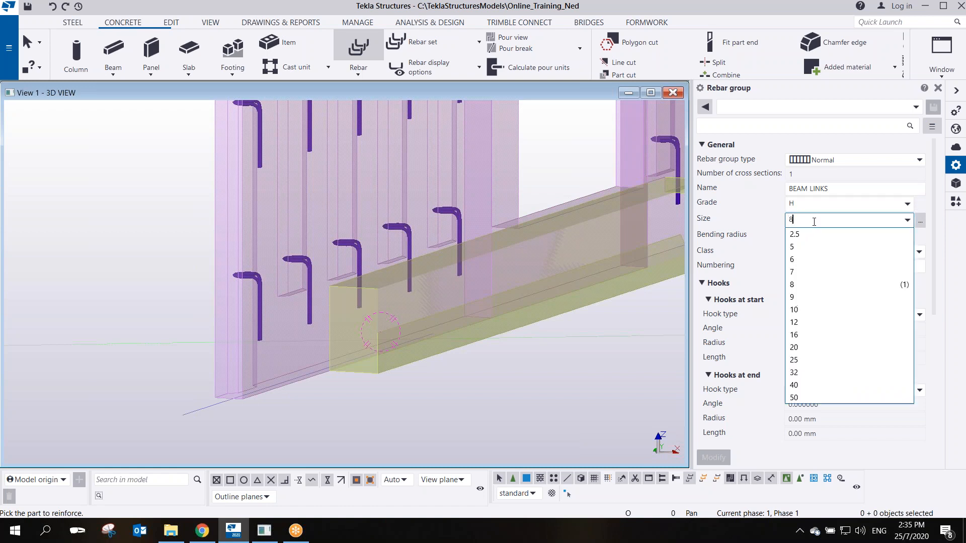
click(800, 284)
click(917, 253)
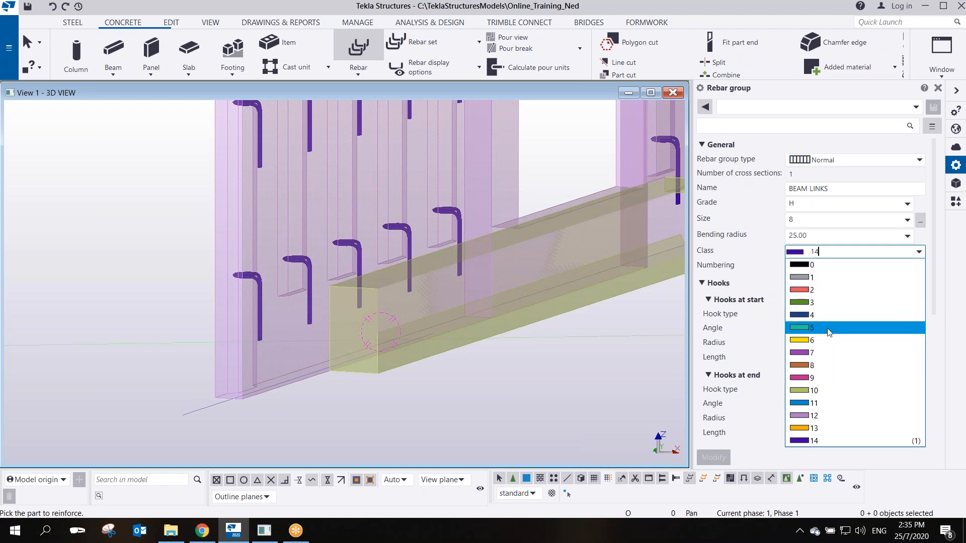
click(810, 429)
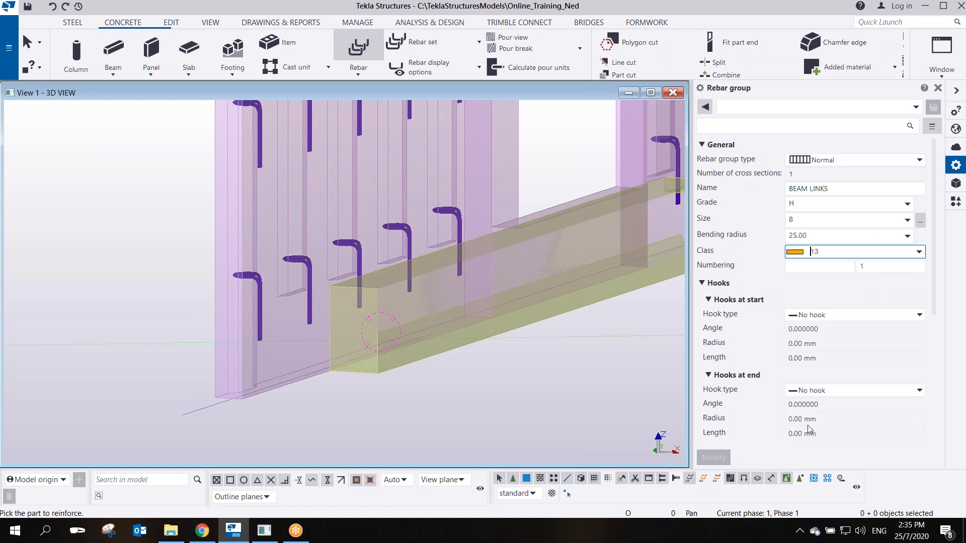
Set the hooks at both the start and the end of the links to Standard 90-degrees
click(822, 320)
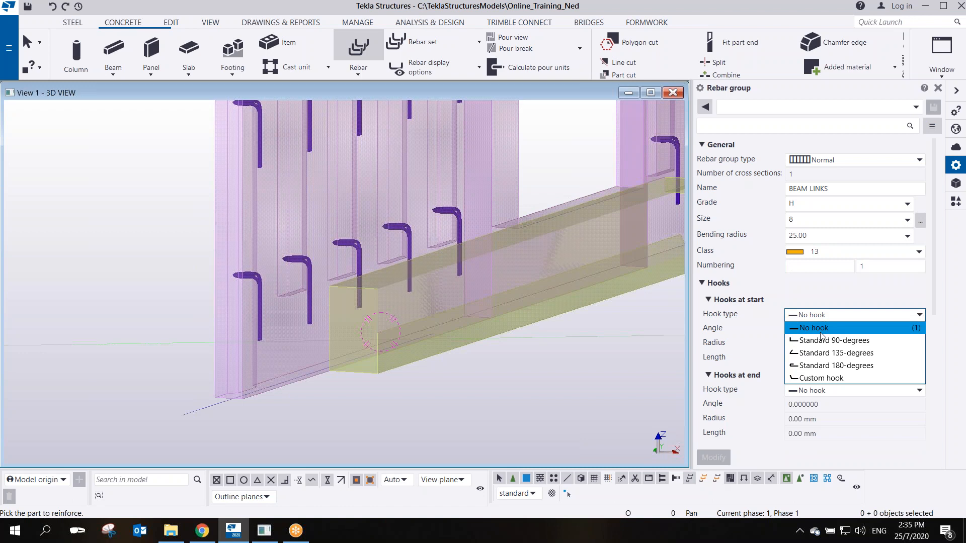
click(820, 340)
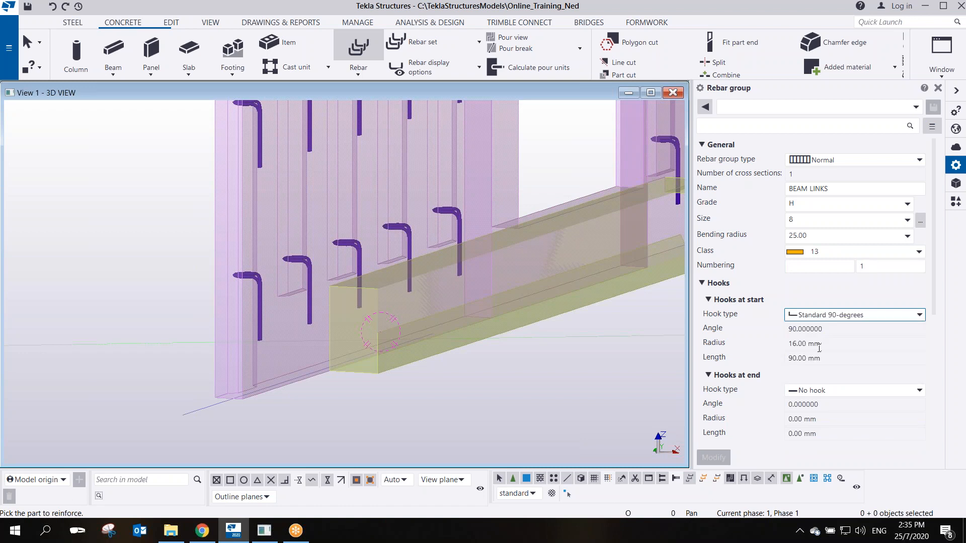
click(819, 392)
click(813, 417)
click(808, 391)
click(808, 392)
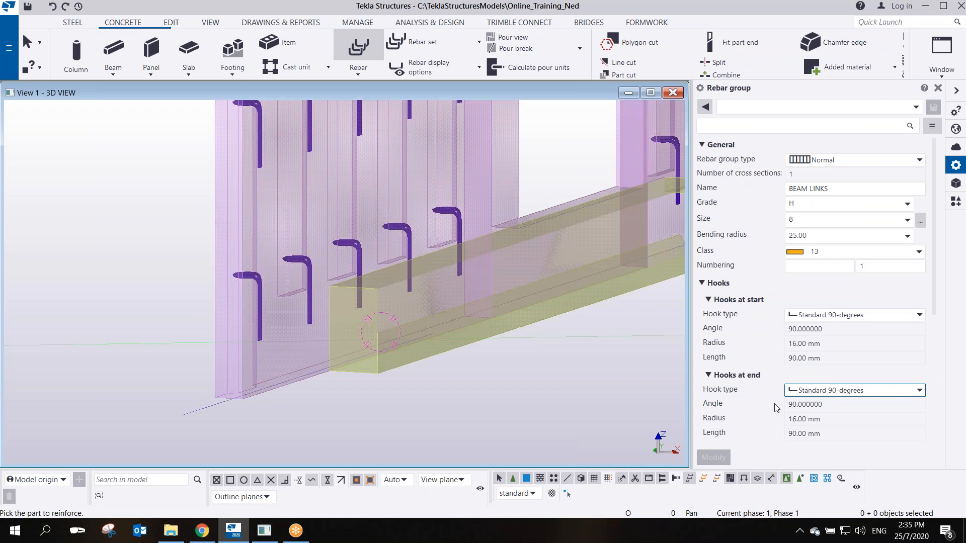
Set the links' cover thickness to 25 mm on plane, 50 mm from plane, and 25 mm at start and end
scroll(775, 405, down, 5)
drag(813, 346, 768, 343)
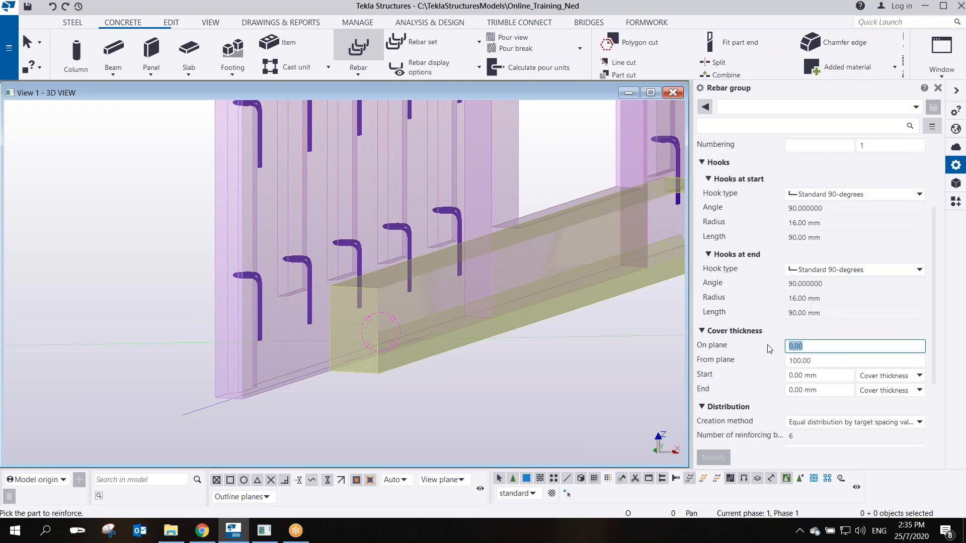
text(25)
key(Tab)
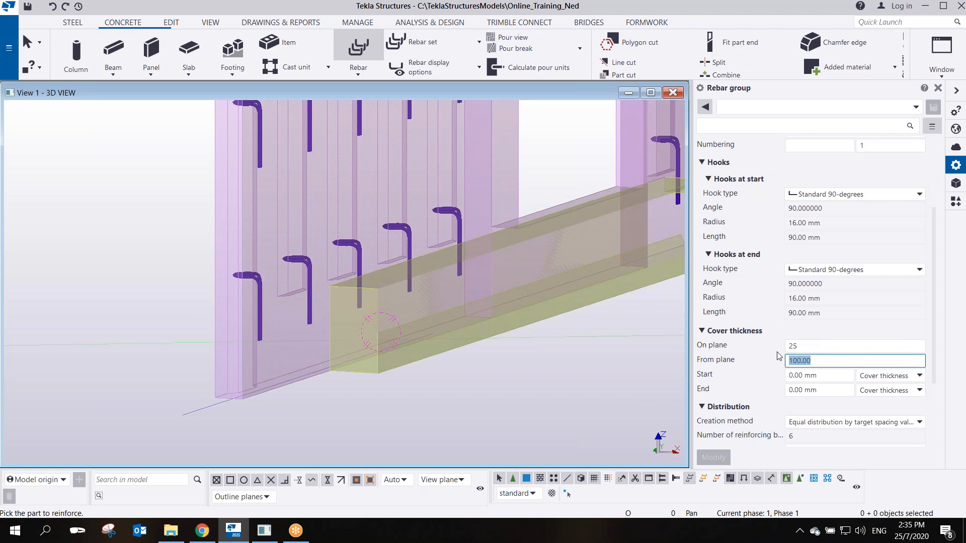
text(50)
key(Tab)
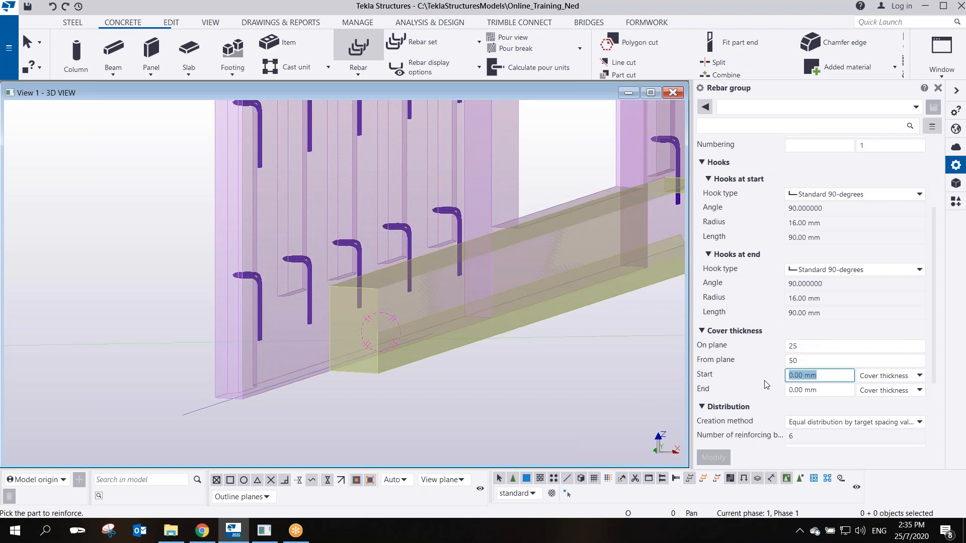
text(25)
key(Tab)
text(25)
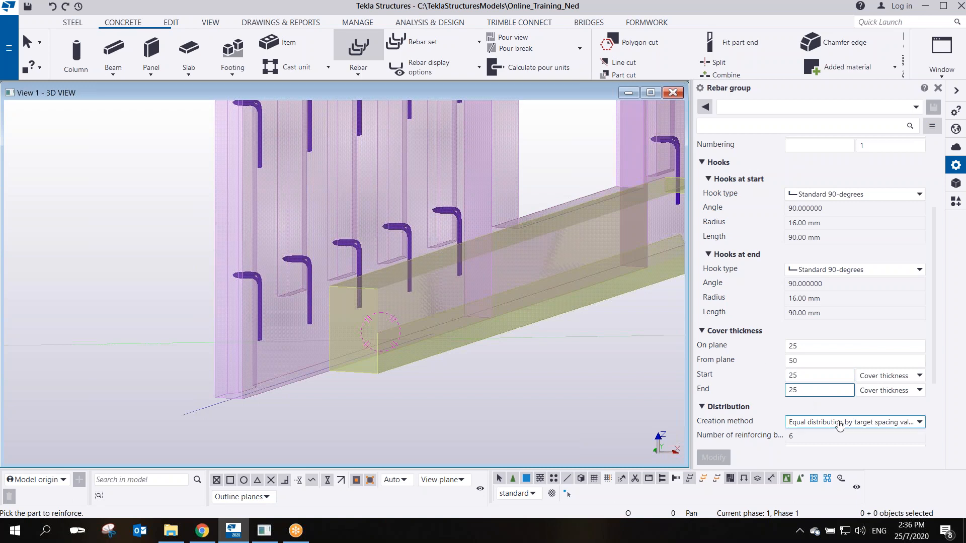
Set the target spacing of the beam links to 200 mm
scroll(805, 421, down, 1)
scroll(739, 382, down, 1)
key(Tab)
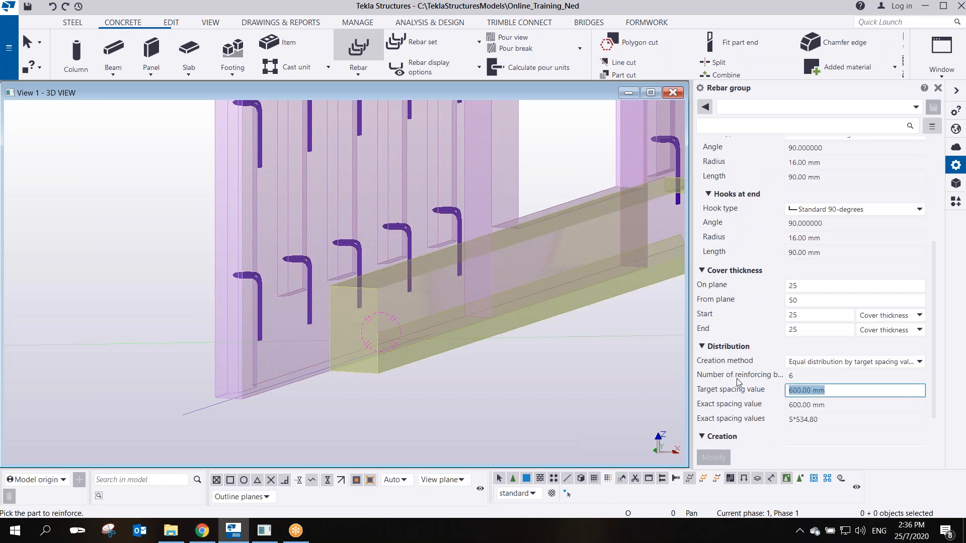
text(20)
Try to start the link shape on the edge beam from its lower outer corner with a 250 mm bottom leg towards the wall
middle_drag(520, 307, 393, 294)
scroll(393, 294, down, 2)
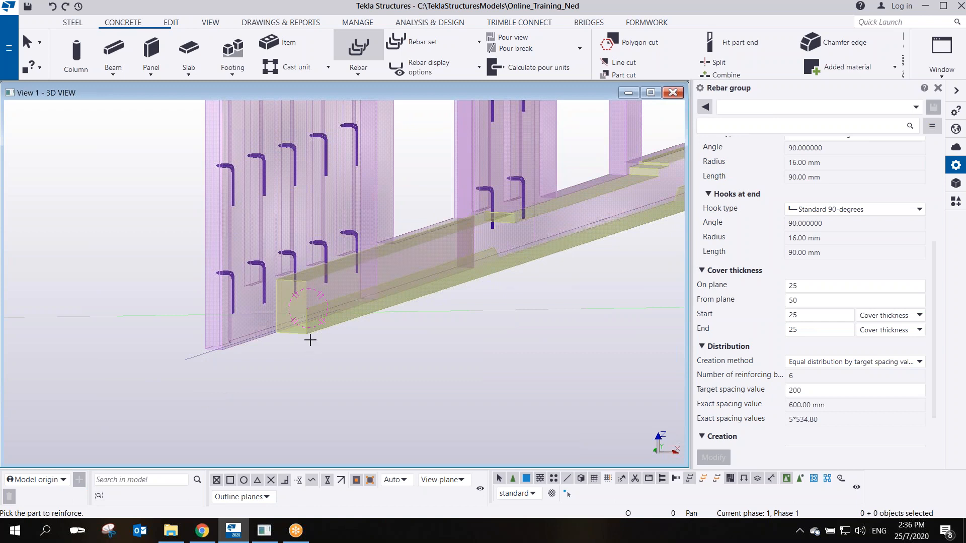
scroll(309, 337, up, 2)
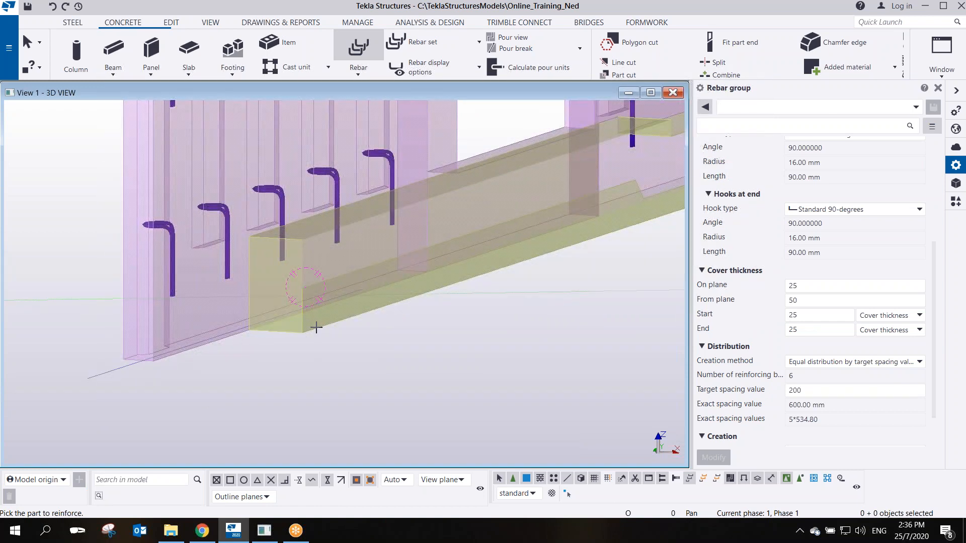
click(316, 327)
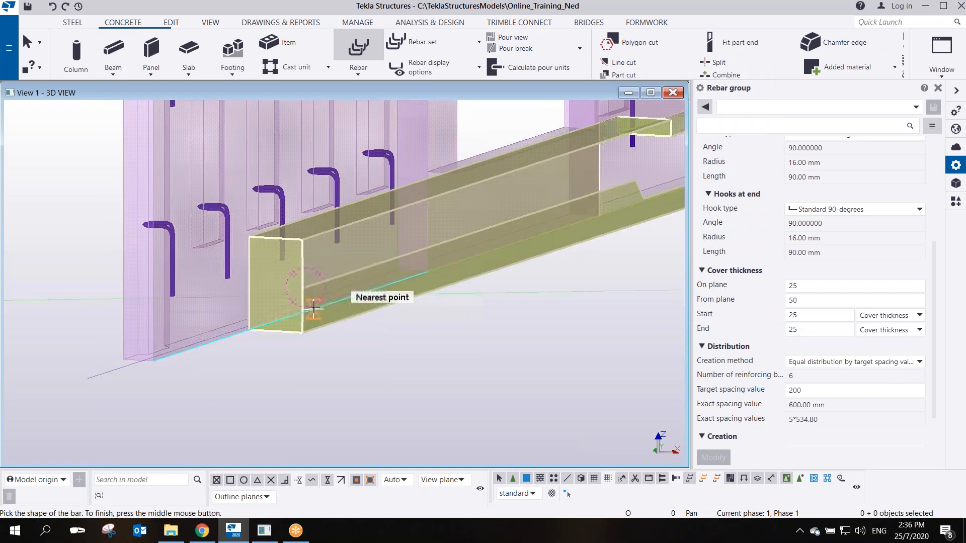
middle_drag(322, 309, 410, 300)
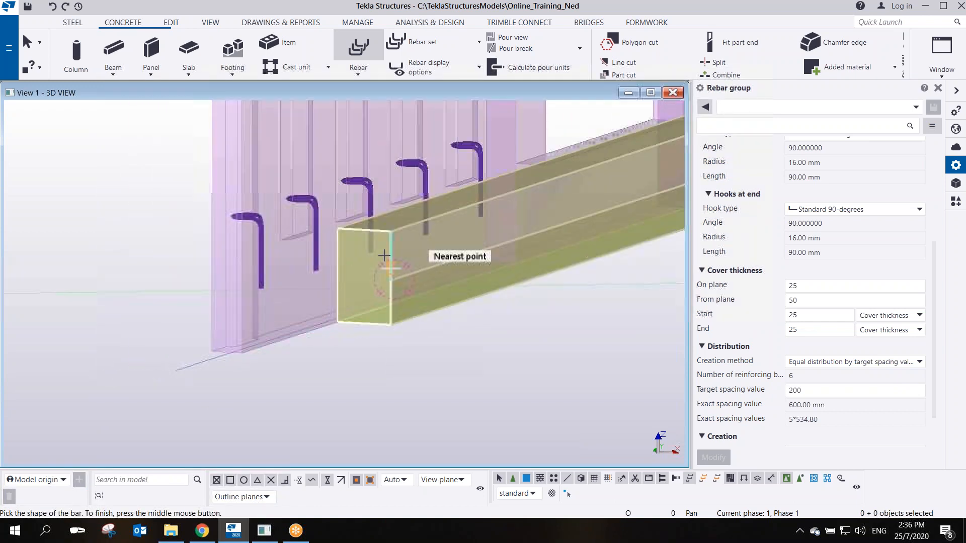
click(391, 324)
ctrl+middle_drag(334, 336, 272, 360)
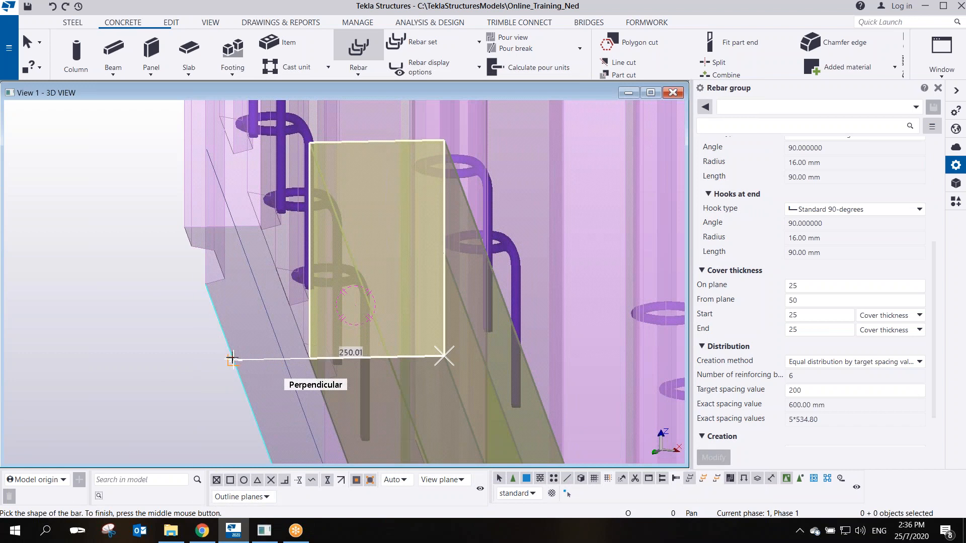
scroll(232, 359, up, 4)
scroll(232, 359, up, 2)
scroll(232, 359, down, 4)
ctrl+middle_drag(233, 359, 223, 406)
ctrl+middle_drag(383, 390, 356, 418)
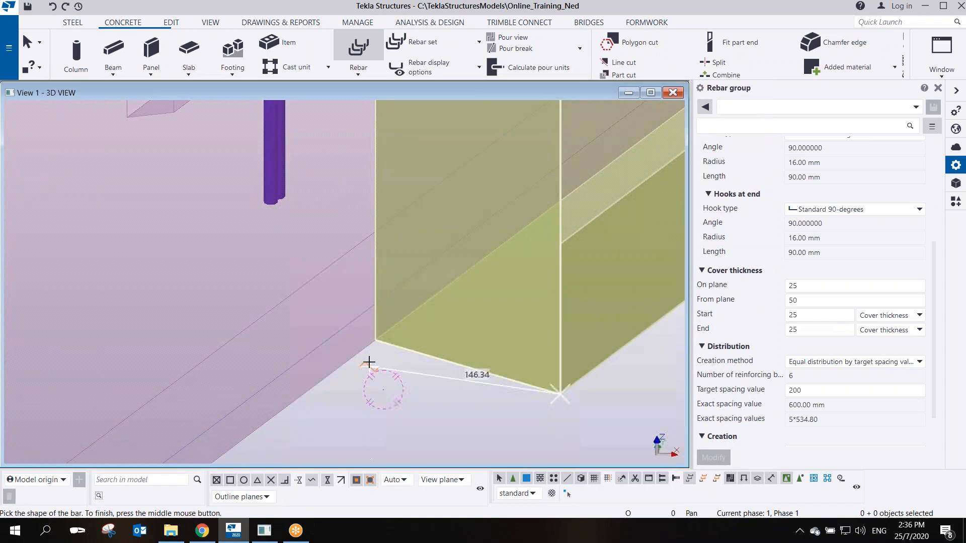
ctrl+middle_drag(383, 340, 387, 343)
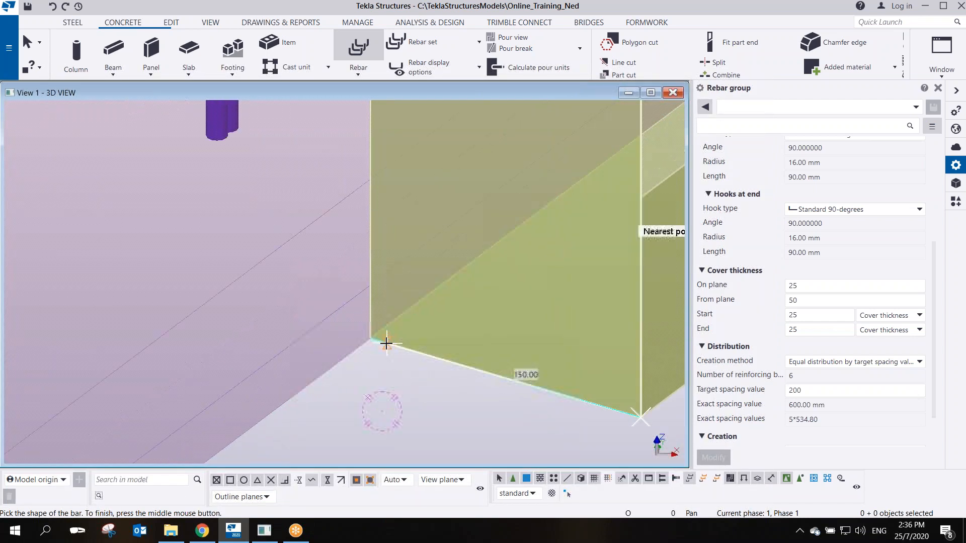
text(250)
key(Return)
Try to draw the link's vertical leg on the wall side at 250 mm, redo it at 262 mm, and leave the command
ctrl+middle_drag(367, 330, 448, 254)
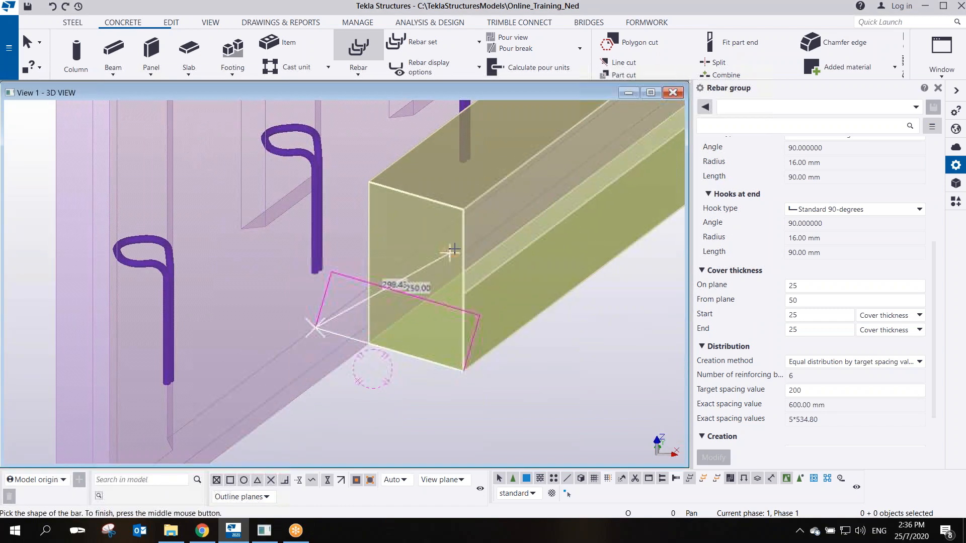
ctrl+middle_drag(390, 295, 347, 315)
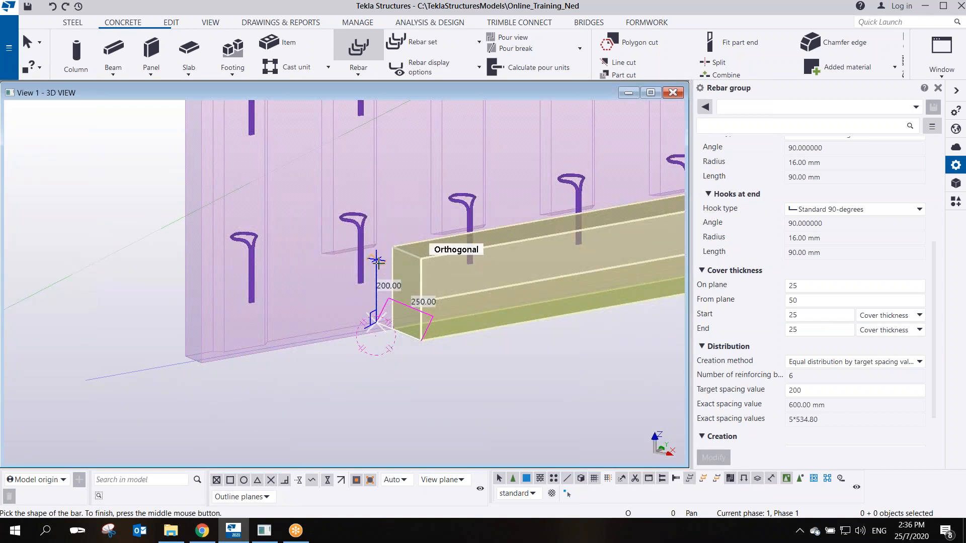
text(250)
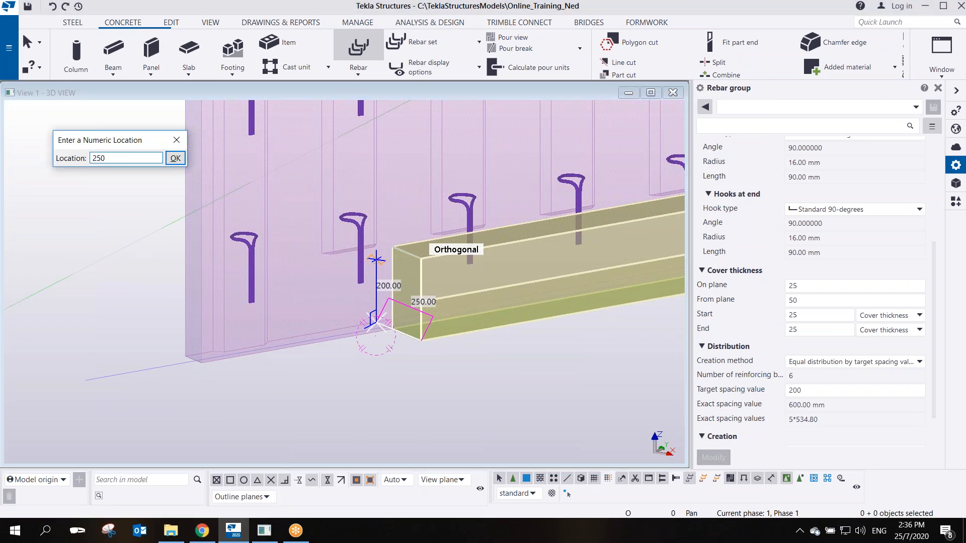
key(Return)
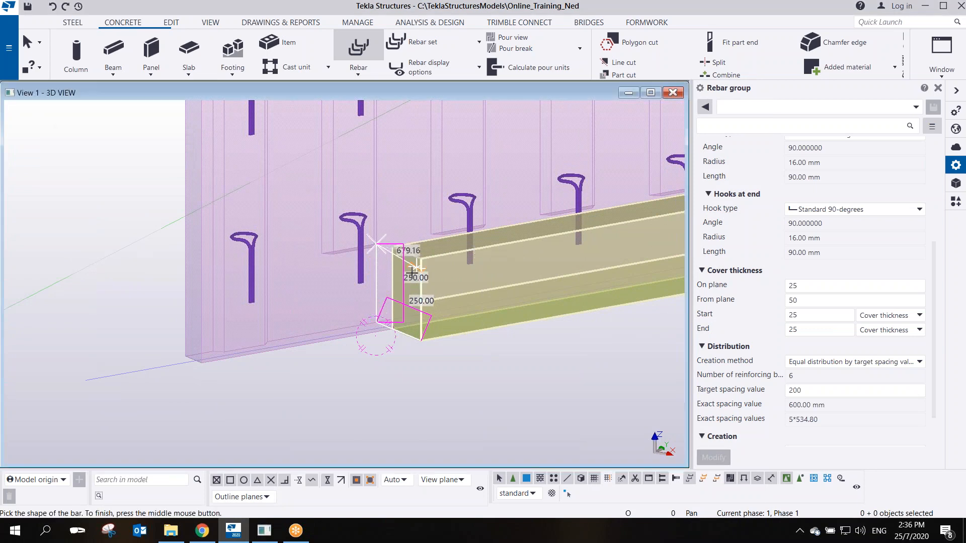
scroll(402, 283, up, 2)
scroll(404, 308, down, 2)
scroll(404, 308, up, 1)
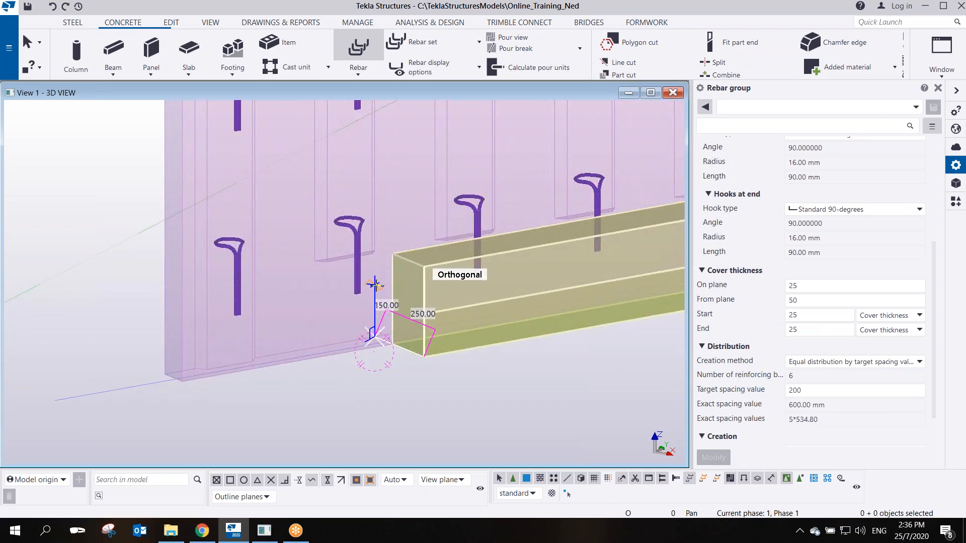
text(262)
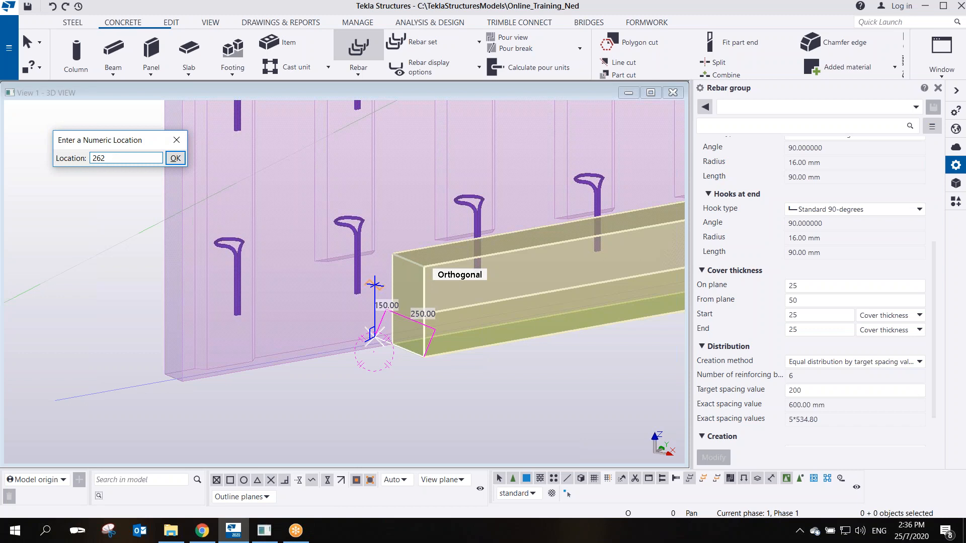
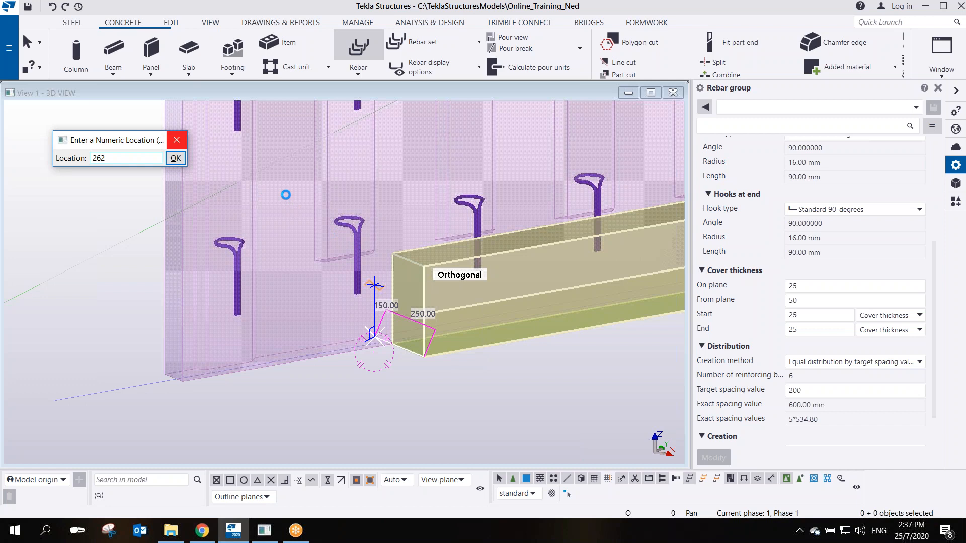
key(Return)
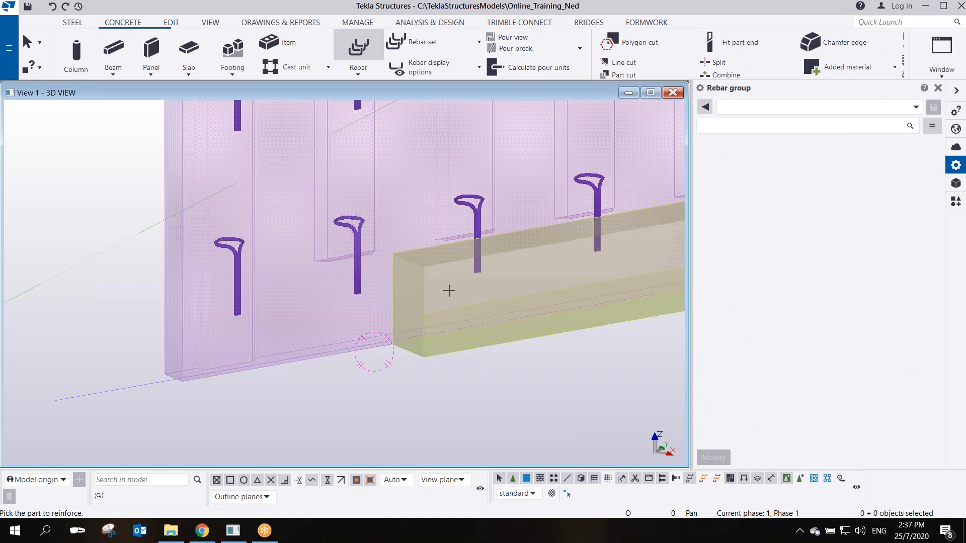
scroll(426, 309, down, 4)
scroll(409, 327, up, 2)
scroll(387, 321, up, 2)
right_click(344, 275)
click(362, 279)
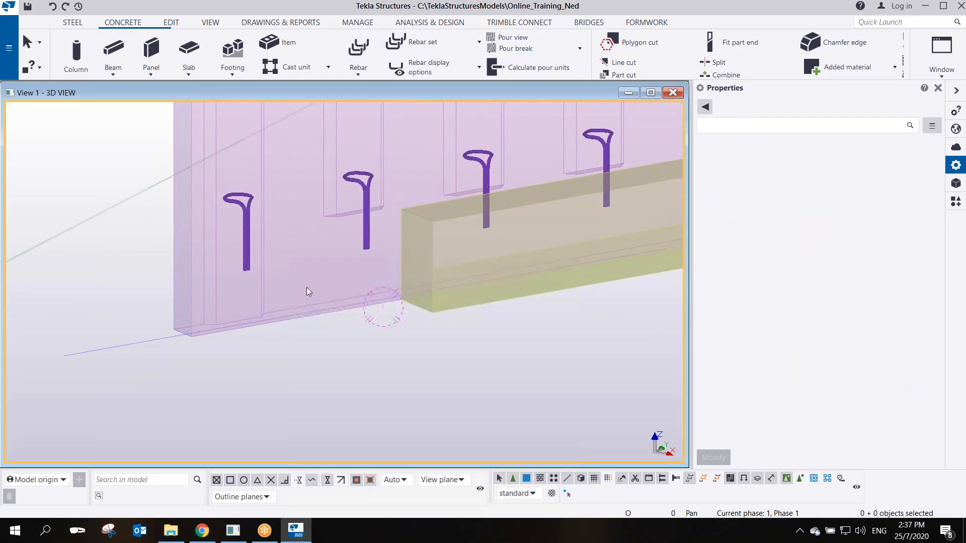
Delete the blue construction line running along the base of the wall
click(159, 336)
ctrl+middle_drag(281, 299, 164, 335)
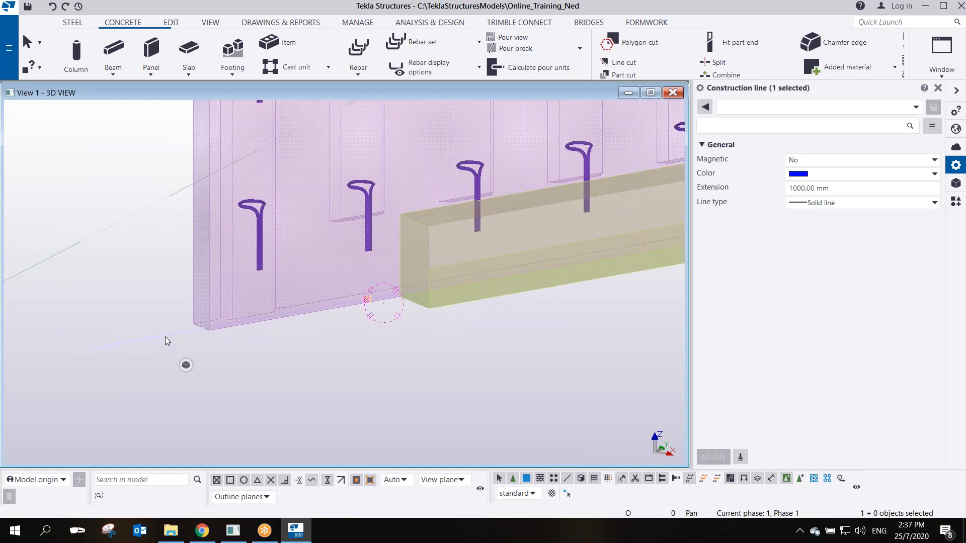
click(286, 376)
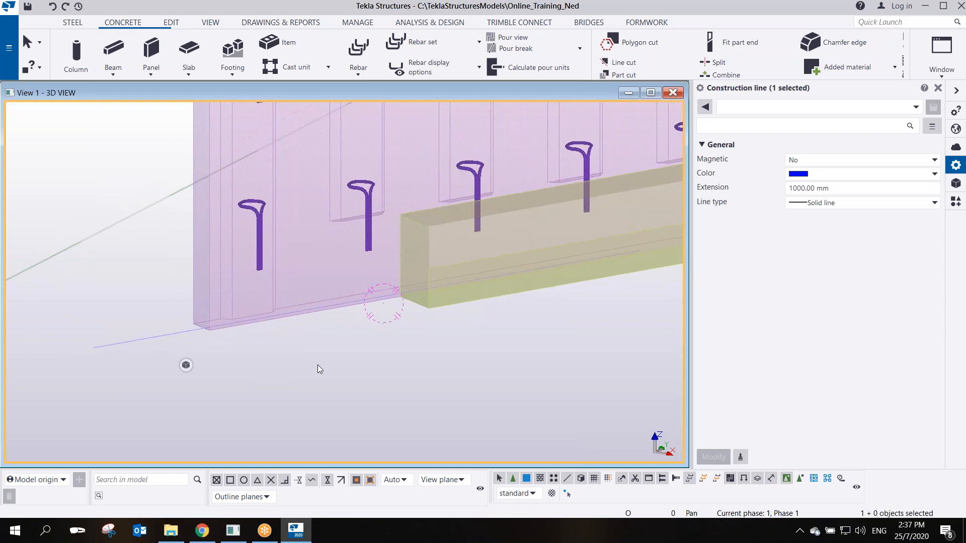
scroll(330, 361, down, 3)
scroll(333, 357, down, 5)
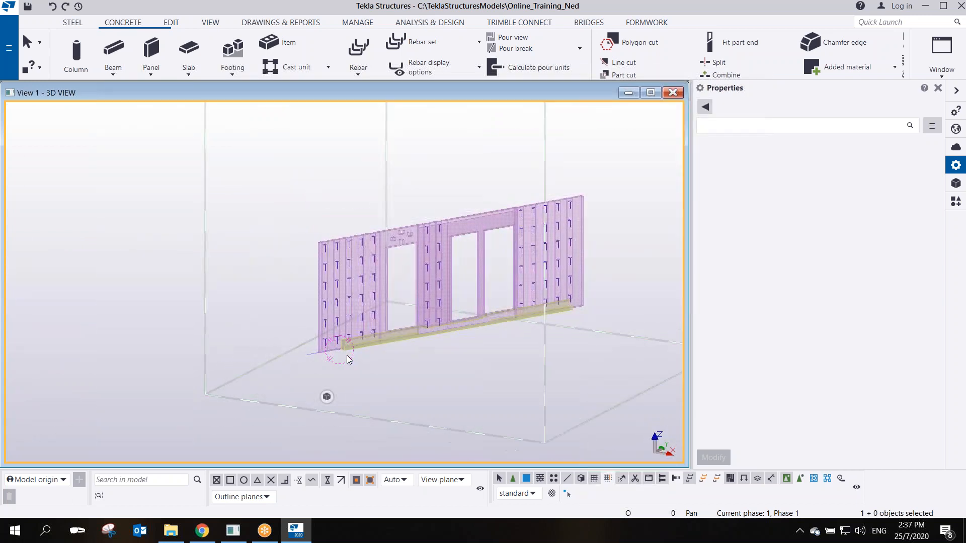
scroll(342, 354, up, 6)
click(251, 345)
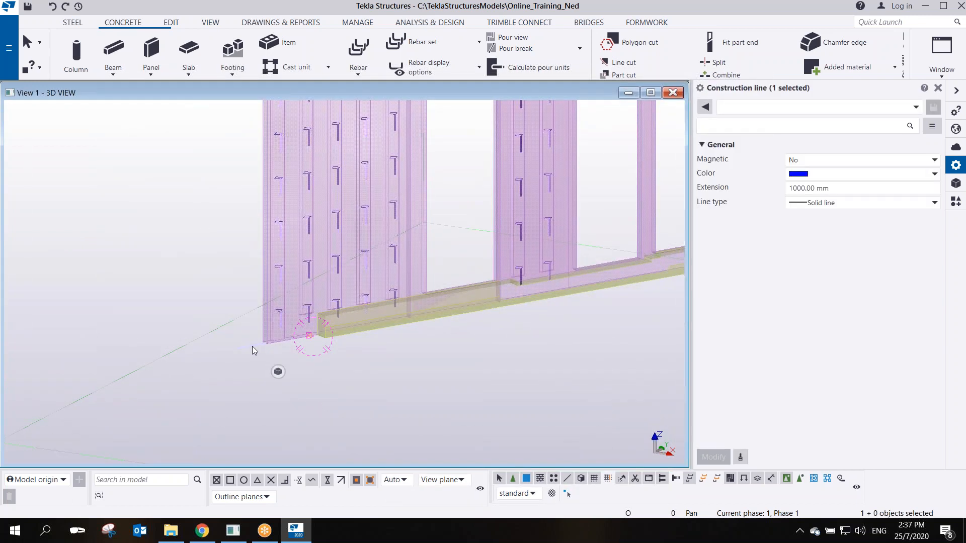
scroll(338, 354, up, 4)
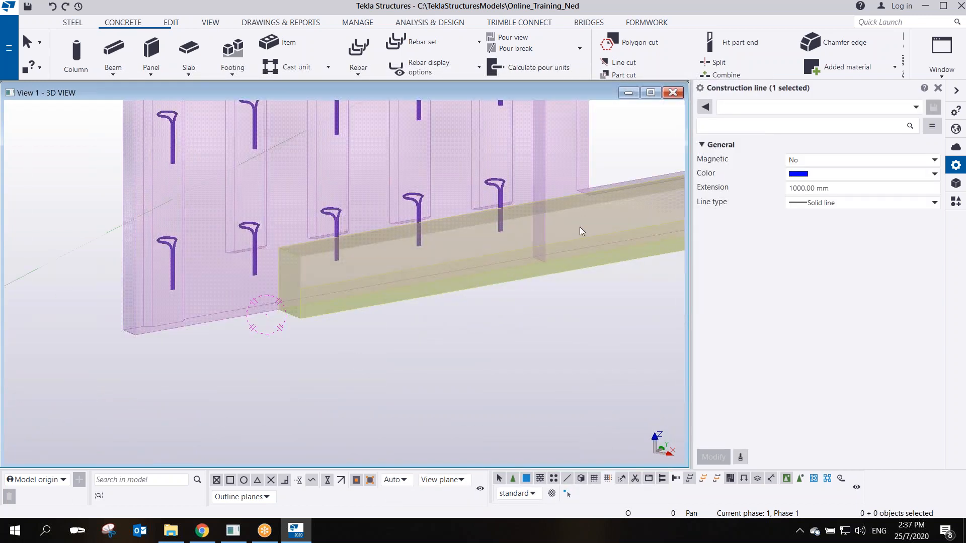
Restart the bar group on the edge beam and draw its link from the lower outer corner 250 mm towards the wall and 262 mm up
click(938, 89)
click(358, 67)
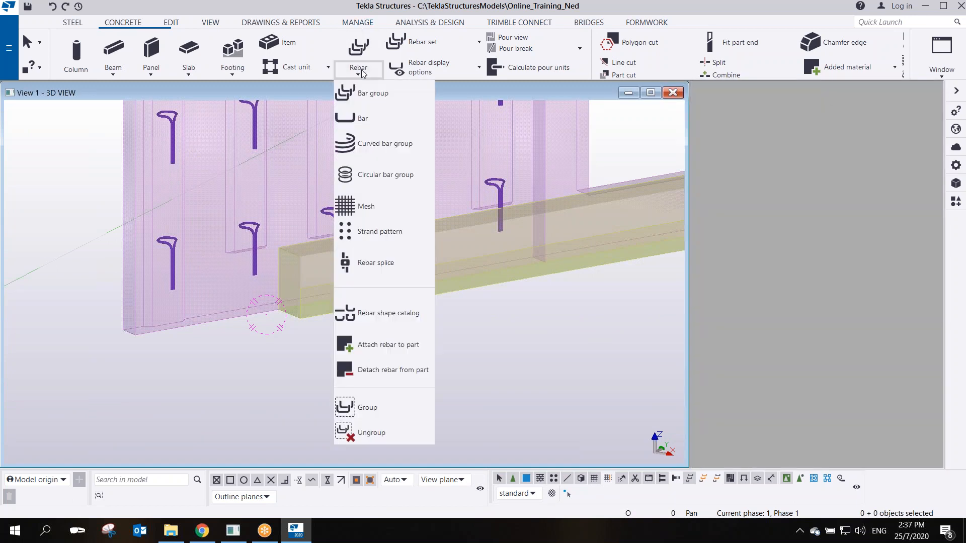
click(363, 97)
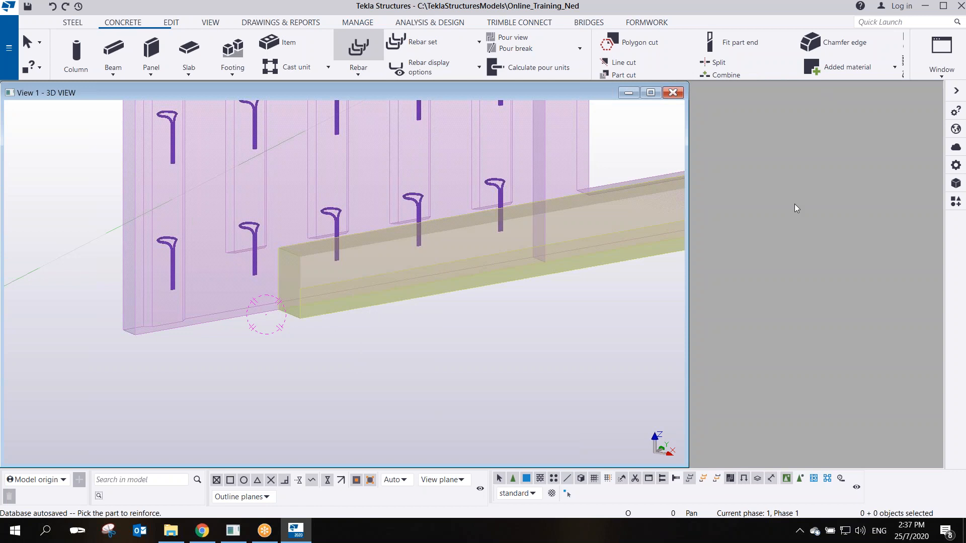
click(361, 73)
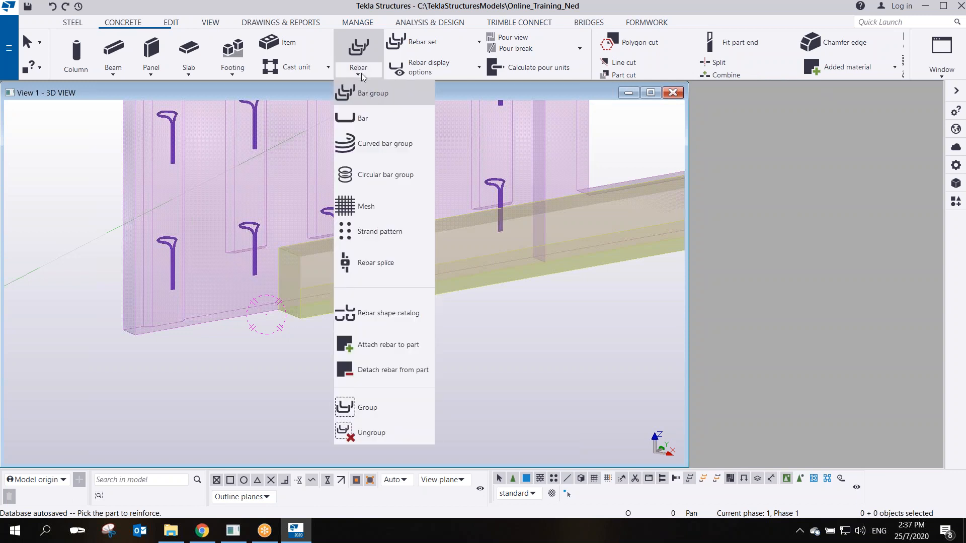
click(375, 98)
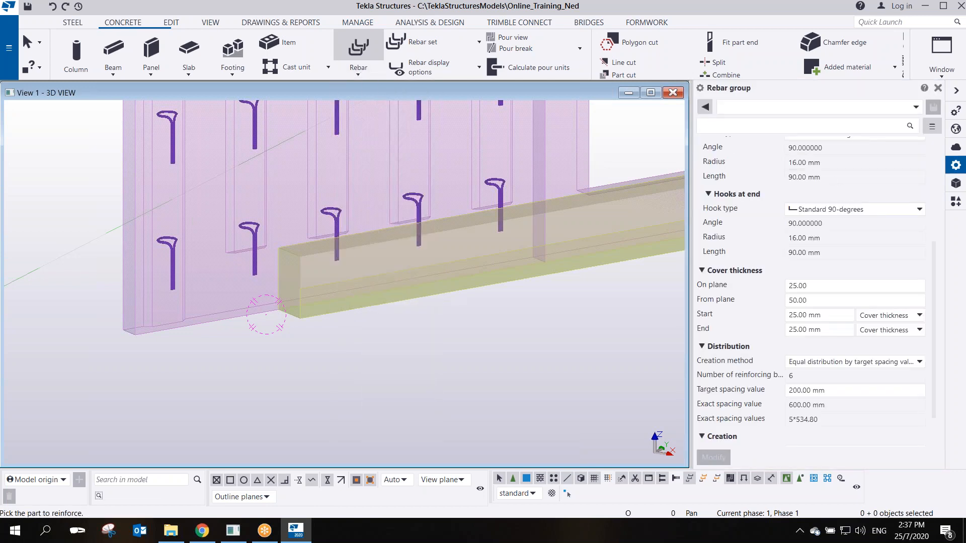
click(303, 320)
scroll(304, 320, up, 4)
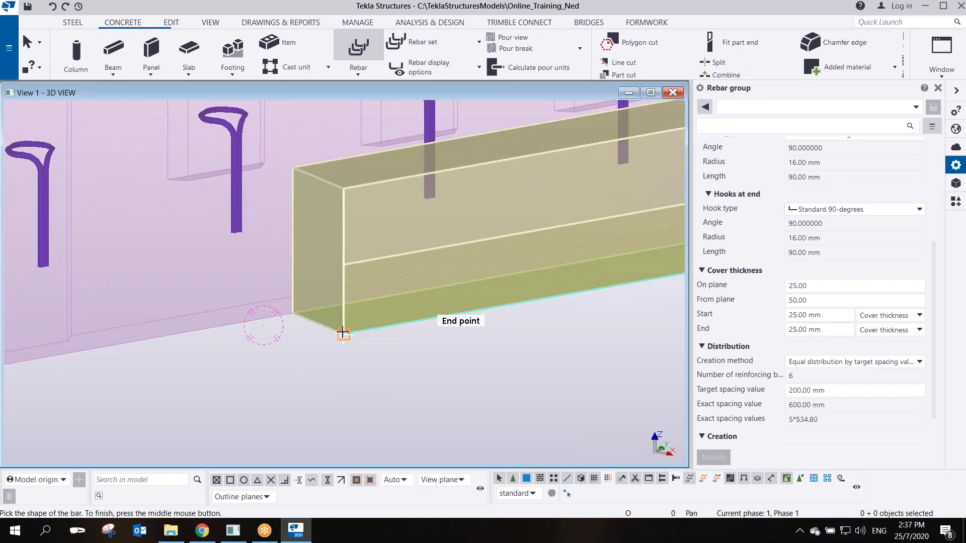
click(344, 335)
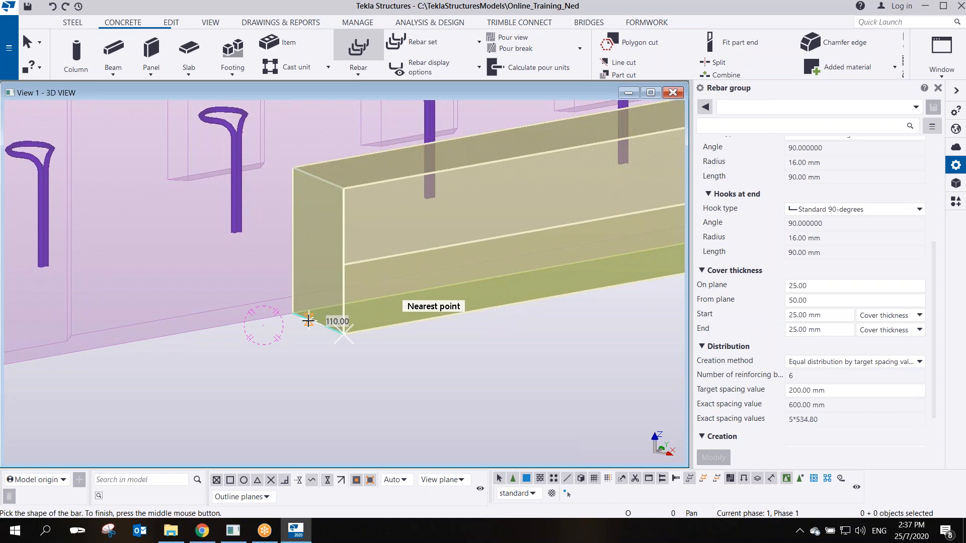
text(250)
key(Return)
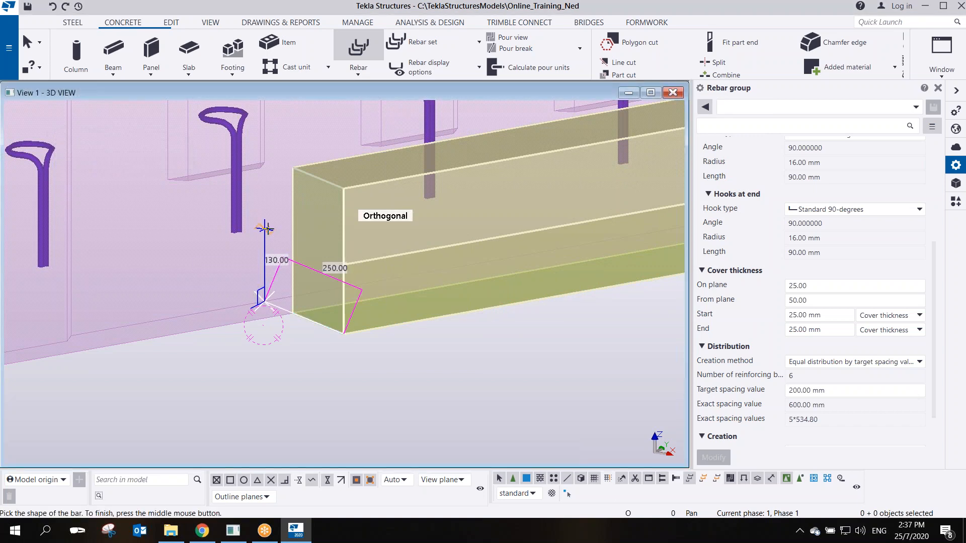
text(262)
key(Return)
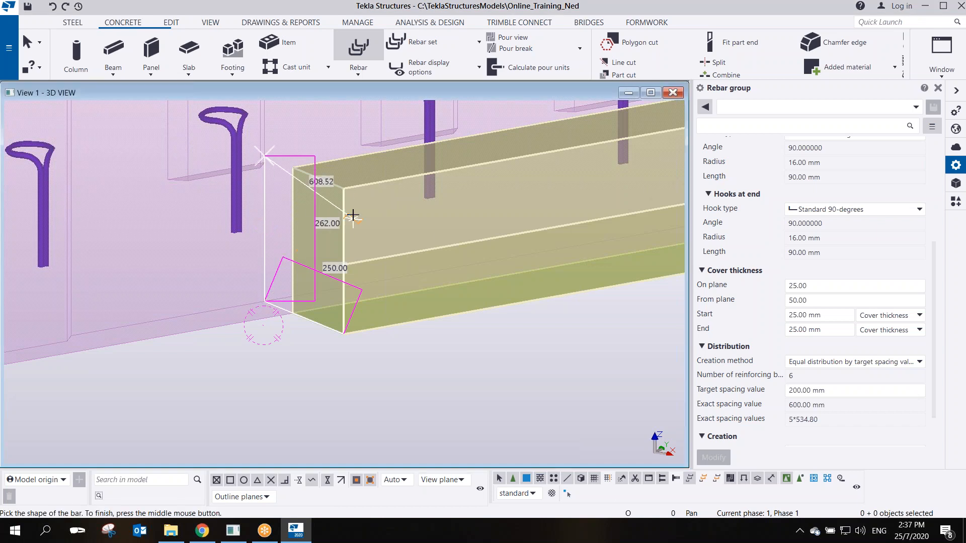
Pick the remaining corners of the beam's end face to complete the closed link shape
click(345, 188)
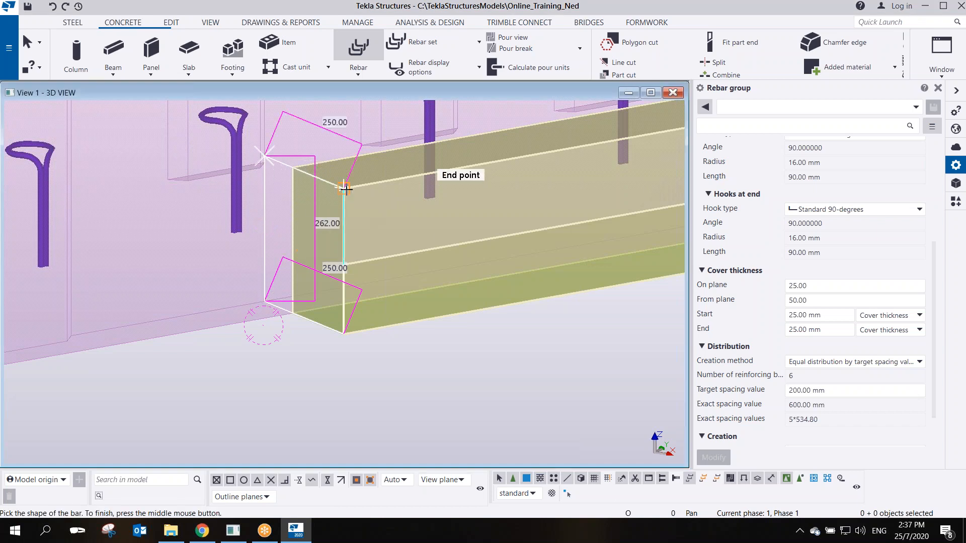
click(343, 333)
middle_click(263, 333)
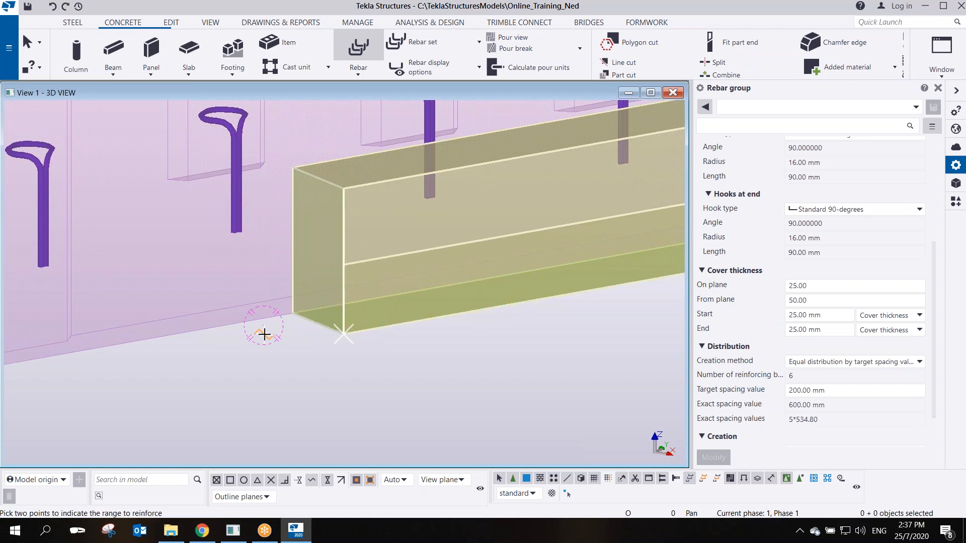
Distribute the link group from the beam's end corner to the corner at the step in its top edge
scroll(263, 332, down, 3)
middle_drag(462, 301, 263, 304)
scroll(263, 304, up, 3)
click(279, 312)
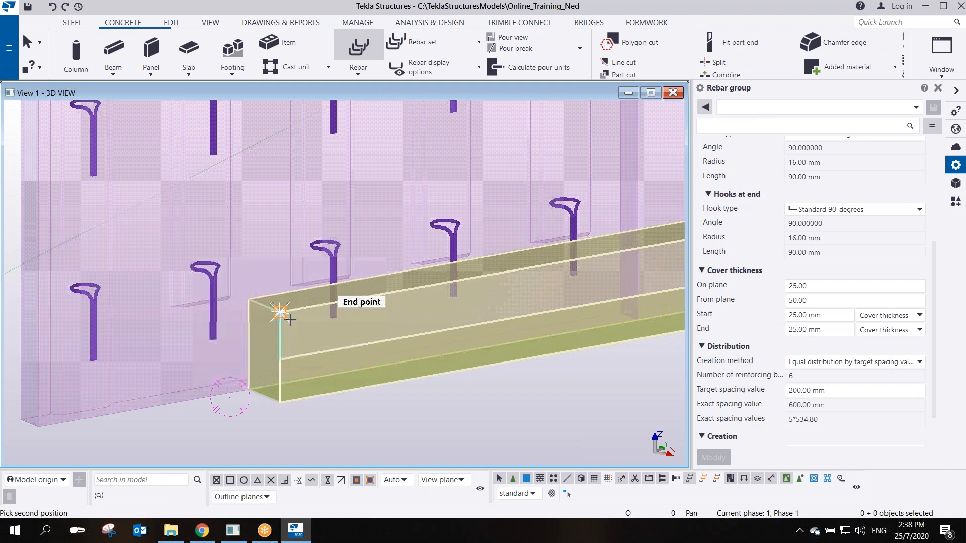
scroll(155, 340, up, 5)
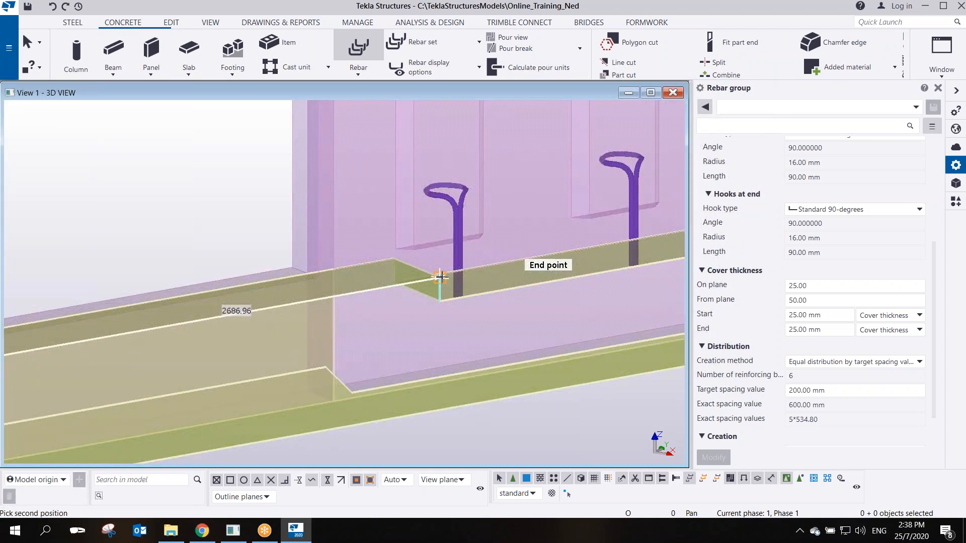
click(440, 277)
scroll(452, 302, down, 2)
right_click(300, 256)
click(312, 264)
Examine the new link group along the beam, from the beam end to the step
middle_drag(310, 348, 558, 278)
scroll(382, 294, up, 5)
ctrl+middle_drag(283, 321, 336, 322)
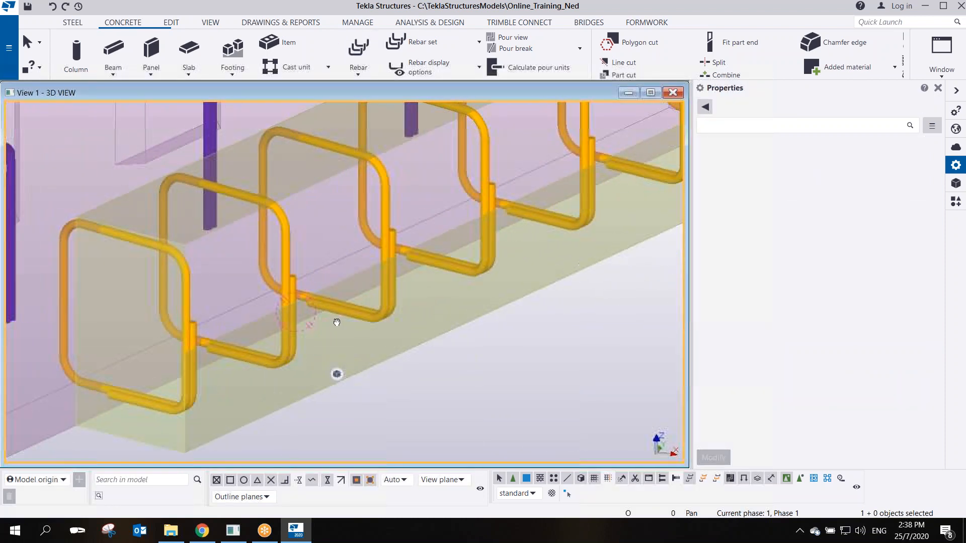
scroll(337, 325, down, 6)
middle_drag(510, 269, 360, 293)
scroll(394, 252, up, 1)
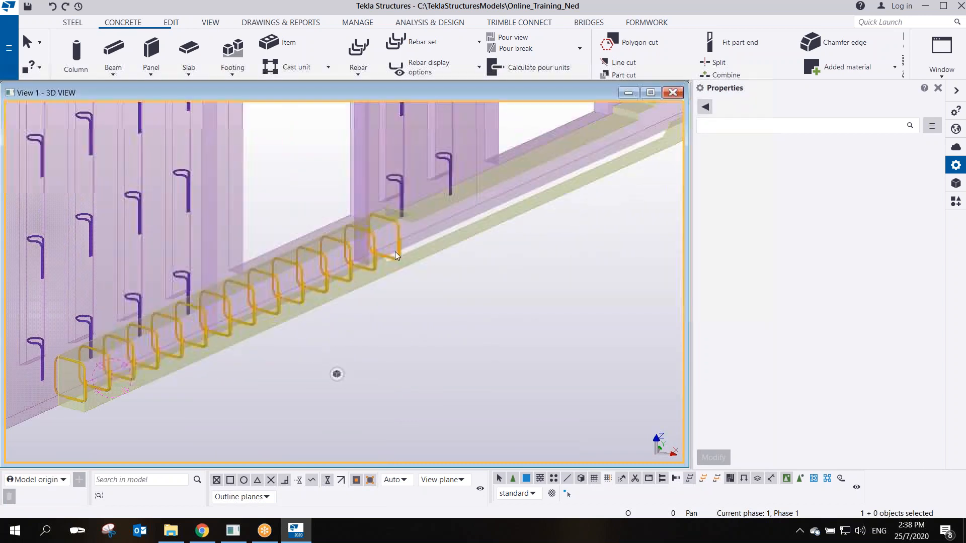
scroll(413, 231, up, 2)
scroll(357, 246, down, 2)
scroll(342, 254, up, 3)
click(332, 258)
middle_drag(369, 248, 236, 280)
scroll(236, 278, down, 2)
scroll(249, 249, down, 2)
middle_drag(446, 185, 259, 280)
middle_drag(111, 342, 372, 227)
scroll(371, 227, up, 3)
scroll(282, 242, up, 2)
scroll(282, 243, down, 3)
scroll(282, 242, up, 4)
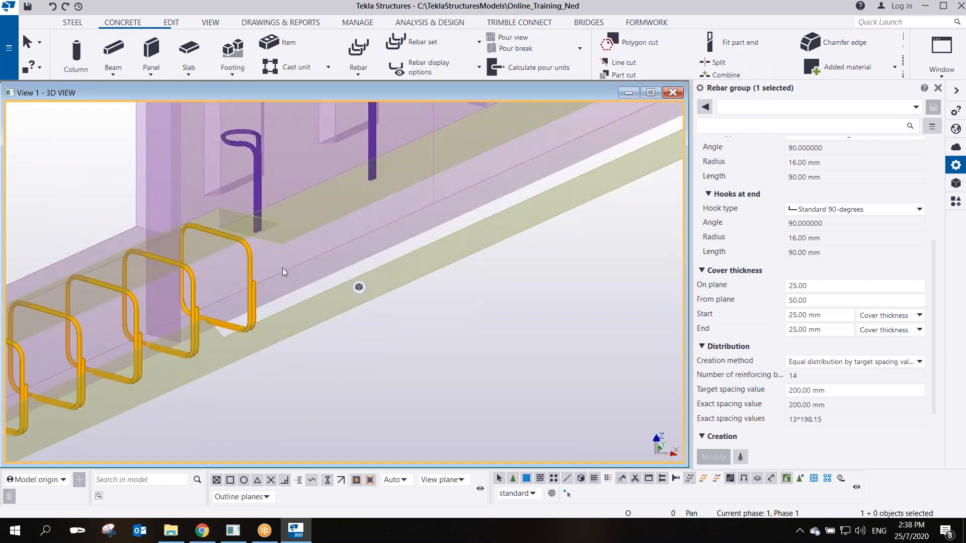
Examine the beam's top step beyond the last link and the extent of the reinforced portion
click(282, 268)
scroll(282, 268, up, 2)
scroll(283, 227, up, 2)
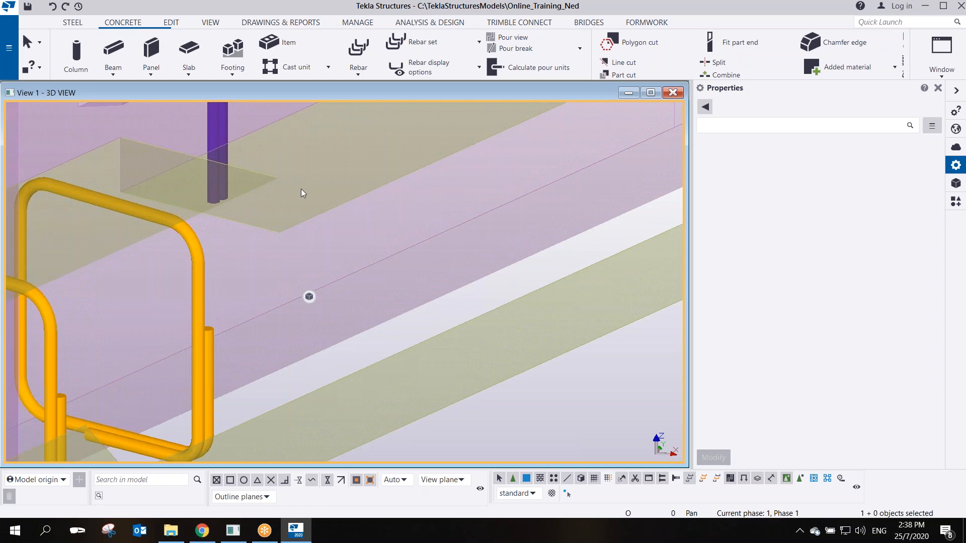
ctrl+middle_drag(300, 189, 282, 207)
middle_drag(203, 265, 362, 180)
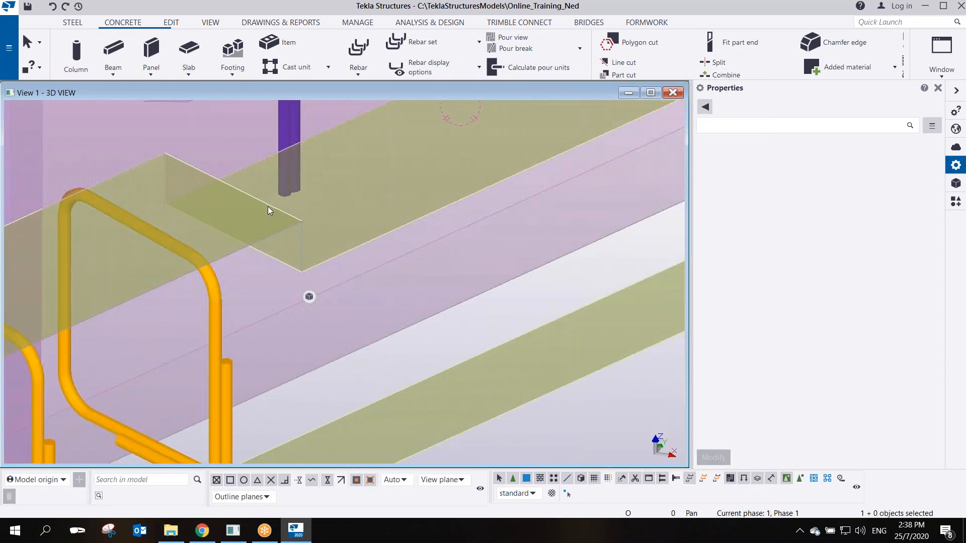
click(268, 206)
scroll(306, 276, down, 3)
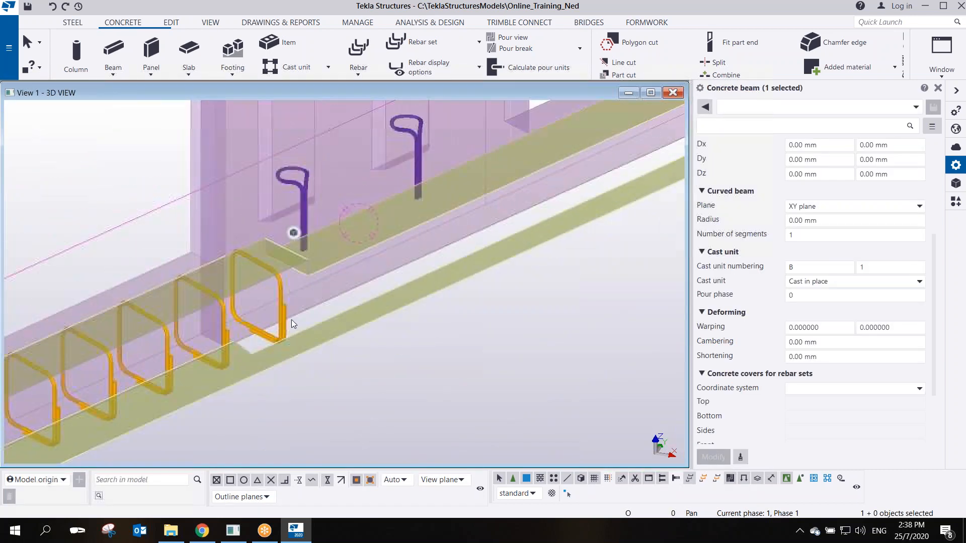
middle_drag(291, 319, 401, 237)
scroll(401, 237, down, 1)
middle_drag(340, 272, 492, 184)
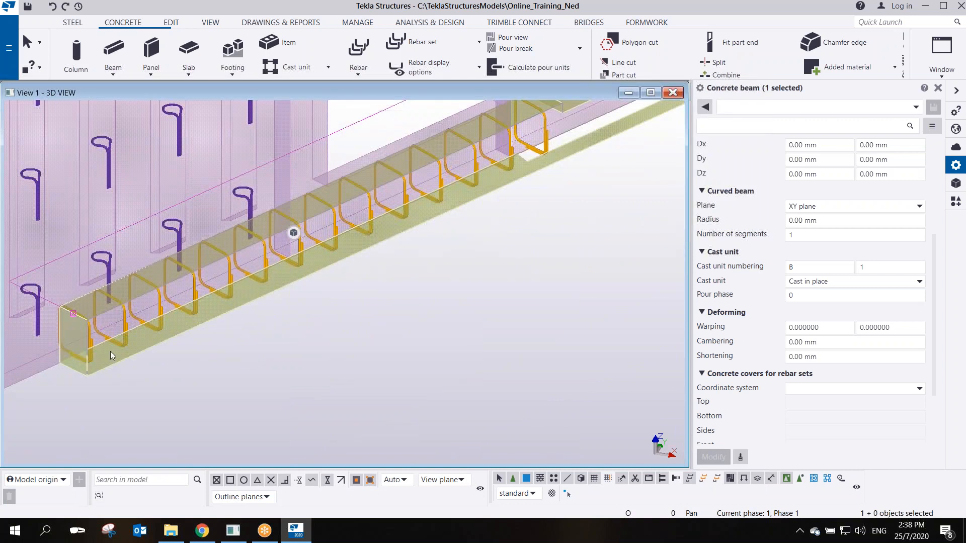
Copy the link group along the beam, from its upper corner at the beam end to the upper corner at the step
click(126, 321)
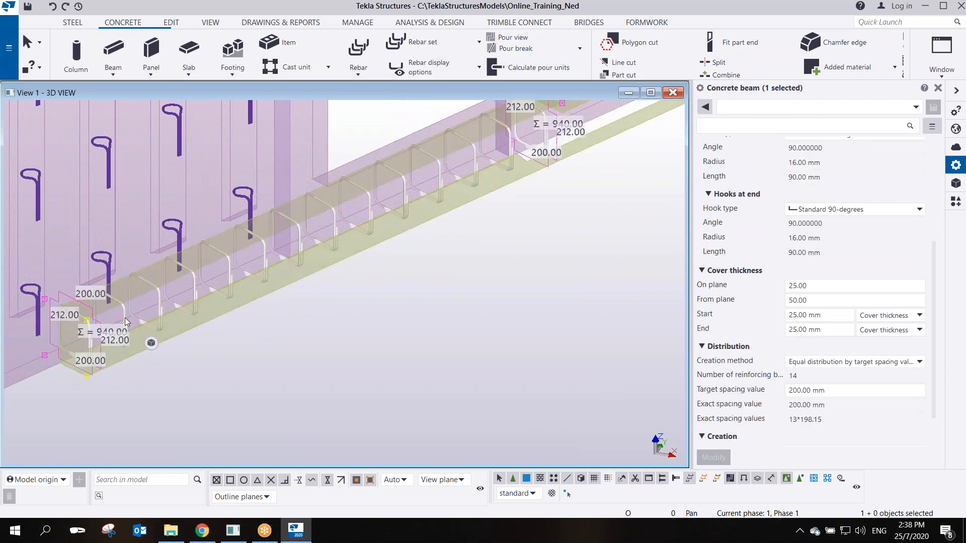
right_click(125, 321)
click(150, 94)
scroll(142, 257, up, 2)
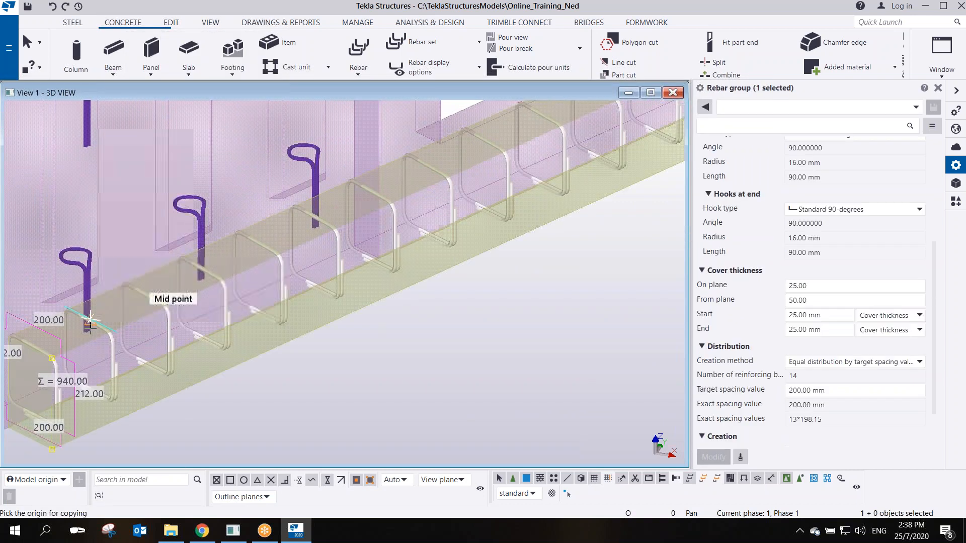
click(52, 359)
middle_drag(453, 201, 158, 352)
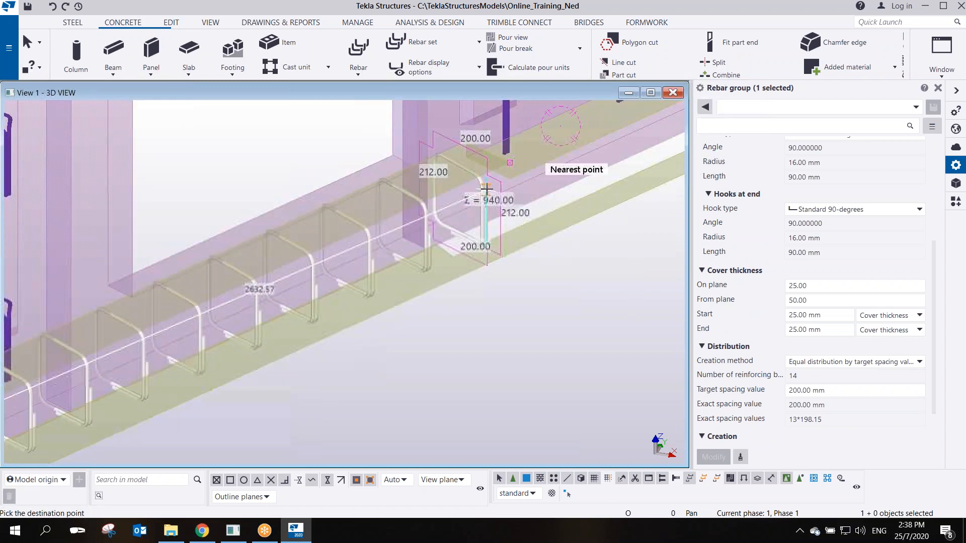
middle_drag(488, 194, 347, 254)
scroll(379, 227, up, 2)
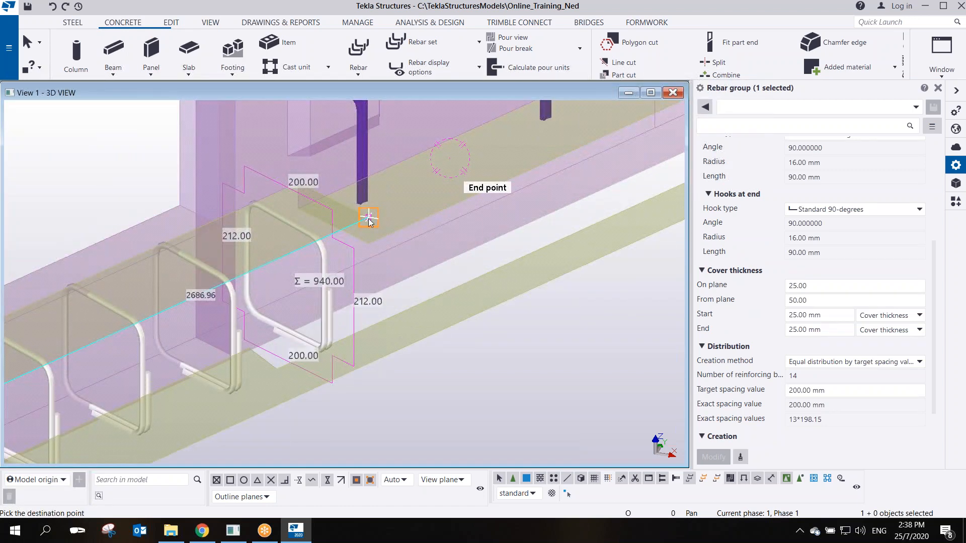
scroll(368, 220, down, 6)
scroll(317, 272, up, 5)
right_click(277, 241)
click(312, 237)
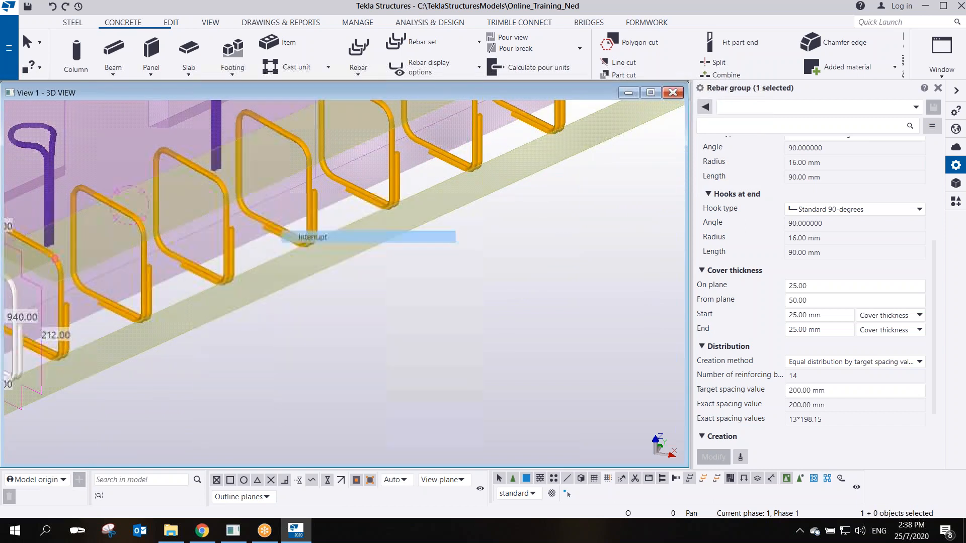
Move the copied link group's upper handles down by the step height, from the step's upper corner to its lower corner
scroll(305, 226, down, 8)
ctrl+middle_drag(424, 207, 378, 176)
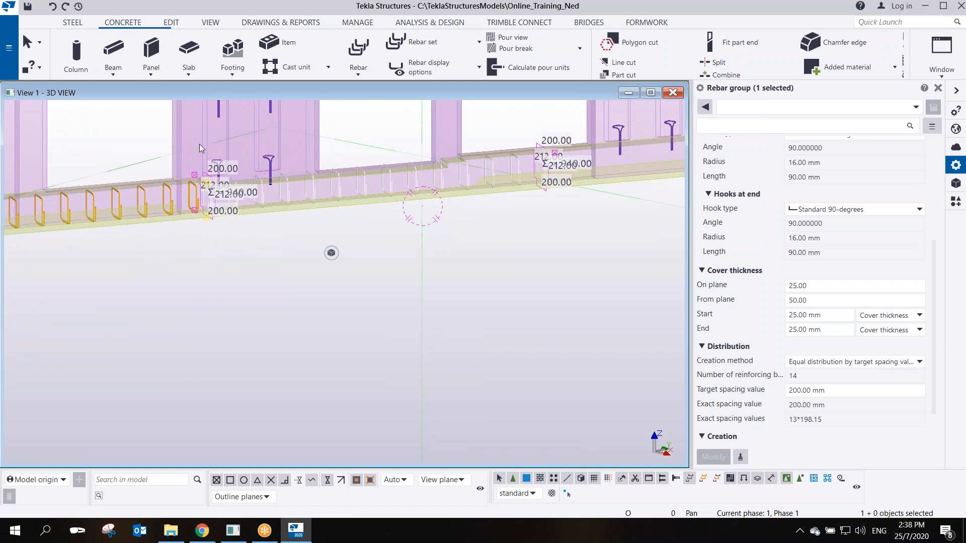
ctrl+middle_drag(349, 214, 246, 190)
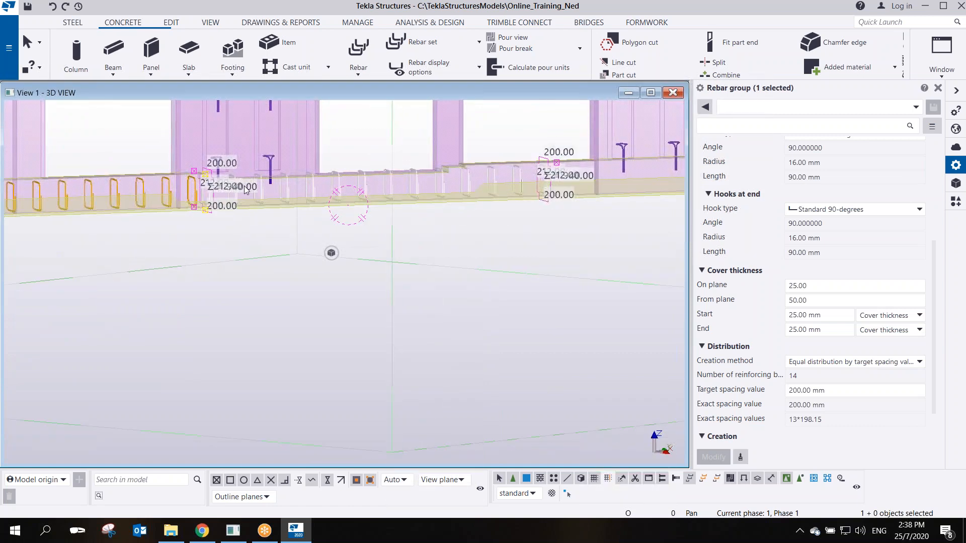
drag(160, 140, 608, 185)
scroll(237, 176, up, 6)
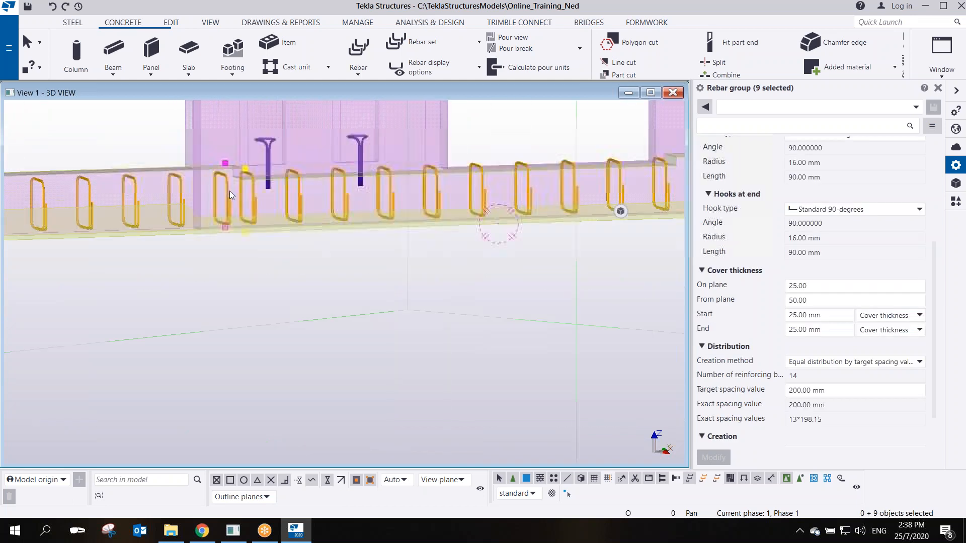
middle_drag(221, 163, 316, 249)
scroll(221, 186, up, 1)
right_click(247, 165)
click(275, 213)
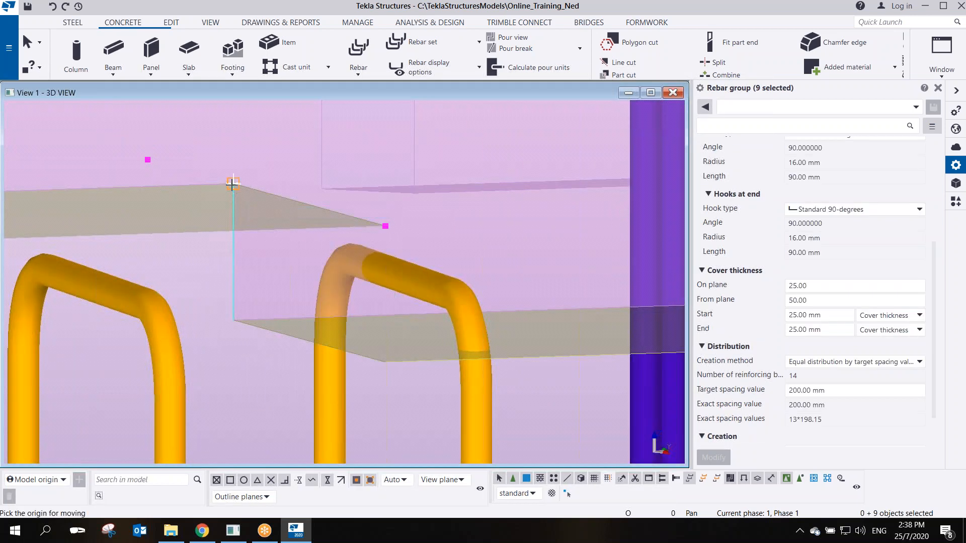
click(233, 320)
Change the original link group's end hook to a custom hook with a length of 50 mm
scroll(240, 314, down, 2)
middle_drag(464, 378, 382, 193)
scroll(380, 226, down, 3)
mouse_move(355, 250)
ctrl+middle_down()
mouse_move(422, 287)
mouse_move(437, 319)
mouse_move(440, 277)
mouse_move(401, 282)
ctrl+middle_up()
scroll(299, 277, up, 3)
click(319, 254)
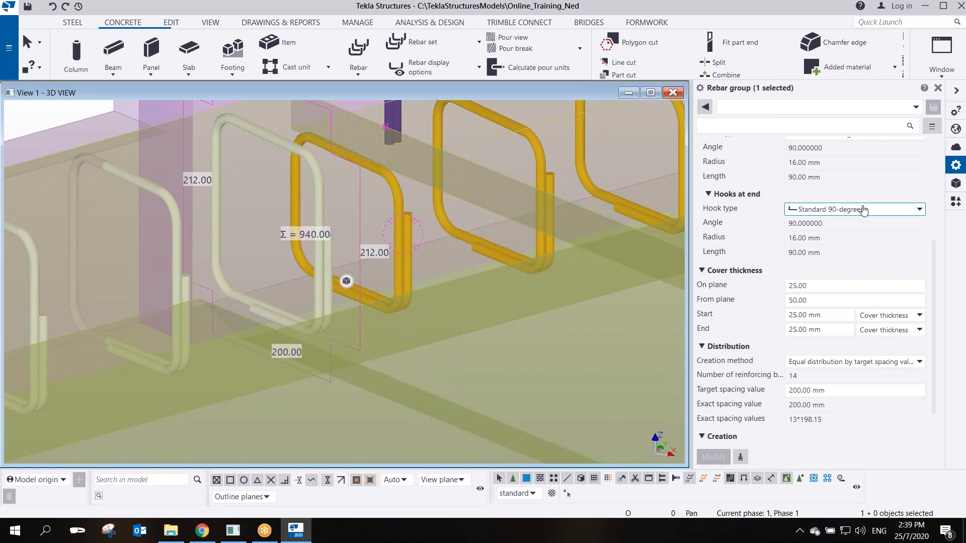
click(864, 210)
click(823, 276)
click(830, 253)
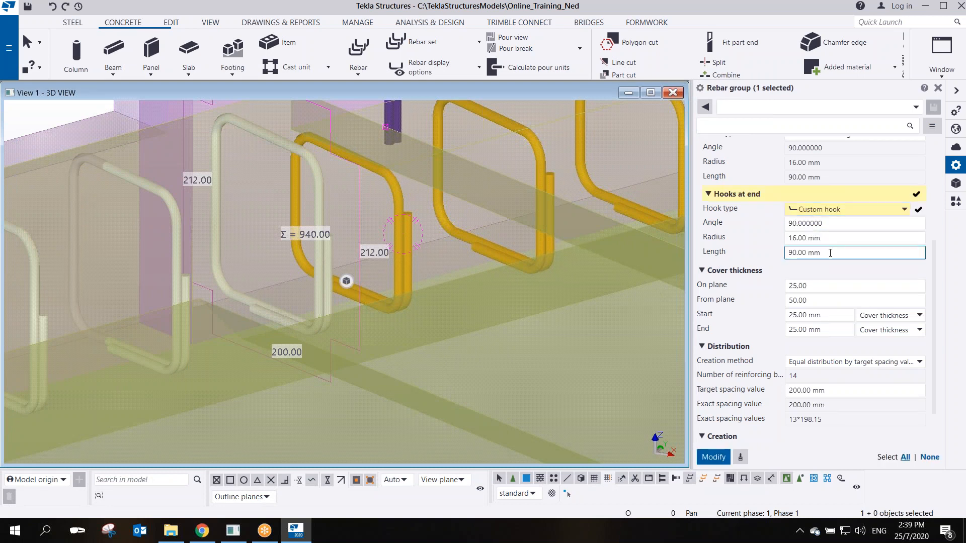
text(50)
key(Return)
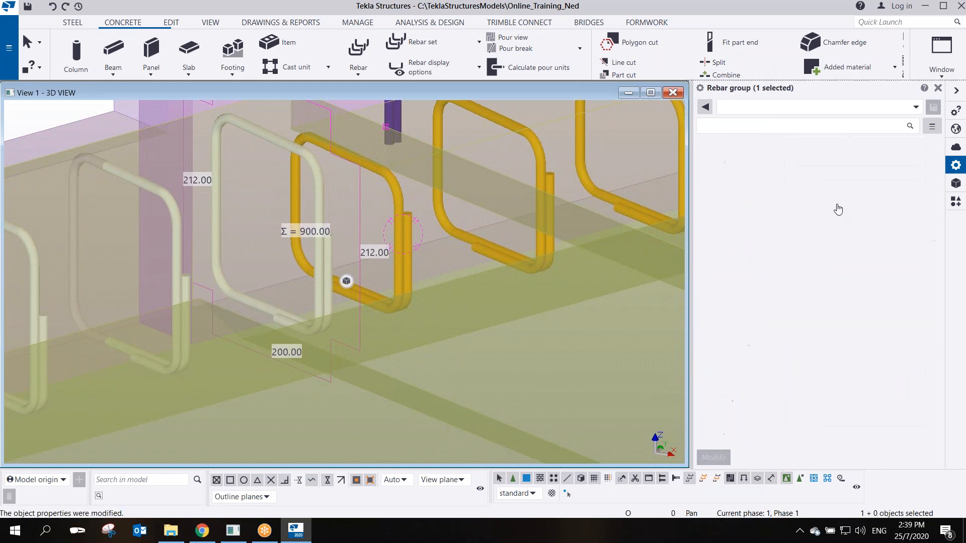
Change the original link group's start hook to a custom hook with a length of 50 mm
scroll(837, 201, up, 2)
click(839, 197)
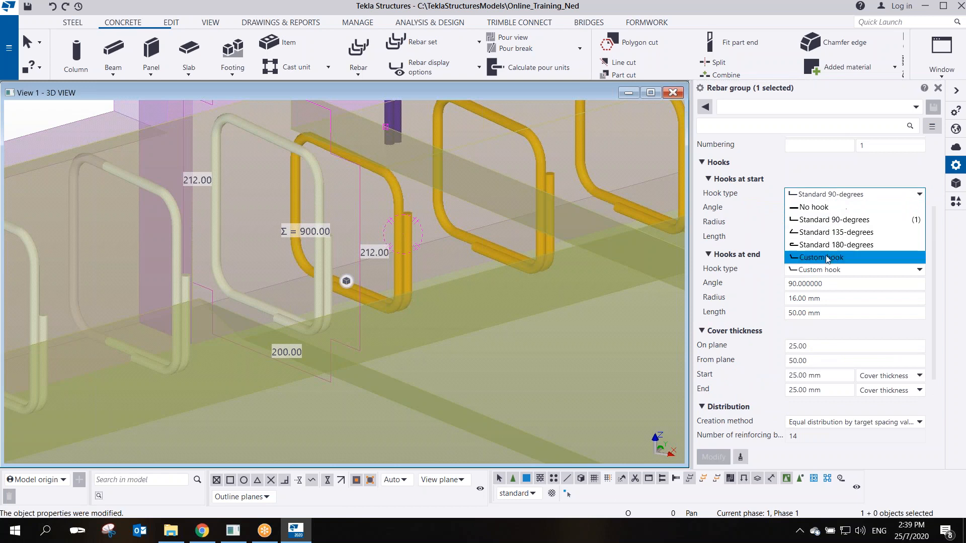
click(825, 254)
click(829, 238)
text(50)
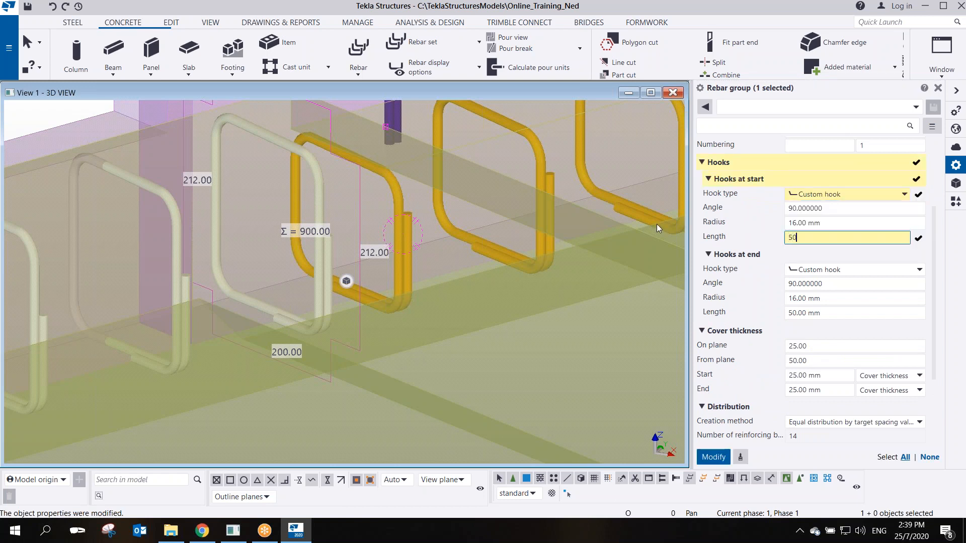
key(Return)
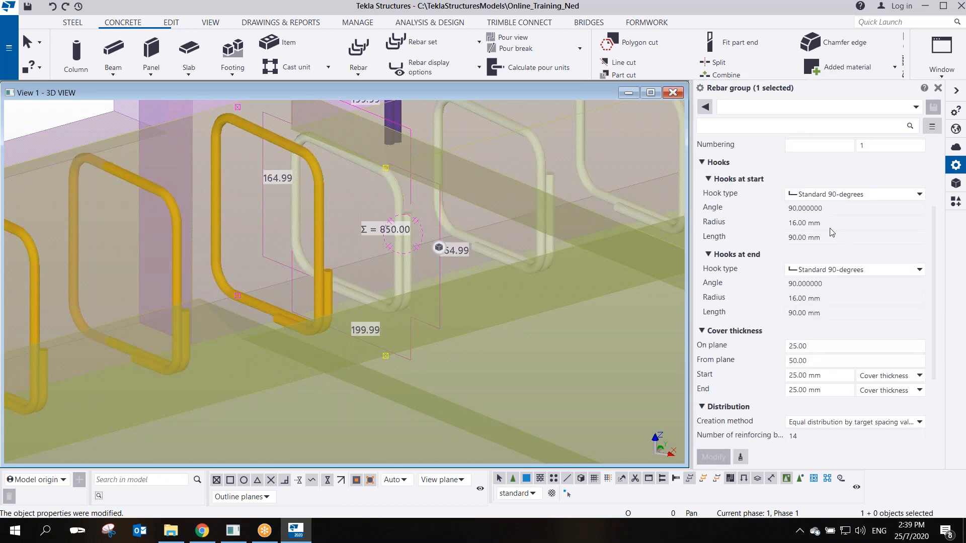
Set custom hooks with a length of 50 mm at both the start and end of the copied link group
click(835, 194)
click(809, 257)
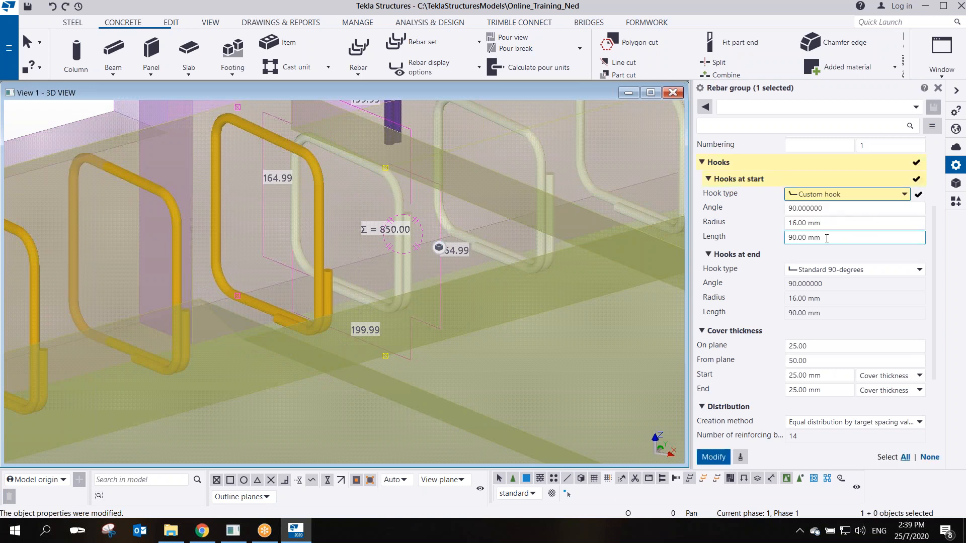
text(50)
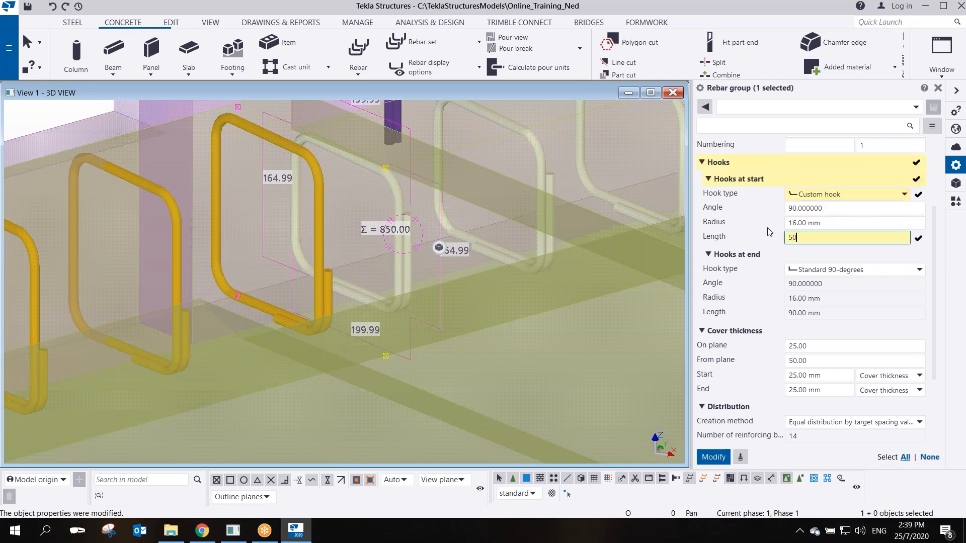
click(818, 272)
click(830, 333)
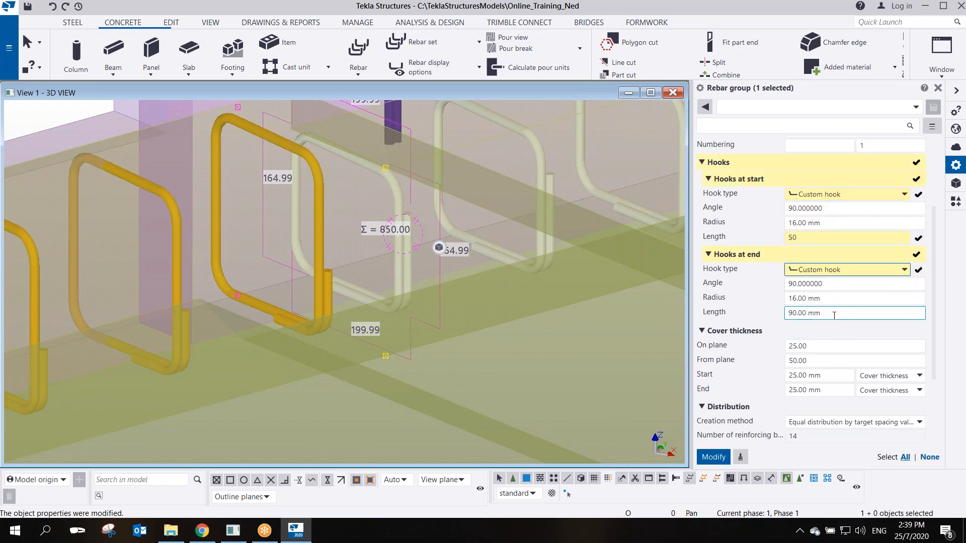
triple_click(834, 315)
text(50)
Set the start and end hook radius of the copied link group to 20 mm and apply the changes
click(821, 298)
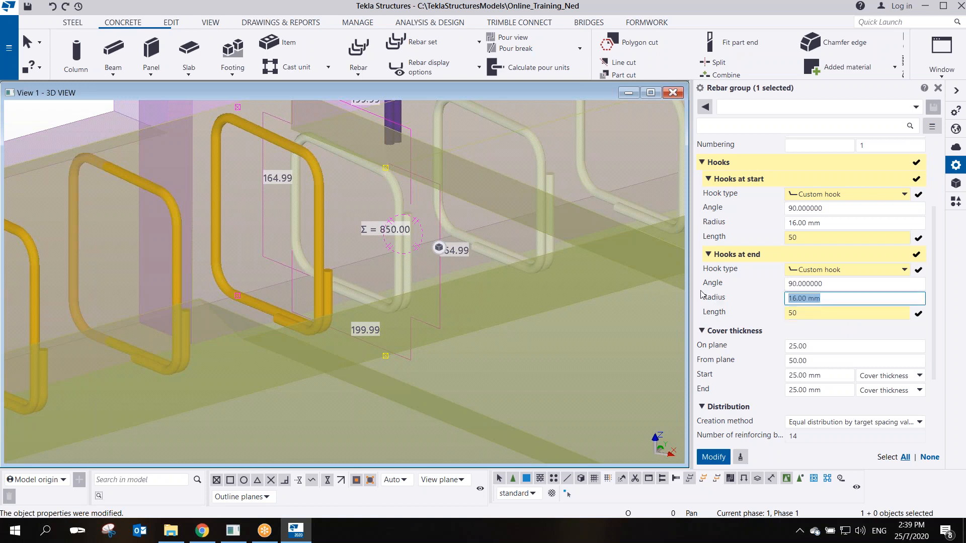
text(20)
click(811, 222)
text(20)
key(Return)
Set the start and end hook radius of the original link group to 20 mm
click(319, 193)
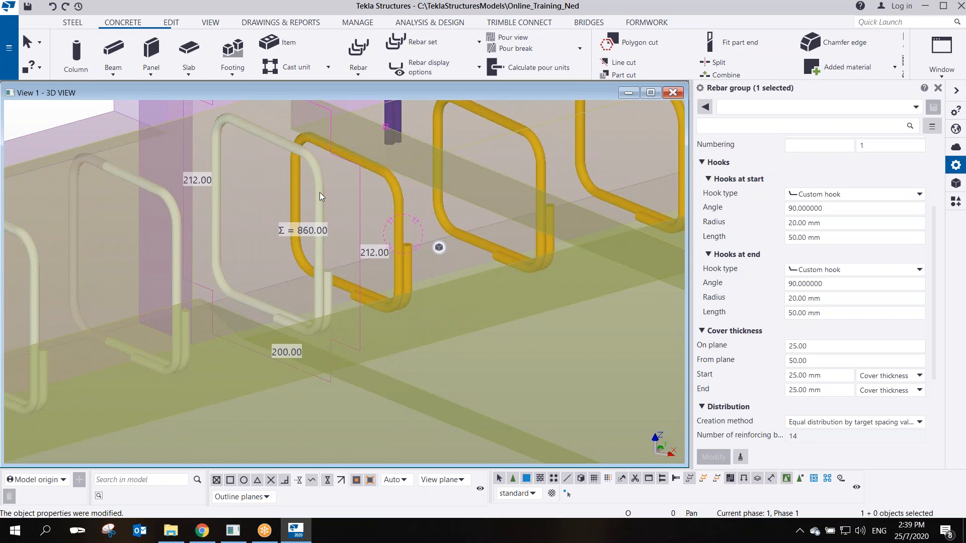
drag(830, 222, 684, 219)
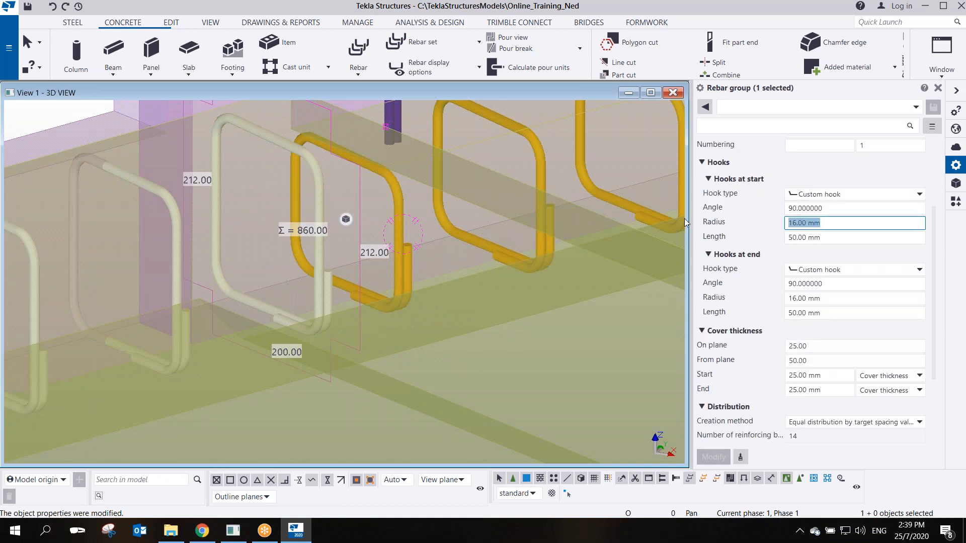
text(20)
click(827, 298)
text(20)
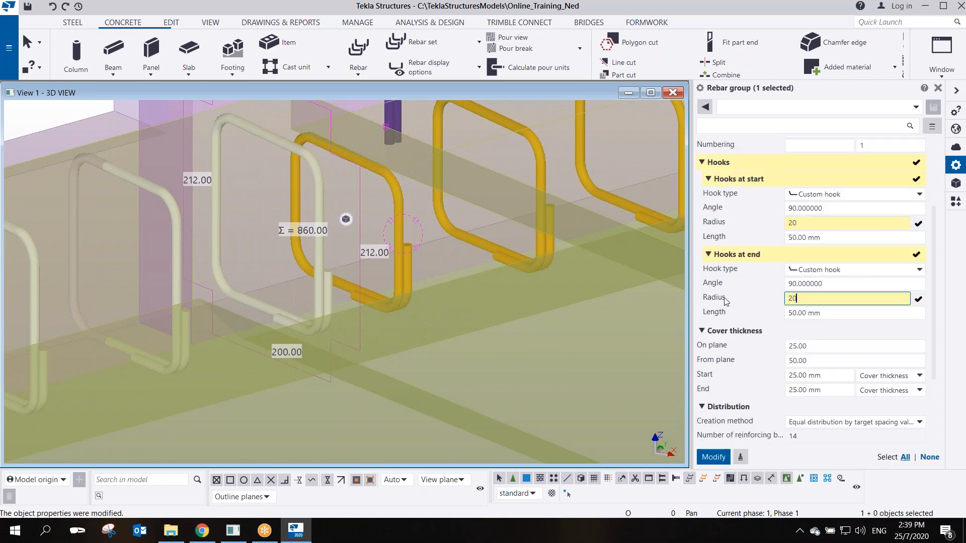
key(Return)
Set the bending radius of the original link group to 20 mm and apply the change
scroll(800, 226, up, 5)
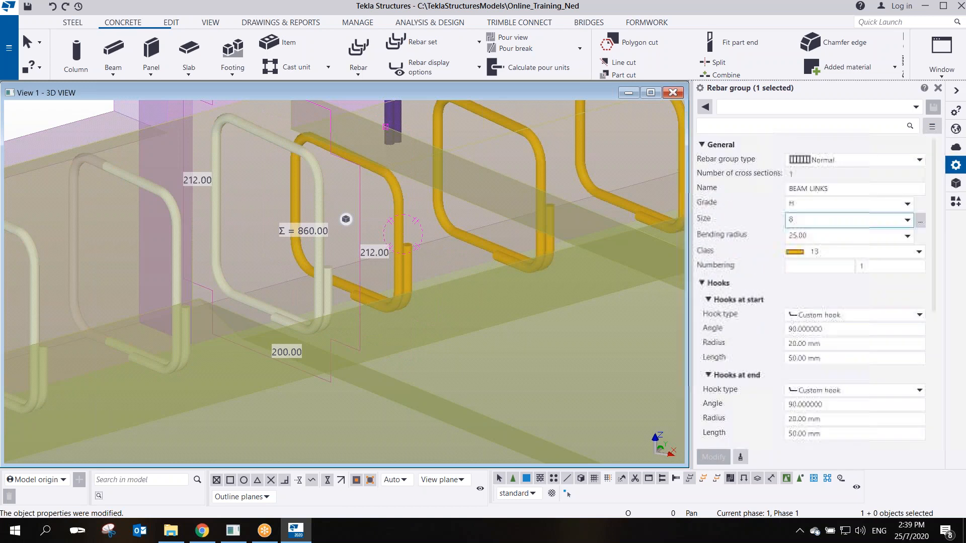
drag(822, 236, 749, 244)
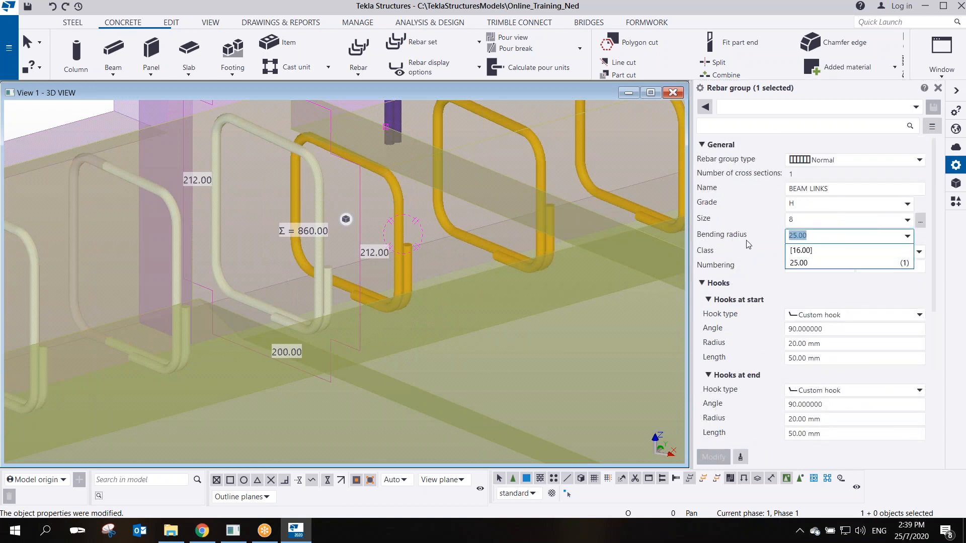
text(20)
key(Return)
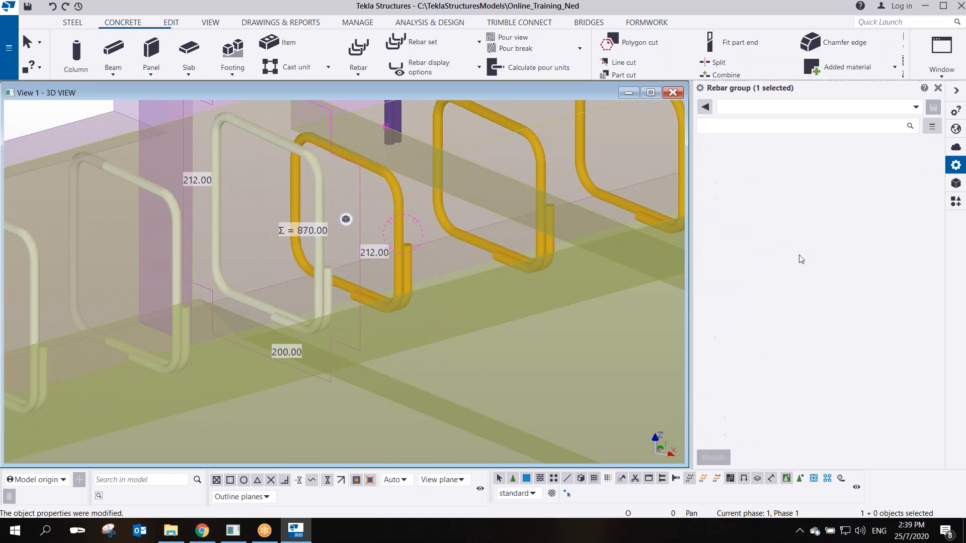
Set the bending radius of the copied link group in the shallow section to 20 mm
click(543, 175)
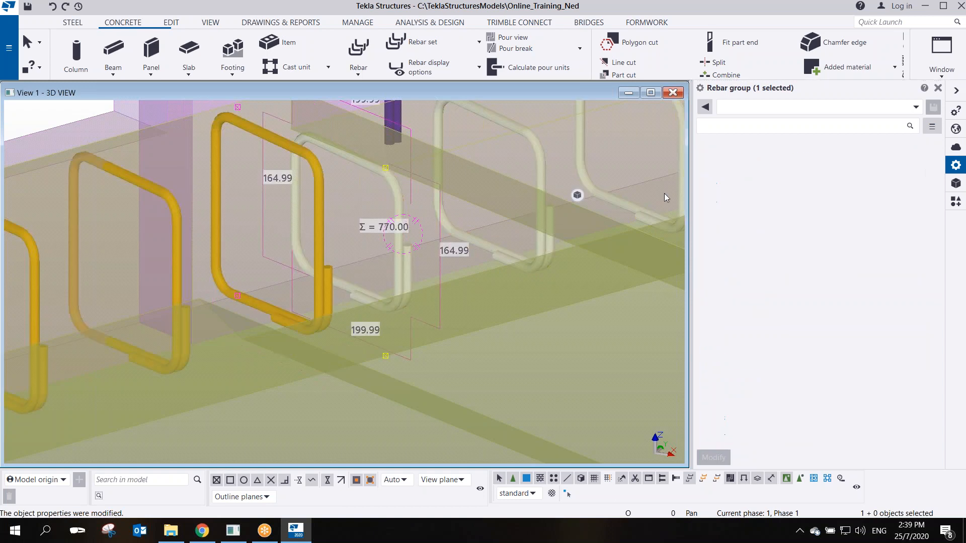
click(821, 234)
text(20)
key(Return)
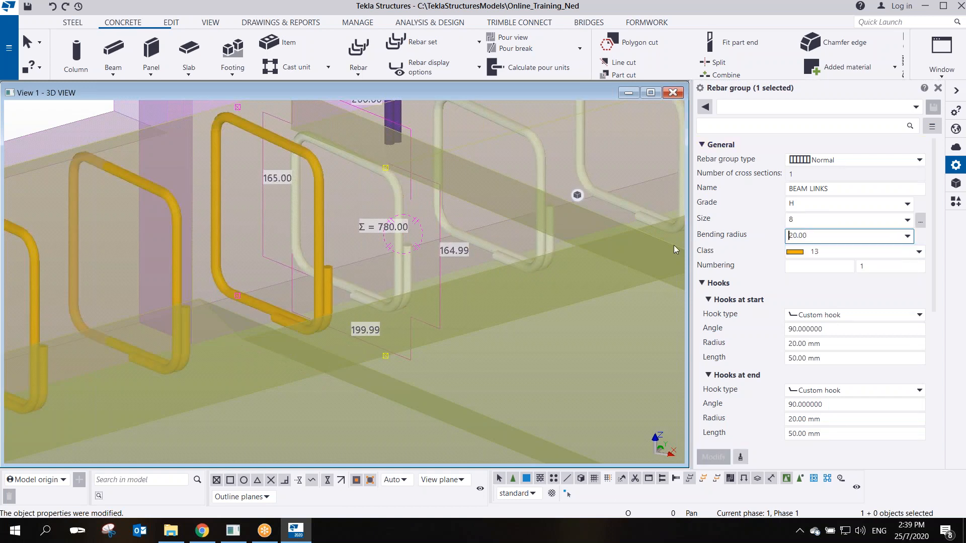
Try to move the end handle of the shallow section's link group back to the beam's second step, and undo the move
click(451, 285)
scroll(451, 284, down, 2)
middle_drag(451, 283, 292, 234)
mouse_move(654, 126)
middle_down()
mouse_move(577, 192)
mouse_move(469, 194)
mouse_move(406, 246)
mouse_move(608, 198)
middle_up()
scroll(470, 193, up, 2)
scroll(312, 239, up, 1)
click(301, 223)
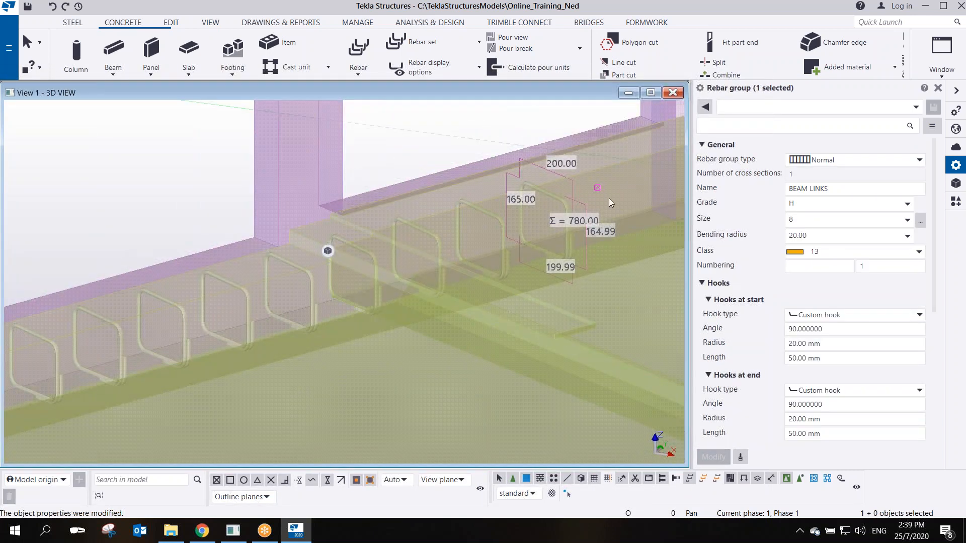
ctrl+middle_drag(384, 245, 558, 210)
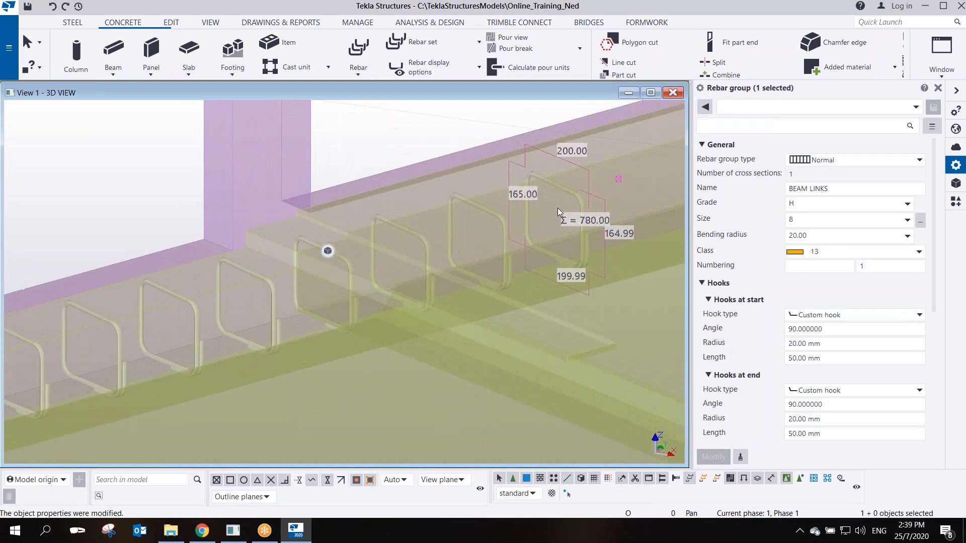
right_click(618, 189)
click(654, 257)
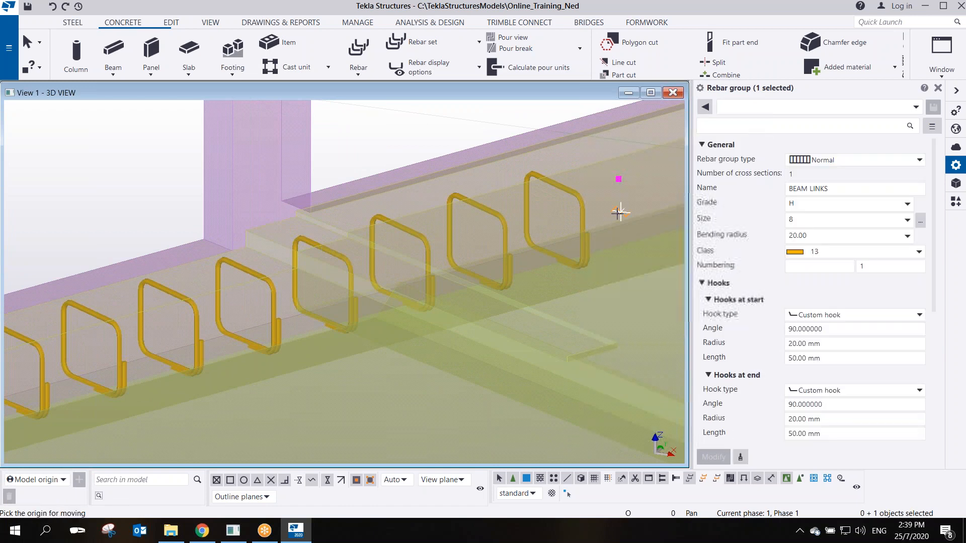
ctrl+middle_drag(312, 260, 336, 273)
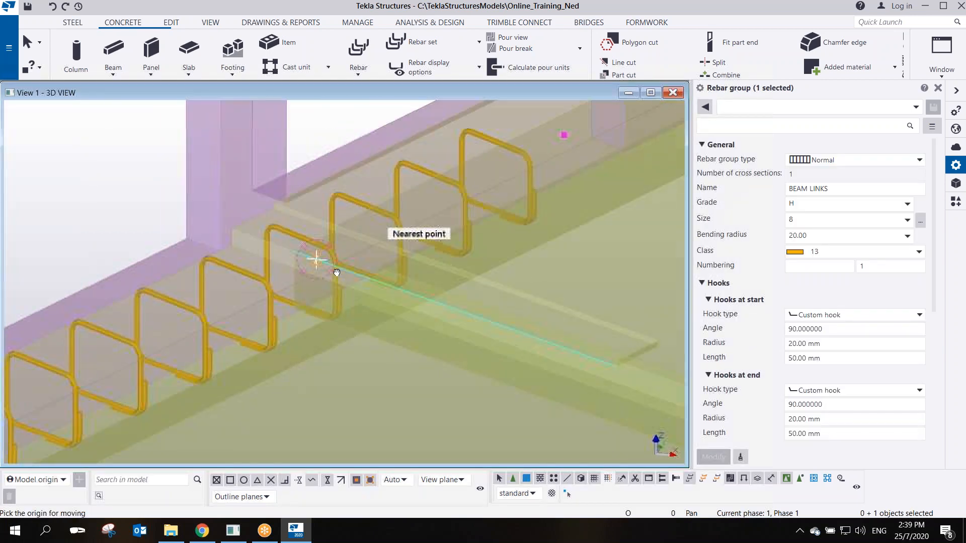
click(564, 134)
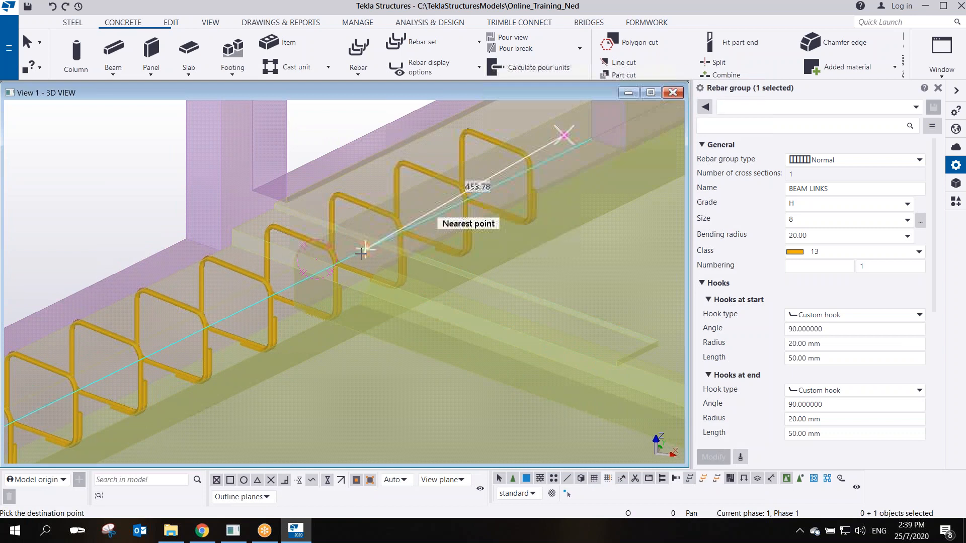
click(294, 246)
key(ctrl+z)
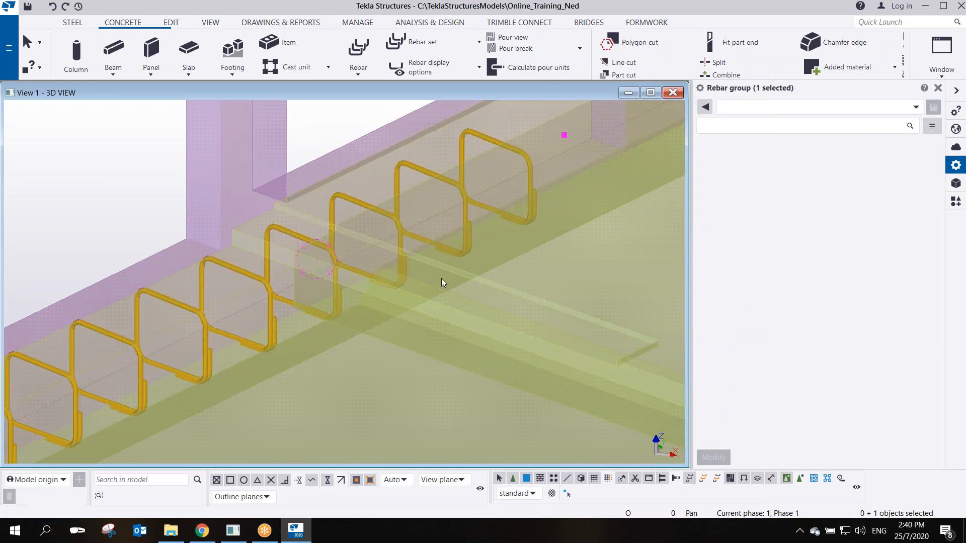
Examine the second step of the concrete beam and the links around it in 3D and in plan, with the beam selected
key(ctrl+p)
scroll(343, 233, up, 2)
scroll(343, 226, up, 5)
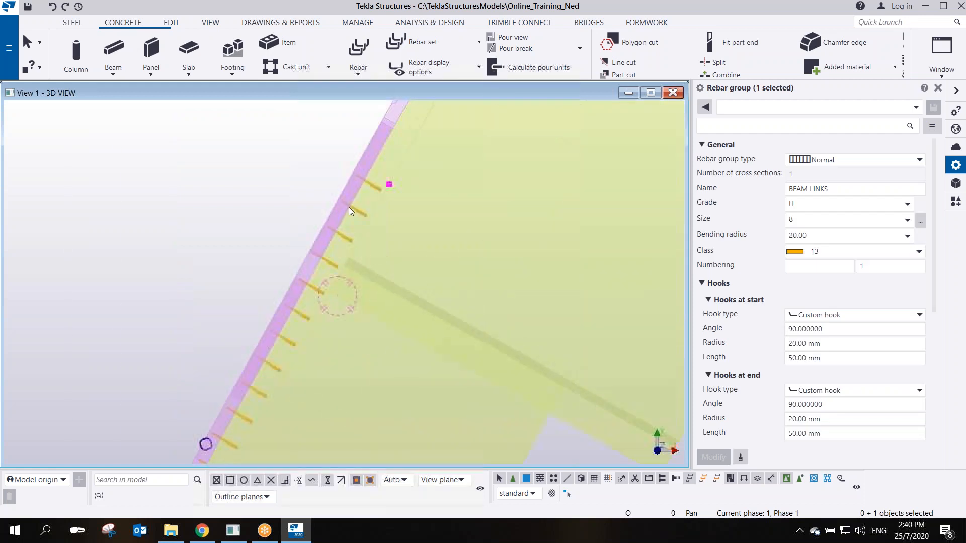
middle_drag(348, 254, 478, 156)
scroll(481, 160, down, 1)
scroll(467, 220, down, 2)
scroll(463, 137, up, 2)
middle_drag(455, 290, 405, 191)
scroll(410, 282, up, 2)
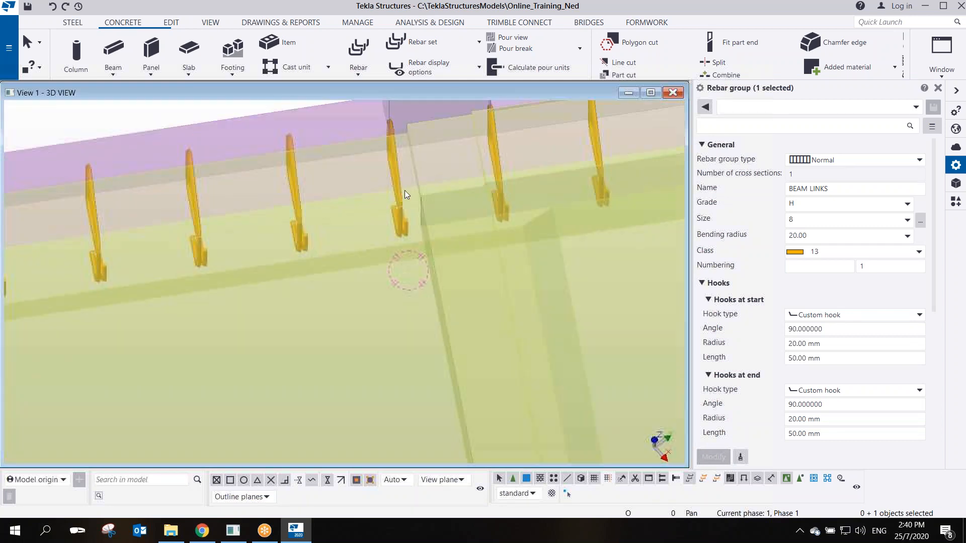
scroll(427, 189, up, 2)
click(432, 185)
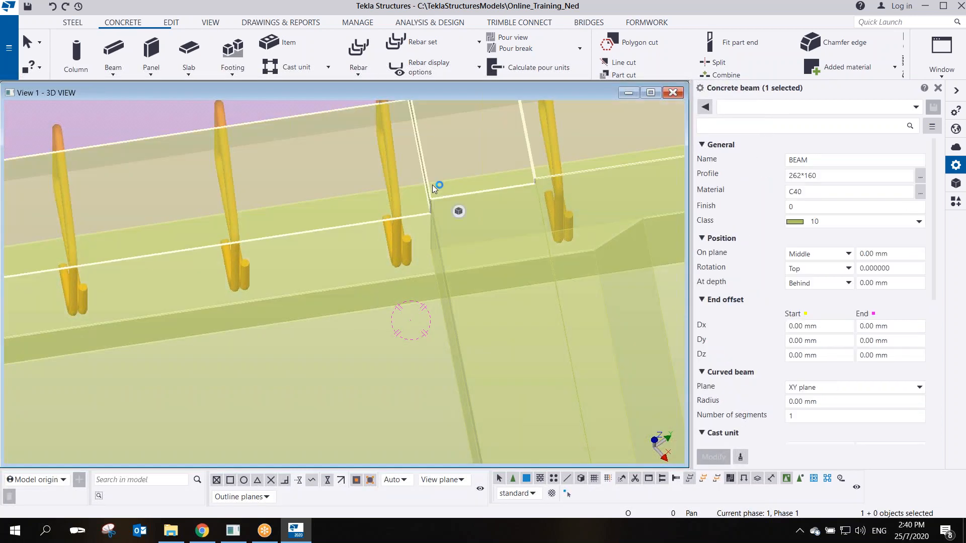
key(ctrl+p)
scroll(332, 216, up, 8)
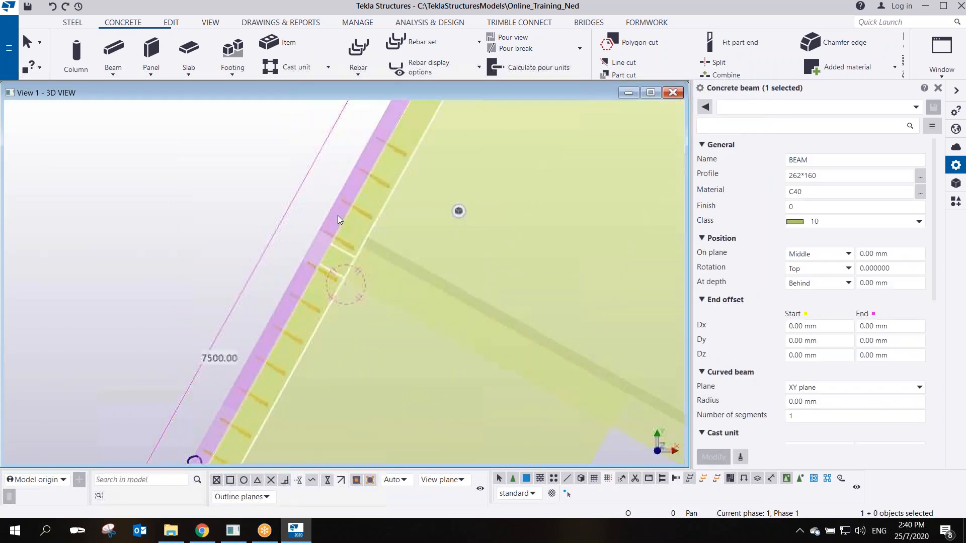
scroll(350, 307, down, 4)
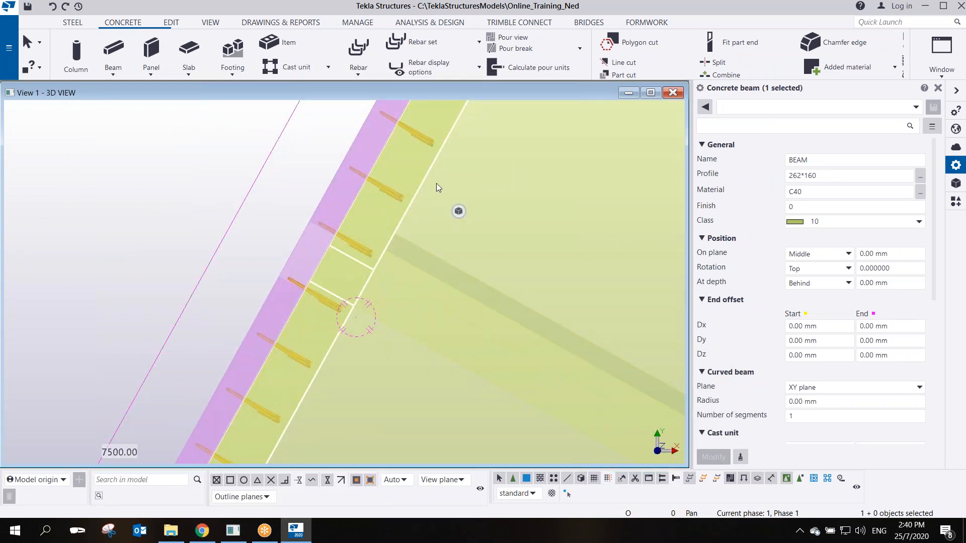
scroll(449, 139, down, 2)
Move the end handle of the shallow section's link group in plan to the beam edge at the second step
click(445, 143)
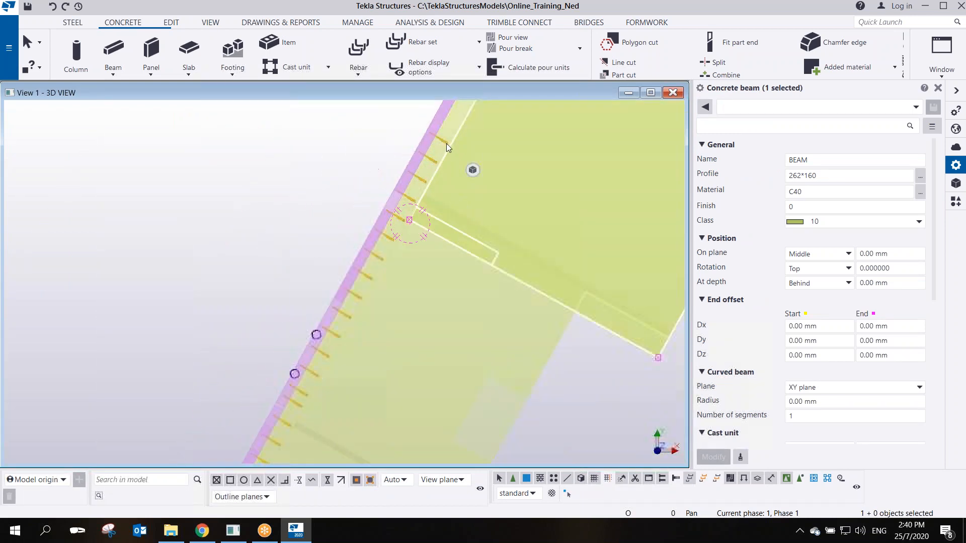
scroll(407, 186, up, 3)
scroll(410, 187, up, 2)
click(451, 143)
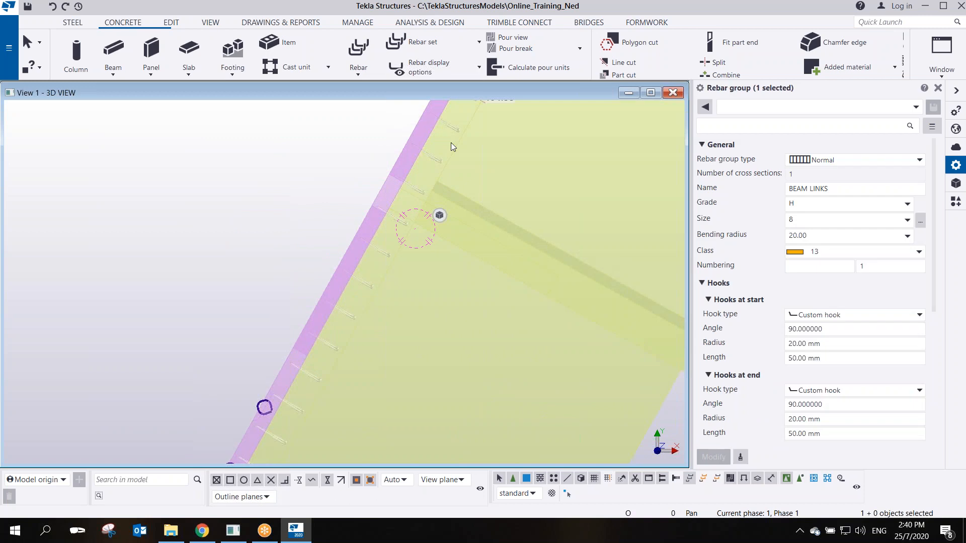
scroll(449, 192, up, 2)
right_click(462, 168)
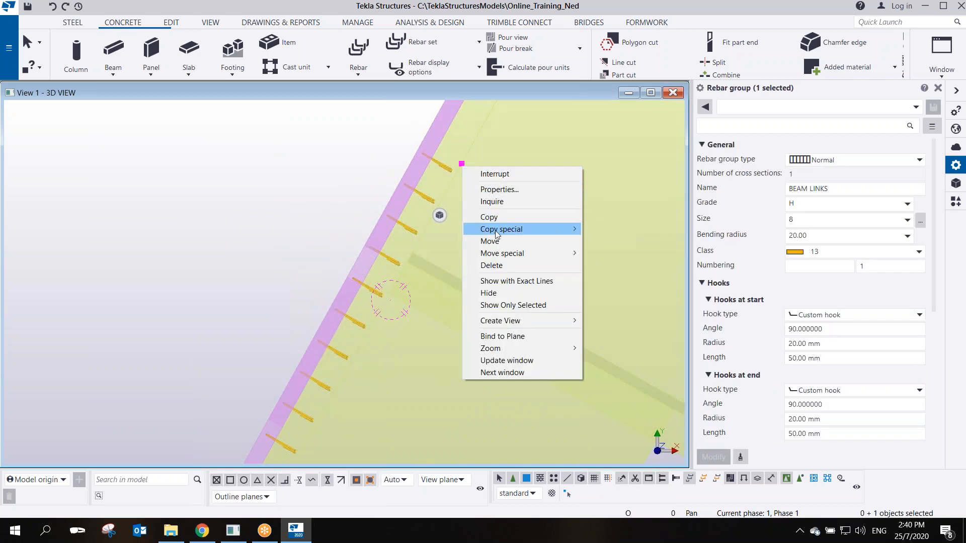
click(515, 240)
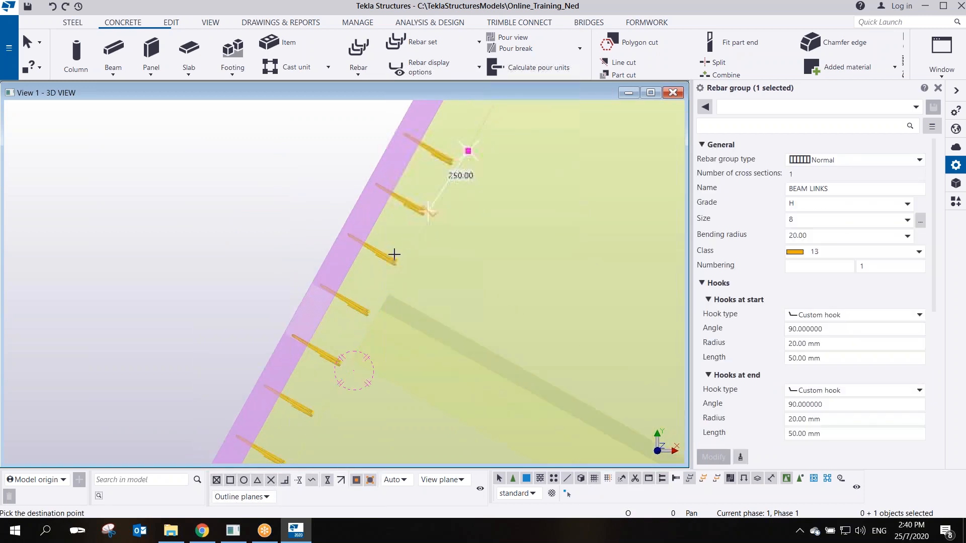
click(467, 151)
scroll(438, 151, up, 3)
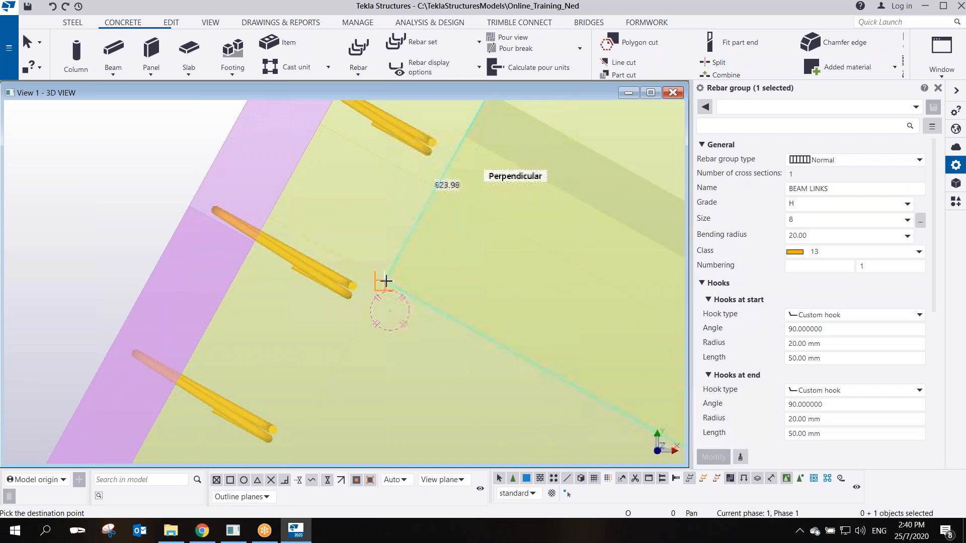
click(385, 283)
Inspect in 3D where the shallow section's links end in relation to the second step of the beam
scroll(386, 284, down, 4)
mouse_move(386, 336)
ctrl+middle_down()
mouse_move(307, 166)
mouse_move(410, 152)
ctrl+middle_up()
scroll(414, 239, down, 6)
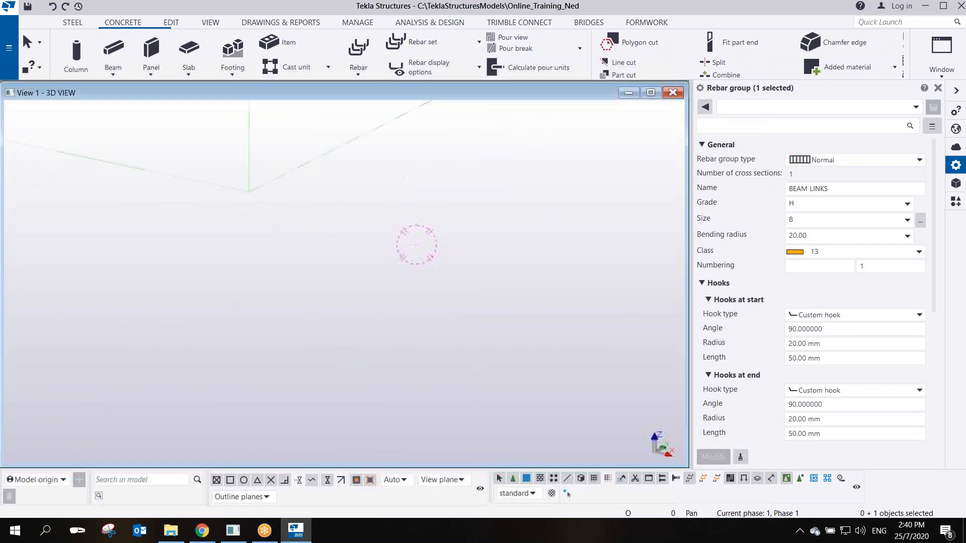
scroll(486, 376, down, 2)
scroll(410, 276, up, 5)
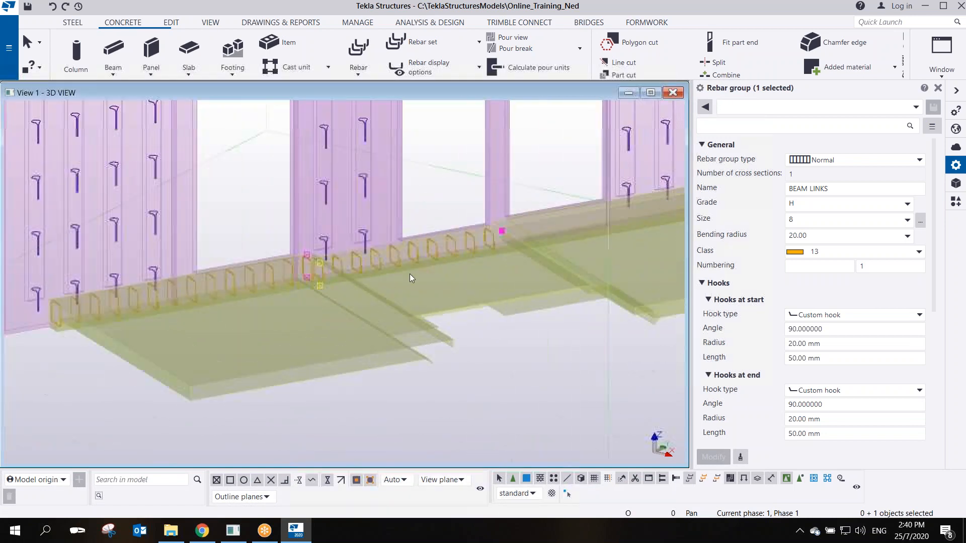
click(416, 254)
middle_drag(416, 254, 232, 290)
scroll(445, 227, up, 2)
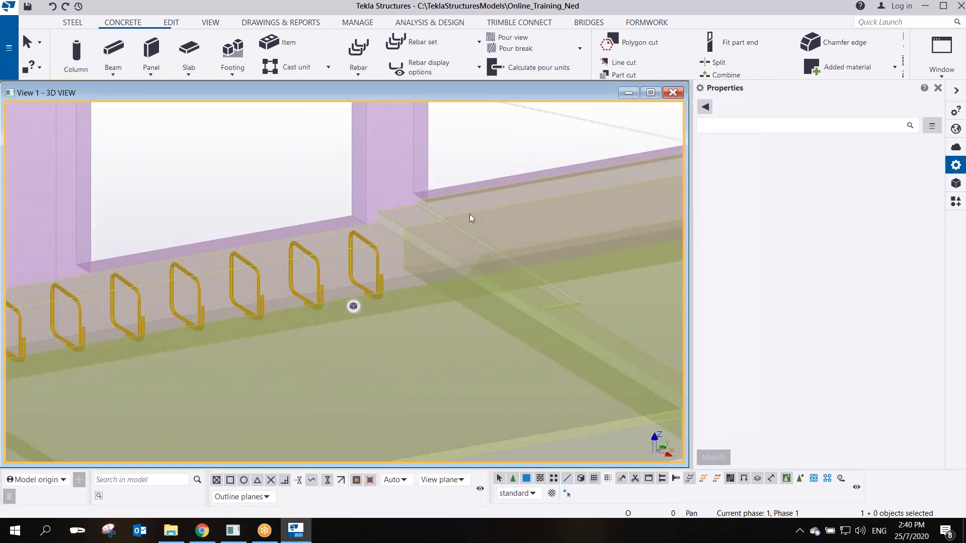
scroll(449, 218, down, 1)
scroll(446, 218, up, 2)
scroll(446, 219, down, 5)
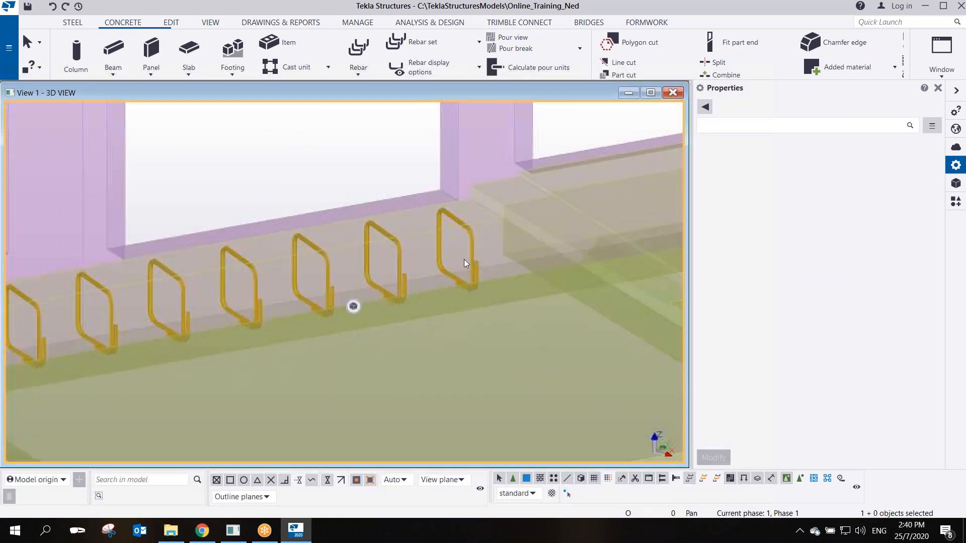
Copy the original link group from its start point at the beam end to the start of the deeper section beyond the second step
click(184, 306)
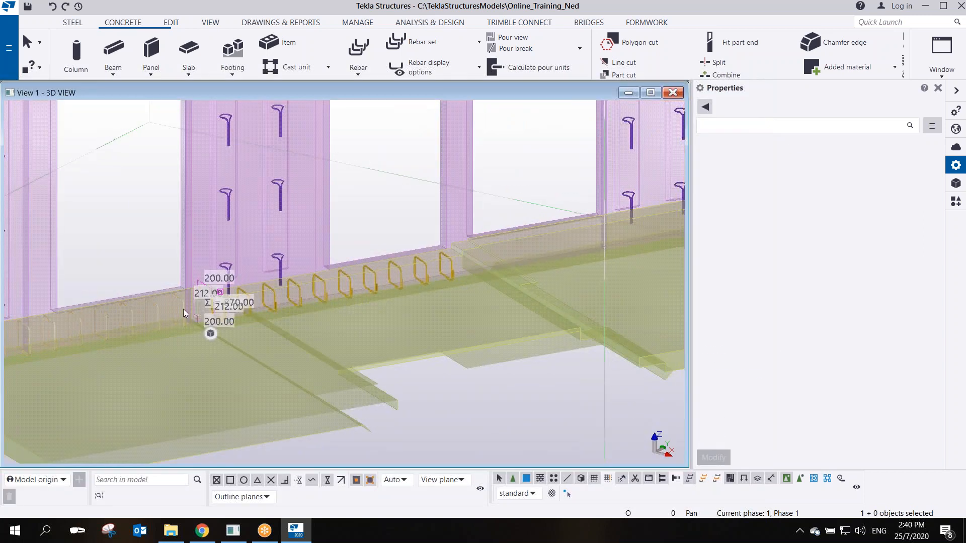
right_click(183, 308)
click(227, 91)
scroll(327, 269, up, 6)
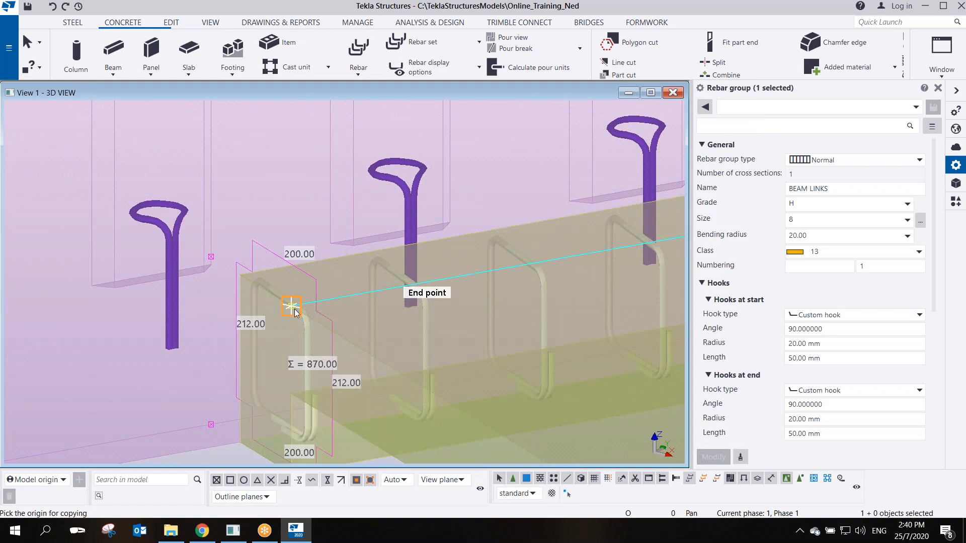
click(295, 301)
scroll(302, 326, down, 3)
scroll(47, 341, up, 2)
middle_drag(478, 277, 92, 343)
scroll(250, 291, up, 5)
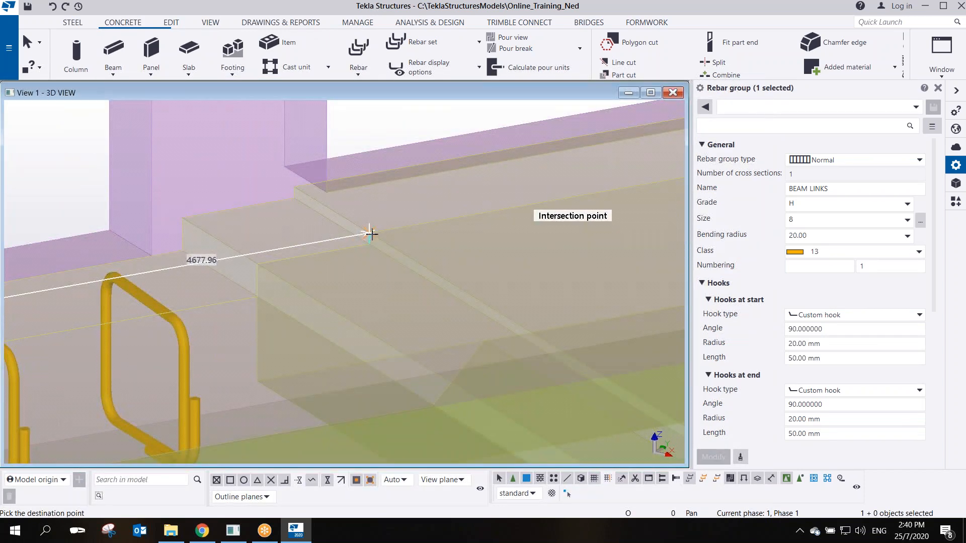
scroll(368, 284, down, 5)
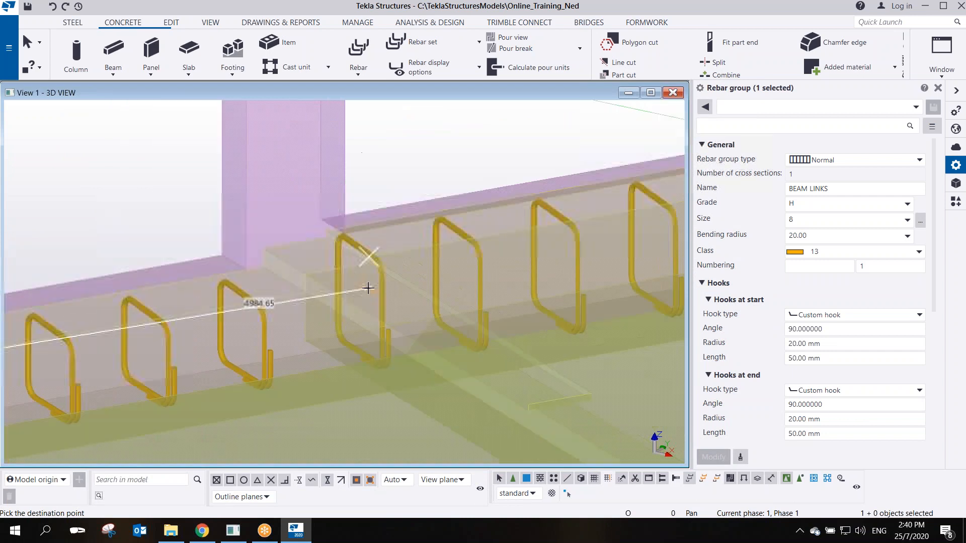
mouse_move(371, 282)
ctrl+middle_down()
mouse_move(321, 334)
mouse_move(324, 424)
mouse_move(364, 398)
mouse_move(371, 352)
mouse_move(354, 290)
ctrl+middle_up()
middle_drag(506, 274, 177, 322)
middle_drag(442, 301, 30, 308)
scroll(357, 276, up, 3)
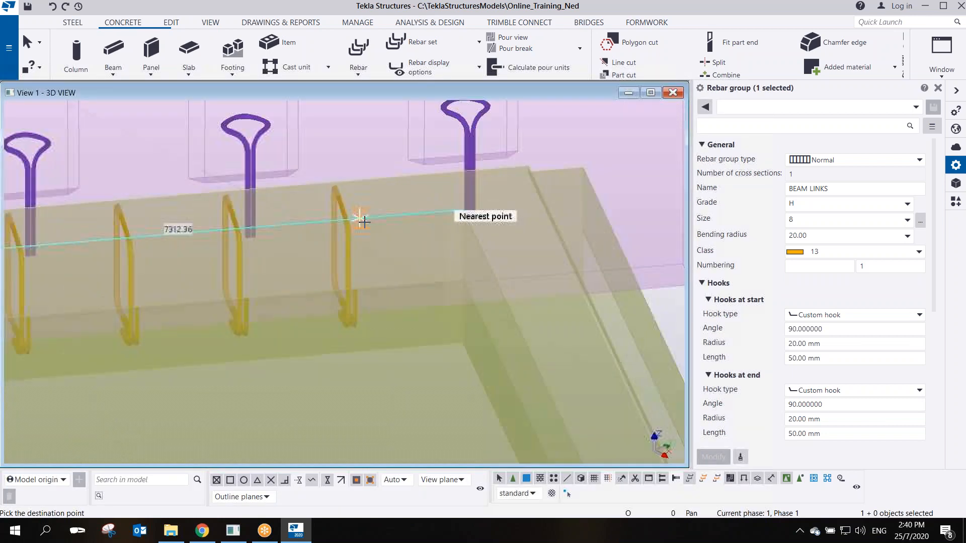
right_click(378, 206)
click(389, 210)
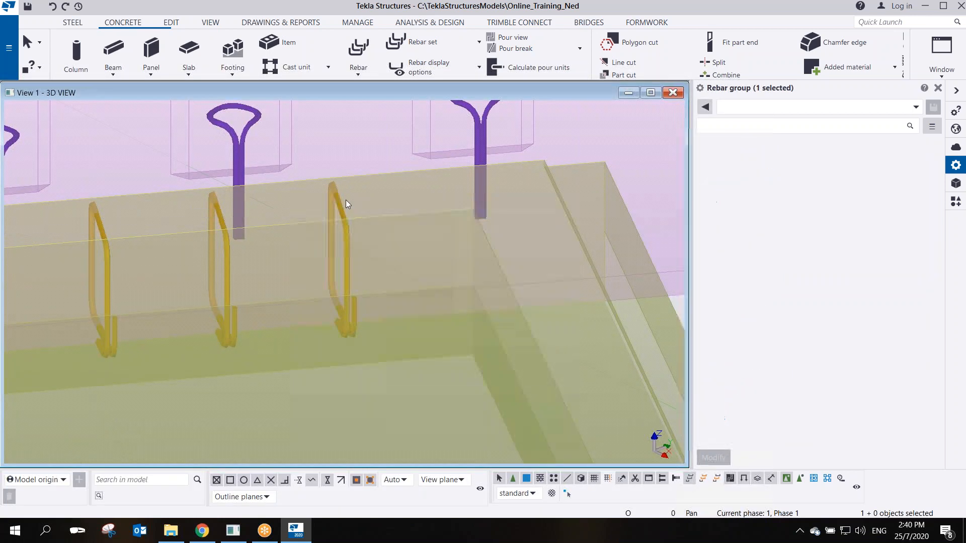
Move the end handle of the newly copied link group to the end point of the beam's edge at the far end
right_click(396, 212)
click(424, 288)
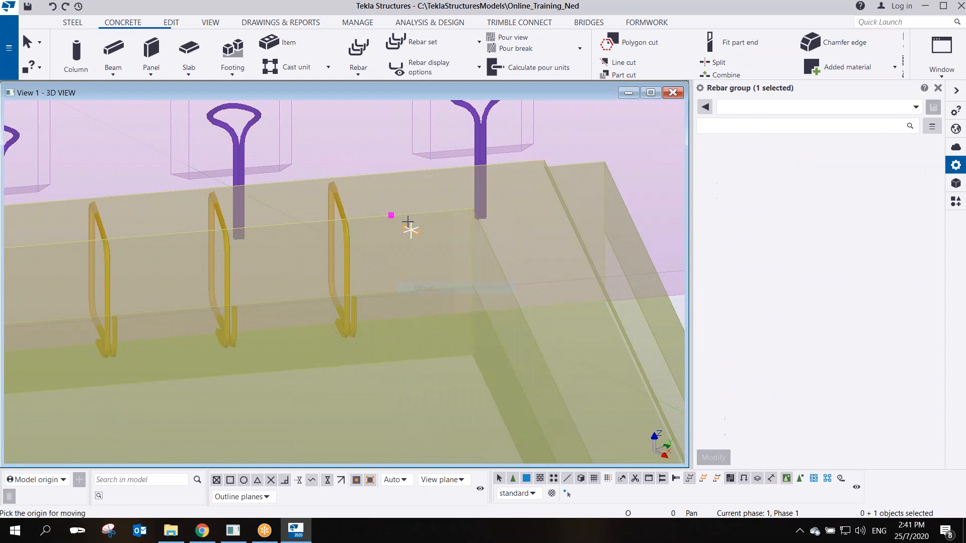
click(390, 215)
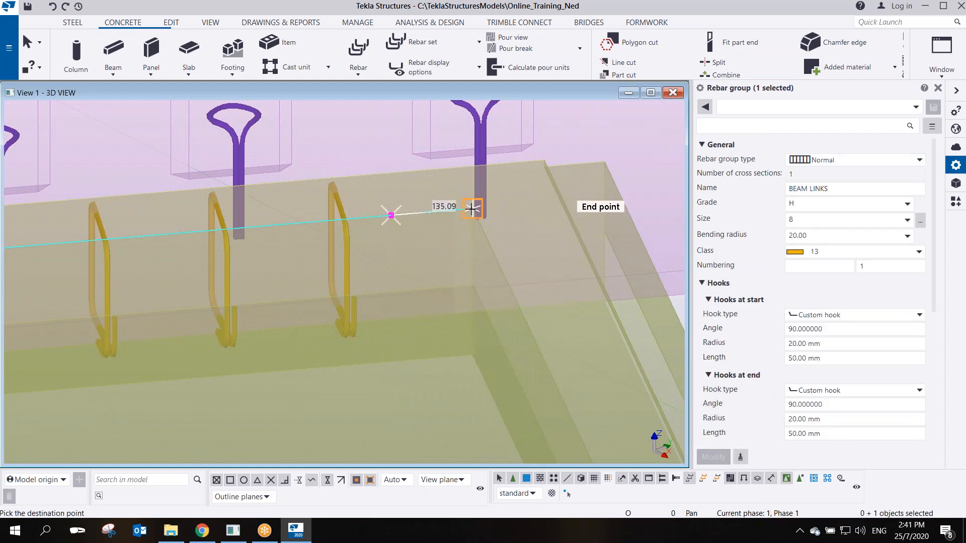
click(472, 208)
scroll(454, 275, down, 3)
scroll(438, 288, up, 5)
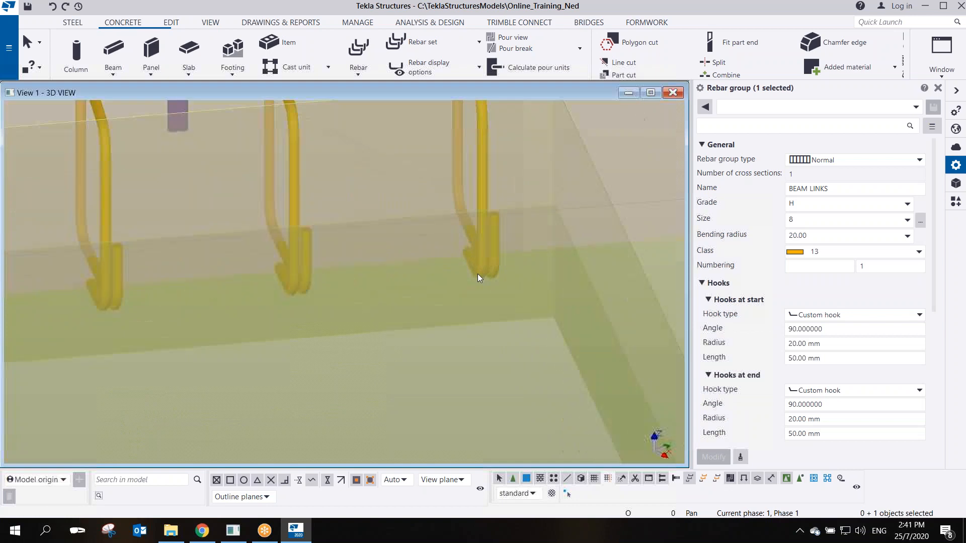
scroll(480, 276, up, 6)
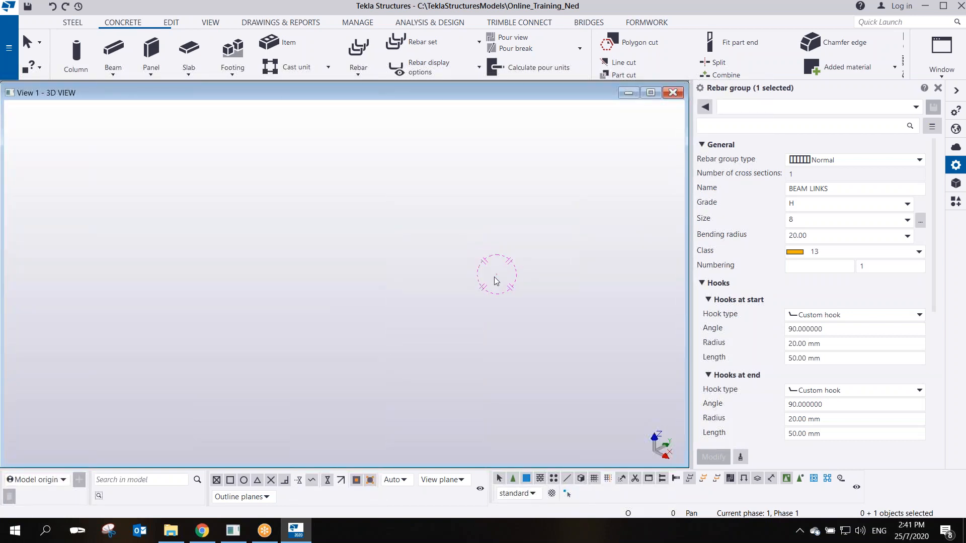
Inspect in 3D how the link groups meet at the first step of the beam and run along its length
key(ctrl+p)
scroll(346, 269, up, 6)
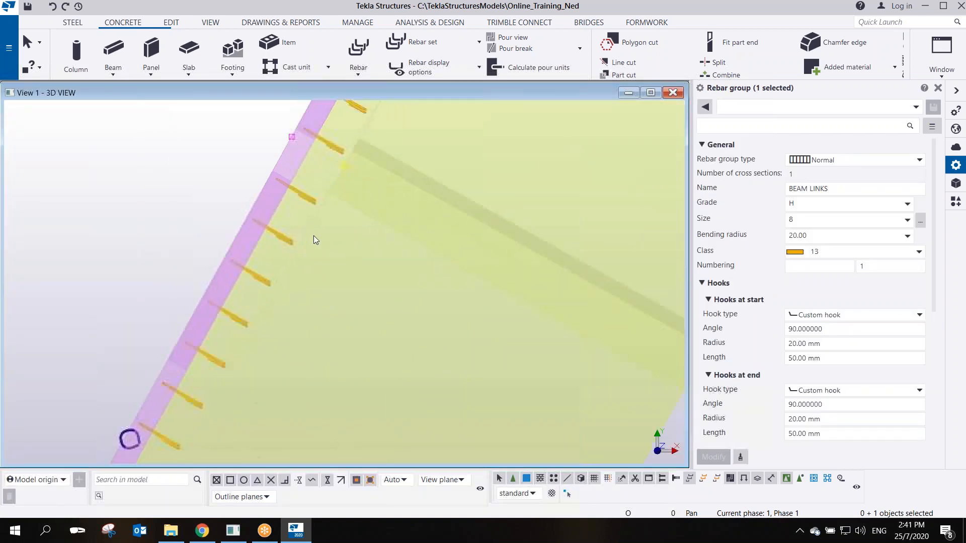
key(ctrl+p)
mouse_move(326, 181)
ctrl+middle_down()
mouse_move(275, 128)
mouse_move(334, 180)
ctrl+middle_up()
scroll(363, 240, down, 3)
scroll(365, 243, down, 5)
scroll(289, 271, up, 8)
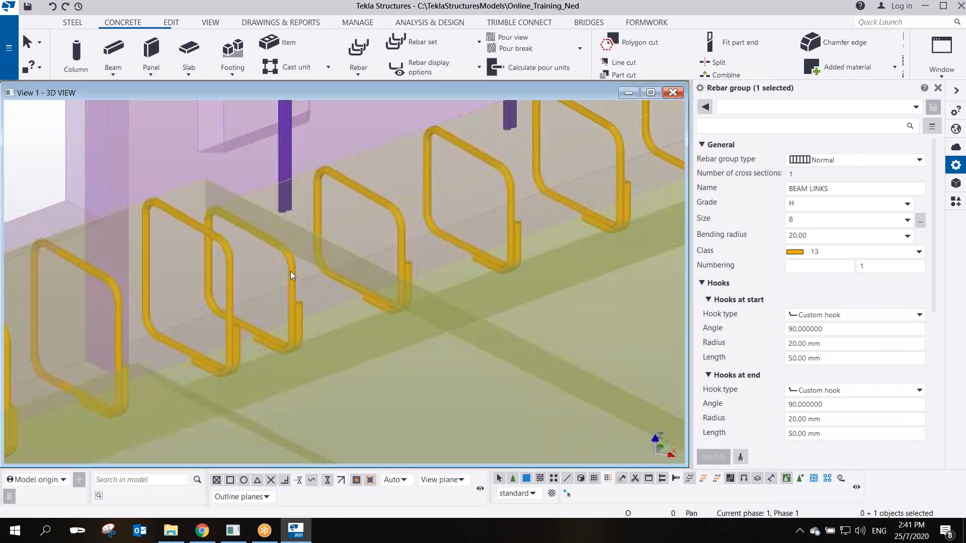
scroll(292, 273, down, 6)
scroll(391, 288, up, 3)
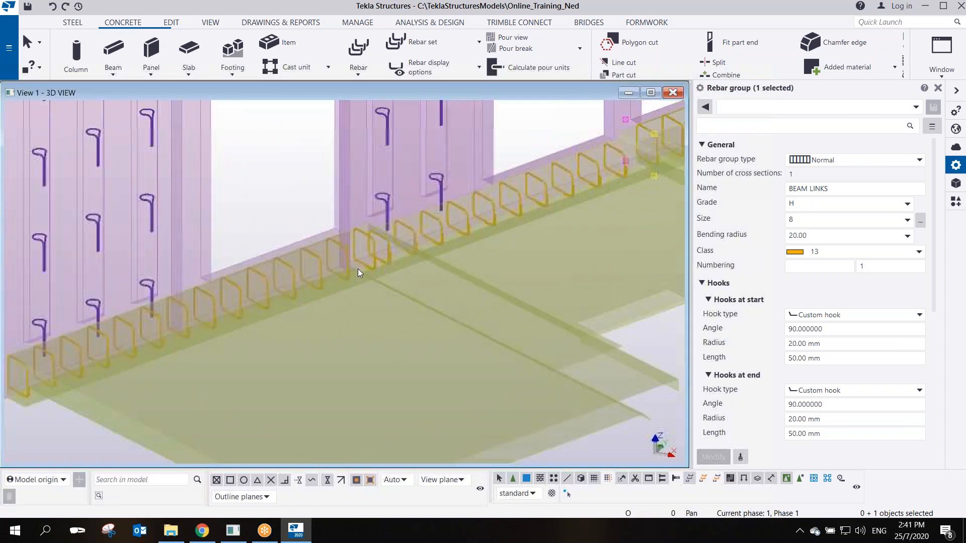
scroll(358, 269, down, 6)
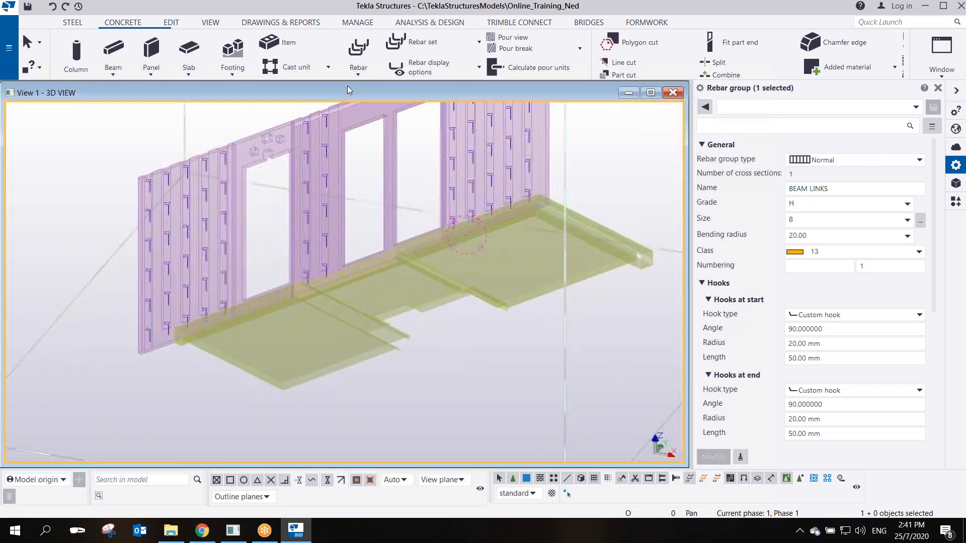
Measure the stepped beam's overall length from its near end to its far end
click(172, 23)
click(484, 50)
scroll(186, 347, up, 2)
click(184, 331)
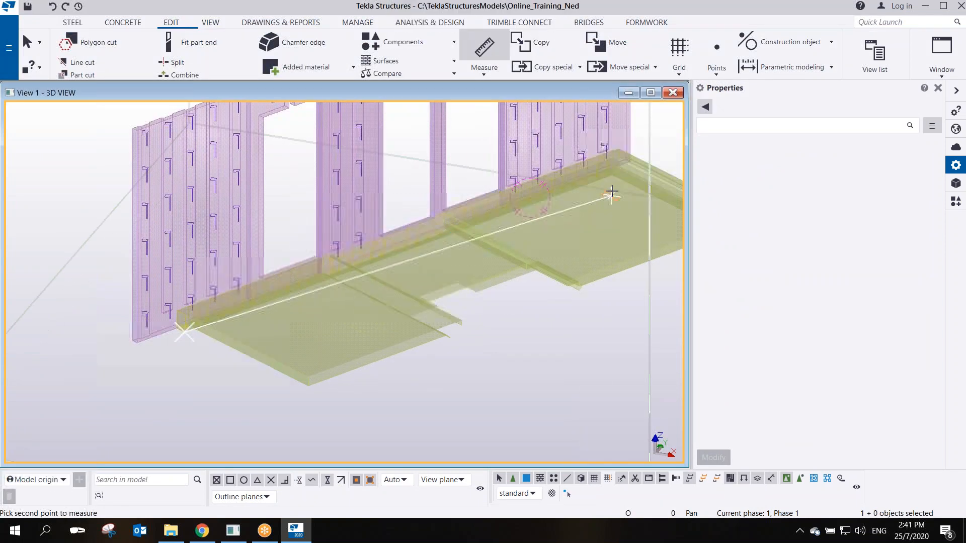
click(581, 169)
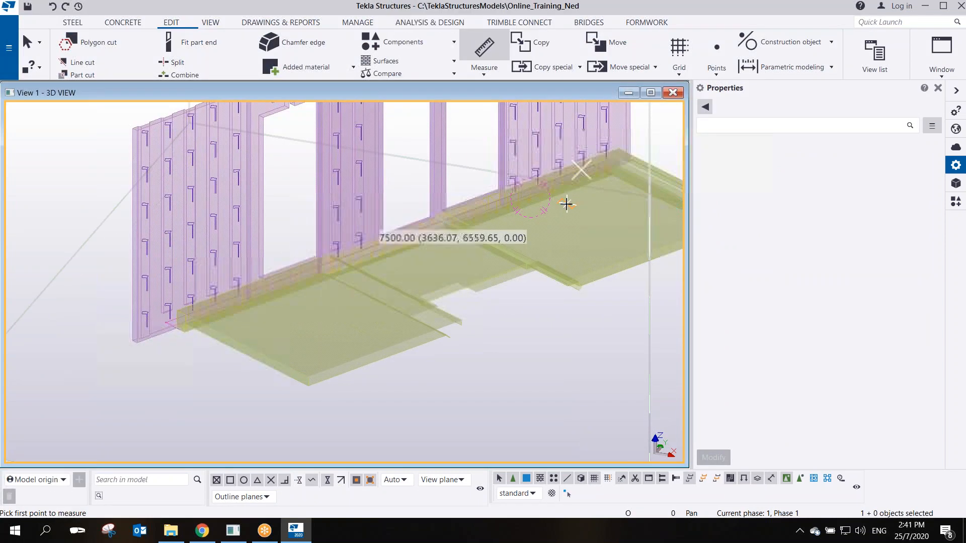
right_click(408, 160)
click(420, 166)
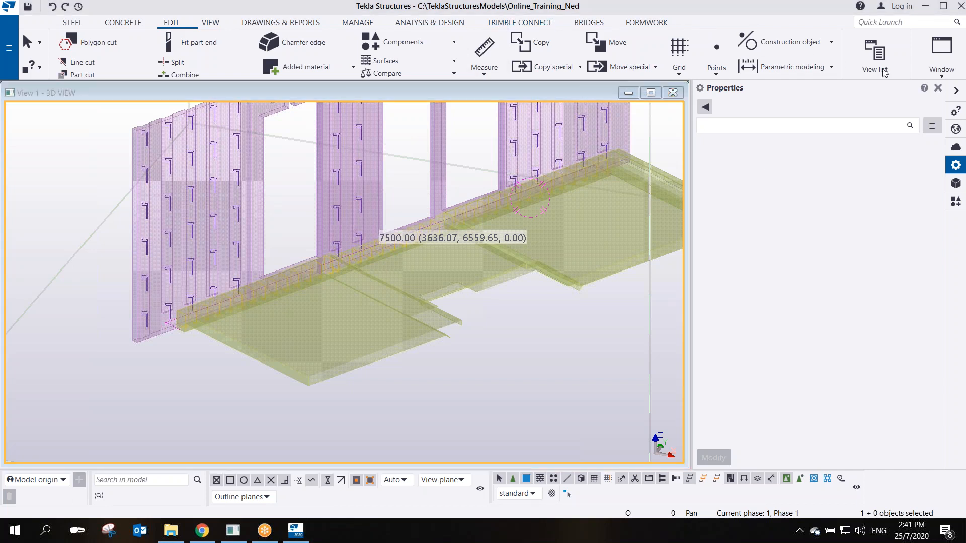
click(418, 190)
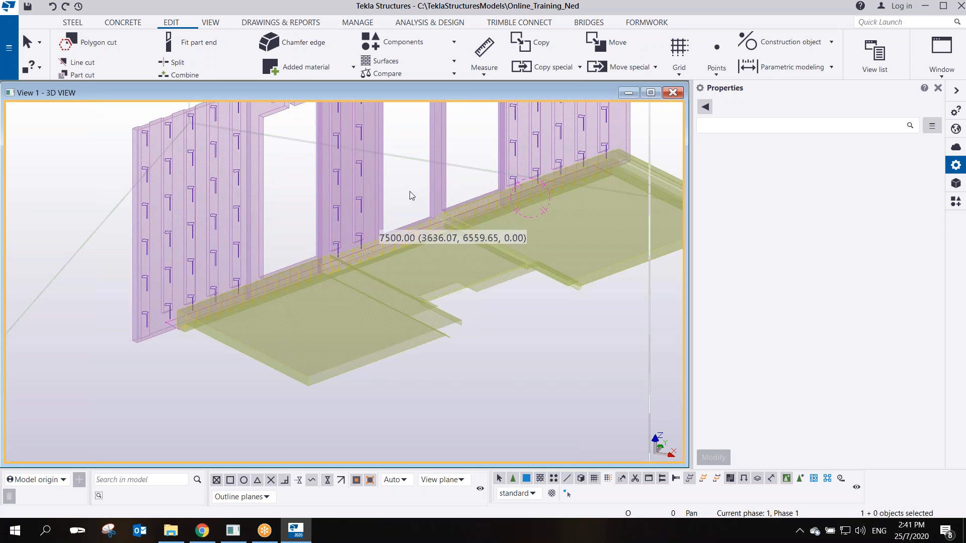
Examine the links along the whole beam, including the steps, the far end and the near end section
scroll(231, 333, up, 5)
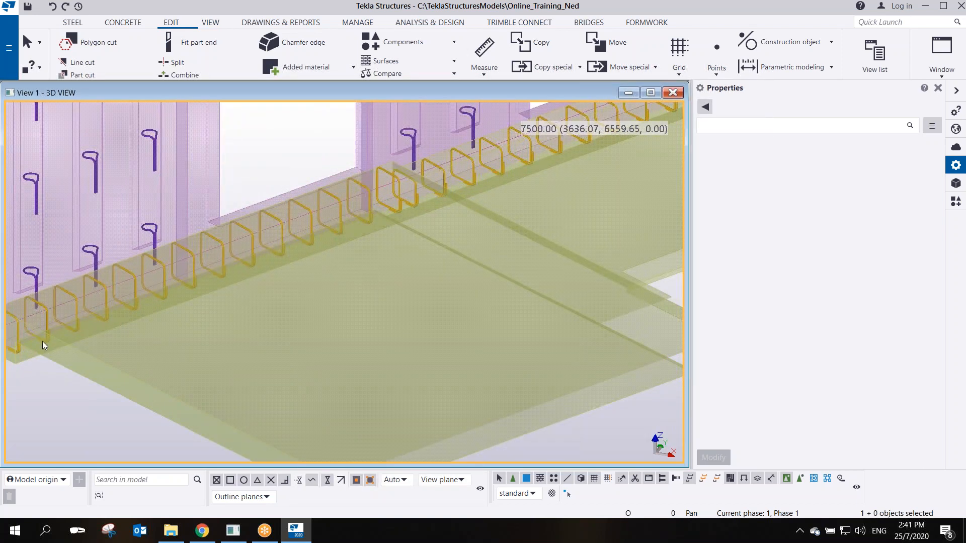
middle_drag(42, 341, 125, 321)
middle_drag(257, 332, 134, 384)
middle_drag(674, 138, 215, 308)
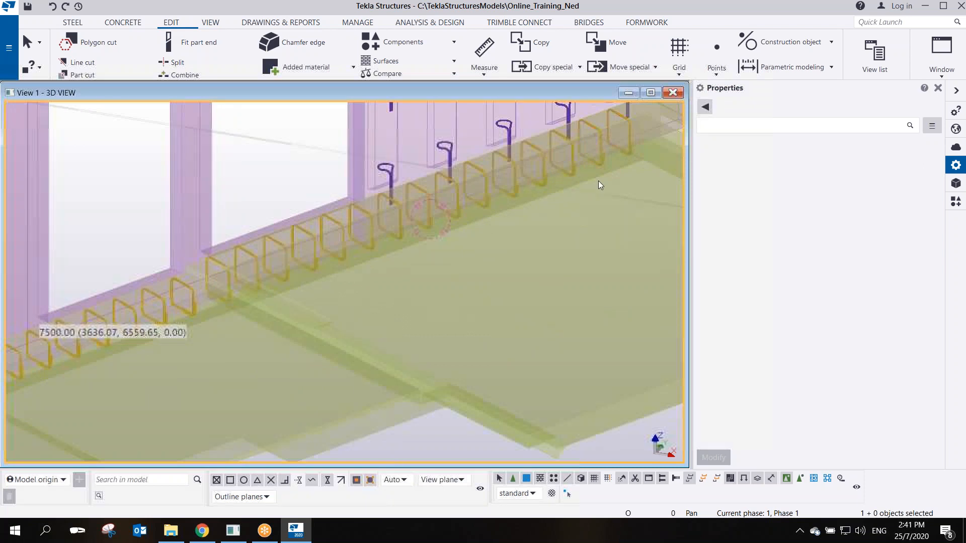
middle_drag(639, 139, 343, 246)
scroll(354, 261, up, 2)
scroll(359, 252, up, 3)
scroll(359, 252, down, 5)
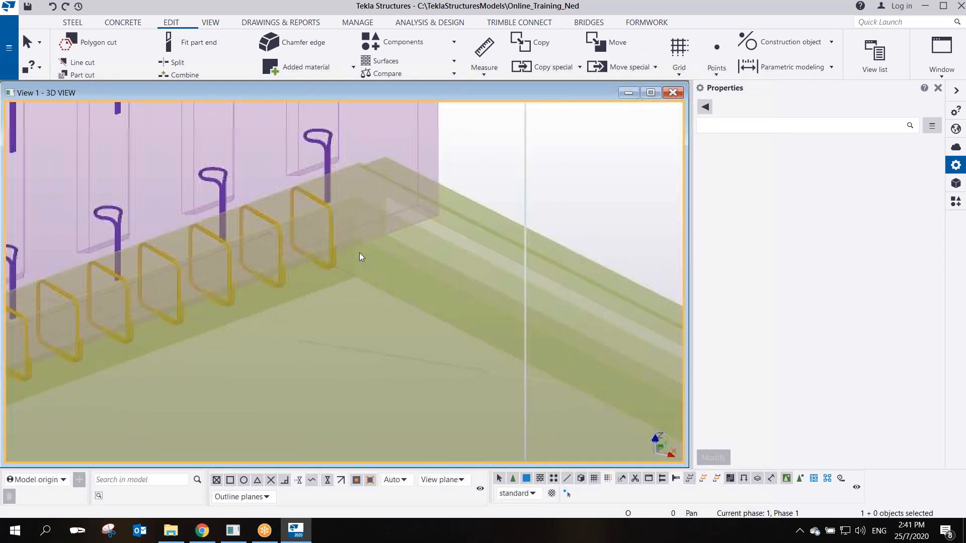
scroll(360, 251, up, 4)
scroll(360, 252, down, 4)
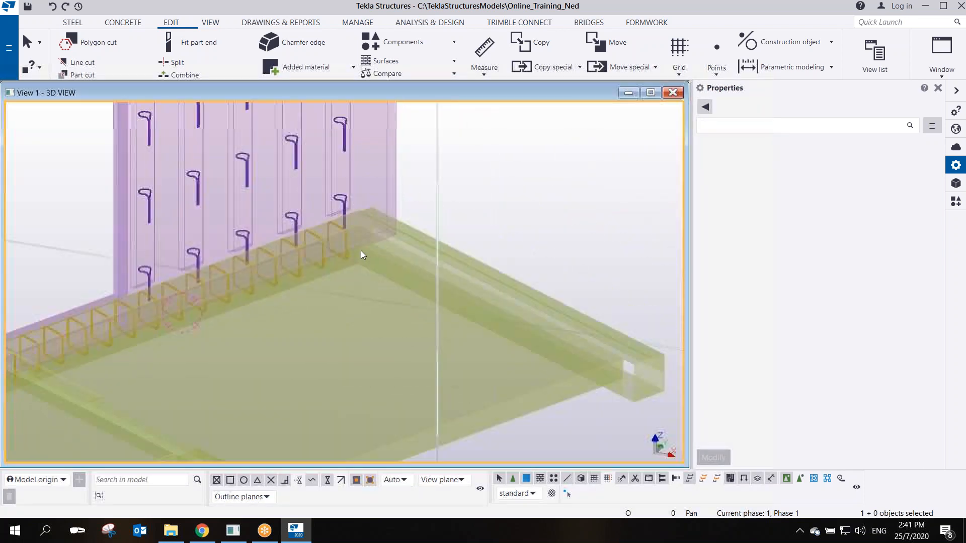
scroll(355, 251, up, 3)
scroll(391, 228, up, 2)
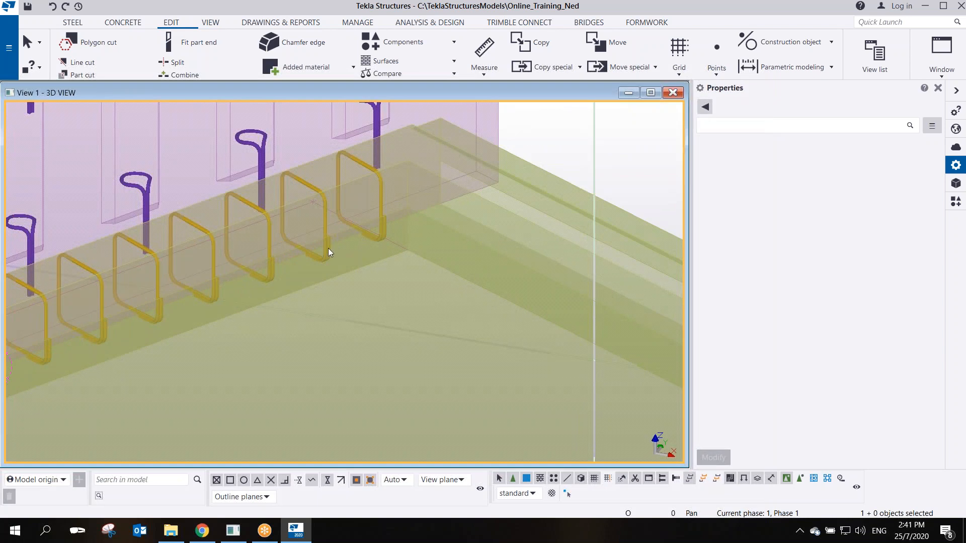
scroll(391, 227, down, 5)
scroll(258, 258, up, 5)
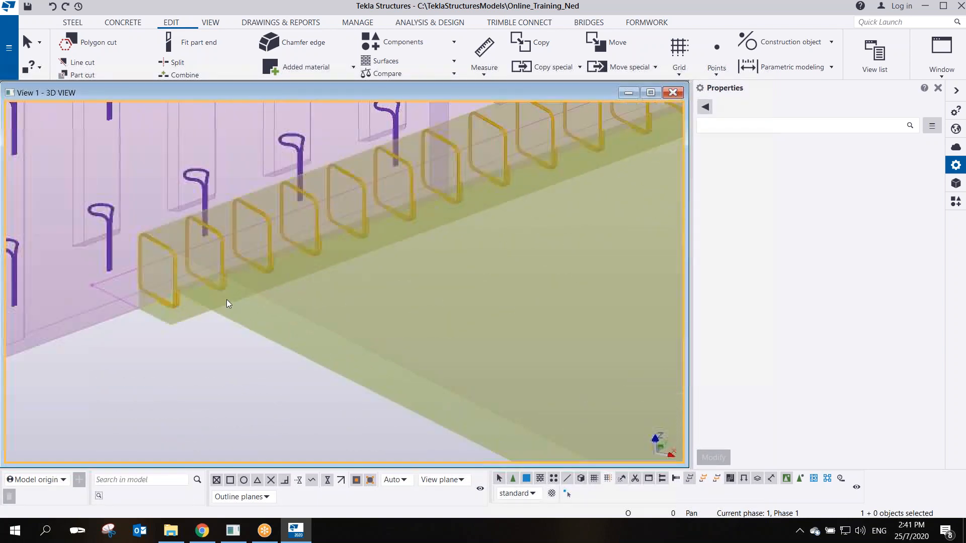
scroll(192, 320, up, 3)
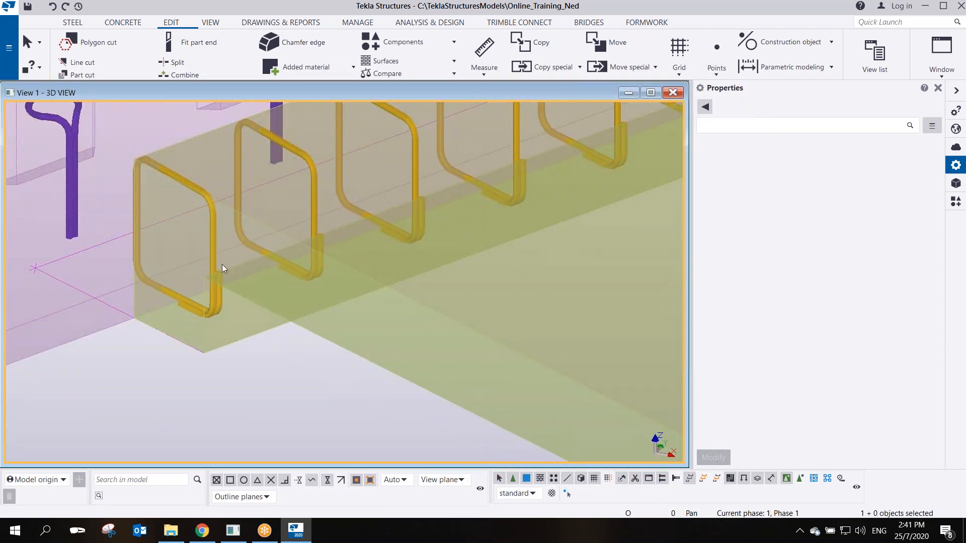
scroll(222, 265, down, 2)
ctrl+middle_drag(224, 275, 240, 200)
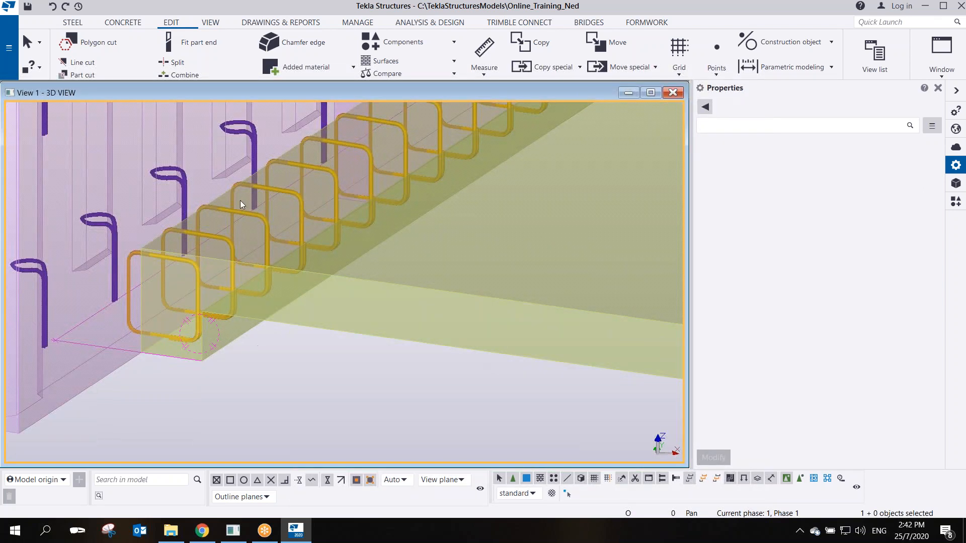
Start a new rebar group named BEAM MAINBAR with class 2 and bar size 16
click(123, 23)
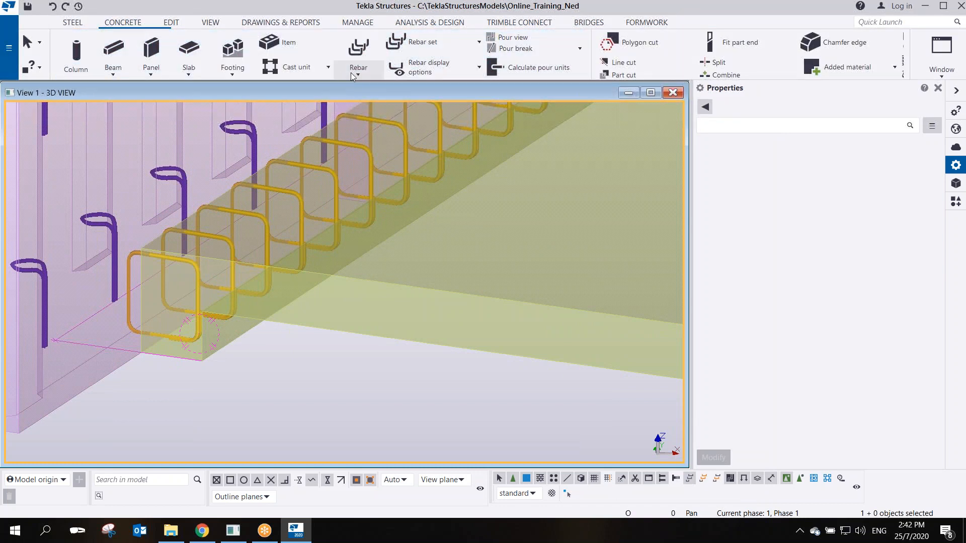
click(355, 70)
middle_drag(739, 43, 518, 50)
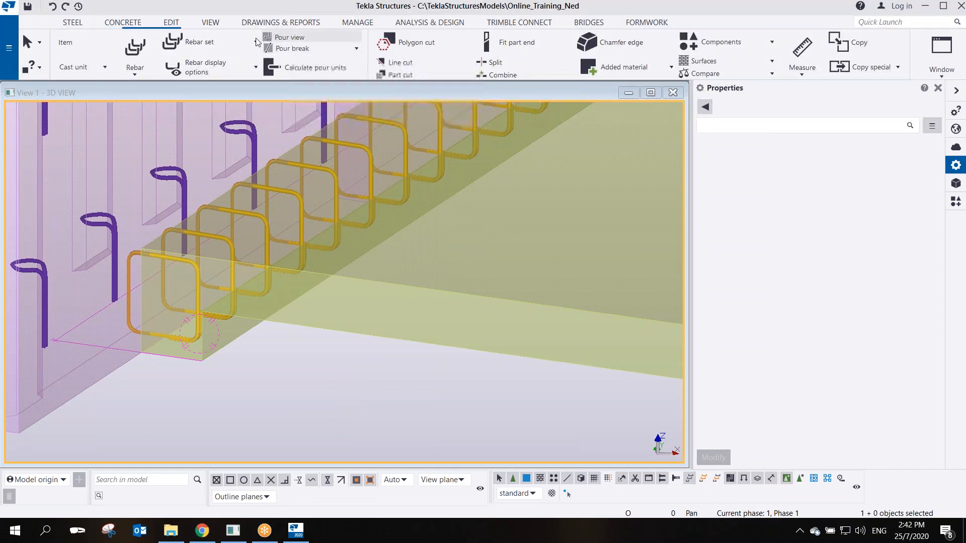
click(135, 68)
click(135, 93)
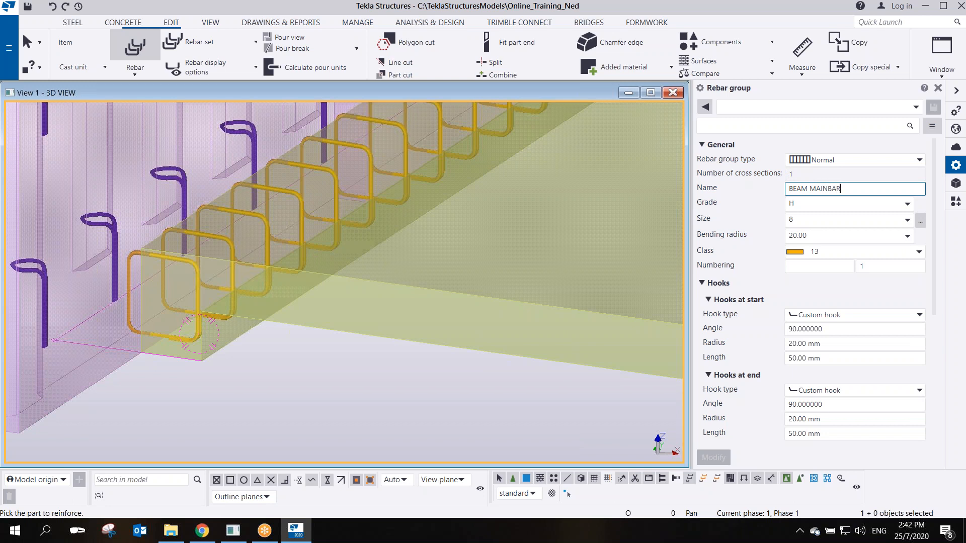
click(820, 292)
click(804, 220)
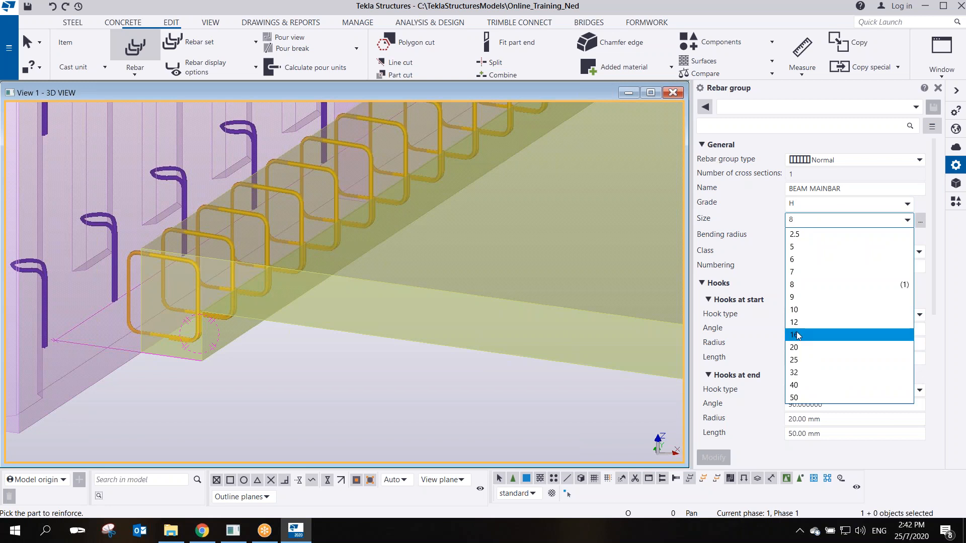
click(797, 336)
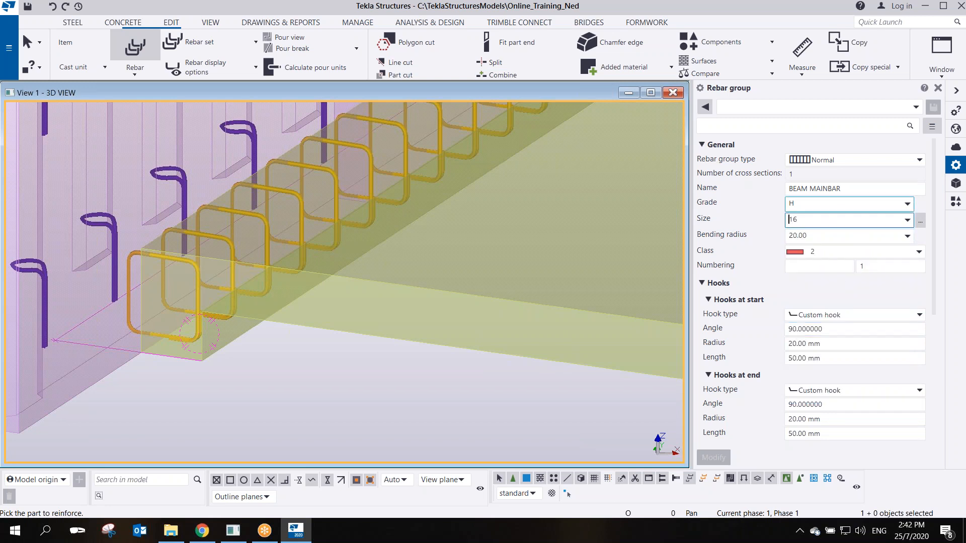
Set the main bars' hook type to No hook at both the start and the end
click(829, 317)
click(815, 328)
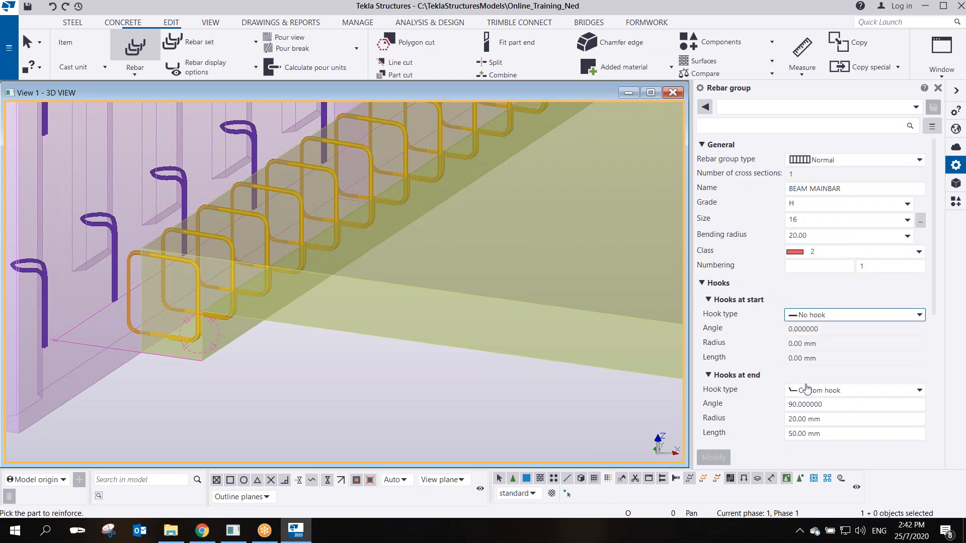
click(808, 392)
click(810, 402)
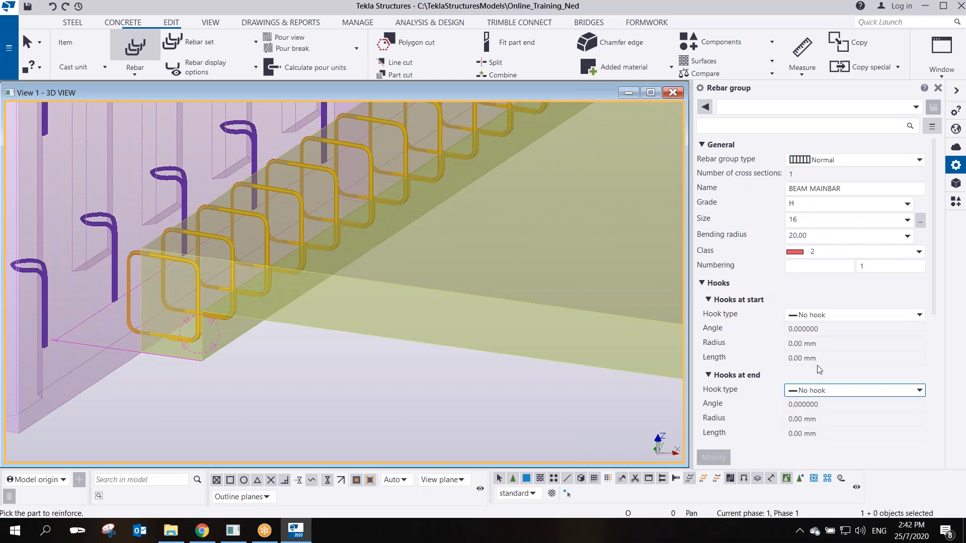
Set the on-plane and from-plane cover to 40 and distribute the main bars equally by number of reinforcing bars
scroll(818, 370, down, 3)
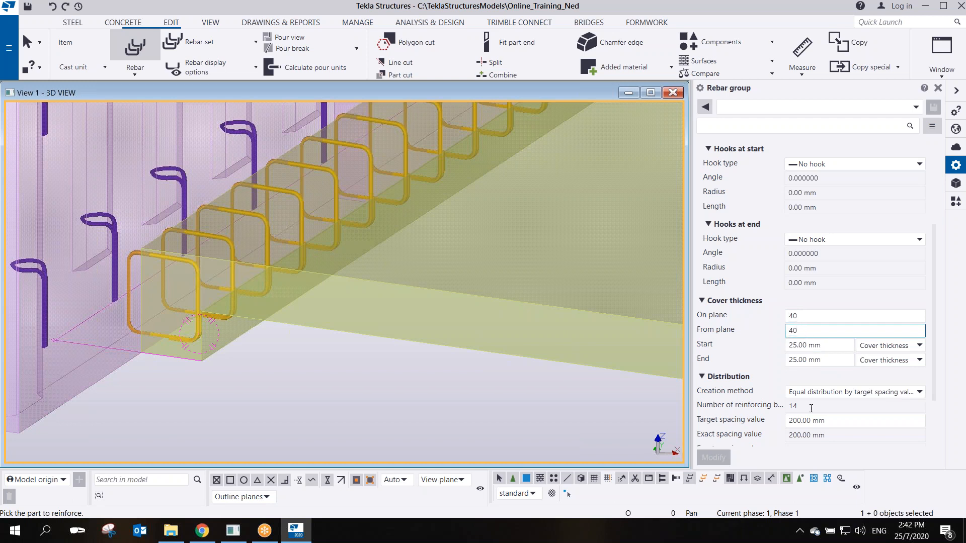
click(835, 402)
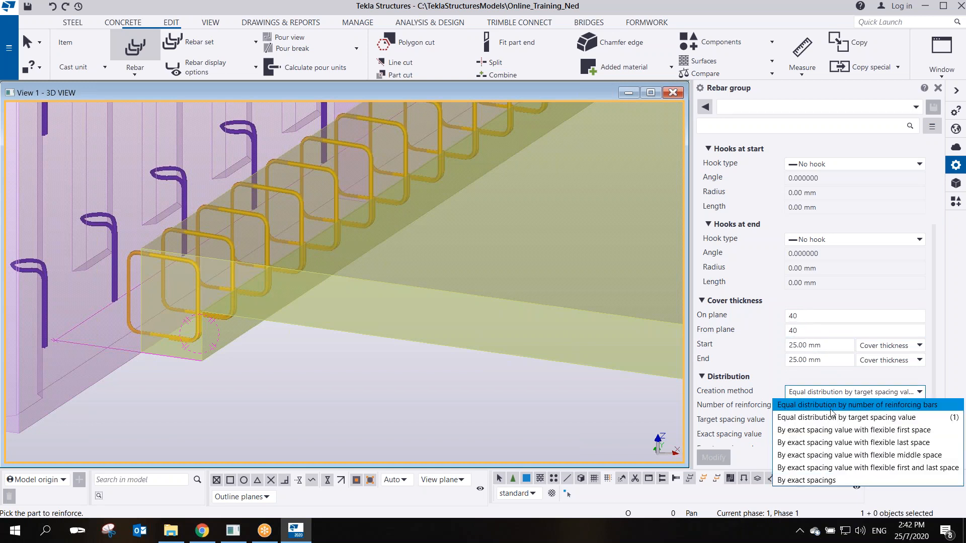
click(832, 411)
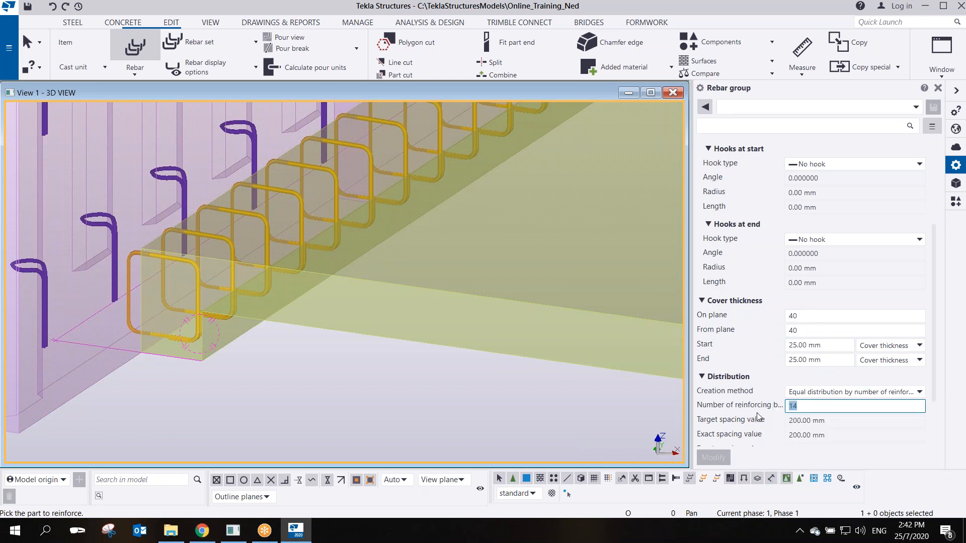
Set the number of bars to 3, choose the beam to reinforce and define the bar shape along its bottom edge to the far end
click(204, 358)
scroll(200, 360, up, 5)
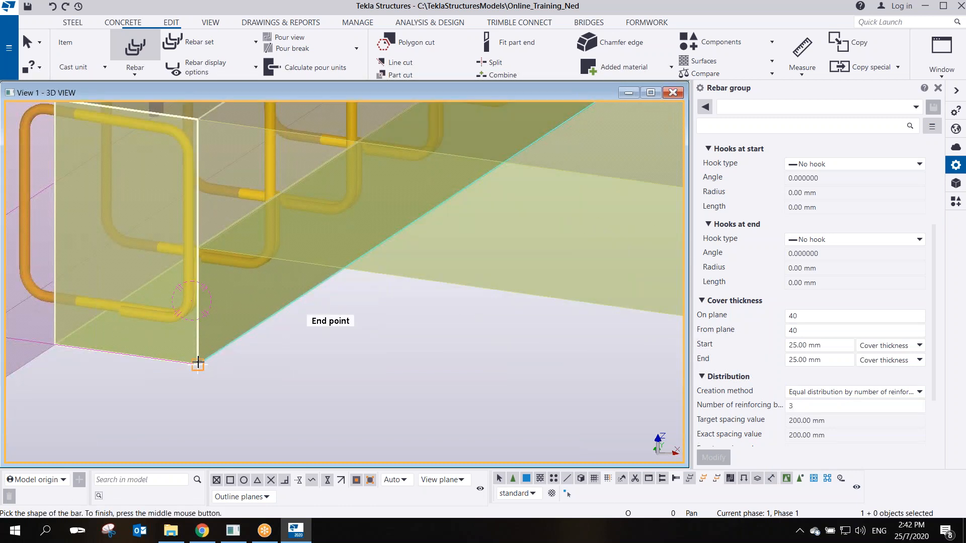
click(214, 357)
scroll(280, 339, down, 5)
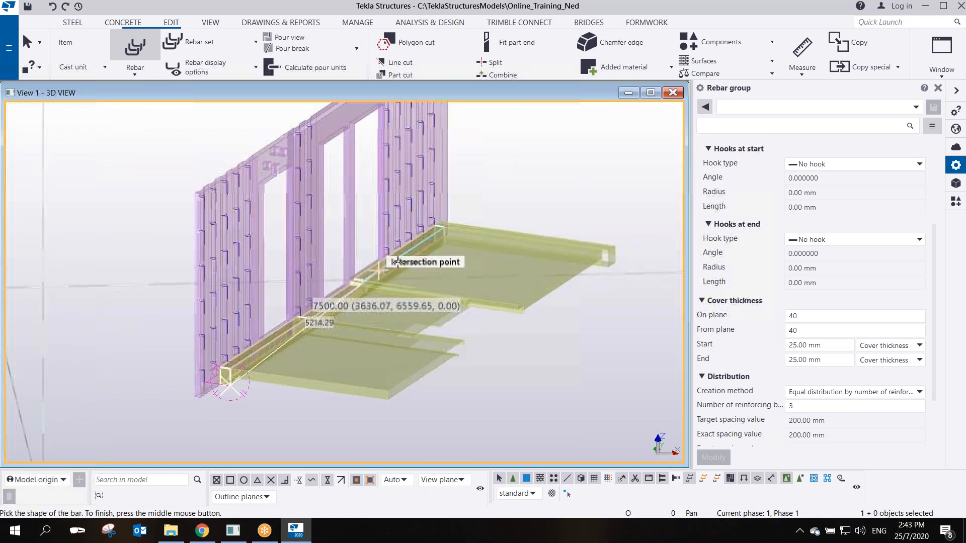
scroll(466, 259, up, 5)
scroll(466, 260, up, 3)
click(497, 137)
middle_click(470, 220)
scroll(468, 237, down, 5)
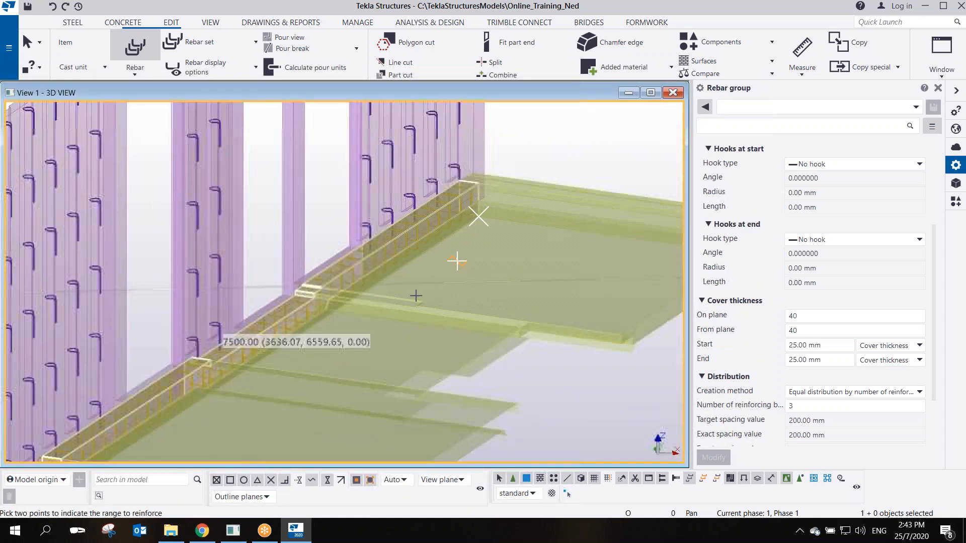
Define the main bars' distribution range as 200 across the beam's bottom from its near end corner, and end the command
middle_drag(231, 405, 458, 255)
scroll(257, 352, up, 4)
click(356, 309)
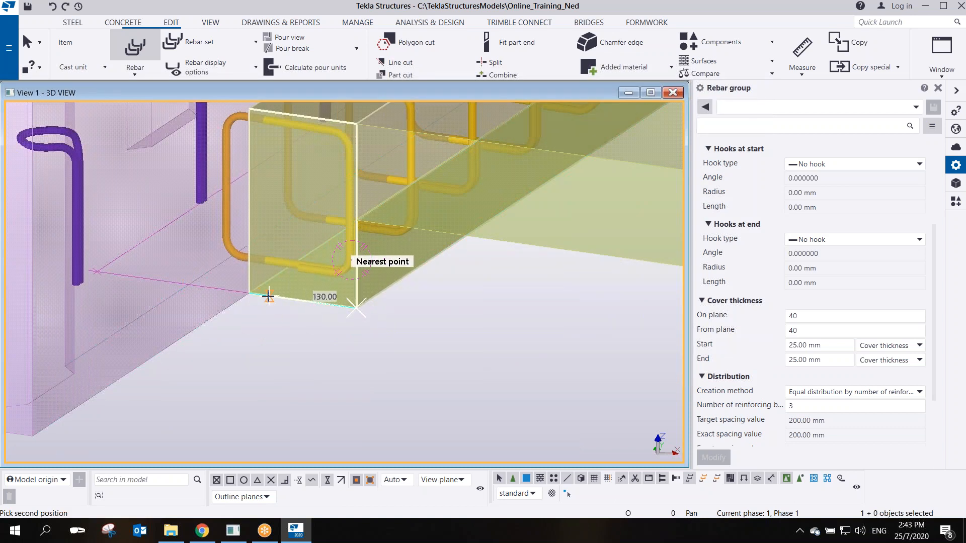
text(200)
key(Return)
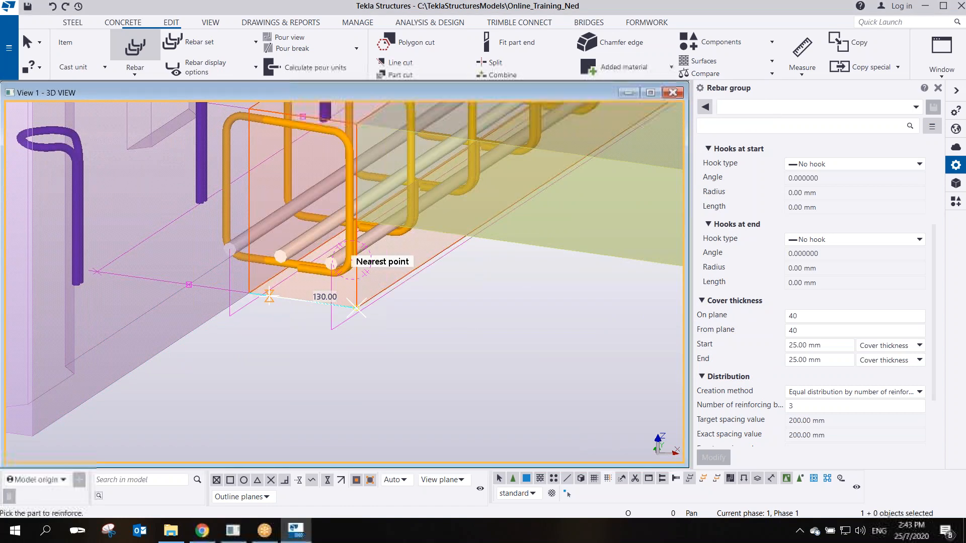
right_click(283, 228)
click(292, 233)
Inspect the bottom main bars inside the links at the beam end and in side view at the first step
scroll(429, 363, up, 2)
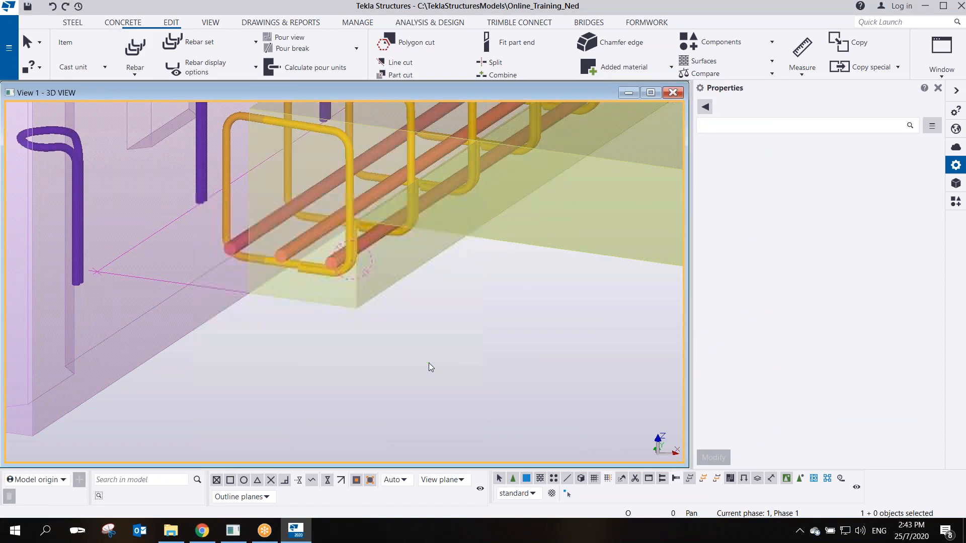
scroll(407, 294, up, 2)
scroll(248, 265, up, 3)
ctrl+middle_drag(262, 232, 287, 304)
scroll(316, 249, down, 5)
middle_drag(454, 305, 216, 314)
ctrl+middle_drag(530, 278, 427, 270)
scroll(427, 270, up, 8)
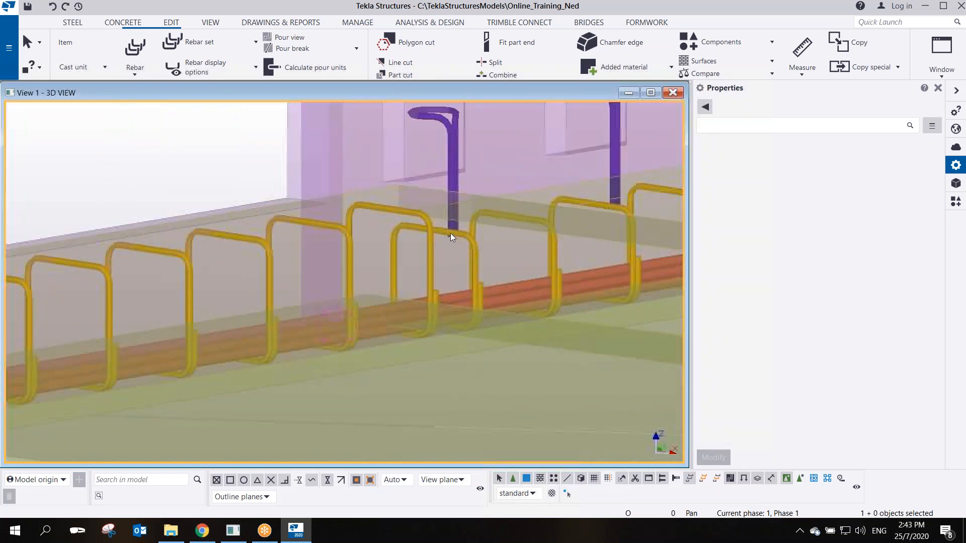
scroll(427, 270, down, 2)
ctrl+middle_drag(427, 271, 357, 234)
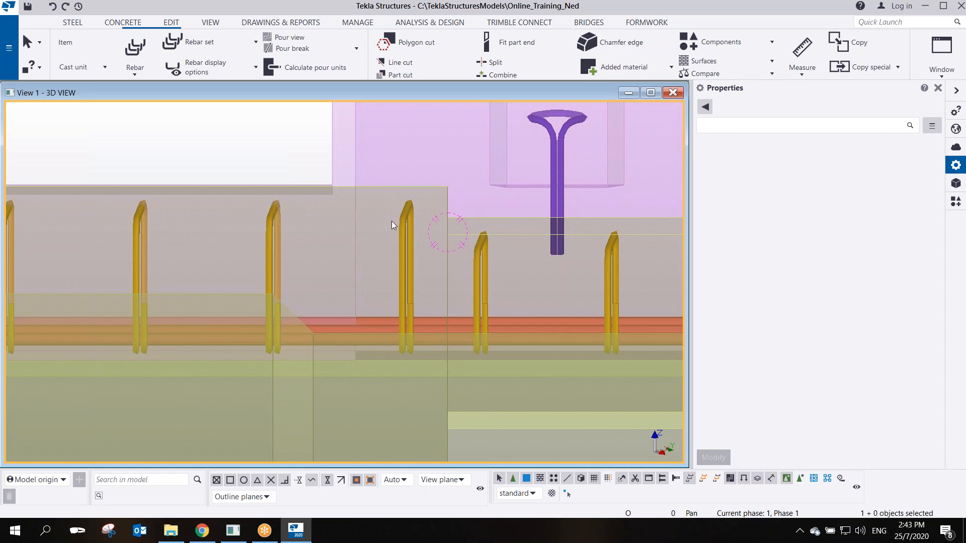
scroll(415, 257, down, 3)
middle_drag(418, 258, 317, 246)
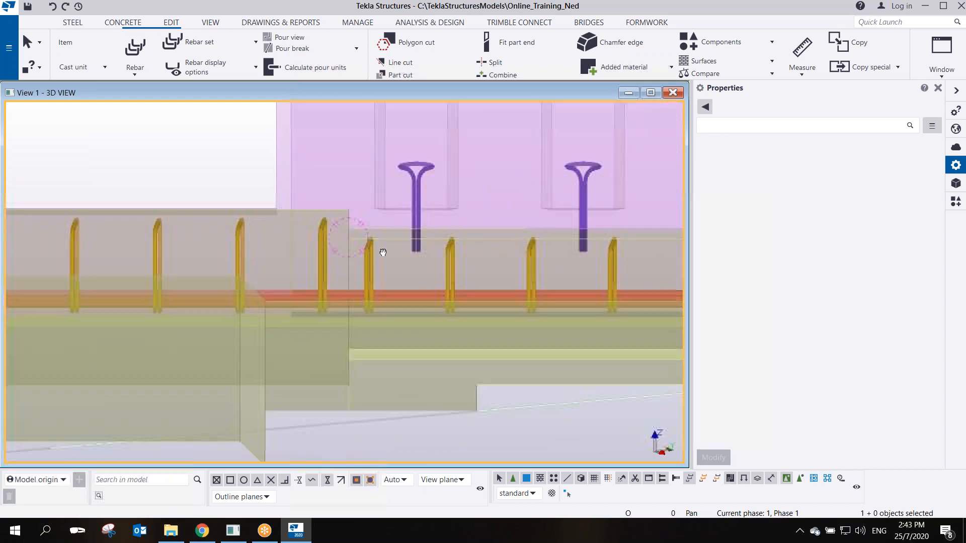
Inspect the bottom main bars and links around the first step and along the lowered middle section of the beam
scroll(317, 246, down, 2)
scroll(325, 247, up, 3)
scroll(324, 246, down, 2)
scroll(328, 247, up, 3)
ctrl+middle_drag(333, 247, 393, 270)
scroll(393, 269, down, 3)
middle_drag(534, 260, 349, 284)
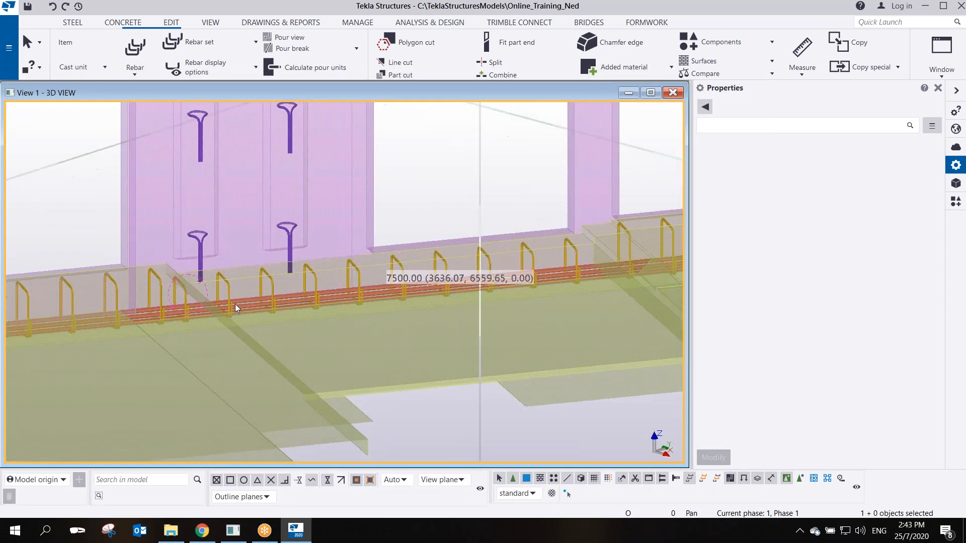
scroll(206, 282, up, 4)
ctrl+middle_drag(213, 277, 226, 287)
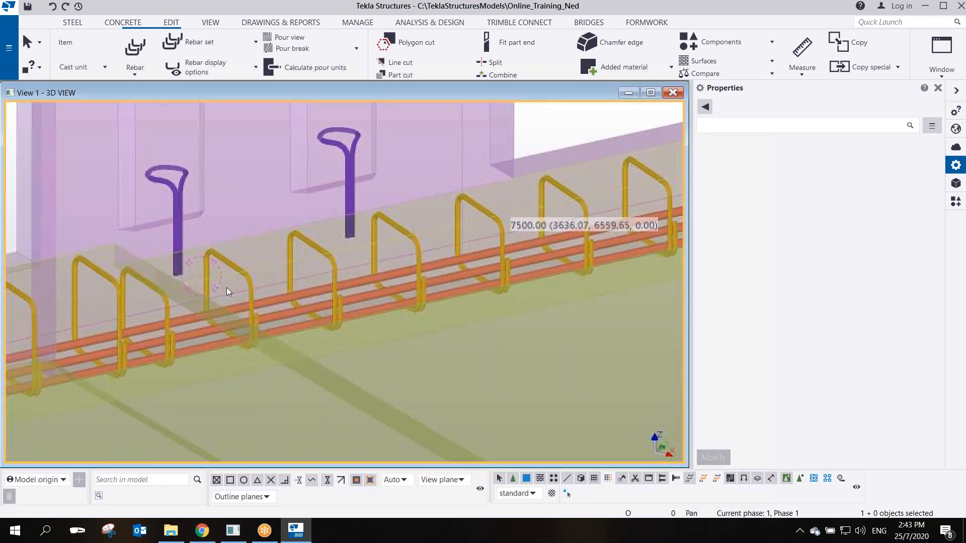
Try a rebar group on the beam with the bar shape along the lowered section's top edge, from the near step to the far step
click(276, 300)
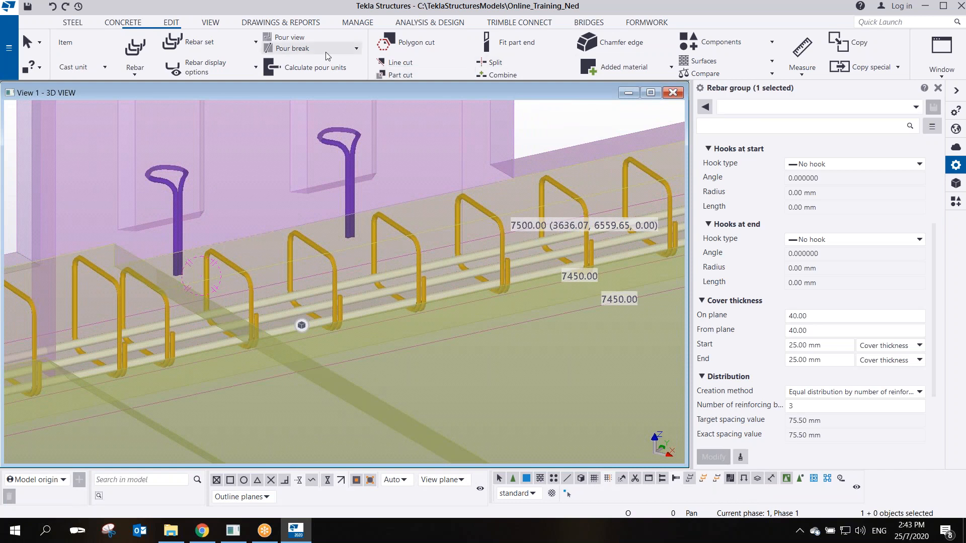
click(204, 44)
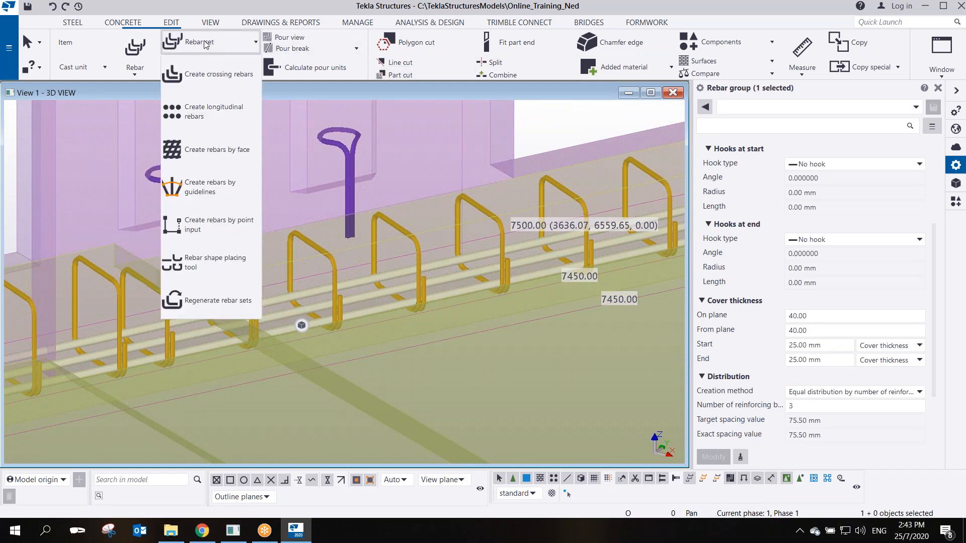
click(143, 62)
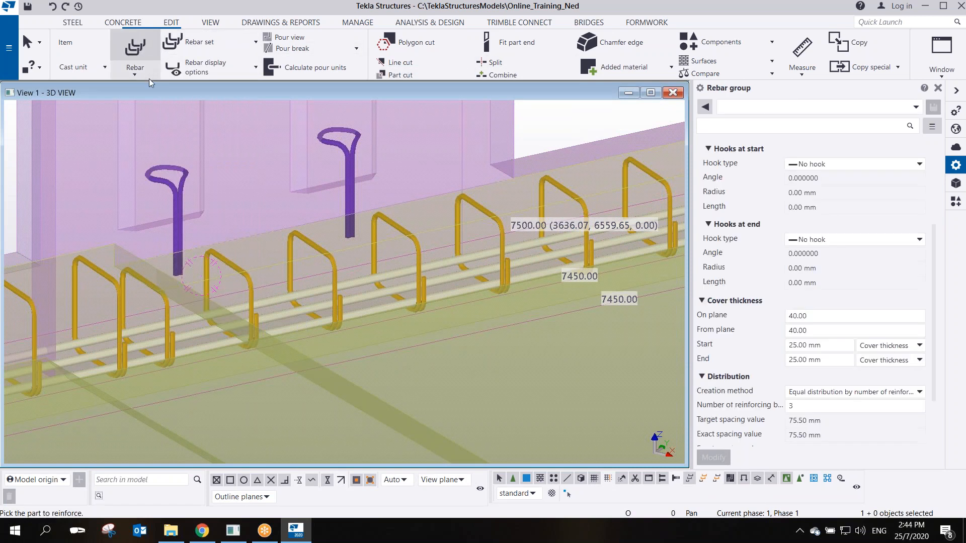
click(260, 267)
scroll(168, 296, up, 4)
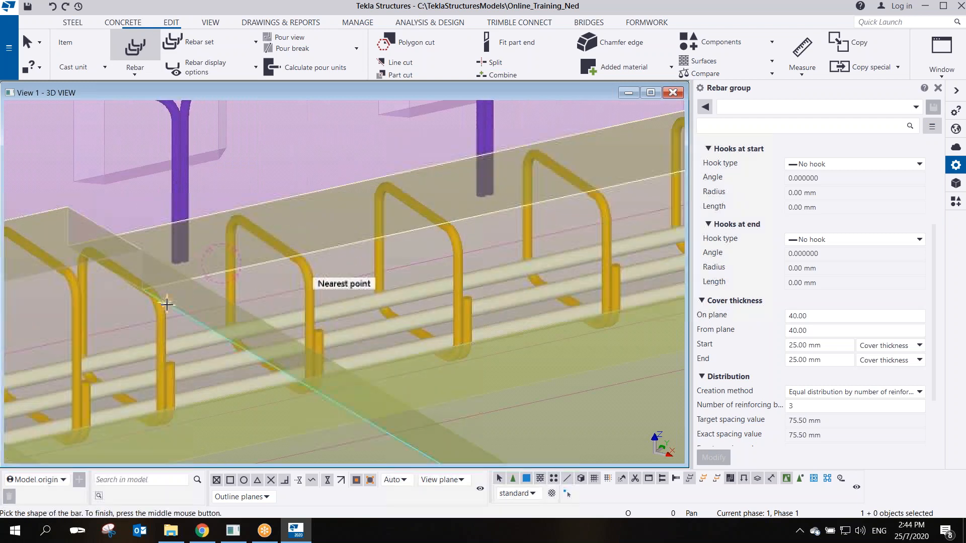
click(132, 282)
scroll(203, 312, down, 4)
middle_drag(502, 248, 173, 295)
middle_drag(499, 205, 276, 273)
scroll(464, 239, up, 3)
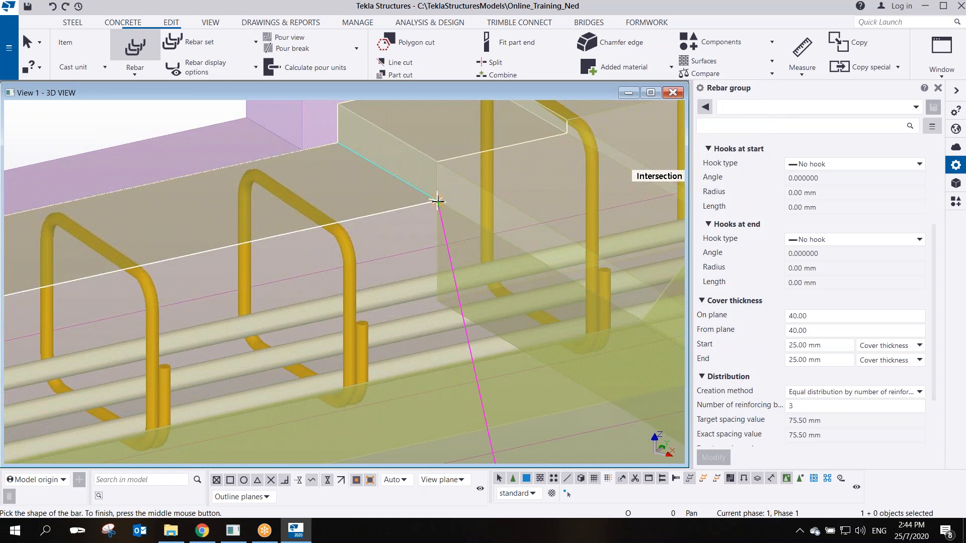
scroll(492, 232, down, 3)
click(496, 216)
middle_click(495, 217)
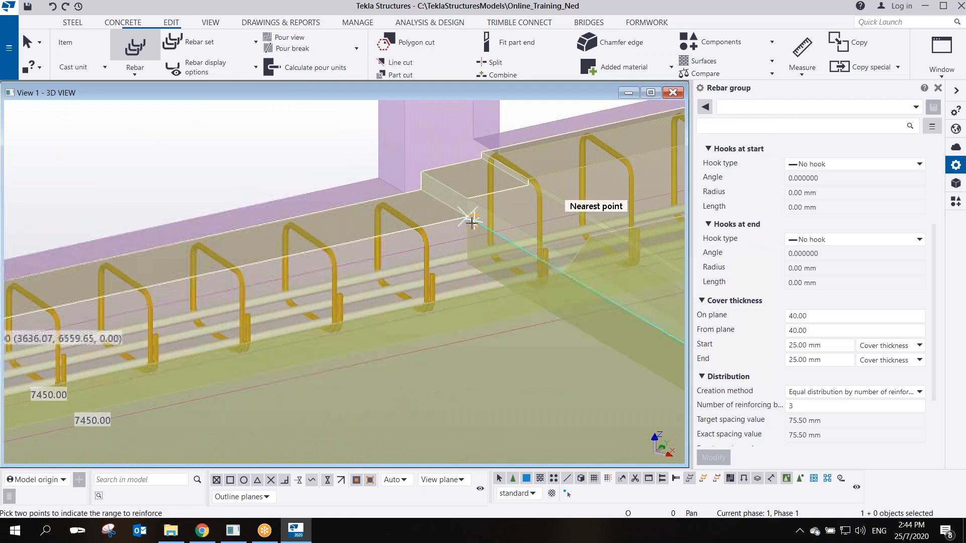
Set the distribution range across the lowered section's full width at the far step, and end the command
scroll(472, 223, up, 3)
scroll(472, 223, up, 1)
click(459, 204)
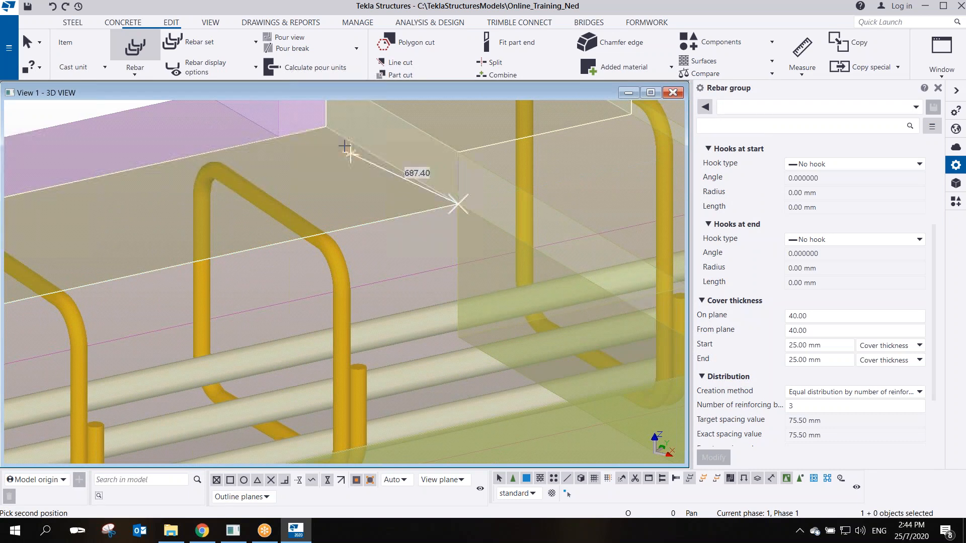
click(326, 127)
right_click(405, 170)
click(417, 178)
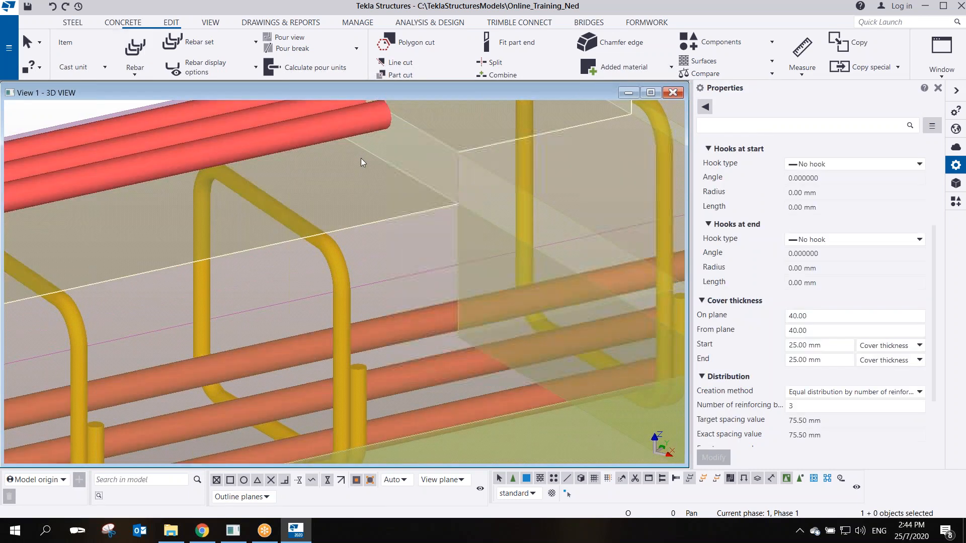
Delete the new main bar group above the lowered section
scroll(360, 159, down, 3)
click(326, 154)
ctrl+middle_drag(327, 154, 371, 201)
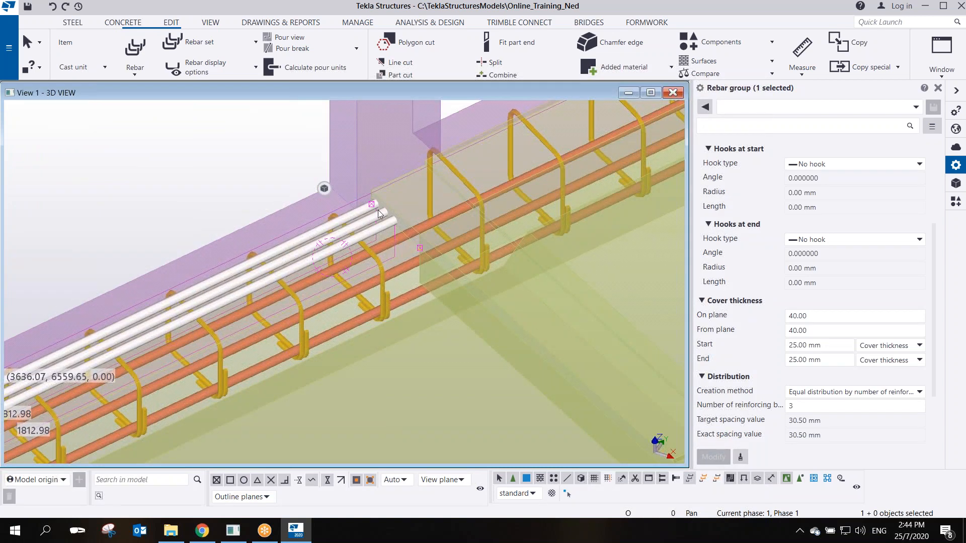
key(Delete)
Start a new rebar group on the beam, with its bar shape beginning at the near step's lower corner
click(143, 37)
middle_drag(96, 354, 472, 152)
scroll(310, 252, up, 2)
middle_drag(309, 251, 447, 192)
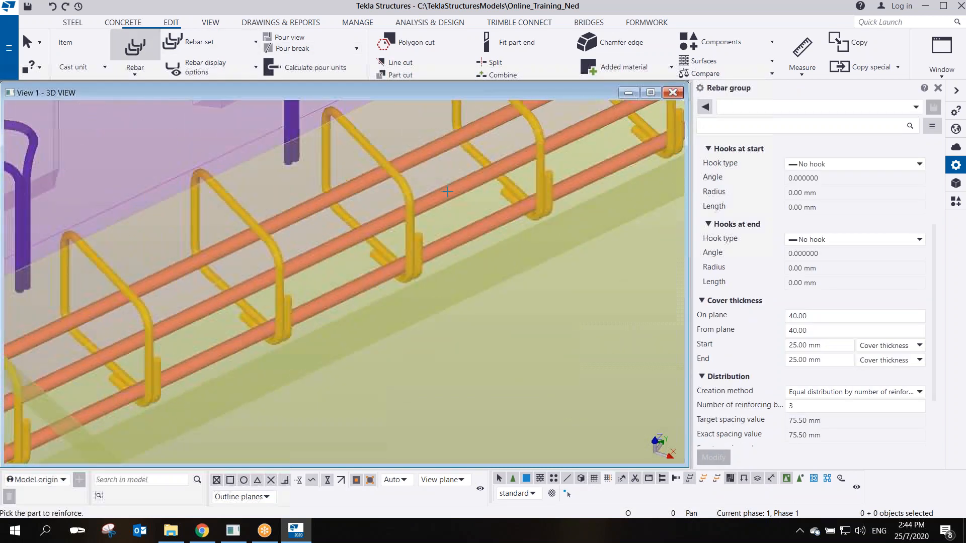
scroll(447, 192, down, 3)
click(401, 206)
scroll(443, 206, down, 2)
scroll(269, 270, up, 4)
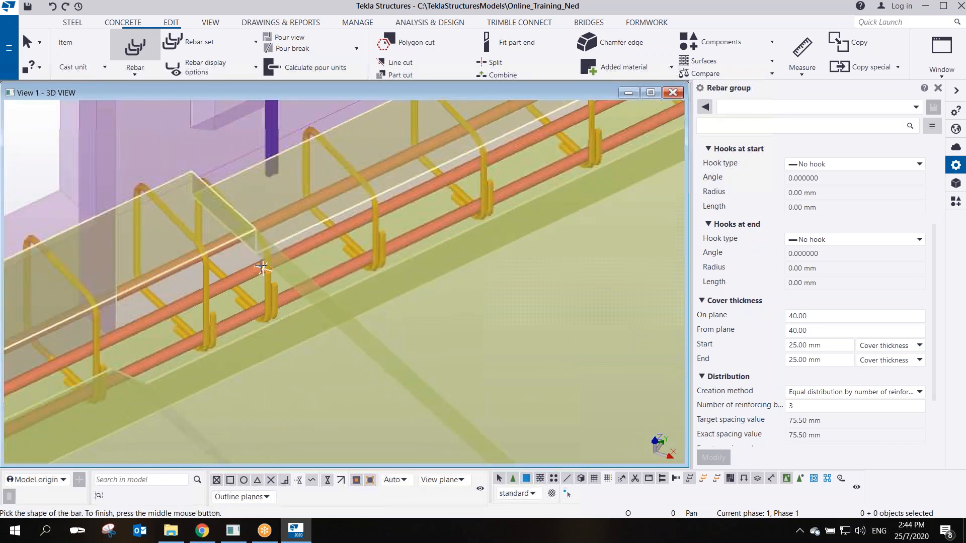
click(256, 254)
Extend the bar shape along the lowered section's top edge to the far step and finish the shape
scroll(490, 185, down, 2)
middle_drag(490, 186, 231, 306)
middle_drag(514, 198, 366, 327)
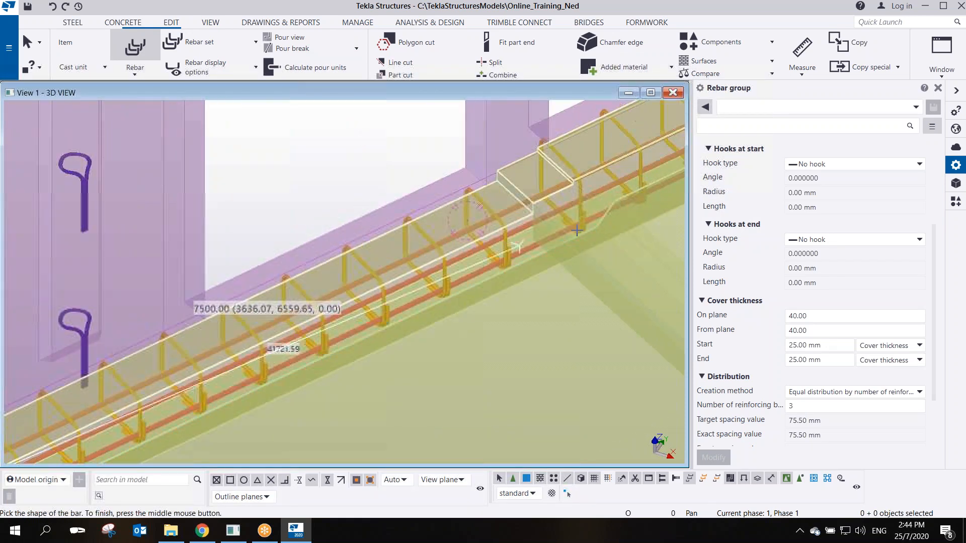
scroll(528, 212, up, 2)
click(509, 207)
middle_drag(411, 289, 594, 181)
scroll(594, 181, down, 2)
scroll(525, 233, down, 2)
middle_drag(372, 252, 513, 160)
middle_click(440, 224)
Define the top bars' distribution range as 250 across the beam from the near step's lower corner, and end the command
scroll(412, 250, up, 4)
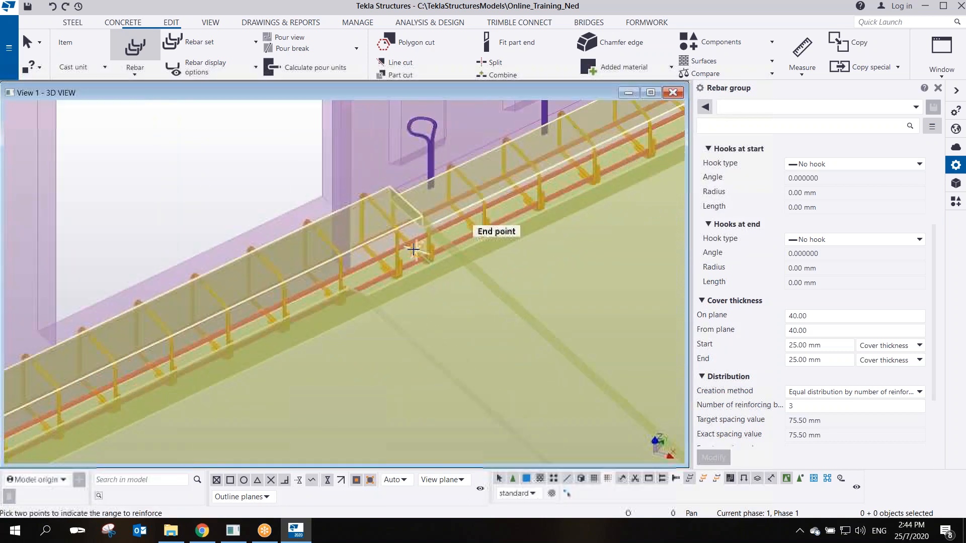
scroll(426, 229, up, 2)
click(429, 206)
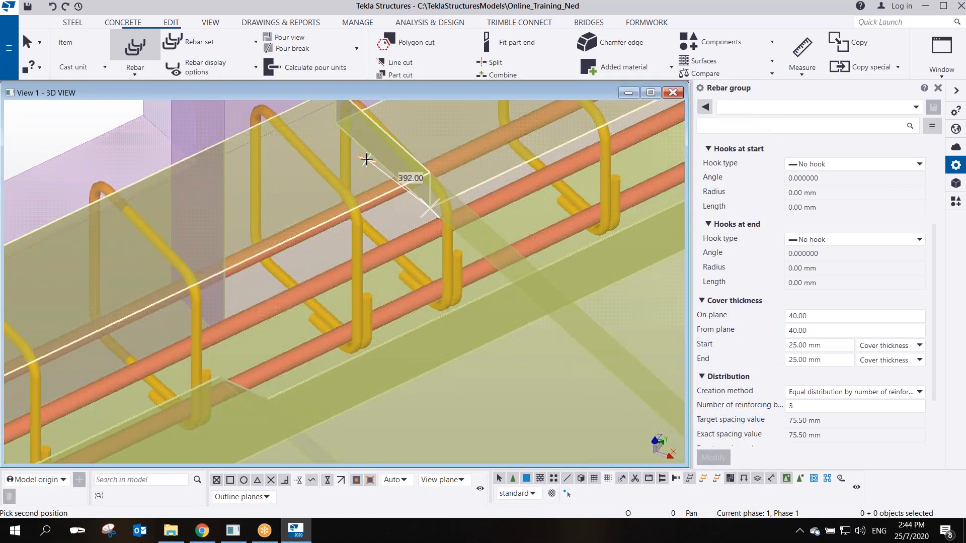
text(202)
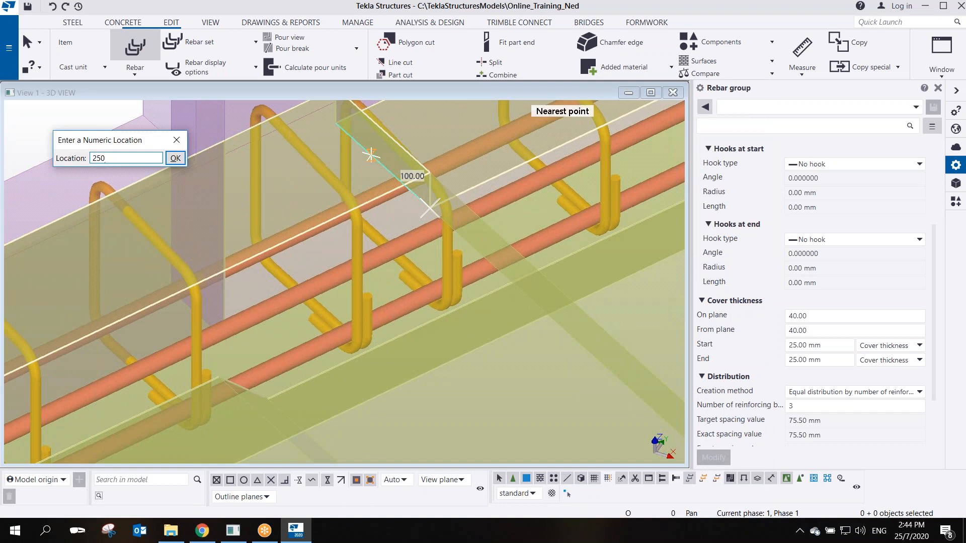
key(Return)
scroll(413, 202, down, 3)
scroll(414, 222, down, 2)
right_click(443, 172)
click(455, 179)
Set the on-plane cover of the lowered section's top bar group to -40 so the bars sit inside the links
scroll(457, 158, up, 3)
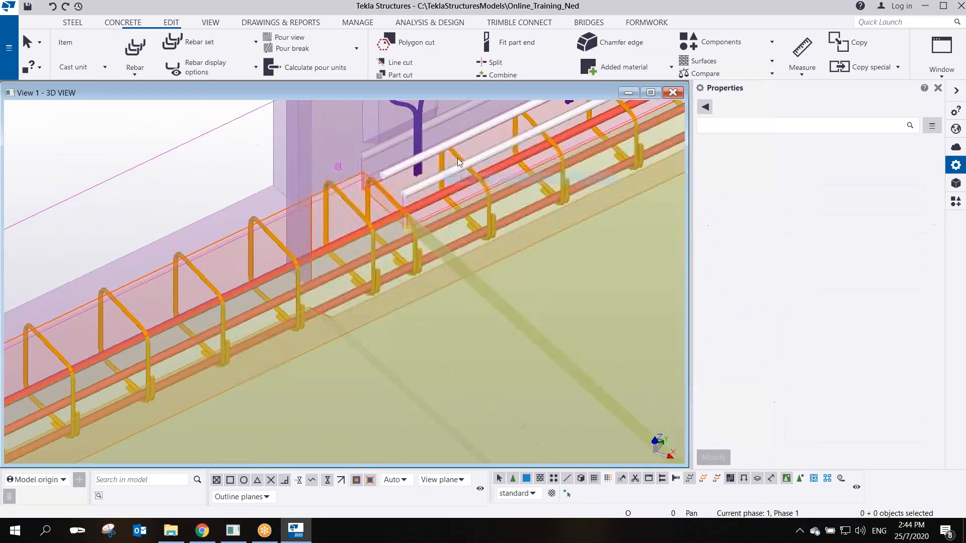
ctrl+middle_drag(407, 186, 320, 229)
click(414, 155)
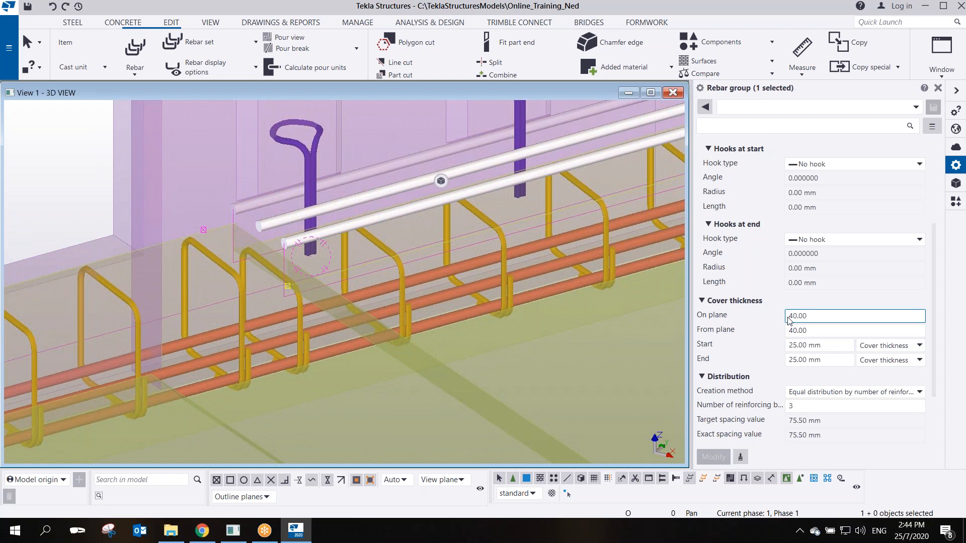
text(-)
key(Return)
scroll(397, 293, up, 1)
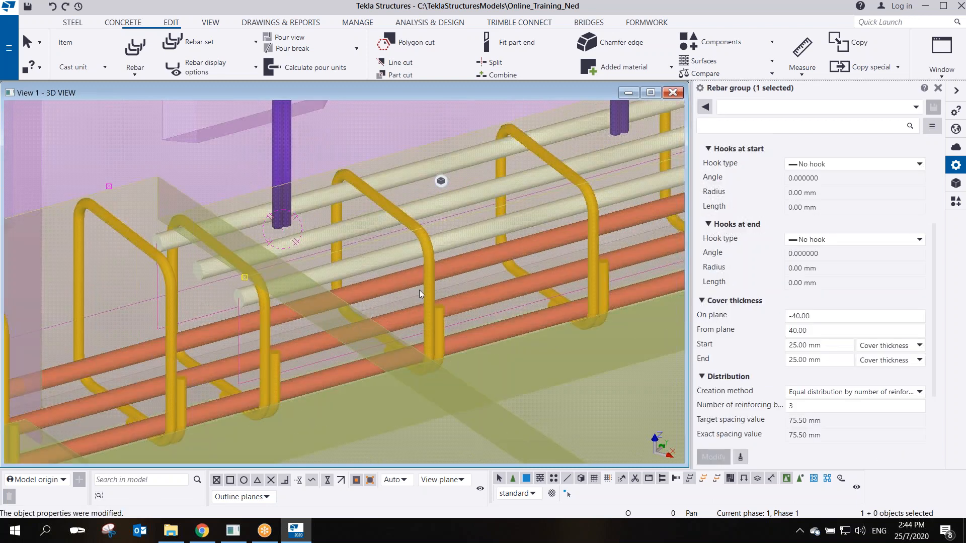
Set the top bar group's start and end cover thickness to -800 mm to extend the bars past both steps
middle_drag(418, 289, 447, 285)
scroll(448, 285, down, 3)
scroll(322, 266, up, 1)
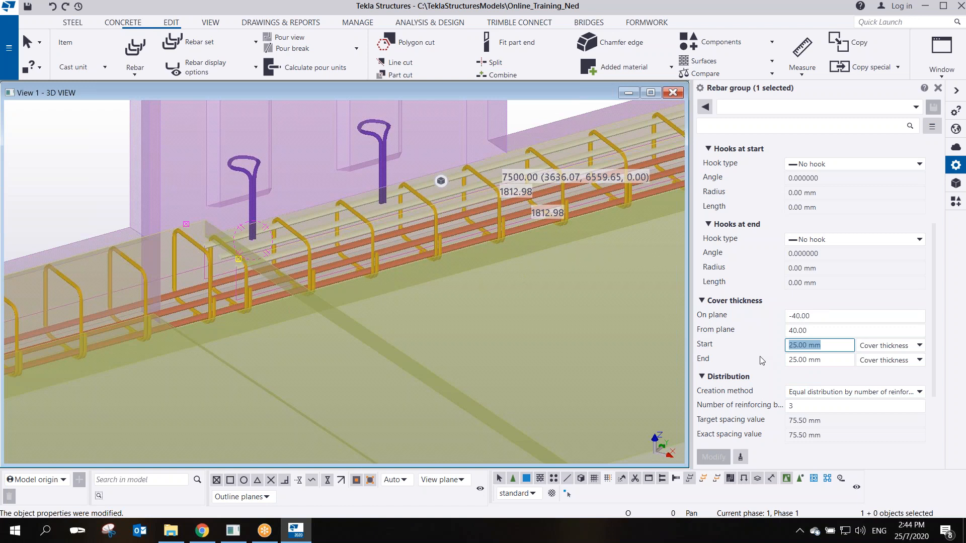
text(800)
click(818, 360)
text(-800)
key(Return)
Start another rebar group on the beam, with its bar shape beginning at the near end's upper front corner
scroll(294, 319, down, 3)
scroll(232, 295, up, 2)
middle_drag(233, 294, 630, 301)
mouse_move(159, 301)
ctrl+middle_down()
mouse_move(225, 326)
mouse_move(112, 300)
mouse_move(170, 316)
ctrl+middle_up()
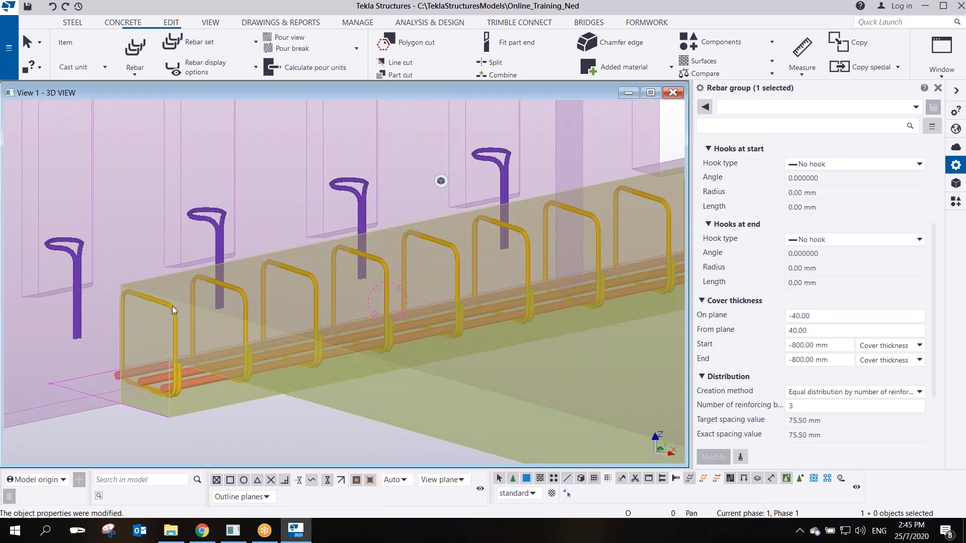
click(185, 46)
click(144, 52)
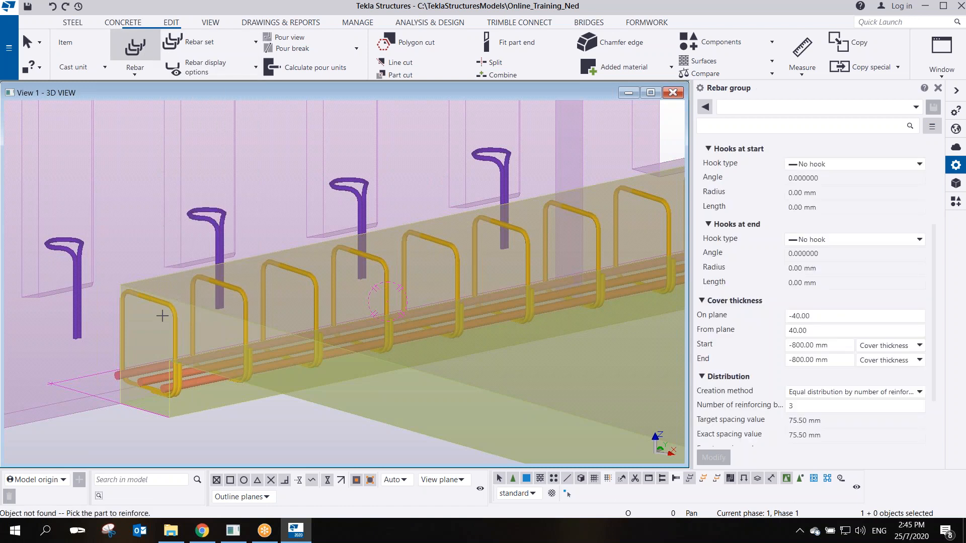
click(185, 416)
scroll(169, 289, up, 3)
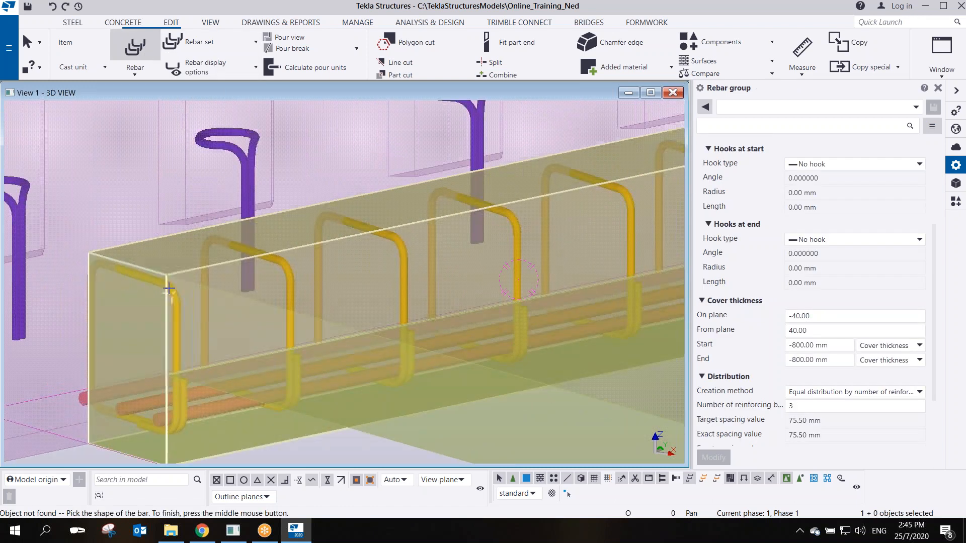
click(164, 276)
Continue the bar shape to the first step's corner and 180 straight down, and finish the shape
scroll(209, 306, down, 3)
scroll(402, 289, up, 3)
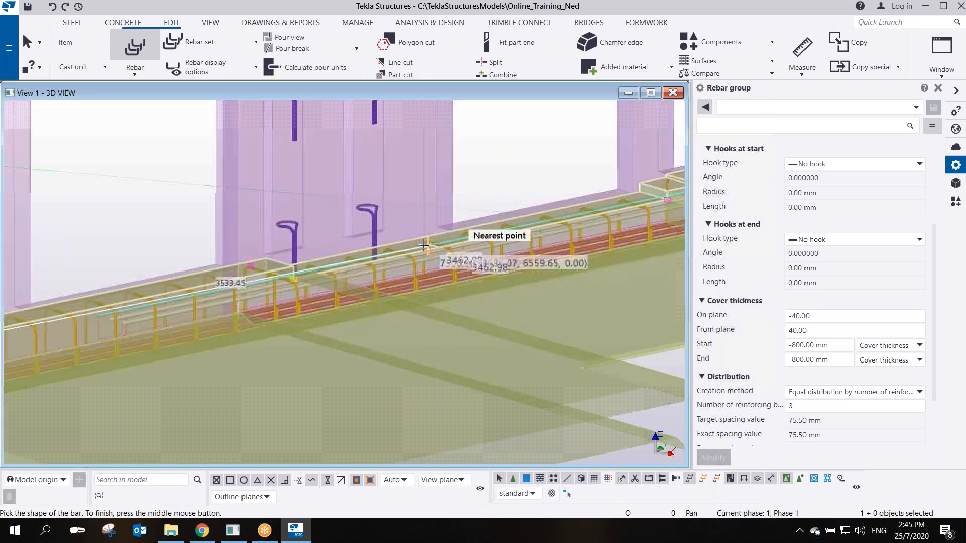
click(218, 292)
middle_drag(203, 381, 420, 221)
scroll(305, 263, down, 3)
scroll(420, 221, down, 5)
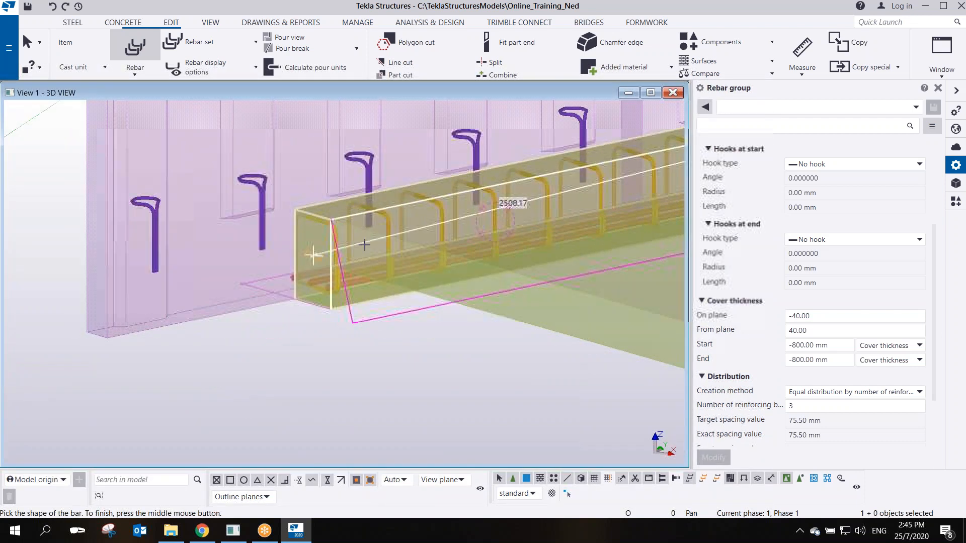
middle_drag(403, 240, 59, 297)
scroll(58, 298, down, 2)
middle_drag(411, 231, 355, 254)
scroll(408, 229, up, 2)
scroll(351, 255, up, 3)
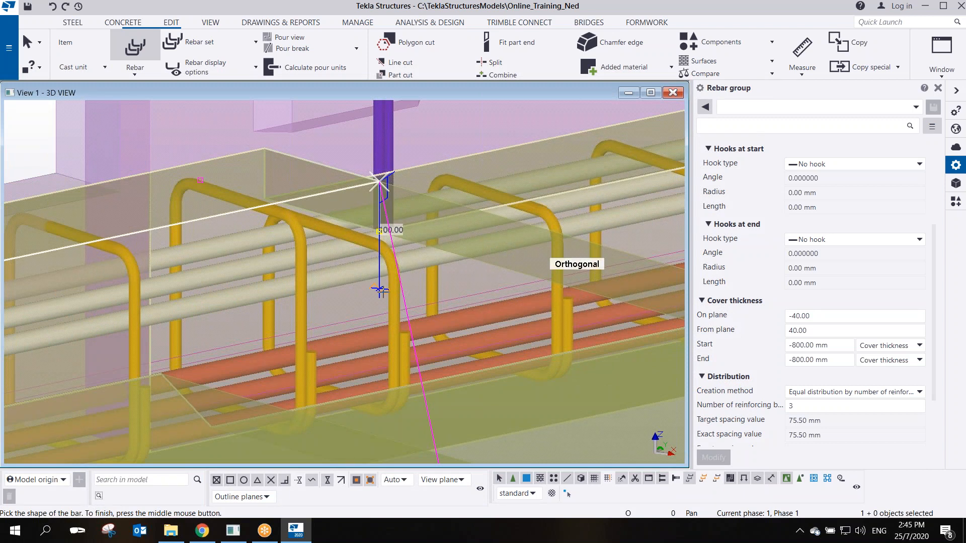
scroll(381, 290, down, 1)
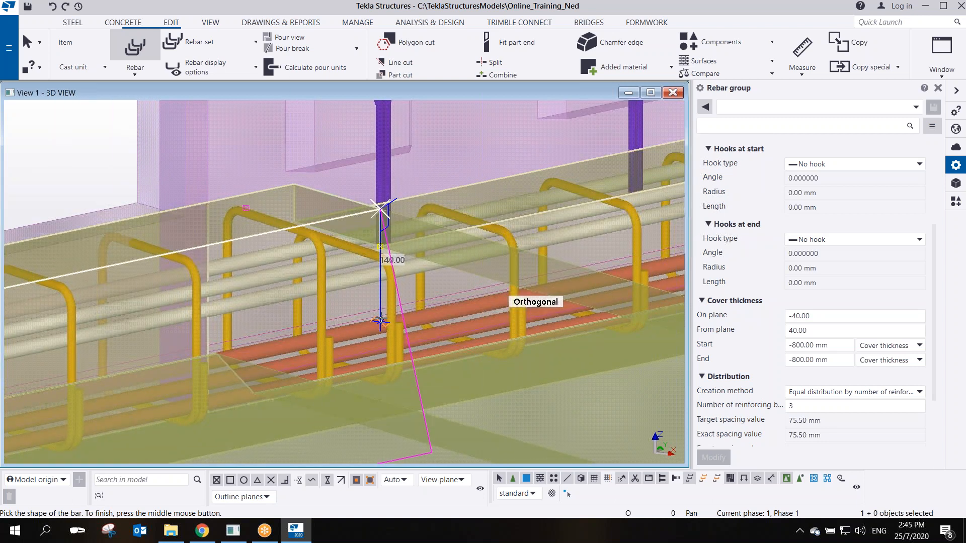
click(380, 355)
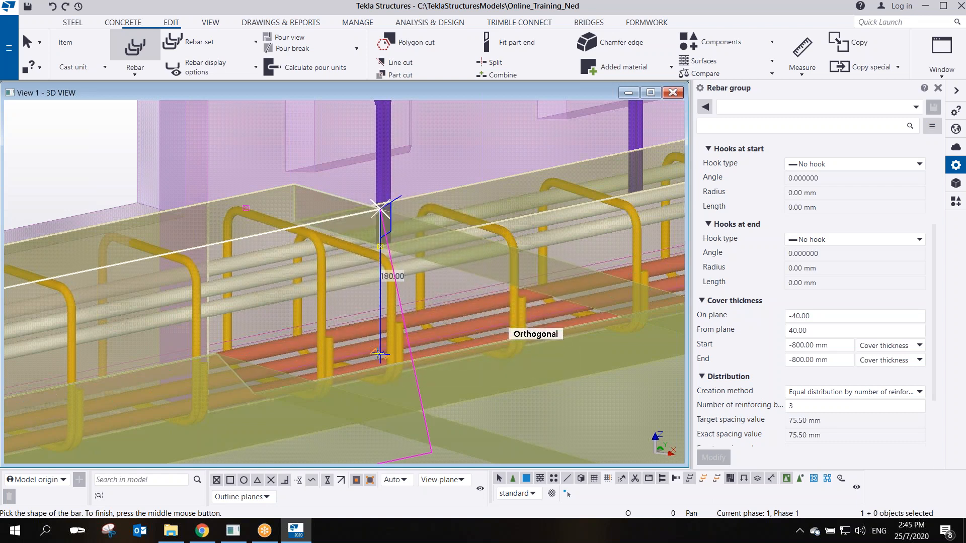
scroll(355, 329, down, 2)
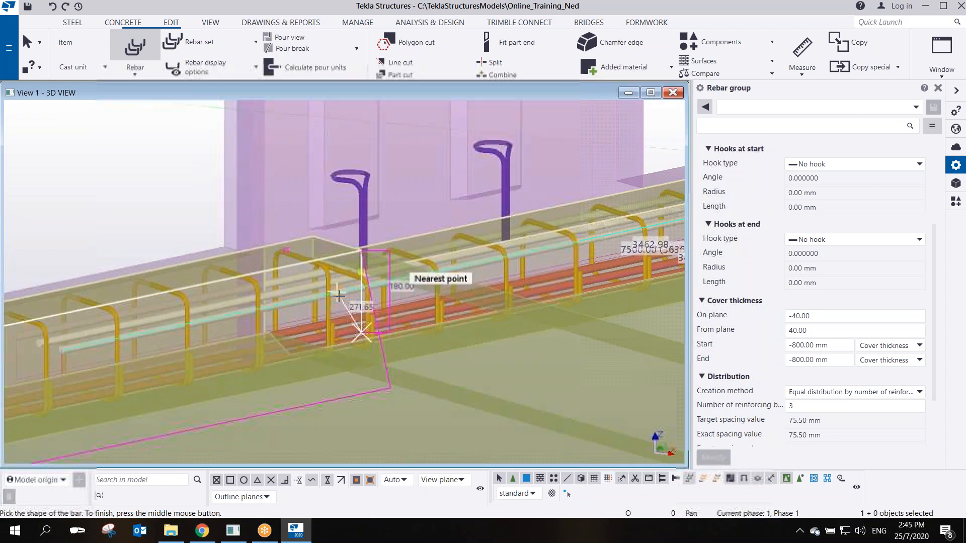
middle_click(332, 309)
Define the distribution range as 250 across the beam's top from its near end corner, and end the command
scroll(523, 274, up, 5)
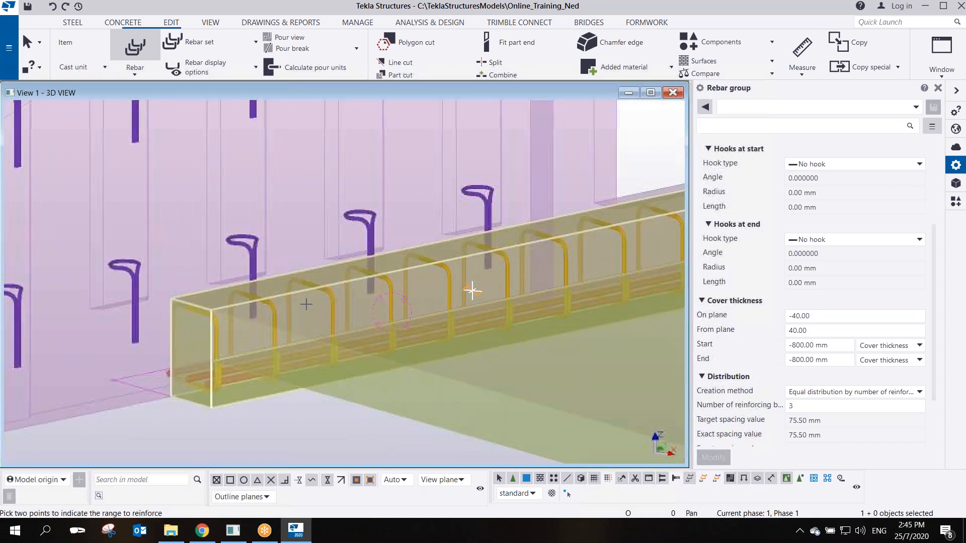
click(257, 304)
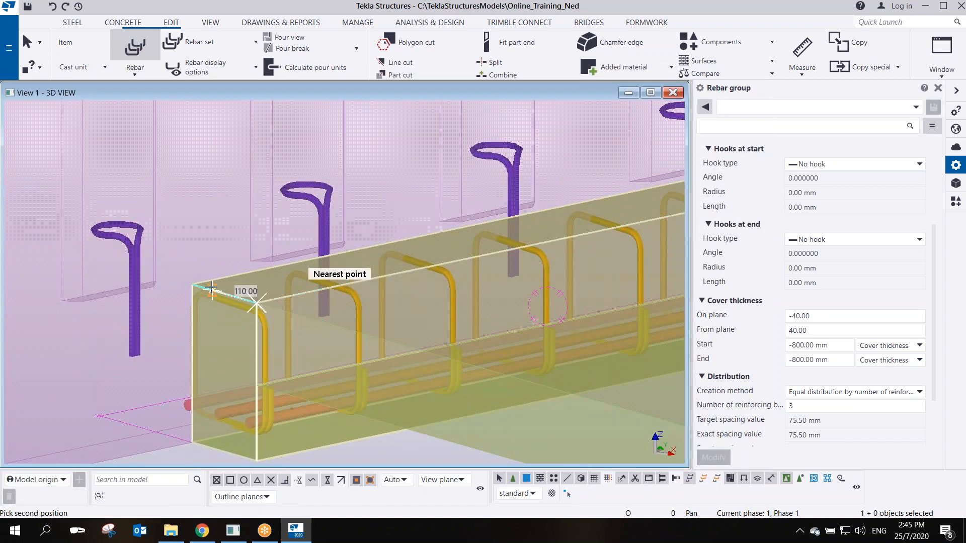
text(250)
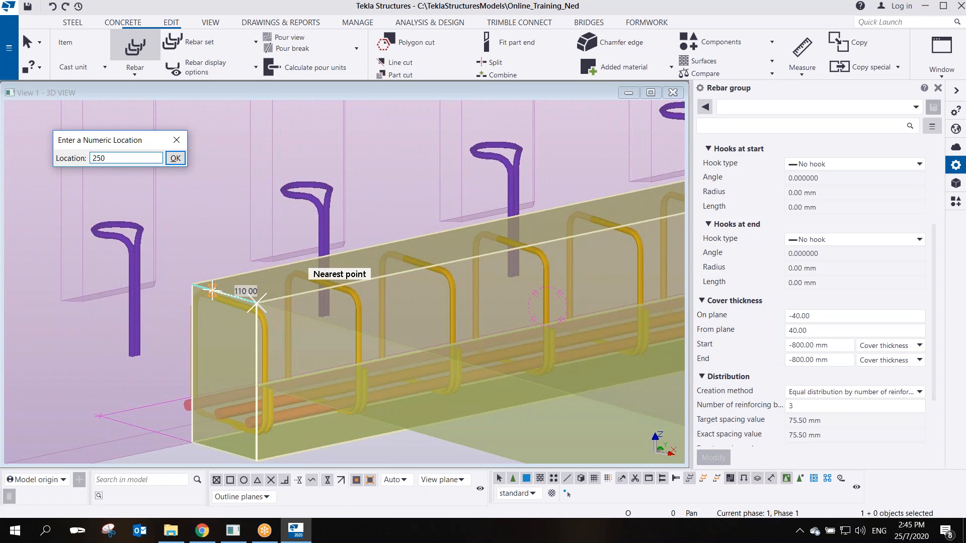
key(Return)
key(Escape)
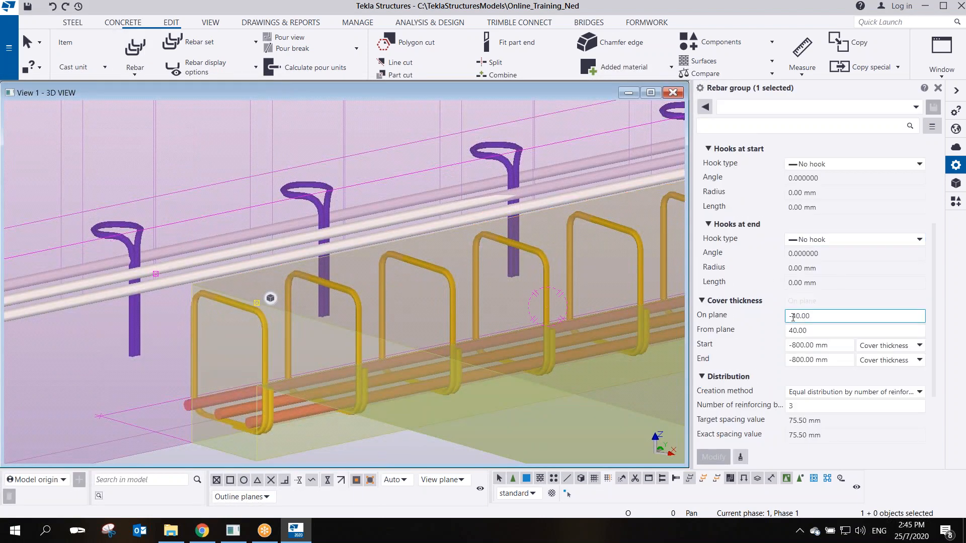
middle_drag(342, 267, 211, 264)
scroll(211, 263, down, 3)
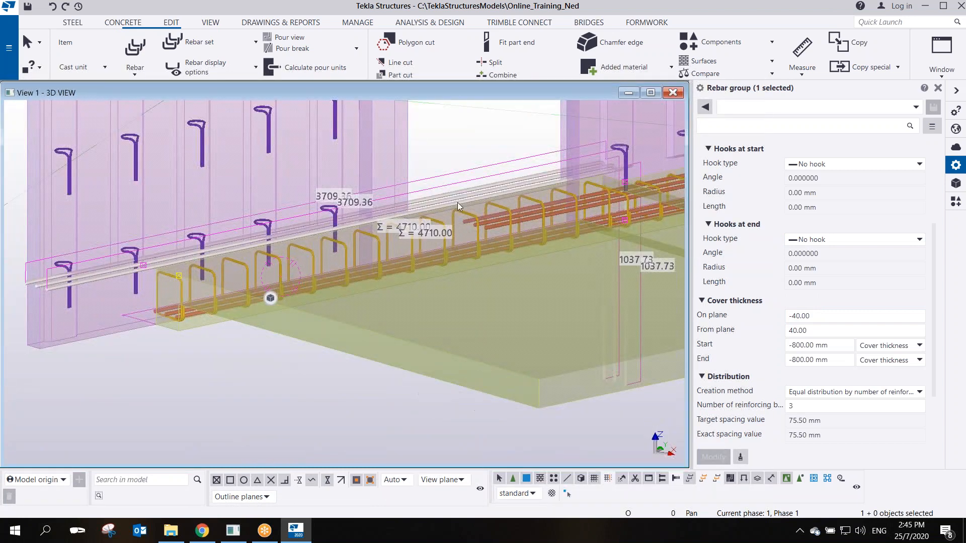
Set the new top bar group's on-plane cover thickness to 40 and its start cover thickness to 25 mm
scroll(523, 200, up, 1)
middle_drag(530, 201, 430, 240)
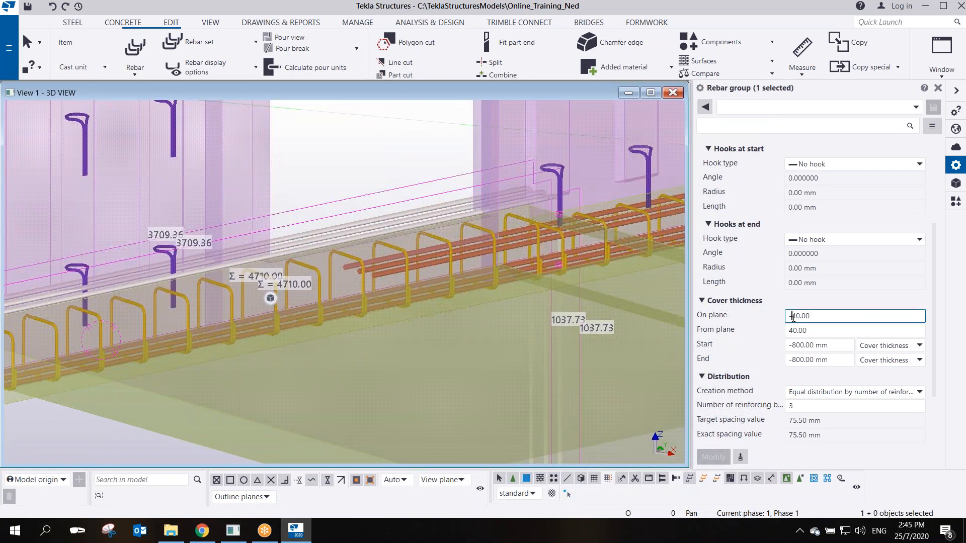
key(Delete)
key(Return)
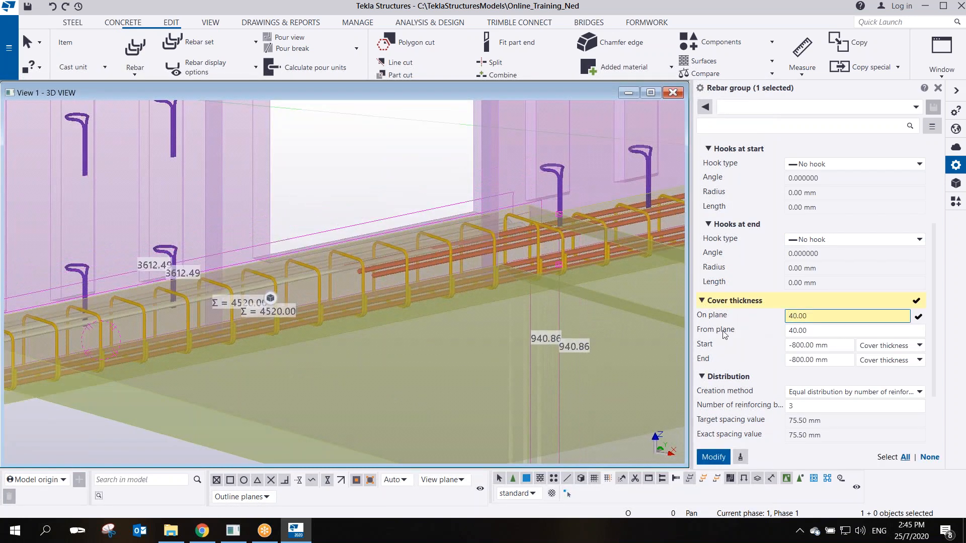
scroll(255, 300, up, 5)
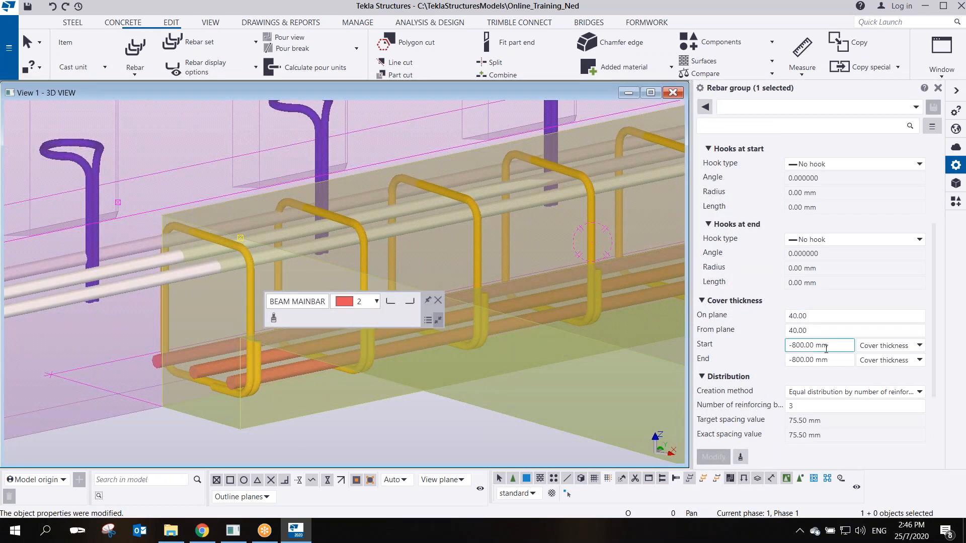
text(25)
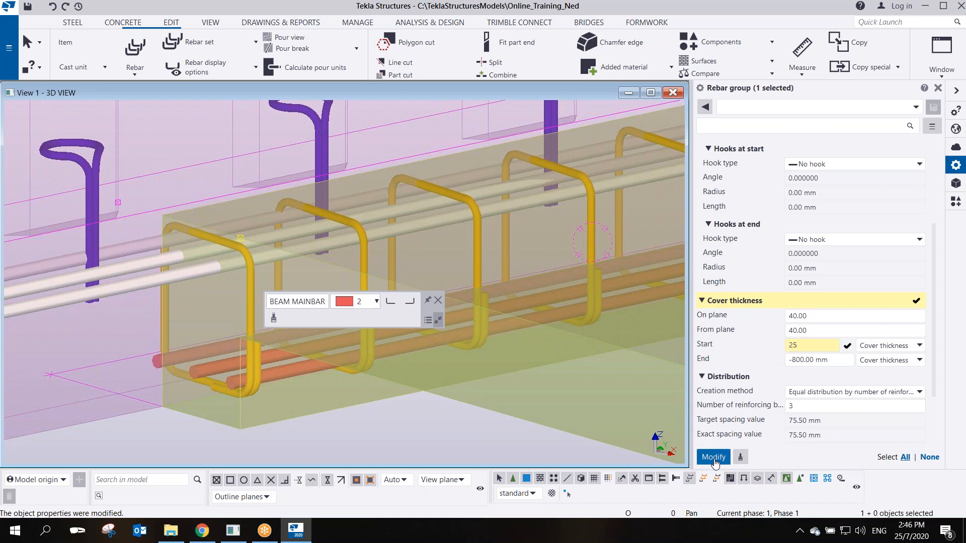
click(714, 459)
Check the top bar group's position from above and remove the group that runs outside the beam's side
middle_drag(506, 275, 387, 282)
scroll(402, 257, down, 2)
middle_drag(412, 238, 35, 304)
scroll(397, 261, up, 6)
middle_drag(390, 179, 388, 203)
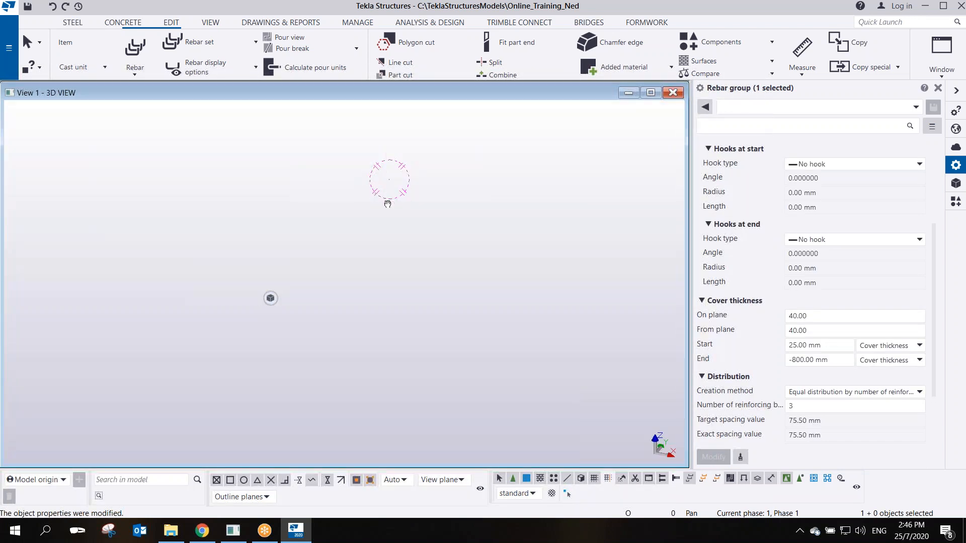
scroll(392, 234, down, 5)
scroll(344, 276, up, 5)
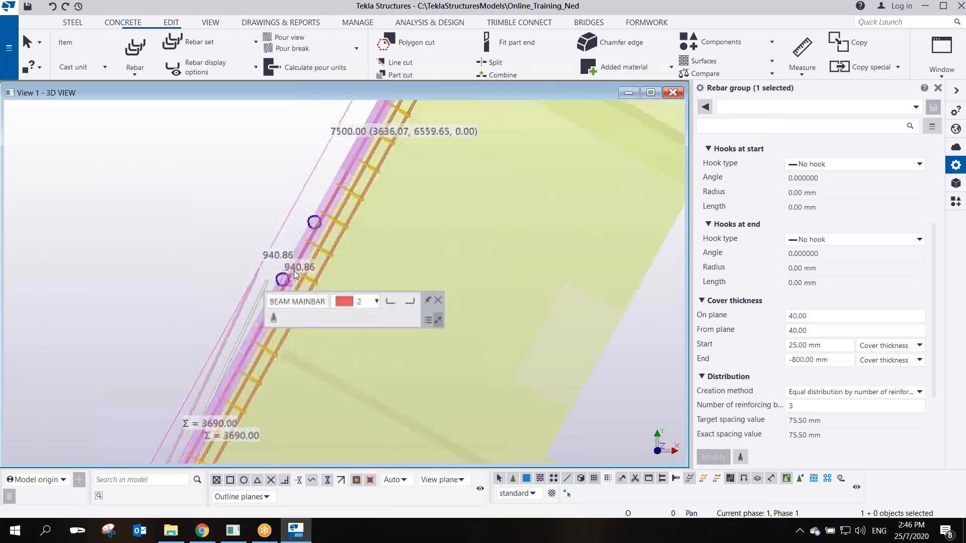
middle_drag(161, 342, 365, 122)
scroll(365, 122, up, 2)
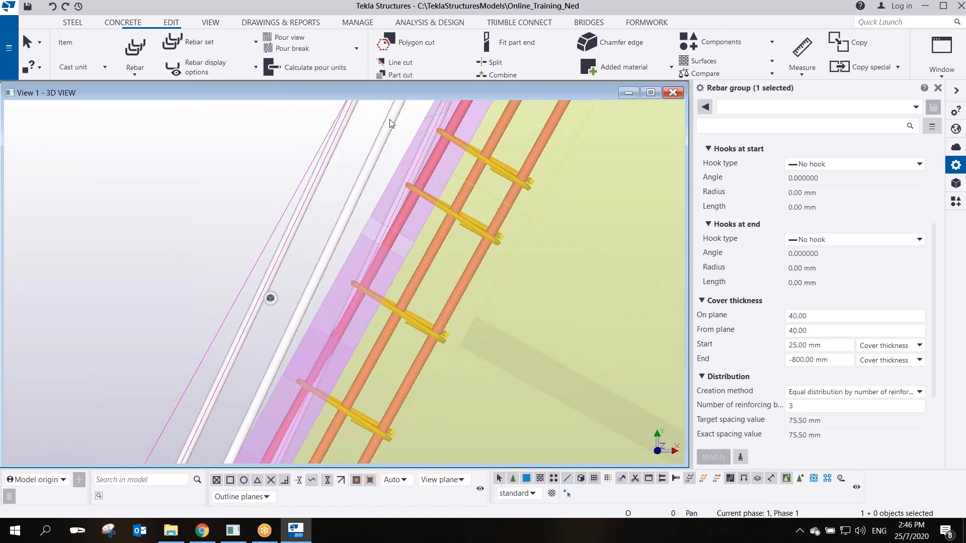
scroll(394, 150, down, 3)
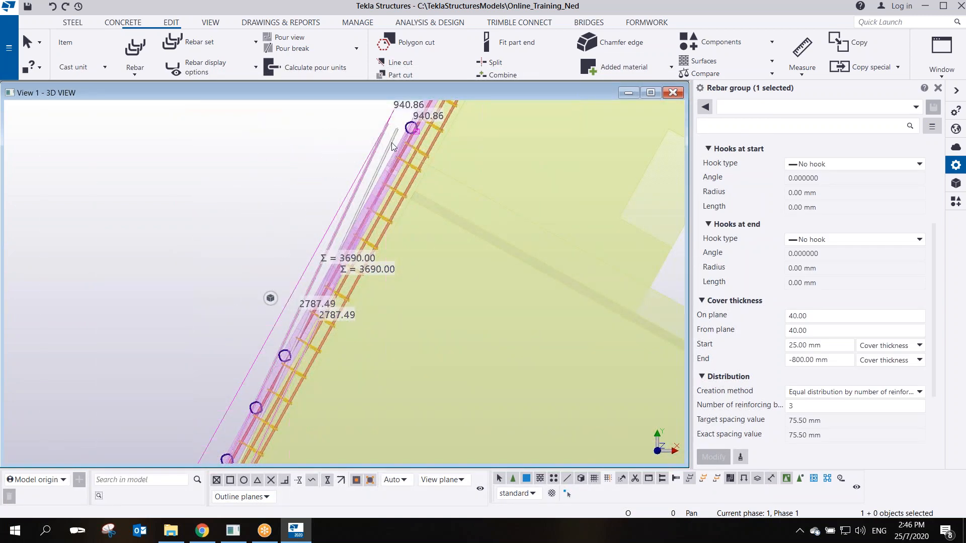
click(392, 142)
Start a replacement rebar group on the beam, with its bar shape beginning at the near end's upper front corner
scroll(391, 141, down, 2)
middle_drag(357, 199, 369, 155)
scroll(330, 253, up, 4)
ctrl+middle_drag(332, 277, 291, 136)
middle_drag(382, 217, 235, 264)
scroll(267, 300, up, 3)
click(146, 73)
click(135, 86)
scroll(189, 308, up, 1)
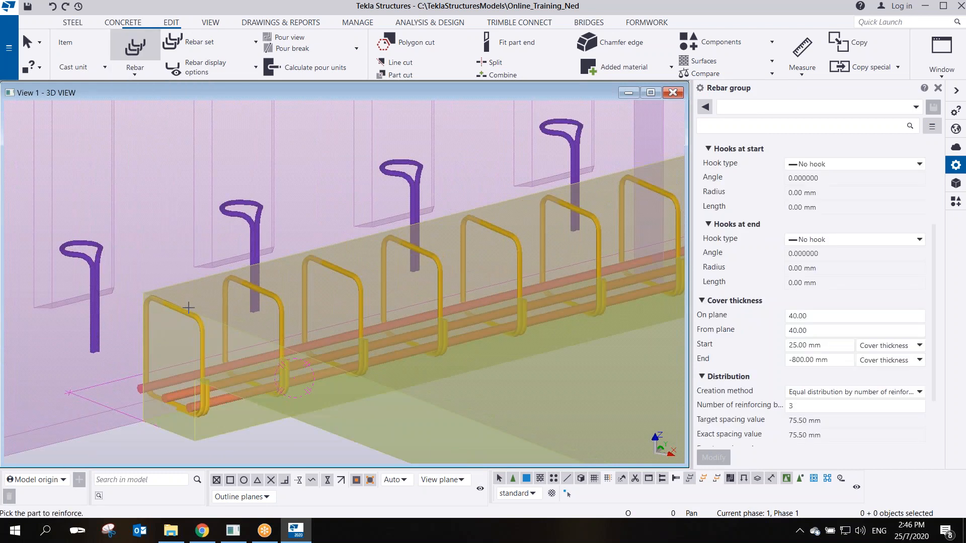
click(205, 433)
click(194, 312)
Continue the bar shape to the upper corner of the first step, add a short leg straight down, and finish the shape
scroll(211, 310, up, 2)
scroll(213, 320, down, 2)
scroll(539, 226, up, 3)
middle_drag(539, 226, 129, 327)
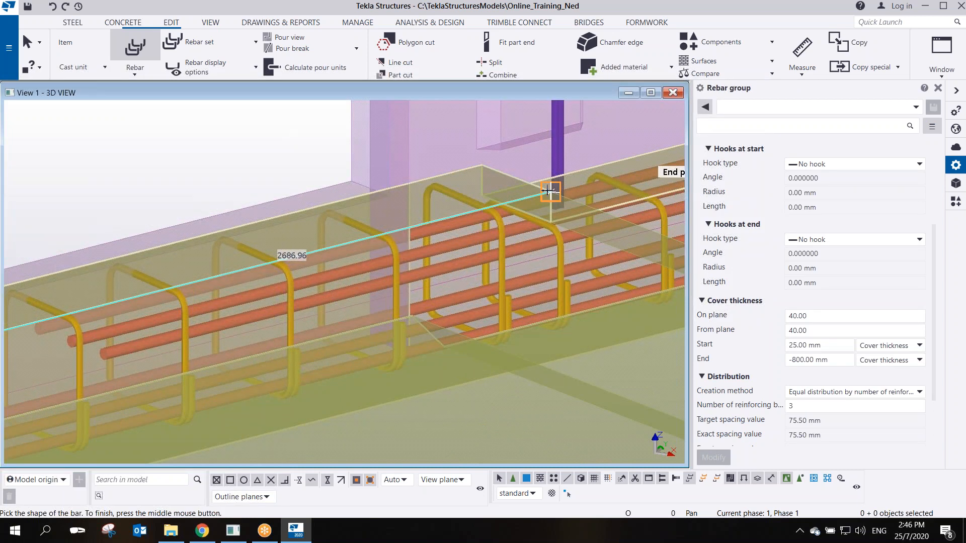
scroll(541, 207, up, 5)
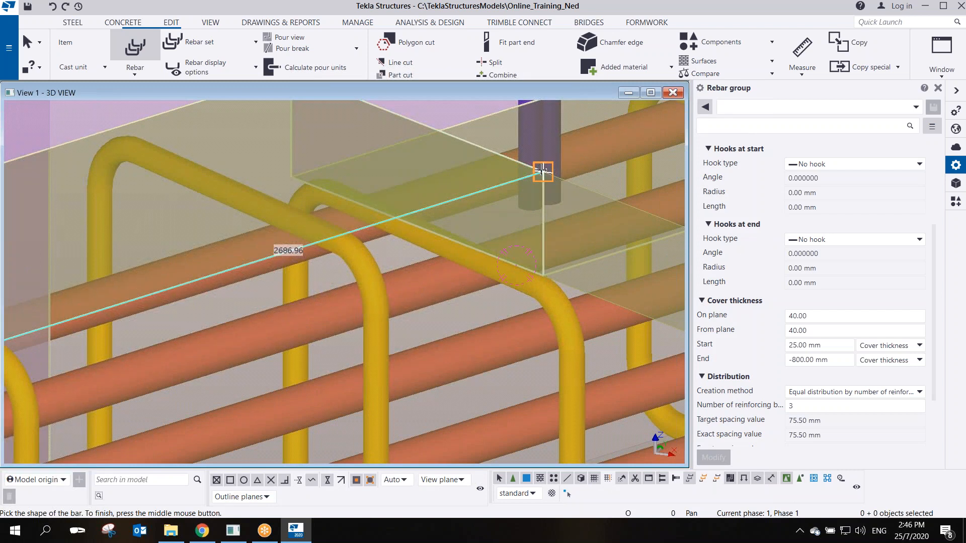
middle_drag(499, 356, 485, 262)
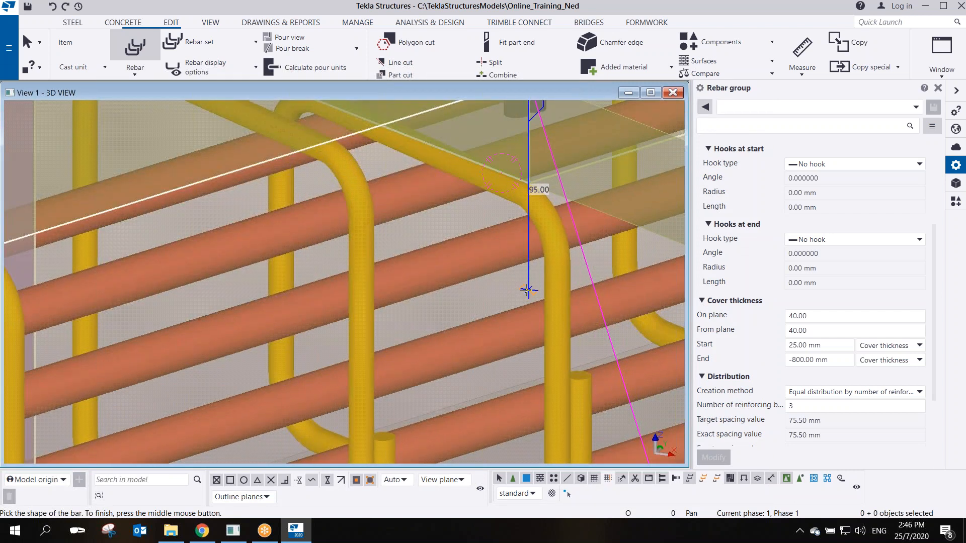
click(527, 369)
scroll(524, 352, down, 4)
middle_click(524, 341)
Define the distribution range as 250 across the beam's top from its near end corner, and end the command
scroll(501, 317, down, 3)
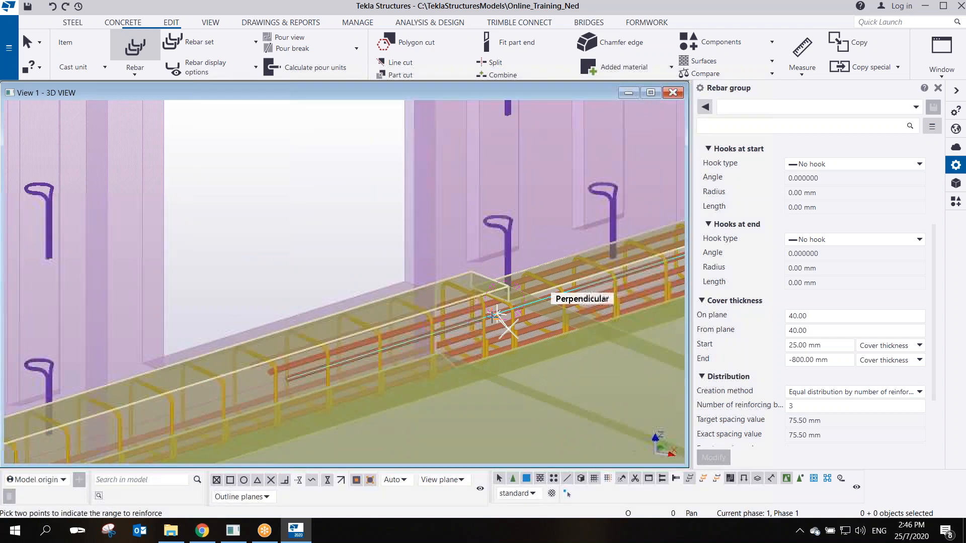
middle_drag(156, 397, 315, 279)
scroll(254, 302, up, 5)
click(294, 293)
text(250)
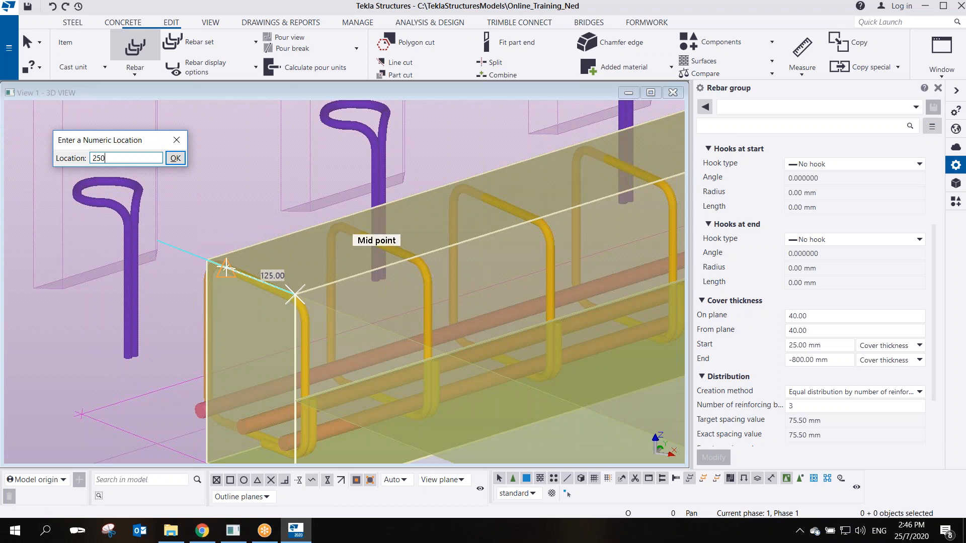
key(Return)
scroll(230, 267, down, 2)
right_click(308, 211)
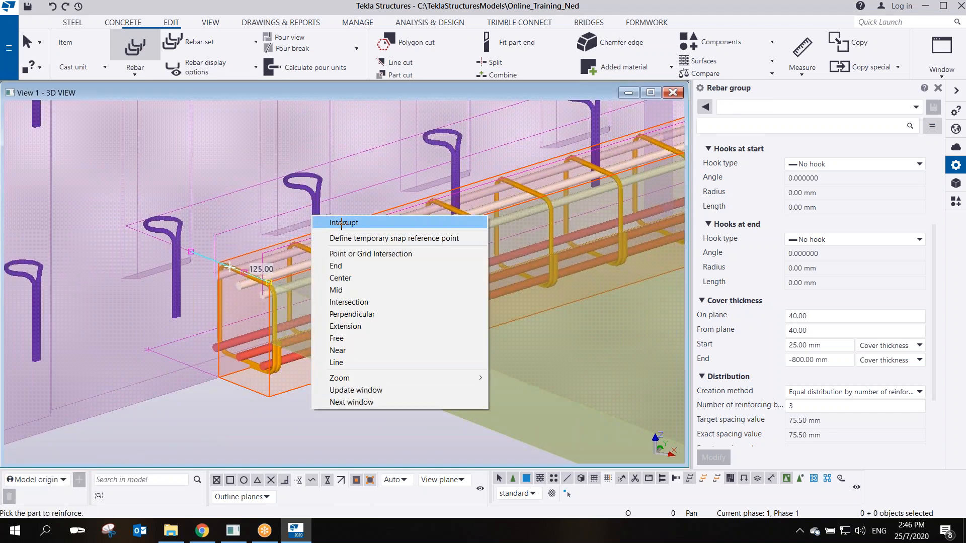
click(346, 218)
Set the end cover thickness of the new top bar group to 25 mm and reduce it further to 0 mm
scroll(352, 226, up, 5)
scroll(377, 236, up, 4)
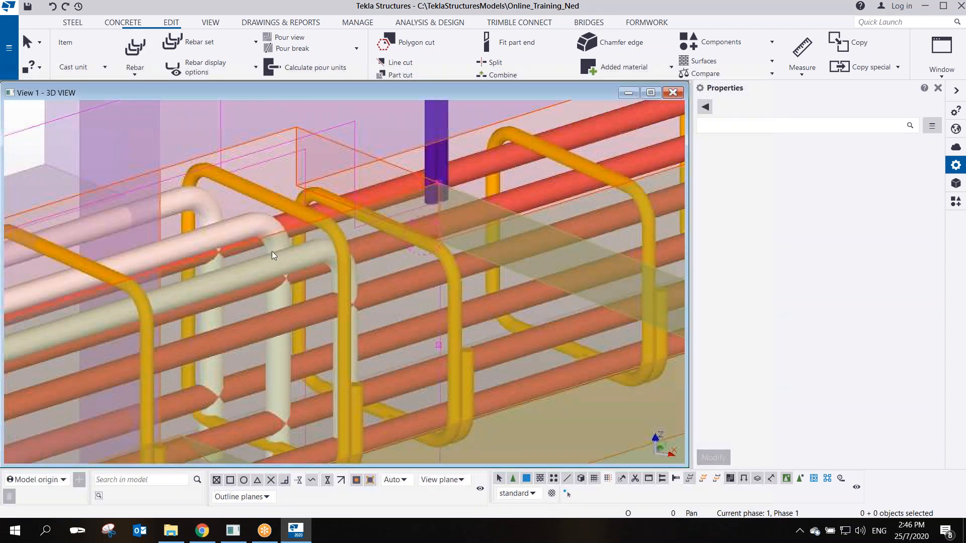
scroll(274, 250, down, 4)
ctrl+middle_drag(312, 272, 304, 224)
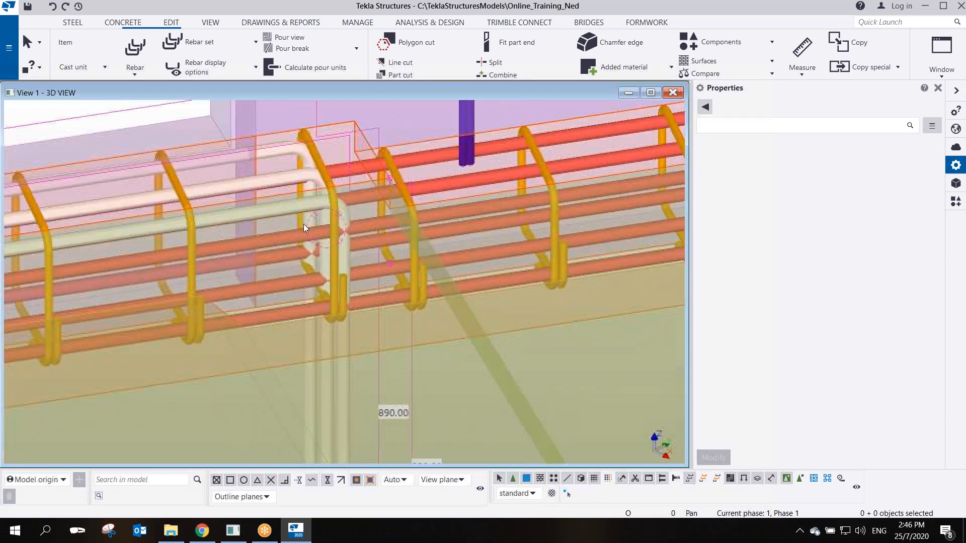
click(301, 201)
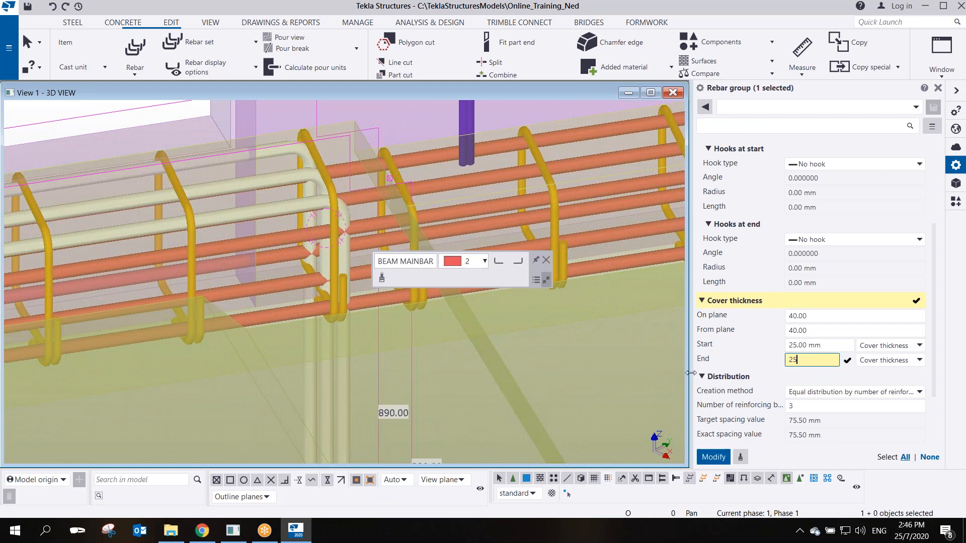
text(25)
key(Return)
scroll(339, 214, up, 5)
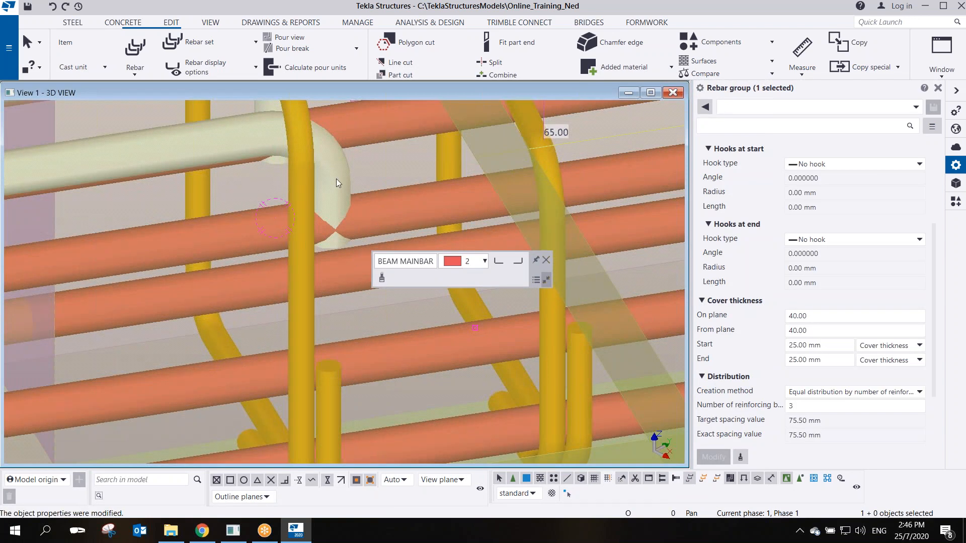
click(810, 360)
text(20)
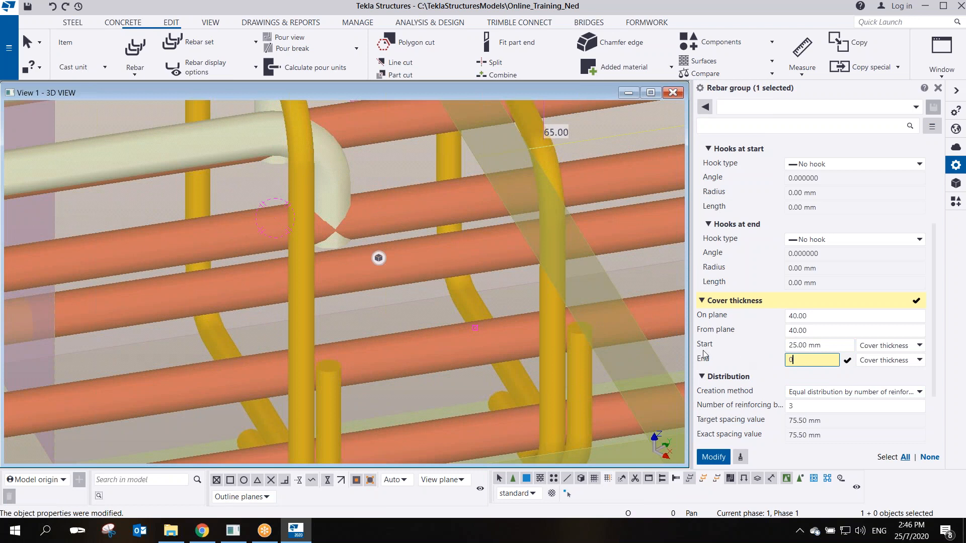
key(Return)
Examine from above how the top bars' bent ends line up with the lapping bars and links at the first step
scroll(409, 318, down, 3)
scroll(404, 280, up, 3)
mouse_move(404, 277)
ctrl+middle_down()
mouse_move(248, 274)
mouse_move(372, 274)
mouse_move(452, 301)
ctrl+middle_up()
scroll(460, 298, down, 3)
scroll(461, 287, up, 4)
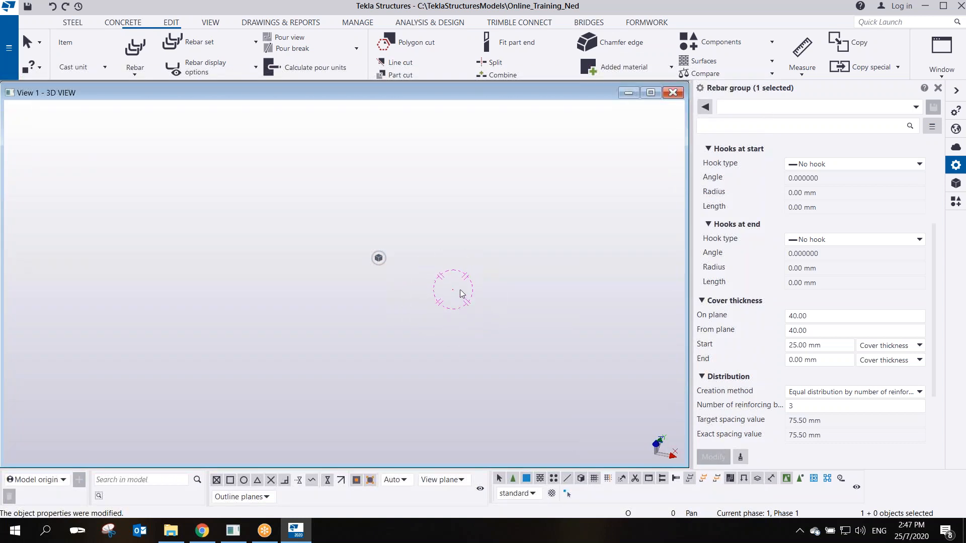
key(ctrl+p)
scroll(329, 277, up, 8)
mouse_move(226, 330)
ctrl+middle_down()
mouse_move(443, 304)
mouse_move(487, 224)
ctrl+middle_up()
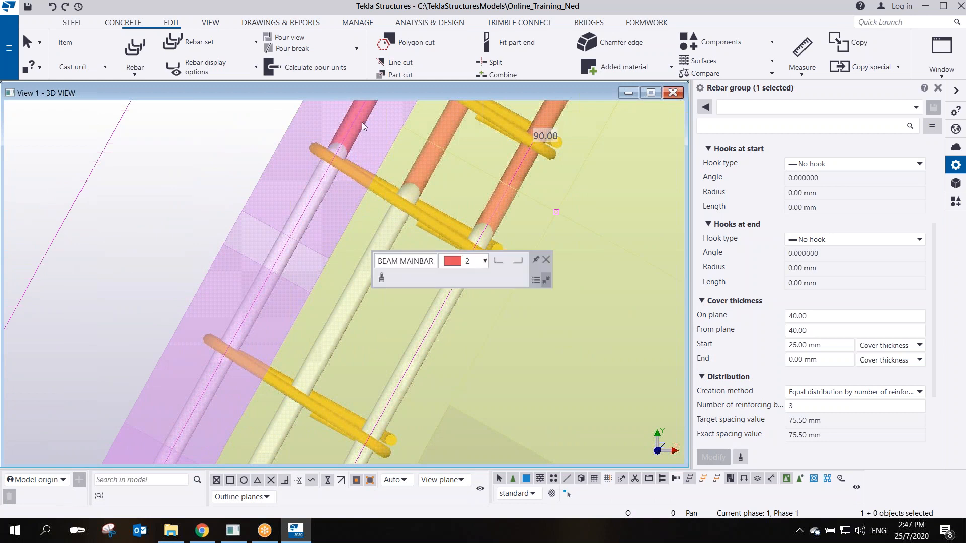
Examine the beam's reinforcement from the side along its length, from the near end past the steps to the far end
scroll(322, 267, down, 6)
ctrl+middle_drag(322, 267, 260, 184)
scroll(260, 184, down, 5)
middle_drag(333, 259, 304, 167)
scroll(292, 137, up, 2)
scroll(303, 167, down, 2)
scroll(371, 173, up, 3)
middle_drag(371, 173, 518, 222)
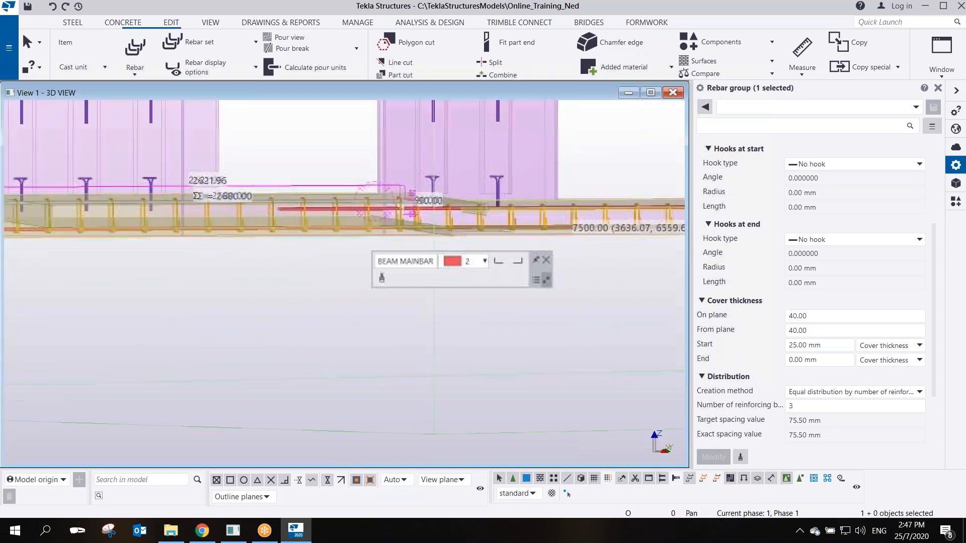
middle_drag(28, 203, 178, 196)
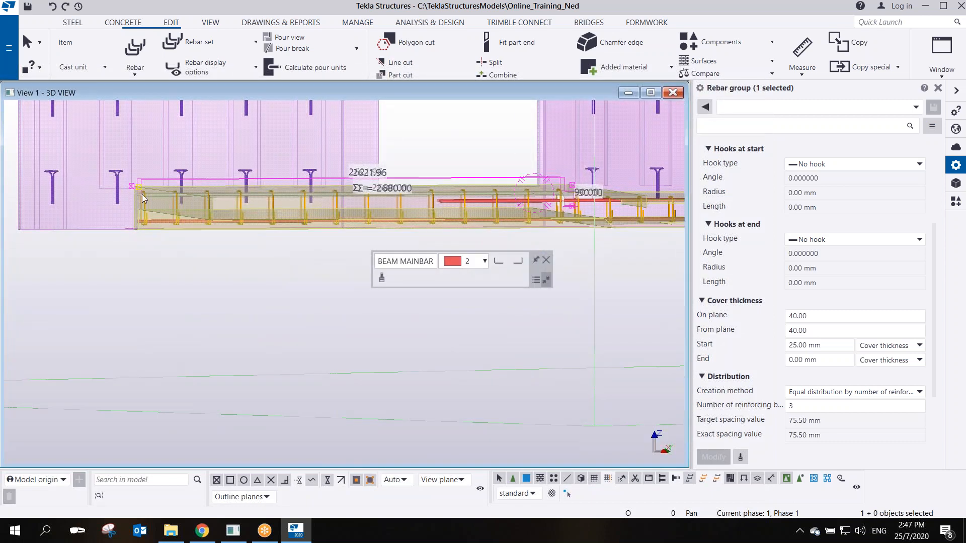
middle_drag(559, 217, 186, 192)
scroll(190, 173, up, 2)
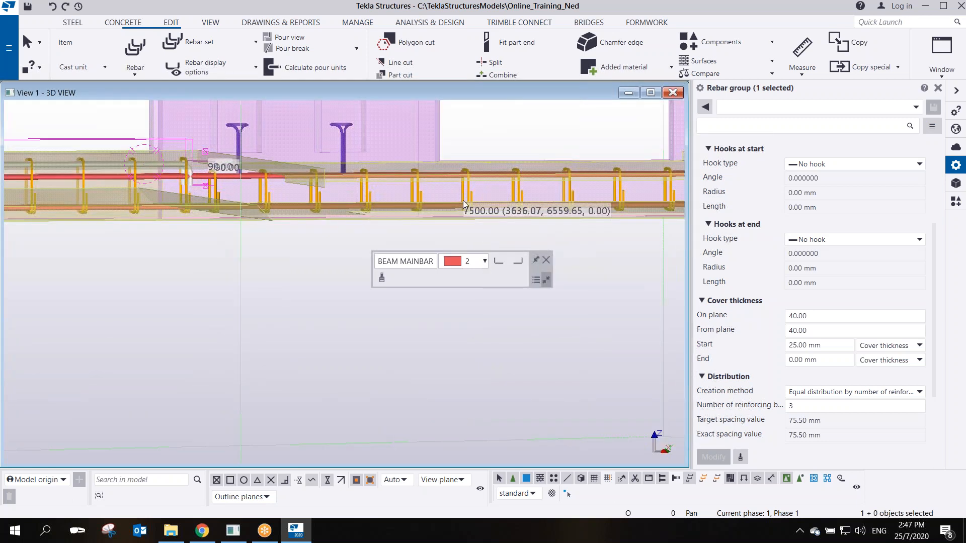
middle_drag(576, 185, 255, 211)
scroll(397, 207, up, 2)
middle_drag(372, 185, 133, 199)
middle_drag(447, 223, 68, 220)
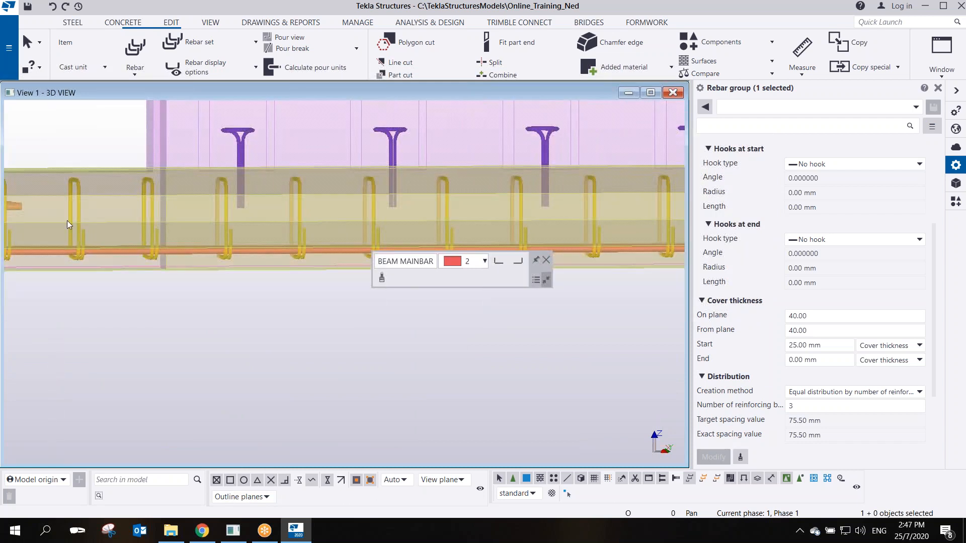
middle_drag(369, 210, 330, 207)
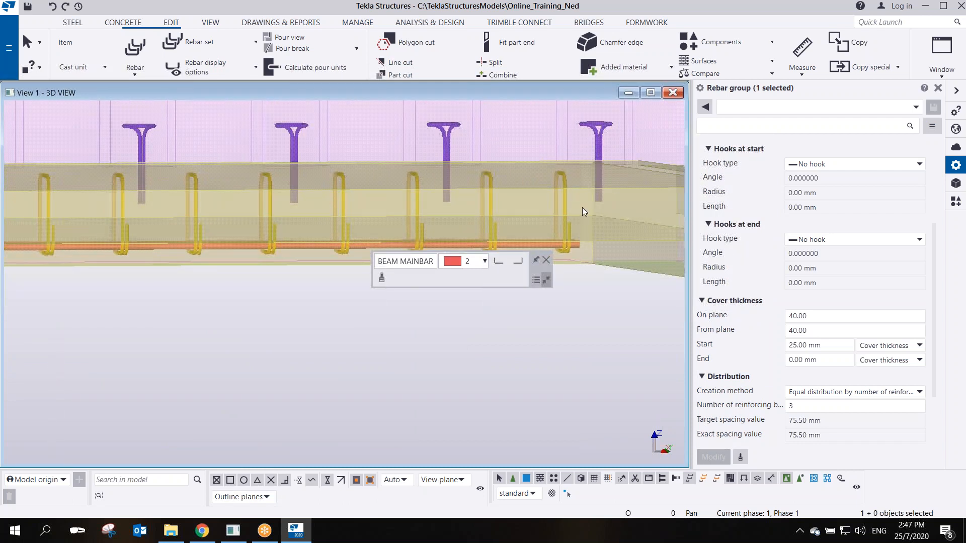
scroll(582, 209, down, 2)
middle_drag(418, 218, 712, 231)
middle_drag(272, 179, 689, 165)
middle_drag(131, 191, 420, 253)
Inspect the top bars in 3D at their bent ends by the first step and at the beam's near end
scroll(366, 204, up, 3)
scroll(367, 204, up, 2)
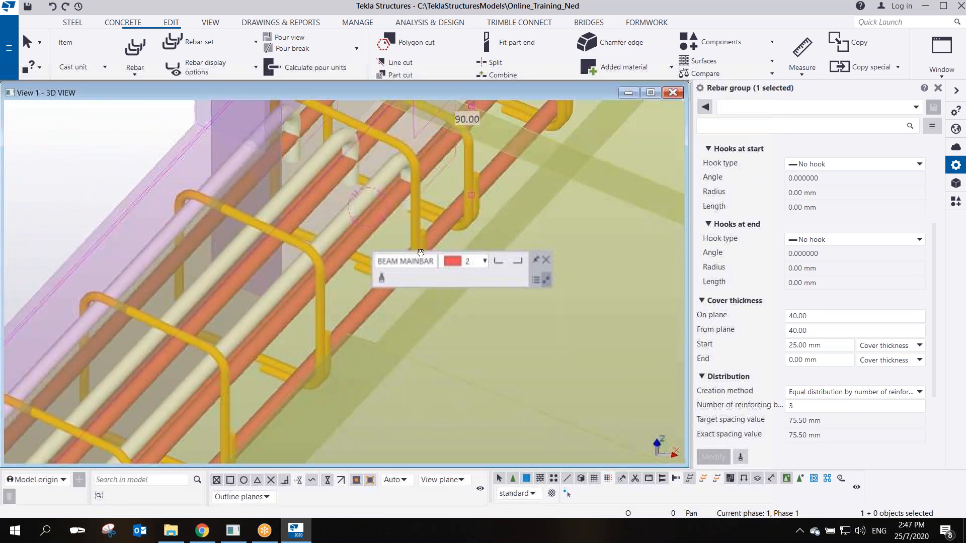
scroll(406, 196, up, 3)
middle_drag(352, 170, 418, 219)
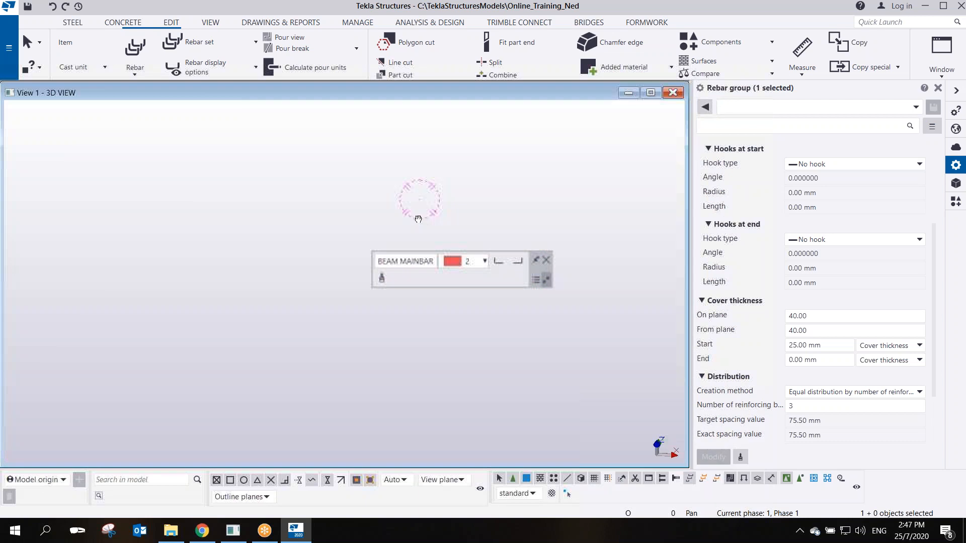
scroll(411, 206, down, 5)
scroll(416, 200, up, 3)
middle_drag(489, 193, 66, 374)
scroll(316, 281, down, 2)
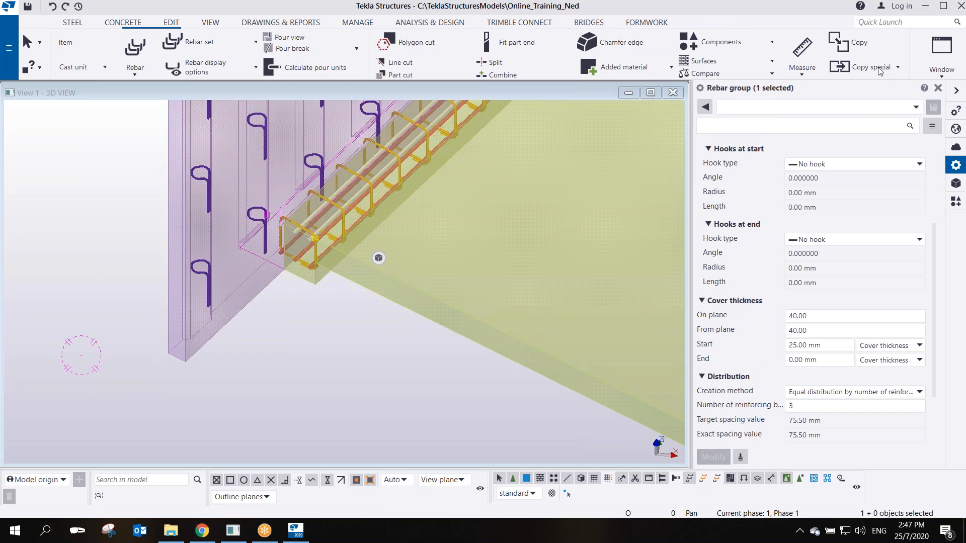
Review the beam and slabs in overview, and recheck the top bars' bent ends at the first step in 3D and plan
middle_drag(410, 179, 282, 361)
scroll(332, 326, down, 2)
middle_drag(498, 142, 370, 293)
scroll(357, 326, up, 2)
middle_drag(503, 387, 327, 196)
scroll(327, 196, down, 2)
middle_drag(466, 255, 441, 320)
scroll(439, 302, down, 2)
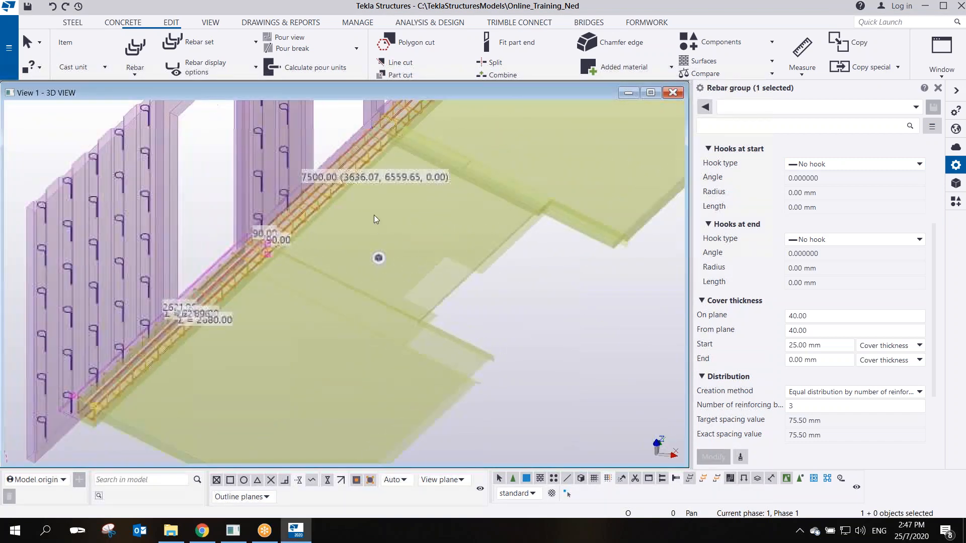
scroll(362, 221, up, 4)
middle_drag(150, 279, 457, 241)
scroll(523, 200, up, 3)
scroll(416, 246, up, 5)
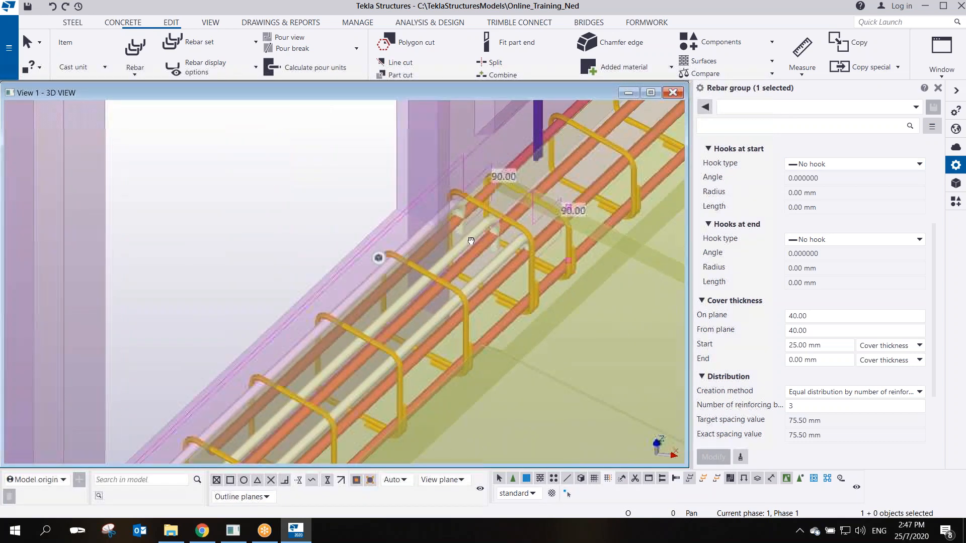
scroll(403, 238, up, 2)
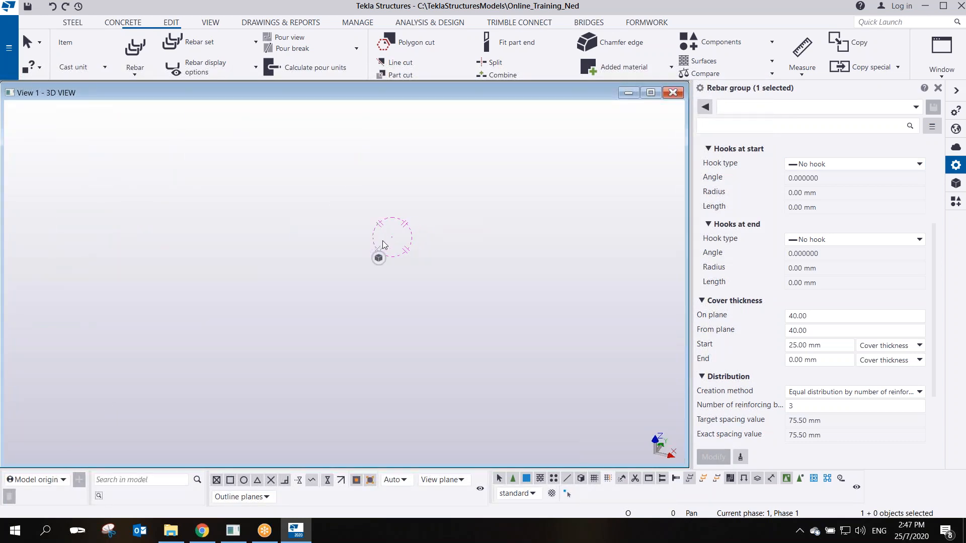
scroll(384, 240, down, 4)
scroll(295, 259, up, 5)
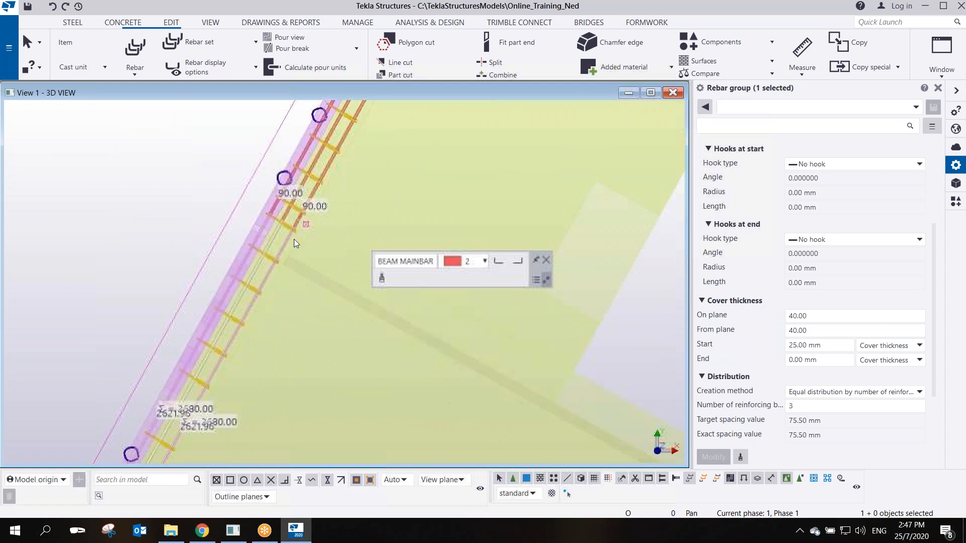
scroll(293, 239, up, 4)
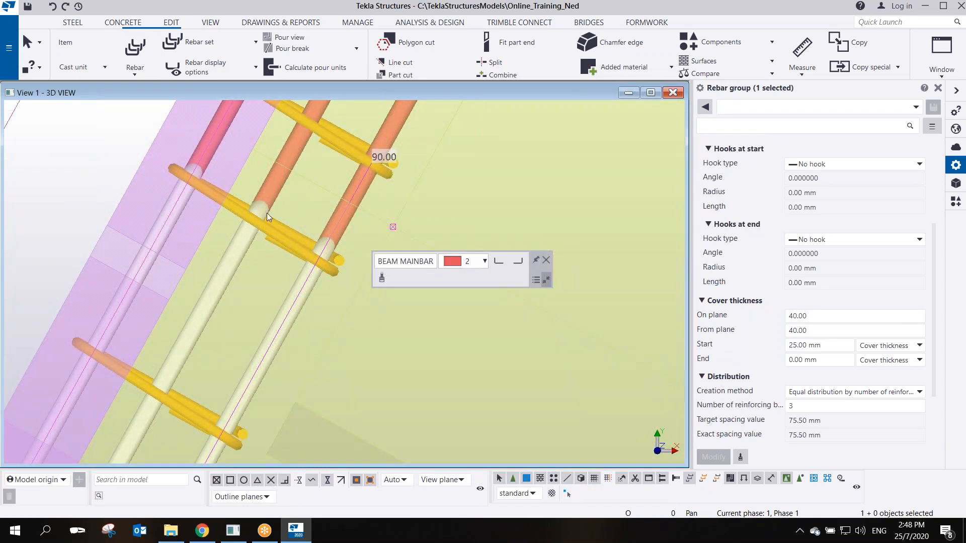
Remove the existing top main bar groups along the beam, keeping the links and bottom bars
scroll(270, 217, down, 2)
ctrl+middle_drag(243, 272, 363, 352)
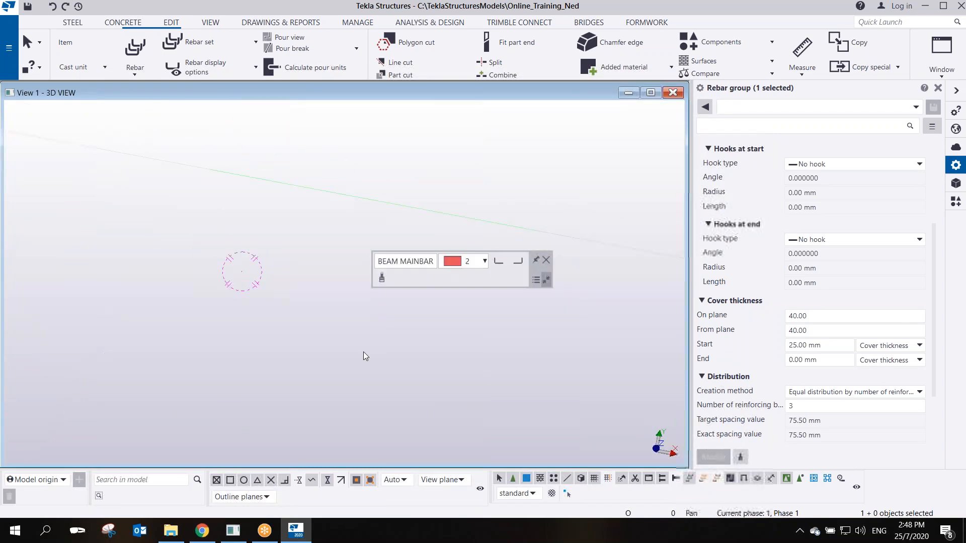
key(ctrl+p)
scroll(309, 291, up, 3)
ctrl+middle_drag(327, 308, 288, 261)
scroll(288, 261, down, 3)
middle_drag(153, 265, 312, 250)
scroll(311, 217, up, 4)
scroll(330, 184, up, 2)
click(341, 220)
scroll(324, 153, down, 5)
ctrl+middle_drag(285, 192, 349, 140)
scroll(430, 198, up, 4)
ctrl+middle_drag(428, 153, 483, 221)
scroll(376, 201, down, 3)
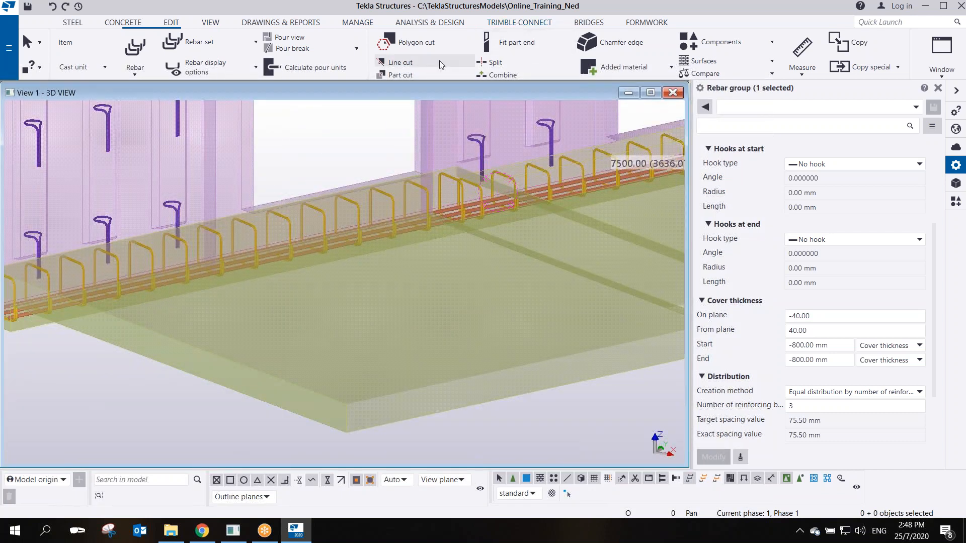
Start a new rebar group on the beam, with its first shape point at the near end's top outer corner
click(140, 53)
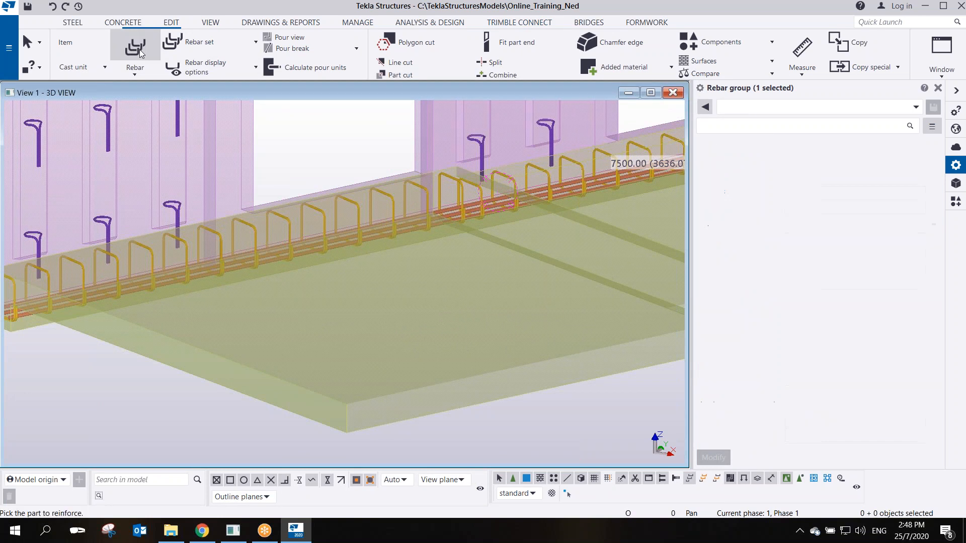
middle_drag(158, 299, 502, 287)
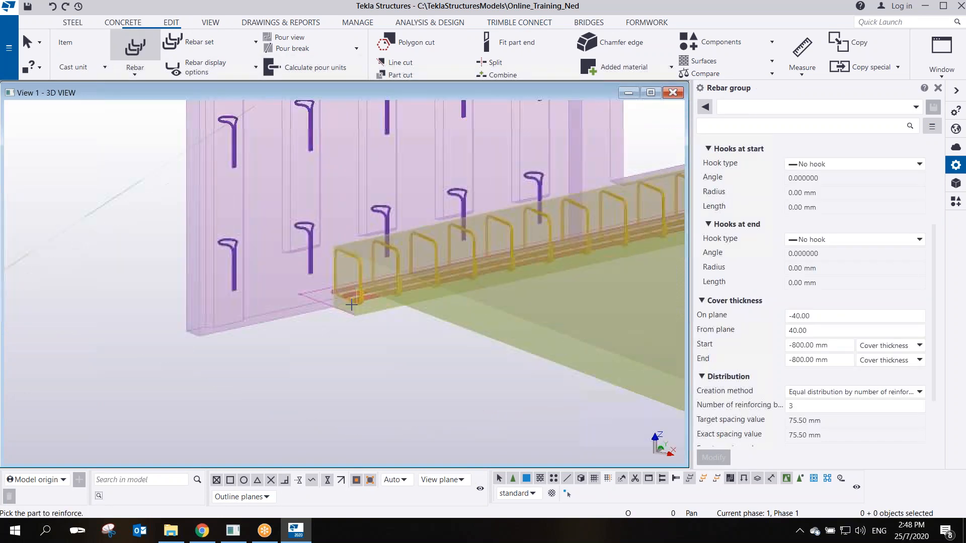
scroll(354, 316, up, 3)
click(353, 319)
scroll(362, 231, up, 5)
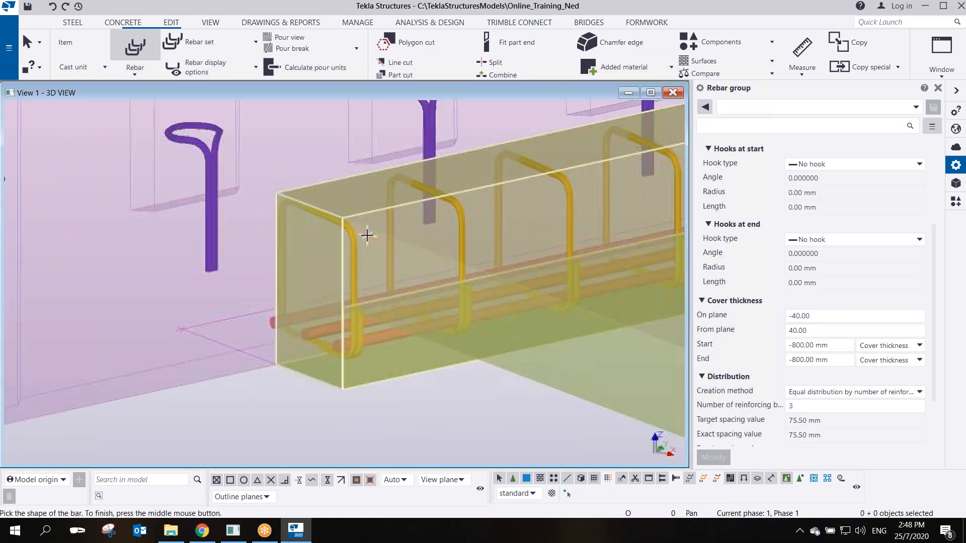
click(338, 214)
Continue the bar shape along the beam's top edge and down to the lower corner of the first step
middle_drag(496, 187, 25, 332)
scroll(28, 333, down, 4)
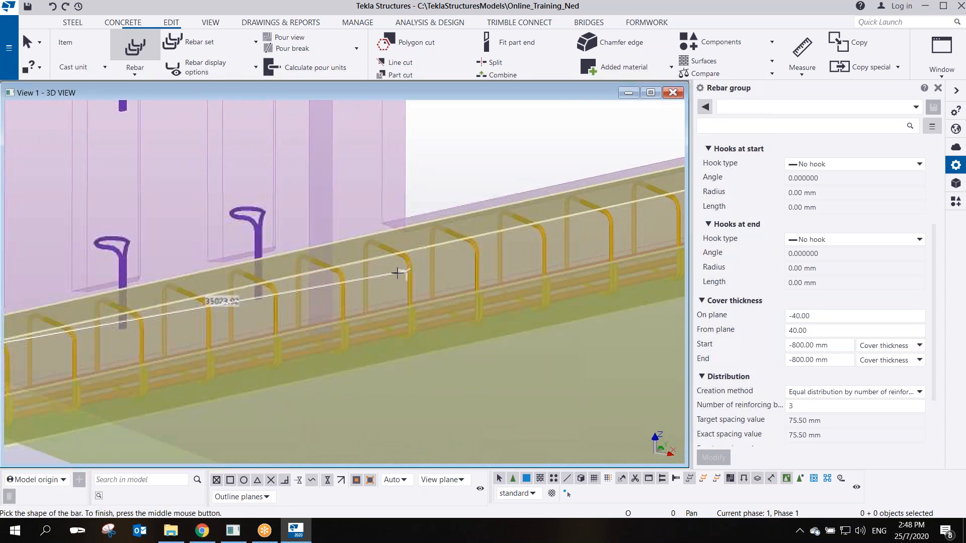
middle_drag(399, 272, 20, 377)
scroll(530, 284, up, 3)
middle_drag(531, 285, 377, 287)
scroll(209, 319, up, 3)
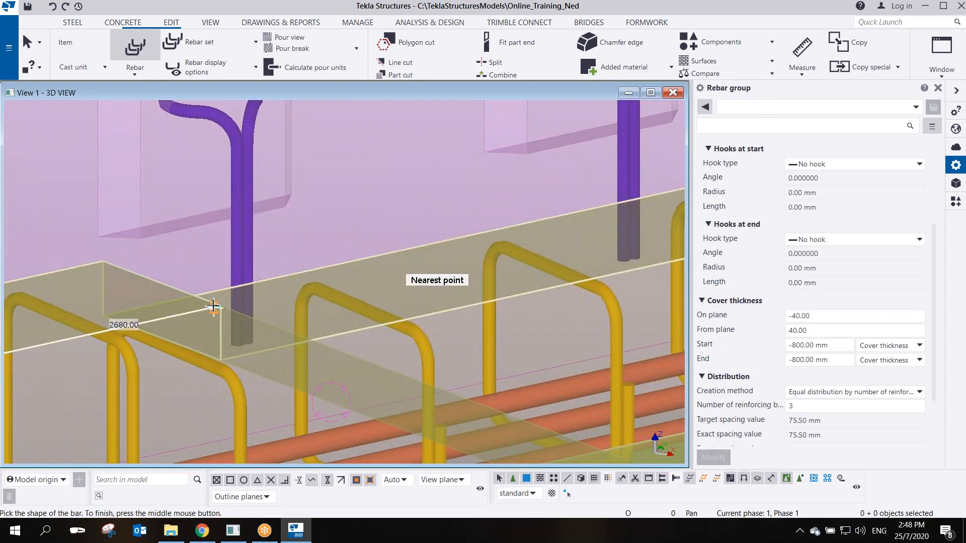
click(221, 360)
Continue the bar shape to the second step's lower corner and add a shape point 47 mm vertically above it
middle_drag(555, 289, 74, 353)
scroll(74, 354, down, 4)
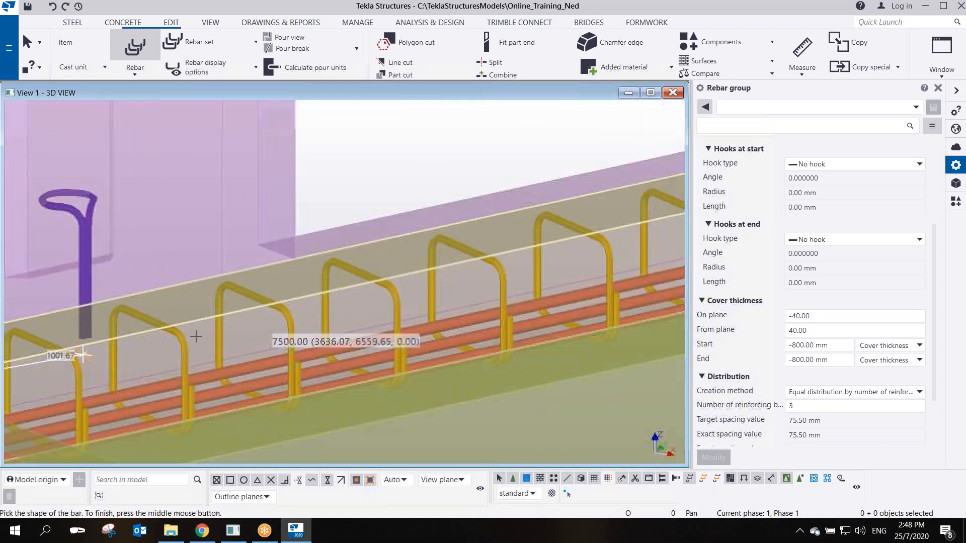
middle_drag(467, 282, 50, 342)
scroll(313, 271, up, 1)
scroll(312, 272, up, 3)
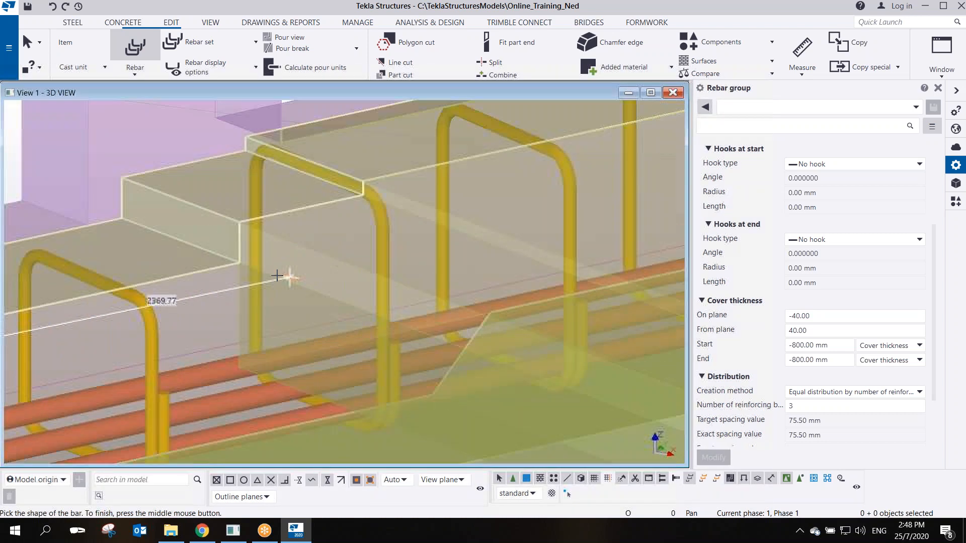
click(240, 262)
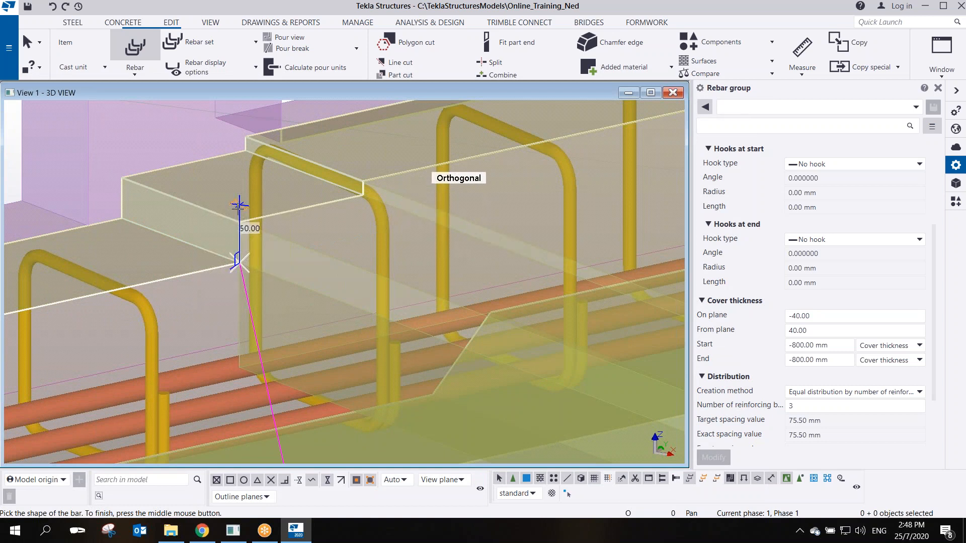
text(47)
key(Return)
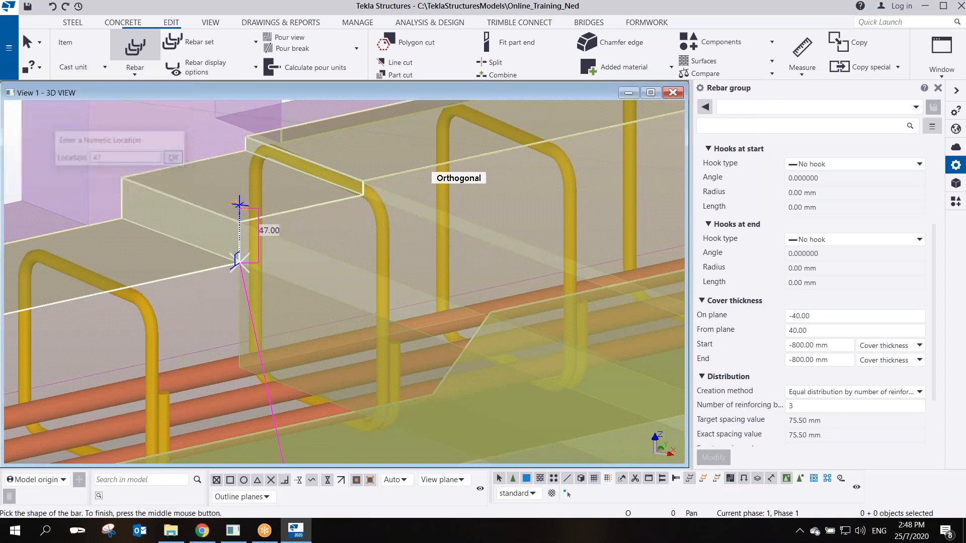
End the bar shape at the far end's top corner and create the group with a 60 mm range across the beam
scroll(389, 237, down, 2)
scroll(398, 248, down, 2)
middle_drag(399, 248, 93, 277)
middle_drag(654, 189, 75, 301)
scroll(222, 257, up, 3)
scroll(147, 236, up, 1)
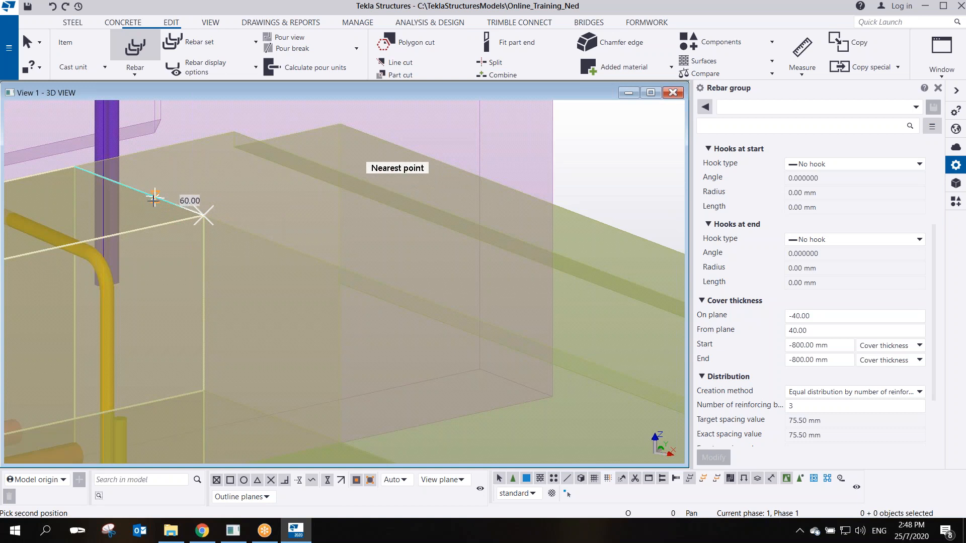
text(60)
key(Return)
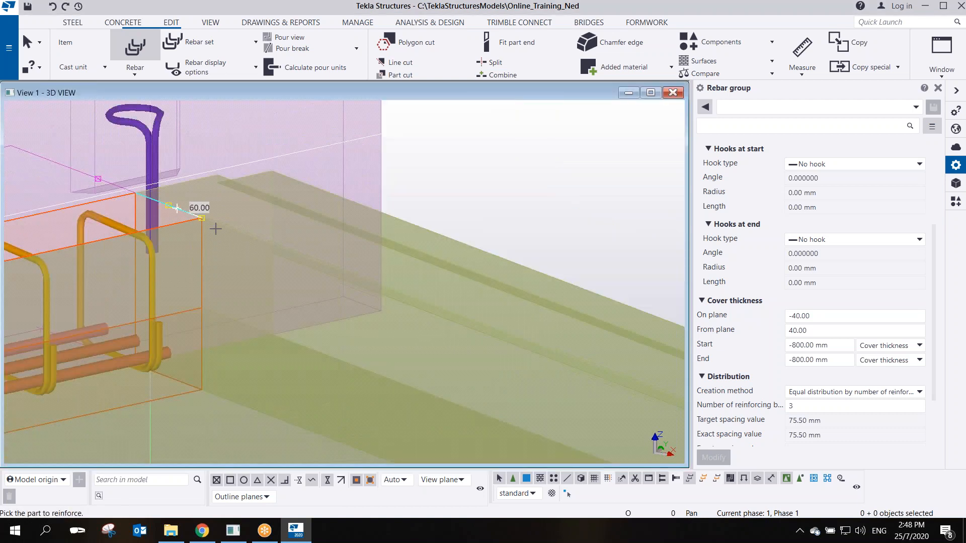
scroll(218, 227, down, 5)
middle_drag(218, 231, 531, 193)
scroll(522, 211, down, 2)
middle_drag(292, 212, 336, 176)
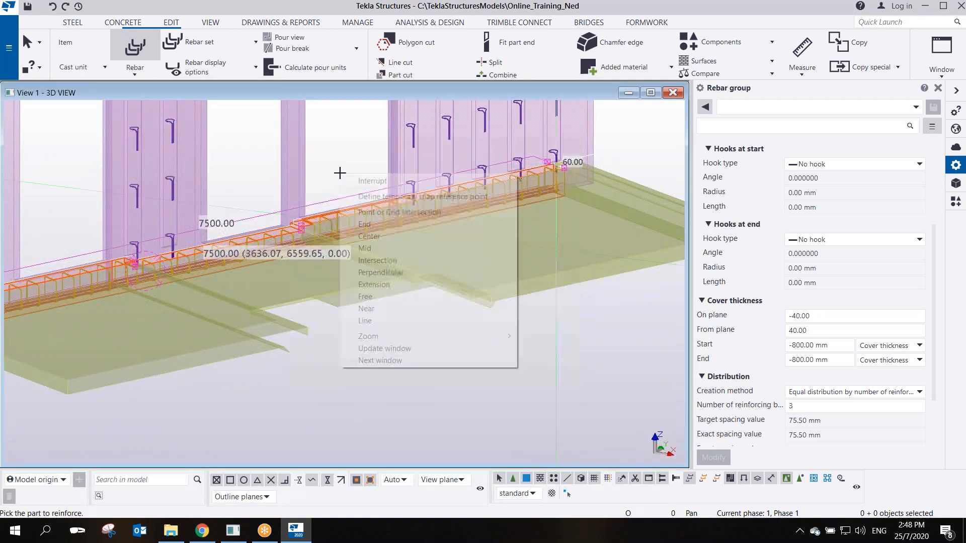
click(357, 185)
Set the bending radius of the new continuous top main bar group to 0
scroll(297, 210, up, 5)
click(222, 234)
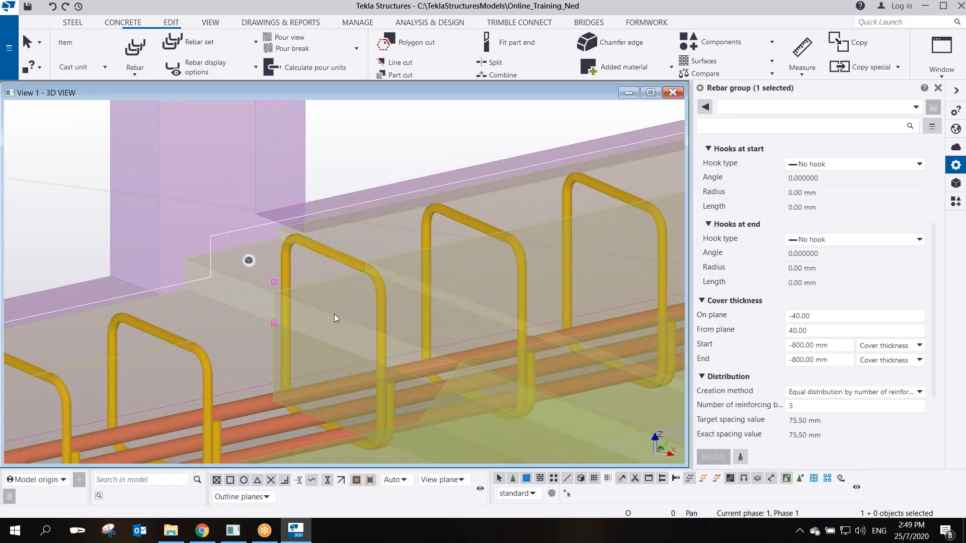
scroll(300, 312, down, 2)
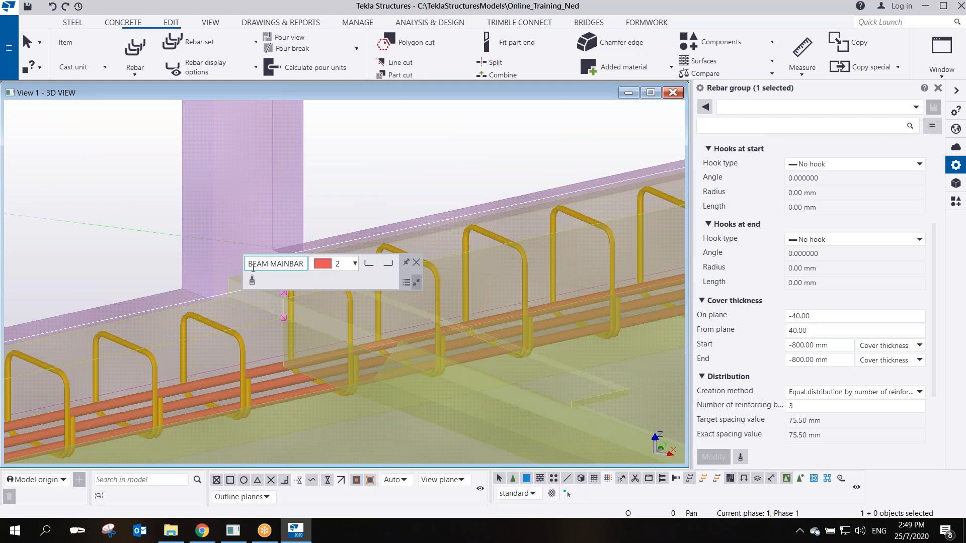
click(375, 187)
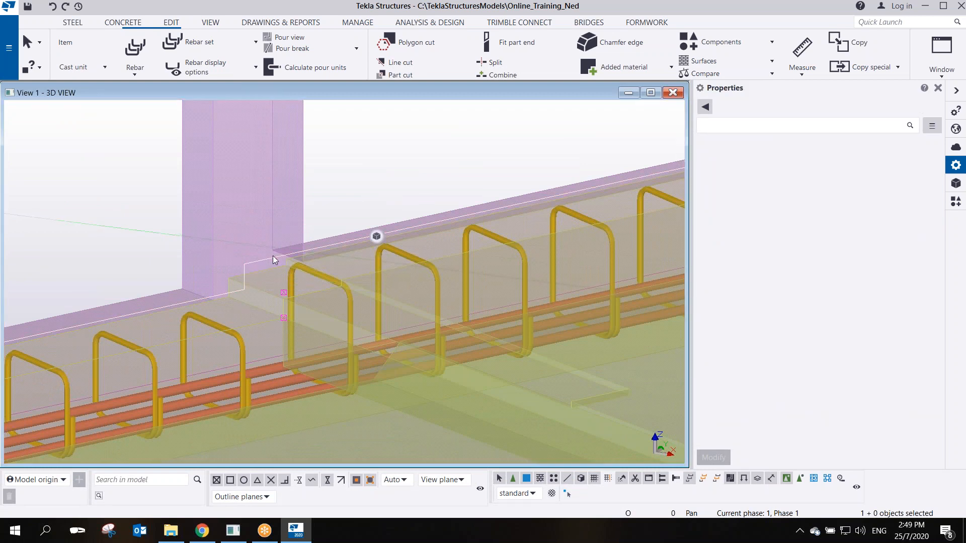
scroll(857, 239, up, 5)
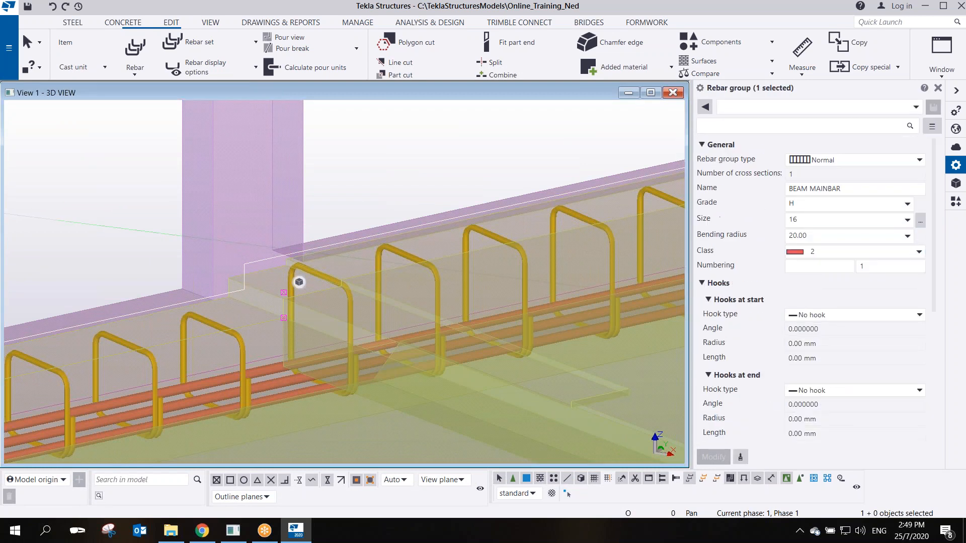
click(711, 239)
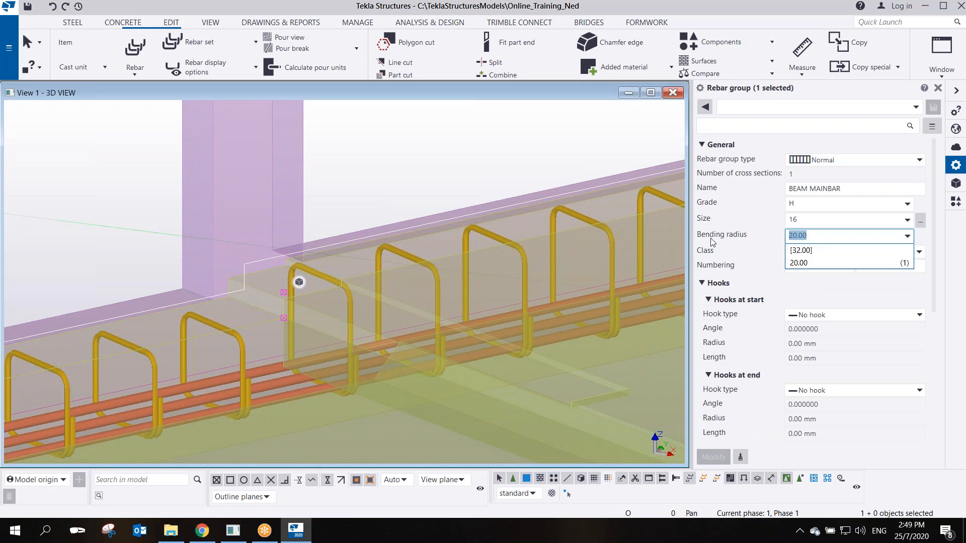
text(0)
key(Return)
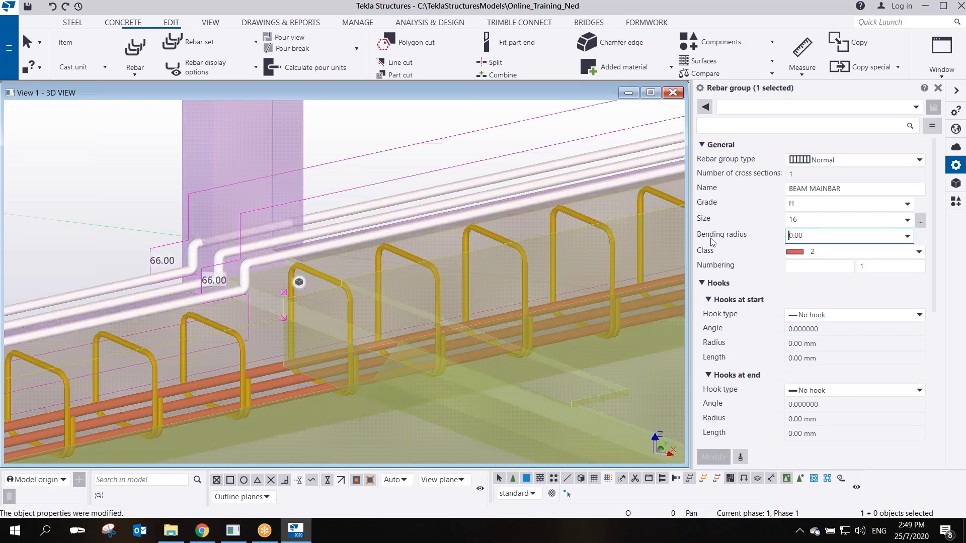
Set the top main bar group's on-plane cover thickness to 40
middle_drag(301, 220, 373, 218)
scroll(372, 218, down, 4)
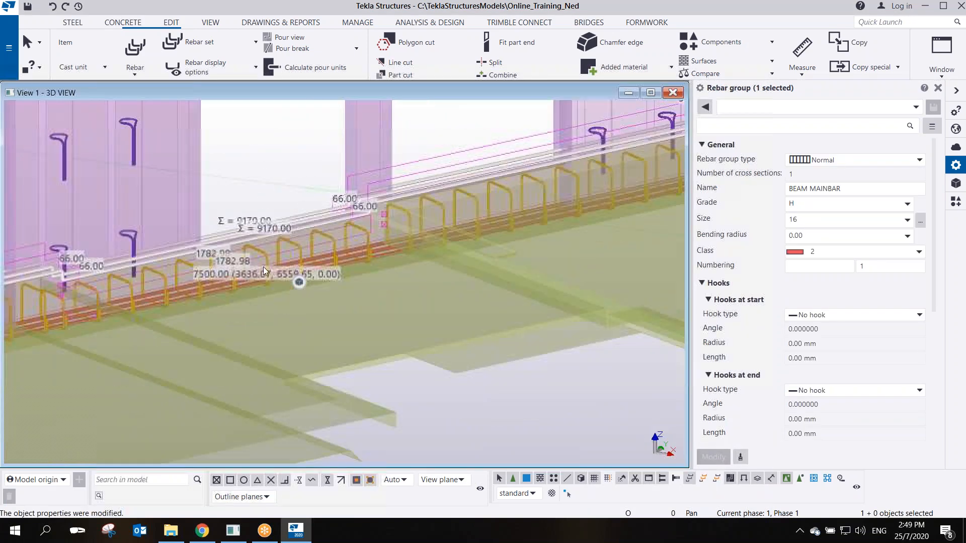
middle_drag(101, 261, 521, 207)
scroll(521, 207, up, 4)
scroll(415, 206, up, 2)
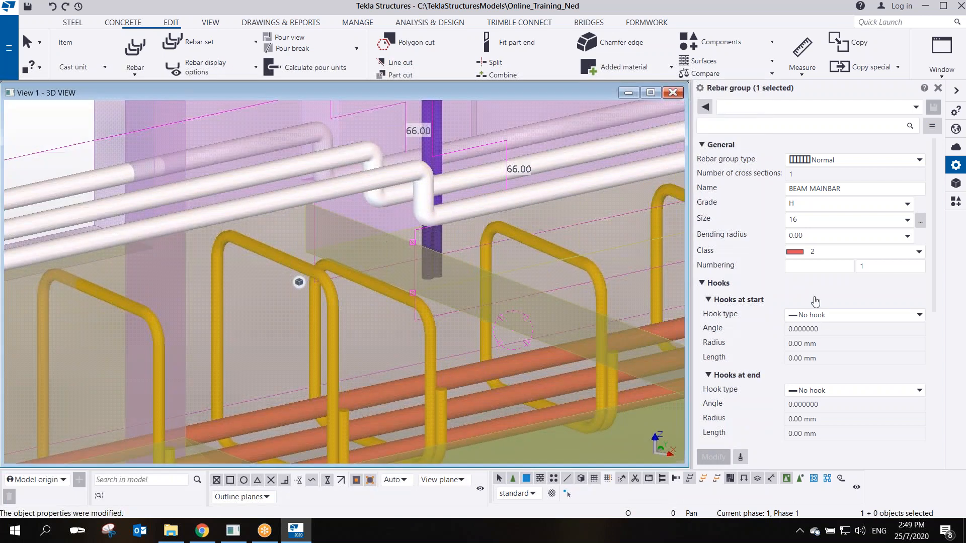
scroll(815, 302, down, 3)
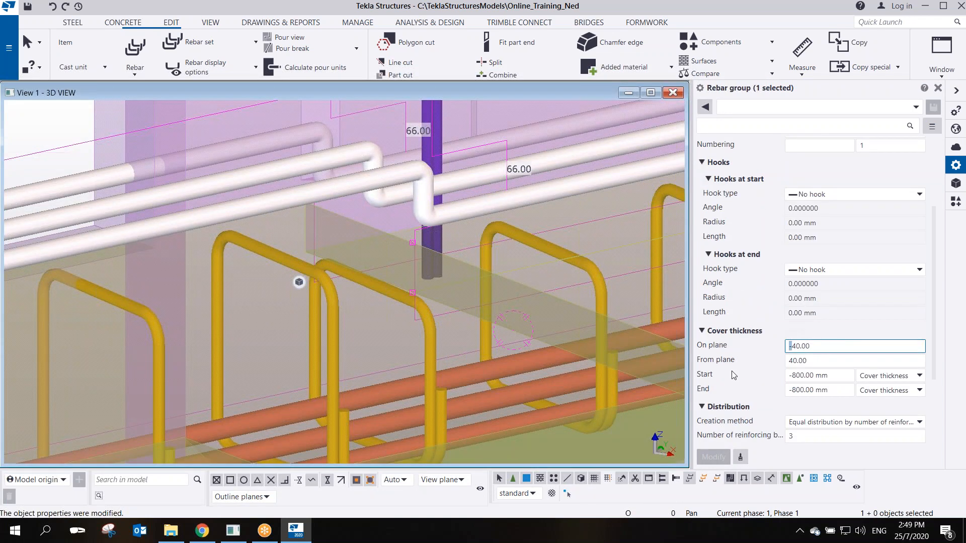
key(BackSpace)
key(Return)
Move the top bars' lower bend point at the first step 50 mm along the beam, away from the step
scroll(342, 291, up, 2)
middle_drag(347, 291, 239, 211)
click(317, 227)
scroll(292, 261, up, 6)
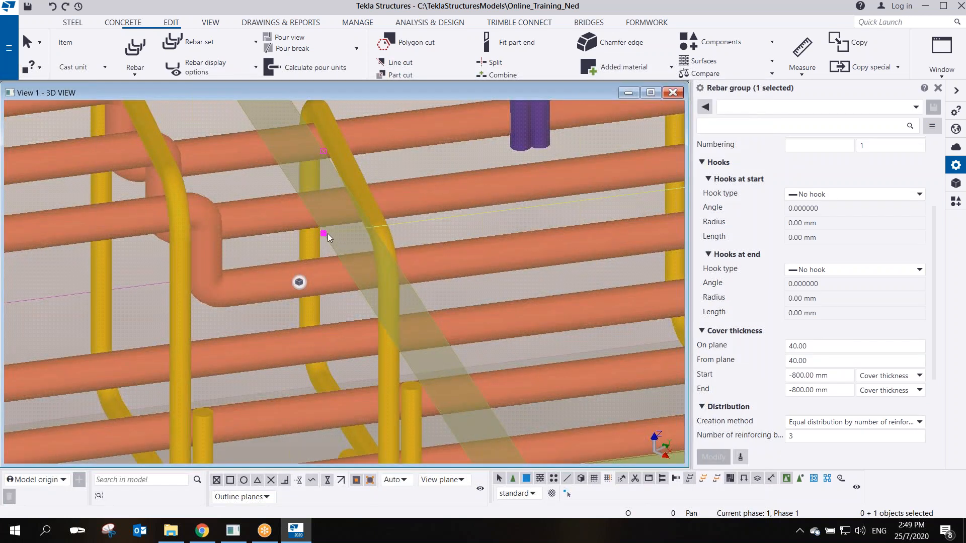
right_click(328, 233)
key(Escape)
click(324, 233)
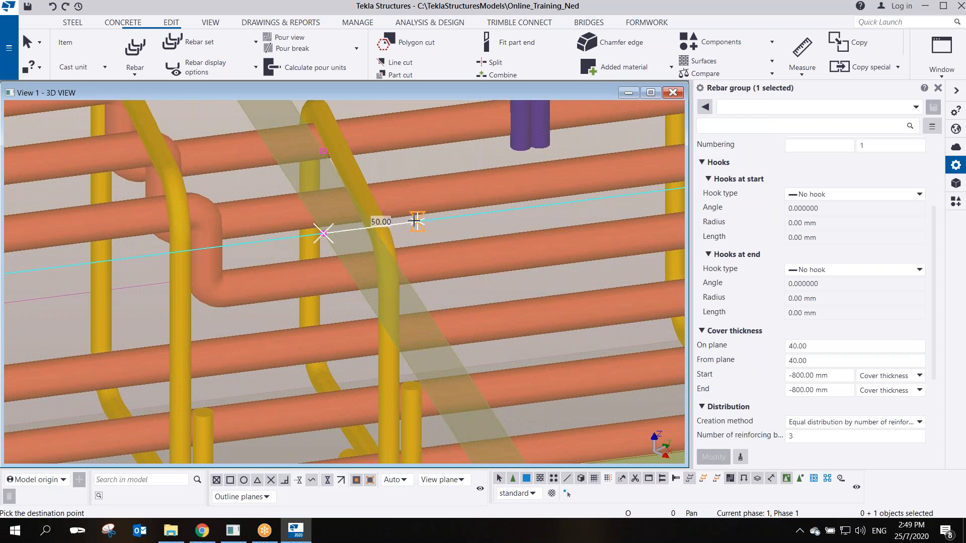
click(416, 220)
scroll(328, 236, down, 3)
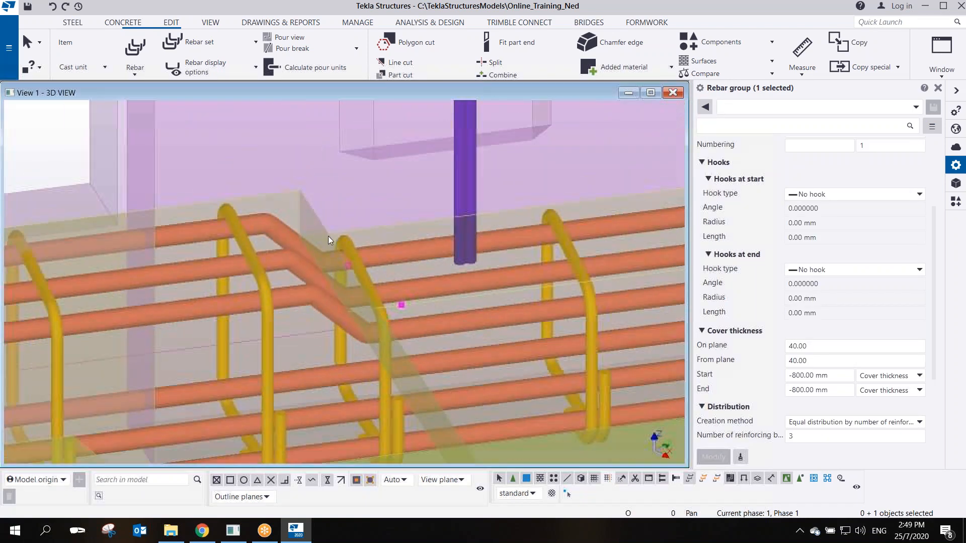
Move the top bars' upper bend point at the first step 100 mm along the top edge towards the near end
right_click(347, 266)
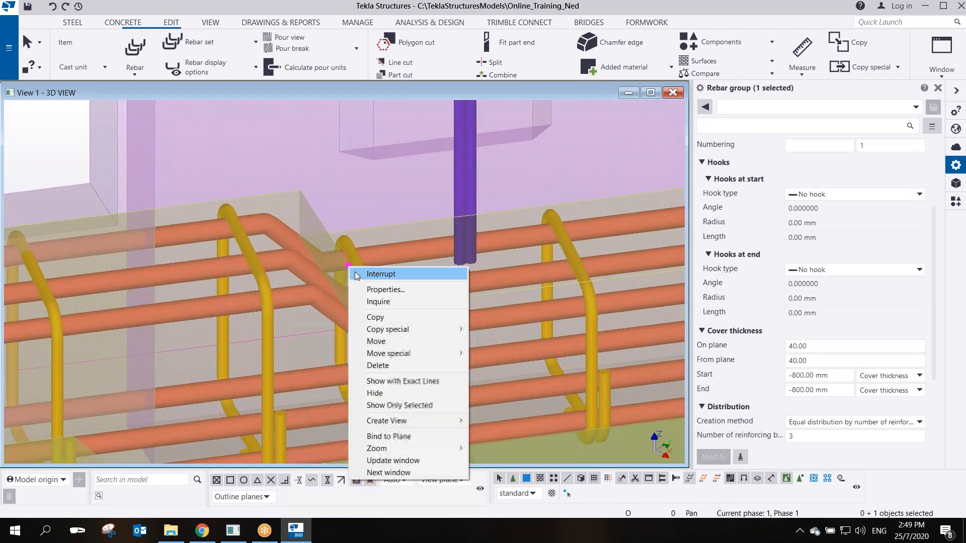
click(381, 342)
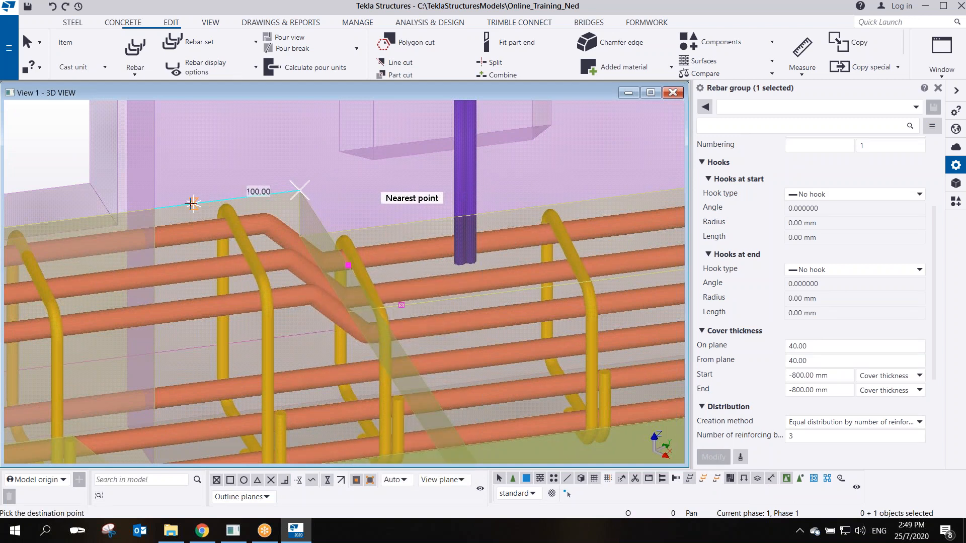
scroll(196, 203, up, 8)
scroll(252, 257, up, 3)
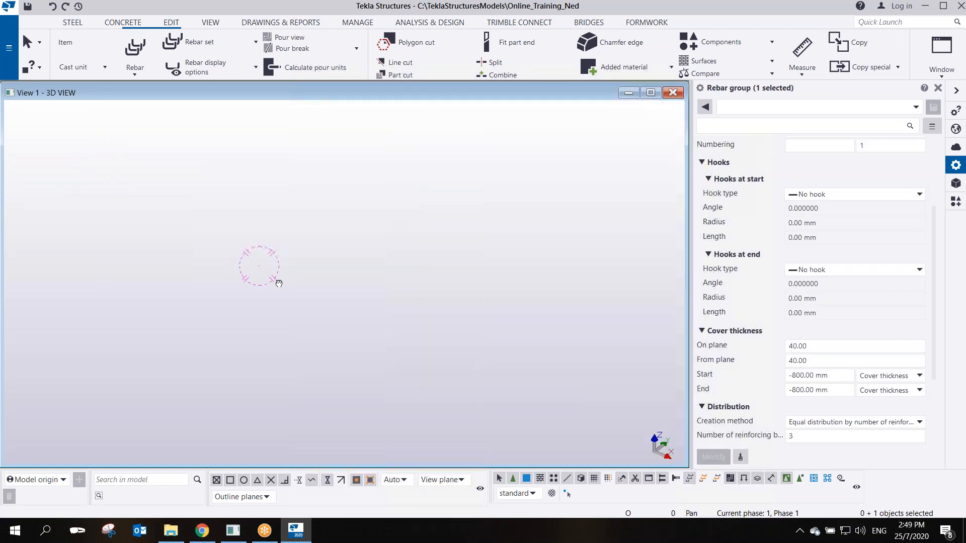
scroll(316, 283, down, 5)
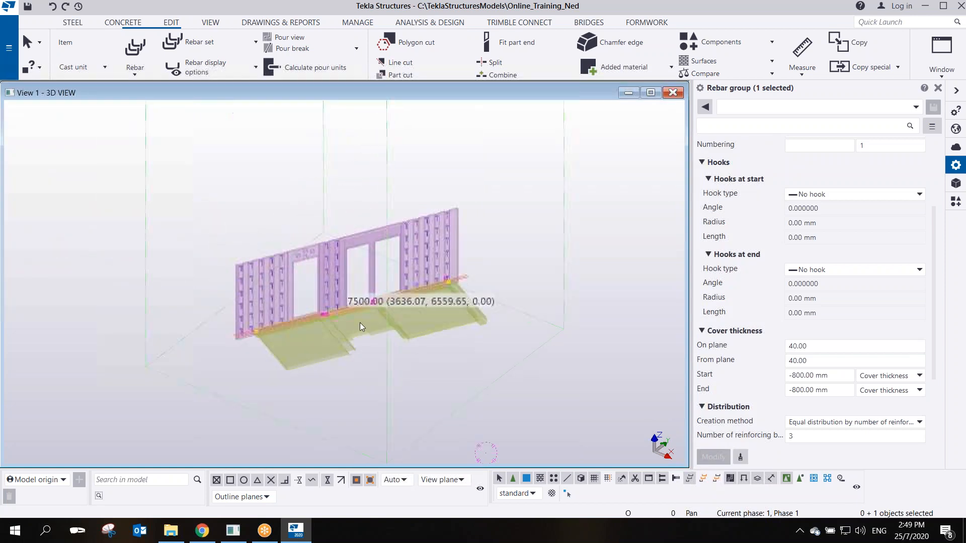
scroll(360, 322, up, 5)
scroll(272, 325, up, 3)
middle_drag(272, 325, 285, 247)
scroll(285, 247, down, 3)
right_click(287, 216)
click(297, 223)
Set the from-plane cover thickness of the link group before the first step to 100
scroll(275, 242, up, 2)
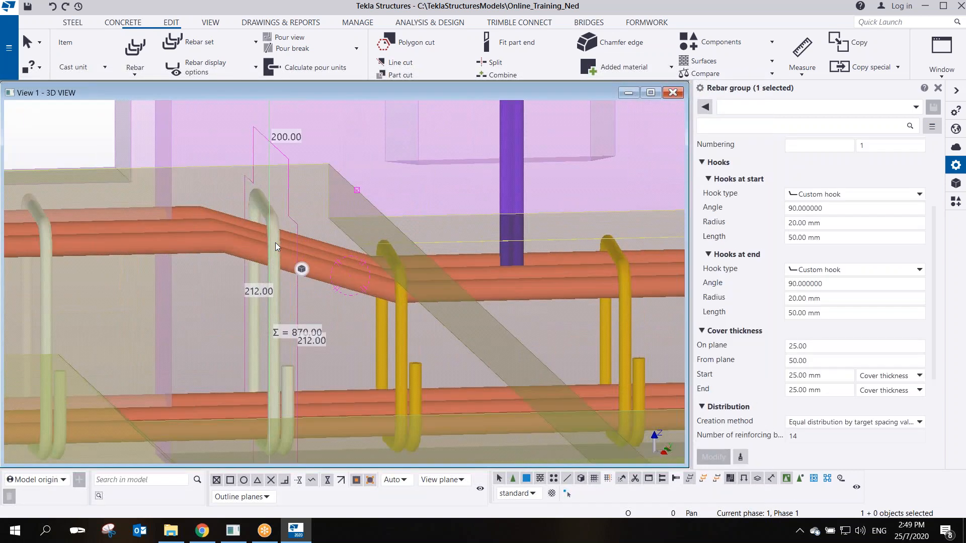
click(815, 285)
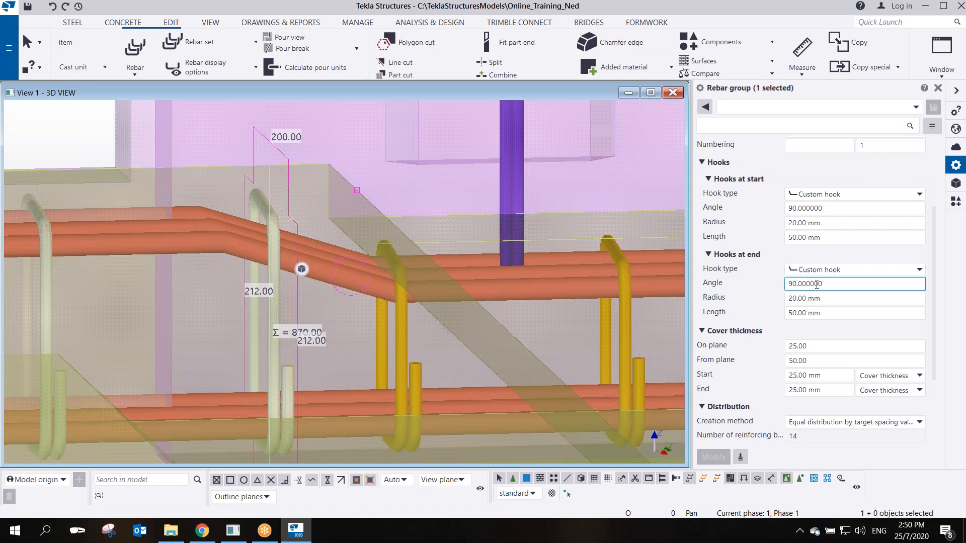
click(807, 361)
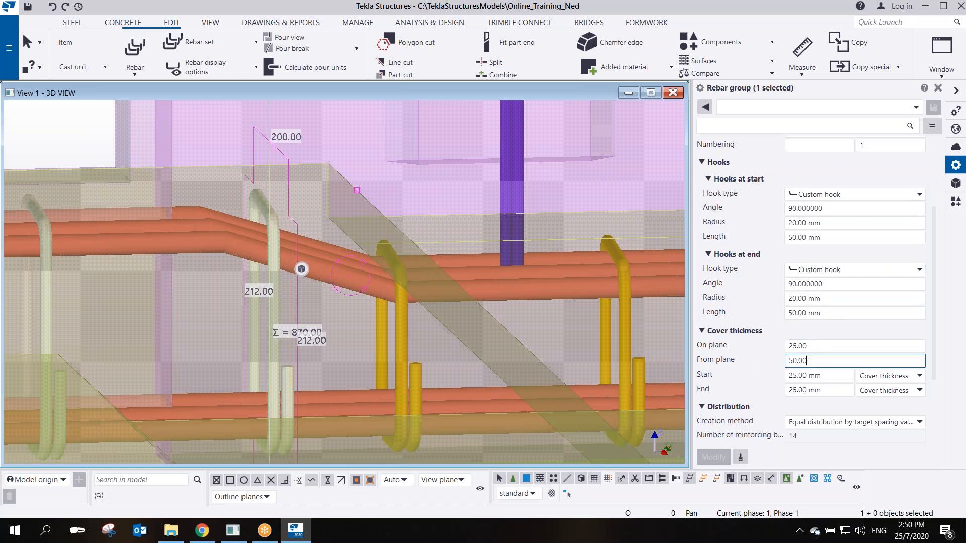
text(100.00)
key(Return)
Move the top main bars' upper bend point at the other step 150 mm along the top edge, away from the step
middle_drag(221, 242, 217, 225)
scroll(217, 226, down, 3)
middle_drag(664, 218, 252, 206)
scroll(259, 209, up, 2)
scroll(259, 207, up, 1)
click(267, 196)
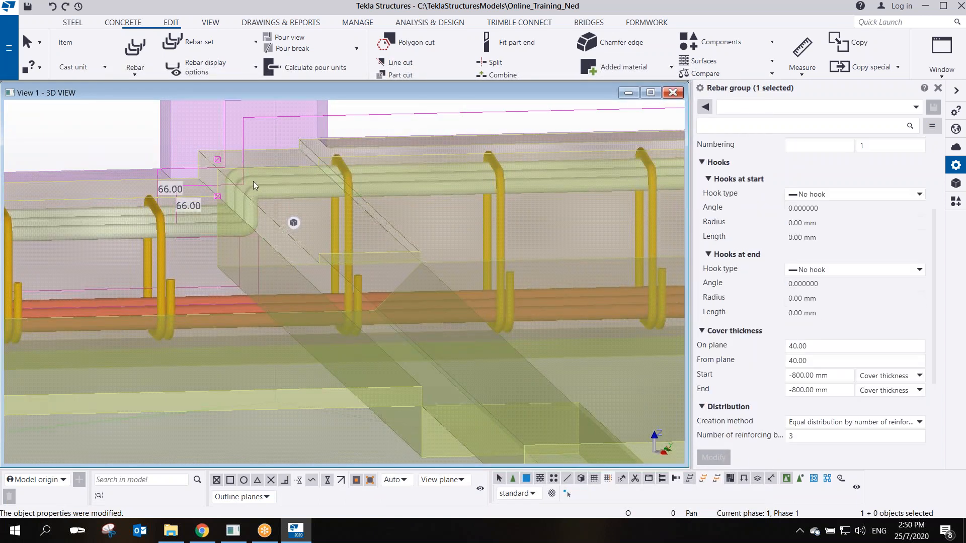
click(217, 159)
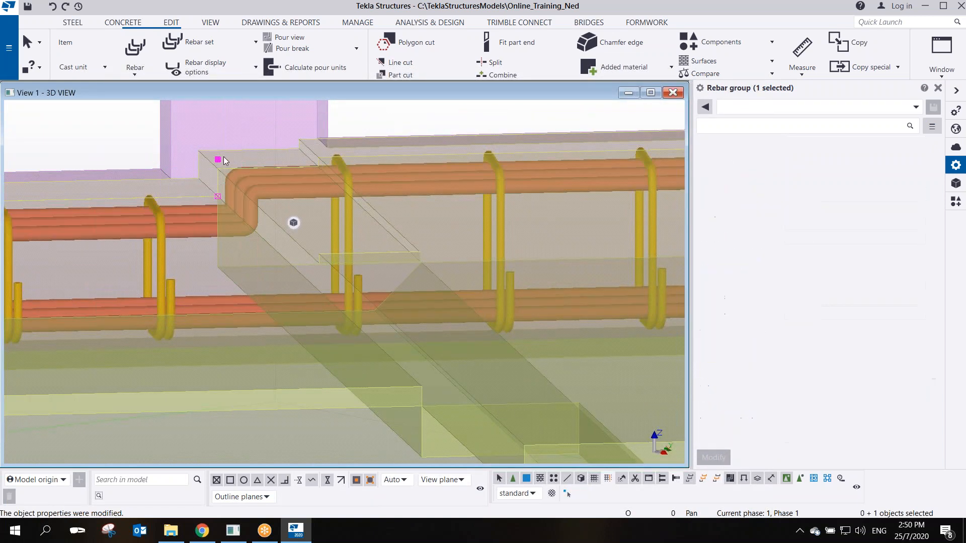
right_click(218, 159)
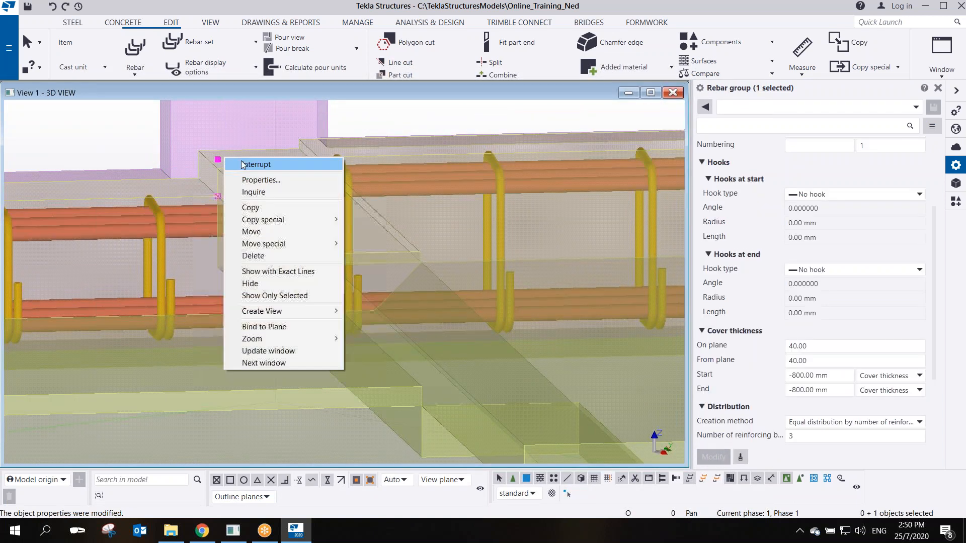
click(256, 234)
click(218, 159)
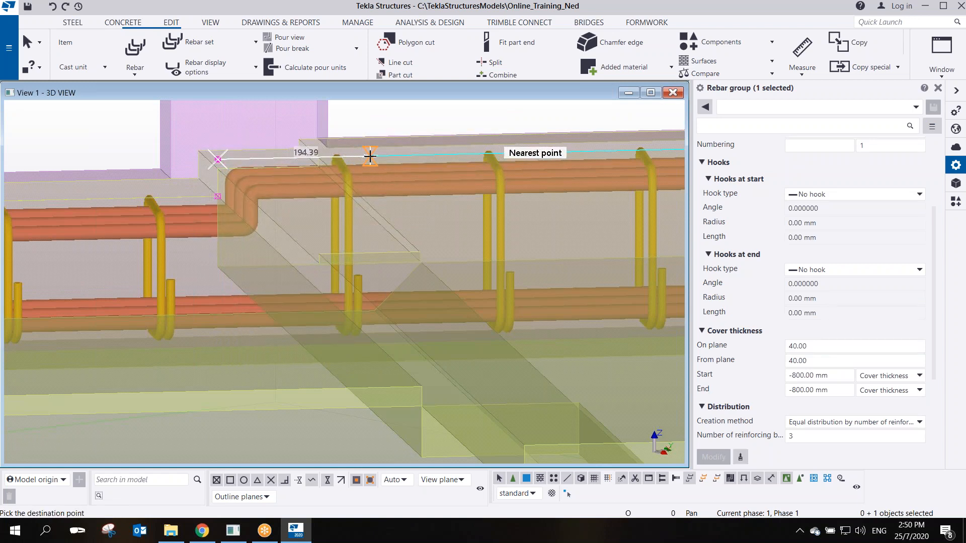
text(150)
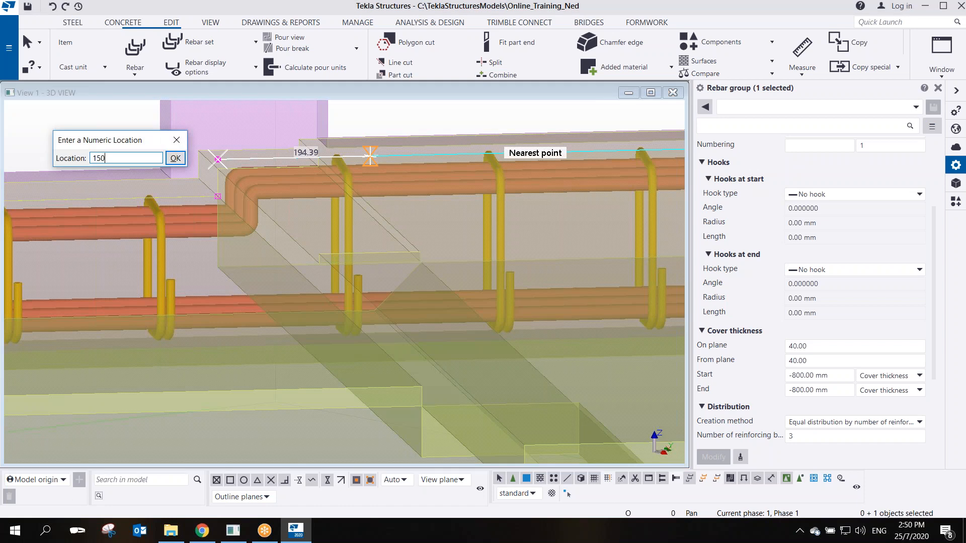
key(Return)
ctrl+middle_drag(313, 208, 345, 227)
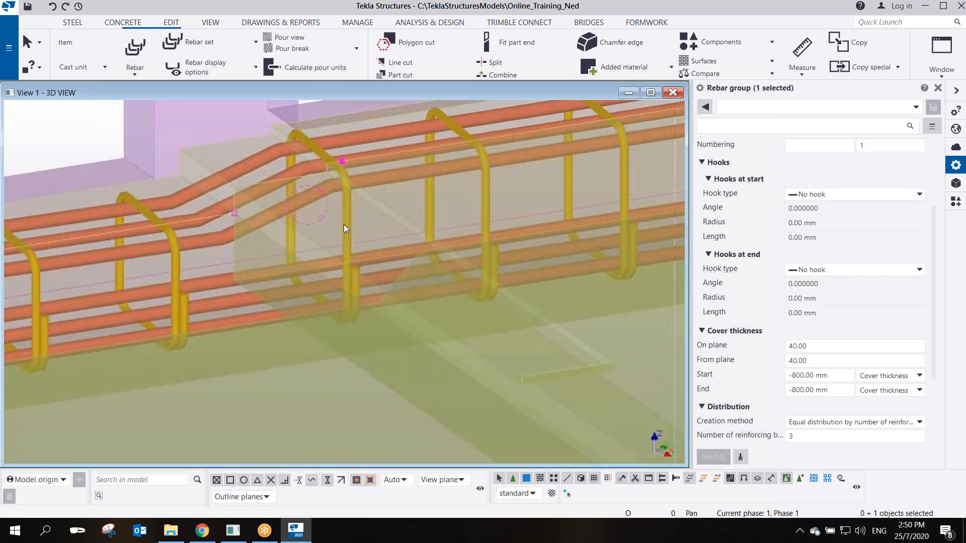
Set the top main bar group's size to 20
click(542, 162)
click(845, 219)
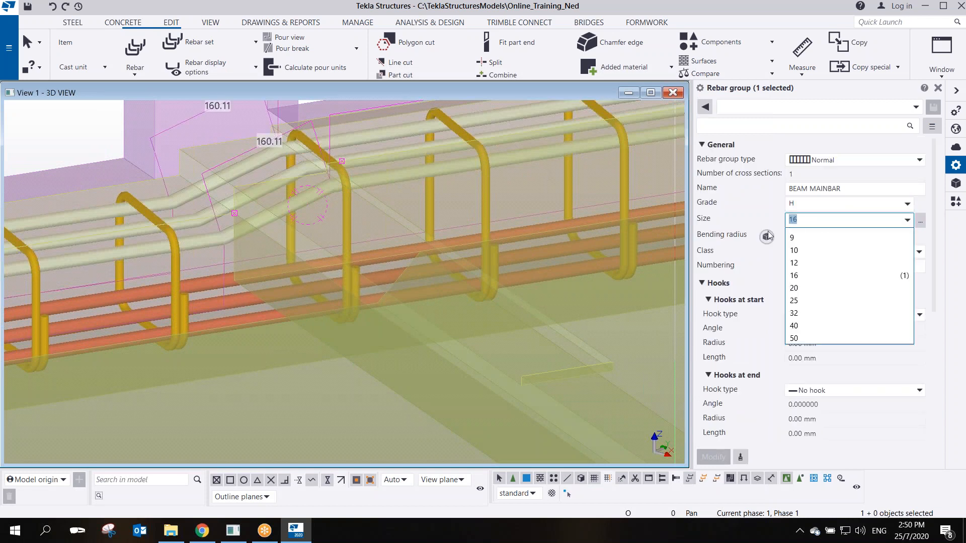
text(20)
key(Return)
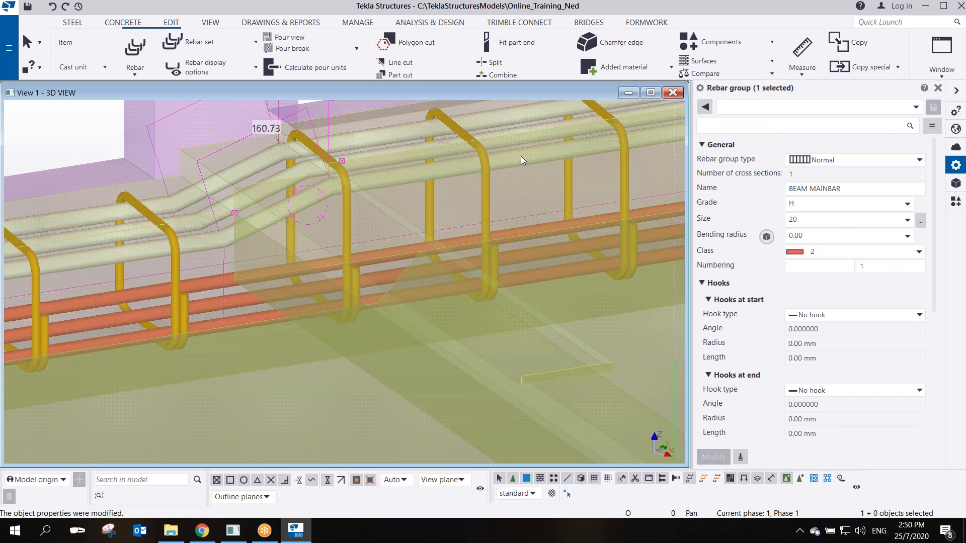
Return the top main bar group to size 16 and give it a bending radius of 20
click(819, 220)
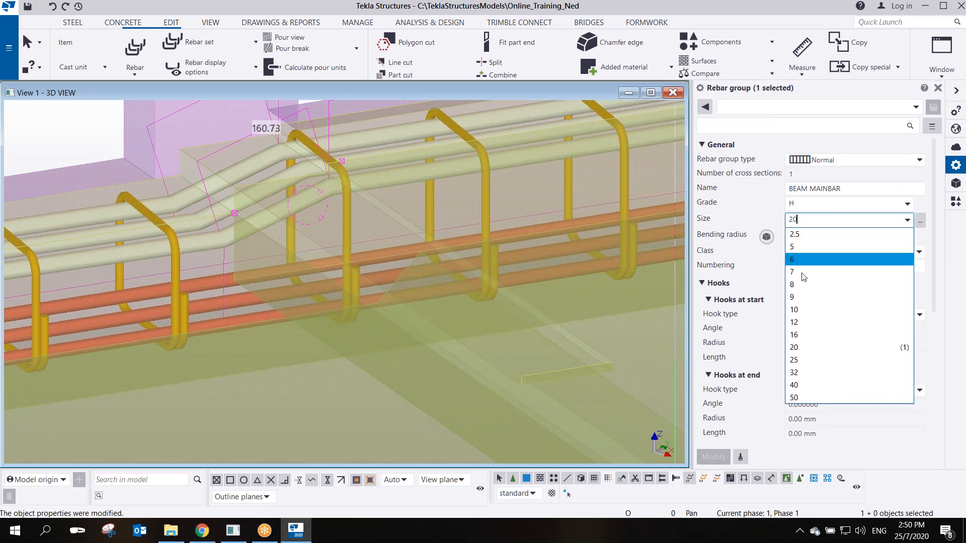
click(808, 336)
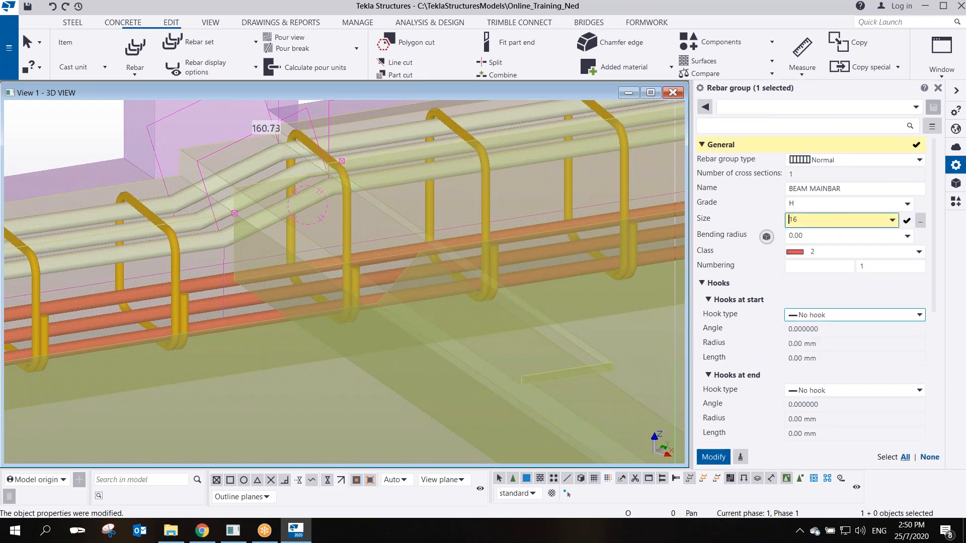
click(813, 235)
text(20)
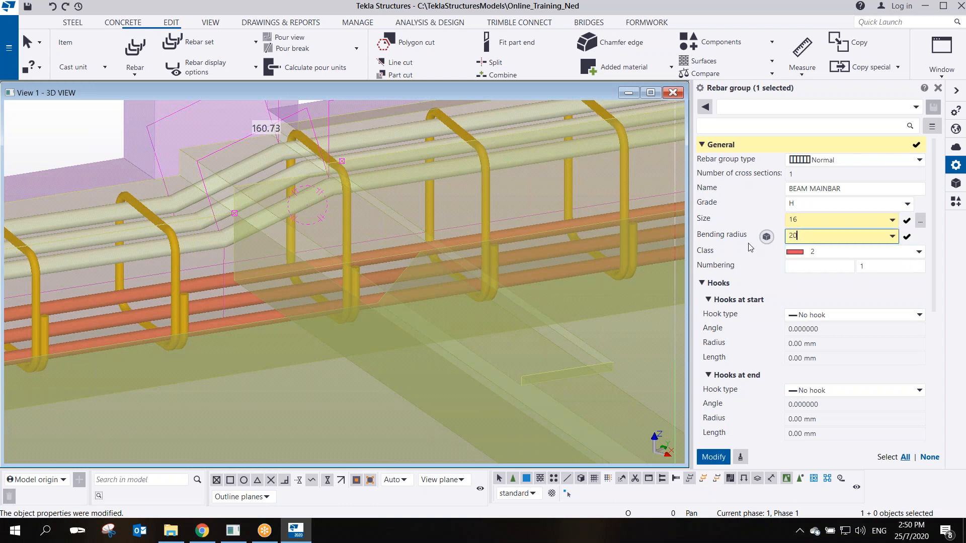
key(Return)
Set the start and end cover thickness of the top main bar group to 25 mm
scroll(143, 213, down, 2)
scroll(166, 244, down, 3)
click(265, 158)
scroll(269, 231, down, 1)
mouse_move(269, 231)
middle_down()
mouse_move(264, 237)
mouse_move(400, 239)
mouse_move(450, 207)
mouse_move(377, 198)
mouse_move(327, 256)
middle_up()
ctrl+middle_drag(258, 388, 282, 362)
scroll(329, 284, down, 4)
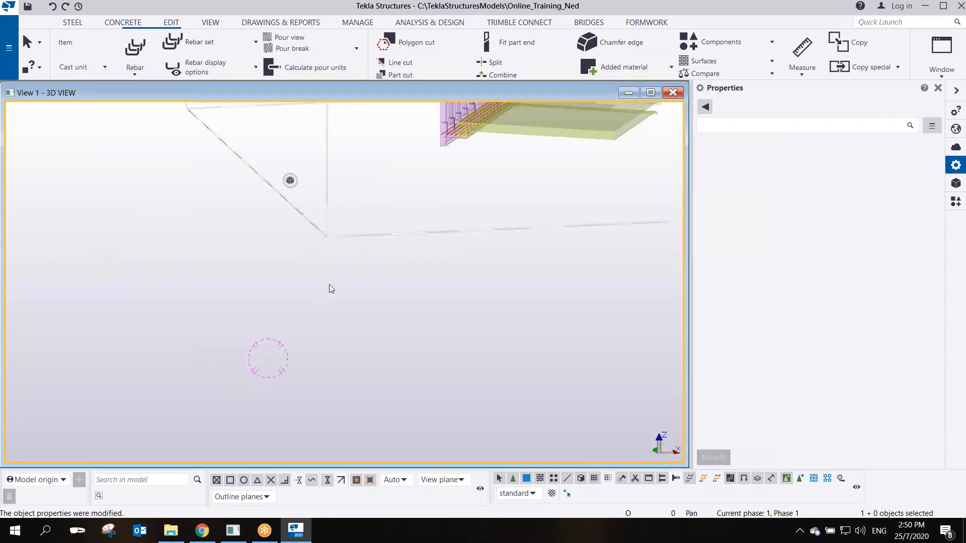
scroll(379, 219, up, 6)
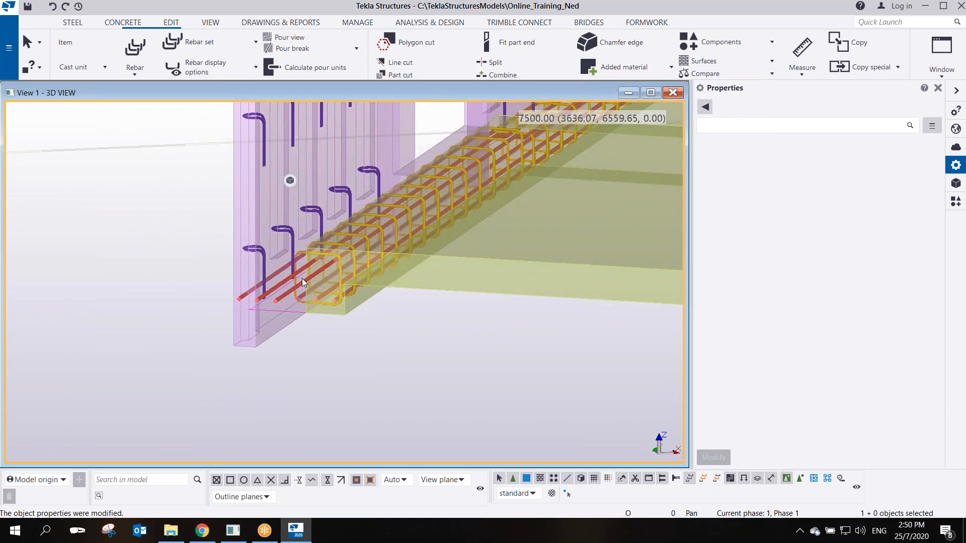
click(302, 279)
scroll(854, 364, down, 5)
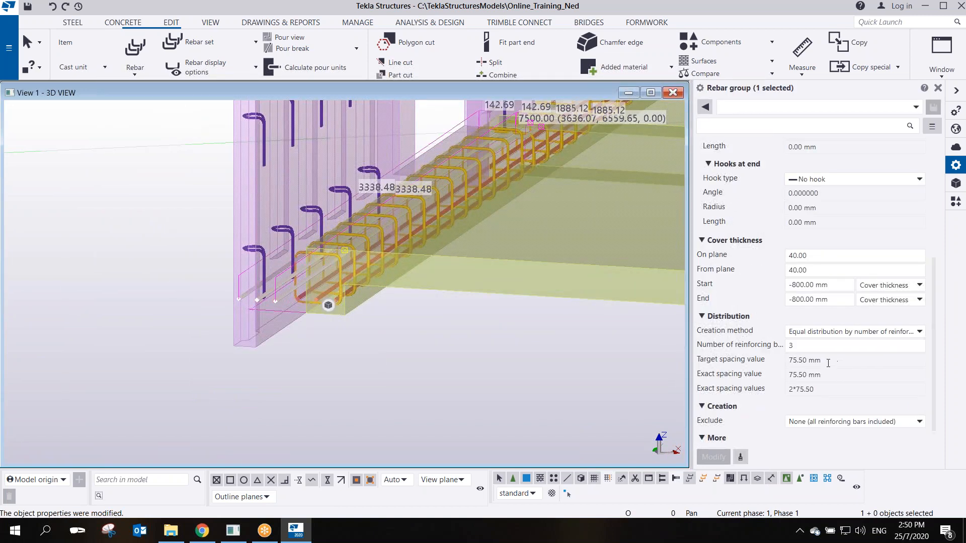
scroll(854, 364, down, 1)
scroll(853, 364, up, 5)
key(Tab)
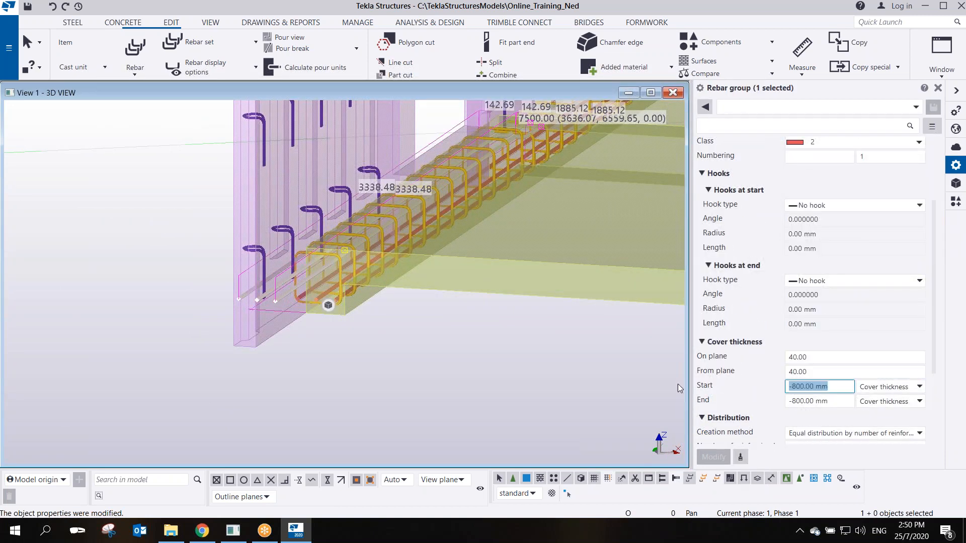
text(25)
key(Tab)
text(25)
key(Return)
Inquire the cast unit of the wall panel and examine the reinforcing bars listed in its report
middle_drag(415, 208, 267, 279)
scroll(266, 278, down, 2)
scroll(409, 193, up, 1)
middle_drag(396, 174, 374, 176)
scroll(354, 221, down, 4)
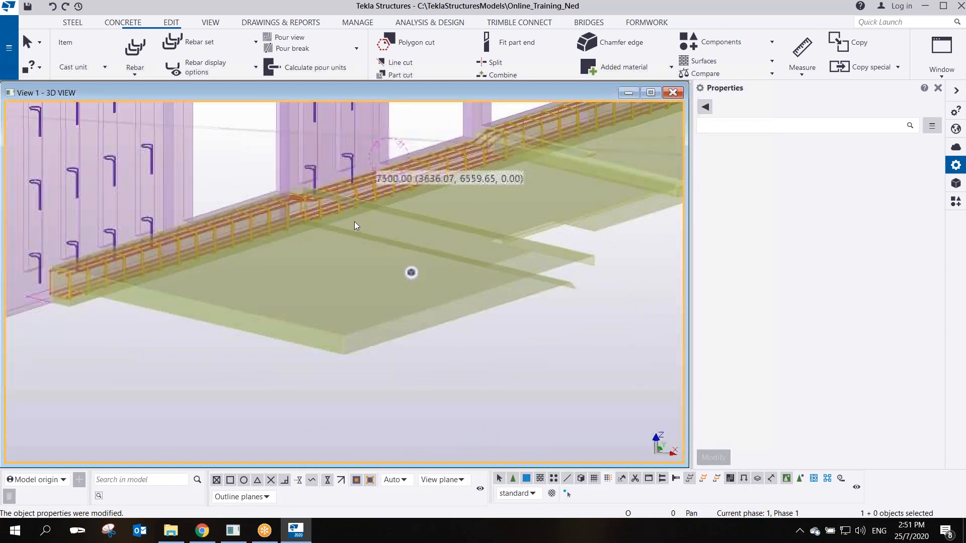
scroll(244, 282, down, 2)
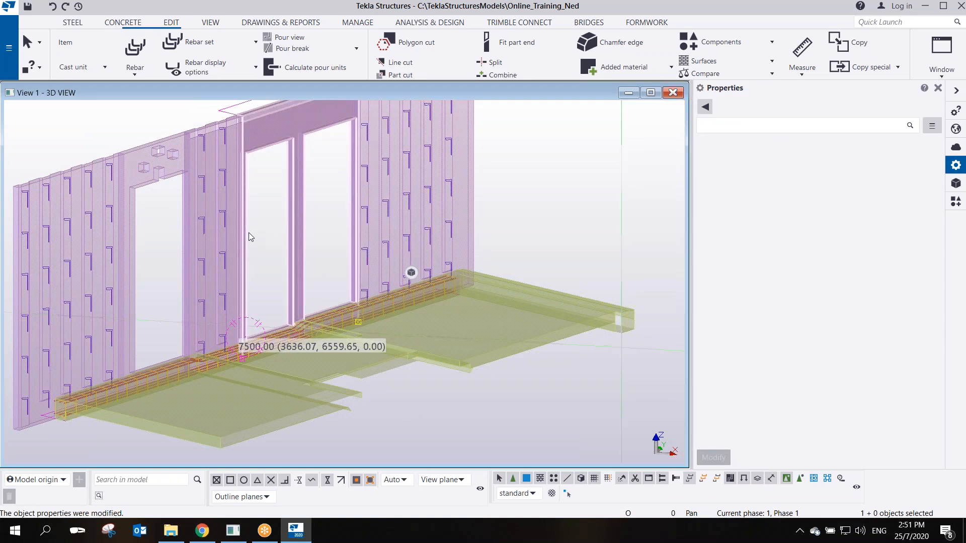
right_click(249, 234)
mouse_move(301, 220)
click(468, 237)
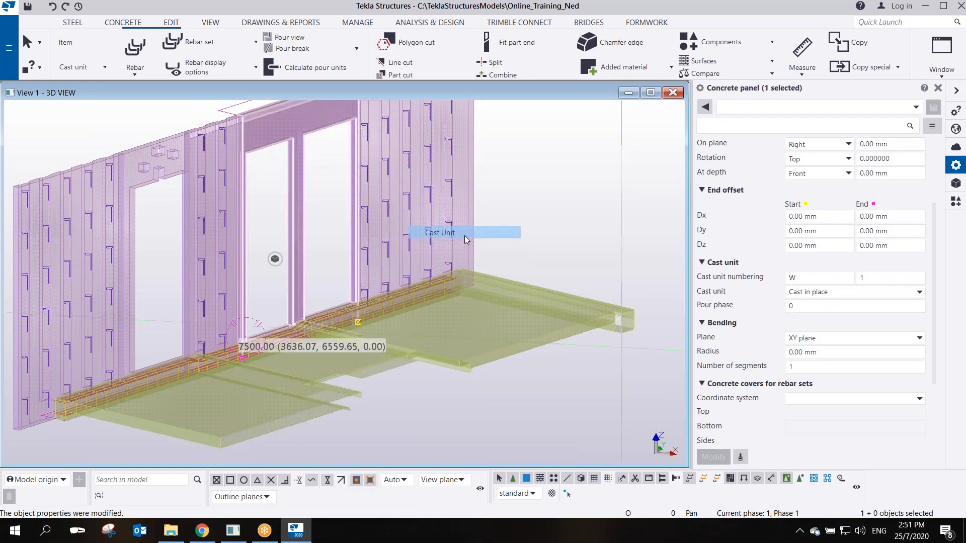
scroll(409, 239, down, 12)
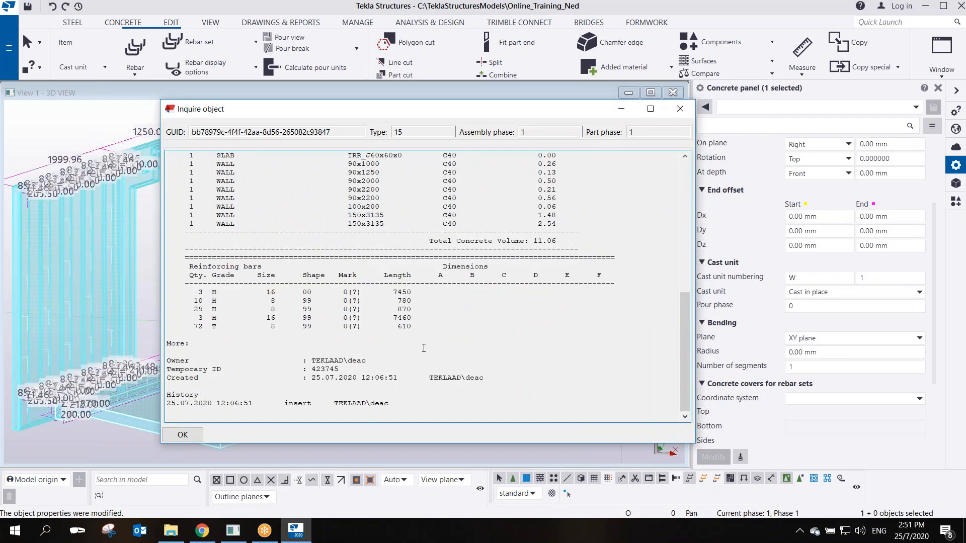
drag(429, 327, 157, 291)
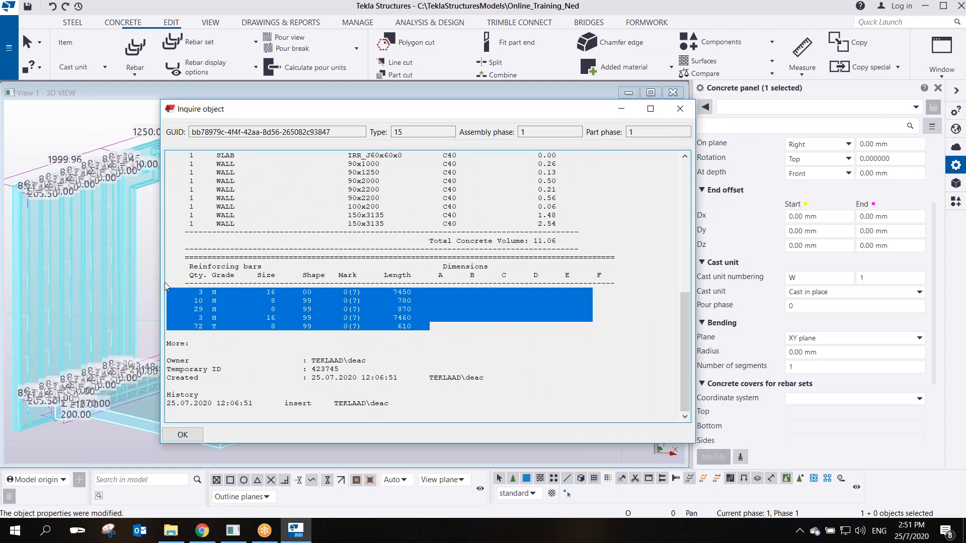
click(680, 109)
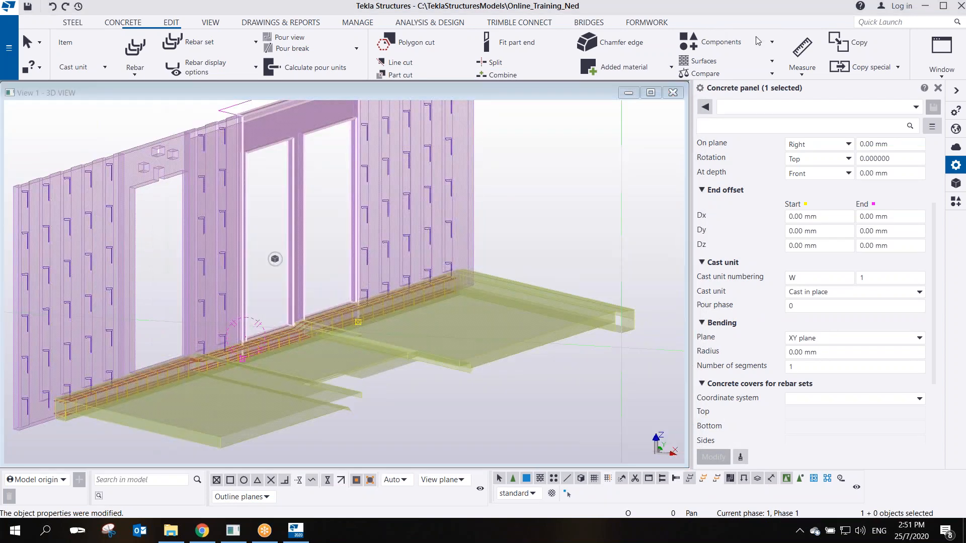
Inspect the links and main bars along the stepped beam and the adjoining slabs from several angles
click(487, 211)
mouse_move(304, 318)
ctrl+middle_down()
mouse_move(313, 333)
mouse_move(335, 308)
ctrl+middle_up()
scroll(288, 246, up, 2)
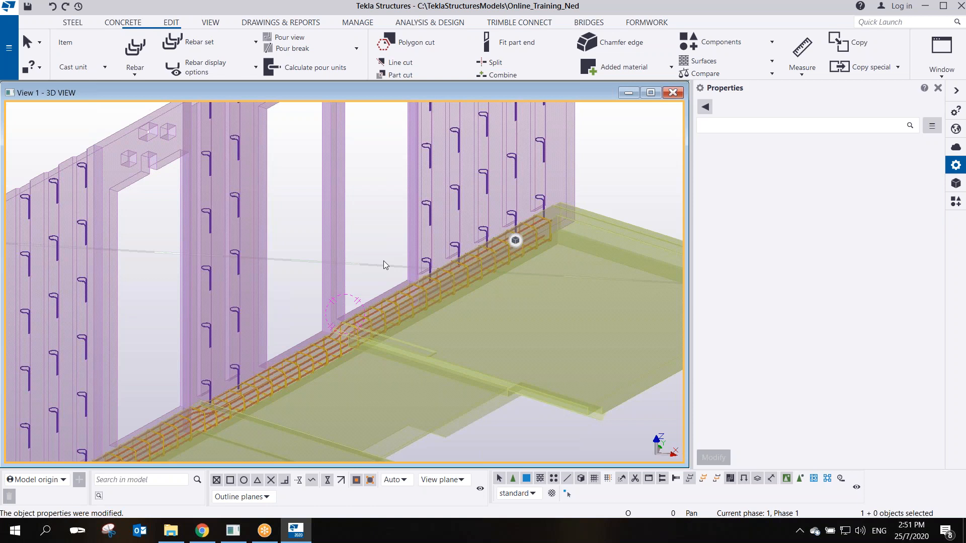
middle_drag(307, 381, 369, 298)
mouse_move(291, 333)
ctrl+middle_down()
mouse_move(284, 356)
mouse_move(222, 358)
mouse_move(283, 345)
mouse_move(275, 219)
mouse_move(322, 222)
mouse_move(288, 185)
mouse_move(285, 161)
mouse_move(326, 190)
mouse_move(320, 225)
ctrl+middle_up()
scroll(288, 335, up, 5)
scroll(276, 219, down, 5)
scroll(375, 330, up, 3)
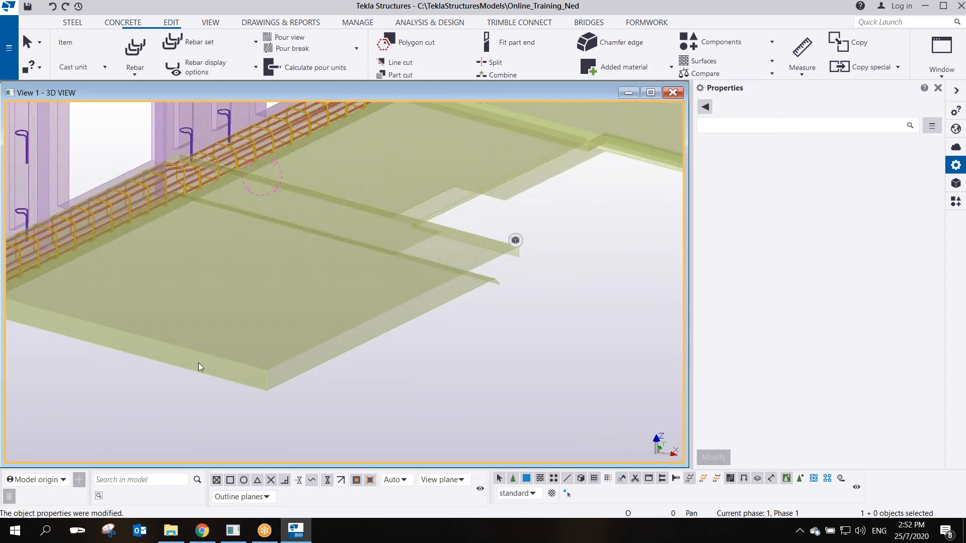
middle_drag(285, 272, 261, 328)
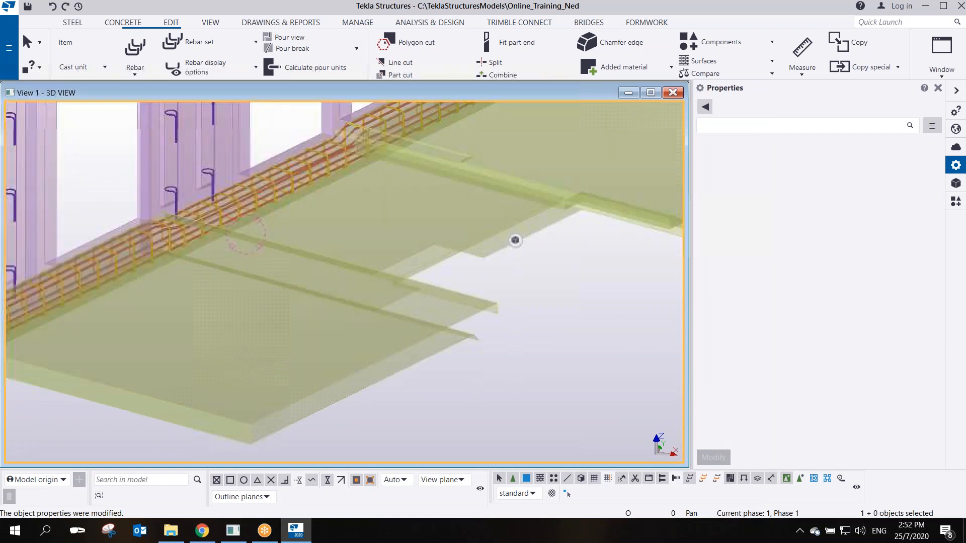
scroll(255, 333, down, 3)
middle_drag(349, 289, 378, 365)
mouse_move(308, 230)
ctrl+middle_down()
mouse_move(384, 250)
mouse_move(461, 237)
mouse_move(276, 311)
ctrl+middle_up()
scroll(326, 330, up, 3)
mouse_move(325, 328)
ctrl+middle_down()
mouse_move(416, 315)
mouse_move(377, 319)
mouse_move(304, 289)
mouse_move(367, 309)
mouse_move(395, 334)
mouse_move(248, 317)
mouse_move(268, 351)
ctrl+middle_up()
scroll(268, 351, down, 2)
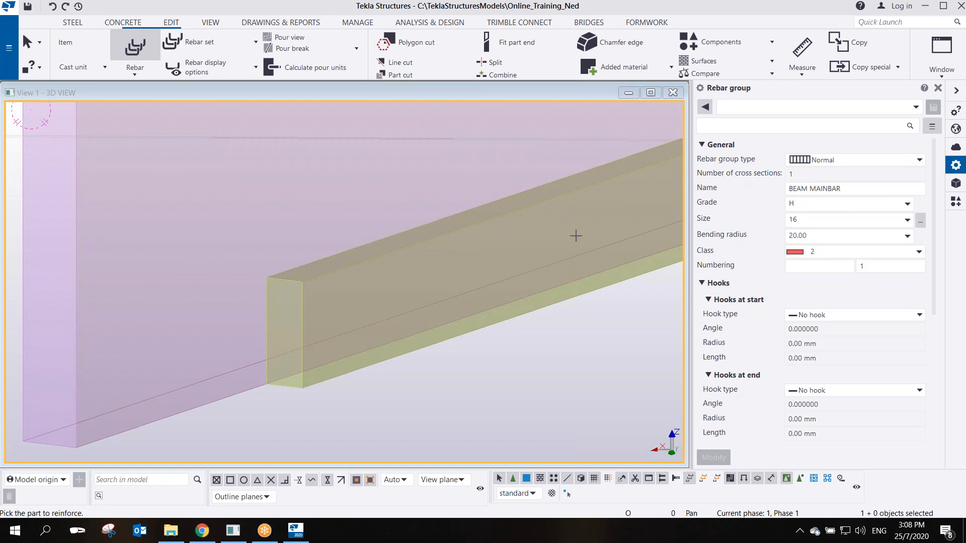
Define a size 16 BEAM MAINBAR group on the beam with a straight bar along its bottom edge, from near end to far end
scroll(397, 263, down, 5)
middle_drag(499, 265, 455, 288)
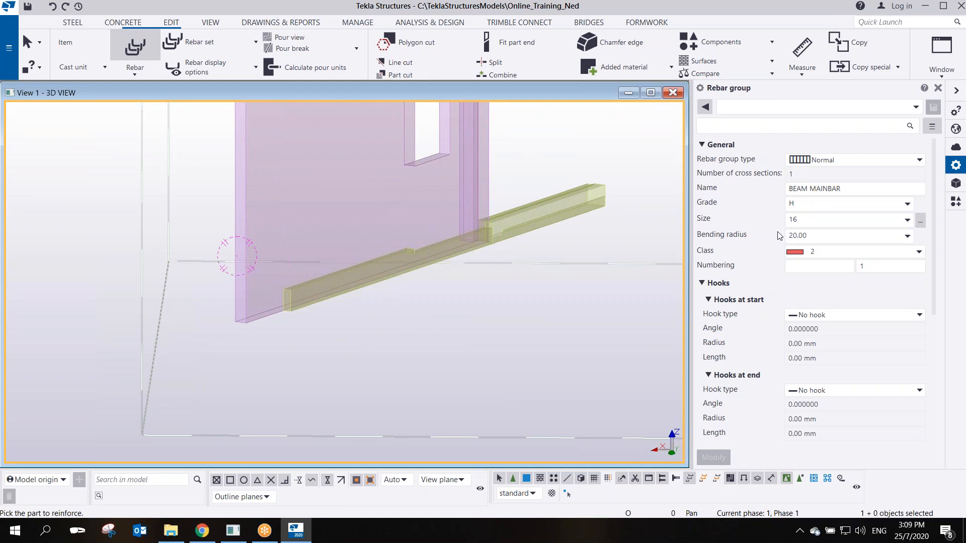
click(340, 297)
scroll(288, 316, up, 4)
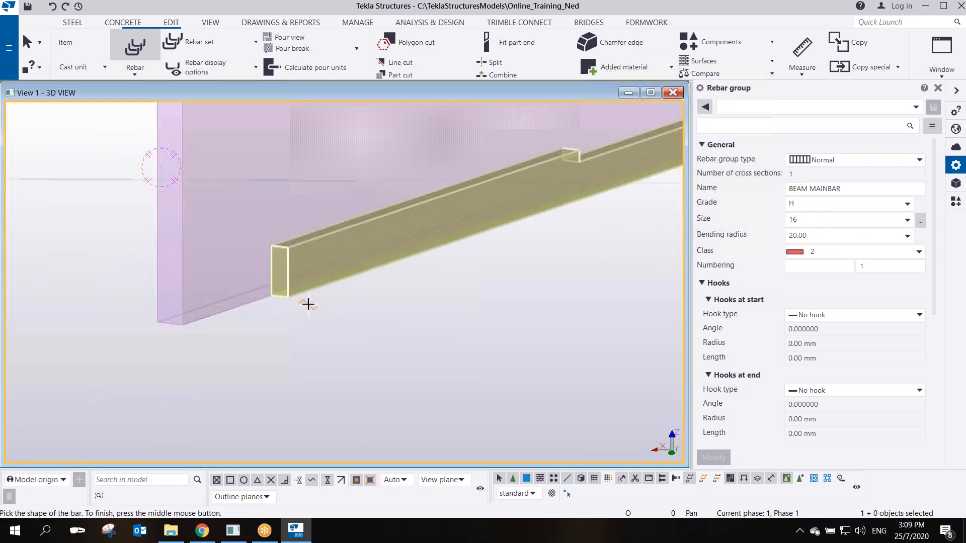
click(284, 296)
scroll(345, 309, down, 5)
scroll(533, 266, up, 6)
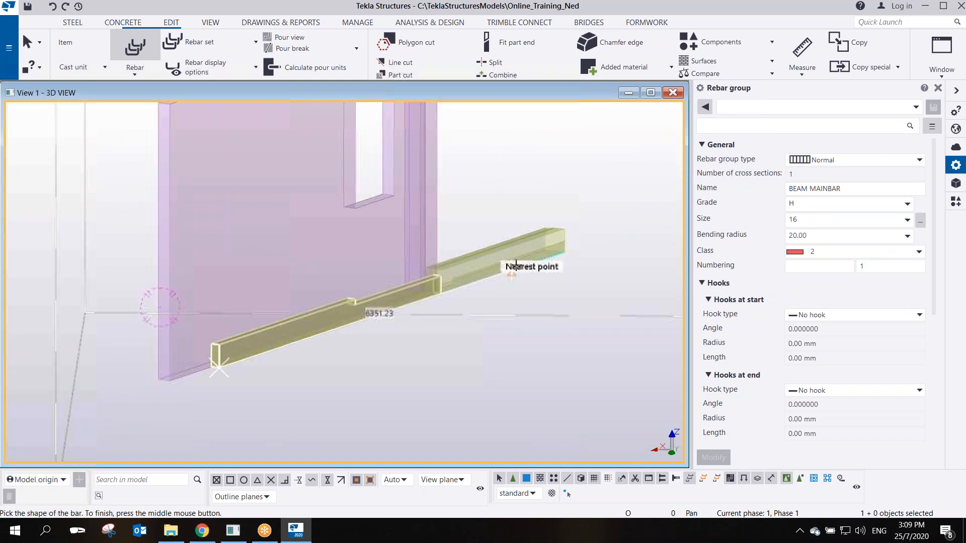
click(647, 228)
scroll(593, 232, up, 4)
middle_click(565, 261)
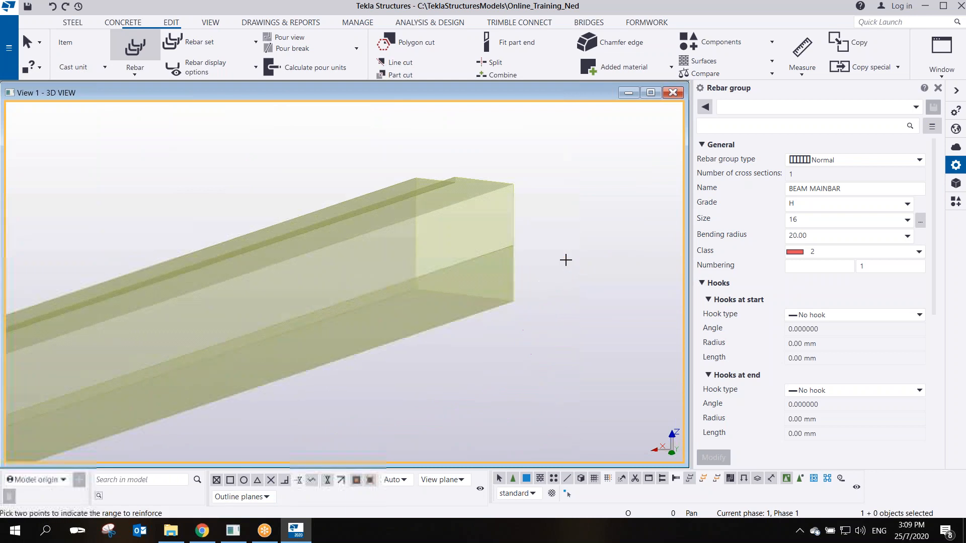
Distribute the bottom main bars across the full bottom width of the beam's far end face and finish the bar group
scroll(523, 292, up, 2)
click(508, 304)
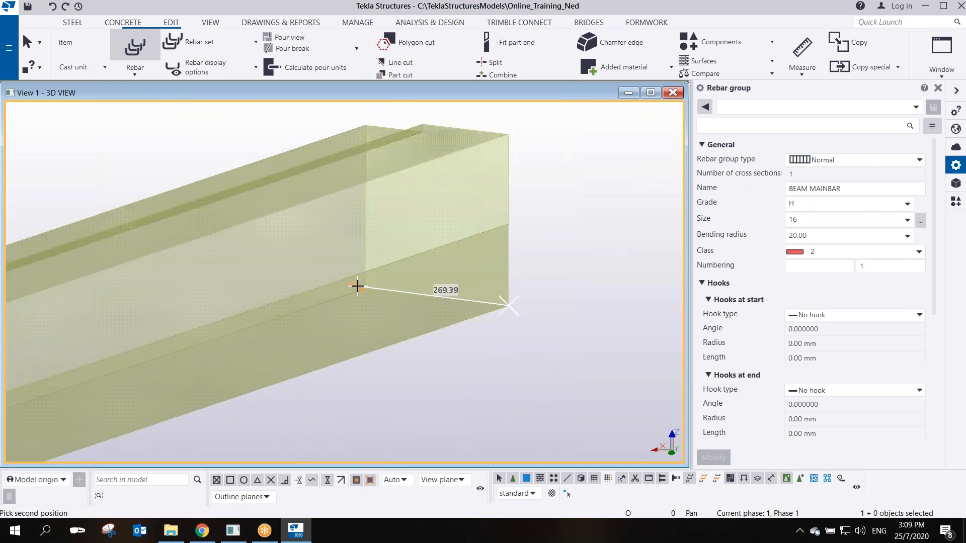
click(365, 286)
scroll(391, 297, down, 4)
right_click(583, 264)
click(602, 270)
scroll(551, 297, down, 5)
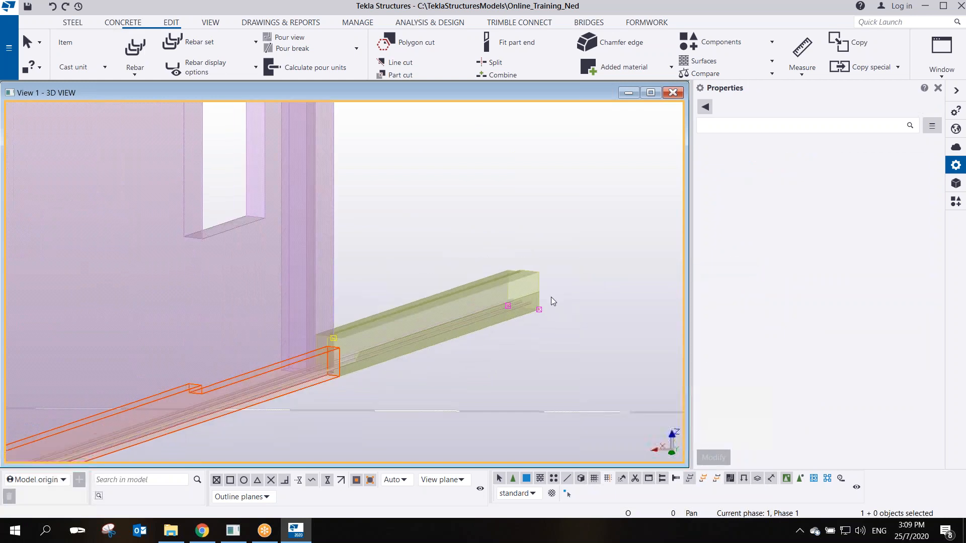
Start a new rebar group named BEAM LINKS with size 8 and class 6
scroll(542, 268, up, 2)
scroll(417, 312, up, 5)
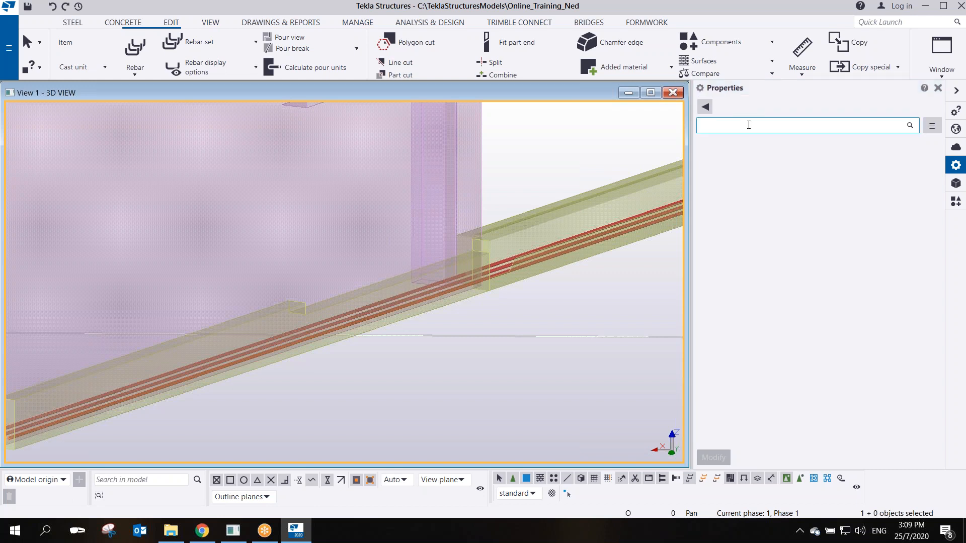
scroll(527, 166, down, 4)
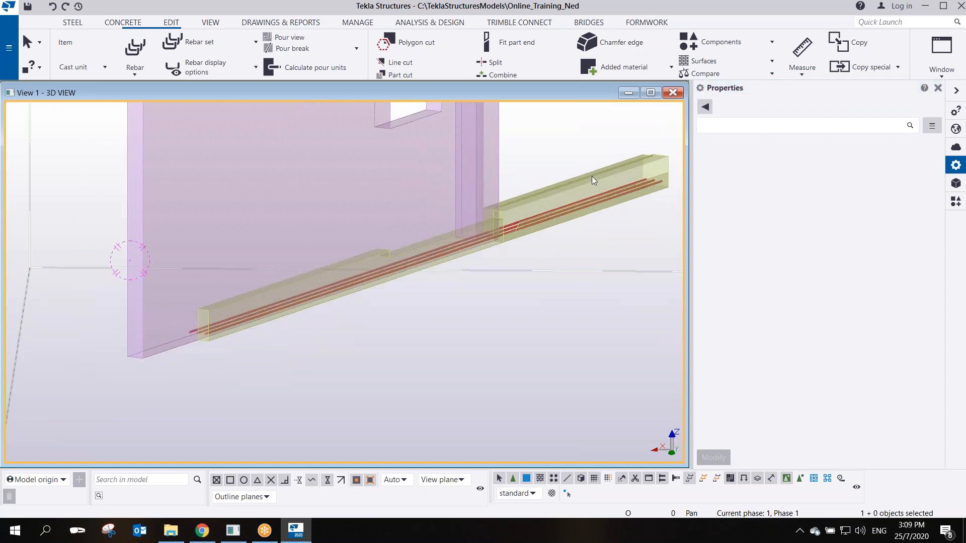
scroll(289, 333, up, 2)
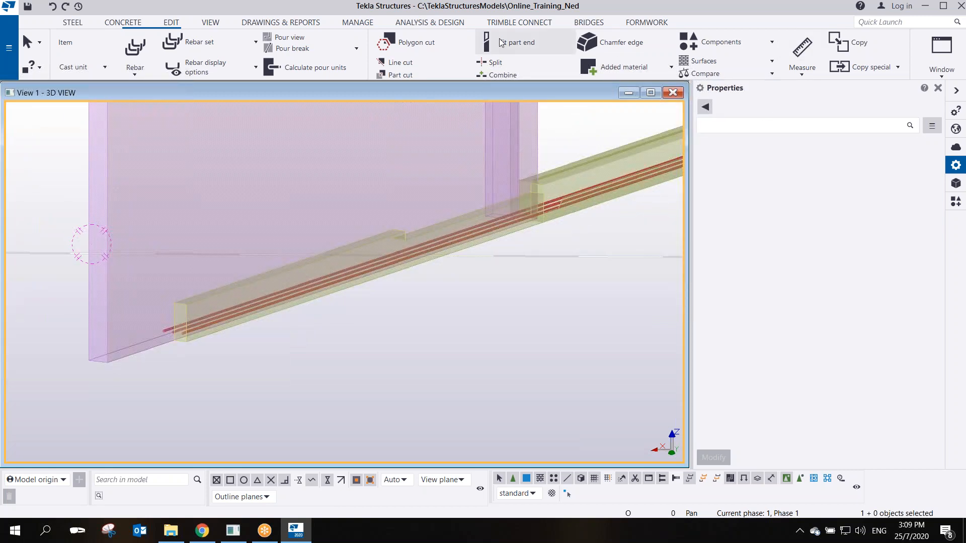
click(148, 75)
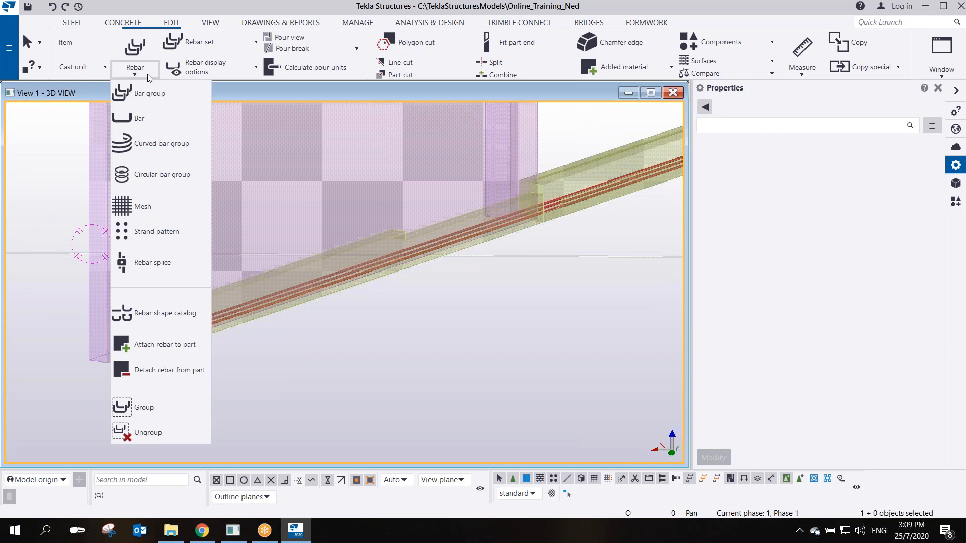
click(156, 91)
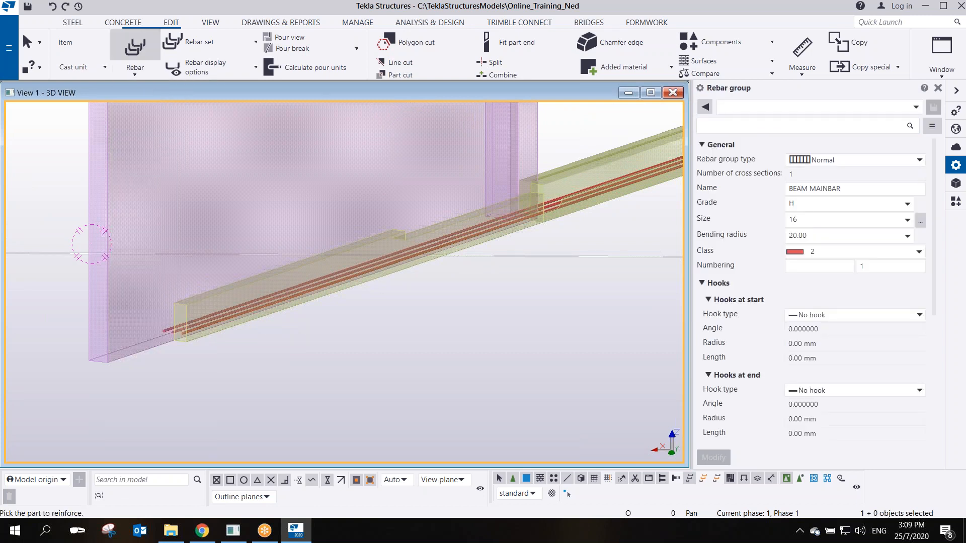
drag(855, 188, 807, 188)
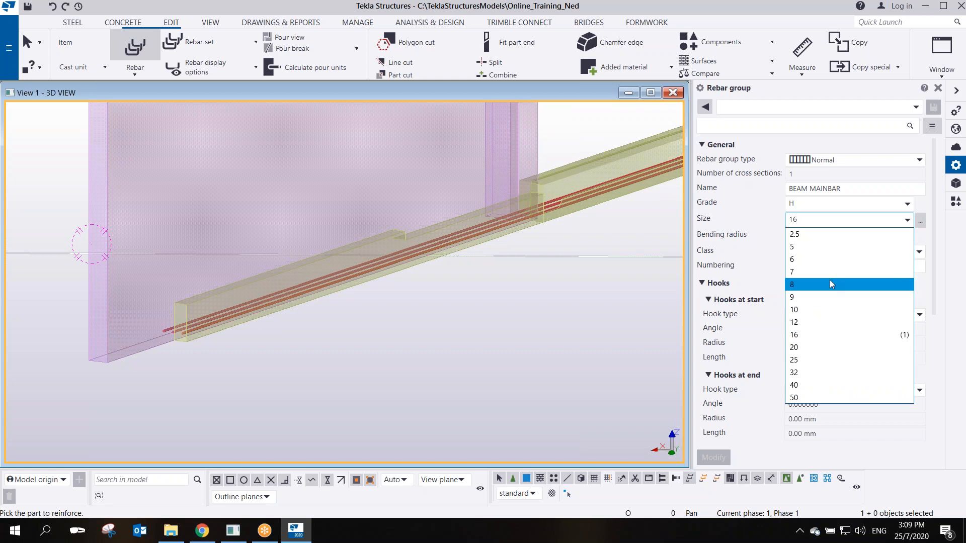
click(829, 284)
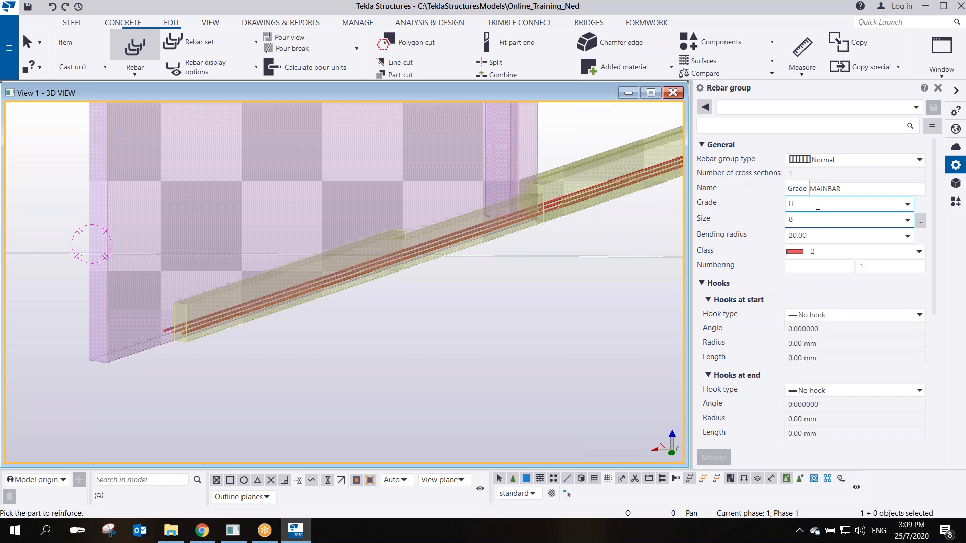
drag(848, 188, 748, 182)
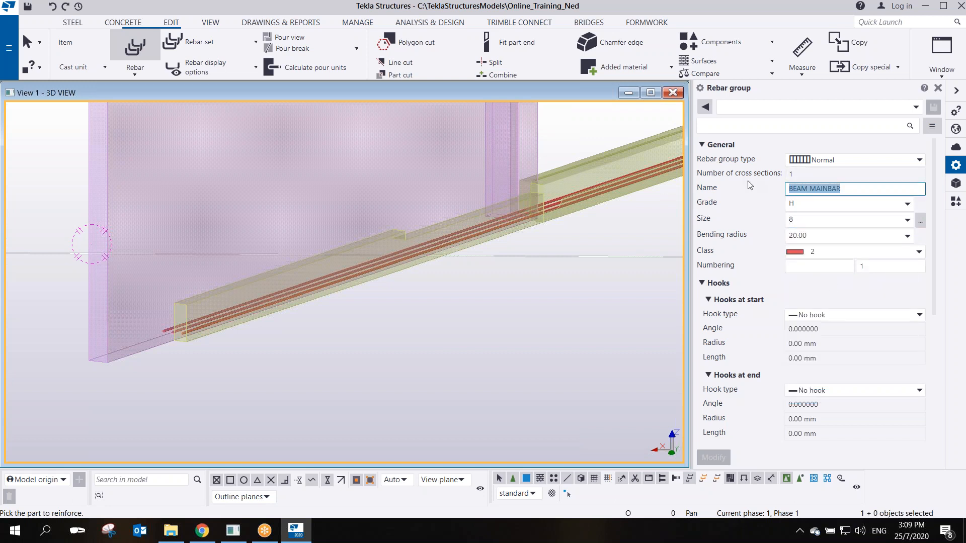
click(810, 190)
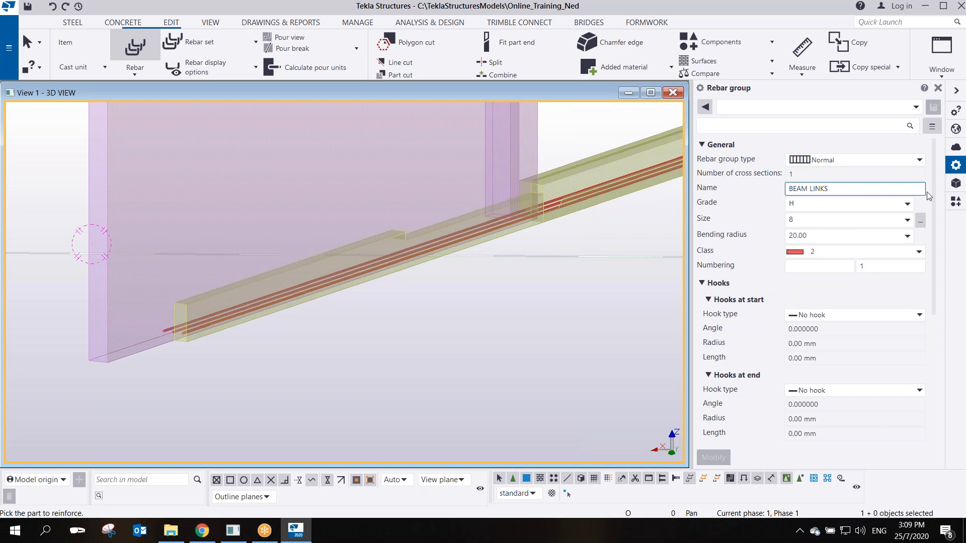
click(835, 252)
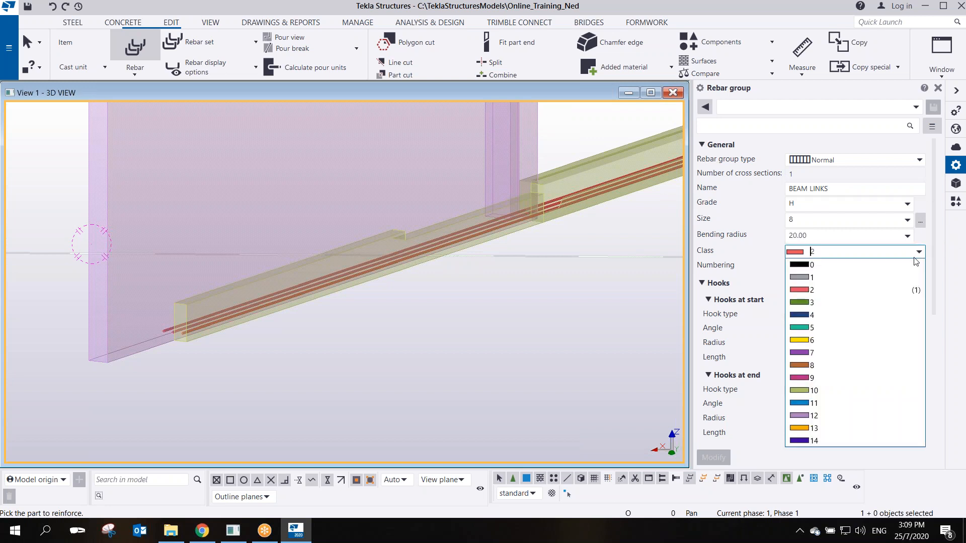
click(819, 345)
Give the links a custom start hook with a 90° angle, 20 mm radius and 50 mm length
click(825, 315)
click(821, 342)
click(830, 315)
click(820, 376)
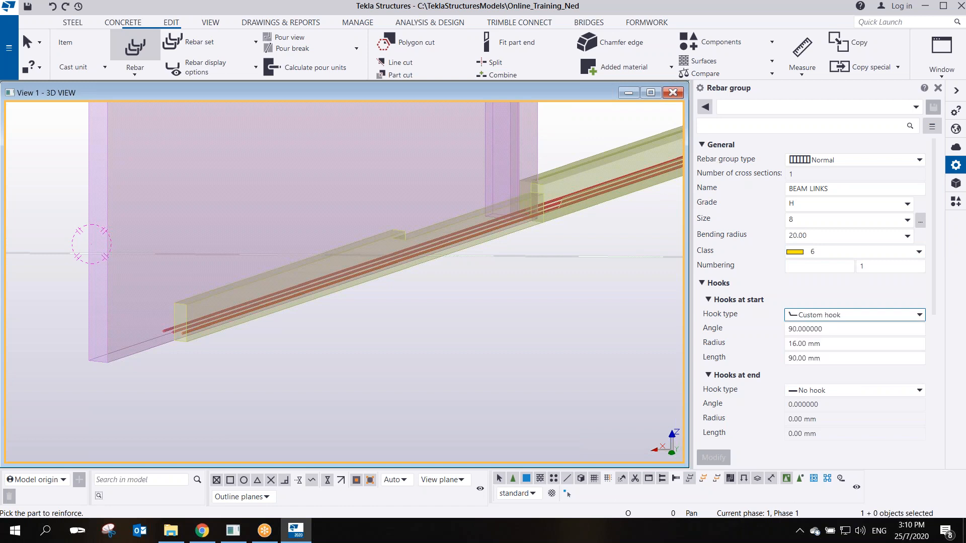
text(50)
click(830, 344)
text(50)
click(795, 327)
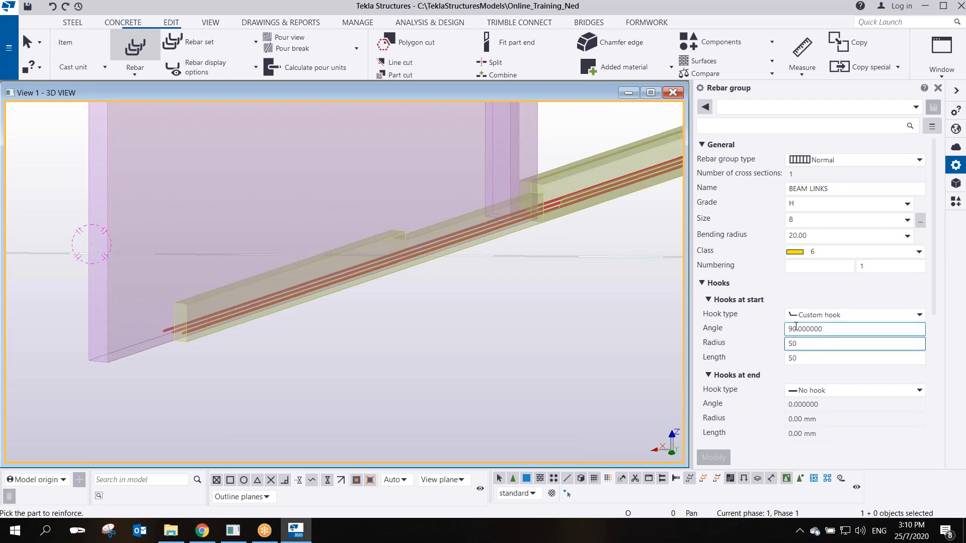
click(812, 390)
click(813, 346)
double_click(804, 344)
text(20)
Give the links a matching custom end hook with angle 90, radius 20 and length 50
click(812, 391)
click(834, 452)
key(Tab)
text(90)
key(Tab)
text(20)
key(Tab)
text(50)
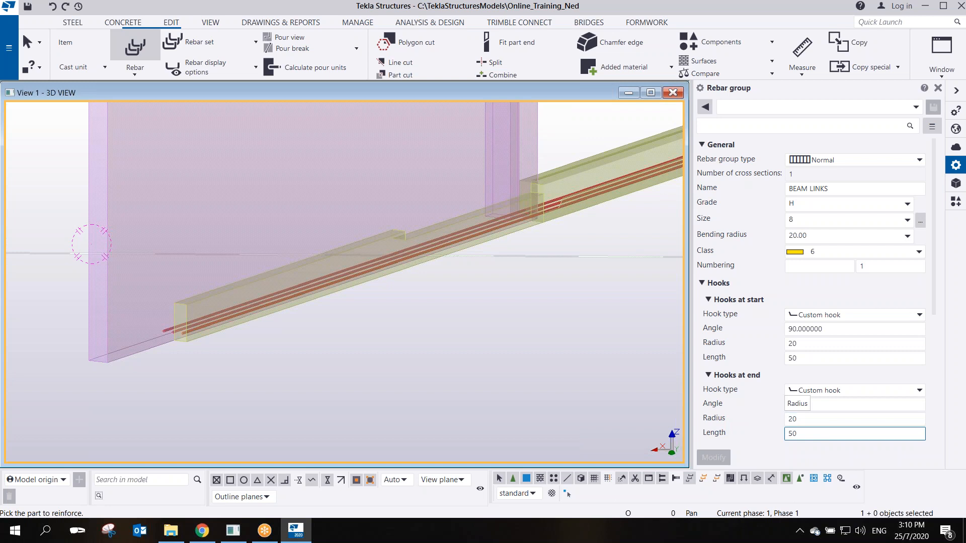
Set the cover thickness to 25 on plane and 50 from plane, with equal distribution by a target spacing value of 200 mm
scroll(825, 402, down, 3)
click(824, 377)
click(825, 377)
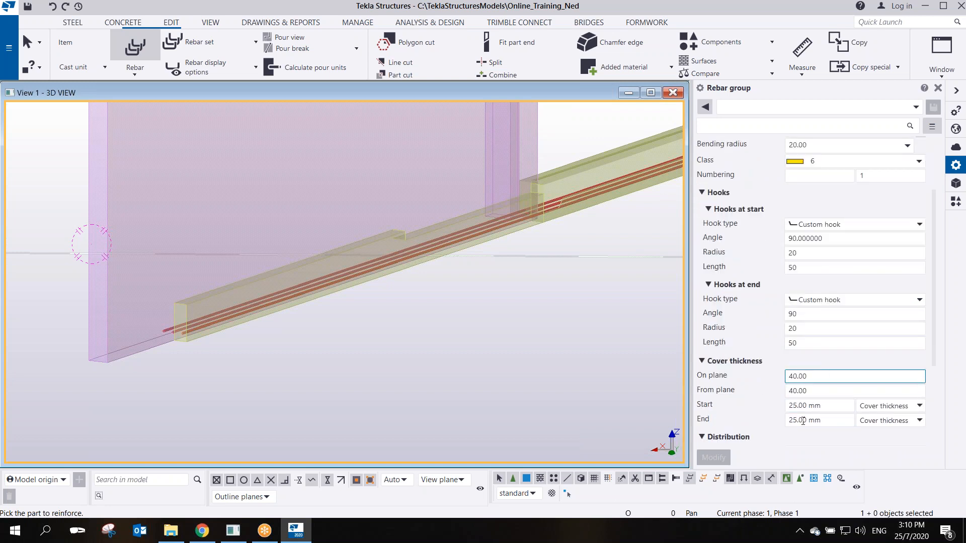
scroll(745, 389, down, 3)
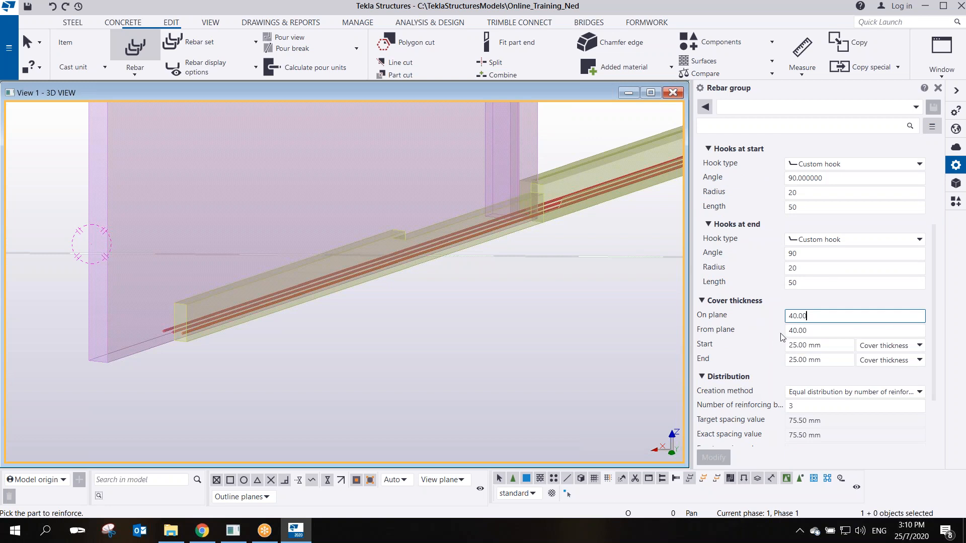
click(810, 332)
double_click(807, 330)
text(50)
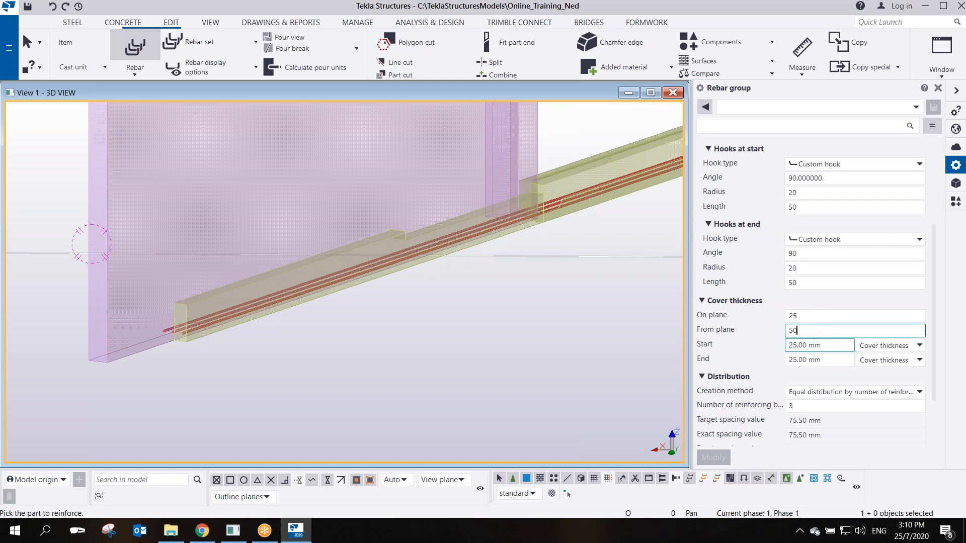
click(830, 392)
click(846, 418)
click(739, 421)
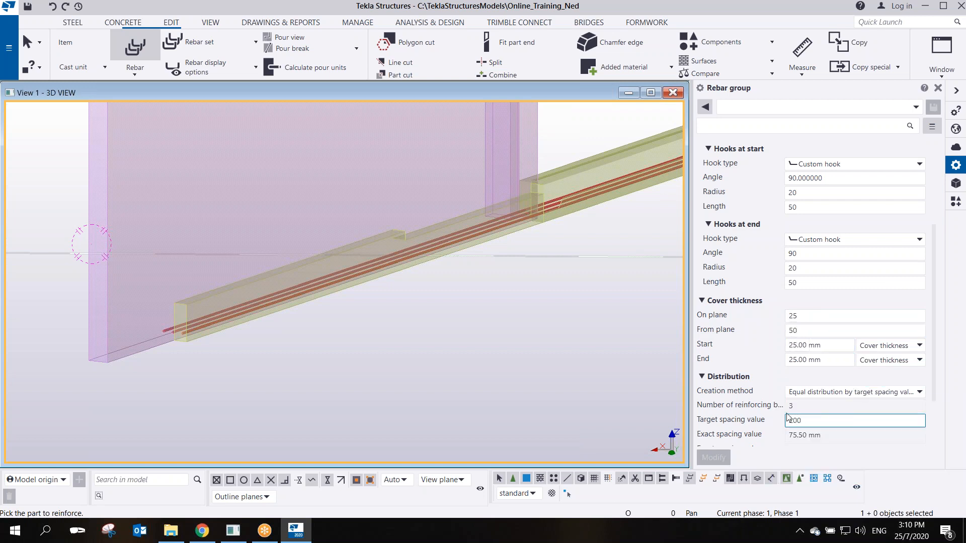
scroll(178, 301, up, 5)
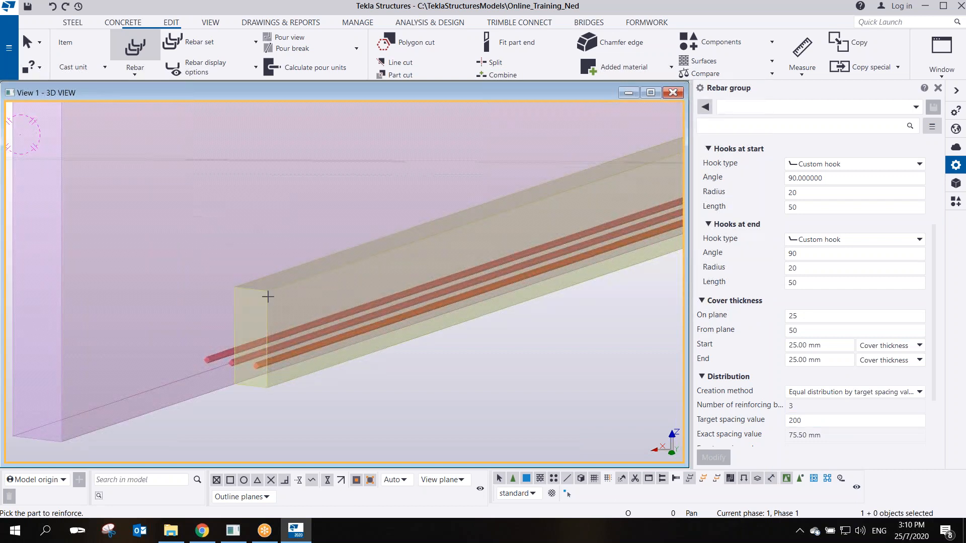
click(269, 294)
click(266, 295)
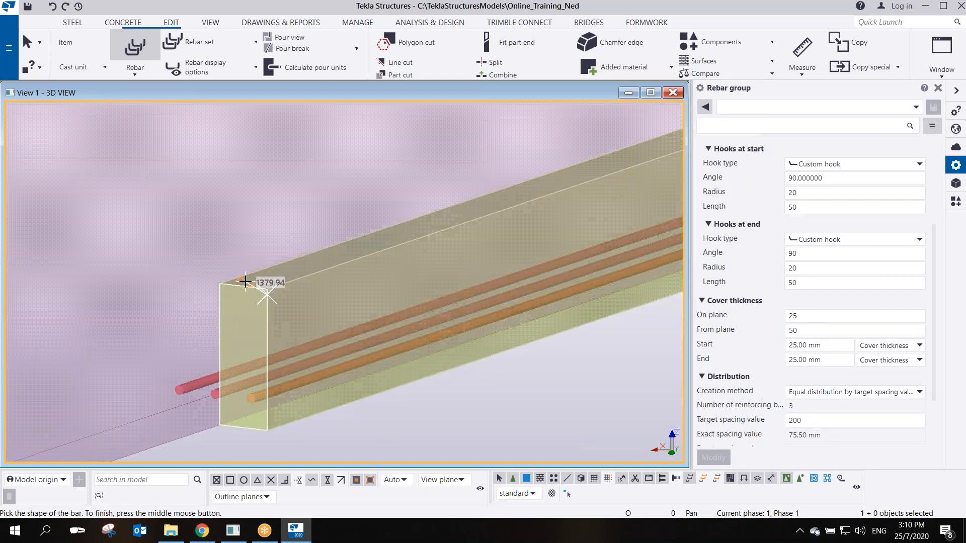
right_click(267, 283)
click(291, 291)
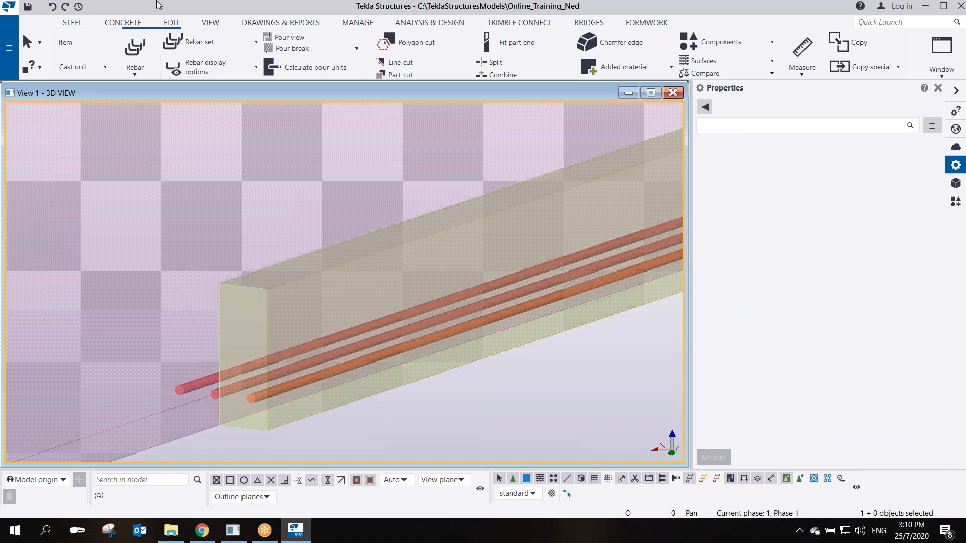
Start the link shape on the lower beam from its near end's outer top corner, going 250 mm across and 262 mm down
click(136, 51)
click(275, 284)
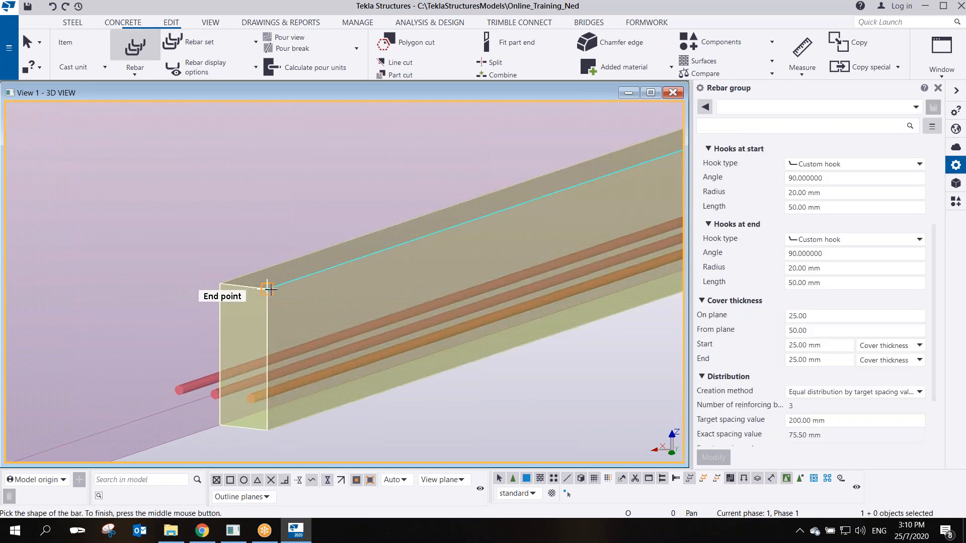
click(267, 290)
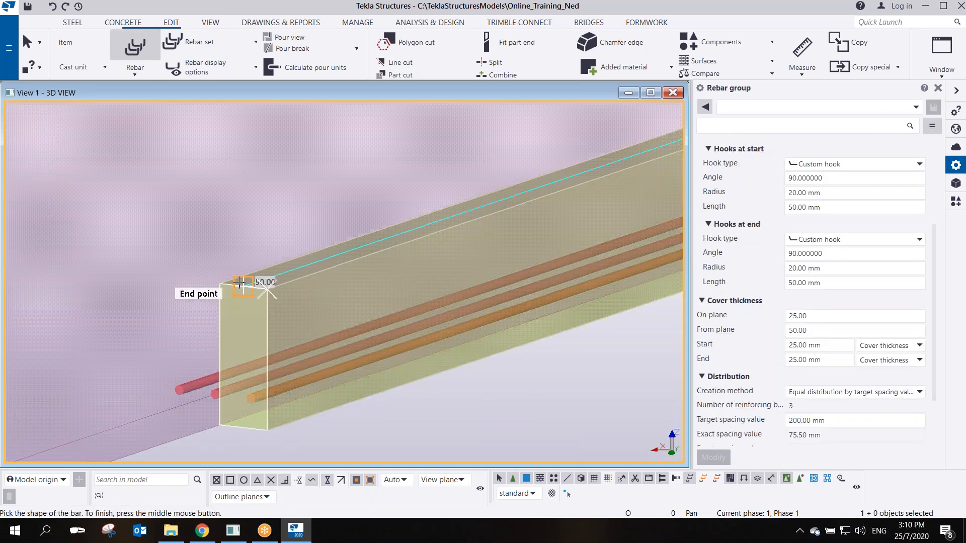
text(250)
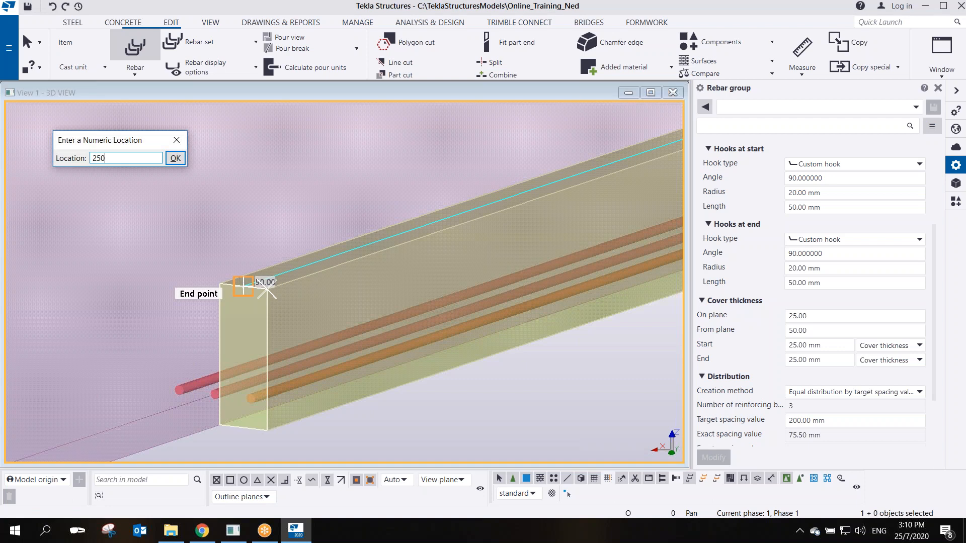
key(Return)
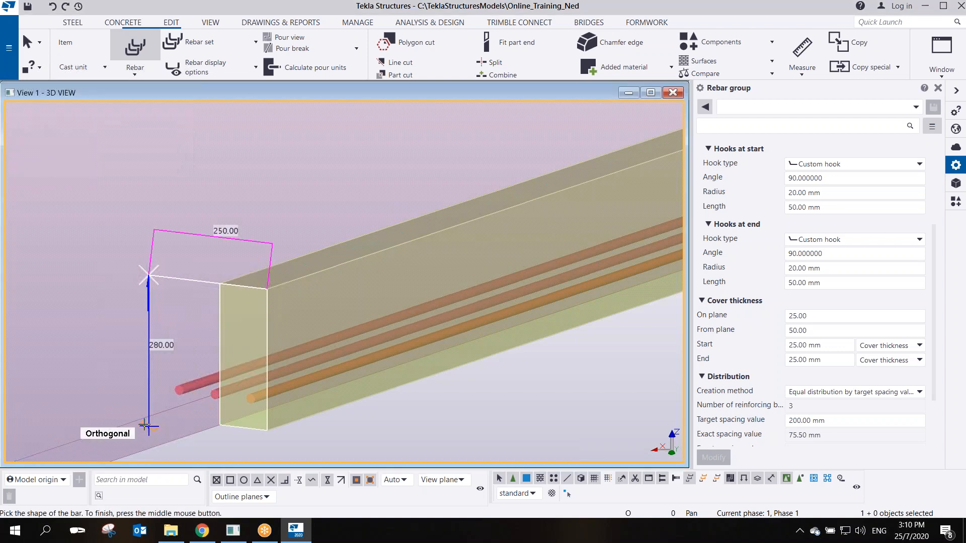
text(262)
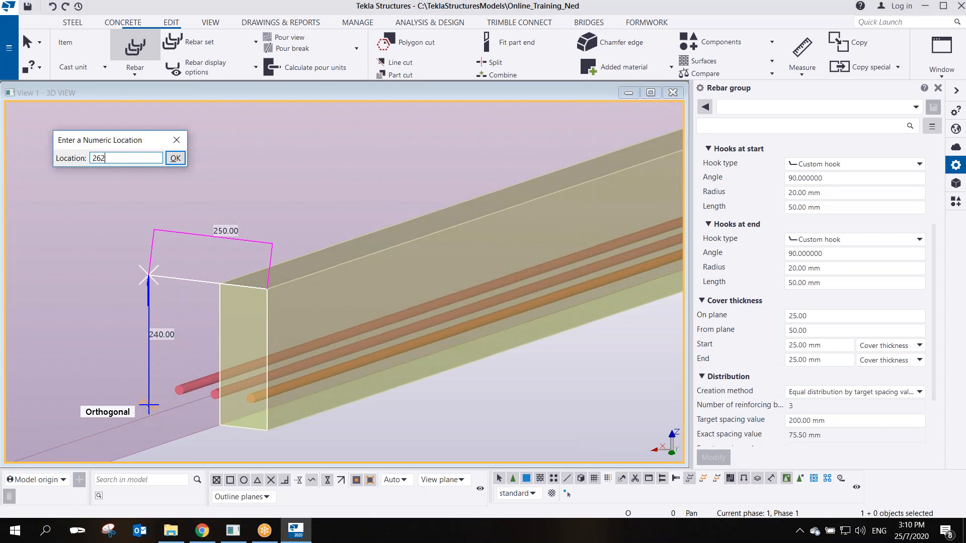
key(Return)
click(267, 426)
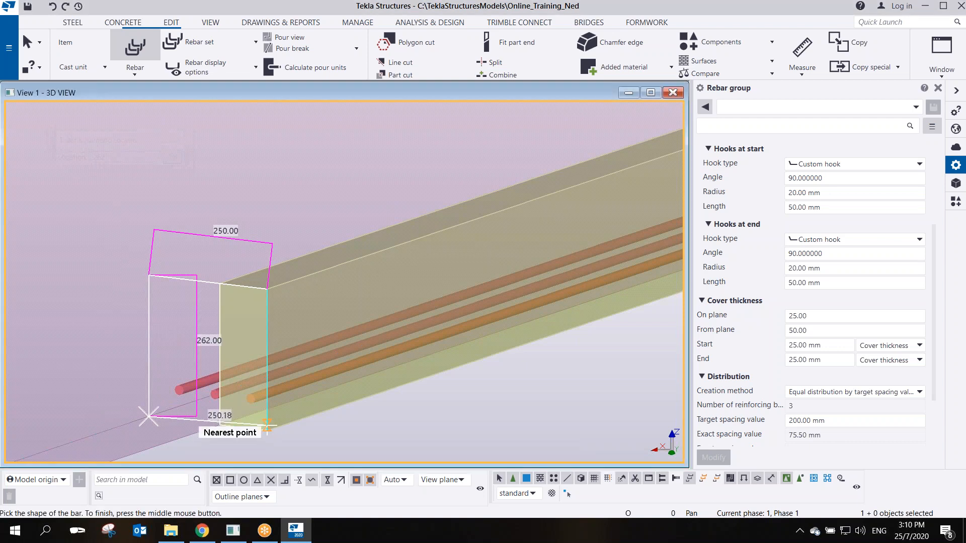
click(267, 288)
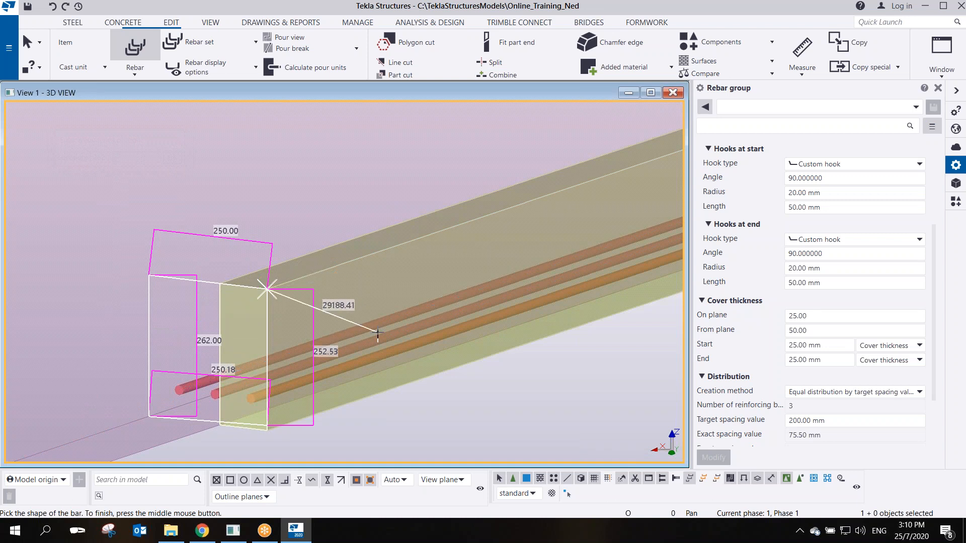
middle_click(373, 318)
Close the link shape through the end face's bottom outer corner and back up to its starting top corner
click(148, 416)
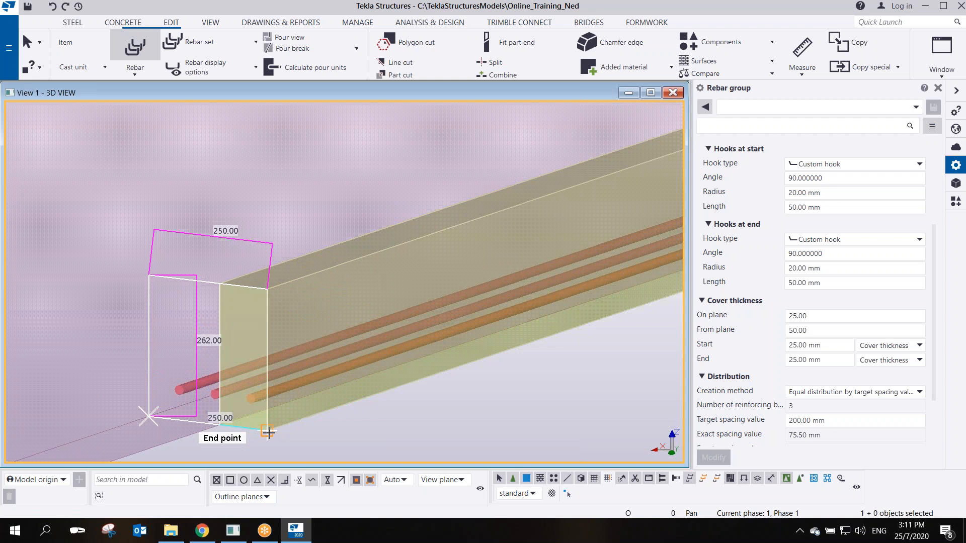
click(267, 432)
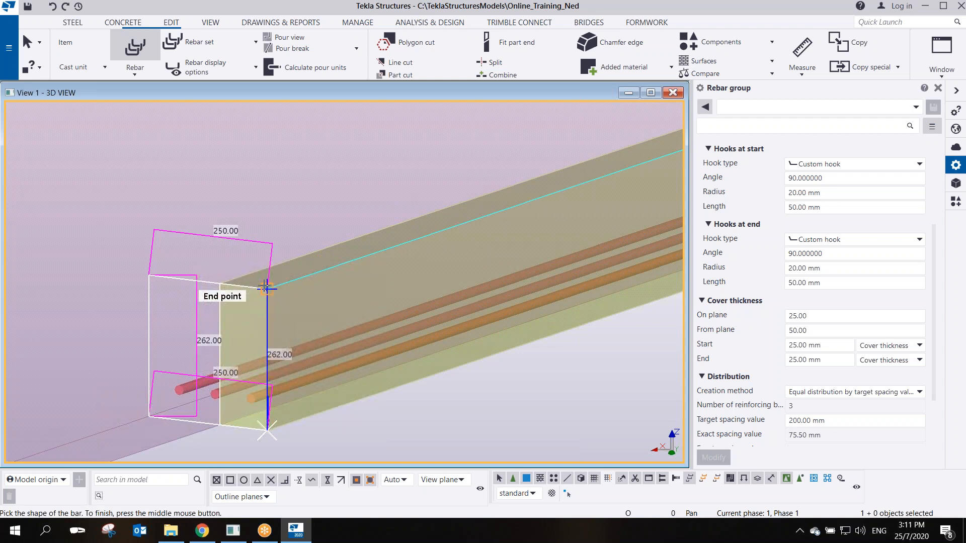
click(267, 288)
scroll(291, 347, down, 2)
middle_click(330, 255)
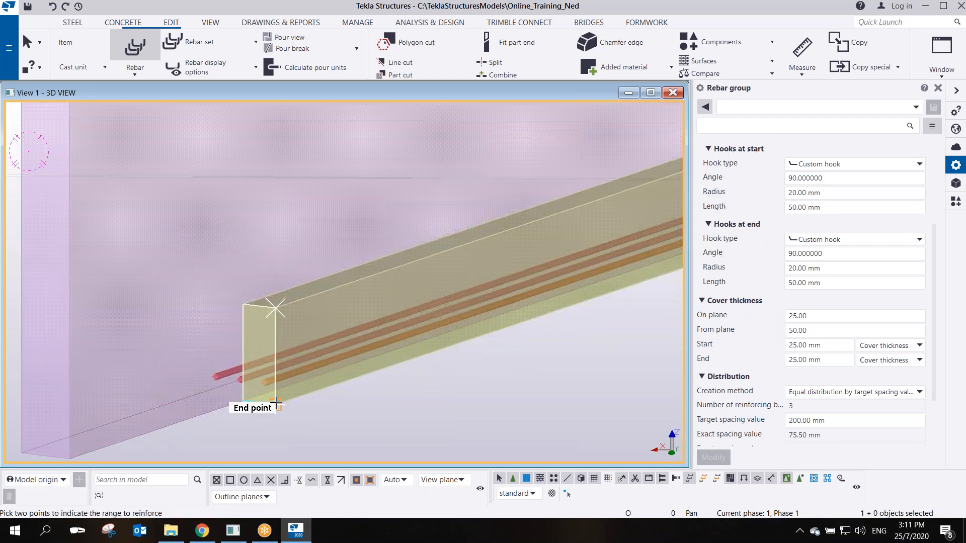
Distribute the links from the beam end's bottom corner to a point about 200 mm straight below the step's lower corner
click(276, 403)
middle_drag(413, 355, 120, 422)
middle_drag(459, 310, 340, 367)
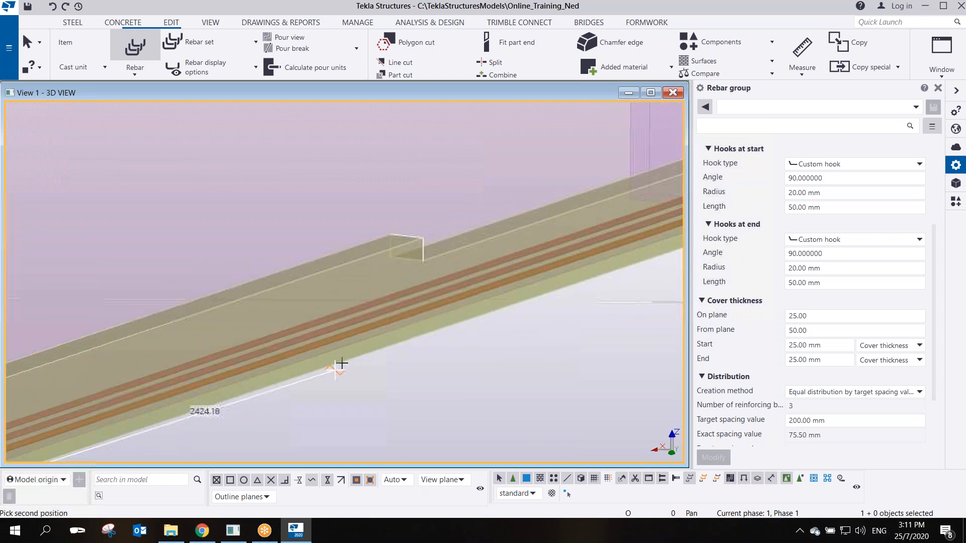
scroll(390, 345, down, 2)
scroll(389, 345, down, 2)
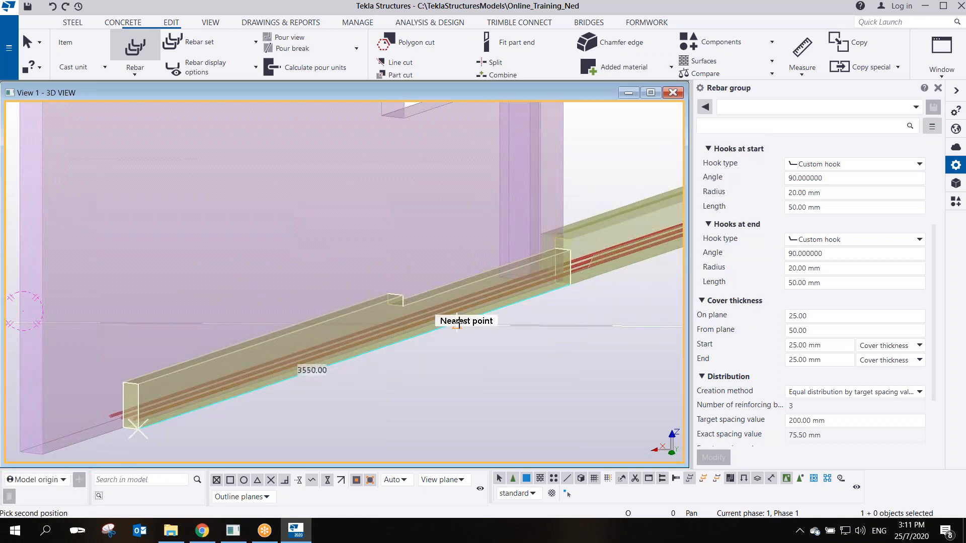
scroll(382, 322, up, 3)
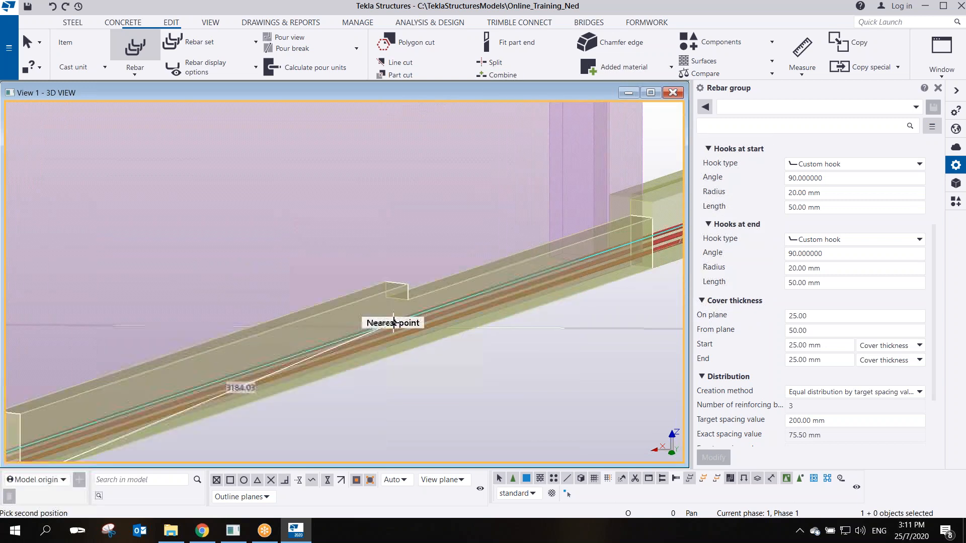
click(411, 290)
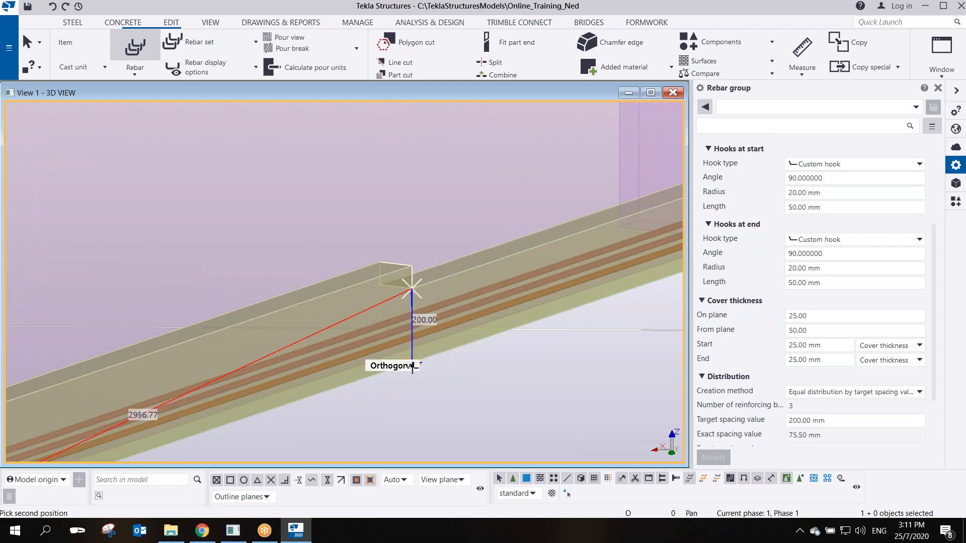
click(412, 366)
scroll(467, 394, up, 1)
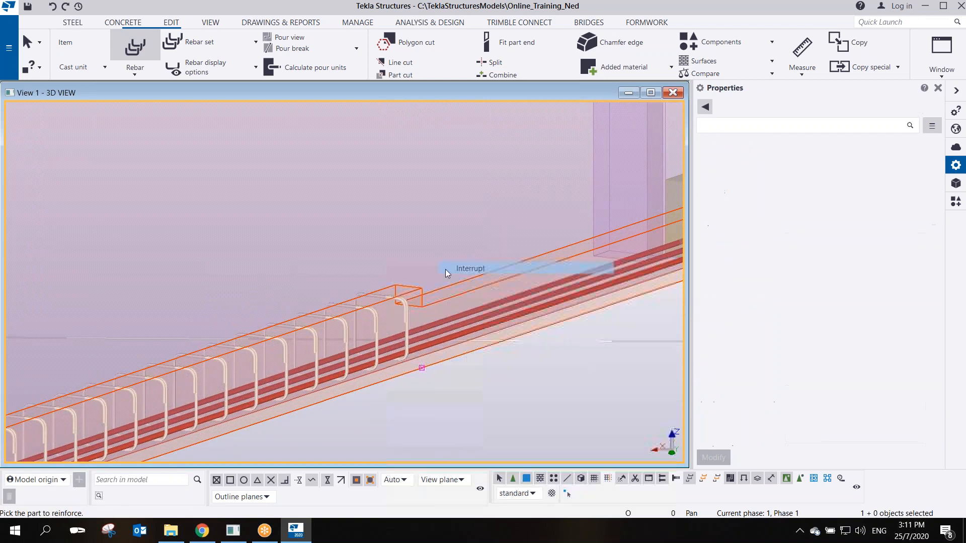
Copy the lower beam's link group from the beam's near-end outer top corner to the outer upper corner of the step
click(404, 325)
right_click(274, 293)
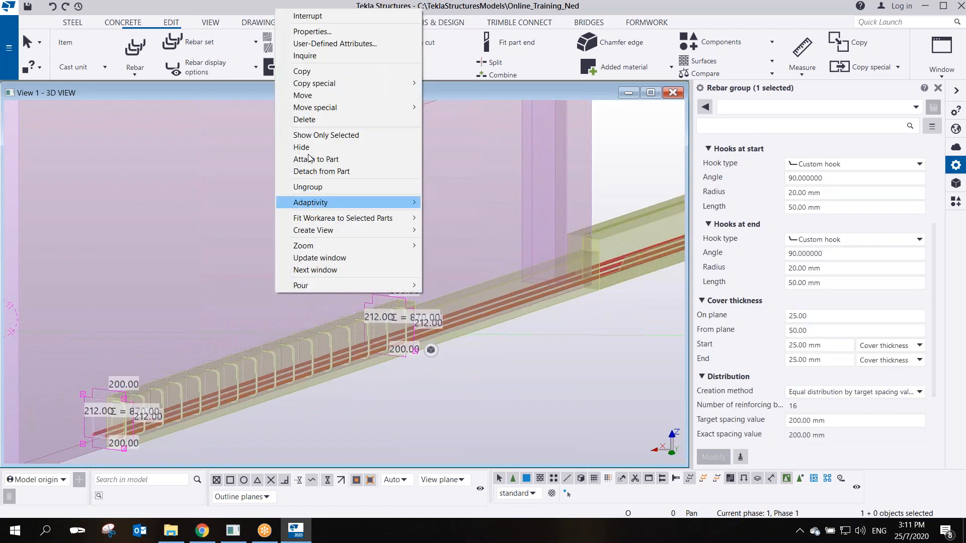
click(301, 71)
scroll(116, 403, up, 4)
scroll(123, 347, up, 3)
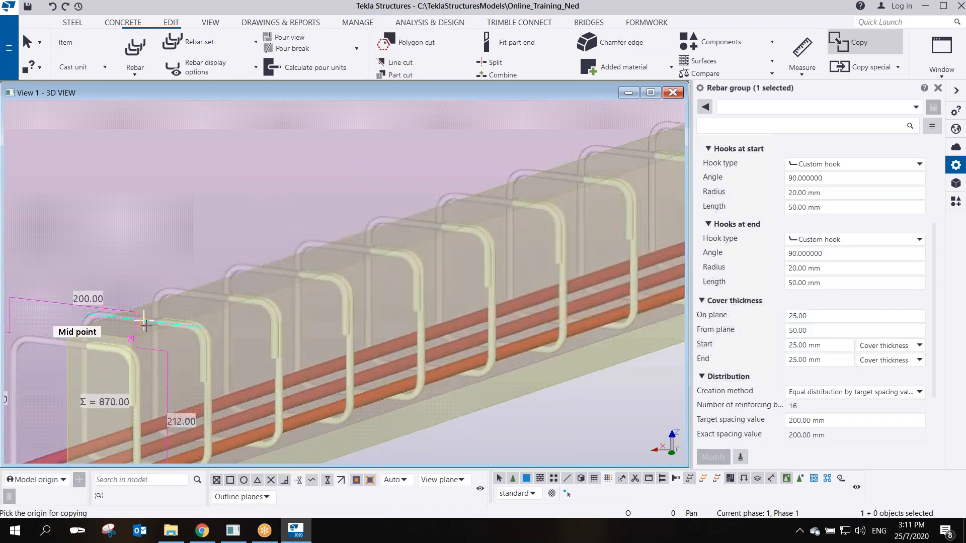
click(130, 343)
scroll(322, 382, down, 5)
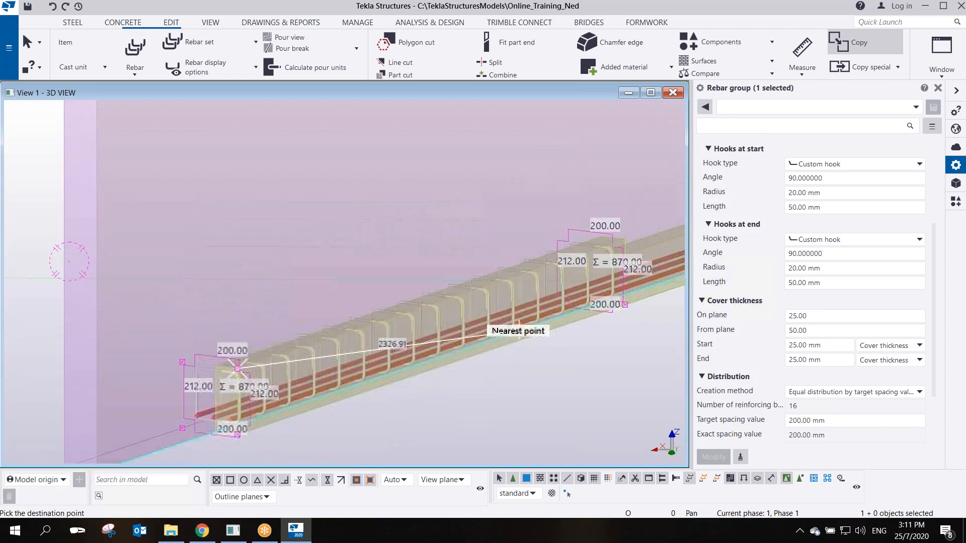
scroll(302, 317, up, 5)
scroll(263, 302, up, 2)
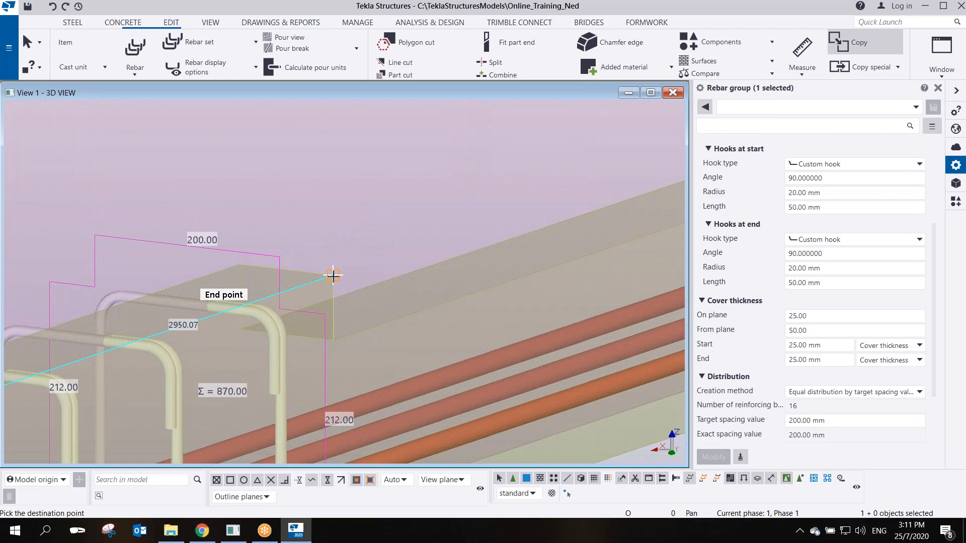
click(333, 275)
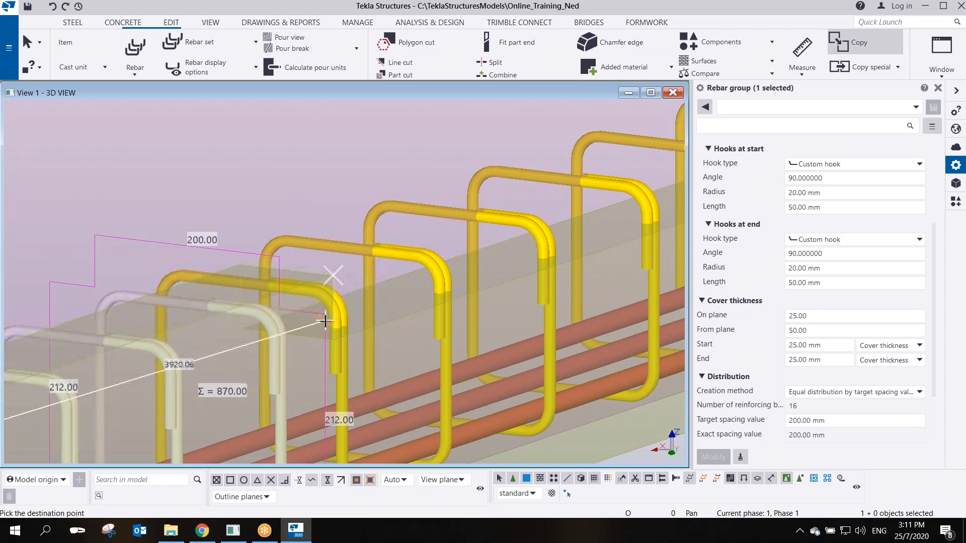
scroll(336, 279, down, 4)
scroll(354, 295, down, 2)
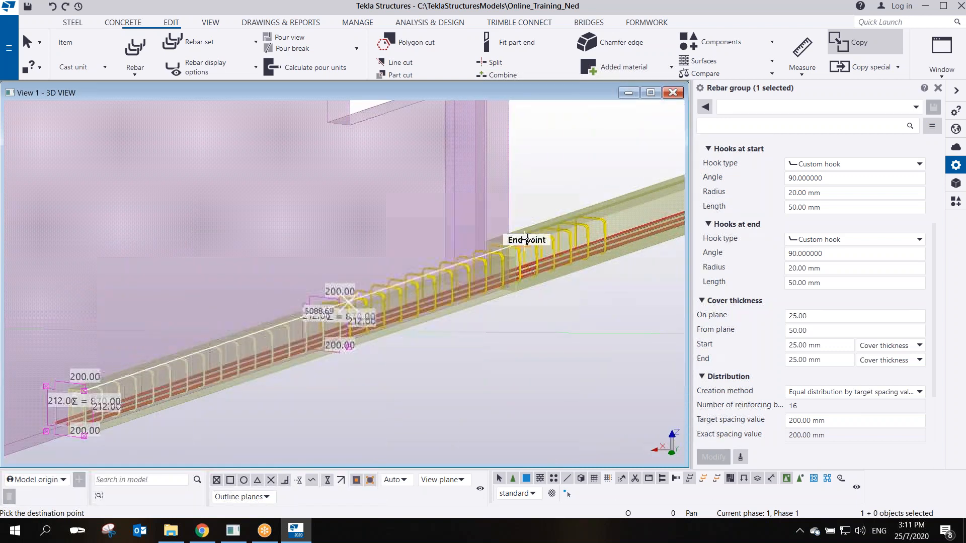
scroll(482, 247, up, 3)
right_click(507, 171)
click(524, 179)
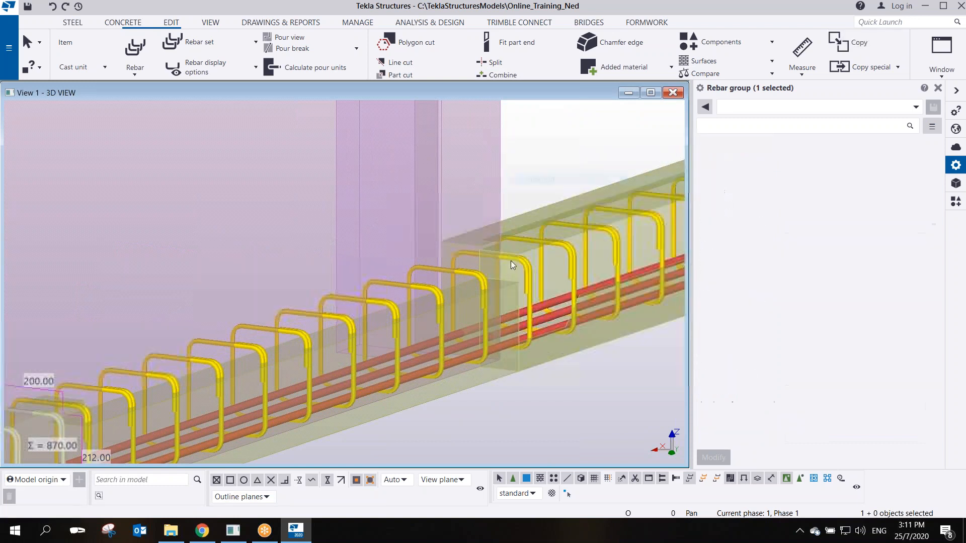
Move the copied link group's far distribution handle back to the bottom corner where the middle section meets the higher beam
click(473, 277)
scroll(545, 252, down, 2)
middle_drag(554, 247, 401, 218)
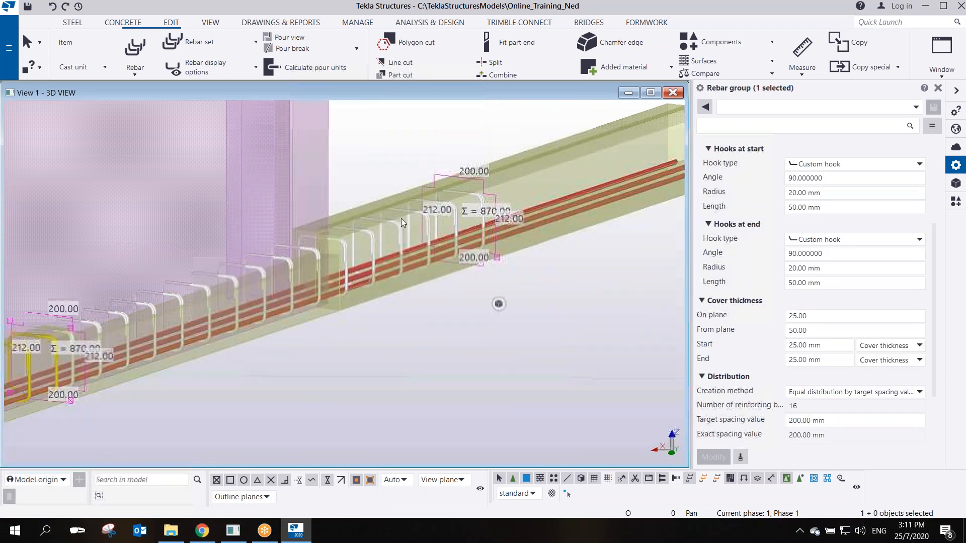
scroll(485, 219, up, 2)
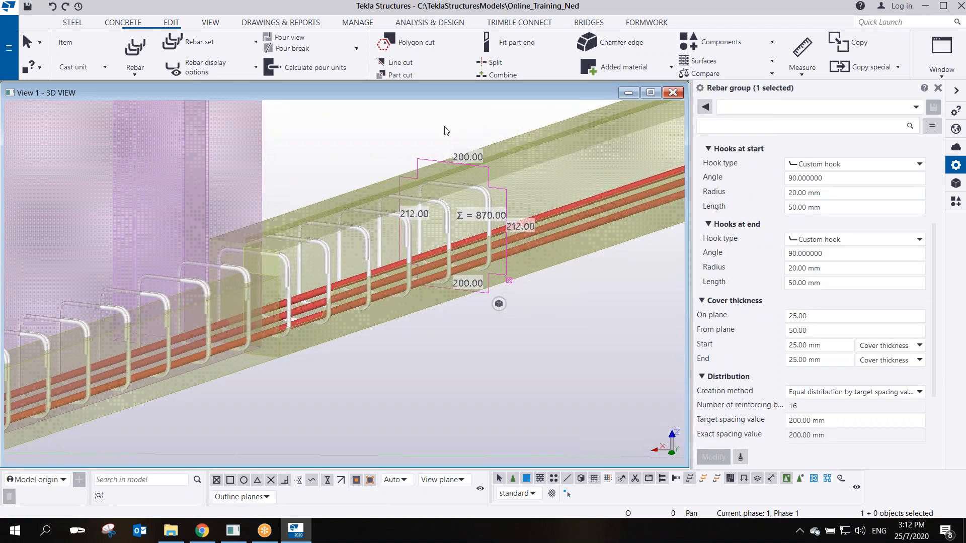
drag(441, 116, 571, 332)
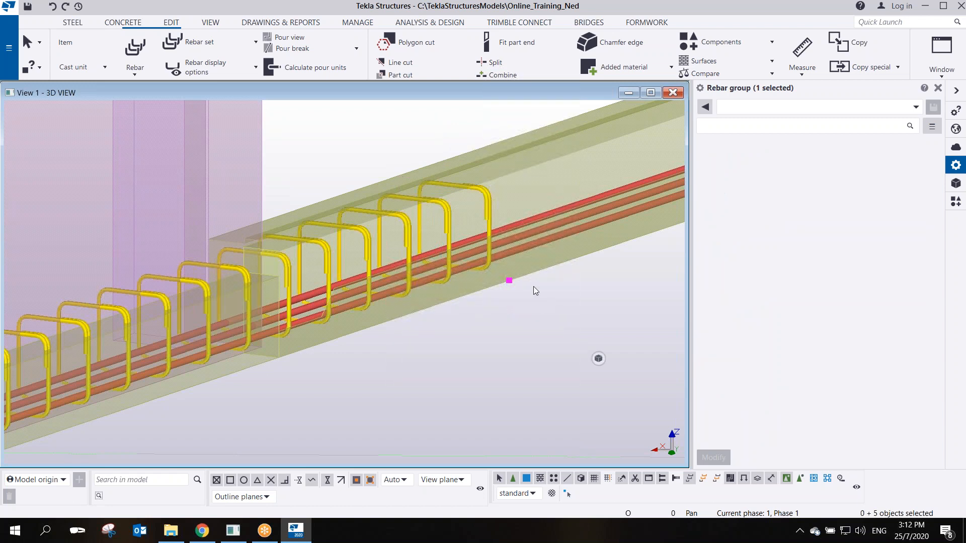
right_click(534, 286)
click(559, 88)
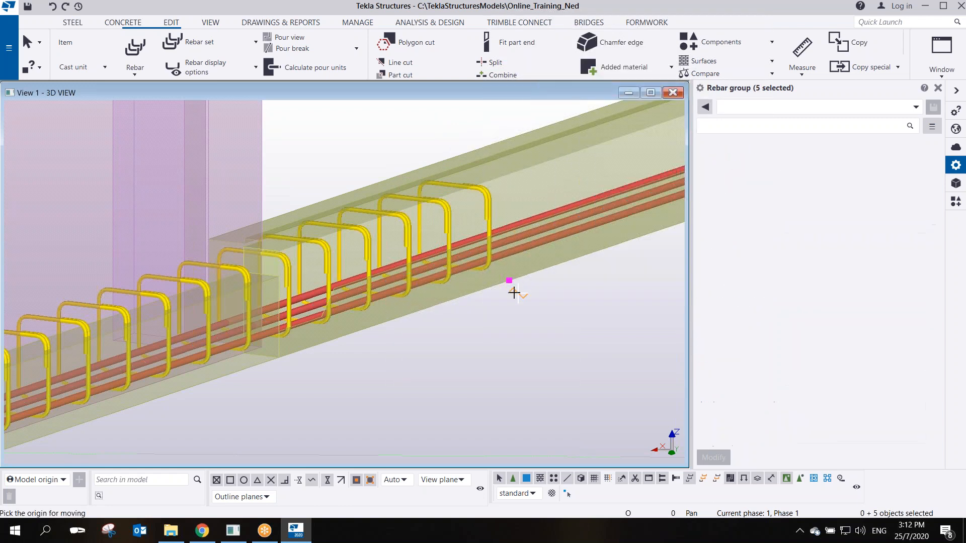
click(508, 280)
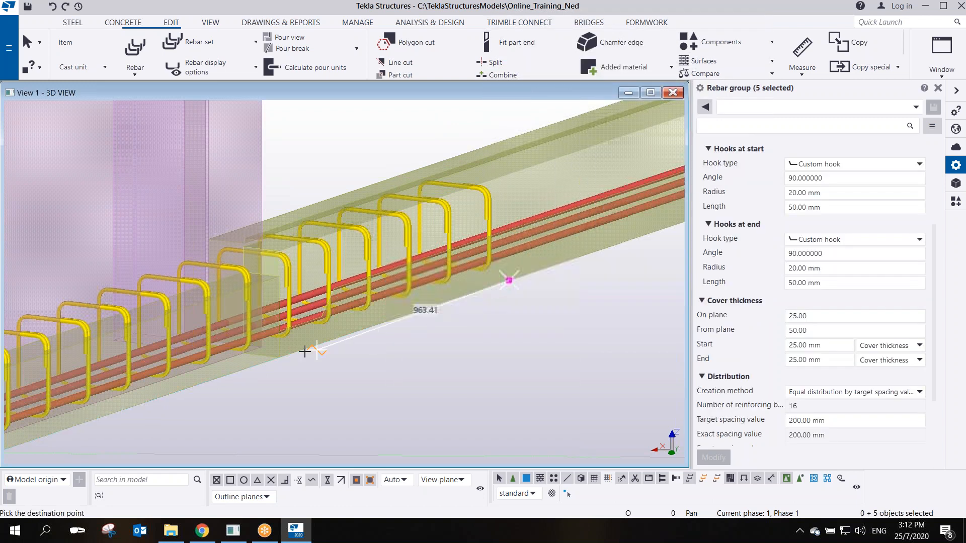
click(278, 358)
Move the copied link group's three upper shape handles down from the step's upper corner to its lower corner
scroll(276, 373, down, 2)
middle_drag(274, 374, 488, 309)
scroll(343, 310, up, 2)
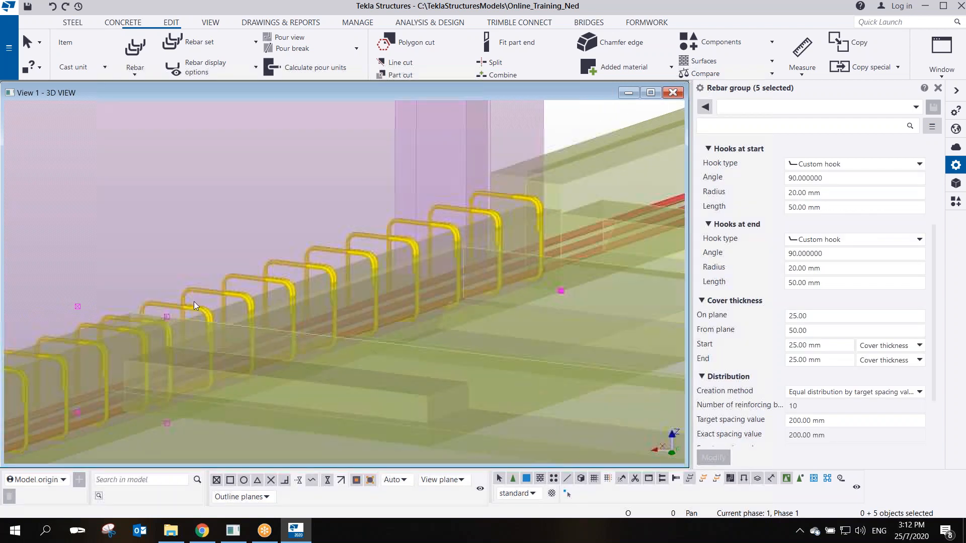
alt+drag(28, 265, 196, 344)
scroll(176, 329, up, 3)
middle_drag(178, 296, 117, 231)
right_click(241, 212)
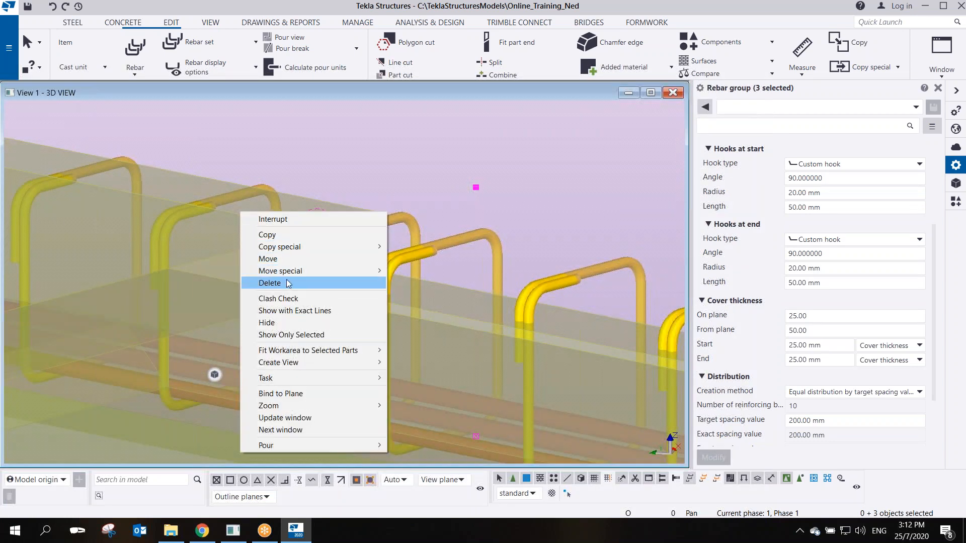
click(278, 259)
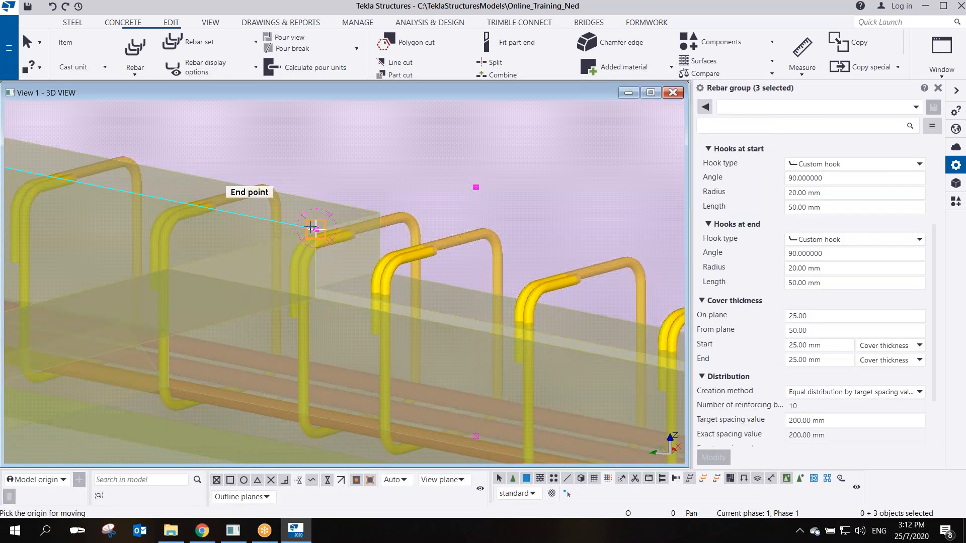
click(313, 228)
click(320, 284)
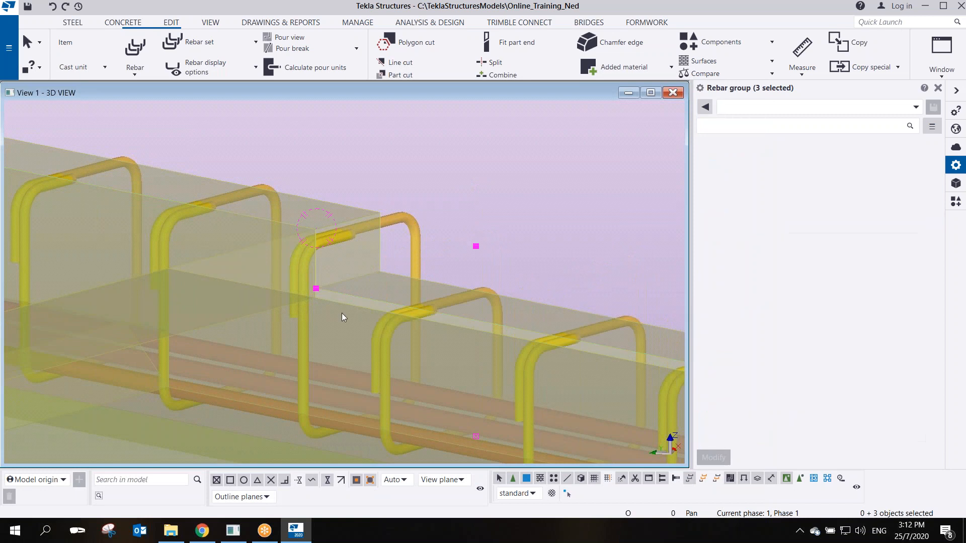
Copy the first link group from its beam's near-end outer top corner to the outer top corner at the start of the highest beam section
scroll(342, 313, down, 3)
ctrl+middle_drag(343, 319, 251, 262)
ctrl+middle_drag(358, 291, 225, 302)
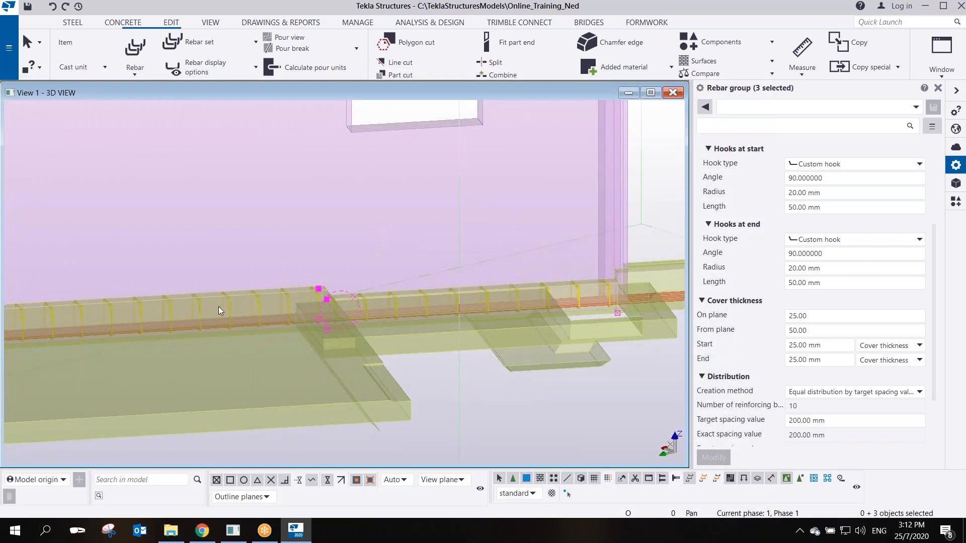
click(200, 308)
right_click(200, 308)
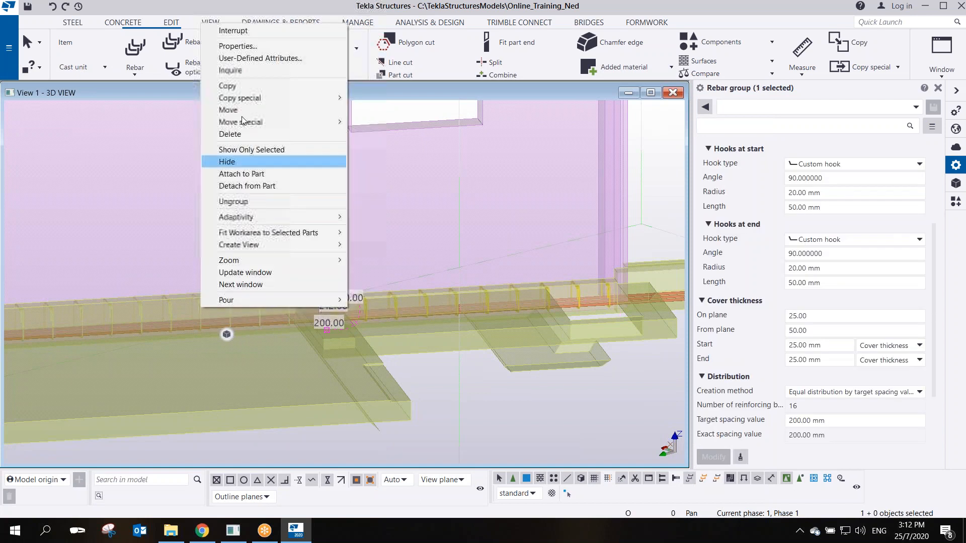
click(235, 90)
scroll(301, 255, up, 2)
scroll(50, 324, up, 4)
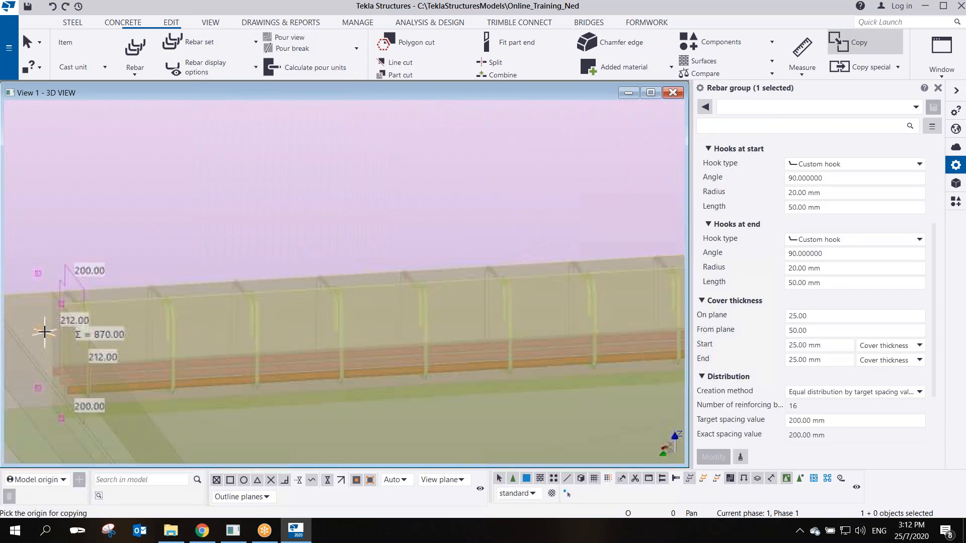
click(75, 278)
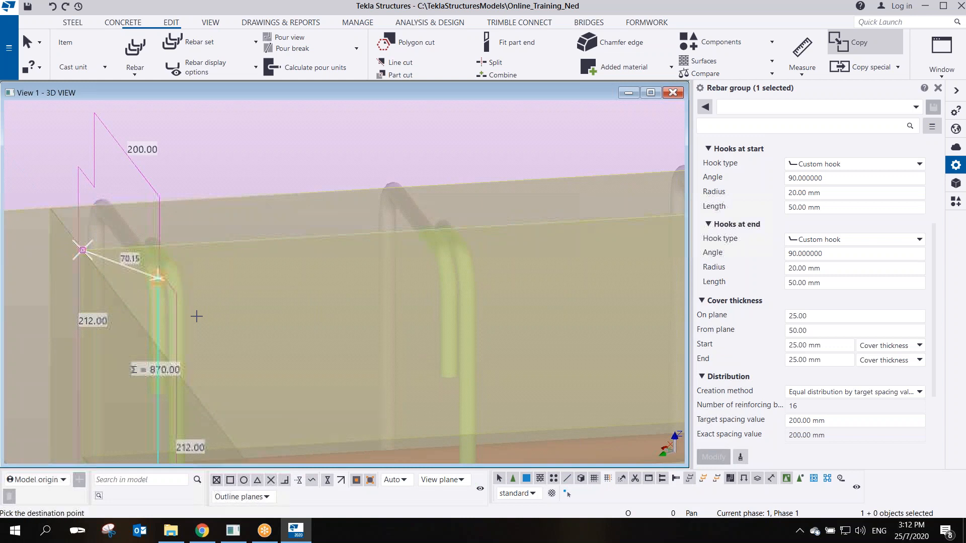
middle_drag(184, 335, 273, 351)
scroll(273, 351, down, 7)
middle_drag(478, 345, 77, 304)
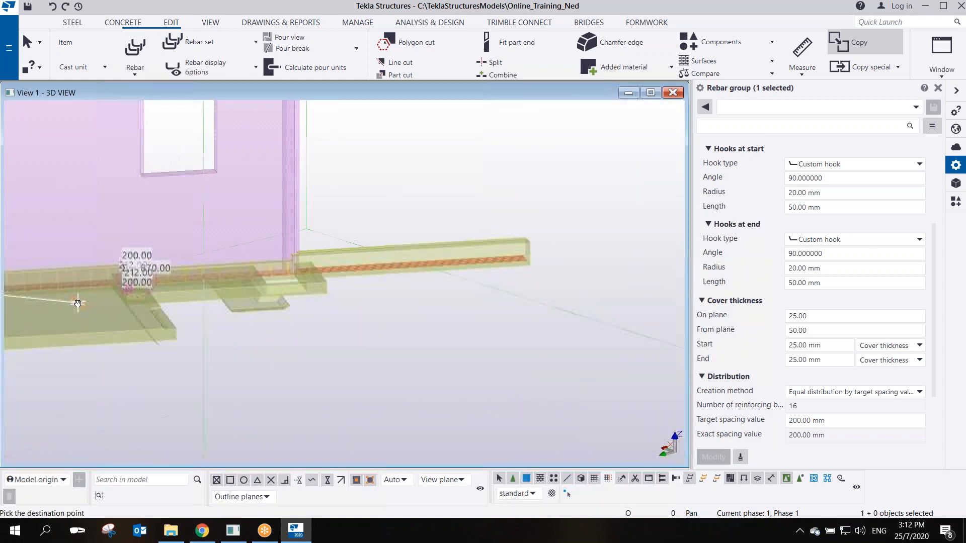
scroll(305, 252, up, 2)
scroll(257, 243, up, 4)
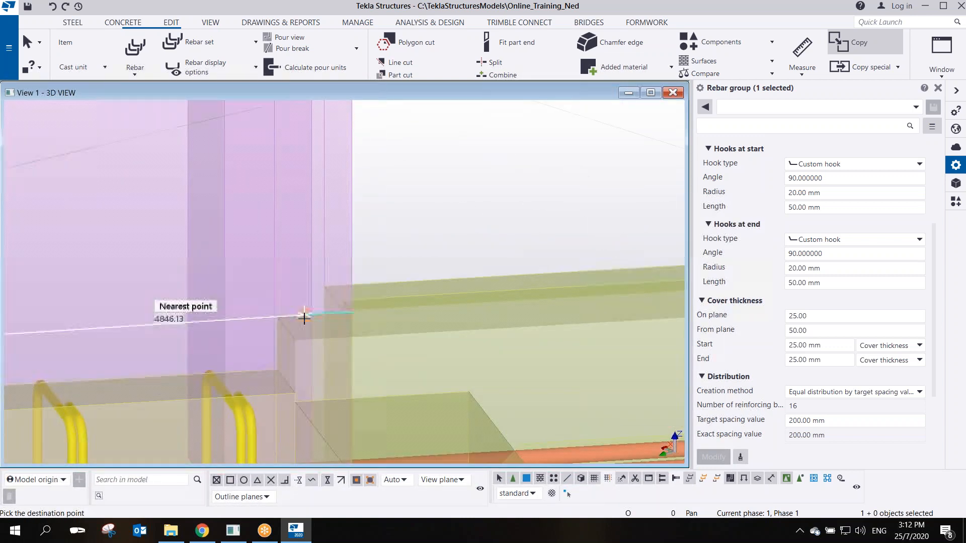
scroll(296, 341, down, 4)
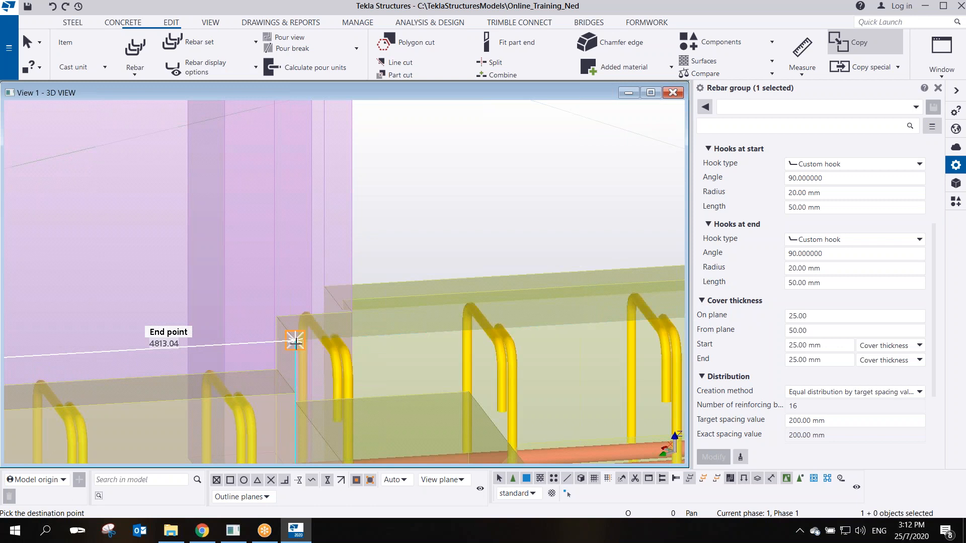
right_click(416, 267)
click(451, 276)
Move the new link group's far distribution handle back to the bottom outer corner of the highest beam's far end
scroll(165, 243, down, 4)
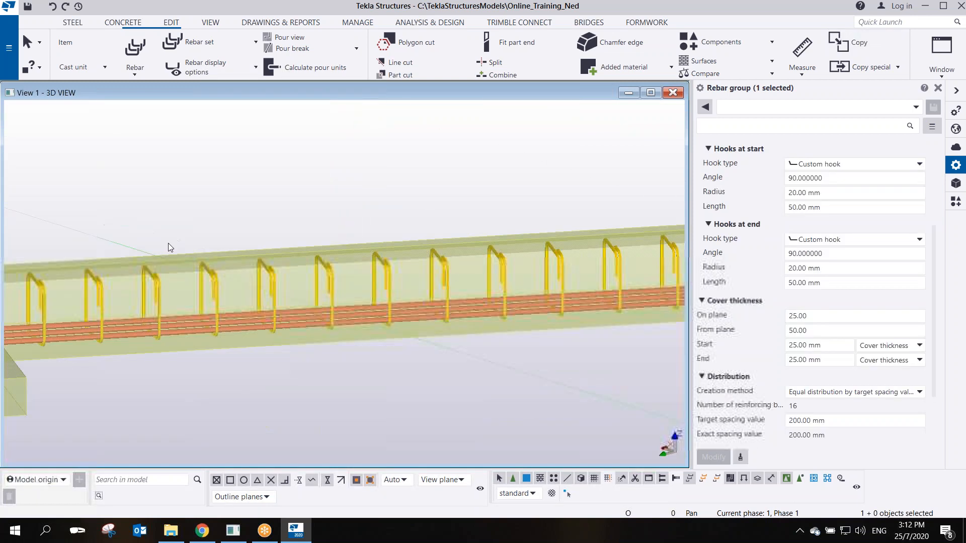
scroll(541, 235, up, 4)
click(565, 226)
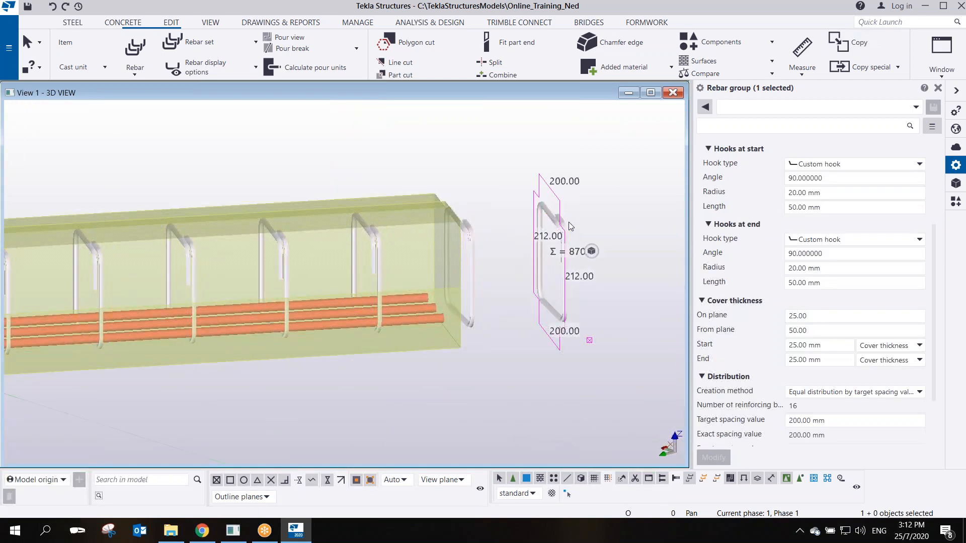
right_click(589, 345)
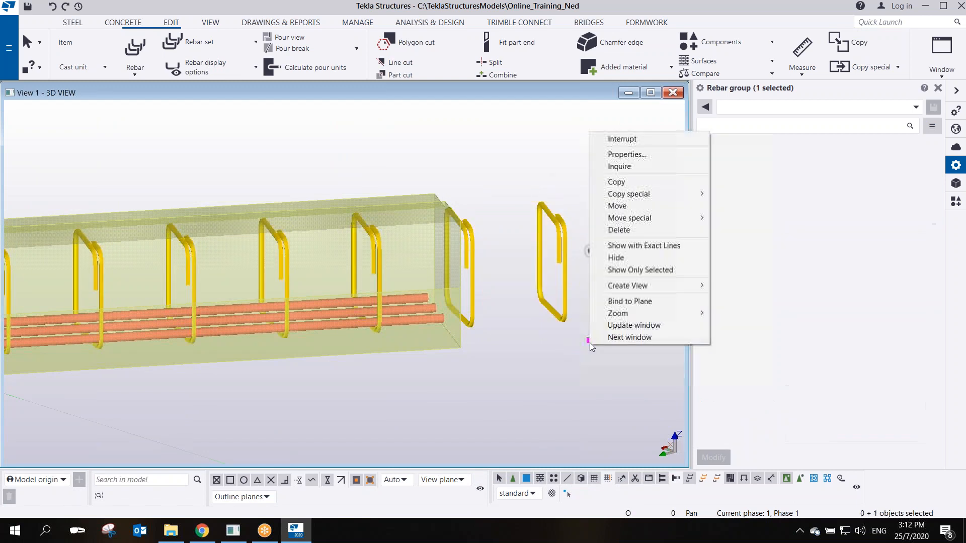
click(621, 206)
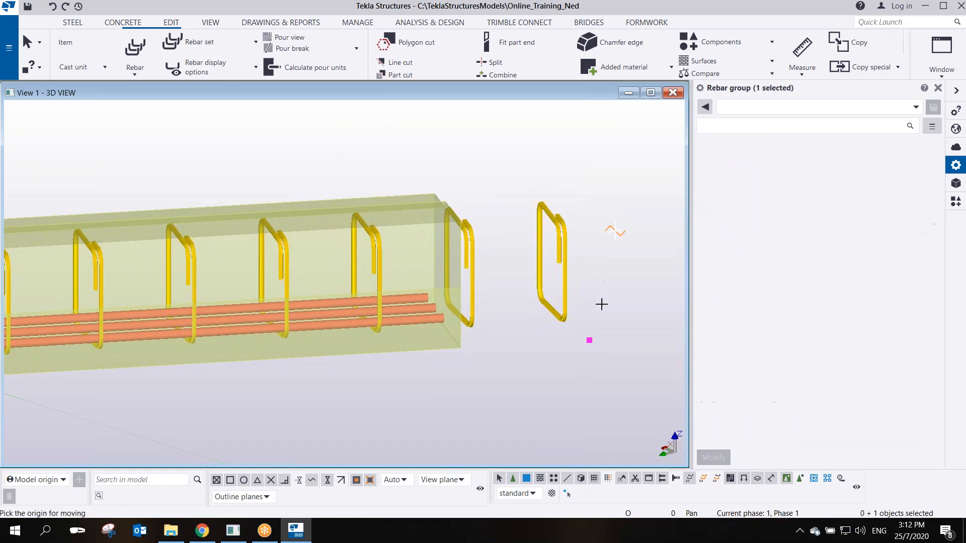
click(590, 337)
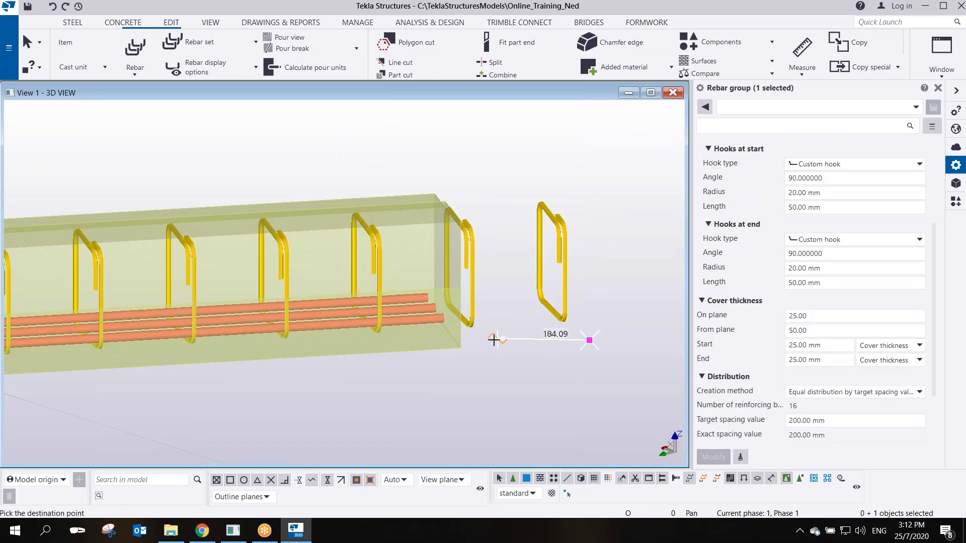
click(457, 347)
scroll(509, 323, down, 2)
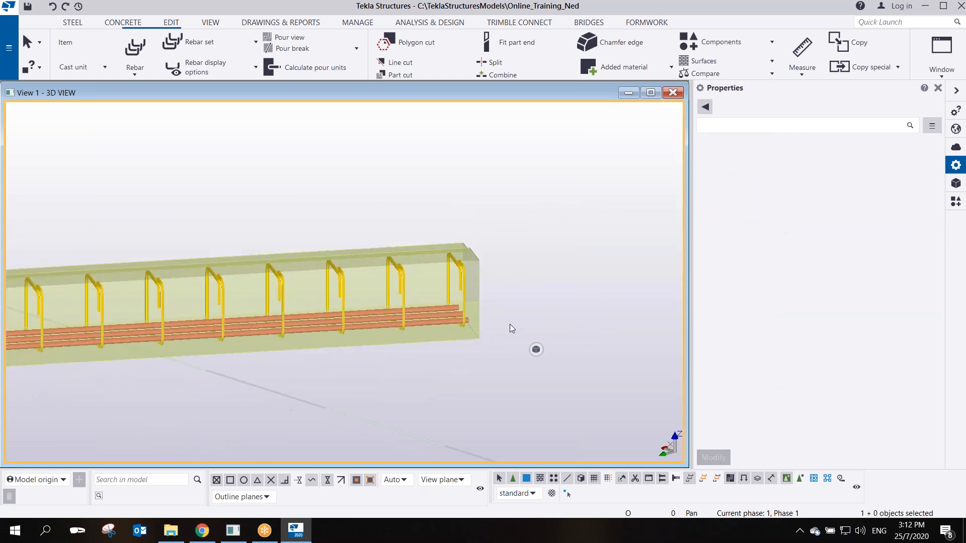
Examine the link groups along the whole stepped beam and the properties of the bottom main bar group
scroll(509, 324, down, 2)
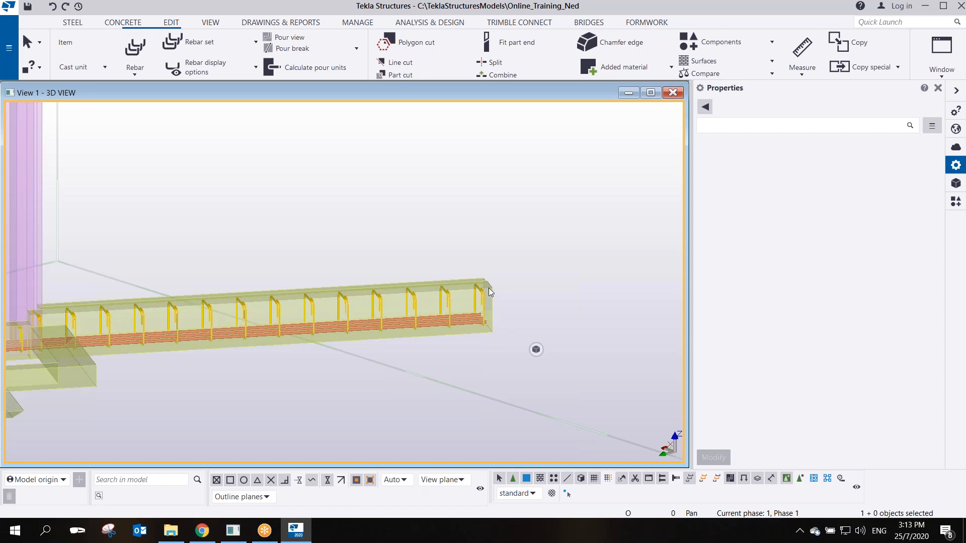
scroll(474, 295, up, 3)
scroll(474, 295, down, 5)
middle_drag(311, 279, 390, 262)
scroll(310, 296, up, 2)
ctrl+middle_drag(203, 291, 266, 318)
middle_drag(267, 318, 268, 280)
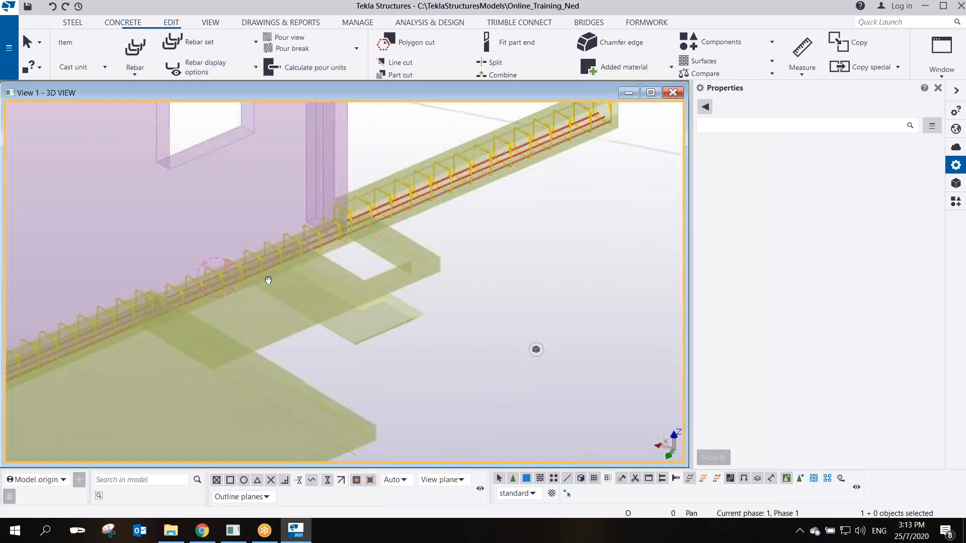
scroll(264, 305, down, 3)
scroll(179, 322, up, 6)
scroll(190, 318, up, 2)
click(246, 307)
scroll(246, 306, down, 5)
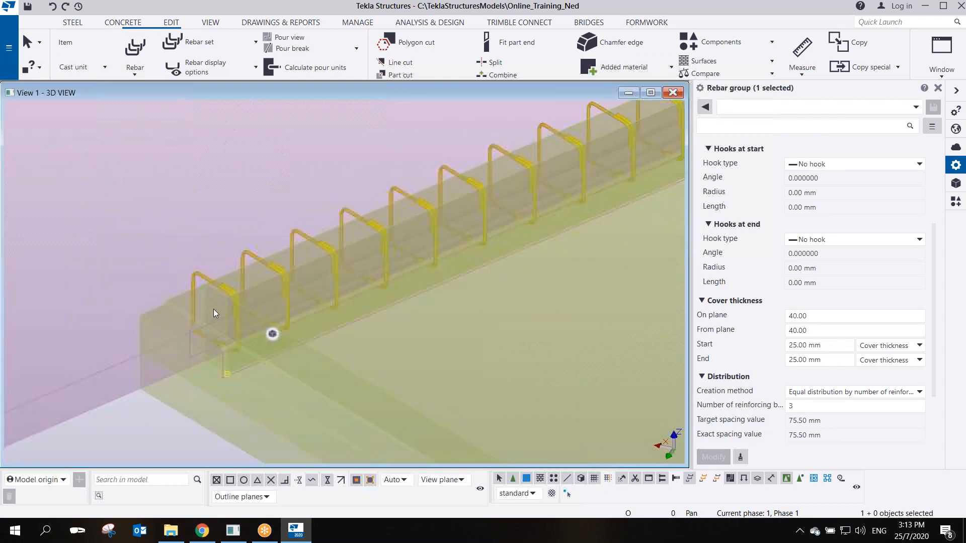
Select the slab parts adjoining the stepped beams and hide them
scroll(209, 311, down, 3)
ctrl+middle_drag(211, 315, 335, 336)
drag(384, 221, 283, 385)
right_click(311, 282)
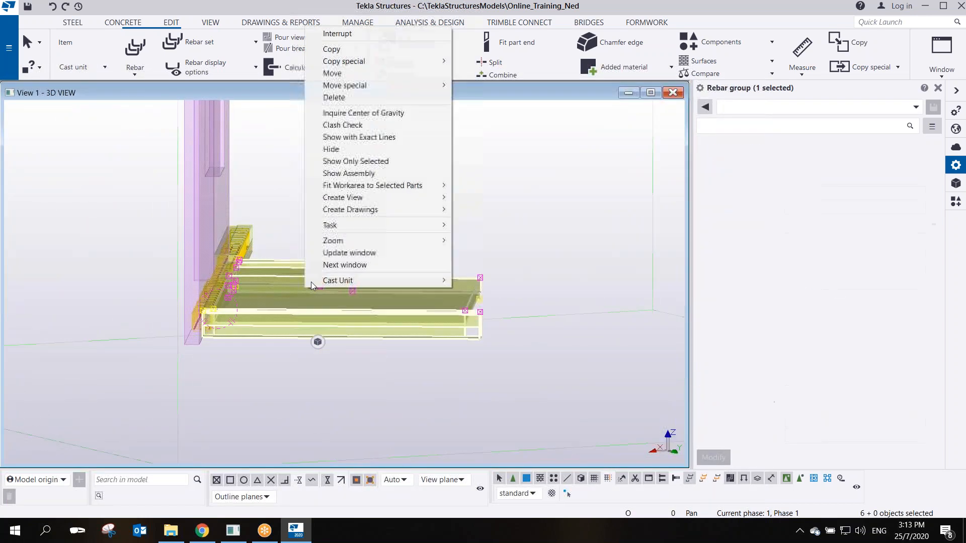
click(337, 154)
scroll(192, 322, up, 4)
ctrl+middle_drag(192, 322, 172, 306)
middle_drag(172, 305, 300, 265)
scroll(299, 265, down, 2)
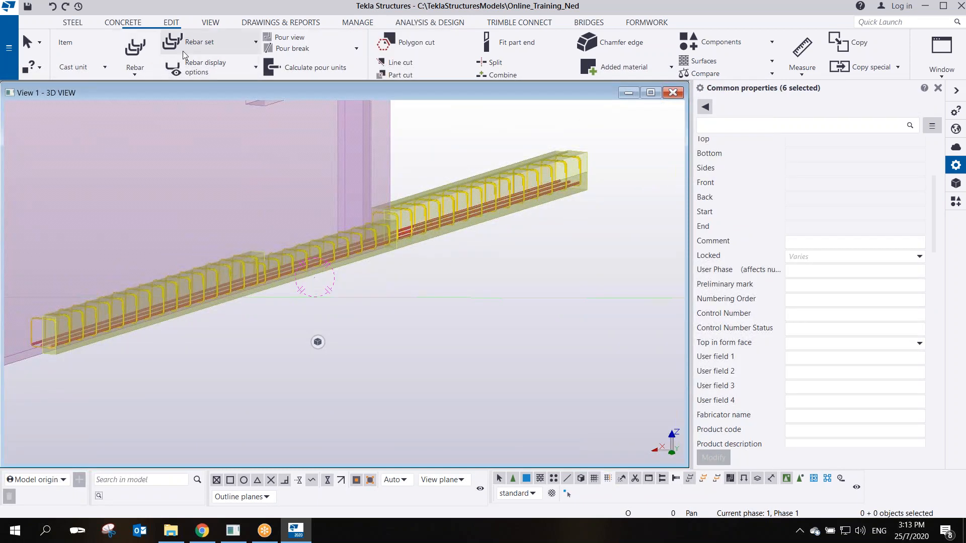
click(135, 72)
click(145, 94)
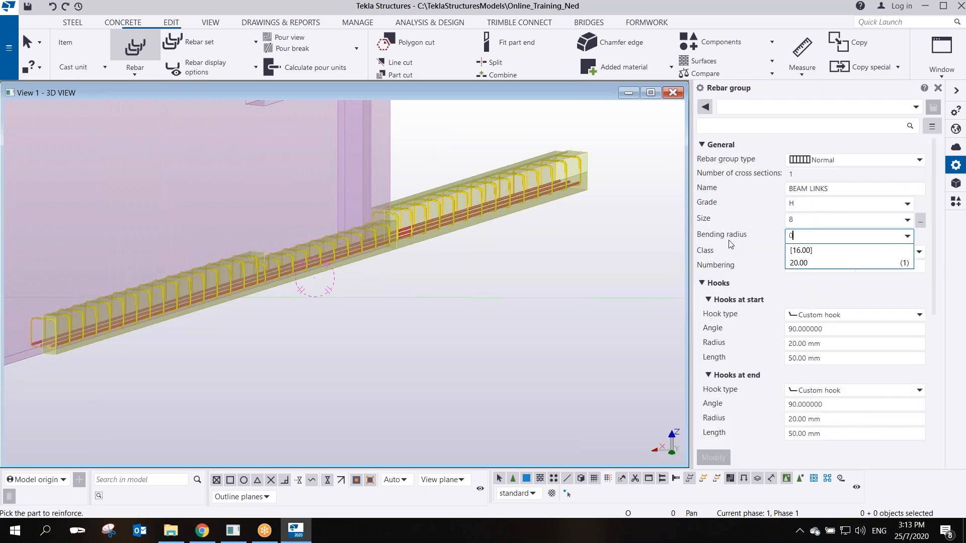
right_click(533, 128)
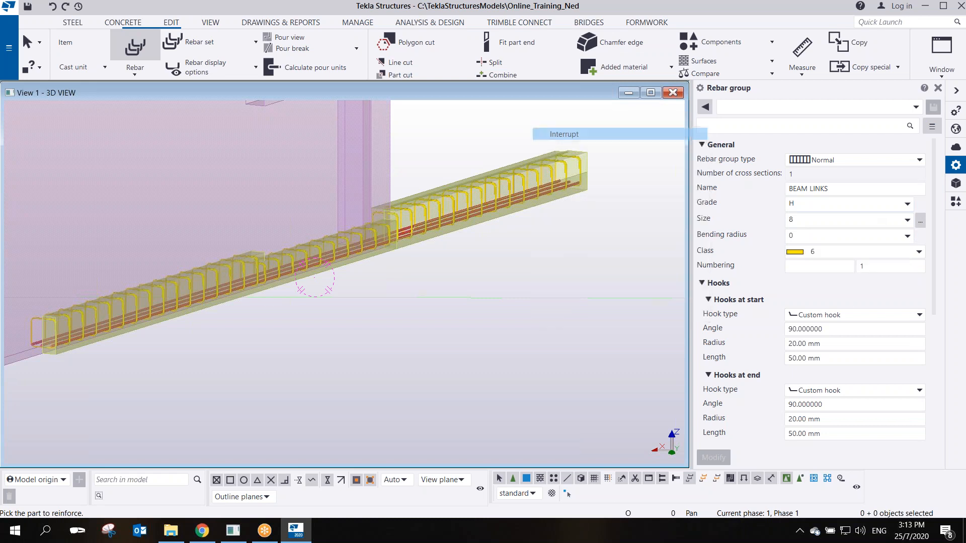
click(549, 134)
Start a rebar group with the bottom main bars' properties on the near beam, beginning its shape at the near-end outer top corner
click(541, 182)
scroll(534, 206, up, 2)
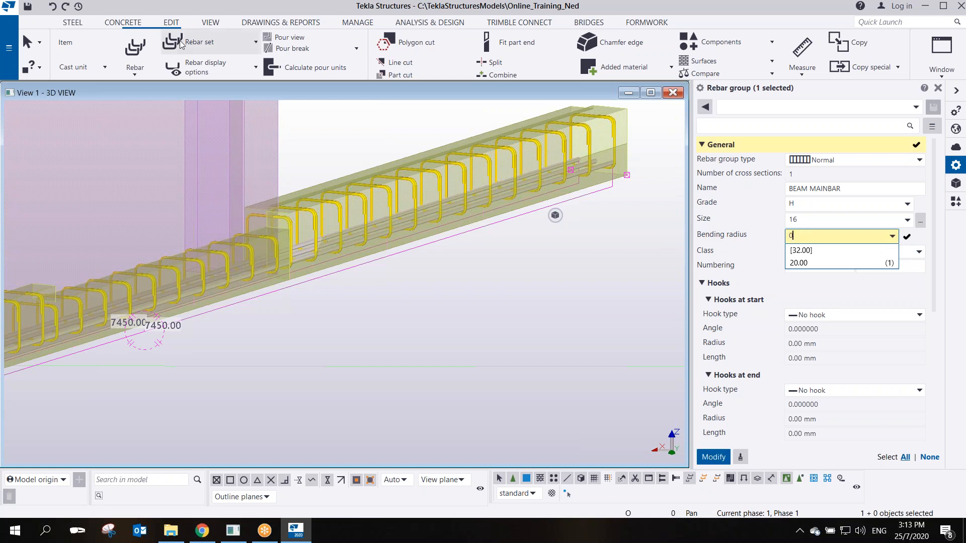
scroll(260, 323, up, 8)
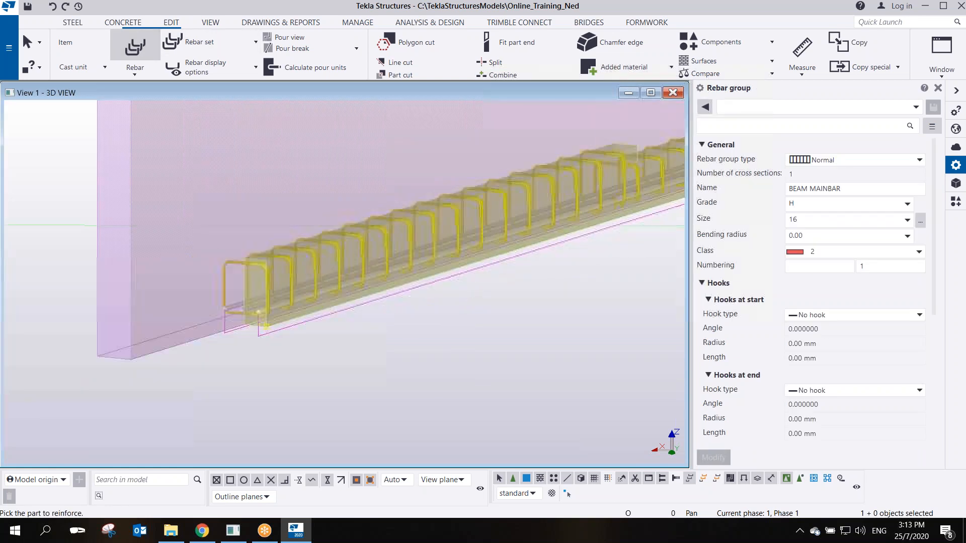
click(269, 322)
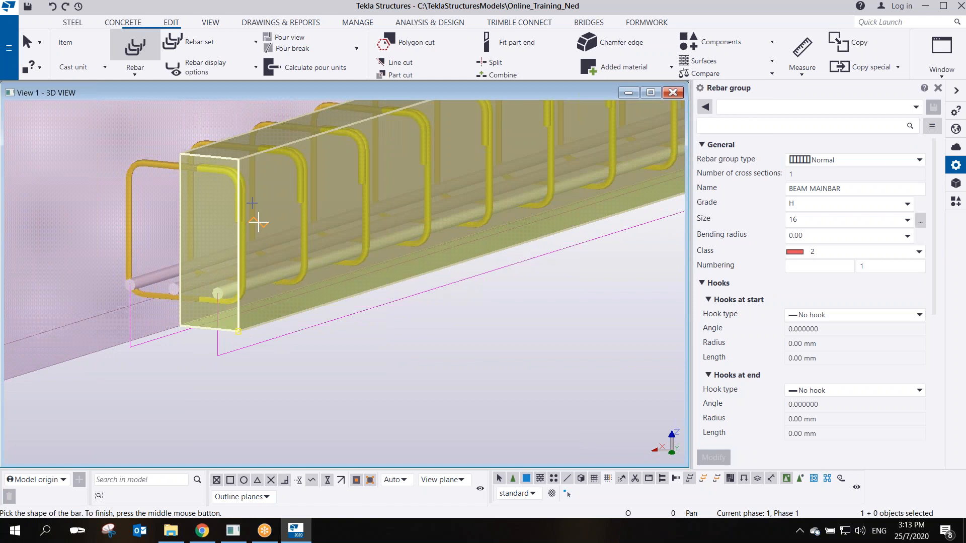
scroll(238, 161, up, 3)
click(245, 167)
Continue the bar shape through the upper and lower outer corners of the step down to the middle beam
scroll(328, 264, down, 5)
middle_drag(402, 222, 82, 340)
middle_drag(322, 256, 214, 291)
scroll(257, 256, up, 2)
scroll(209, 298, up, 3)
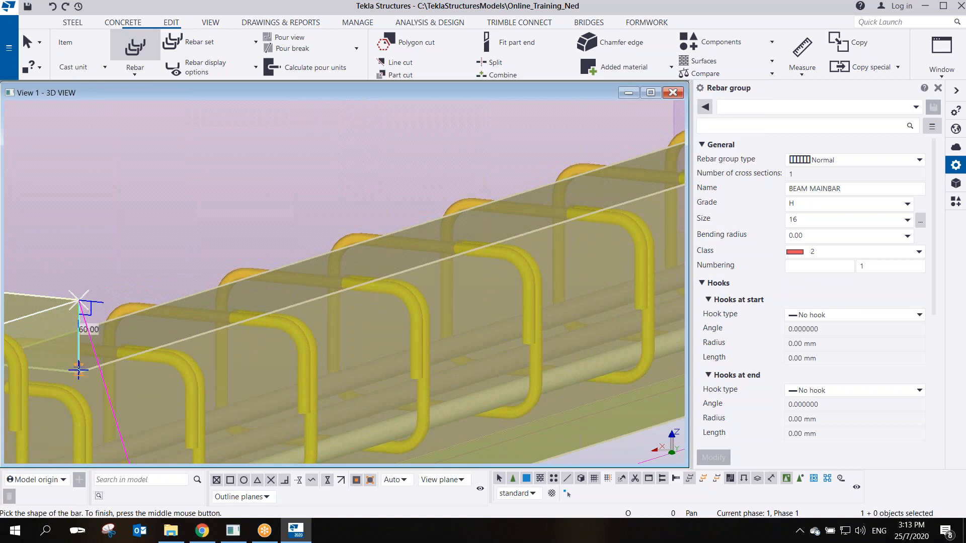
scroll(390, 276, down, 3)
middle_drag(390, 276, 189, 368)
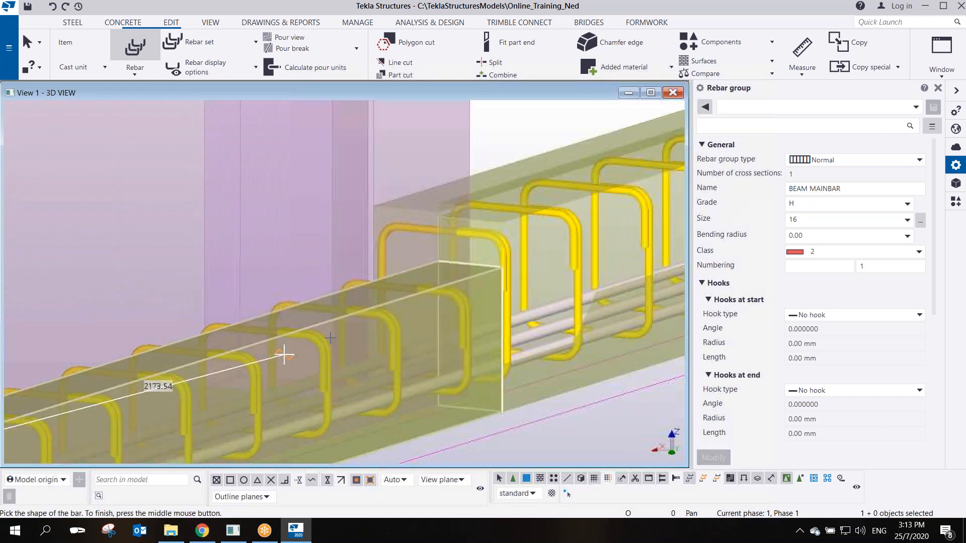
Carry the bar shape up the outer corners of the step to the highest beam and finish it at the far-end outer top corner
middle_drag(422, 292, 207, 336)
scroll(207, 337, up, 1)
scroll(319, 304, up, 3)
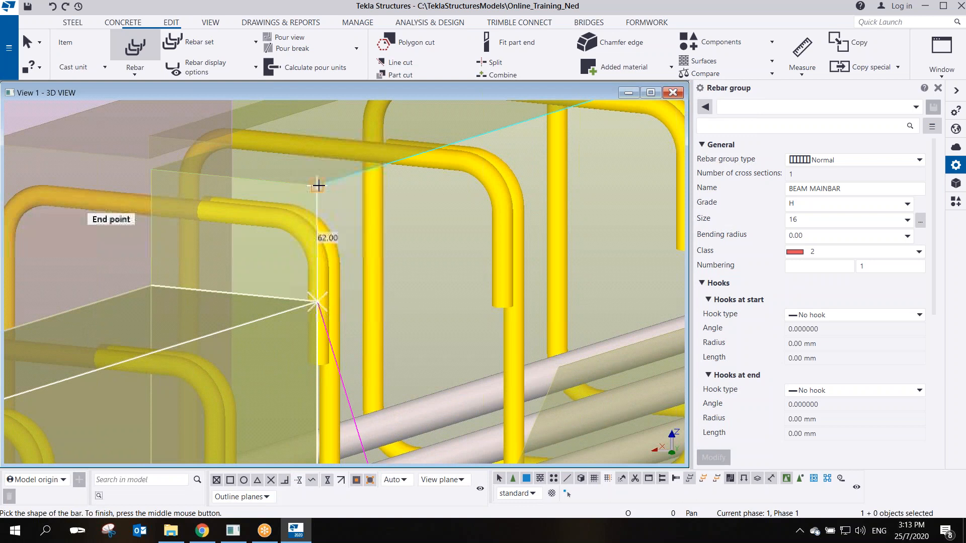
scroll(342, 294, down, 4)
middle_drag(664, 200, 337, 262)
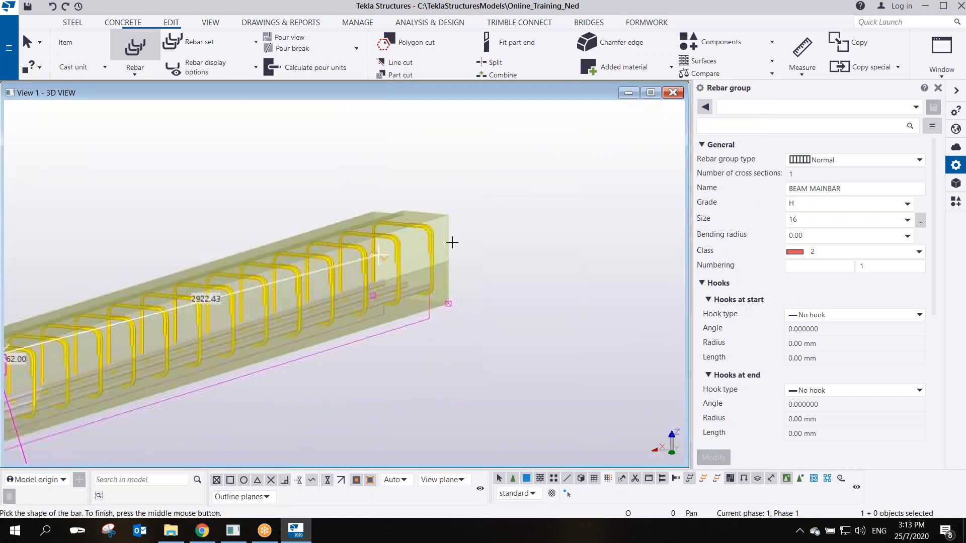
scroll(470, 242, up, 3)
scroll(415, 201, up, 2)
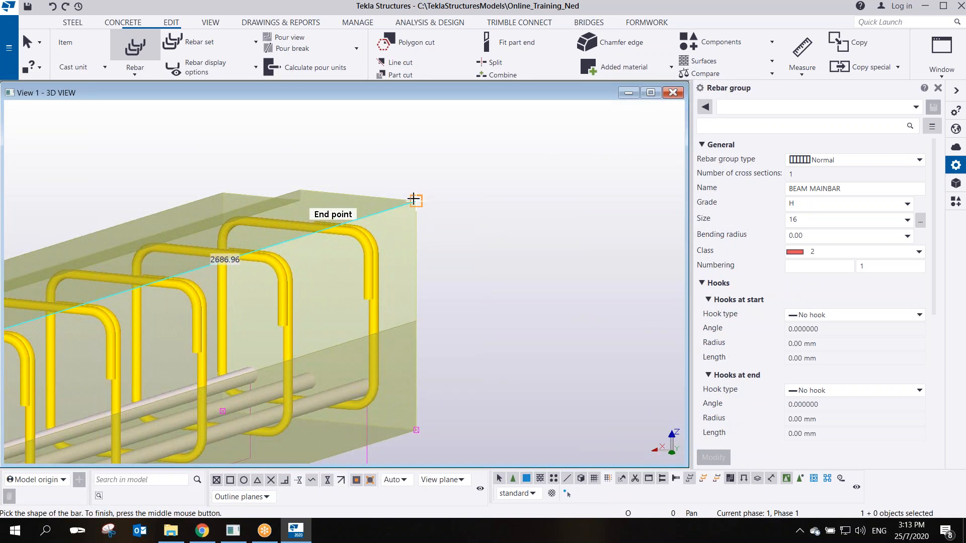
scroll(462, 219, down, 6)
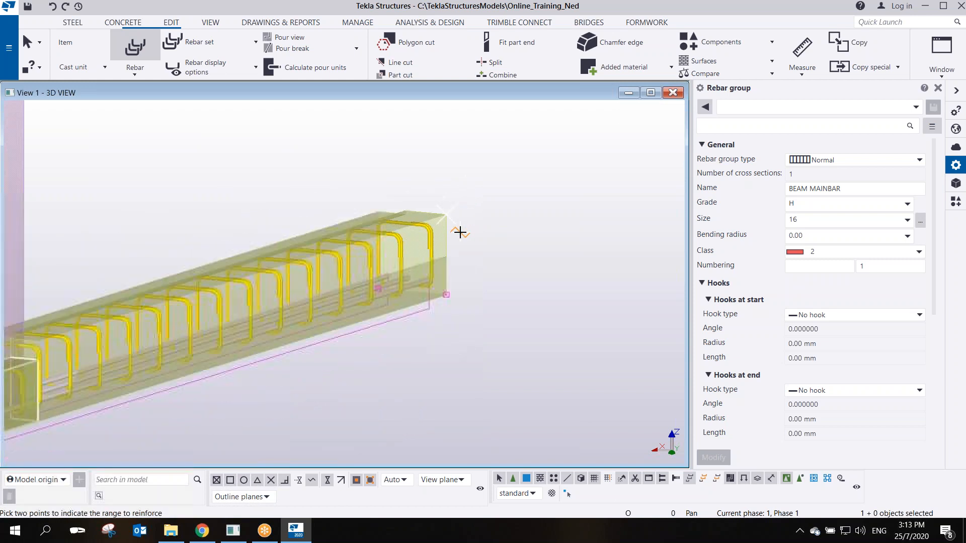
Define the top bars' distribution range from the near beam's bottom outer corner across its width with a distance of 250, and end the command
middle_drag(165, 351, 394, 295)
scroll(280, 344, up, 2)
scroll(312, 301, up, 5)
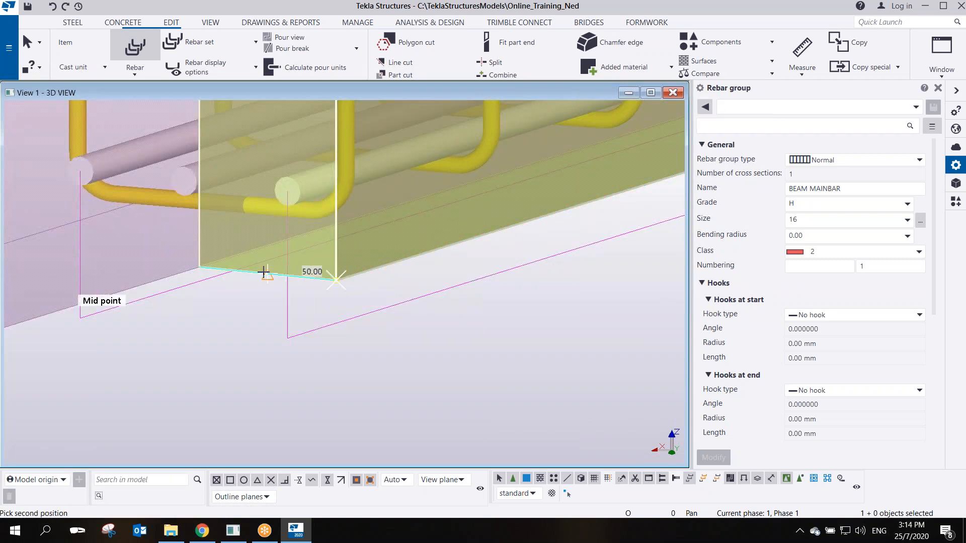
text(200)
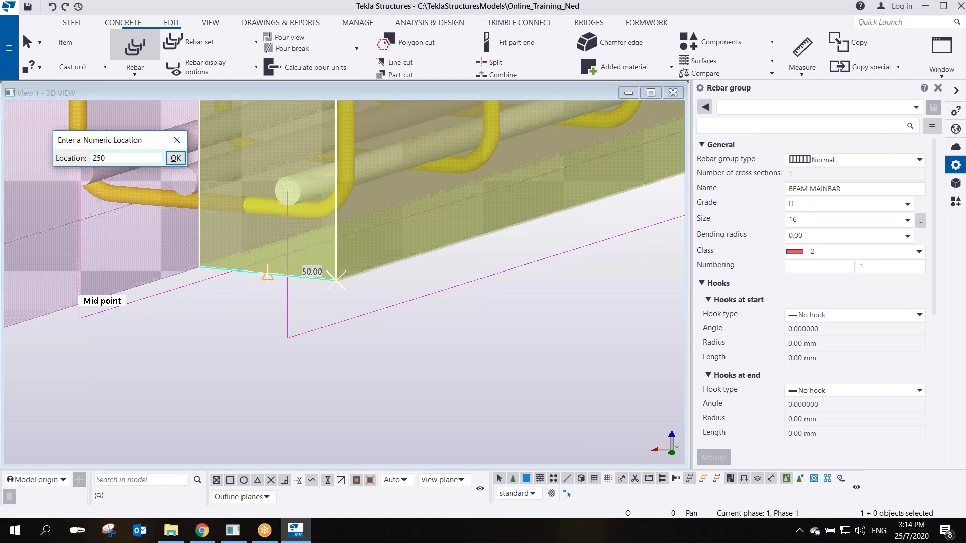
key(Return)
scroll(265, 273, down, 1)
scroll(265, 273, down, 4)
right_click(304, 196)
click(322, 204)
Examine the top main bars' cranks against the links and the beam profile at both steps
click(324, 205)
middle_drag(503, 171, 174, 321)
scroll(380, 198, up, 6)
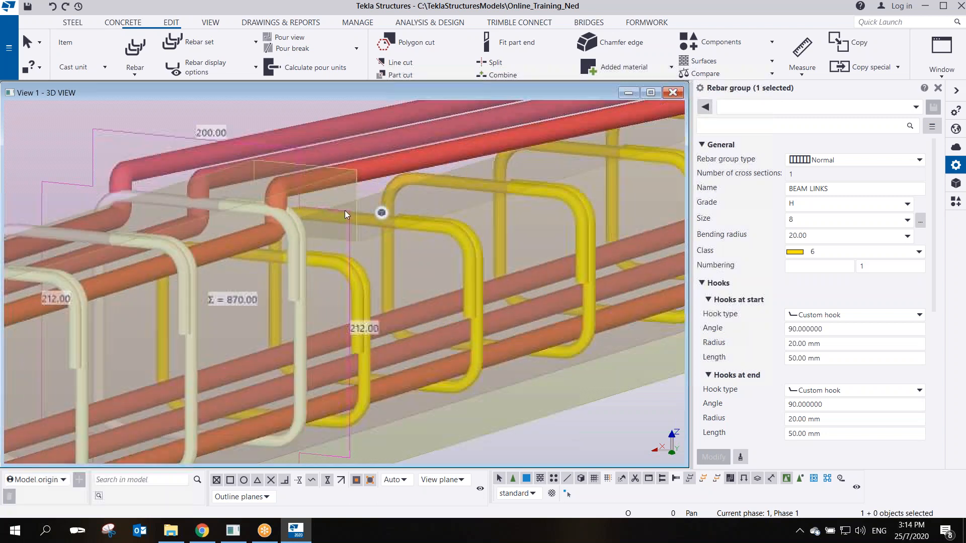
scroll(349, 194, down, 8)
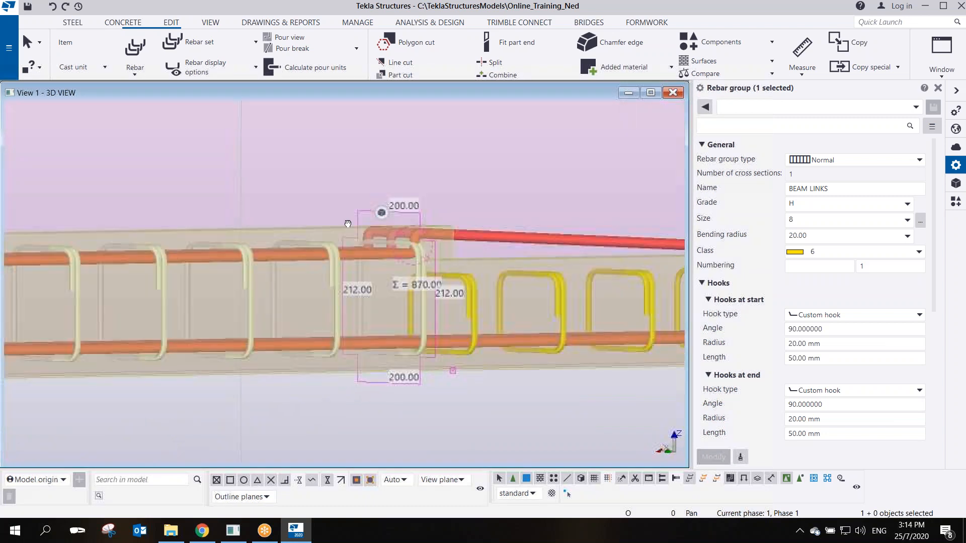
ctrl+middle_drag(348, 223, 298, 234)
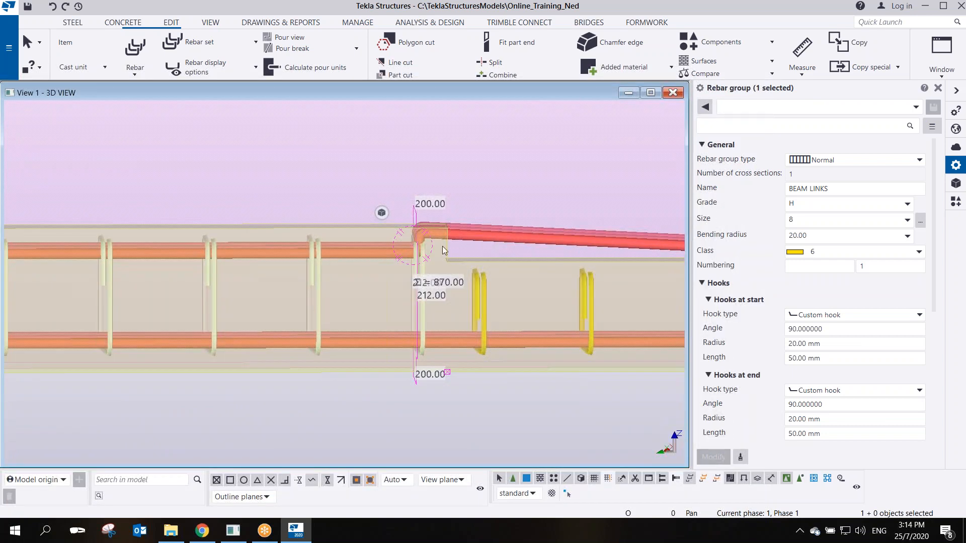
click(473, 239)
scroll(472, 240, up, 2)
scroll(472, 239, down, 1)
scroll(471, 240, up, 1)
middle_drag(451, 255, 131, 230)
scroll(141, 231, down, 4)
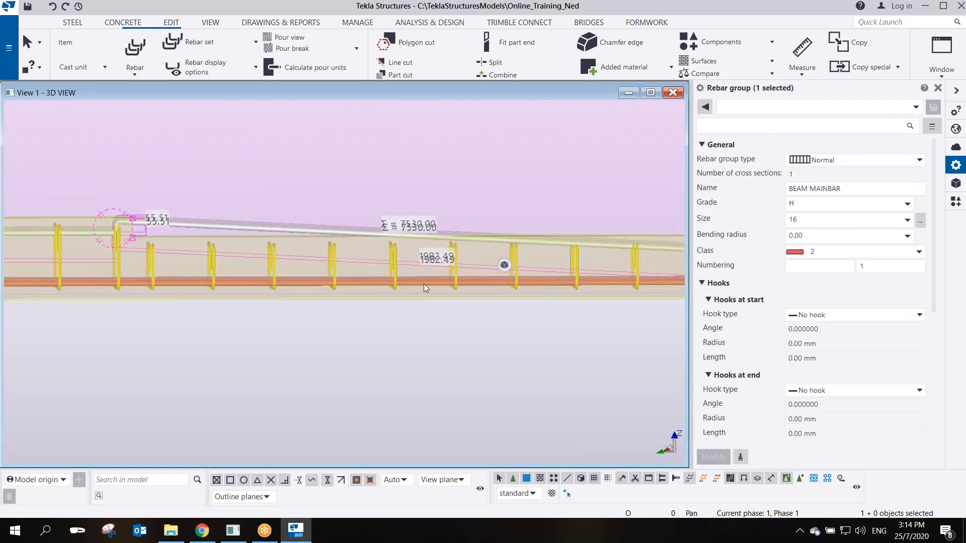
middle_drag(416, 283, 168, 273)
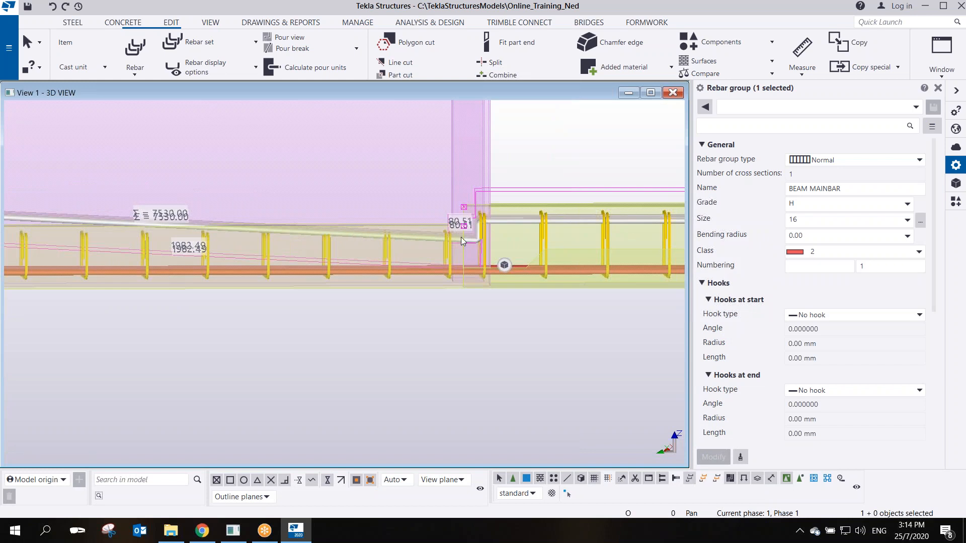
middle_drag(293, 227, 543, 260)
scroll(229, 238, down, 1)
middle_drag(229, 238, 439, 265)
scroll(411, 277, up, 3)
scroll(252, 259, up, 3)
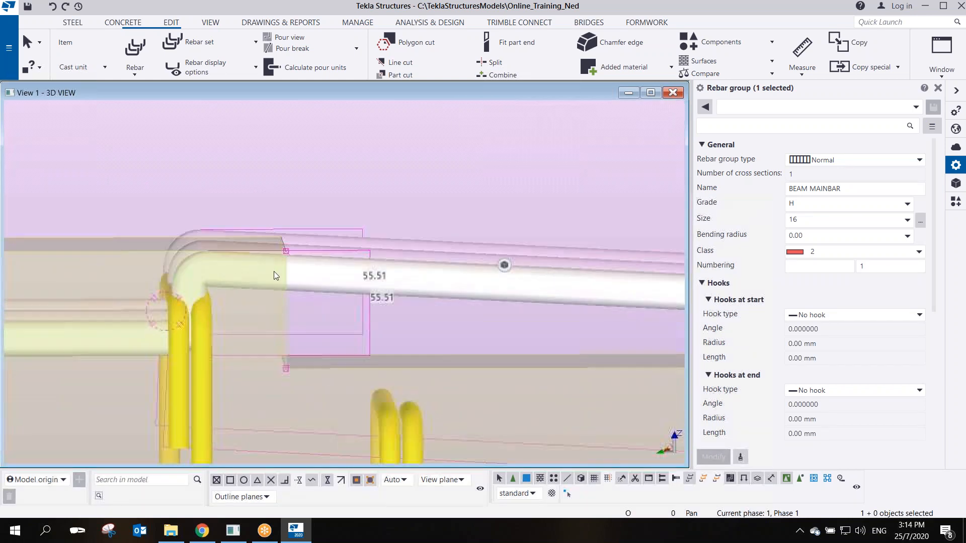
Move the top bar group's lower shape handle at the first step away from the step along the middle beam's top edge
right_click(289, 371)
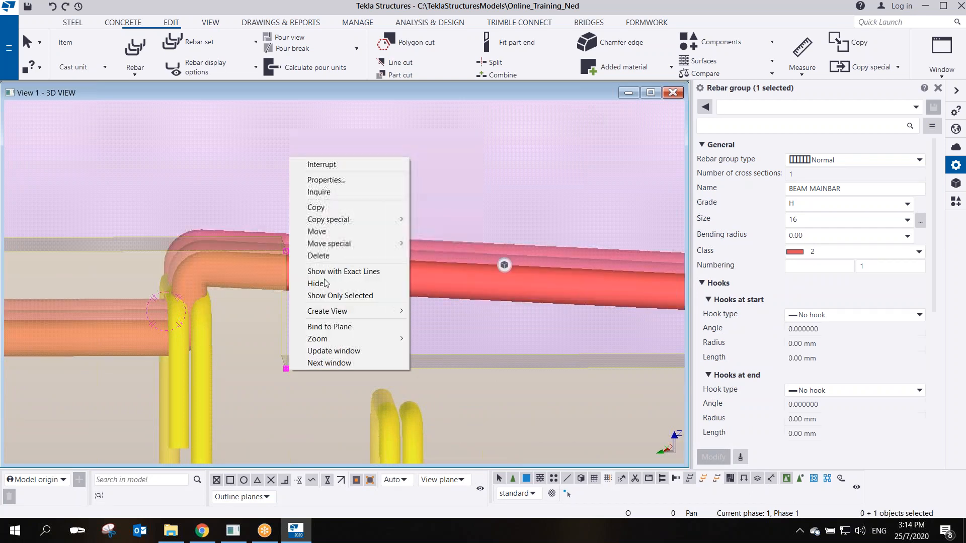
click(317, 232)
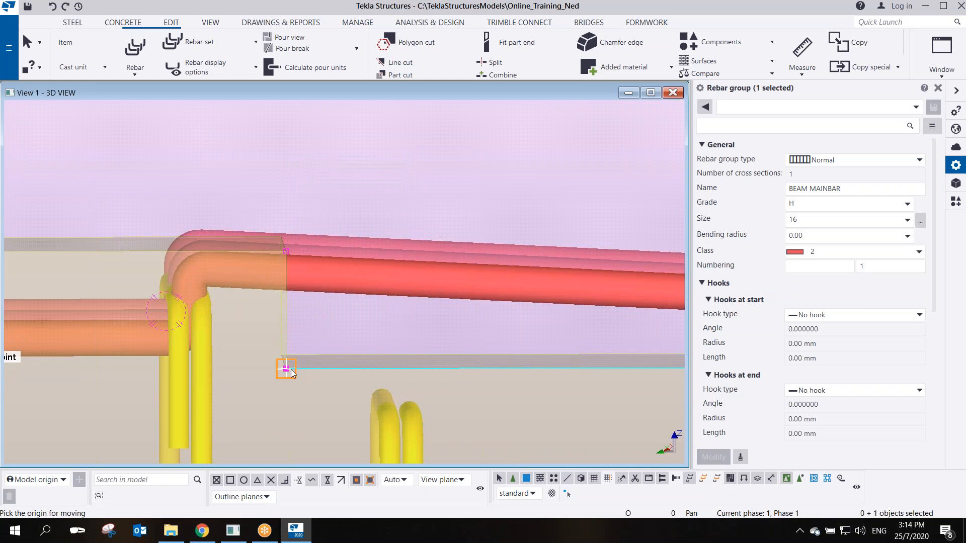
click(472, 369)
Move the upper shape handle at the first step back along the near beam's top edge to slope the crank
scroll(472, 368, down, 3)
ctrl+middle_drag(459, 376, 390, 330)
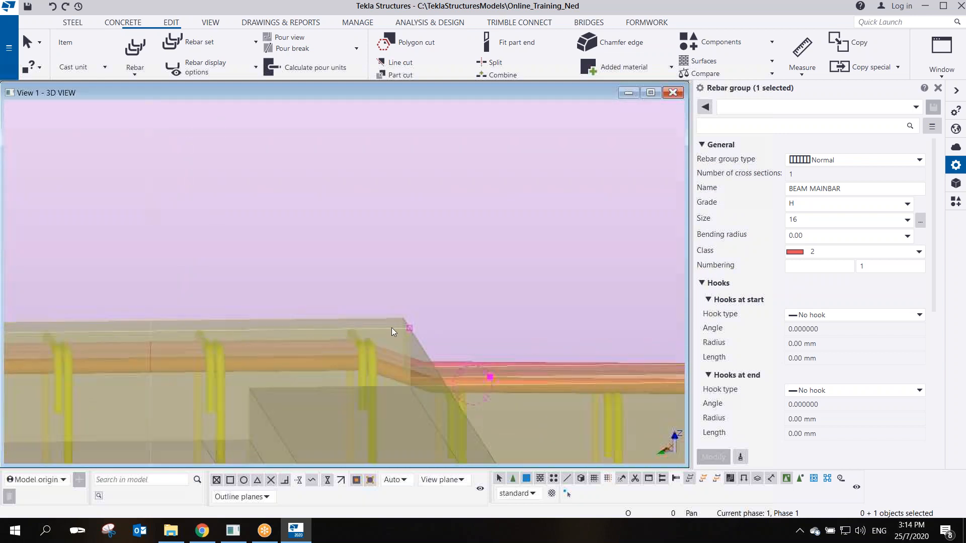
right_click(416, 330)
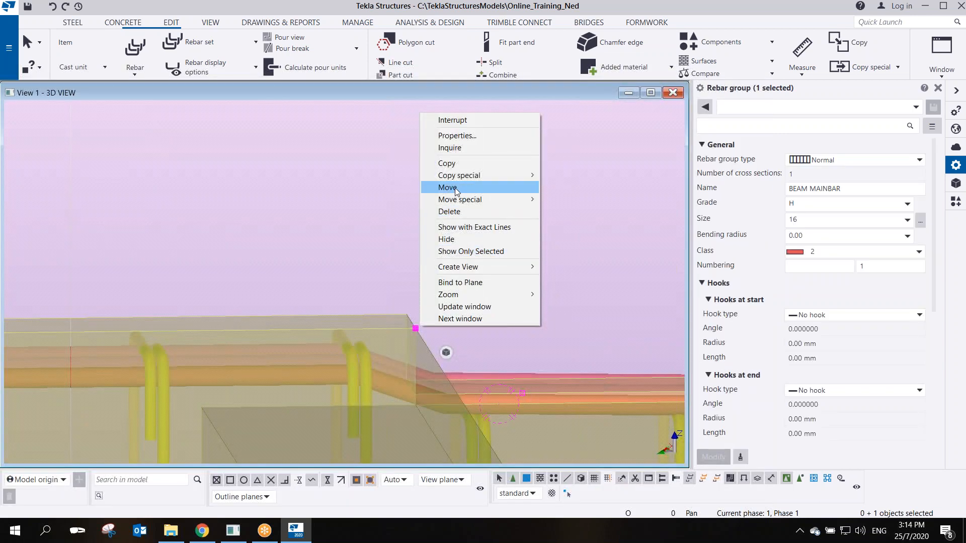
click(447, 187)
scroll(433, 319, up, 2)
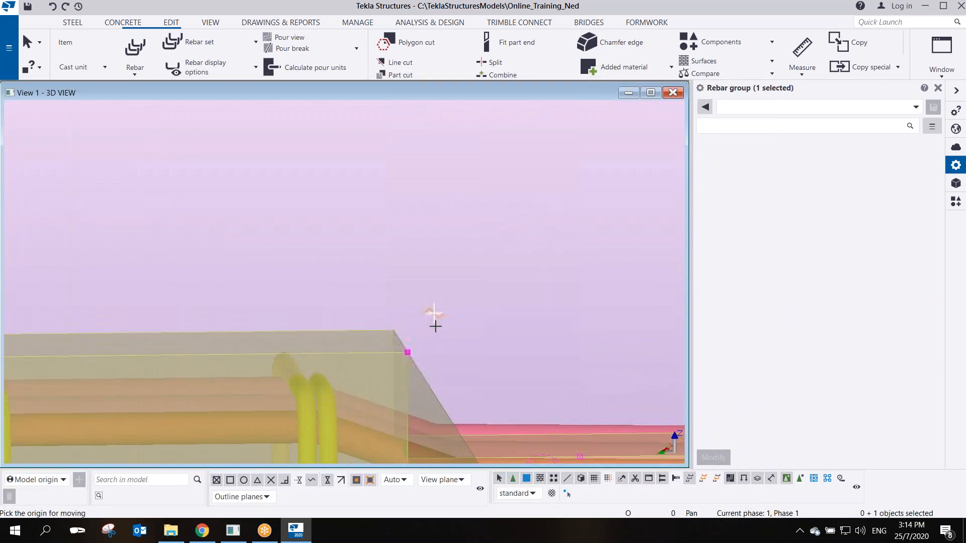
click(361, 349)
Examine the sloped crank of the top bars at the step between the near and middle beams
scroll(362, 349, down, 3)
middle_drag(385, 333, 286, 257)
scroll(275, 300, up, 1)
scroll(275, 300, up, 2)
ctrl+middle_drag(275, 299, 238, 297)
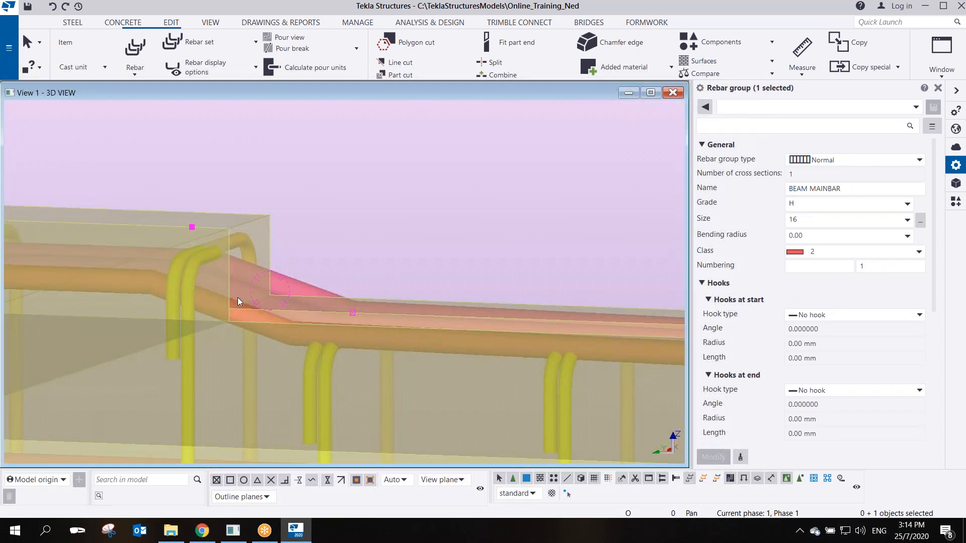
middle_drag(383, 352, 303, 315)
scroll(303, 316, up, 2)
ctrl+middle_drag(225, 246, 226, 226)
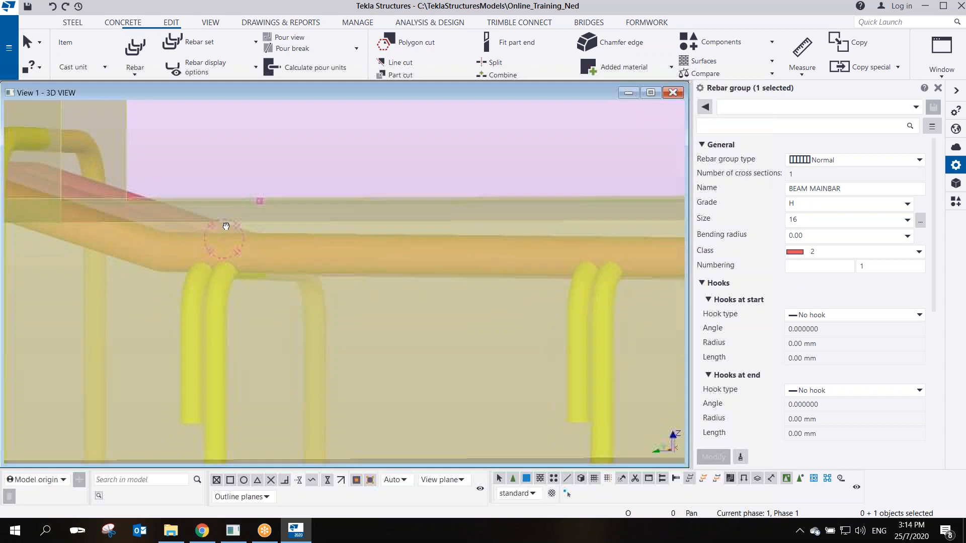
Examine the top main bars along the middle beam and their crank at the step up to the highest beam
scroll(241, 267, down, 4)
ctrl+middle_drag(298, 289, 321, 308)
middle_drag(395, 322, 200, 272)
scroll(201, 271, down, 2)
middle_drag(320, 286, 205, 290)
scroll(204, 290, down, 2)
scroll(370, 240, up, 5)
middle_drag(369, 240, 309, 246)
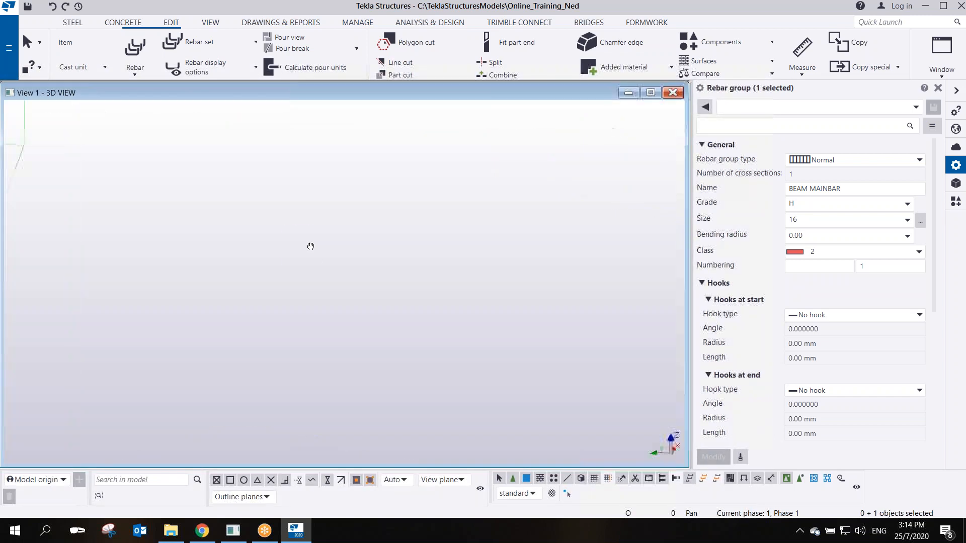
key(ctrl+p)
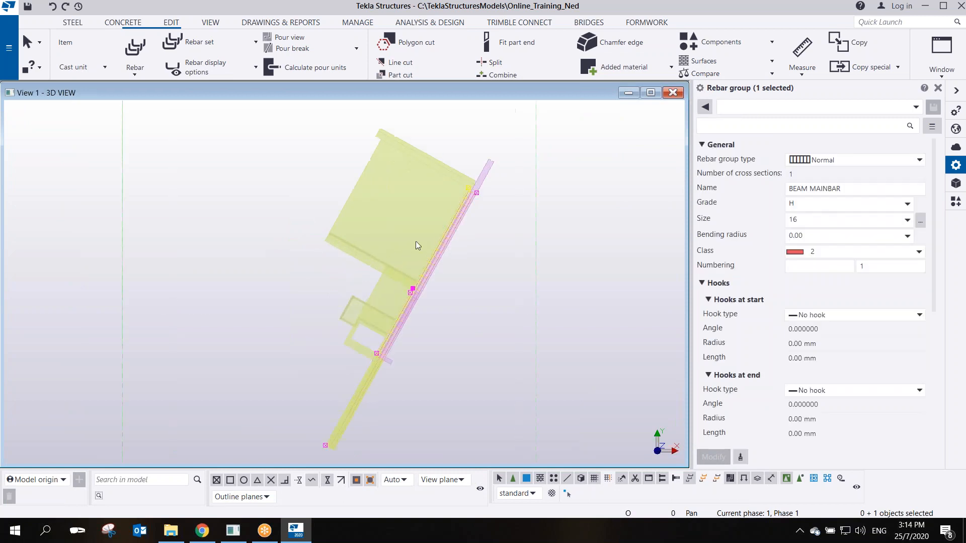
scroll(427, 263, up, 3)
ctrl+middle_drag(457, 271, 368, 240)
scroll(368, 240, up, 6)
ctrl+middle_drag(250, 268, 42, 243)
scroll(236, 229, up, 6)
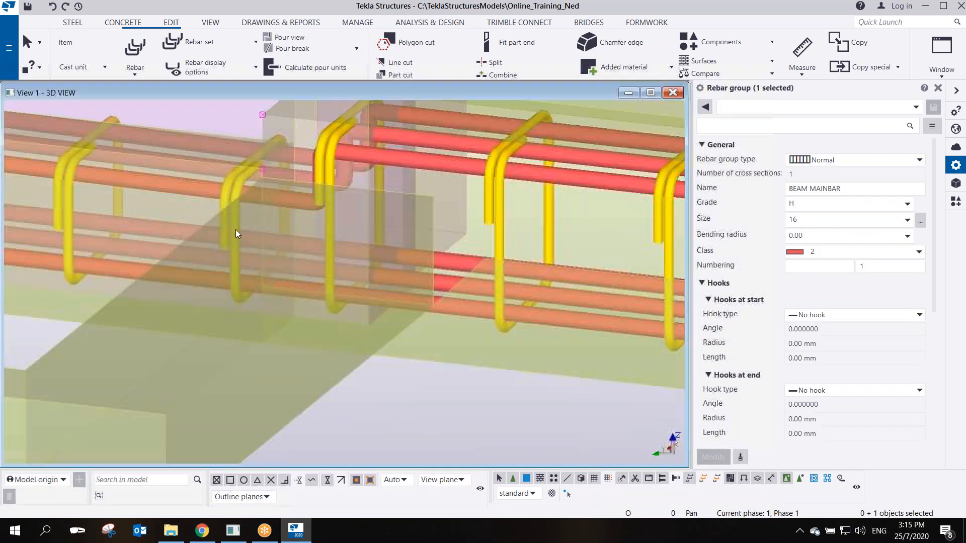
middle_drag(235, 230, 317, 393)
middle_drag(385, 346, 478, 376)
scroll(410, 375, up, 1)
click(410, 374)
right_click(411, 376)
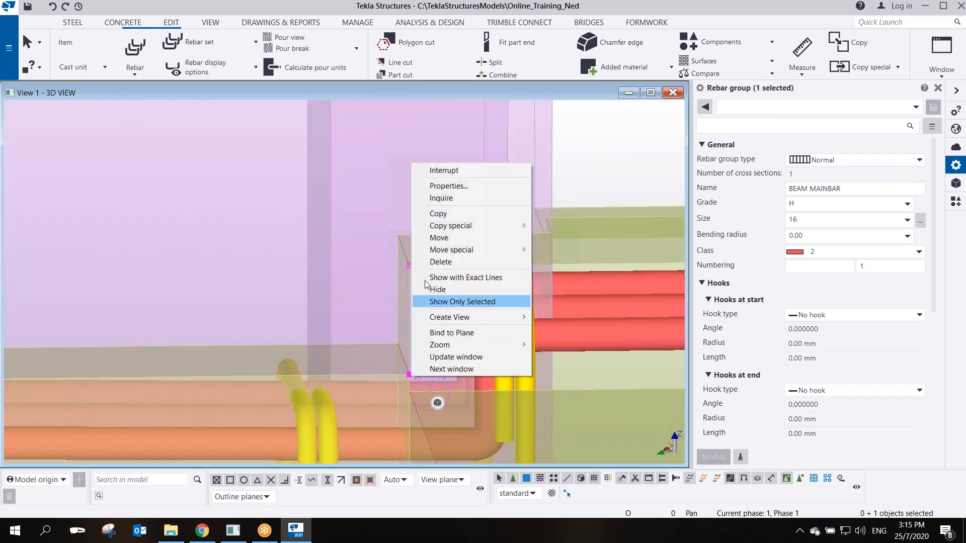
click(441, 239)
click(404, 251)
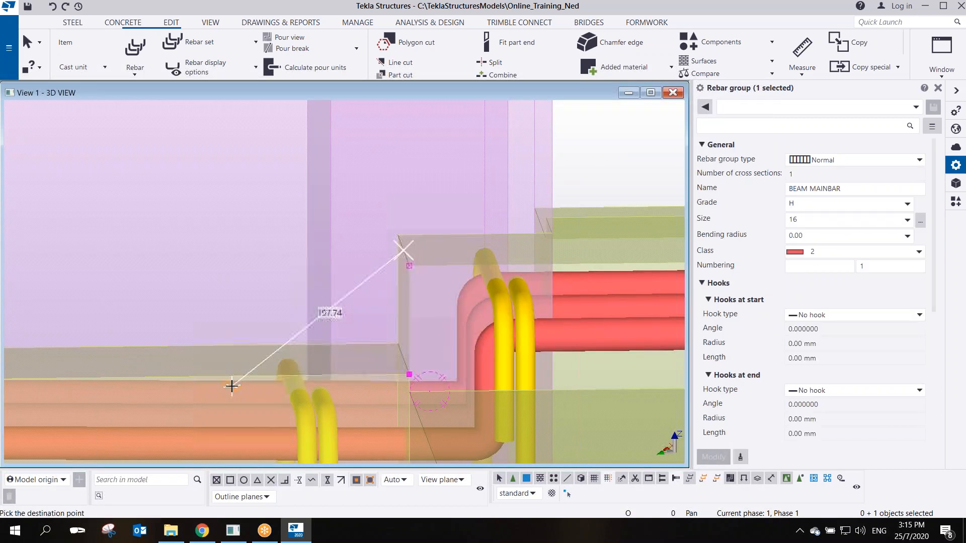
right_click(376, 337)
click(402, 139)
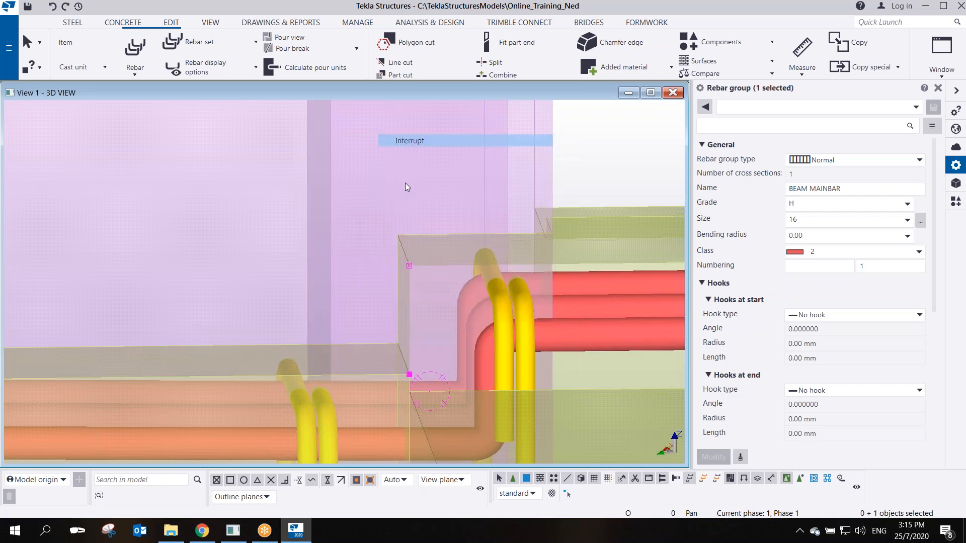
Move the top bar group's lower shape handle at the step to the highest beam about 100 mm back along the middle beam's top edge
right_click(432, 362)
click(468, 220)
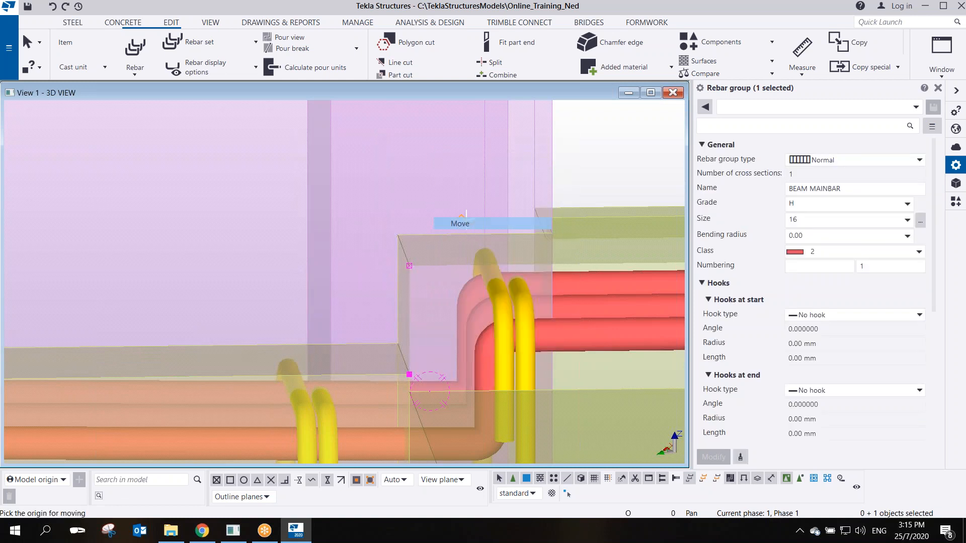
ctrl+middle_drag(410, 338, 445, 371)
middle_drag(502, 415, 390, 138)
scroll(448, 162, up, 2)
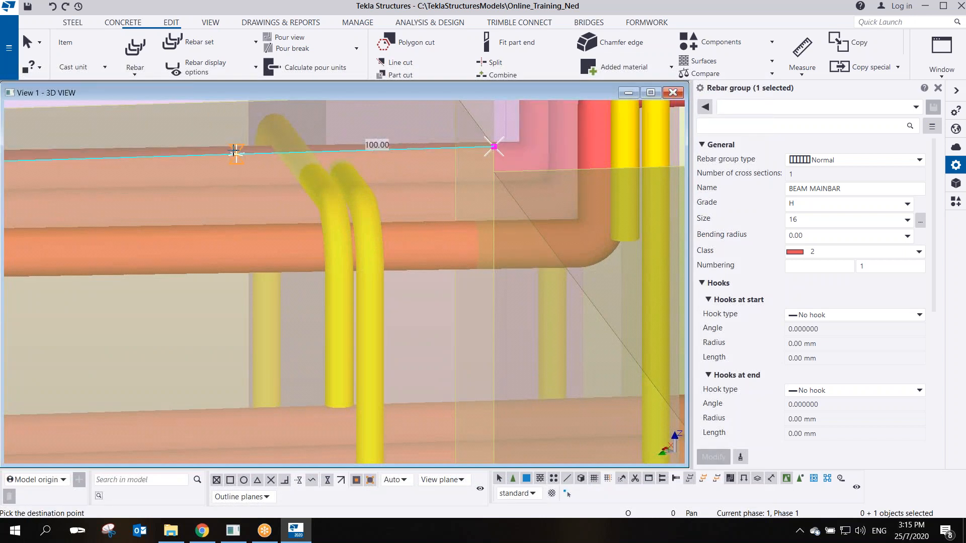
click(236, 151)
scroll(257, 179, down, 3)
middle_drag(385, 179, 318, 264)
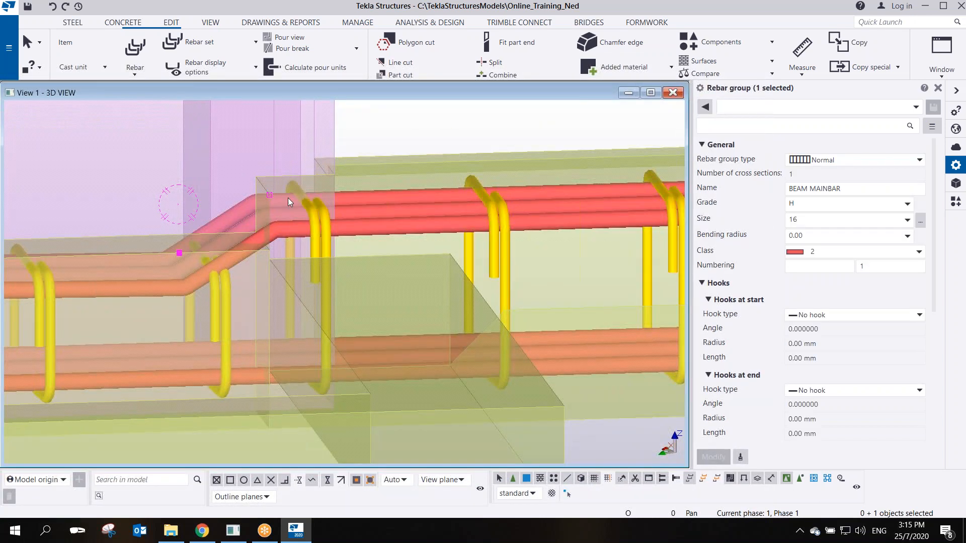
Move the upper shape handle at that step onward along the highest beam's top edge to lengthen the crank's slope
mouse_move(302, 223)
ctrl+middle_down()
mouse_move(344, 212)
mouse_move(301, 184)
ctrl+middle_up()
right_click(294, 177)
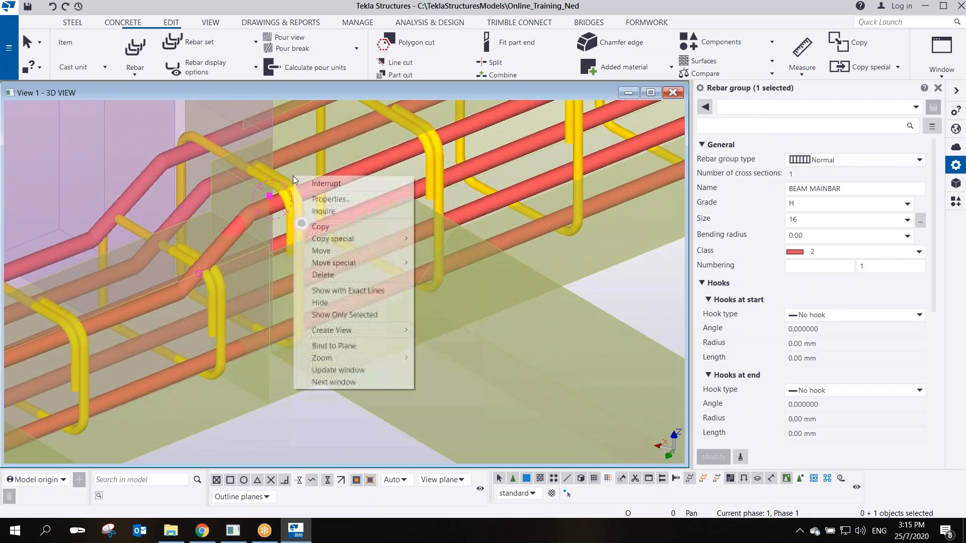
click(322, 250)
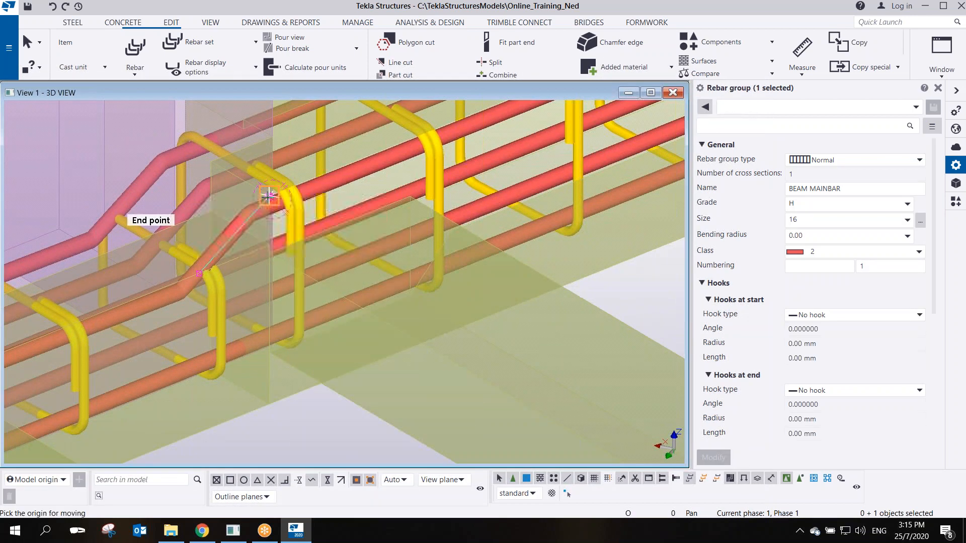
click(340, 168)
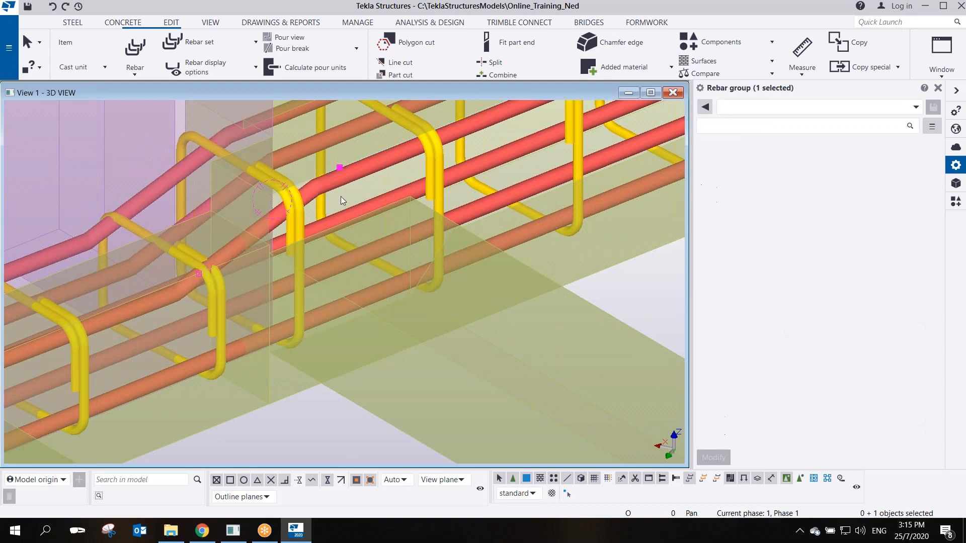
Examine the reshaped crank of the top bars and the links beside the step
scroll(340, 197, down, 4)
ctrl+middle_drag(297, 213, 275, 205)
scroll(294, 217, down, 5)
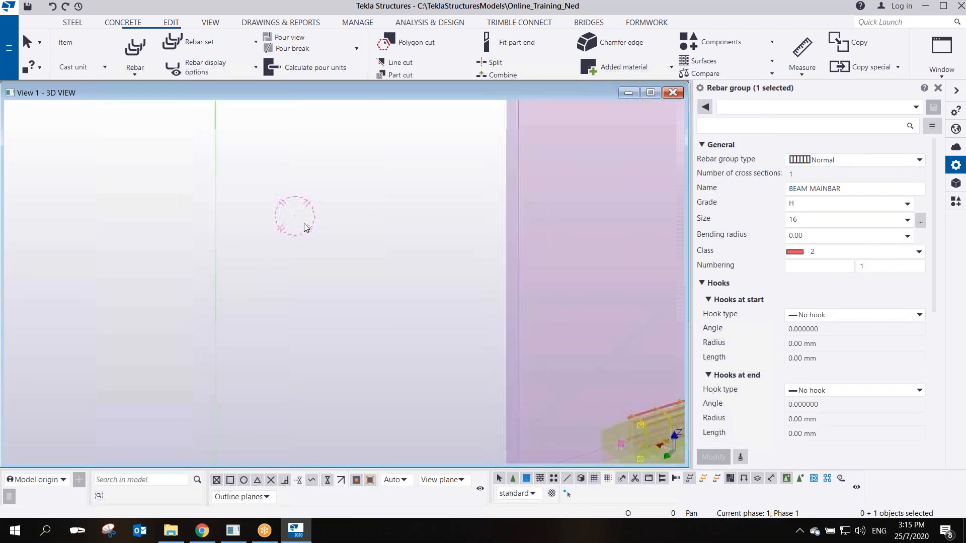
key(ctrl+p)
scroll(388, 271, up, 5)
ctrl+middle_drag(425, 283, 289, 118)
scroll(341, 221, down, 1)
middle_drag(455, 266, 297, 241)
scroll(297, 241, down, 1)
scroll(296, 242, up, 3)
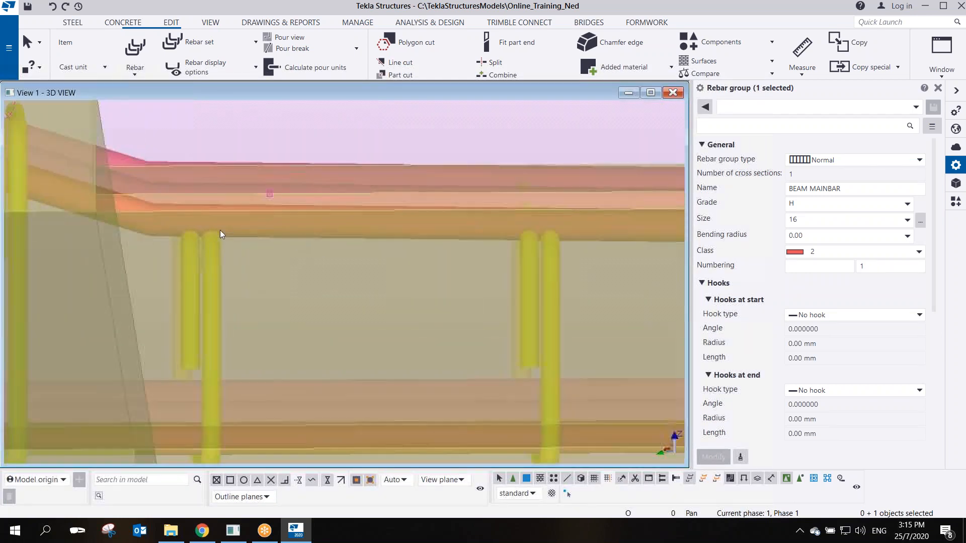
Check the cover thickness and distribution settings of the top bar group and the link group at the lower side of the step
ctrl+middle_drag(215, 231, 275, 233)
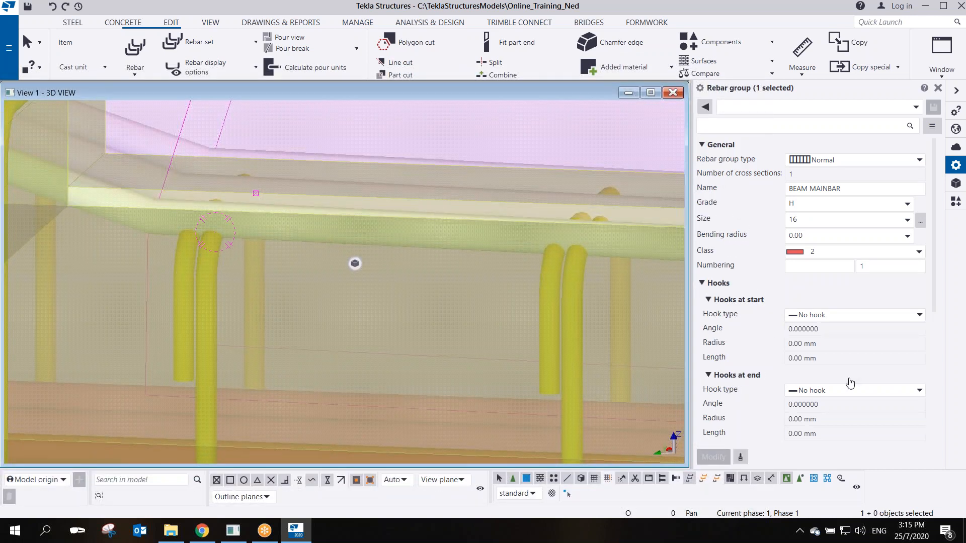
scroll(850, 383, down, 4)
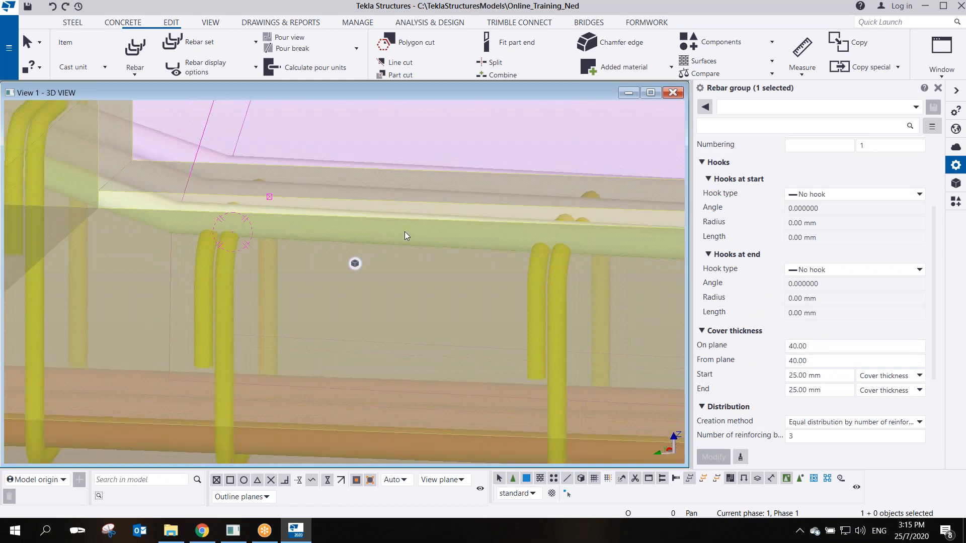
scroll(404, 232, down, 3)
scroll(451, 246, up, 2)
middle_drag(502, 271, 410, 290)
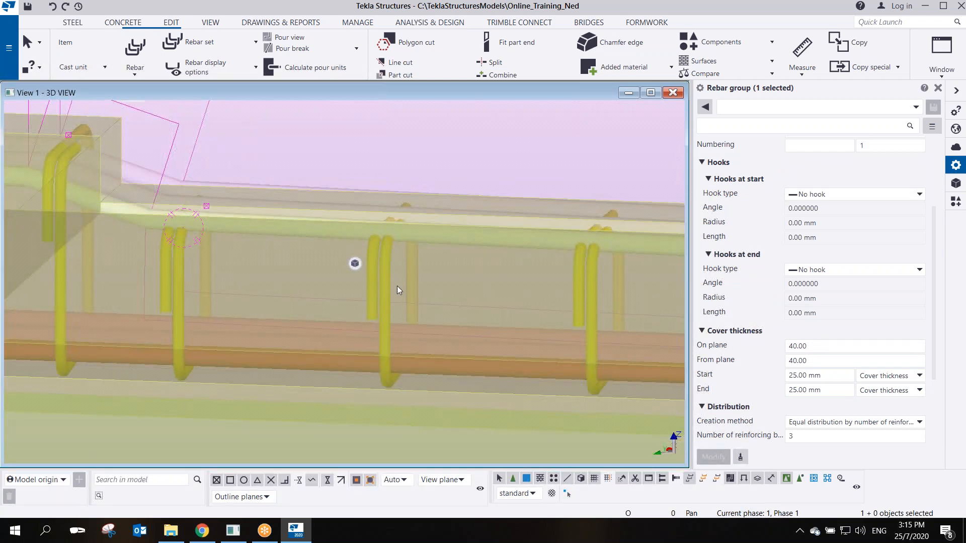
click(388, 292)
scroll(121, 216, up, 3)
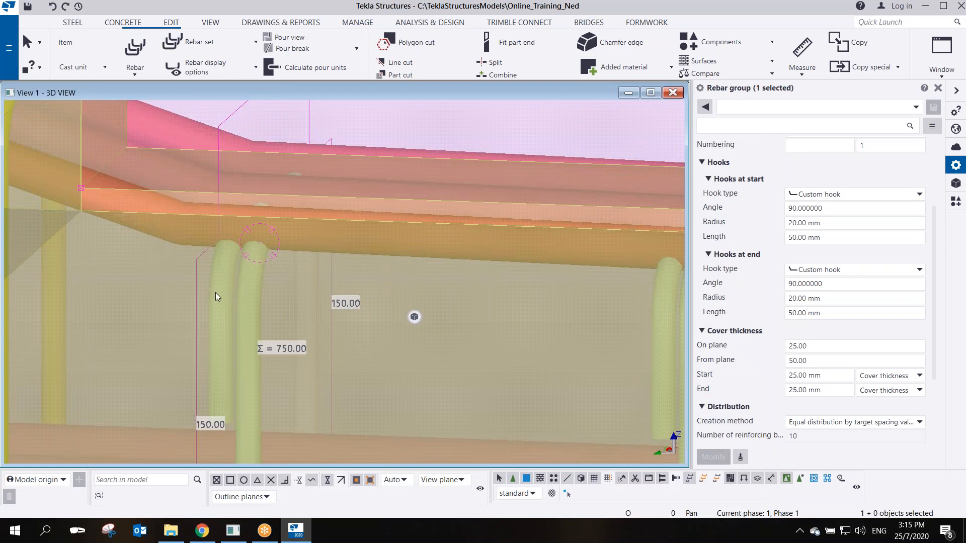
Examine how the links wrap the top main bars on both sides of the step and along the straight run
scroll(215, 297, down, 3)
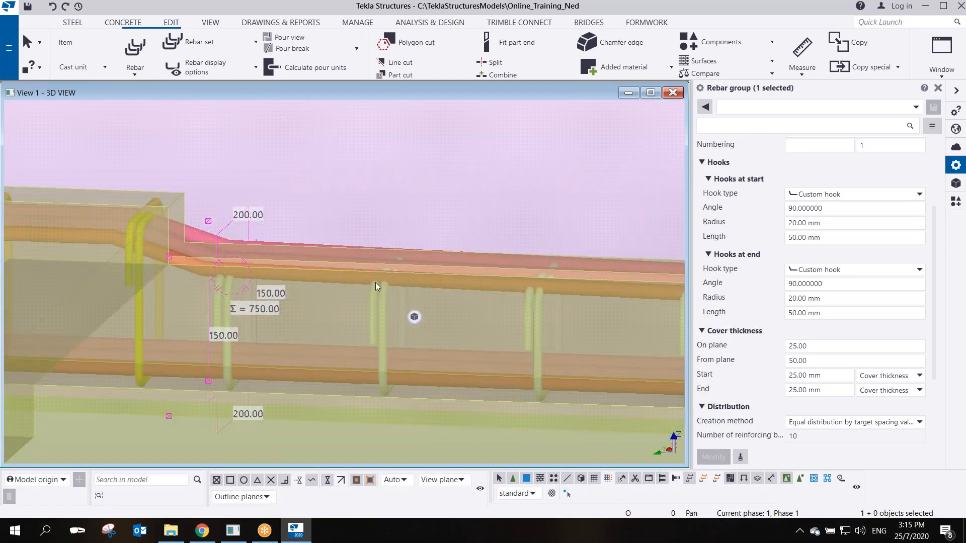
scroll(185, 236, up, 1)
middle_drag(273, 264, 436, 246)
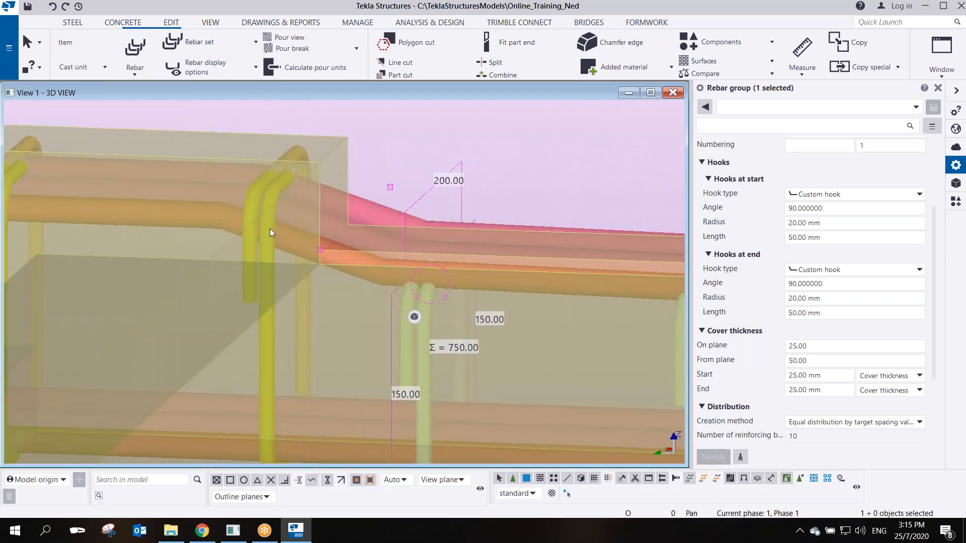
scroll(271, 229, up, 2)
scroll(297, 250, down, 4)
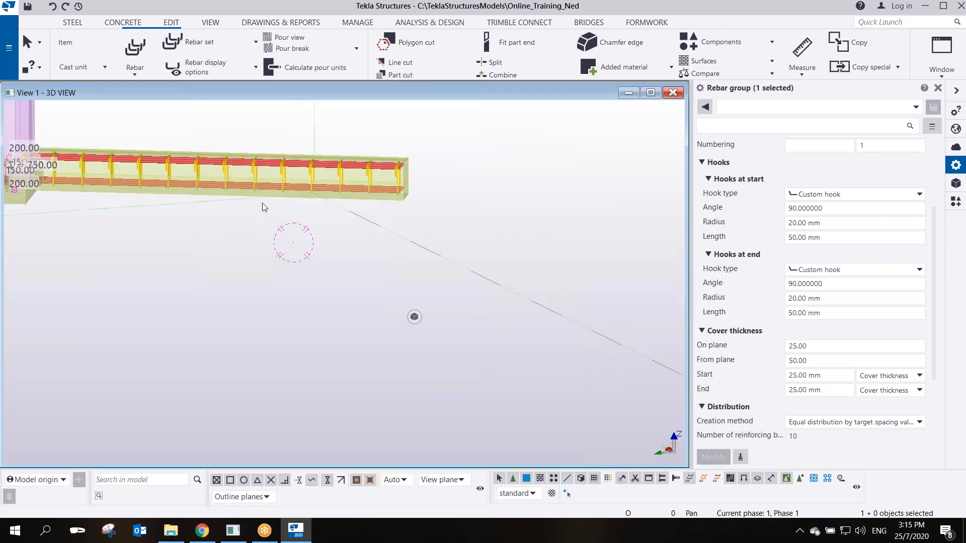
middle_drag(262, 204, 649, 280)
scroll(334, 241, up, 3)
middle_drag(507, 216, 322, 232)
scroll(471, 191, up, 3)
middle_drag(432, 213, 381, 207)
scroll(204, 229, up, 4)
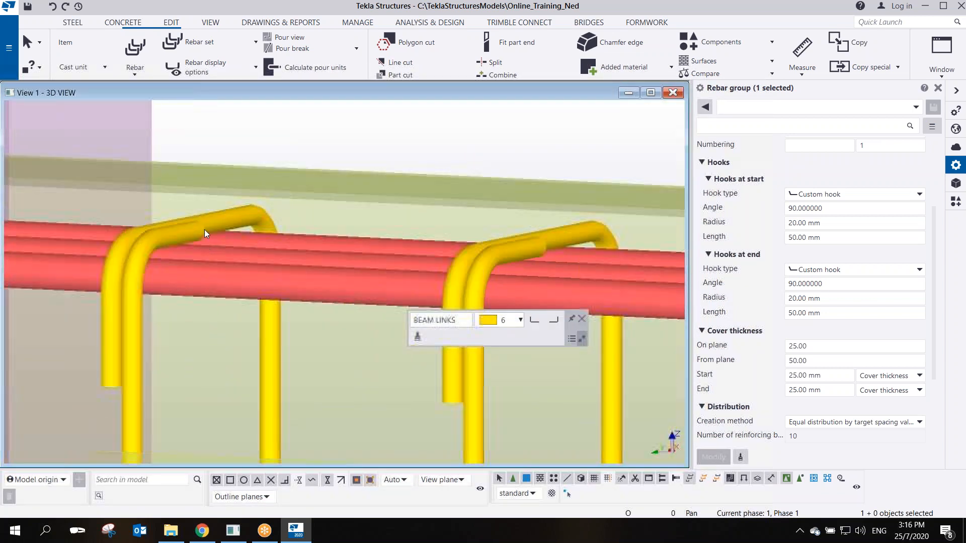
Inspect the link under the sloped crank at the step and select the top main bar group there
scroll(205, 230, down, 5)
middle_drag(110, 257, 340, 326)
scroll(340, 326, up, 2)
middle_drag(218, 345, 303, 266)
scroll(387, 252, up, 2)
scroll(385, 252, down, 3)
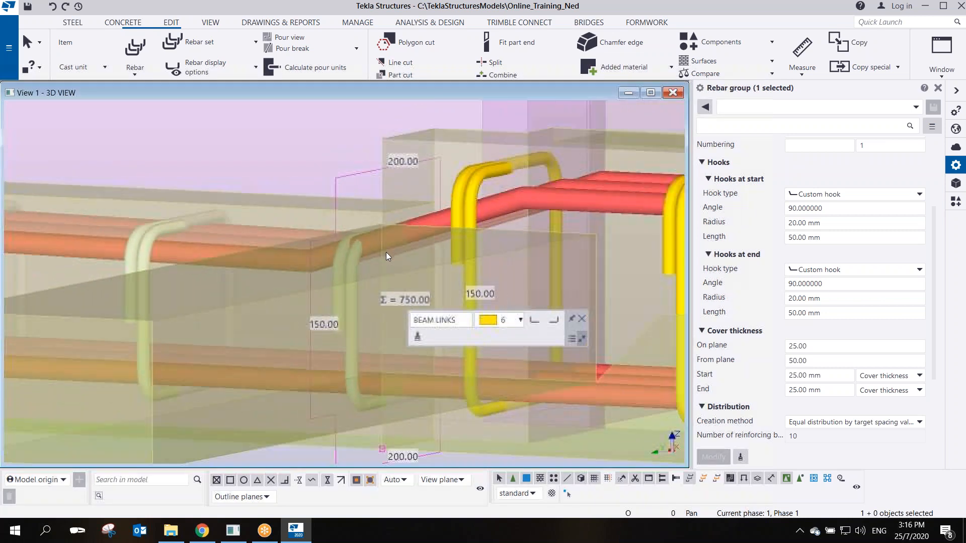
scroll(385, 252, up, 1)
scroll(379, 253, up, 2)
middle_drag(392, 234, 451, 249)
scroll(329, 225, up, 2)
scroll(378, 240, down, 1)
click(319, 264)
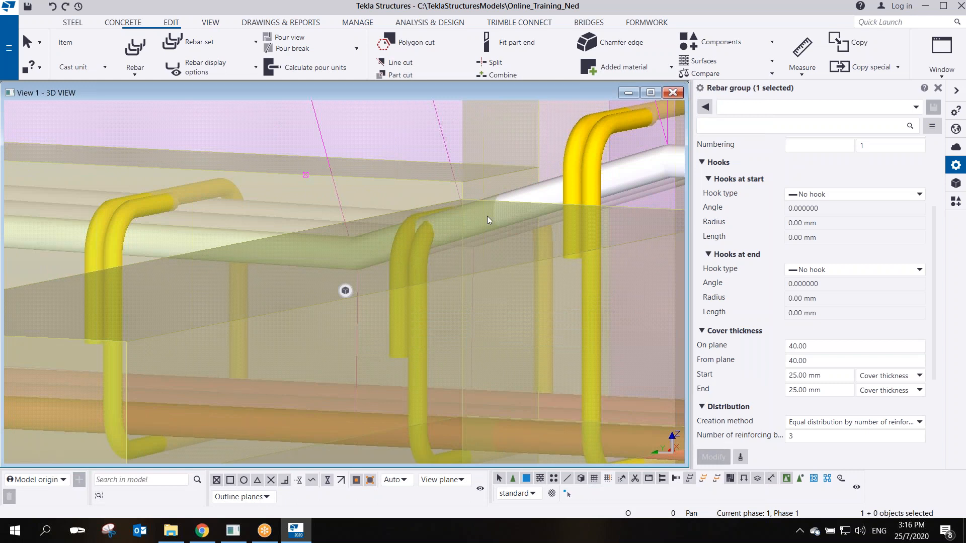
Move the lower bend point of the cranked top bars 100 mm towards the step in the beam
scroll(468, 227, down, 1)
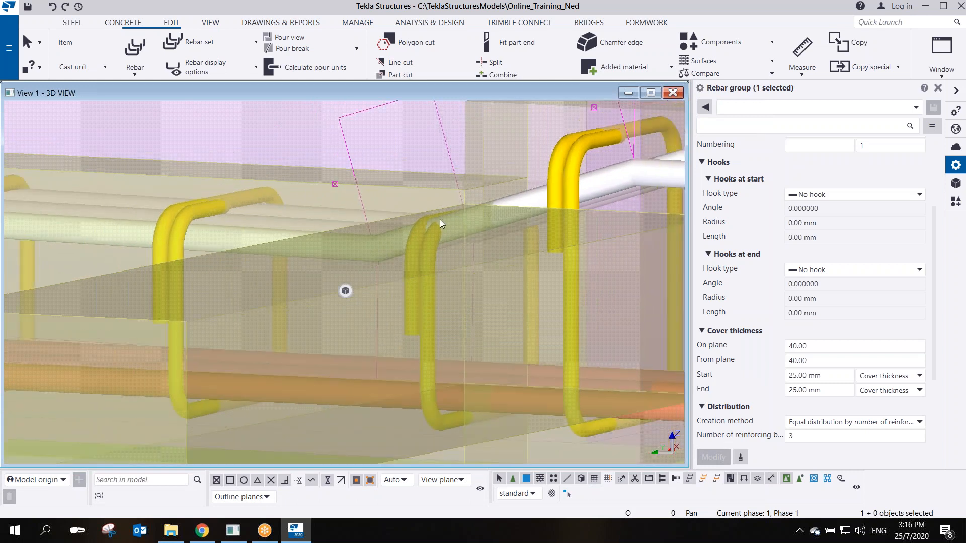
right_click(341, 189)
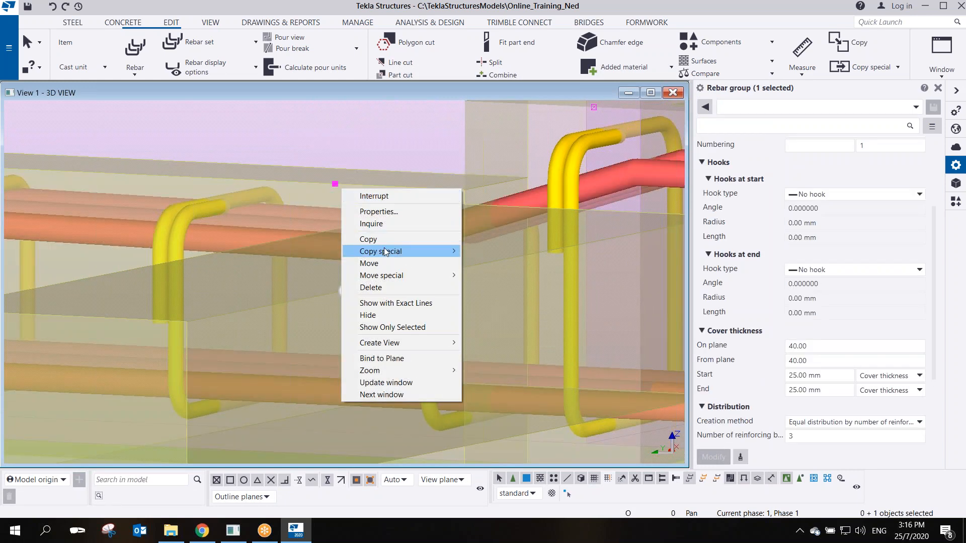
click(386, 263)
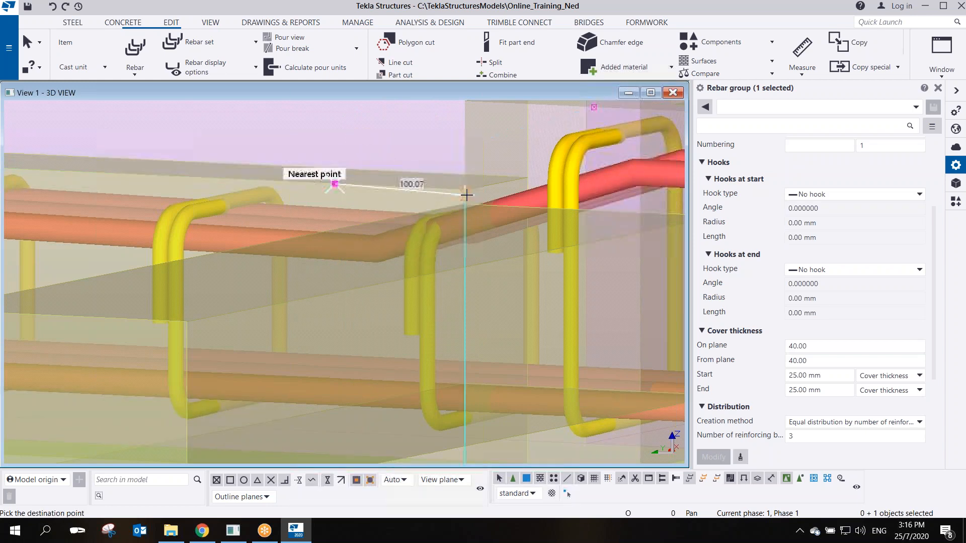
text(100)
key(Return)
Examine how the cranked top bars fit inside the stirrups along the beam and at the step at its other end
ctrl+middle_drag(480, 186, 398, 249)
scroll(398, 249, up, 3)
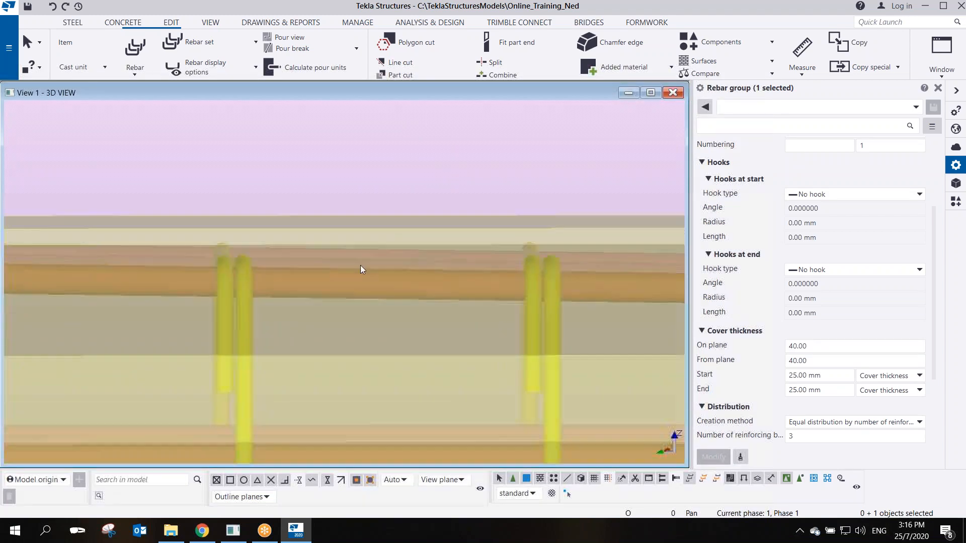
middle_drag(335, 272, 542, 224)
scroll(542, 224, down, 2)
middle_drag(252, 206, 604, 201)
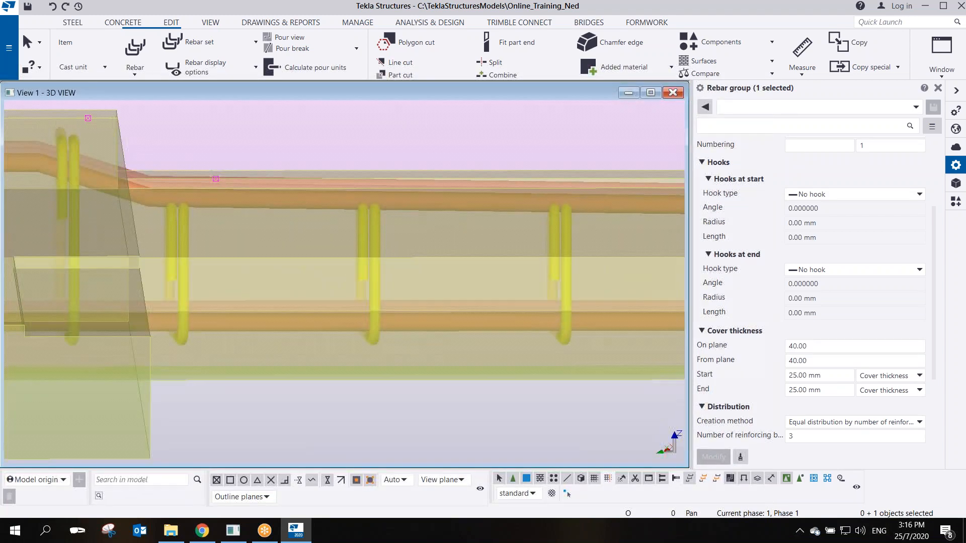
scroll(234, 192, up, 2)
middle_drag(240, 149, 302, 211)
key(ctrl+p)
scroll(409, 291, up, 2)
scroll(380, 316, up, 3)
ctrl+middle_drag(381, 312, 623, 234)
scroll(253, 247, up, 4)
middle_drag(267, 285, 336, 206)
scroll(337, 206, up, 3)
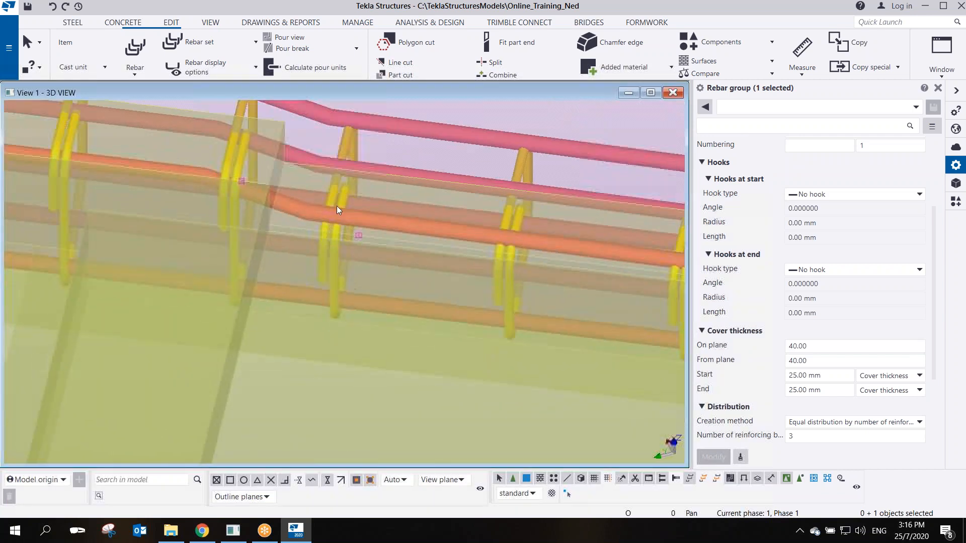
ctrl+middle_drag(357, 251, 354, 224)
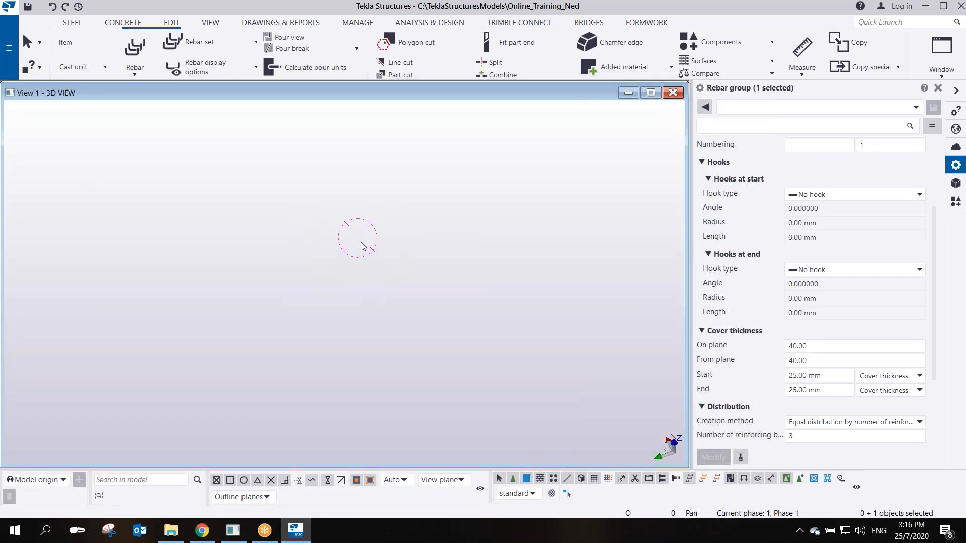
Move the lower bend point of the top bars beside the other step onto the concrete edge line directly below it
key(ctrl+p)
scroll(433, 289, up, 4)
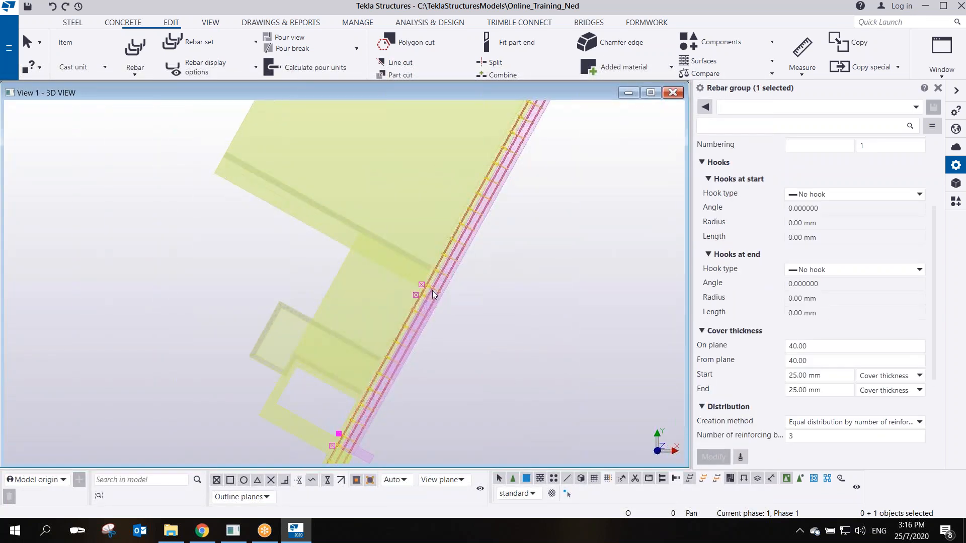
key(v)
click(422, 300)
ctrl+middle_drag(422, 301, 441, 281)
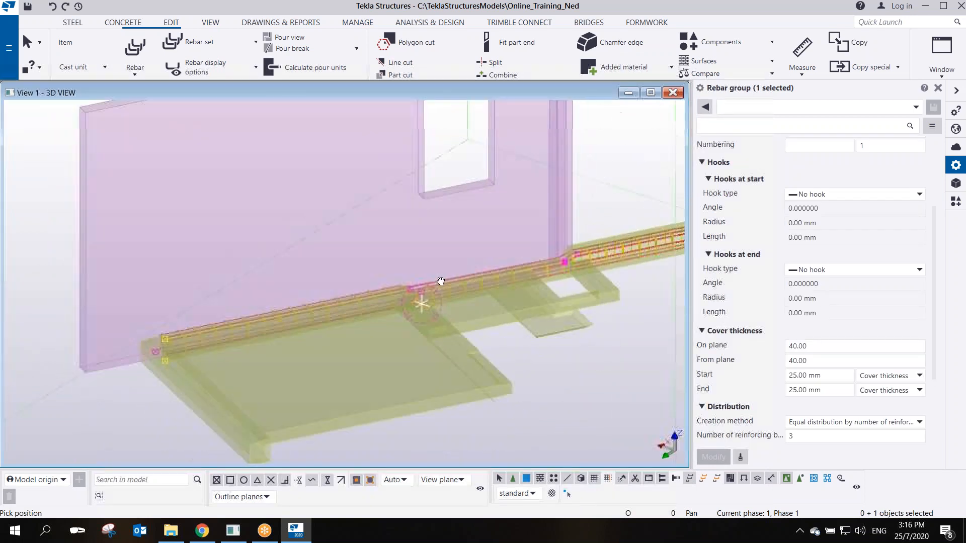
scroll(440, 281, up, 8)
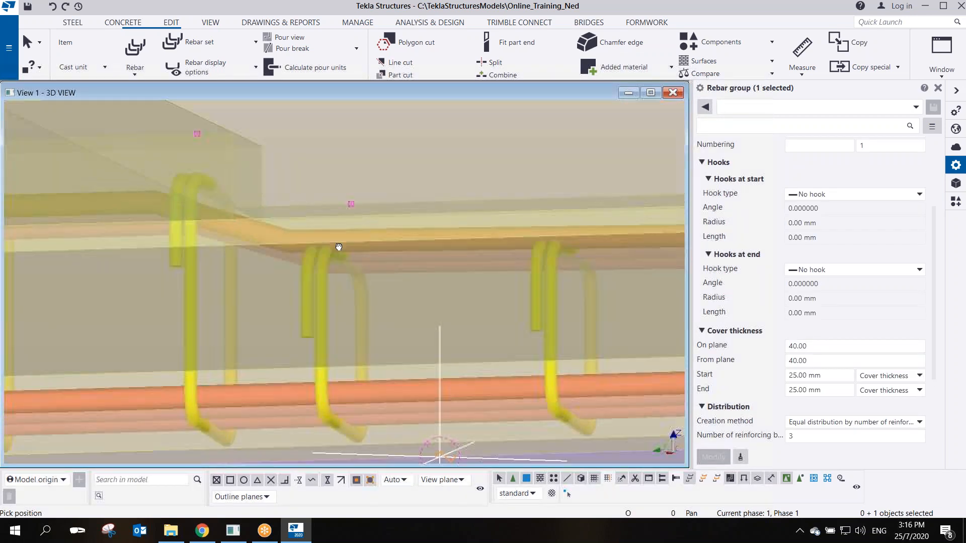
ctrl+middle_drag(338, 247, 320, 265)
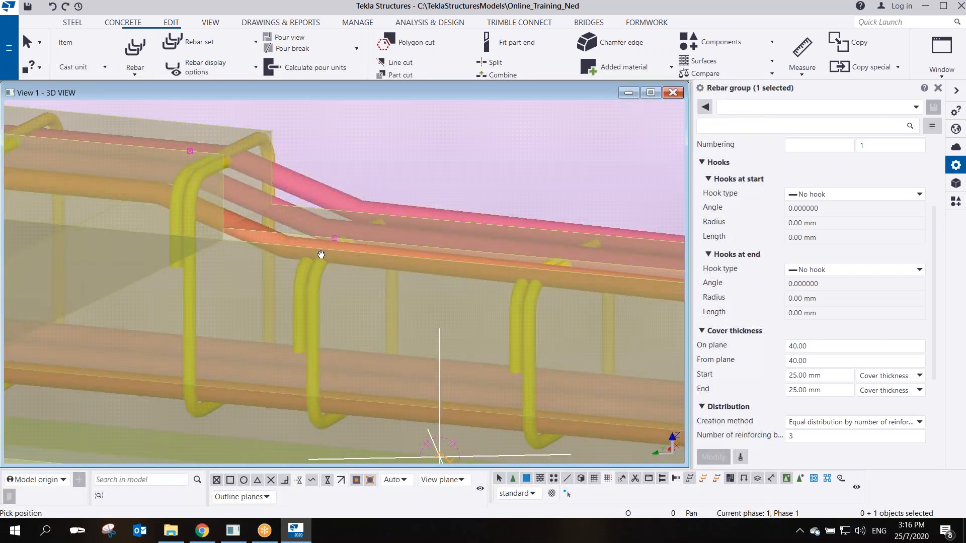
scroll(319, 265, up, 3)
right_click(349, 235)
click(364, 235)
right_click(345, 240)
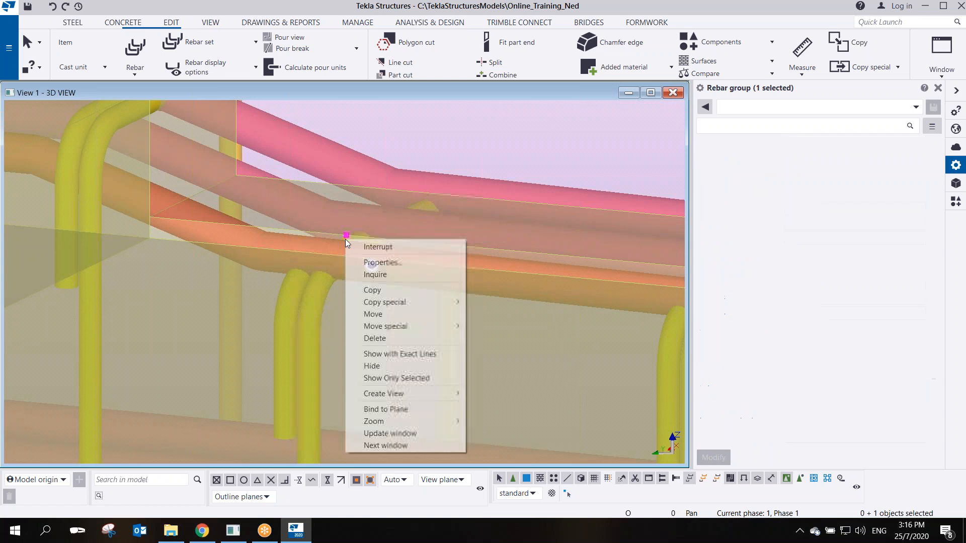
click(372, 314)
scroll(344, 224, up, 2)
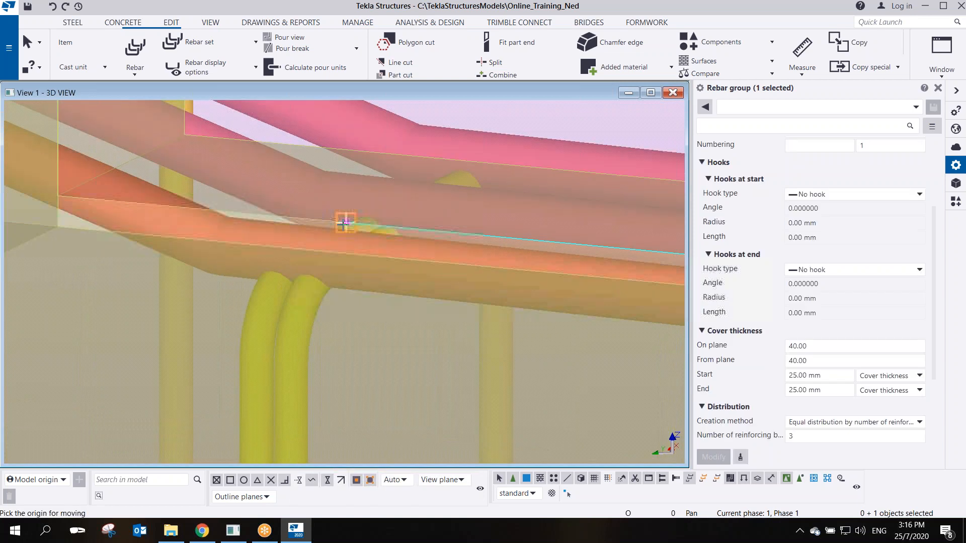
click(346, 222)
click(346, 255)
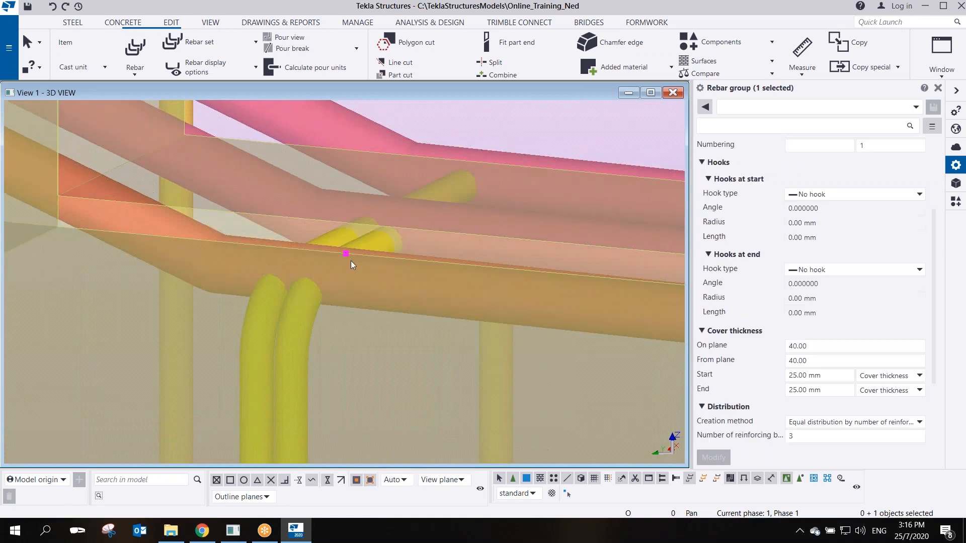
Set the on-plane cover thickness of the stirrup group in the lower beam section to 20
scroll(351, 263, down, 4)
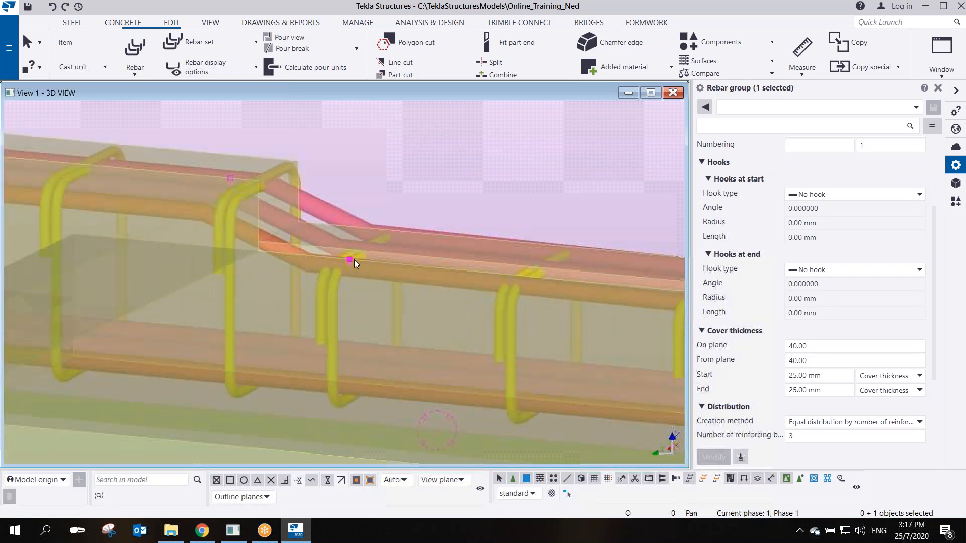
click(336, 292)
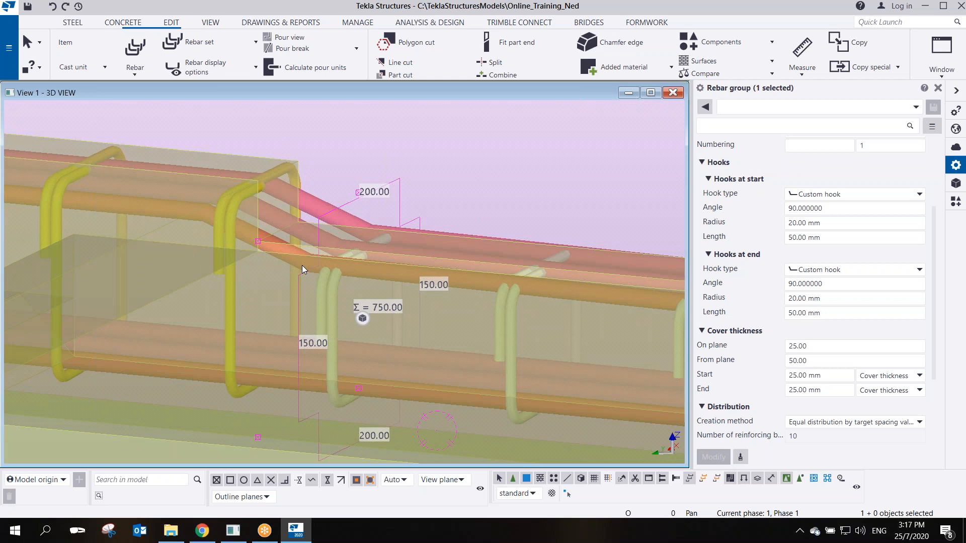
scroll(301, 265, down, 1)
scroll(311, 262, up, 2)
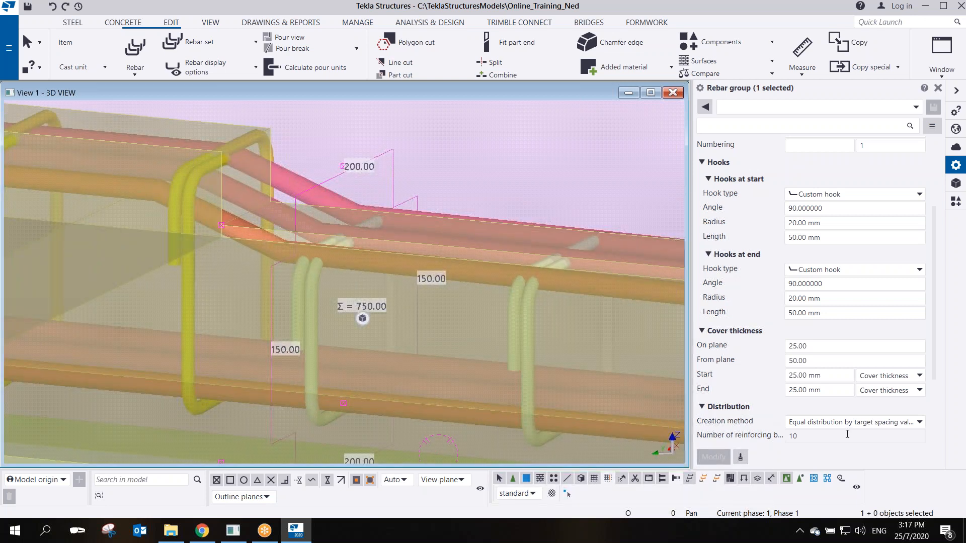
double_click(802, 346)
text(2)
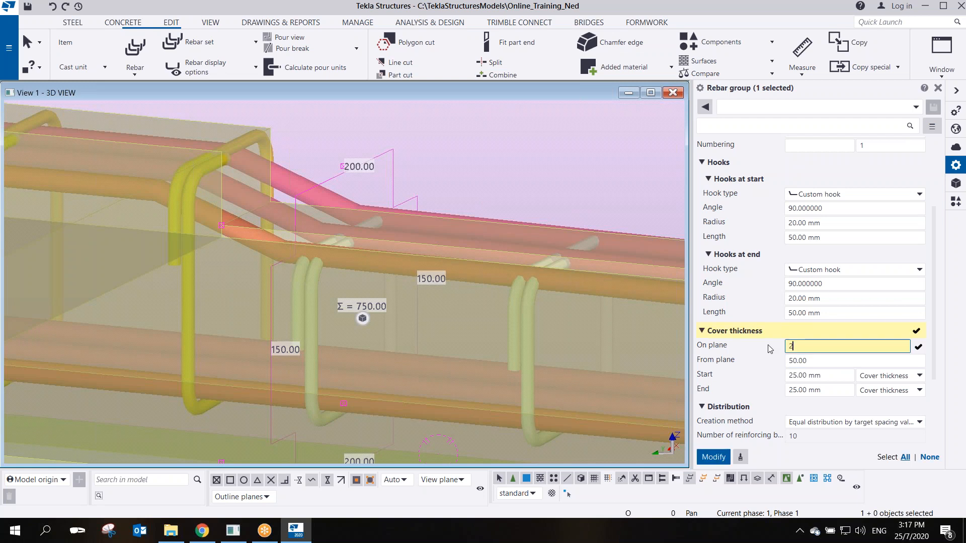
text(0)
key(Return)
scroll(315, 251, up, 3)
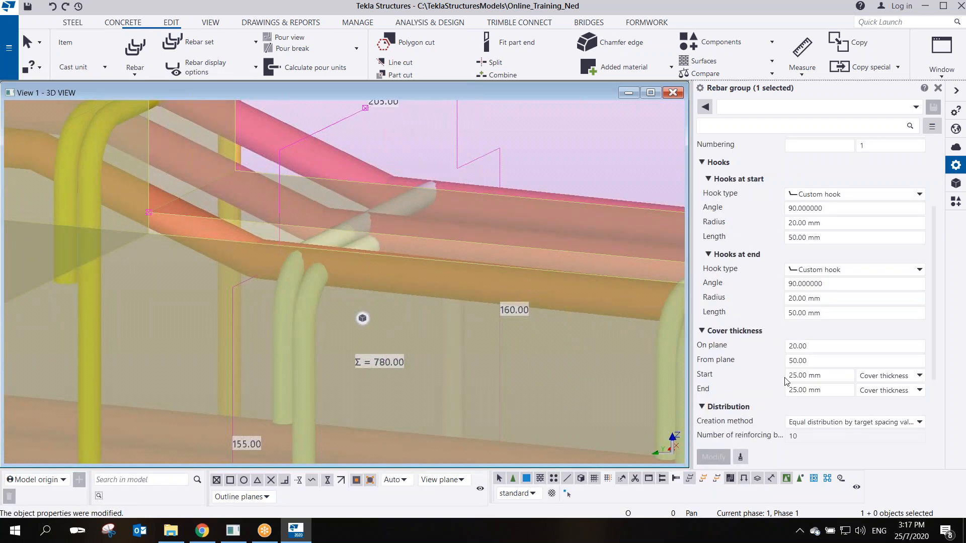
Set the start and end cover thickness of the same stirrup group to 20 mm each
drag(828, 375, 703, 368)
text(25)
key(BackSpace)
text(0)
key(Tab)
text(20)
key(Return)
scroll(339, 254, up, 3)
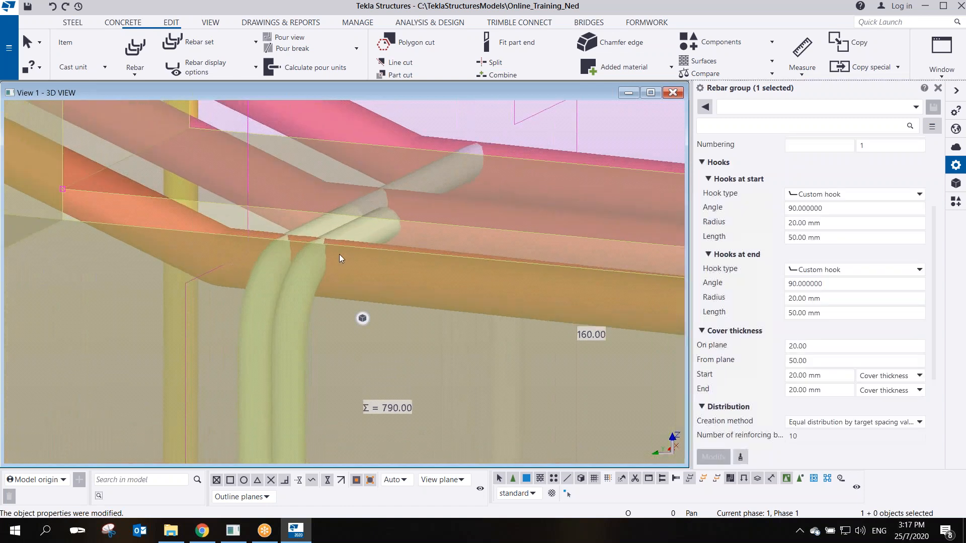
Set the on-plane cover thickness of the cranked top bar group to 50
scroll(340, 253, down, 1)
click(361, 287)
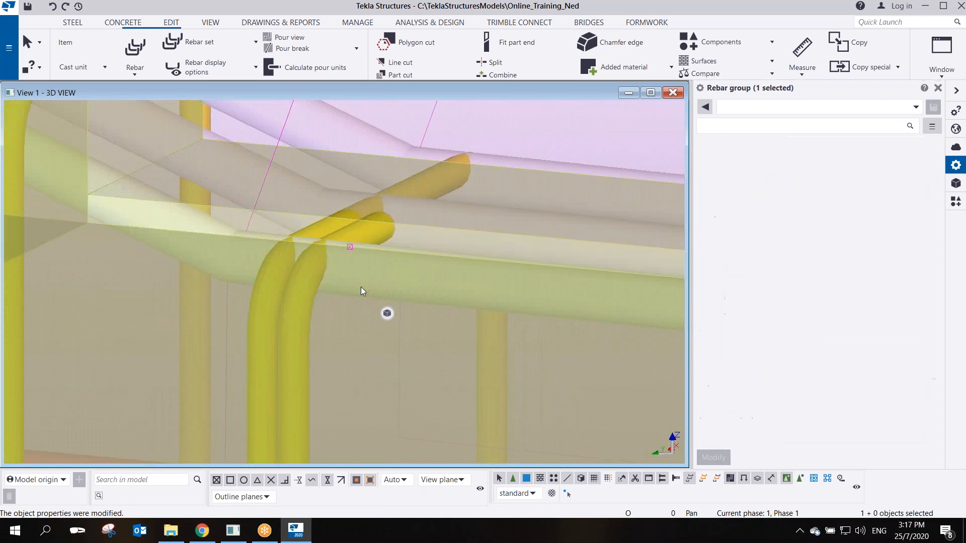
drag(824, 349, 710, 336)
text(50)
key(Return)
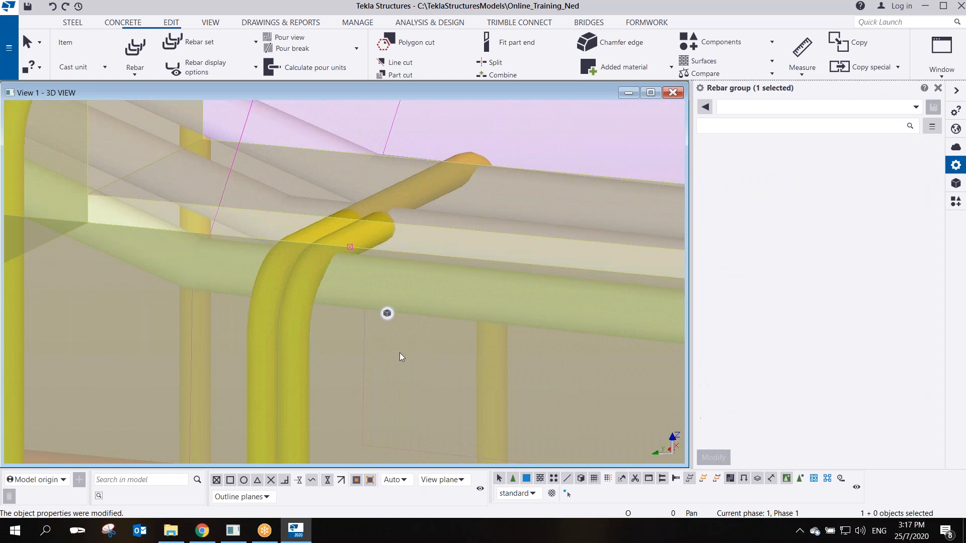
Give the cranked top bar group separate on-plane cover values of 40 and 60
scroll(400, 352, down, 2)
scroll(403, 348, up, 1)
drag(808, 346, 762, 347)
text(4)
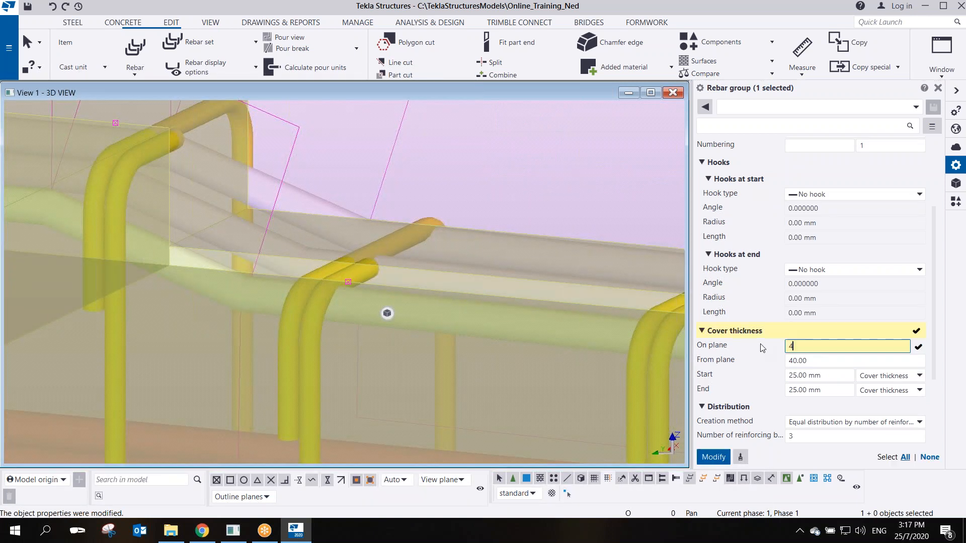
text(0.00 60)
key(Return)
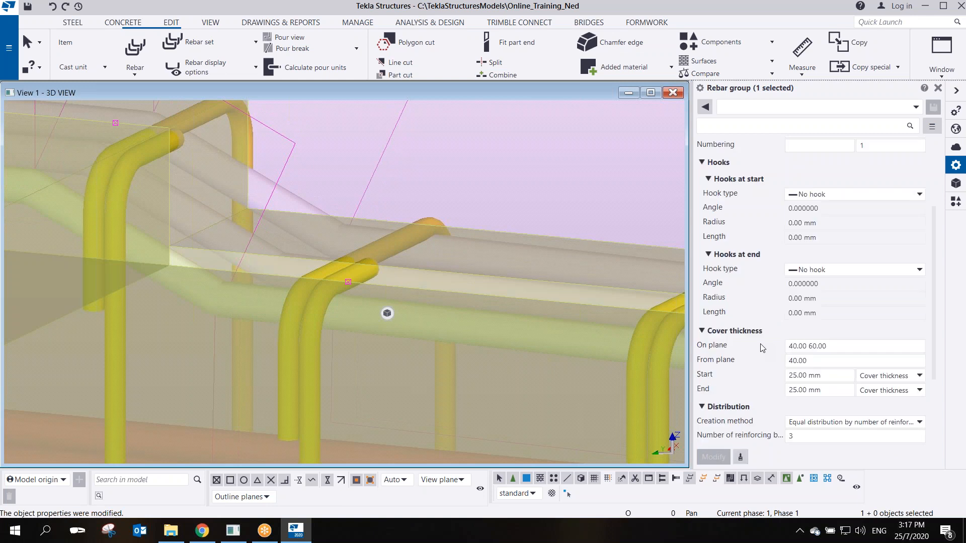
Add a third on-plane cover value of 40 to the top bars, making the list 40.00 60.00 40.00
scroll(380, 252, down, 4)
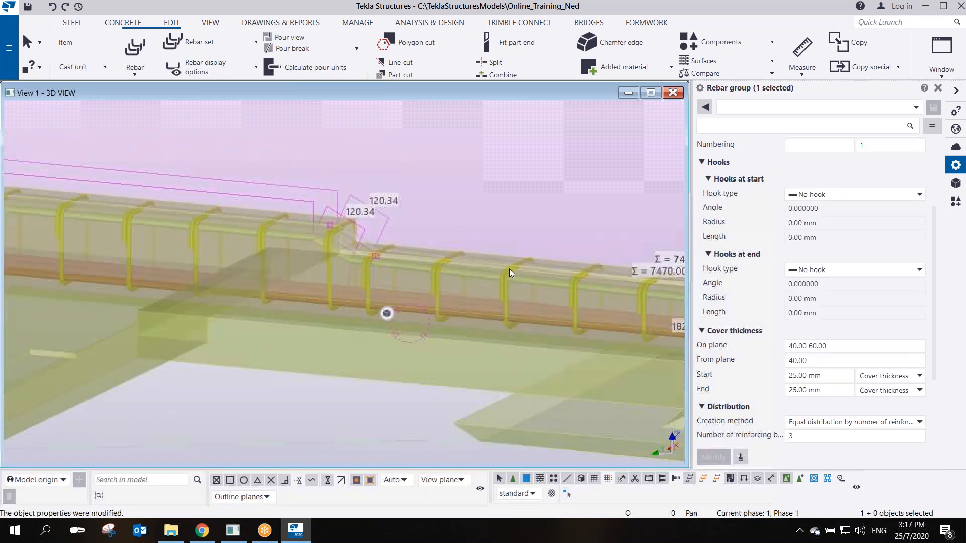
scroll(415, 255, up, 2)
middle_drag(477, 293, 316, 265)
scroll(317, 266, up, 2)
middle_drag(624, 304, 347, 252)
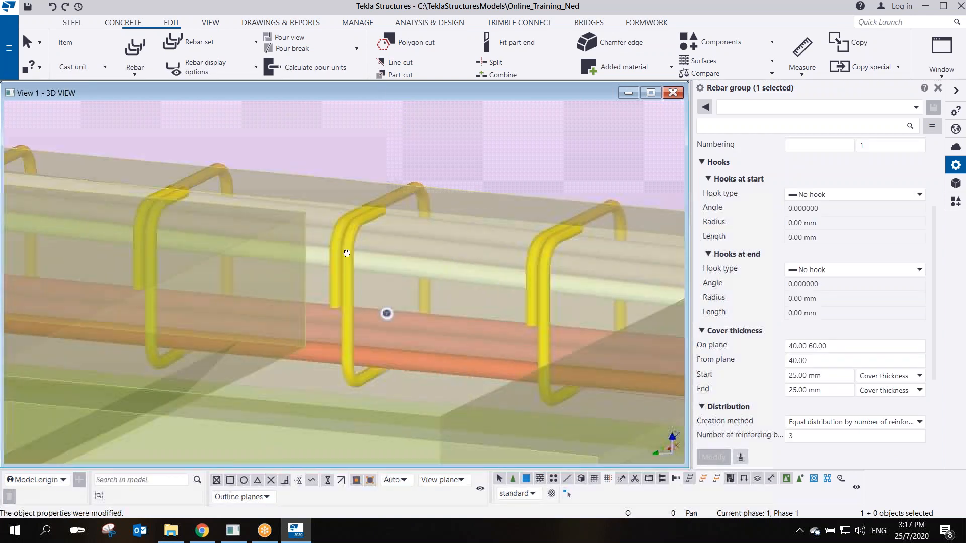
scroll(383, 249, up, 2)
scroll(383, 249, down, 4)
scroll(382, 249, down, 2)
scroll(541, 261, up, 4)
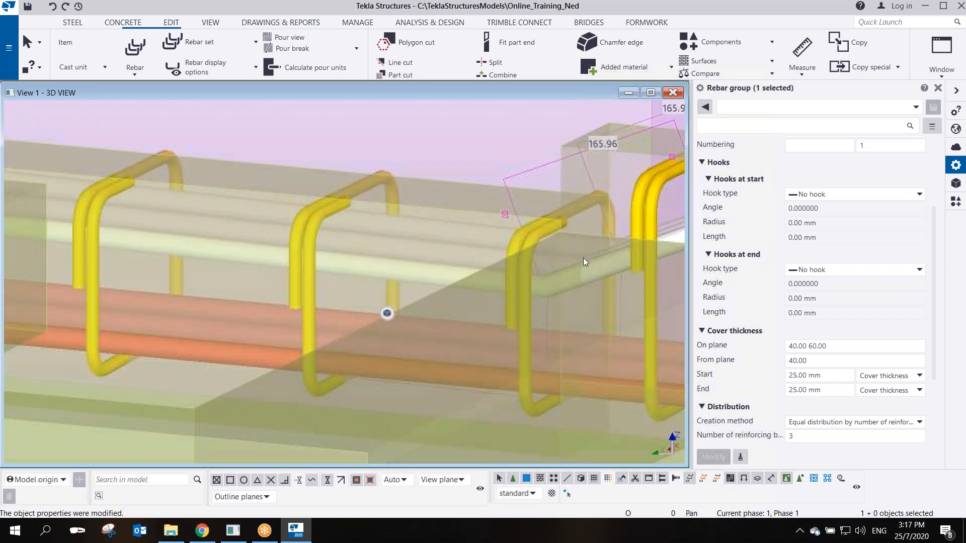
click(844, 346)
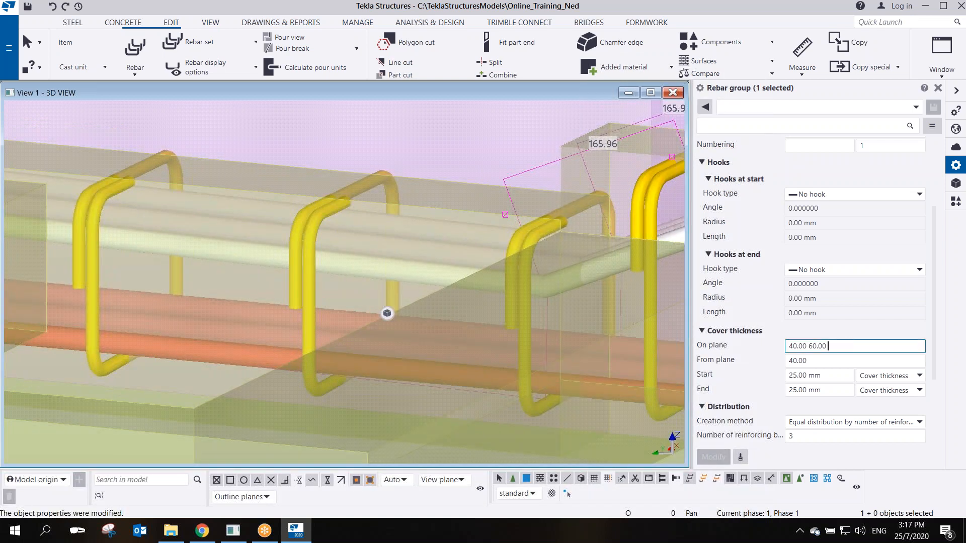
text(40.00)
key(Return)
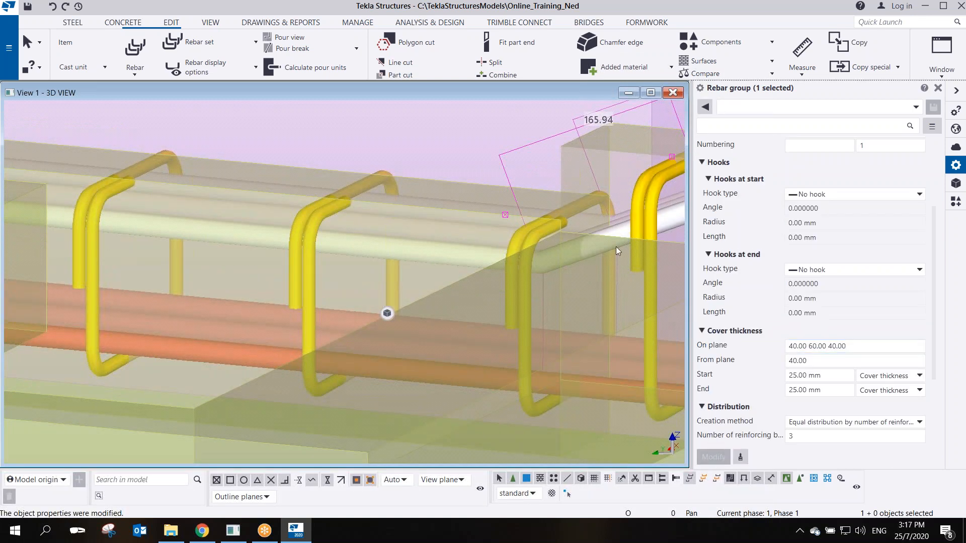
Examine how the cranked top bars run past the stirrups at the beam step
scroll(562, 279, down, 3)
scroll(479, 252, up, 5)
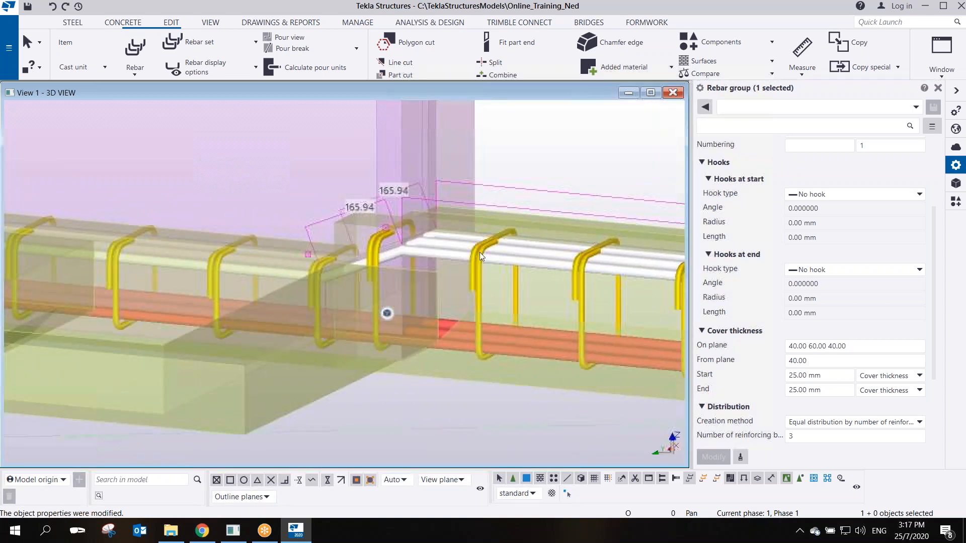
middle_drag(482, 234, 436, 237)
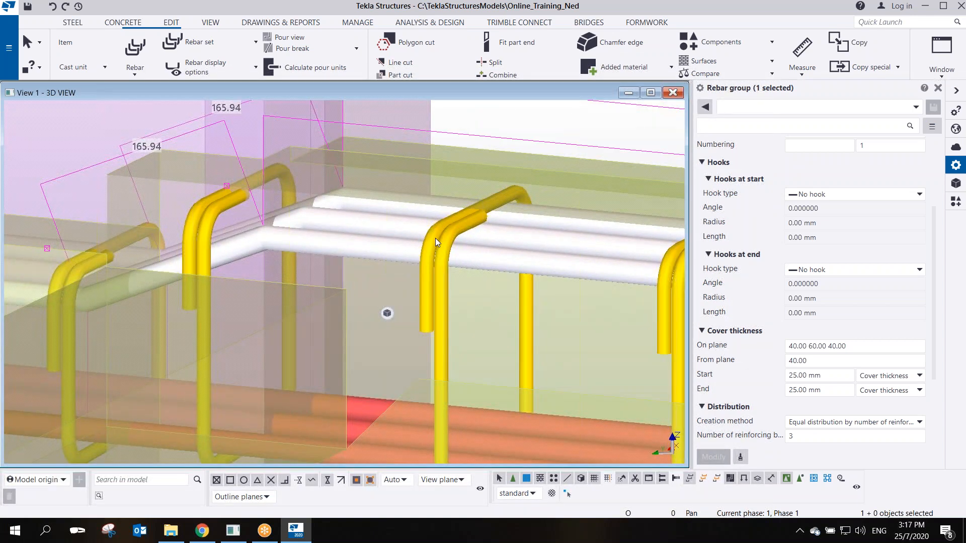
key(v)
ctrl+middle_drag(429, 274, 411, 285)
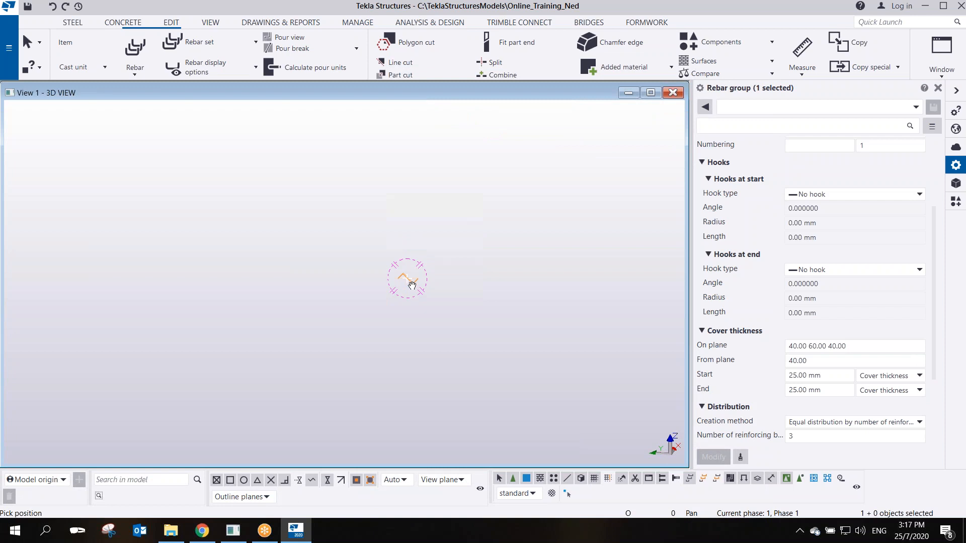
click(413, 282)
right_click(430, 205)
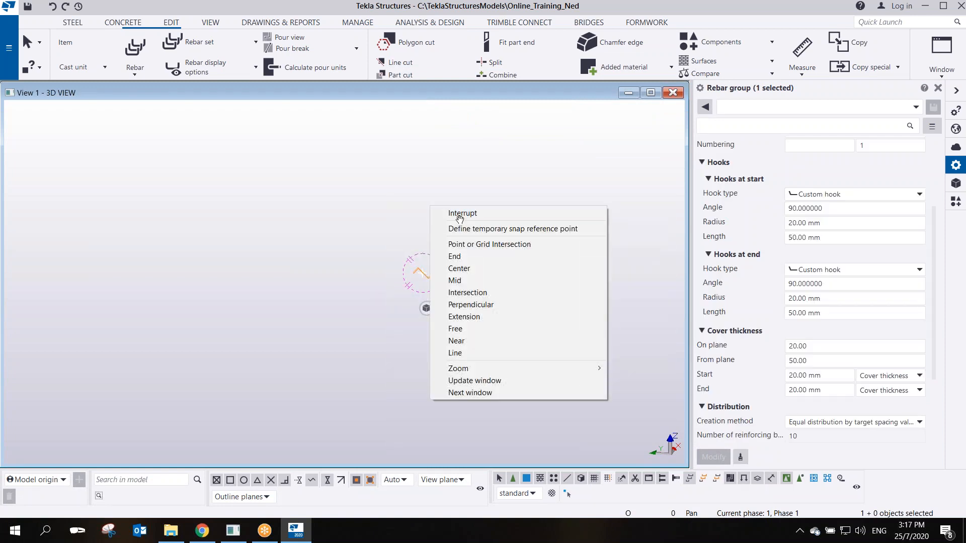
click(451, 170)
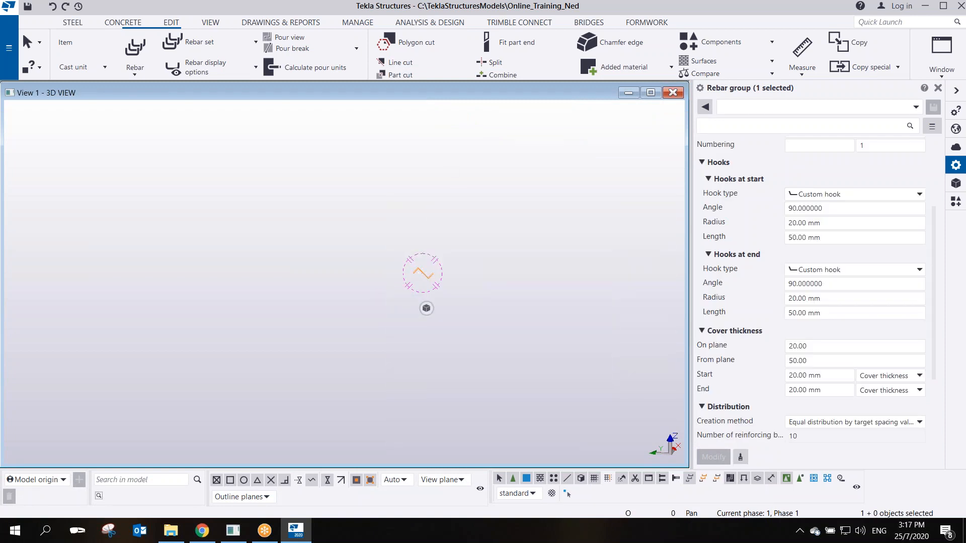
key(ctrl+p)
scroll(396, 286, up, 2)
right_click(519, 220)
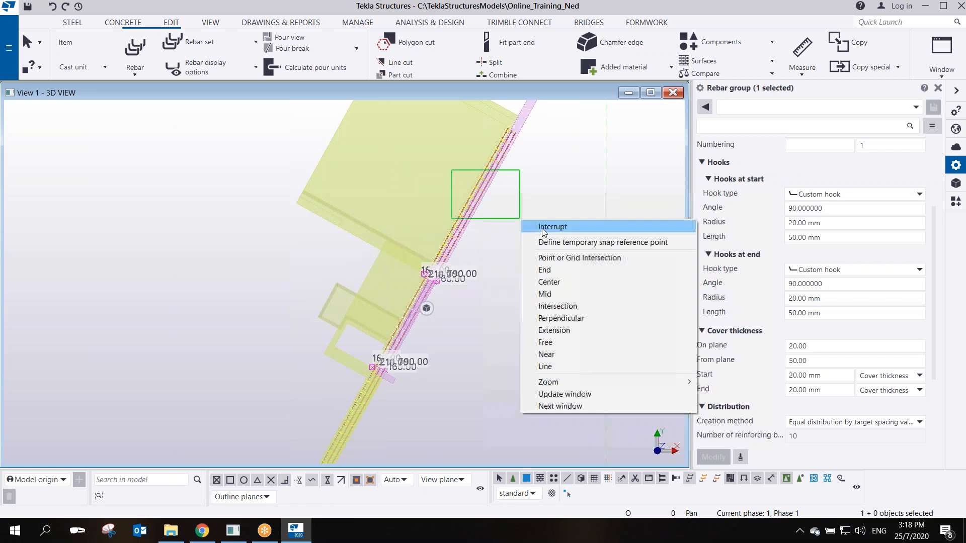
click(538, 222)
right_click(533, 206)
click(572, 269)
Give the stirrup group beginning at the crank of the top bars separate from-plane cover values of 50 and 100
scroll(410, 250, up, 2)
ctrl+middle_drag(373, 264, 636, 98)
scroll(397, 305, up, 3)
ctrl+middle_drag(320, 226, 701, 200)
scroll(332, 211, up, 4)
scroll(263, 220, up, 2)
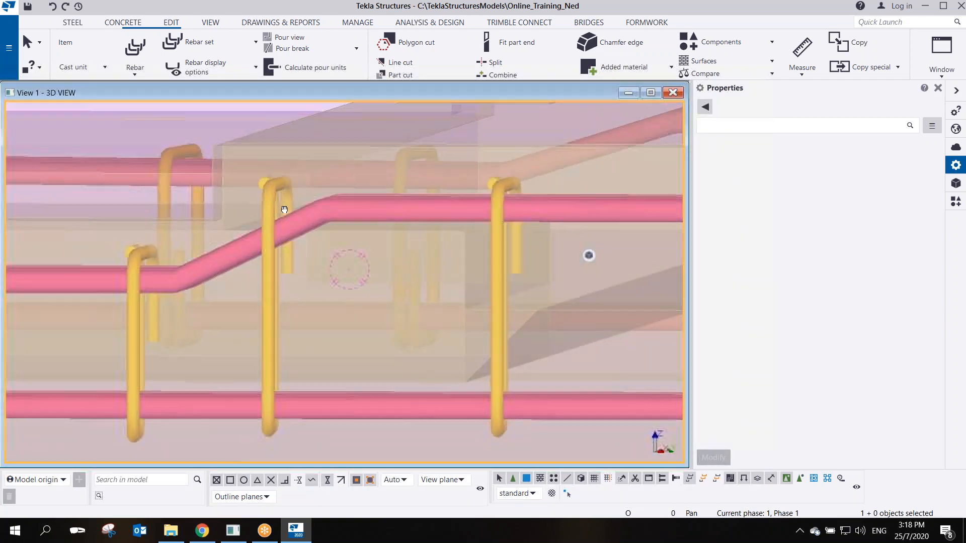
middle_drag(275, 220, 318, 217)
click(306, 224)
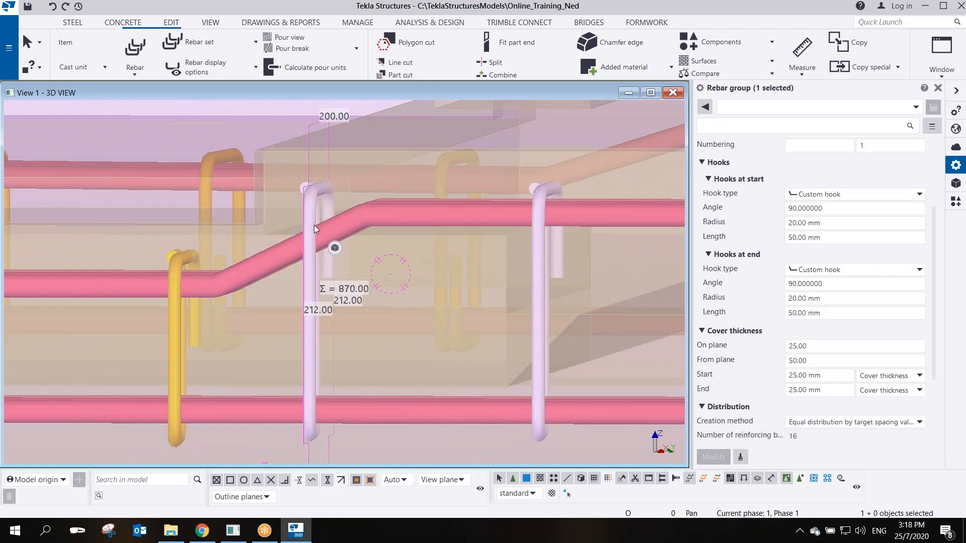
click(824, 362)
text(100.00)
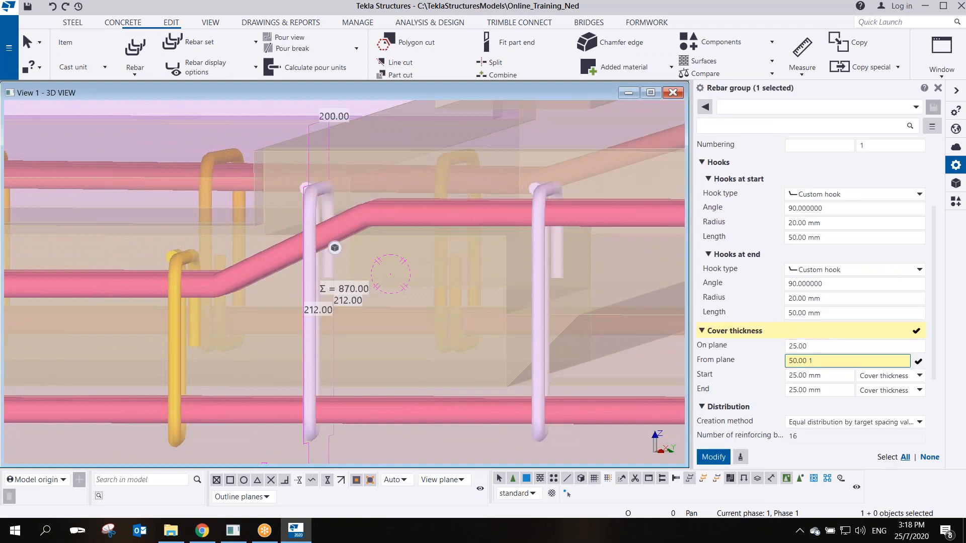
key(Return)
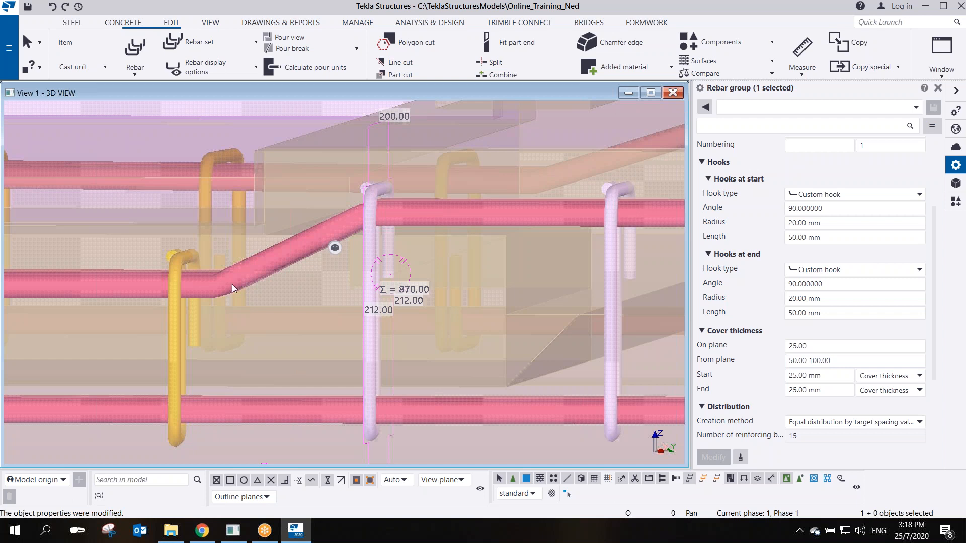
Set the from-plane cover values of the stirrup group on the other side of the step to 100 and 50
scroll(253, 323, down, 10)
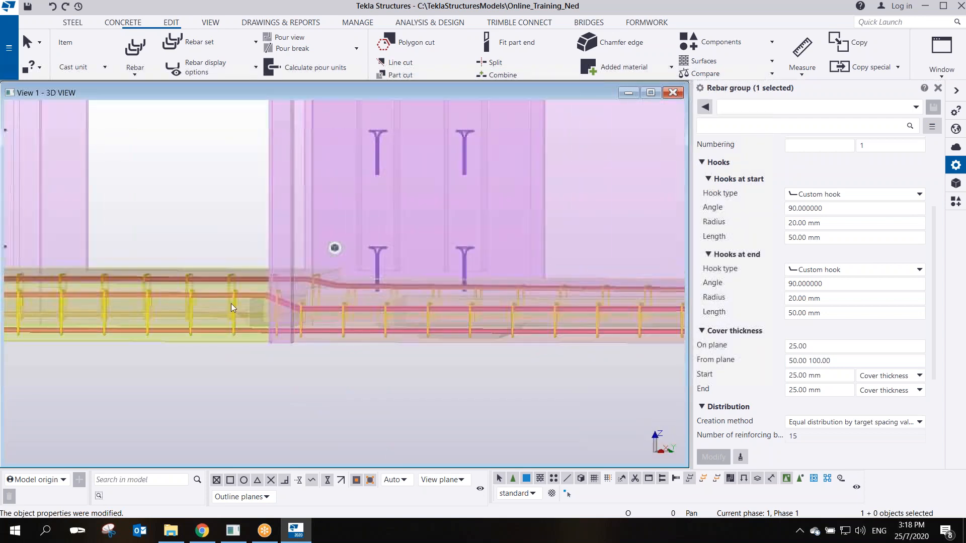
scroll(231, 303, up, 10)
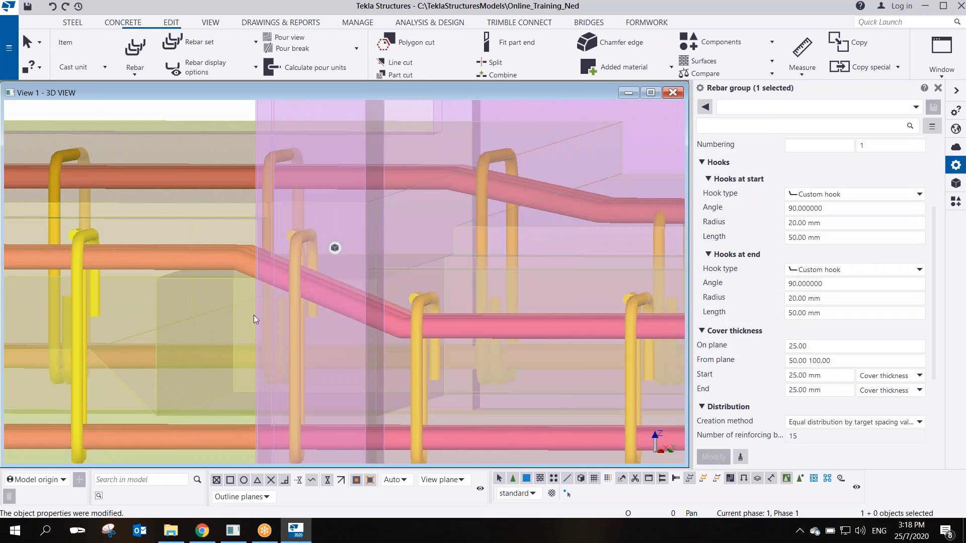
click(296, 328)
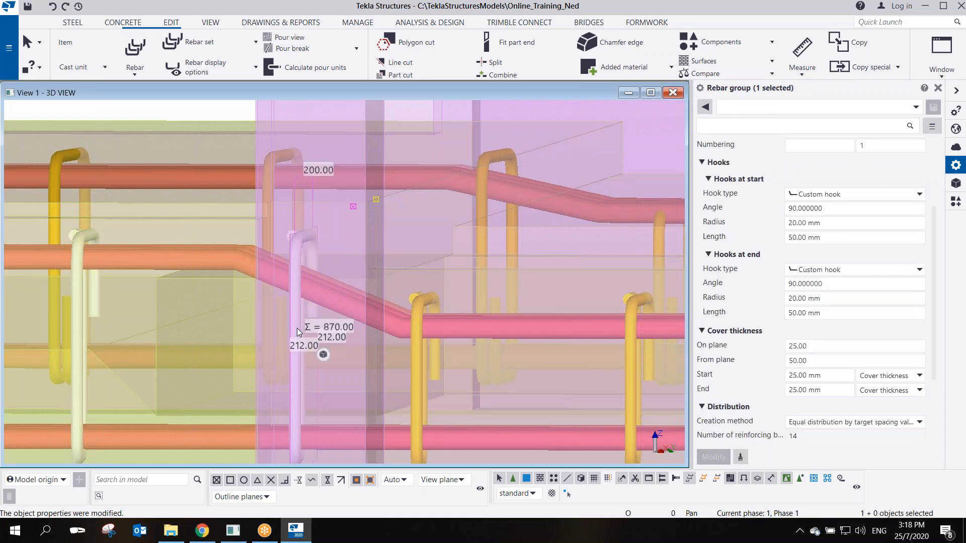
click(736, 360)
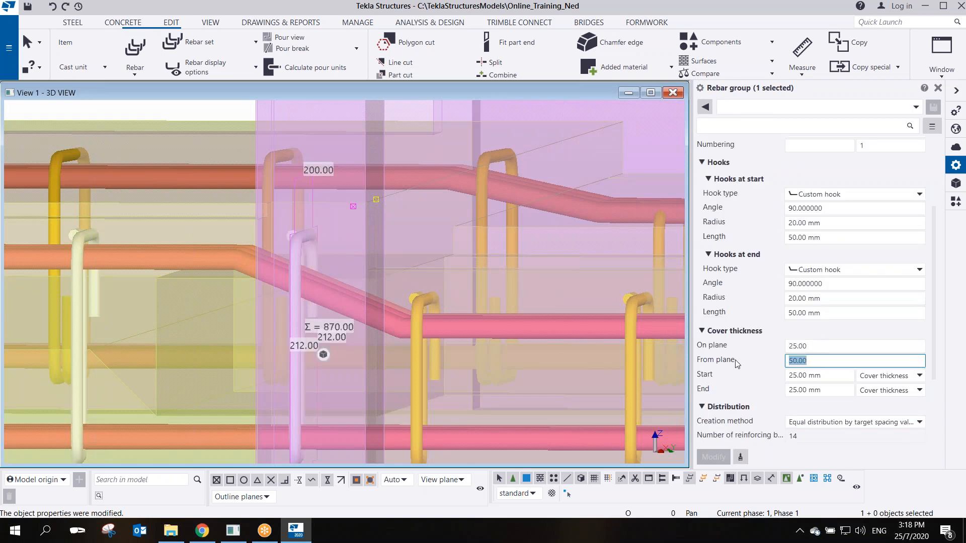
text(100.00)
text( 5)
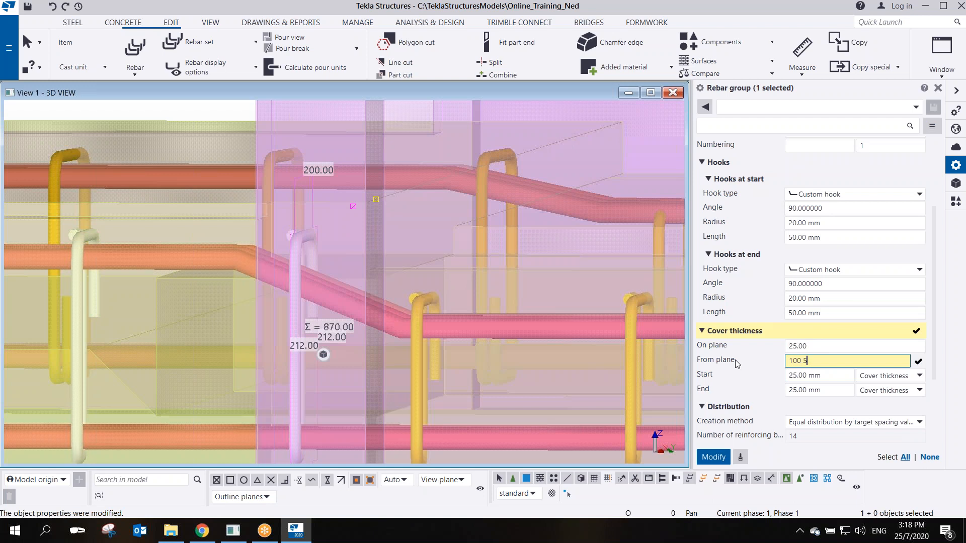
text(0)
key(Return)
Examine the reinforced edge beams along both sides of the slab within the whole building model
scroll(347, 165, down, 5)
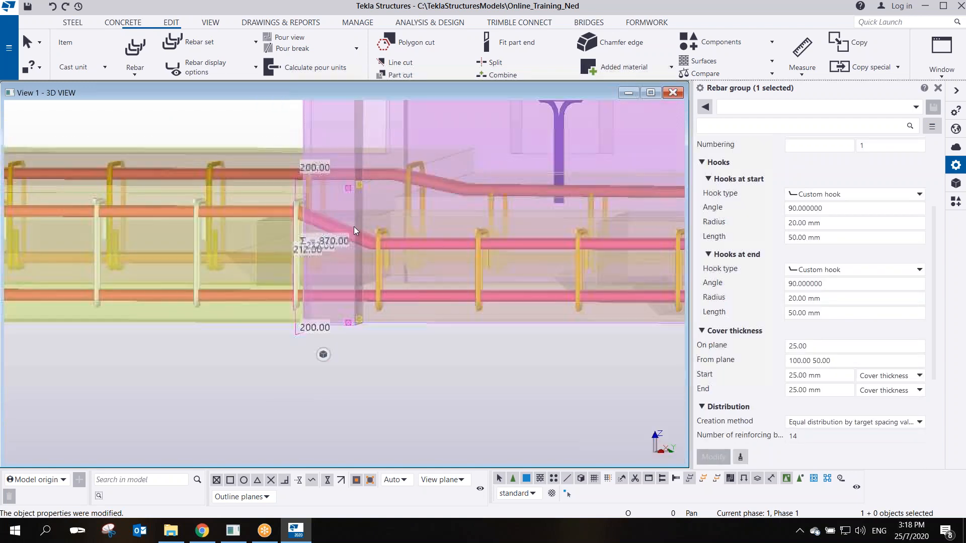
middle_drag(50, 229, 364, 270)
scroll(255, 260, up, 1)
middle_drag(81, 274, 491, 354)
scroll(216, 257, up, 2)
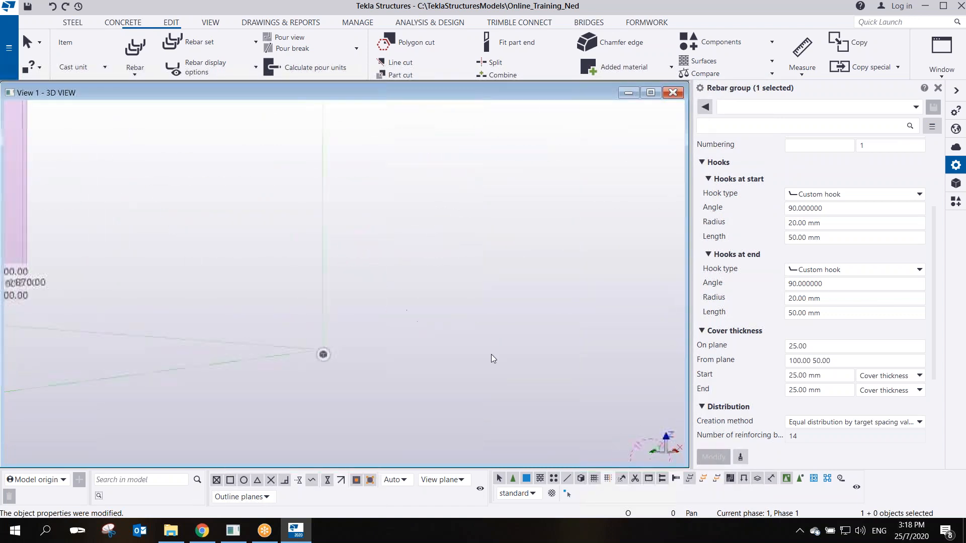
scroll(491, 355, down, 5)
scroll(341, 312, up, 8)
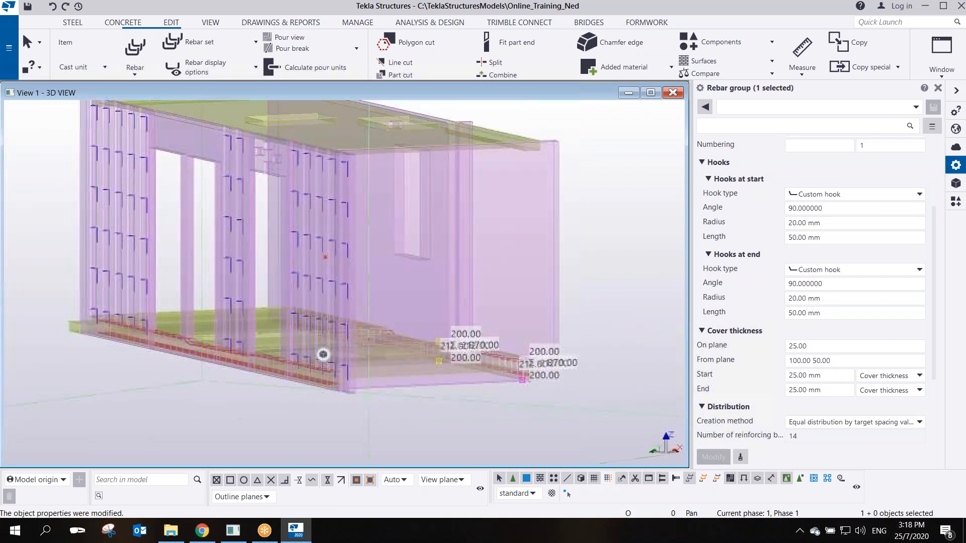
click(470, 230)
scroll(463, 221, up, 2)
scroll(390, 274, down, 2)
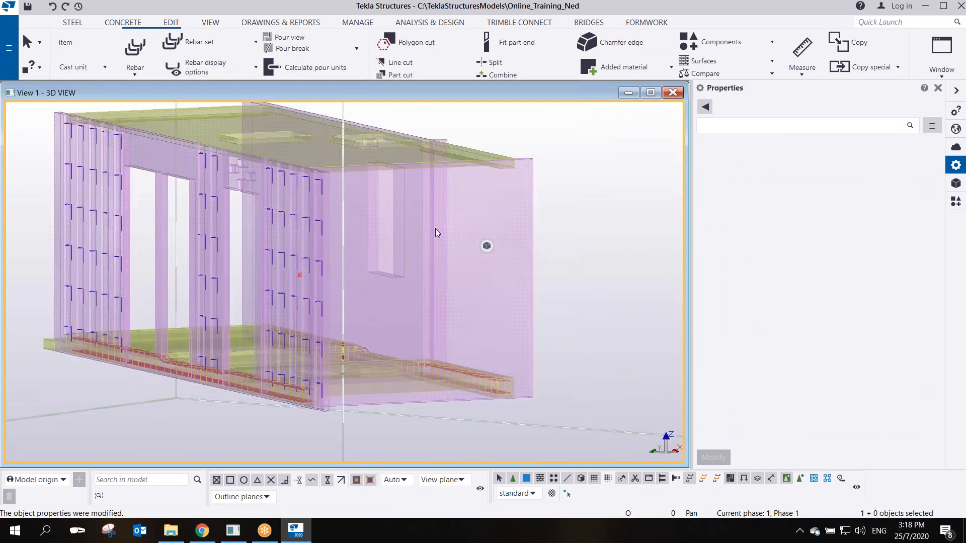
middle_drag(597, 193, 465, 228)
middle_drag(381, 254, 540, 227)
scroll(395, 273, up, 2)
middle_drag(427, 266, 350, 280)
scroll(324, 285, down, 2)
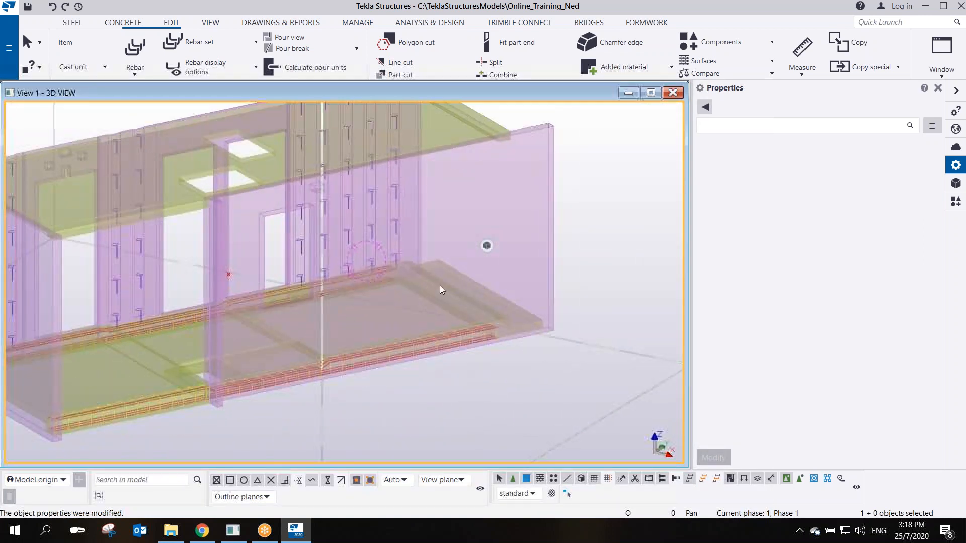
scroll(475, 281, up, 2)
scroll(581, 273, down, 2)
click(708, 25)
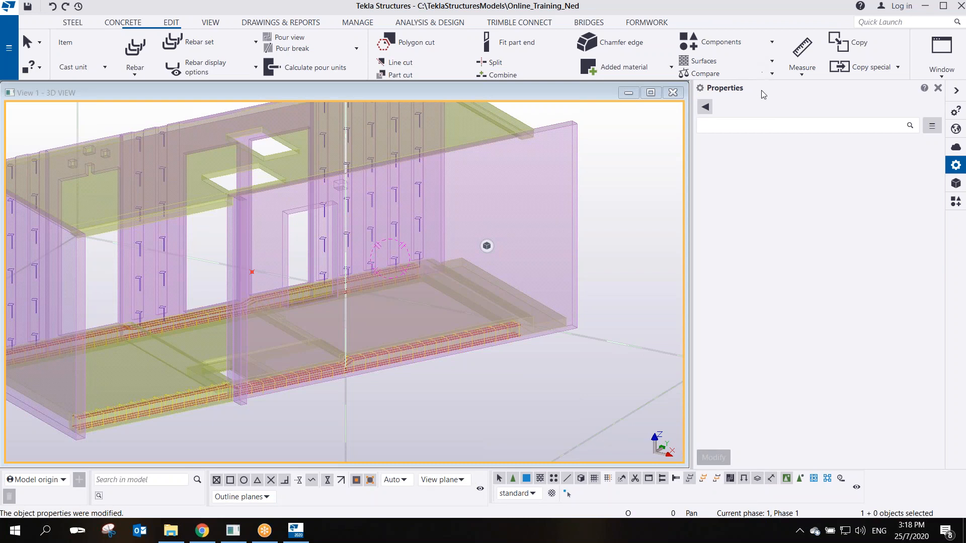
middle_drag(435, 276, 467, 261)
middle_drag(361, 266, 396, 260)
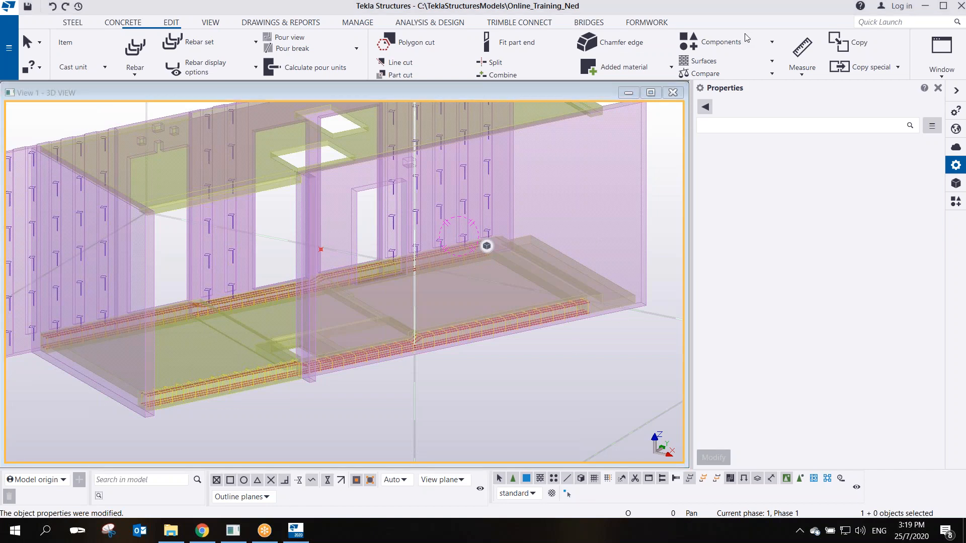
Search the applications and components catalogue for MESH
click(960, 205)
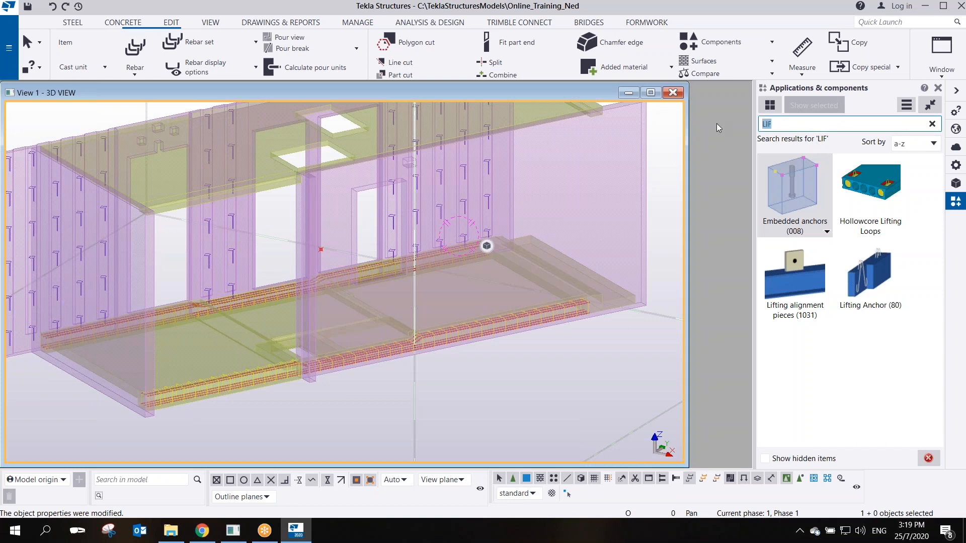
text(MESH)
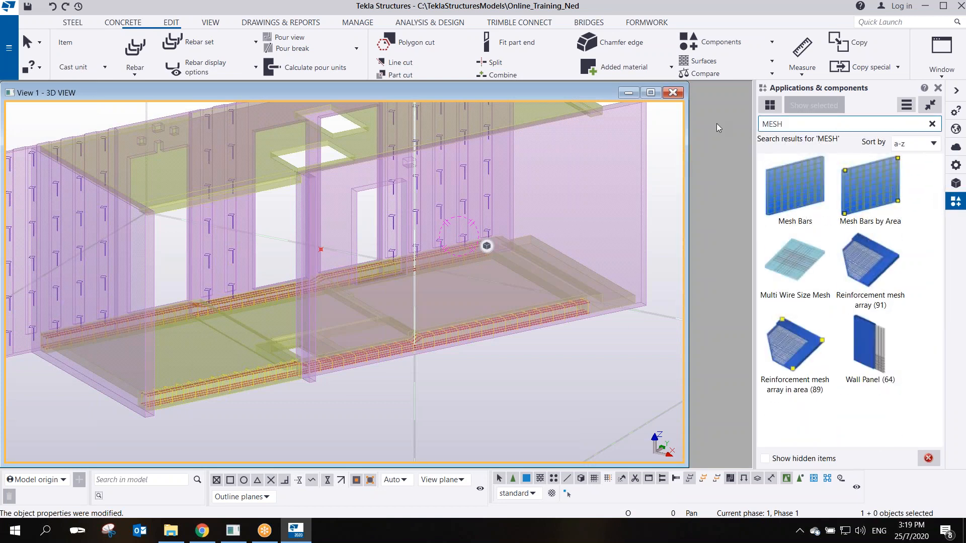
ctrl+middle_drag(551, 207, 529, 241)
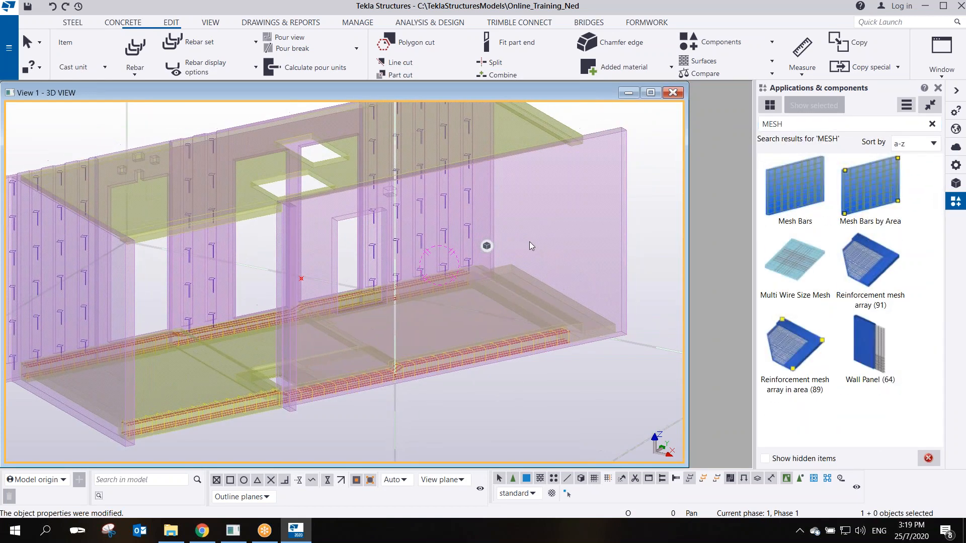
Review the detailing and bar end condition settings of the Mesh Bars component and accept the standard values
click(792, 193)
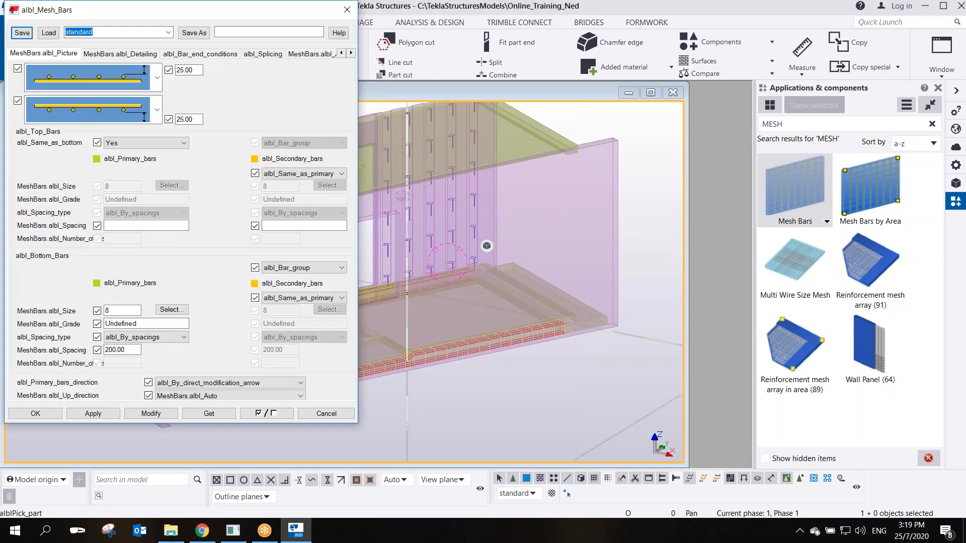
drag(229, 13, 825, 81)
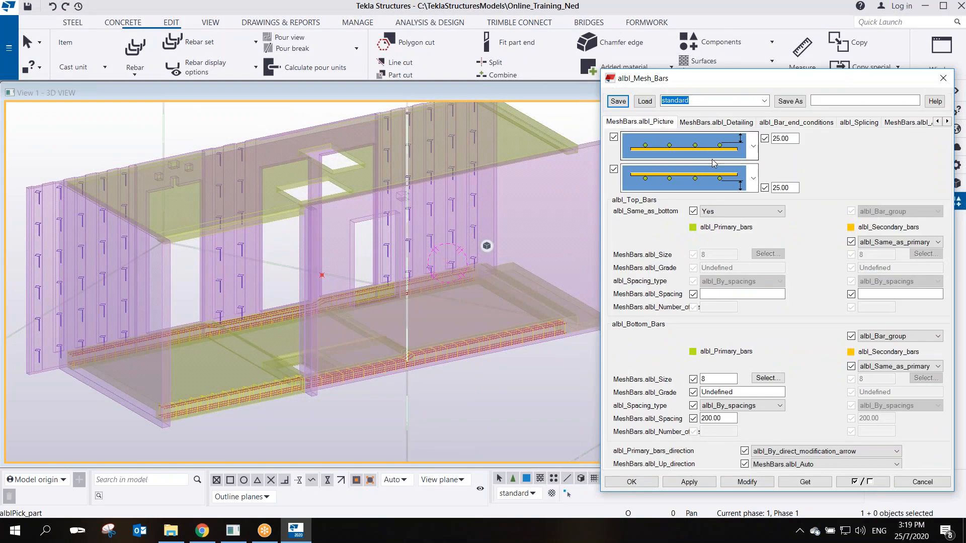
click(684, 123)
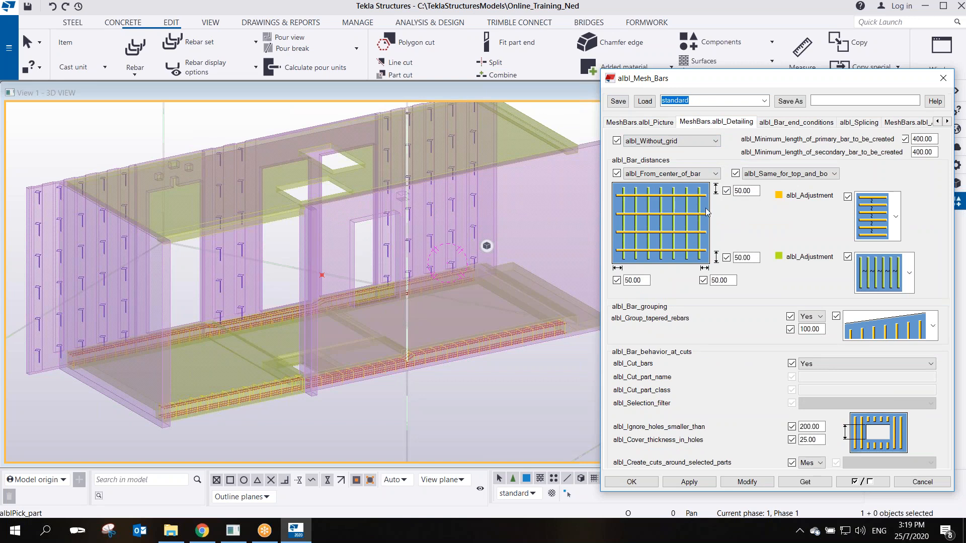
click(767, 126)
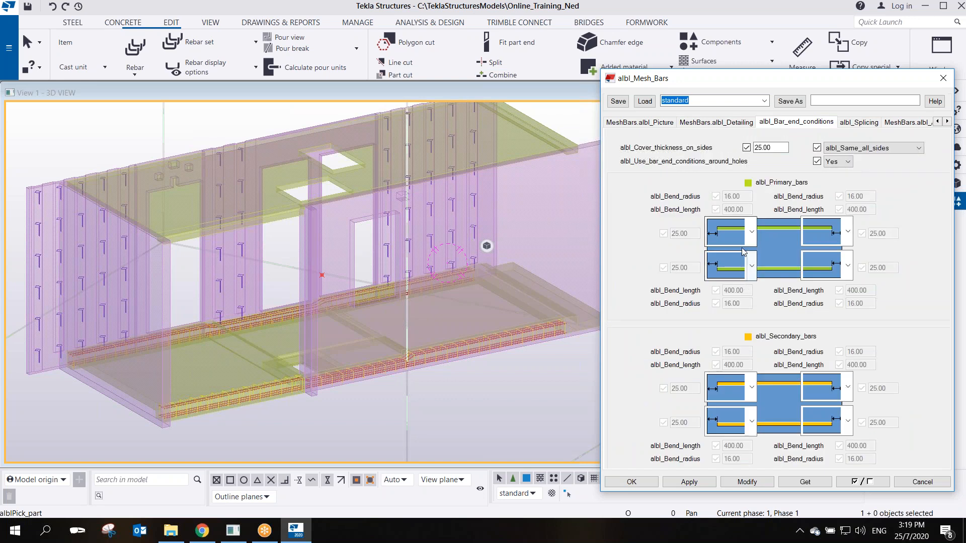
click(753, 265)
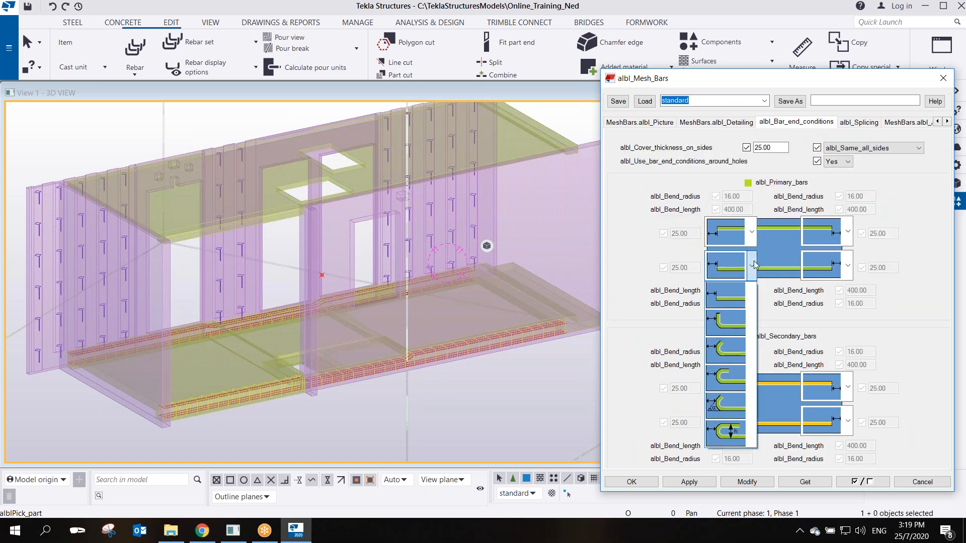
click(751, 229)
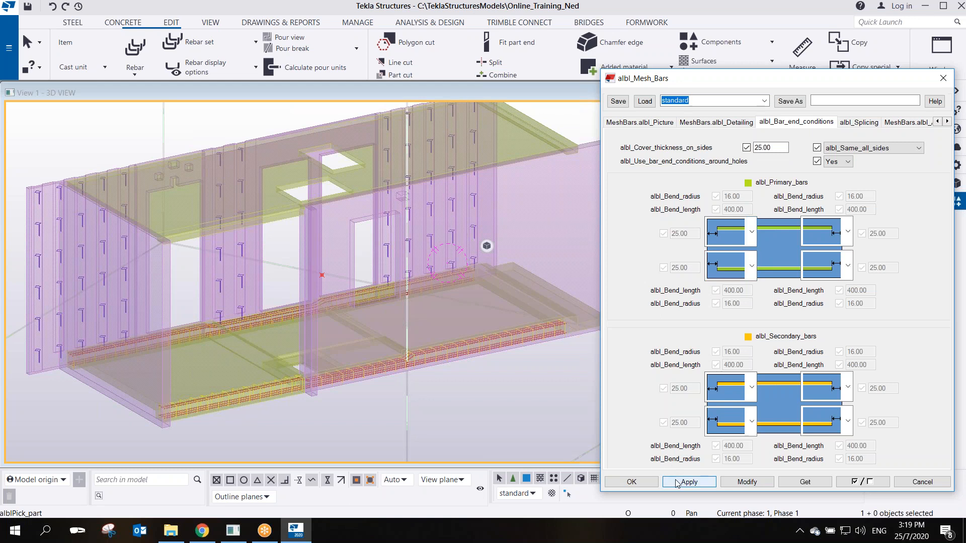
click(631, 482)
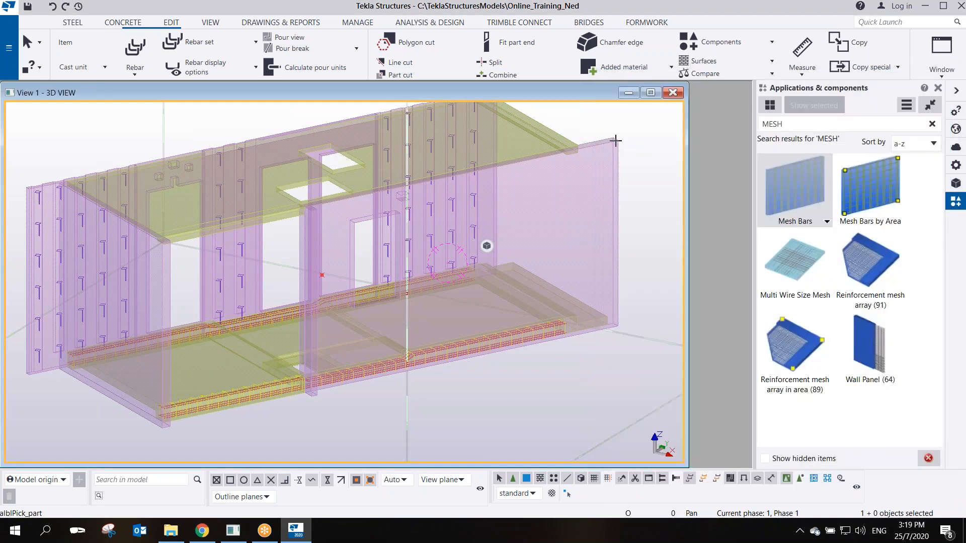
Apply the Mesh Bars component to the long side wall panel with the rectangular opening
click(487, 245)
right_click(616, 123)
click(637, 130)
scroll(370, 211, up, 5)
scroll(278, 216, down, 10)
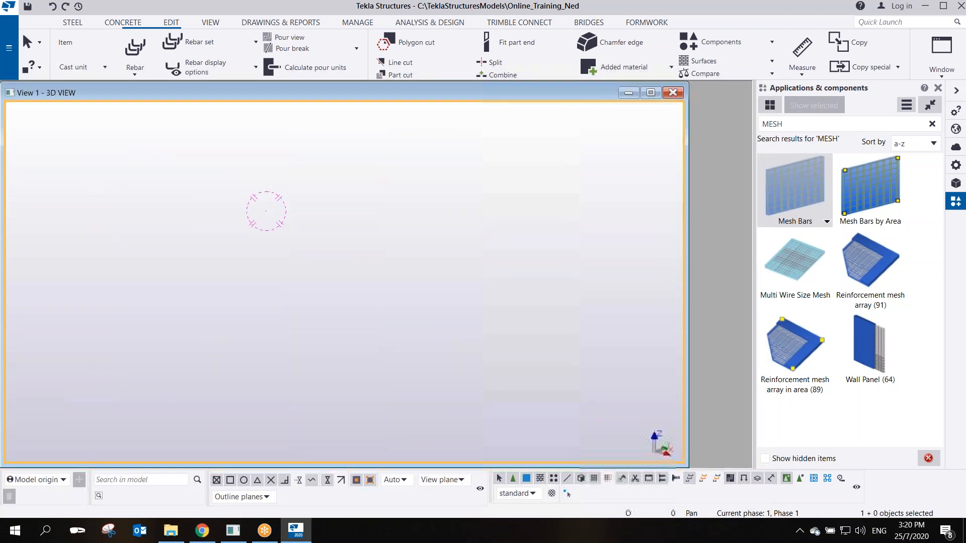
Examine the mesh bars in the side wall panel, around its opening and at its lower corner
middle_drag(557, 348, 407, 291)
scroll(360, 266, up, 5)
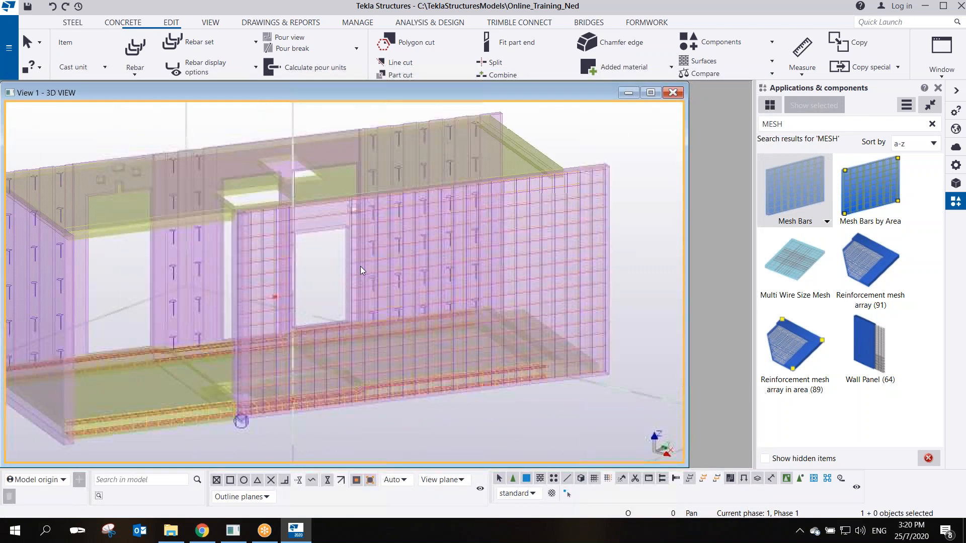
mouse_move(348, 239)
ctrl+middle_down()
mouse_move(411, 267)
mouse_move(383, 267)
mouse_move(327, 213)
mouse_move(337, 228)
ctrl+middle_up()
scroll(370, 243, up, 1)
scroll(354, 225, down, 2)
scroll(345, 356, up, 3)
middle_drag(217, 412, 300, 282)
scroll(242, 336, up, 3)
scroll(255, 291, down, 6)
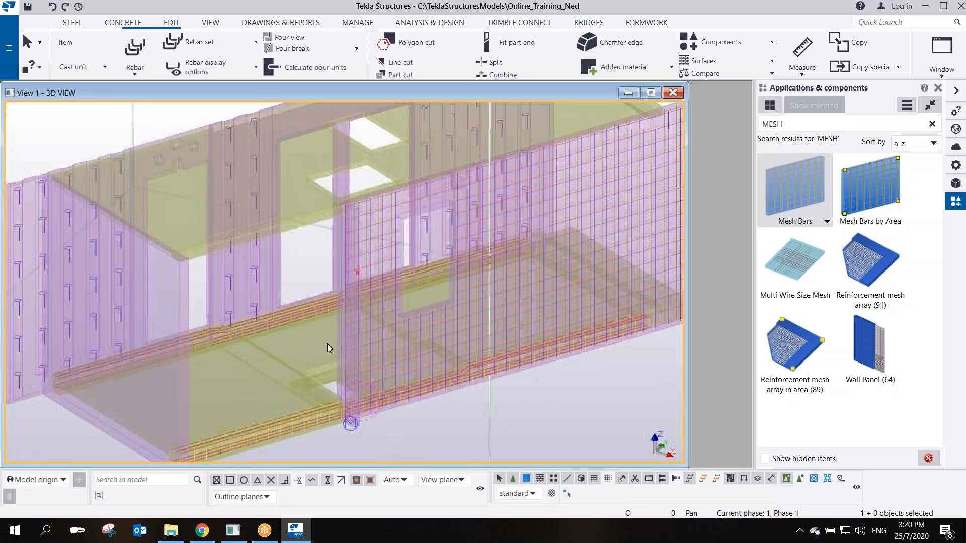
Apply the Mesh Bars component to the roof slab with the two rectangular openings
scroll(327, 343, down, 1)
scroll(452, 279, up, 1)
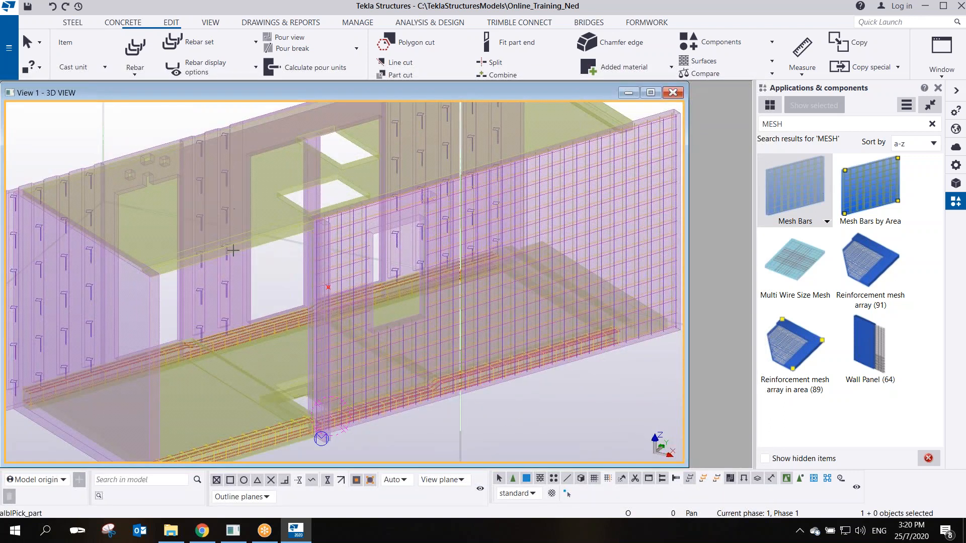
middle_drag(486, 150, 452, 216)
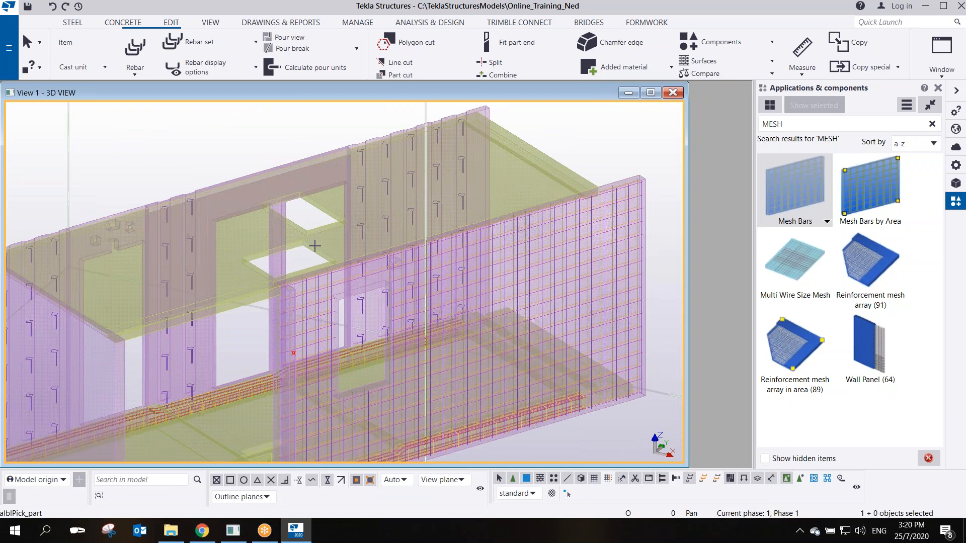
scroll(291, 248, up, 6)
scroll(291, 248, down, 7)
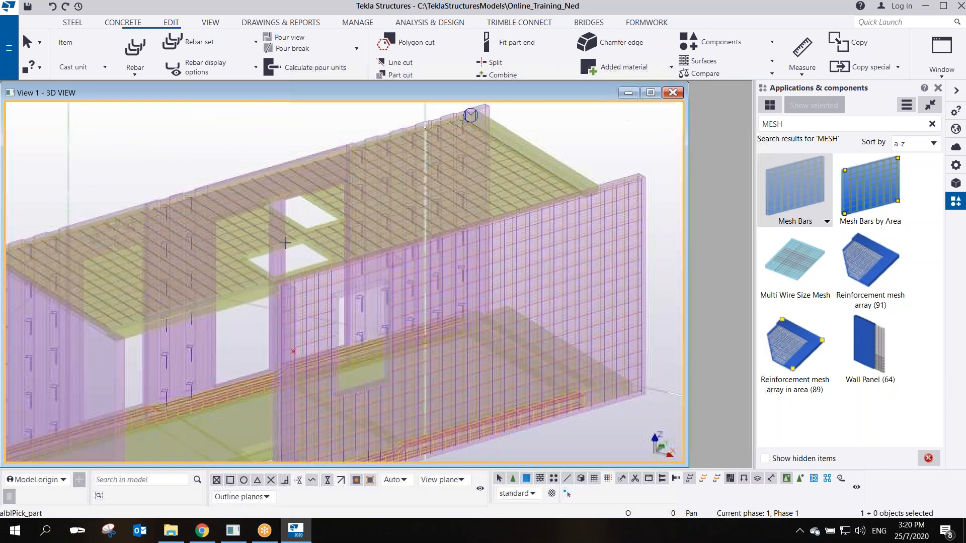
Apply the Mesh Bars component to the solid end wall panel between the two long sides
middle_drag(291, 248, 408, 103)
scroll(328, 302, up, 3)
scroll(321, 287, down, 5)
scroll(188, 215, up, 2)
mouse_move(196, 213)
ctrl+middle_down()
mouse_move(218, 227)
mouse_move(367, 209)
mouse_move(343, 177)
ctrl+middle_up()
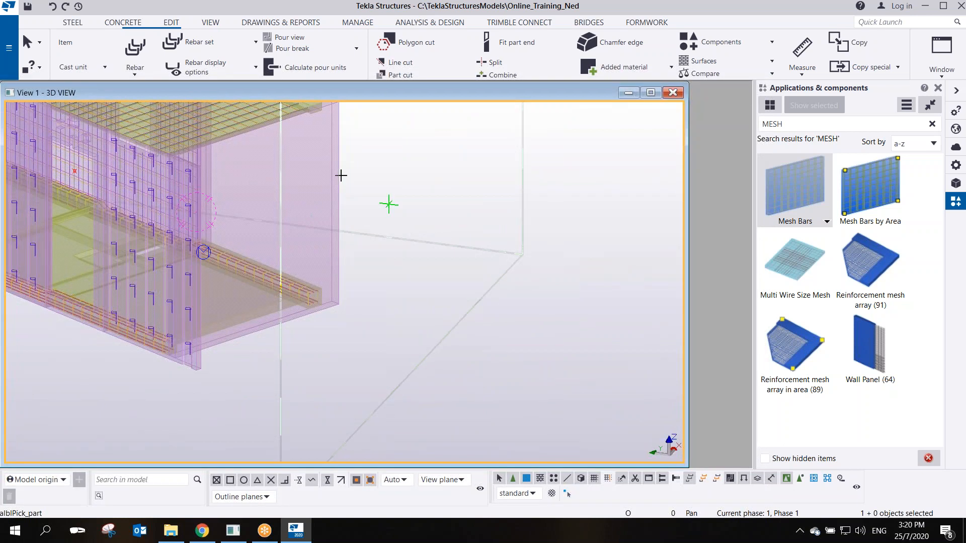
click(333, 189)
middle_drag(261, 232, 488, 259)
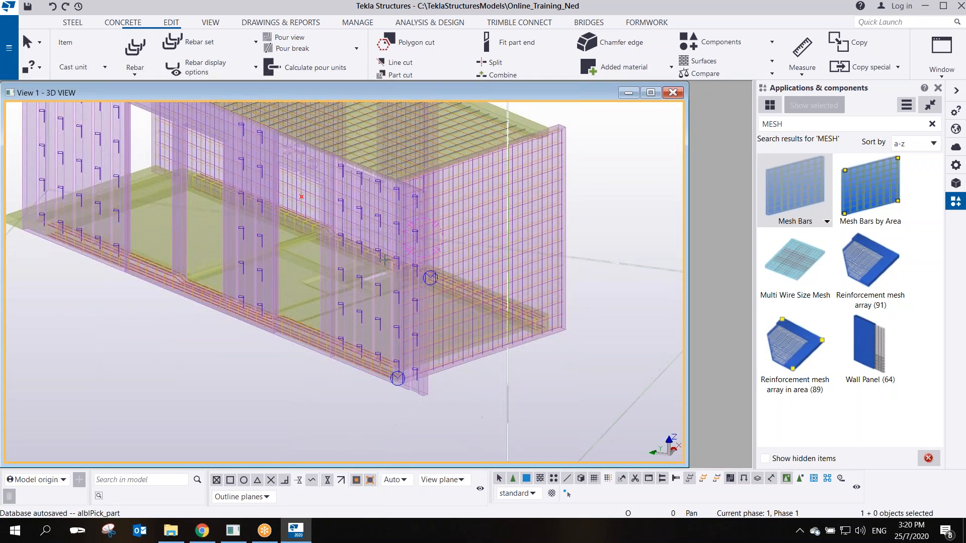
Apply the Mesh Bars component to the front wall panel with the door opening and end the command
scroll(412, 273, up, 2)
scroll(427, 313, up, 2)
middle_drag(450, 356, 442, 295)
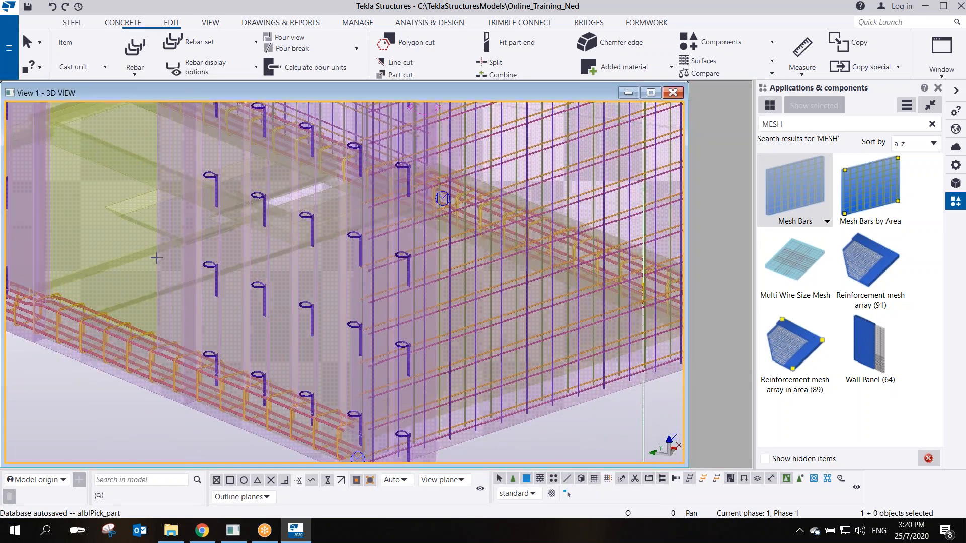
right_click(148, 217)
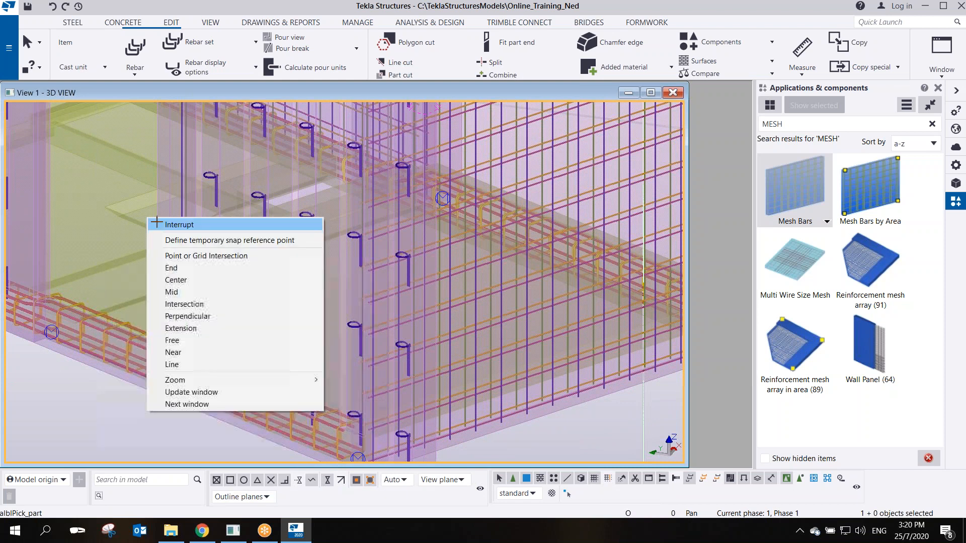
click(163, 224)
Try the front wall panel's mesh with no bottom bar layer
scroll(179, 236, up, 4)
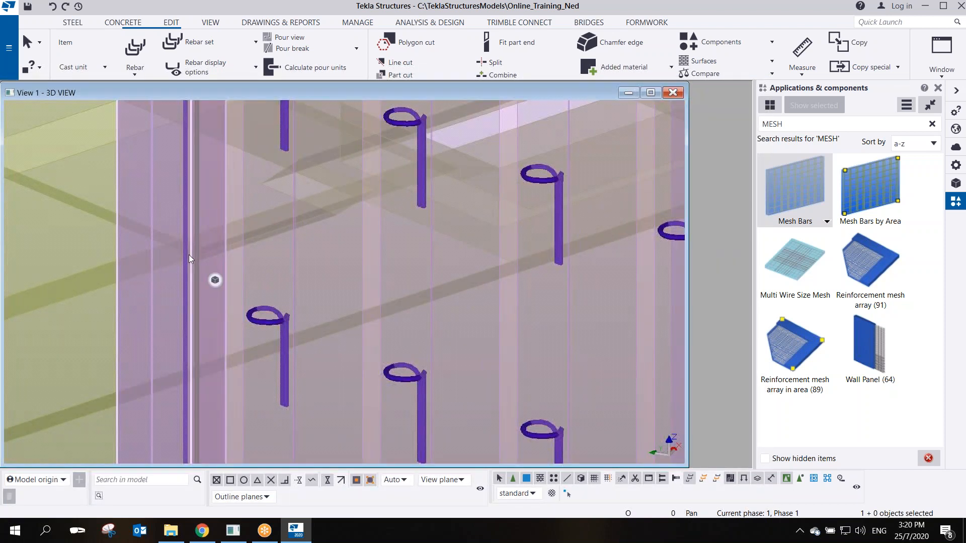
scroll(188, 254, up, 3)
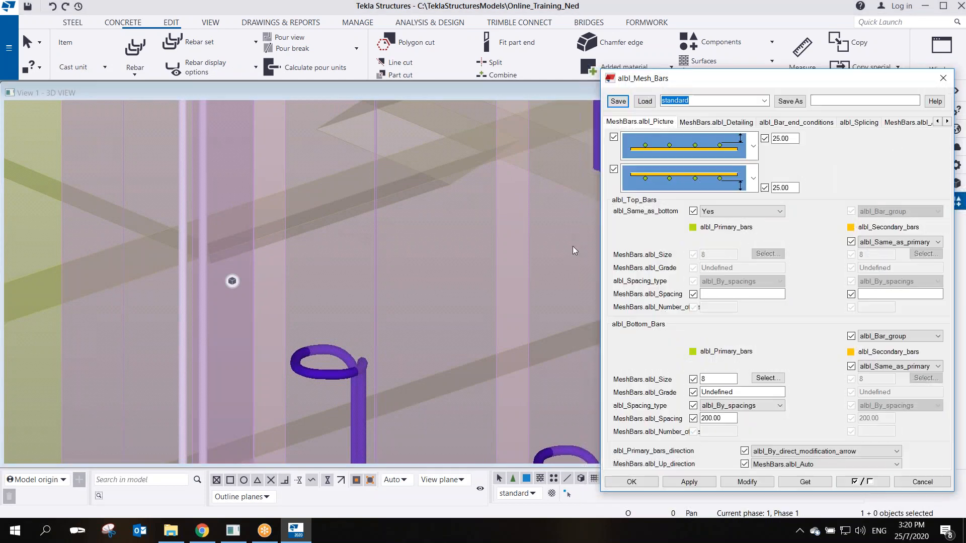
click(753, 178)
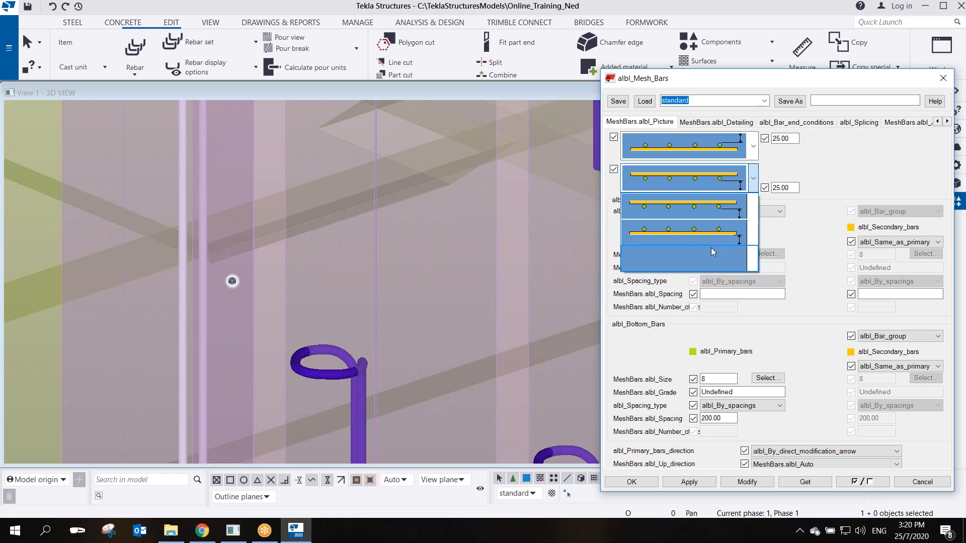
click(710, 246)
click(746, 482)
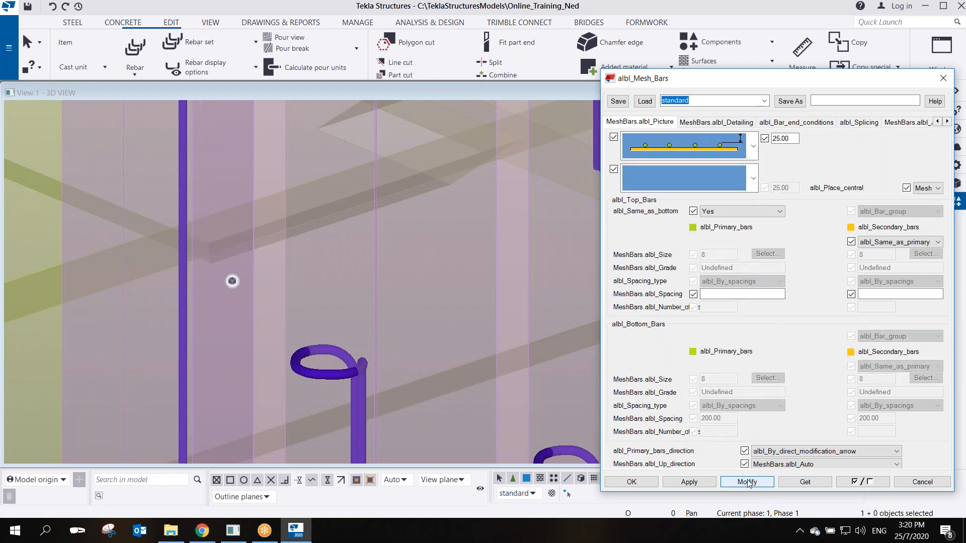
Restore the bottom bar layer of the front panel's mesh, with the crossing bars underneath, and remove its top bar layer
click(722, 185)
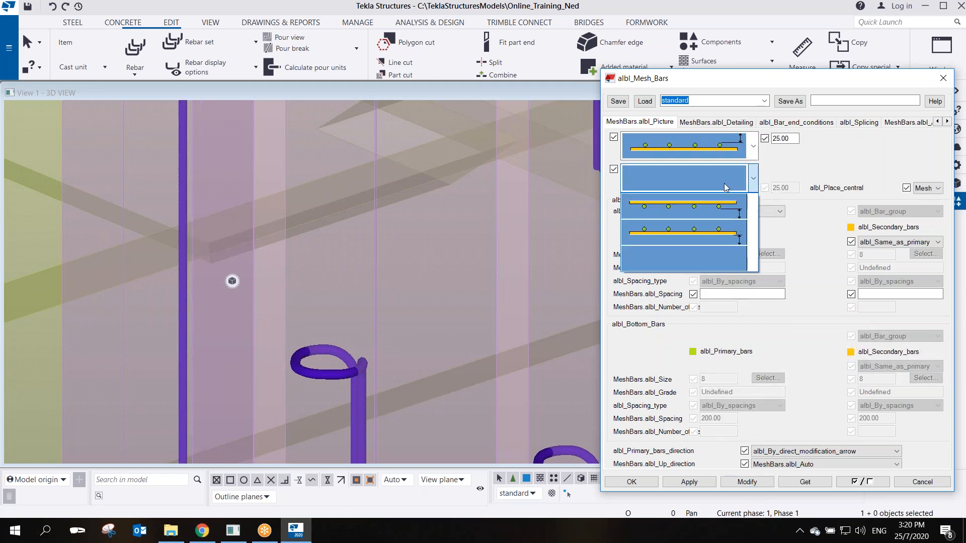
click(711, 211)
click(711, 151)
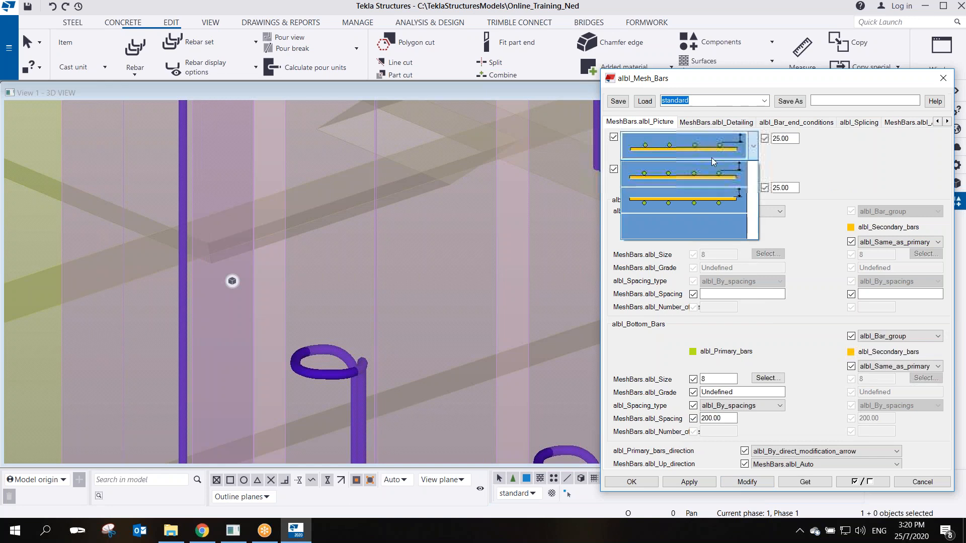
click(698, 221)
click(747, 482)
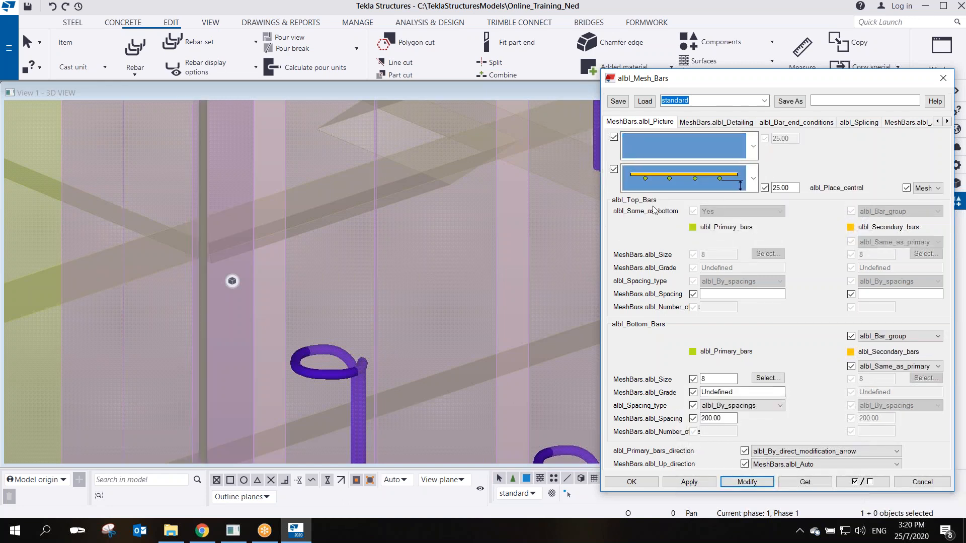
Set the bottom cover of the front panel's mesh bars to 20 mm
double_click(785, 187)
text(20)
click(747, 482)
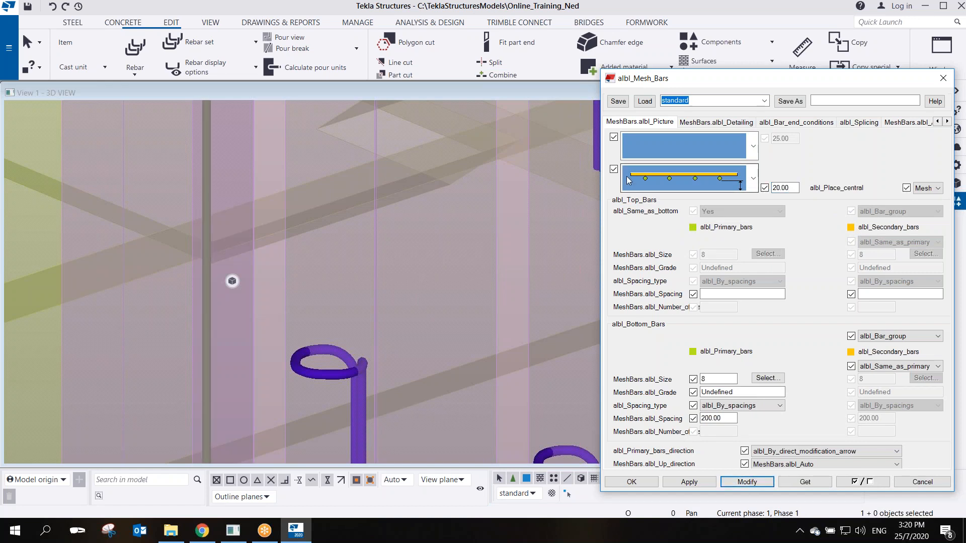
Keep the changed values as the Mesh Bars settings and delete the trial mesh from the front panel with the door opening
scroll(262, 292, down, 4)
scroll(262, 291, down, 4)
ctrl+middle_drag(258, 194, 271, 185)
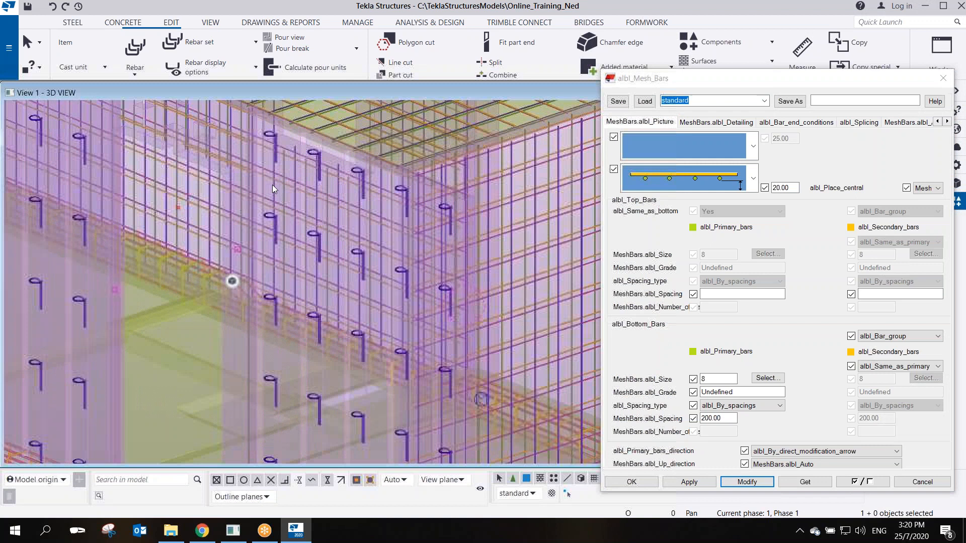
scroll(285, 241, up, 3)
mouse_move(287, 246)
middle_down()
mouse_move(277, 230)
mouse_move(231, 356)
mouse_move(305, 274)
middle_up()
scroll(232, 150, up, 3)
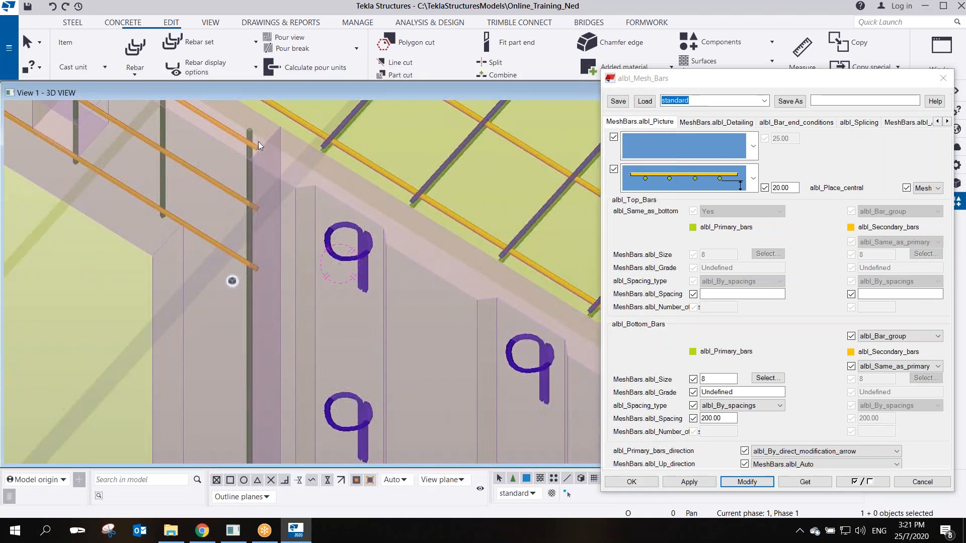
scroll(258, 133, down, 2)
click(746, 482)
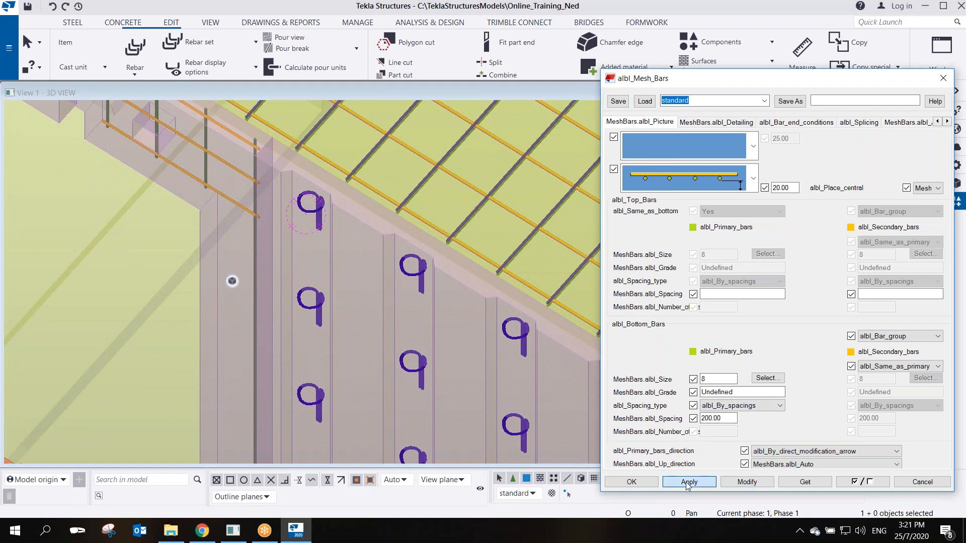
click(632, 481)
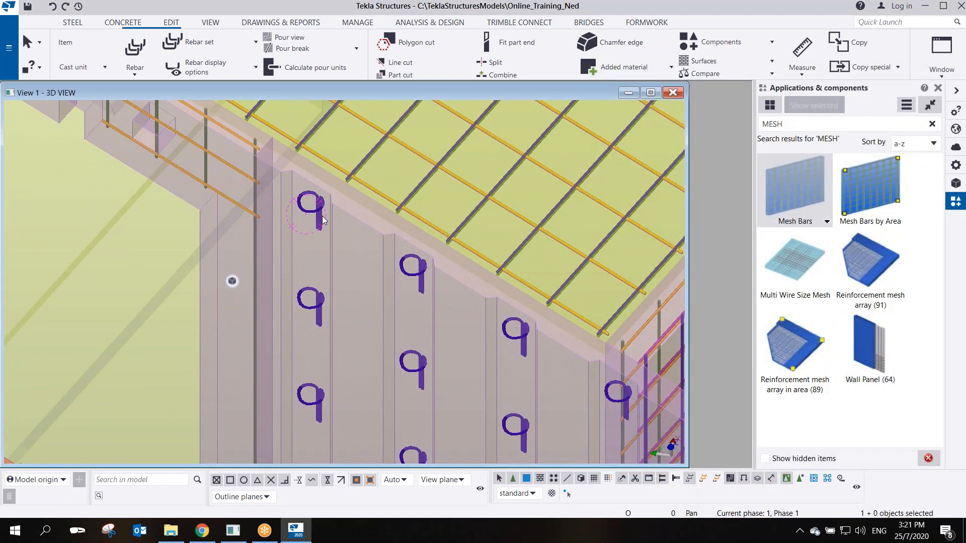
key(Delete)
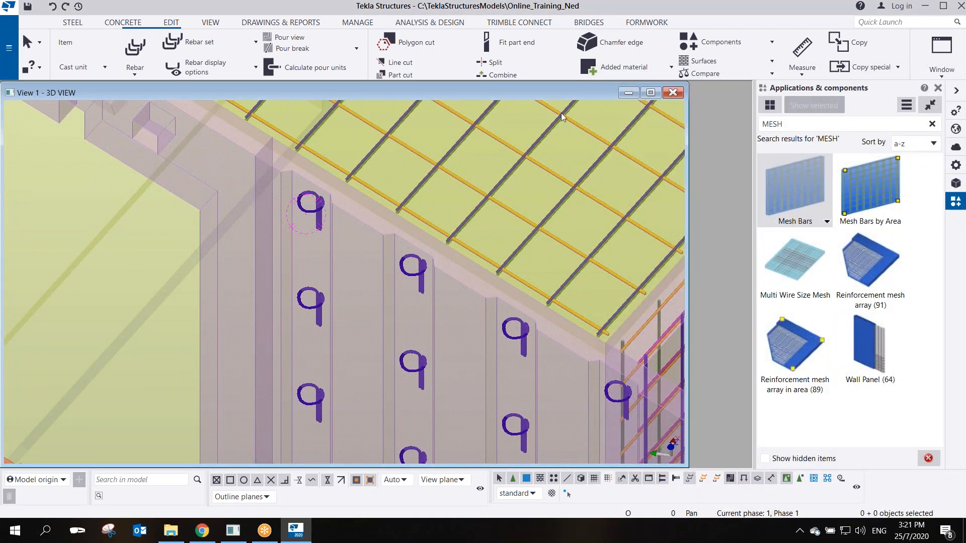
Apply the Mesh Bars component with the new settings to the looped front wall panel next to the end wall
scroll(327, 227, up, 10)
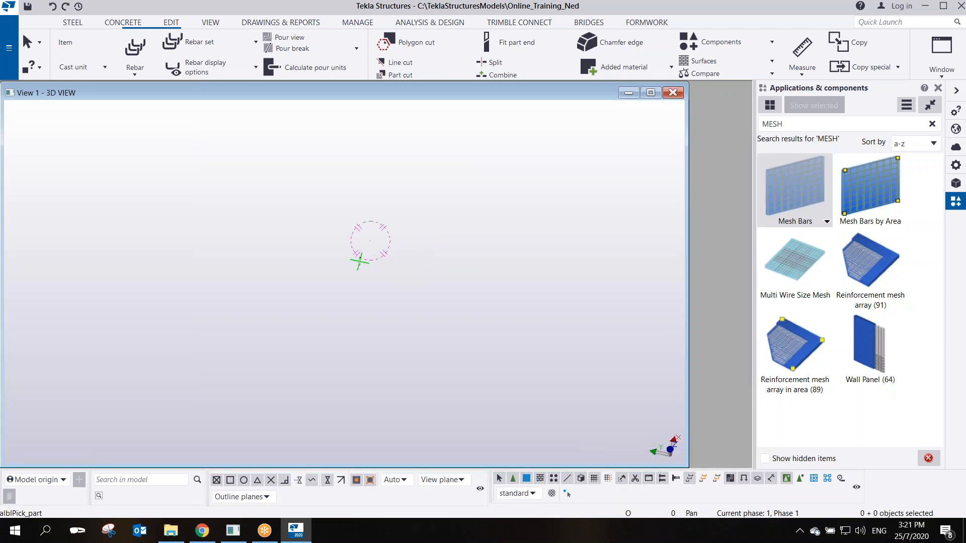
key(ctrl+p)
scroll(341, 336, up, 4)
ctrl+middle_drag(289, 286, 454, 191)
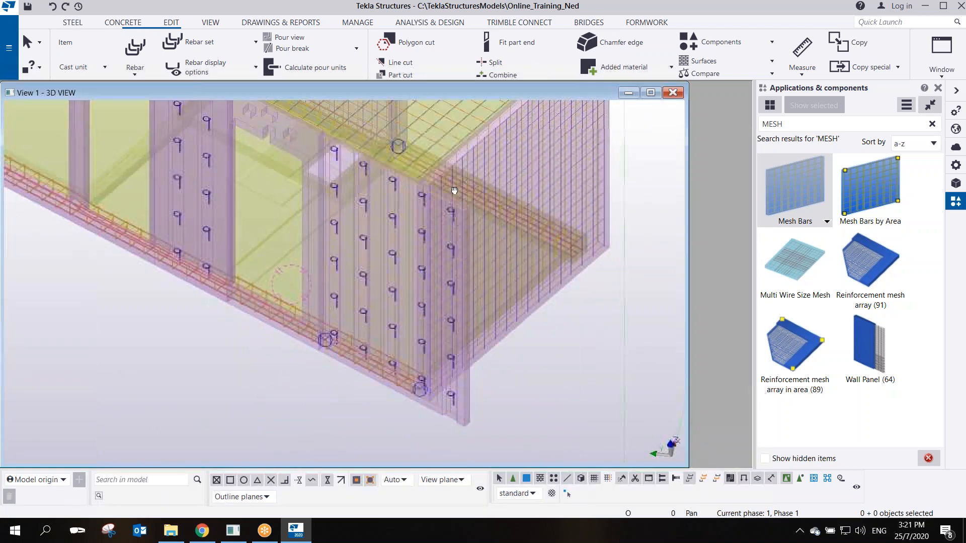
Examine how the new mesh bars sit beside the connection loops and the slab mesh at the front wall
scroll(395, 243, up, 6)
scroll(356, 290, up, 8)
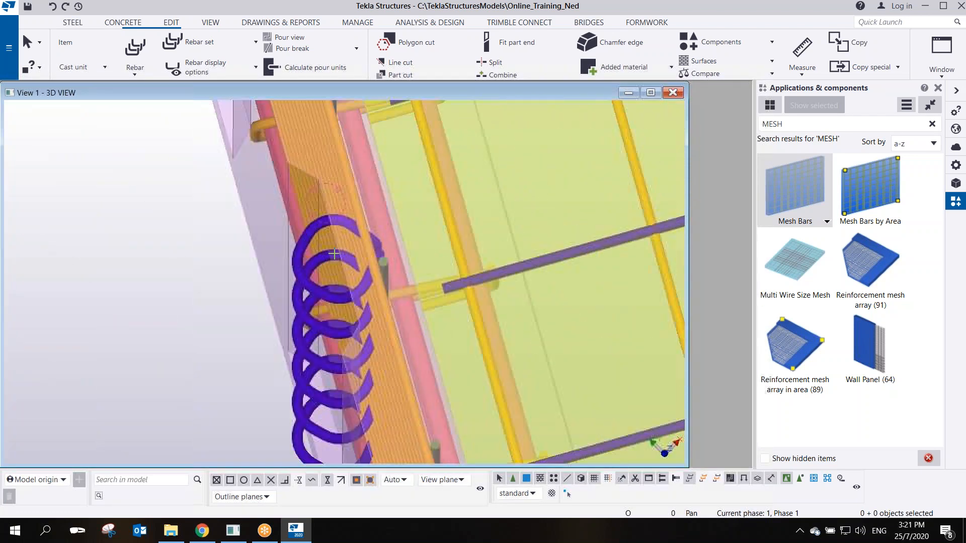
scroll(334, 254, up, 2)
ctrl+middle_drag(385, 231, 392, 250)
scroll(399, 244, down, 4)
scroll(400, 243, down, 3)
middle_drag(269, 246, 536, 185)
scroll(483, 220, down, 4)
Apply the Mesh Bars component to the looped front wall panels at the far end and in the middle, and end the command
middle_drag(446, 189, 448, 241)
middle_drag(314, 153, 358, 306)
scroll(358, 306, up, 5)
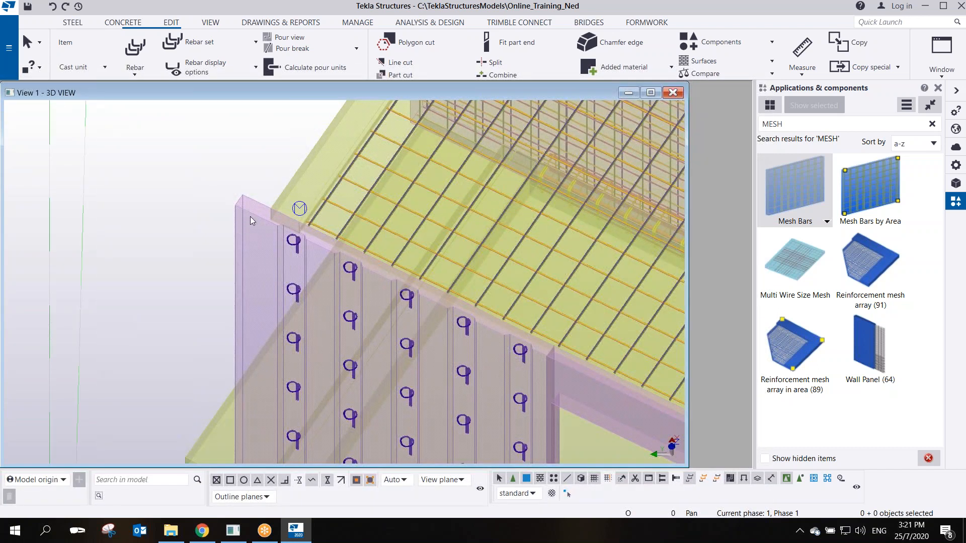
middle_drag(537, 363, 269, 177)
middle_drag(470, 263, 216, 131)
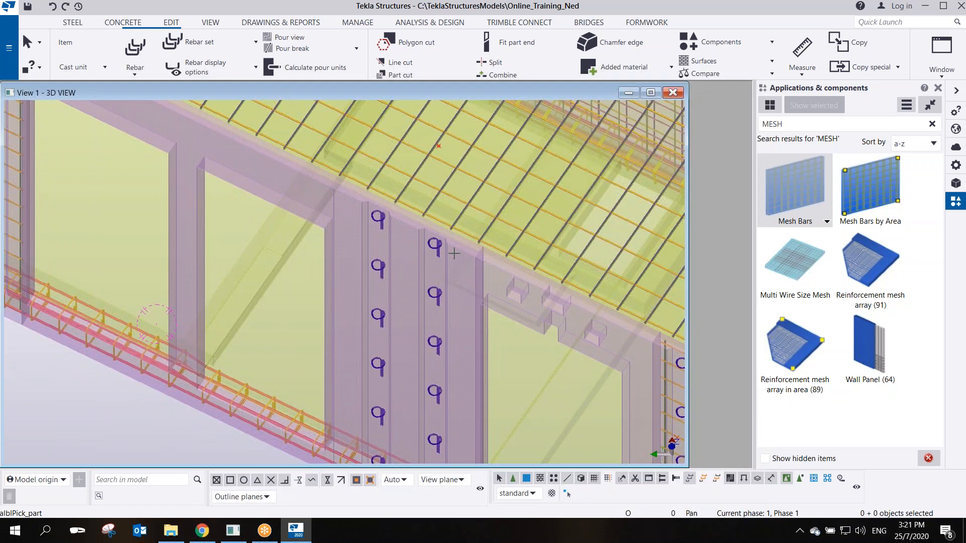
scroll(430, 253, up, 3)
right_click(392, 204)
click(422, 211)
Save the model with the meshed roof slab and wall panels
scroll(428, 219, down, 5)
scroll(438, 228, down, 3)
scroll(470, 239, up, 3)
ctrl+middle_drag(459, 234, 317, 224)
scroll(182, 213, down, 2)
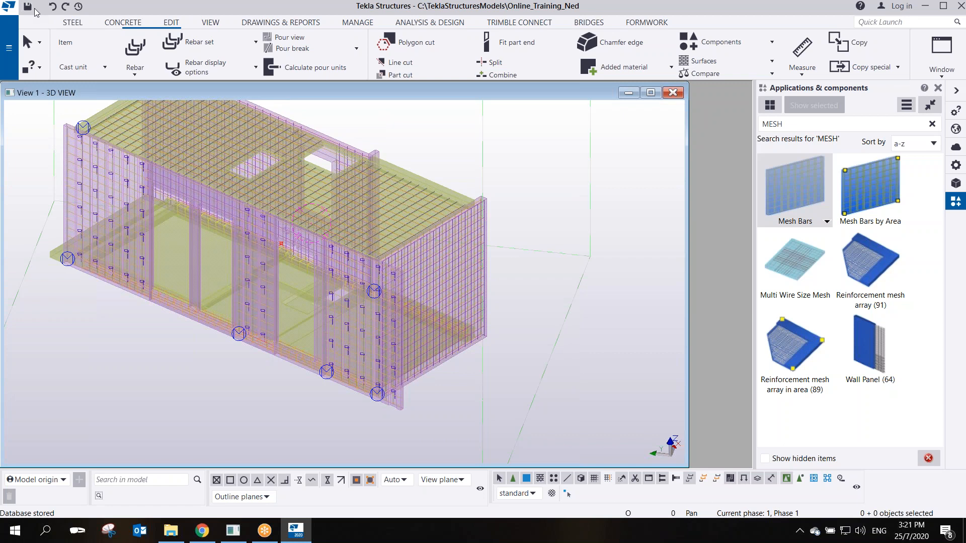
Examine the mesh reinforcement of the whole building from the end and the side with the rectangular wall opening
ctrl+middle_drag(402, 285, 228, 276)
middle_drag(412, 302, 90, 273)
scroll(305, 194, up, 2)
scroll(305, 195, up, 2)
ctrl+middle_drag(297, 219, 281, 231)
scroll(285, 236, down, 3)
scroll(267, 301, down, 3)
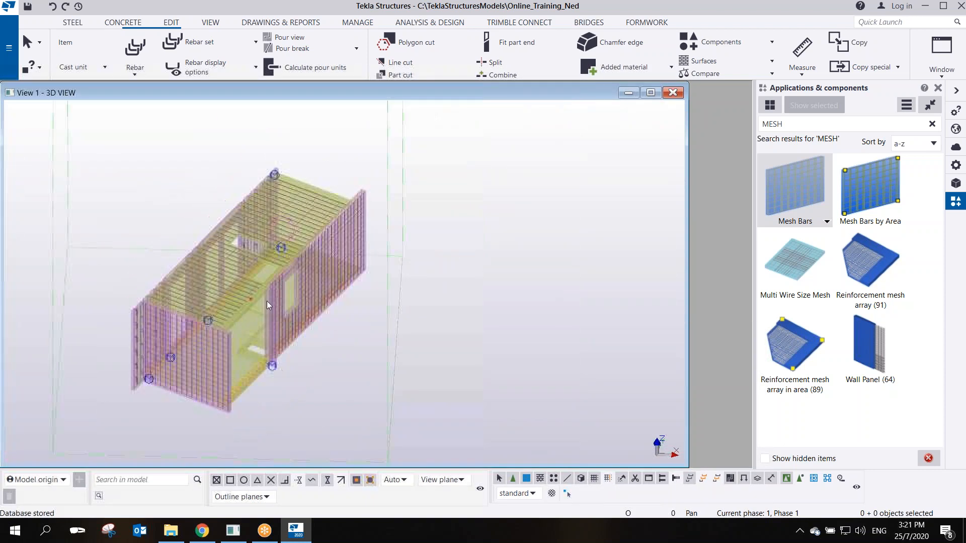
scroll(279, 315, up, 5)
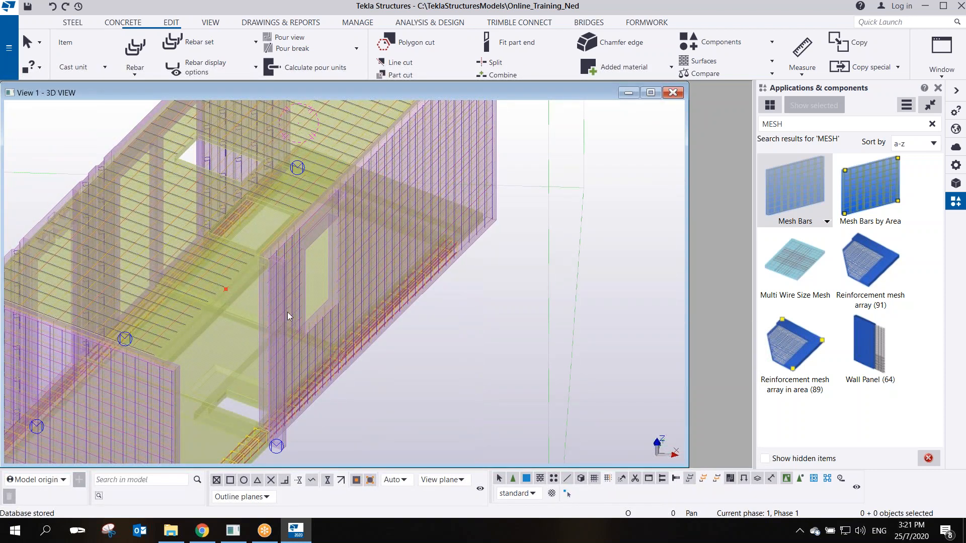
Select the whole reinforced building, show only the selected objects and clear the selection
click(702, 22)
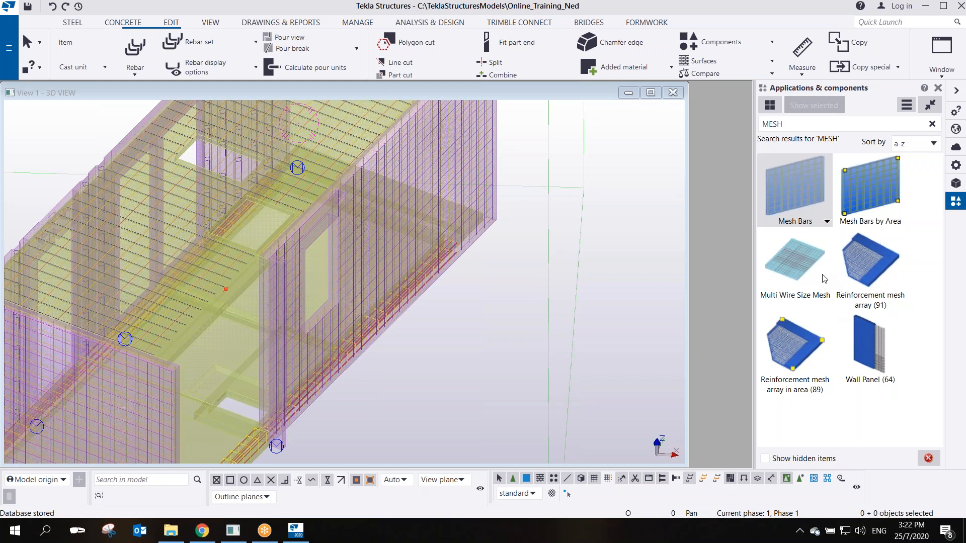
middle_drag(535, 280, 631, 236)
scroll(631, 237, down, 2)
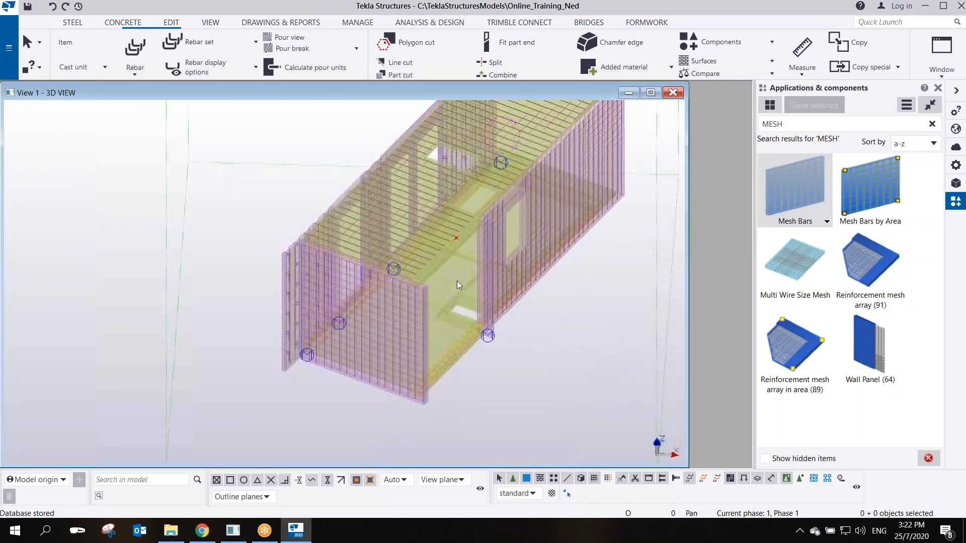
scroll(457, 285, up, 2)
scroll(457, 284, down, 1)
ctrl+middle_drag(437, 311, 461, 188)
drag(526, 130, 225, 461)
right_click(454, 286)
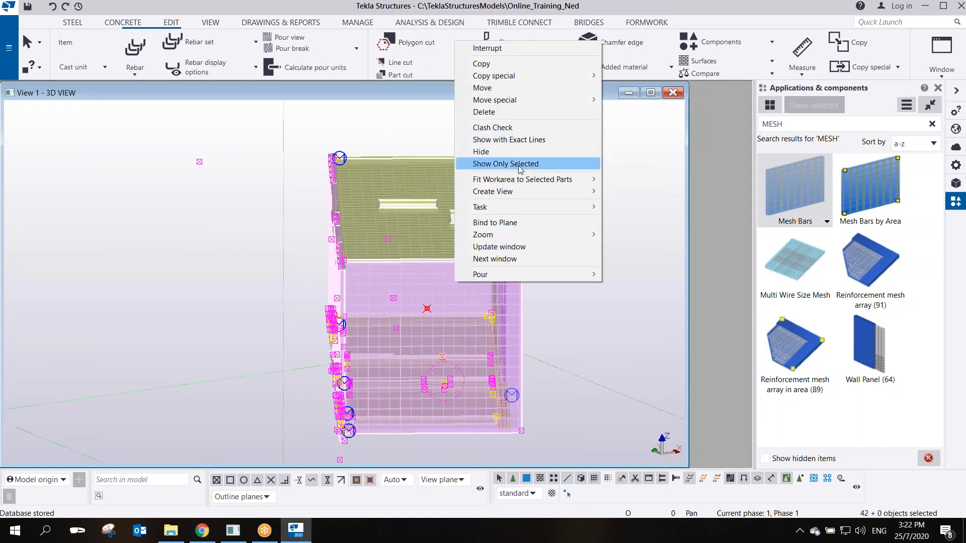
click(519, 151)
click(494, 367)
Select the cranked top bars at the beam step under the side wall and examine their run along the beam
scroll(494, 366, up, 4)
middle_drag(494, 366, 420, 260)
scroll(346, 276, up, 2)
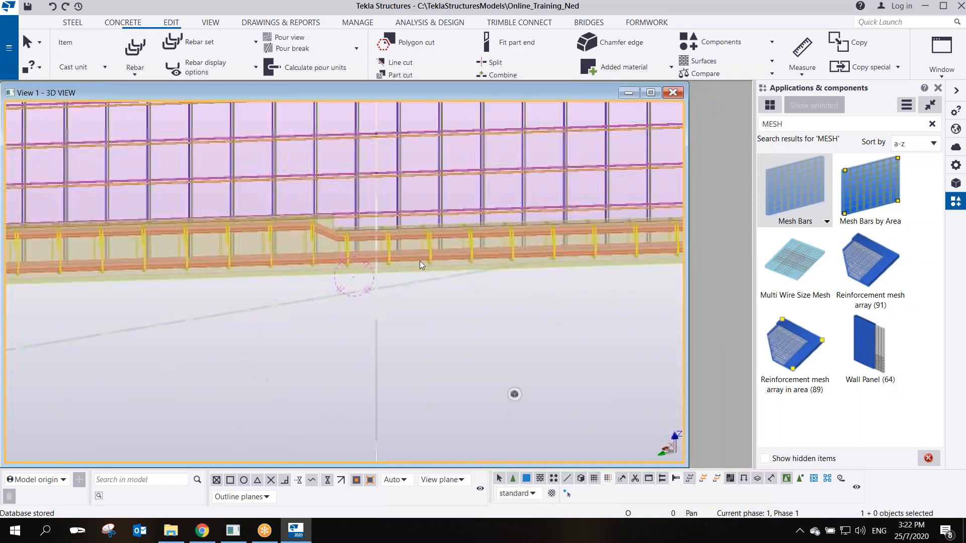
scroll(335, 236, up, 4)
click(343, 225)
scroll(344, 225, down, 5)
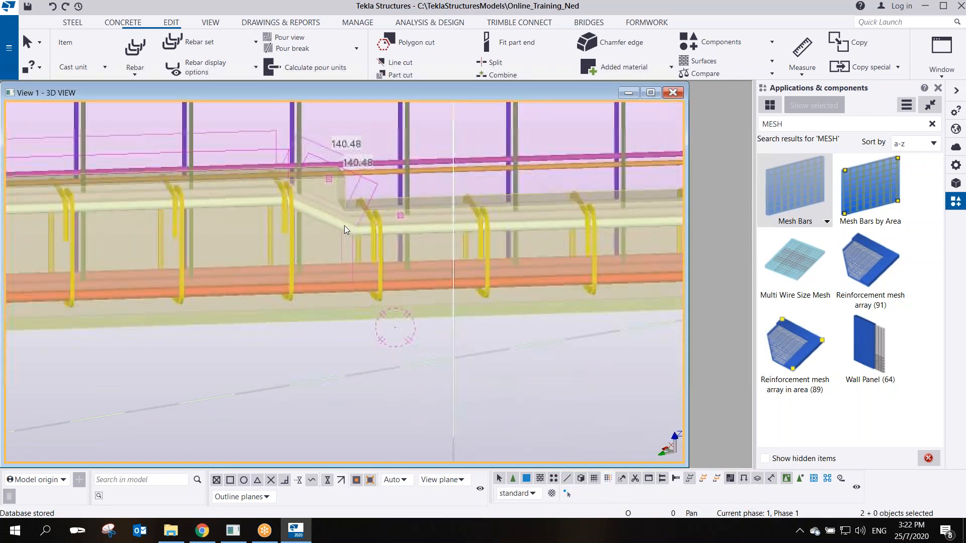
middle_drag(368, 234, 264, 239)
scroll(330, 230, down, 3)
scroll(470, 240, up, 6)
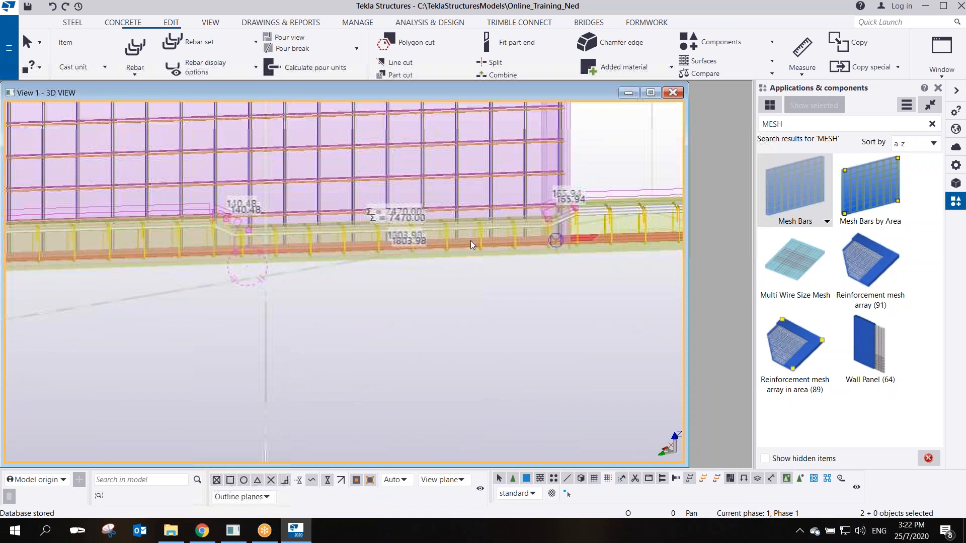
scroll(587, 222, down, 2)
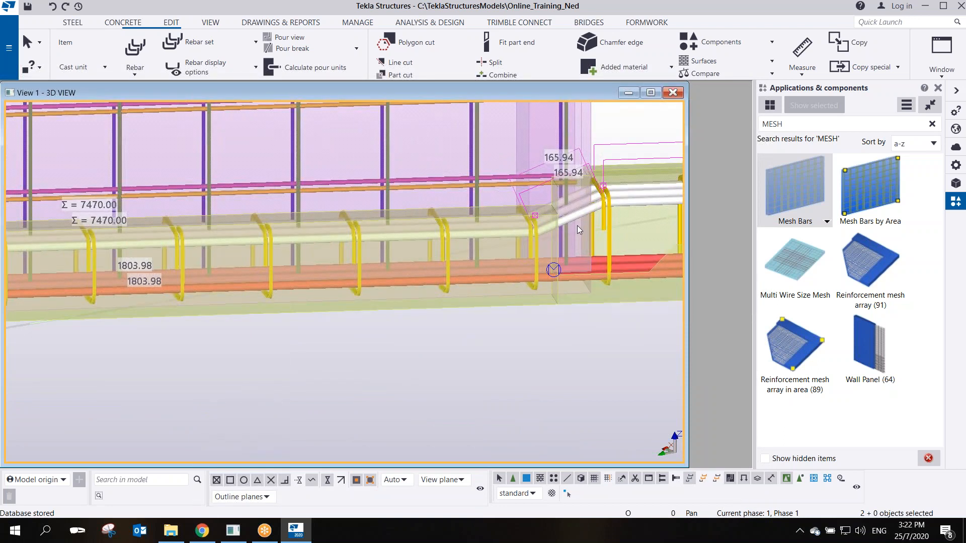
Delete the cranked top bars along the side wall's beam and examine the beam's stepped top edge
click(577, 225)
middle_drag(385, 256, 528, 284)
scroll(528, 283, down, 2)
middle_drag(179, 267, 361, 258)
scroll(361, 257, up, 1)
scroll(361, 258, up, 3)
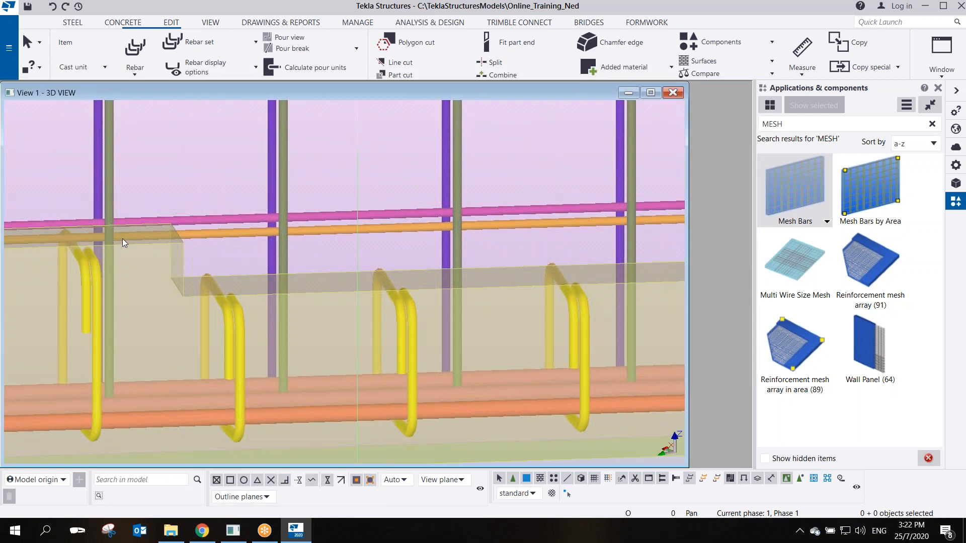
scroll(180, 282, down, 3)
middle_drag(180, 281, 533, 280)
scroll(528, 276, up, 2)
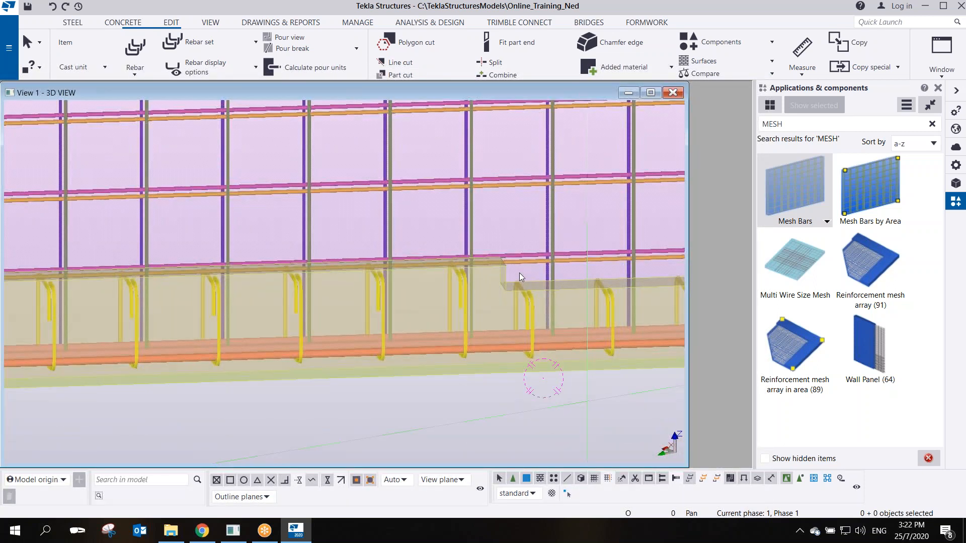
scroll(479, 254, down, 4)
ctrl+middle_drag(453, 271, 544, 273)
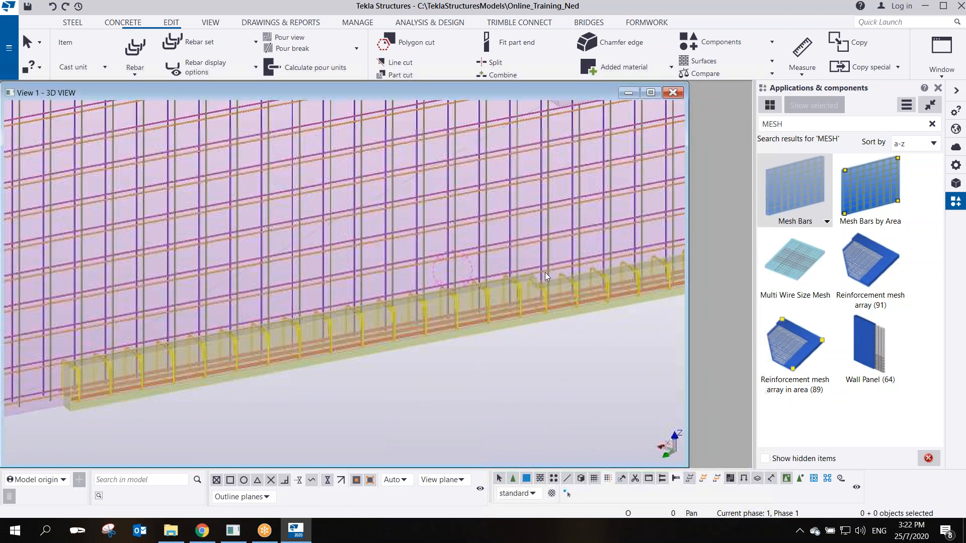
scroll(327, 351, up, 2)
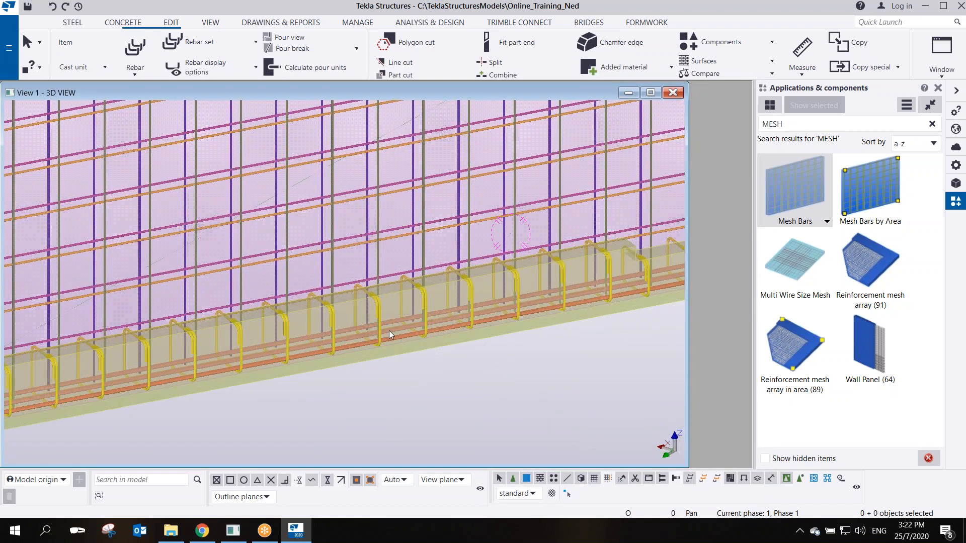
scroll(390, 330, up, 3)
scroll(403, 306, up, 2)
Set the bending radius of the beam's cranked BEAM MAINBAR top bar group to 20
click(470, 279)
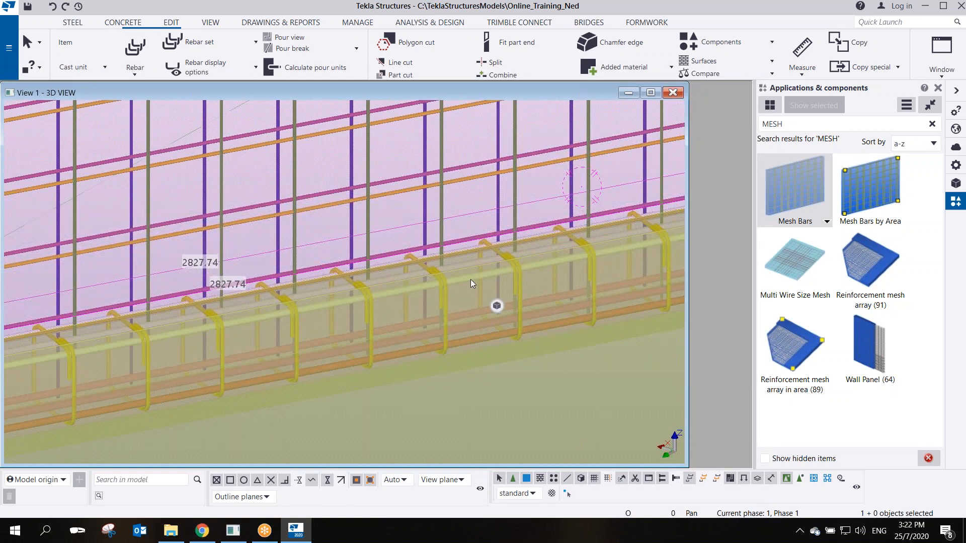
double_click(471, 281)
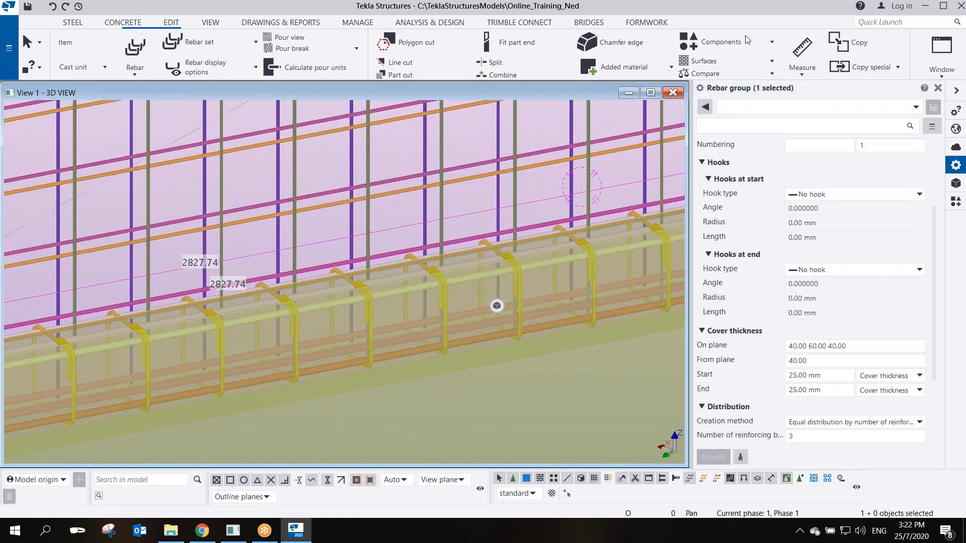
scroll(806, 181, up, 3)
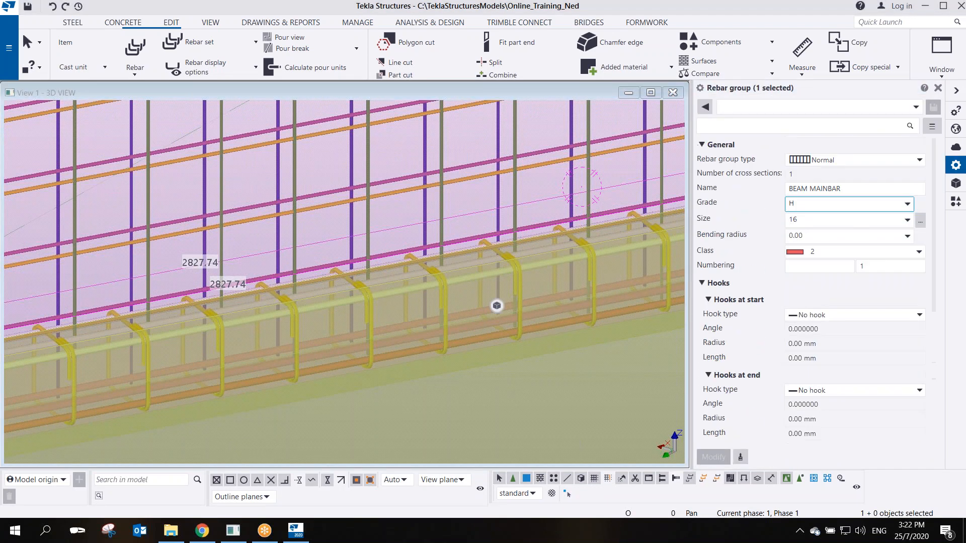
click(814, 236)
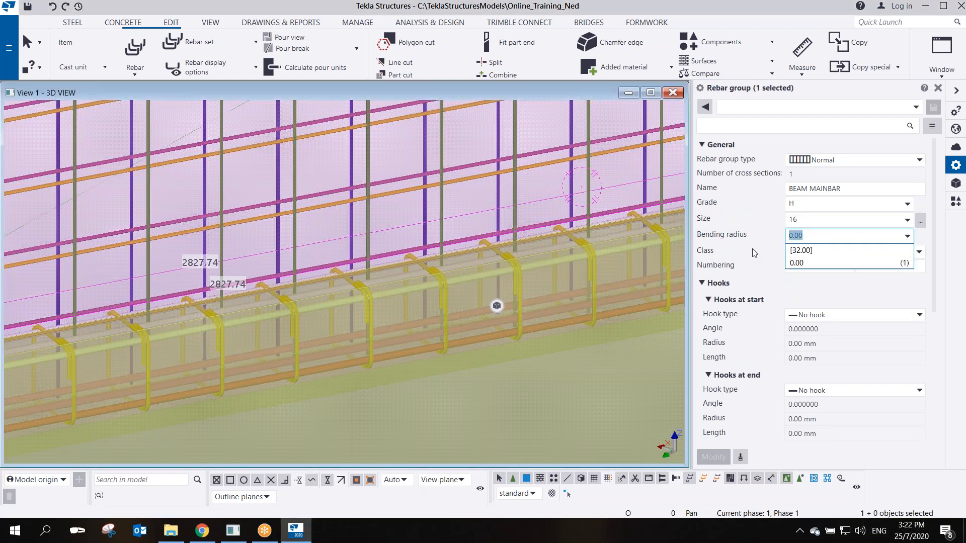
text(20)
click(713, 457)
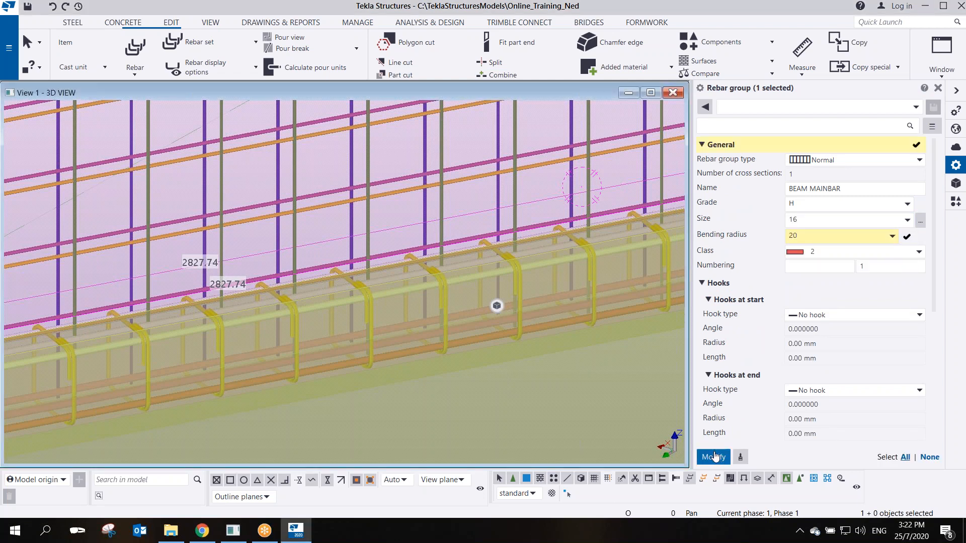
middle_drag(547, 297, 237, 289)
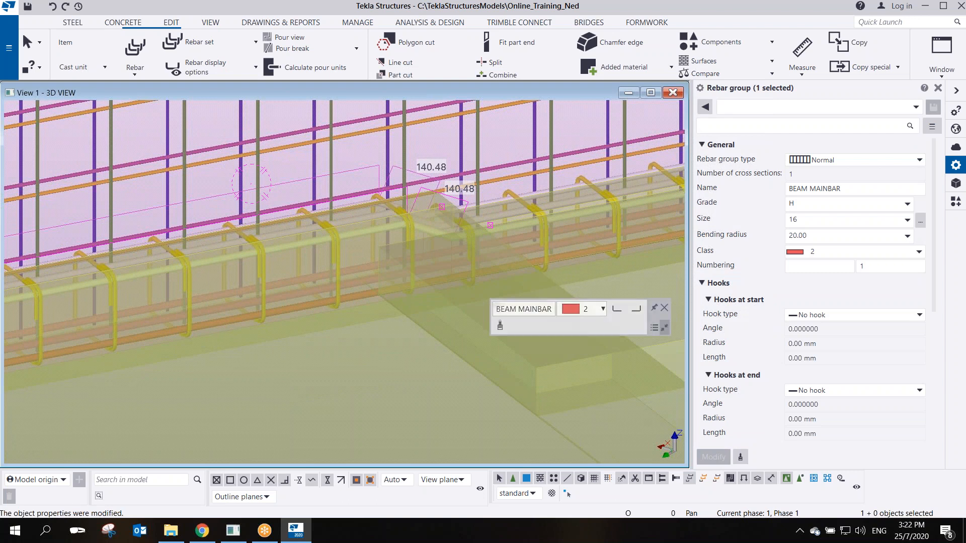
Leave the started rebar group command and delete the selected cranked top bar group from the beam
click(135, 48)
right_click(456, 207)
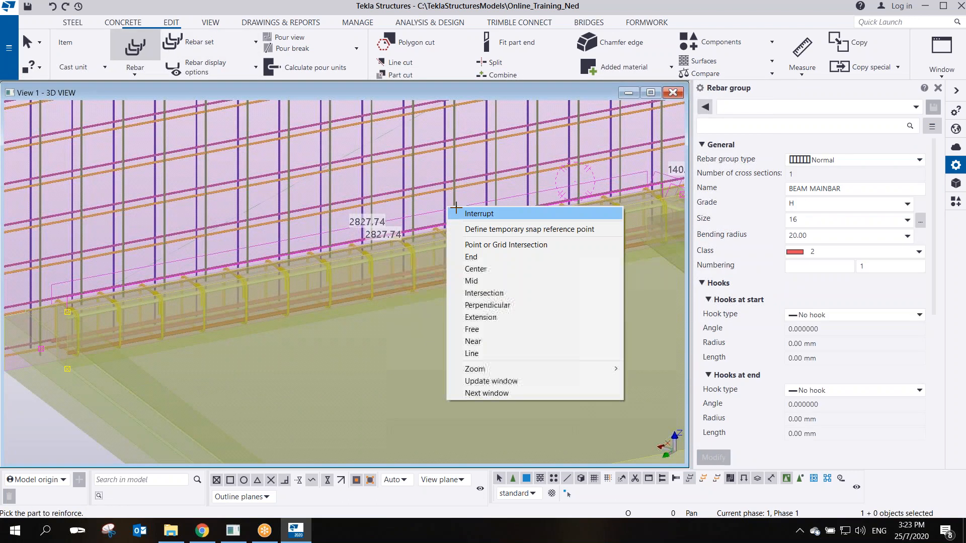
click(460, 211)
scroll(401, 260, up, 2)
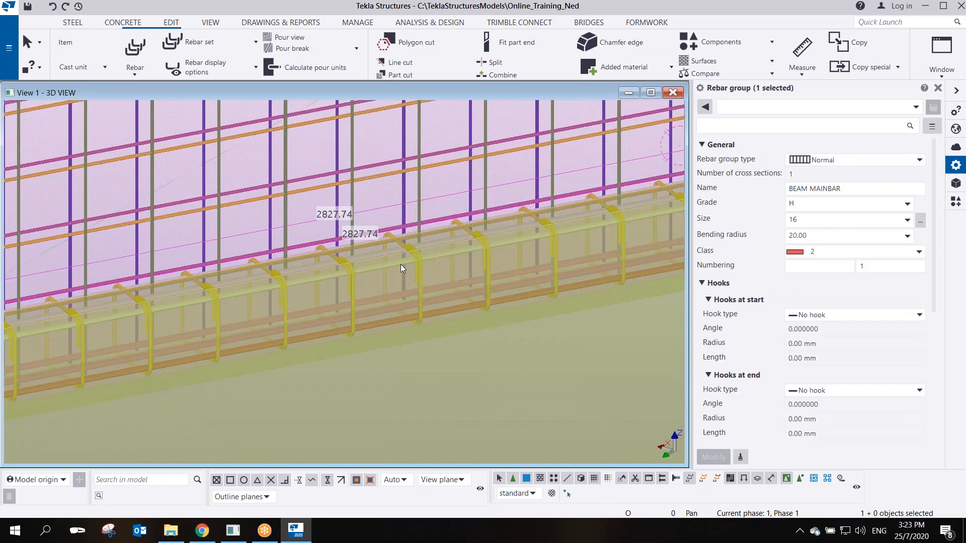
scroll(389, 268, up, 1)
scroll(391, 265, down, 1)
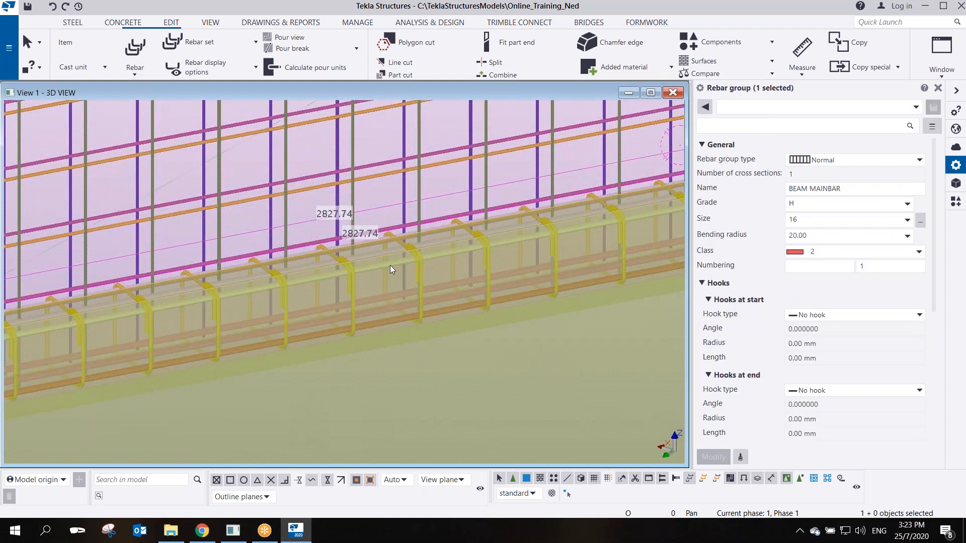
Select the concrete floor parts adjoining the side wall's beam and hide them
scroll(390, 265, down, 5)
ctrl+middle_drag(408, 371, 526, 317)
drag(468, 264, 408, 431)
right_click(422, 302)
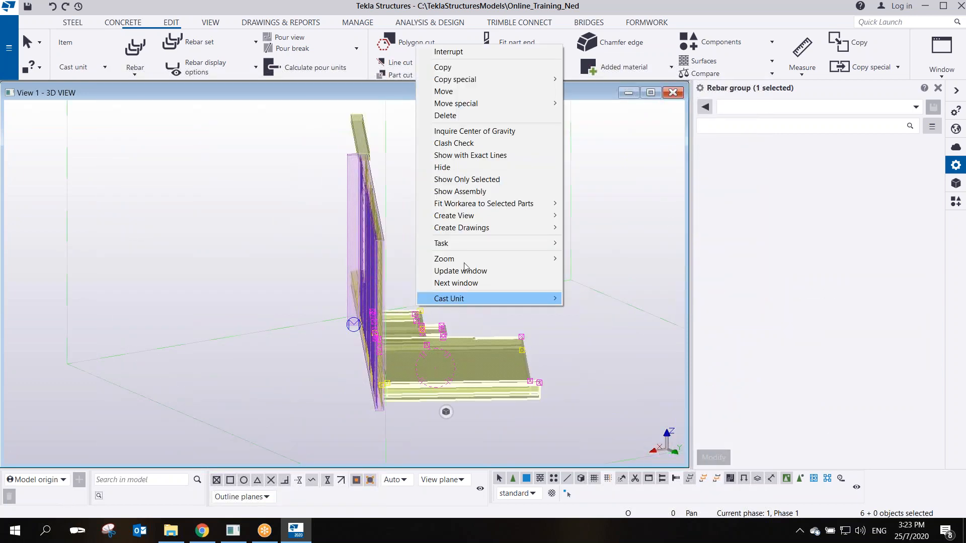
click(448, 167)
Hide the wall panel's MeshBars component behind the beam
scroll(391, 313, up, 4)
ctrl+middle_drag(398, 339, 436, 252)
scroll(335, 346, up, 1)
scroll(280, 373, up, 4)
middle_drag(237, 388, 417, 265)
scroll(398, 289, up, 2)
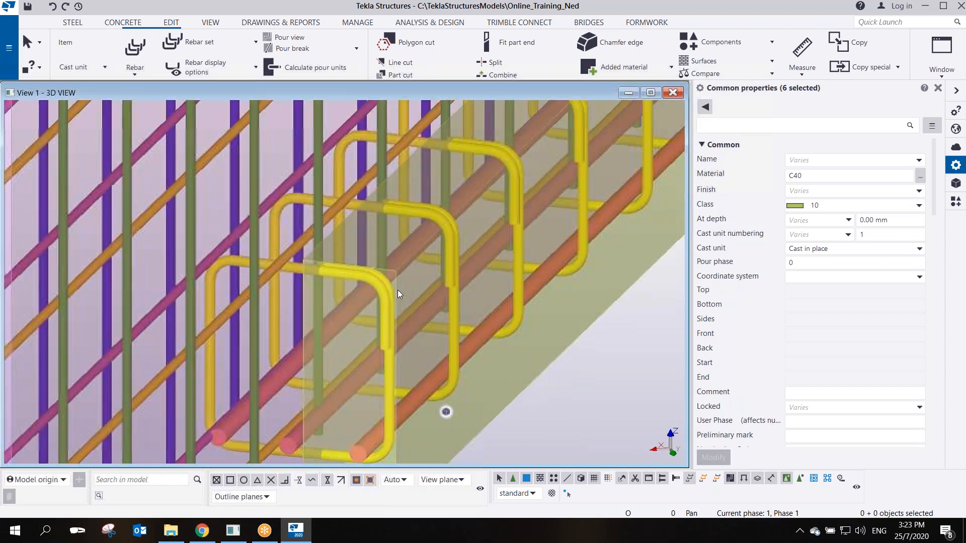
scroll(397, 289, down, 2)
right_click(297, 207)
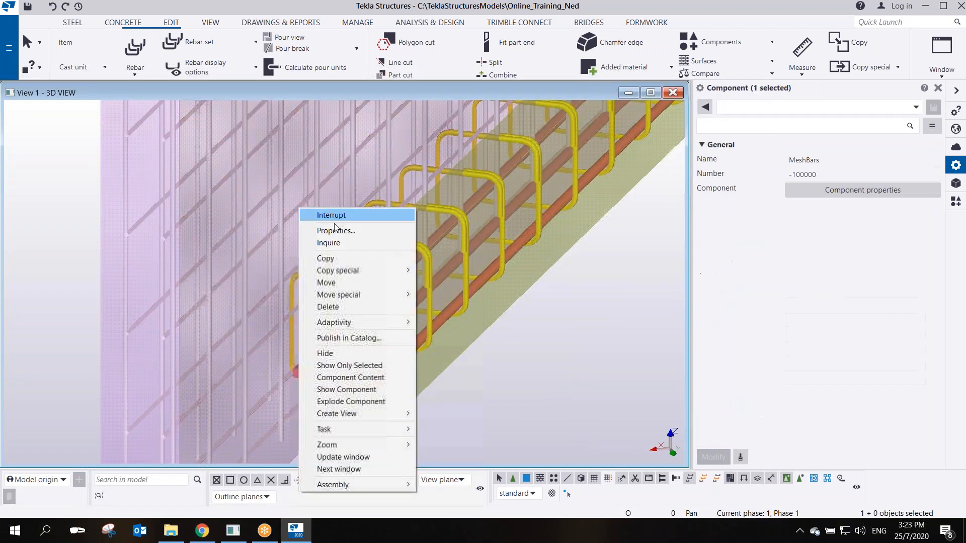
click(341, 354)
Start a BEAM MAINBAR rebar group in the beam, placing the first shape point at its near-end top outer corner
scroll(356, 323, down, 4)
ctrl+middle_drag(352, 302, 540, 212)
middle_drag(272, 399, 315, 250)
scroll(322, 272, up, 5)
scroll(314, 250, up, 3)
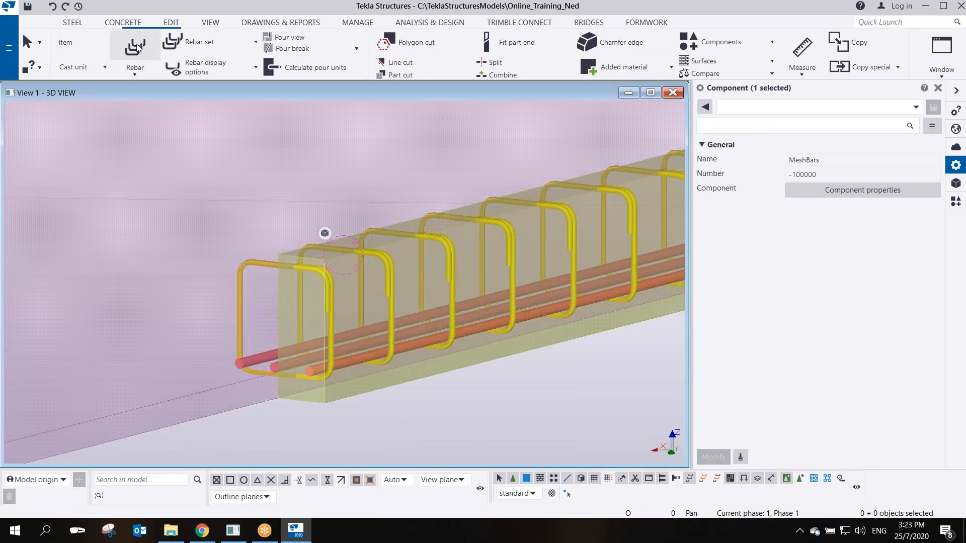
click(138, 47)
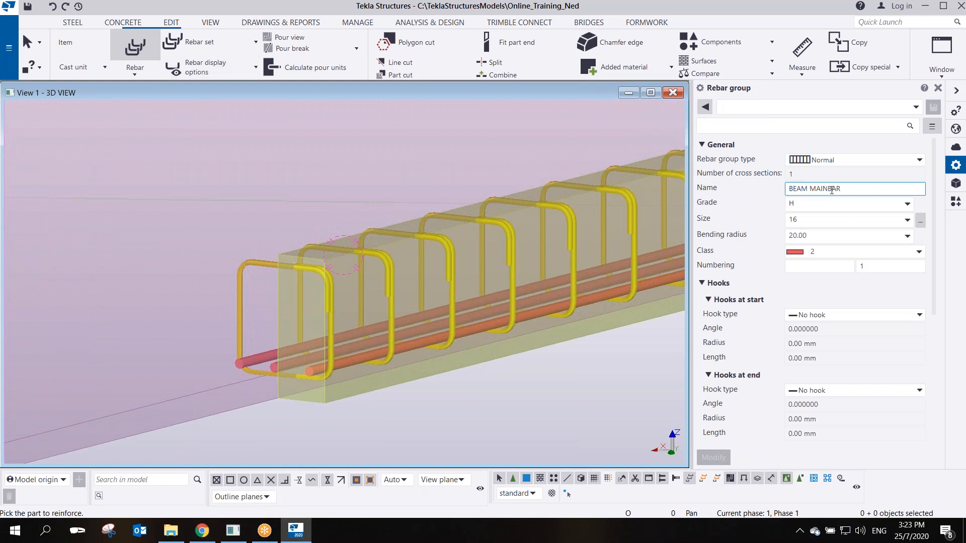
scroll(352, 257, up, 2)
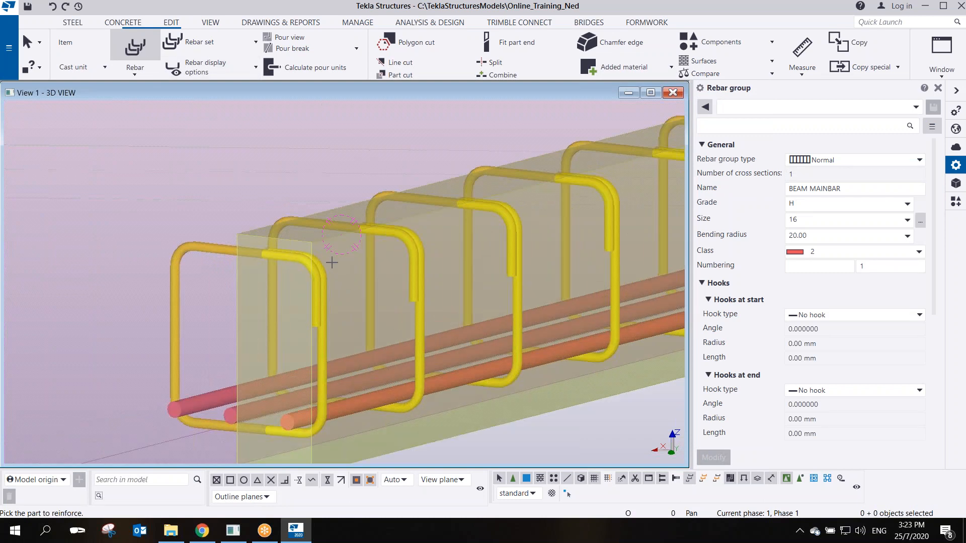
click(311, 242)
scroll(307, 240, up, 2)
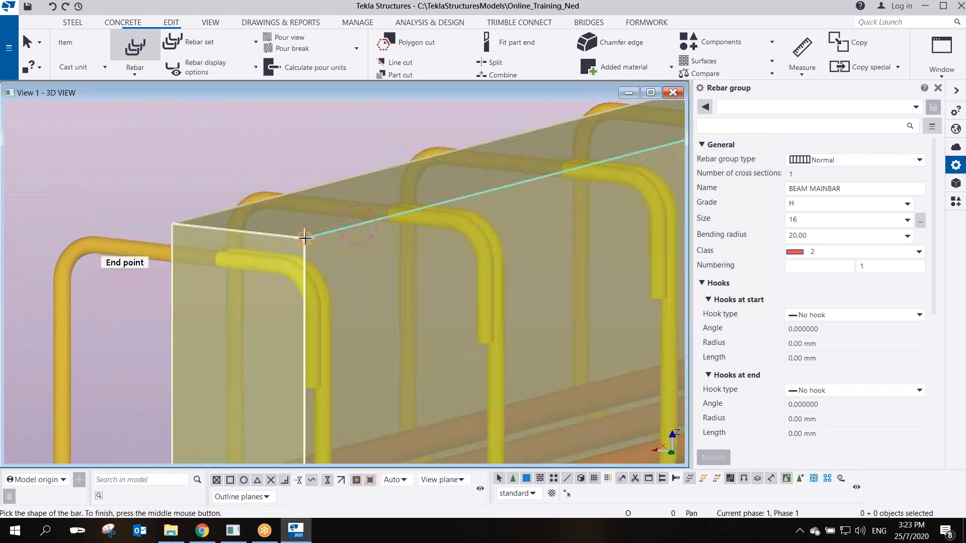
click(304, 239)
Add bar shape points at the upper and lower outer corners of the beam's first step
scroll(358, 304, down, 4)
middle_drag(358, 305, 119, 356)
middle_drag(473, 275, 265, 328)
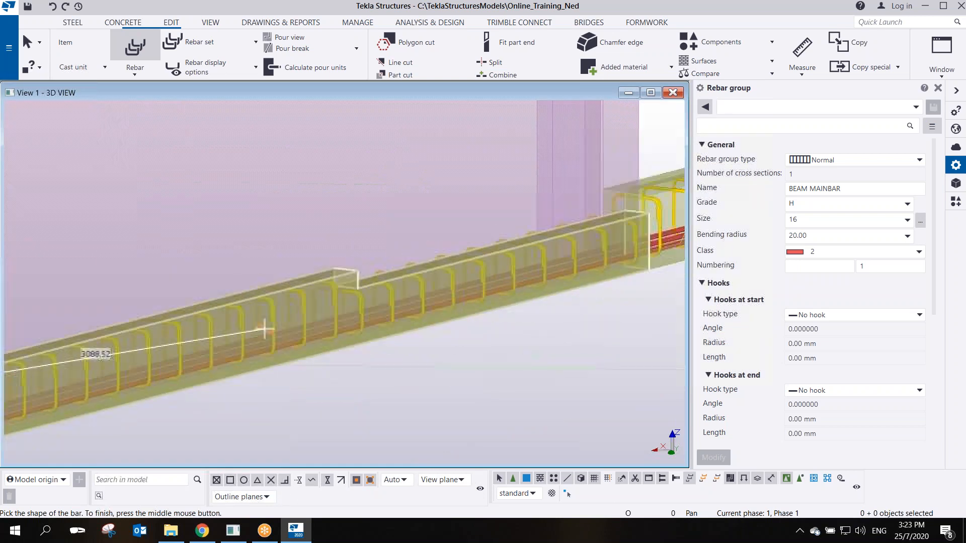
scroll(284, 292, up, 1)
scroll(391, 293, up, 3)
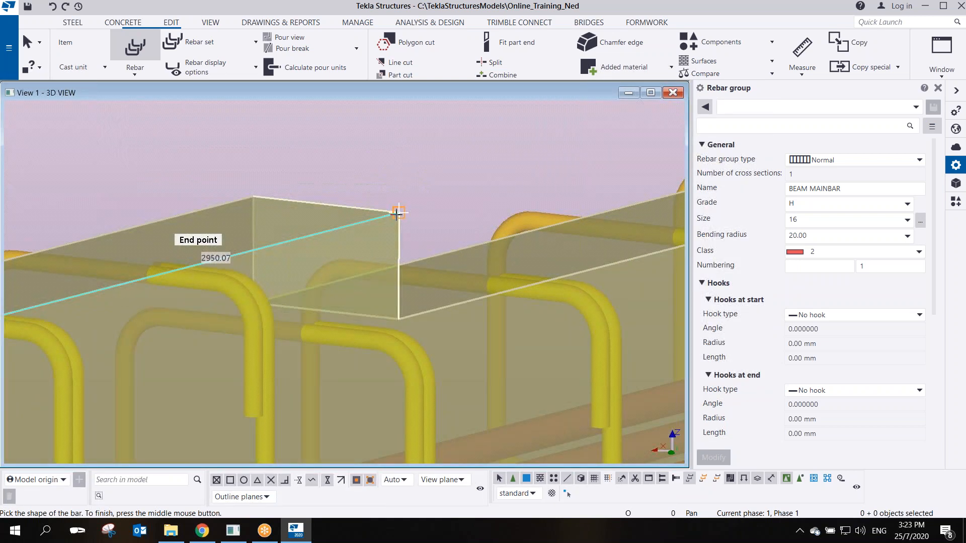
click(398, 214)
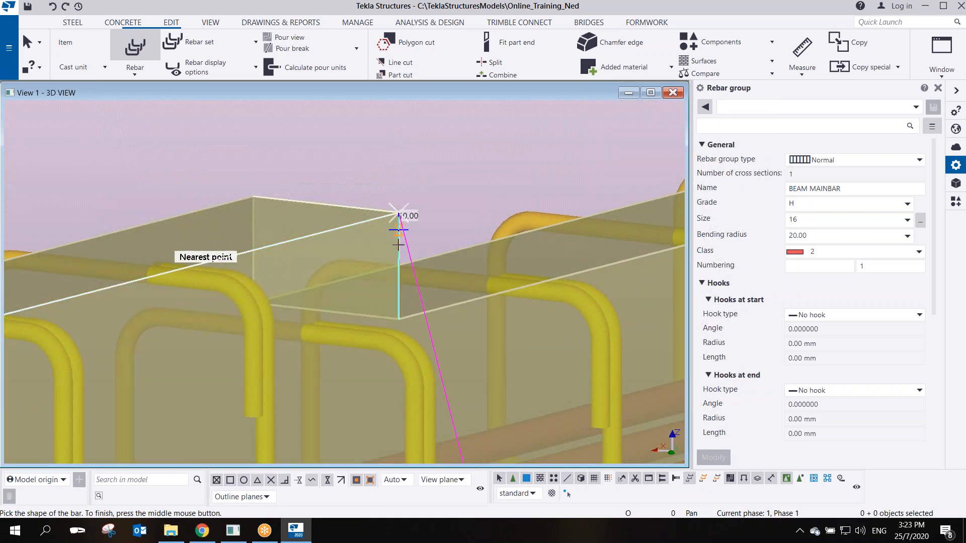
click(398, 319)
Add bar shape points at the lower and upper levels of the beam's second step, beyond the wall
scroll(425, 327, down, 3)
middle_drag(588, 293, 350, 324)
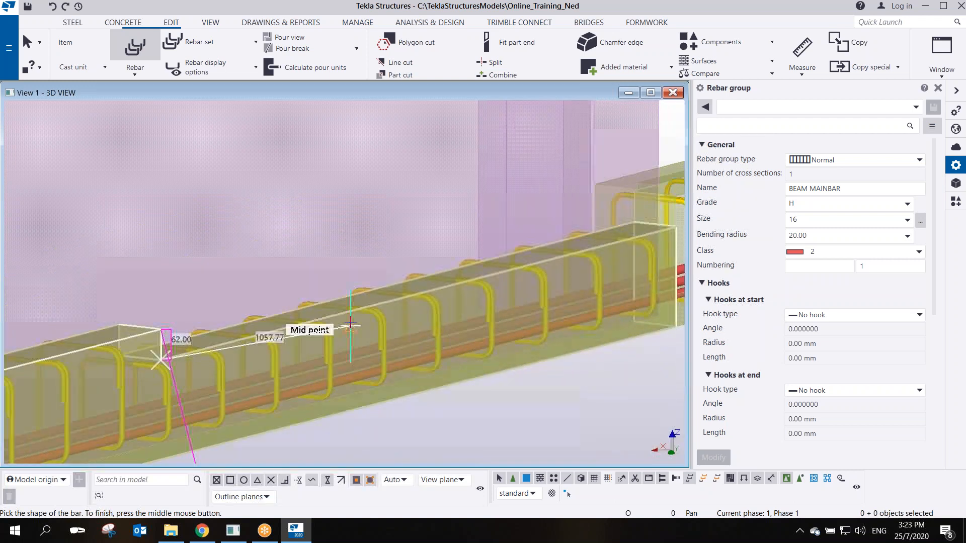
scroll(594, 239, up, 3)
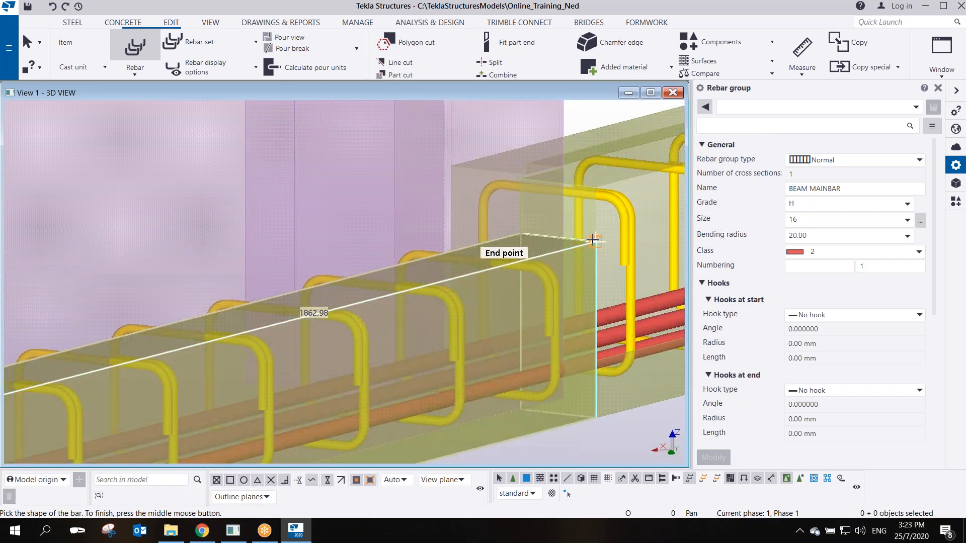
click(594, 240)
scroll(586, 229, up, 3)
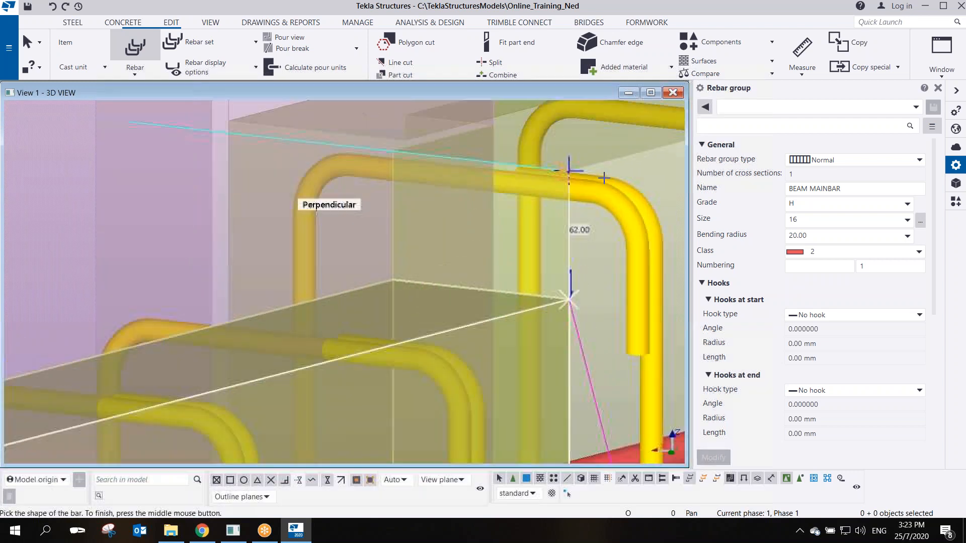
scroll(522, 306, up, 1)
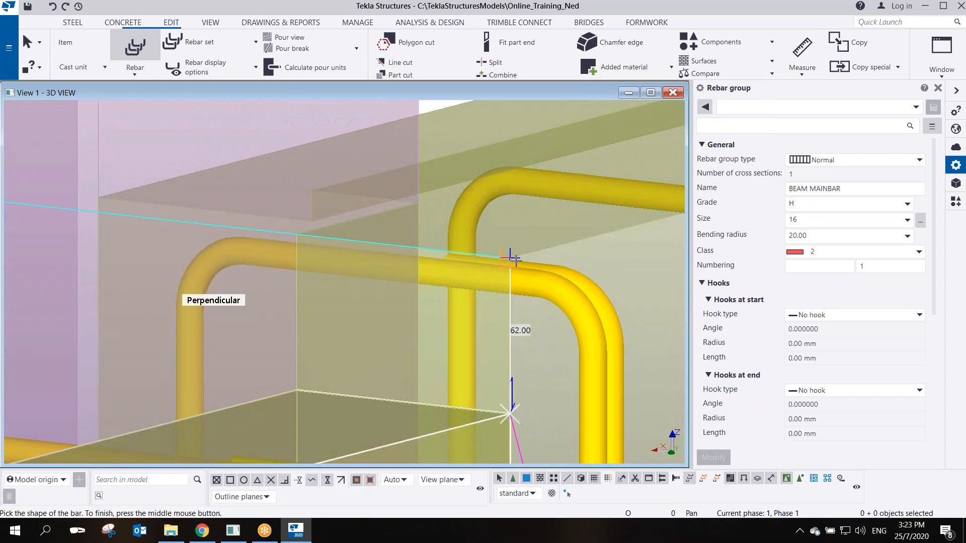
click(510, 257)
Place the last bar shape point at the beam's far-end top outer corner and finish the bar shape
scroll(536, 274, down, 5)
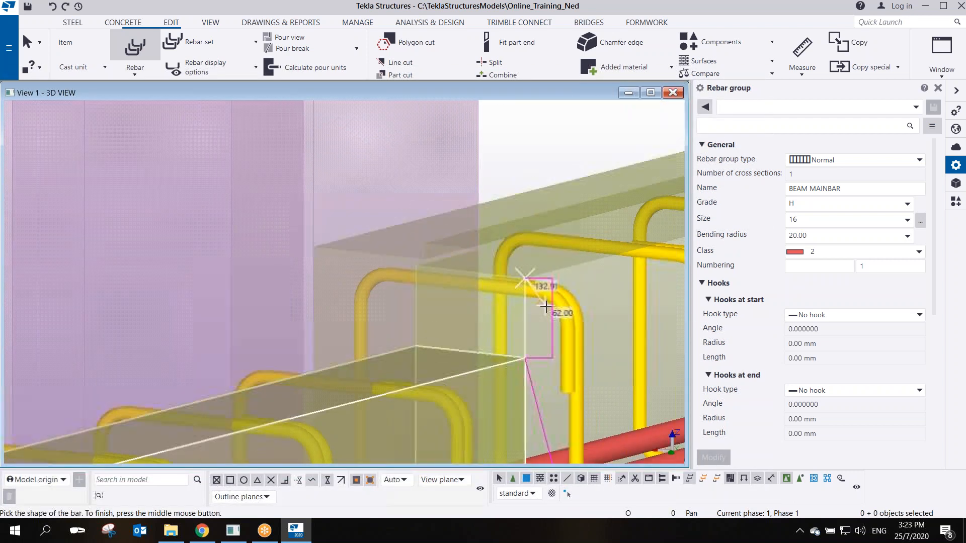
middle_drag(248, 356, 43, 374)
scroll(324, 287, up, 2)
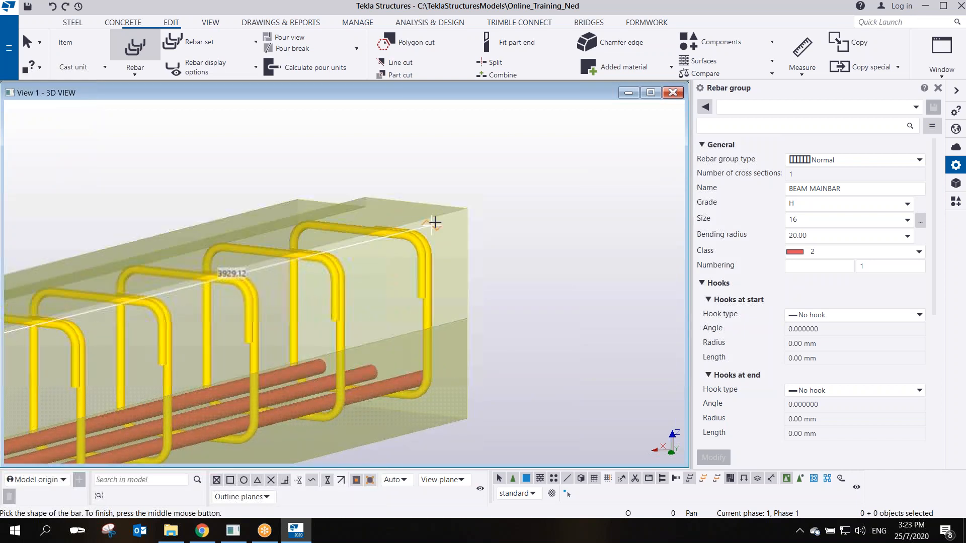
click(468, 209)
scroll(551, 304, down, 4)
scroll(315, 378, up, 1)
click(316, 377)
middle_click(318, 379)
Define the group's distribution range as 250 mm across the beam's near end, starting from the bottom outer corner
scroll(305, 368, up, 4)
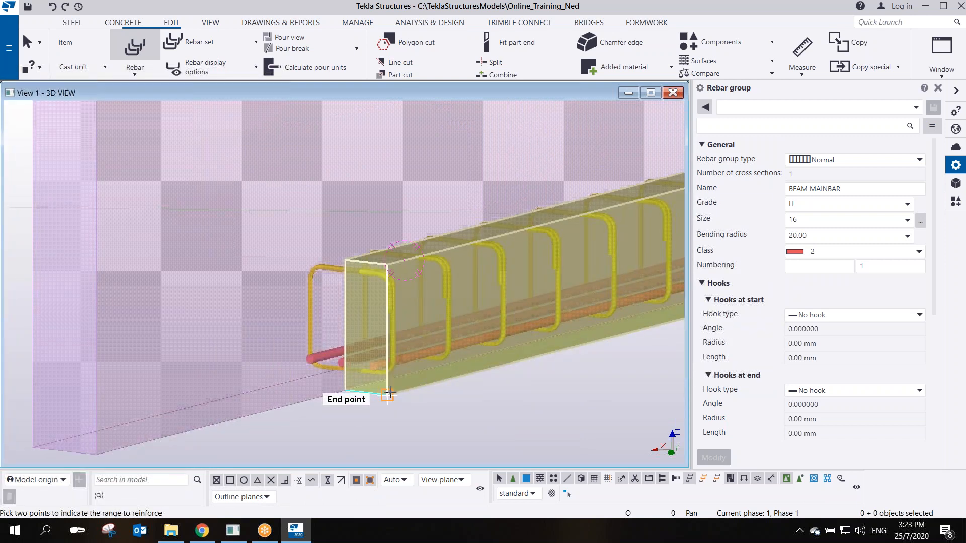
click(389, 394)
scroll(385, 392, up, 4)
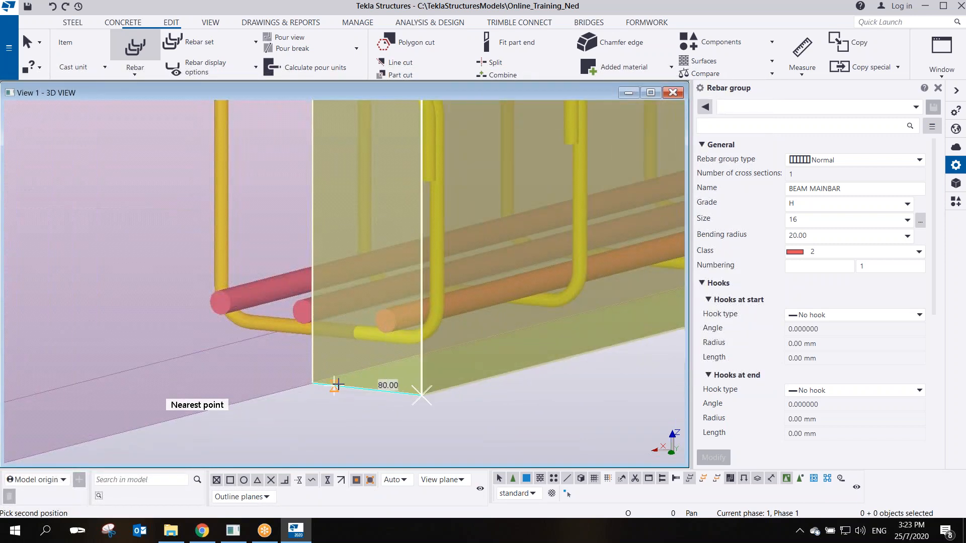
text(250)
key(Return)
scroll(459, 260, down, 8)
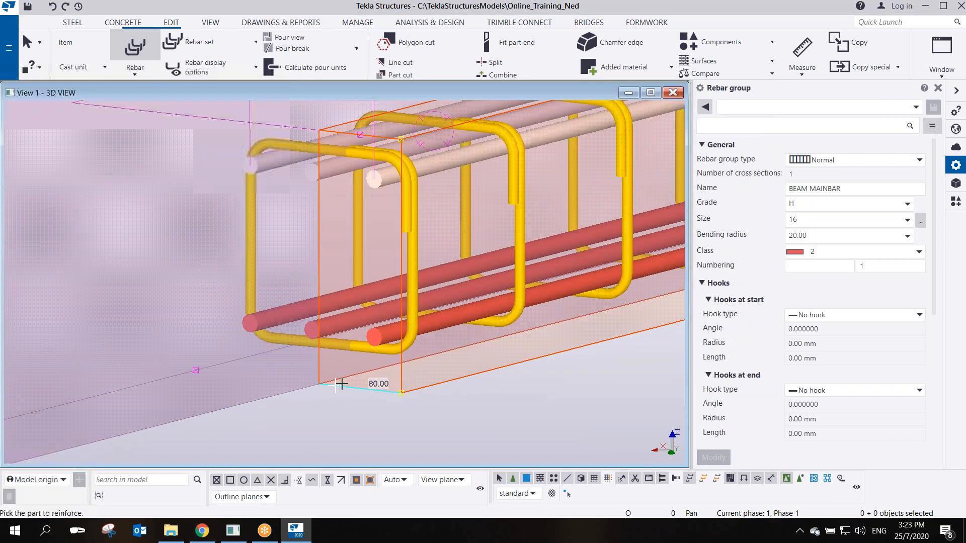
Move the cranked top bar group's lower shape point at the first step away from the step face, along the lowered section's top edge
click(460, 260)
scroll(460, 260, up, 10)
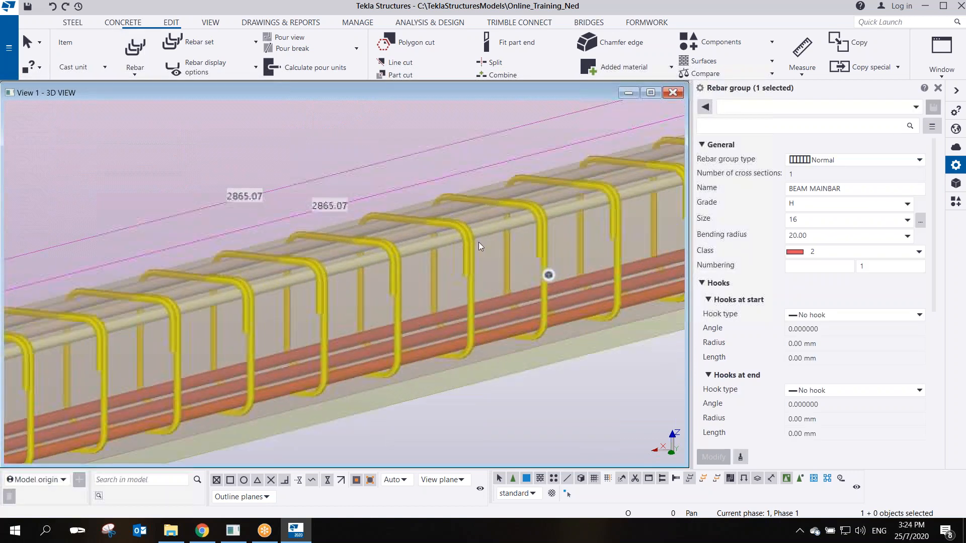
scroll(380, 282, down, 4)
scroll(407, 291, up, 2)
scroll(408, 291, down, 4)
middle_drag(407, 290, 399, 297)
scroll(399, 297, up, 6)
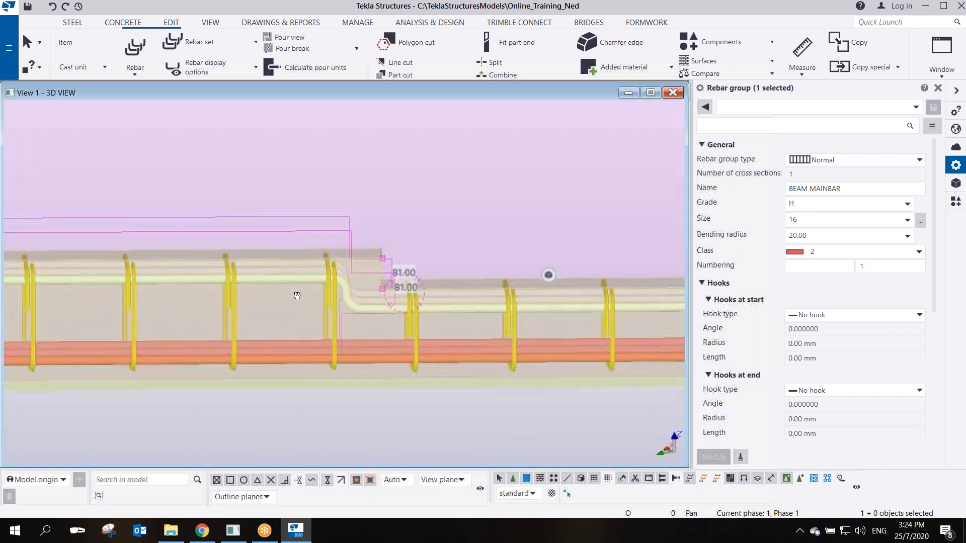
click(399, 275)
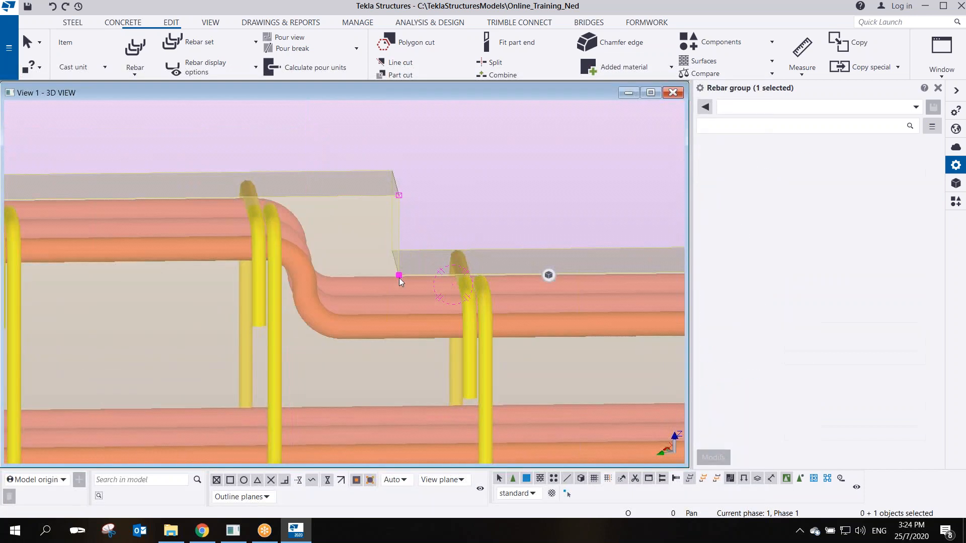
right_click(398, 276)
click(427, 352)
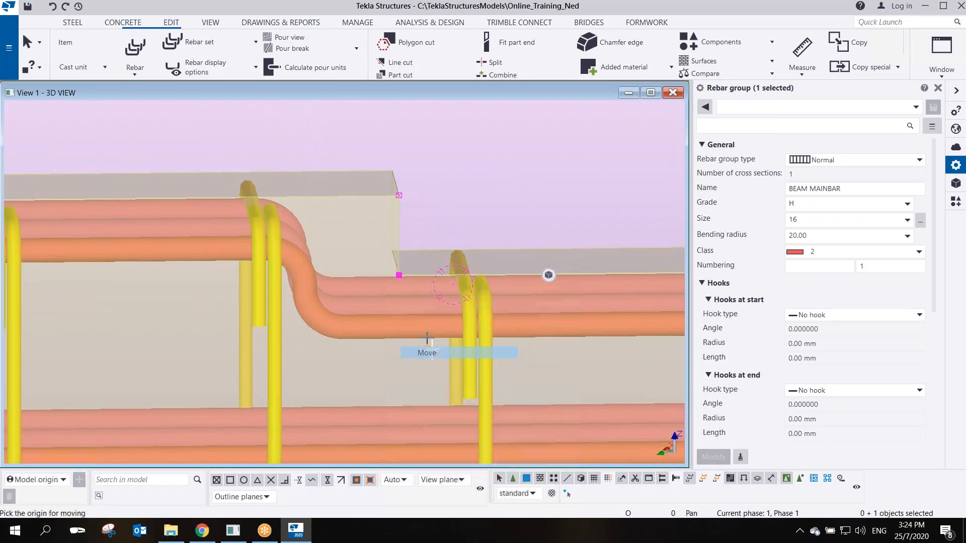
click(406, 279)
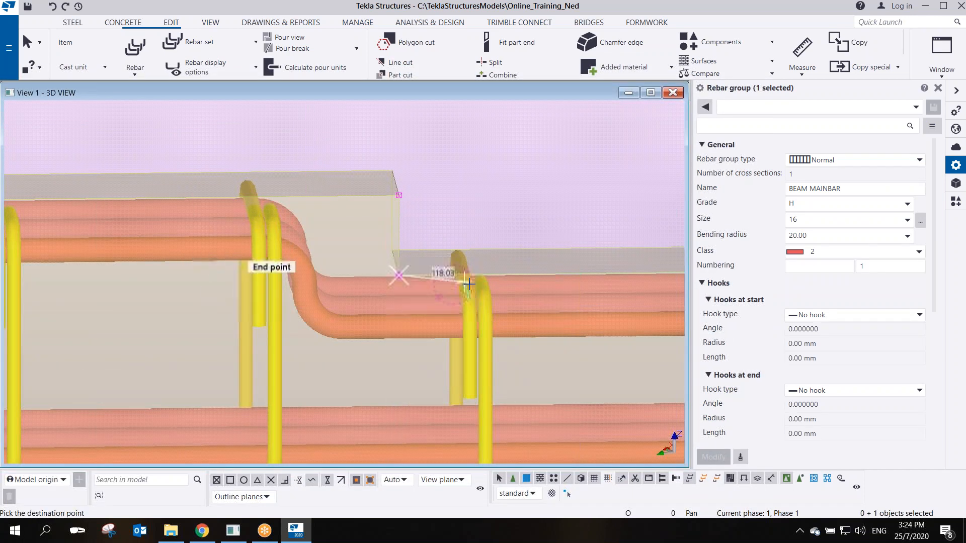
click(505, 276)
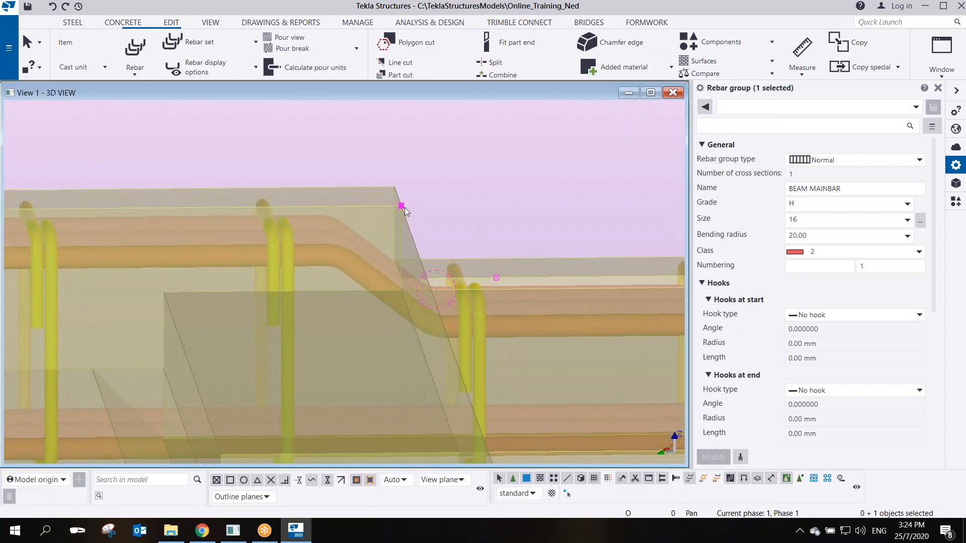
Move the bar group's upper shape point at the first step 70 mm back along the beam's top edge, away from the step
right_click(405, 208)
click(432, 282)
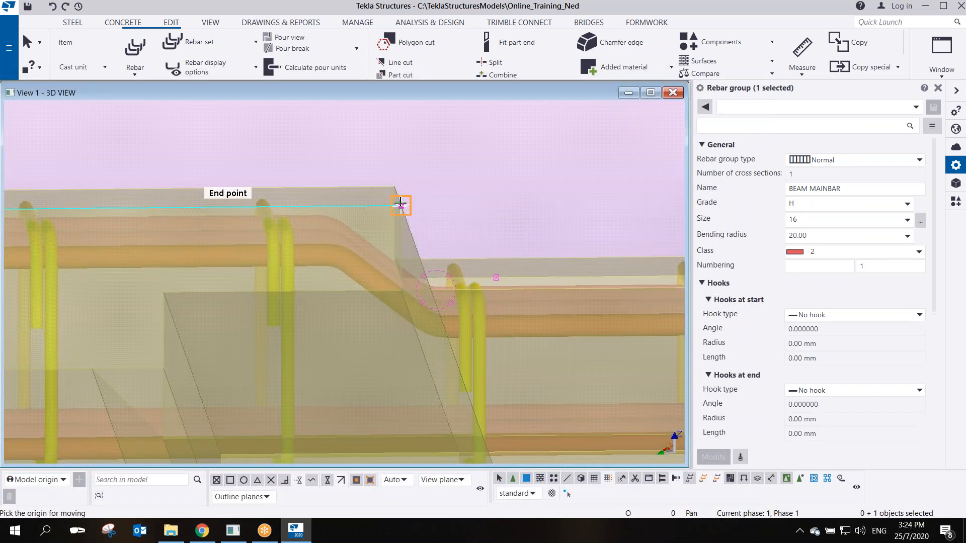
click(401, 205)
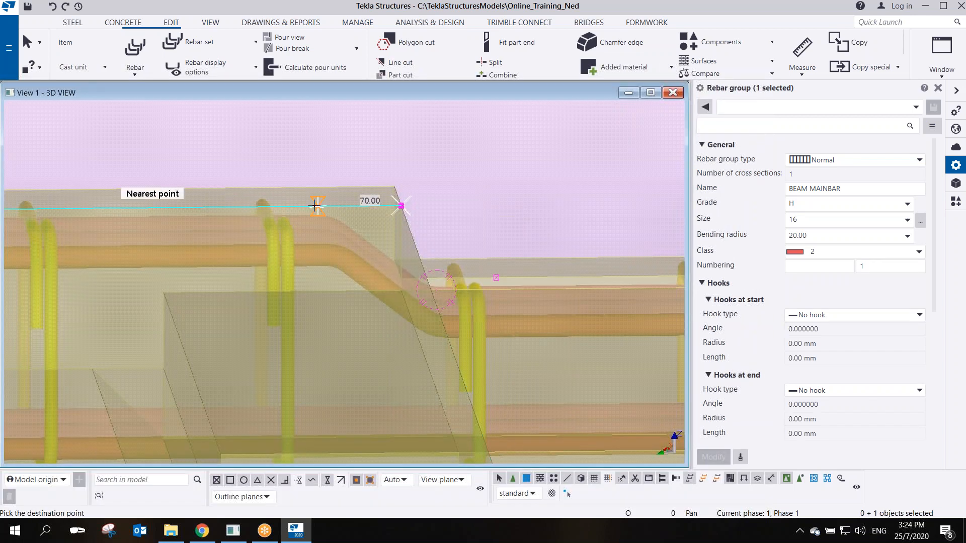
click(320, 206)
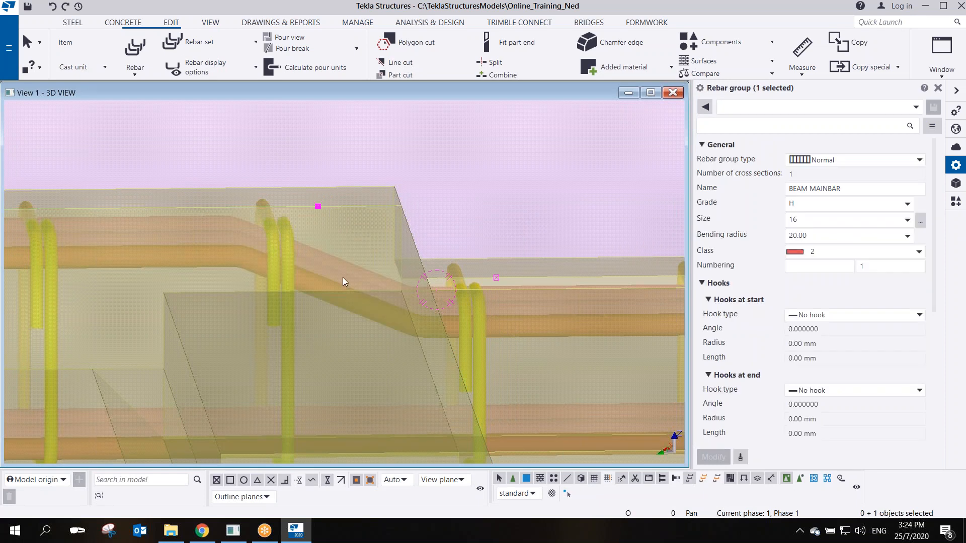
Move the bar group's upper shape point at the second step 100 mm along the top edge towards the beam's far end
middle_drag(654, 330, 177, 298)
middle_drag(563, 318, 151, 313)
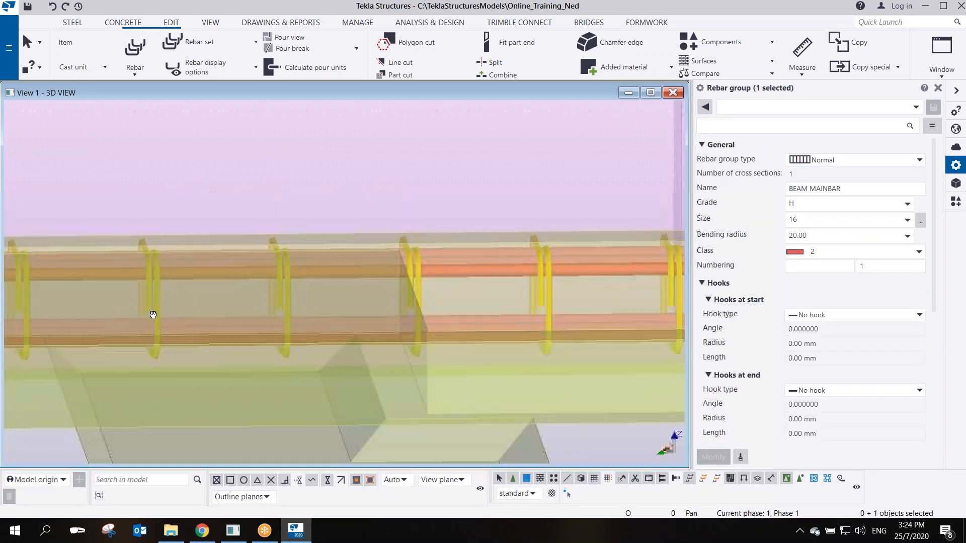
middle_drag(664, 288, 393, 301)
scroll(436, 267, up, 2)
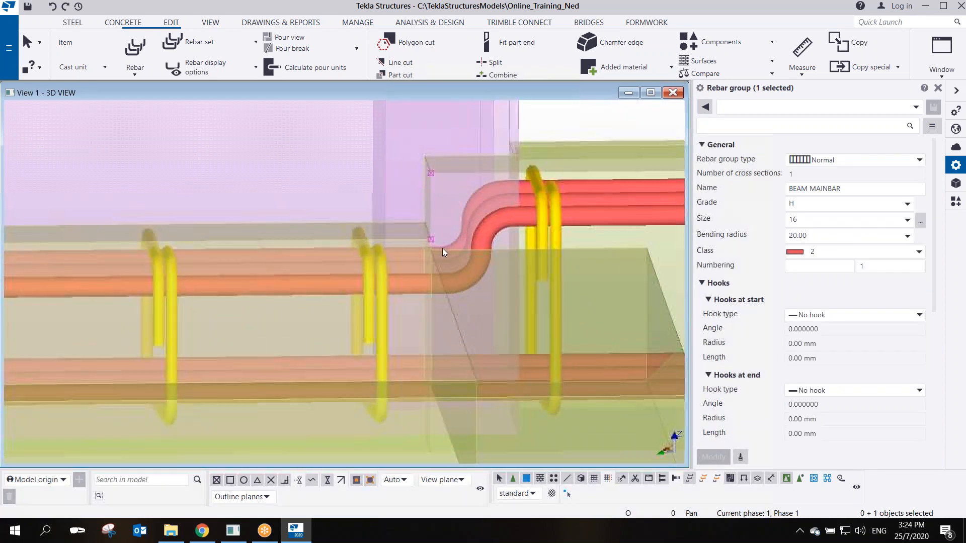
right_click(436, 174)
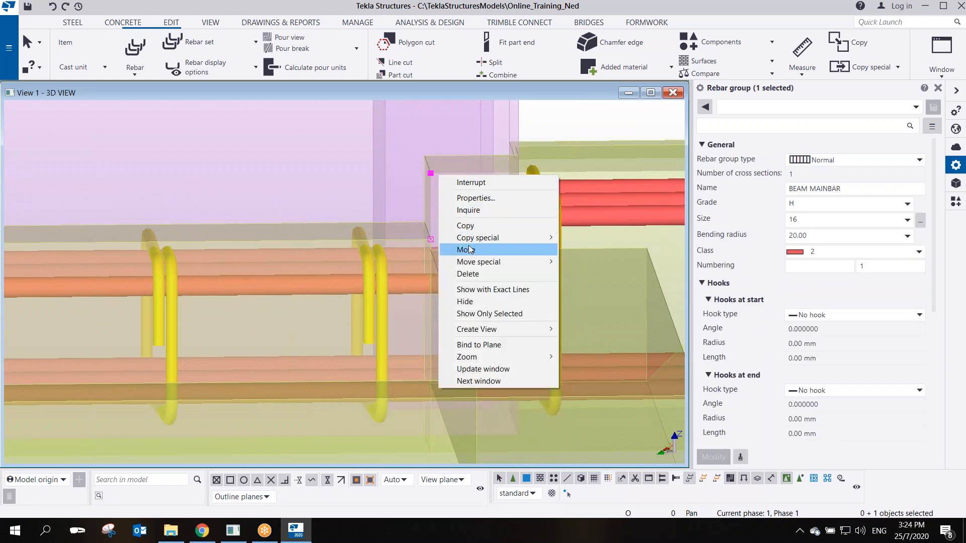
click(466, 250)
click(431, 173)
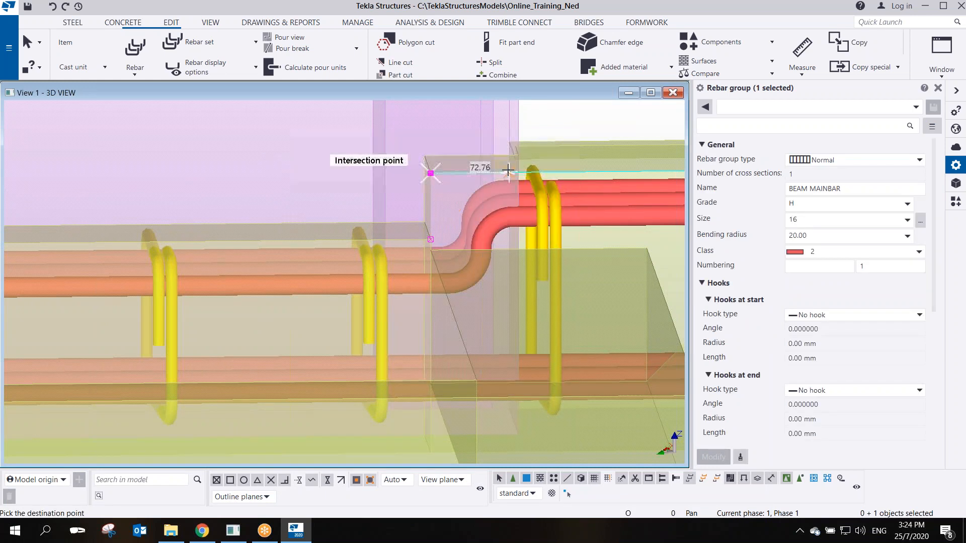
scroll(508, 170, down, 5)
middle_drag(508, 170, 522, 196)
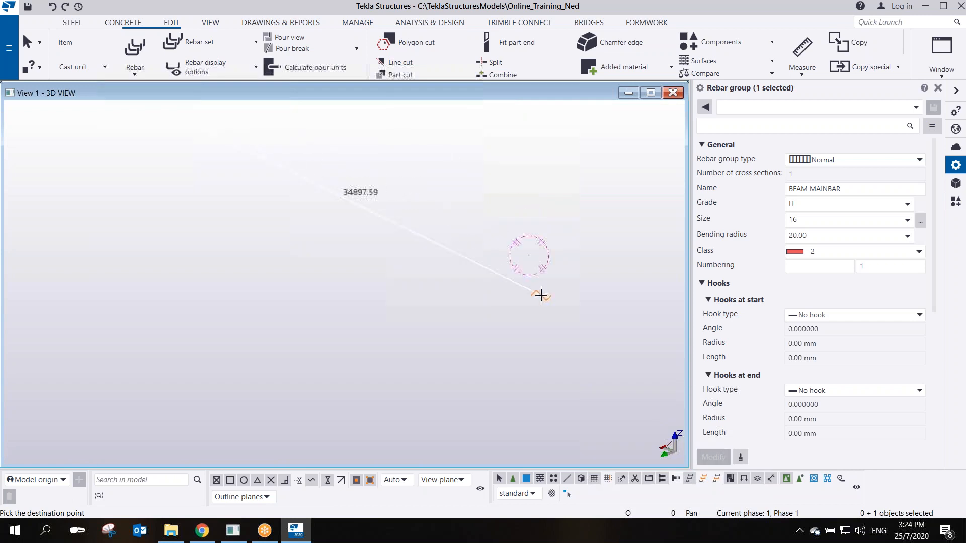
key(ctrl+p)
scroll(450, 279, up, 4)
middle_drag(363, 375, 362, 381)
key(ctrl+p)
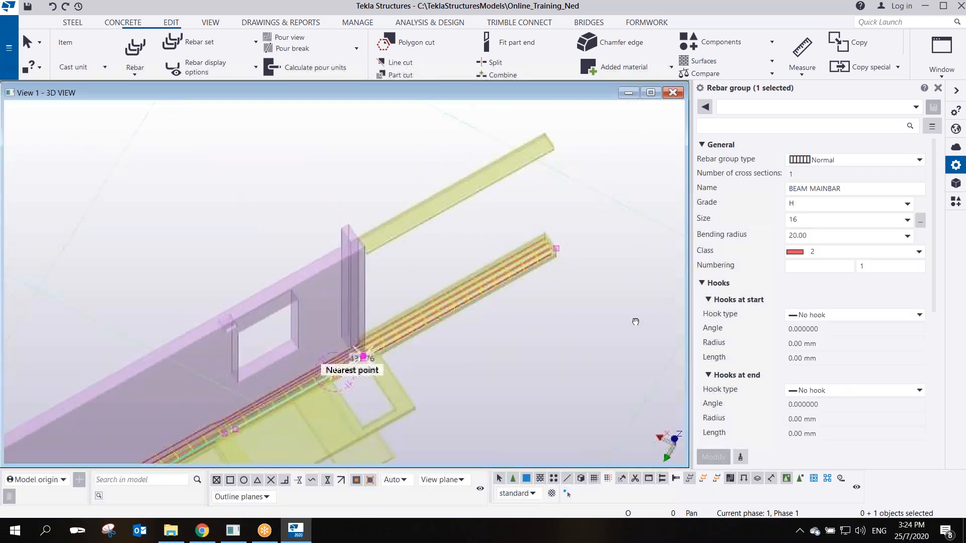
scroll(352, 390, up, 6)
middle_drag(299, 314, 379, 295)
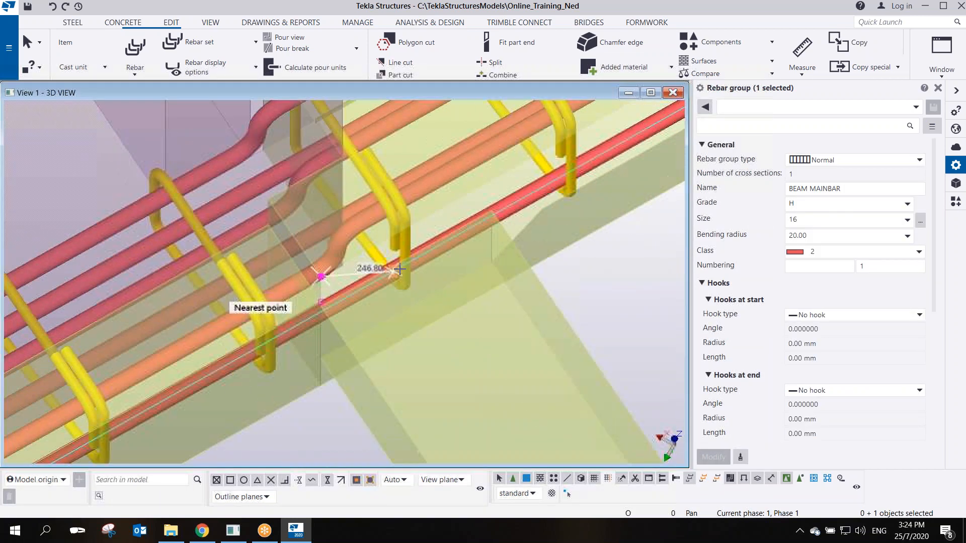
scroll(387, 254, up, 4)
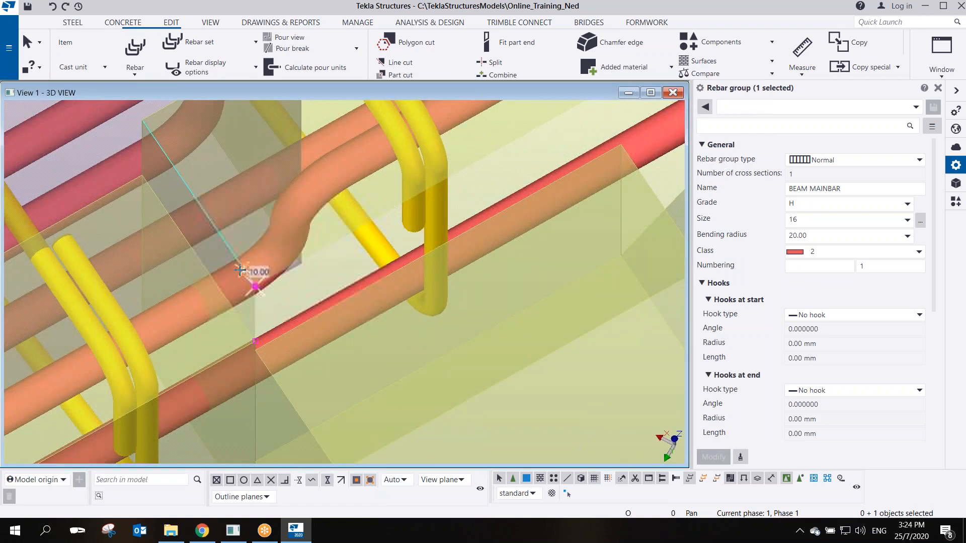
scroll(254, 277, down, 5)
scroll(316, 354, down, 5)
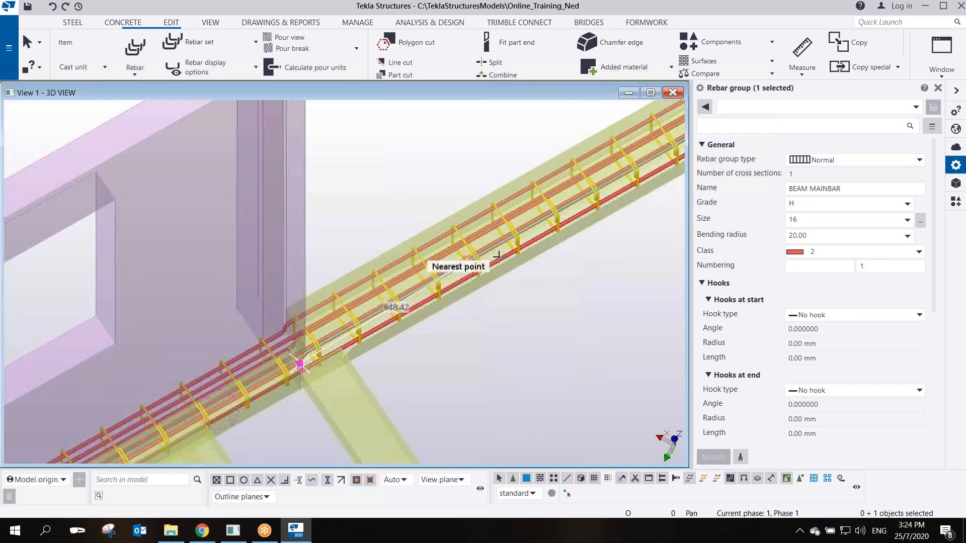
scroll(573, 161, up, 2)
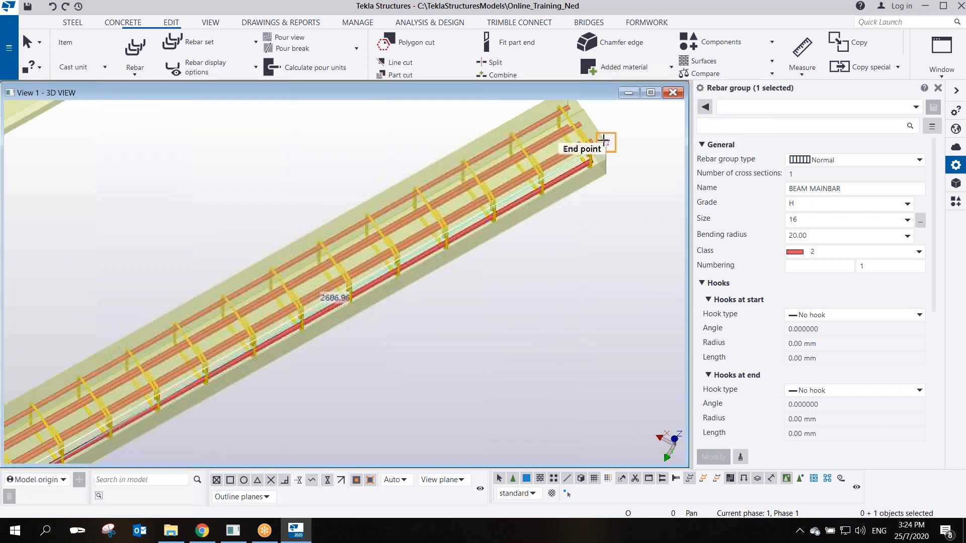
text(150)
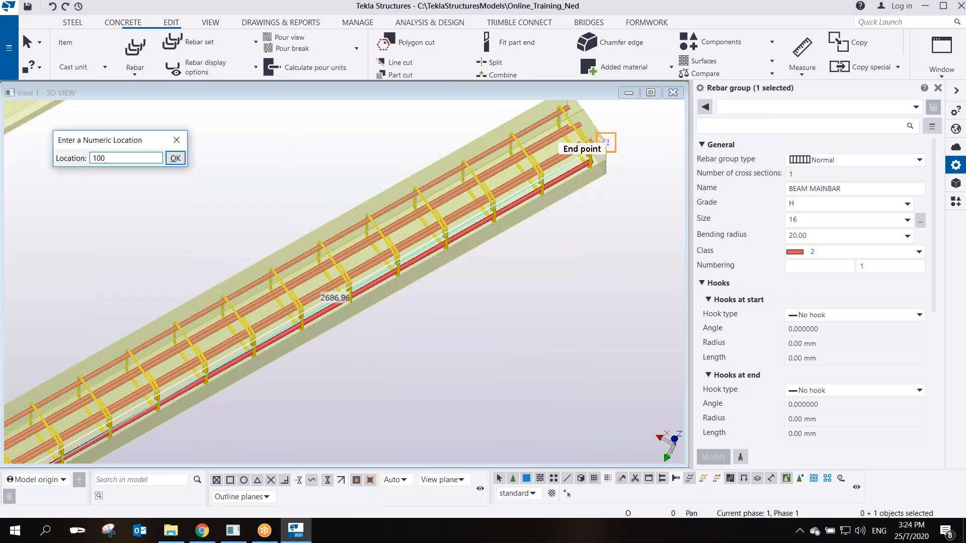
key(Return)
Move the bar group's lower shape point at the second step back along the lowered section's top edge, away from the step
scroll(231, 291, up, 8)
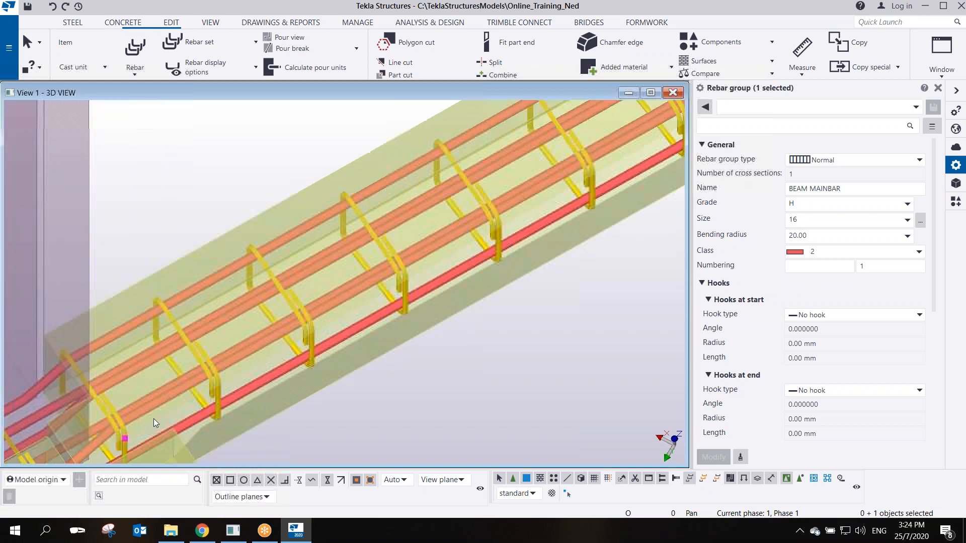
scroll(414, 264, up, 2)
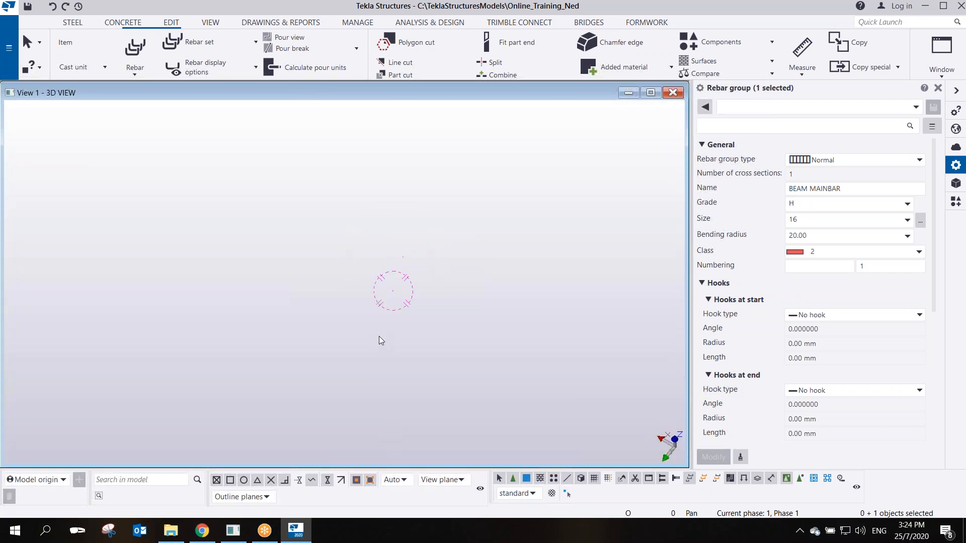
scroll(378, 336, down, 5)
scroll(401, 314, up, 4)
ctrl+middle_drag(424, 303, 529, 200)
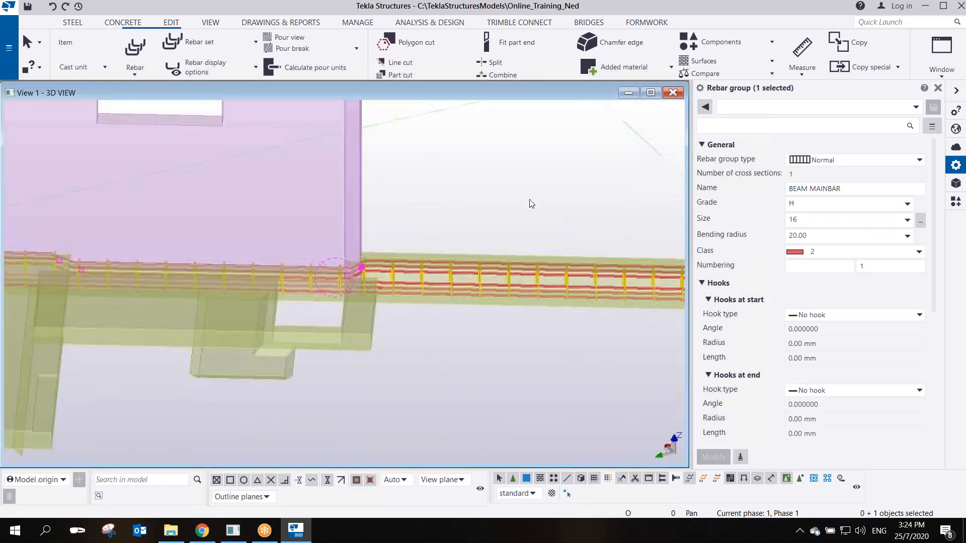
scroll(357, 243, up, 6)
middle_drag(387, 276, 311, 294)
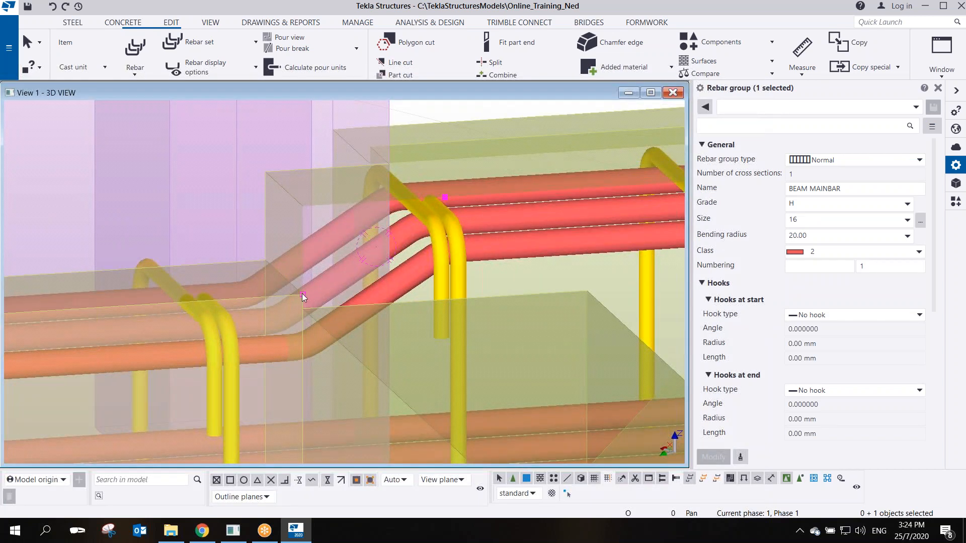
right_click(302, 295)
click(337, 370)
click(303, 294)
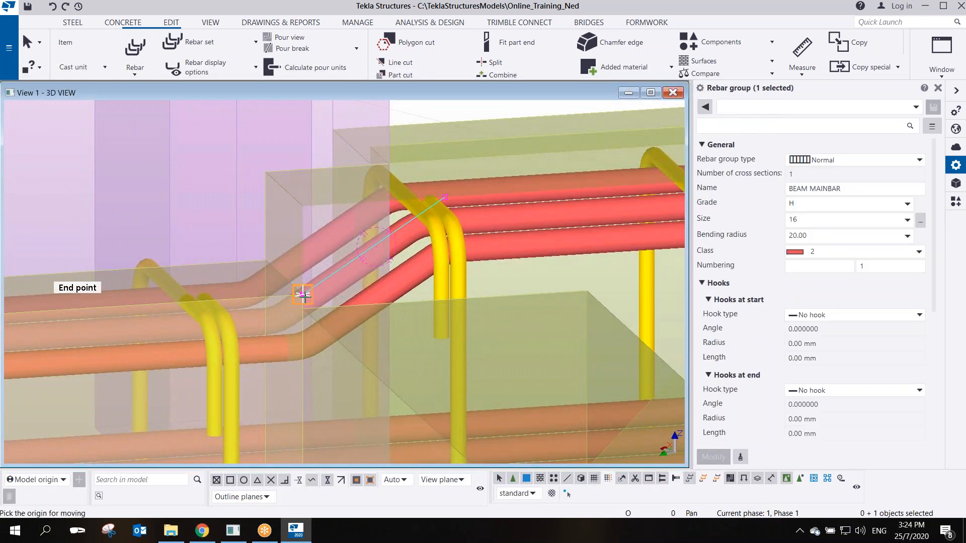
click(244, 302)
scroll(250, 315, down, 2)
ctrl+middle_drag(296, 296, 271, 282)
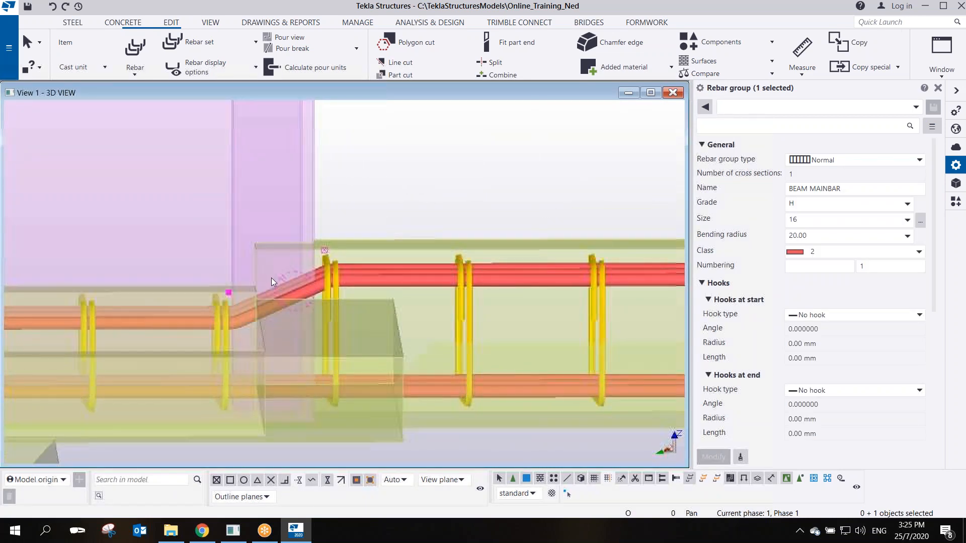
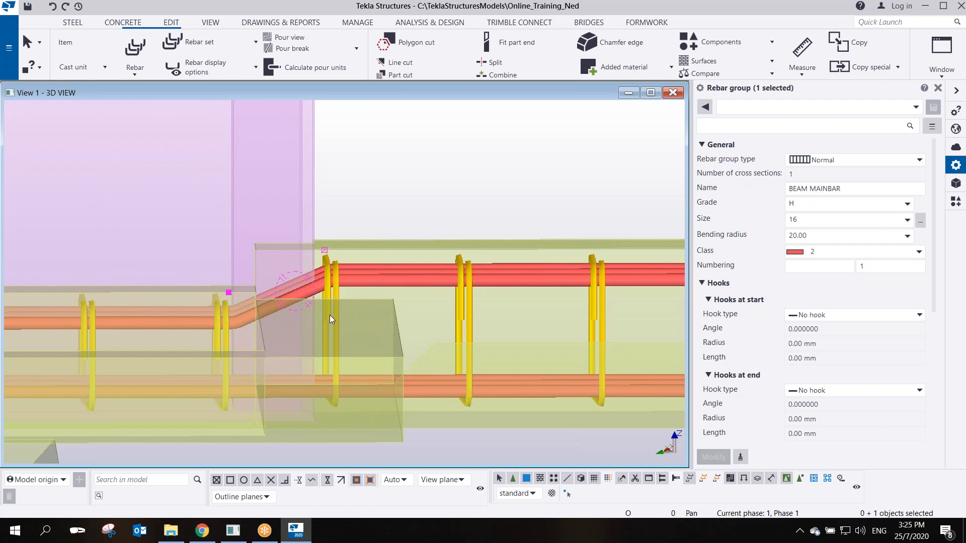
Examine the top bars and stirrups from the second step back to the beam's near end
click(412, 200)
scroll(457, 308, up, 4)
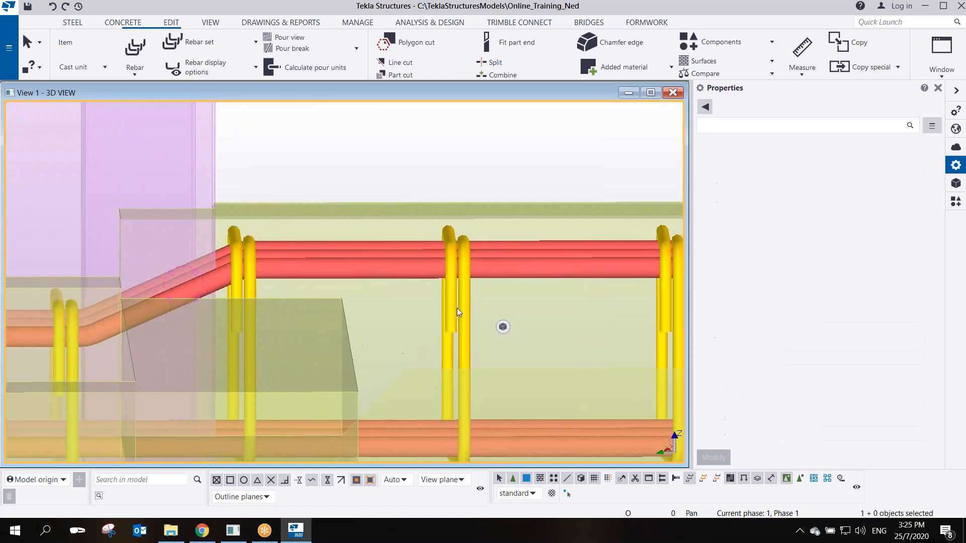
ctrl+middle_drag(438, 287, 548, 300)
scroll(546, 301, down, 6)
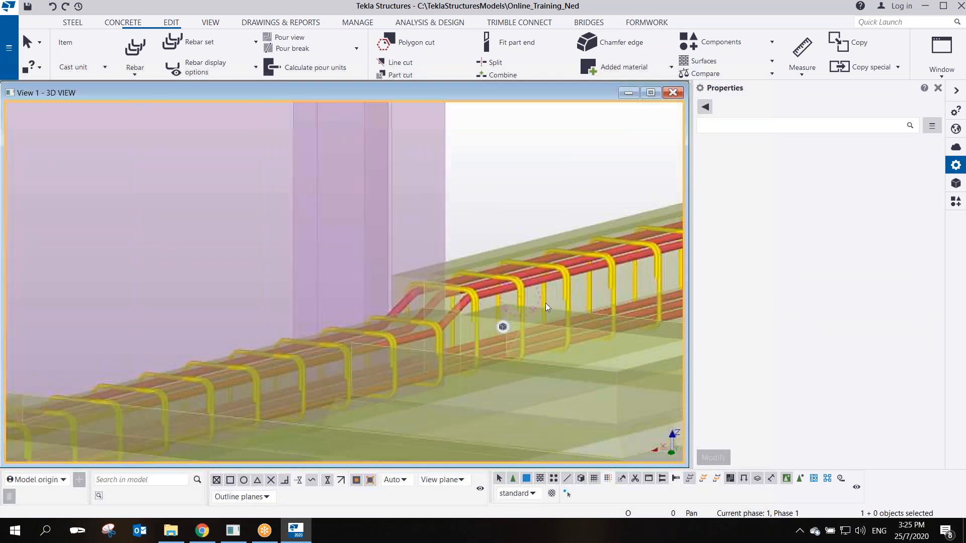
middle_drag(379, 332, 550, 224)
middle_drag(176, 347, 574, 282)
scroll(303, 310, up, 3)
scroll(303, 311, up, 3)
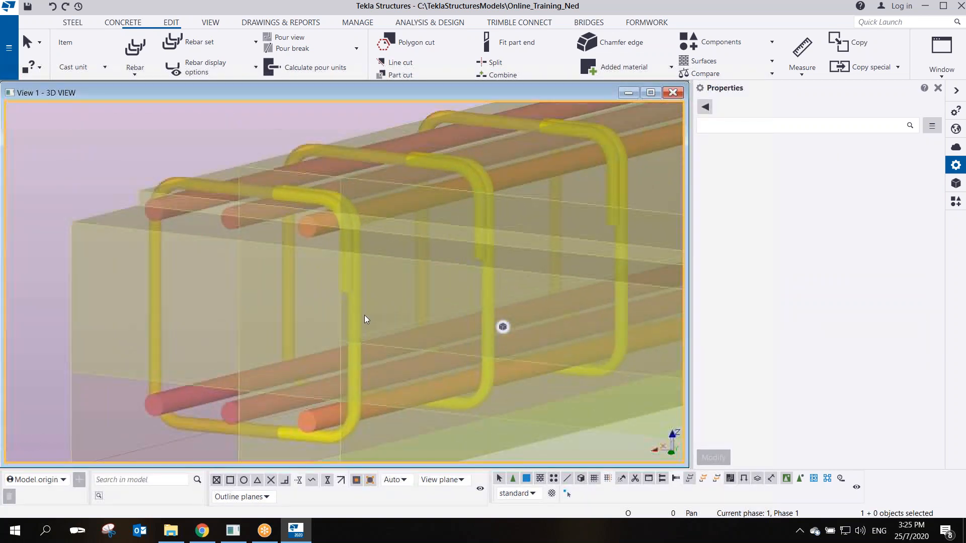
Set the beam stirrup group's on-plane cover thickness to 30 mm and its start and end cover to 20 mm
click(357, 303)
scroll(320, 236, up, 5)
ctrl+middle_drag(316, 233, 337, 234)
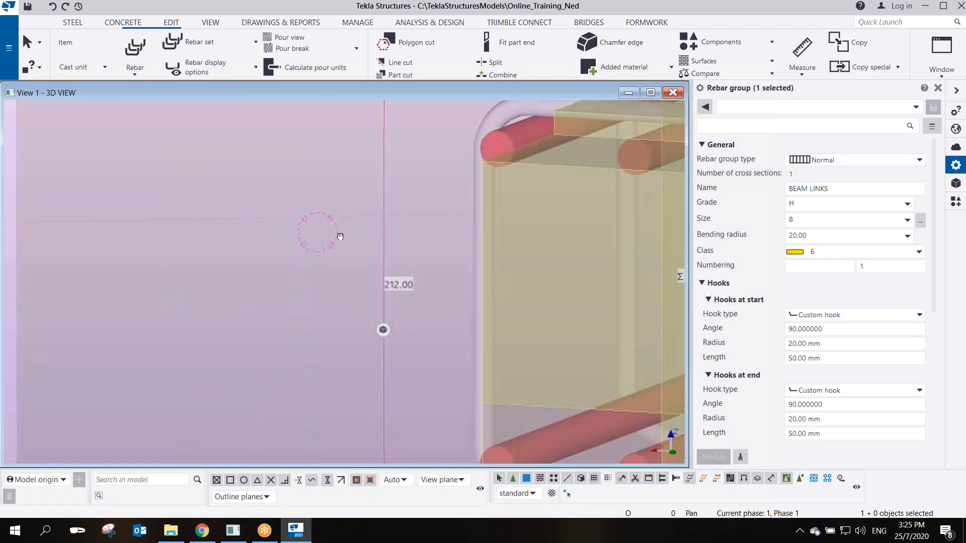
middle_drag(422, 108, 47, 228)
scroll(364, 279, up, 2)
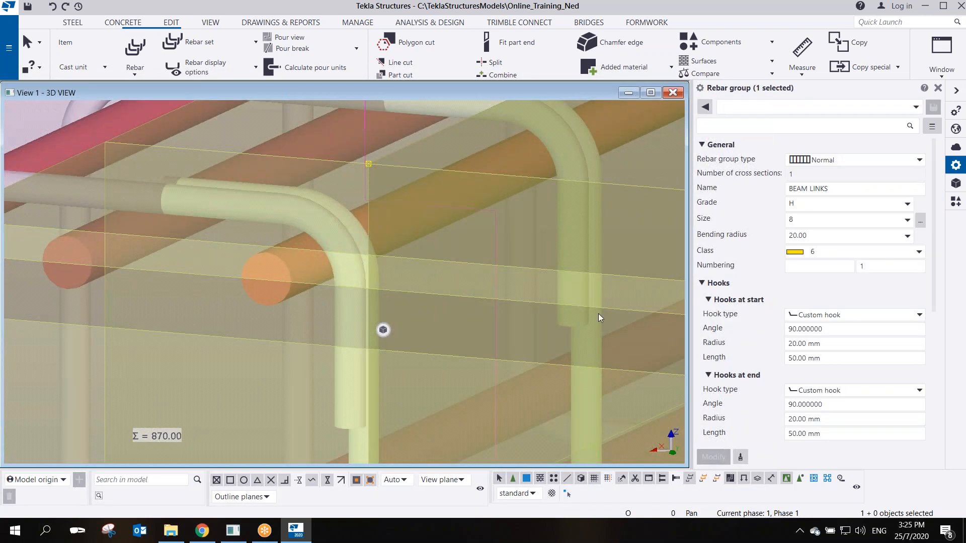
scroll(835, 397, down, 3)
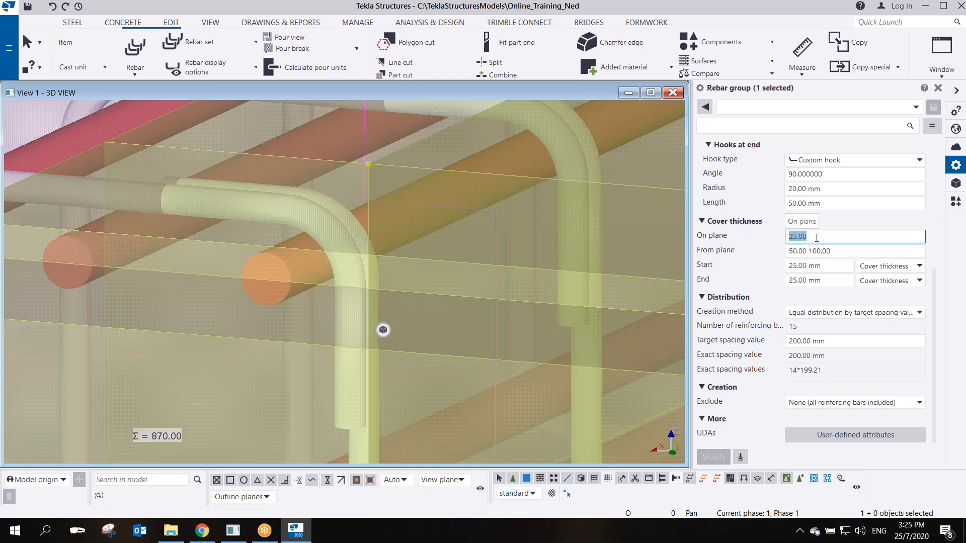
text(30)
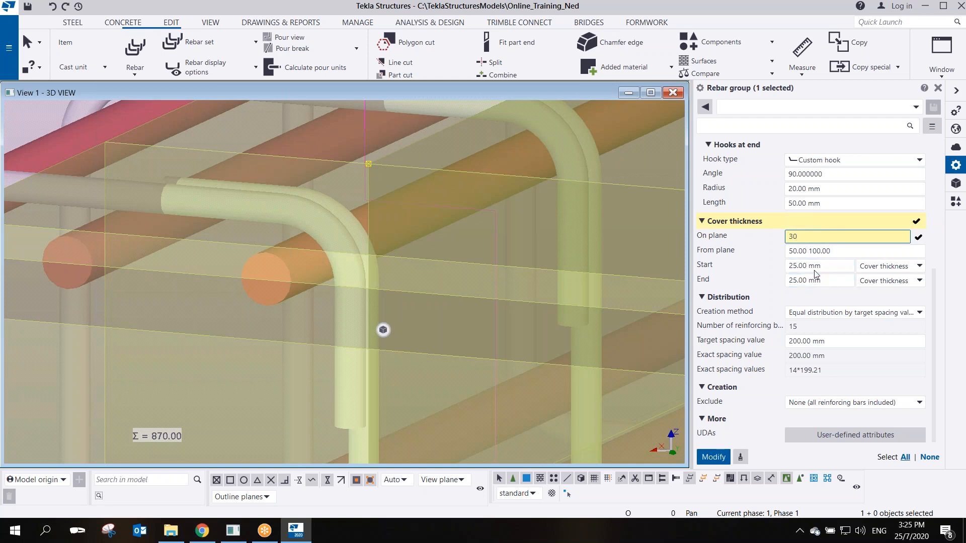
click(821, 265)
text(20)
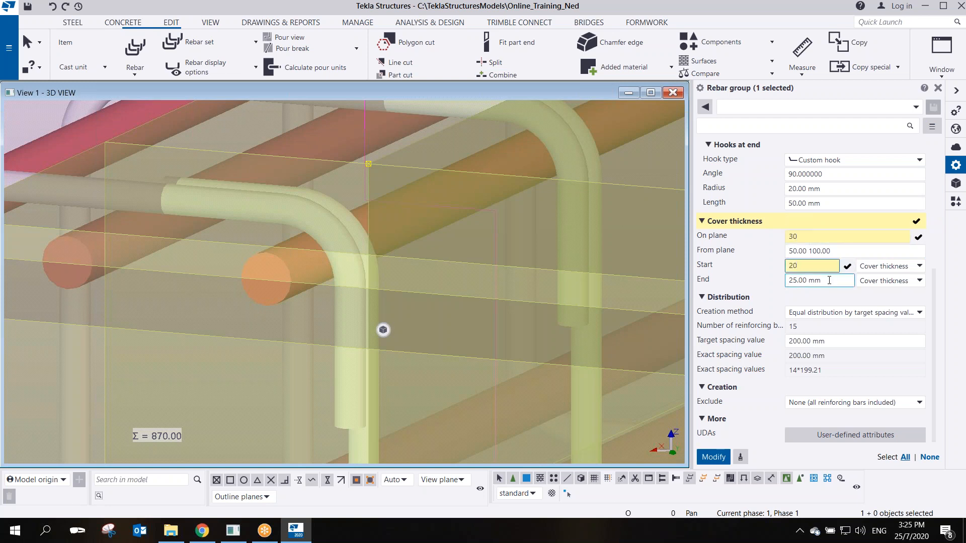
click(828, 280)
text(20)
click(714, 457)
ctrl+middle_drag(418, 272, 297, 255)
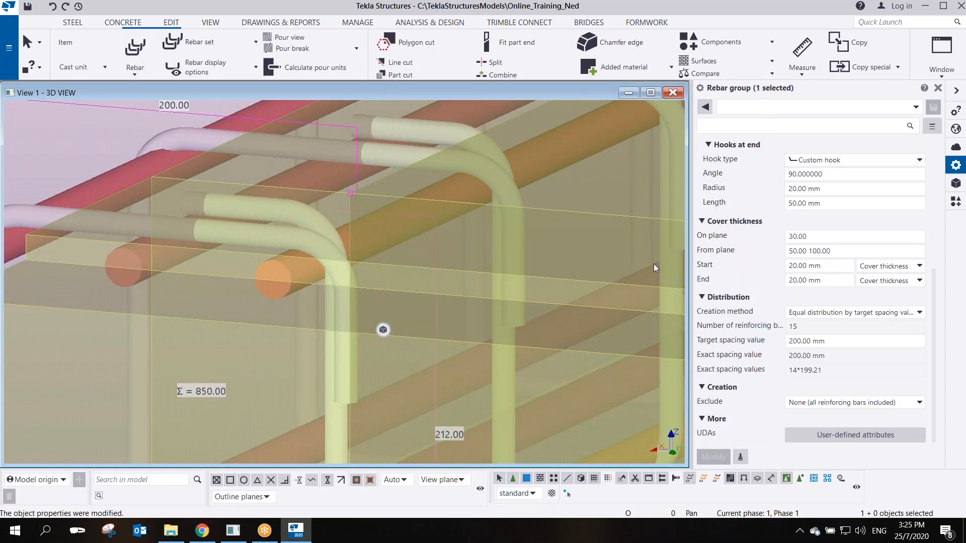
Restore the stirrup group's on-plane, start and end cover thickness to 25 mm
click(831, 237)
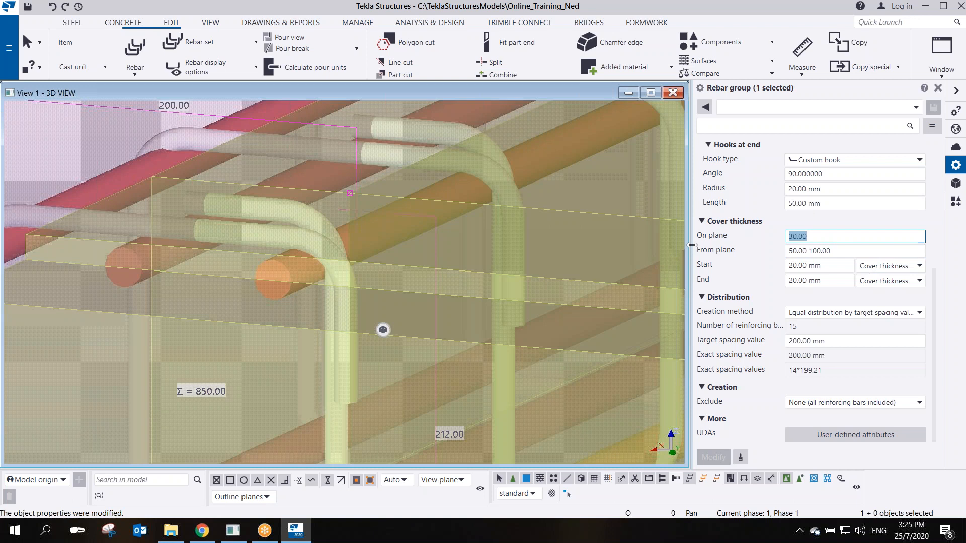
text(25)
click(834, 266)
text(25)
click(840, 280)
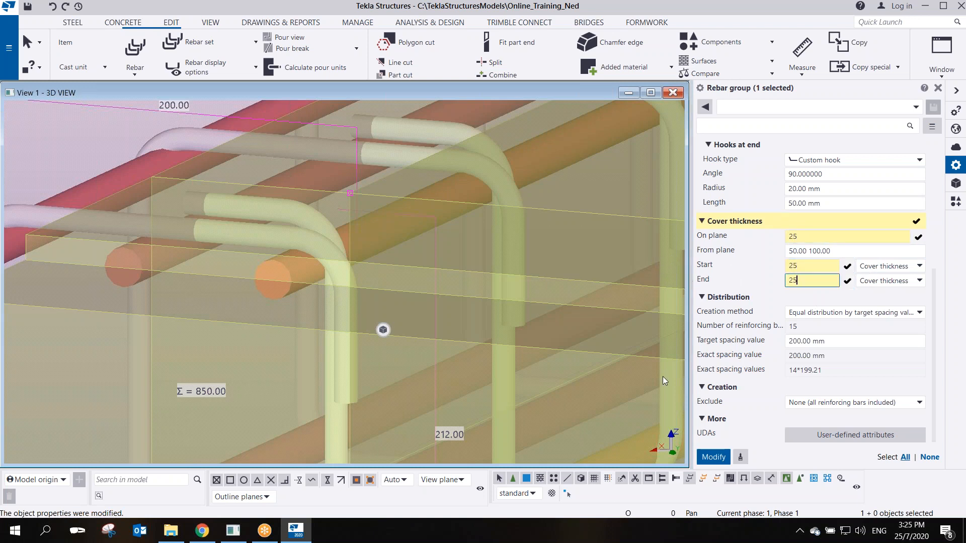
click(711, 456)
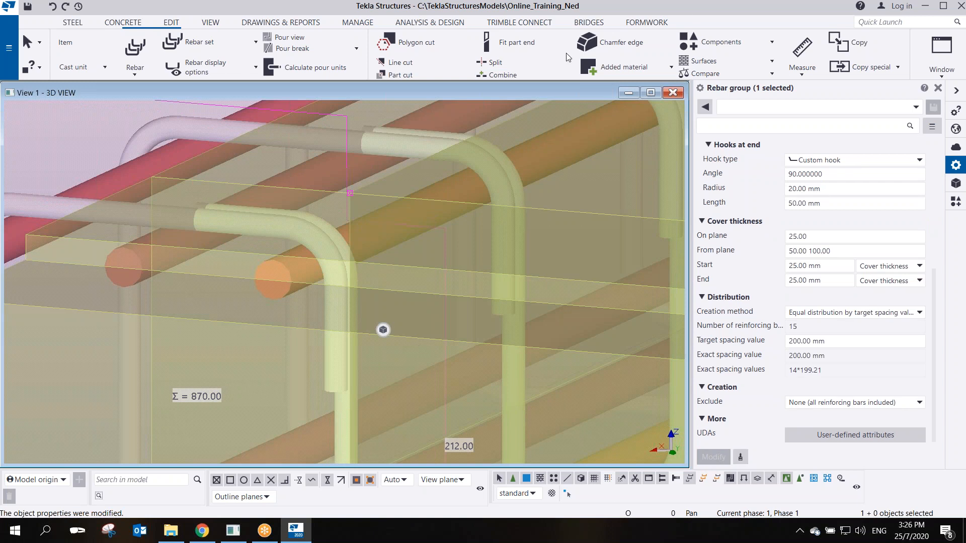
Redraw the 3D view and examine the mesh in the walls and slab and the stepped beam's bars and stirrups
click(701, 22)
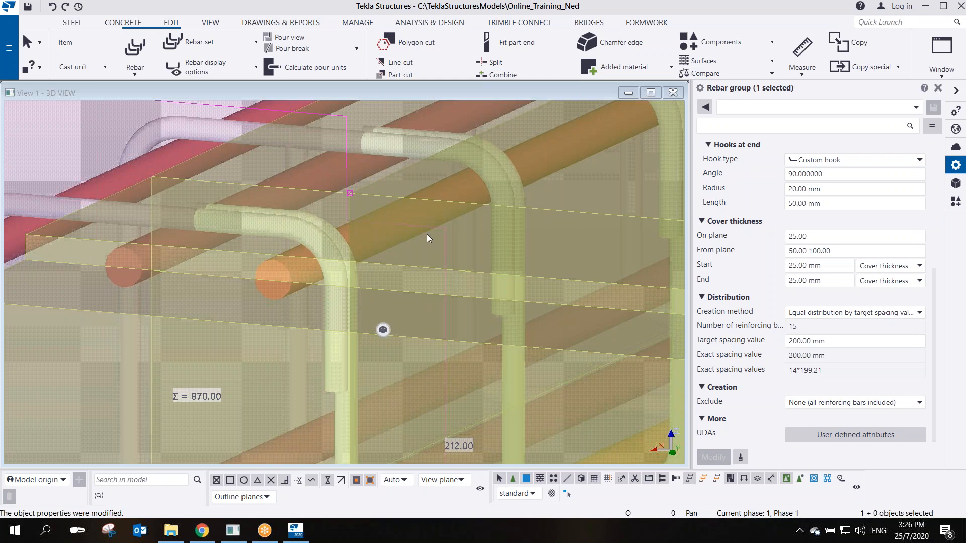
scroll(340, 234, down, 6)
scroll(266, 261, up, 3)
scroll(266, 260, down, 3)
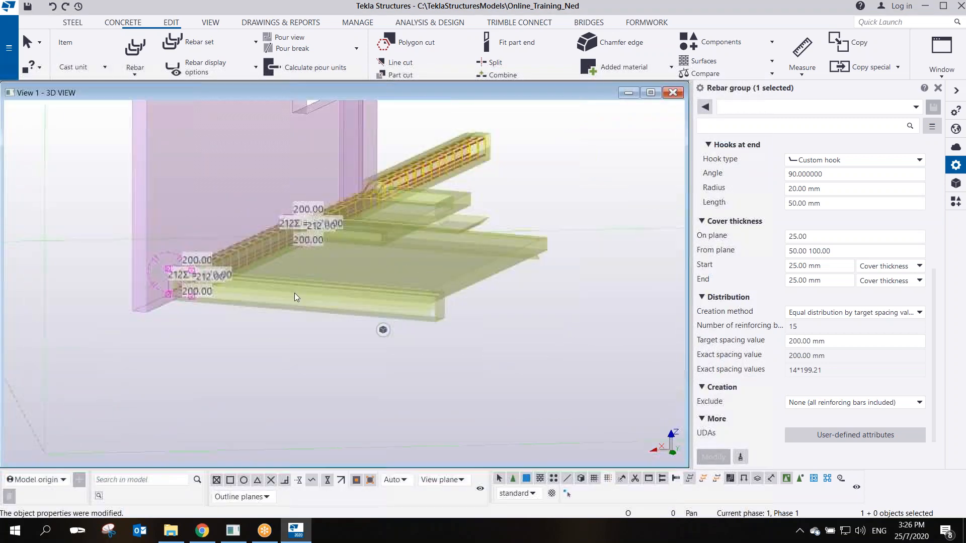
click(517, 168)
right_click(518, 168)
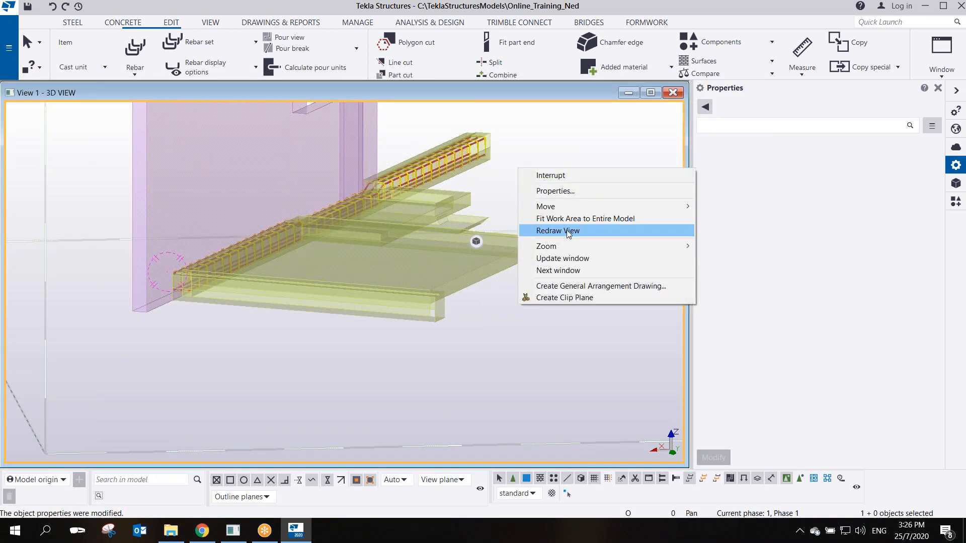
click(567, 231)
scroll(452, 175, up, 2)
scroll(440, 186, down, 4)
middle_drag(439, 186, 508, 328)
scroll(409, 255, up, 2)
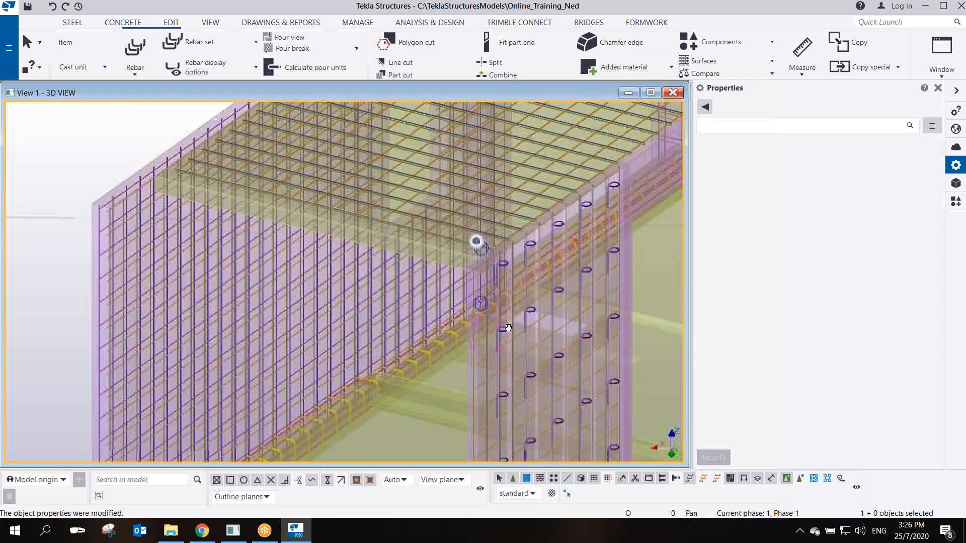
scroll(374, 263, up, 5)
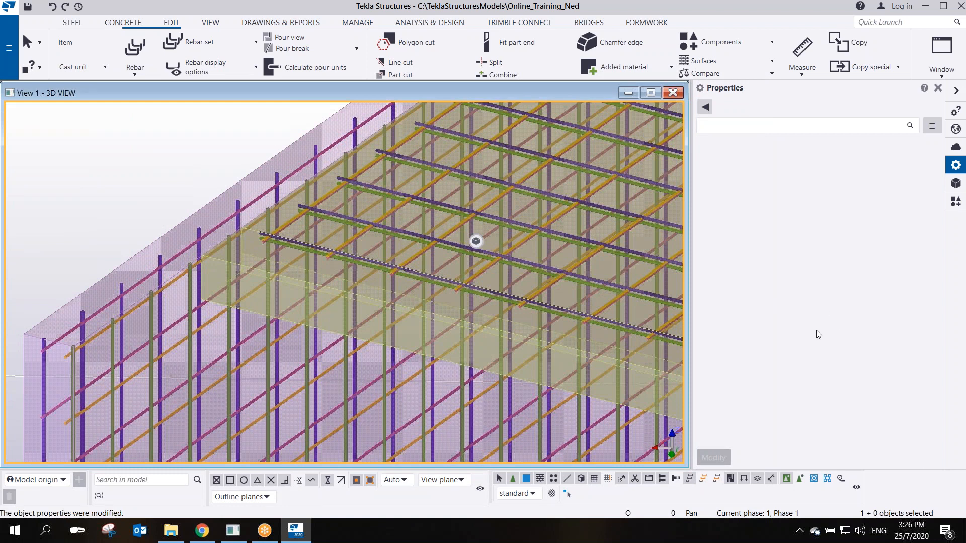
mouse_move(397, 273)
ctrl+middle_down()
mouse_move(352, 237)
mouse_move(421, 336)
mouse_move(442, 310)
mouse_move(424, 256)
mouse_move(508, 312)
mouse_move(336, 282)
mouse_move(427, 302)
mouse_move(499, 294)
mouse_move(486, 319)
mouse_move(542, 281)
mouse_move(495, 228)
mouse_move(358, 176)
mouse_move(355, 196)
ctrl+middle_up()
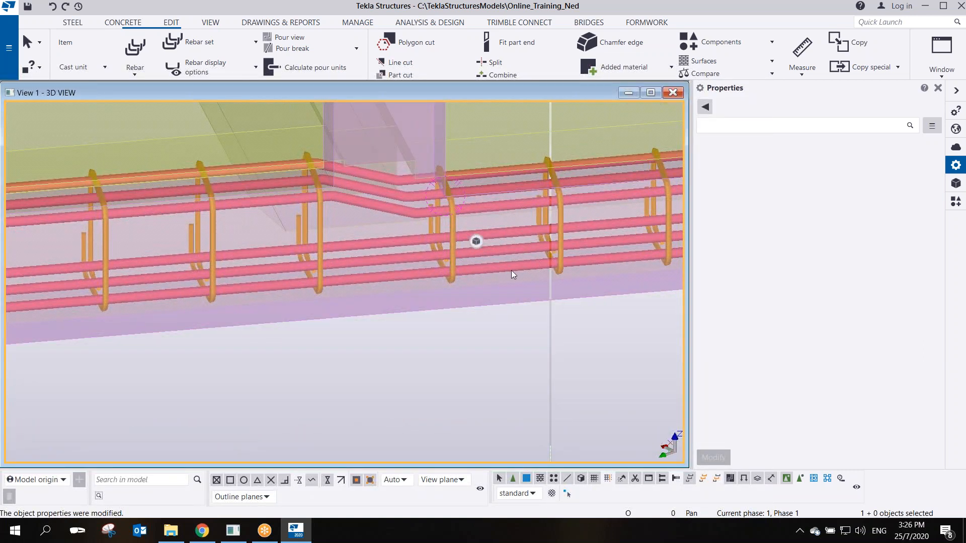
Select the stepped beam's bottom bar group and search the applications and components catalog for CRANK
click(451, 267)
click(380, 246)
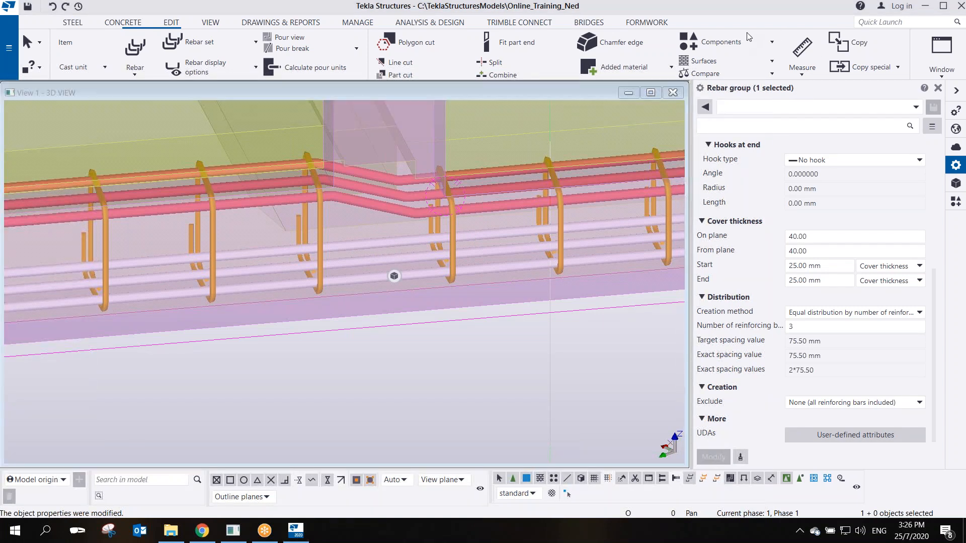
click(955, 202)
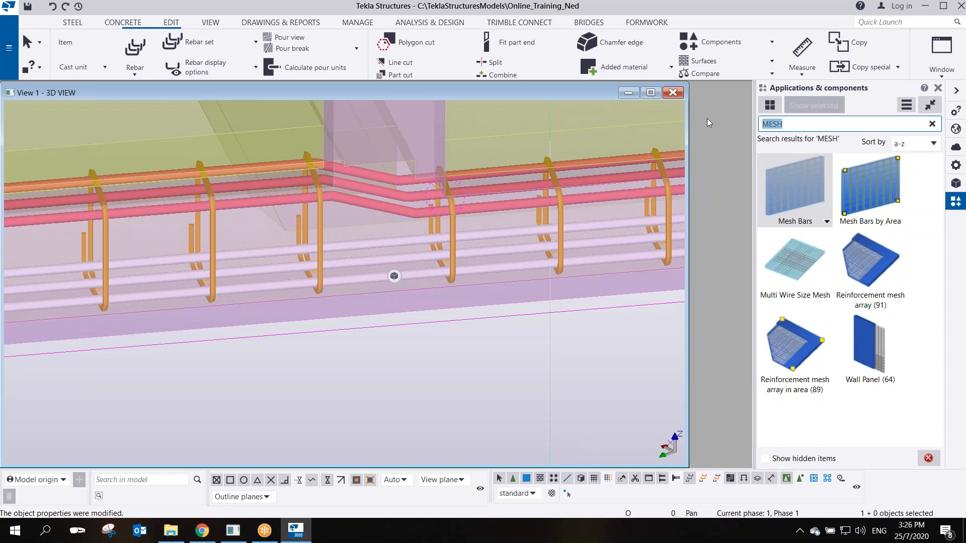
text(CRANK)
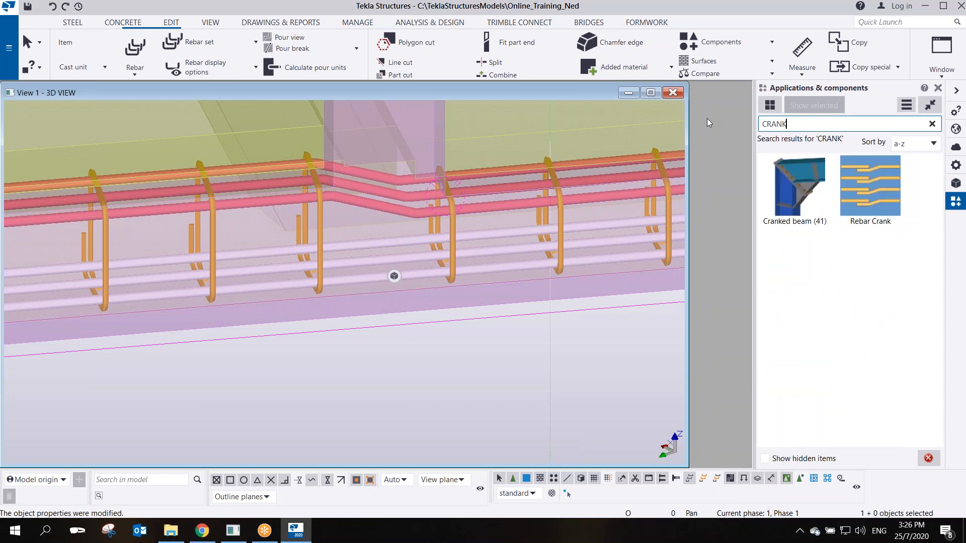
click(871, 183)
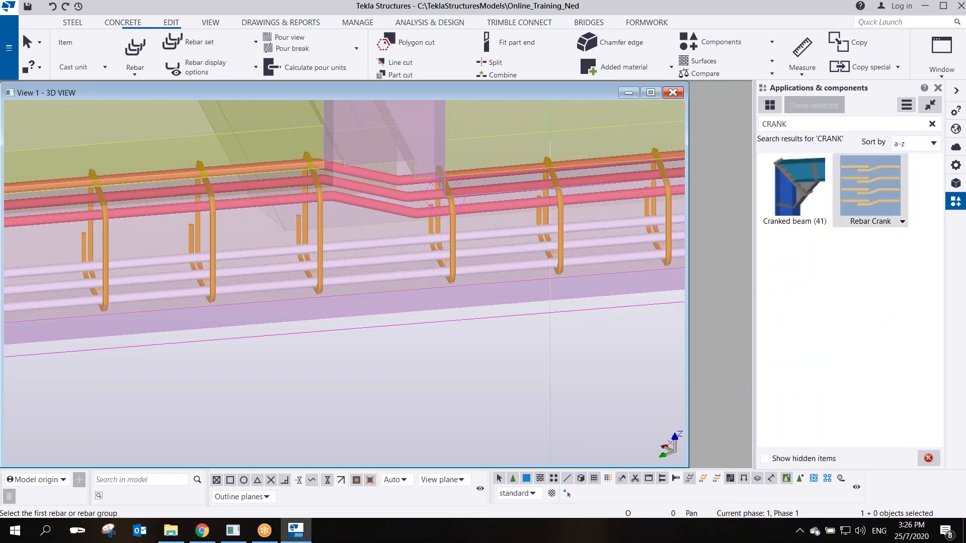
right_click(403, 269)
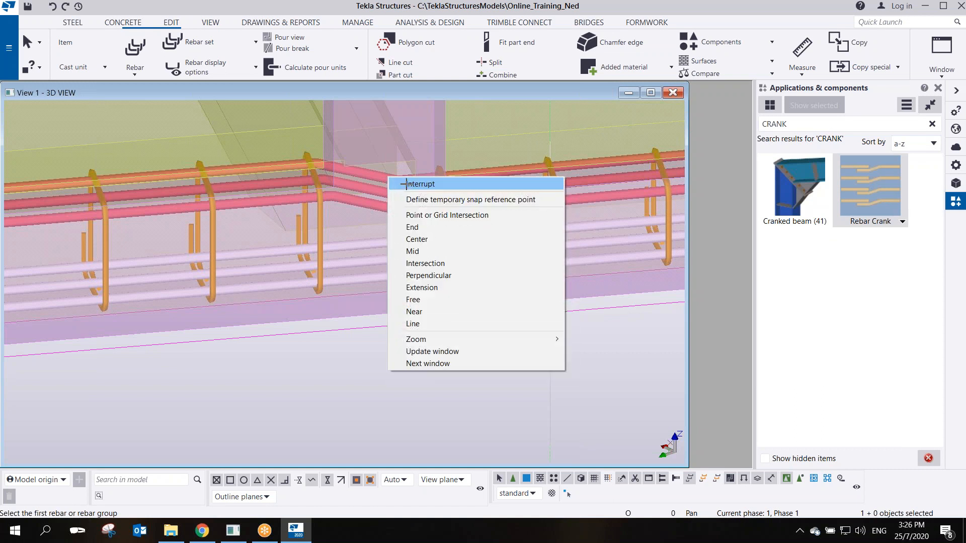
click(405, 181)
Switch to File Explorer, look through the Downloads folder's files and close the window
click(170, 531)
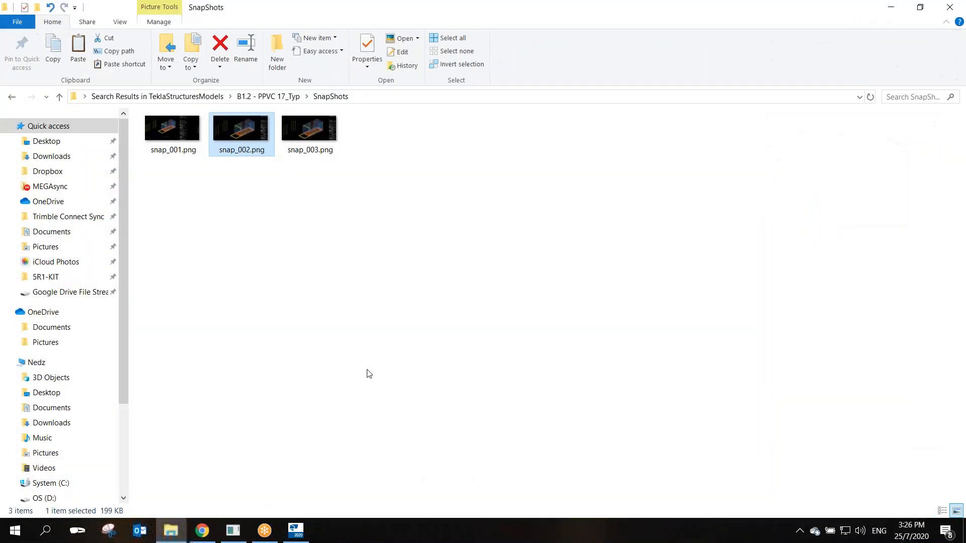
click(67, 157)
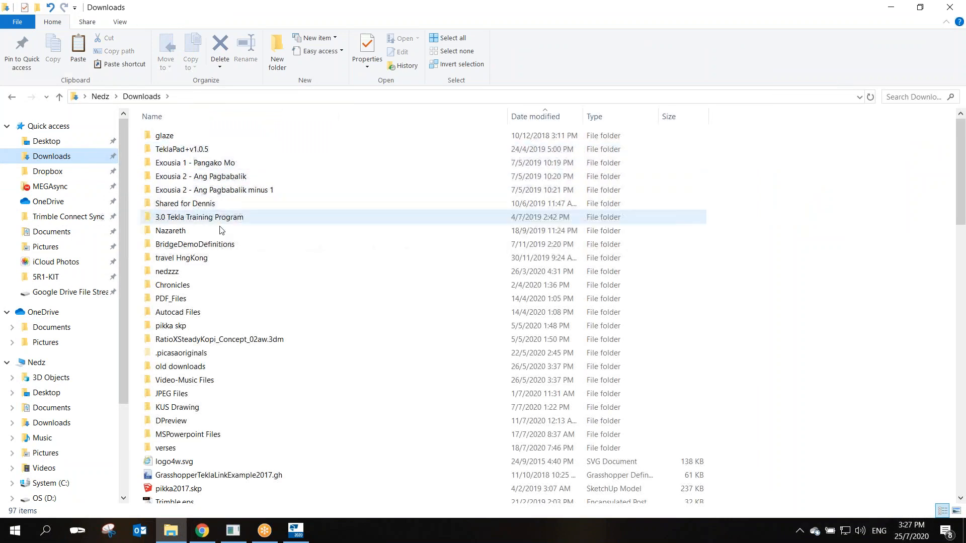
scroll(228, 368, down, 7)
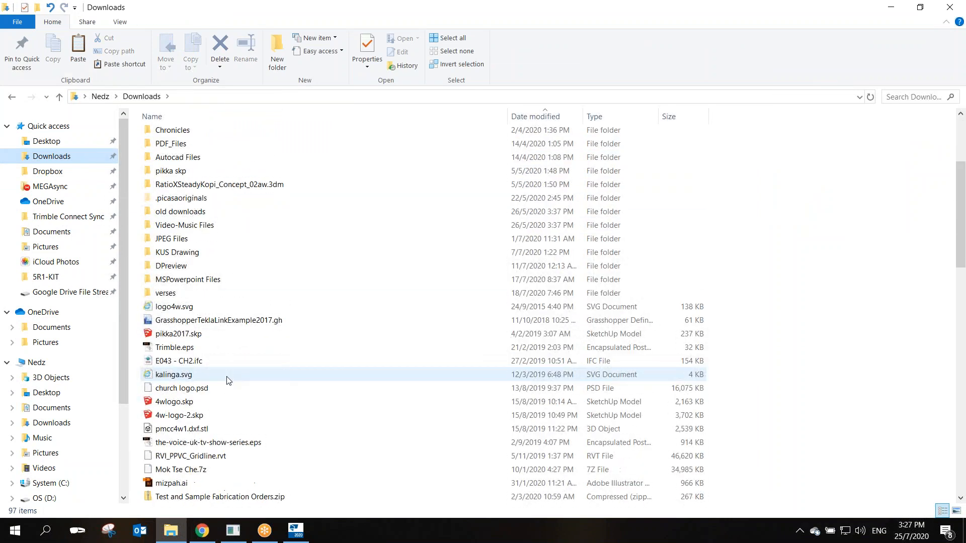
scroll(227, 380, down, 9)
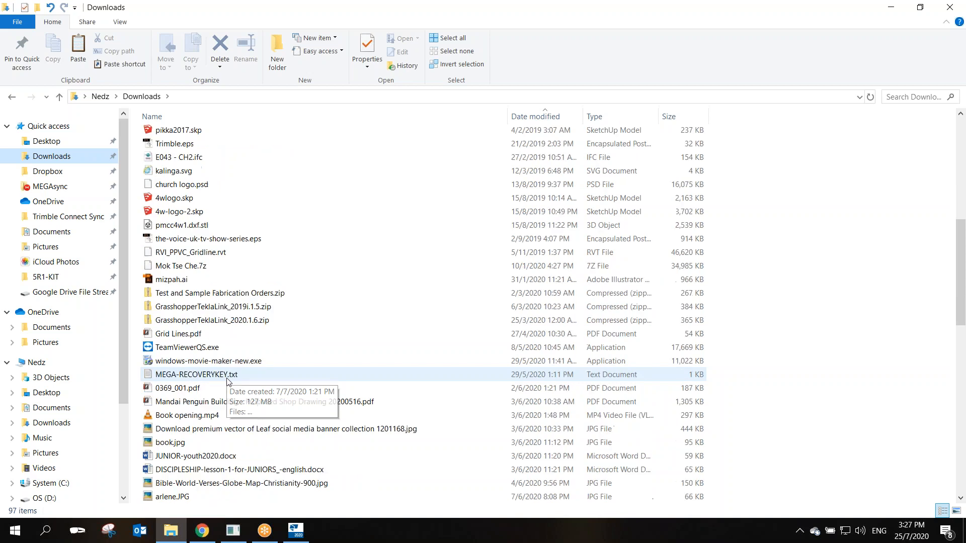
scroll(227, 384, down, 7)
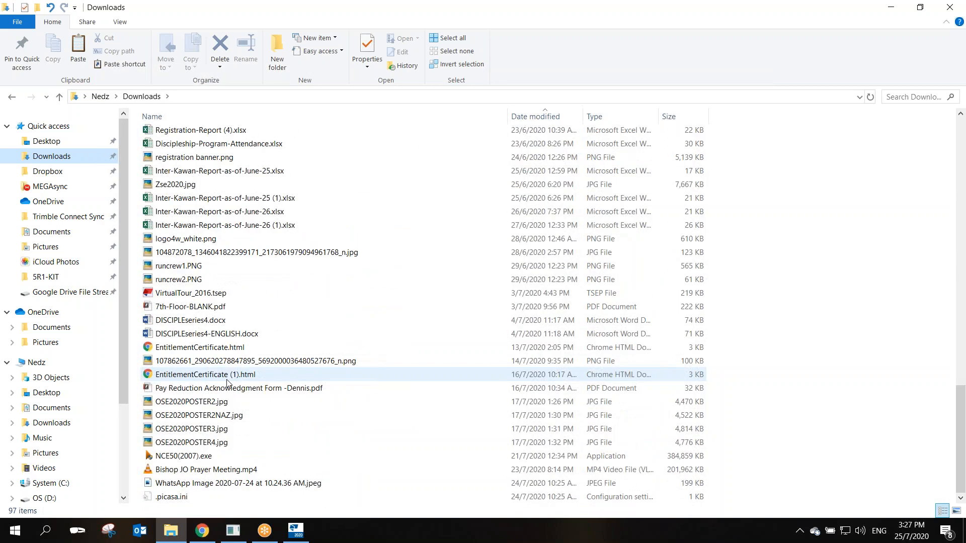
scroll(227, 384, up, 4)
scroll(227, 383, up, 16)
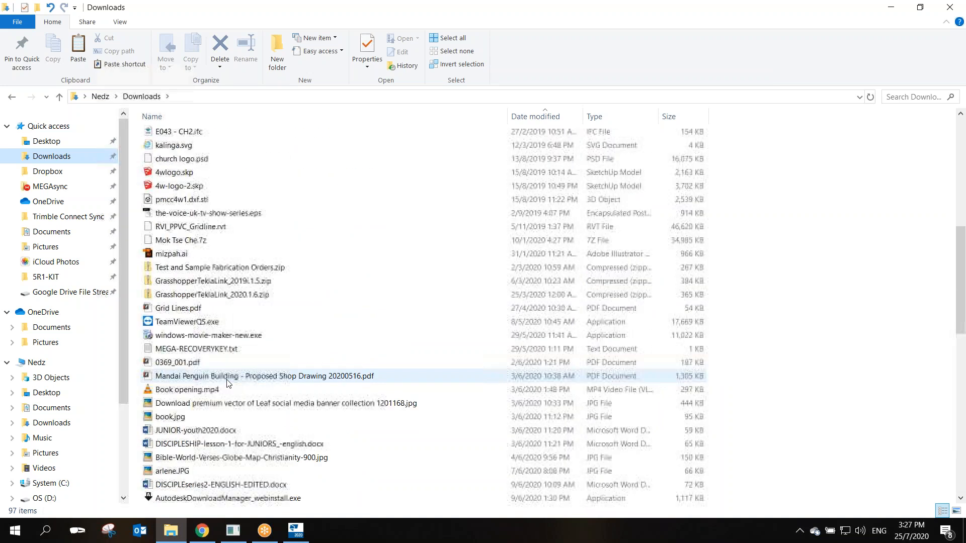
double_click(270, 18)
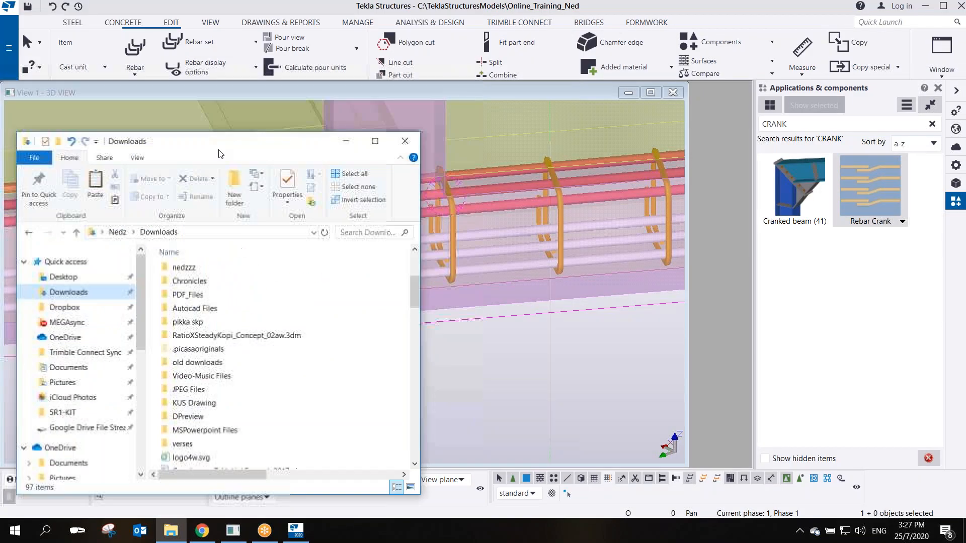
click(405, 136)
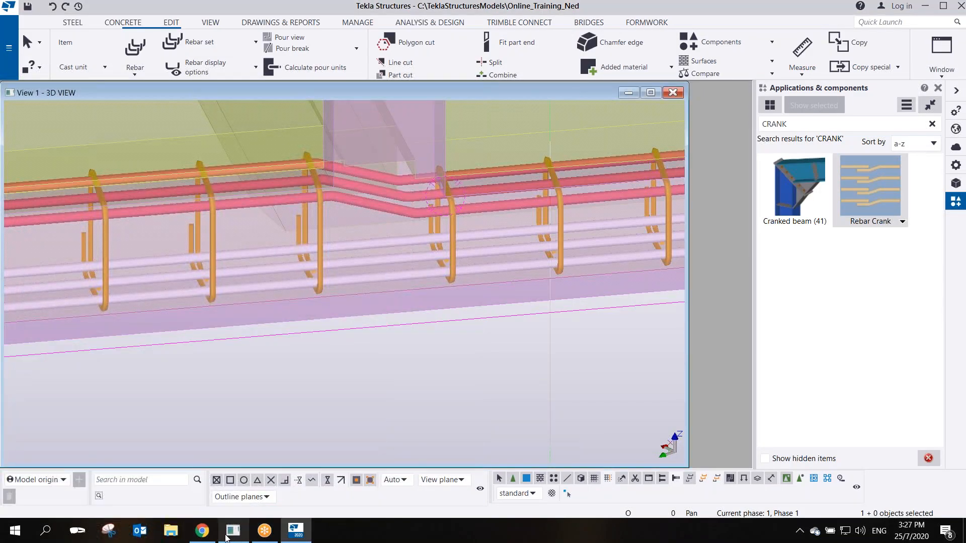
Switch to Google Chrome, open the Tekla Warehouse site through a web search and go to its sign-in page
right_click(203, 536)
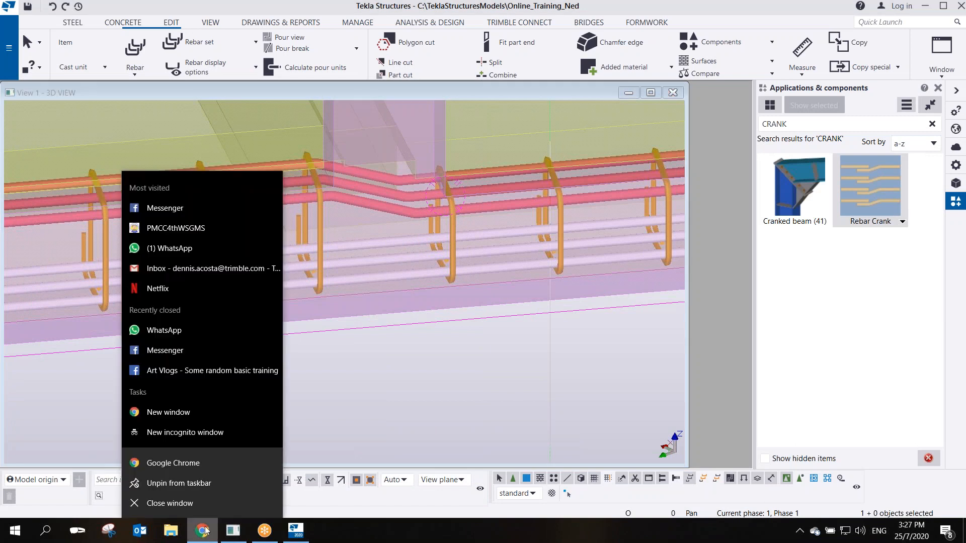
click(190, 464)
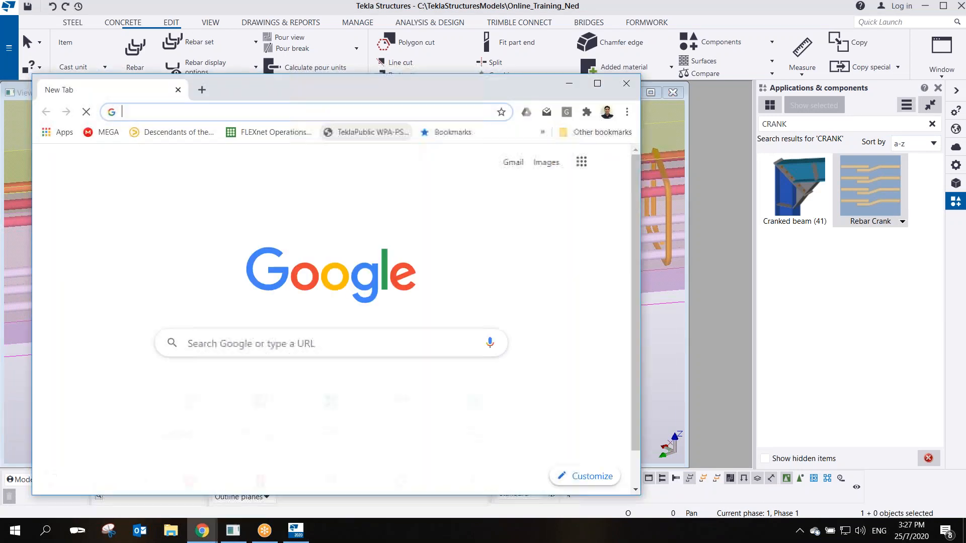
double_click(366, 79)
click(370, 265)
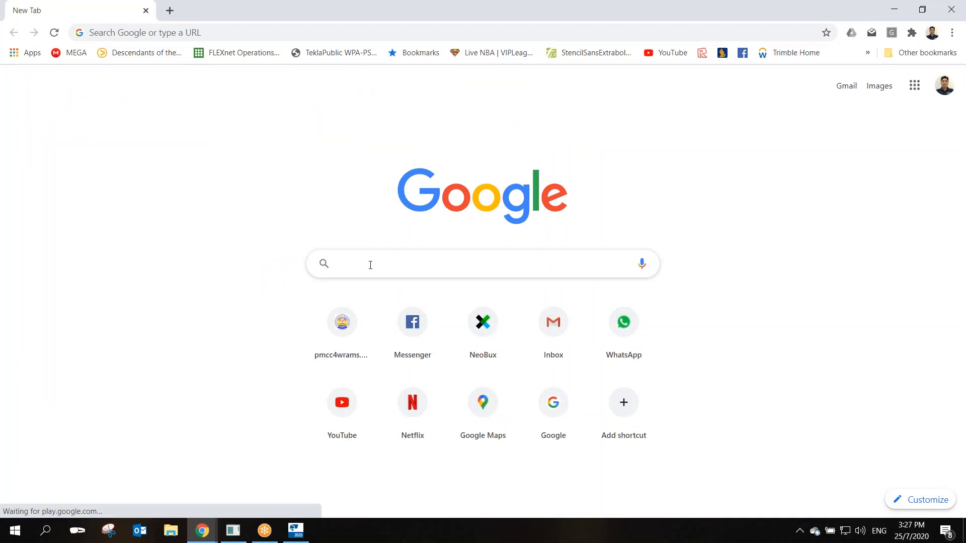
text(TEKLA)
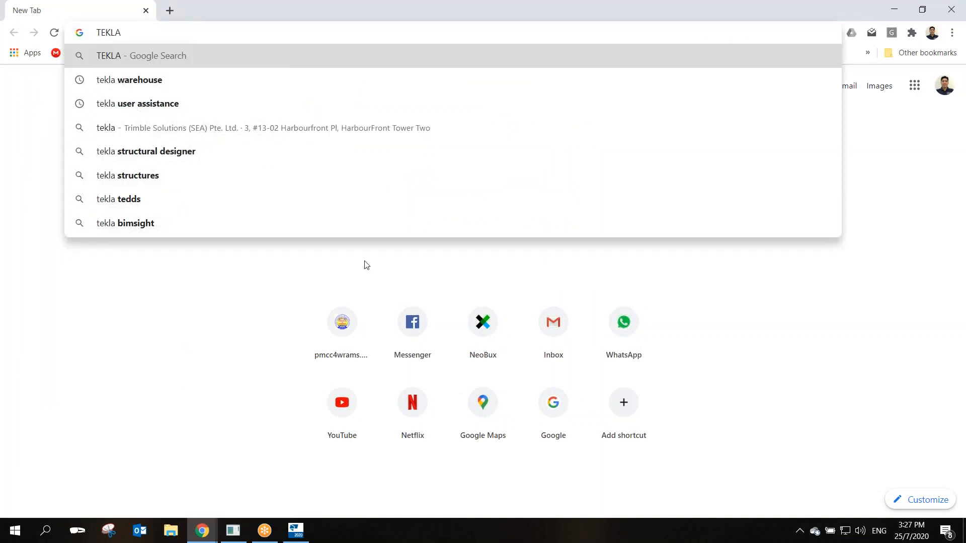
click(140, 79)
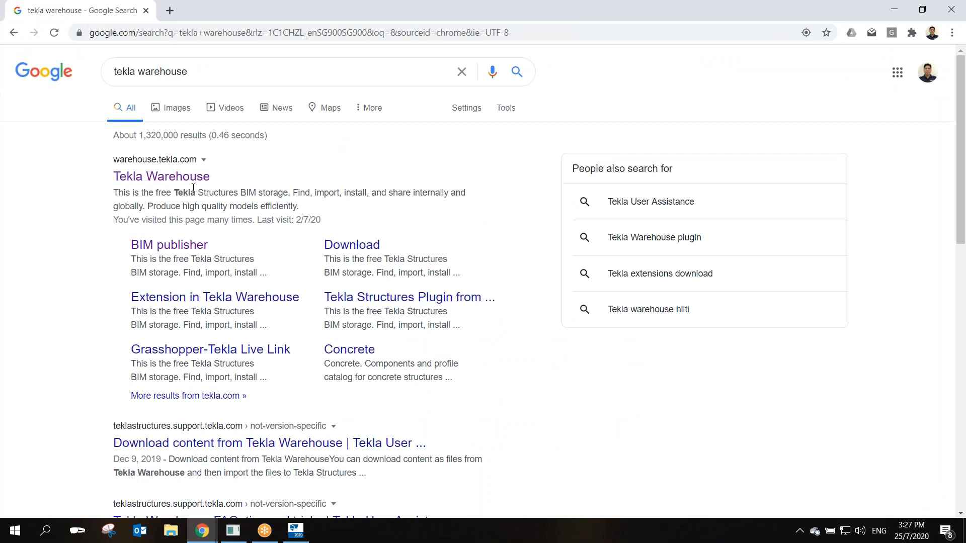
click(198, 179)
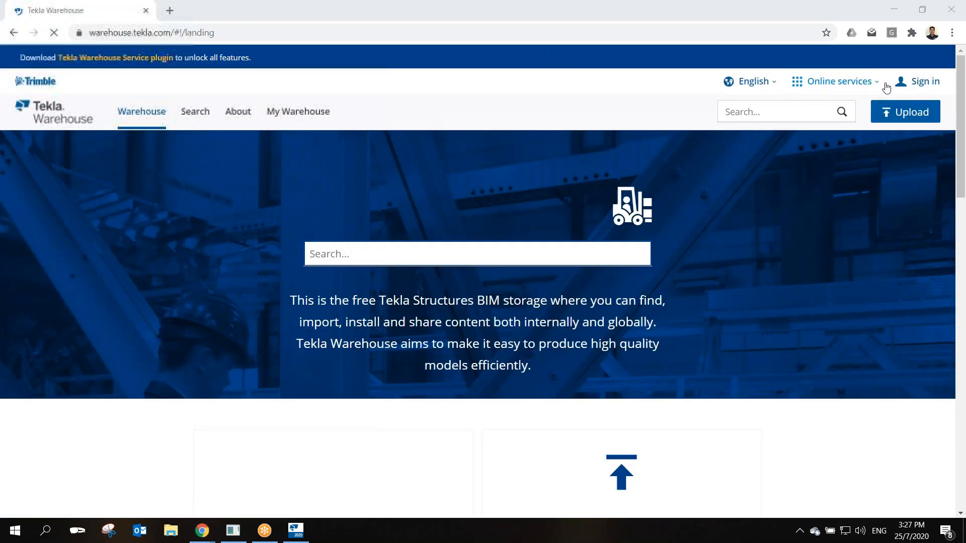
click(917, 87)
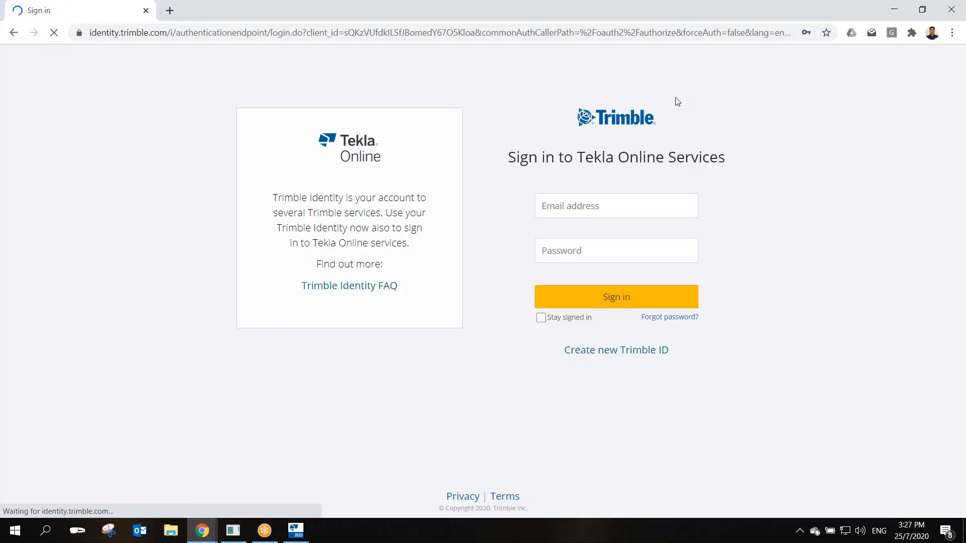
Sign in to Tekla Online Services and search Tekla Warehouse for CRANK
click(622, 295)
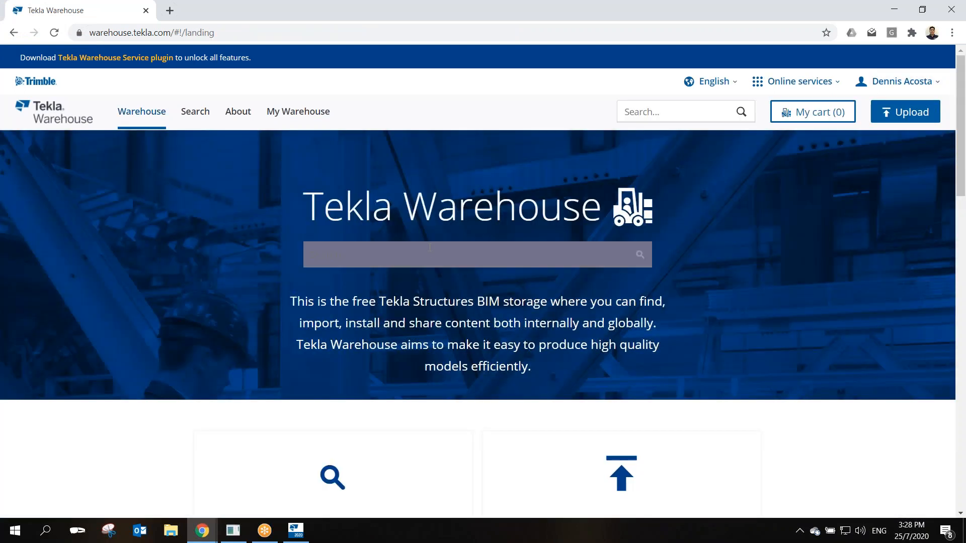
click(429, 248)
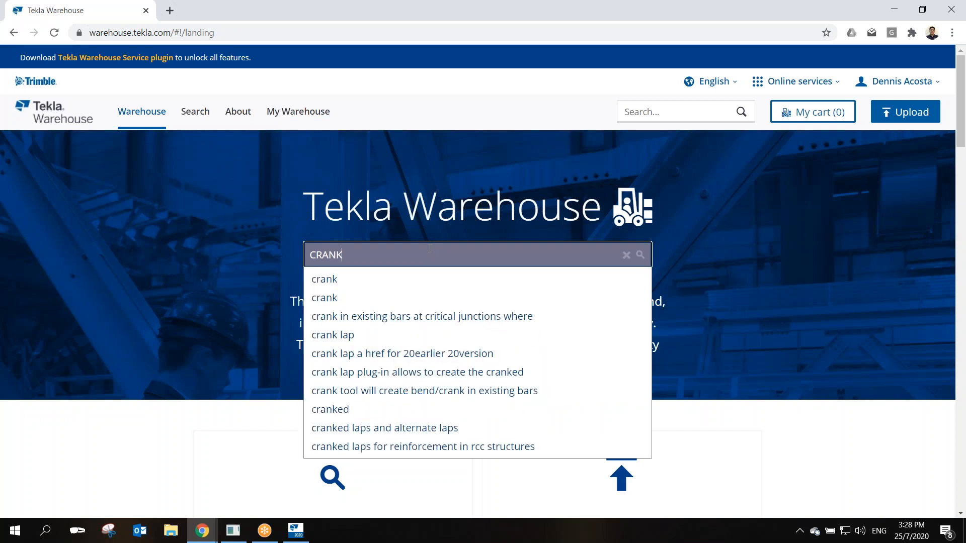
key(Return)
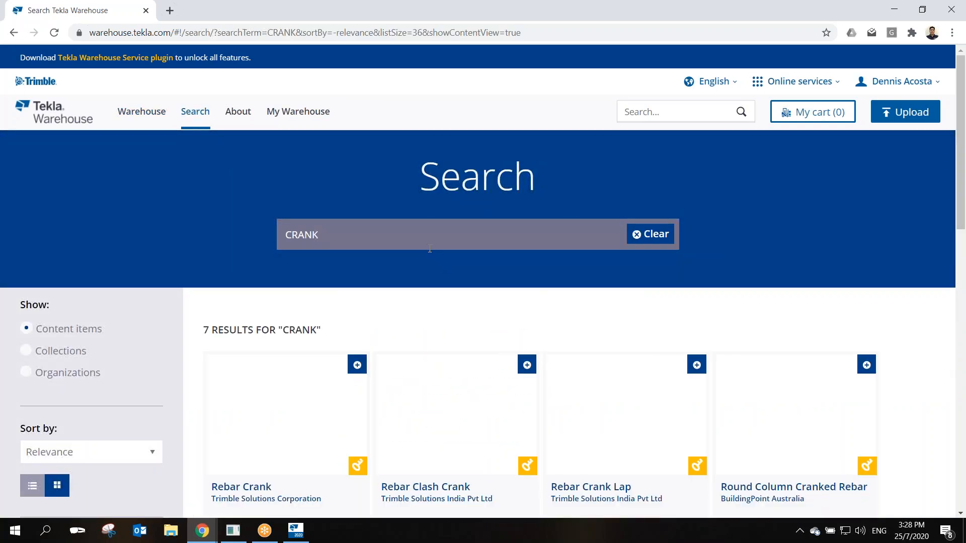
scroll(330, 380, down, 5)
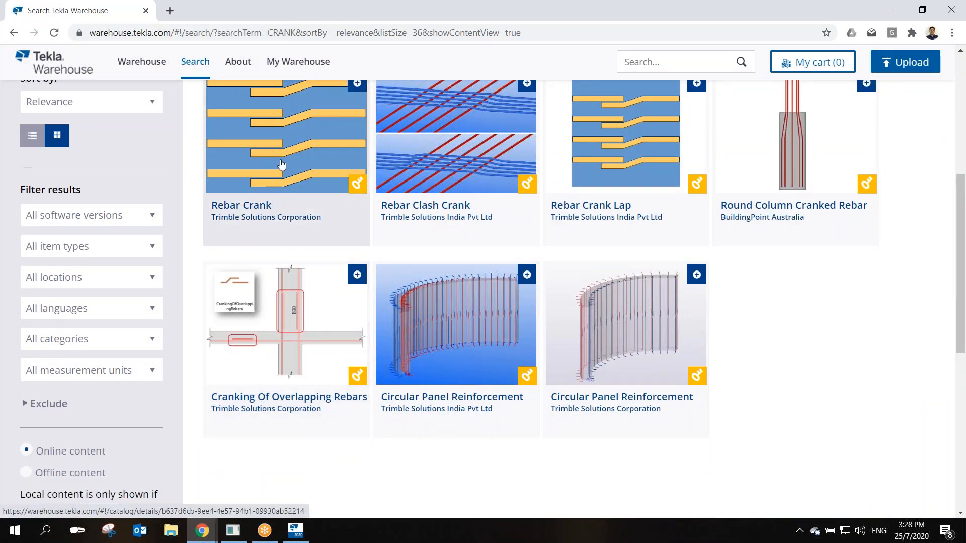
scroll(282, 165, up, 2)
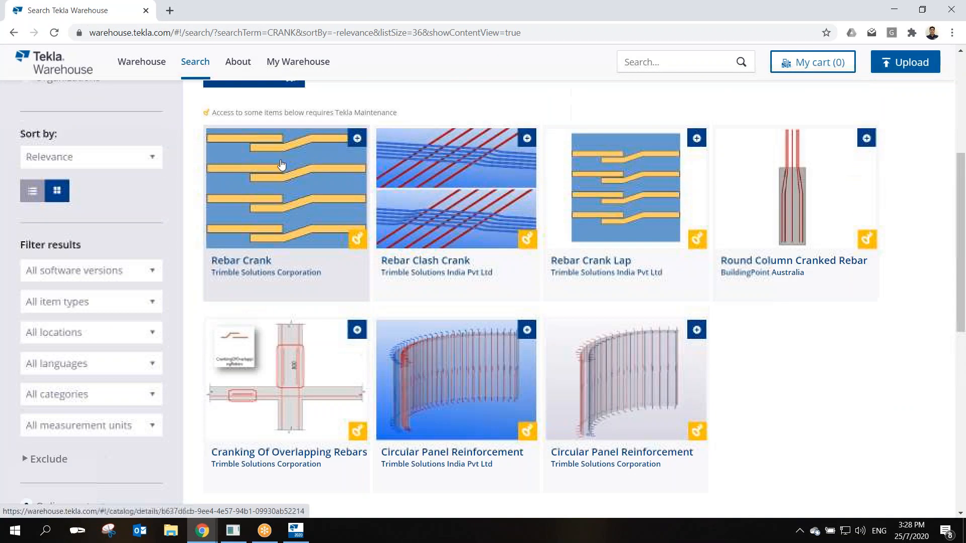
Open the Rebar Crank item by Trimble Solutions Corporation and download version 1.2 from its version list
click(300, 269)
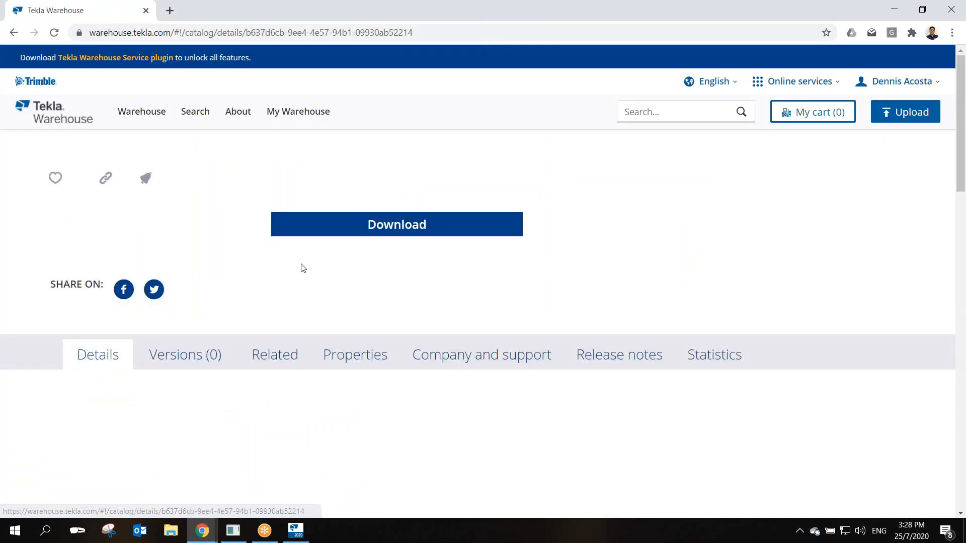
click(376, 230)
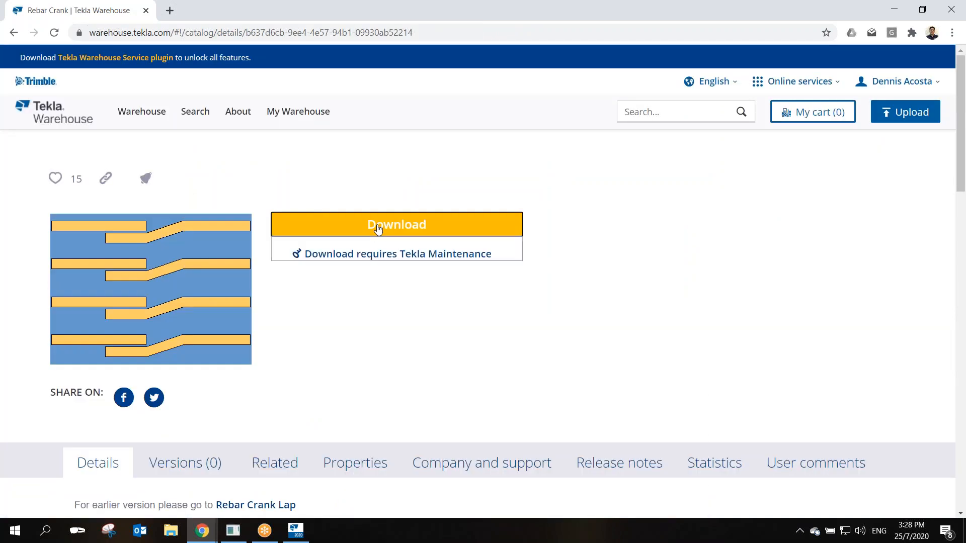
scroll(498, 297, down, 5)
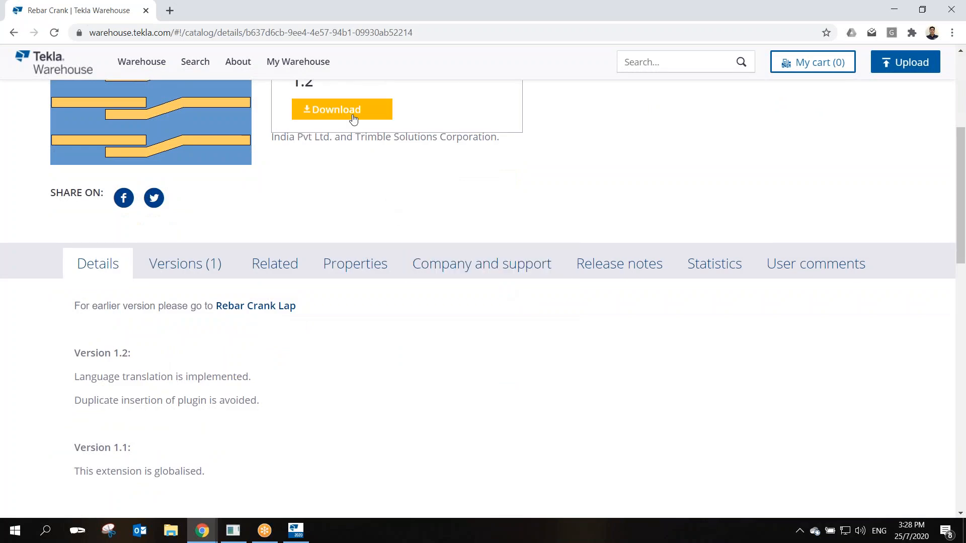
click(197, 263)
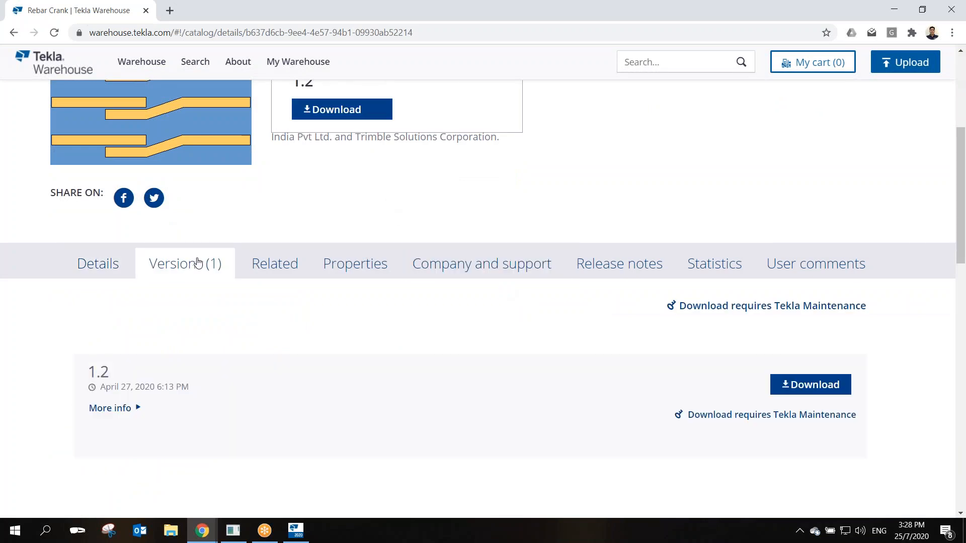
click(844, 390)
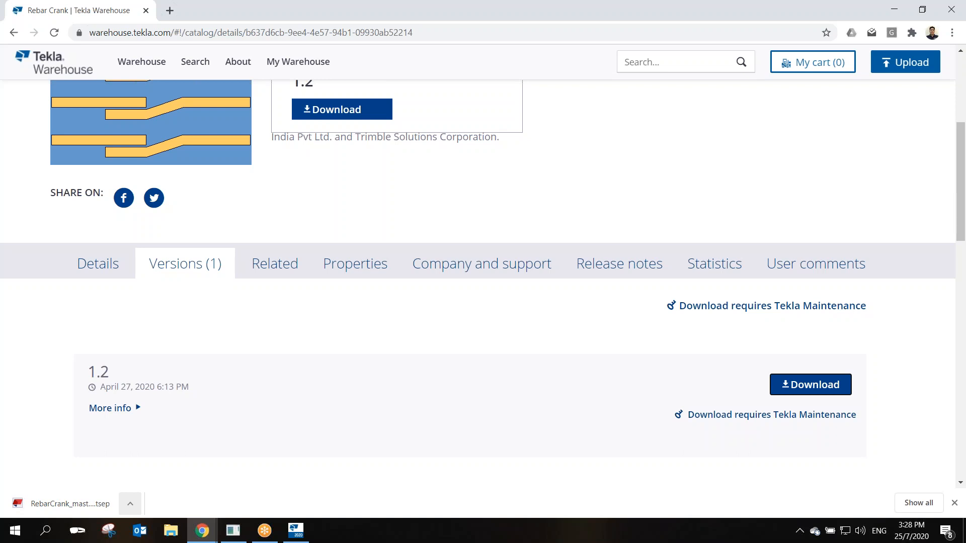
Show the downloaded RebarCrank_master_1.2.tsep file in its folder and shrink the folder window
click(130, 504)
click(160, 462)
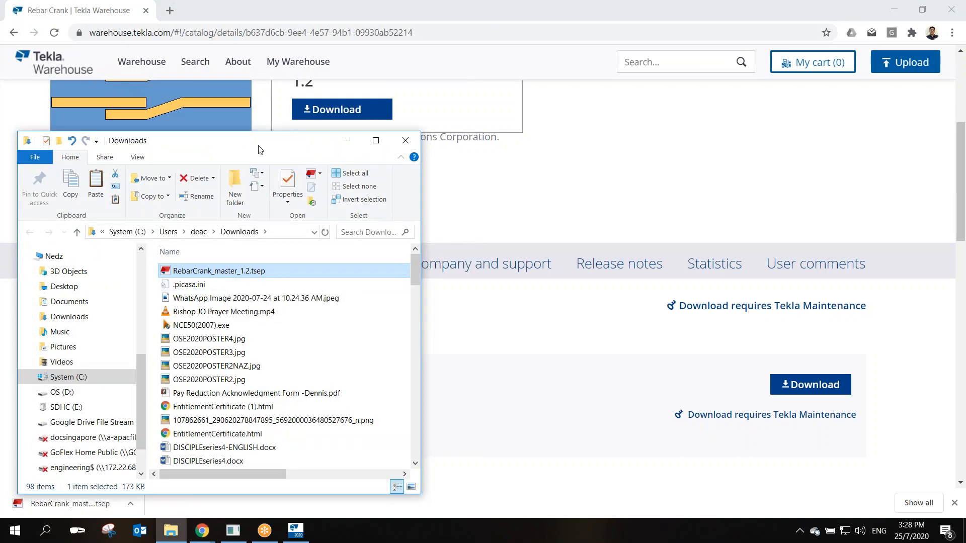
drag(263, 132, 246, 324)
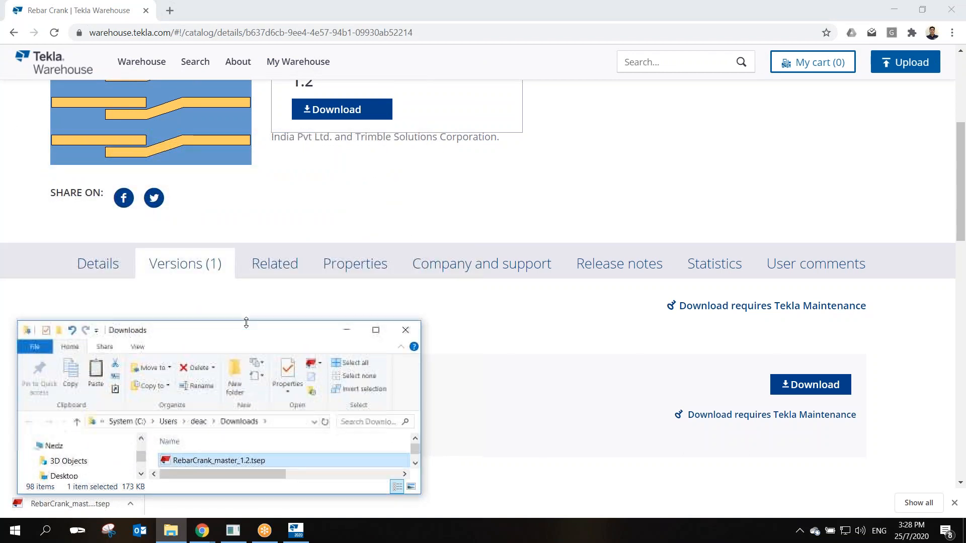
Send RebarCrank_master_1.2.tsep to the Online TS Training B3 group in WhatsApp Web, and minimize the chat and folder windows
click(234, 34)
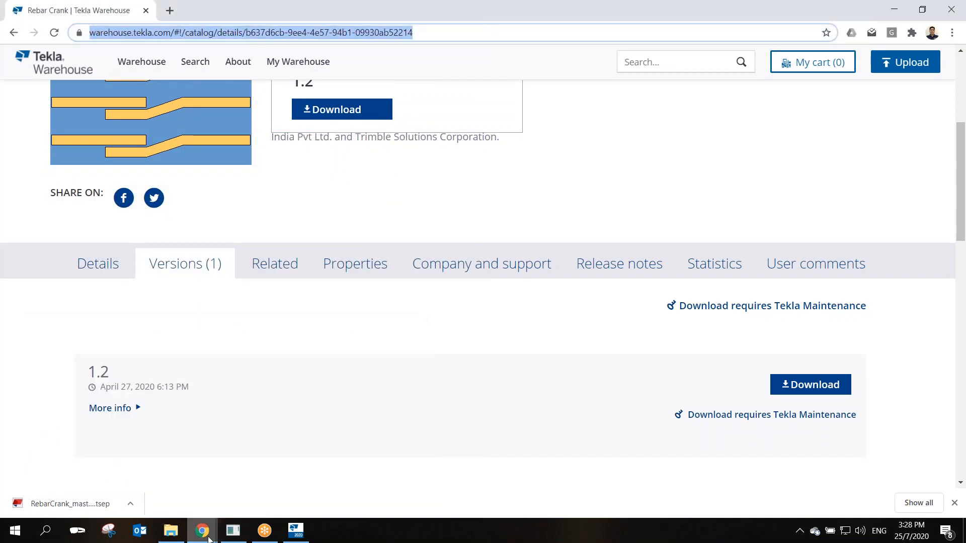
mouse_move(202, 530)
click(145, 440)
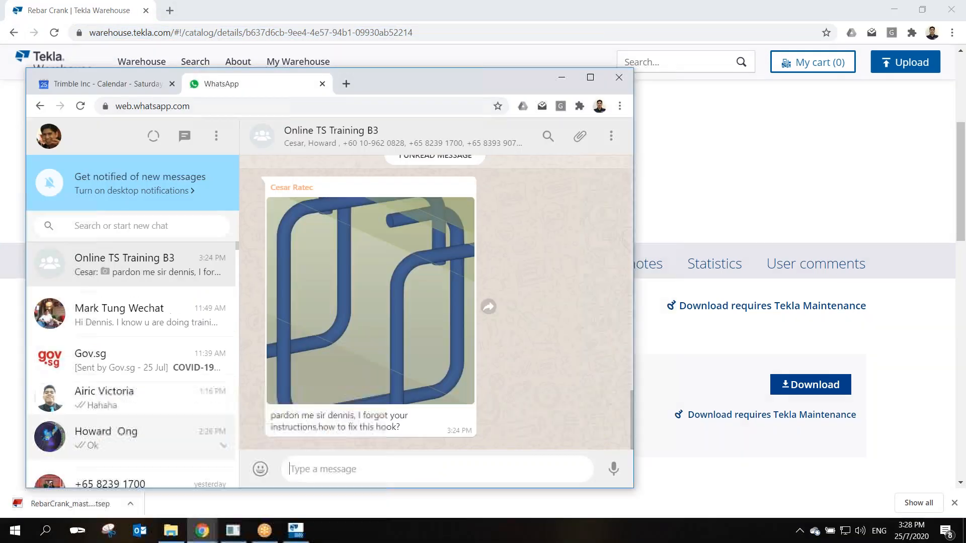
click(173, 533)
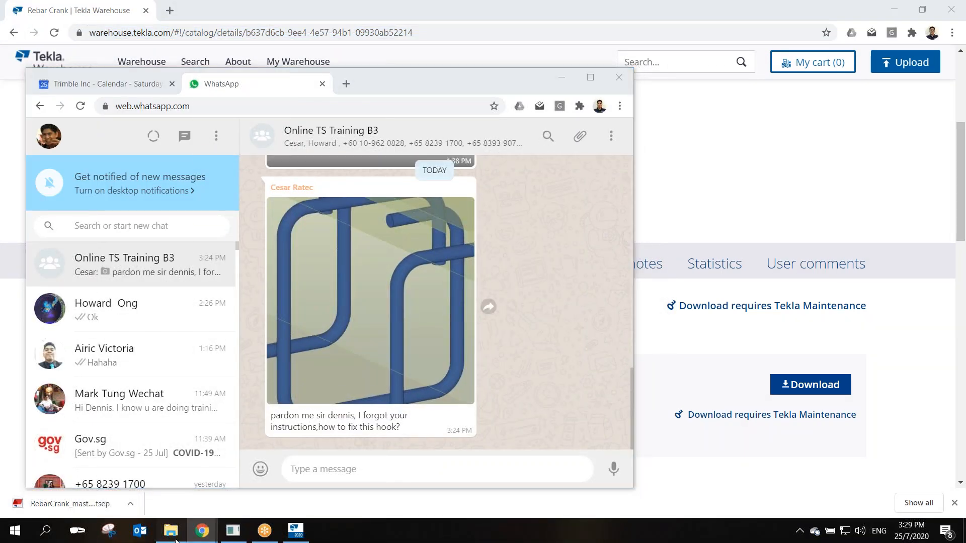
drag(228, 460, 531, 395)
click(589, 408)
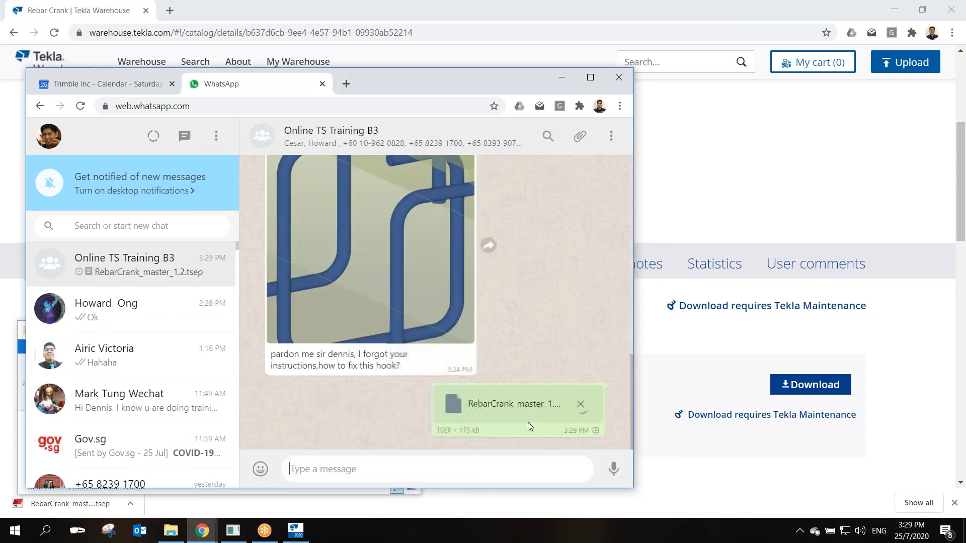
click(561, 77)
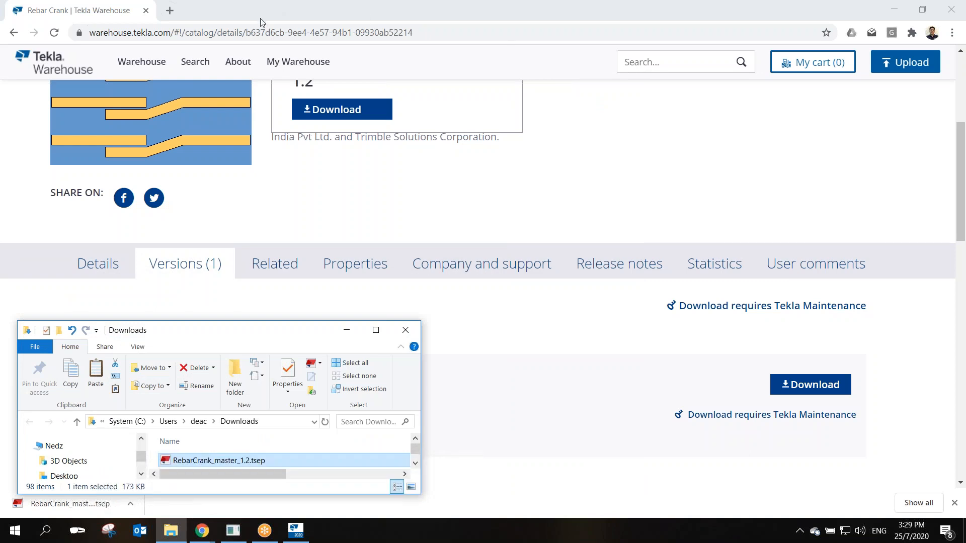
click(346, 330)
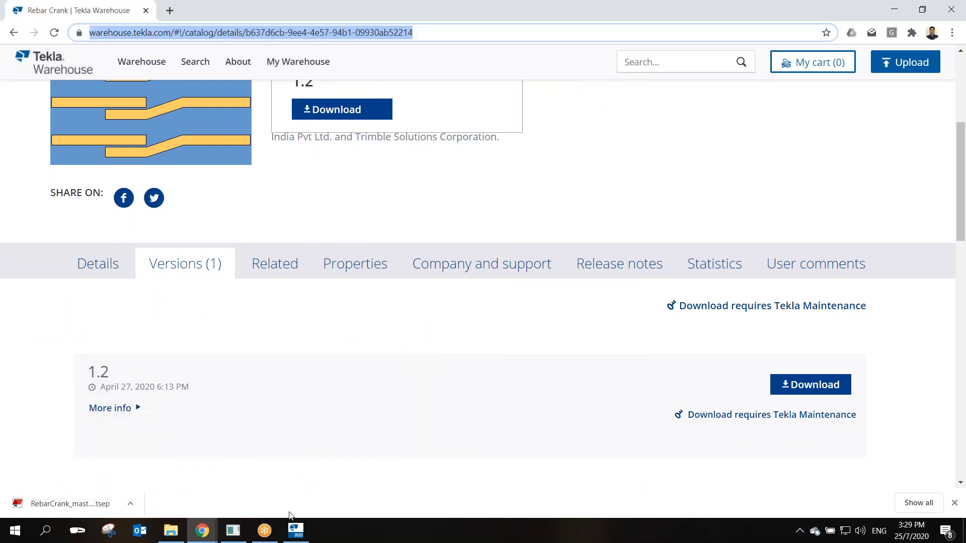
Switch to Tekla Structures and select the stepped beam's bottom bar group in the 3D view
click(296, 531)
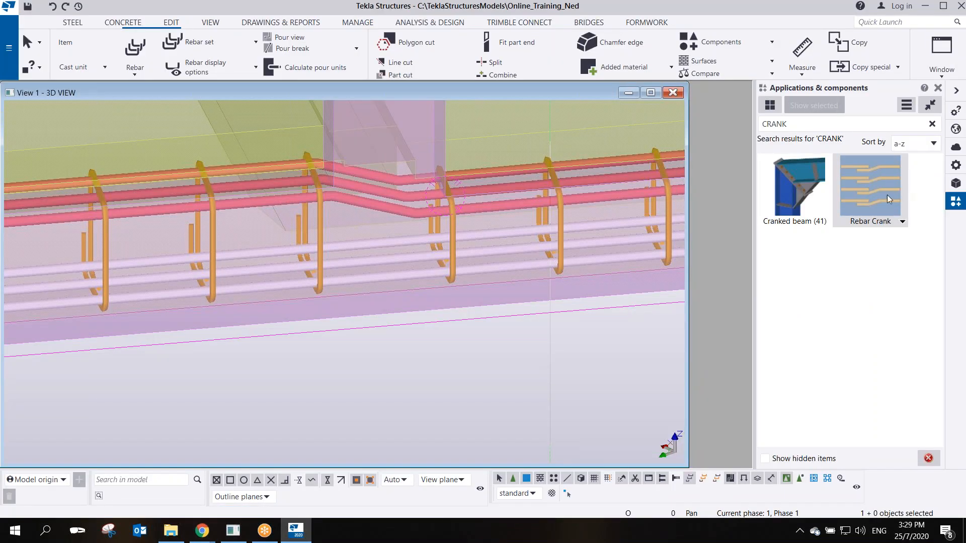
click(500, 356)
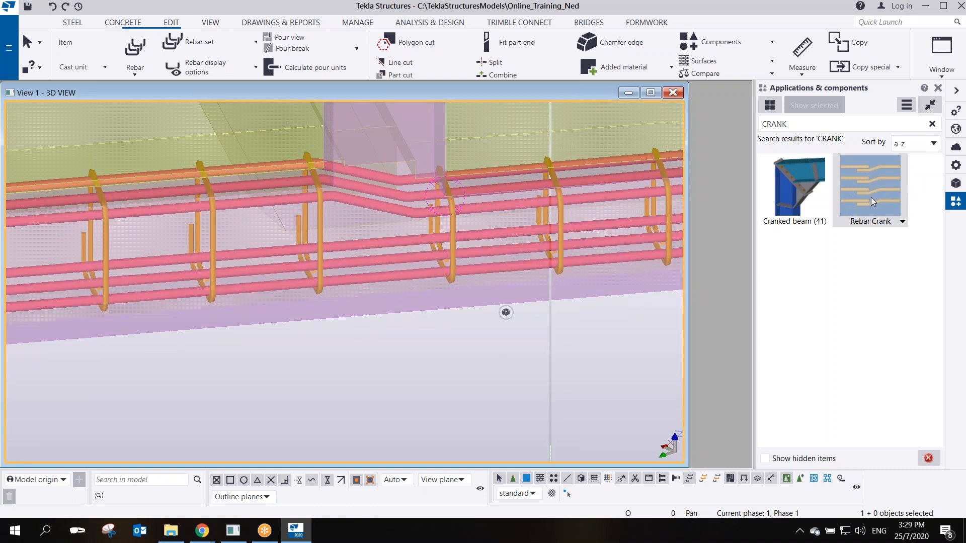
ctrl+middle_drag(506, 285, 259, 309)
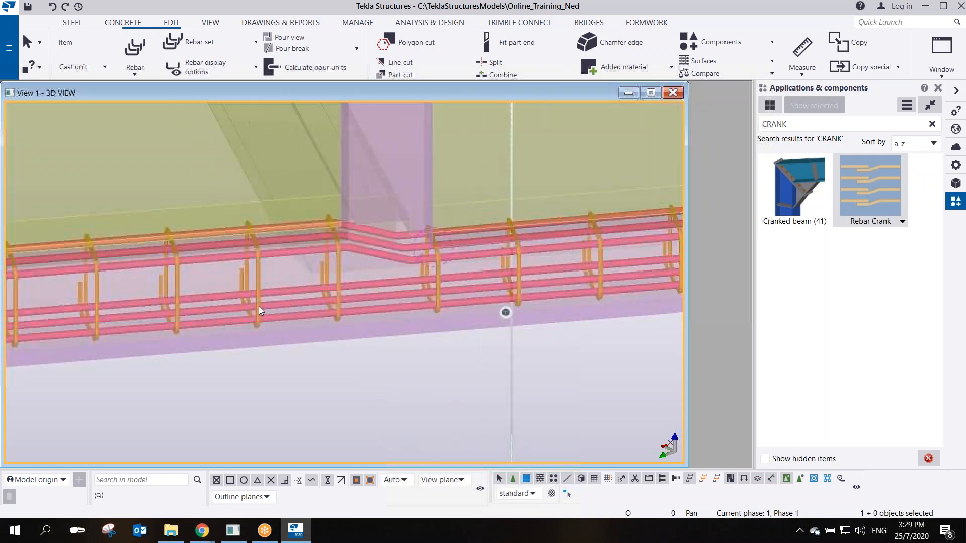
scroll(242, 306, up, 5)
click(205, 317)
scroll(206, 316, down, 6)
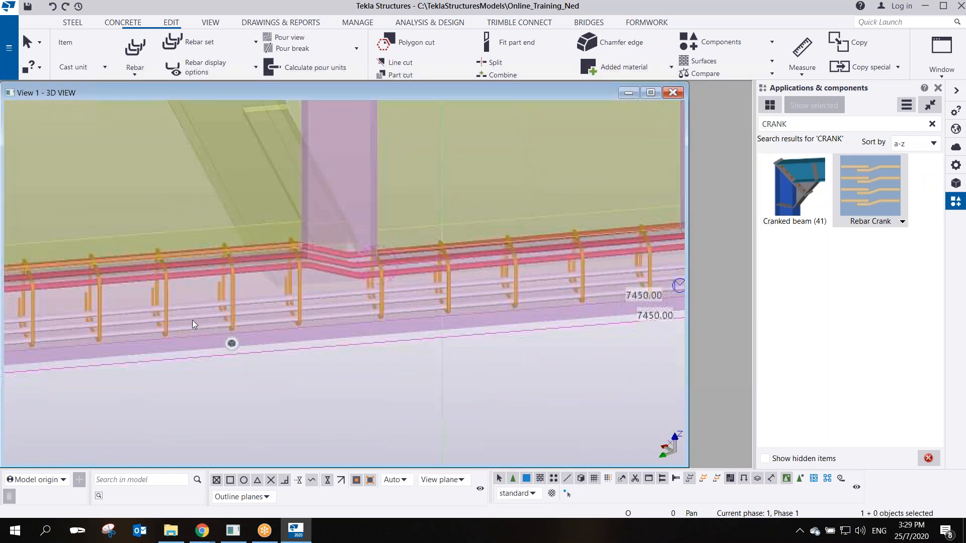
Try to add the wall panel around the beam's bars to the selection
middle_drag(192, 319, 304, 288)
scroll(304, 288, down, 6)
scroll(304, 289, up, 6)
scroll(303, 288, down, 5)
scroll(304, 288, up, 4)
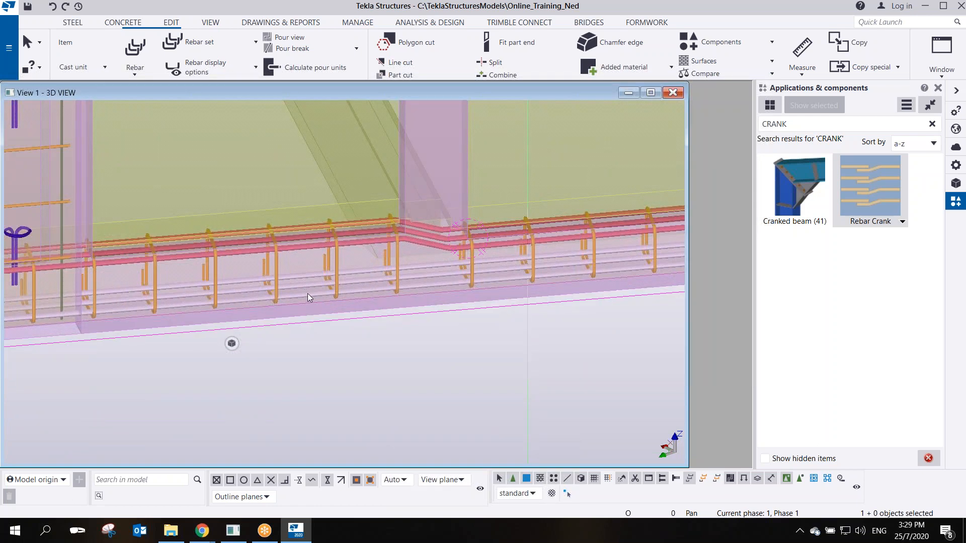
ctrl+click(313, 314)
scroll(313, 313, down, 2)
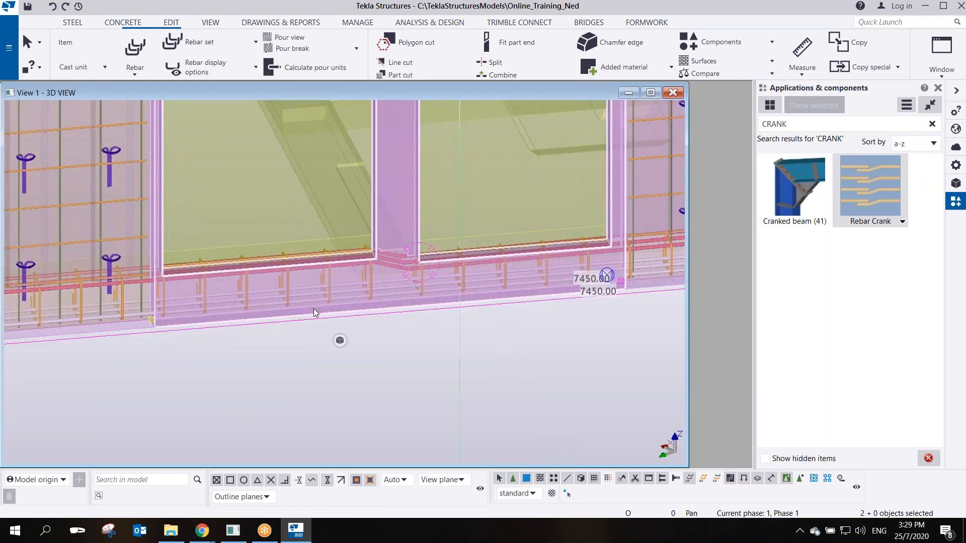
mouse_move(303, 307)
ctrl+middle_down()
mouse_move(345, 270)
mouse_move(457, 226)
mouse_move(425, 282)
mouse_move(458, 261)
ctrl+middle_up()
scroll(357, 208, up, 6)
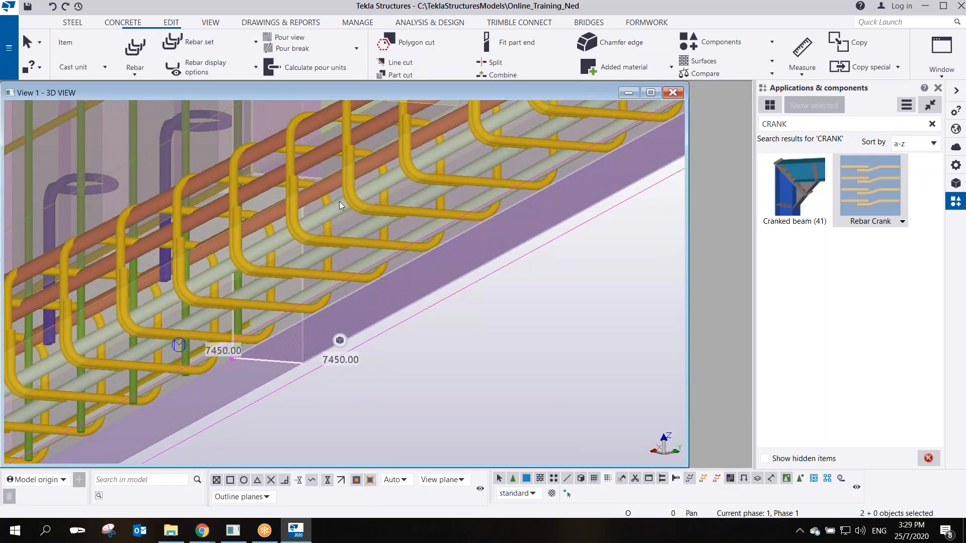
scroll(312, 186, up, 6)
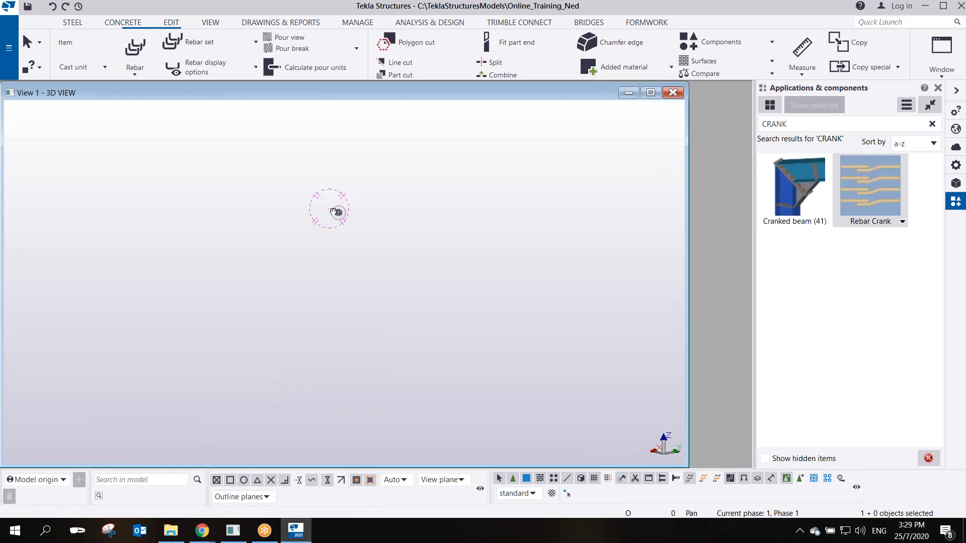
Select the beam's bottom bar group together with the adjoining slab piece and show only the selected objects
key(ctrl+p)
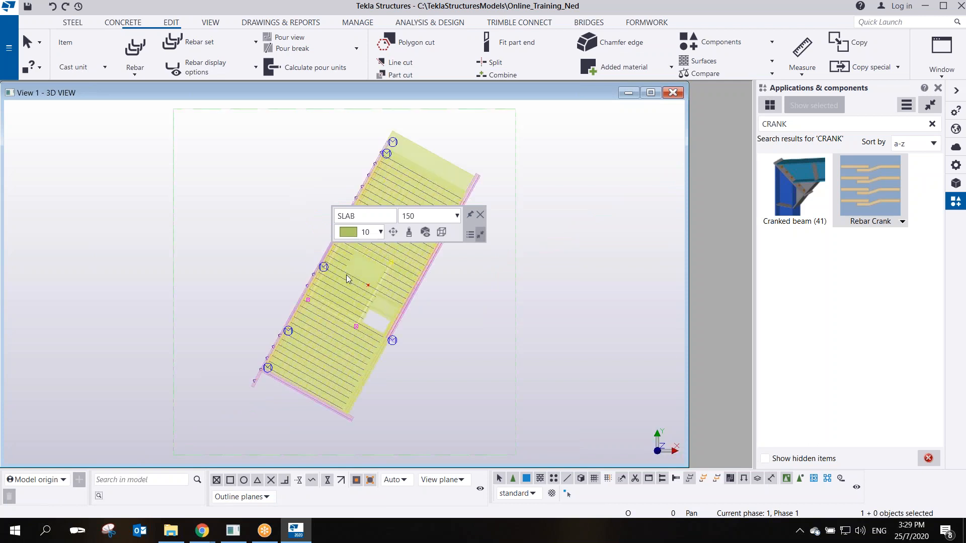
scroll(394, 330, up, 5)
middle_drag(76, 402, 444, 121)
scroll(257, 270, up, 4)
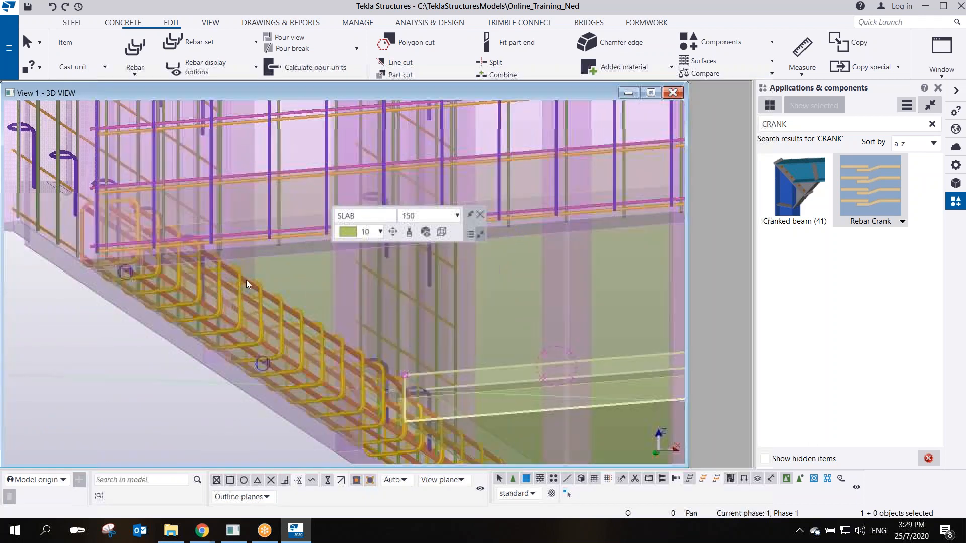
key(ctrl+4)
scroll(203, 345, down, 3)
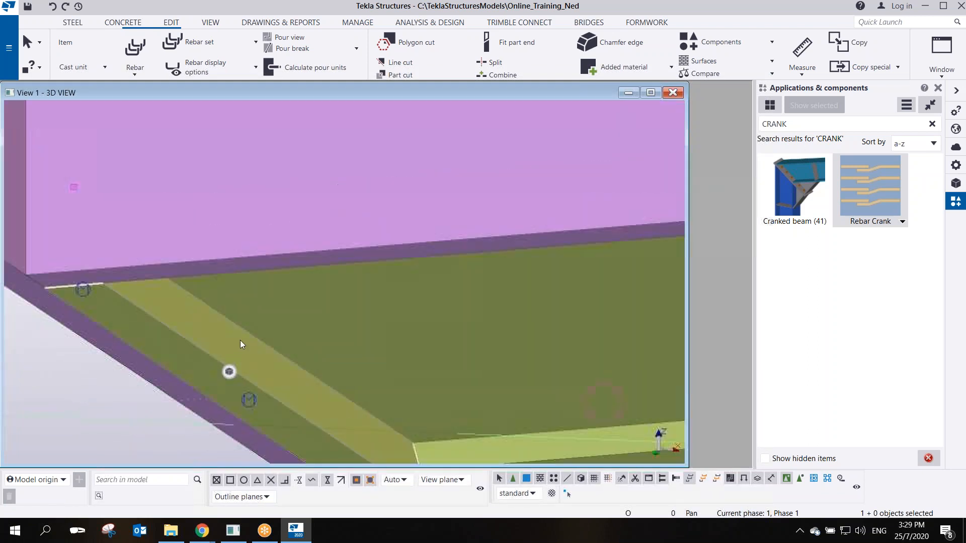
middle_drag(239, 342, 277, 314)
key(ctrl+2)
scroll(251, 325, up, 1)
scroll(248, 316, up, 2)
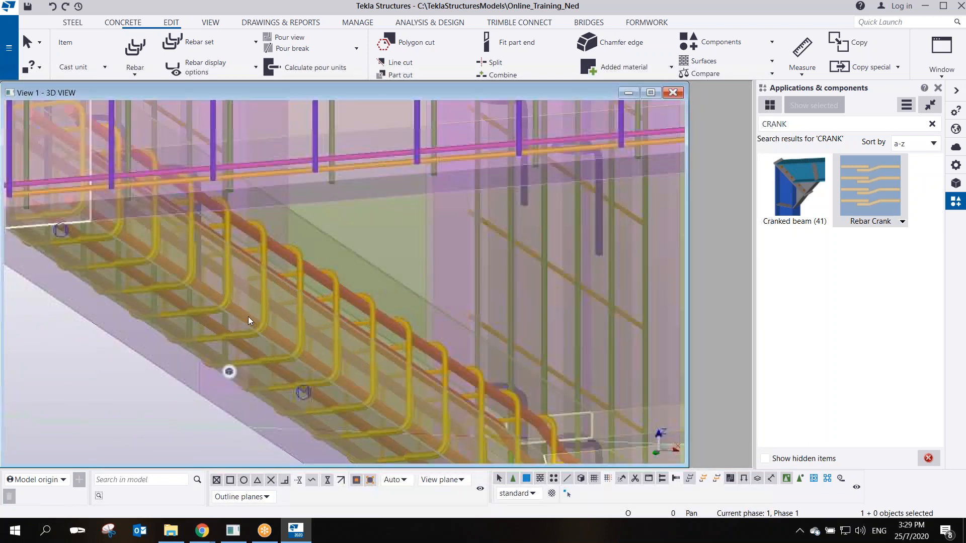
ctrl+click(247, 315)
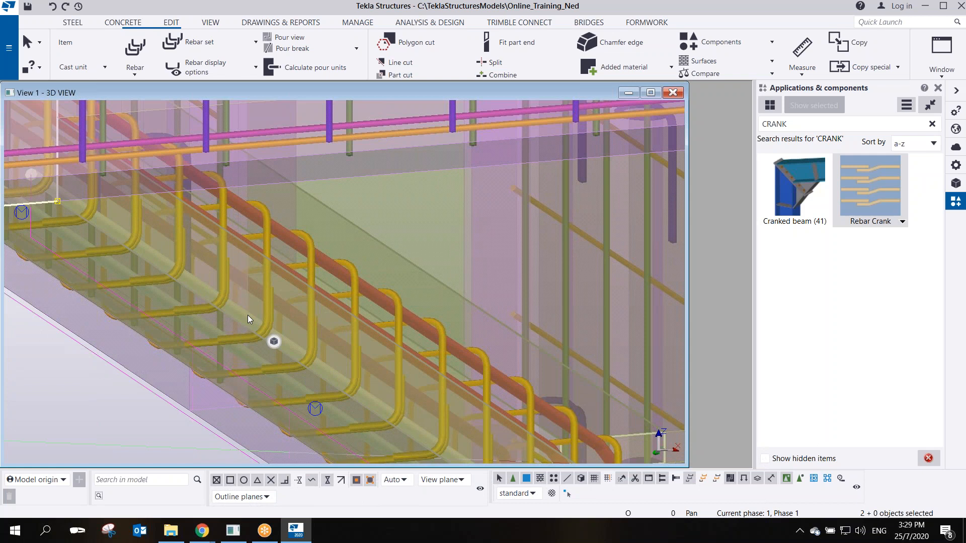
right_click(247, 315)
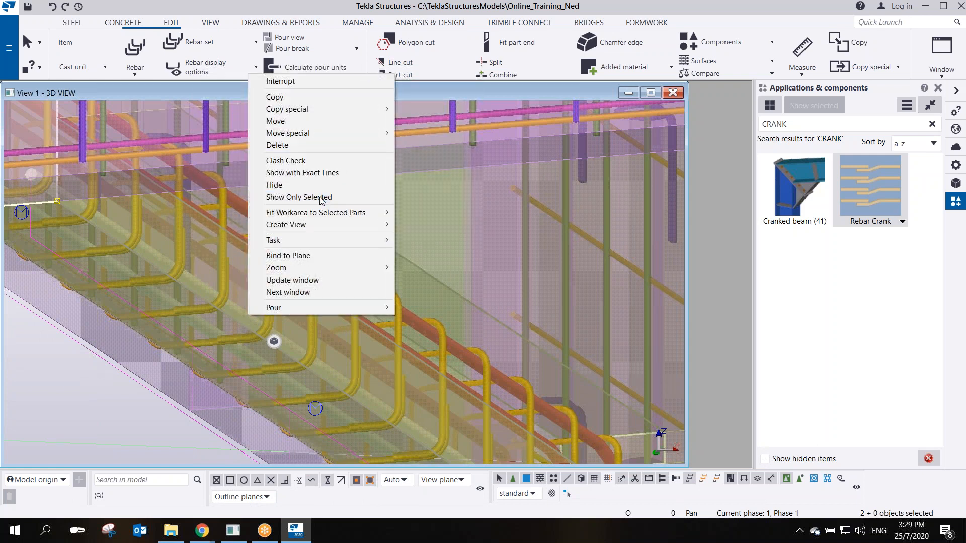
click(320, 198)
Switch the isolated objects to plan view and select the bottom bar group
scroll(390, 312, down, 3)
scroll(307, 270, up, 3)
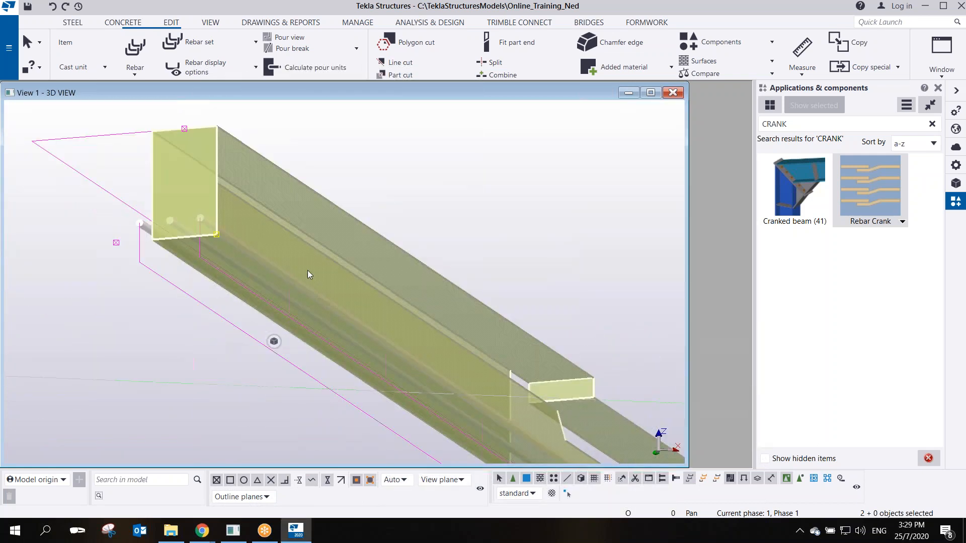
click(487, 250)
middle_drag(497, 282, 411, 224)
key(ctrl+p)
scroll(325, 269, up, 4)
scroll(360, 332, down, 2)
scroll(376, 303, down, 3)
scroll(377, 301, up, 4)
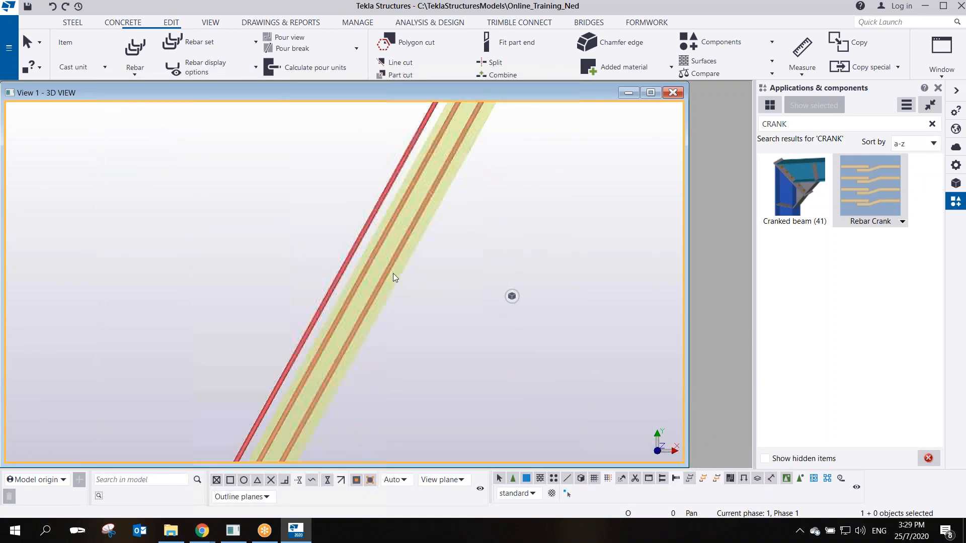
scroll(393, 274, up, 2)
click(318, 218)
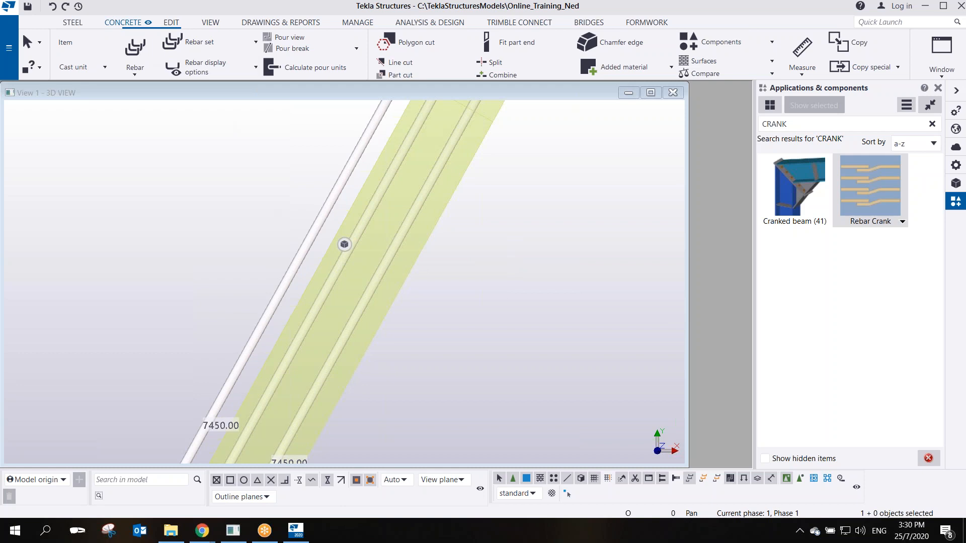
Split the stepped beam's bottom bar group along a cutting line drawn perpendicularly across the beam's width
click(170, 23)
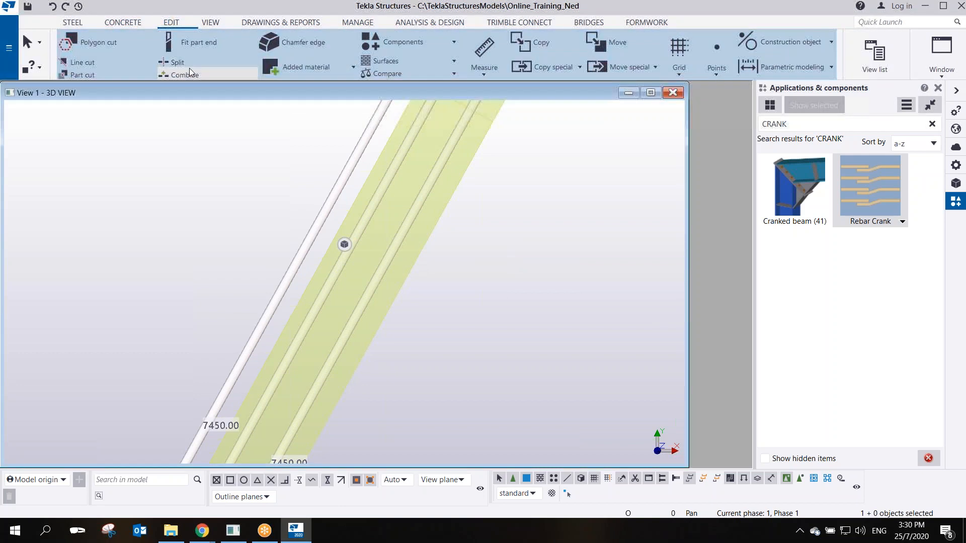
click(183, 63)
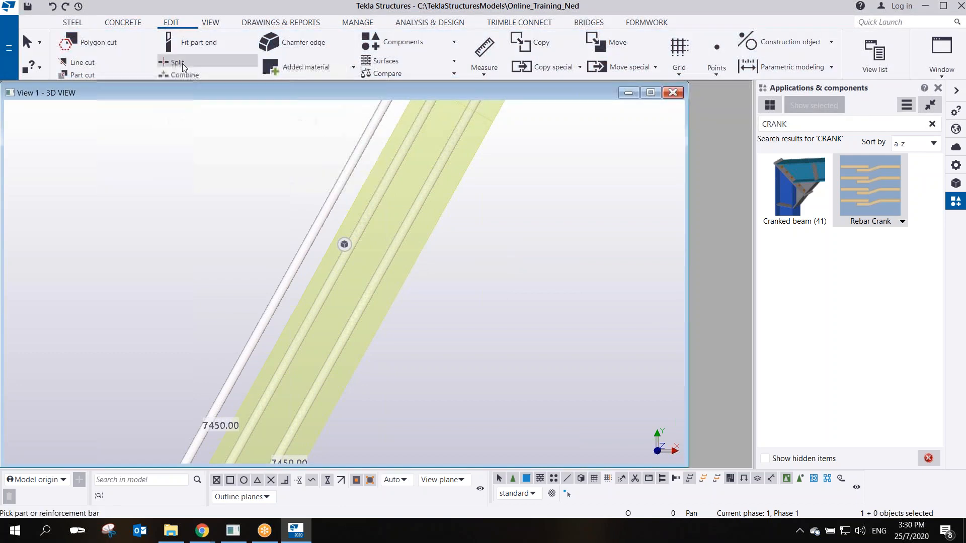
click(308, 234)
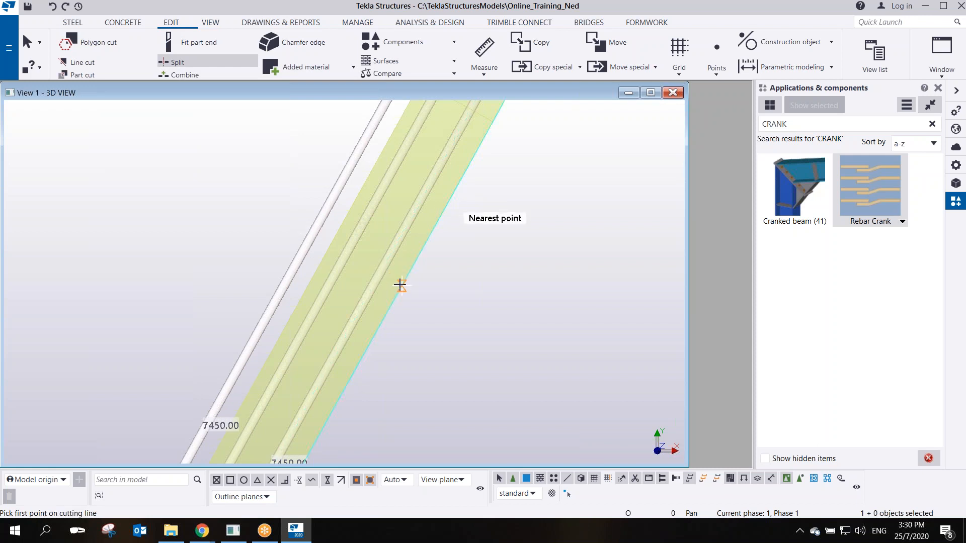
scroll(400, 285, down, 2)
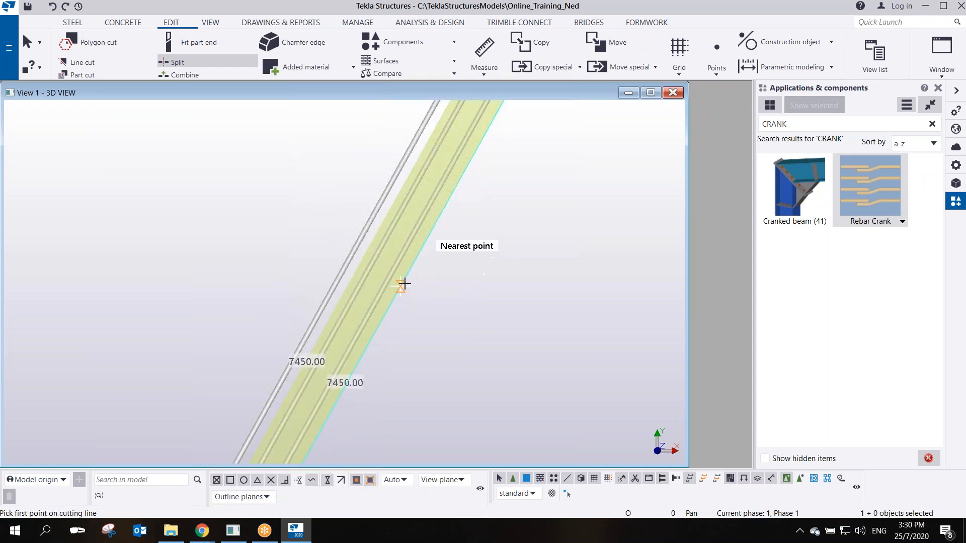
scroll(395, 287, down, 1)
middle_drag(388, 300, 475, 93)
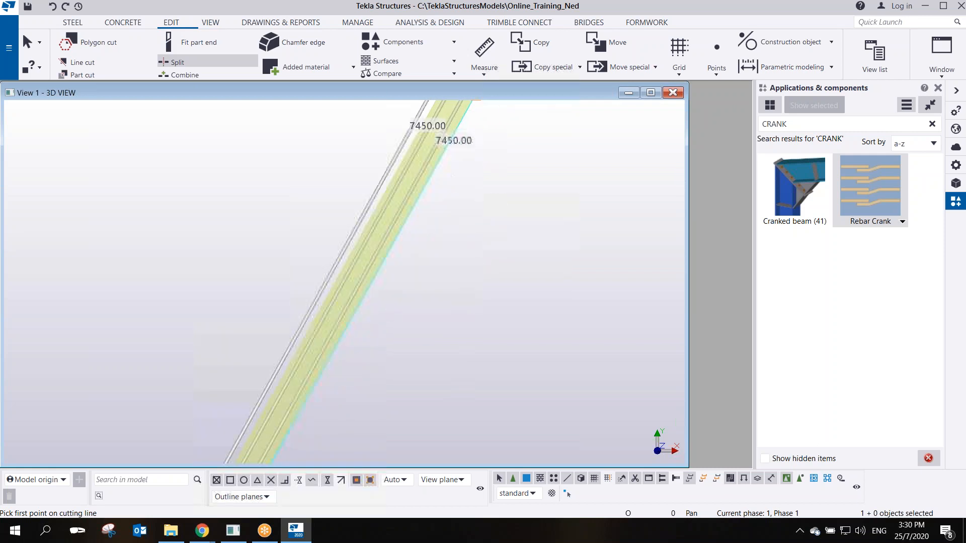
scroll(442, 241, down, 5)
middle_drag(492, 164, 456, 293)
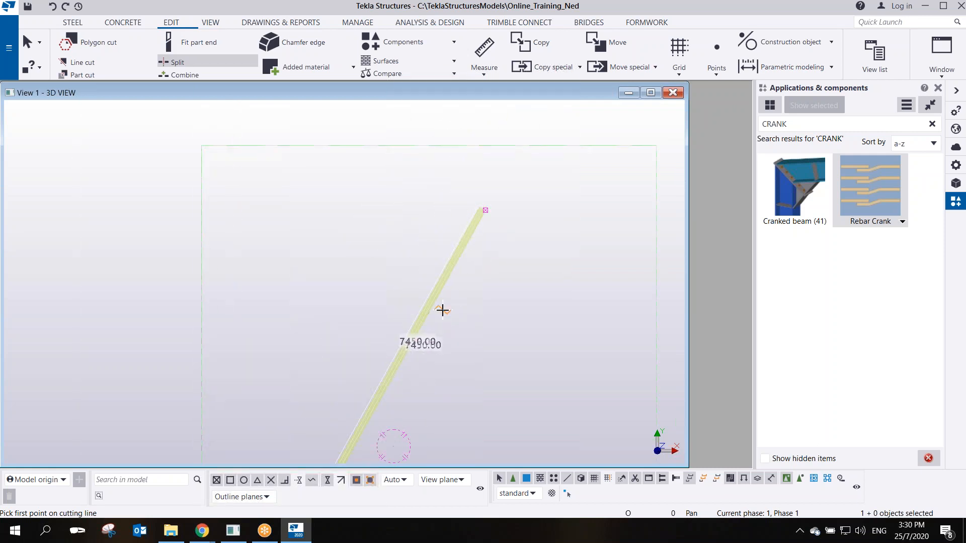
scroll(438, 308, up, 5)
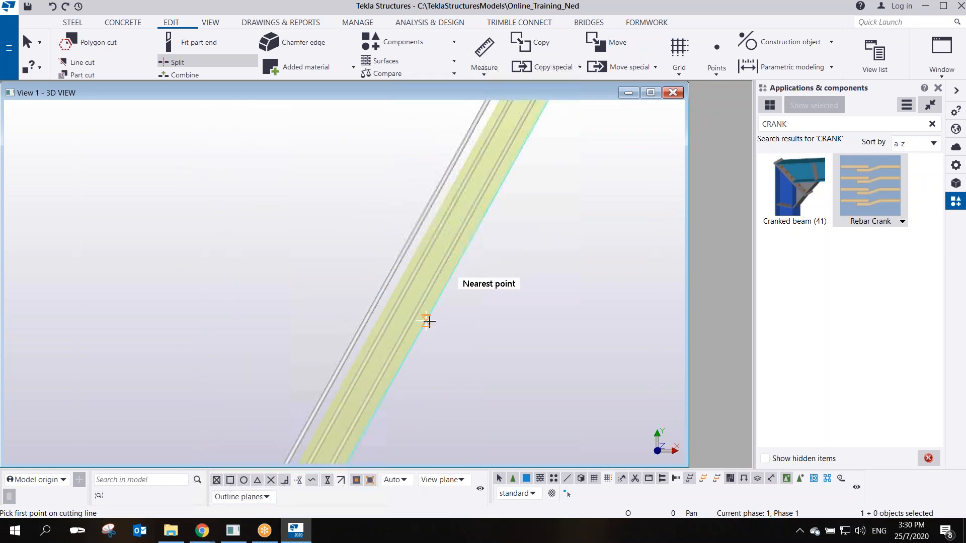
click(427, 320)
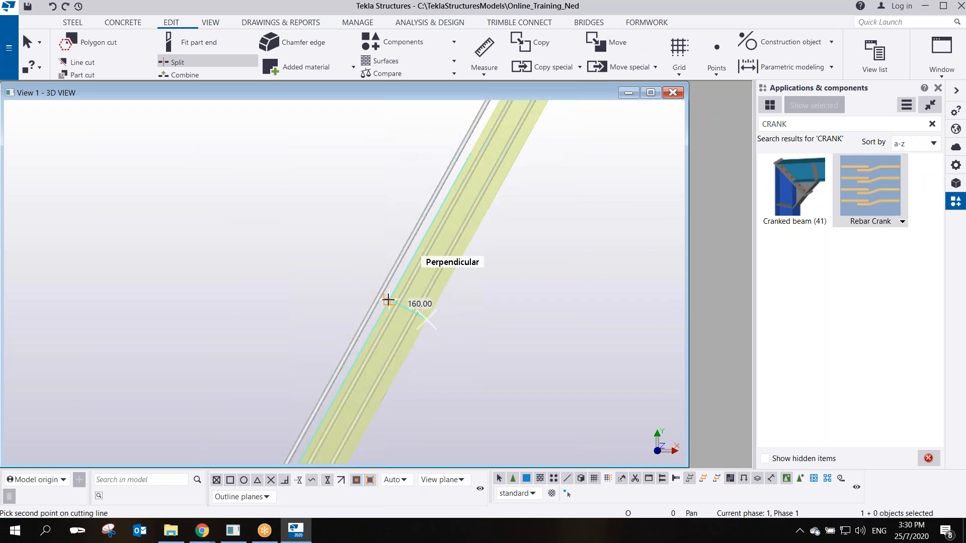
click(388, 299)
right_click(322, 238)
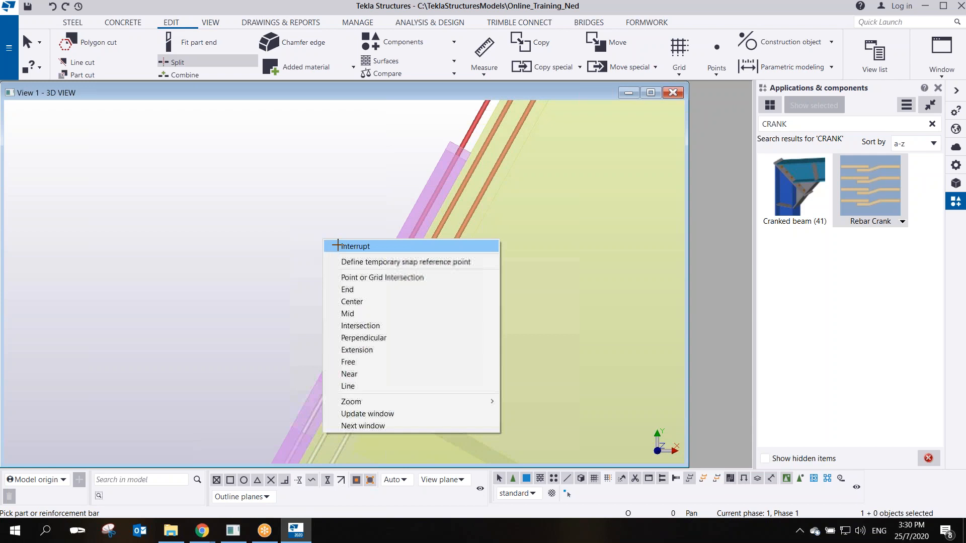
click(334, 245)
Start the Rebar Crank component and apply its standard settings with crank ratio 6, length 450 and the red bar above the yellow one
scroll(400, 293, up, 3)
scroll(375, 308, up, 2)
click(388, 281)
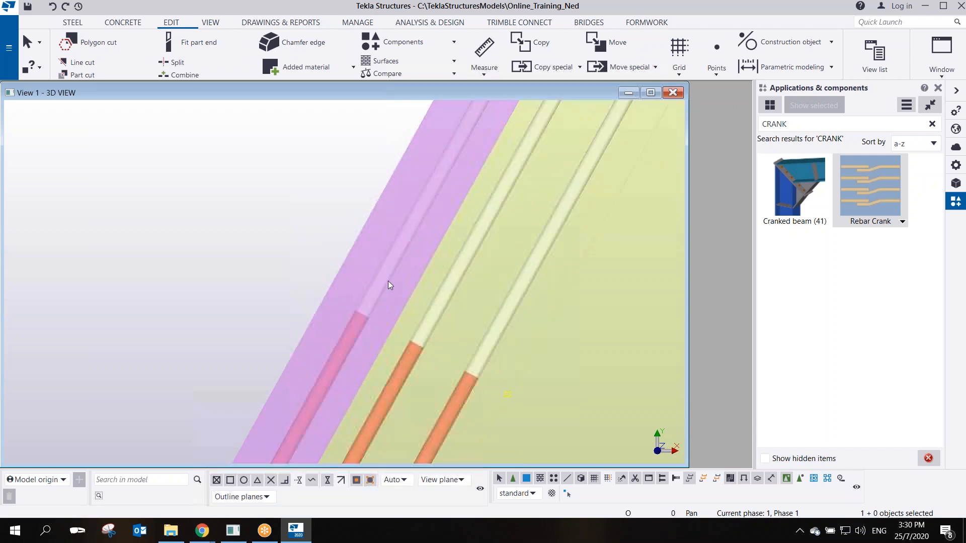
ctrl+middle_drag(361, 297, 626, 160)
scroll(313, 279, up, 2)
ctrl+middle_drag(313, 279, 378, 270)
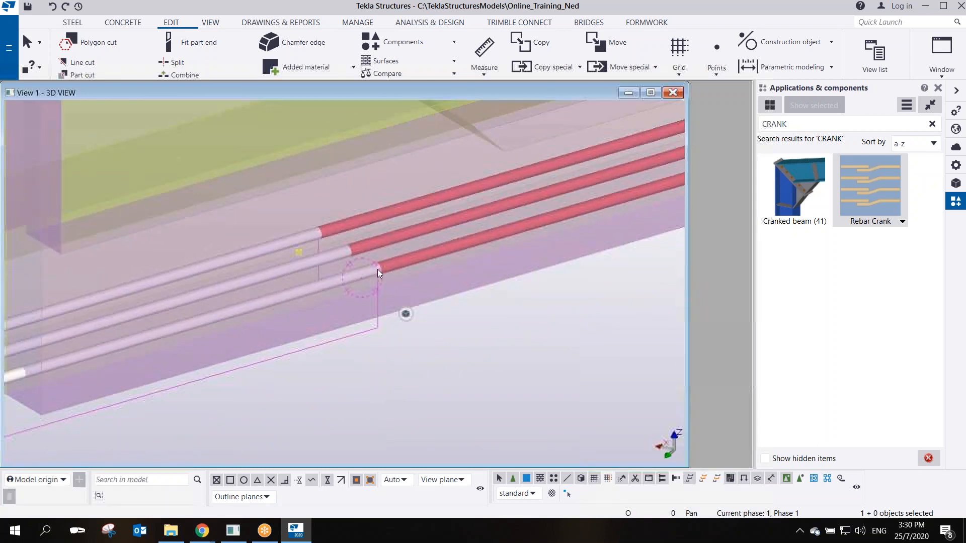
double_click(879, 199)
drag(276, 36, 730, 164)
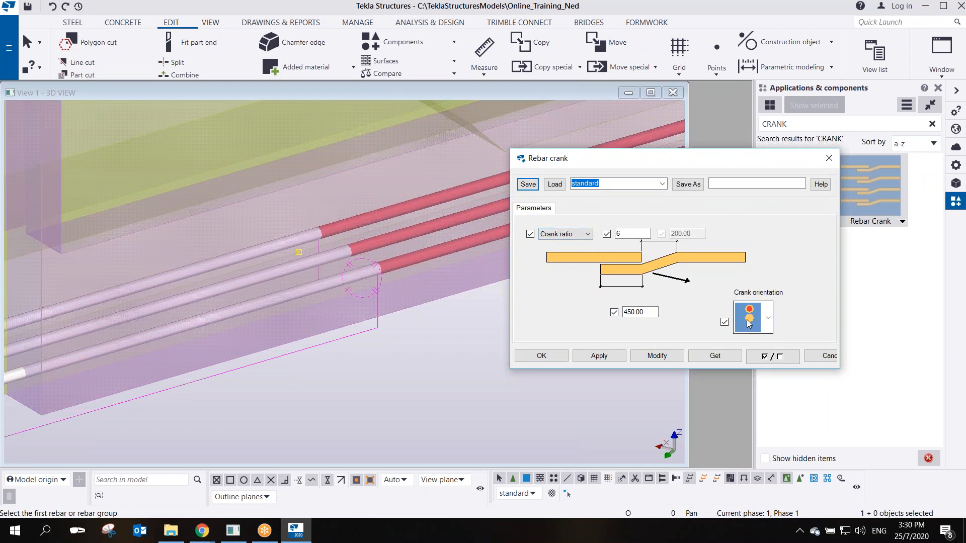
click(767, 324)
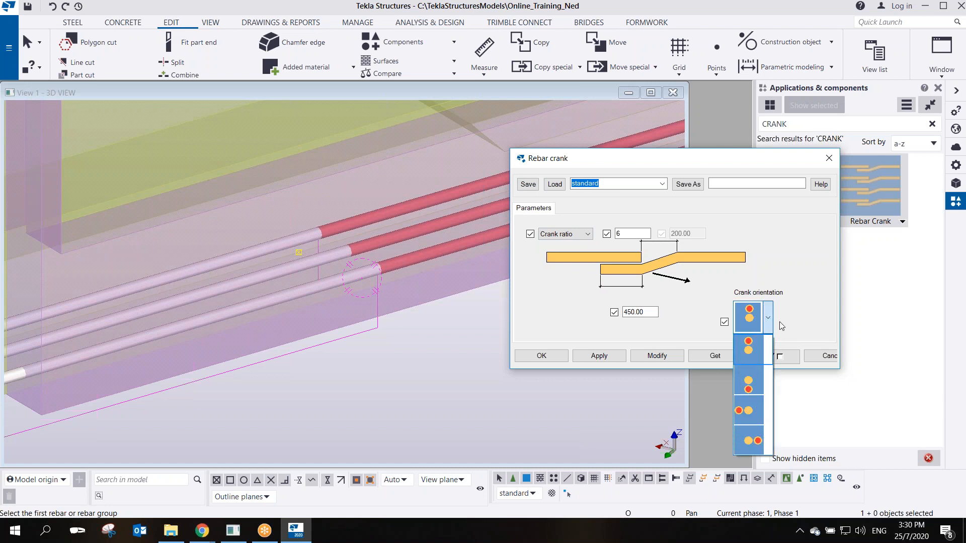
click(771, 318)
click(613, 358)
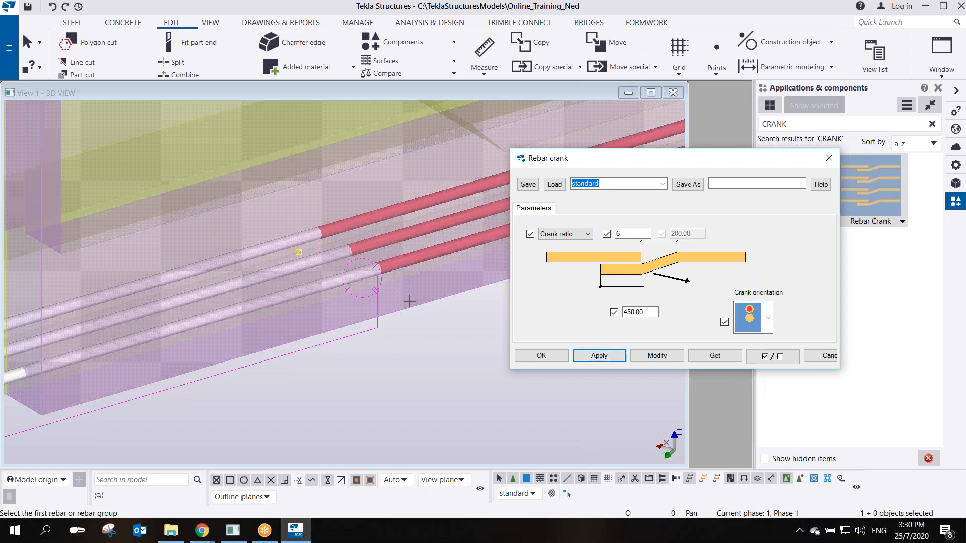
Crank the split bottom bars by picking the bar groups on both sides of the split, then end the component command
scroll(388, 286, up, 2)
click(330, 275)
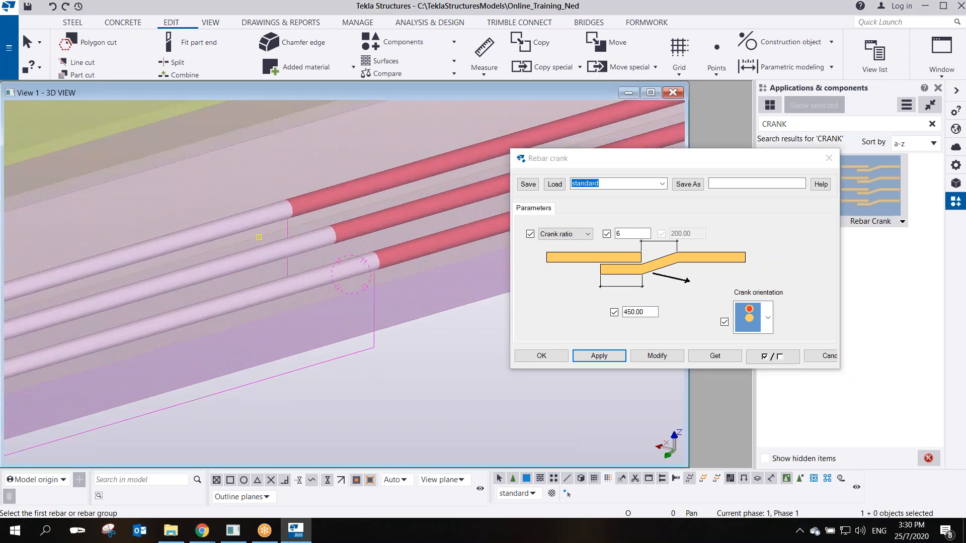
click(396, 257)
scroll(396, 260, down, 1)
scroll(392, 259, down, 5)
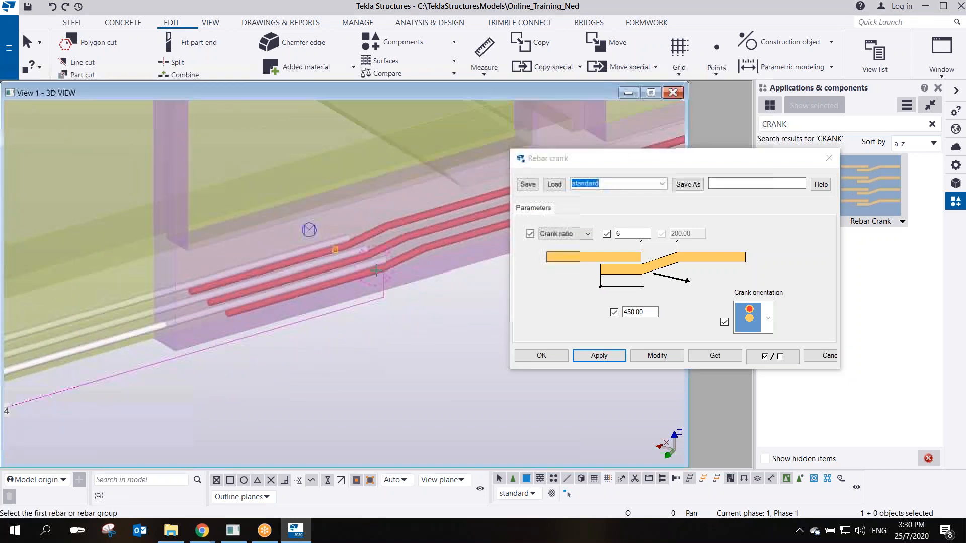
scroll(380, 272, down, 3)
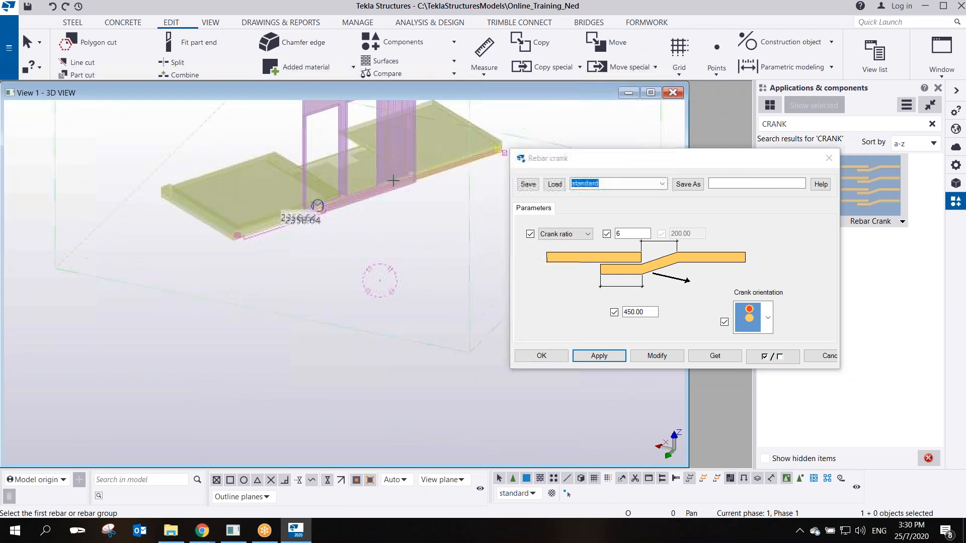
scroll(352, 196, up, 7)
middle_drag(317, 269, 417, 276)
right_click(420, 184)
click(432, 190)
Select the rebar crank component and modify its crank orientation to the option with the red bar below the yellow one
click(331, 159)
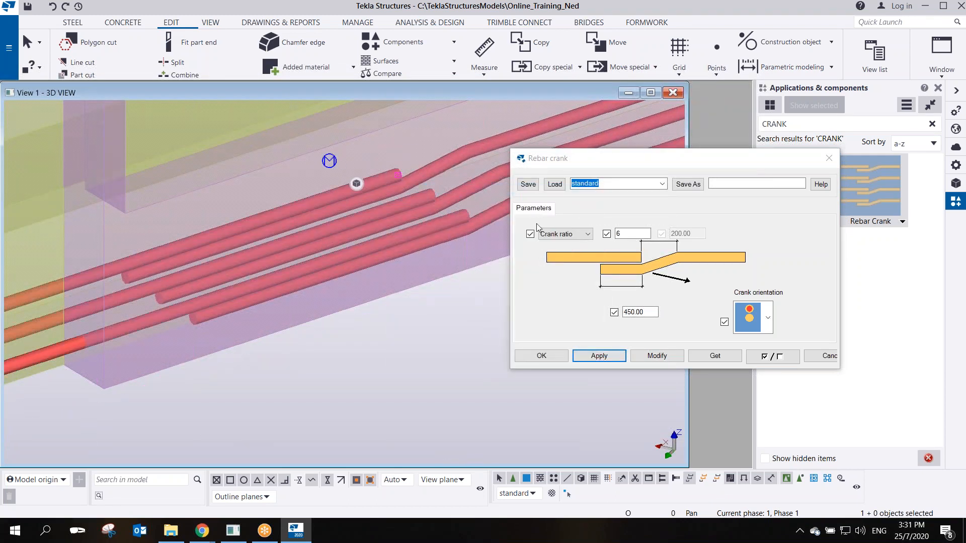
click(768, 318)
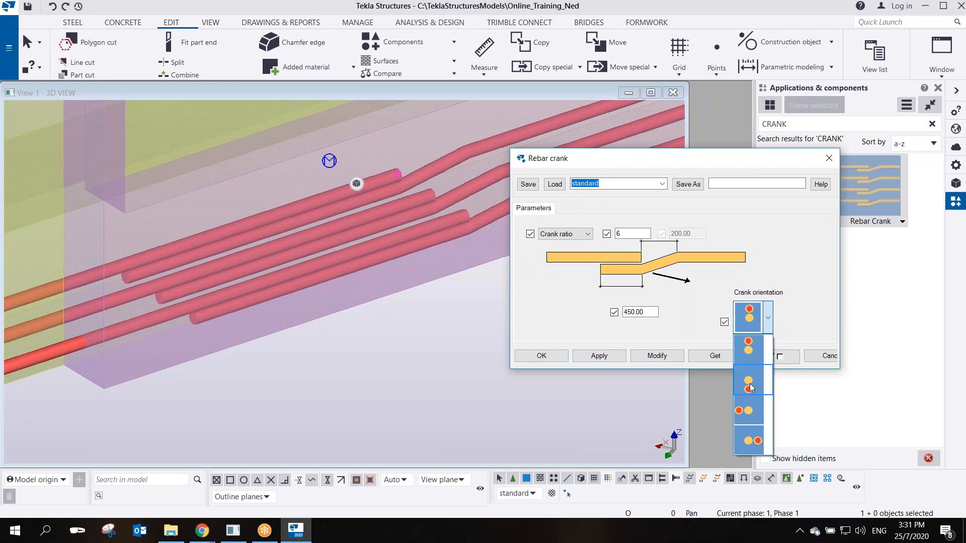
click(749, 386)
click(654, 356)
middle_drag(453, 215, 243, 205)
scroll(304, 247, down, 3)
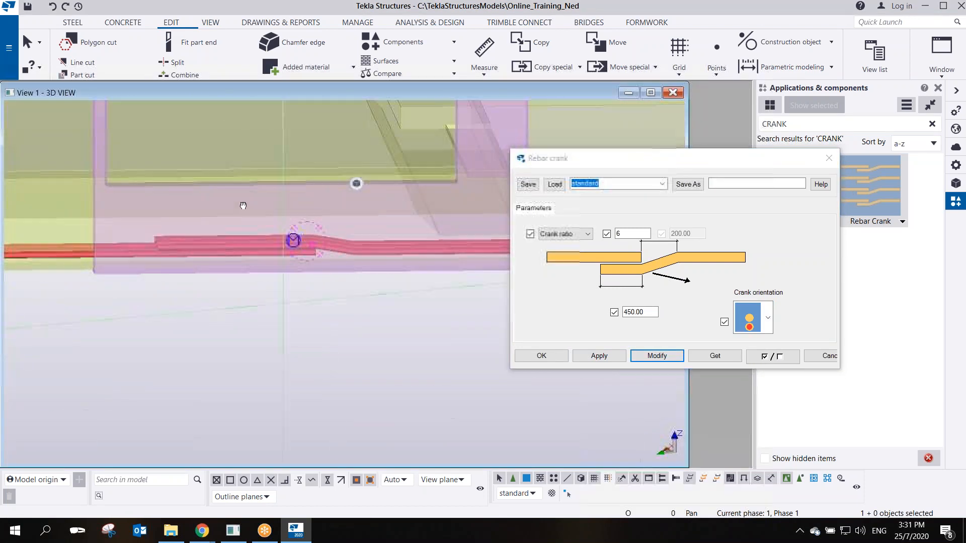
scroll(352, 254, up, 5)
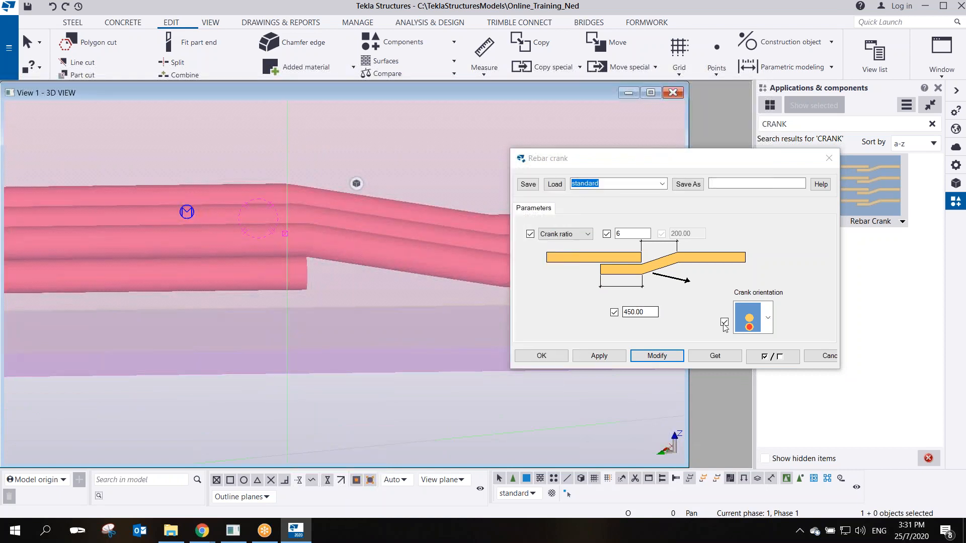
Modify the crank orientation to the option with the red bar left of the yellow one and close the component's properties
click(751, 318)
click(748, 410)
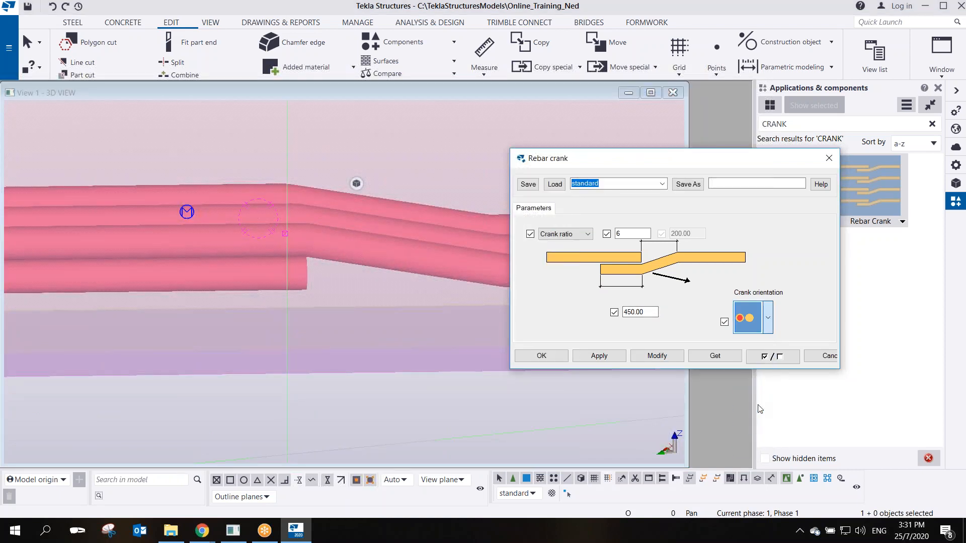
click(657, 355)
ctrl+middle_drag(302, 261, 440, 261)
scroll(439, 262, down, 2)
scroll(346, 209, down, 2)
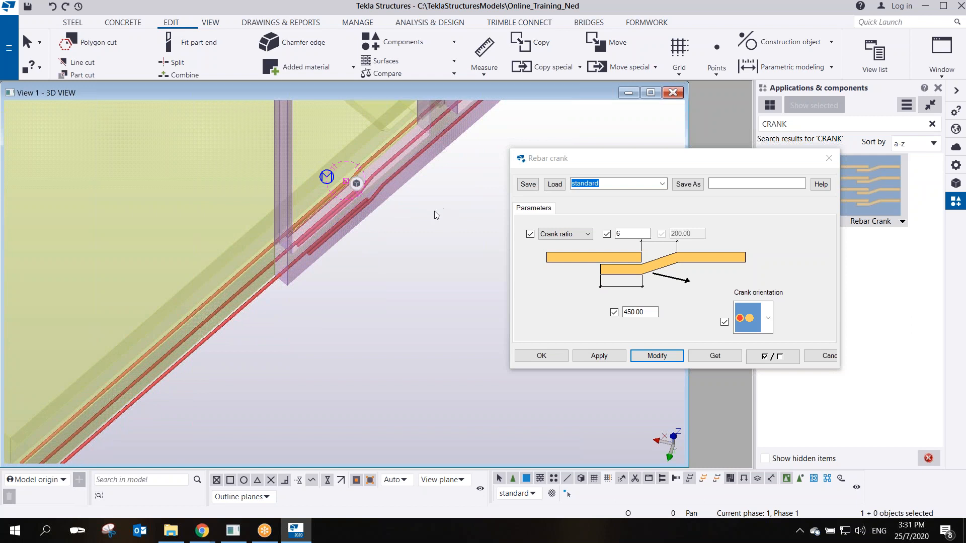
mouse_move(405, 204)
ctrl+middle_down()
mouse_move(331, 212)
mouse_move(369, 246)
mouse_move(397, 245)
mouse_move(403, 230)
mouse_move(415, 274)
mouse_move(452, 258)
ctrl+middle_up()
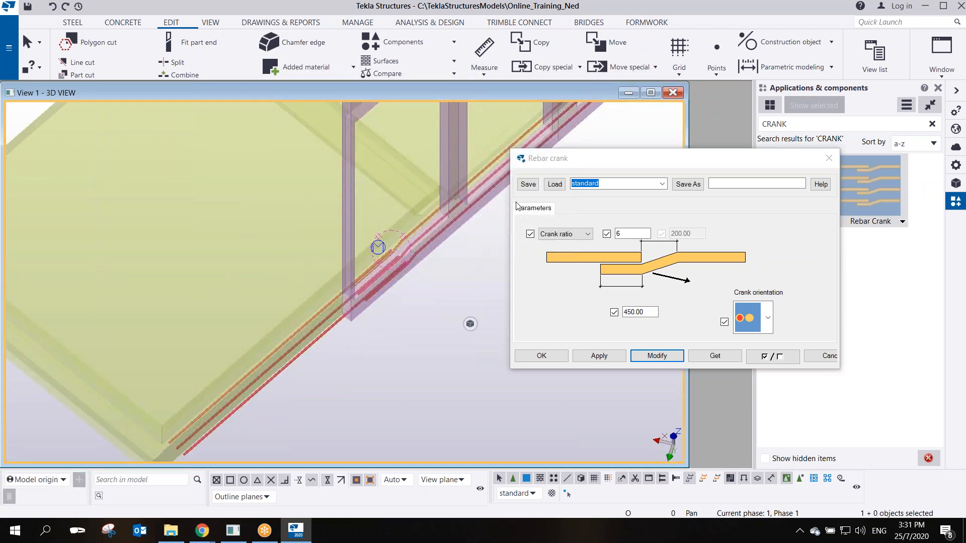
click(829, 160)
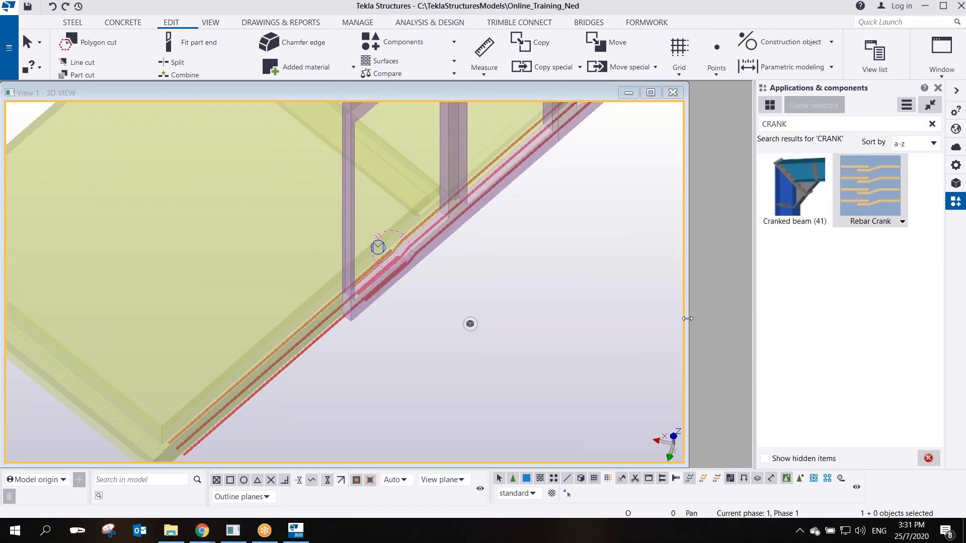
Widen the 3D view window and redraw the view to bring back the hidden model objects
drag(687, 318, 746, 319)
scroll(560, 289, down, 5)
ctrl+middle_drag(560, 289, 349, 261)
ctrl+middle_drag(587, 181, 513, 208)
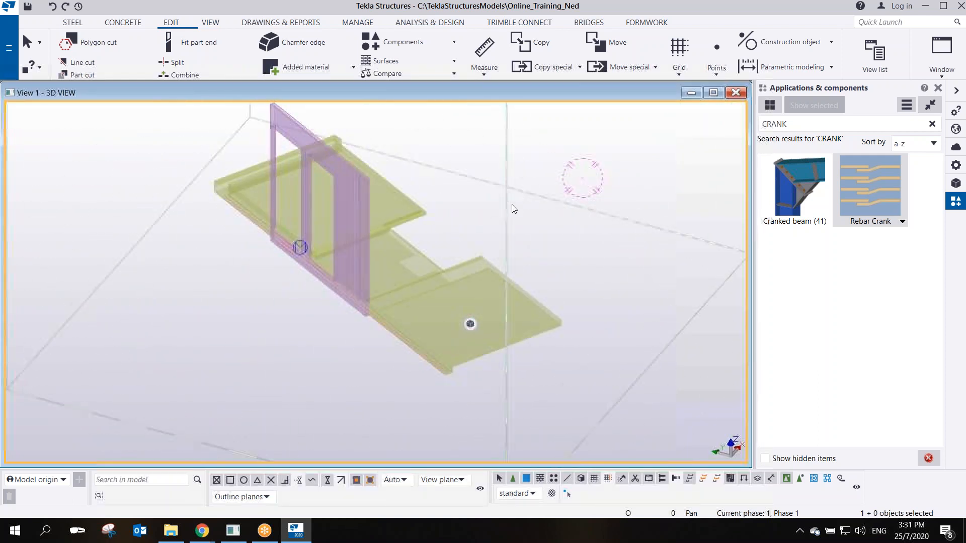
right_click(500, 210)
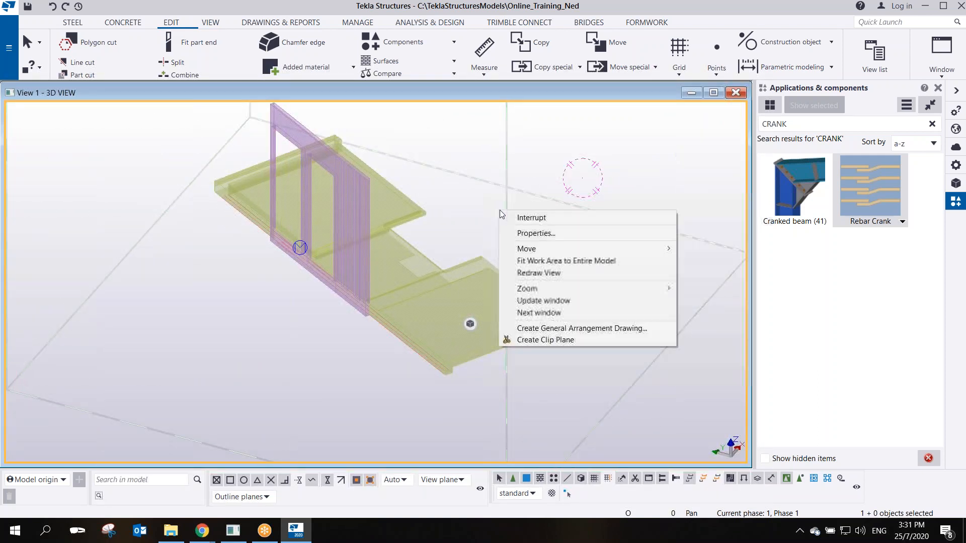
click(559, 269)
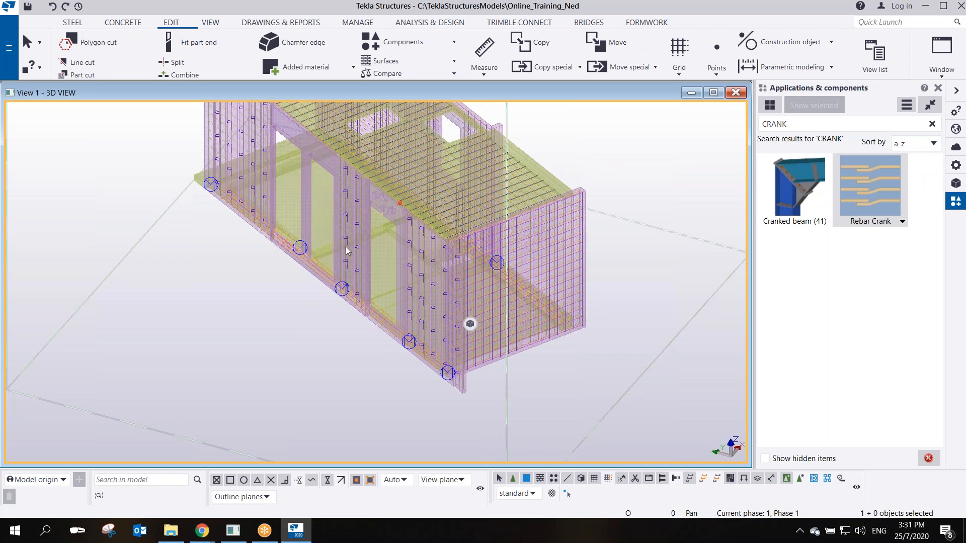
Examine the reinforced model from outside and the beam's stirrups and bent longitudinal bars at the wall opening
middle_drag(346, 247, 329, 297)
scroll(324, 299, down, 3)
scroll(325, 299, up, 3)
scroll(324, 299, down, 3)
scroll(326, 297, up, 4)
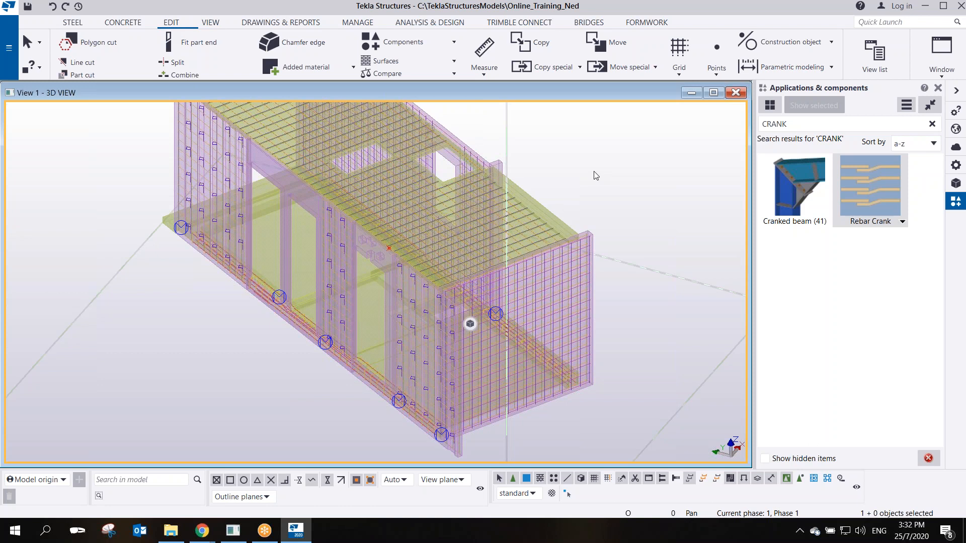
scroll(380, 385, up, 8)
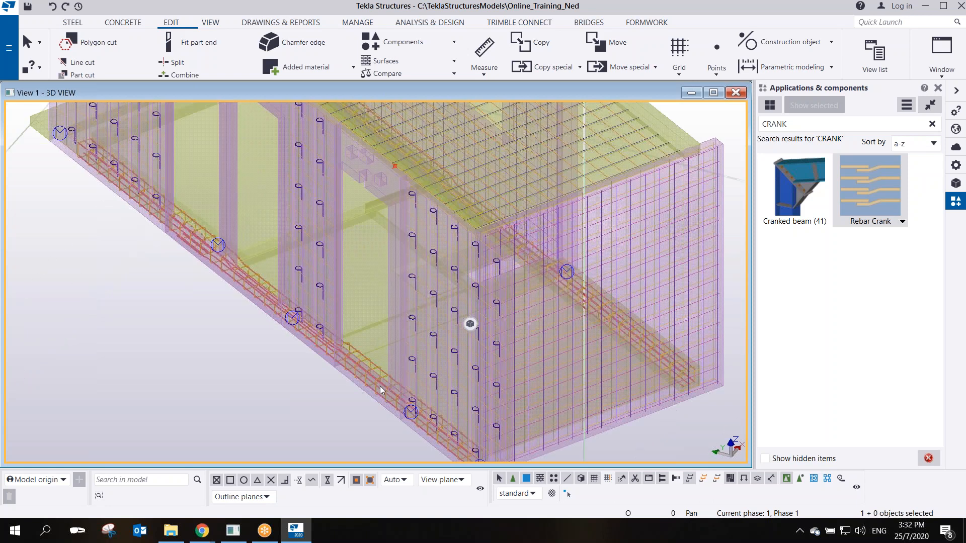
ctrl+middle_drag(354, 231, 457, 221)
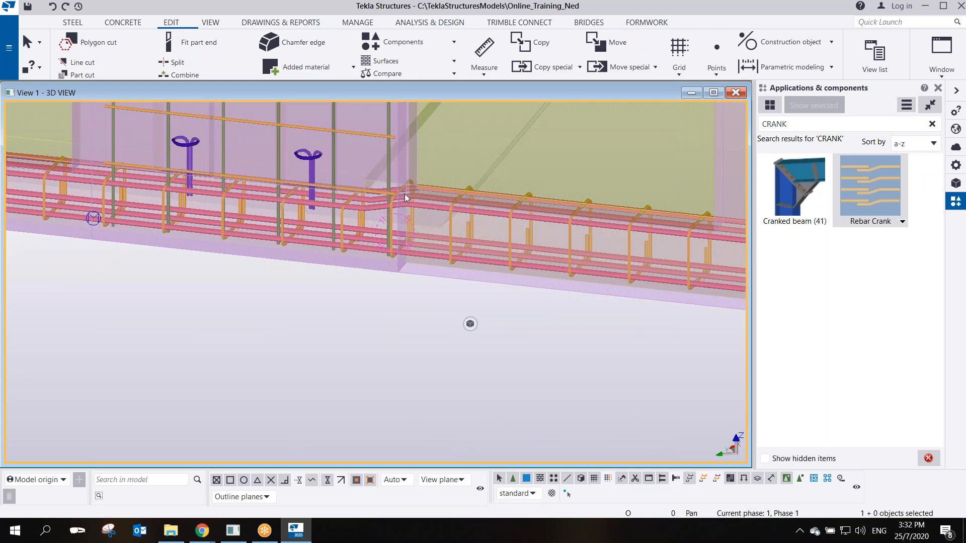
middle_drag(341, 218, 356, 242)
scroll(356, 245, down, 4)
scroll(330, 197, up, 3)
middle_drag(346, 284, 402, 267)
scroll(457, 256, up, 4)
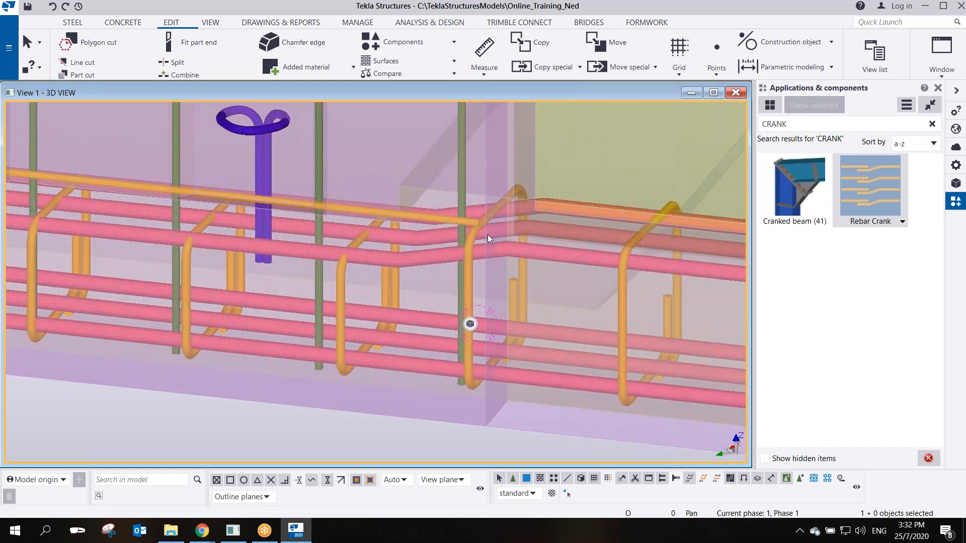
Examine the beam's stirrup cage from its end and the bar ends among the wall reinforcement at the corner
scroll(485, 252, down, 6)
ctrl+middle_drag(509, 260, 352, 169)
scroll(489, 249, up, 4)
scroll(553, 297, up, 2)
scroll(388, 235, up, 3)
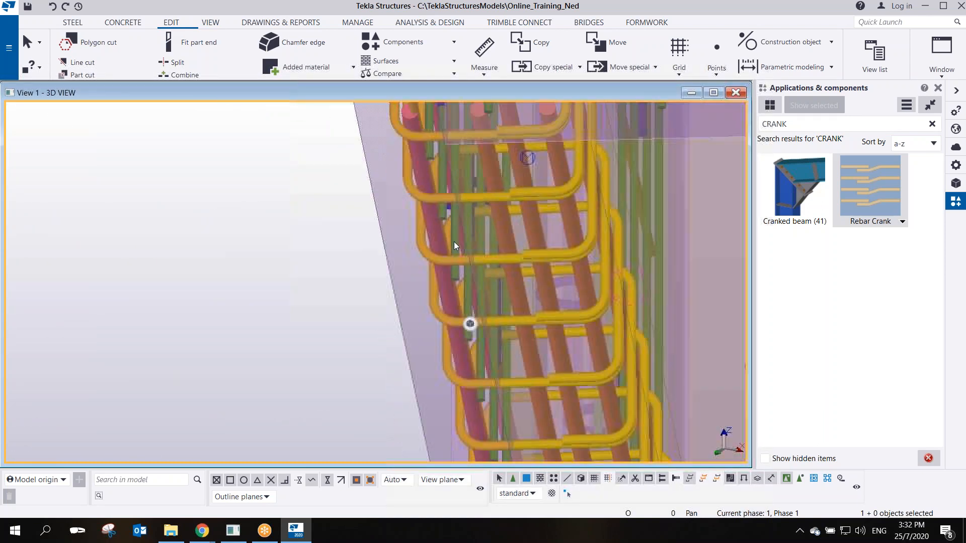
scroll(455, 243, down, 5)
mouse_move(466, 230)
ctrl+middle_down()
mouse_move(483, 207)
mouse_move(518, 233)
mouse_move(522, 259)
mouse_move(480, 222)
mouse_move(444, 224)
mouse_move(477, 271)
mouse_move(580, 294)
mouse_move(481, 242)
ctrl+middle_up()
scroll(481, 237, up, 5)
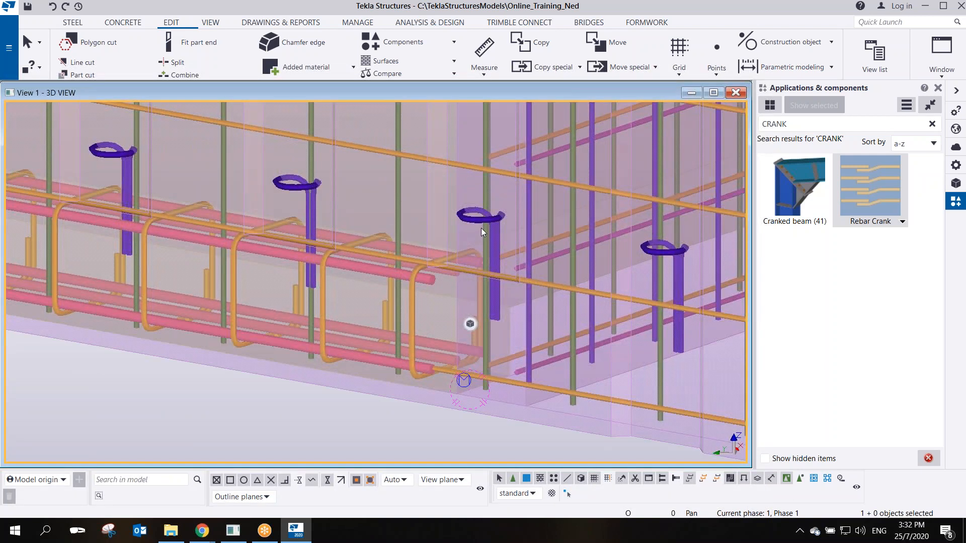
scroll(463, 223, down, 3)
ctrl+middle_drag(462, 224, 475, 241)
scroll(476, 242, up, 5)
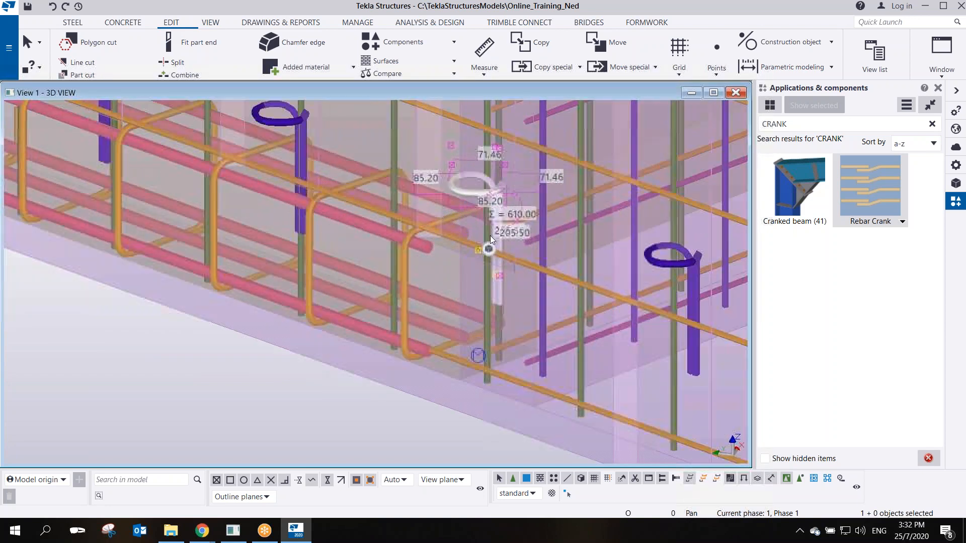
Examine the loop bars and surrounding reinforcement at the wall's end from several distances and angles
scroll(502, 233, down, 3)
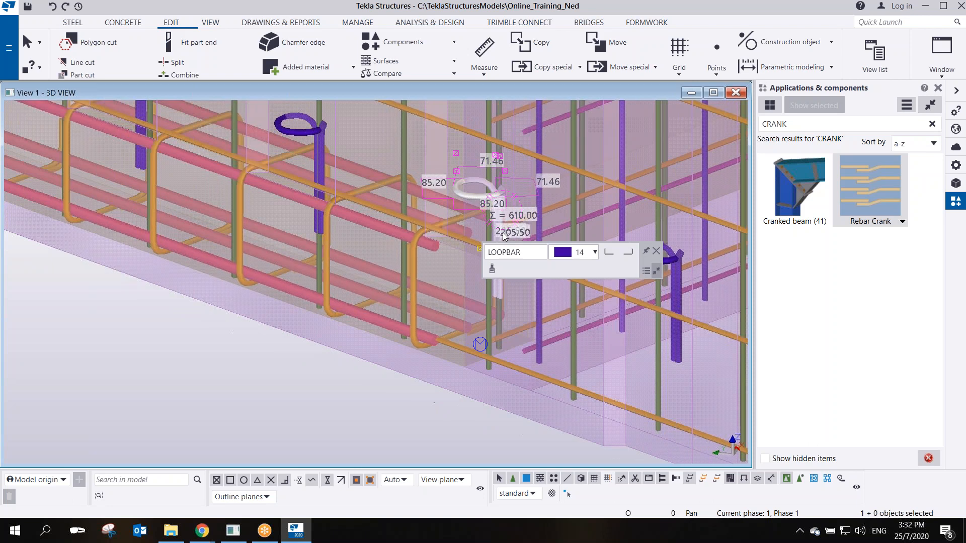
scroll(412, 213, up, 2)
scroll(465, 218, down, 4)
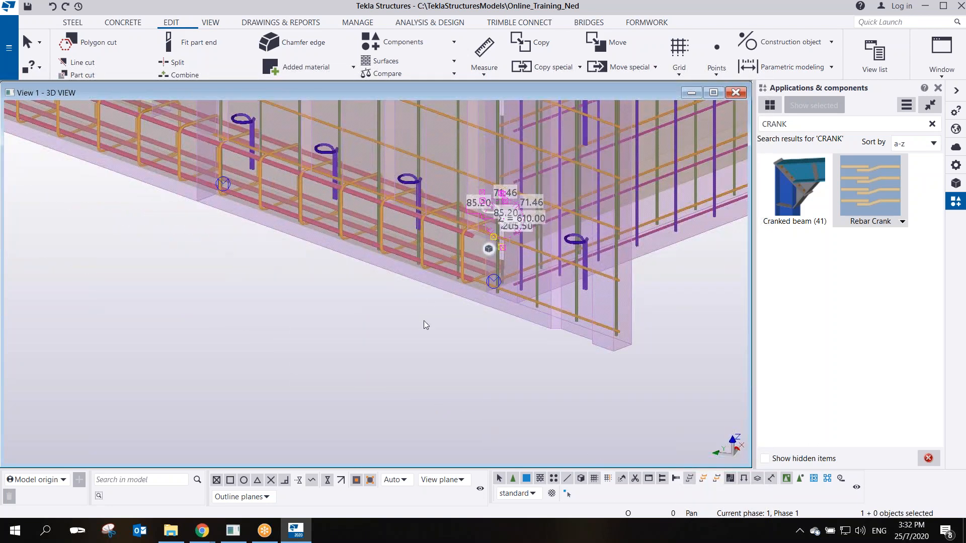
ctrl+middle_drag(425, 324, 436, 222)
mouse_move(496, 243)
ctrl+middle_down()
mouse_move(480, 222)
mouse_move(405, 214)
ctrl+middle_up()
middle_drag(346, 217, 406, 273)
scroll(386, 267, down, 2)
scroll(324, 246, up, 3)
scroll(412, 268, down, 4)
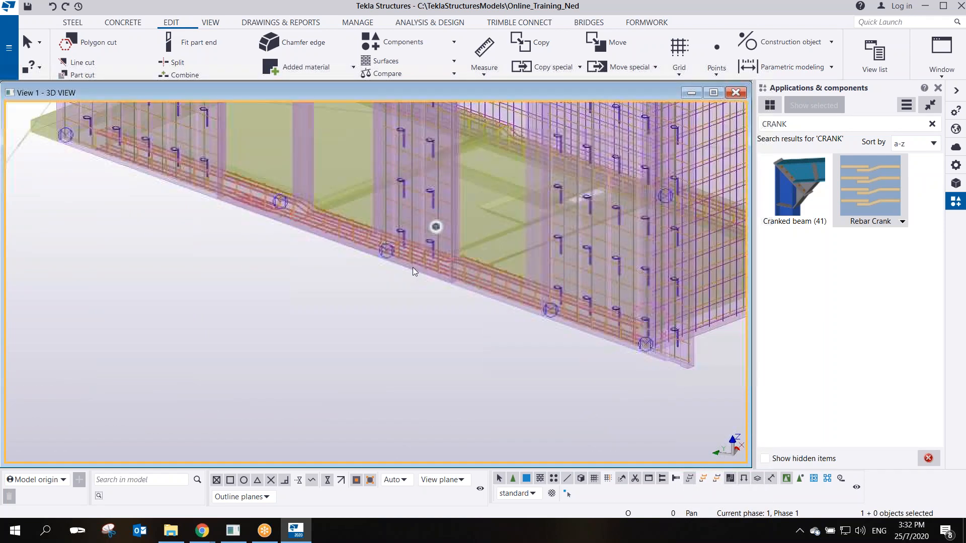
scroll(498, 274, up, 5)
scroll(541, 300, up, 6)
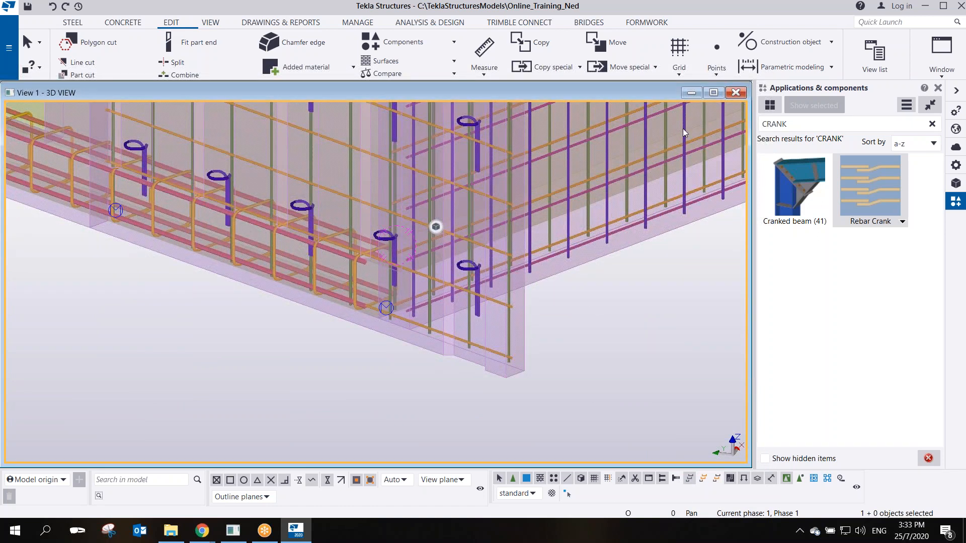
click(742, 35)
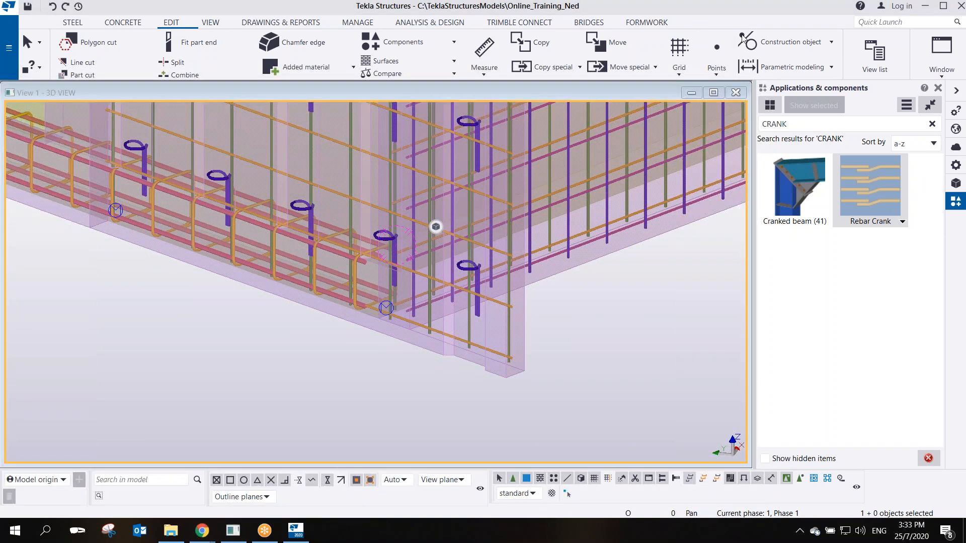
click(587, 315)
scroll(527, 323, down, 1)
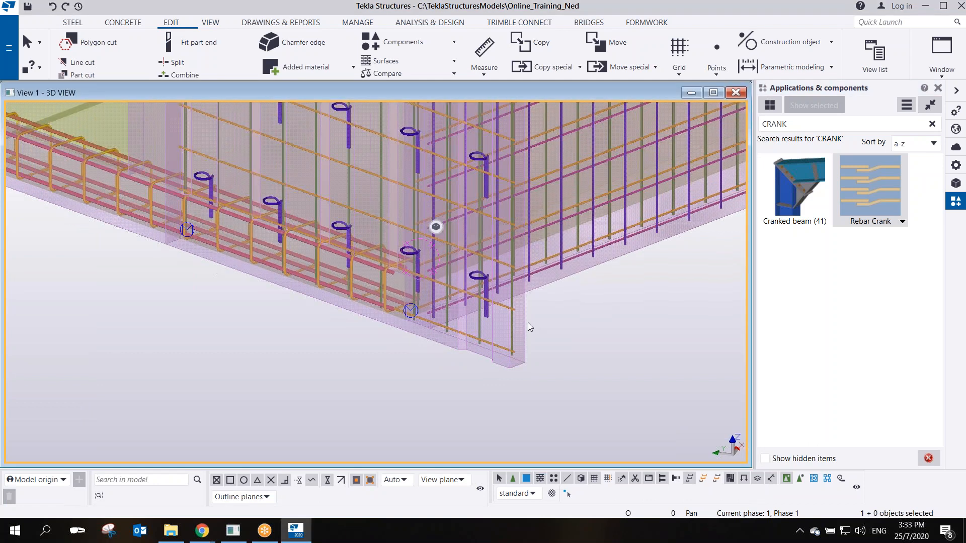
scroll(527, 322, down, 1)
scroll(536, 324, up, 1)
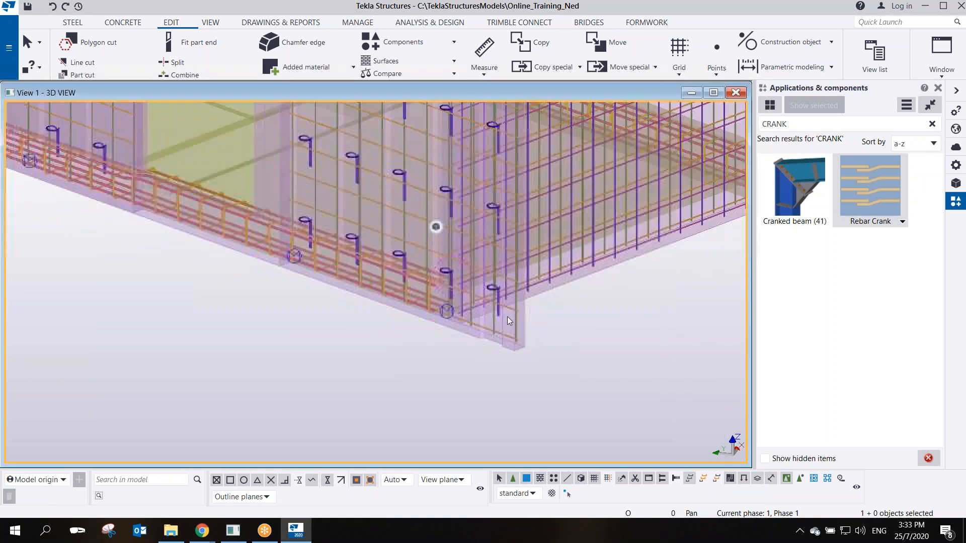
scroll(511, 309, up, 1)
scroll(381, 278, up, 3)
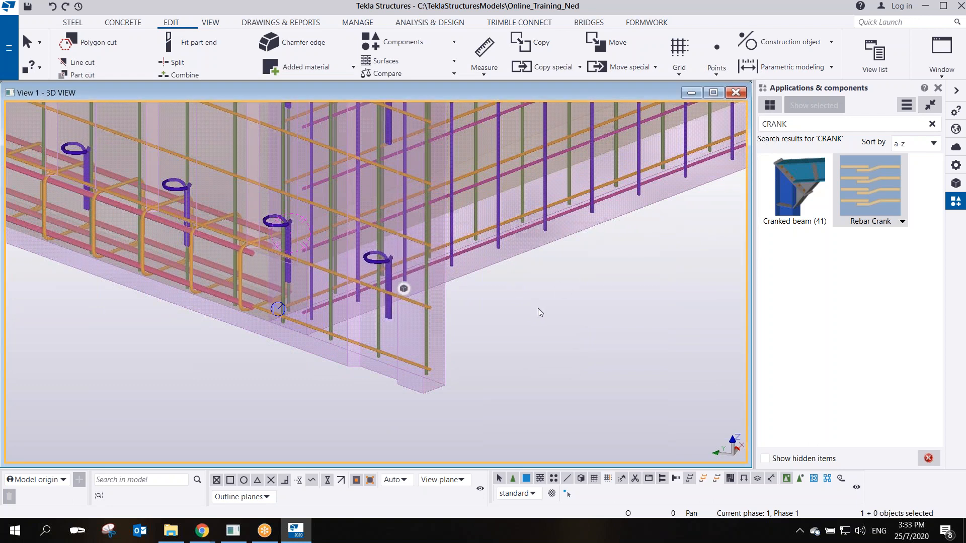
scroll(375, 272, up, 2)
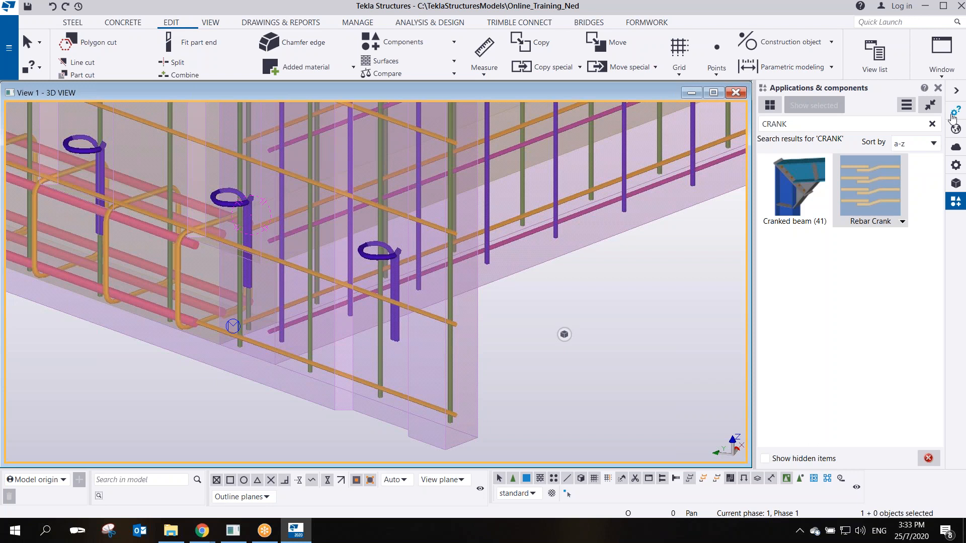
Select the loop bar group at the wall's end and start defining a custom component of type Part named LOOP BAR
click(907, 109)
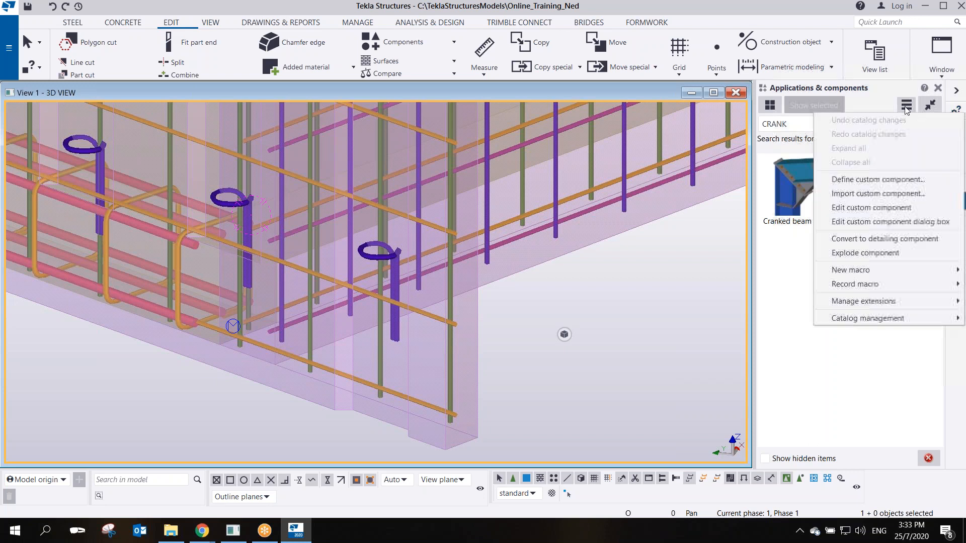
click(859, 179)
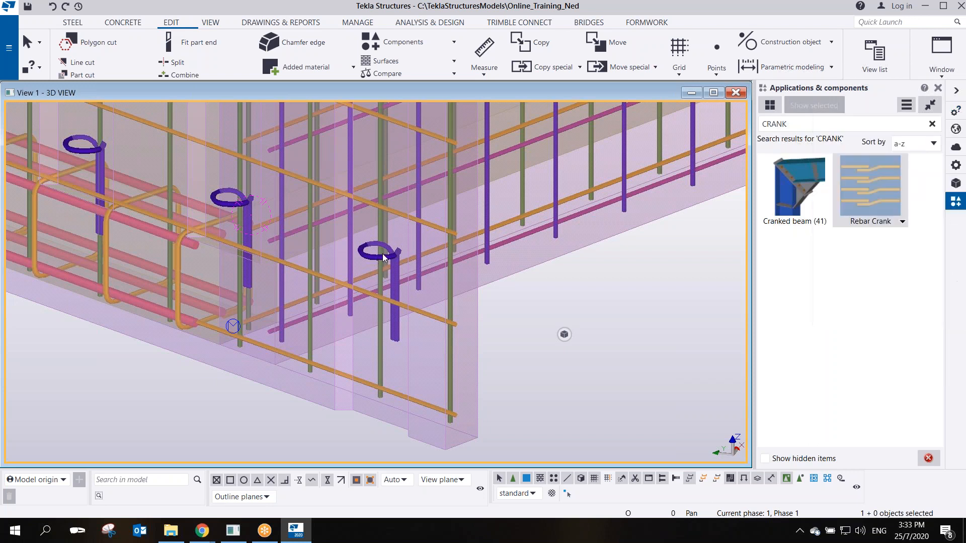
click(382, 260)
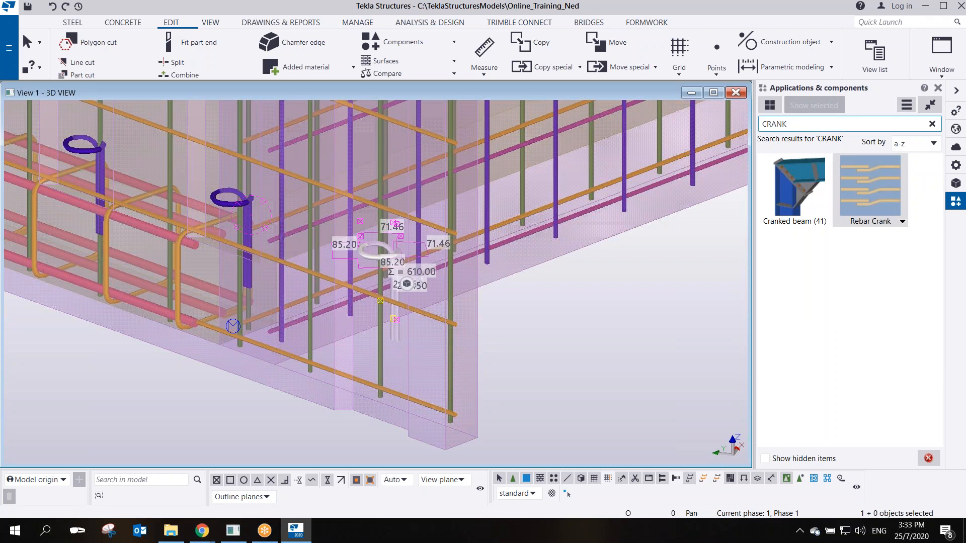
click(907, 106)
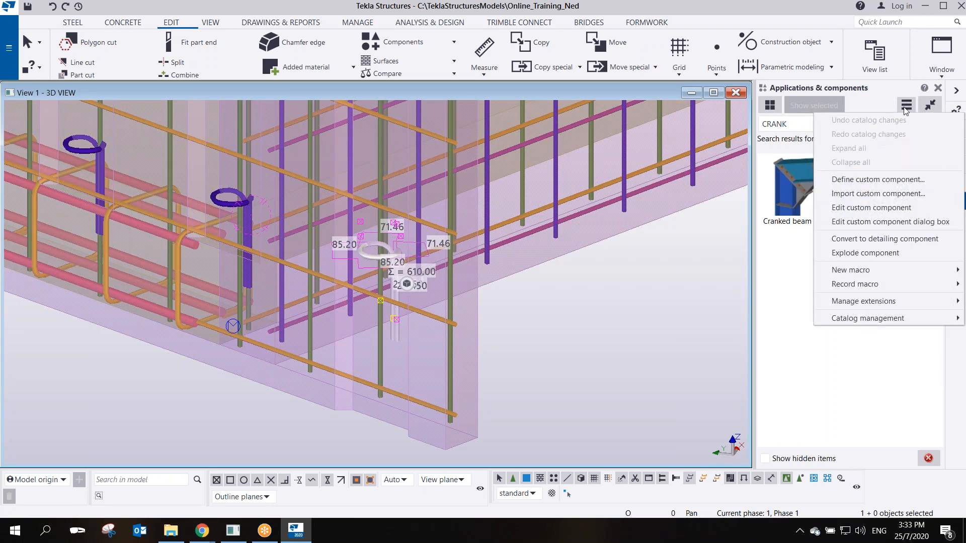
click(862, 181)
drag(518, 165, 703, 163)
click(679, 201)
click(647, 249)
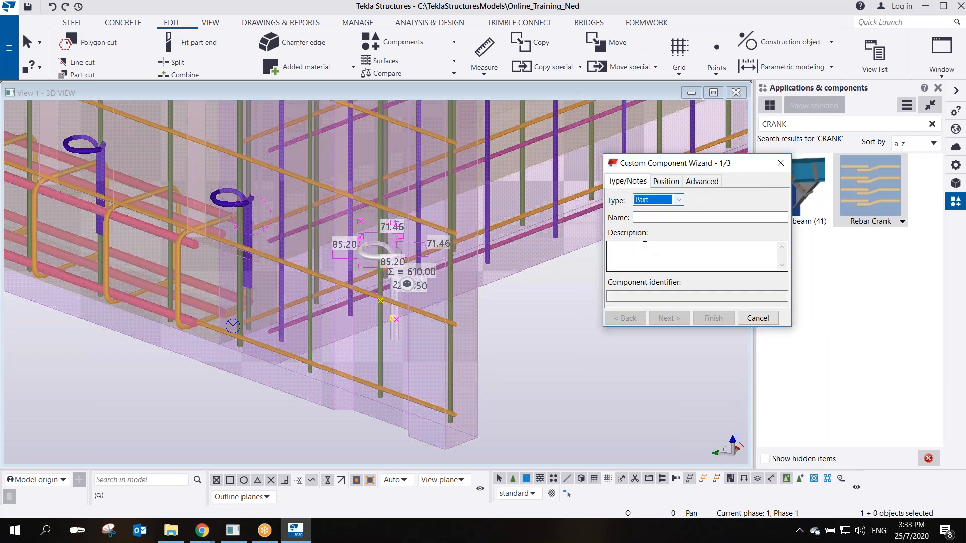
click(649, 217)
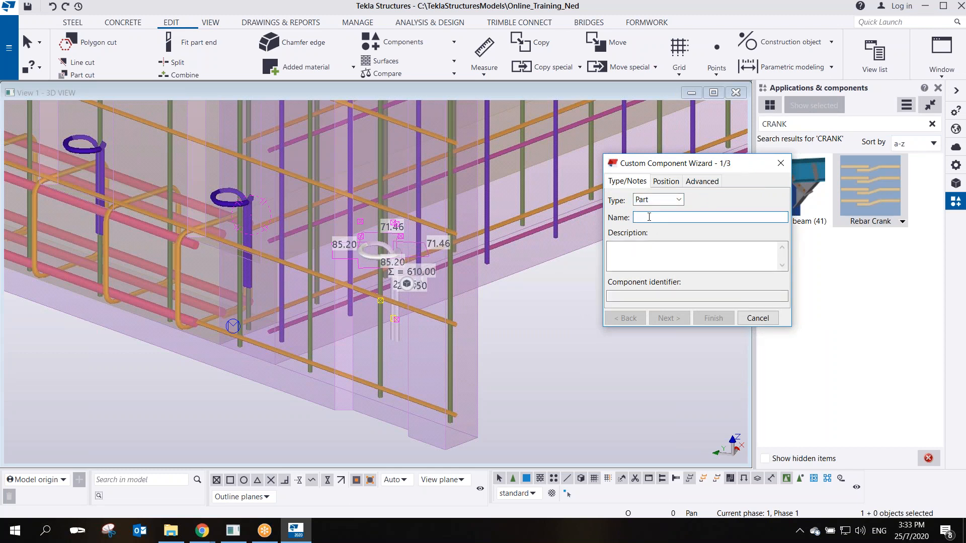
text(LOOP BAR)
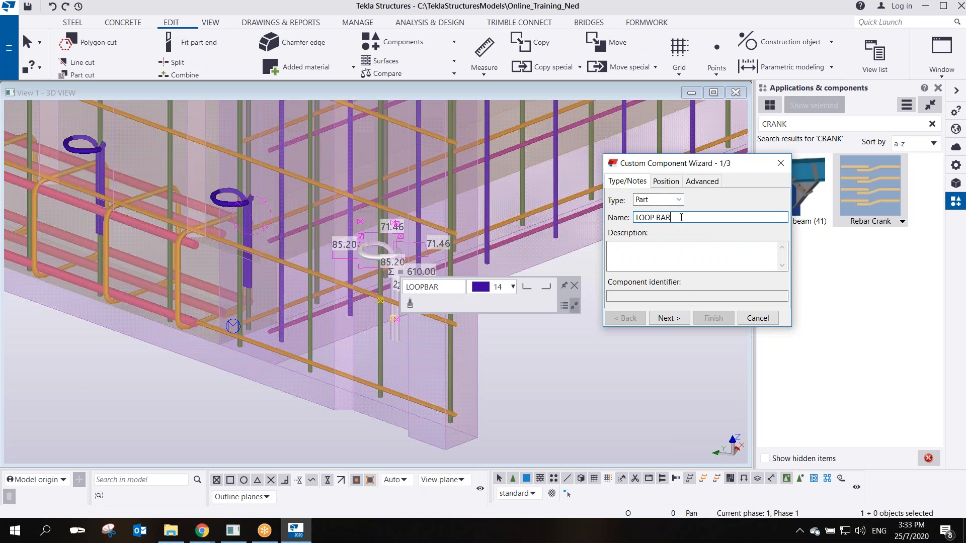
Use the selected loop bars as the component's objects, pick its positions at the wall's base and above the bars, and finish the definition
click(670, 318)
click(670, 309)
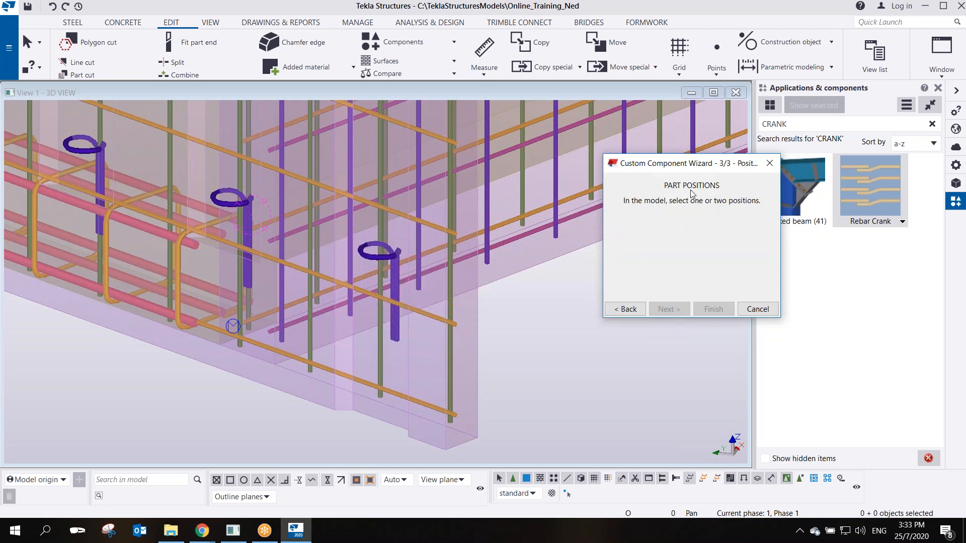
click(380, 421)
scroll(408, 416, down, 4)
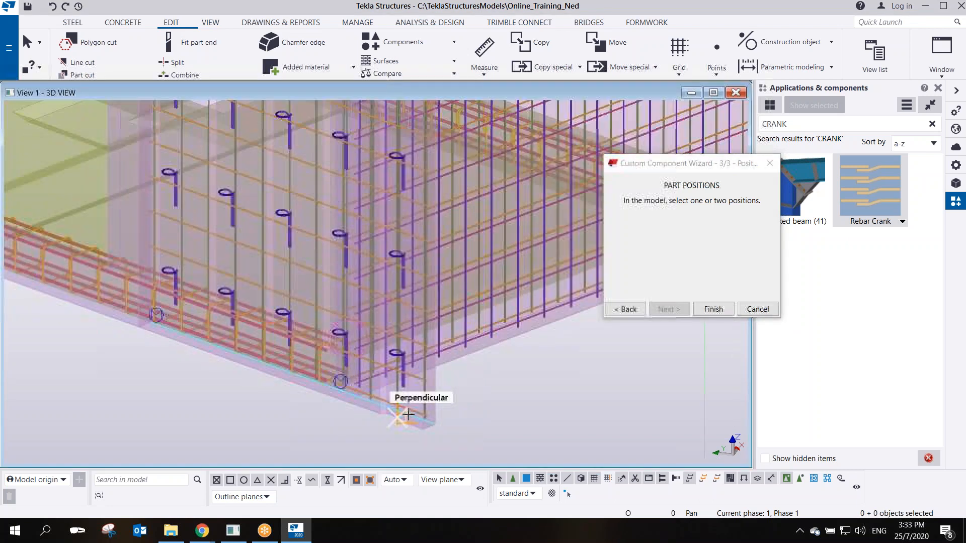
scroll(447, 237, up, 3)
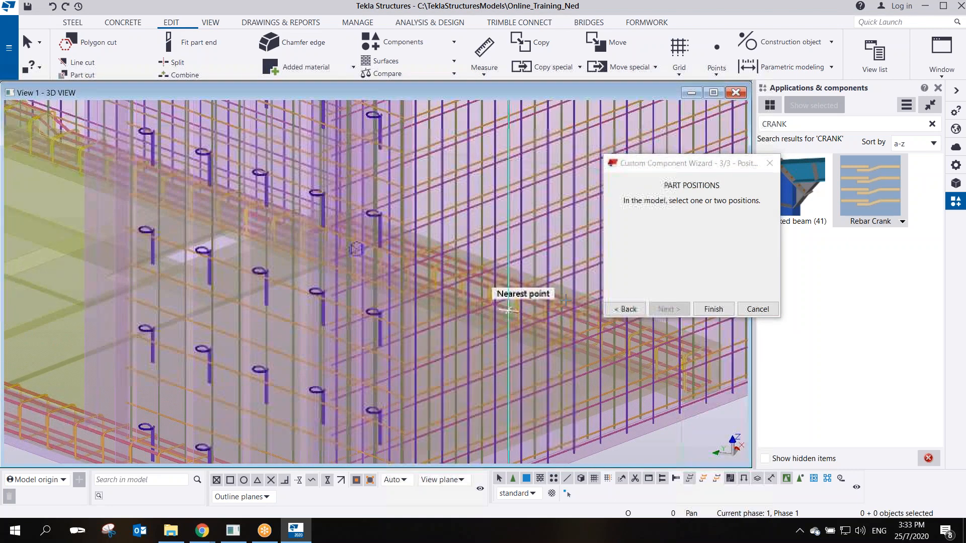
scroll(443, 312, up, 2)
scroll(412, 267, down, 1)
scroll(400, 211, up, 4)
scroll(393, 216, down, 2)
scroll(399, 216, up, 2)
scroll(405, 216, down, 2)
scroll(408, 196, up, 2)
scroll(409, 196, up, 2)
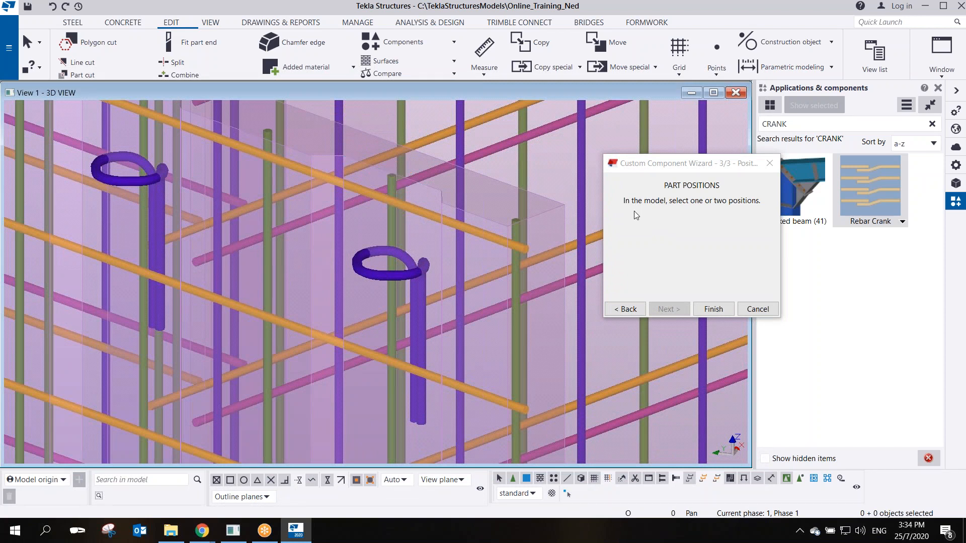
click(713, 309)
Delete the vertical row of loop bars at the wall's end
scroll(533, 288, down, 5)
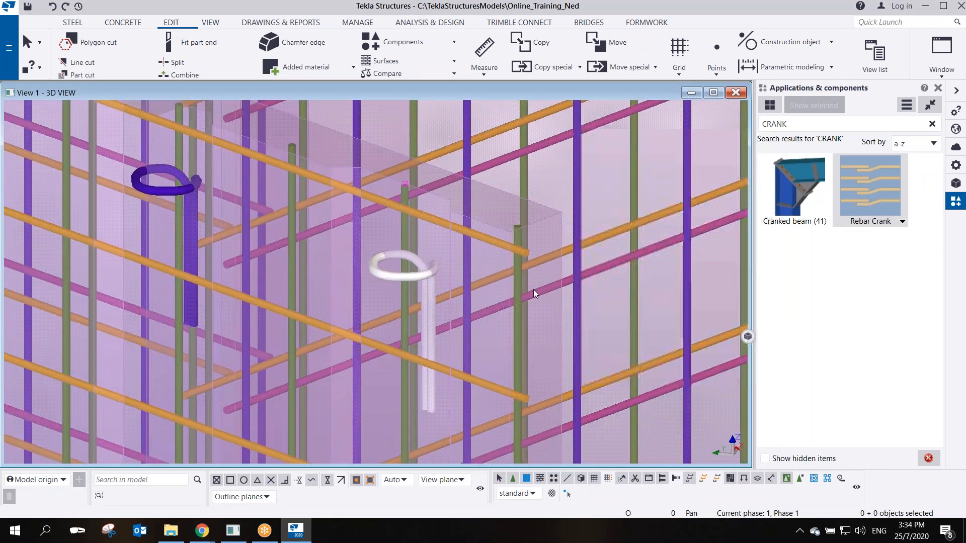
middle_drag(533, 290, 489, 206)
middle_drag(483, 390, 466, 272)
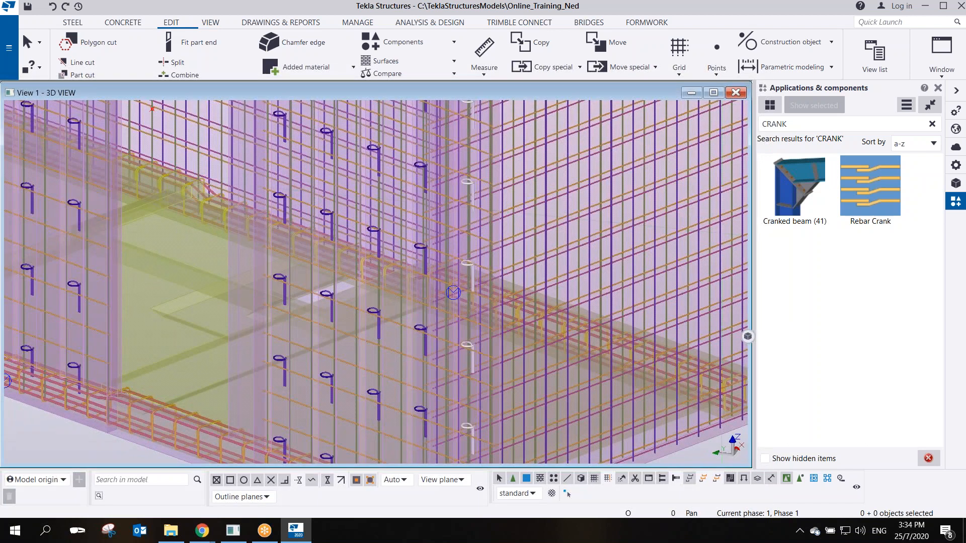
middle_drag(460, 364, 437, 269)
scroll(427, 413, up, 5)
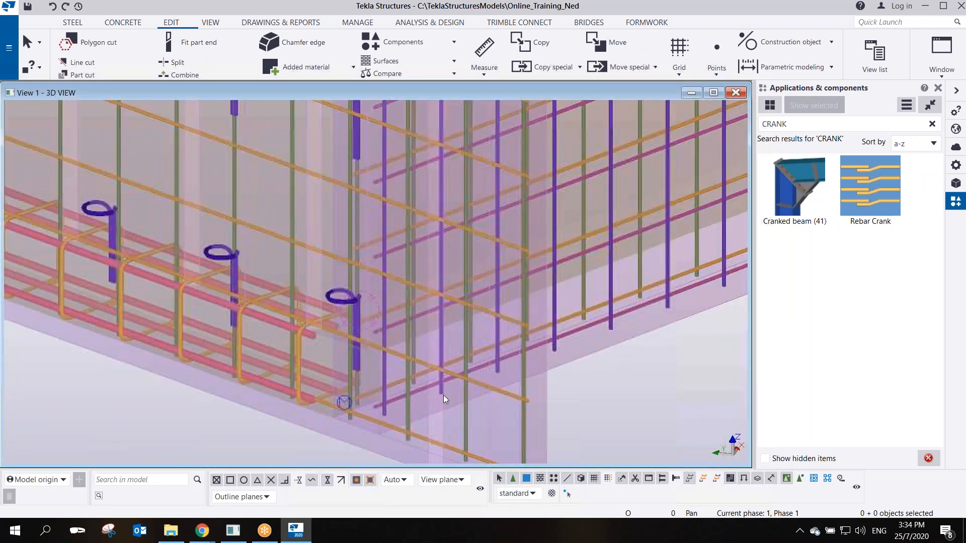
scroll(425, 278, down, 2)
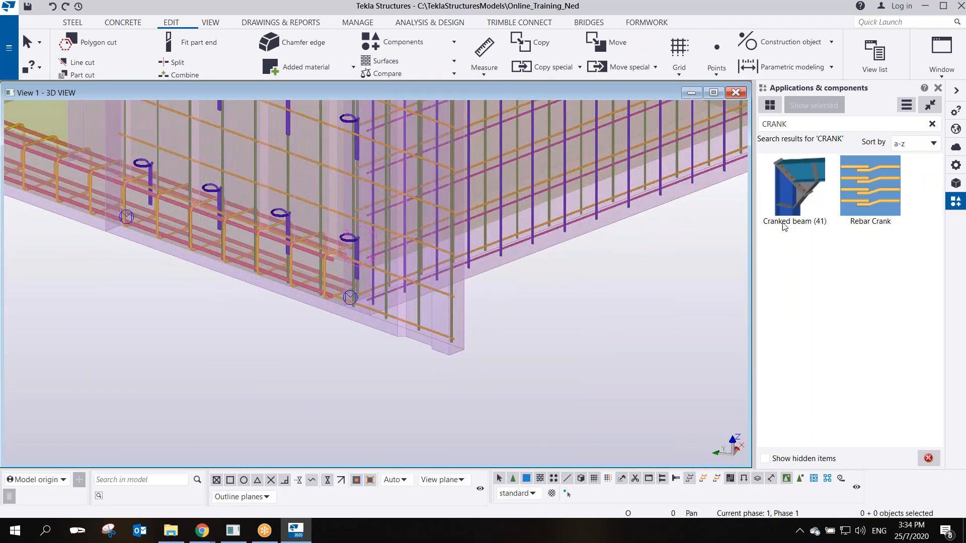
Clear the CRANK search from the component catalog and show the components under Parts down to LOOP BAR
click(932, 123)
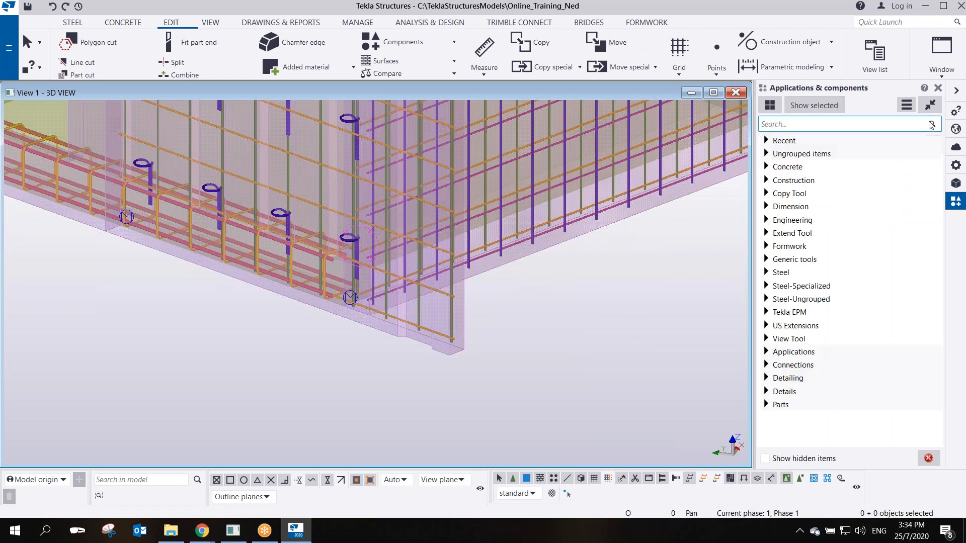
click(769, 405)
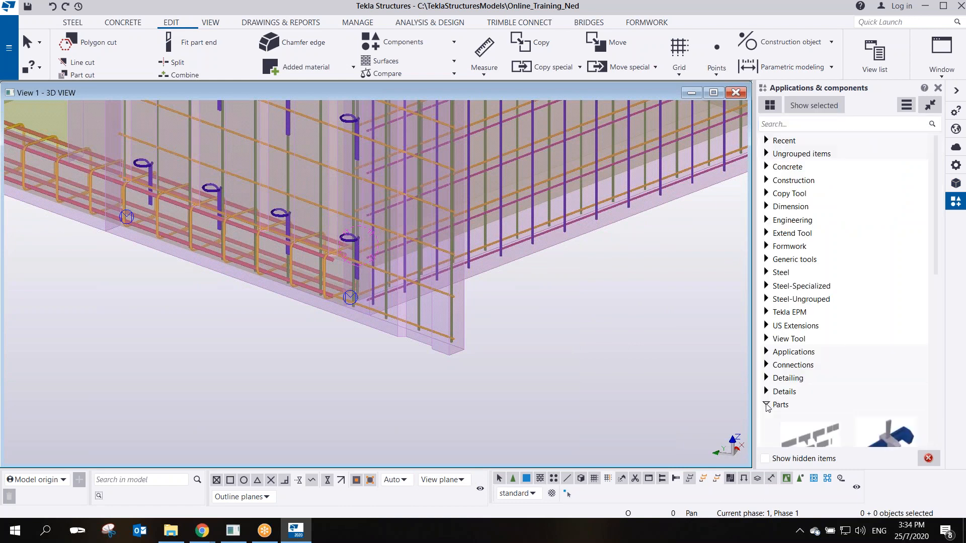
scroll(831, 367, down, 3)
scroll(832, 360, down, 5)
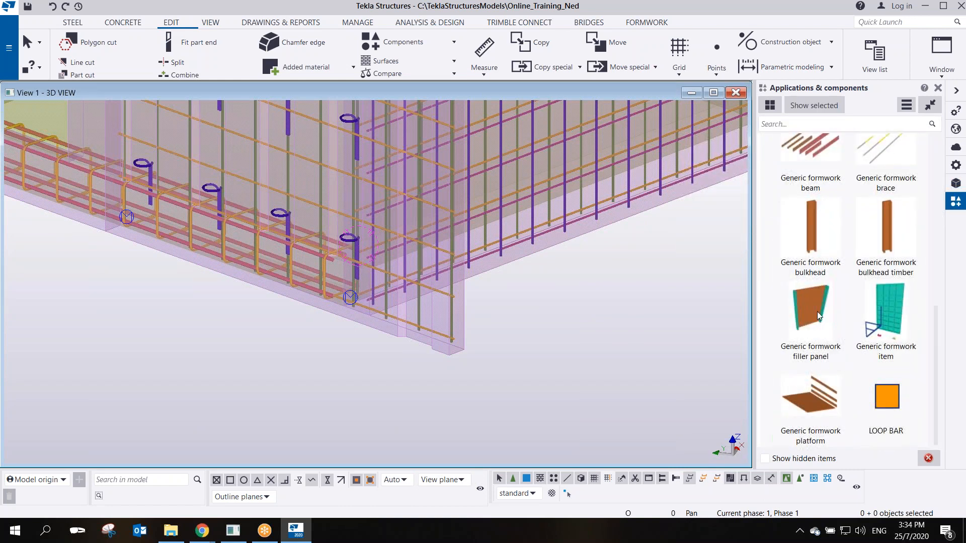
Place the LOOP BAR component at the wall's end, from a point on the bottom edge to one at the wall's top
click(888, 406)
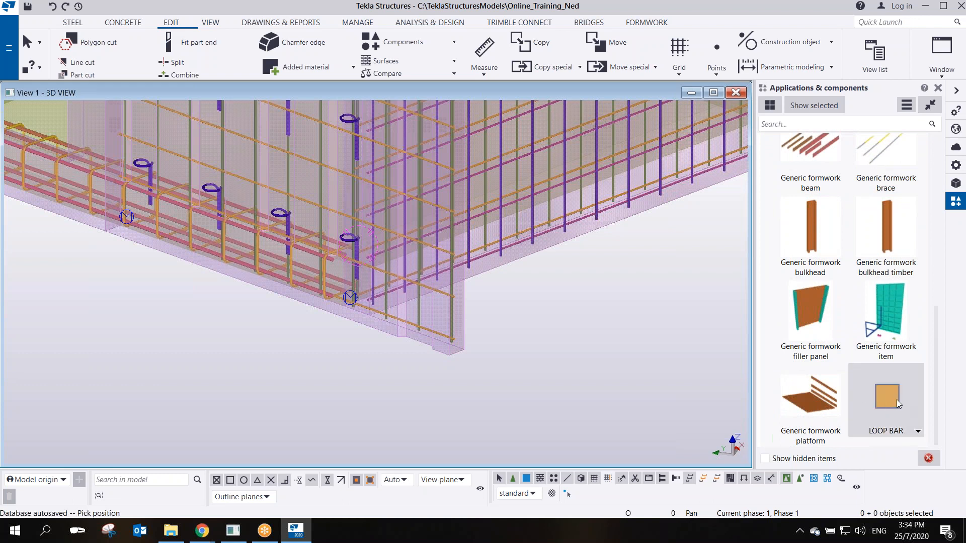
scroll(406, 322, up, 2)
click(426, 352)
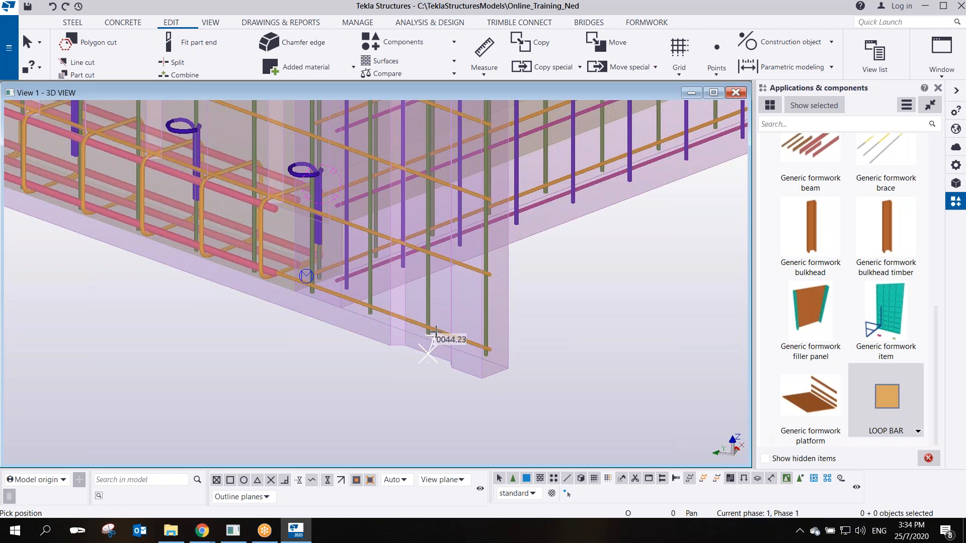
scroll(425, 353, down, 4)
scroll(427, 305, up, 8)
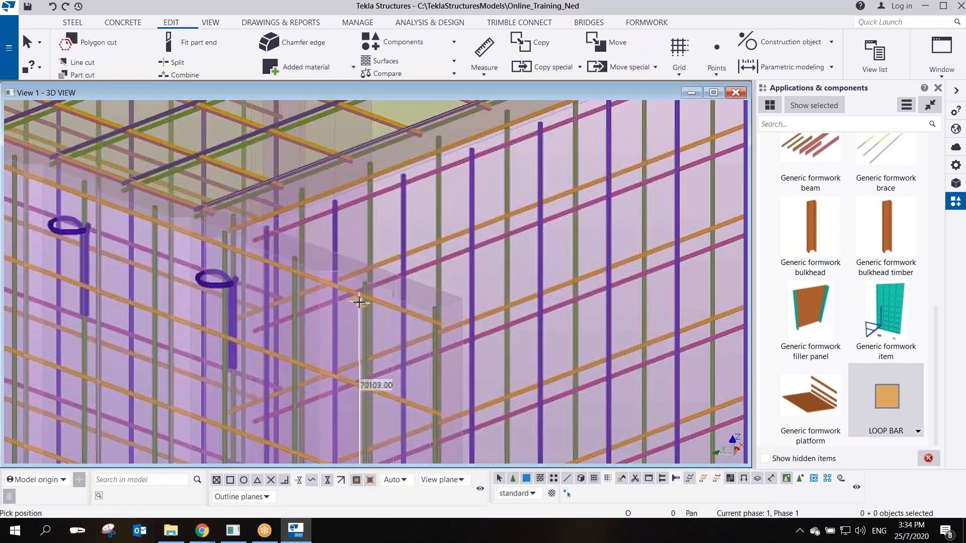
scroll(358, 302, down, 4)
click(368, 273)
scroll(375, 279, down, 2)
middle_drag(372, 428, 480, 146)
scroll(480, 238, down, 3)
right_click(508, 257)
click(527, 269)
Select the newly placed loop bars and check their row along the height of the wall's end
scroll(502, 319, up, 2)
scroll(410, 230, up, 5)
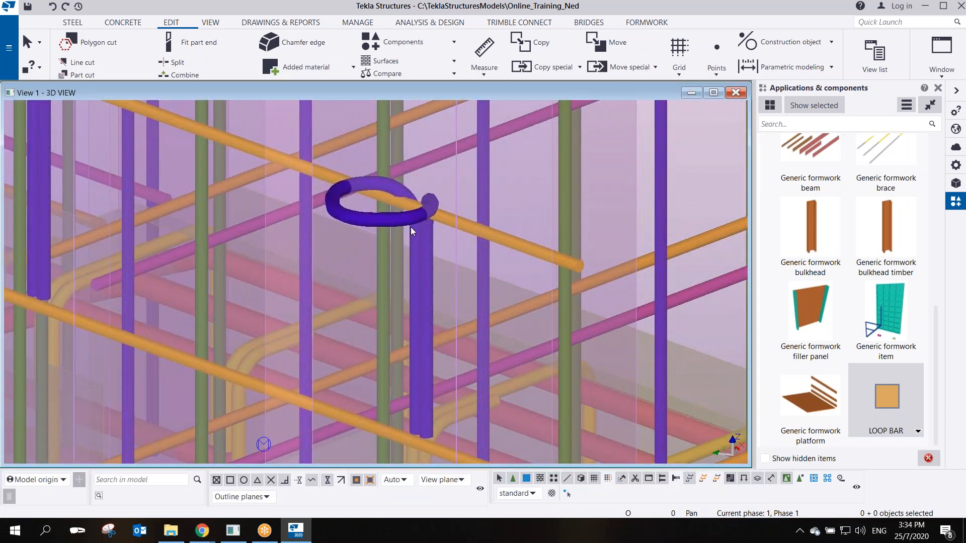
click(411, 226)
scroll(411, 225, down, 6)
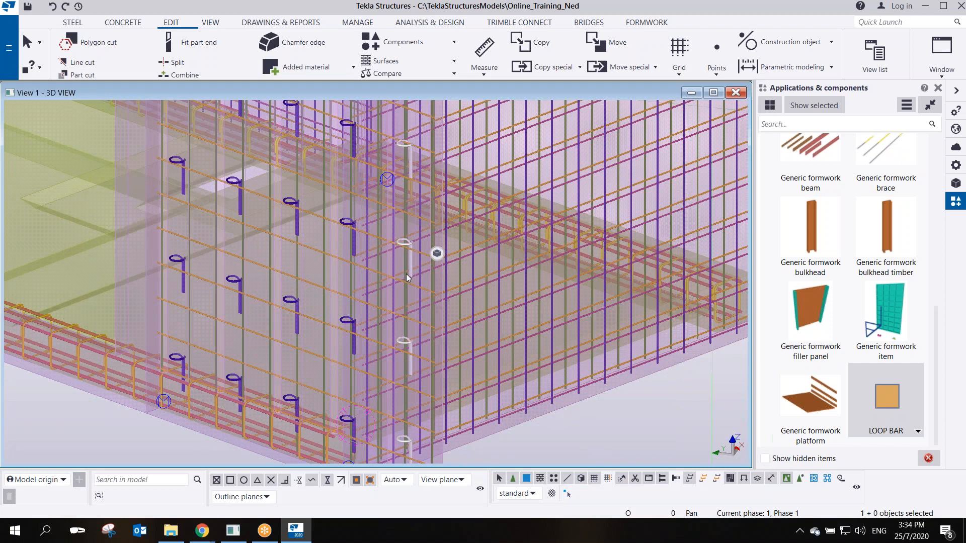
scroll(407, 273, down, 2)
Place another LOOP BAR component near the end of the adjoining wall face, from its bottom edge up to its top edge
click(886, 395)
ctrl+middle_drag(512, 290, 331, 401)
scroll(331, 401, up, 2)
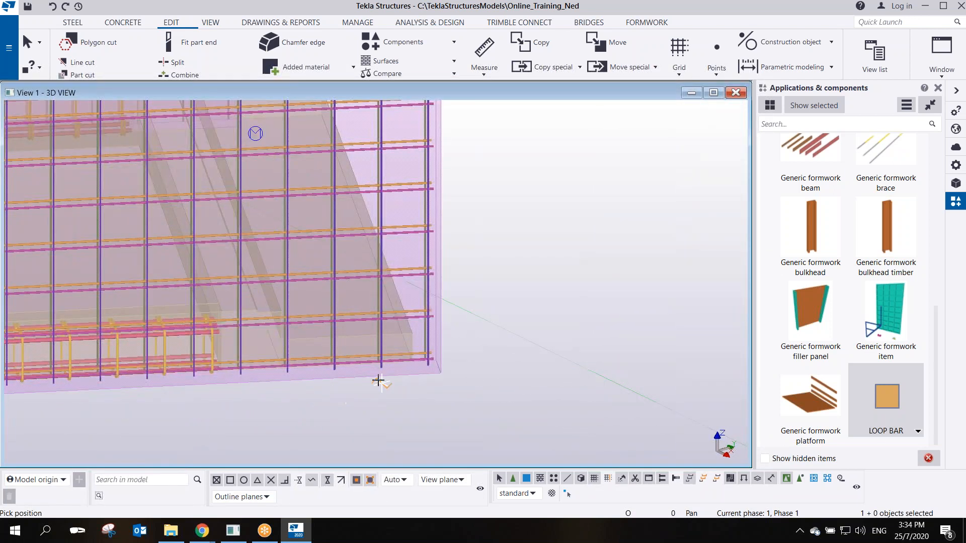
click(368, 378)
scroll(369, 252, down, 2)
middle_drag(360, 105, 355, 305)
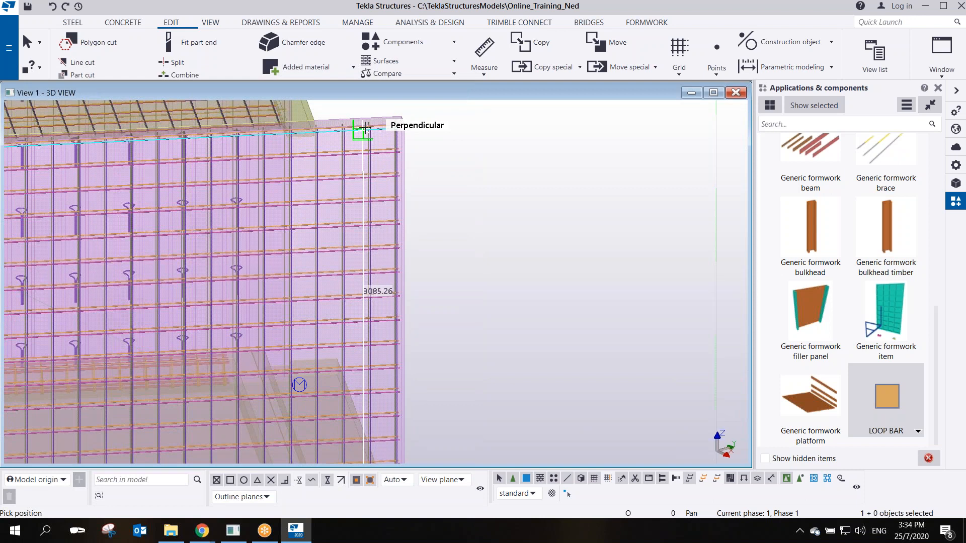
right_click(410, 224)
click(443, 233)
scroll(373, 196, up, 5)
ctrl+middle_drag(367, 189, 347, 297)
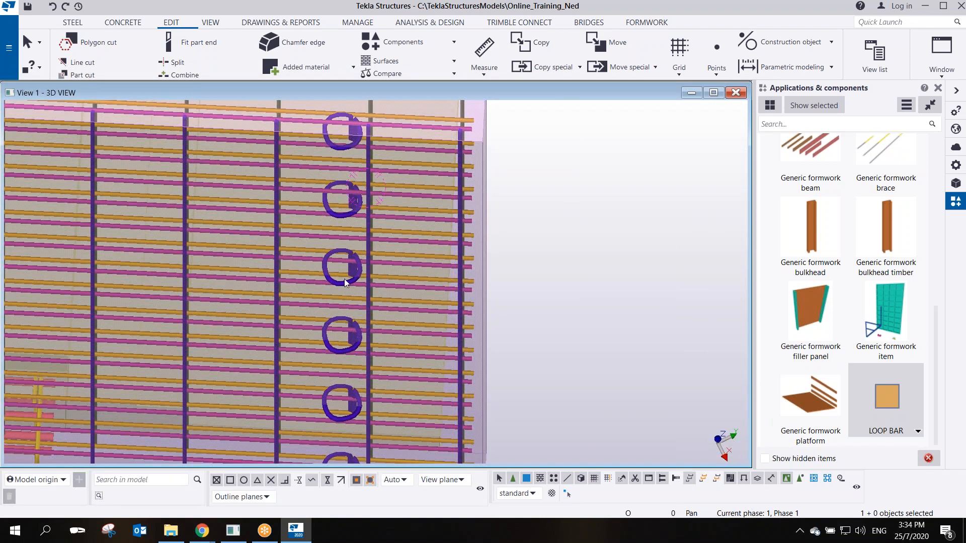
Delete the LOOP BAR component placed near the end of the adjoining wall face
scroll(353, 277, down, 5)
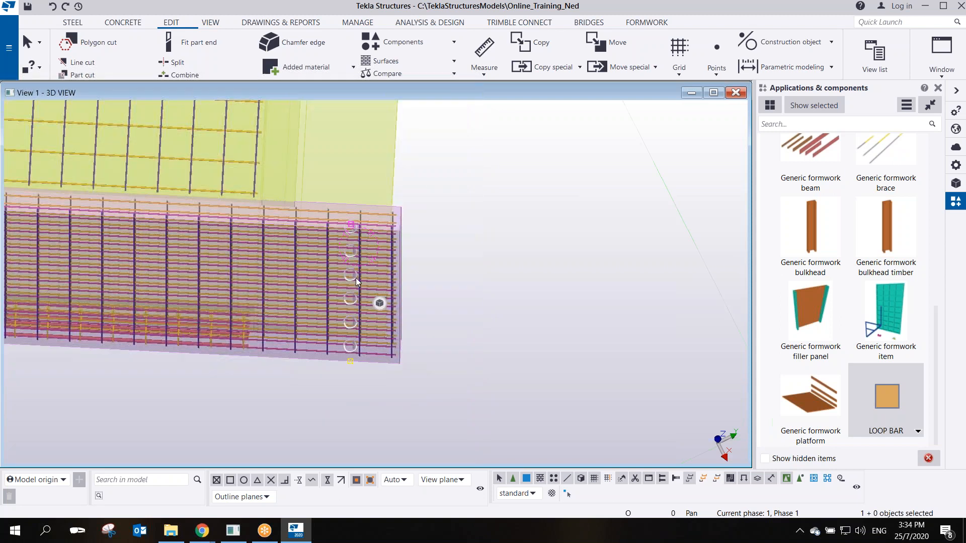
key(Delete)
scroll(403, 269, down, 4)
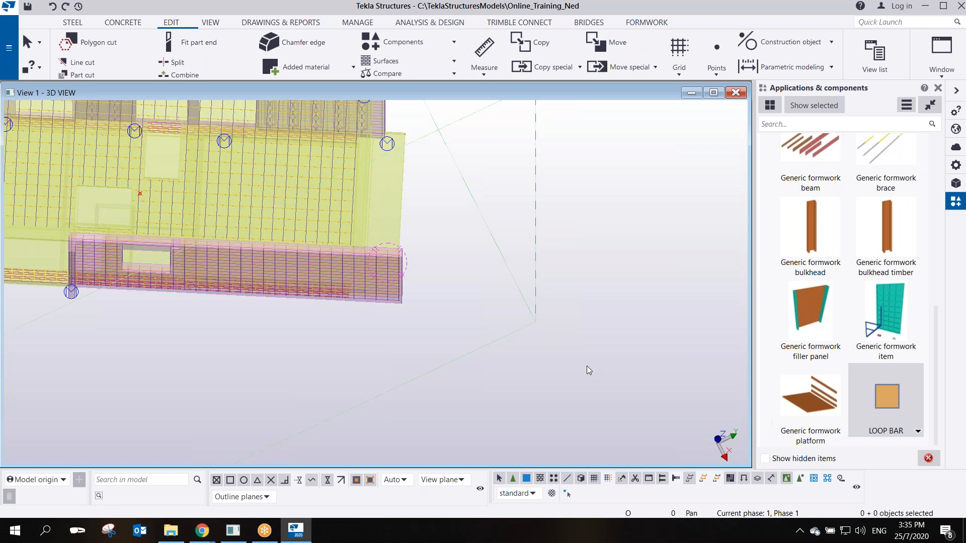
Redraw the 3D view and examine the whole reinforced building module from several sides
click(703, 19)
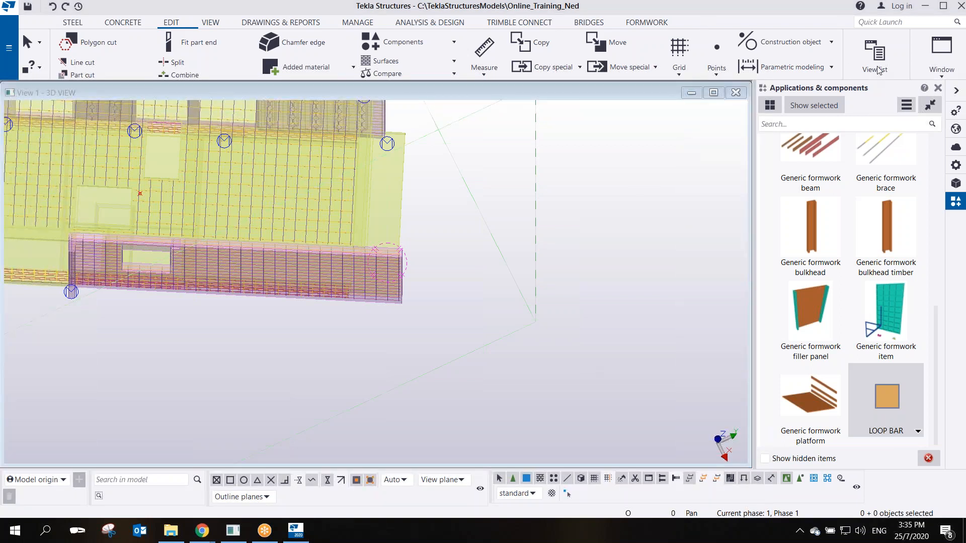
right_click(488, 157)
scroll(512, 233, down, 5)
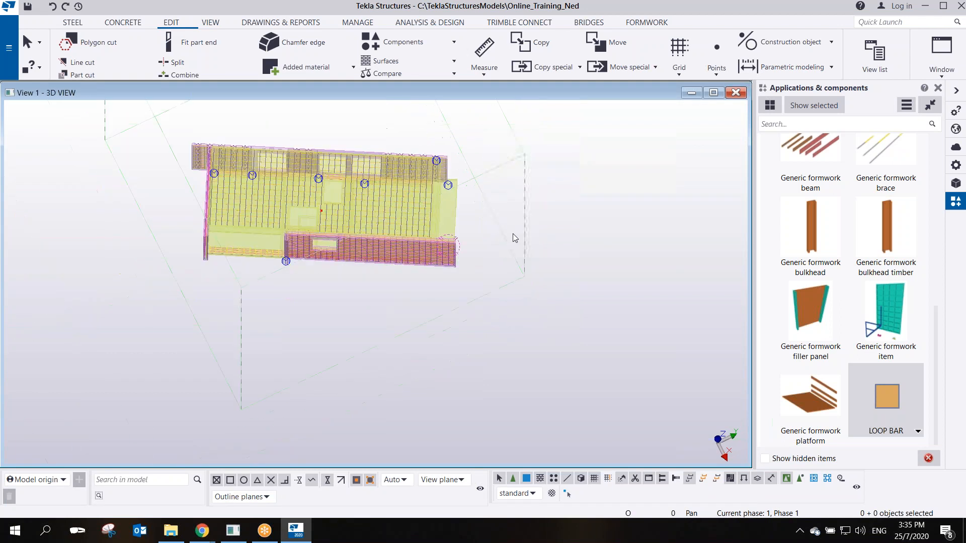
mouse_move(360, 224)
ctrl+middle_down()
mouse_move(451, 224)
mouse_move(502, 315)
mouse_move(485, 304)
mouse_move(541, 235)
ctrl+middle_up()
right_click(529, 190)
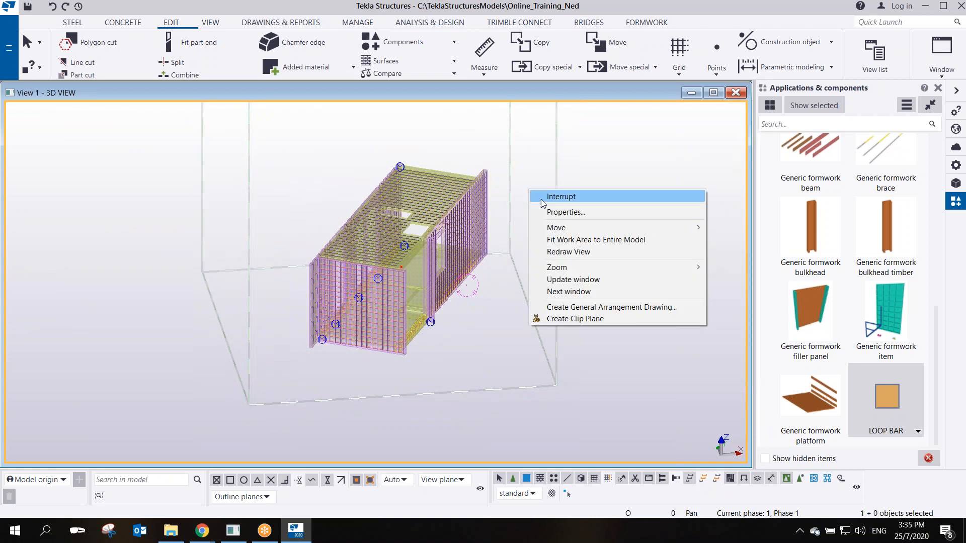
click(568, 252)
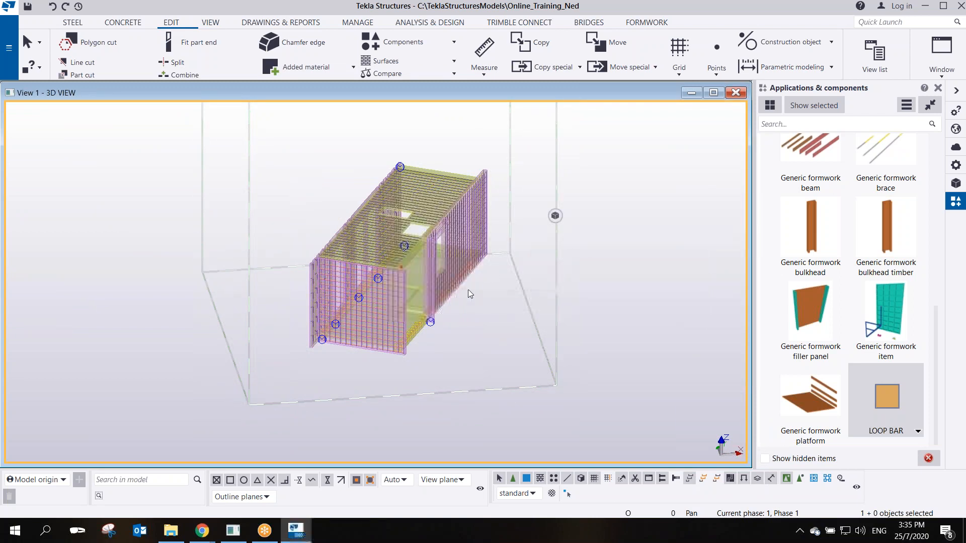
scroll(452, 279, up, 4)
ctrl+middle_drag(405, 270, 446, 261)
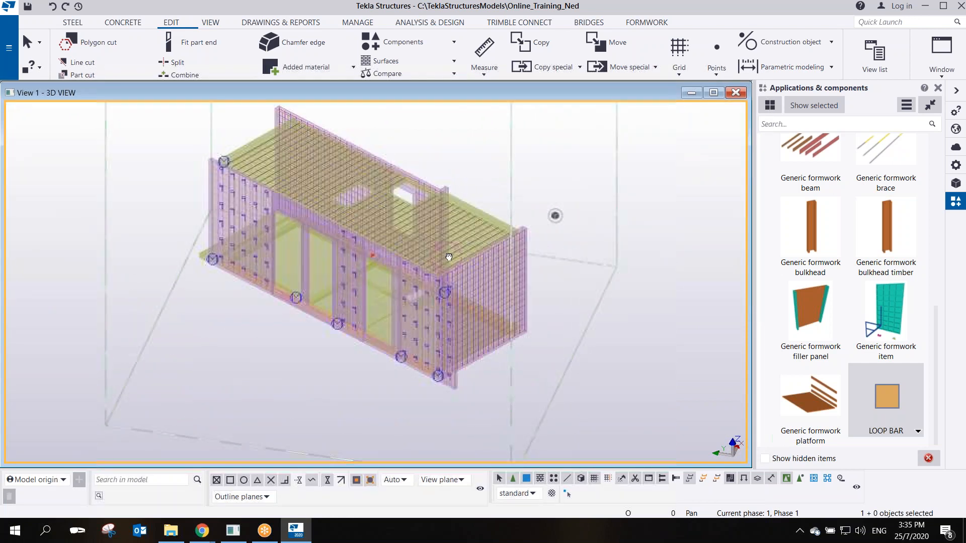
click(455, 335)
ctrl+middle_drag(512, 243, 293, 266)
ctrl+middle_drag(505, 225, 396, 218)
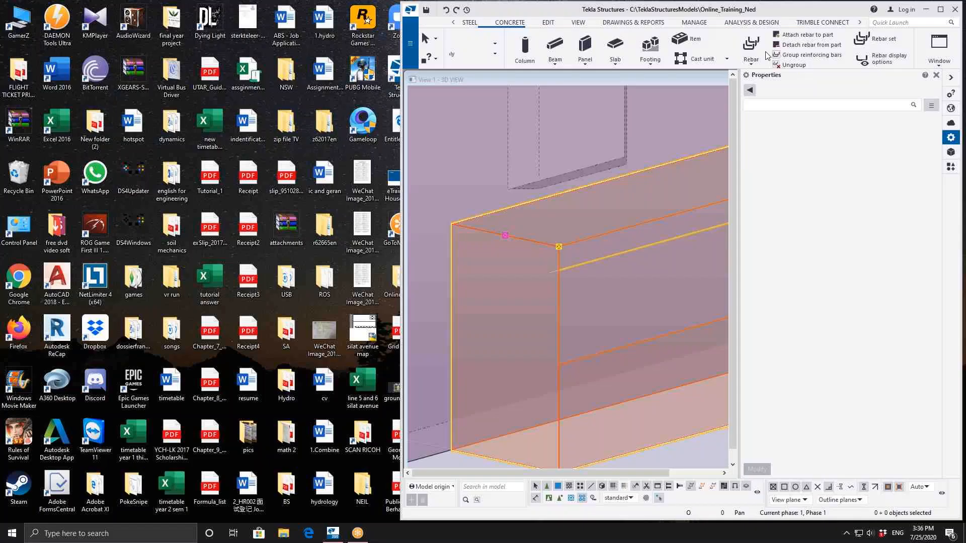
Enlarge the program window with its 3D view and select the beam's BEAM BAR rebar group
click(940, 9)
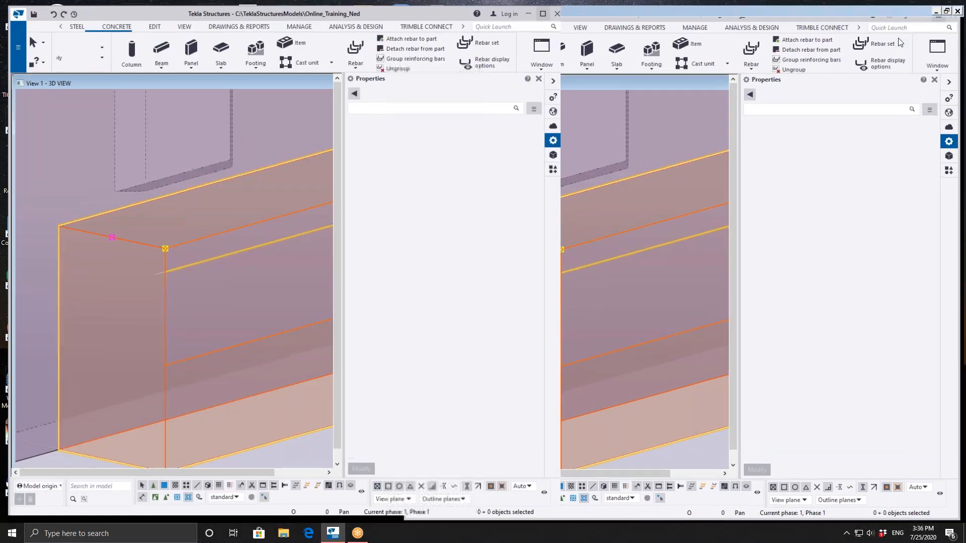
drag(385, 475, 725, 472)
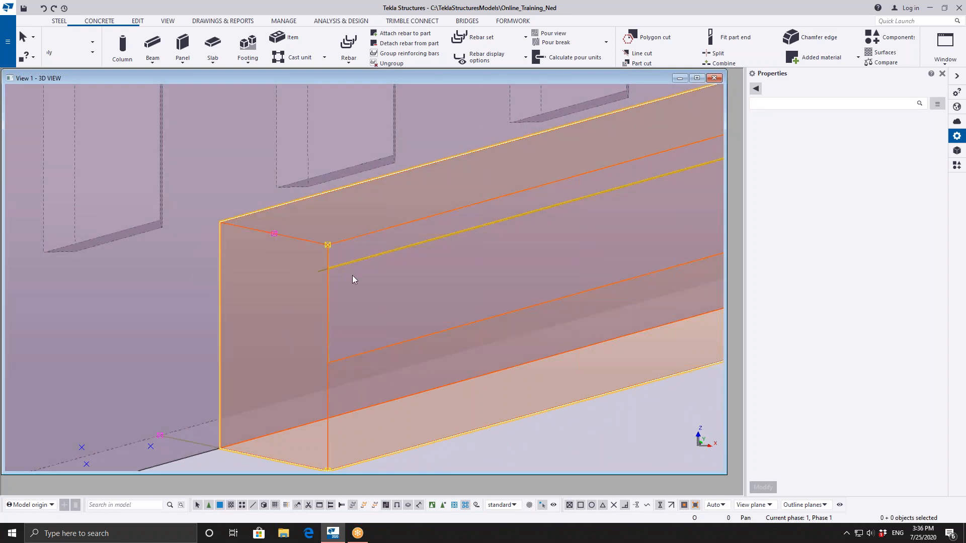
click(386, 300)
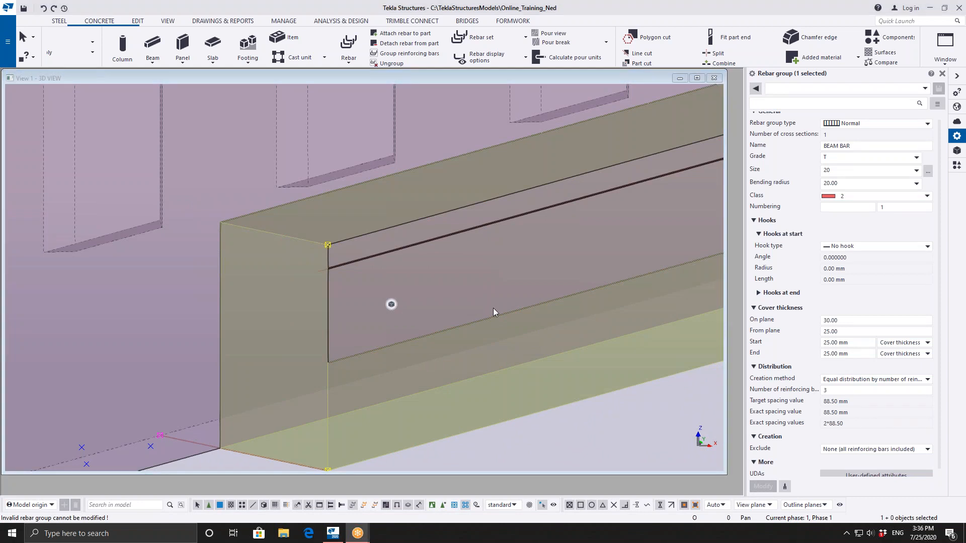
click(598, 330)
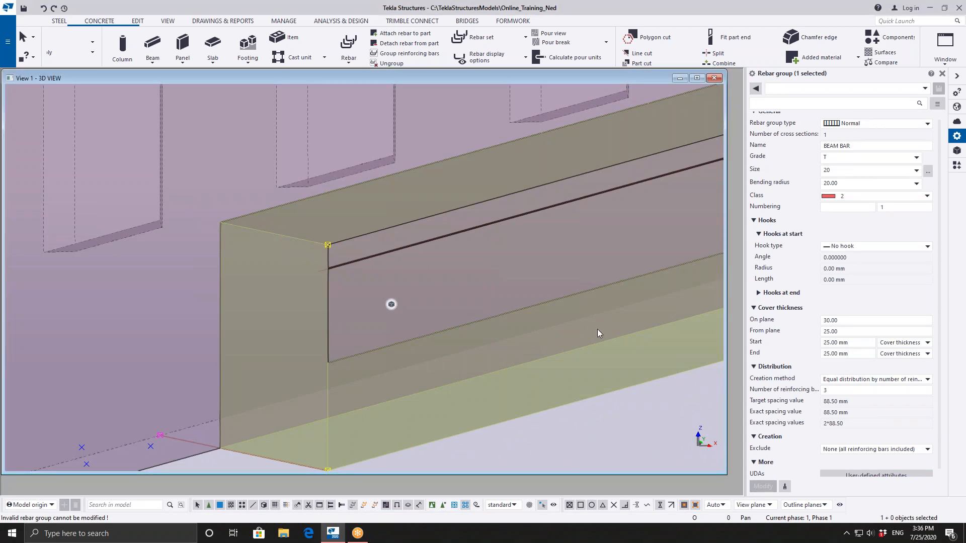
Set the bending radius of the BEAM BAR rebar group to 0 at the step in the beam
scroll(513, 219, down, 5)
middle_drag(605, 257, 367, 318)
click(397, 260)
scroll(373, 265, up, 10)
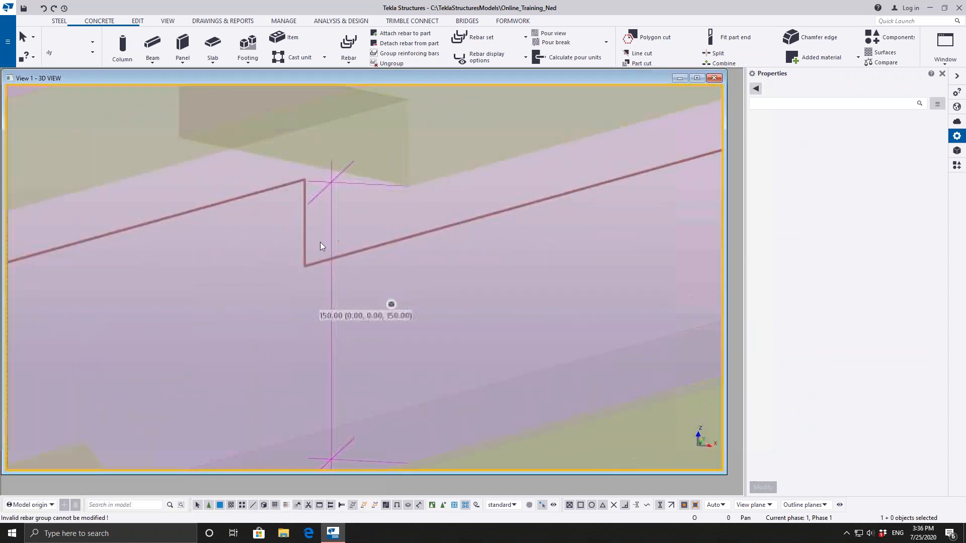
click(303, 223)
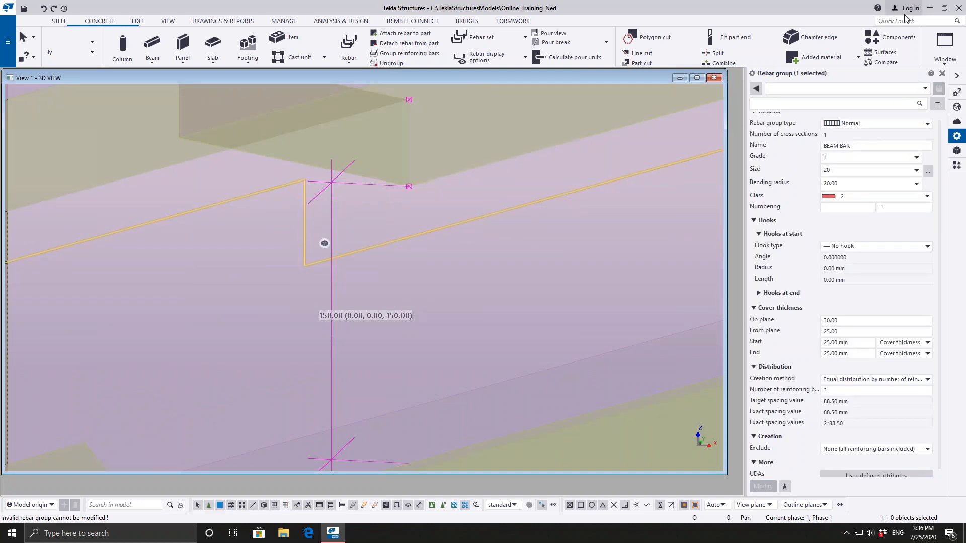
click(850, 182)
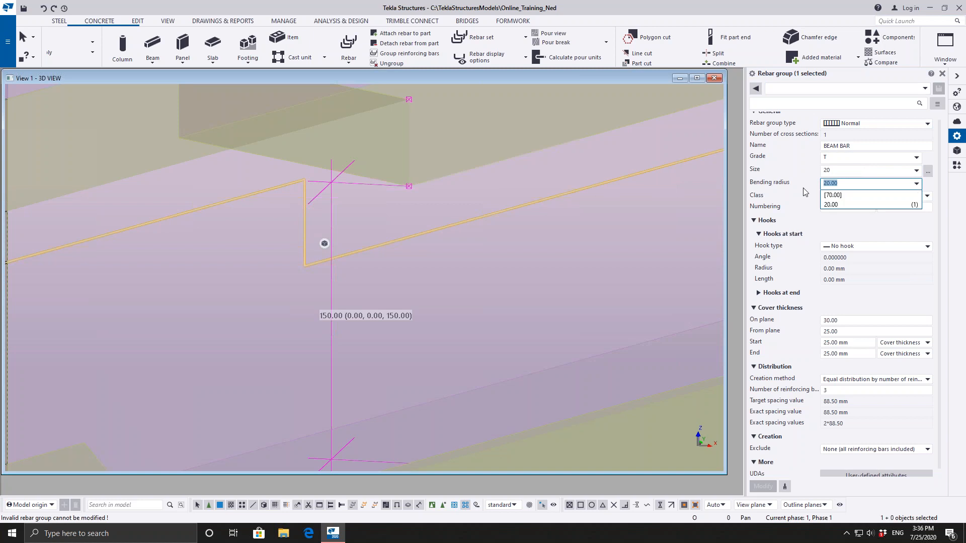
text(0)
key(Return)
ctrl+middle_drag(366, 197, 392, 227)
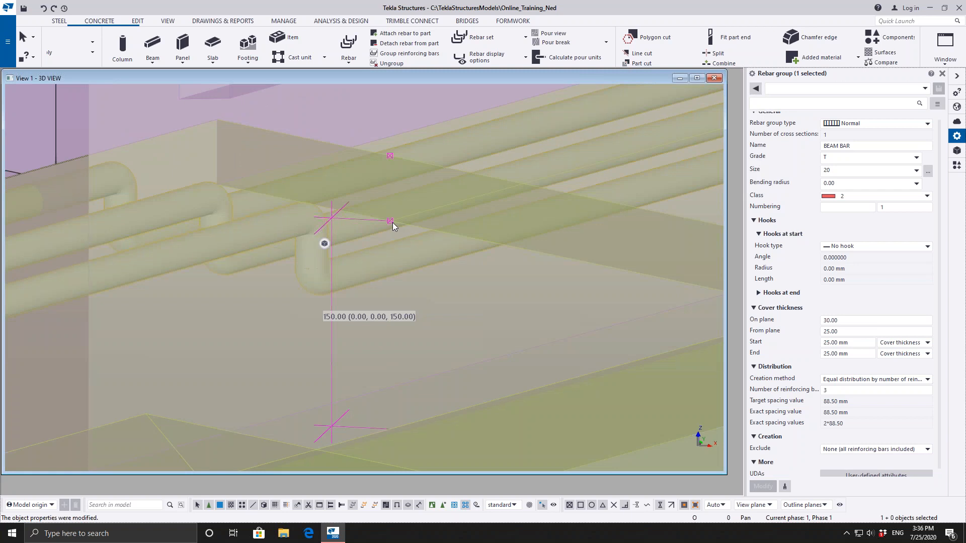
Move the rebar group's lower bend point at the beam step about 70 mm along the beam's edge
right_click(392, 223)
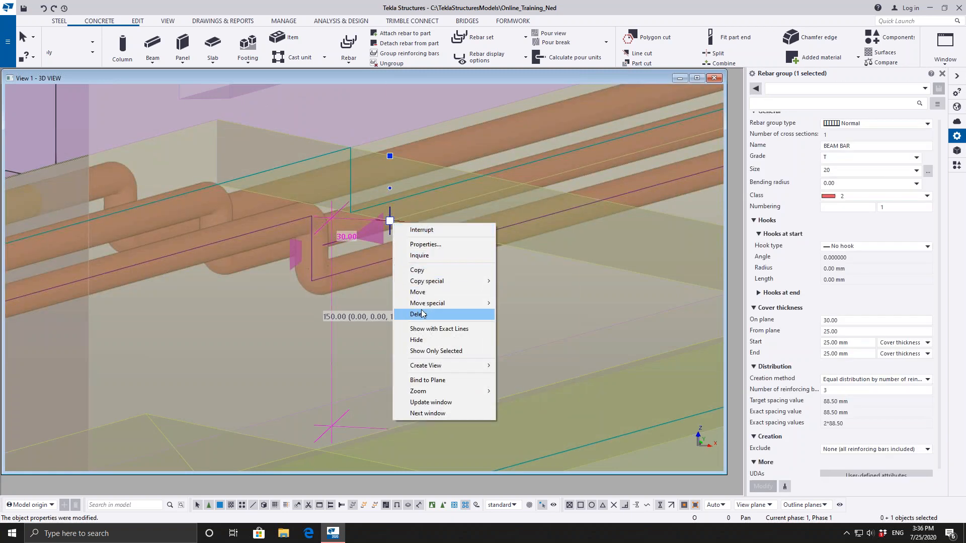
click(425, 293)
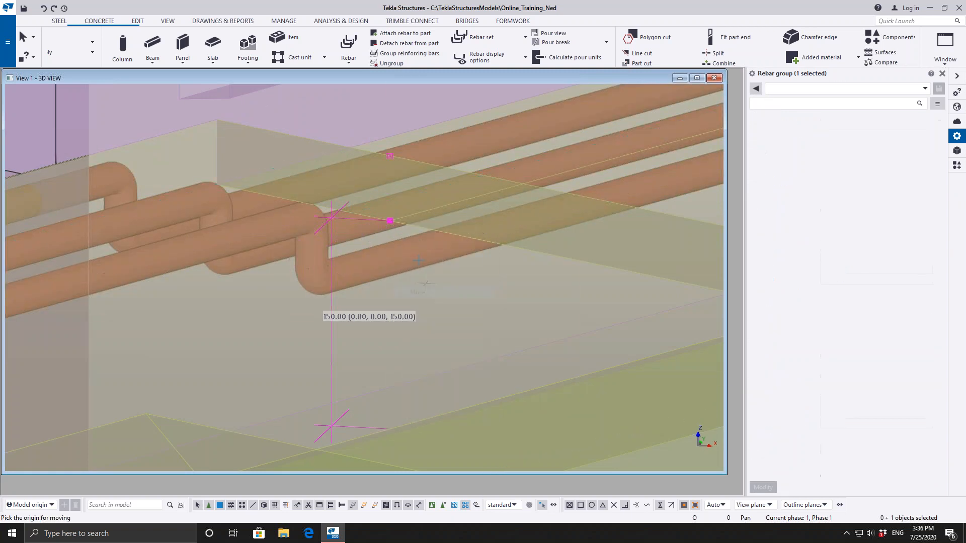
click(390, 221)
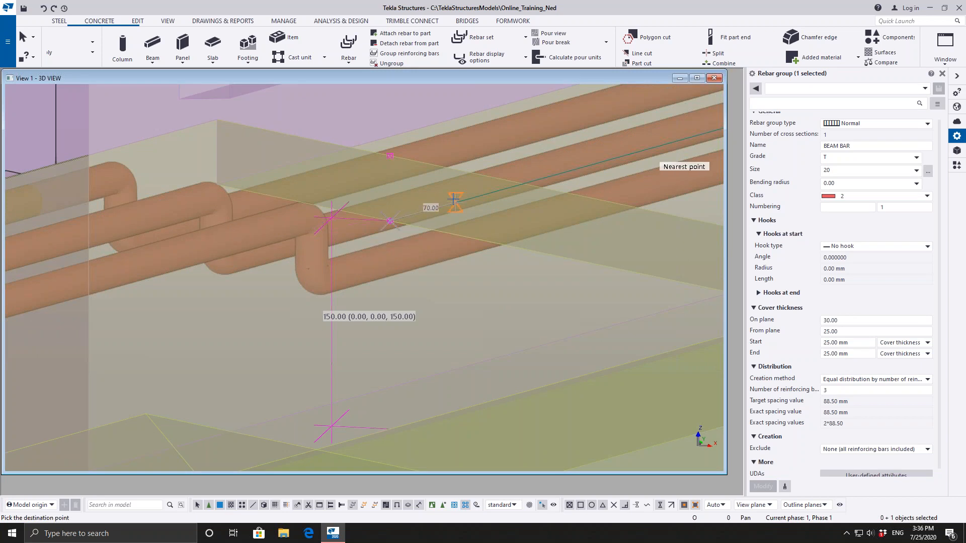
Move the rebar group's upper bend point along the beam, away from the lower one, to slope the crank more gently
click(390, 156)
right_click(390, 156)
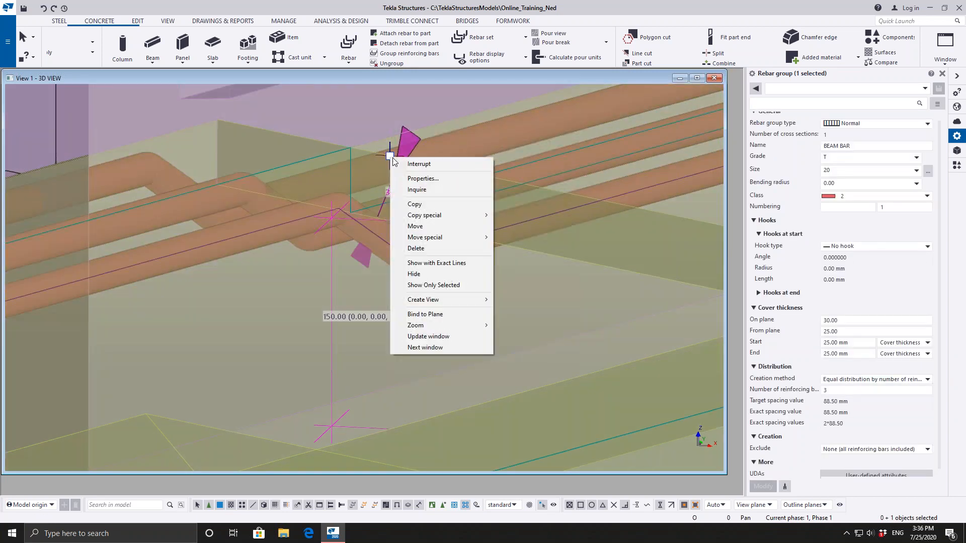
click(428, 226)
click(390, 156)
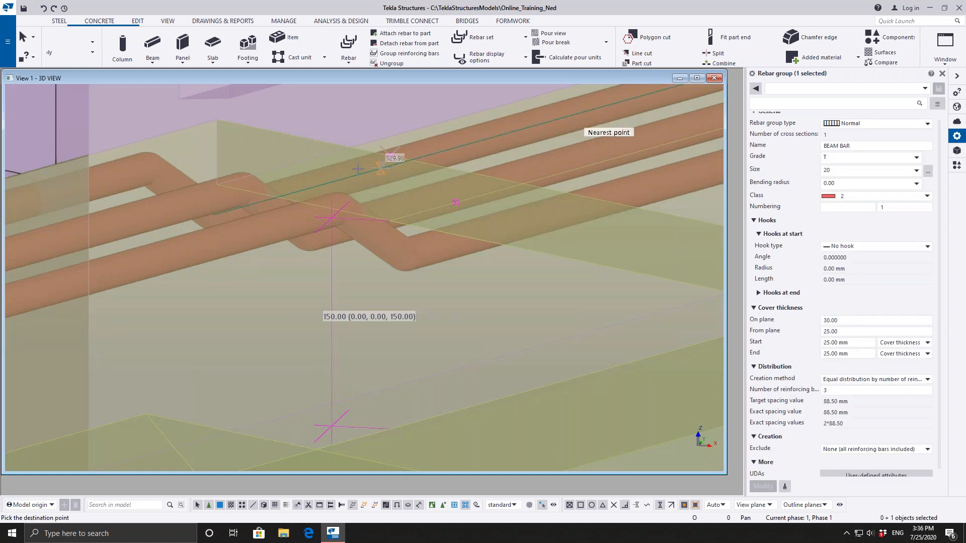
click(334, 171)
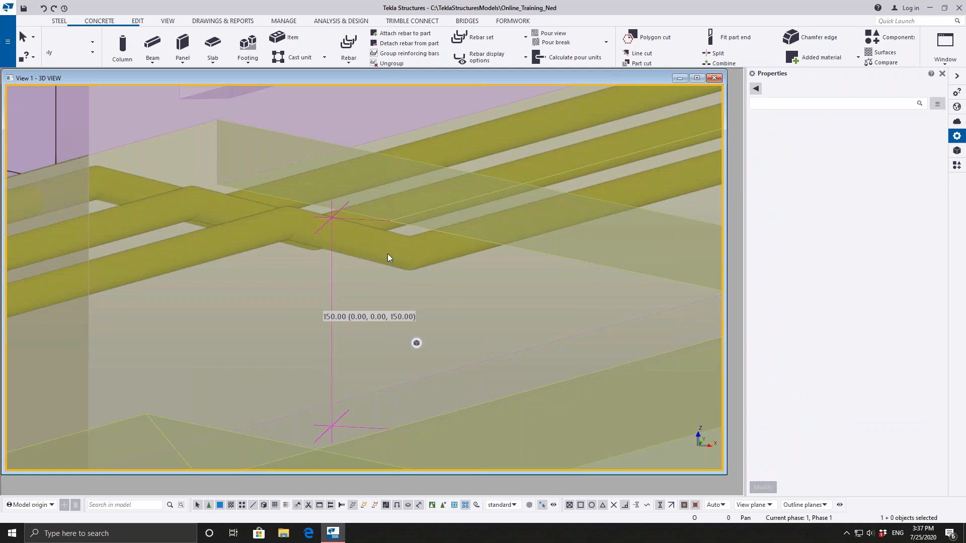
Set the bar size of the BEAM BAR rebar group to 16
click(387, 252)
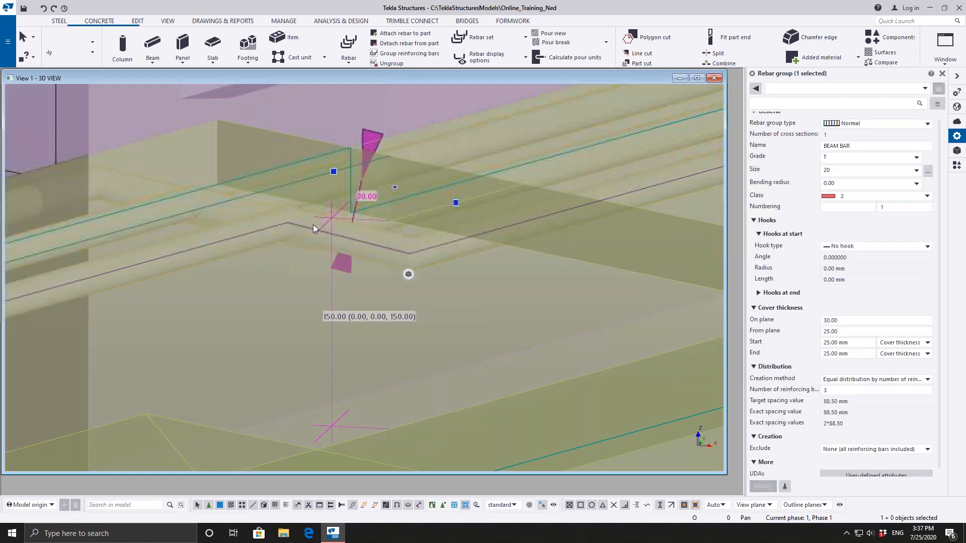
click(837, 170)
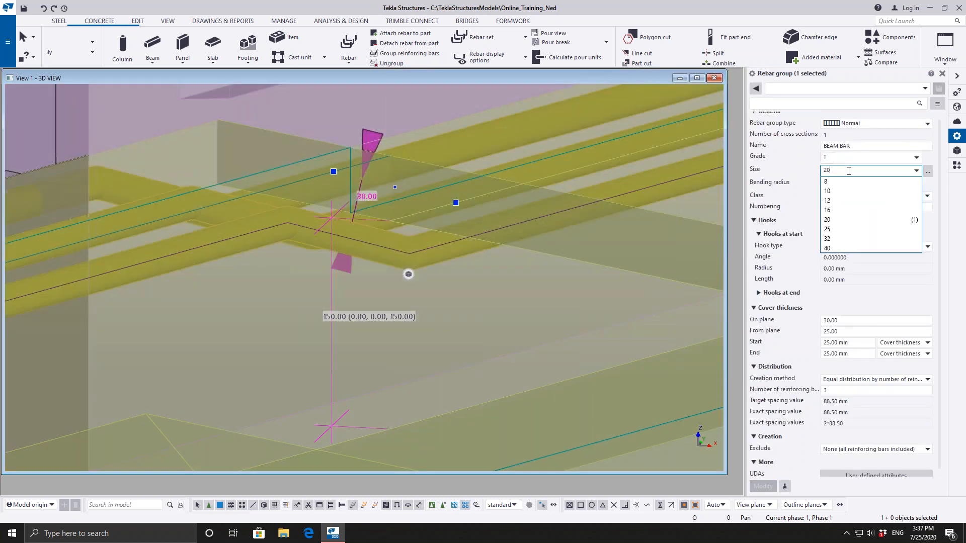
click(835, 219)
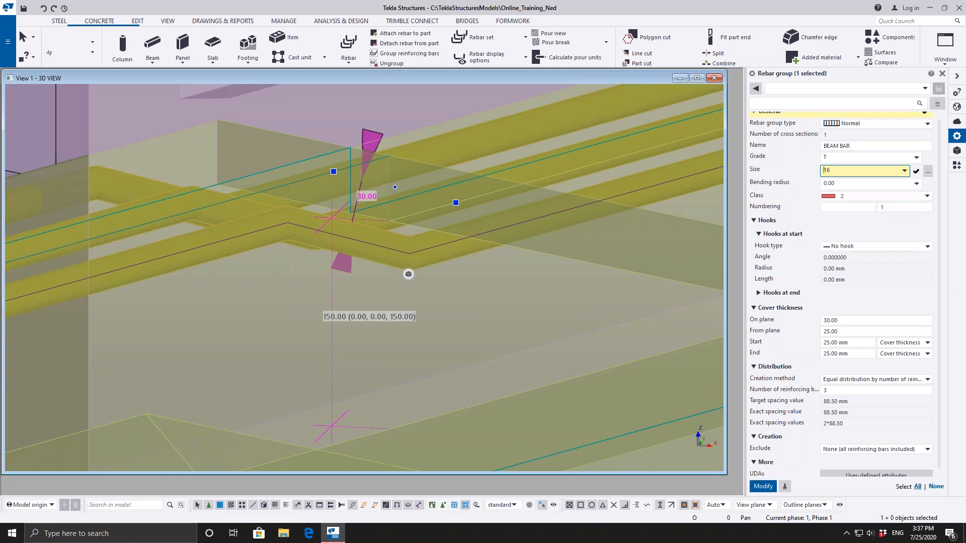
click(762, 485)
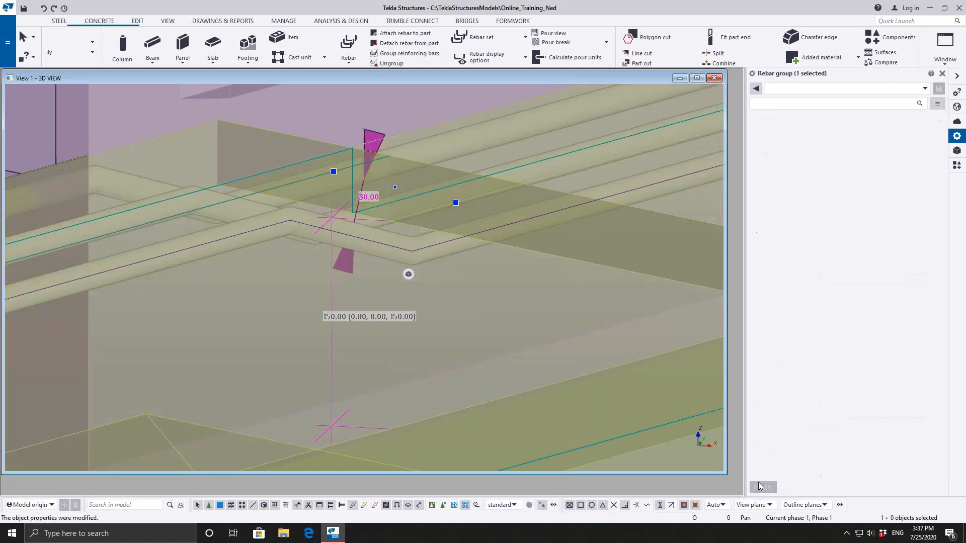
Set the bending radius of the BEAM BAR rebar group to 20 mm and close the invalid geometry warning
click(848, 183)
click(849, 183)
drag(849, 183, 784, 191)
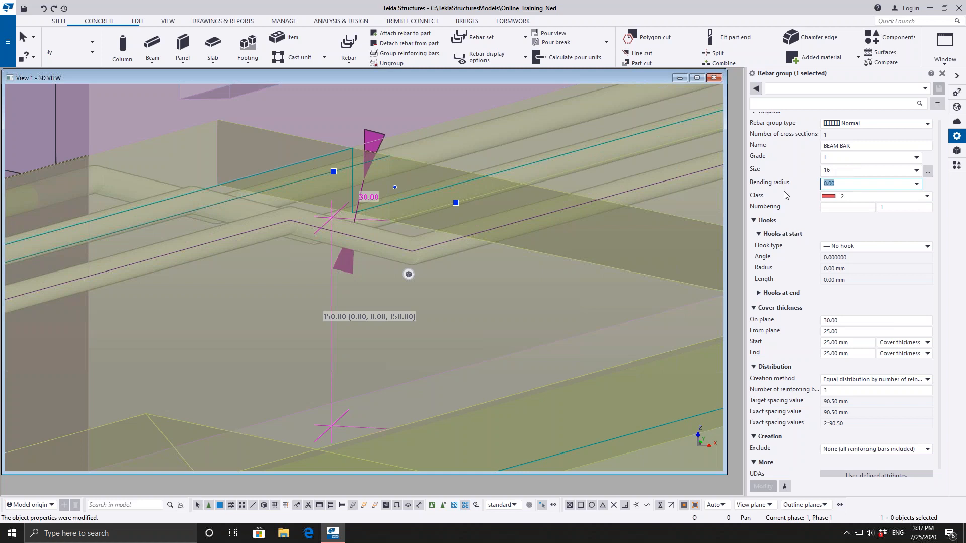
text(20)
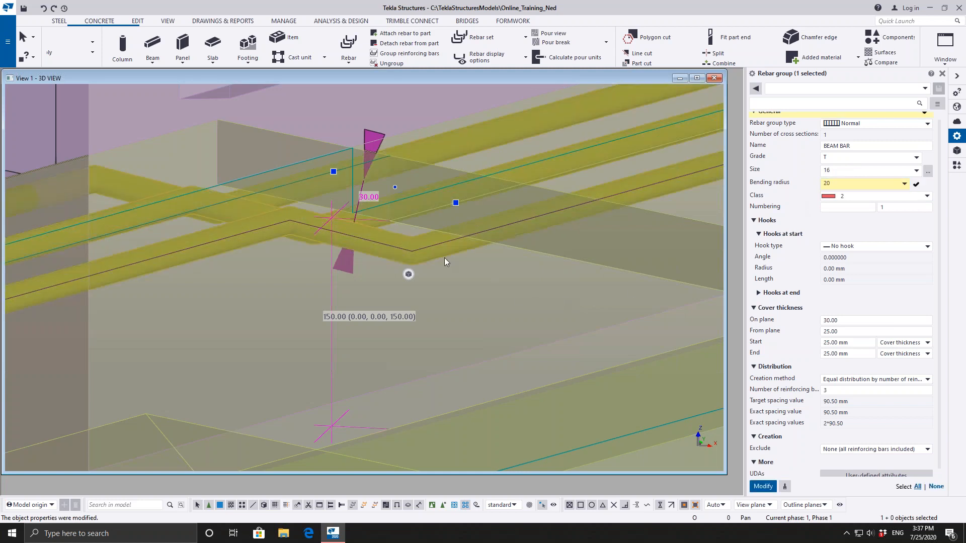
click(763, 487)
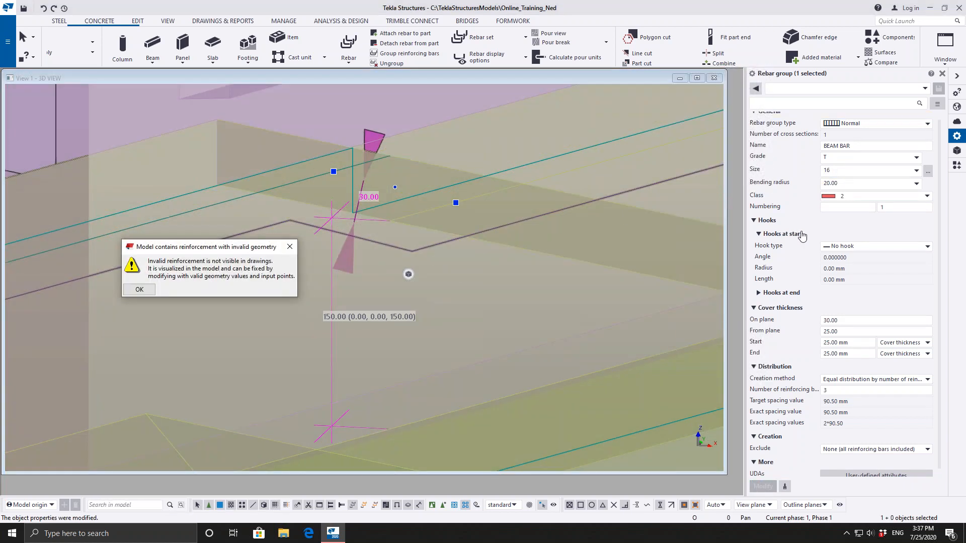
click(838, 207)
middle_drag(463, 287, 227, 366)
middle_drag(428, 295, 199, 356)
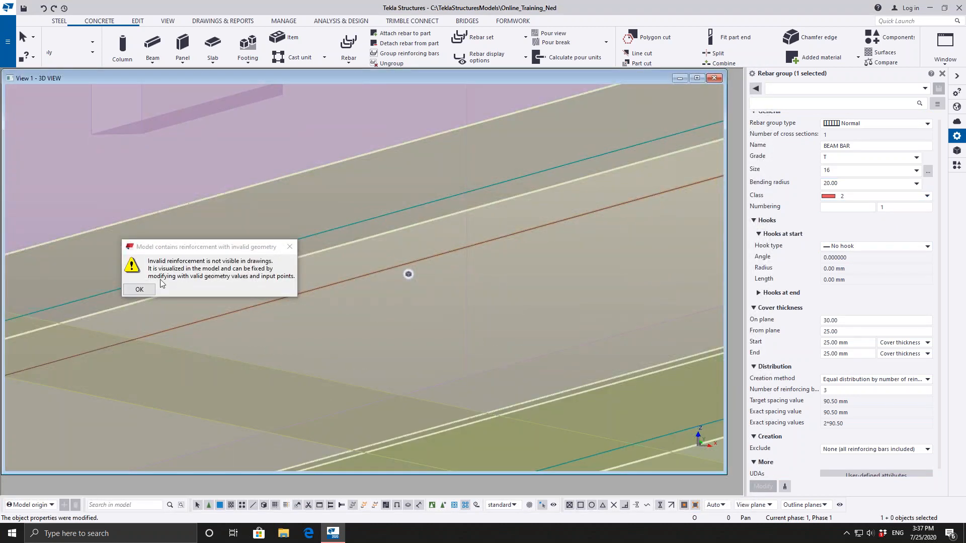
click(139, 289)
Move the BEAM BAR group's upper bend point along the beam to the corner of the next step edge
middle_drag(463, 248, 169, 367)
middle_drag(506, 265, 237, 336)
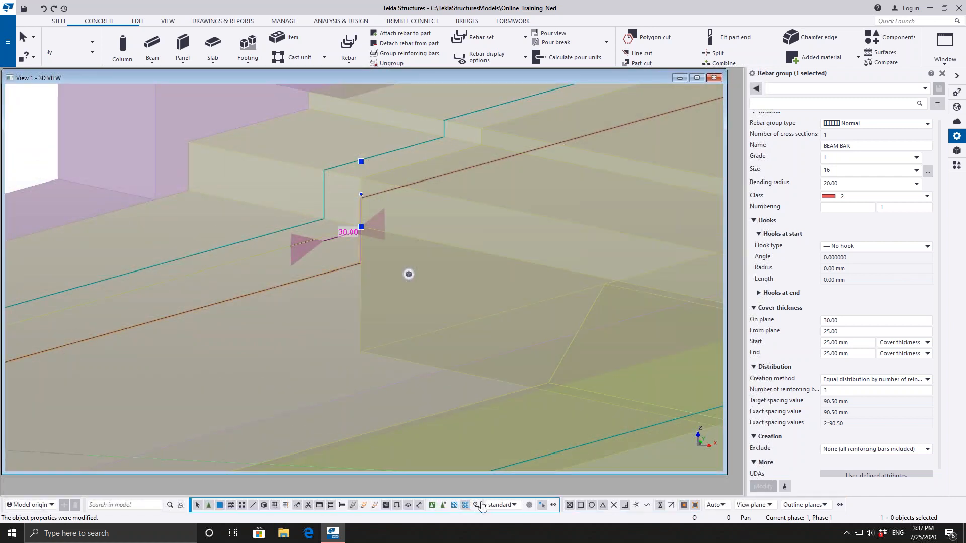
click(541, 506)
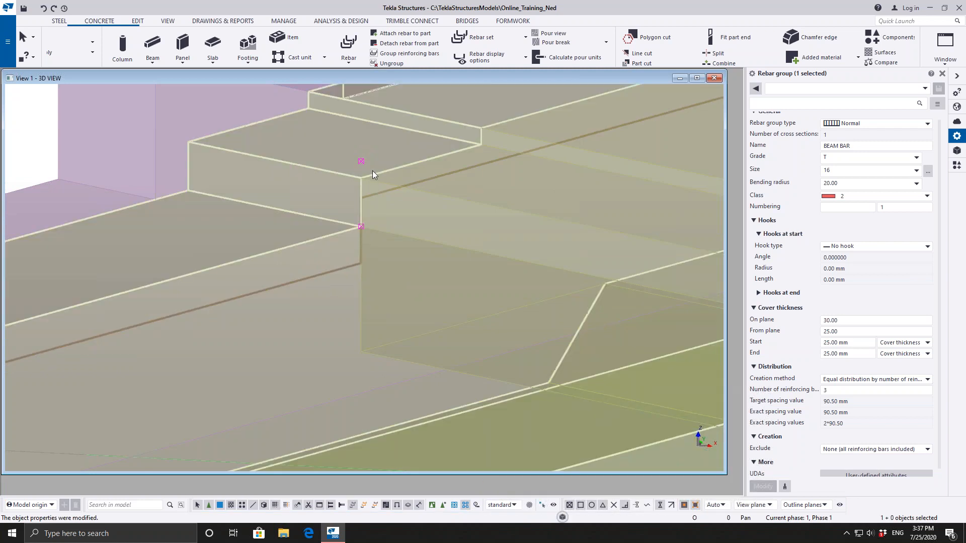
right_click(366, 162)
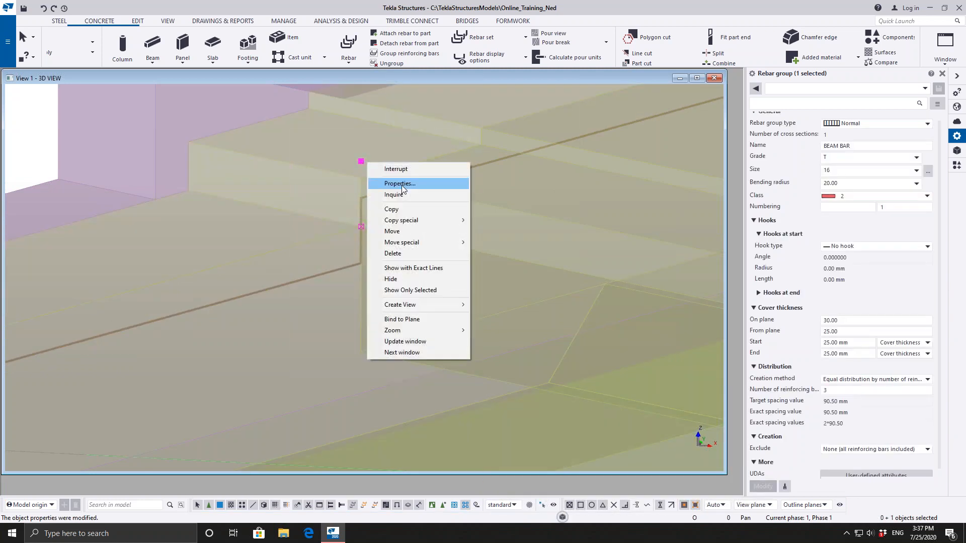
click(400, 231)
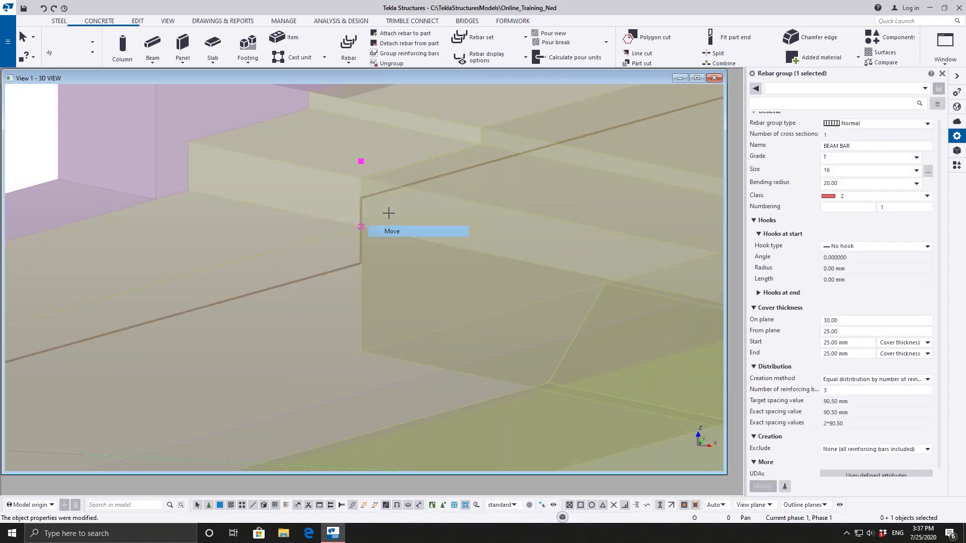
click(360, 162)
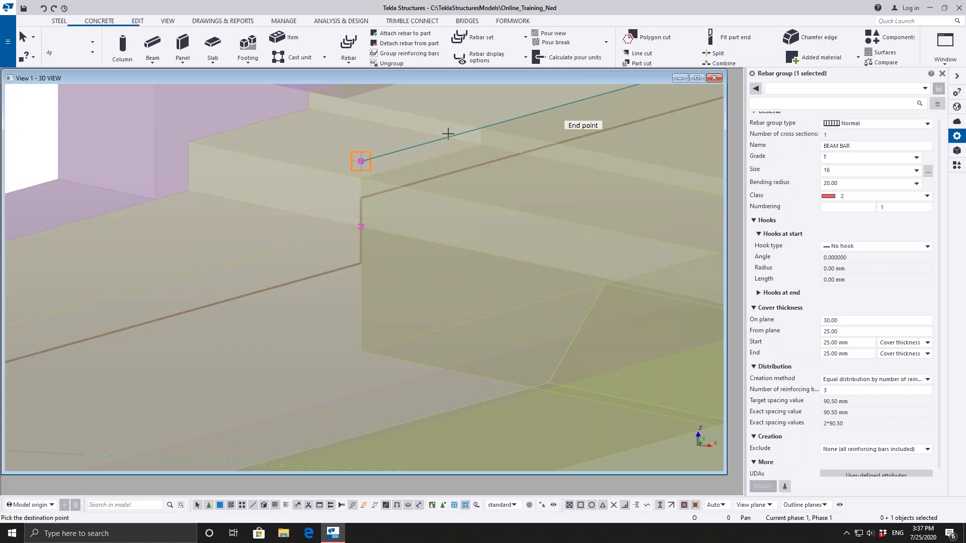
click(481, 127)
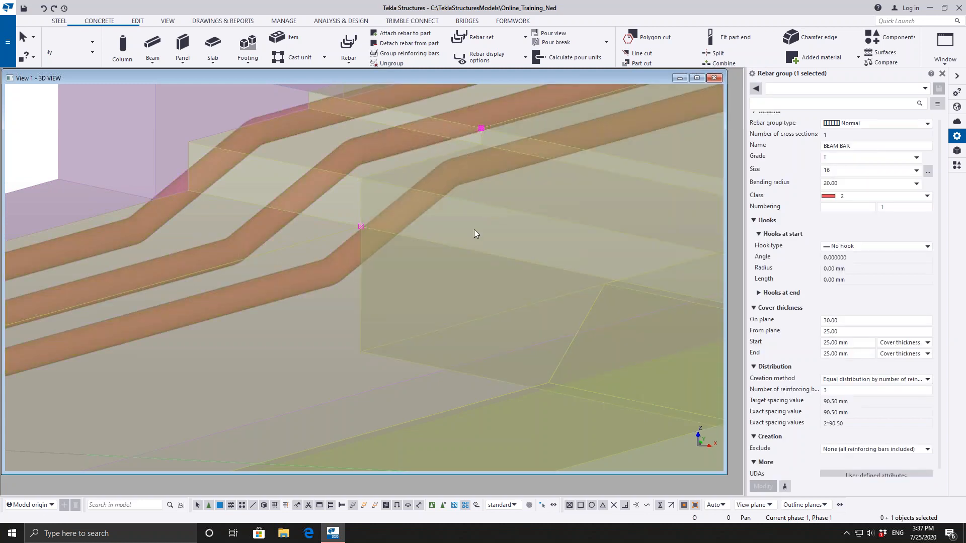
scroll(473, 230, down, 3)
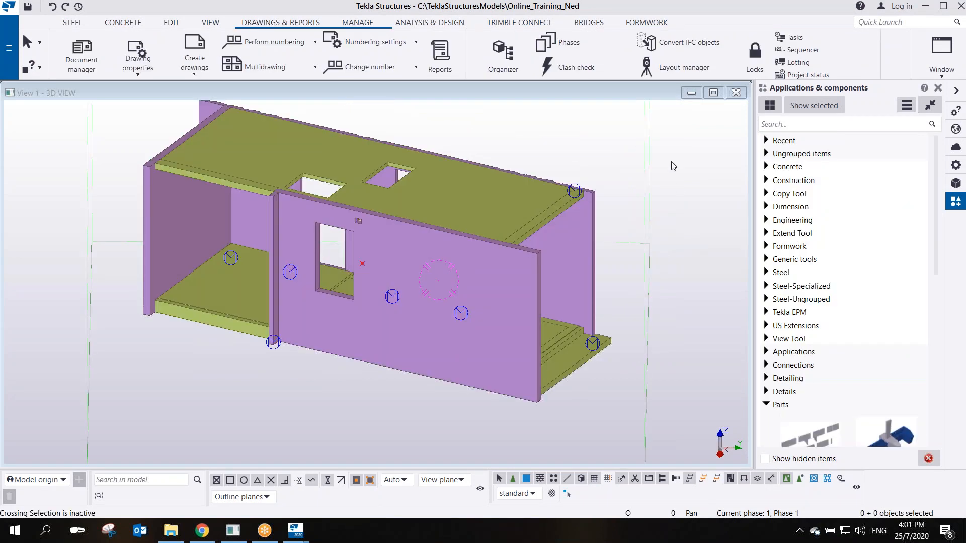
Delete the cast unit drawing created 25.07.2020 from the document manager and move the manager window below the model
click(647, 162)
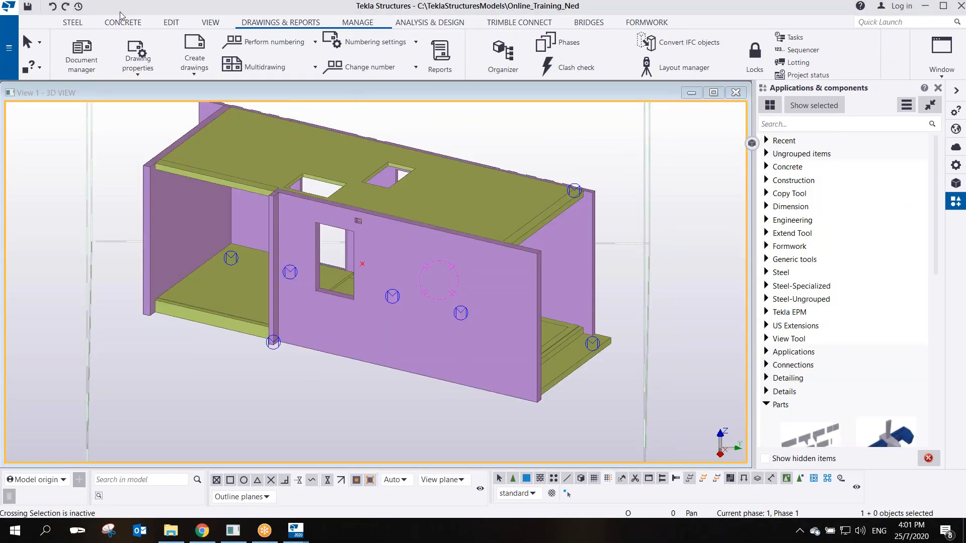
click(95, 60)
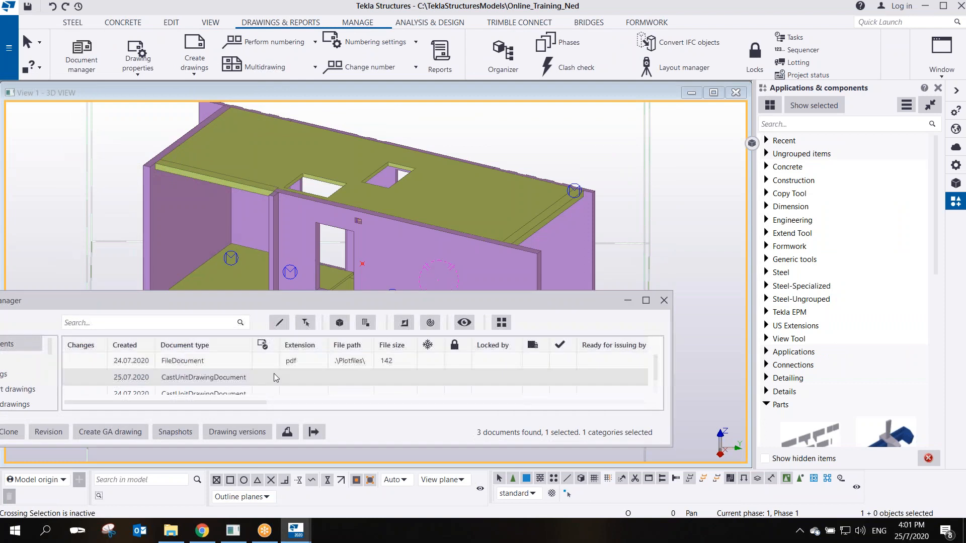
right_click(264, 377)
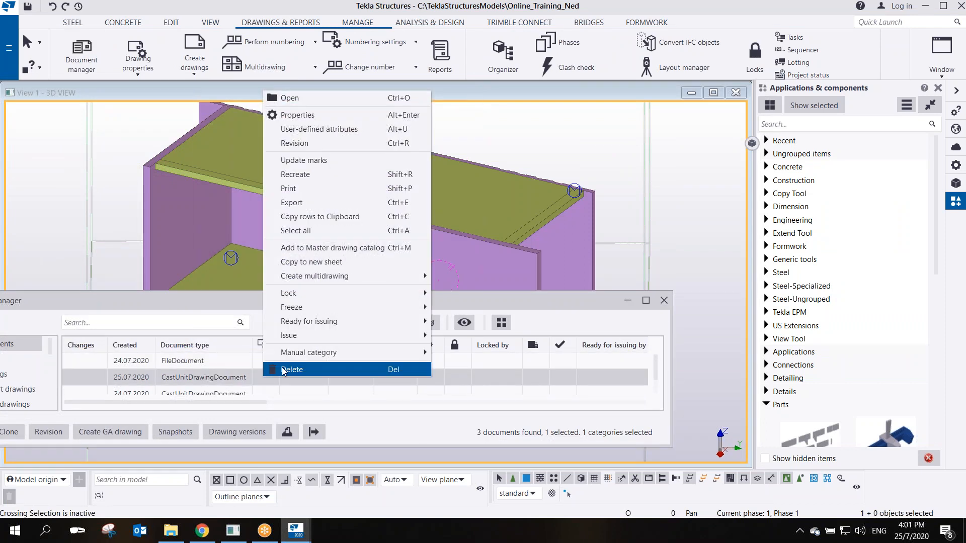
click(273, 374)
click(460, 277)
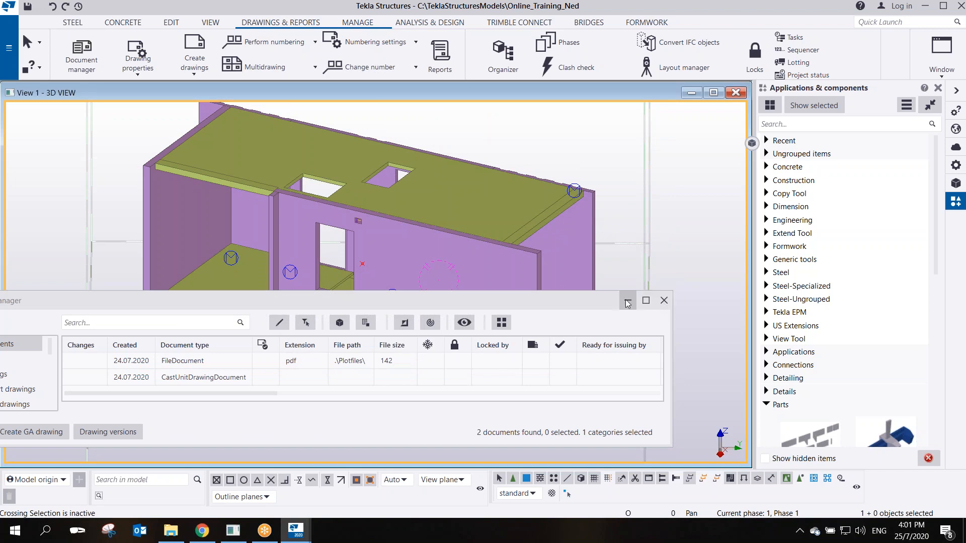
drag(574, 305, 627, 411)
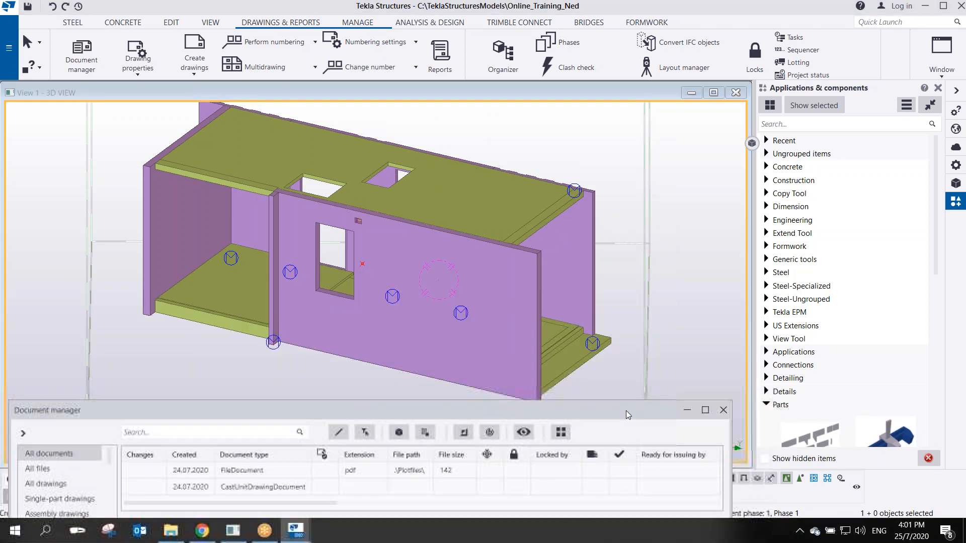
middle_drag(497, 294, 498, 291)
scroll(497, 292, down, 2)
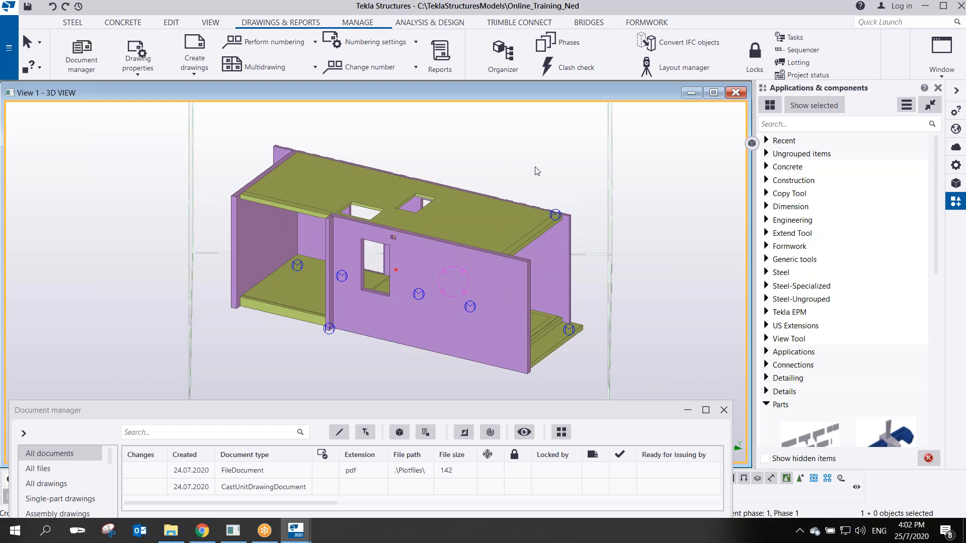
mouse_move(593, 421)
mouse_down()
mouse_move(612, 390)
mouse_move(586, 415)
mouse_move(597, 398)
mouse_move(600, 407)
mouse_up()
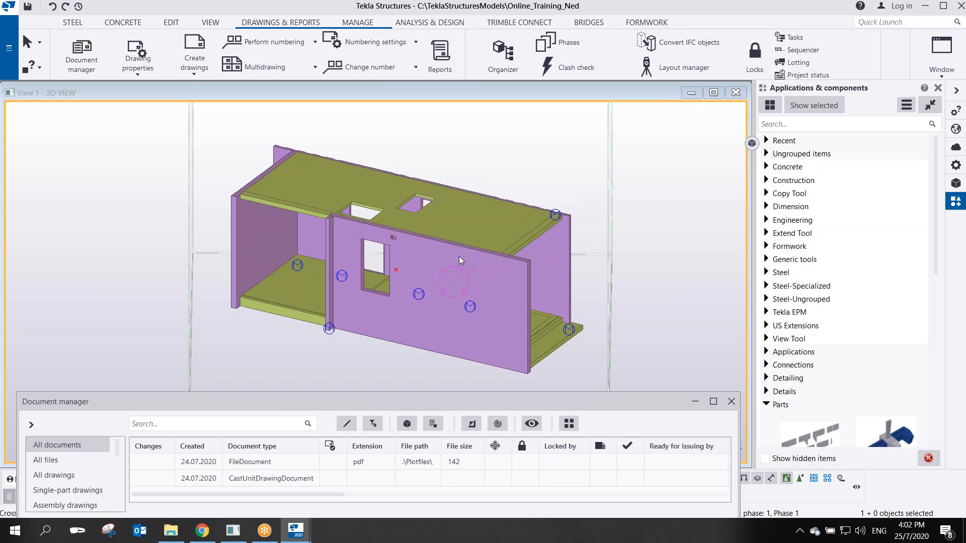
Inquire the cast unit information of the front wall with the window opening and check the embedded reinforcement through transparent parts
click(557, 177)
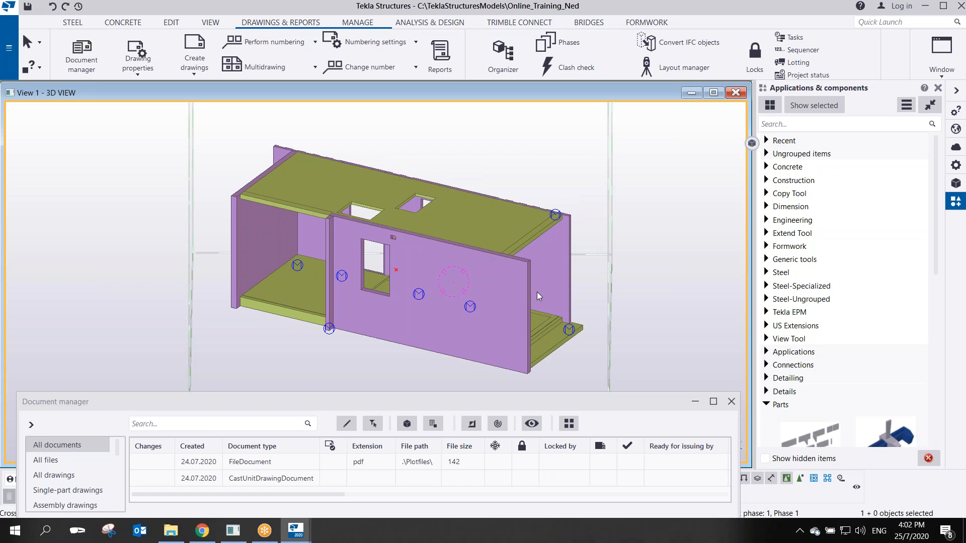
middle_drag(540, 296, 466, 251)
middle_drag(399, 234, 411, 246)
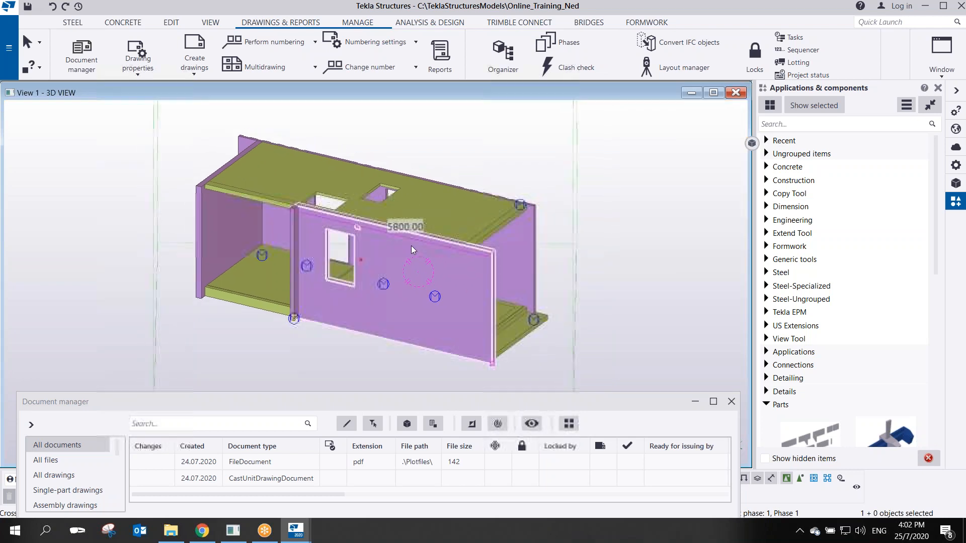
right_click(488, 270)
mouse_move(603, 221)
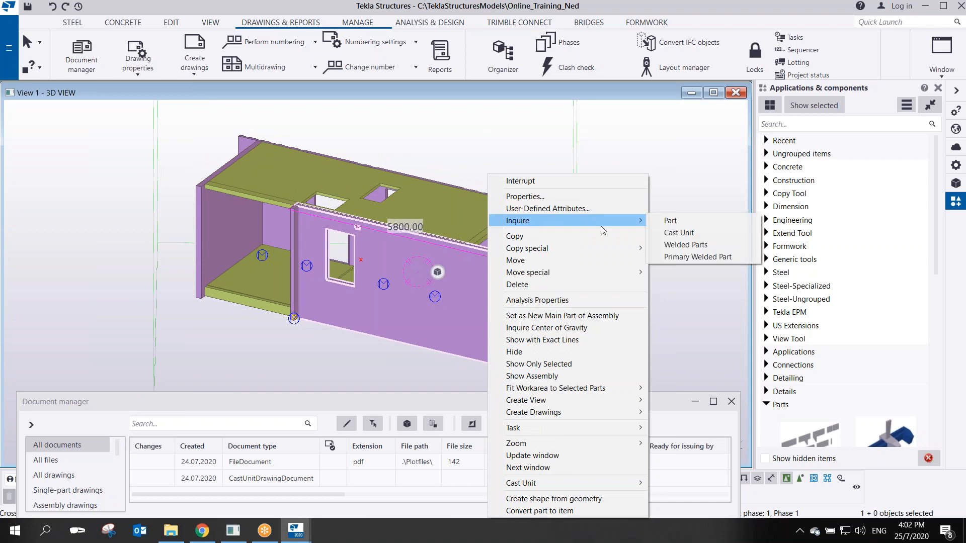
click(679, 233)
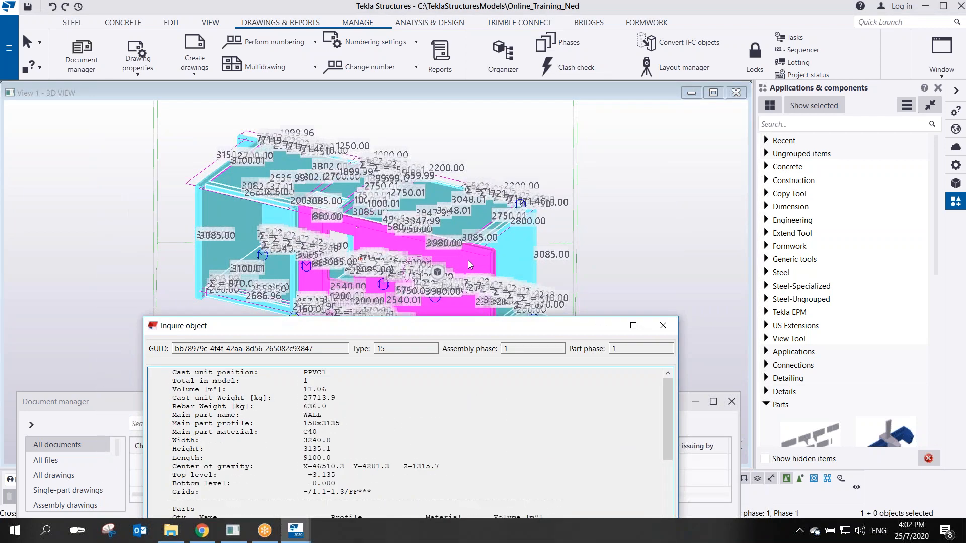
click(663, 325)
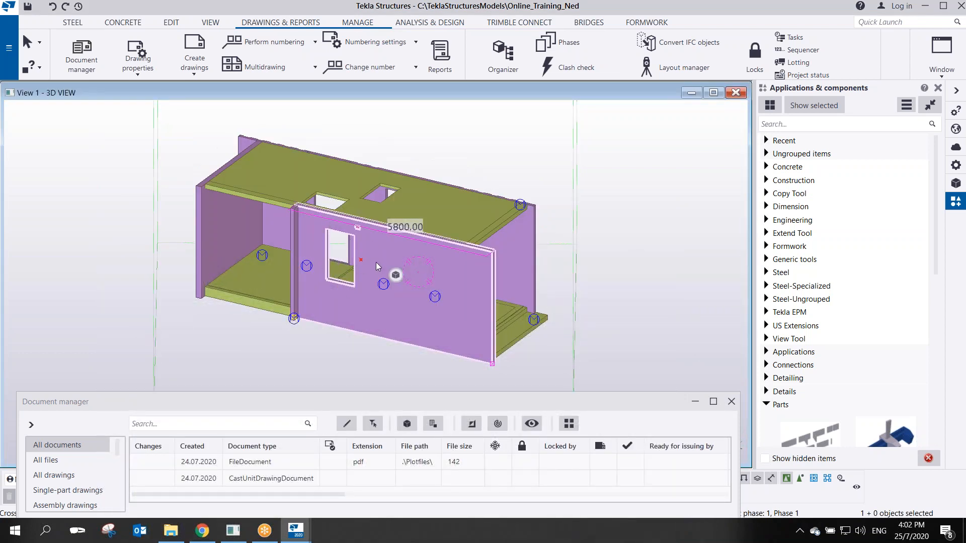
key(ctrl+2)
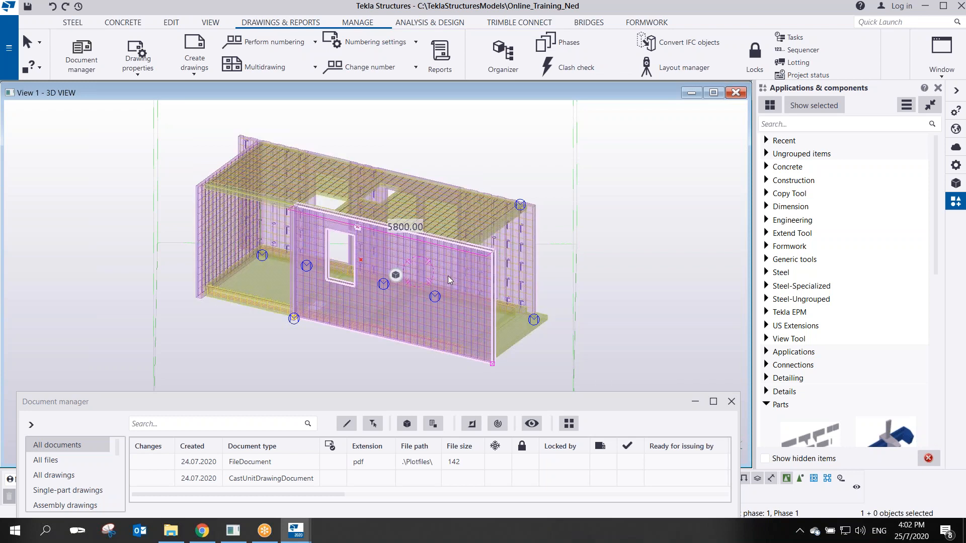
mouse_move(395, 275)
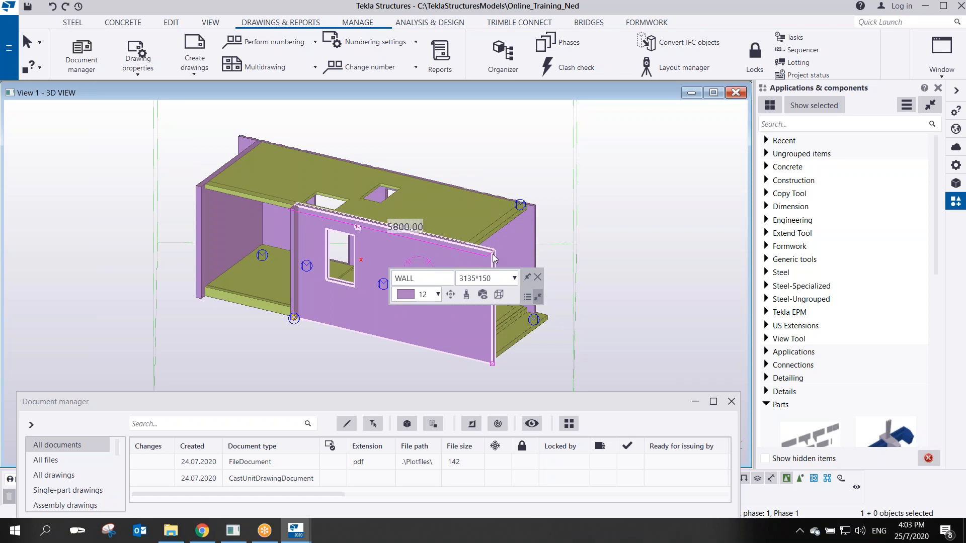
right_click(464, 258)
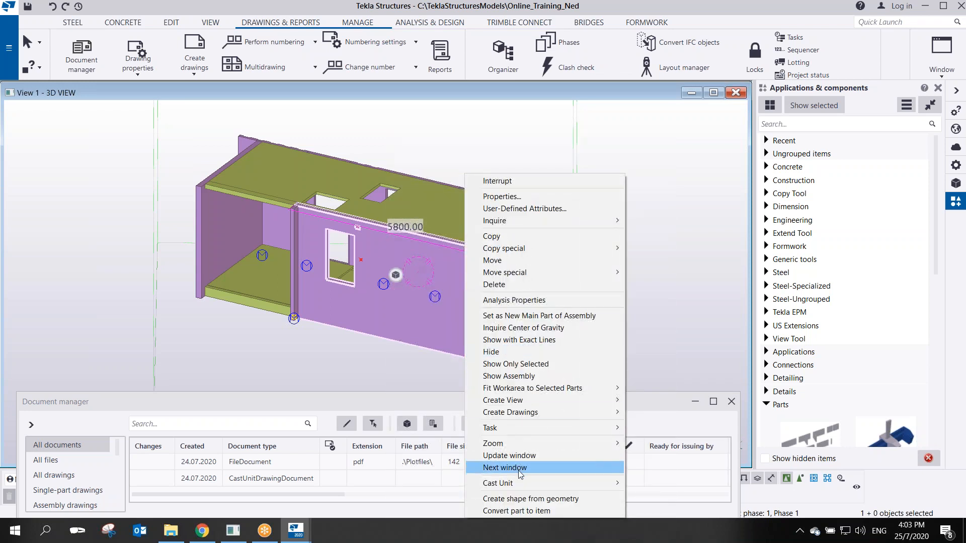
mouse_move(533, 489)
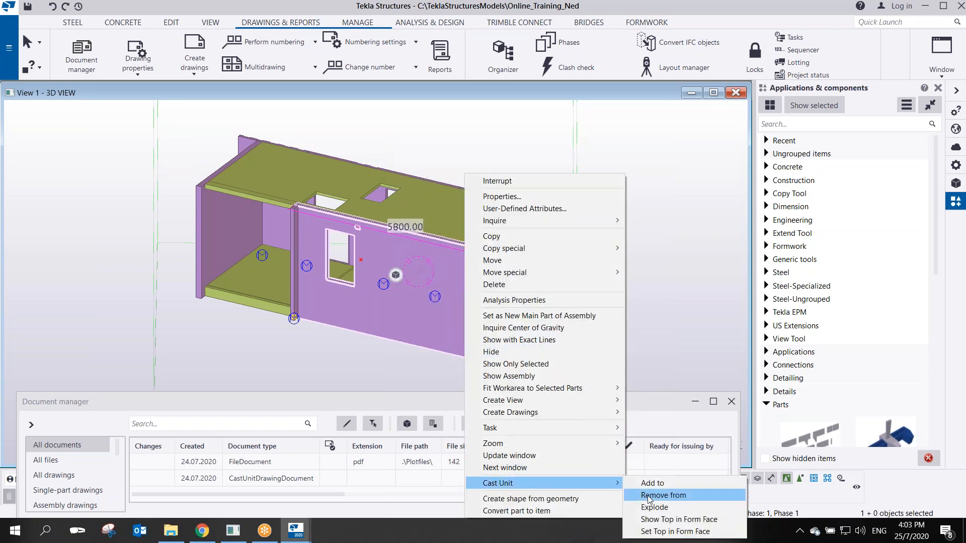
click(662, 533)
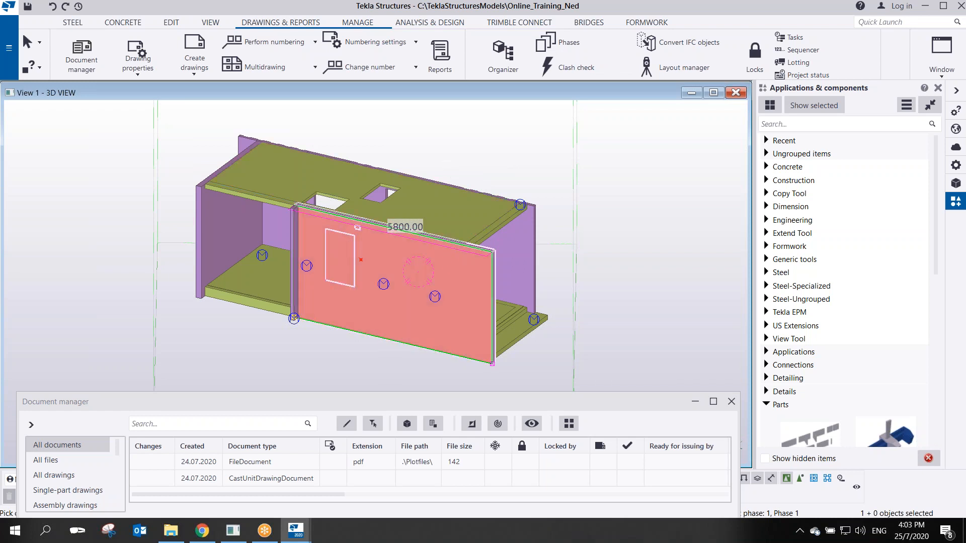
right_click(504, 147)
click(510, 154)
Open the cast unit commands for the front wall with the window opening
right_click(486, 175)
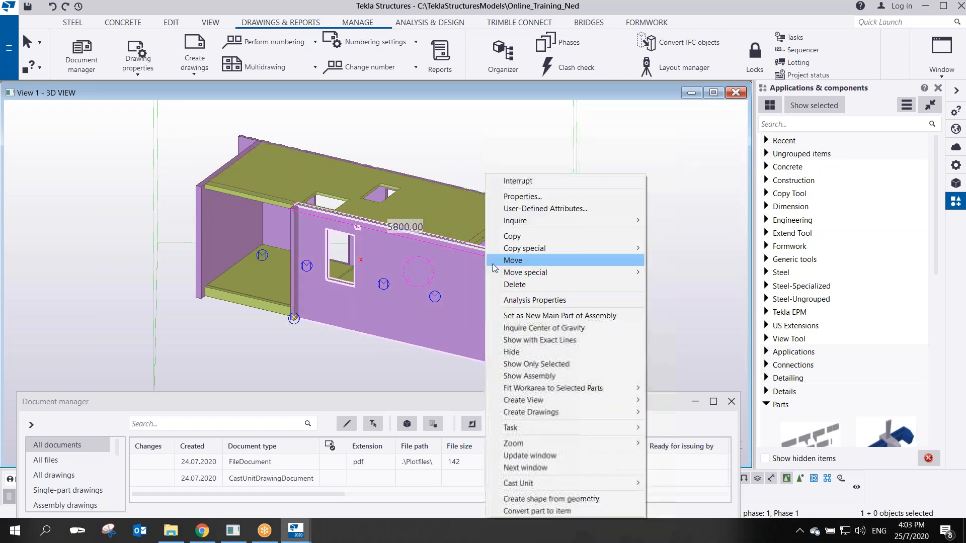
mouse_move(568, 483)
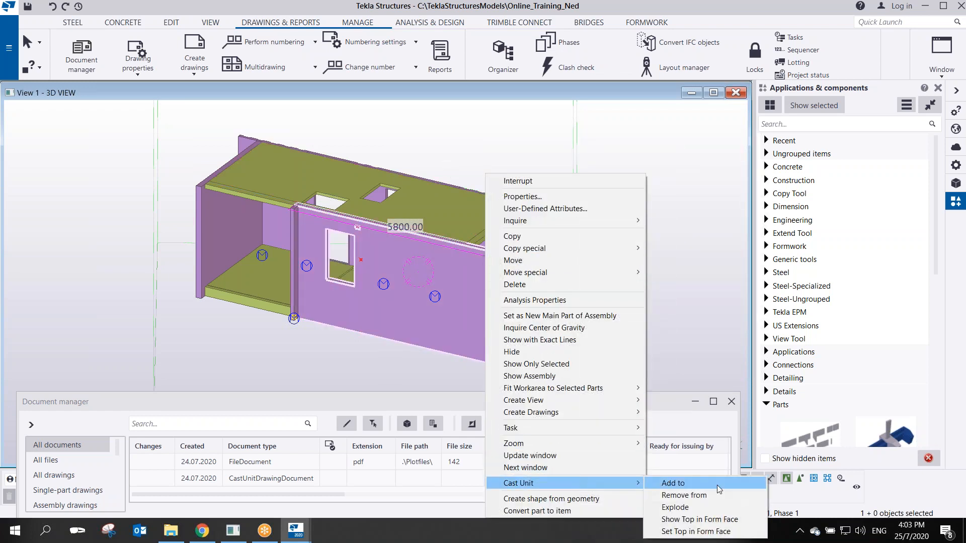
Show the top in form face of the selected front wall's cast unit and number the modified objects
click(700, 519)
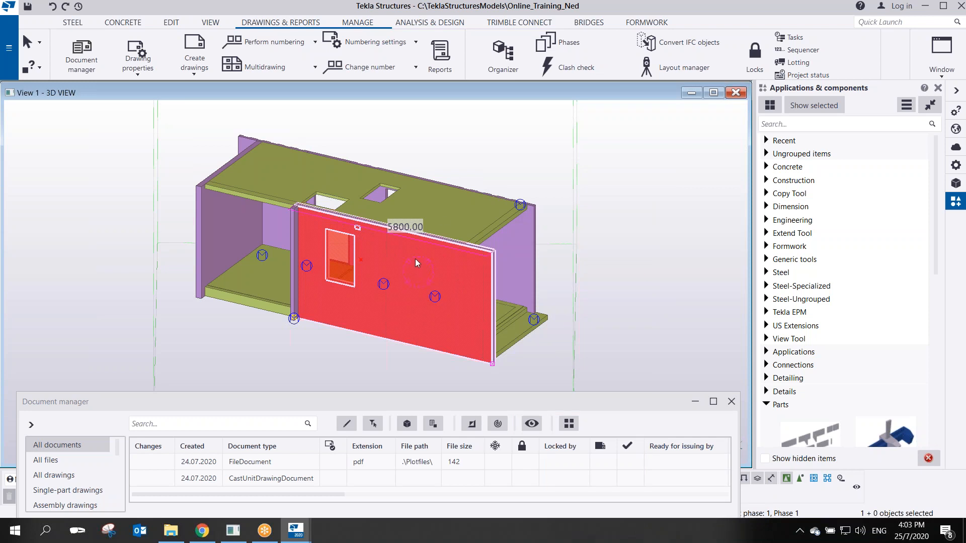
click(313, 44)
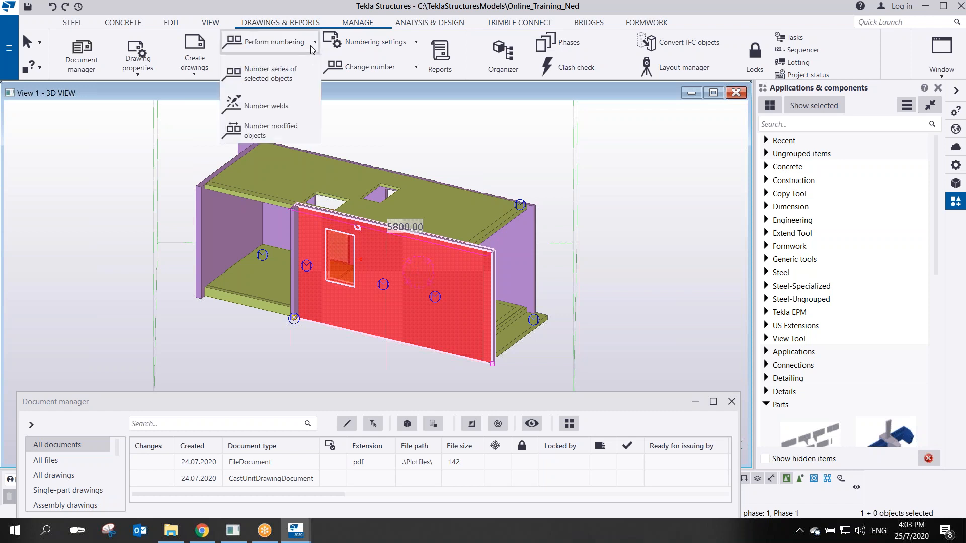
click(272, 135)
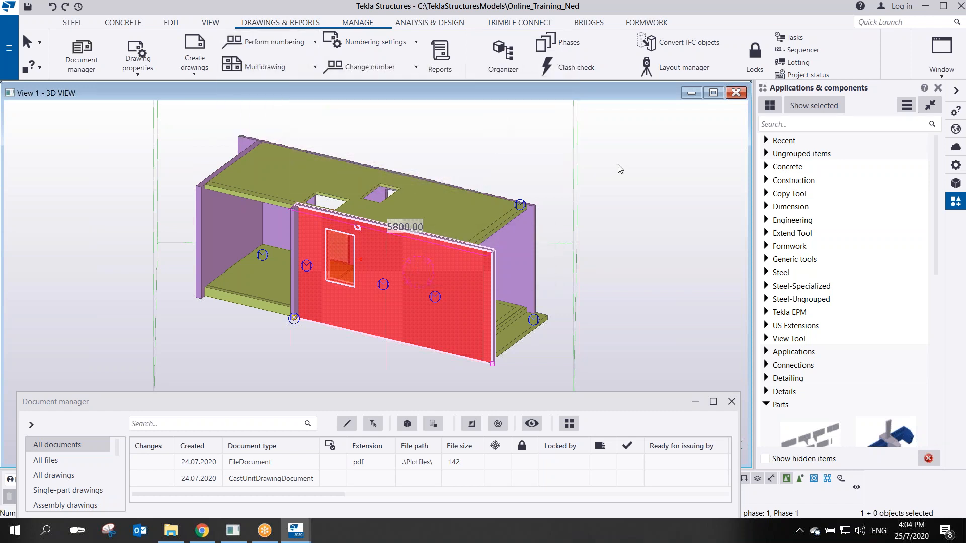
click(551, 172)
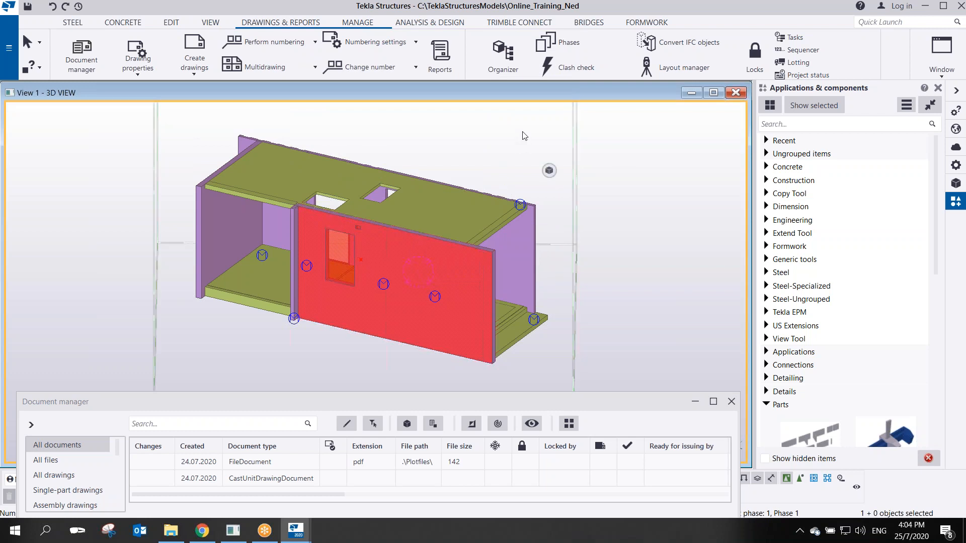
Examine the reinforcement inside the module's walls, slabs and edge beams from several sides with the parts shown transparent
scroll(442, 303, up, 2)
scroll(442, 304, down, 2)
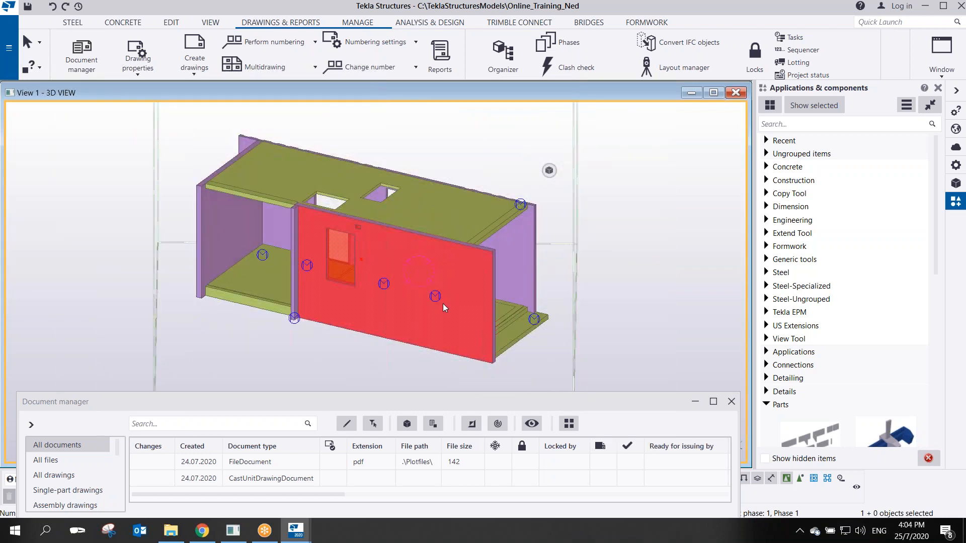
key(ctrl+2)
scroll(437, 301, up, 2)
scroll(436, 300, up, 2)
scroll(530, 261, down, 4)
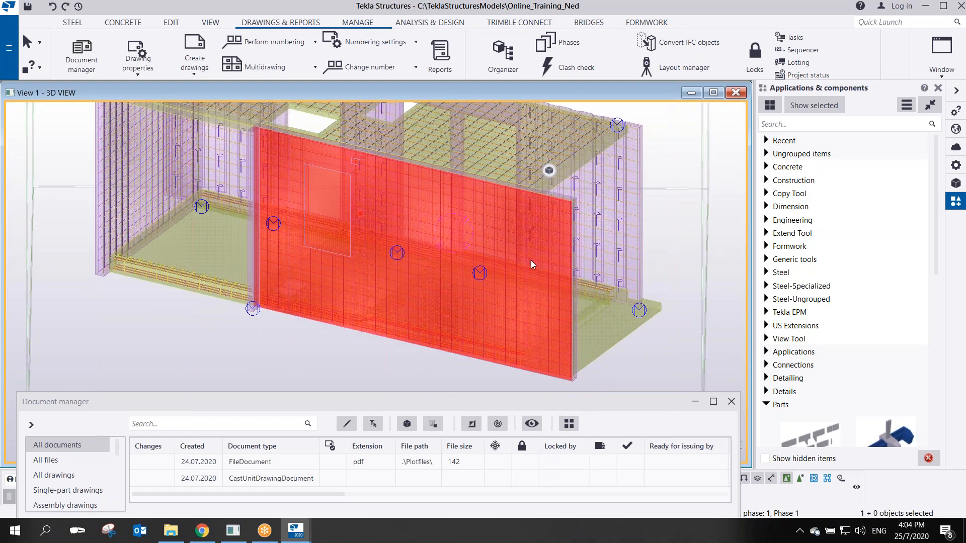
scroll(462, 182, up, 3)
scroll(461, 182, down, 4)
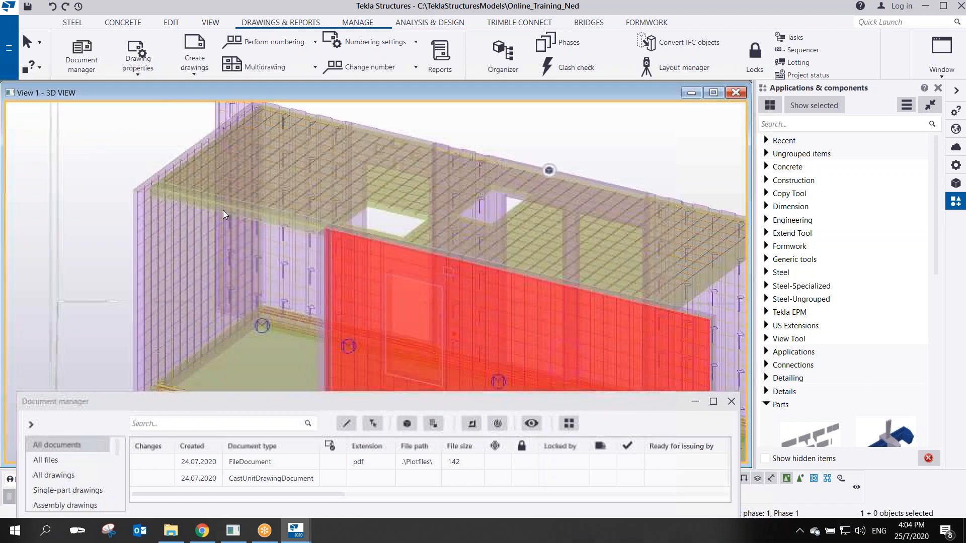
scroll(271, 255, up, 5)
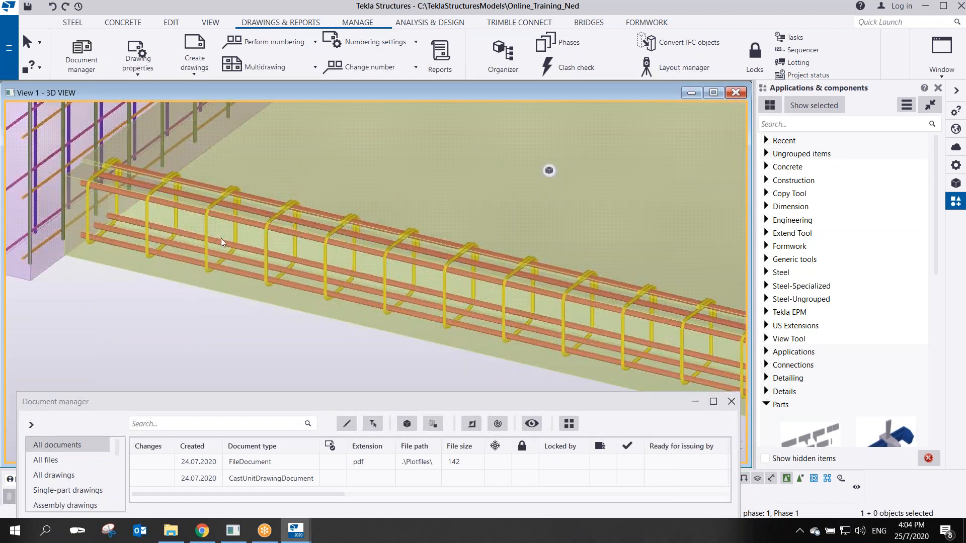
scroll(244, 242, down, 1)
scroll(245, 243, down, 3)
ctrl+middle_drag(427, 250, 476, 295)
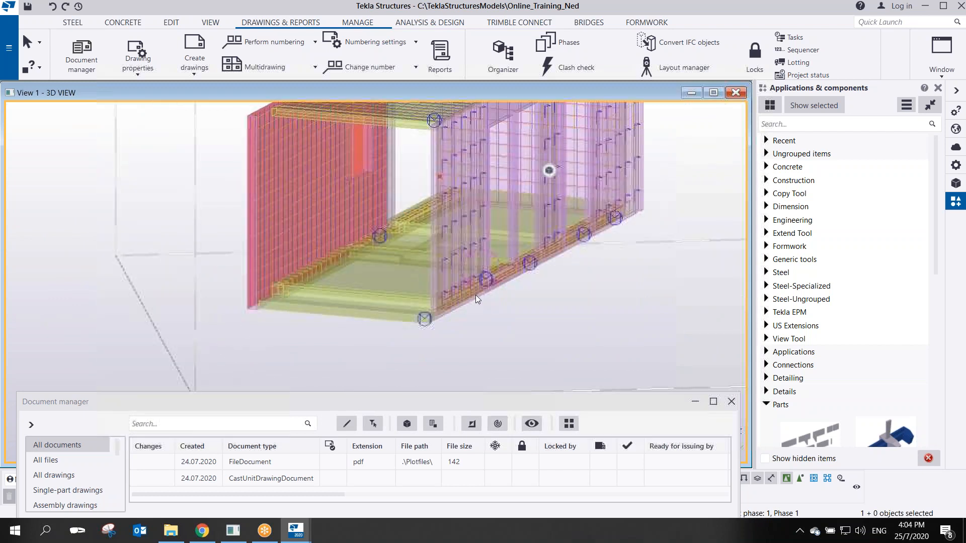
scroll(452, 237, up, 3)
scroll(427, 207, up, 4)
scroll(419, 231, down, 3)
scroll(418, 231, down, 1)
scroll(278, 219, up, 2)
scroll(279, 219, down, 2)
ctrl+middle_drag(281, 221, 336, 324)
scroll(340, 314, down, 4)
ctrl+middle_drag(262, 241, 97, 234)
scroll(504, 305, up, 3)
scroll(278, 246, down, 4)
scroll(214, 244, up, 4)
scroll(201, 244, down, 2)
scroll(201, 244, down, 4)
ctrl+middle_drag(209, 239, 379, 291)
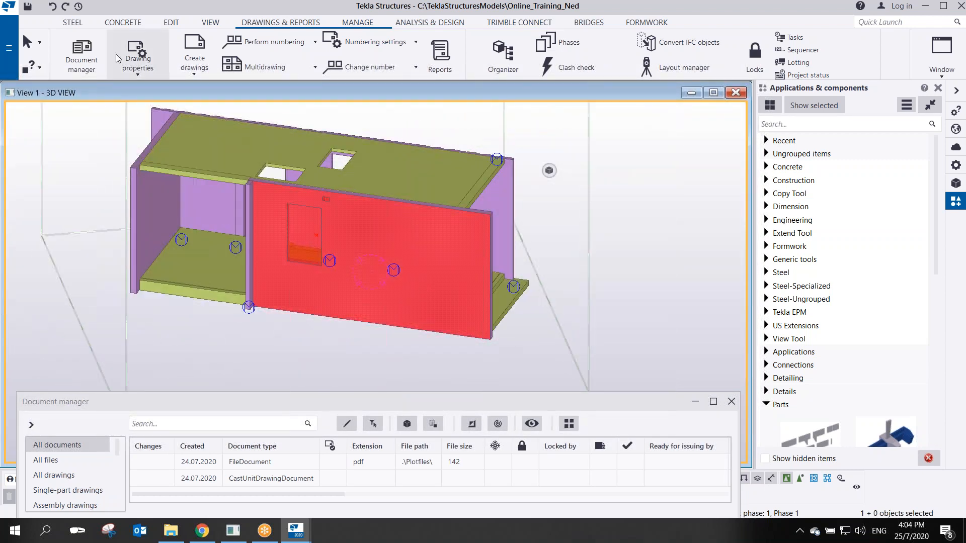
Load the ned_PW_mould_drawing settings into the cast unit drawing properties and apply them
click(138, 71)
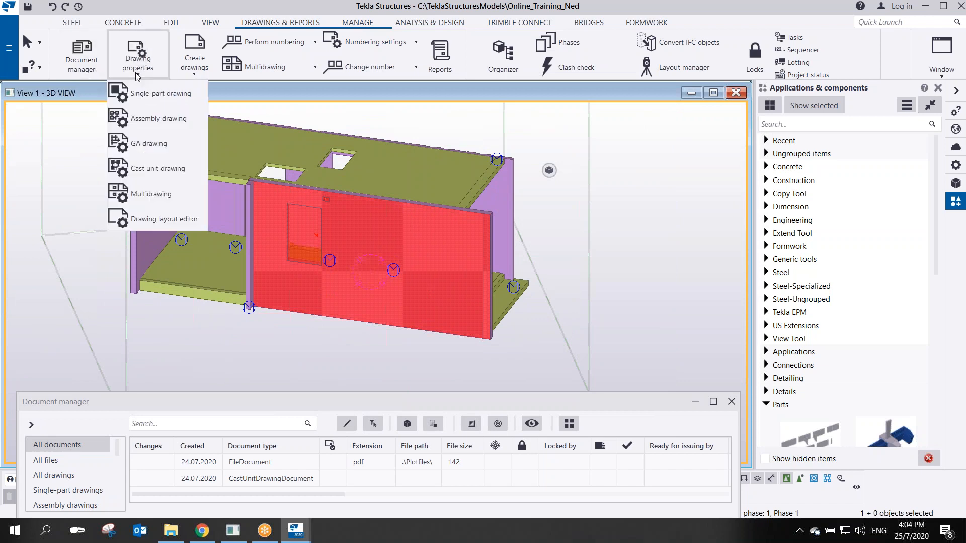
click(171, 174)
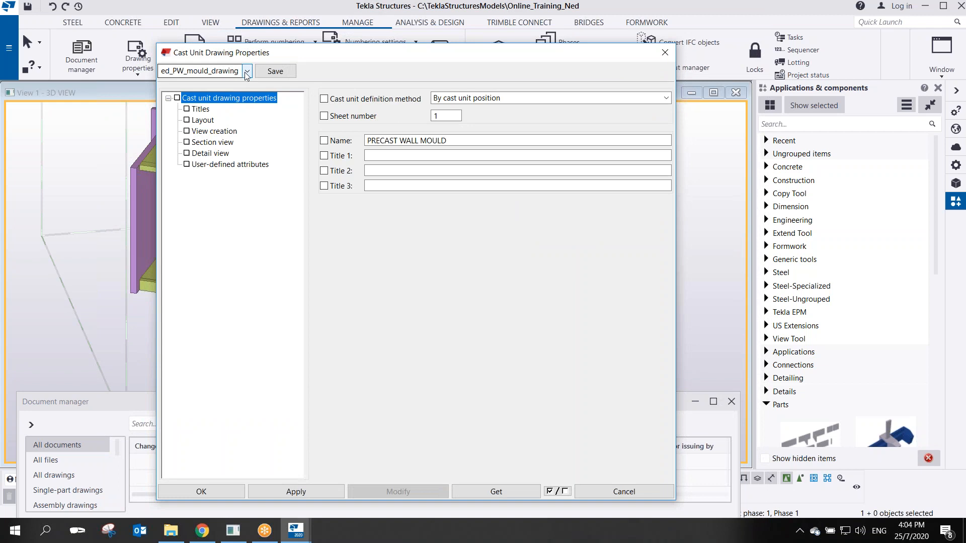
click(247, 71)
click(221, 113)
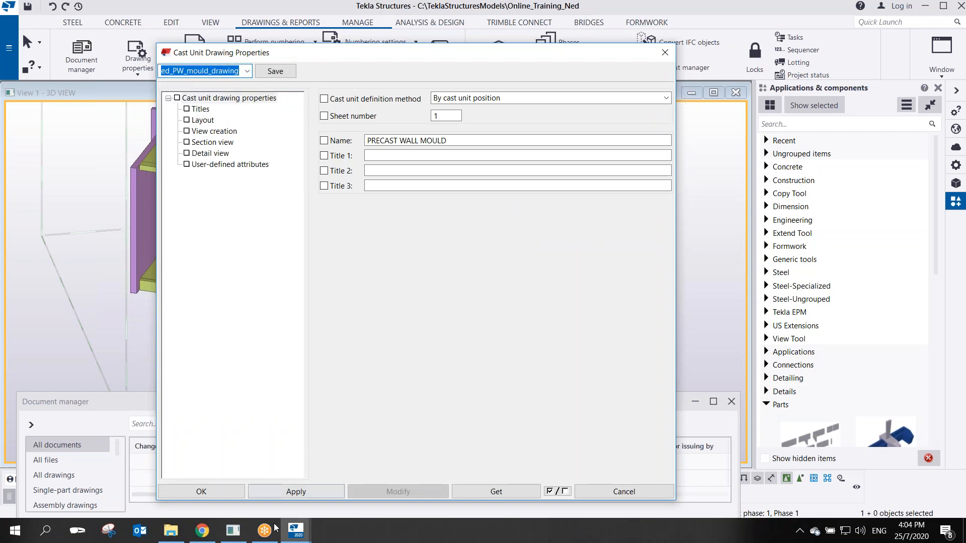
click(264, 491)
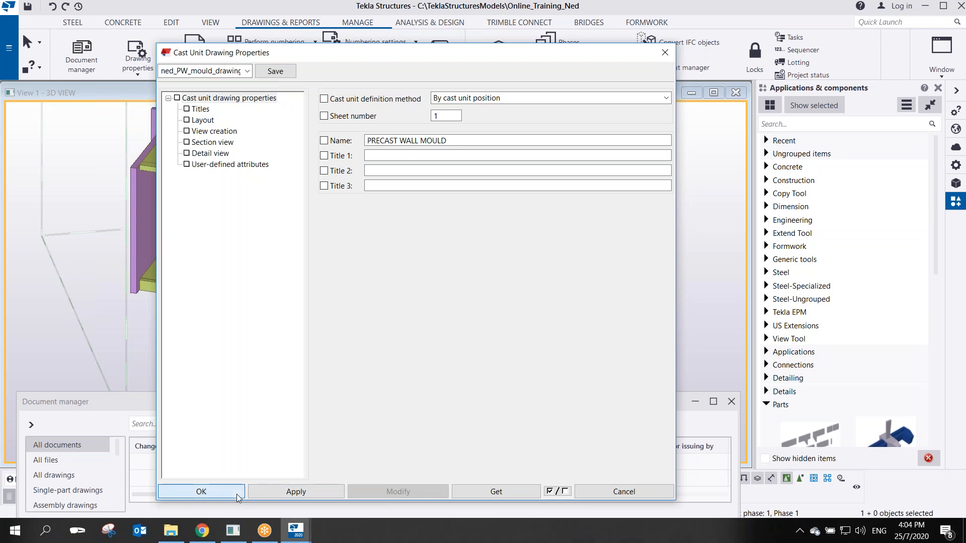
click(227, 491)
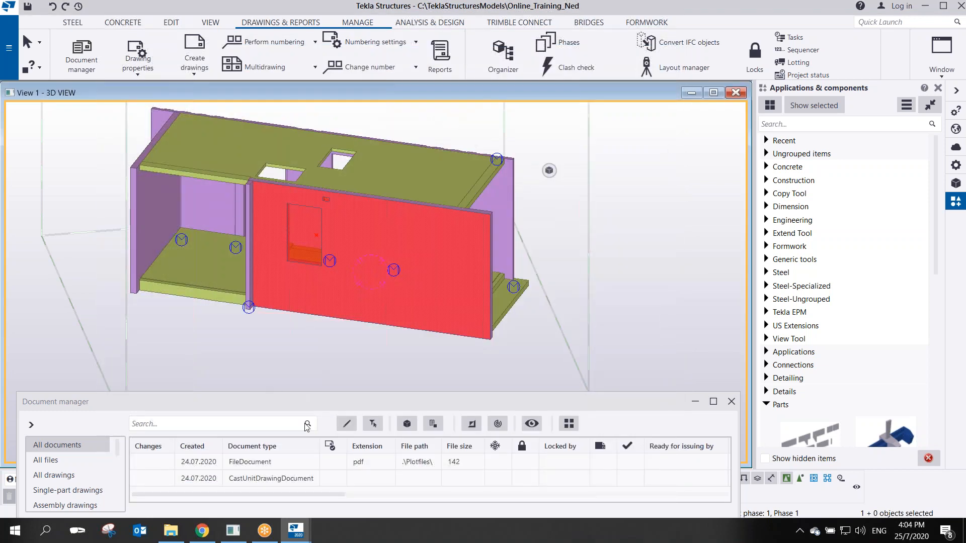
Create a cast unit drawing from the front wall with the window opening
click(491, 224)
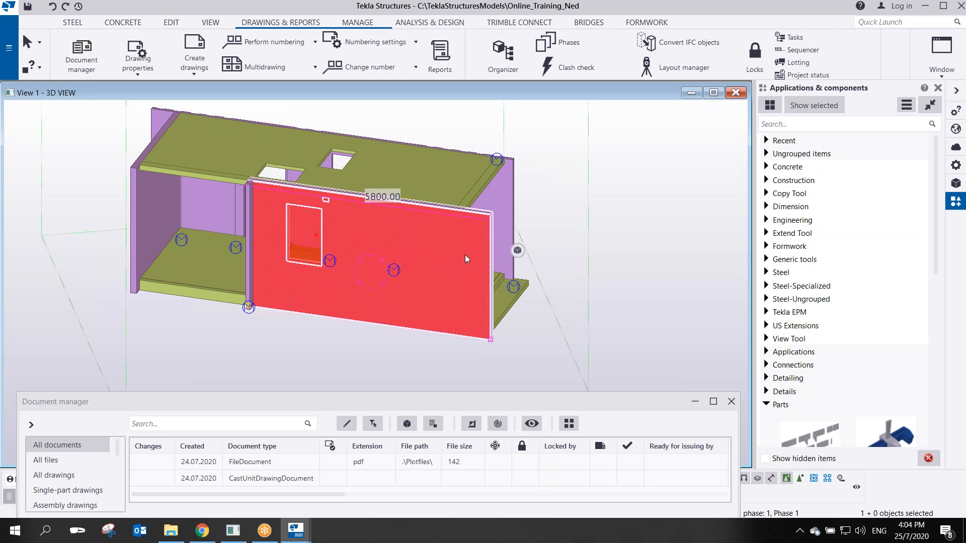
right_click(464, 231)
mouse_move(528, 412)
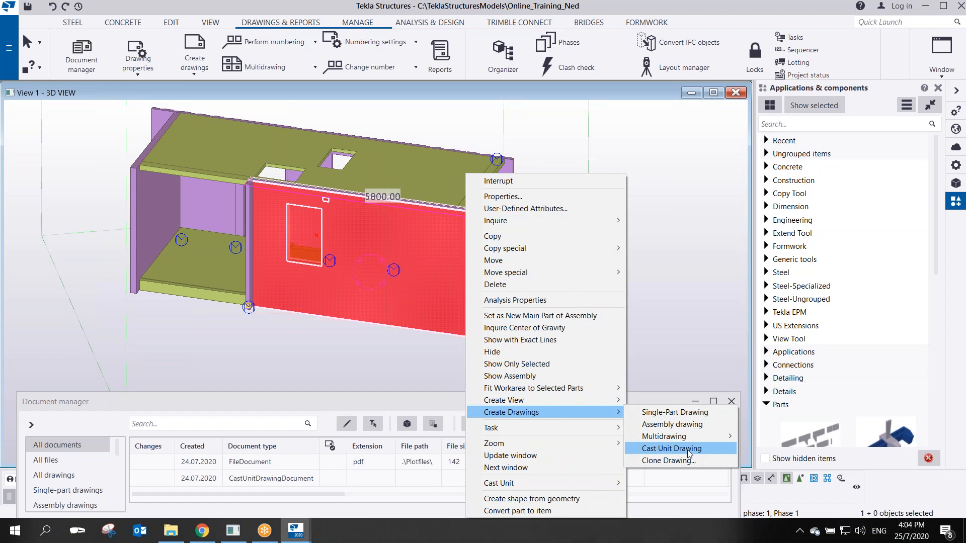
click(689, 454)
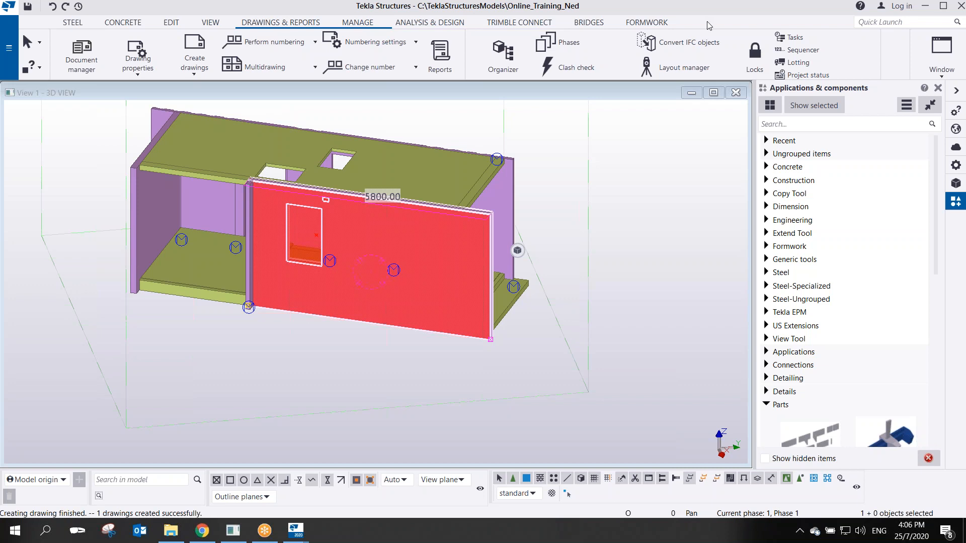
Open the newly created PPVC cast unit drawing from the document list and maximize its window
click(83, 59)
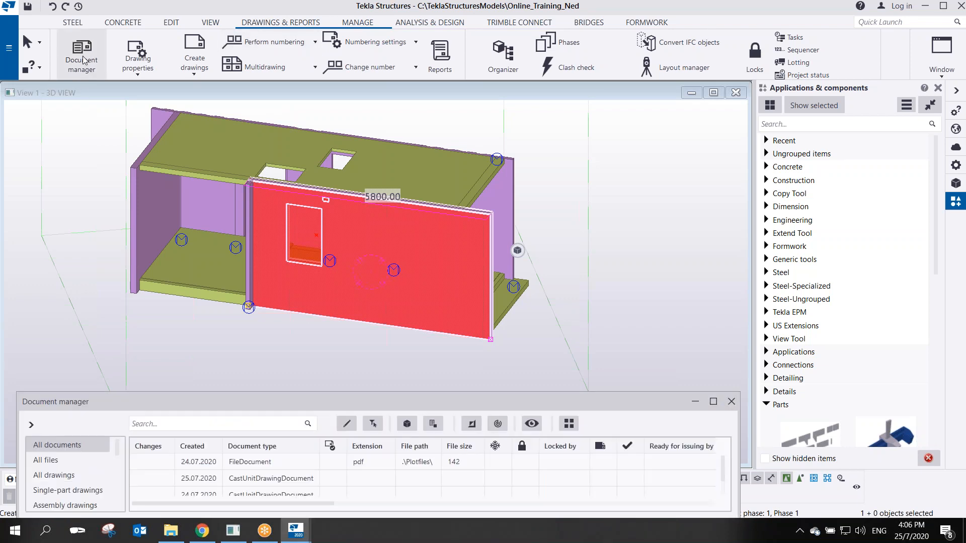
double_click(200, 483)
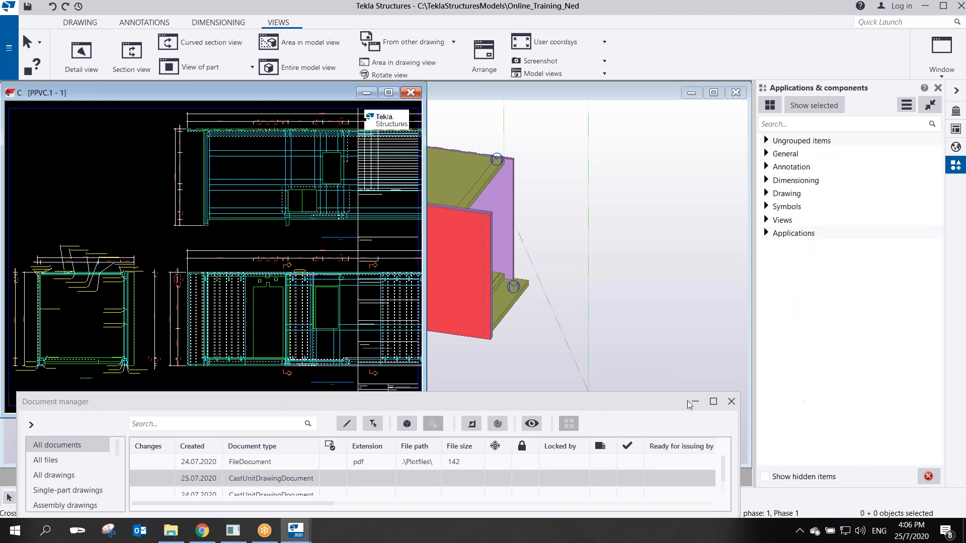
click(731, 402)
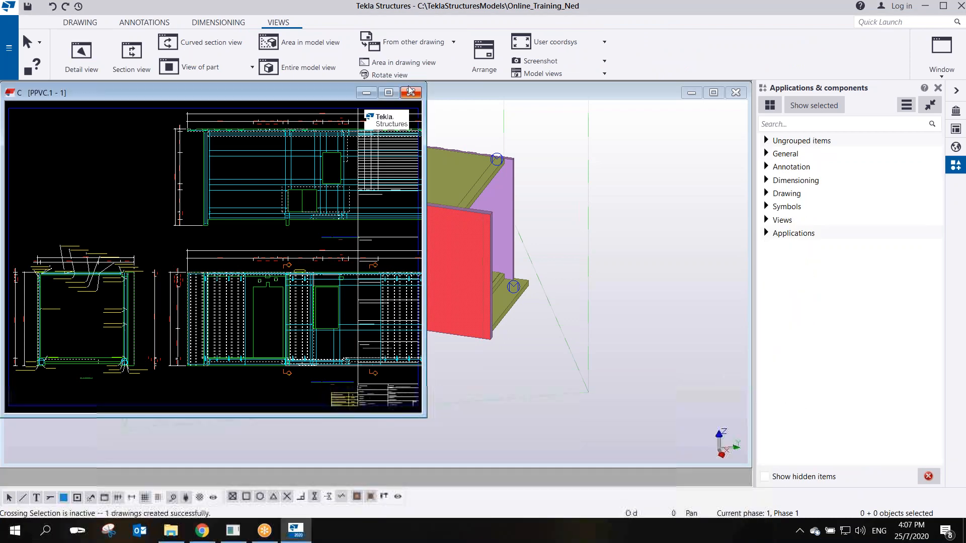
click(388, 93)
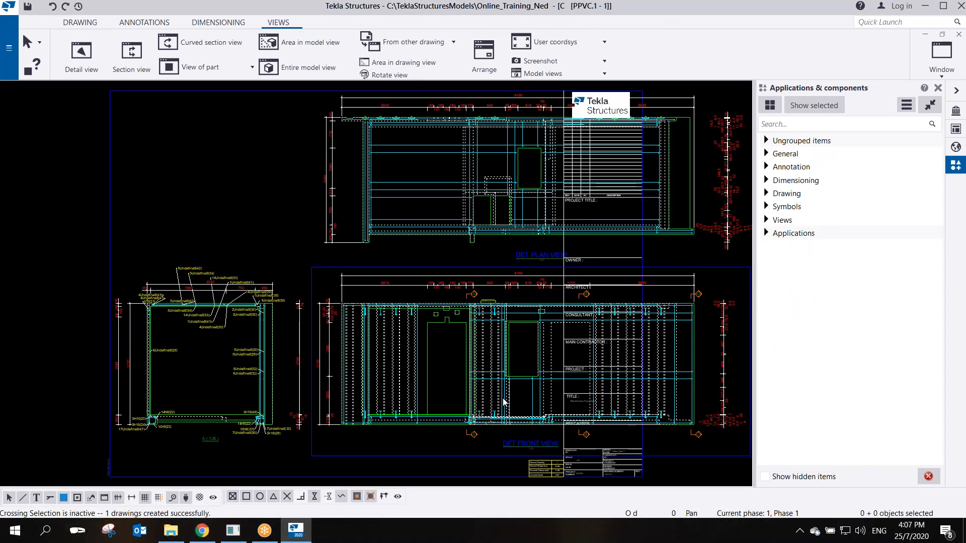
Examine the reinforcement marks above the top slab in section view A
scroll(503, 400, down, 2)
scroll(503, 403, up, 1)
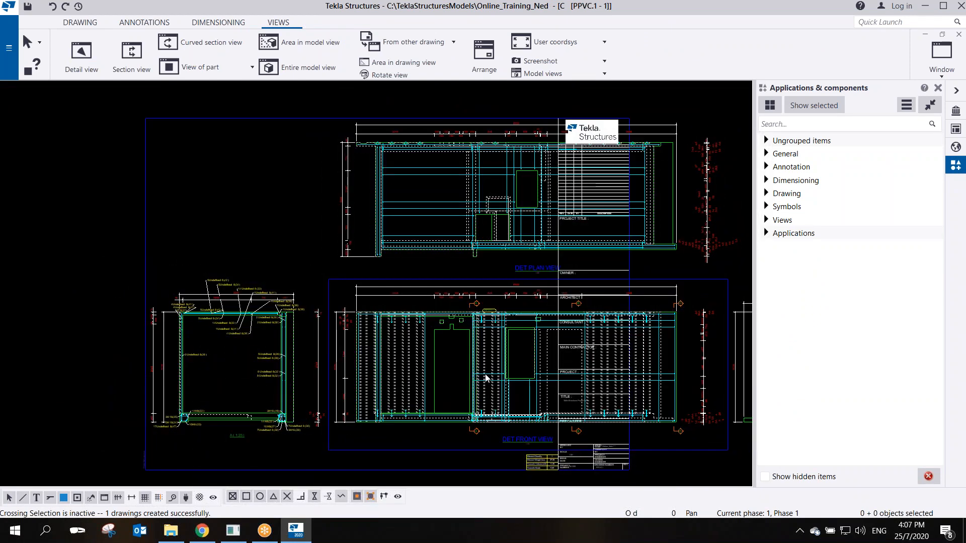
scroll(235, 289, up, 4)
scroll(244, 257, up, 4)
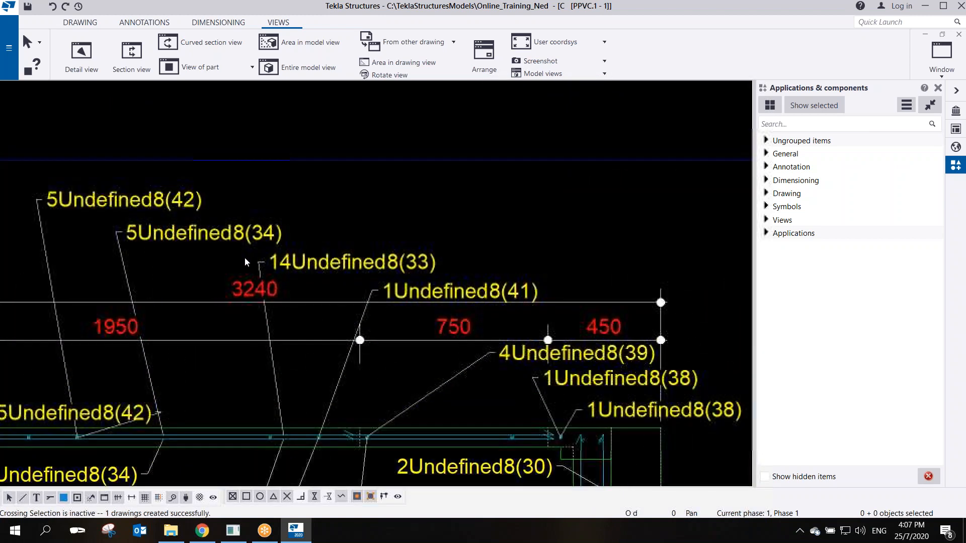
click(145, 231)
scroll(191, 237, down, 2)
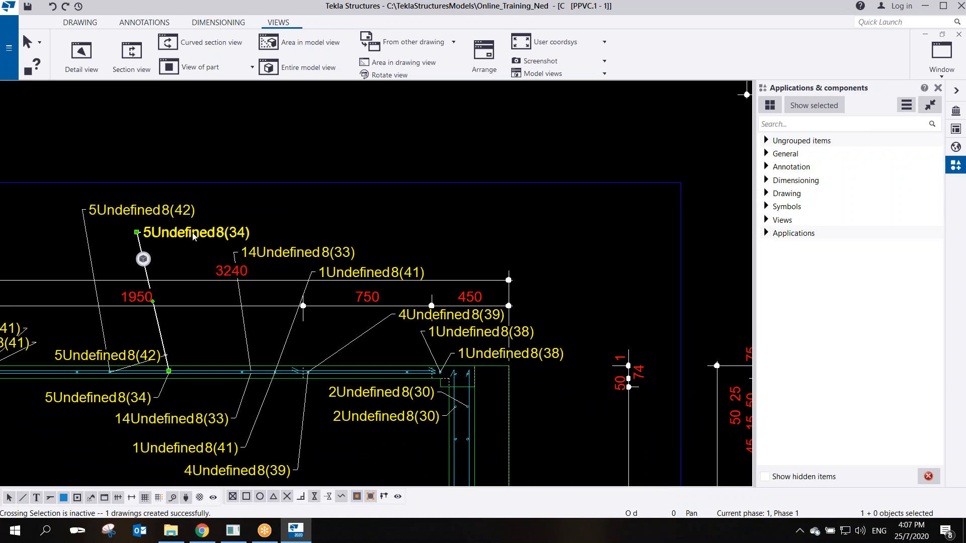
scroll(236, 275, down, 6)
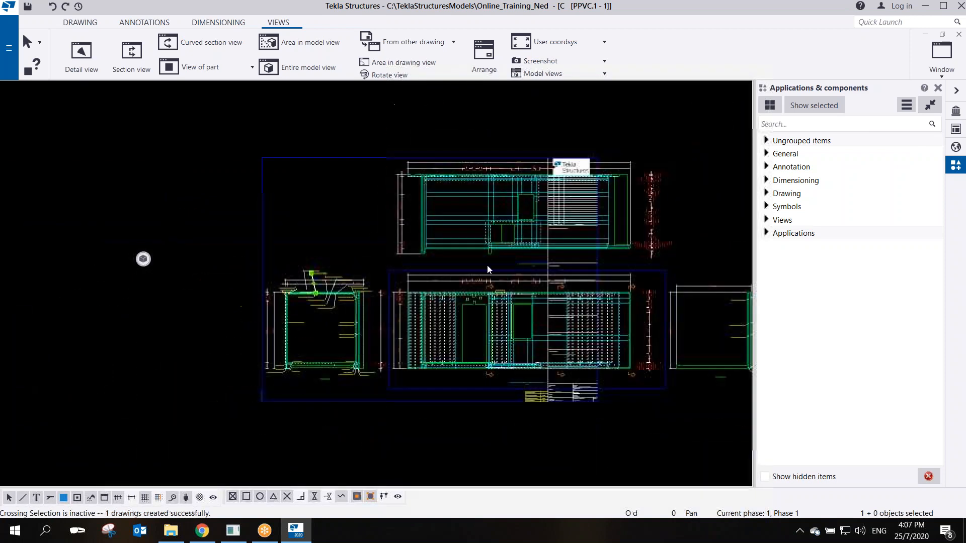
Move section view A outside the sheet frame and rearrange the drawing views
drag(315, 382, 147, 376)
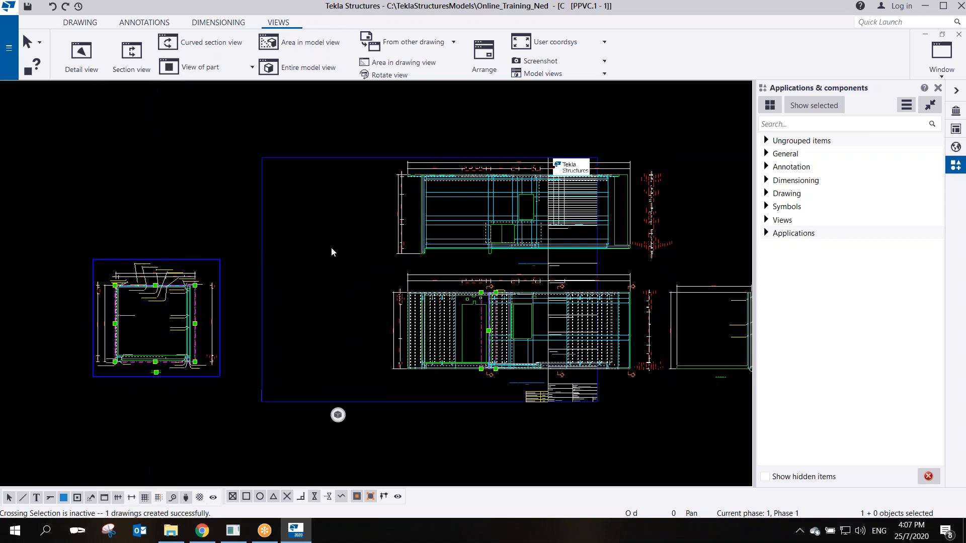
right_click(332, 251)
click(397, 284)
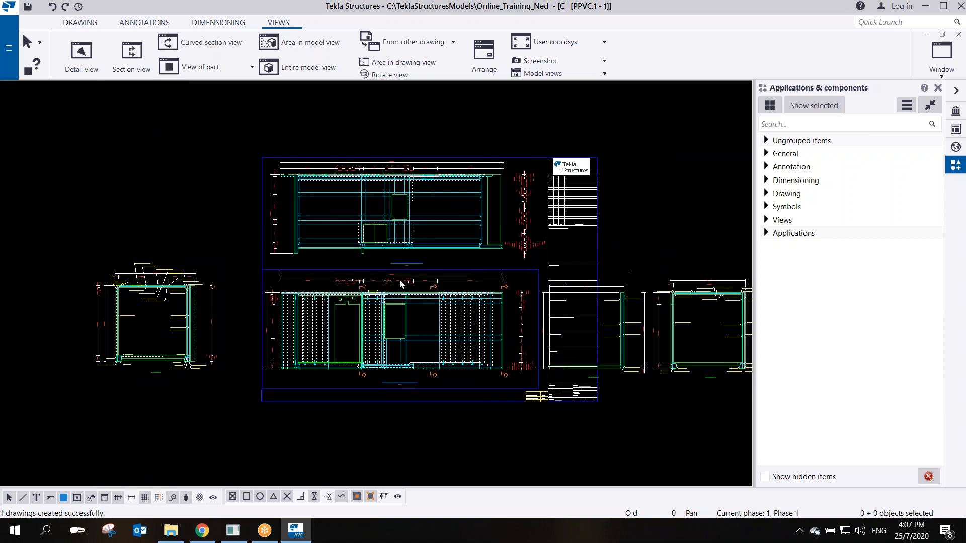
Inspect the rebar marks, dimensions and corner details around the relocated section view A
scroll(317, 244, up, 3)
middle_drag(320, 382, 395, 285)
scroll(402, 289, down, 2)
scroll(420, 295, up, 3)
scroll(329, 259, up, 4)
scroll(328, 257, down, 2)
scroll(322, 252, up, 2)
scroll(191, 263, up, 4)
scroll(237, 216, down, 3)
scroll(274, 245, down, 4)
middle_drag(207, 274, 483, 271)
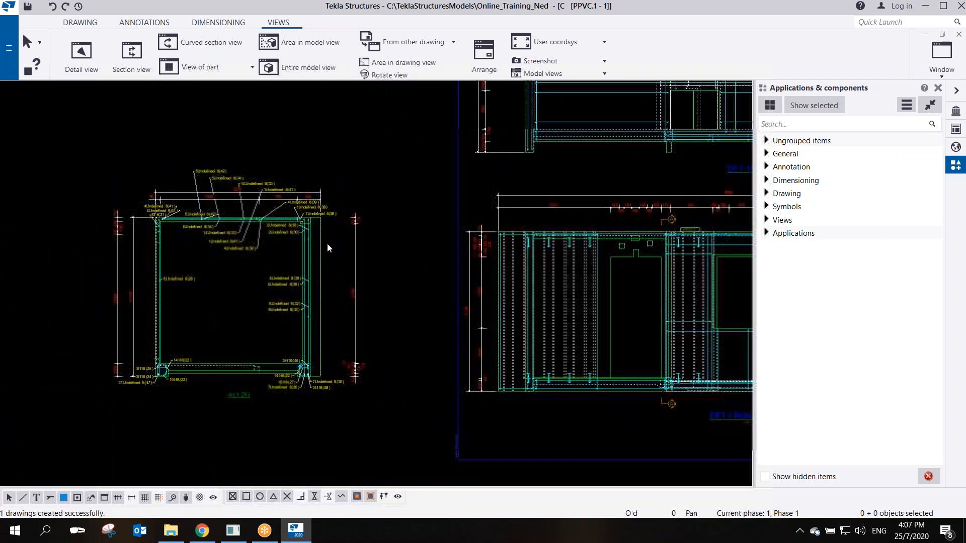
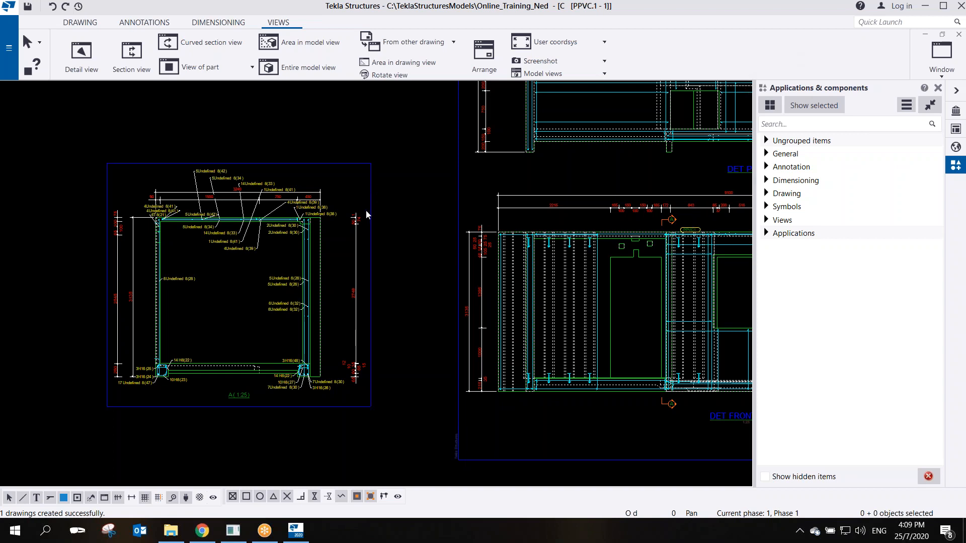
scroll(379, 210, up, 5)
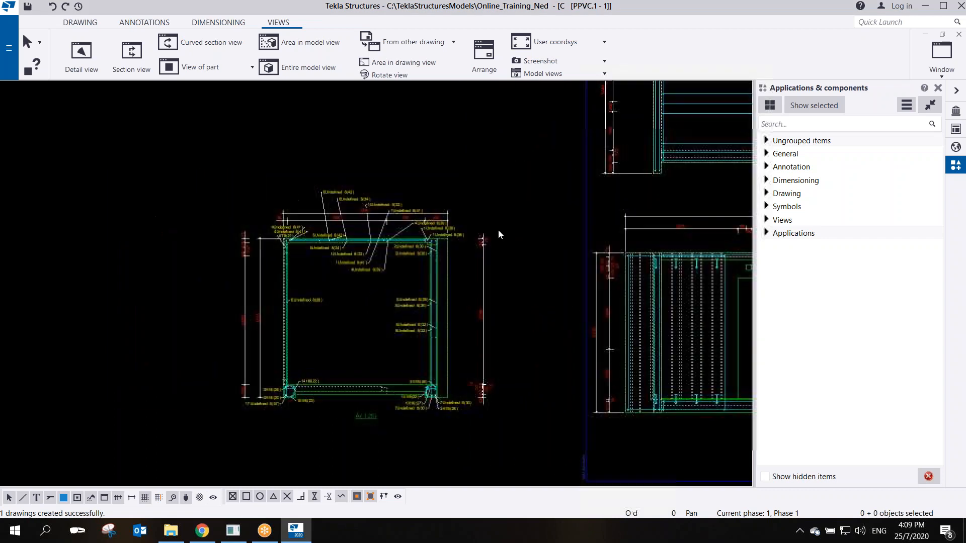
scroll(276, 173, up, 2)
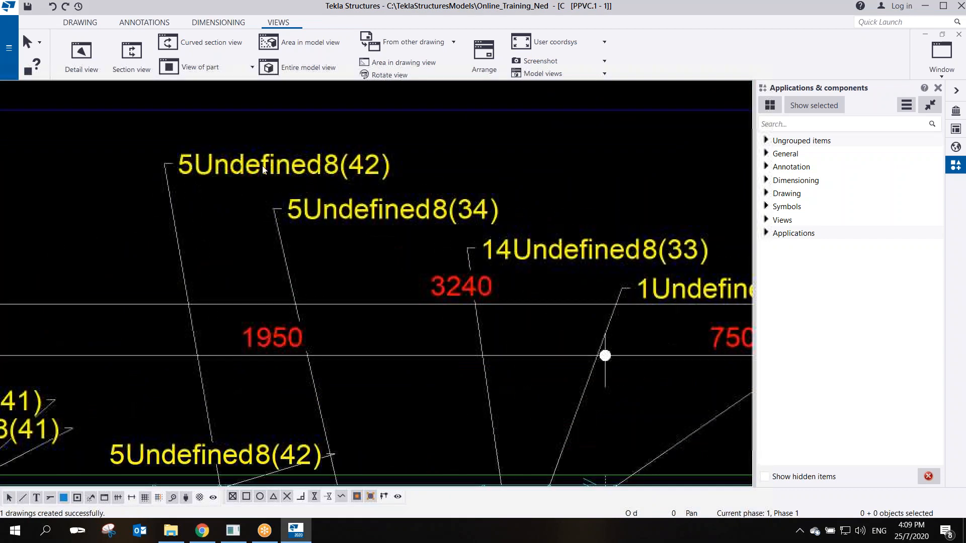
scroll(263, 179, down, 2)
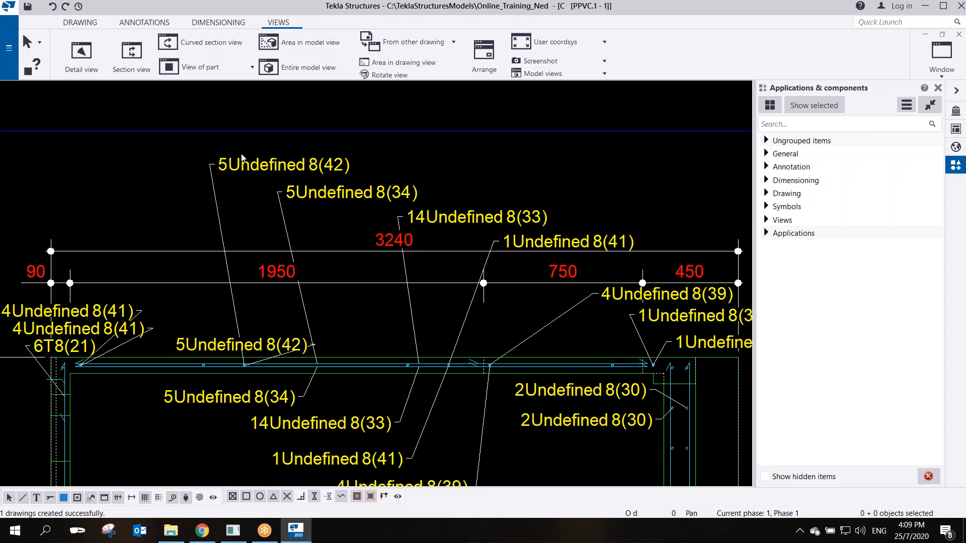
scroll(250, 144, down, 3)
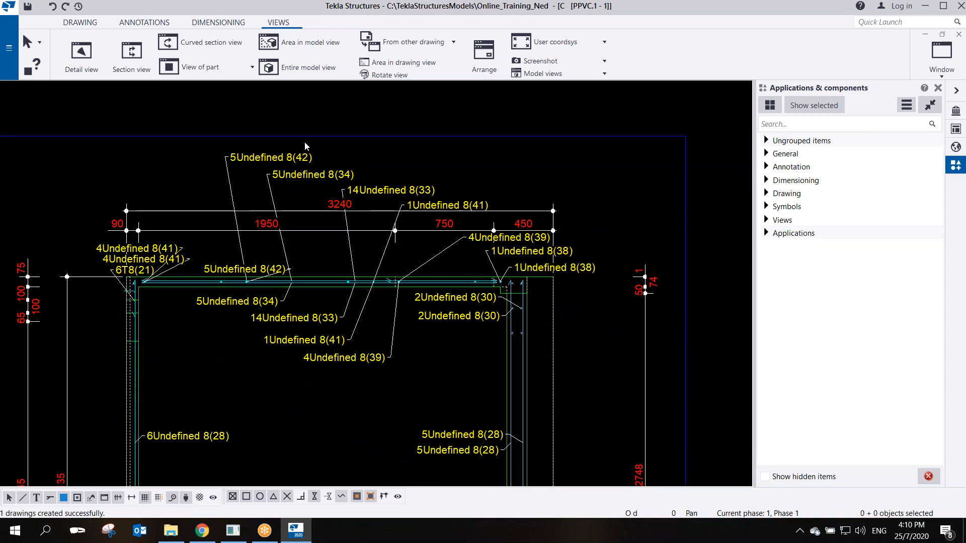
scroll(305, 141, down, 5)
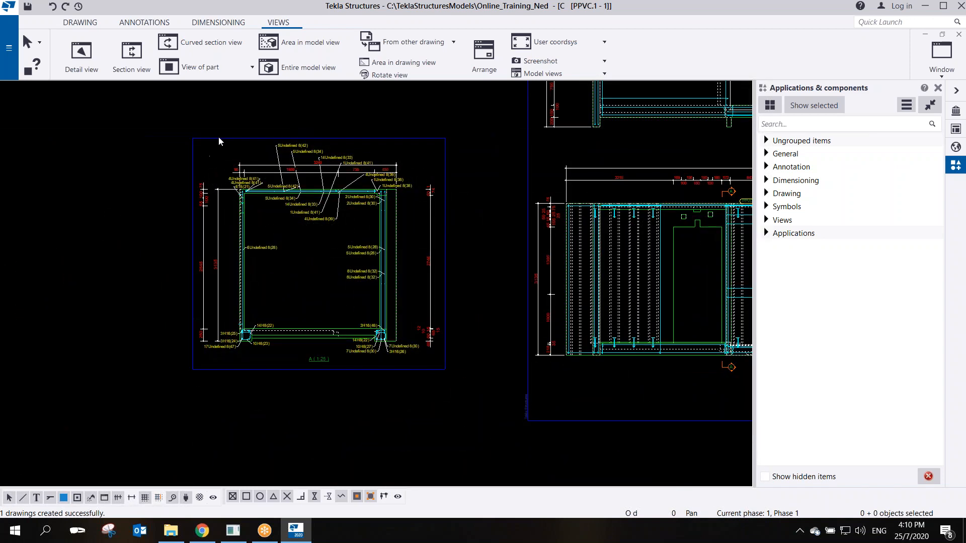
Open the view properties of section view A and display its reinforcement mark settings
click(219, 135)
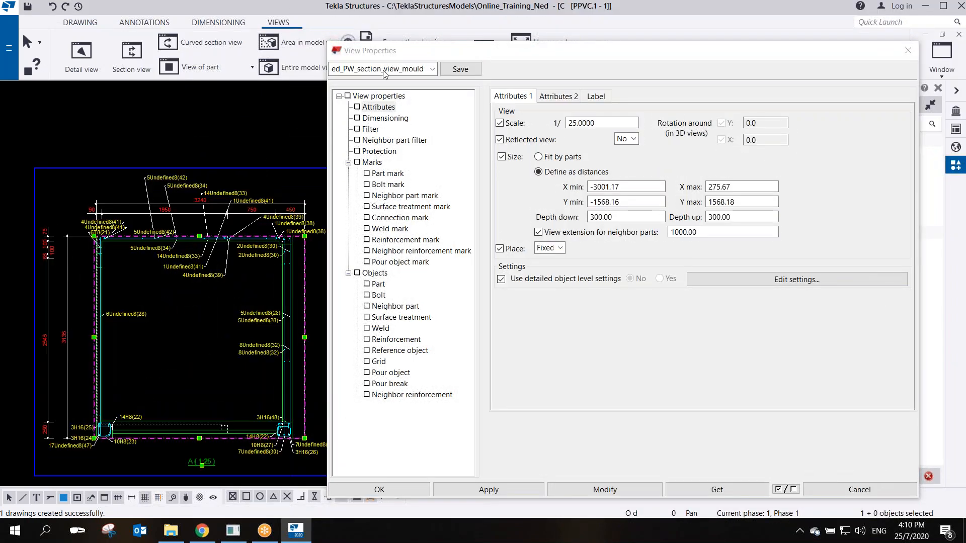
mouse_move(428, 53)
mouse_down()
mouse_move(444, 47)
mouse_move(416, 55)
mouse_up()
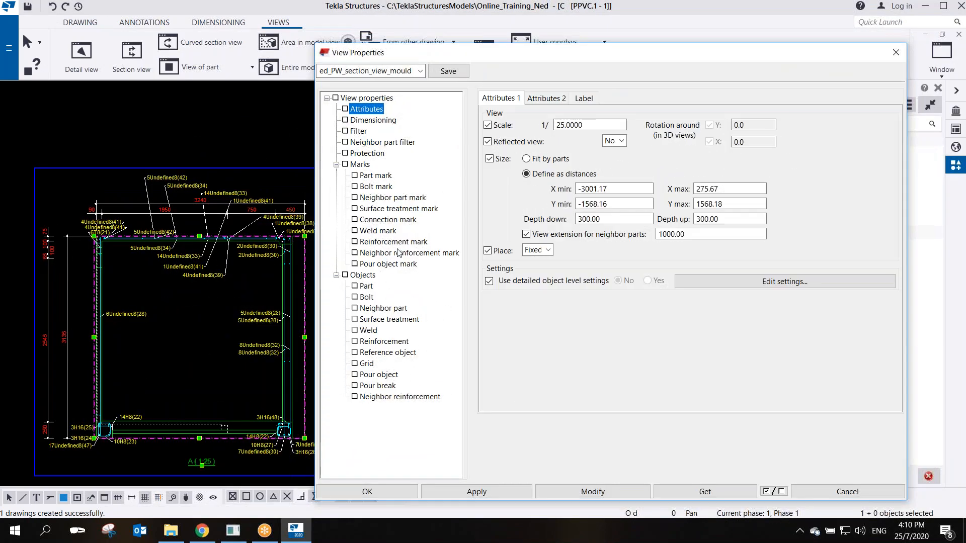
middle_drag(243, 202, 214, 190)
scroll(213, 191, down, 2)
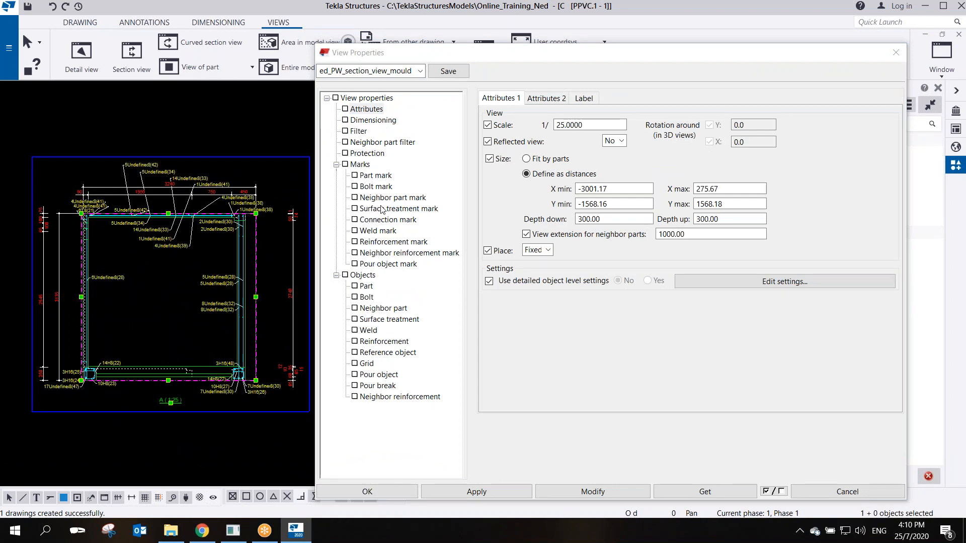
click(388, 242)
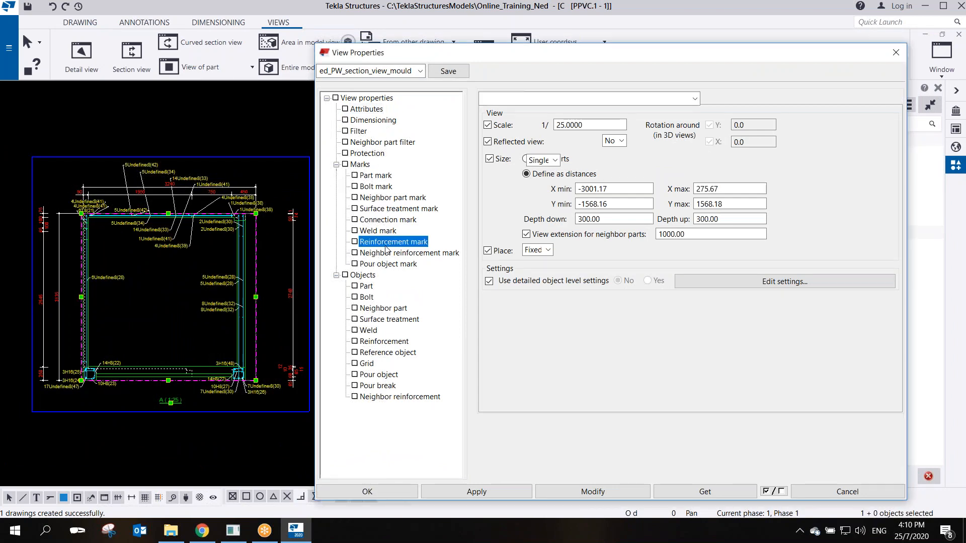
drag(553, 52, 522, 46)
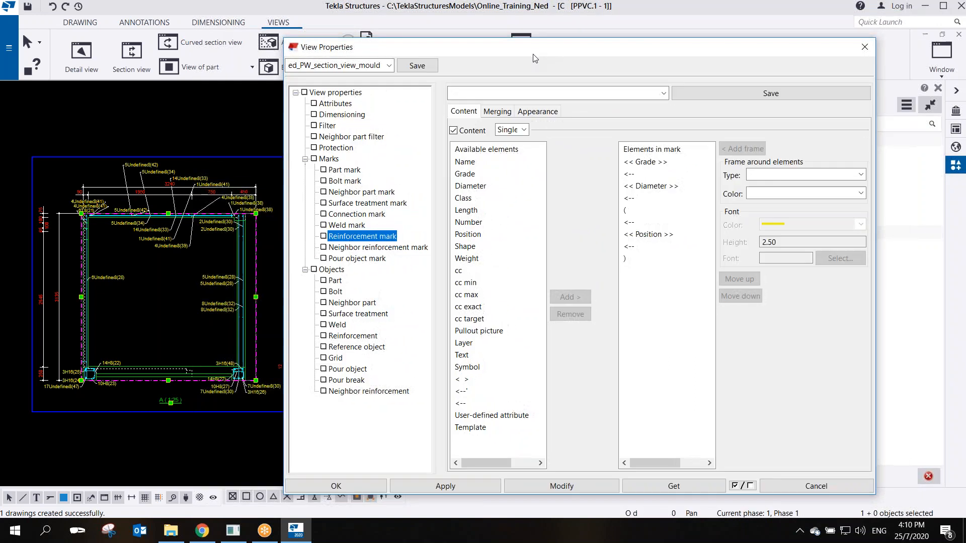
Remove all elements from the Single, Group and Mesh reinforcement mark content and apply the change to section view A
click(523, 130)
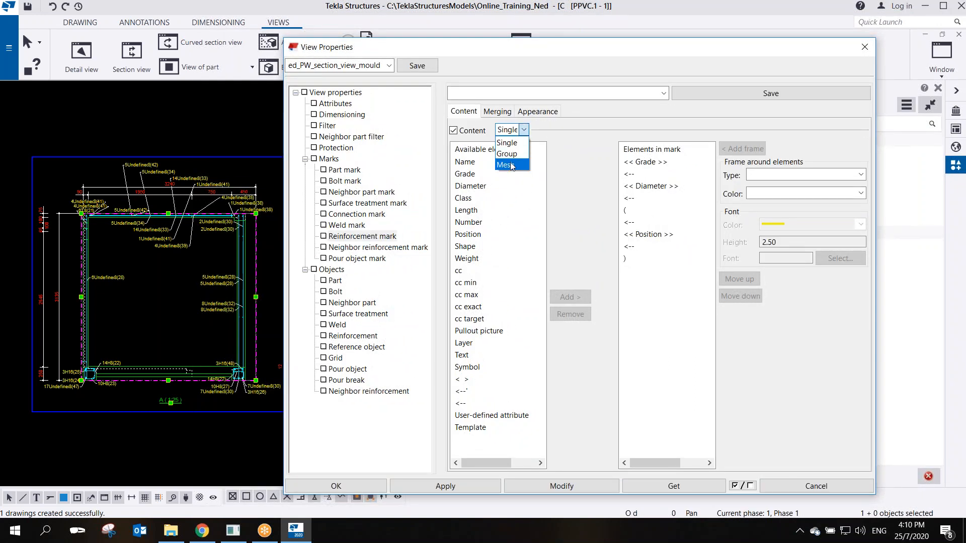
click(507, 143)
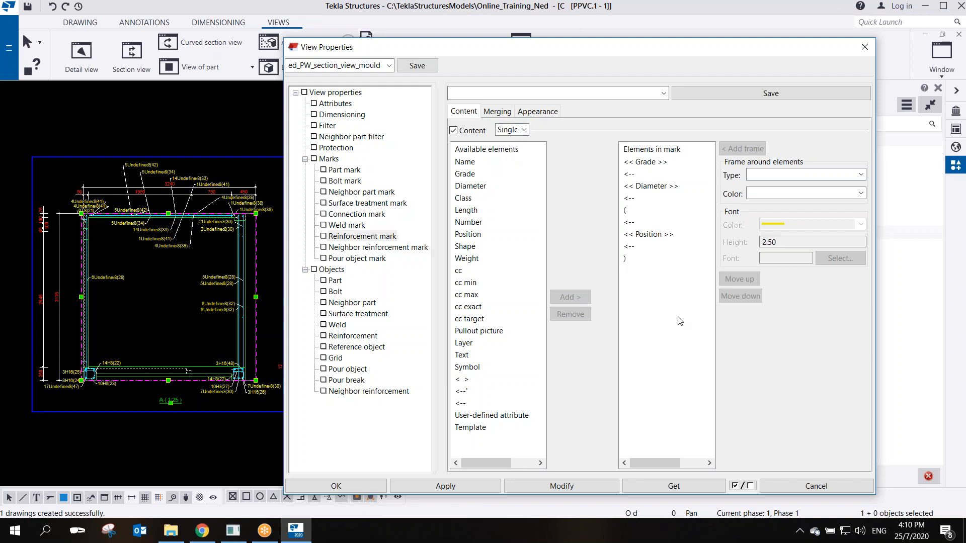
click(577, 319)
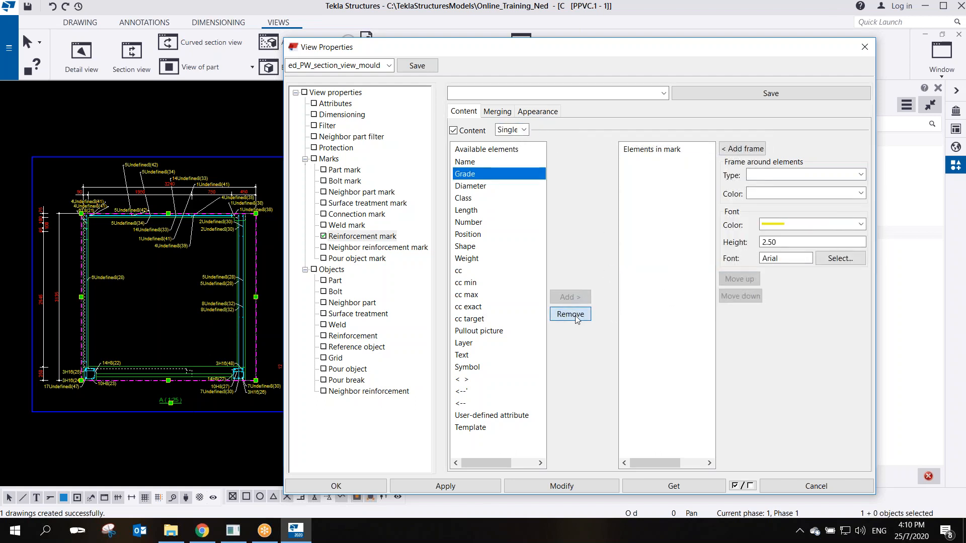
click(509, 130)
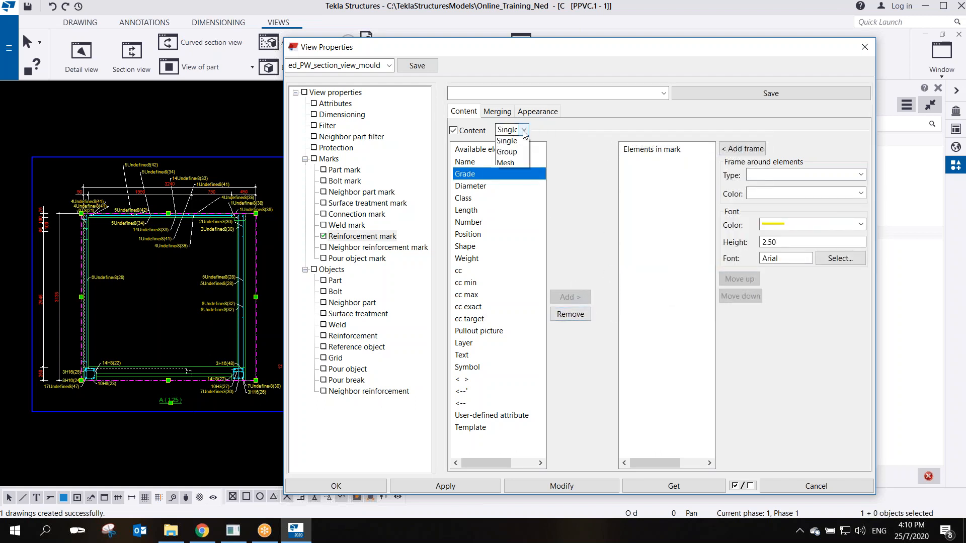
click(509, 153)
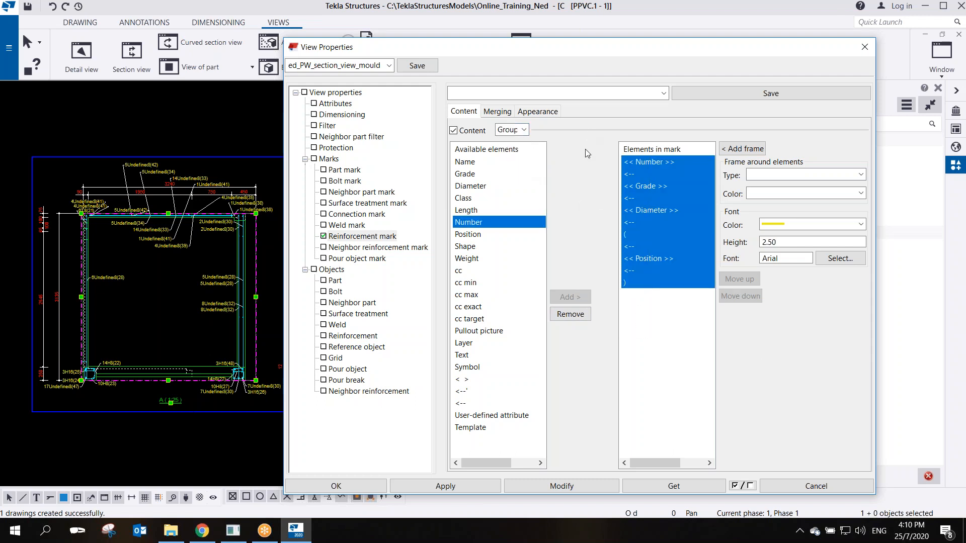
click(582, 319)
click(524, 130)
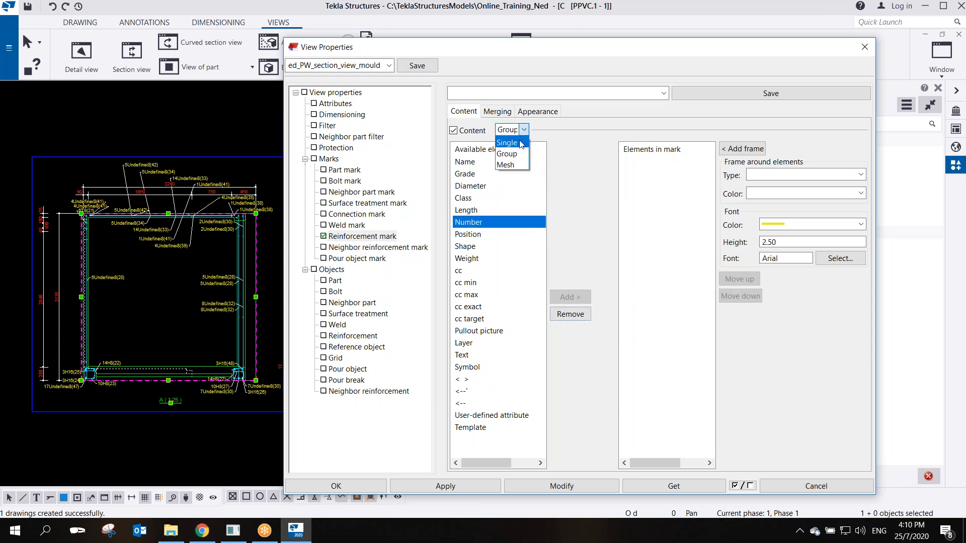
click(506, 165)
click(573, 314)
click(563, 488)
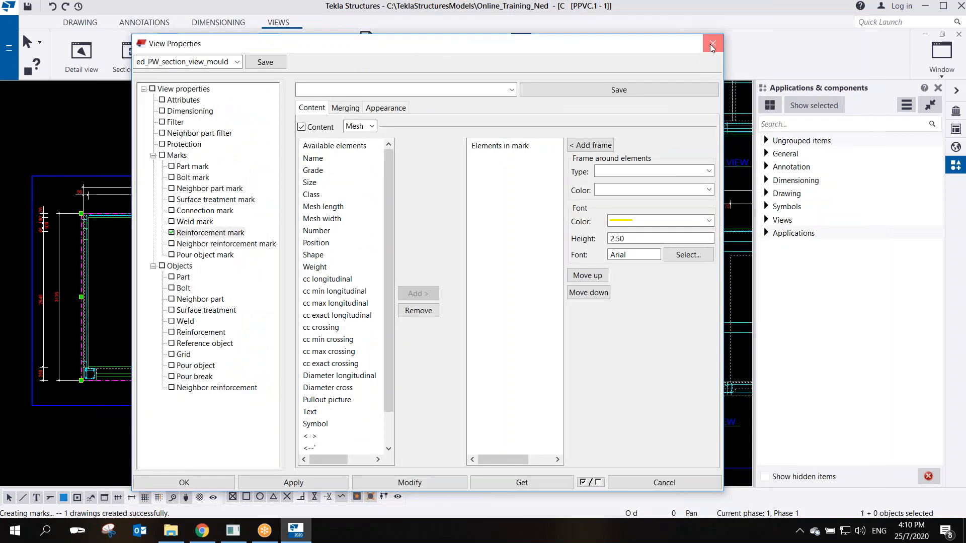
click(711, 44)
Add a mark to the upper horizontal rebar in section view A's top slab using the applied mark properties
scroll(297, 241, up, 3)
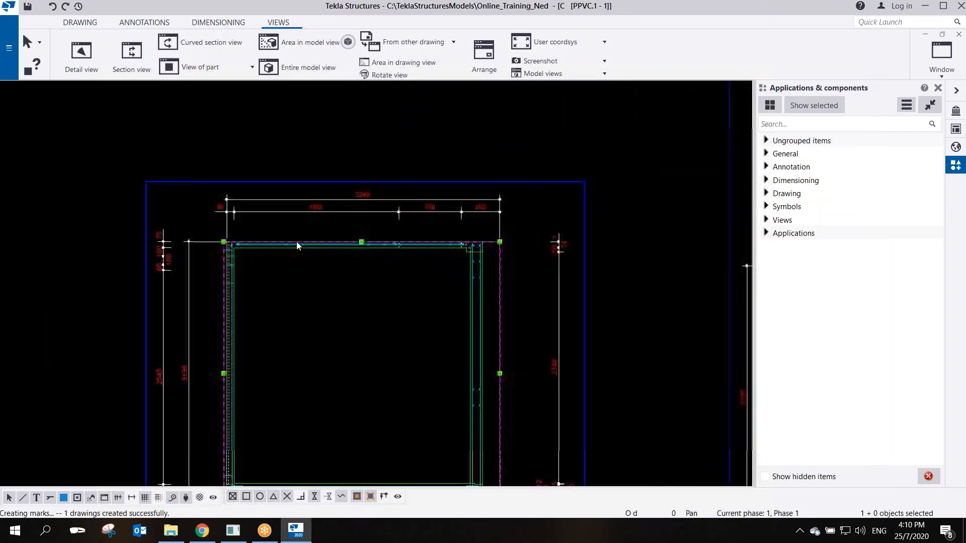
scroll(297, 241, up, 2)
scroll(242, 230, up, 3)
scroll(240, 228, up, 3)
scroll(248, 206, down, 3)
click(249, 205)
right_click(249, 205)
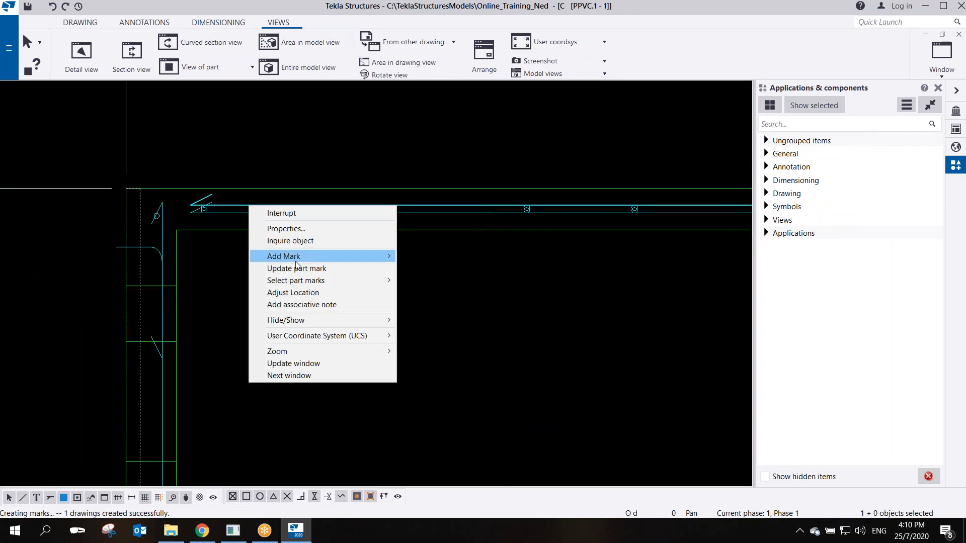
mouse_move(296, 259)
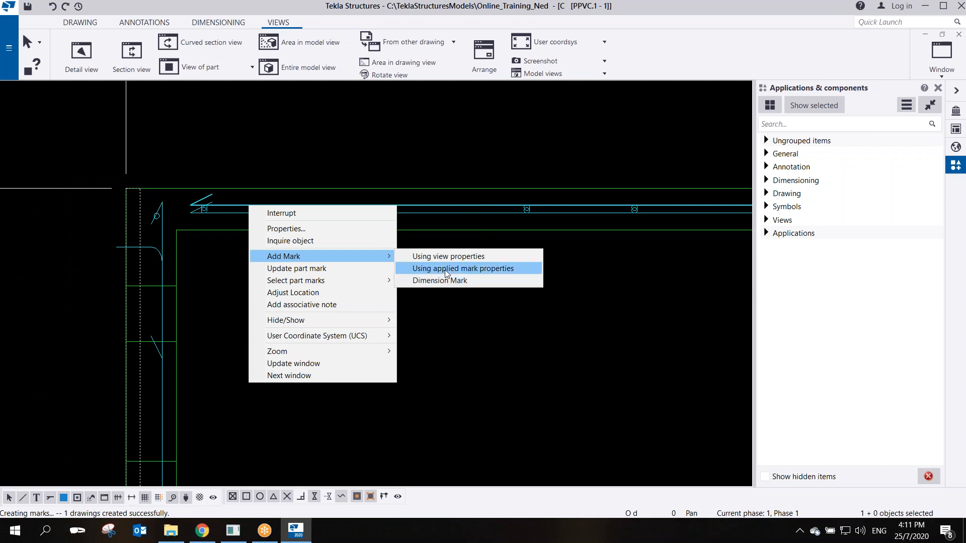
click(446, 268)
scroll(455, 289, down, 4)
scroll(456, 256, up, 2)
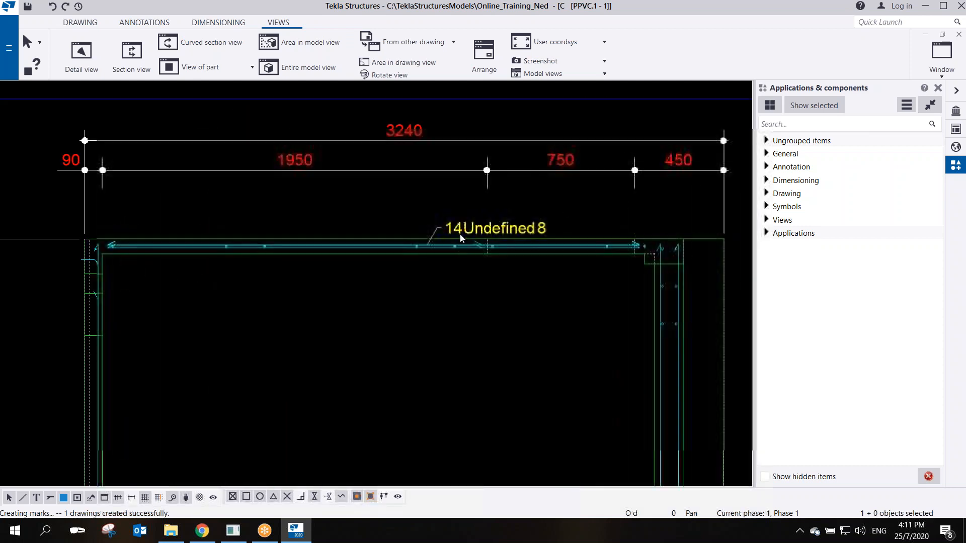
Move the new rebar mark slightly higher above the top slab so its leader runs vertically, and check its placement
scroll(460, 232, up, 2)
drag(463, 228, 444, 192)
click(475, 240)
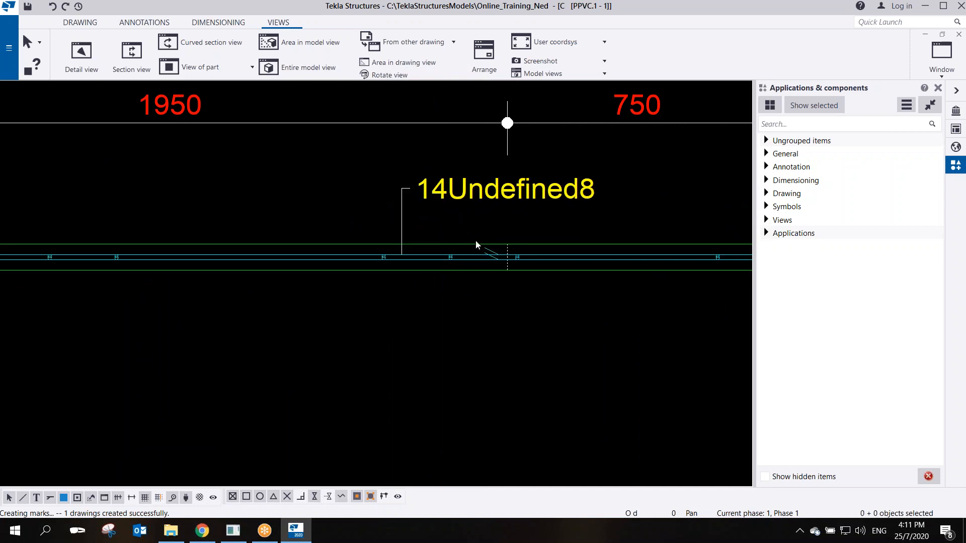
click(481, 197)
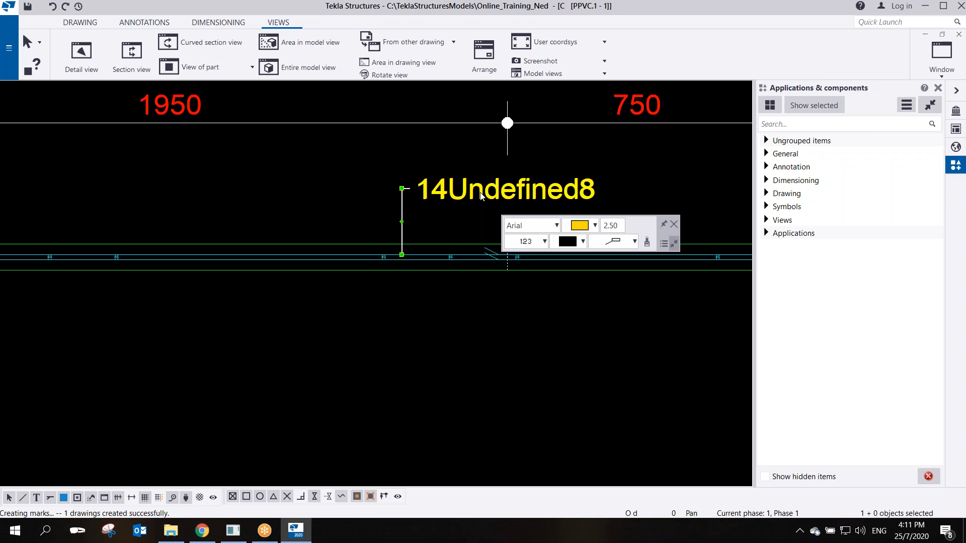
scroll(420, 329, down, 8)
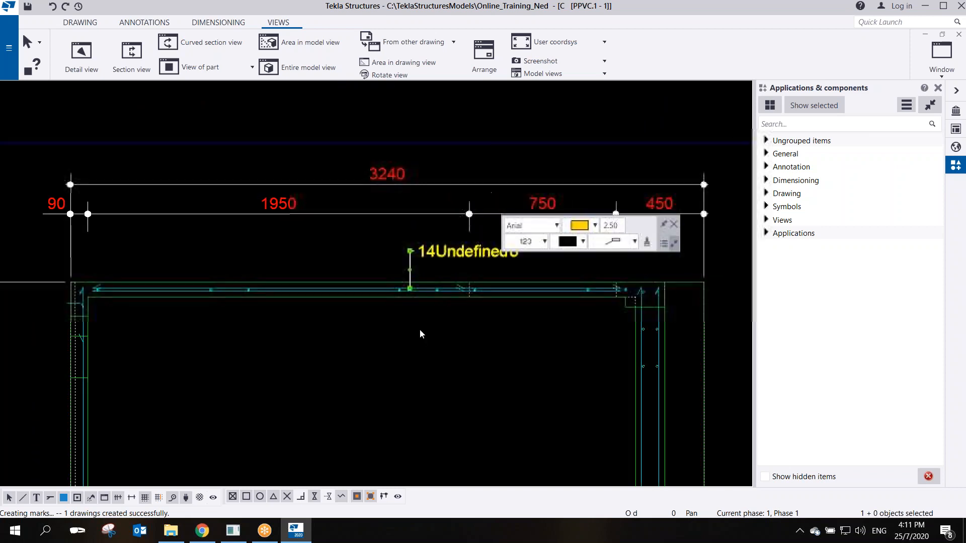
scroll(305, 236, up, 5)
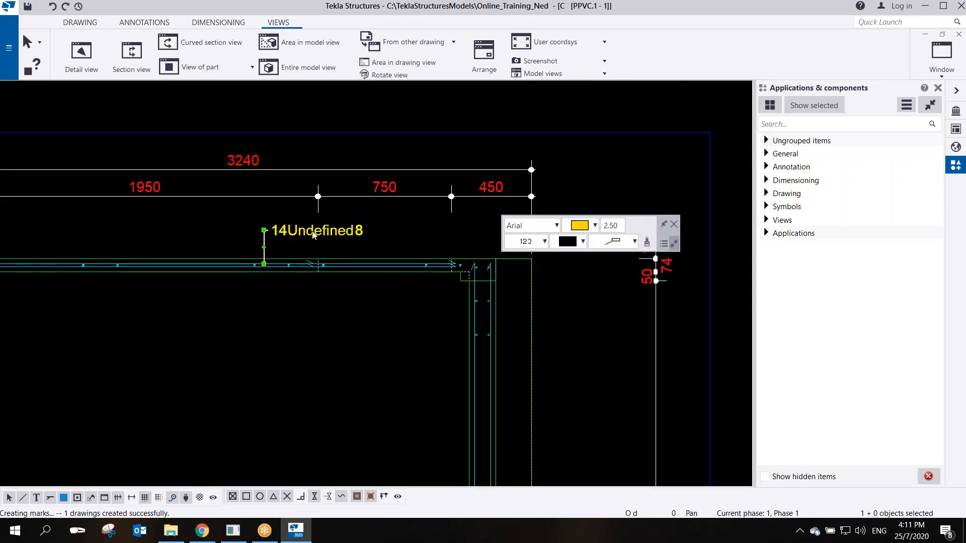
scroll(355, 295, down, 7)
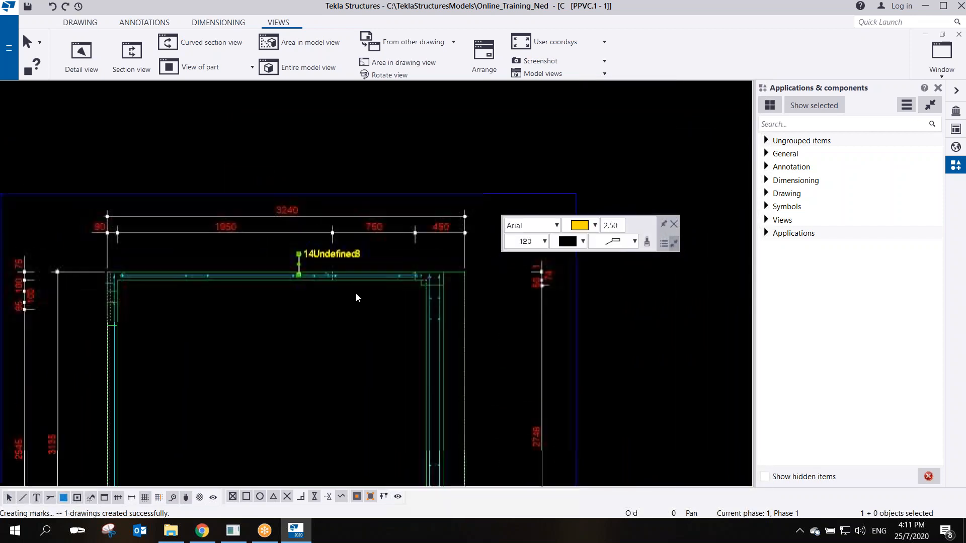
scroll(355, 291, up, 6)
click(317, 258)
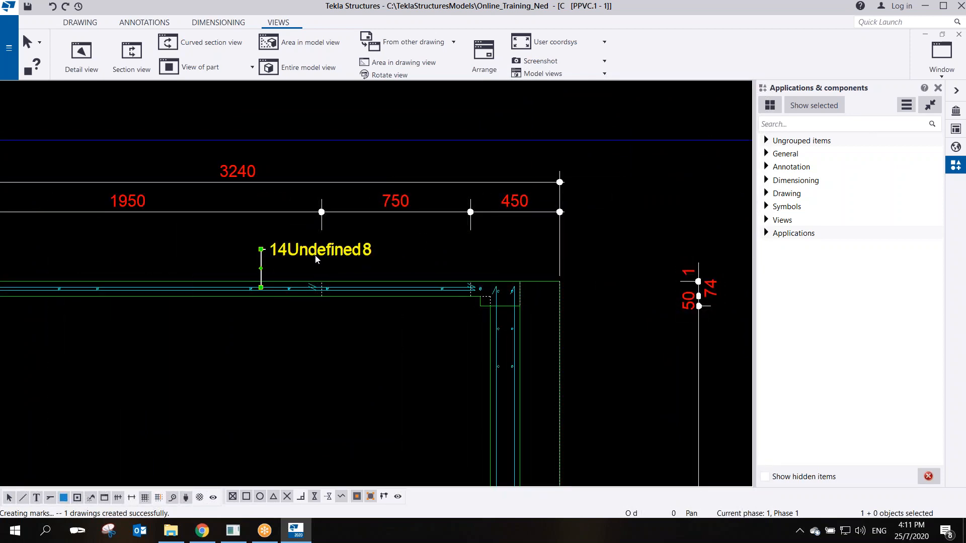
Move section view A from the left of the sheet to just below the sheet frame
scroll(318, 254, down, 6)
scroll(325, 249, down, 3)
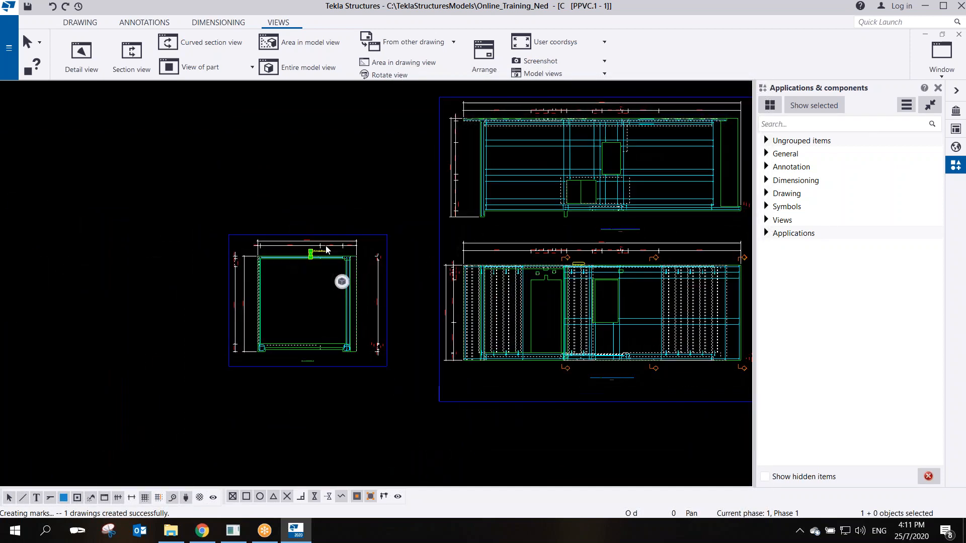
scroll(327, 249, down, 3)
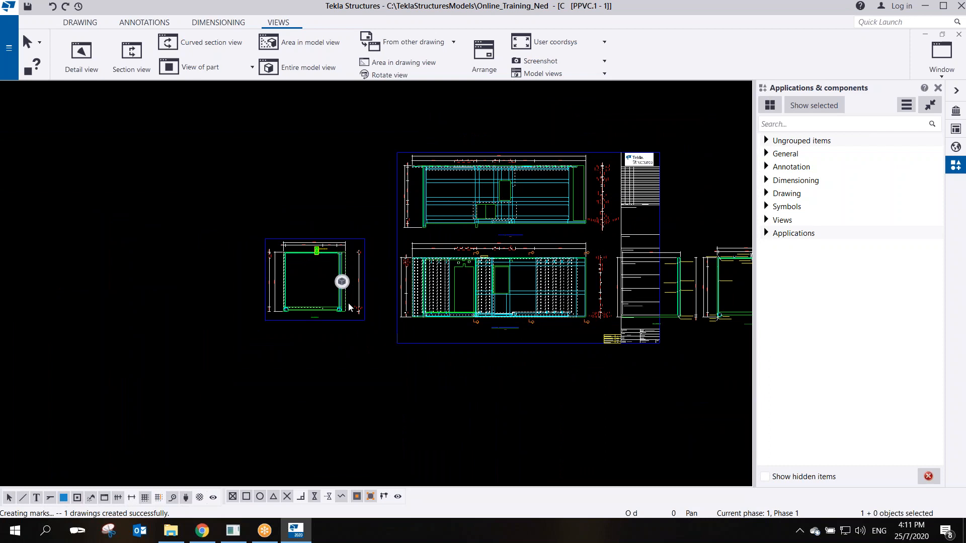
click(341, 321)
drag(340, 322, 598, 427)
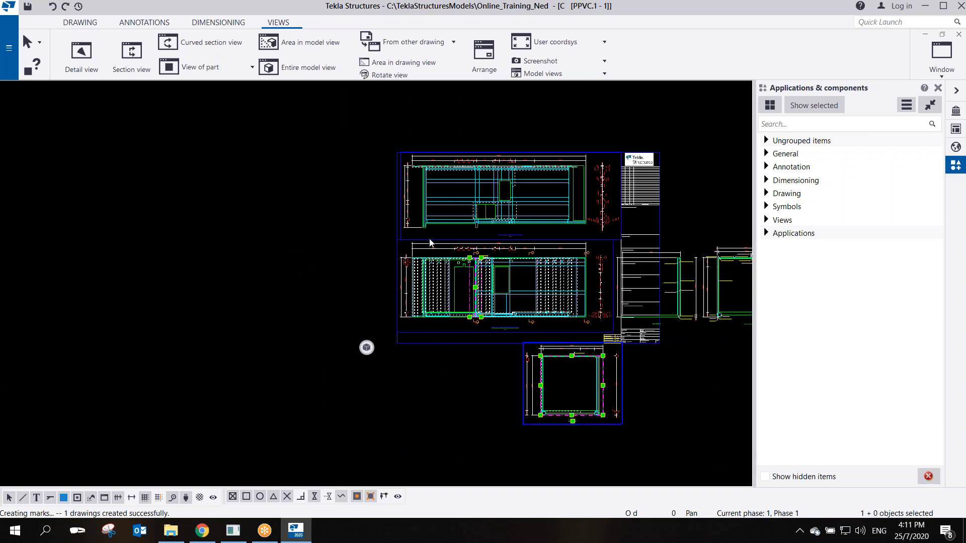
Move the lower long view with the section symbols out of the sheet frame into the empty area on its left
scroll(430, 243, up, 2)
scroll(458, 226, down, 2)
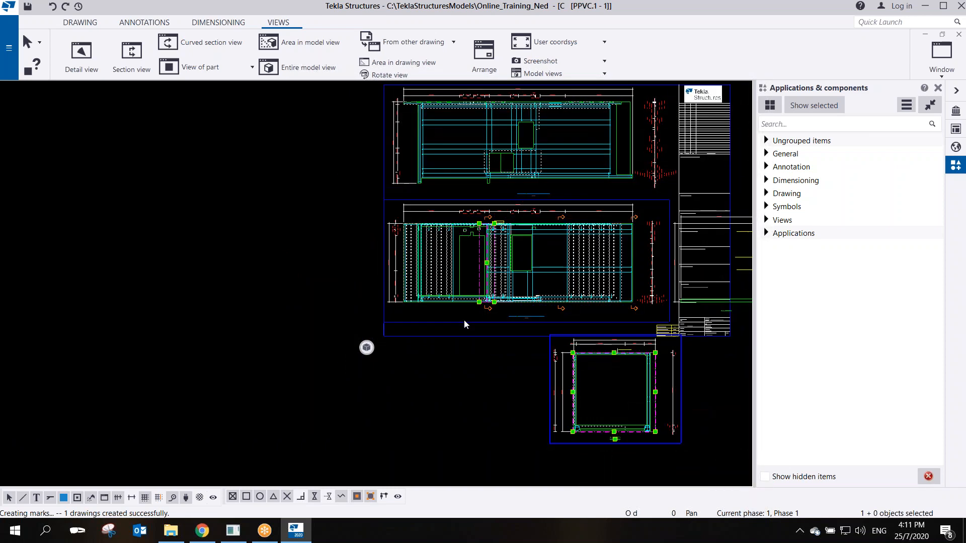
mouse_move(490, 322)
mouse_down()
mouse_move(104, 279)
mouse_move(110, 302)
mouse_move(132, 306)
mouse_up()
mouse_move(187, 272)
middle_down()
mouse_move(433, 270)
mouse_move(472, 306)
mouse_move(500, 300)
mouse_move(421, 313)
middle_up()
scroll(432, 269, up, 2)
scroll(474, 306, down, 2)
scroll(473, 310, down, 1)
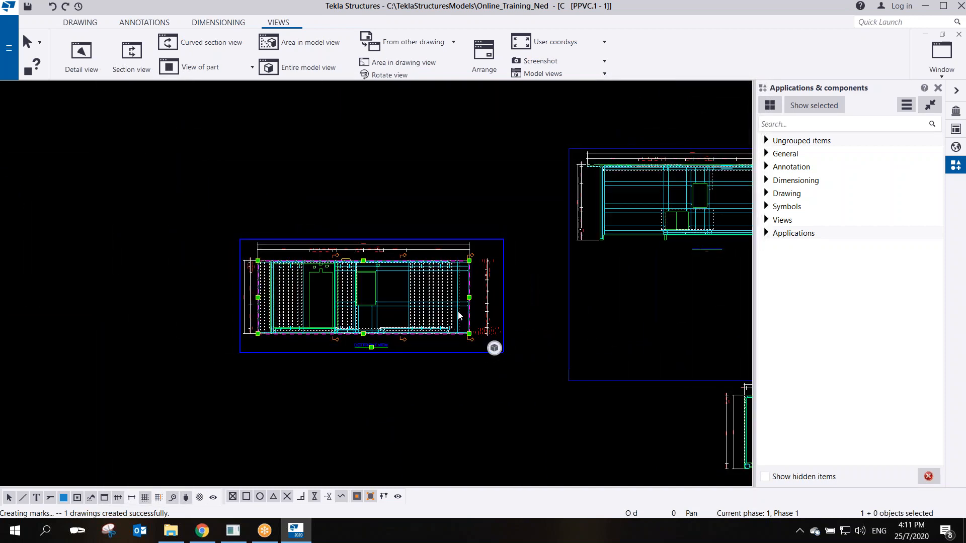
scroll(468, 292, down, 3)
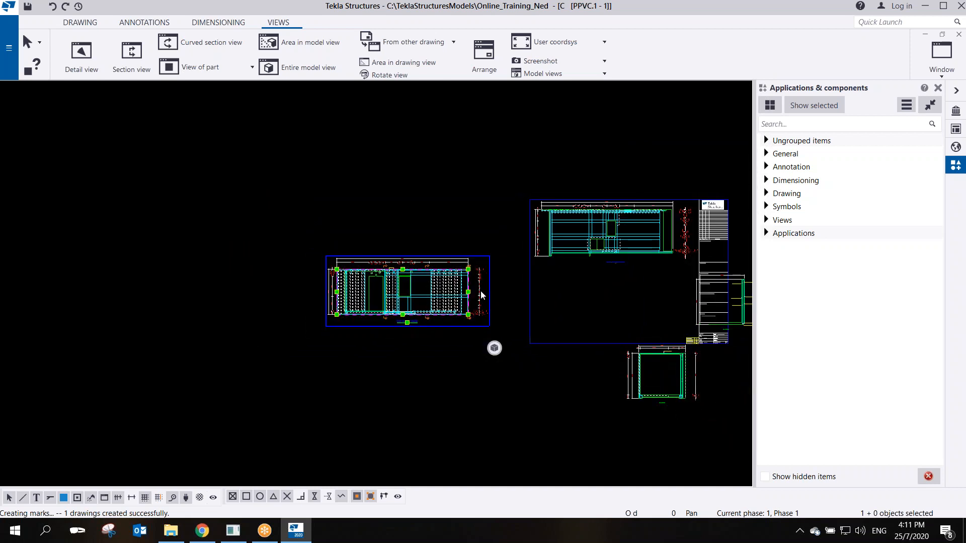
middle_drag(487, 290, 351, 277)
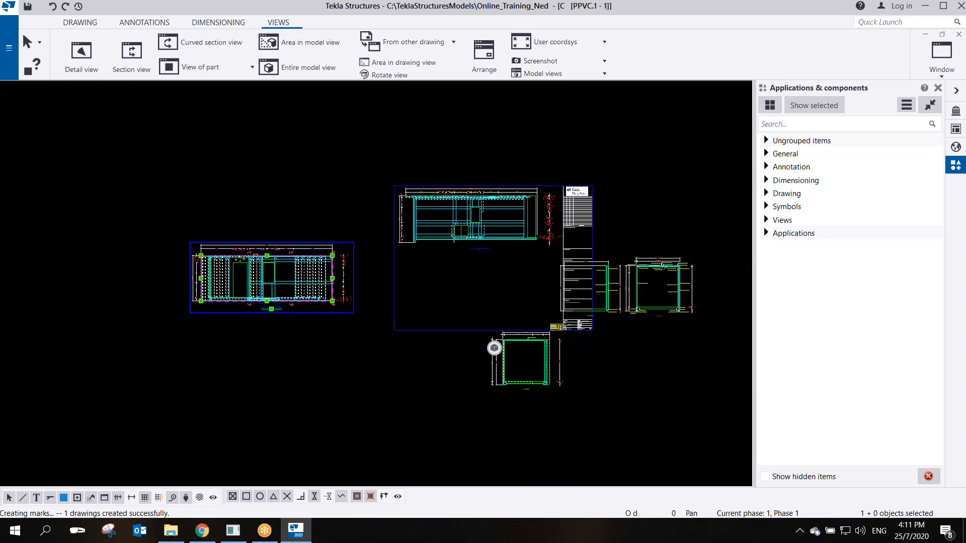
scroll(303, 268, up, 2)
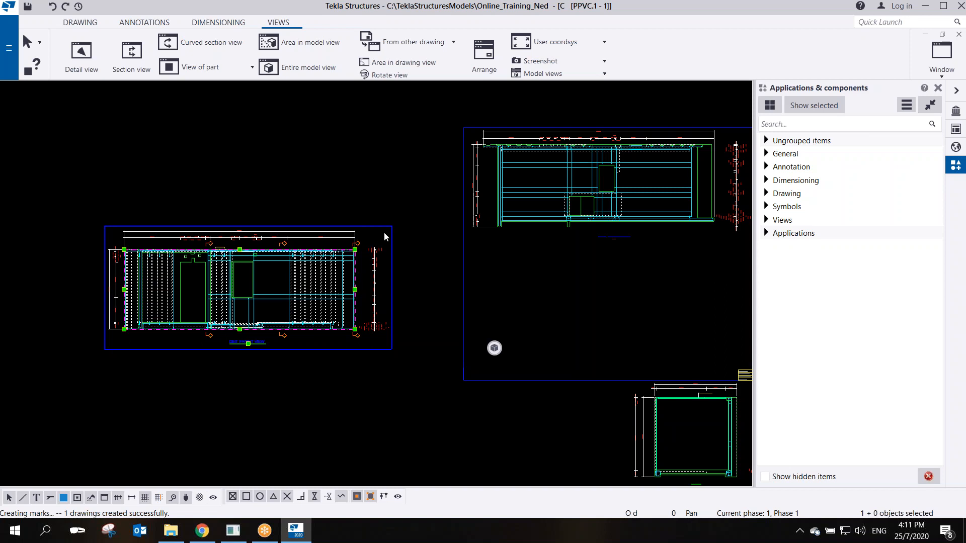
scroll(417, 236, down, 2)
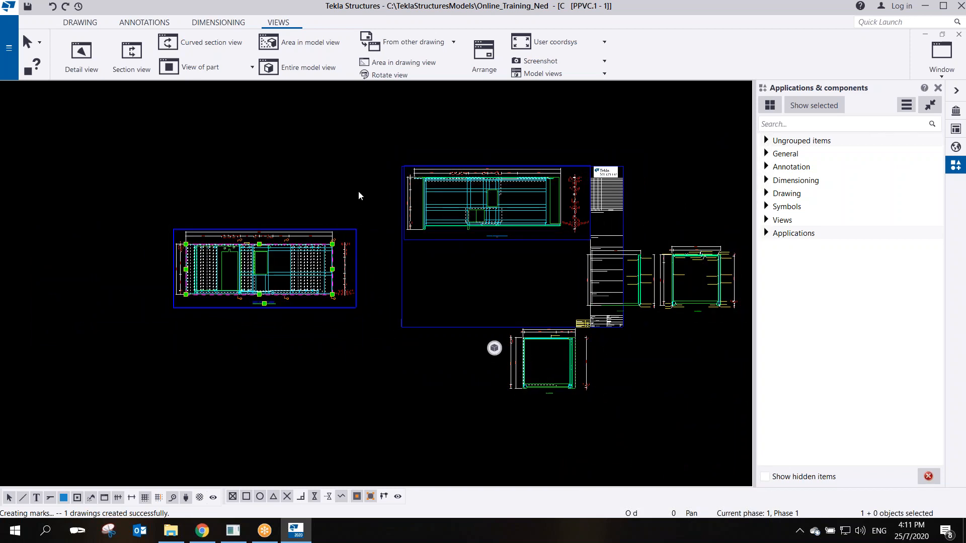
Turn off the front view, end views and section views in the cast unit drawing's view creation settings
click(320, 203)
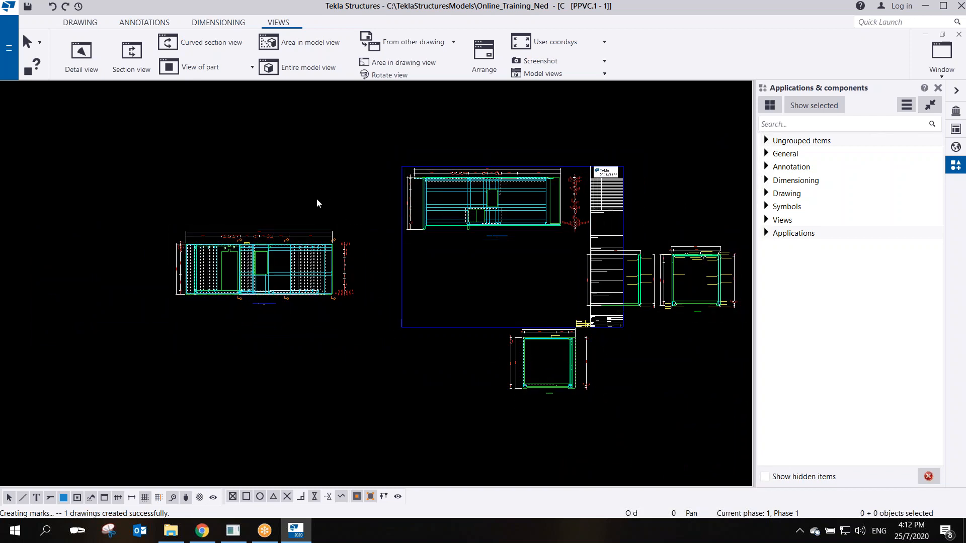
double_click(317, 203)
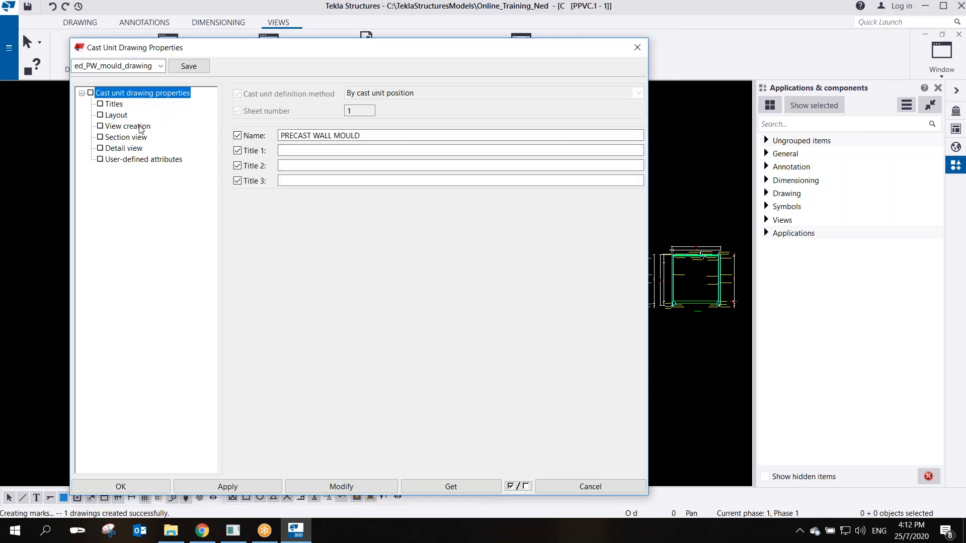
click(141, 130)
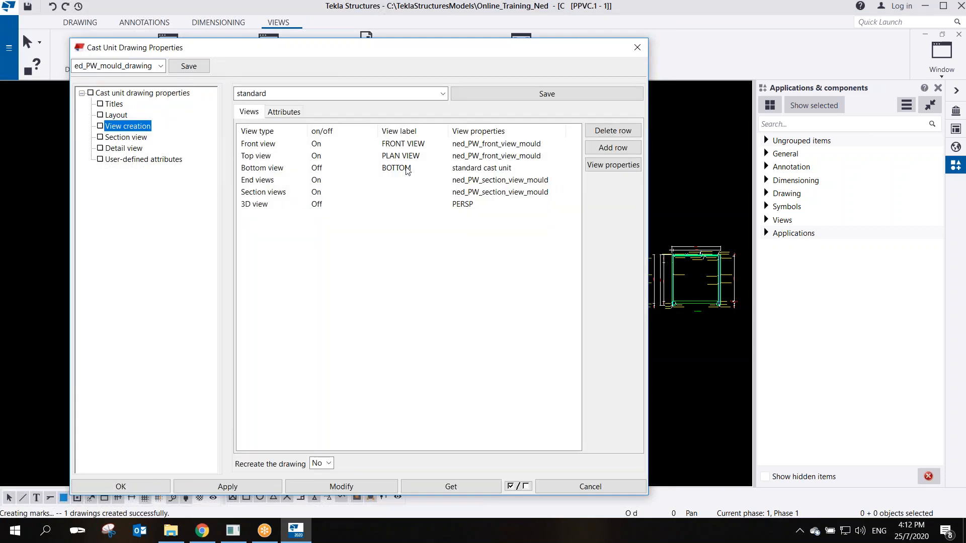
click(317, 146)
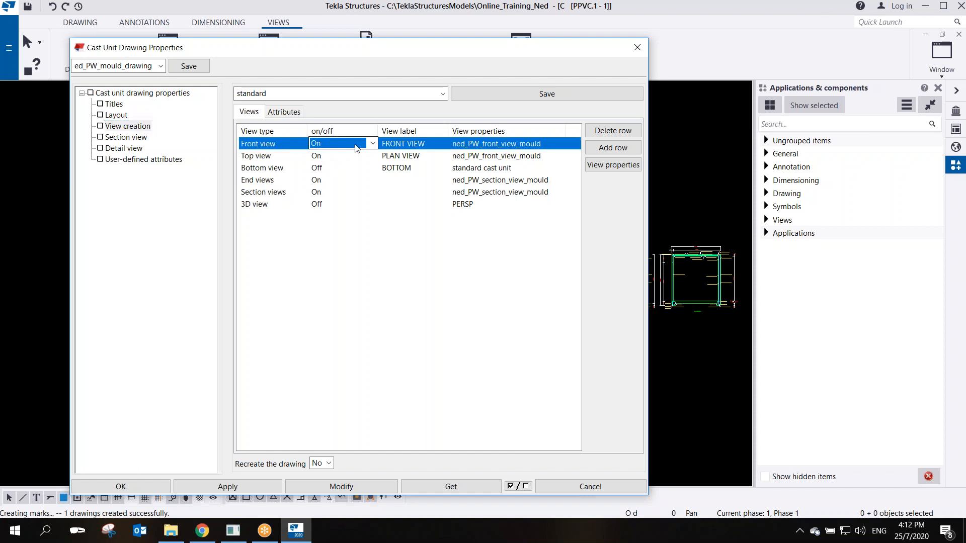
click(373, 143)
click(332, 158)
click(327, 179)
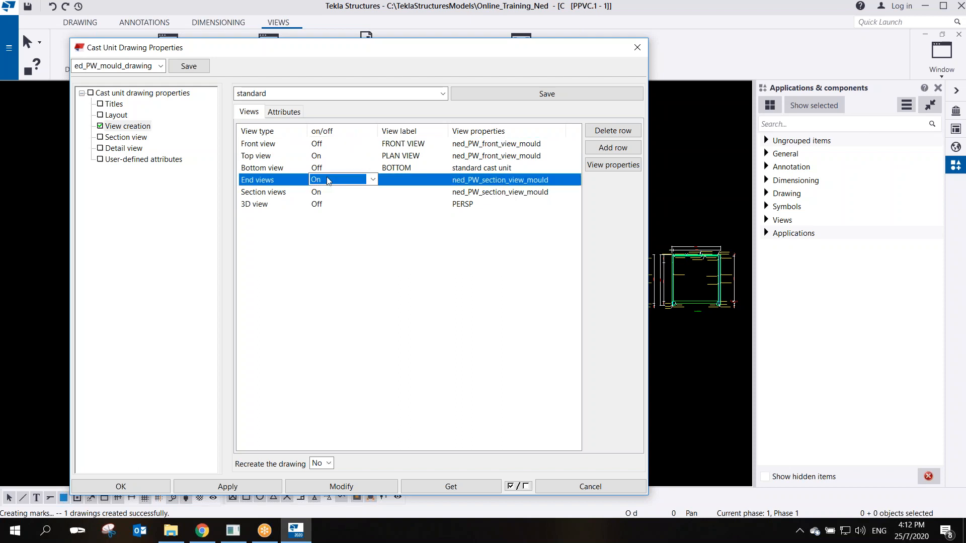
click(372, 180)
click(342, 192)
click(318, 192)
click(372, 191)
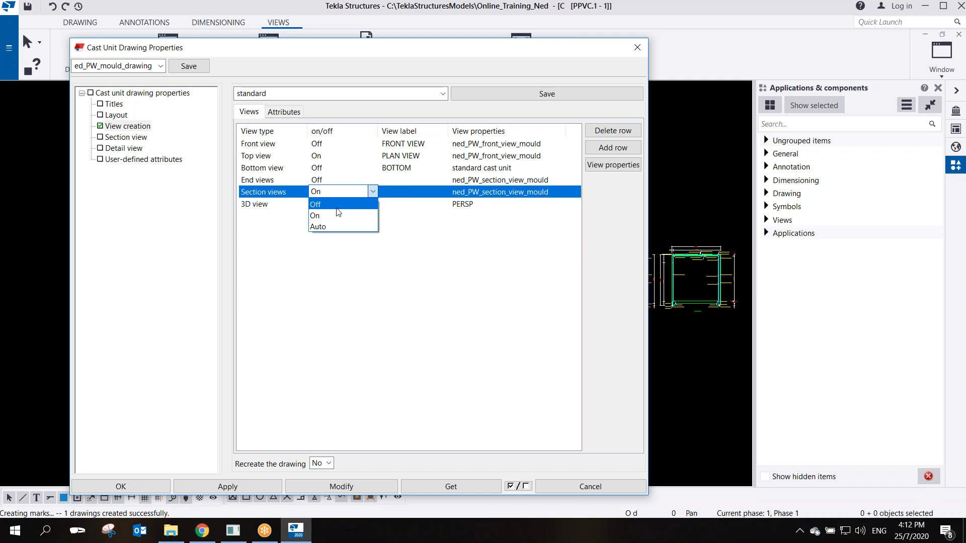
click(335, 205)
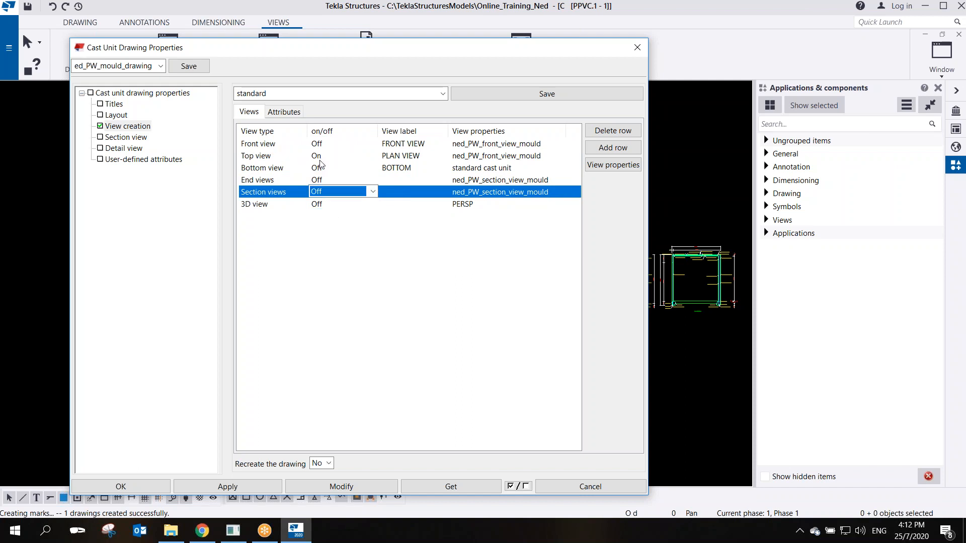
Set the drawing to be recreated and apply the changed view creation settings to it
click(328, 462)
click(332, 483)
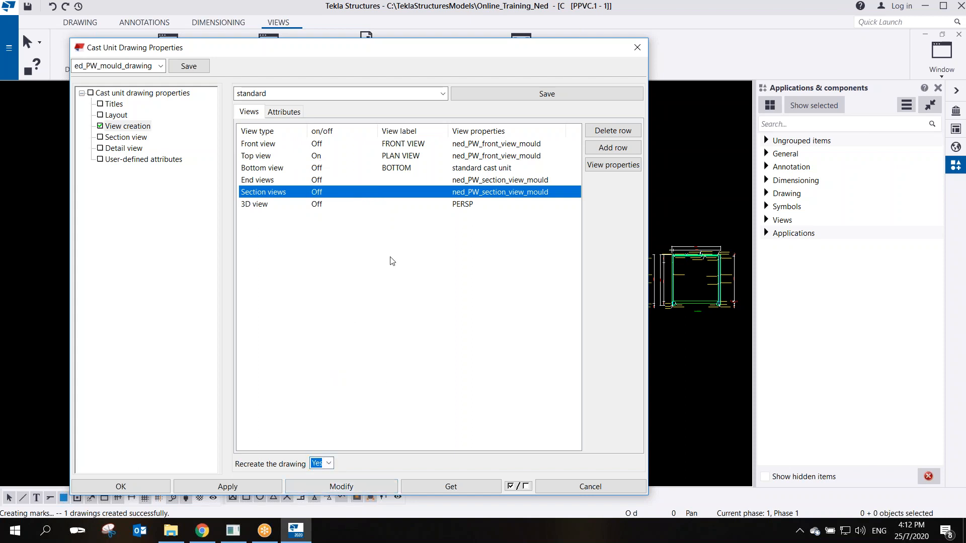
mouse_move(374, 52)
mouse_down()
mouse_move(583, 65)
mouse_move(679, 58)
mouse_move(443, 88)
mouse_move(402, 47)
mouse_up()
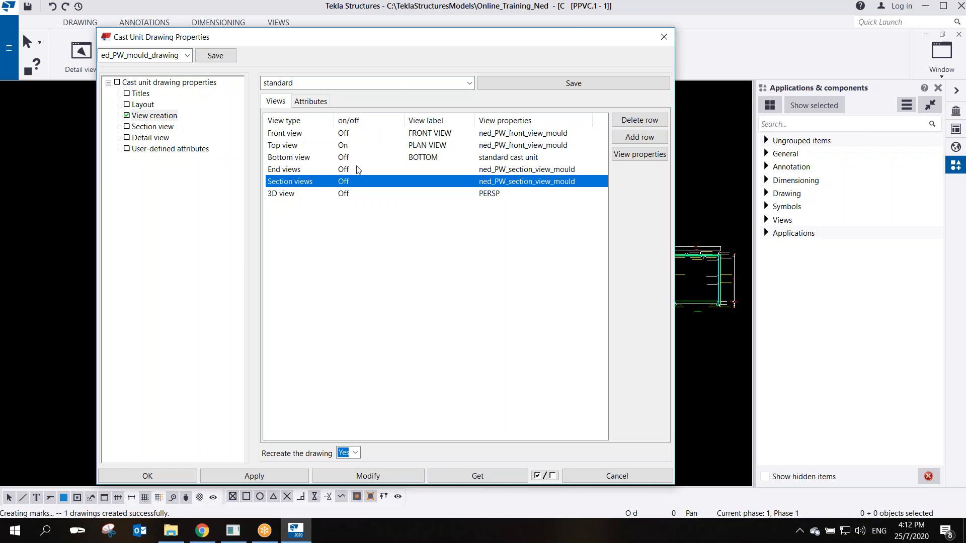
click(368, 477)
click(462, 283)
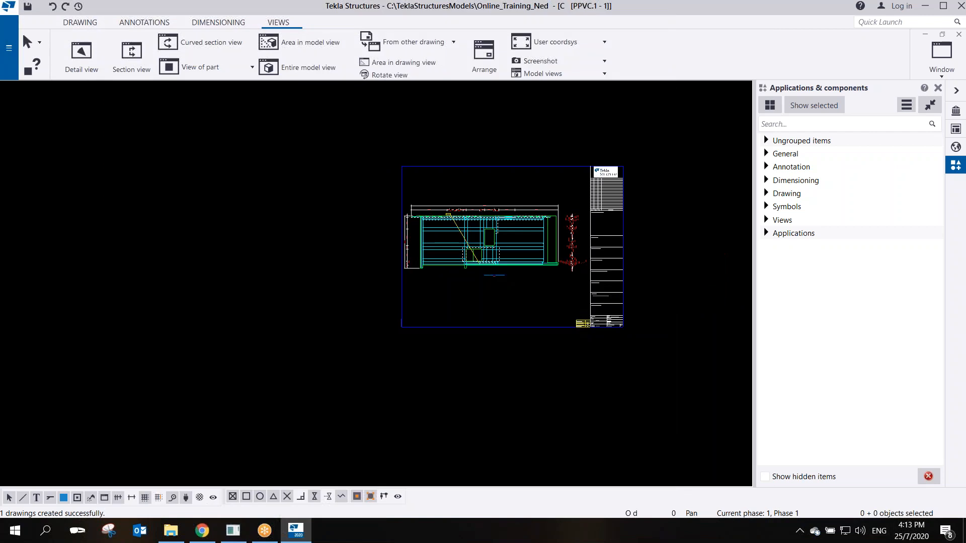
Move the cast unit's part mark from above the plan view to just below its lower wall
scroll(581, 265, up, 3)
scroll(329, 254, up, 2)
scroll(330, 254, up, 4)
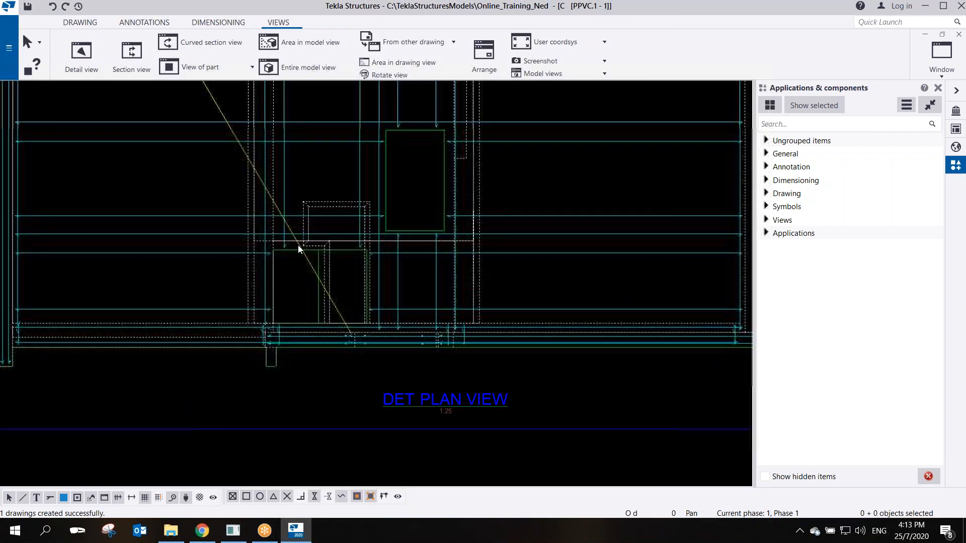
scroll(434, 257, down, 1)
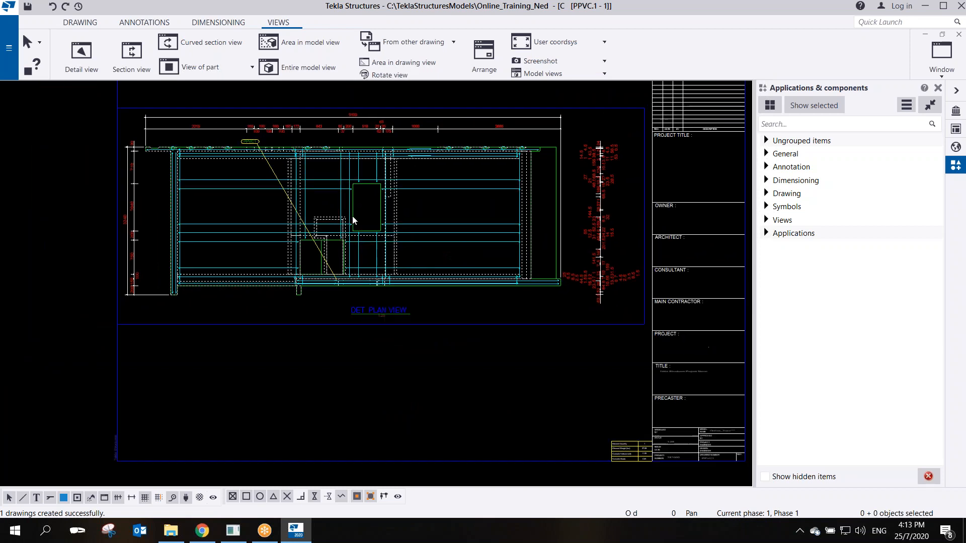
scroll(215, 119, up, 2)
click(215, 119)
drag(215, 120, 404, 409)
middle_drag(389, 368, 277, 359)
scroll(277, 358, down, 3)
scroll(453, 246, up, 2)
scroll(323, 218, down, 2)
middle_drag(235, 311, 338, 306)
Delete the shape dimensions rule ned_shape_dim from the plan view's dimensioning rules
click(421, 396)
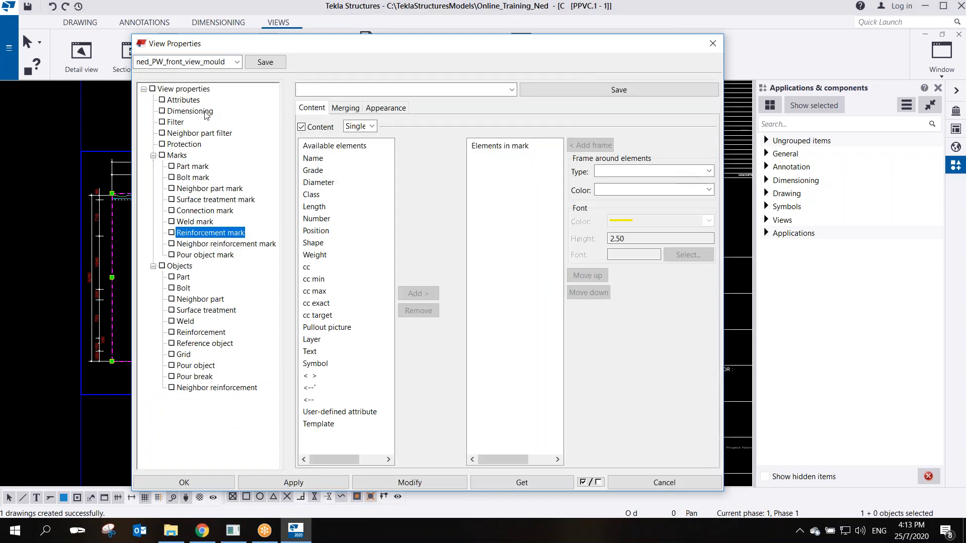
click(206, 112)
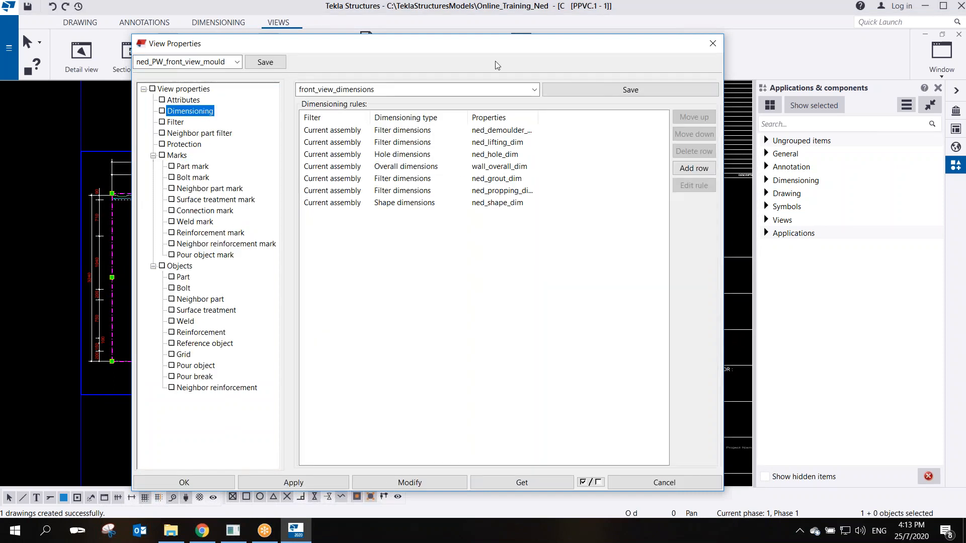
drag(496, 42, 461, 93)
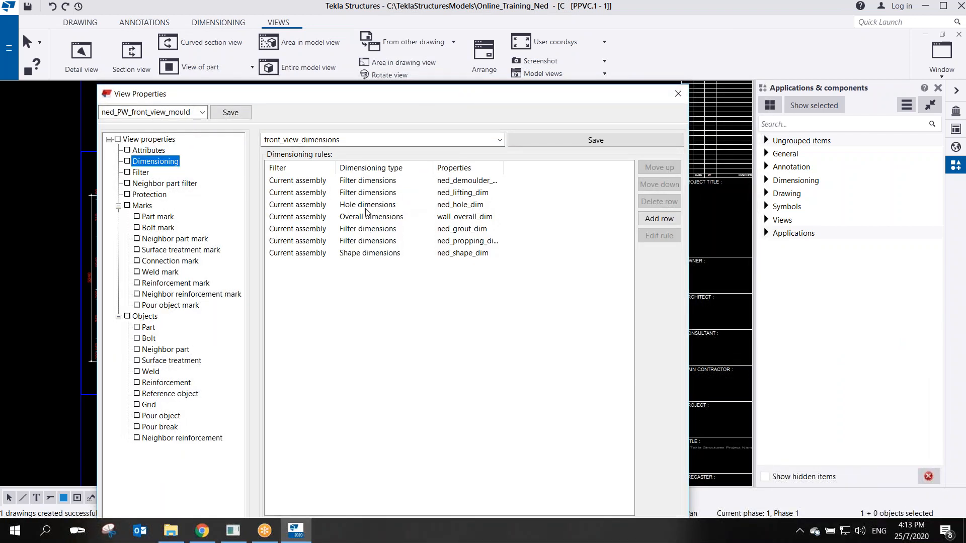
click(368, 253)
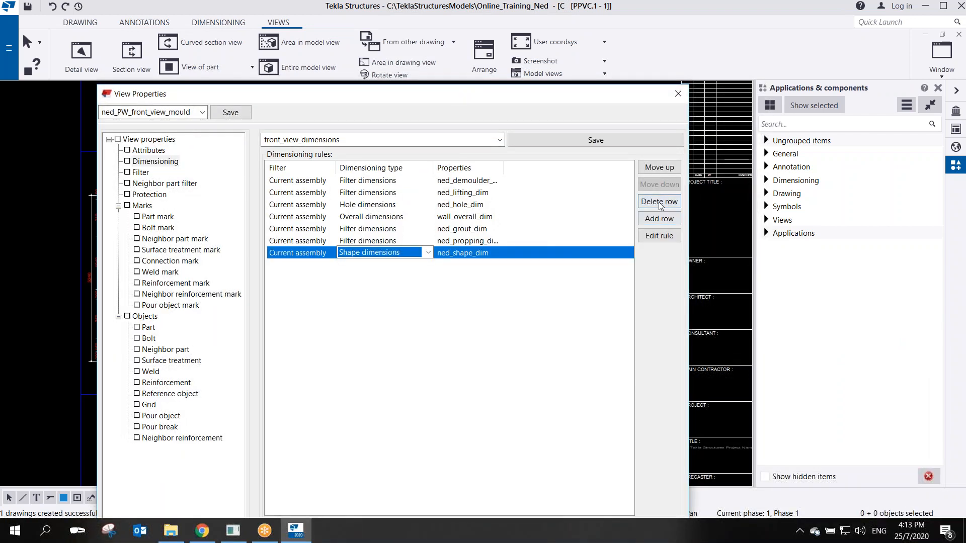
click(659, 202)
drag(479, 94, 730, 10)
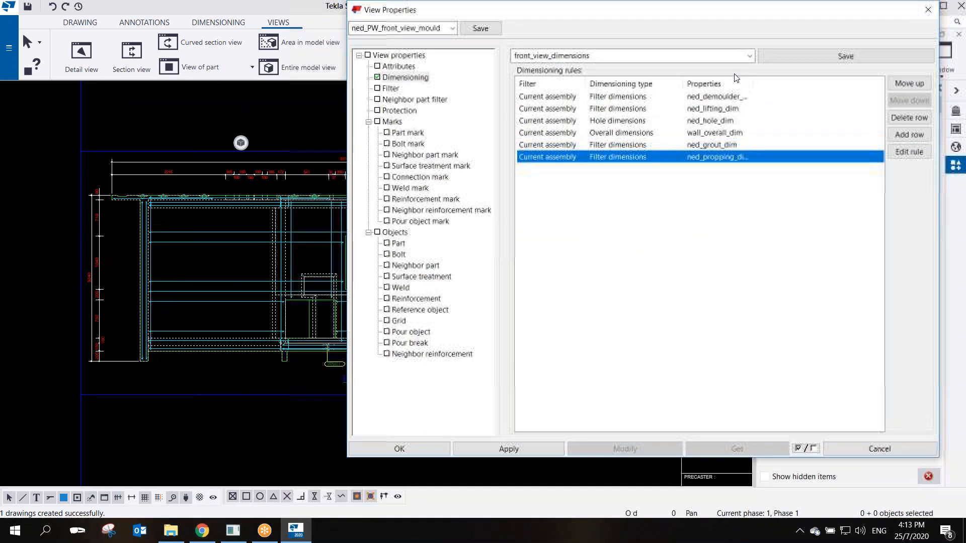
Apply the changed dimensioning rules to the selected plan view and close its view properties
middle_drag(184, 152, 71, 144)
scroll(71, 142, down, 1)
click(250, 312)
scroll(270, 287, up, 5)
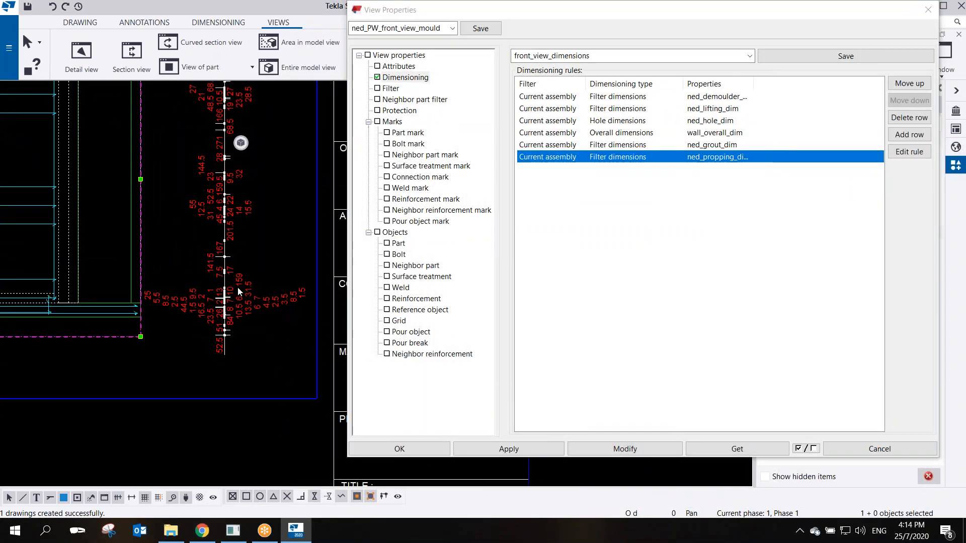
click(669, 448)
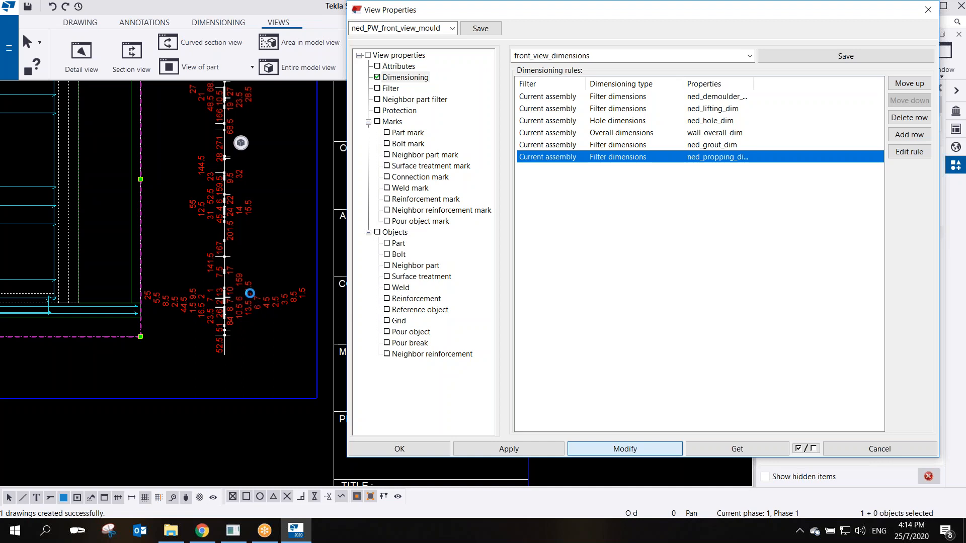
scroll(228, 346, down, 6)
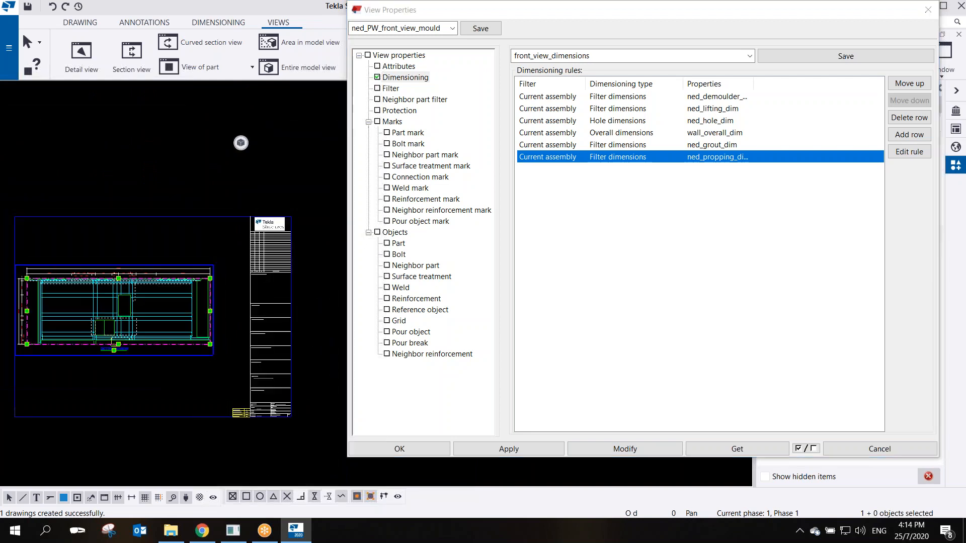
middle_drag(128, 354, 161, 330)
click(413, 452)
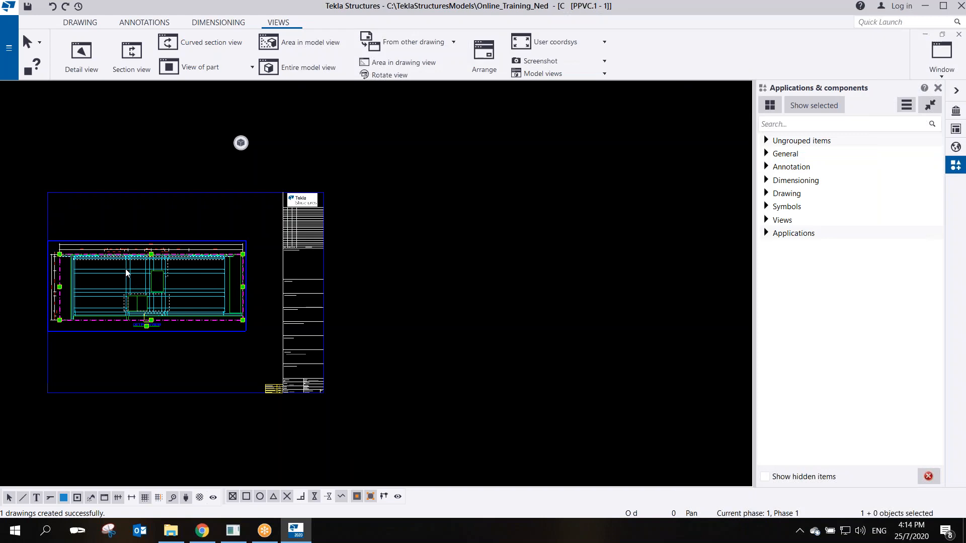
Check the dimensions along the plan view's upper edge and move the view into the upper part of the sheet
scroll(131, 232, up, 5)
scroll(133, 242, up, 3)
middle_drag(137, 253, 304, 276)
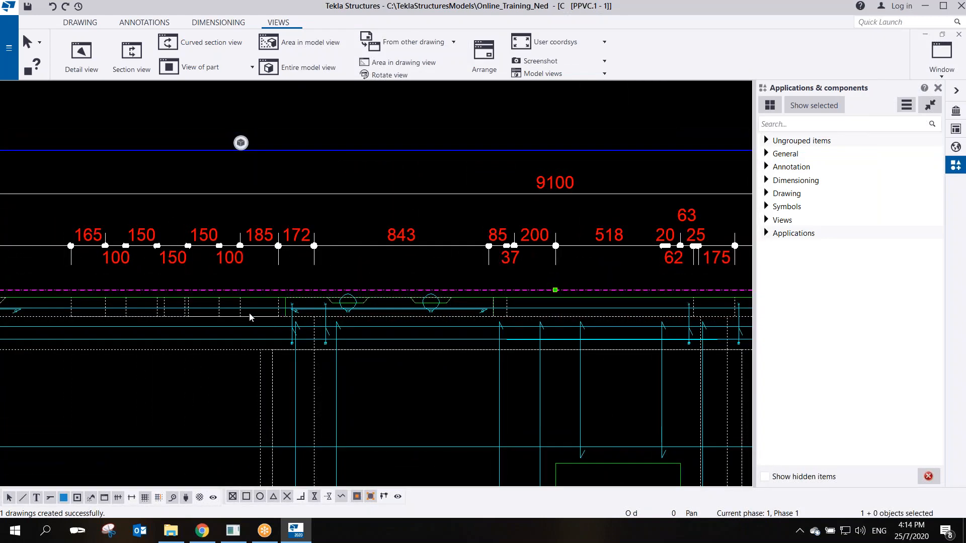
scroll(249, 266, down, 4)
scroll(242, 349, up, 5)
scroll(242, 349, down, 8)
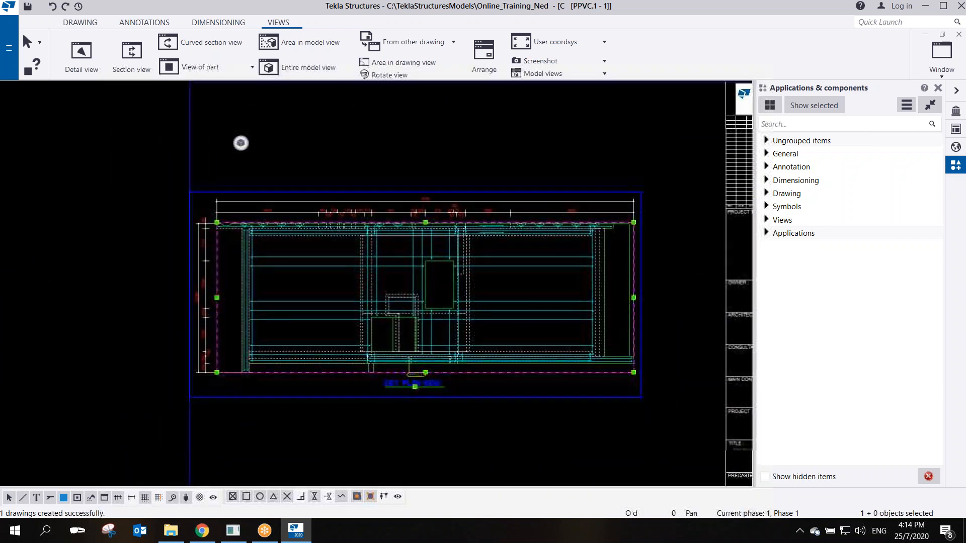
drag(486, 373, 494, 313)
click(431, 145)
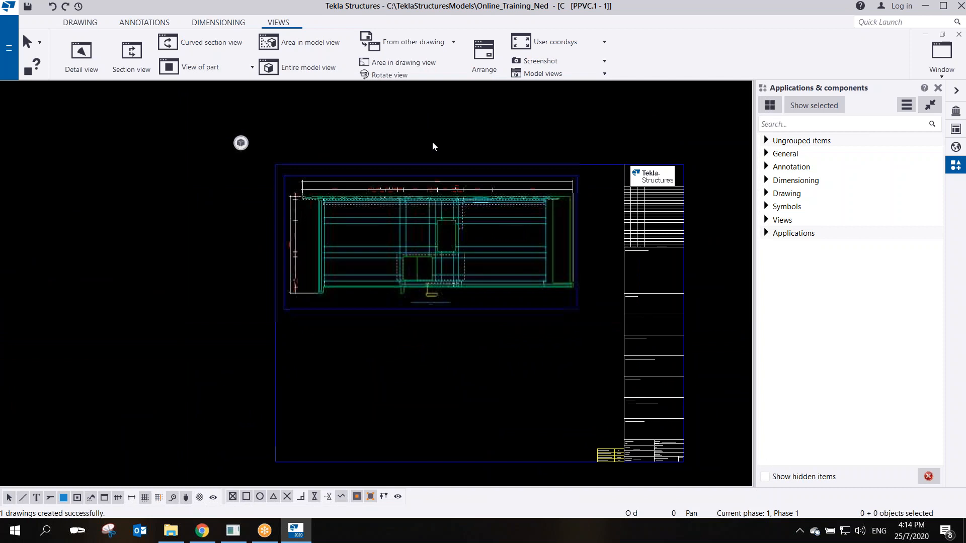
Start a section view and save its view properties as PPVC_SECTION_VIEW
scroll(442, 282, up, 5)
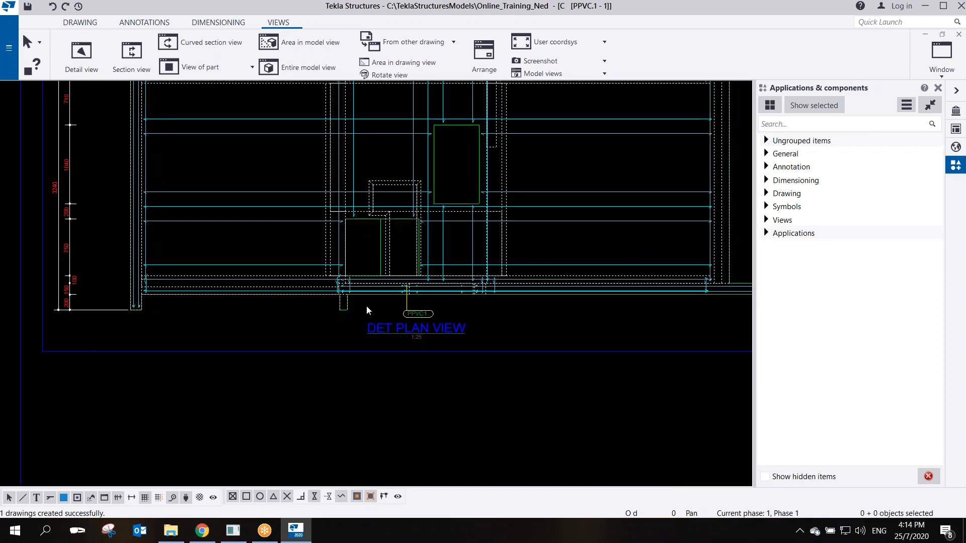
middle_drag(367, 306, 356, 364)
mouse_move(423, 361)
middle_down()
mouse_move(425, 345)
mouse_move(378, 330)
middle_up()
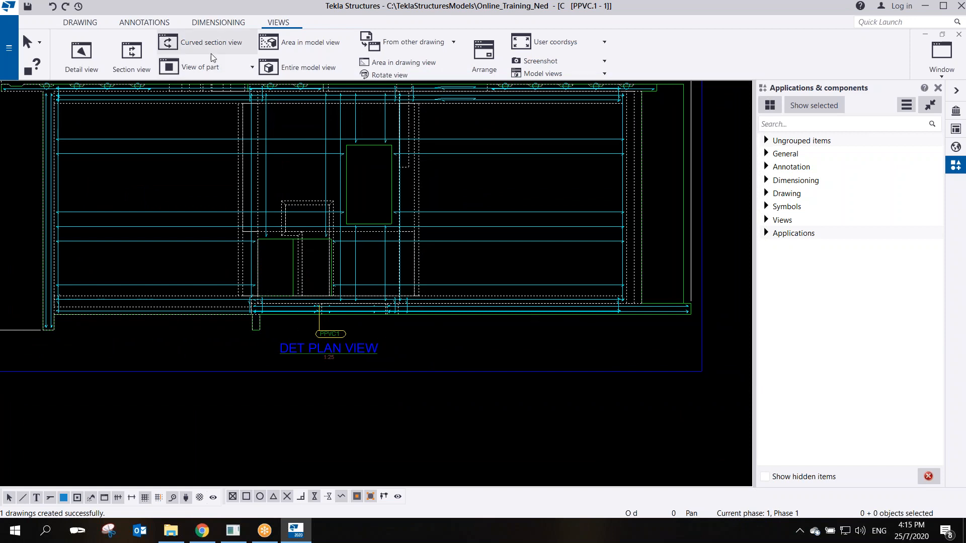
click(133, 53)
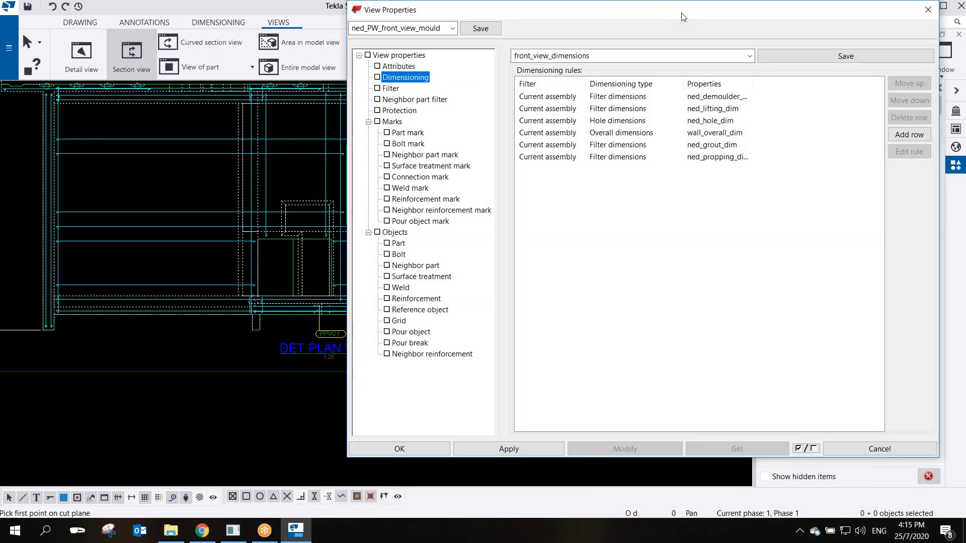
drag(679, 15, 420, 60)
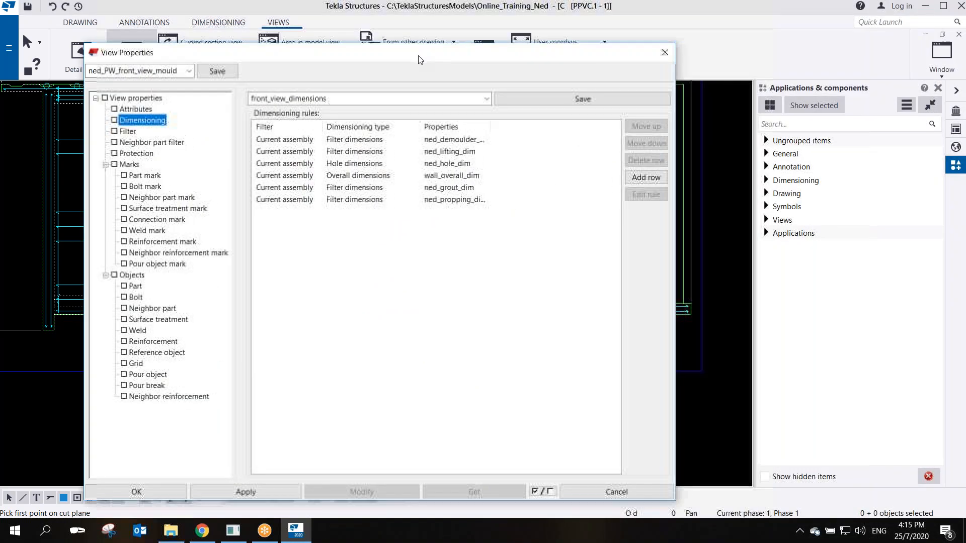
double_click(182, 71)
text(PPVC_SECTION_VIEW)
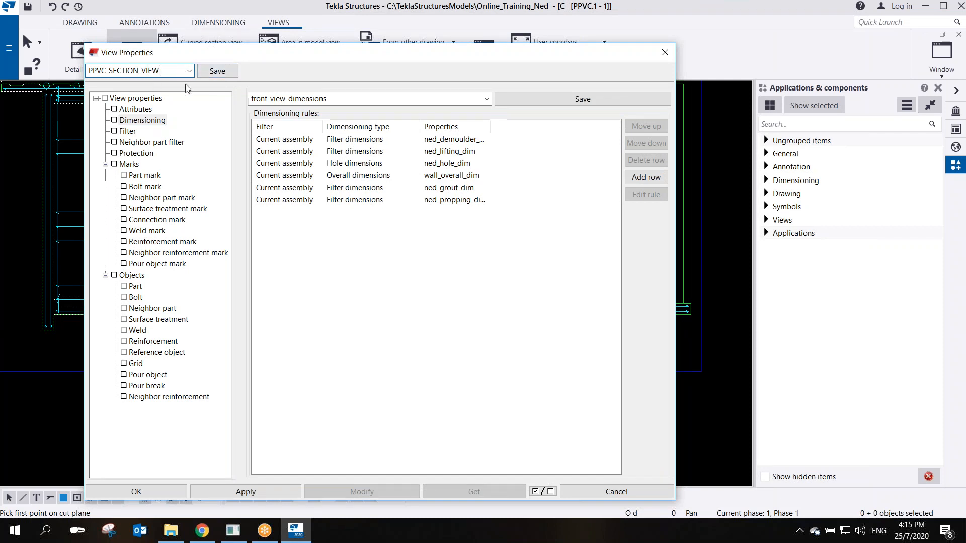
click(218, 71)
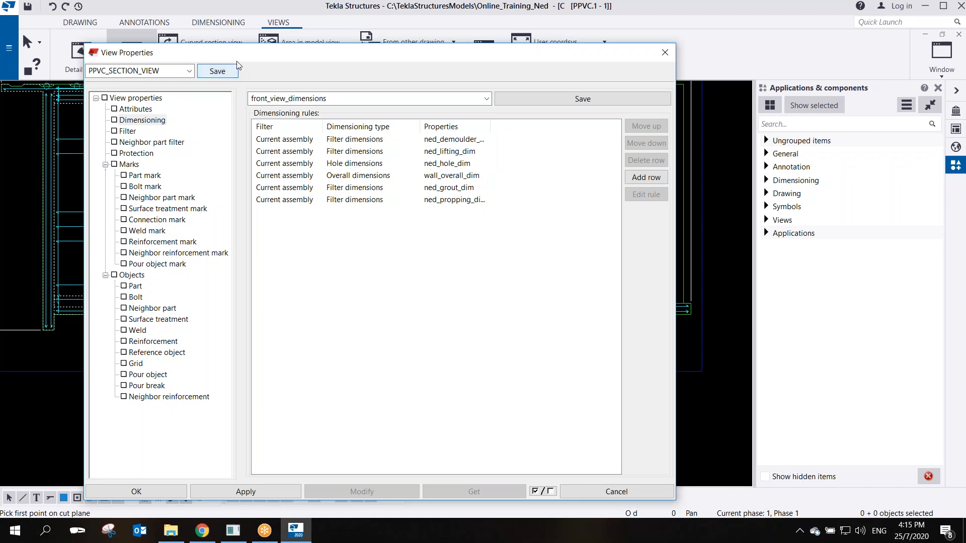
Open the reinforcement mark settings of PPVC_SECTION_VIEW and accept the view properties for the new section
mouse_move(242, 55)
mouse_down()
mouse_move(452, 107)
mouse_move(454, 366)
mouse_move(330, 169)
mouse_move(276, 61)
mouse_move(275, 38)
mouse_up()
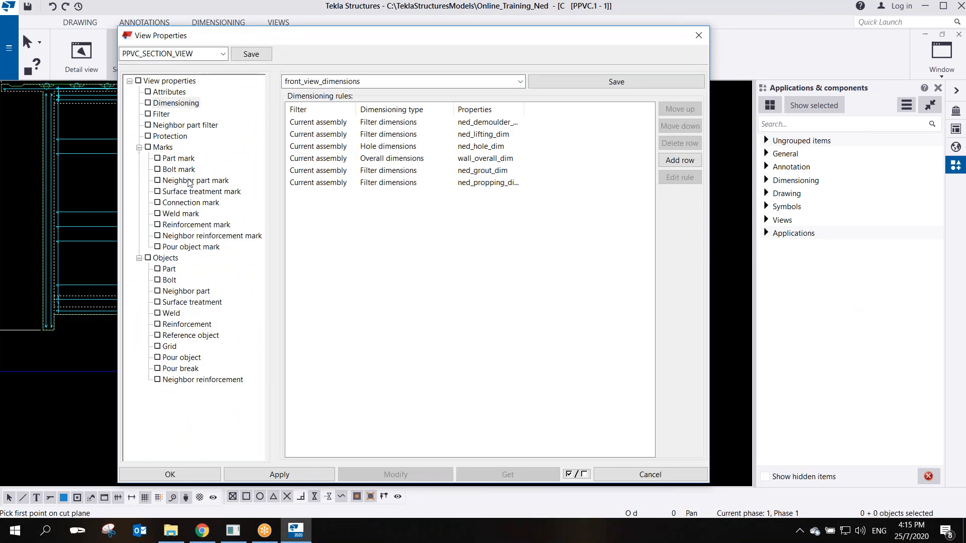
click(195, 225)
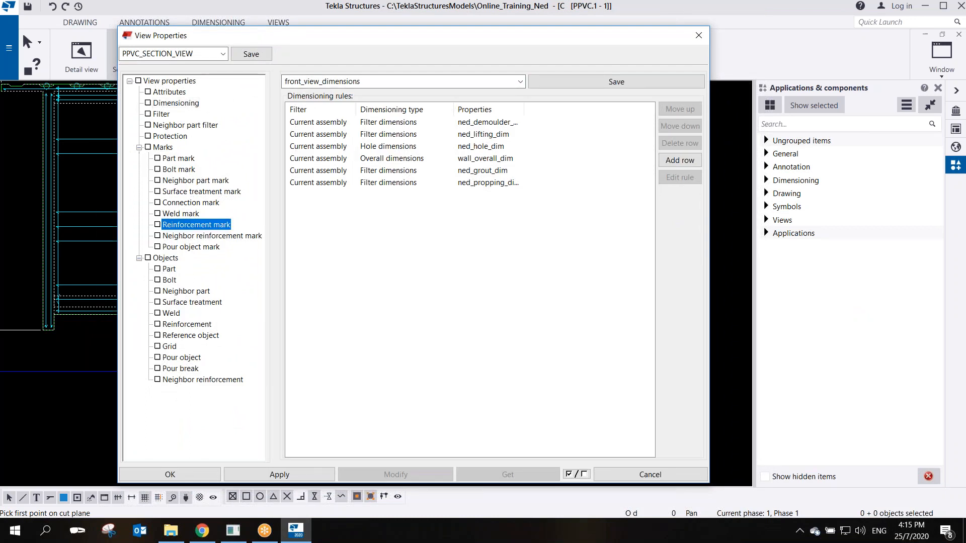
click(261, 473)
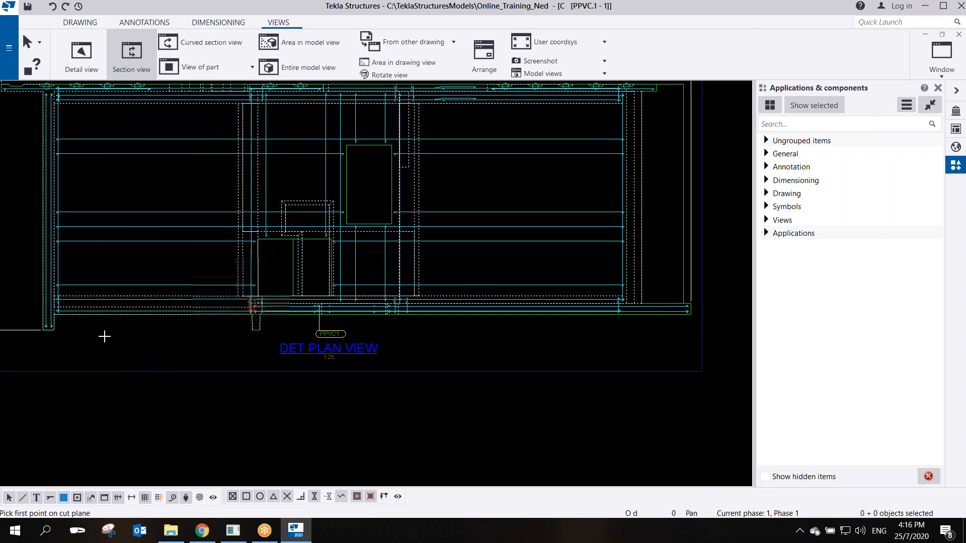
Pick the section cut plane along the outer face of the plan view's lower wall, spanning the full unit length
middle_drag(104, 336, 144, 324)
scroll(144, 323, up, 1)
scroll(131, 300, up, 1)
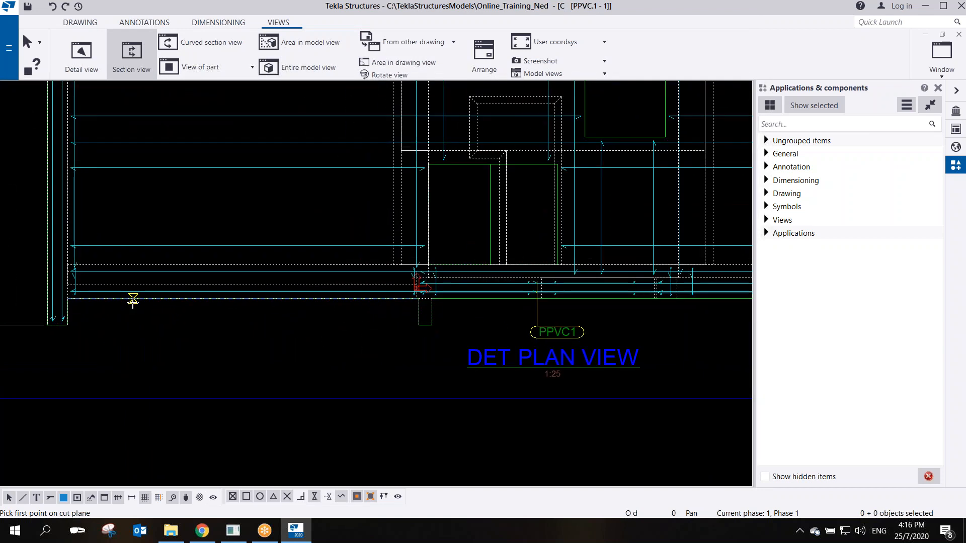
click(107, 298)
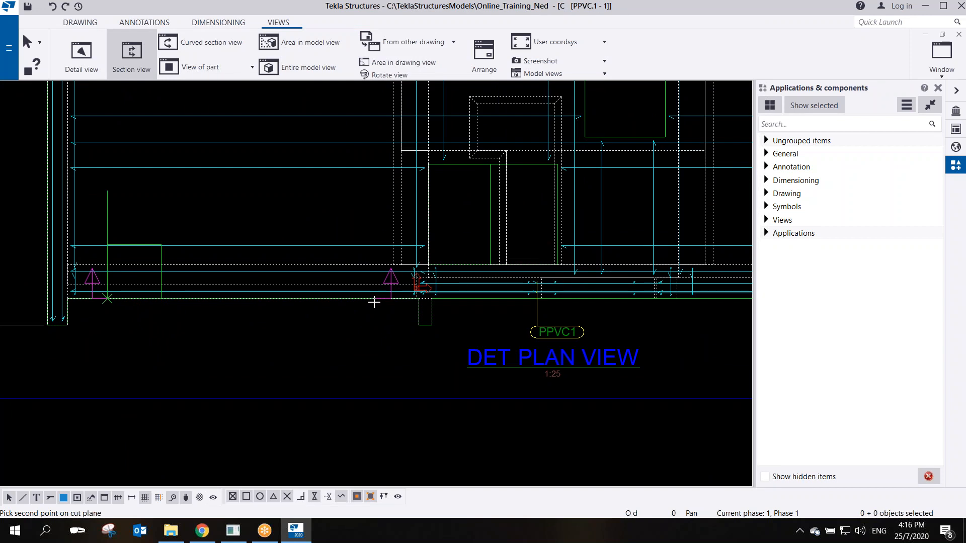
scroll(374, 302, down, 3)
scroll(574, 302, up, 3)
click(675, 276)
middle_drag(693, 250, 588, 221)
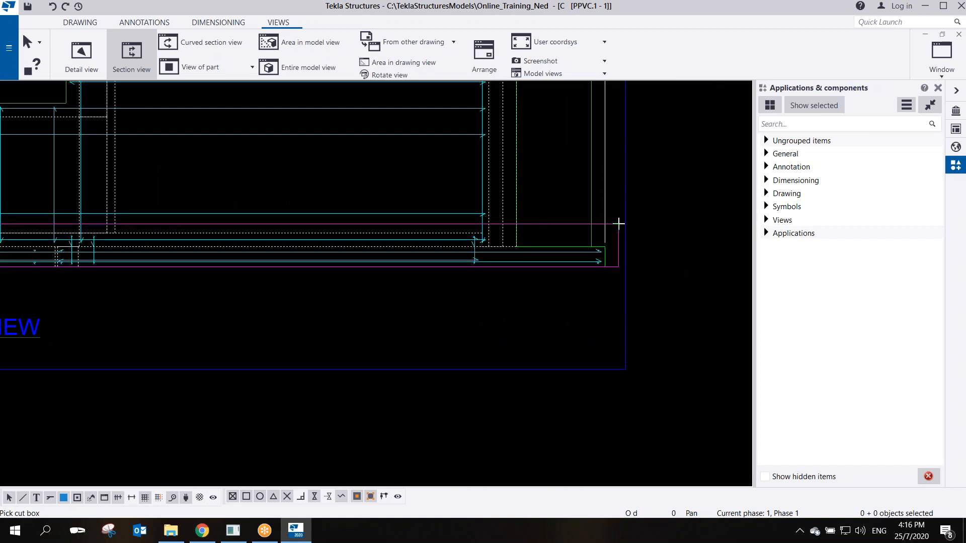
Set the section's cut box to enclose the whole lower wall and place the section view below the plan view
scroll(568, 245, down, 3)
scroll(233, 308, up, 3)
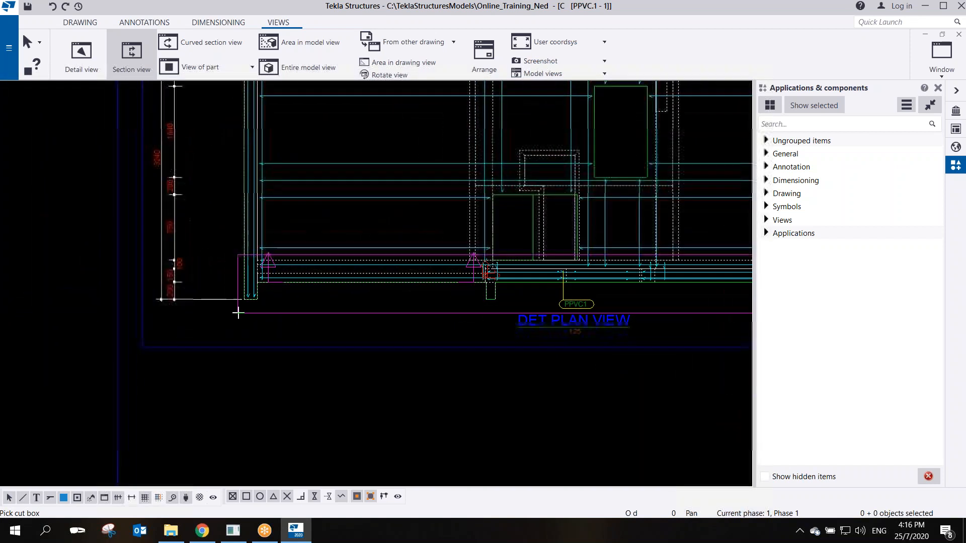
scroll(232, 303, down, 3)
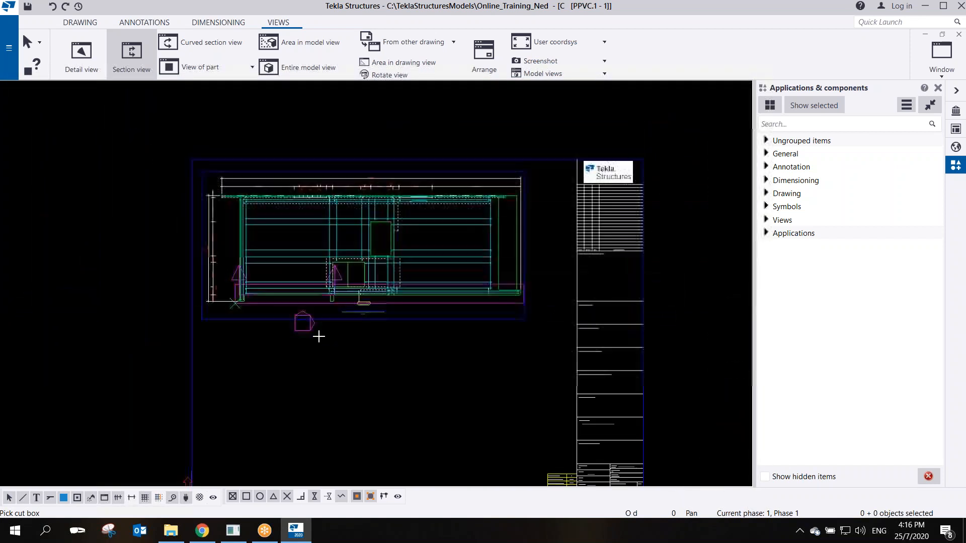
scroll(461, 286, up, 4)
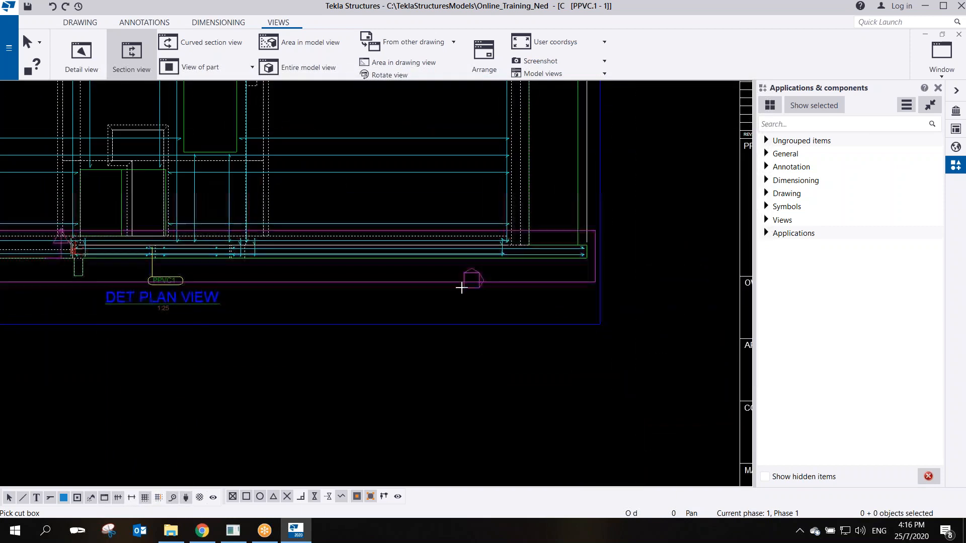
scroll(463, 284, down, 5)
click(253, 336)
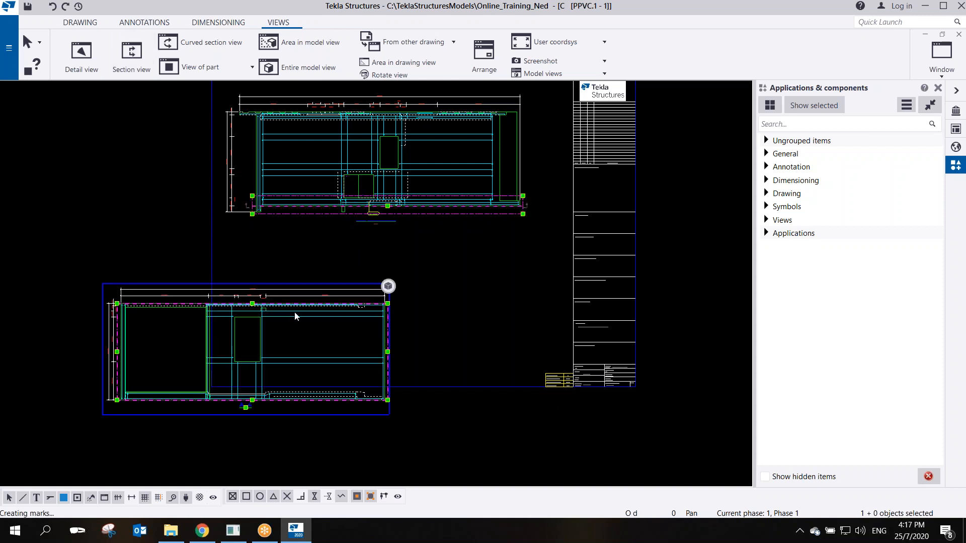
Move section view A - A directly under the plan view, inside the sheet frame
scroll(206, 387, up, 3)
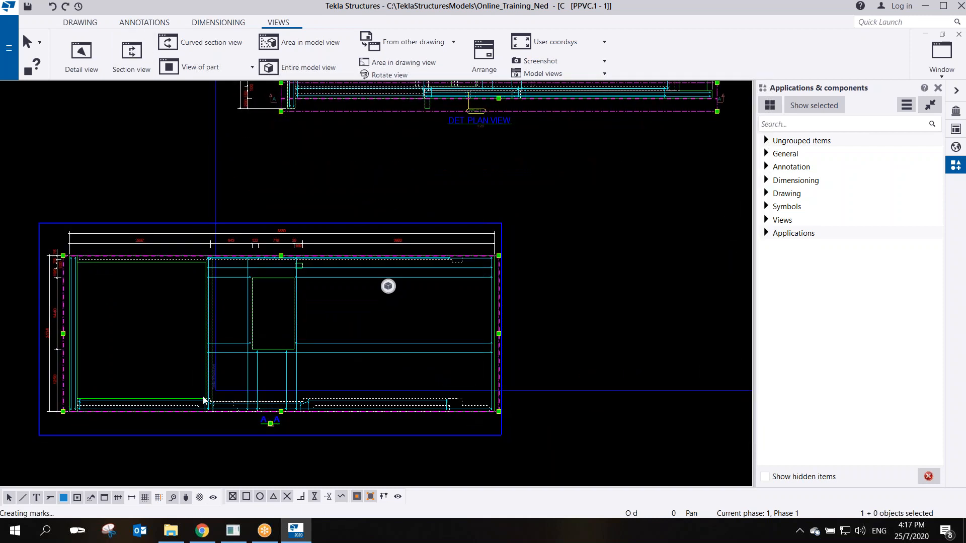
scroll(204, 400, down, 2)
mouse_move(200, 424)
mouse_down()
mouse_move(371, 369)
mouse_move(355, 371)
mouse_up()
scroll(445, 282, up, 5)
scroll(440, 307, down, 5)
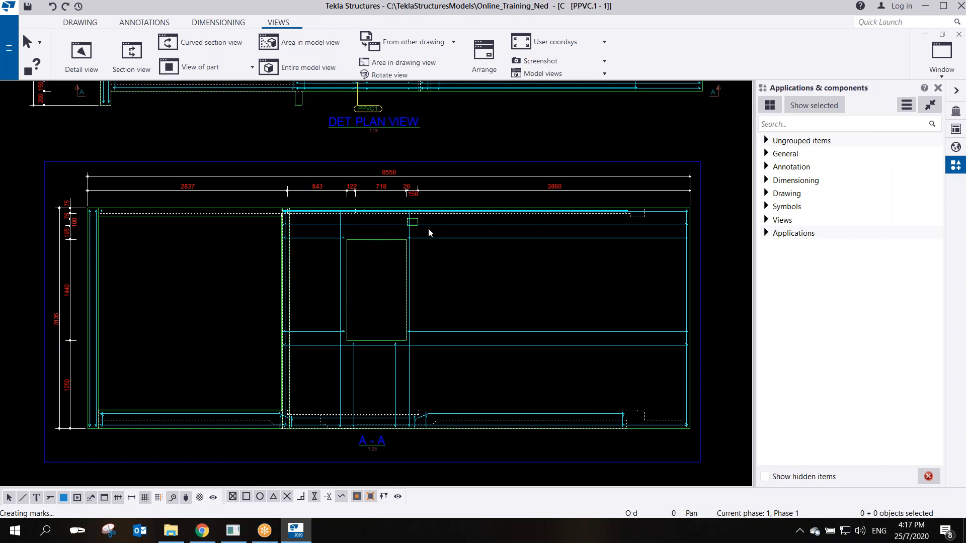
scroll(427, 242, up, 4)
scroll(358, 240, down, 2)
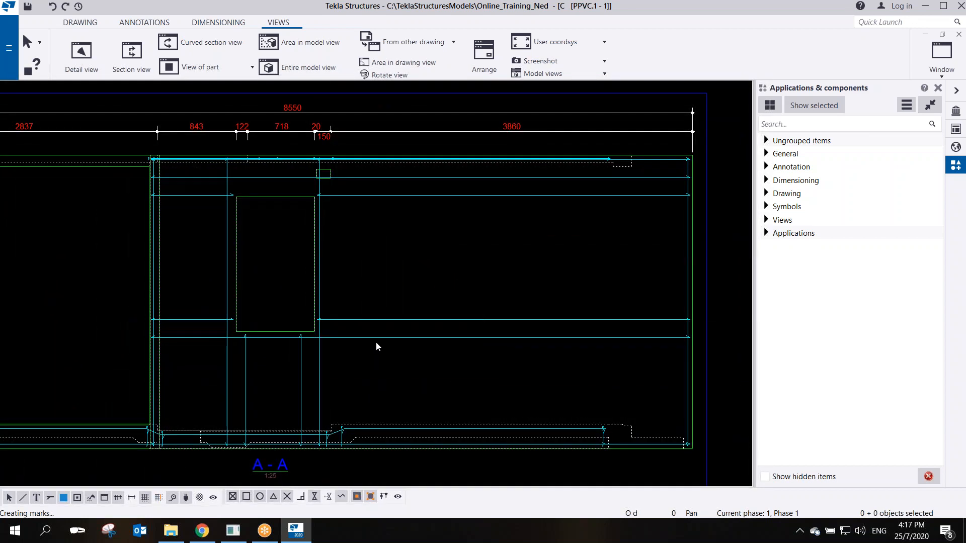
drag(341, 376, 226, 374)
drag(398, 301, 382, 342)
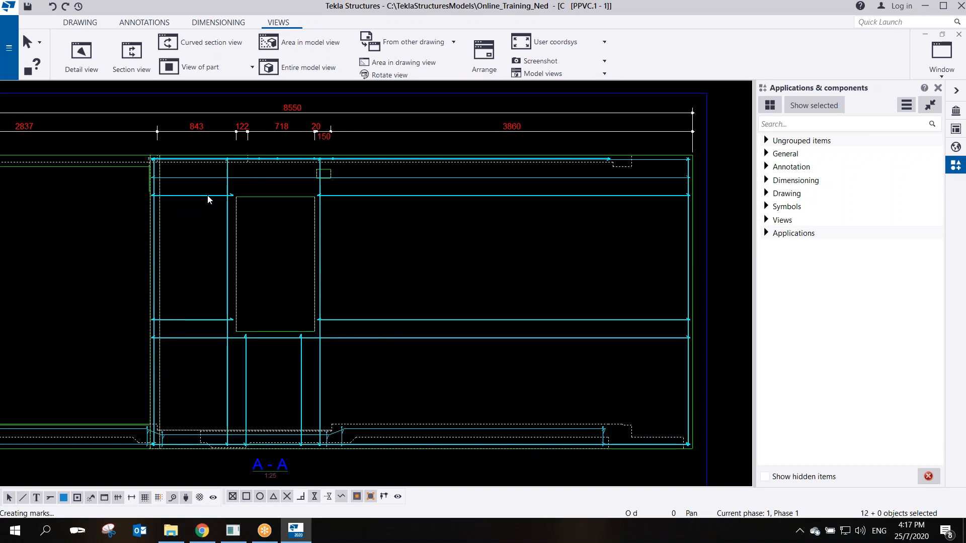
shift+click(208, 178)
right_click(390, 215)
click(373, 224)
Add a dimension mark to the horizontal bars right of the opening in section A - A and shift its dimension line over the opening
middle_drag(503, 288, 359, 299)
click(493, 349)
click(500, 331)
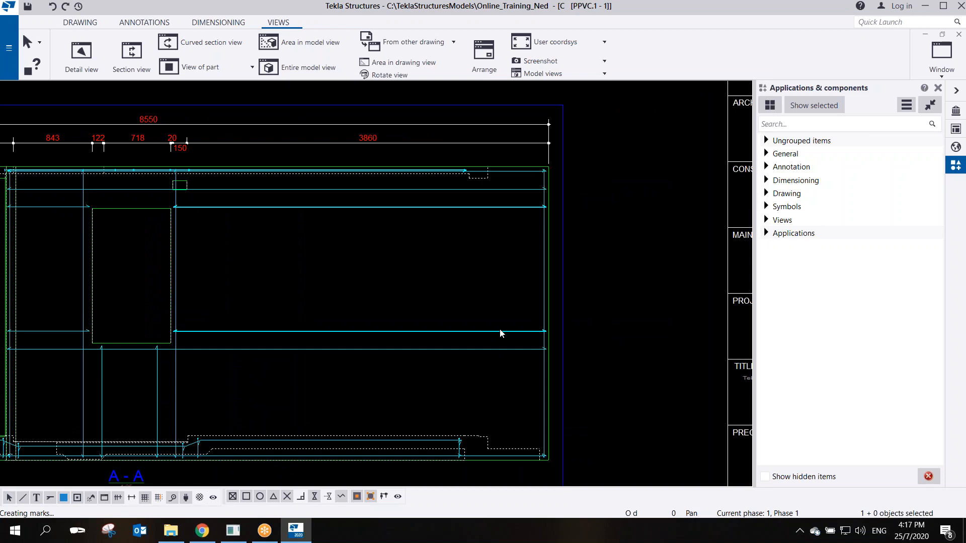
right_click(500, 331)
mouse_move(570, 381)
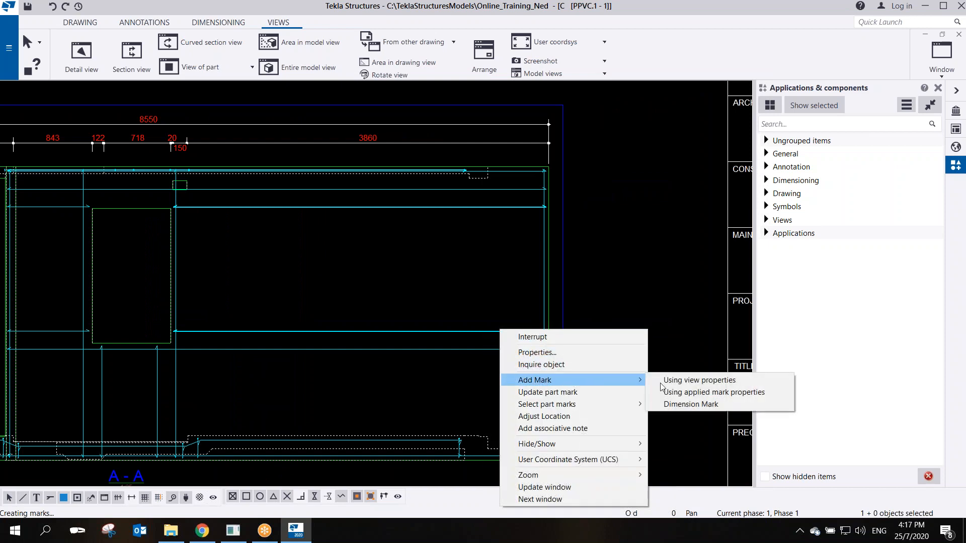
click(690, 404)
scroll(528, 293, down, 2)
scroll(233, 254, up, 5)
drag(149, 288, 342, 321)
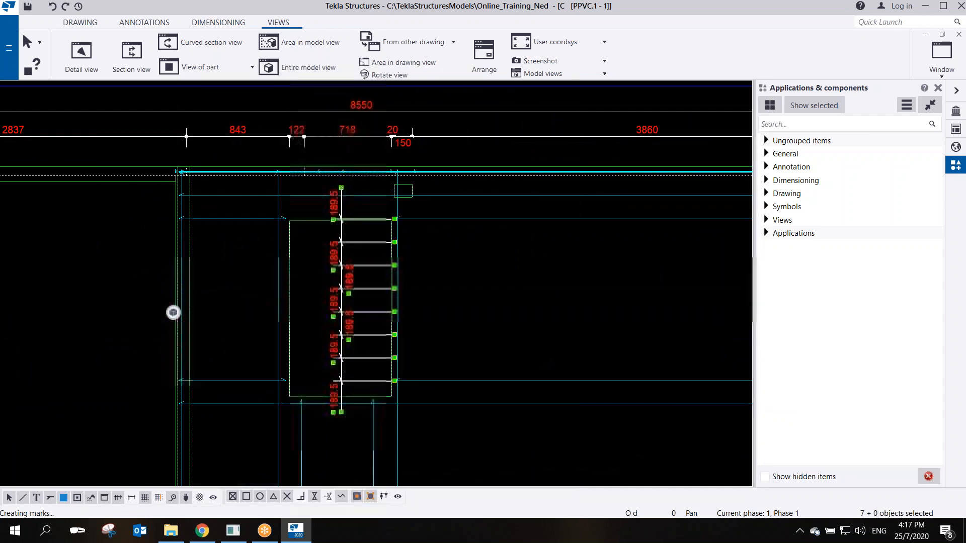
Load the dimension_mark settings and apply them to the selected bar dimension mark
double_click(342, 291)
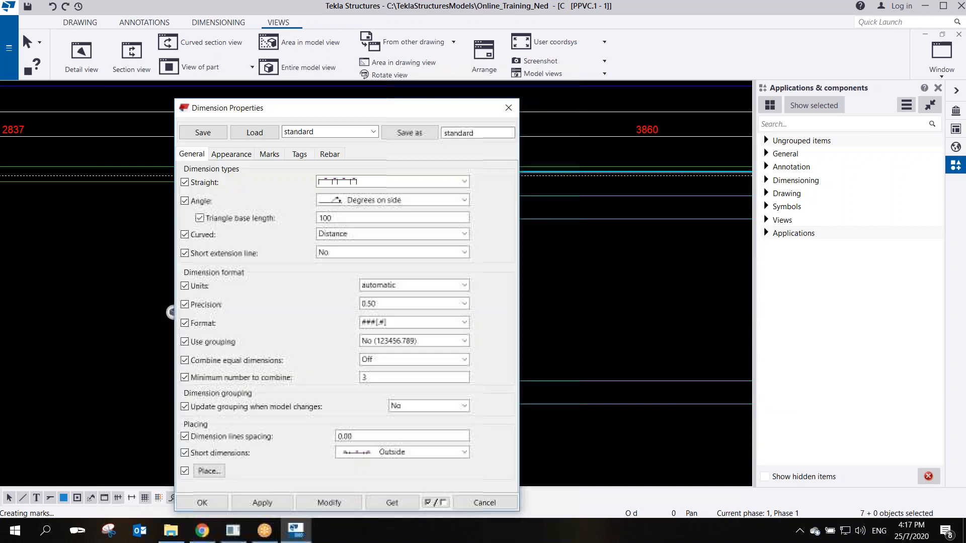
click(385, 132)
scroll(347, 288, down, 4)
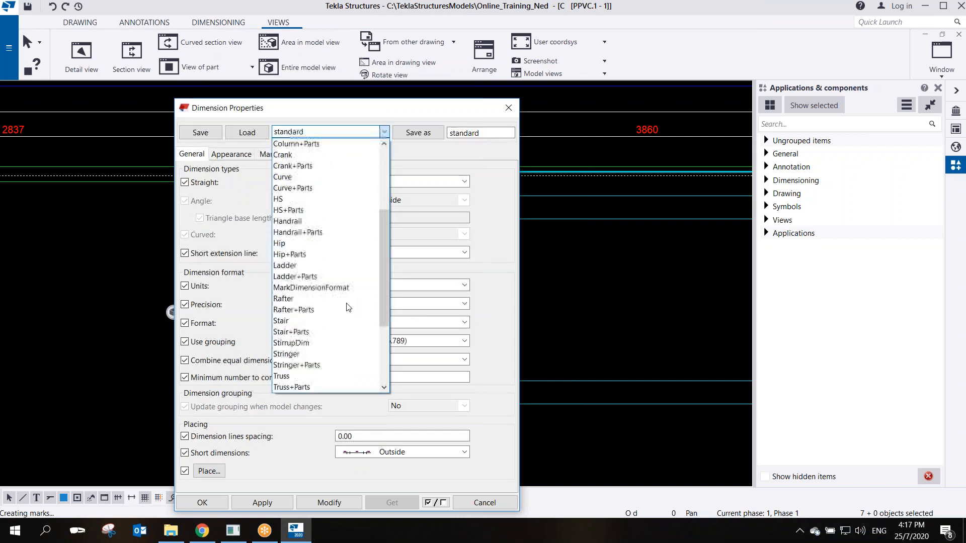
scroll(329, 341, down, 4)
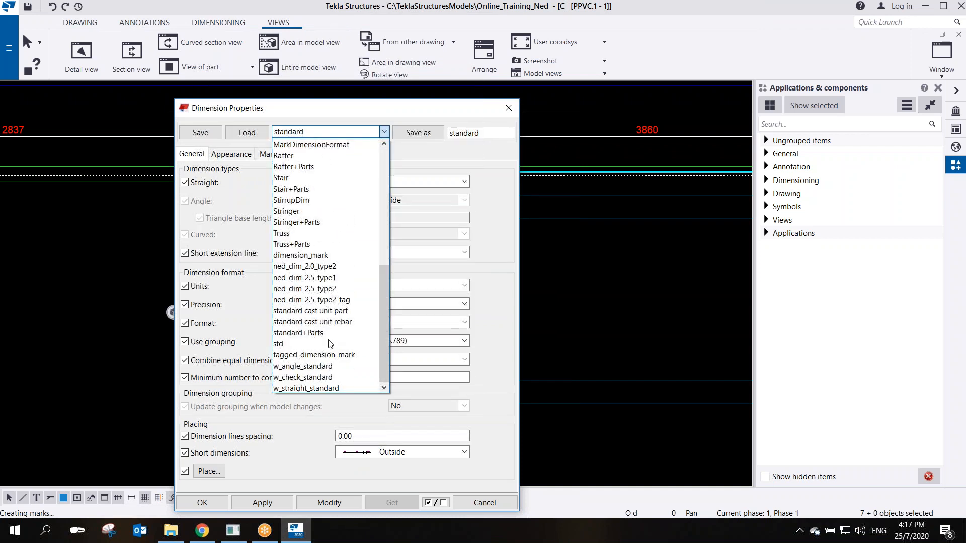
click(302, 255)
click(247, 133)
click(309, 506)
click(217, 503)
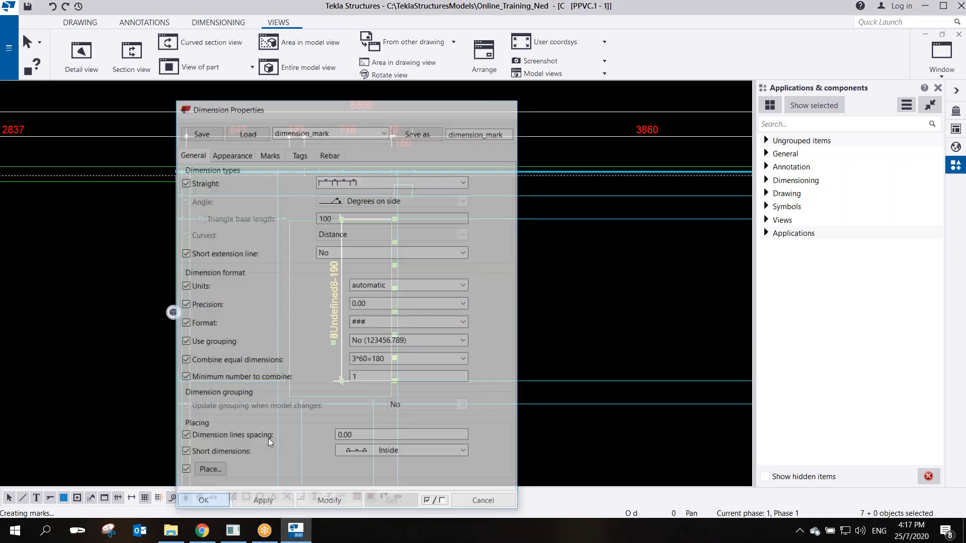
Move the formatted bar dimension mark onto the horizontal bars right of the opening
scroll(367, 327, up, 2)
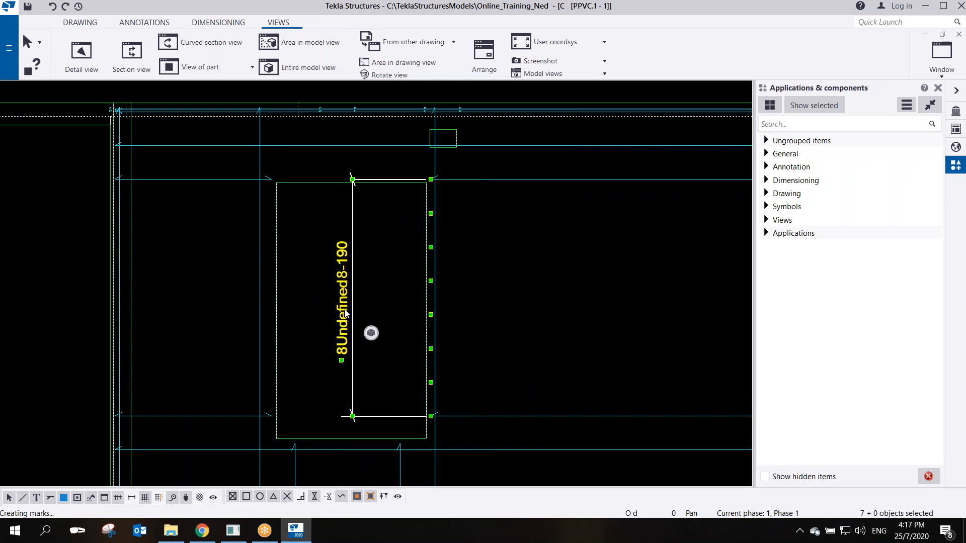
scroll(346, 310, down, 2)
drag(342, 300, 493, 316)
scroll(526, 321, up, 2)
scroll(231, 271, down, 2)
Add a dimension mark to the short horizontal bars left of the opening in section A - A
right_click(168, 209)
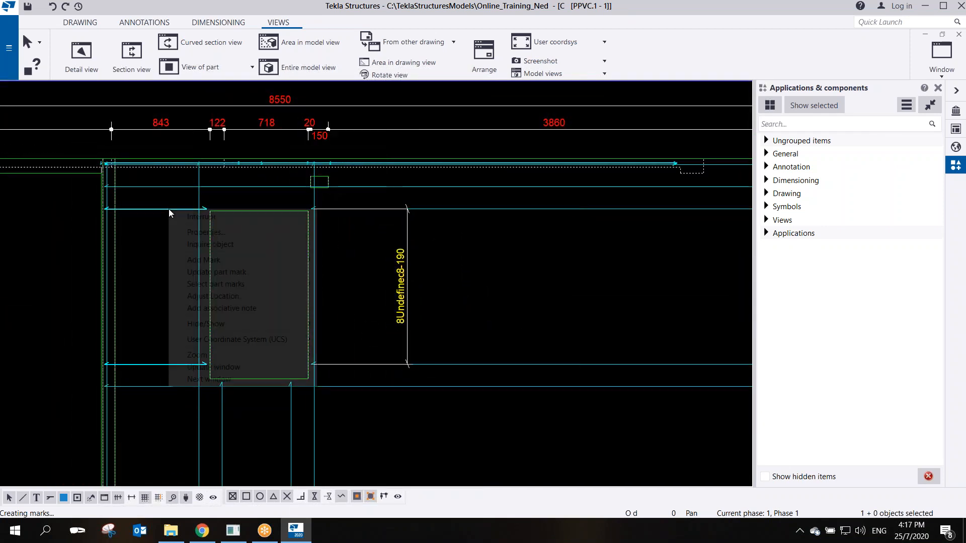
mouse_move(249, 257)
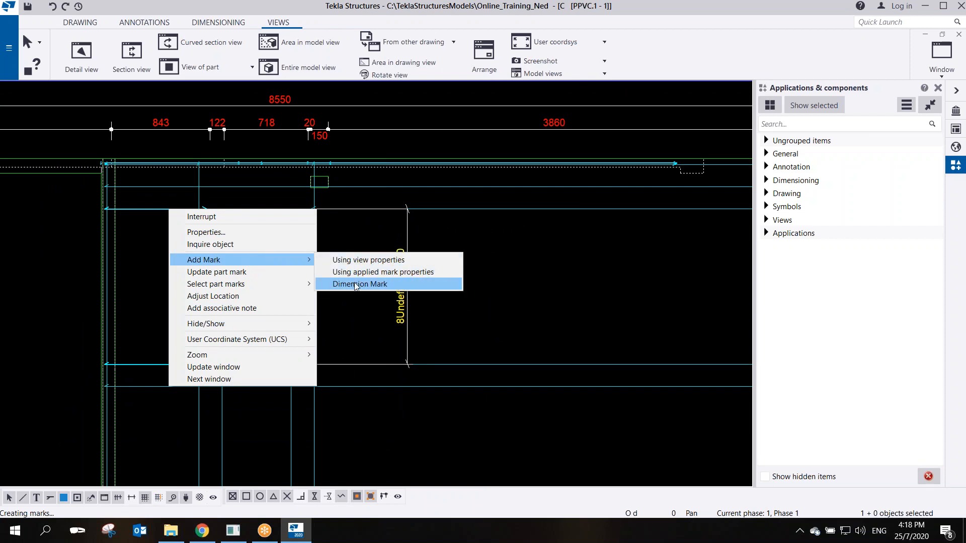
click(360, 284)
middle_drag(89, 307, 347, 291)
scroll(339, 284, up, 4)
click(345, 274)
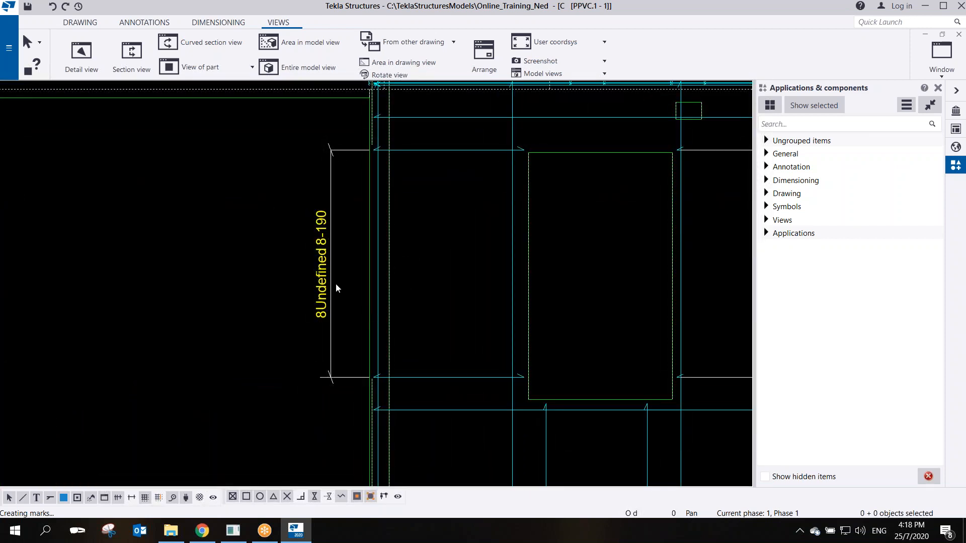
scroll(320, 273, up, 3)
Add dimension marks to the three groups of vertical bars beside and below the opening in section A - A
scroll(324, 278, down, 10)
scroll(411, 354, down, 3)
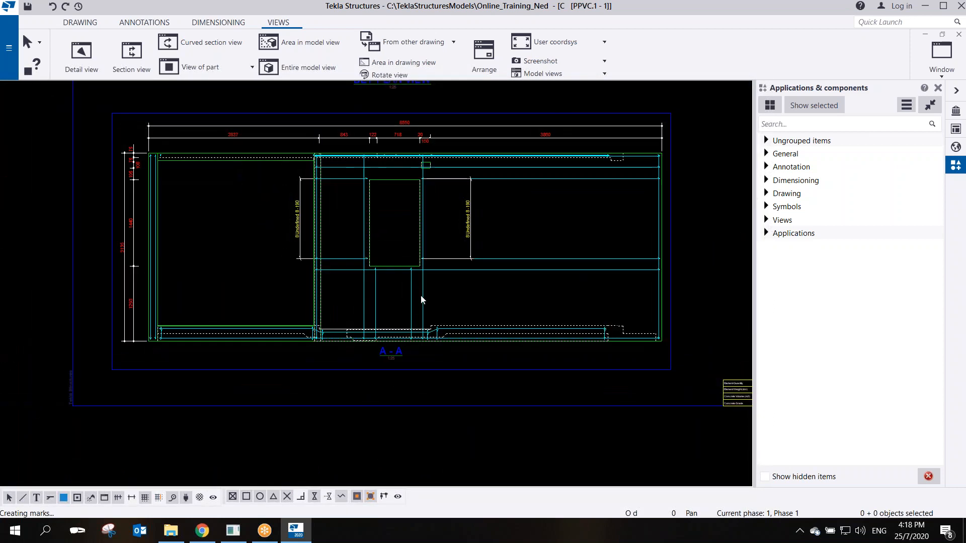
right_click(426, 297)
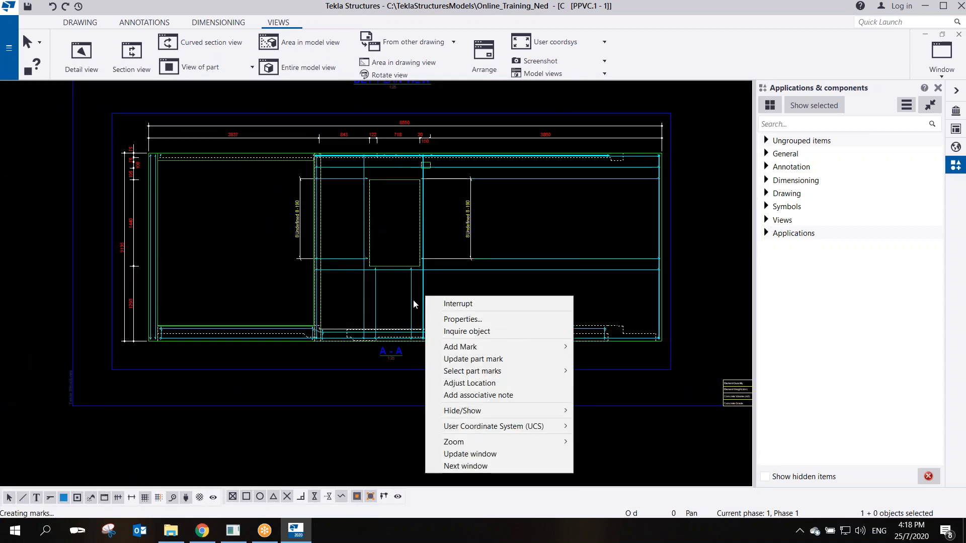
ctrl+click(413, 301)
ctrl+click(366, 297)
right_click(365, 296)
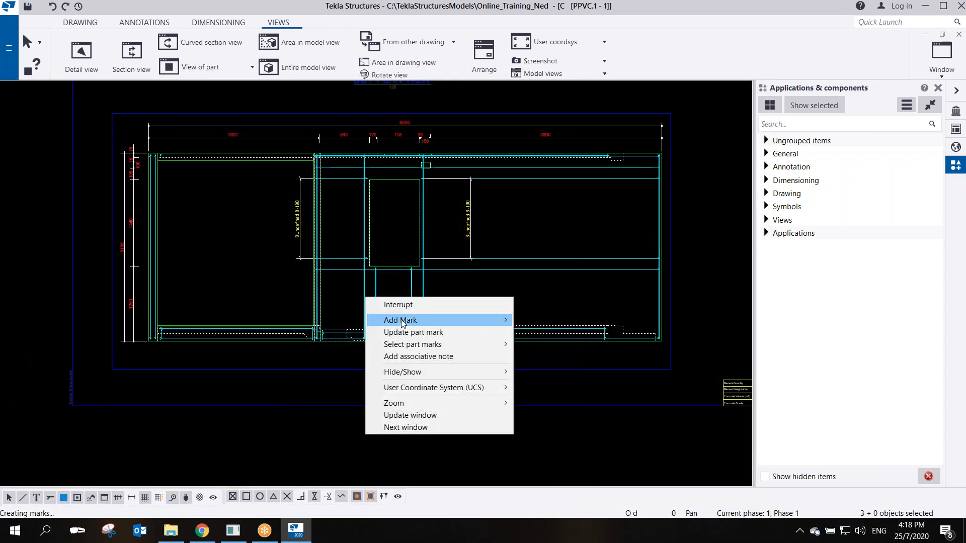
mouse_move(403, 323)
click(574, 345)
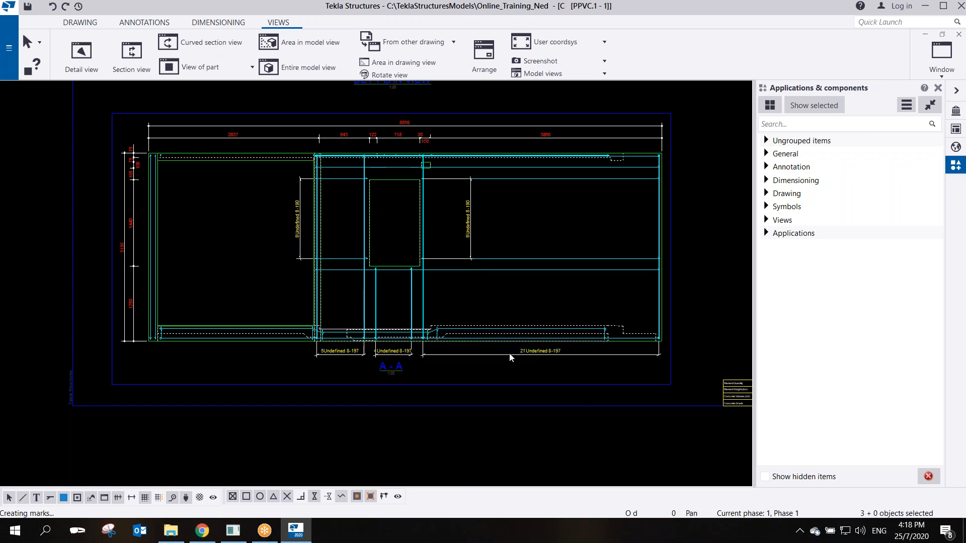
Move the three vertical-bar dimension marks farther below the lower edge of section A - A
scroll(402, 350, up, 5)
drag(389, 347, 270, 374)
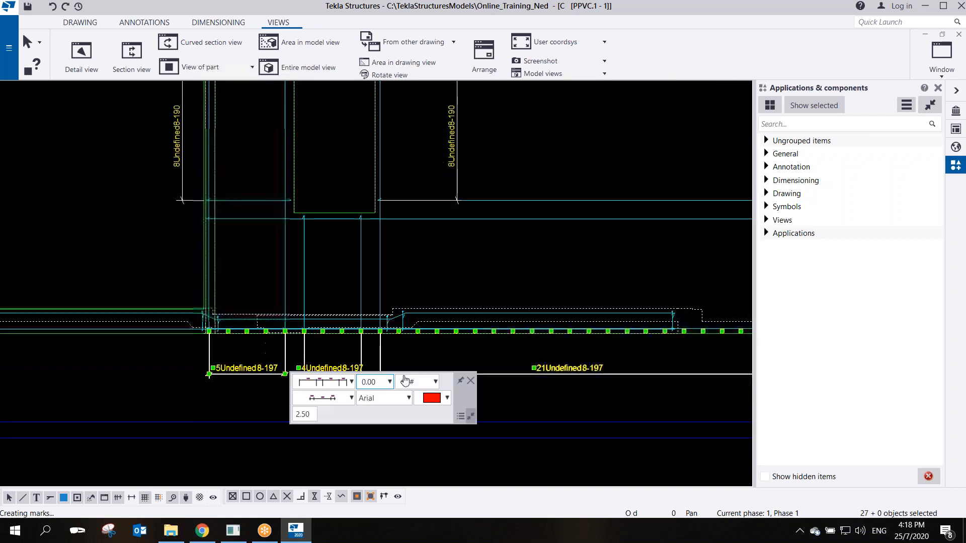
click(433, 353)
scroll(515, 336, down, 5)
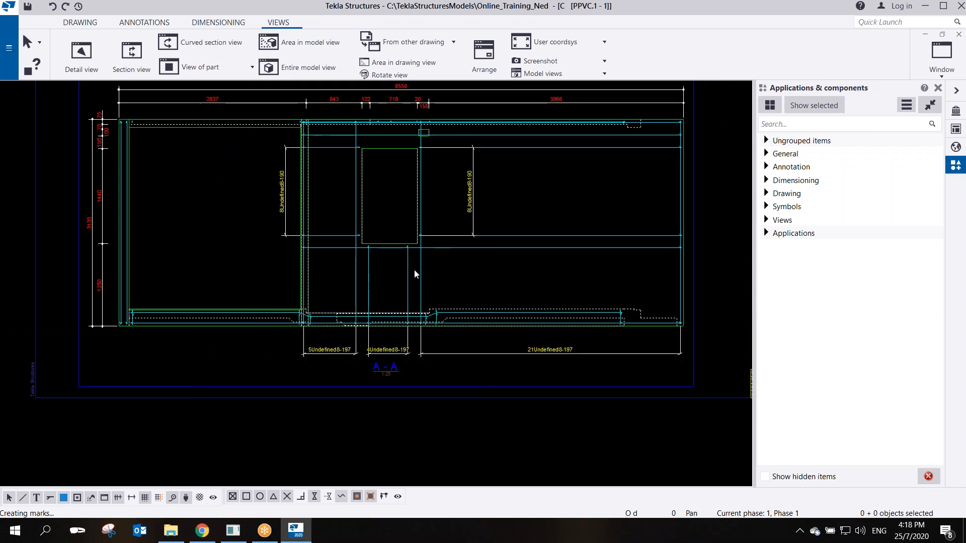
Examine which points the dimension line along section A - A's upper edge refers to, and review the marked section
scroll(465, 302, up, 4)
scroll(359, 222, up, 3)
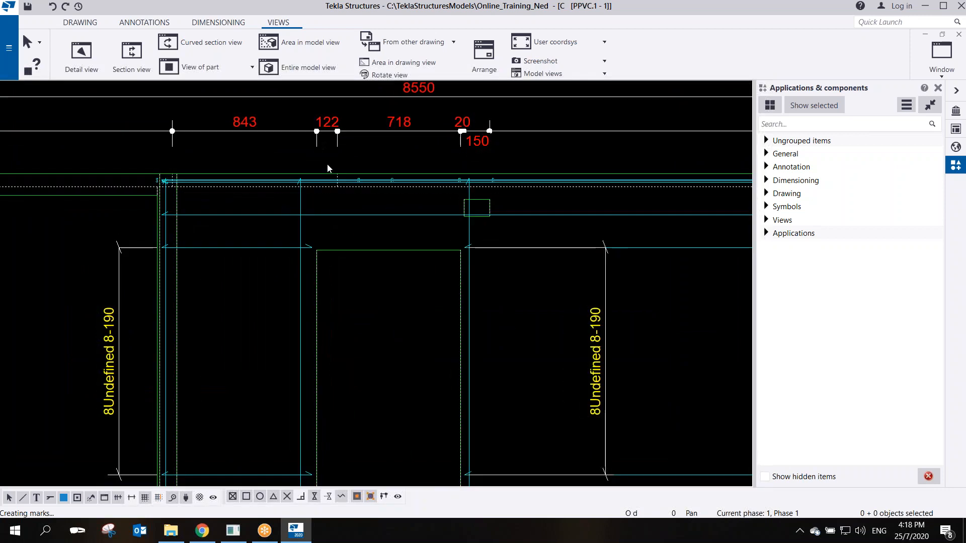
click(340, 171)
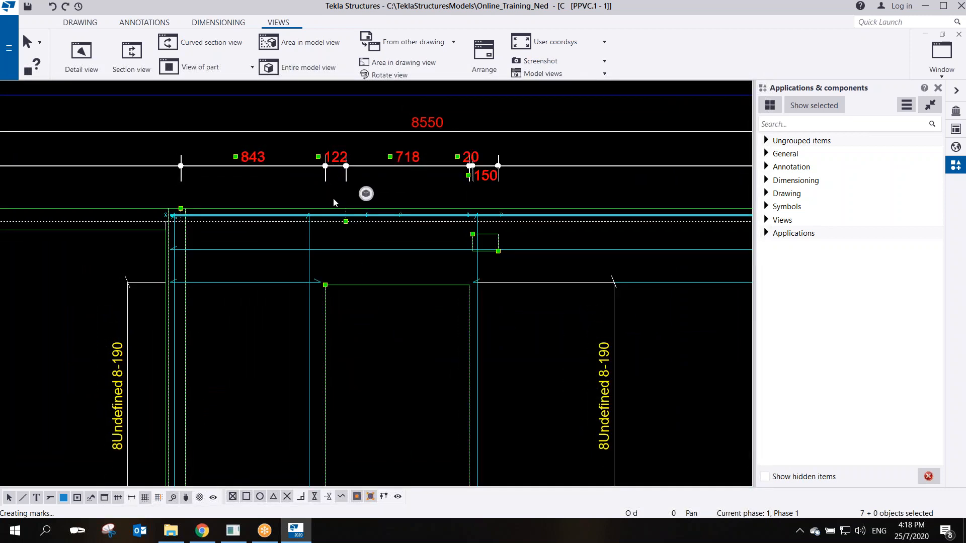
scroll(222, 193, up, 5)
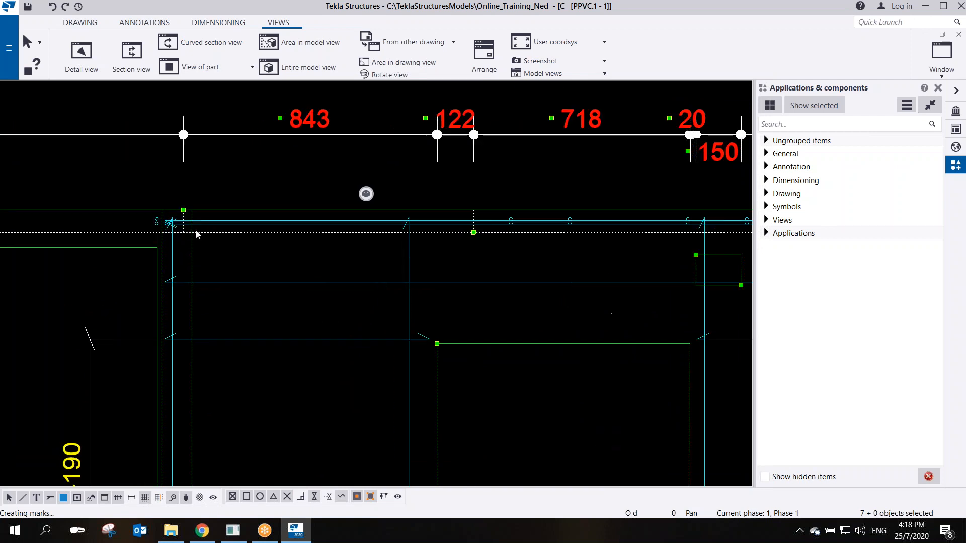
scroll(166, 191, down, 2)
scroll(181, 217, down, 6)
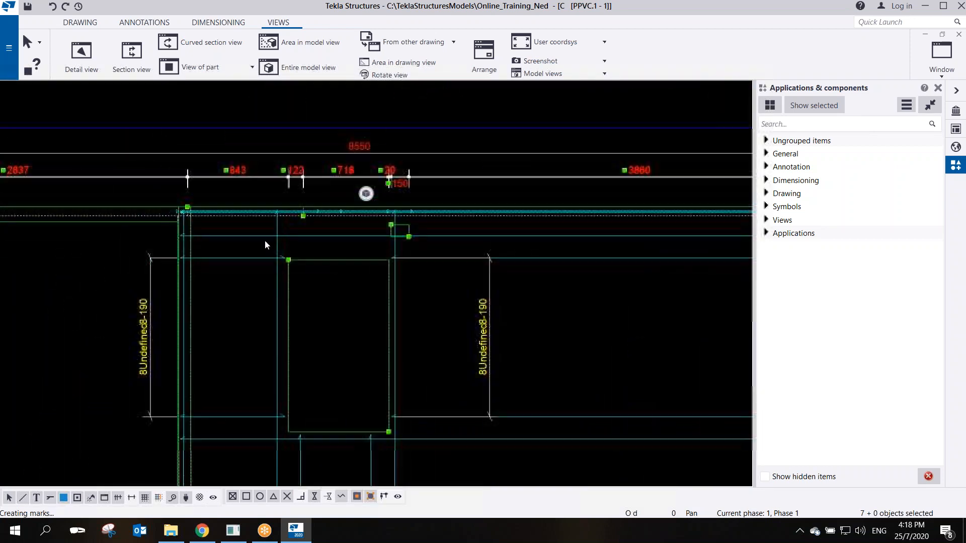
click(305, 294)
middle_drag(389, 311, 459, 289)
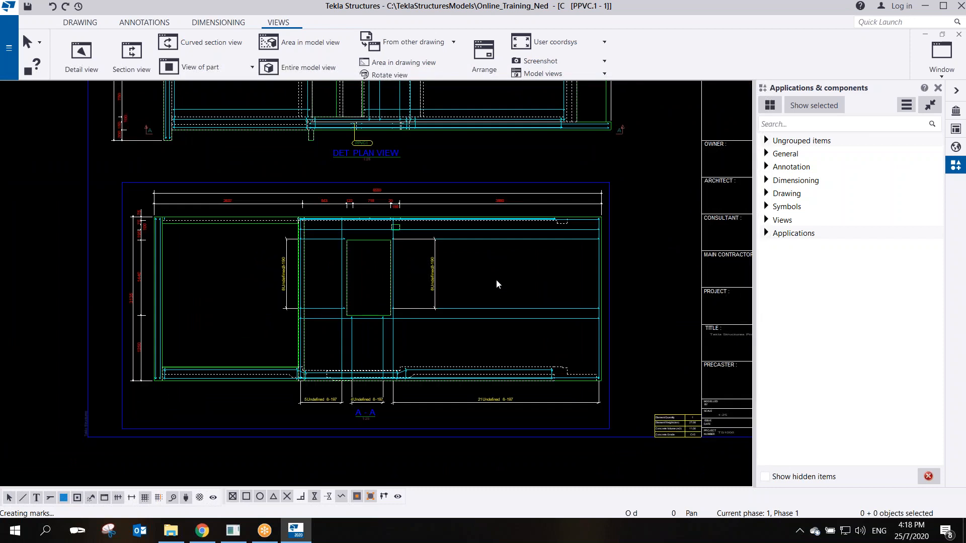
scroll(430, 272, down, 3)
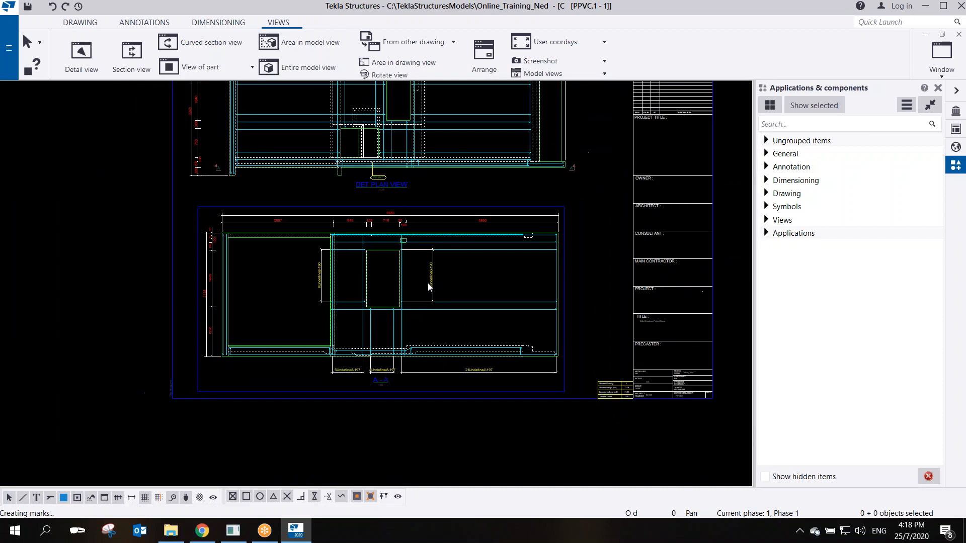
scroll(402, 254, up, 6)
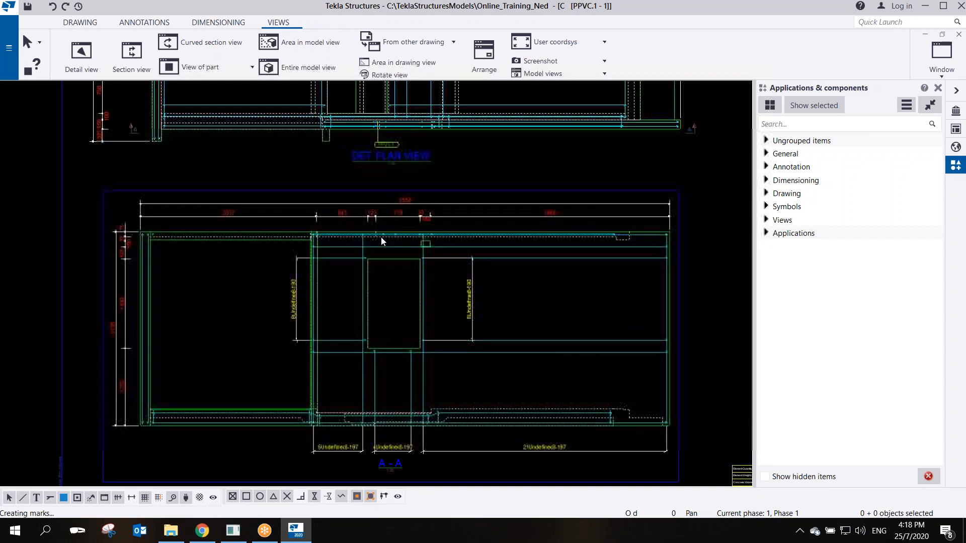
Examine the horizontal bars along the upper edge of section A - A and how far they extend
scroll(317, 245, up, 5)
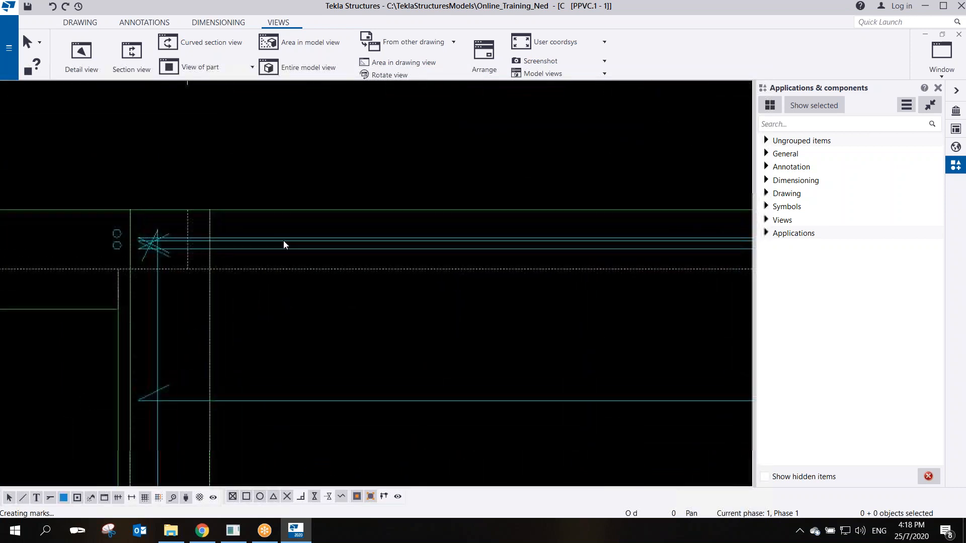
click(262, 251)
scroll(263, 253, down, 5)
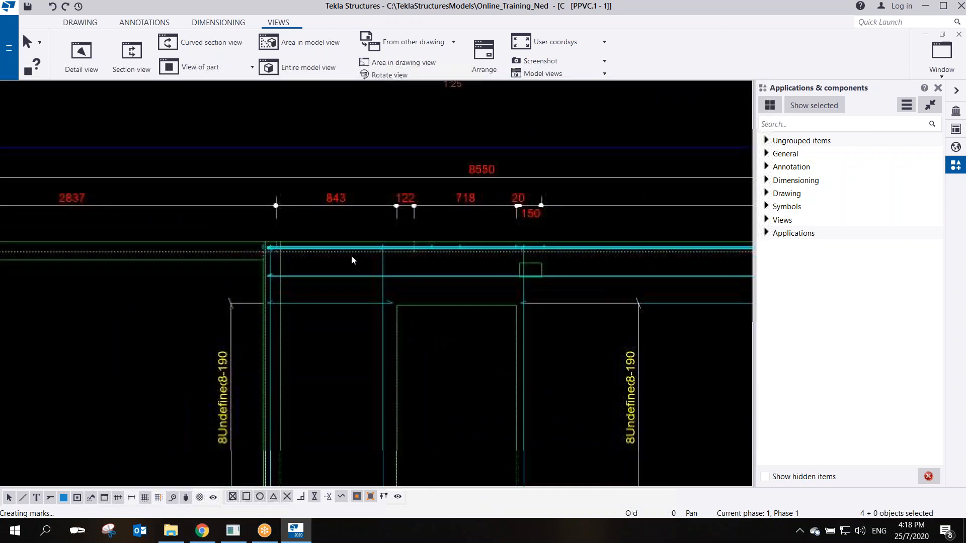
click(405, 276)
scroll(560, 304, down, 3)
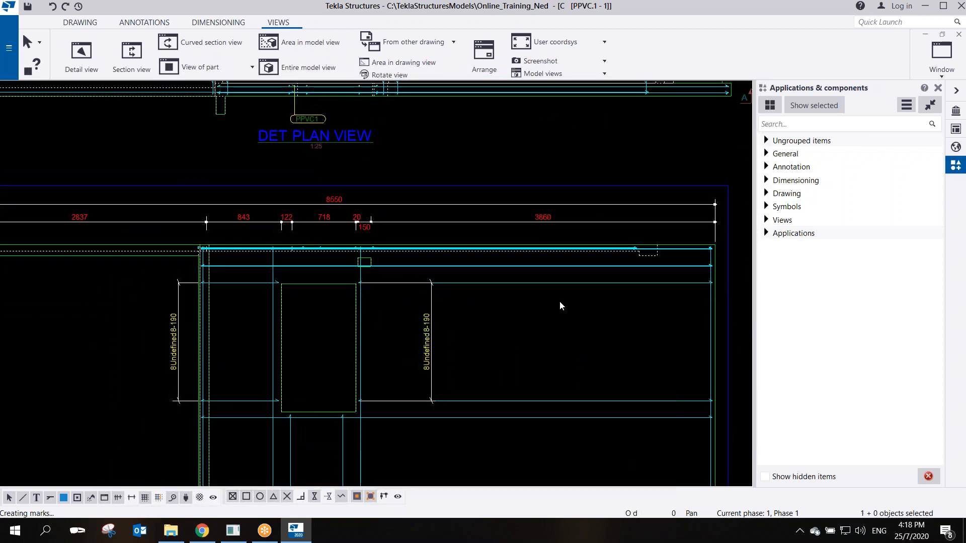
scroll(574, 282, down, 2)
scroll(322, 322, down, 4)
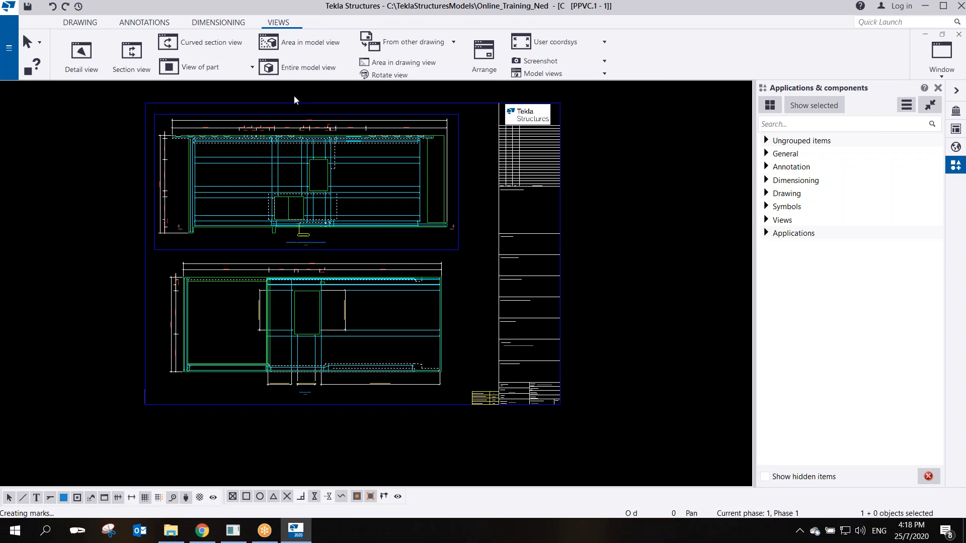
Create a shallow horizontal section view across the full width of the plan view through the lower opening, placing it below the sheet
click(132, 53)
scroll(193, 180, up, 1)
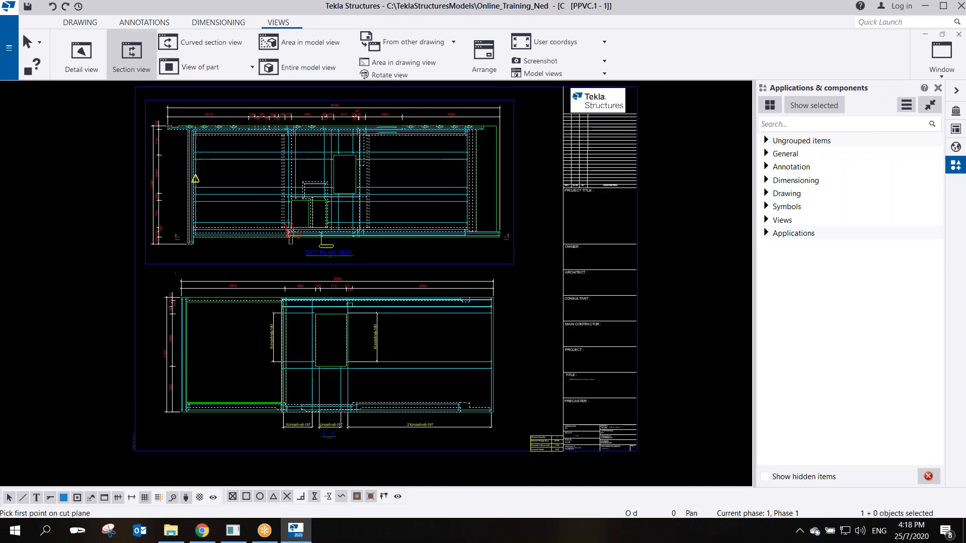
scroll(193, 180, up, 3)
click(160, 210)
click(342, 209)
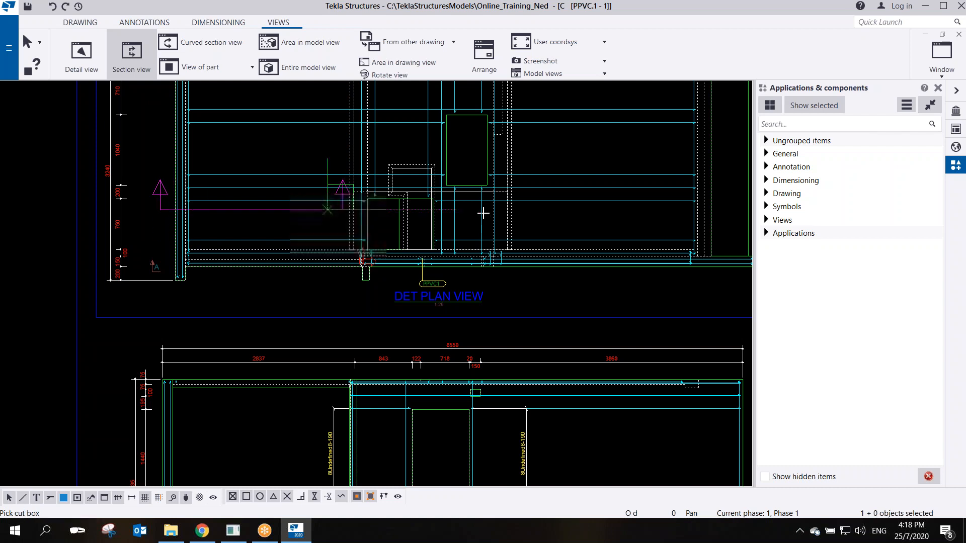
middle_drag(649, 188, 559, 170)
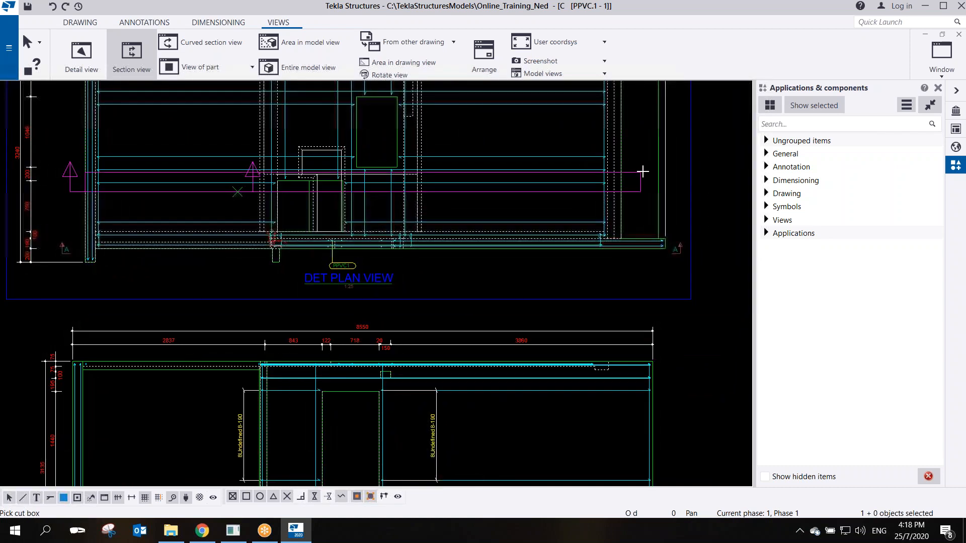
click(675, 171)
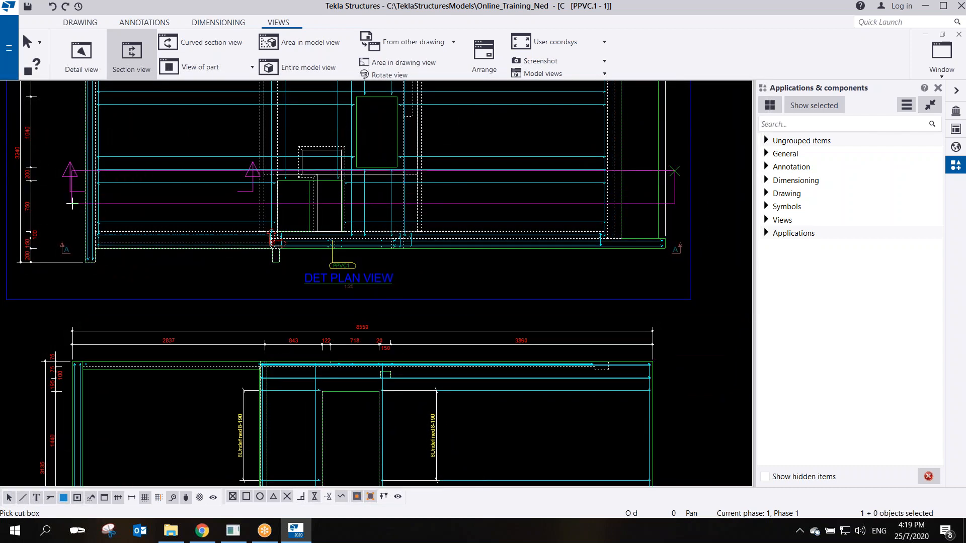
click(72, 203)
scroll(83, 202, down, 11)
middle_drag(116, 267, 165, 176)
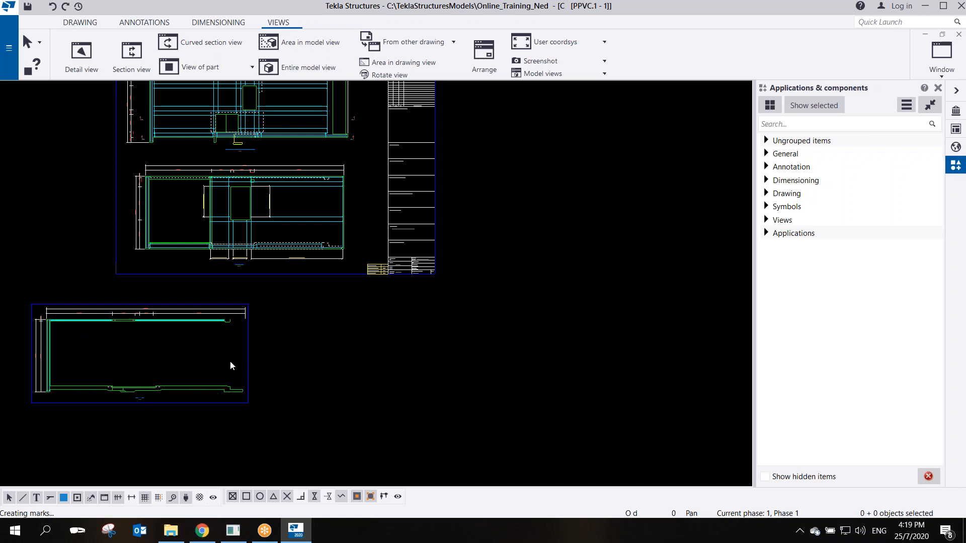
Move the section B - B view beneath section A - A, just below the sheet's lower border
scroll(231, 360, up, 2)
click(256, 385)
mouse_move(249, 288)
mouse_down()
mouse_move(384, 267)
mouse_move(379, 256)
mouse_up()
click(439, 325)
Examine the B section mark's cut range in the plan view and the resulting lower slab profile in section B - B
middle_drag(246, 246, 283, 403)
scroll(243, 192, up, 1)
scroll(243, 192, up, 3)
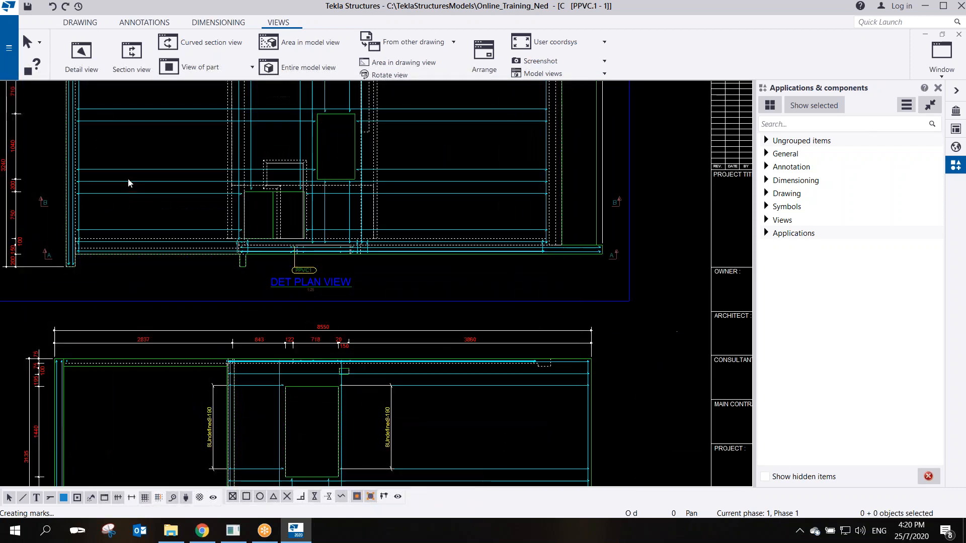
scroll(75, 194, up, 1)
click(40, 207)
scroll(224, 237, down, 4)
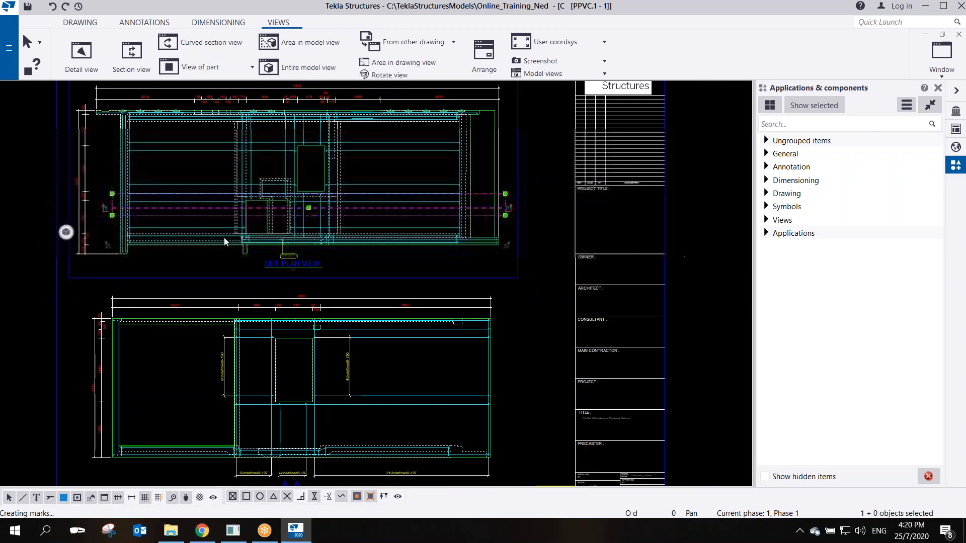
scroll(304, 391, up, 6)
scroll(295, 382, up, 2)
click(302, 240)
scroll(457, 327, up, 2)
scroll(210, 319, up, 1)
middle_drag(210, 319, 503, 310)
scroll(385, 324, down, 3)
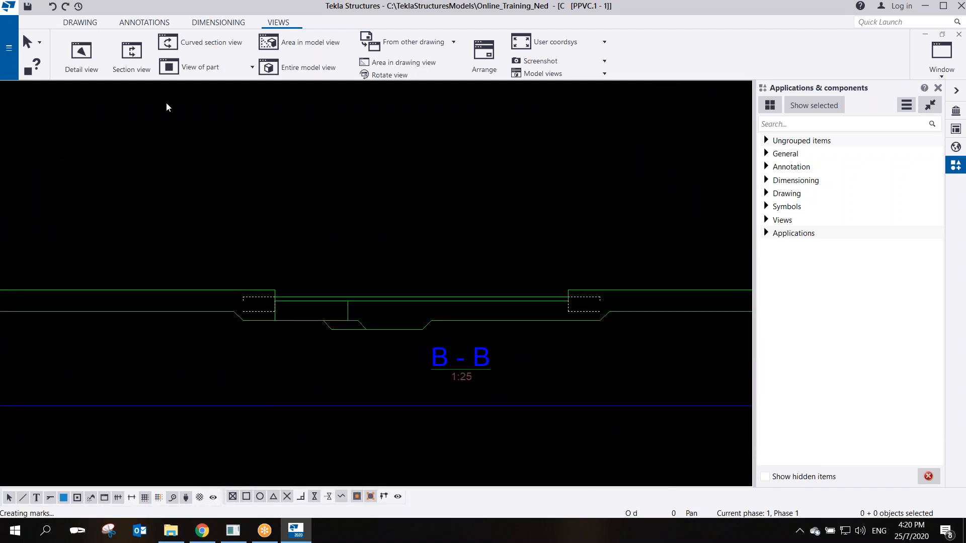
Start a horizontal dimension line along section B - B's lower edge, picking both wall leg edges and both ends of the slab's first sloped step
click(143, 26)
click(200, 26)
click(81, 50)
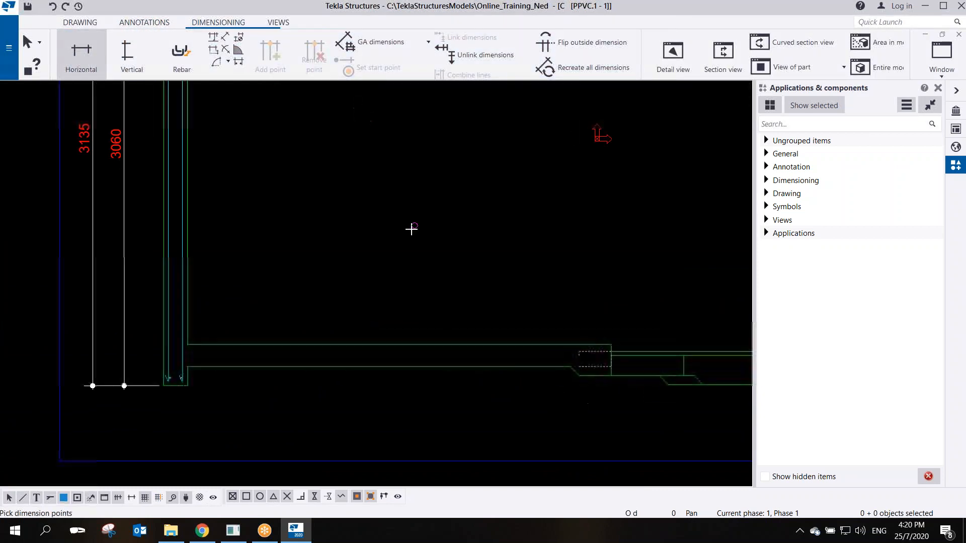
scroll(201, 307, up, 2)
click(197, 315)
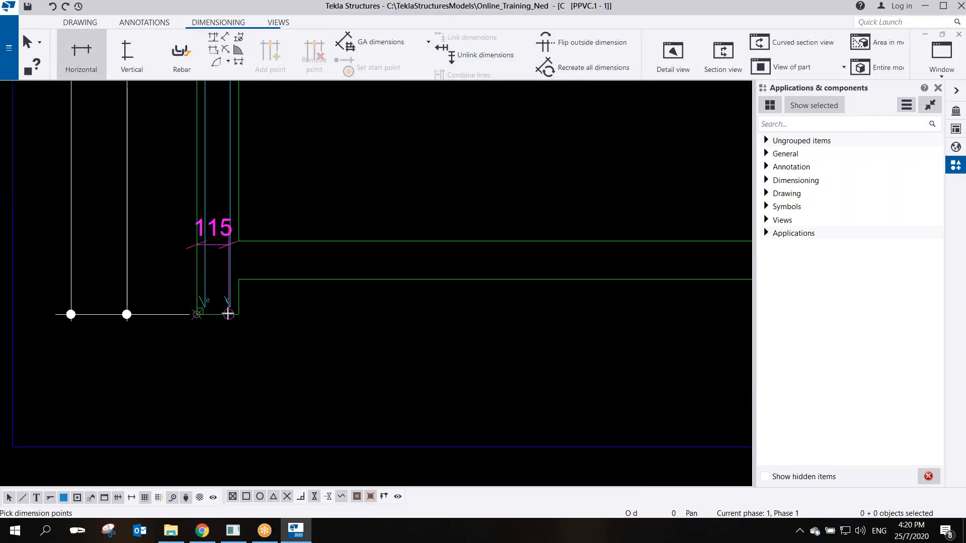
click(239, 315)
middle_drag(598, 313, 199, 229)
scroll(199, 230, down, 2)
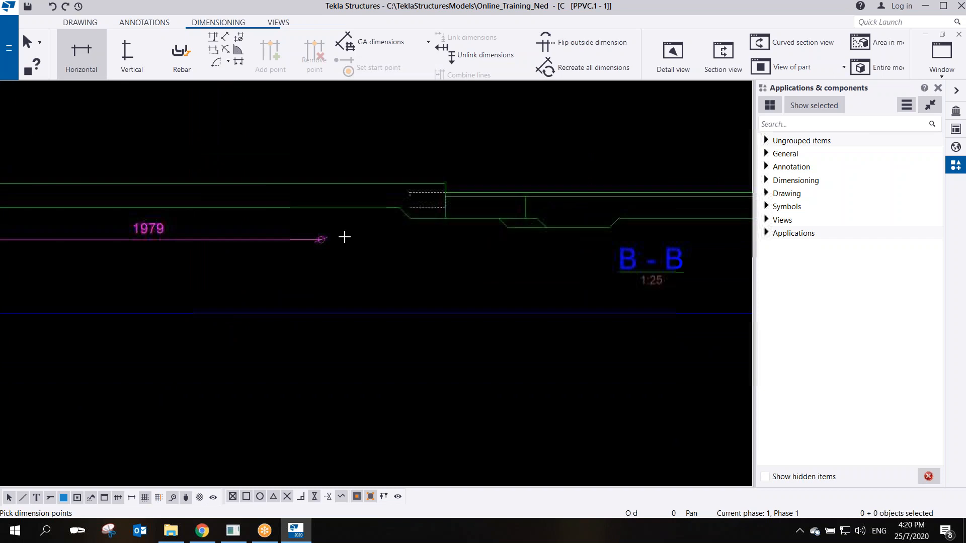
click(400, 208)
click(410, 219)
Continue the dimension line through the corners of the small recess in the middle of section B - B's lower slab
scroll(478, 222, up, 2)
middle_drag(487, 226, 498, 207)
click(509, 204)
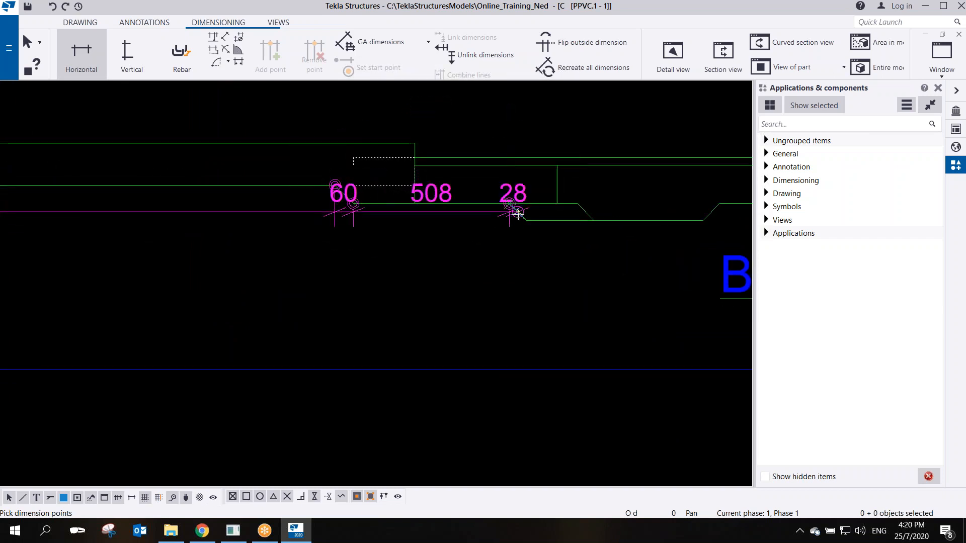
click(525, 220)
click(577, 204)
click(594, 221)
click(703, 220)
middle_drag(703, 220, 354, 205)
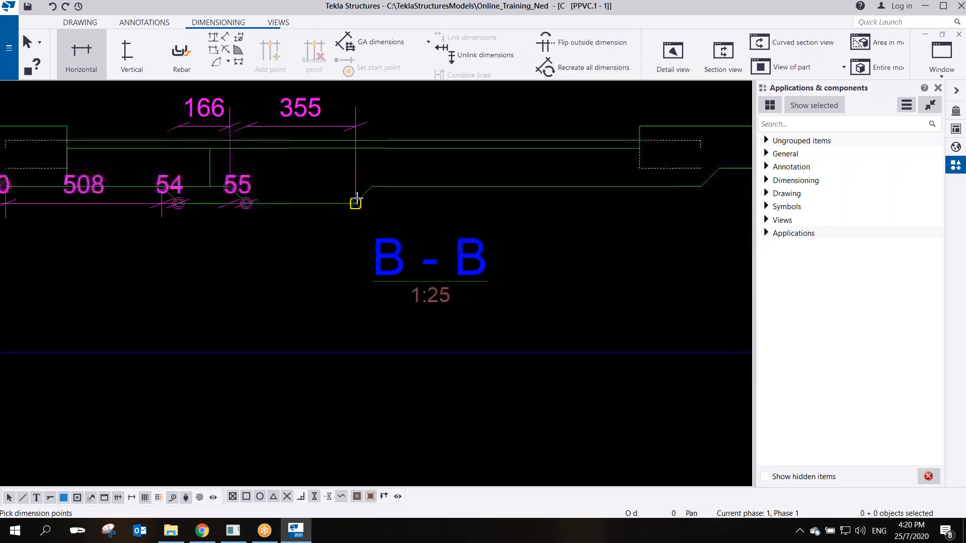
Extend the dimension line over the remaining slab steps to the far end, place it below section B - B and finish dimensioning
middle_drag(615, 185, 466, 177)
scroll(465, 176, up, 3)
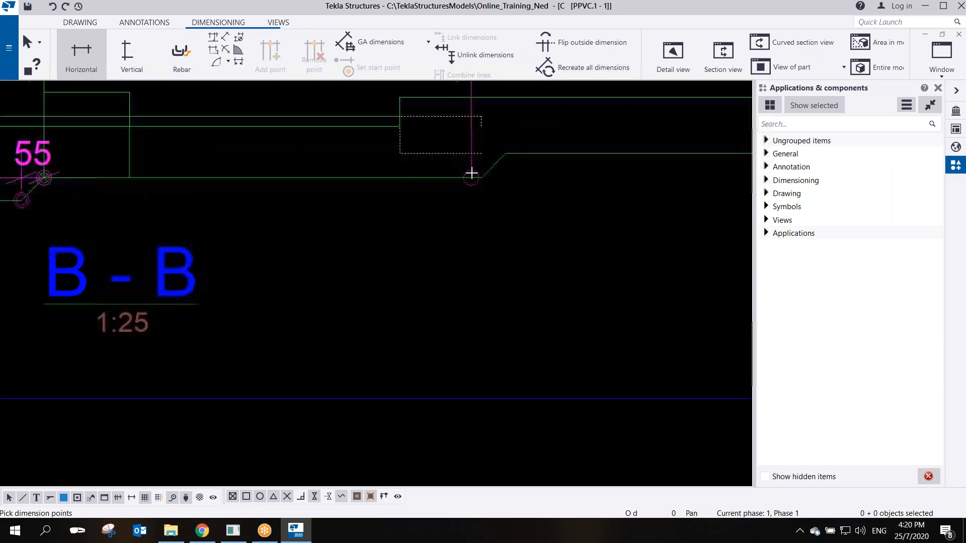
click(481, 177)
click(505, 155)
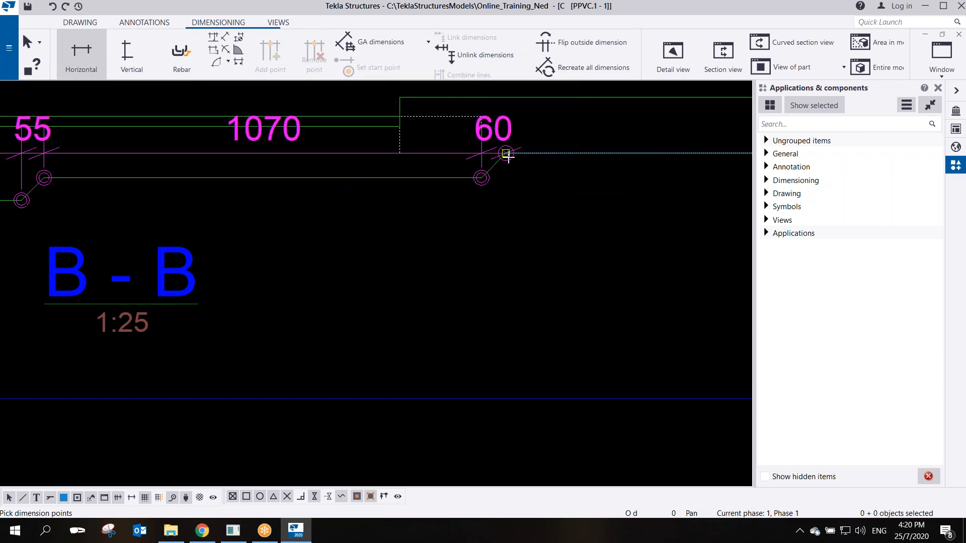
middle_drag(607, 172, 243, 183)
middle_drag(673, 182, 121, 159)
scroll(485, 171, down, 3)
click(605, 181)
middle_drag(638, 200, 149, 168)
scroll(149, 168, down, 2)
click(224, 148)
middle_click(224, 184)
scroll(224, 184, down, 1)
right_click(186, 178)
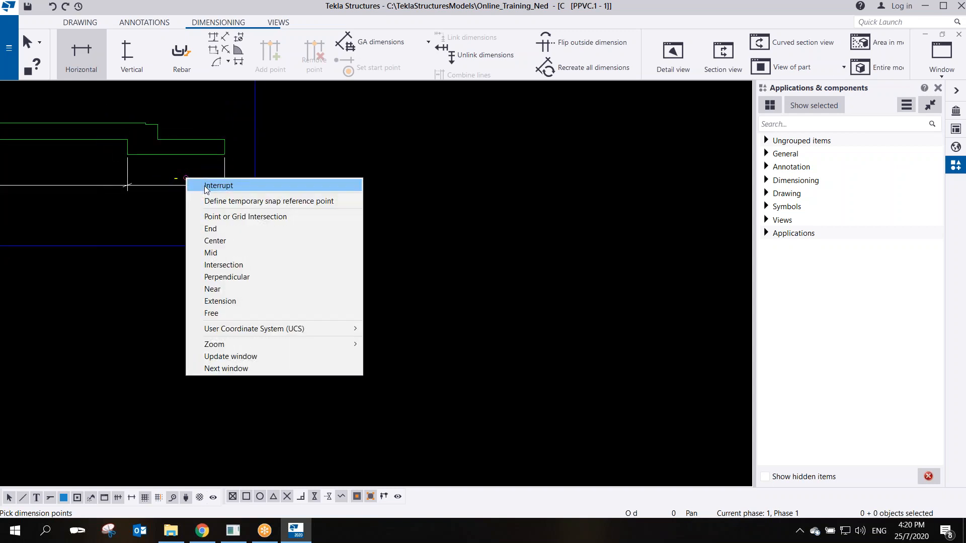
click(202, 185)
Apply the saved dimension properties ned_dim_2.5_type2 to the new dimension line below section B - B
scroll(172, 186, up, 2)
click(173, 184)
scroll(176, 186, up, 2)
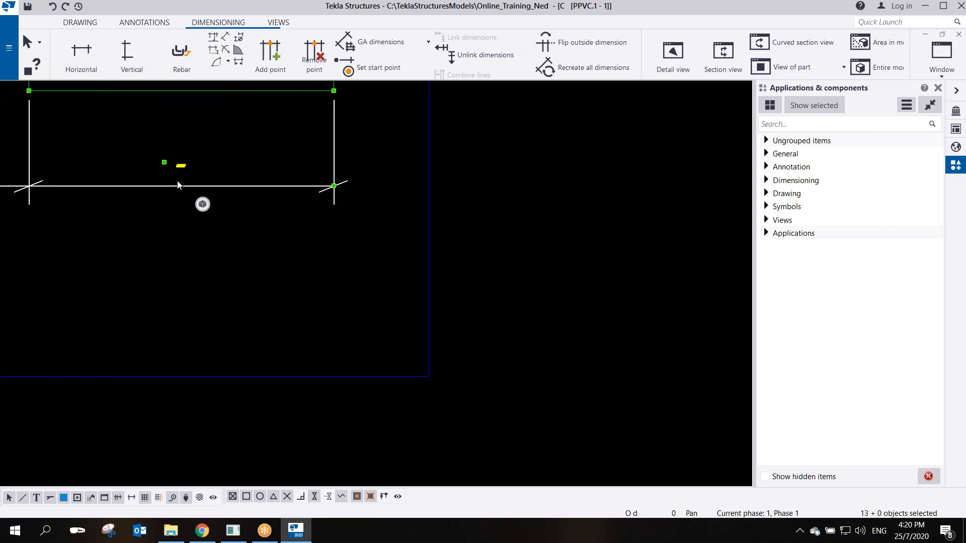
click(384, 132)
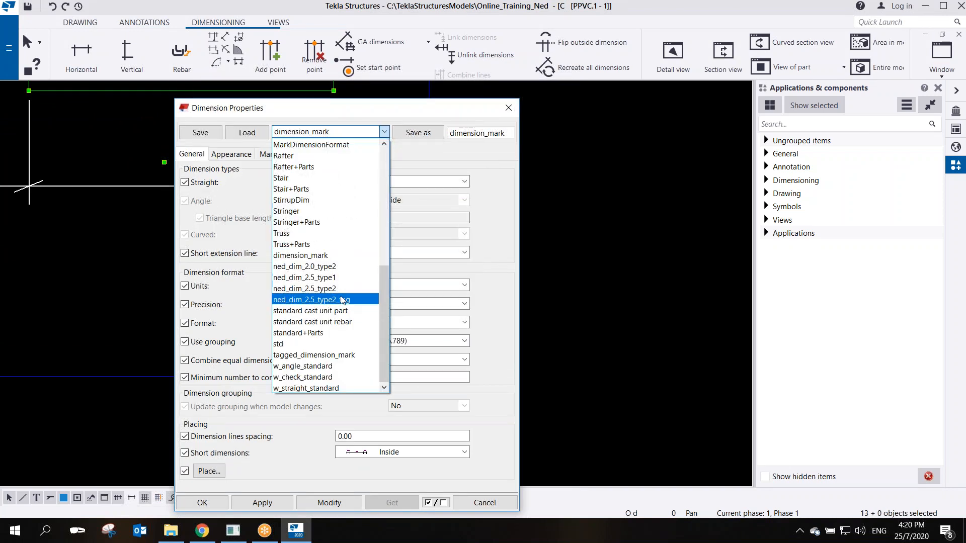
click(337, 289)
click(247, 132)
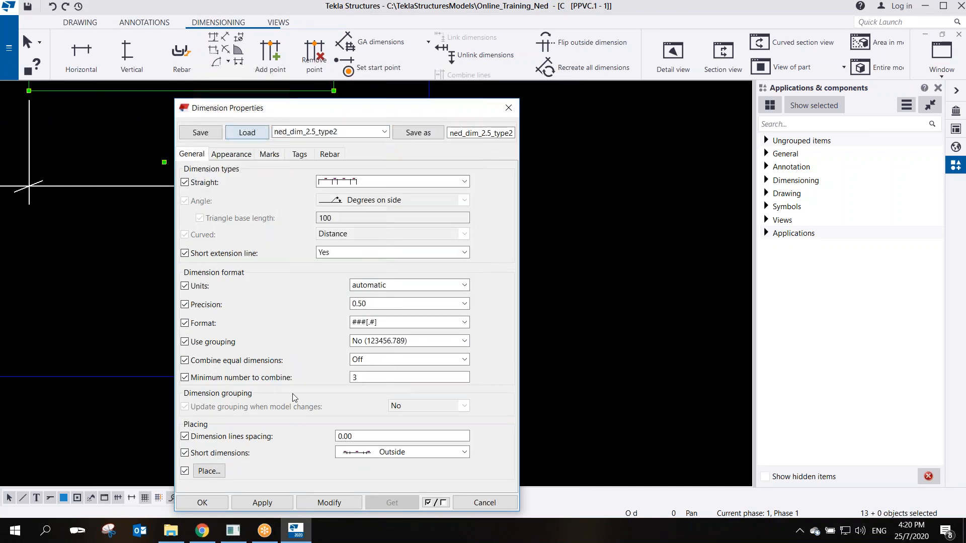
click(329, 503)
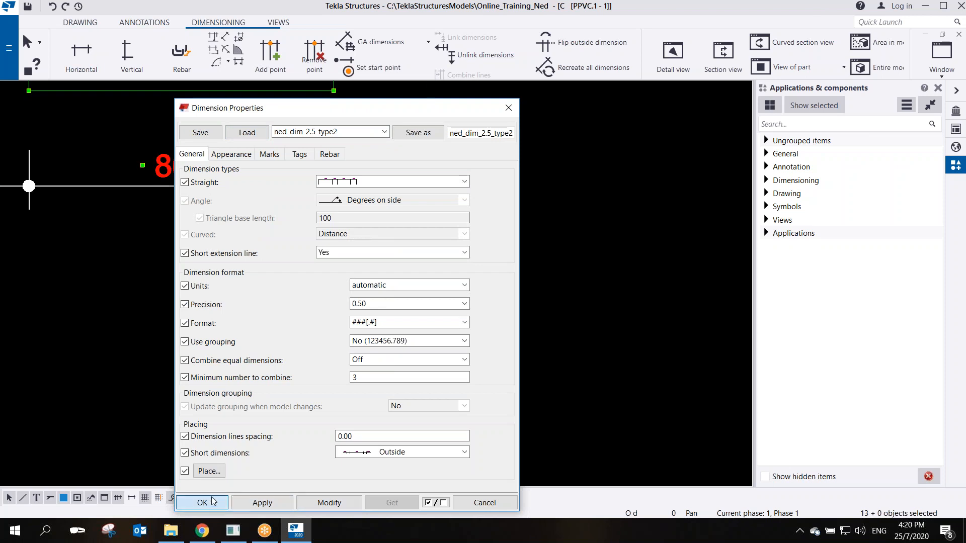
click(213, 503)
scroll(121, 291, down, 5)
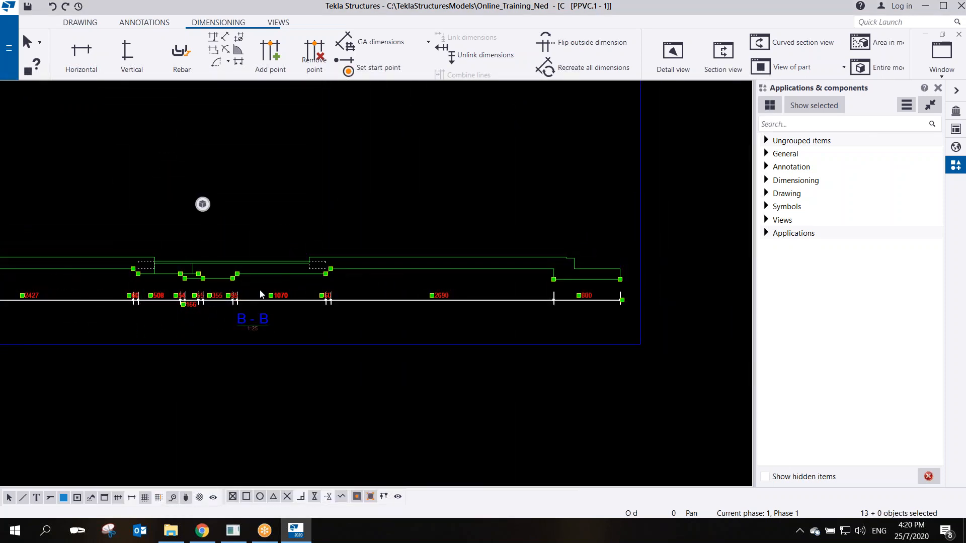
scroll(205, 307, up, 5)
key(Escape)
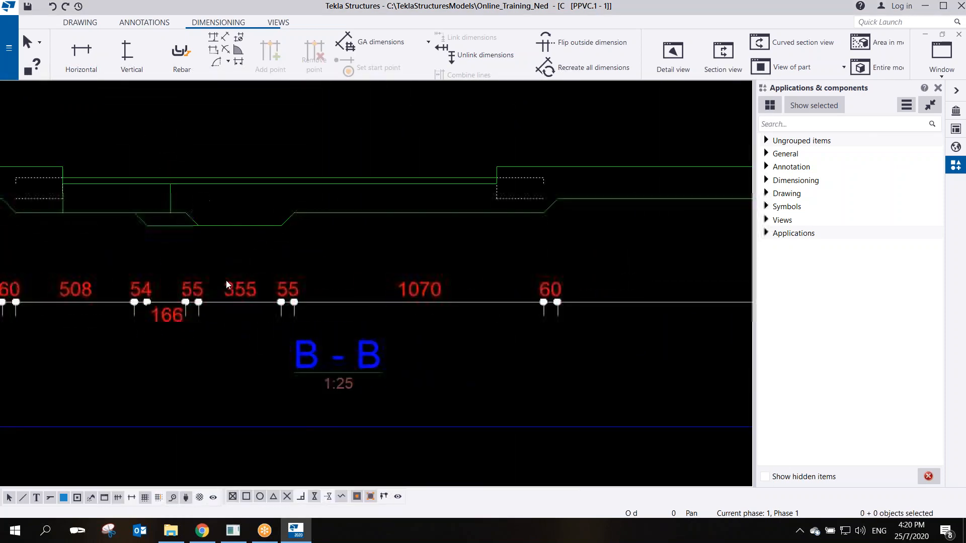
Add marks to the two vertical bar lines in section B - B's side wall using the applied mark properties
scroll(234, 282, down, 6)
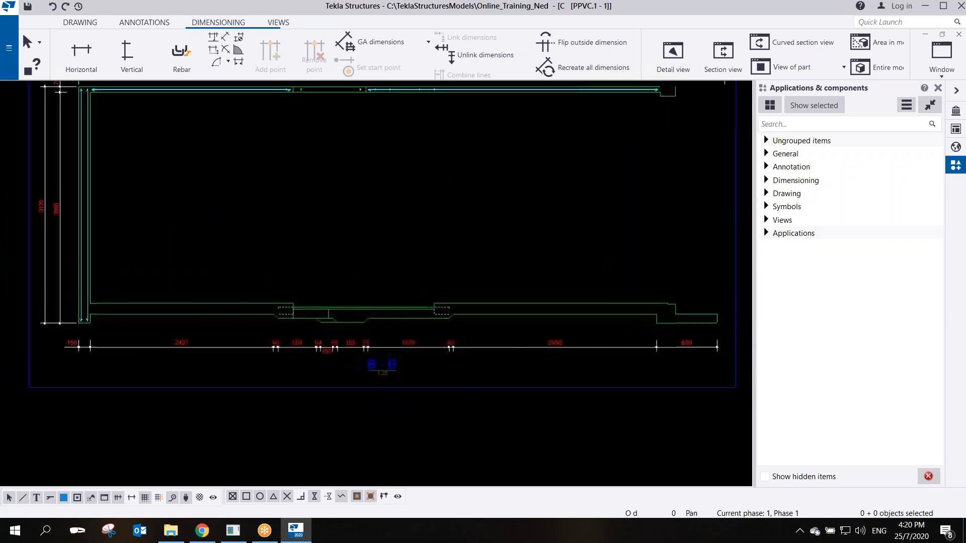
scroll(352, 222, up, 2)
scroll(118, 352, up, 5)
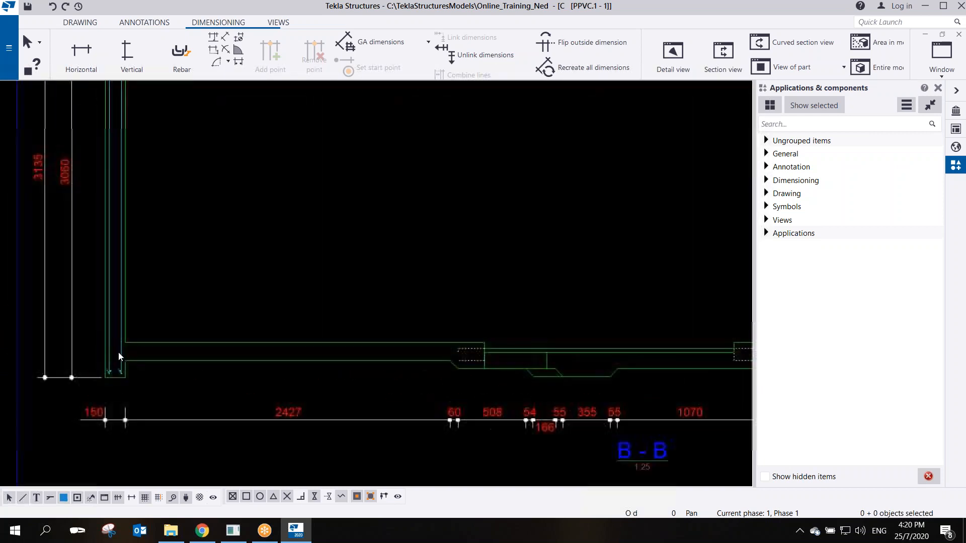
middle_drag(111, 158, 224, 314)
scroll(224, 314, up, 2)
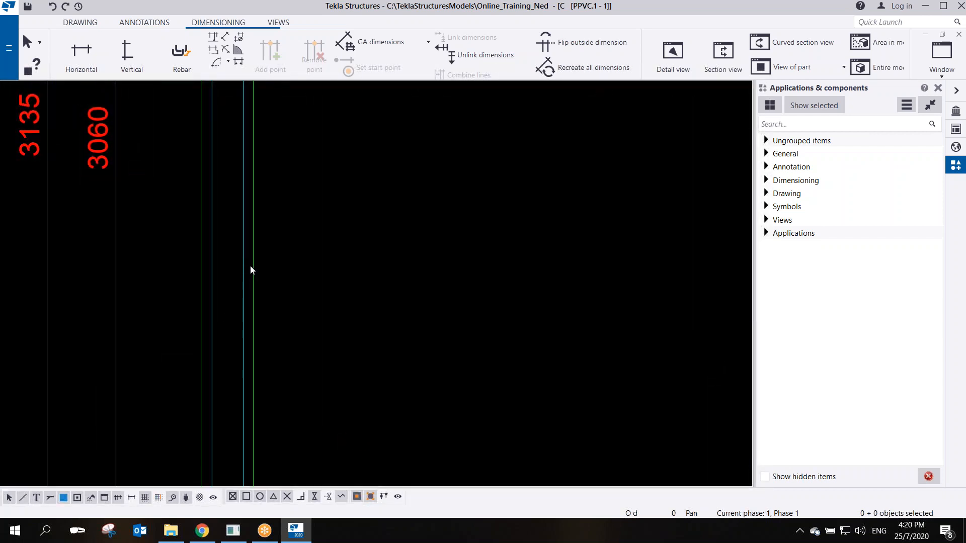
right_click(219, 305)
drag(247, 284, 206, 330)
right_click(212, 301)
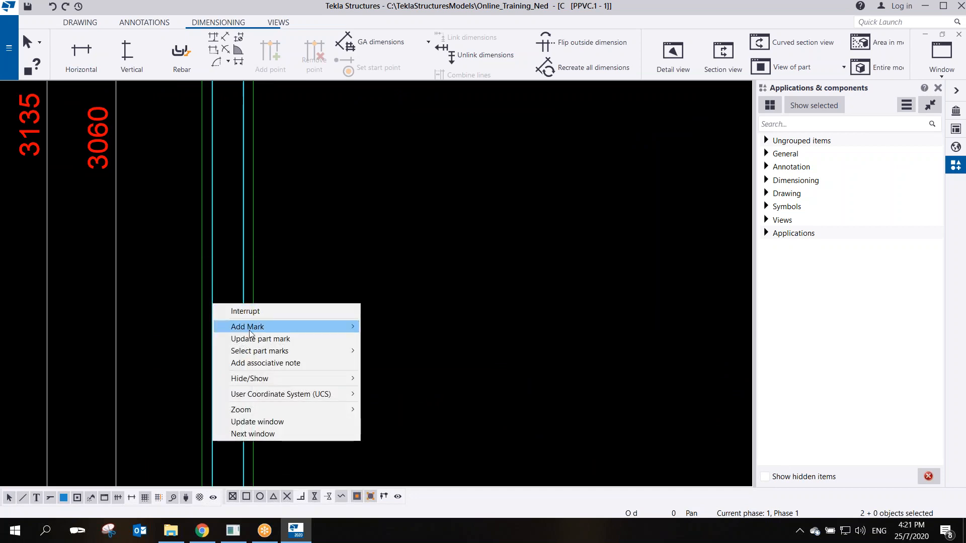
mouse_move(312, 327)
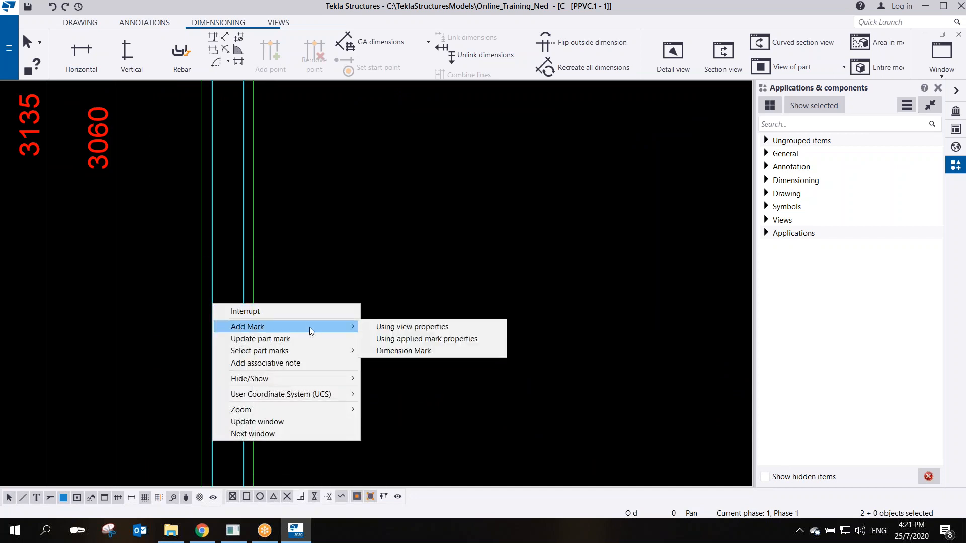
click(437, 339)
Spread the two vertical-bar marks apart by moving one up and the other down beside the wall in section B - B
scroll(384, 316, down, 3)
scroll(360, 251, up, 3)
click(357, 203)
drag(357, 204, 388, 173)
click(361, 242)
drag(362, 242, 384, 262)
scroll(553, 326, down, 3)
scroll(552, 326, down, 5)
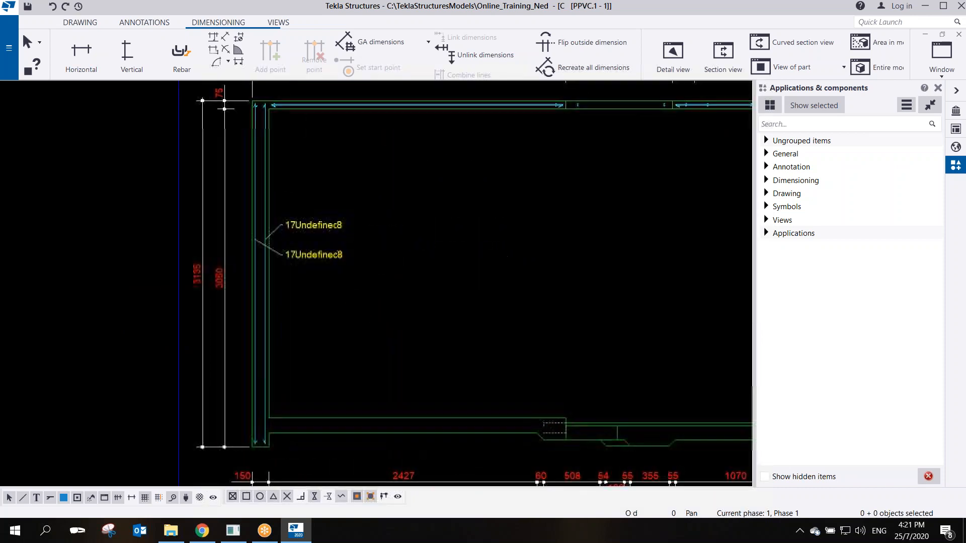
Create a section view through the end wall of the DET PLAN VIEW and place it outside the sheet beside the plan
scroll(478, 302, down, 3)
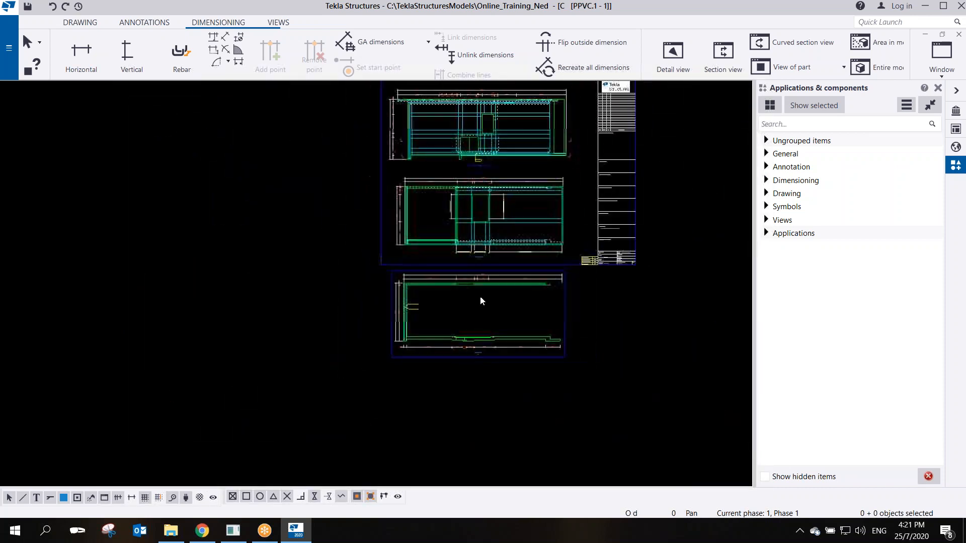
scroll(398, 226, up, 2)
scroll(376, 261, up, 5)
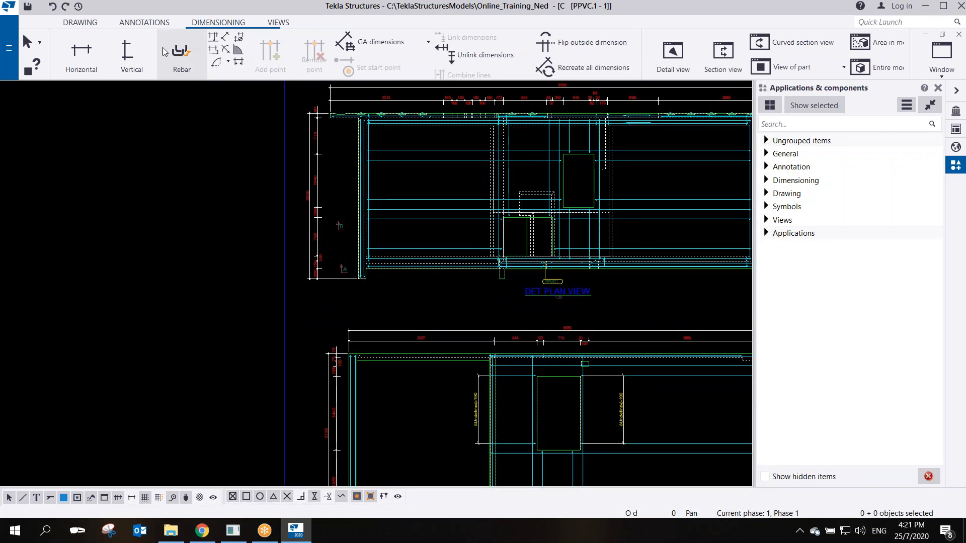
click(278, 23)
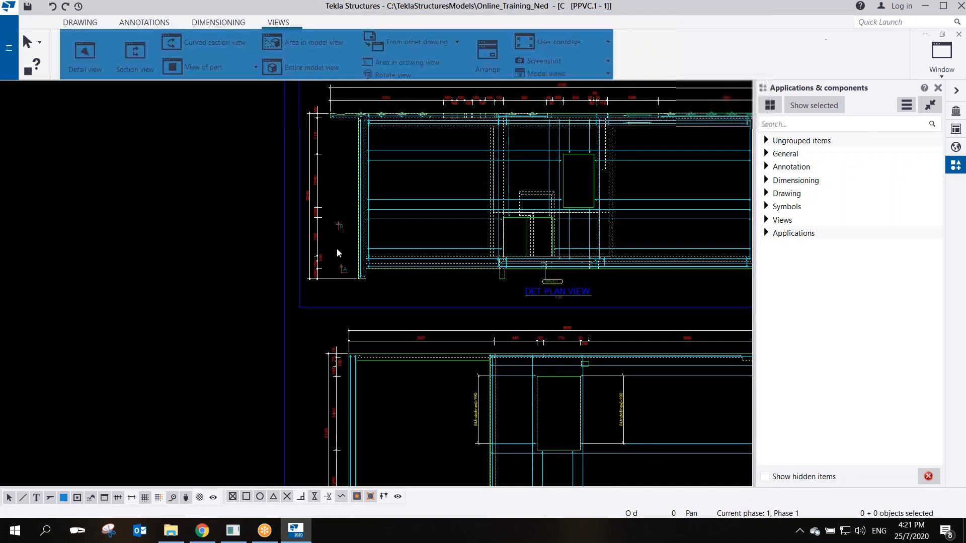
click(132, 53)
scroll(340, 249, up, 2)
scroll(343, 253, up, 1)
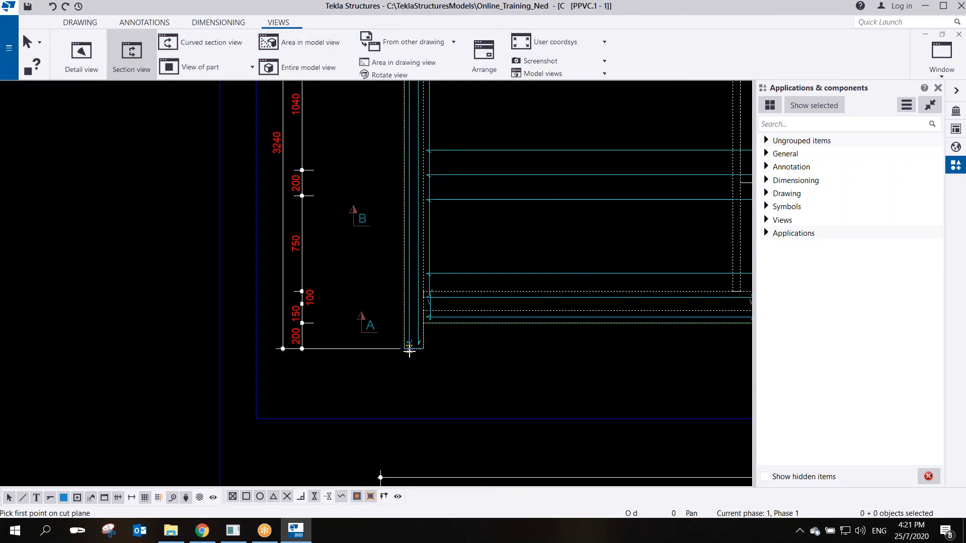
click(423, 347)
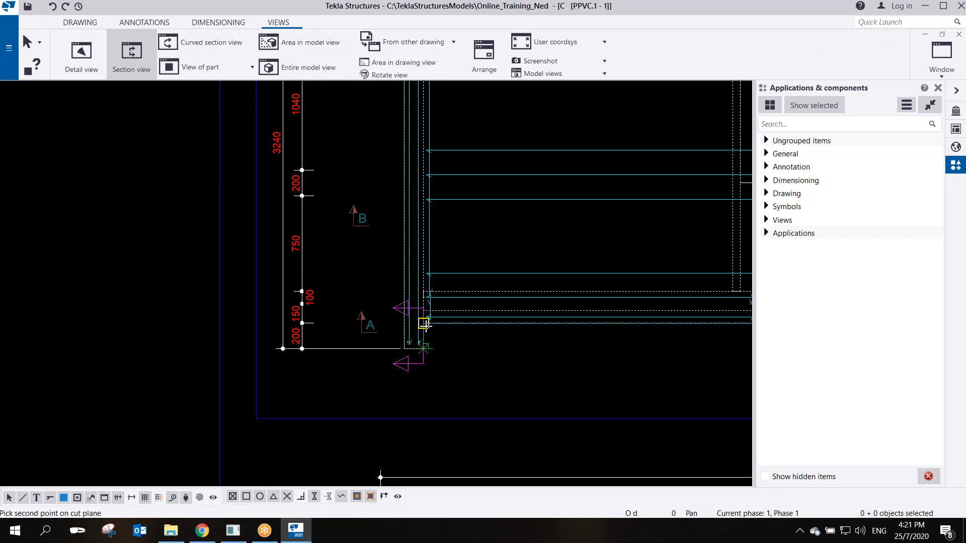
scroll(420, 302, down, 2)
click(417, 149)
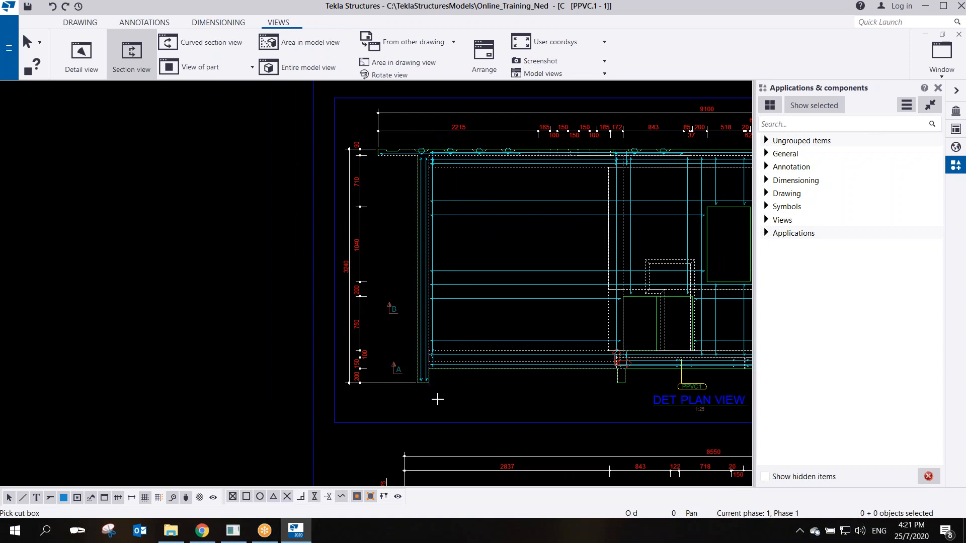
scroll(340, 382, down, 3)
click(255, 370)
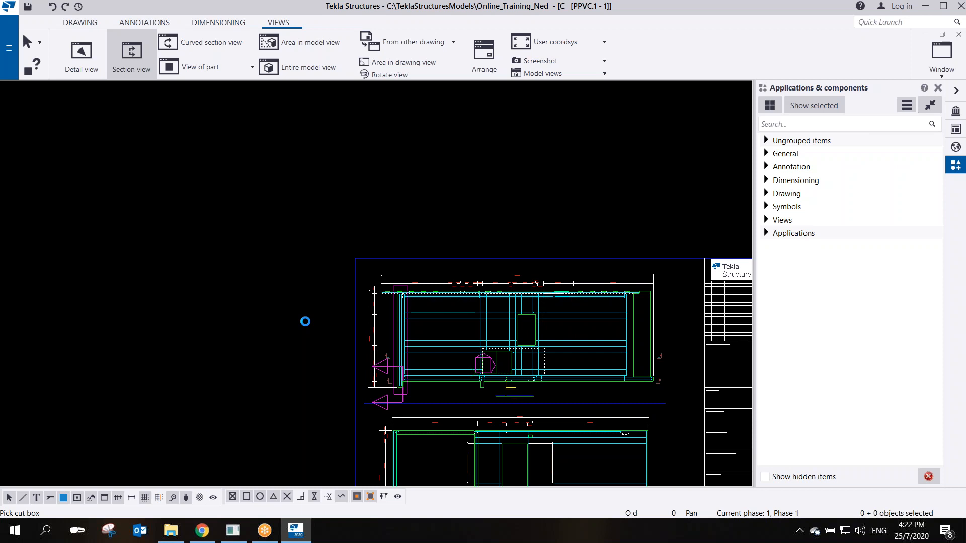
Examine the orientation and contents of the new section C - C against the plan view
scroll(287, 392, up, 4)
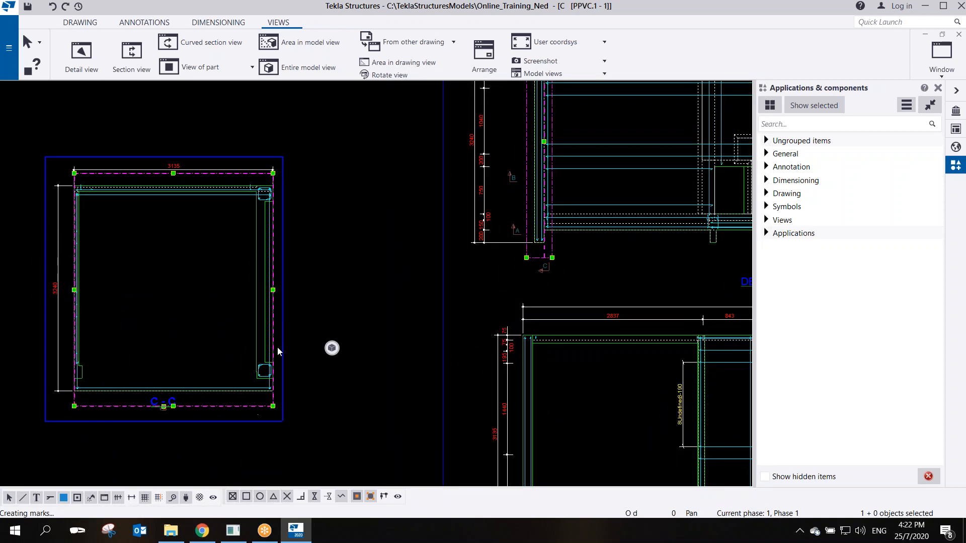
click(298, 309)
scroll(267, 382, up, 3)
scroll(267, 383, down, 2)
scroll(287, 236, up, 2)
click(271, 215)
scroll(272, 216, down, 2)
scroll(270, 284, up, 2)
scroll(271, 285, down, 3)
scroll(189, 279, up, 1)
scroll(188, 279, down, 1)
scroll(194, 263, up, 2)
Rotate section view C - C in 90-degree increments until the edge with the two stirrup corners is at its base
right_click(230, 191)
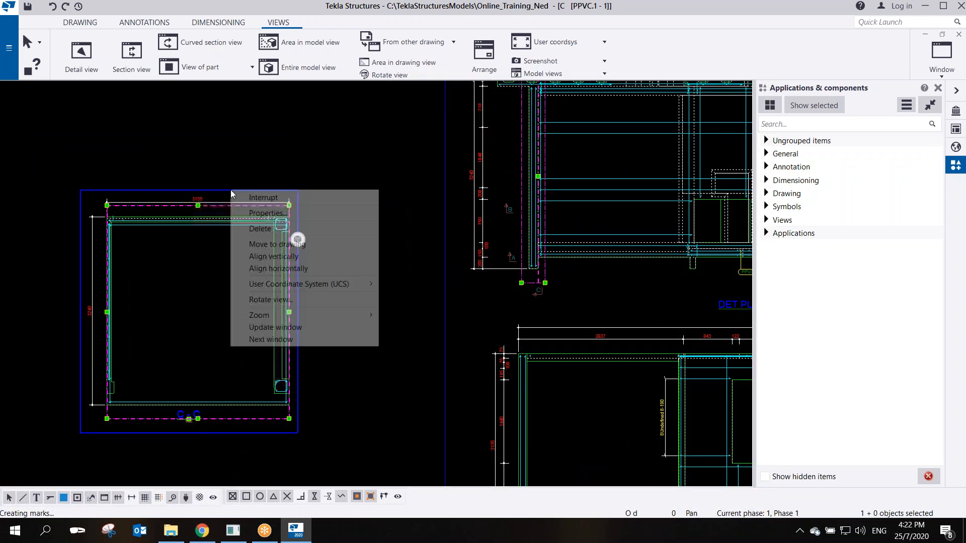
click(282, 301)
click(94, 179)
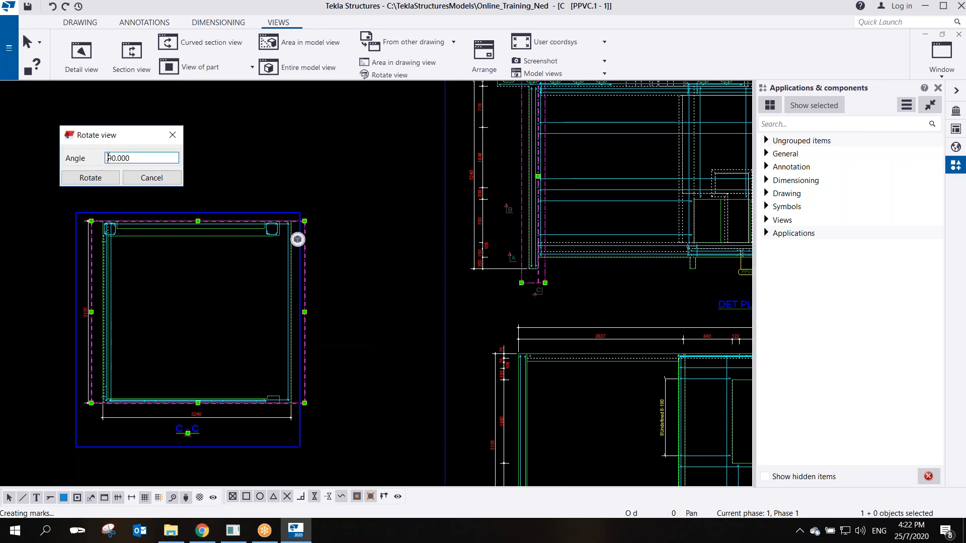
click(96, 180)
click(95, 180)
click(177, 134)
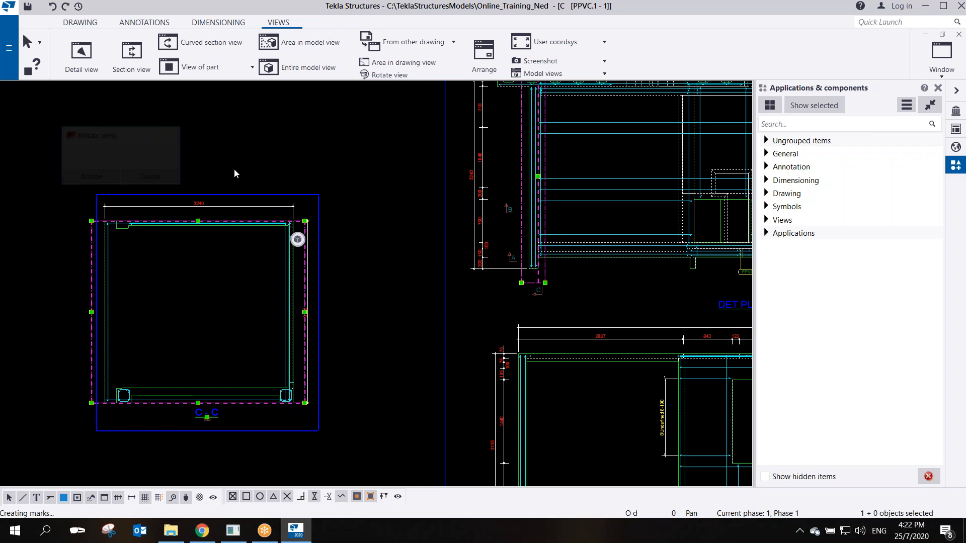
Move section view C - C upward to sit beside the DET PLAN VIEW, outside the sheet
click(324, 241)
click(316, 320)
scroll(344, 349, up, 5)
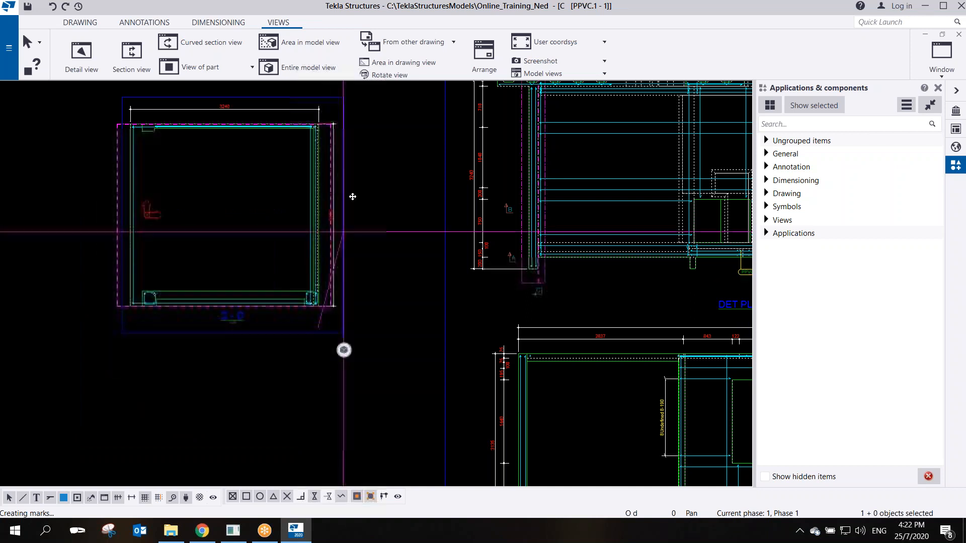
Examine the corner stirrups, slab edges and bar lines in section C - C and its place beside the sheet
scroll(195, 238, up, 6)
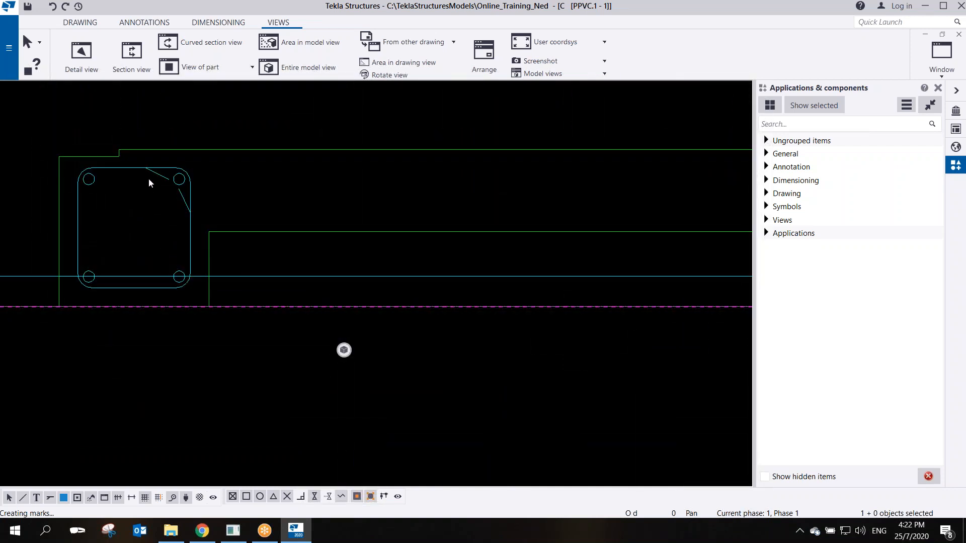
scroll(192, 219, down, 5)
scroll(415, 234, up, 6)
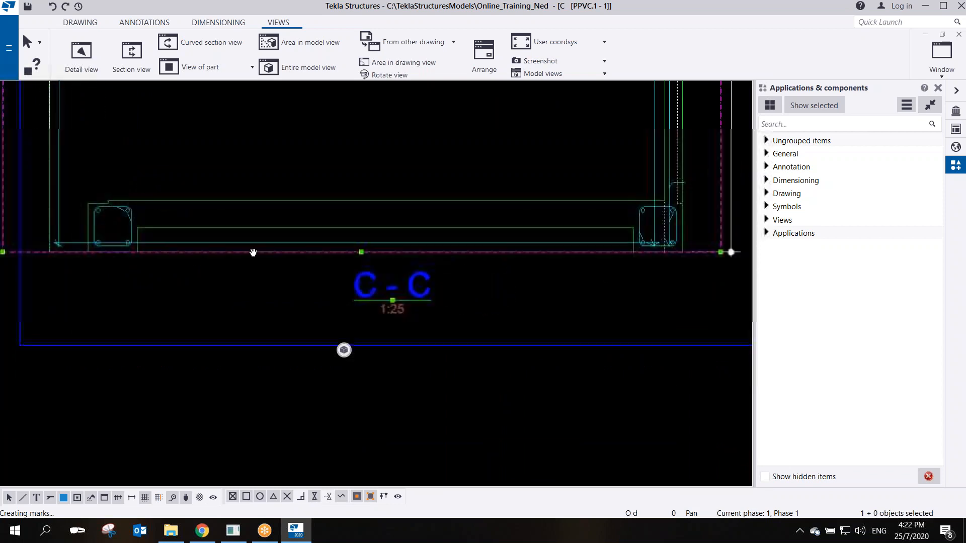
scroll(410, 282, down, 8)
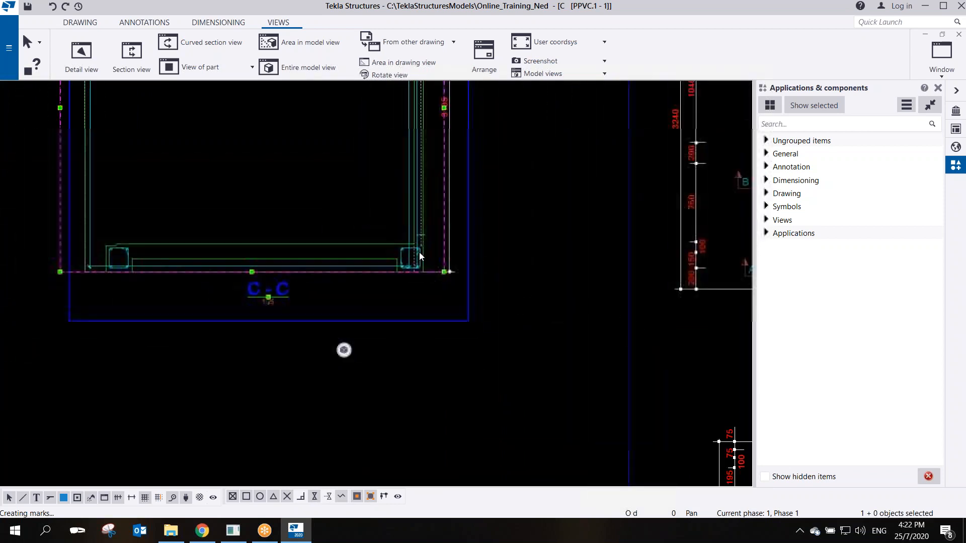
scroll(302, 159, up, 6)
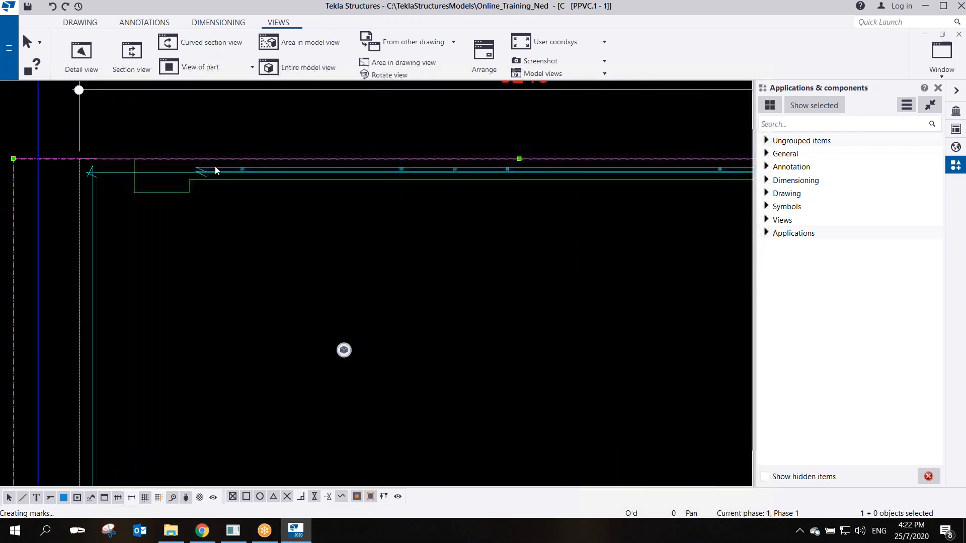
scroll(267, 204, down, 7)
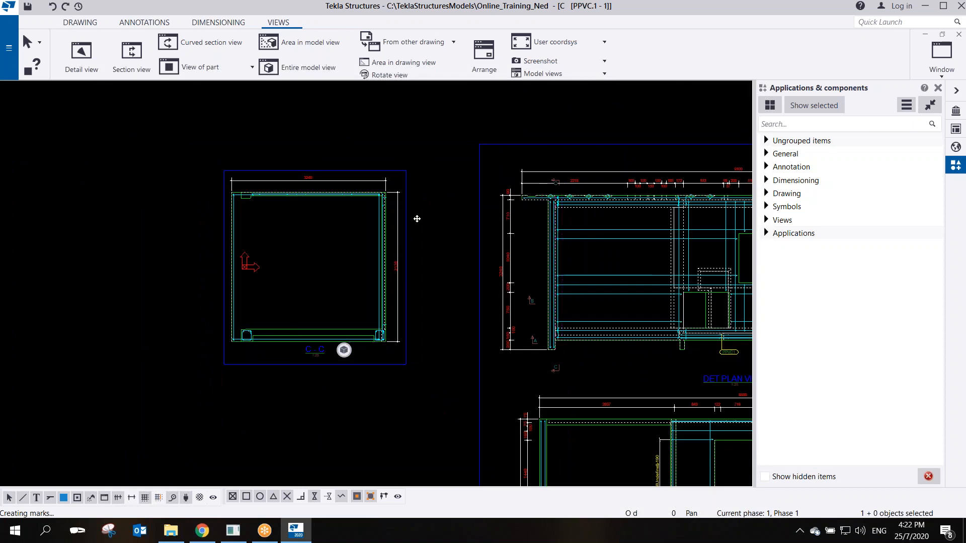
scroll(428, 241, down, 3)
scroll(443, 250, down, 2)
middle_drag(488, 266, 286, 242)
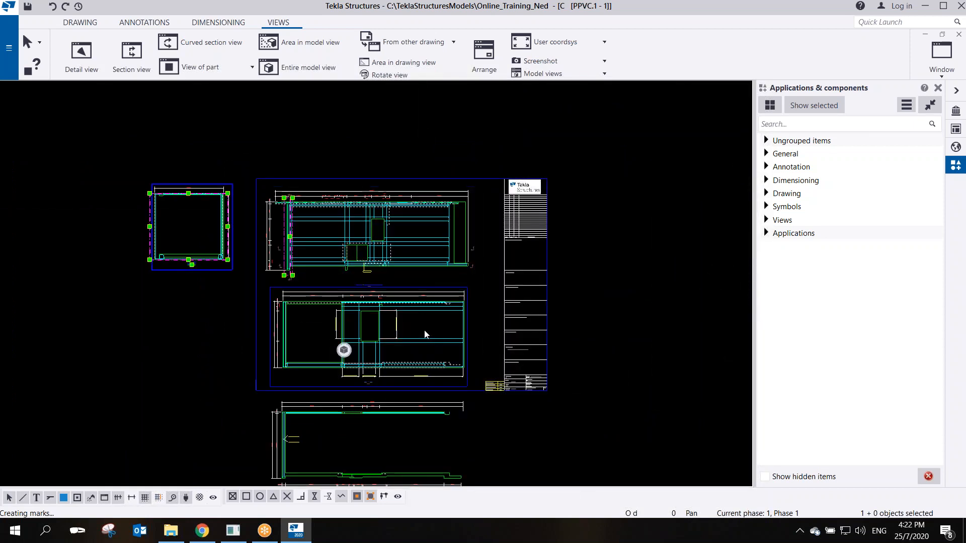
Create a vertical section view through the opening in section A - A and place it outside the sheet beneath section C - C
scroll(324, 329, up, 4)
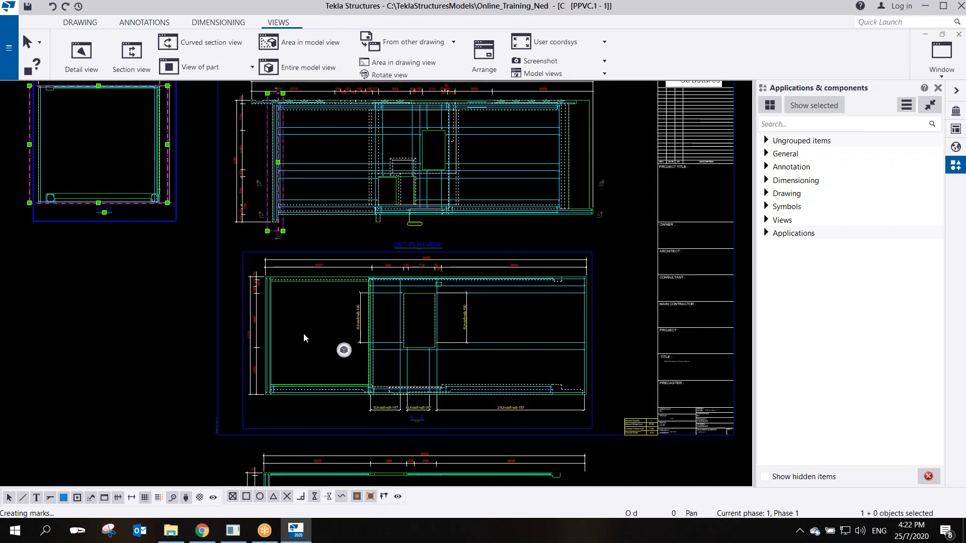
scroll(288, 326, down, 3)
click(132, 56)
scroll(446, 275, up, 2)
scroll(495, 317, up, 2)
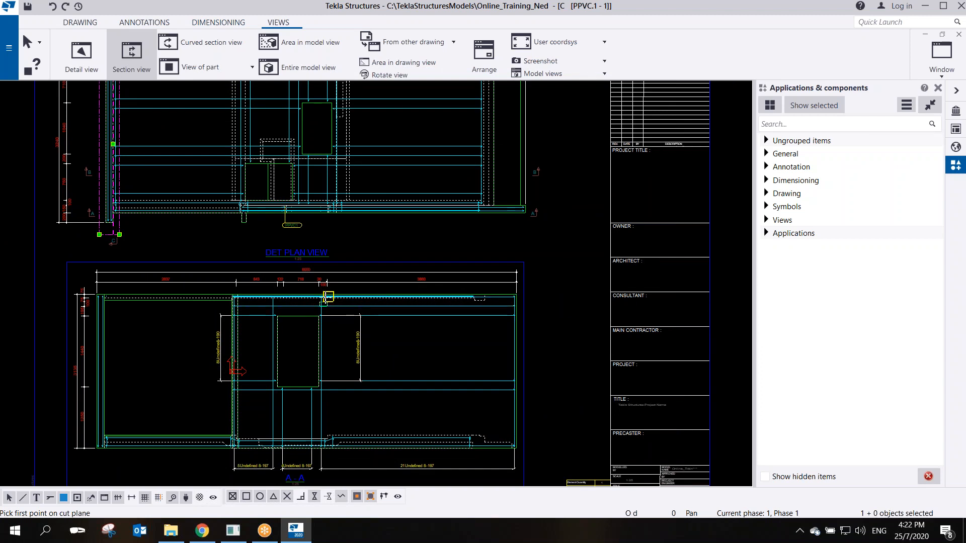
click(300, 295)
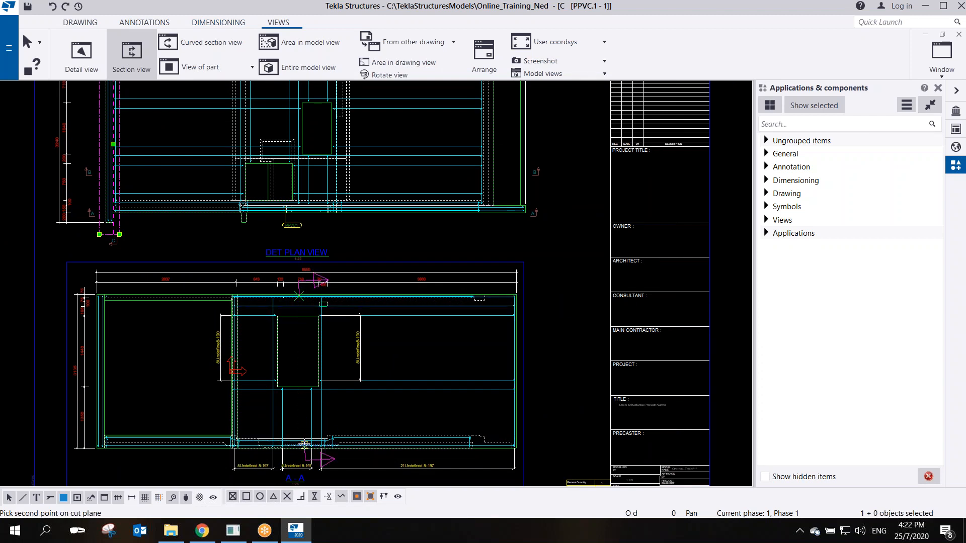
click(299, 443)
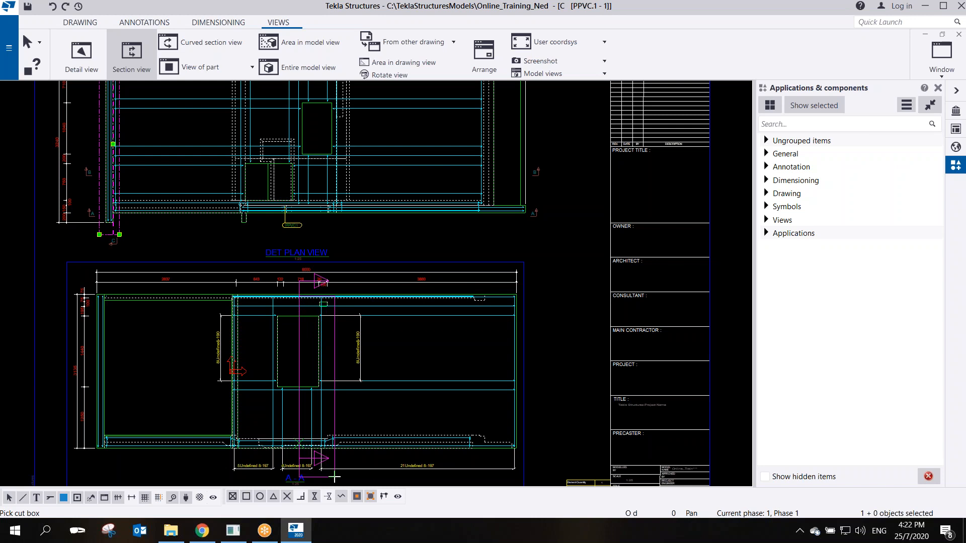
middle_drag(207, 306, 334, 332)
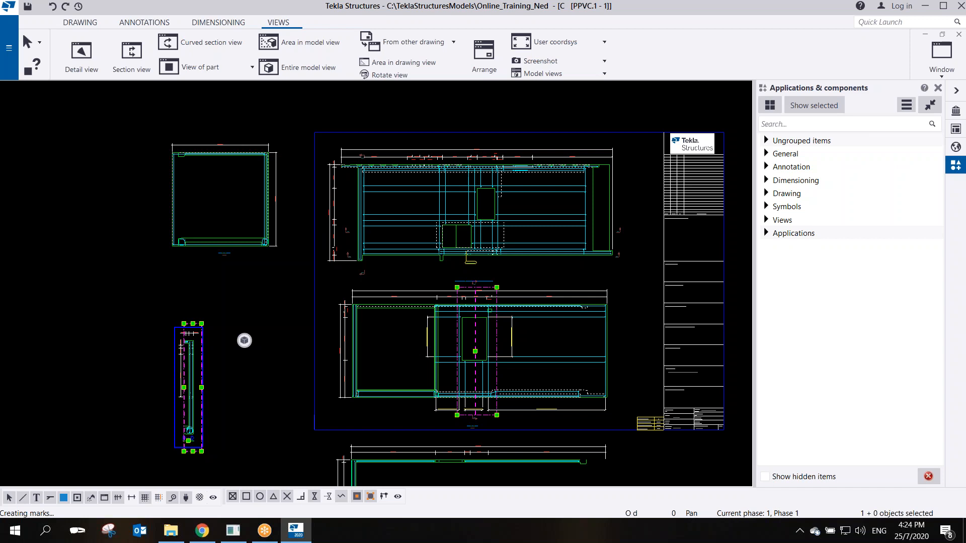
Extend the boundary of section D - D sideways so that it covers the full width of the unit
scroll(192, 352, up, 4)
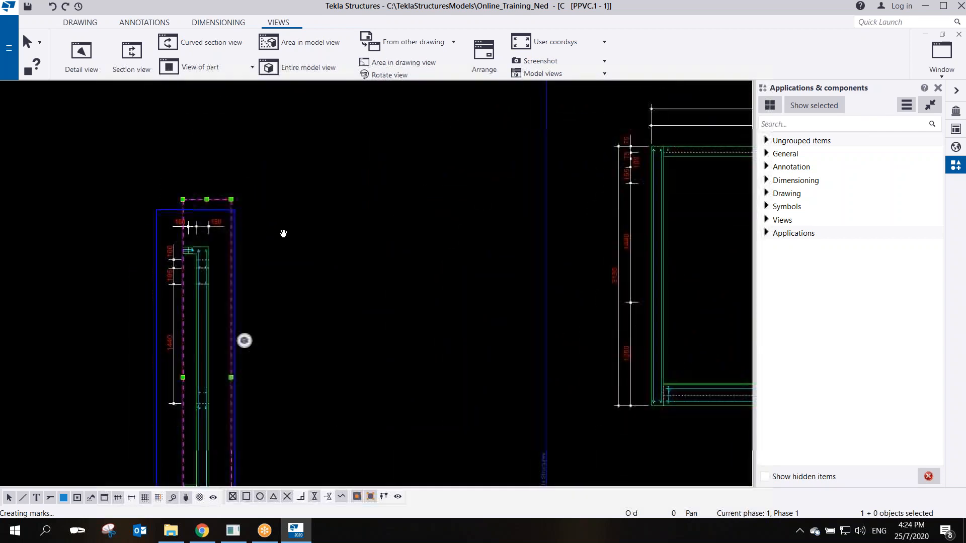
middle_drag(249, 246, 385, 160)
middle_drag(375, 370, 563, 286)
scroll(555, 302, down, 2)
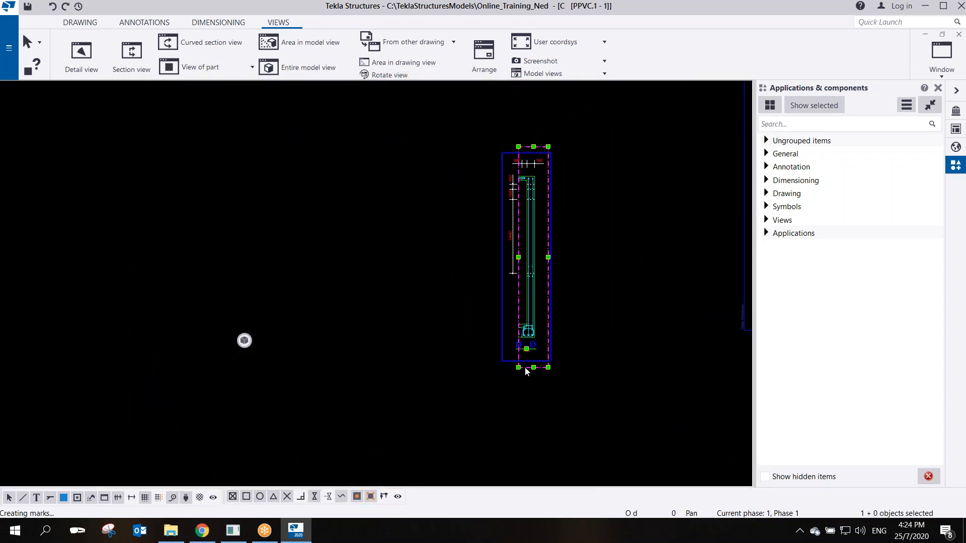
drag(518, 367, 338, 360)
scroll(438, 324, up, 2)
scroll(442, 321, down, 2)
middle_drag(570, 294, 463, 324)
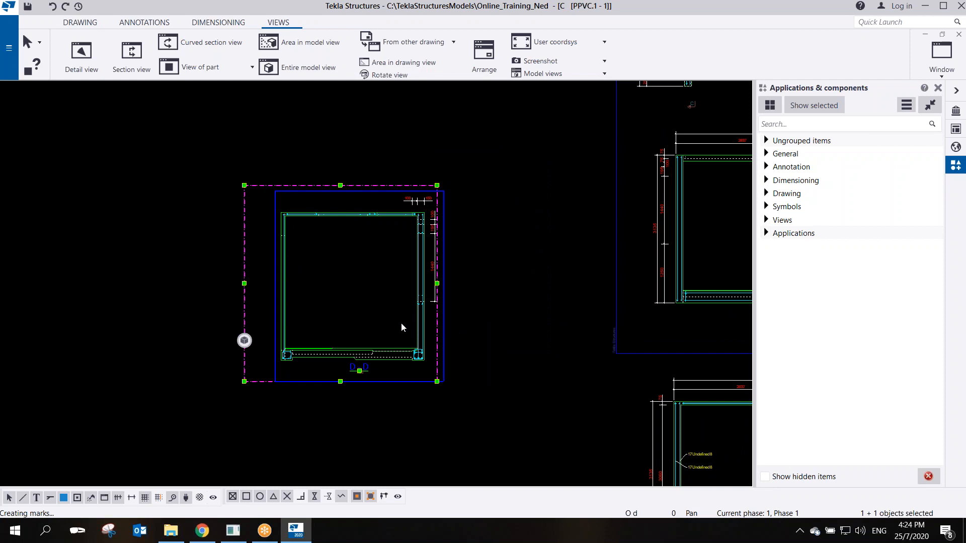
scroll(400, 323, up, 2)
click(325, 329)
Add a horizontal dimension line below section D - D, picking the outer edges, both corner beam edges and the slab's sloped step
scroll(328, 353, up, 2)
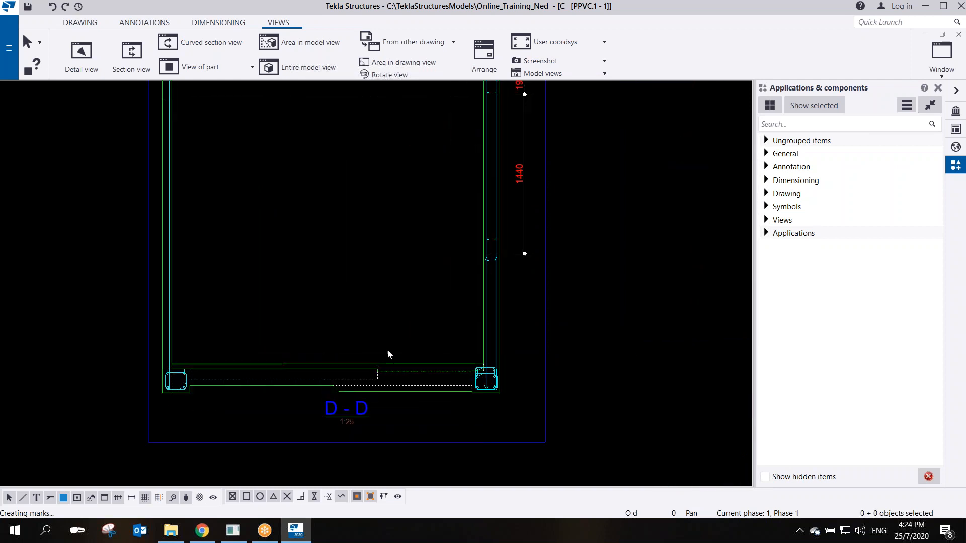
middle_drag(345, 283, 366, 225)
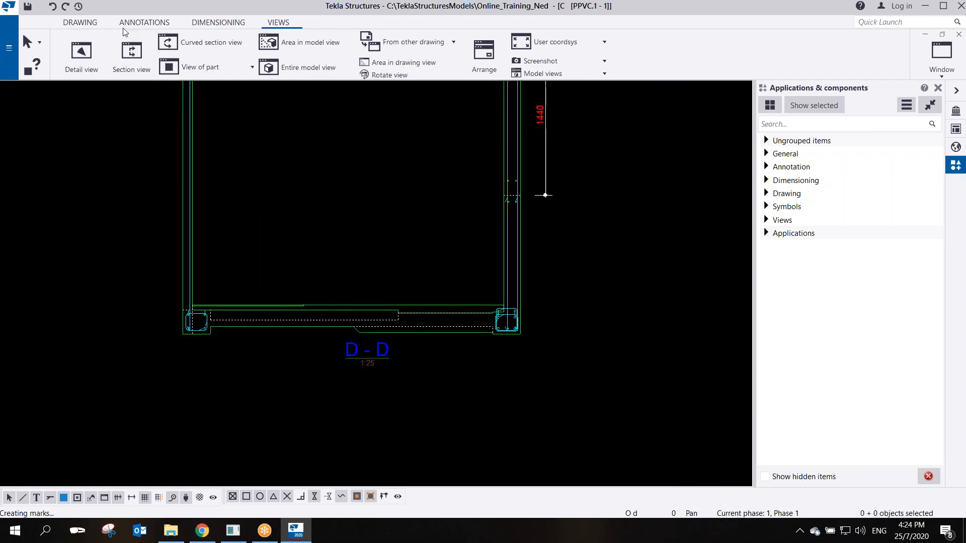
click(218, 22)
click(81, 55)
click(182, 334)
click(210, 334)
click(332, 332)
scroll(332, 333, up, 1)
scroll(333, 332, up, 1)
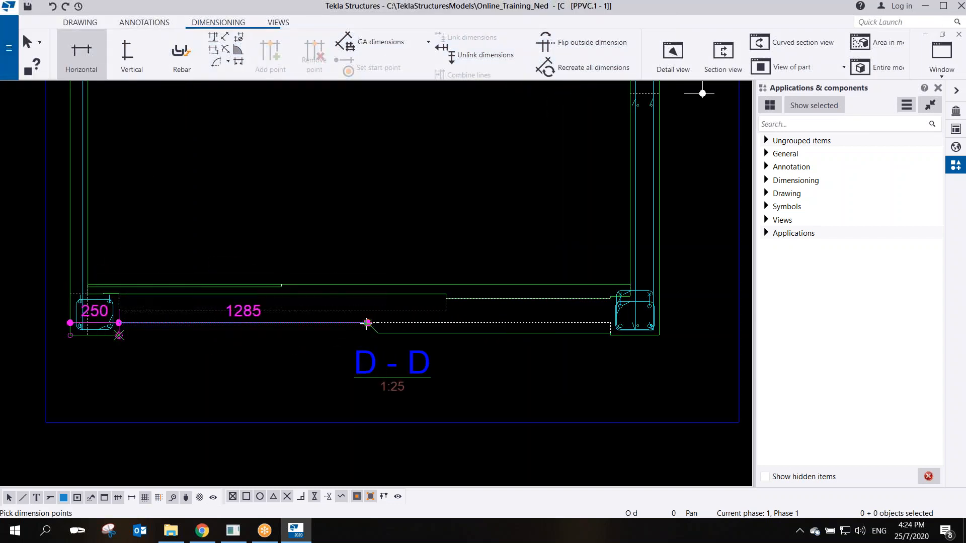
click(354, 332)
click(387, 333)
click(610, 335)
click(658, 338)
middle_click(657, 381)
right_click(498, 173)
click(510, 180)
Move section view D - D up beneath section C - C, alongside section A - A
scroll(510, 187, down, 5)
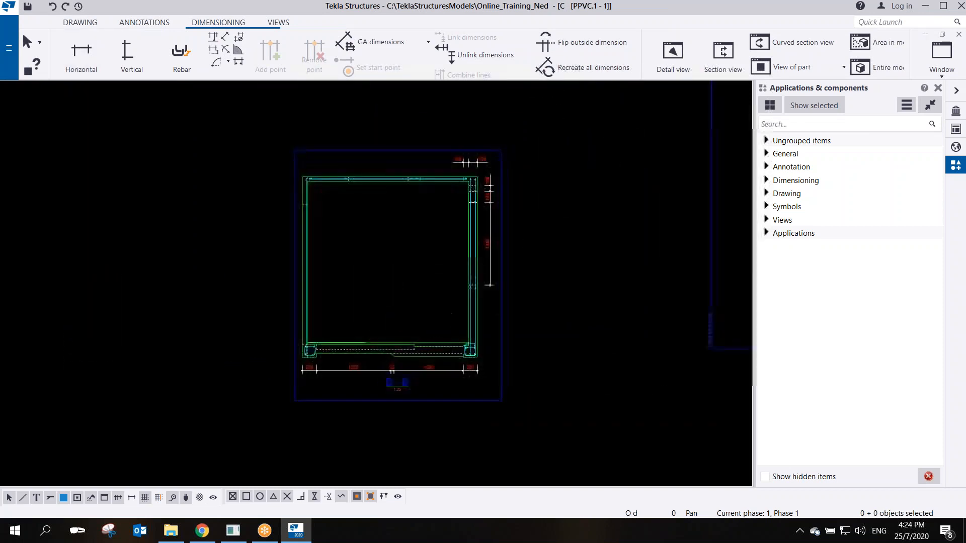
middle_drag(455, 297, 322, 259)
scroll(335, 260, down, 3)
scroll(317, 258, up, 2)
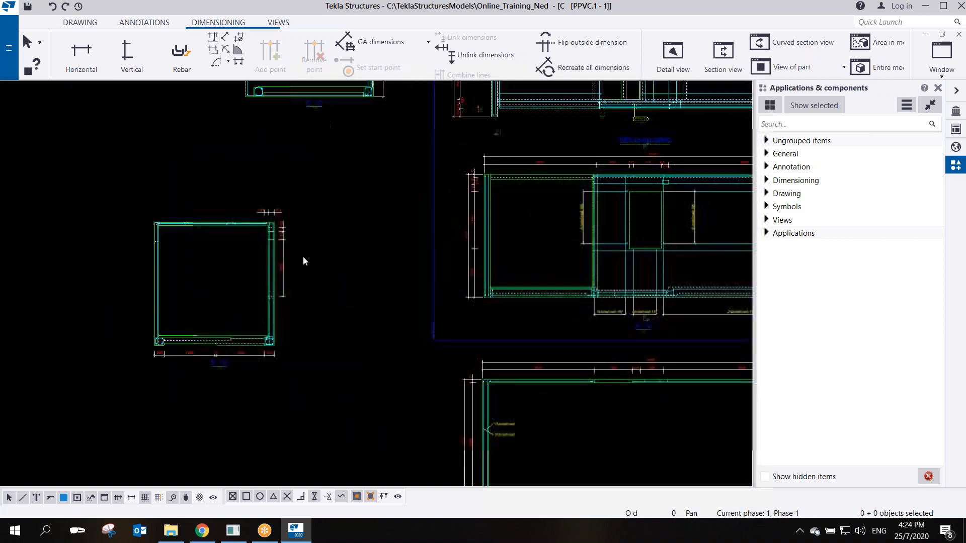
click(291, 355)
drag(292, 355, 392, 286)
click(419, 331)
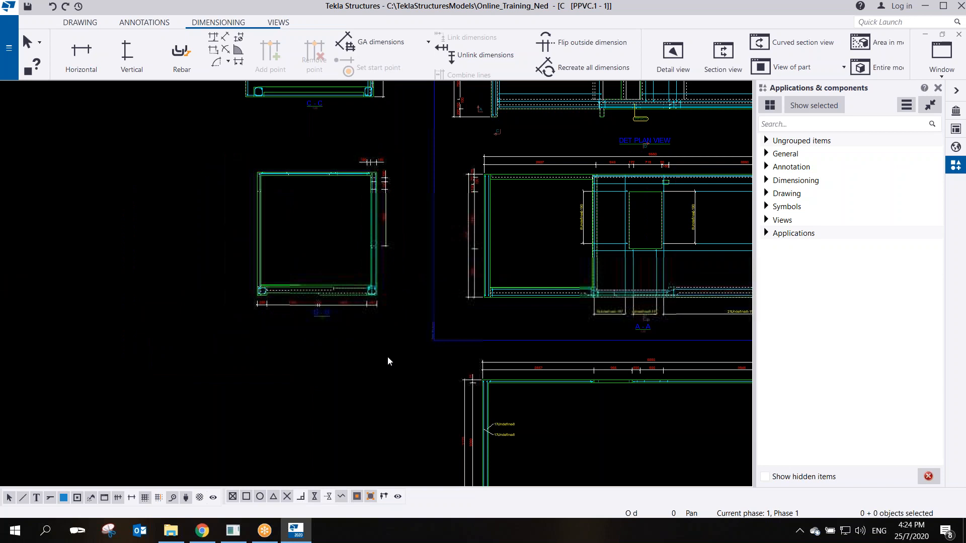
Inspect the sheet number in the open drawing's cast unit drawing properties and close them without changes
scroll(390, 357, down, 2)
scroll(323, 360, down, 3)
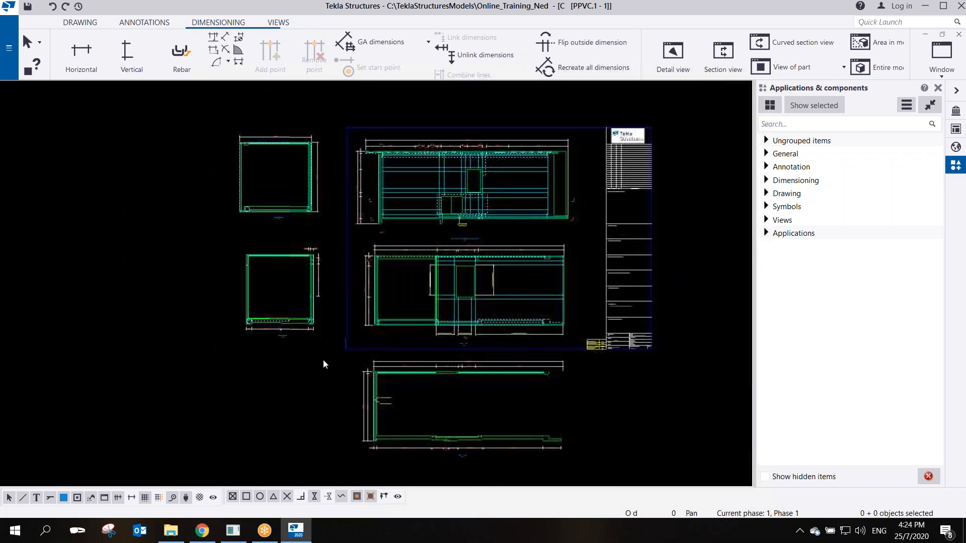
scroll(323, 359, down, 1)
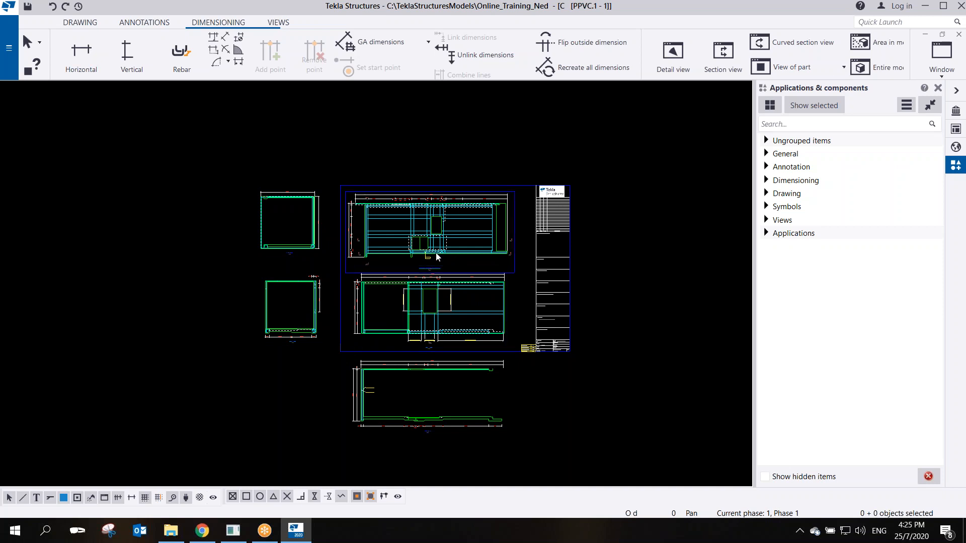
double_click(440, 152)
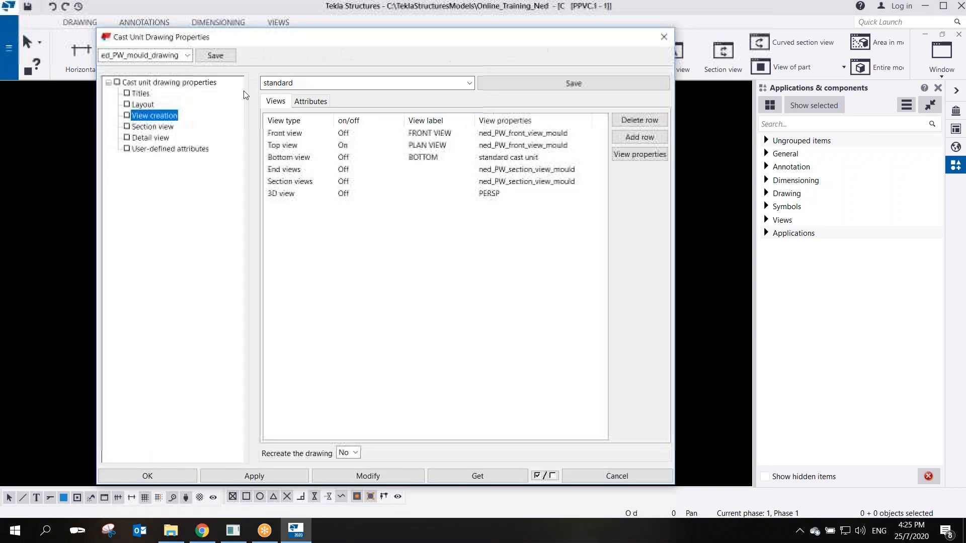
click(151, 83)
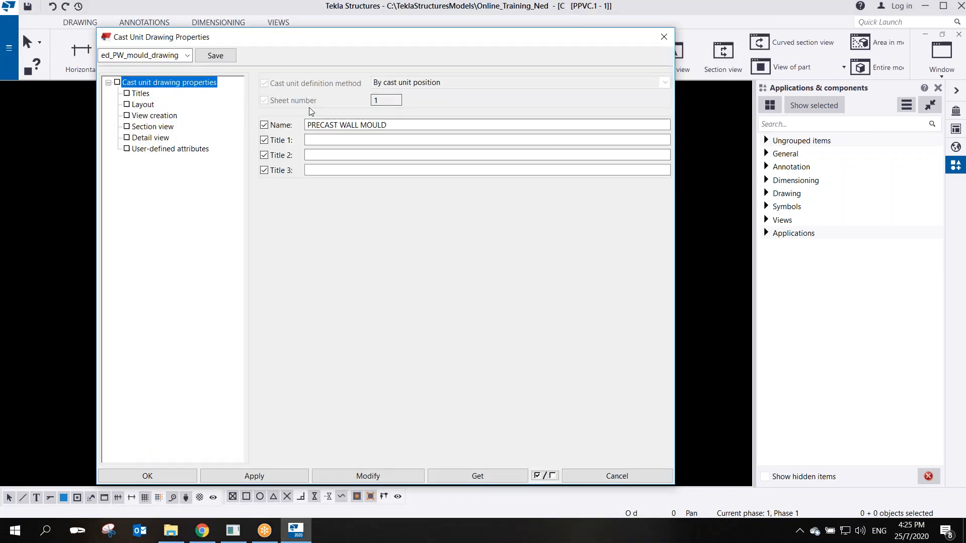
double_click(381, 101)
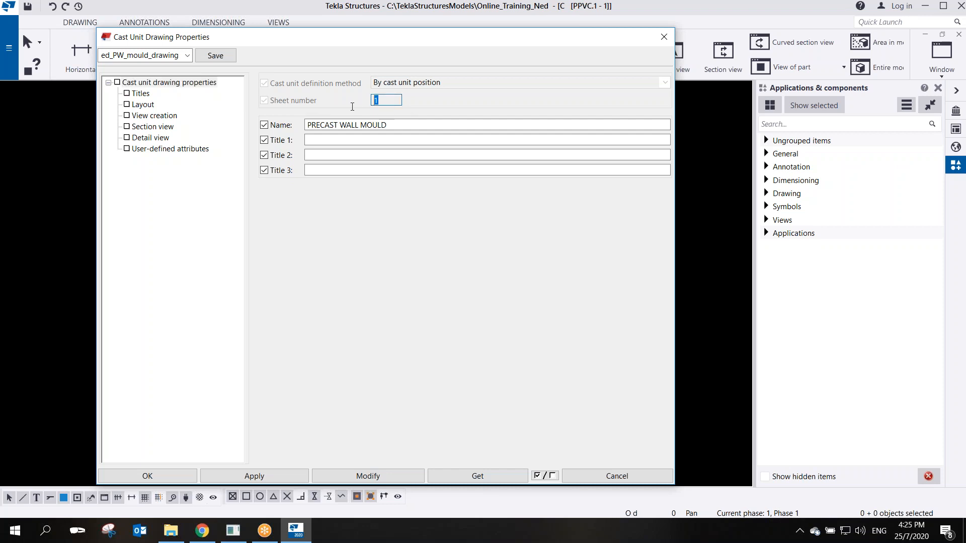
click(664, 38)
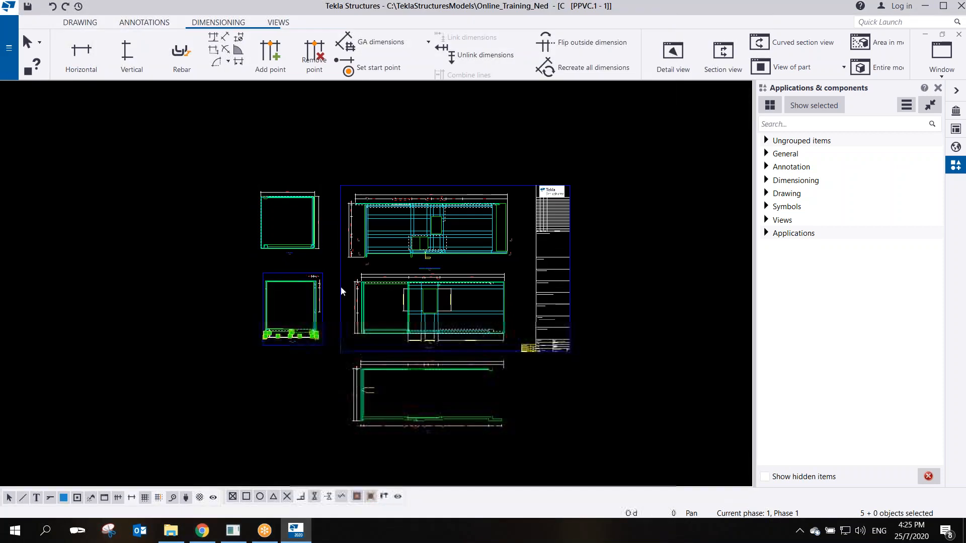
Close drawing mode and keep the changes made to the PPVC cast unit drawing
click(73, 24)
click(15, 50)
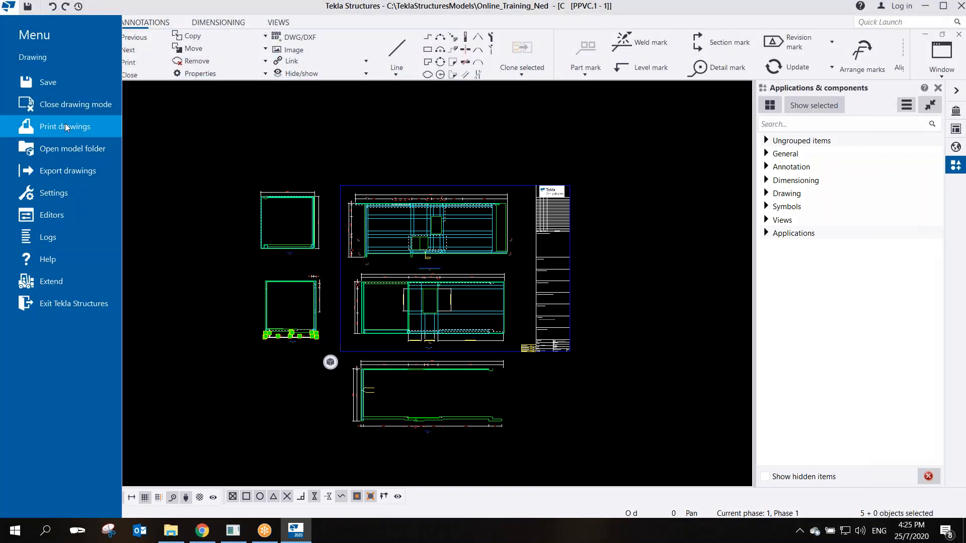
click(82, 107)
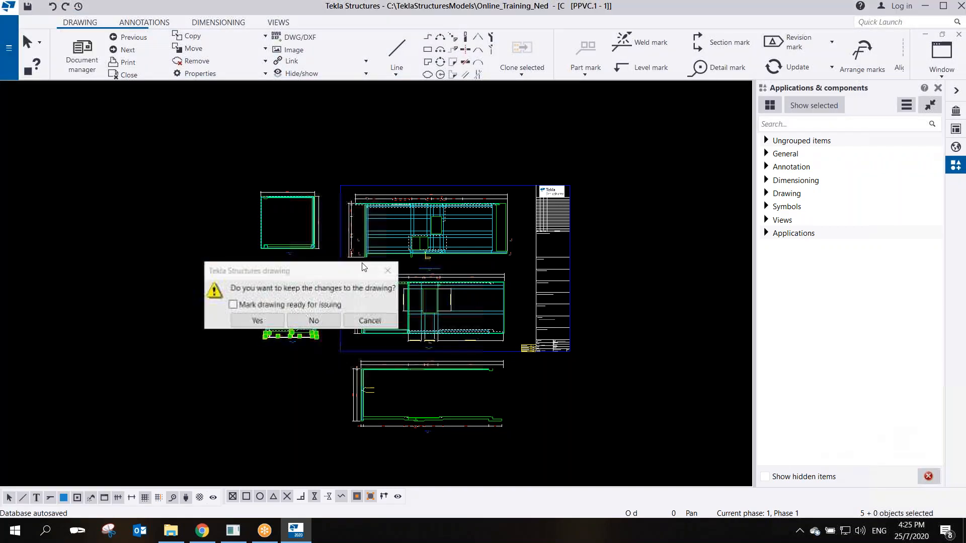
click(268, 324)
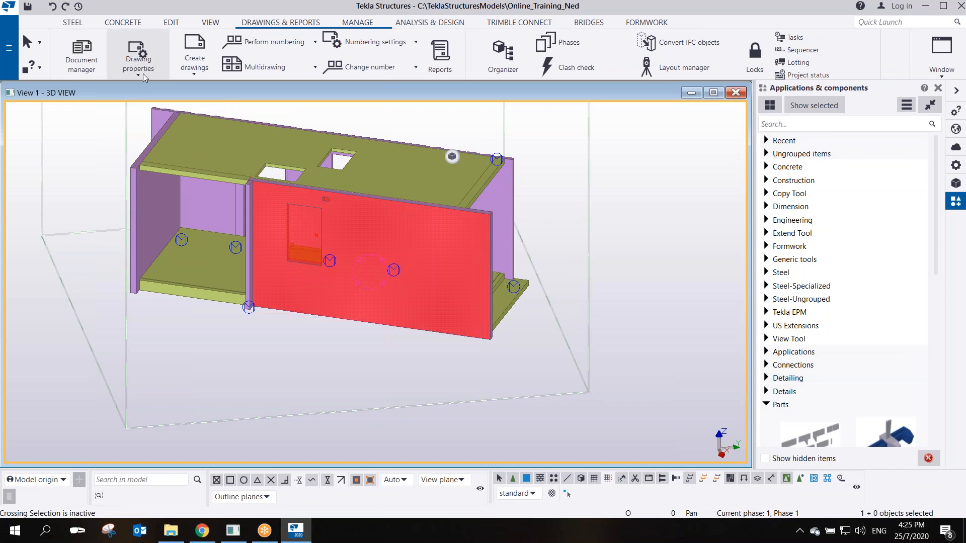
Set the sheet number to 2 in the model's cast unit drawing properties, check the view creation settings and apply
click(137, 59)
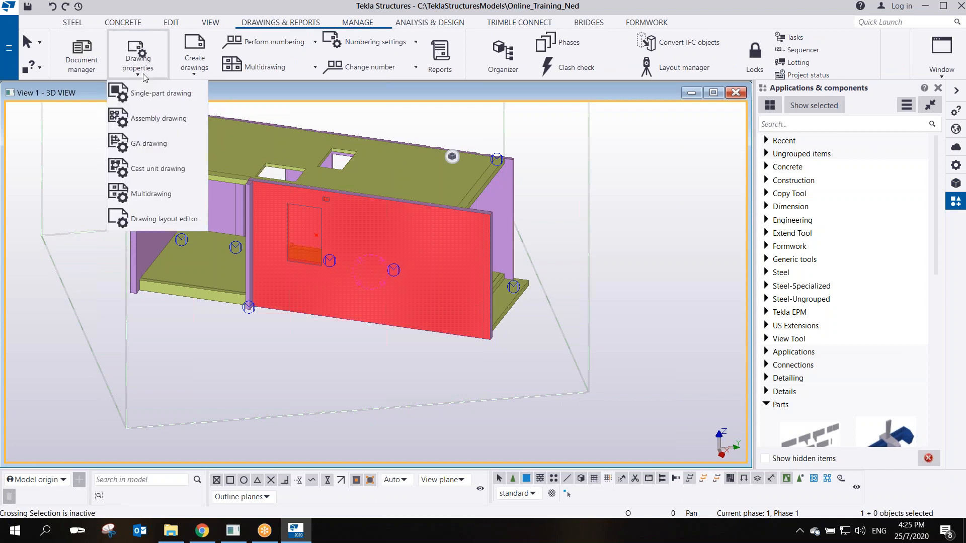
click(161, 168)
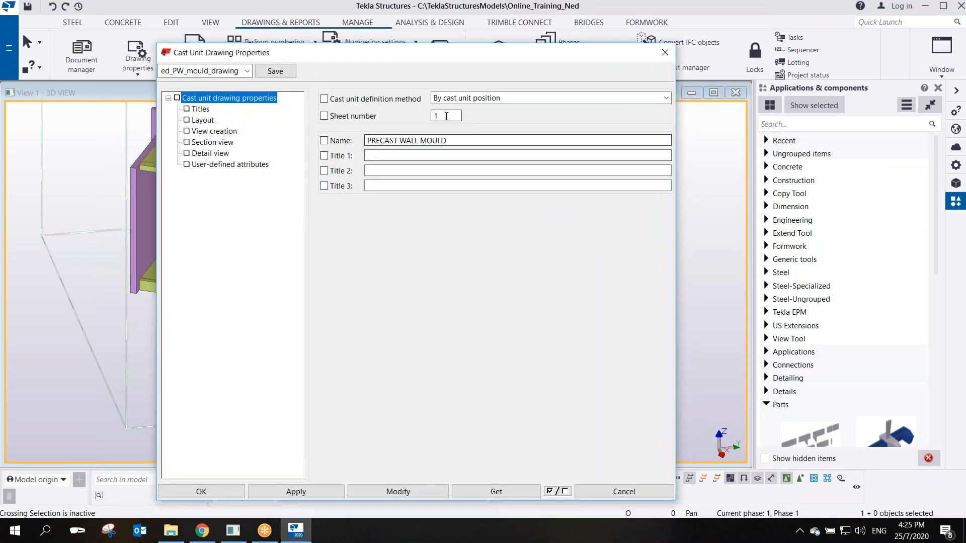
double_click(446, 115)
text(2)
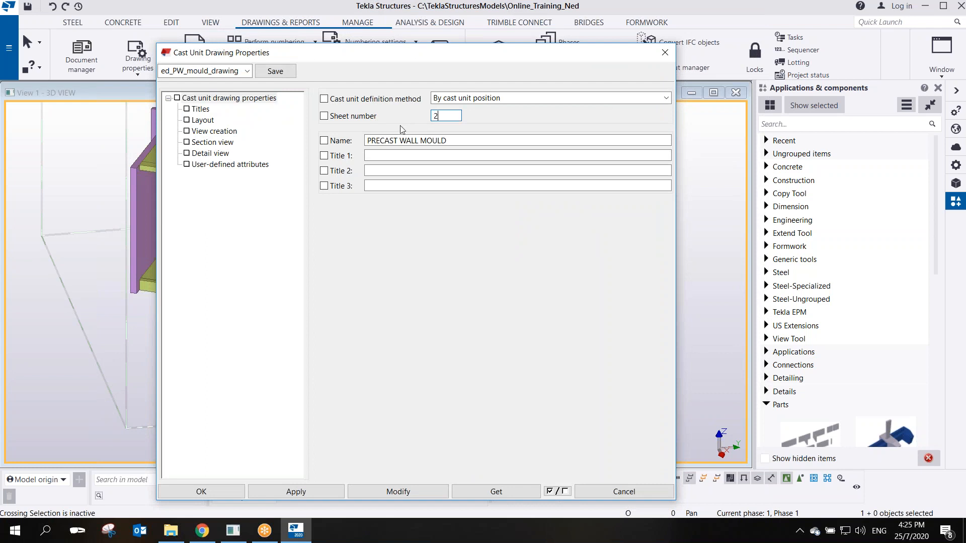
click(216, 132)
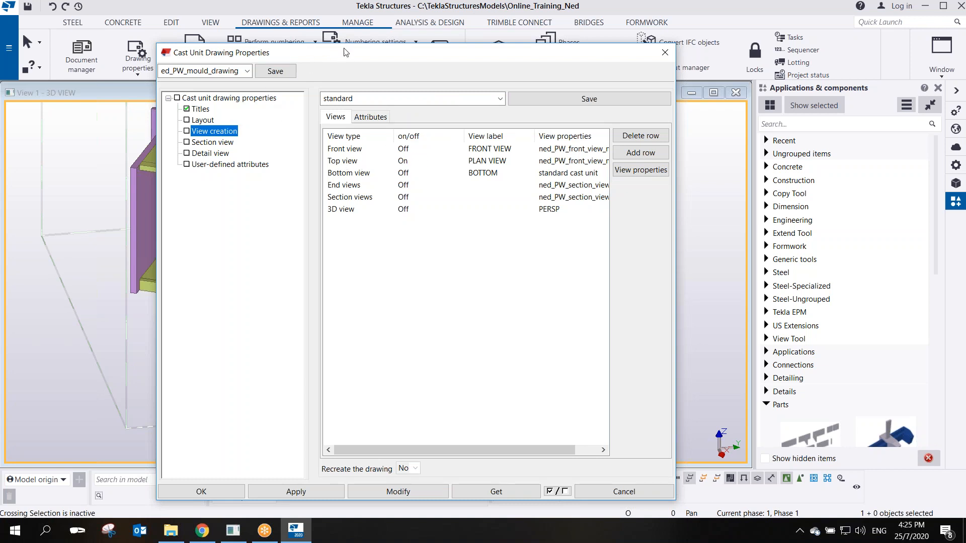
click(293, 495)
click(220, 493)
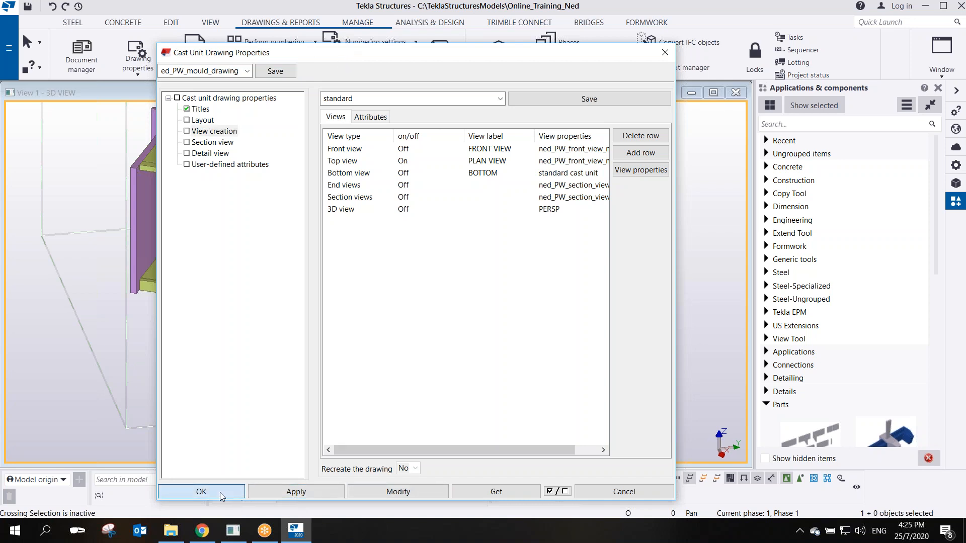
Open the Document manager and look up the drawing types that can be created for the selected wall
right_click(472, 218)
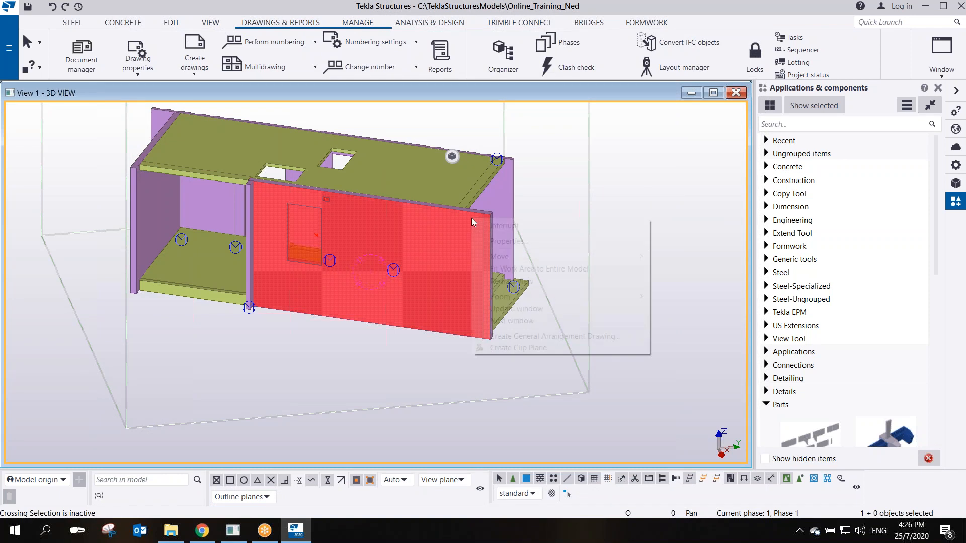
click(91, 61)
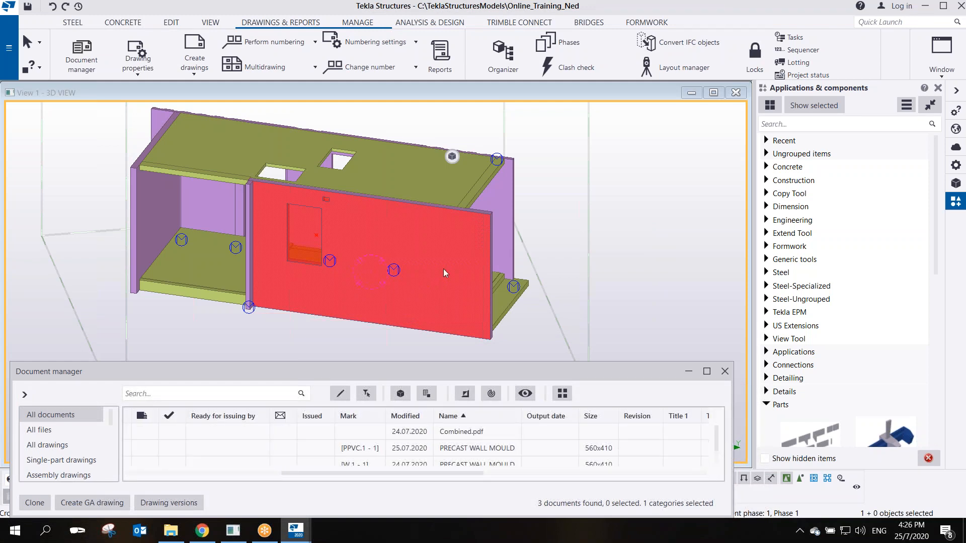
right_click(489, 225)
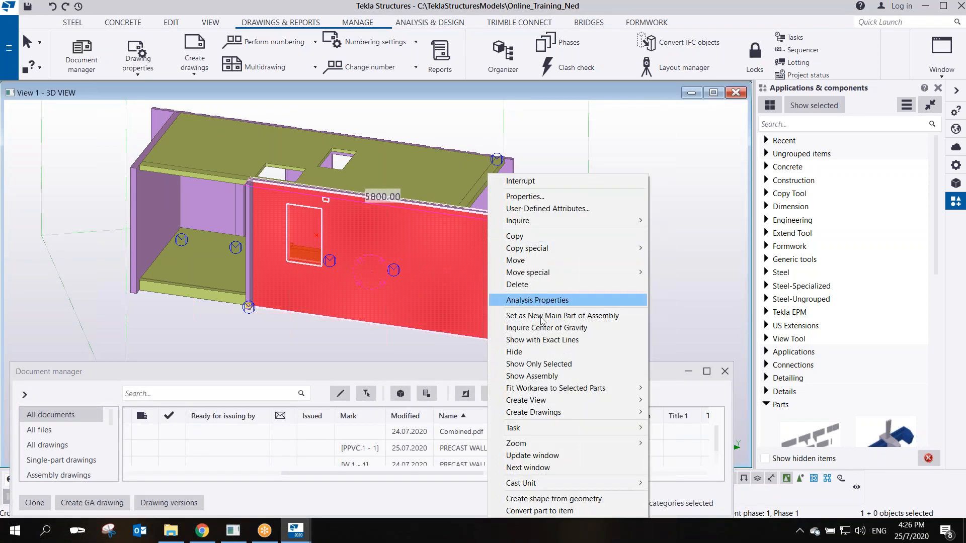
mouse_move(555, 413)
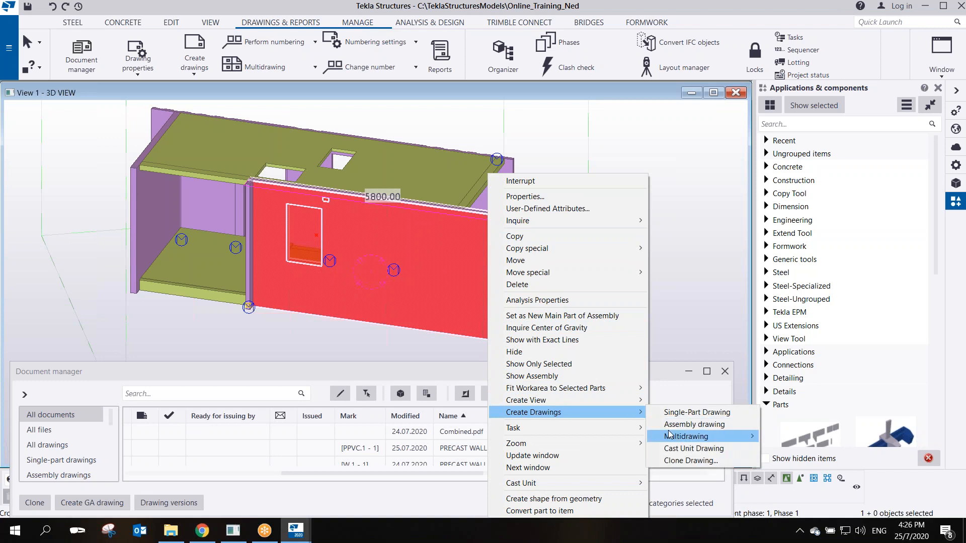
click(688, 449)
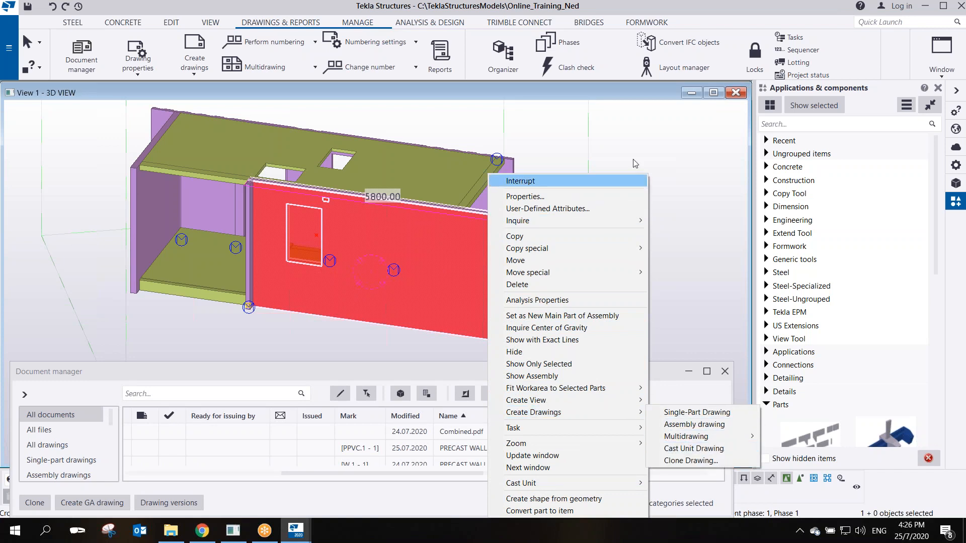
In the cast unit drawing's top view properties, set the visibility of all reinforcing bars and all meshes to Not visible
click(138, 63)
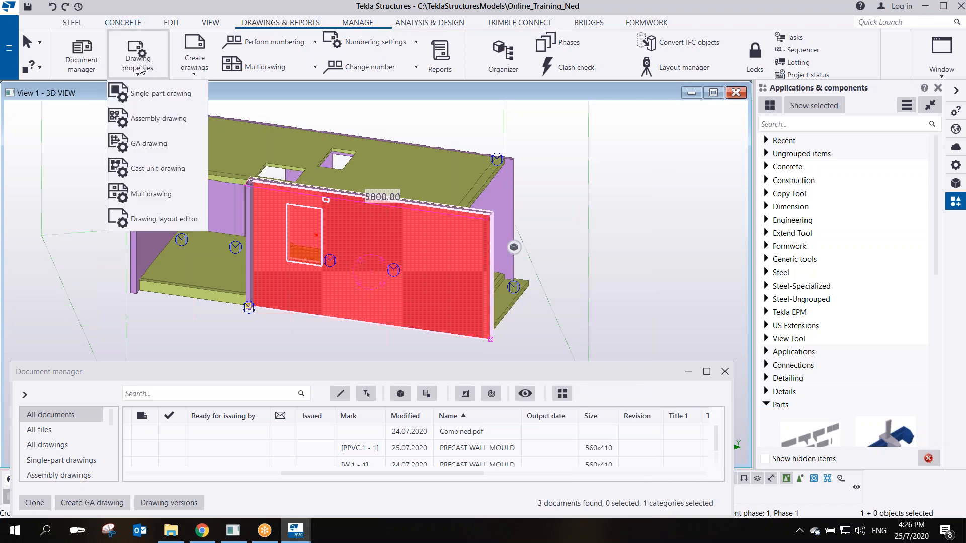
click(153, 168)
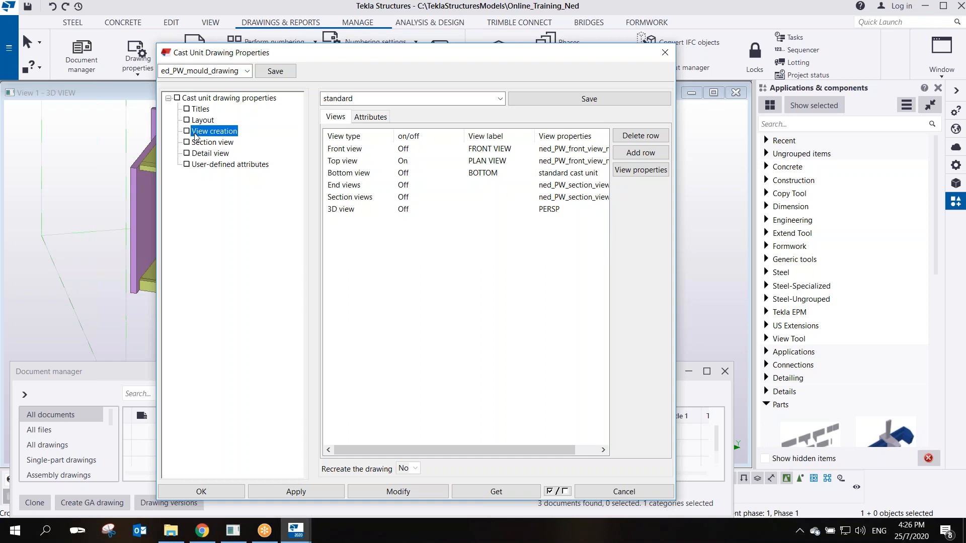
click(572, 163)
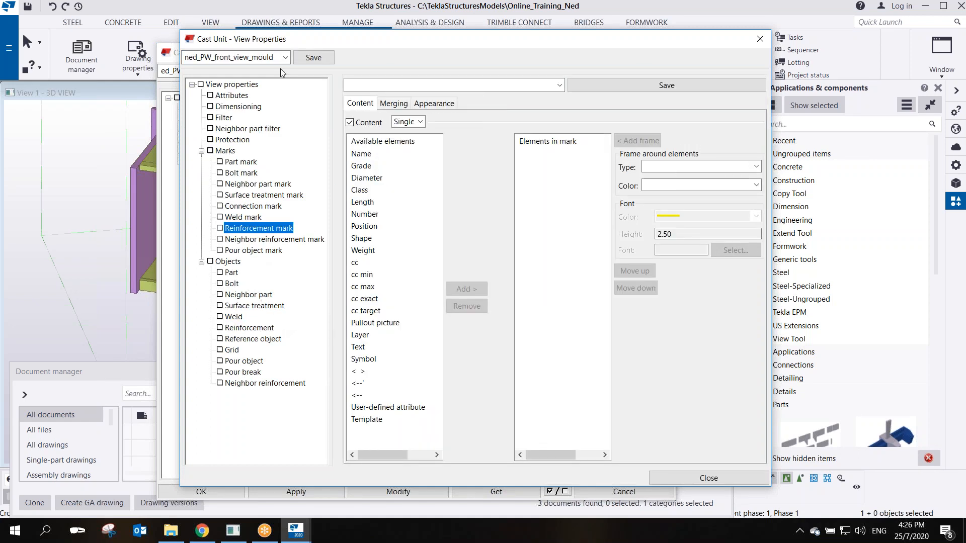
click(269, 329)
click(473, 131)
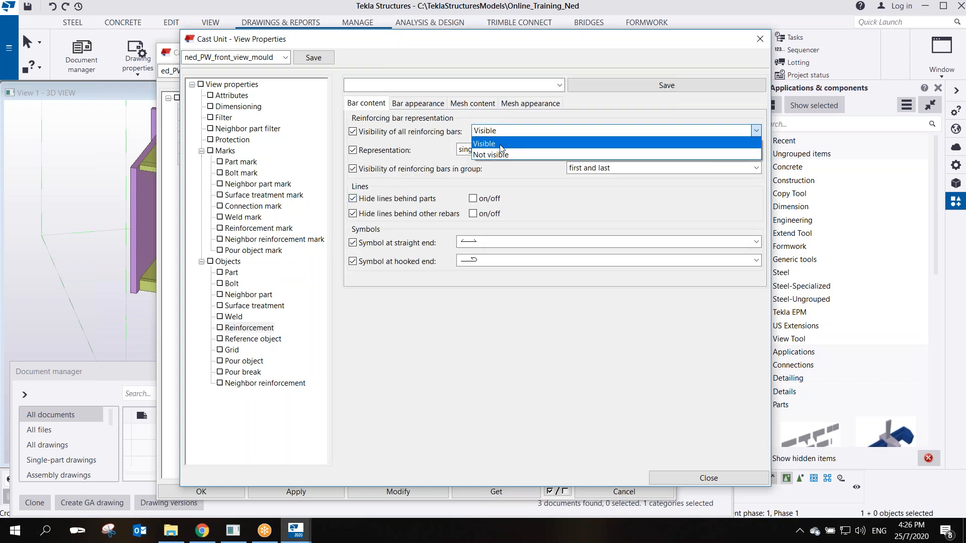
click(493, 154)
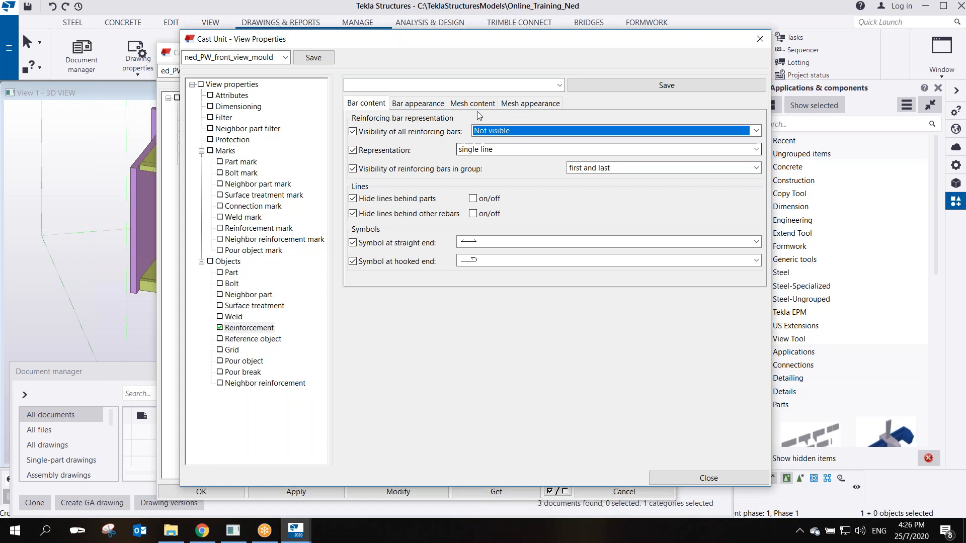
click(475, 104)
click(491, 130)
click(484, 156)
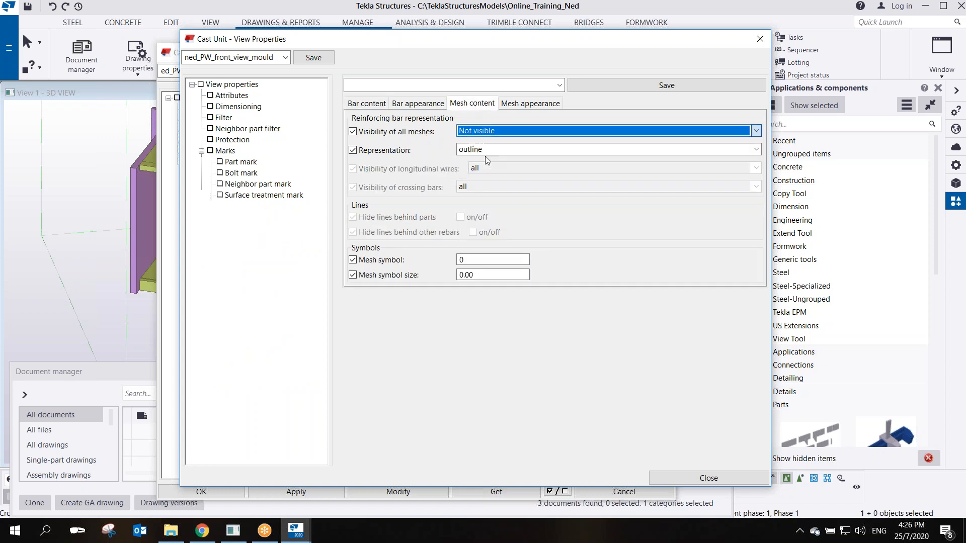
Save the changed view properties as a new preset named ned_PW_front_view_mould1 and finish with the view settings
click(278, 59)
click(275, 60)
text(1)
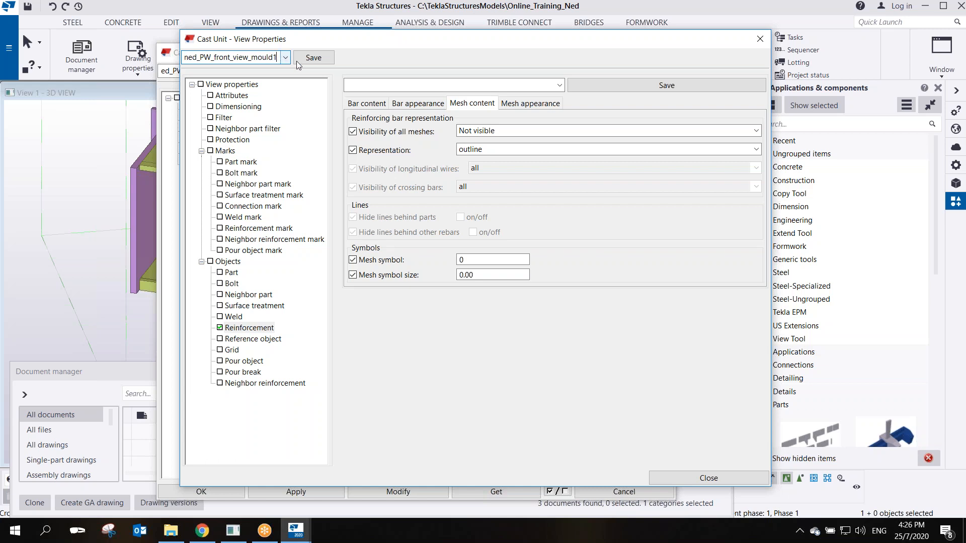
click(313, 57)
drag(599, 45, 377, 60)
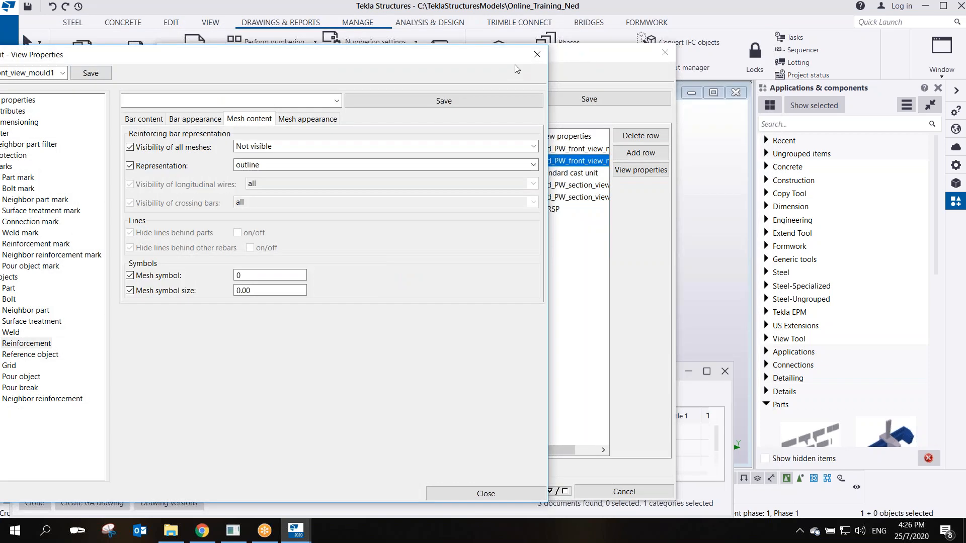
Assign the view properties ned_PW_section_view_mould to the top view labelled PLAN VIEW
click(593, 159)
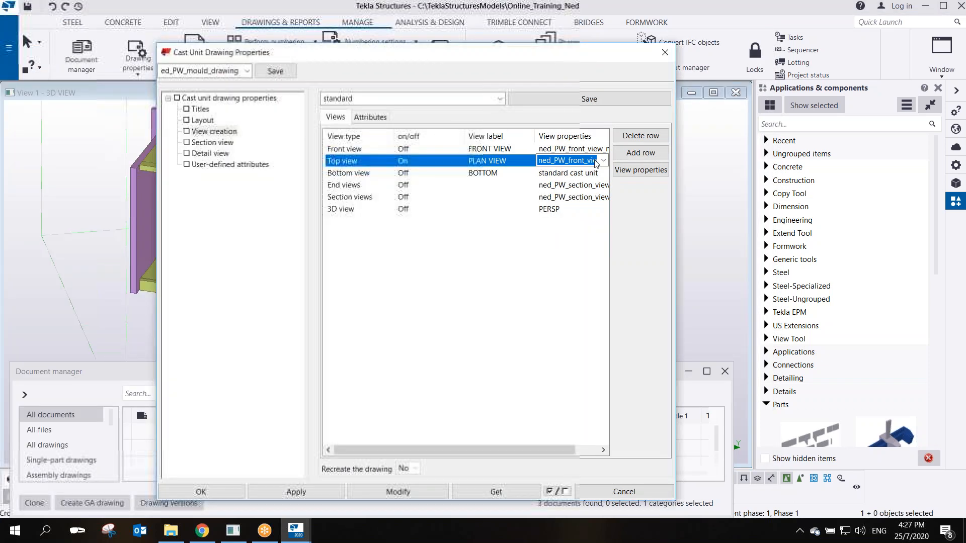
click(605, 161)
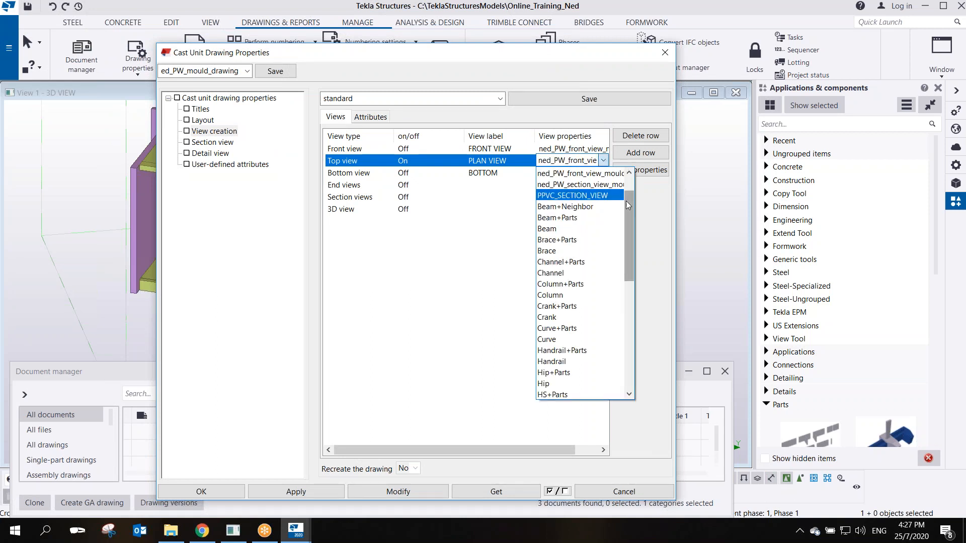
drag(630, 232, 630, 216)
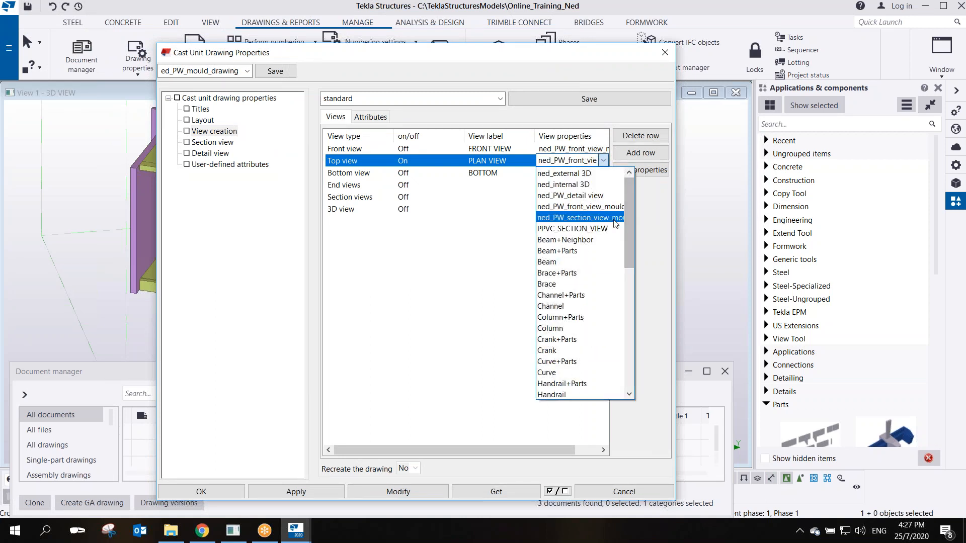
click(599, 218)
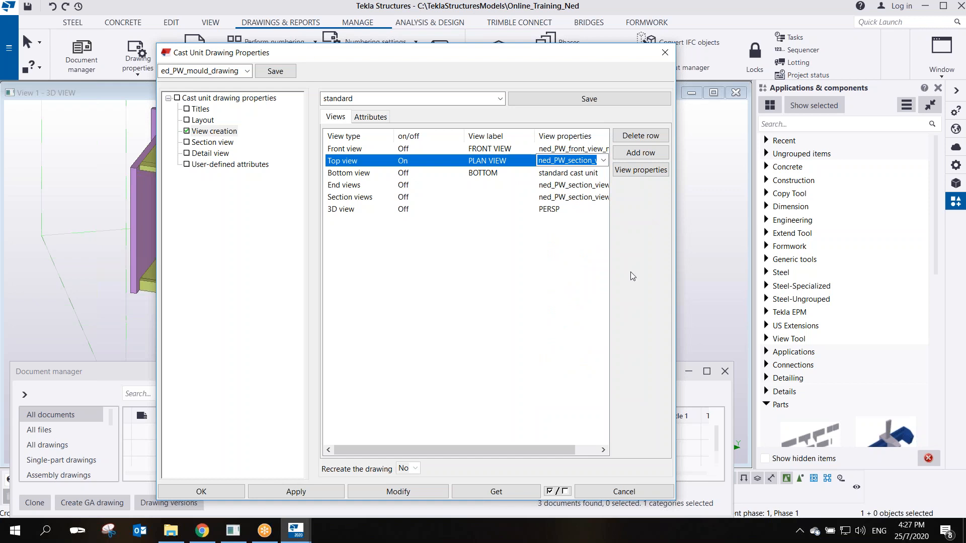
Widen the properties dialog, assign ned_PW_front_view_mould to the top view labelled PLAN VIEW, and accept the cast unit drawing properties
drag(565, 450, 589, 449)
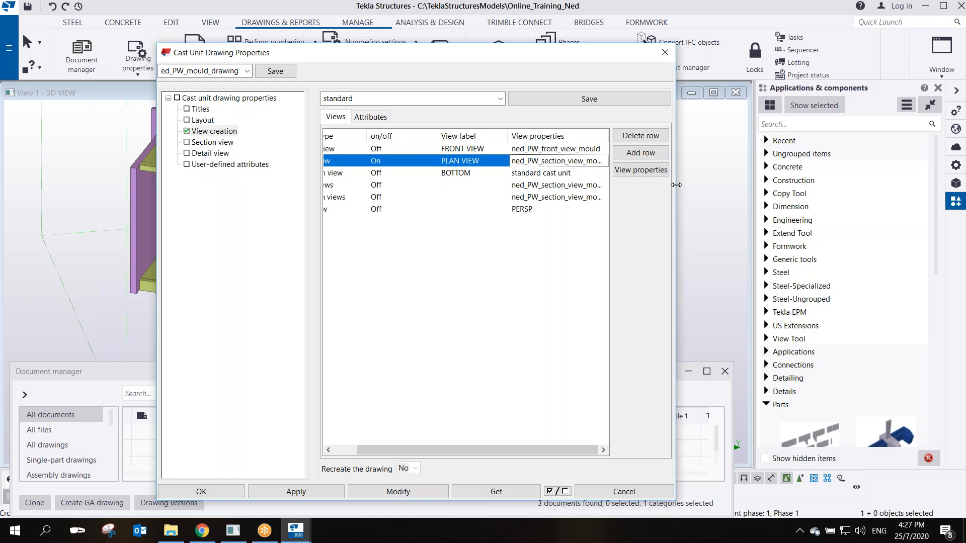
drag(675, 186, 728, 194)
drag(635, 137, 659, 145)
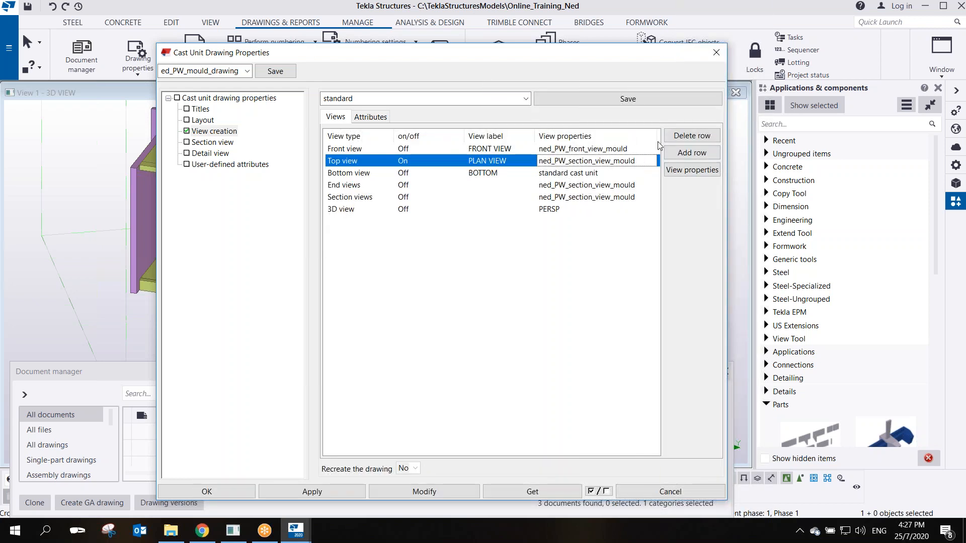
click(635, 162)
scroll(634, 189, up, 1)
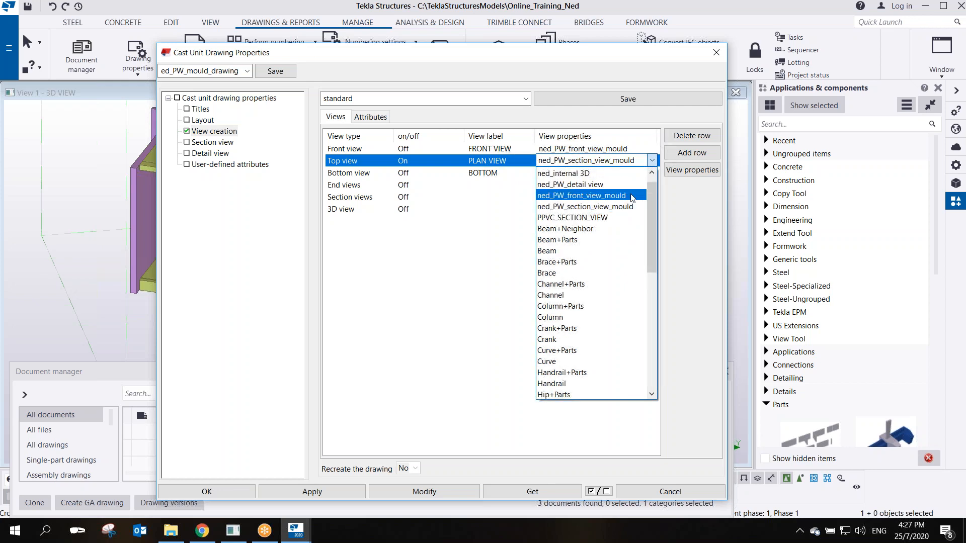
drag(652, 241, 642, 197)
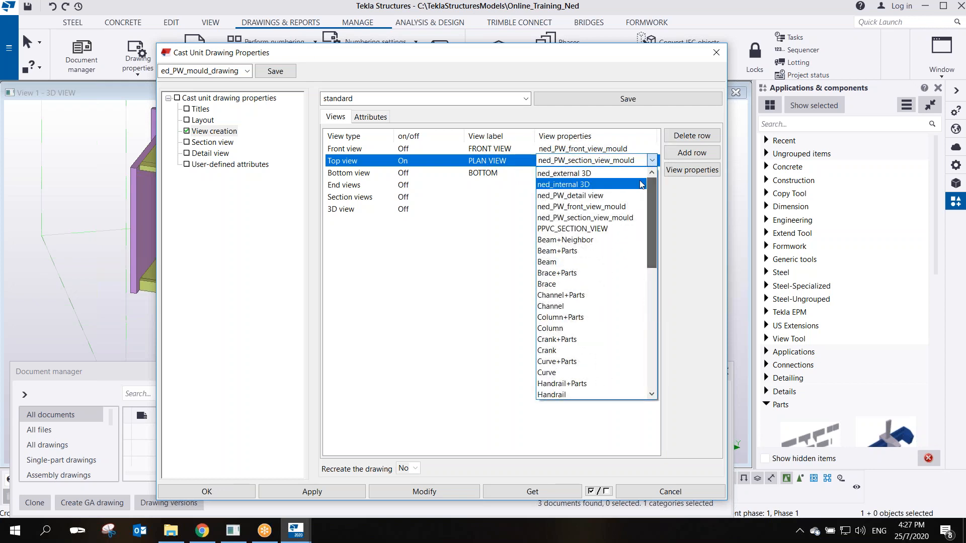
click(626, 208)
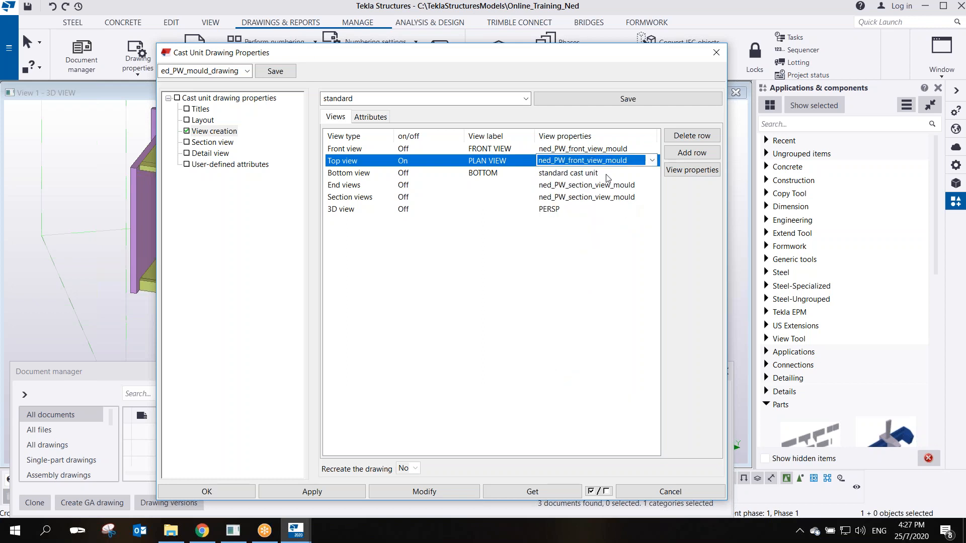
click(338, 491)
click(240, 491)
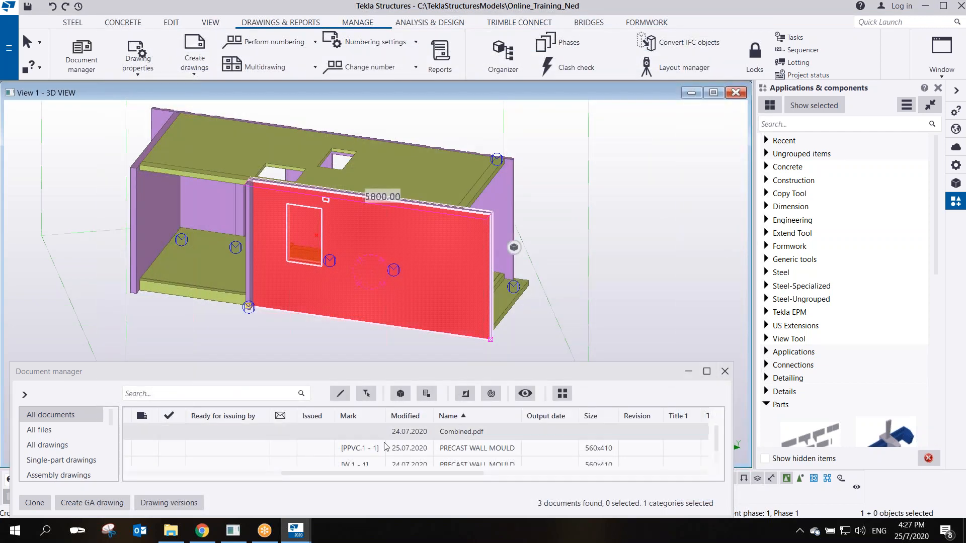
Create a new cast unit drawing from the selected wall in the 3D view
right_click(489, 234)
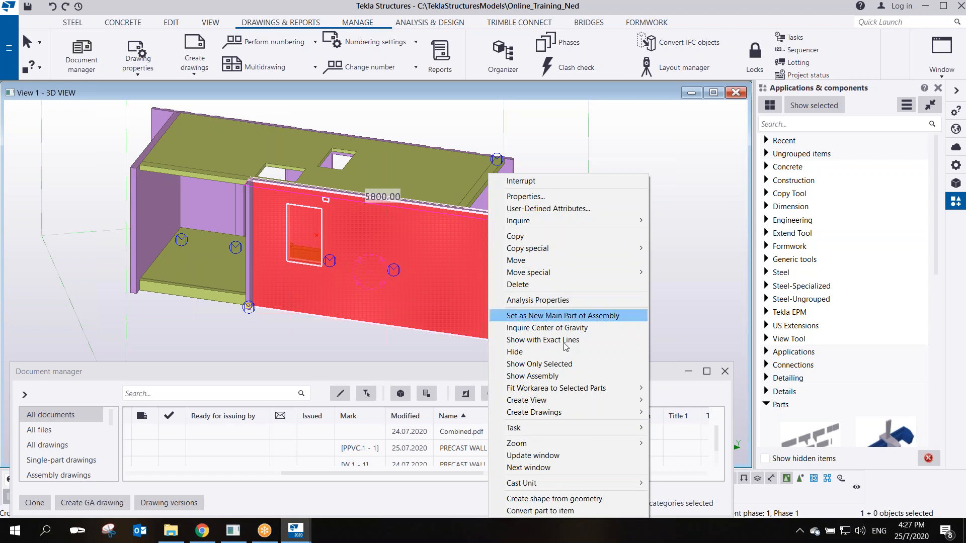
mouse_move(571, 412)
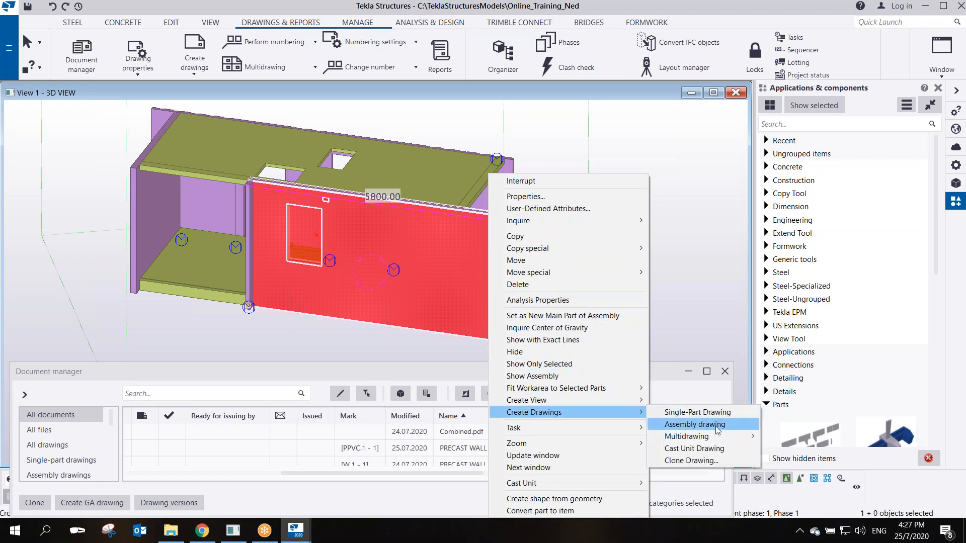
click(694, 448)
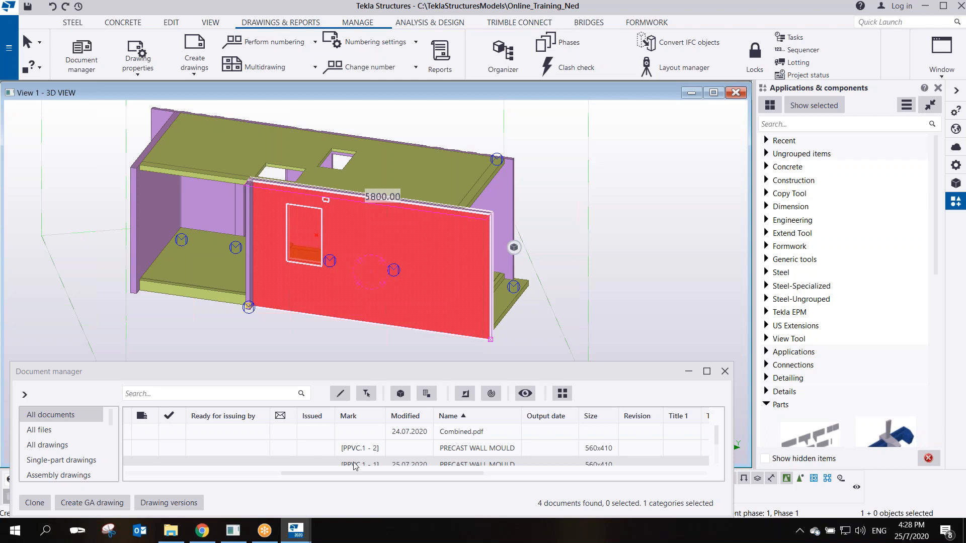
Open the new drawing PPVC.1 - 2, look over its plan view, and close it again
click(371, 448)
scroll(369, 454, down, 1)
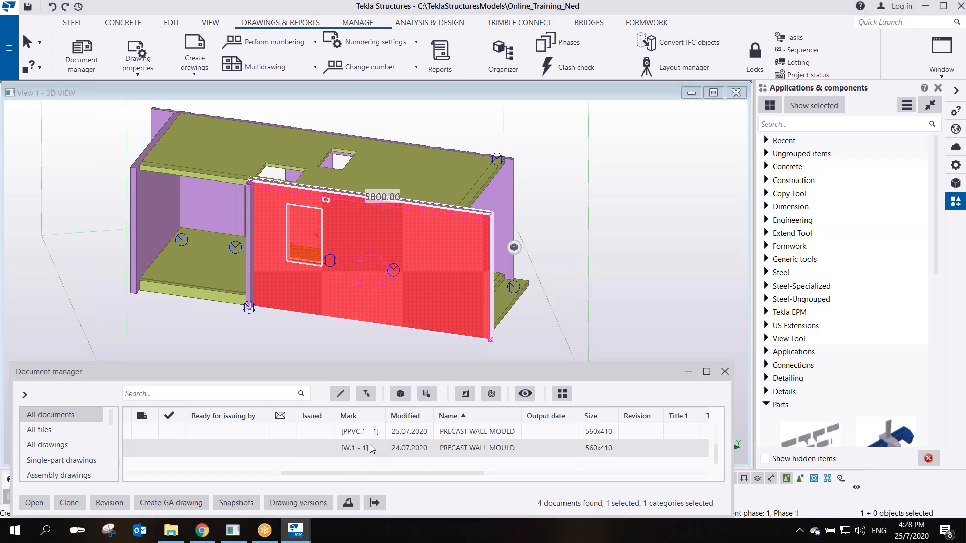
scroll(375, 445, up, 1)
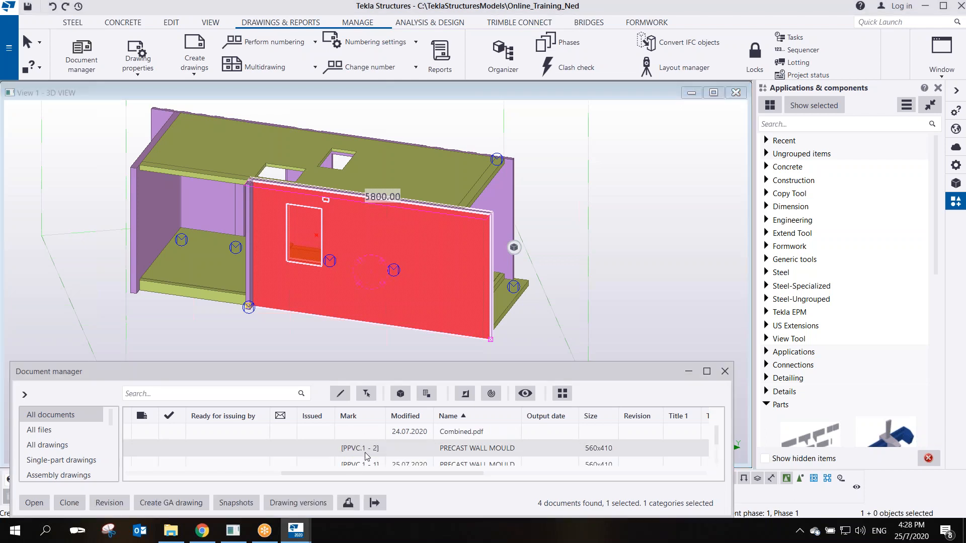
double_click(365, 452)
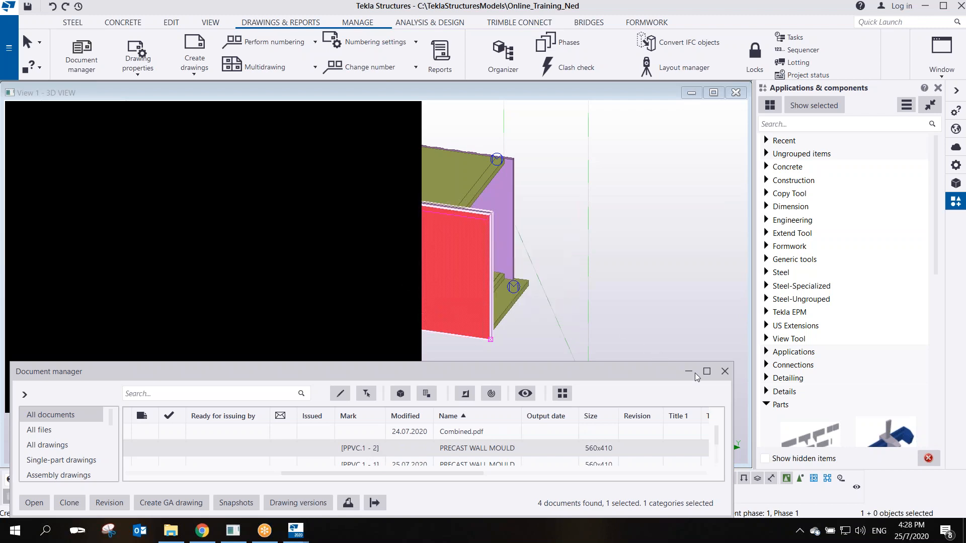
scroll(177, 211, up, 3)
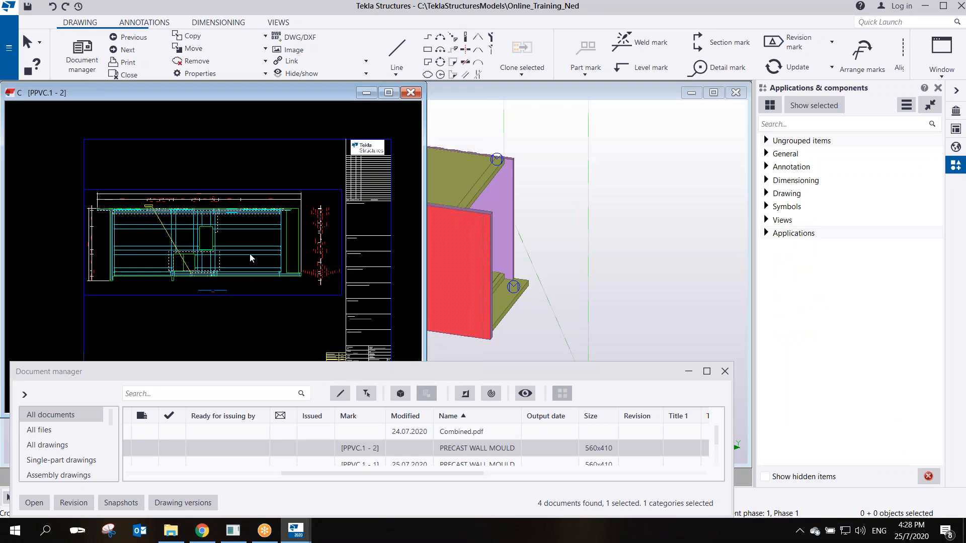
click(411, 93)
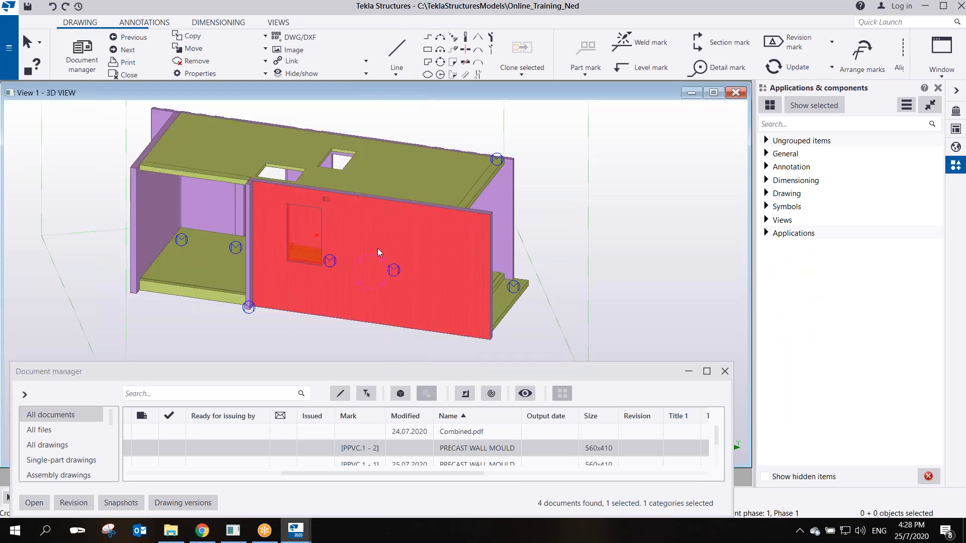
Open the existing drawing PPVC.1 - 1 and place its window over the other side of the 3D view
double_click(367, 464)
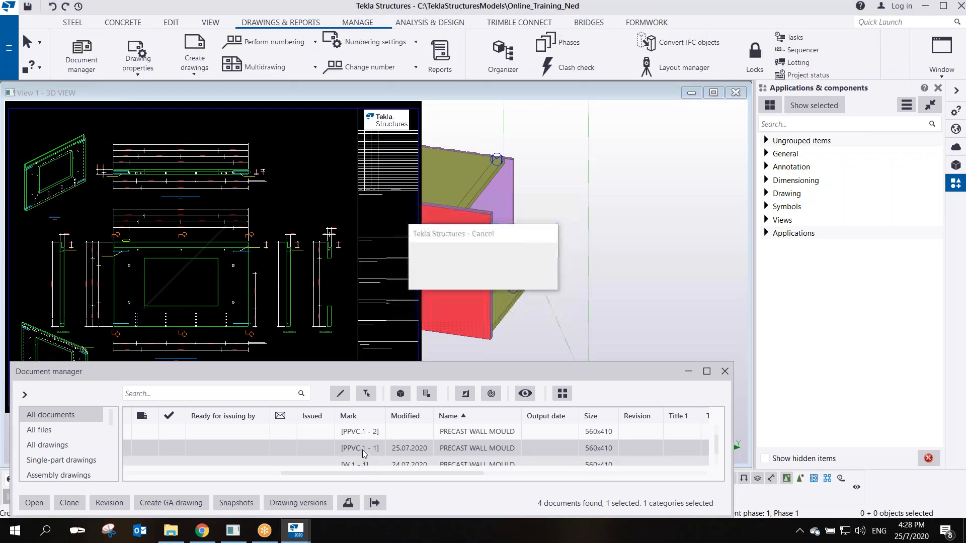
double_click(366, 464)
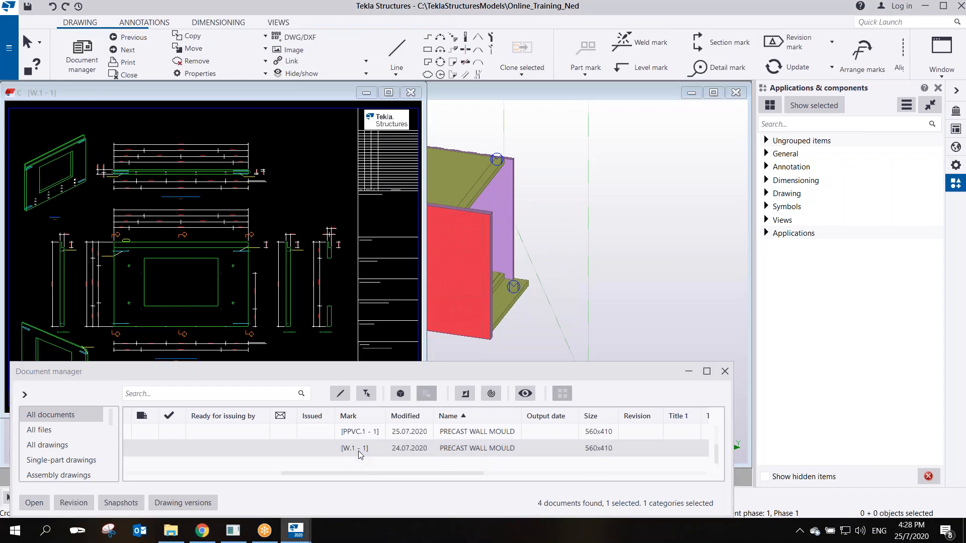
double_click(359, 433)
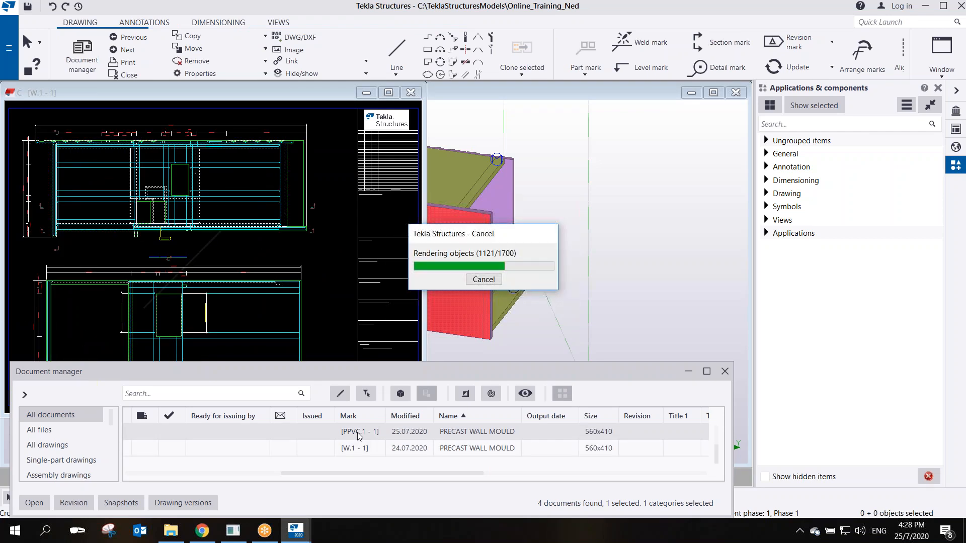
drag(309, 97, 594, 92)
scroll(491, 209, down, 6)
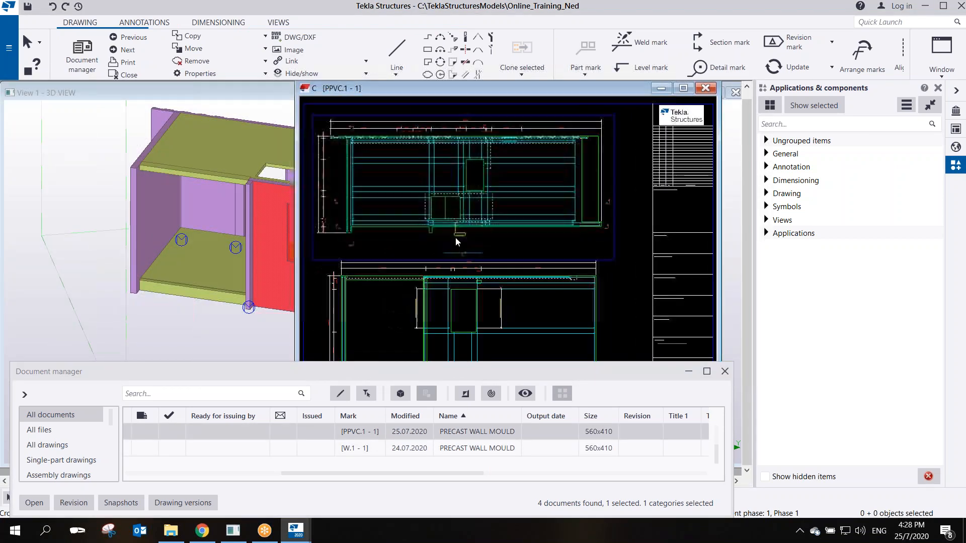
Move the lower section view outside the sheet frame of drawing PPVC.1 - 1 to drawing PPVC.1 - 2
scroll(439, 251, up, 3)
click(415, 291)
right_click(412, 288)
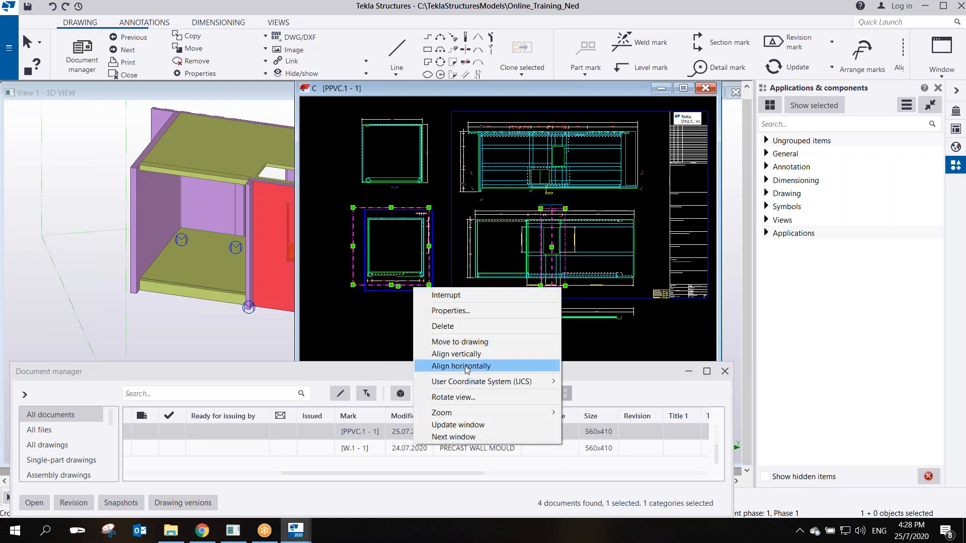
click(479, 342)
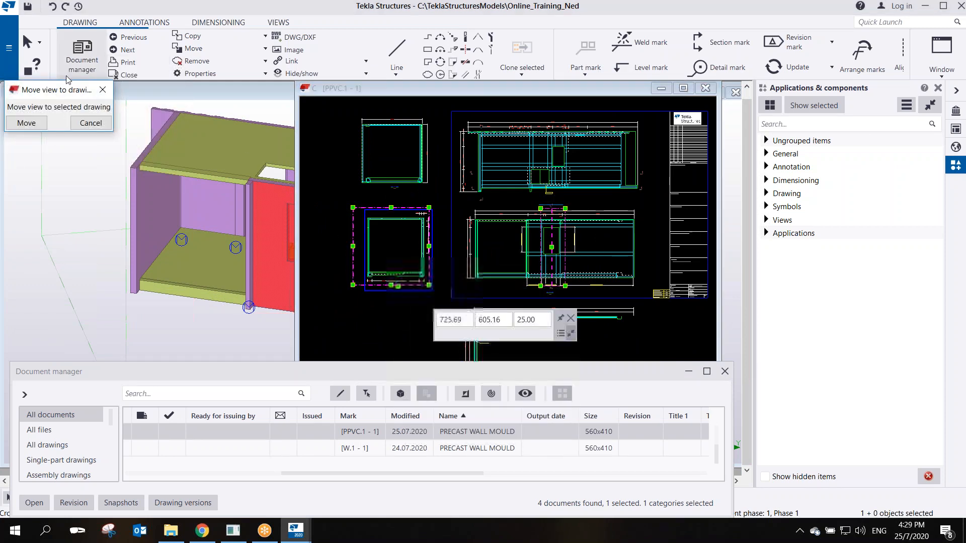
scroll(402, 450, up, 1)
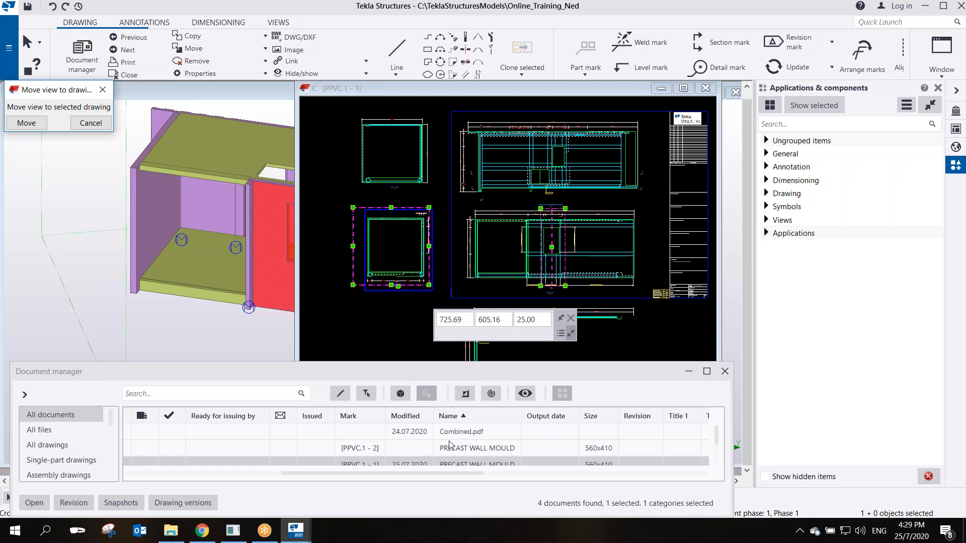
click(371, 448)
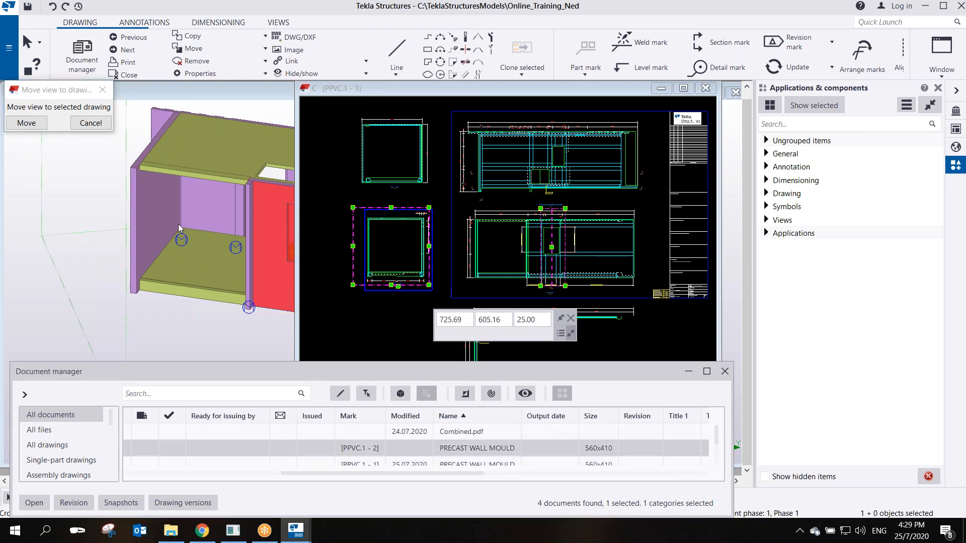
click(27, 123)
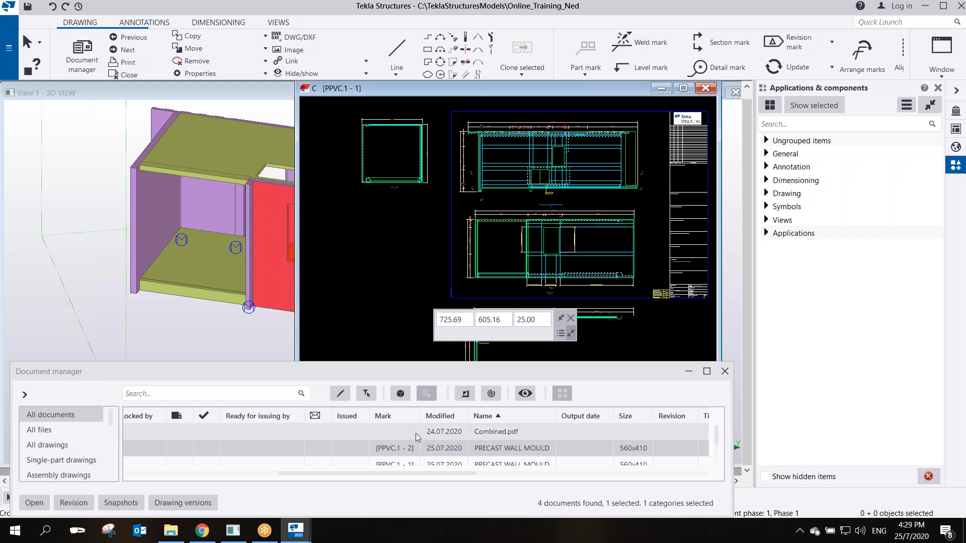
Keep the changes to drawing PPVC.1 - 1 and open drawing PPVC.1 - 2
double_click(412, 449)
click(280, 320)
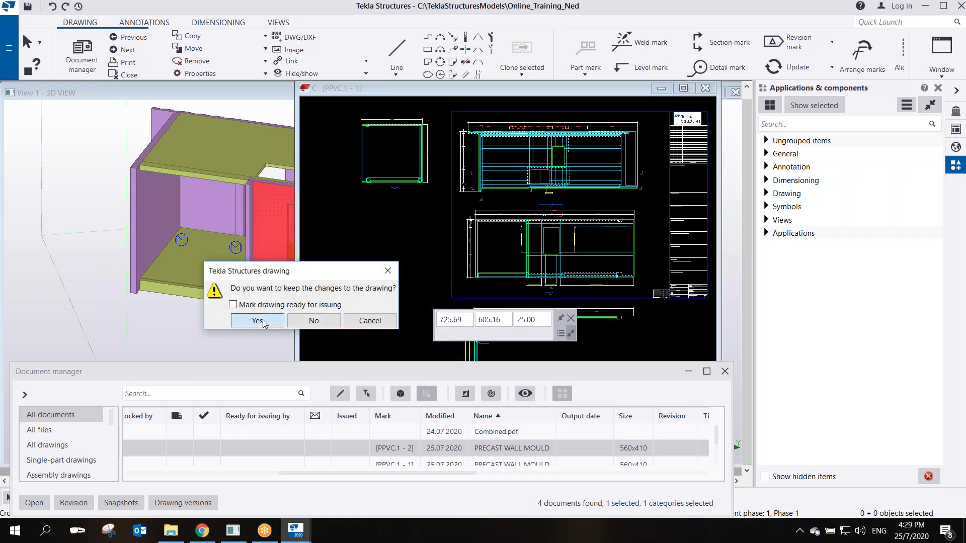
scroll(271, 285, down, 3)
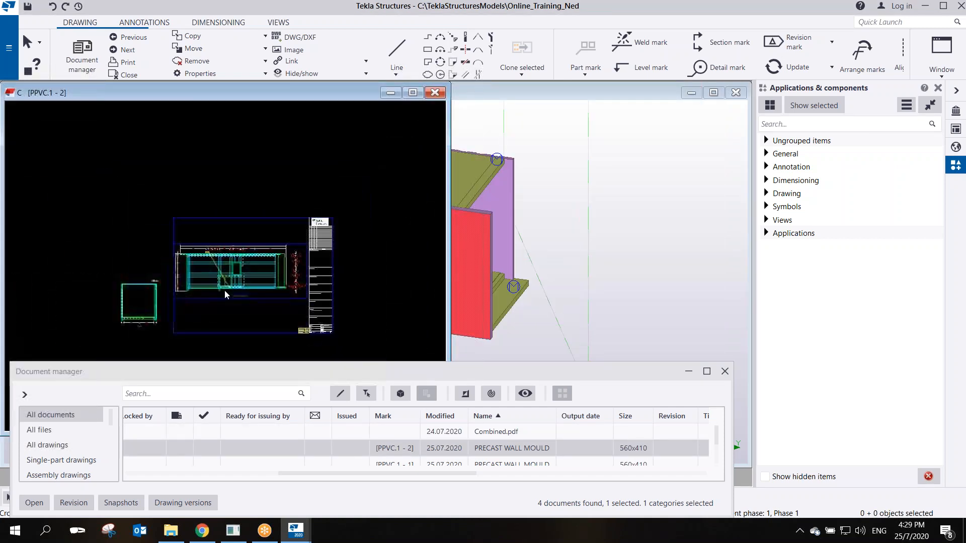
Examine the label, scale and dimensions of the section view moved into drawing PPVC.1 - 2
scroll(192, 257, up, 5)
click(199, 243)
drag(195, 243, 195, 186)
scroll(162, 182, up, 3)
scroll(161, 185, up, 4)
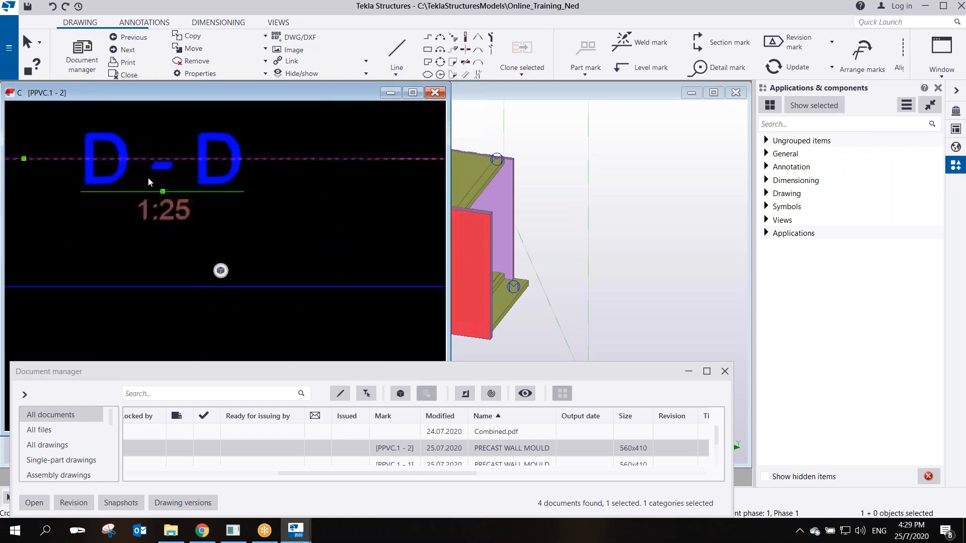
scroll(160, 196, down, 4)
scroll(159, 194, up, 4)
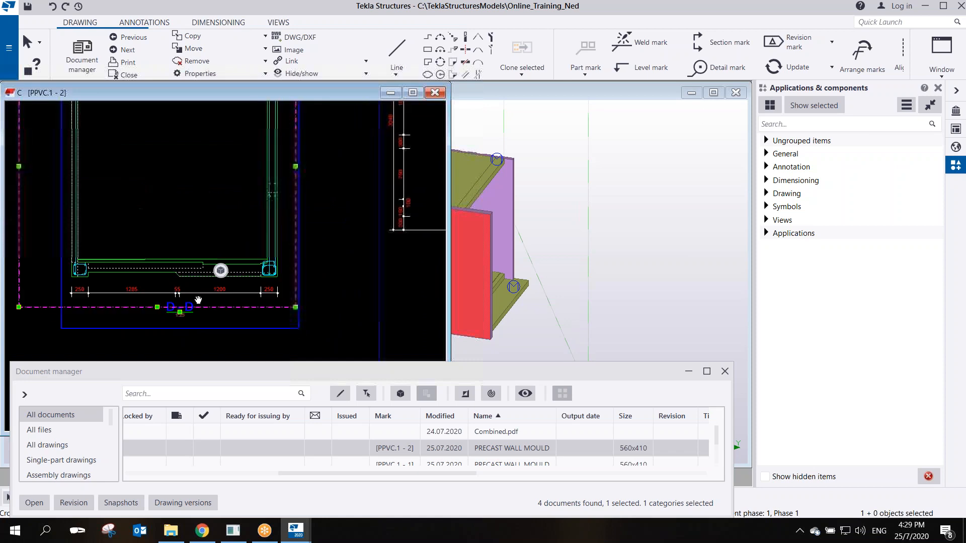
scroll(200, 316, up, 5)
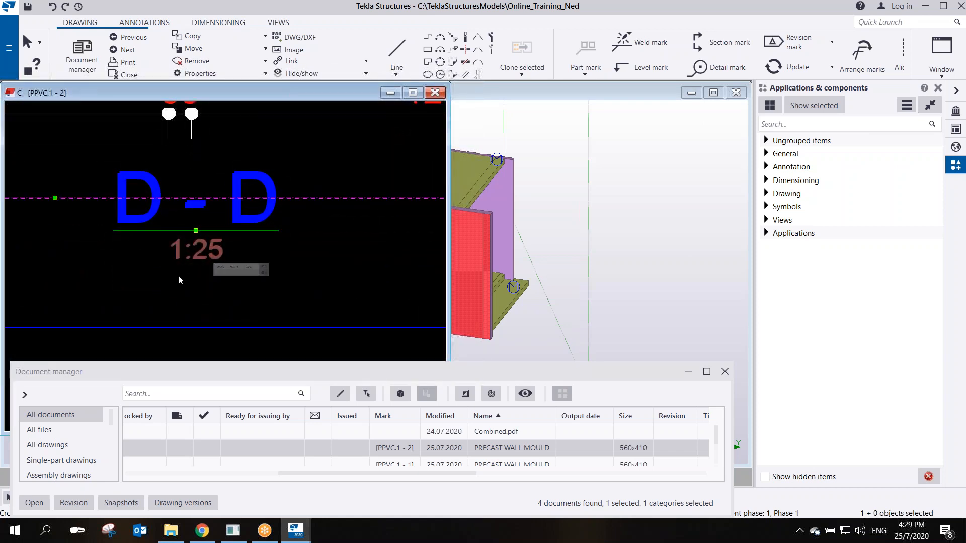
scroll(181, 274, down, 6)
scroll(186, 275, down, 2)
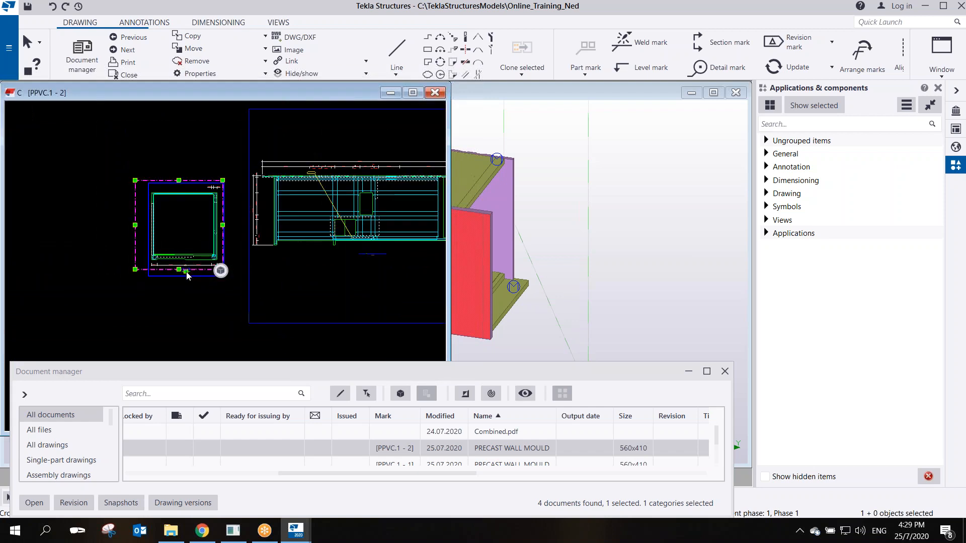
scroll(187, 274, up, 1)
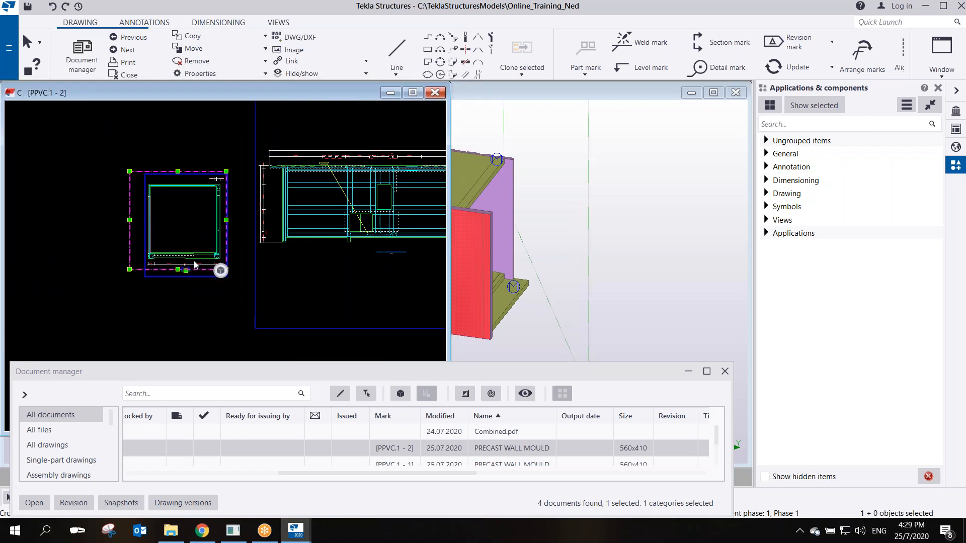
scroll(197, 262, up, 3)
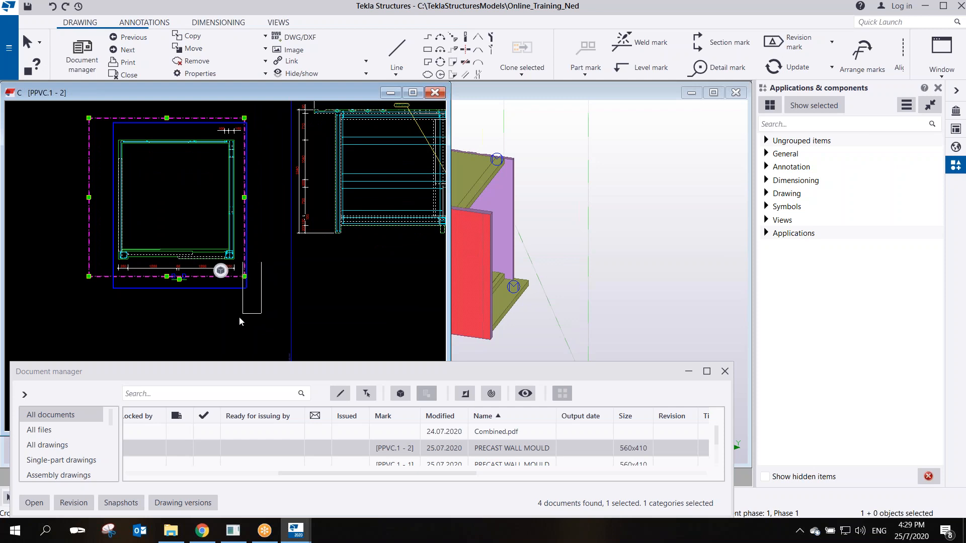
middle_drag(255, 271, 244, 301)
scroll(244, 300, down, 5)
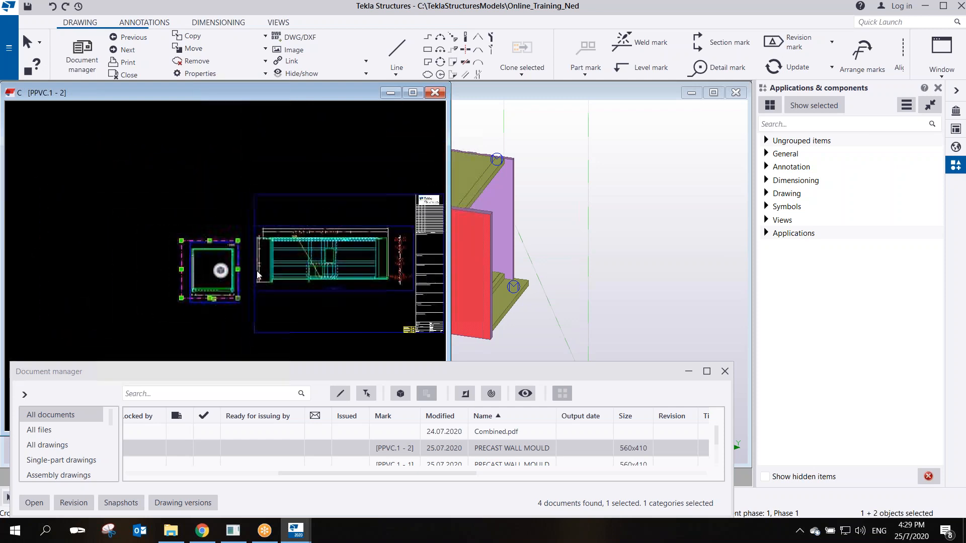
Move the plan view outside the sheet frame of drawing PPVC.1 - 2 and delete the section view D - D
drag(301, 292, 111, 243)
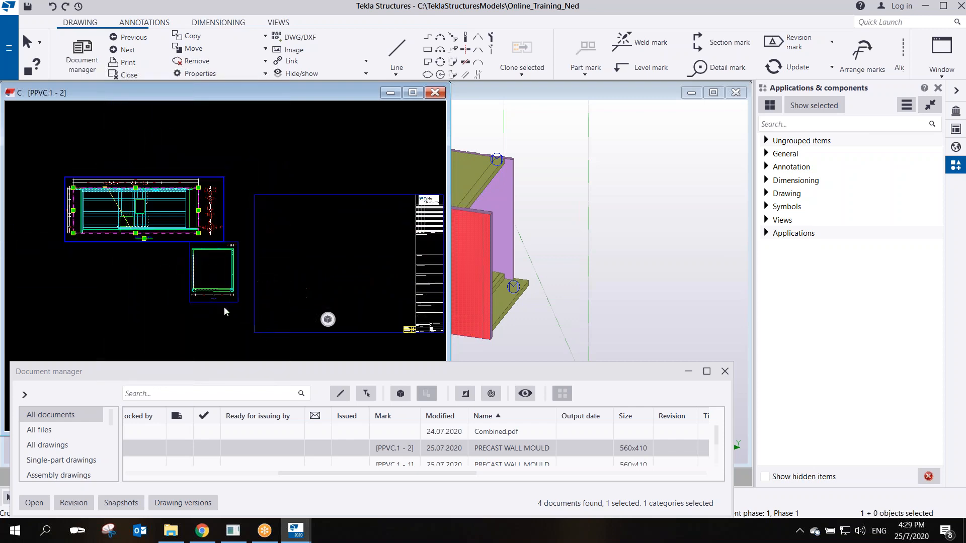
click(225, 304)
key(Delete)
scroll(113, 204, up, 5)
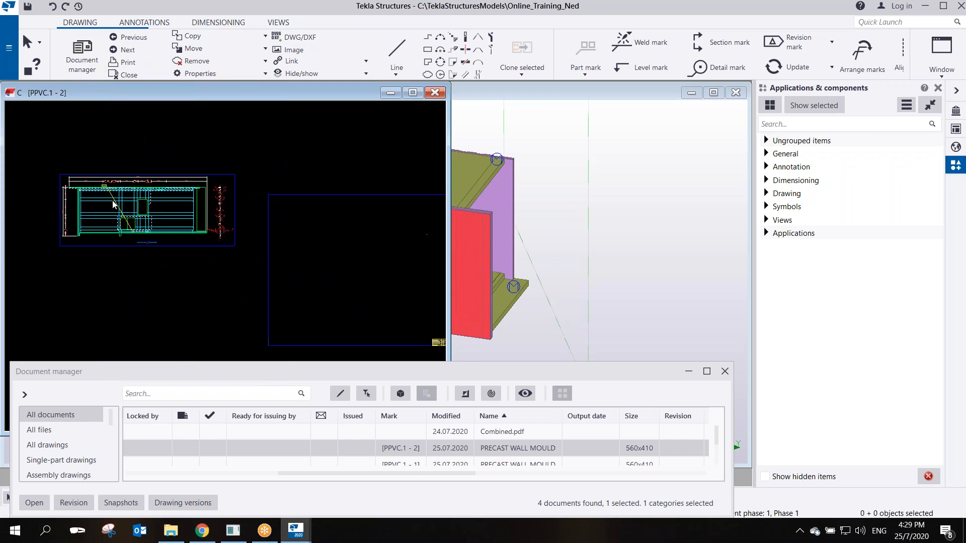
middle_drag(112, 207, 198, 240)
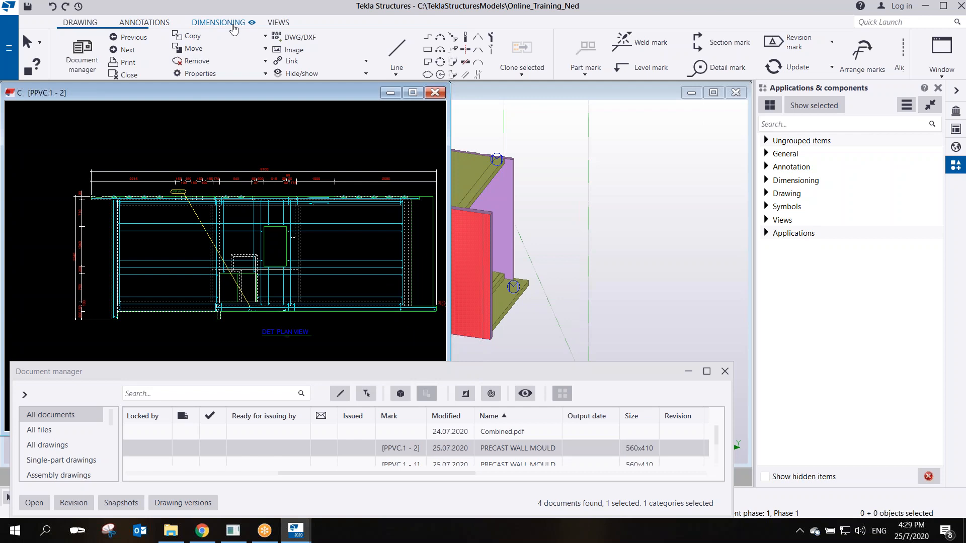
Set the visibility of all reinforcing bars in the plan view to Not visible
click(278, 22)
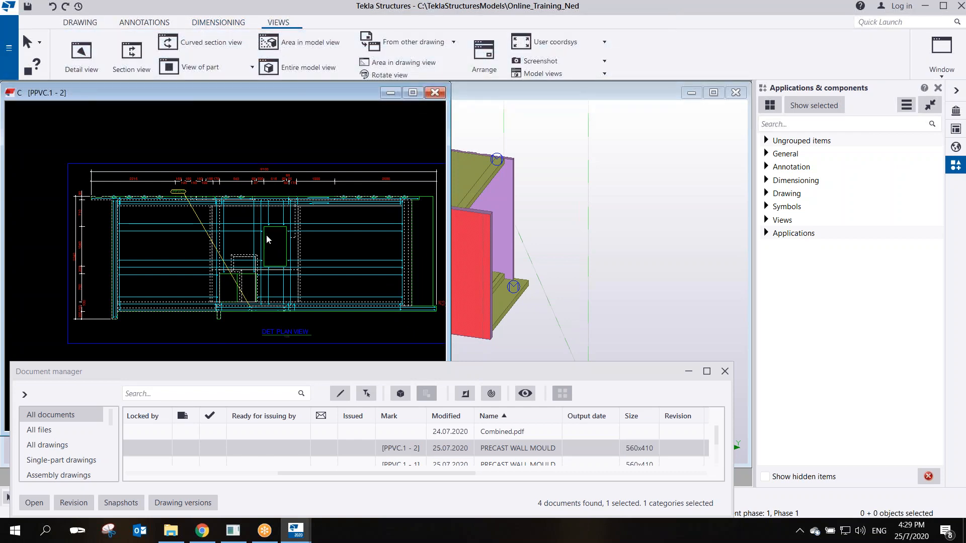
scroll(266, 235, down, 2)
scroll(284, 252, up, 2)
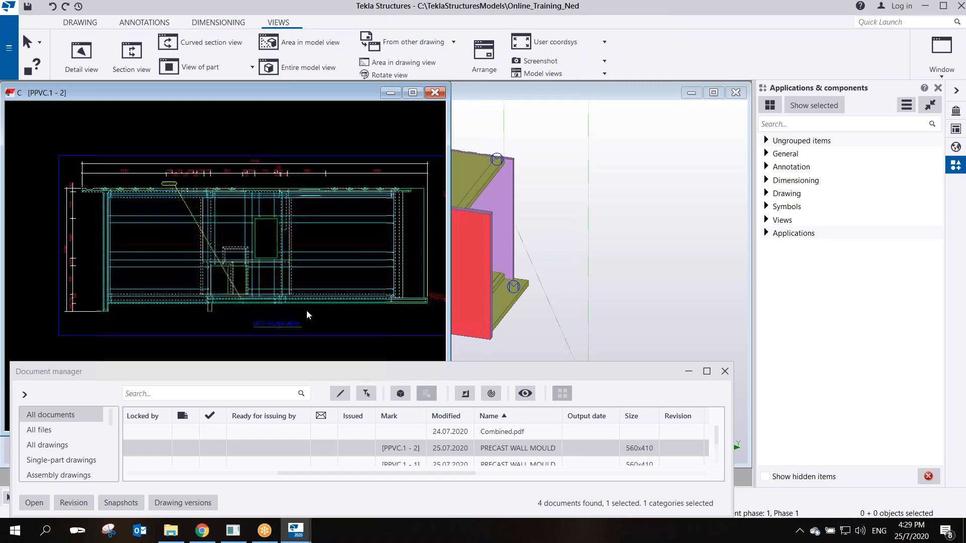
click(307, 338)
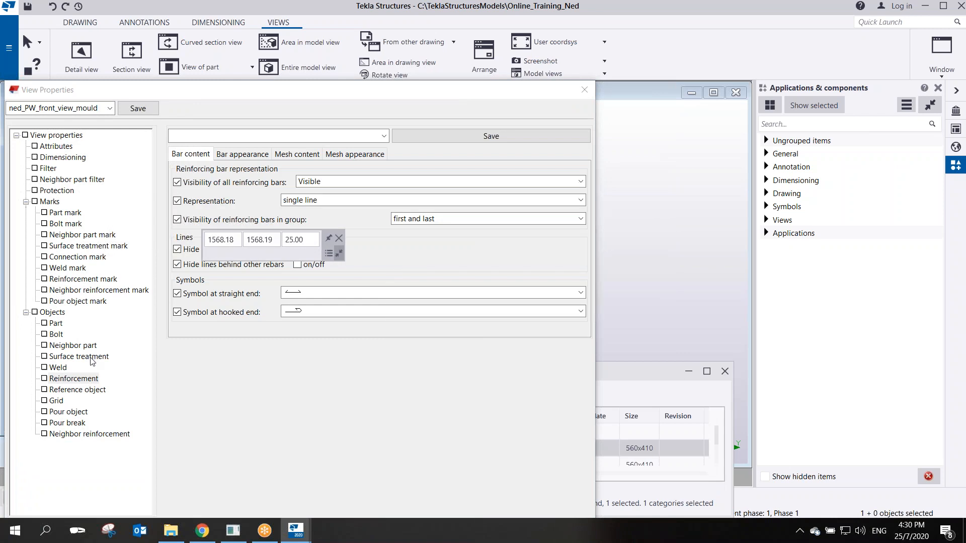
click(307, 182)
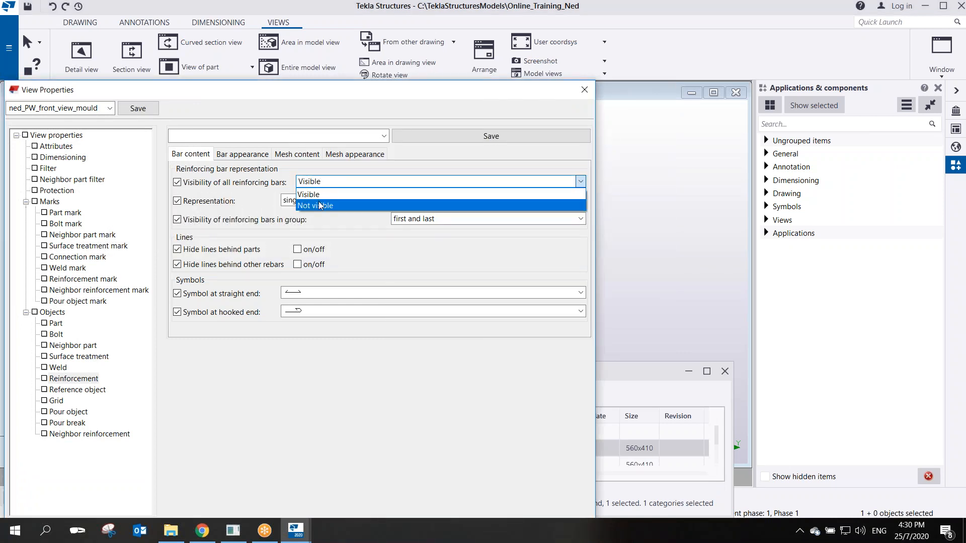
click(318, 199)
Set the visibility of all meshes to Not visible and apply the reinforcement changes to the plan view
click(297, 154)
click(307, 181)
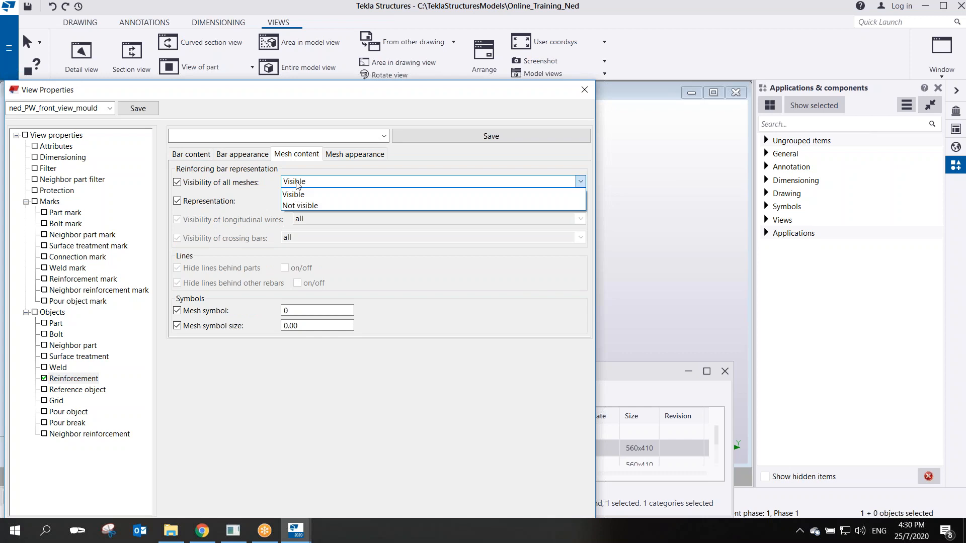
click(304, 205)
drag(305, 90, 319, 34)
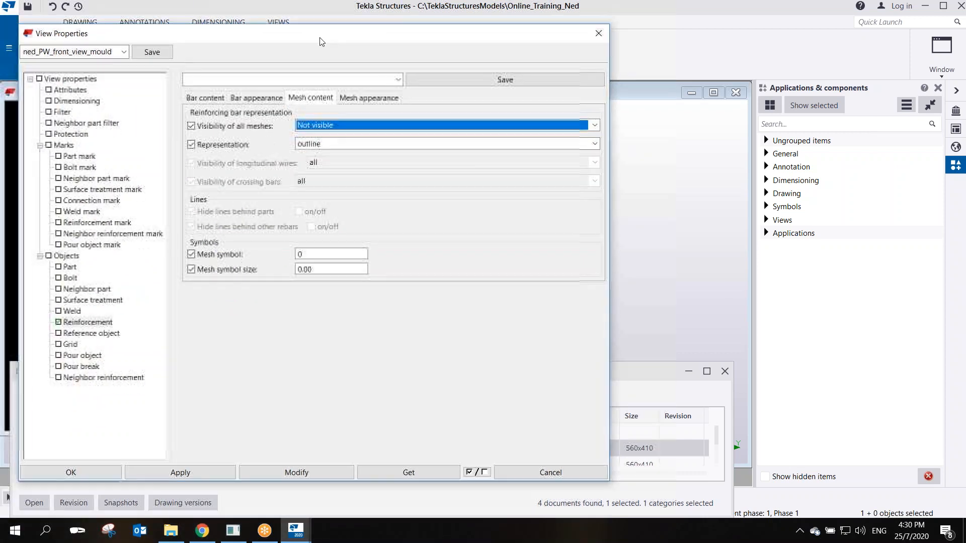
click(247, 476)
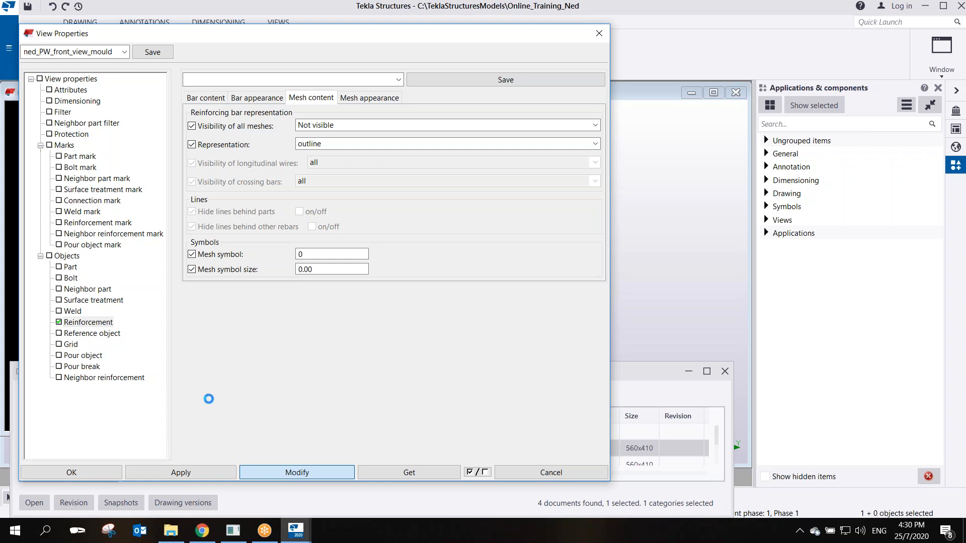
scroll(271, 271, up, 2)
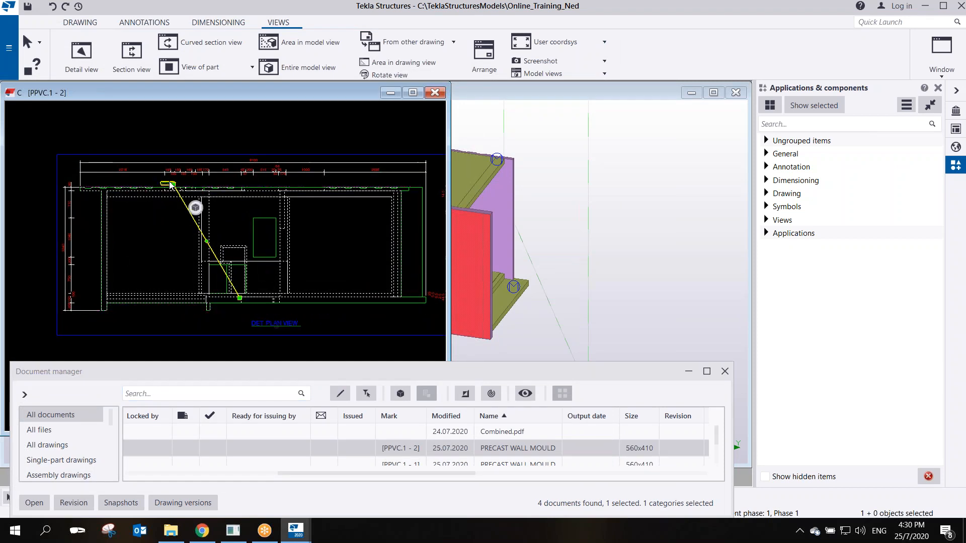
Create a section view cutting across the width of the plan view and place it near the edge of the sheet frame
click(131, 55)
scroll(171, 293, up, 1)
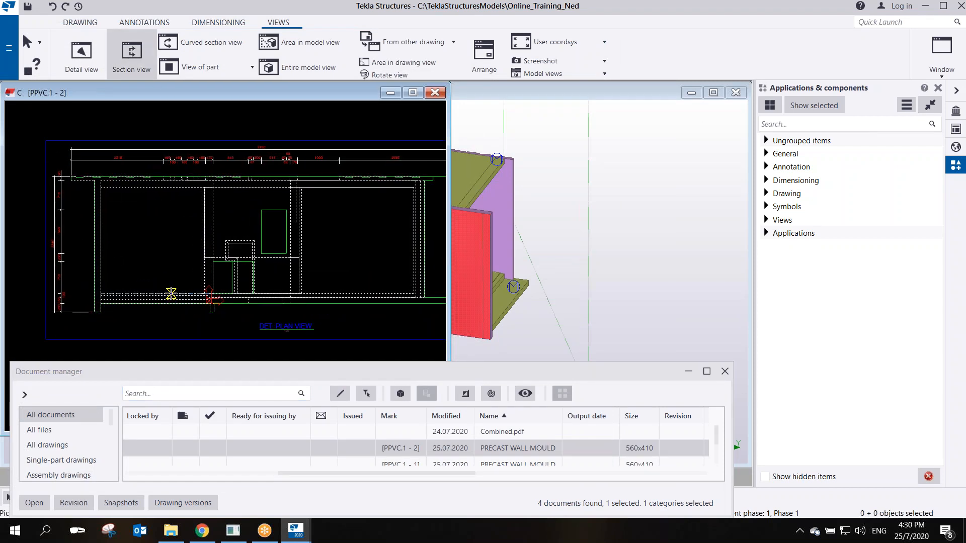
scroll(171, 294, up, 1)
middle_drag(315, 296, 256, 300)
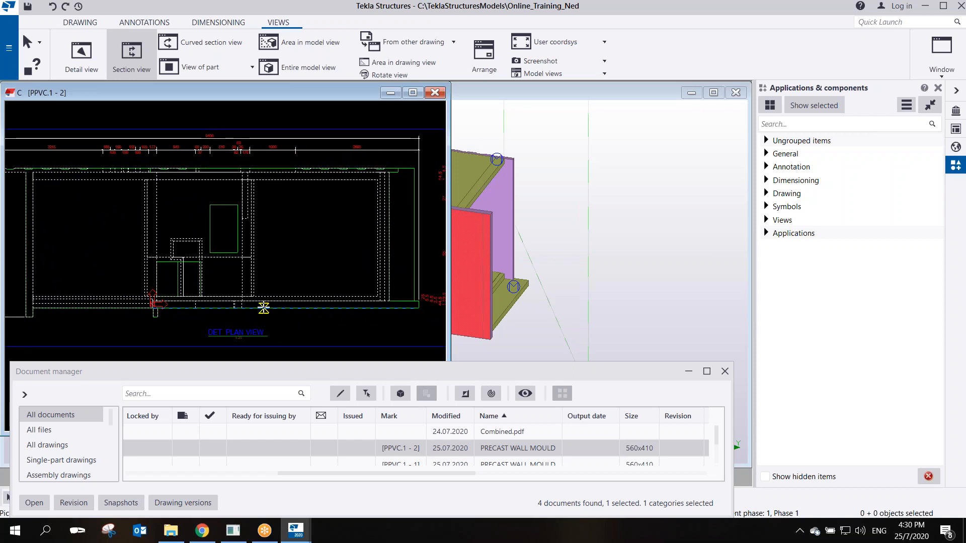
click(262, 209)
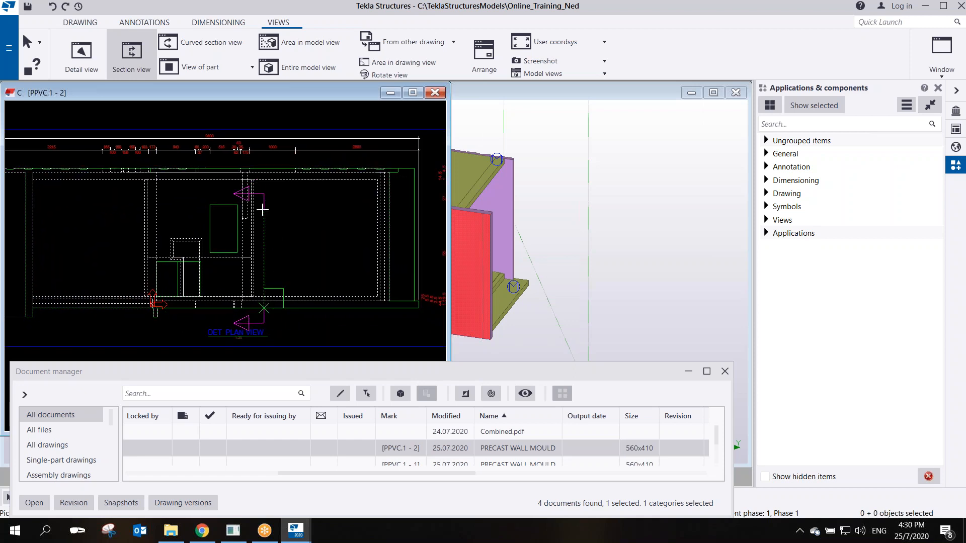
click(240, 167)
click(270, 321)
scroll(270, 322, down, 3)
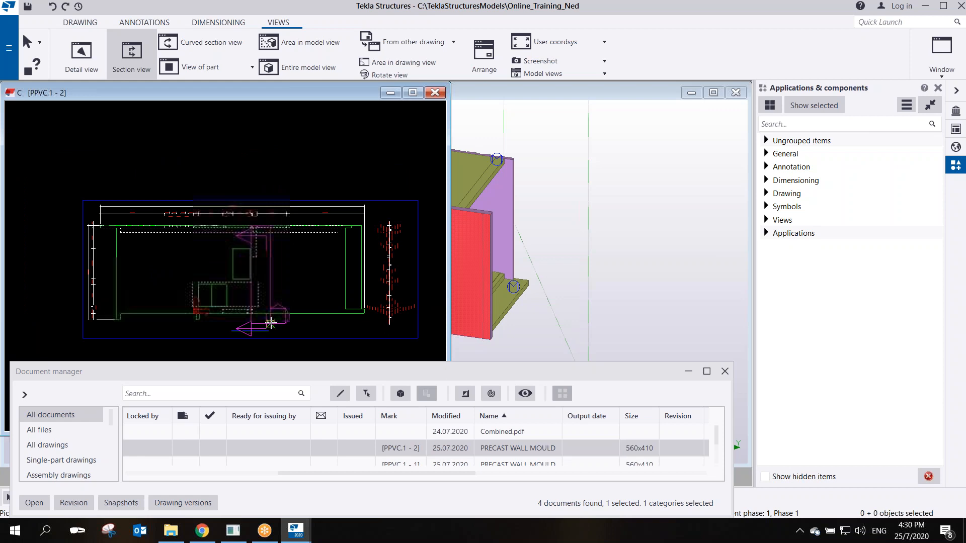
middle_drag(307, 312, 141, 194)
scroll(141, 193, down, 2)
click(241, 232)
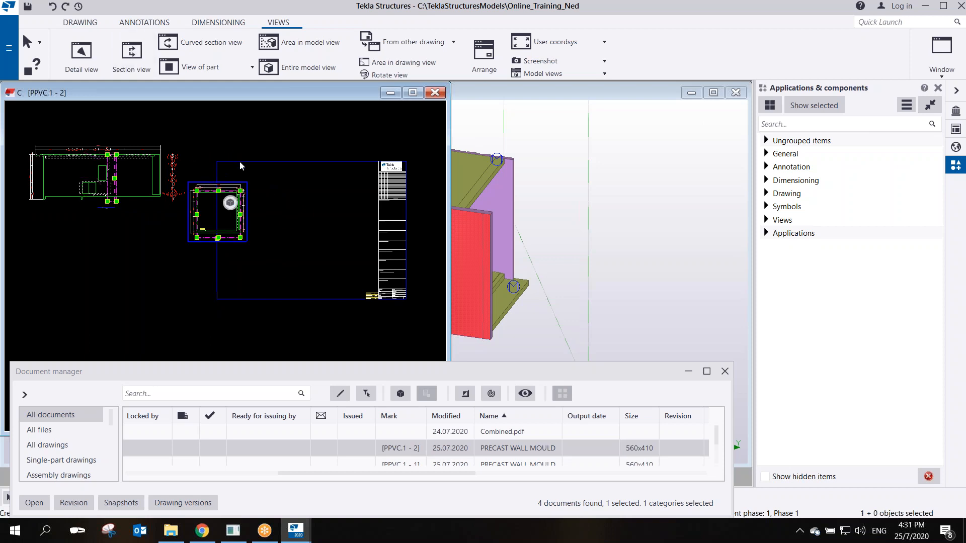
Move section view A - A into the sheet frame and rotate it by -90 degrees
scroll(249, 167, up, 3)
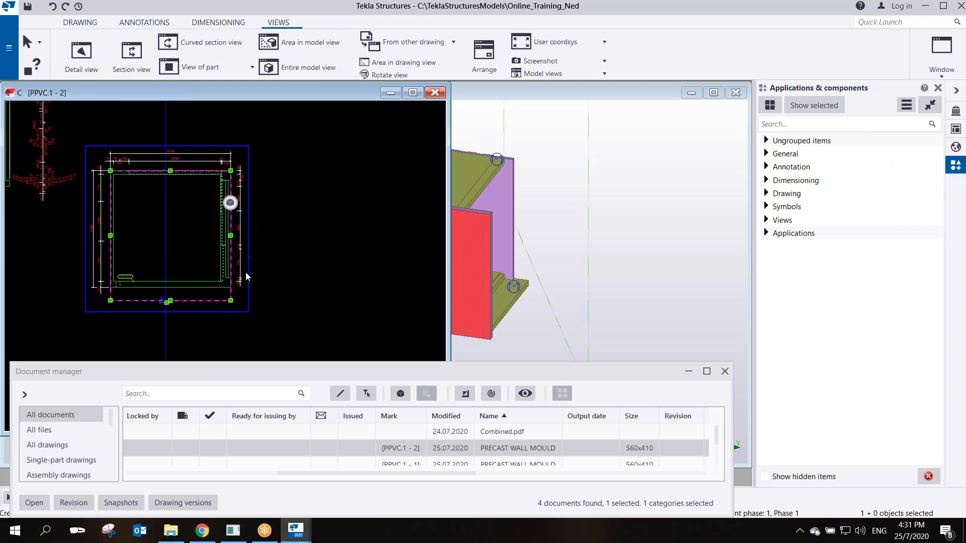
drag(242, 315, 346, 286)
right_click(347, 286)
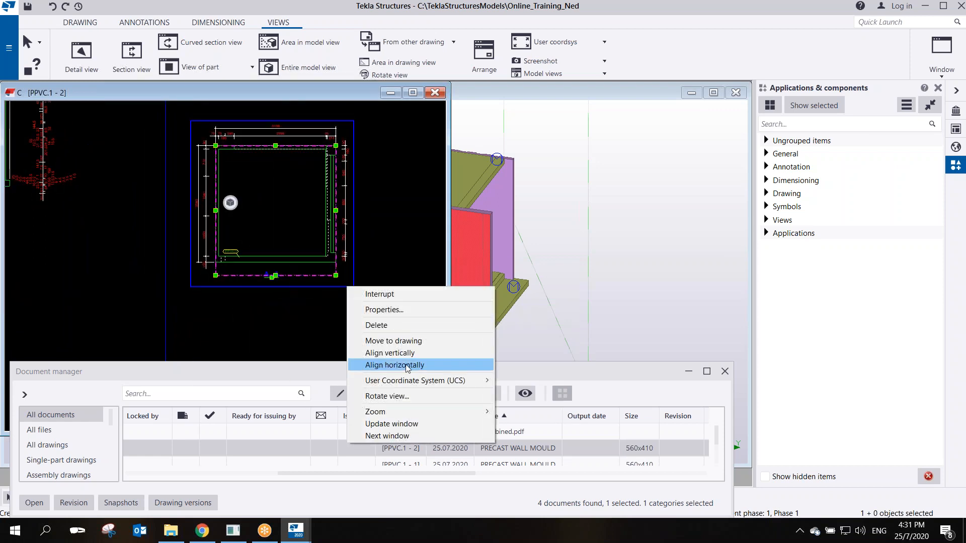
click(386, 396)
click(111, 179)
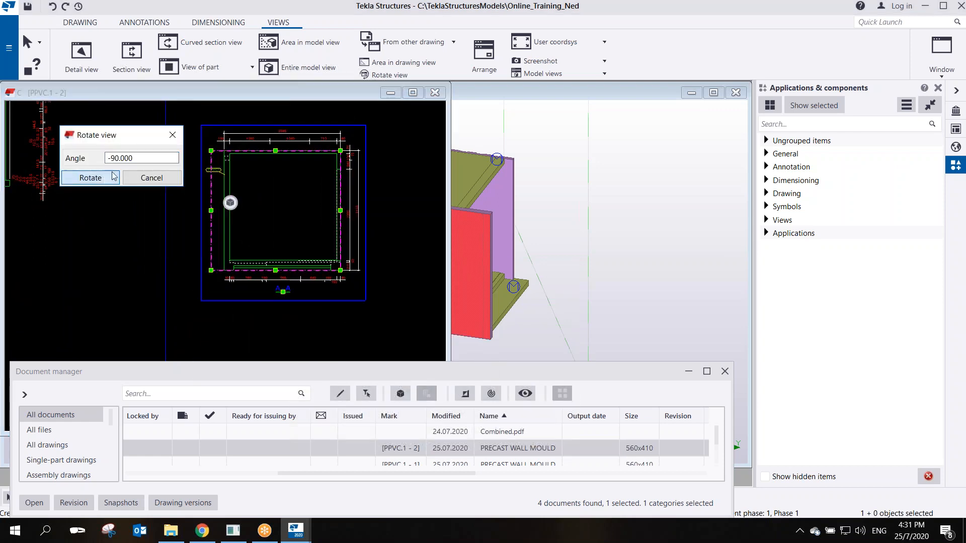
click(173, 135)
Reposition section view A - A in the upper-left corner of the sheet frame
scroll(336, 280, up, 3)
scroll(302, 236, down, 5)
mouse_move(294, 266)
mouse_down()
mouse_move(321, 261)
mouse_move(311, 256)
mouse_up()
middle_drag(288, 238, 249, 234)
scroll(249, 234, down, 3)
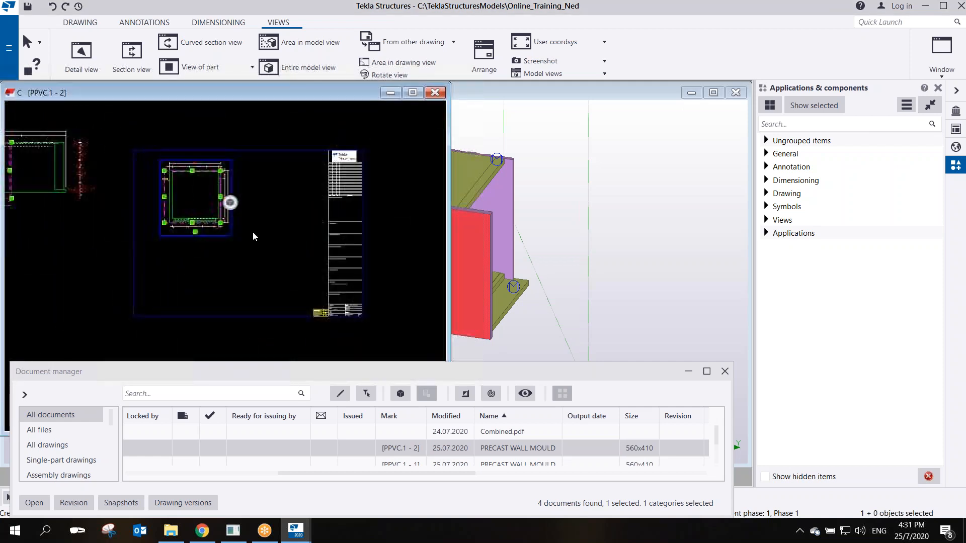
scroll(249, 234, up, 4)
mouse_move(213, 240)
mouse_down()
mouse_move(192, 231)
mouse_move(300, 249)
mouse_up()
Examine the placement of section view A - A within the sheet frame of drawing PPVC.1 - 2
scroll(300, 249, down, 3)
scroll(300, 244, up, 5)
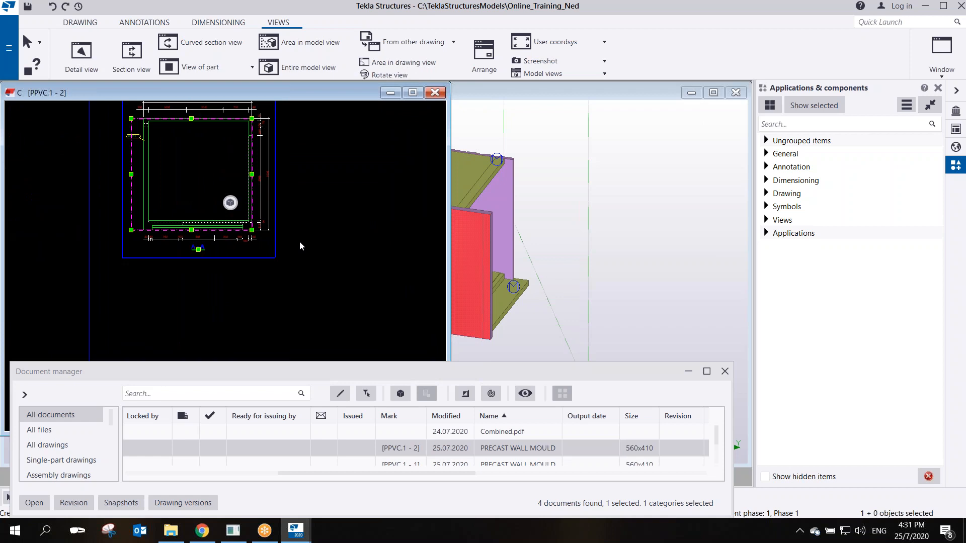
scroll(302, 211, down, 2)
scroll(302, 211, up, 2)
middle_drag(303, 230, 305, 252)
scroll(306, 243, down, 2)
scroll(331, 235, up, 2)
scroll(309, 233, down, 4)
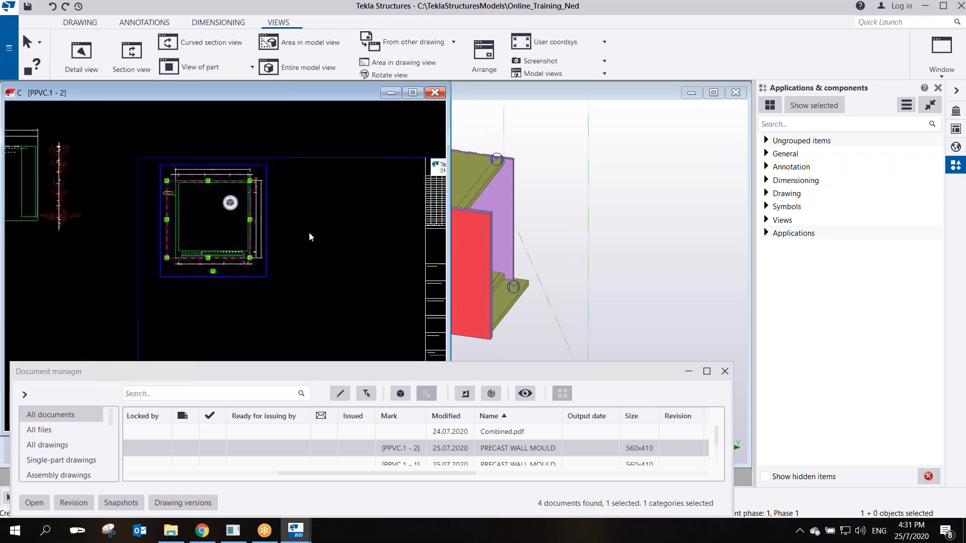
mouse_move(324, 247)
middle_down()
mouse_move(275, 207)
mouse_move(280, 233)
middle_up()
scroll(282, 256, up, 1)
scroll(268, 208, up, 1)
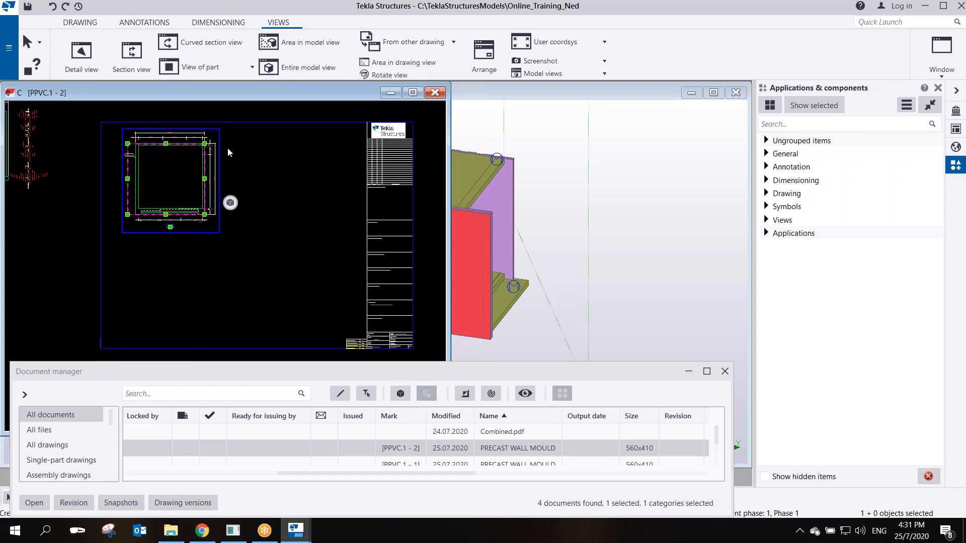
Load the print preview of drawing PPVC.1 - 2, review the sheet layout and close the preview without printing
click(13, 54)
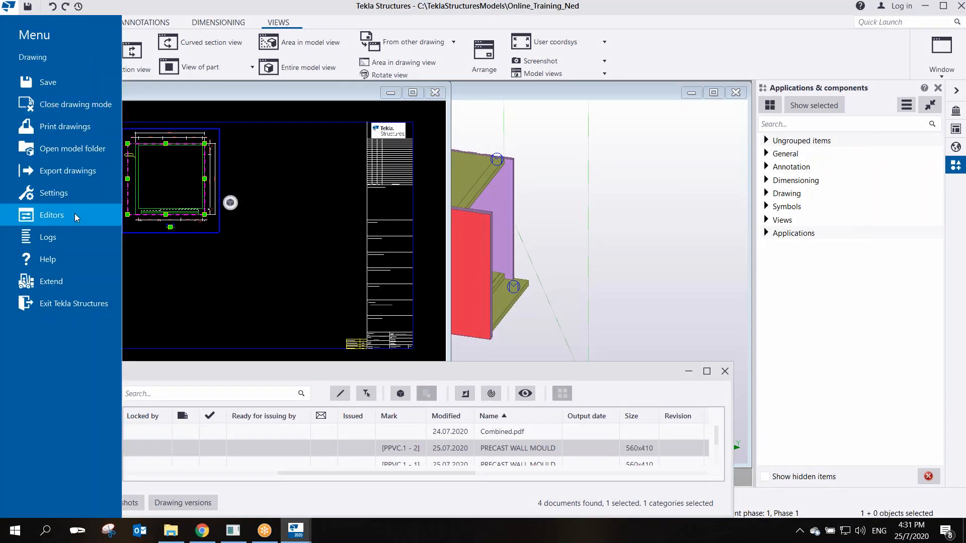
click(78, 127)
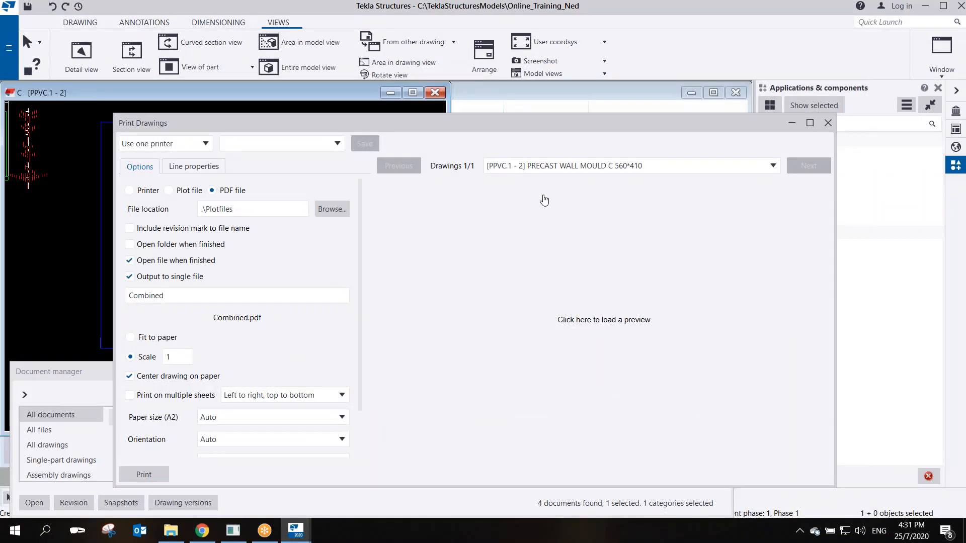
click(591, 324)
drag(583, 126, 451, 95)
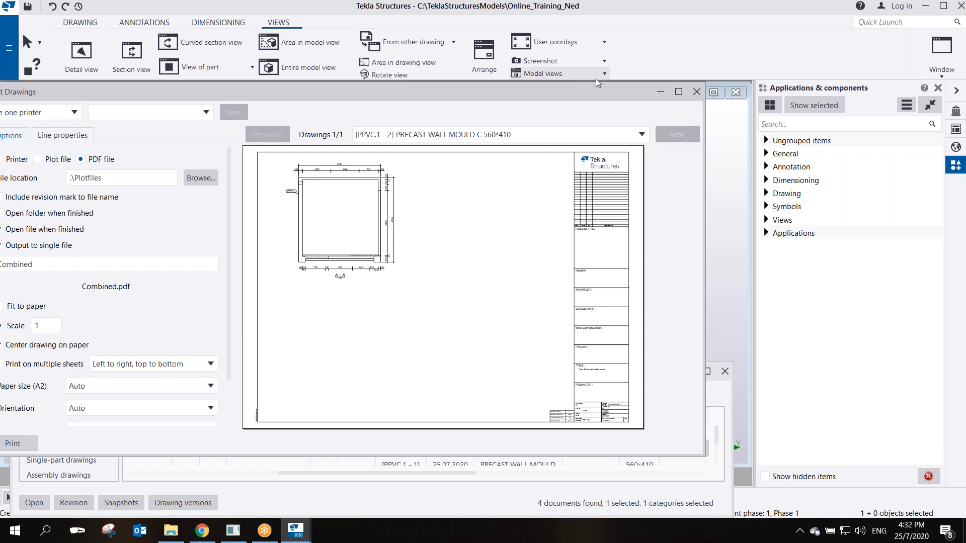
click(696, 91)
Stretch the lower-right corner of section view A - A's boundary slightly outward past the edges of the cast unit
scroll(272, 214, down, 2)
scroll(142, 198, up, 3)
mouse_move(139, 201)
middle_down()
mouse_move(177, 225)
mouse_move(274, 249)
middle_up()
middle_drag(391, 235, 197, 206)
scroll(200, 204, up, 3)
middle_drag(273, 148, 216, 148)
scroll(215, 147, down, 2)
scroll(283, 316, up, 4)
scroll(281, 315, down, 4)
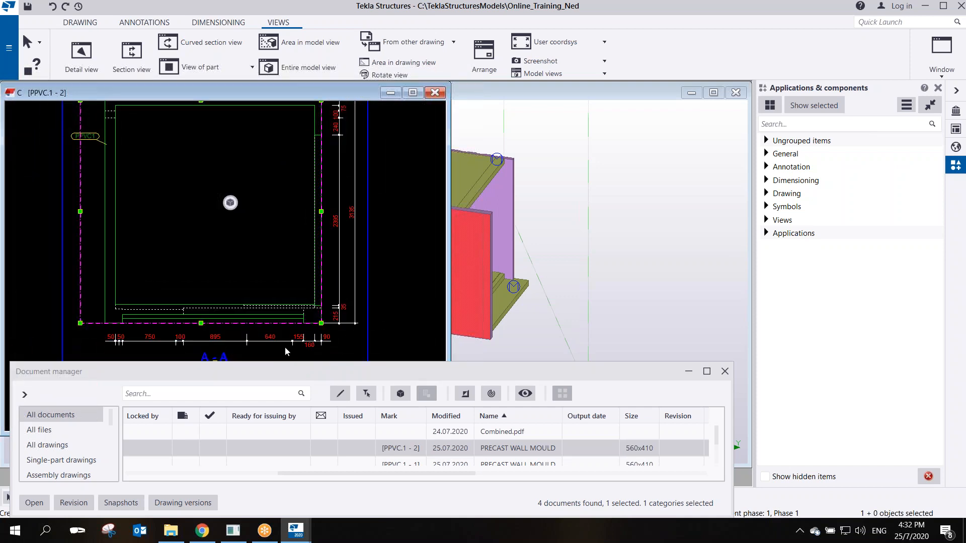
scroll(249, 340, up, 3)
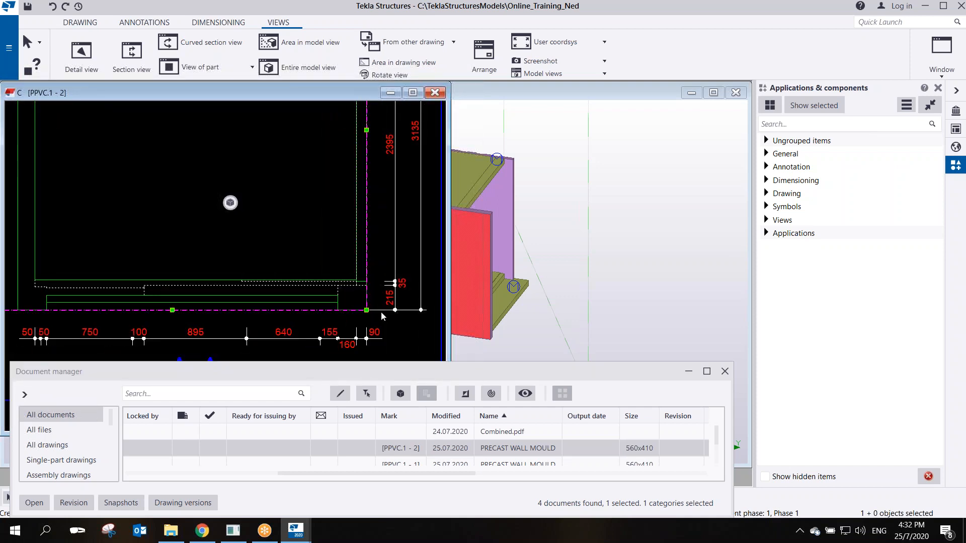
drag(367, 310, 375, 319)
scroll(377, 317, down, 2)
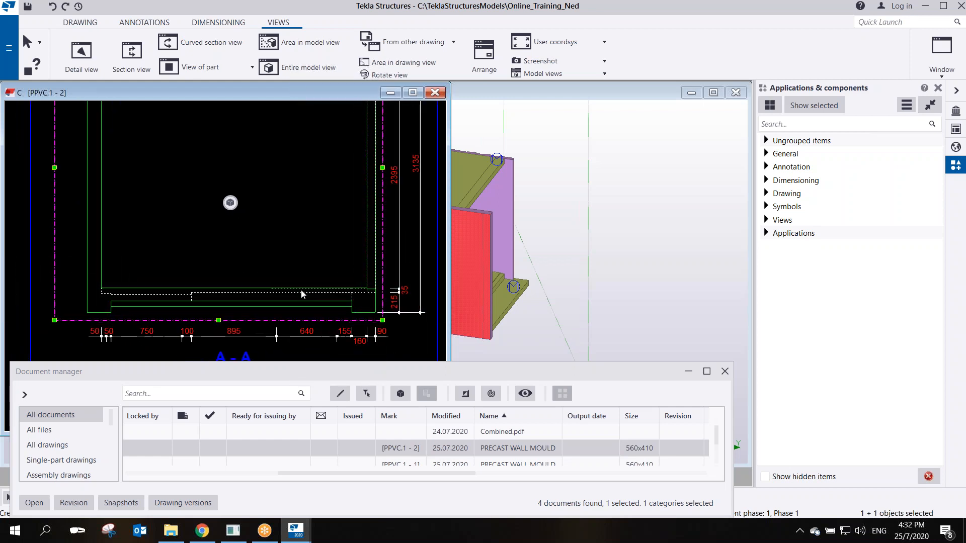
Move the horizontal dimension line below section view A - A farther down from the cast unit
scroll(209, 298, up, 3)
scroll(88, 287, up, 4)
middle_drag(106, 303, 124, 189)
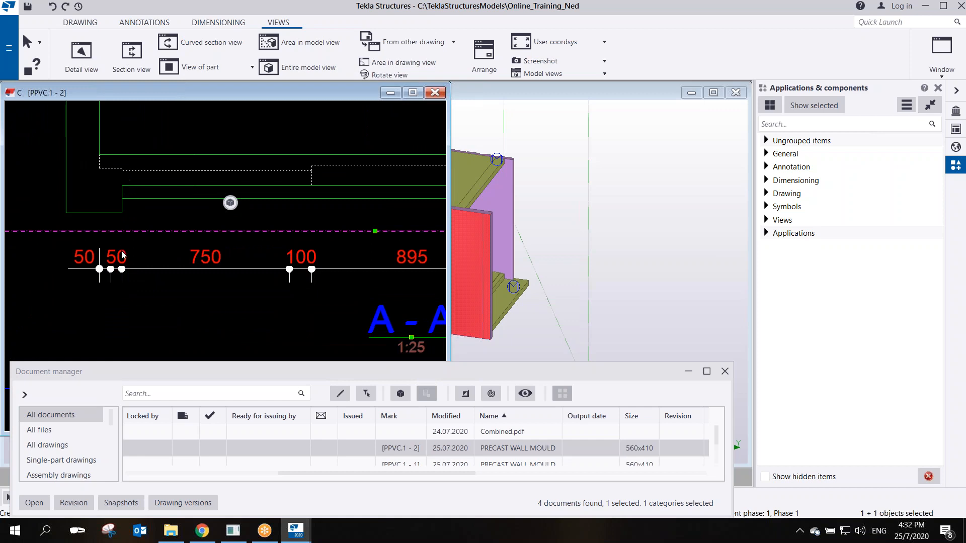
click(118, 267)
drag(121, 269, 121, 299)
scroll(128, 222, up, 3)
scroll(146, 225, down, 3)
scroll(254, 214, up, 3)
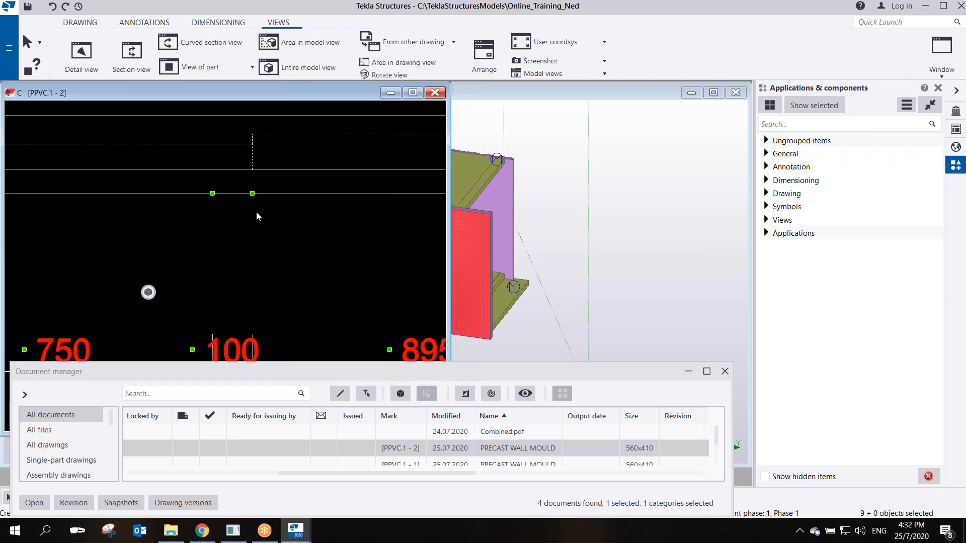
scroll(257, 212, down, 3)
scroll(260, 210, down, 5)
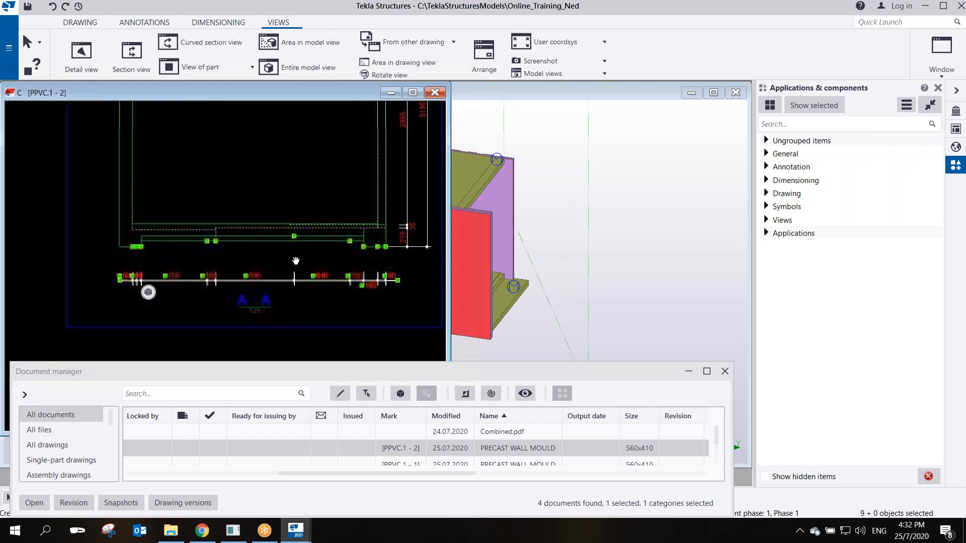
scroll(293, 254, up, 5)
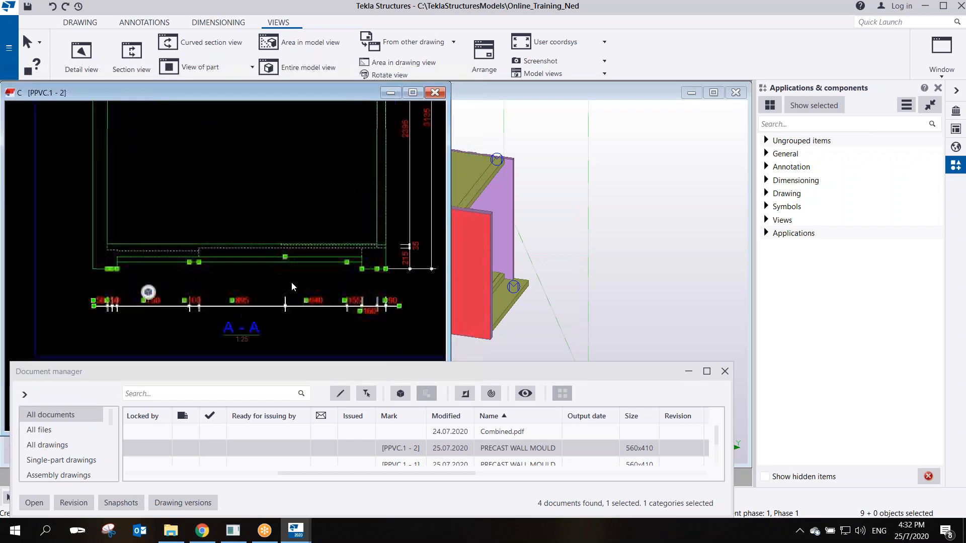
scroll(292, 281, down, 2)
middle_drag(317, 236, 275, 277)
Maximize the drawing window and delete the cluttered vertical dimension line beside the plan view outside the sheet frame
click(412, 92)
scroll(484, 278, down, 2)
mouse_move(484, 278)
middle_down()
mouse_move(502, 256)
mouse_move(445, 274)
middle_up()
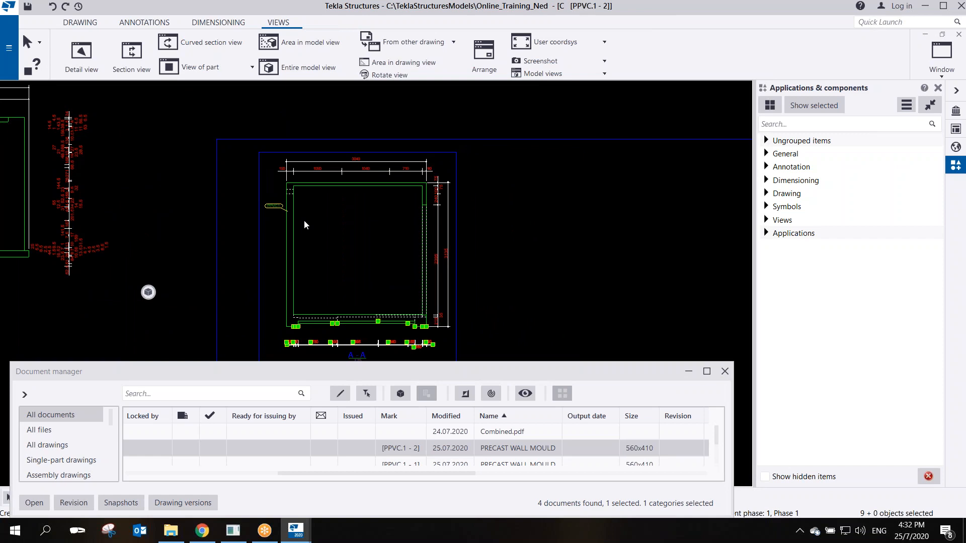
click(67, 160)
key(Delete)
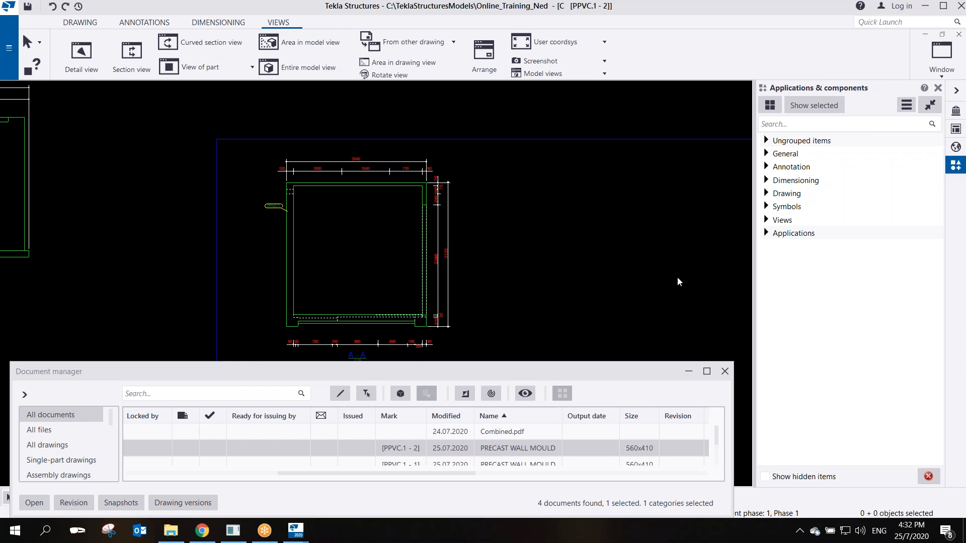
Examine the horizontal dimension chain above section view A - A, including the slab opening dimension
middle_drag(587, 270, 419, 229)
scroll(431, 226, down, 2)
scroll(433, 225, up, 1)
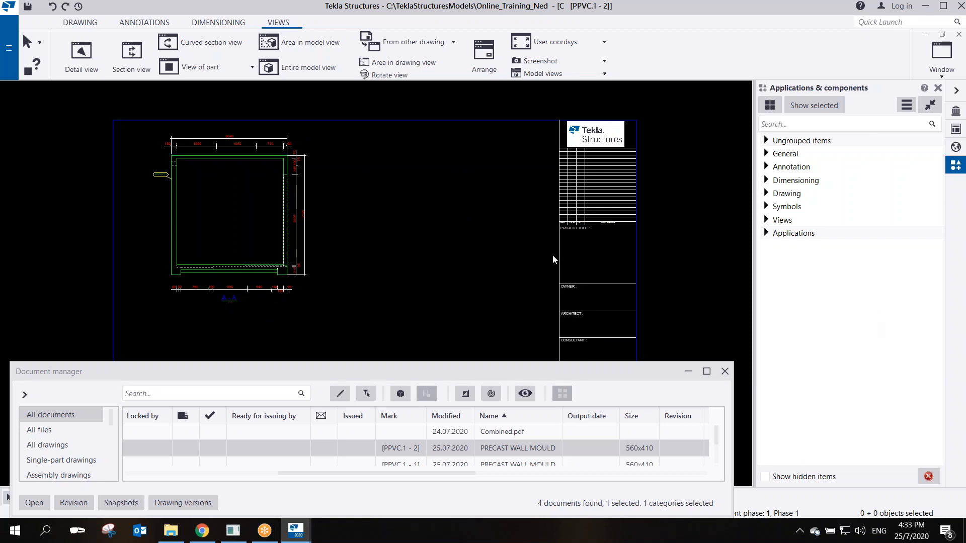
scroll(376, 170, up, 10)
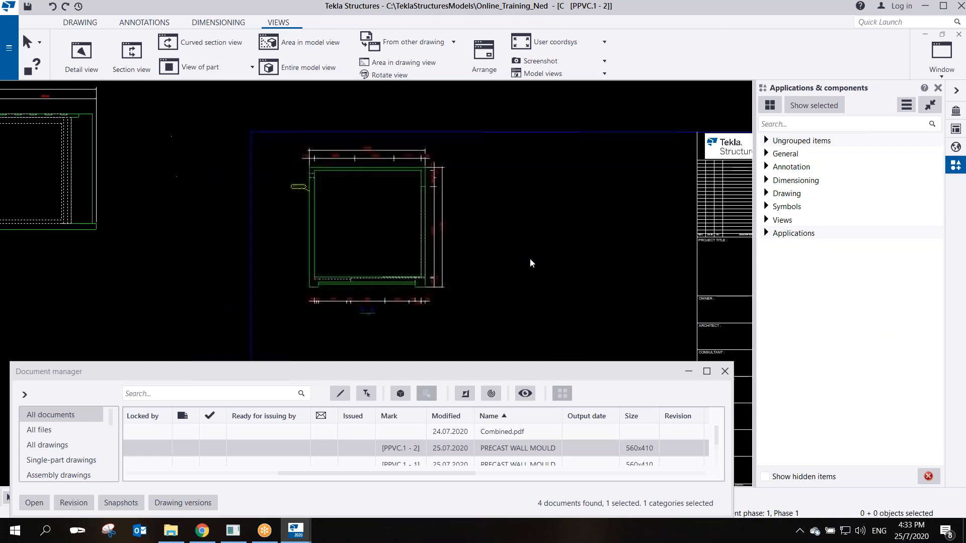
click(369, 150)
scroll(361, 156, down, 2)
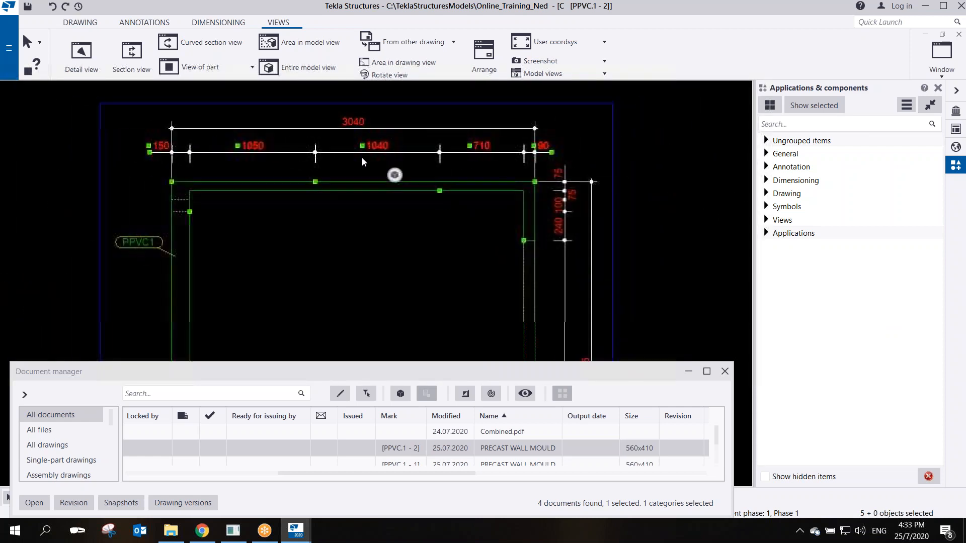
scroll(371, 157, up, 3)
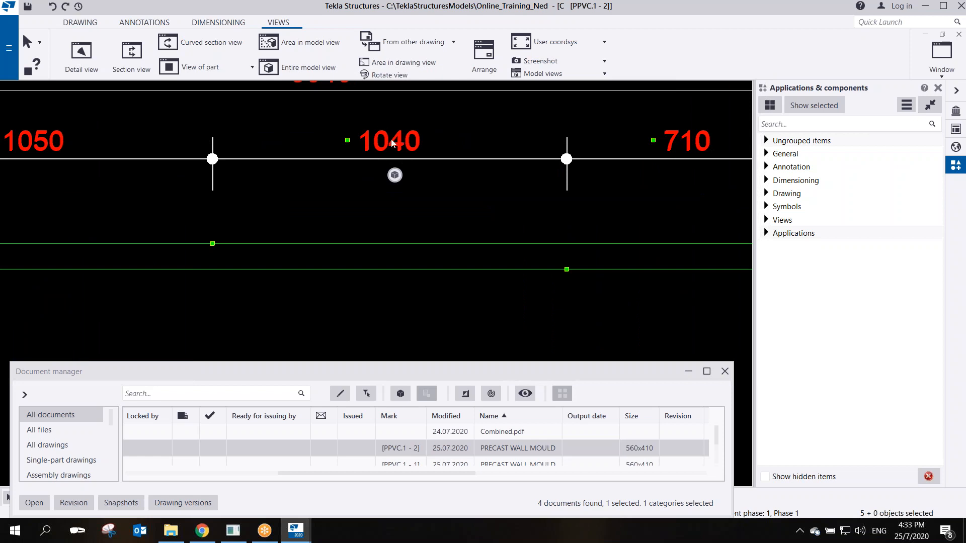
scroll(397, 136, down, 5)
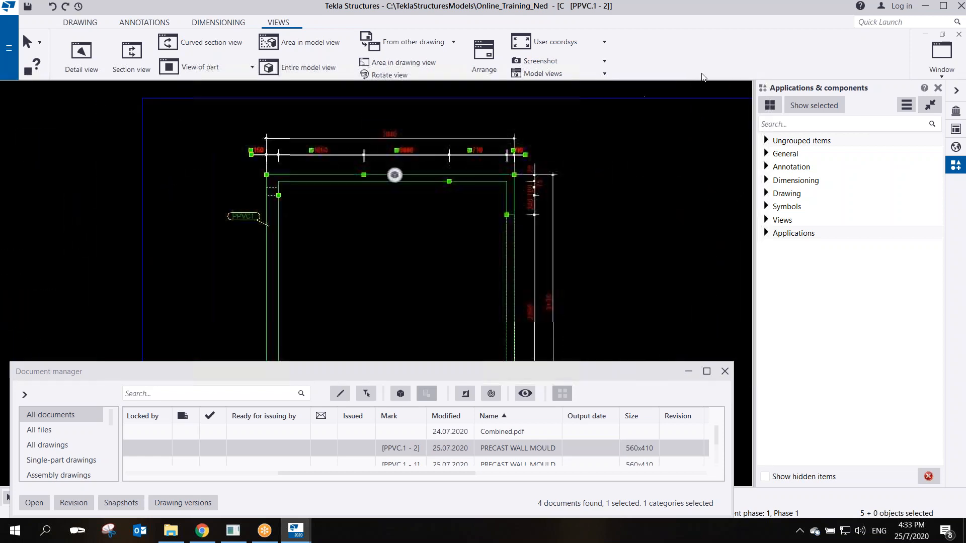
Close the drawing PPVC.1 - 2 and keep its changes
click(12, 53)
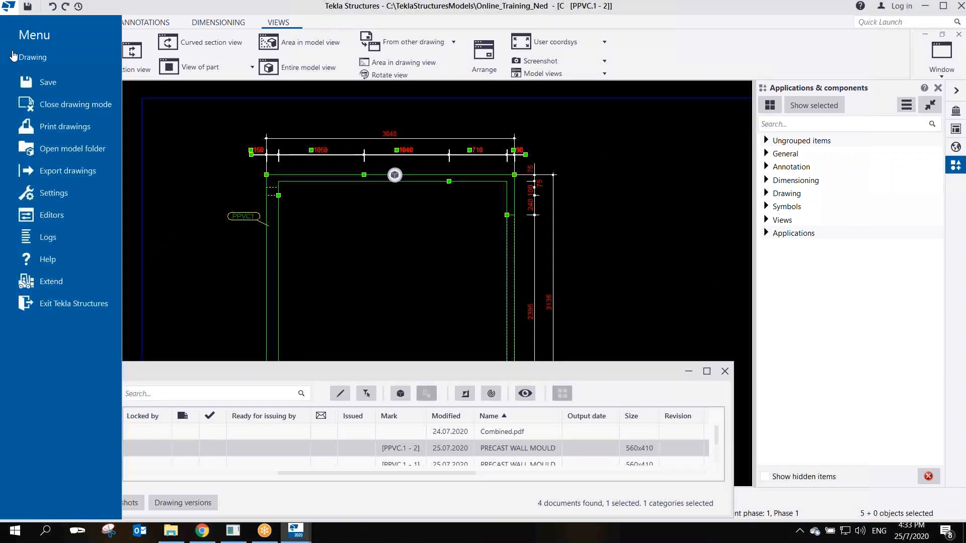
click(50, 105)
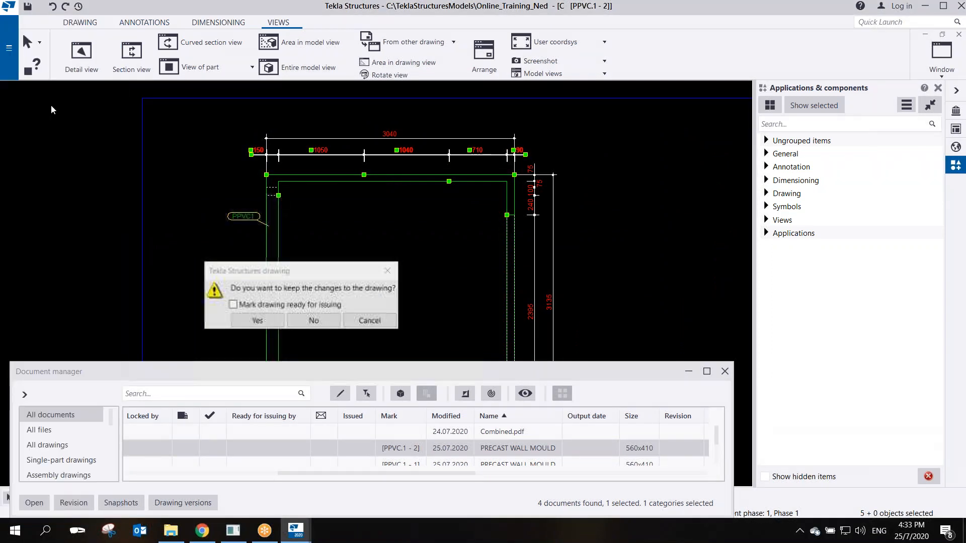
click(275, 314)
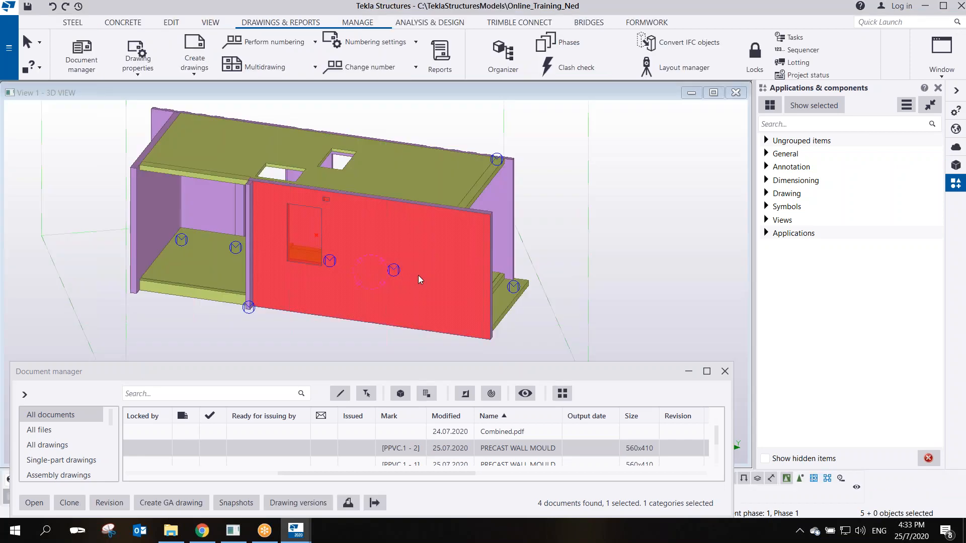
Measure the long side of the smaller rectangular opening in the top slab of the 3D model
scroll(350, 198, up, 6)
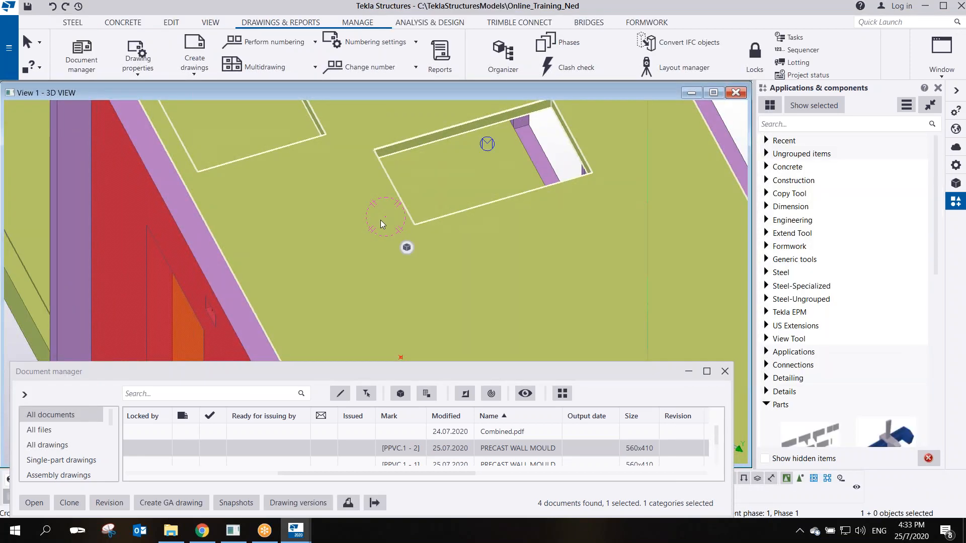
scroll(381, 219, up, 2)
scroll(423, 182, up, 2)
click(400, 234)
middle_drag(369, 176, 228, 213)
scroll(296, 267, down, 2)
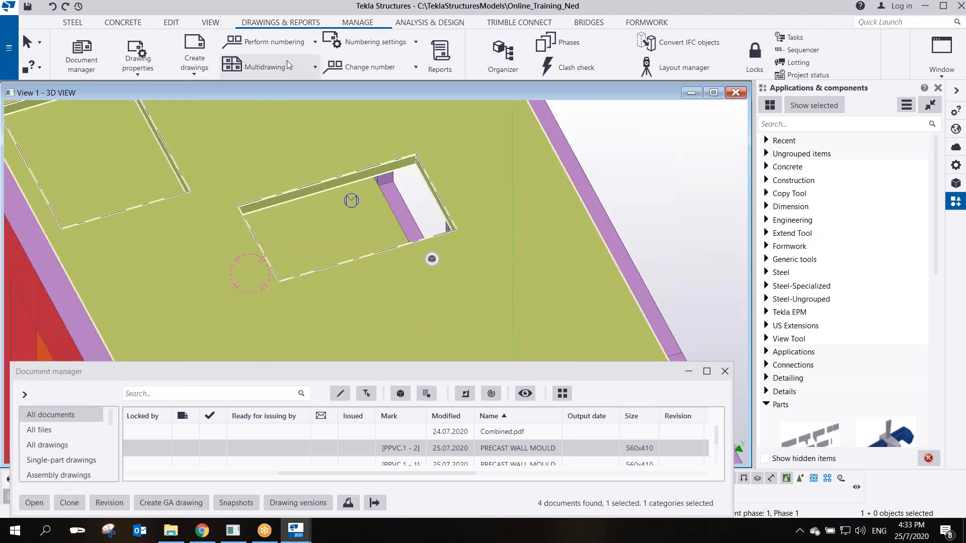
click(171, 24)
click(483, 50)
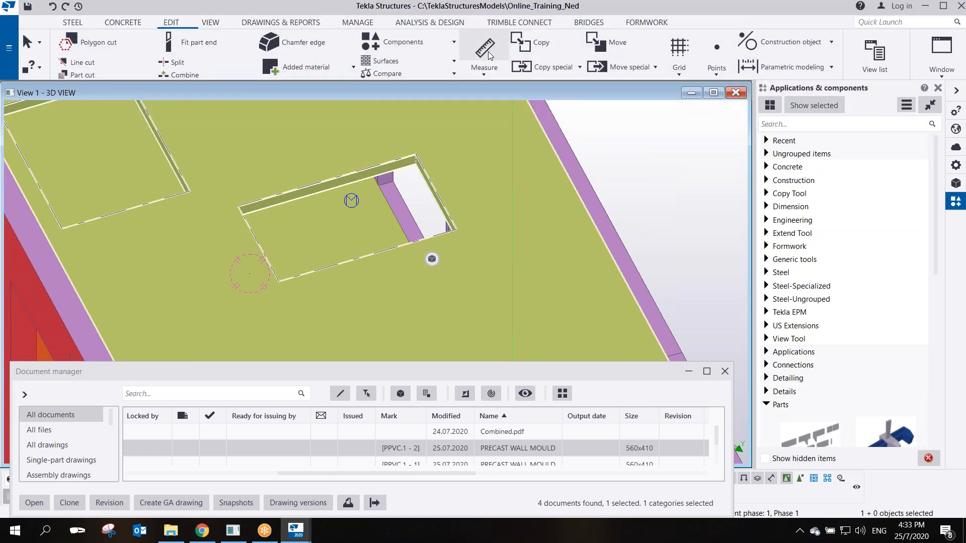
scroll(290, 255, up, 1)
scroll(290, 255, up, 1)
click(222, 192)
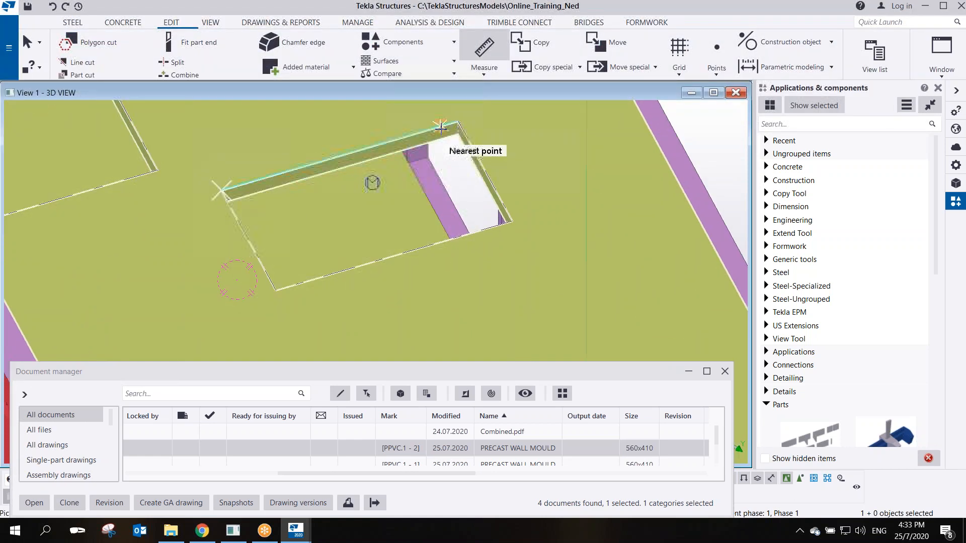
click(458, 123)
click(399, 112)
right_click(292, 177)
click(311, 179)
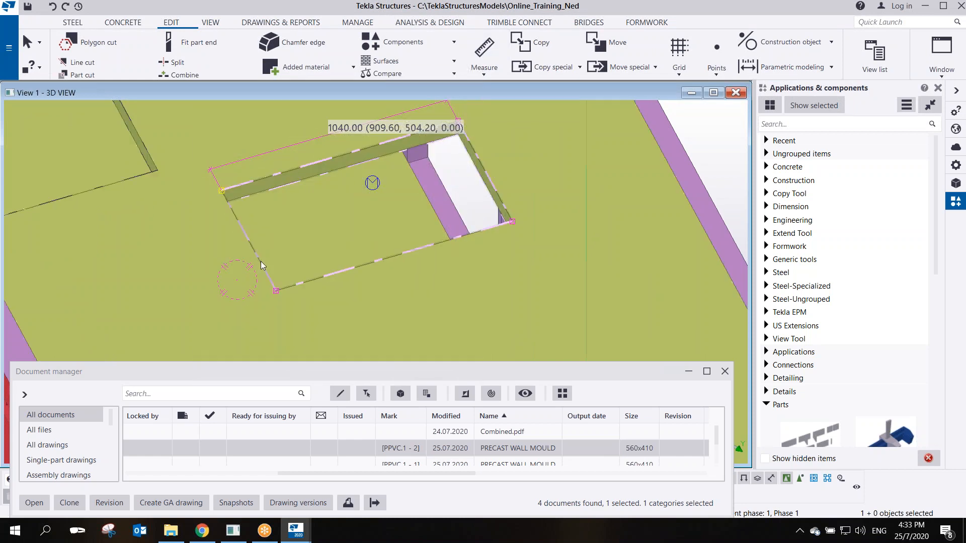
Minimize the document manager, enable direct modification and move the opening's short edge 300 mm inward to shorten the opening
click(689, 372)
click(565, 495)
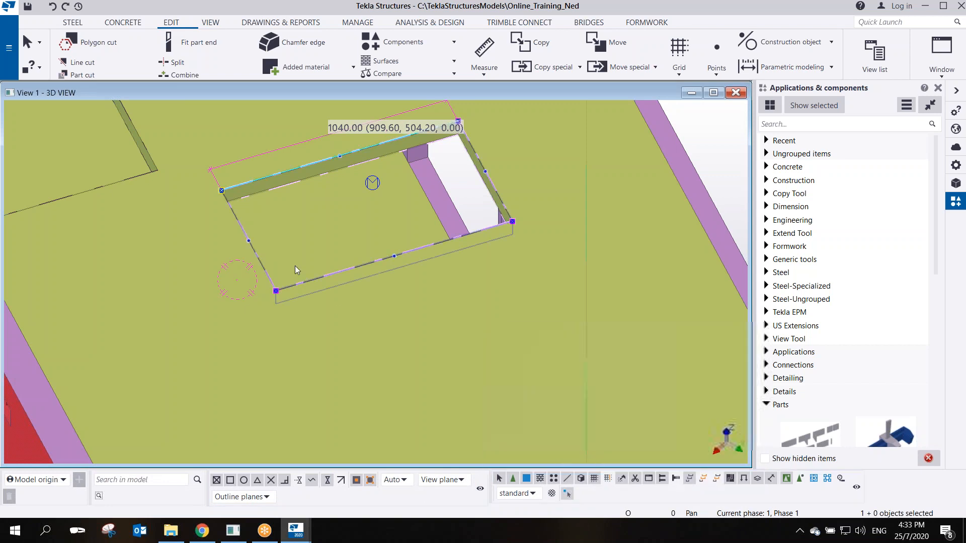
drag(263, 259, 320, 236)
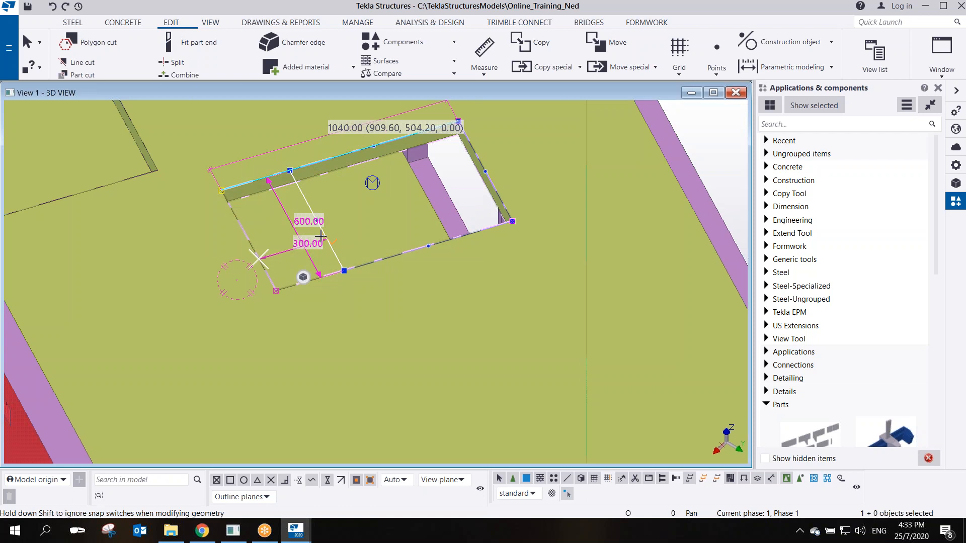
drag(320, 237, 321, 237)
scroll(370, 230, down, 1)
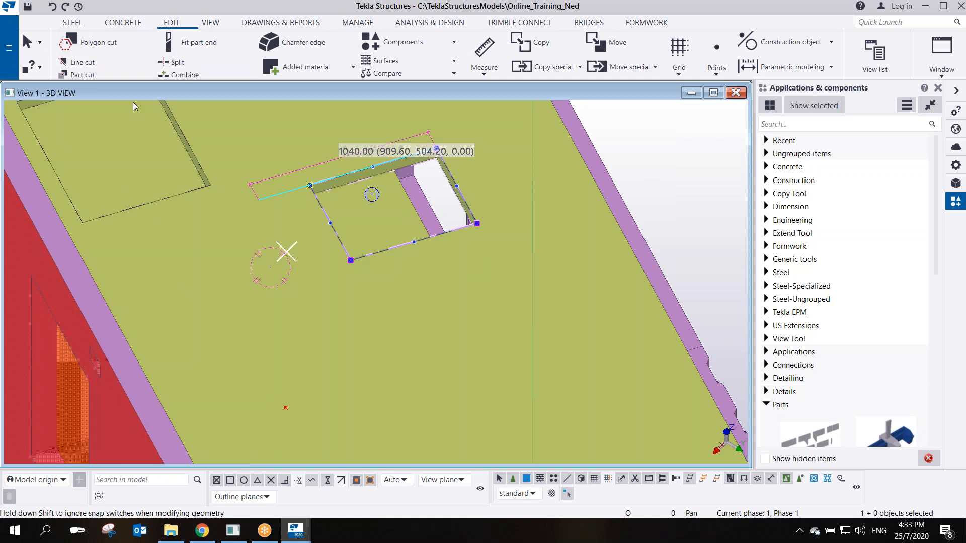
Reopen drawing PPVC.1 - 2 from the document manager, performing numbering for the modified objects
click(260, 23)
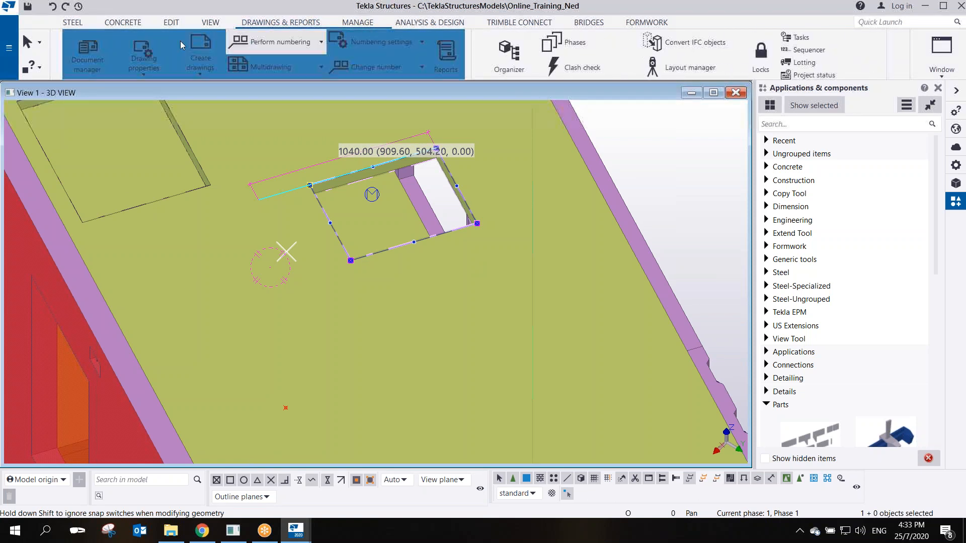
click(82, 55)
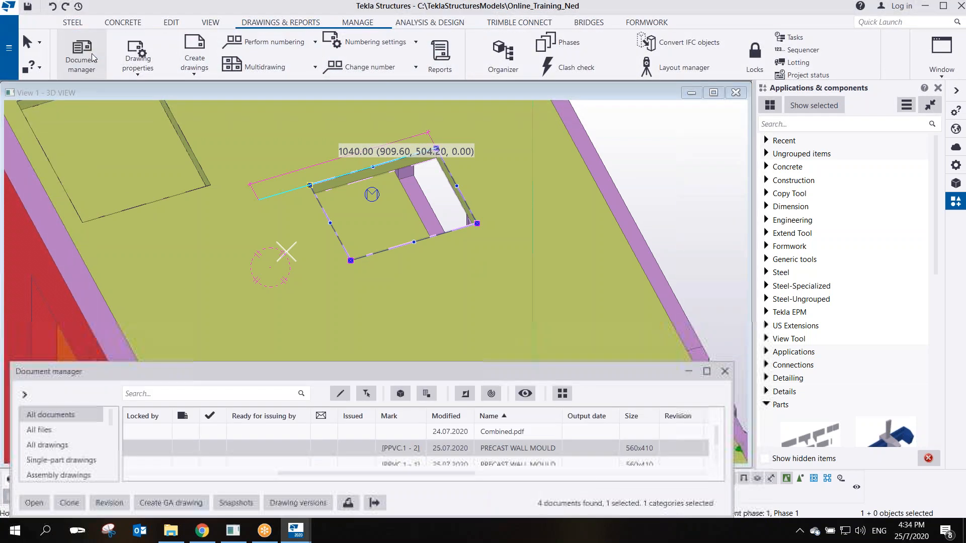
double_click(398, 453)
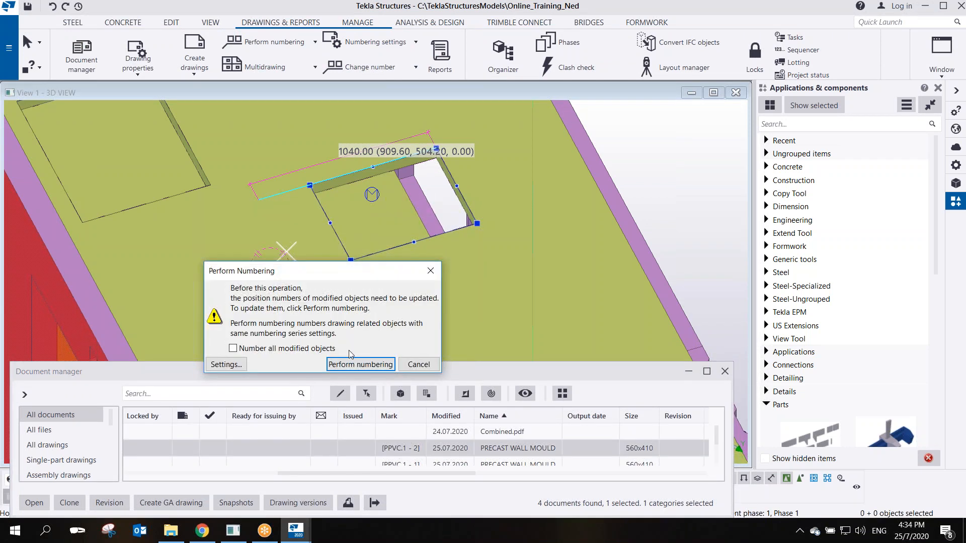
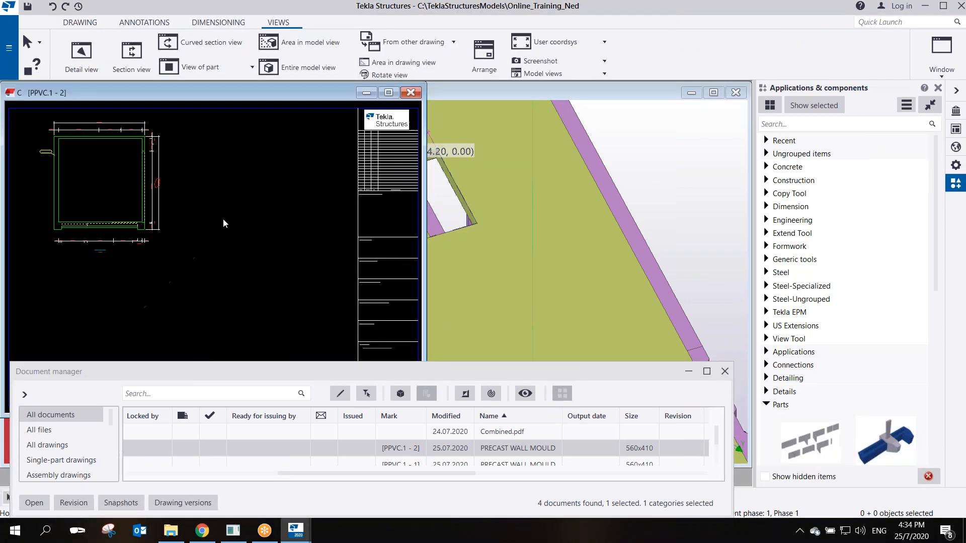
Examine the updated horizontal dimension chain above section view A - A in the reopened drawing
scroll(282, 169, up, 6)
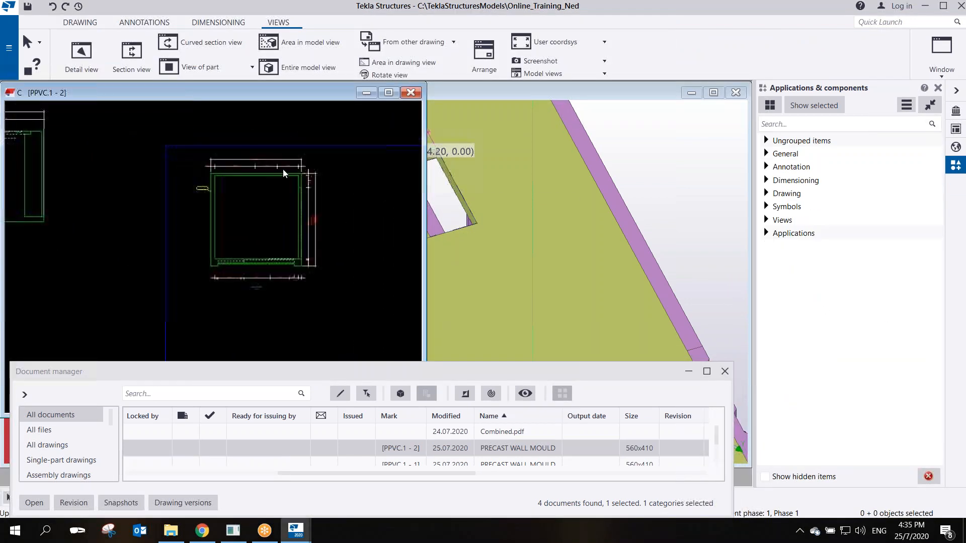
scroll(235, 166, down, 2)
scroll(232, 186, up, 2)
scroll(236, 184, down, 3)
scroll(240, 184, down, 1)
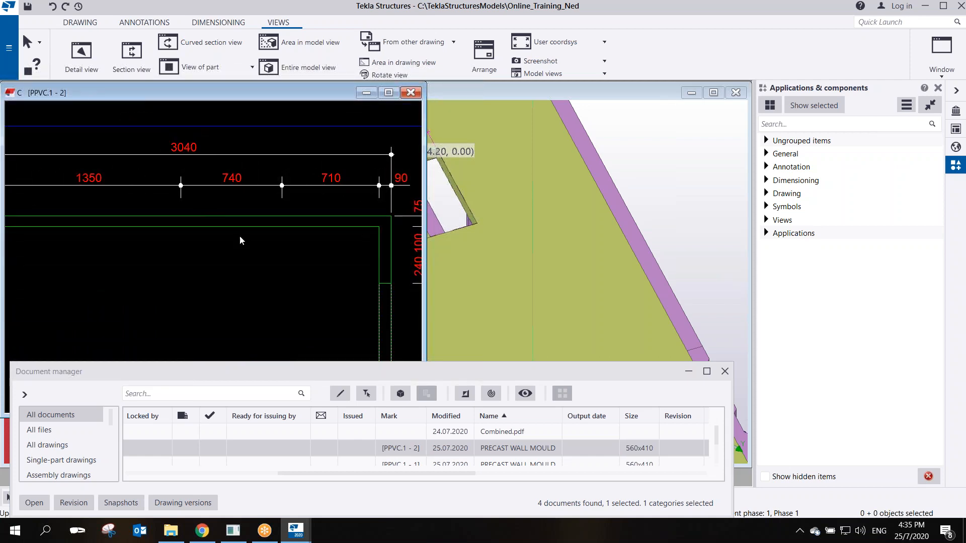
scroll(222, 230, down, 3)
scroll(223, 228, down, 3)
scroll(47, 209, up, 2)
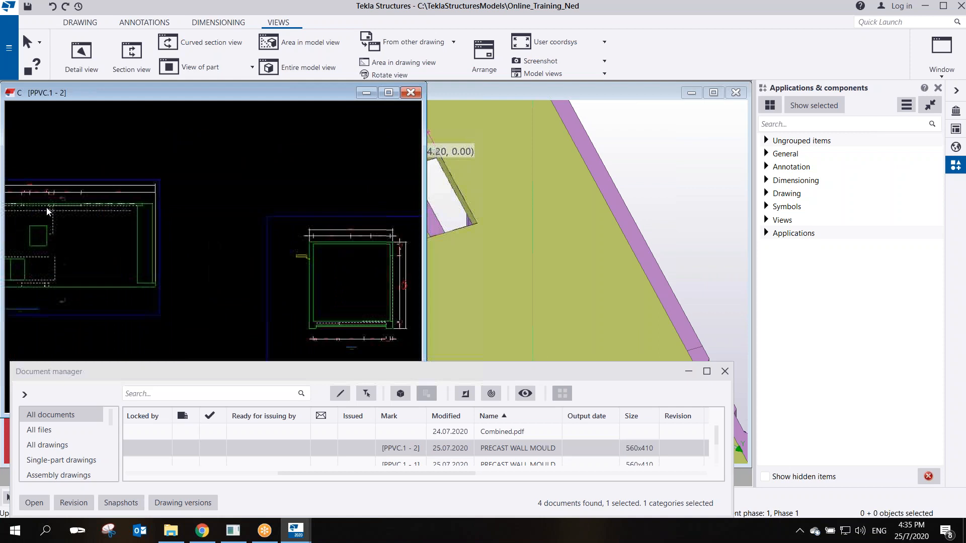
Inspect section view A - A and its surrounding dimensions for change clouds
middle_drag(356, 246, 203, 222)
scroll(203, 221, up, 2)
scroll(231, 246, up, 3)
click(244, 216)
scroll(243, 219, down, 1)
scroll(244, 218, down, 1)
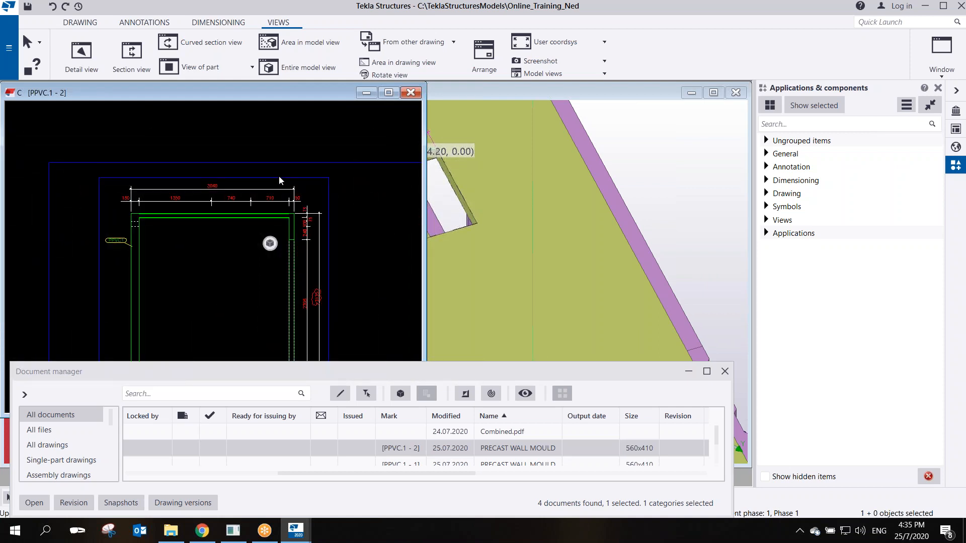
scroll(250, 228, down, 4)
scroll(324, 291, up, 3)
middle_drag(226, 251, 334, 343)
mouse_move(211, 211)
middle_down()
mouse_move(217, 246)
mouse_move(329, 367)
middle_up()
middle_drag(212, 237, 251, 317)
scroll(150, 176, up, 3)
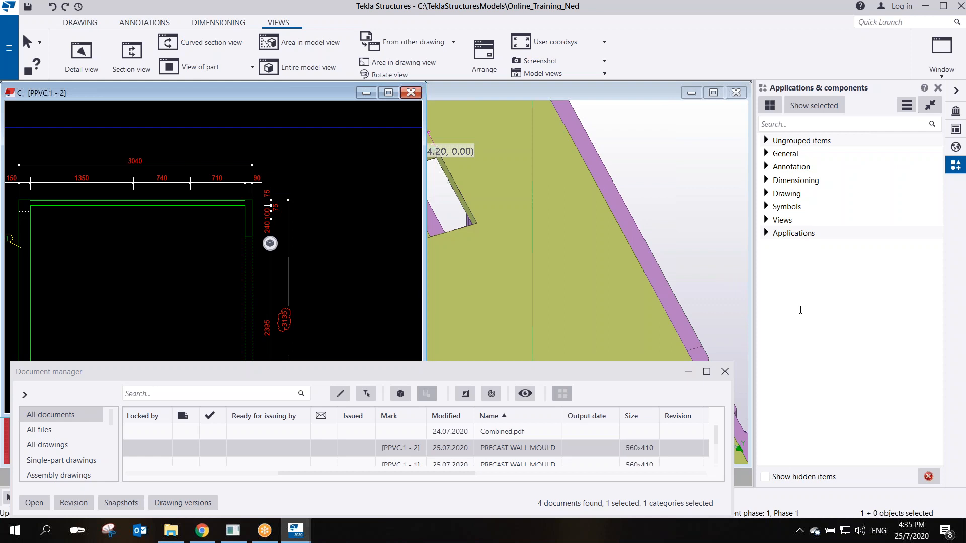
Check the 740 opening dimension above section view A - A at close range for a change mark
click(368, 205)
middle_drag(102, 180, 106, 183)
scroll(198, 201, up, 2)
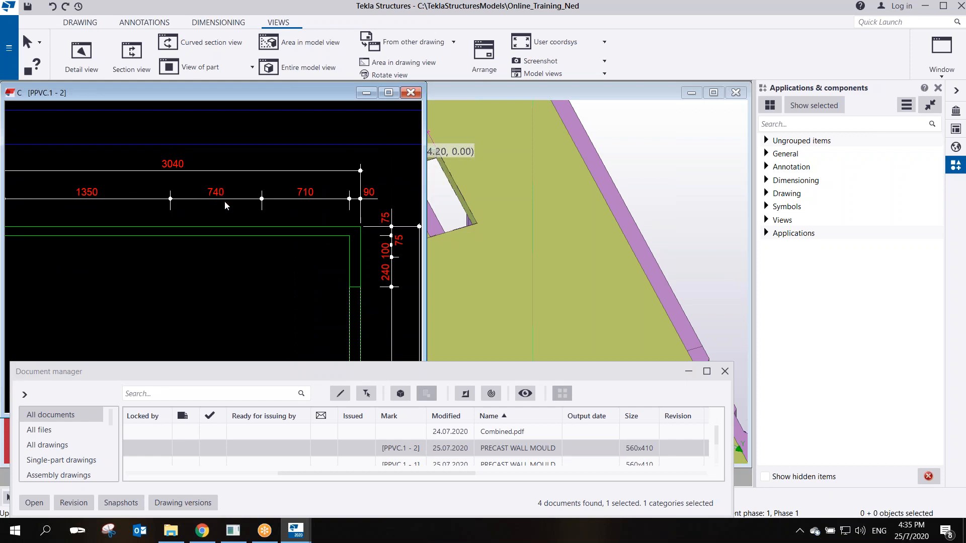
scroll(224, 201, up, 3)
scroll(224, 200, up, 1)
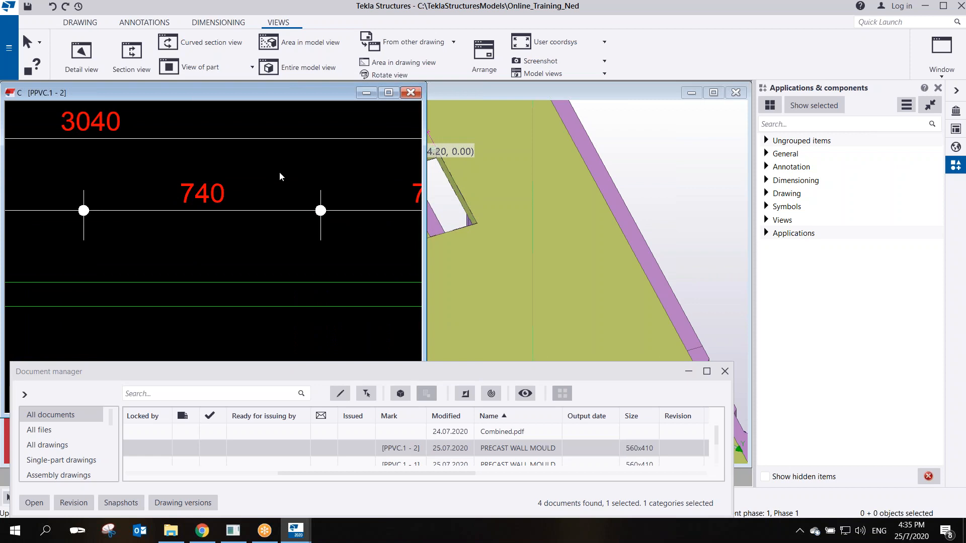
scroll(279, 194, down, 2)
scroll(280, 196, up, 2)
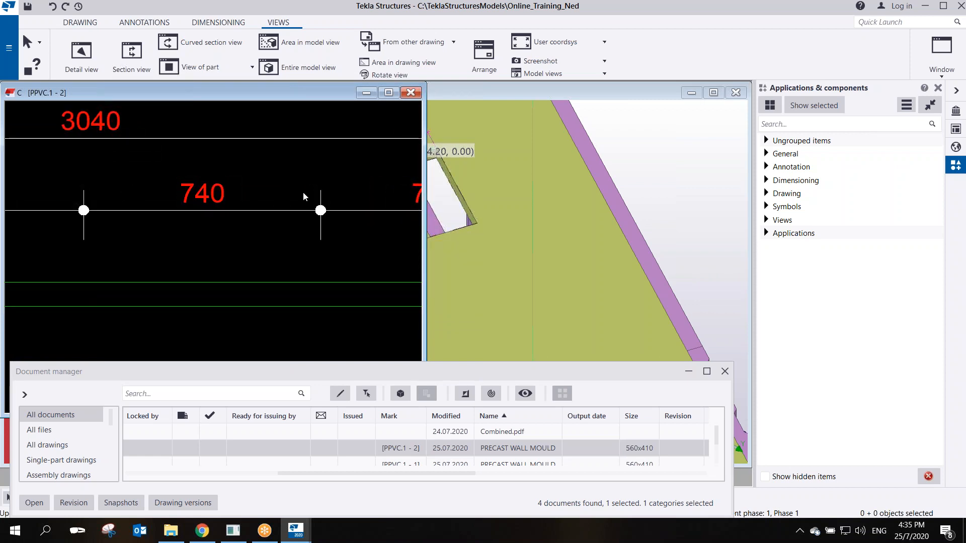
scroll(293, 176, down, 2)
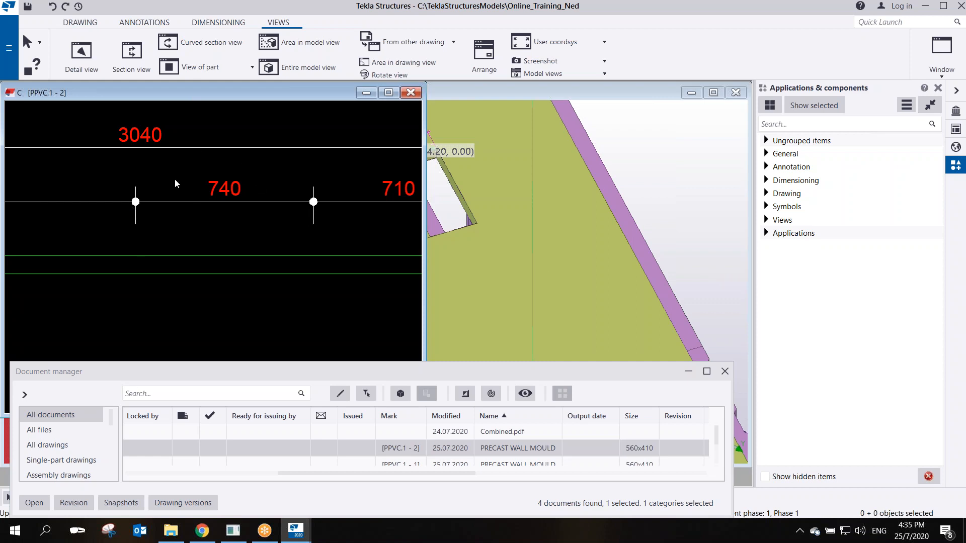
scroll(174, 179, down, 1)
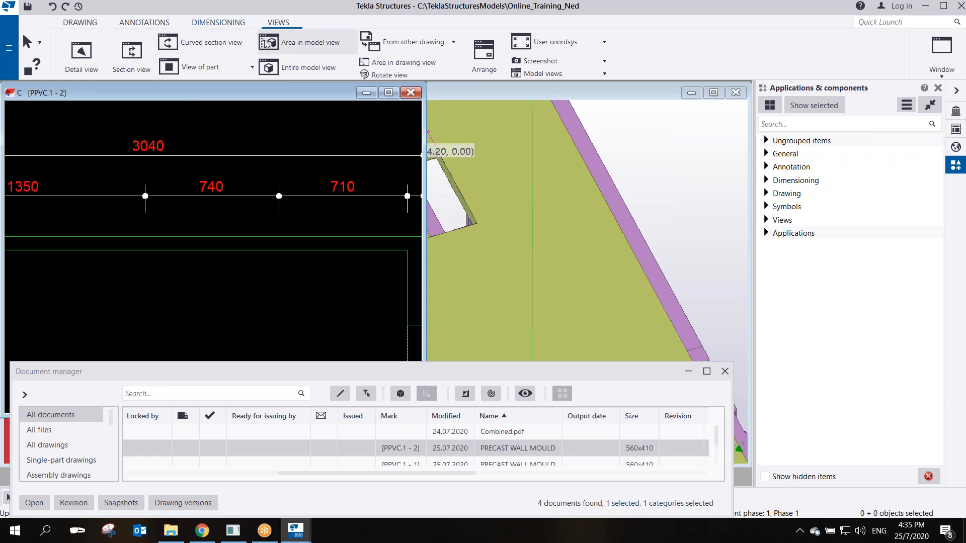
Try a four-point cloud around the 740 dimension above section view A - A, and delete it
click(89, 24)
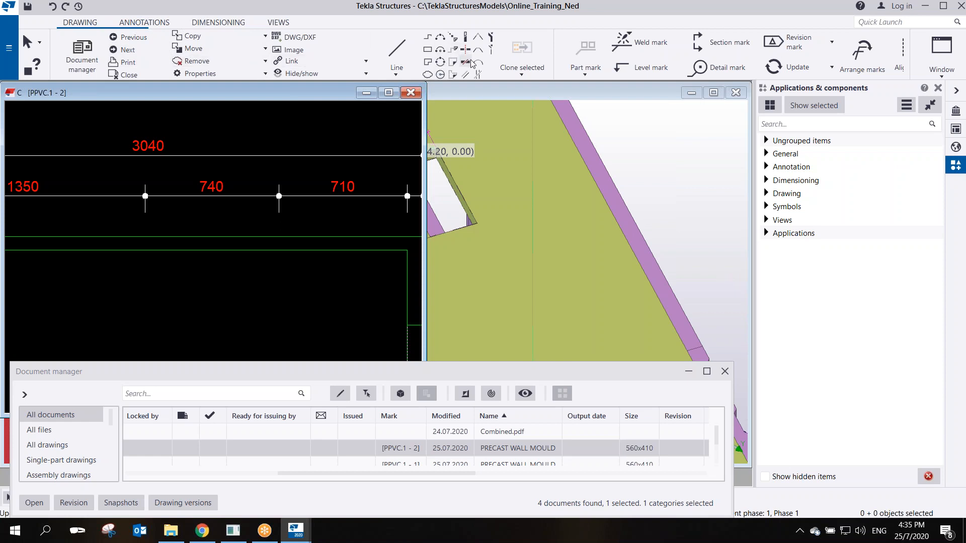
click(427, 73)
click(166, 170)
click(266, 170)
click(266, 224)
click(176, 225)
middle_click(172, 219)
right_click(226, 195)
click(241, 203)
click(266, 169)
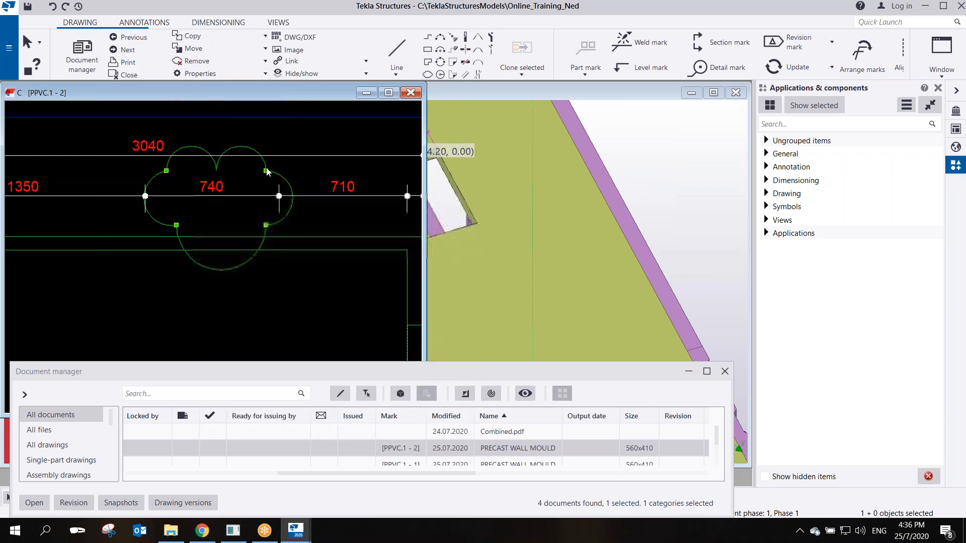
key(Delete)
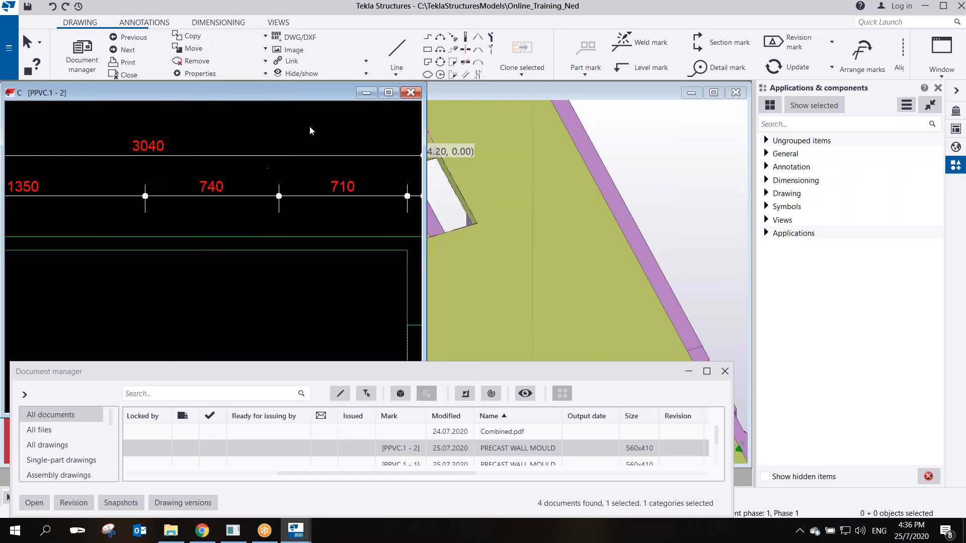
Draw a closed many-sided polygon around the 740 dimension above section view A - A
click(428, 61)
click(160, 193)
click(160, 185)
click(166, 173)
click(175, 172)
click(197, 161)
click(216, 161)
click(229, 161)
click(247, 179)
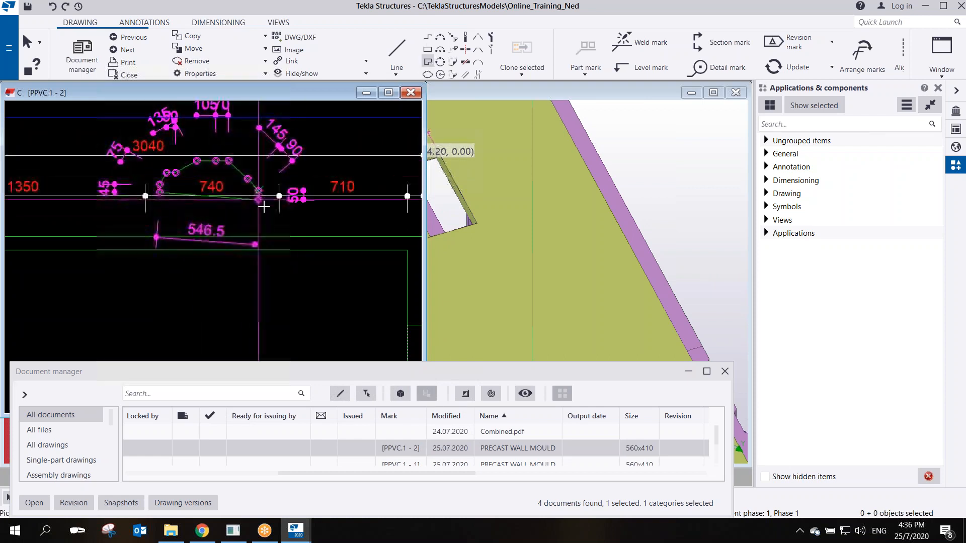
click(265, 204)
click(257, 221)
click(242, 222)
click(212, 221)
click(196, 222)
click(188, 221)
click(179, 222)
click(179, 214)
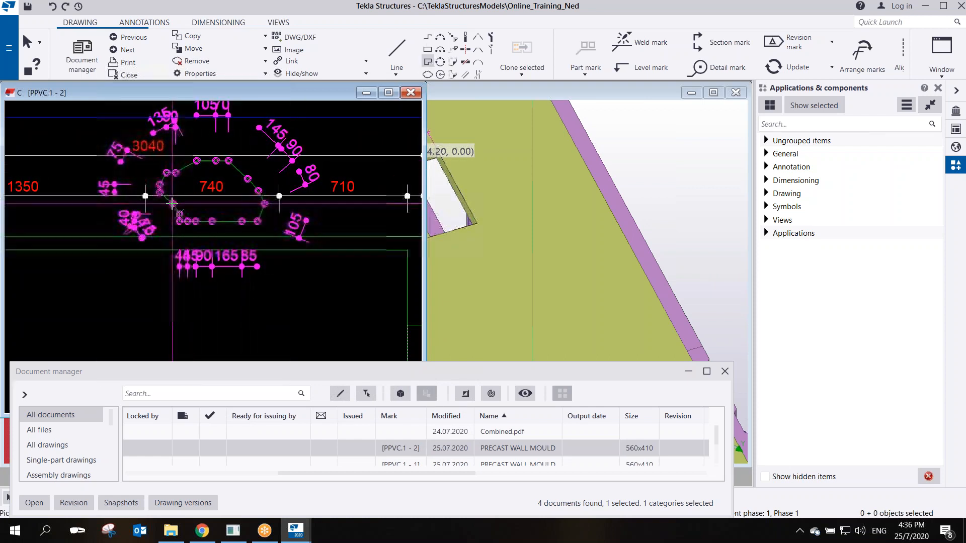
click(169, 206)
middle_click(169, 205)
right_click(176, 179)
click(187, 188)
Change the bulge for all lines of the polygon around the 740 dimension to give it a cloud-shaped outline
double_click(178, 175)
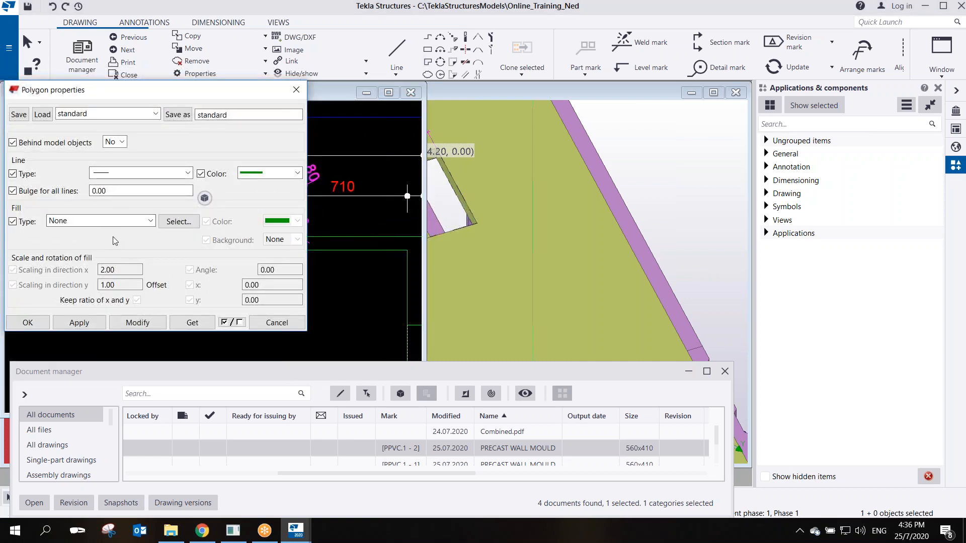
drag(107, 191, 82, 195)
key(BackSpace)
click(18, 322)
click(316, 269)
scroll(281, 241, up, 3)
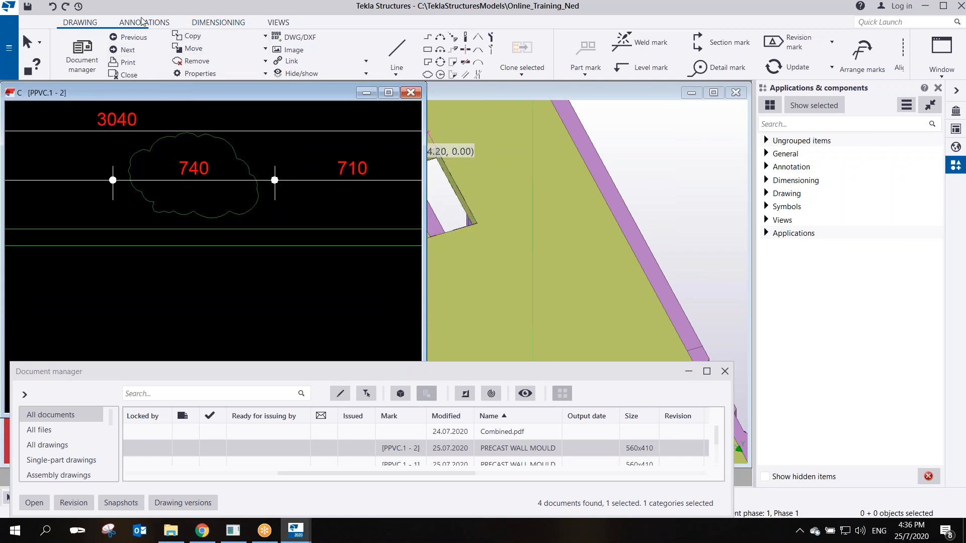
Add a revision mark Rev. a with number 1 at the cloud, and move it just outside the cloud's upper right edge
click(142, 24)
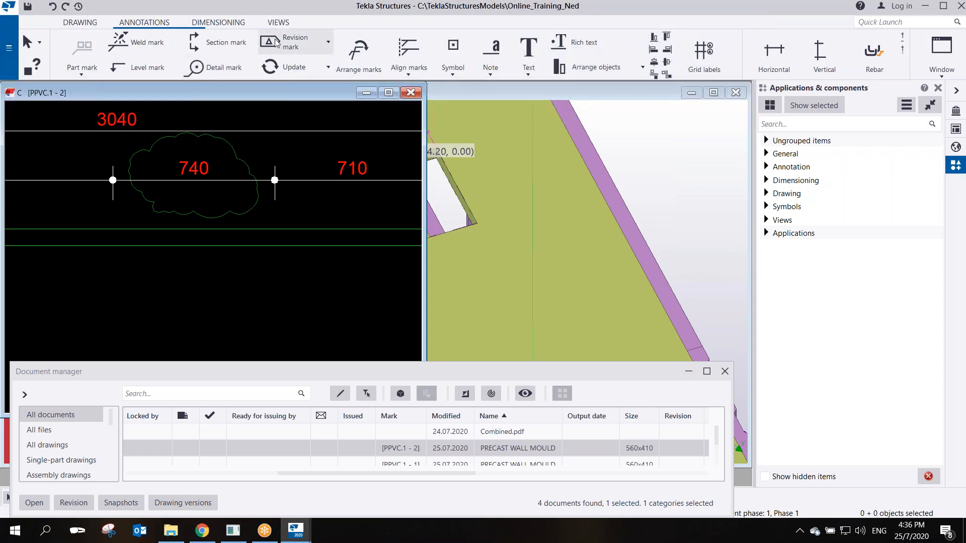
click(328, 45)
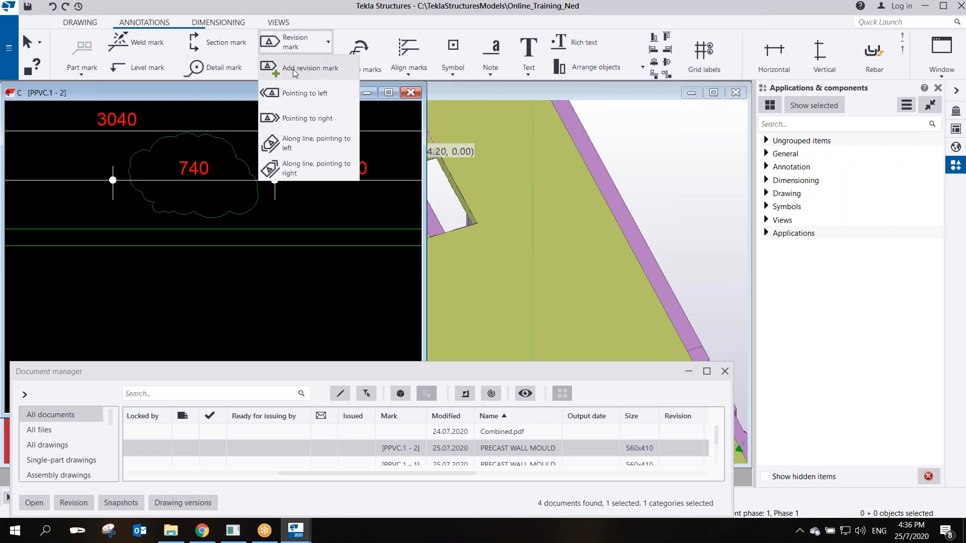
click(310, 68)
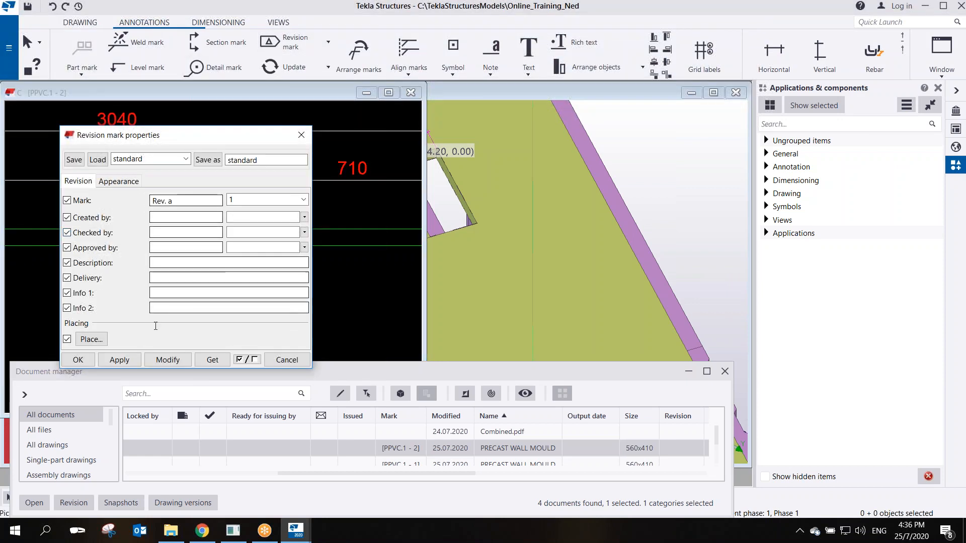
click(78, 360)
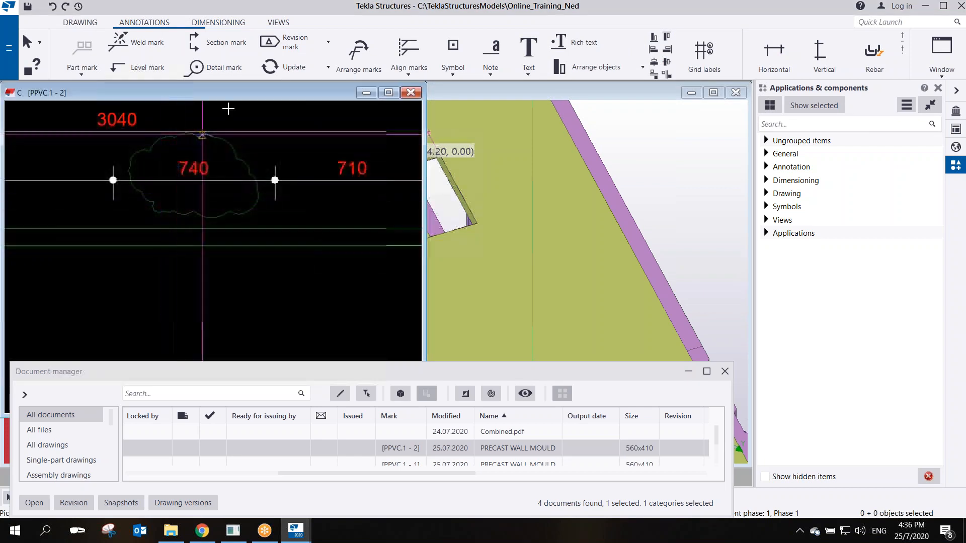
scroll(231, 156, up, 2)
right_click(238, 149)
click(242, 160)
click(223, 175)
drag(217, 158, 287, 152)
click(356, 232)
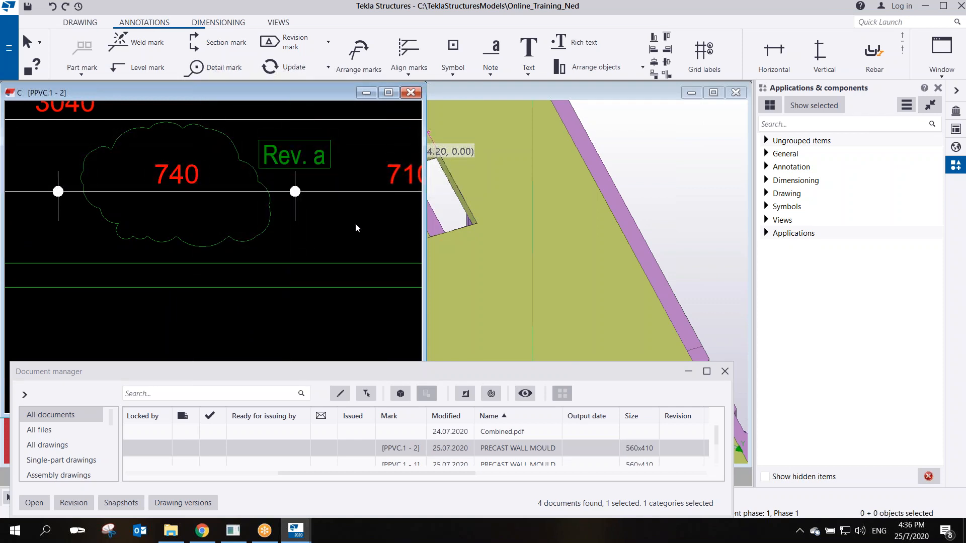
Examine the cloud and its revision mark against the dimensions above section view A - A, both close up and in overview
scroll(355, 222, down, 3)
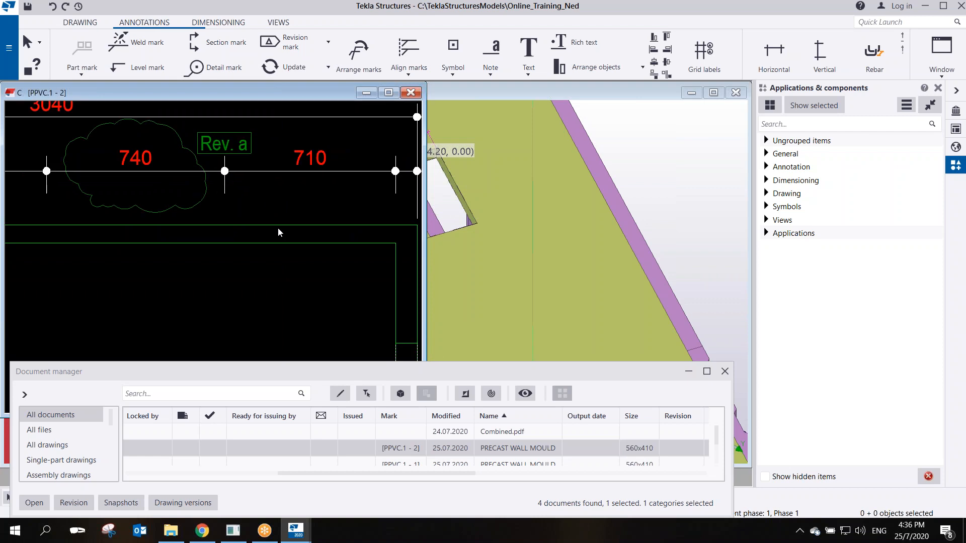
scroll(268, 263, down, 4)
scroll(267, 251, up, 2)
scroll(195, 206, up, 3)
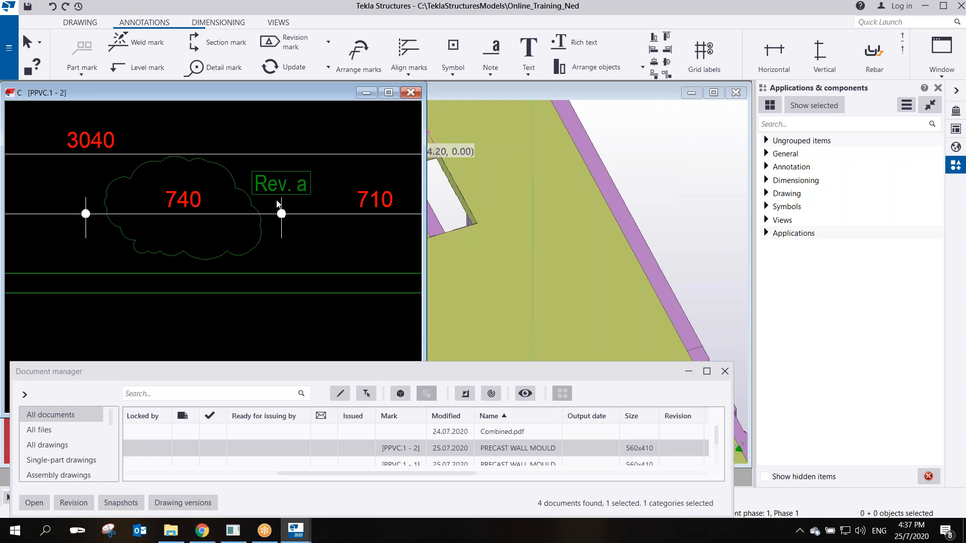
scroll(279, 204, down, 4)
scroll(279, 204, down, 5)
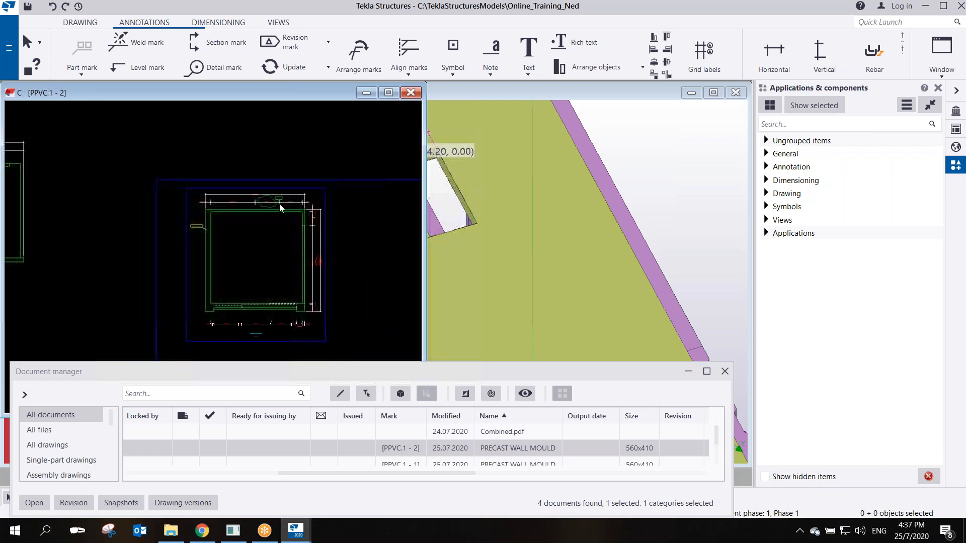
scroll(272, 203, up, 4)
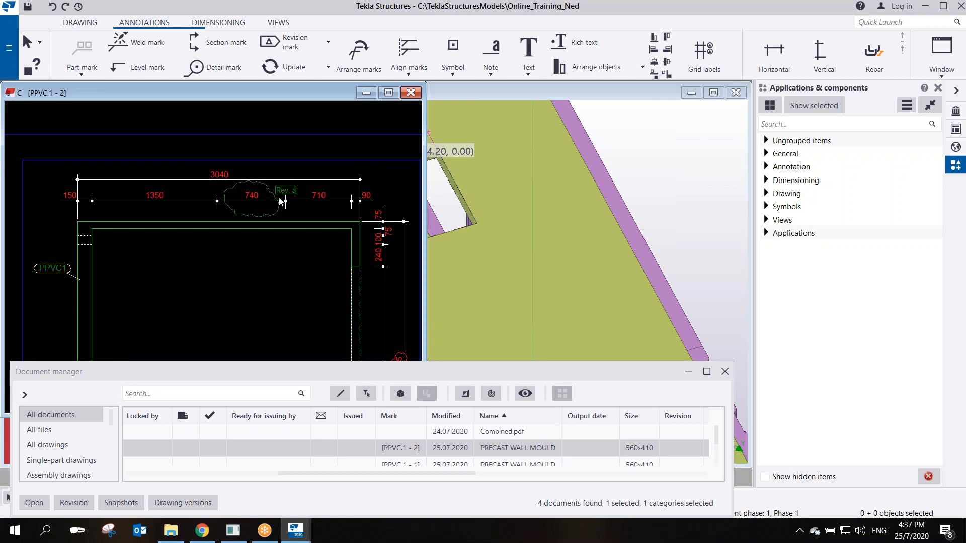
scroll(272, 202, down, 3)
scroll(271, 203, up, 2)
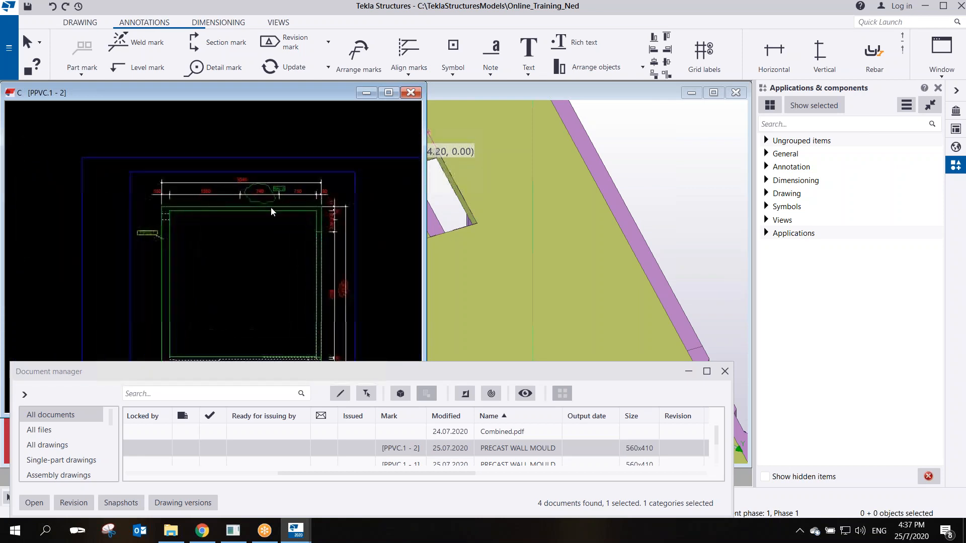
scroll(270, 198, up, 3)
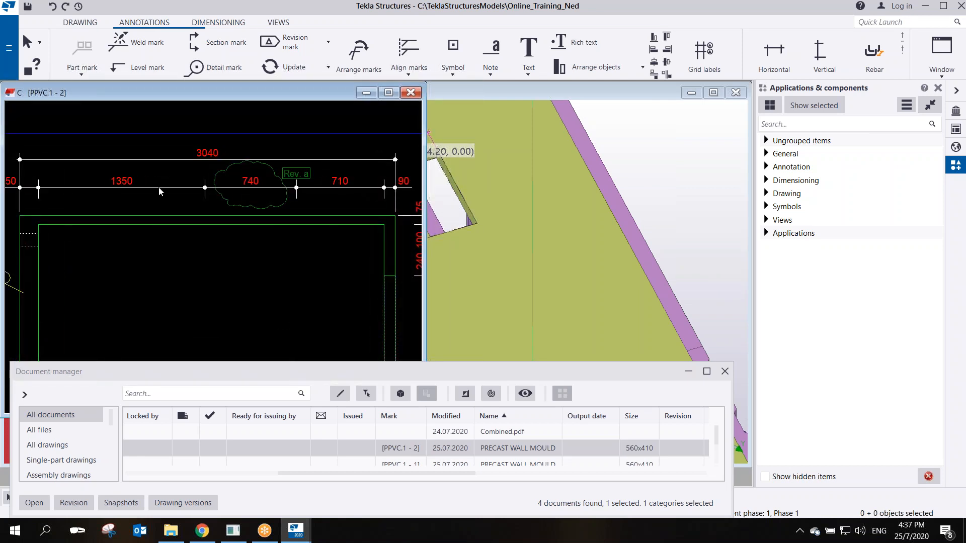
scroll(245, 186, down, 5)
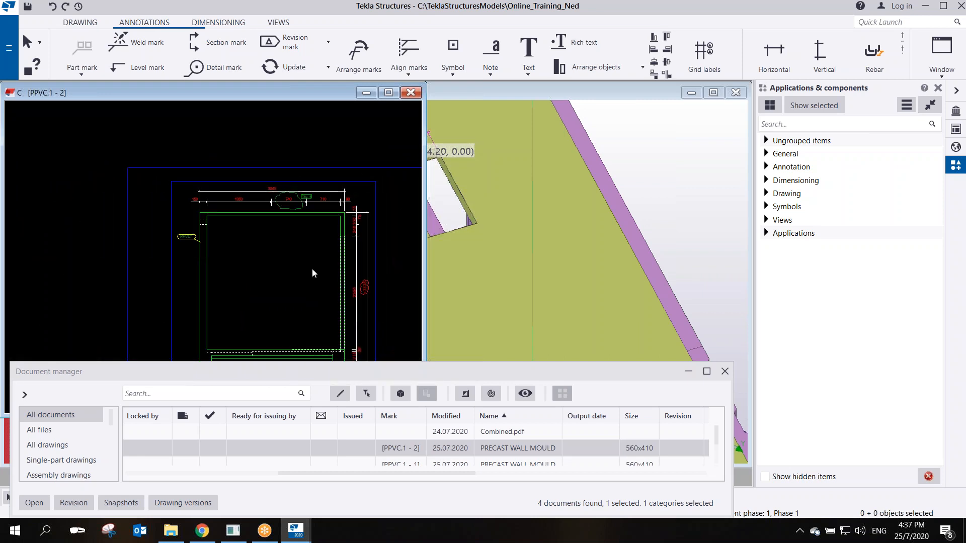
Try a four-point cloud around the whole of section view A - A and its dimensions, and delete it
click(153, 22)
click(213, 23)
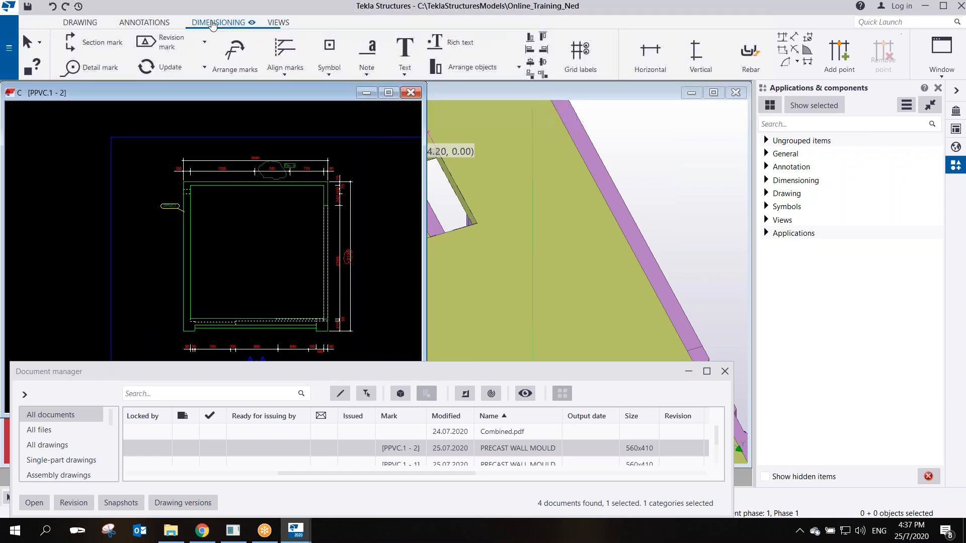
click(80, 22)
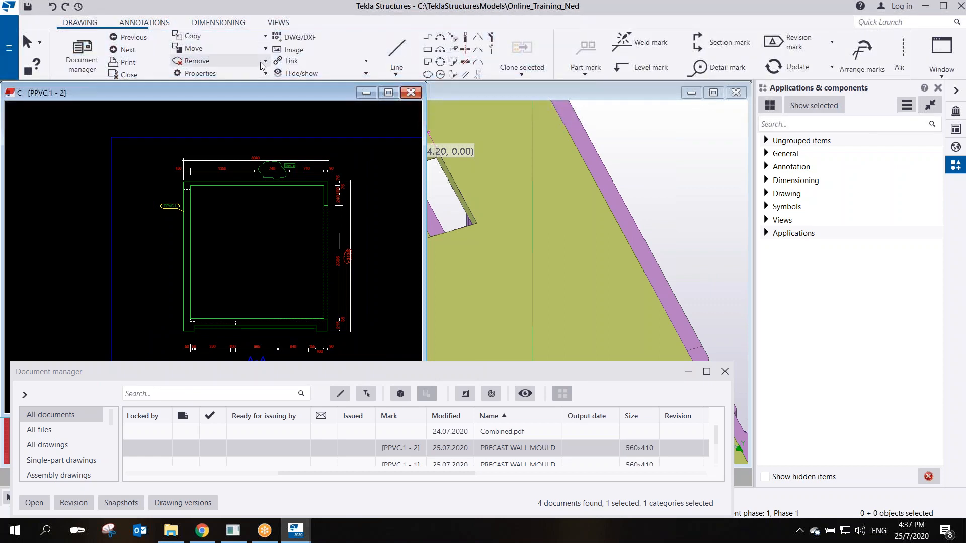
click(427, 73)
click(169, 156)
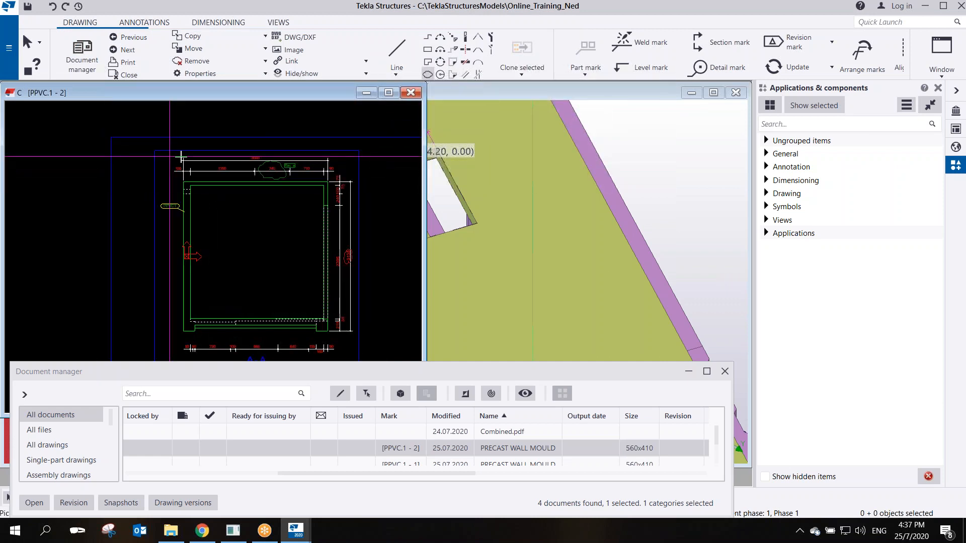
click(345, 157)
click(347, 347)
click(169, 347)
middle_click(170, 307)
right_click(270, 174)
click(281, 198)
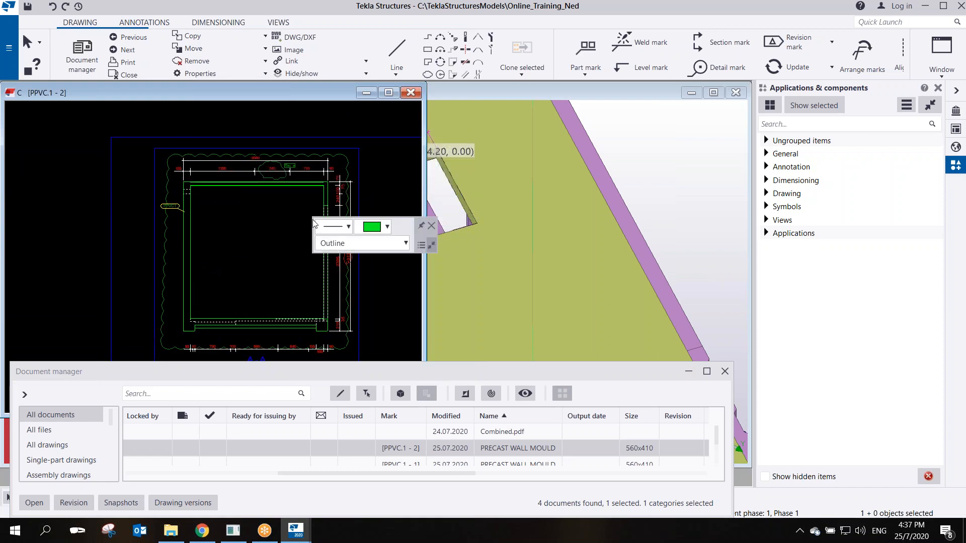
click(351, 165)
click(350, 165)
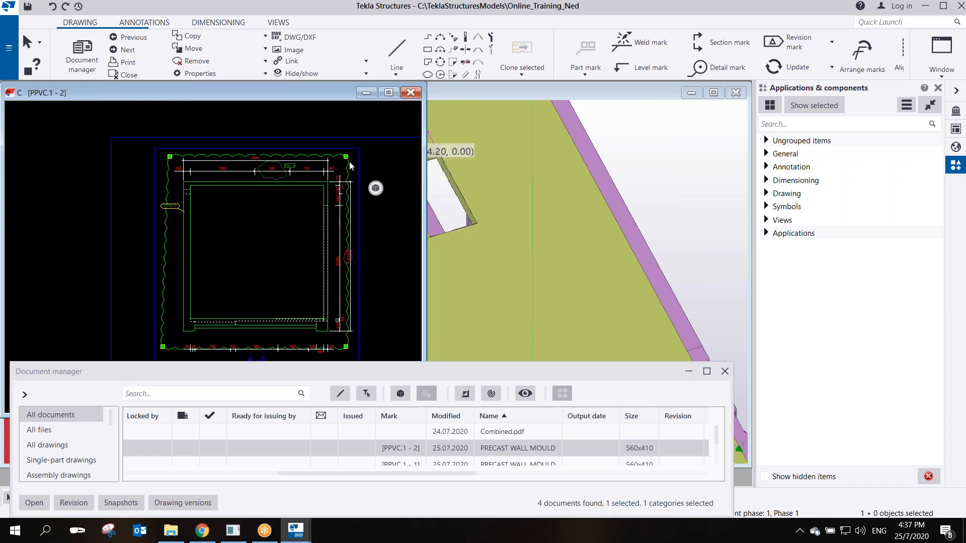
key(Delete)
Review the marked 740 dimension and the vertical dimensions beside section view A - A for revision marking
scroll(273, 186, up, 6)
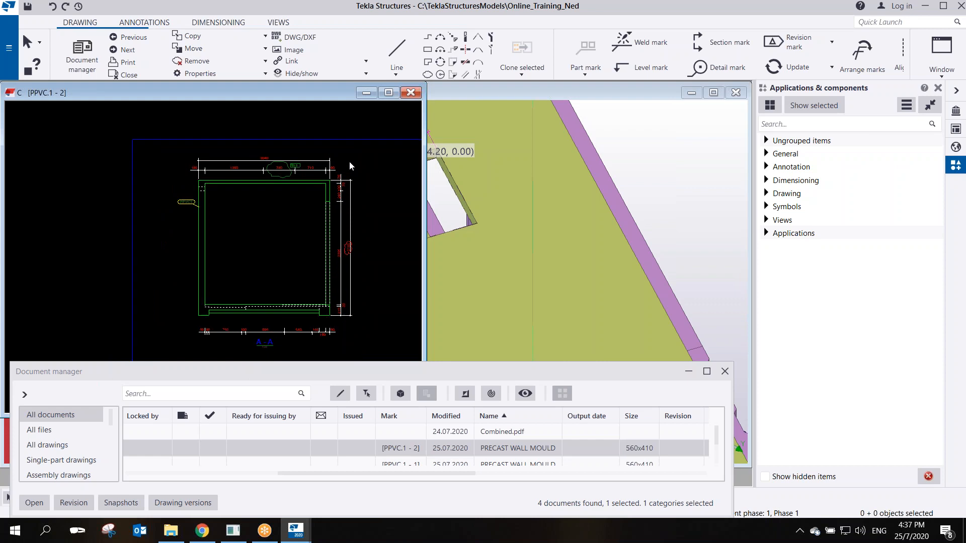
scroll(231, 180, down, 3)
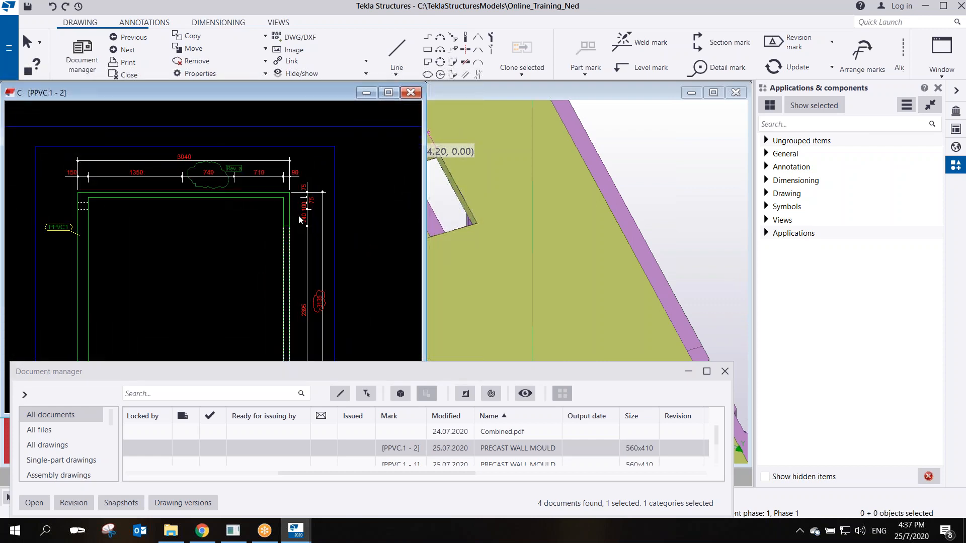
middle_drag(301, 216, 221, 189)
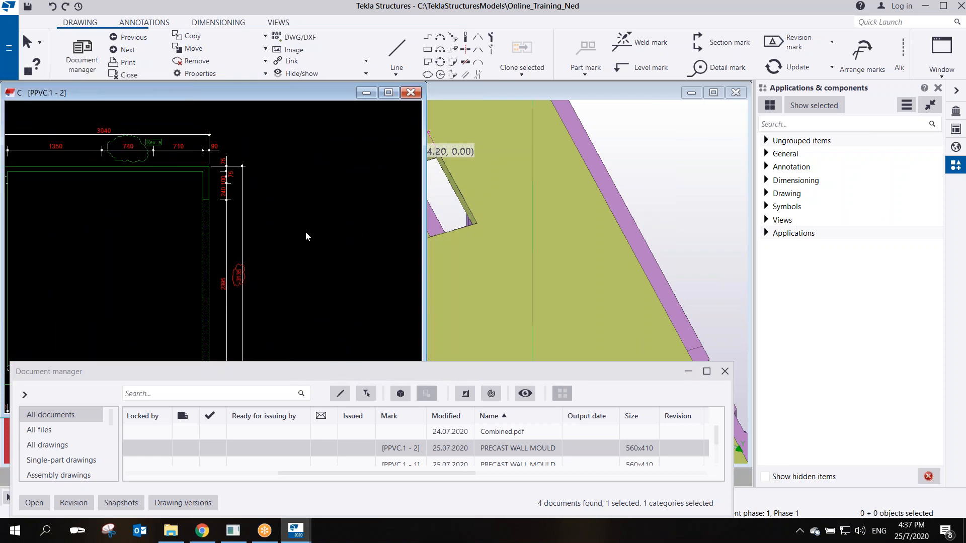
scroll(306, 235, down, 3)
scroll(205, 186, up, 6)
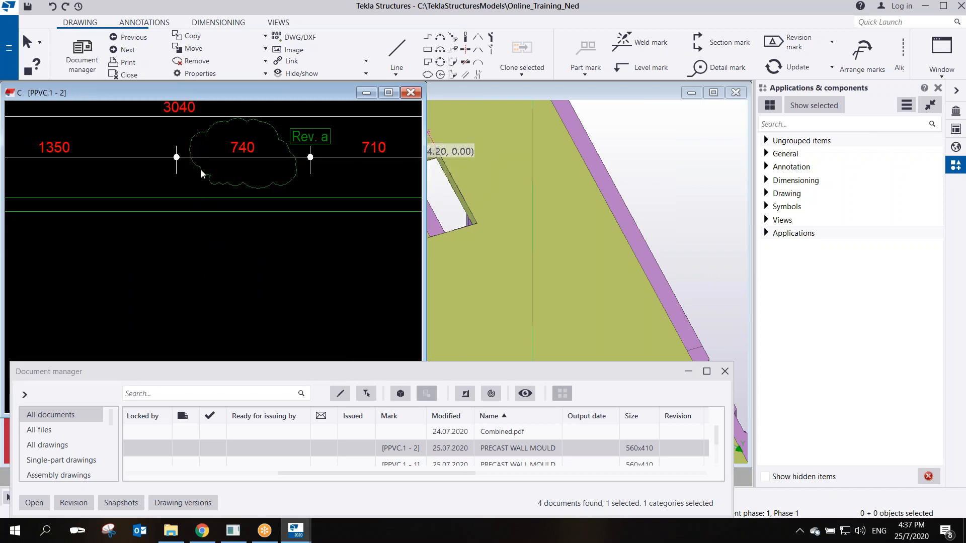
scroll(194, 205, down, 1)
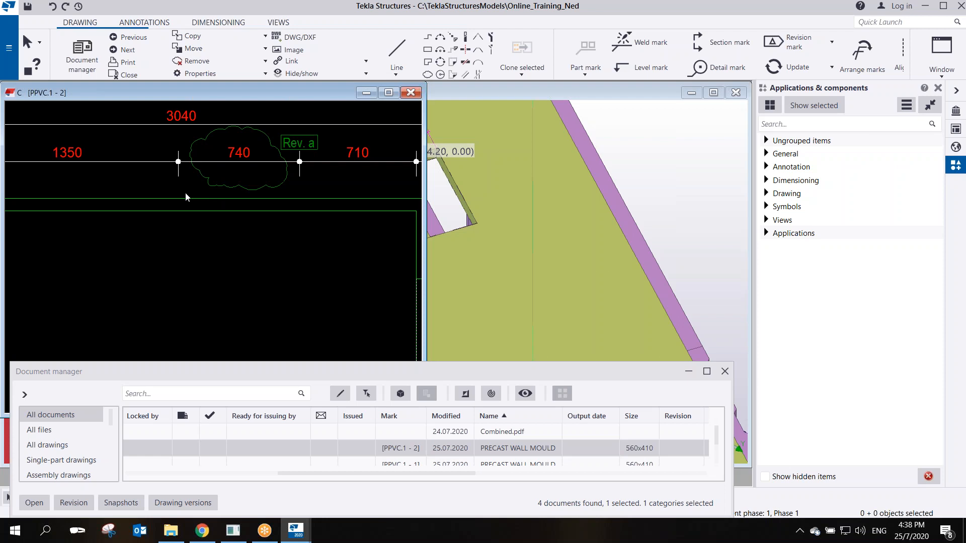
scroll(344, 265, down, 5)
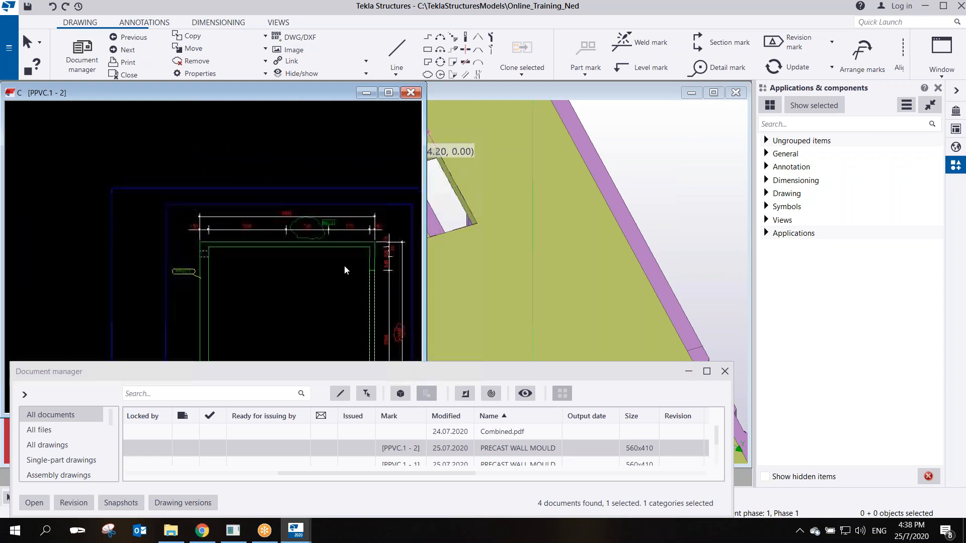
Move the PPVC.1 - 2 drawing window aside to uncover more of the 3D model view behind it
mouse_move(324, 90)
mouse_down()
mouse_move(500, 90)
mouse_move(493, 112)
mouse_move(490, 93)
mouse_move(484, 104)
mouse_move(511, 98)
mouse_move(503, 121)
mouse_move(502, 112)
mouse_up()
click(488, 90)
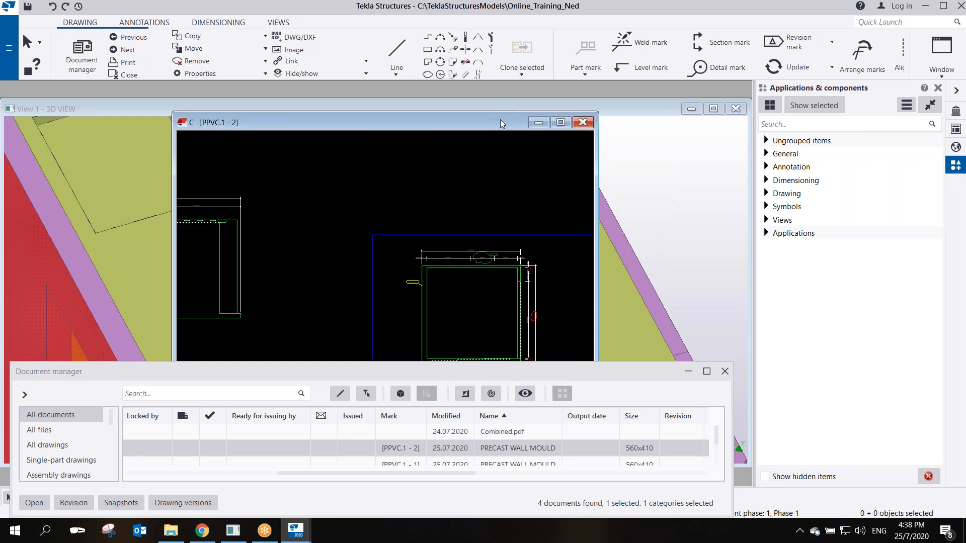